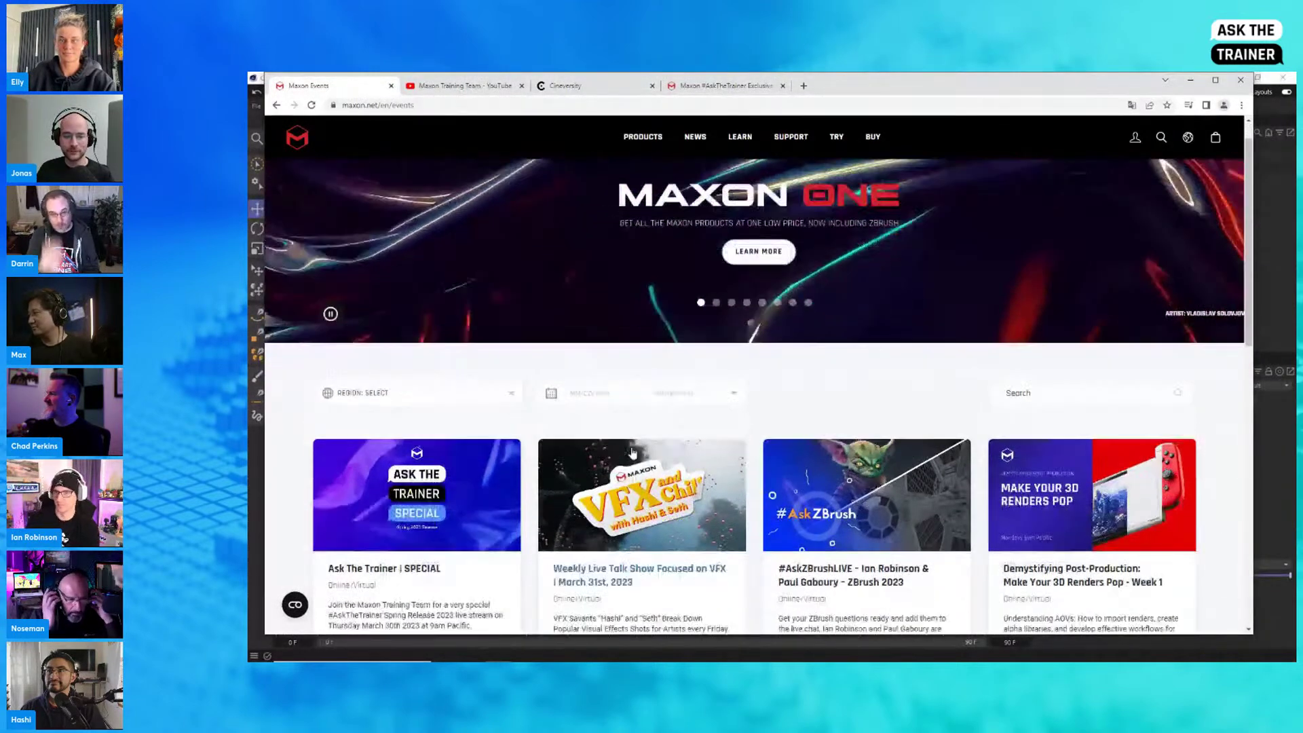
Step: Examine the upcoming virtual and in-person events listed on the Maxon Events page
scroll(696, 407, down, 5)
scroll(696, 407, down, 2)
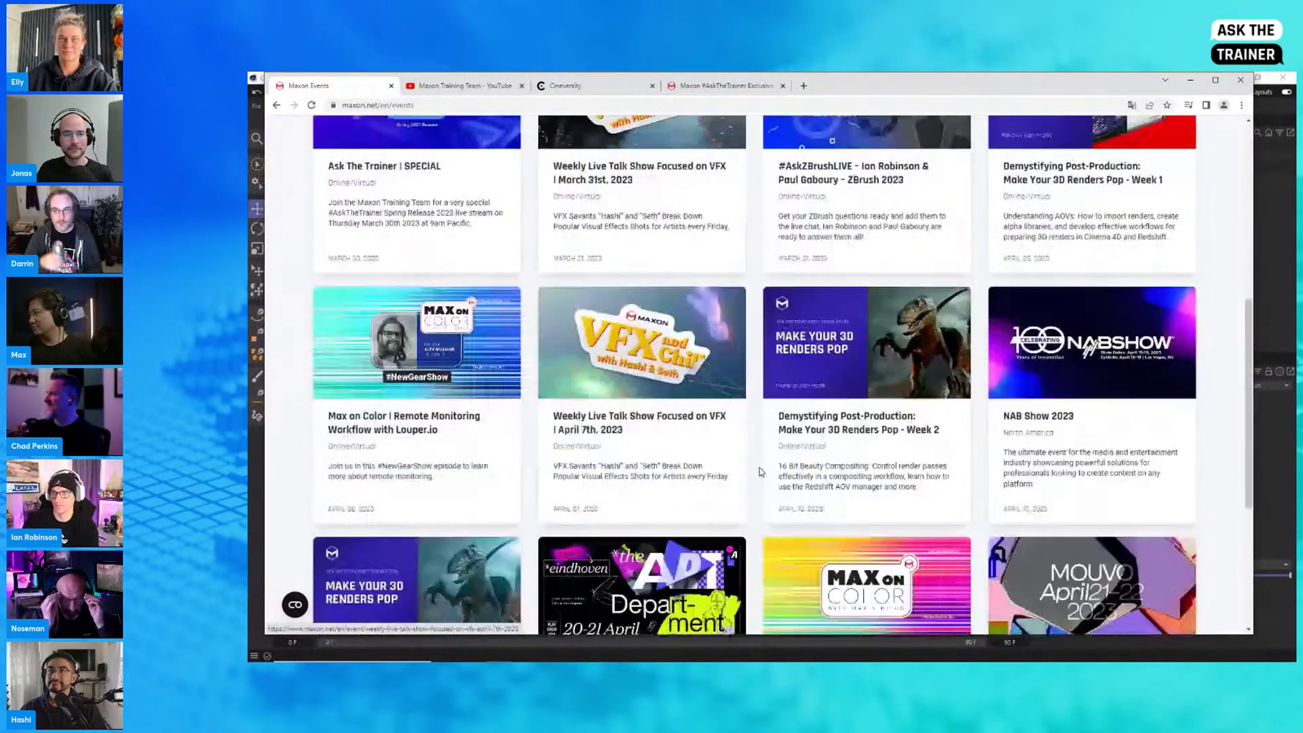
scroll(706, 434, up, 3)
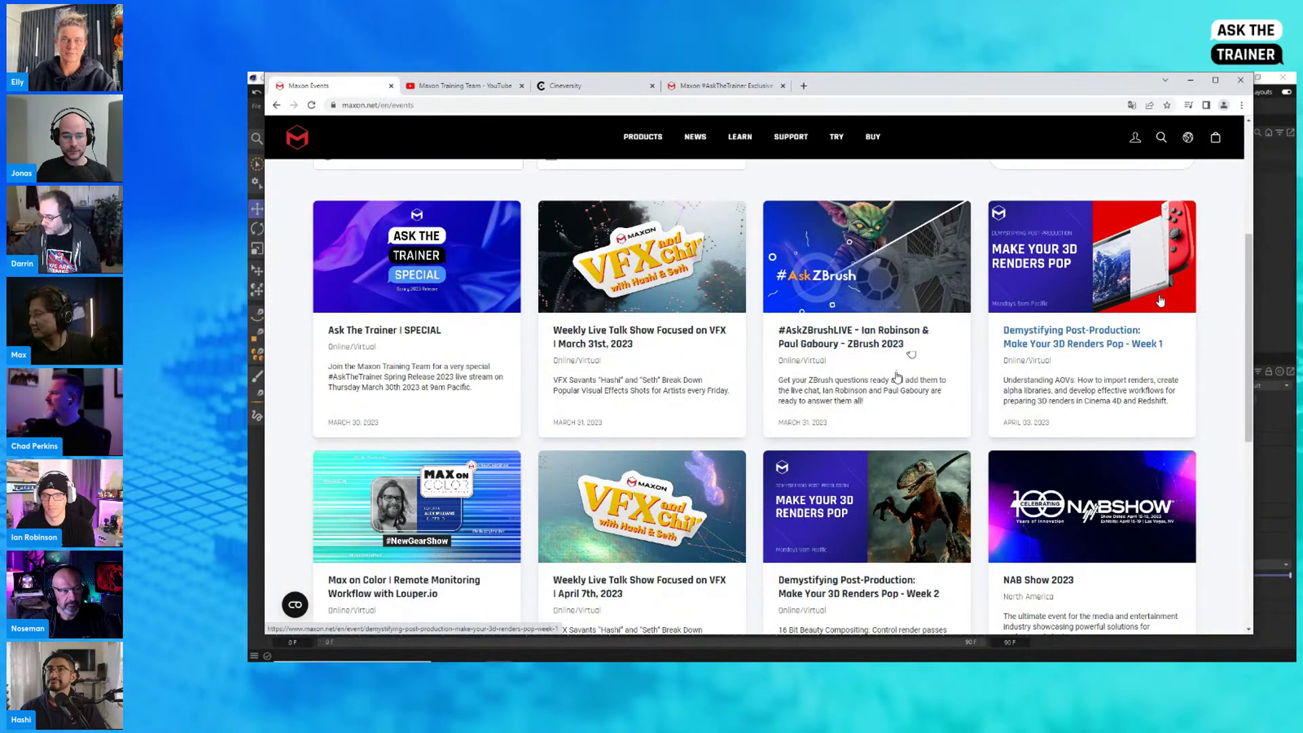
scroll(468, 523, down, 2)
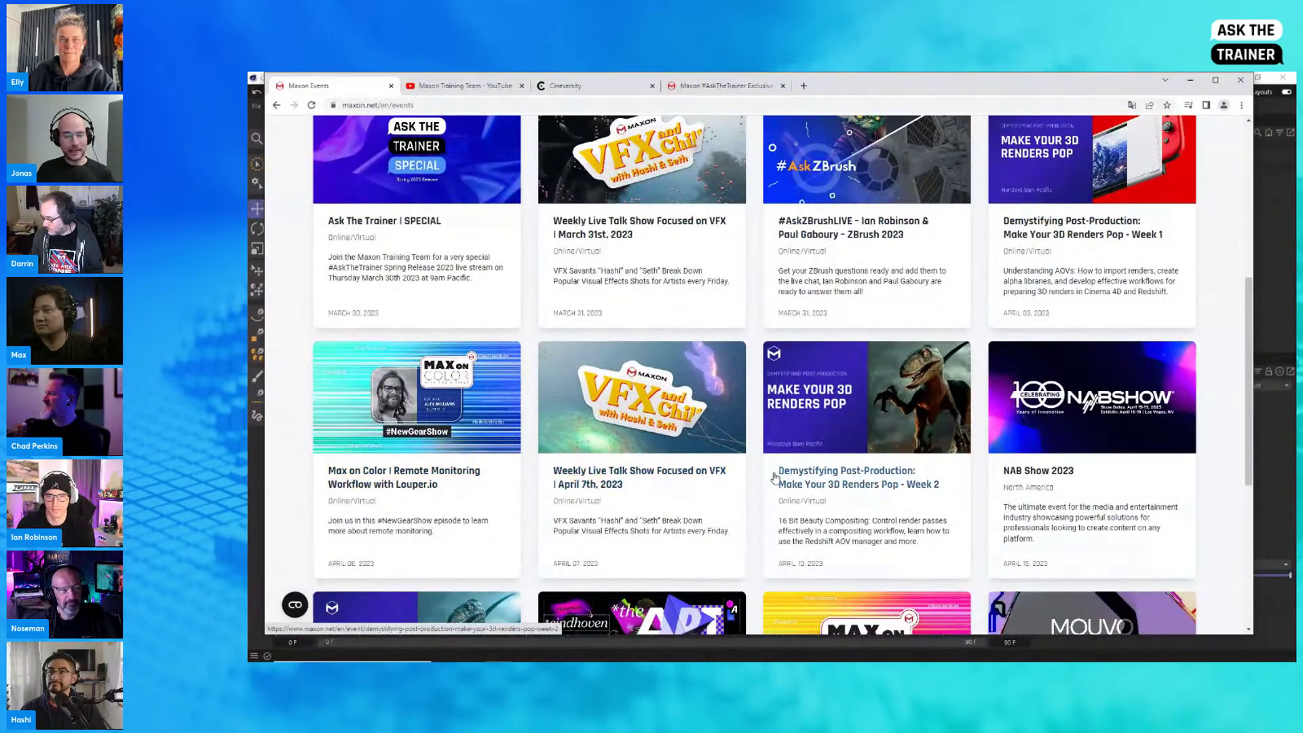
scroll(775, 477, down, 5)
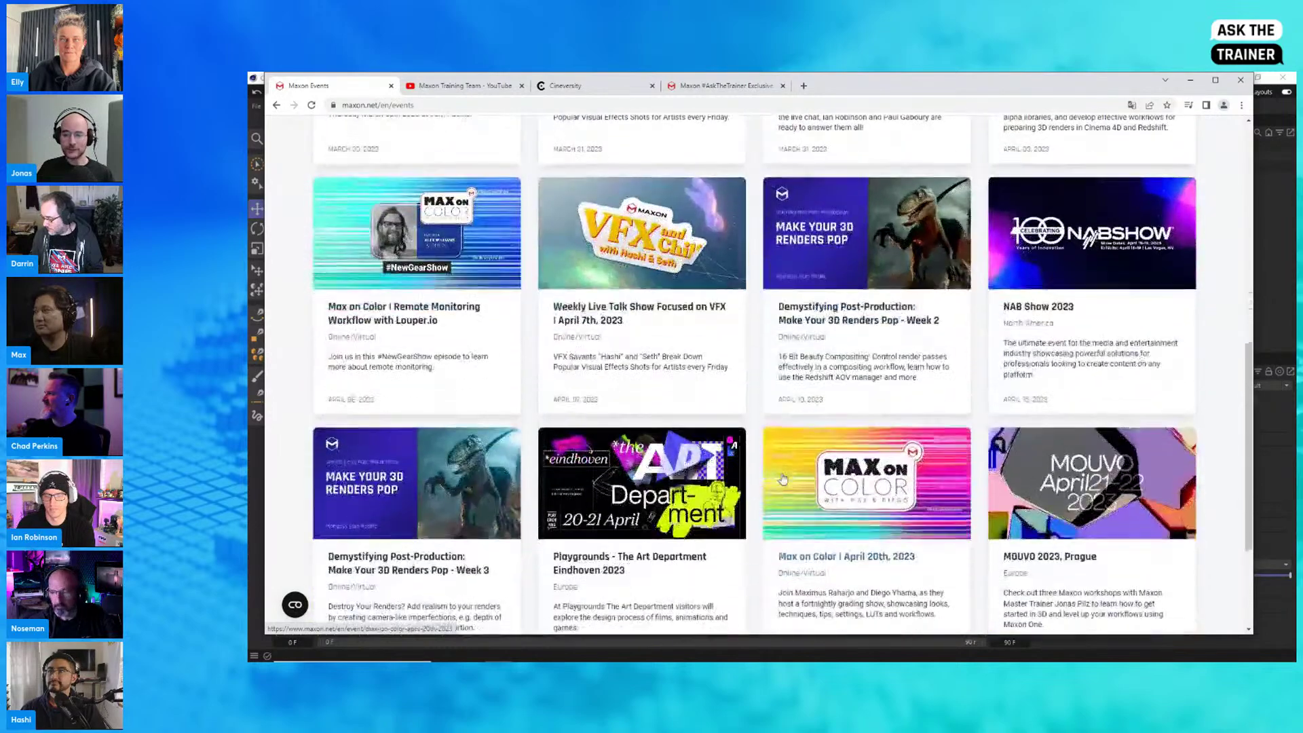
scroll(770, 462, up, 8)
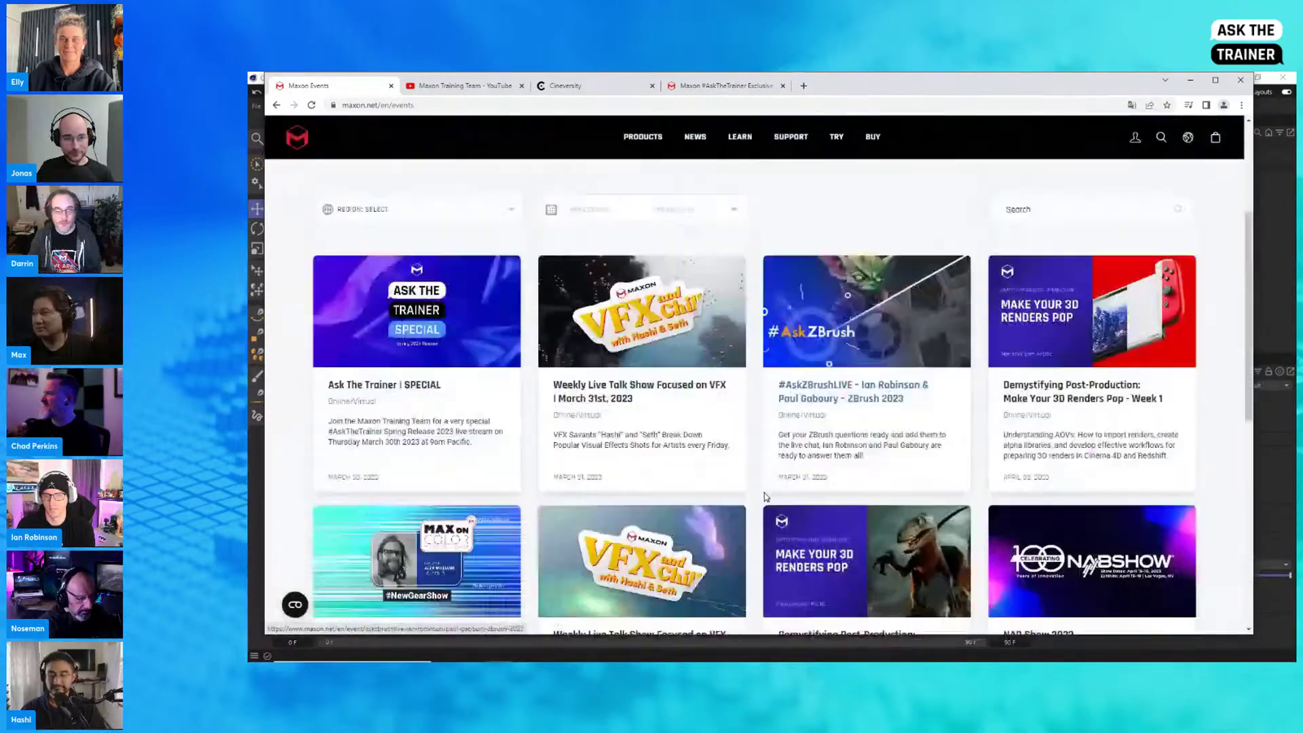
scroll(603, 288, up, 1)
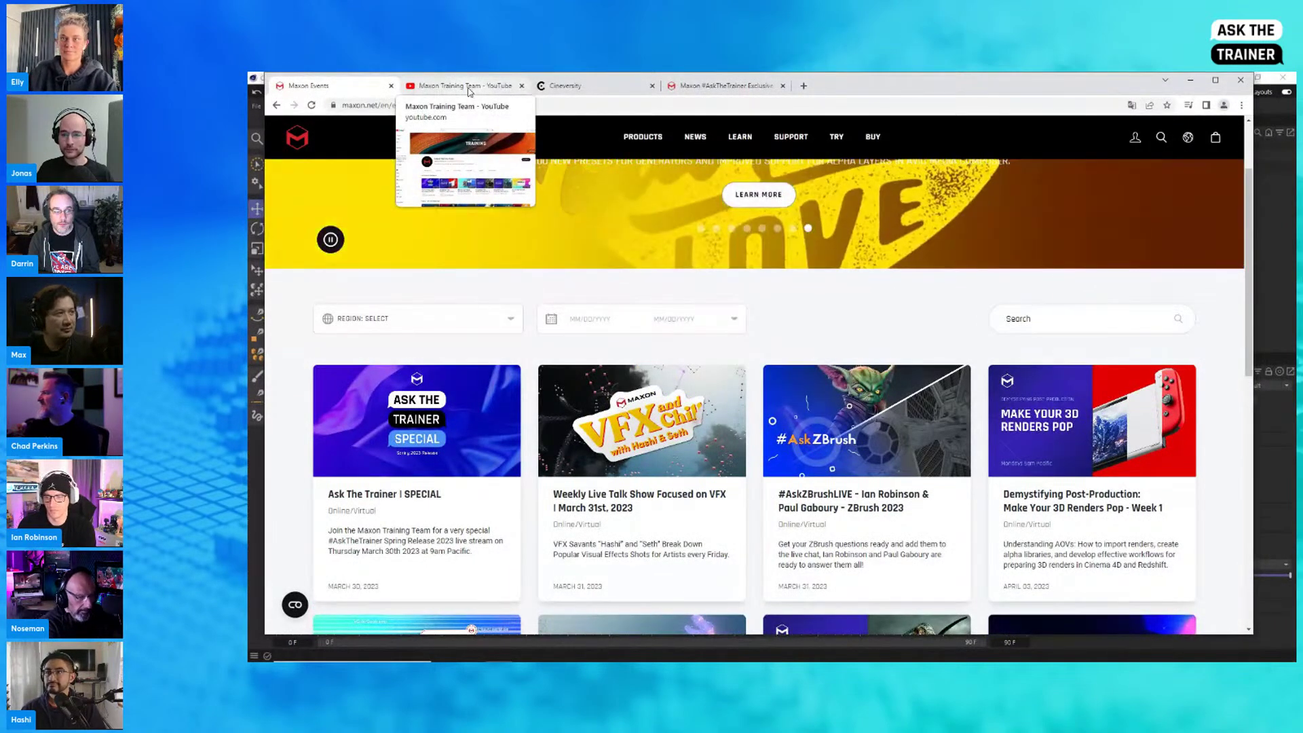
Step: Open the Maxon Training Team YouTube channel and examine its upcoming livestreams, quick tips and webinar playlists
click(469, 88)
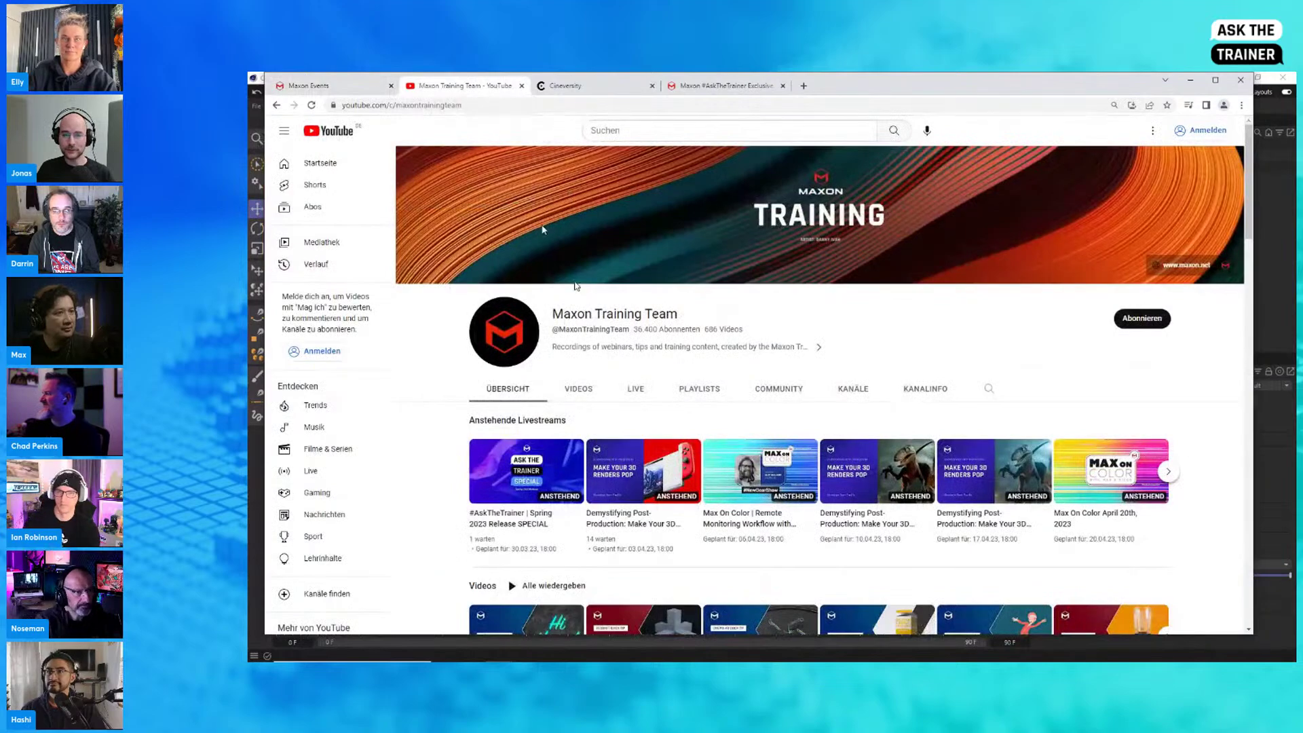
scroll(743, 317, down, 1)
scroll(743, 316, down, 1)
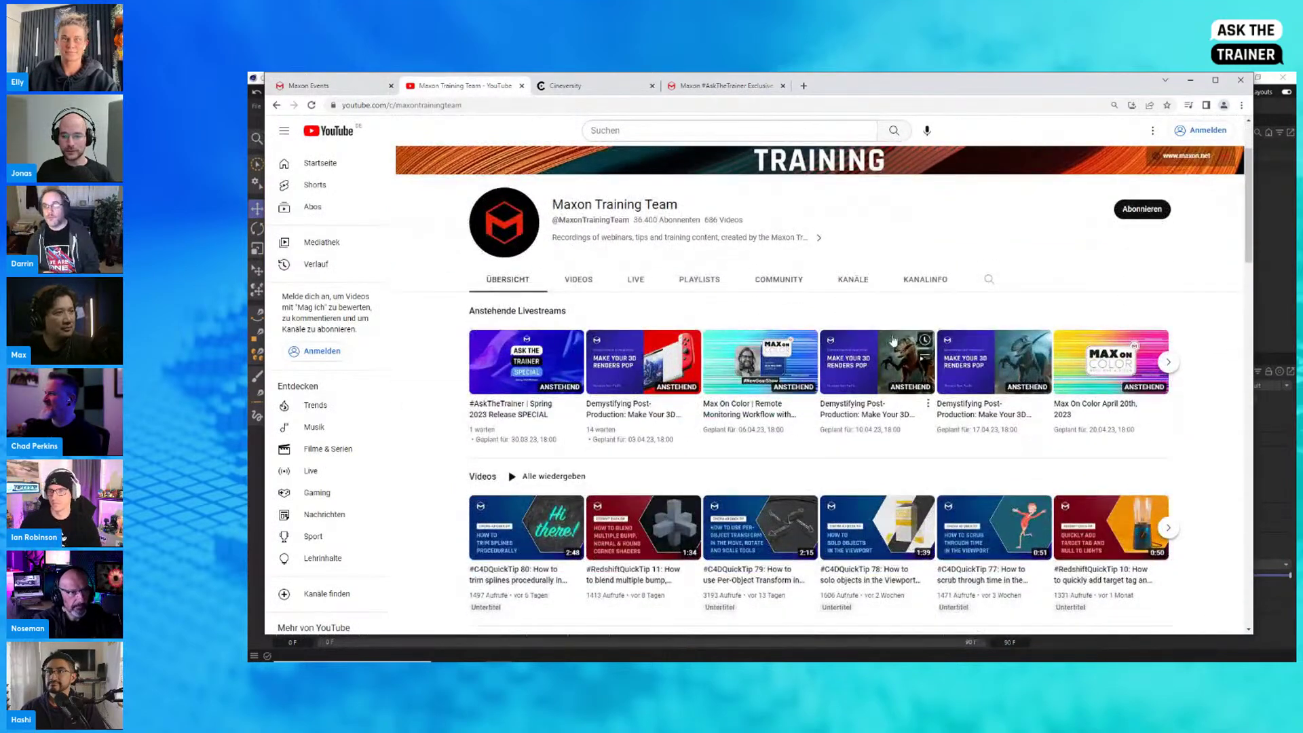
scroll(813, 351, down, 3)
scroll(813, 351, down, 4)
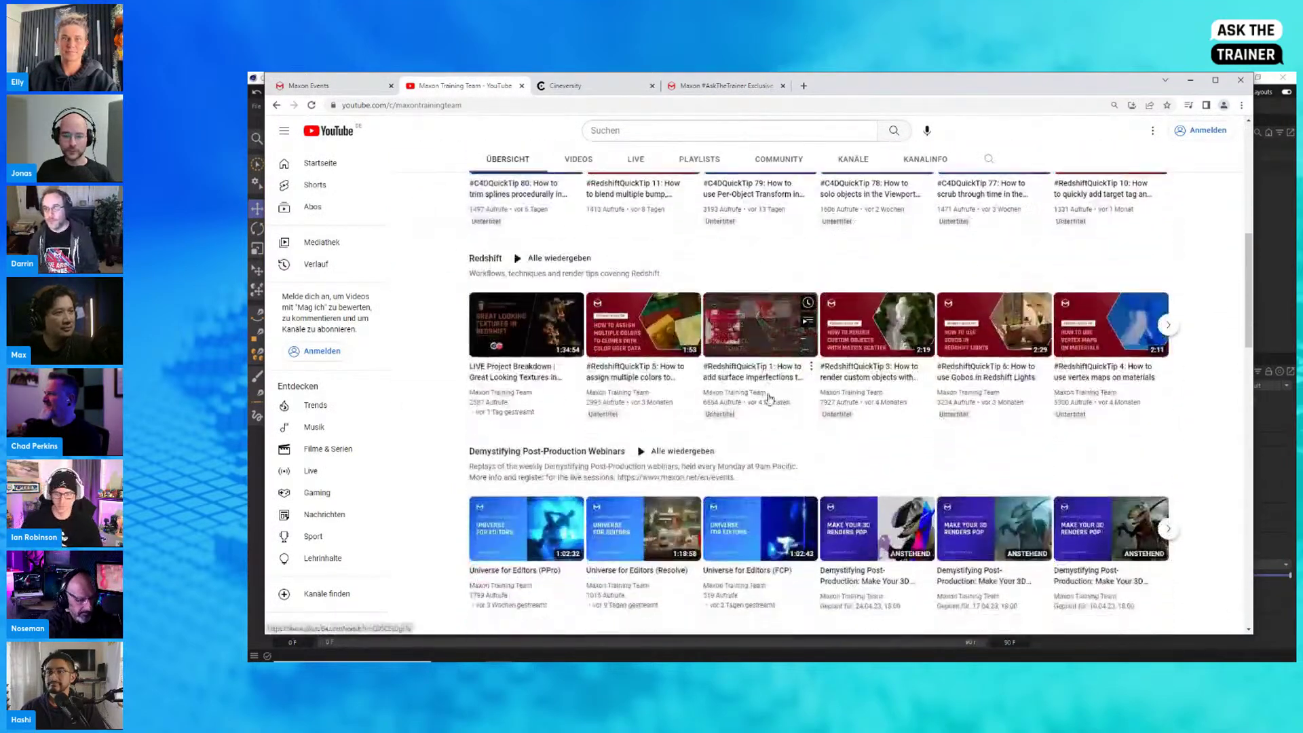
scroll(771, 400, up, 8)
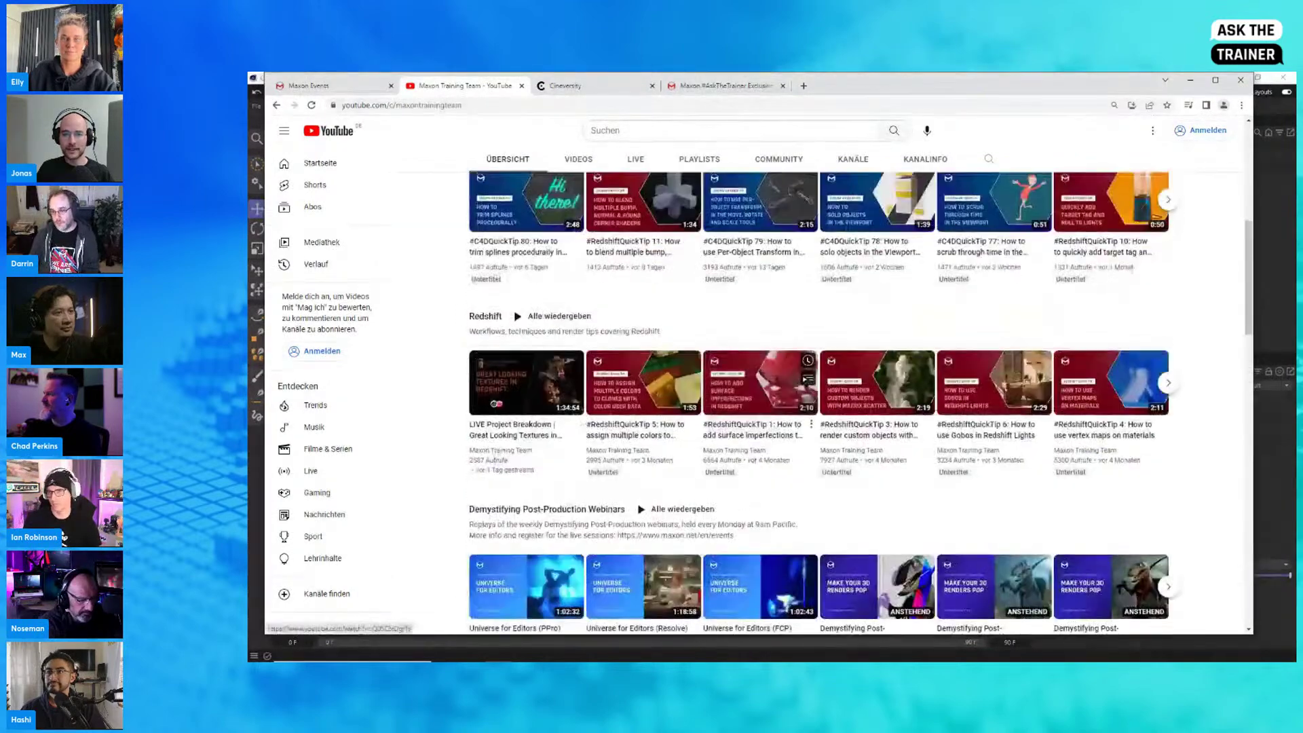
scroll(755, 372, up, 2)
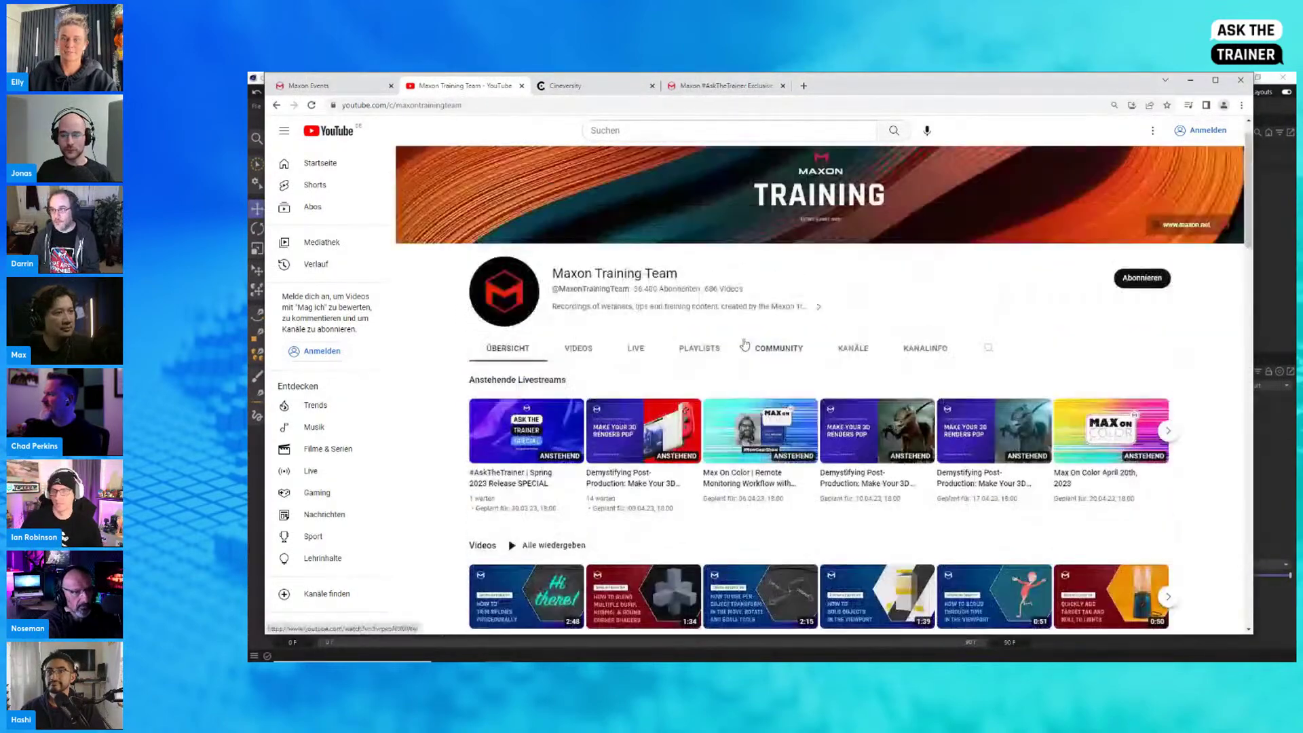
Step: Examine both sets of Getting Started series on the Cineversity site, and switch to the Maxon #AskTheTrainer Exclusive page
click(589, 88)
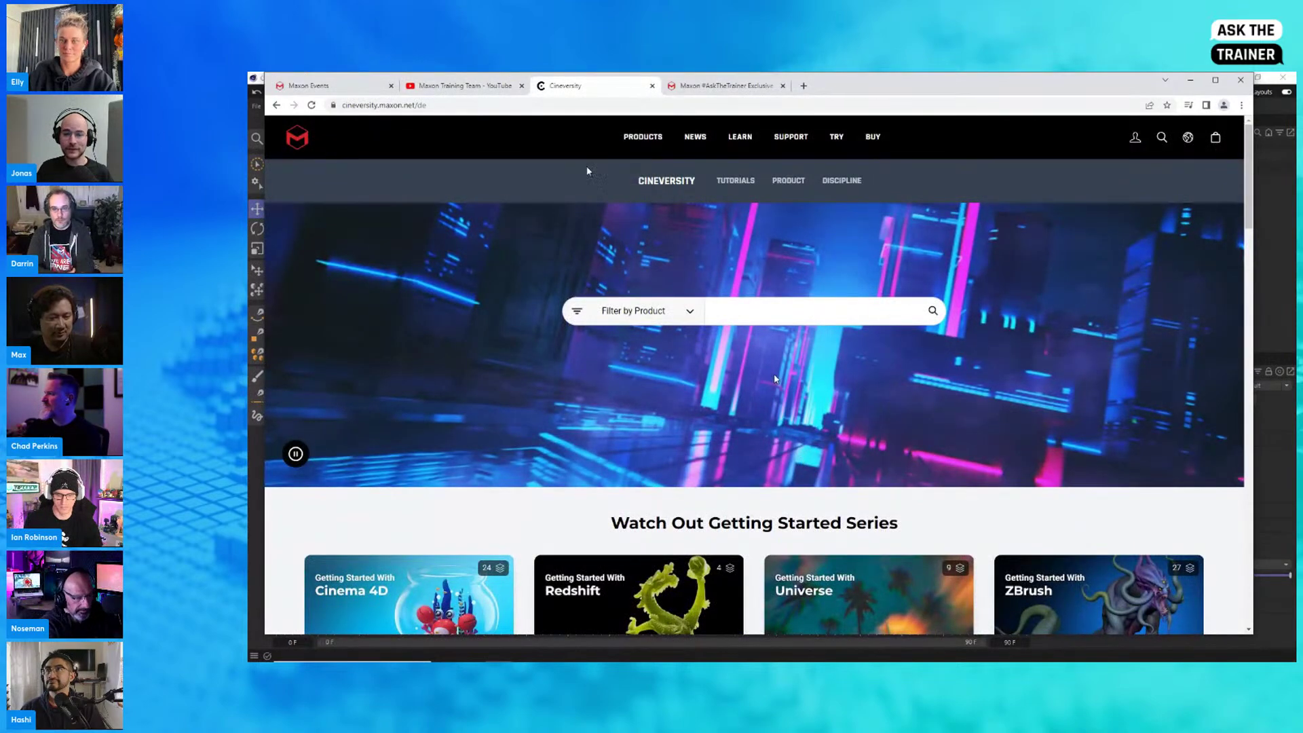
scroll(771, 376, down, 3)
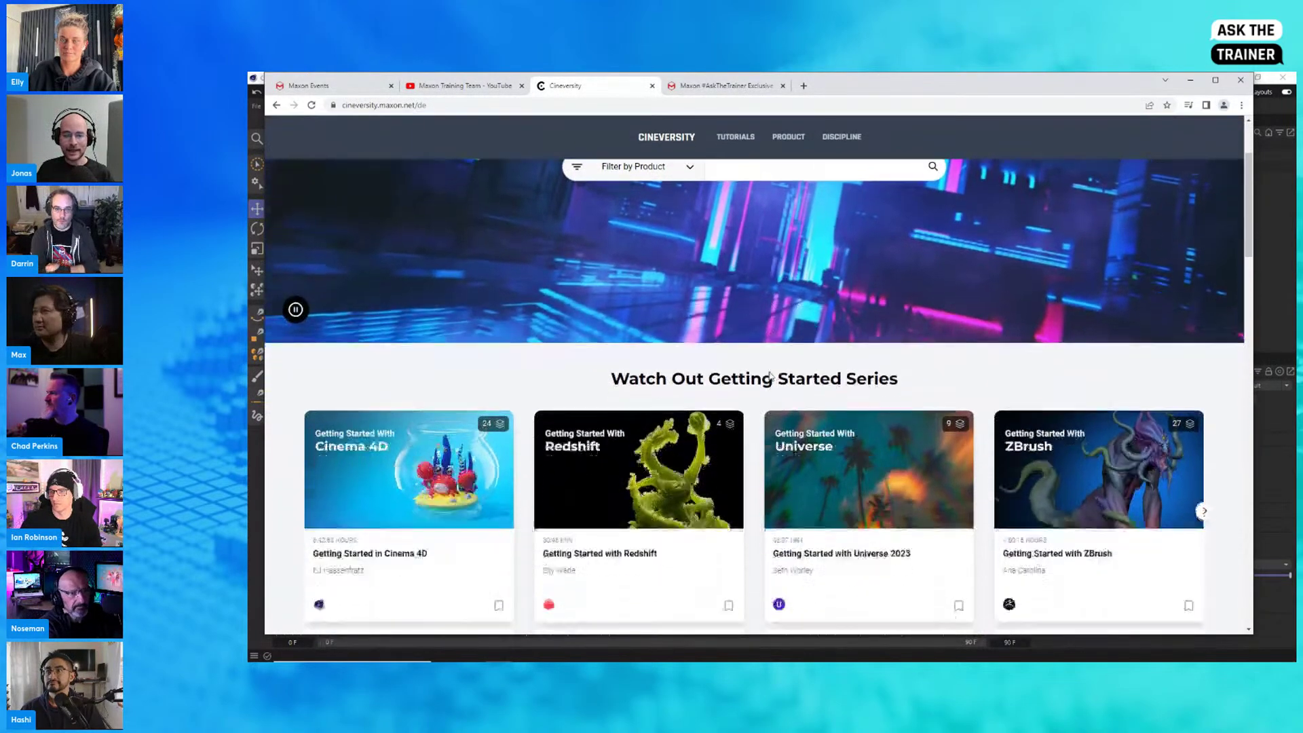
scroll(777, 379, down, 1)
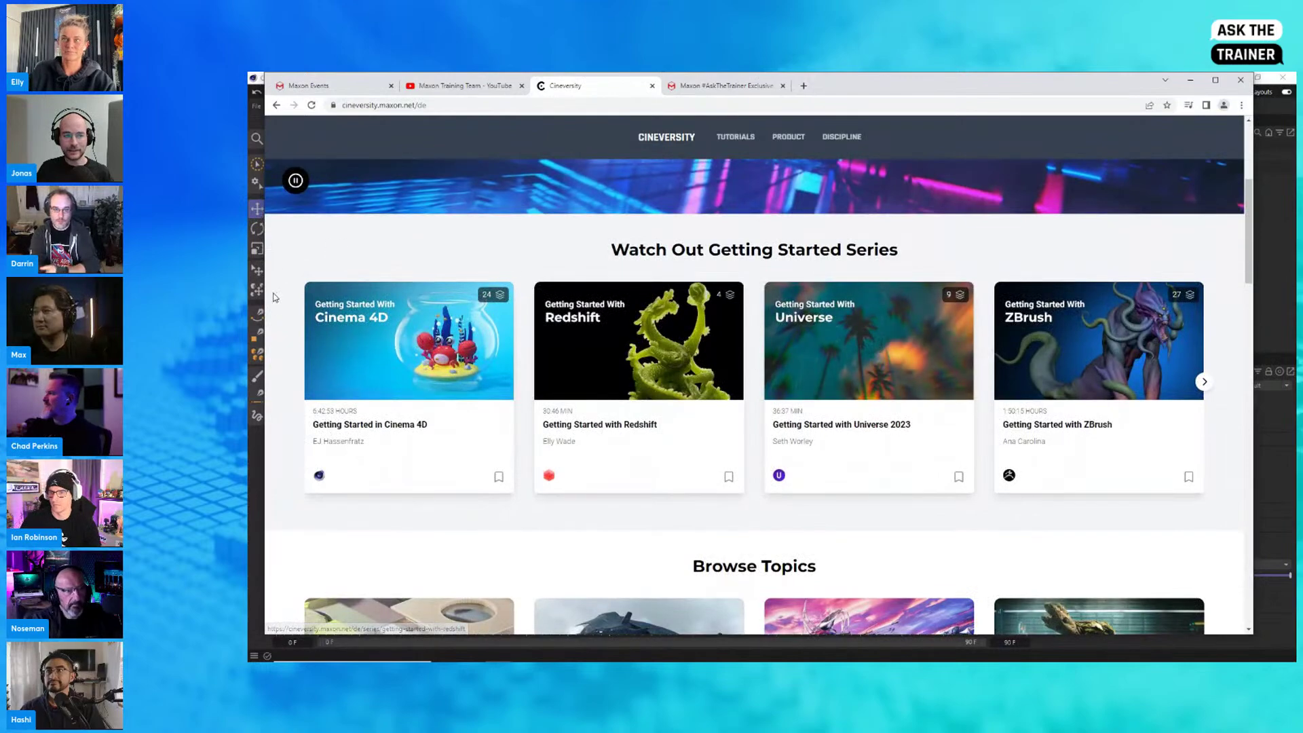
click(1203, 384)
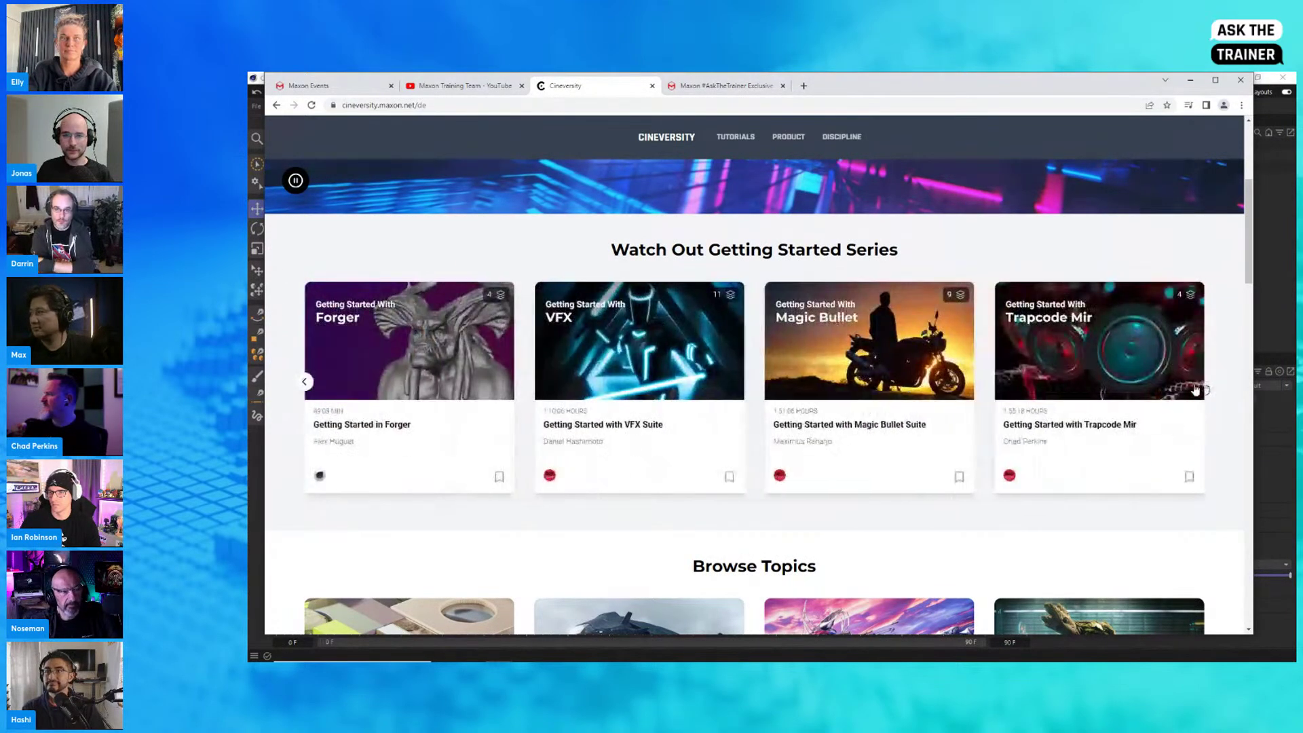
click(684, 87)
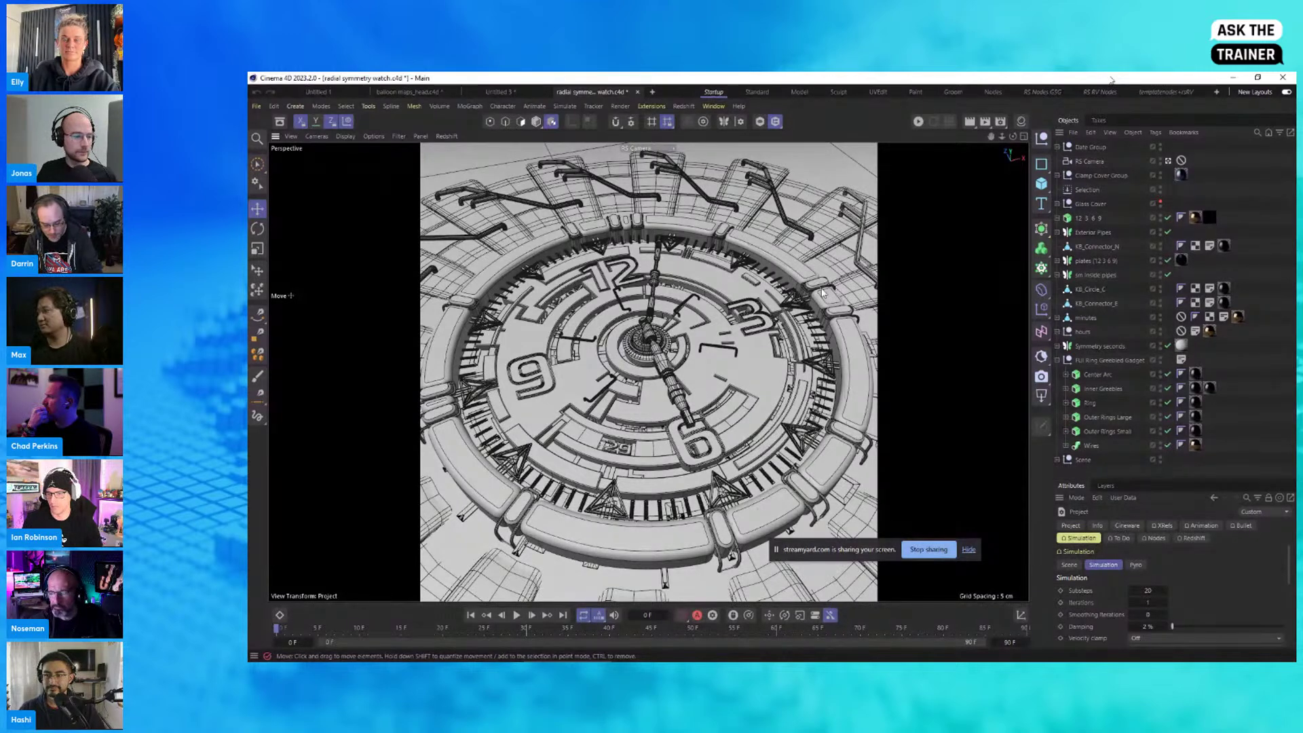
key(shift+c)
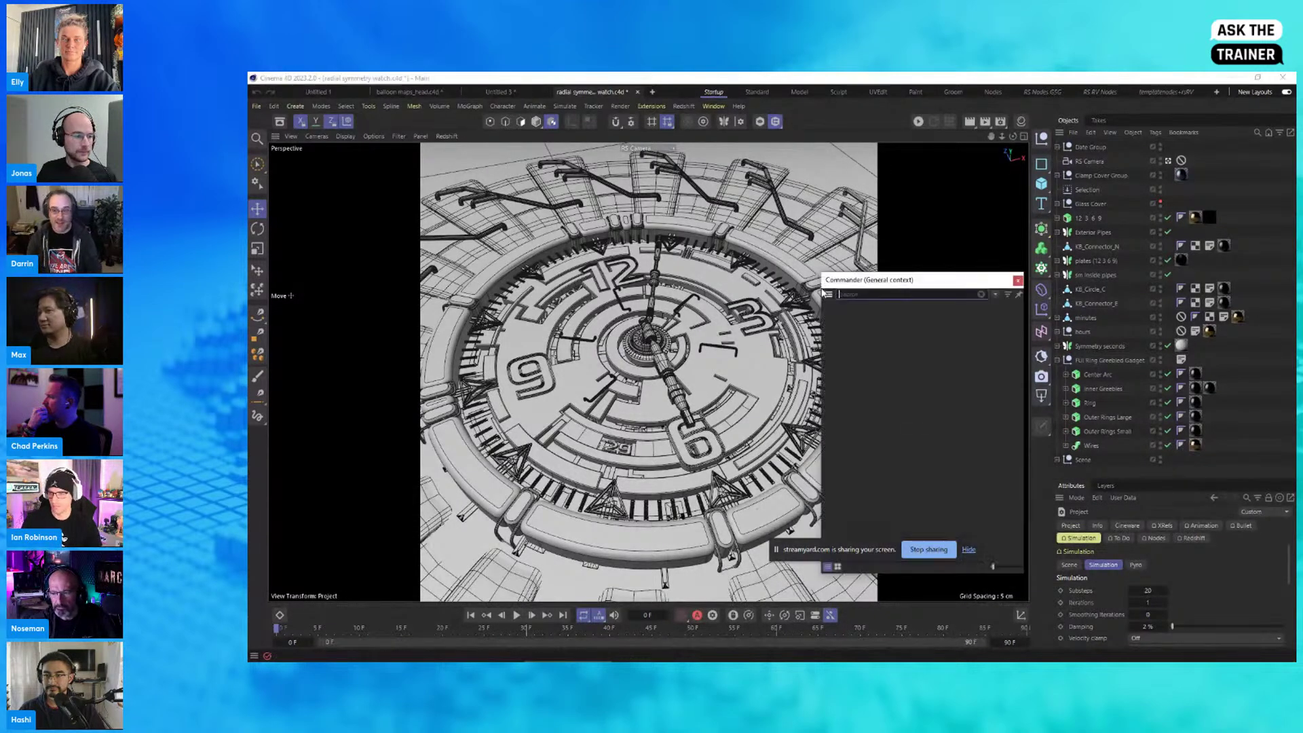
drag(885, 284, 635, 206)
key(Escape)
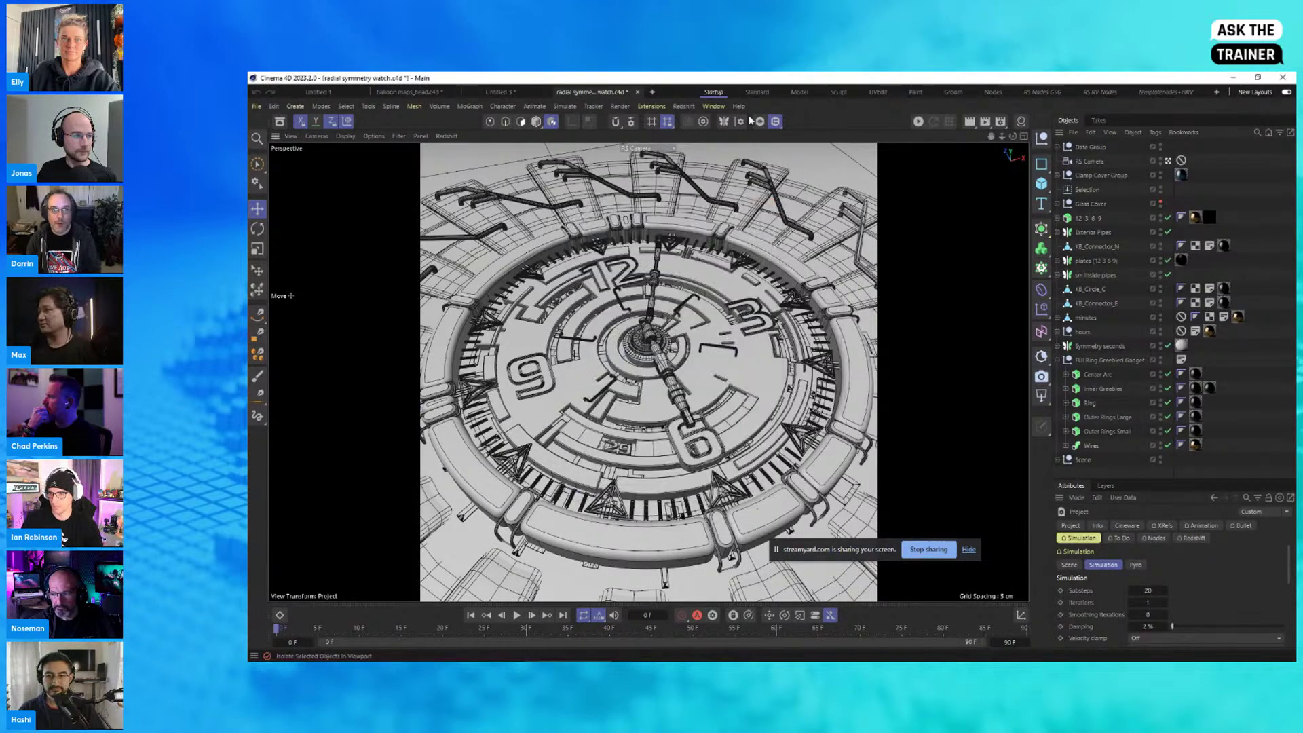
Step: In Cinema 4D's Command Manager, filter the commands by "commander" and check the shortcut of the asset browser's Commander command
click(712, 106)
mouse_move(720, 131)
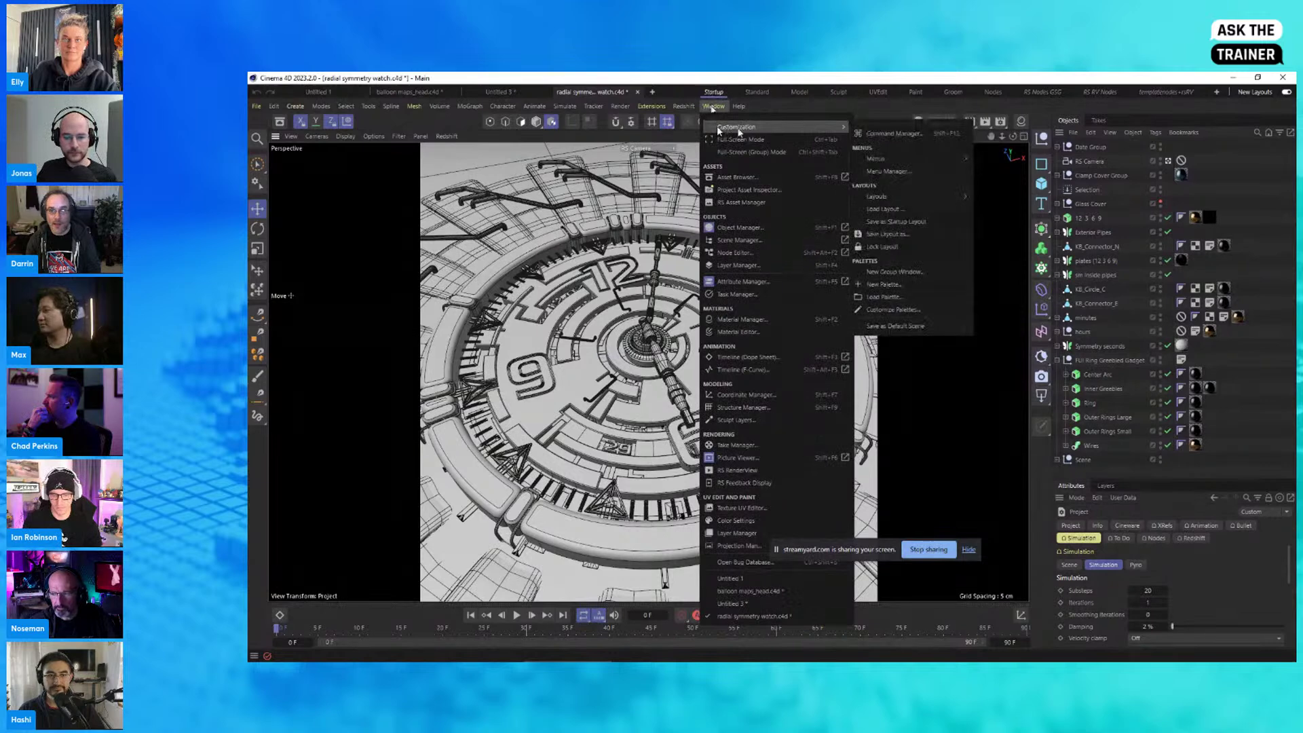
click(886, 135)
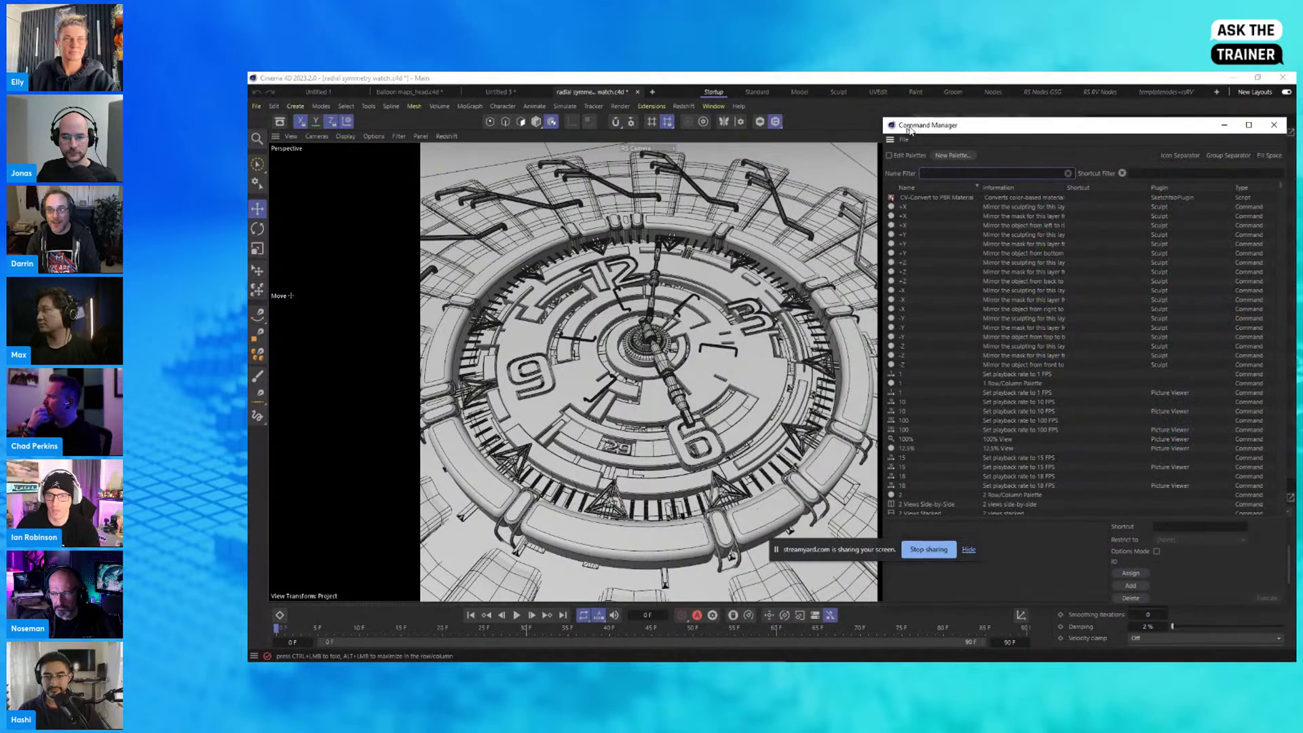
text(commander)
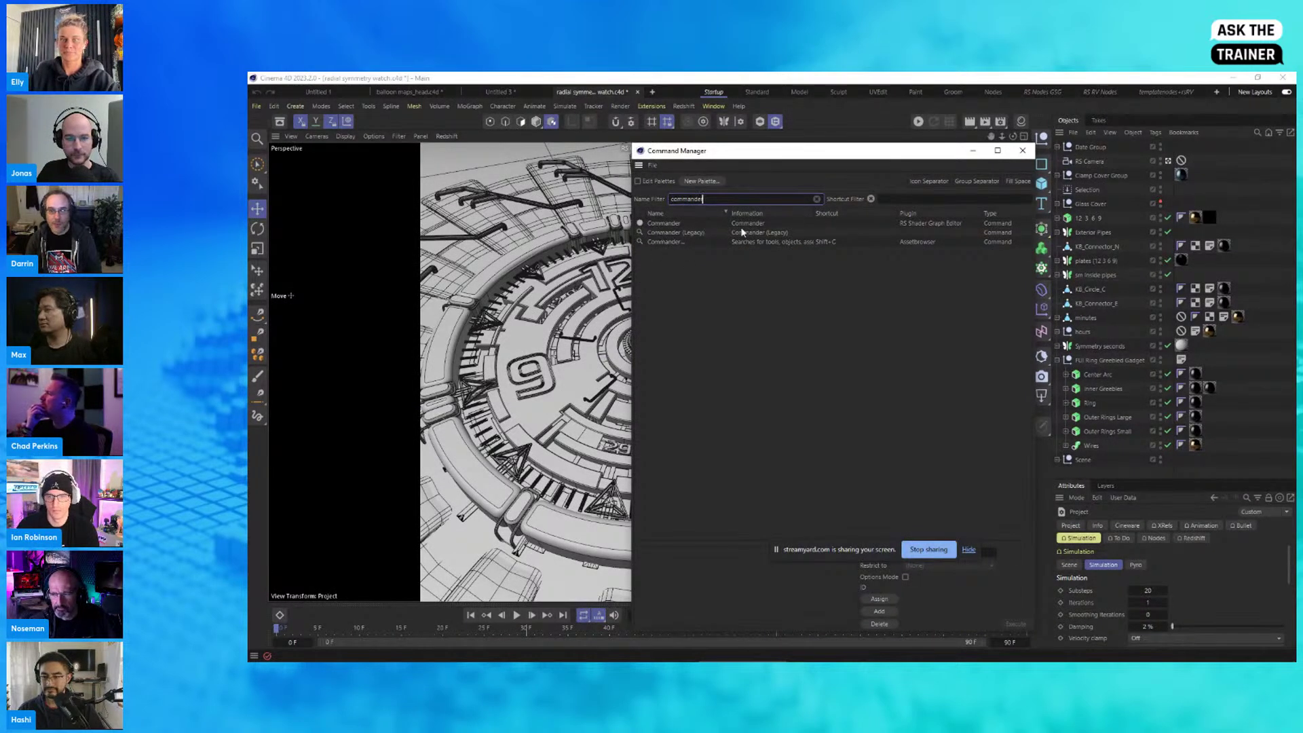
click(667, 242)
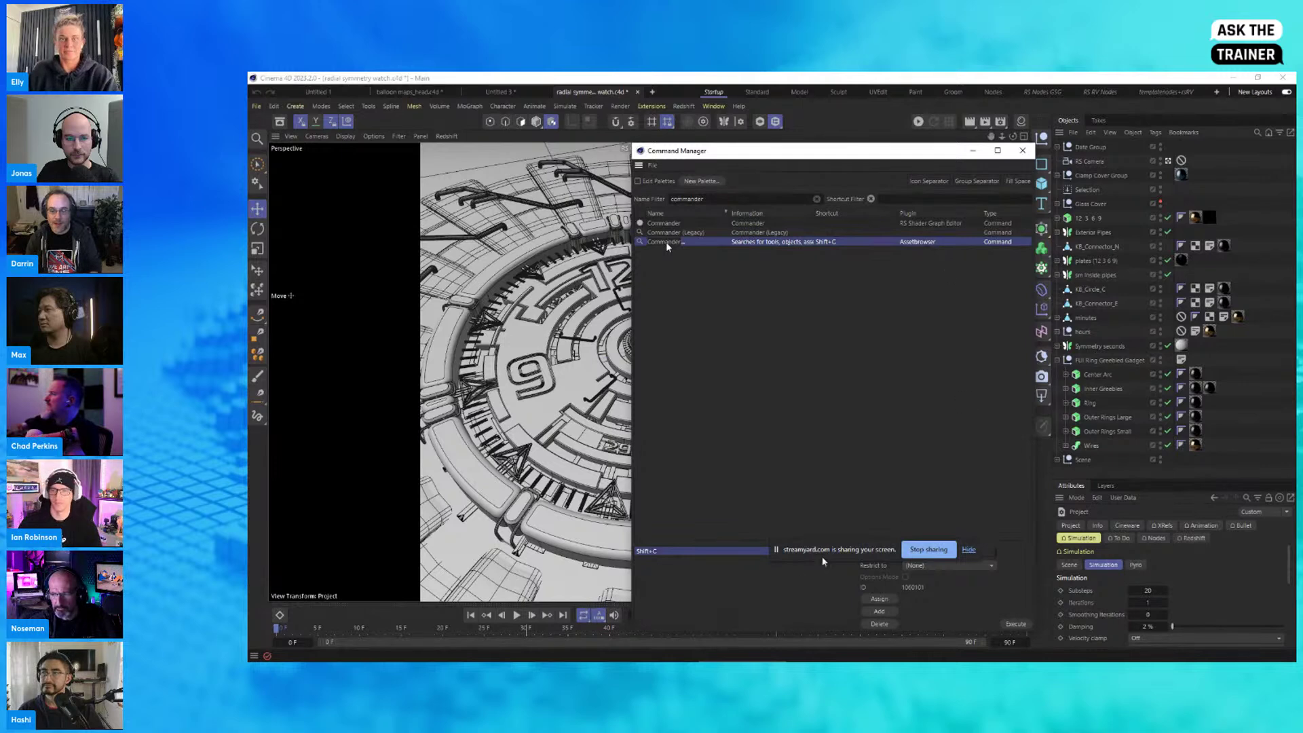
drag(776, 549, 785, 485)
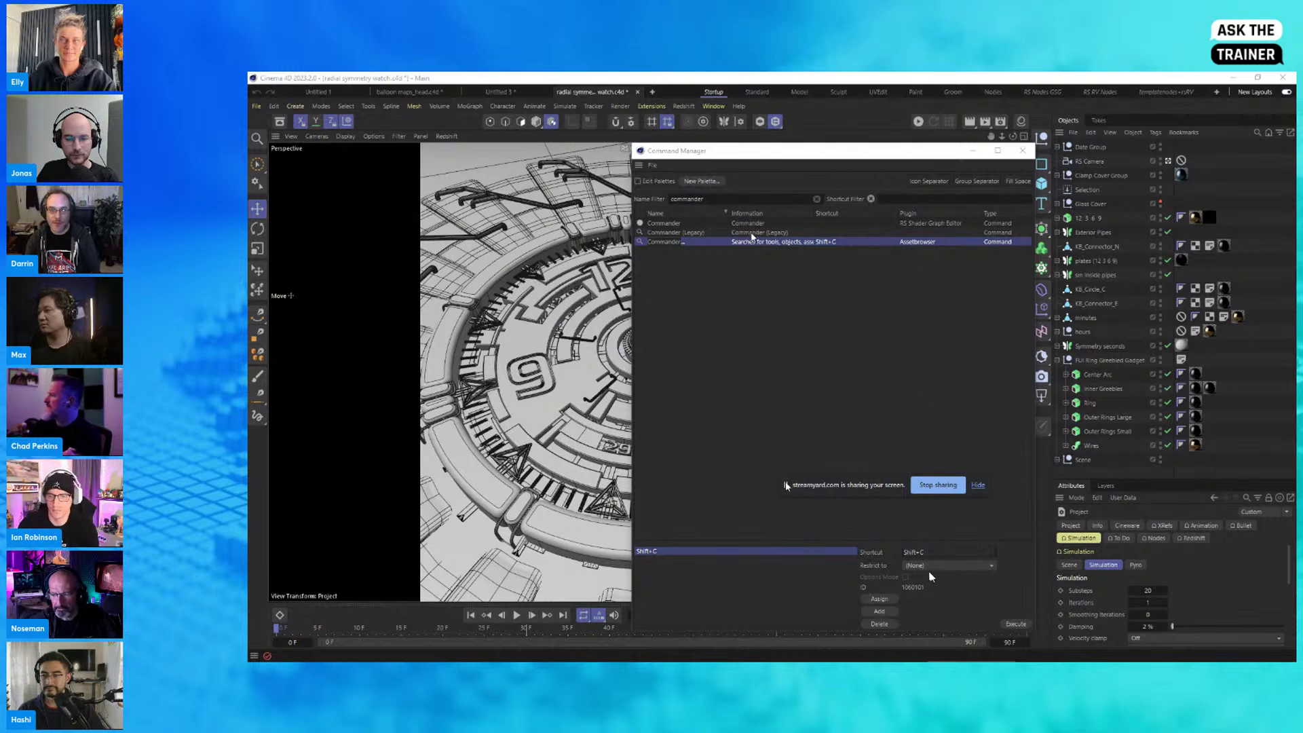
Step: Check the shortcut of the Commander (Legacy) command, clear the name filter and close the Command Manager
click(752, 233)
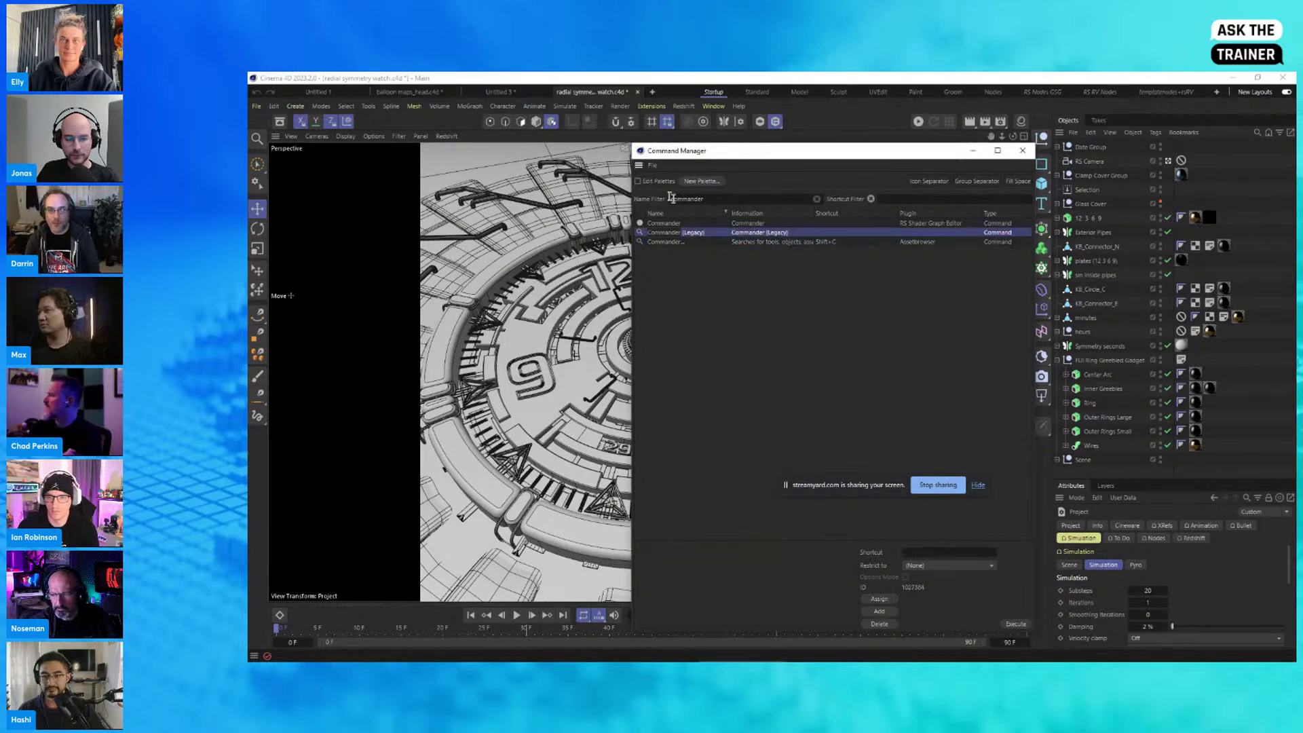
click(817, 199)
click(1023, 150)
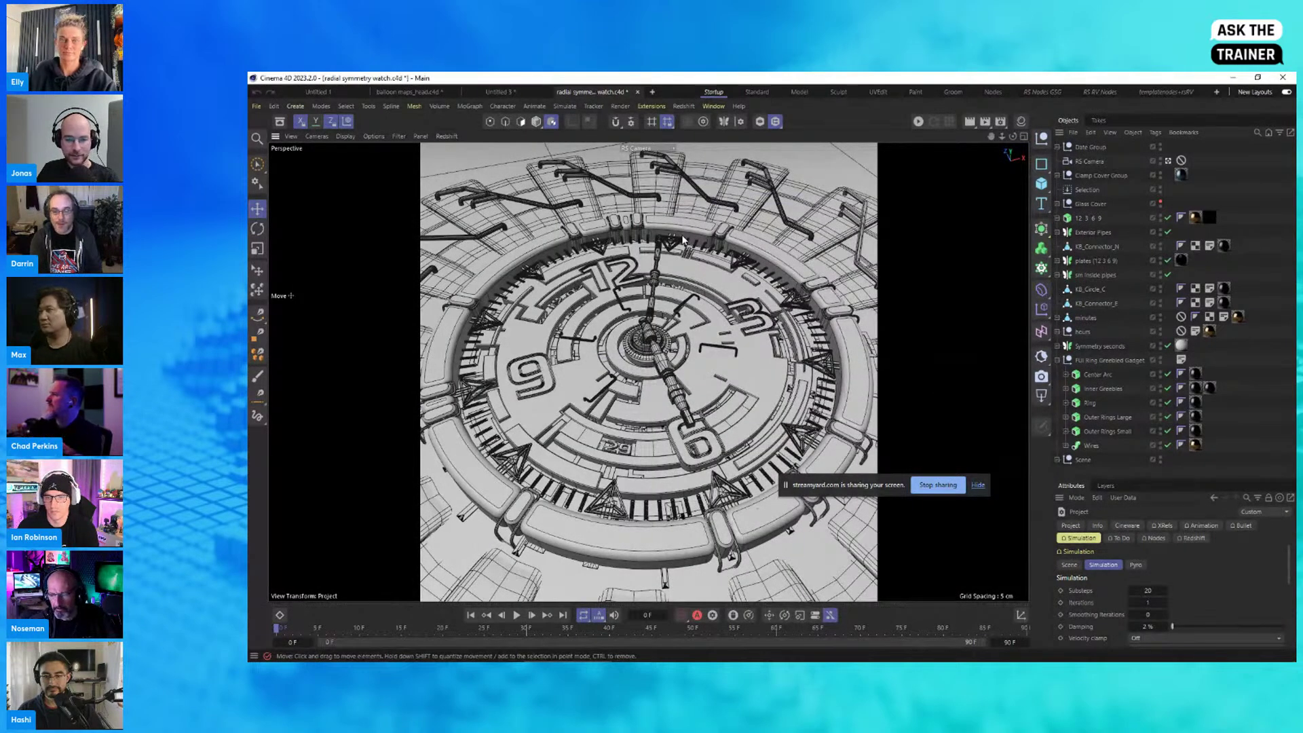
Step: Hide the screen-sharing notice, then open the Commander near the viewport's centre with its category filters shown
drag(797, 482, 779, 461)
click(959, 462)
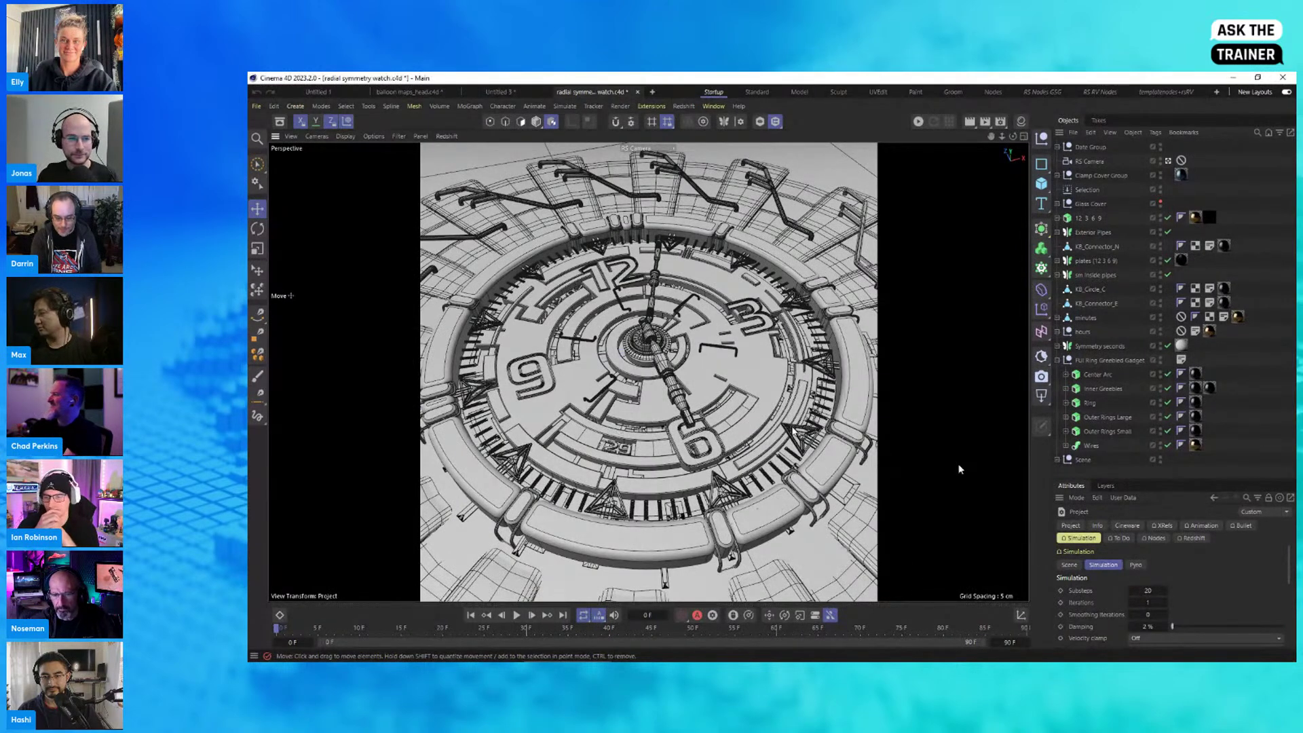
key(shift+c)
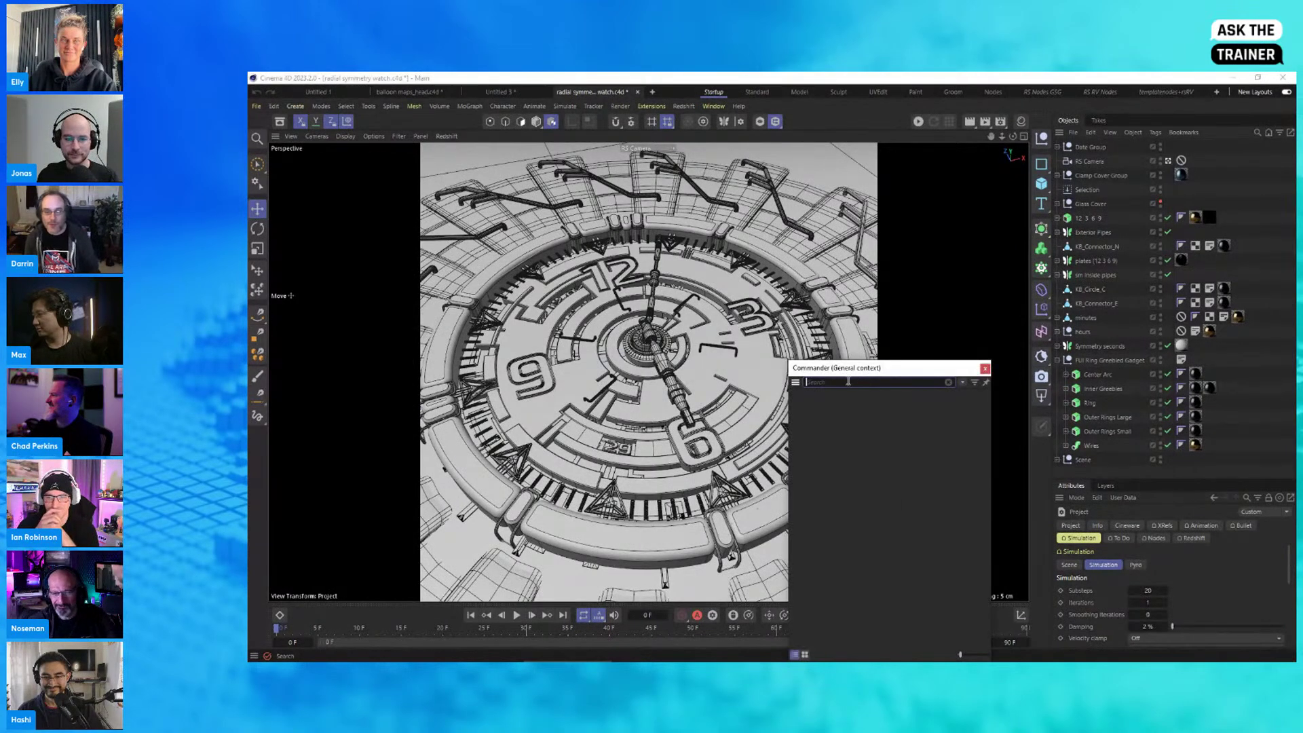
drag(861, 370, 763, 228)
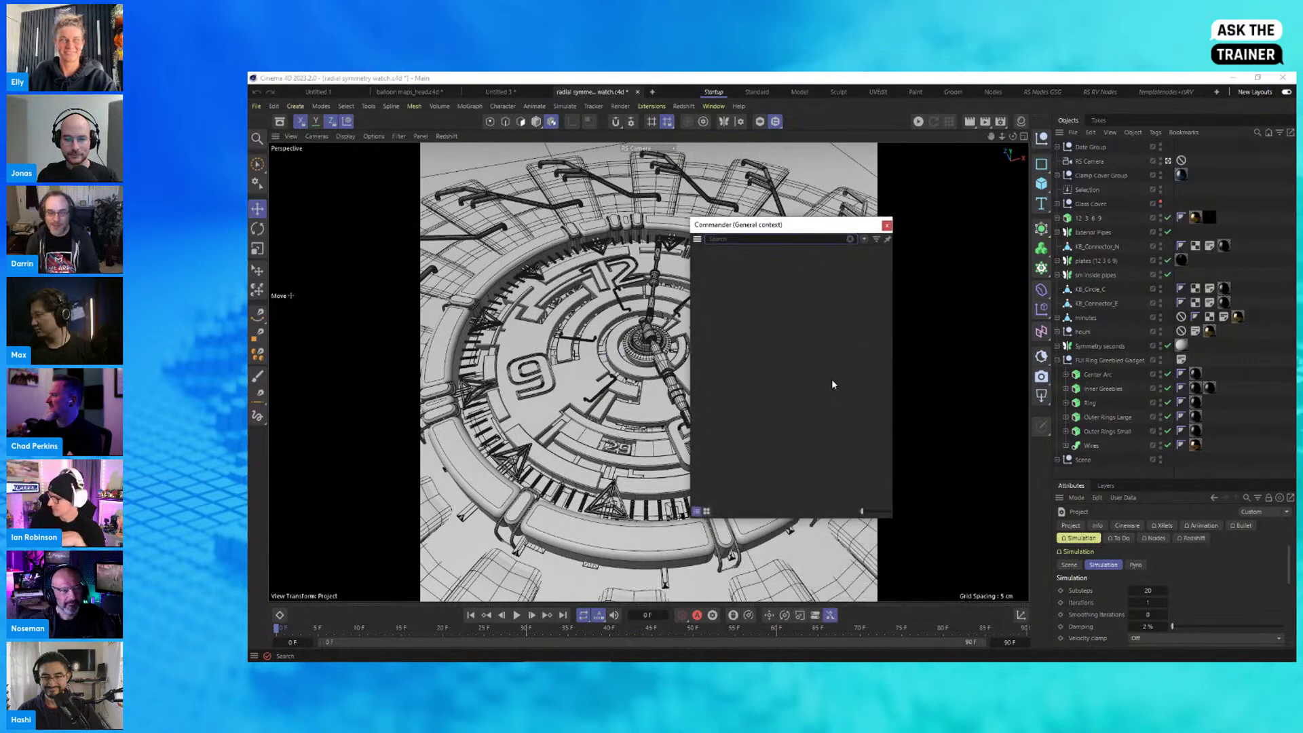
click(876, 241)
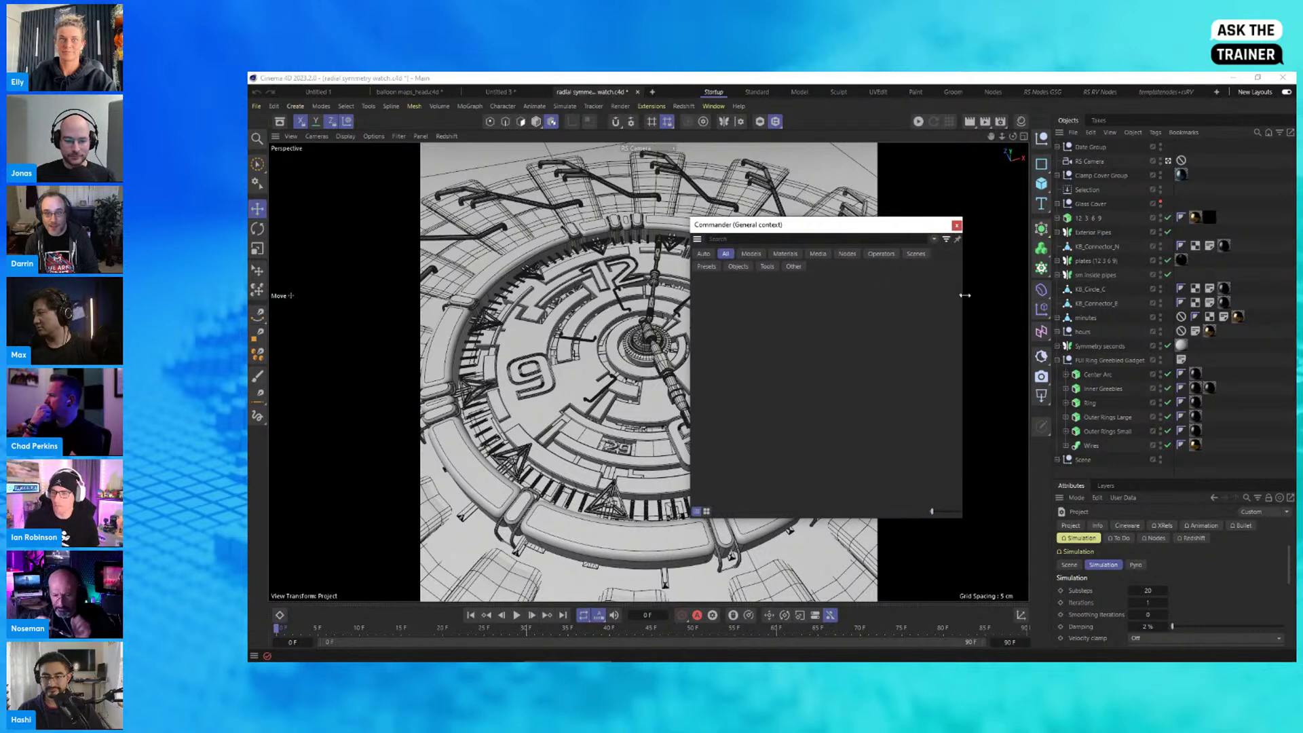
Step: Look through the Commander's category filters, including Models, Materials, Scenes and Tools, and return to All
click(752, 254)
click(818, 254)
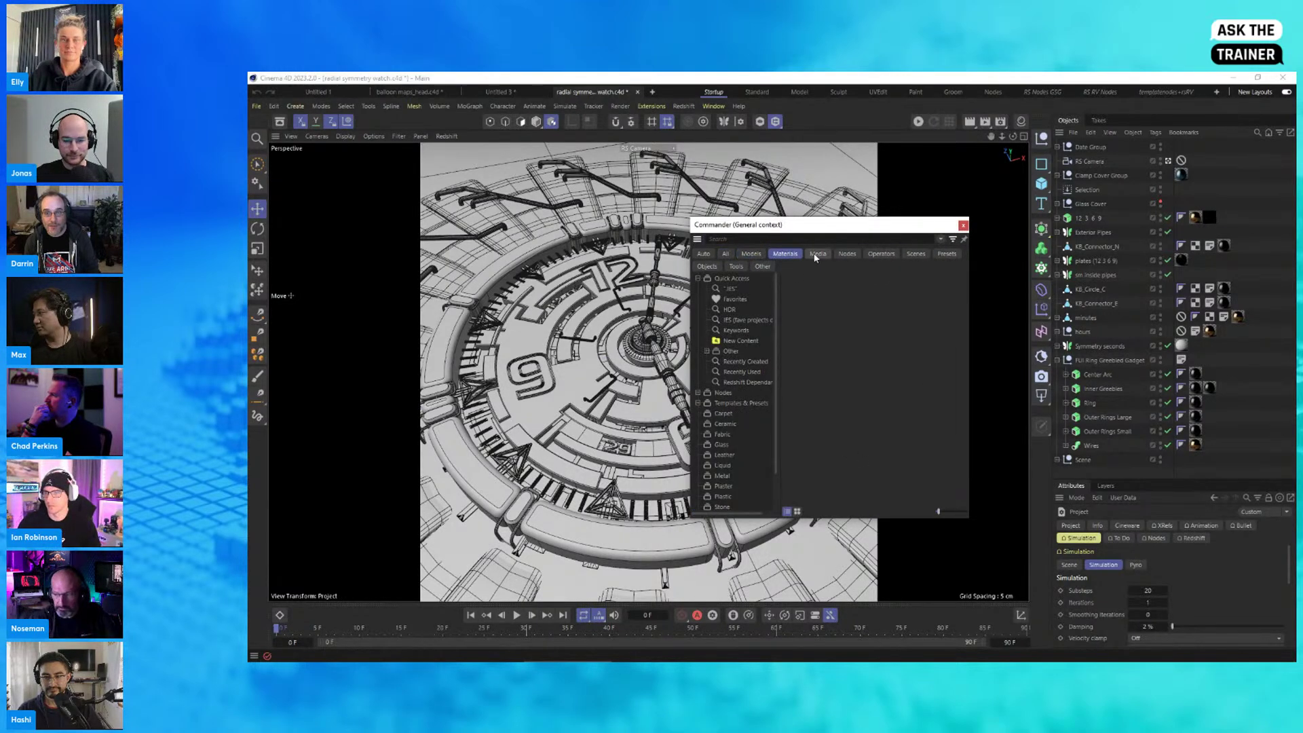
click(847, 254)
click(881, 254)
click(915, 254)
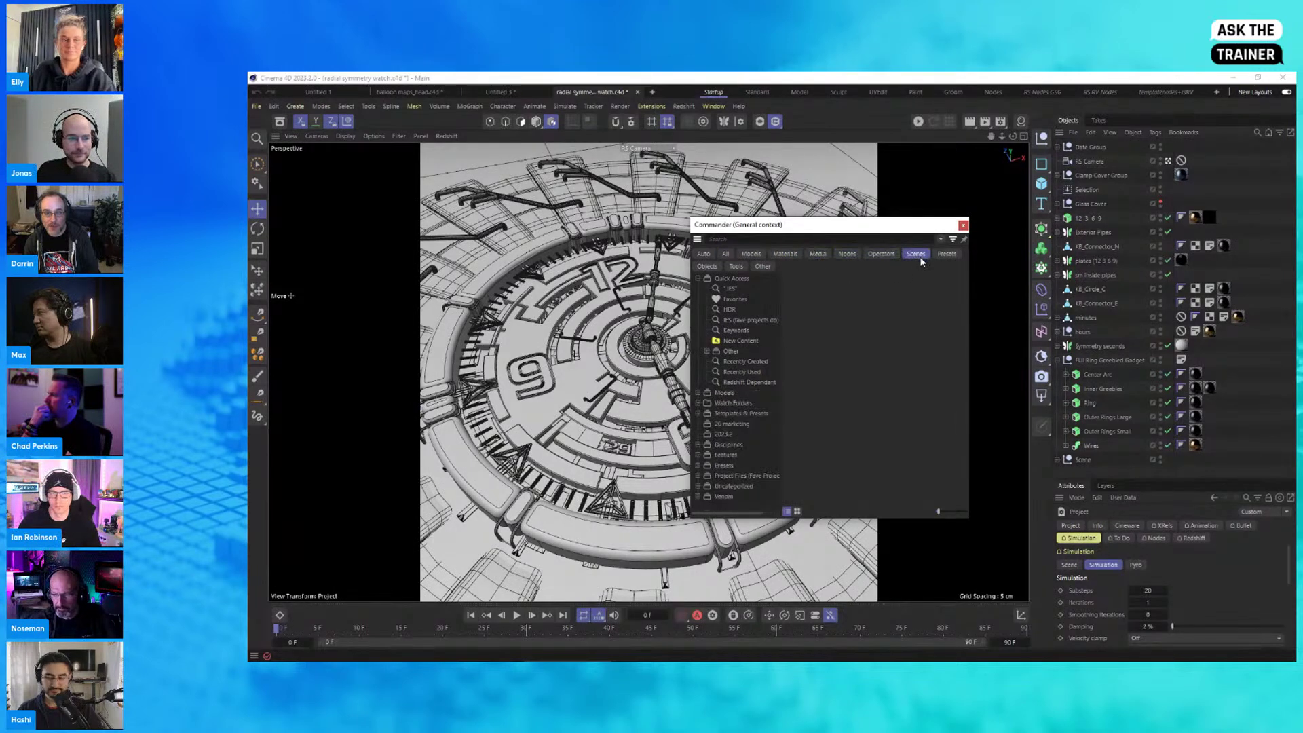
click(707, 266)
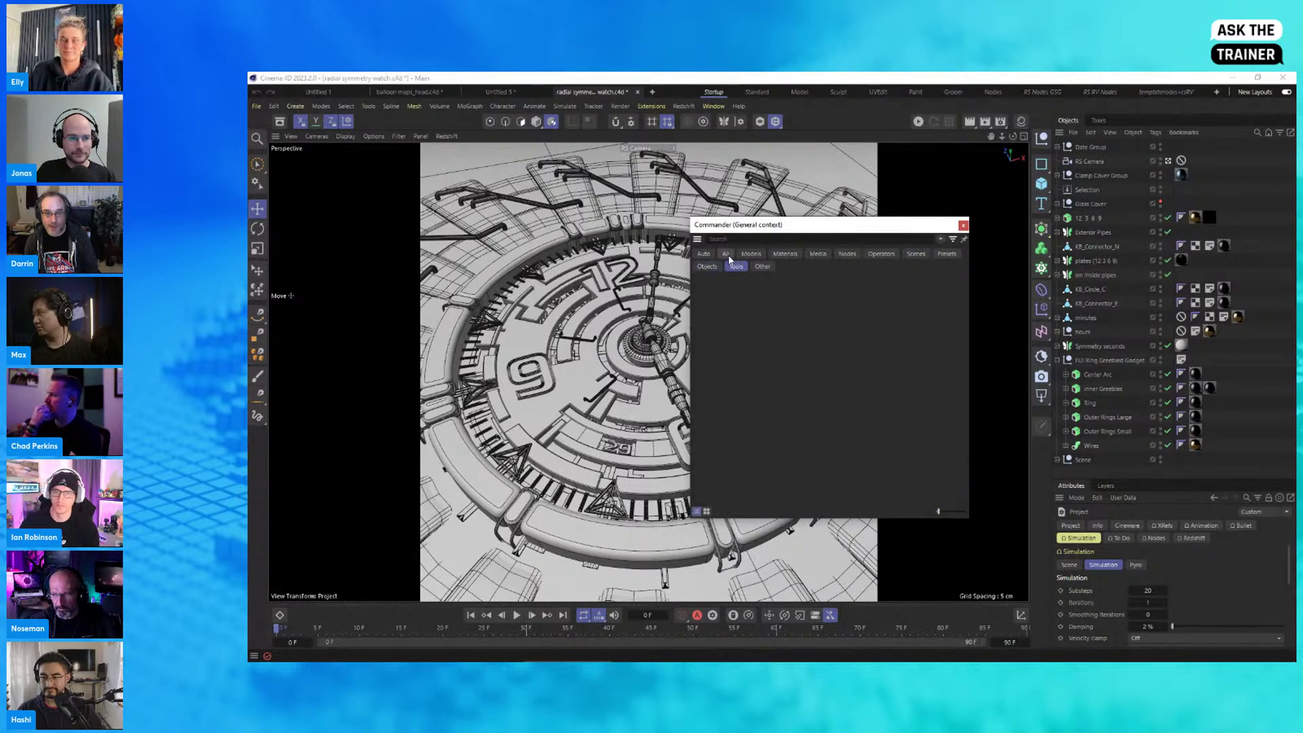
click(726, 254)
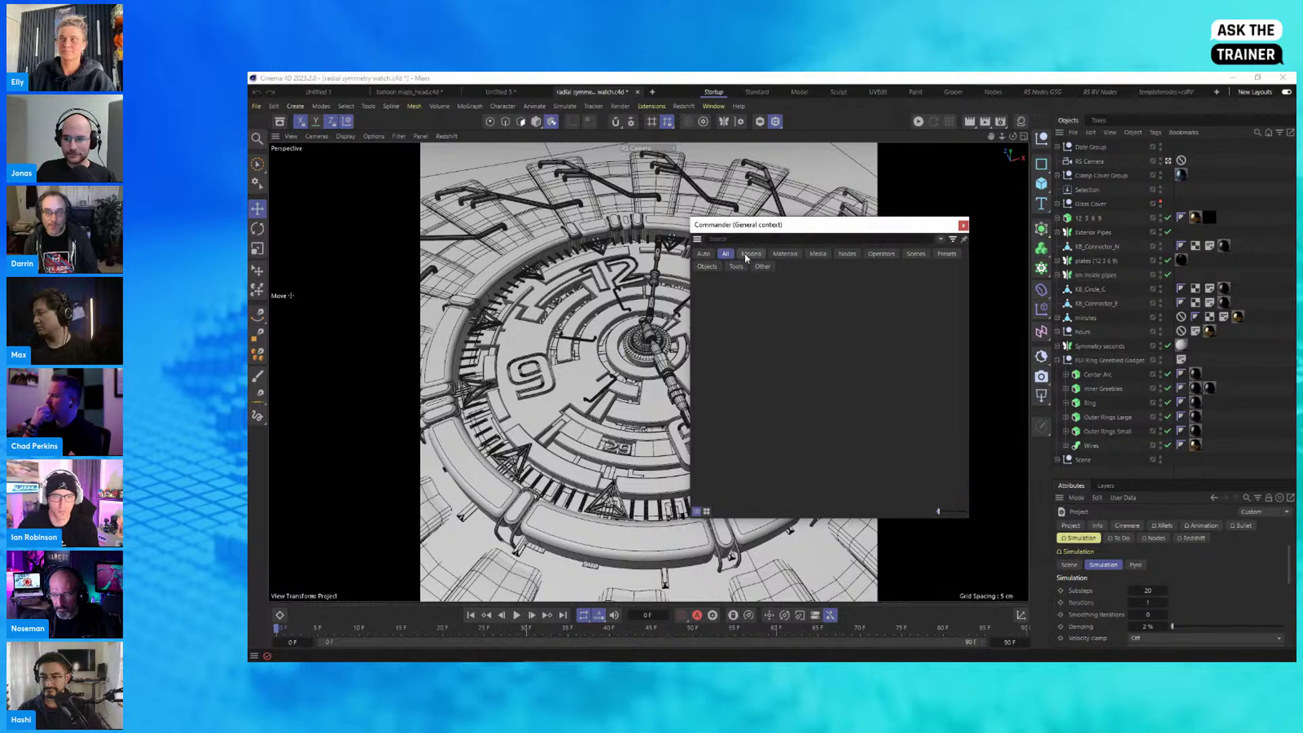
Step: Restrict the Commander to the Models category and search for "back"
click(751, 254)
click(725, 254)
click(751, 254)
click(756, 239)
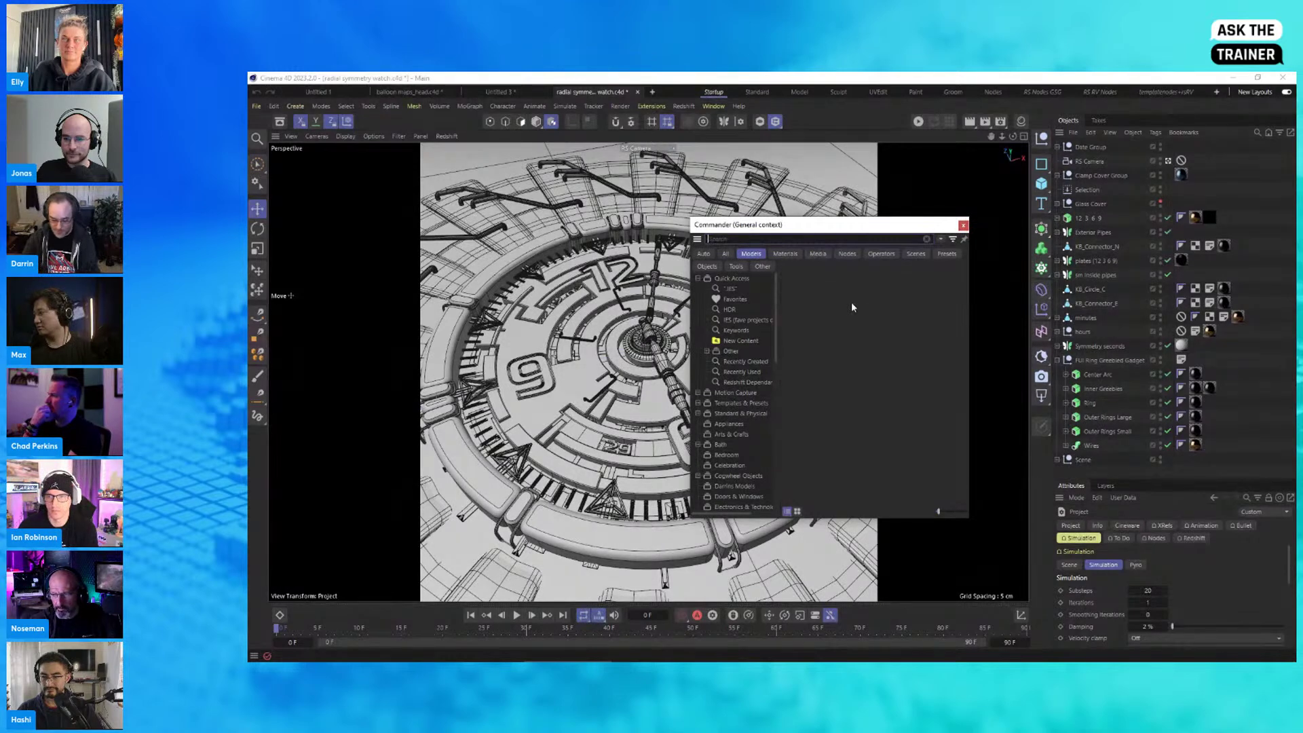
text(bo)
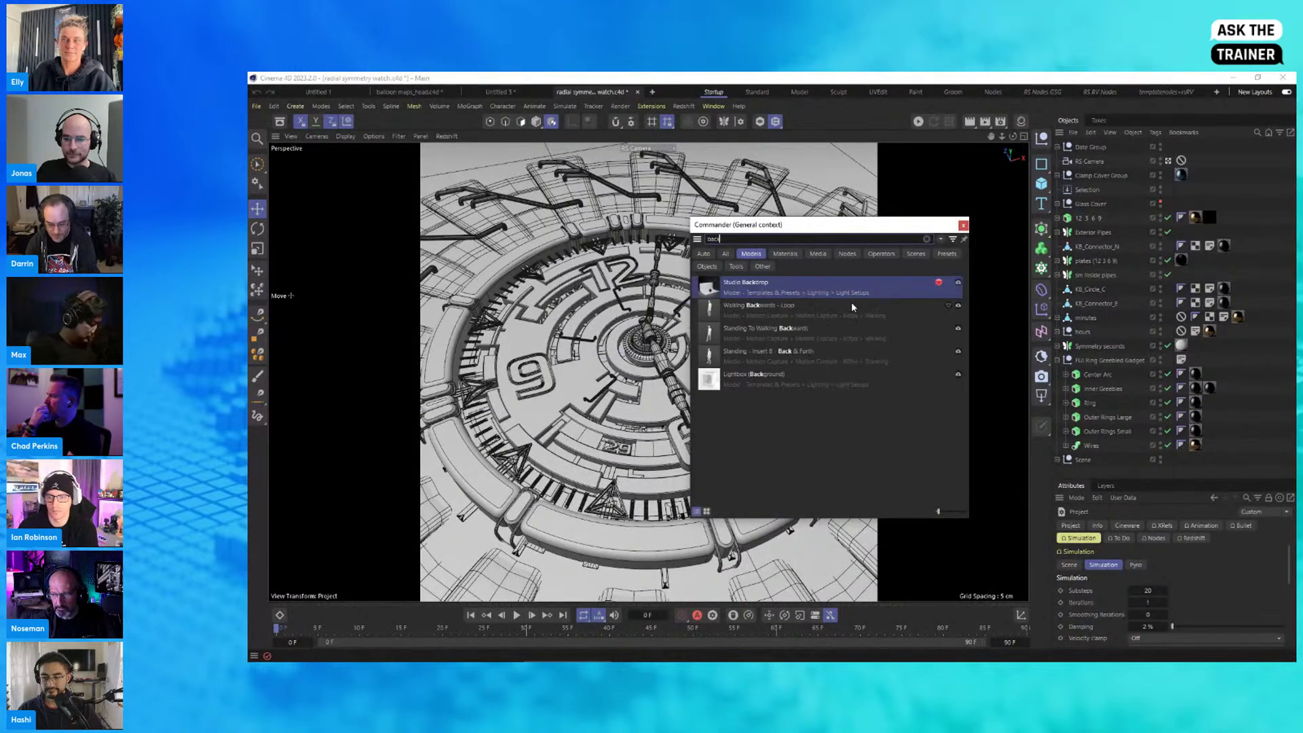
Step: Search the Commander's Models category for "shader"
key(BackSpace)
key(BackSpace)
text(shader)
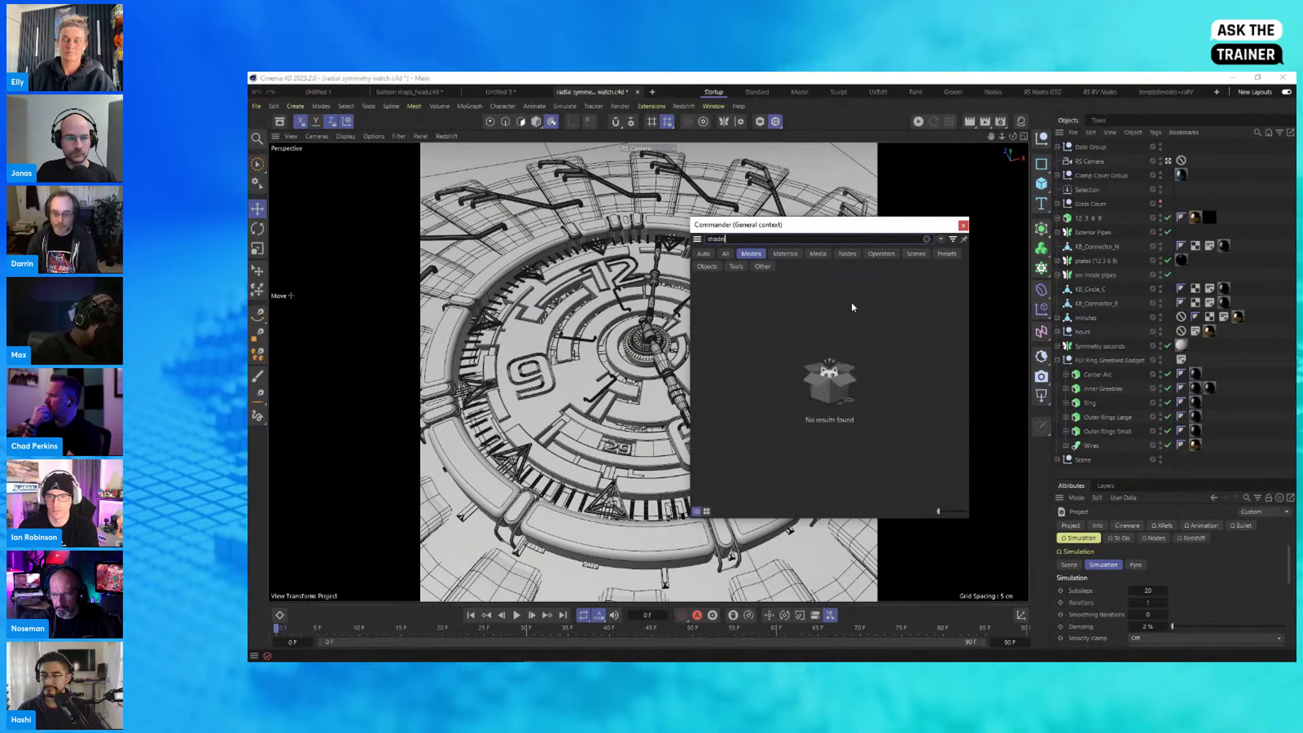
Step: Search the Commander's Models category for "ball" and show the results as a grid with enlarged thumbnails
key(BackSpace)
key(BackSpace)
key(BackSpace)
key(BackSpace)
key(BackSpace)
key(BackSpace)
text(ball)
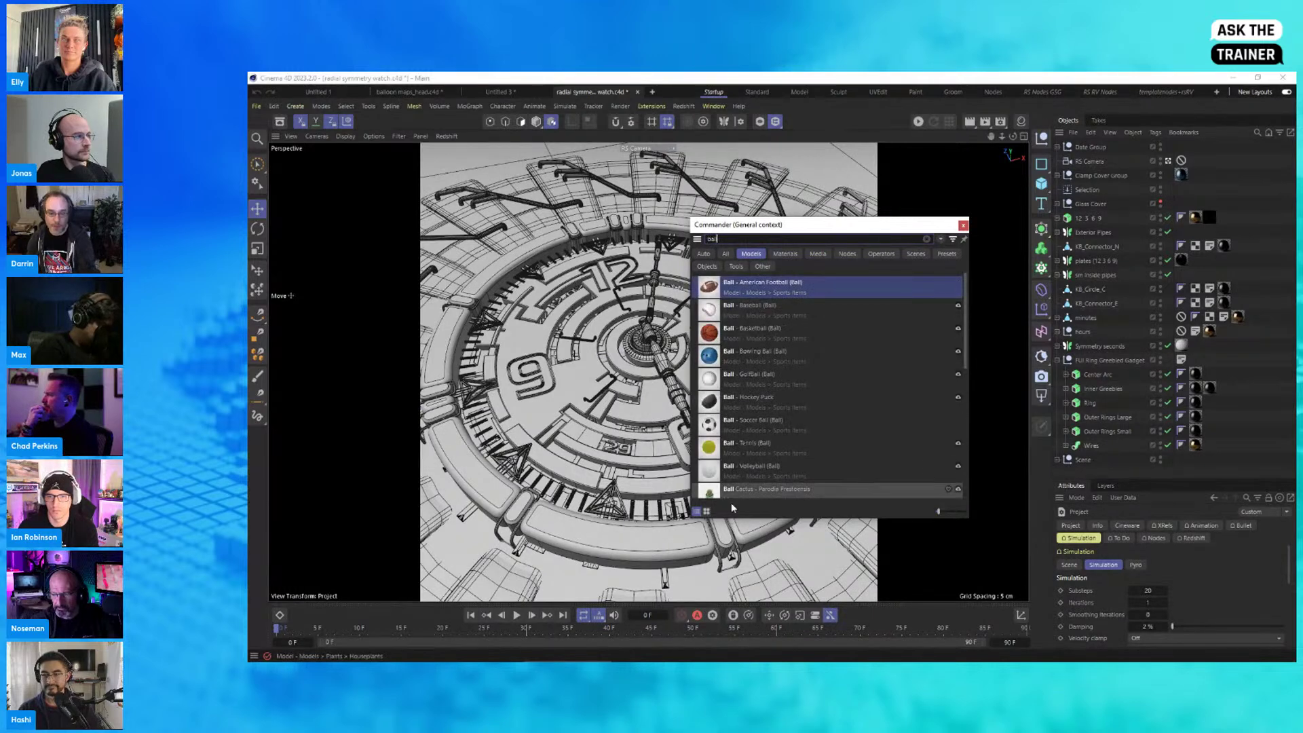
click(707, 512)
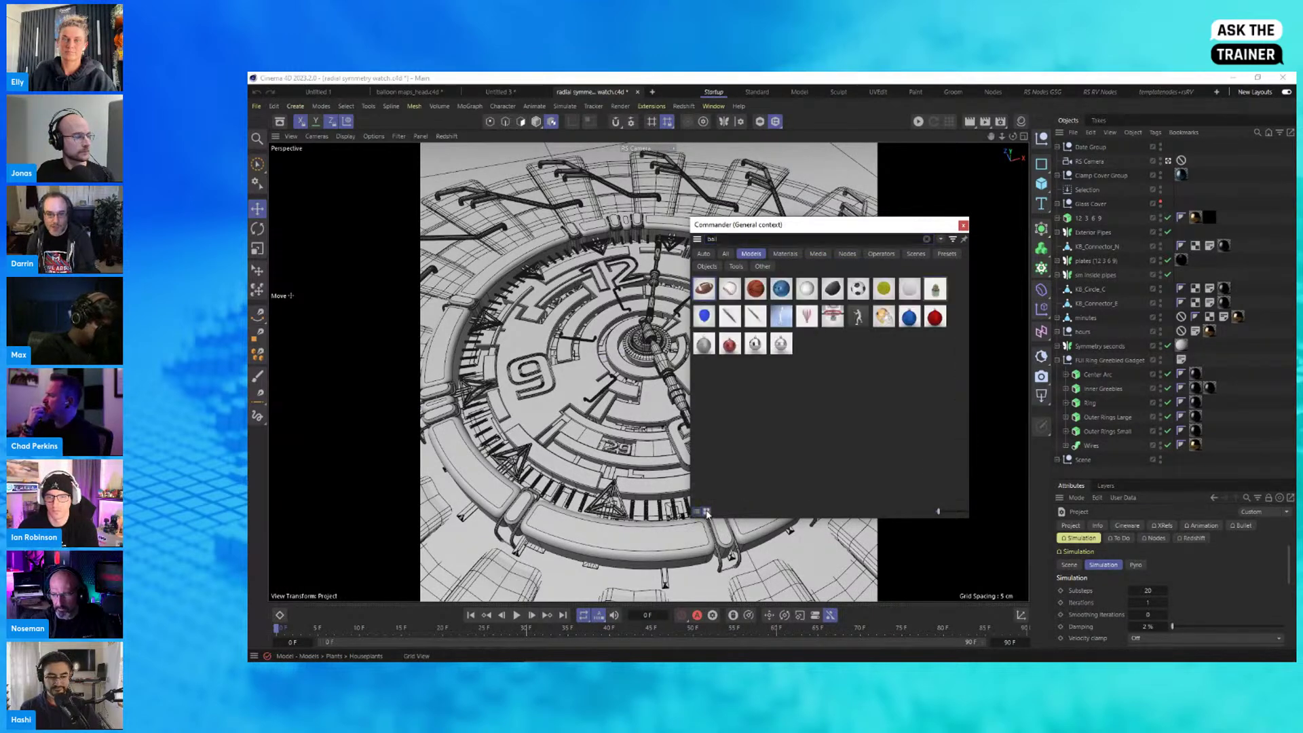
mouse_move(950, 514)
mouse_down()
mouse_move(962, 513)
mouse_move(942, 512)
mouse_up()
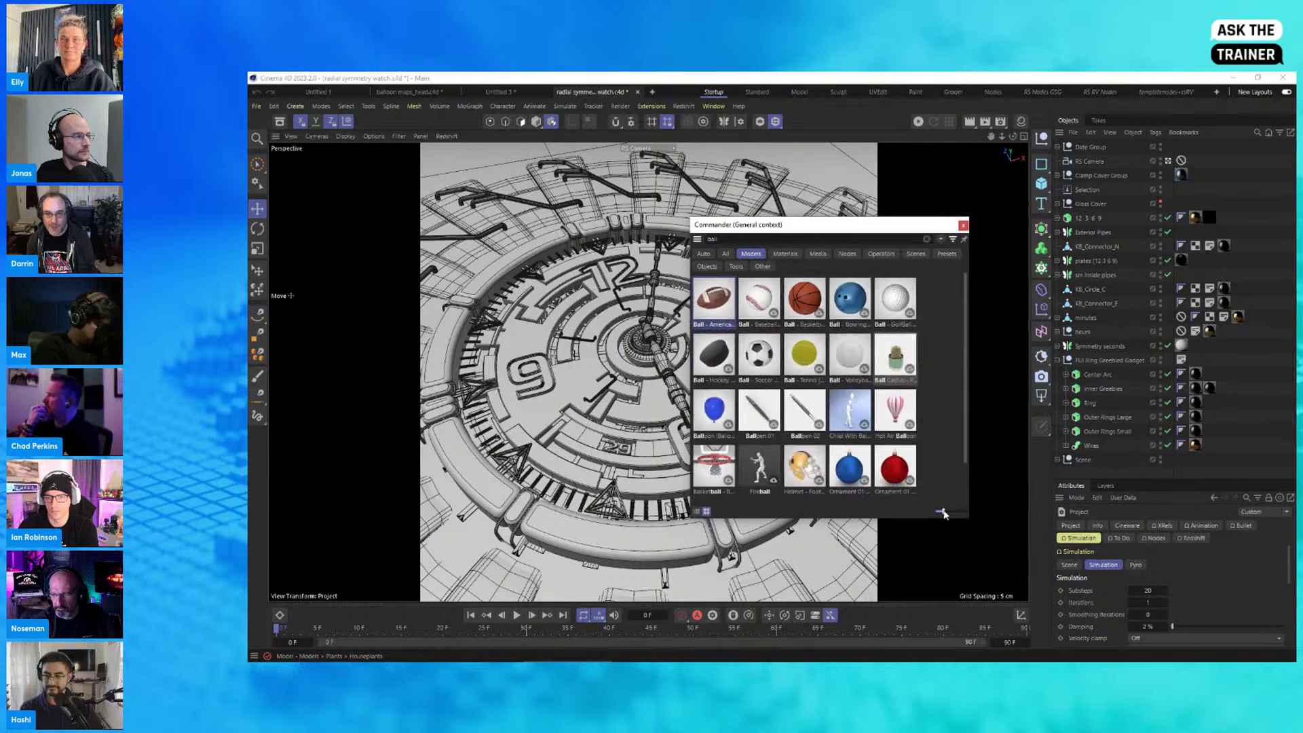
Step: Look over the "ball" results across all categories, and set the Commander's category filter to Auto
click(727, 254)
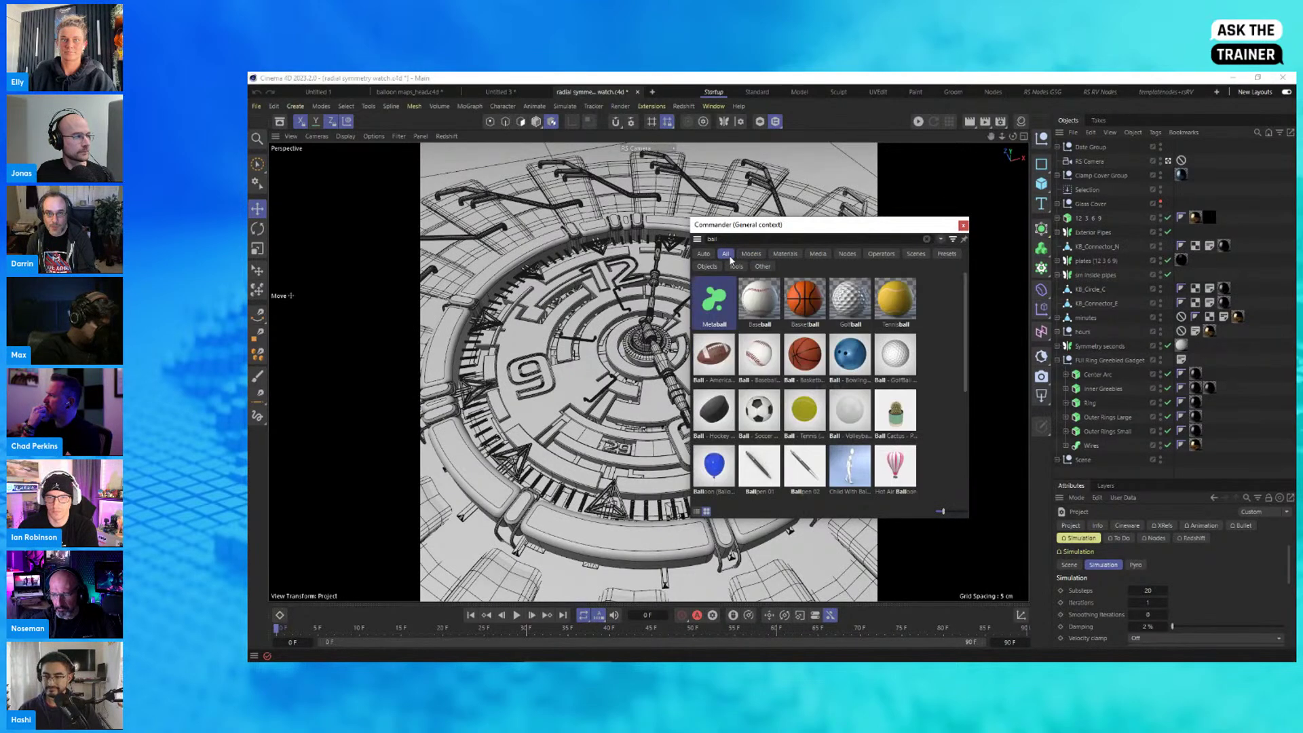
mouse_move(965, 300)
mouse_down()
mouse_move(955, 458)
mouse_move(975, 280)
mouse_up()
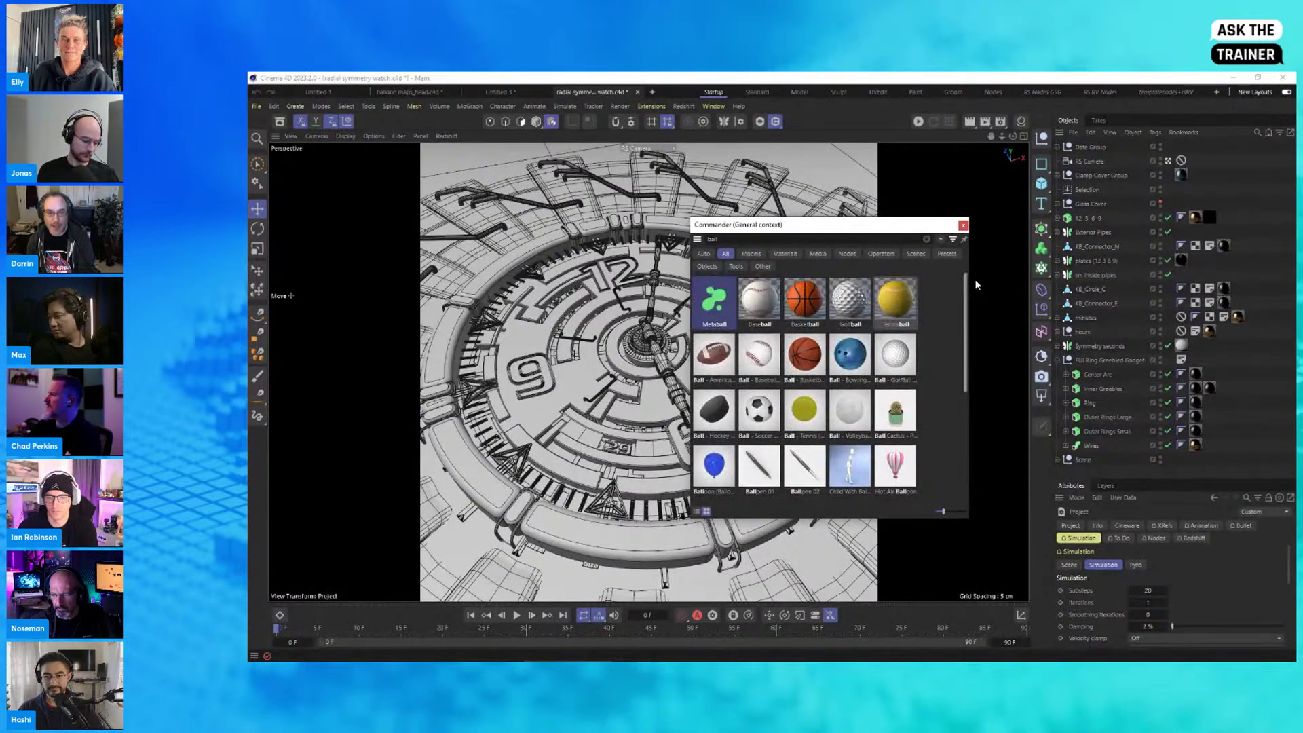
click(704, 254)
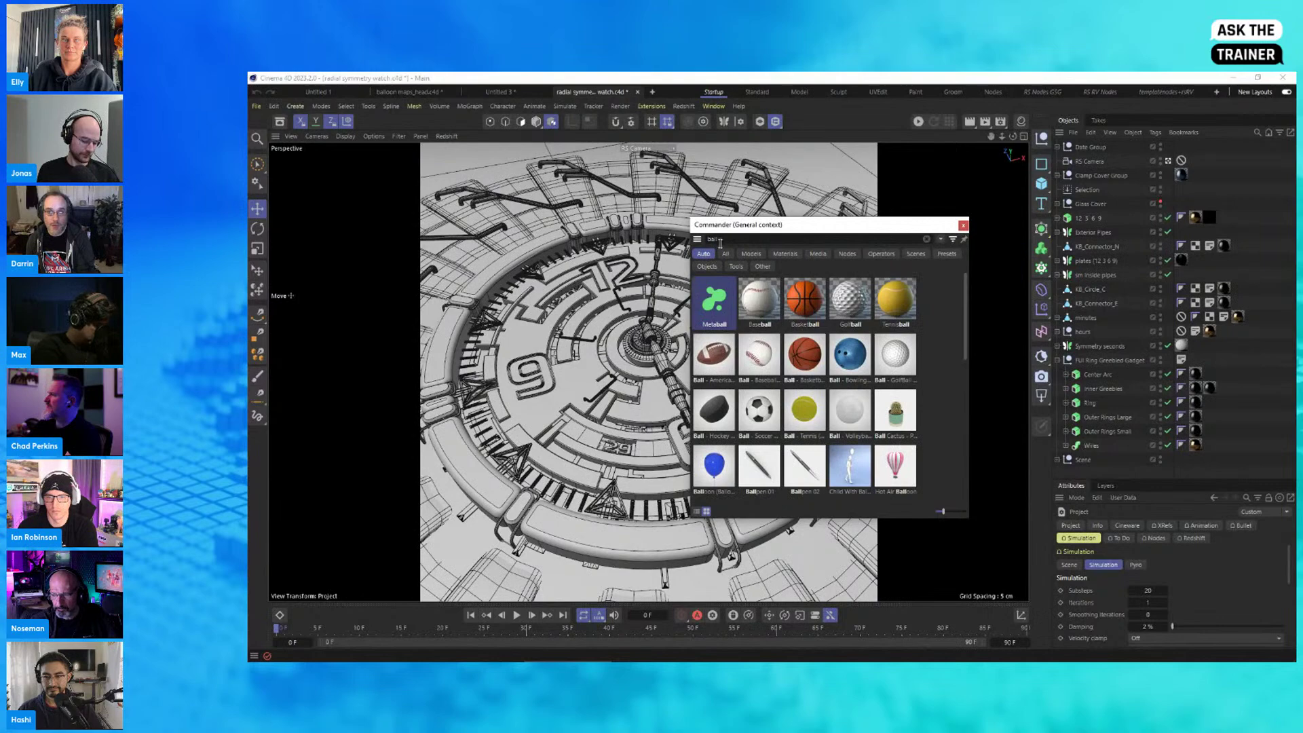
Step: Close the Commander, reopen it over the Object Manager, pin it open and move it over the viewport
key(Escape)
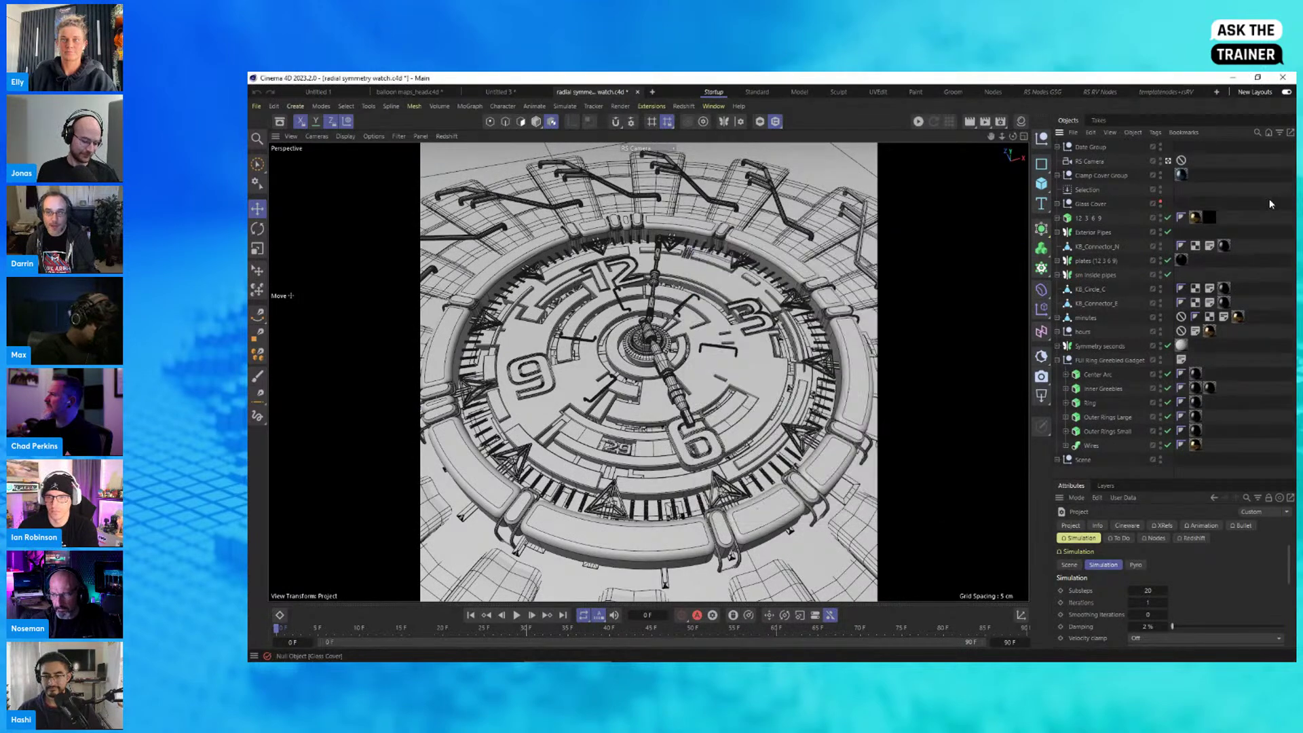
key(shift+c)
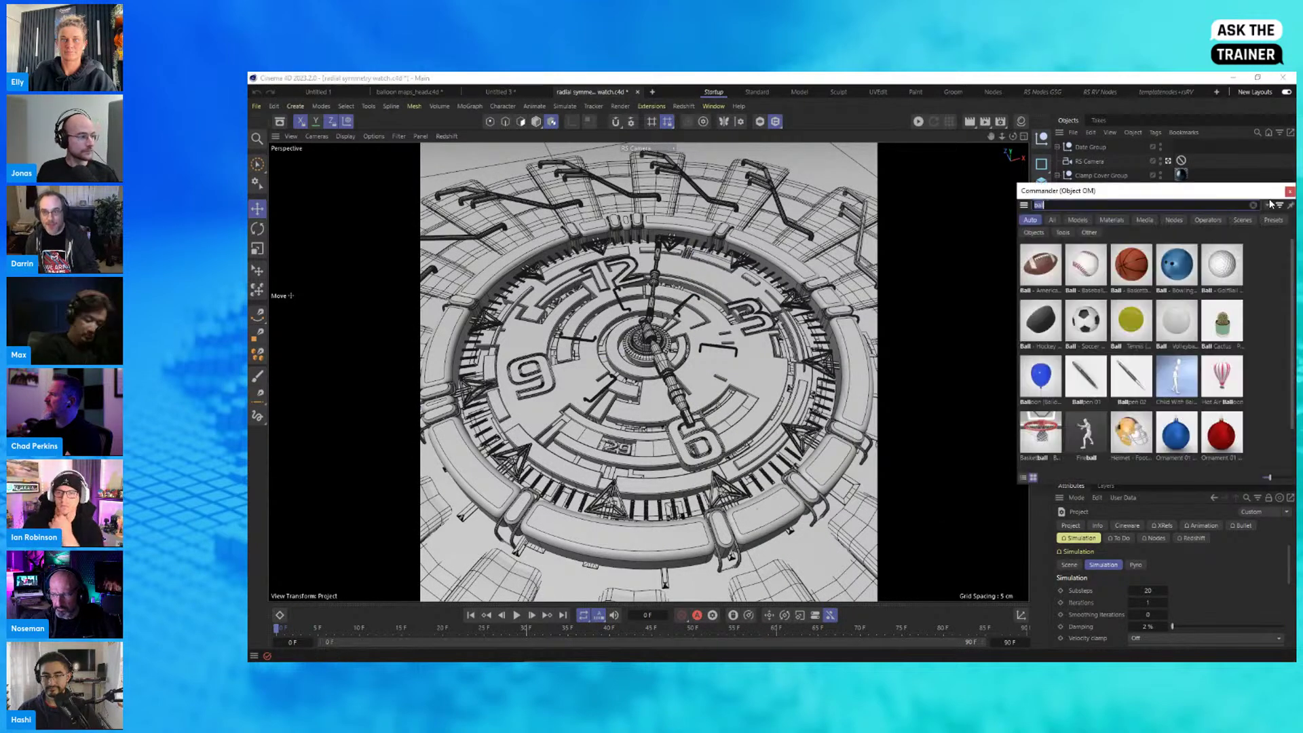
click(1291, 204)
drag(1240, 192, 750, 180)
Step: Compare the Commander's Auto results by focusing the Object Manager with KB_Connector_N selected, showing the Material Manager, and focusing the viewport
click(1089, 218)
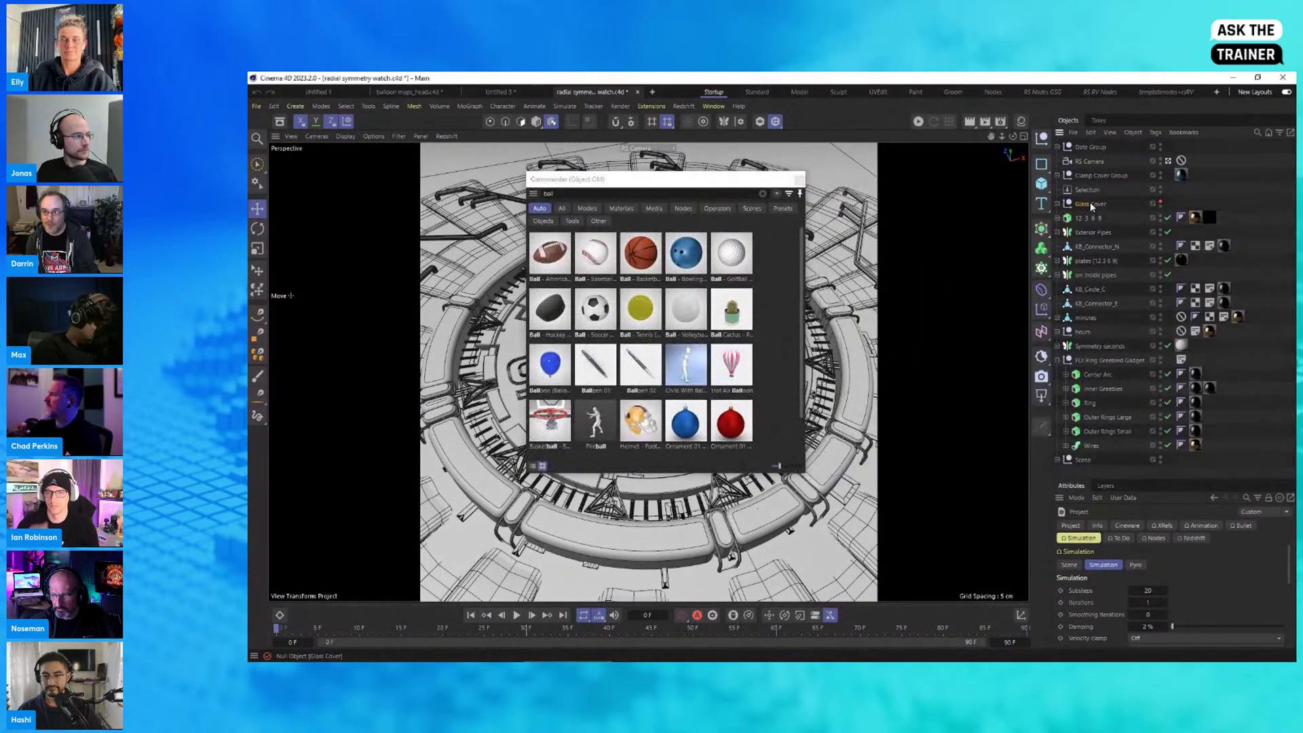
click(1086, 248)
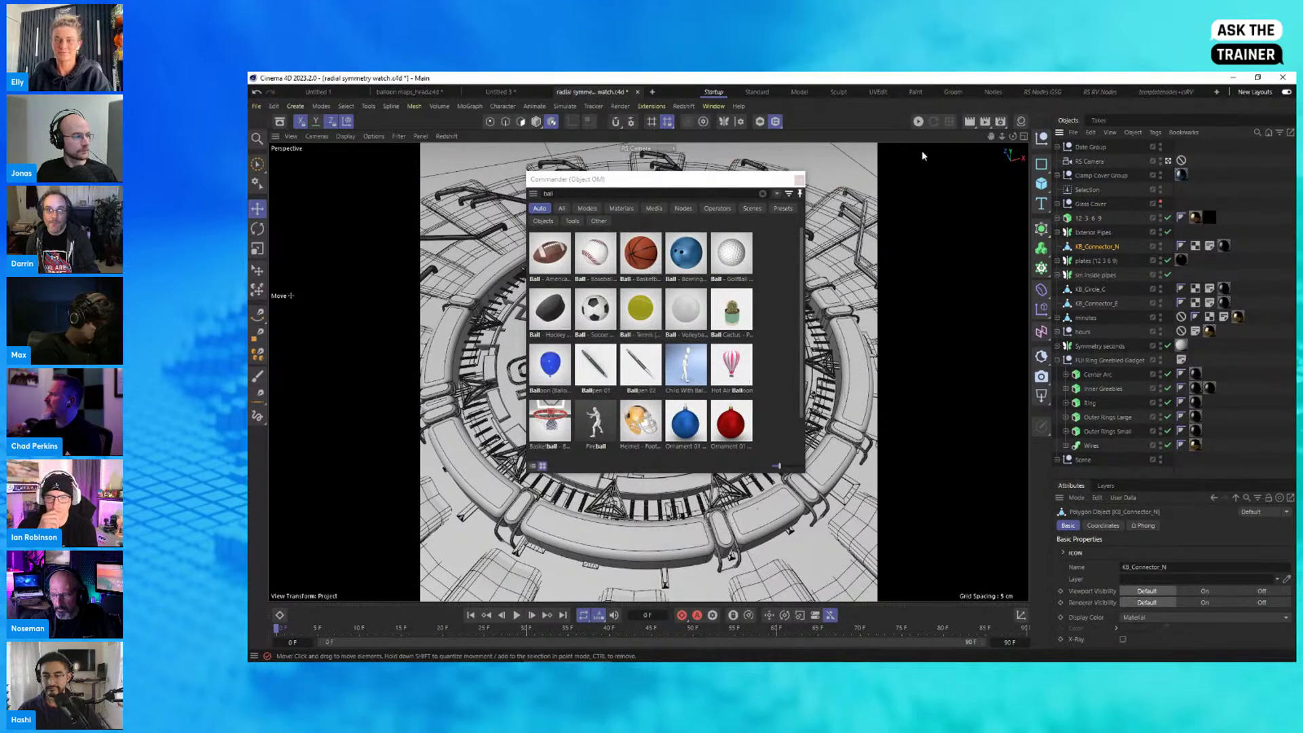
click(1021, 123)
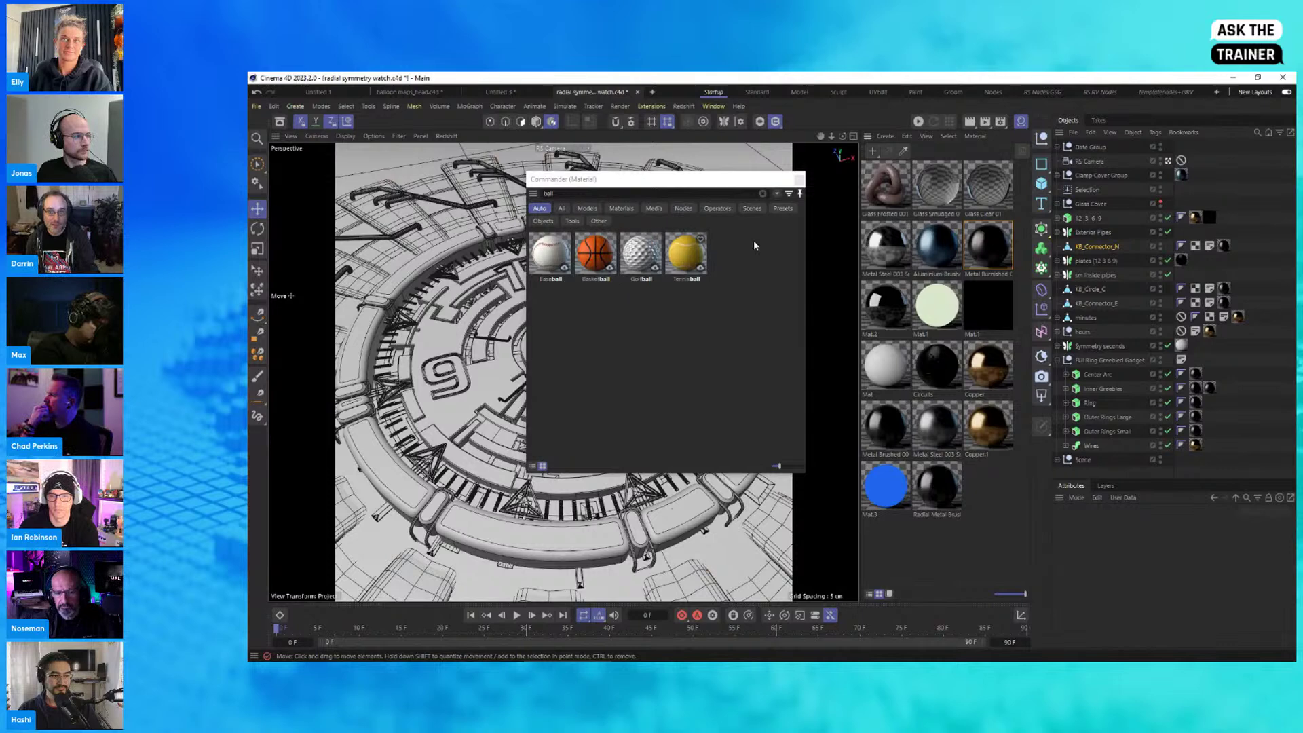
click(787, 140)
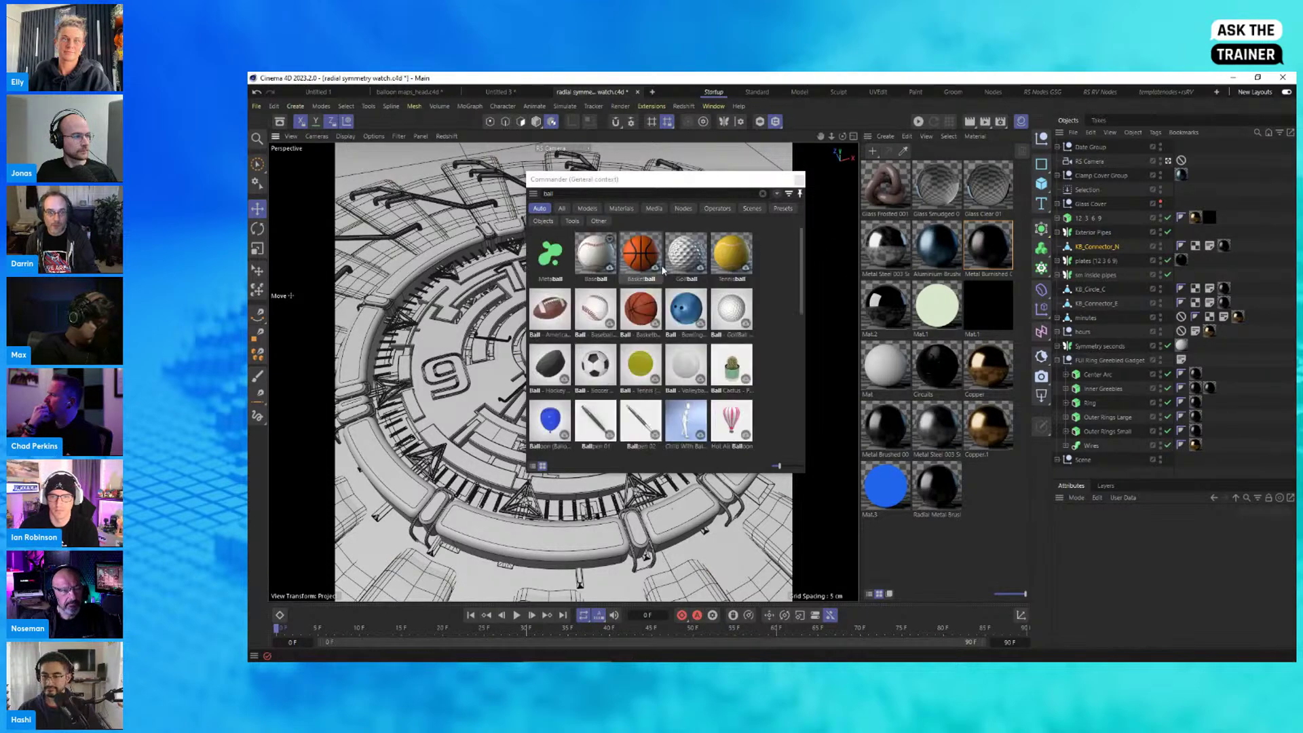
Step: Select the Metaball result and examine its keywords and general information
click(549, 257)
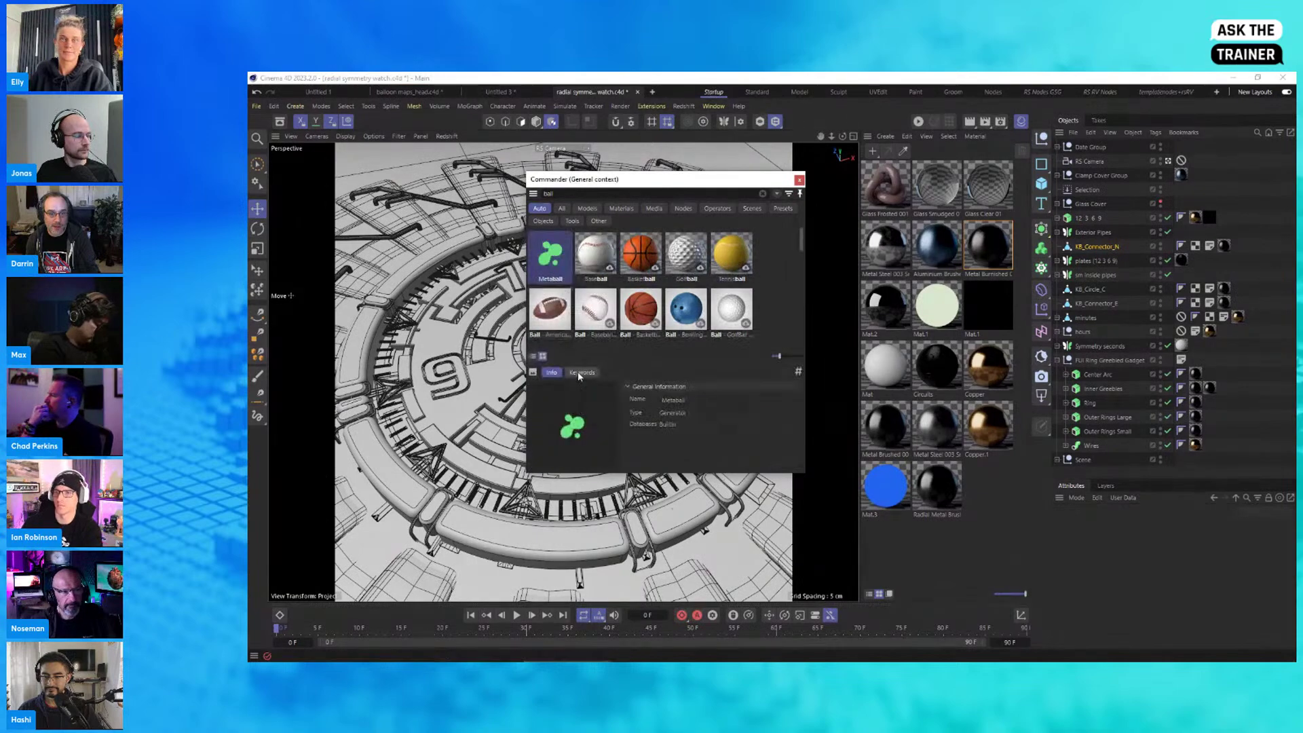
click(581, 373)
click(551, 374)
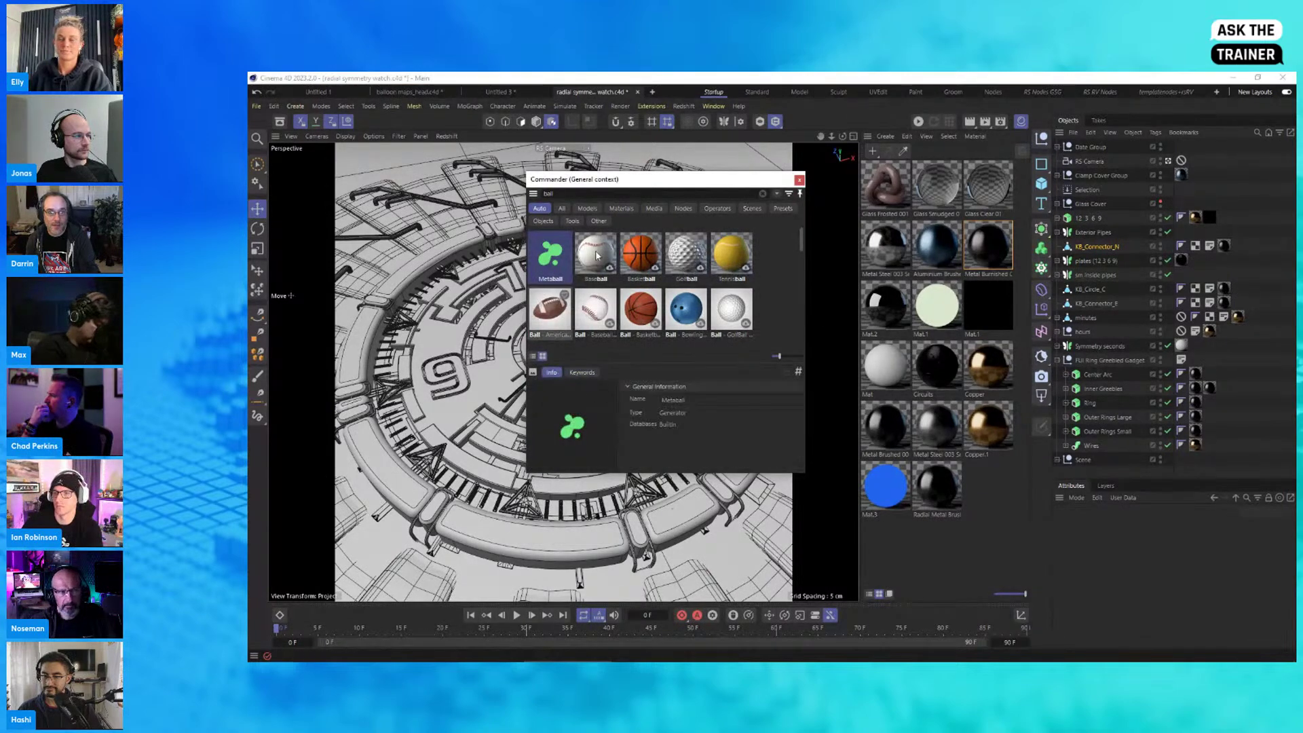
Step: Search all Commander categories for the presenter's first name and enlarge the Commander window
double_click(539, 194)
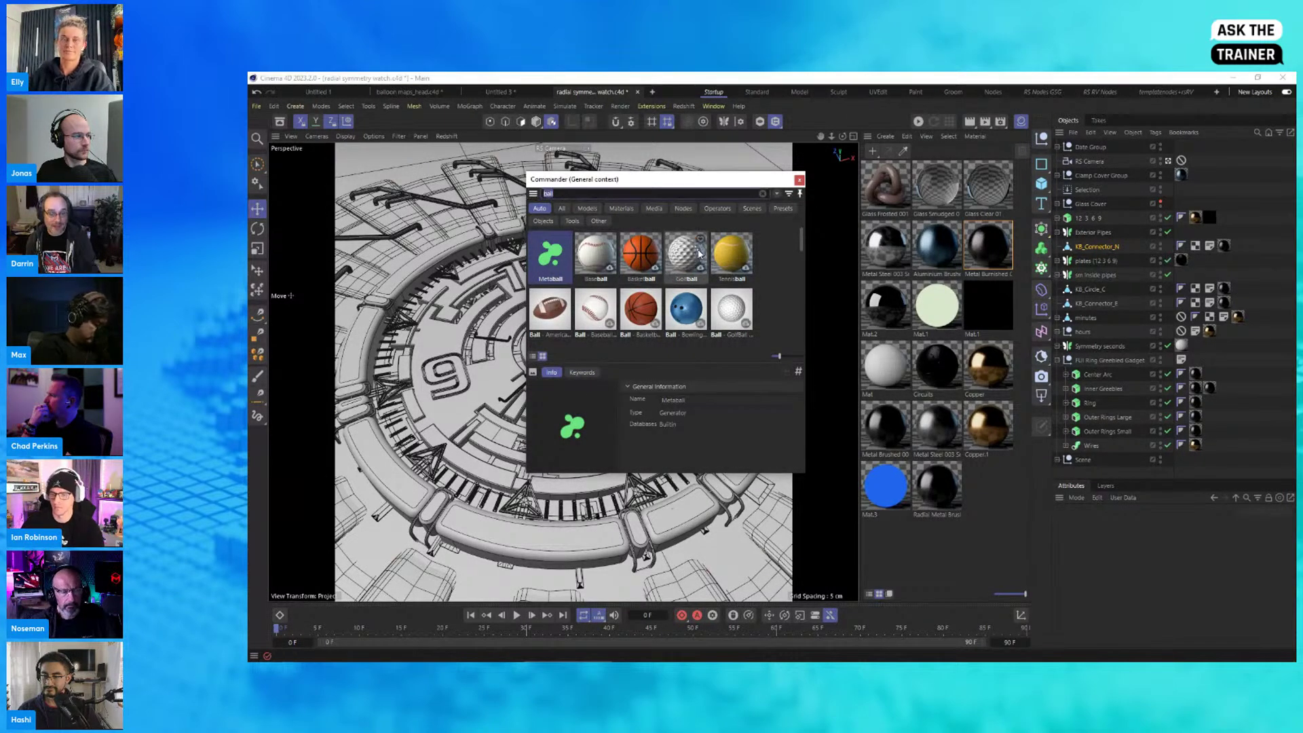
text(diarrin)
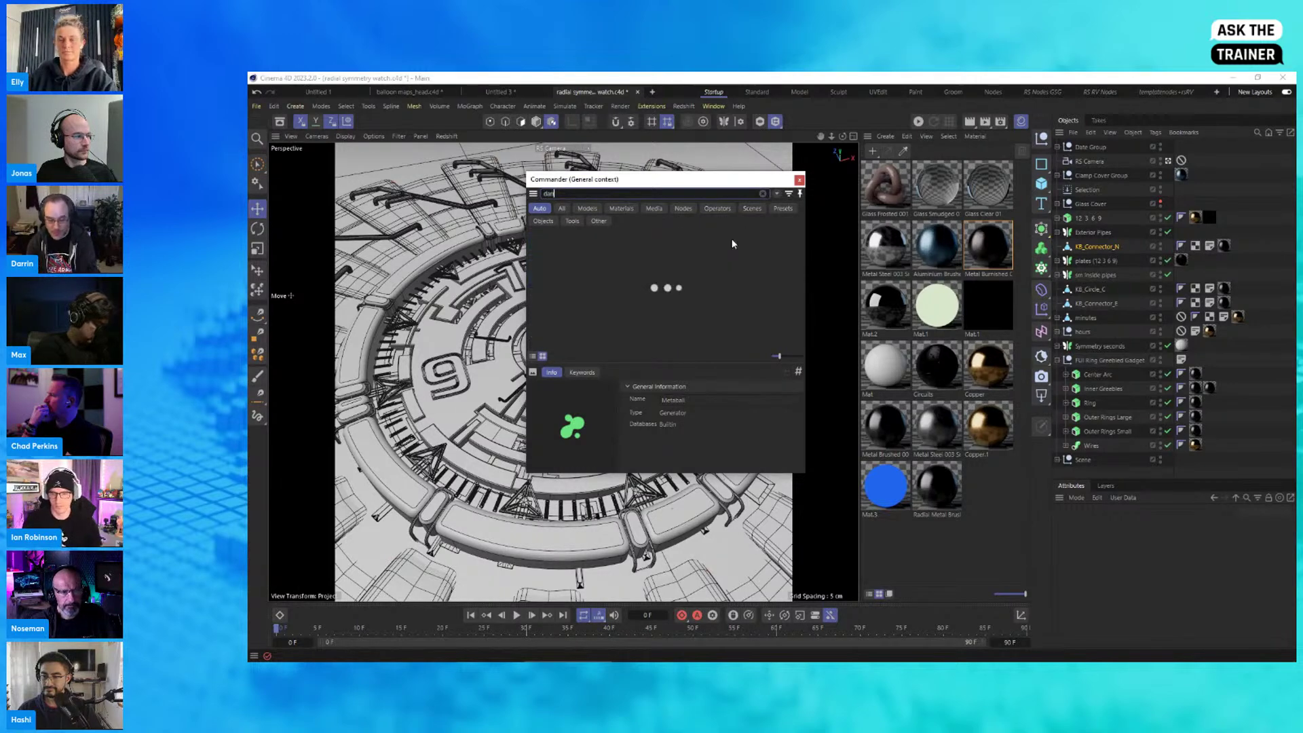
click(561, 208)
drag(806, 475, 918, 589)
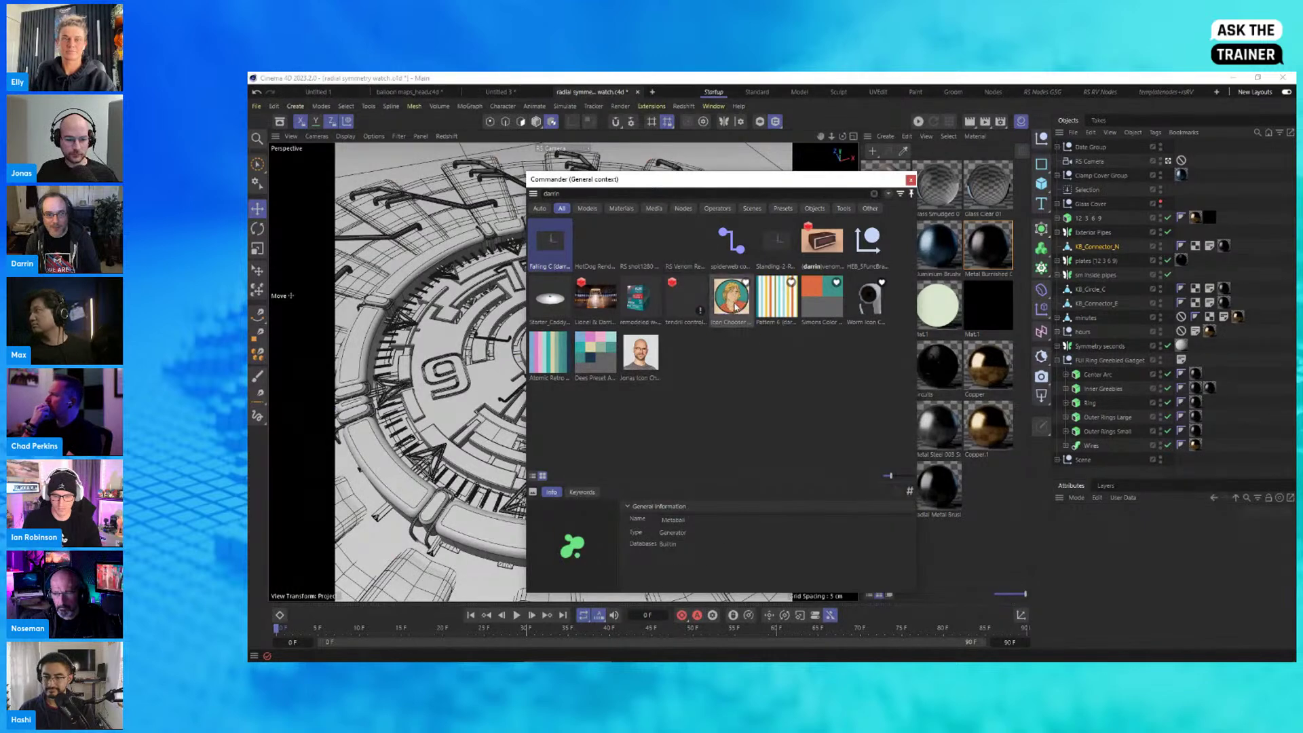
Step: Examine the details of the portrait icon preset and a neighbouring scene asset, leaving the portrait preset selected
click(641, 355)
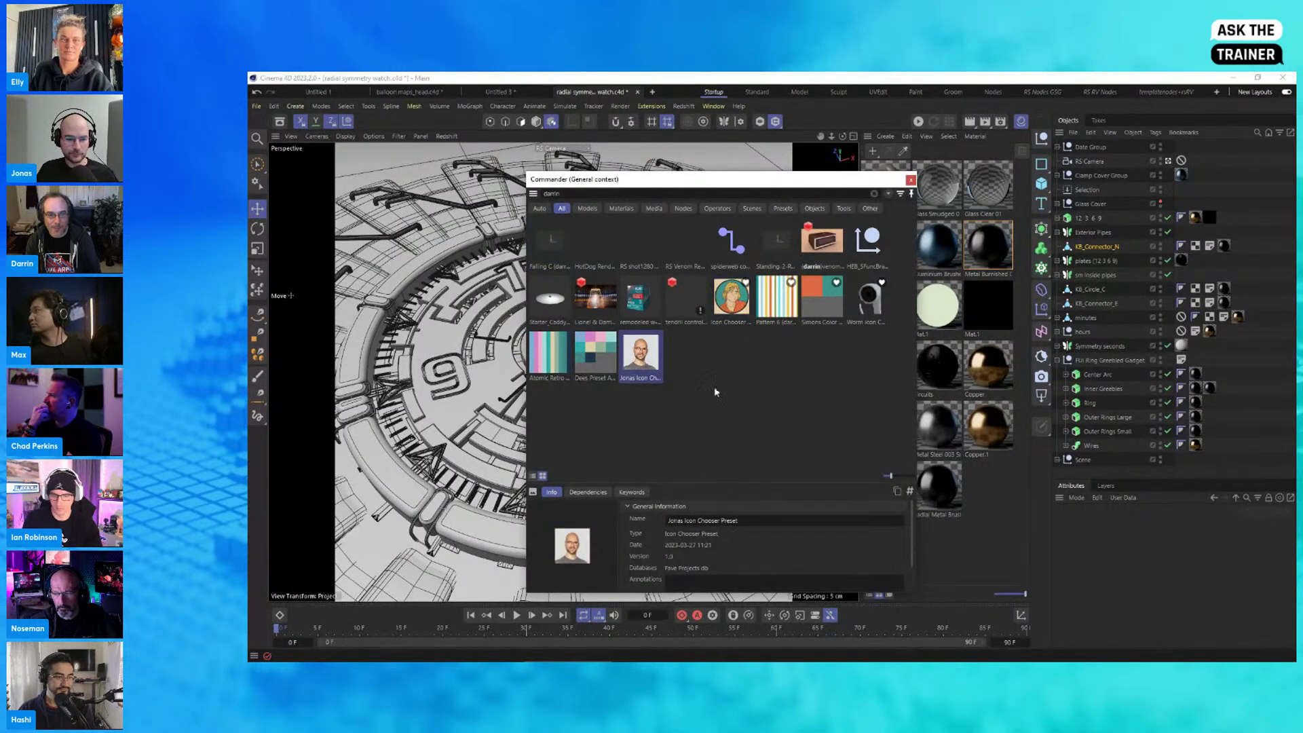
click(594, 298)
click(642, 364)
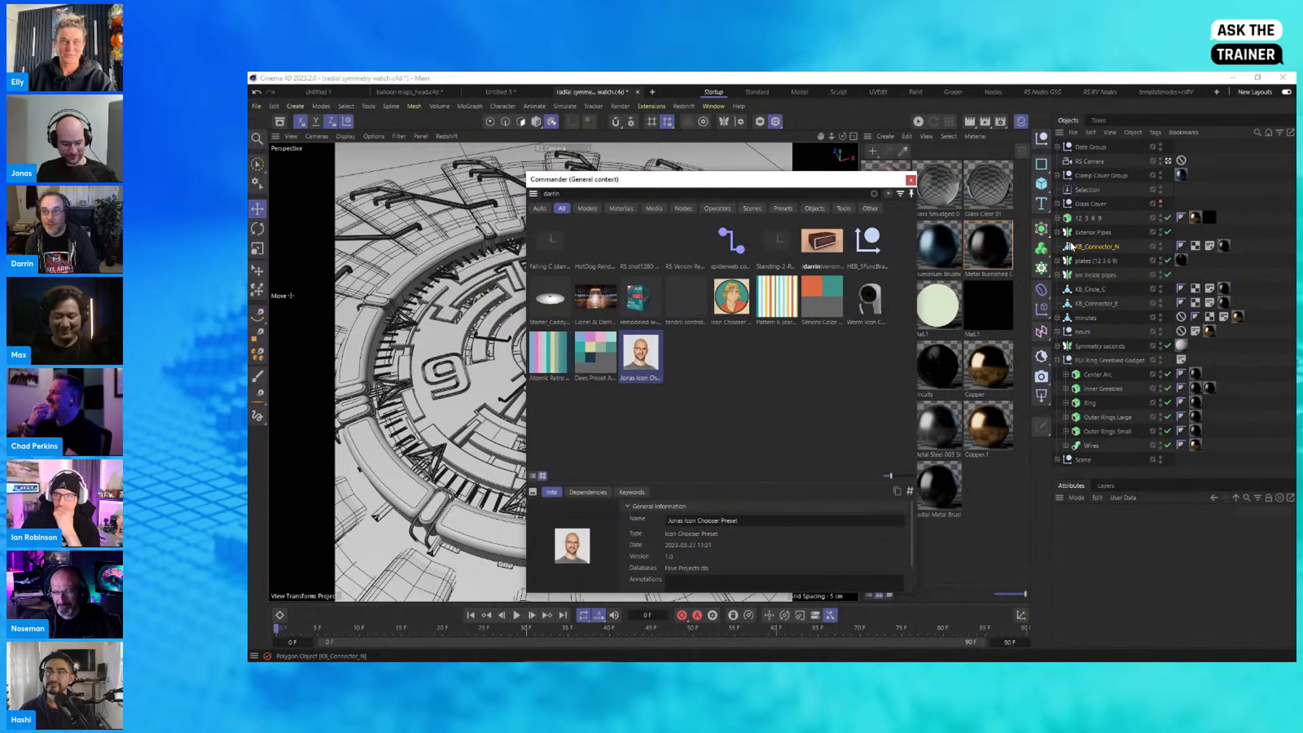
click(1247, 166)
key(F5)
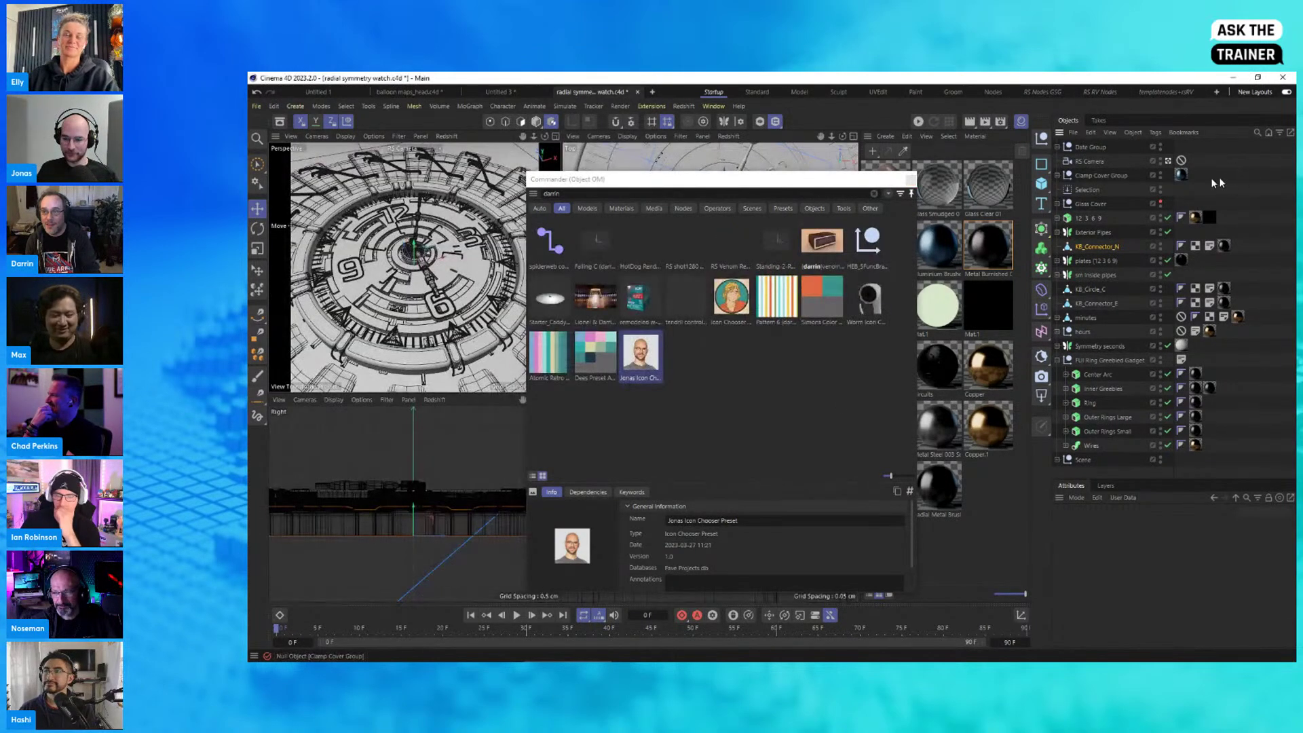
key(F1)
Step: Expand the Icon settings in the RS Camera's basic properties, look through its loadable icon presets and close the preset list
click(1090, 162)
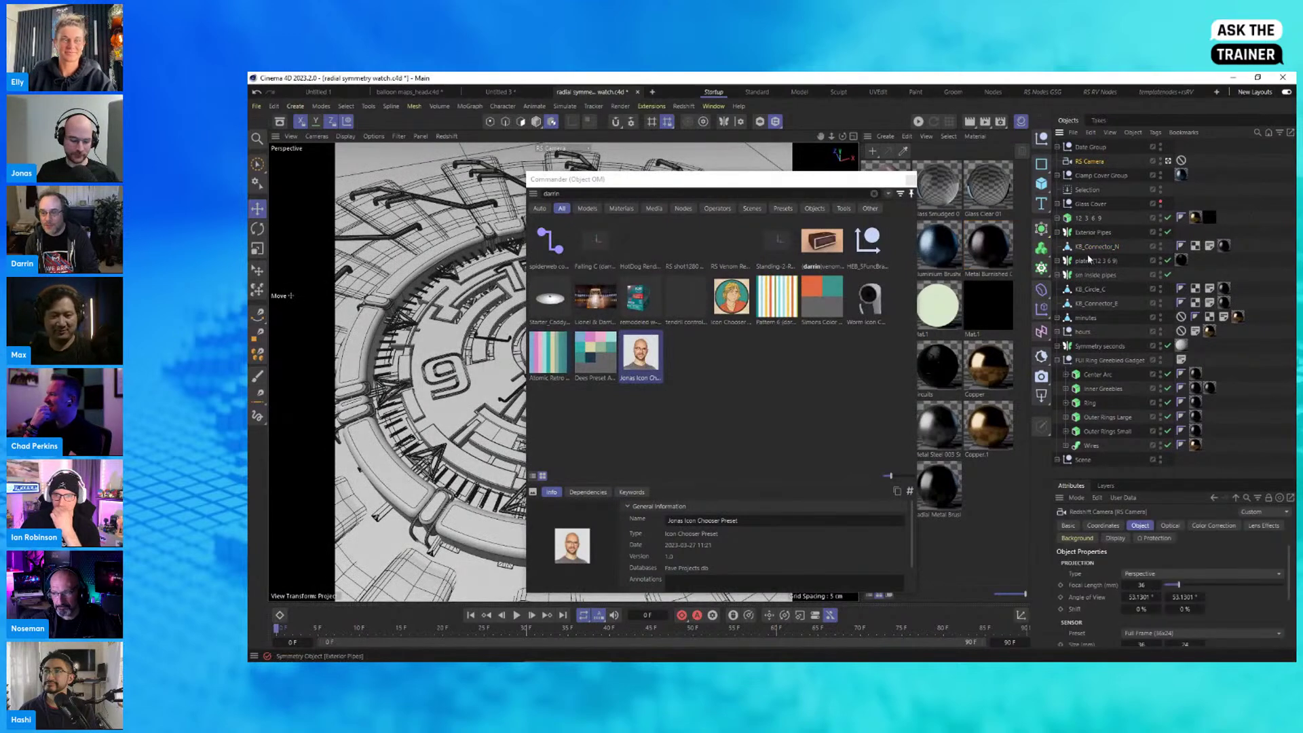
click(1068, 525)
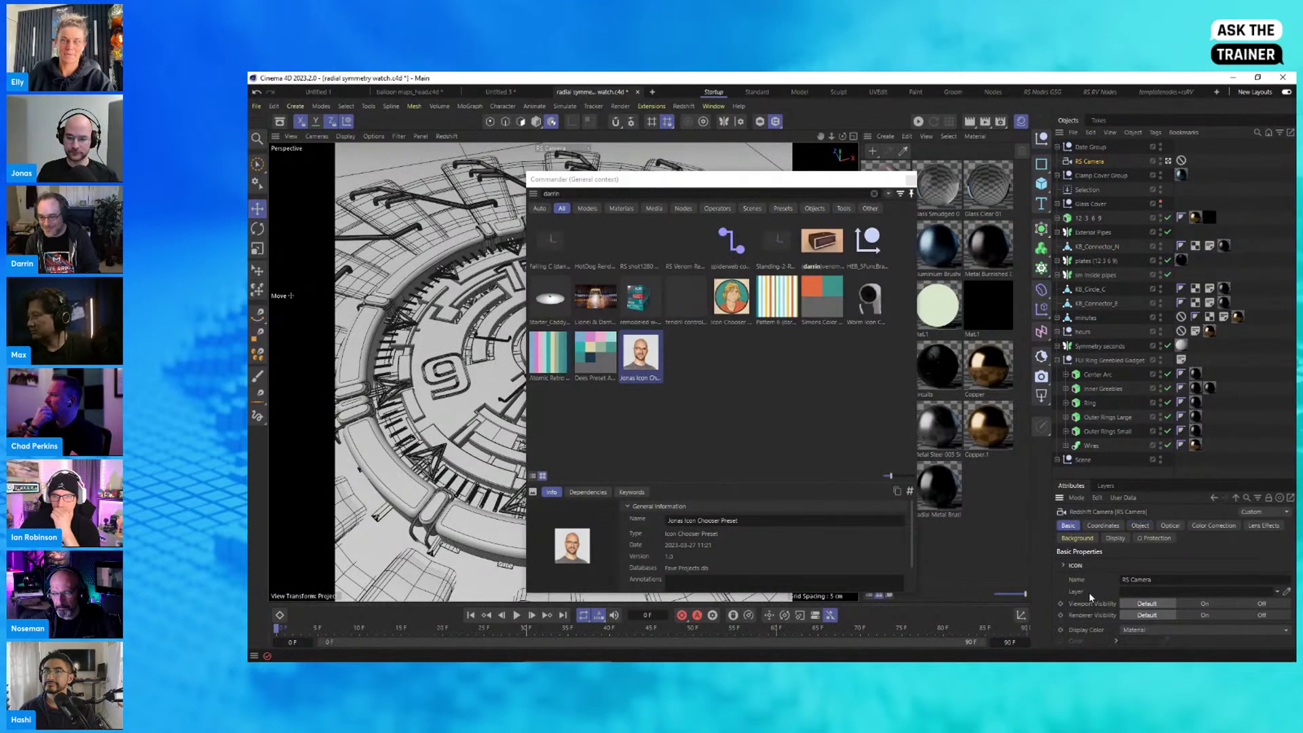
click(1064, 566)
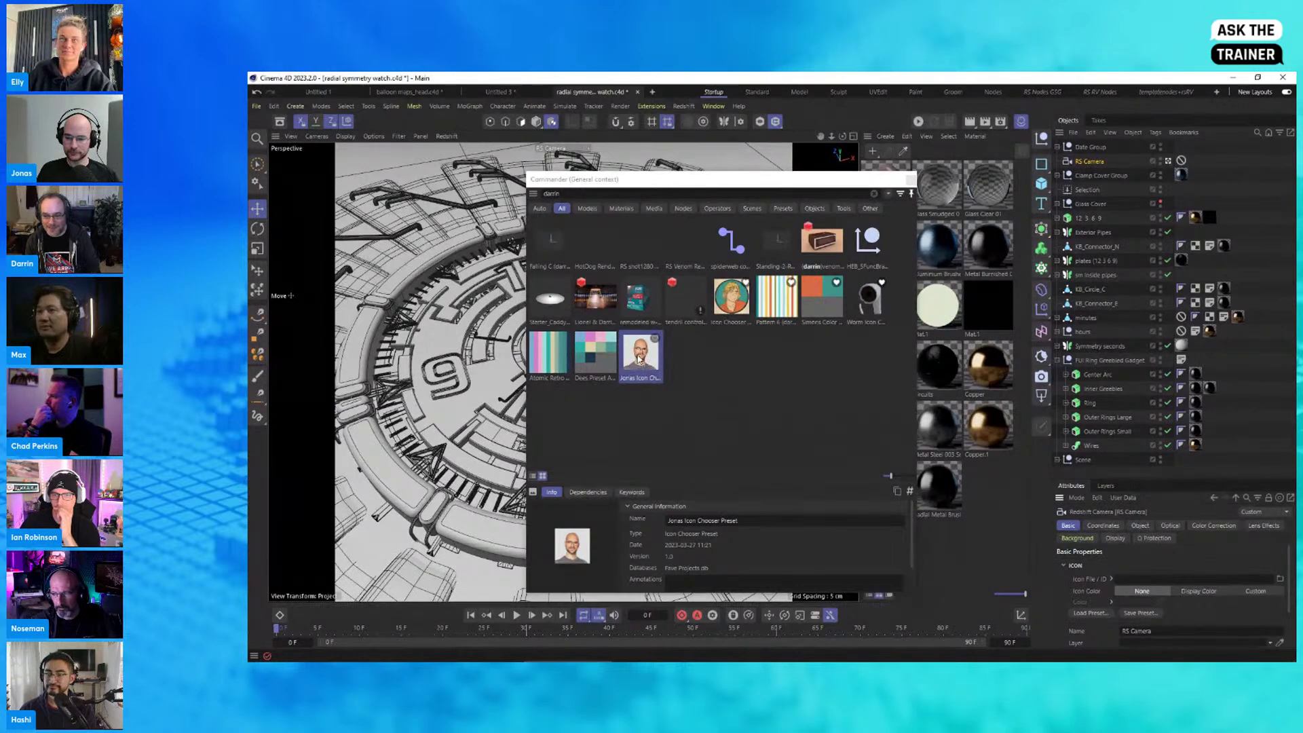
click(1089, 613)
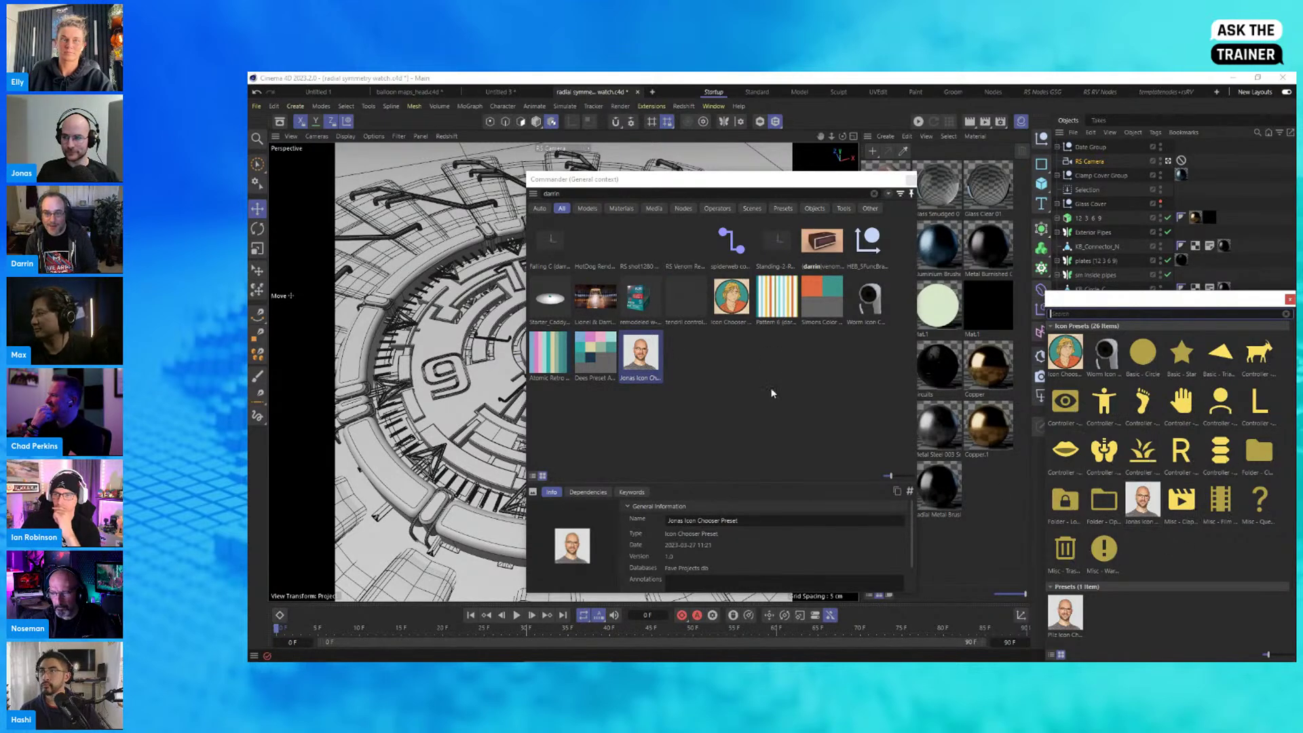
click(1289, 300)
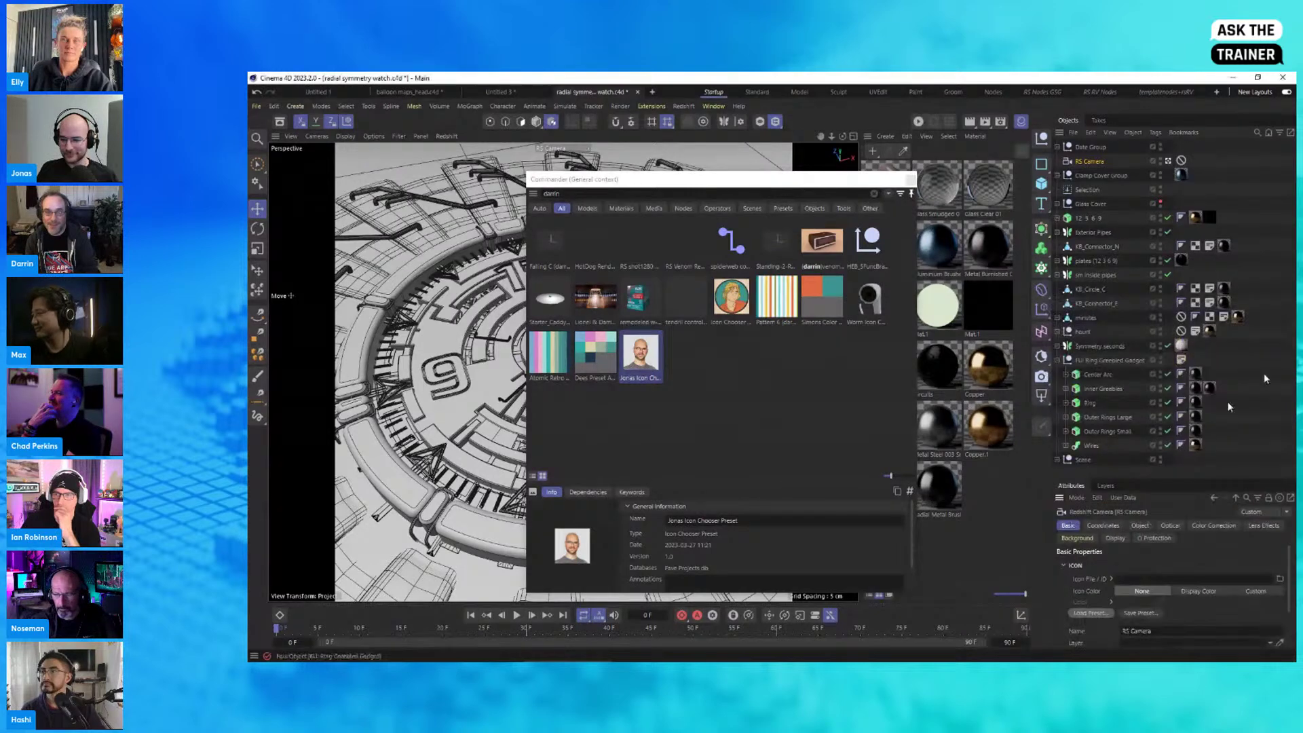
Step: Restrict the Commander's name search to Presets, and return the category filter to All
click(784, 208)
click(561, 209)
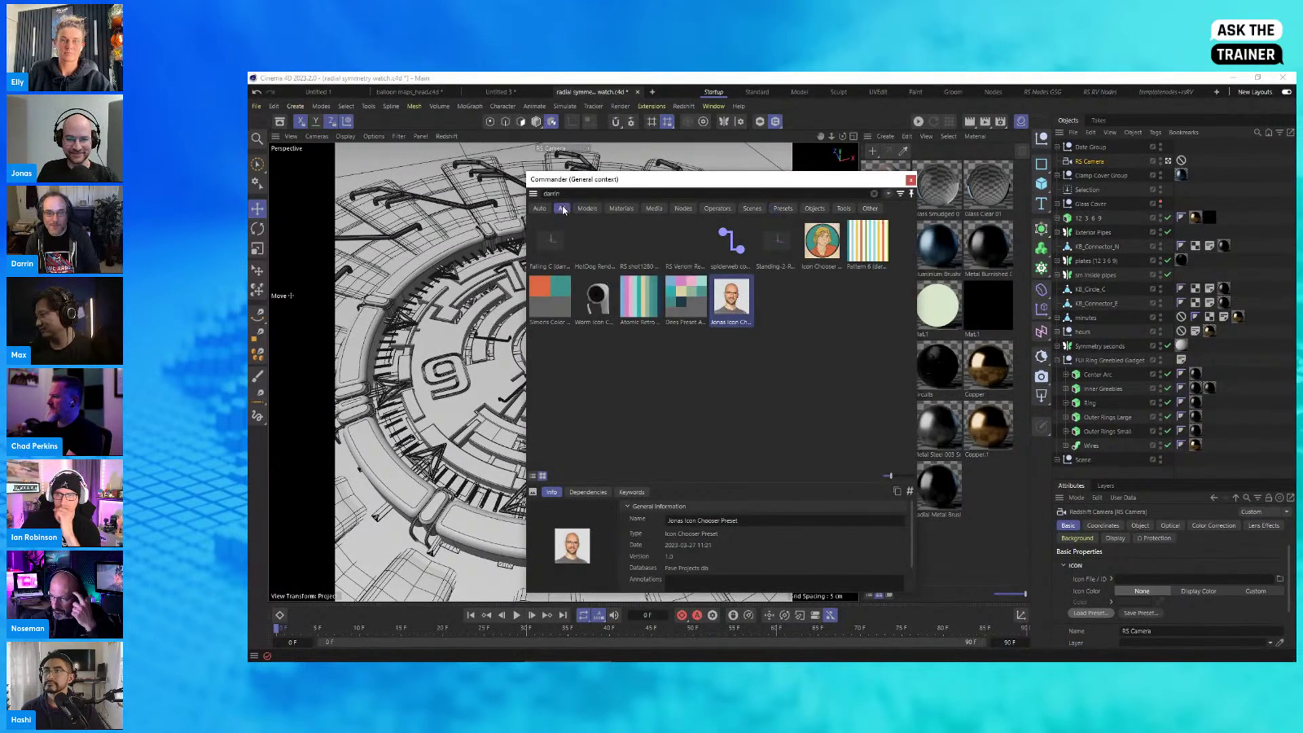
Step: Load the portrait icon preset onto the RS Camera, try a Custom icon color and set the Icon Color to None
click(1090, 612)
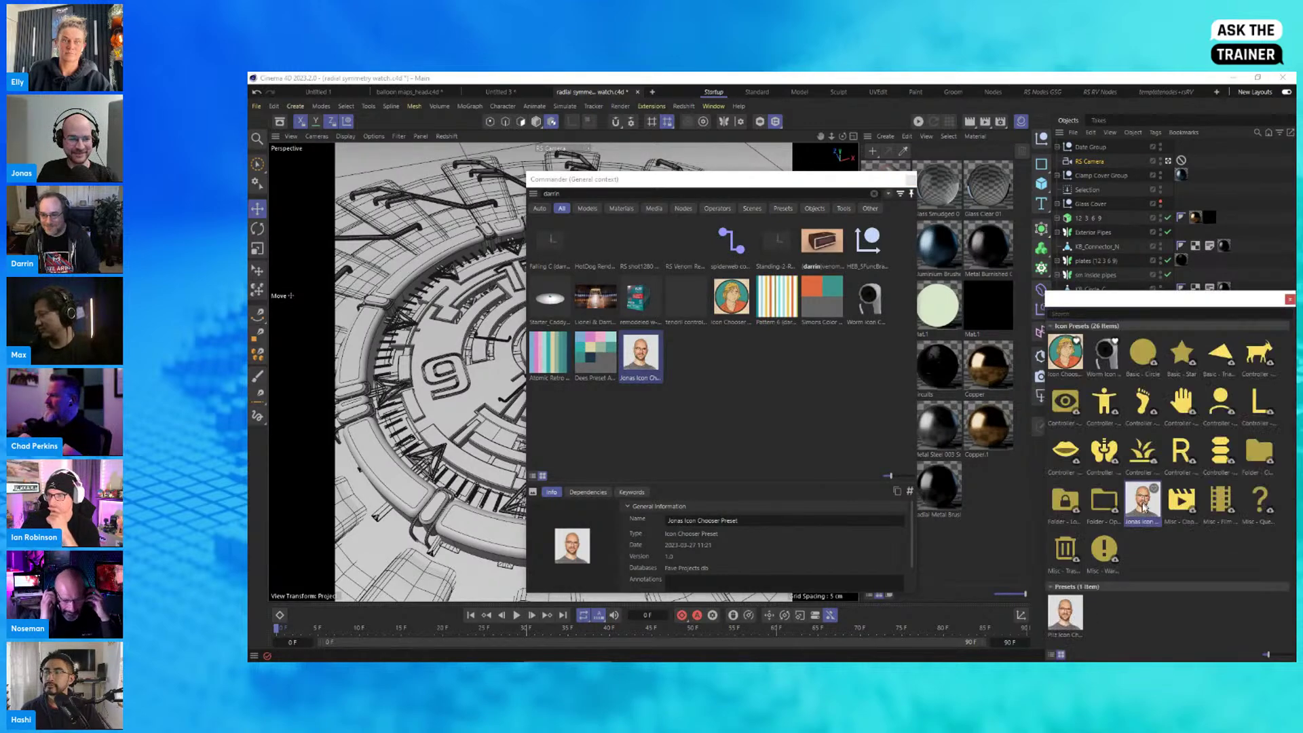
click(1144, 506)
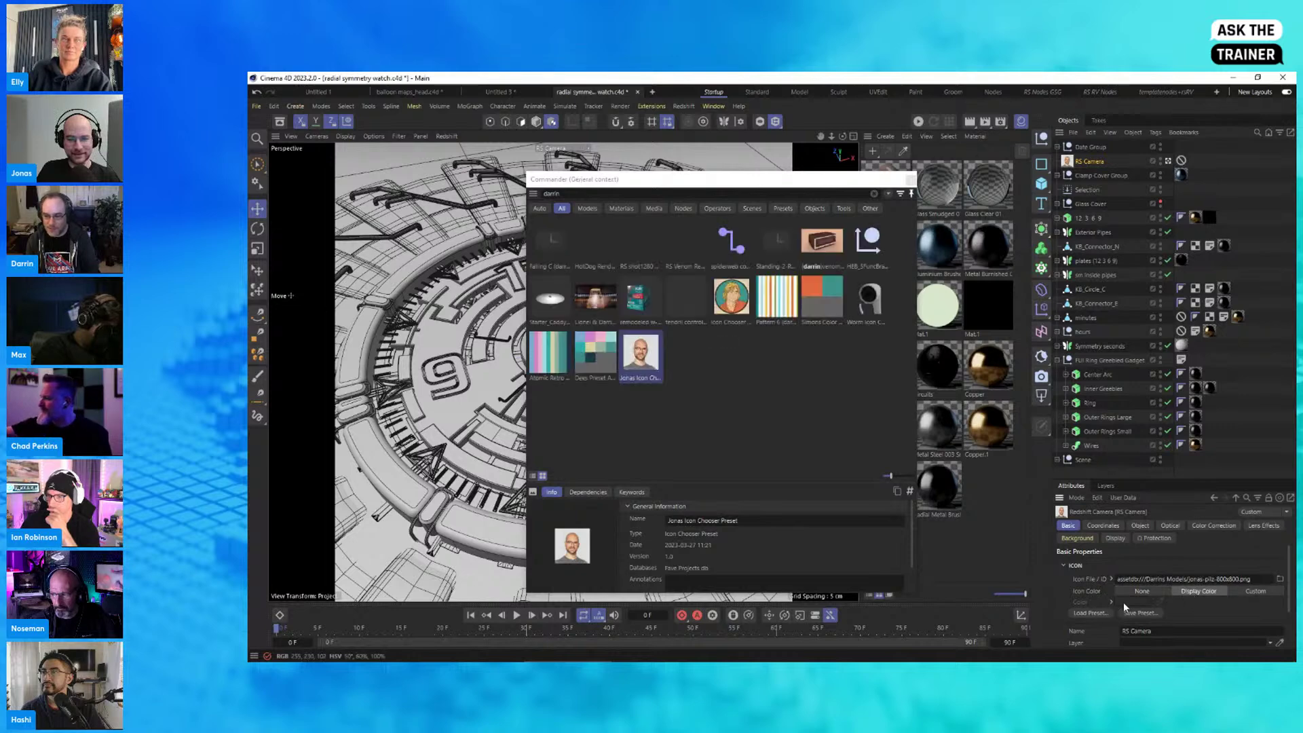
click(1250, 591)
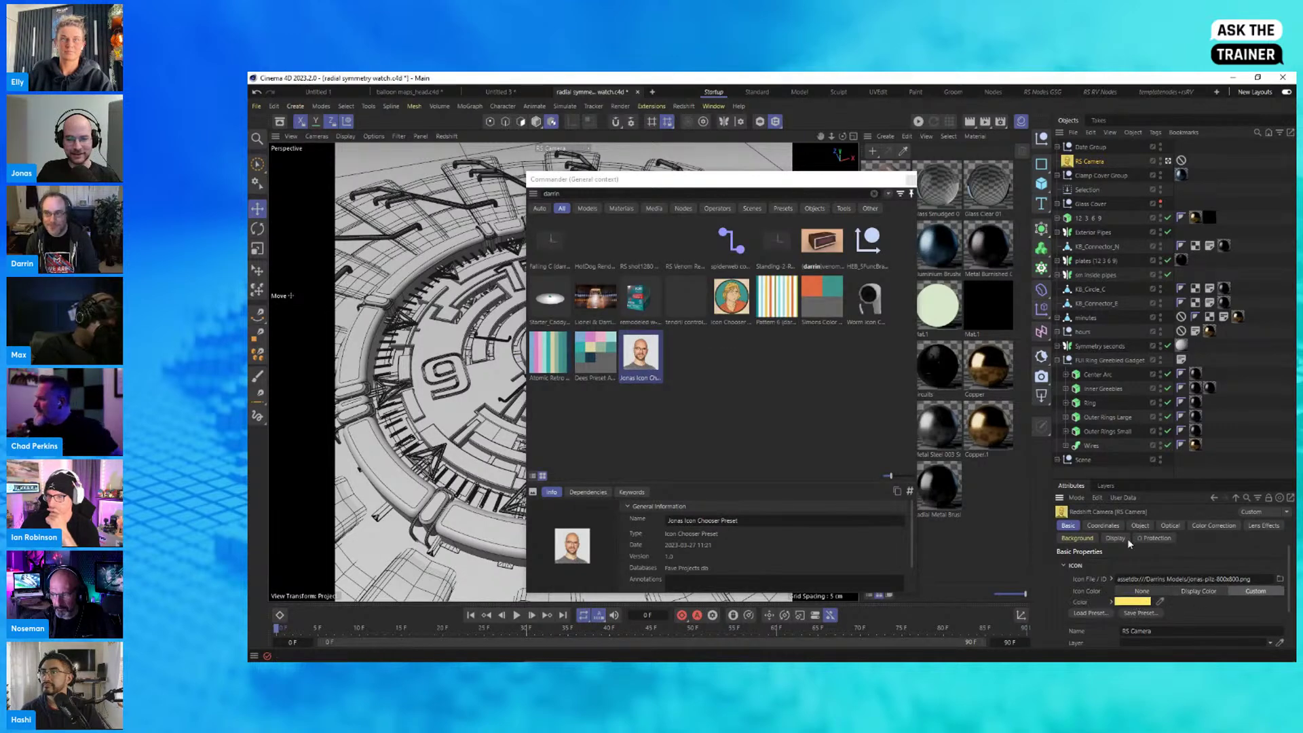
click(1142, 591)
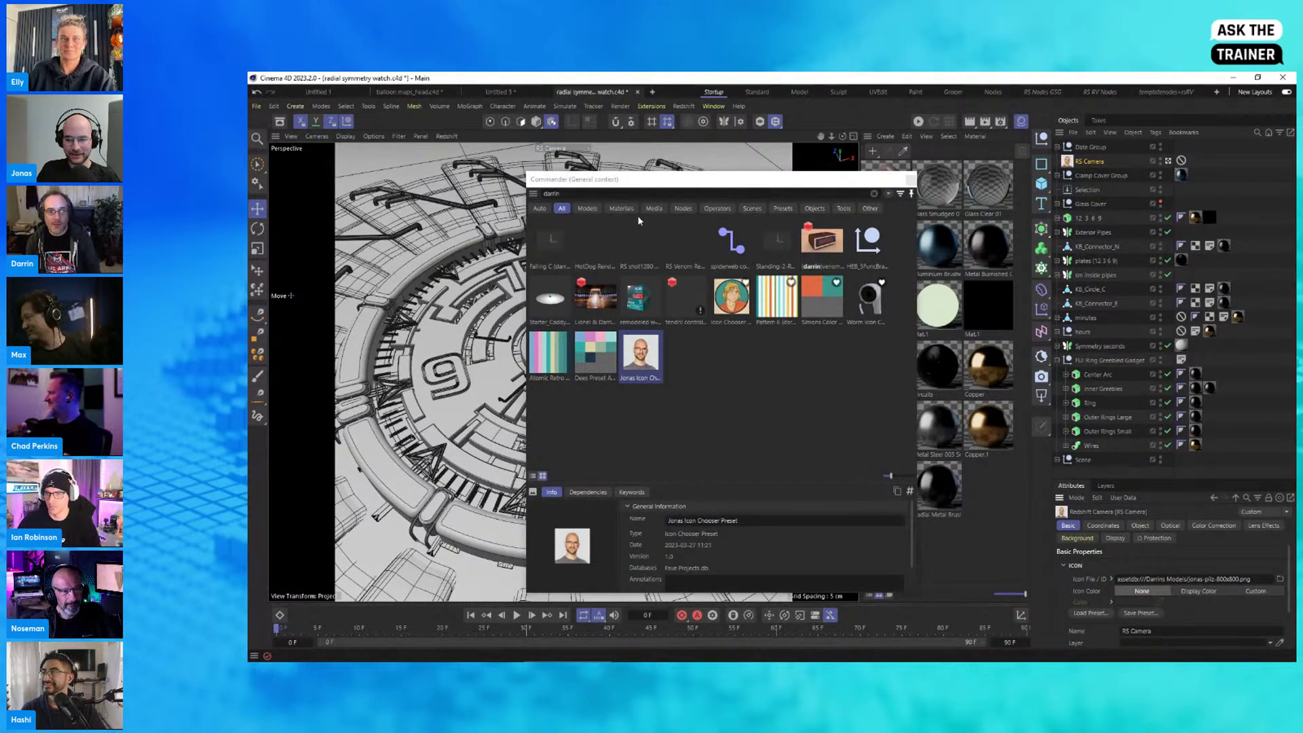
Step: Look over the Commander's search criteria options, and search all categories for "wood"
click(888, 194)
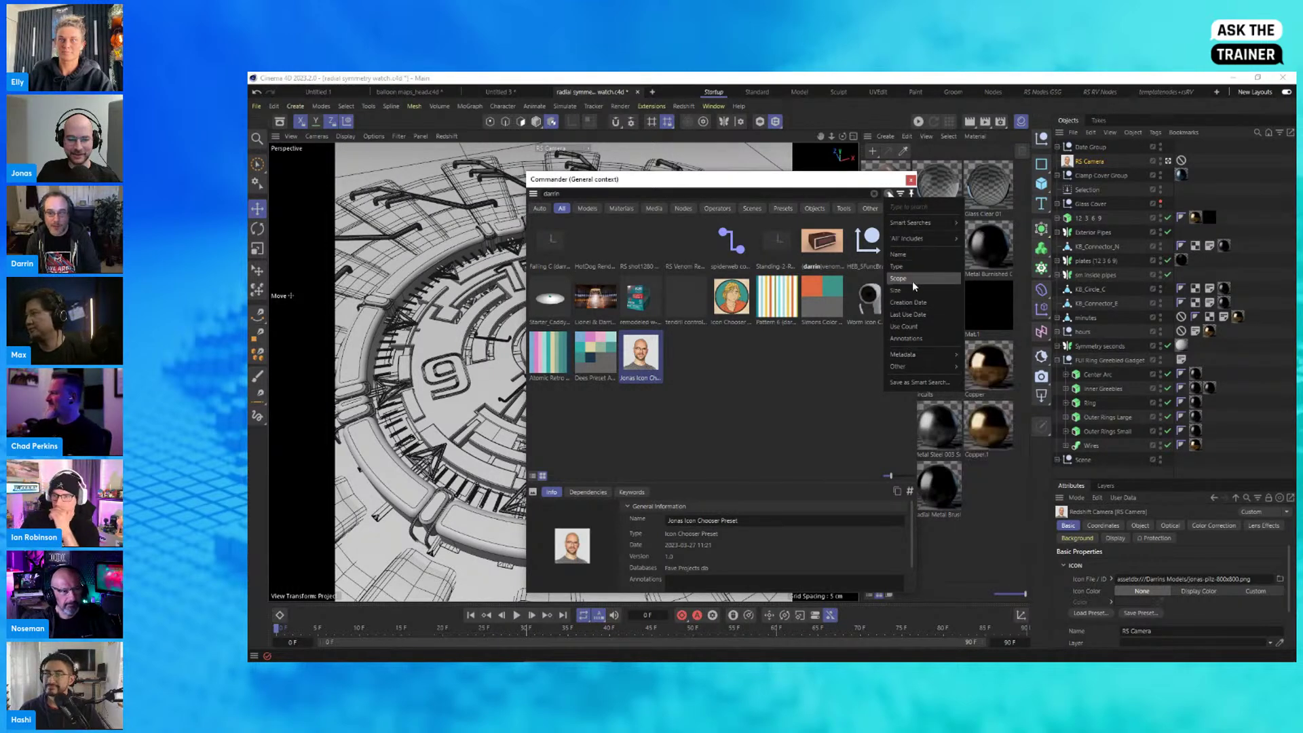
click(849, 367)
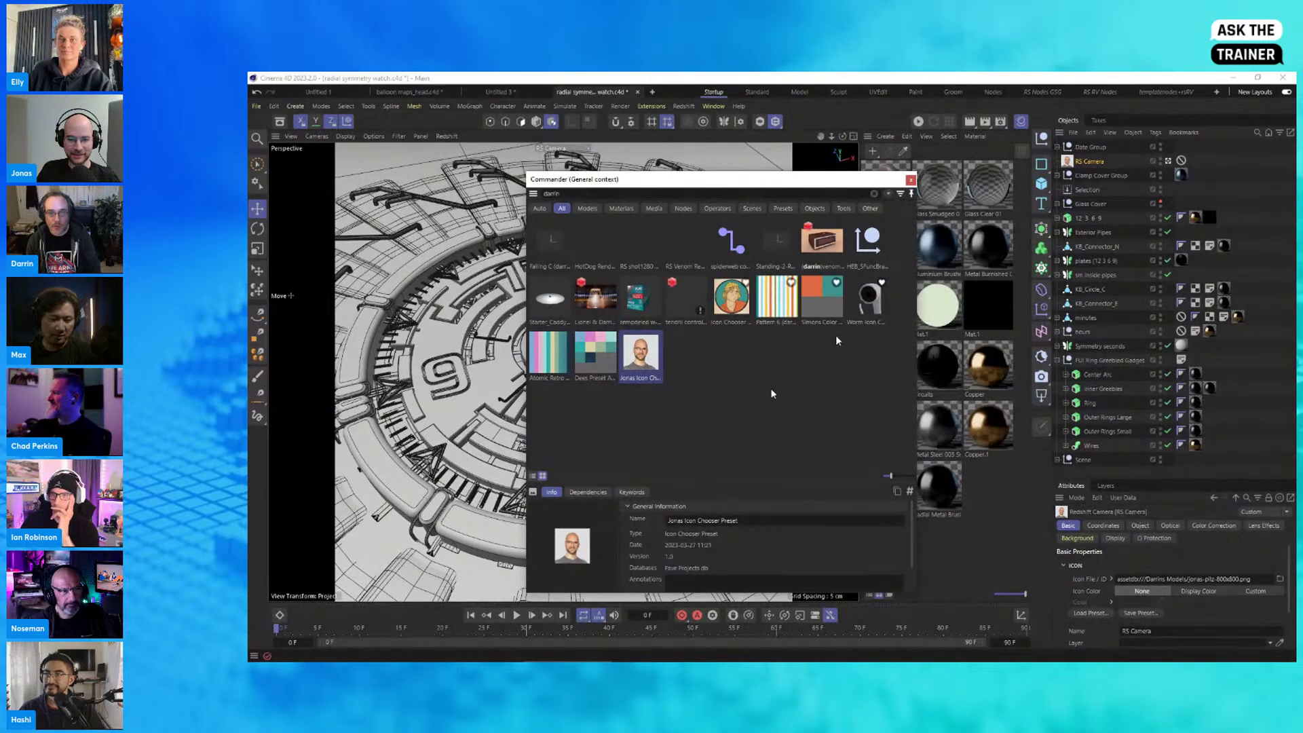
drag(591, 195, 488, 197)
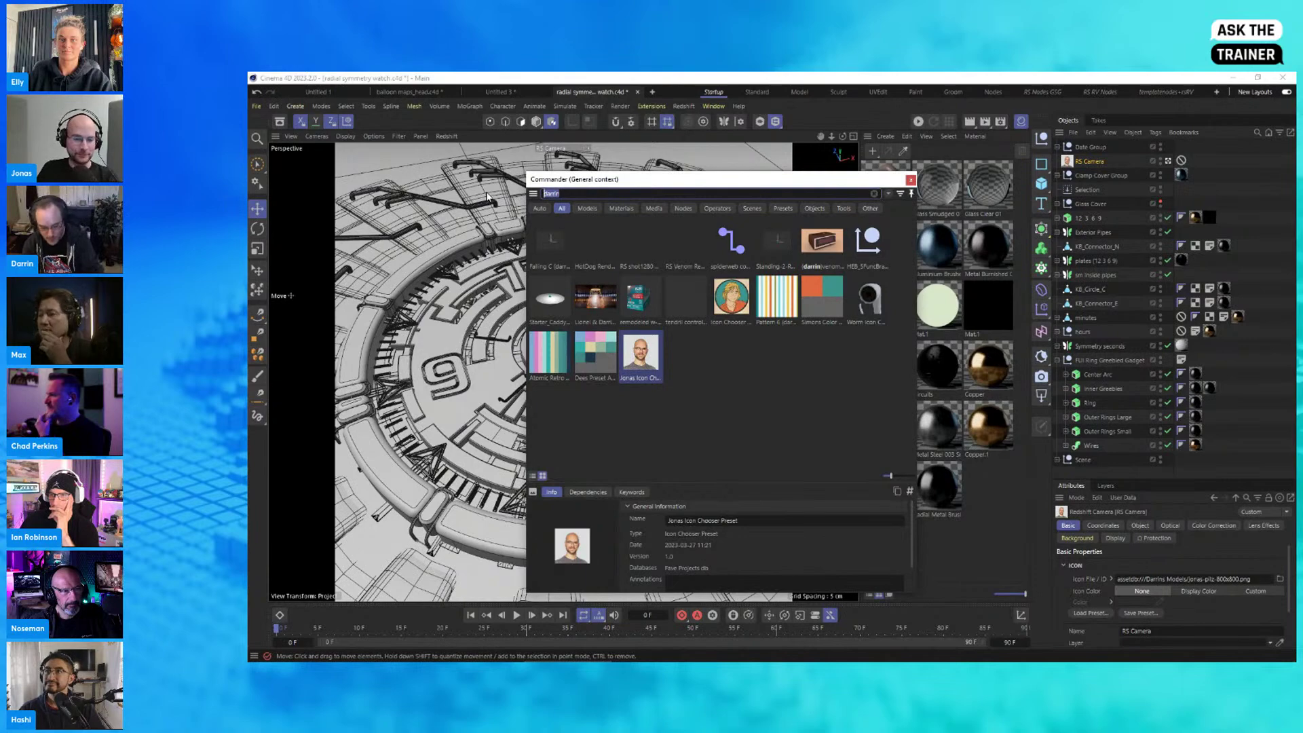
text(wood)
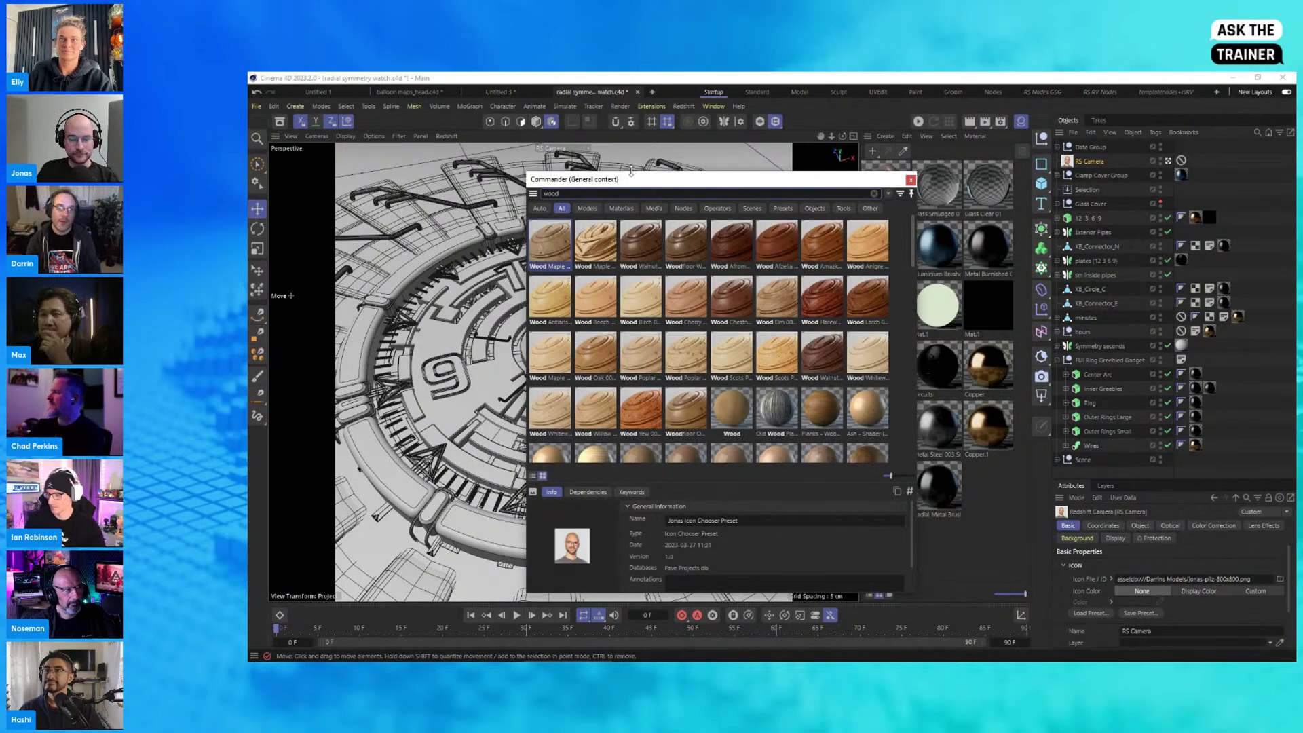
Step: Apply the Redshift Dependent smart search in the Commander and add "wood" as the search term
drag(621, 180, 547, 145)
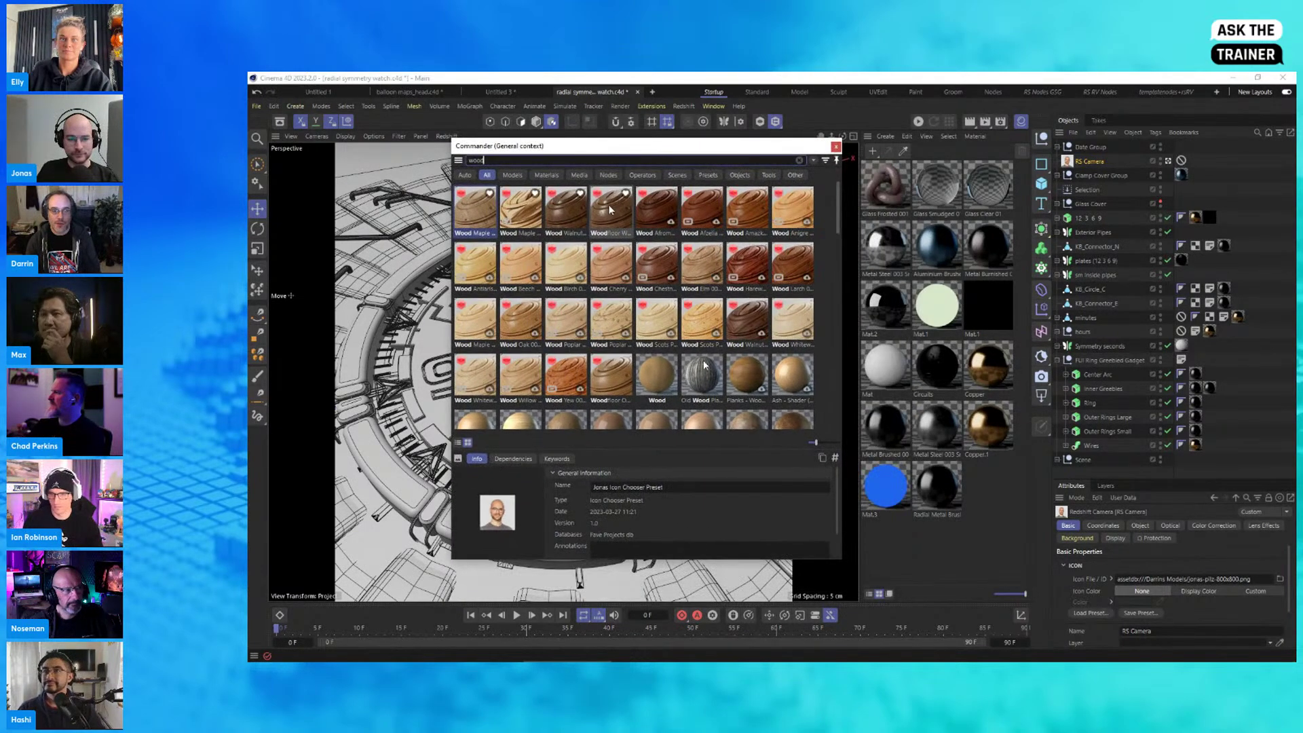
click(813, 161)
mouse_move(834, 193)
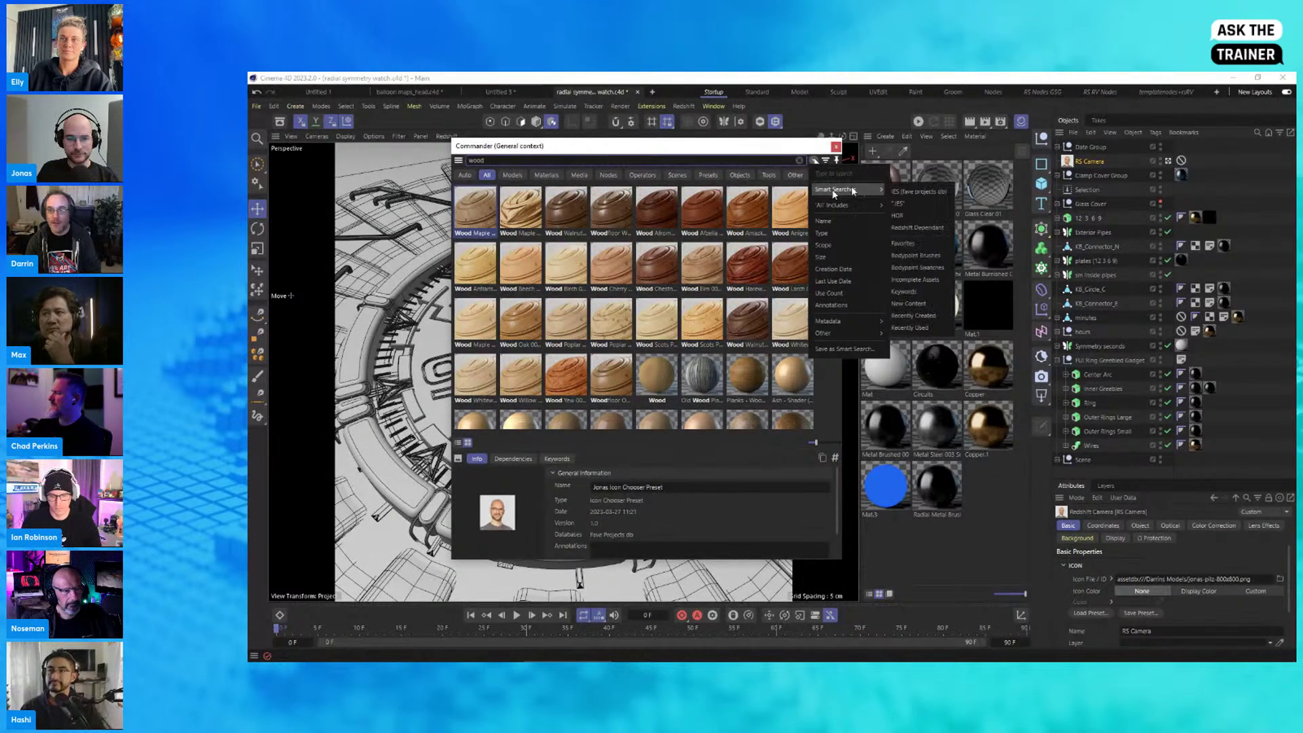
click(912, 228)
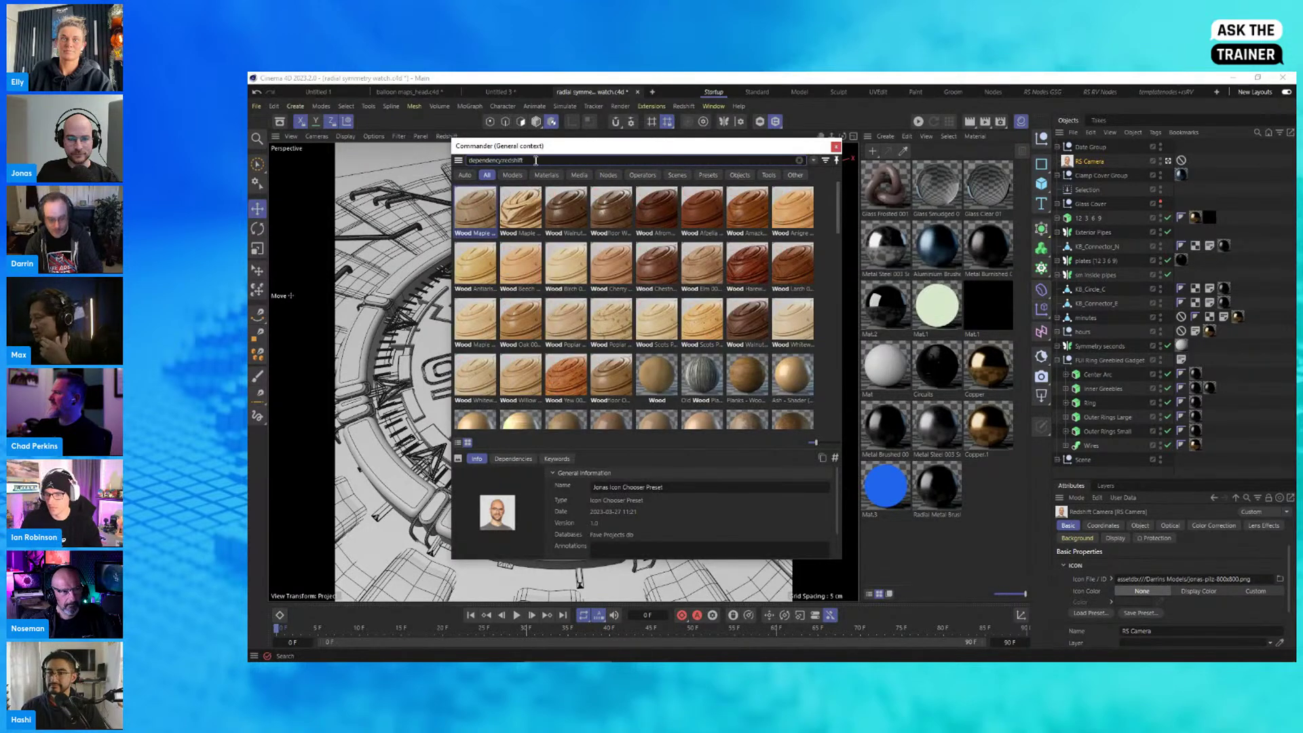
text(wood)
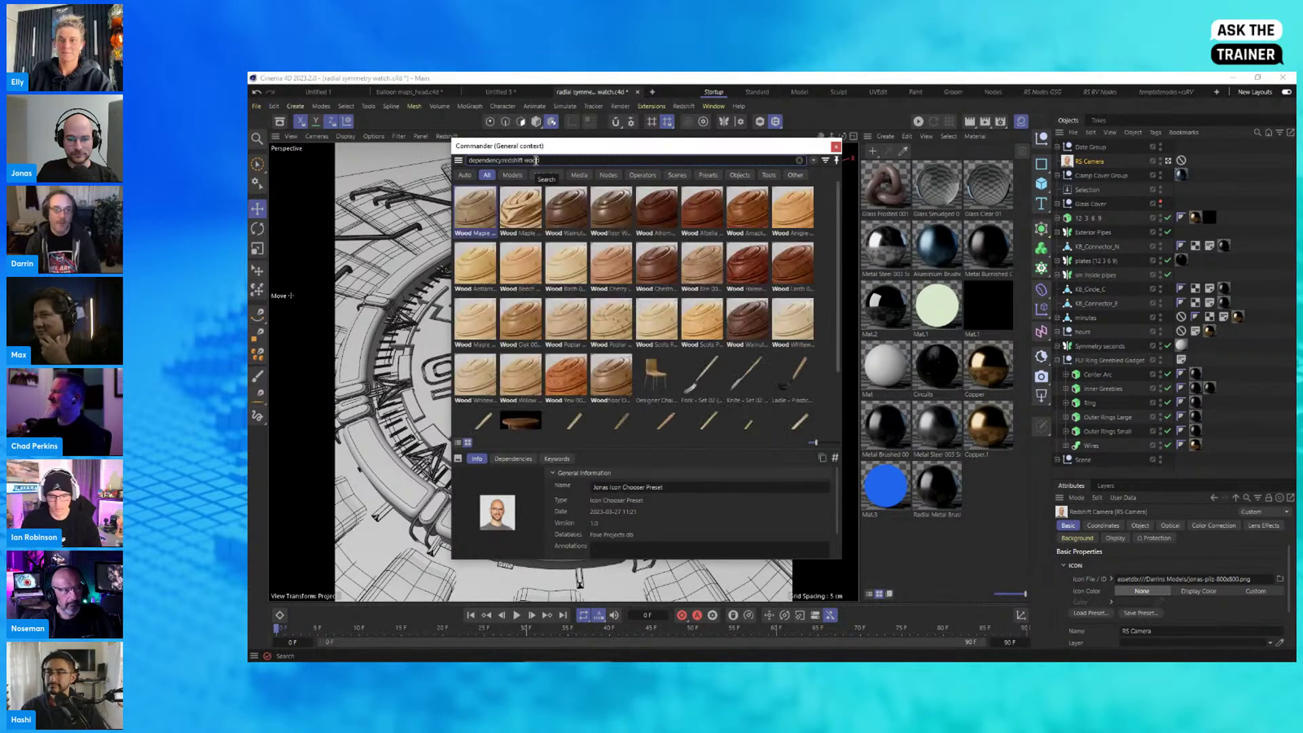
Step: Look over the available search criteria and add an Installed criterion set to yes to the Redshift wood search
click(814, 161)
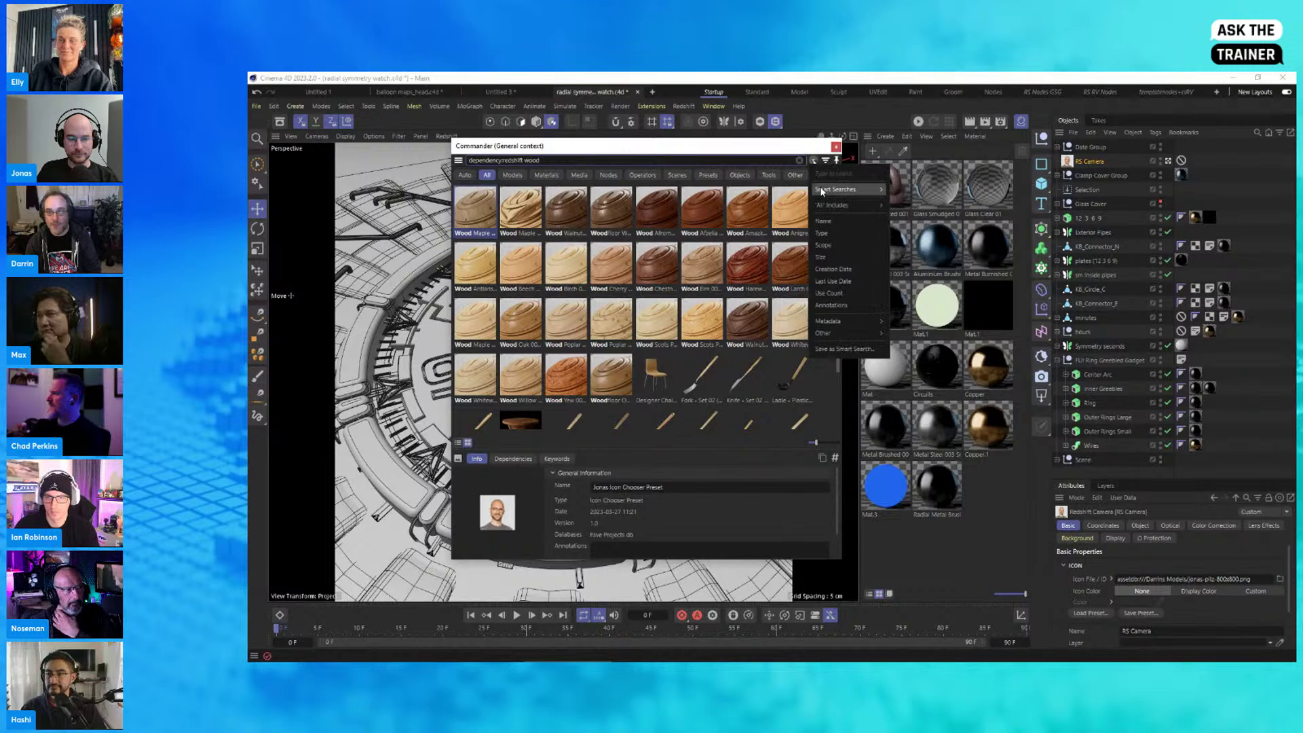
mouse_move(821, 190)
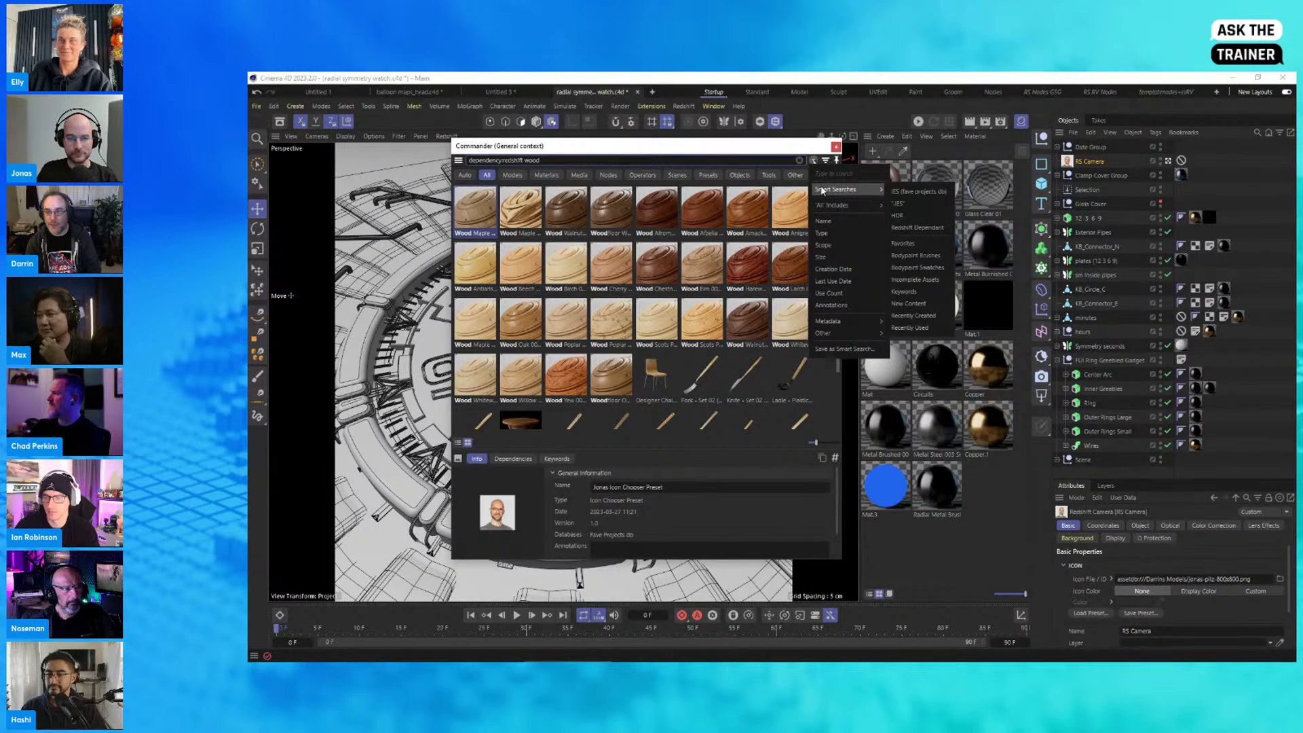
mouse_move(843, 324)
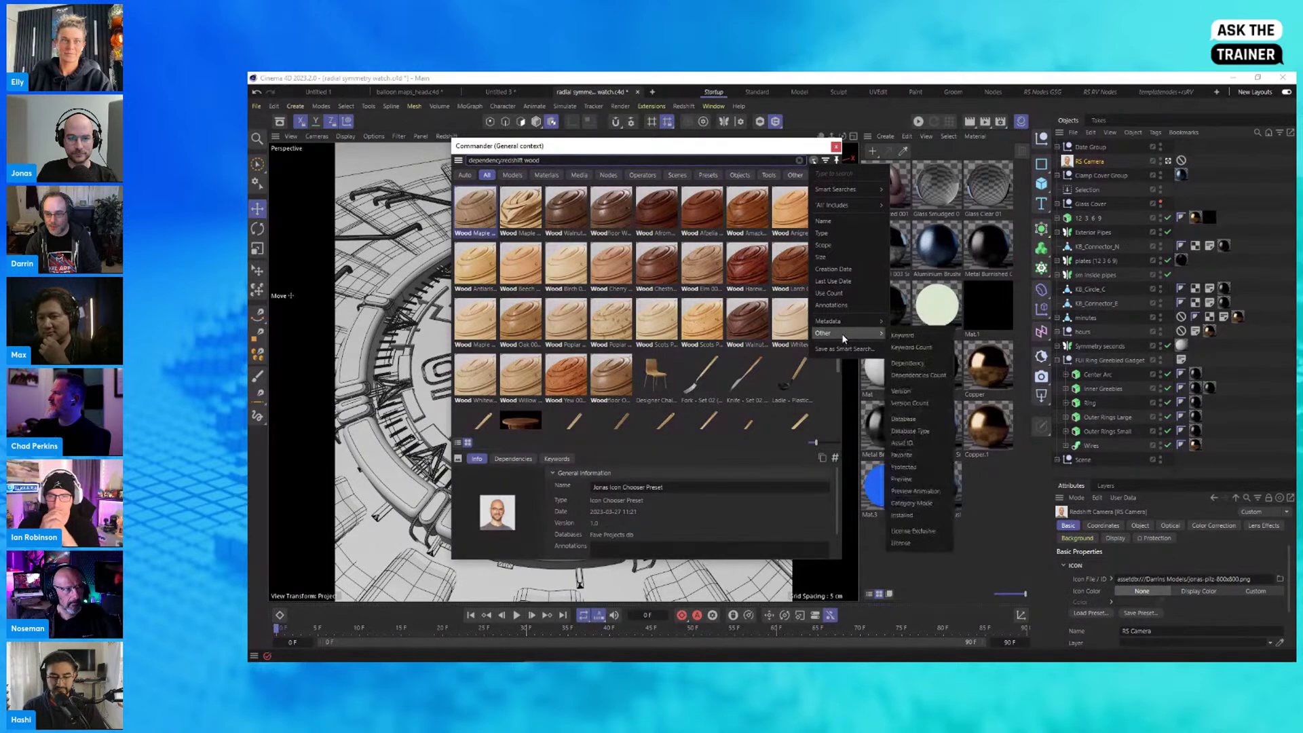
click(921, 516)
text(y)
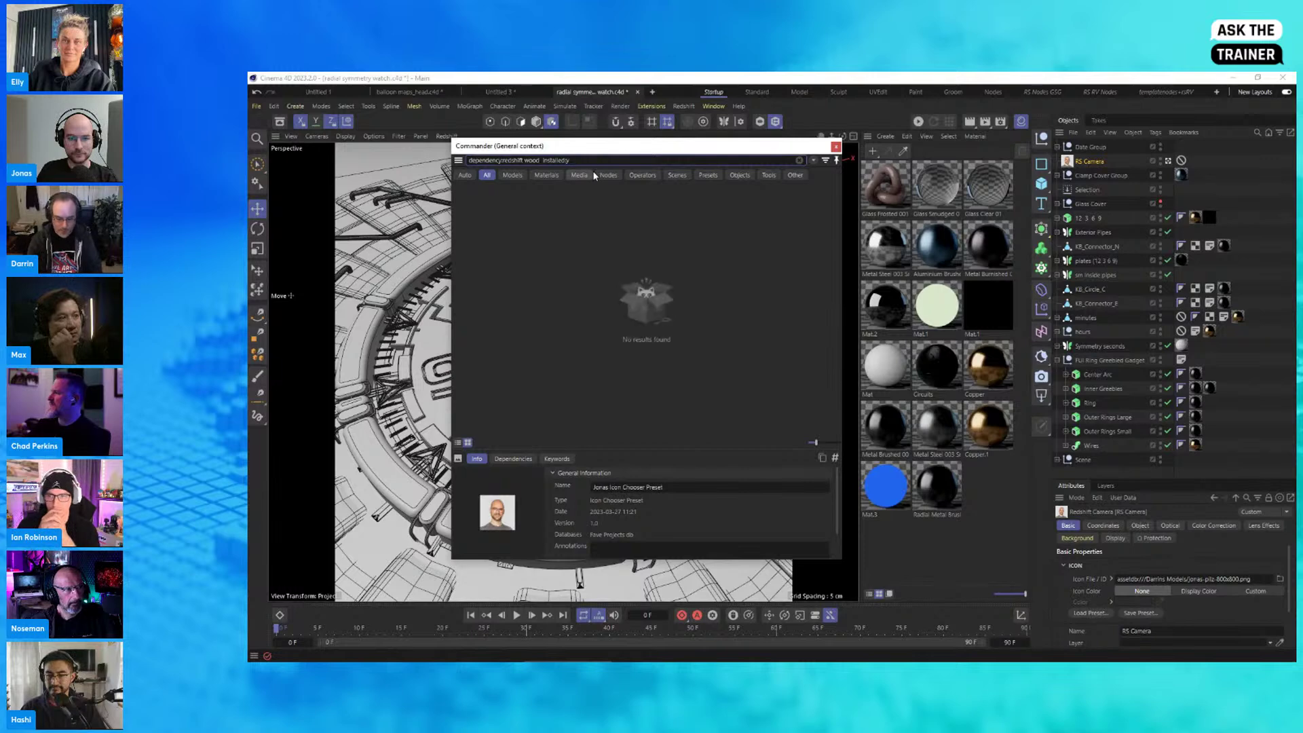
text(es)
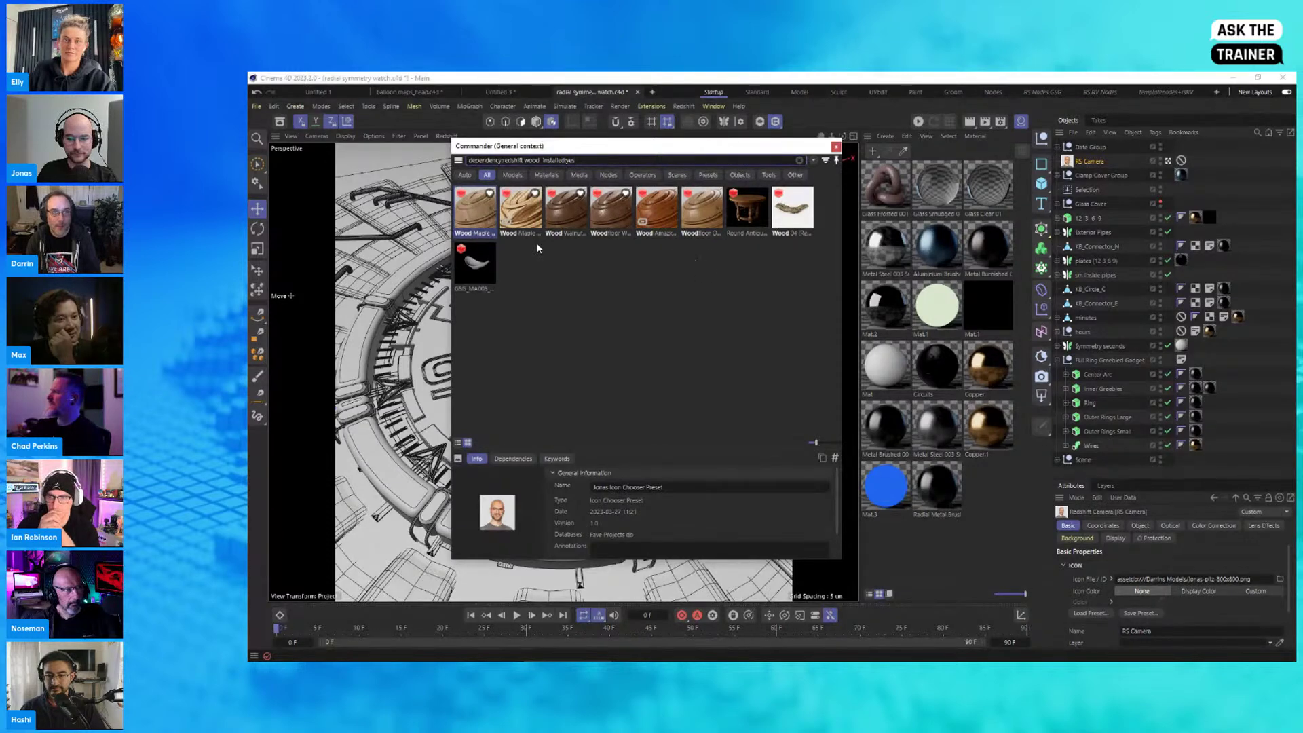
Step: Find the option for saving a smart search, clear the Commander's search and move its window off the viewport
click(813, 161)
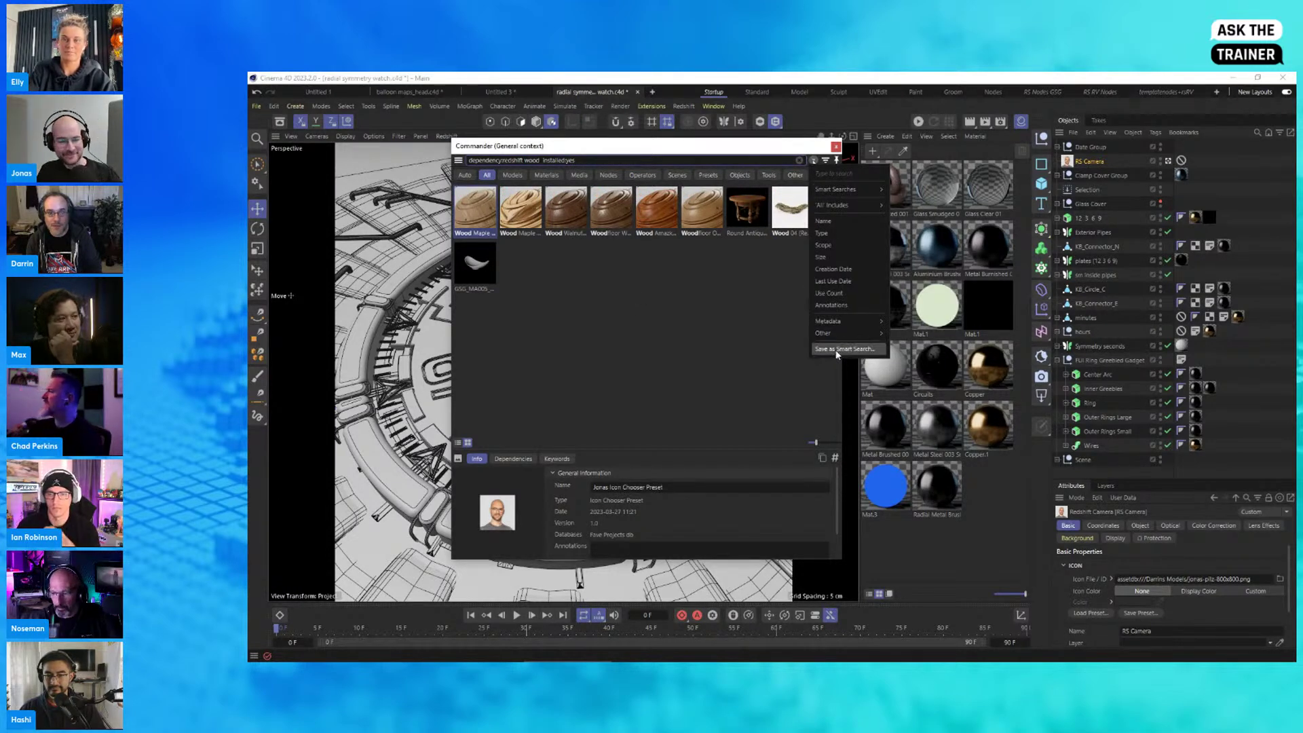
click(586, 317)
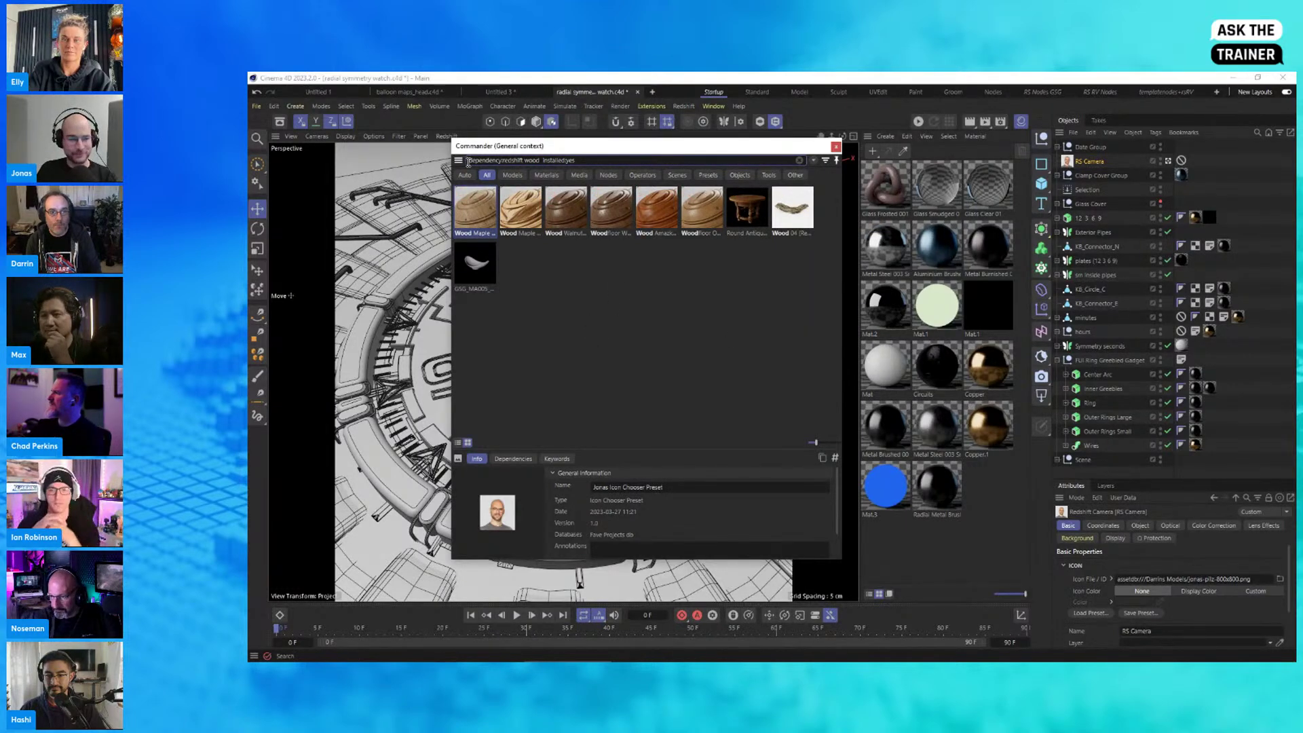
drag(468, 162, 665, 172)
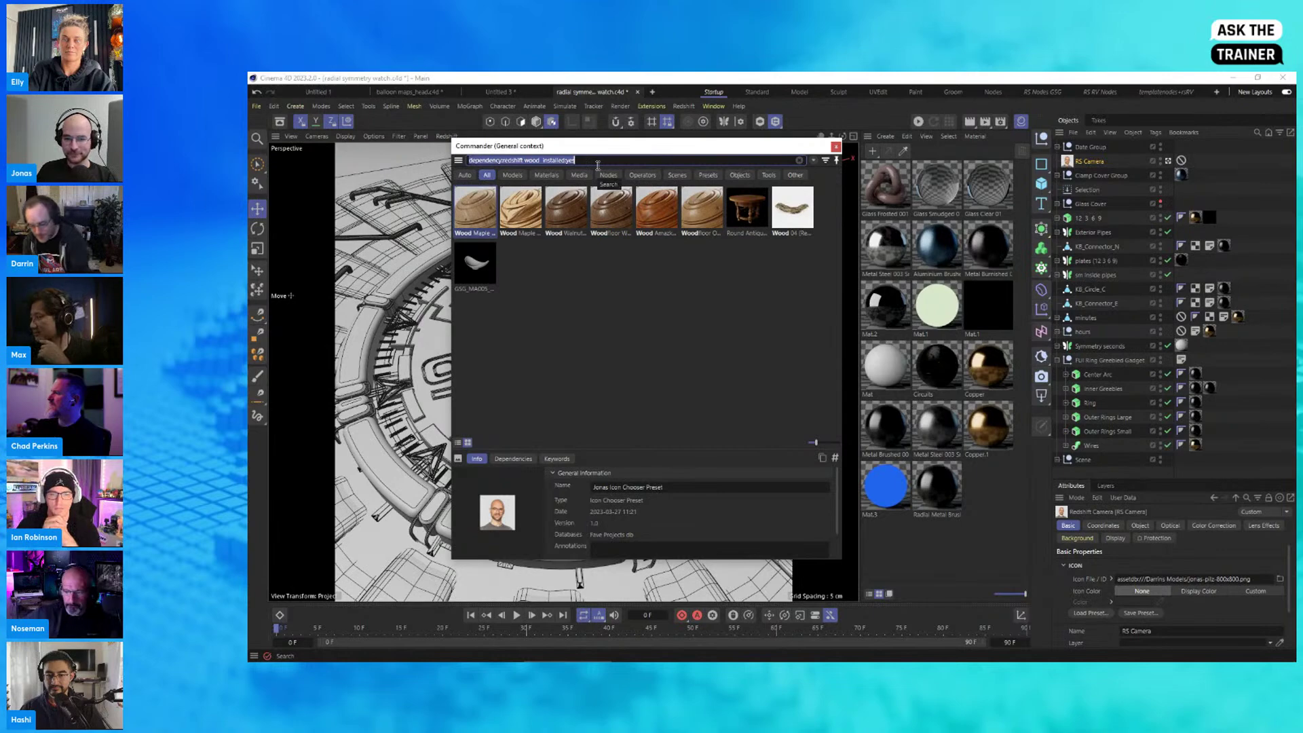
key(BackSpace)
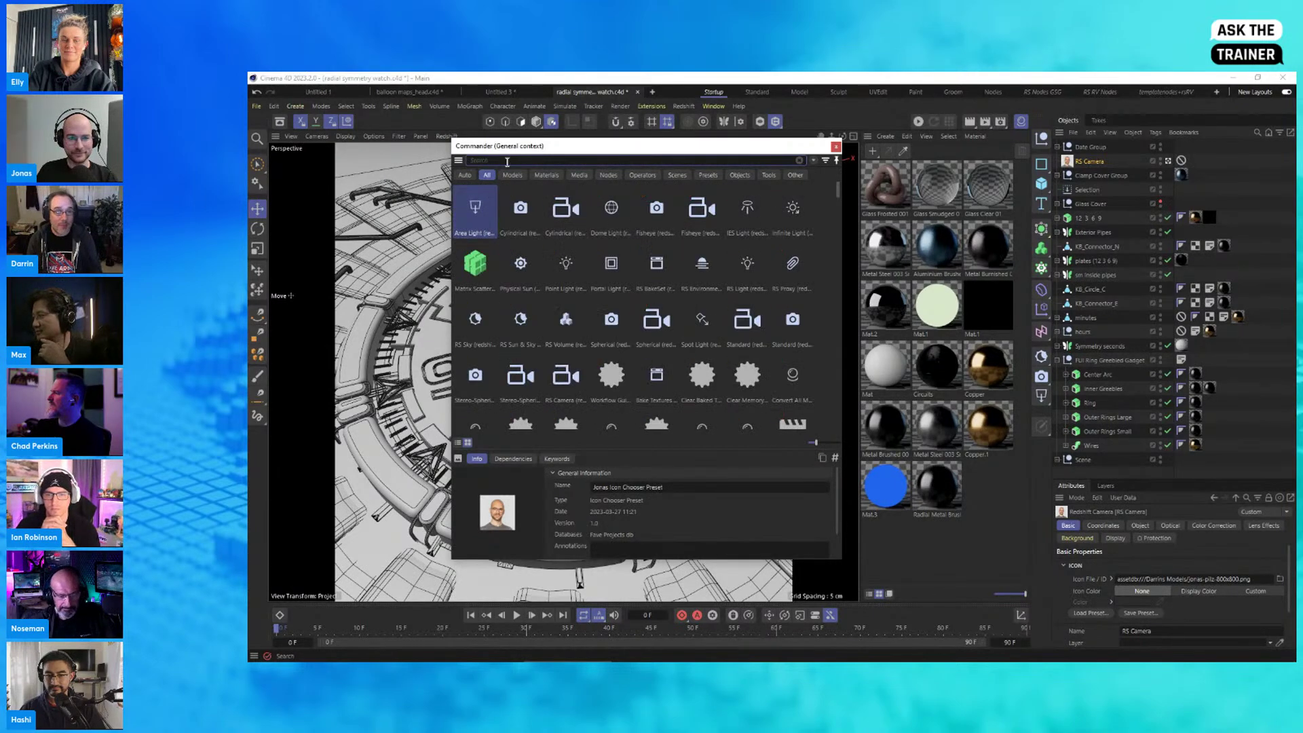
drag(543, 150, 940, 391)
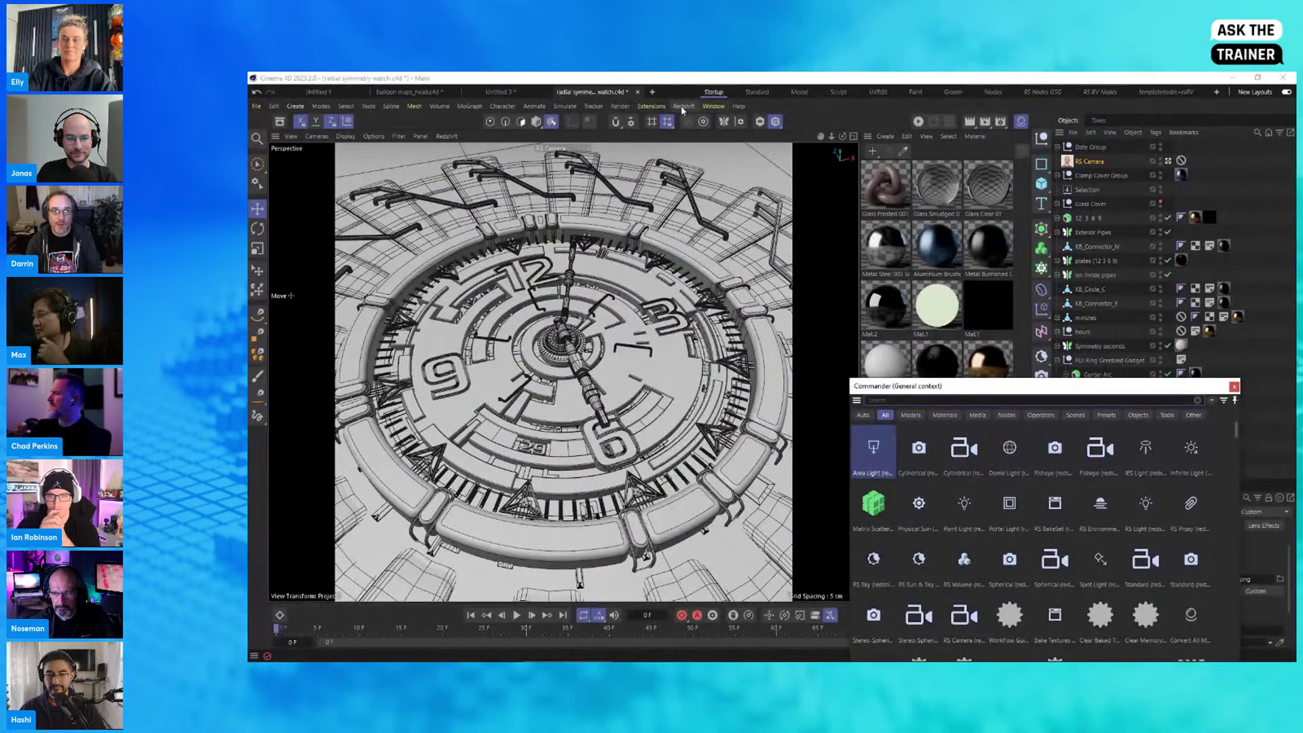
Step: Show the finished watch face render in the Picture Viewer, then close the viewer
click(714, 106)
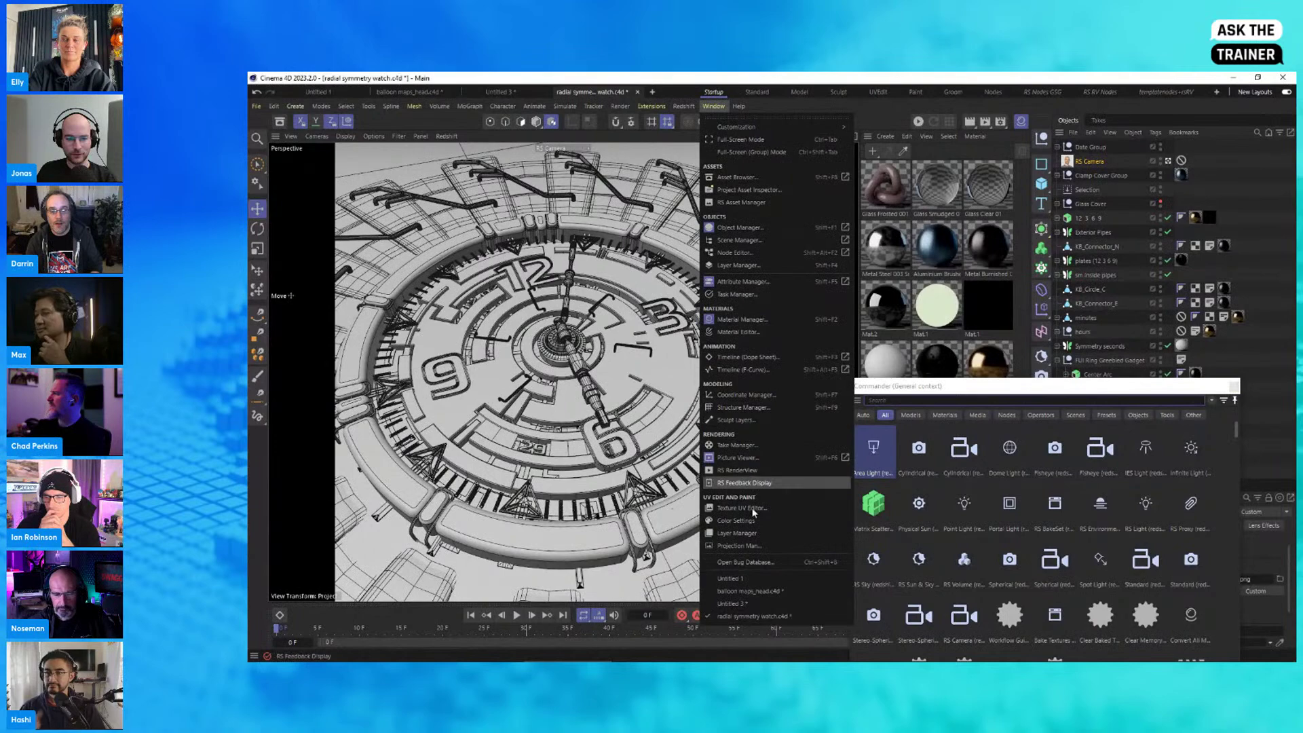
click(737, 457)
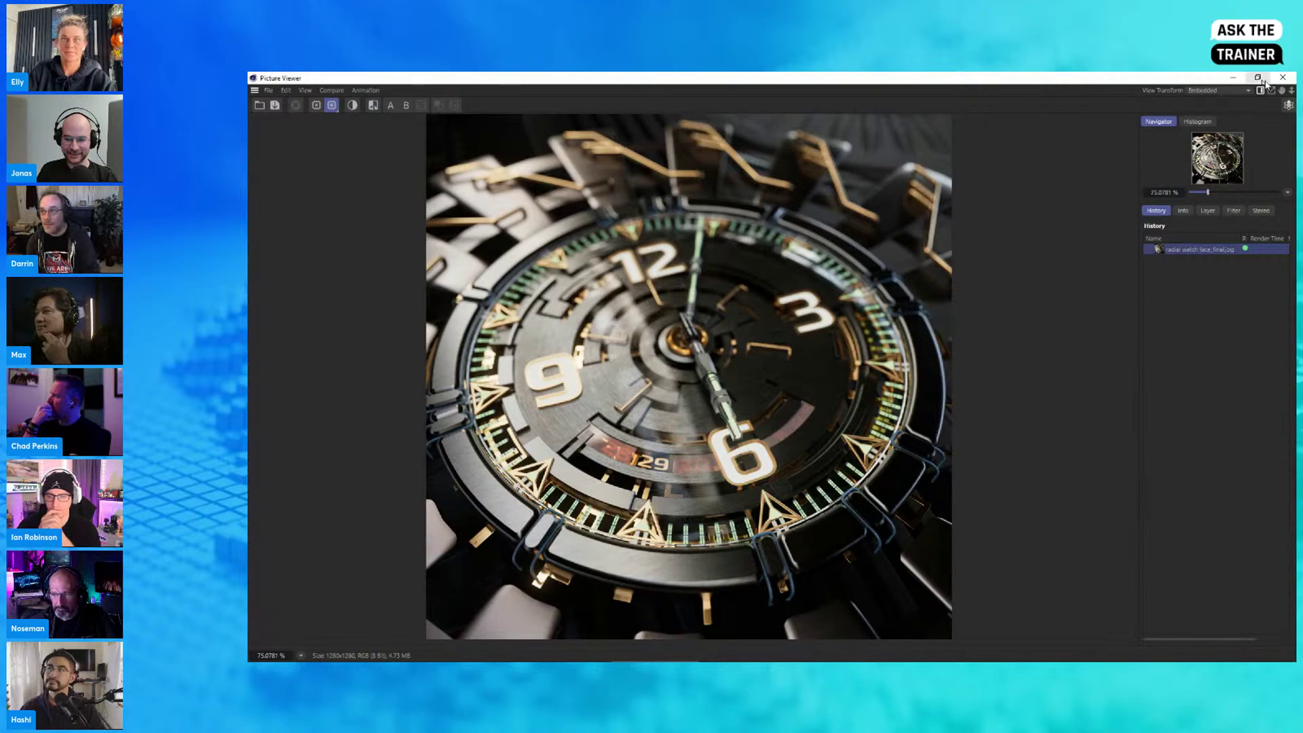
click(1282, 79)
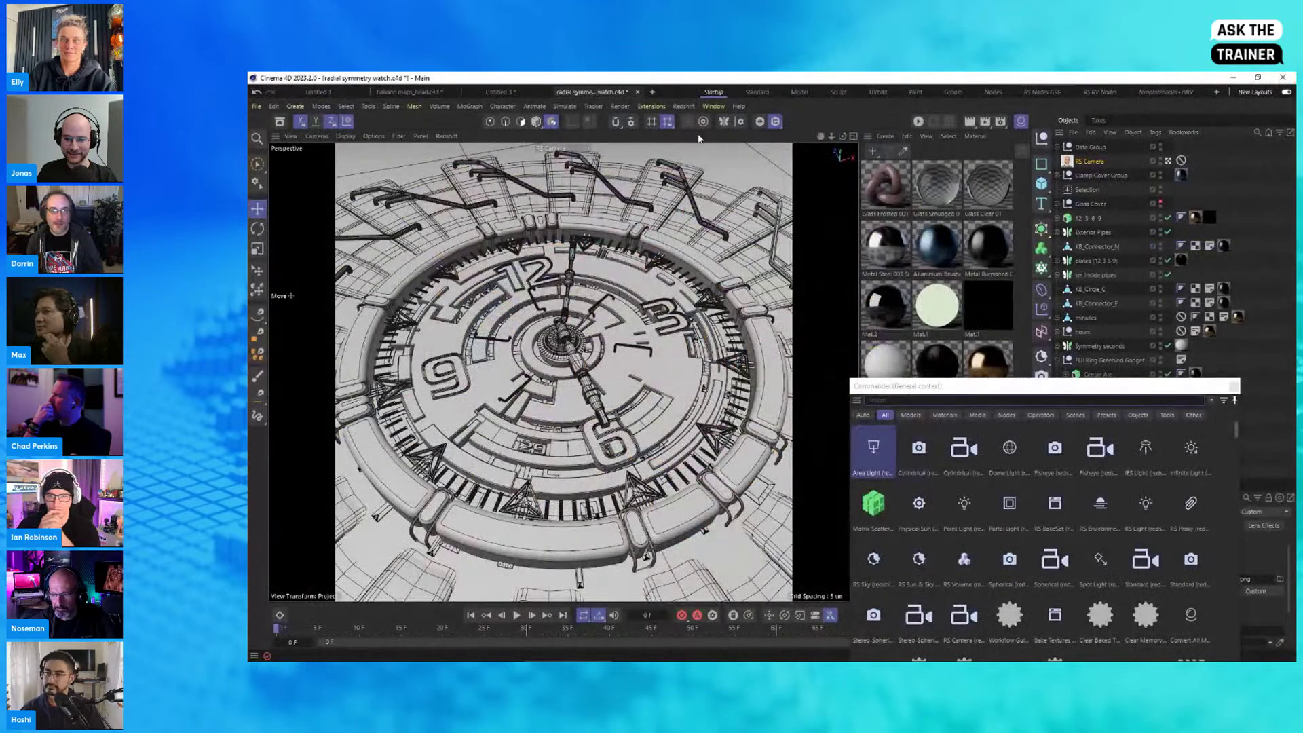
Step: Look over the Context and Type options in the Symmetry Hub and close it
click(739, 123)
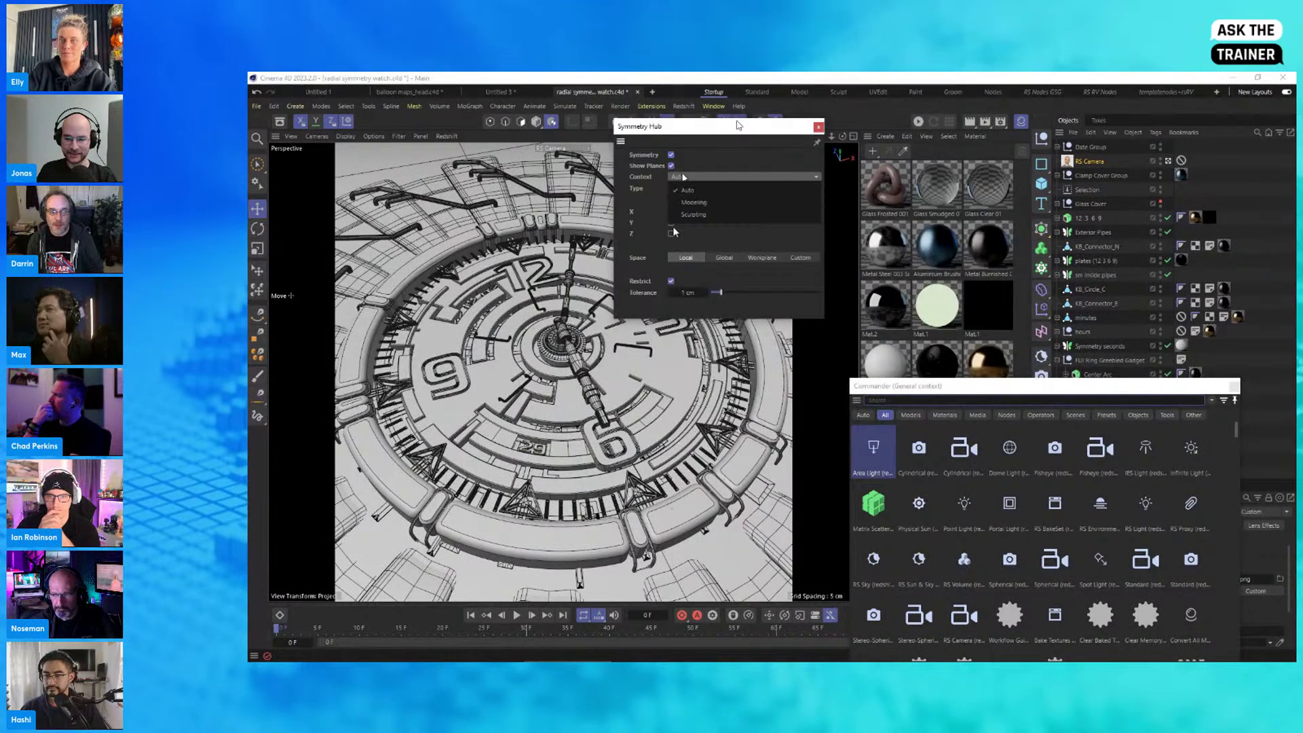
click(792, 190)
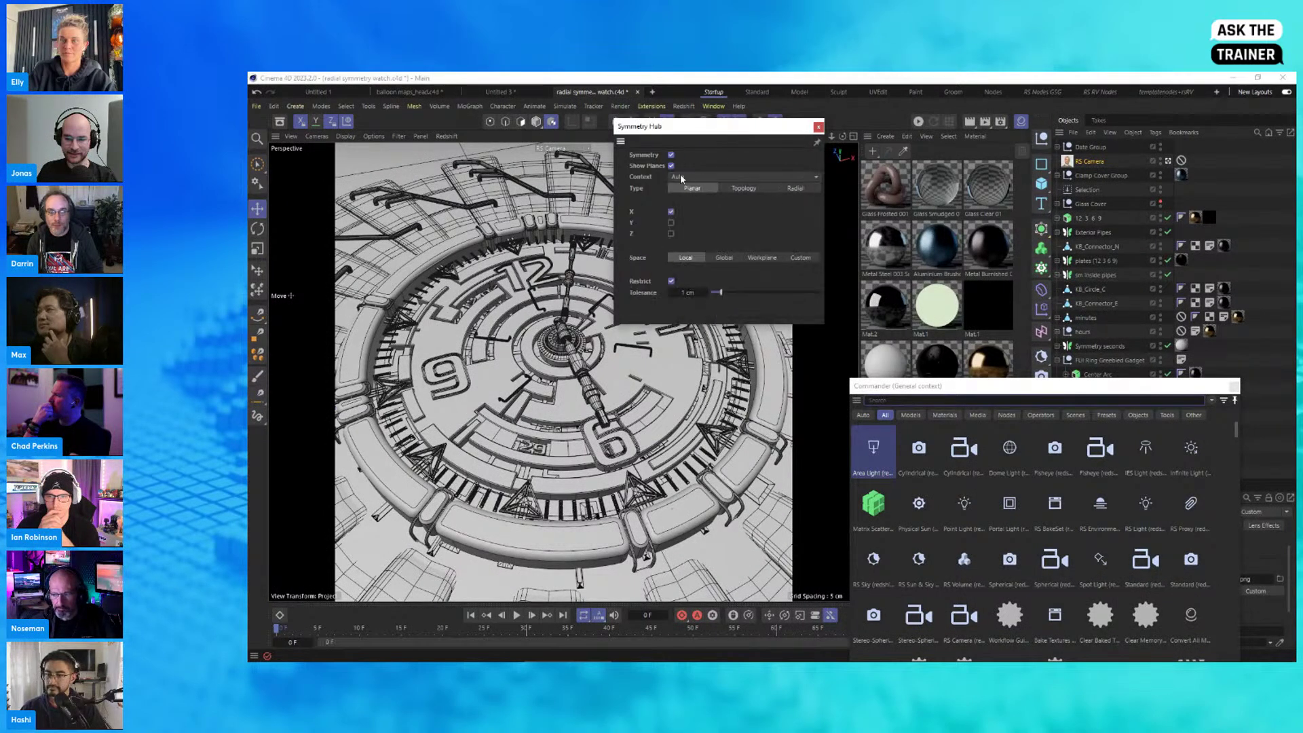
click(818, 127)
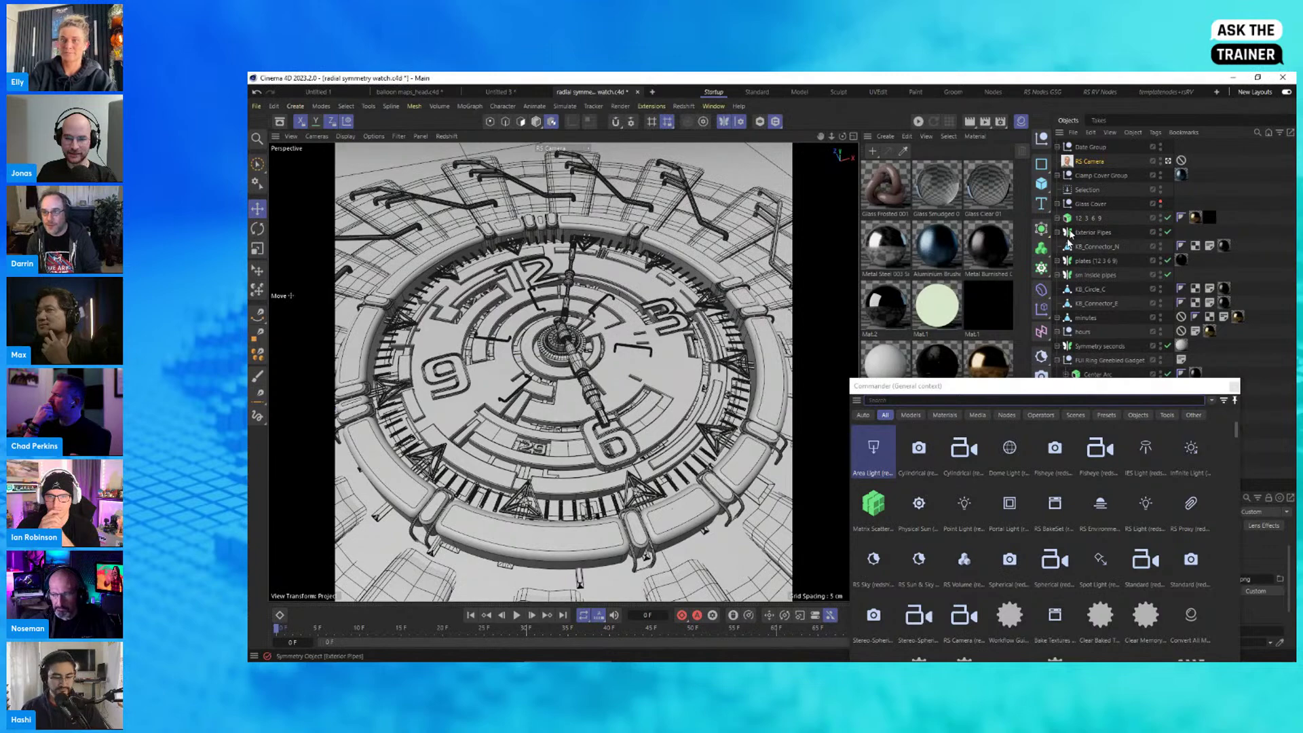
Step: Select the Exterior Pipes symmetry generator, look at the object-context Commander and close it
drag(1139, 388, 692, 314)
click(1041, 229)
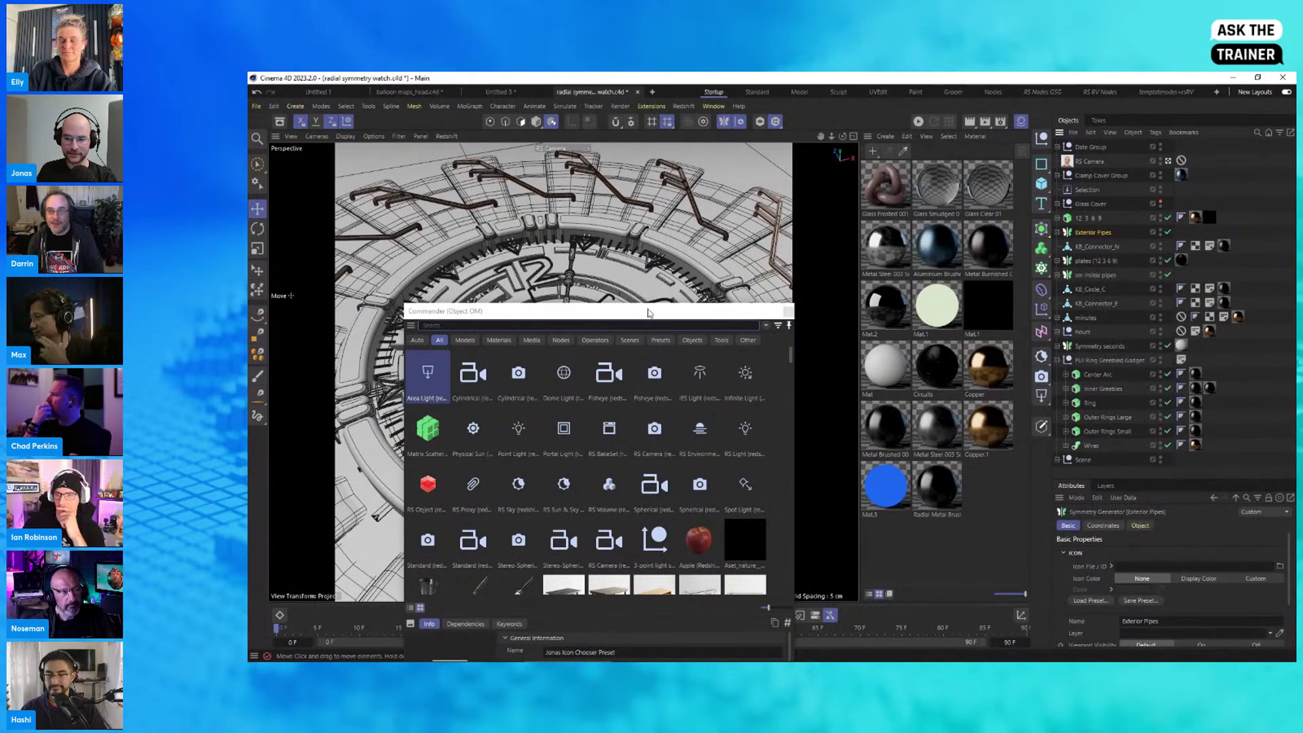
key(Escape)
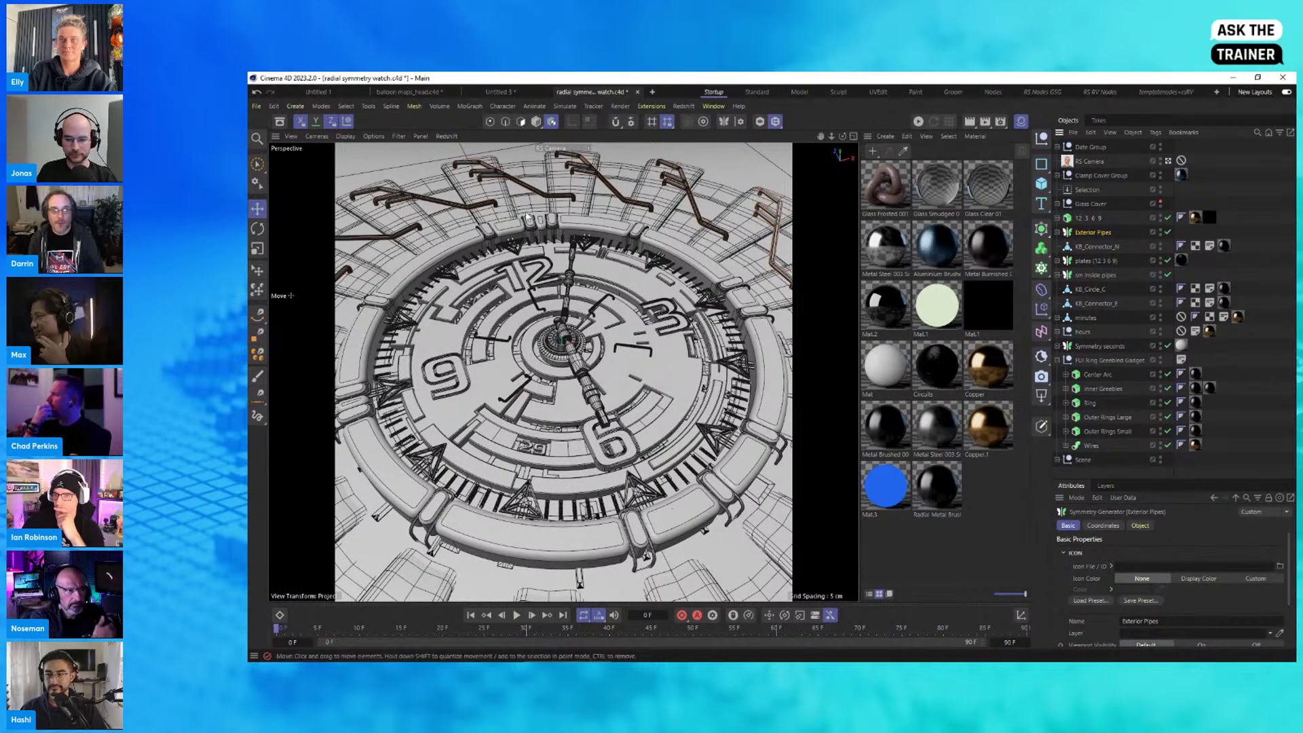
Step: Create a new project and search the Commander for "rocketlasso" in Scenes and in all categories
click(653, 92)
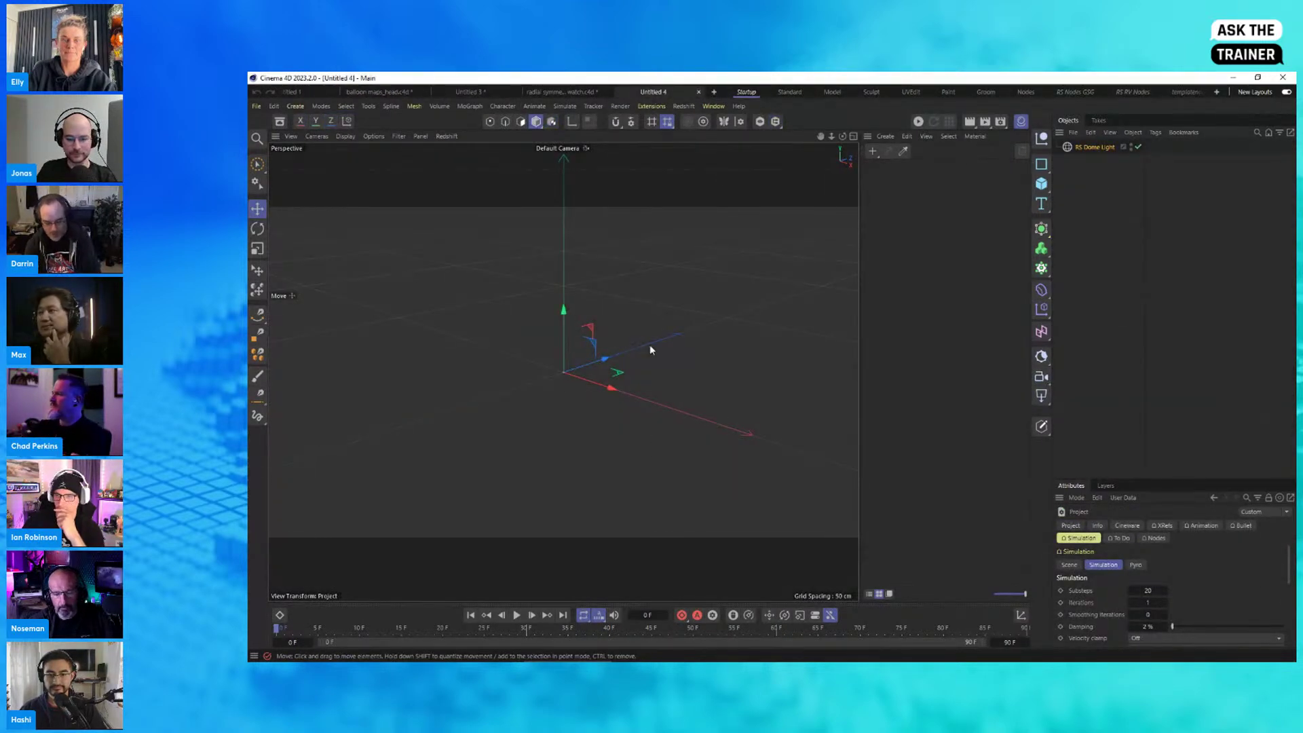
key(shift+c)
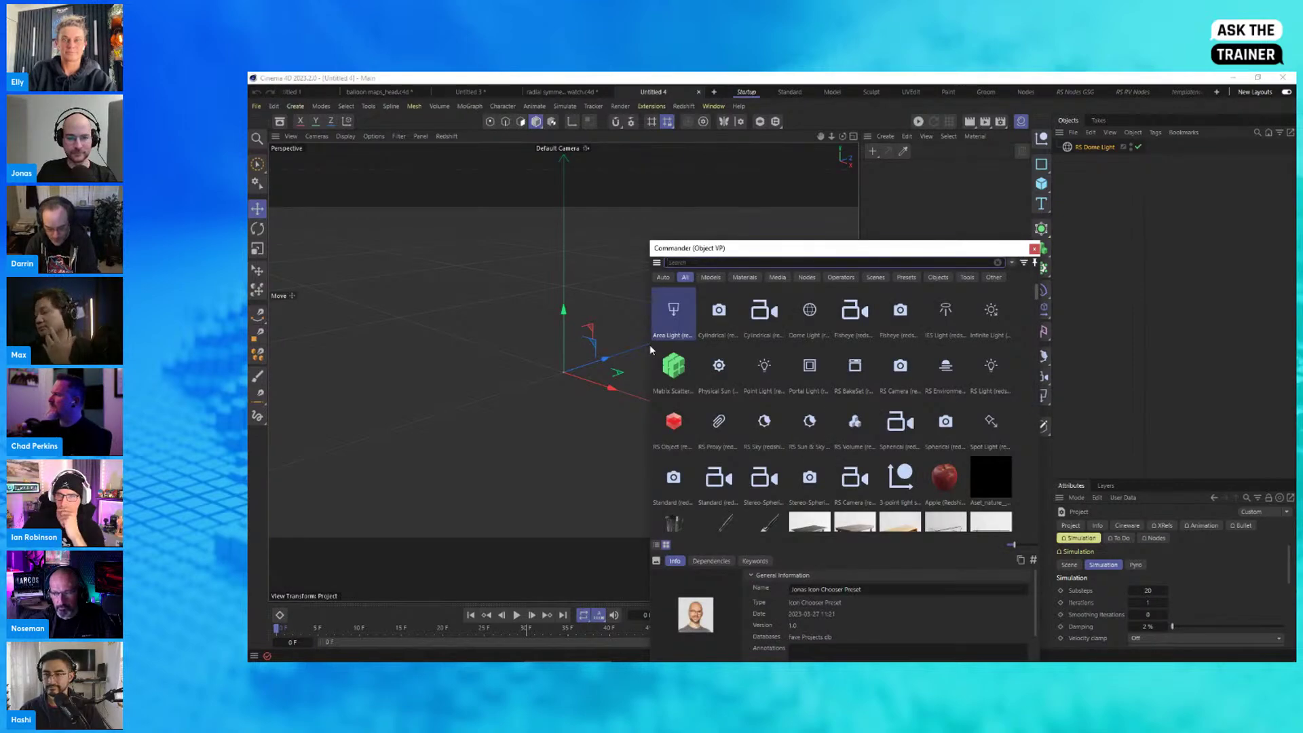
text(rocketlasso)
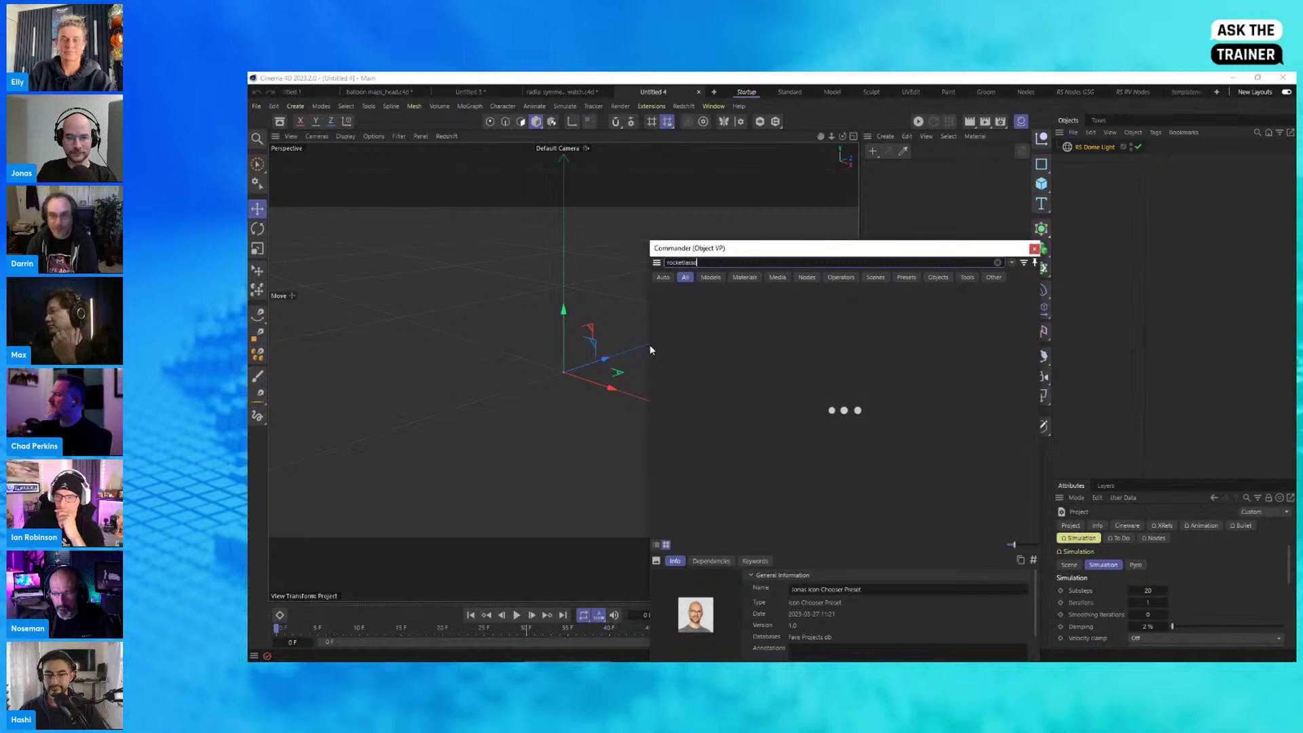
click(878, 279)
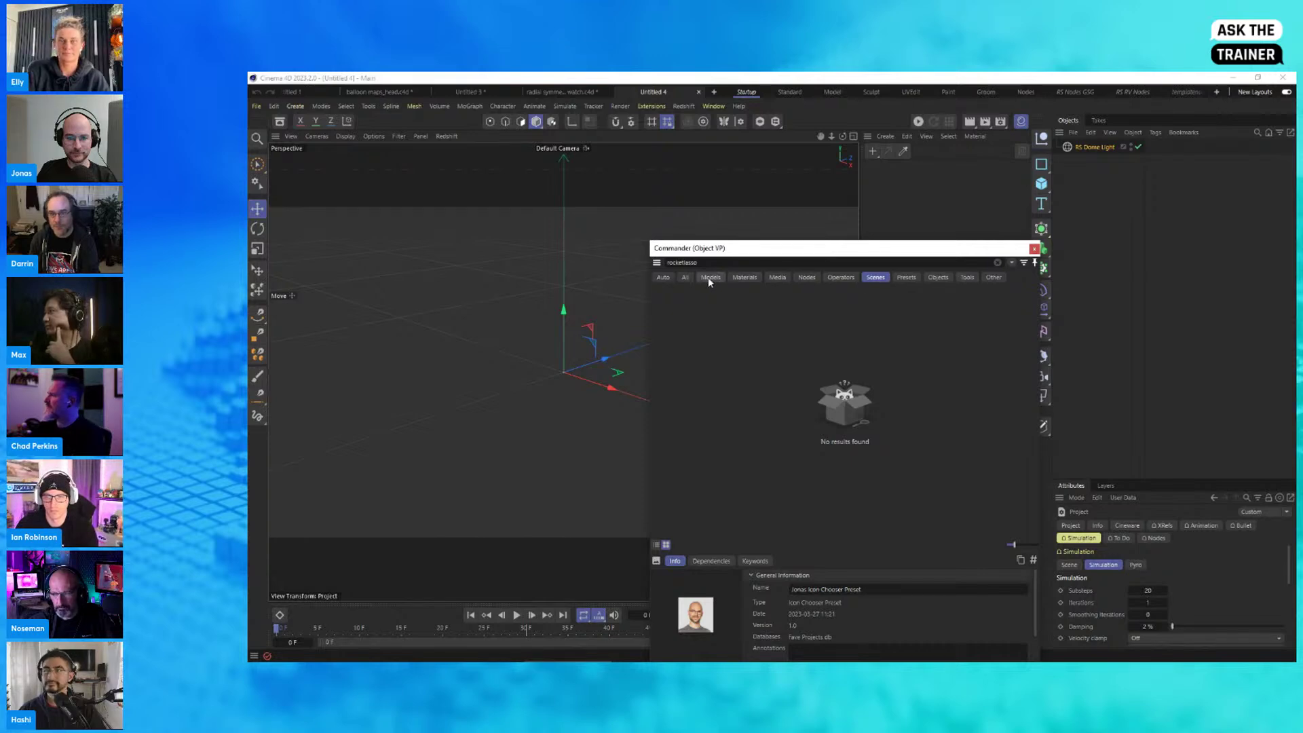
click(685, 278)
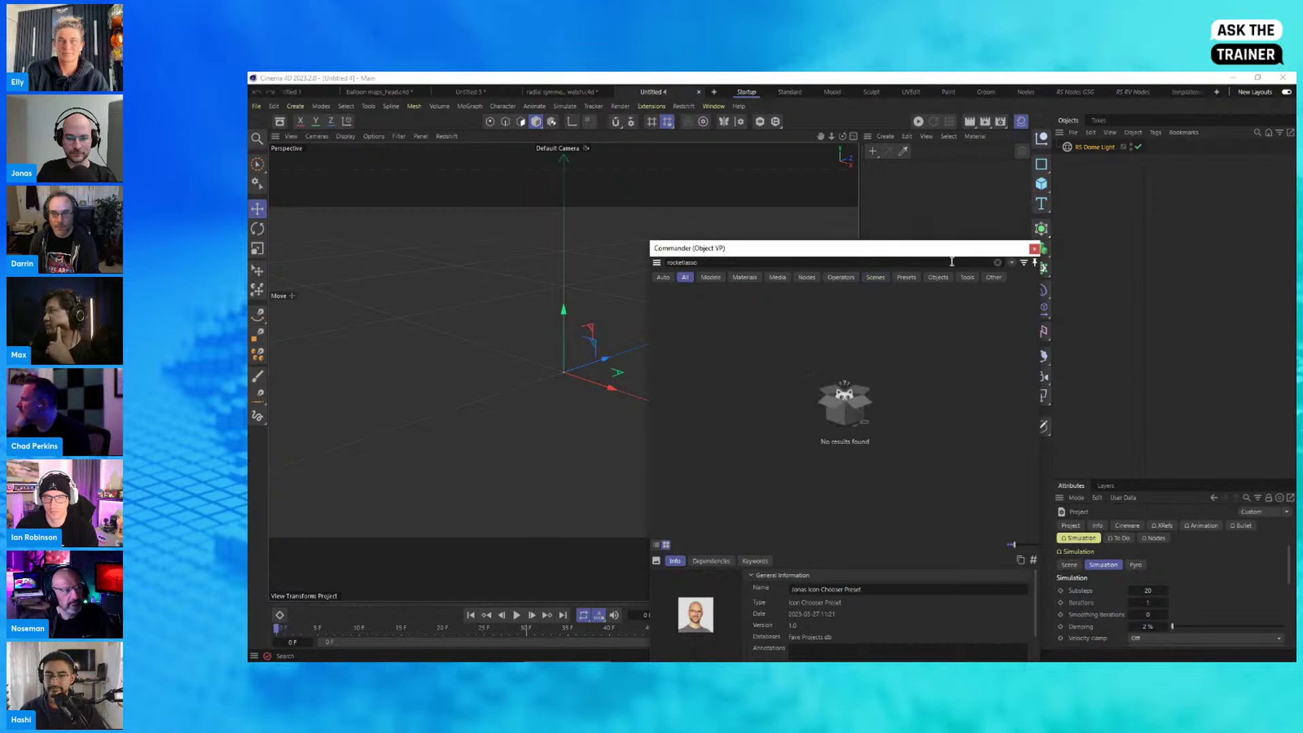
Step: Search the Commander for "rocket", open the FUI_Ring_Greeble_Gadget_Example.c4d scene from the results and close the Commander
click(997, 263)
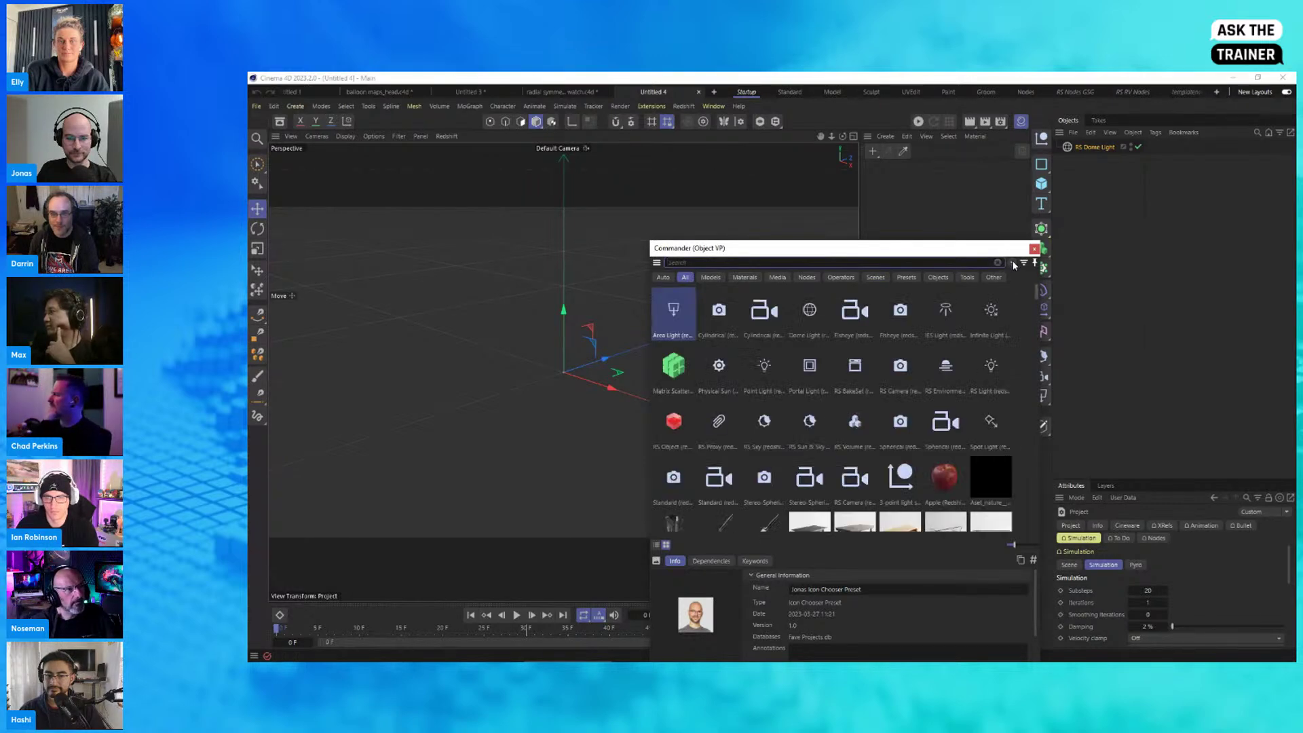
click(1011, 262)
click(973, 266)
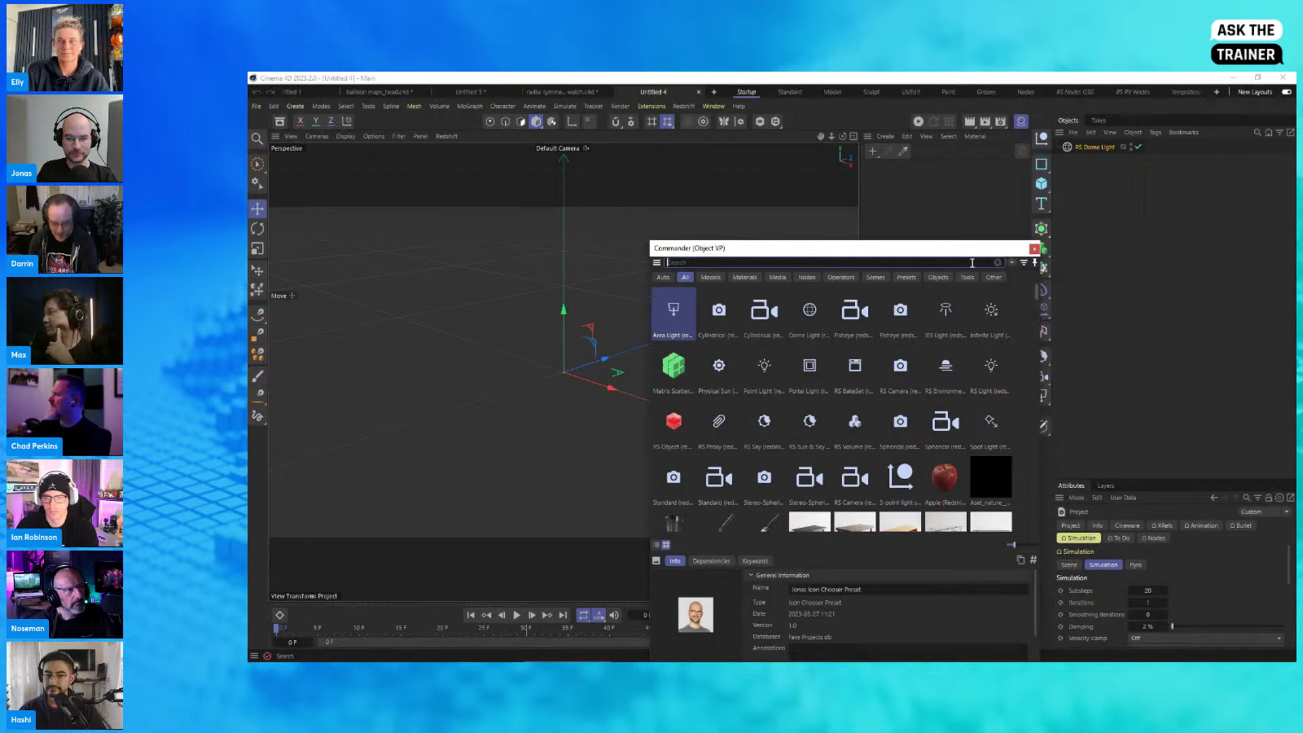
text(rocket)
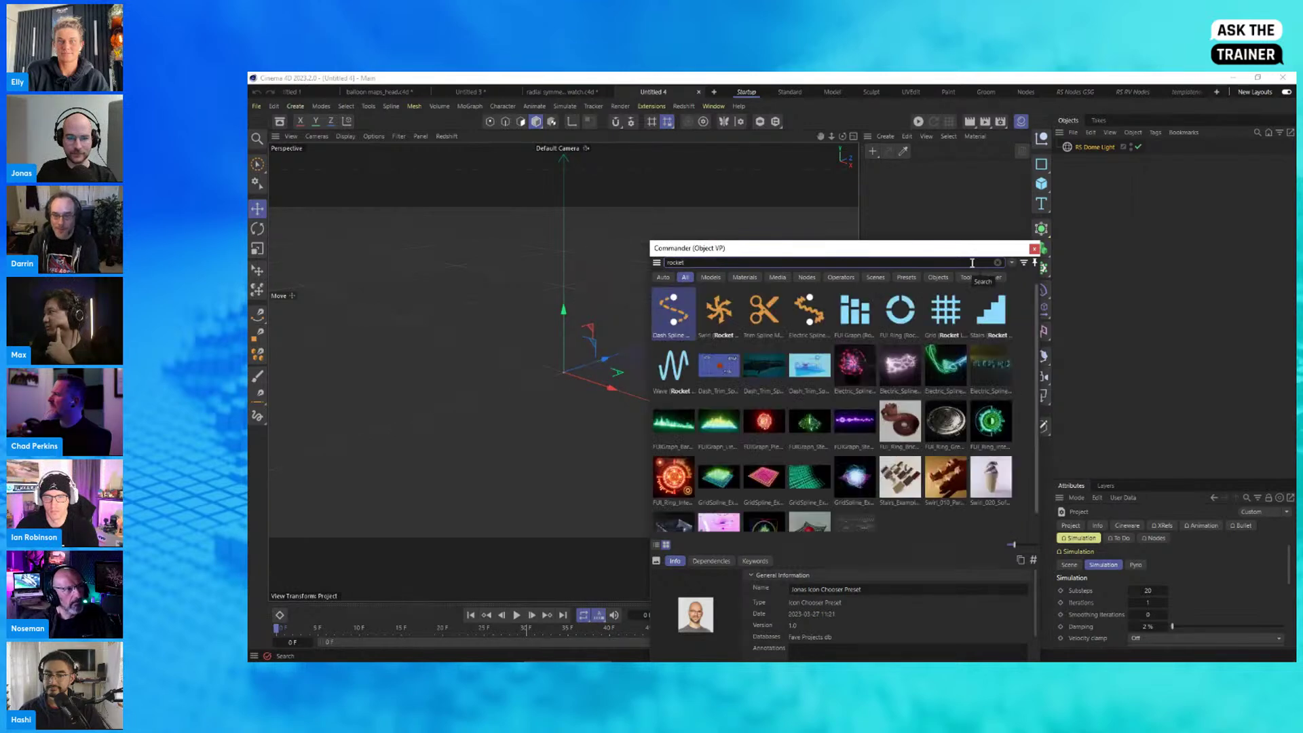
click(945, 422)
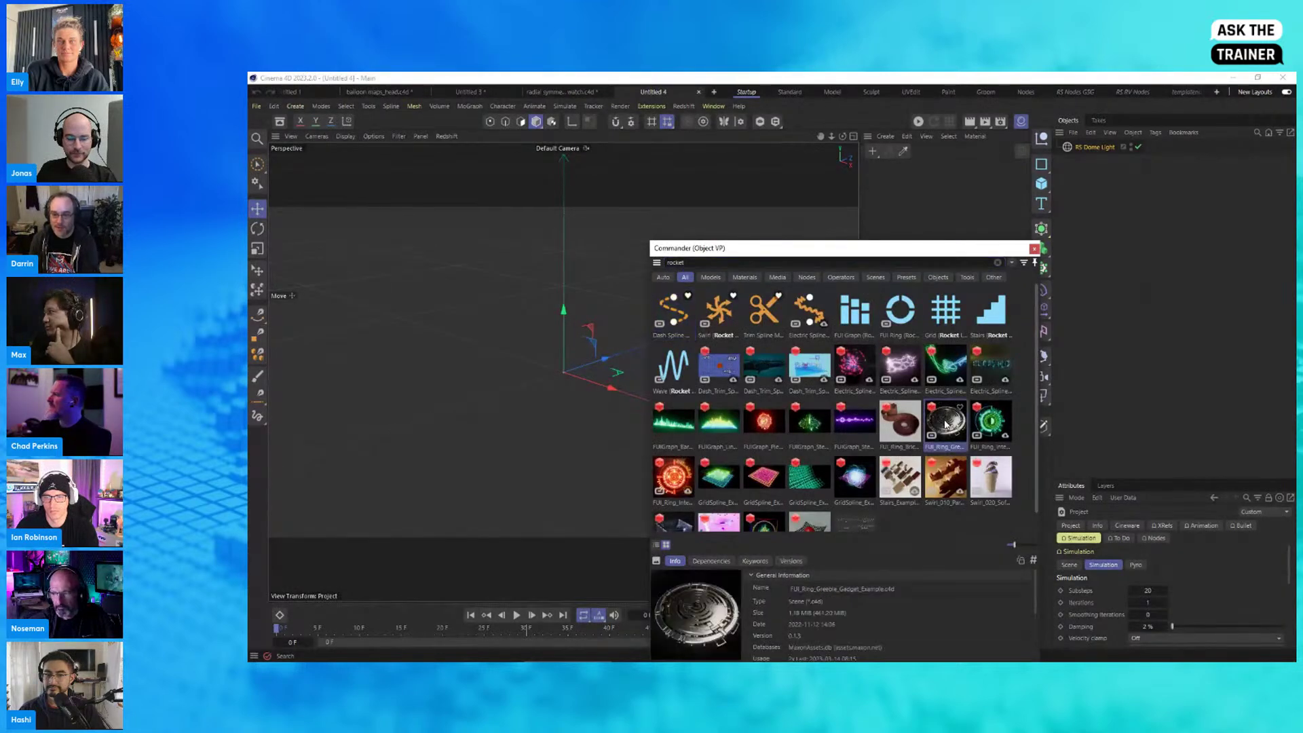
double_click(945, 422)
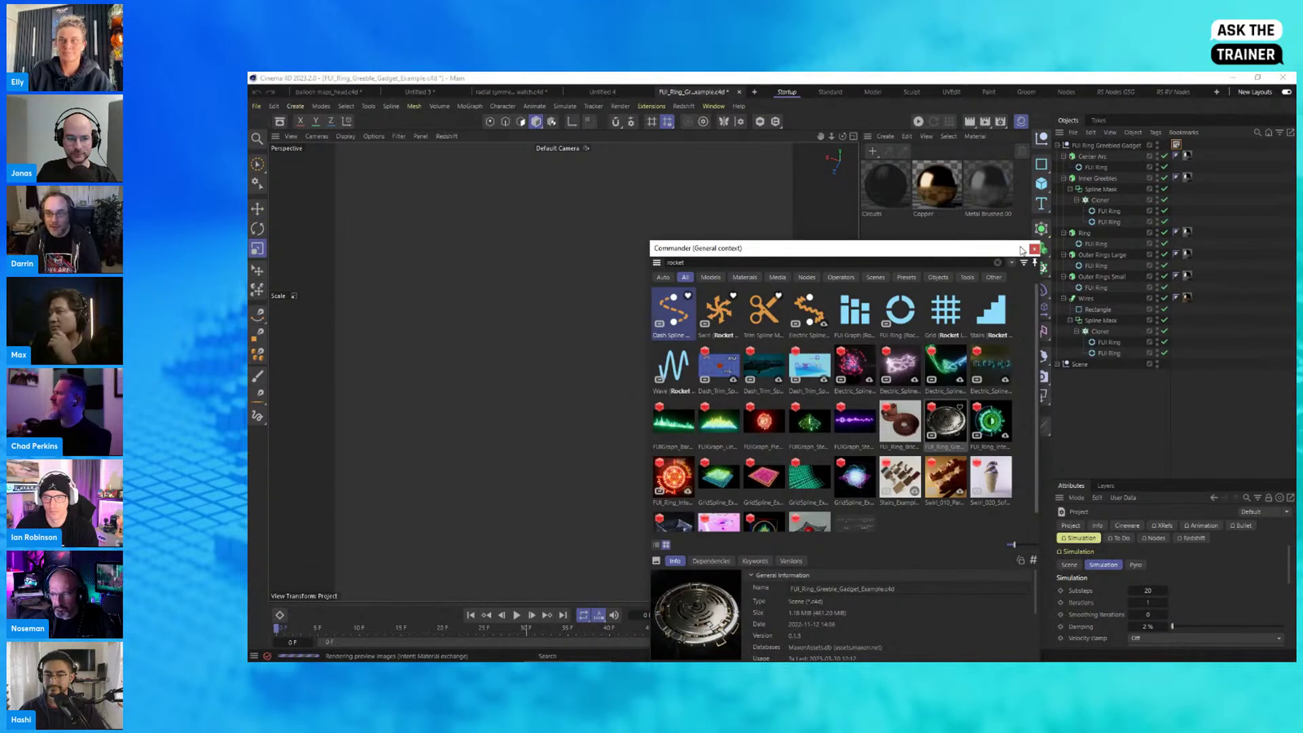
click(1033, 248)
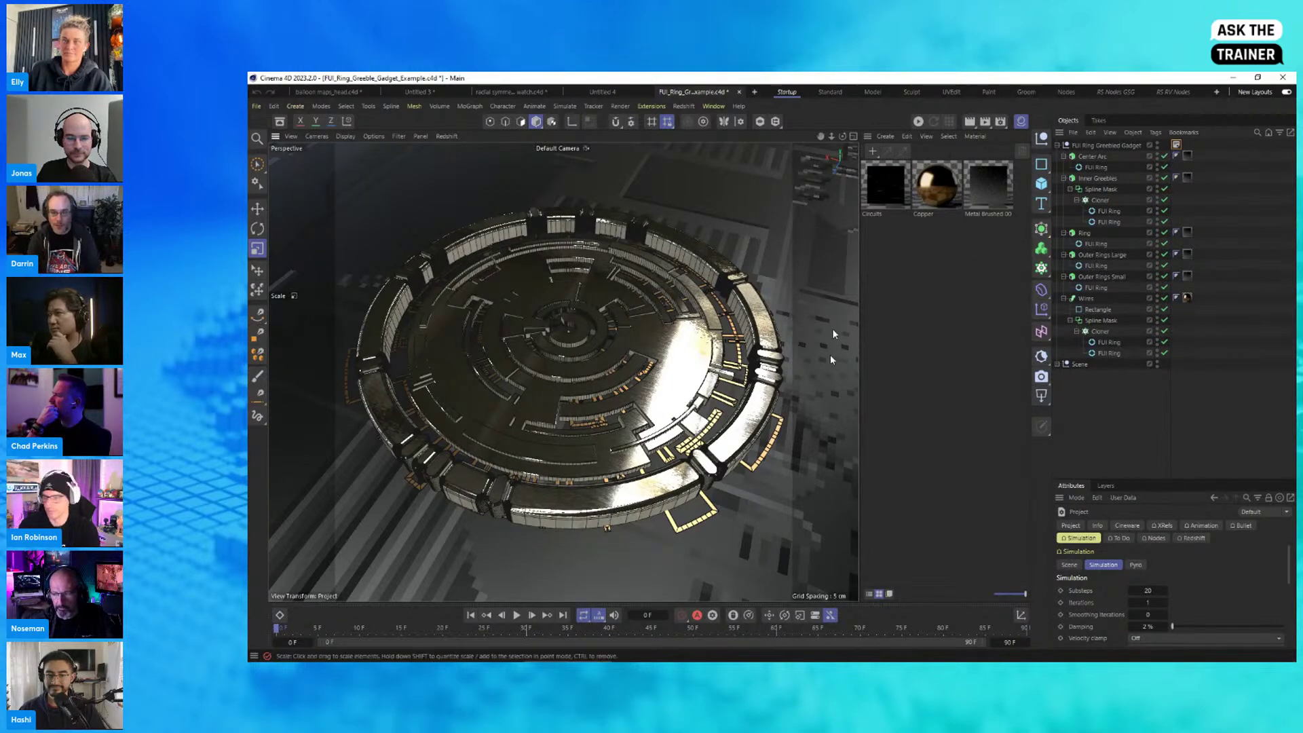
Step: Add a Symmetry object to the greeble gadget scene by searching the Commander for "symmetry"
key(shift+c)
text(symmetr)
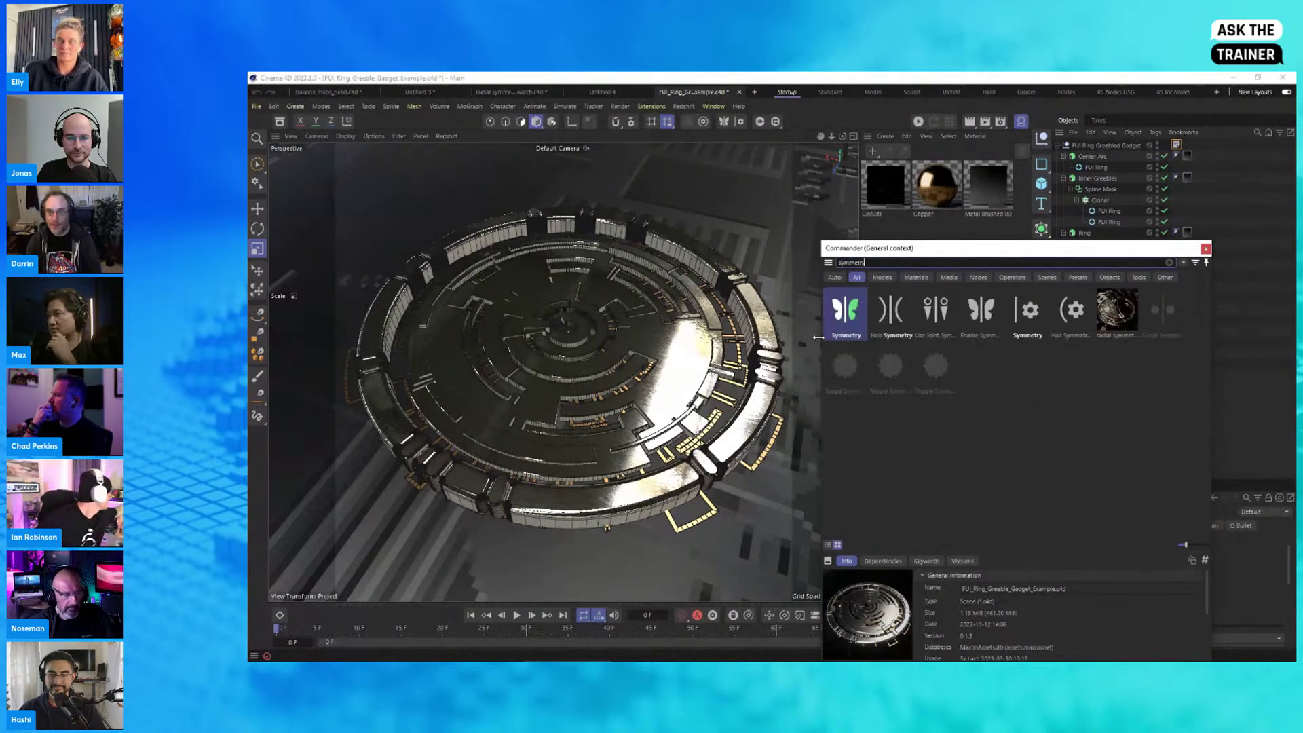
text(y)
key(Return)
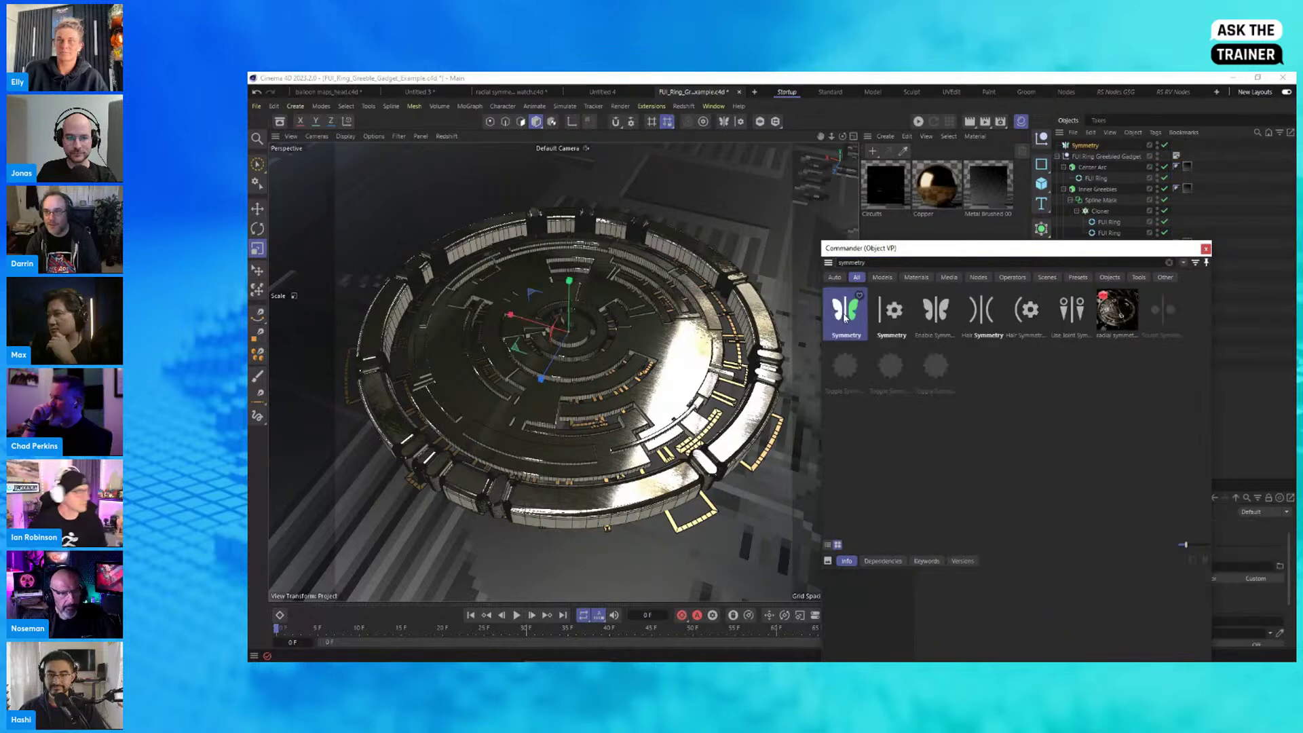
Step: Search the Commander for "kitbash", add the KB_Pipe_B model as a child of the Symmetry object and close the Commander
drag(901, 263, 799, 261)
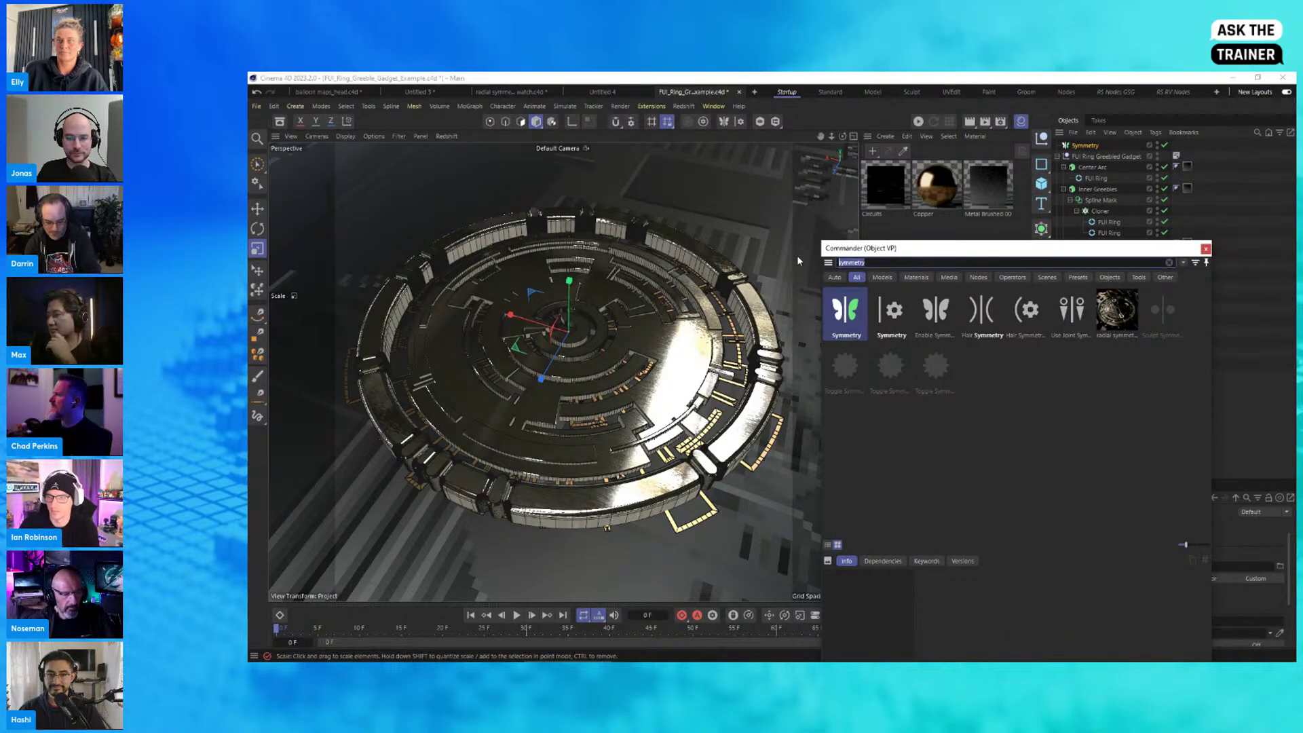
text(k)
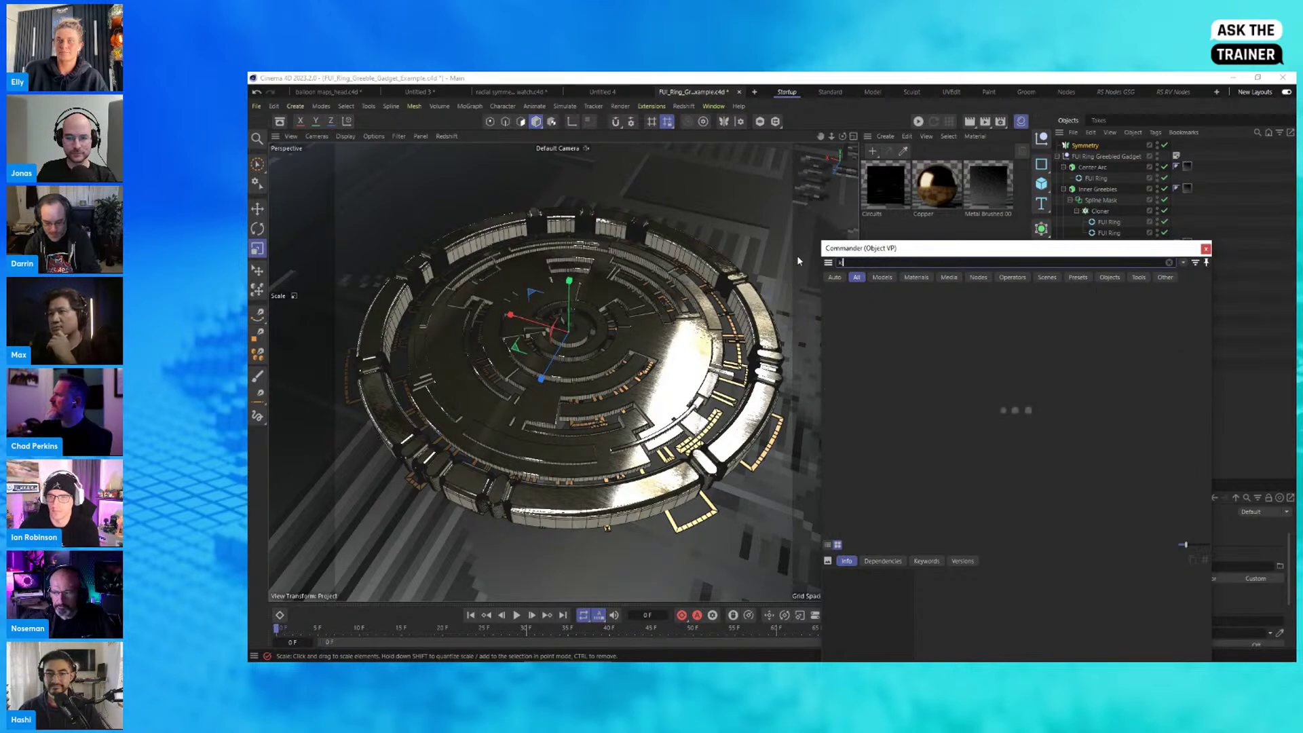
text(itbash)
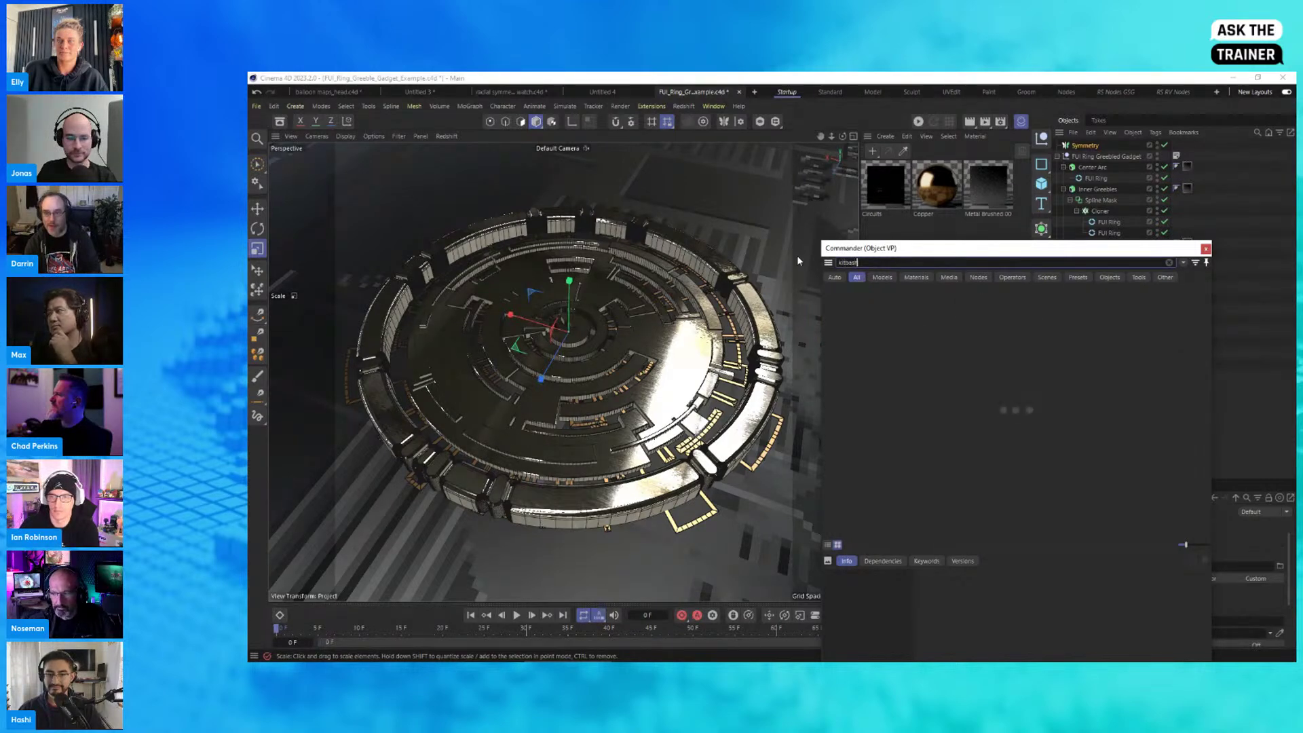
drag(1205, 324, 1216, 466)
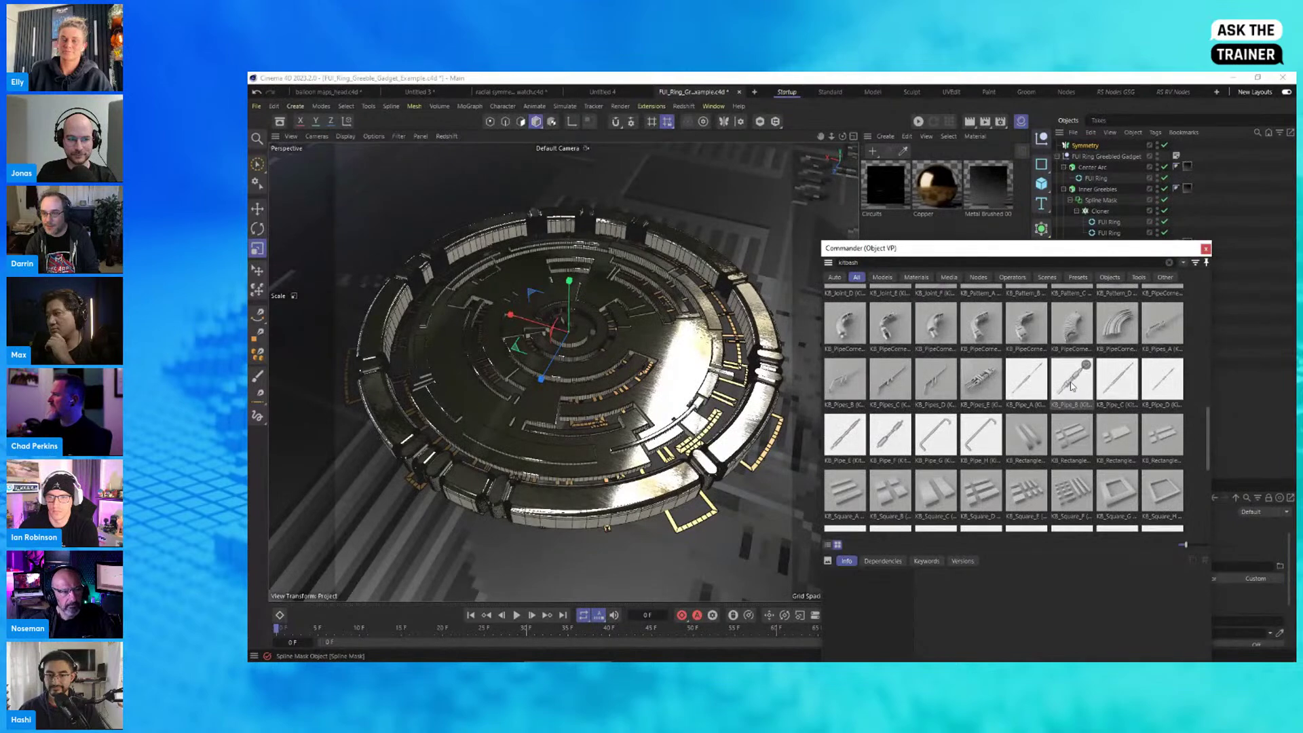
drag(1071, 388, 1083, 148)
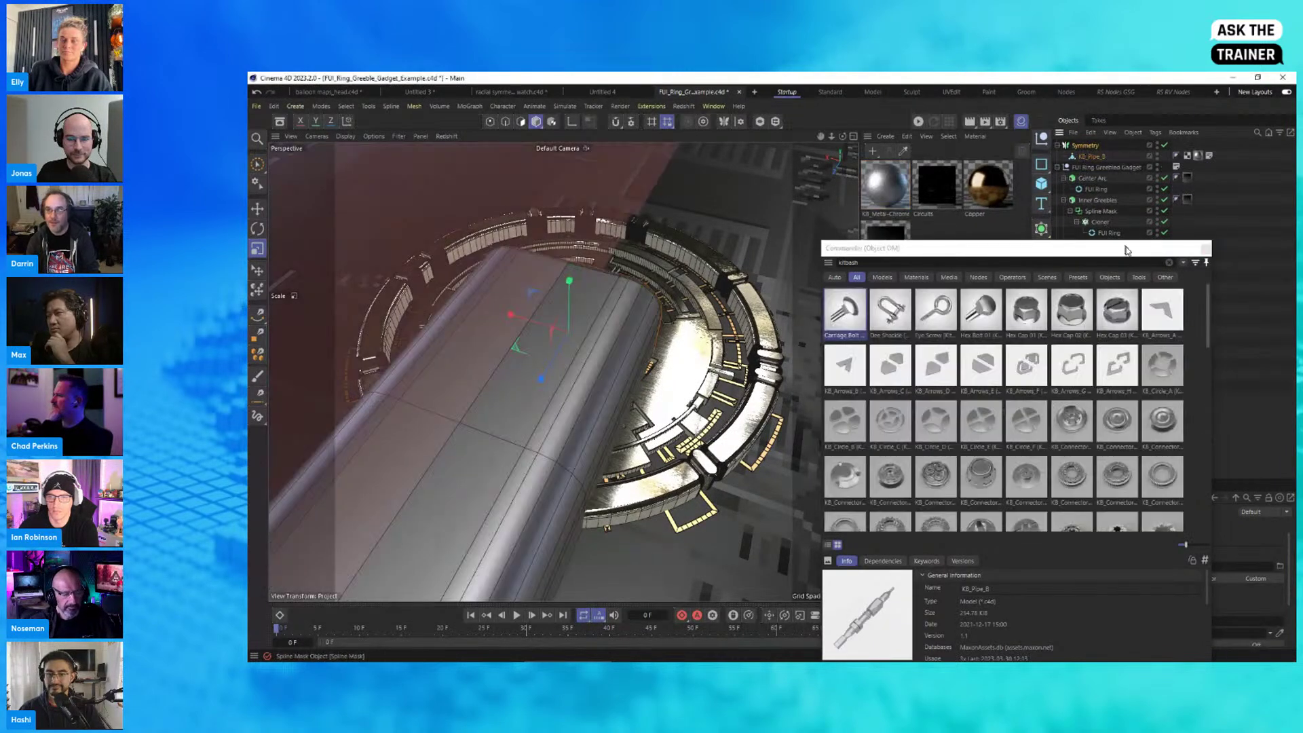
click(1205, 249)
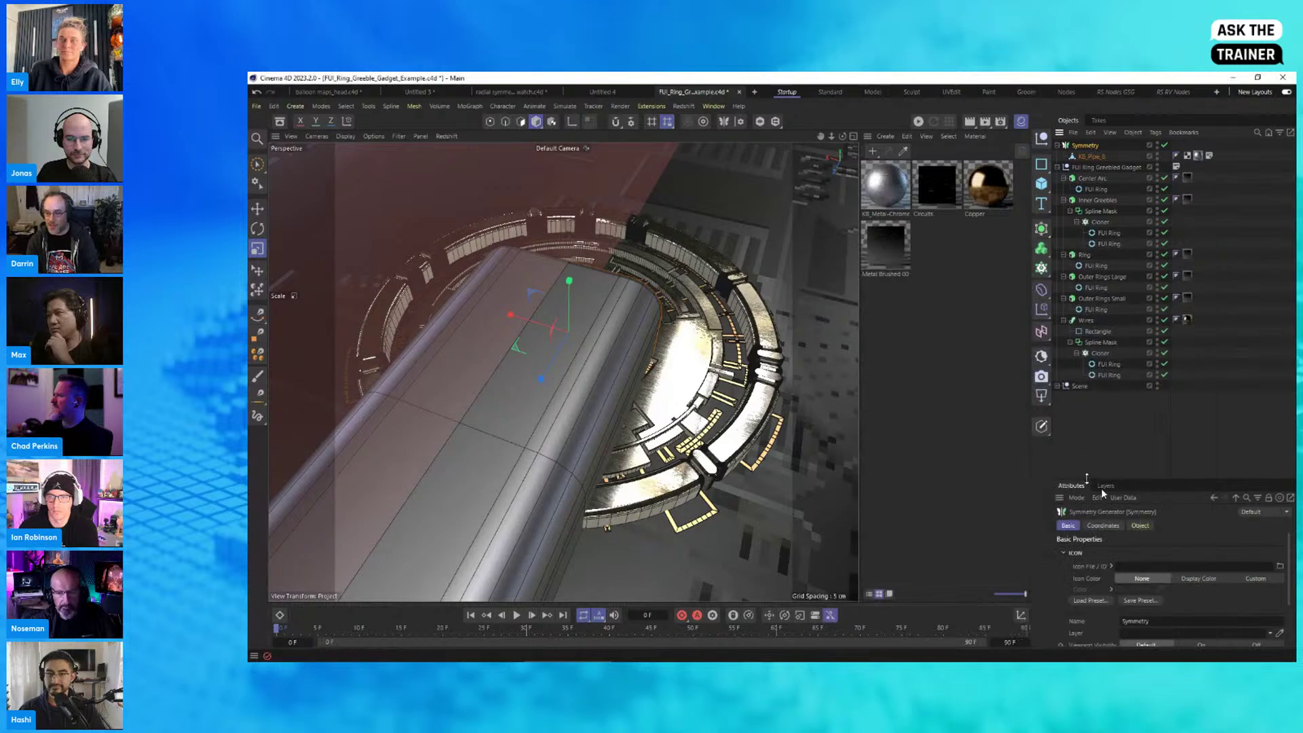
Step: Enlarge the attributes area and set the Symmetry generator to Radial with a slice count of 8
drag(1098, 481, 1107, 318)
click(1140, 364)
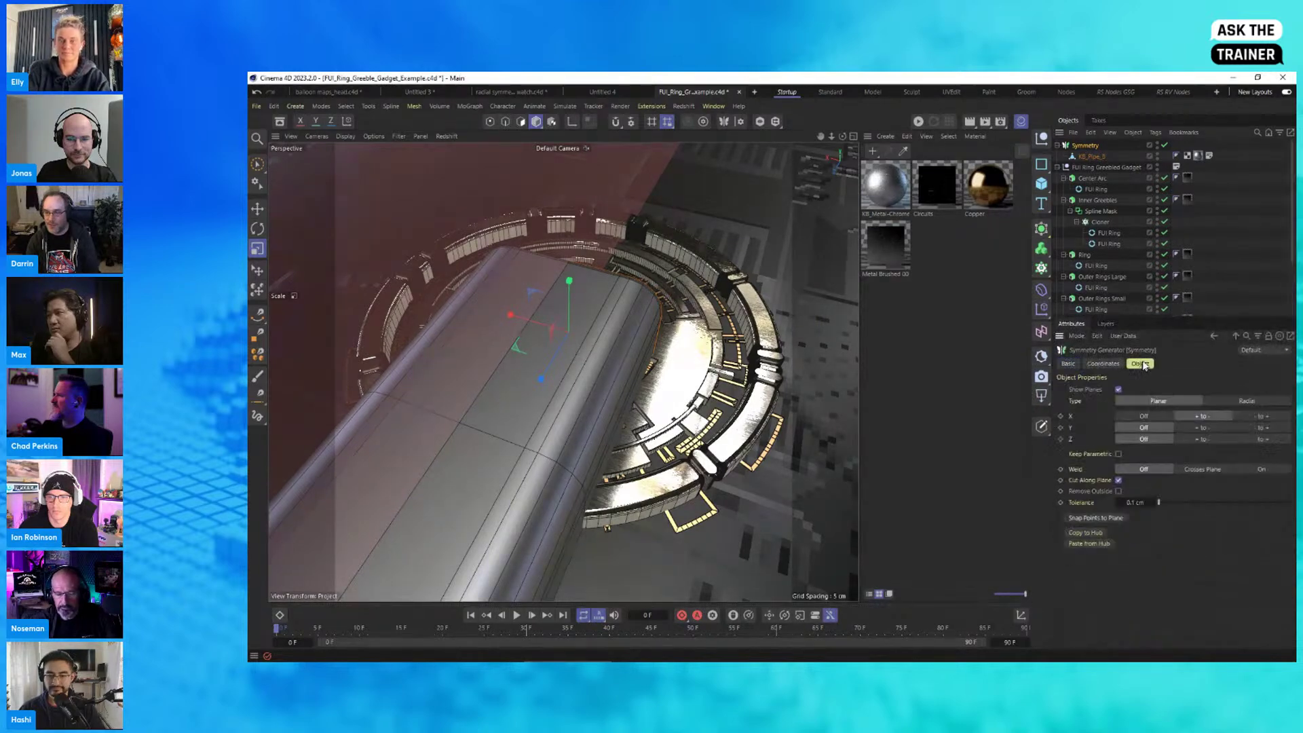
click(1237, 403)
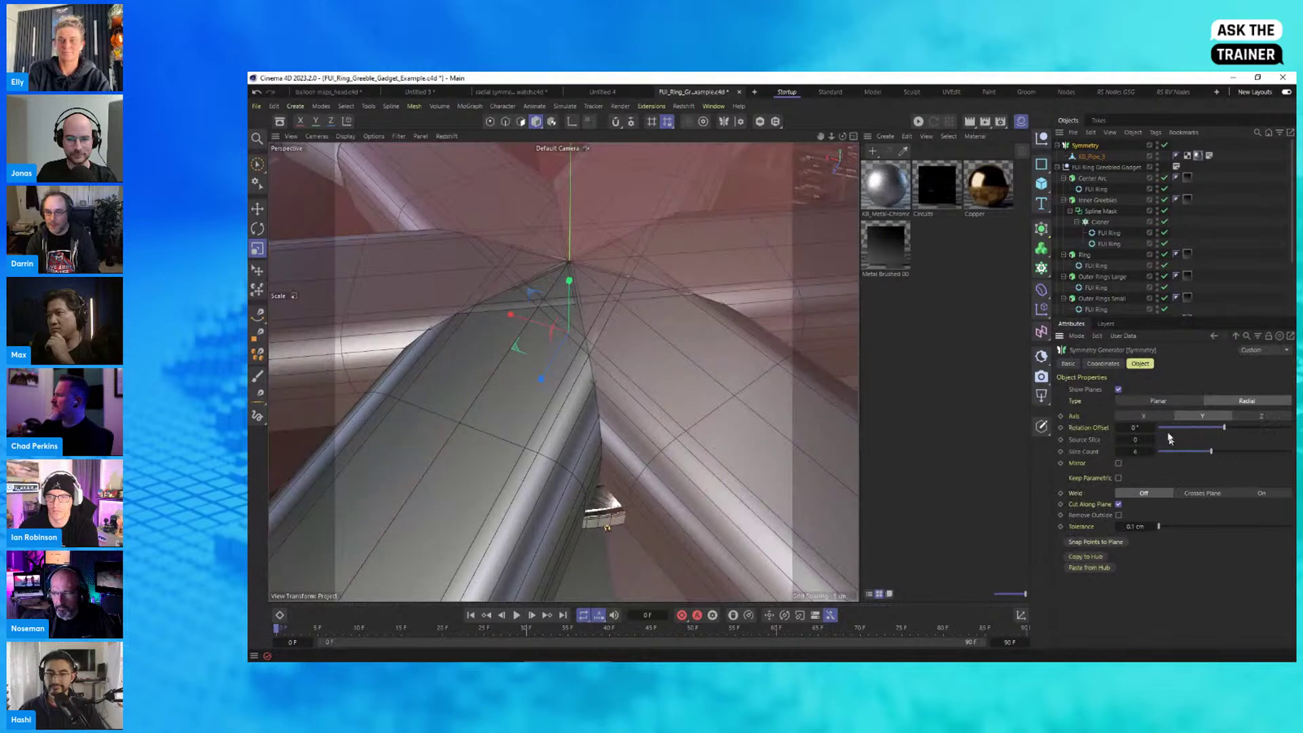
drag(1211, 451, 1236, 451)
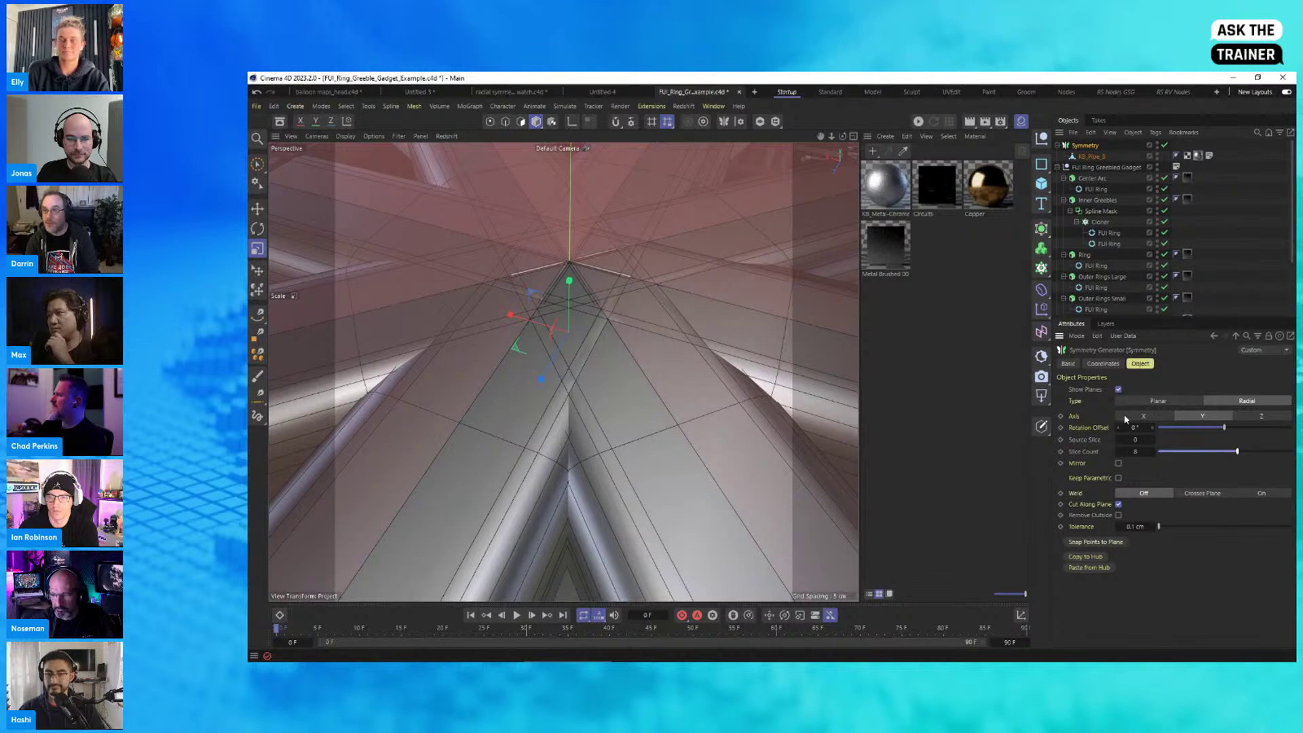
Step: Select the KB_Pipe_B object and scale it down until it fits well inside the gadget's rings
click(1092, 157)
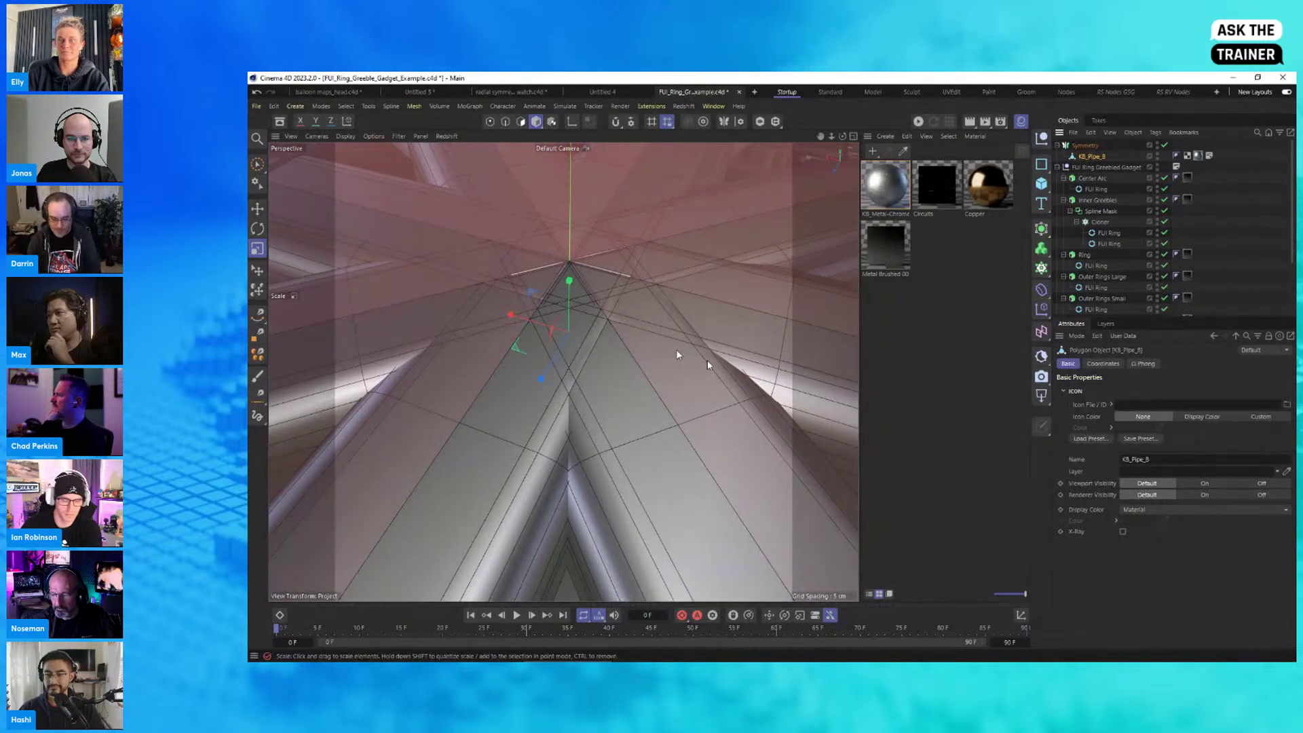
click(672, 314)
alt+right_drag(671, 314, 343, 353)
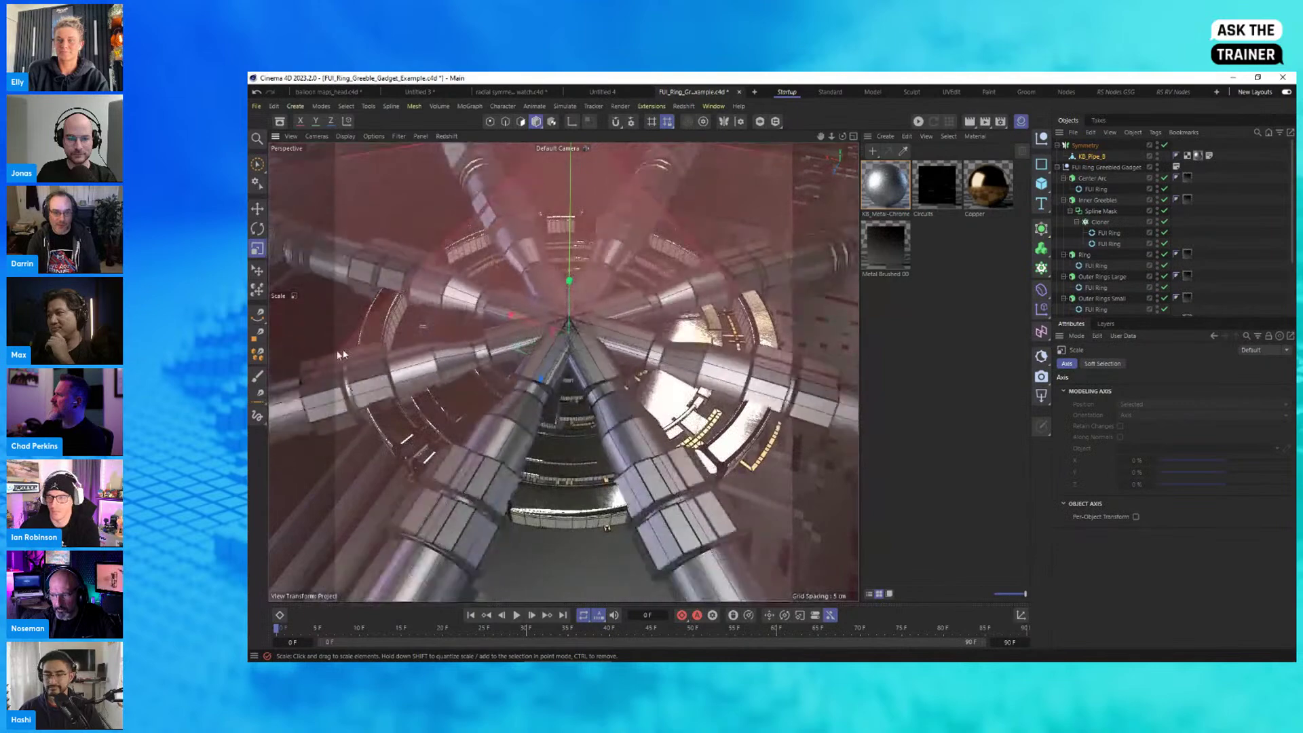
drag(343, 354, 296, 356)
drag(668, 353, 407, 361)
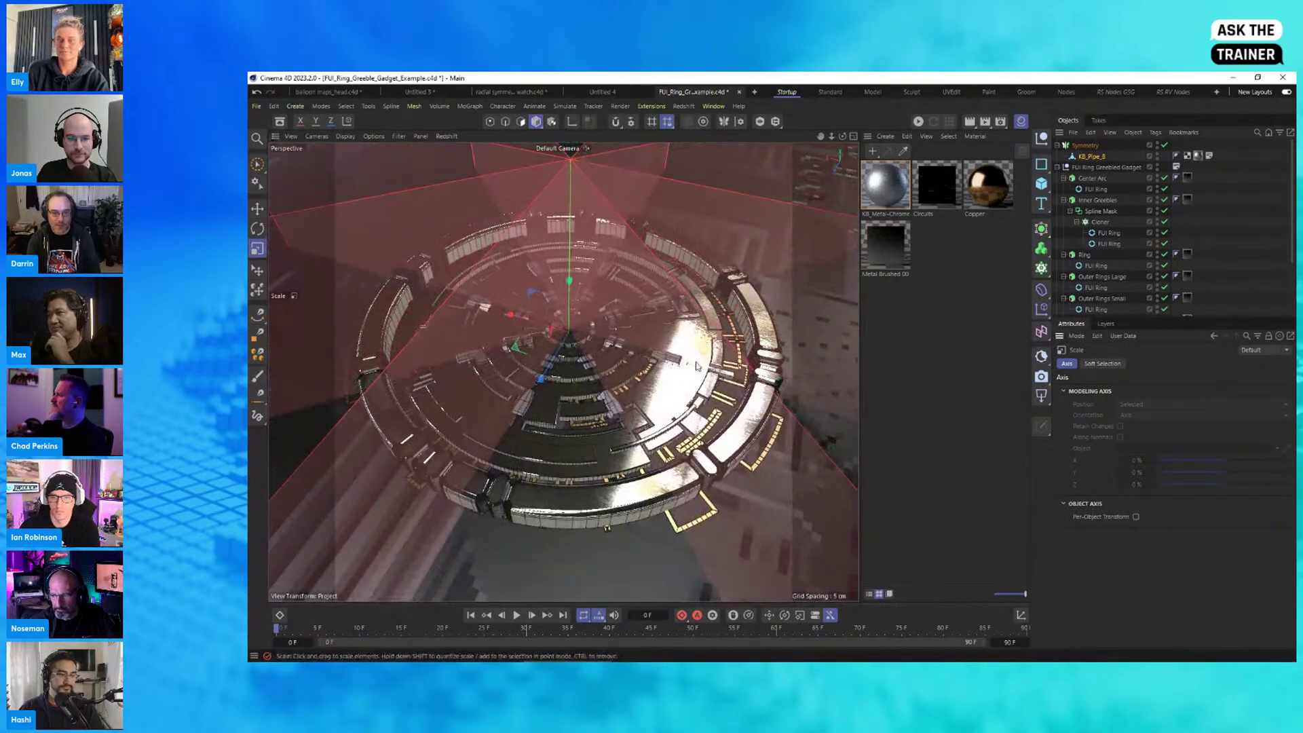
drag(669, 363, 529, 359)
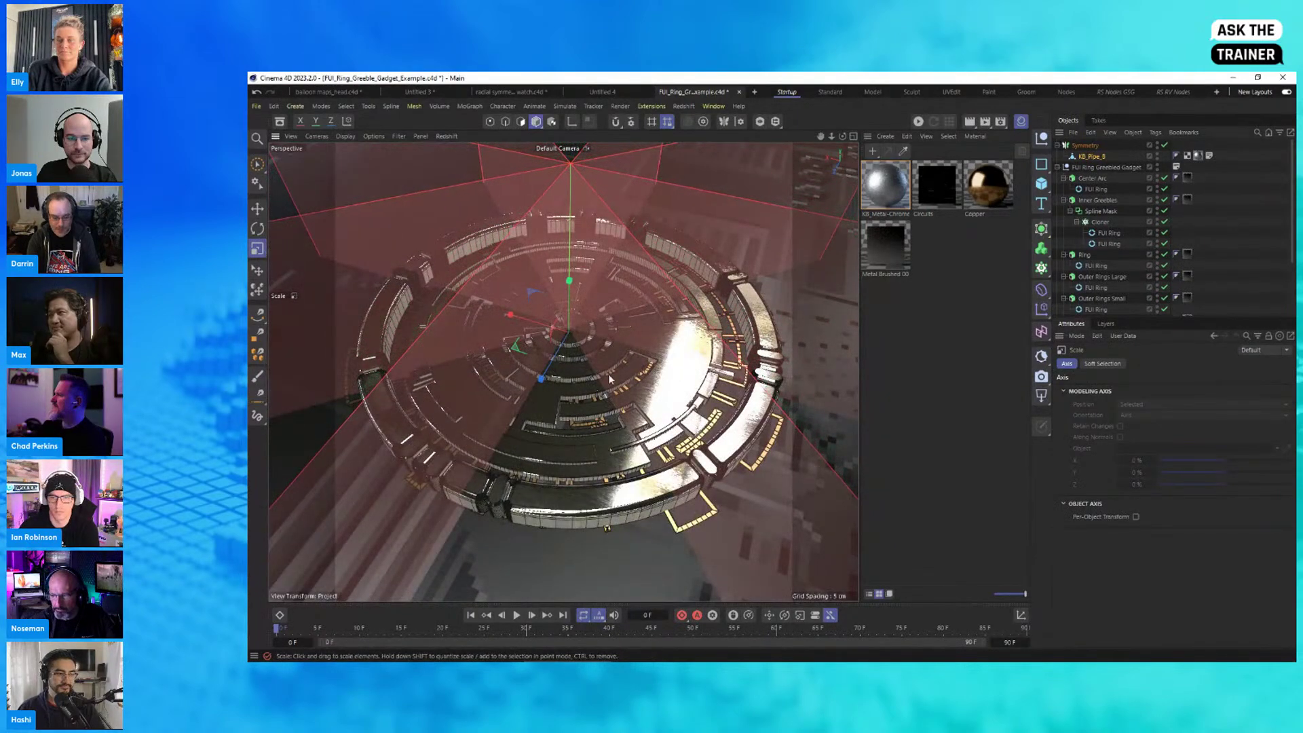
Step: Use the Place tool to set the pipe on the gadget's surface between the center and the outer ring, then leave the tool
click(259, 271)
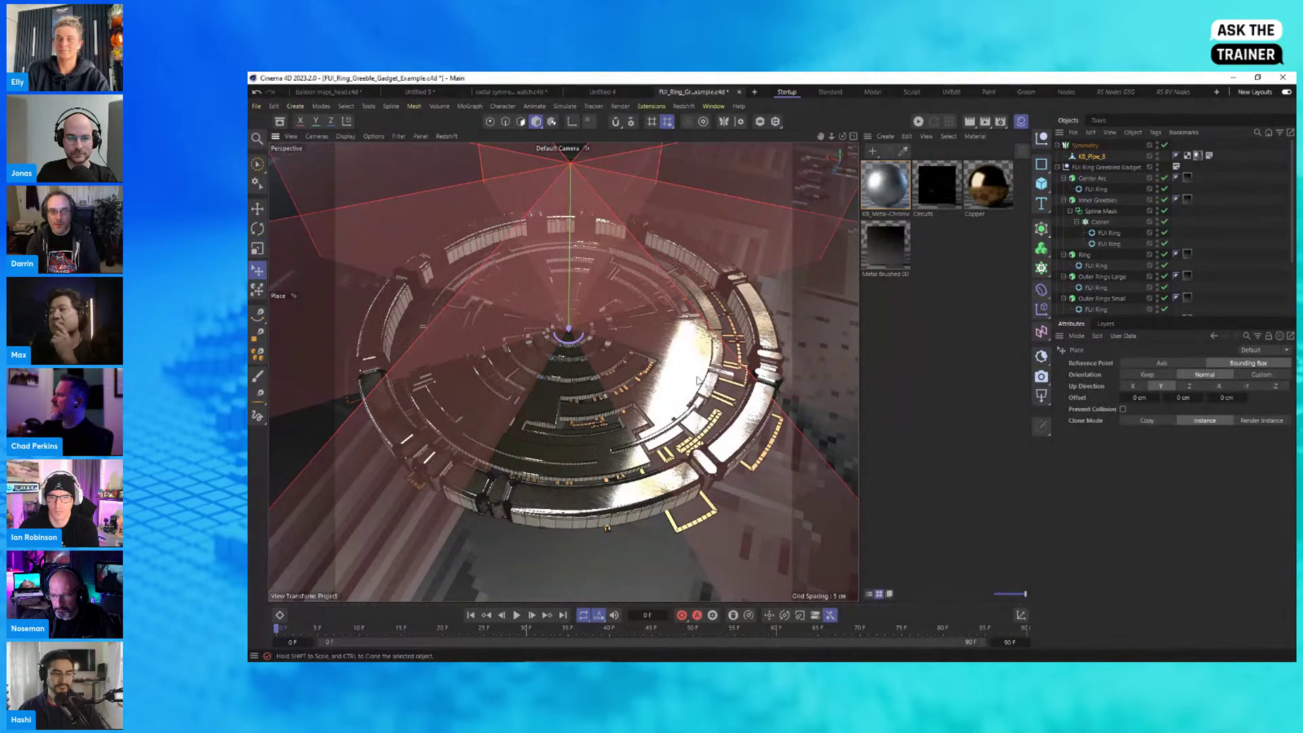
drag(687, 366, 714, 377)
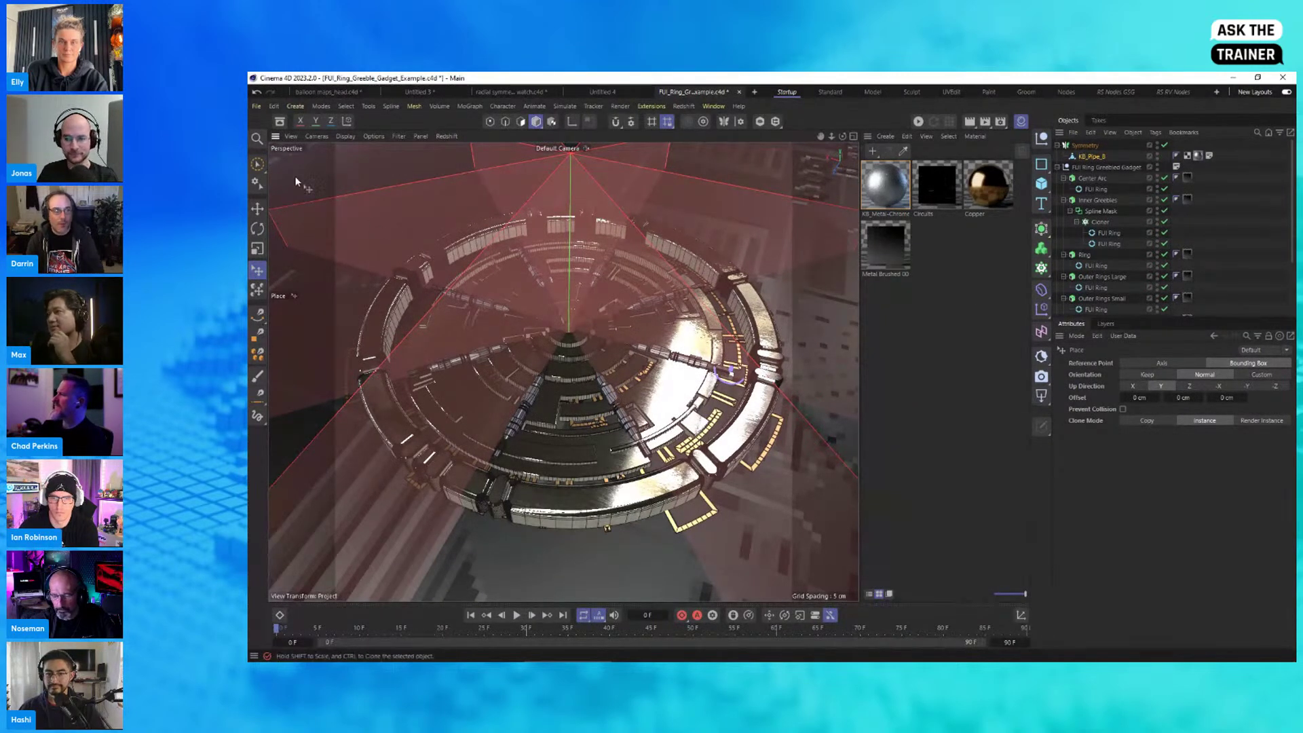
click(257, 164)
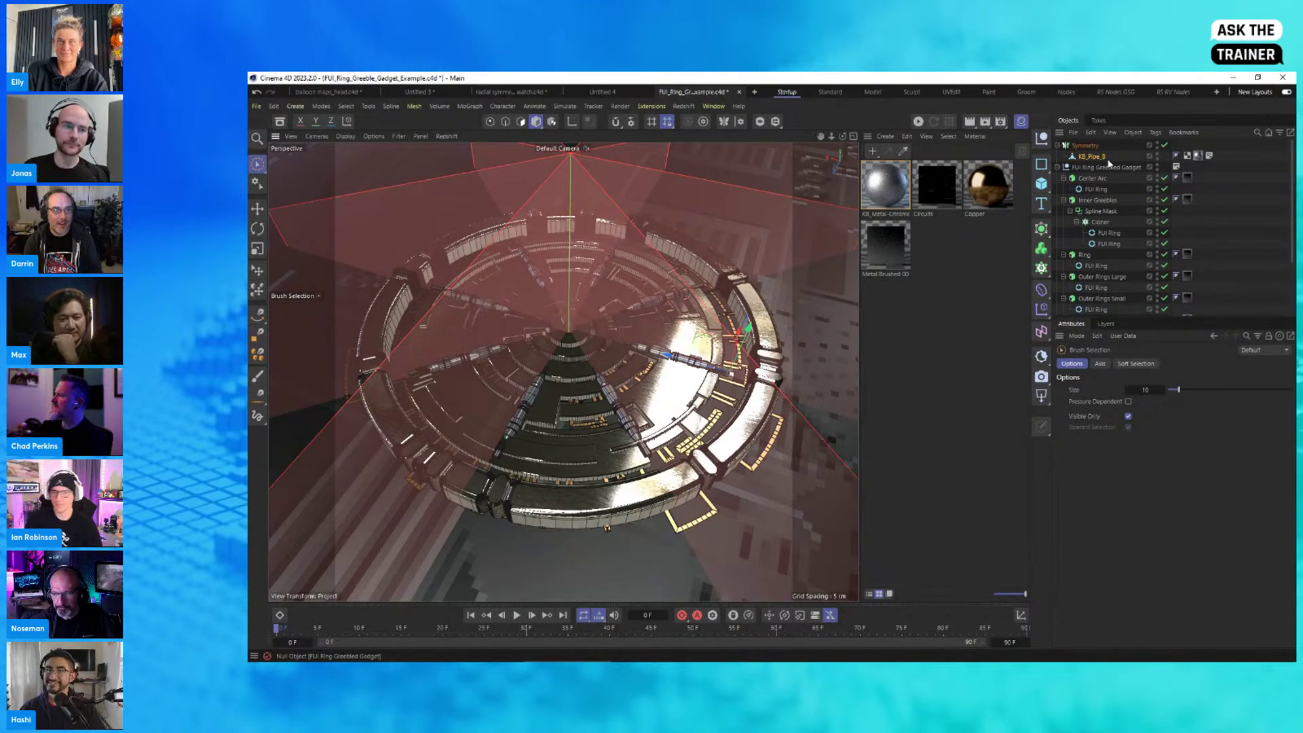
Step: Switch to the radial symmetry watch project, examine the watch render up close in the Picture Viewer and close the viewer
click(511, 93)
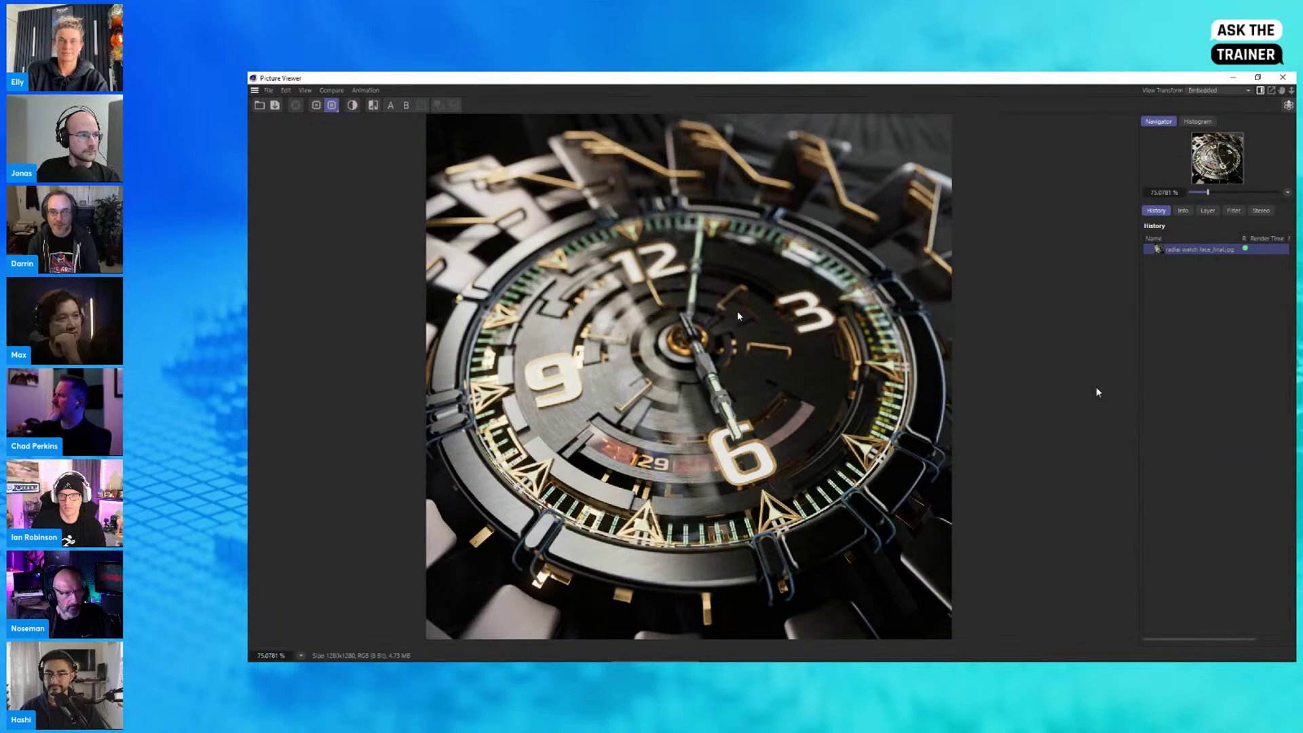
scroll(739, 412, up, 1)
drag(660, 436, 623, 363)
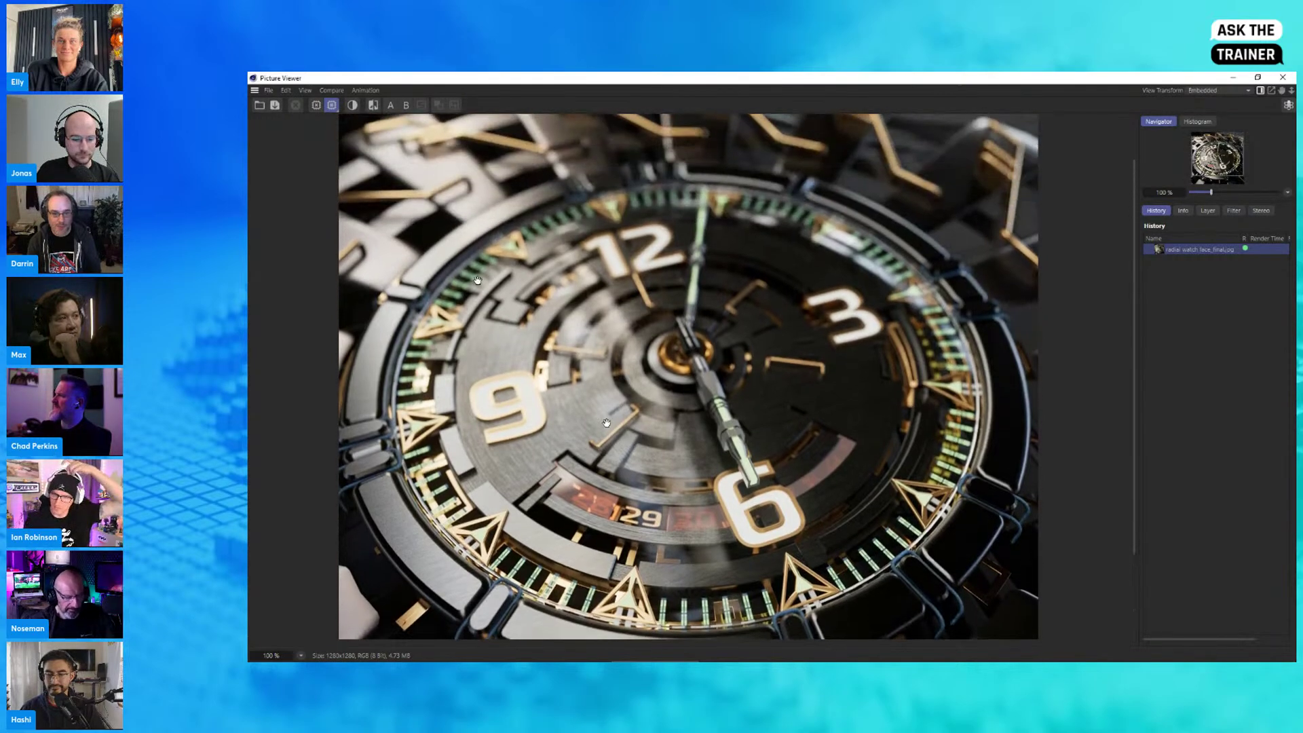
drag(836, 371, 836, 433)
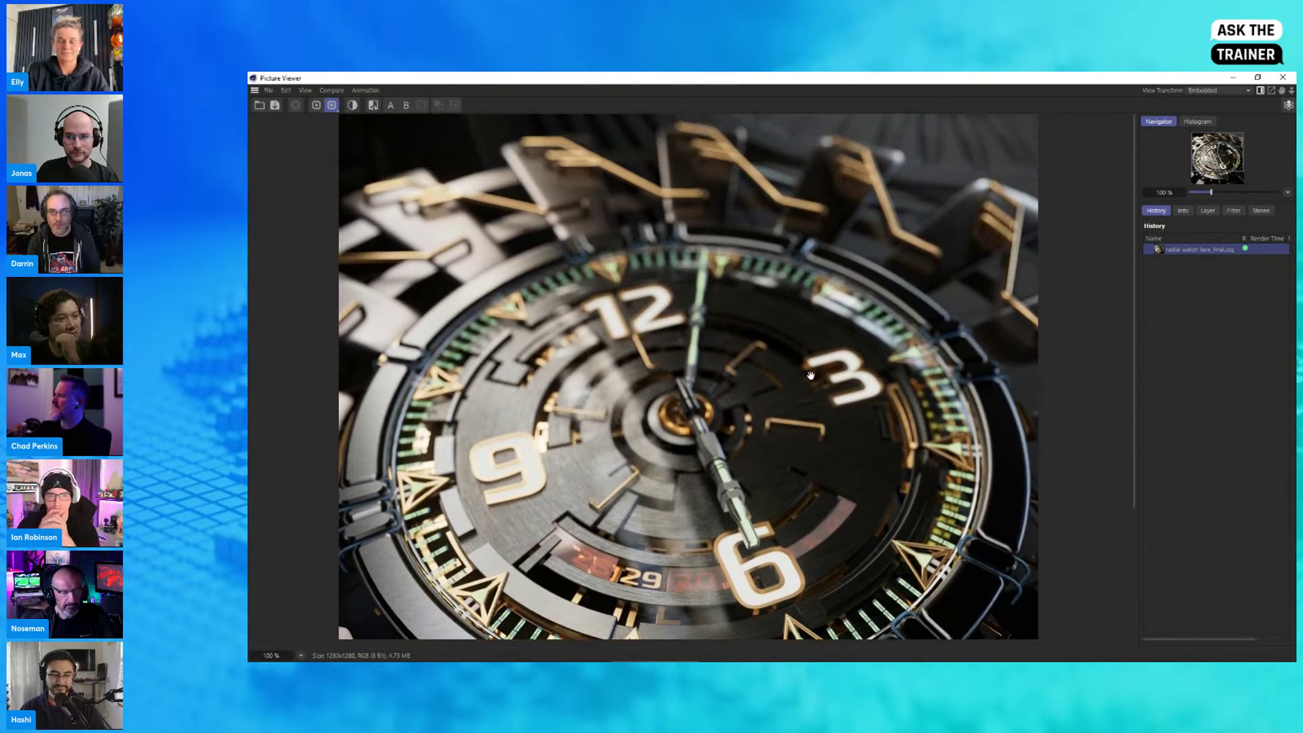
click(1282, 79)
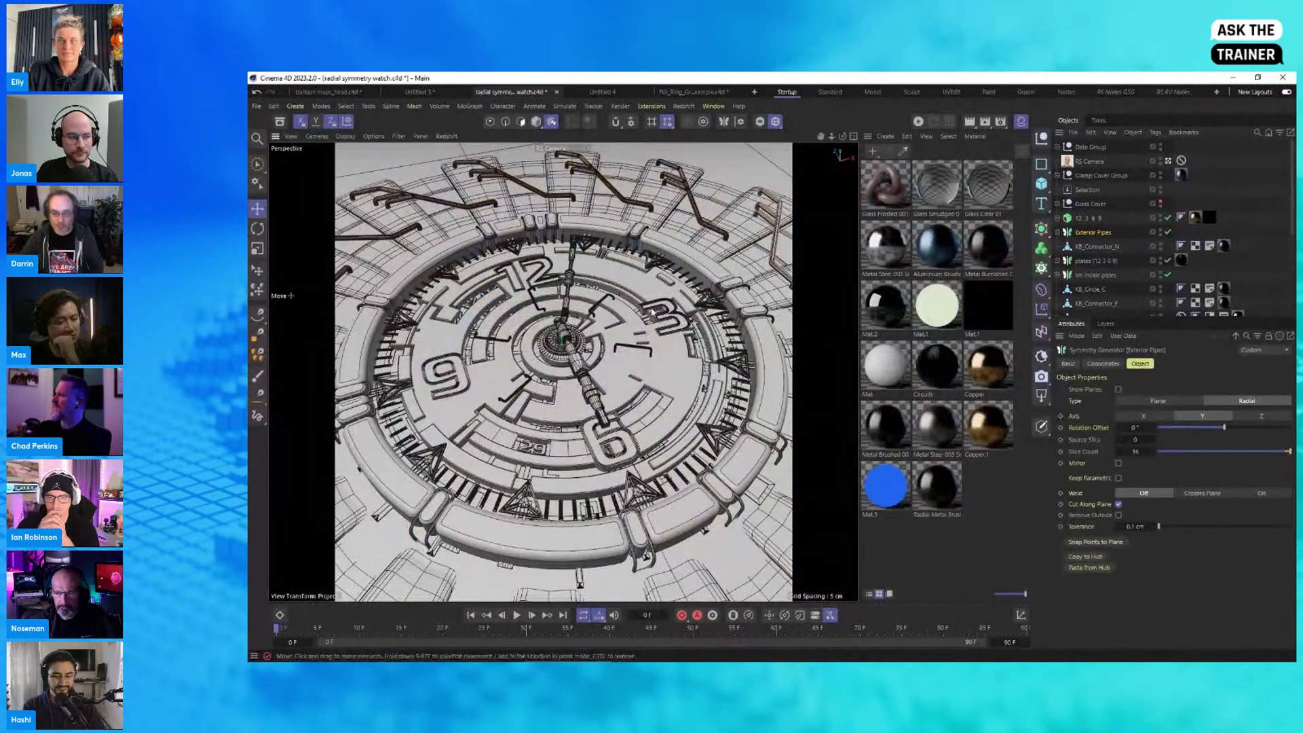
Step: Open the Commander with the kitbash results, mark the KB_Joint_F model as a favorite and return to the start of the results
key(shift+c)
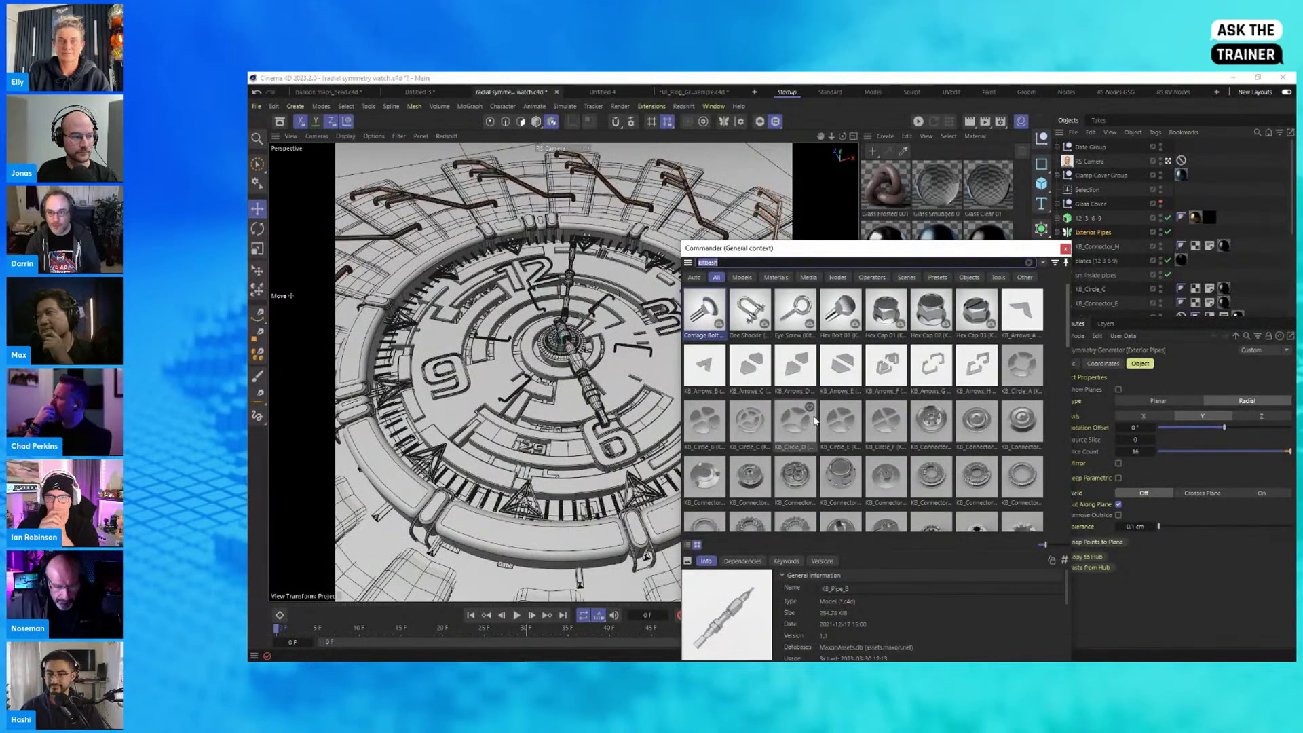
drag(1070, 327, 1067, 424)
click(811, 356)
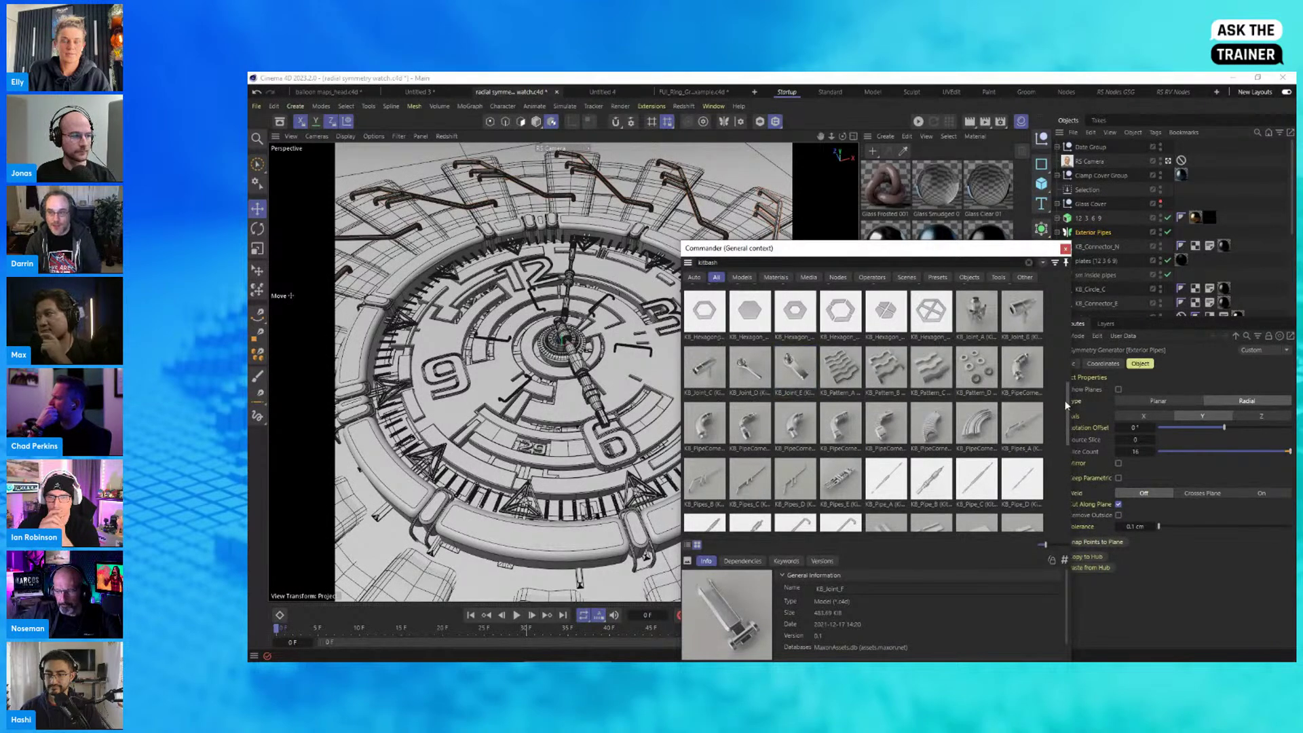
drag(1069, 406, 1071, 282)
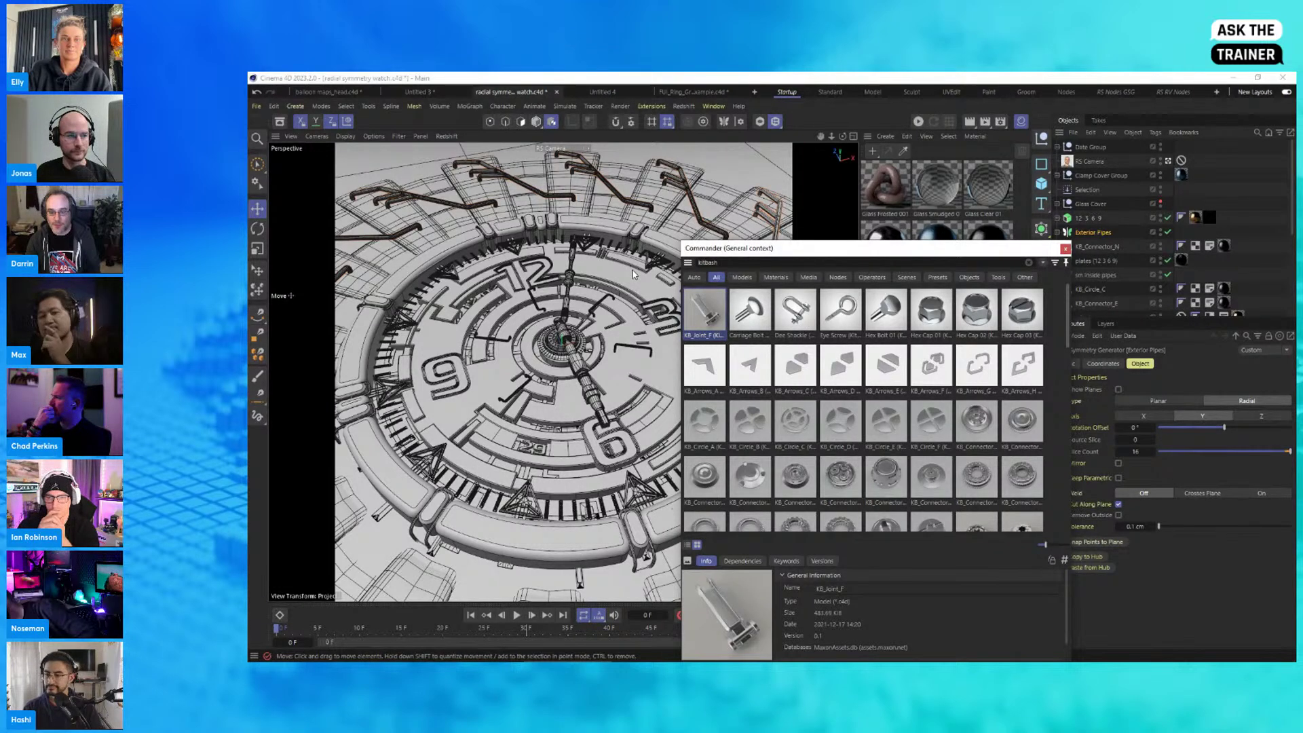
Step: Hide the asset info area of the Commander, reposition the window and close it
right_click(707, 322)
click(726, 398)
drag(1044, 250, 1014, 203)
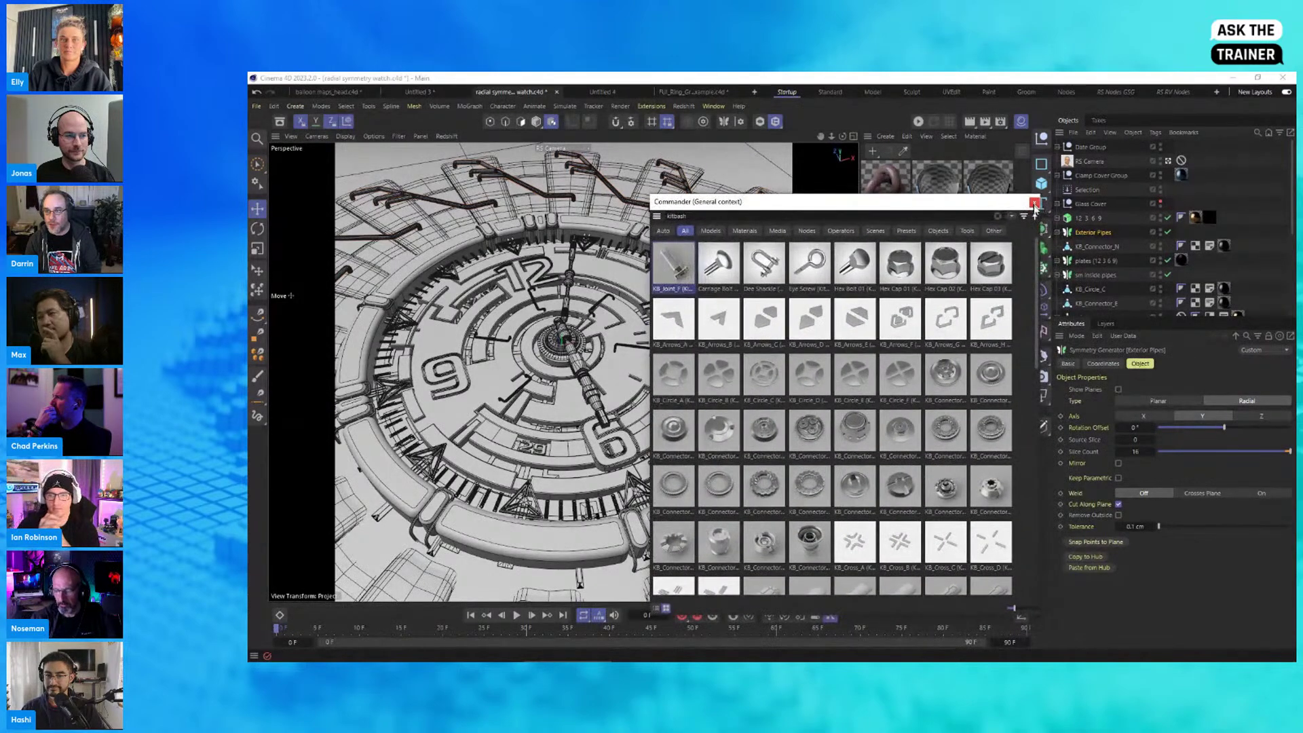
click(1034, 203)
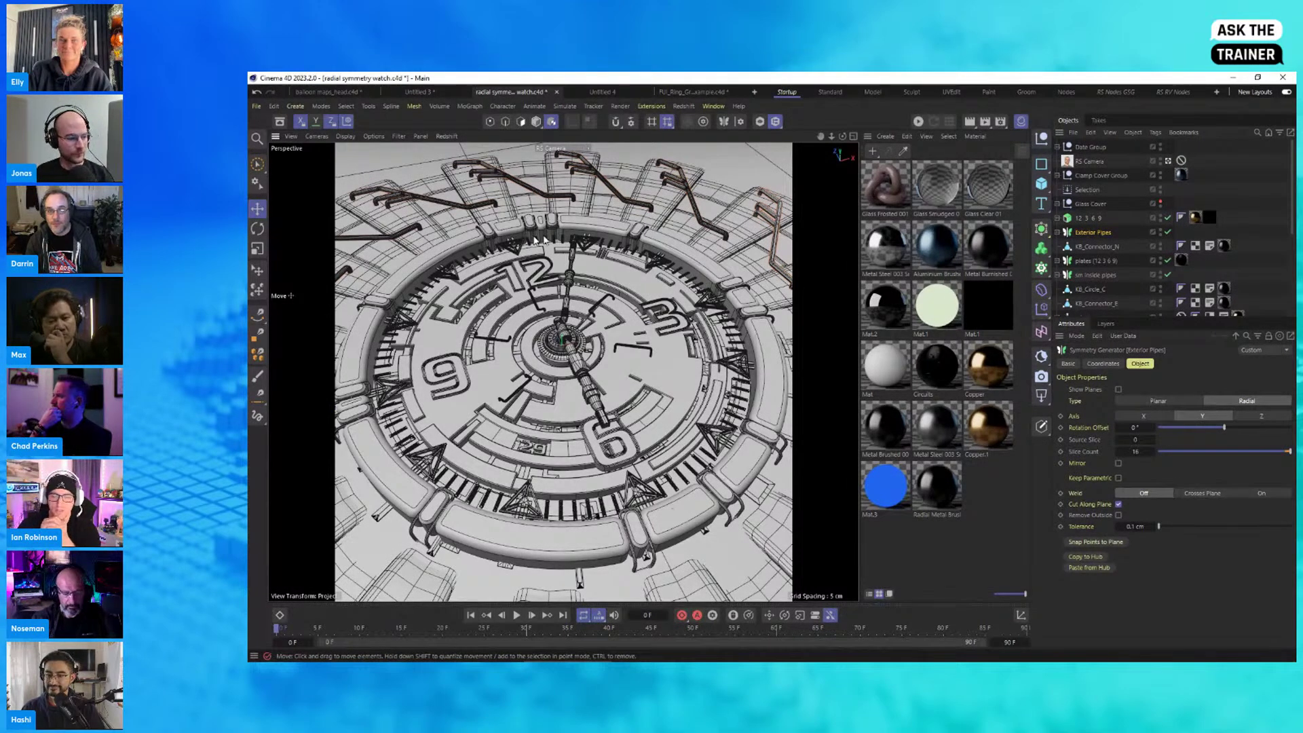
Step: Return to the FUI_Ring_Greeble_Gadget_Example.c4d project and turn off Show Planes for the Symmetry generator
click(601, 91)
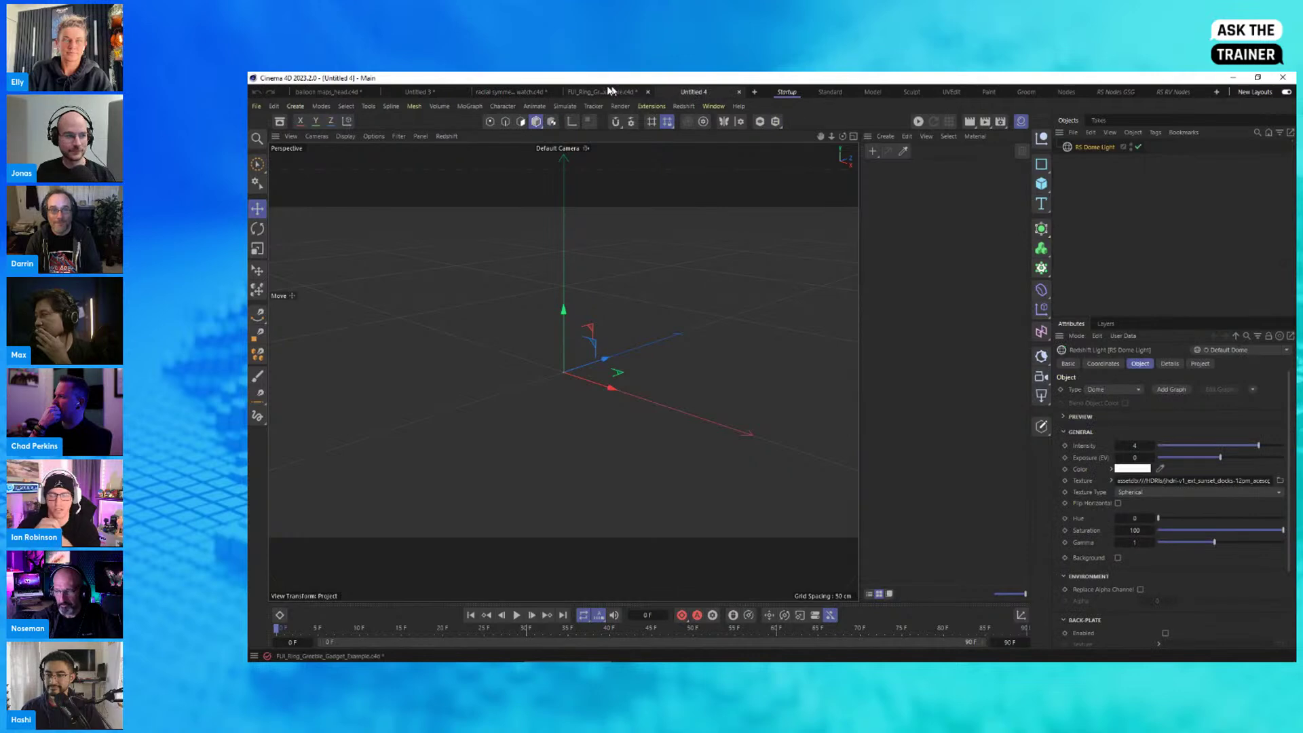
click(610, 91)
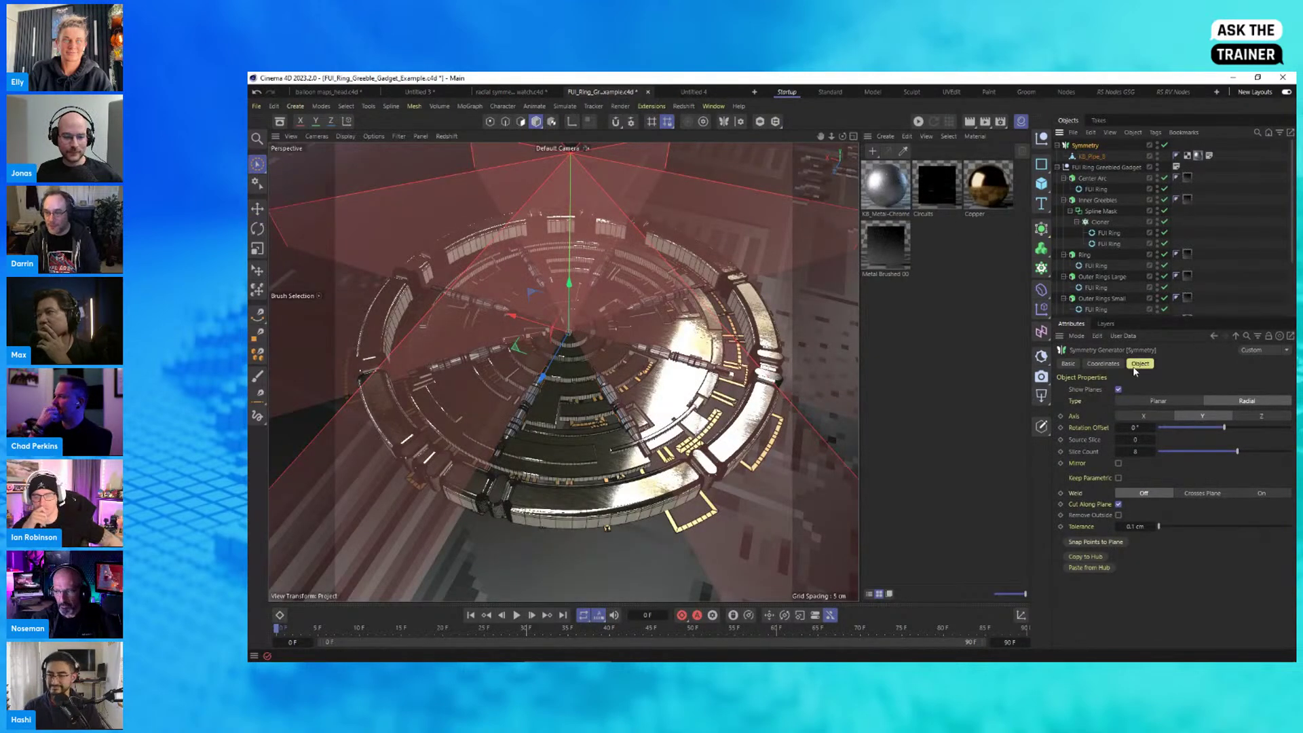
click(1118, 390)
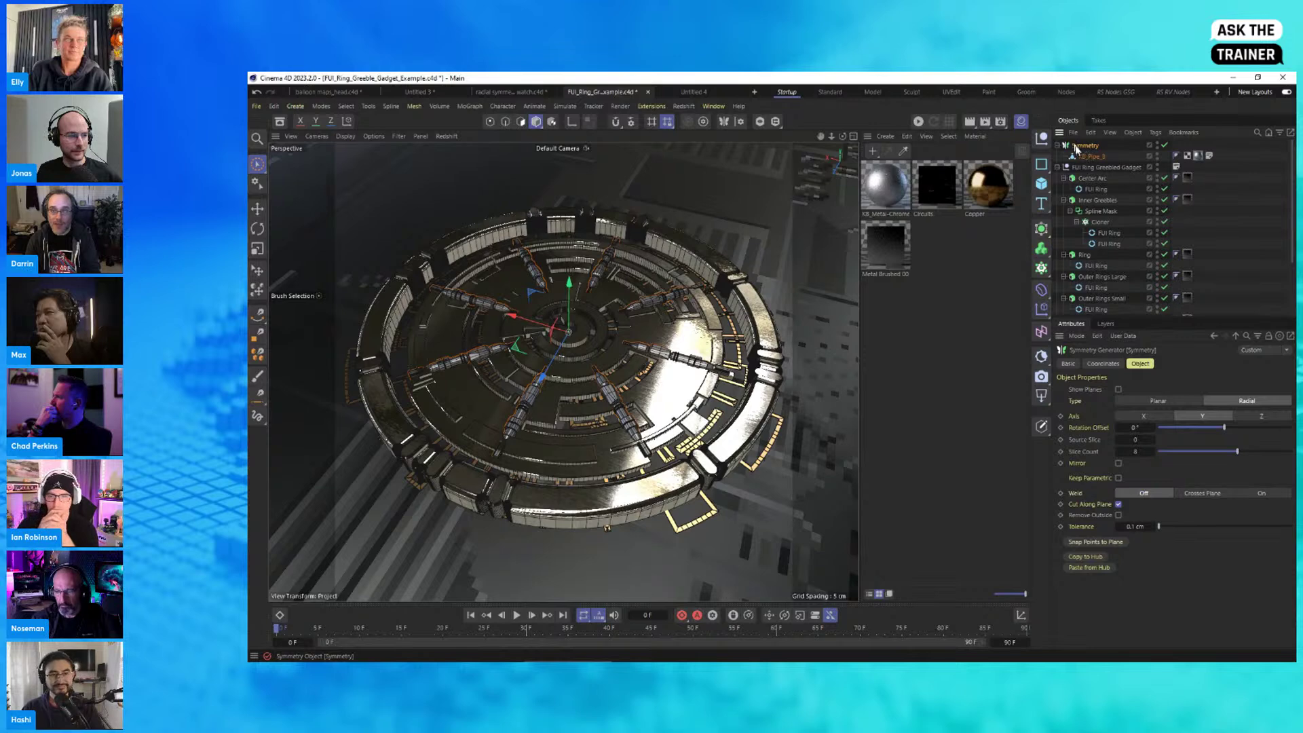
Step: Add the KB_Arrows_A kitbash model from the Commander under the Symmetry object and scale it down to a small central shape
key(shift+c)
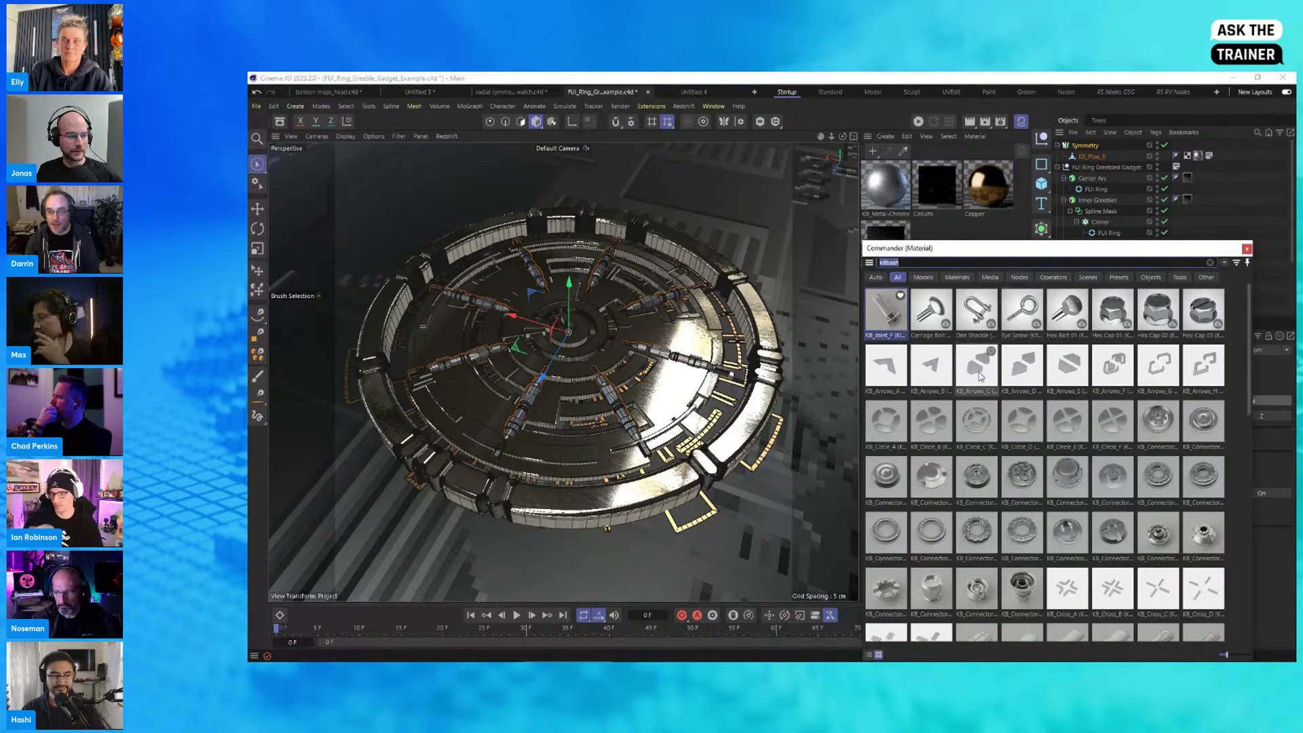
drag(886, 366, 1089, 156)
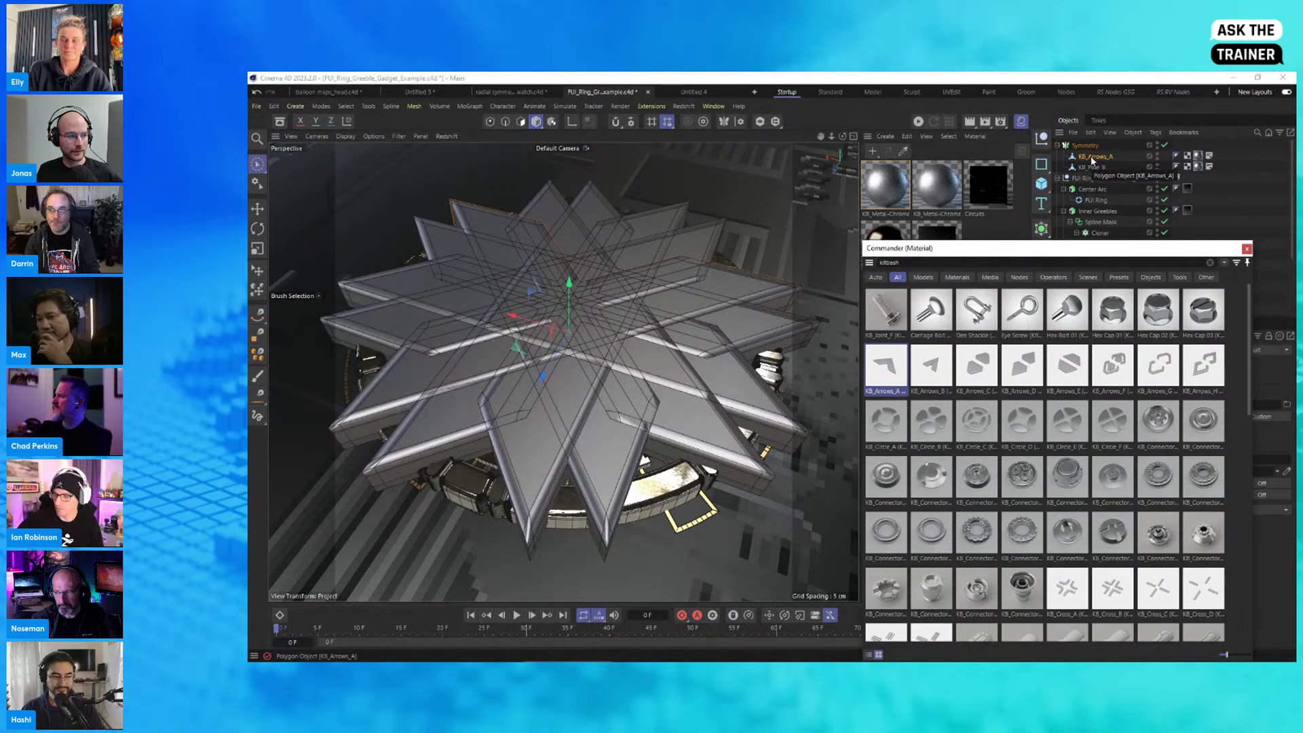
key(t)
drag(641, 367, 352, 427)
Step: Move the arrow model out to the gadget's outer ring, rotate it to face the pipes, adjust its position and close the Commander
key(e)
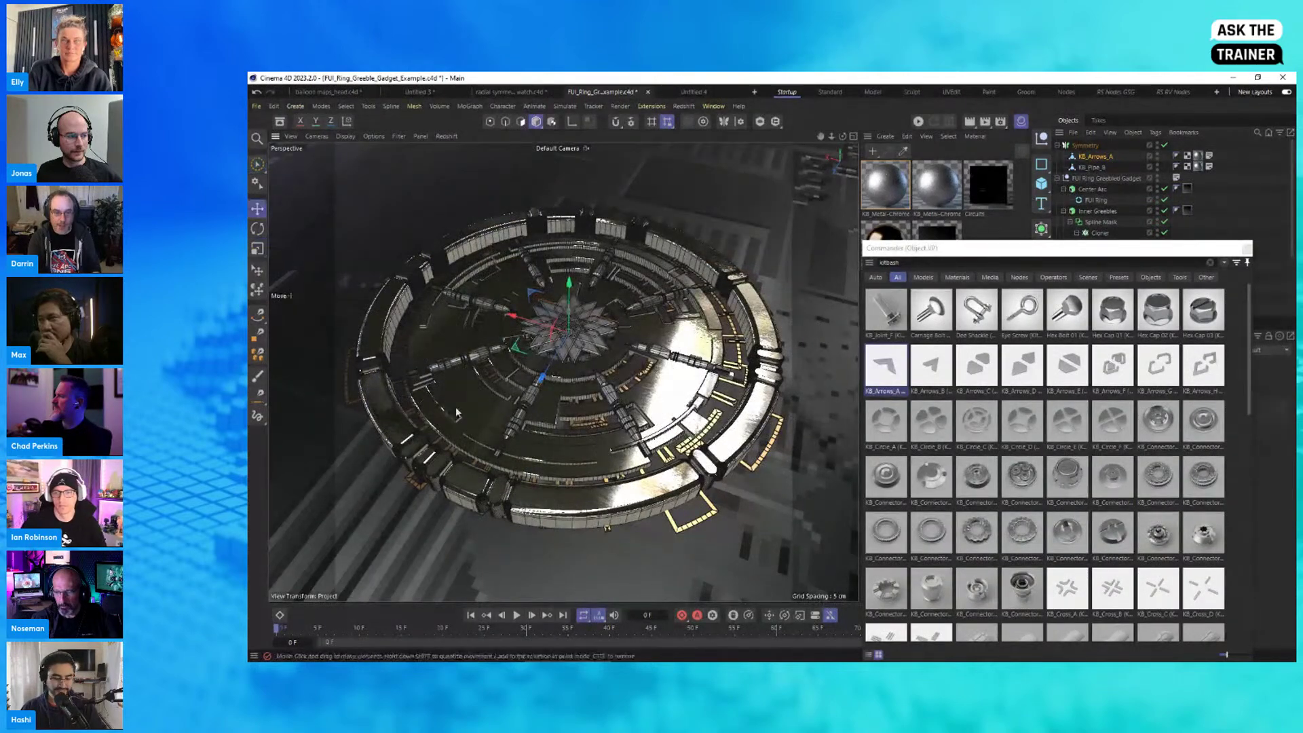
drag(539, 326, 376, 282)
key(r)
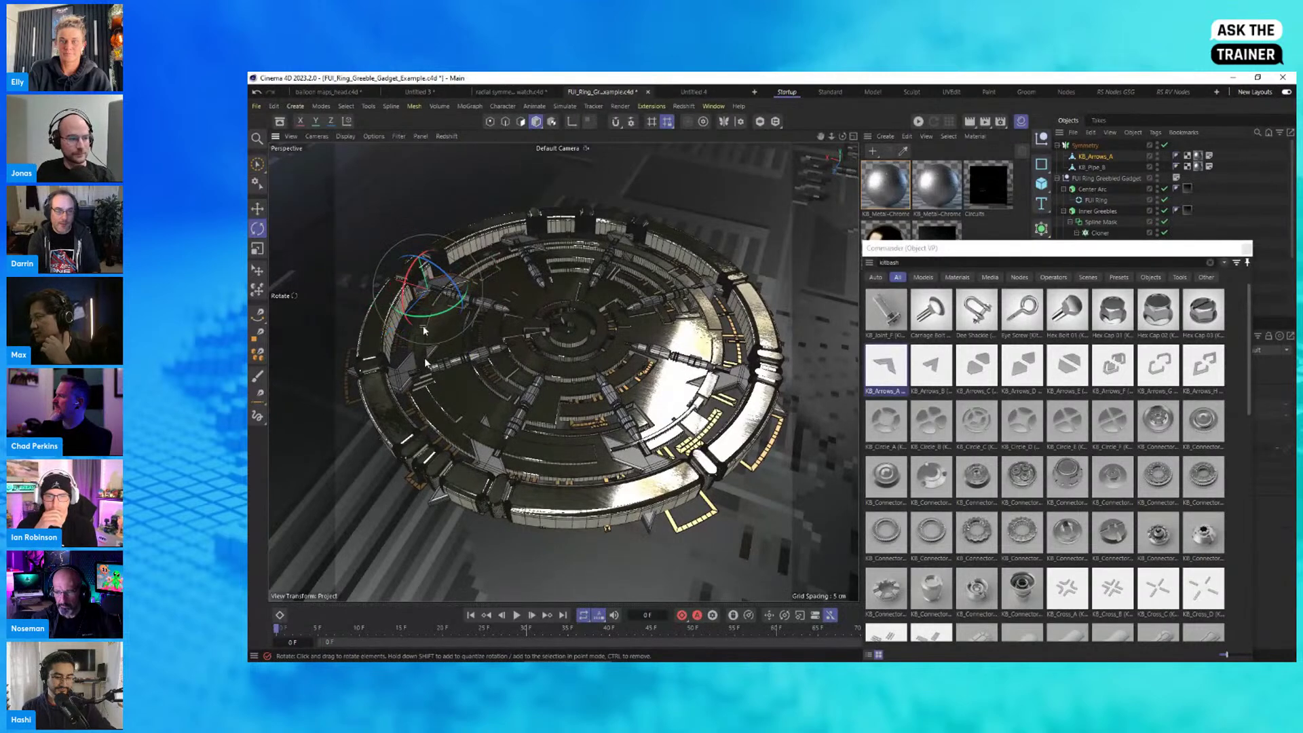
drag(430, 319, 480, 285)
key(e)
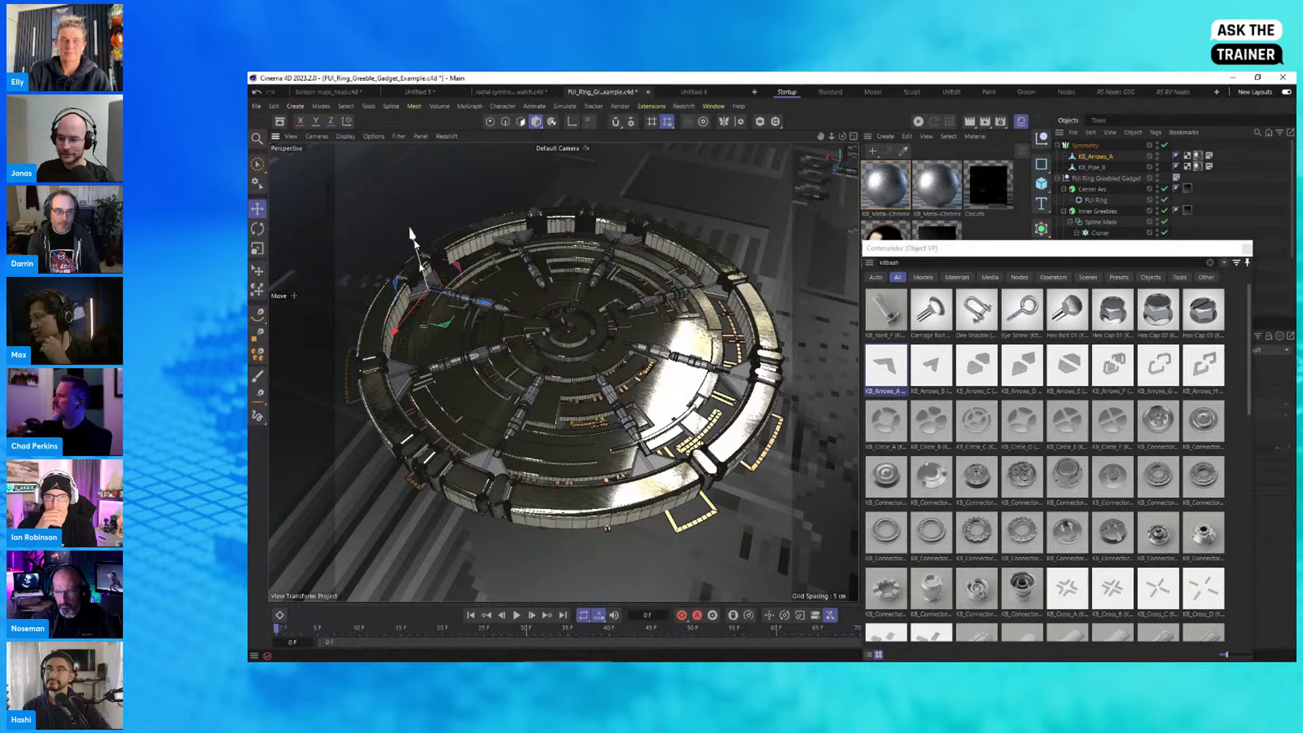
drag(427, 281, 496, 309)
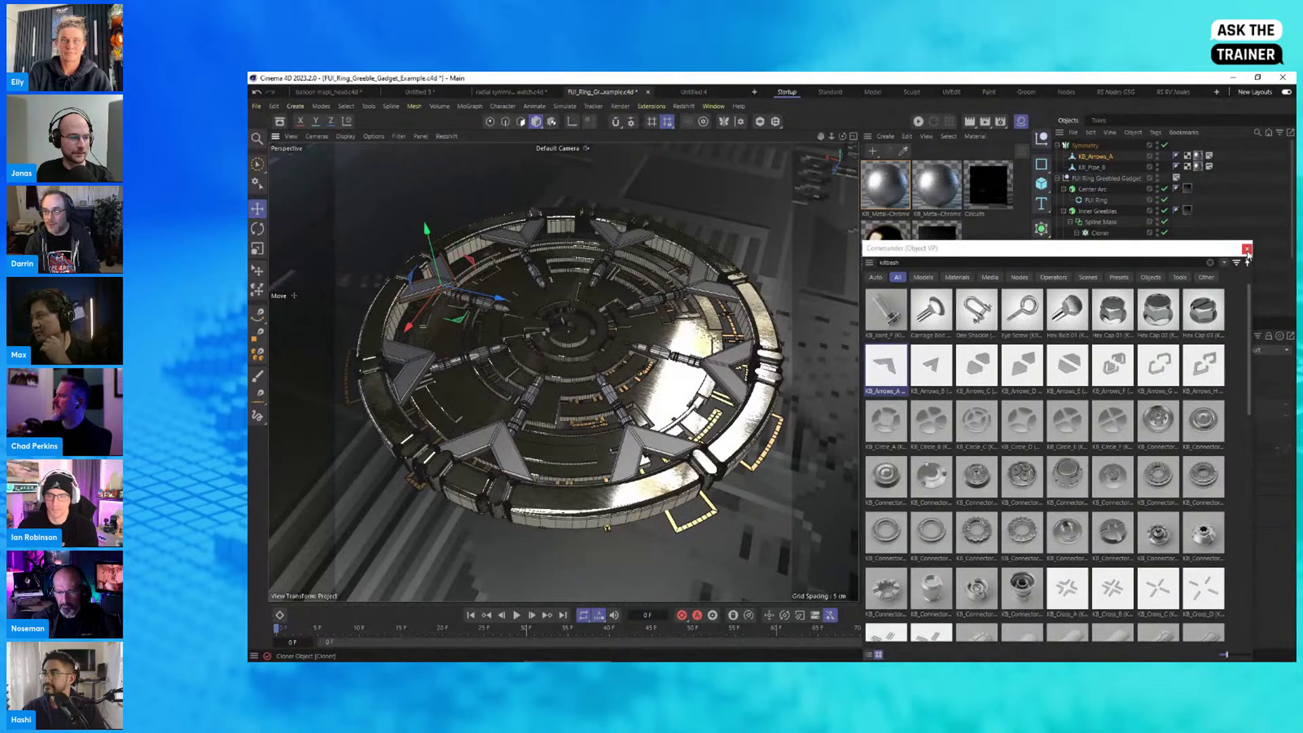
drag(1237, 252, 1178, 219)
click(1189, 219)
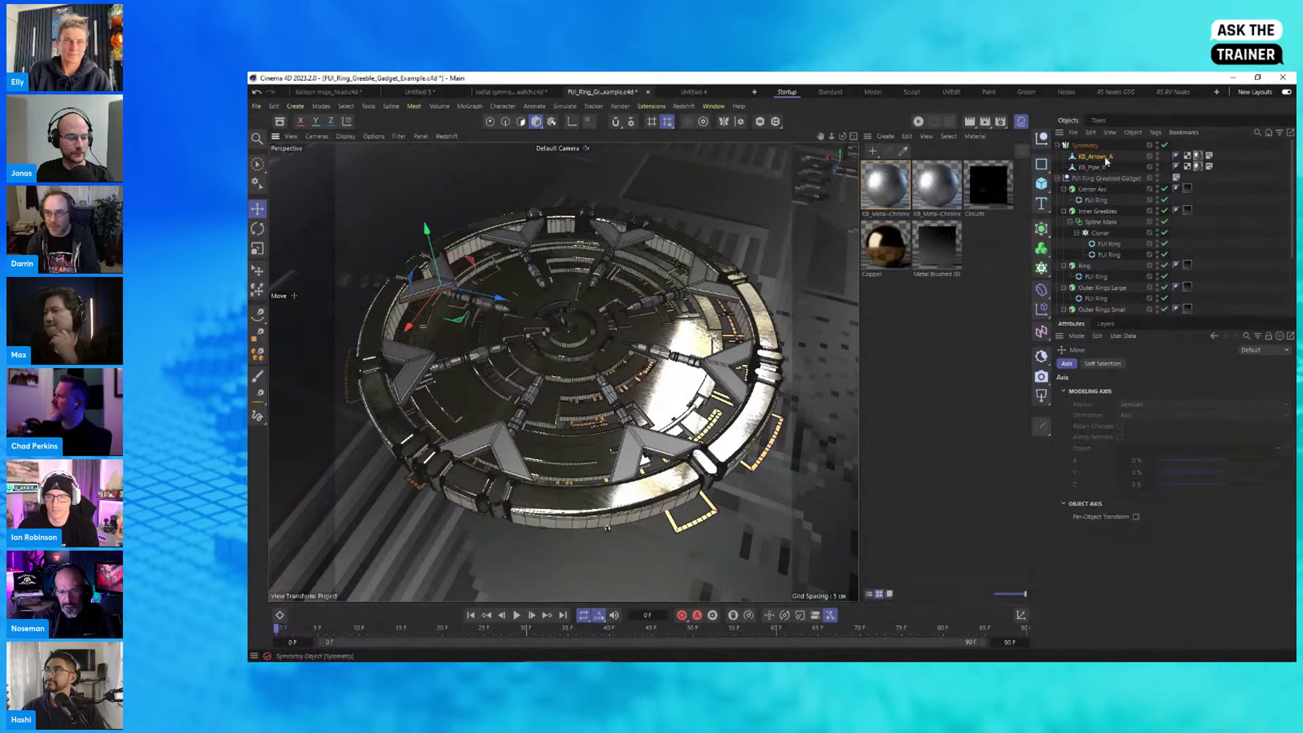
Step: Switch to the balloon maps_head.c4d project and view the balloon settings of the balloon proxy head's cloth tag
click(1058, 177)
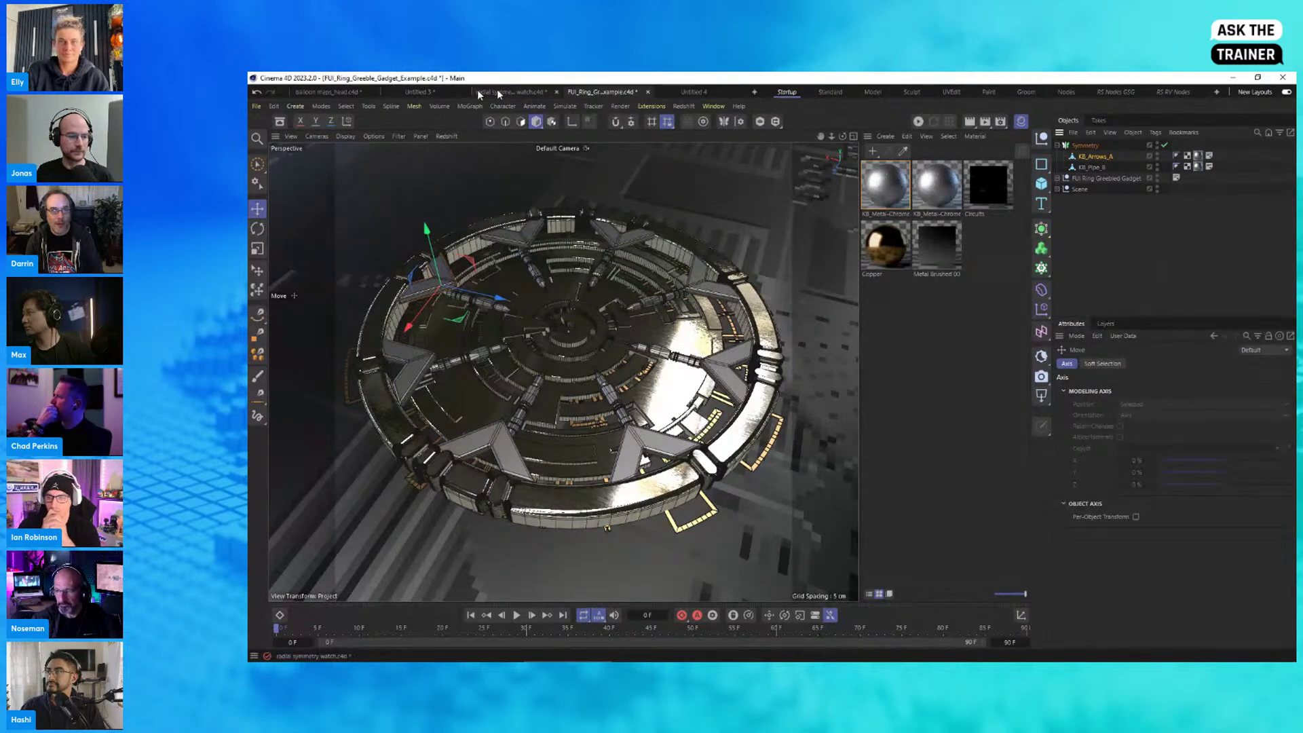
click(331, 92)
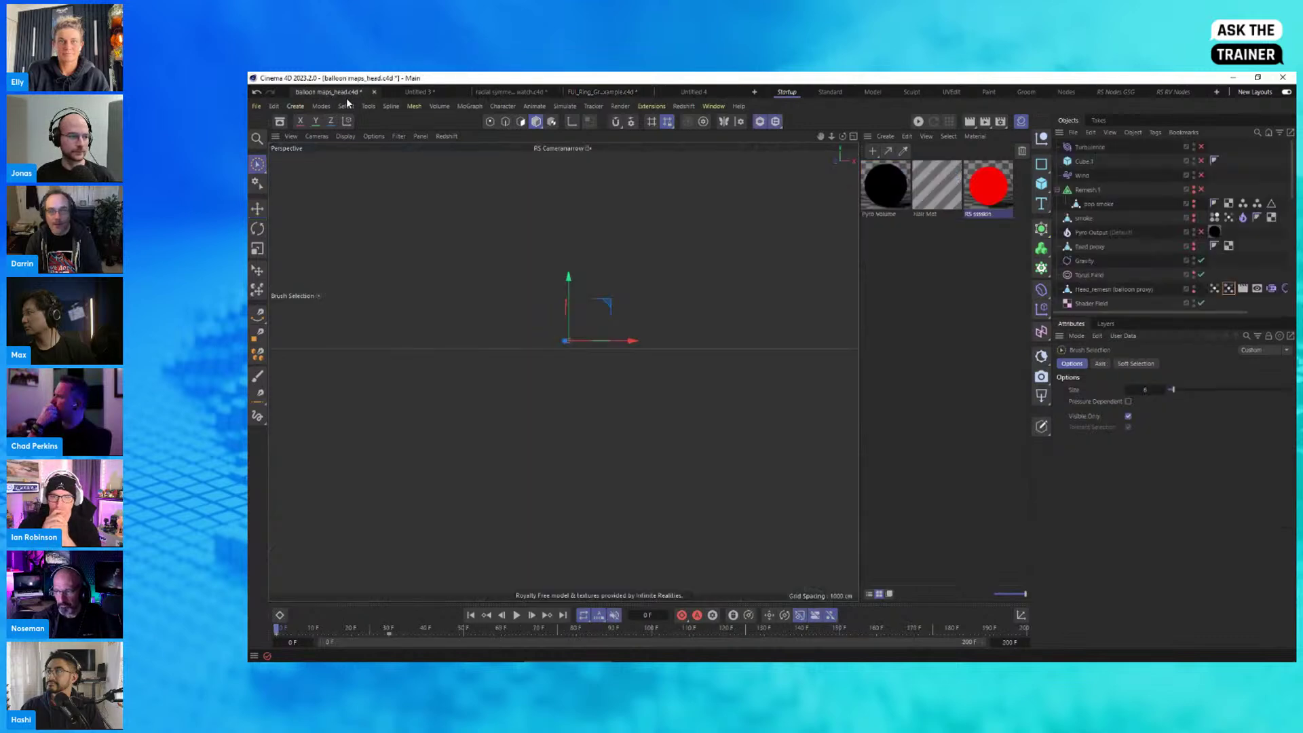
middle_drag(1254, 252, 1208, 203)
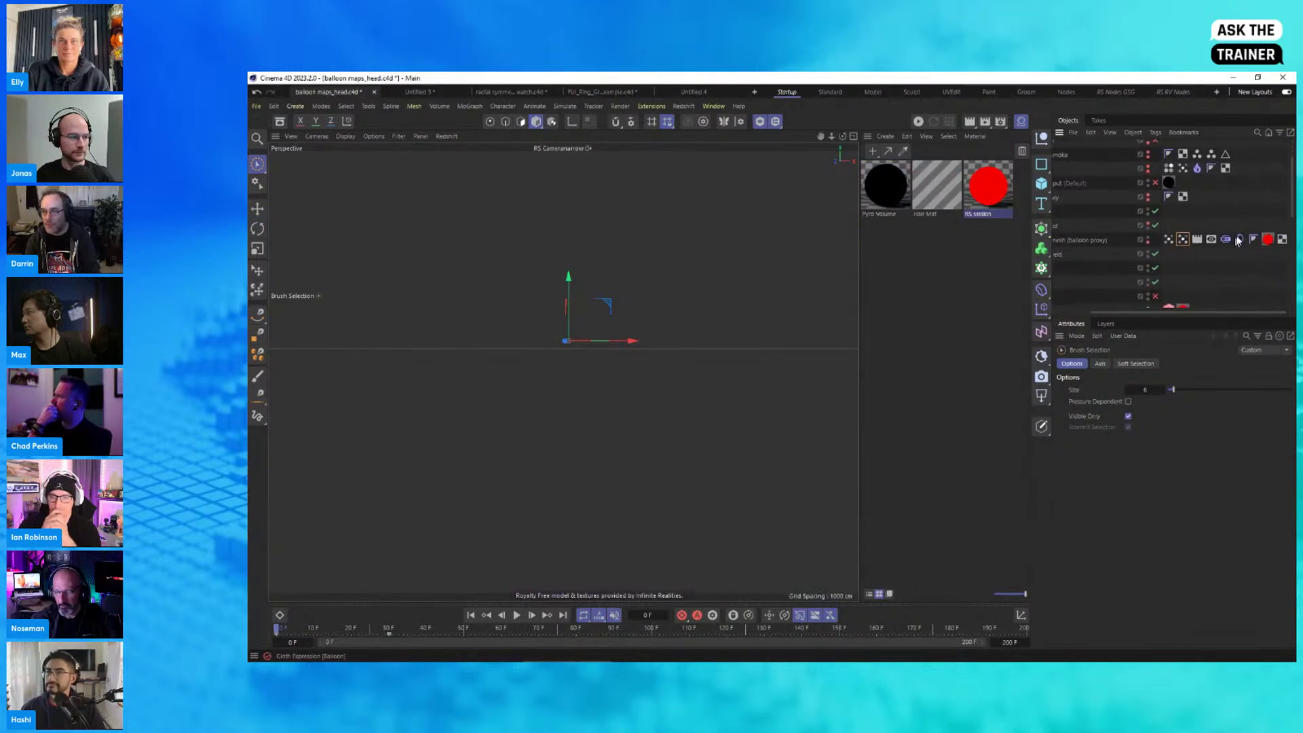
click(1239, 239)
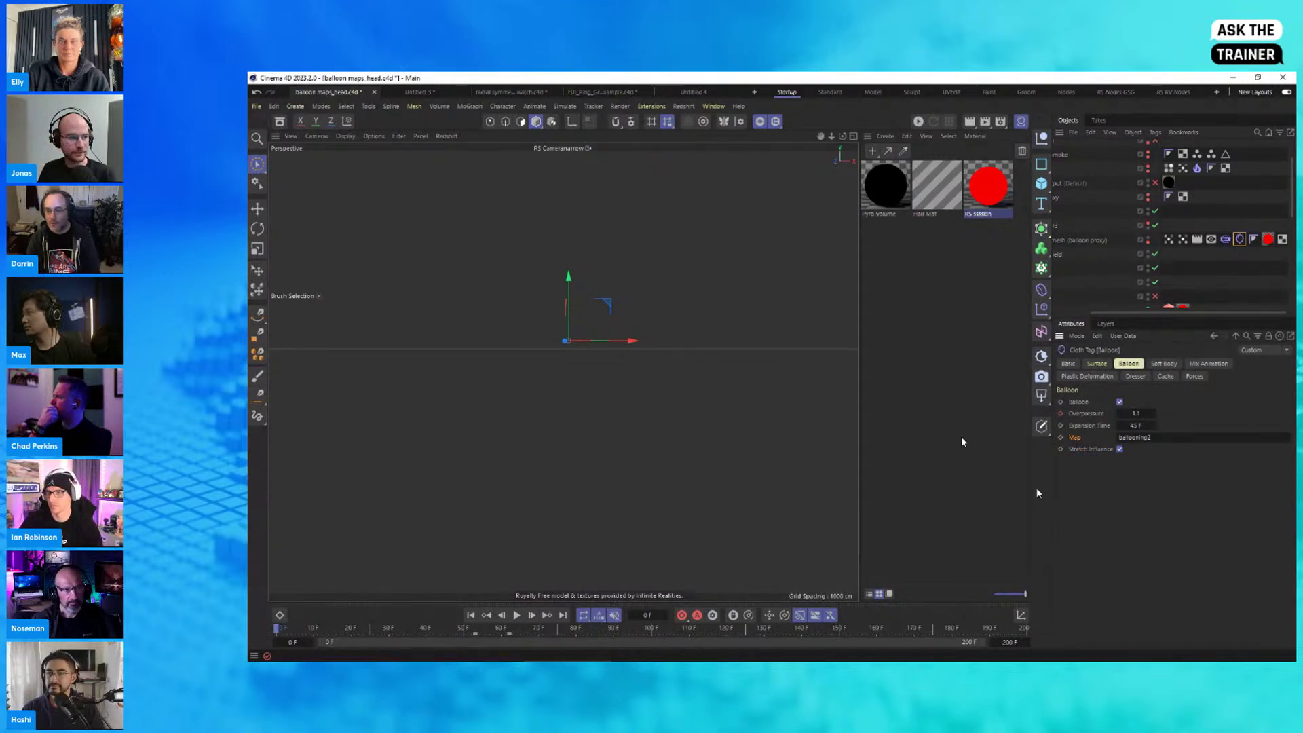
drag(1053, 500, 1062, 495)
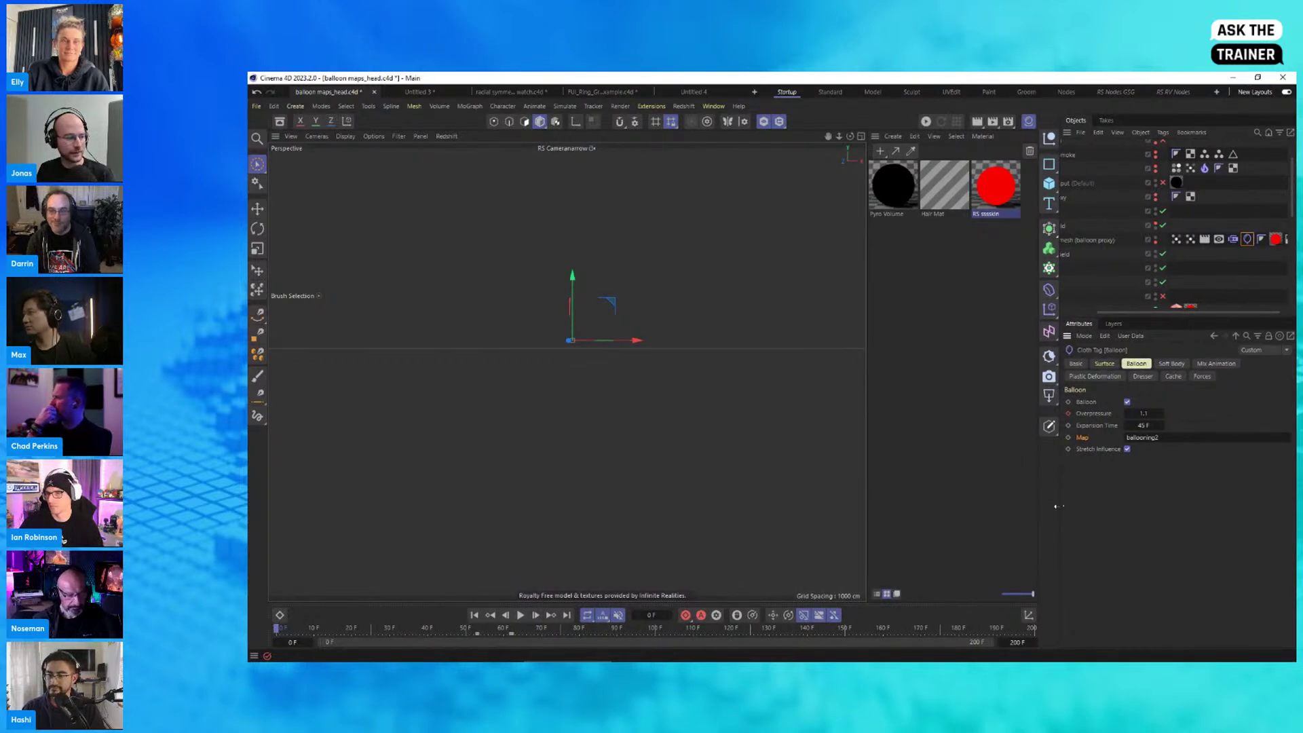
mouse_move(713, 660)
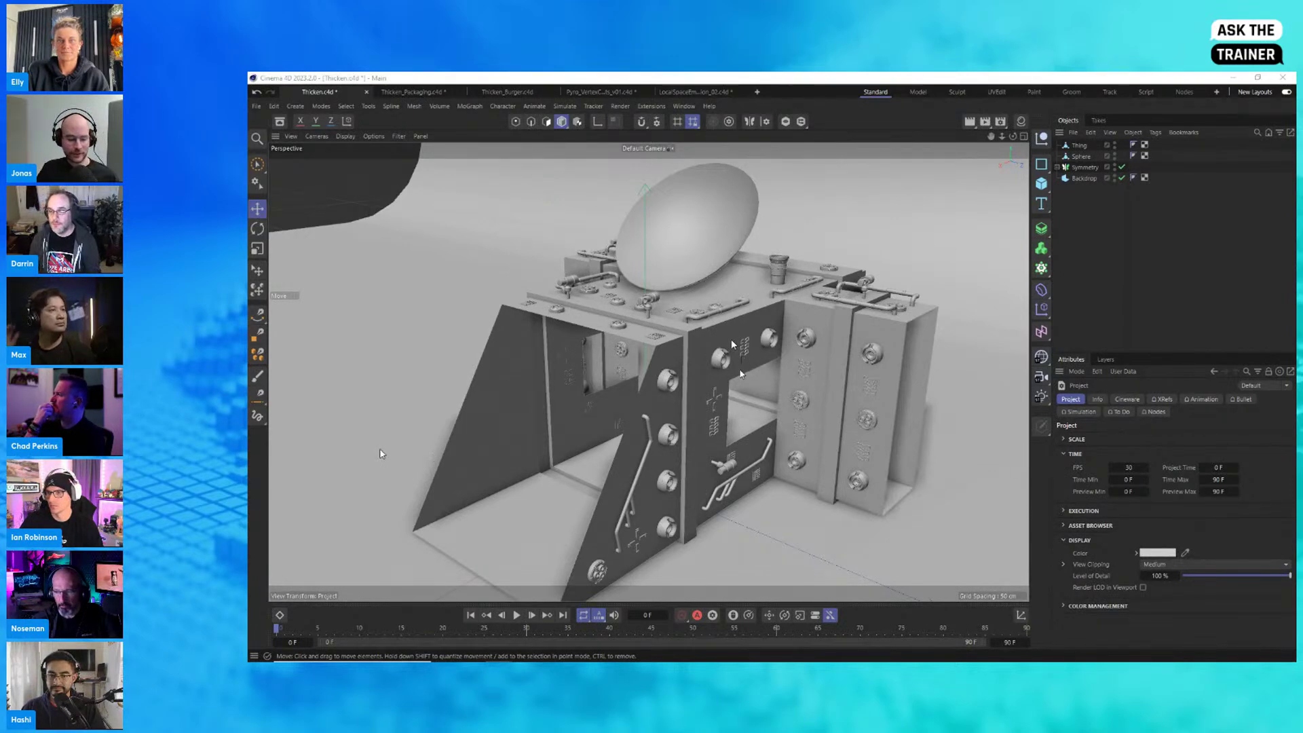
Step: Examine the model in the Thicken.c4d project and the objects grouped under its Symmetry generator
alt+drag(733, 345, 712, 383)
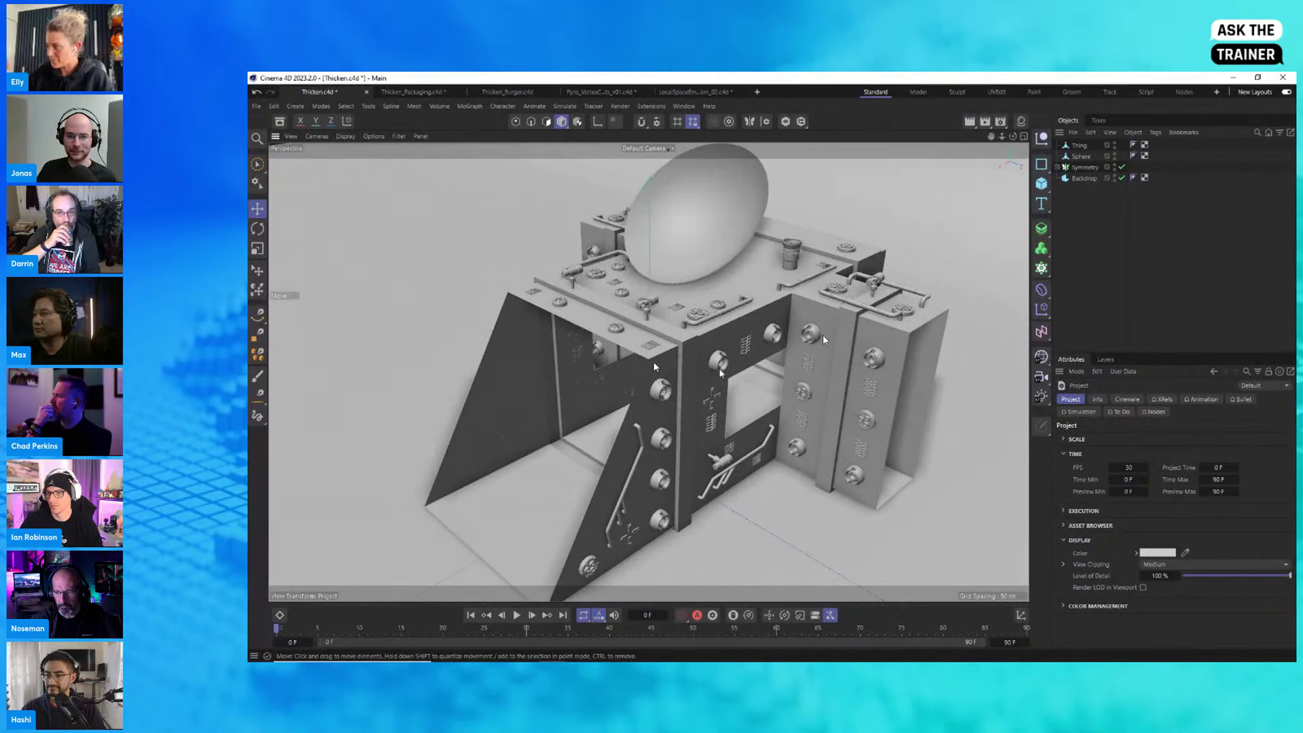
click(1057, 167)
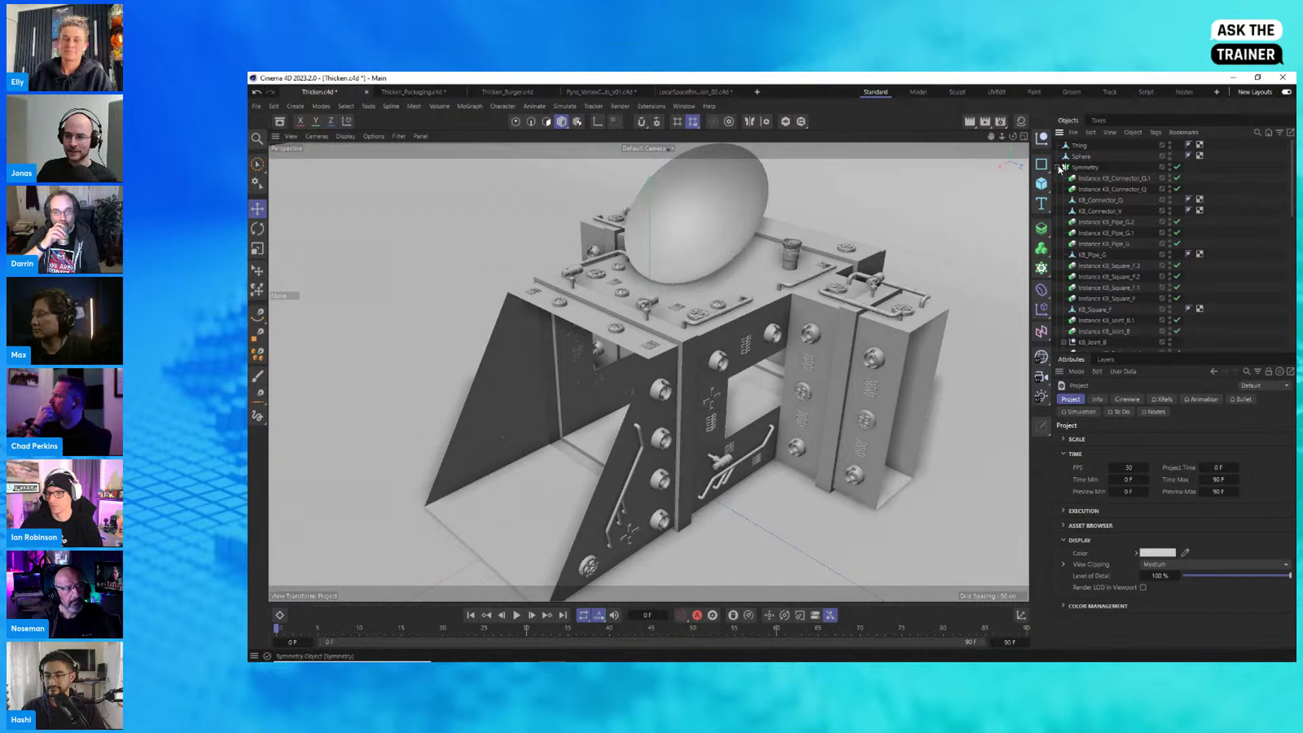
click(1057, 167)
mouse_move(706, 368)
alt+mouse_down()
mouse_move(758, 344)
mouse_move(754, 357)
mouse_move(703, 364)
alt+mouse_up()
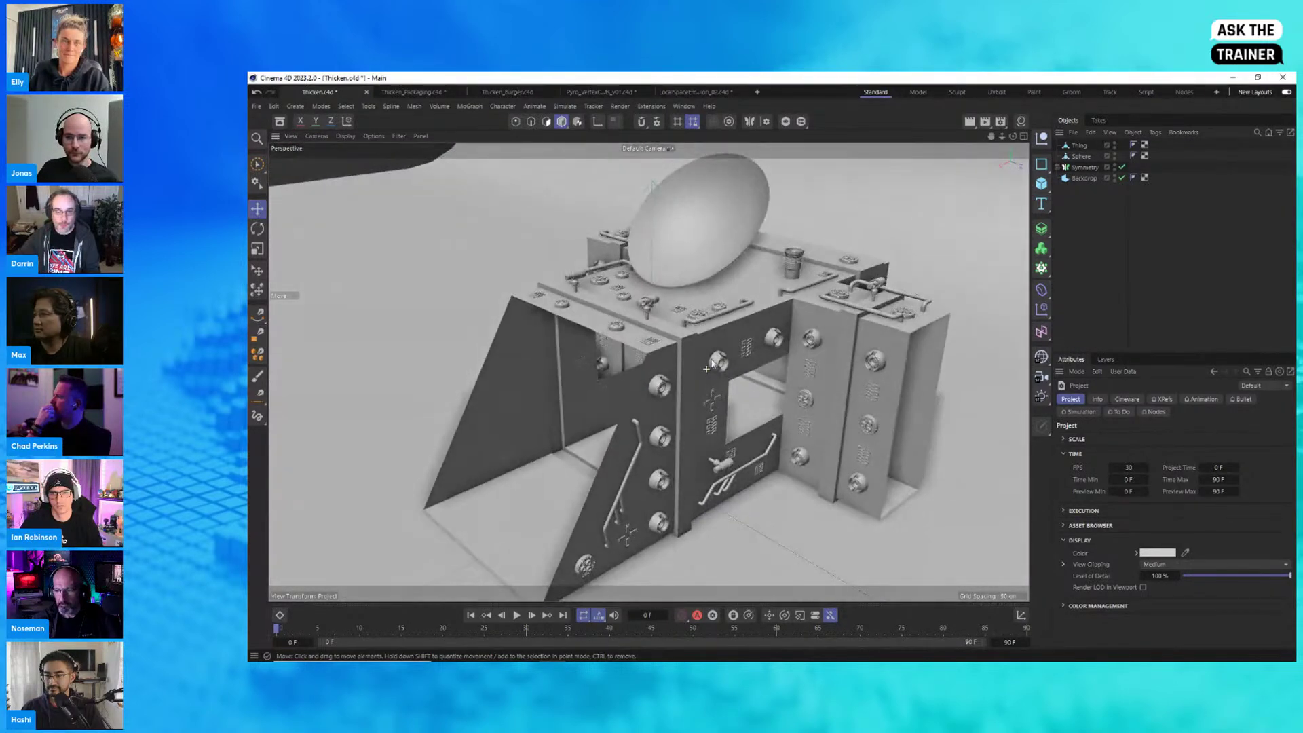
Step: Add a Thicken generator as parent of the Thing object and another as parent of the Sphere
click(1042, 231)
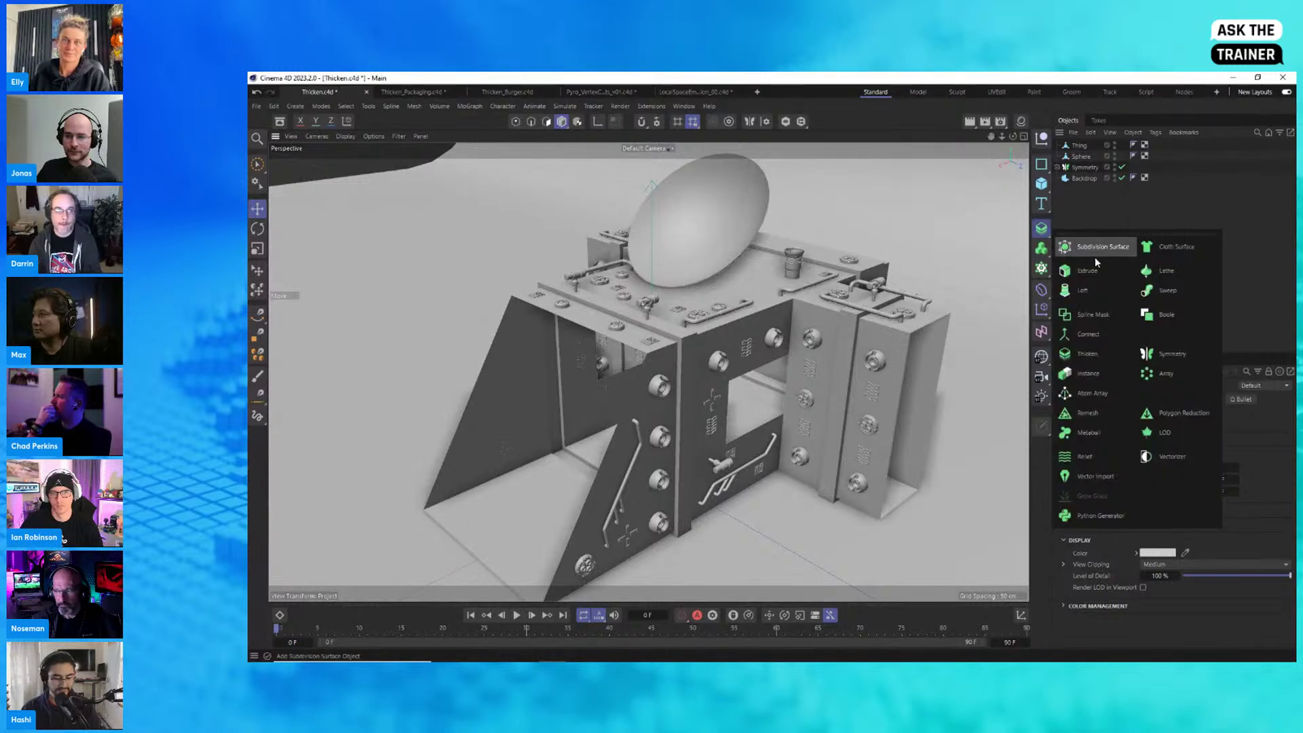
click(1088, 353)
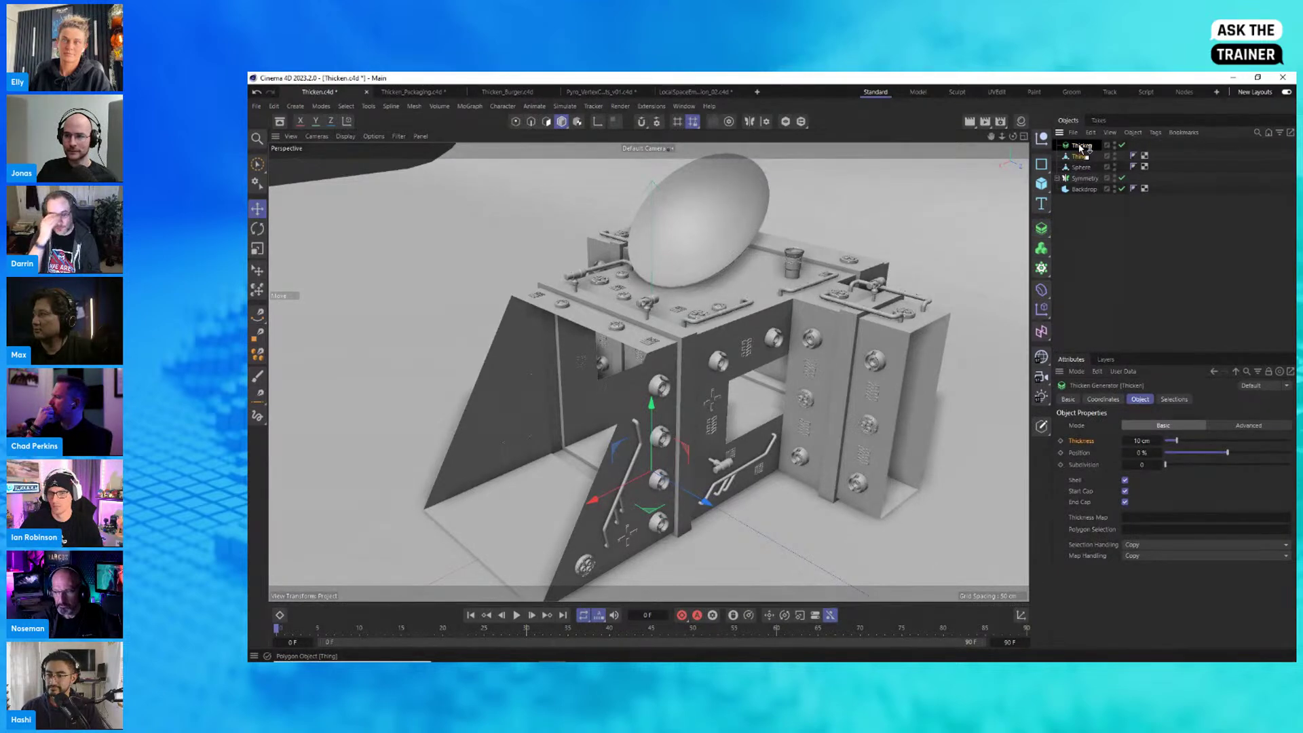
drag(1081, 148, 1084, 154)
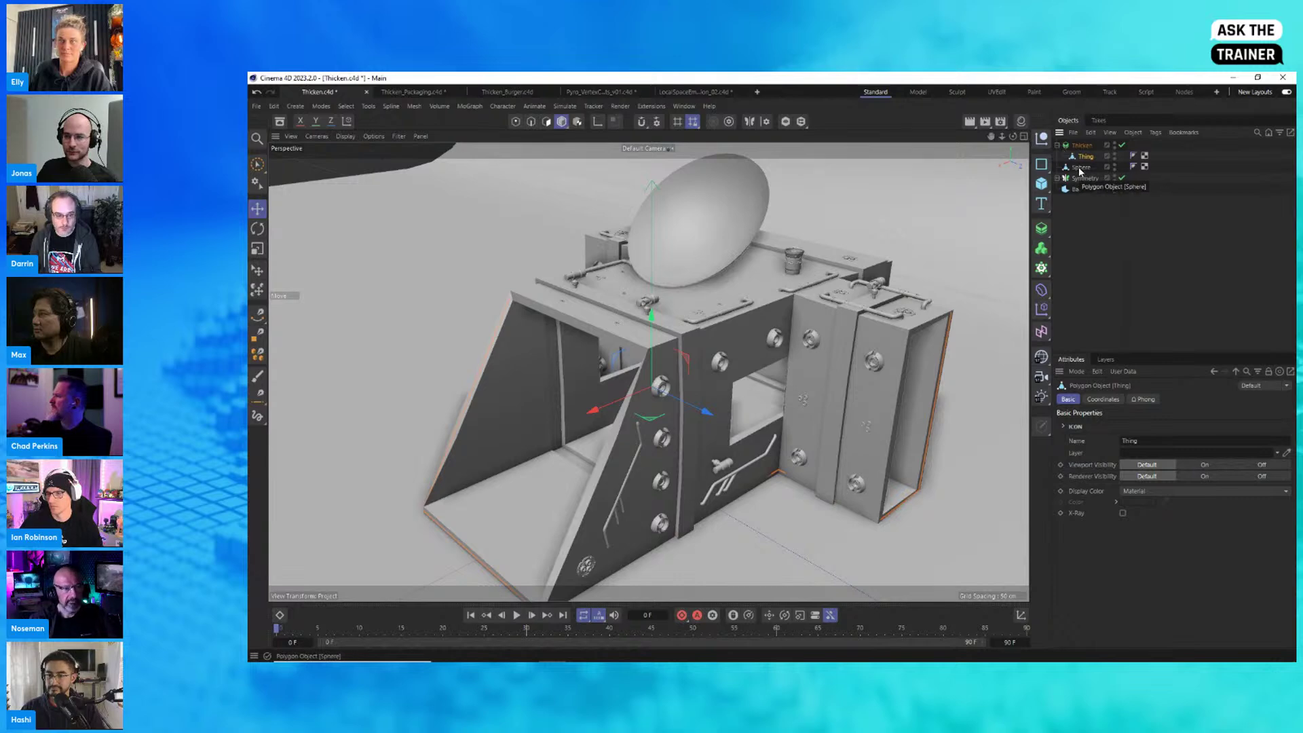
click(1081, 167)
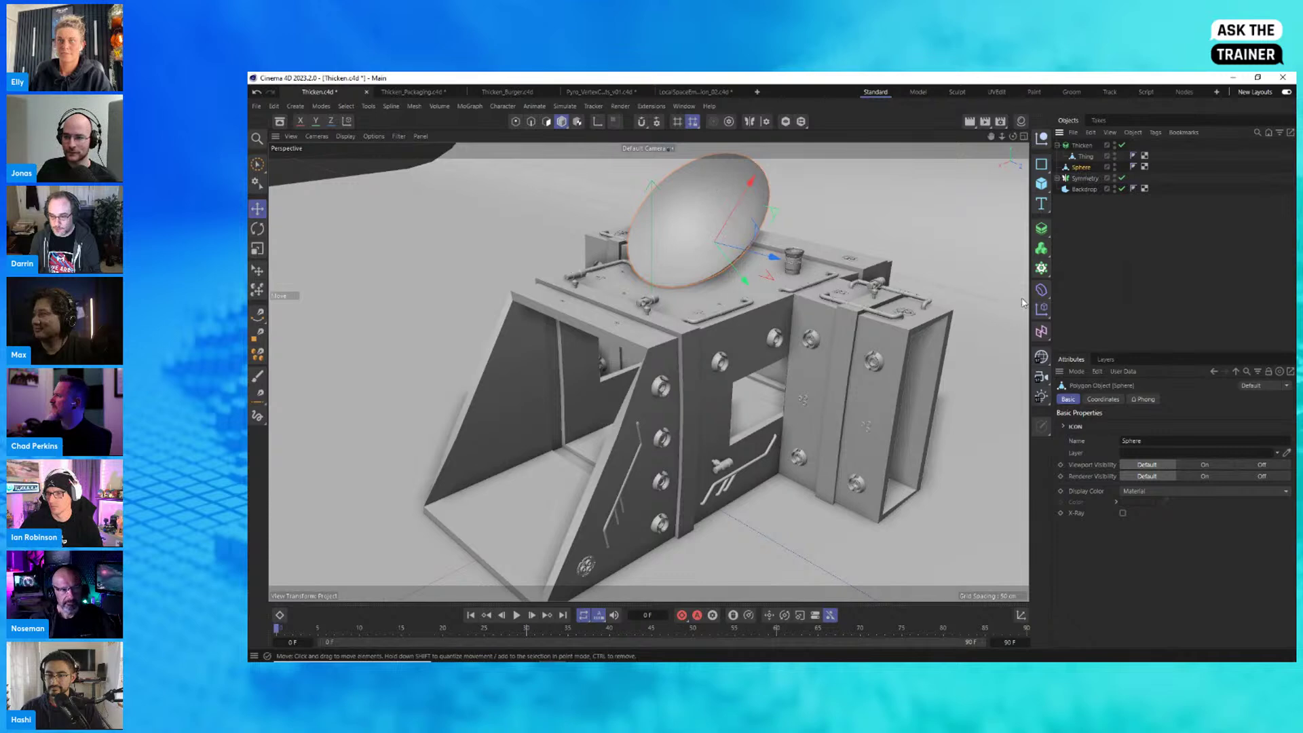
click(1042, 229)
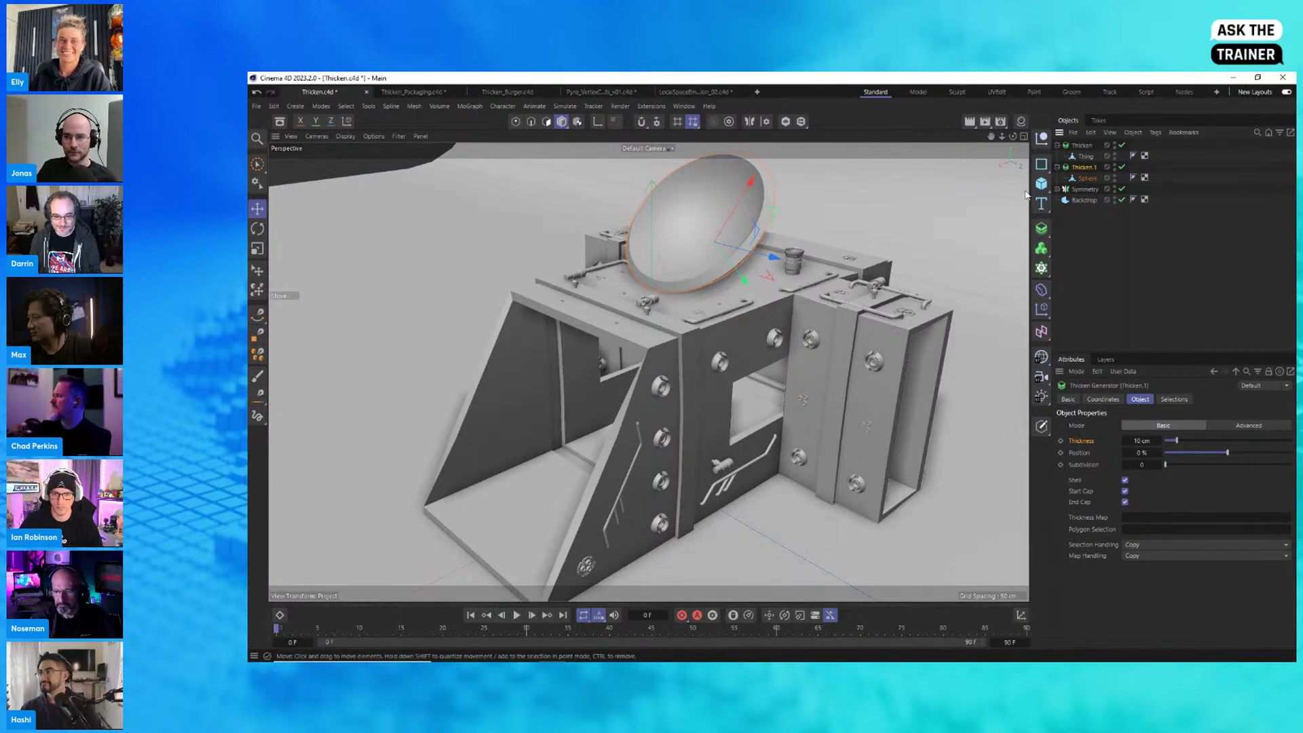
Step: Select the Thing's Thicken generator and display the viewport shading with wireframe lines
click(679, 396)
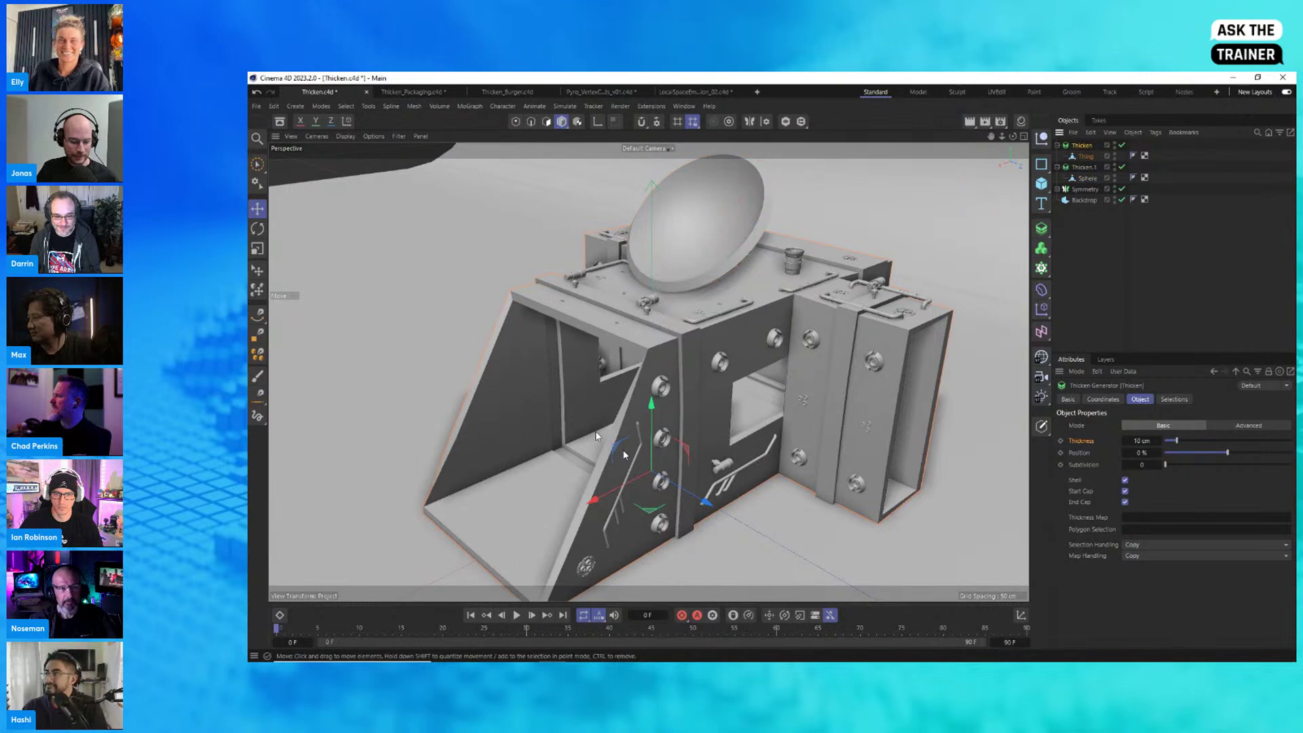
key(n)
key(b)
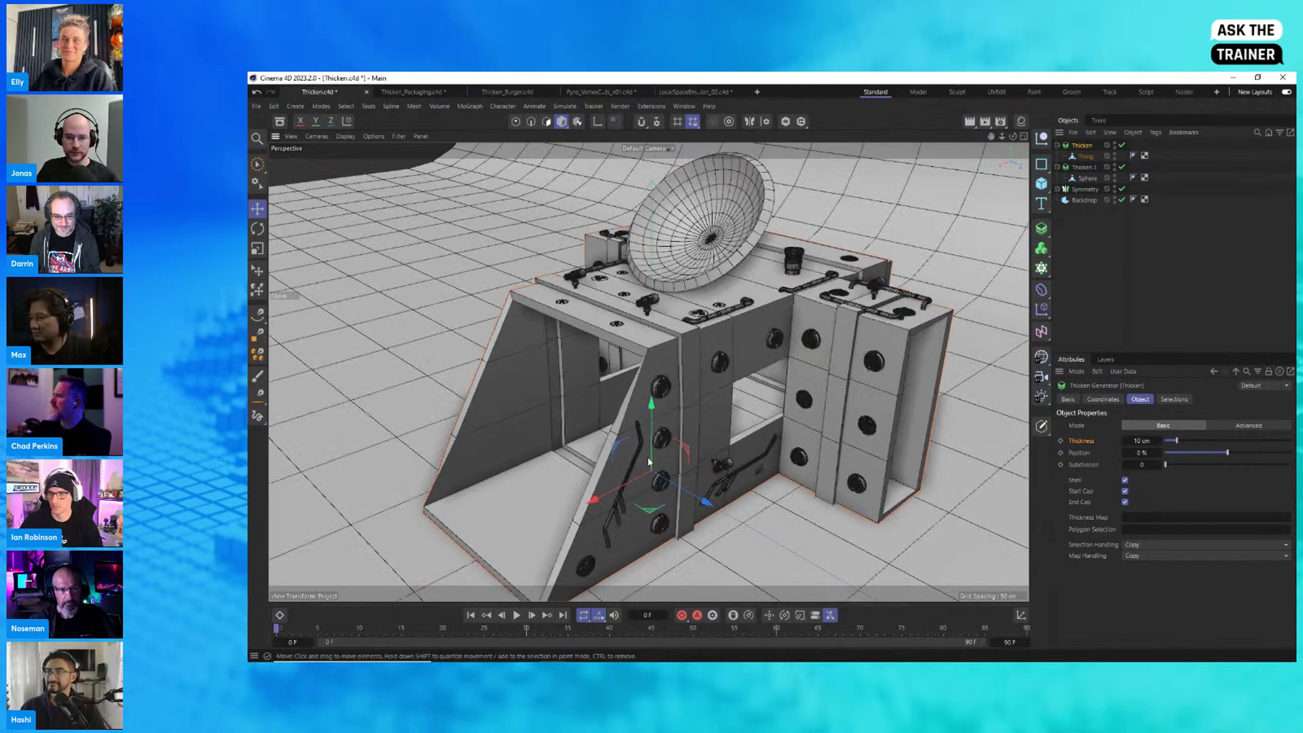
mouse_move(638, 427)
alt+mouse_down()
mouse_move(706, 406)
mouse_move(674, 422)
alt+mouse_up()
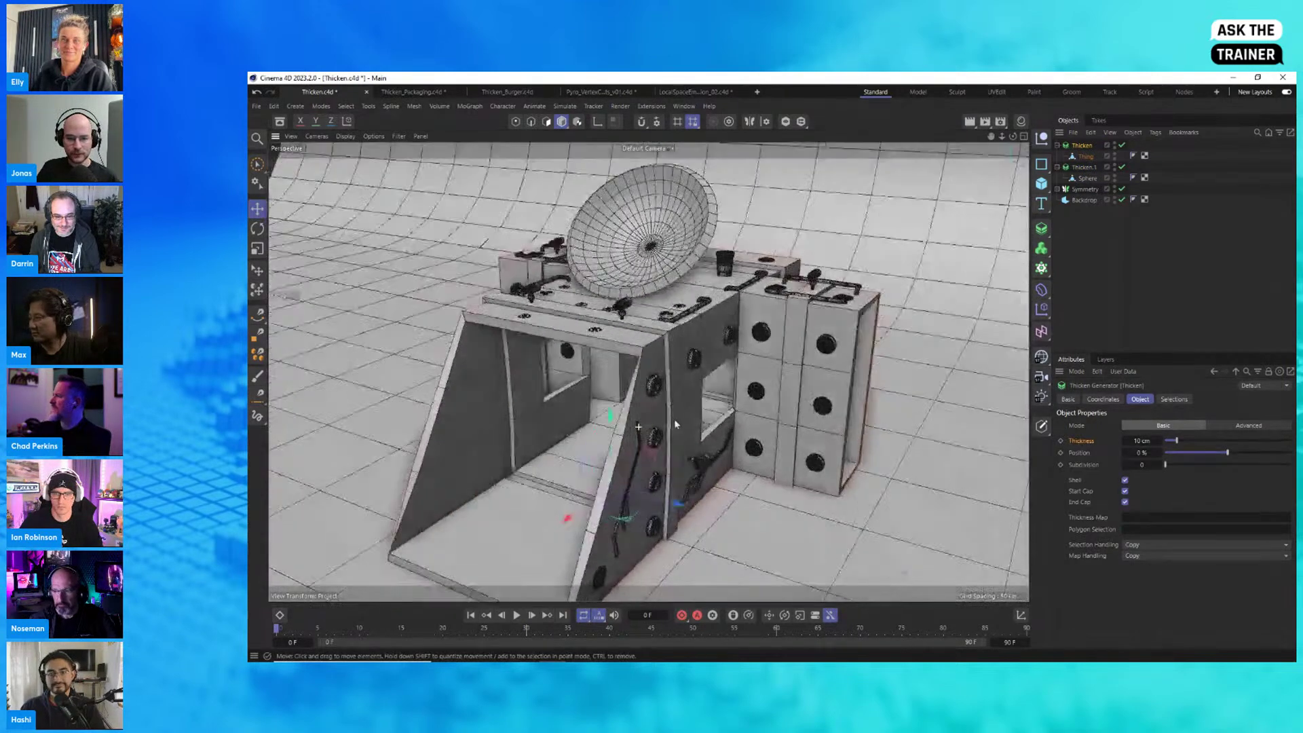
alt+middle_drag(675, 421, 690, 413)
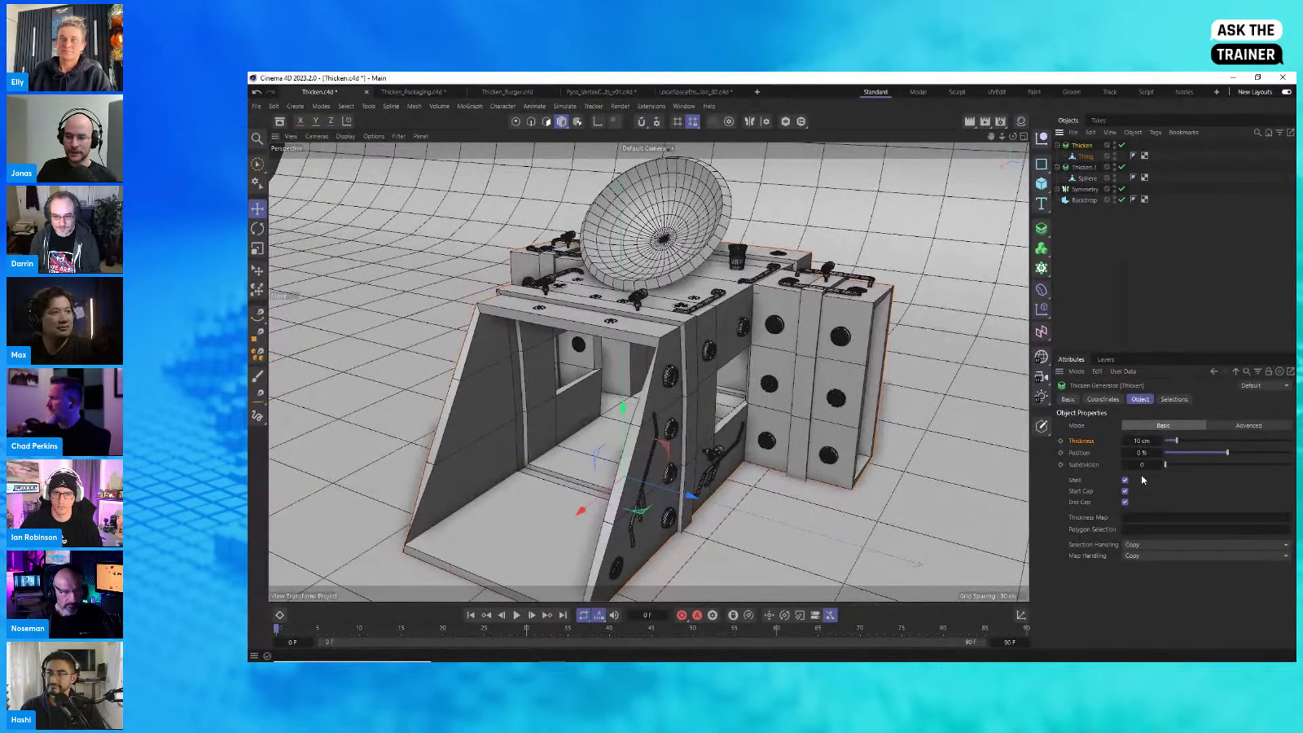
Step: Set the Thing's Thicken generator to a thickness of 14 cm and a position of -100%, in Advanced mode
mouse_move(1176, 441)
mouse_down()
mouse_move(1216, 454)
mouse_move(1163, 450)
mouse_move(1211, 456)
mouse_move(1167, 450)
mouse_move(1186, 449)
mouse_up()
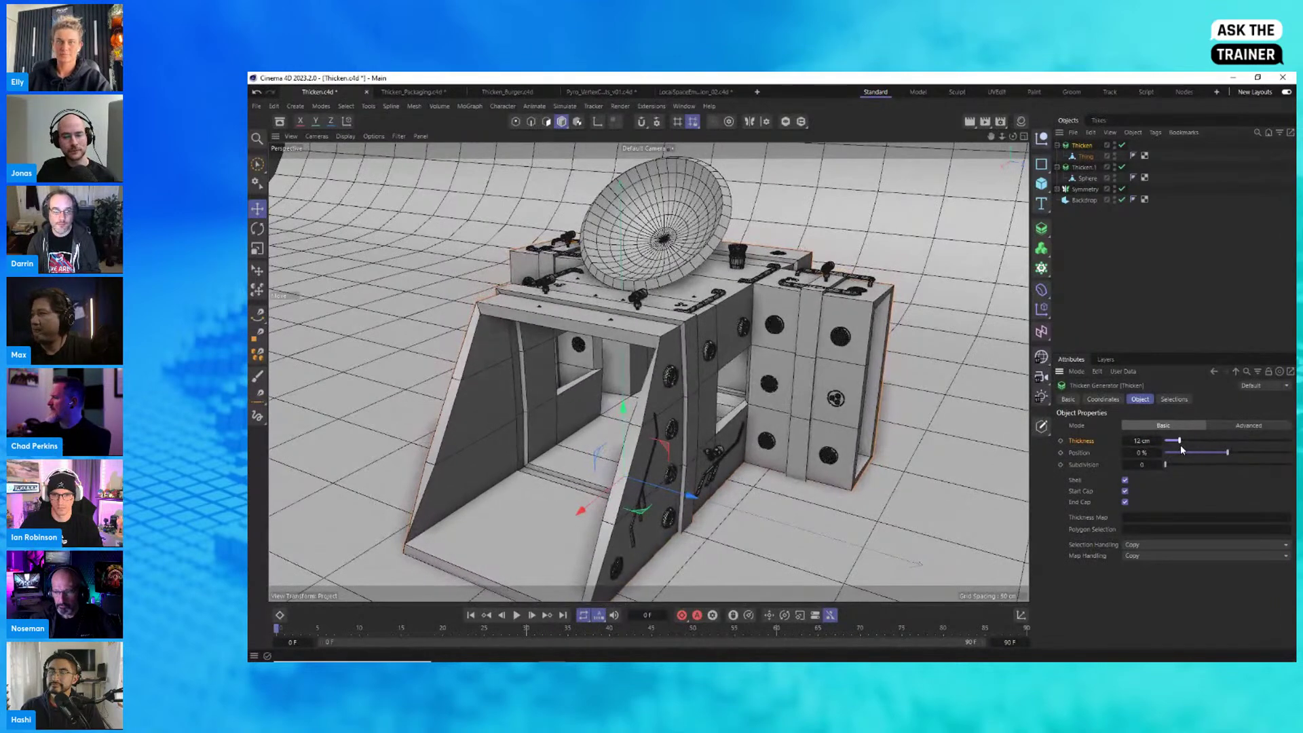
mouse_move(1182, 444)
mouse_down()
mouse_move(1203, 454)
mouse_move(1166, 454)
mouse_move(1291, 453)
mouse_move(1163, 462)
mouse_up()
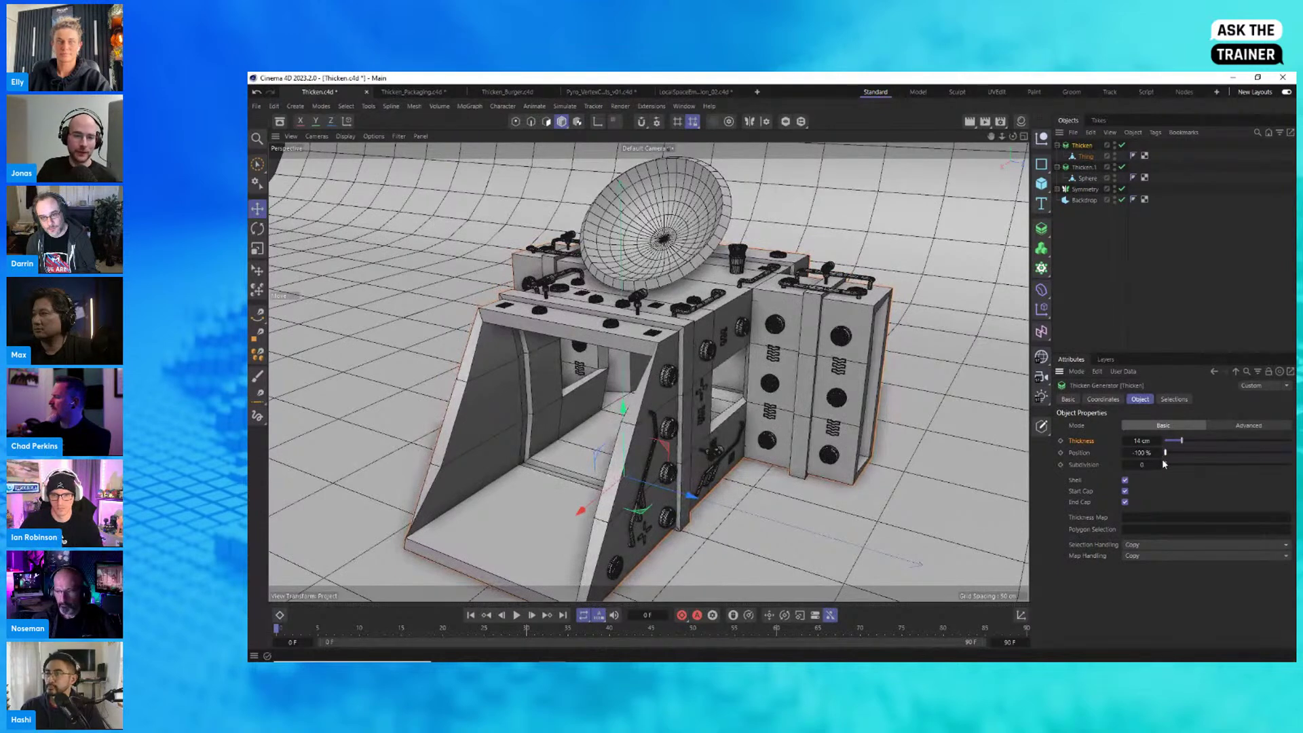
mouse_move(1174, 458)
mouse_down()
mouse_move(1238, 455)
mouse_move(1156, 454)
mouse_up()
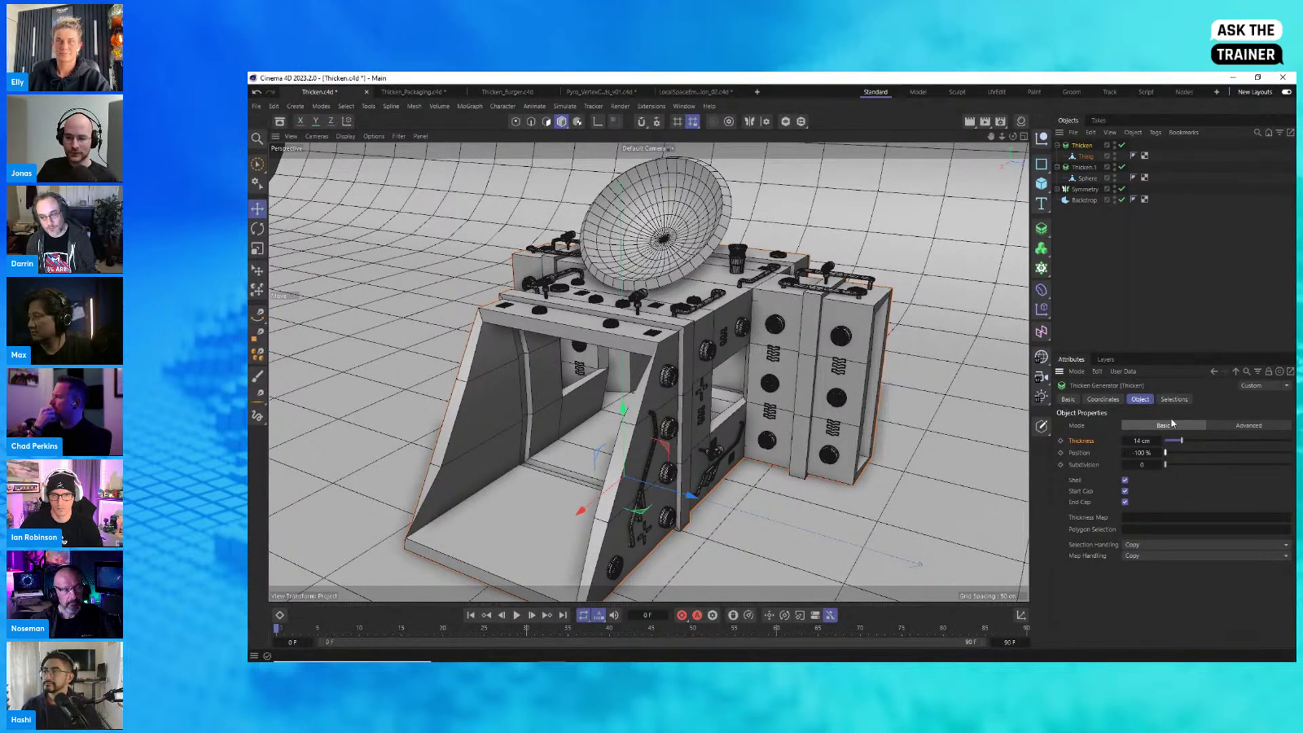
click(1247, 426)
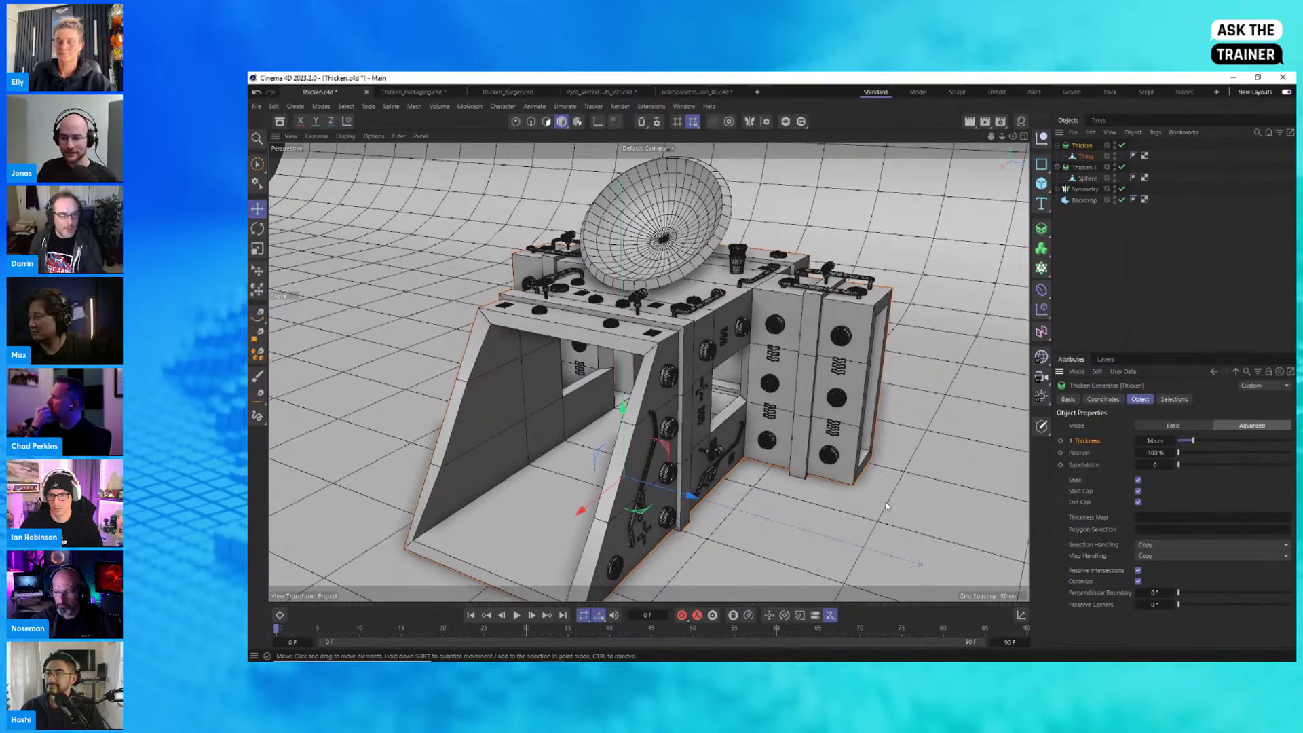
alt+drag(684, 449, 715, 397)
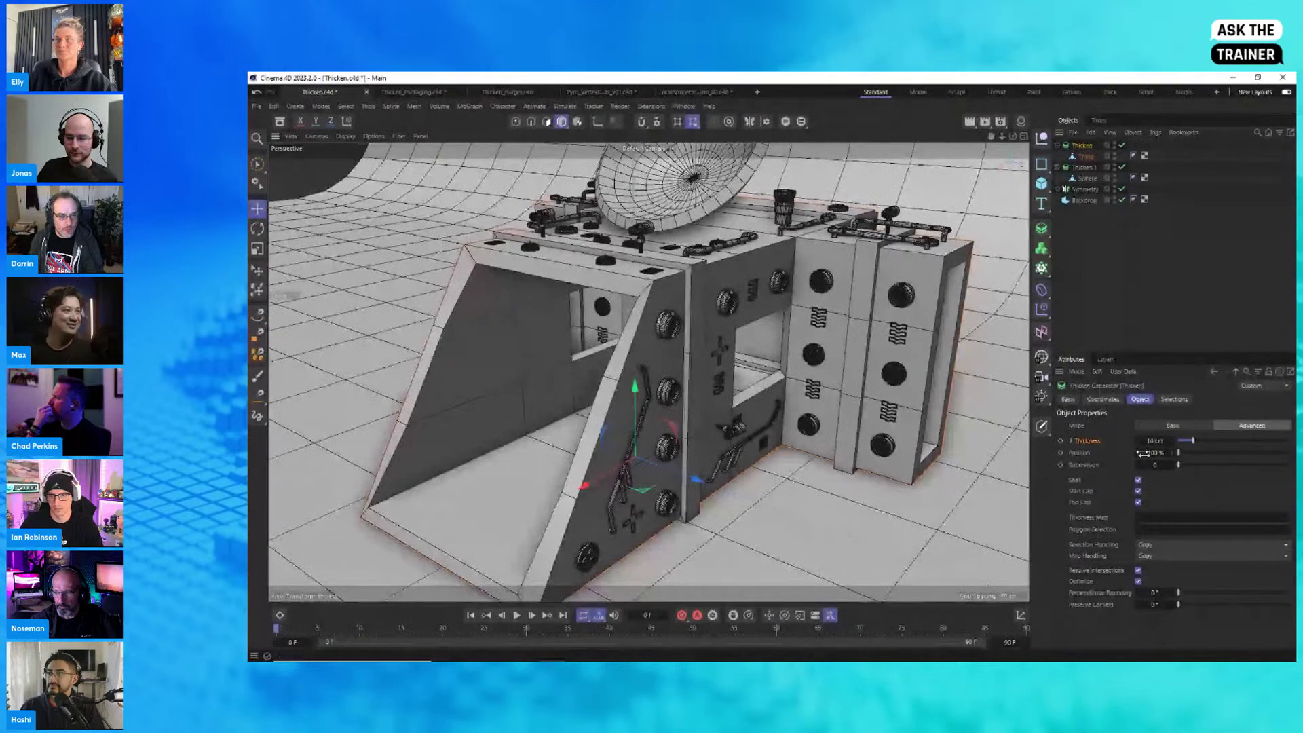
Step: Try the Subdivision setting and toggle Shell, Start Cap and End Cap off and back on for the Thing's Thicken generator
mouse_move(1179, 469)
mouse_down()
mouse_move(1222, 464)
mouse_move(1164, 469)
mouse_up()
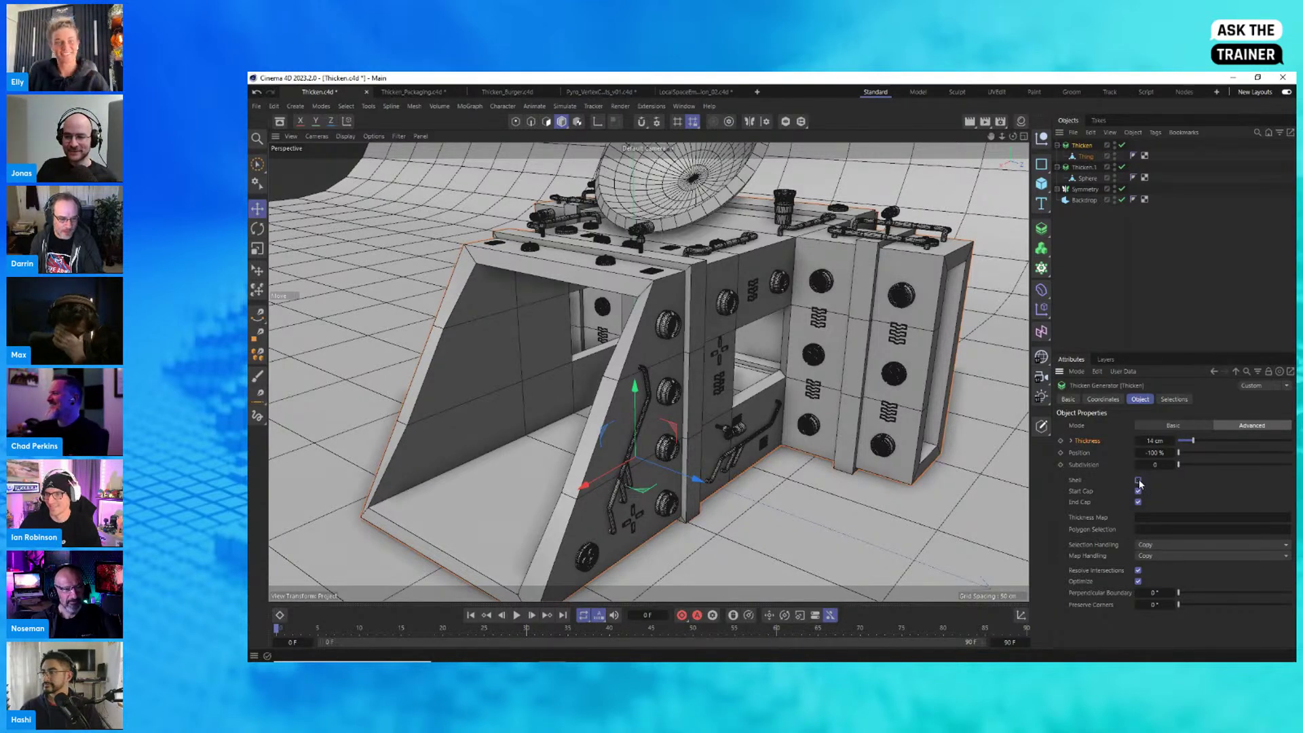
click(1138, 480)
click(1138, 480)
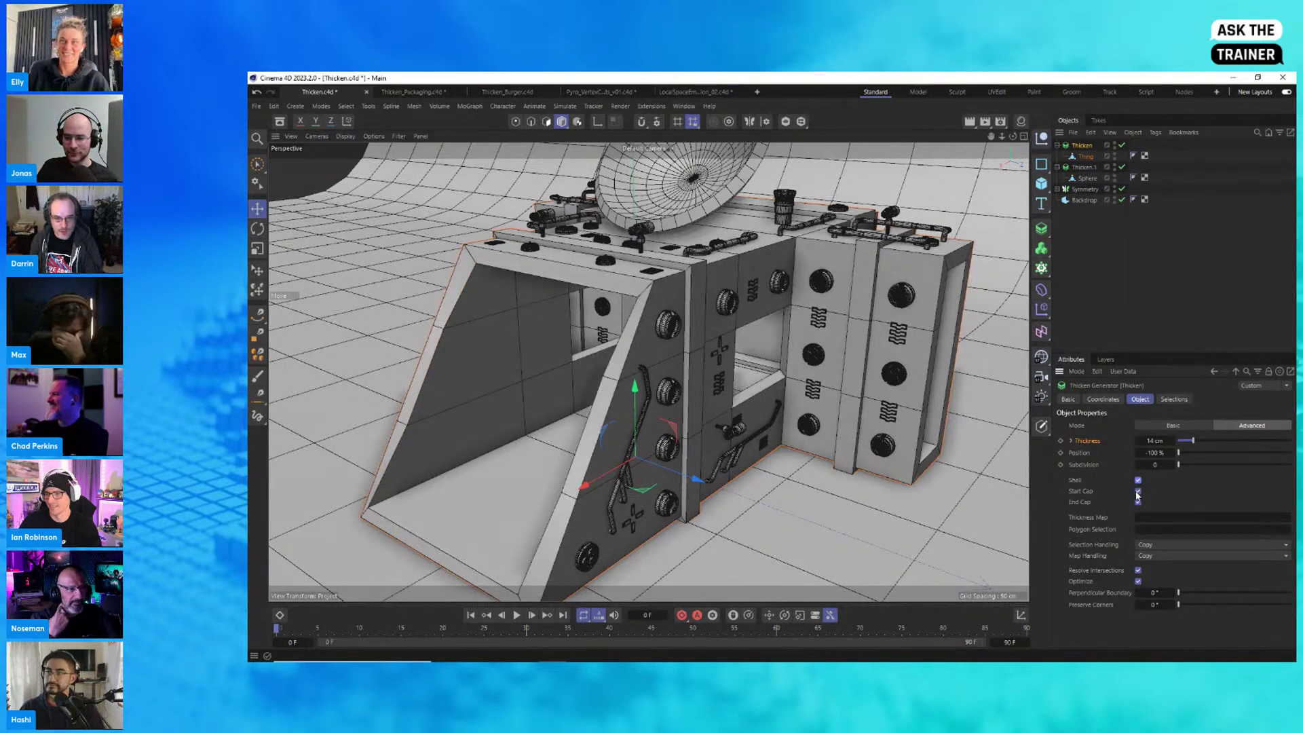
click(1138, 491)
click(1139, 492)
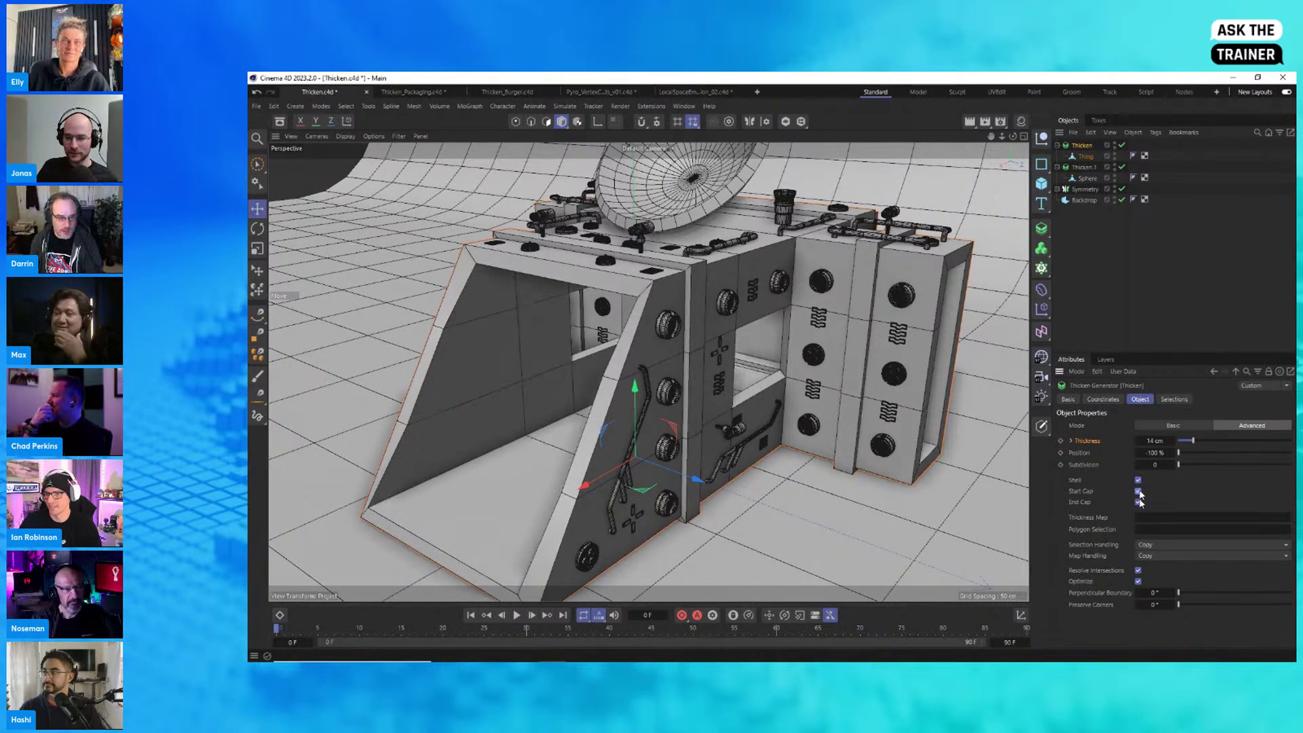
click(1139, 502)
click(1138, 502)
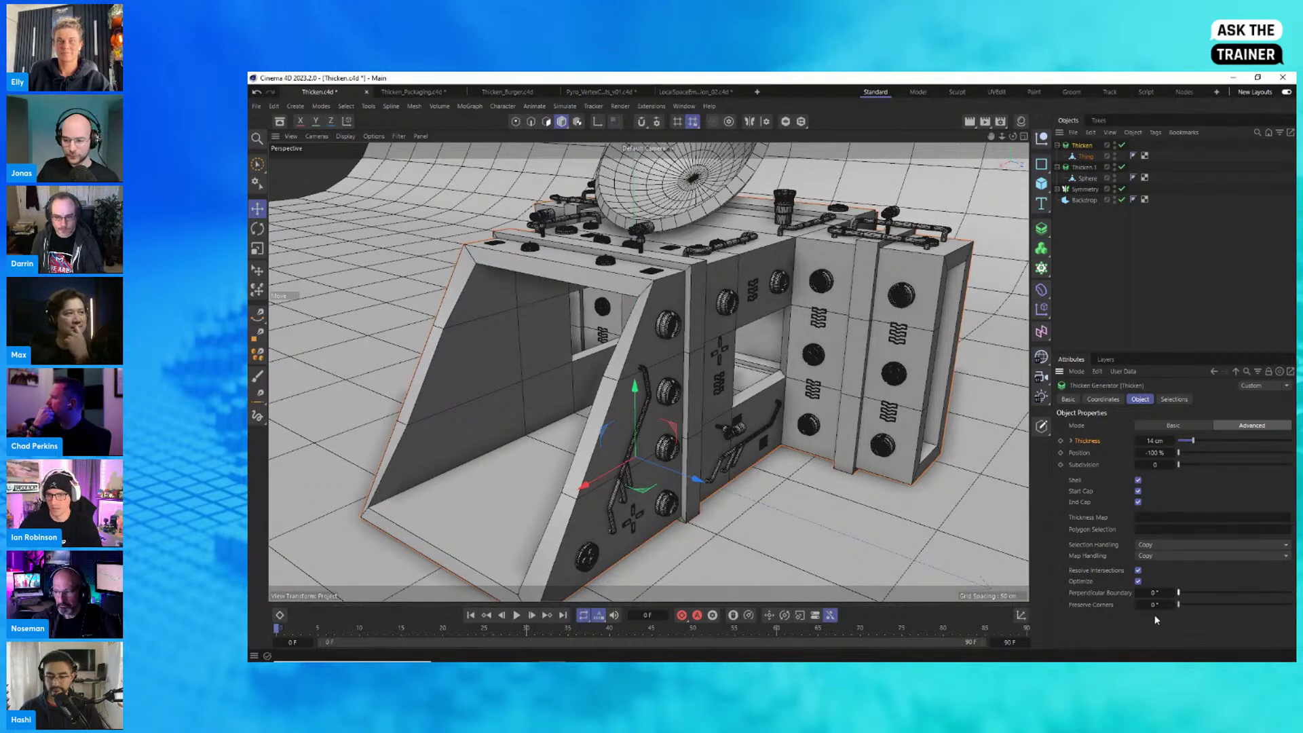
Step: Try a Perpendicular Boundary of 4° on the Thing's window opening and reset it to 0°
scroll(793, 373, up, 10)
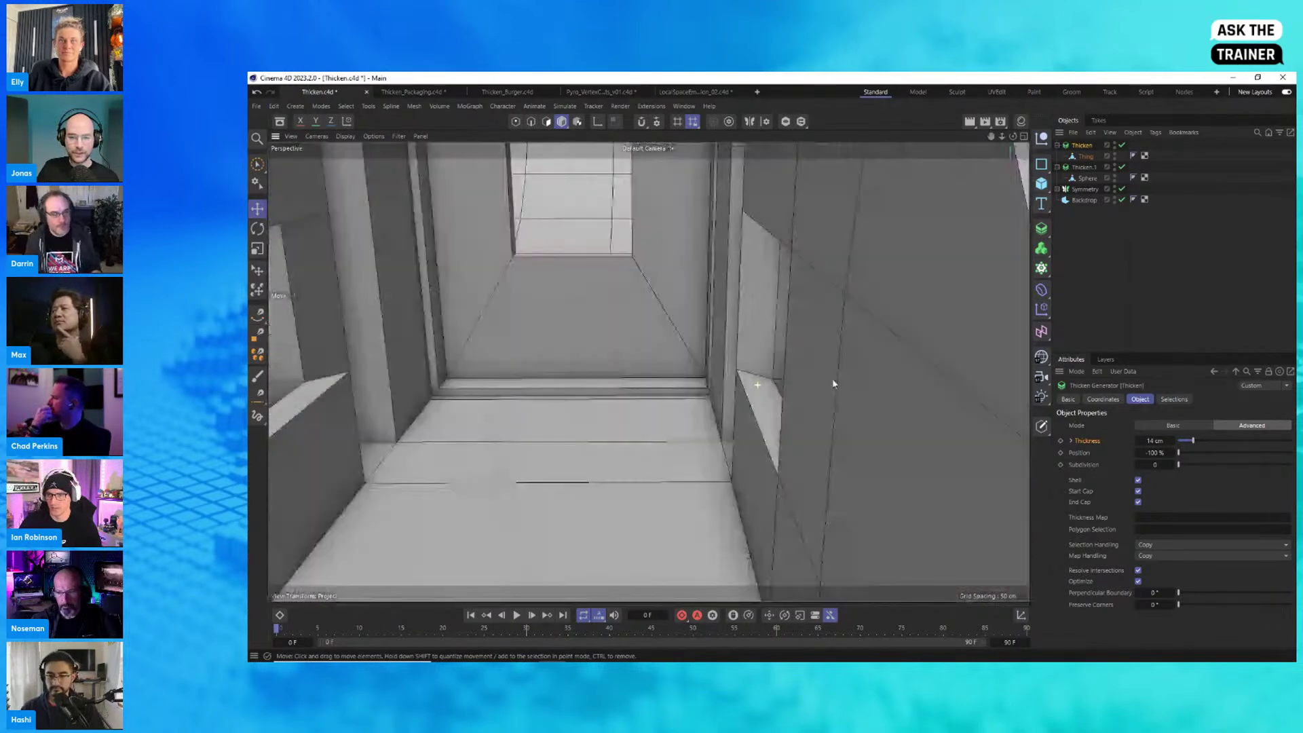
scroll(848, 384, up, 5)
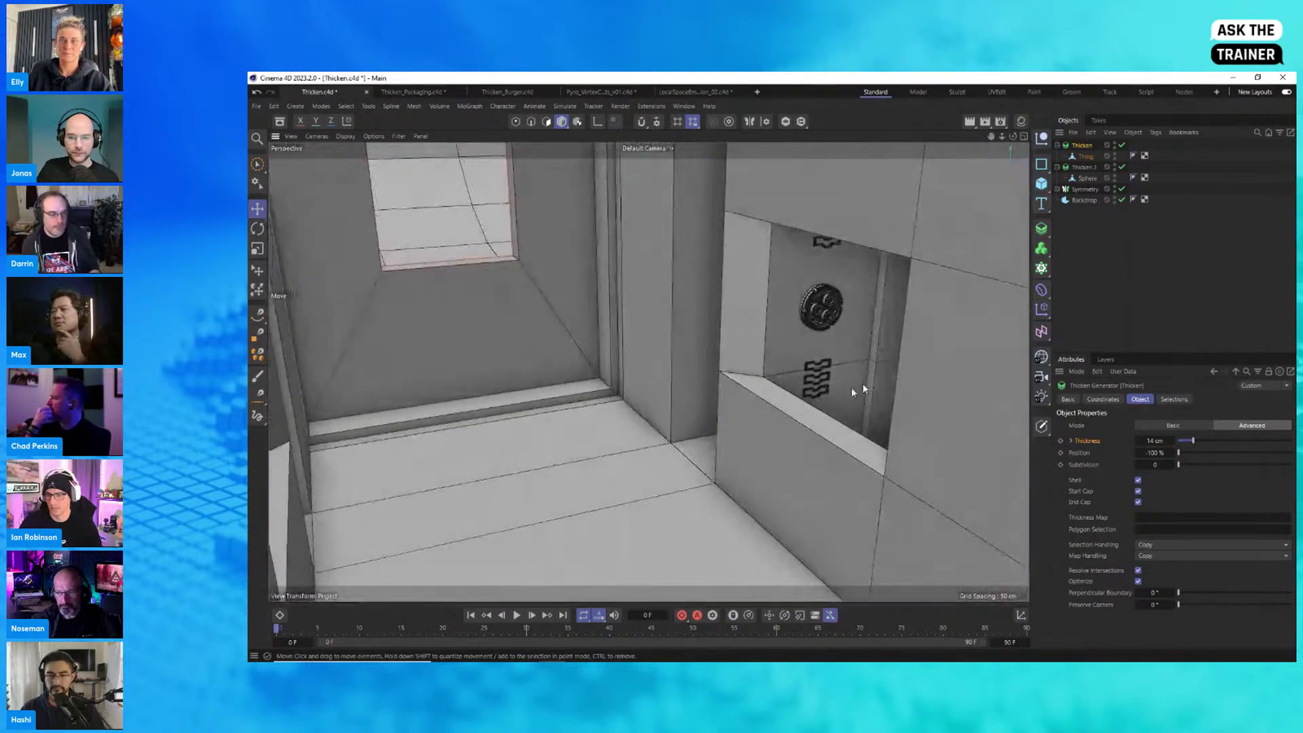
scroll(741, 359, up, 5)
scroll(781, 393, up, 8)
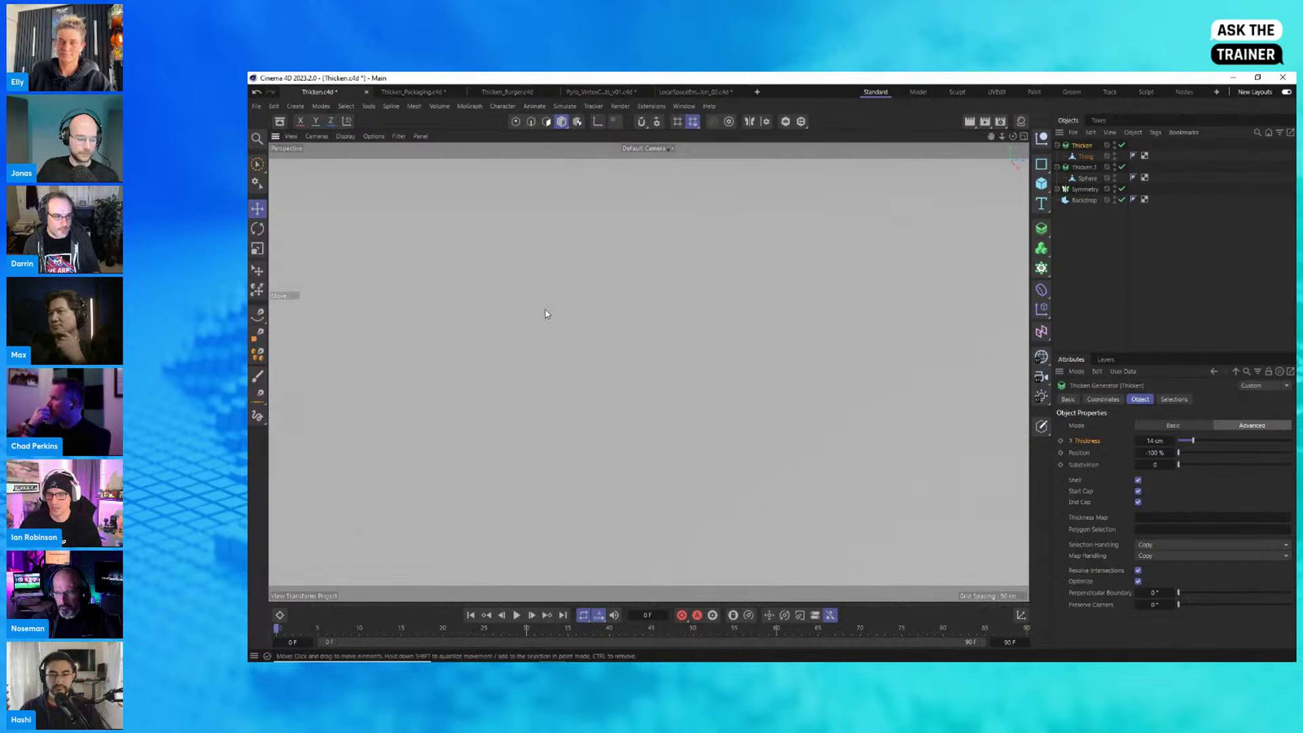
scroll(745, 380, down, 5)
alt+drag(747, 379, 684, 422)
scroll(669, 351, up, 5)
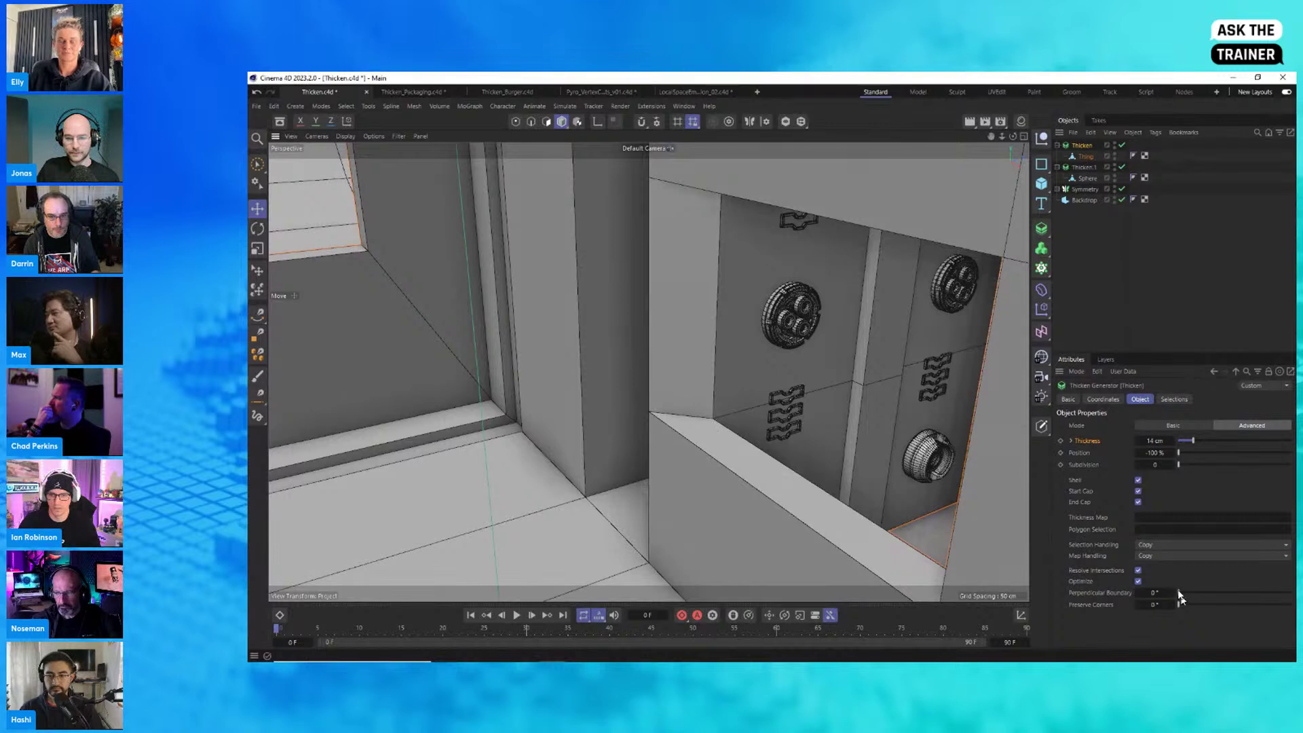
drag(1179, 596, 1180, 593)
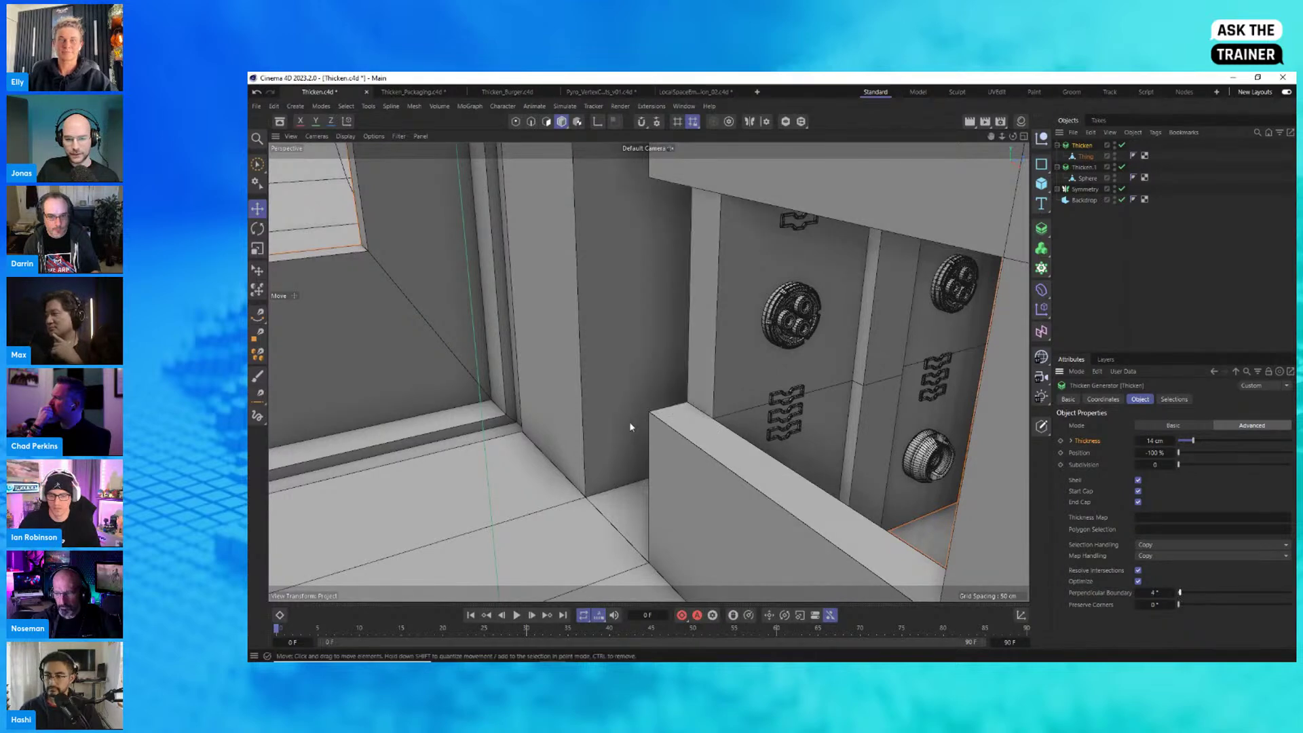
drag(1180, 594, 1177, 594)
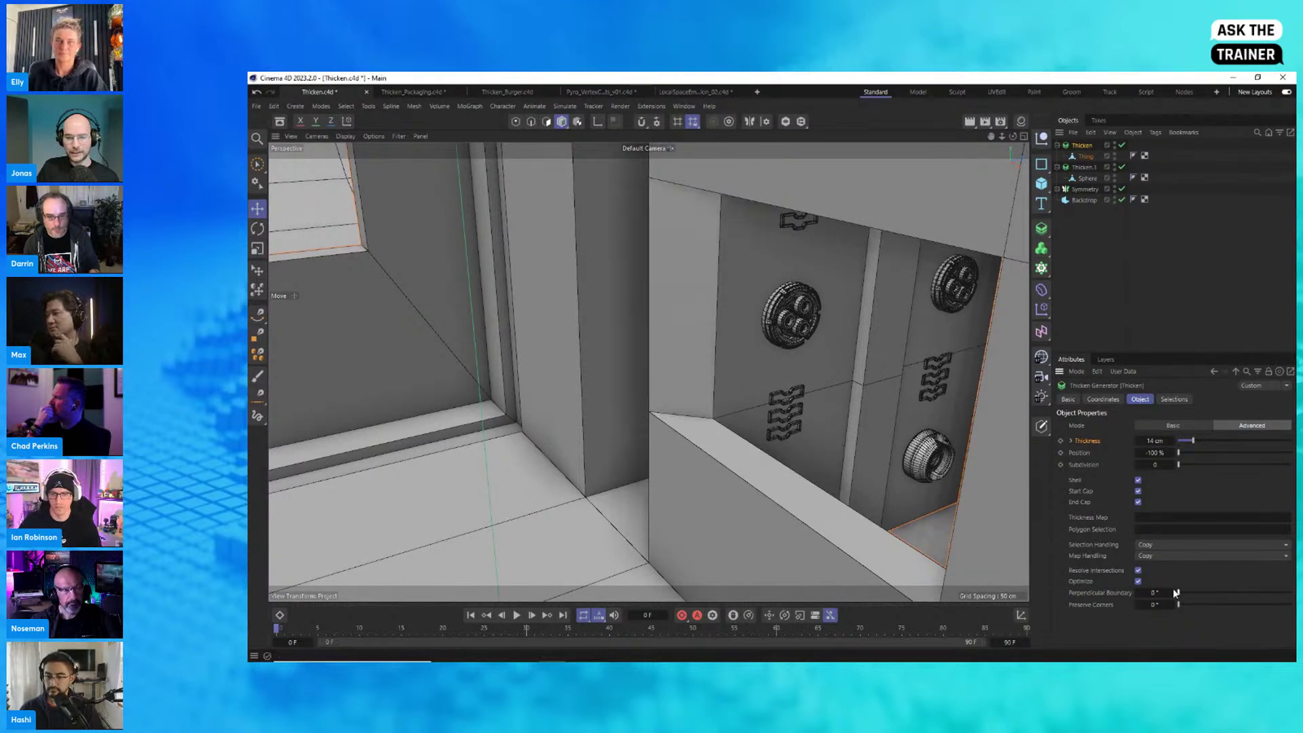
Step: Switch the dish's Thicken generator to Advanced mode and set Preserve Corners to 4°, checking the rim from several angles
alt+right_drag(760, 429, 679, 407)
alt+drag(679, 407, 597, 373)
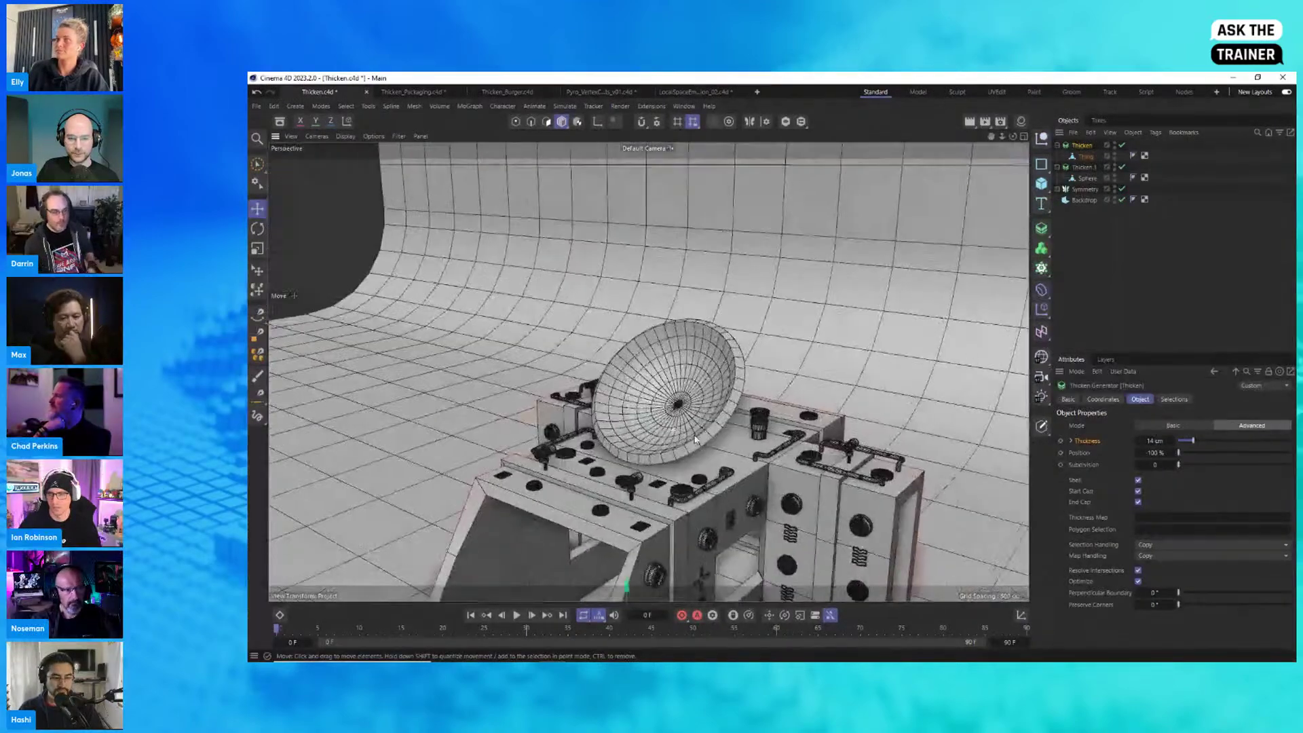
alt+right_drag(679, 414, 751, 433)
alt+drag(751, 432, 708, 424)
click(1083, 169)
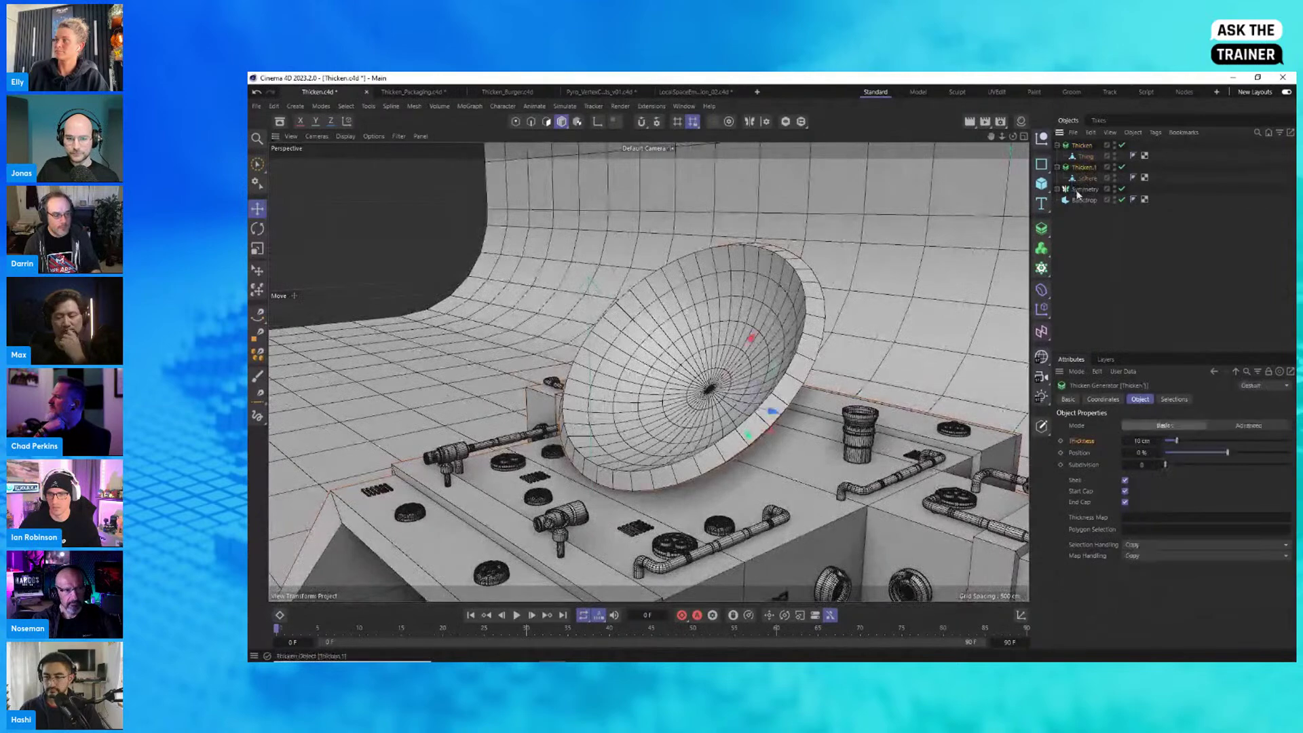
click(1248, 426)
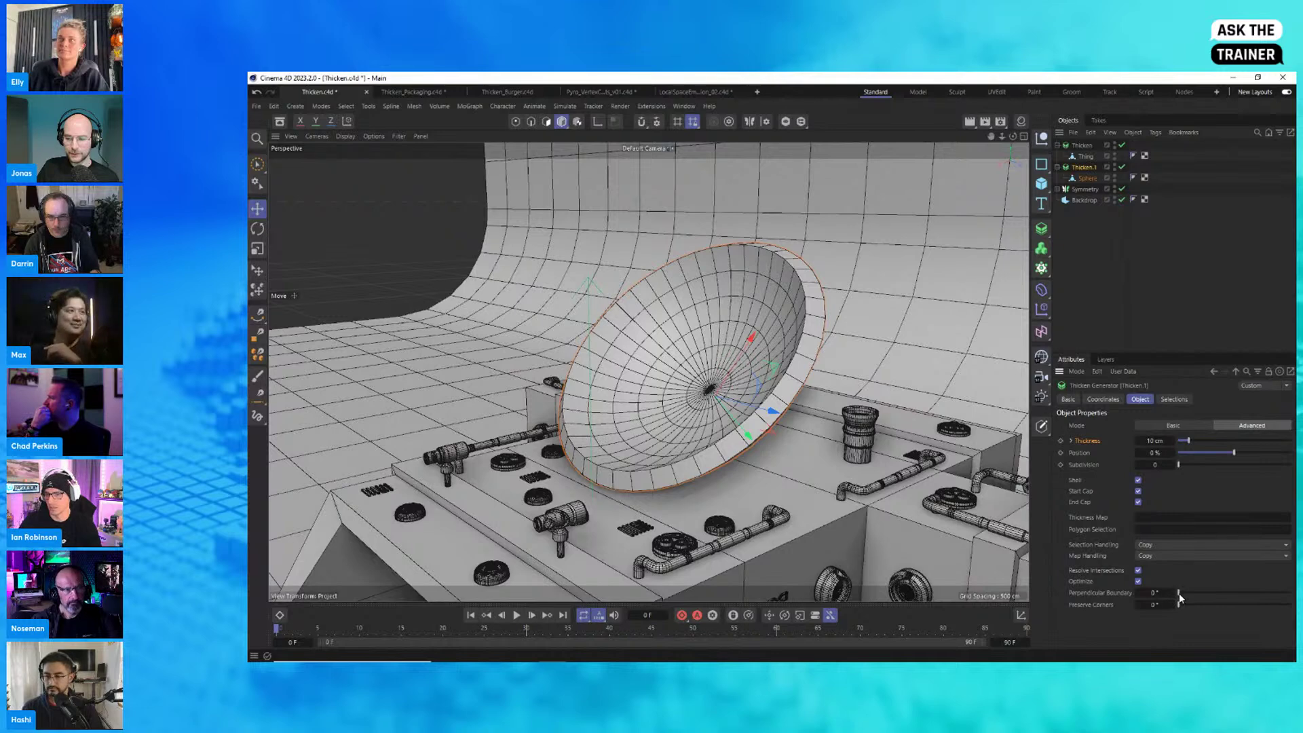
drag(1182, 595, 1180, 605)
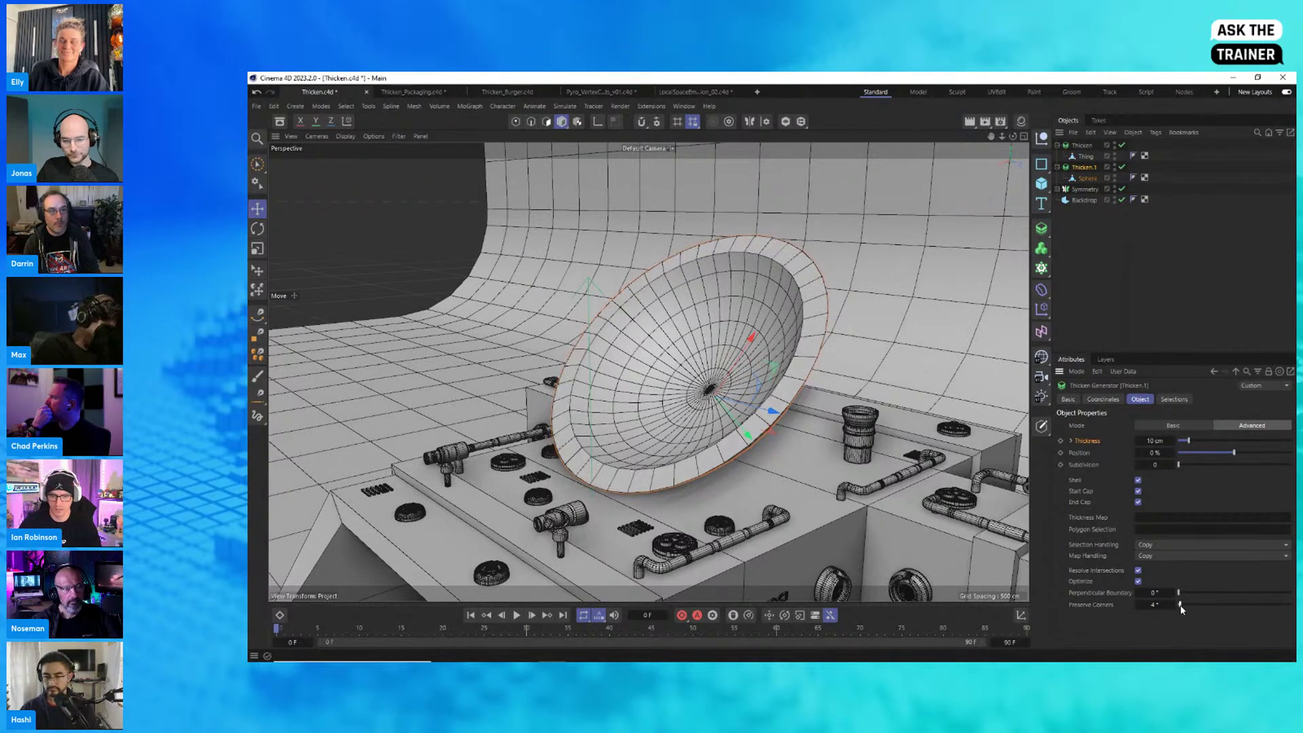
alt+drag(722, 465, 661, 379)
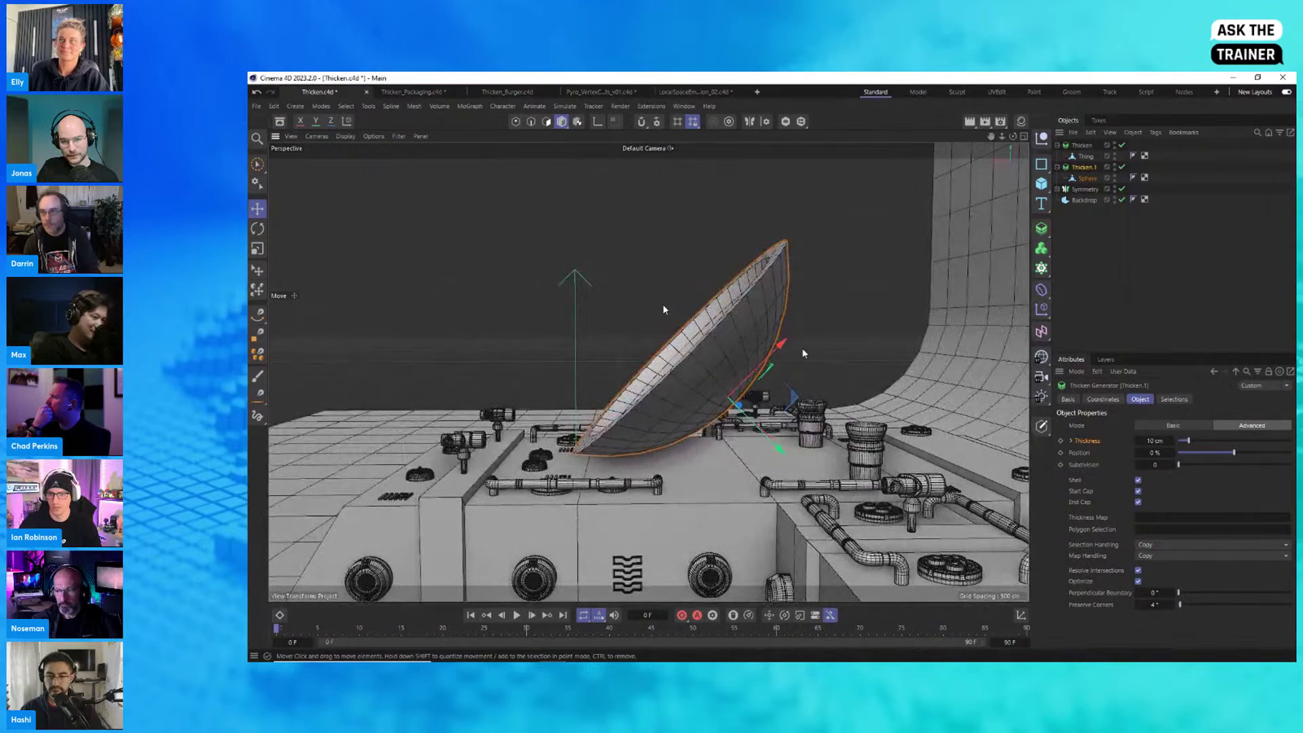
alt+drag(671, 374, 635, 284)
Step: Try a higher Preserve Corners angle and a changed thickness on the Thing's Thicken generator
click(1080, 145)
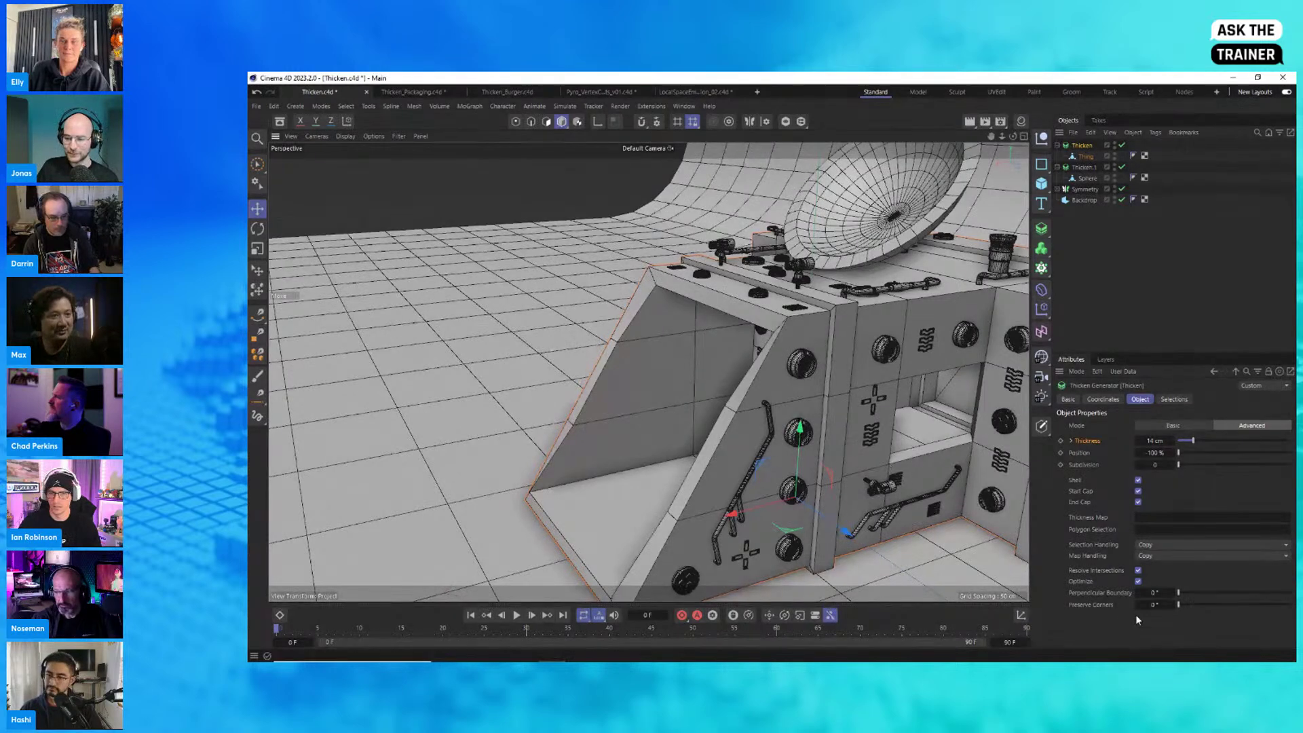
drag(1177, 603, 1185, 609)
alt+drag(738, 382, 821, 326)
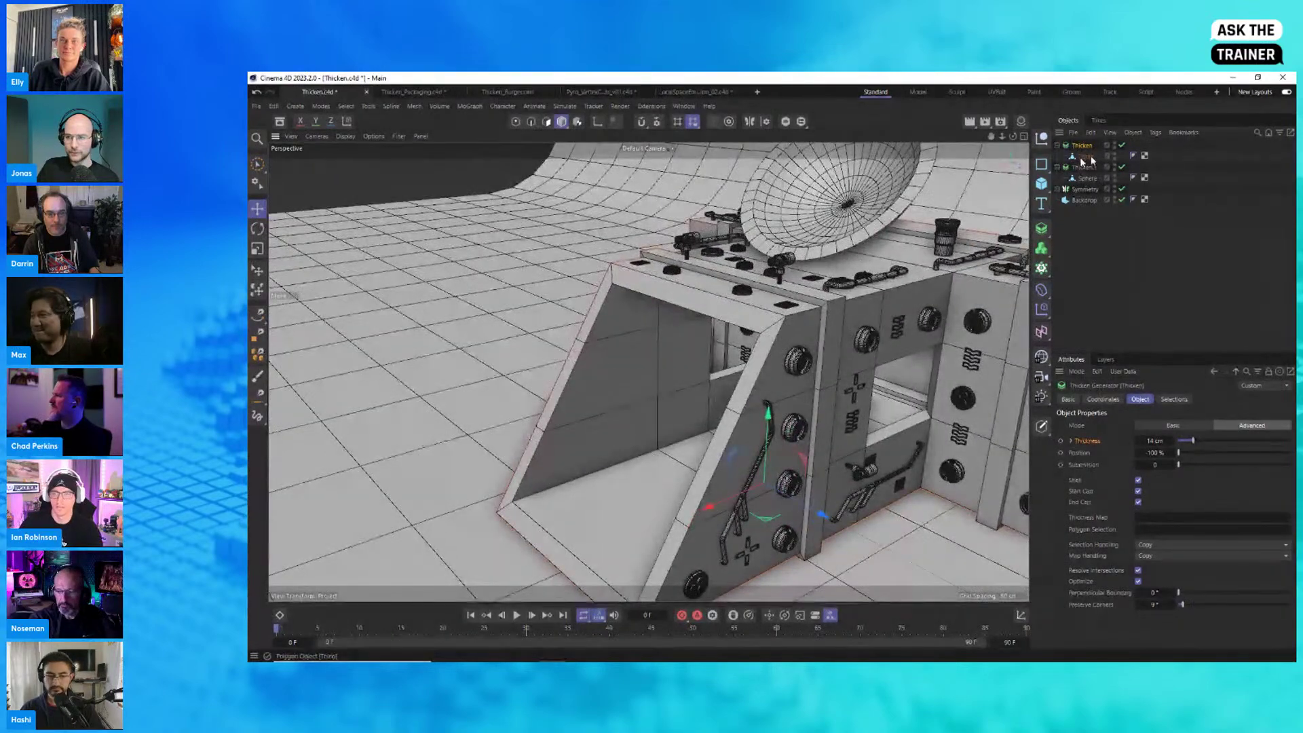
drag(1191, 438, 1185, 439)
alt+drag(984, 399, 715, 386)
Step: Switch to Thicken_Packaging.c4d, preview the box-folding animation, and briefly show the Rig while the Plane is selected
click(411, 91)
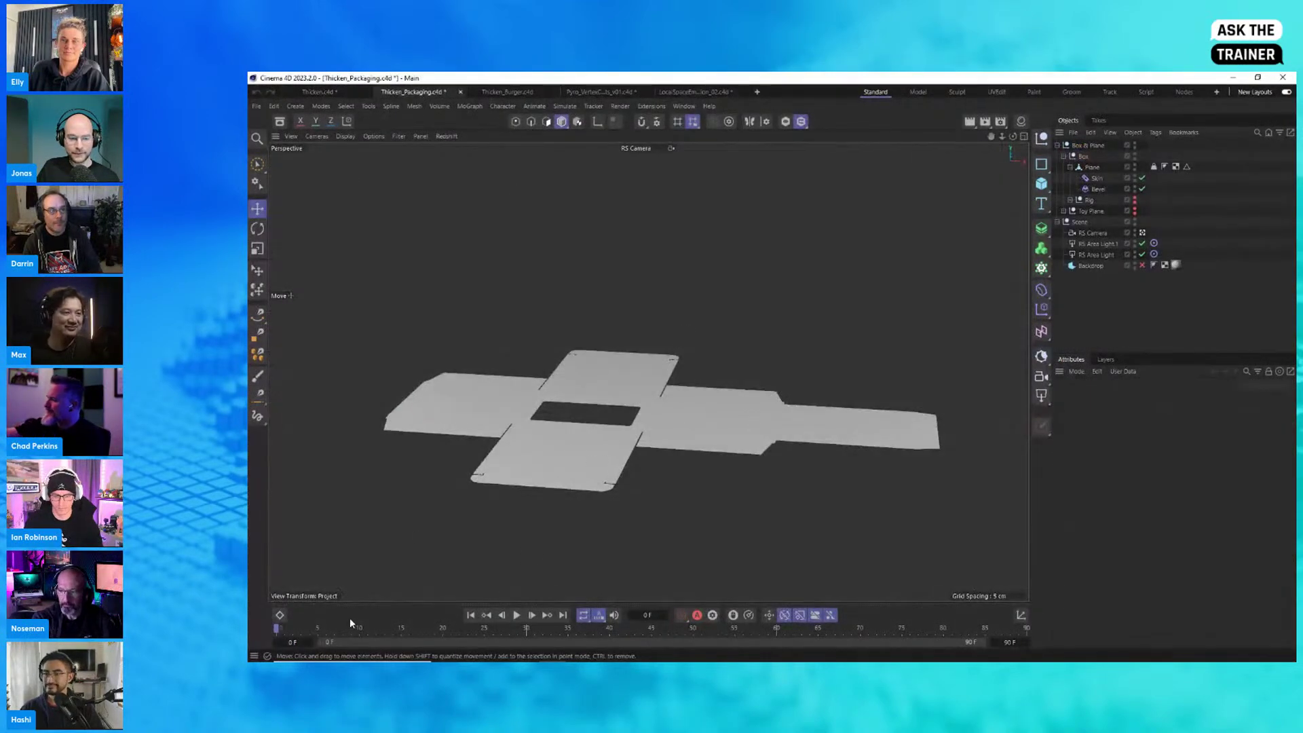
drag(343, 627, 264, 636)
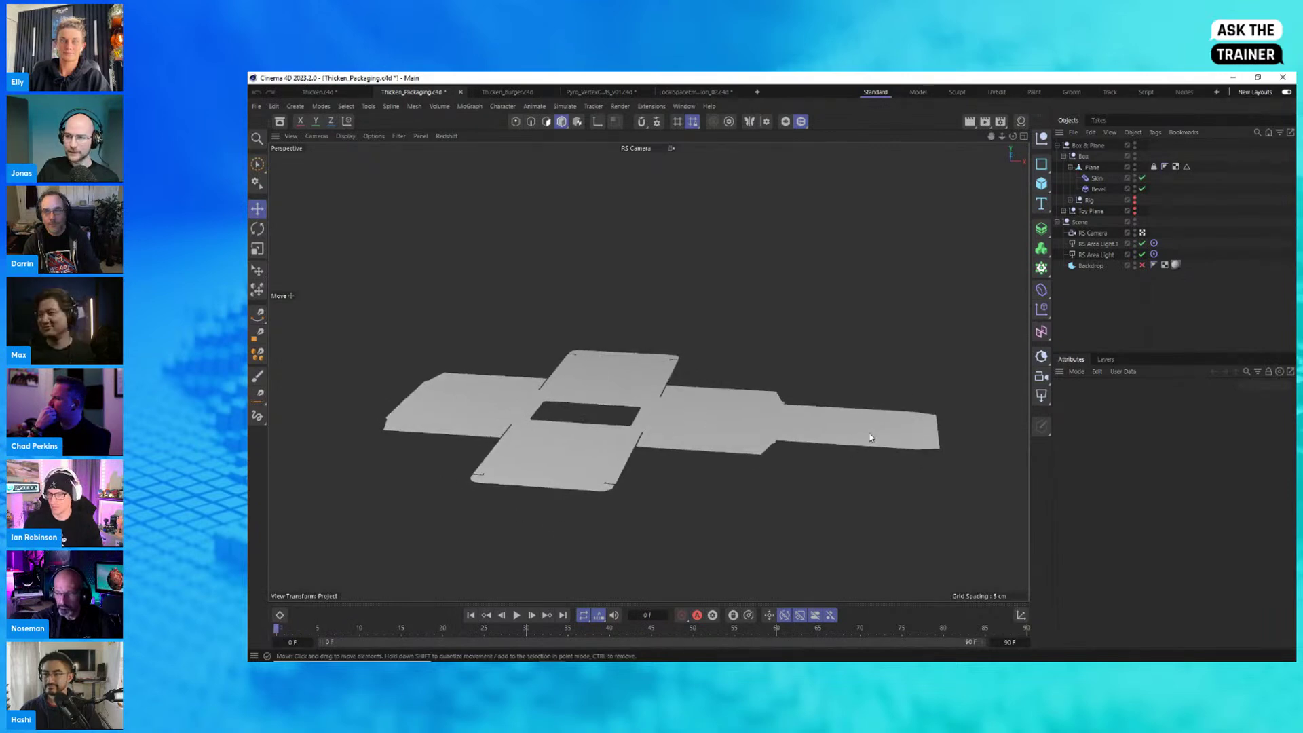
click(1092, 167)
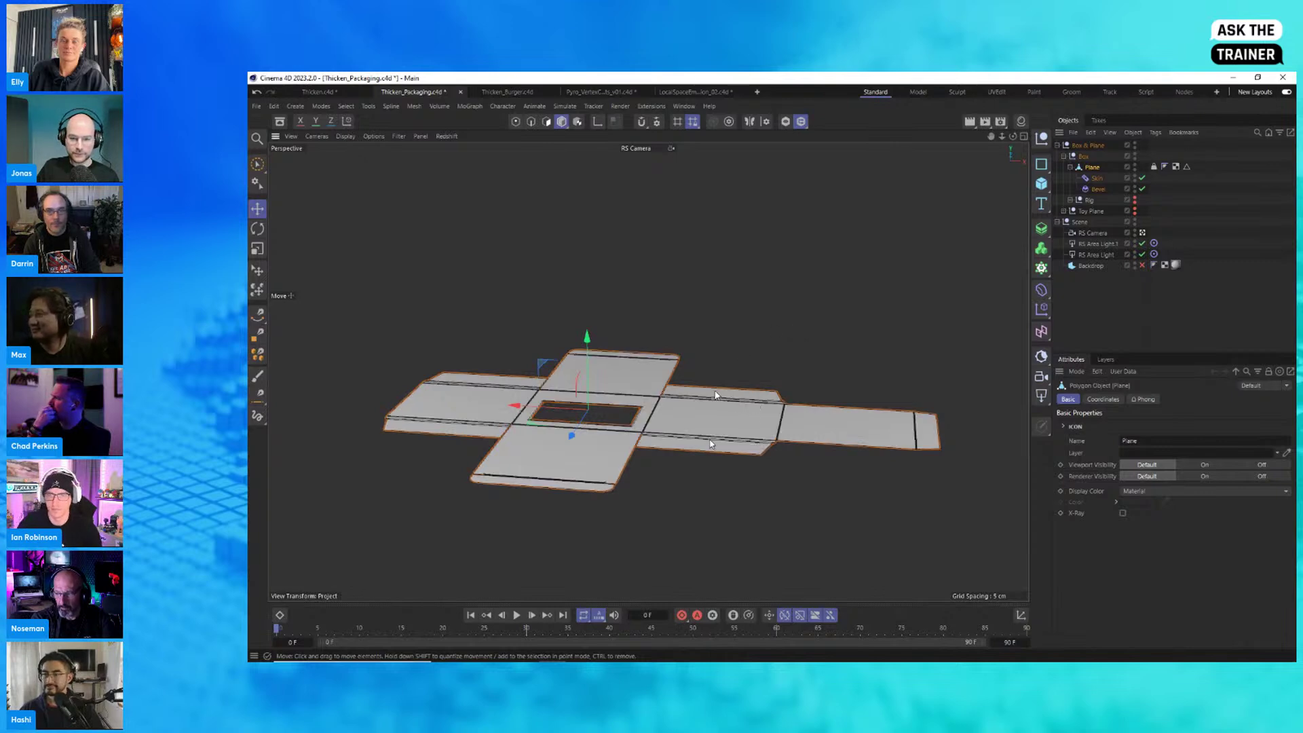
click(1134, 200)
drag(292, 630, 258, 629)
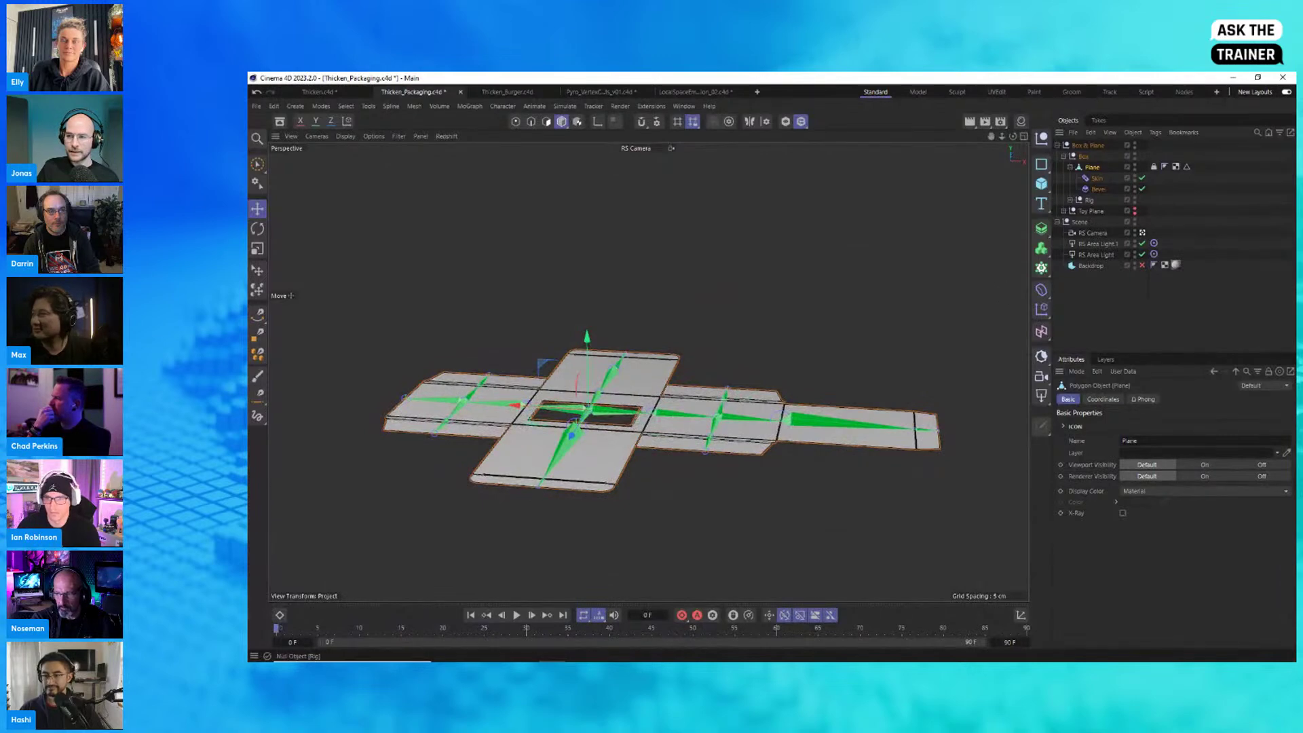
click(1134, 201)
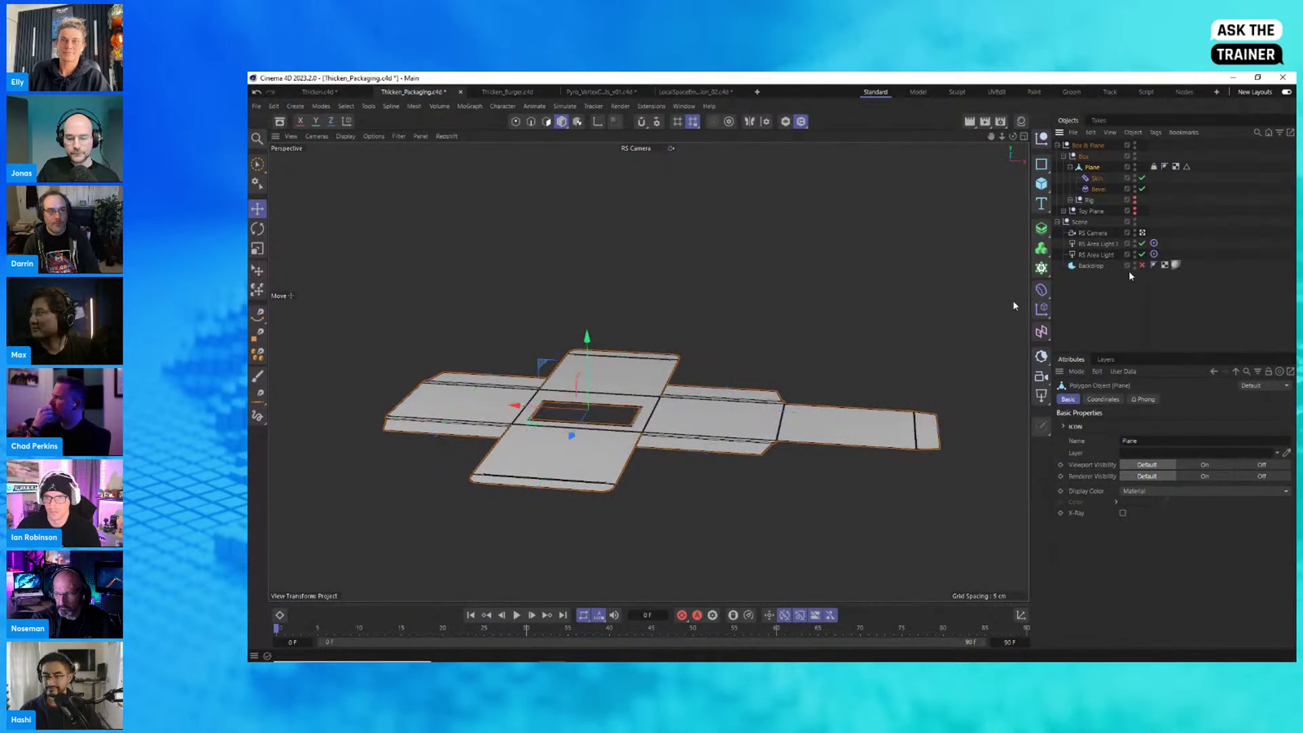
Step: Add a Thicken generator as parent of the packaging Plane, with a thickness of 1 cm and a position of 100%
right_click(775, 395)
click(796, 410)
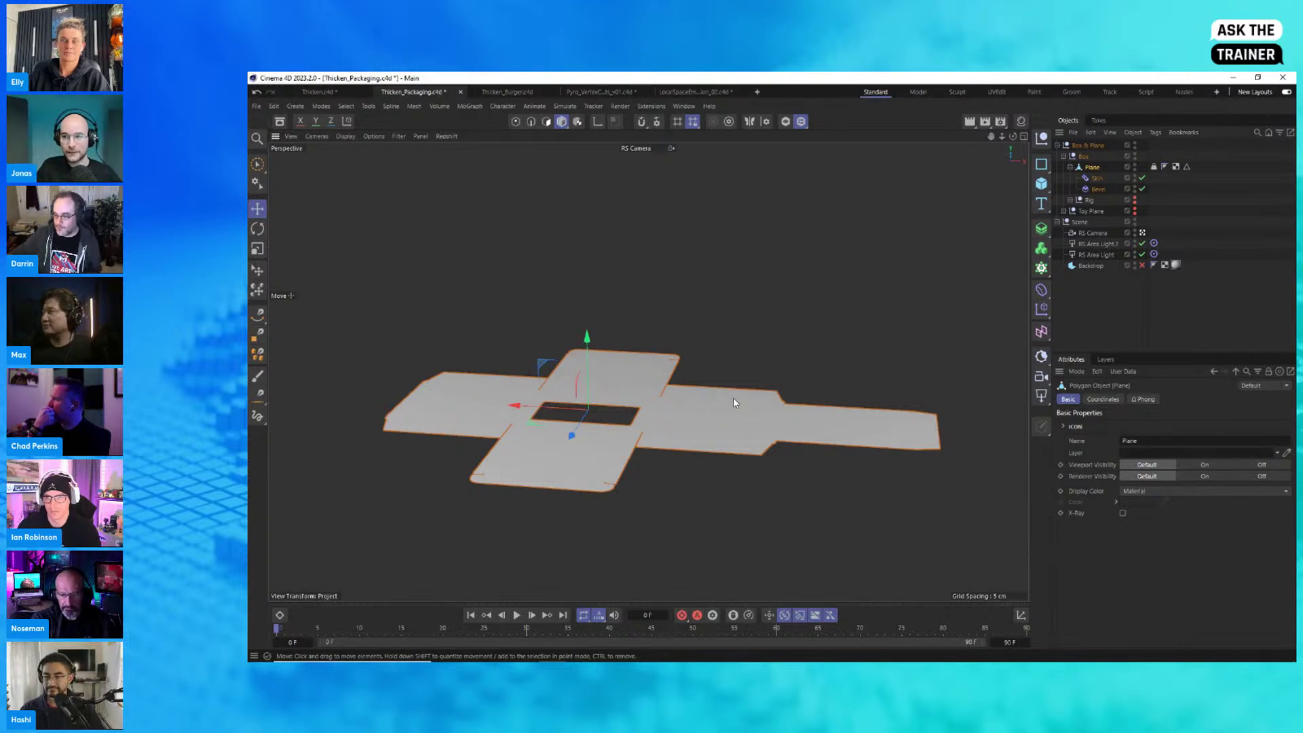
alt+click(1042, 231)
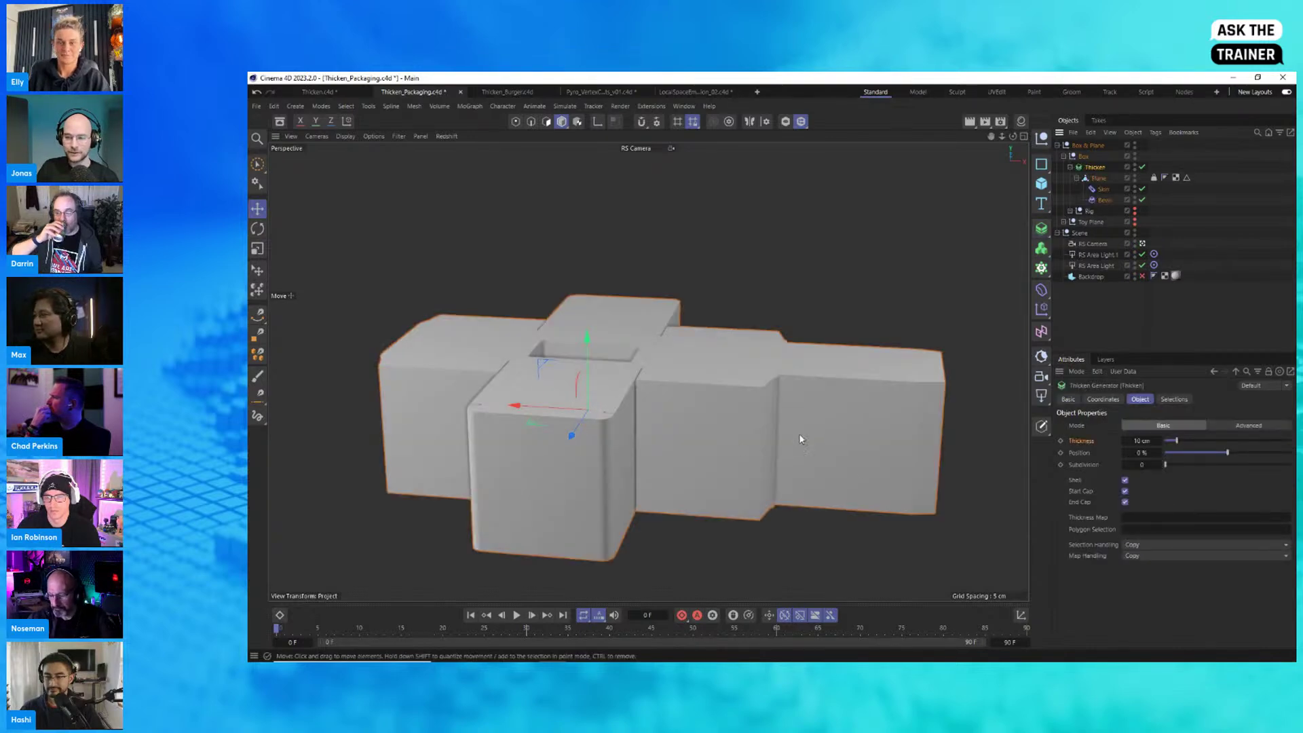
drag(1171, 448, 1288, 451)
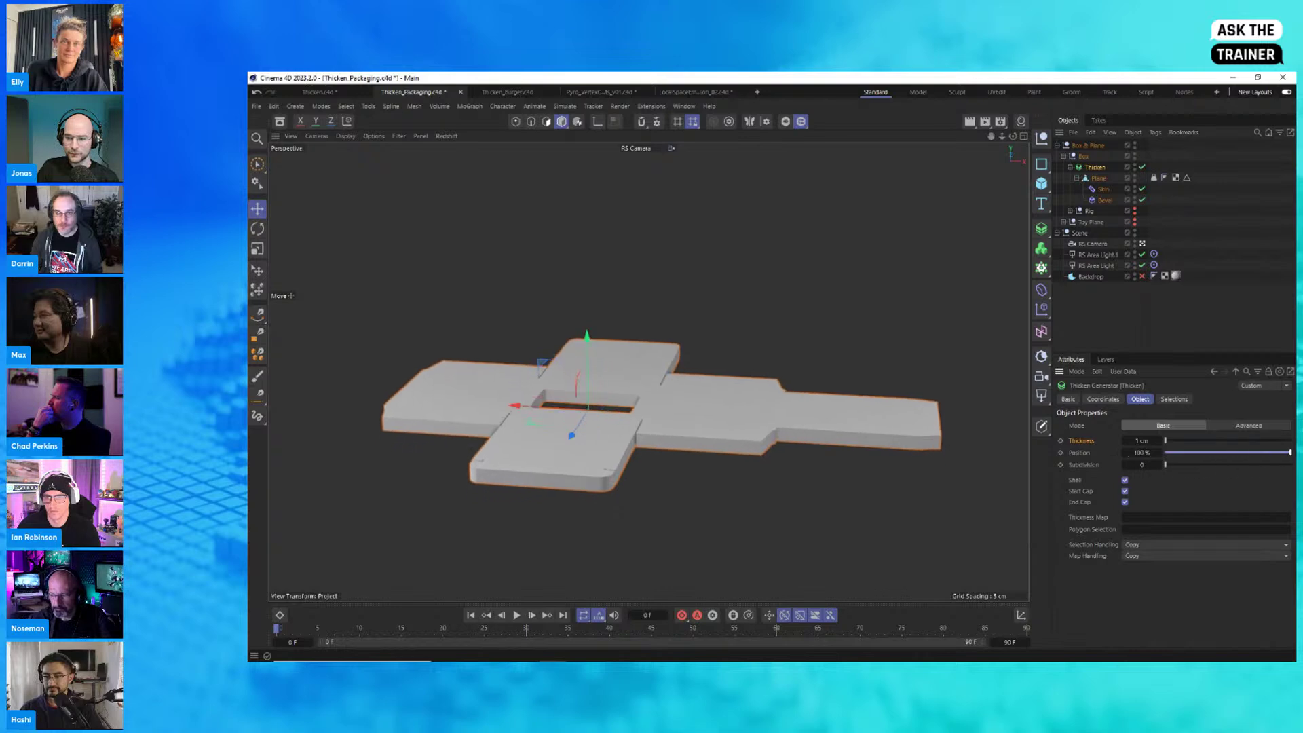
Step: Try the scene with the Backdrop enabled and disable it again
click(1142, 276)
mouse_move(1289, 452)
mouse_down()
mouse_move(1157, 454)
mouse_move(1293, 459)
mouse_up()
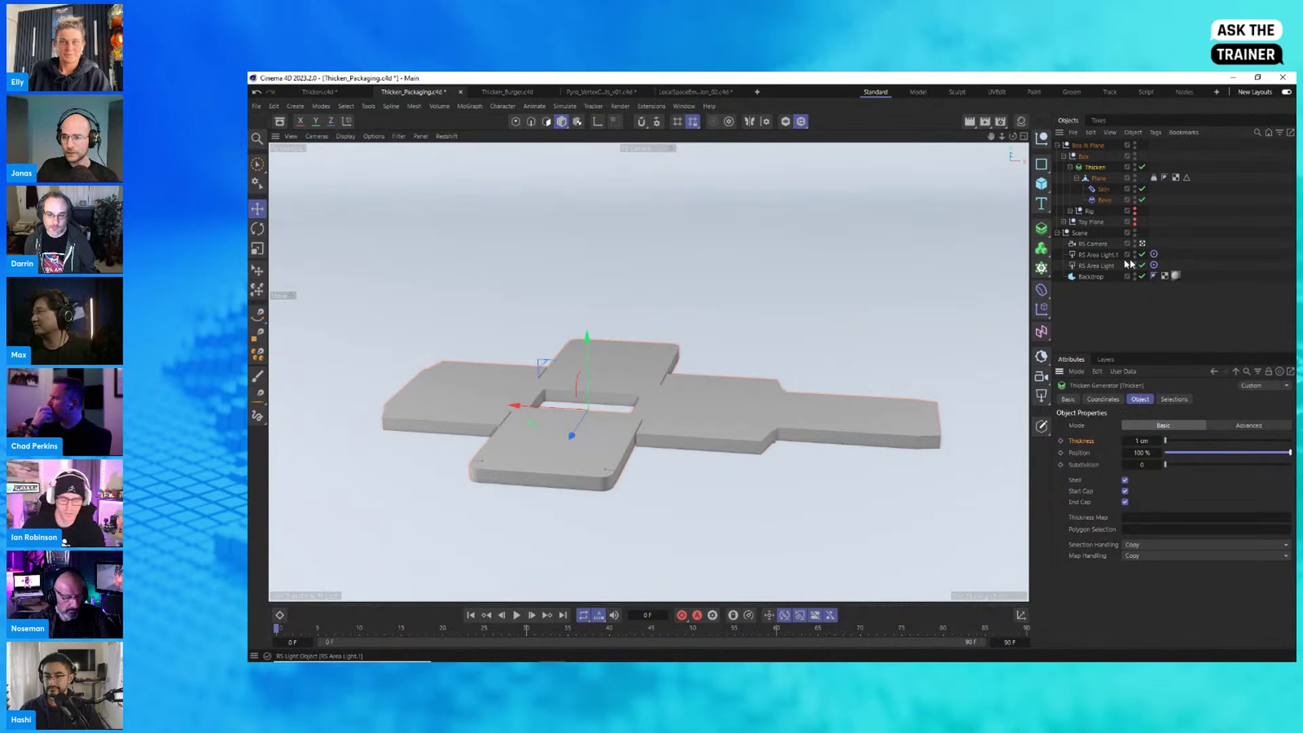
click(1142, 276)
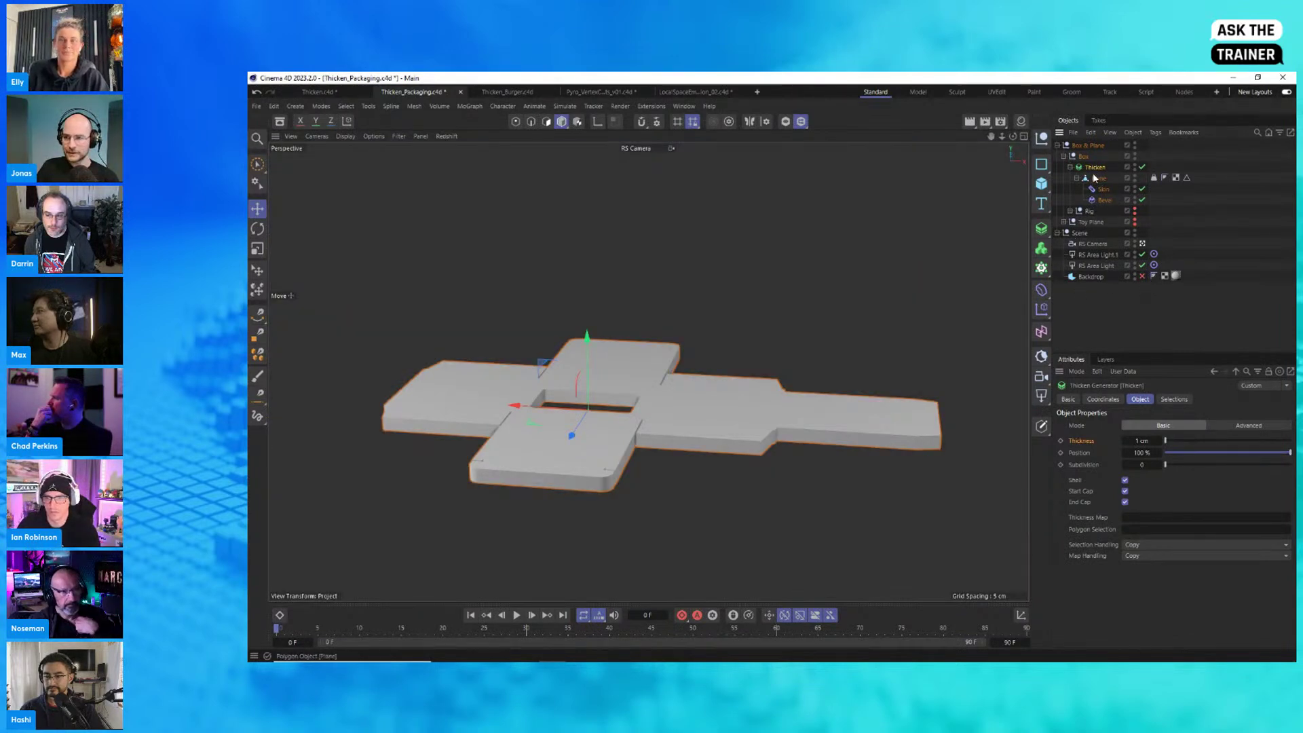
Step: Set the packaging Thicken generator's thickness to 0.05 cm
click(1144, 440)
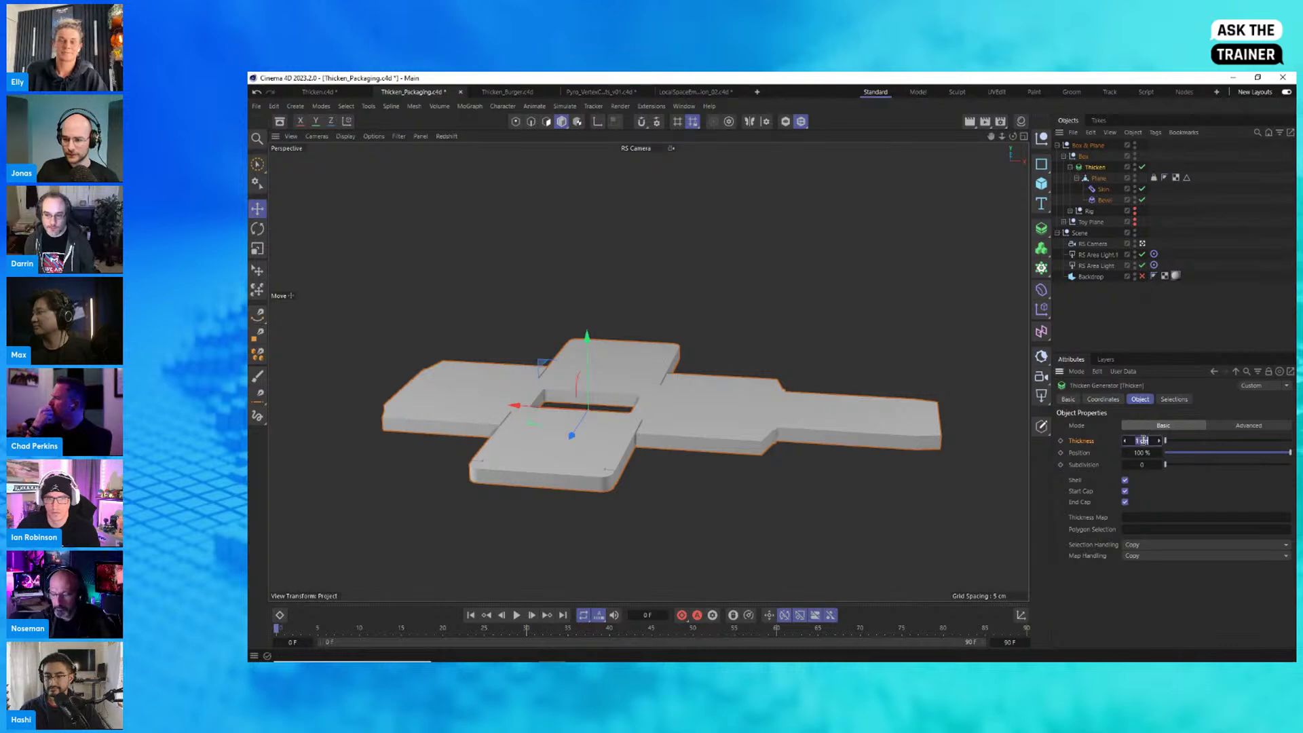
text(0.0)
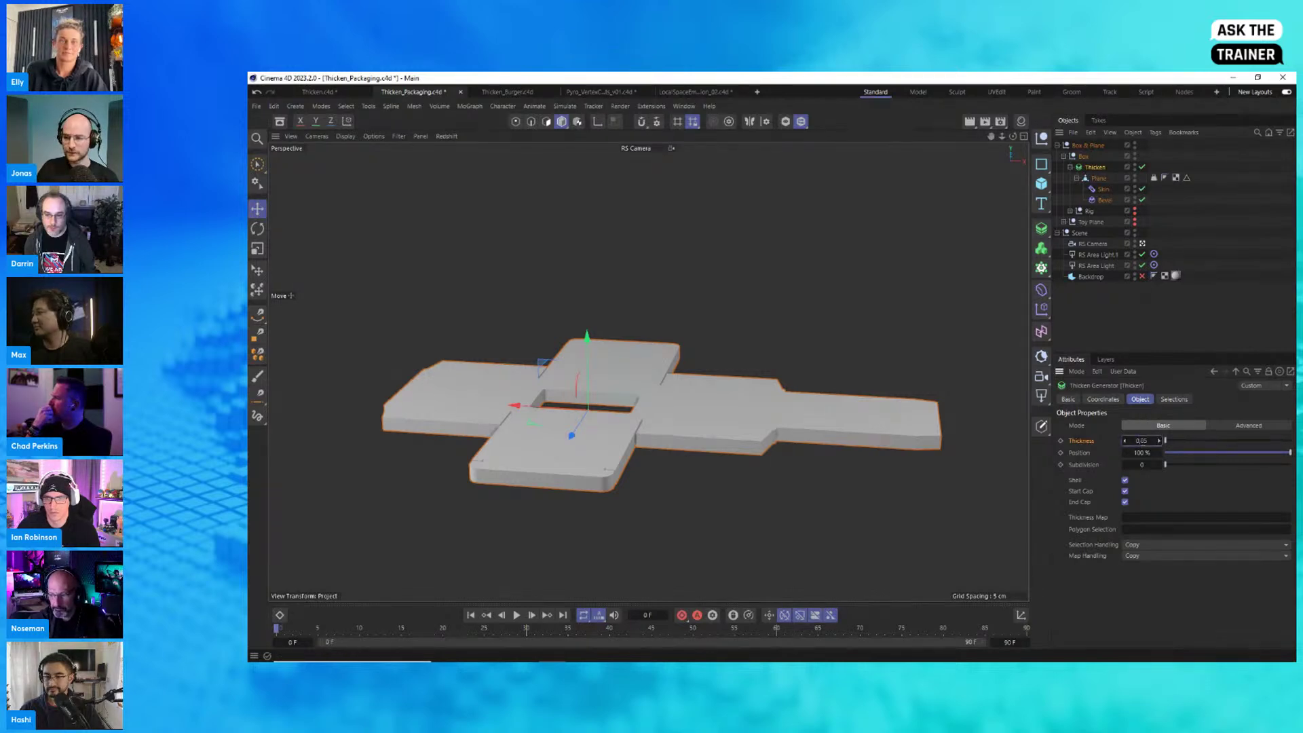
text(5)
key(Return)
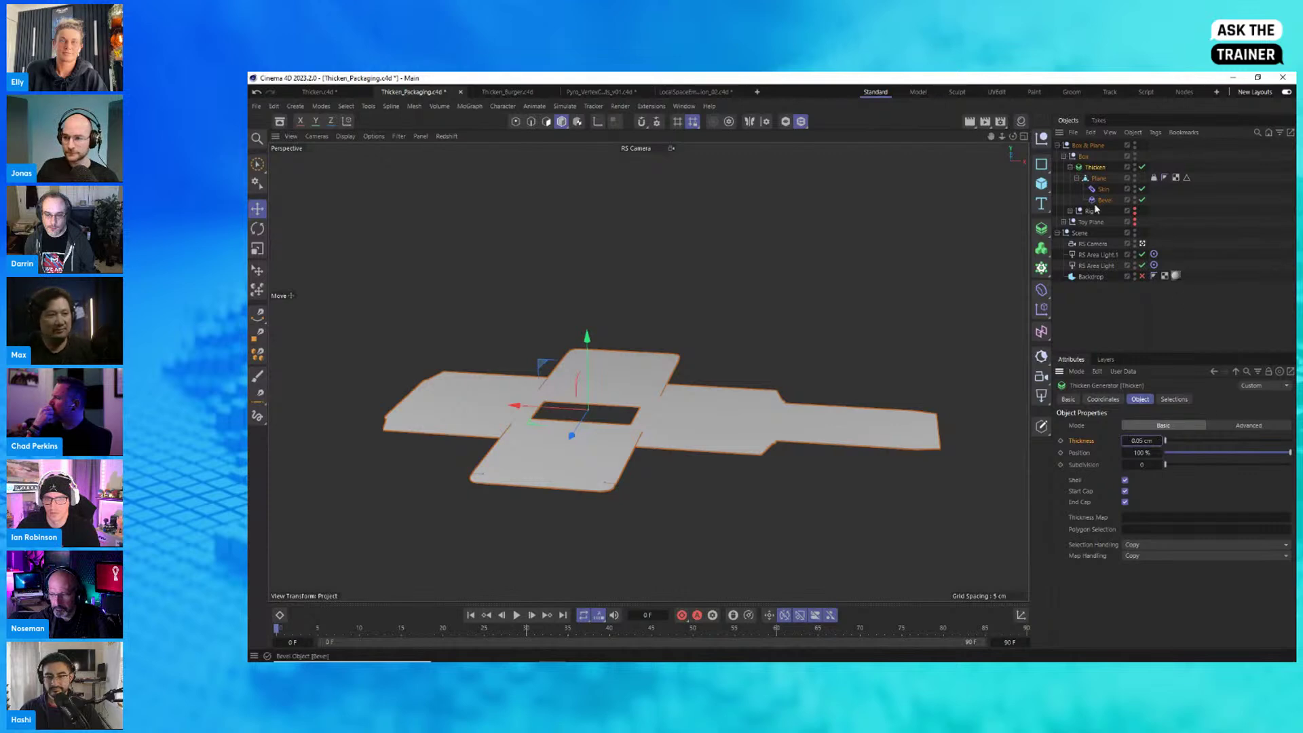
Step: Switch from the RS Camera to the default camera and advance the folding animation to frame 50
click(1142, 243)
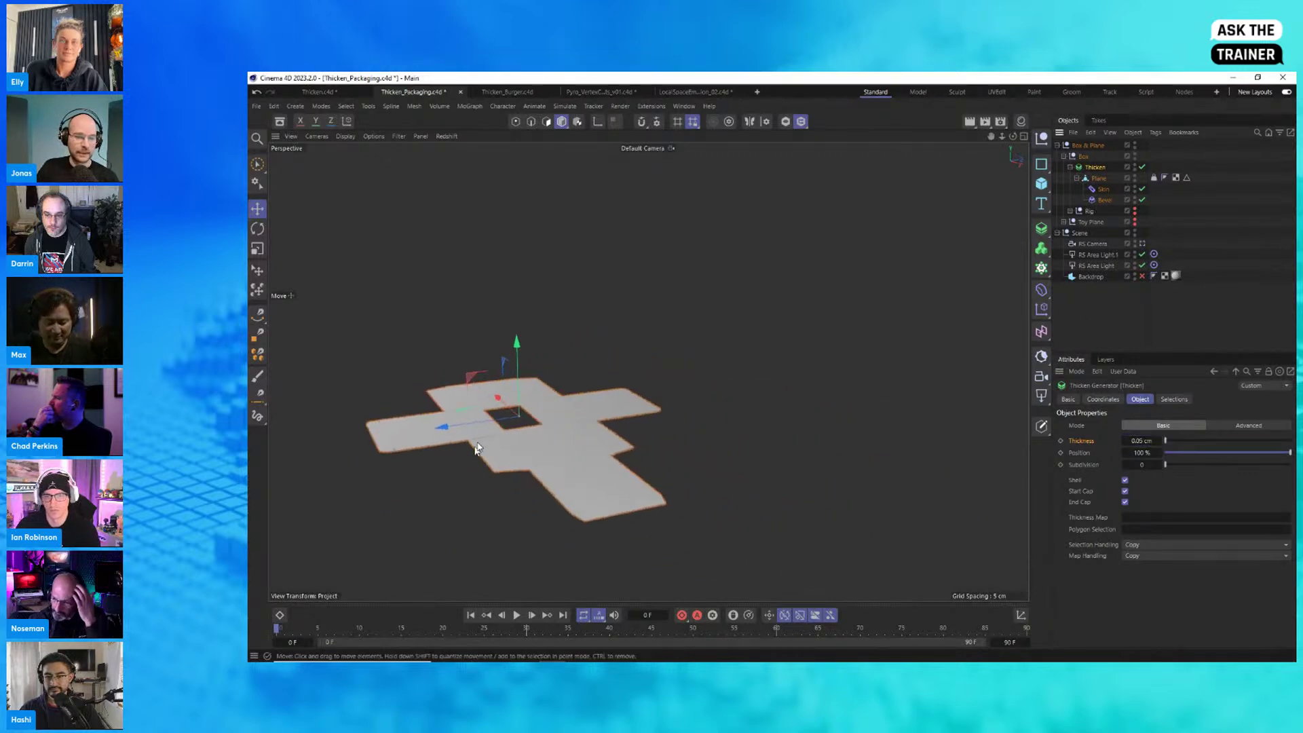
drag(402, 627, 634, 641)
scroll(574, 357, up, 8)
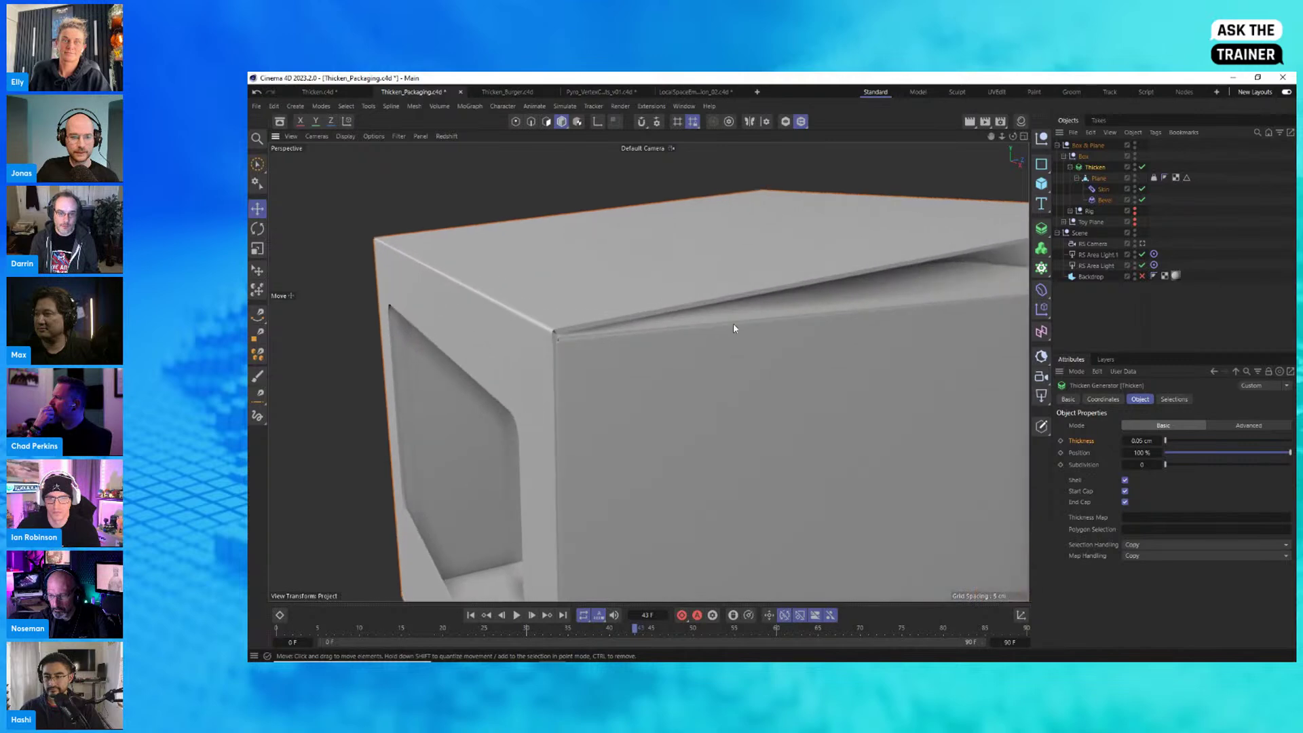
scroll(587, 326, up, 5)
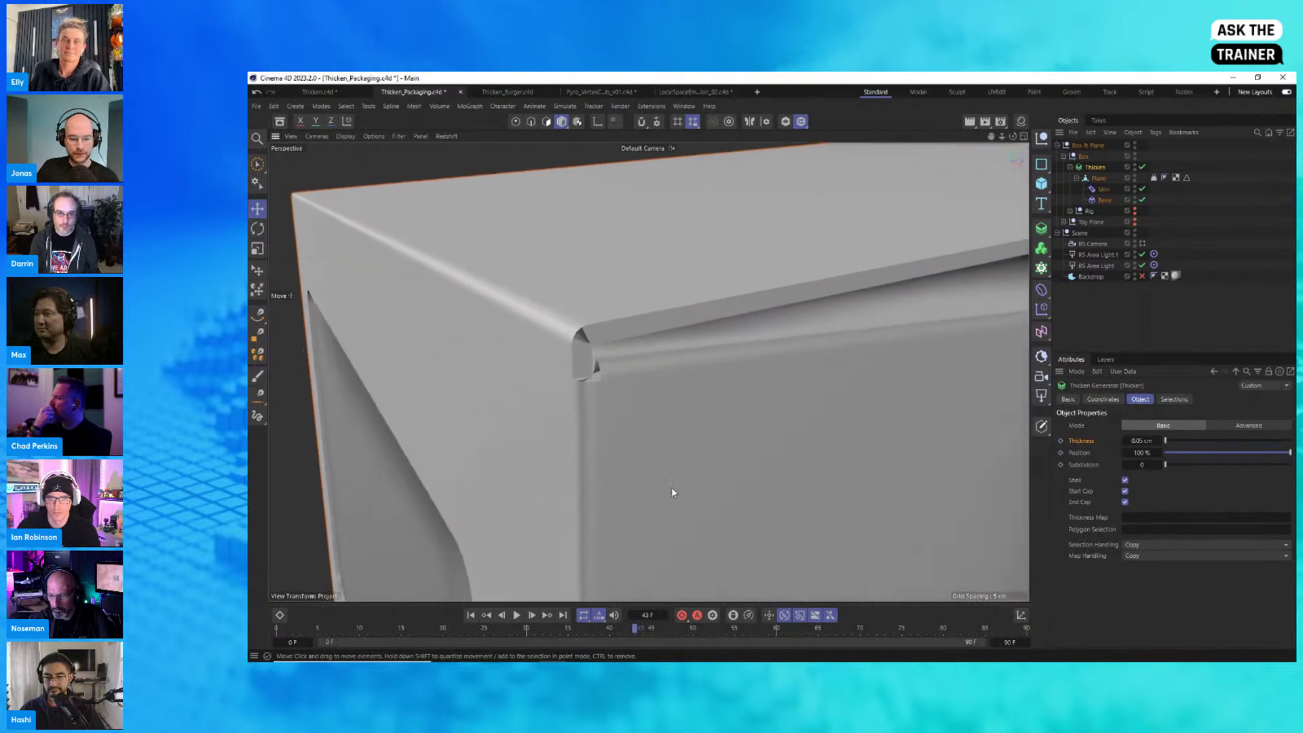
drag(664, 631, 693, 630)
Step: Examine the thickened cardboard at the closed box's upper corner and the overall box shape
alt+drag(389, 371, 489, 371)
alt+middle_drag(350, 343, 539, 381)
alt+drag(510, 394, 462, 400)
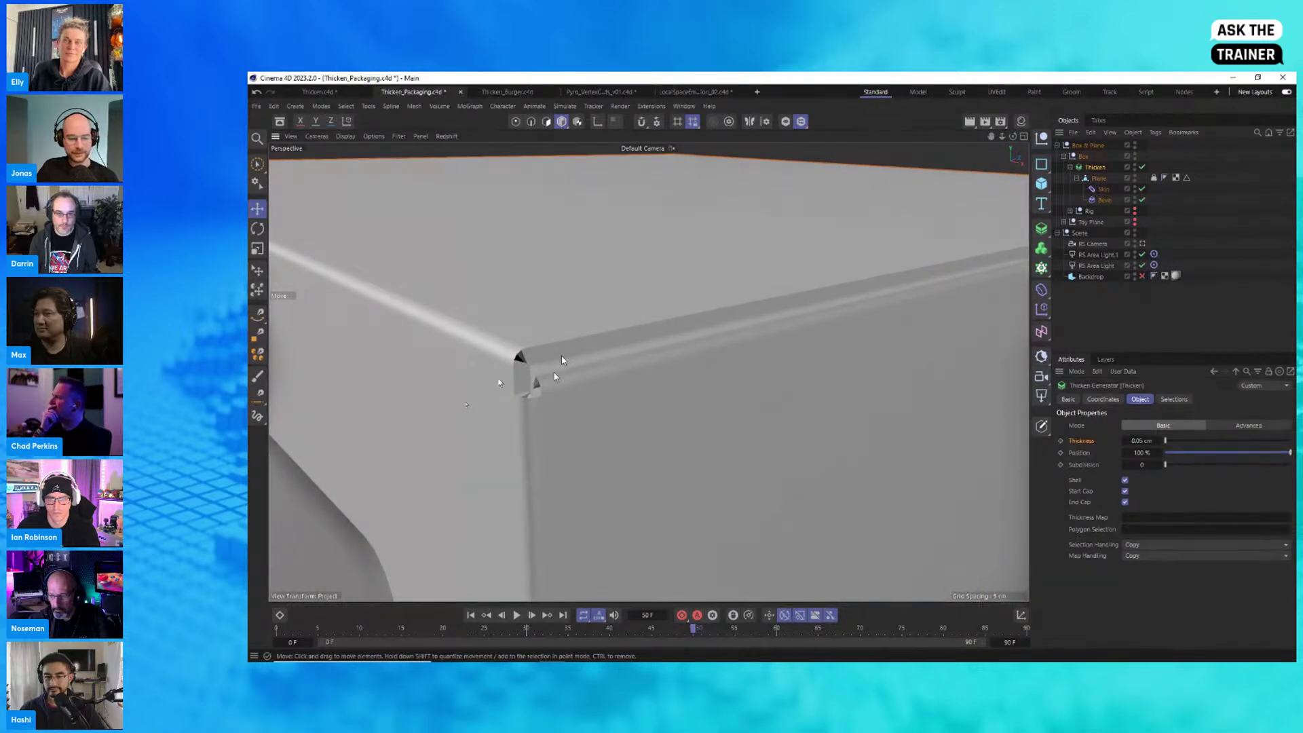
alt+drag(556, 378, 531, 367)
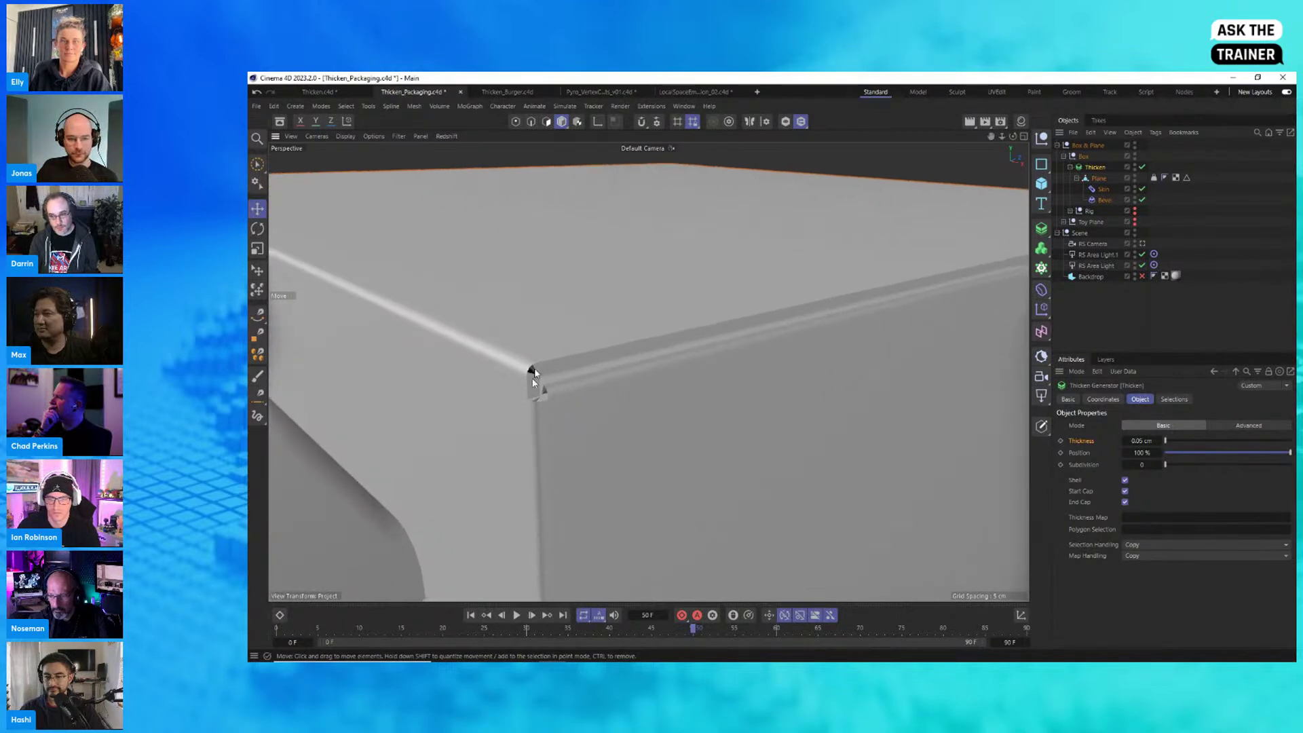
alt+right_drag(628, 416, 557, 460)
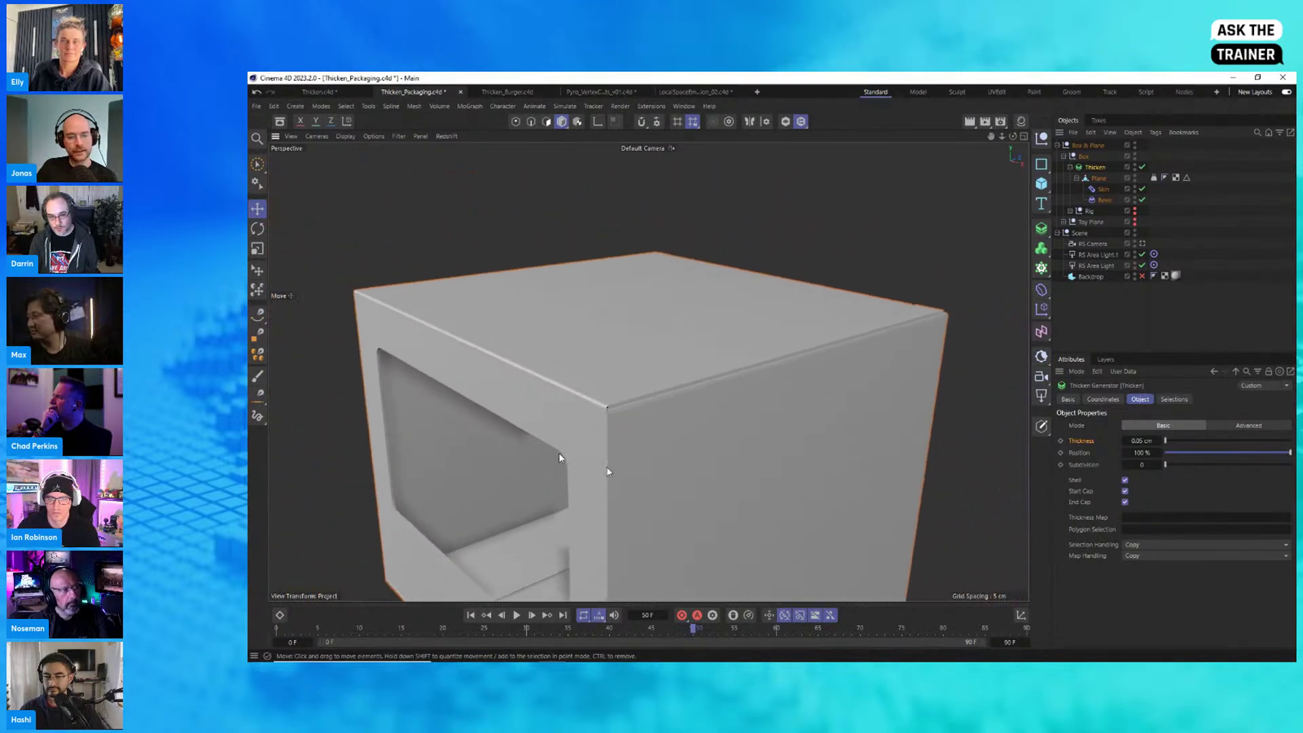
alt+middle_drag(645, 455, 659, 411)
alt+drag(658, 415, 665, 447)
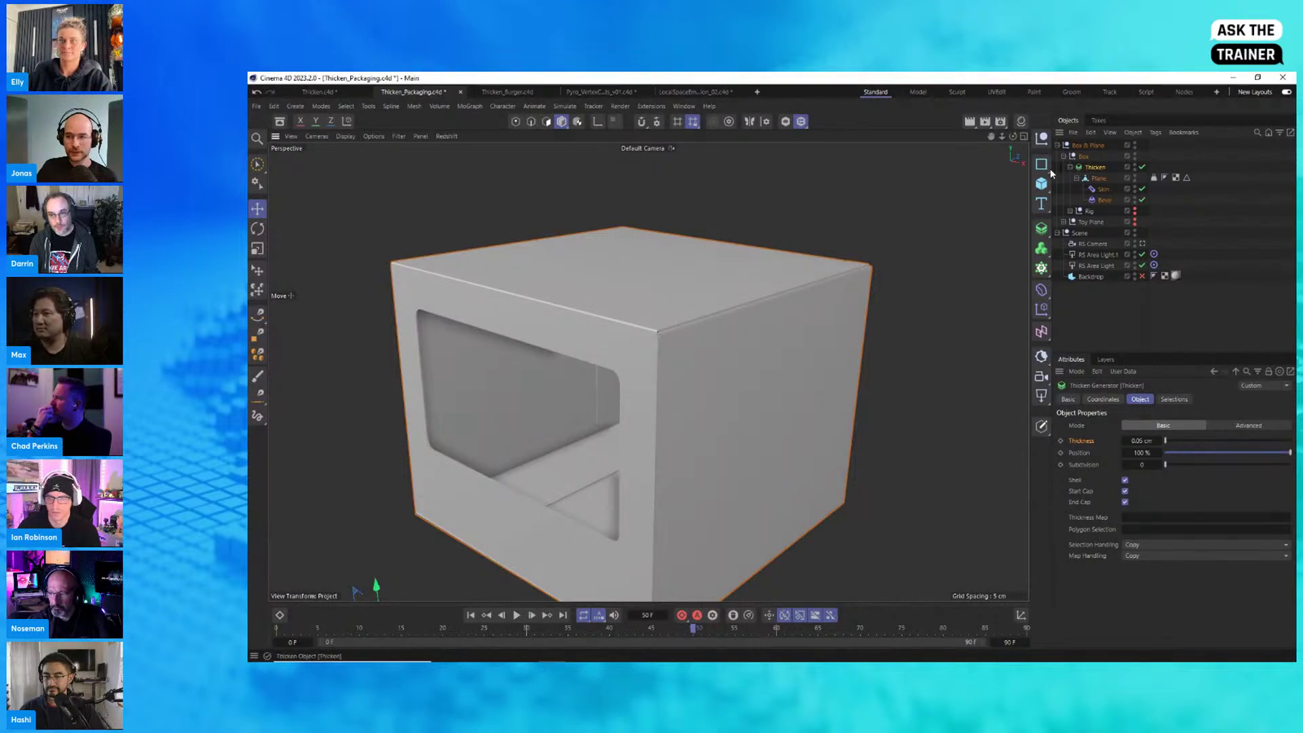
Step: Apply the Shell material to the box's Thicken generator and enable its Start Cap and End Cap polygon selections
click(1022, 138)
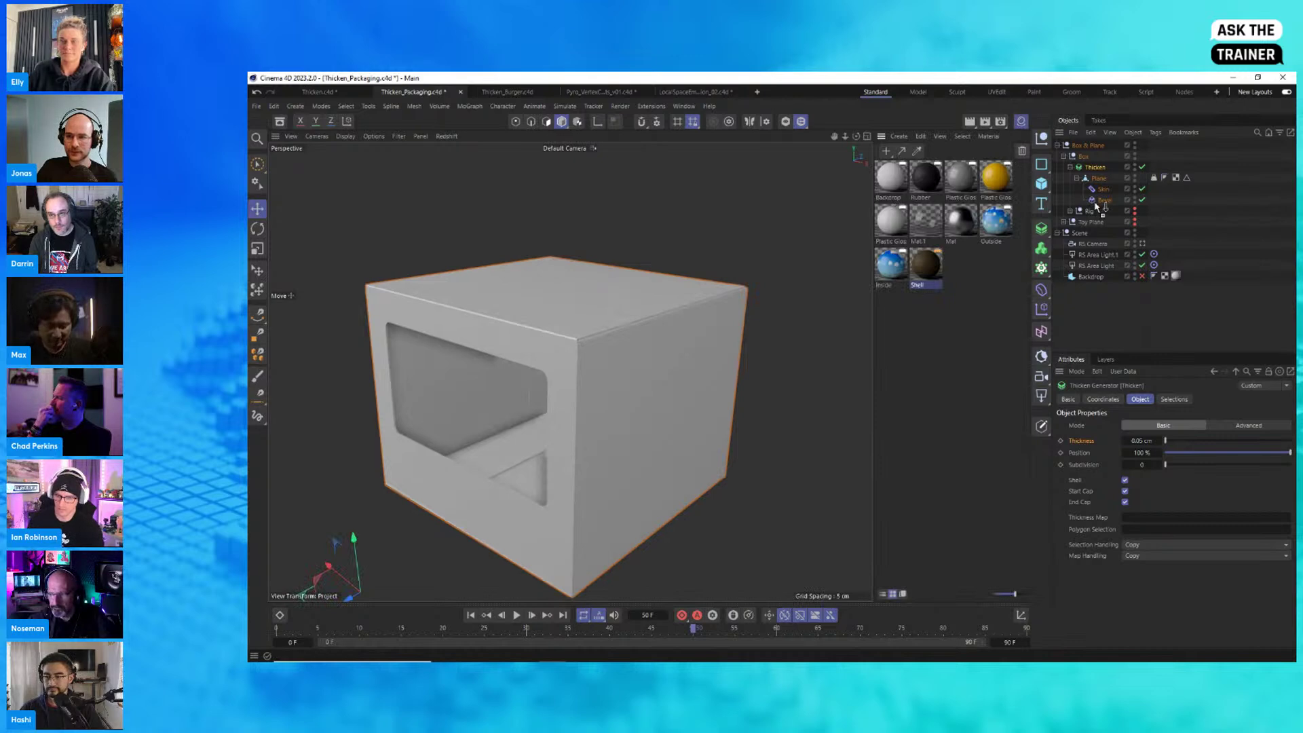
drag(1095, 173, 1094, 168)
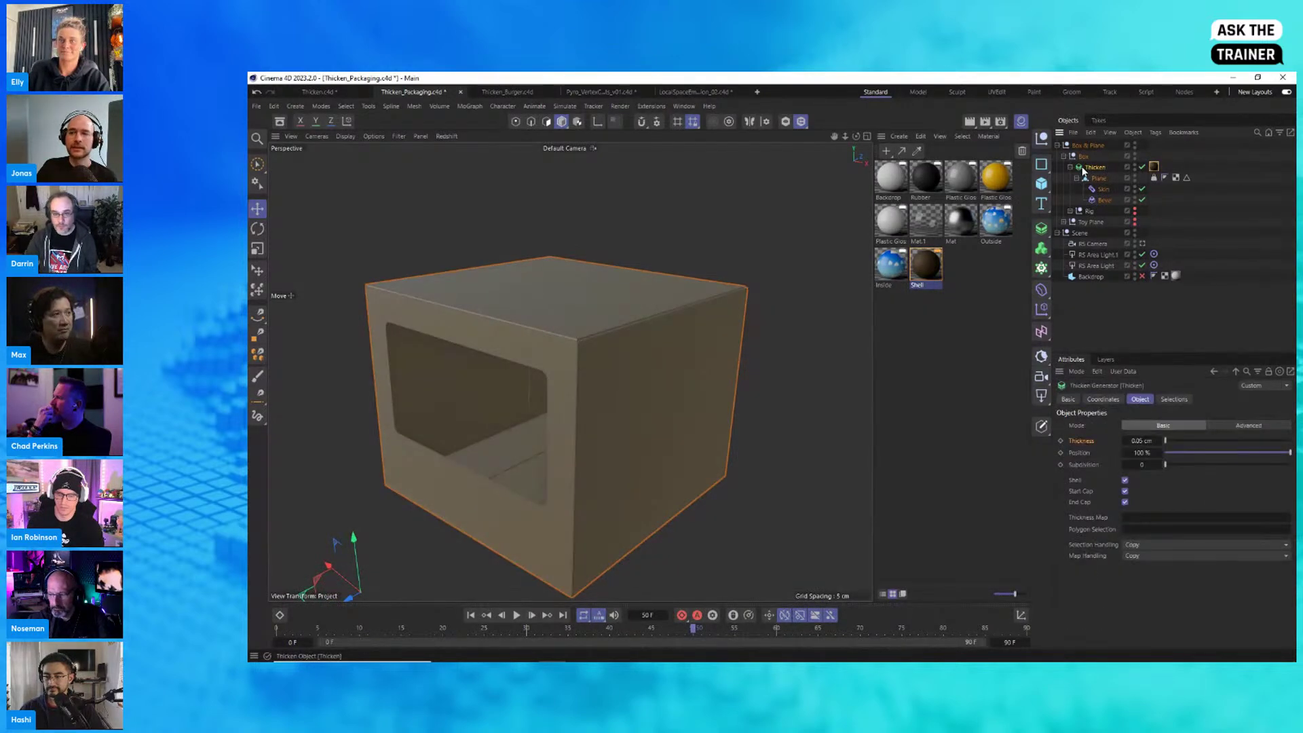
click(1175, 399)
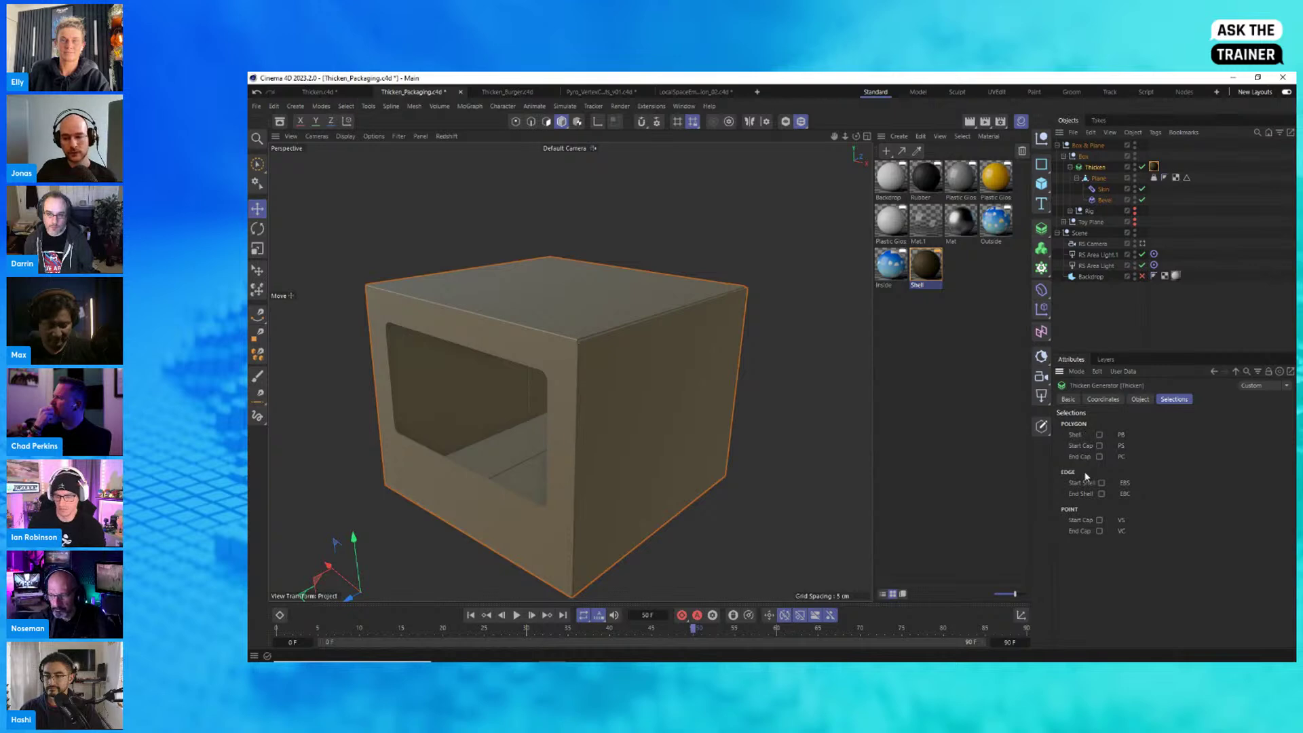
click(1099, 445)
click(1099, 456)
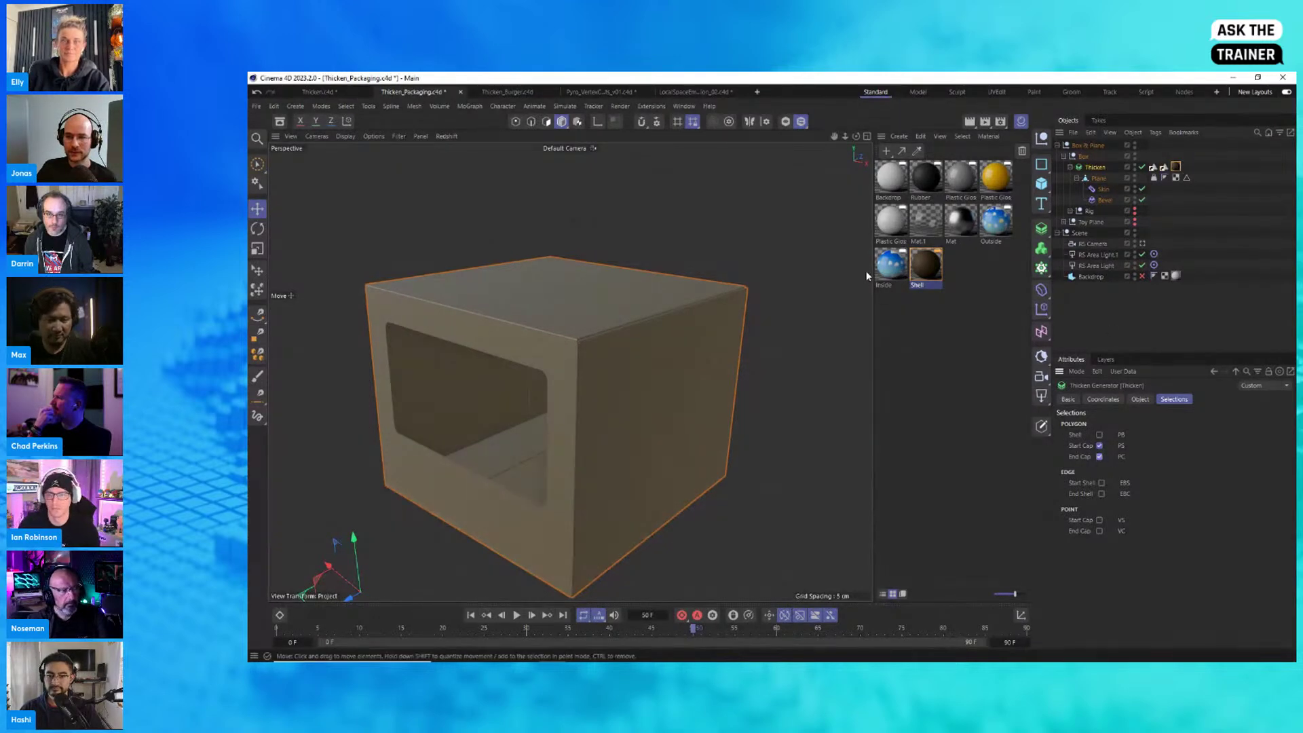
Step: Apply the Outside material to the Thicken generator restricted to selection PS, and the Inside material restricted to PC
drag(995, 224, 1099, 168)
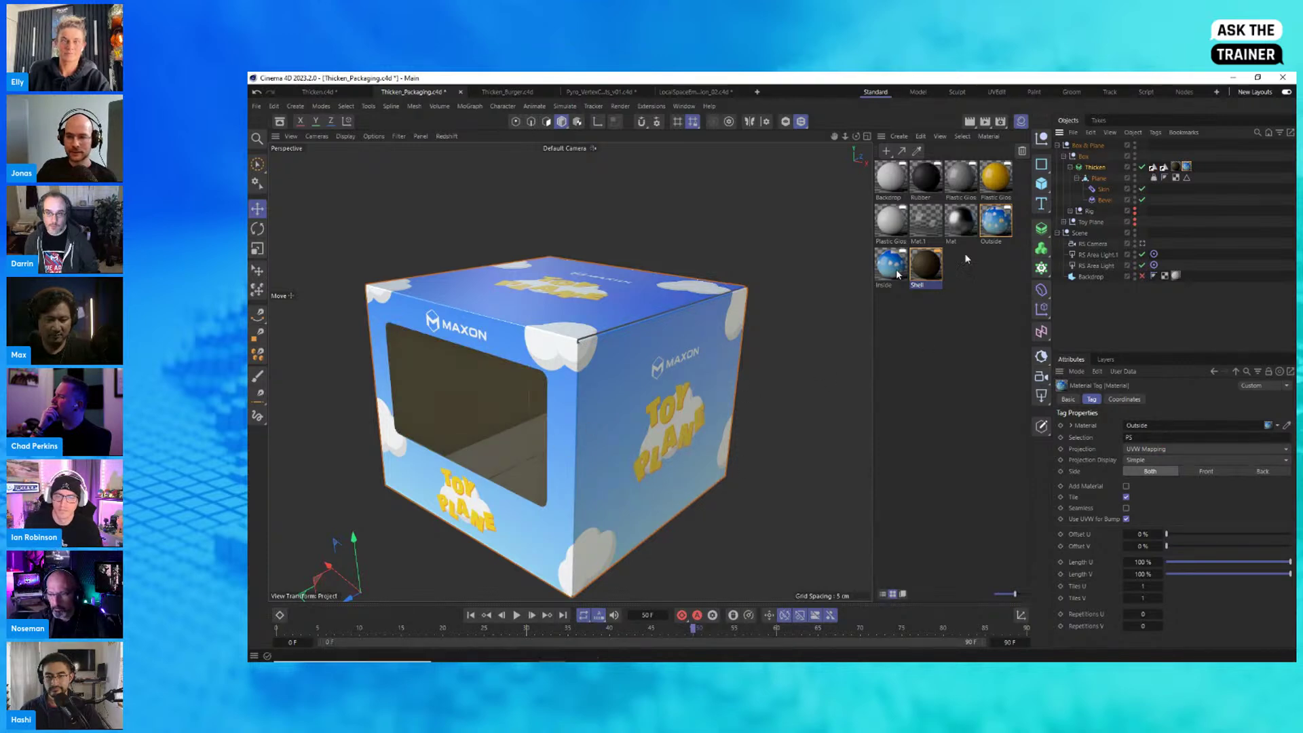
drag(1094, 168, 1095, 168)
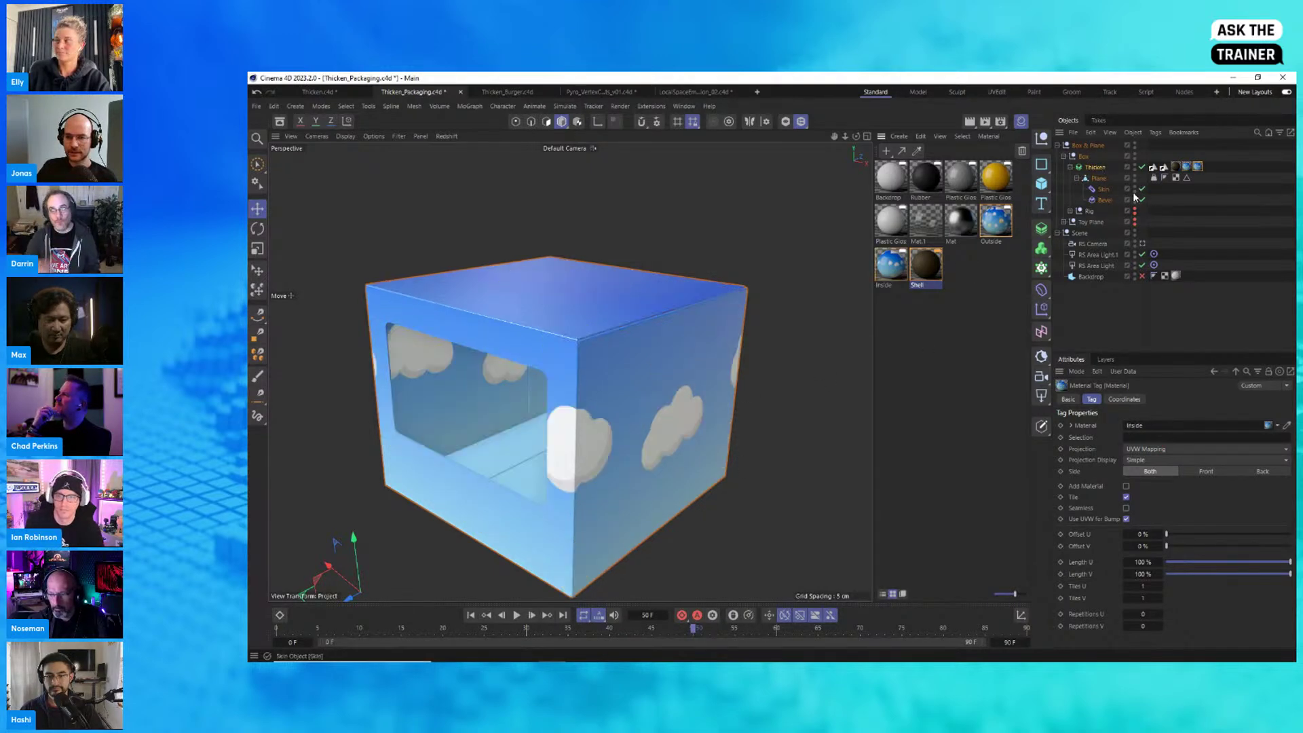
click(1151, 438)
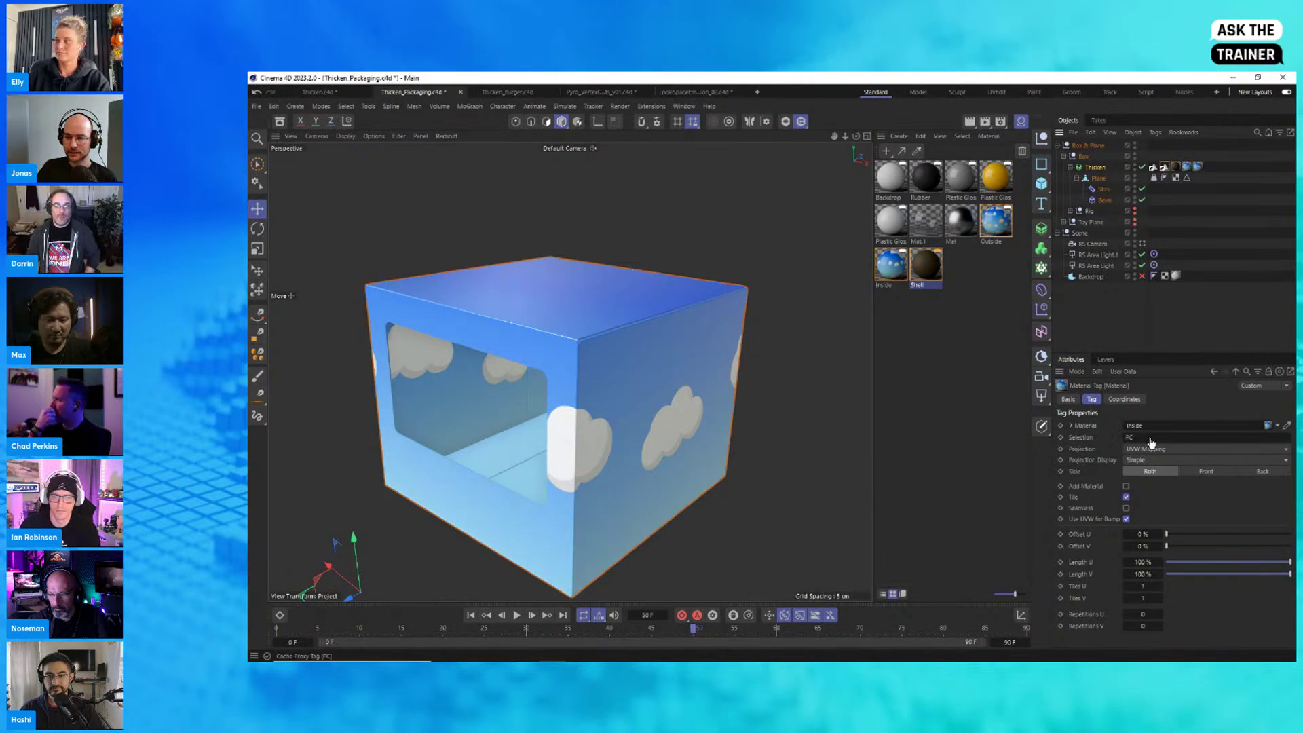
text(PC)
key(Return)
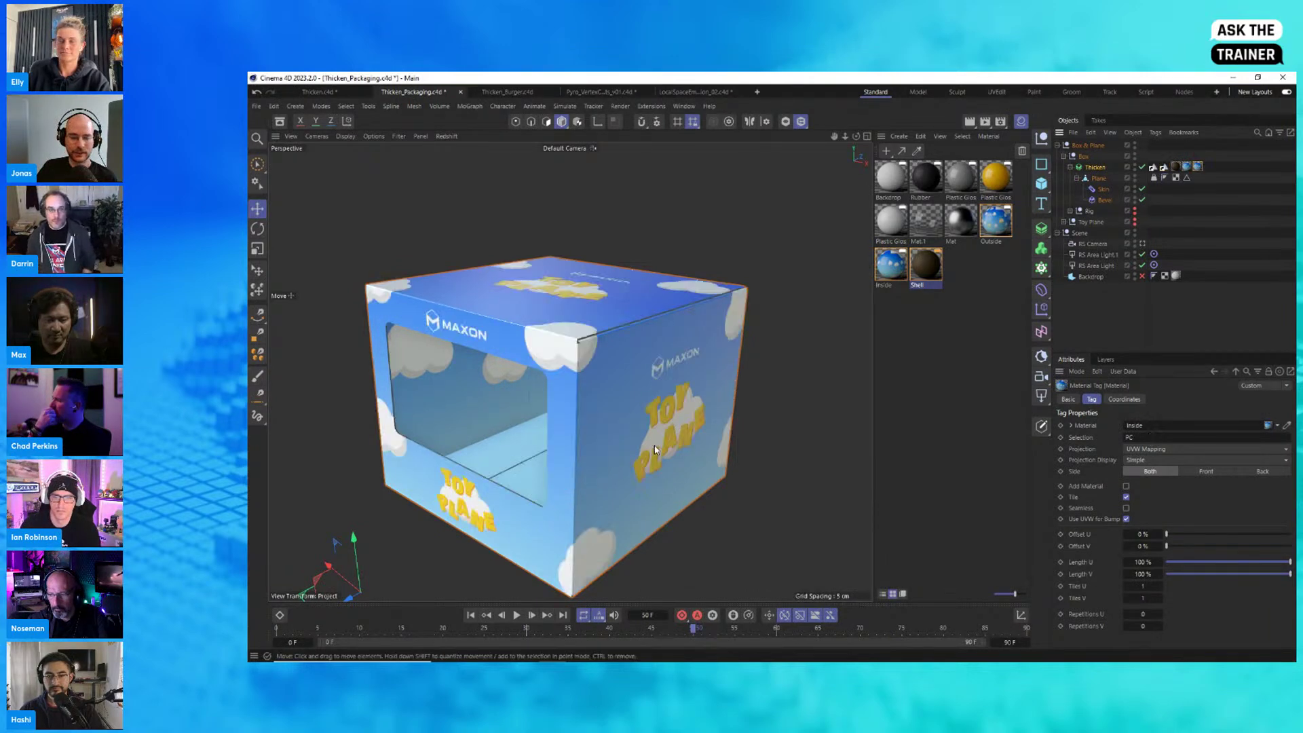
Step: Examine the materials on the closed box and its cardboard edge at the upper corner, with wireframe lines shown over the shading
scroll(586, 456, down, 5)
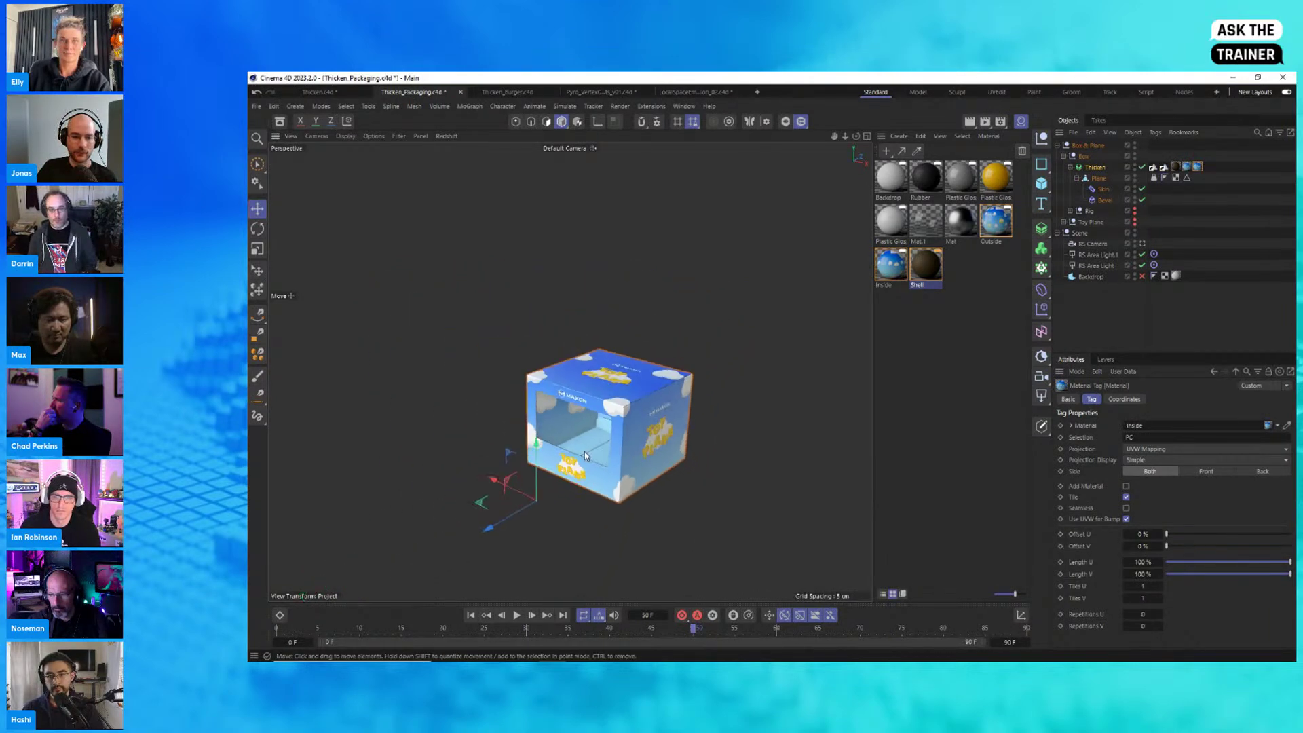
mouse_move(586, 456)
alt+mouse_down()
mouse_move(650, 427)
mouse_move(608, 421)
mouse_move(596, 441)
alt+mouse_up()
alt+right_drag(635, 394, 714, 373)
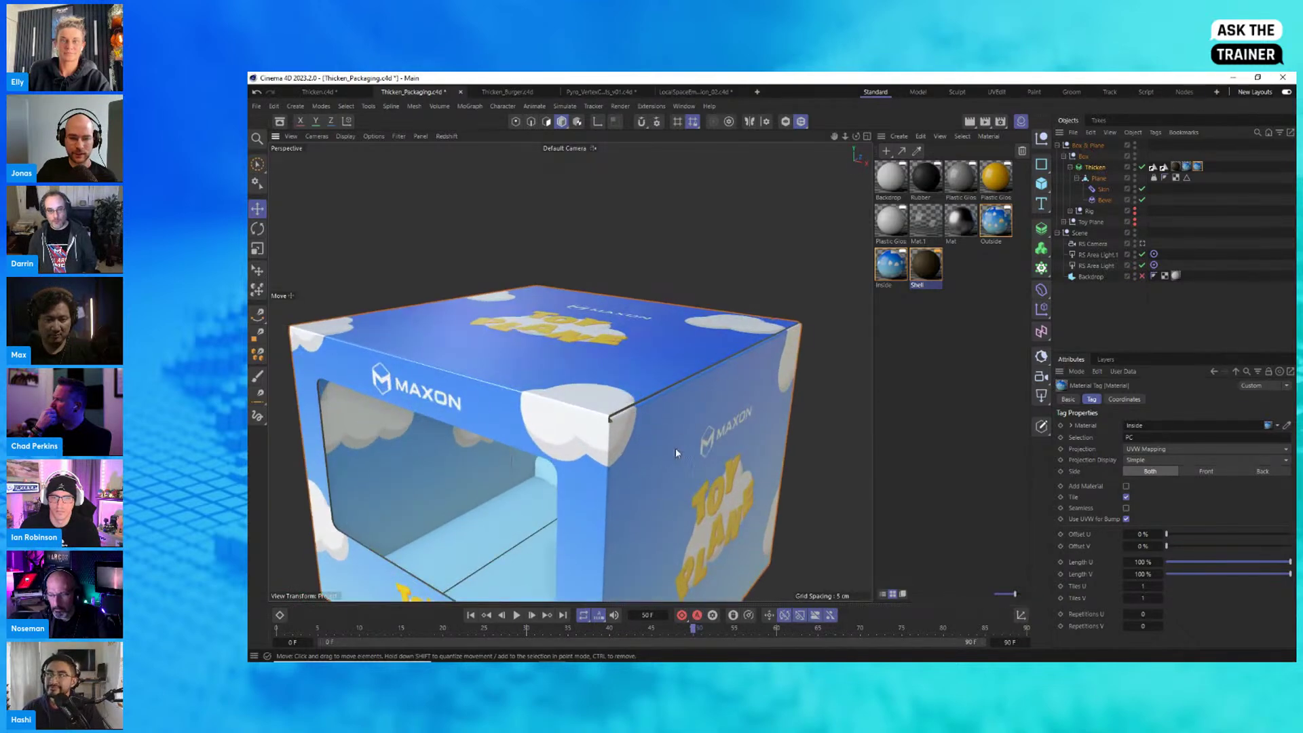
alt+right_drag(619, 411, 699, 400)
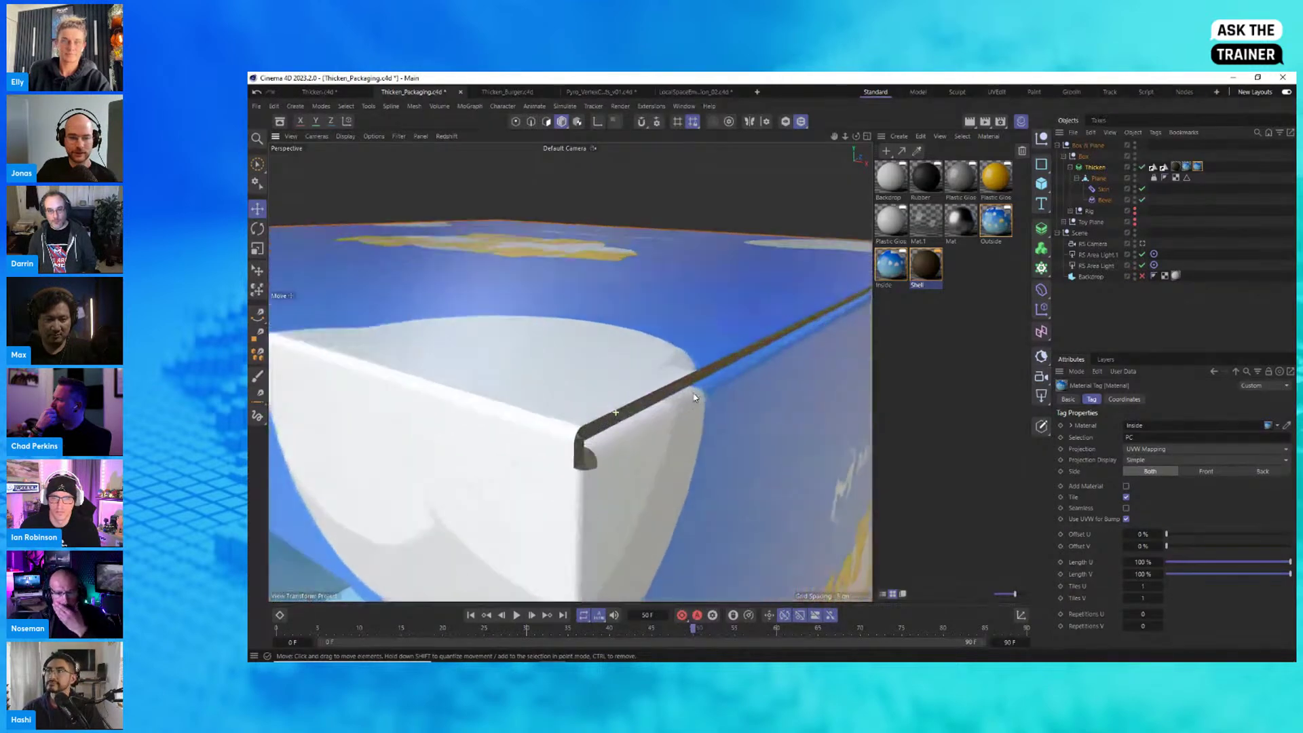
alt+drag(588, 459, 628, 443)
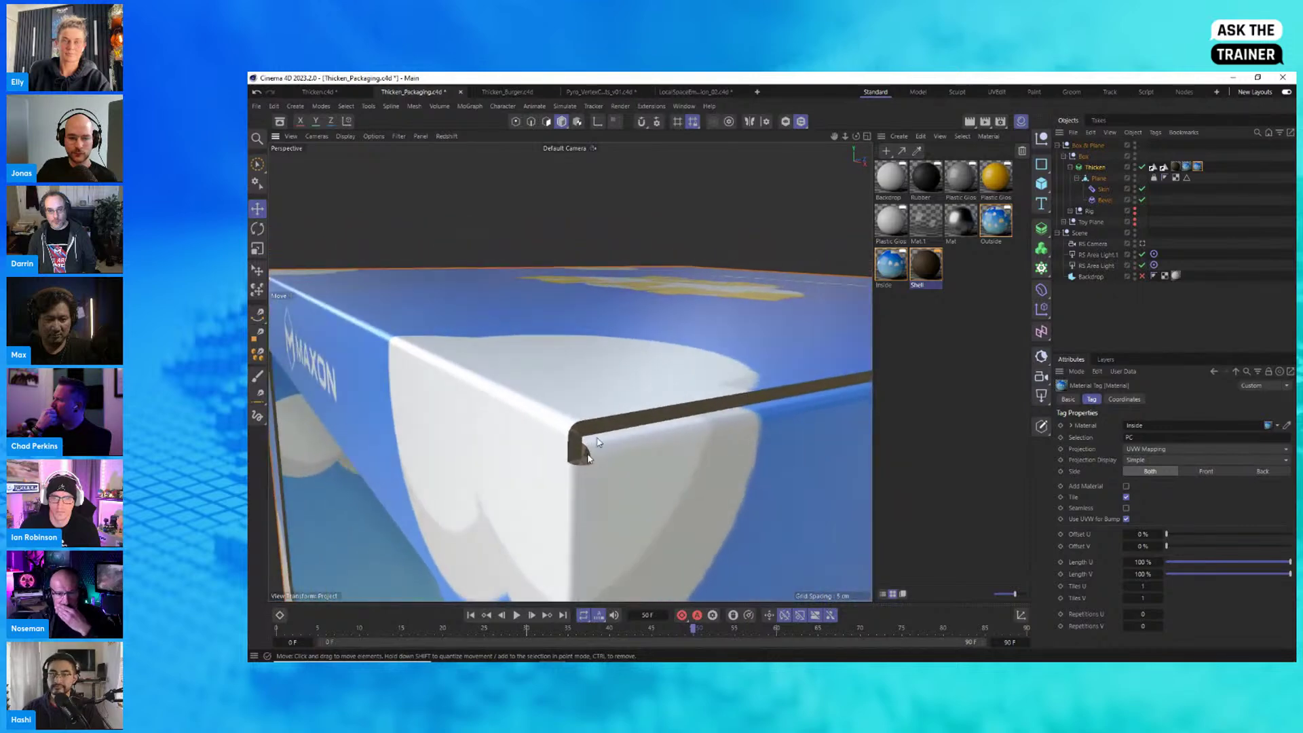
scroll(597, 442, up, 3)
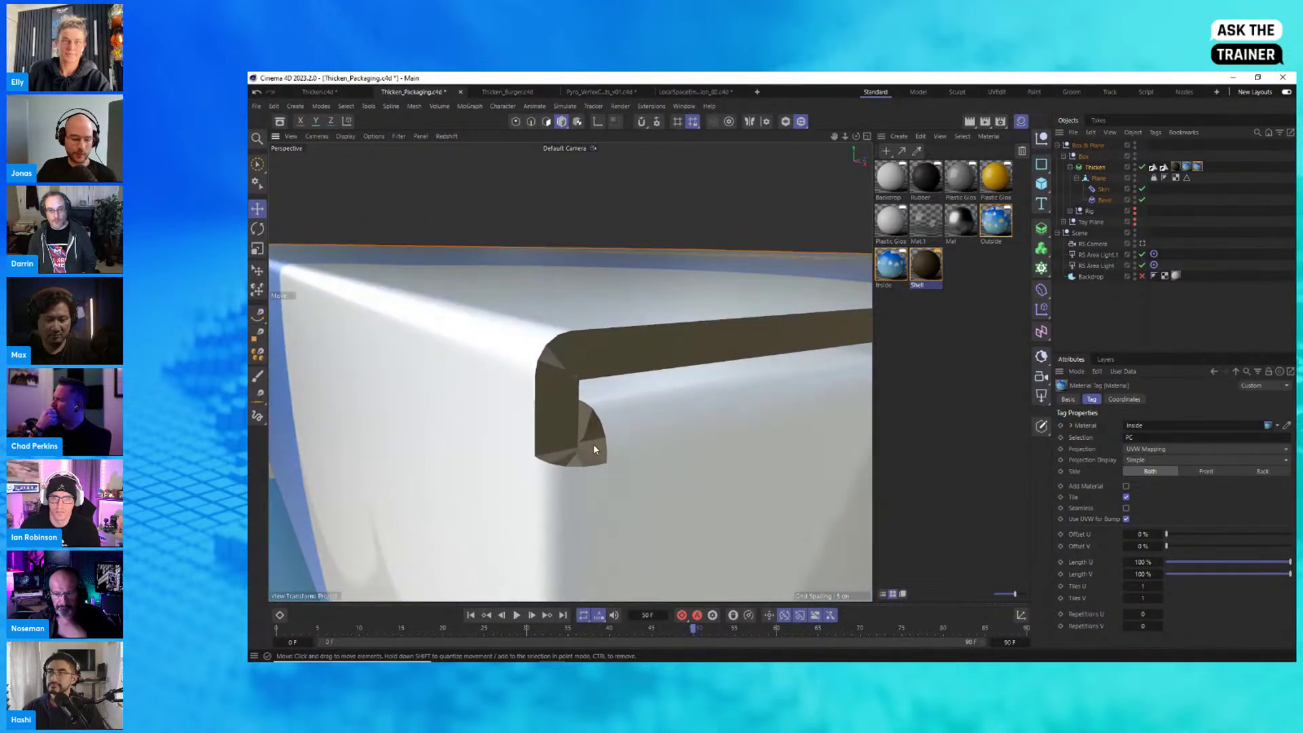
key(n)
key(b)
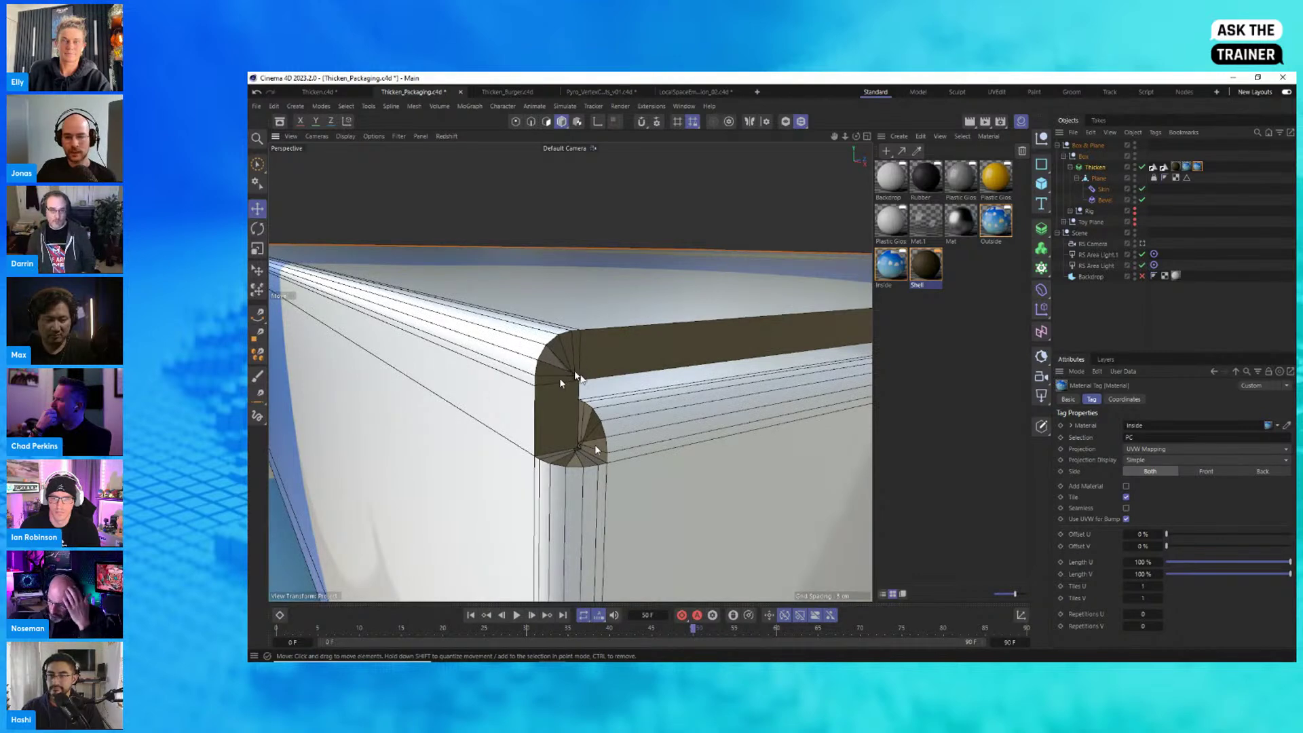
Step: Switch the box's Thicken generator to Advanced mode and compare the corner with Resolve Intersections off and on, leaving it enabled
click(1091, 167)
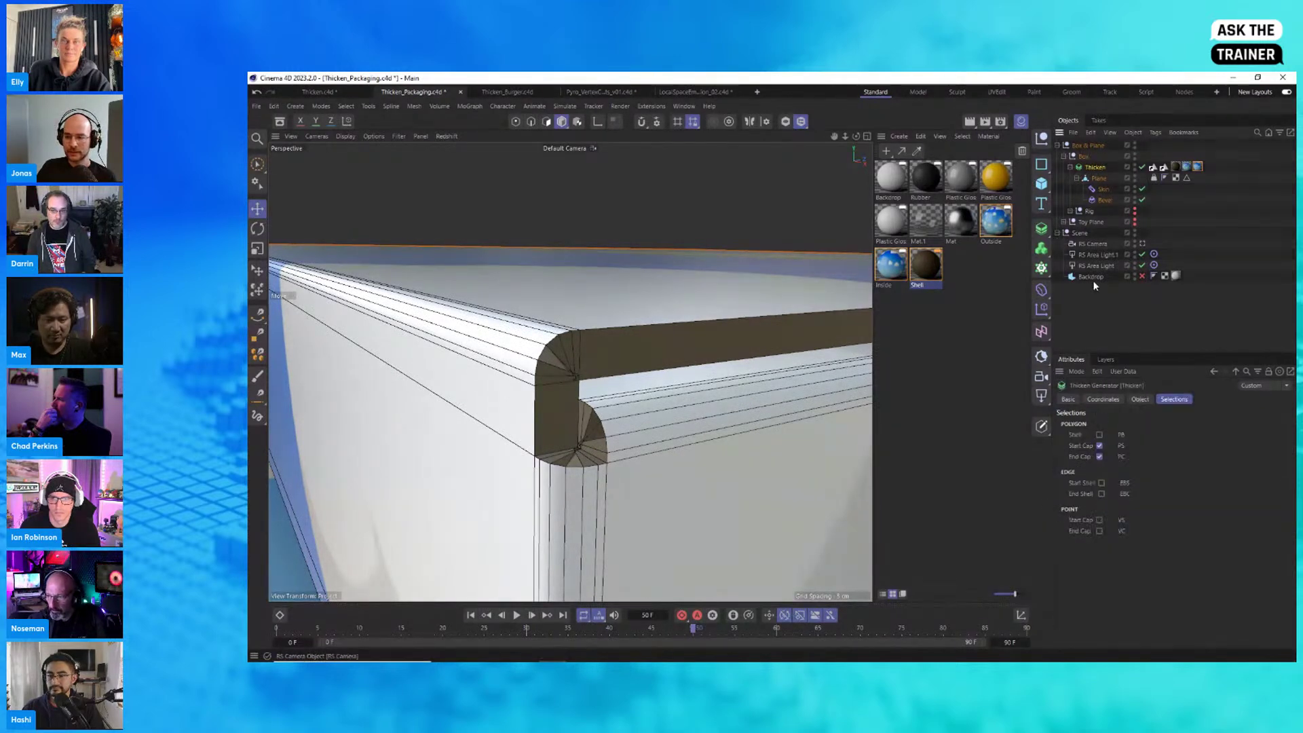
click(1141, 400)
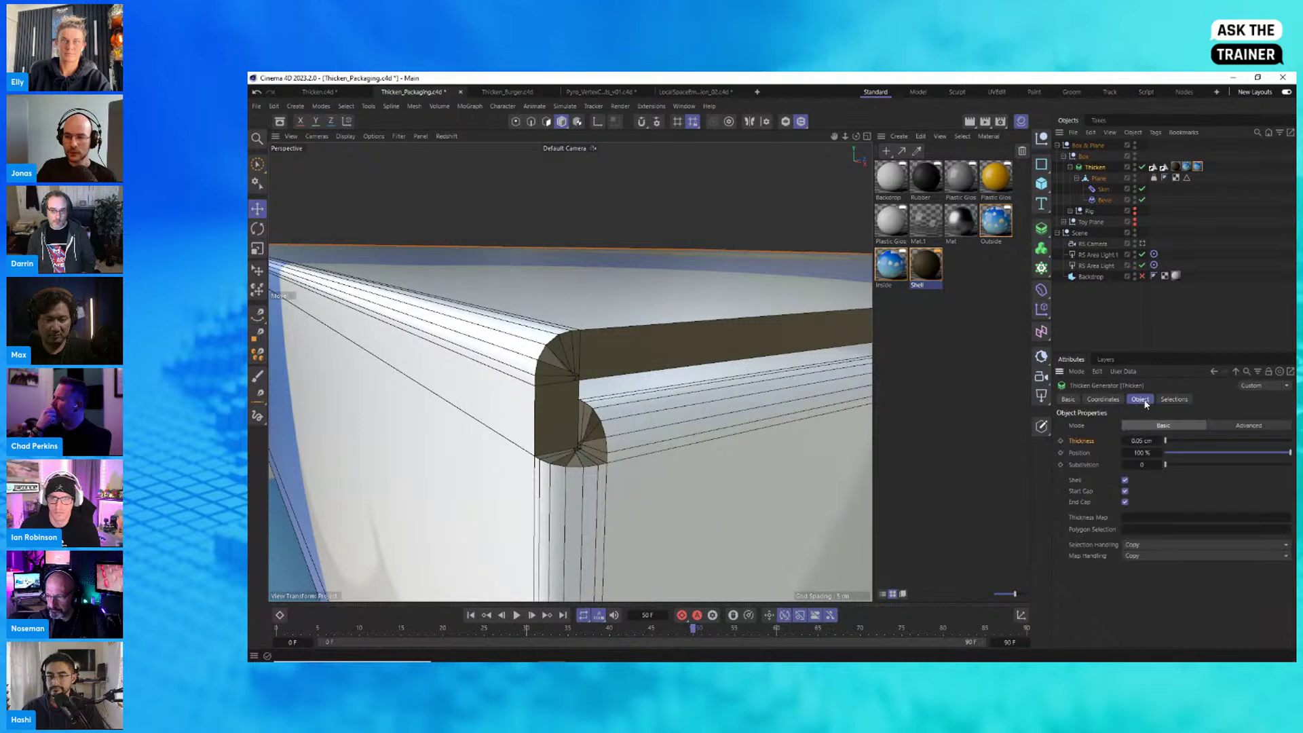
click(1247, 425)
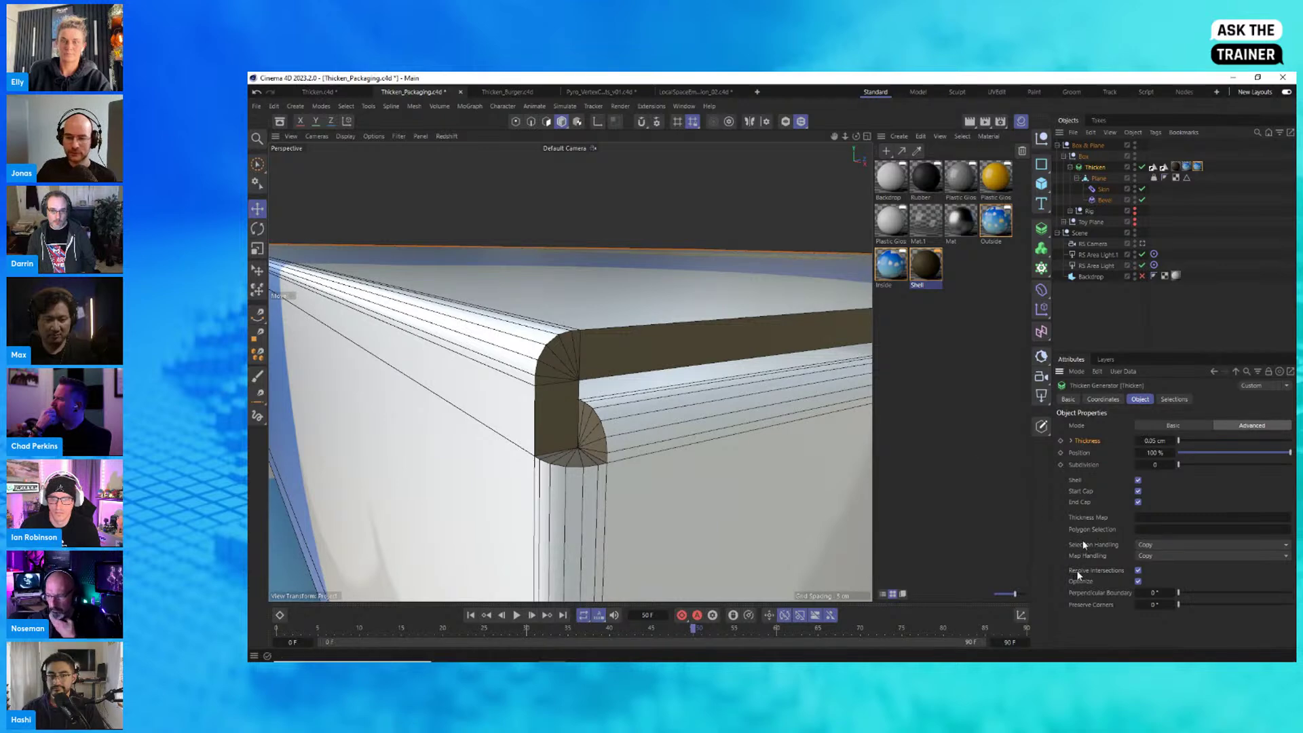
click(1139, 571)
click(1138, 571)
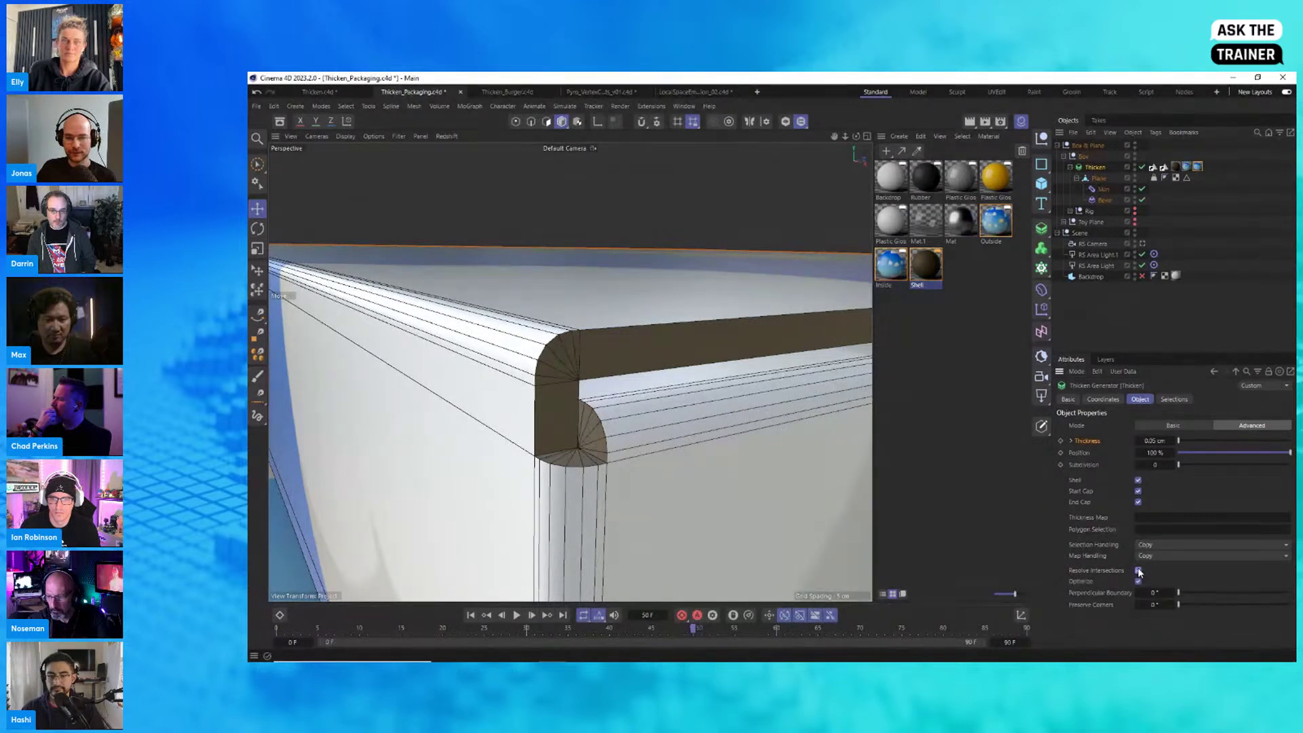
click(1138, 571)
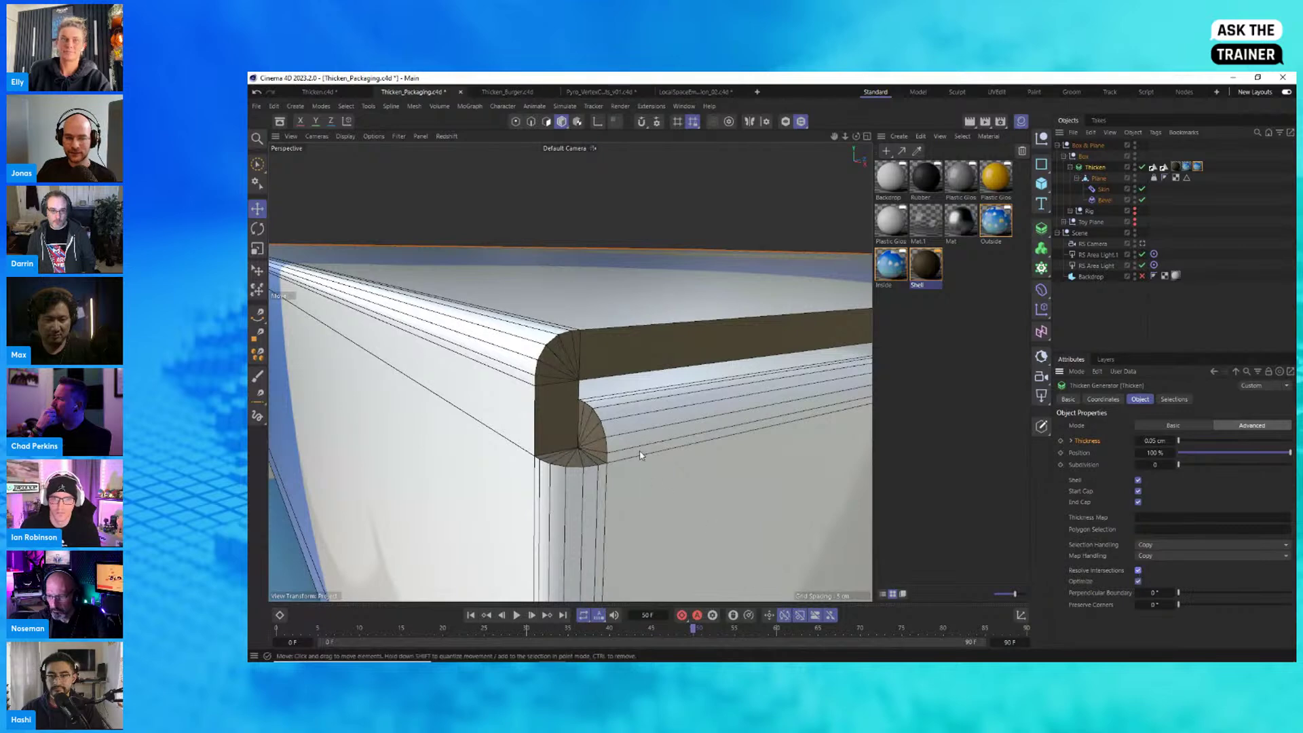
Step: Make the Toy Plane visible inside the box, enable the Backdrop and turn on viewport shadows
alt+right_drag(623, 425, 637, 480)
alt+drag(637, 479, 681, 430)
click(1134, 220)
click(1142, 276)
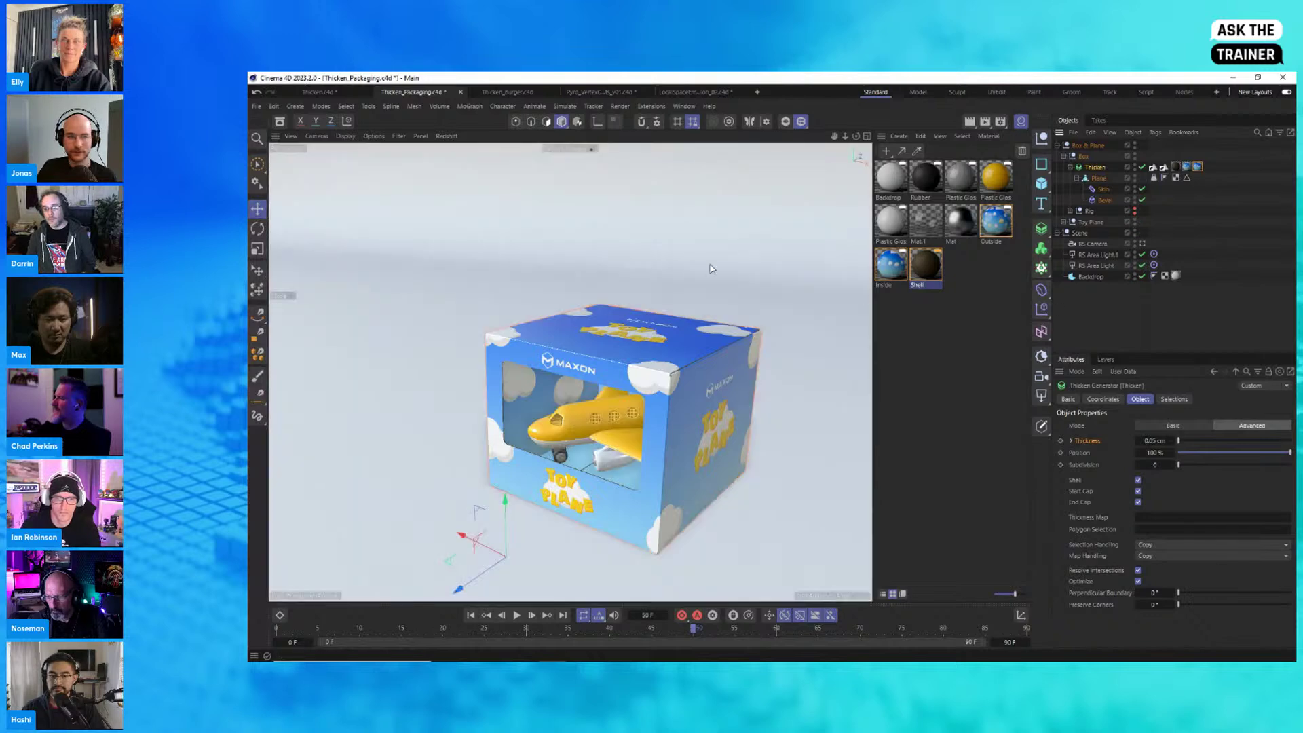
click(373, 136)
click(395, 276)
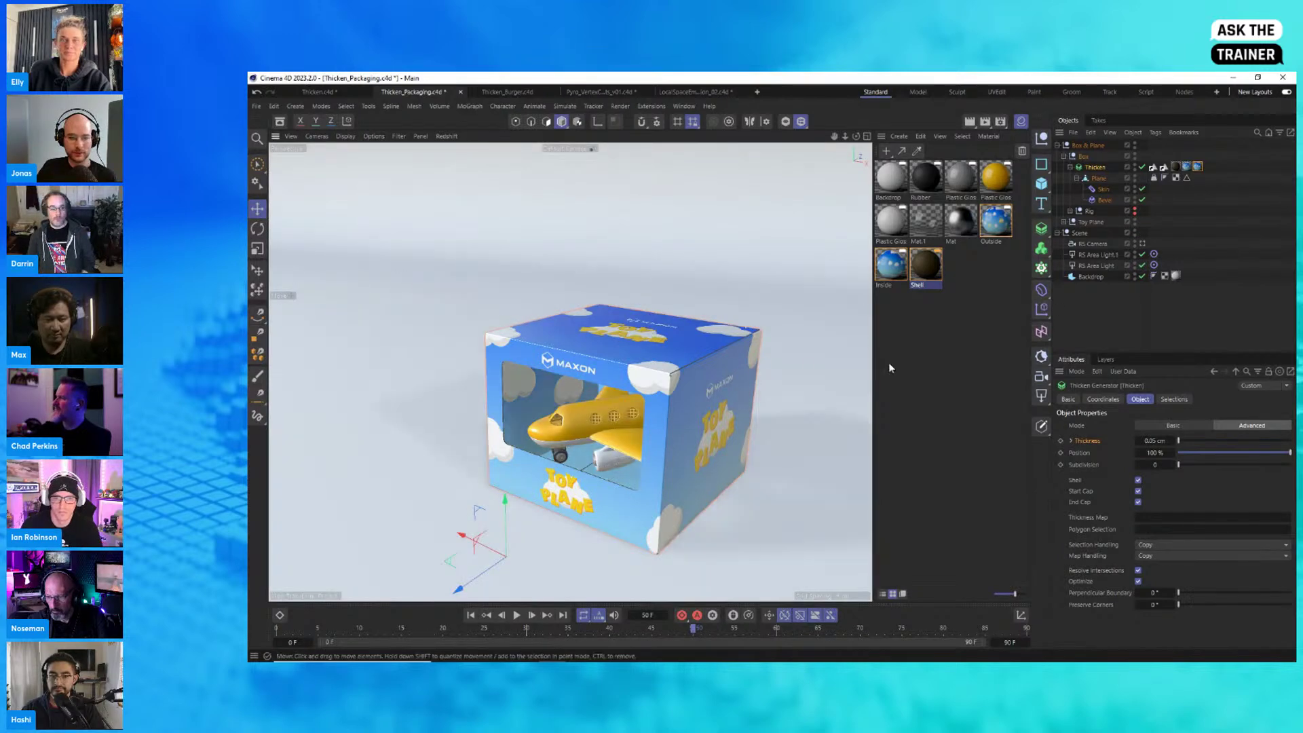
Step: Deselect everything, look through the RS Camera and play the box folding animation
click(1127, 327)
click(1142, 243)
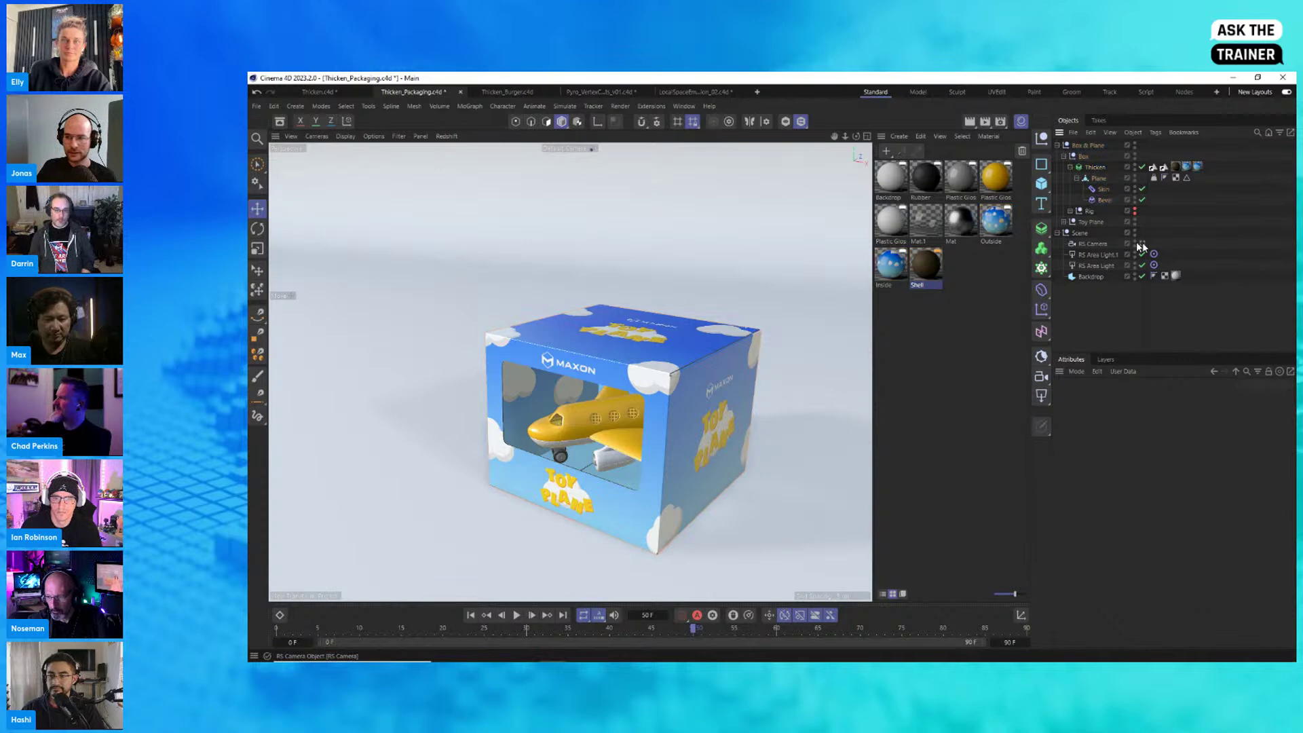
click(517, 615)
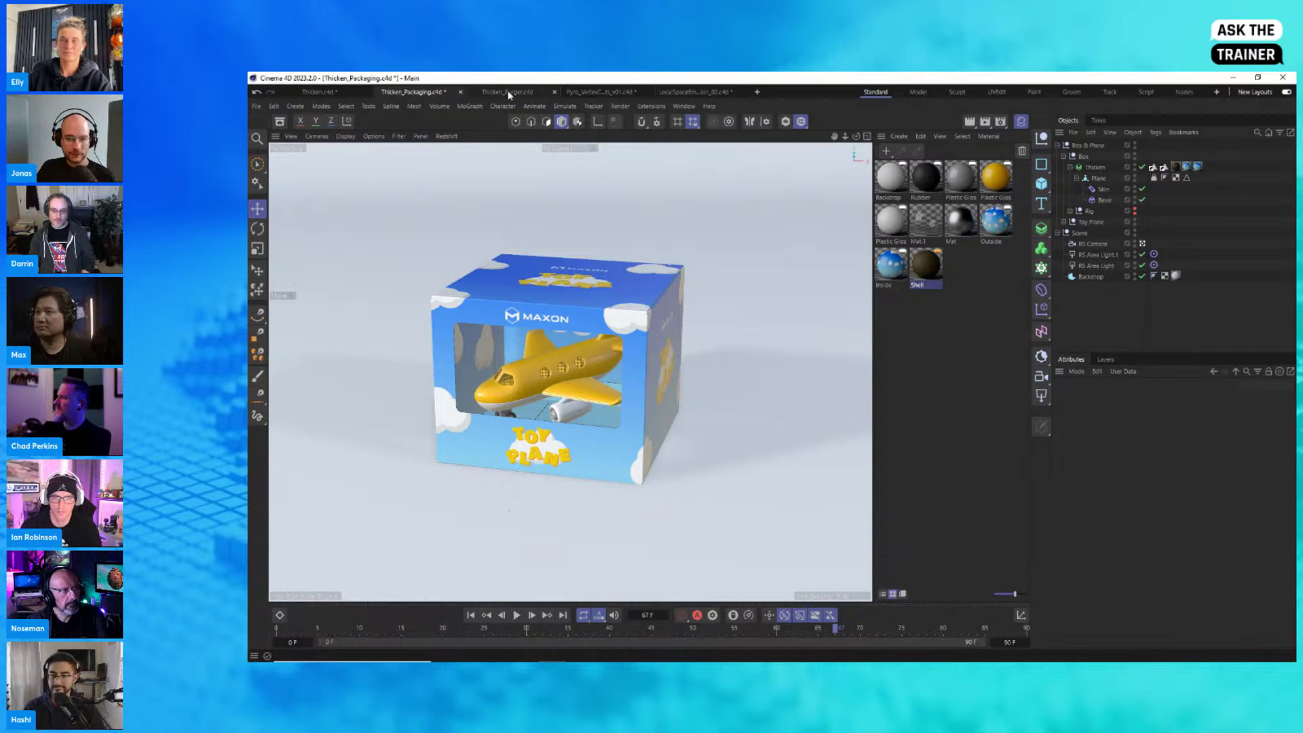
Step: Switch to the Thicken_Burger.c4d project, hide the Material Manager, play the burger simulation and return to frame 0
click(508, 91)
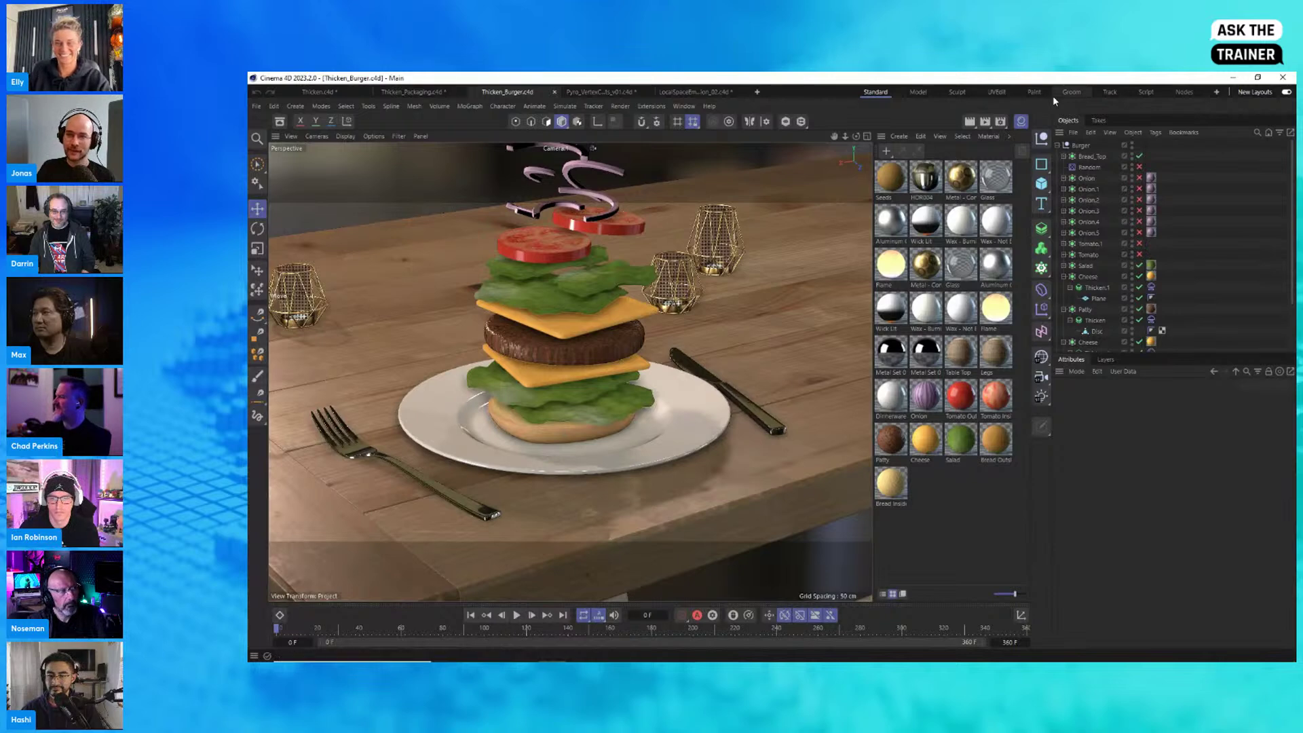
click(1019, 122)
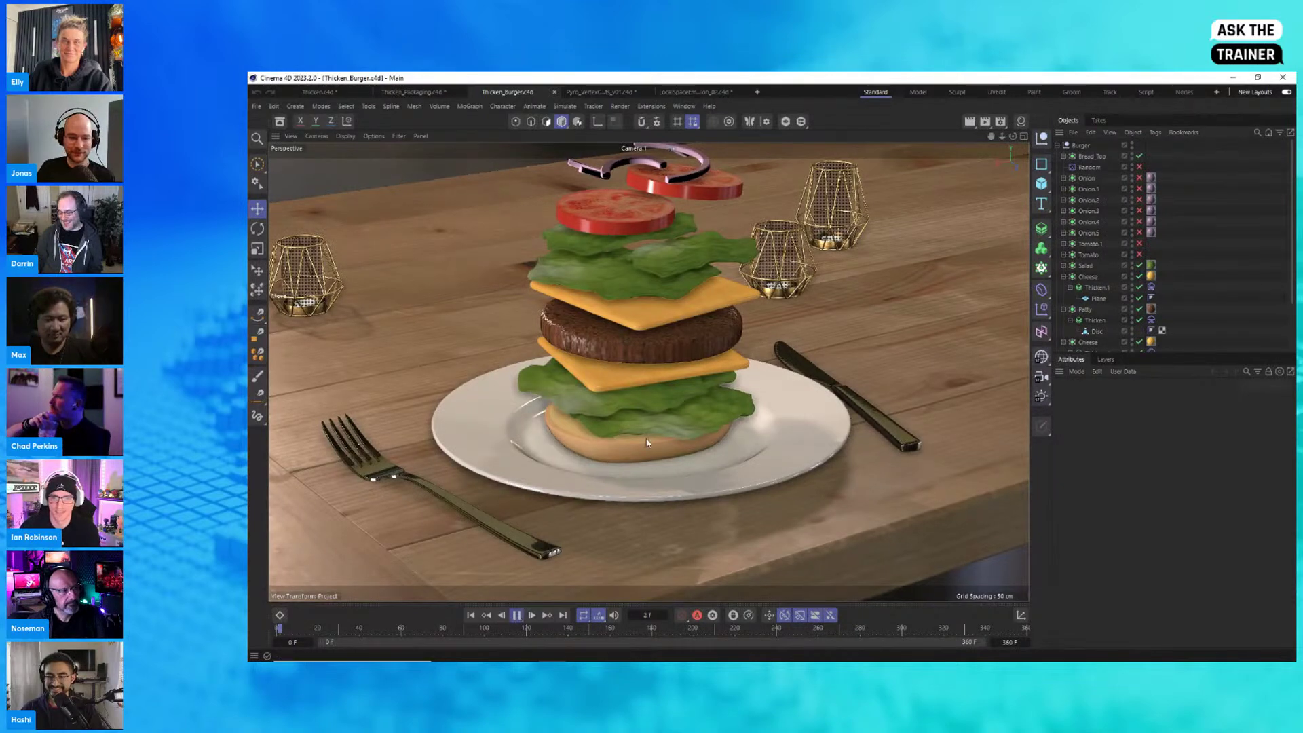
click(517, 615)
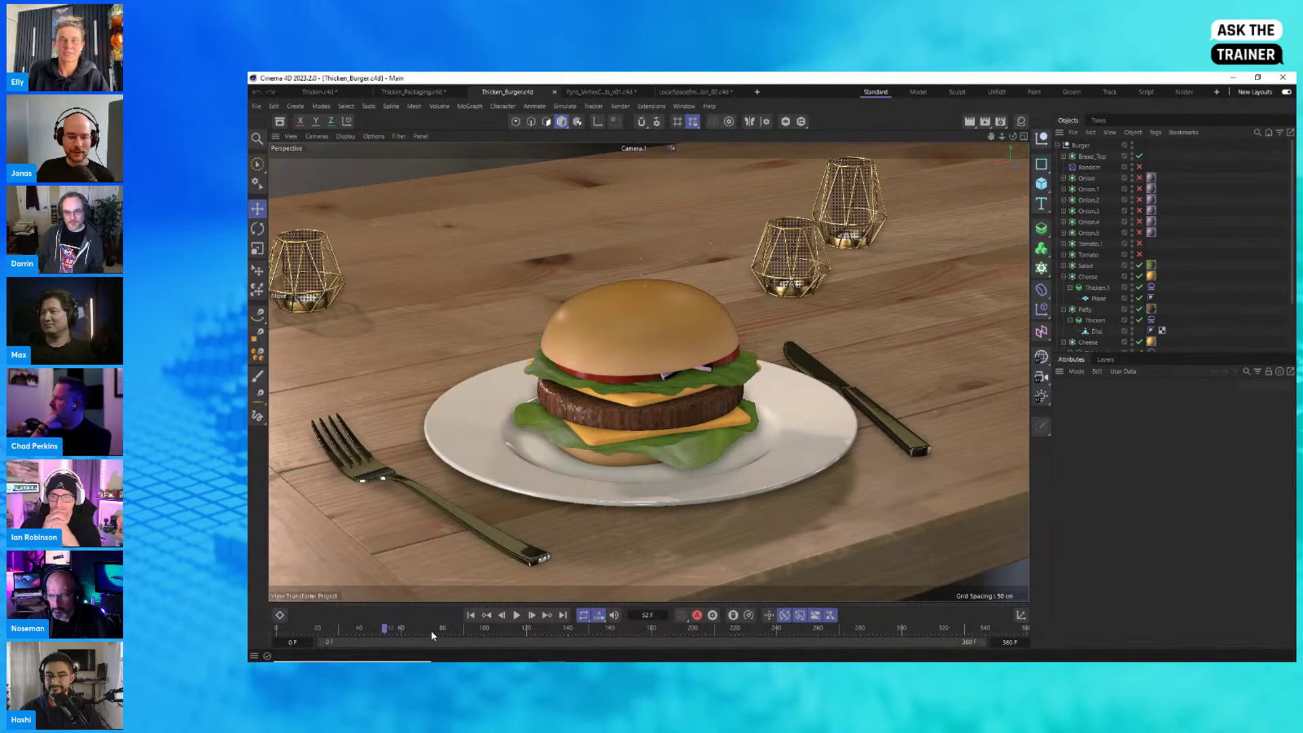
click(471, 616)
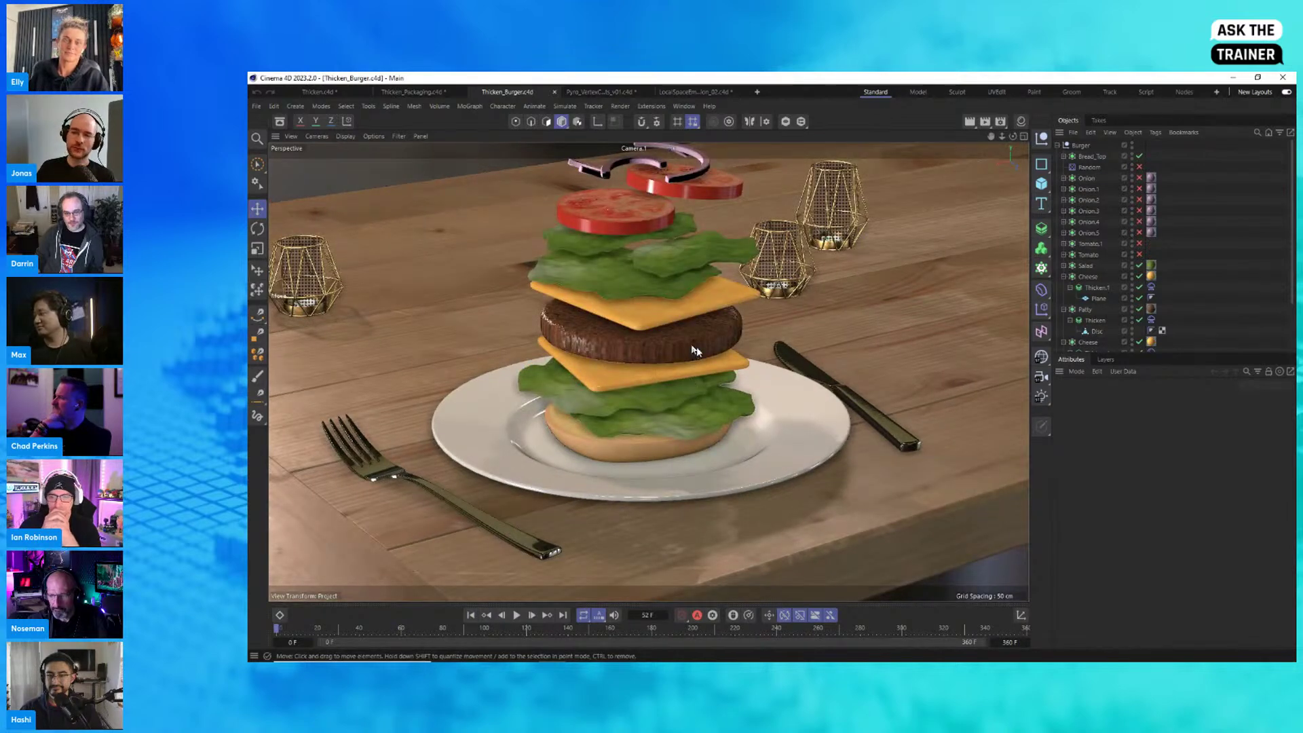
Step: Inspect the Patty's Thicken generator settings and Cloth tag, and disable the generator to view the plain disc
scroll(1097, 291, down, 3)
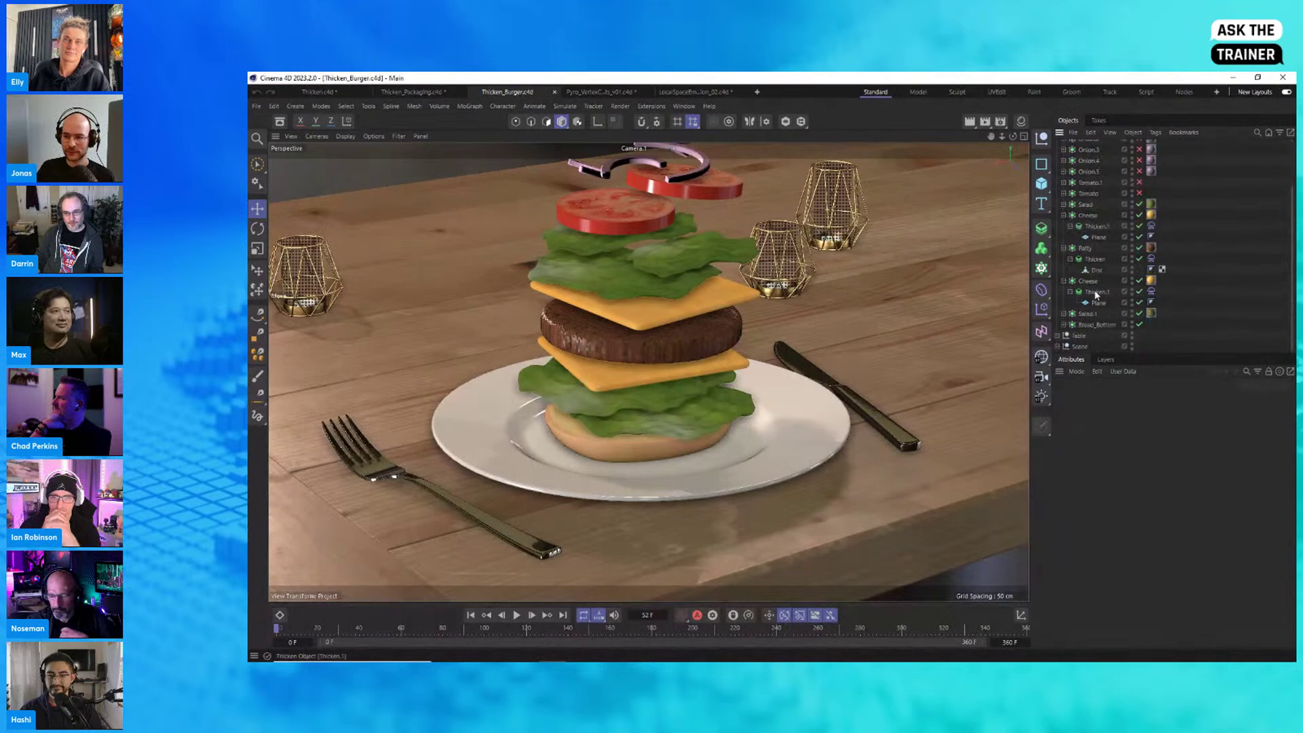
click(1091, 261)
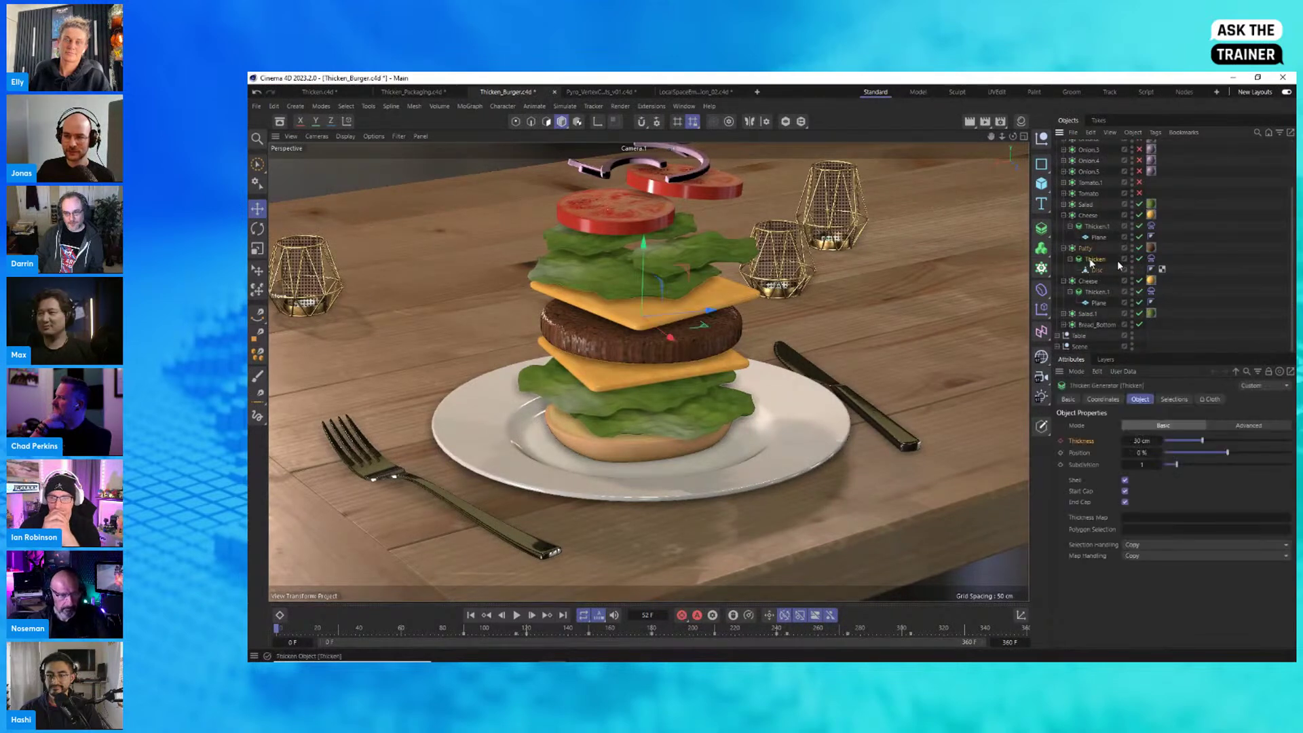
click(1153, 259)
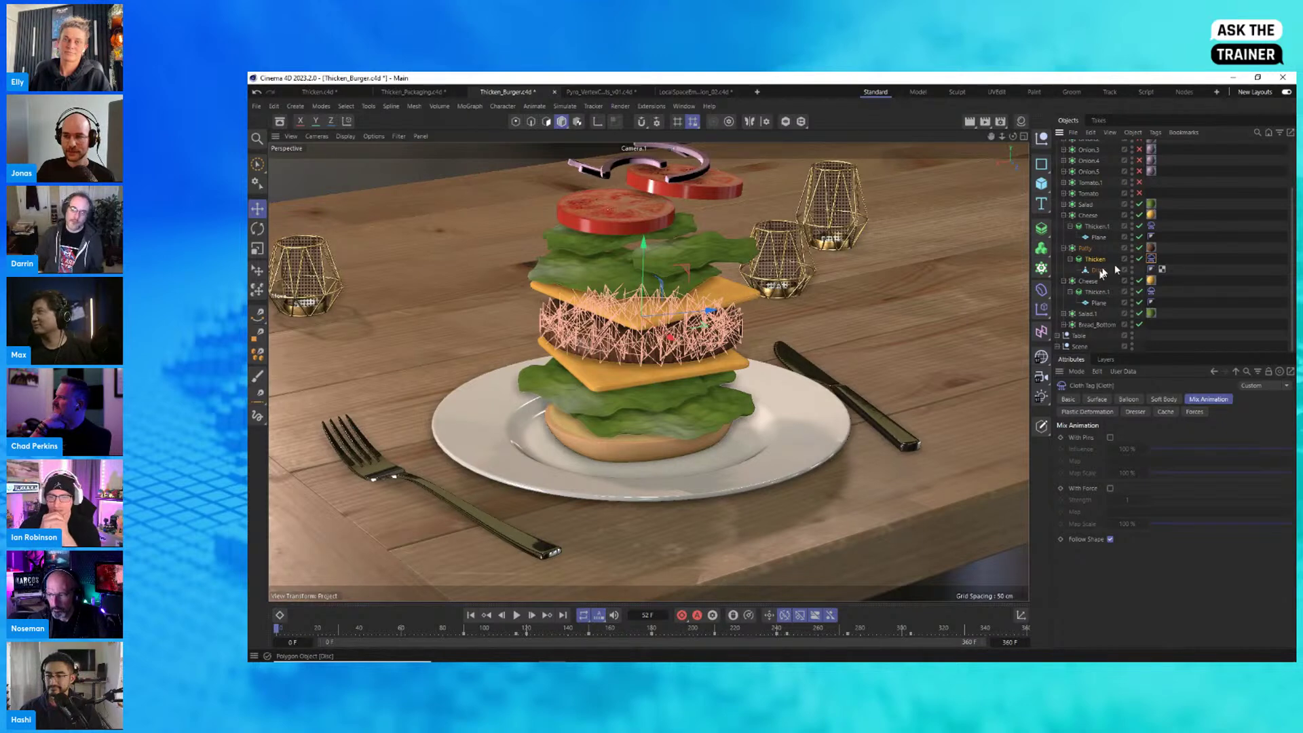
click(1140, 259)
Step: Add a Vertex Map tag to the Patty's Disc, enable Use Fields and replace the Freeze layer with a Linear Field
click(1097, 270)
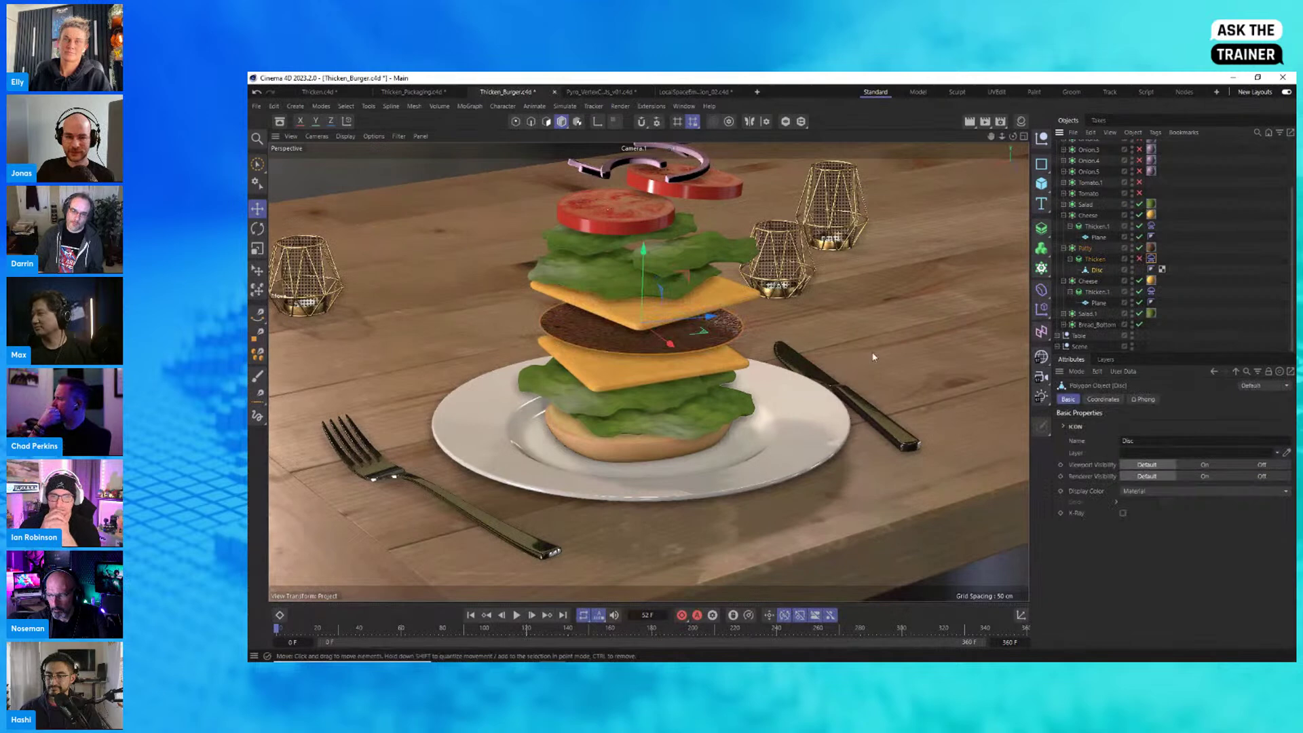
right_click(1096, 271)
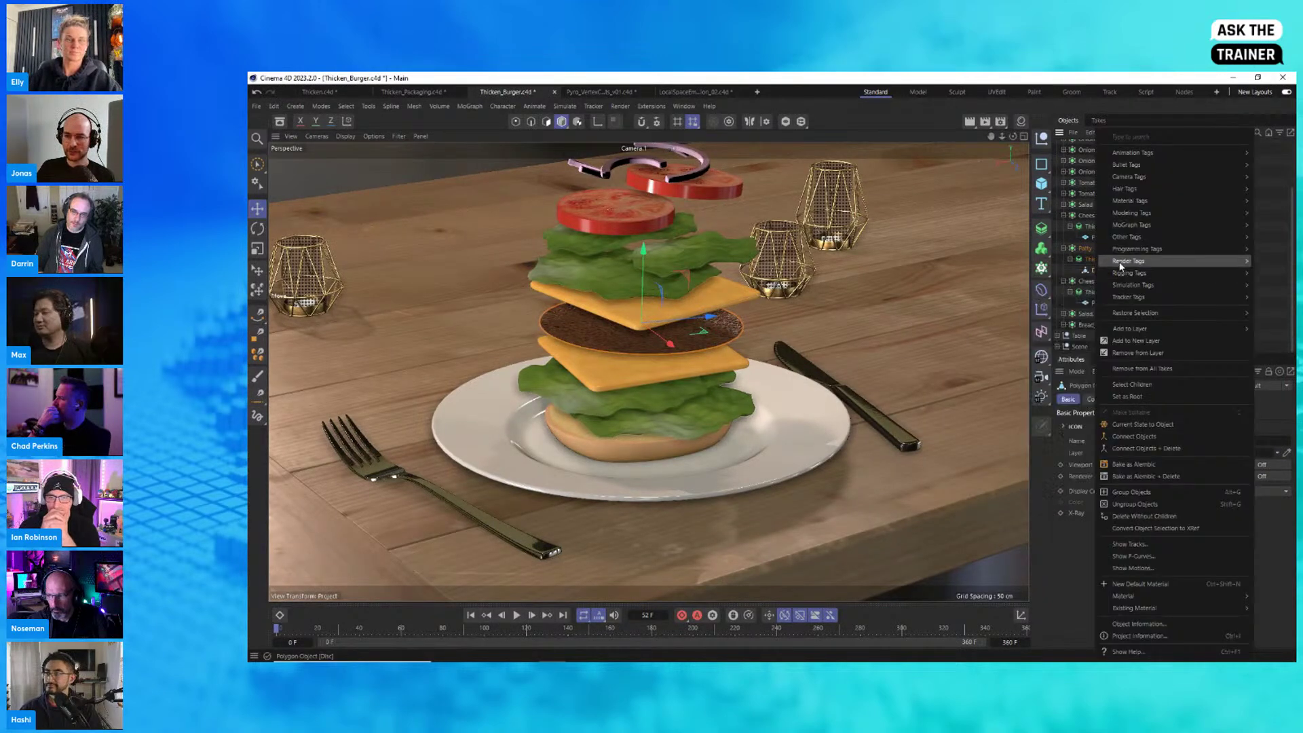
mouse_move(1127, 237)
click(1030, 352)
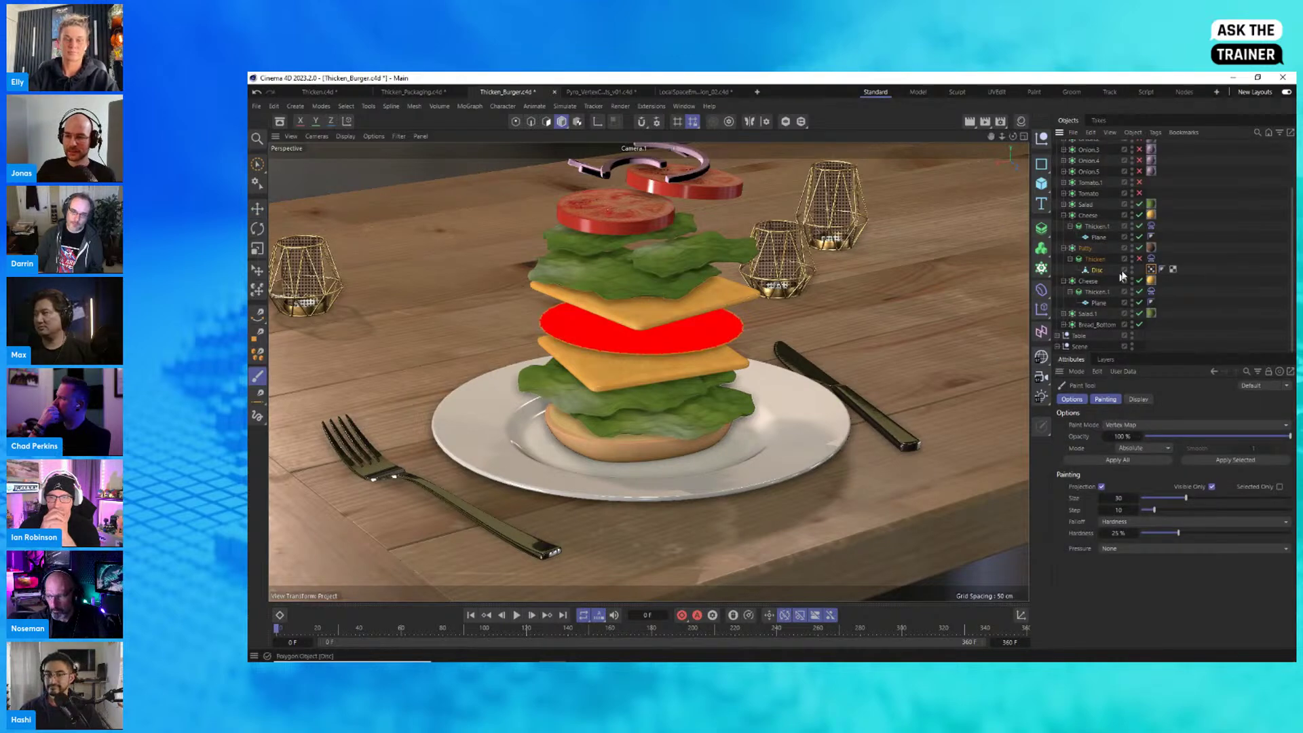
click(1150, 270)
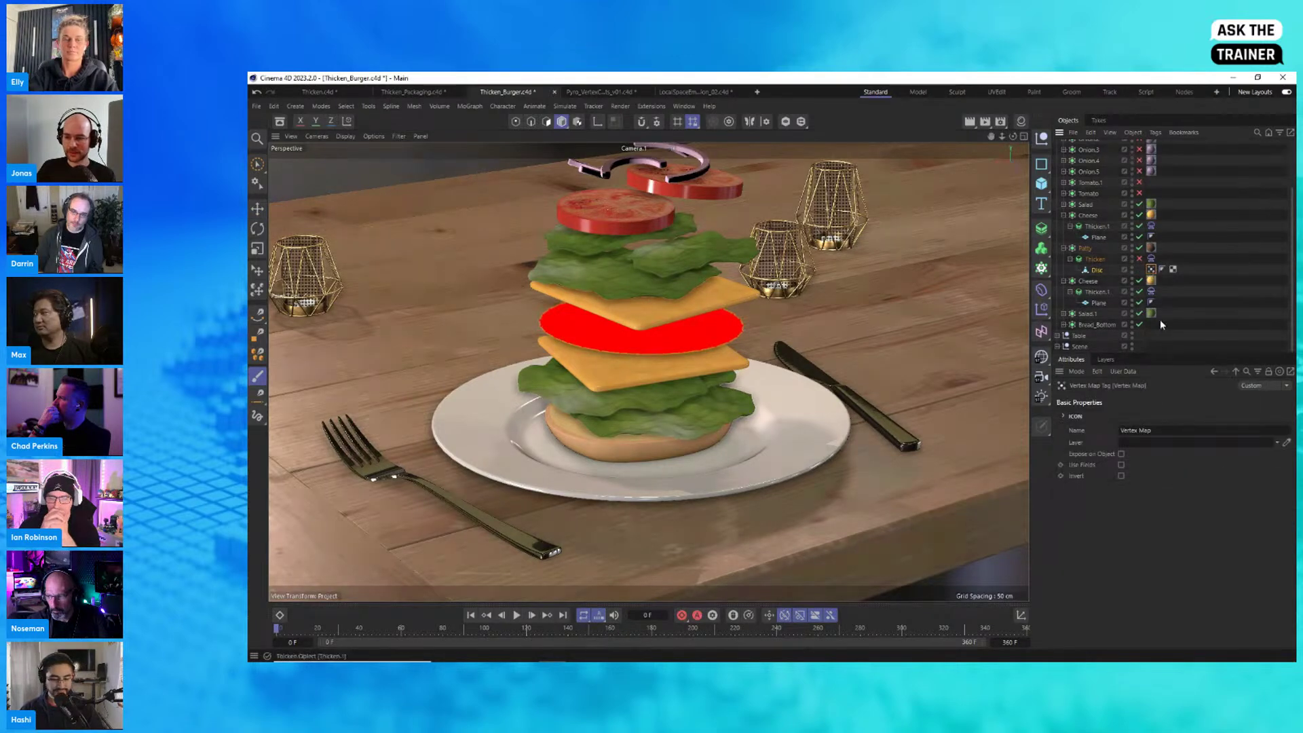
click(1121, 464)
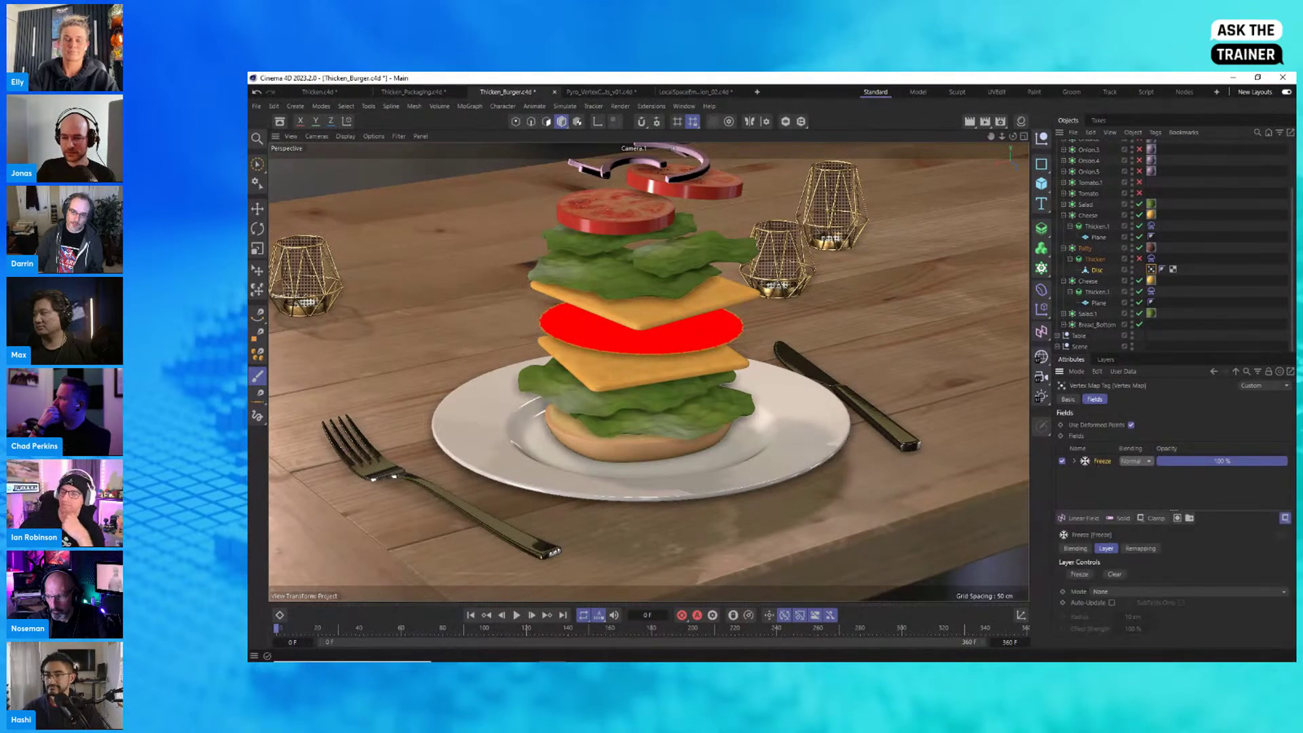
key(Delete)
click(1083, 518)
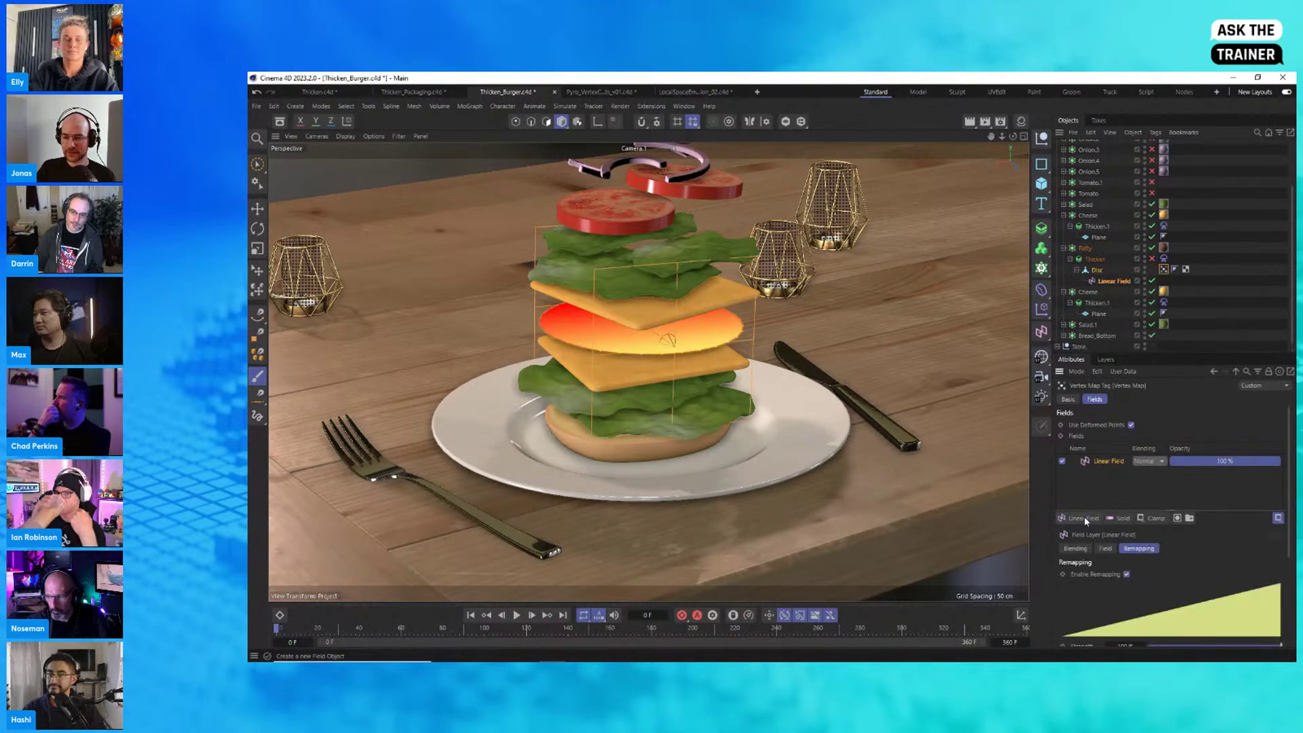
Step: Place the Linear Field above the Patty group in the hierarchy and change its direction so the gradient runs across the disc
click(1109, 282)
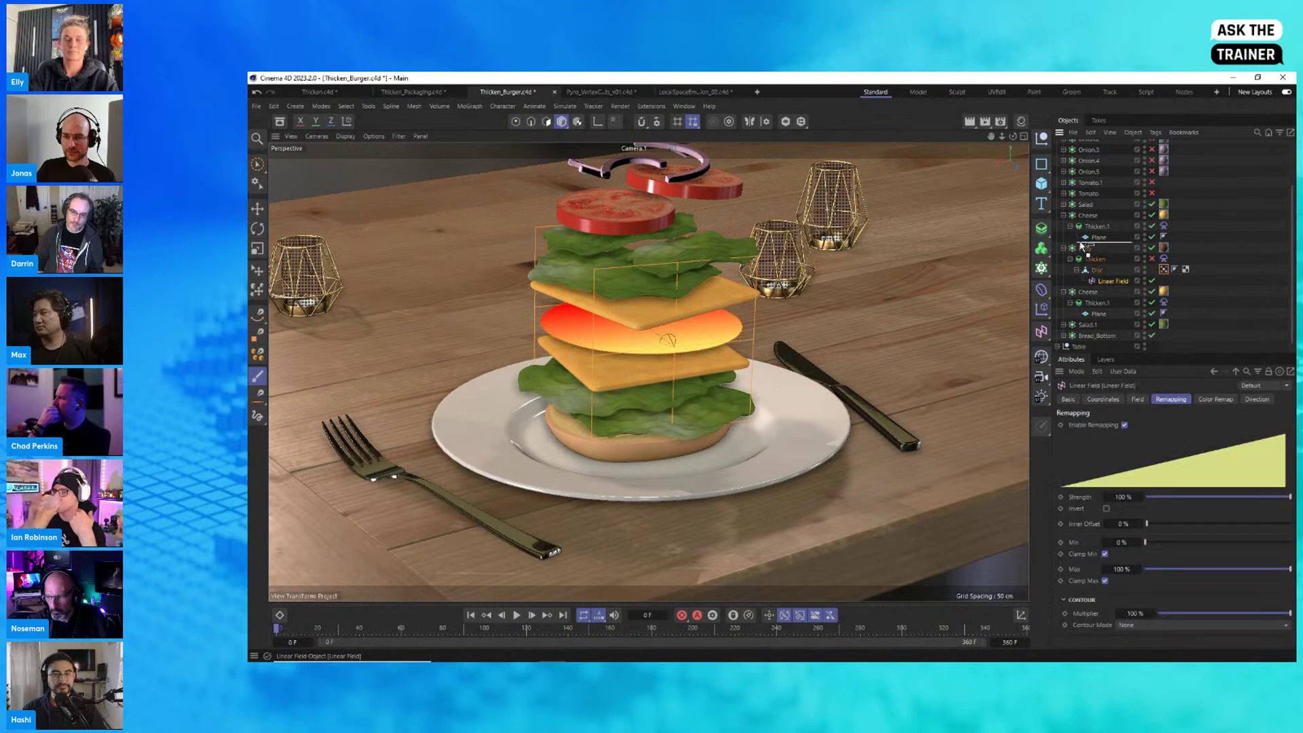
drag(1082, 244, 1083, 243)
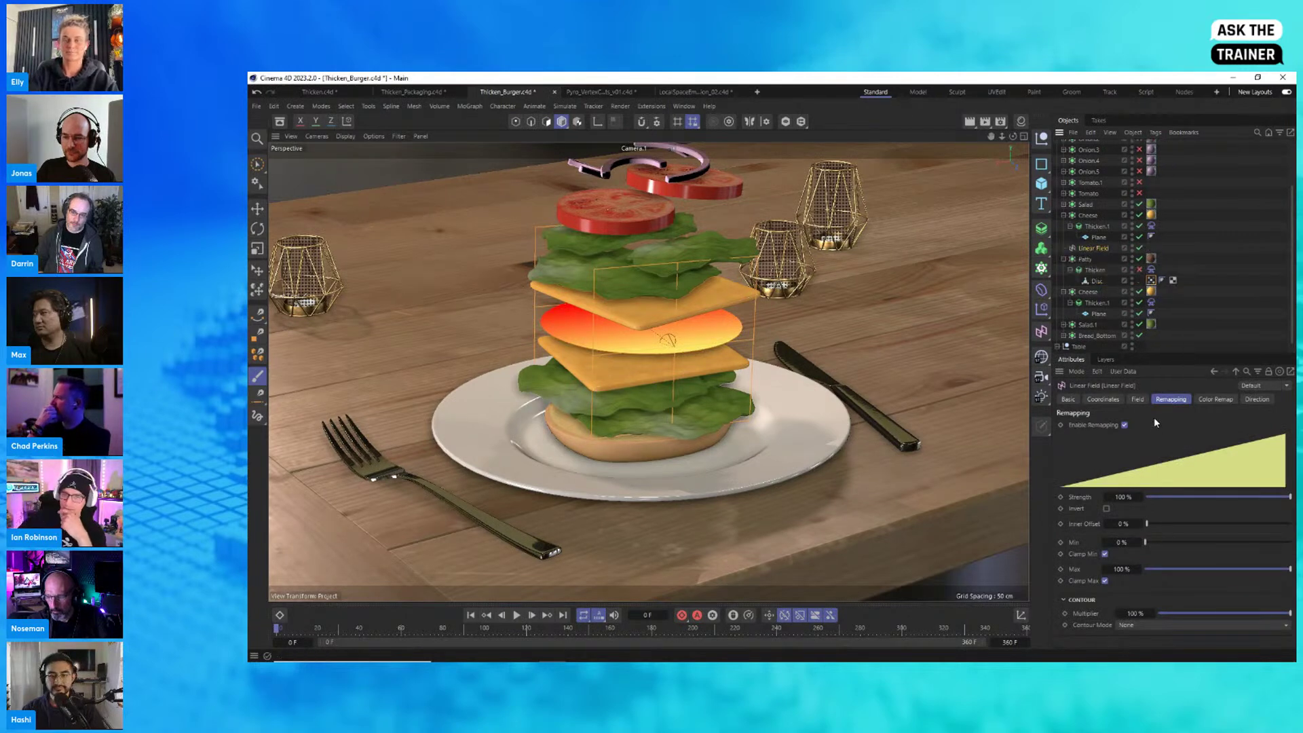
click(1137, 400)
click(1243, 452)
Step: Set the Linear Field's contour mode to Curve and move the field slightly sideways across the patty disc
click(1172, 400)
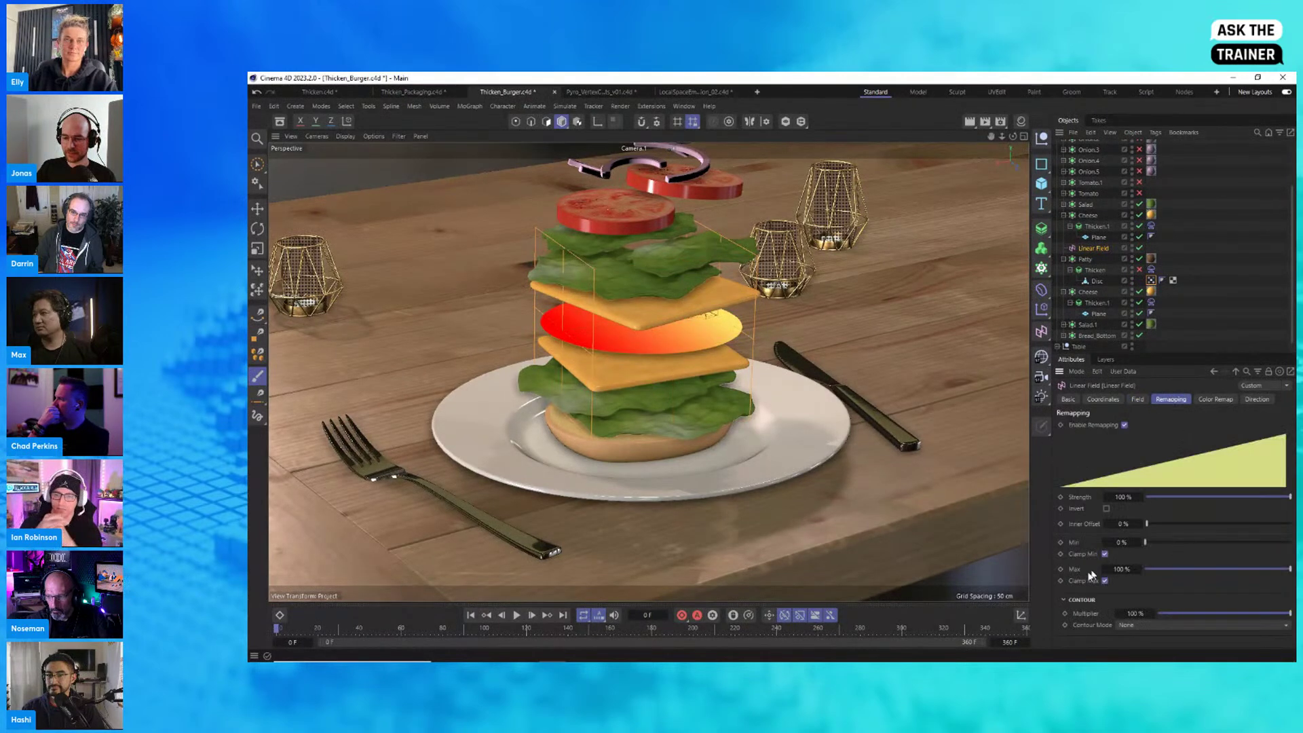
click(1158, 625)
click(1152, 613)
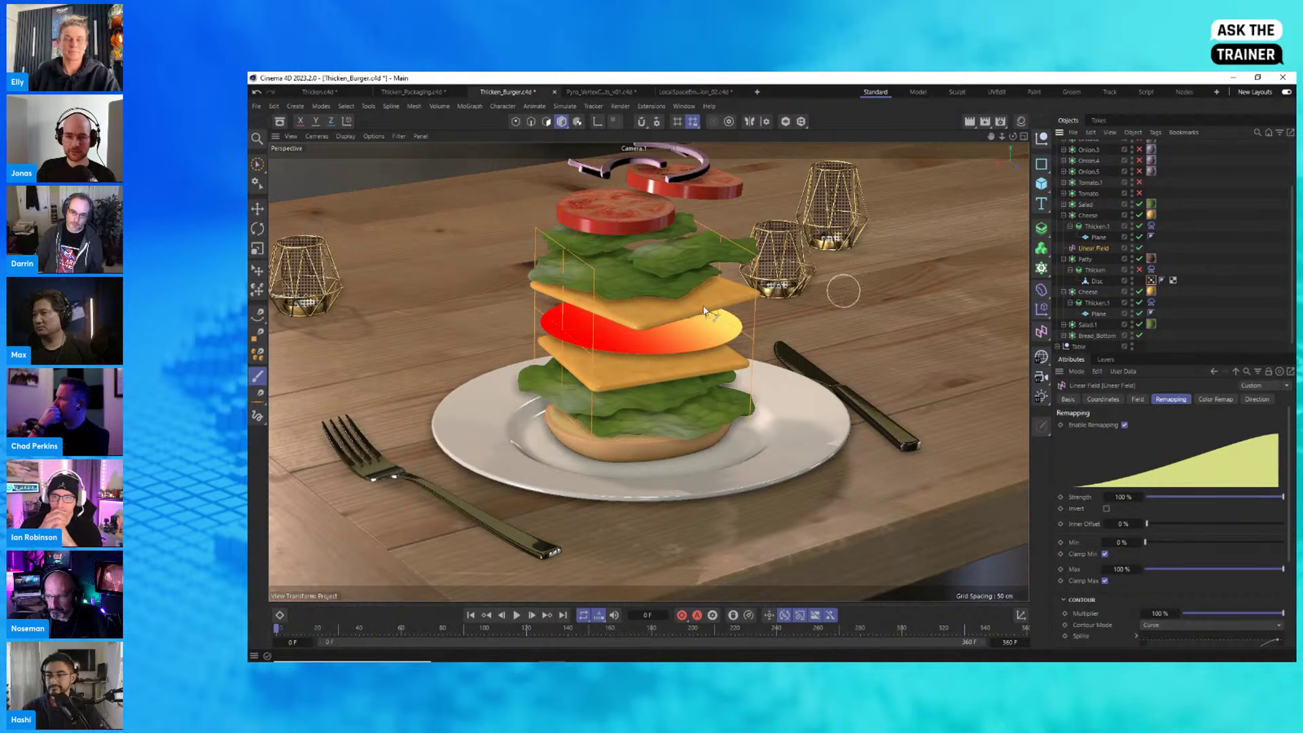
key(e)
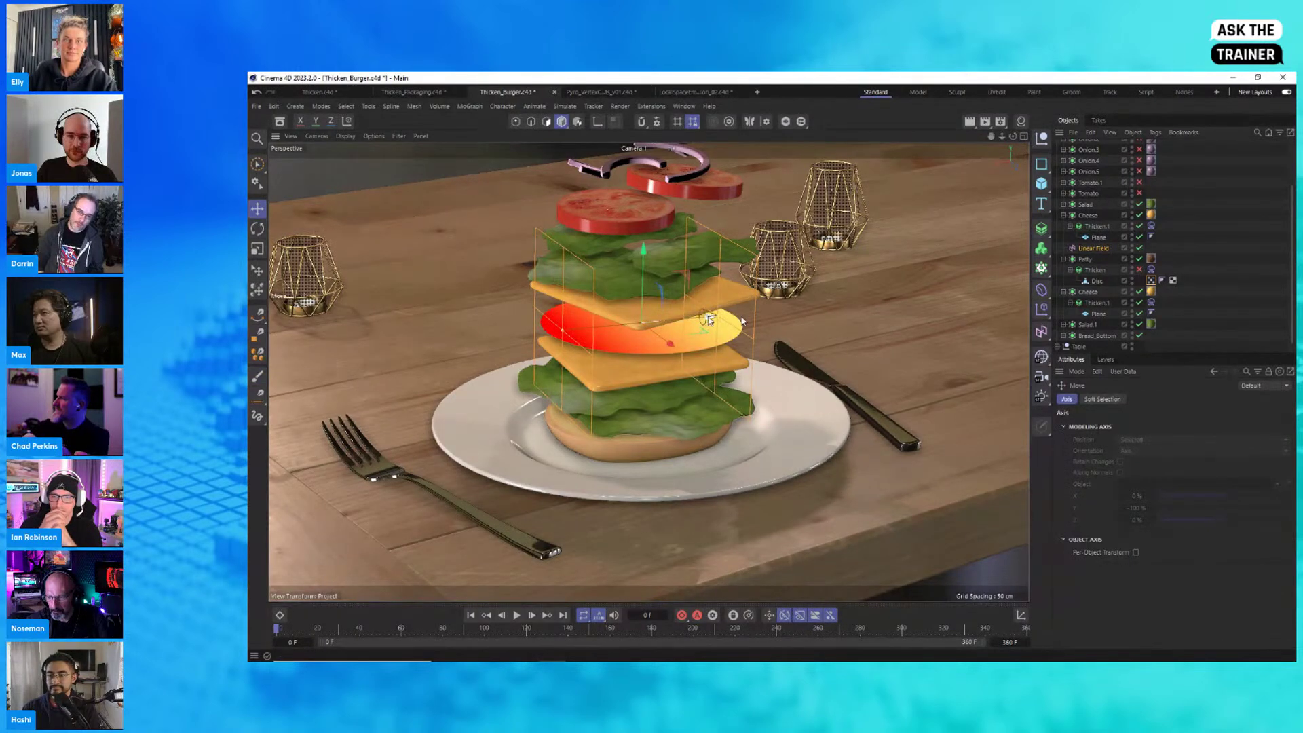
drag(793, 312, 721, 324)
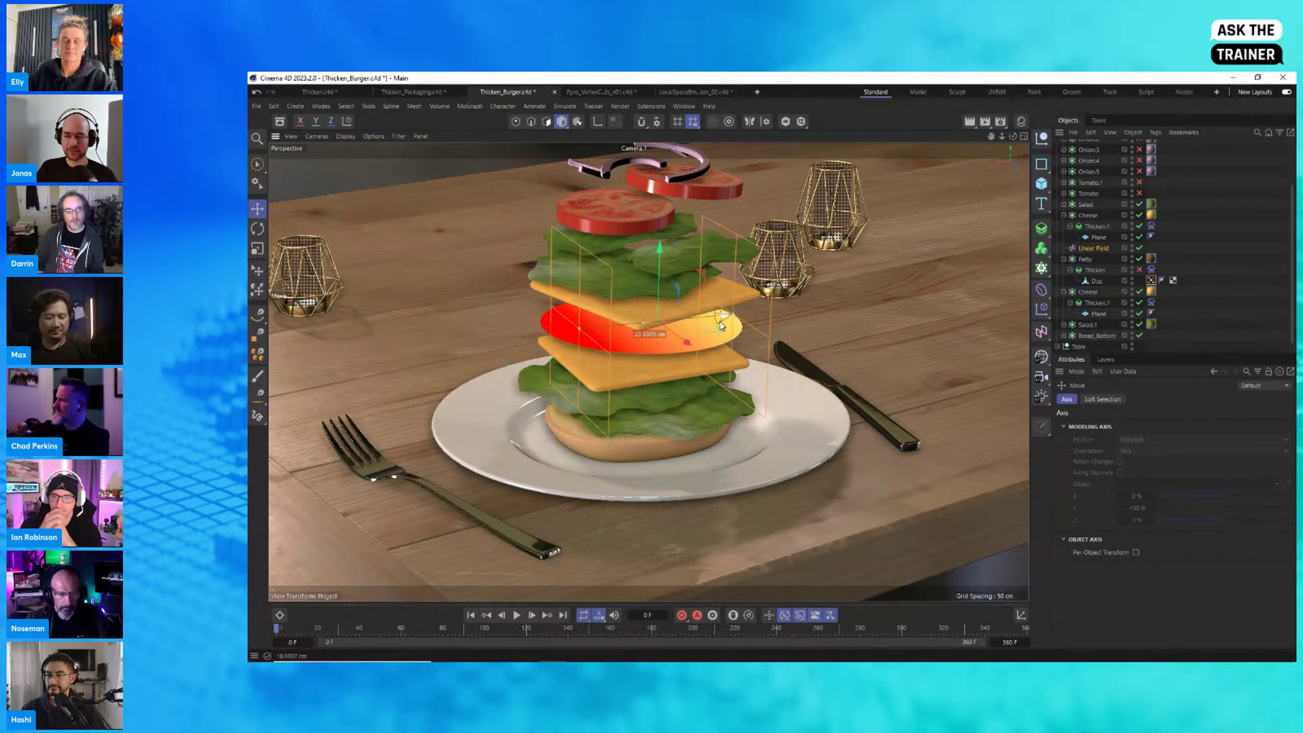
Step: Re-enable the Patty's Thicken generator and assign the Disc's Vertex Map as its Thickness Map
click(1095, 270)
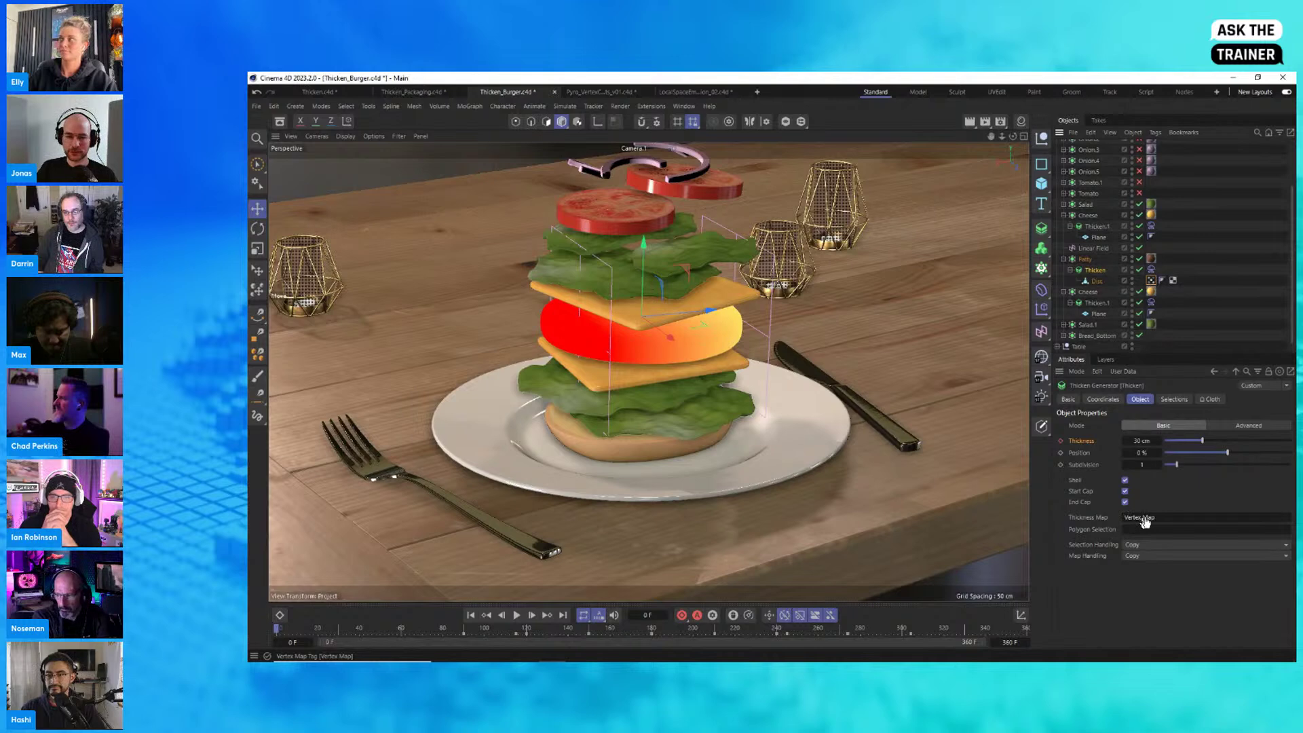
Step: Finish assigning the Vertex Map to the Patty's Thicken generator and set its Thickness to 100 cm
drag(1145, 521, 1146, 518)
click(1186, 315)
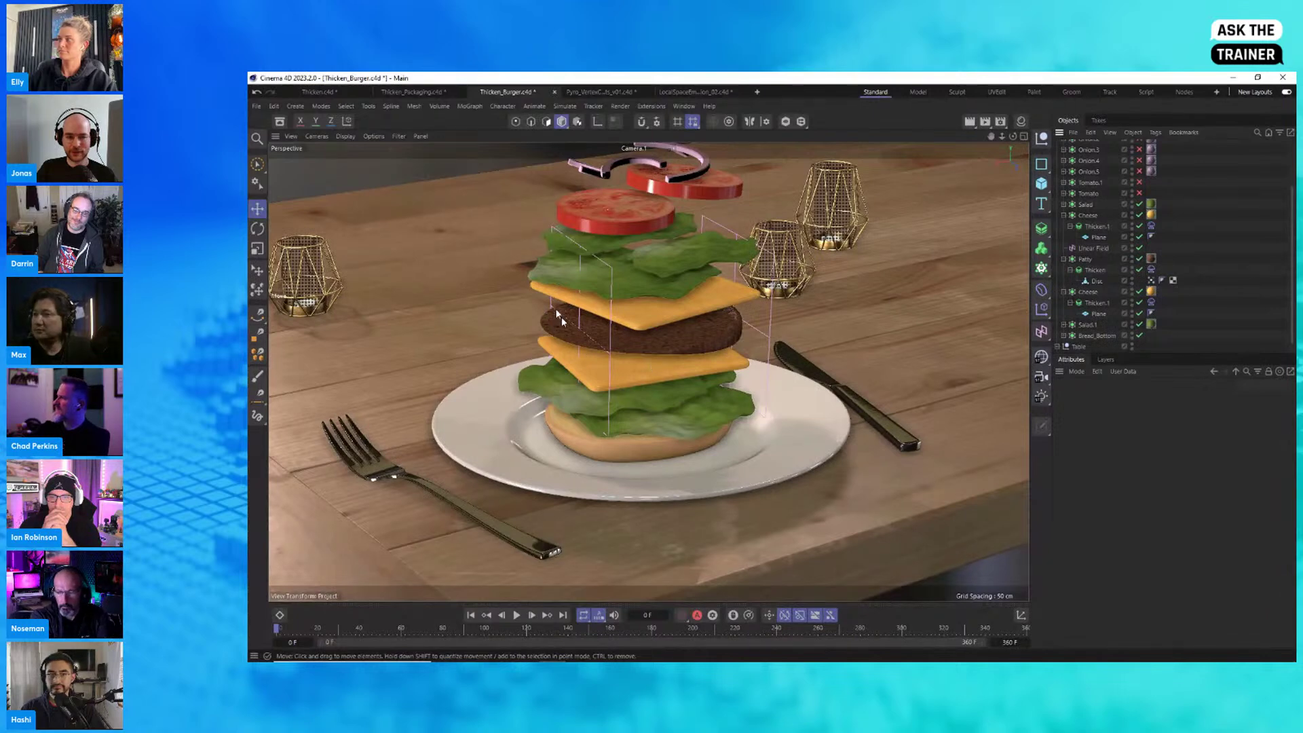
click(1089, 272)
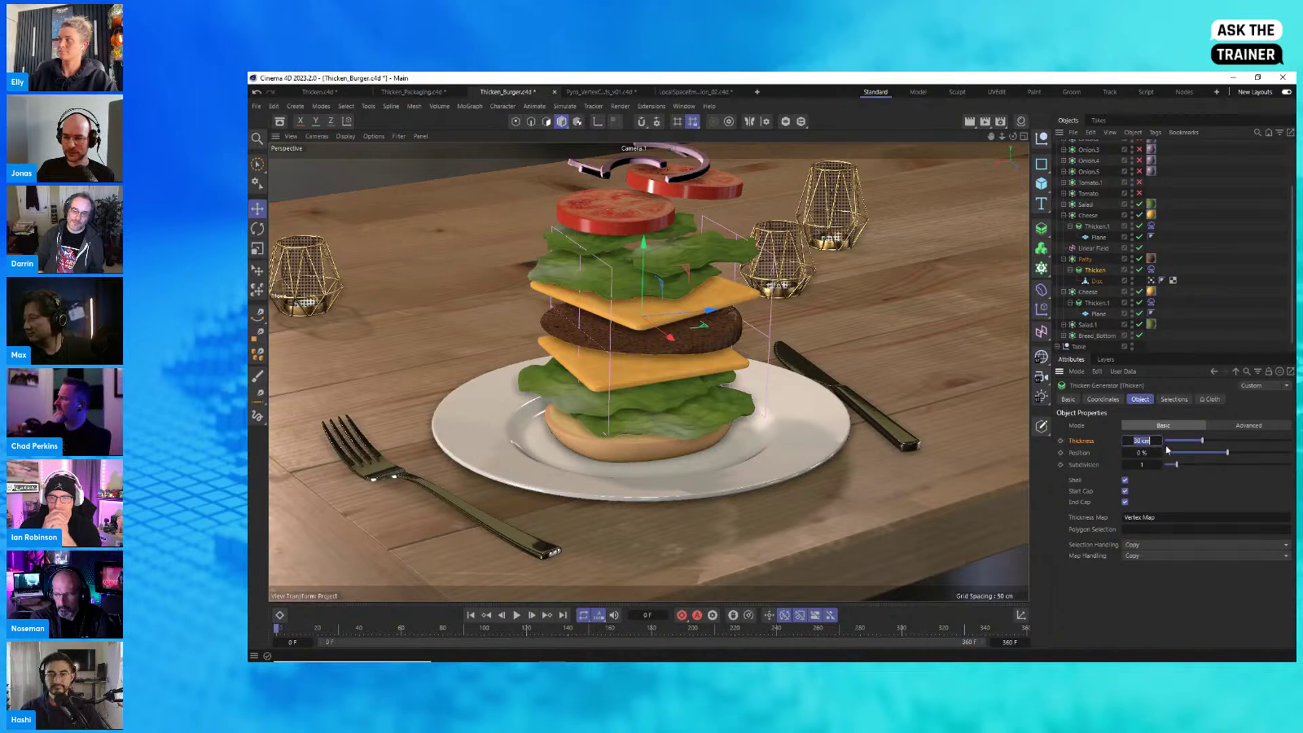
text(100)
key(Return)
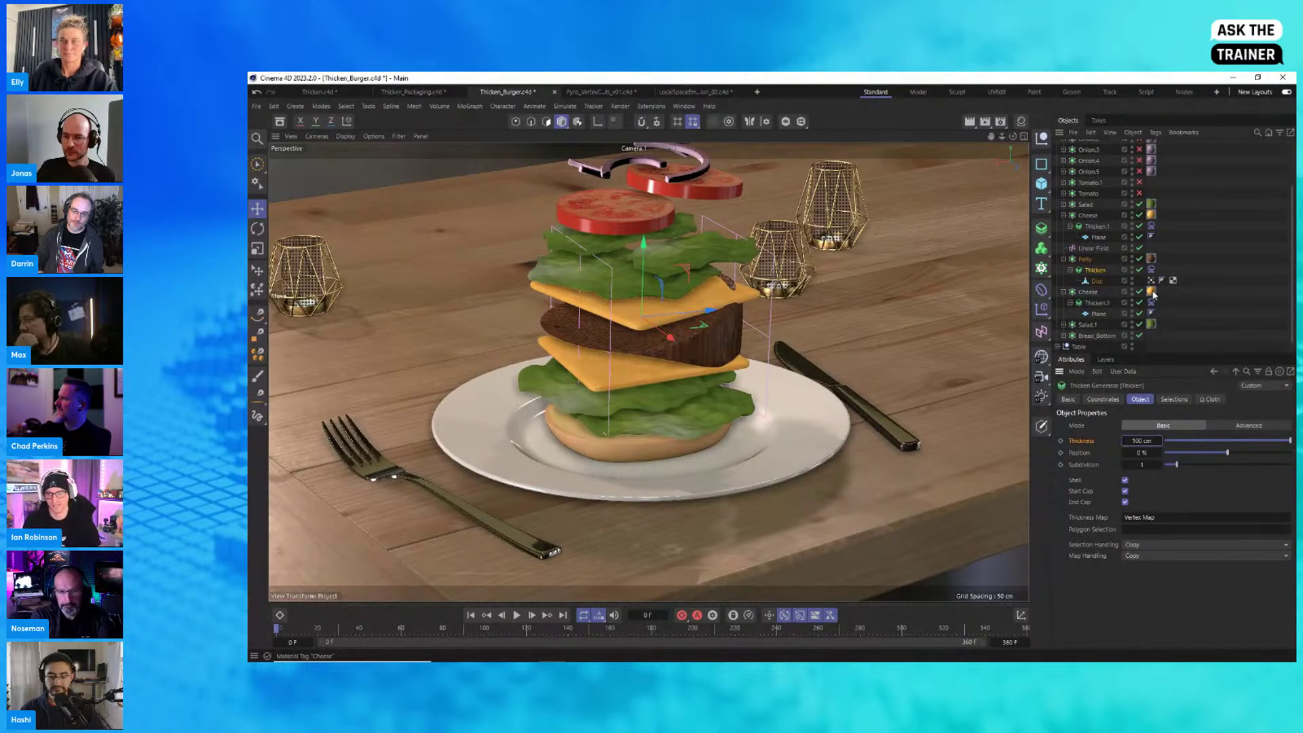
Step: Set the Linear Field's remapping Min to 25% and move the field away from the burger to beside the plate
click(1094, 249)
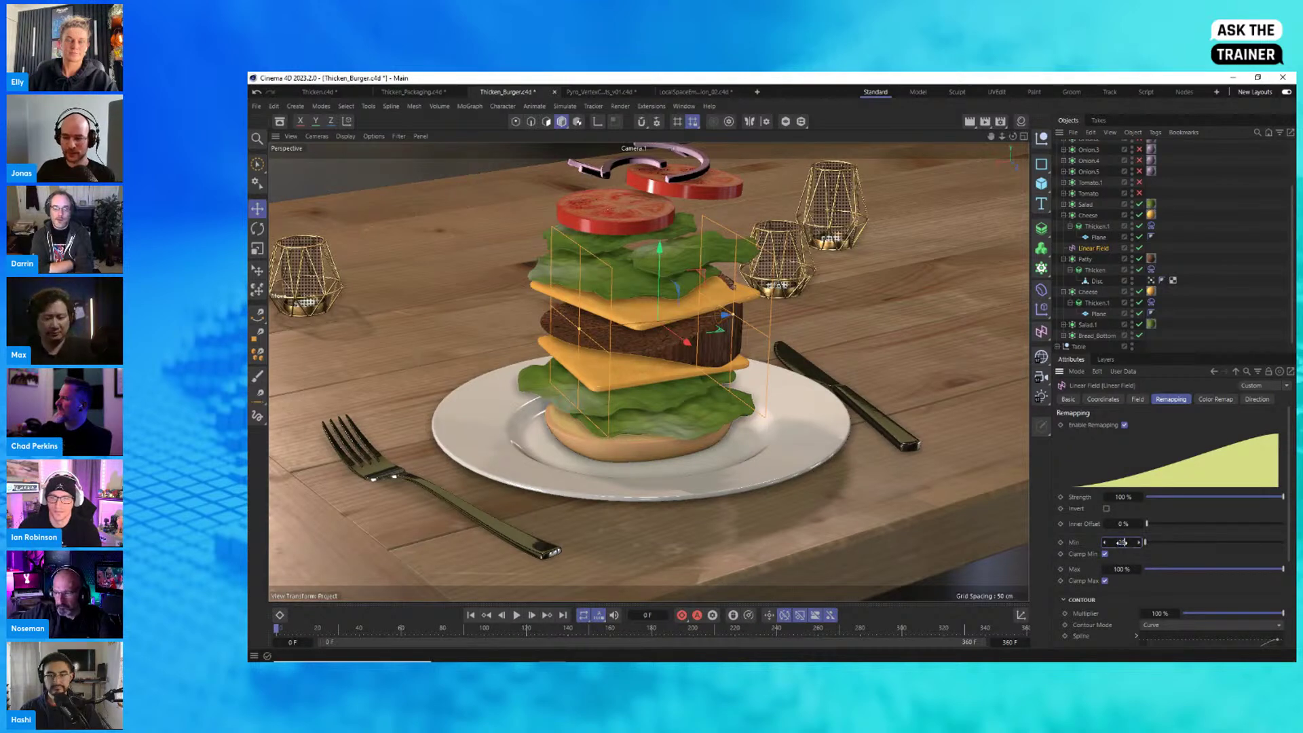
drag(1122, 542, 1147, 542)
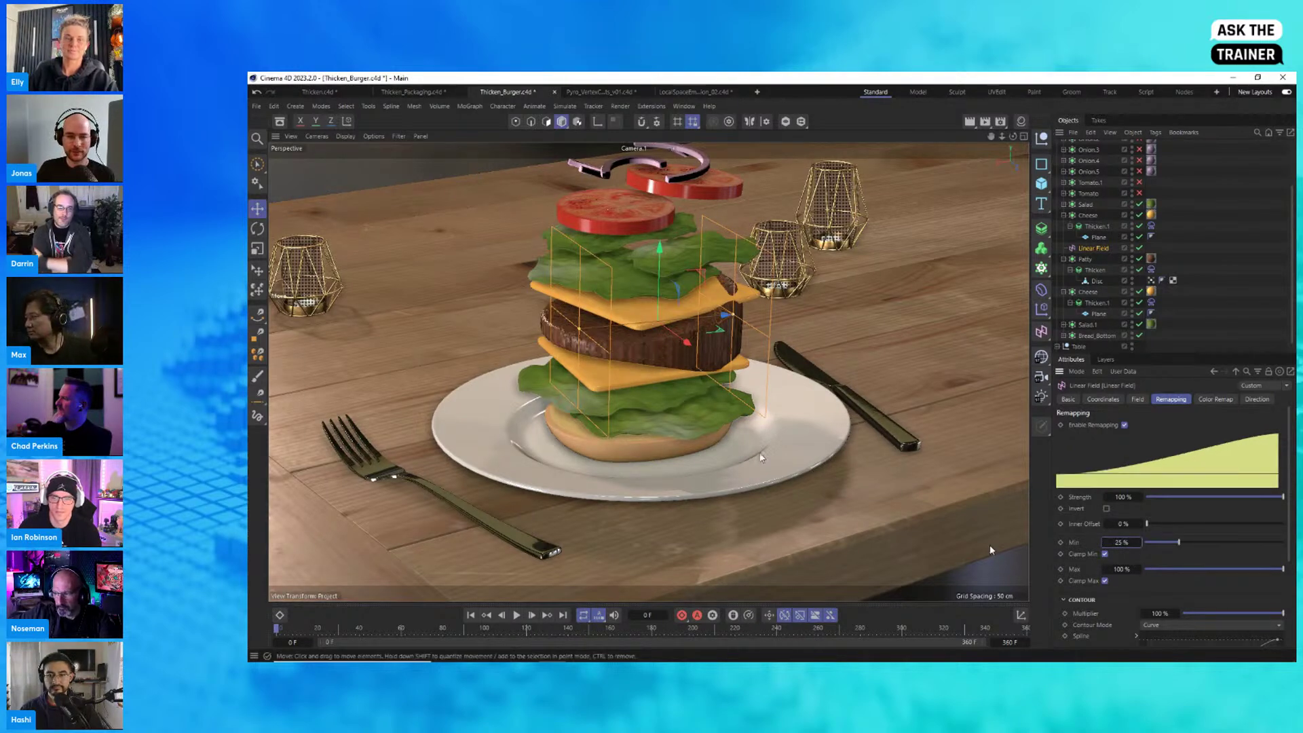
drag(724, 315, 921, 339)
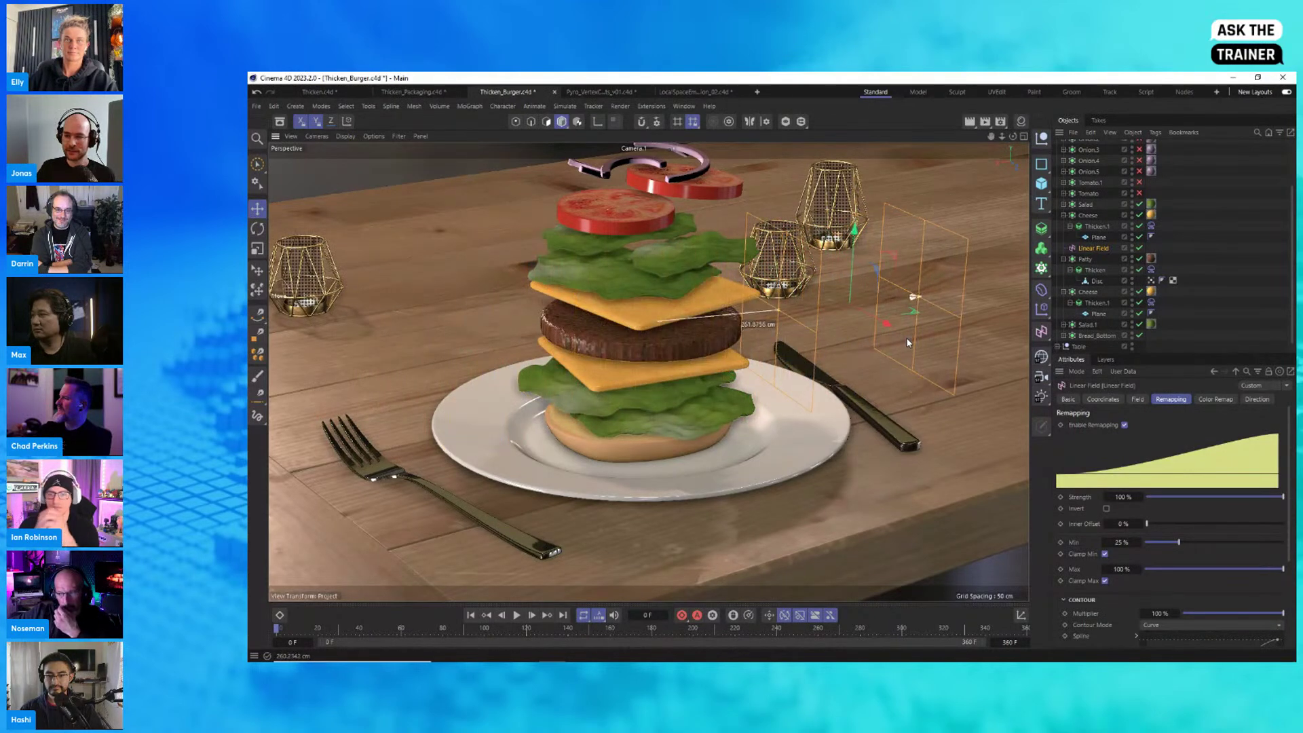
click(1227, 256)
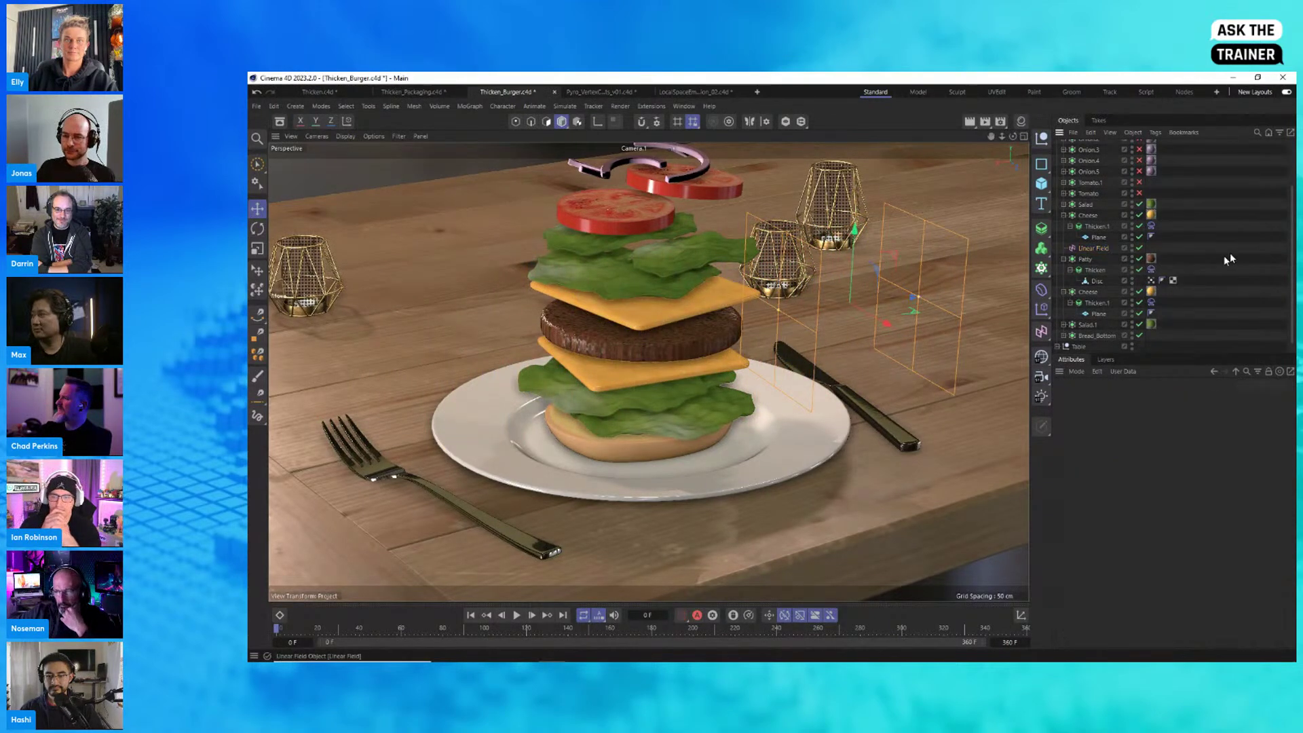
Step: Examine the Mix Animation settings, including Follow Shape, in the Cloth tag of the Patty's Thicken generator
click(1151, 272)
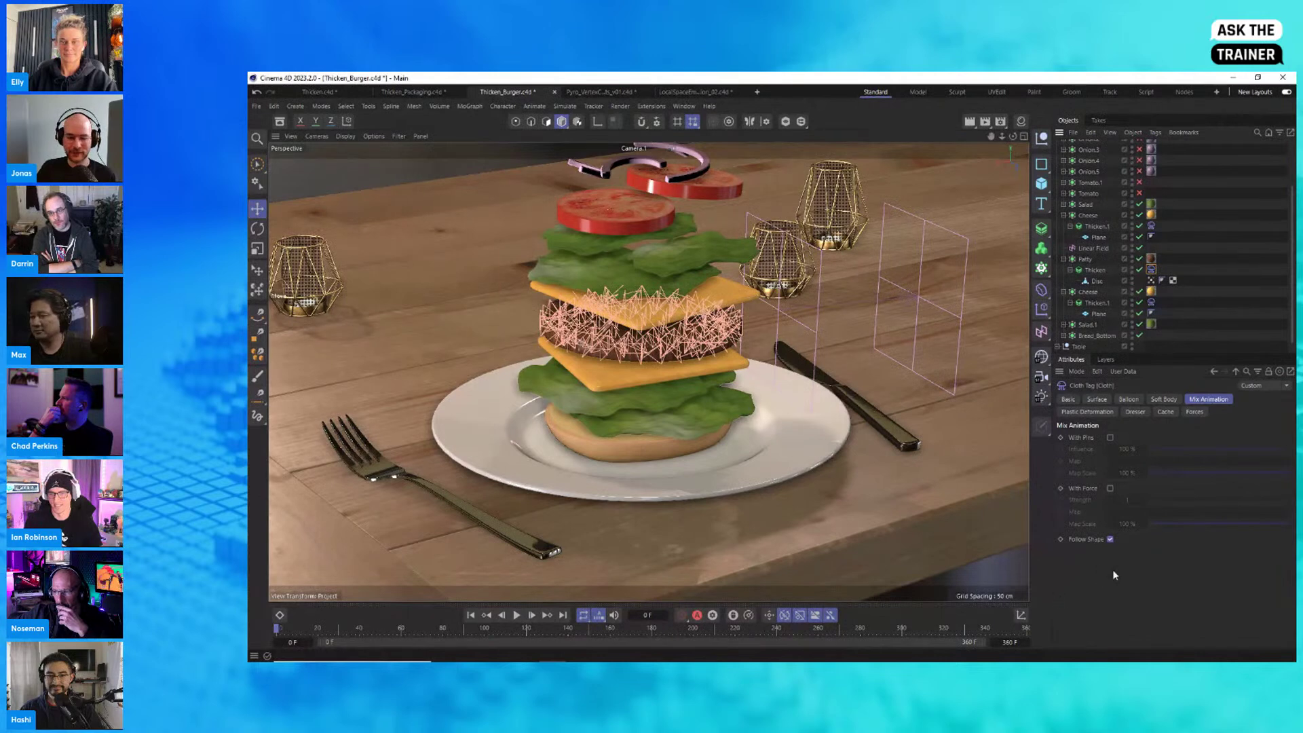
click(1170, 330)
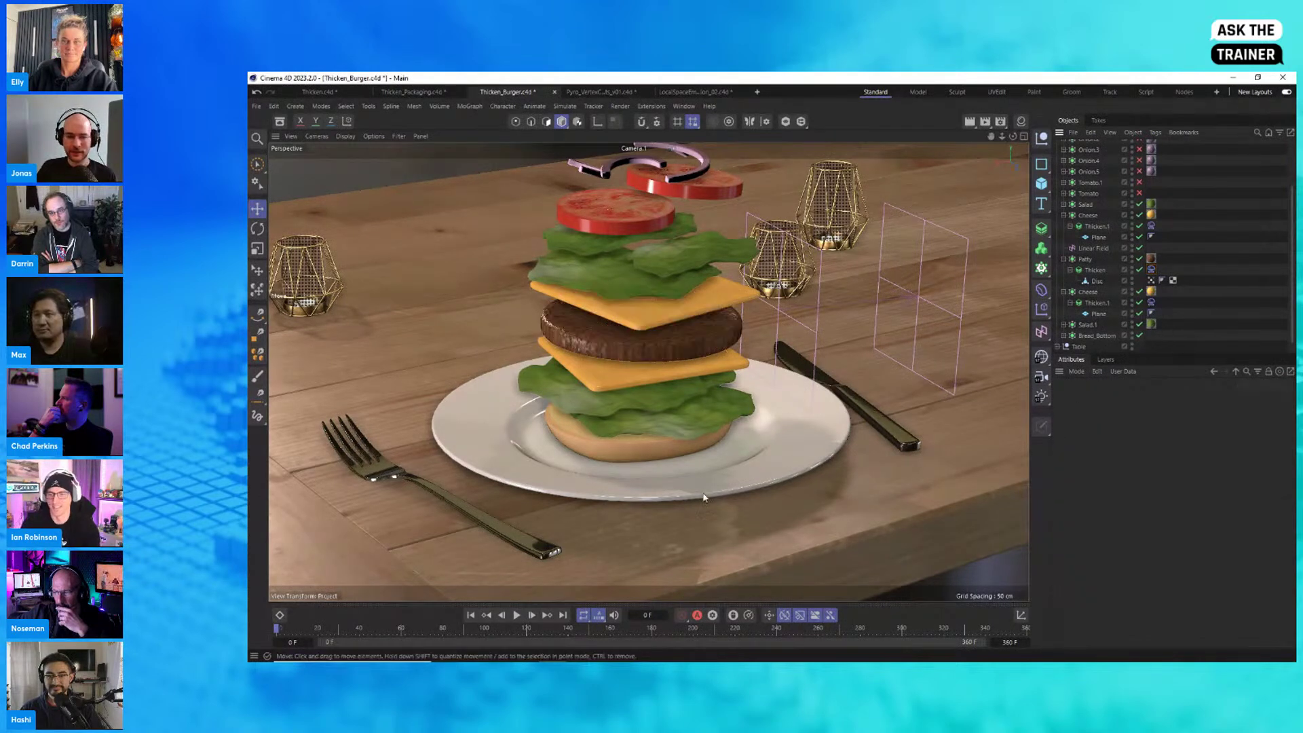
Step: Move the Linear Field back and forth around the patty during playback, pause the simulation, and display the upper Cheese's Thicken settings
click(1093, 248)
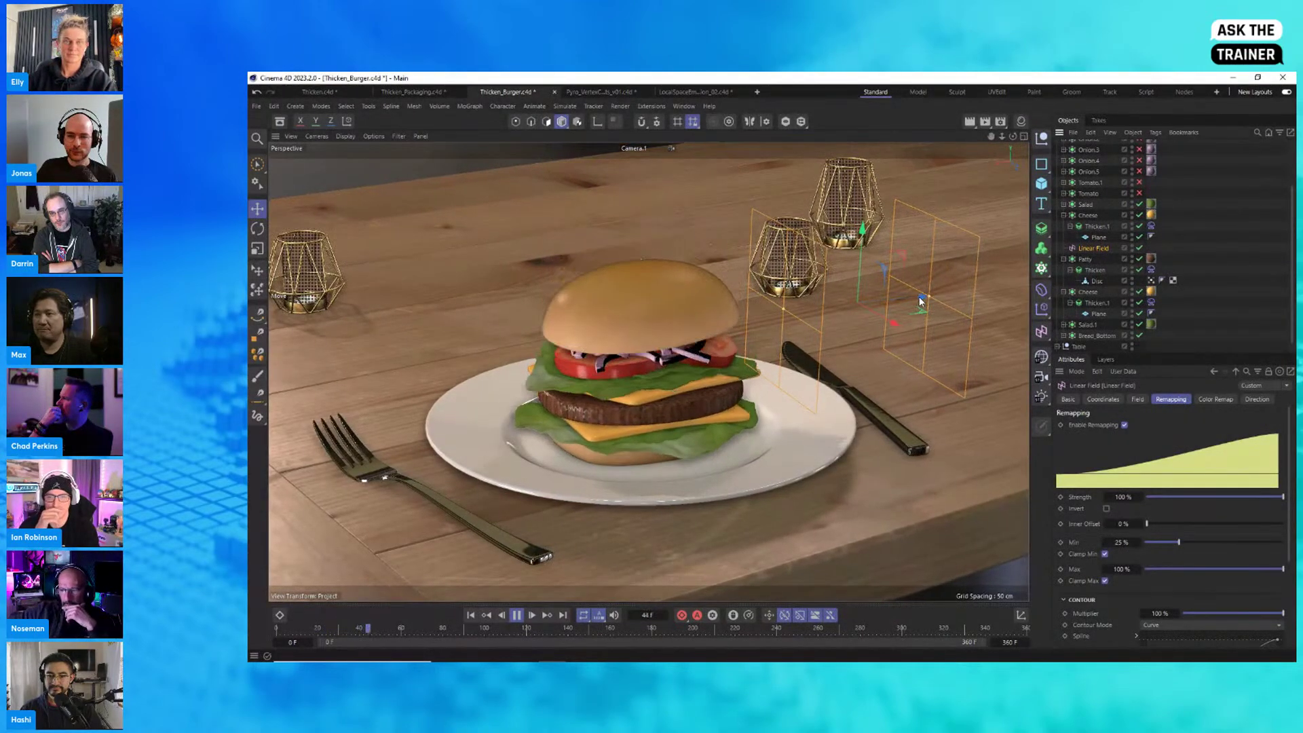
drag(919, 300, 800, 363)
drag(839, 357, 883, 356)
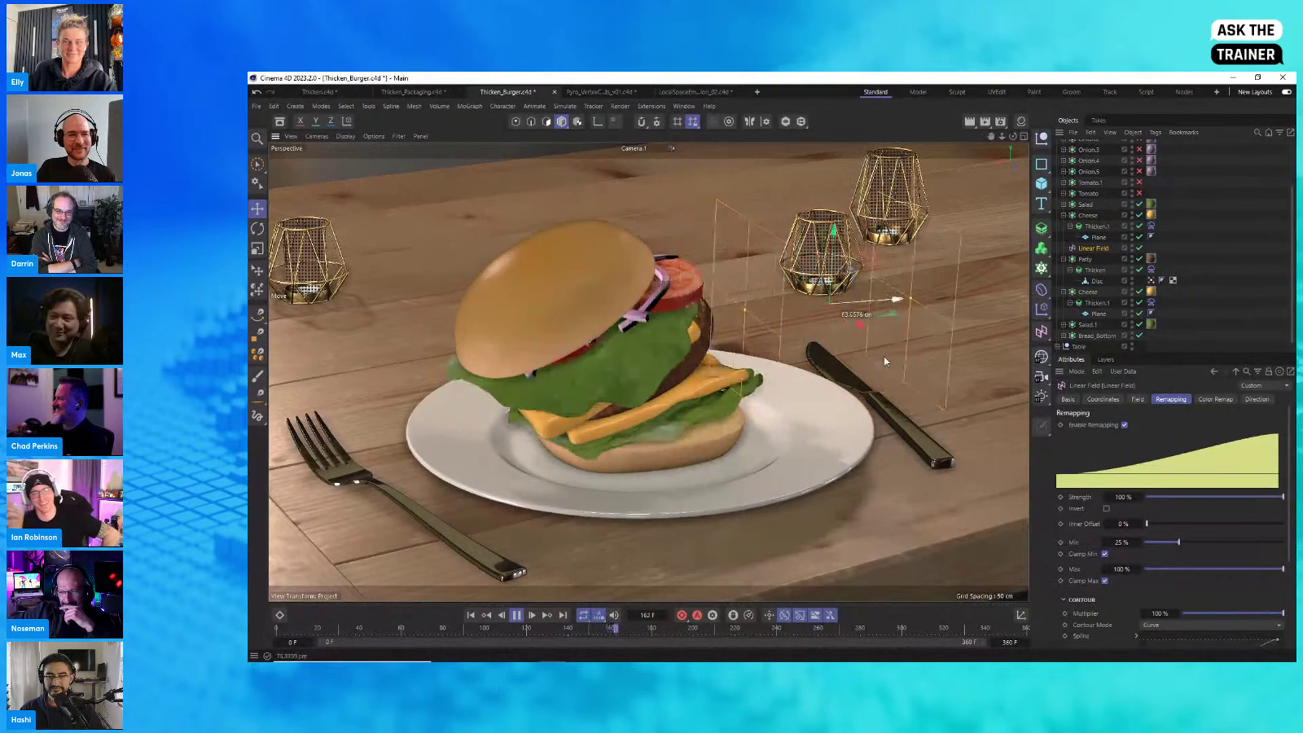
click(517, 615)
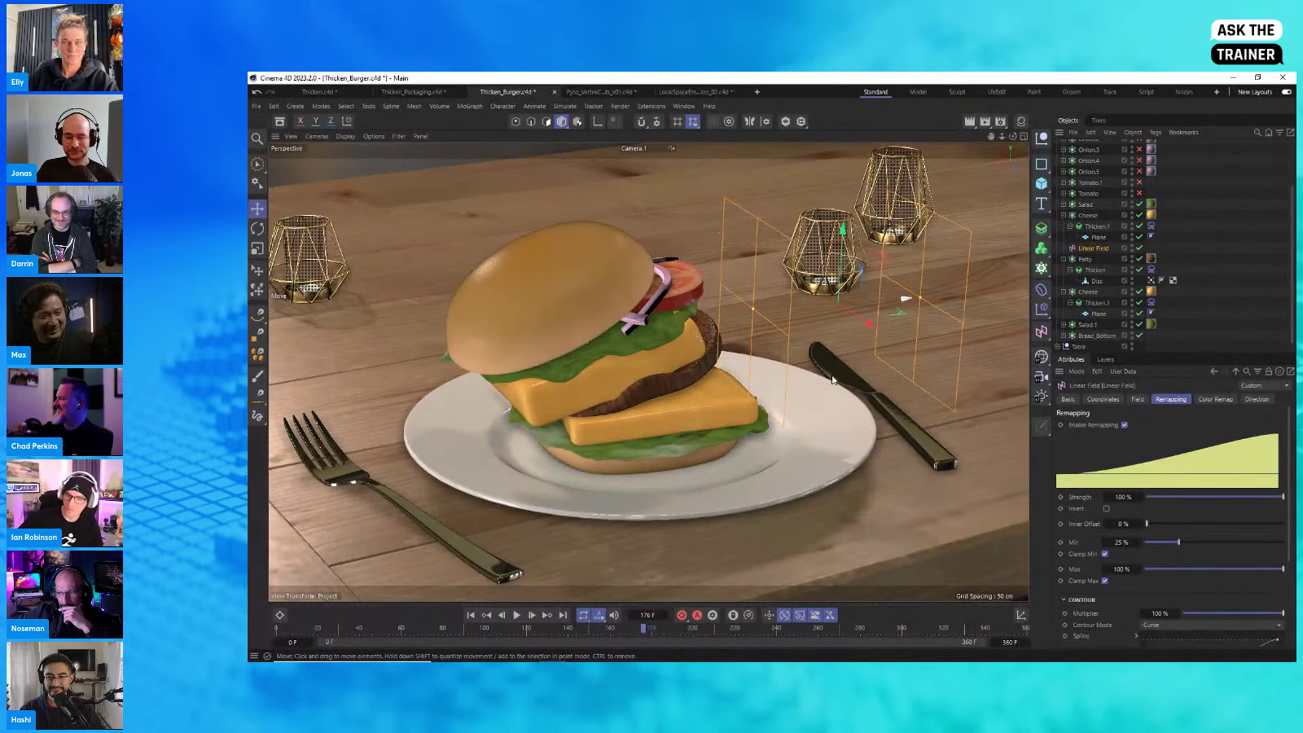
click(1094, 227)
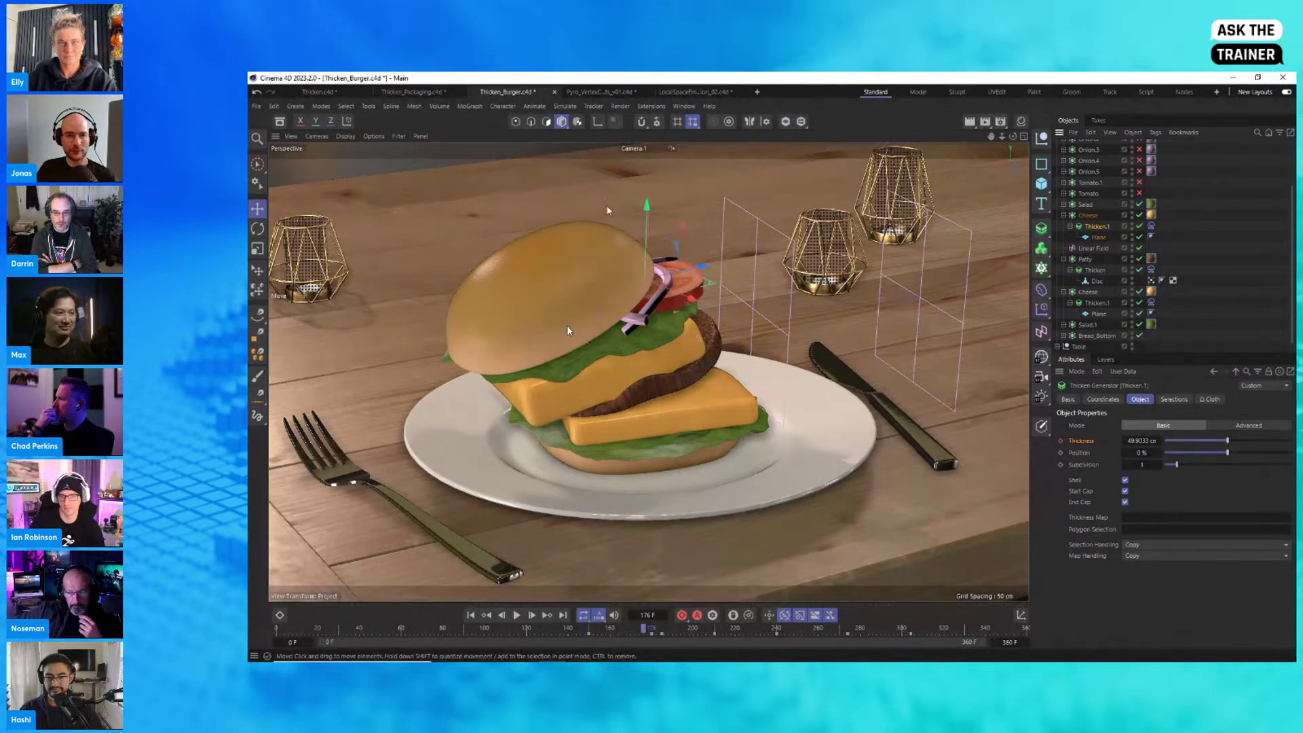
Step: Switch to the Pyro vertex color project and play the smoke simulation to about frame 46
click(598, 92)
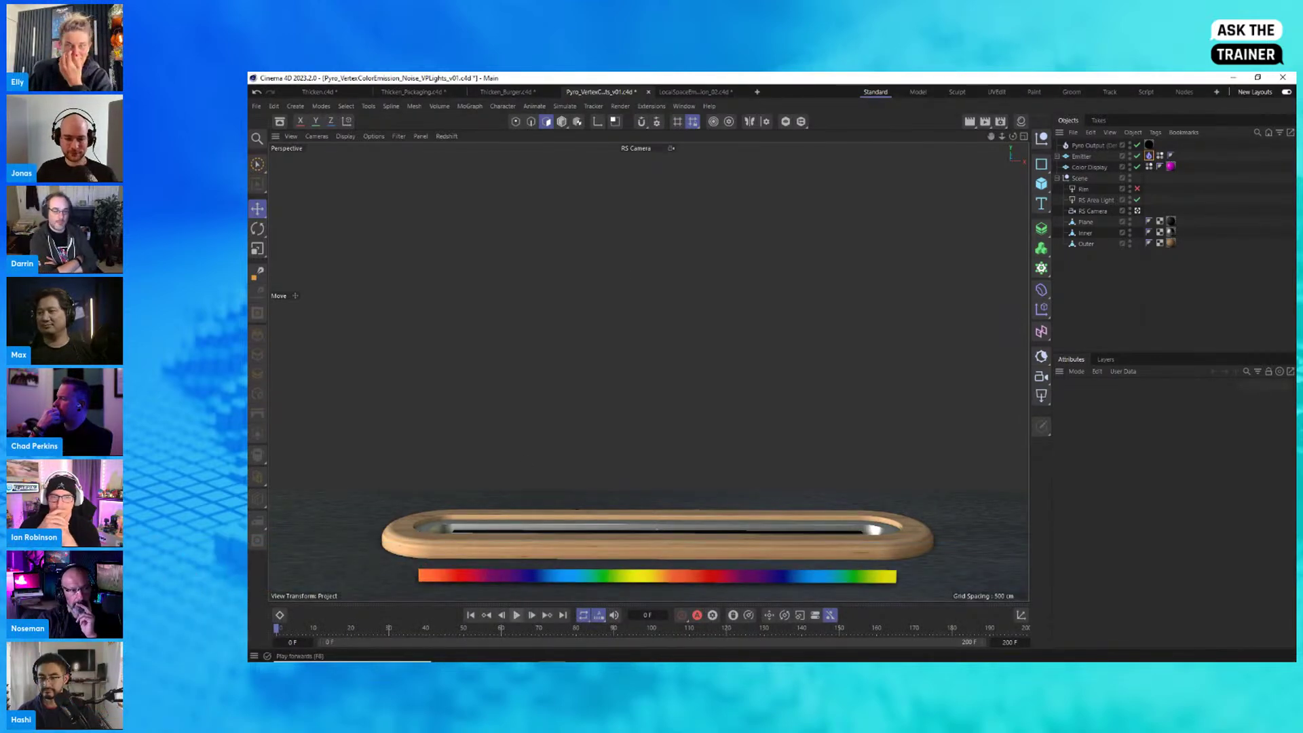
click(516, 615)
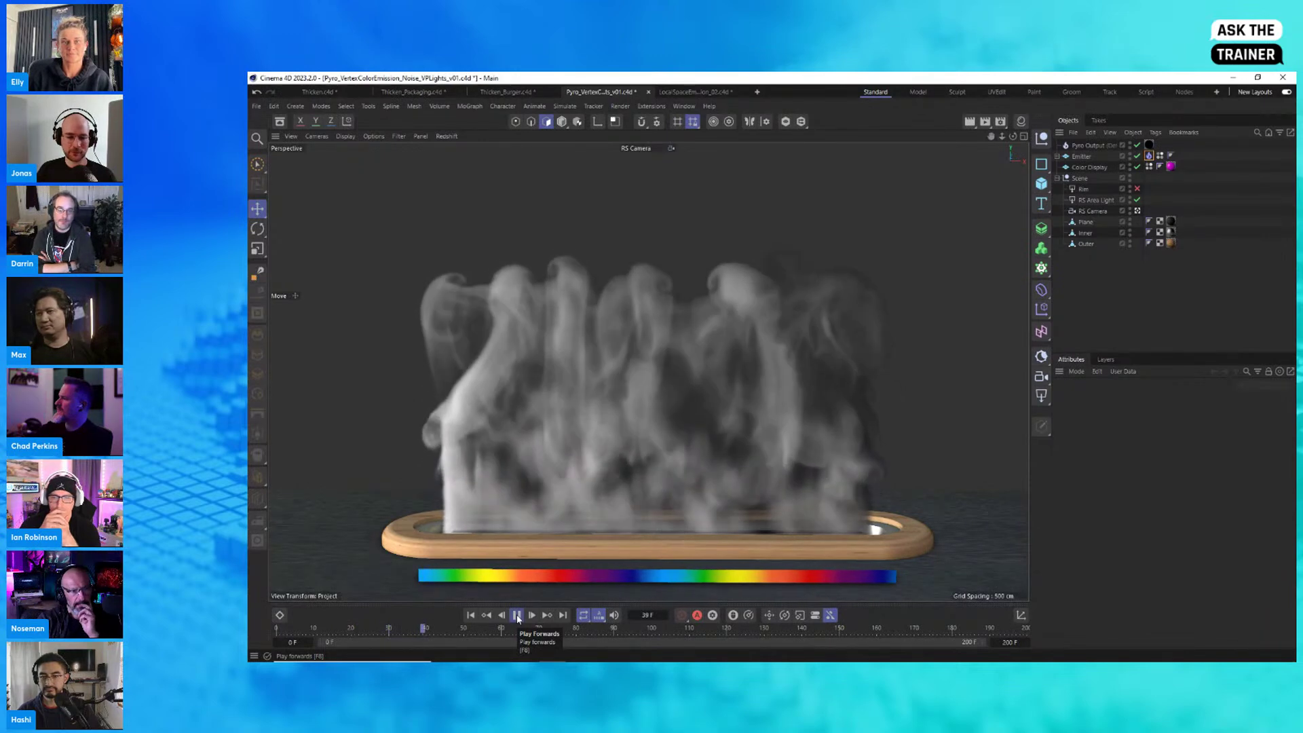
click(518, 615)
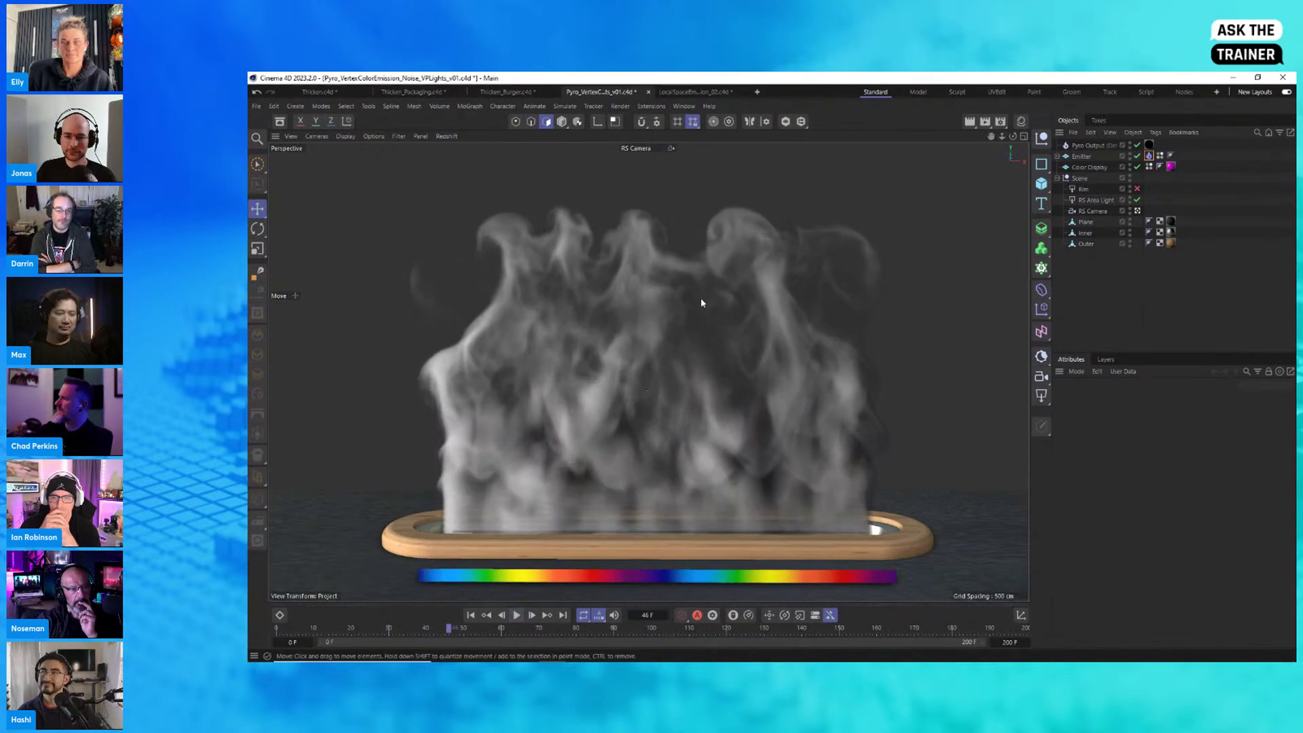
Step: Enable the Rim light and move it slightly sideways along its X axis toward the smoke
click(1138, 189)
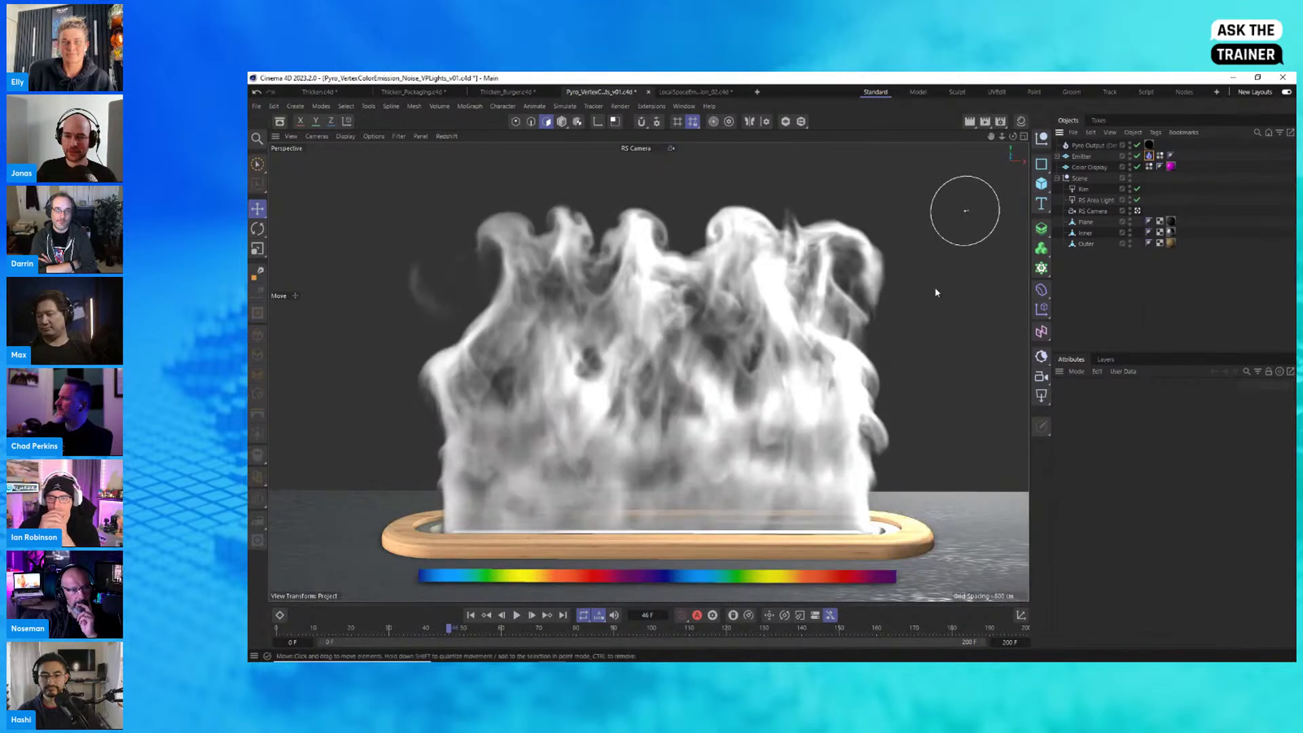
click(969, 244)
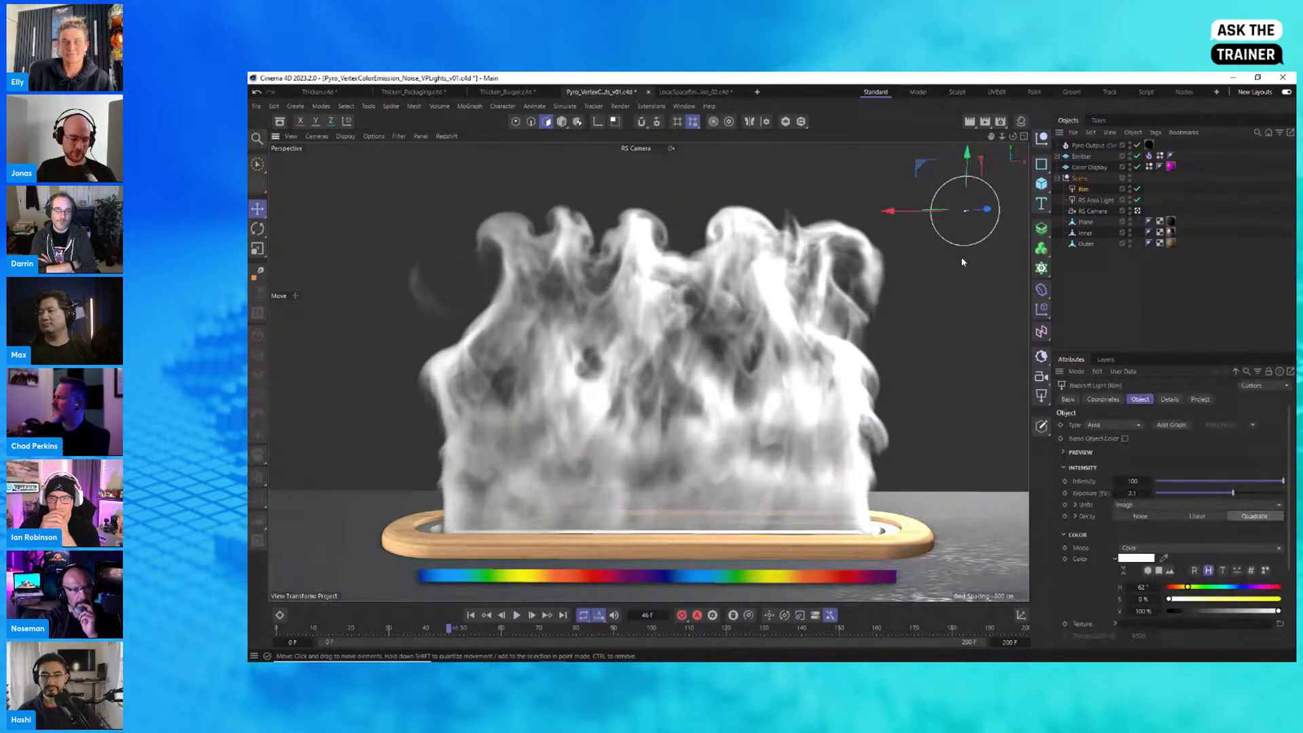
drag(889, 211, 997, 243)
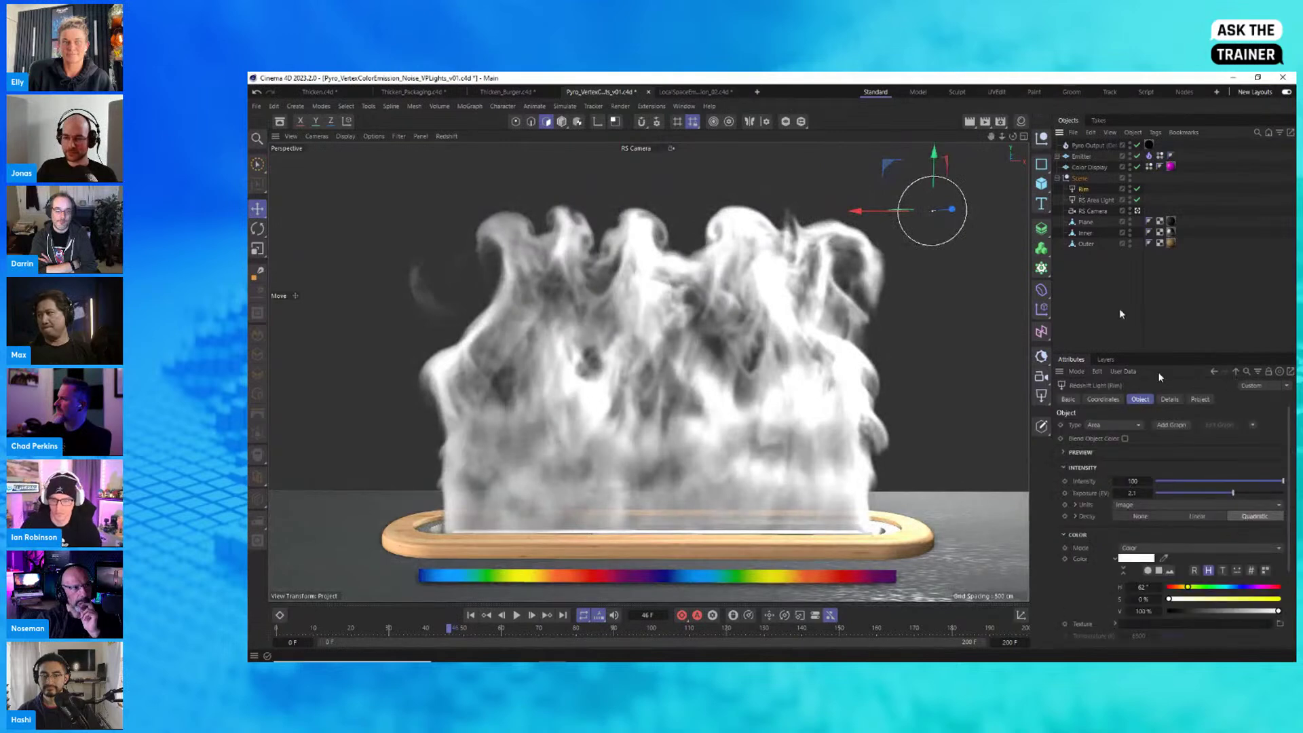
Step: Set the Rim light's intensity to about 30.77 and its color to a saturated orange, and disable the light
drag(1247, 477, 1193, 480)
drag(1168, 598, 1273, 599)
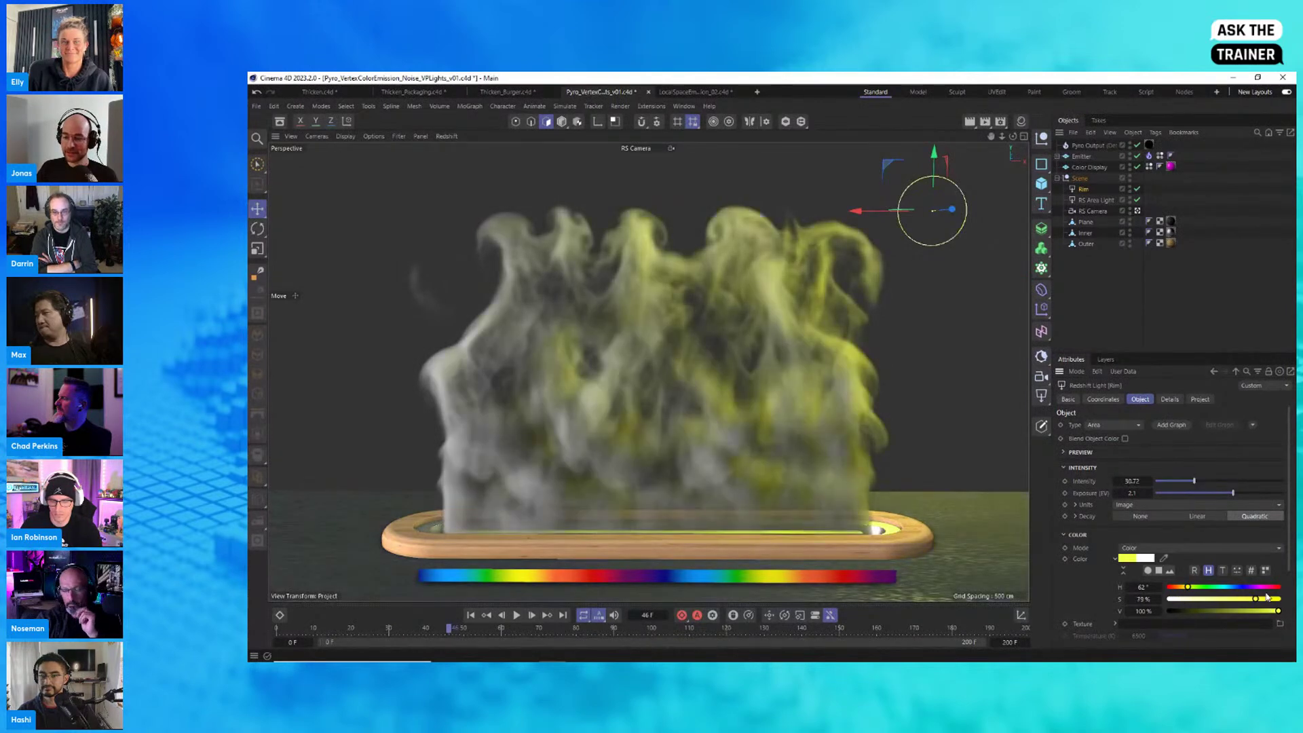
mouse_move(1184, 586)
mouse_down()
mouse_move(1260, 586)
mouse_move(1170, 586)
mouse_move(1180, 586)
mouse_up()
click(1137, 189)
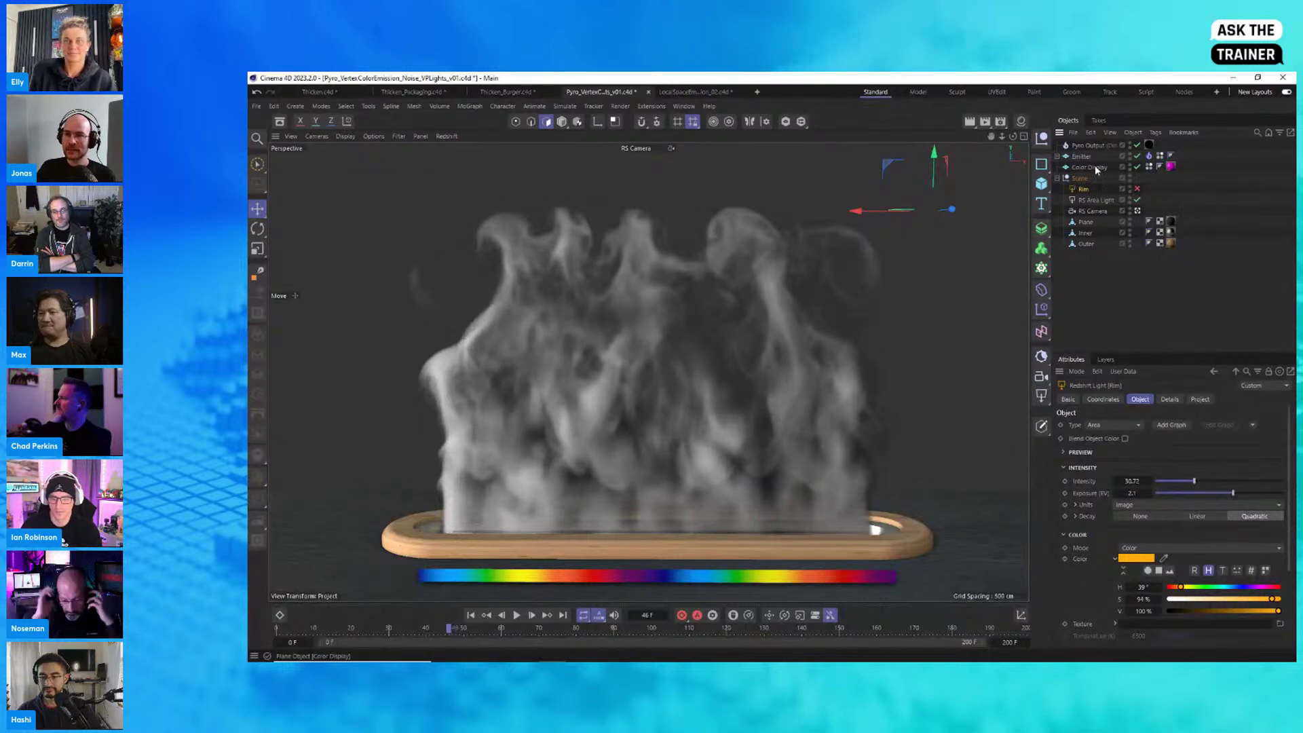
Step: Examine the Emitter's Pyro Emitter color settings and the field layers in its Vertex Color tag
click(1150, 156)
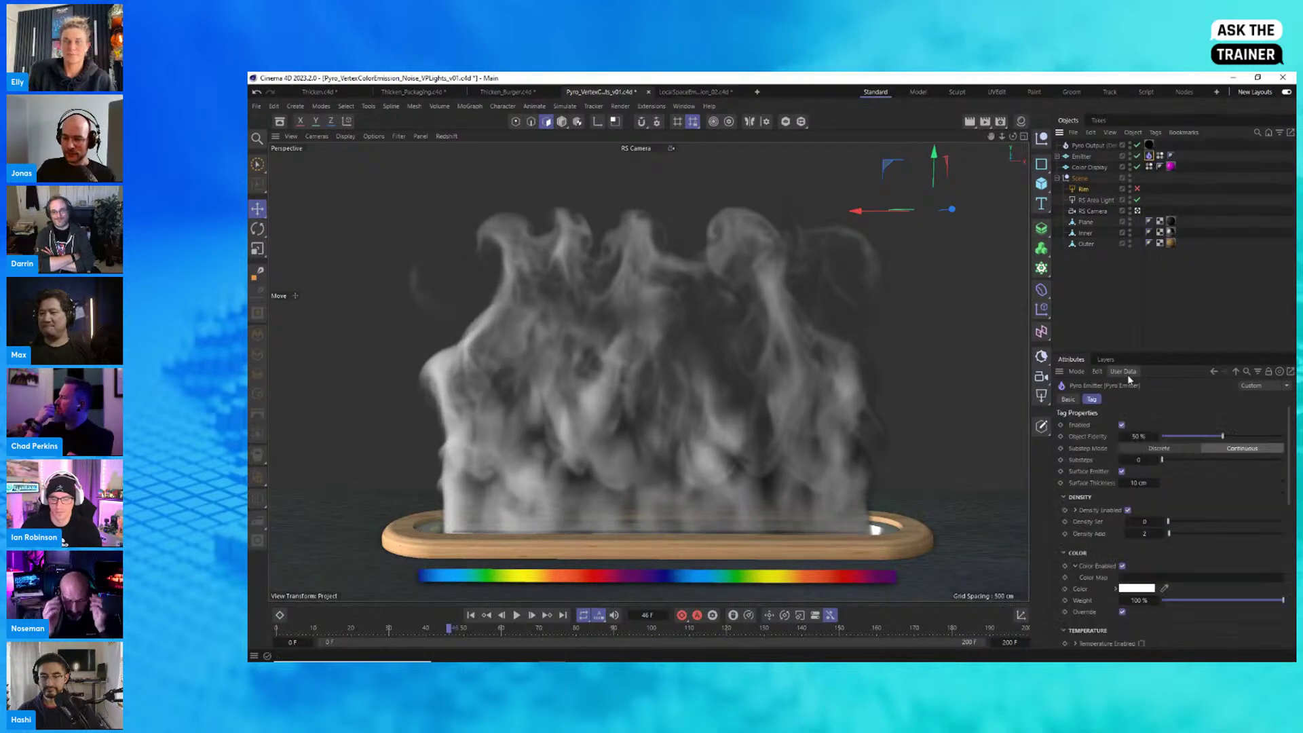
scroll(1079, 530, down, 2)
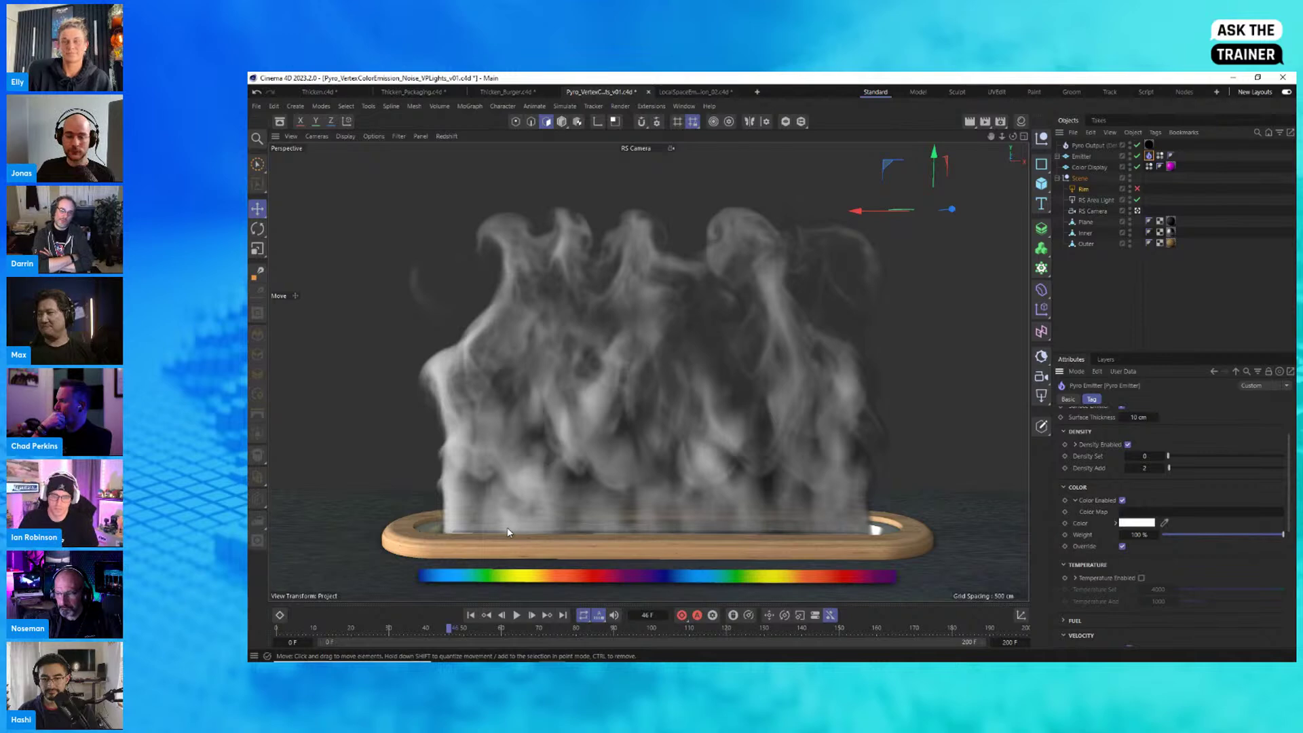
click(1160, 157)
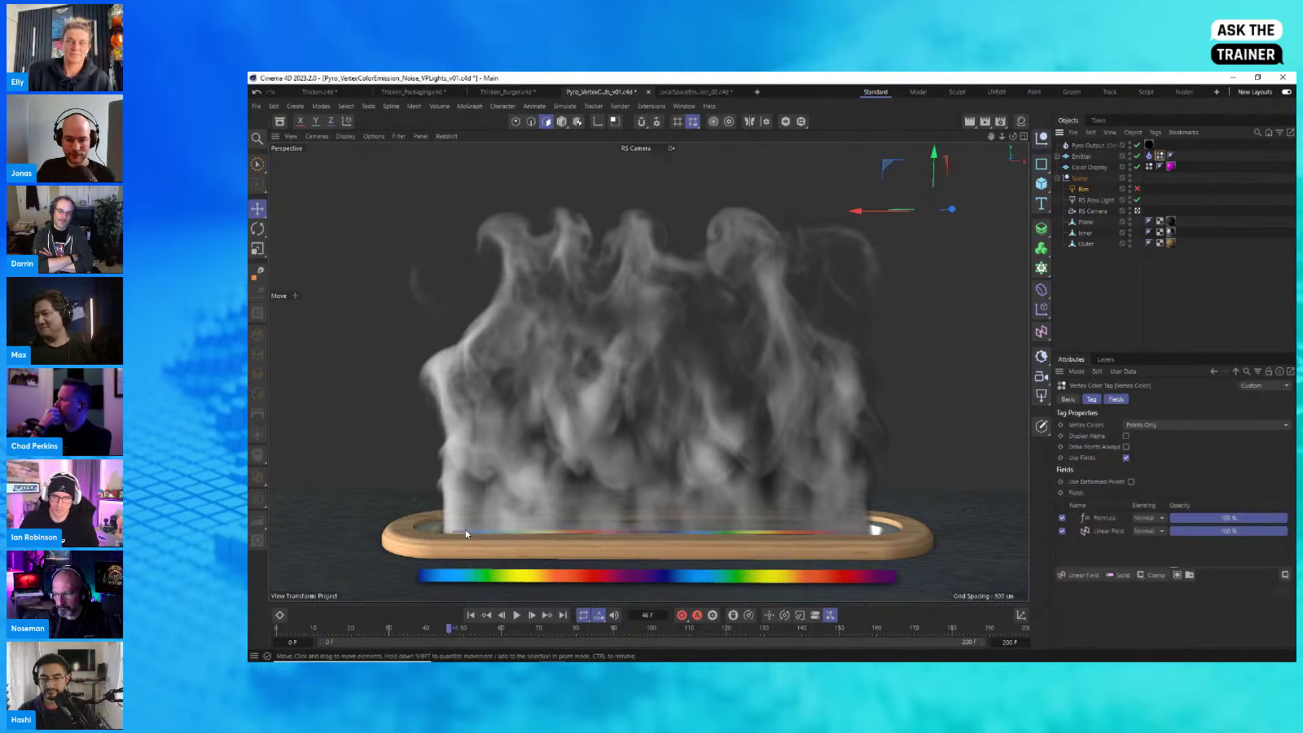
Step: Replay the smoke simulation from the start and pause it at about frame 24
click(470, 615)
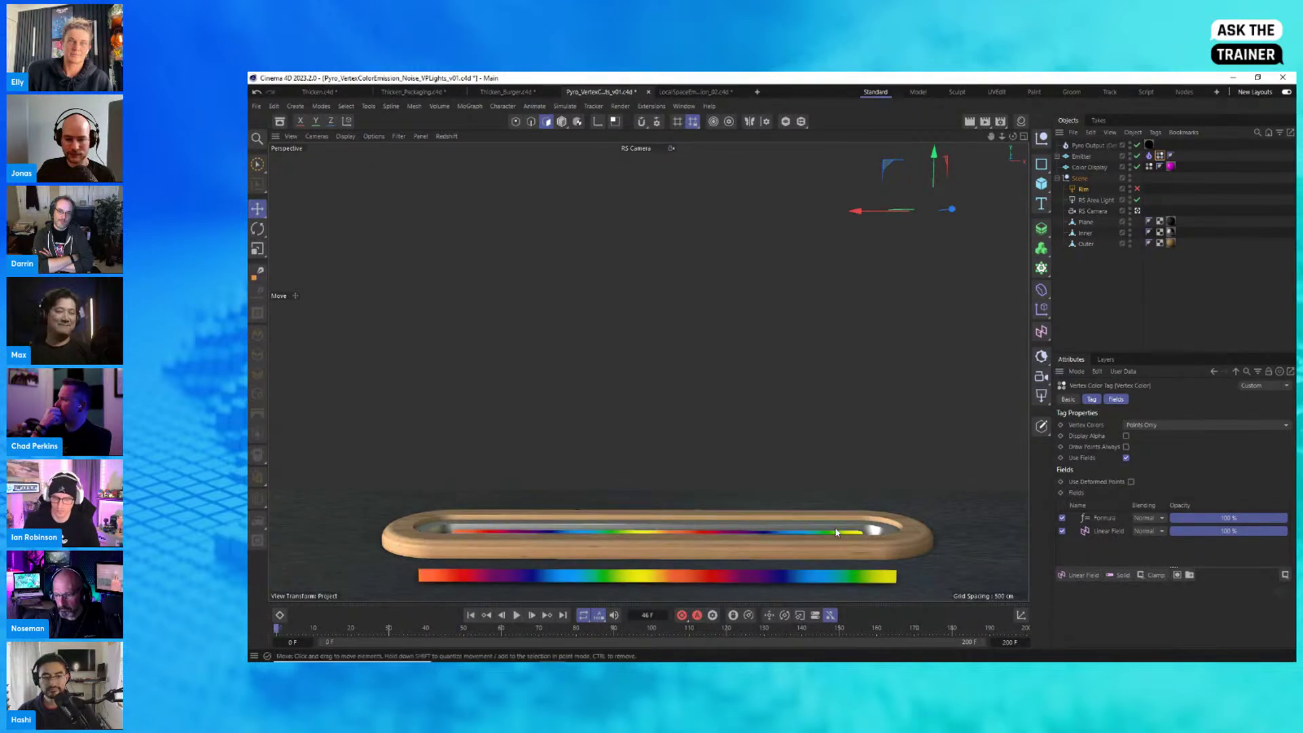
click(516, 615)
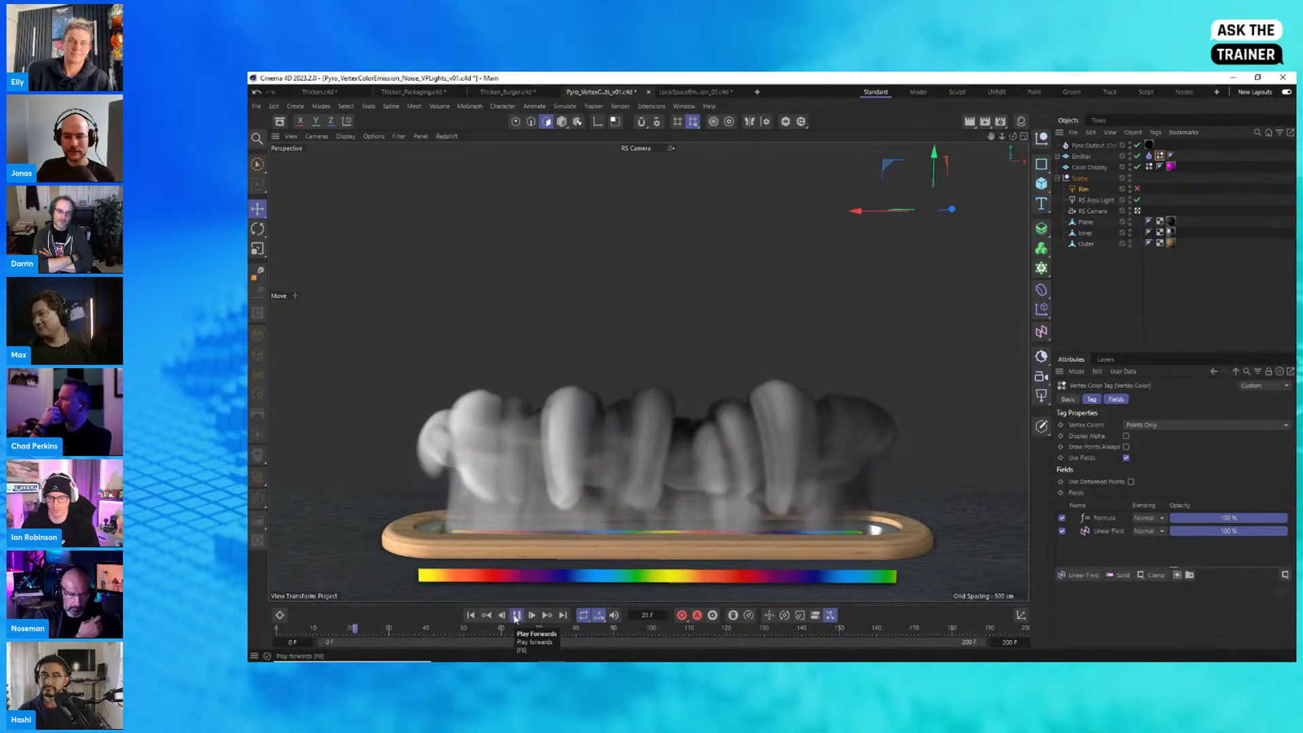
click(516, 615)
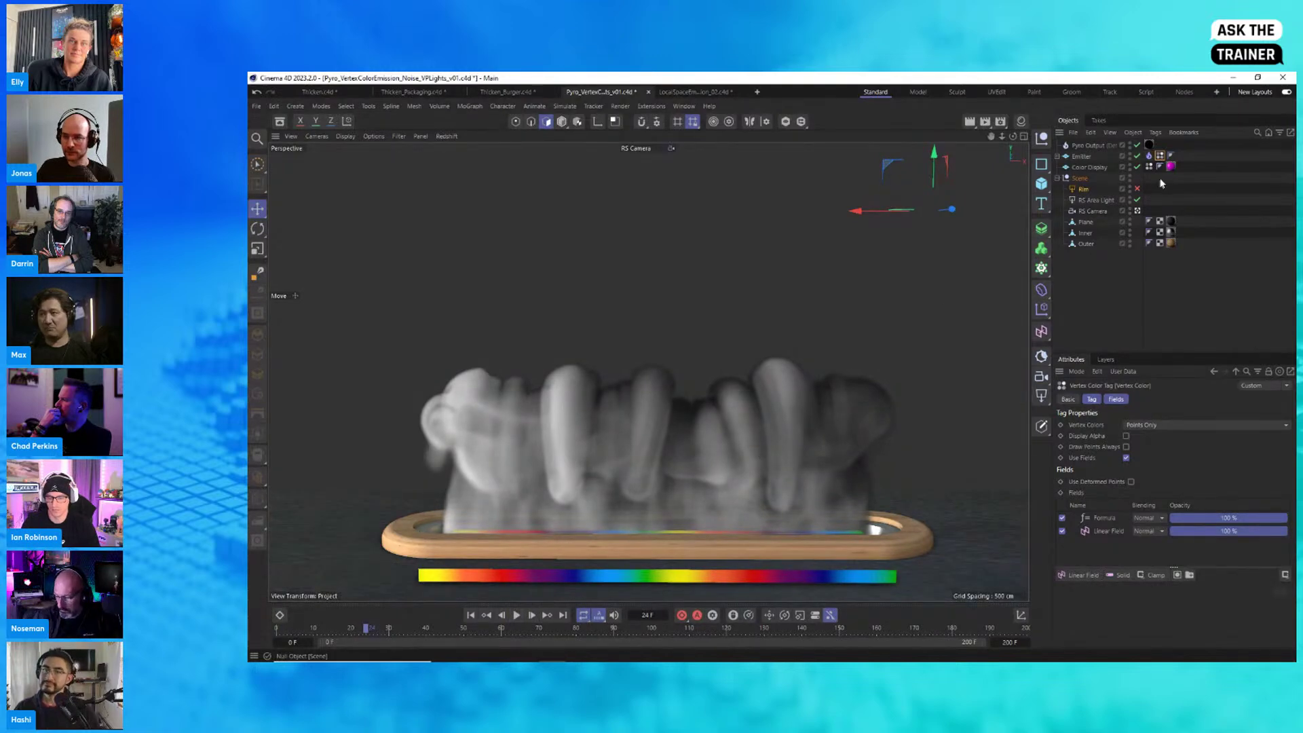
Step: Assign the Vertex Color tag as the Pyro Emitter's Color Map and replay the simulation from the start, pausing partway
click(1149, 156)
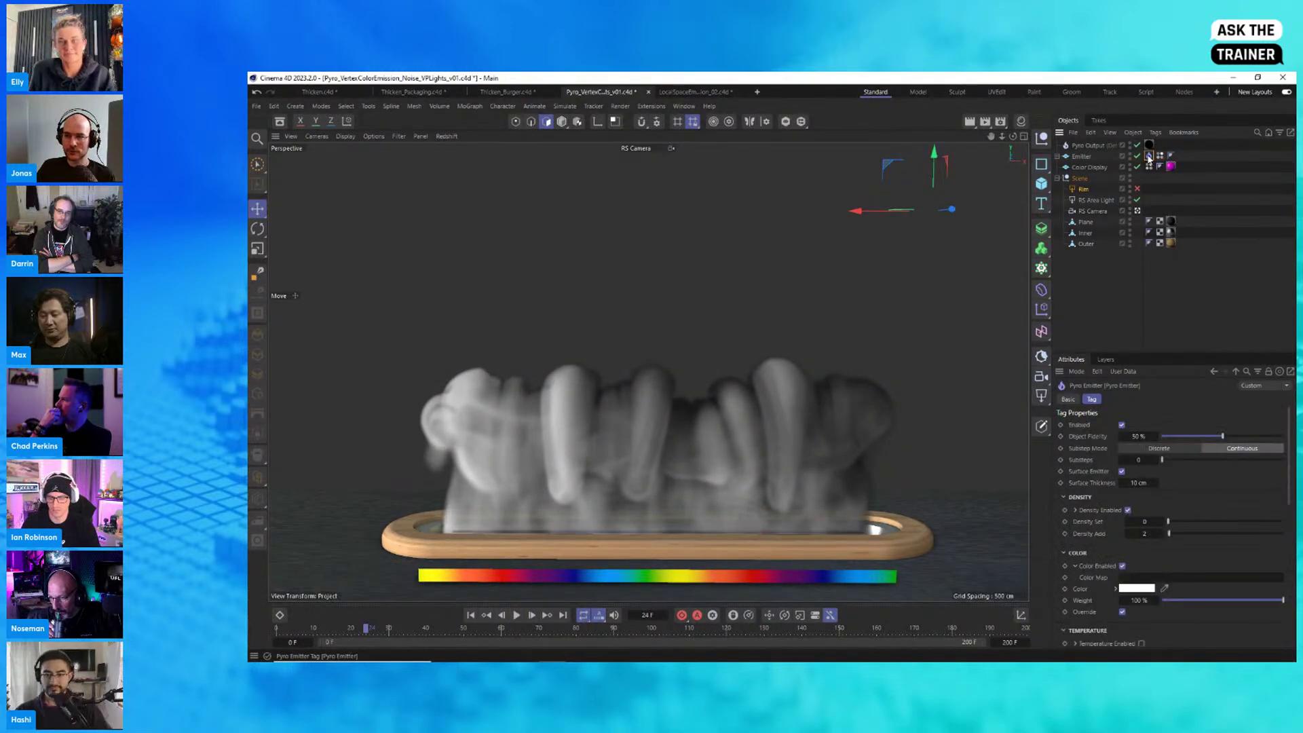
drag(1148, 166, 1147, 579)
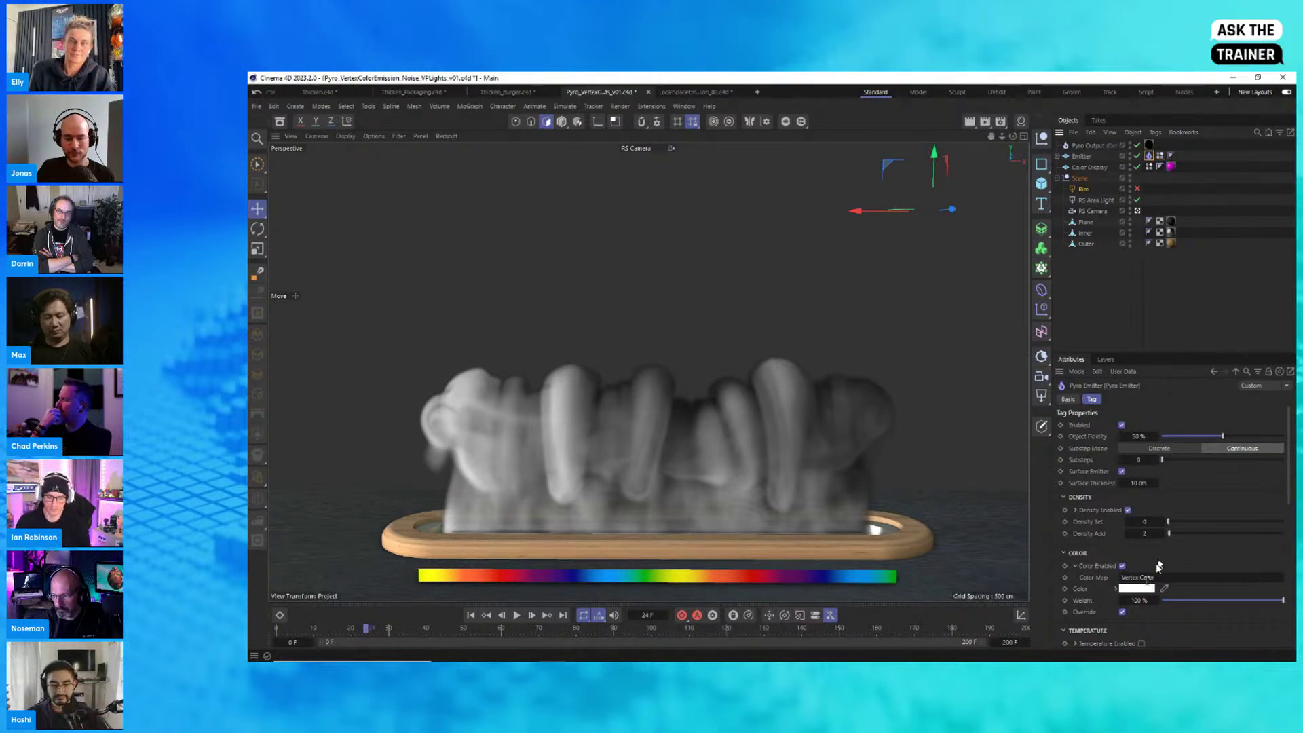
click(471, 615)
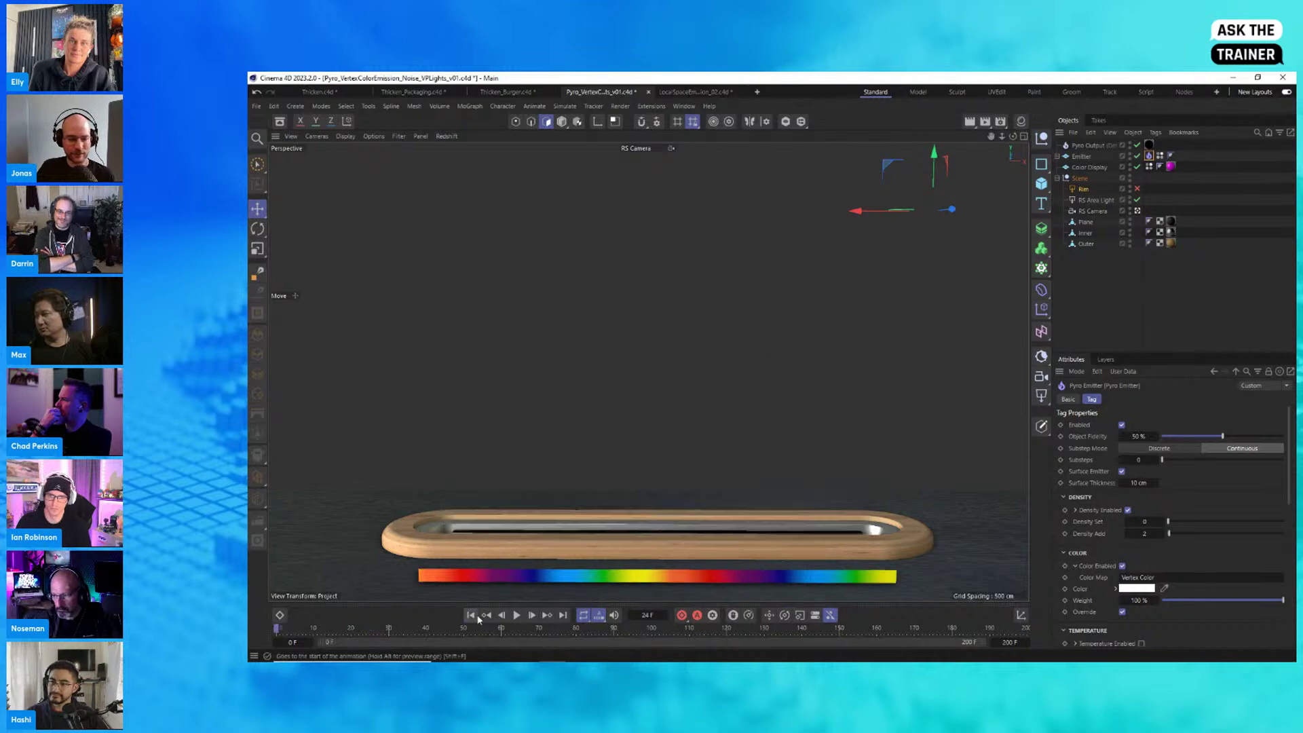
click(517, 616)
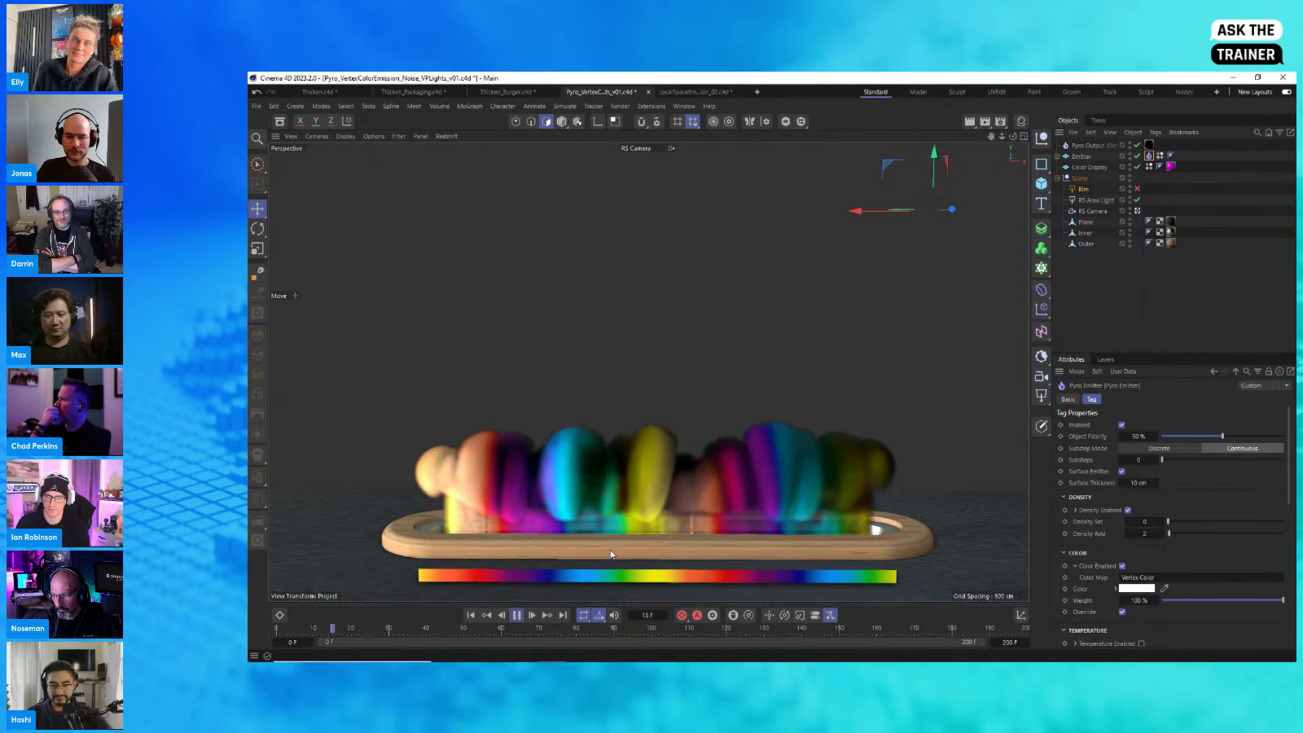
click(517, 615)
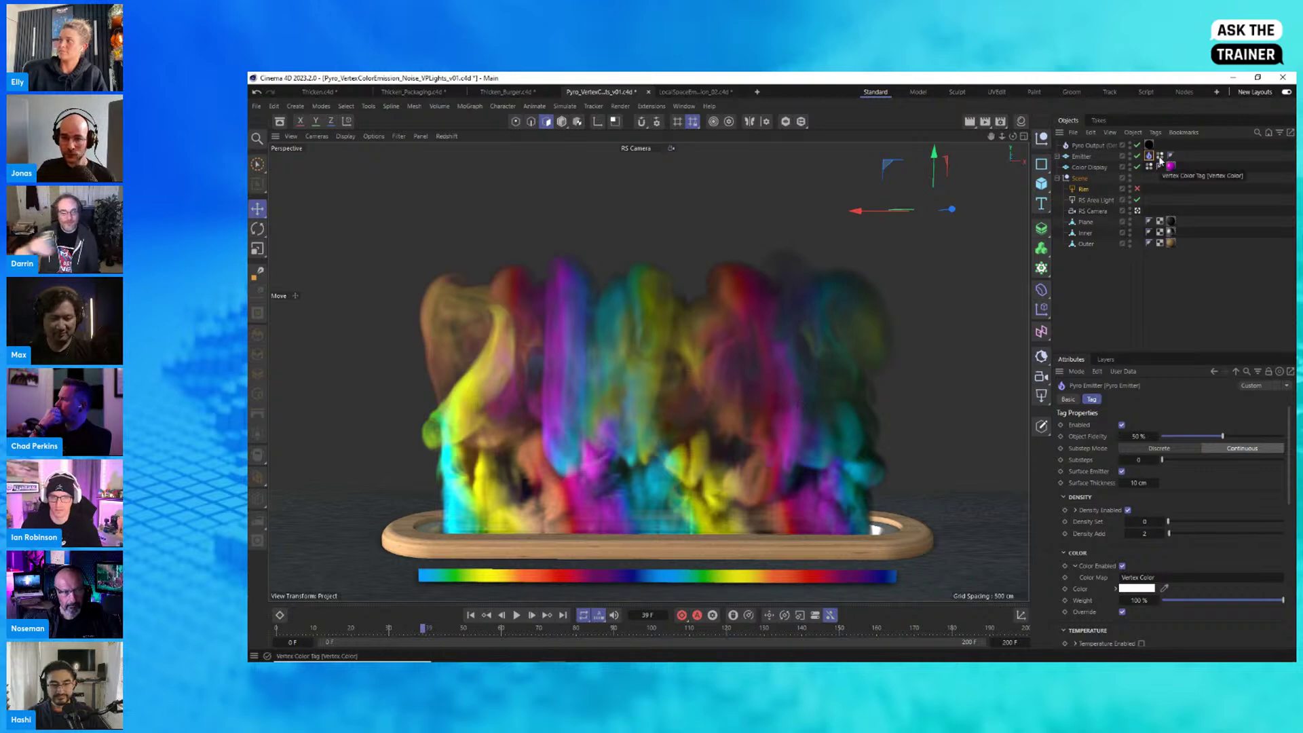
Step: Set the Pyro Emitter's noise Low Clip to 54% and High Clip to 86%, and resume the simulation playback
scroll(1086, 484, down, 3)
scroll(1086, 484, down, 5)
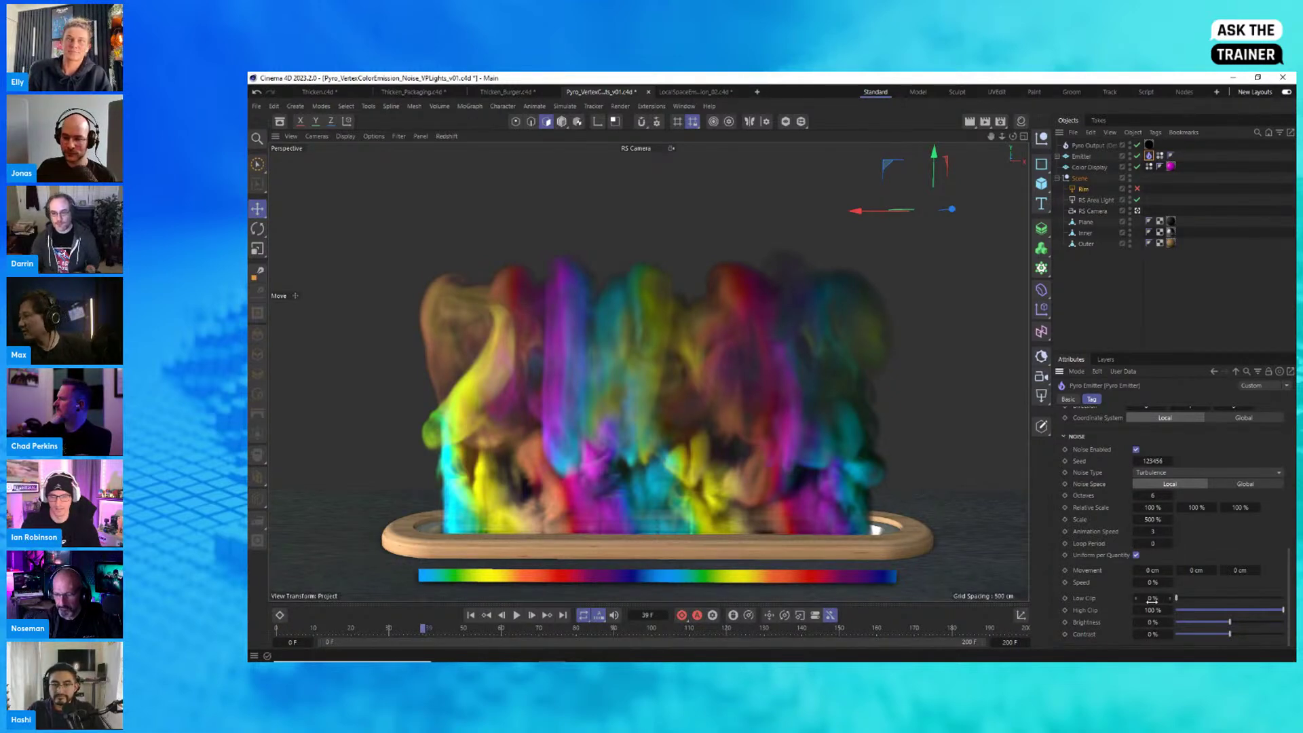
click(1235, 598)
click(1267, 610)
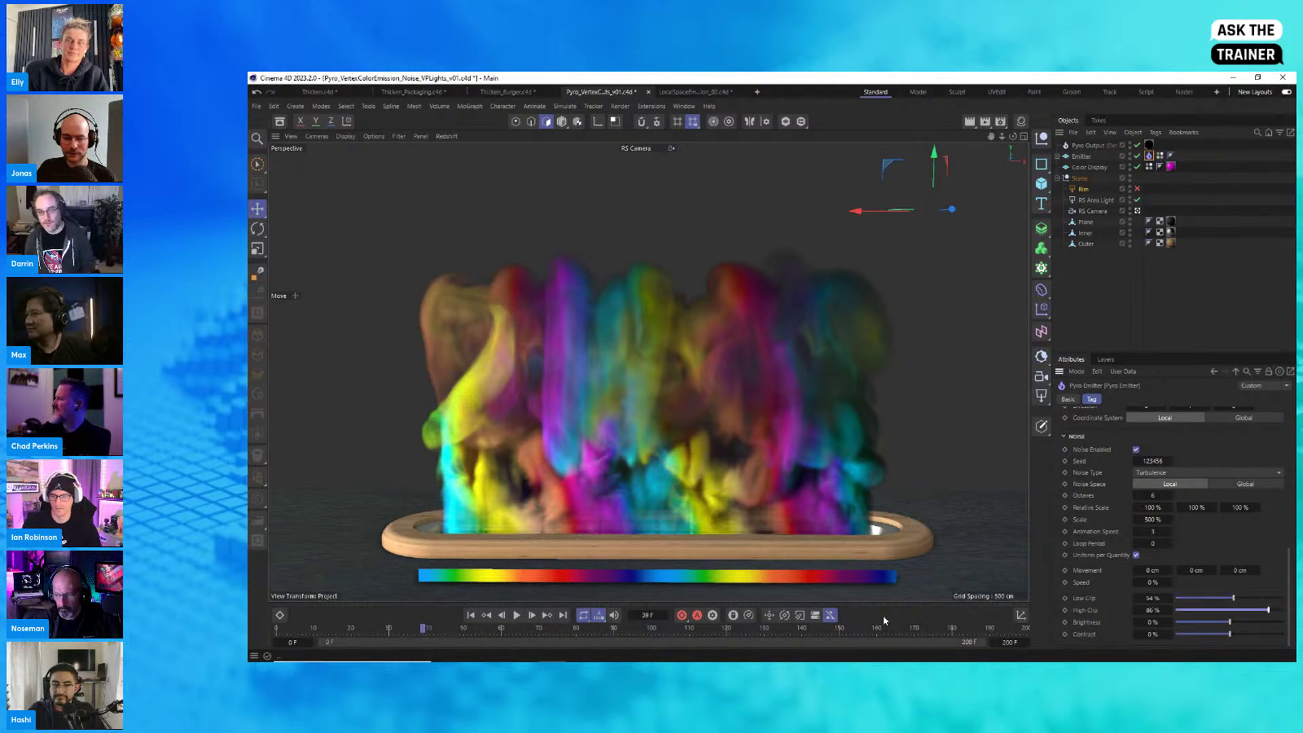
click(515, 615)
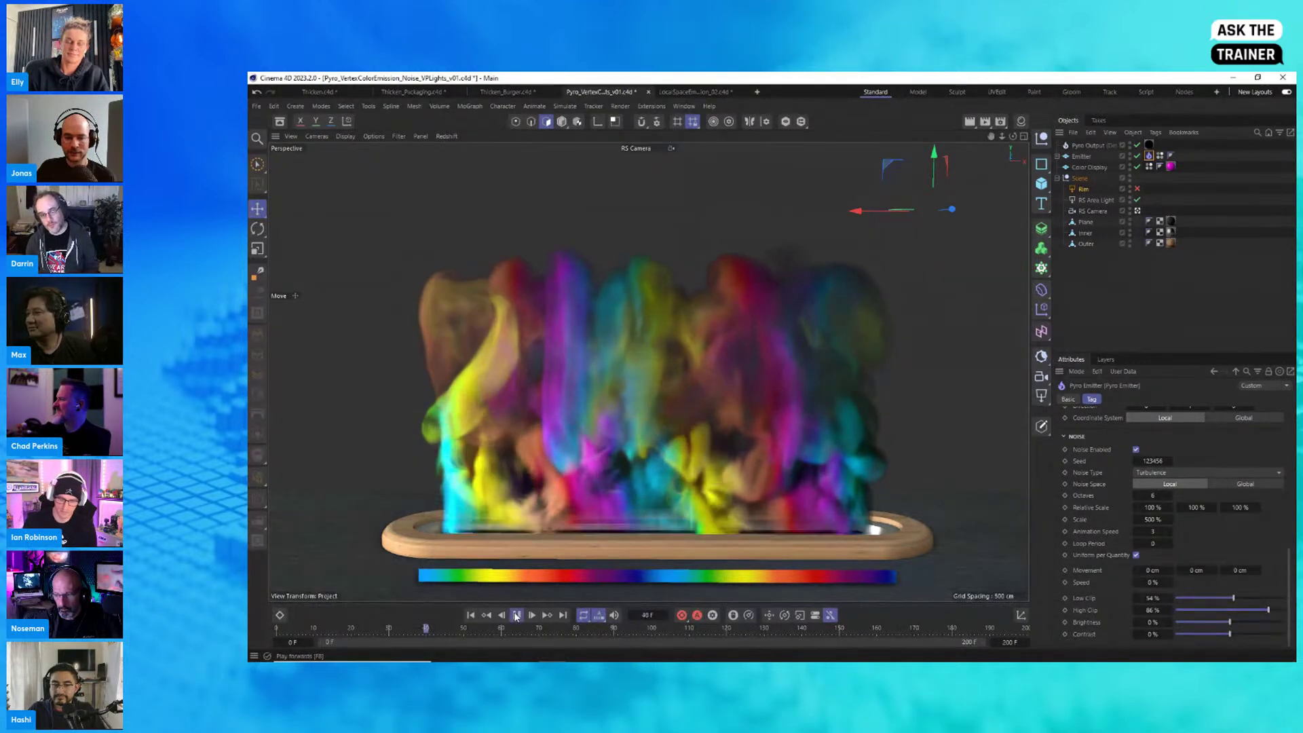
Step: Replay the smoke simulation from the start, trying a Pyro Emitter noise Scale of 200% before setting it to 1000%
click(471, 615)
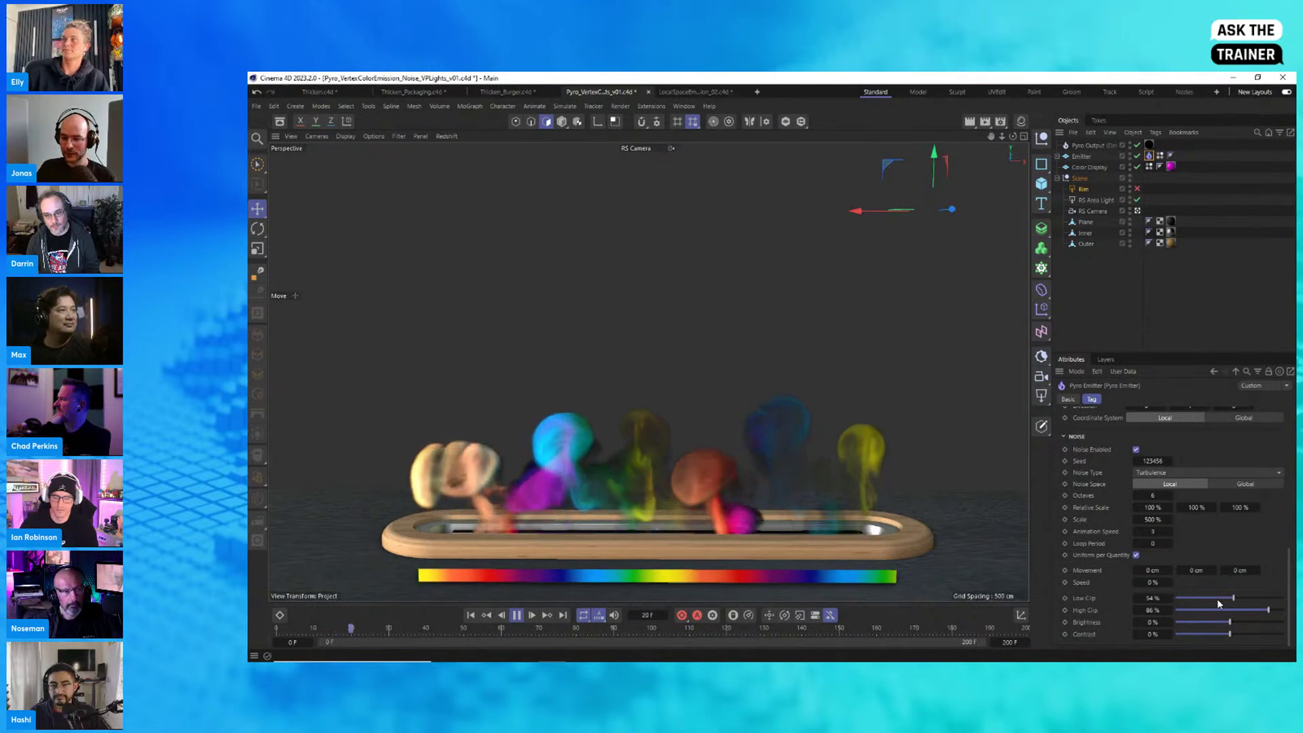
click(1152, 519)
text(200)
key(Return)
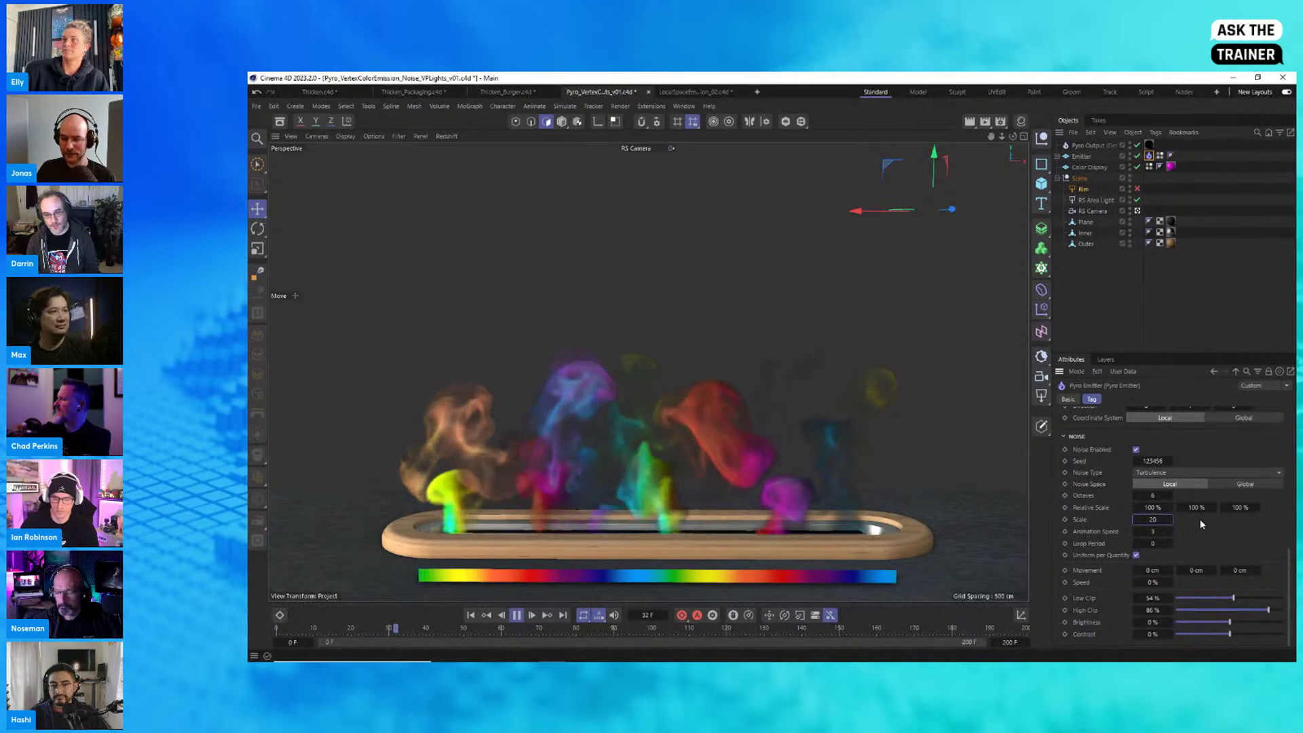
click(1168, 520)
text(1000)
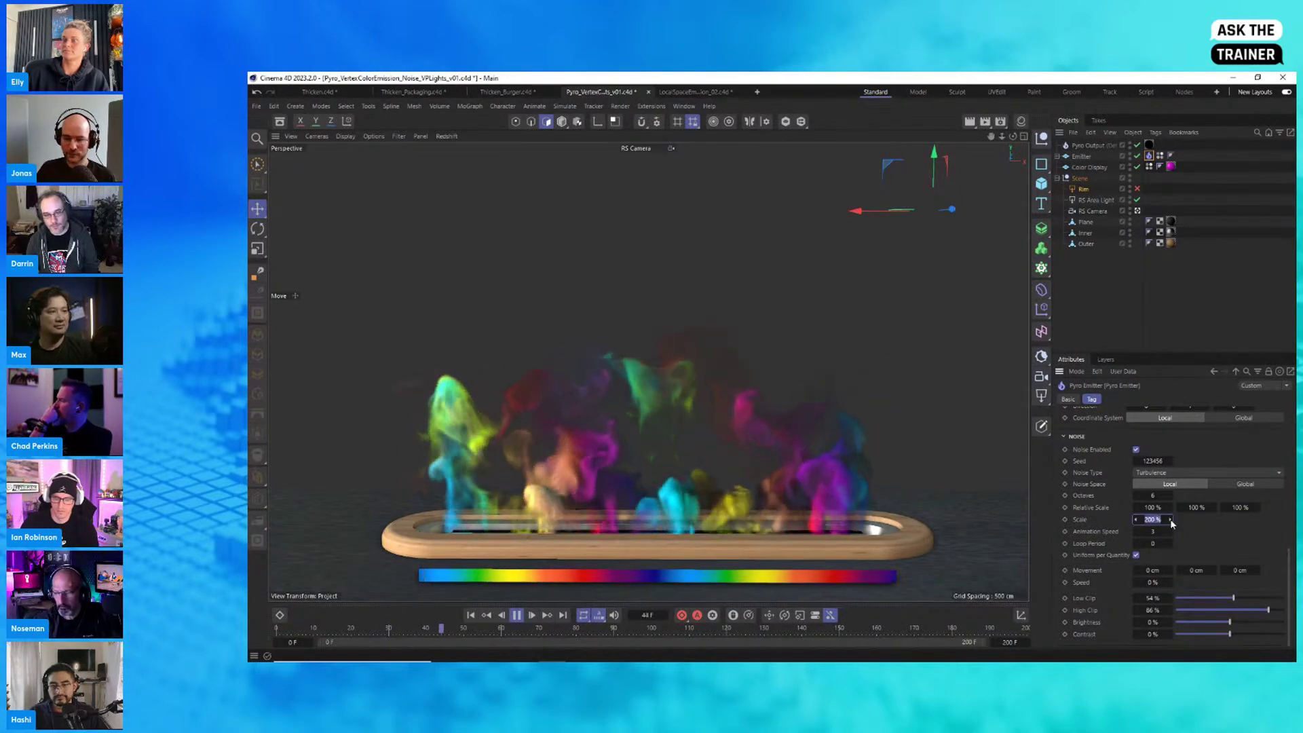
key(Return)
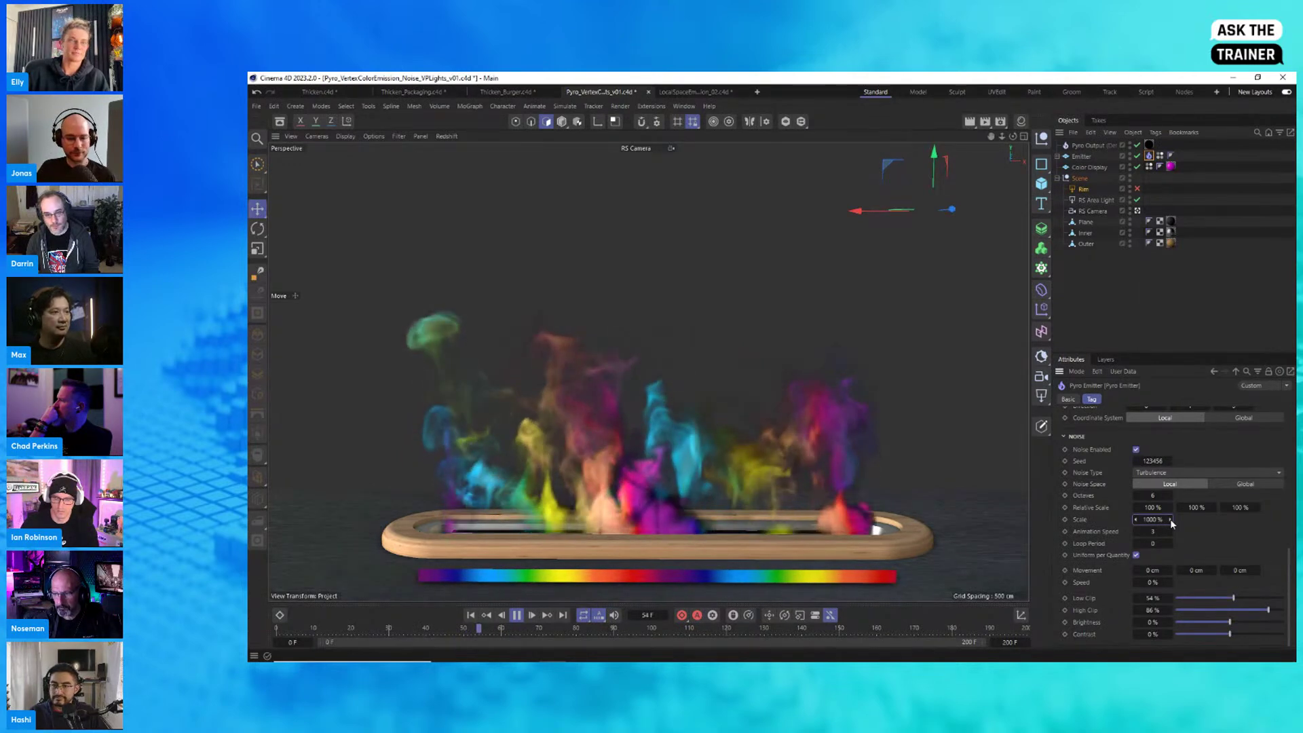
Step: Change the Pyro Emitter's Noise Type to Cell and pause the simulation at about frame 78
click(1279, 473)
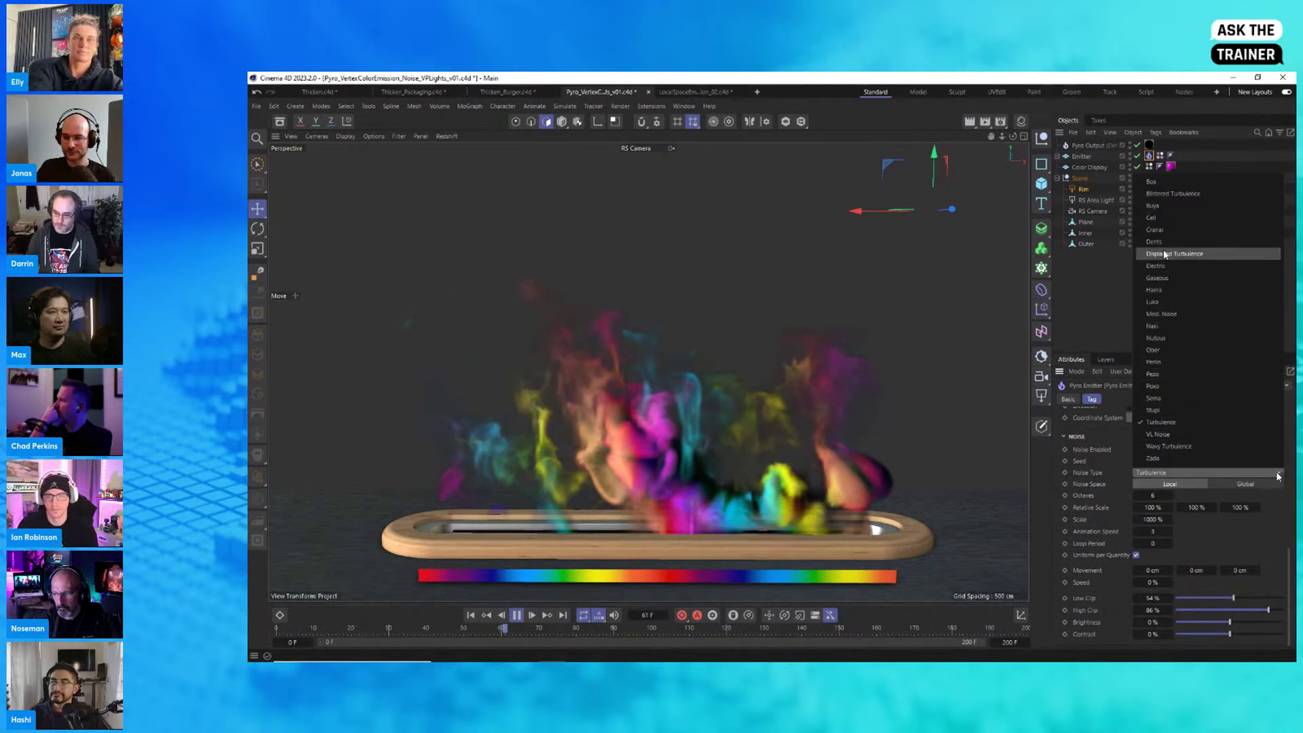
click(1170, 217)
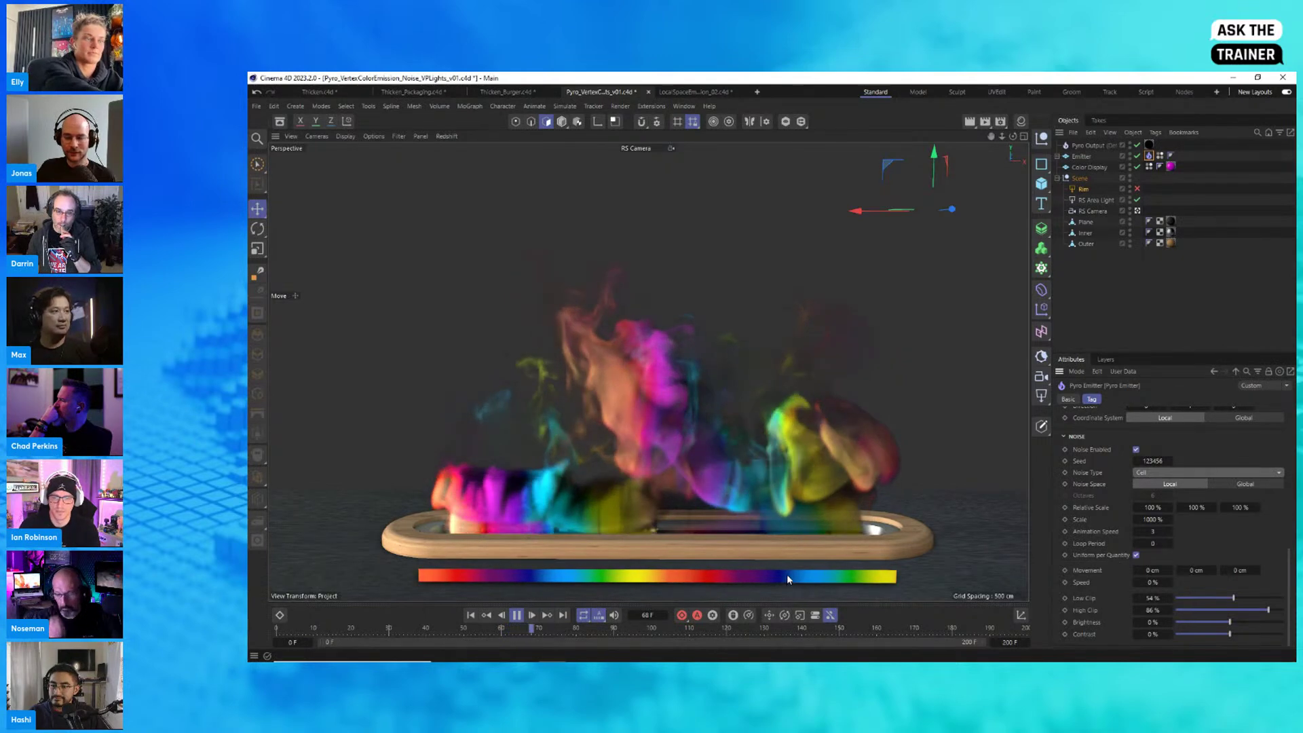
click(1136, 448)
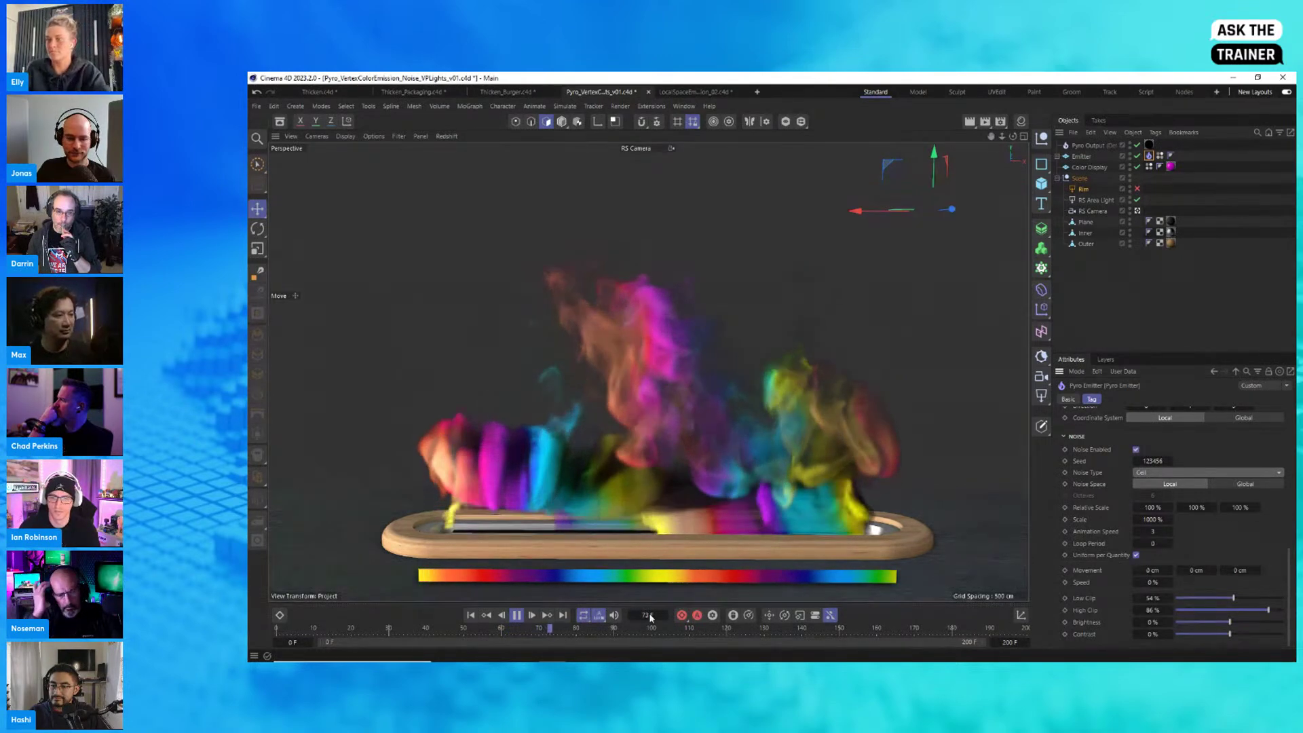
click(517, 615)
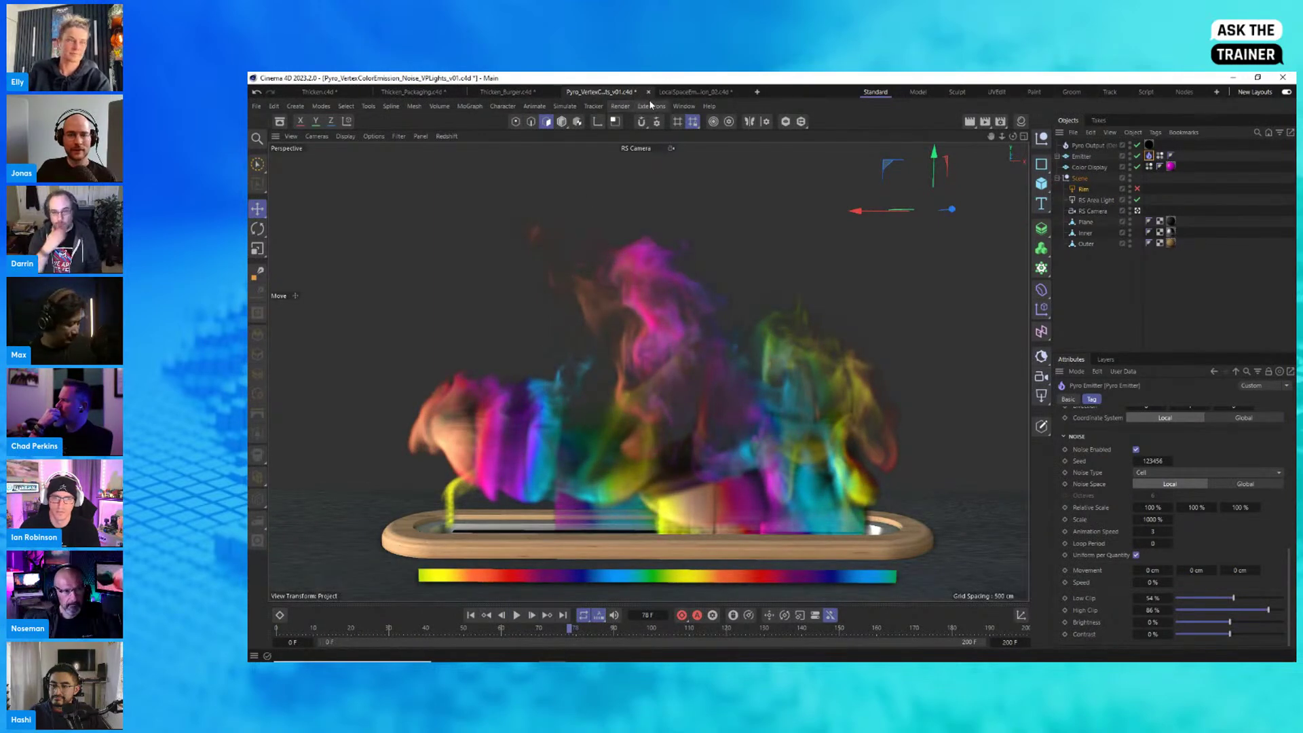
Step: Glance at the LocalSpaceEmission scene, create a new project, and add a sphere with a radius of about 38 cm
click(689, 93)
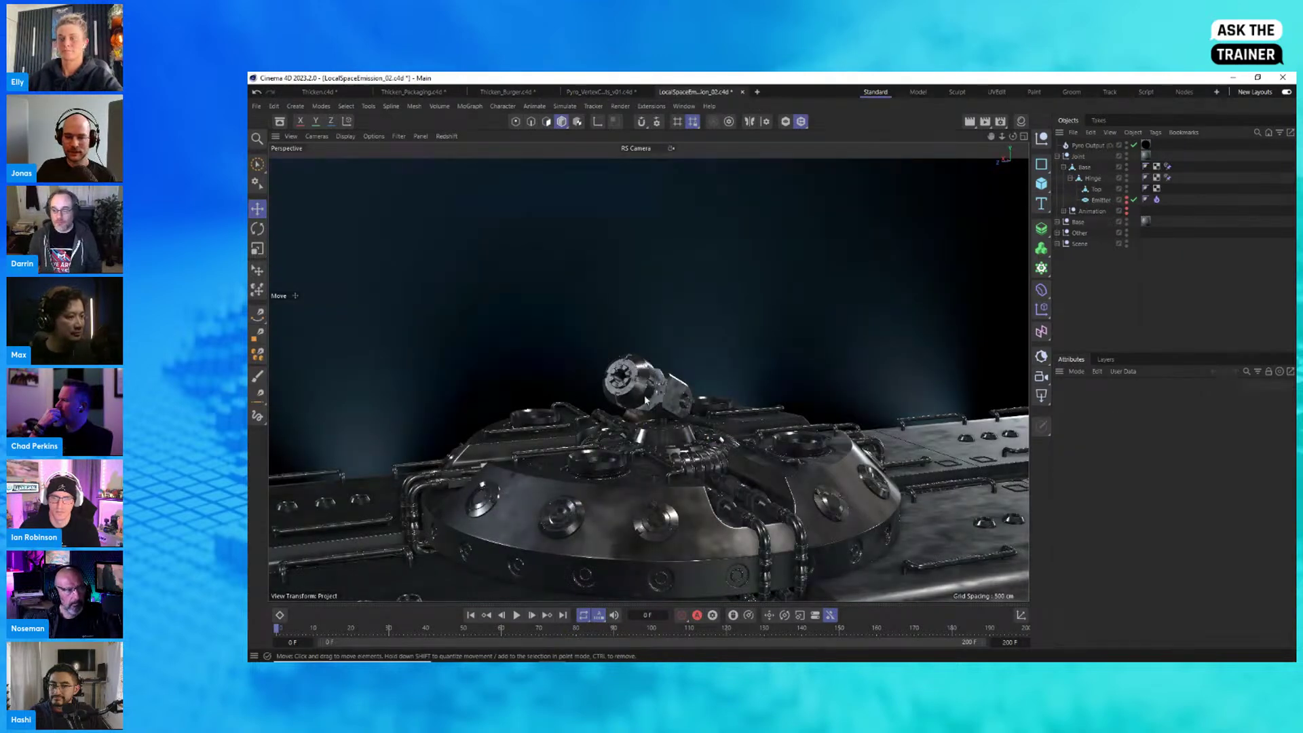
click(756, 93)
click(1041, 183)
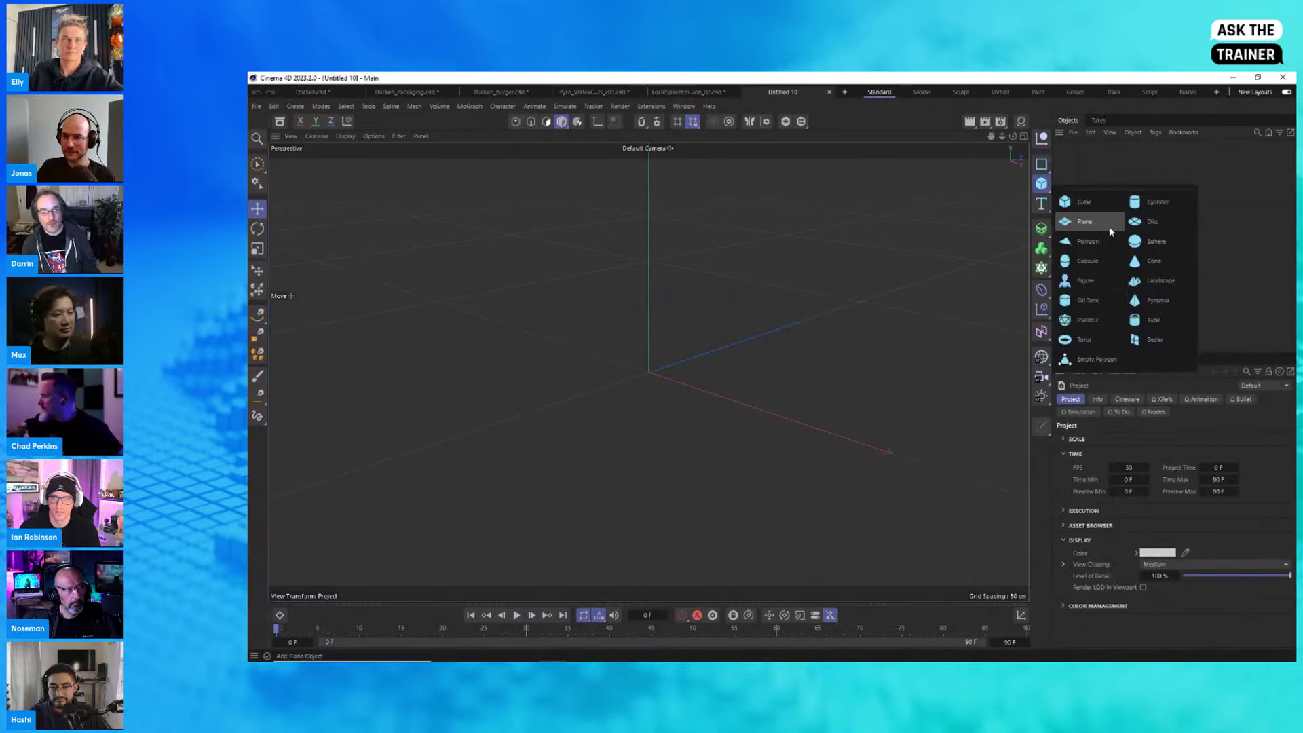
click(1153, 241)
drag(1165, 425, 1158, 426)
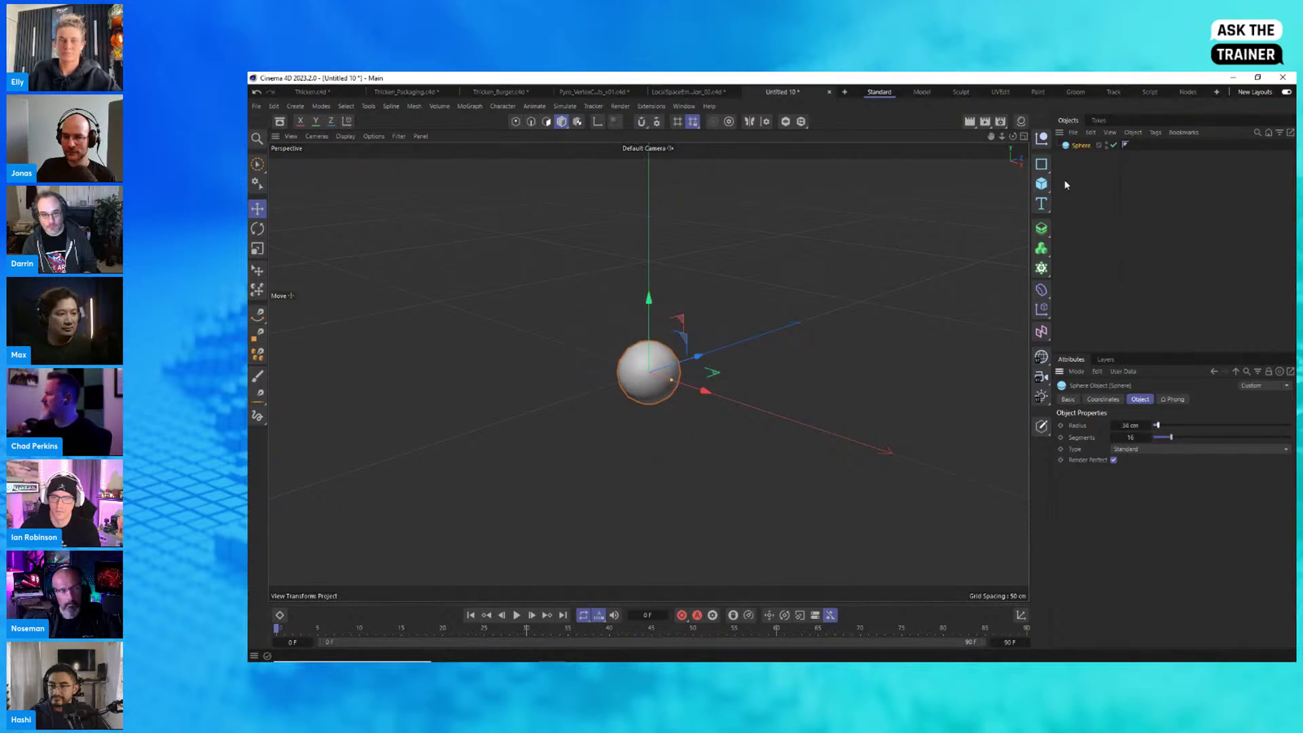
Step: Add a Pyro Emitter tag to the sphere
right_click(1079, 145)
mouse_move(1118, 302)
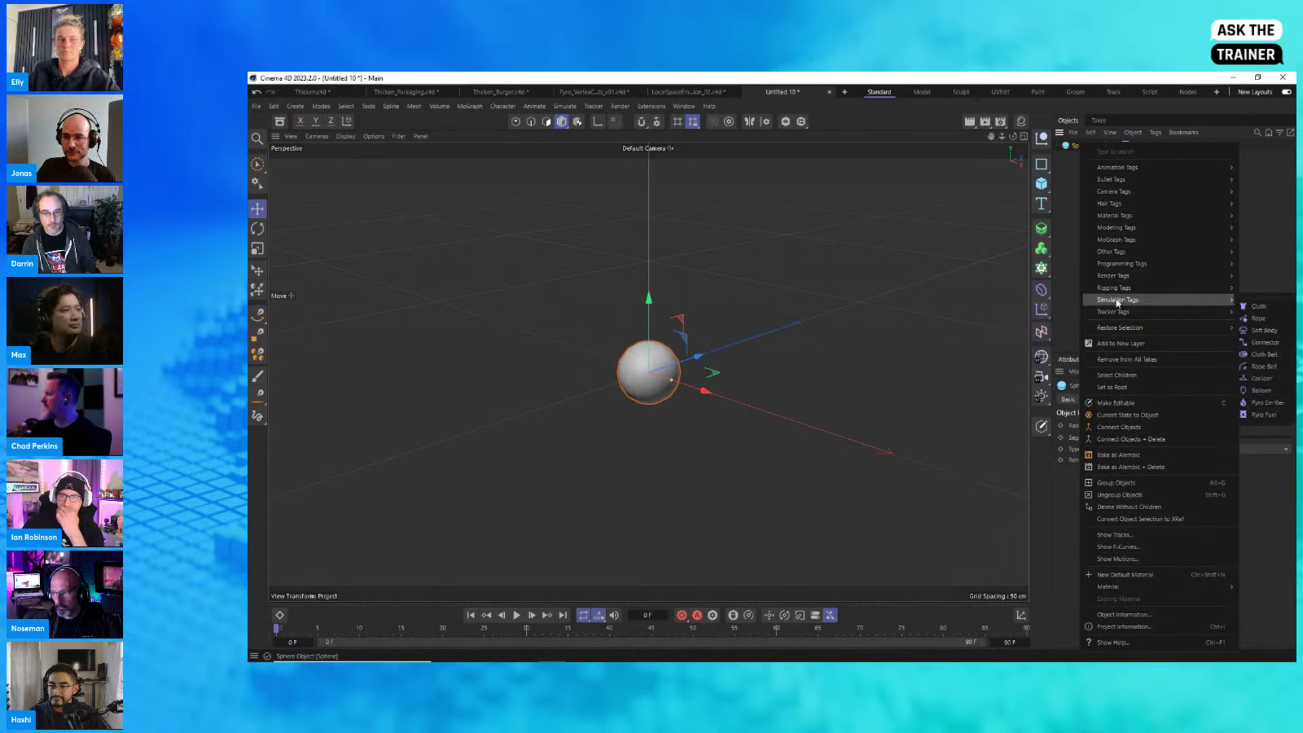
click(1266, 403)
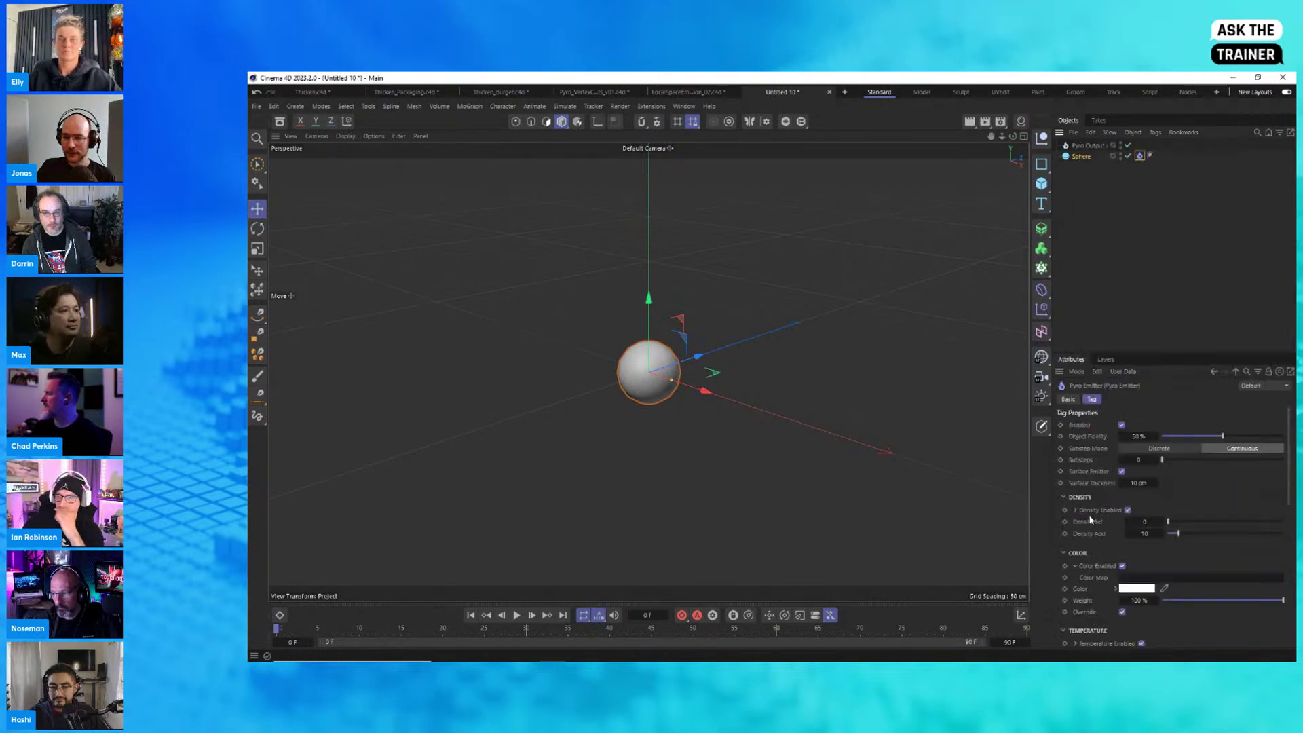
Step: Set the Pyro Emitter's velocity Type to Set Absolute Velocity with a Strength of 10000
scroll(1087, 515, down, 4)
scroll(1076, 514, down, 2)
click(1159, 528)
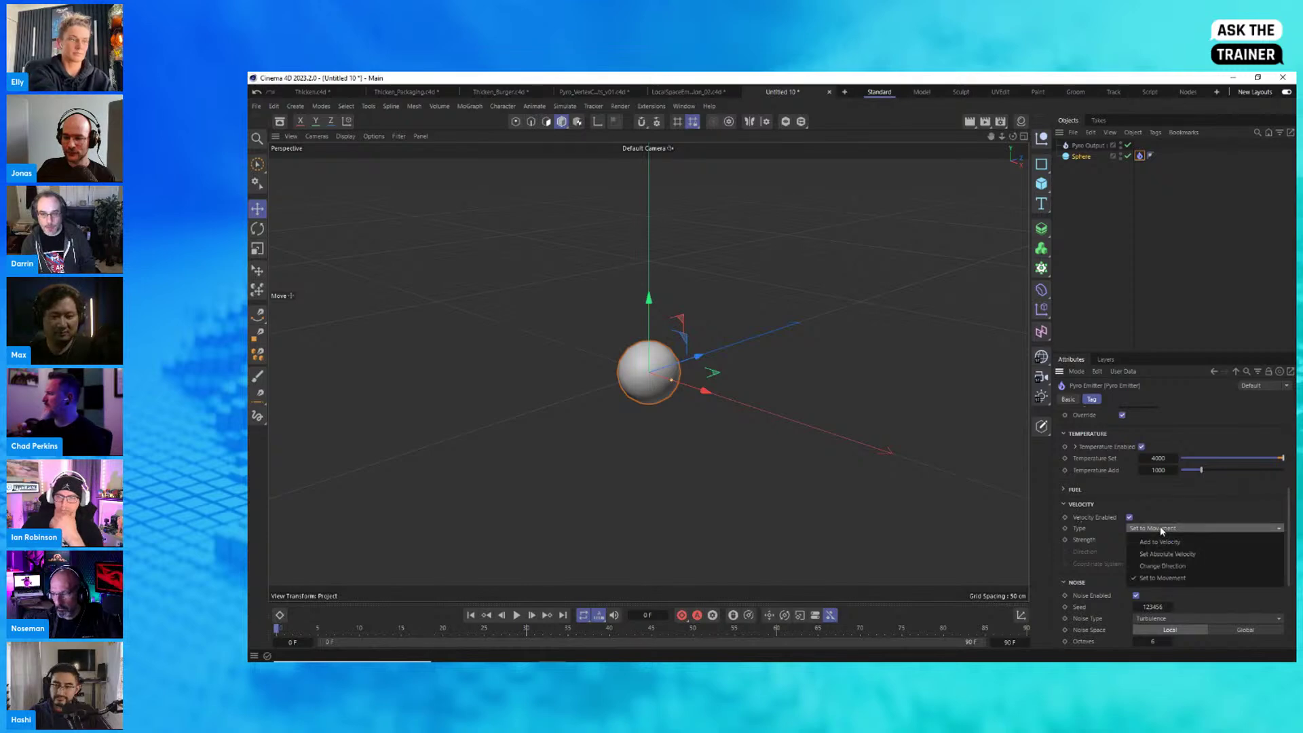
click(1153, 554)
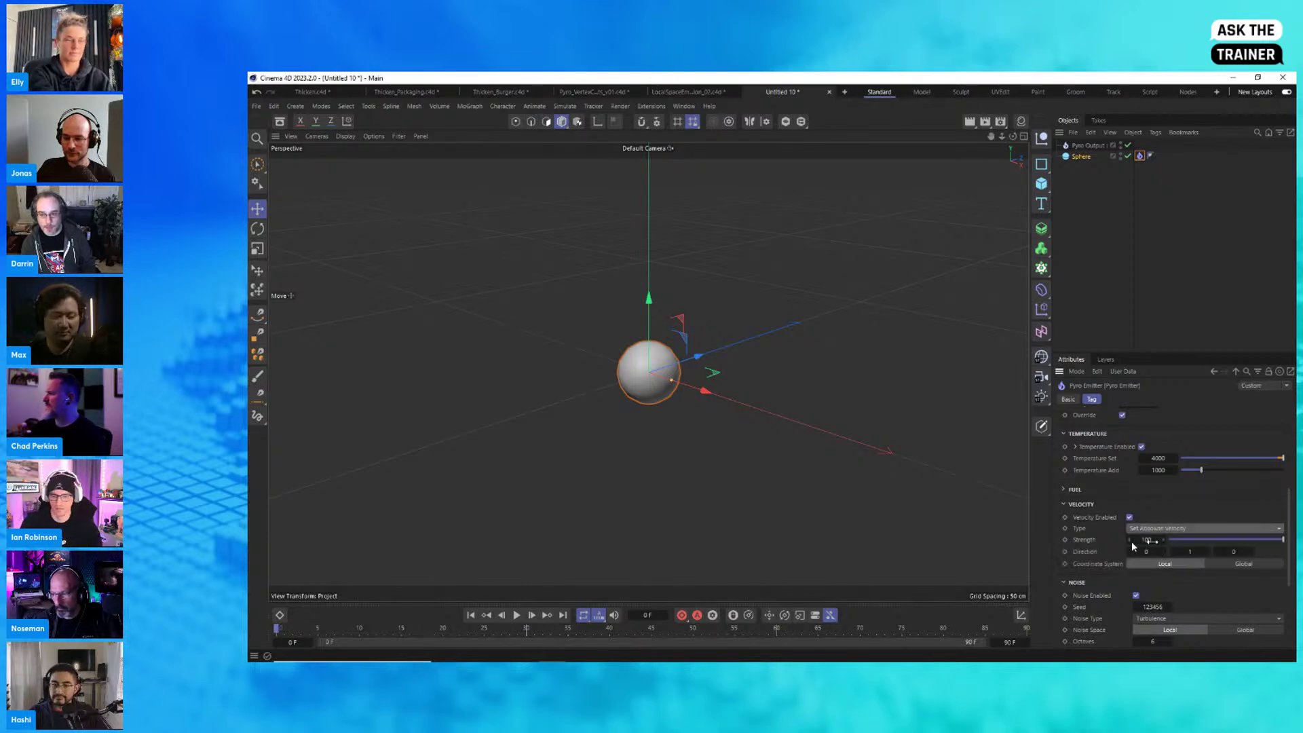
click(1150, 540)
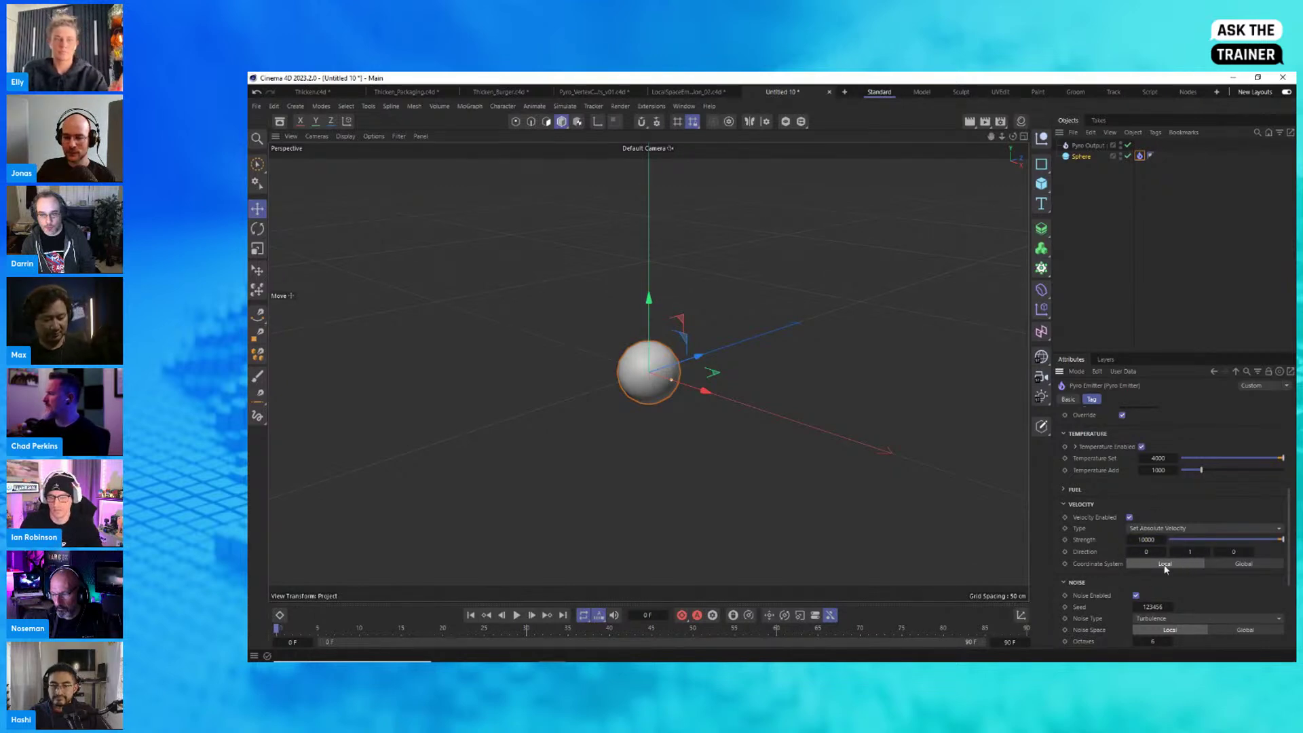
Step: Play the simulation, rotate the sphere while it runs to redirect the flames, and pause at about frame 43
click(516, 614)
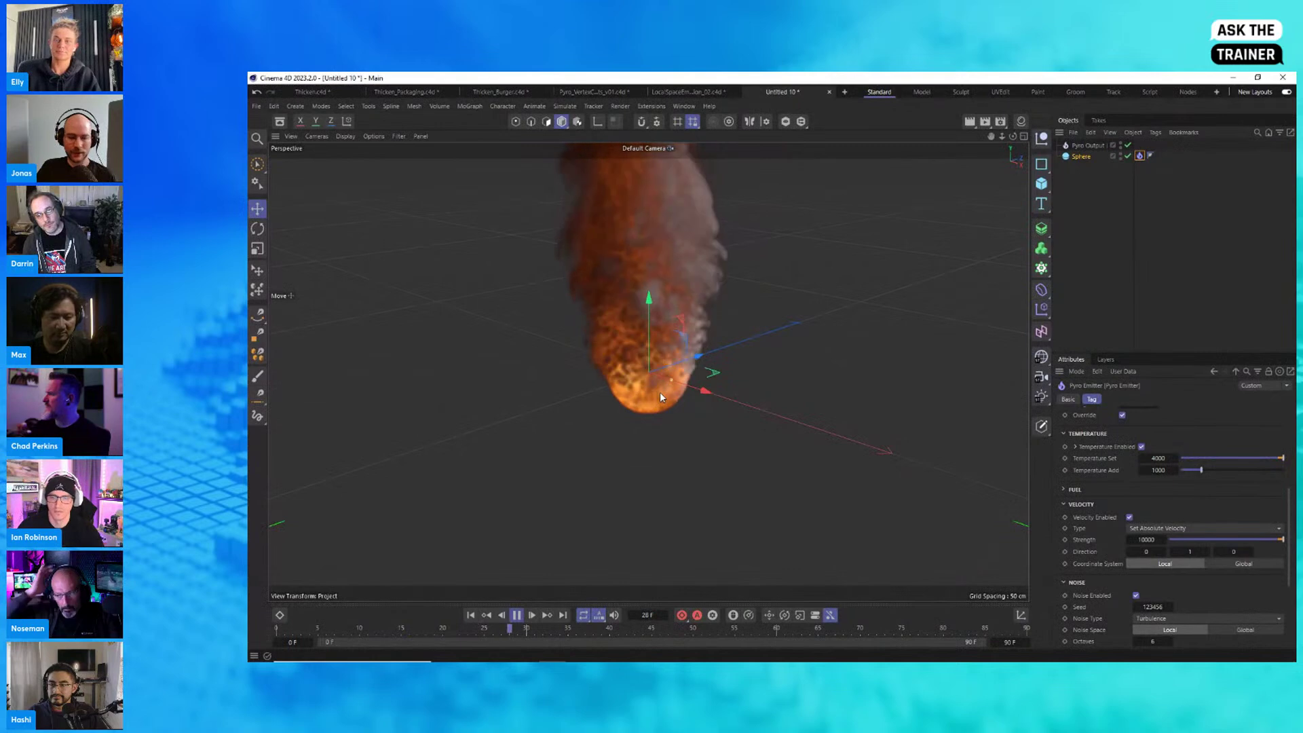
alt+right_drag(659, 392, 533, 414)
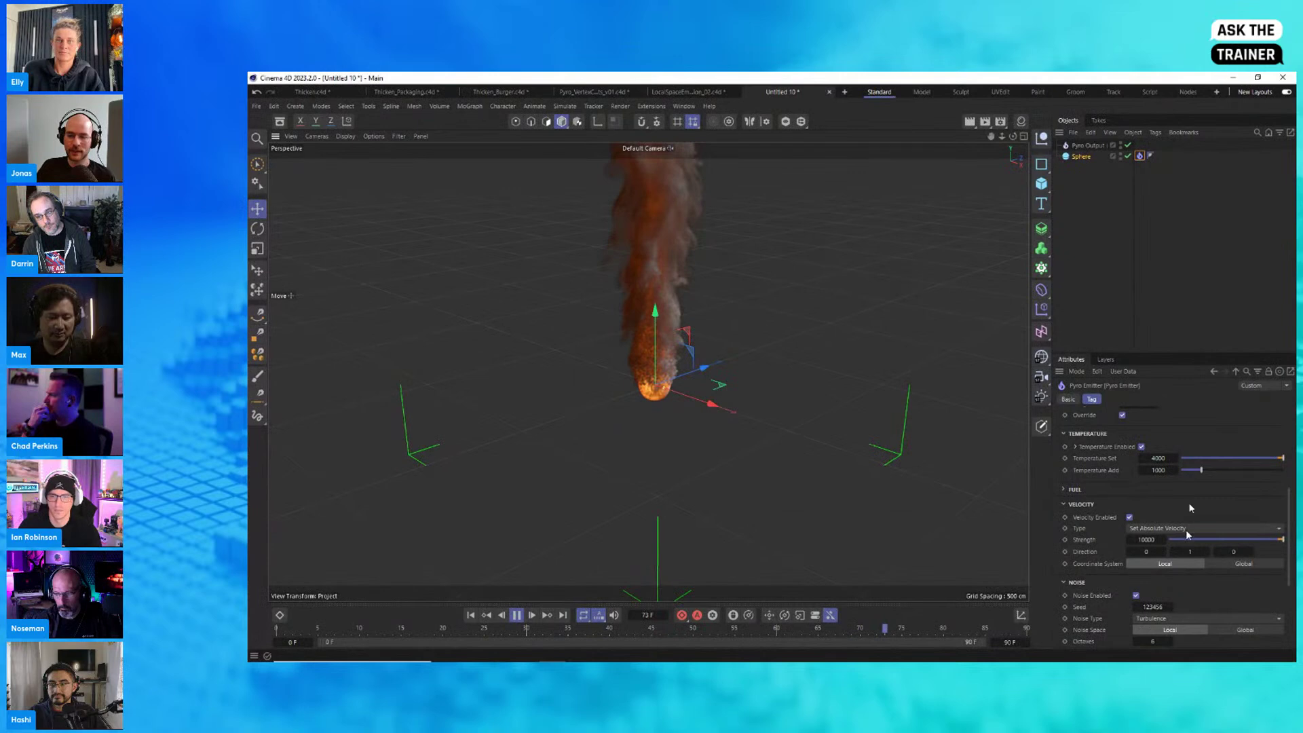
key(r)
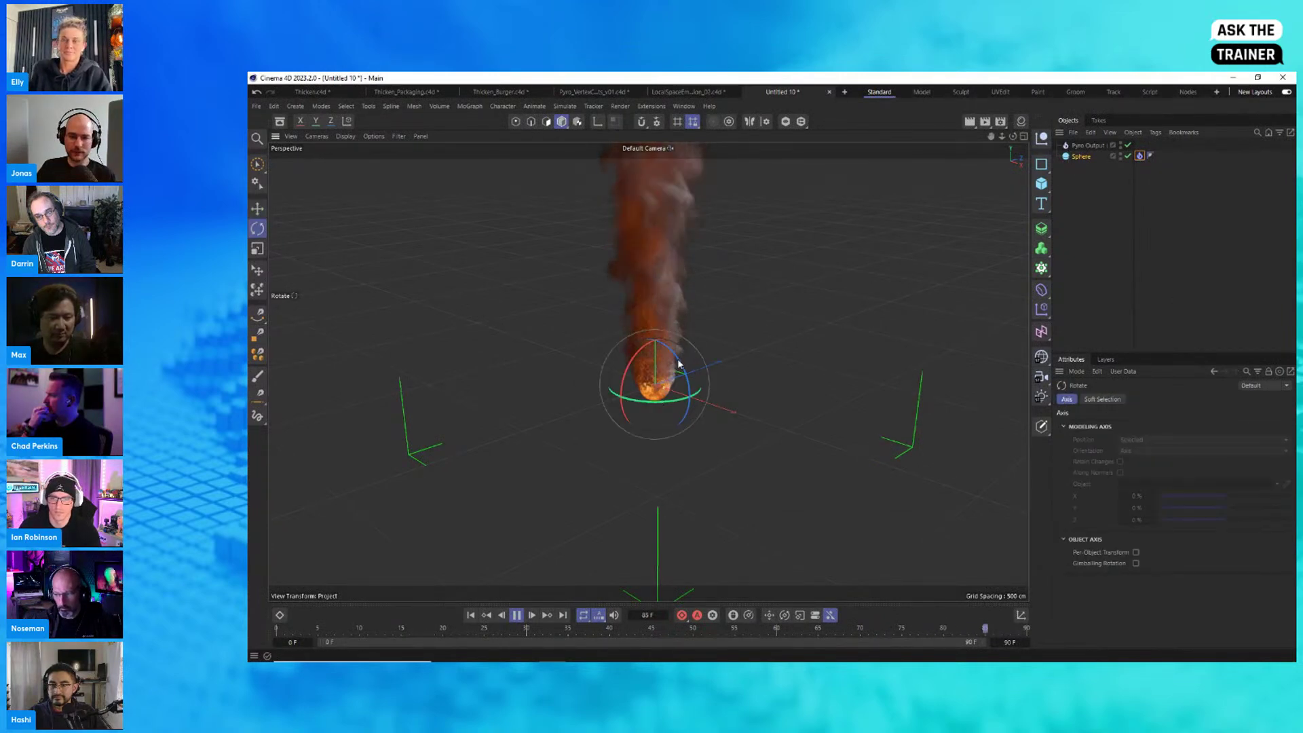
drag(681, 366, 597, 258)
click(516, 616)
alt+drag(637, 390, 694, 391)
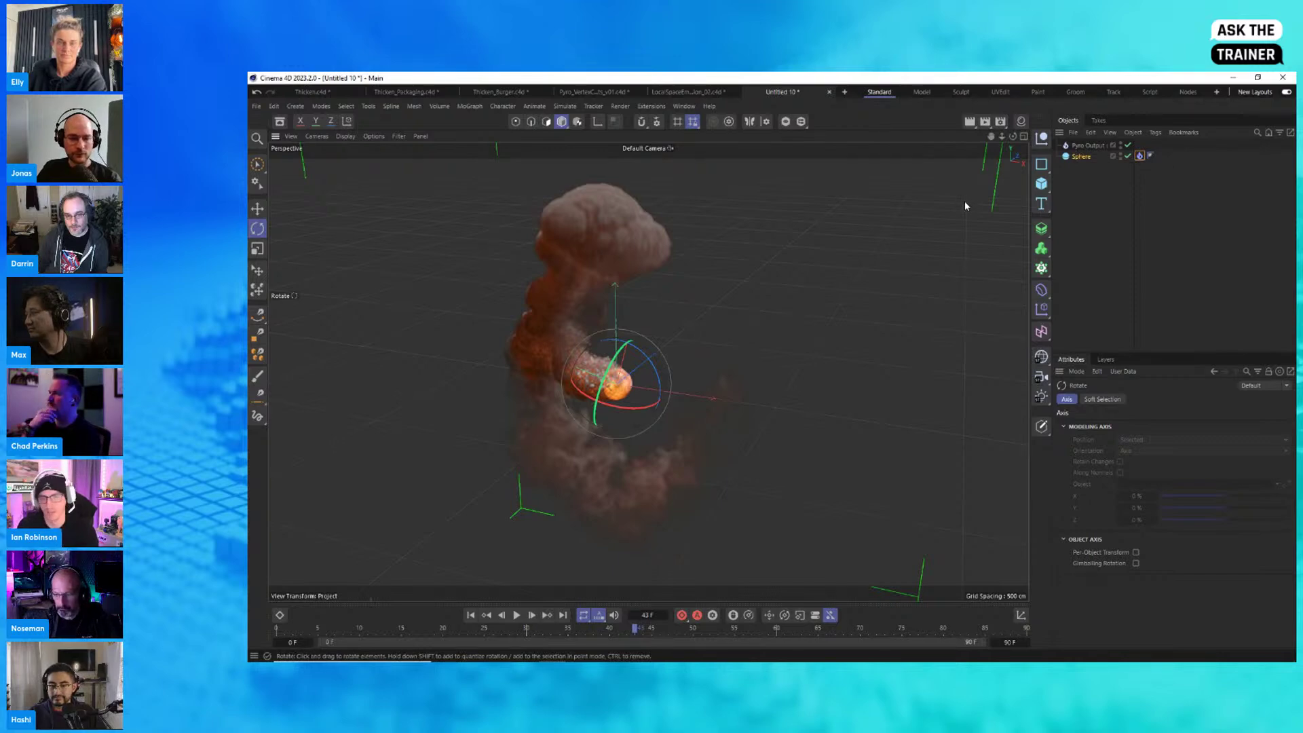
Step: Set the Pyro Output object's Density to On
click(1089, 146)
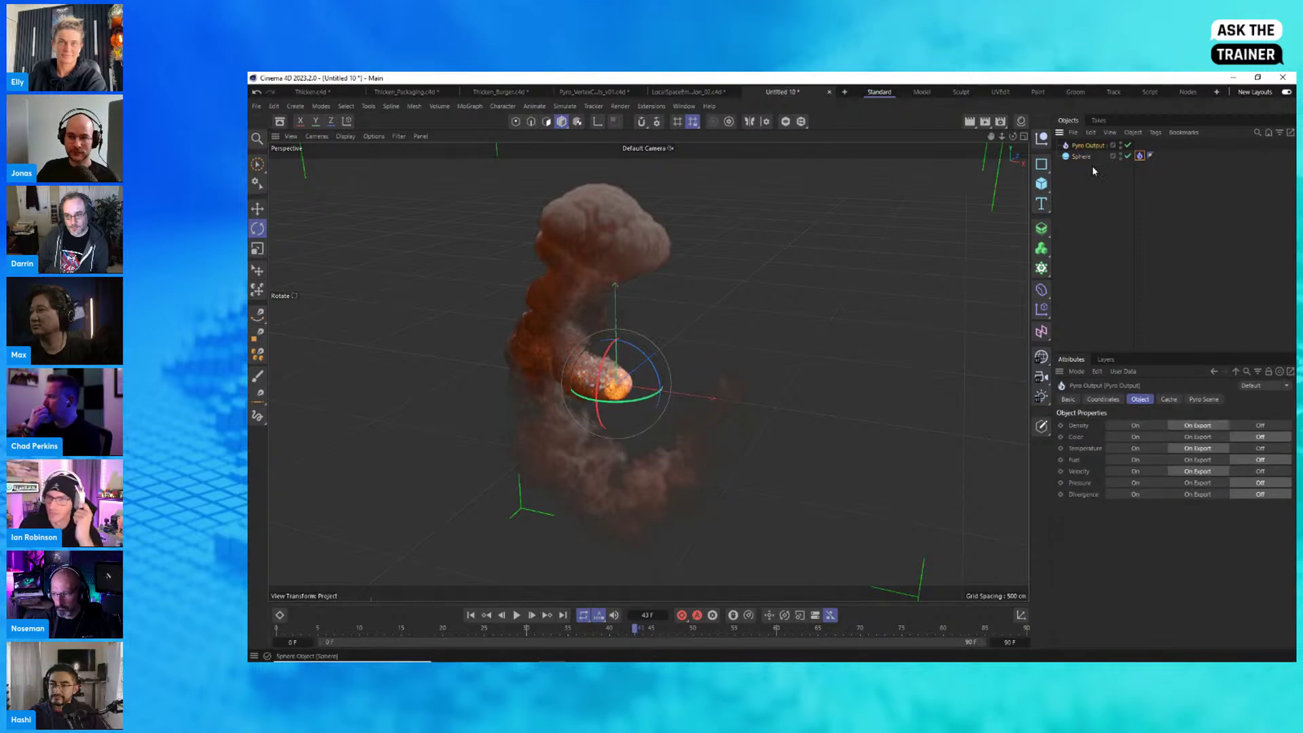
click(1135, 425)
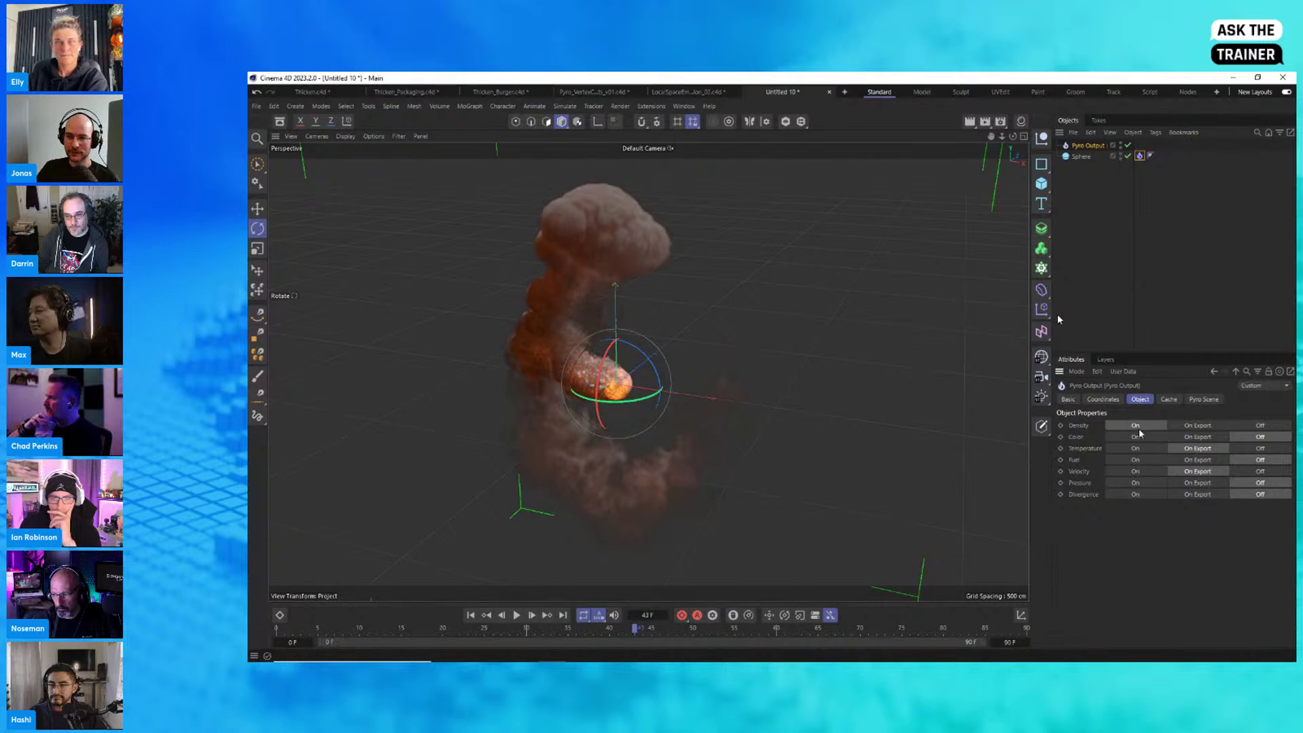
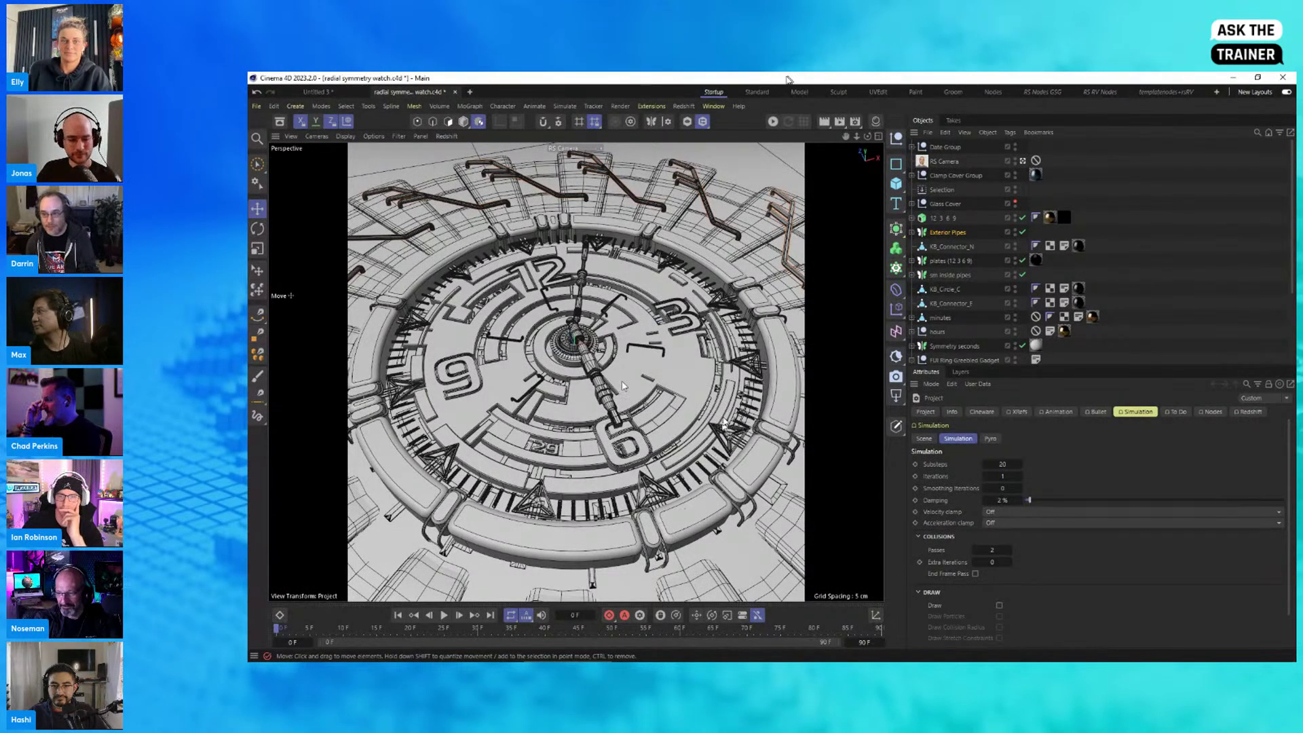
Step: Switch to Media Player, play the two Head Balloon Maps clips, replay the second from near its start, and close the player
key(alt+Tab)
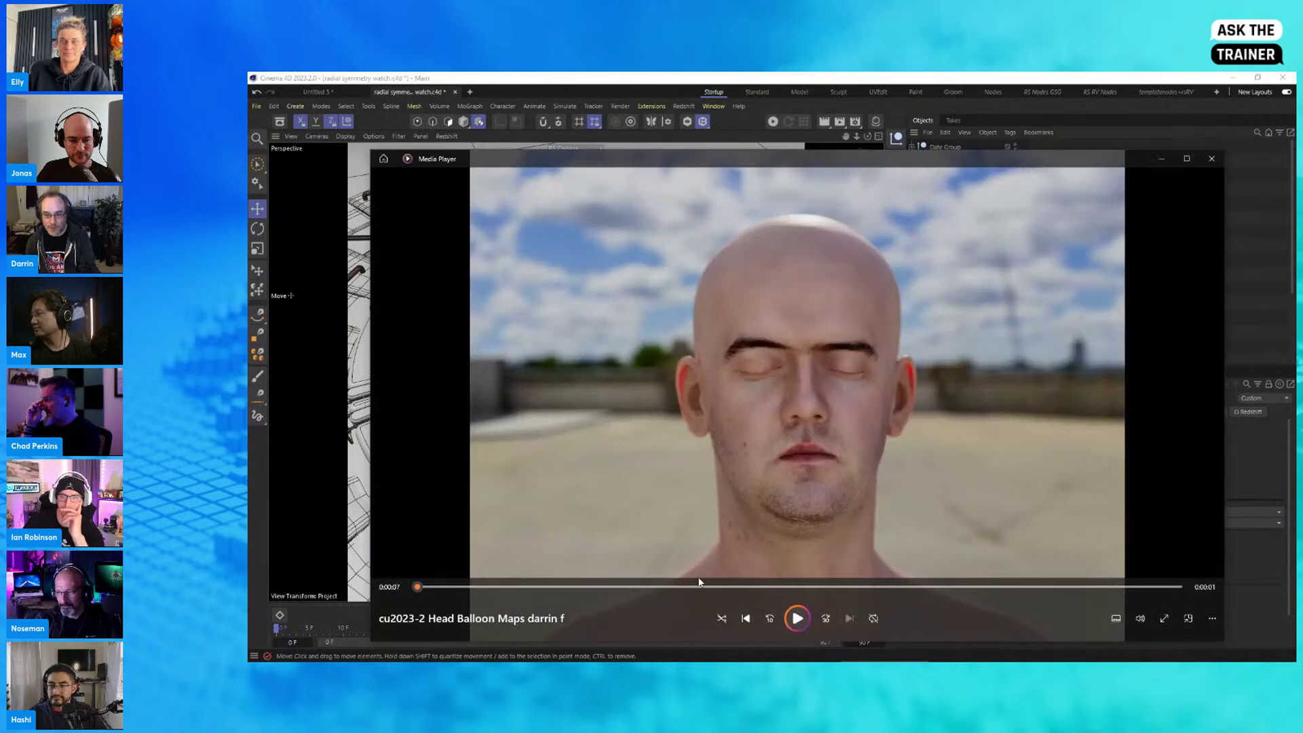
click(1166, 618)
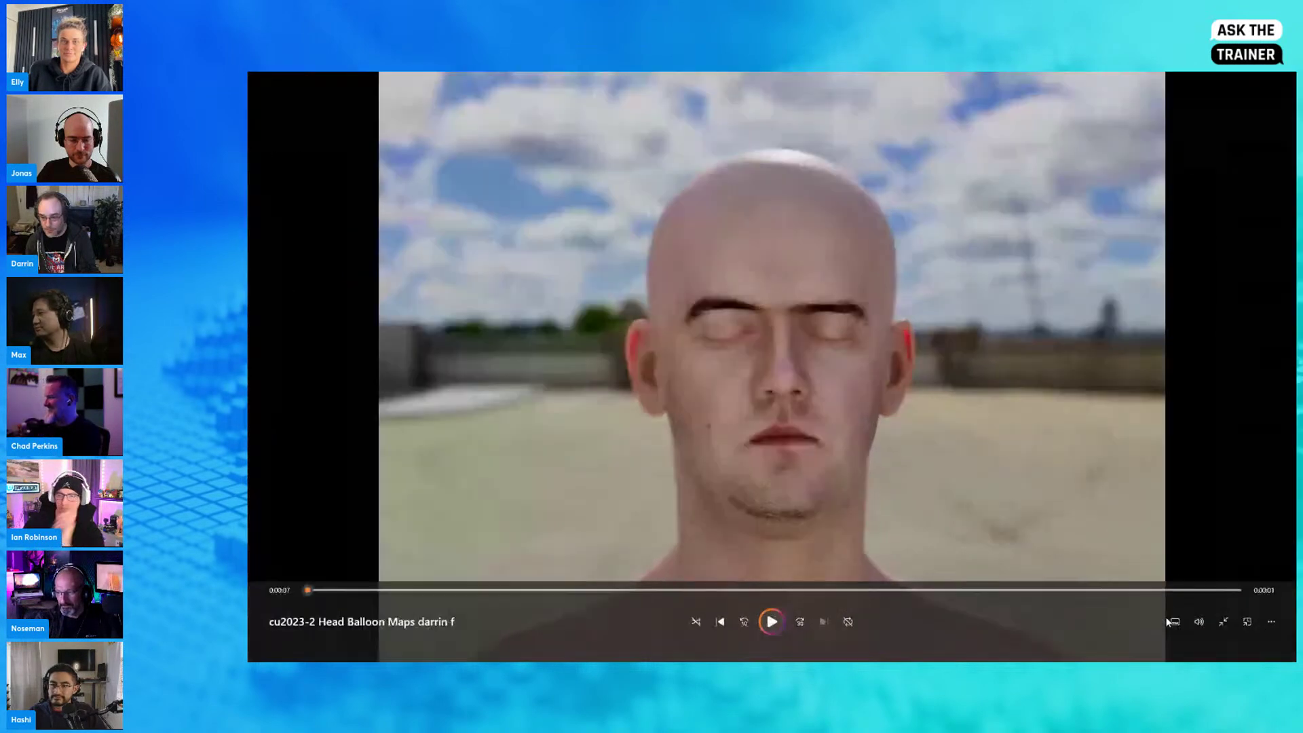
click(771, 622)
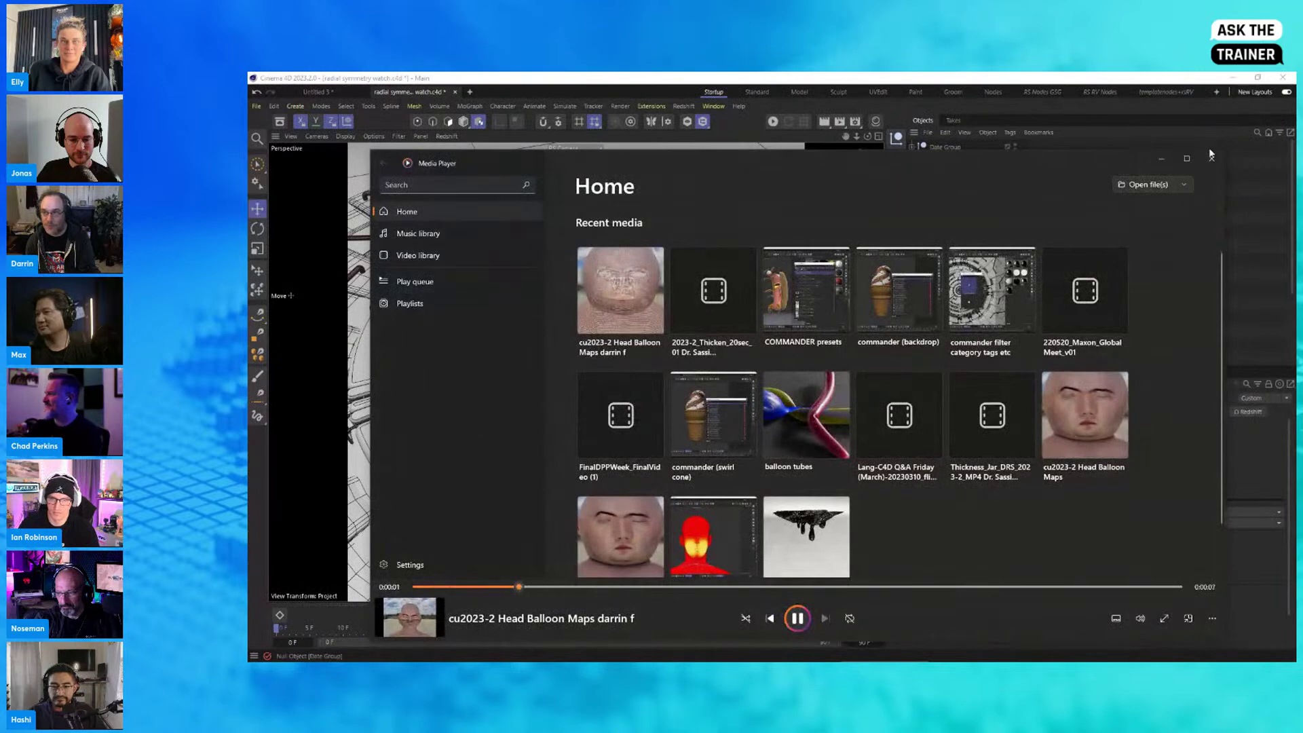
click(1097, 421)
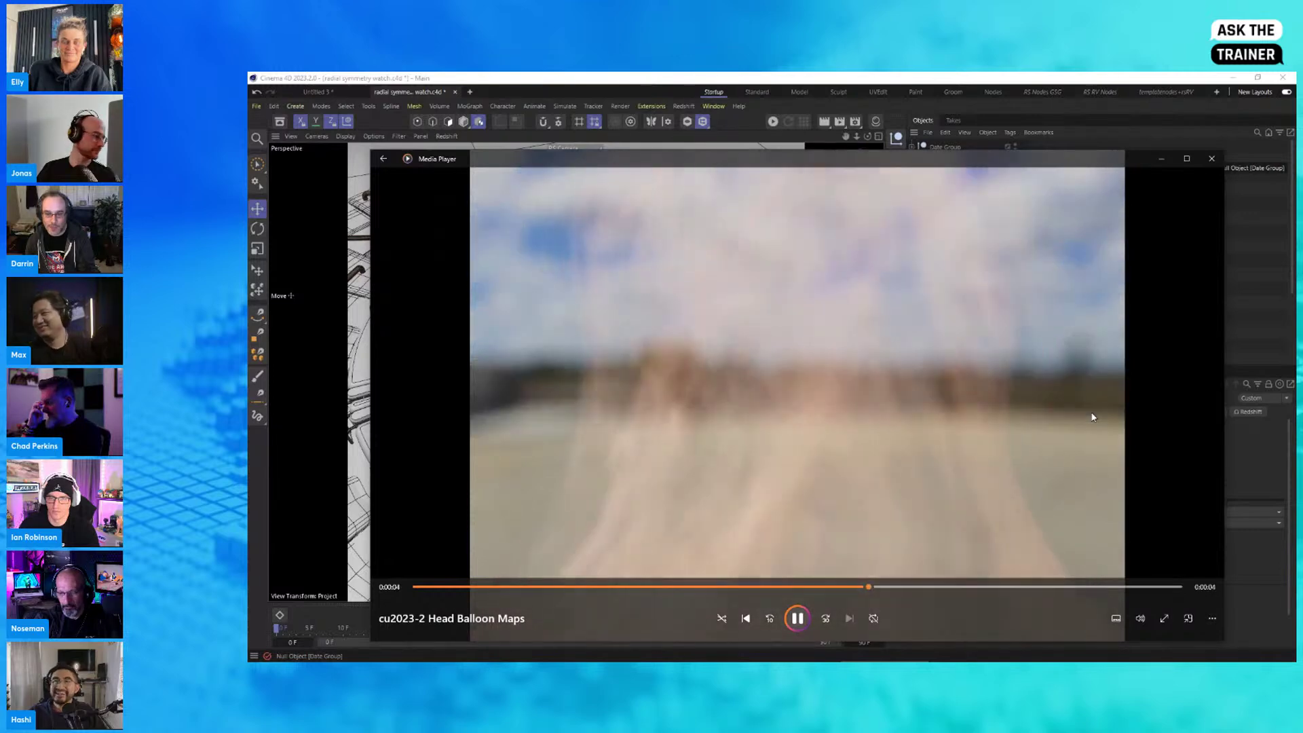
click(425, 587)
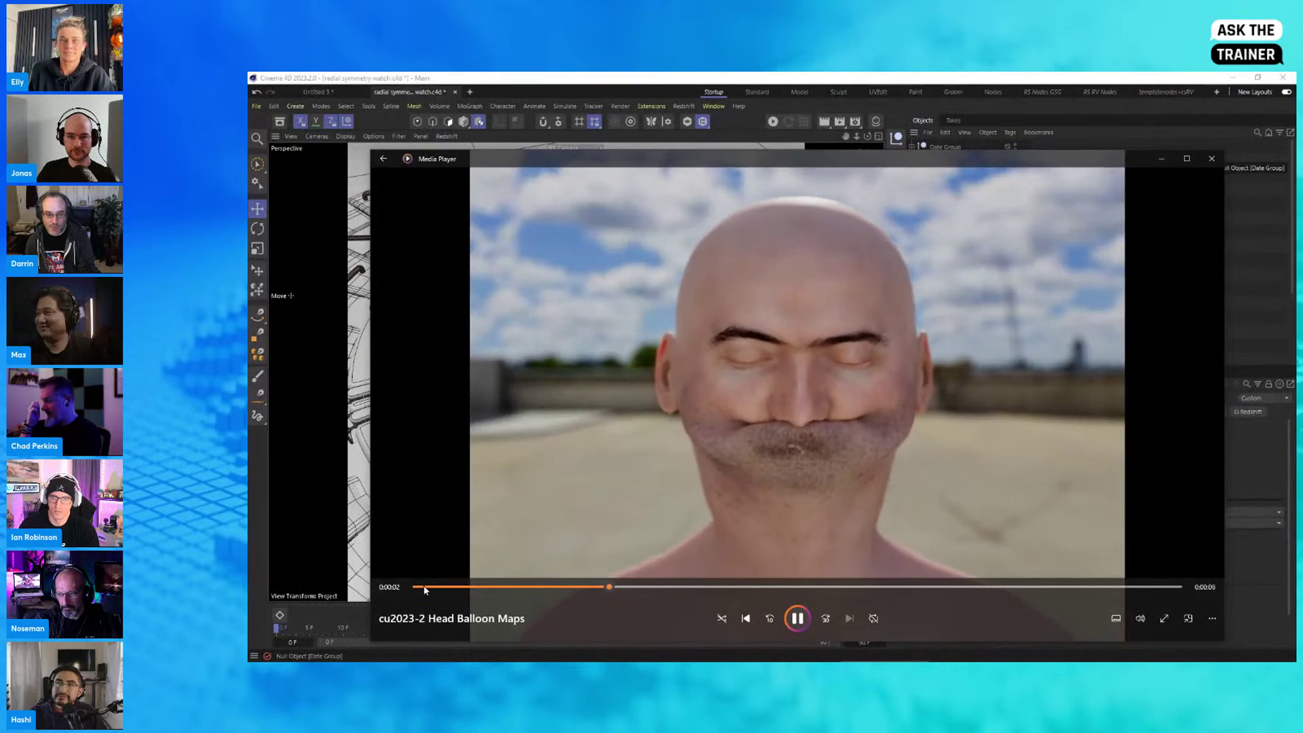
click(1212, 157)
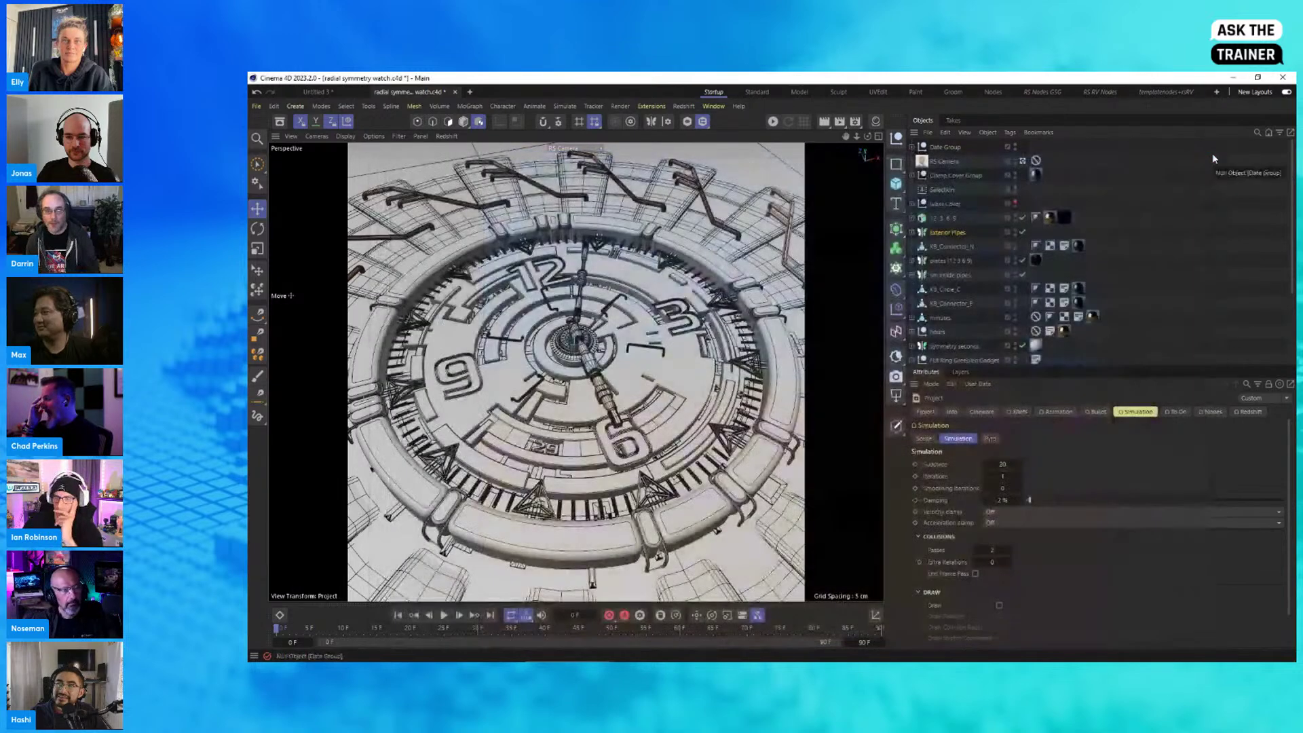
Step: Open the balloon maps_head scene from the 2023.2 category of the Asset Browser and close the browser
click(320, 93)
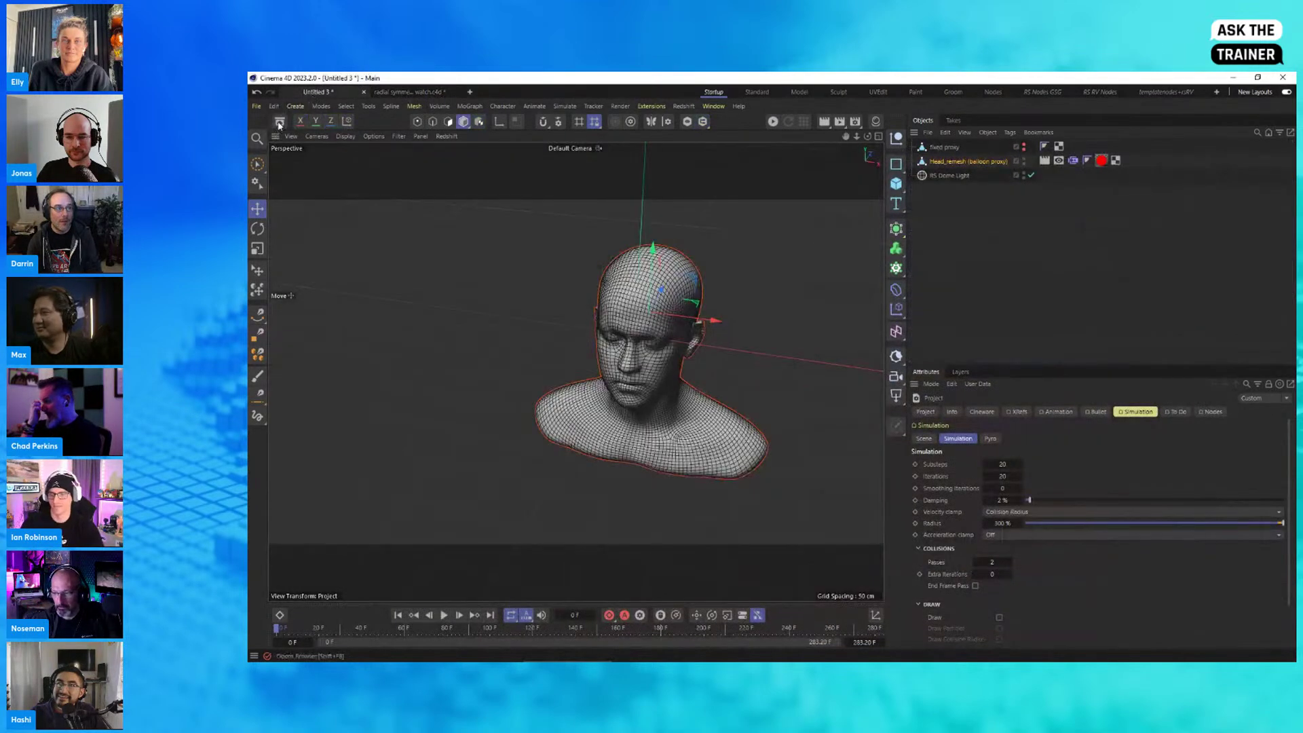
click(279, 121)
double_click(379, 226)
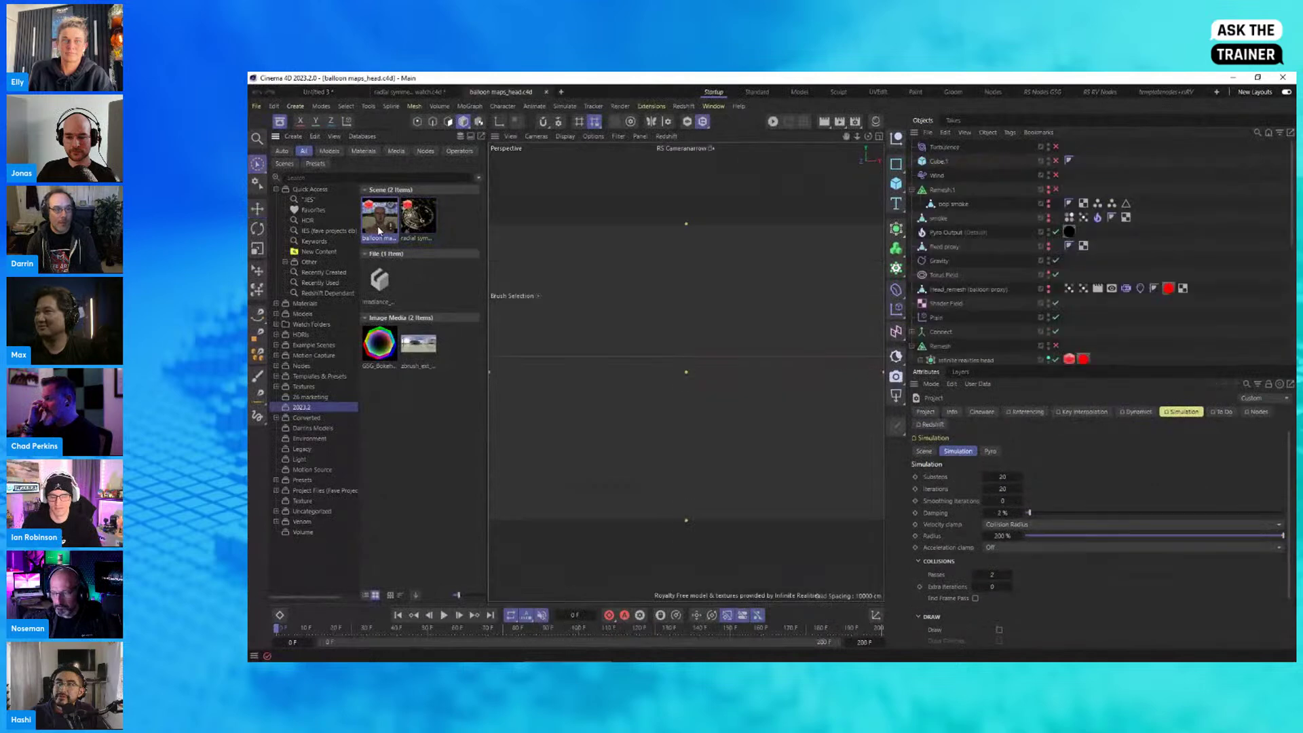
click(283, 123)
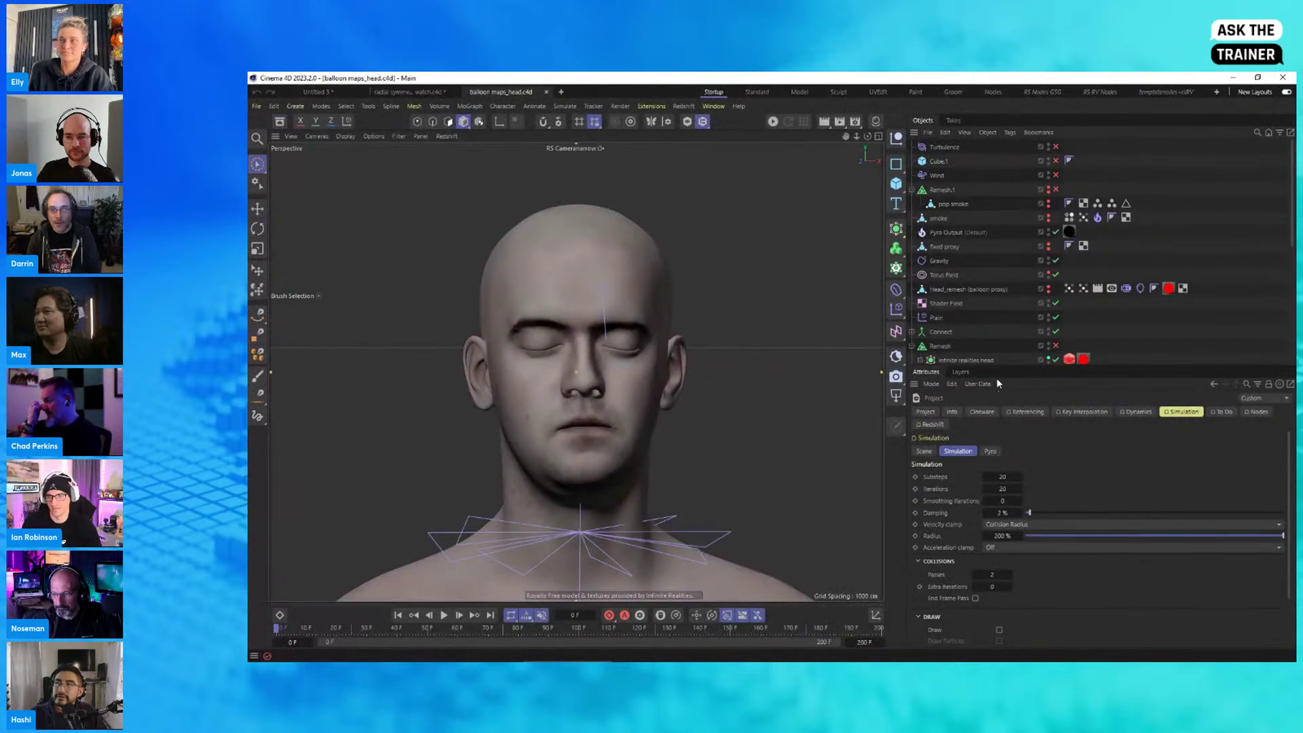
Step: Examine the Balloon tag's overpressure, expansion time and map settings on the Head_remesh (balloon proxy) object
click(993, 289)
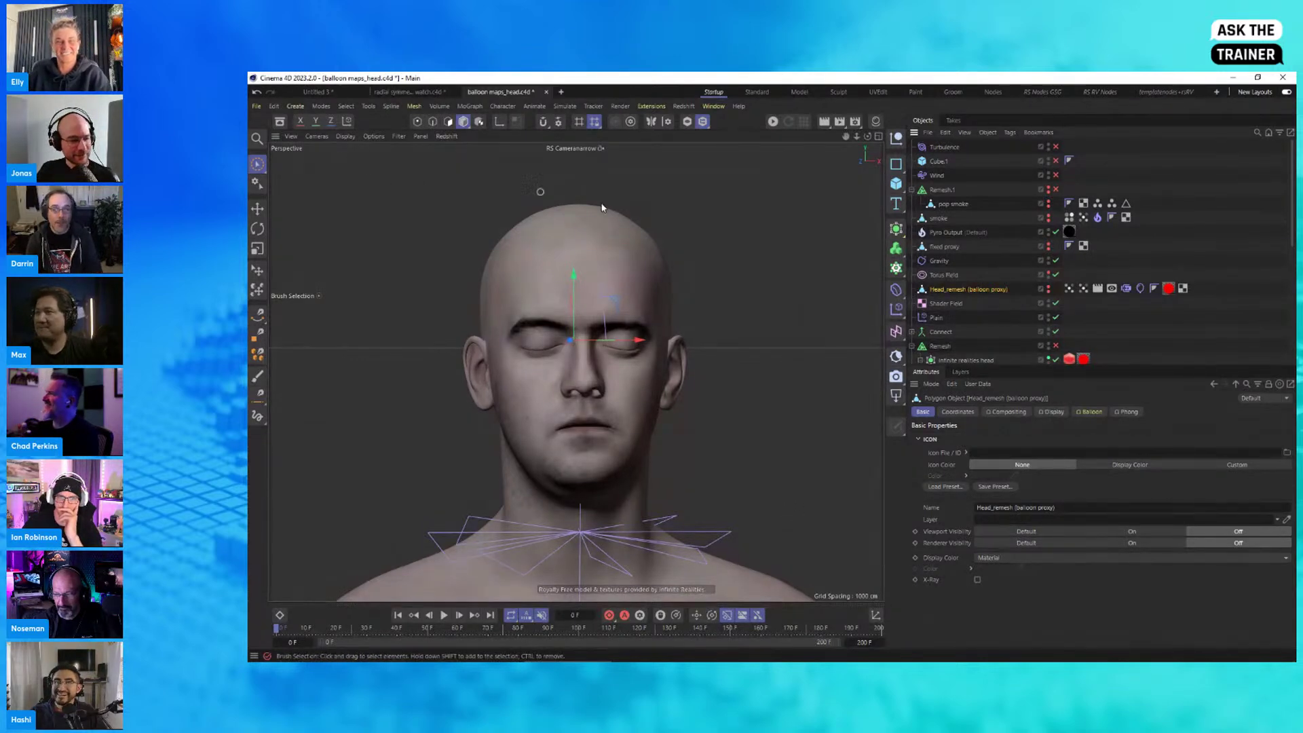
click(1140, 288)
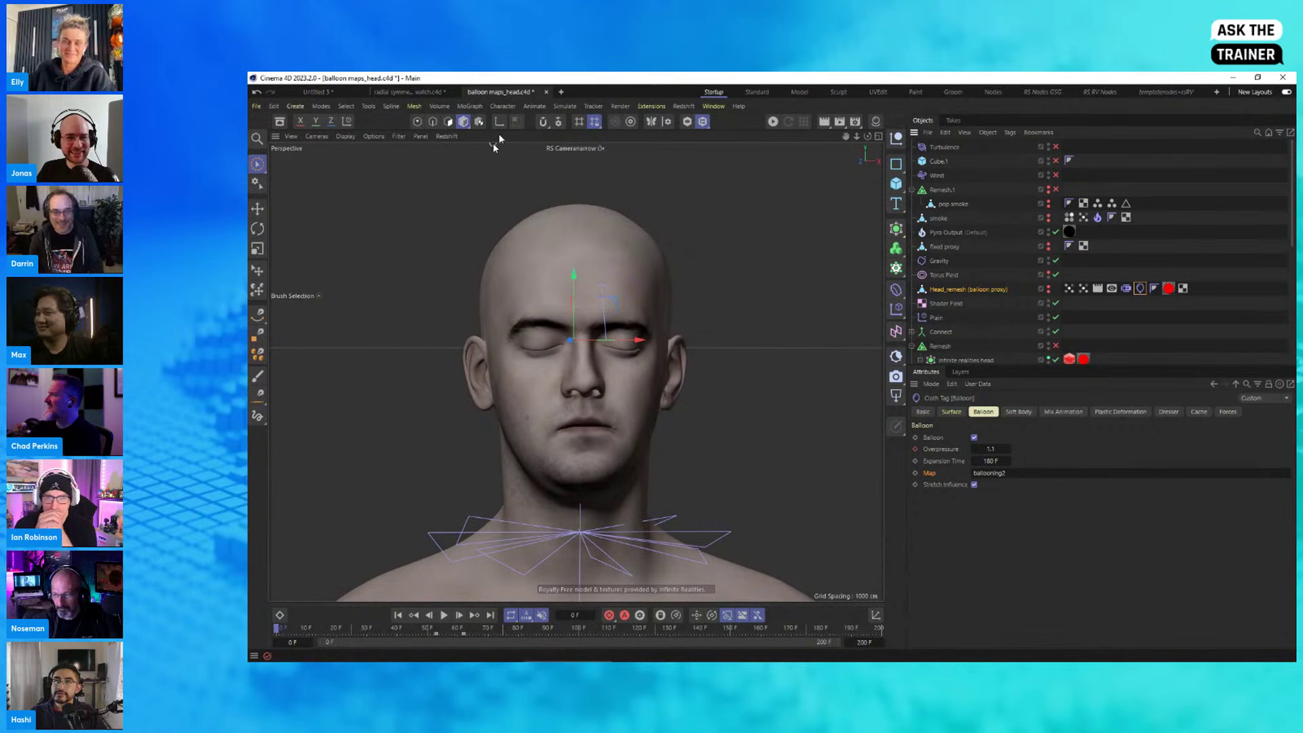
click(964, 289)
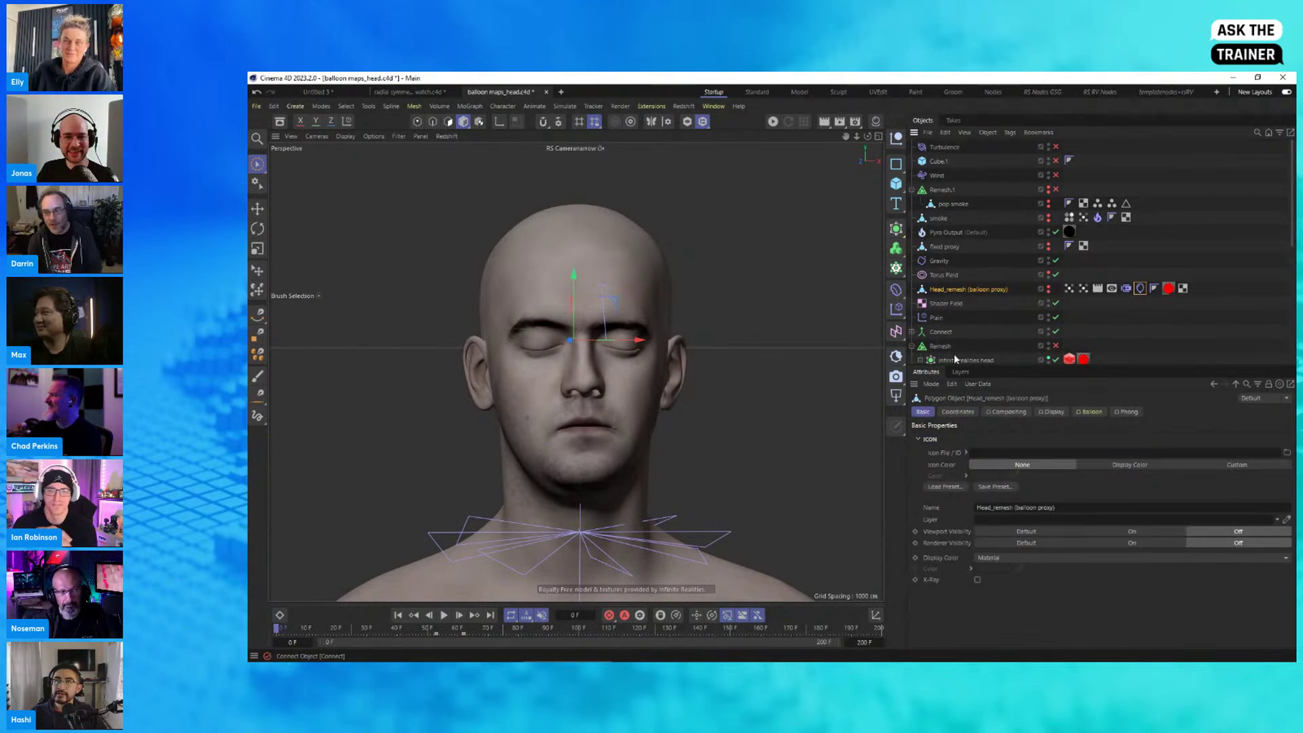
Step: Load a portrait image preset as the Head_remesh object's icon and set the object list's icon size to Large Icons
click(956, 485)
click(971, 612)
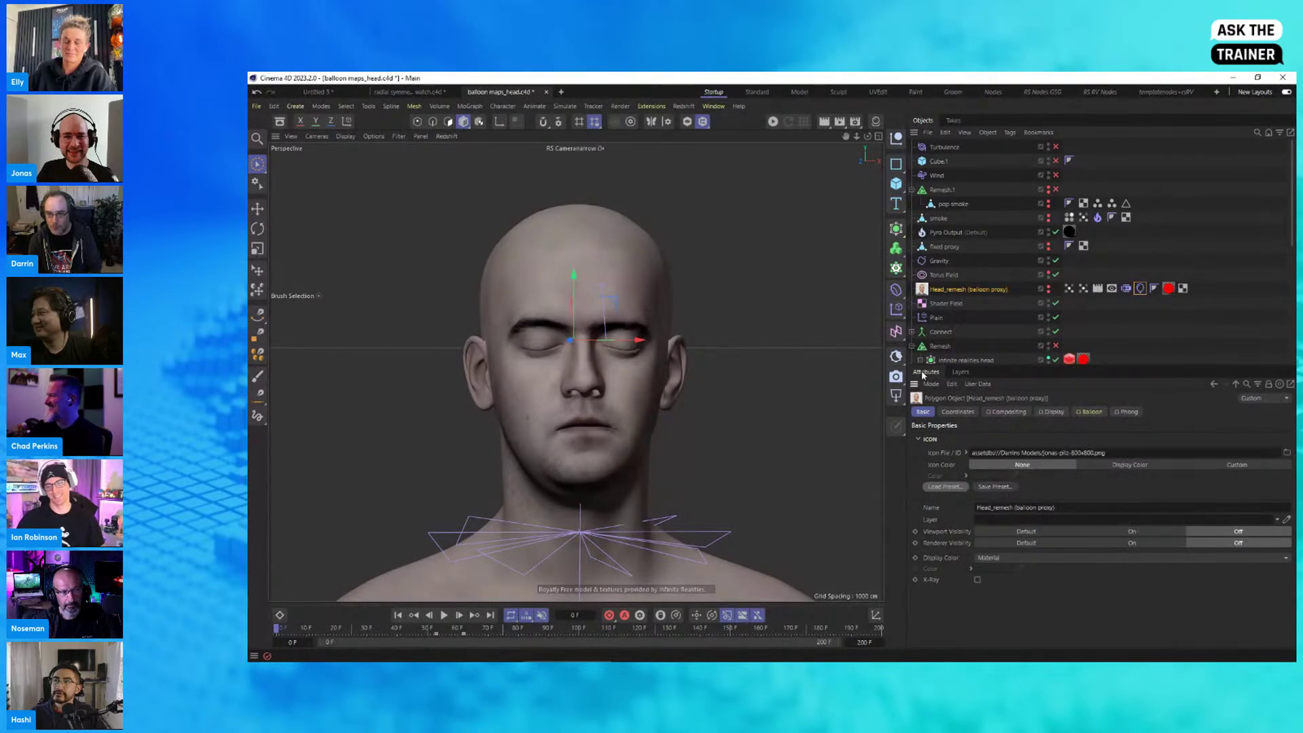
click(963, 133)
mouse_move(983, 153)
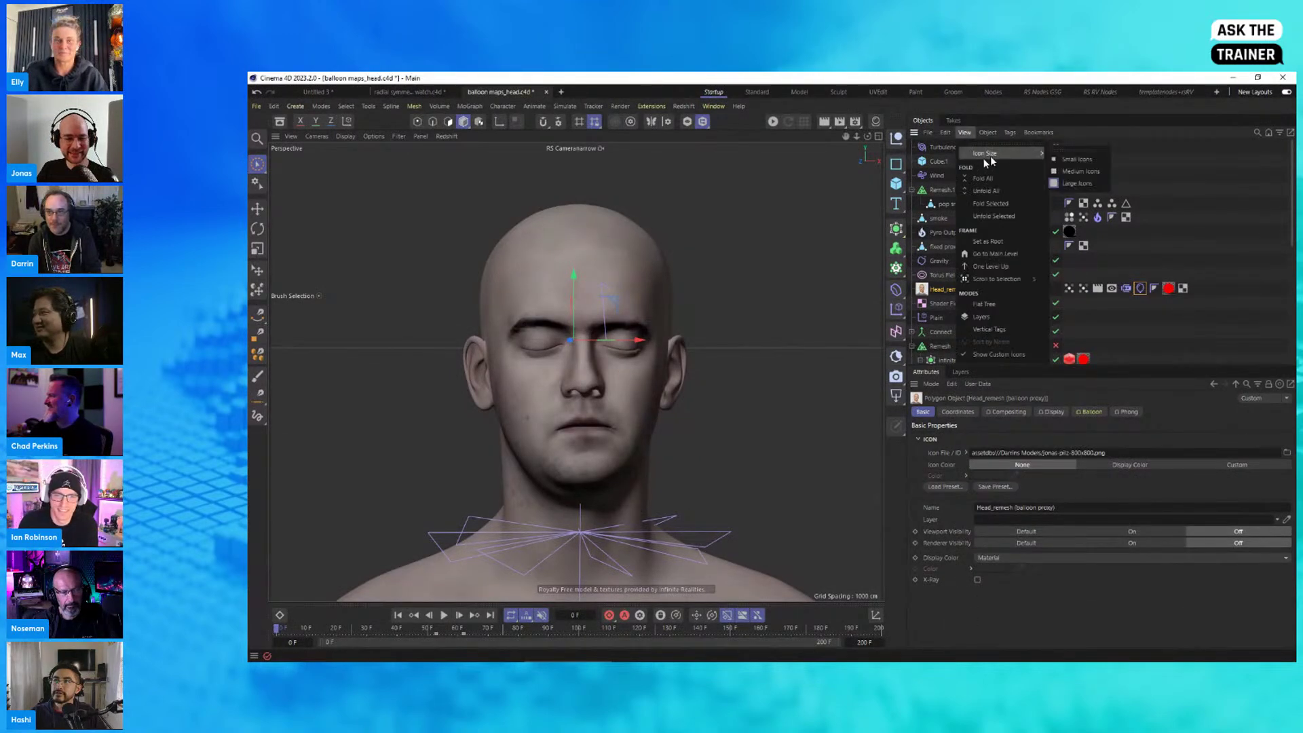
click(1059, 184)
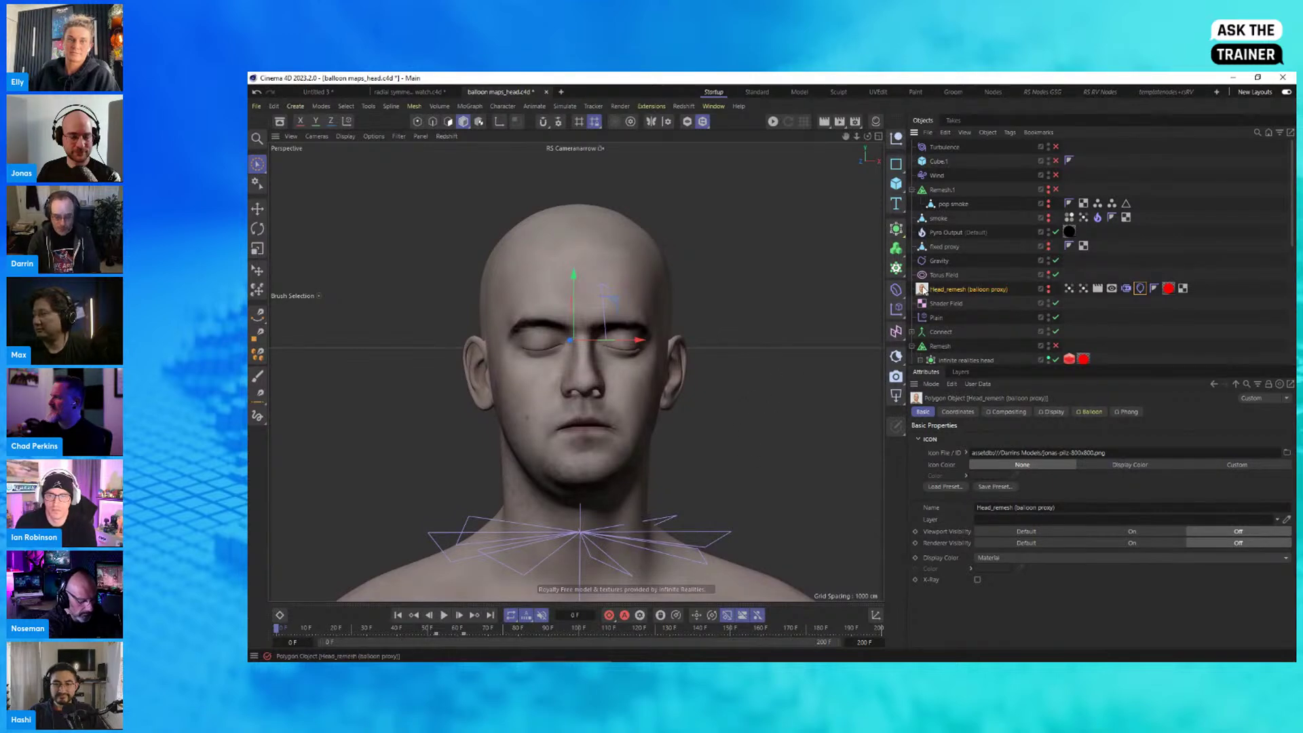
Step: Show mesh lines in the viewport and solo the Head_remesh (balloon proxy) object with its viewport and renderer visibility set to Default
key(n)
key(b)
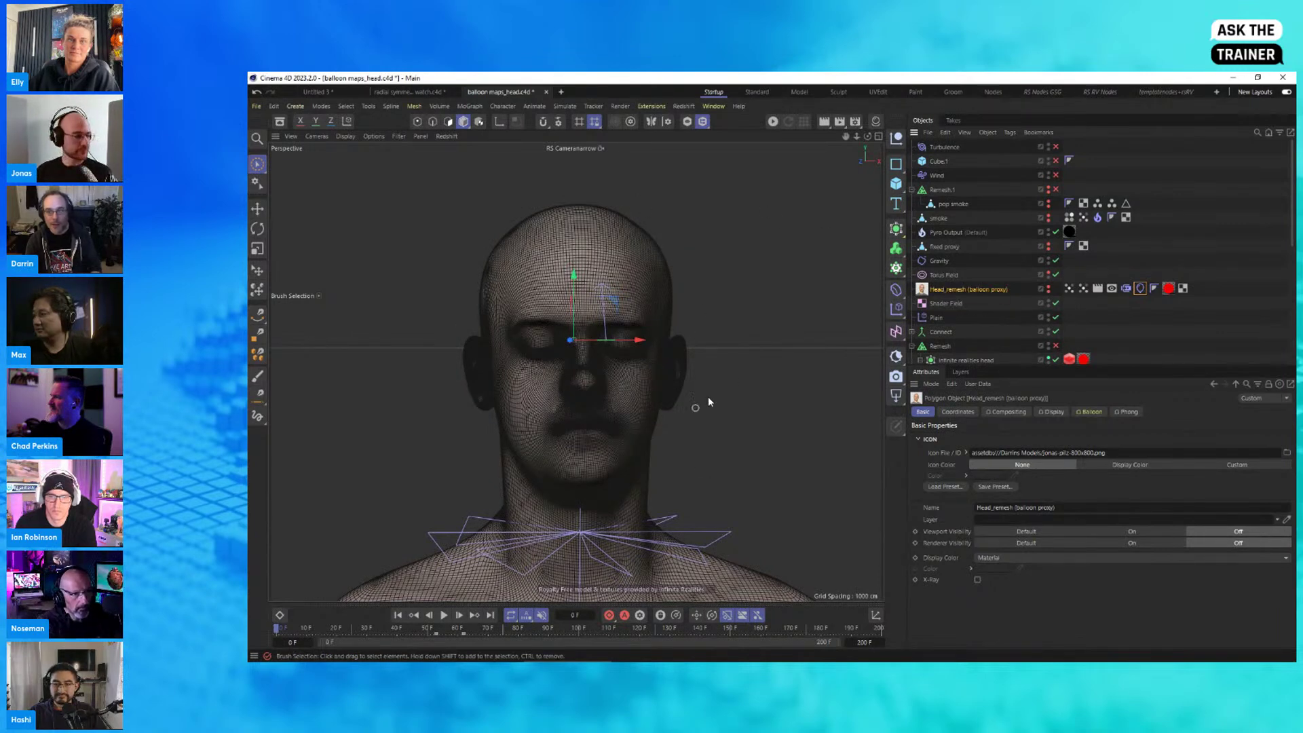
click(686, 122)
ctrl+click(1049, 289)
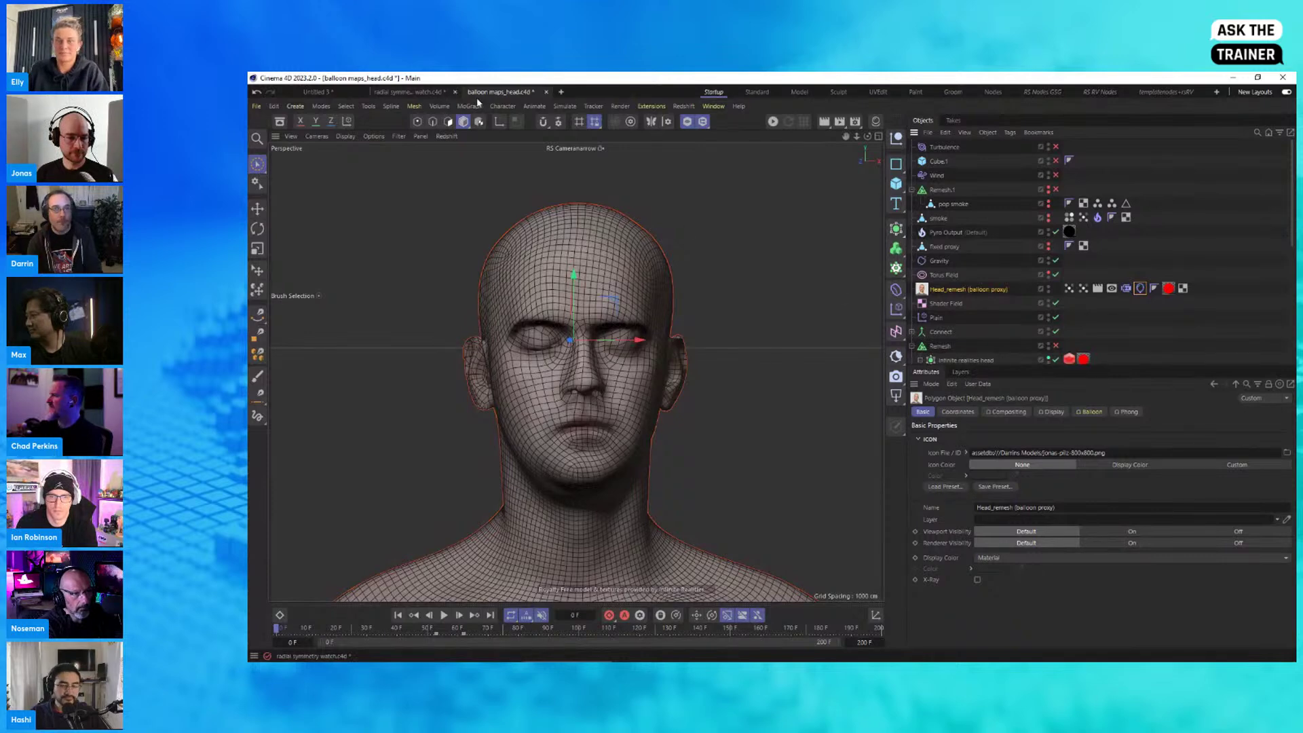
Step: Switch to the Untitled 3 scene and add a Balloon simulation tag to the Head_remesh (balloon proxy) object
click(353, 91)
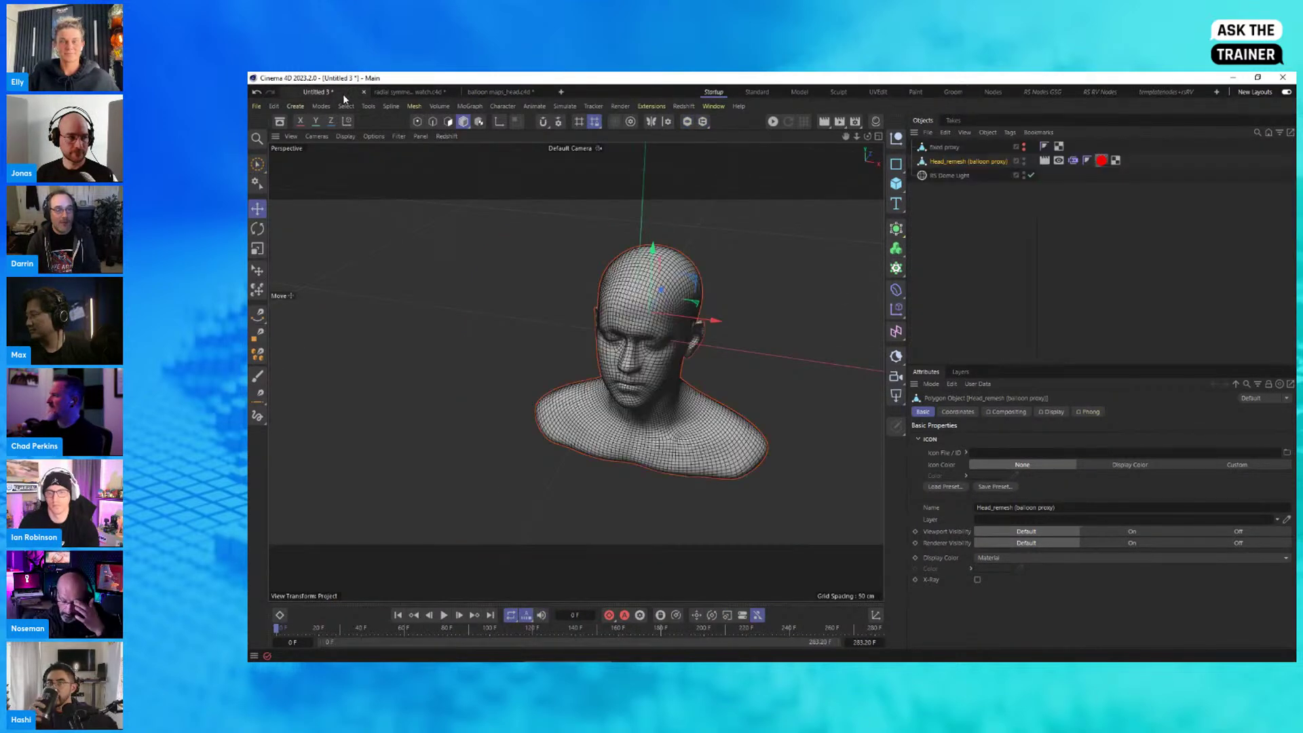
mouse_move(649, 408)
alt+mouse_down()
mouse_move(660, 463)
mouse_move(646, 400)
mouse_move(645, 420)
alt+mouse_up()
right_click(956, 162)
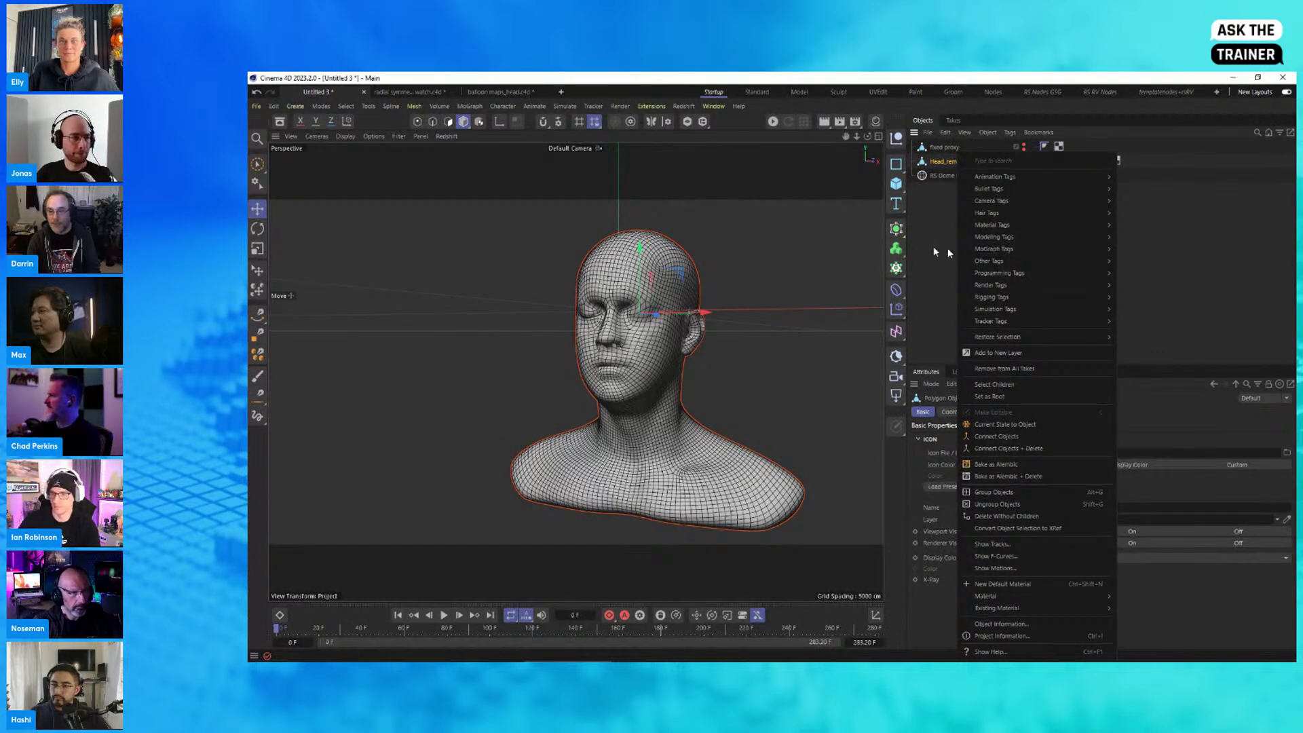
mouse_move(995, 309)
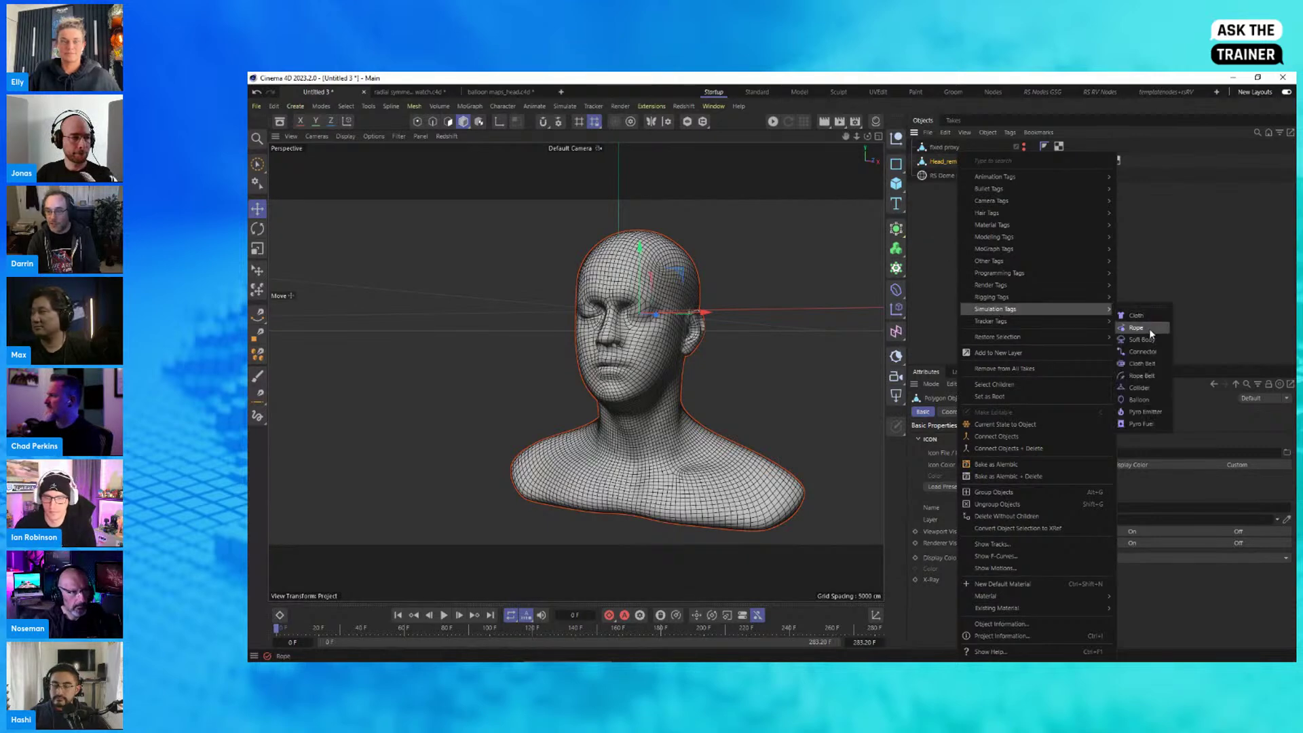
click(1138, 402)
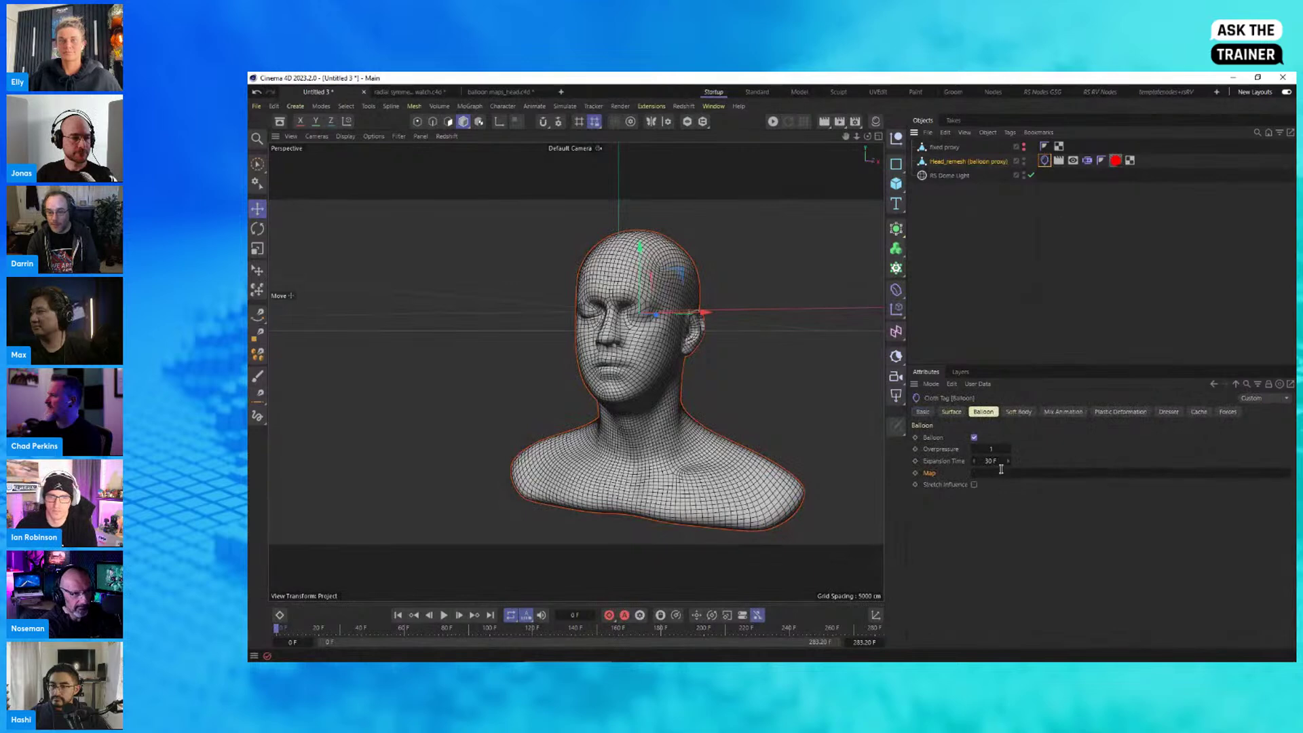
Step: Play the balloon simulation, set the tag's Overpressure to 2 during playback, and stop it
click(445, 617)
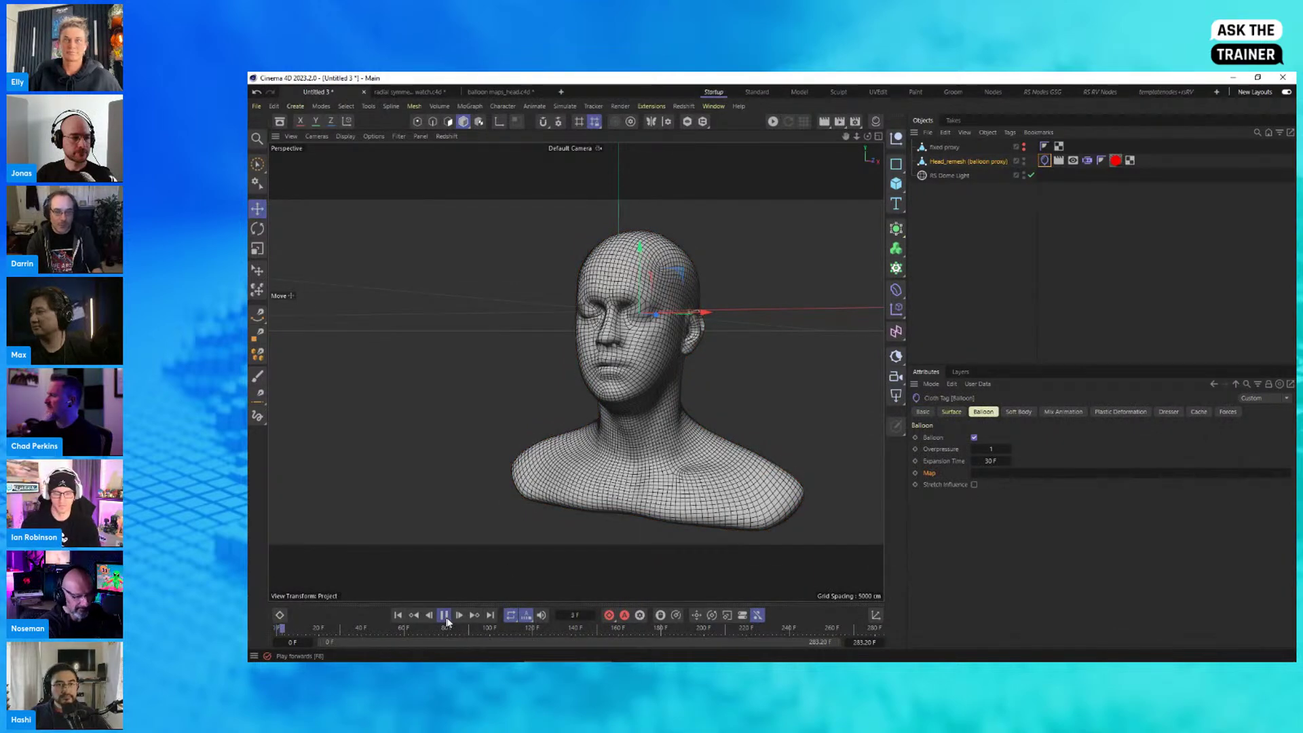
click(992, 449)
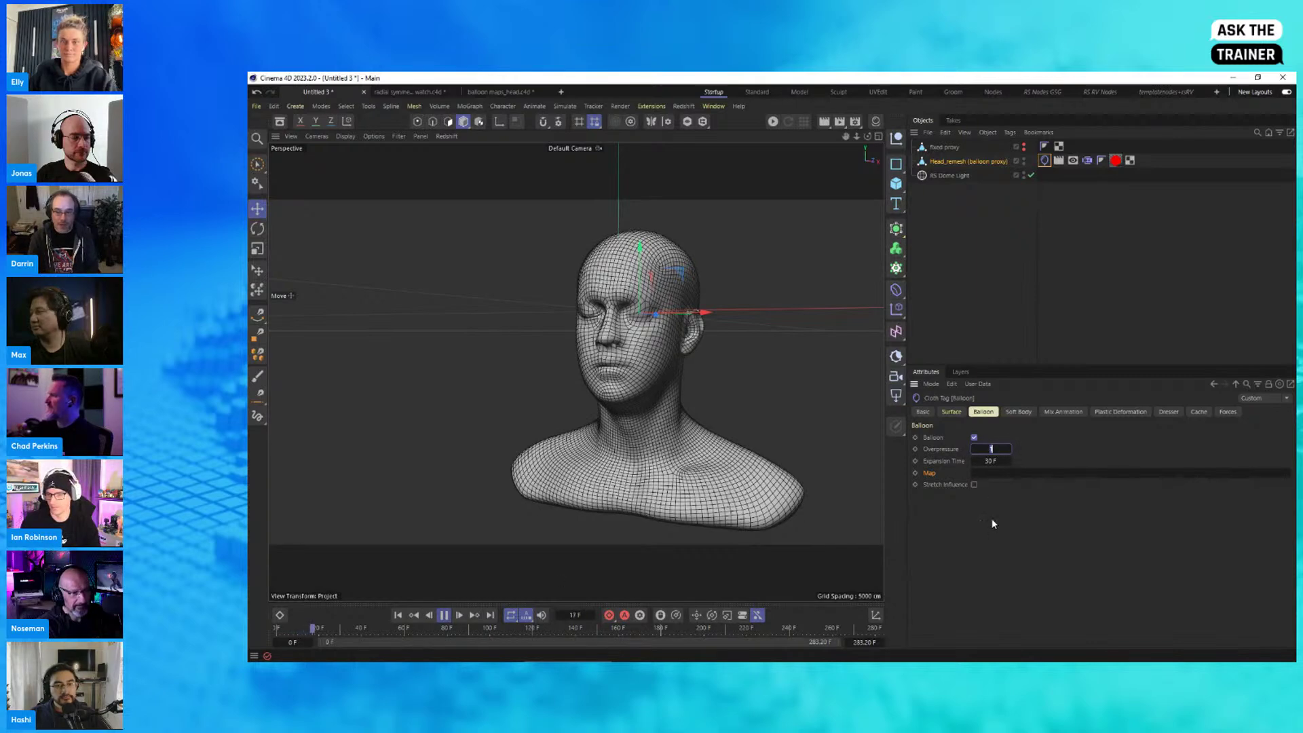
text(2)
key(Return)
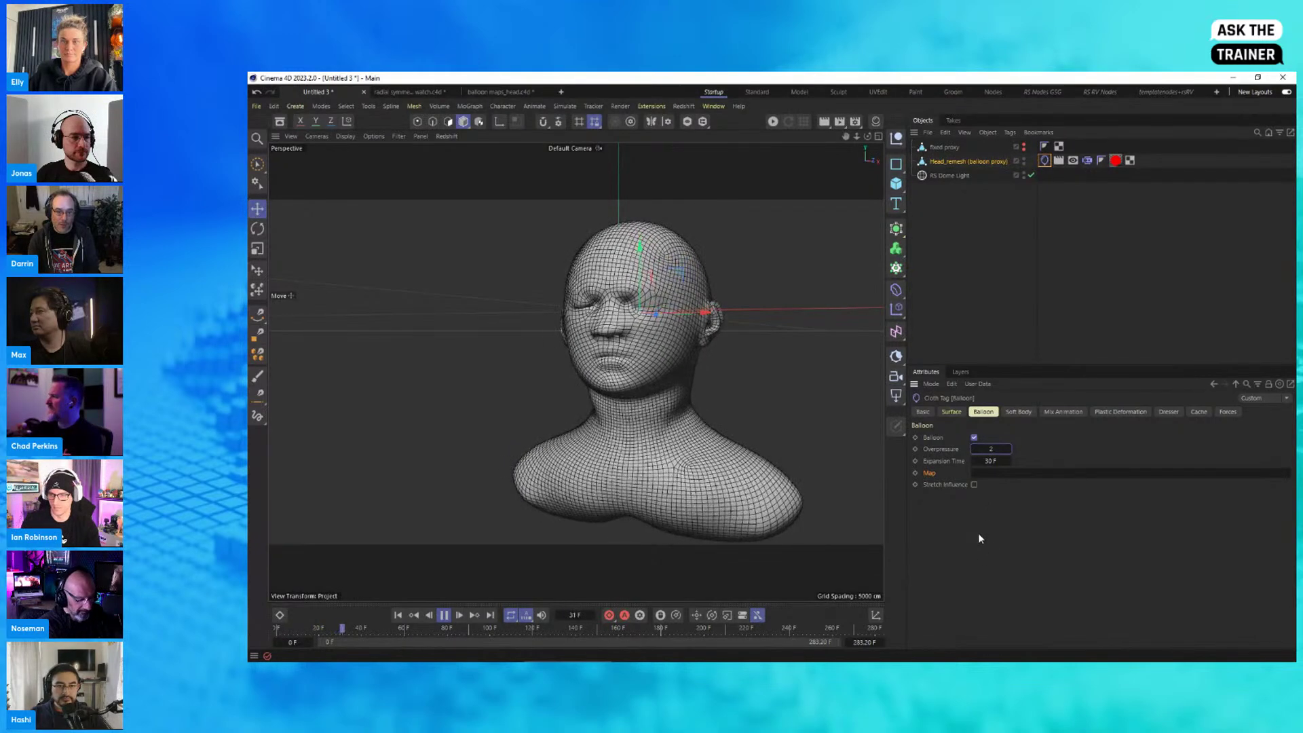
click(443, 616)
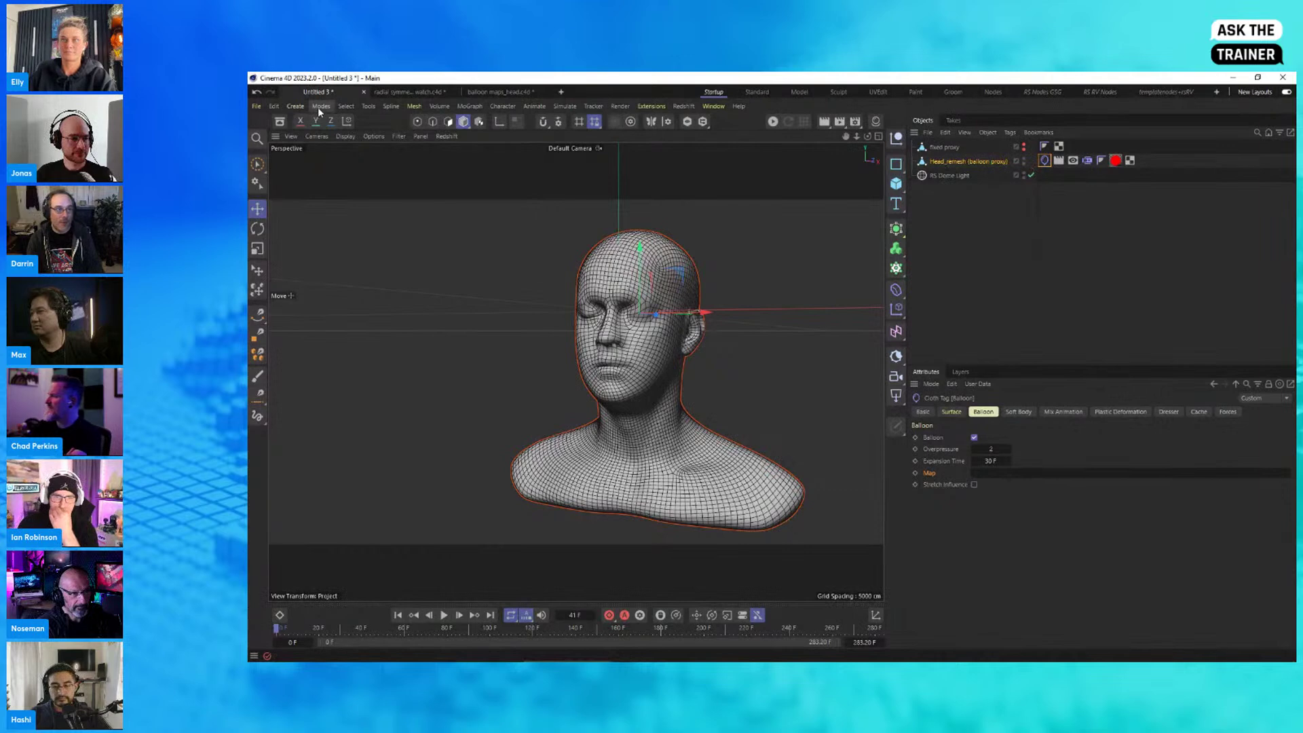
Step: Create a vertex map on the head mesh by setting the vertex weight of its points to 0%
click(417, 121)
click(346, 106)
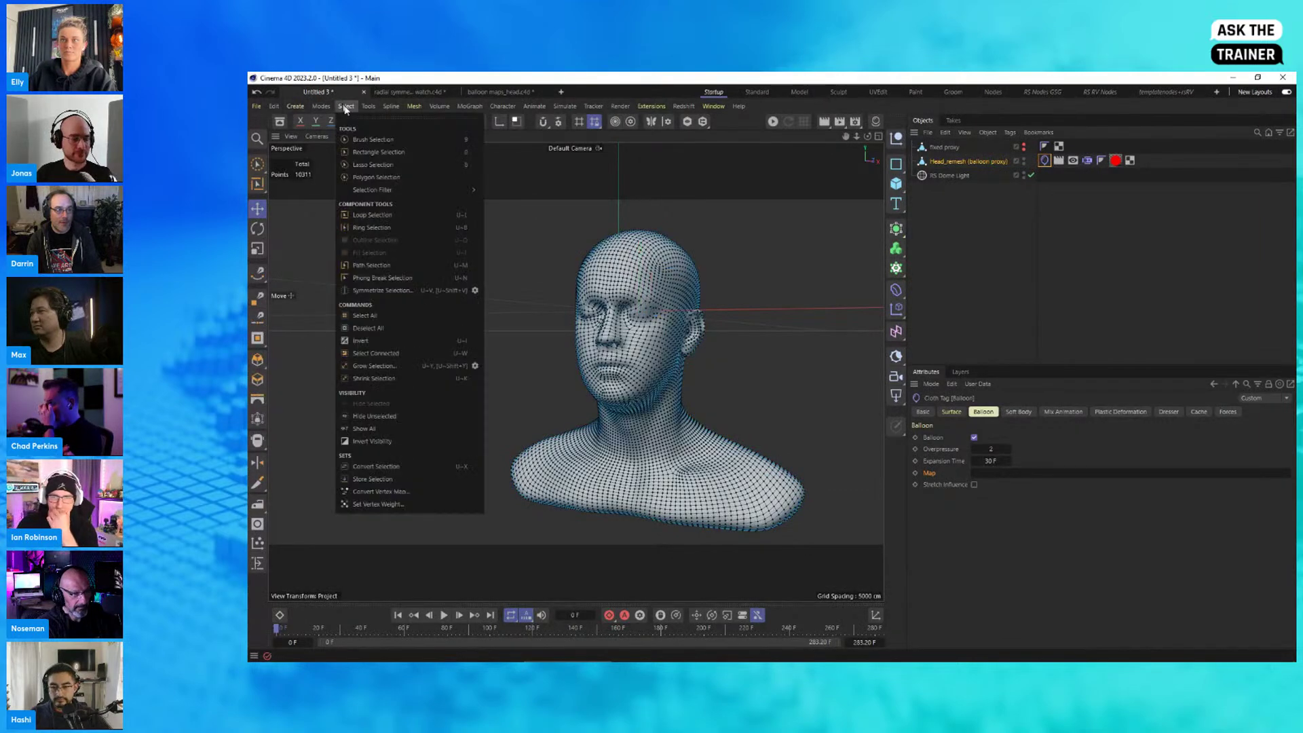
click(365, 506)
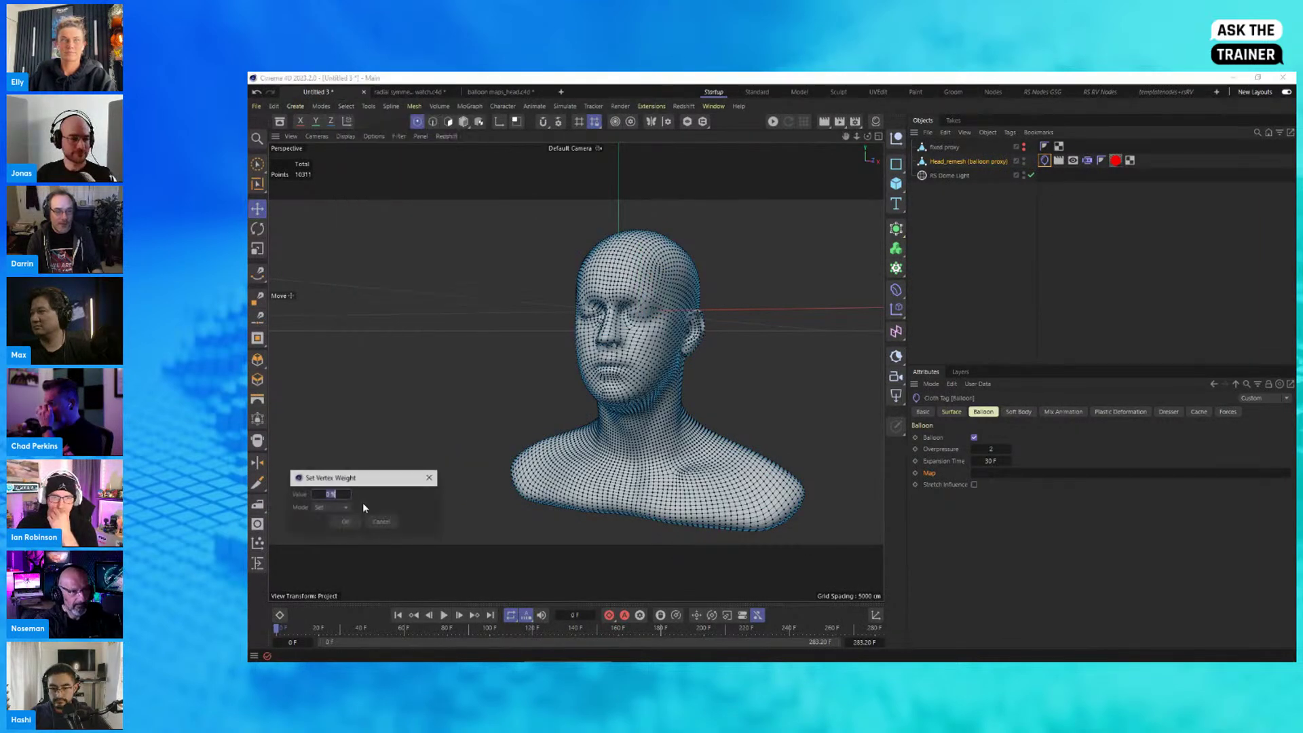
click(345, 522)
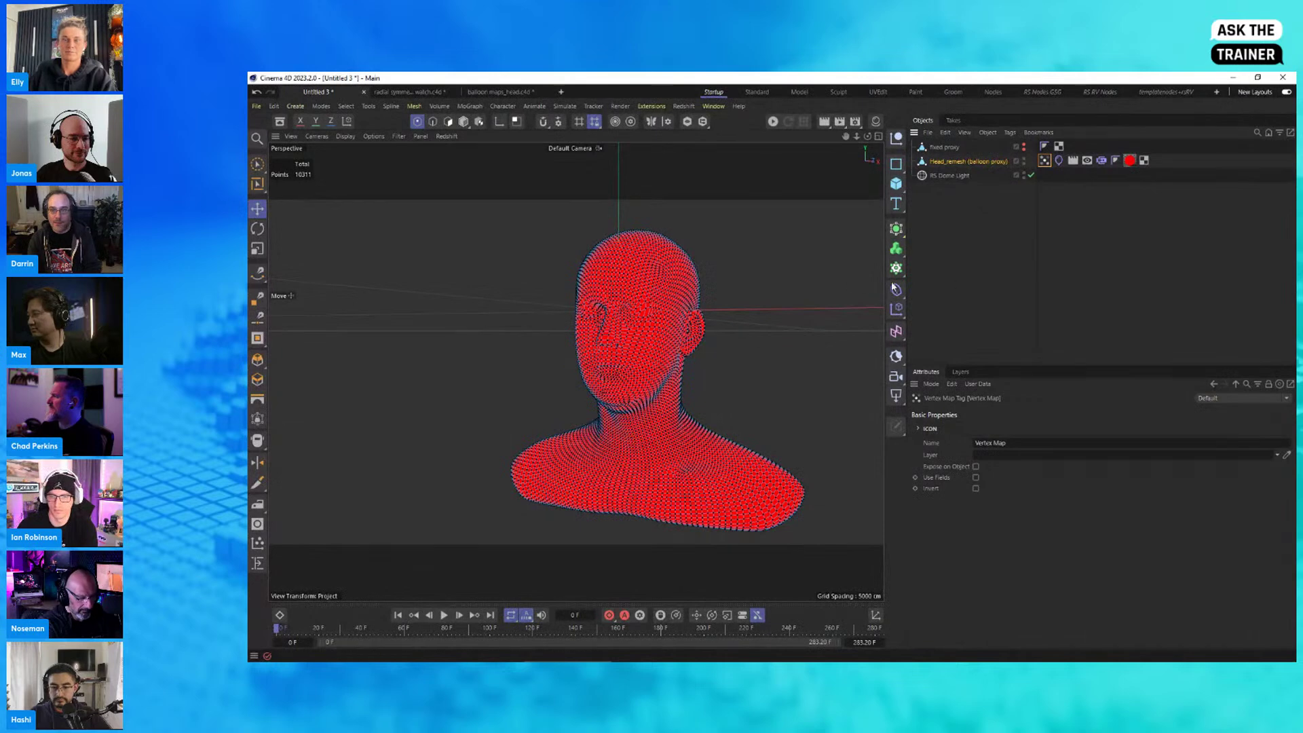
Step: Enable fields on the vertex map with a Spherical Field, return to model mode, and move the field out of the head's hierarchy
click(974, 477)
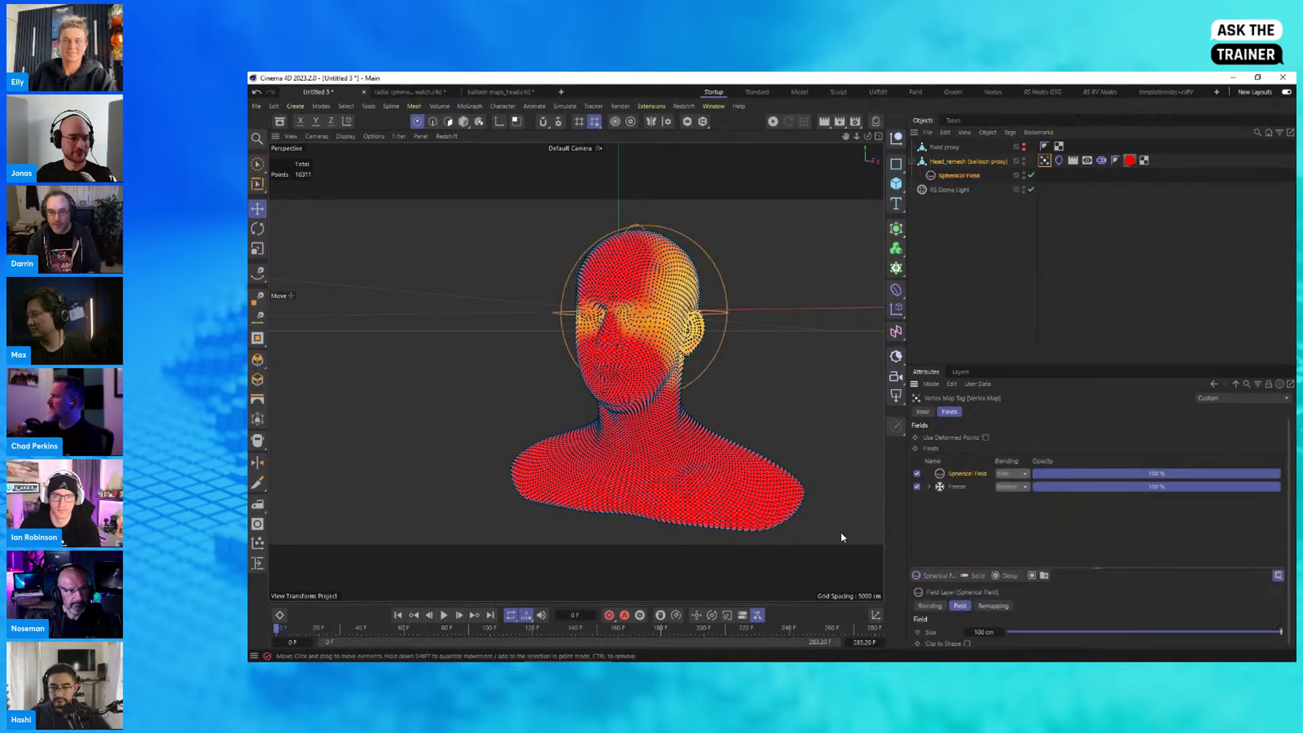
key(e)
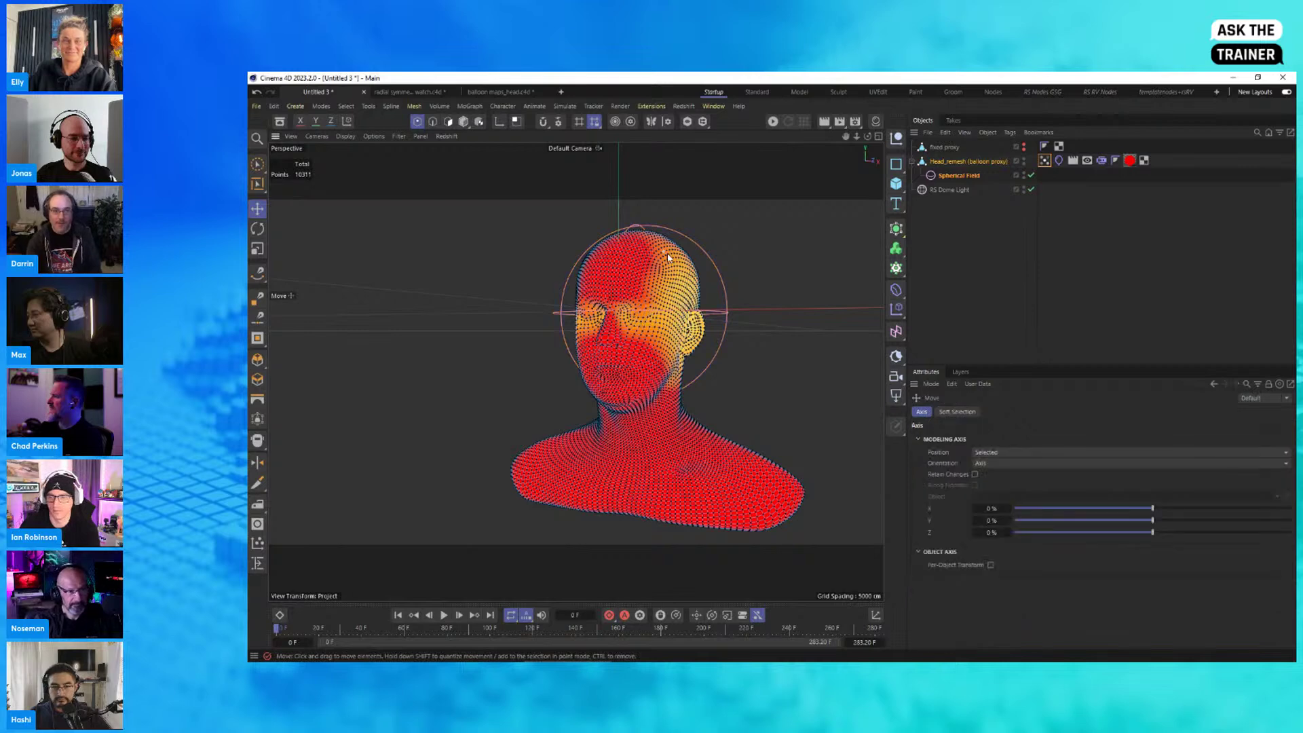
click(464, 123)
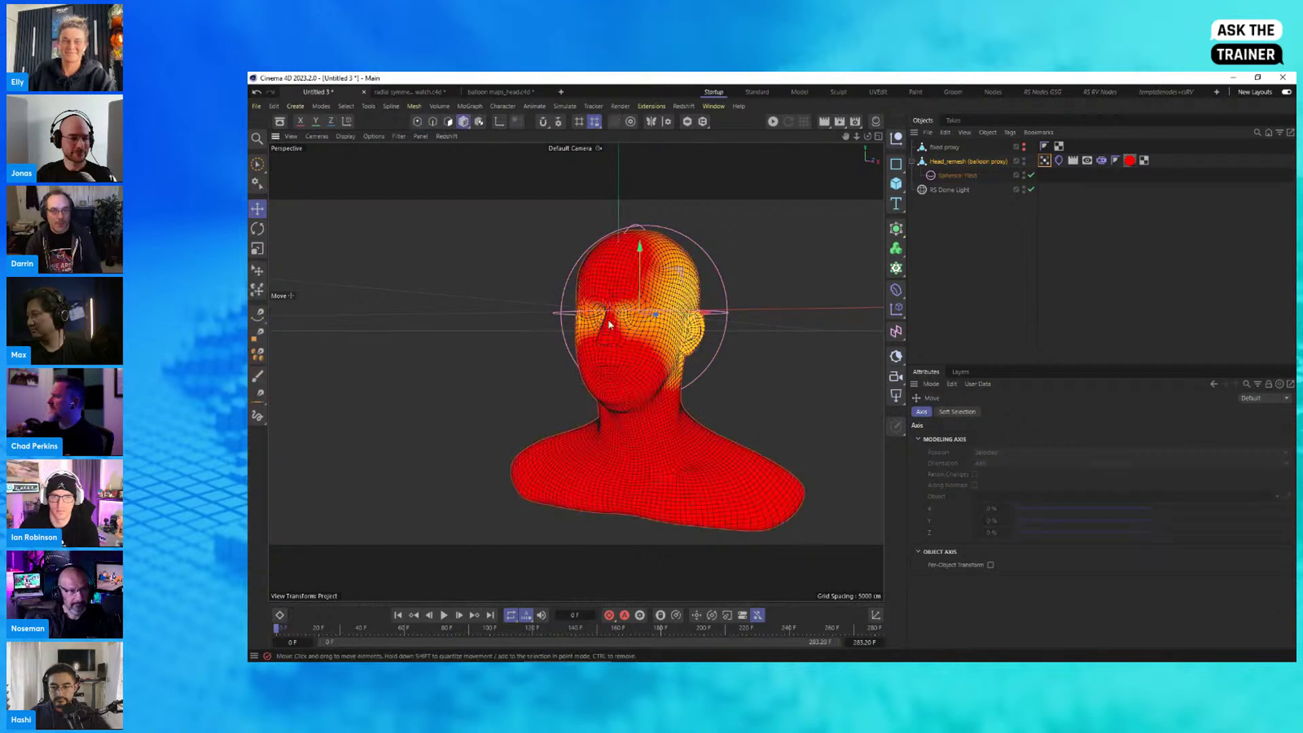
alt+drag(608, 324, 655, 314)
click(938, 177)
drag(938, 178, 954, 156)
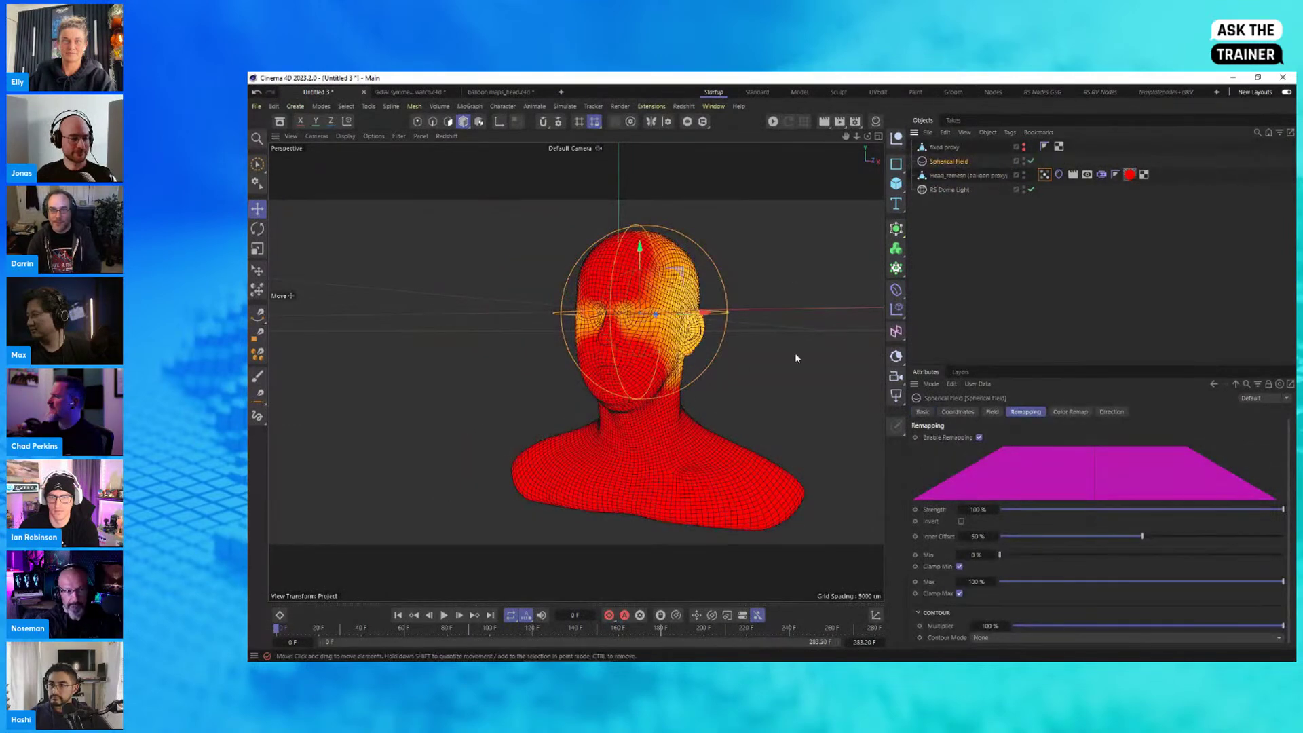
Step: Keyframe the Spherical Field's position from beside the head at frame 0 to over the face at frame 18, and rewind
drag(629, 351, 483, 359)
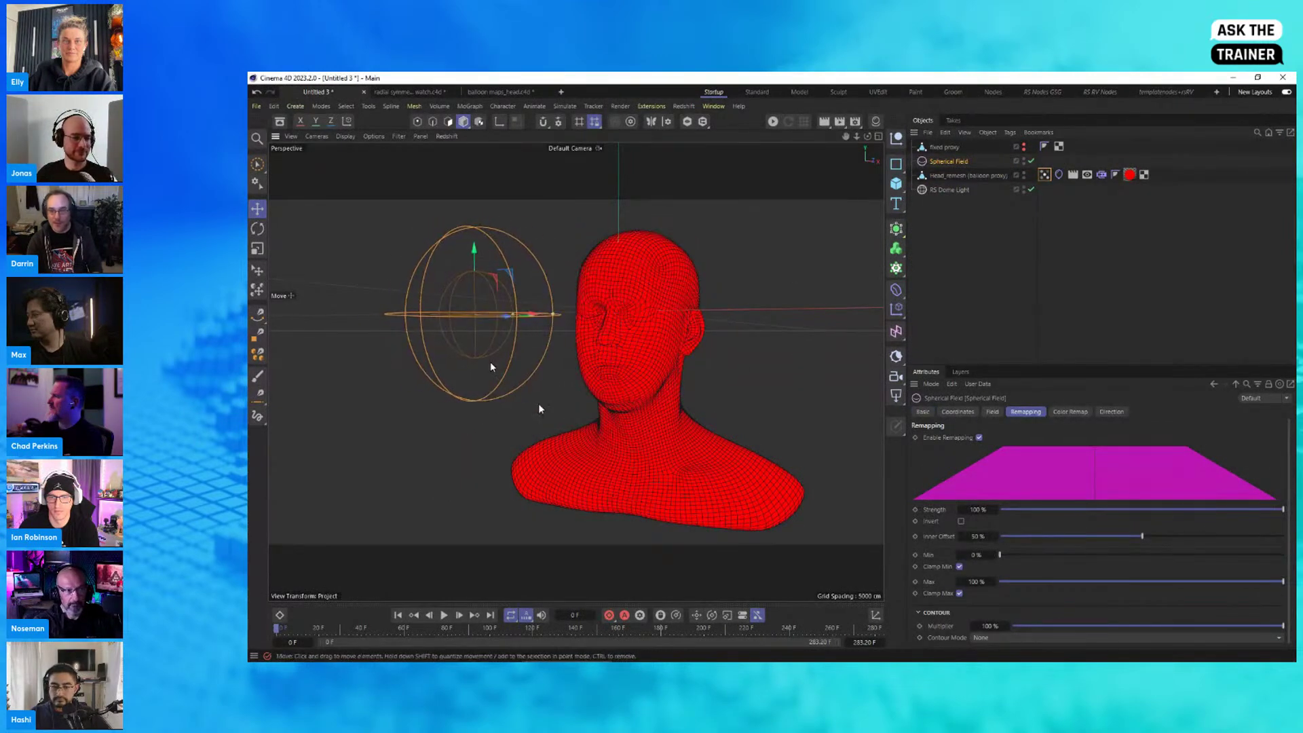
click(958, 411)
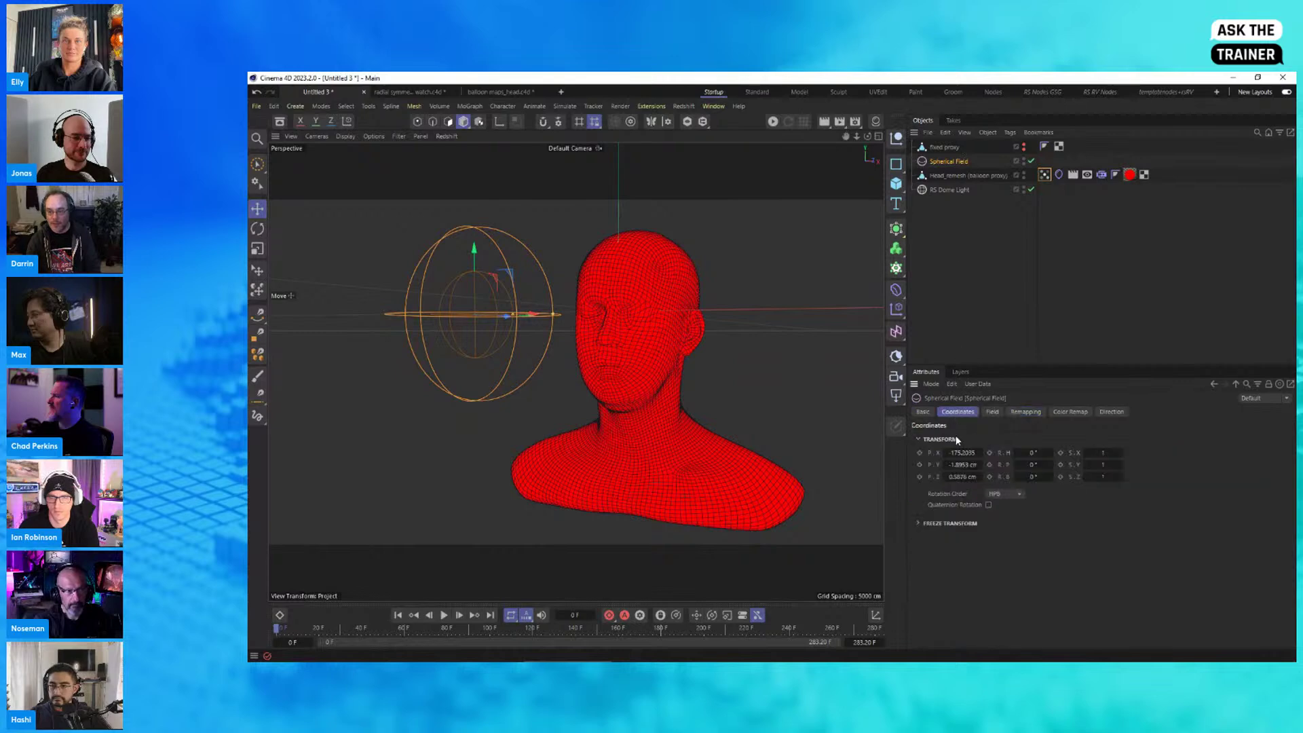
click(919, 464)
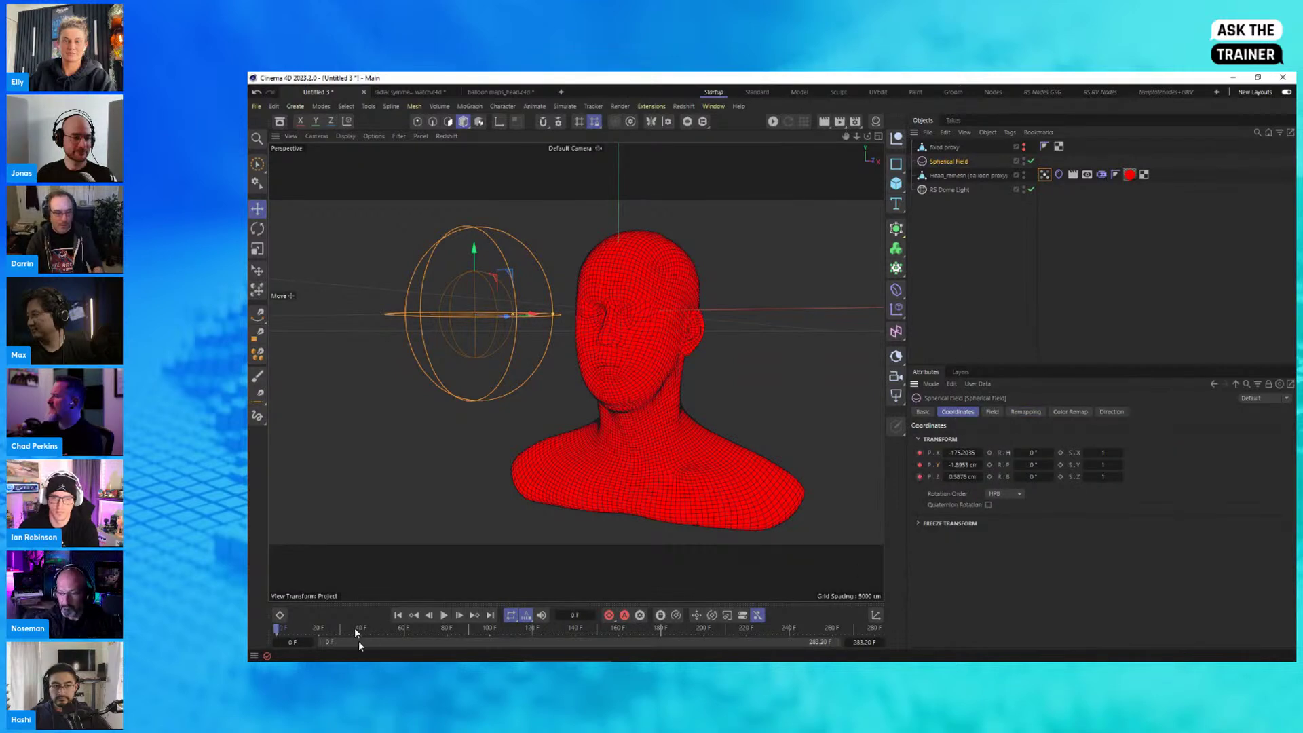
click(315, 629)
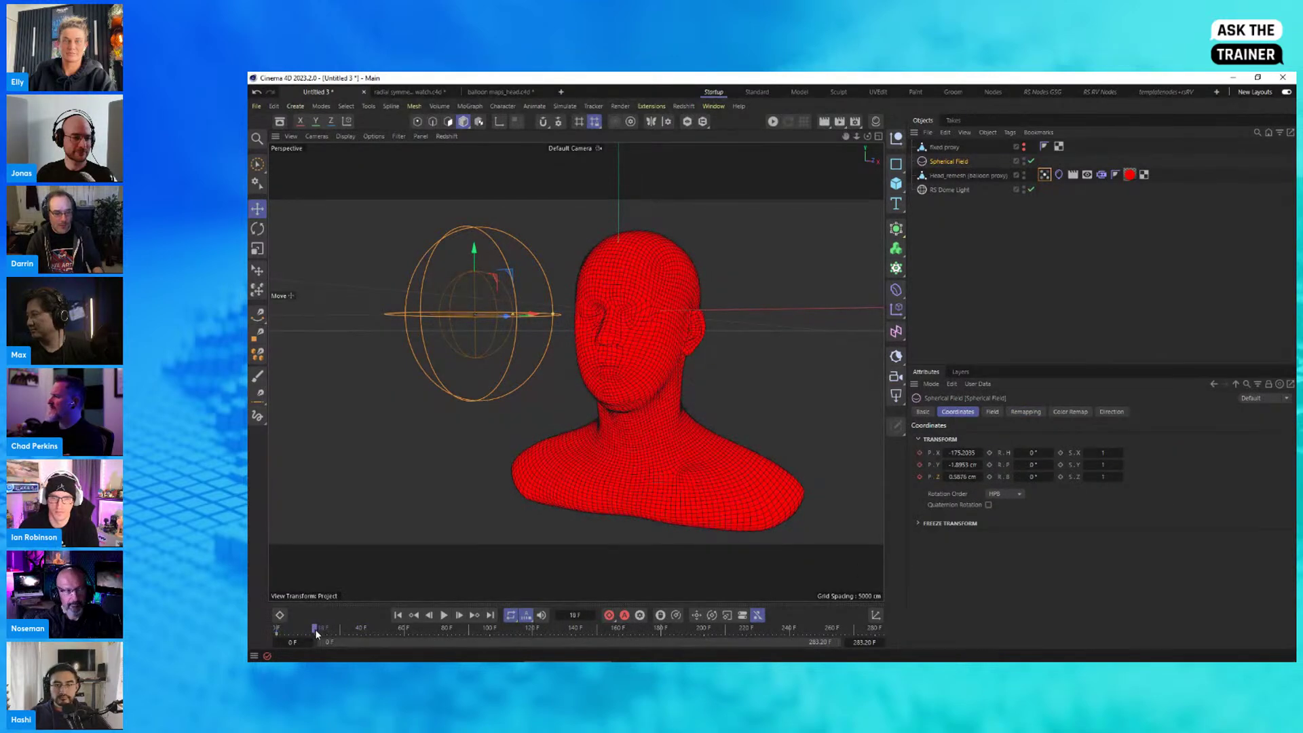
drag(499, 374, 577, 383)
click(919, 464)
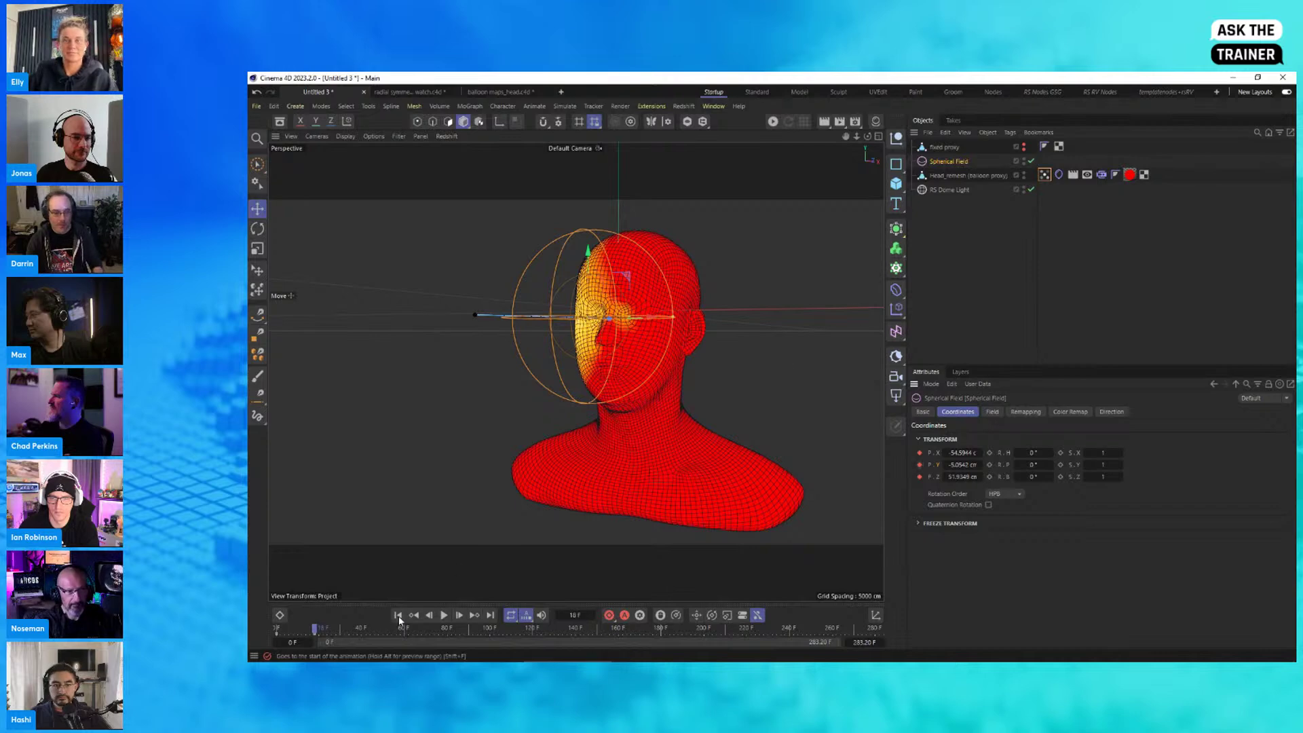
key(shift+f)
Step: Assign the vertex map to the Balloon tag's Map and play the simulation to preview the inflation
click(1044, 176)
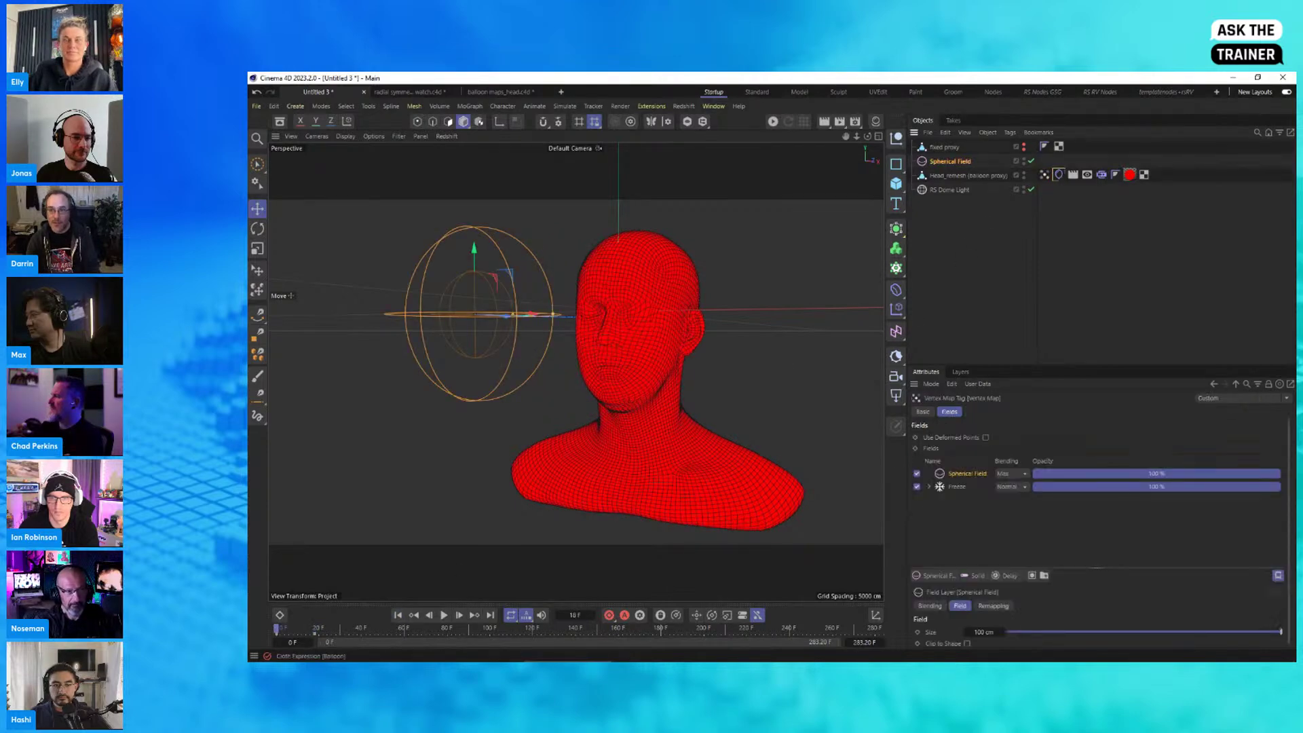
click(1058, 174)
drag(931, 465, 998, 472)
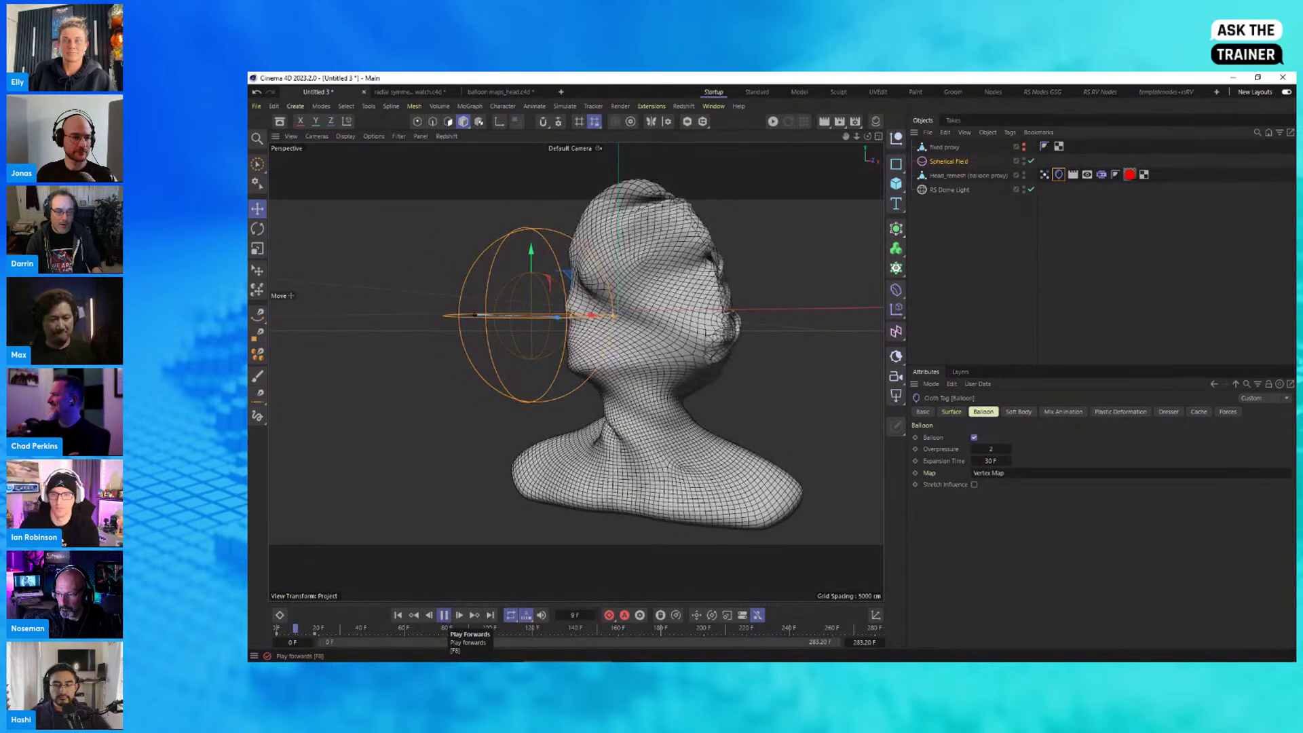
click(444, 614)
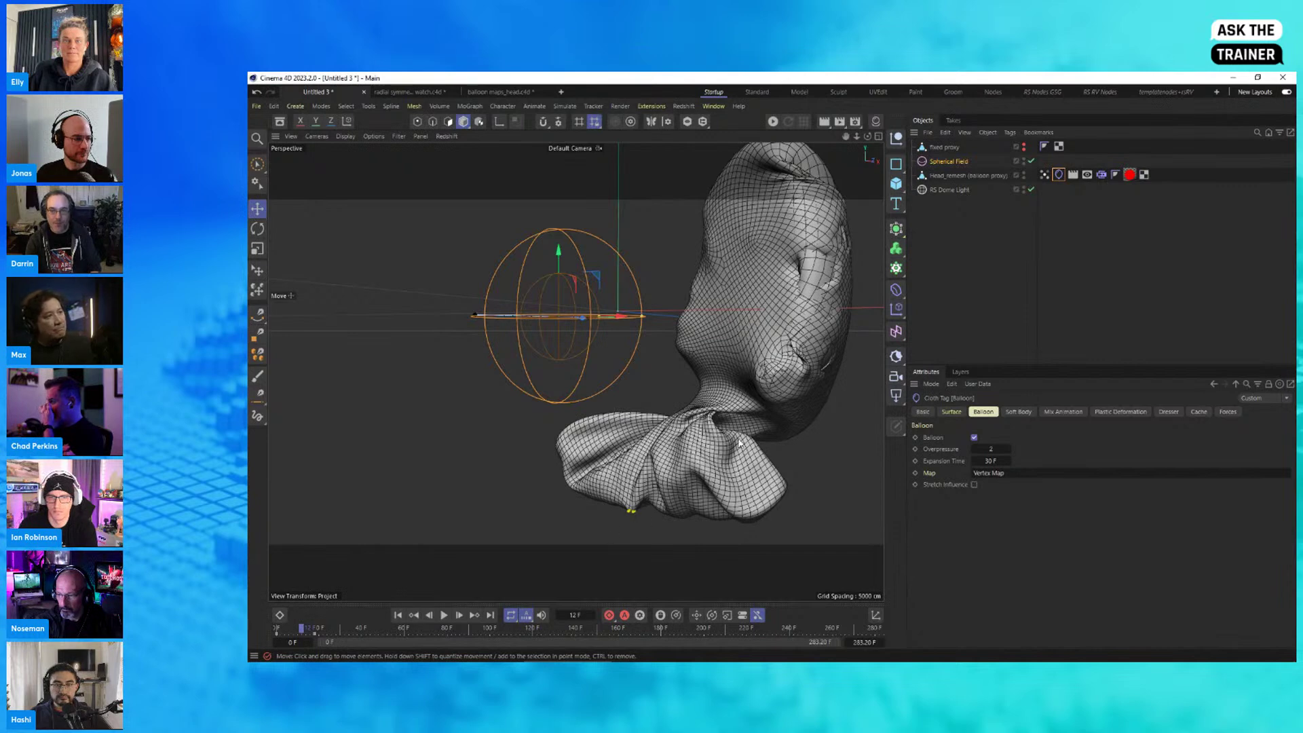
Step: Rewind to the first frame and review the head's belt tag, the fixed proxy object and the Balloon tag's expansion settings
click(953, 177)
click(1102, 174)
click(950, 148)
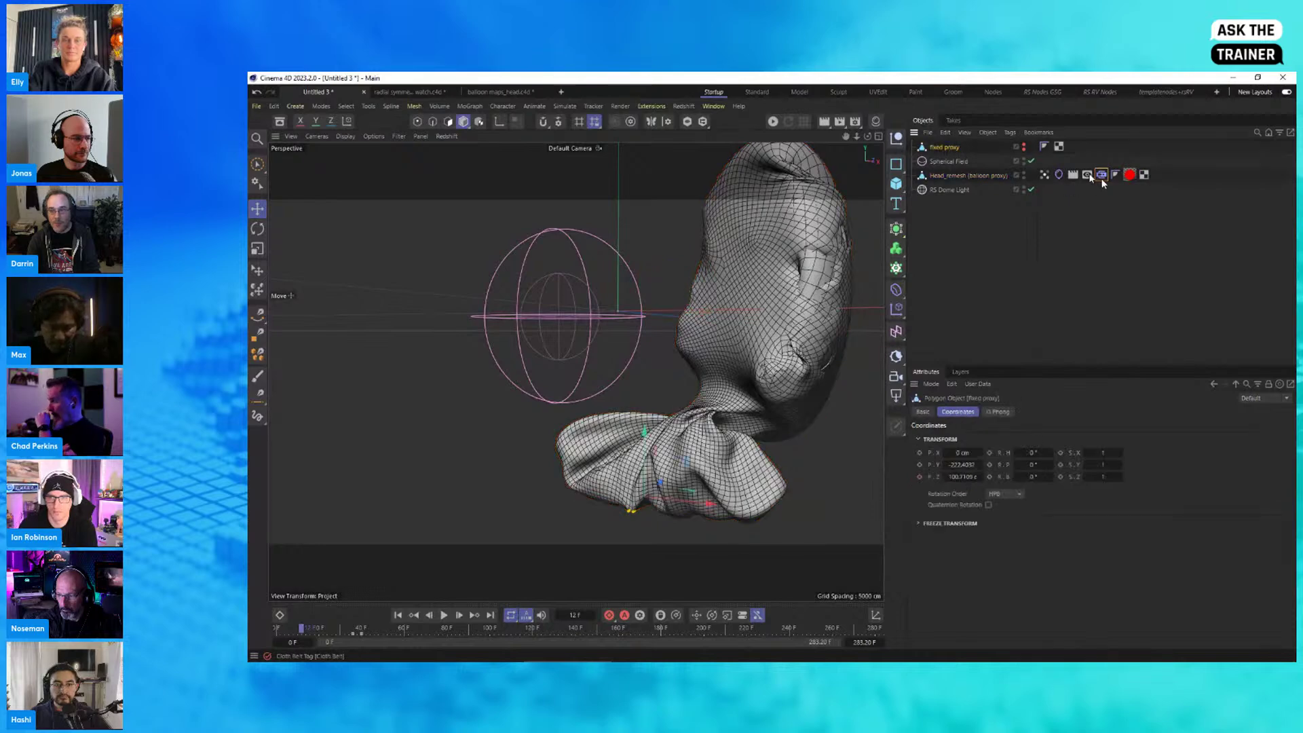
click(398, 615)
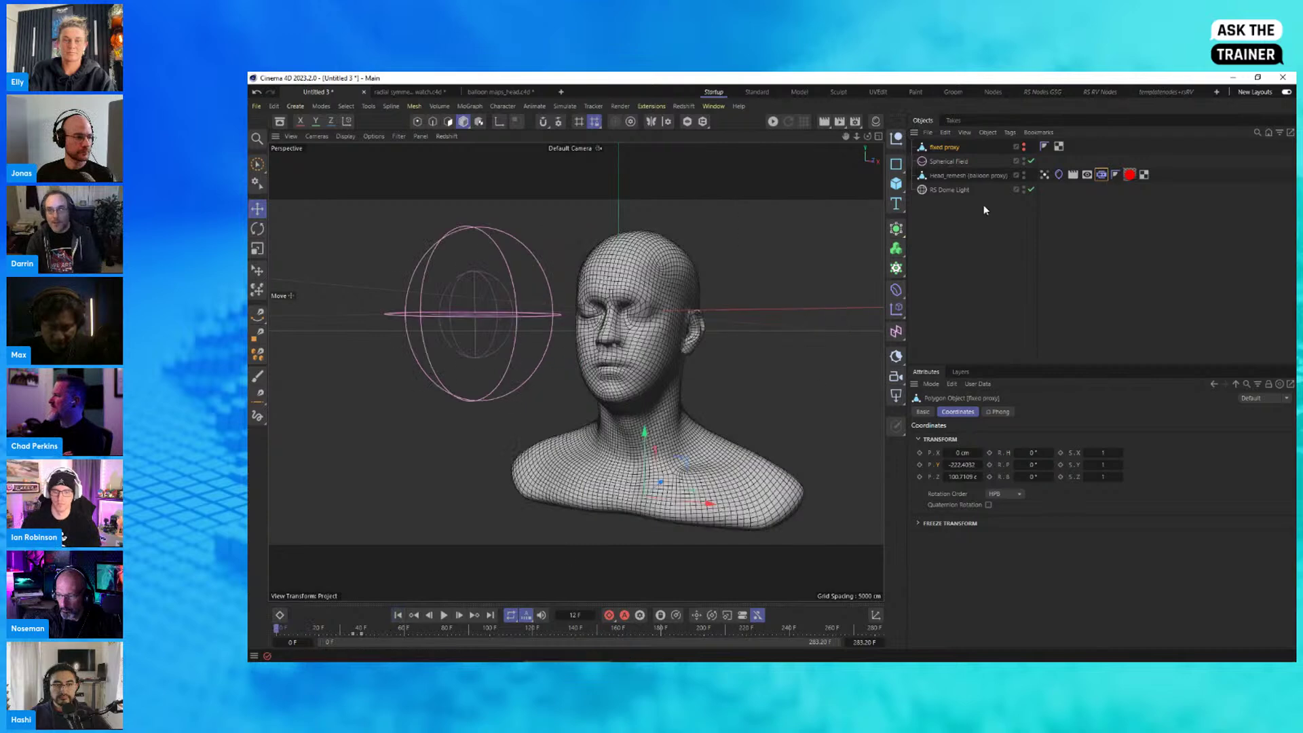
click(999, 176)
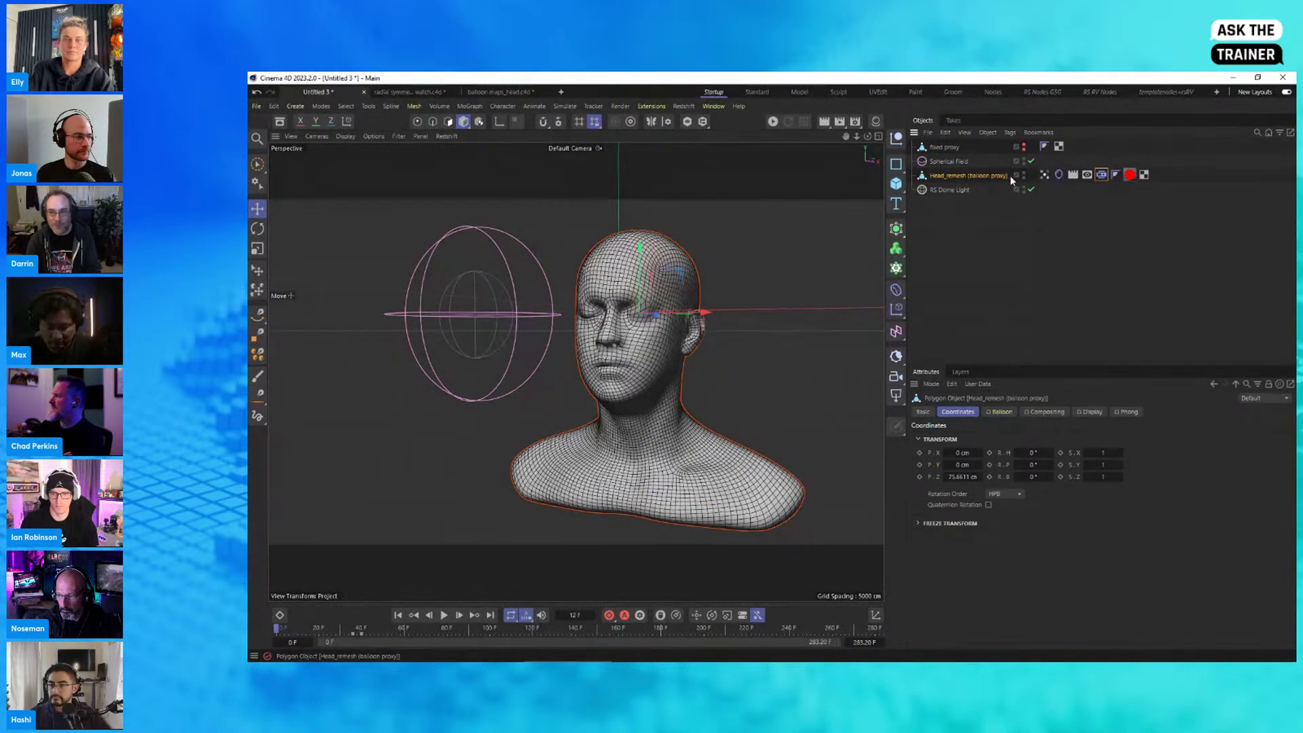
drag(1036, 204, 1049, 212)
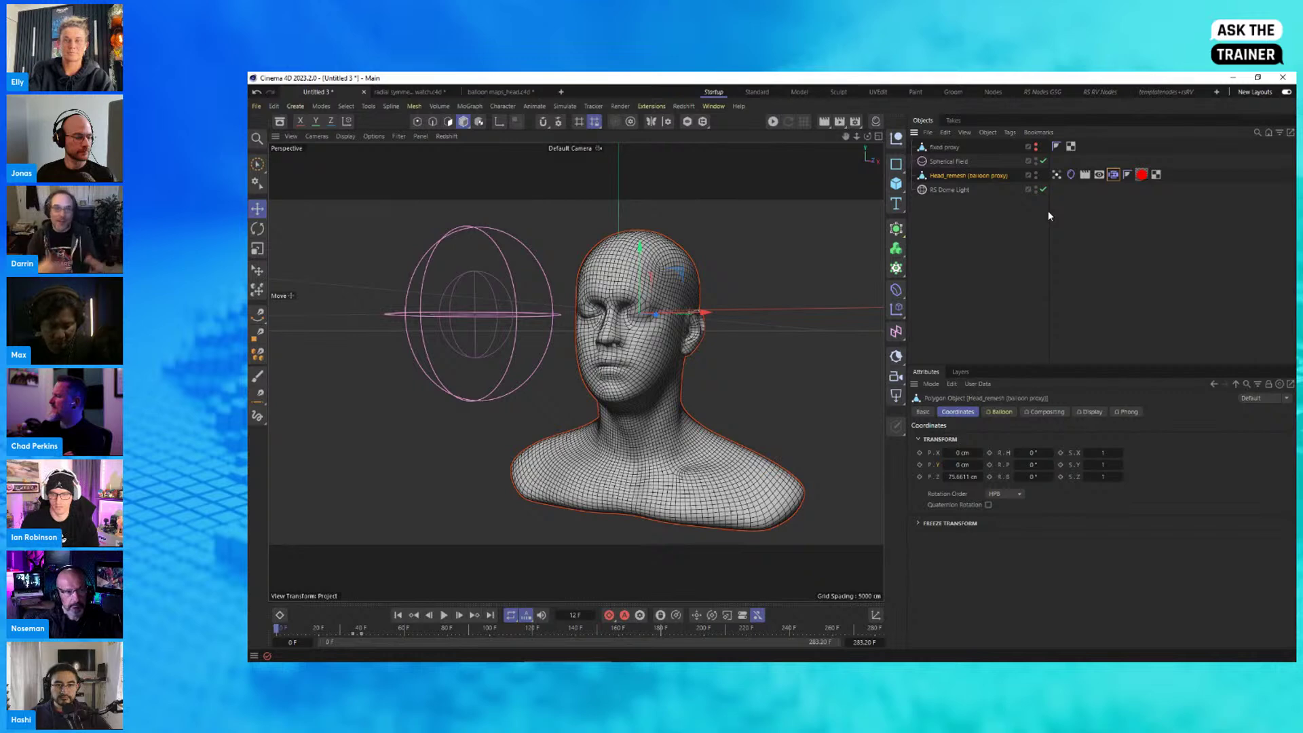
click(1071, 174)
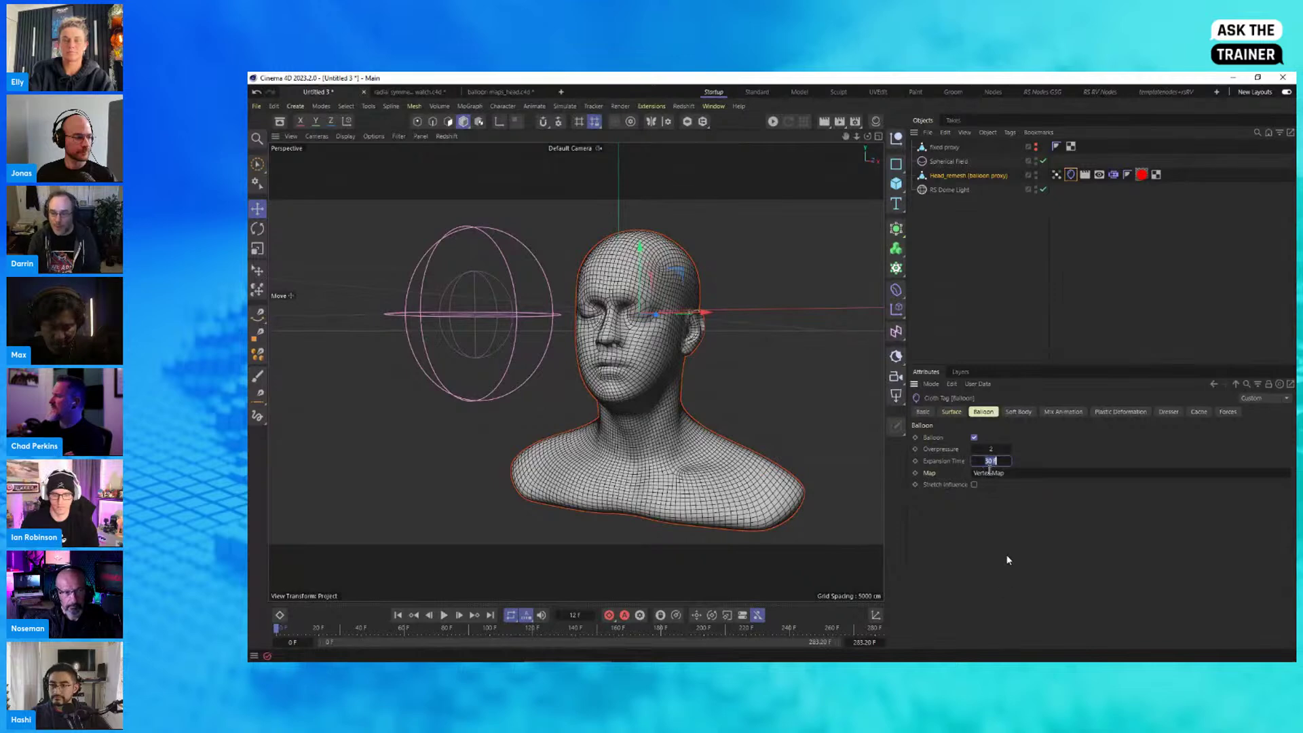
Step: Add a Freeze layer above the vertex map's Spherical Field, set to Grow with a 20 cm radius and 20% effect strength
click(1056, 176)
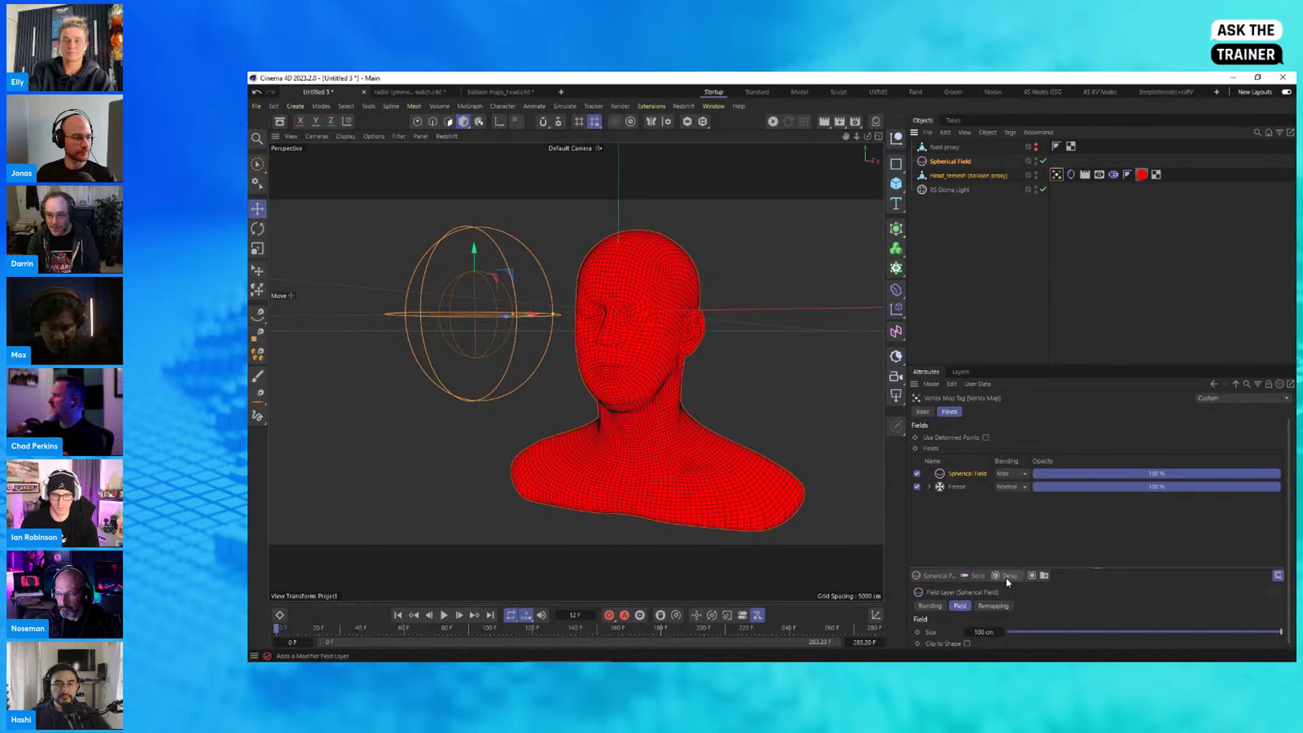
drag(1007, 579, 1033, 520)
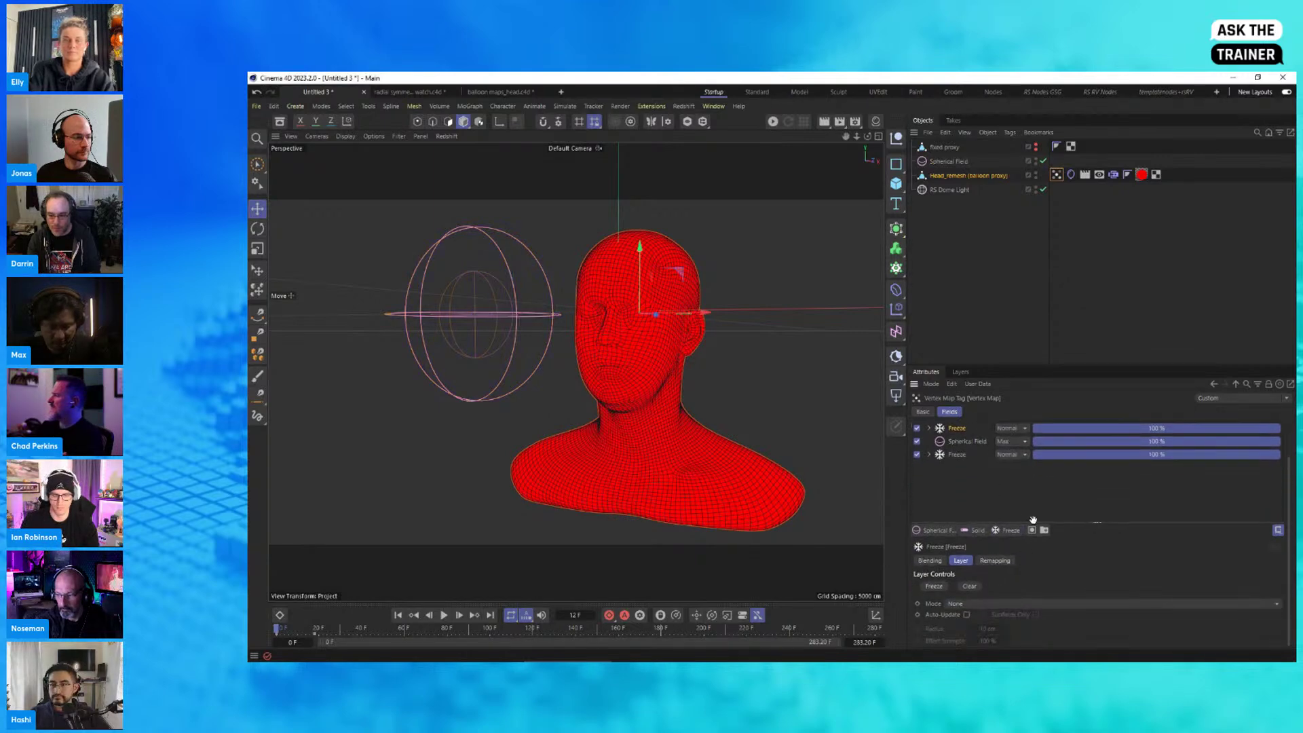
click(973, 604)
click(988, 589)
click(987, 628)
text(20)
click(983, 641)
text(20)
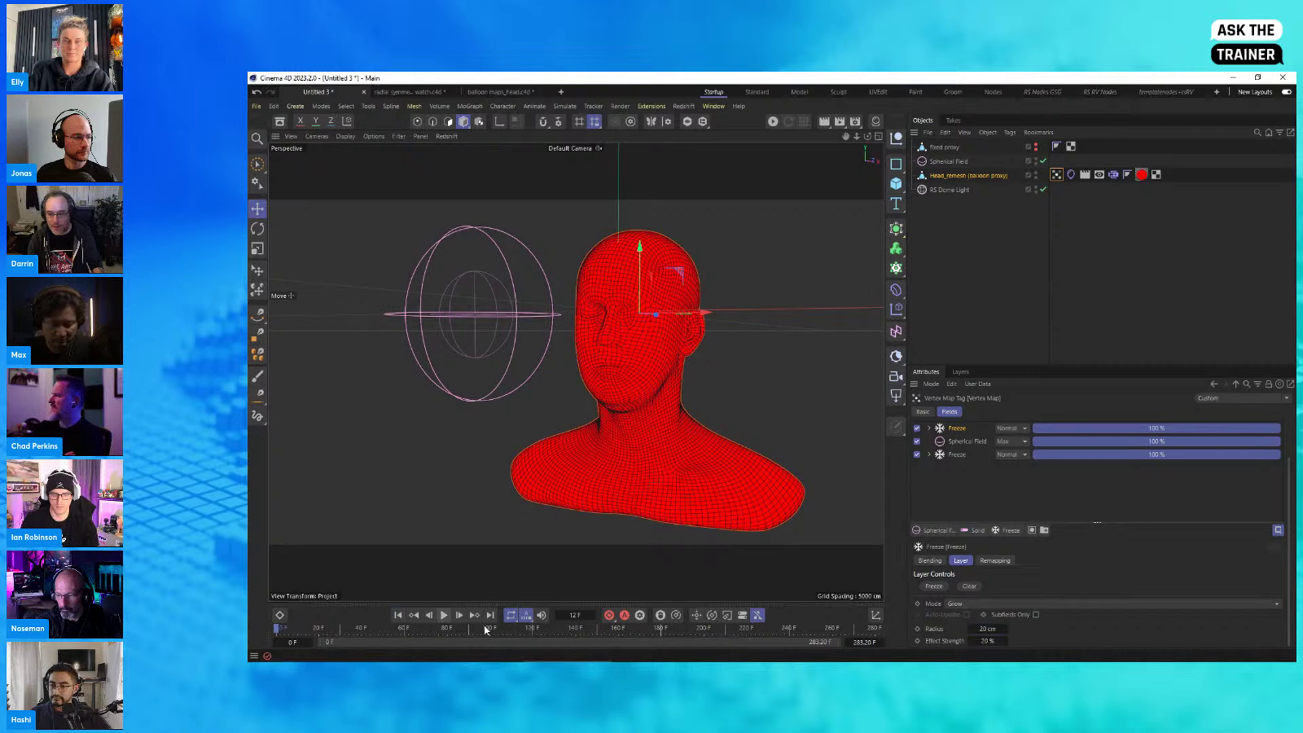
Step: Set the new Freeze layer's blending to Add, preview the spreading inflation, and rewind to the first frame
click(1018, 429)
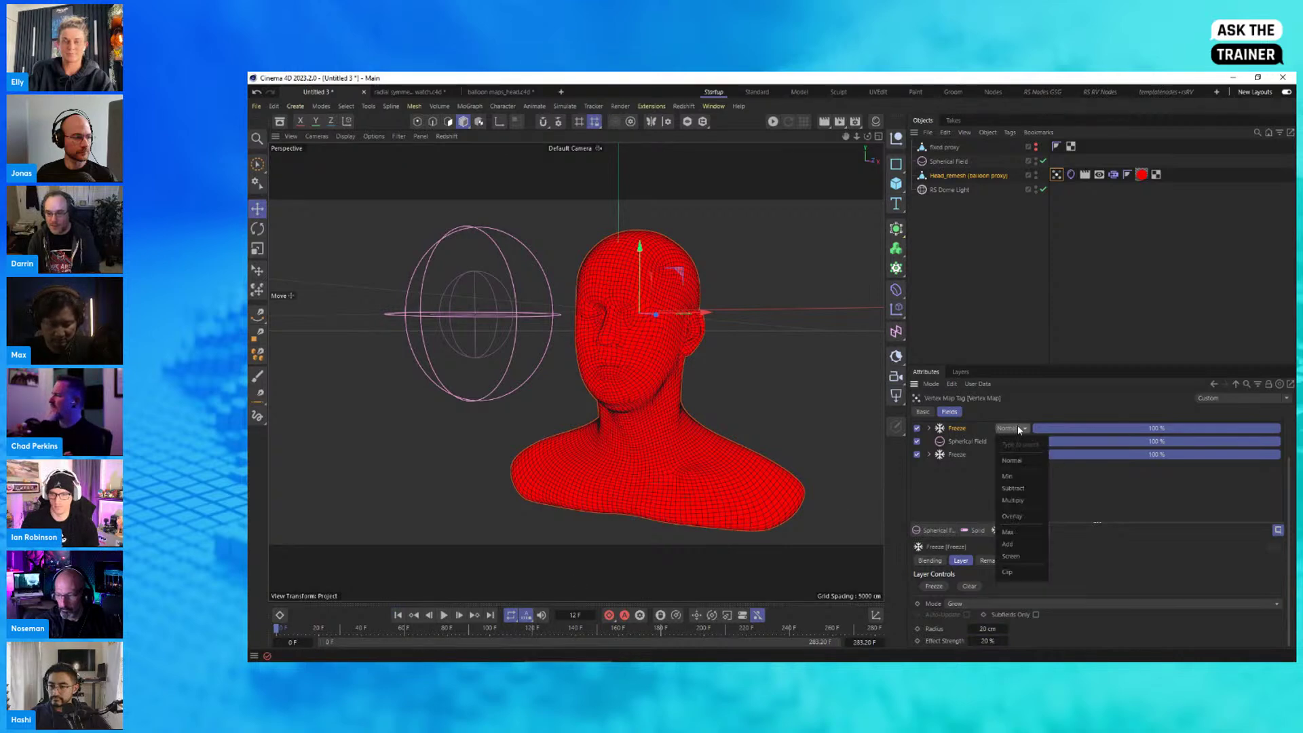
click(1021, 546)
click(443, 615)
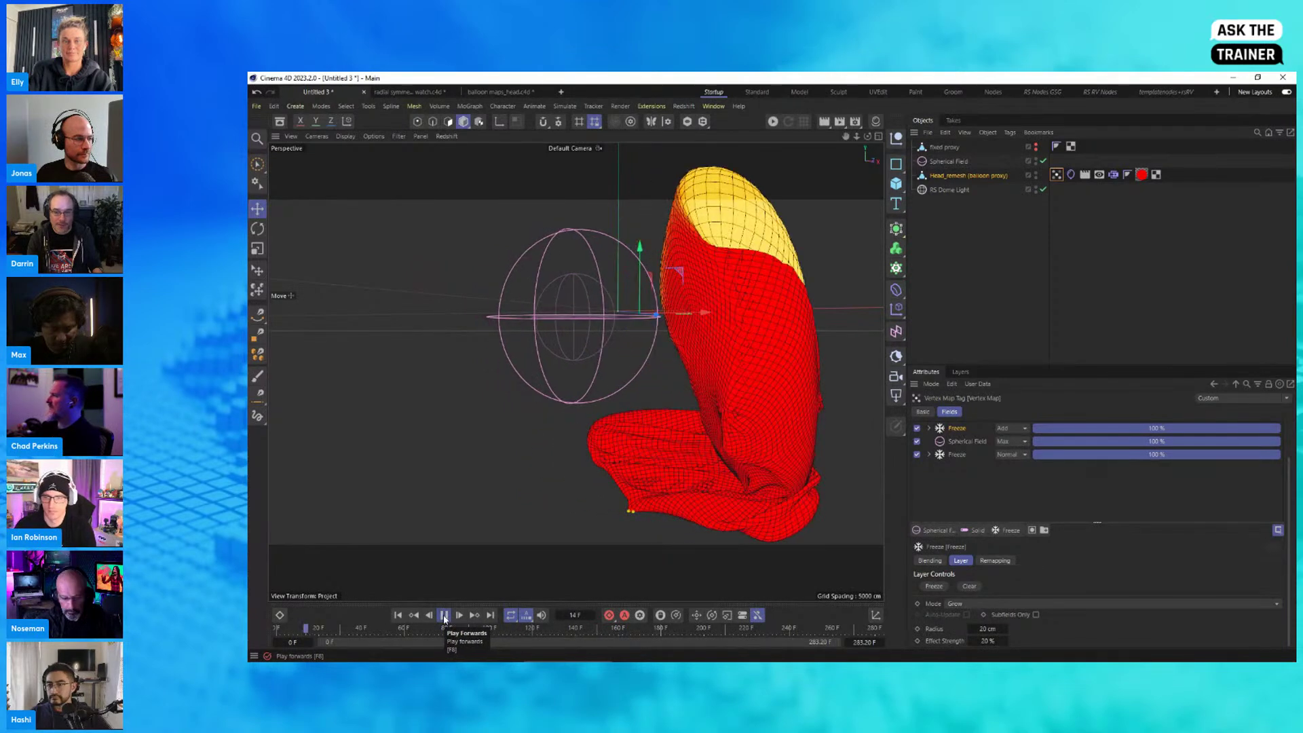
click(397, 615)
click(445, 617)
click(397, 616)
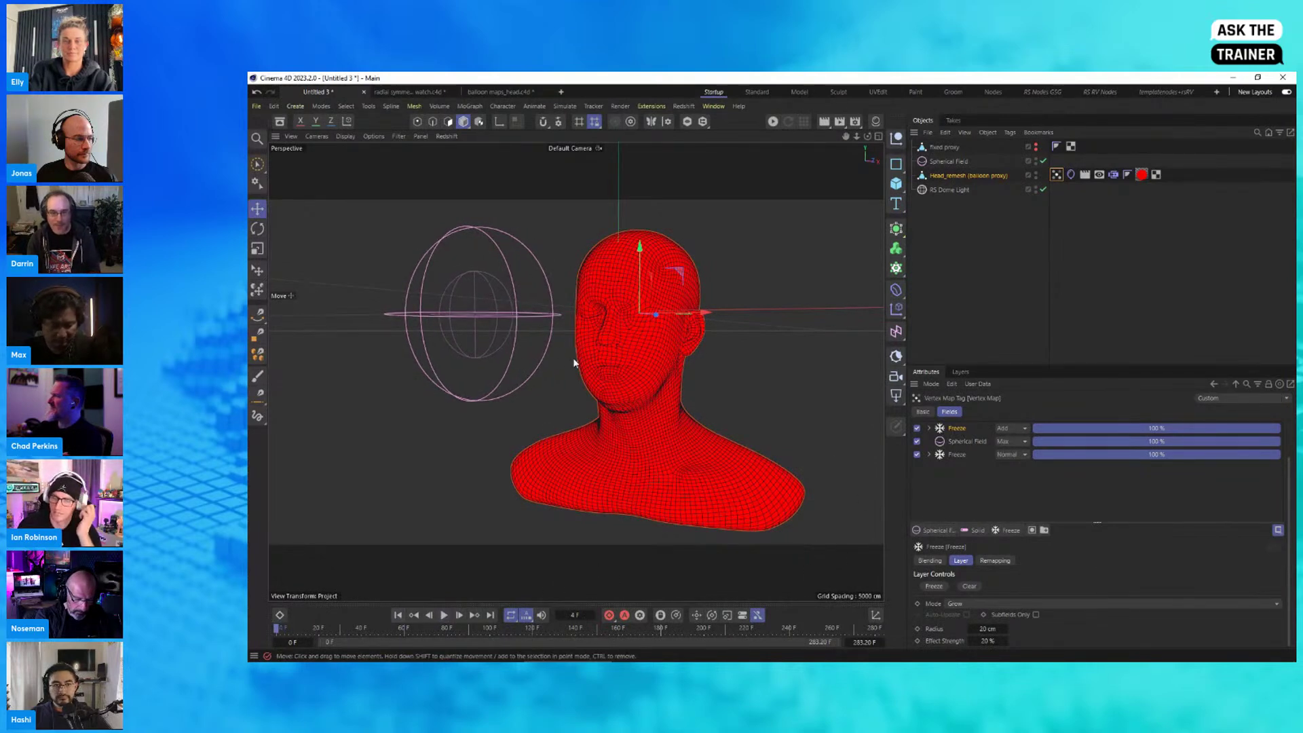
alt+drag(774, 287, 600, 327)
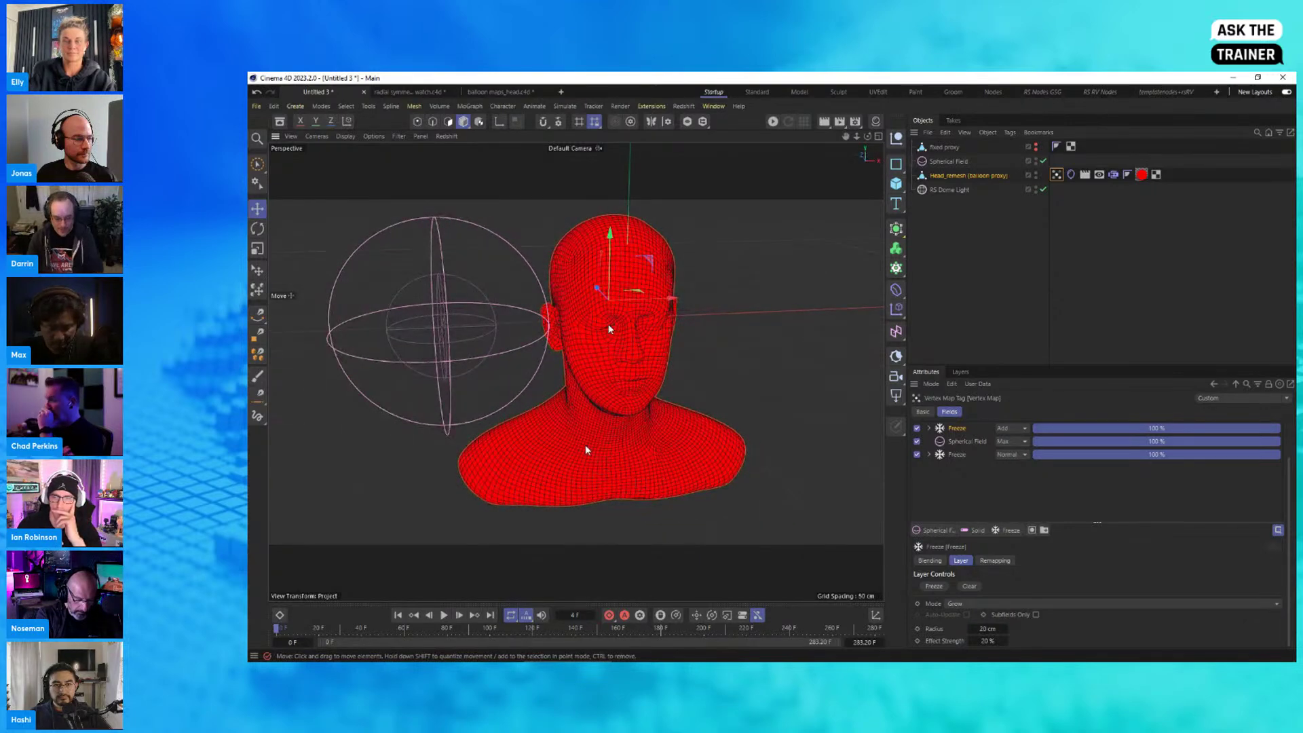
Step: Switch to the file browser, play the balloon map editor example video, and return to the Cinema 4D head scene
key(alt+Tab)
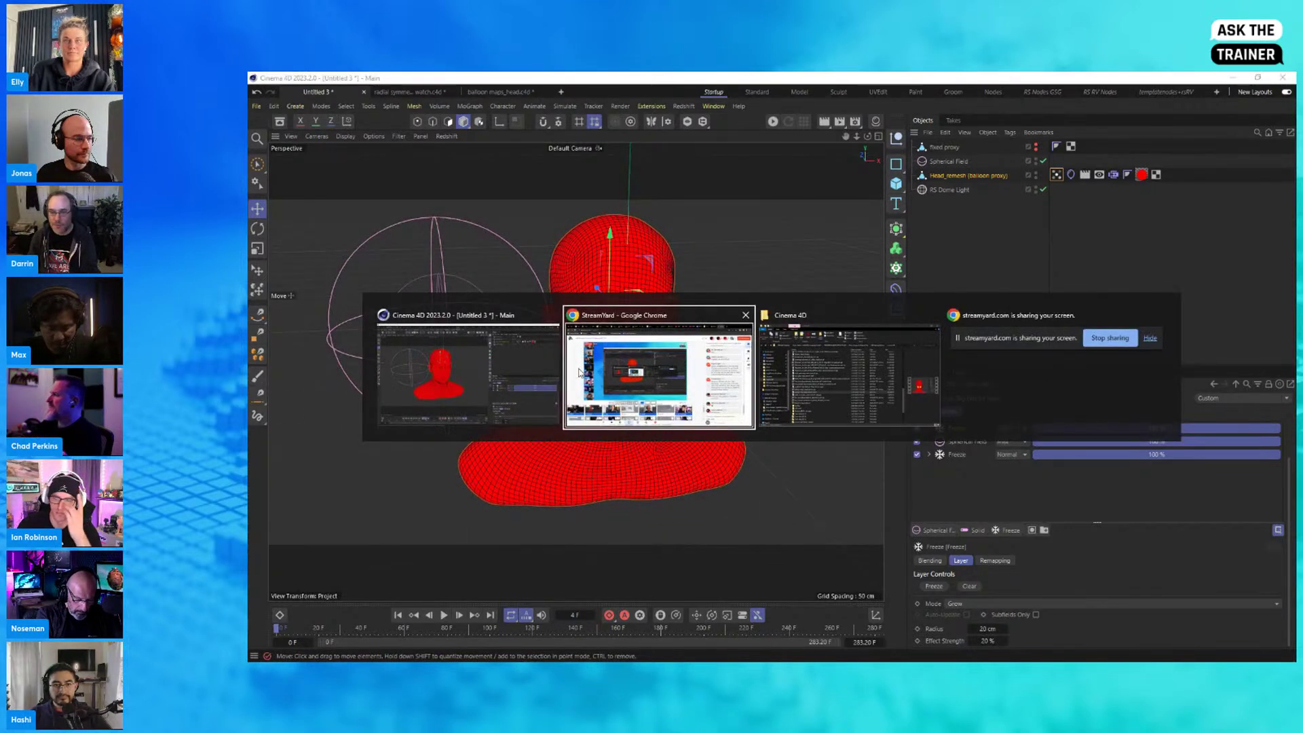
click(413, 376)
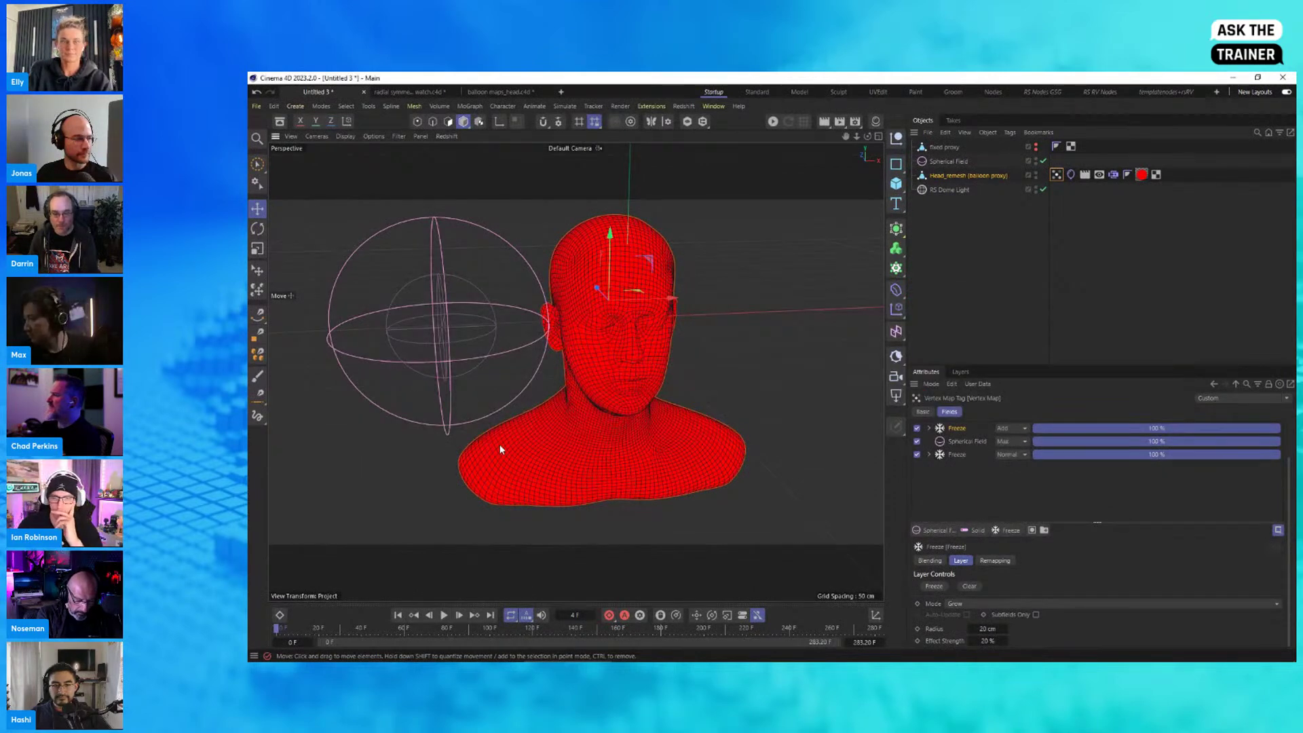
key(alt+Tab)
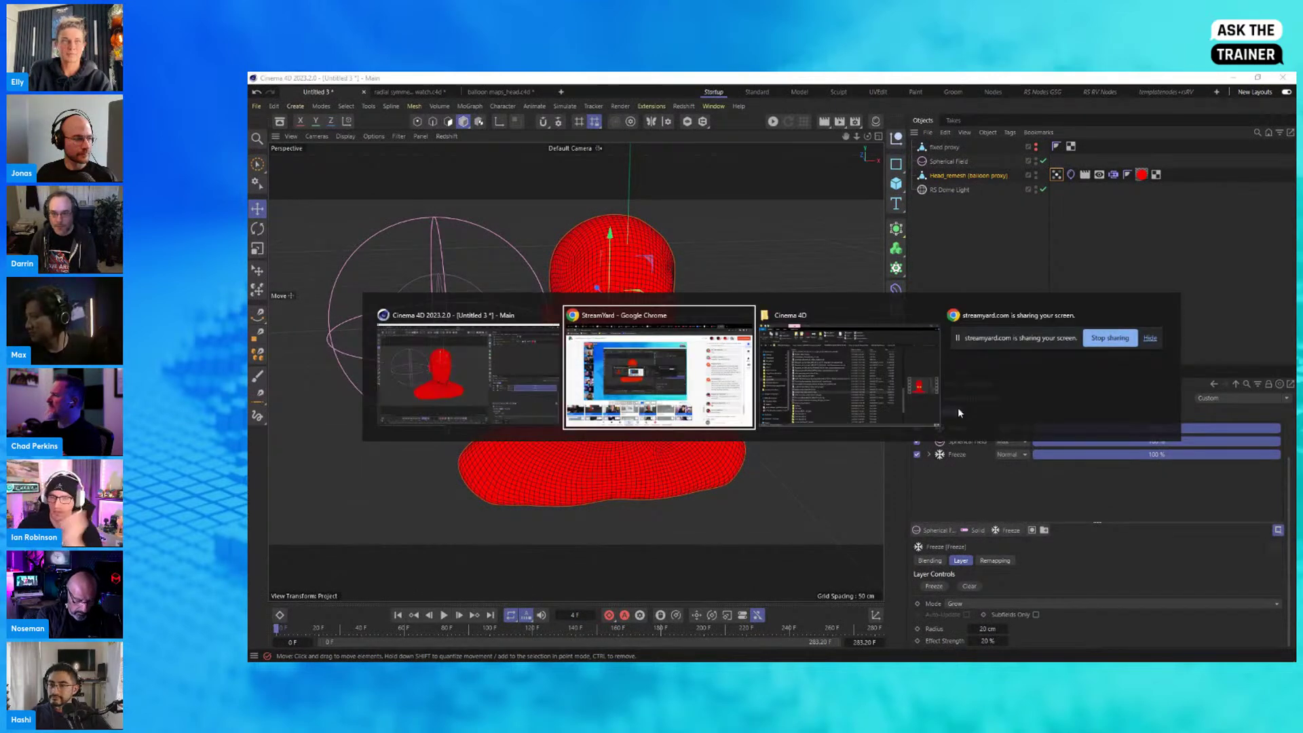
click(868, 393)
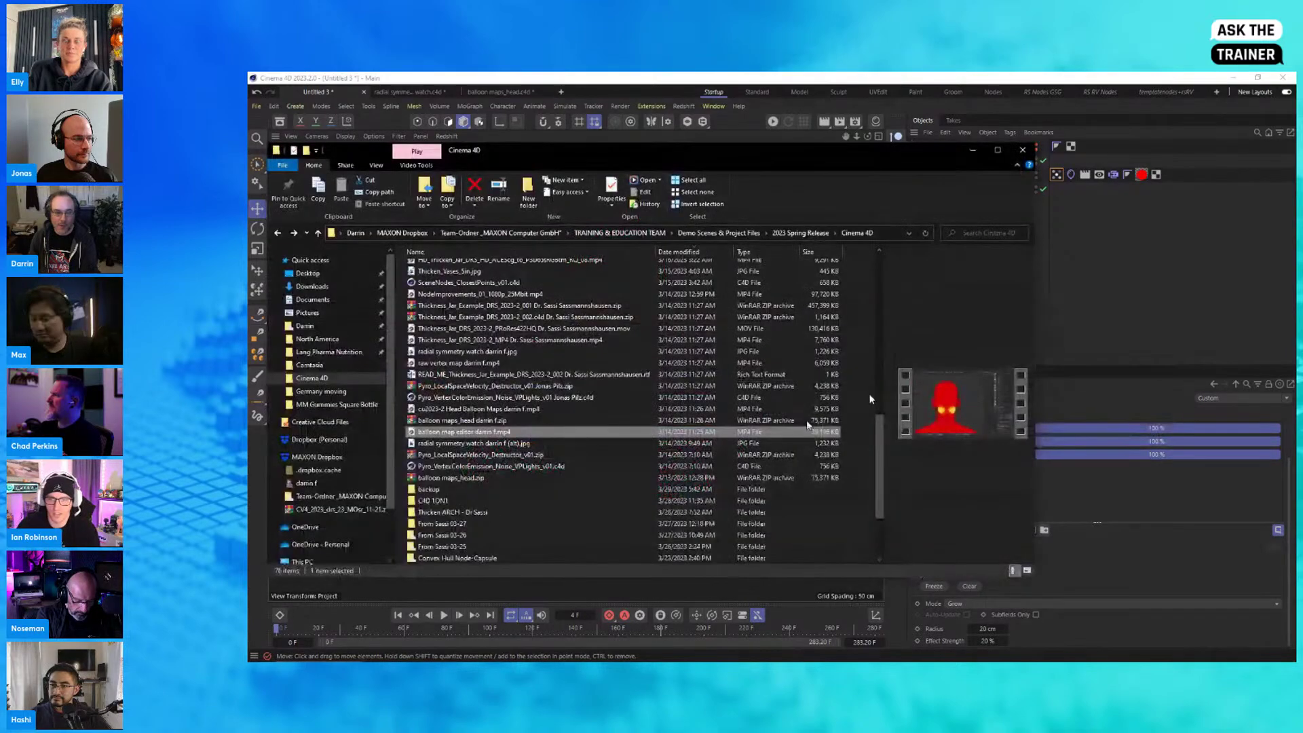
double_click(446, 431)
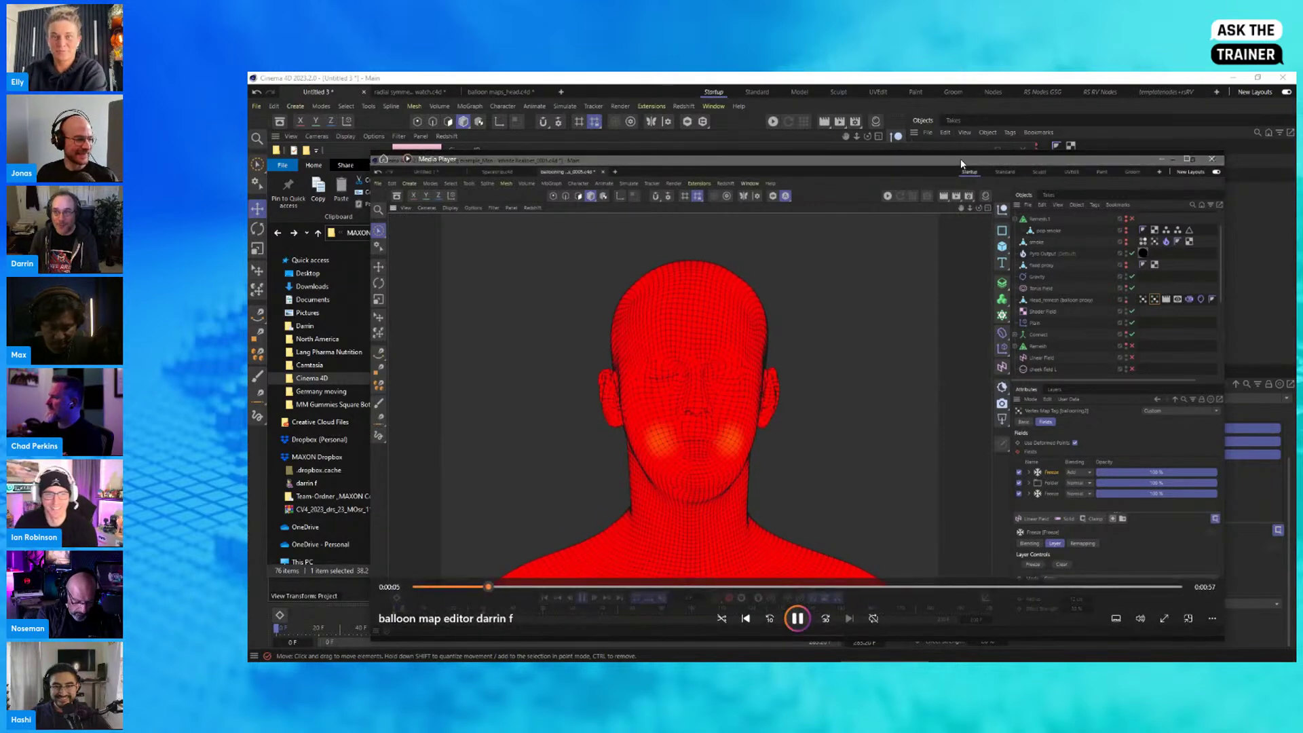
drag(959, 157, 947, 122)
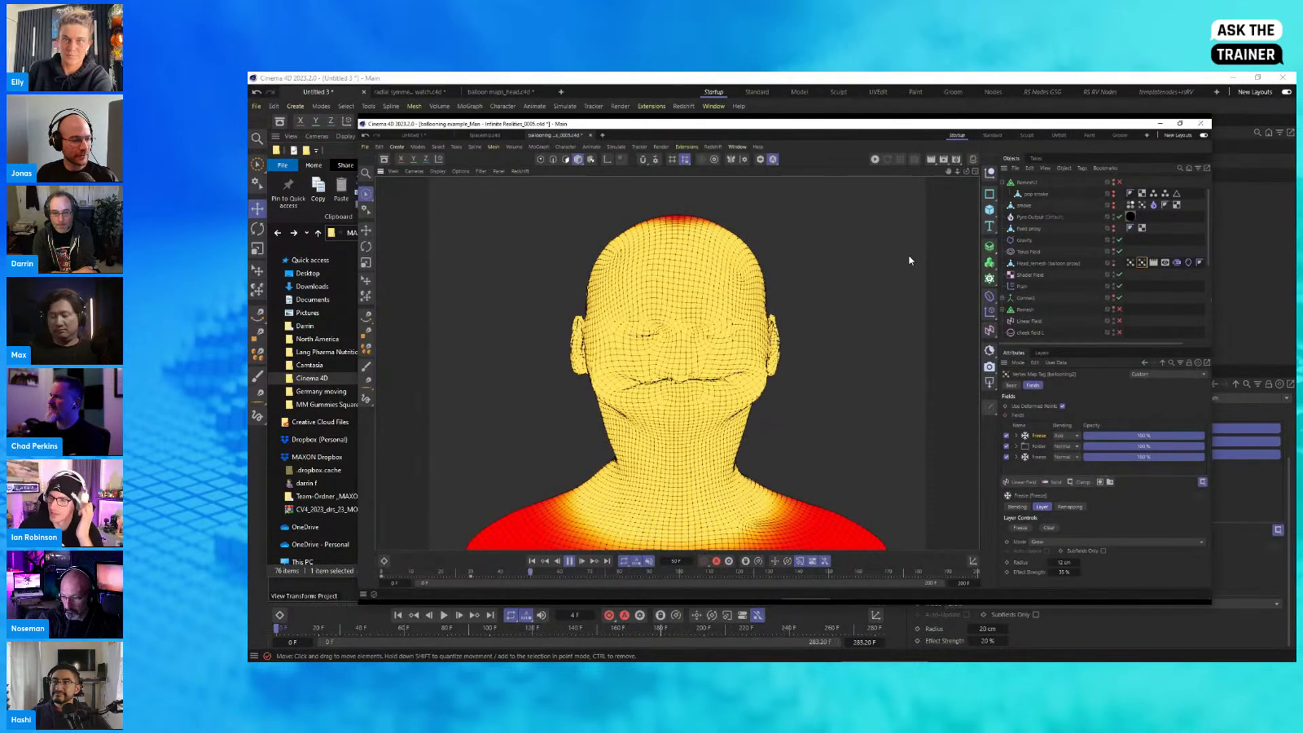
click(1207, 129)
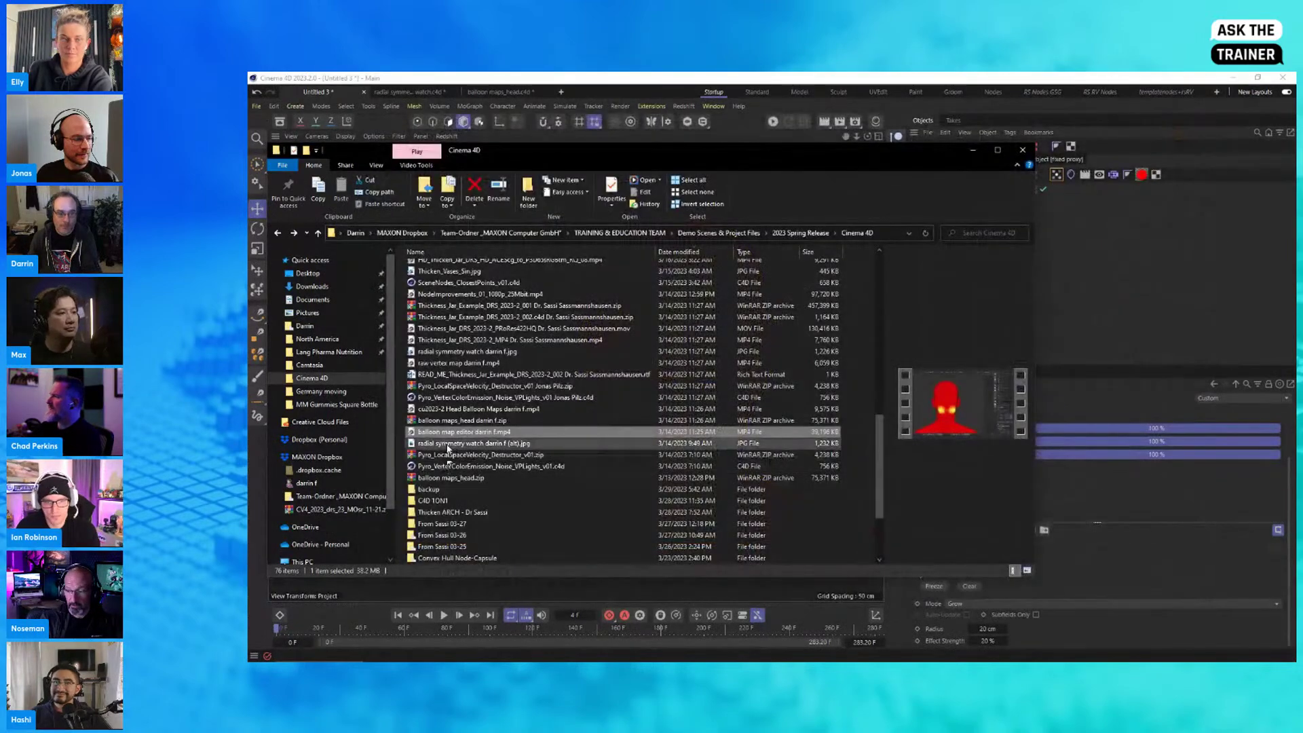
click(974, 152)
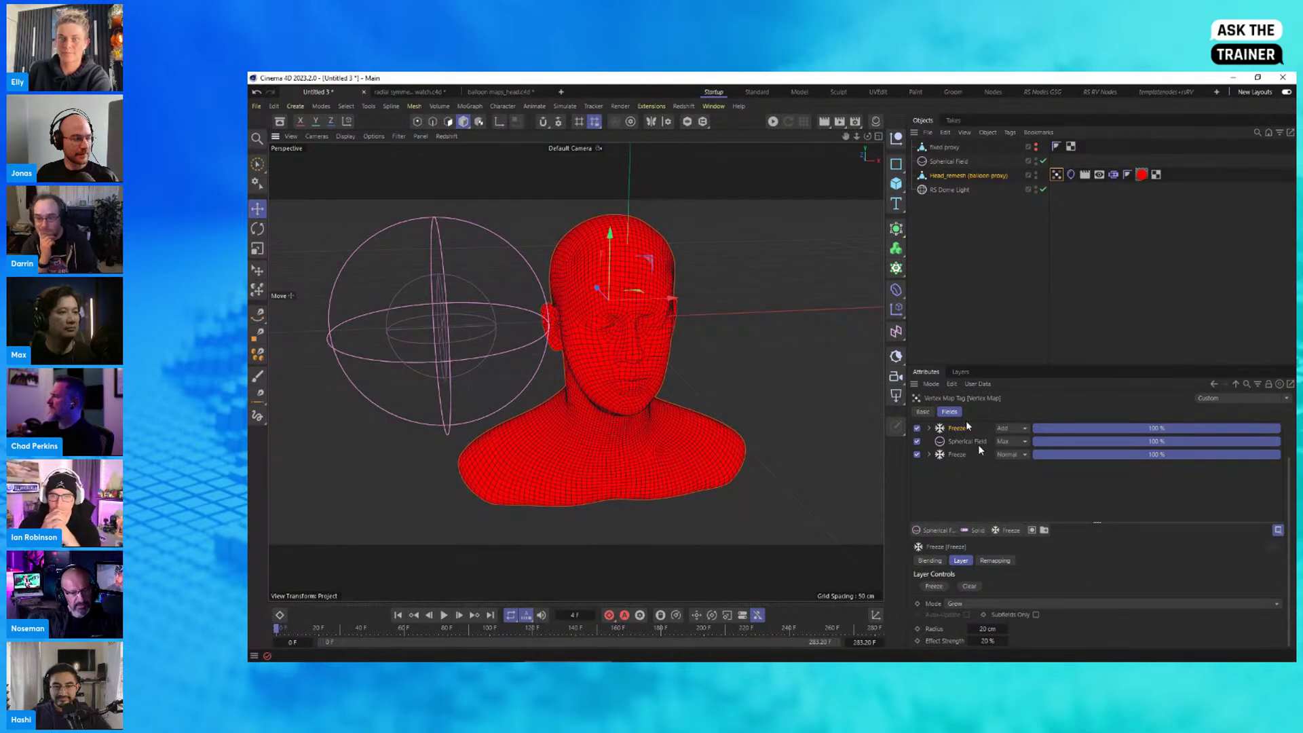
Step: Enable Use Deformed Points in the vertex map's field settings and return to the single perspective view
key(F5)
scroll(1092, 601, up, 2)
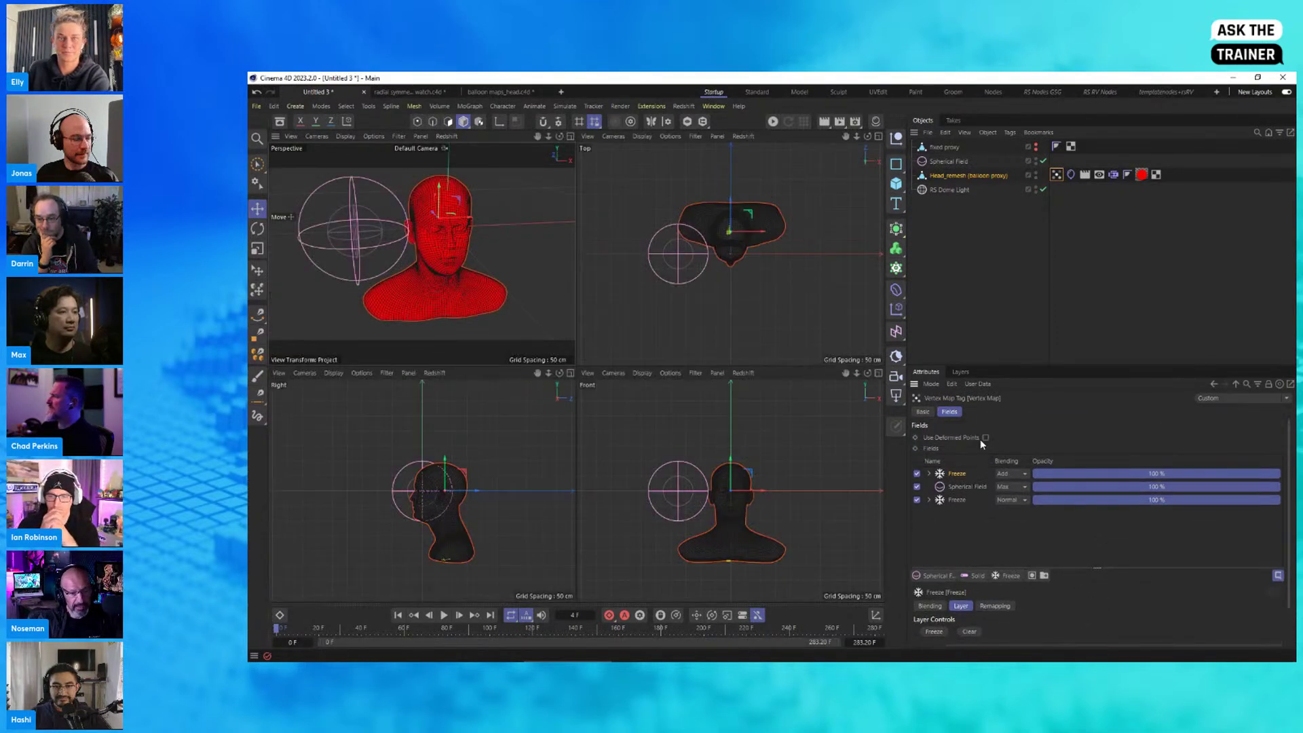
middle_click(454, 293)
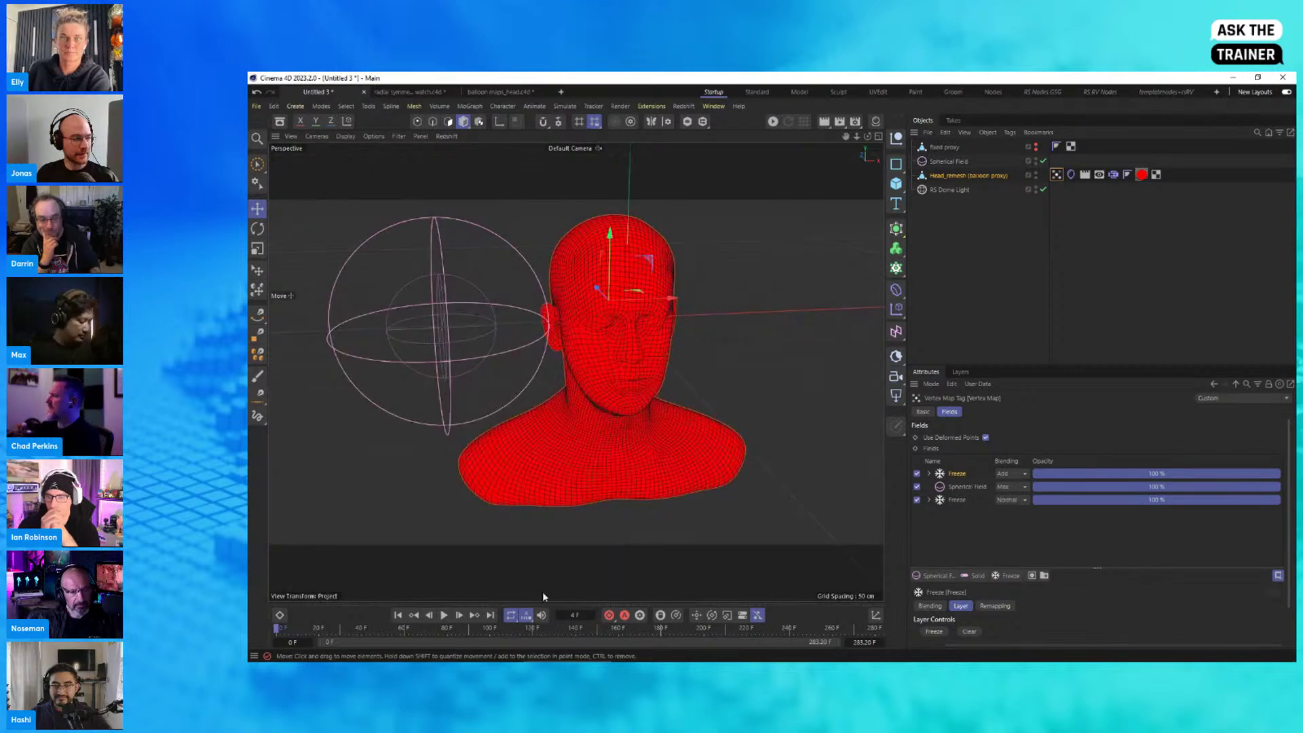
Step: Review the project's simulation and scene settings, preview the head's inflation with them, and rewind
click(931, 384)
click(943, 124)
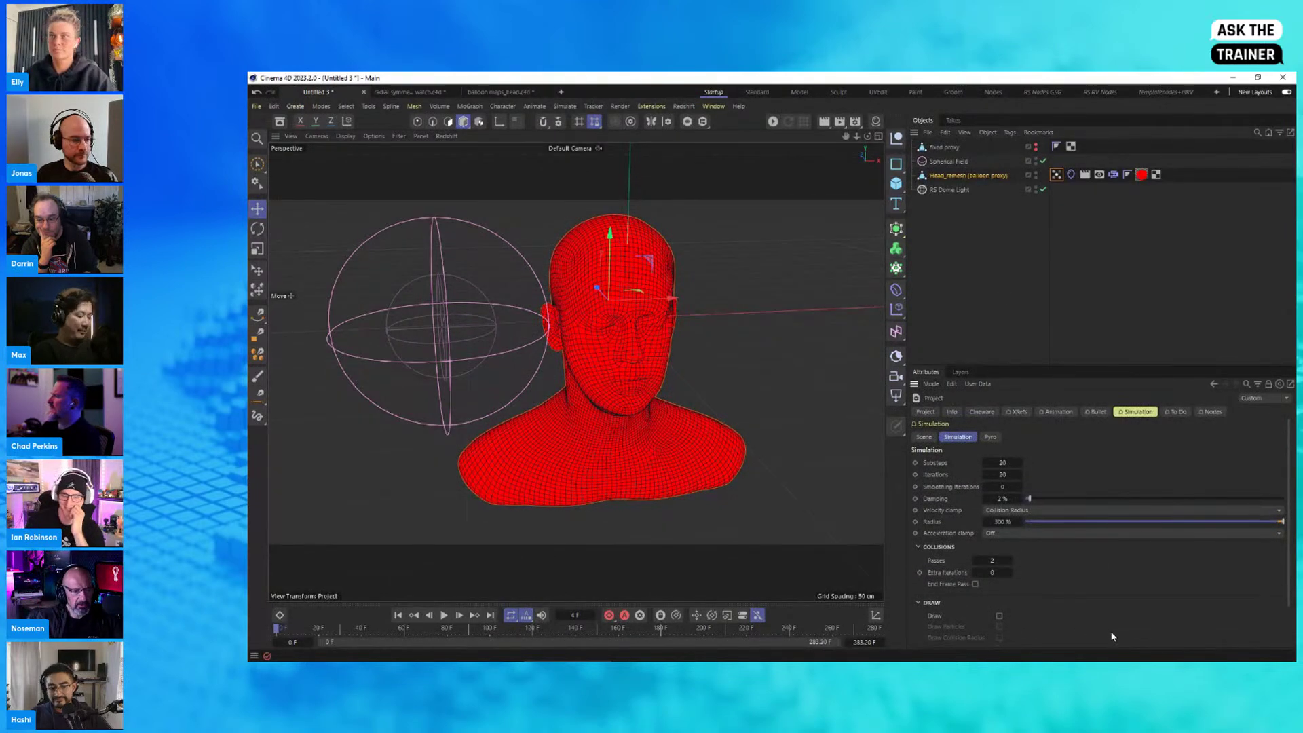
click(932, 438)
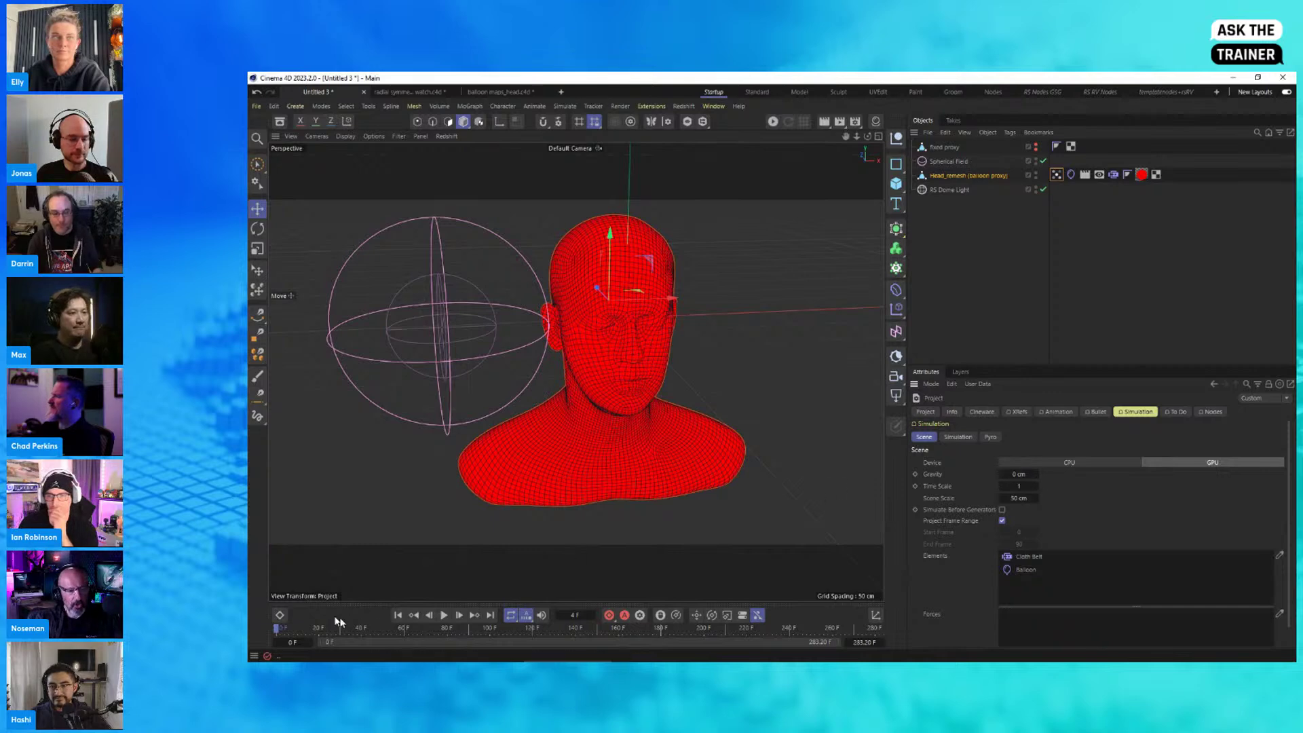
click(398, 615)
click(444, 615)
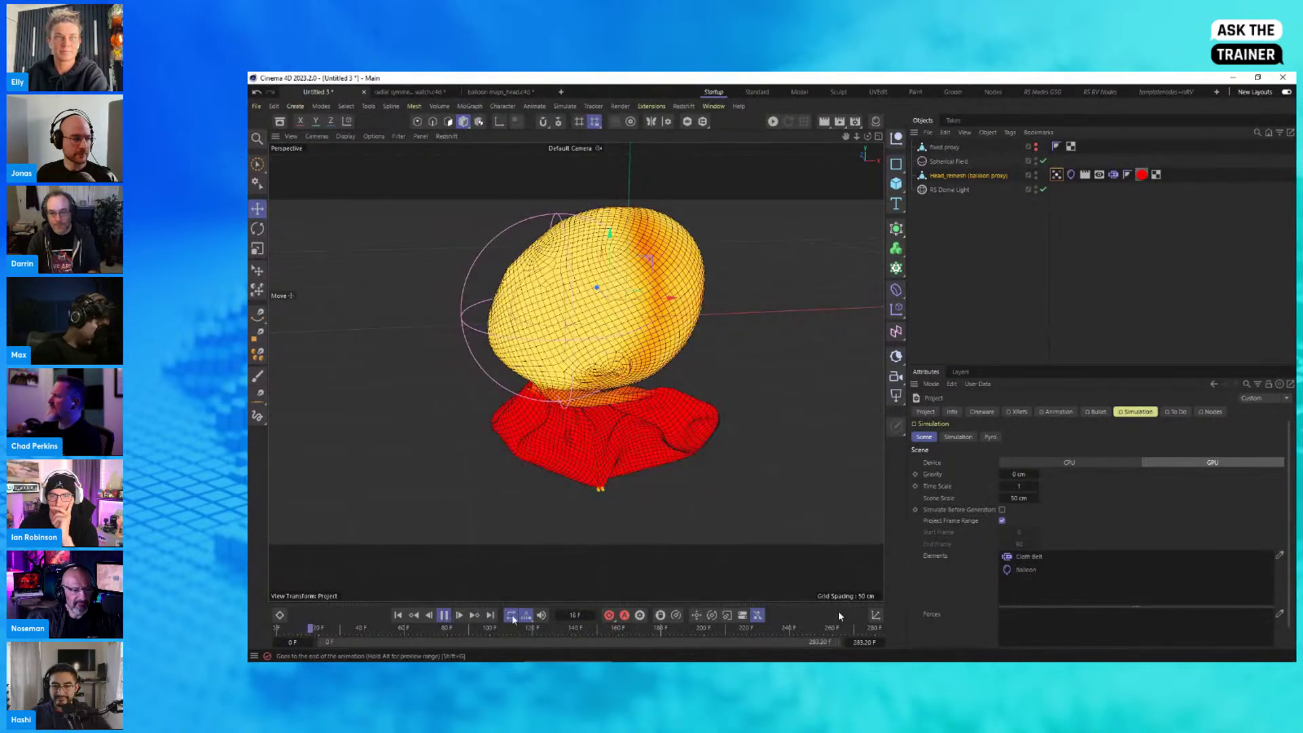
click(968, 437)
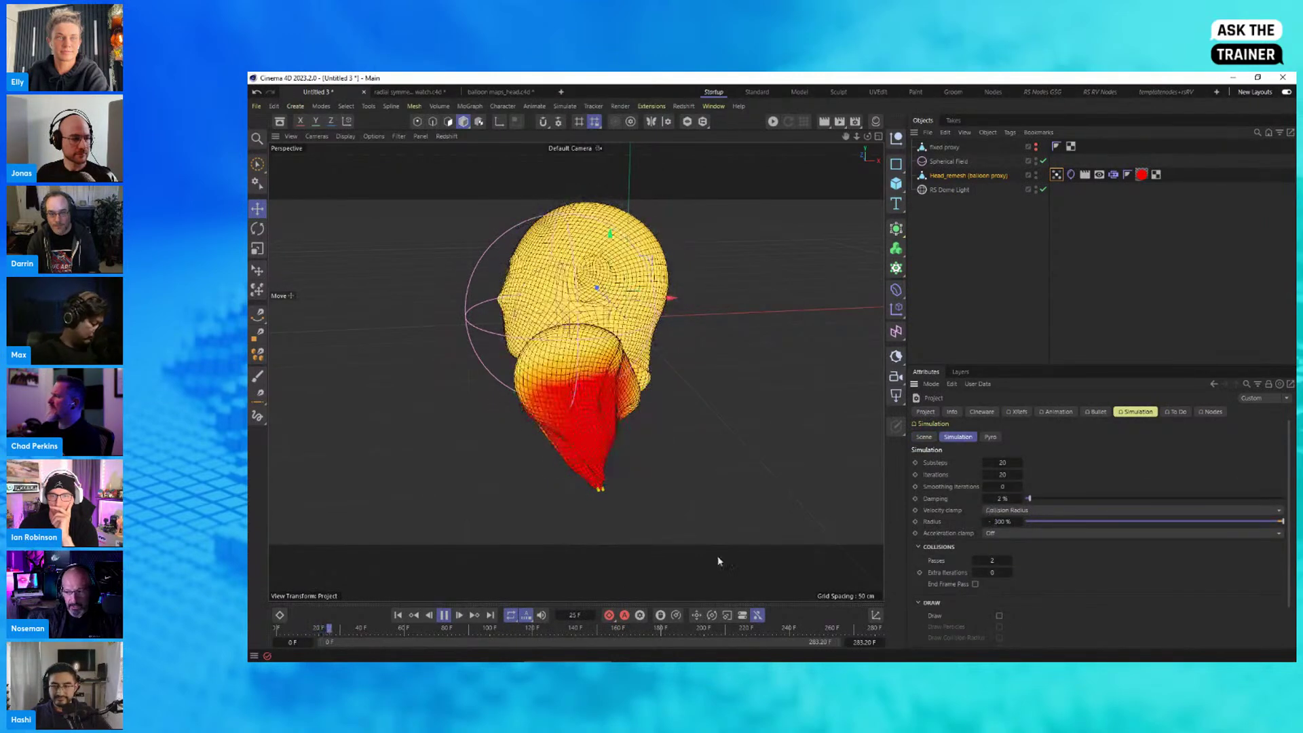
click(397, 615)
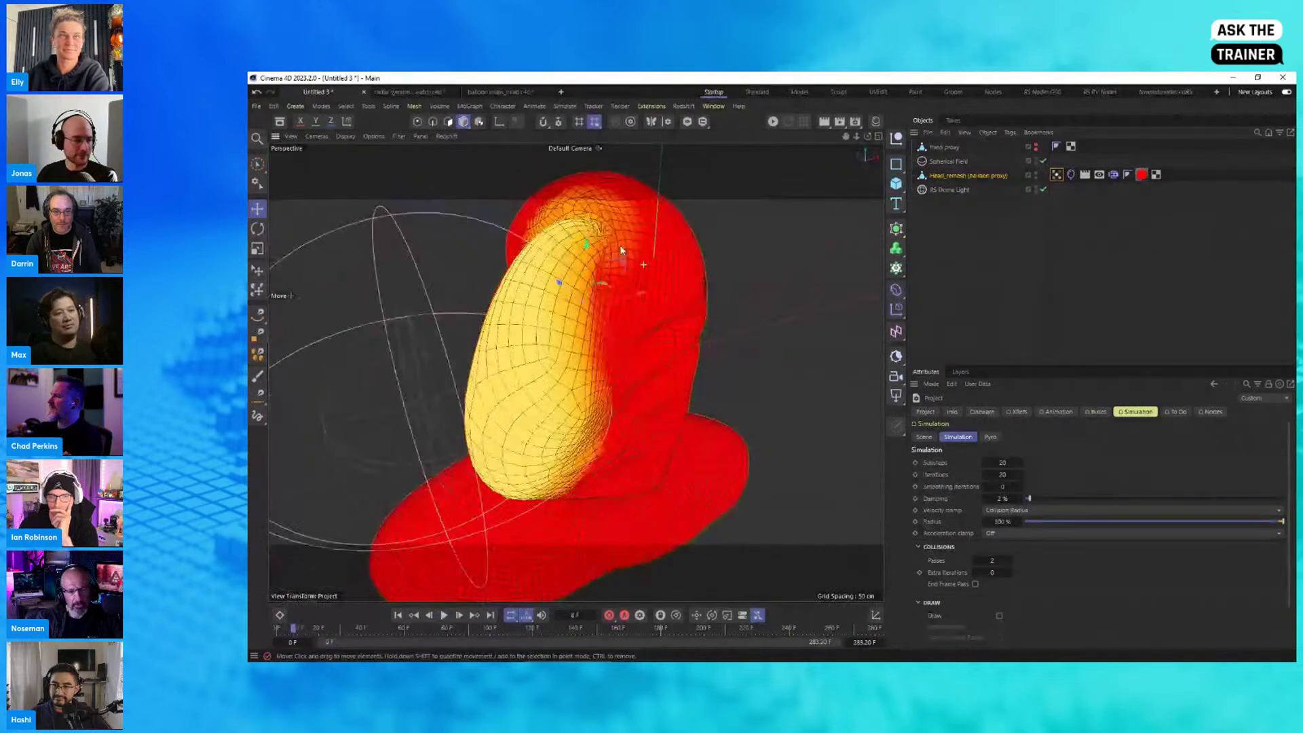
Step: Play the first frames of the inflation and examine the mesh folding on top of the head up close
click(443, 615)
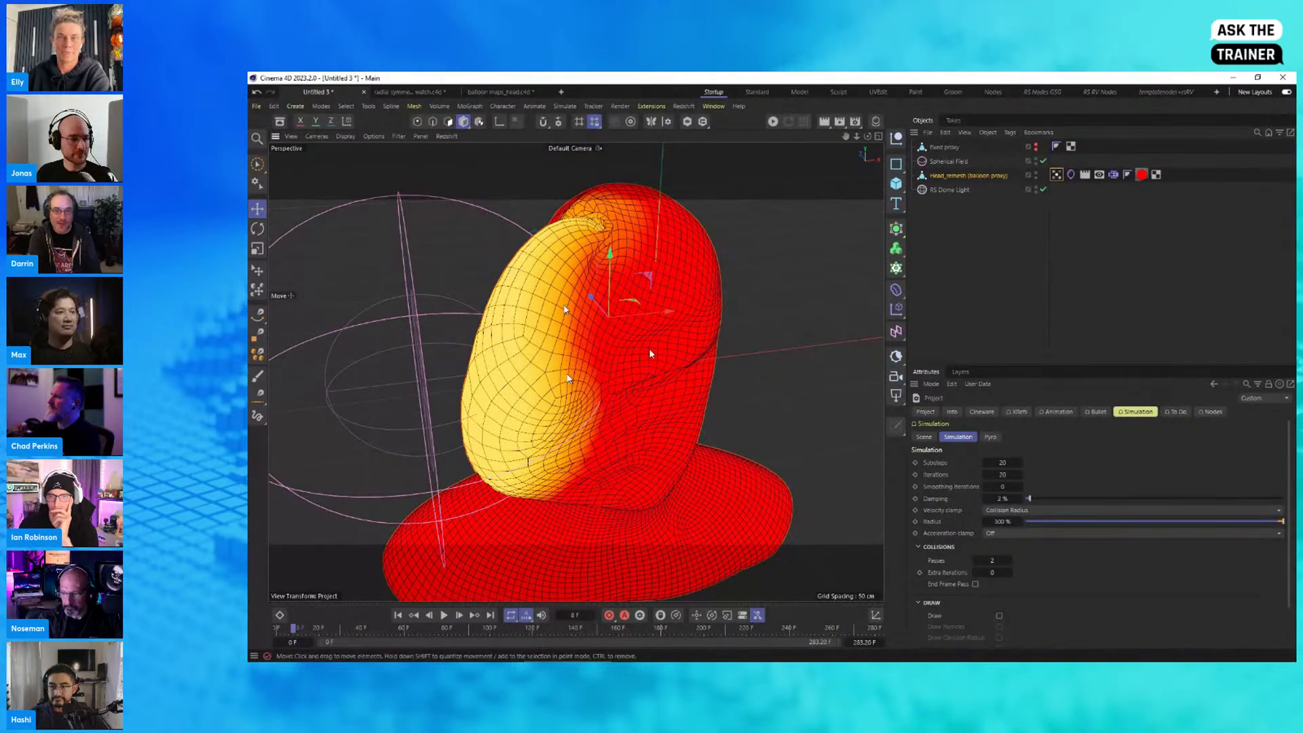
scroll(611, 224, up, 10)
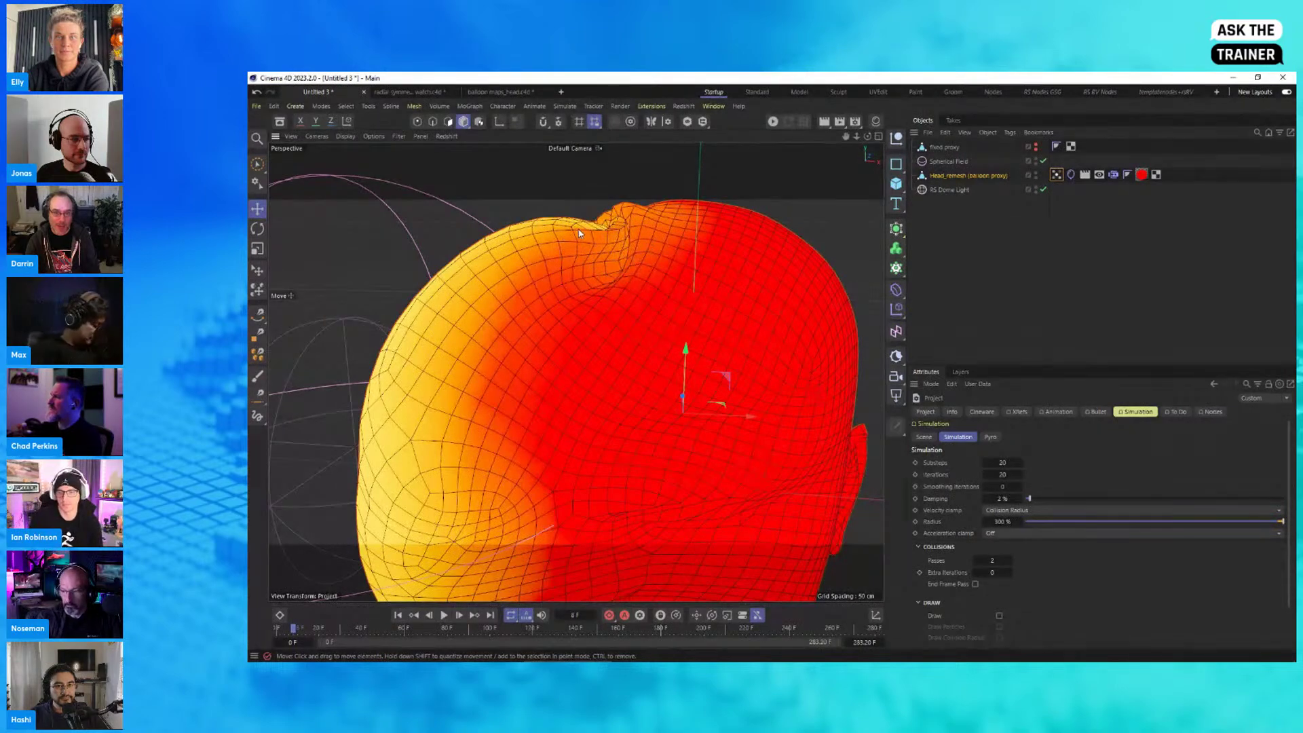
alt+drag(616, 284, 606, 300)
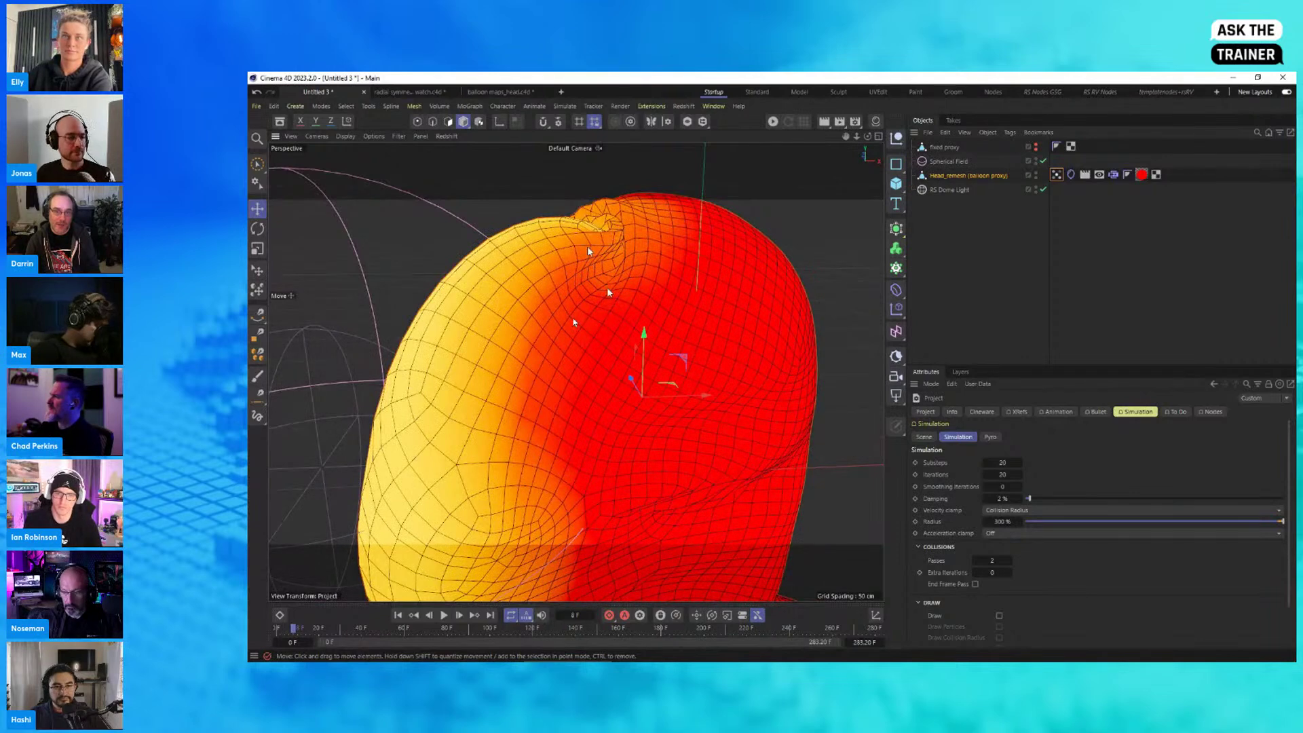
Step: Set the surface Thickness of the head's Balloon tag to 0.1 cm
click(1071, 175)
click(951, 412)
click(988, 498)
text(.1)
key(Return)
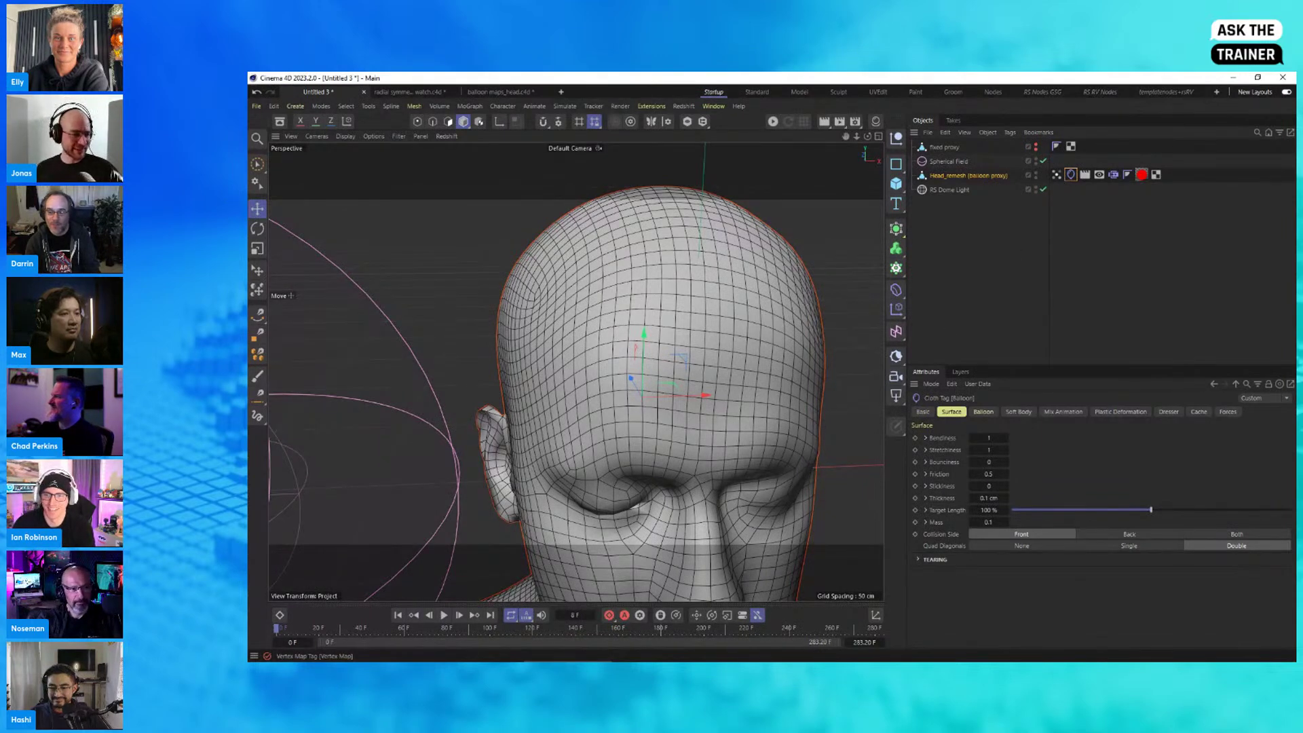
click(991, 498)
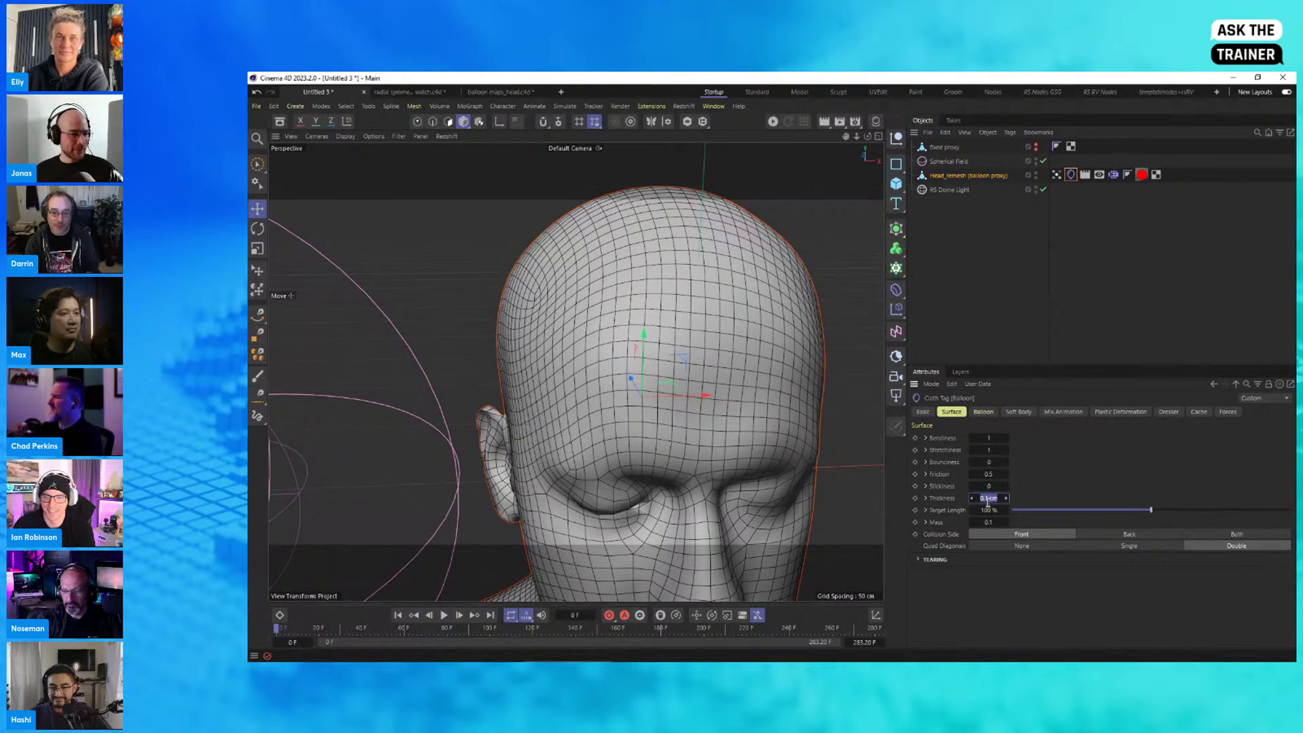
click(944, 499)
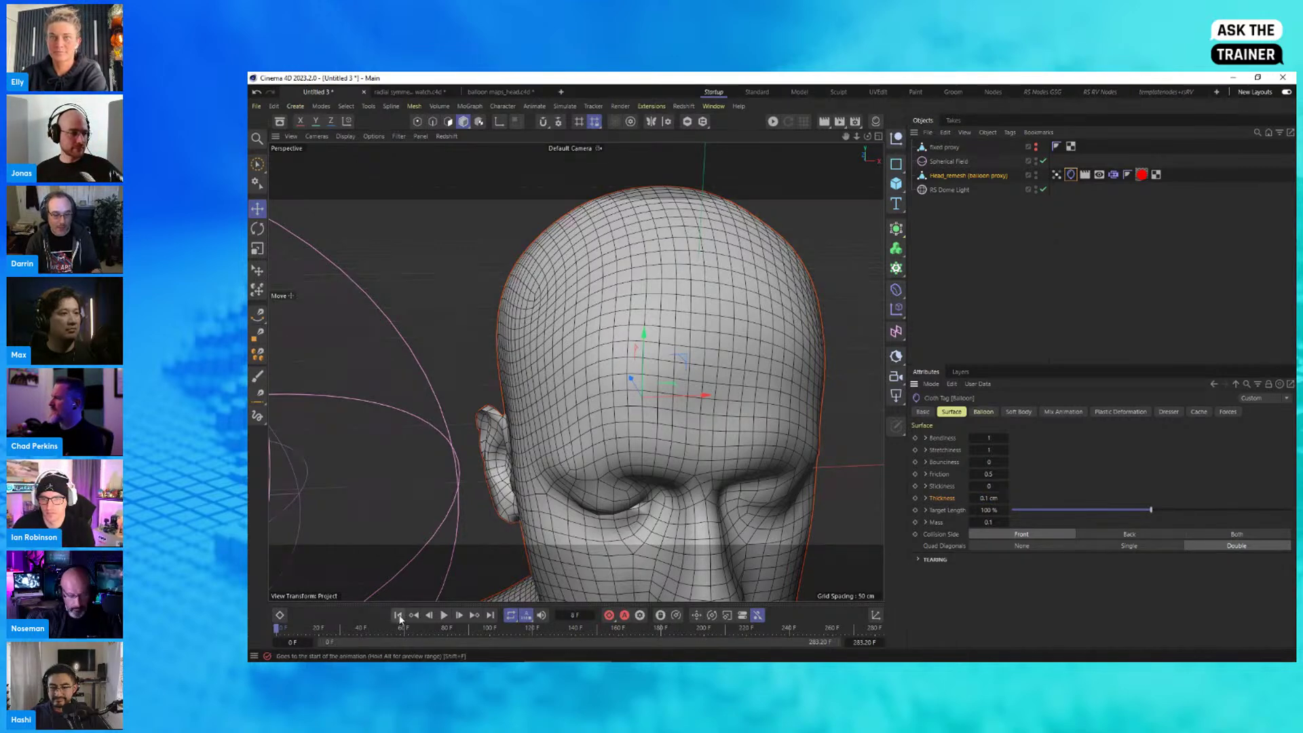
Step: Play the pyro simulation in the LocalSpaceEmission_02.c4d scene and pause it at frame 29
mouse_move(837, 653)
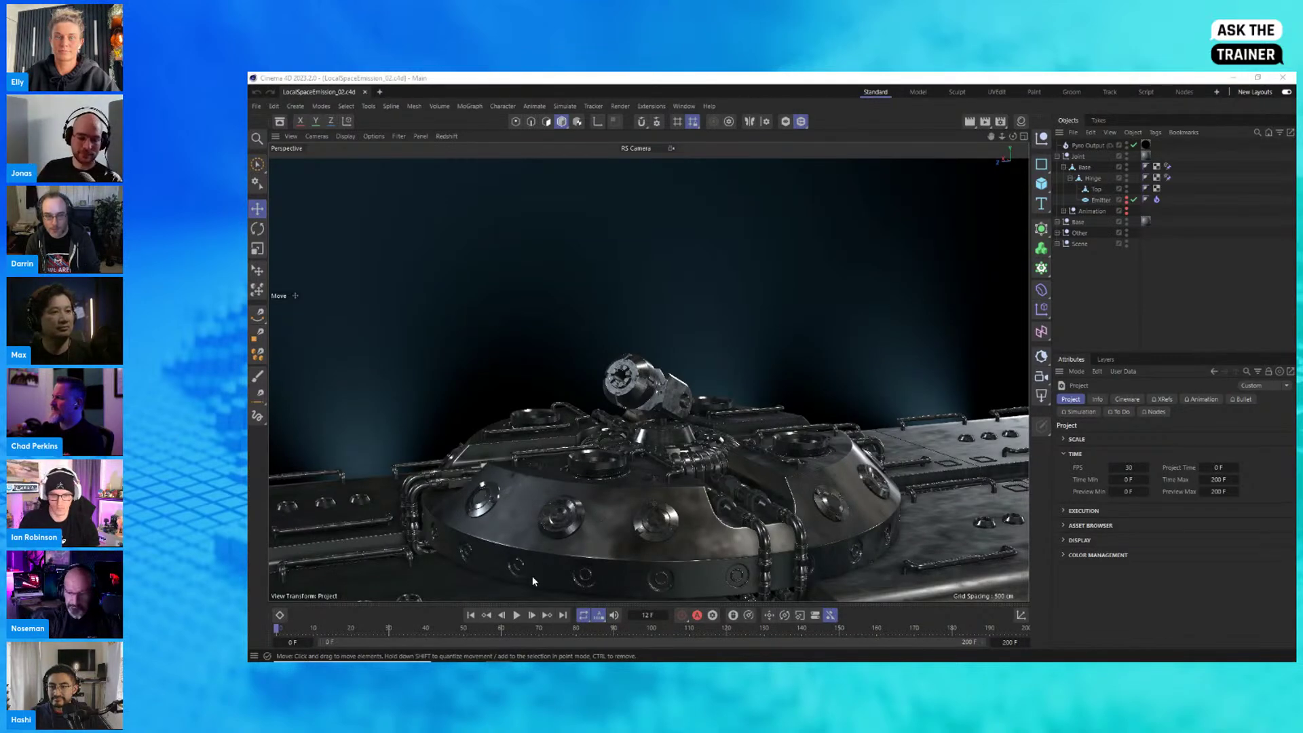
click(517, 615)
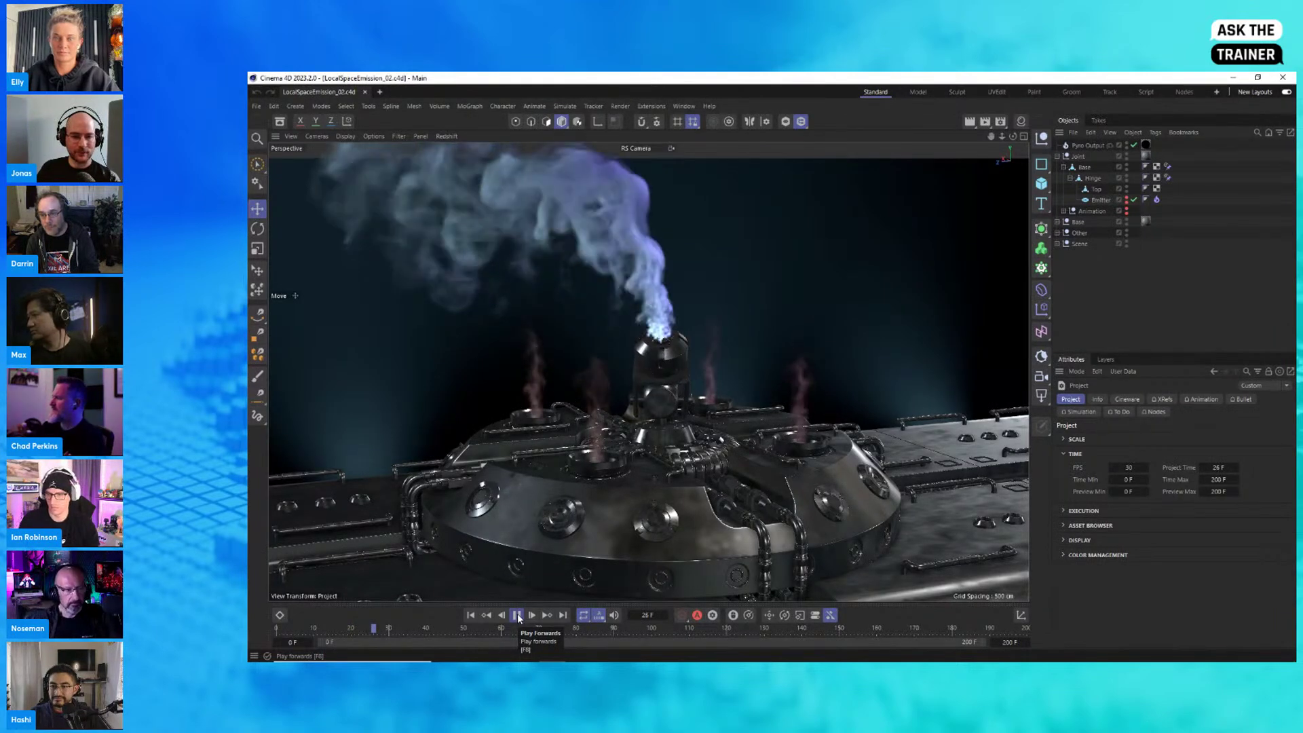
click(518, 615)
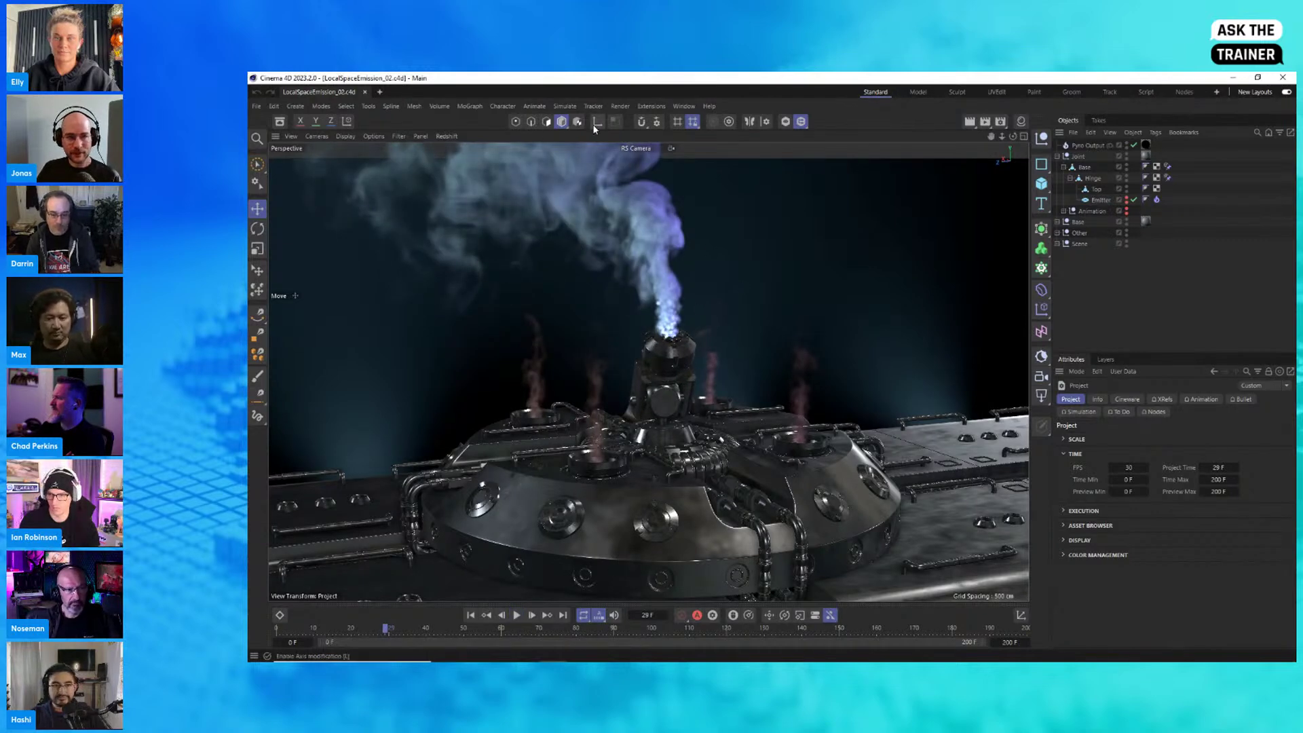
Step: Look through the simulation force objects available for the pyro scene
click(570, 106)
mouse_move(588, 127)
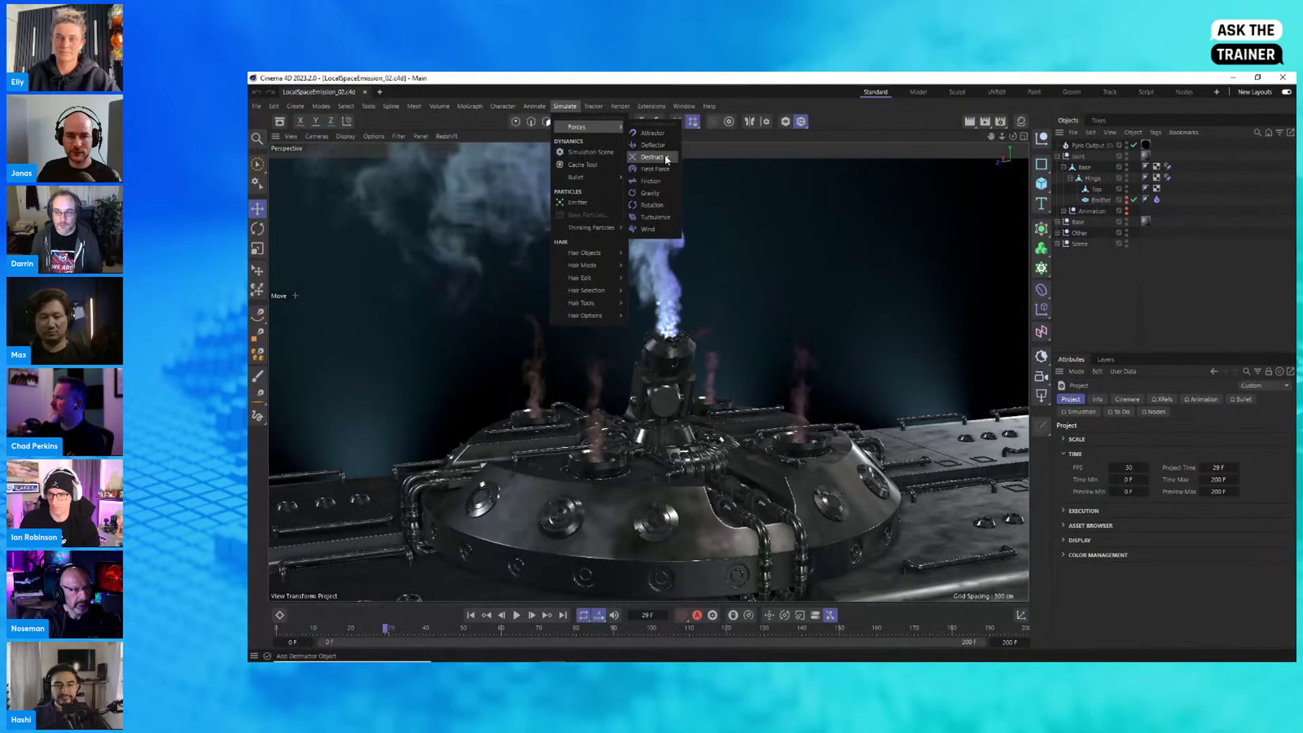
Step: Add a Destructor force object above the smoke emitter and set its size to 500 × 200 × 500 cm
click(652, 158)
drag(658, 400, 658, 134)
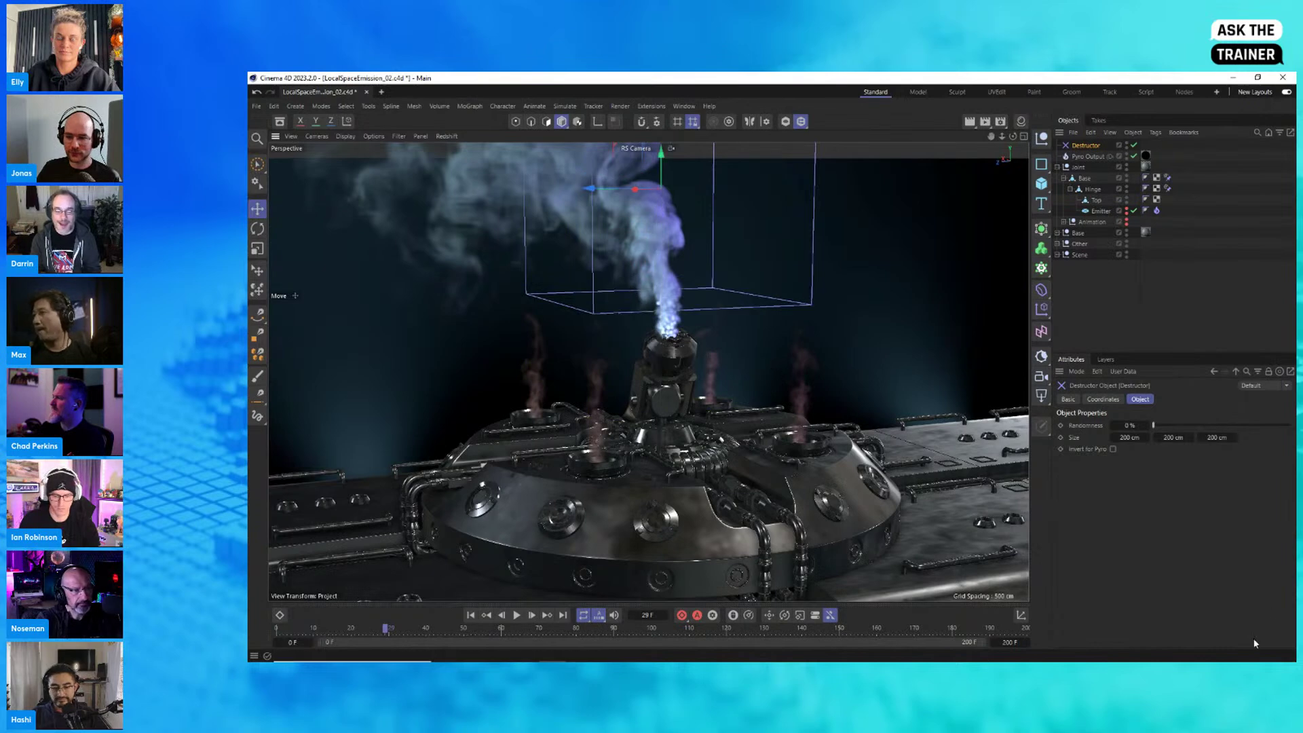
click(1130, 438)
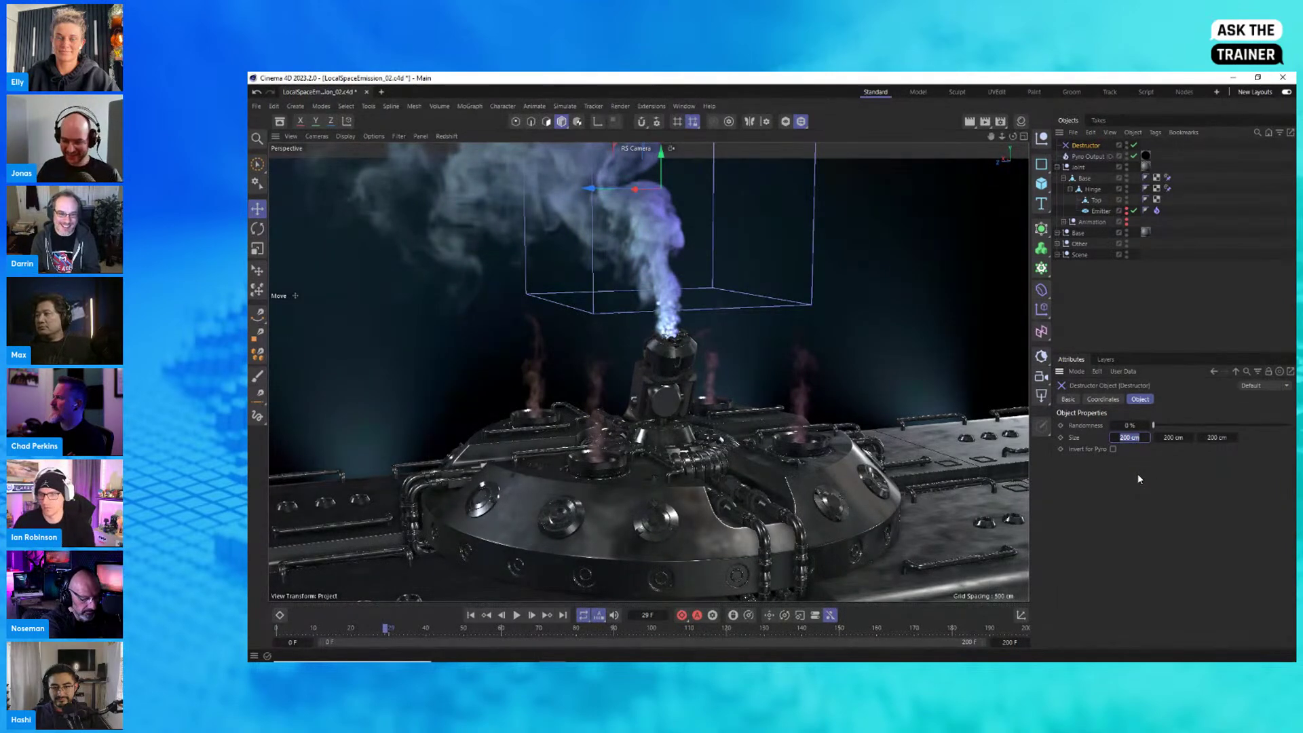
text(500)
key(Tab)
key(Tab)
text(50)
key(Return)
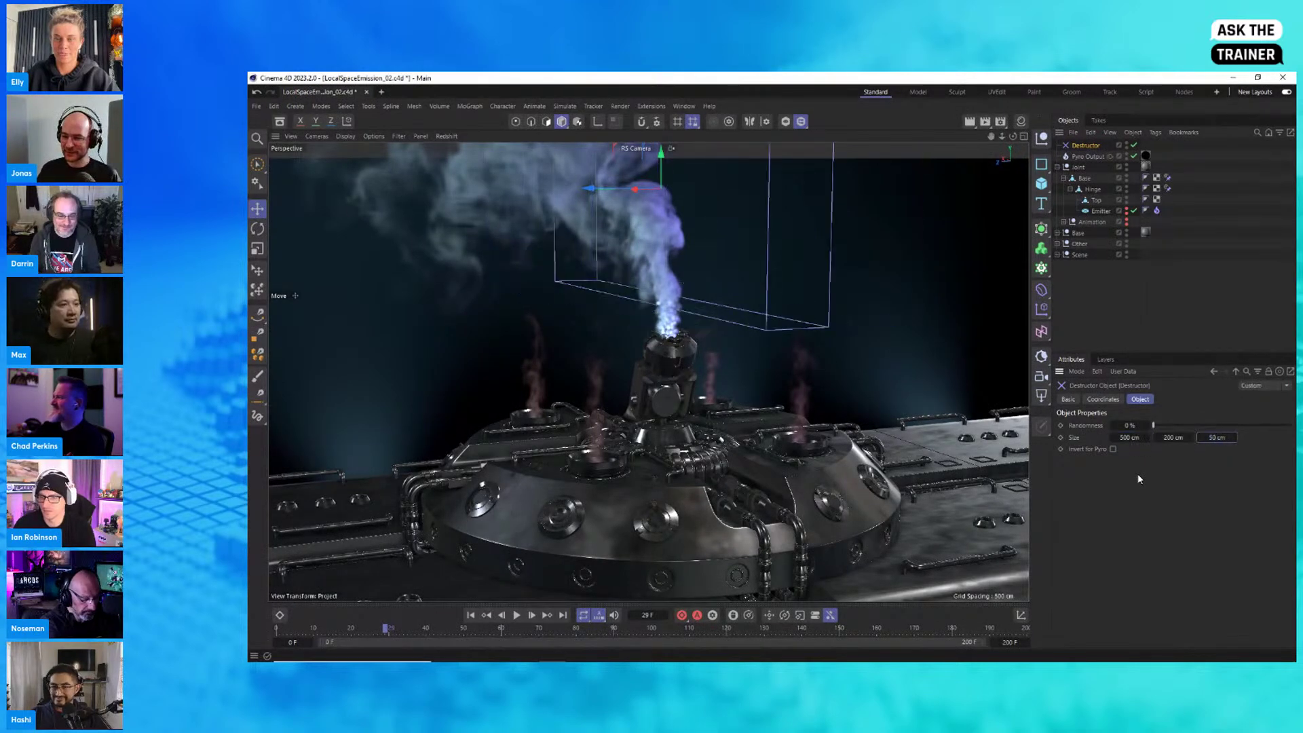
key(Return)
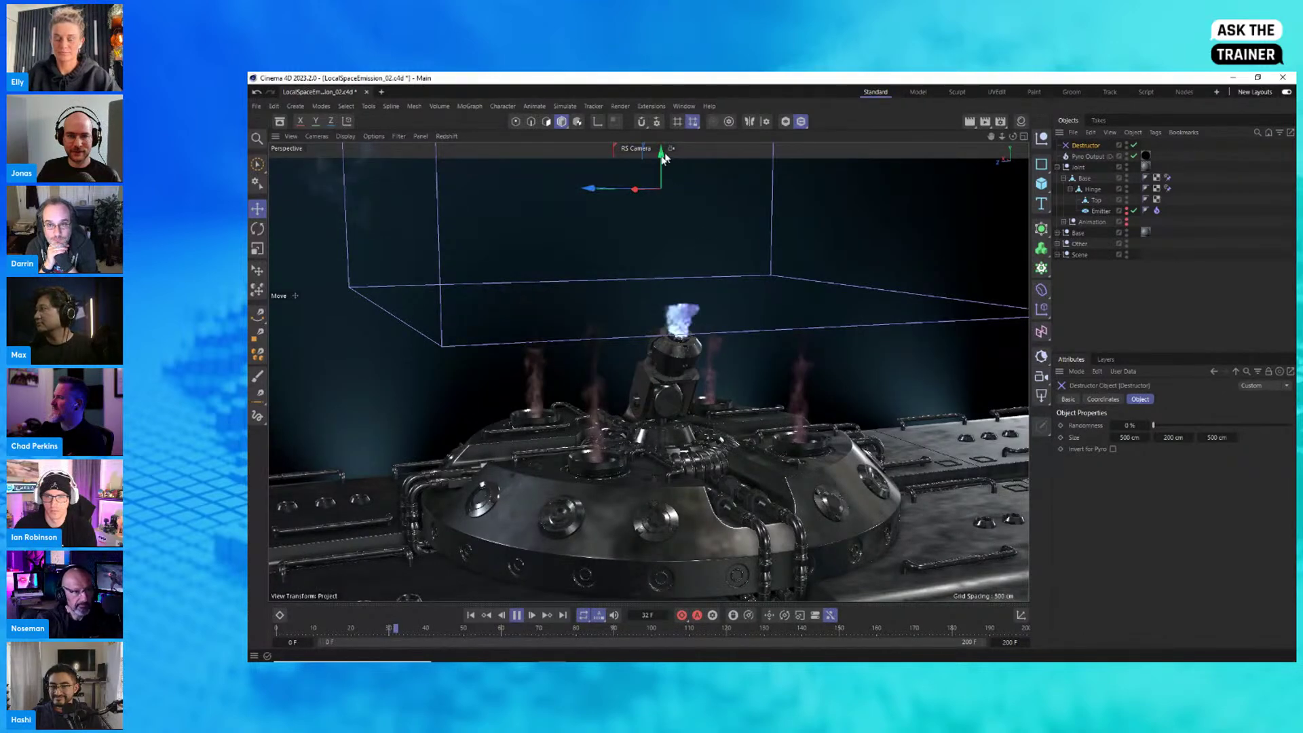
Step: Lower the Destructor about 143 cm so its box encloses the emitter, and enable Invert for Pyro while the simulation plays
drag(662, 181, 667, 246)
drag(671, 293, 1051, 413)
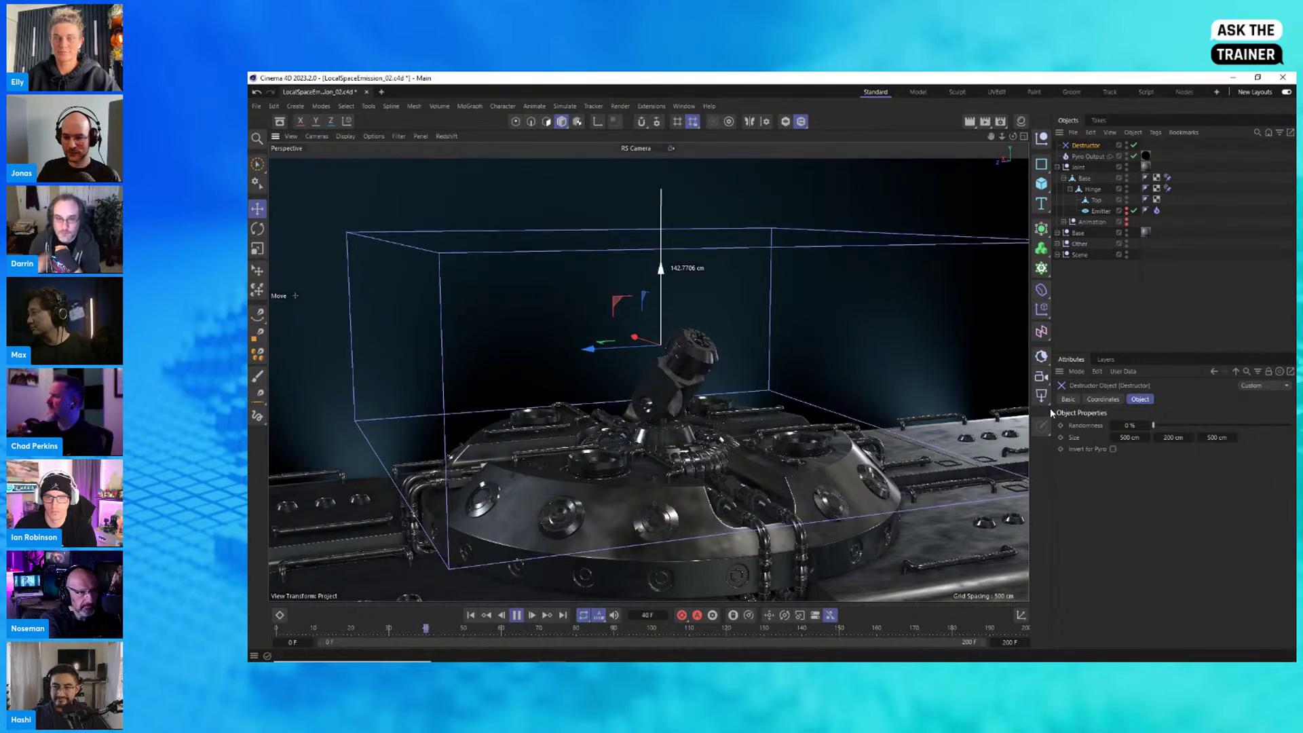
click(1113, 449)
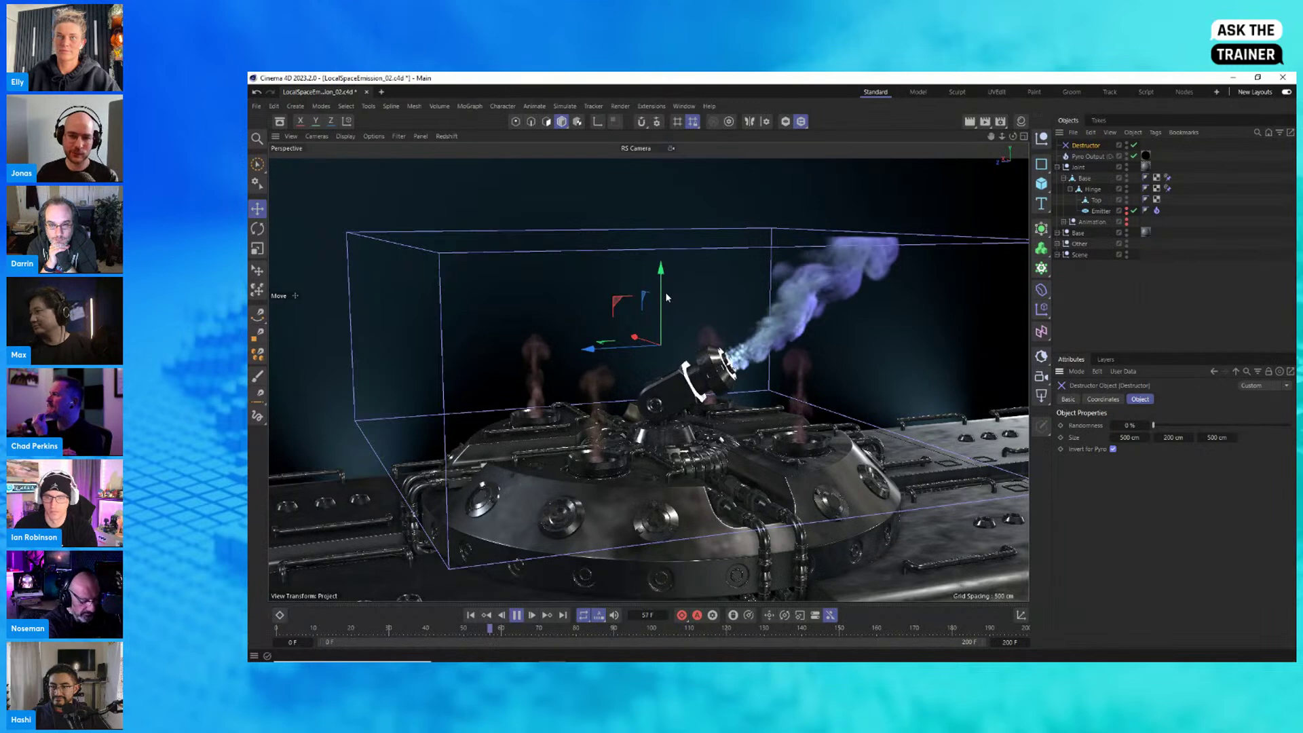
click(517, 615)
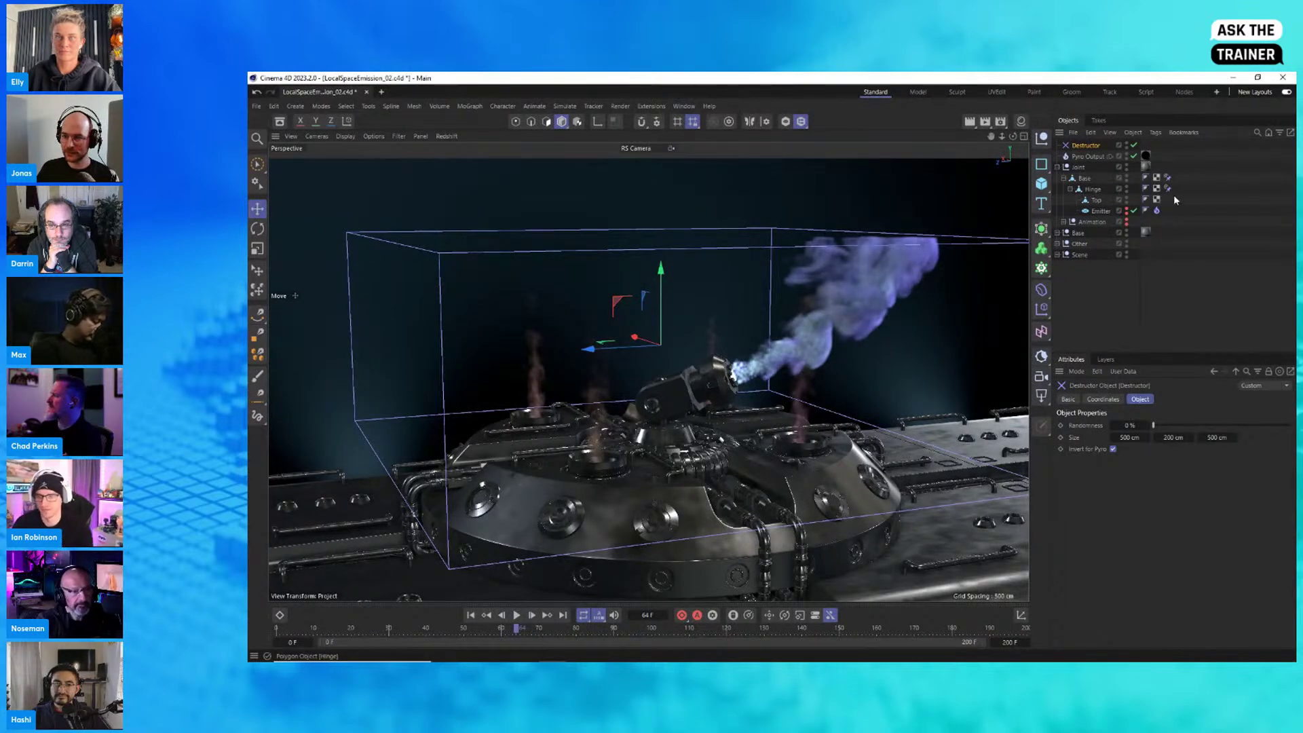
click(1156, 211)
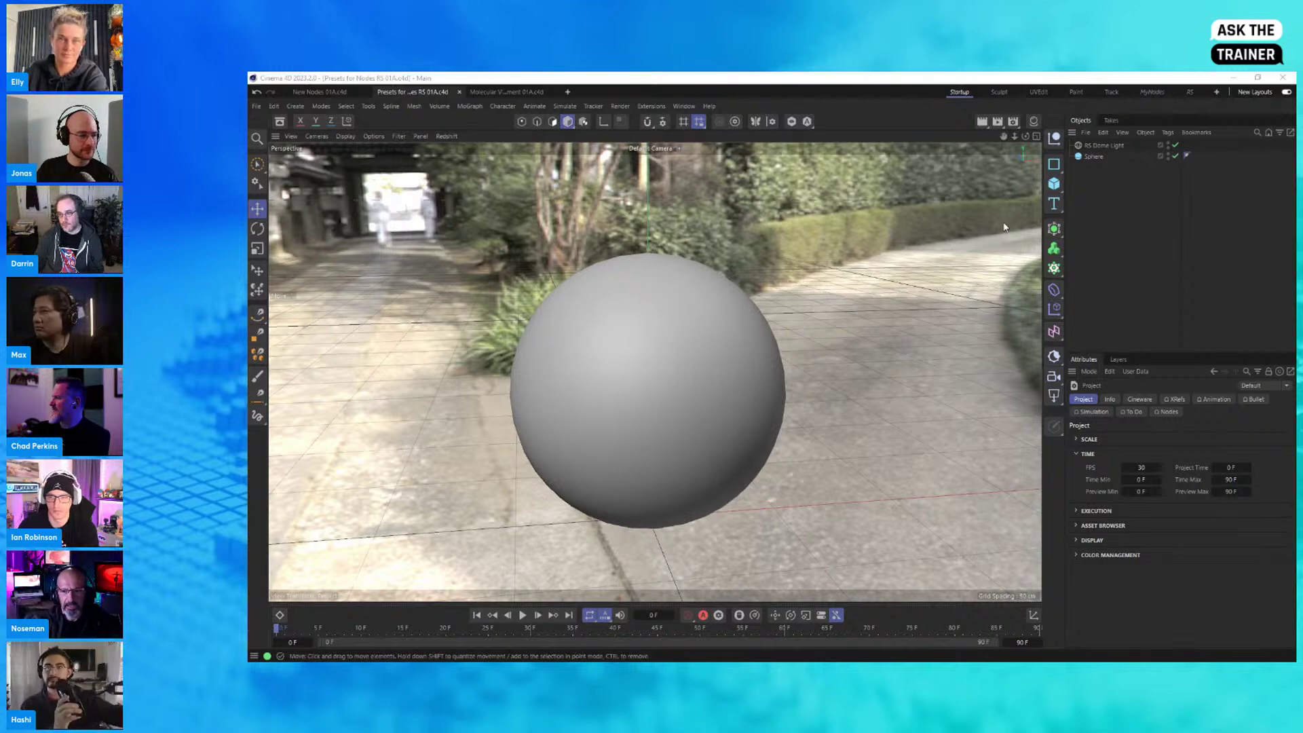
Step: Show the Material Manager beside the viewport
click(1033, 121)
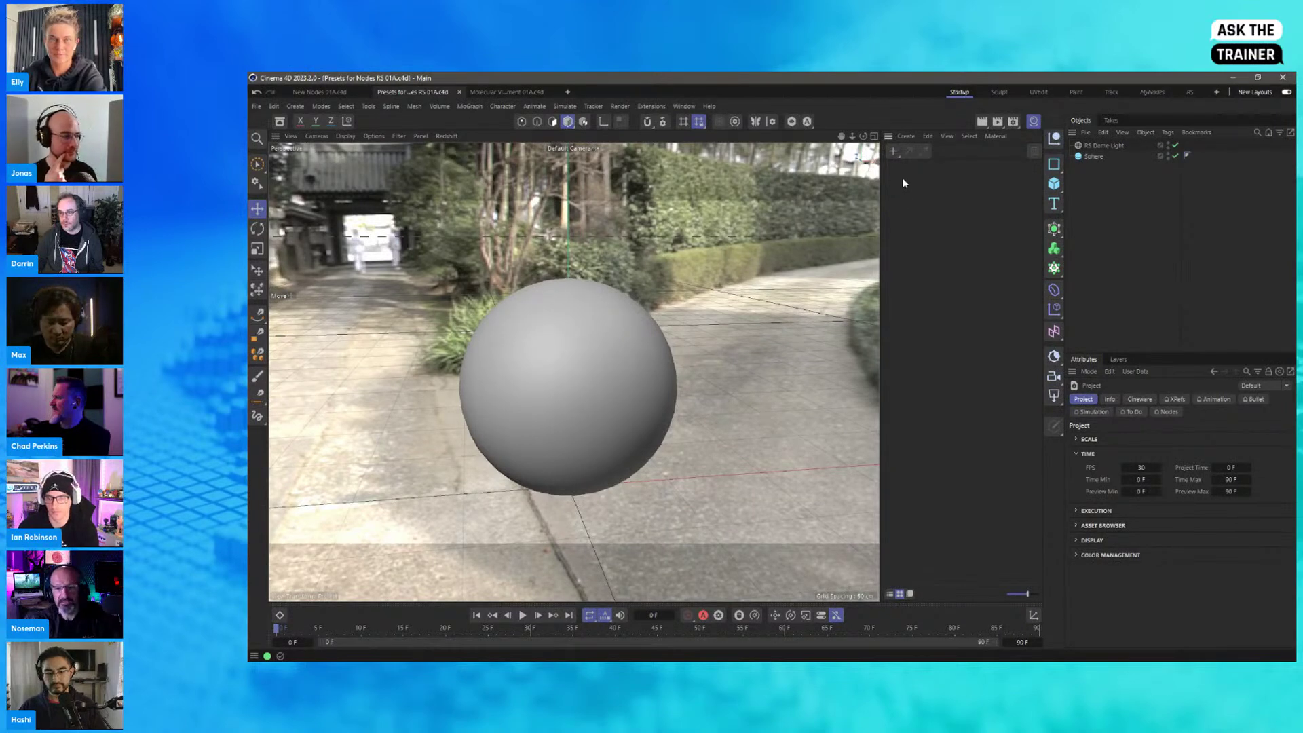
click(905, 136)
mouse_move(977, 169)
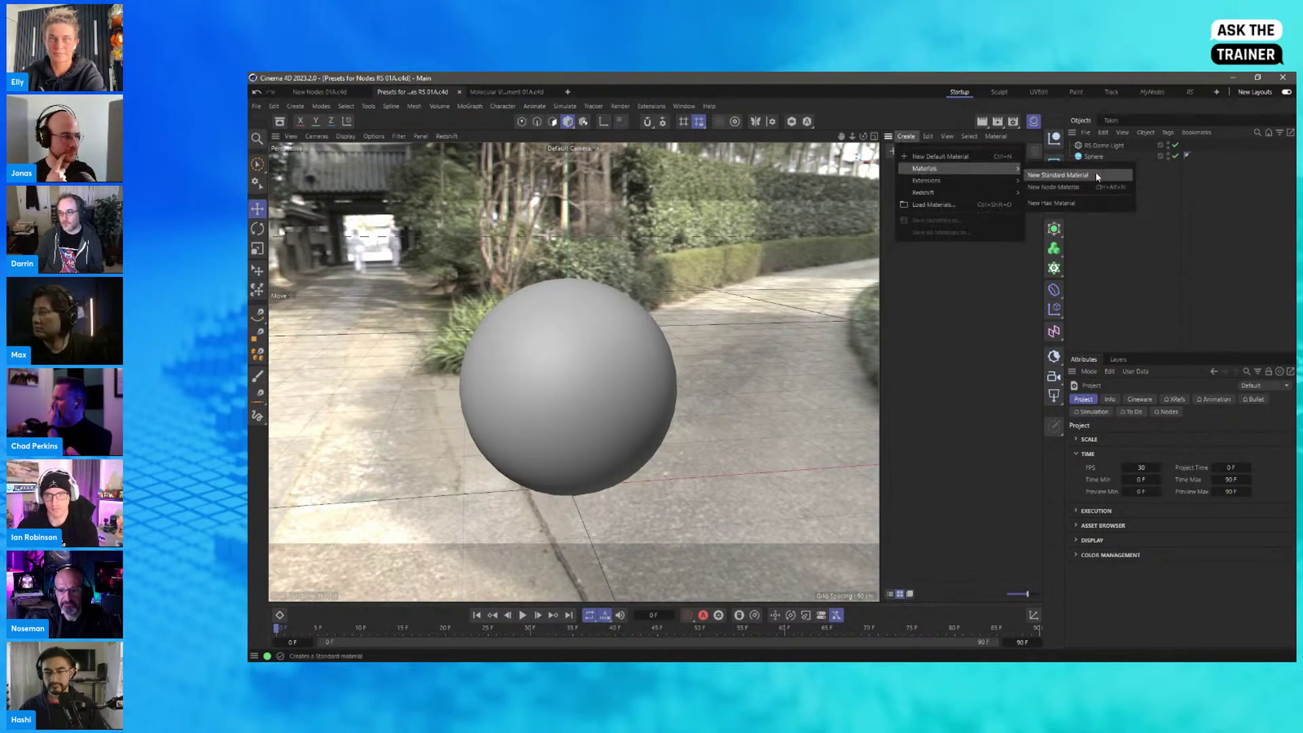
click(1014, 122)
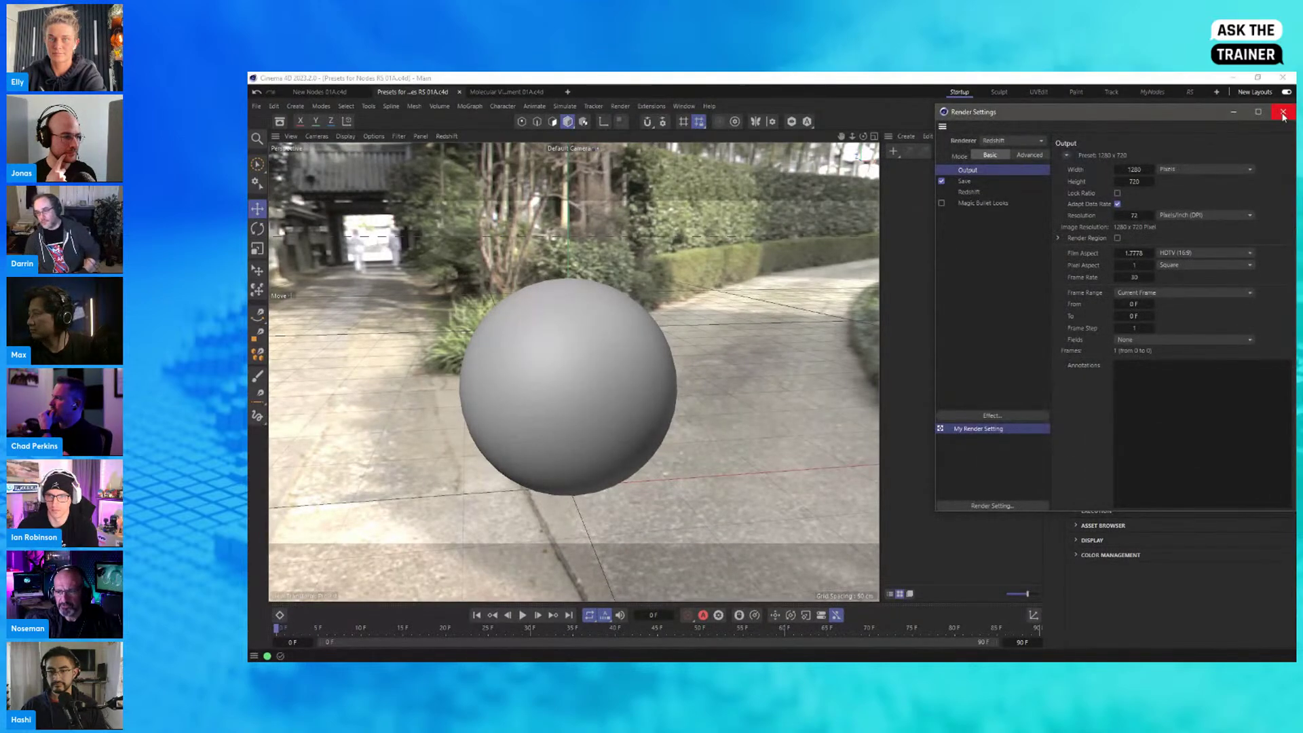
click(1280, 115)
click(895, 152)
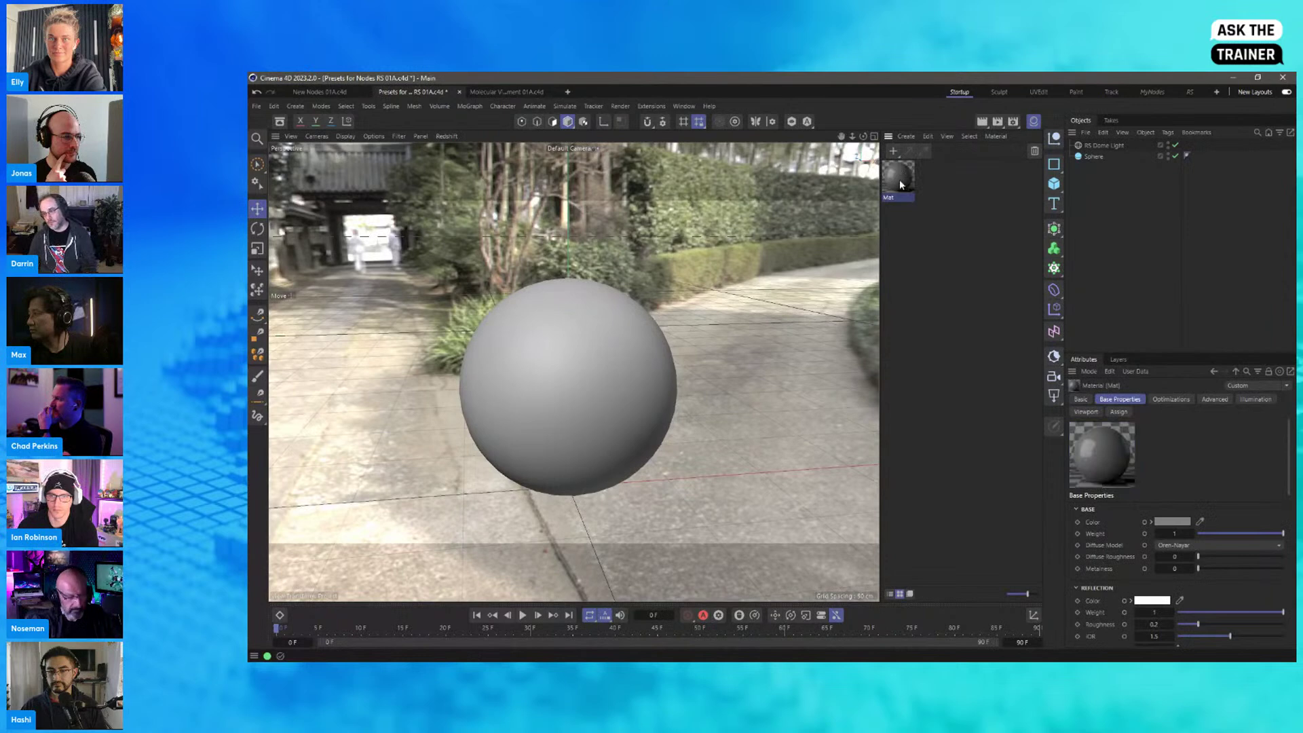
key(Delete)
Step: Create a Redshift Standard material and name it "glass"
click(906, 136)
mouse_move(913, 190)
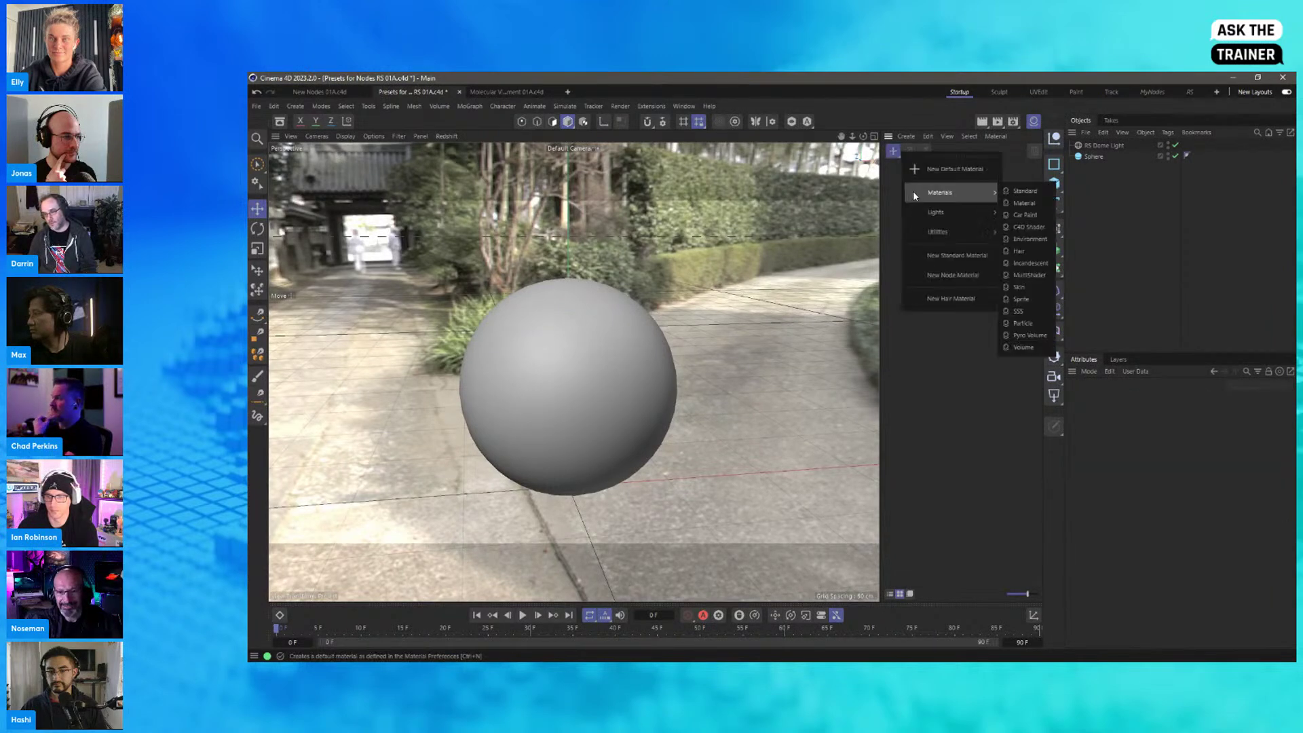
click(1018, 198)
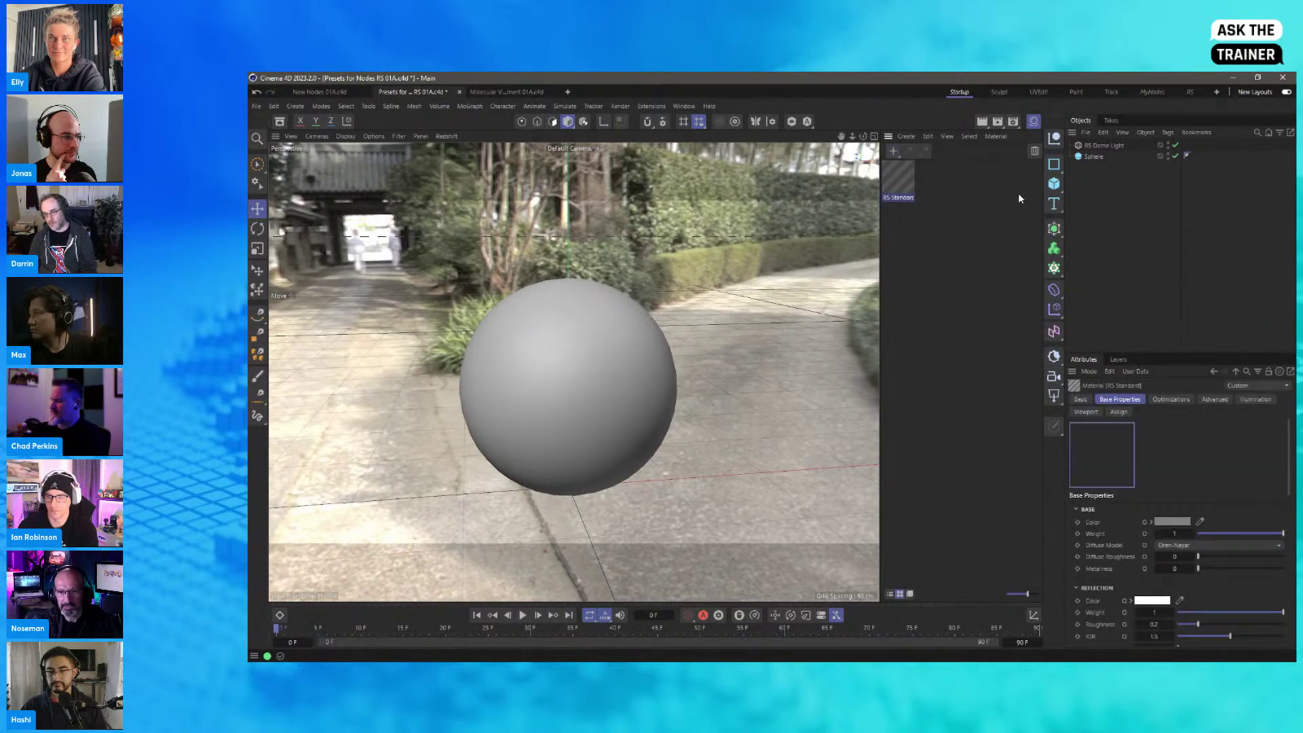
double_click(899, 197)
text(glass)
key(Return)
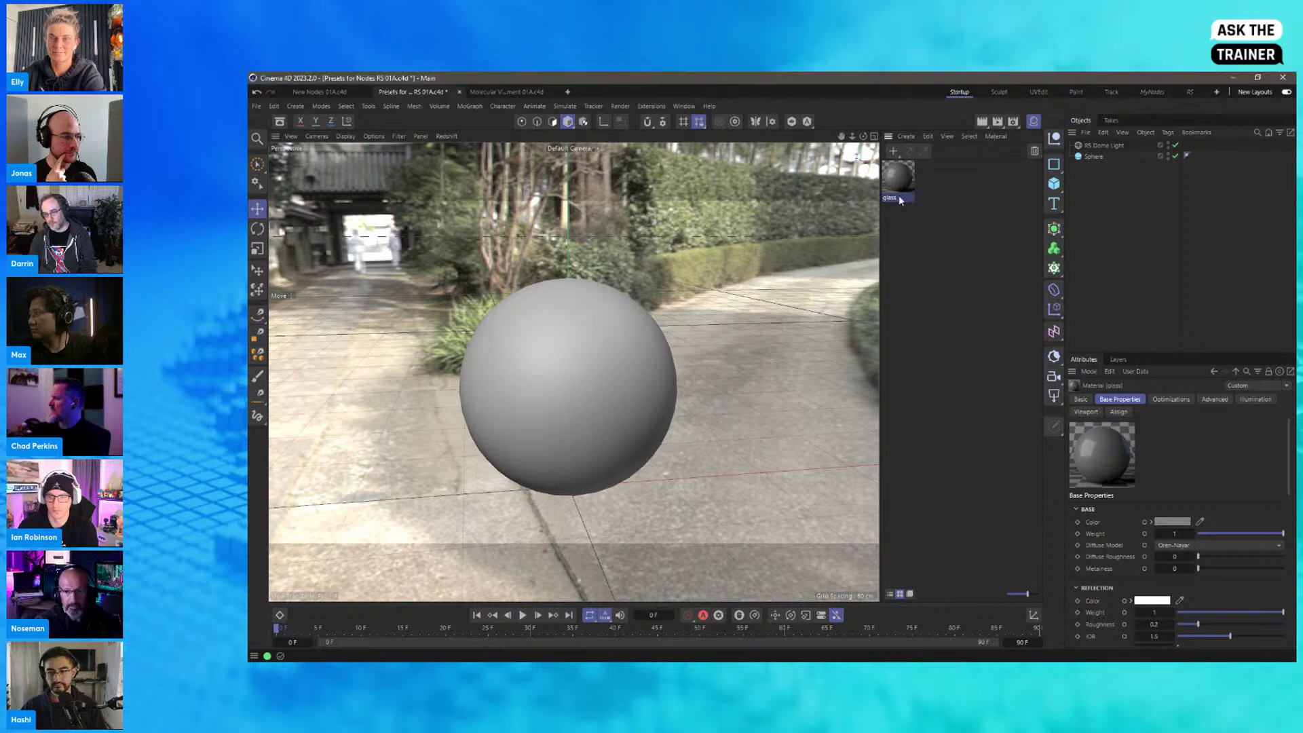
Step: Apply the glass material to the sphere and start a live Redshift render in the RS layout
drag(1121, 152, 1094, 158)
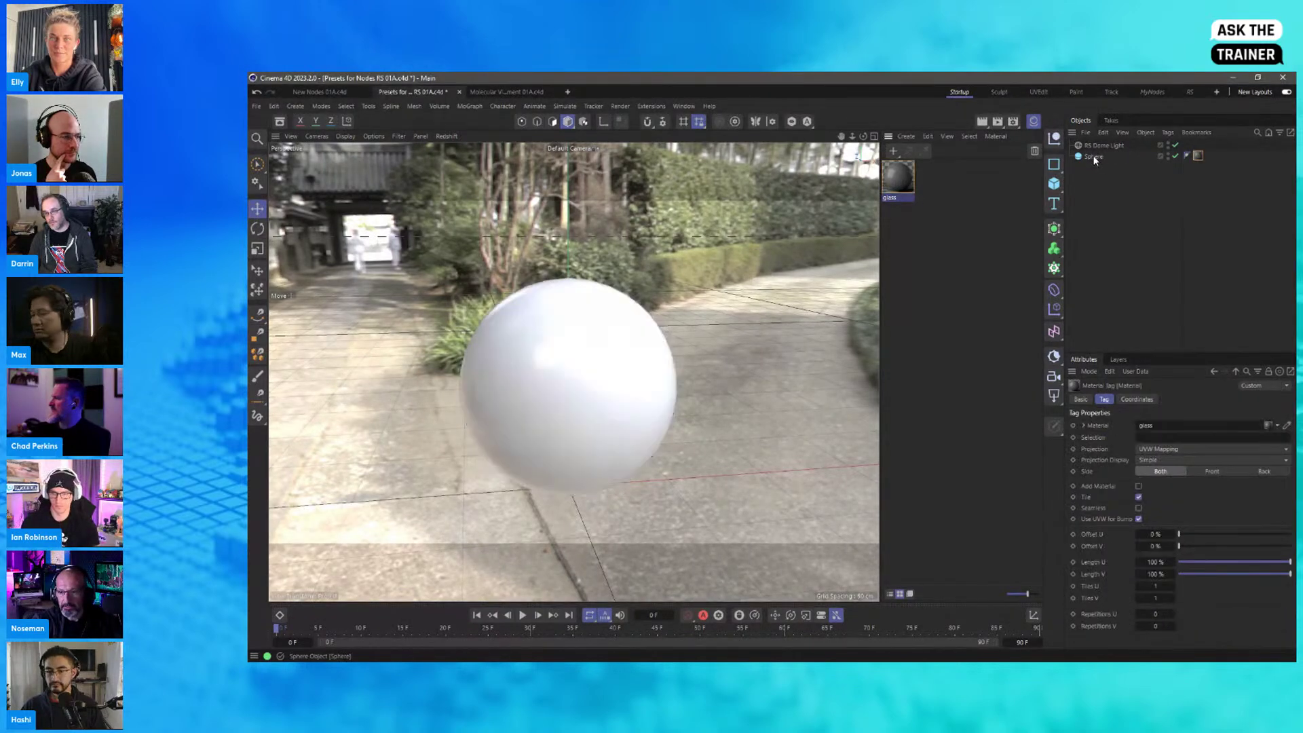
click(1191, 92)
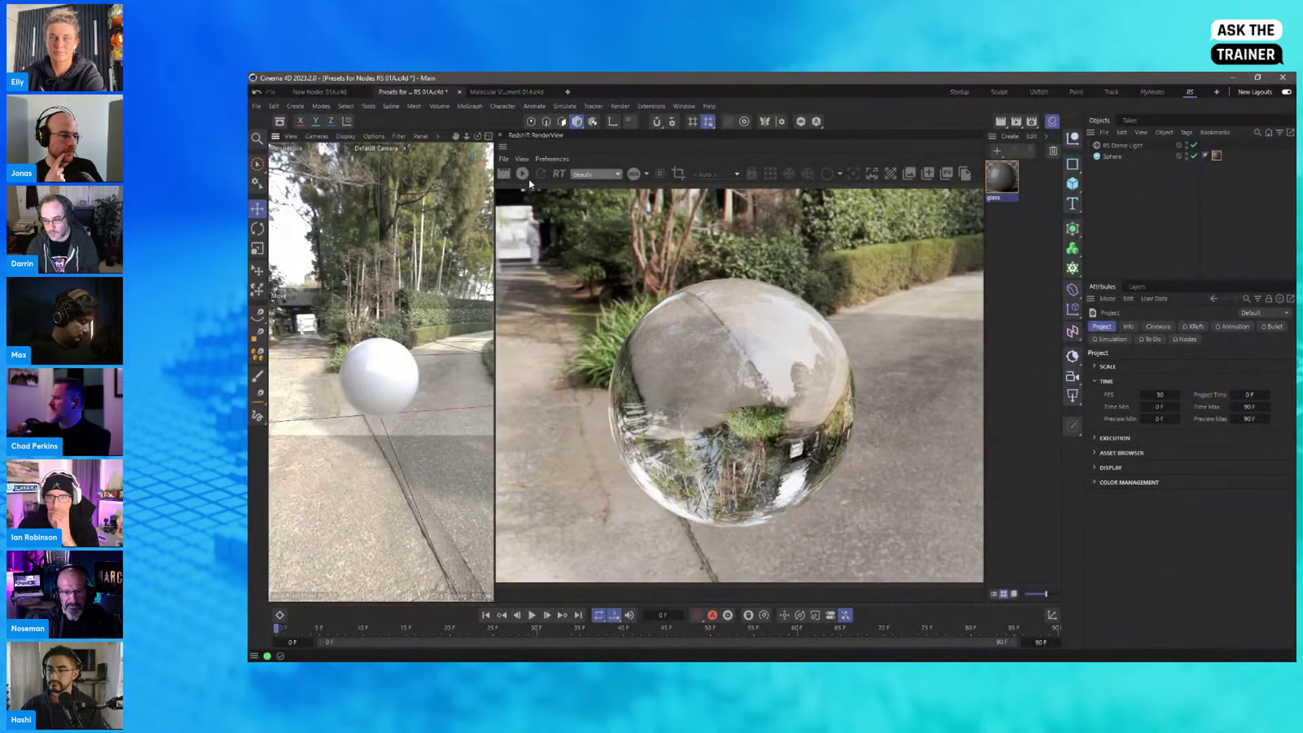
click(521, 175)
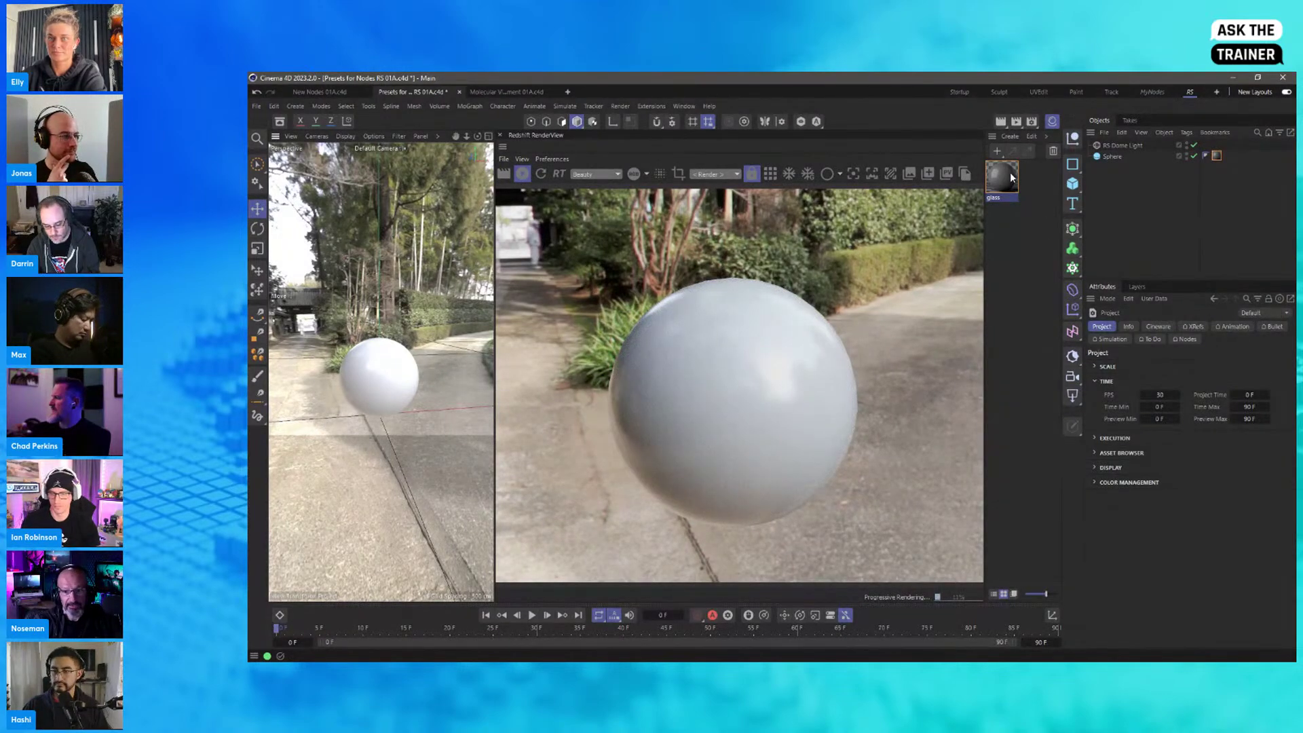
Step: Make the glass material's RS Standard node clear glass: base weight 0, reflection roughness 0 and transmission weight 1
double_click(1010, 178)
drag(1025, 166, 669, 165)
drag(1250, 459, 1163, 457)
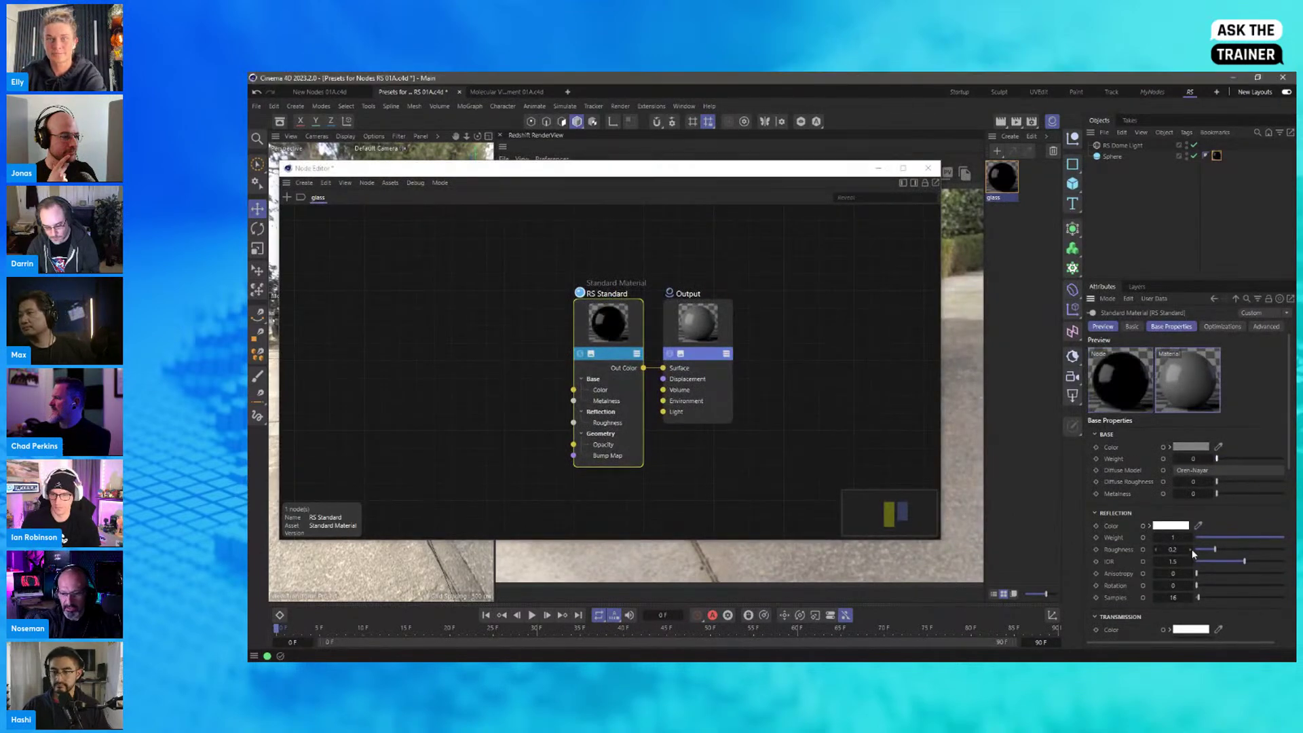
drag(1215, 549, 1174, 549)
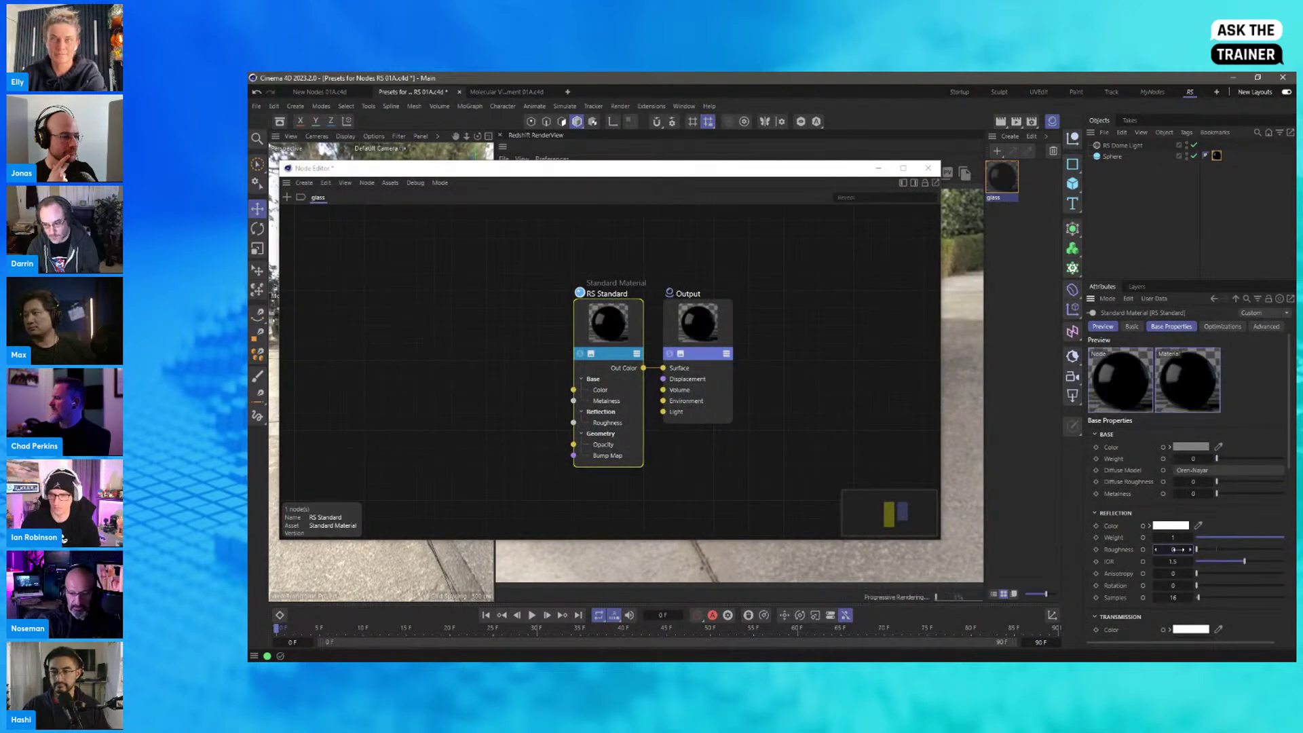
scroll(1292, 453, down, 3)
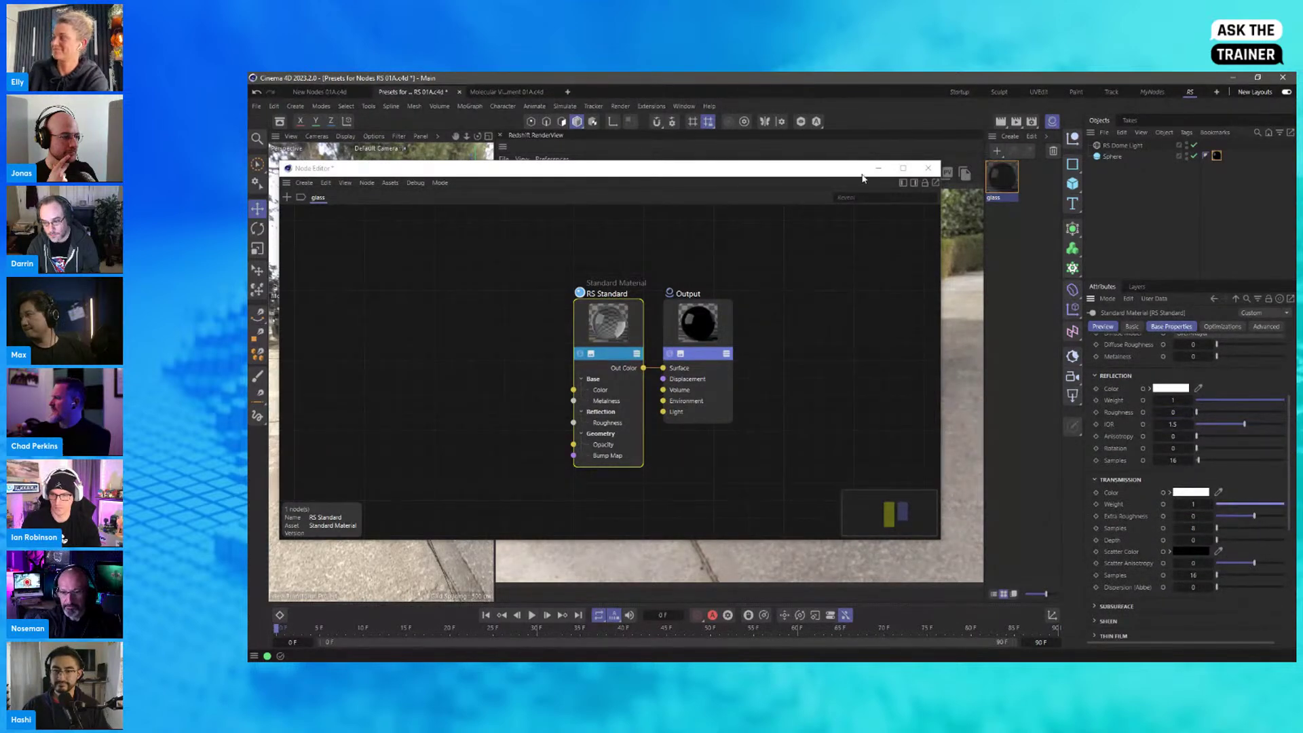
click(927, 169)
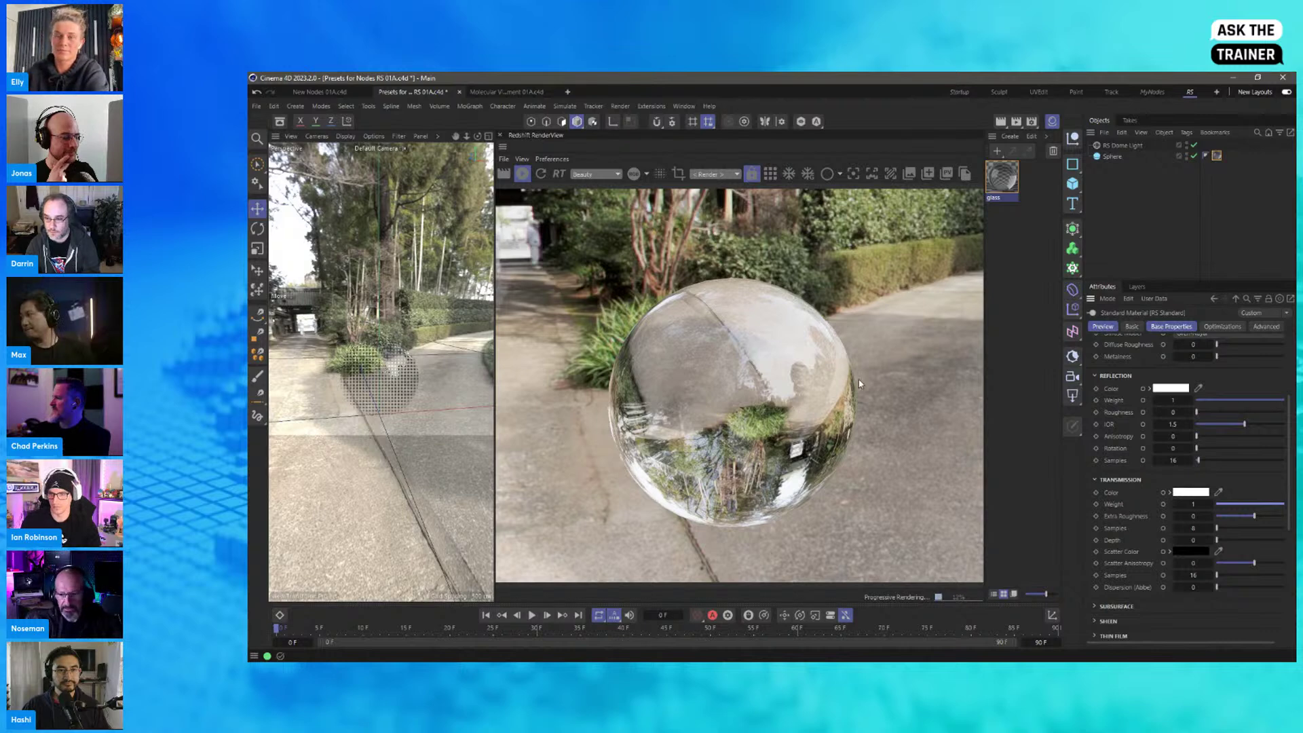
Step: Save the RS Standard node's settings as a preset named myGlass02 in the Preferences database
click(1286, 313)
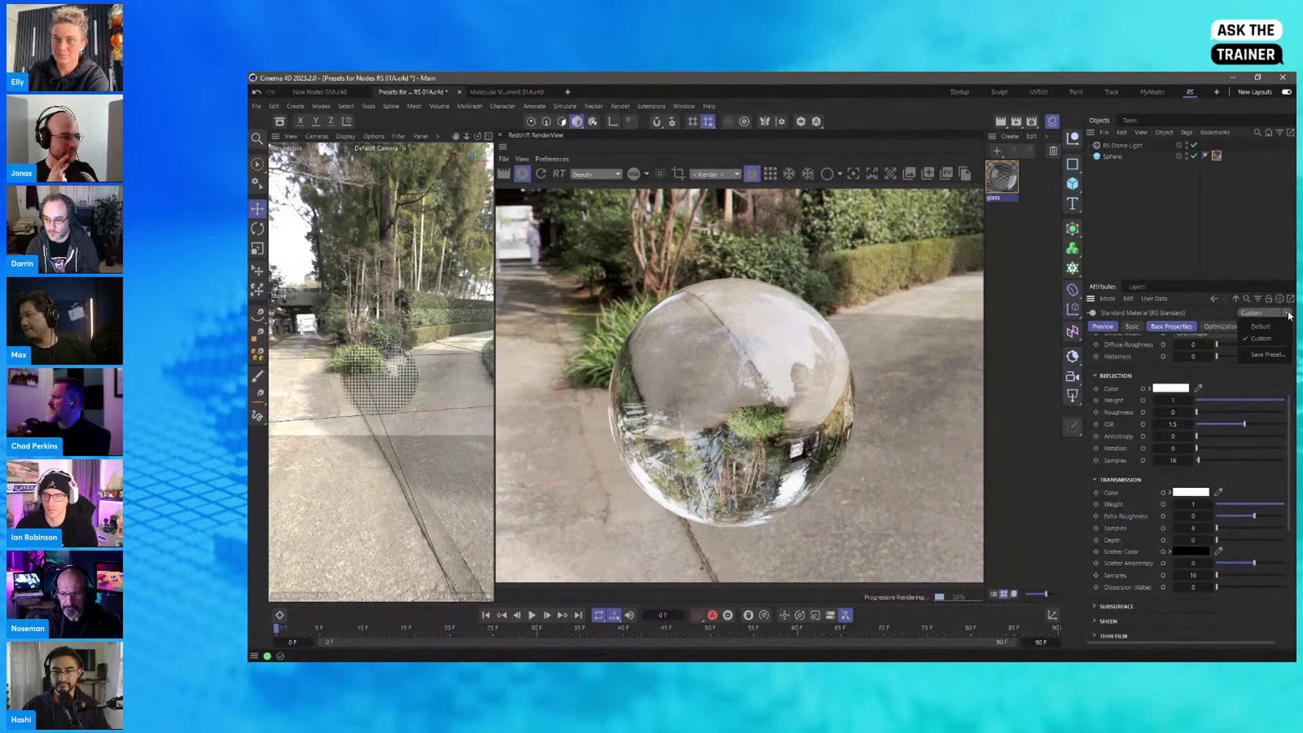
click(1282, 354)
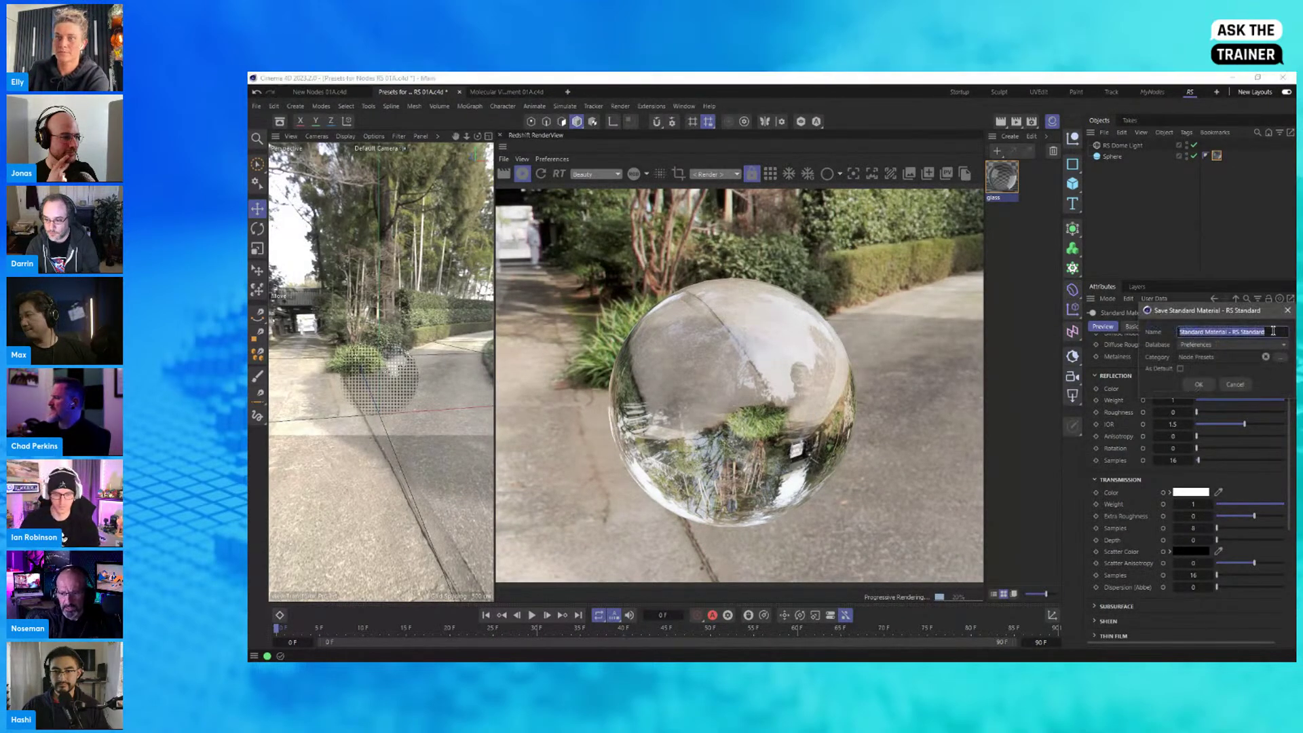
text(myG)
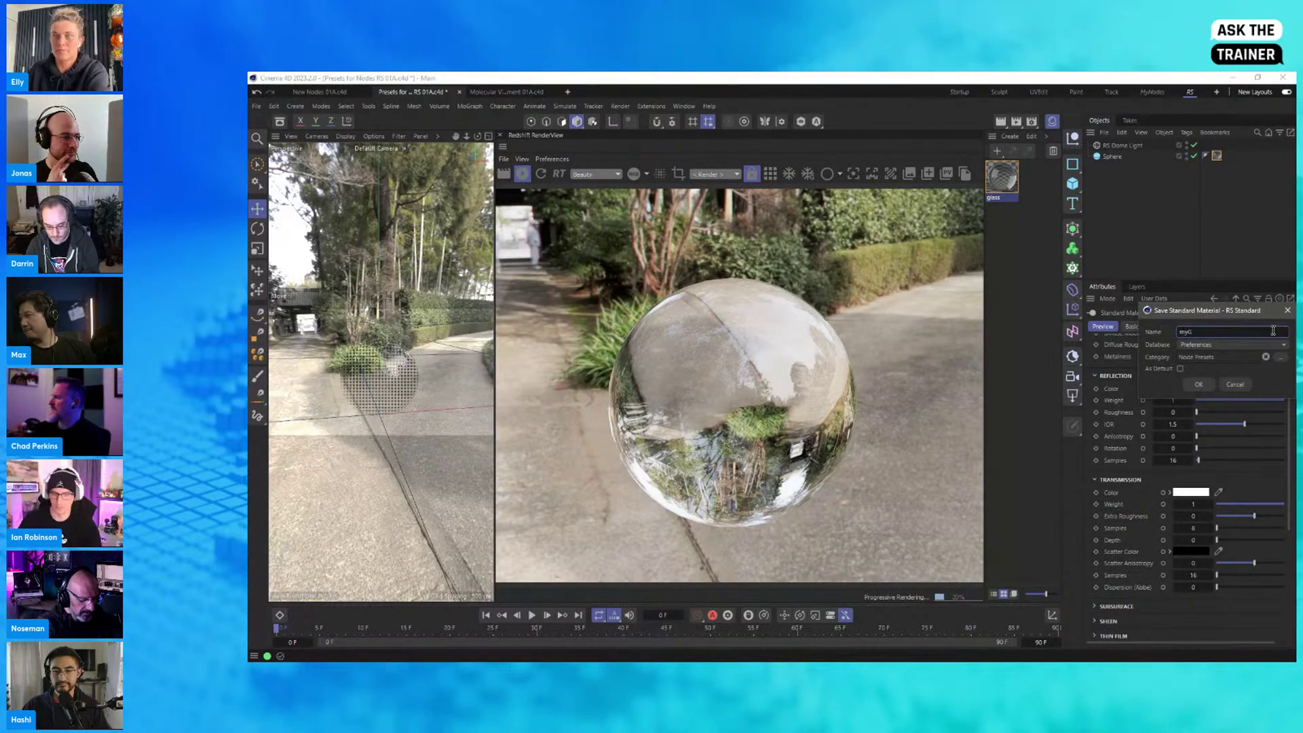
text(lass)
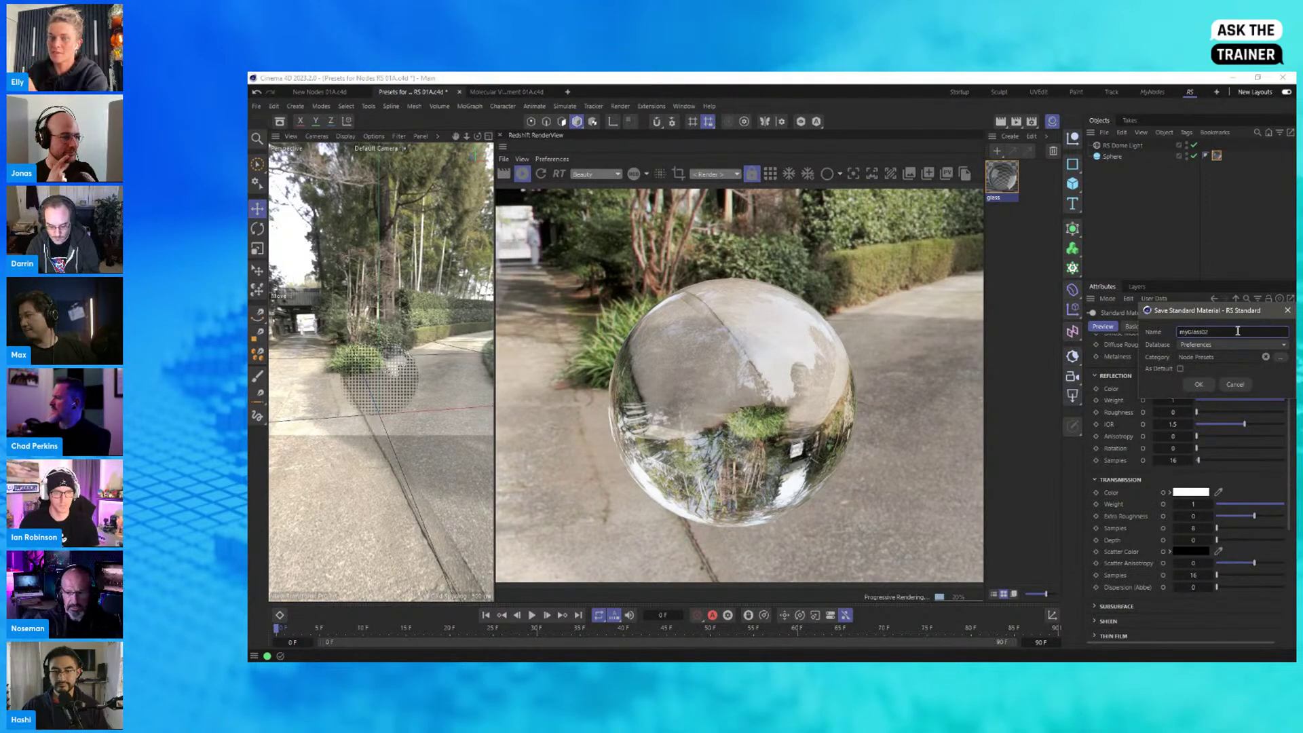
click(1200, 344)
click(1027, 456)
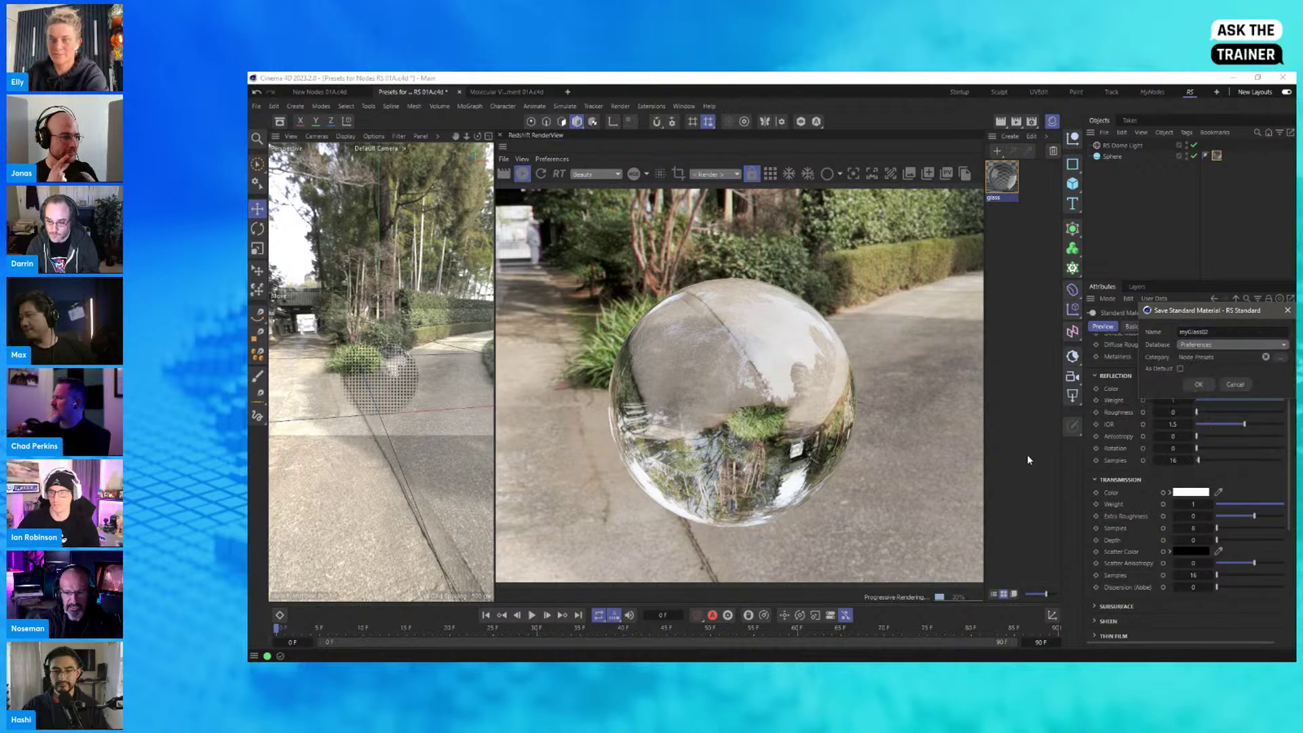
click(1199, 385)
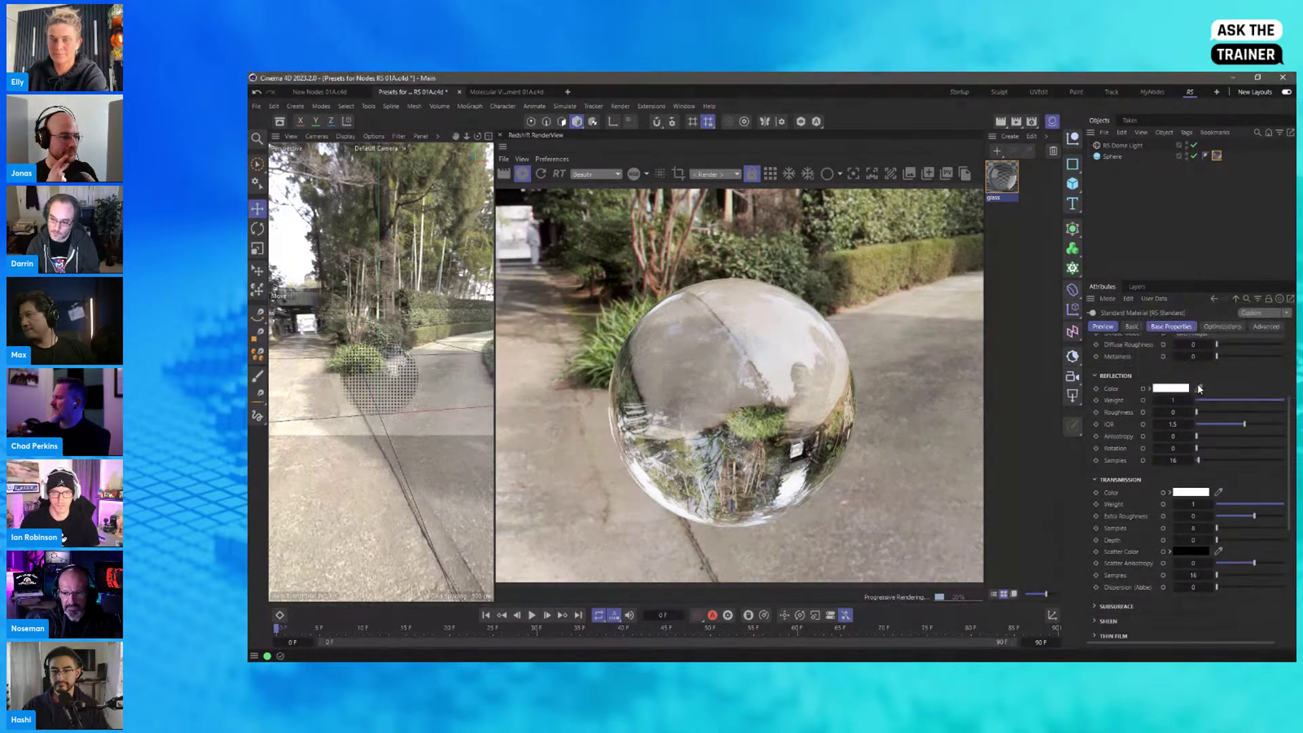
Step: Delete the glass material from the scene
click(1026, 242)
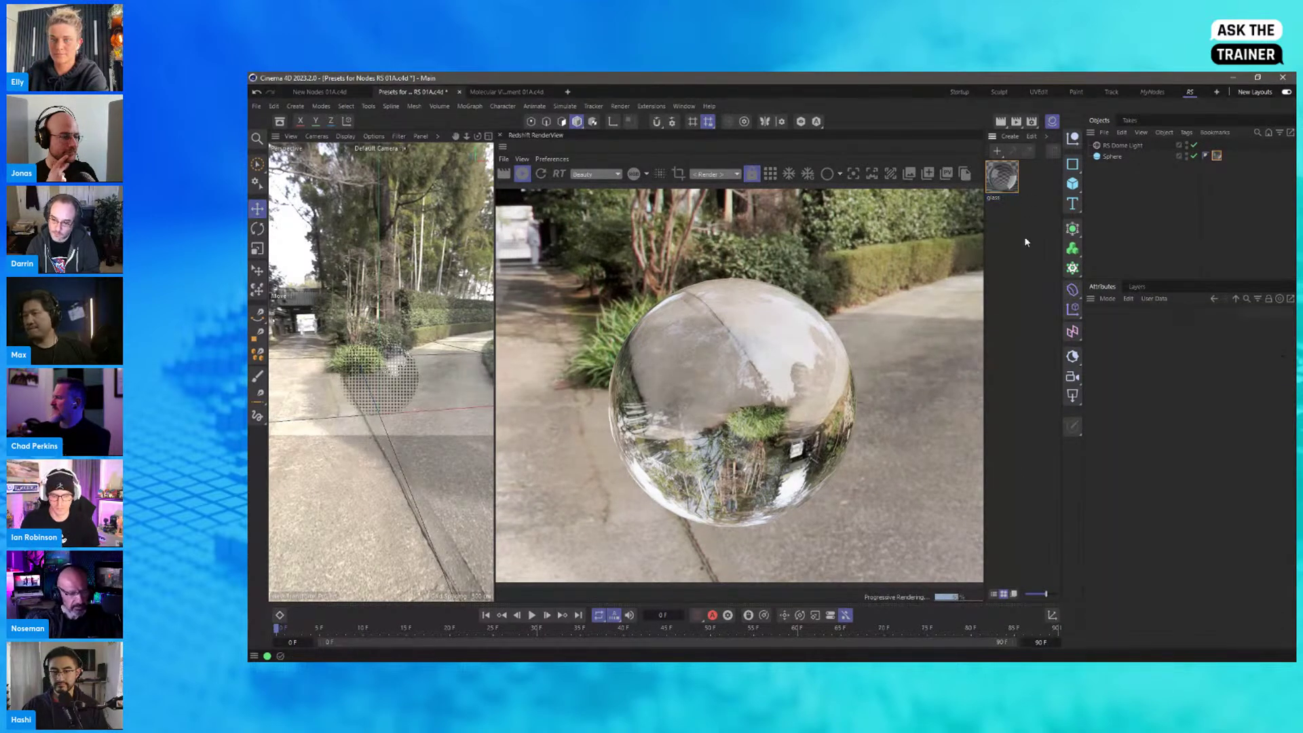
click(1001, 178)
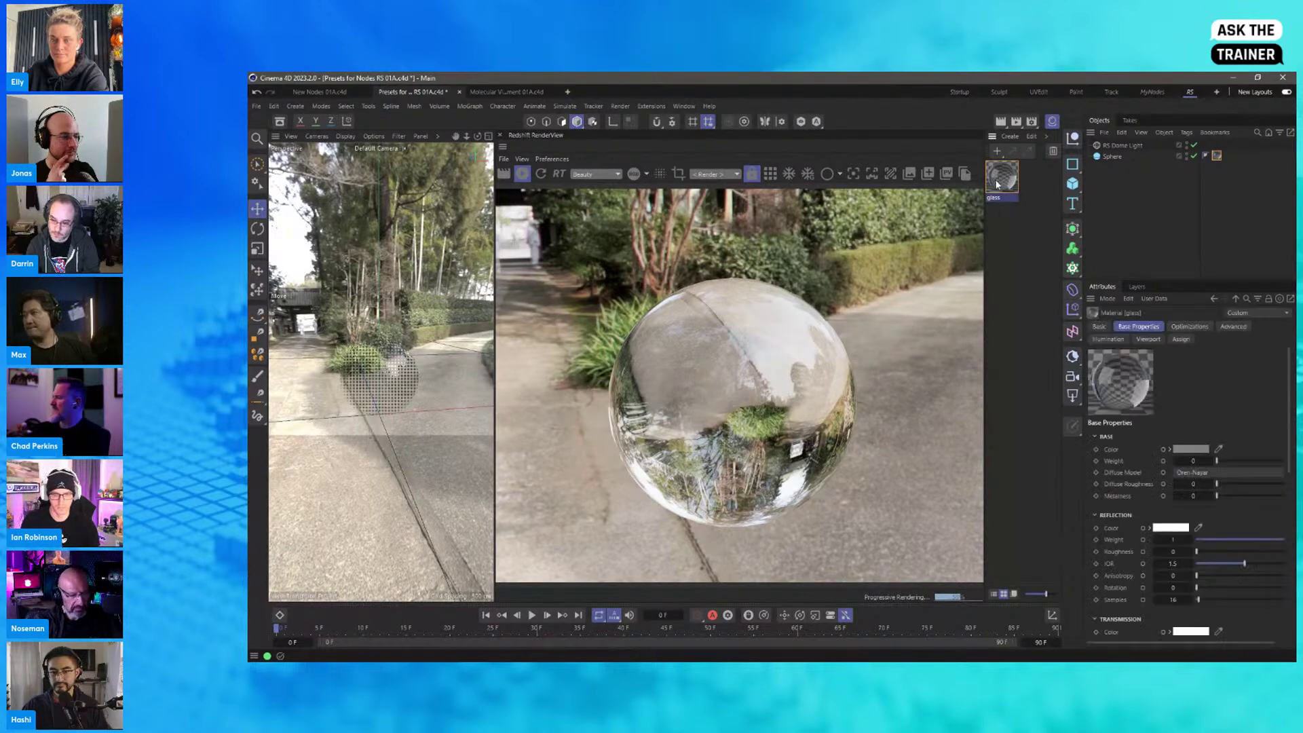
key(Delete)
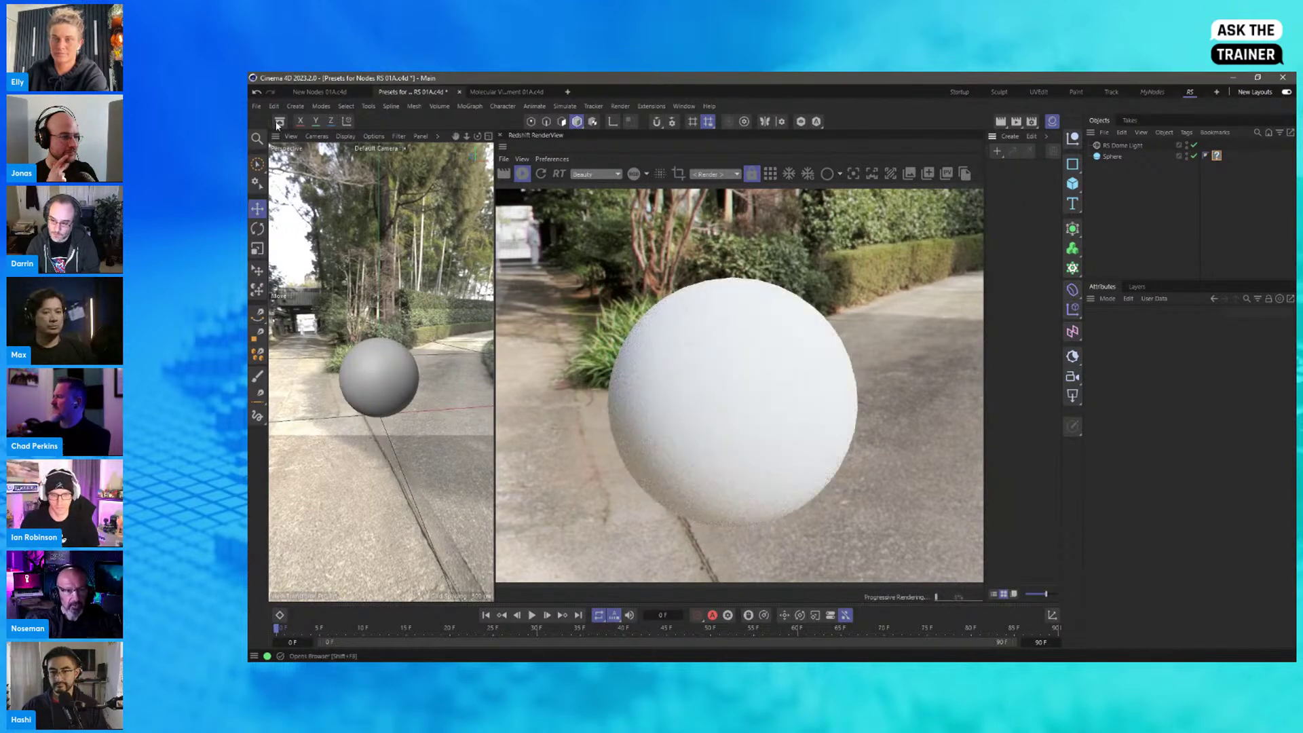
Step: Search the Asset Browser for "myglass" and show the details of the myGlass02 preset
click(279, 121)
click(317, 188)
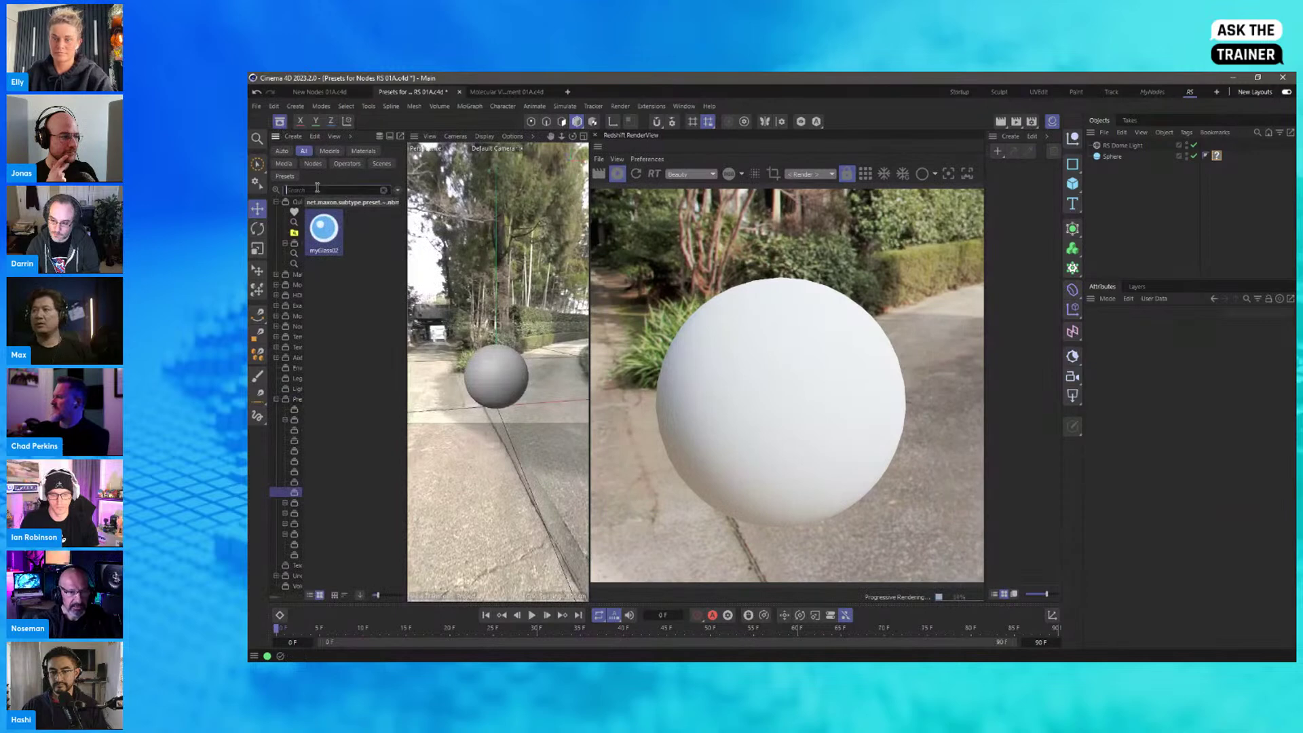
text(myglass)
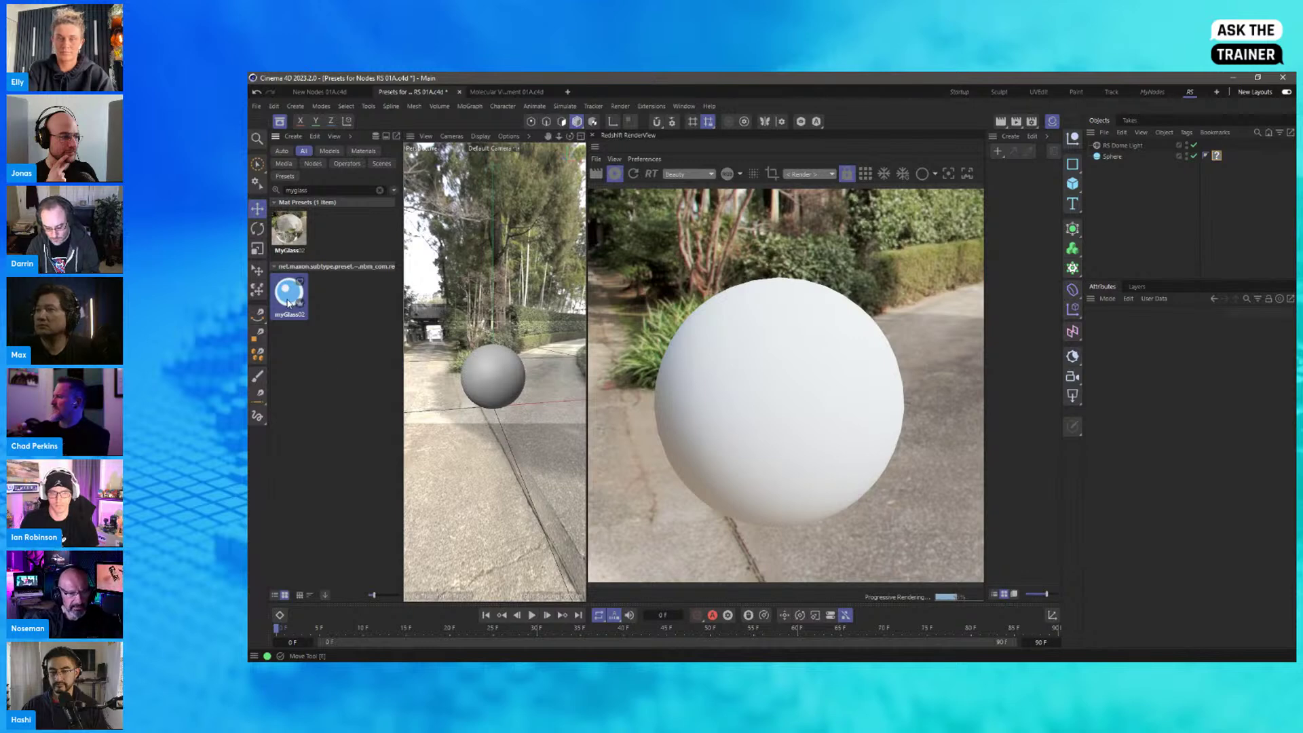
click(384, 137)
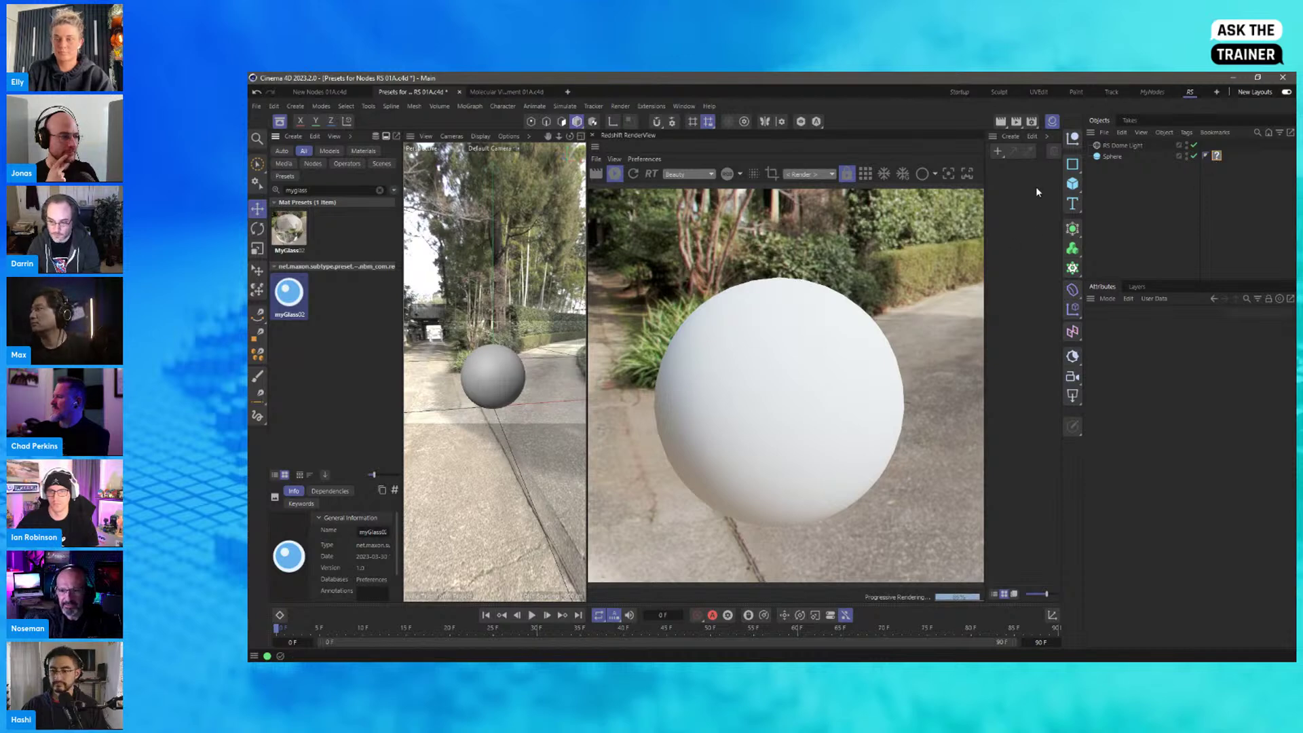
Step: Undo the deletion of the glass material
key(ctrl+z)
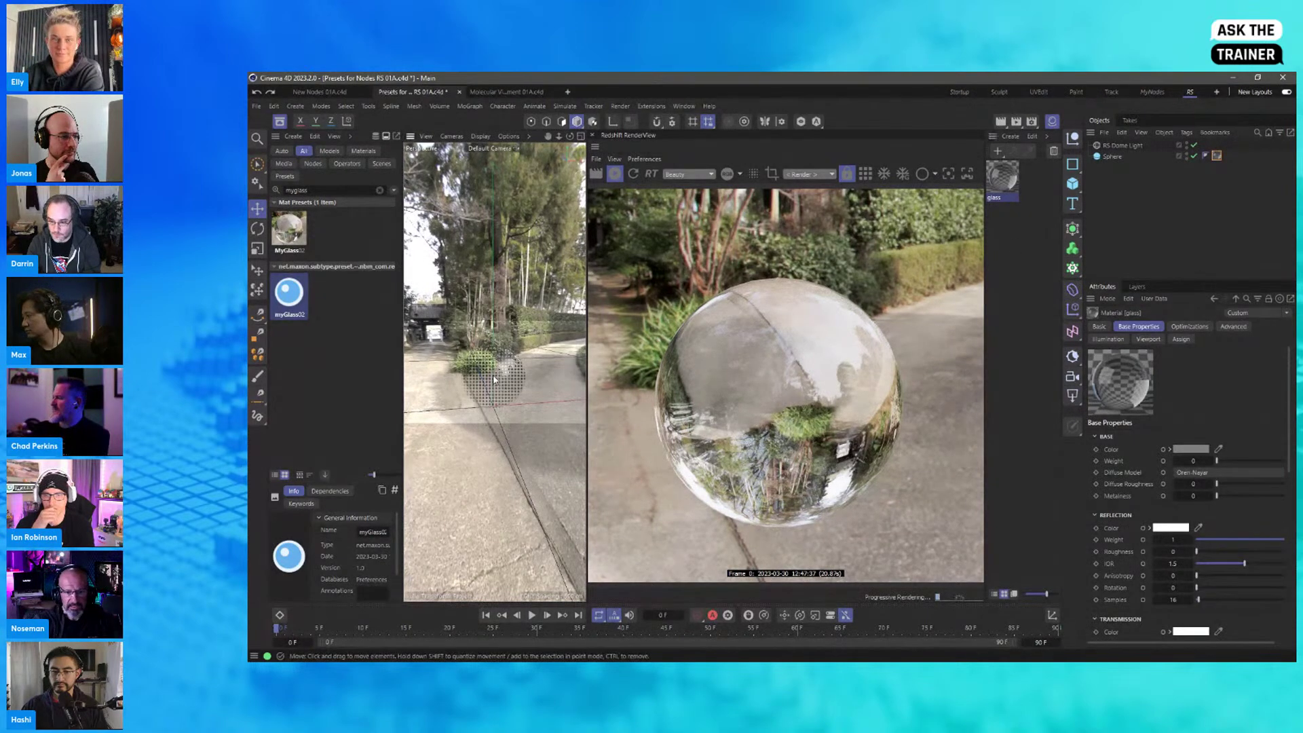
Step: Capture the rendered glass sphere as a screen snip and use it from the clipboard as the myGlass02 preset's preview image
scroll(488, 380, down, 2)
scroll(490, 380, down, 2)
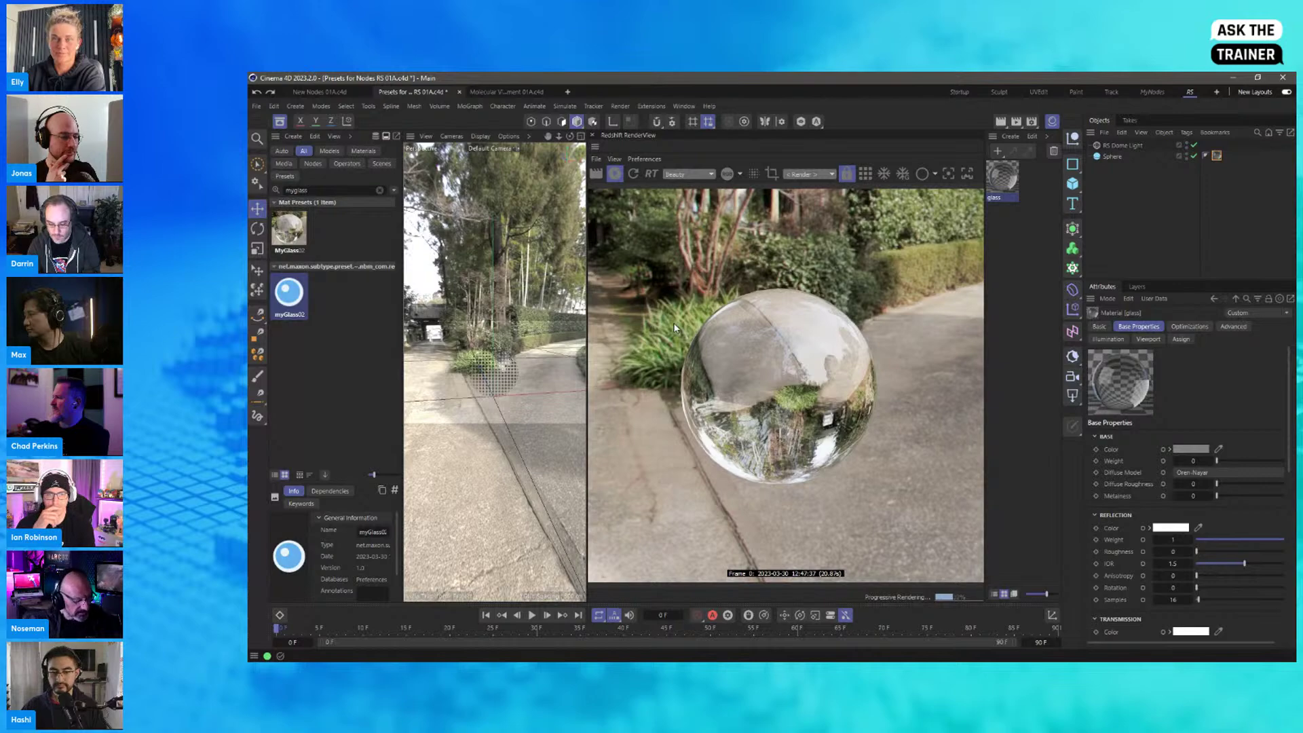
key(super+shift+s)
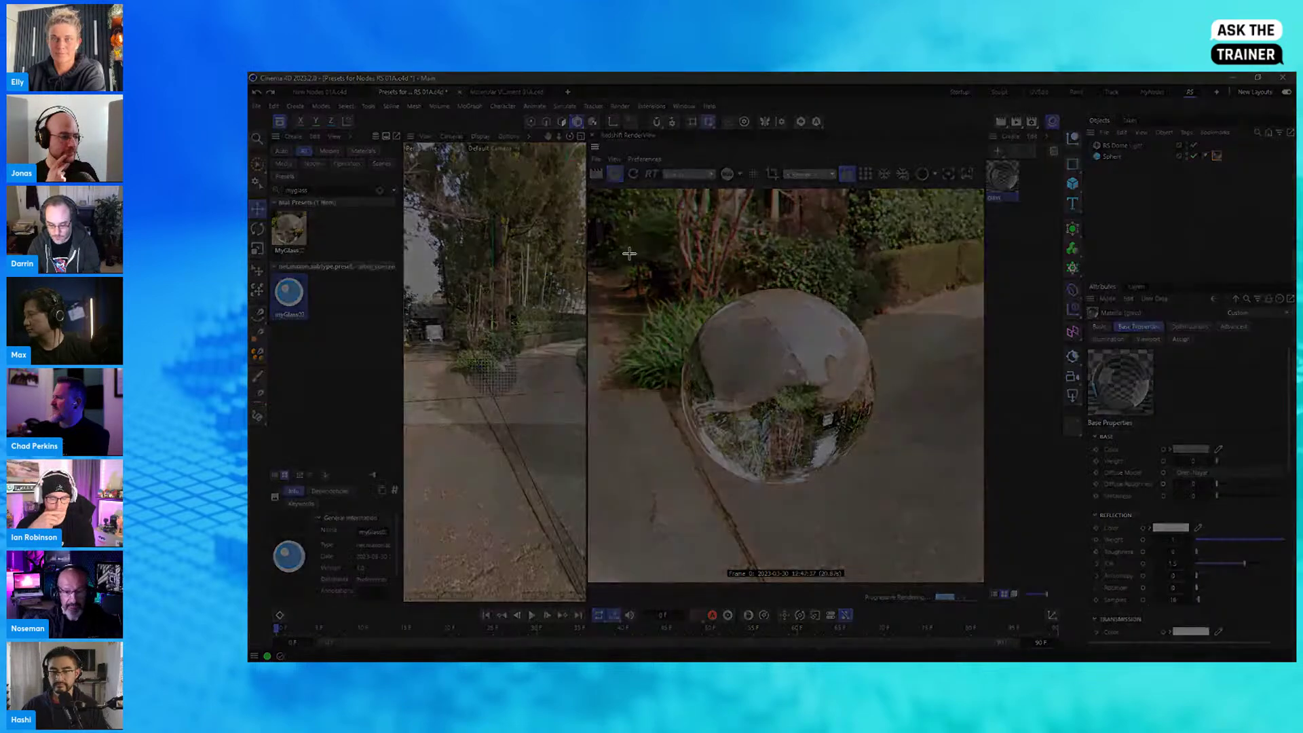
drag(622, 251, 937, 541)
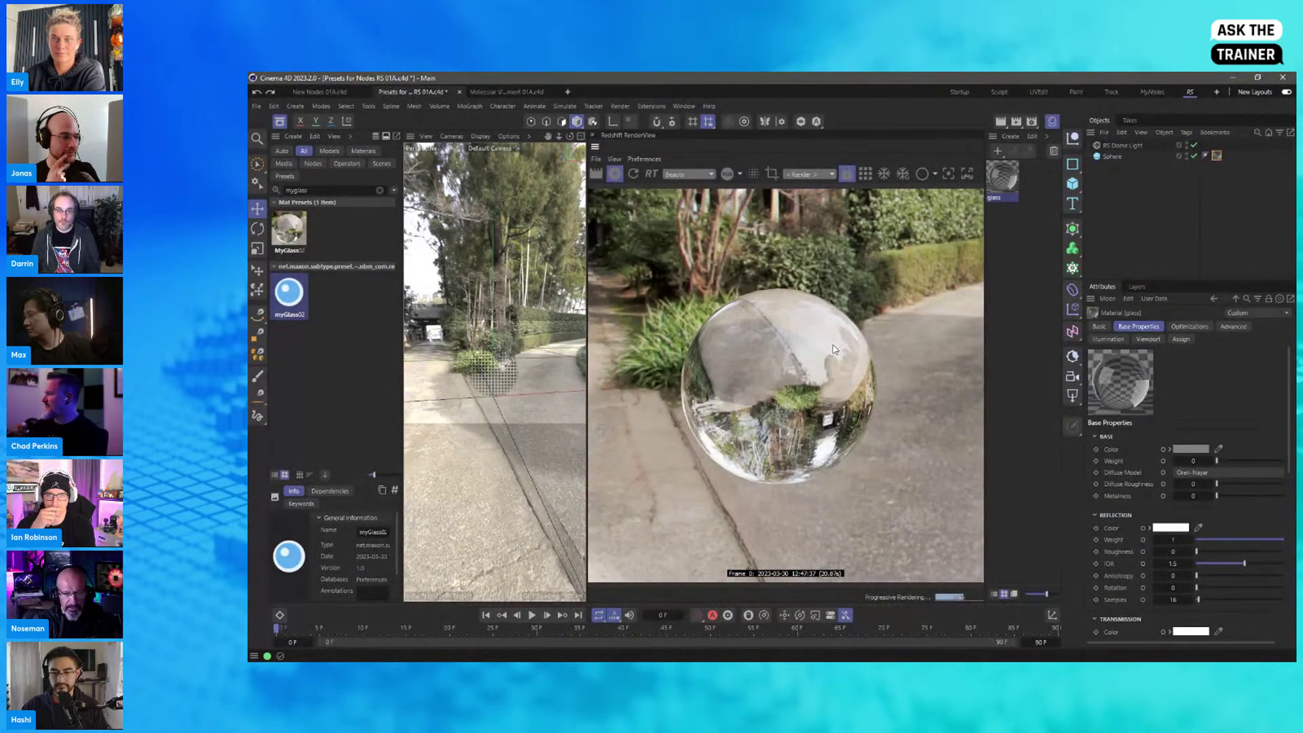
drag(403, 435, 465, 445)
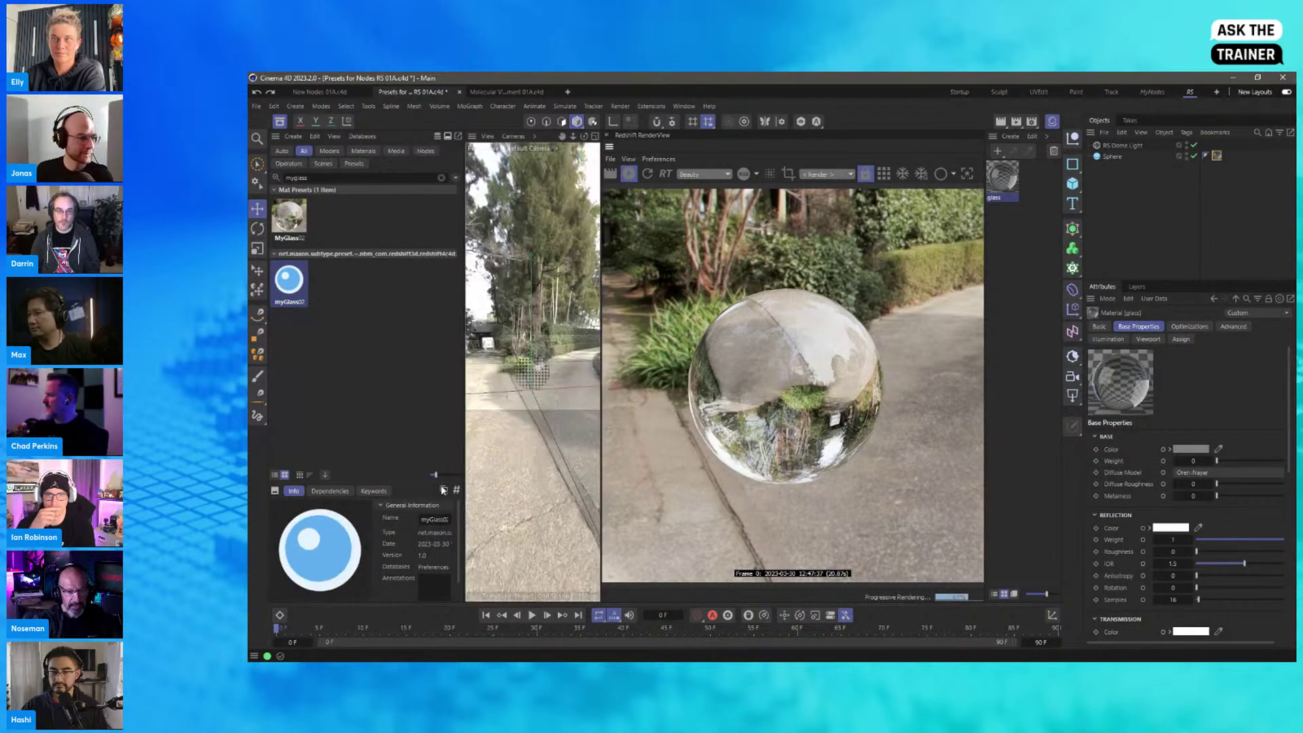
right_click(323, 523)
click(333, 528)
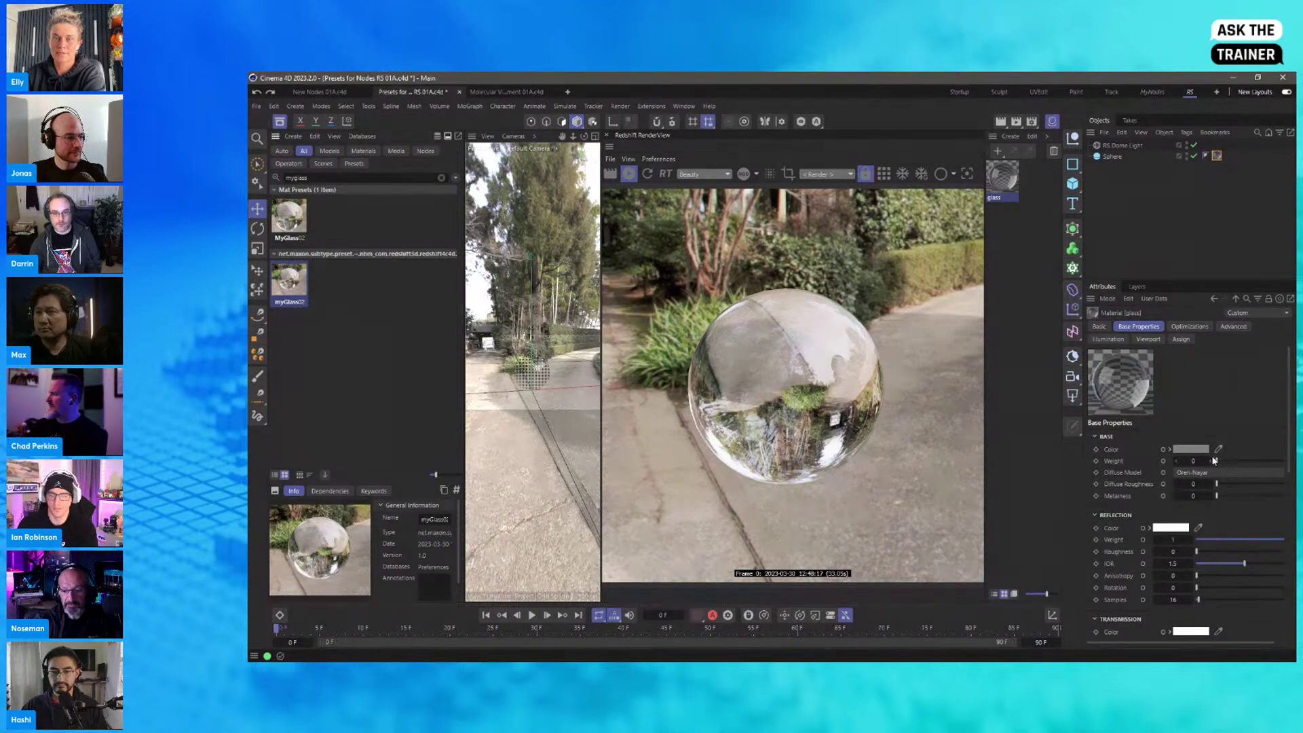
Step: Change the glass material's Transmission color to a saturated red with a hue of 0°
scroll(1290, 470, down, 5)
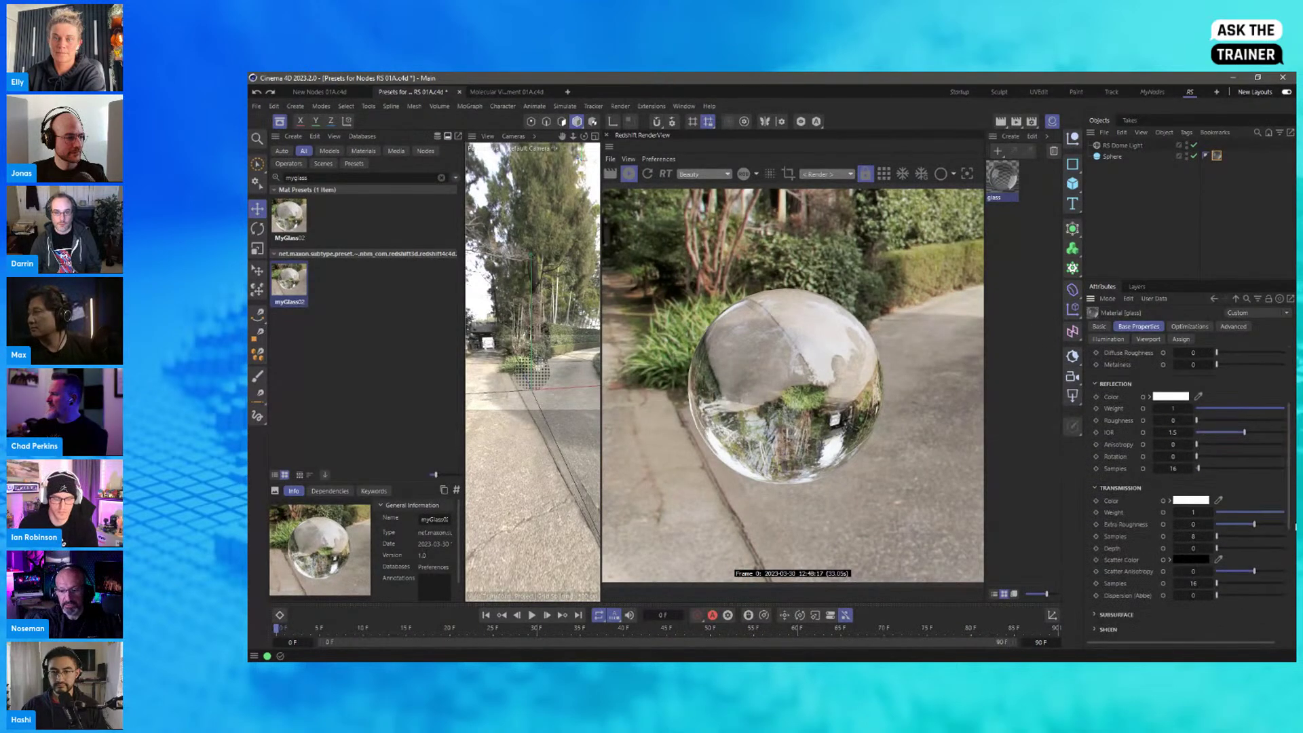
click(1169, 500)
drag(1263, 541, 1288, 550)
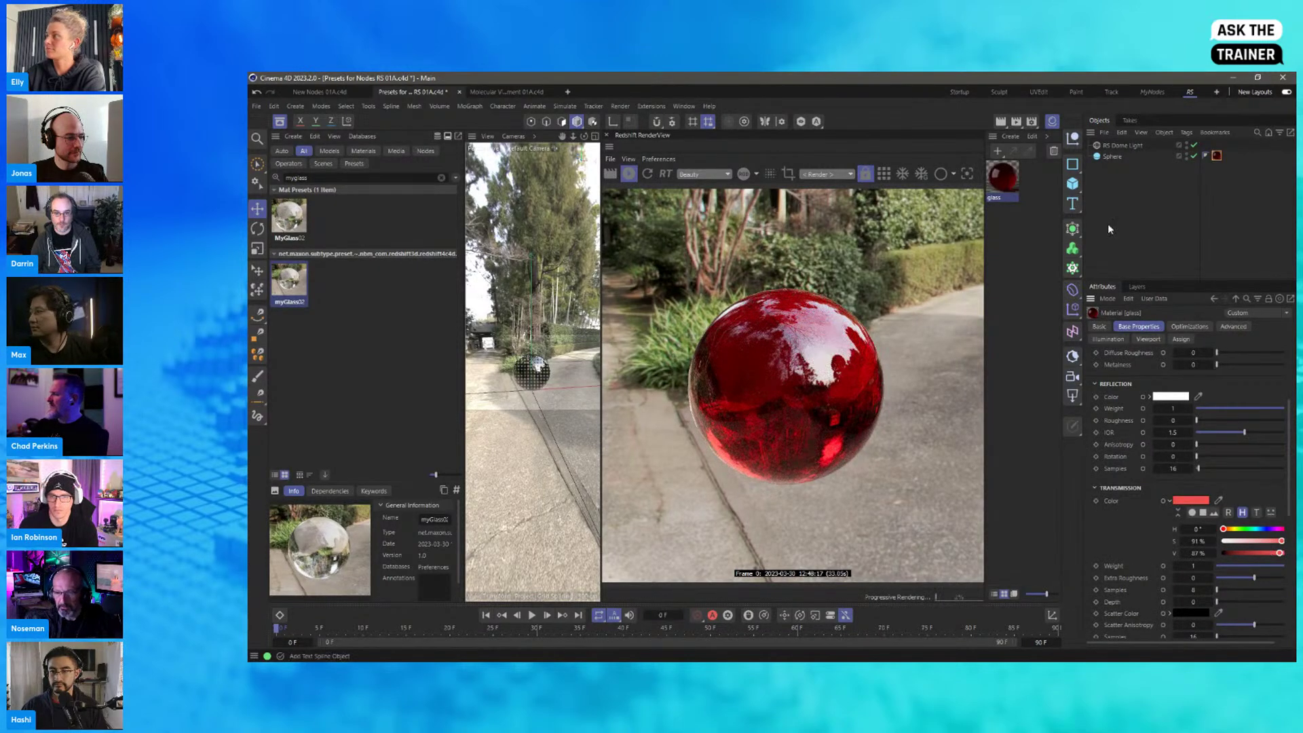
Step: Save the red glass material's settings as a preset named myRedGlass in the Preferences database
click(1283, 314)
click(1271, 370)
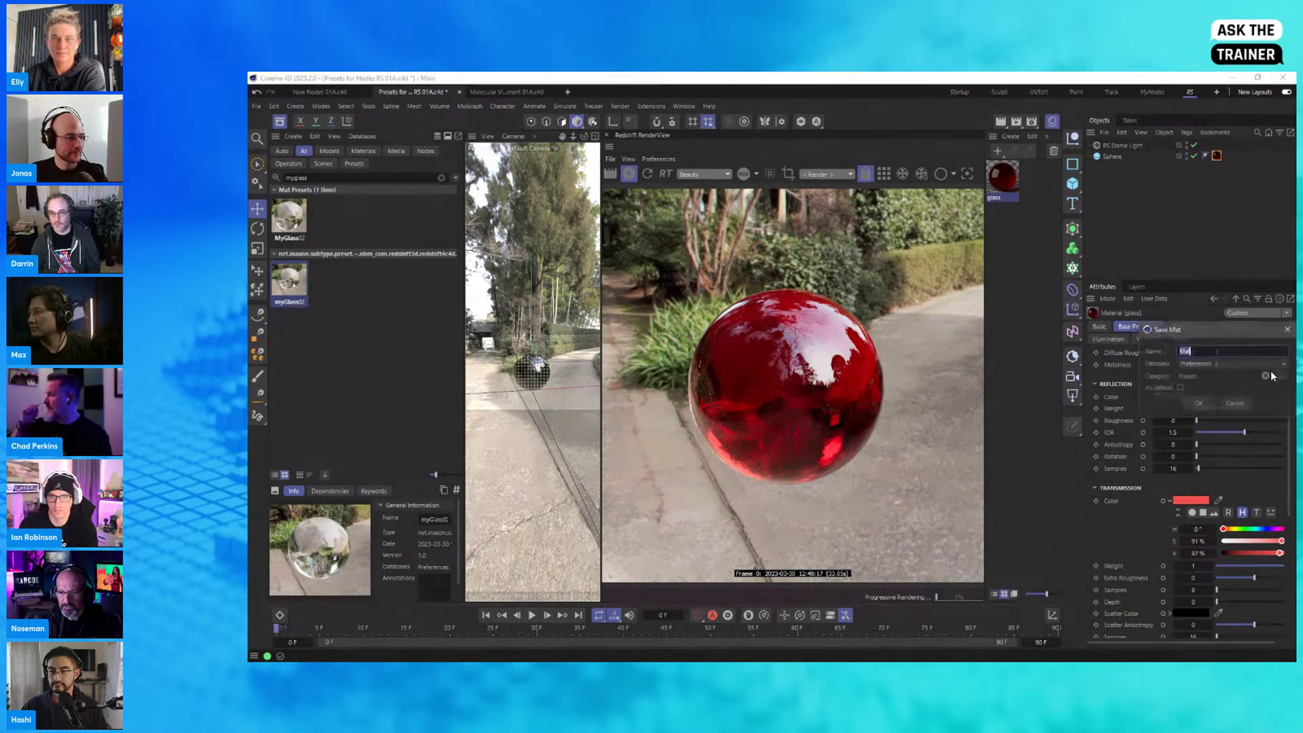
text(myRed)
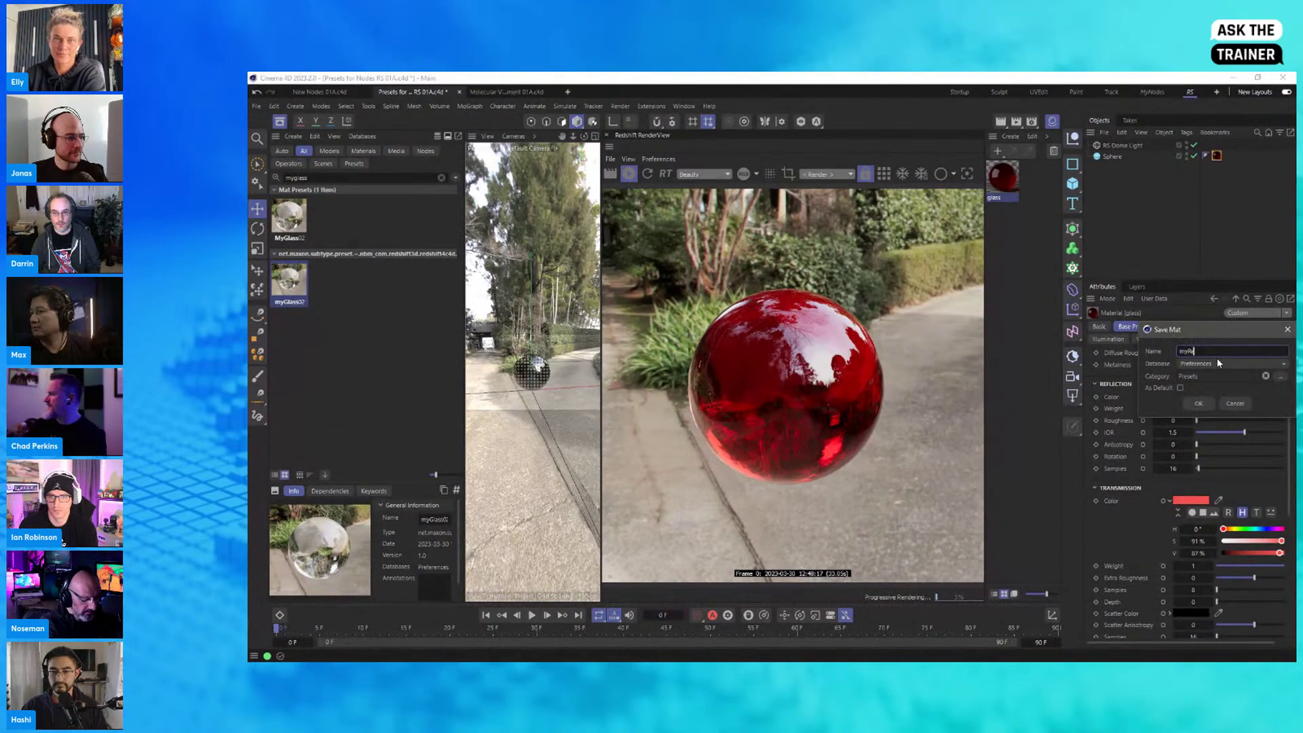
text(Glass)
click(1198, 404)
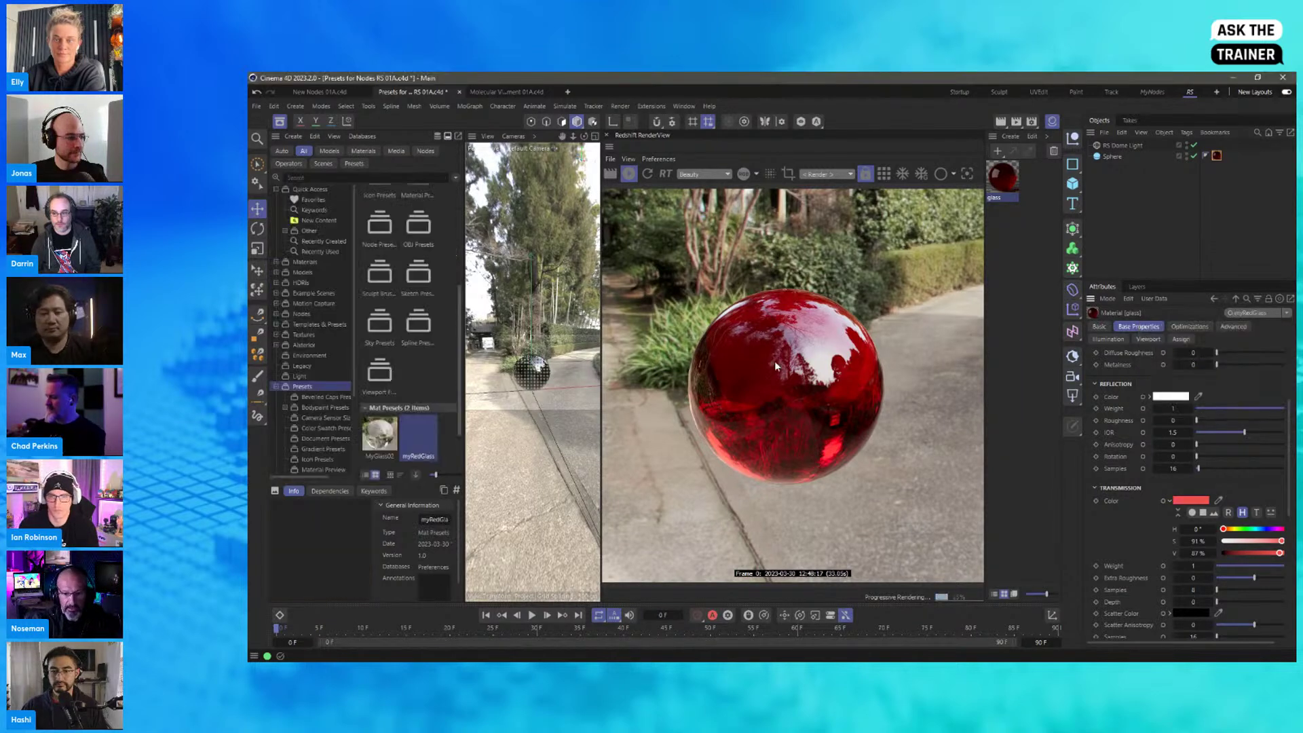
Step: Find the myRedGlass preset by searching "myred" and update its preview from a clipboard capture of the rendered red sphere
click(316, 177)
text(myred)
click(283, 219)
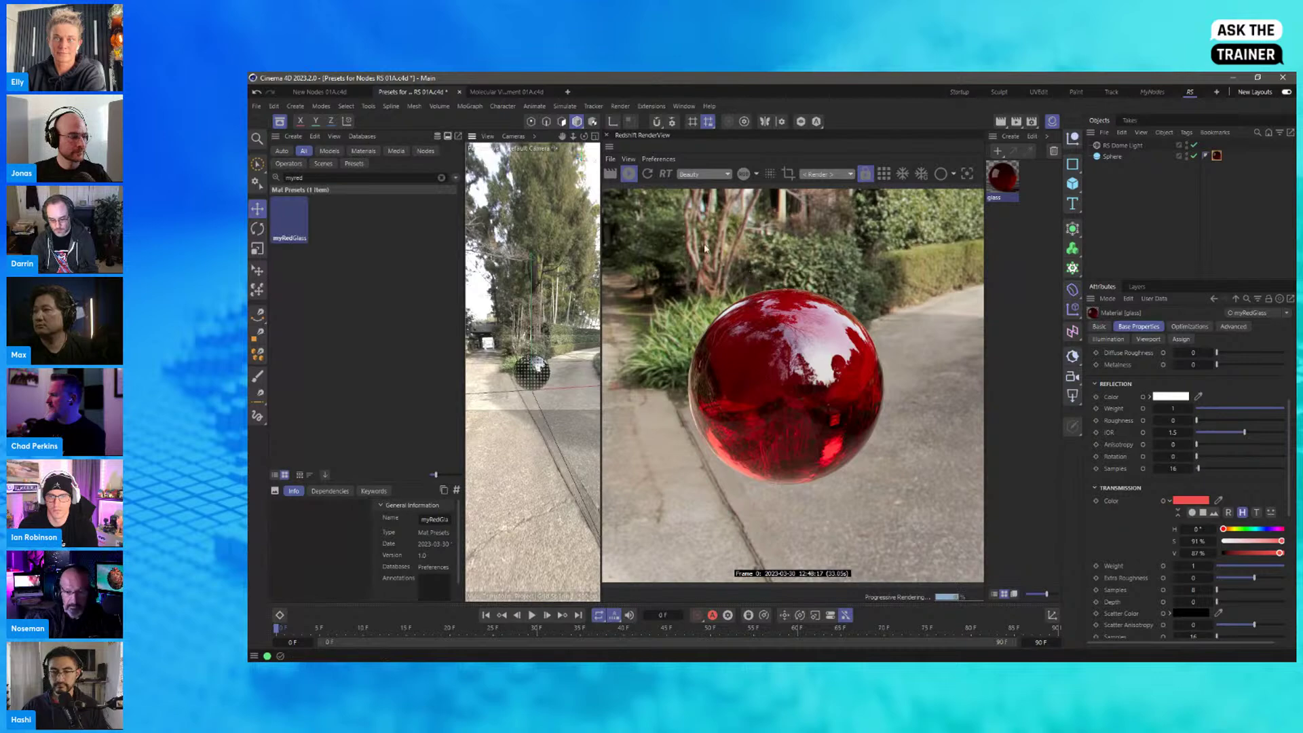
key(shift+super+s)
drag(653, 248, 923, 526)
right_click(316, 518)
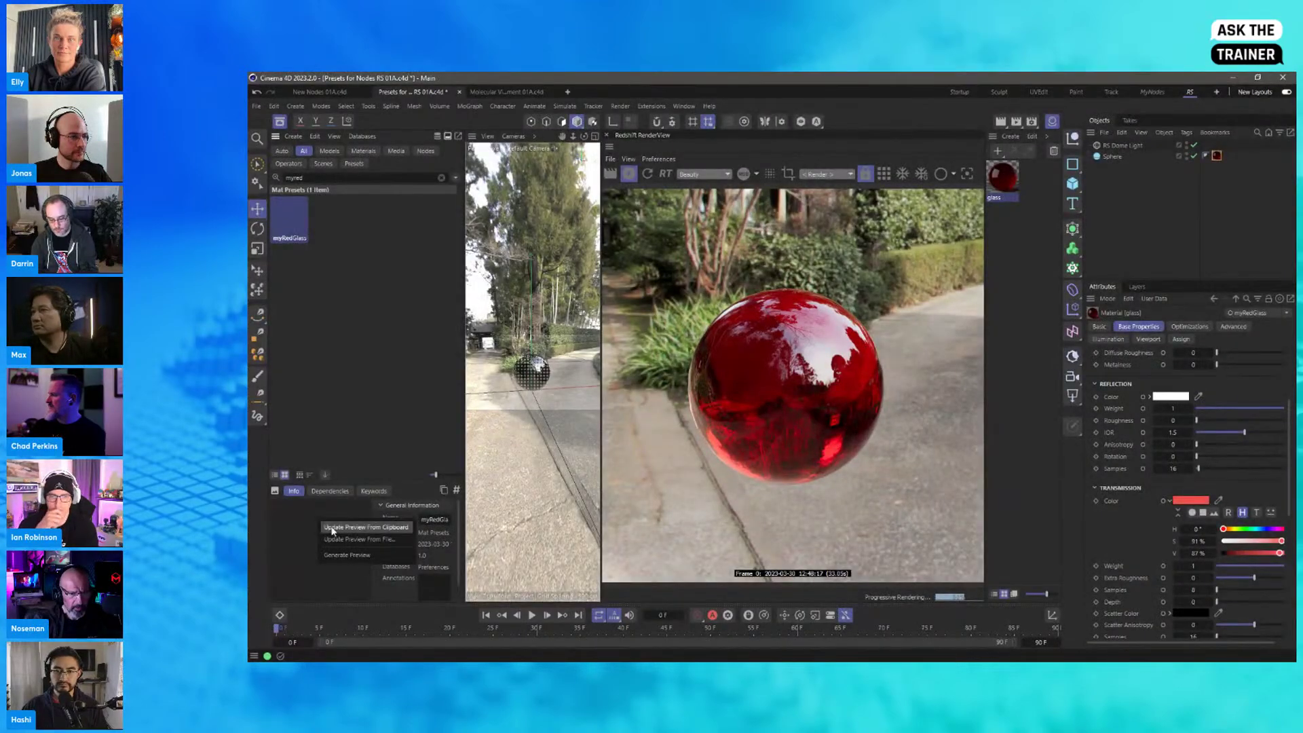
click(331, 529)
Step: Search the Asset Browser for "glass", filtering by materials and by presets
click(349, 296)
double_click(320, 179)
text(glass)
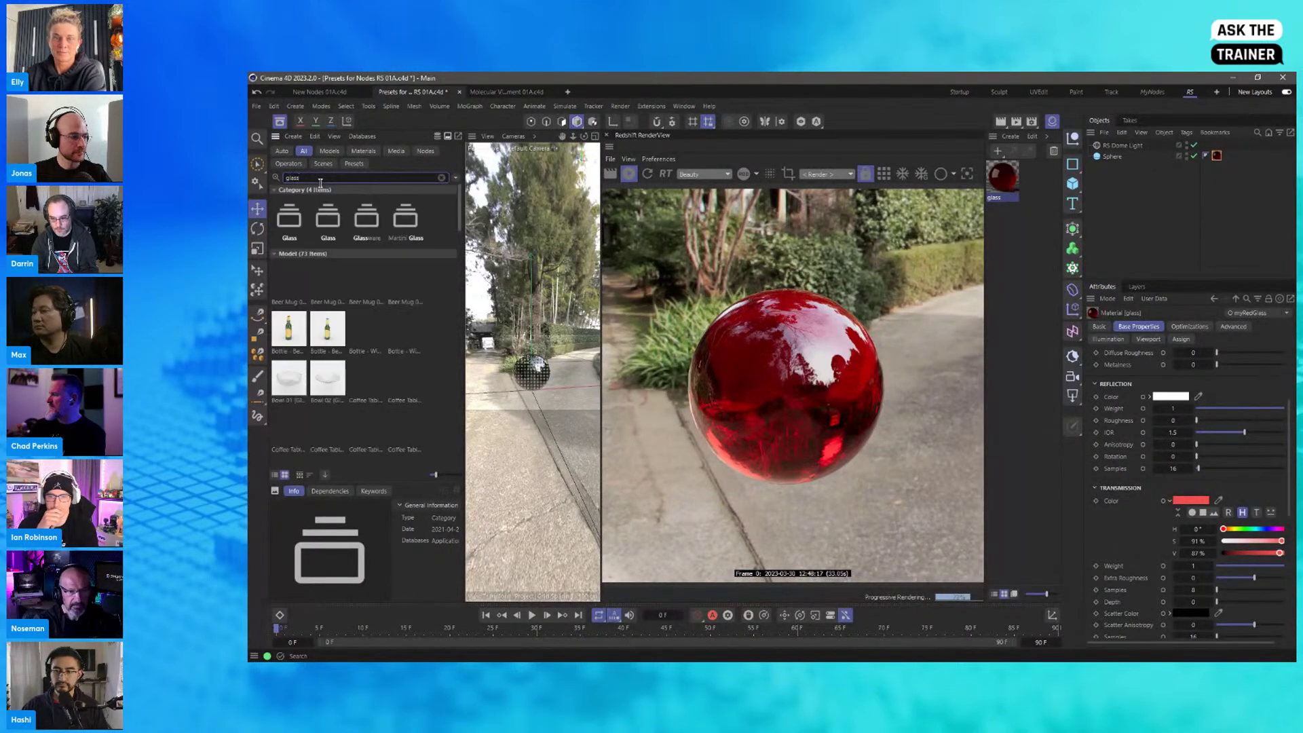
click(363, 151)
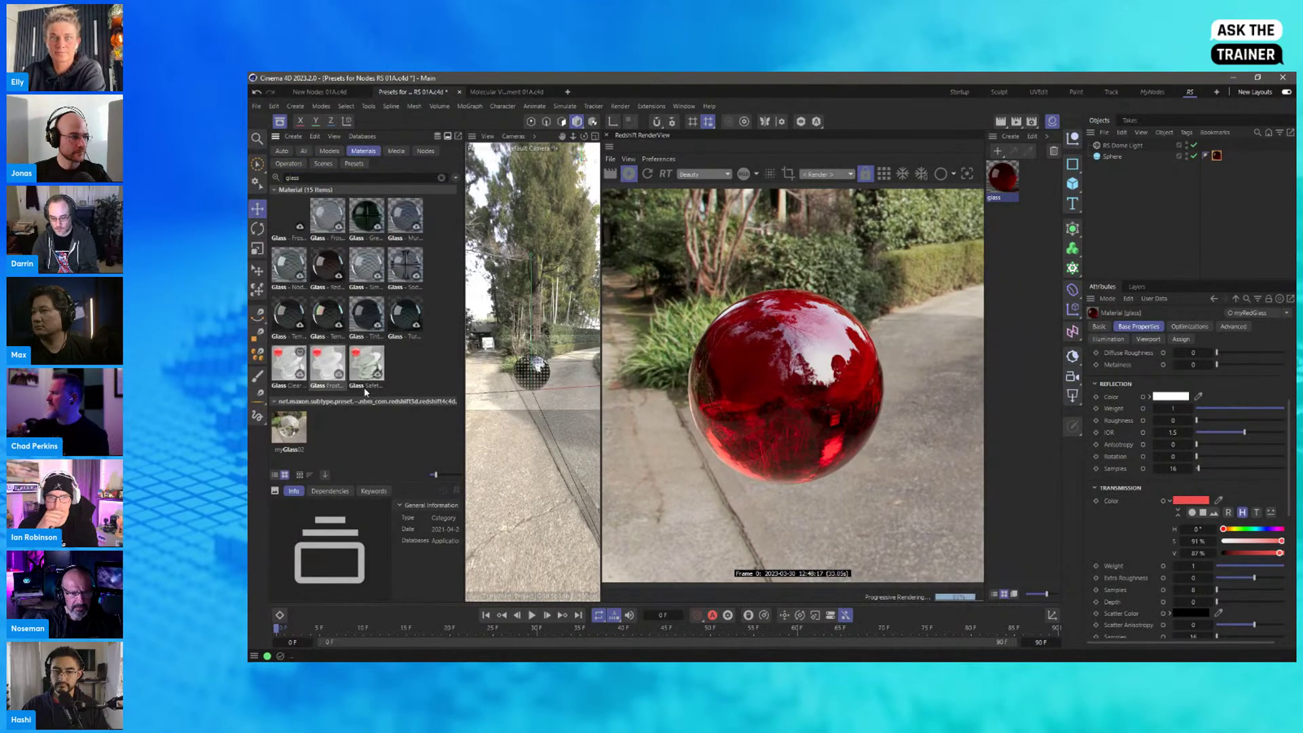
click(349, 163)
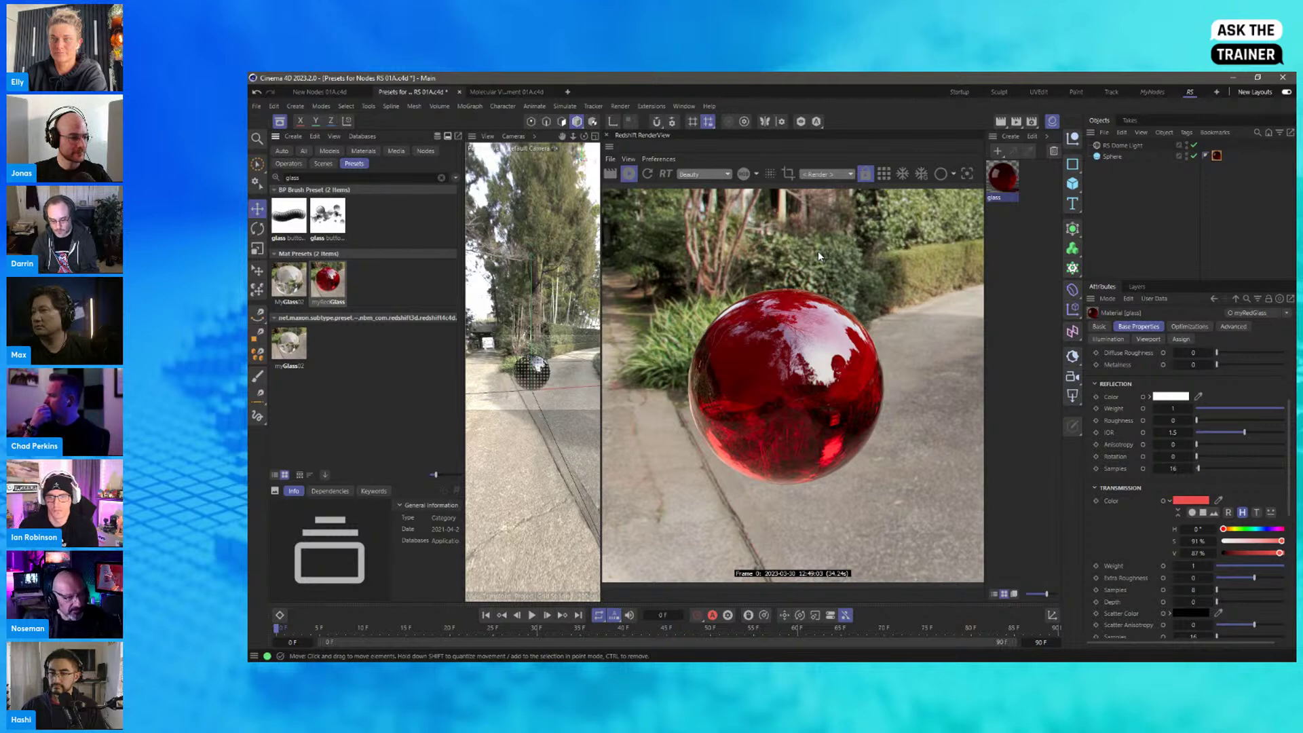
Step: Switch to the New Nodes 01A scene in the MyNodes layout and inspect the array nodes, including Shift Array and Shuffle Array
click(330, 93)
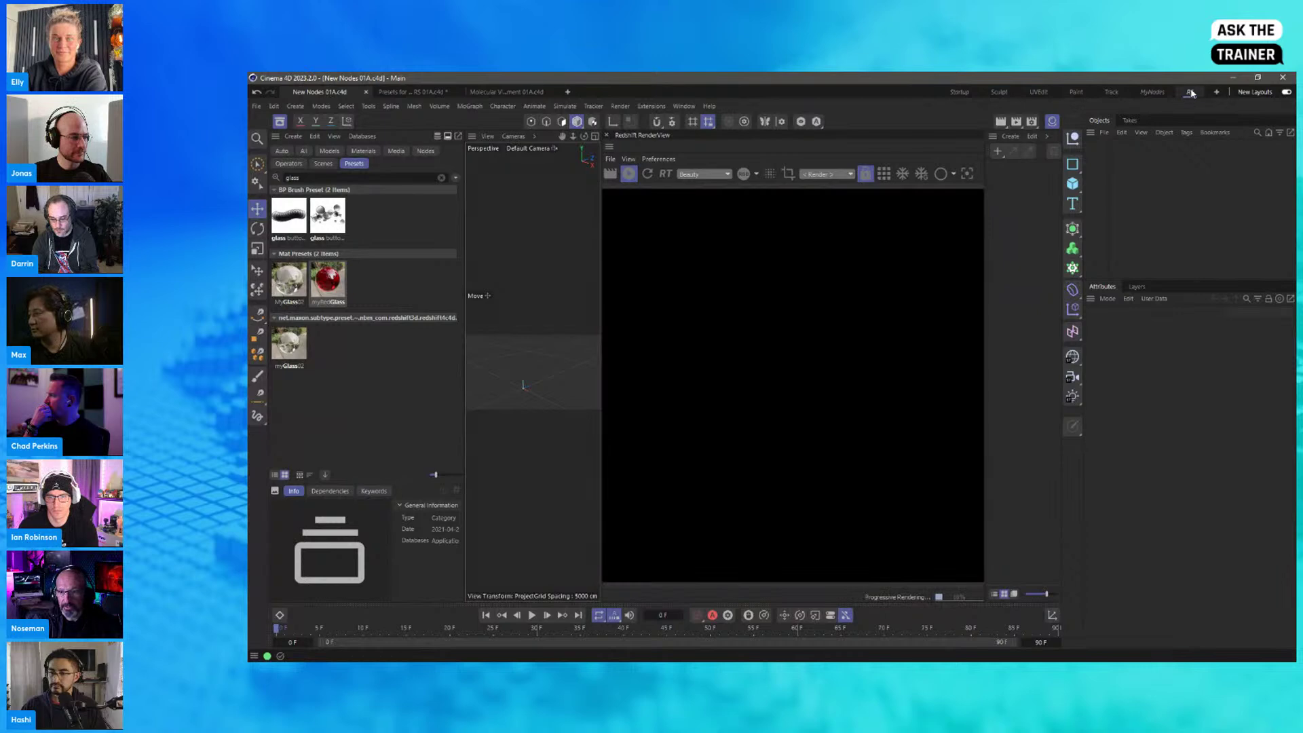
click(1164, 93)
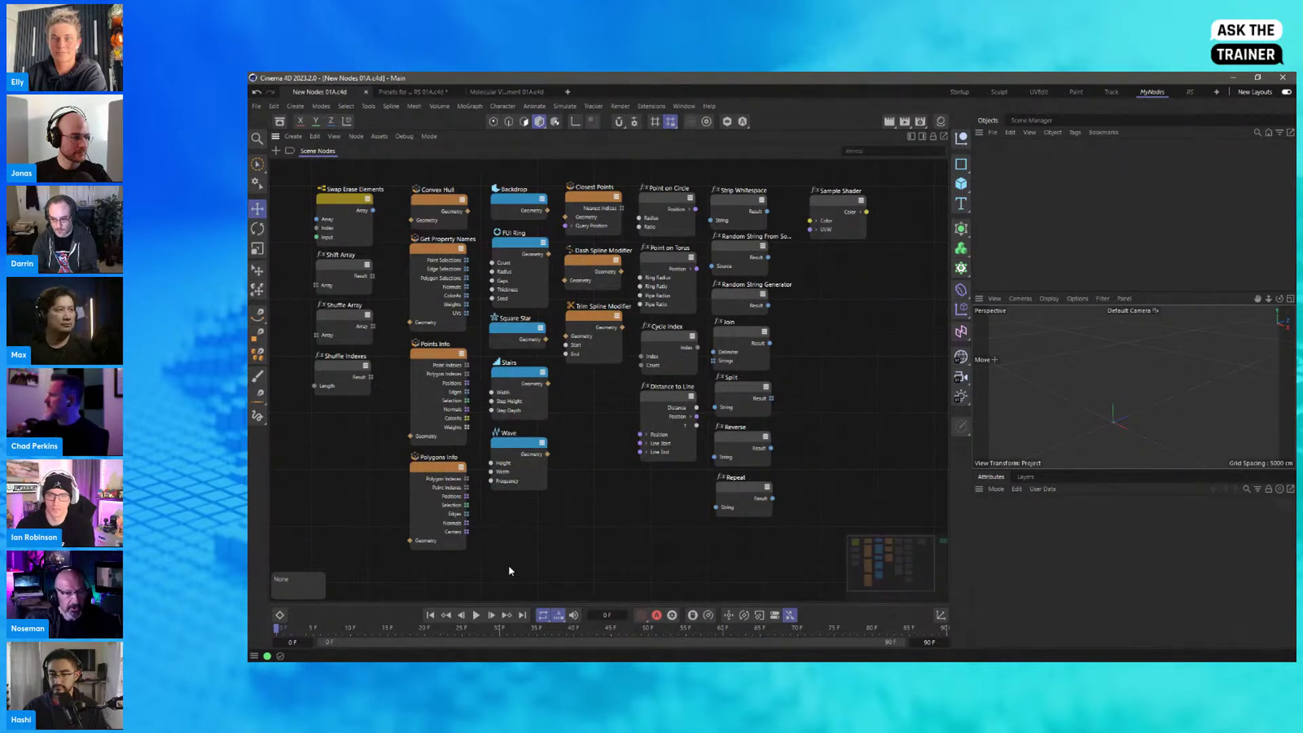
drag(296, 169, 391, 426)
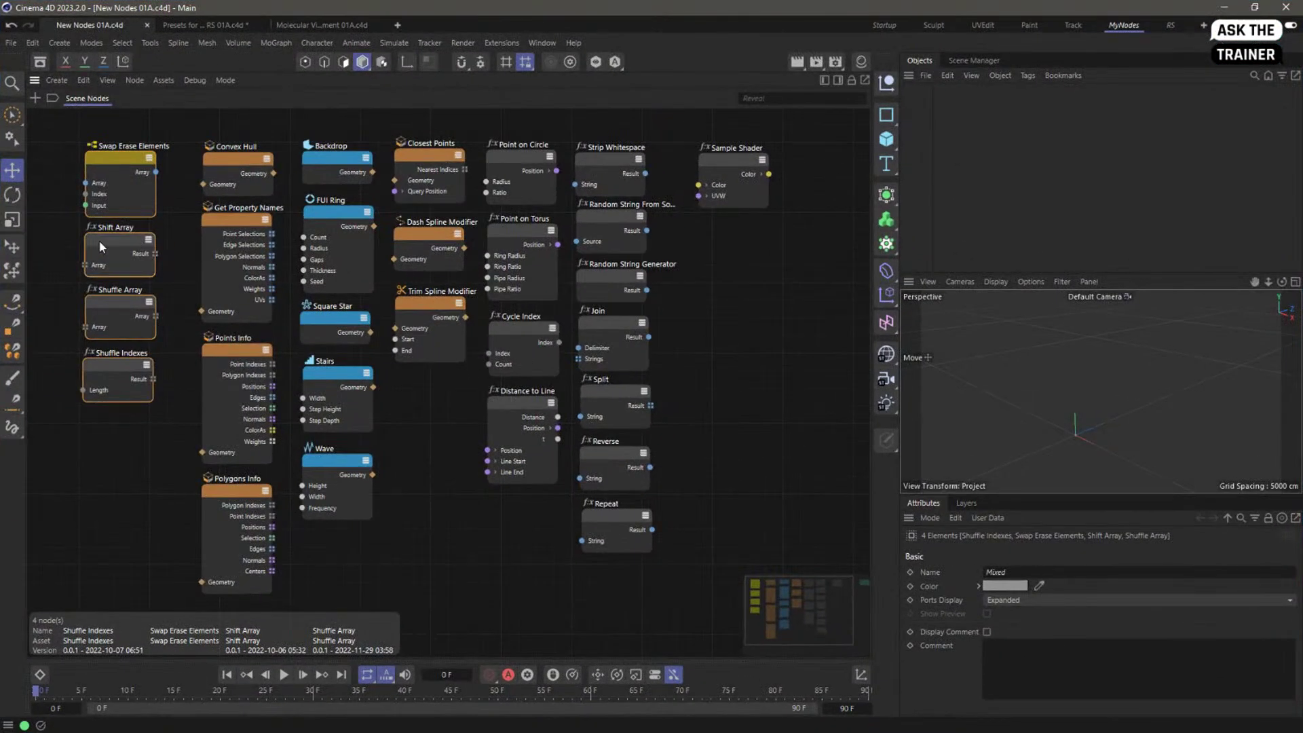
click(113, 242)
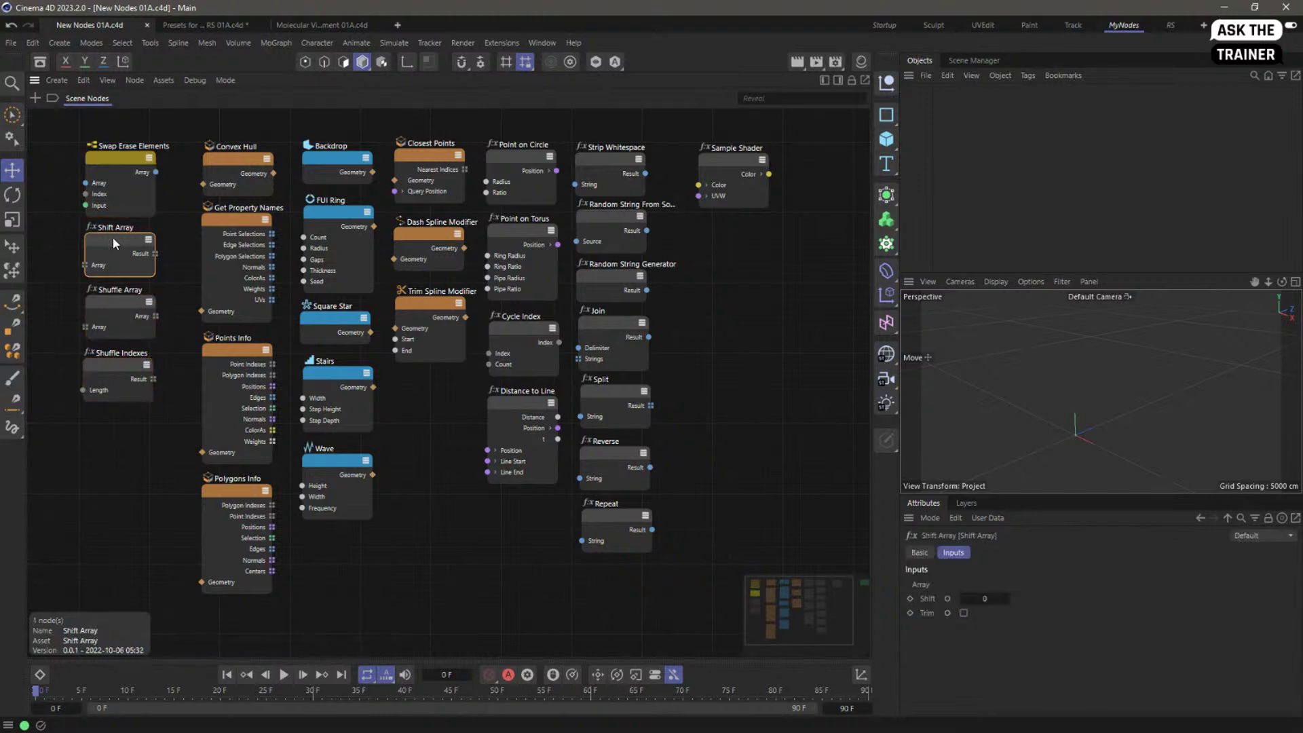
click(131, 313)
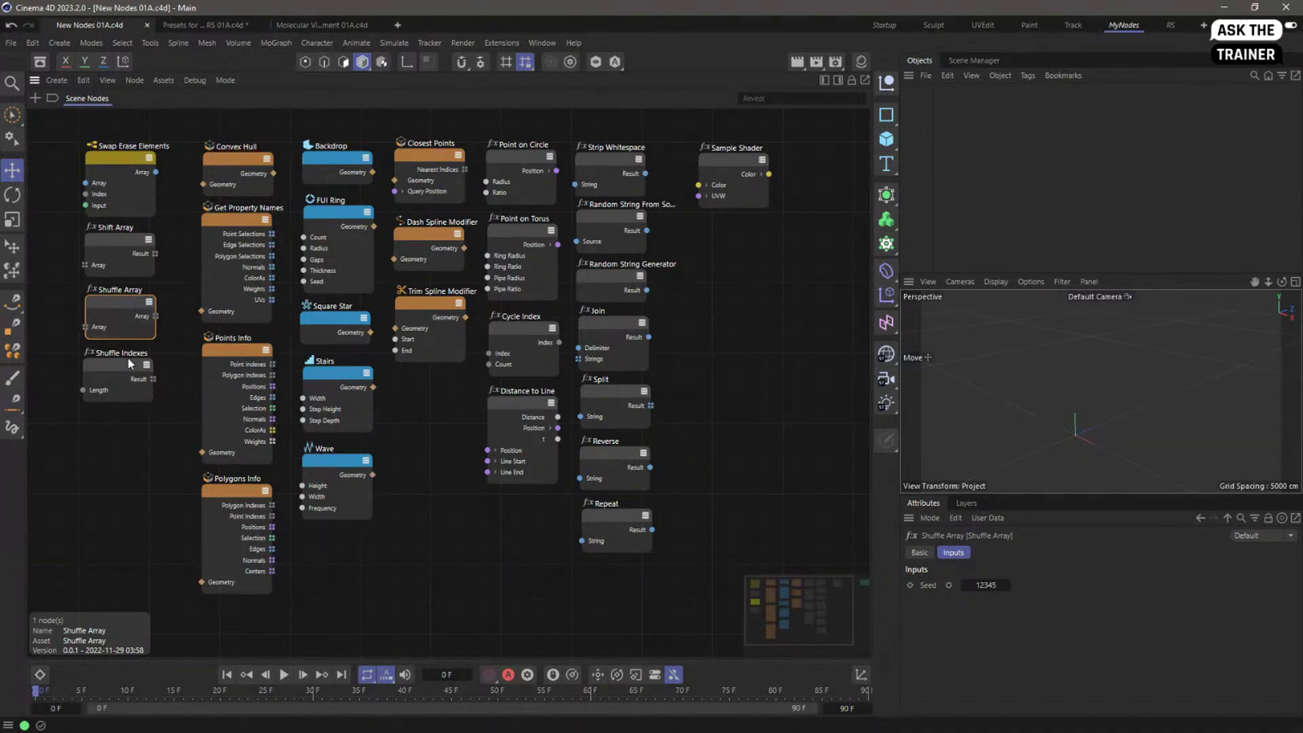
click(183, 134)
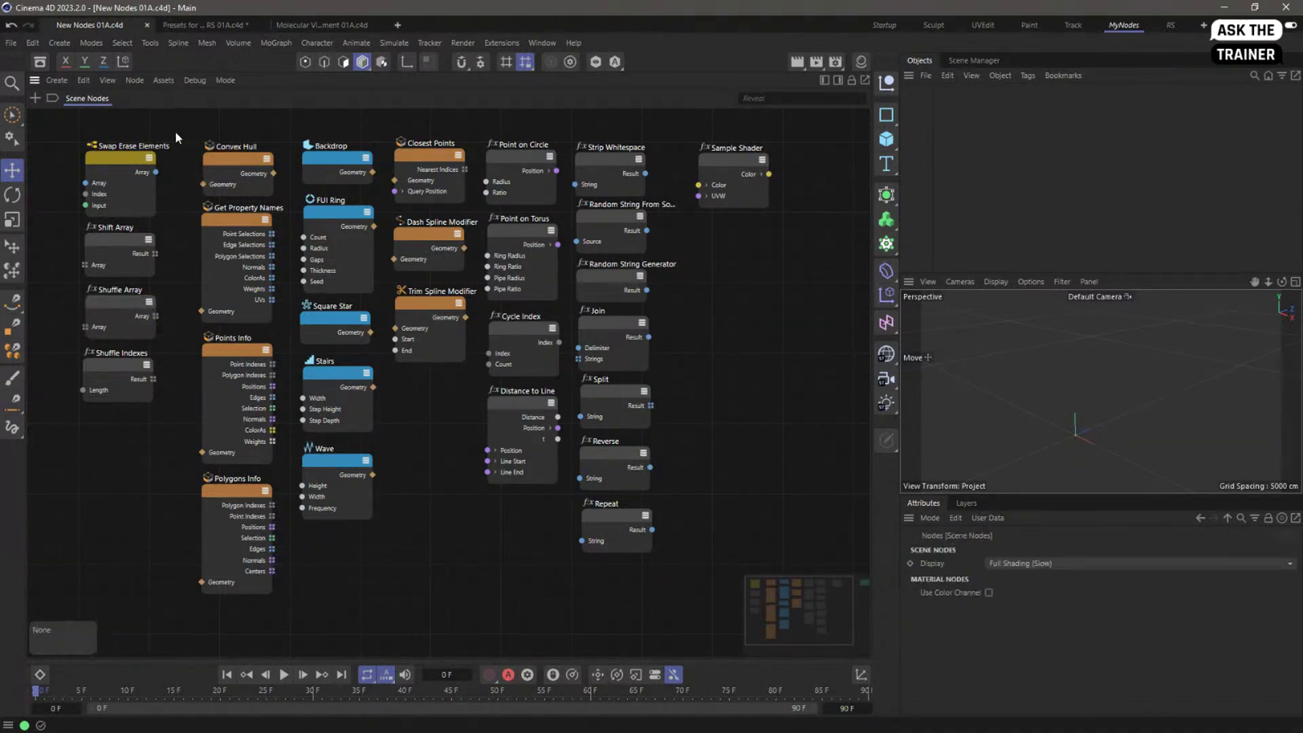
Step: Review the geometry node column, inspecting Polygons Info and Points Info, and highlight the generator nodes from Backdrop to Wave
drag(181, 132, 275, 604)
click(173, 465)
click(244, 495)
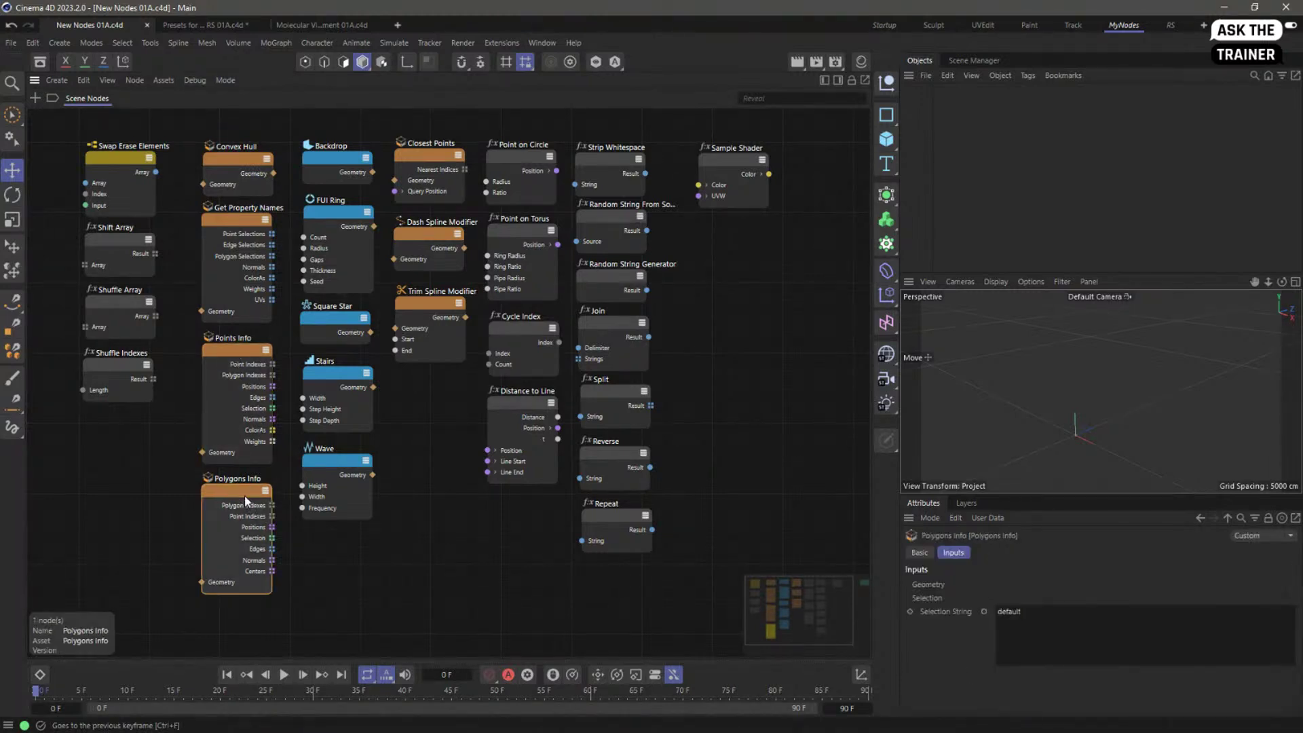
click(232, 348)
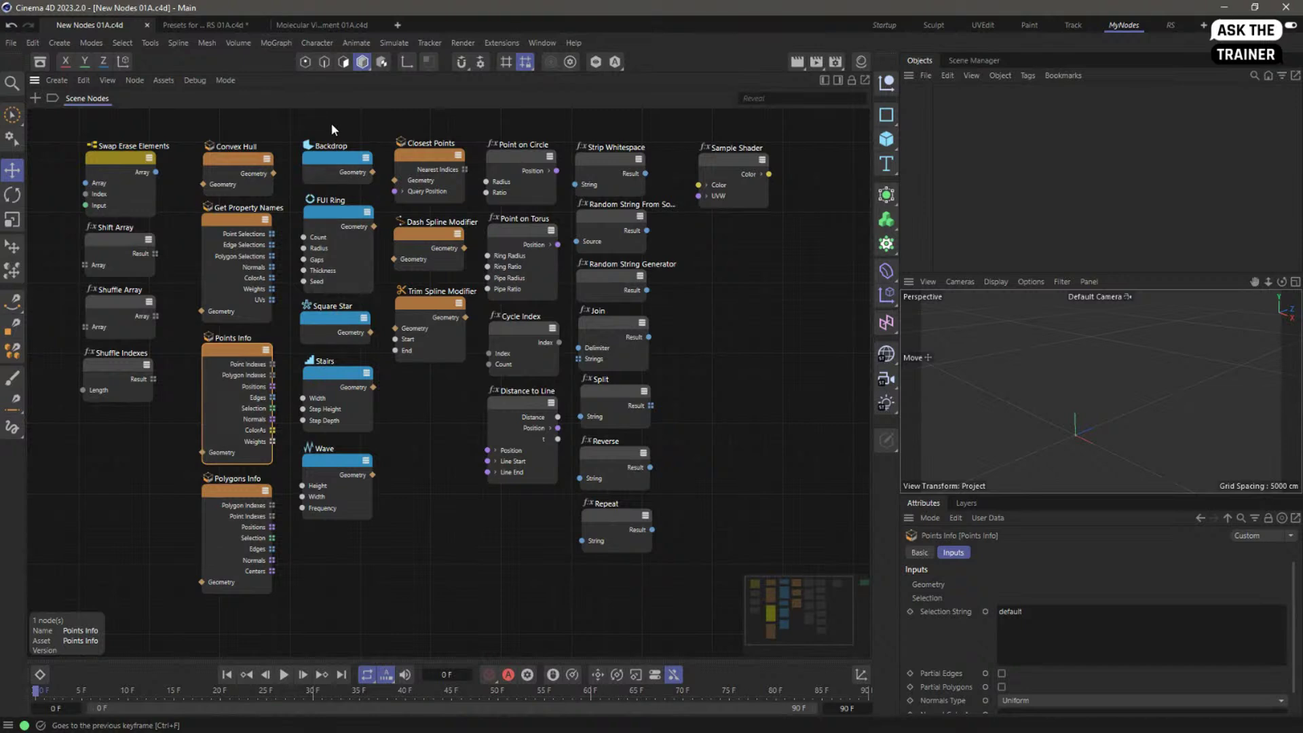
drag(332, 122, 357, 566)
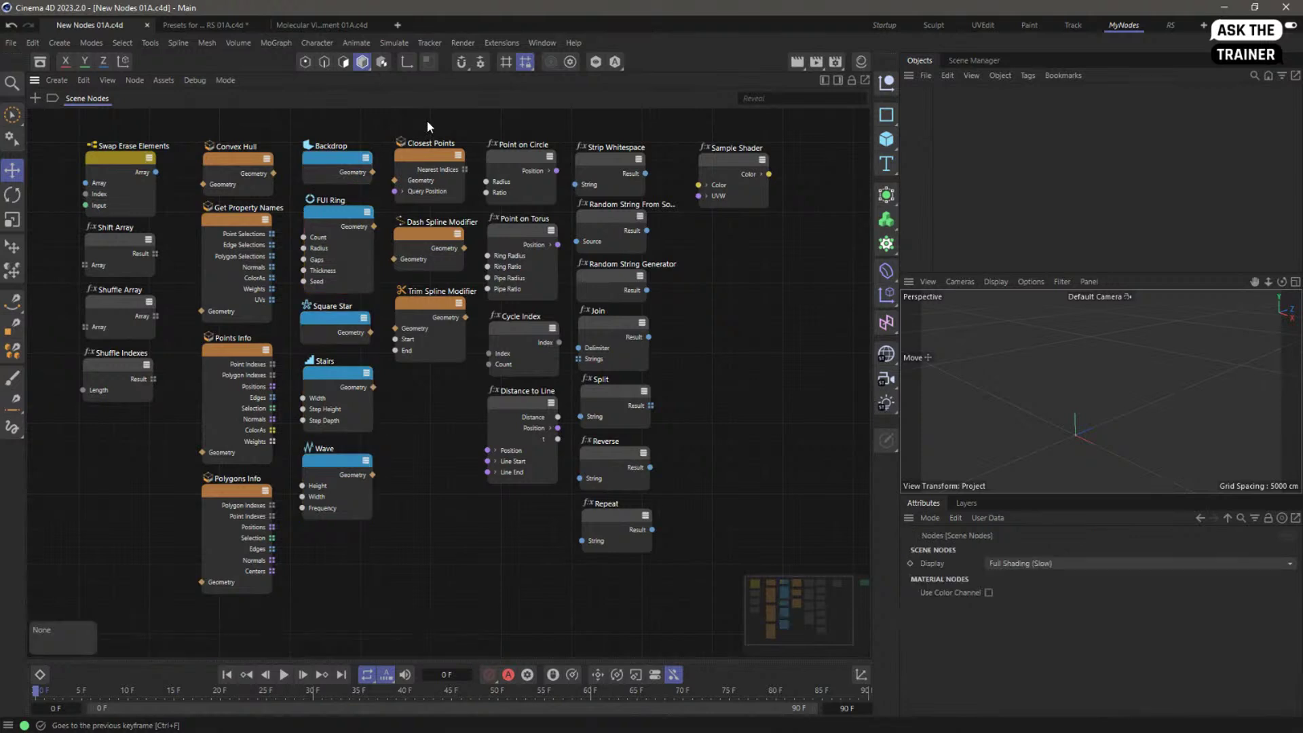
Step: Inspect the Closest Points, Dash Spline Modifier and Trim Spline Modifier nodes, and highlight the column from Point on Circle to Distance to Line
click(431, 177)
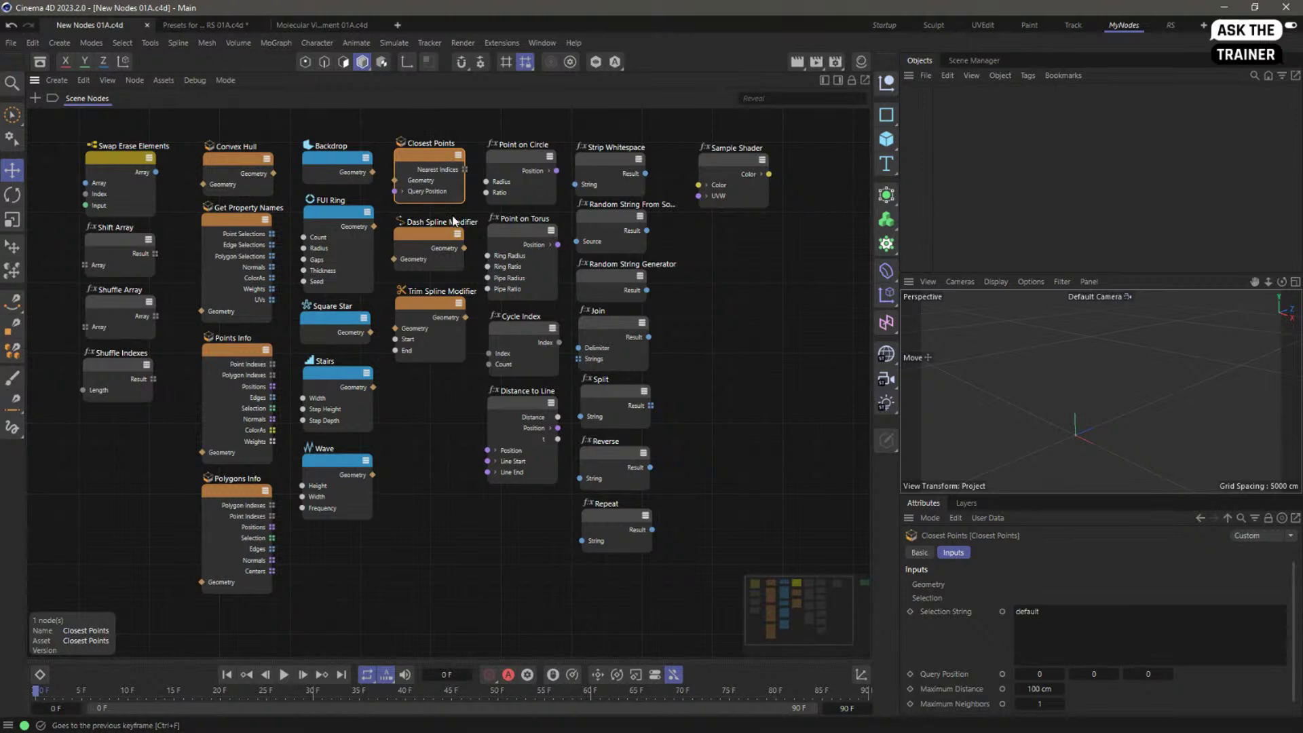
click(419, 194)
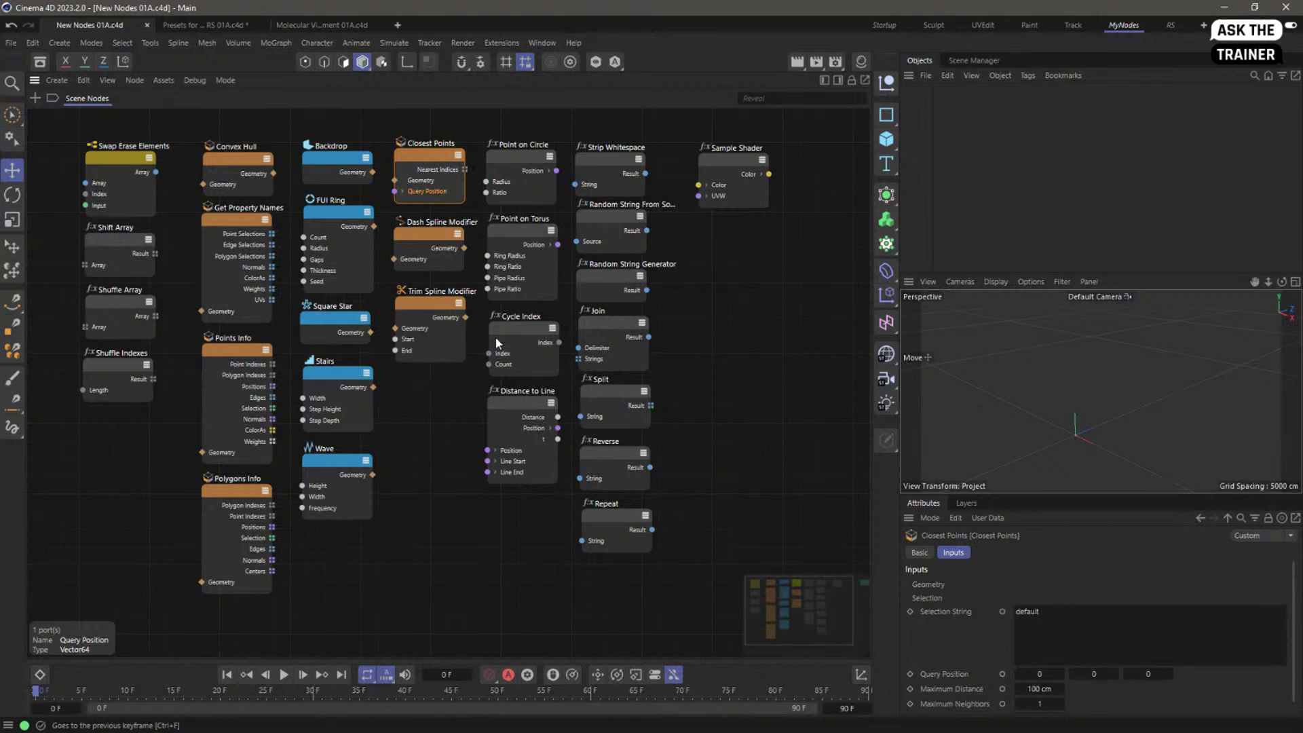
click(426, 238)
click(428, 304)
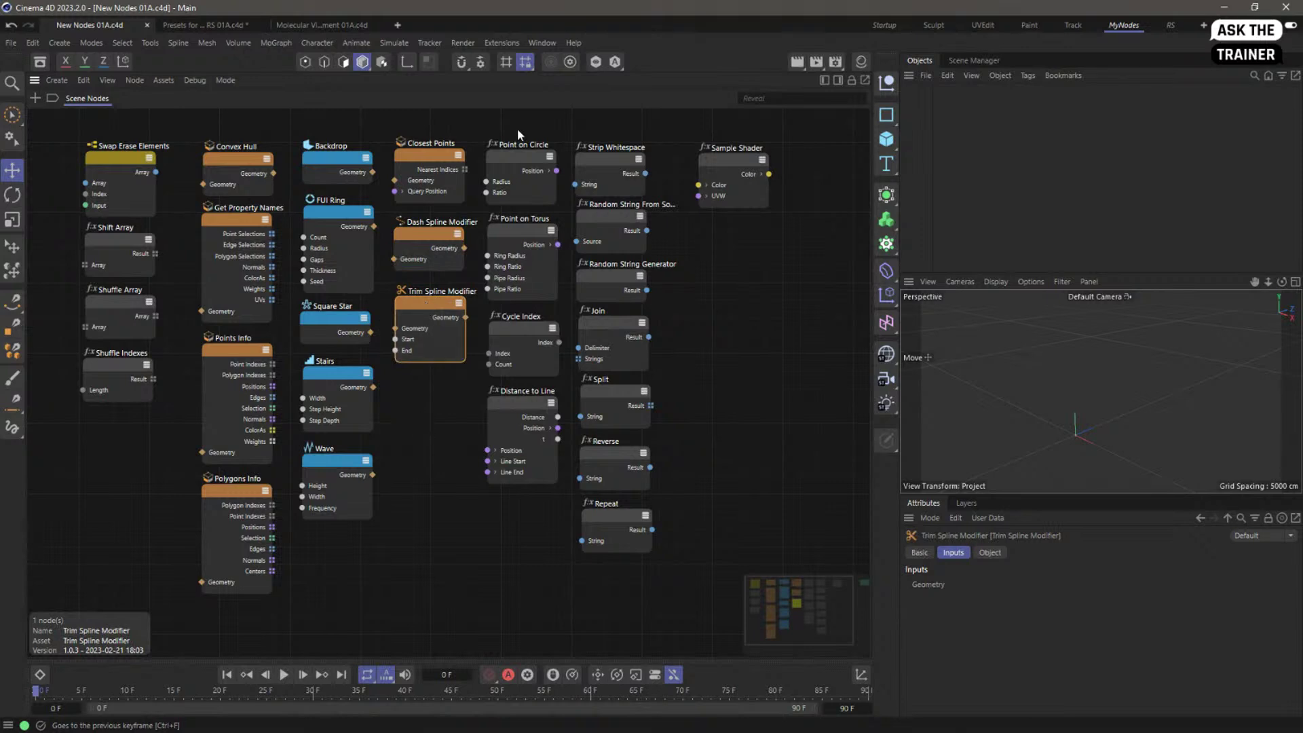
drag(512, 120, 540, 522)
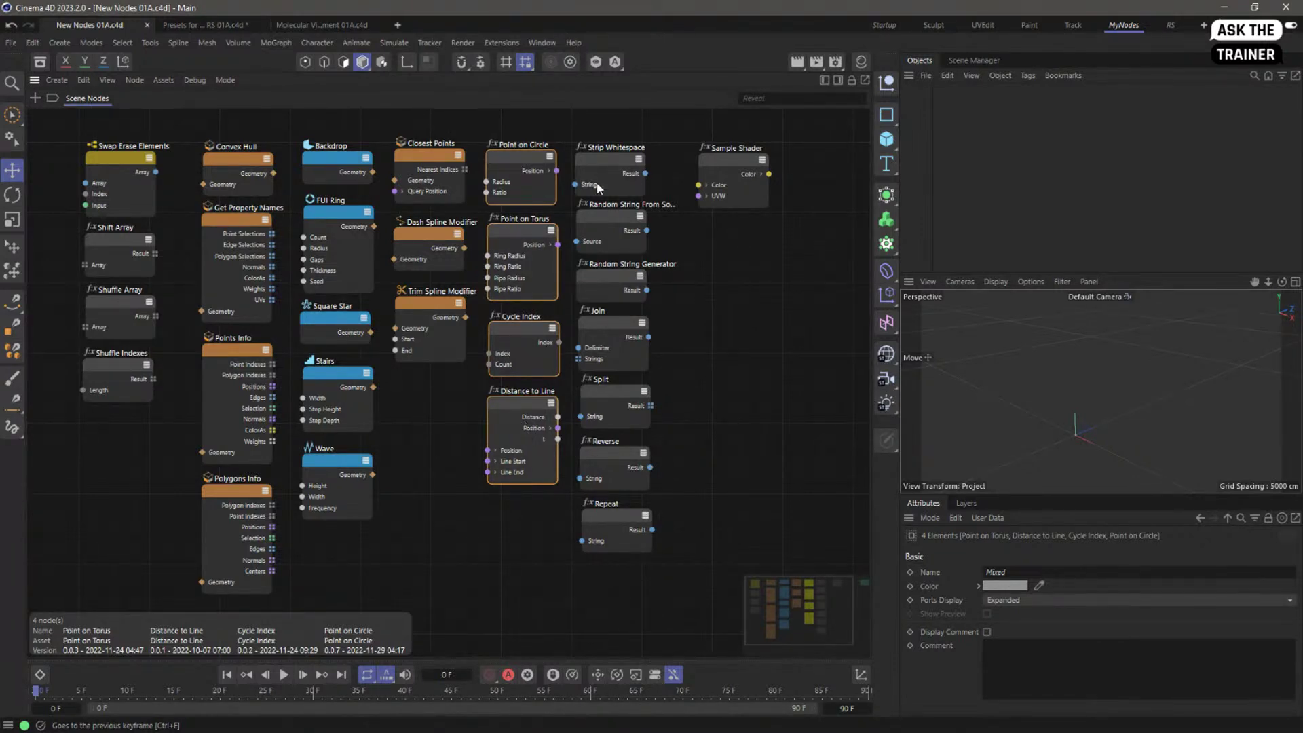
click(600, 123)
Step: Review the string nodes, including Strip Whitespace, Random String Generator and Split, and inspect the Sample Shader node's inputs
drag(597, 117, 661, 595)
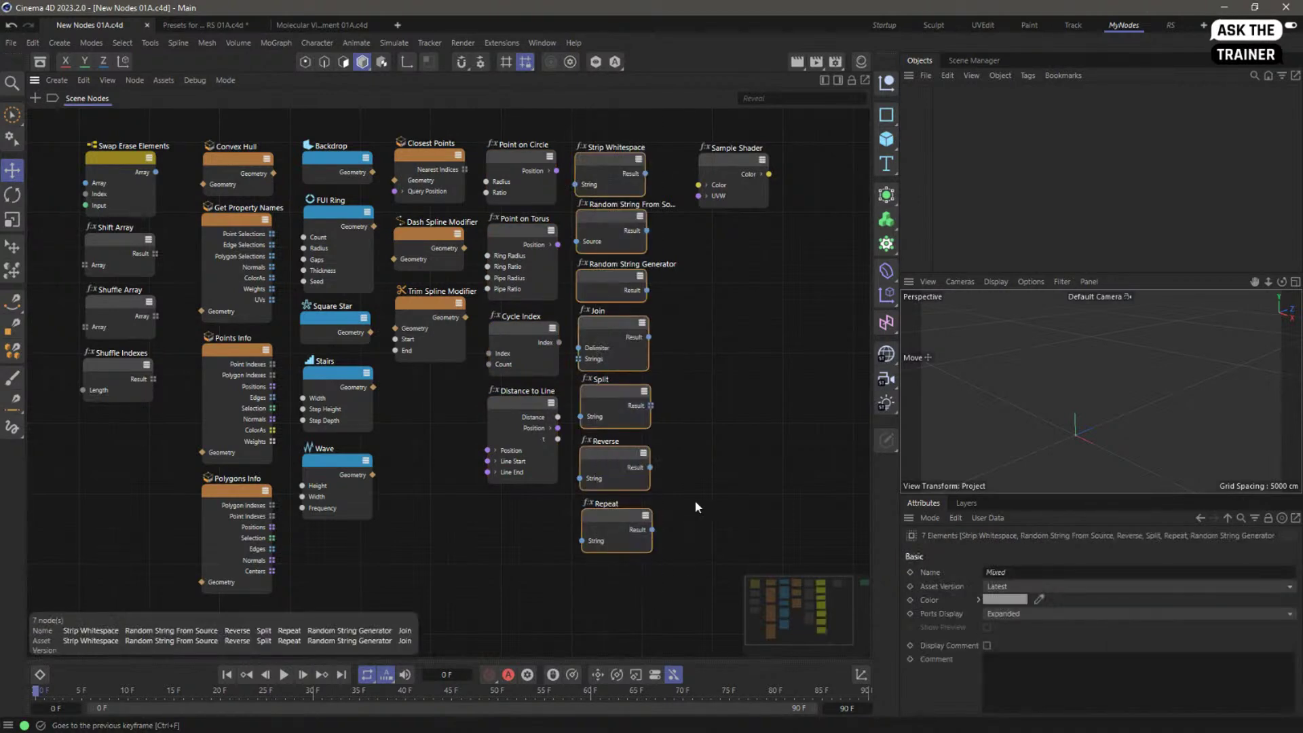
click(689, 420)
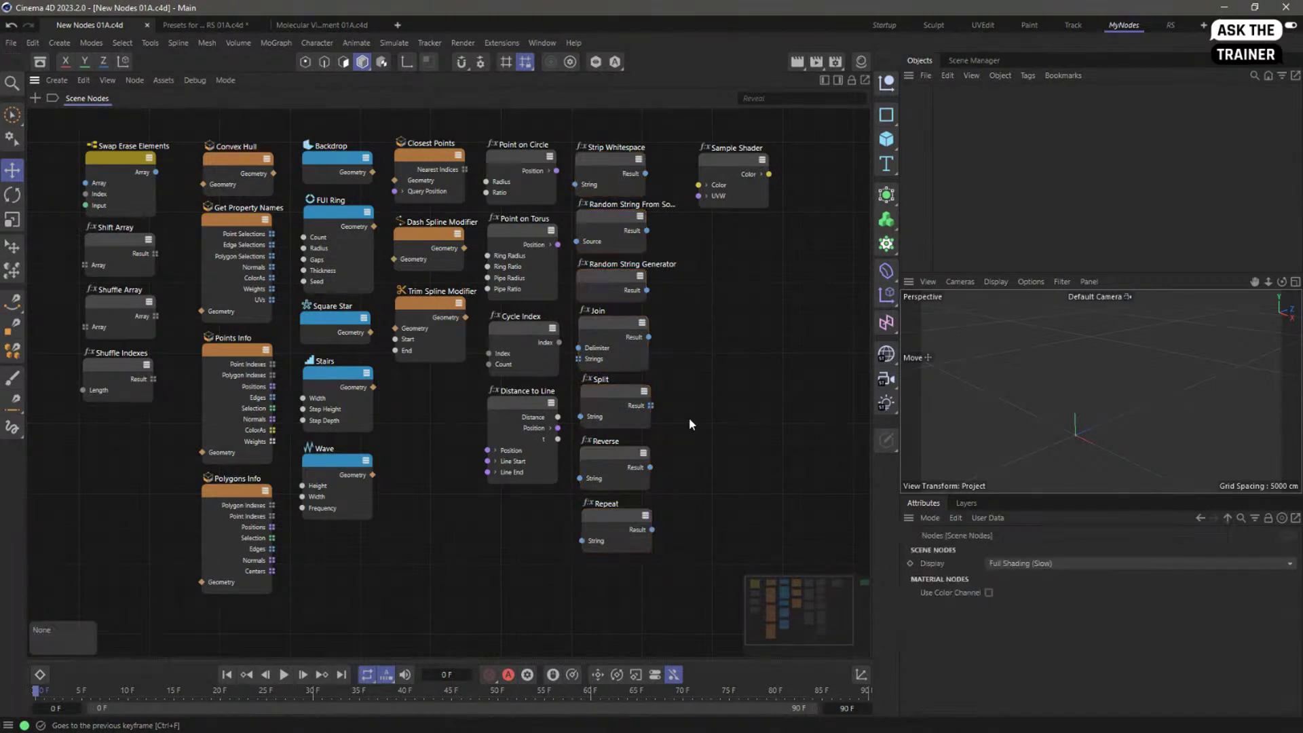
click(599, 161)
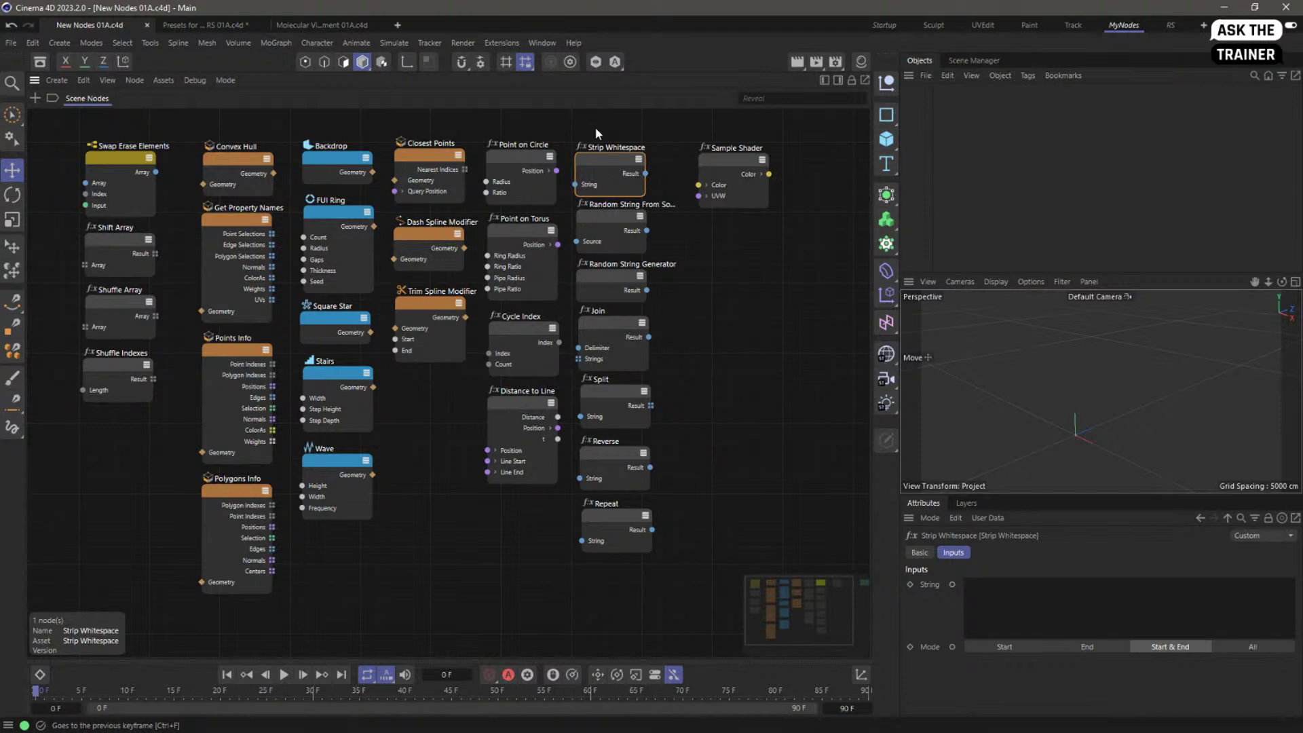
click(614, 228)
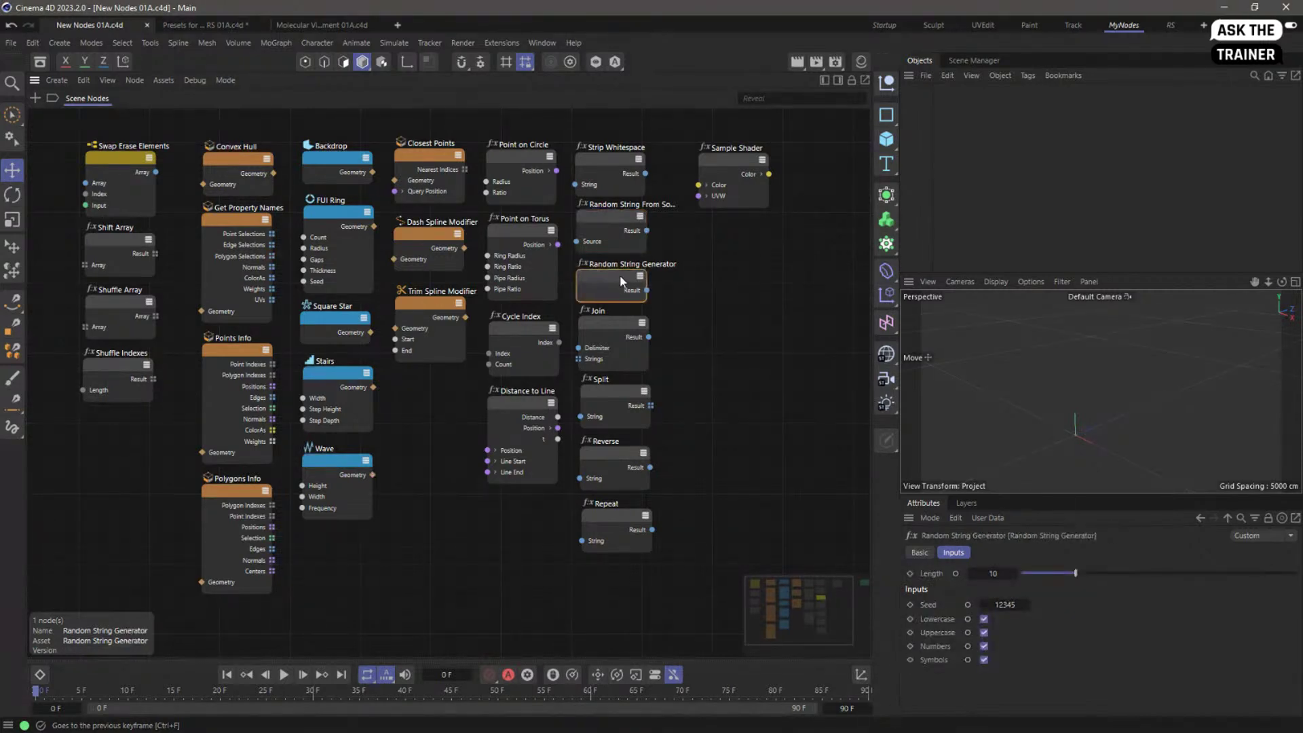
click(690, 332)
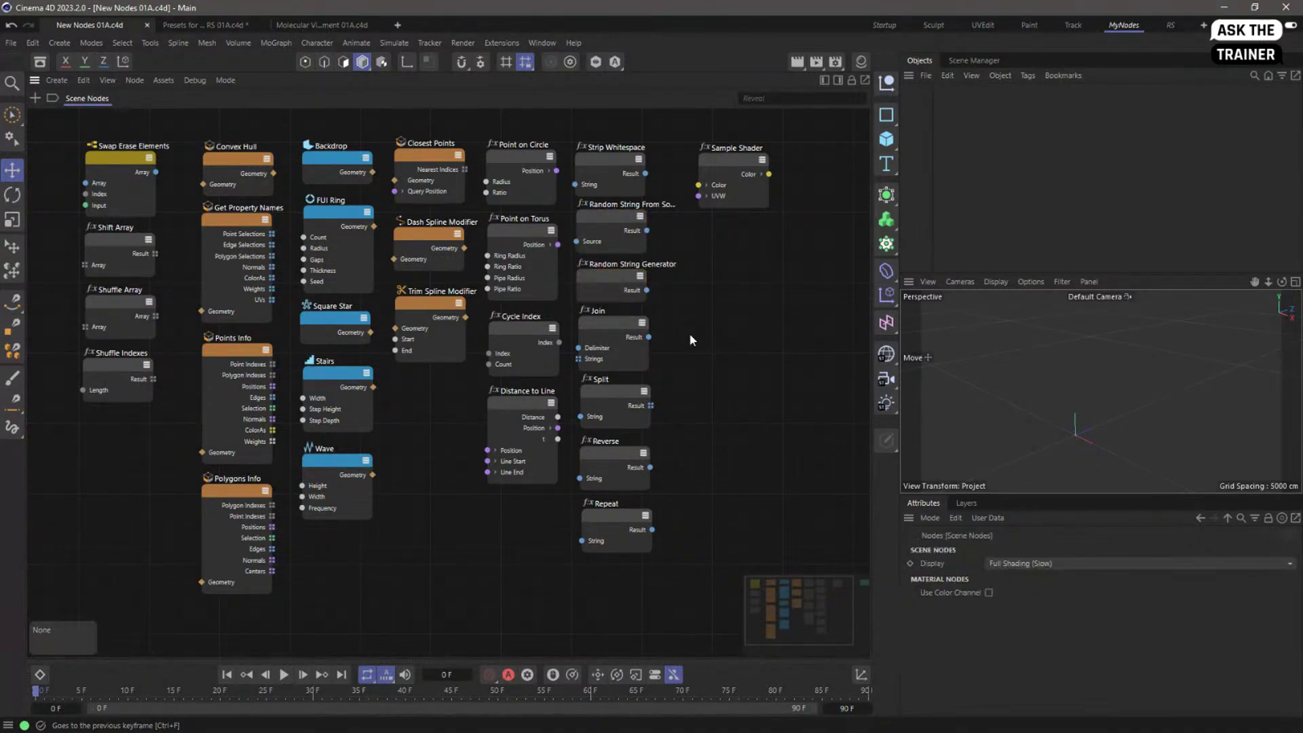
click(615, 405)
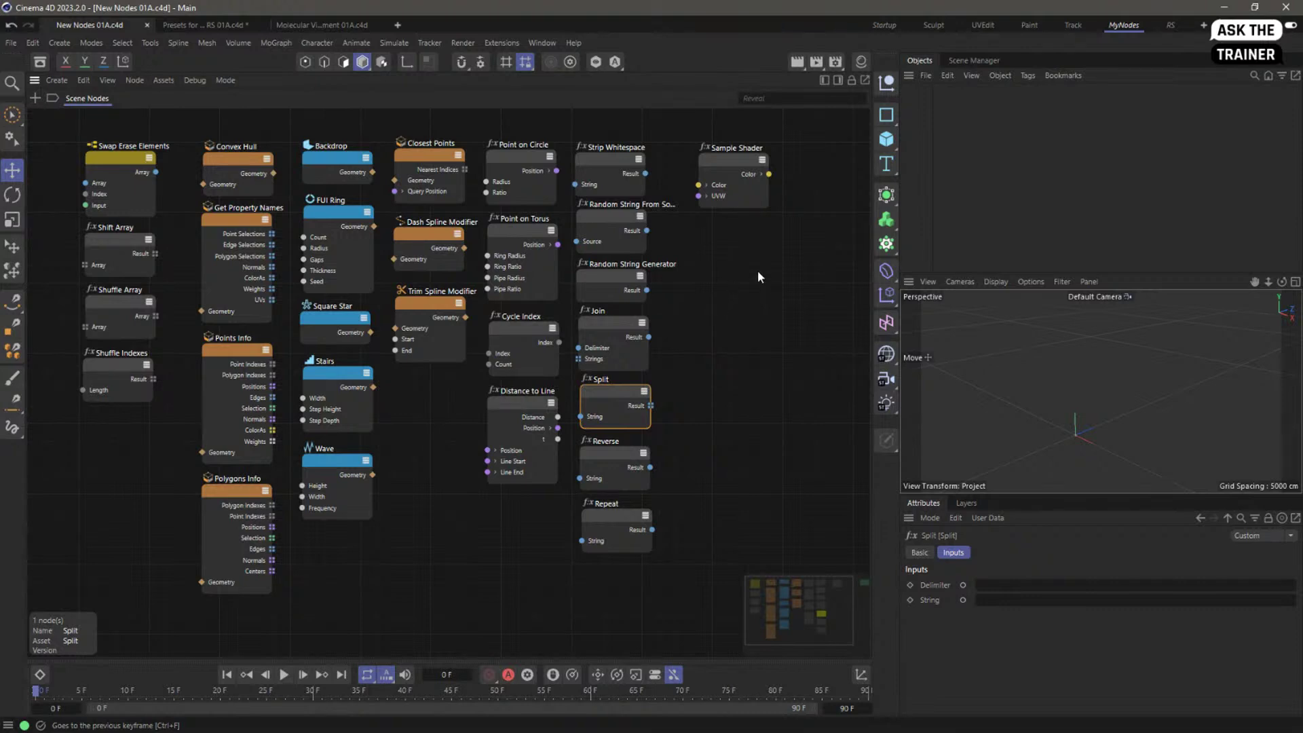
click(730, 165)
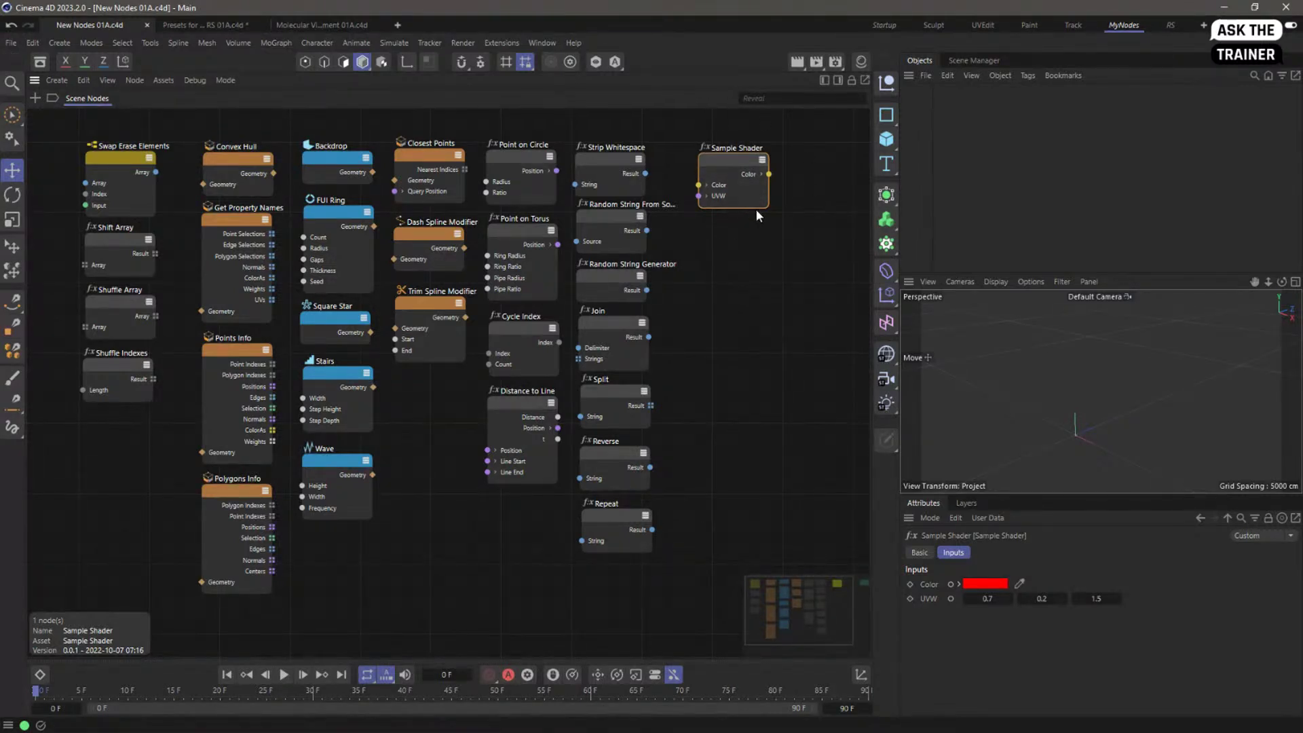
Step: Inspect the Get Property Names node's inputs and the Backdrop node's object settings
click(760, 242)
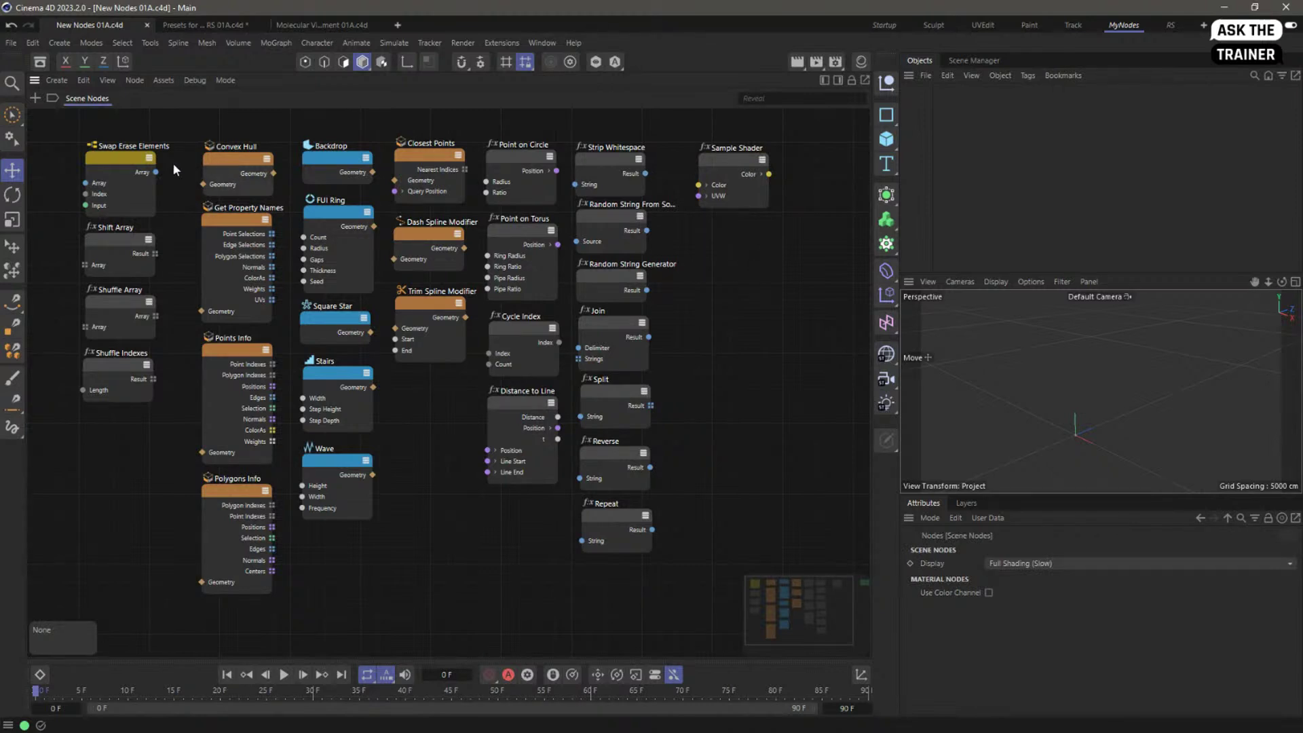
click(453, 343)
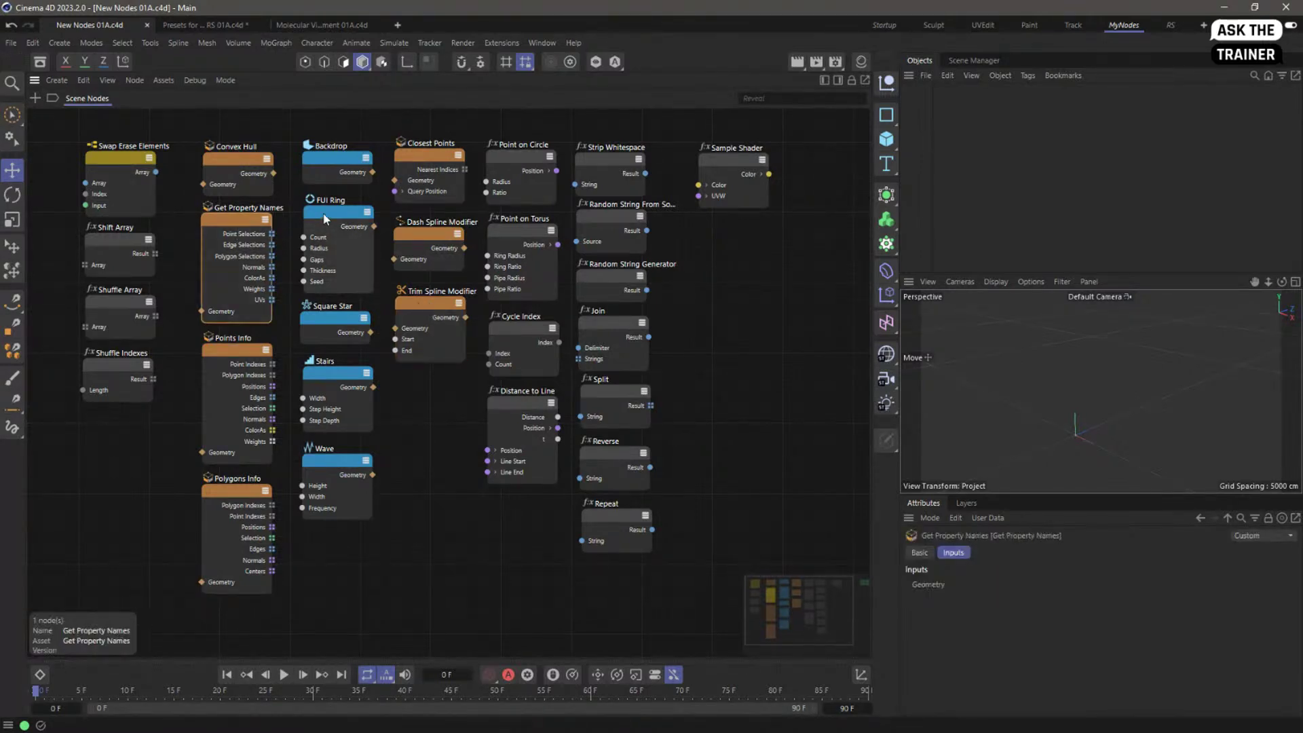
click(331, 164)
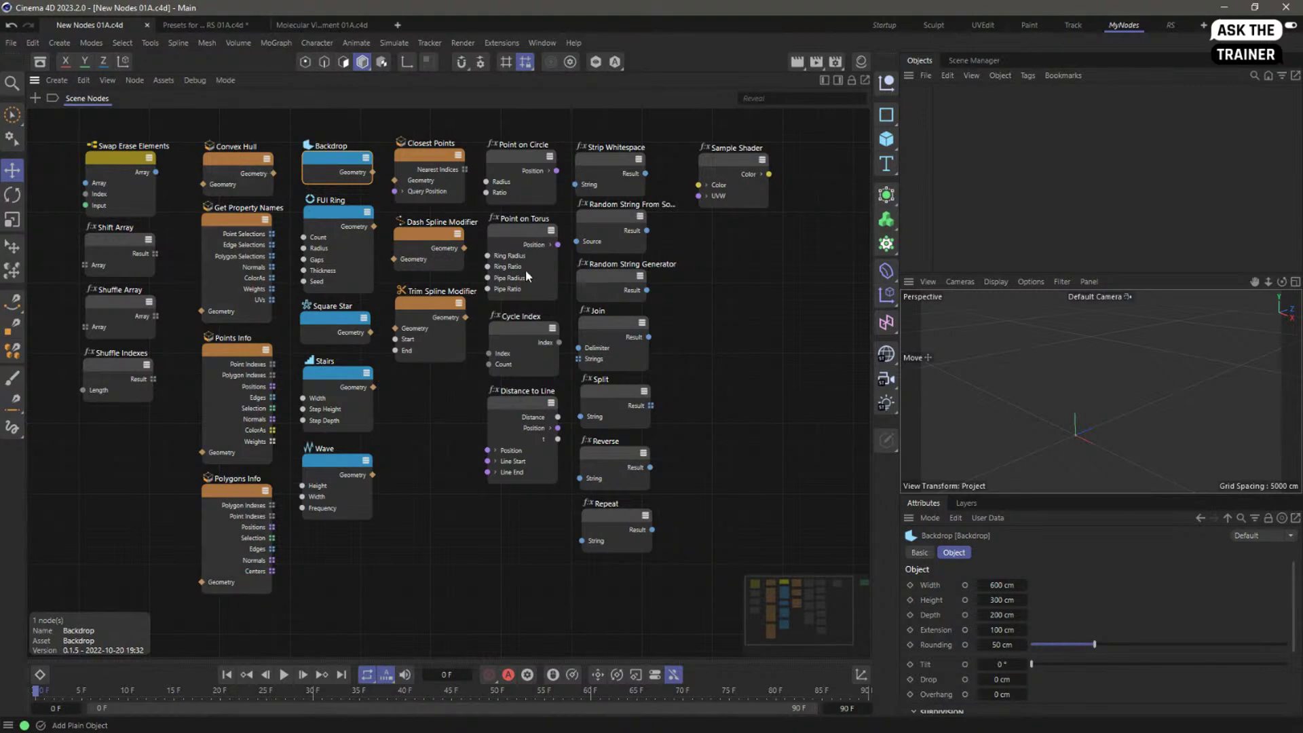
Step: Examine the node columns from Swap Erase Elements to Scene Root, both close up and as a complete overview
scroll(271, 234, up, 5)
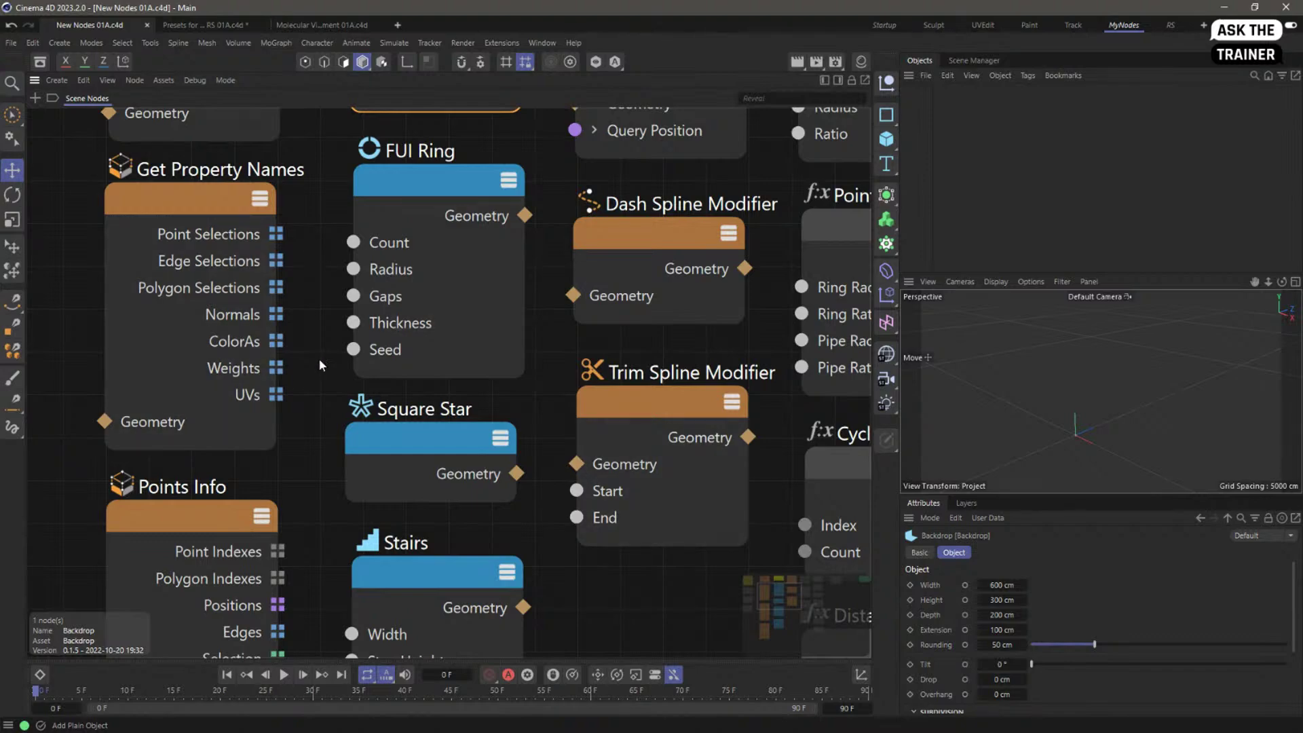
scroll(315, 359, down, 5)
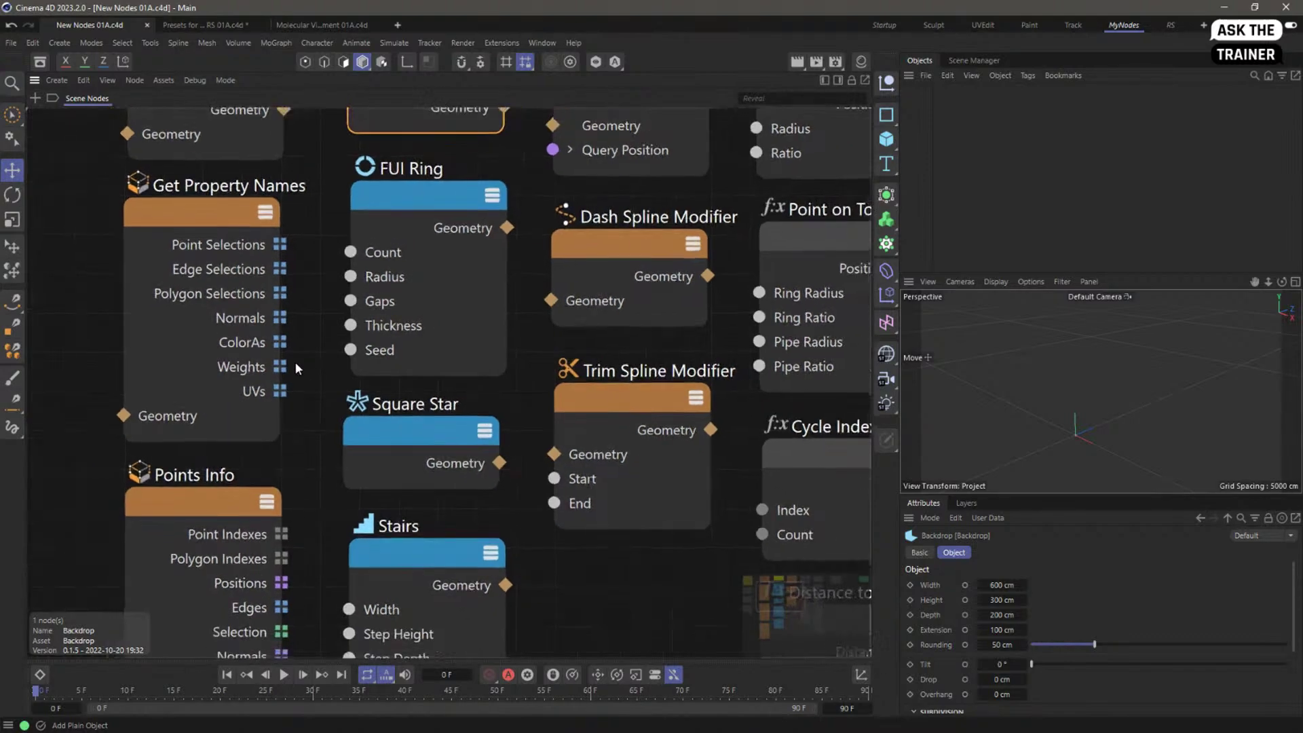
scroll(174, 389, down, 3)
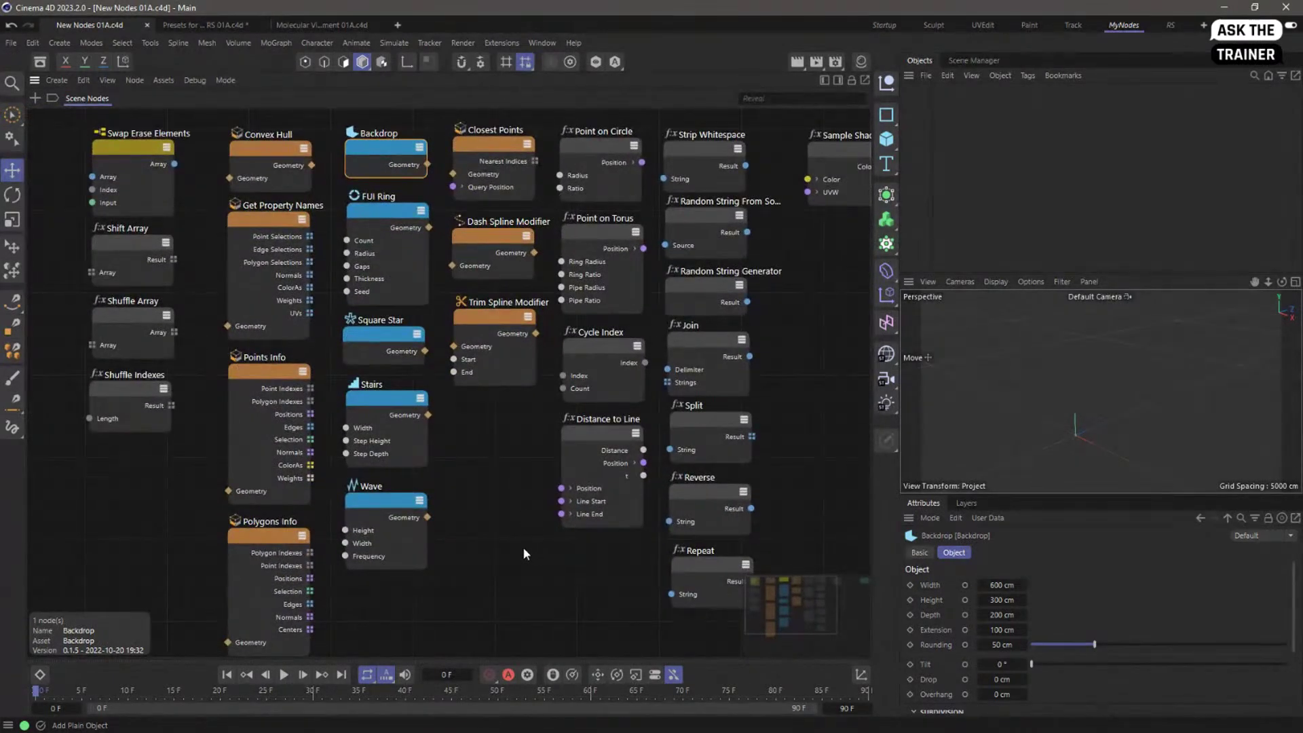
scroll(501, 494, down, 6)
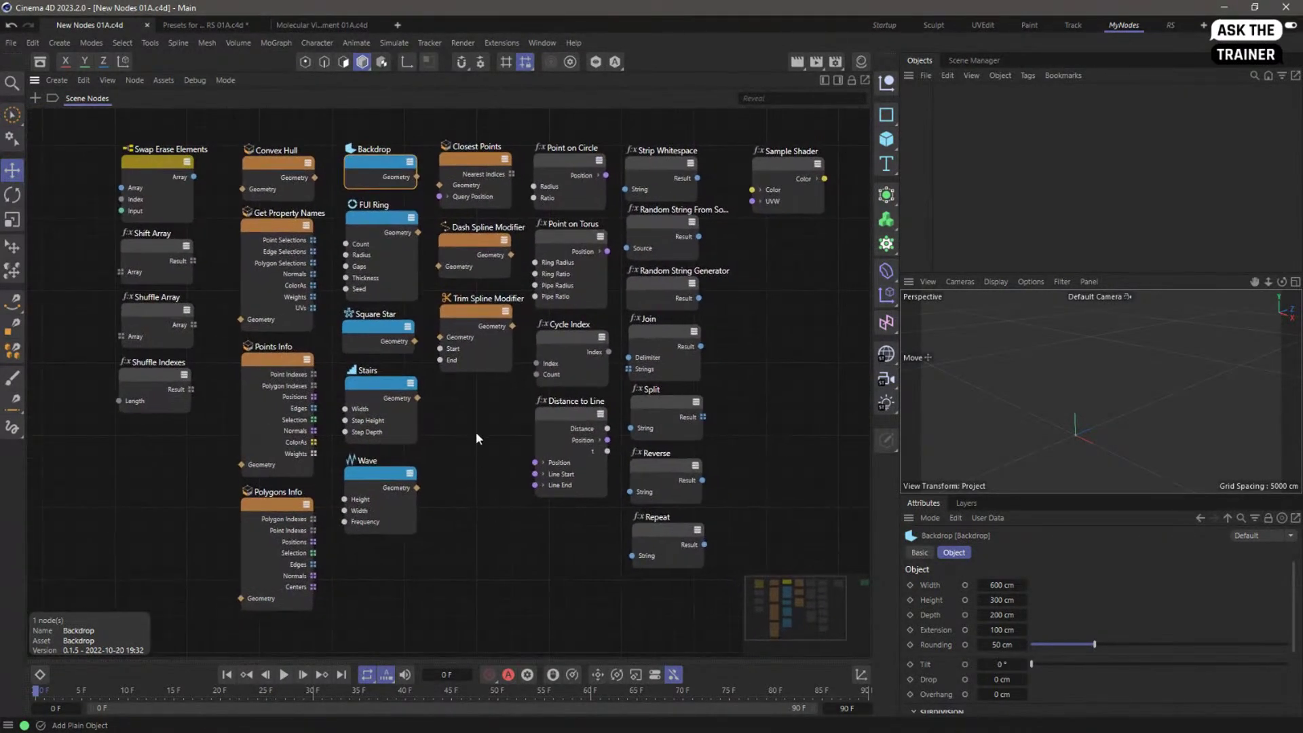
scroll(217, 457, down, 6)
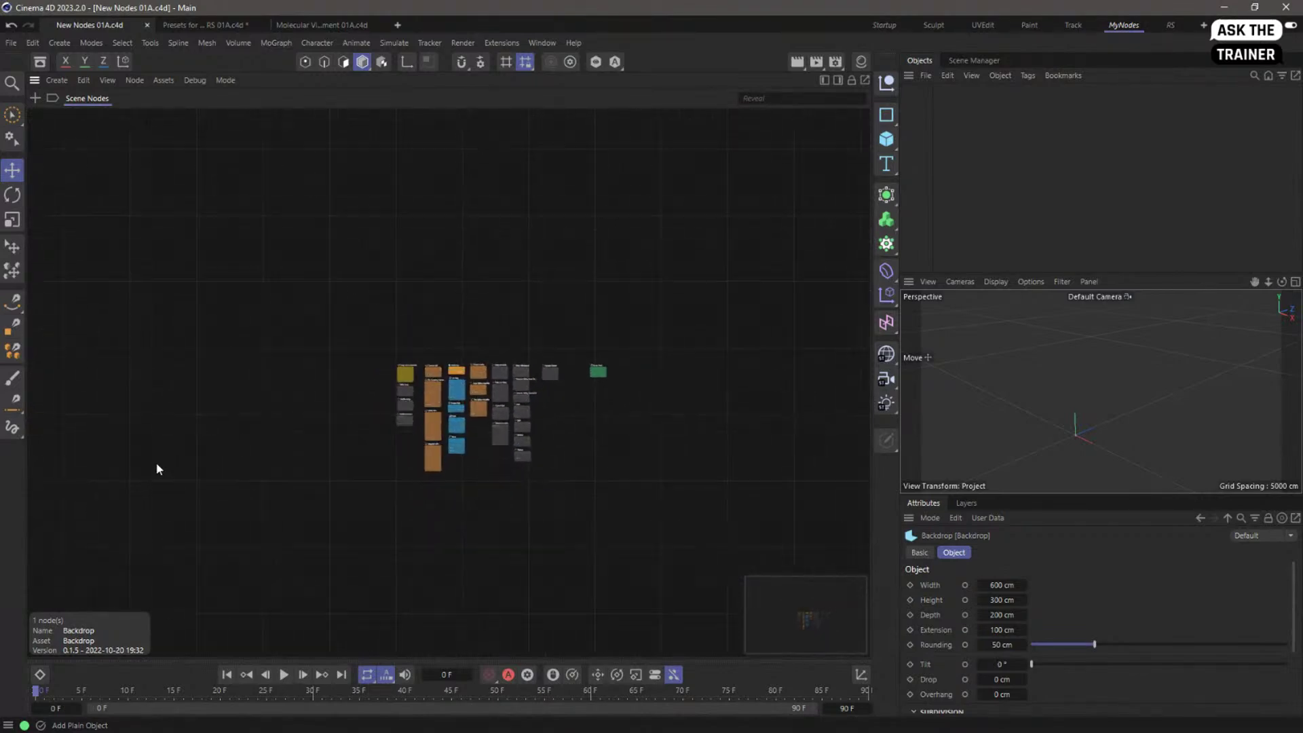
alt+right_drag(213, 462, 130, 455)
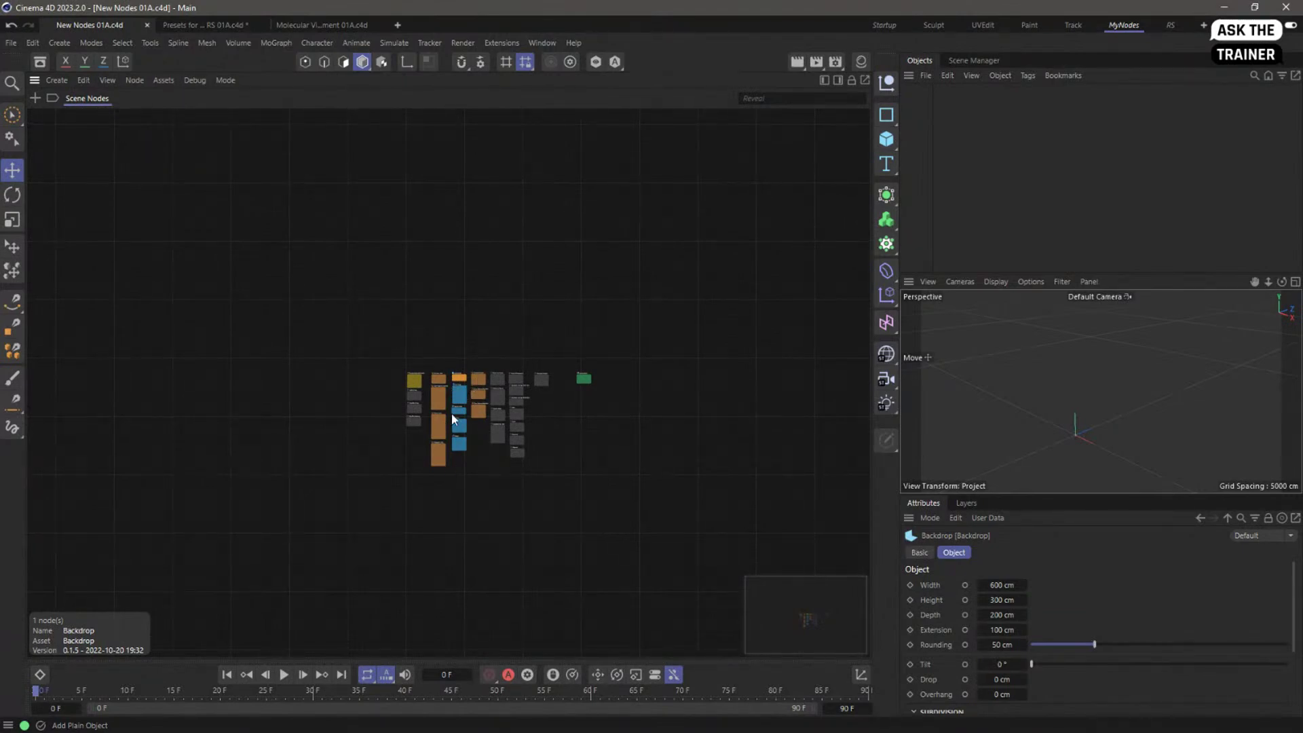
alt+right_drag(458, 393, 457, 360)
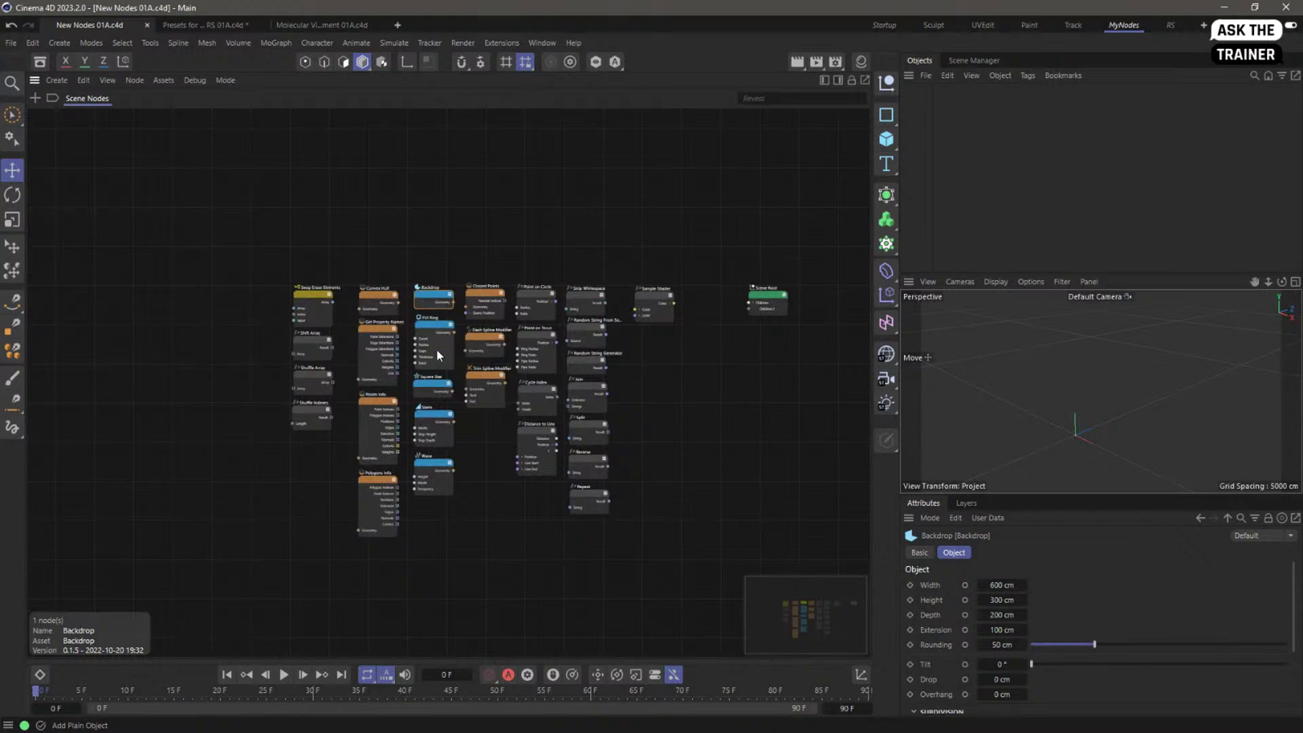
alt+right_drag(454, 358, 501, 382)
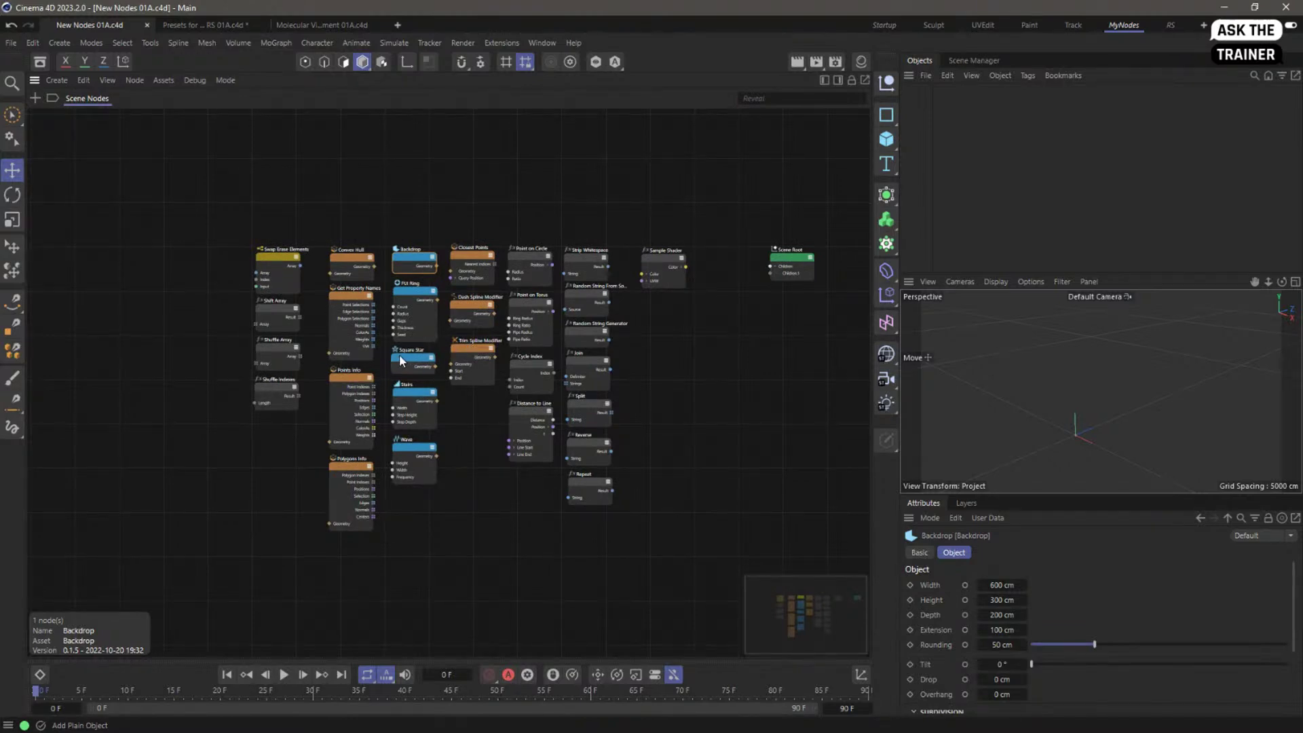
Step: Add a Sphere node below Sample Shader and connect its Geometry output to the Scene Root's child input
click(732, 387)
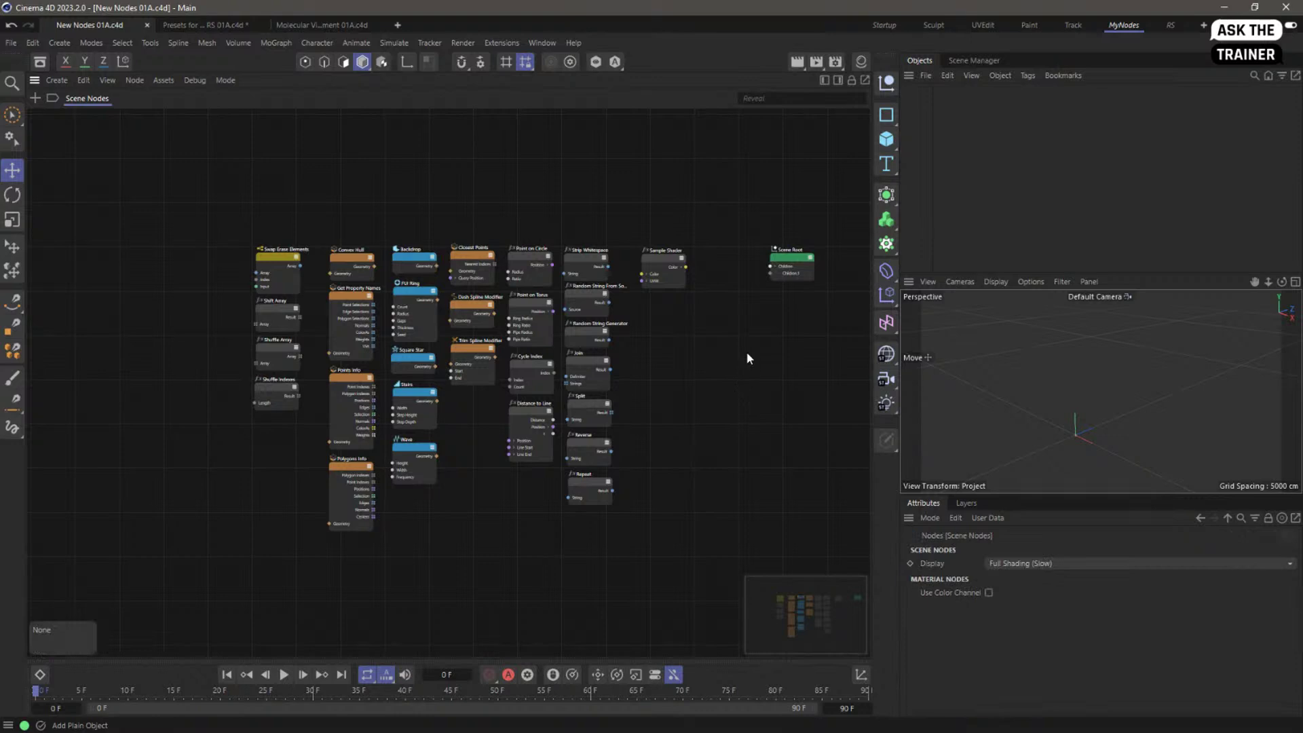
double_click(694, 349)
text(sphere)
drag(753, 394, 661, 344)
alt+right_drag(676, 311, 772, 303)
scroll(741, 324, up, 8)
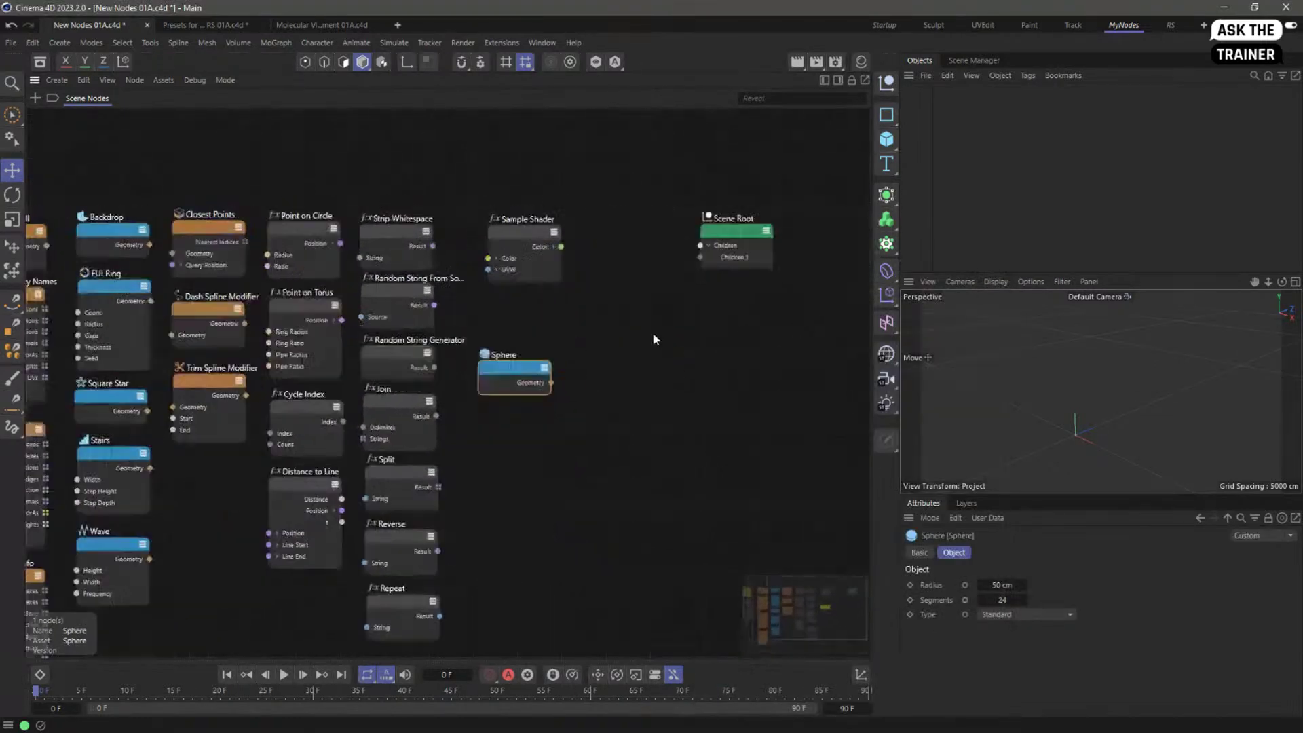
drag(394, 380, 384, 369)
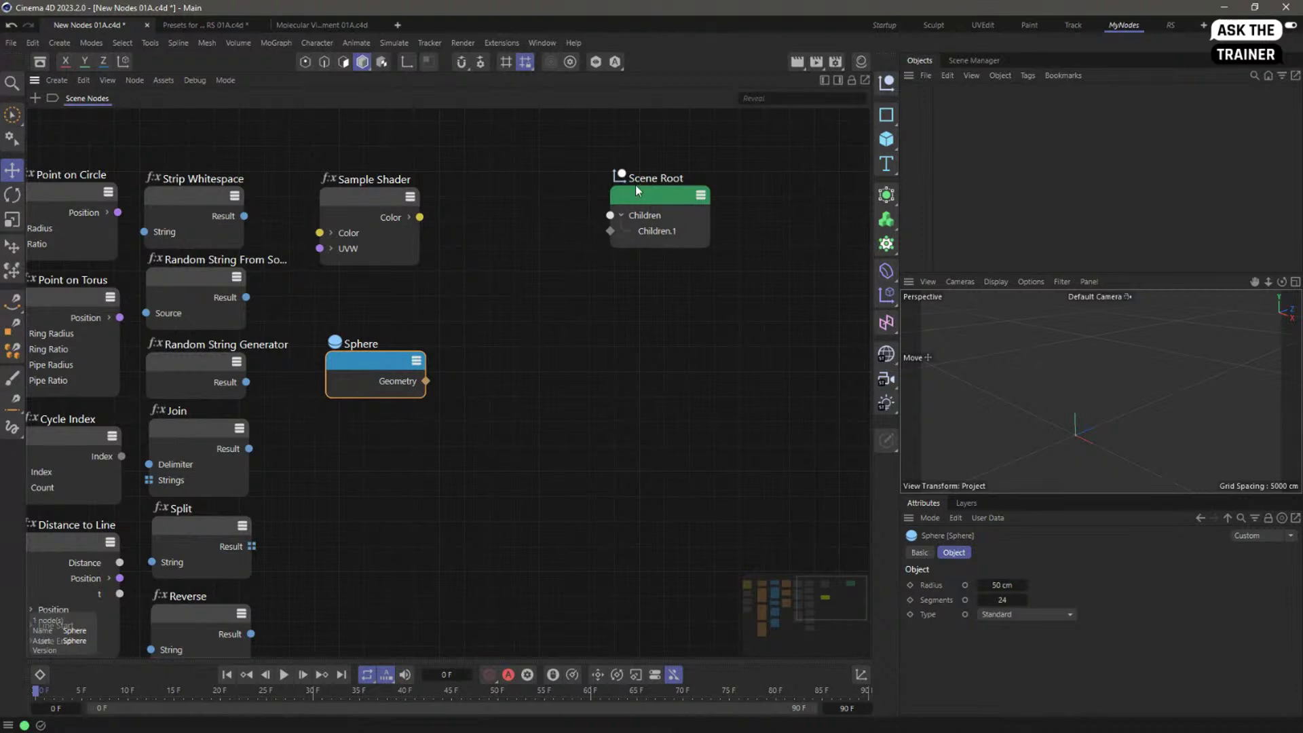
drag(425, 381, 610, 231)
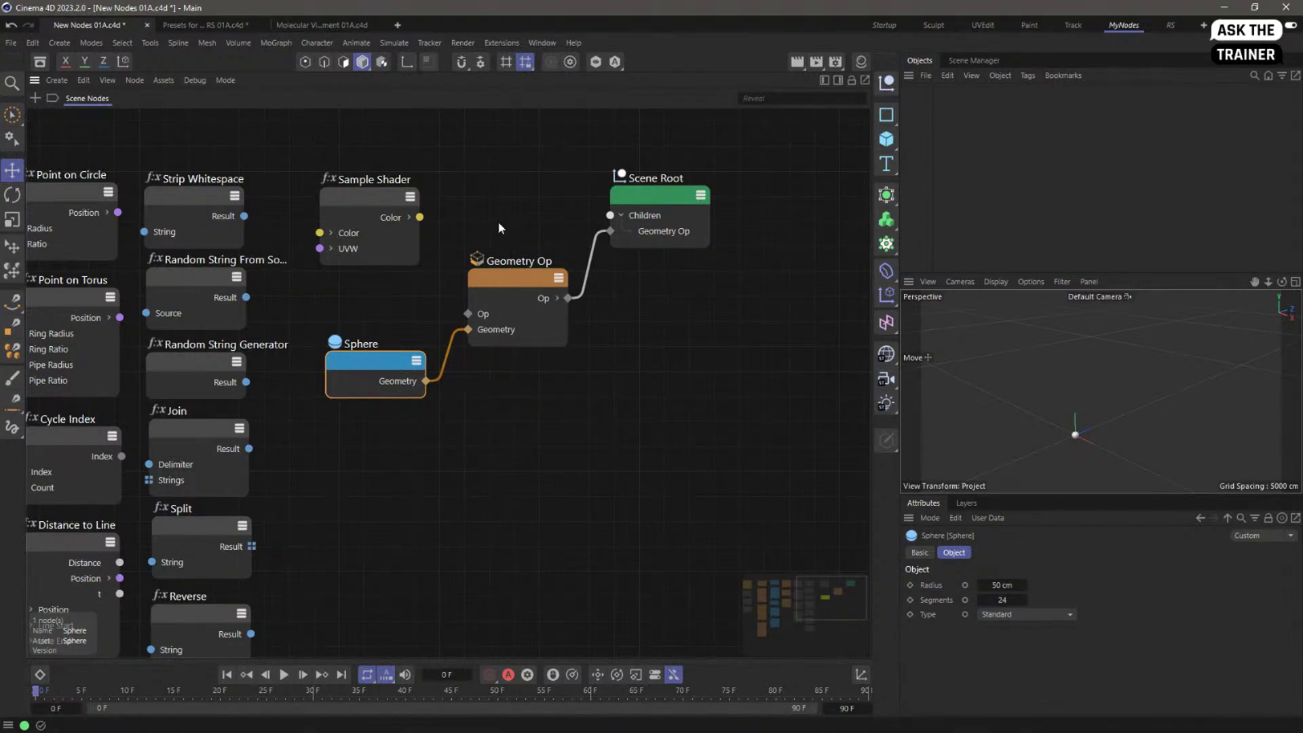
Step: Delete the Geometry Op node, undo the deletion, and undo and redo the sphere's connection to the Scene Root
drag(498, 221, 530, 398)
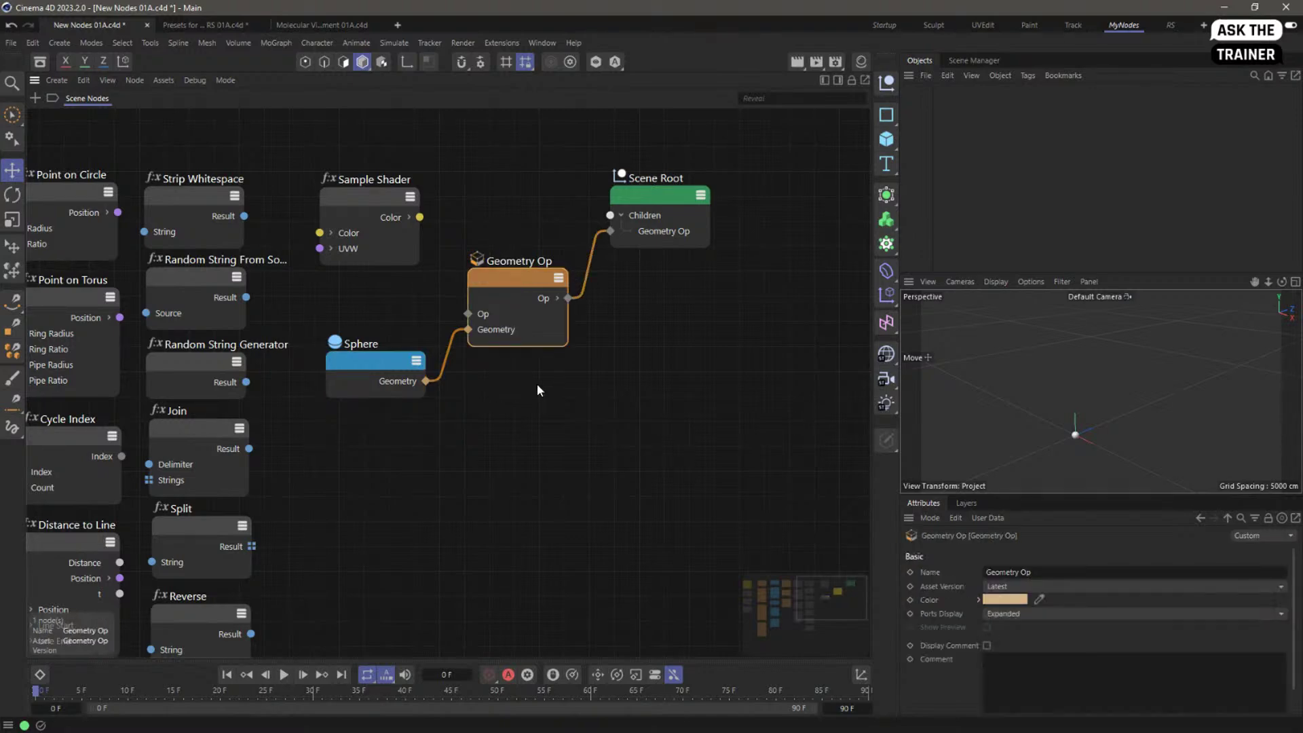
key(Delete)
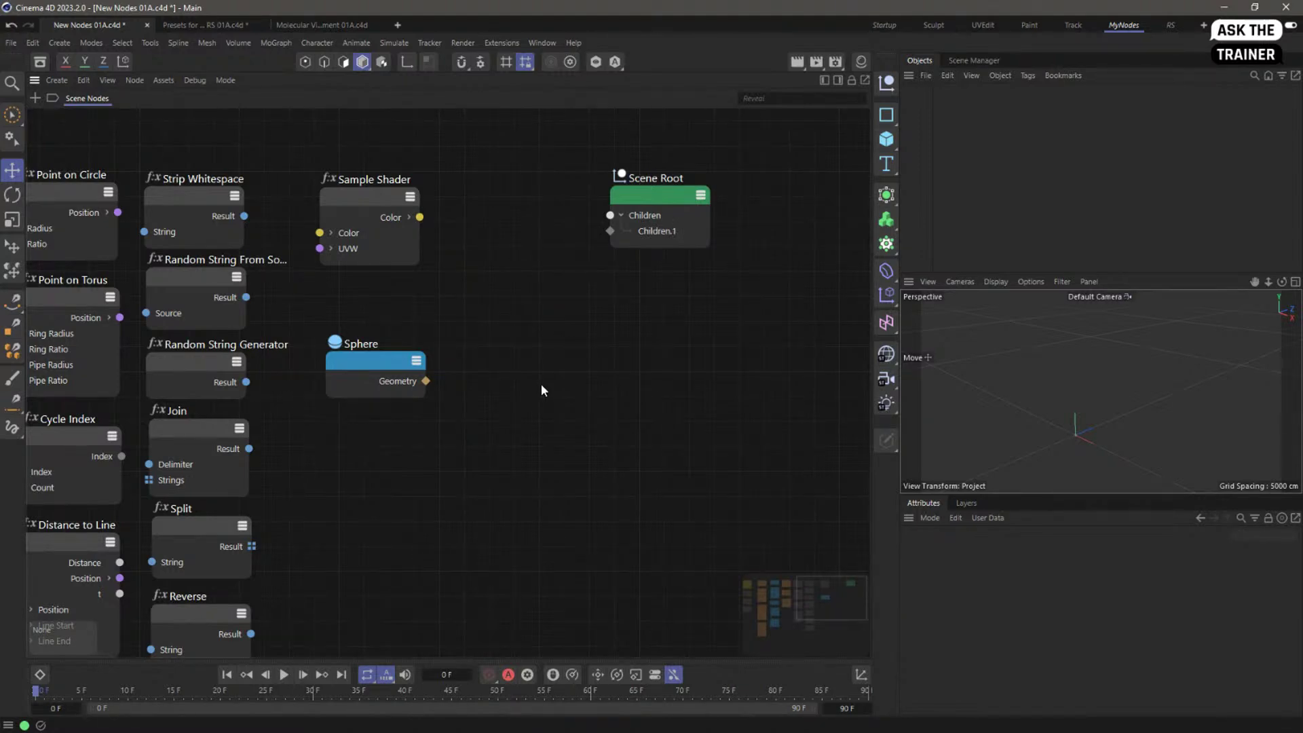
key(ctrl+z)
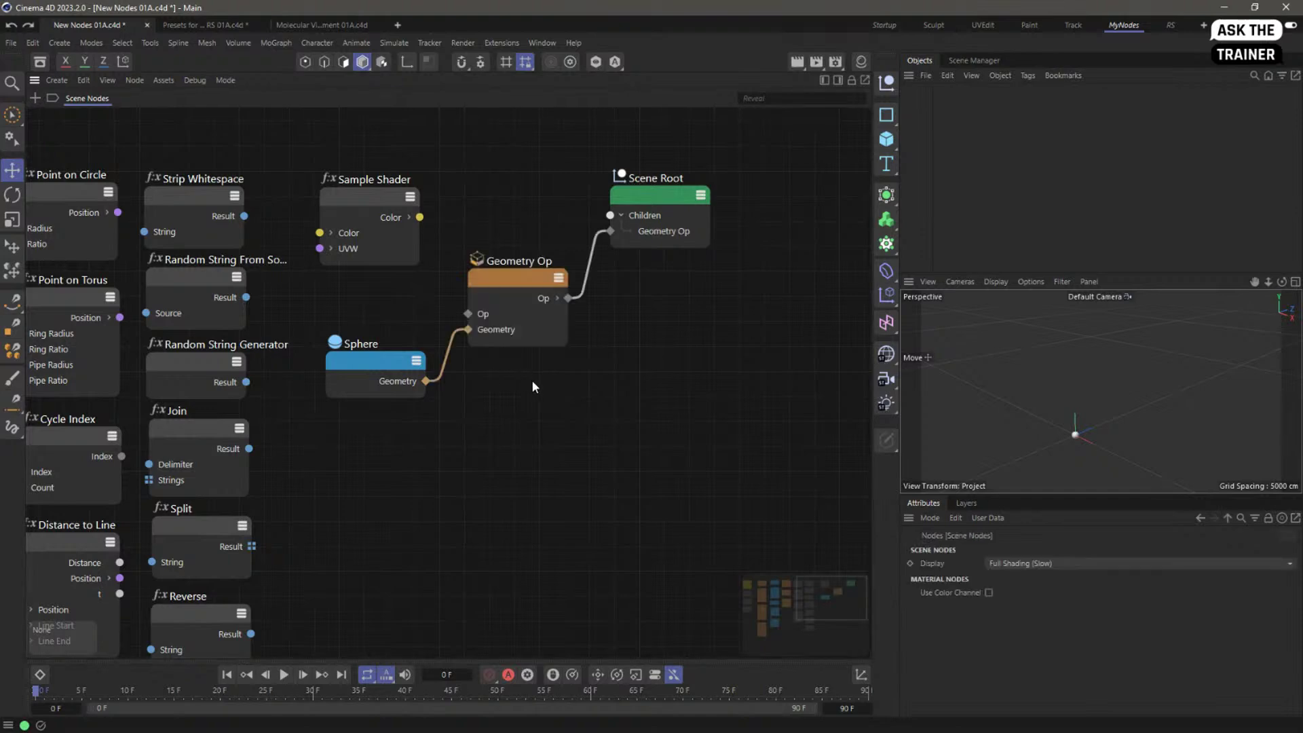
key(ctrl+z)
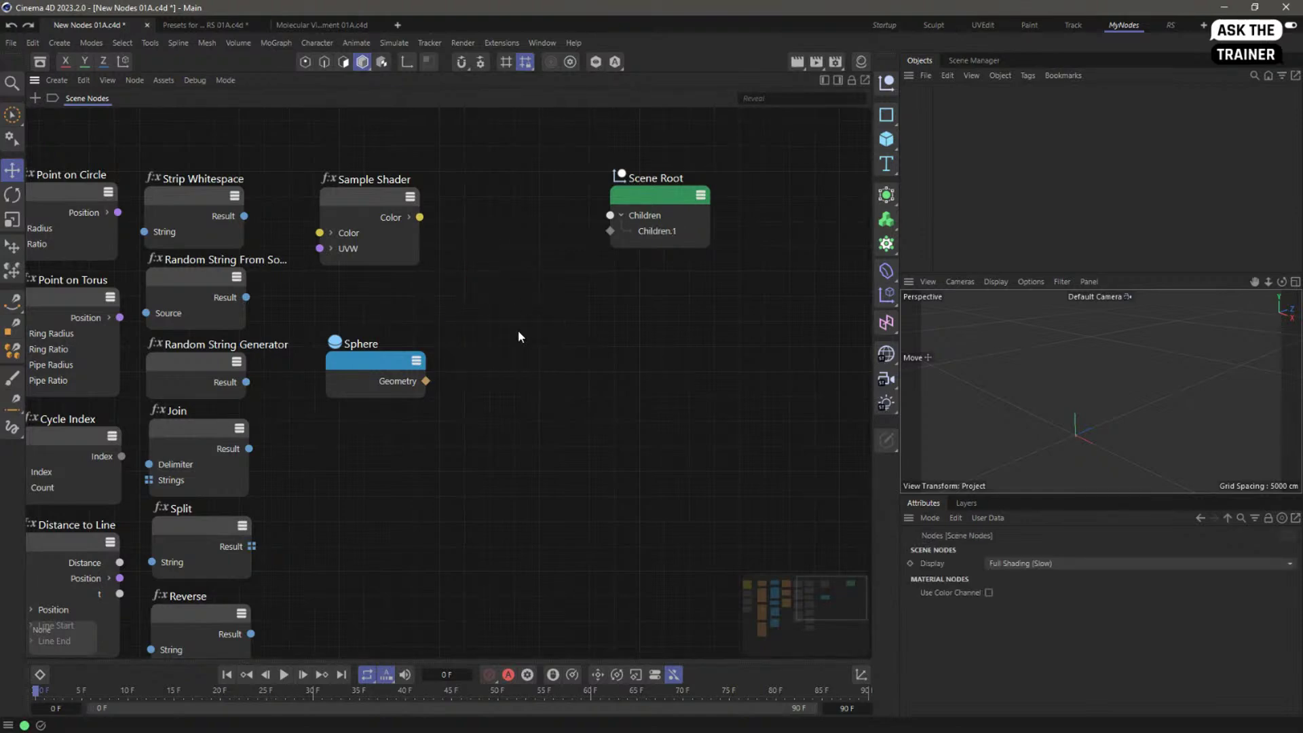
key(ctrl+y)
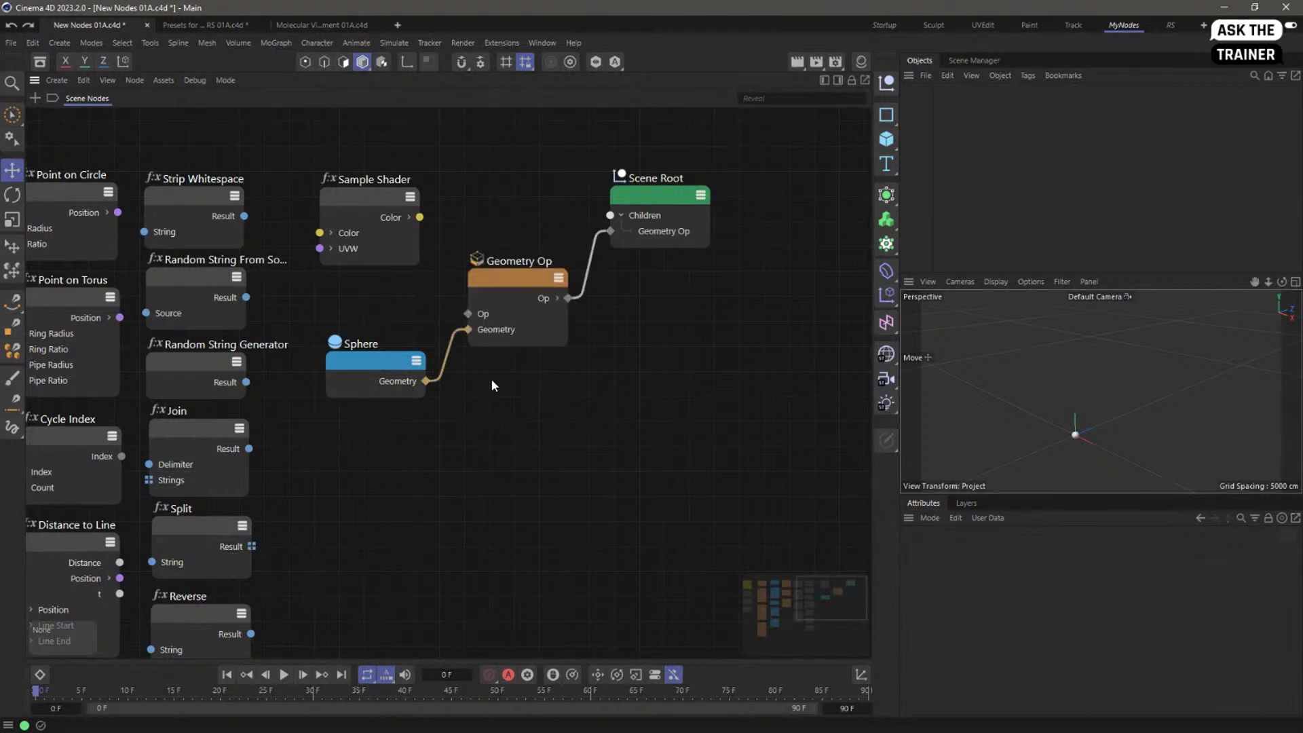
Step: Duplicate the Geometry Op node below the original without its connections, and undo the copy
click(373, 319)
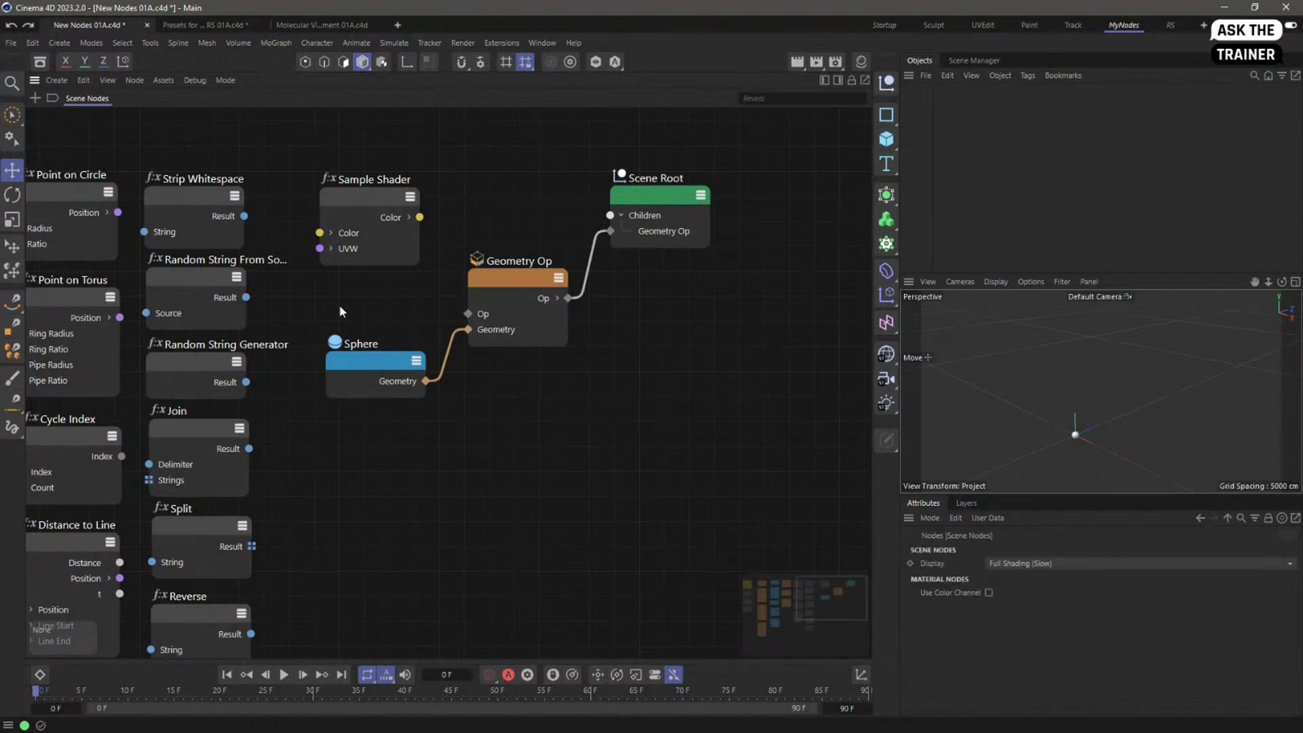
drag(331, 285, 542, 453)
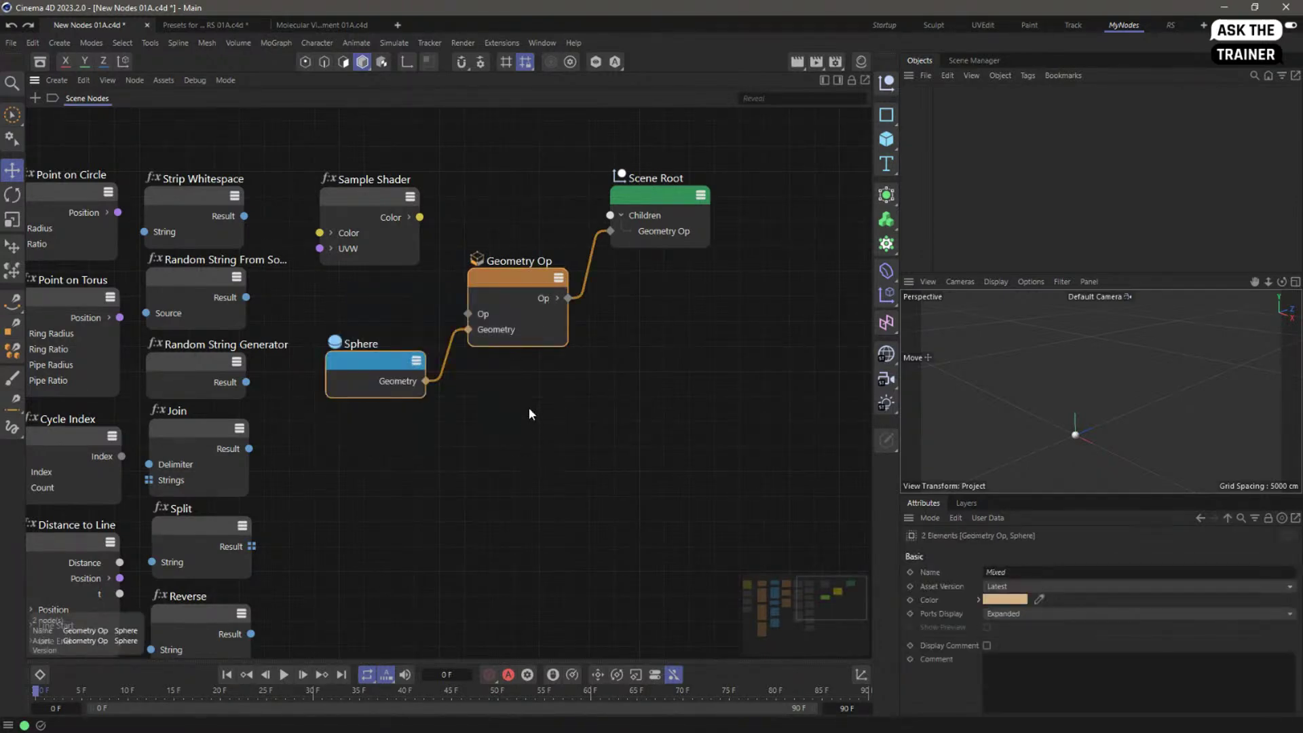
click(516, 284)
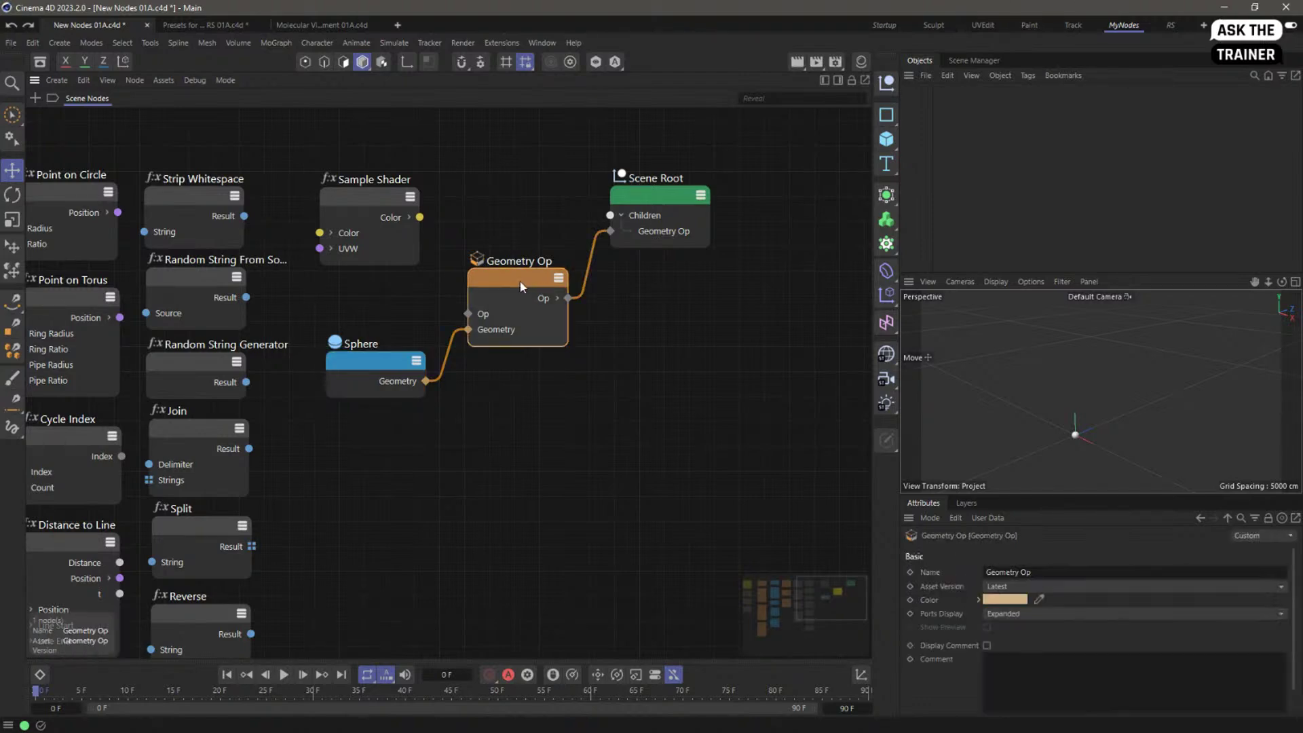
ctrl+drag(521, 283, 527, 447)
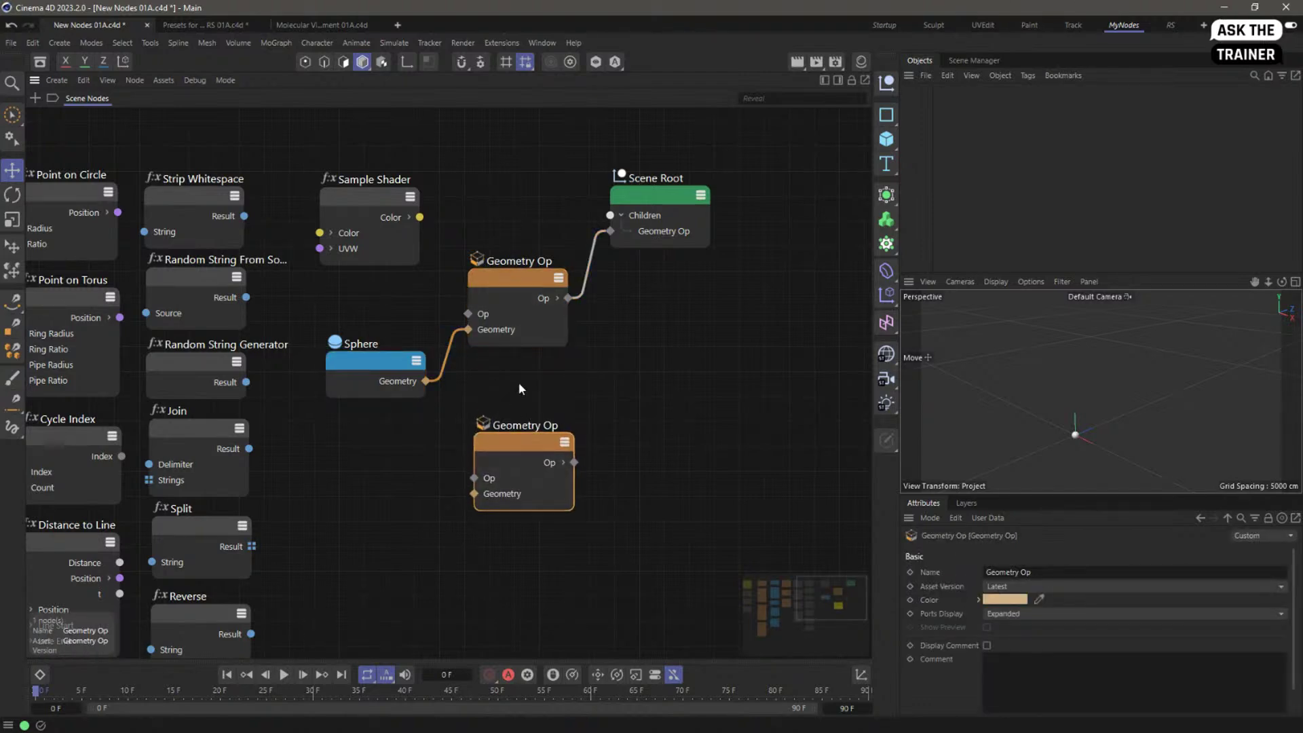
key(ctrl+z)
Step: Duplicate the Geometry Op node below the original, keeping the Sphere connected to the copy's Geometry input
ctrl+drag(521, 286, 517, 424)
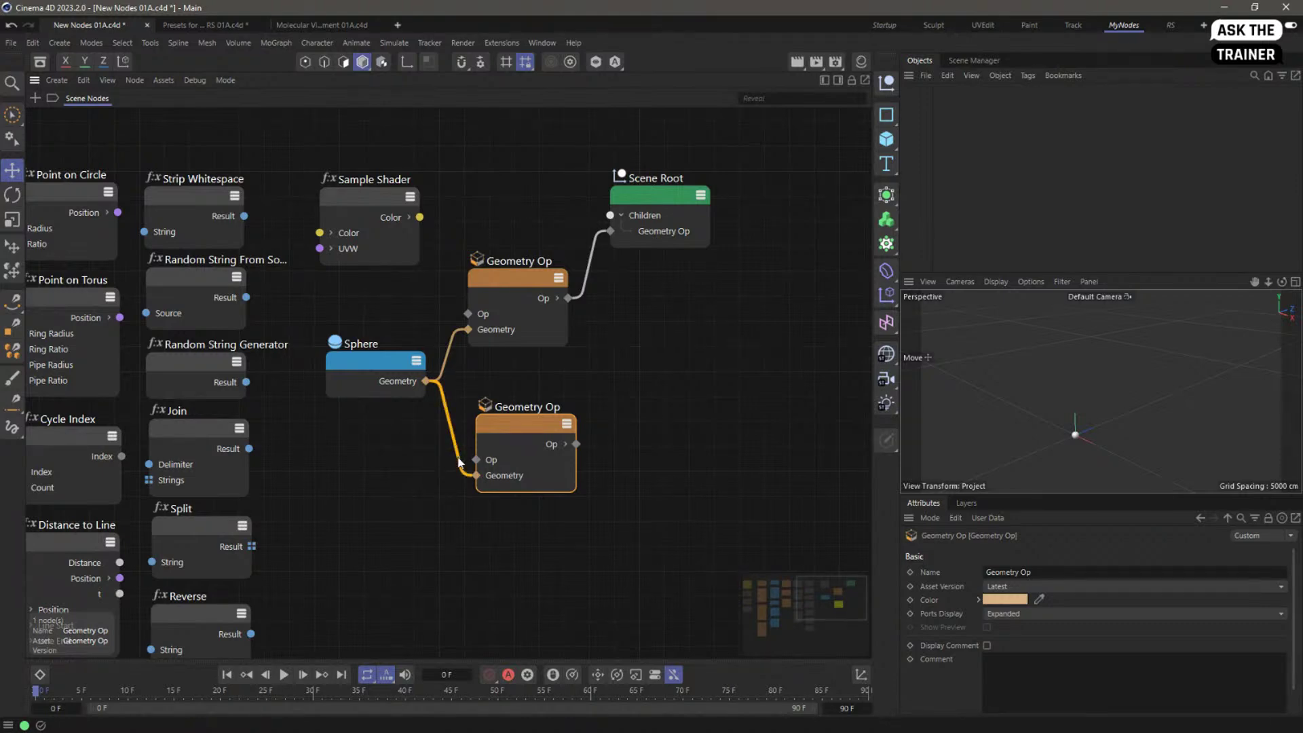
click(422, 499)
Step: Select the nodes from Closest Points across to the string nodes and review the node commands available for them
middle_drag(392, 487, 596, 467)
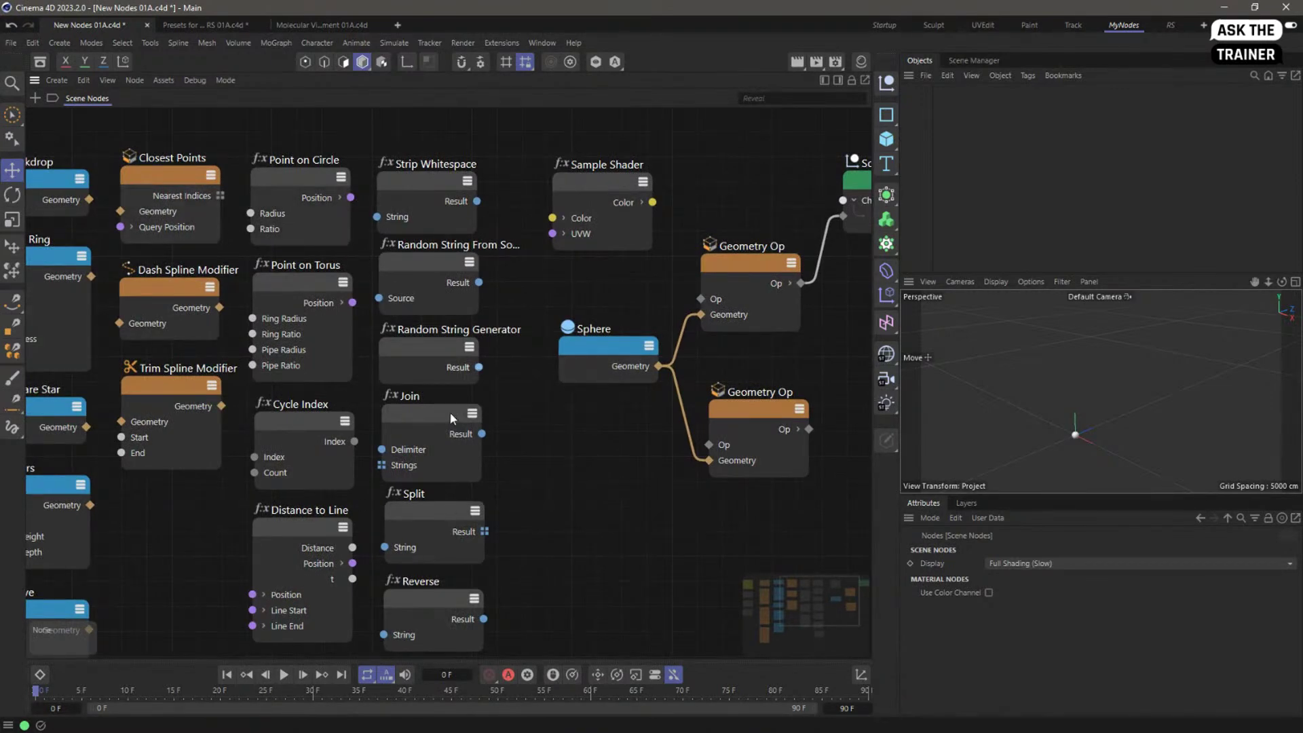
middle_drag(560, 461, 692, 449)
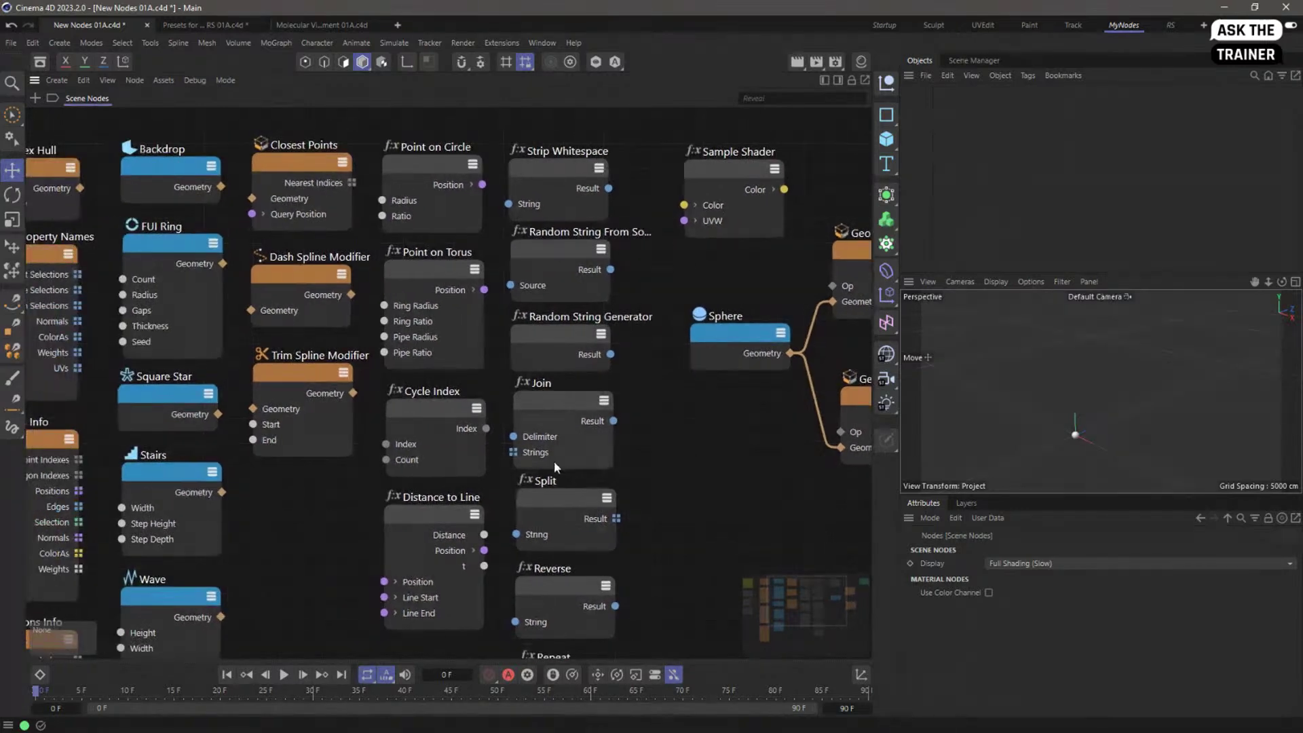
drag(286, 123, 621, 638)
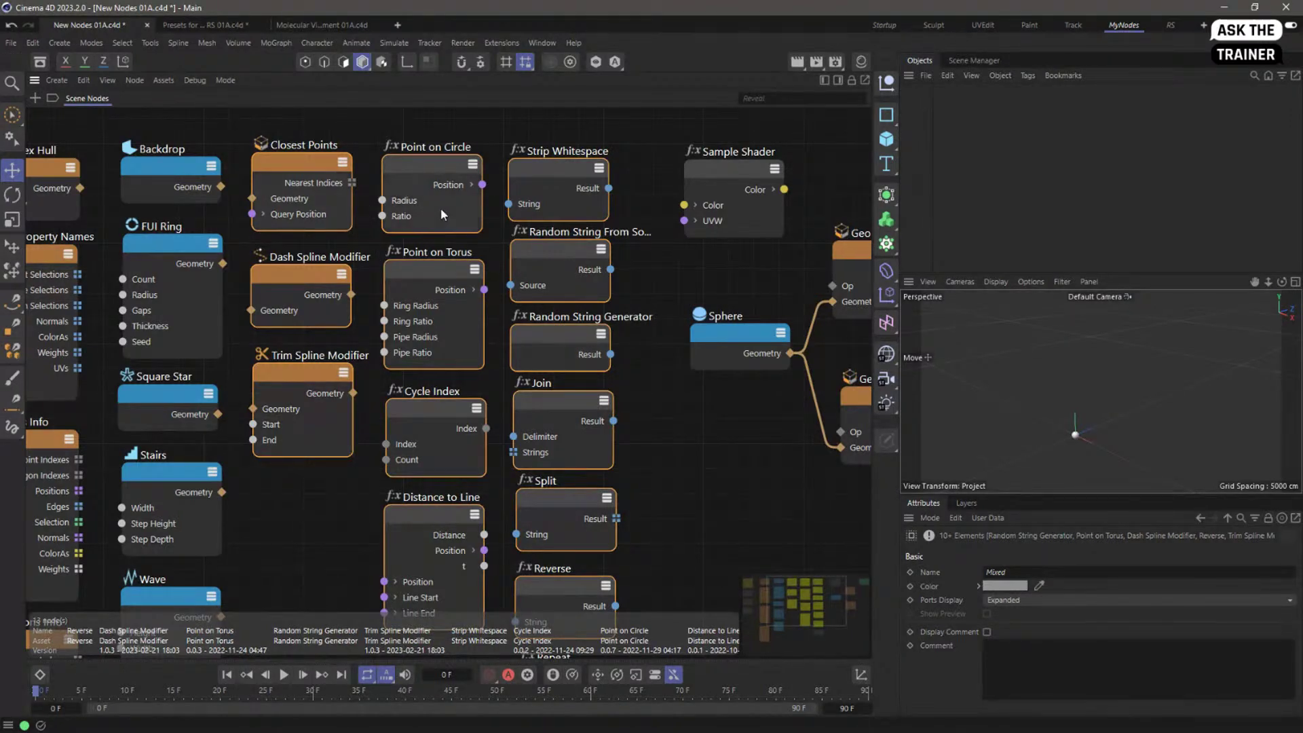
right_click(553, 262)
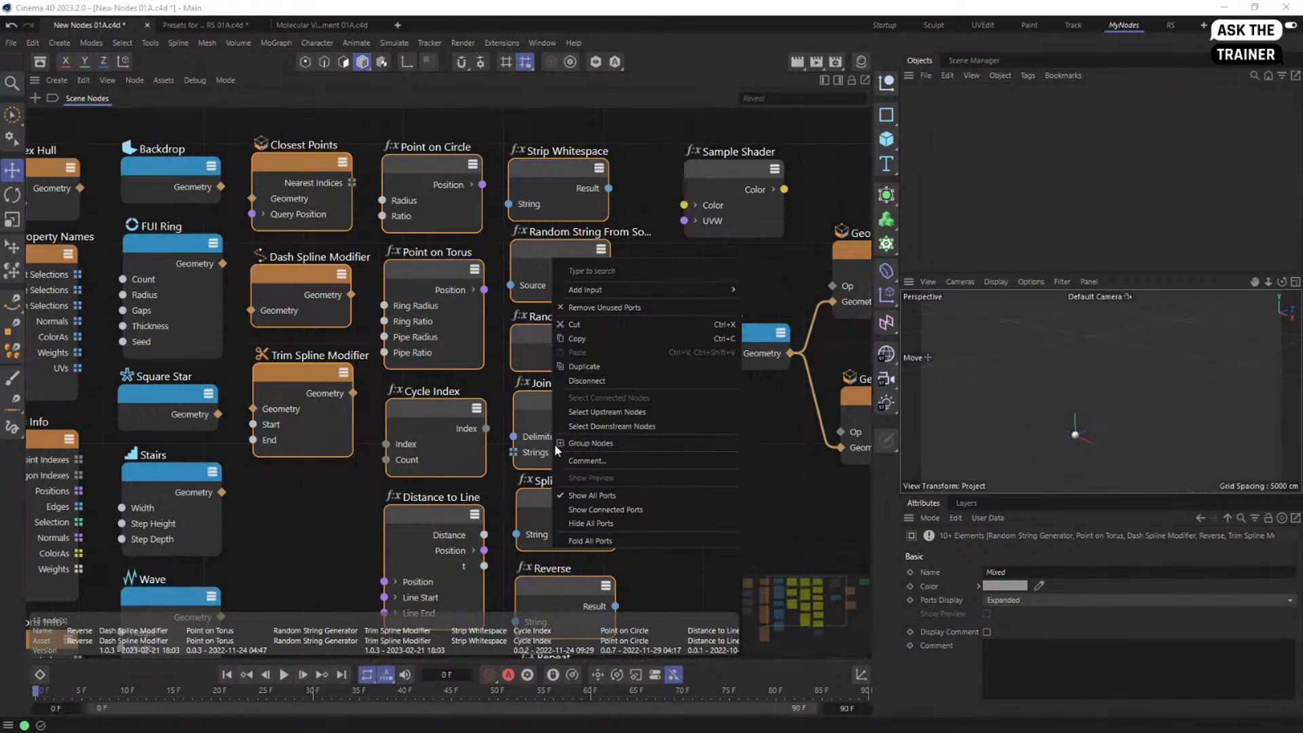
click(298, 532)
Step: Reselect the Closest Points, Point on Circle and Strip Whitespace columns and review the node editor's commands, including the Group Nodes As types
drag(295, 120, 607, 590)
click(84, 80)
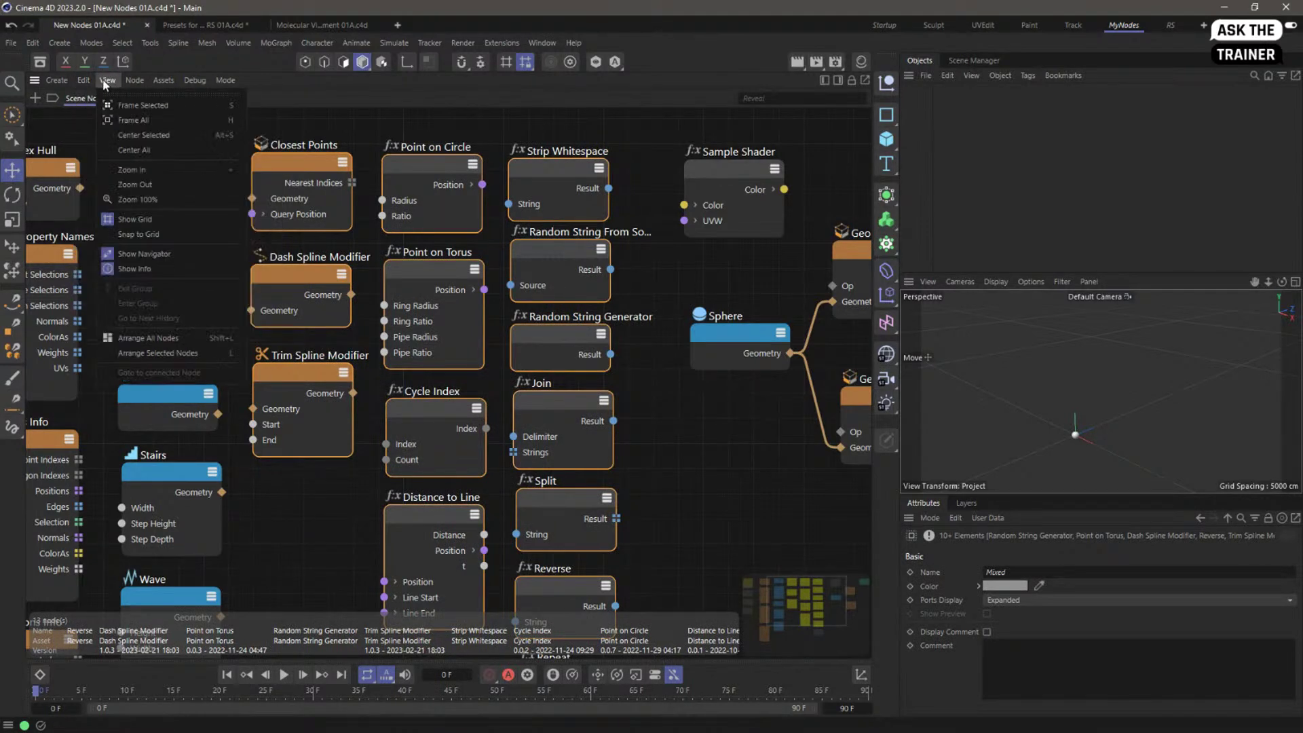
mouse_move(130, 78)
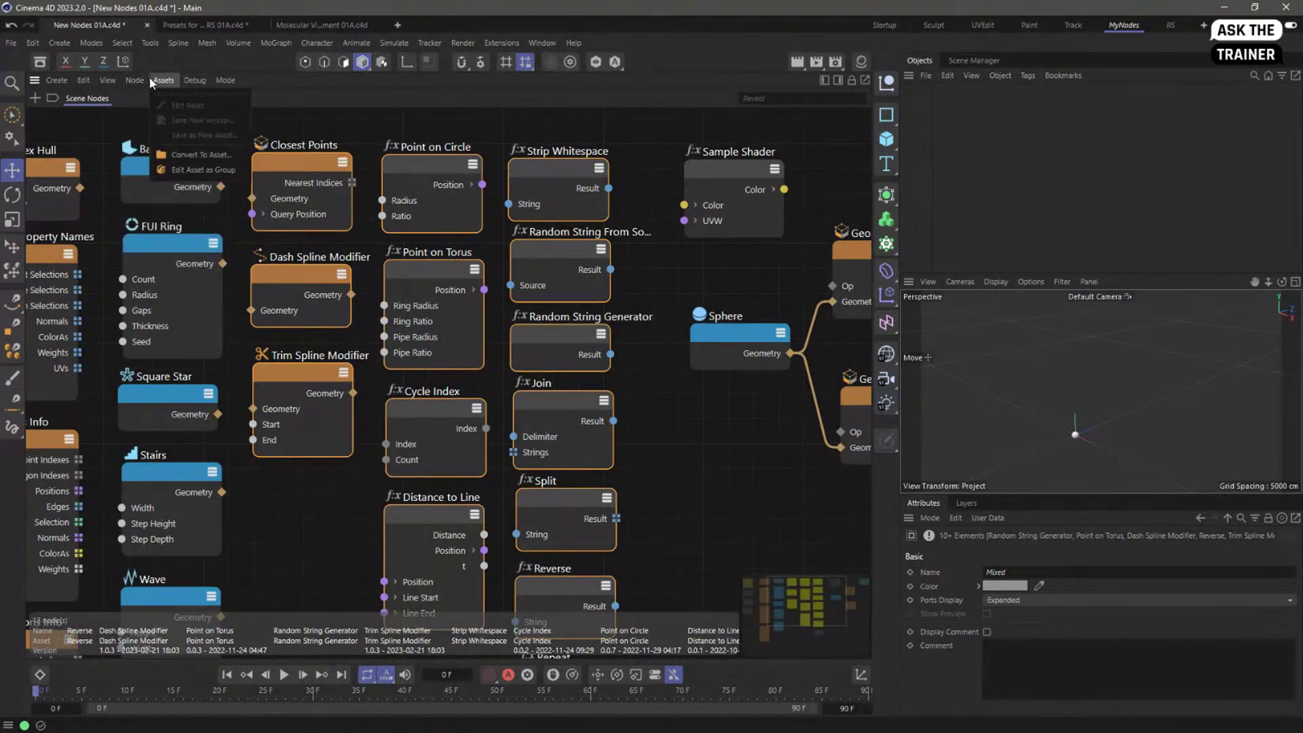
mouse_move(71, 82)
mouse_move(111, 173)
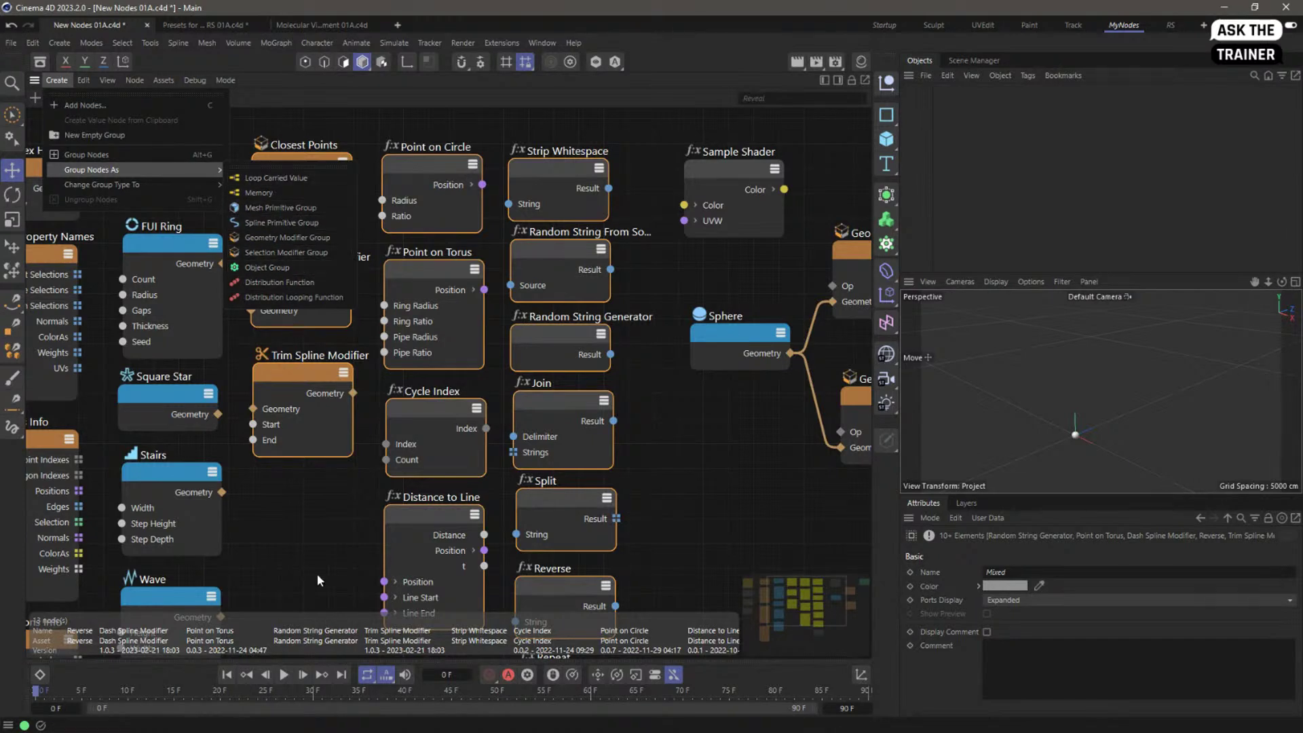
click(297, 506)
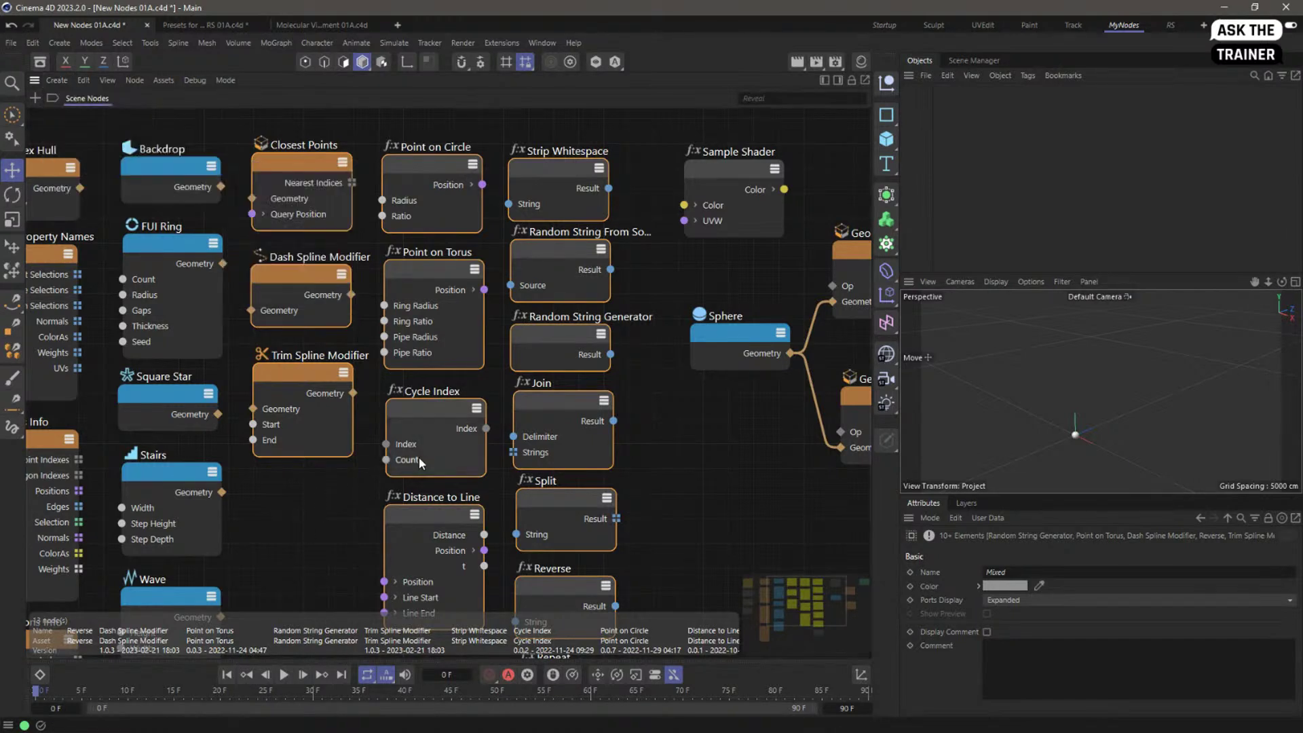
scroll(353, 482, down, 2)
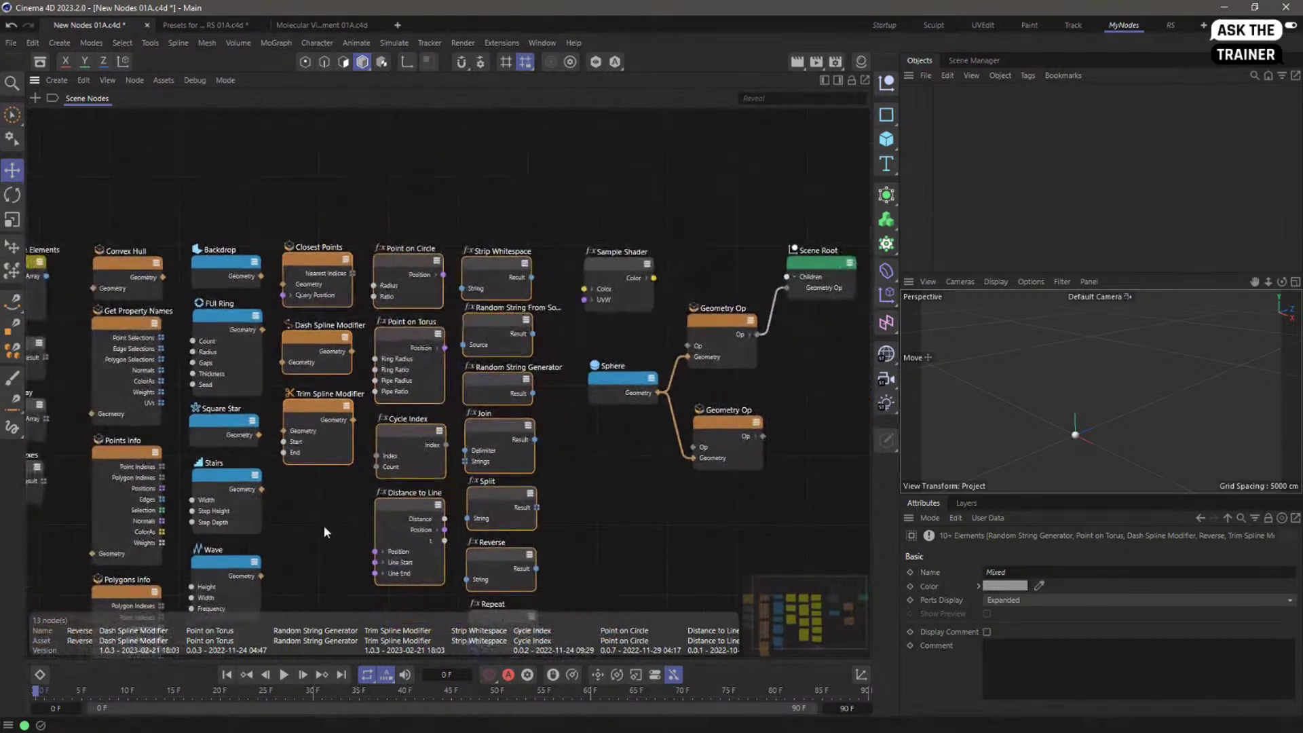
scroll(407, 441, down, 3)
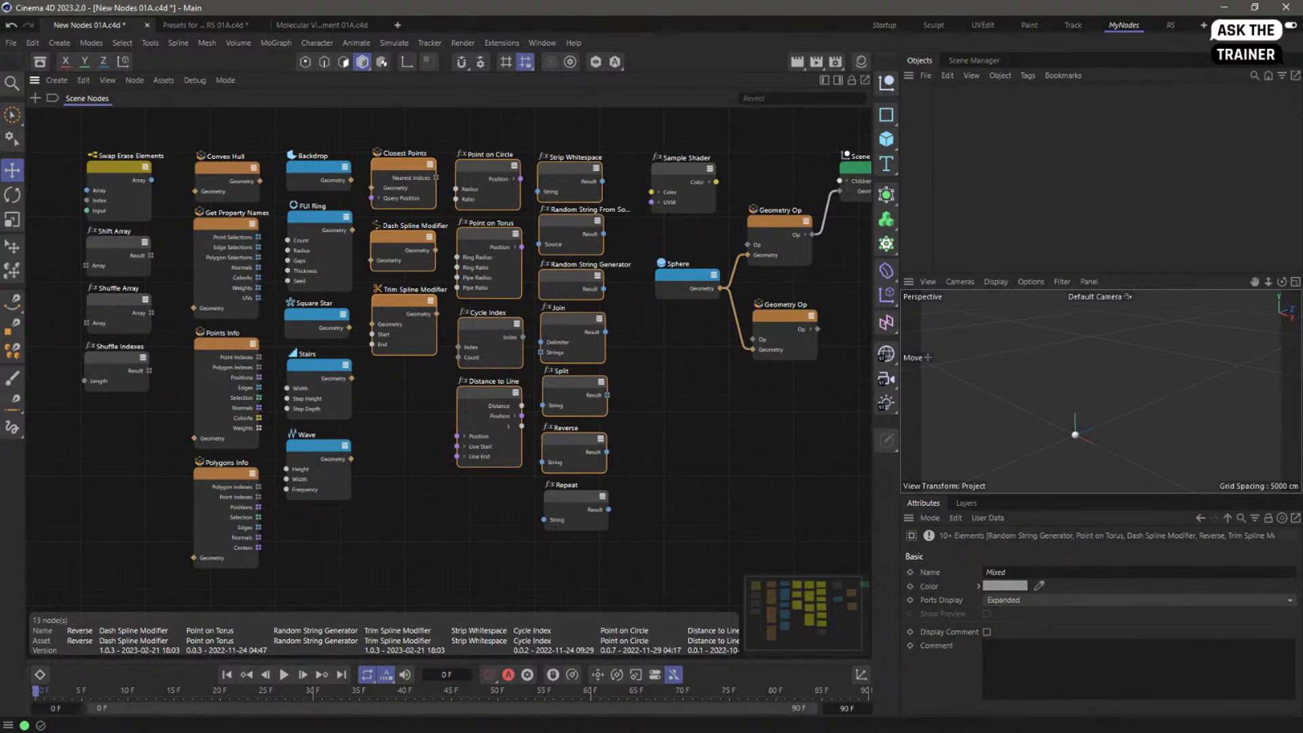
Step: Switch to the Molecular Viewer Experiment project and examine the Import Data node's source file path and the ATOM Group's inputs
click(319, 23)
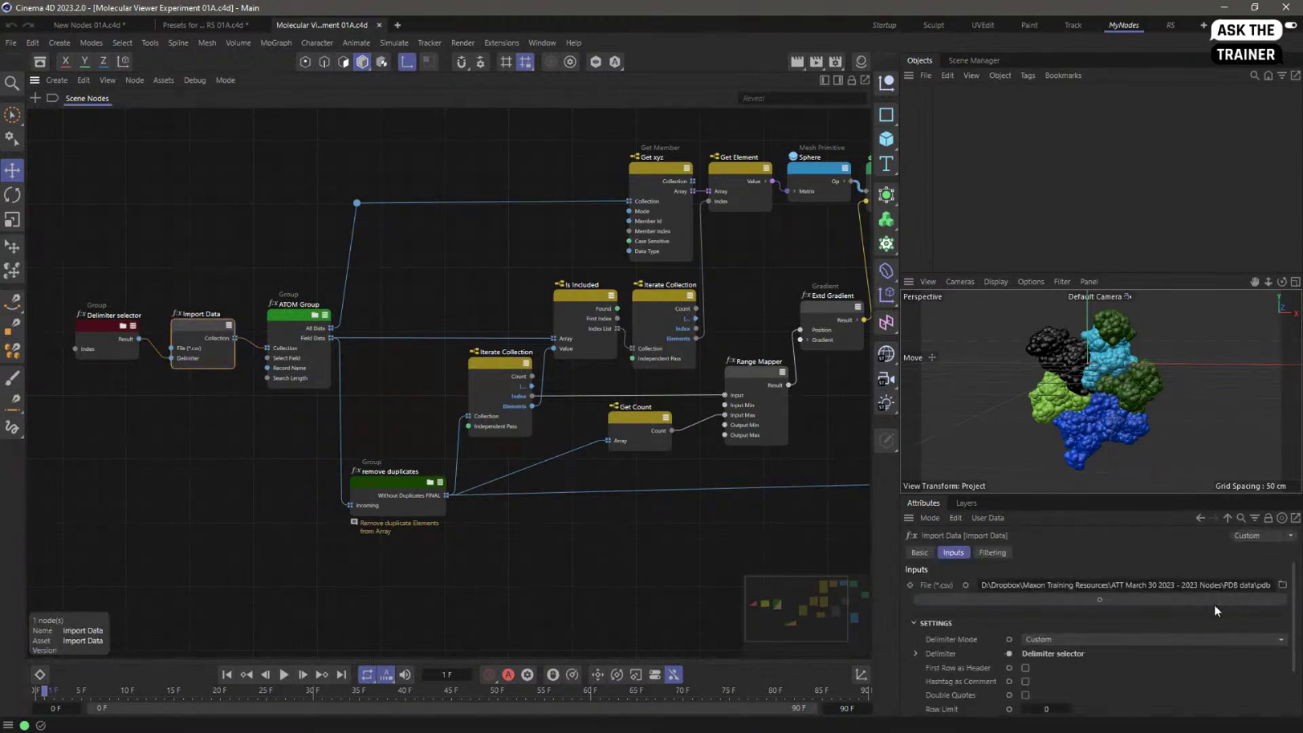
double_click(1255, 584)
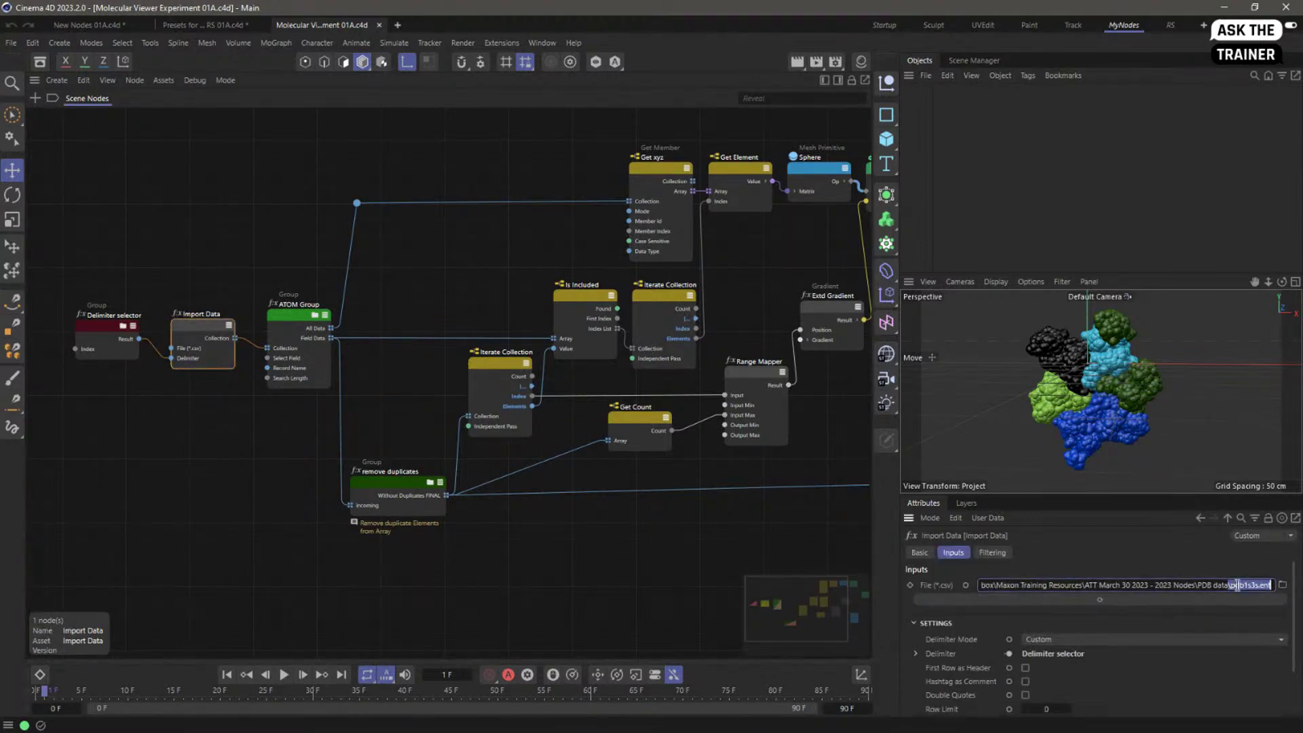
click(218, 424)
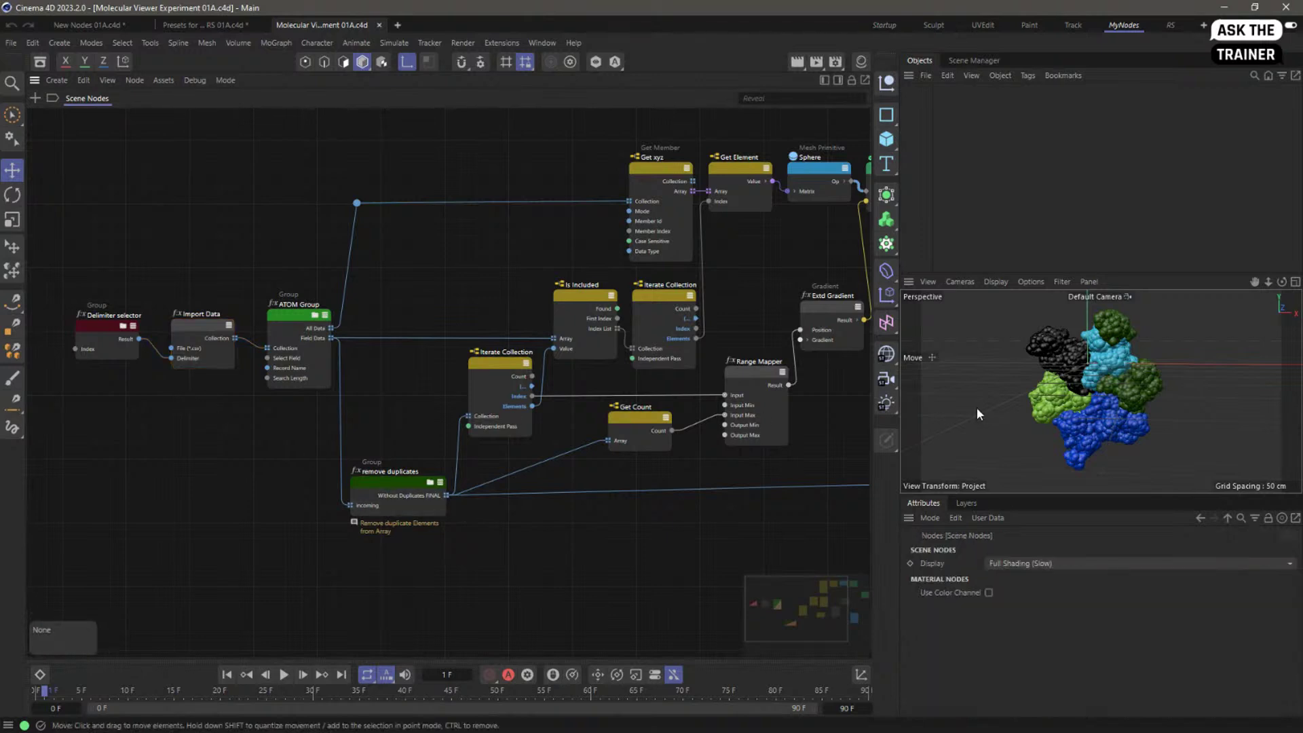
click(289, 317)
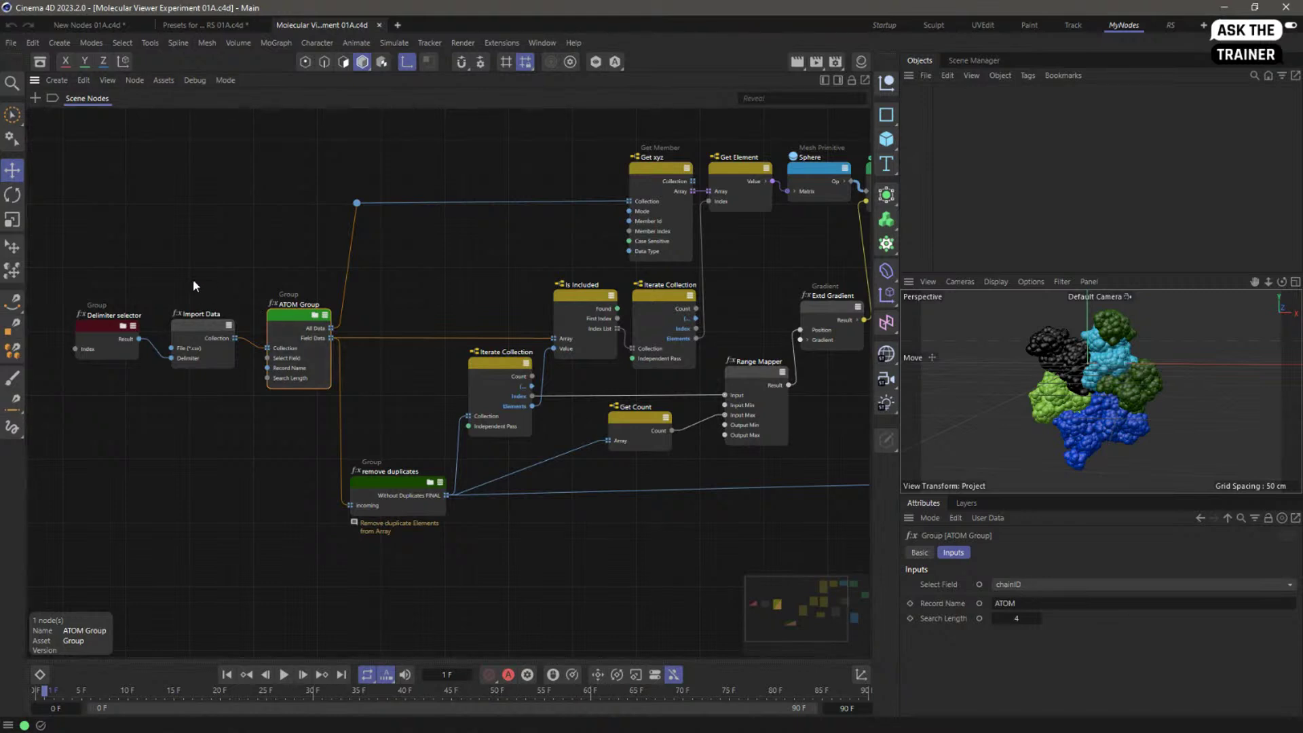
click(200, 325)
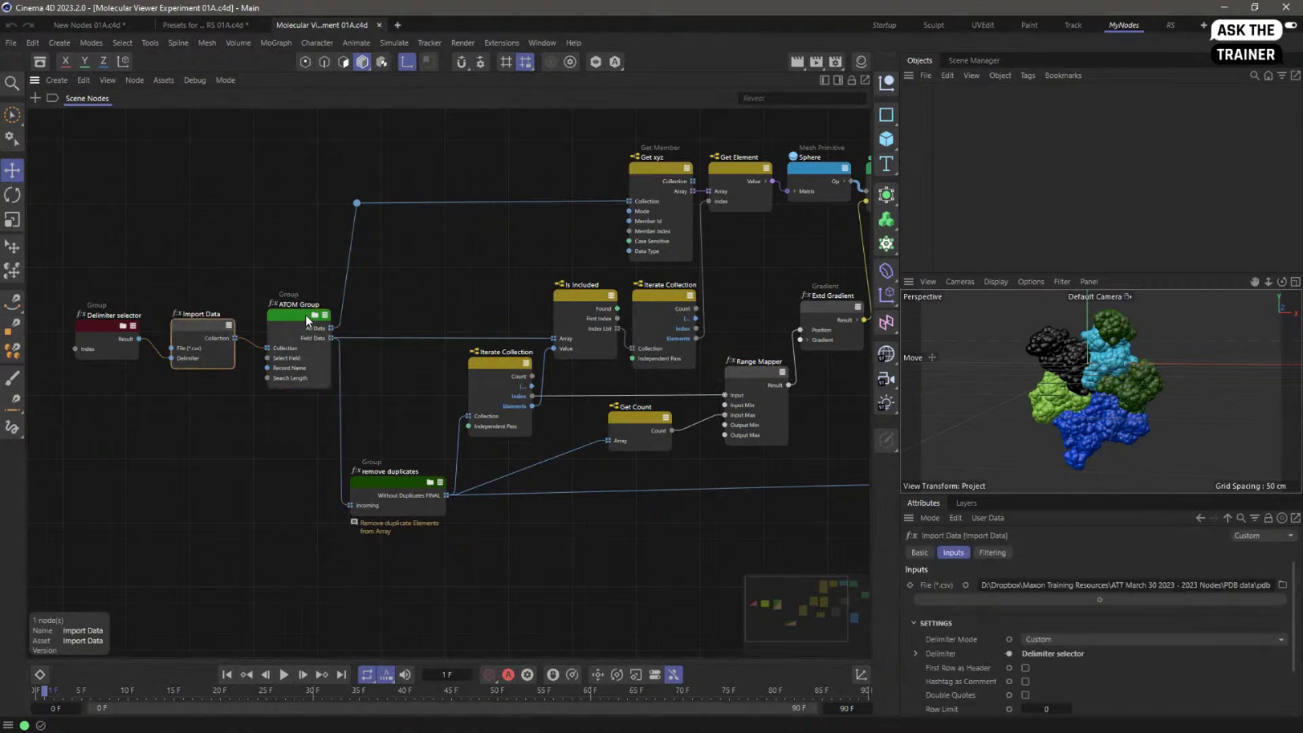
Step: Inspect the contents of ATOM Group and its nested ATOM container group, and return to the top-level scene nodes
click(315, 316)
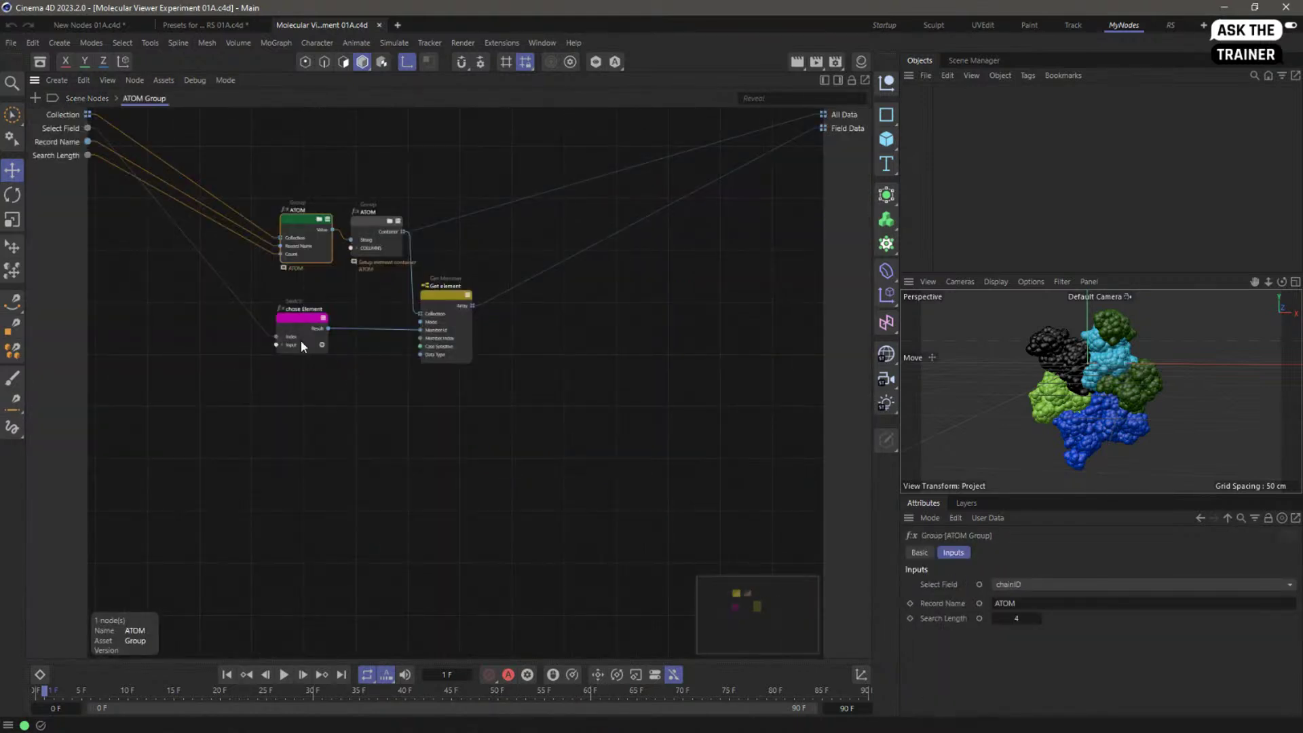
double_click(390, 218)
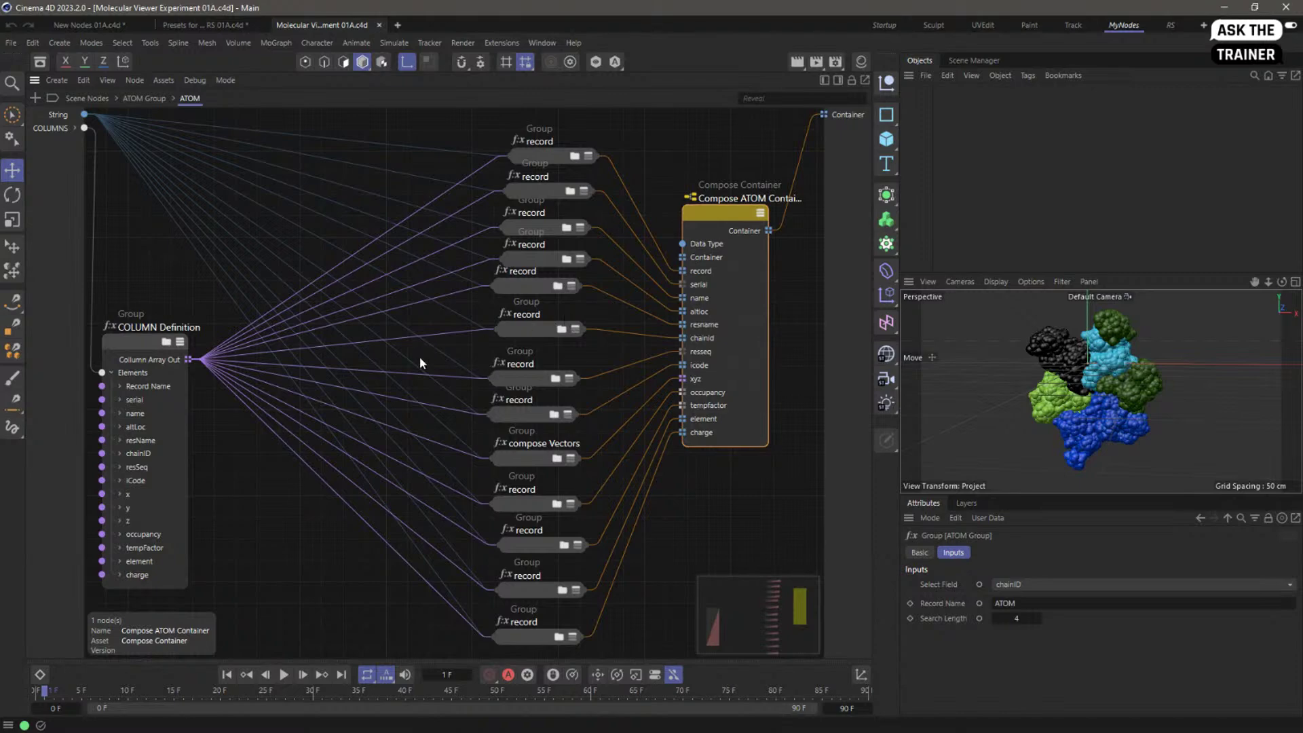
click(145, 98)
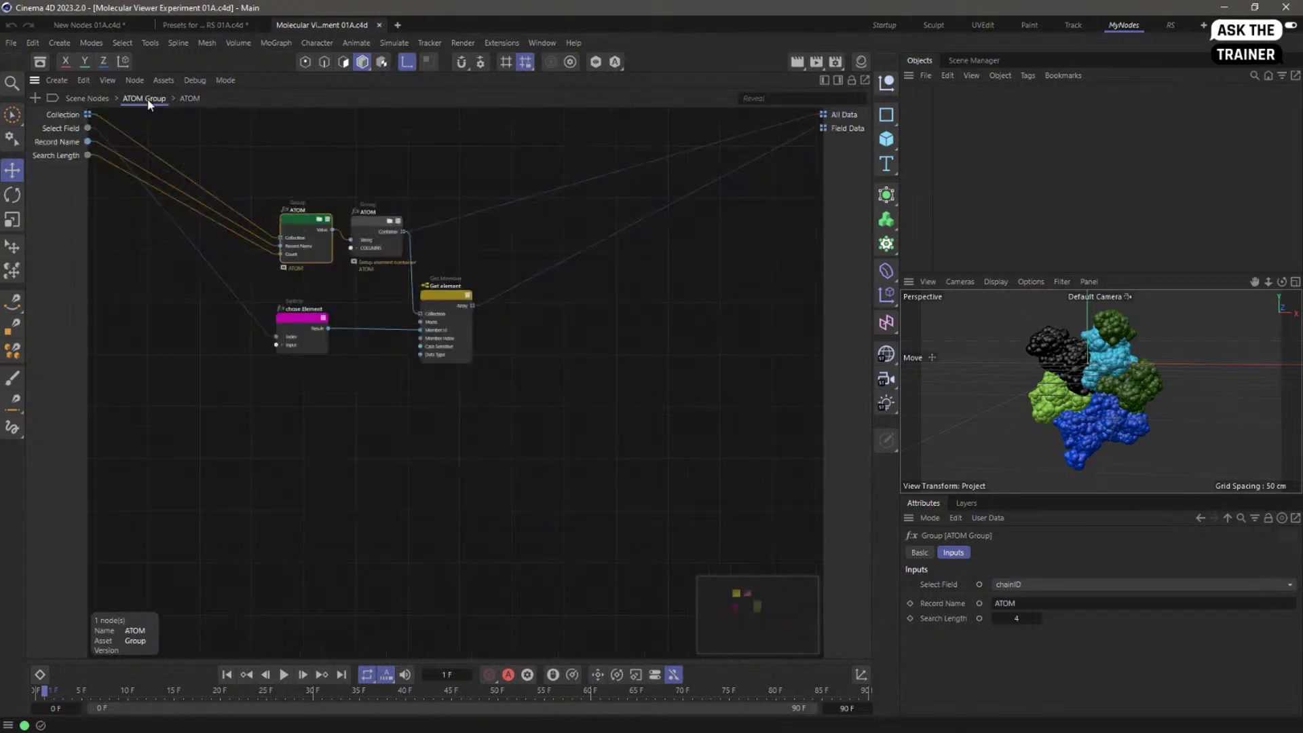
click(87, 98)
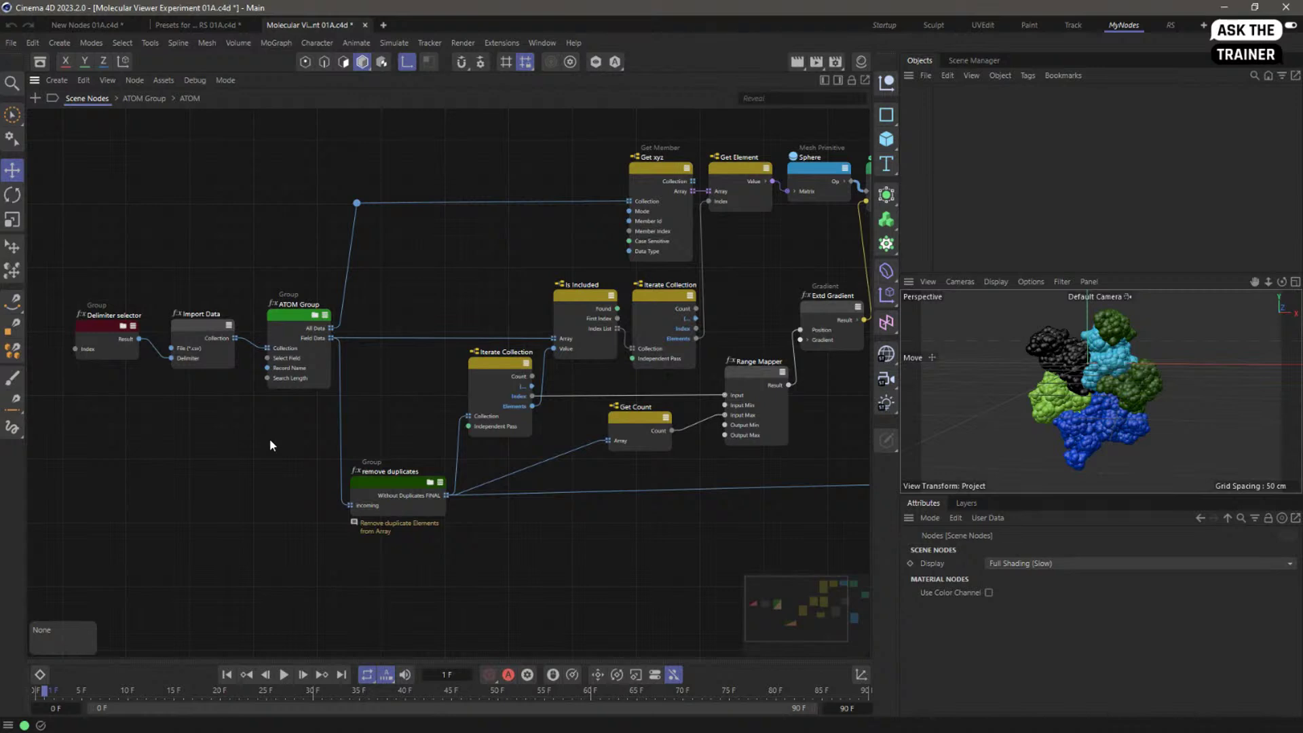
Step: Set the ATOM Group's Select Field to resName
click(305, 327)
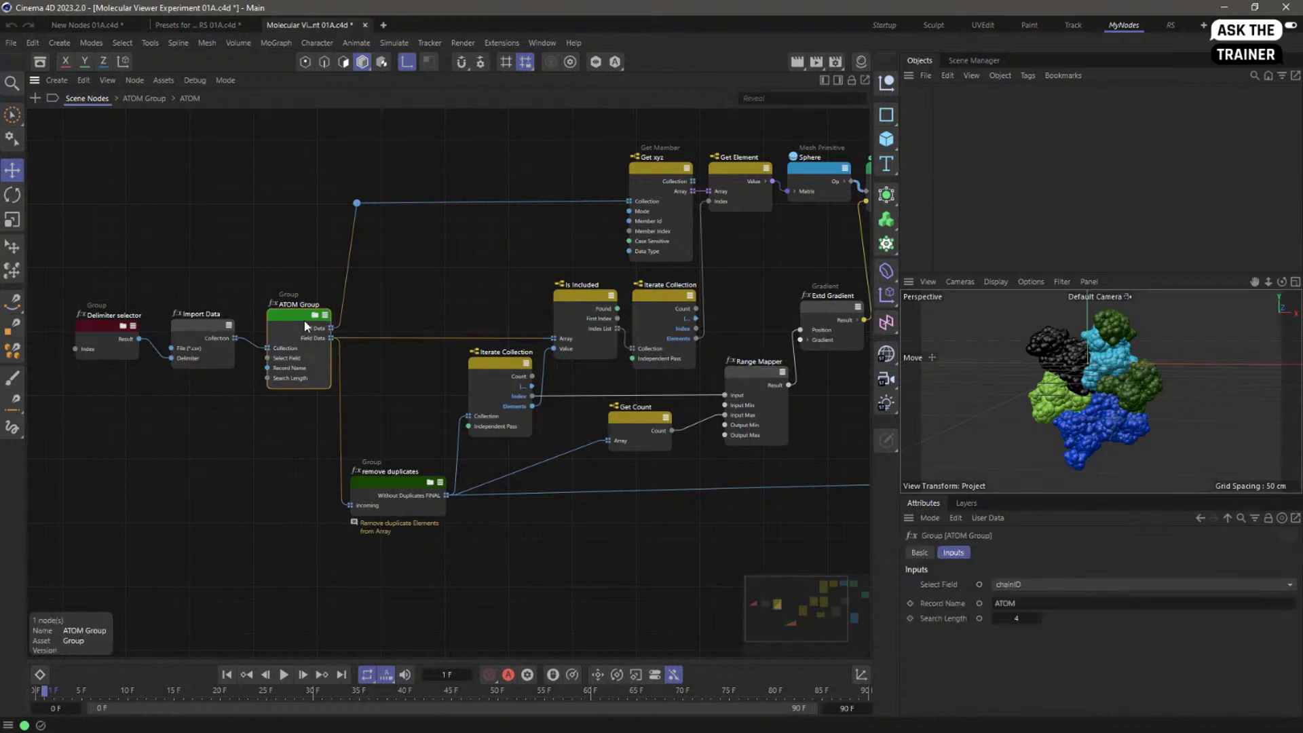
click(1009, 585)
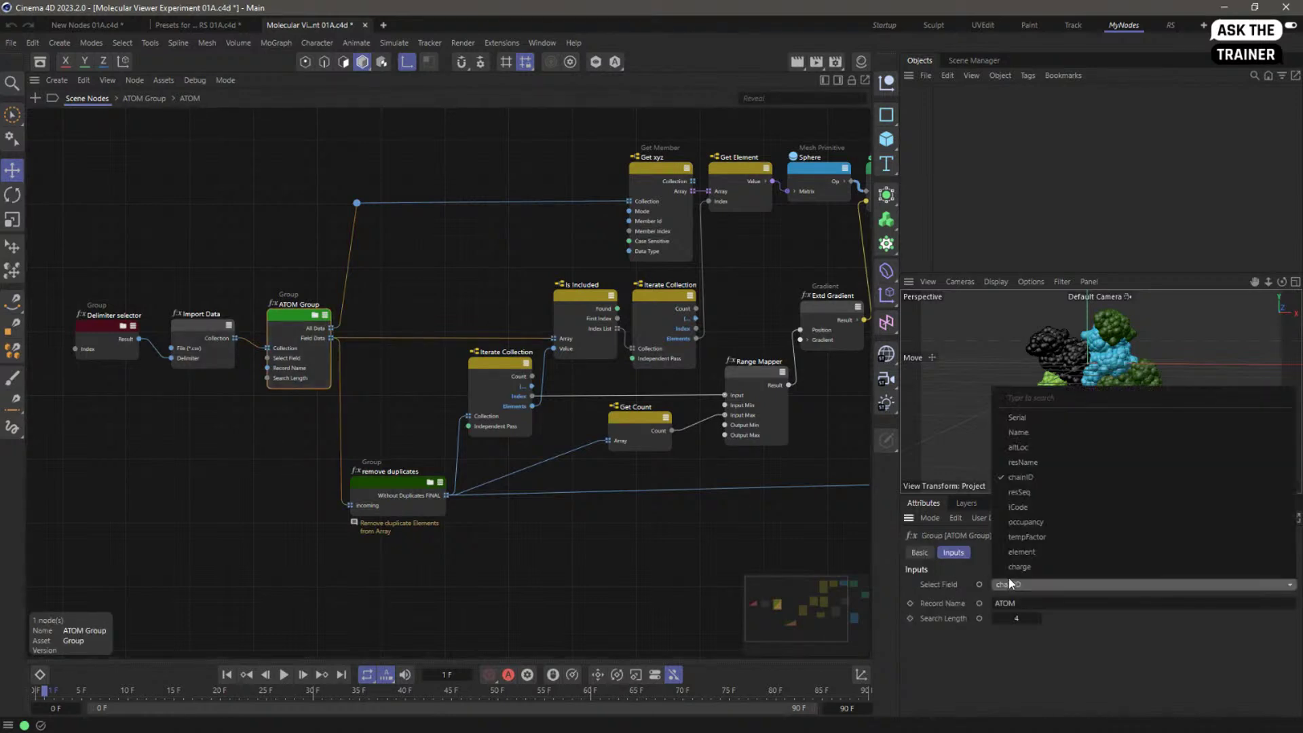
click(1027, 465)
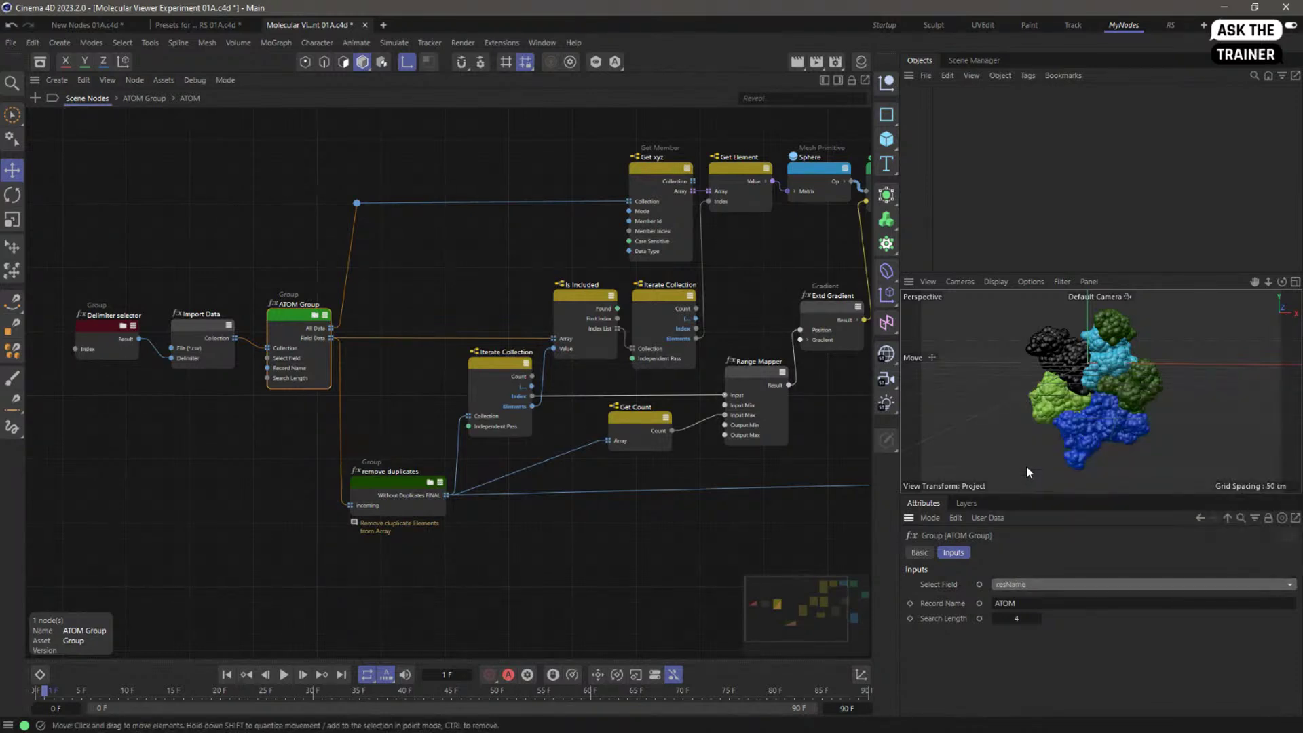
click(1018, 587)
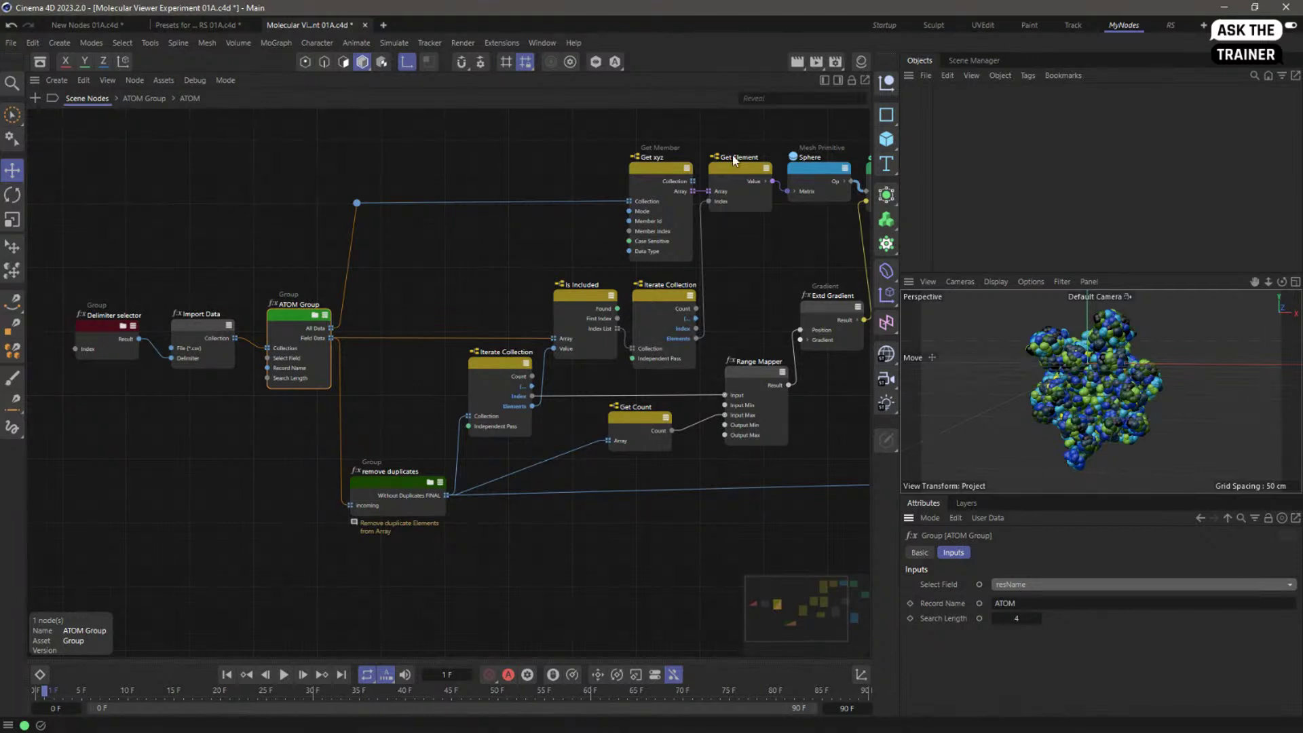
Step: Show and hide the node editor's asset list, and display the Is Included node's attributes inside the editor
click(825, 82)
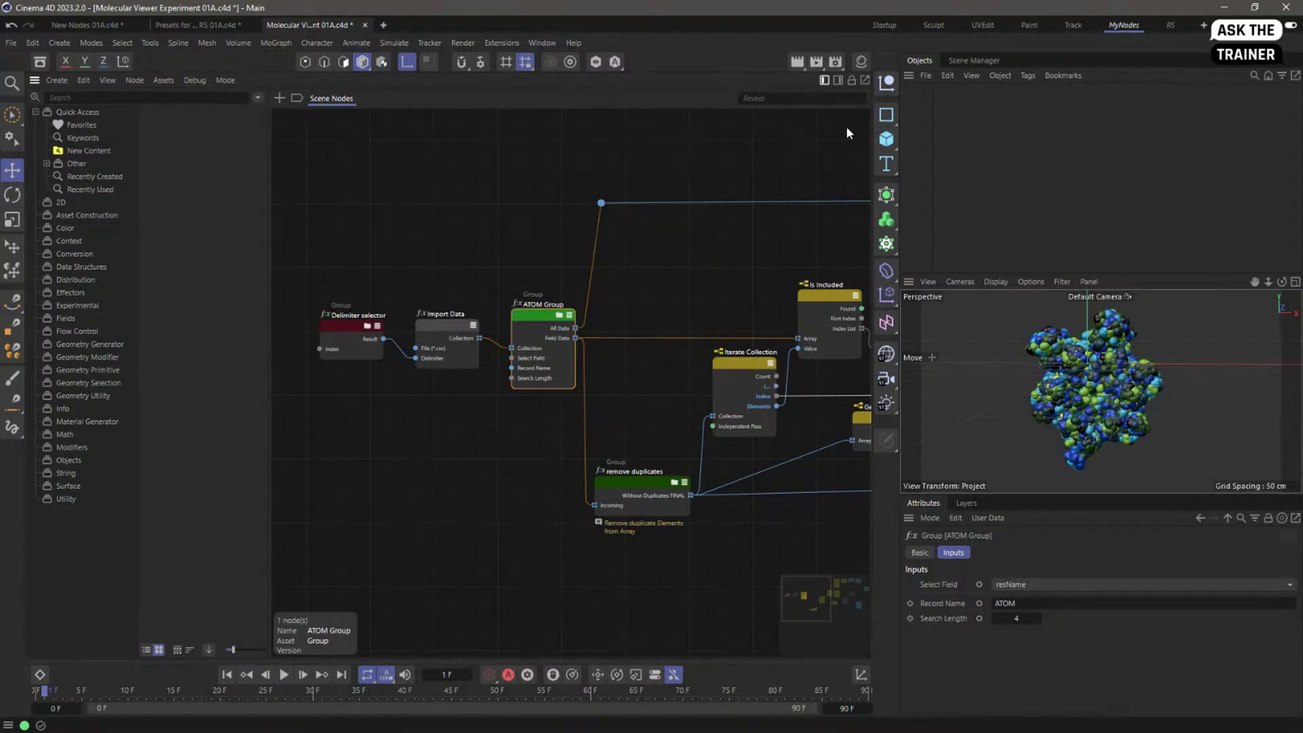
click(823, 80)
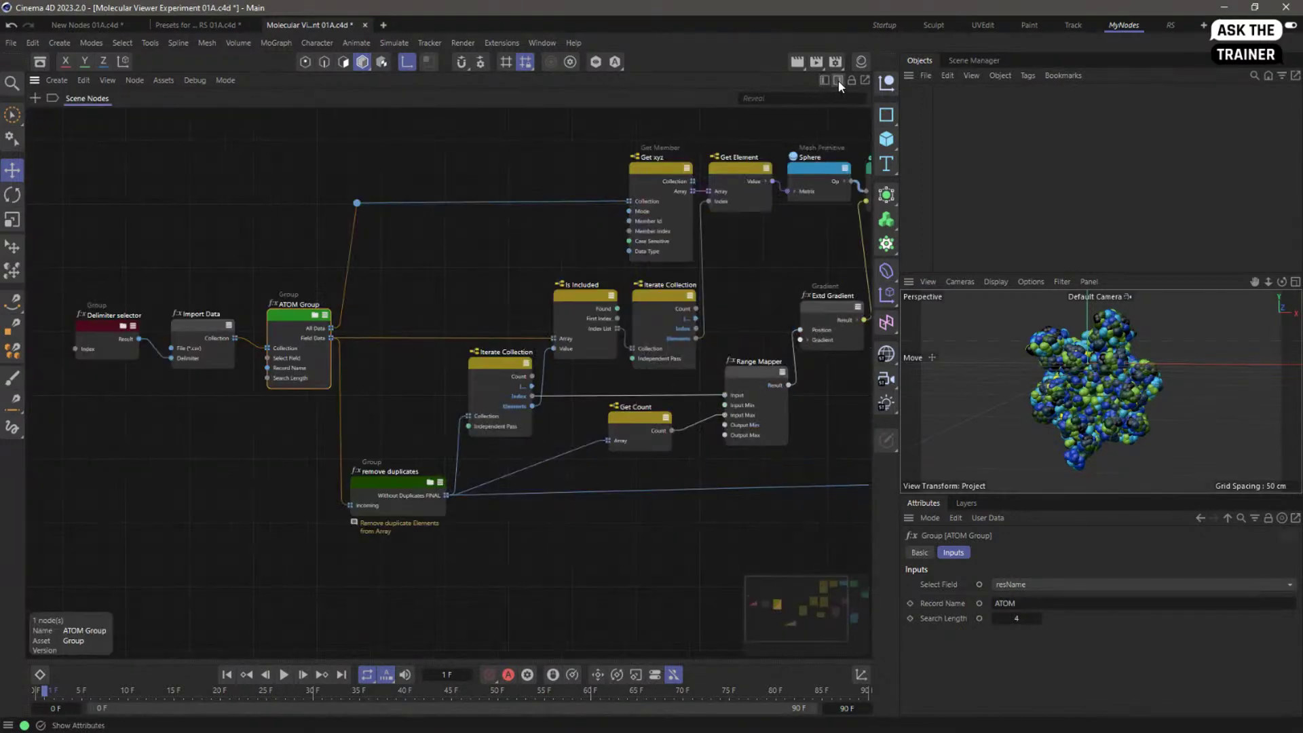
click(838, 81)
click(488, 169)
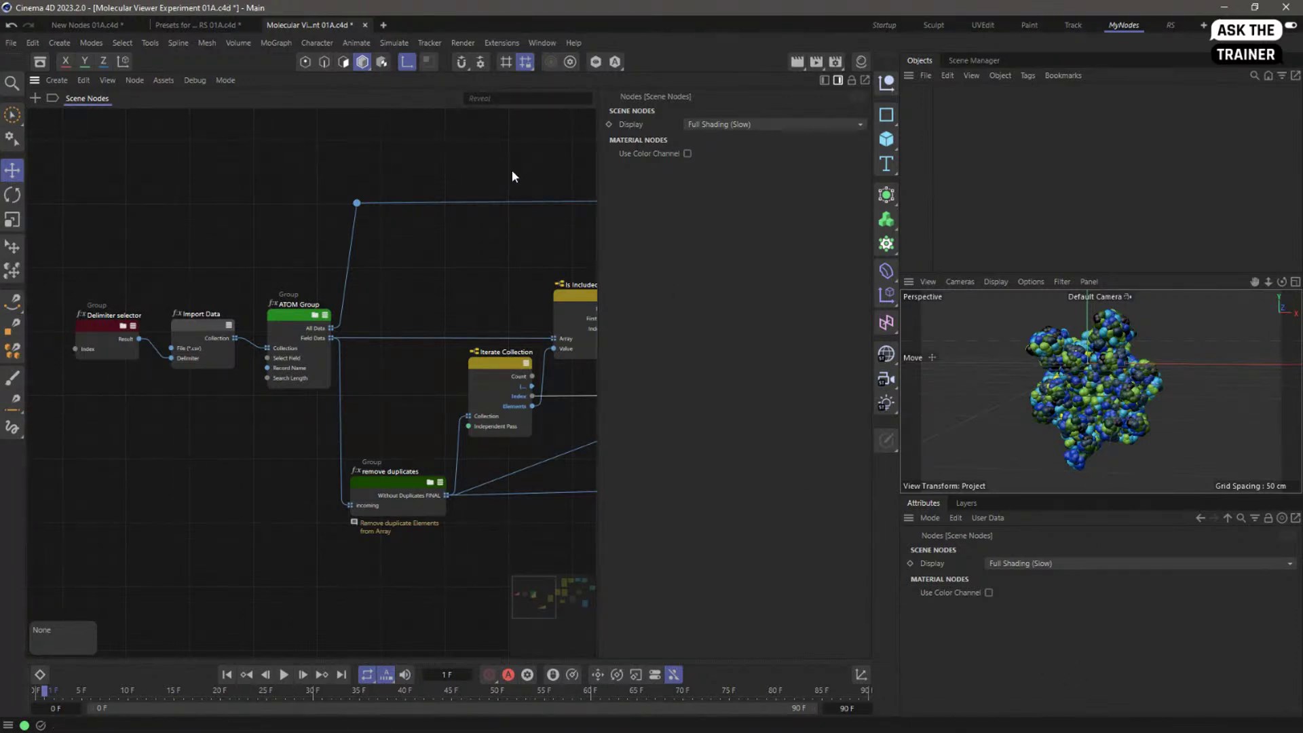
click(577, 320)
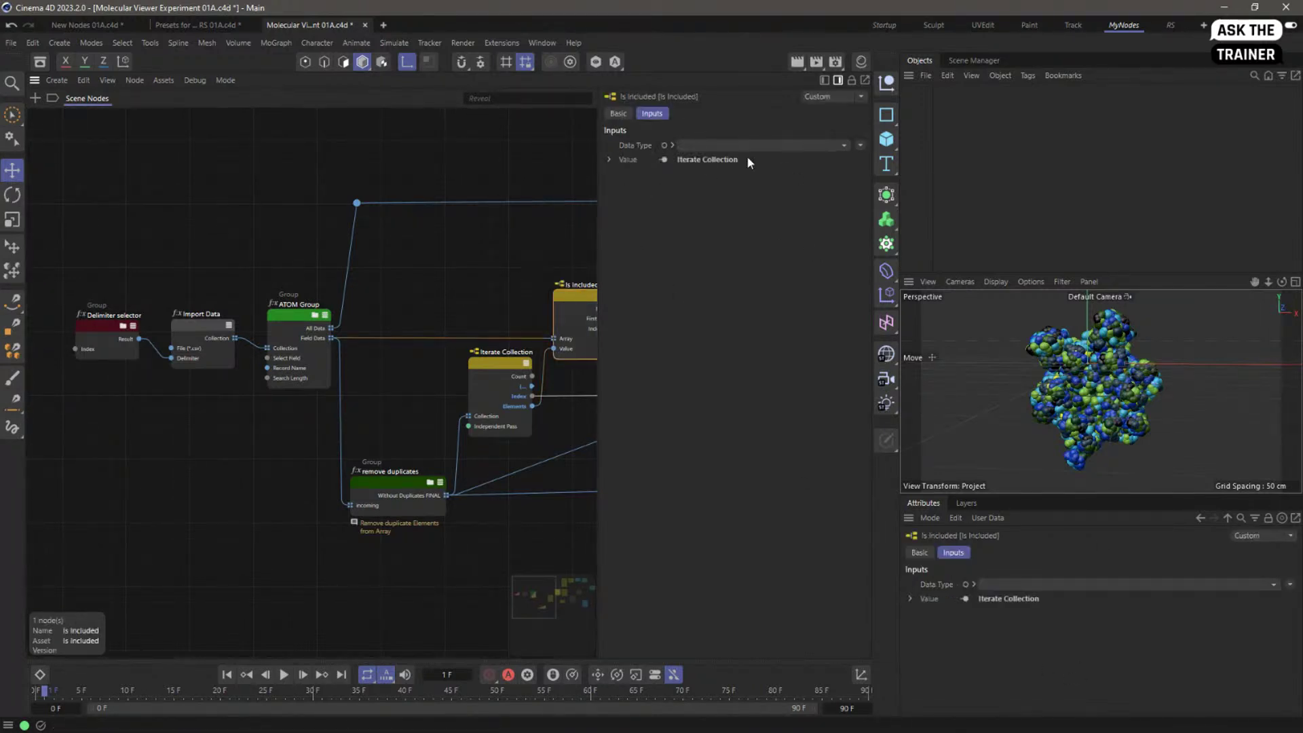
Step: Review the modes selectable for the attribute manager without changing them, and hide the node editor's embedded attributes
click(929, 518)
click(942, 498)
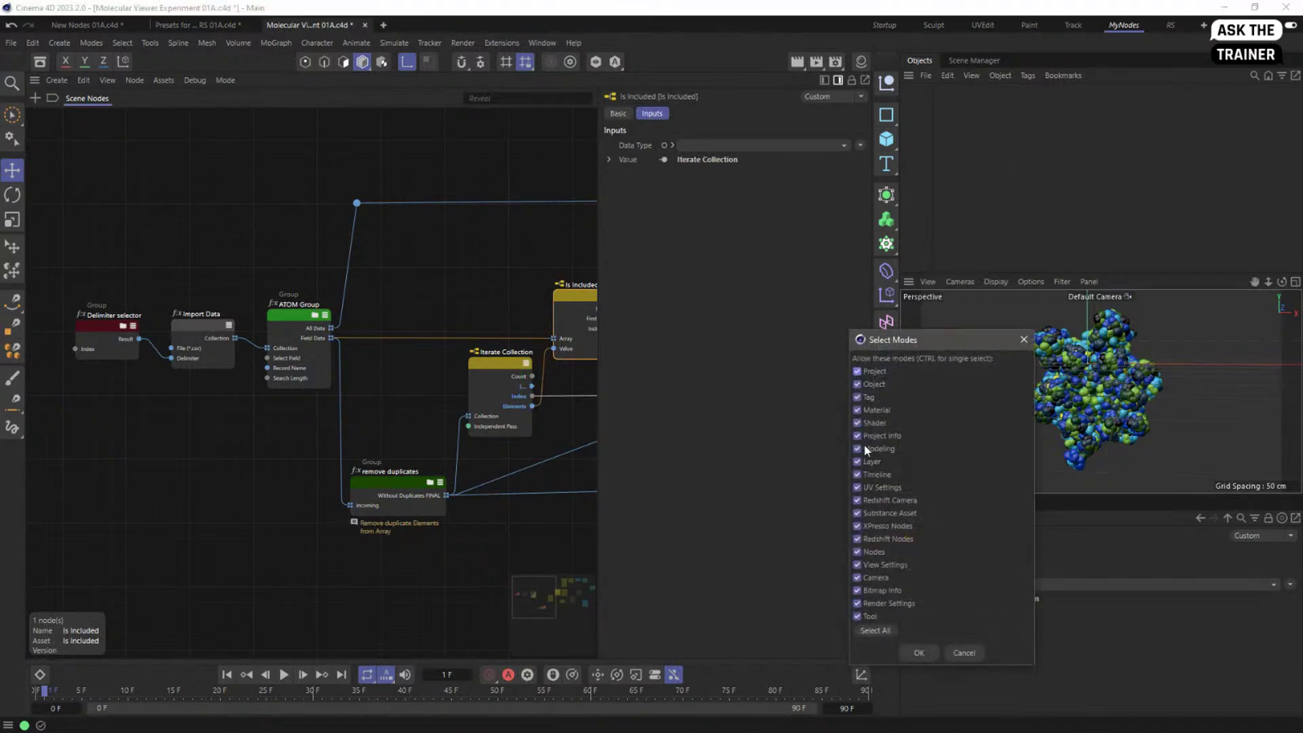
click(972, 649)
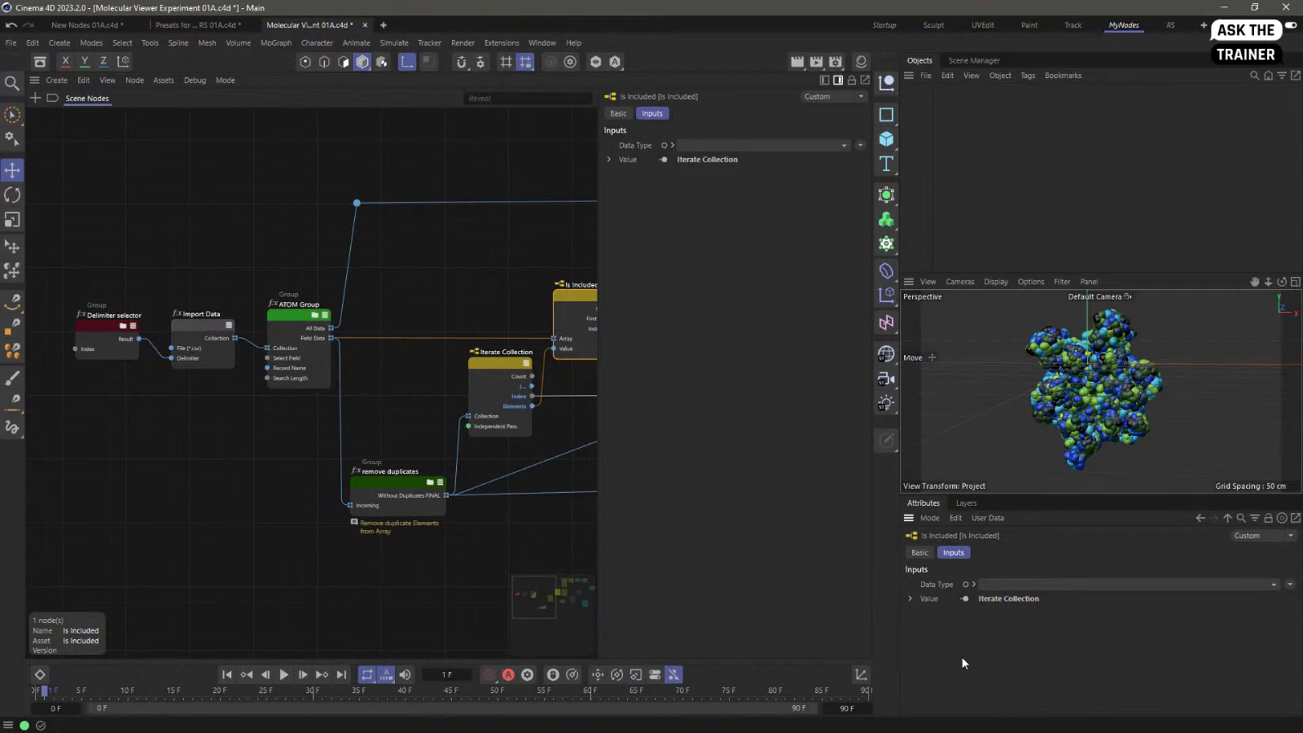
click(839, 80)
click(446, 178)
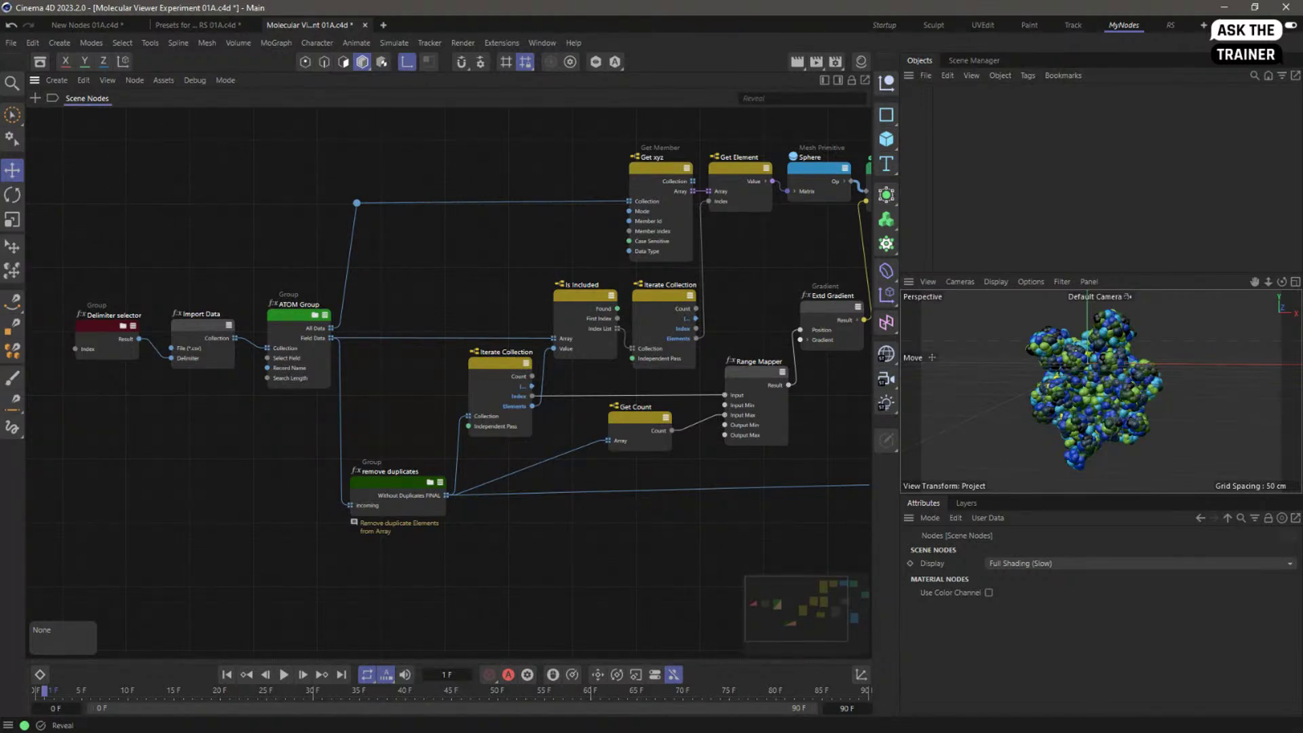
Step: Open the COLUMN Definition group nested inside ATOM Group's ATOM container group
middle_drag(510, 279, 439, 282)
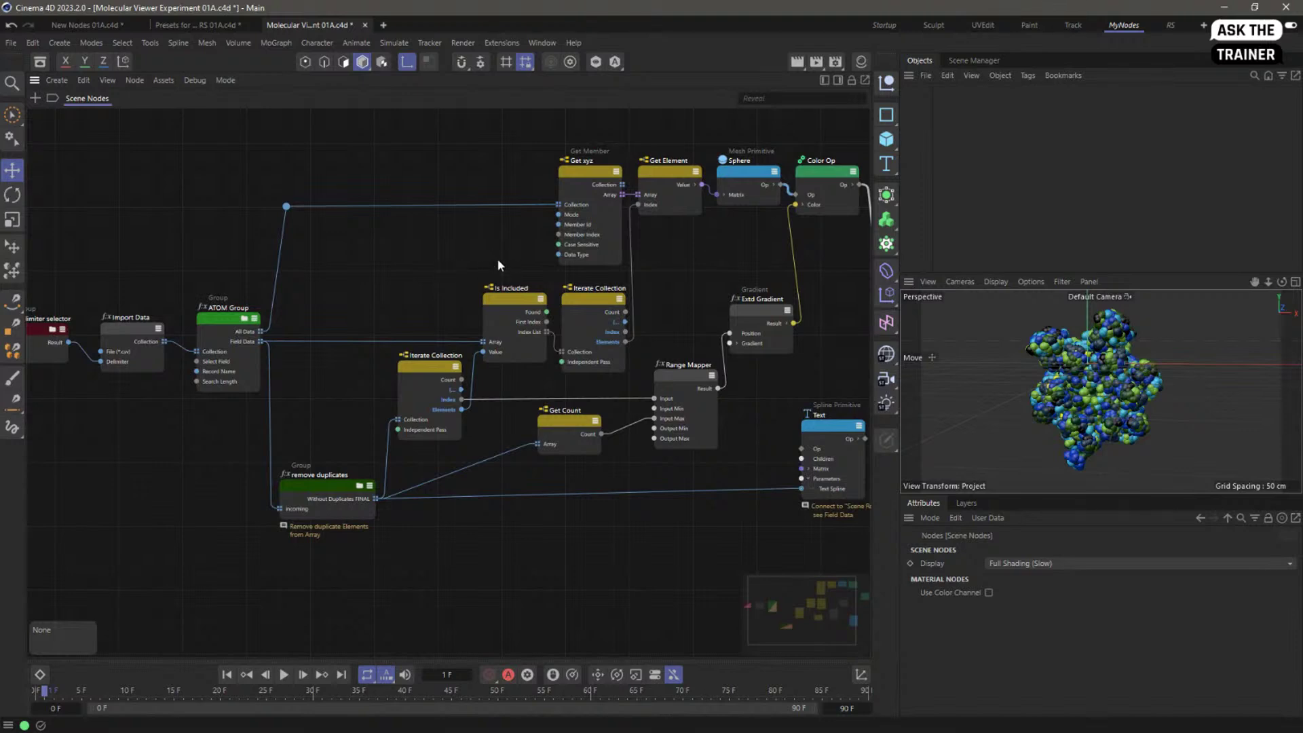
click(533, 336)
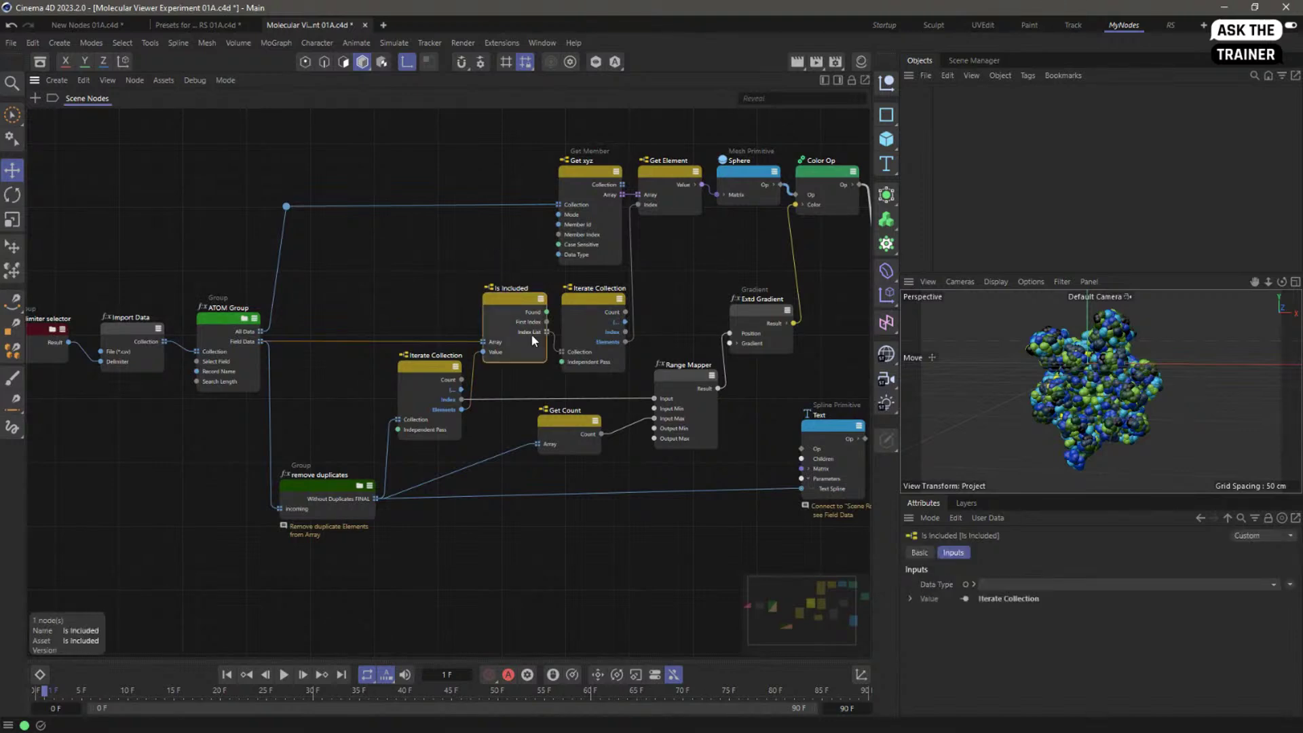
double_click(245, 326)
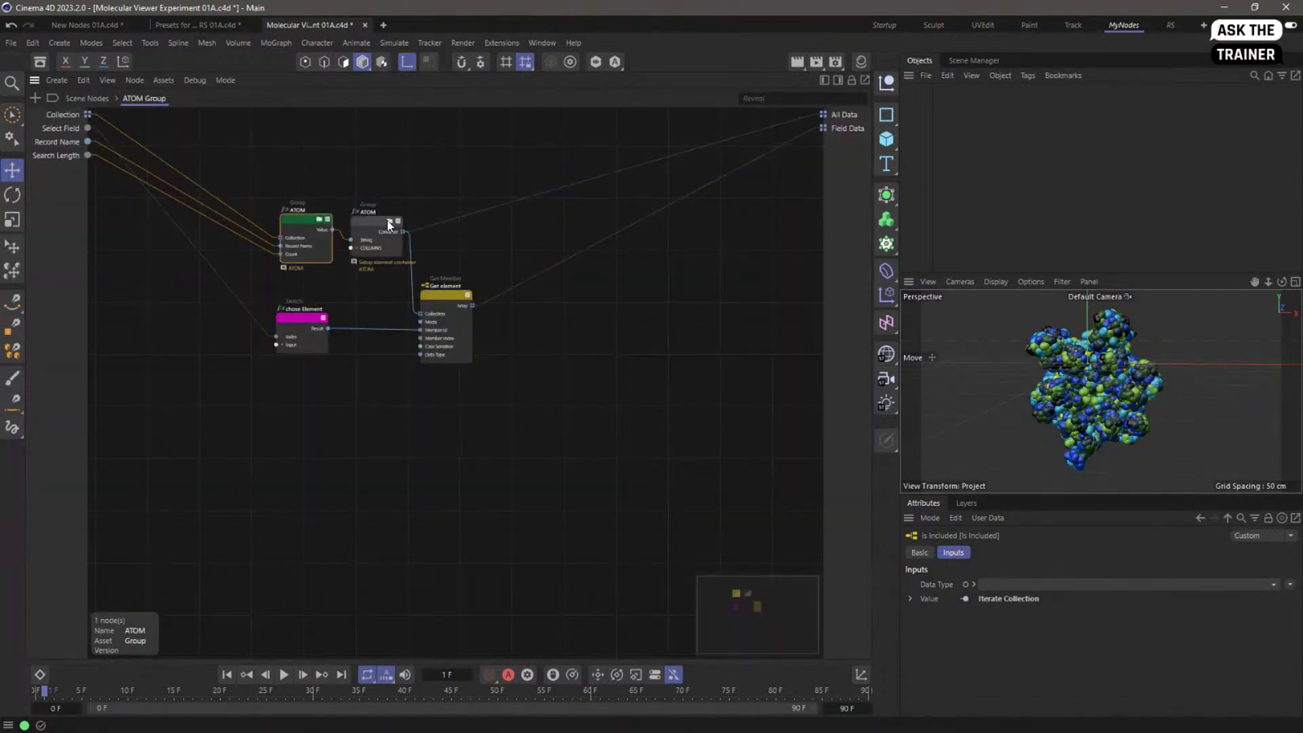
double_click(379, 243)
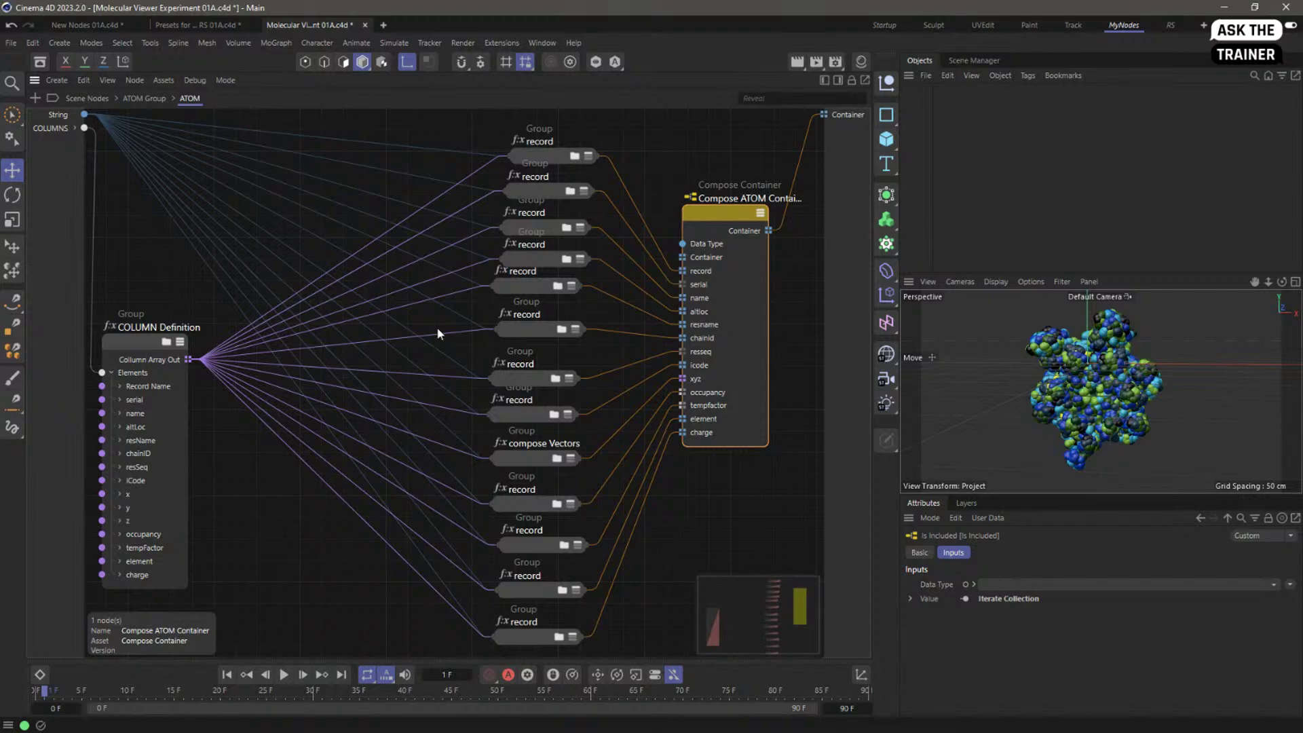
click(166, 344)
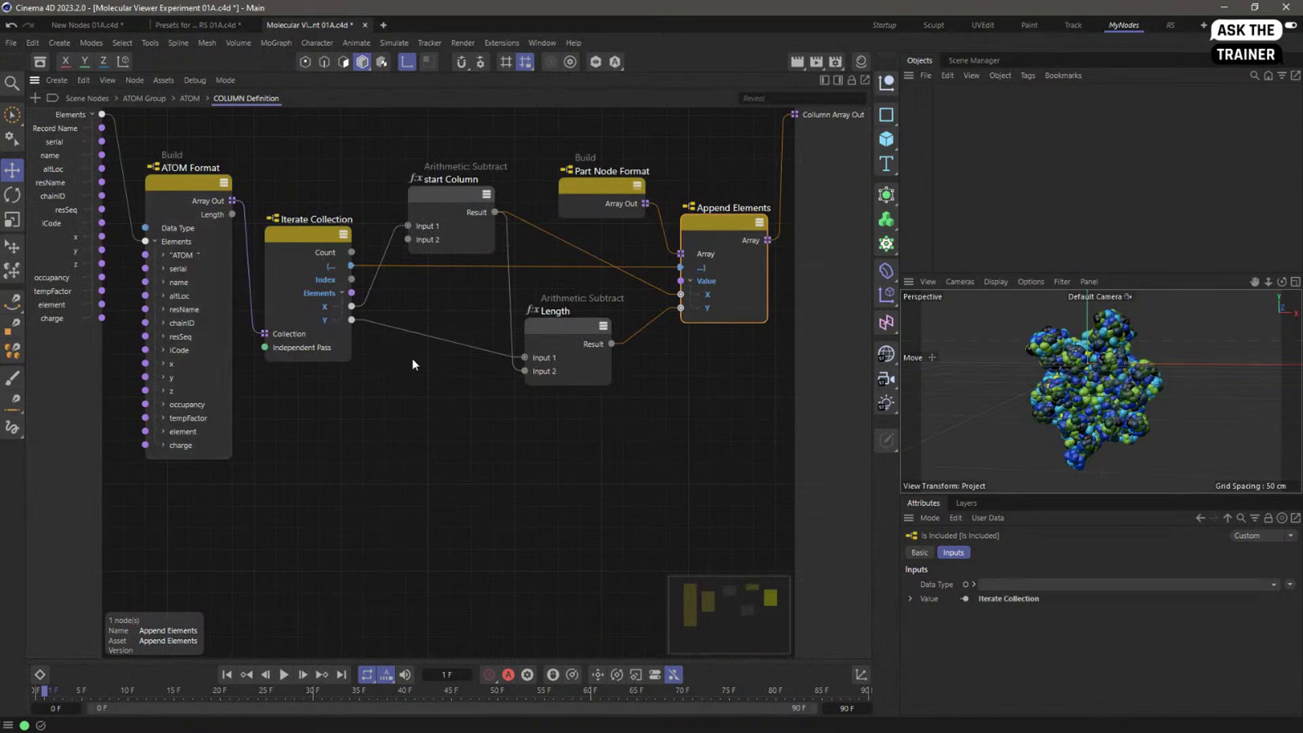
Step: Select all nodes directly connected to the start Column node
click(448, 196)
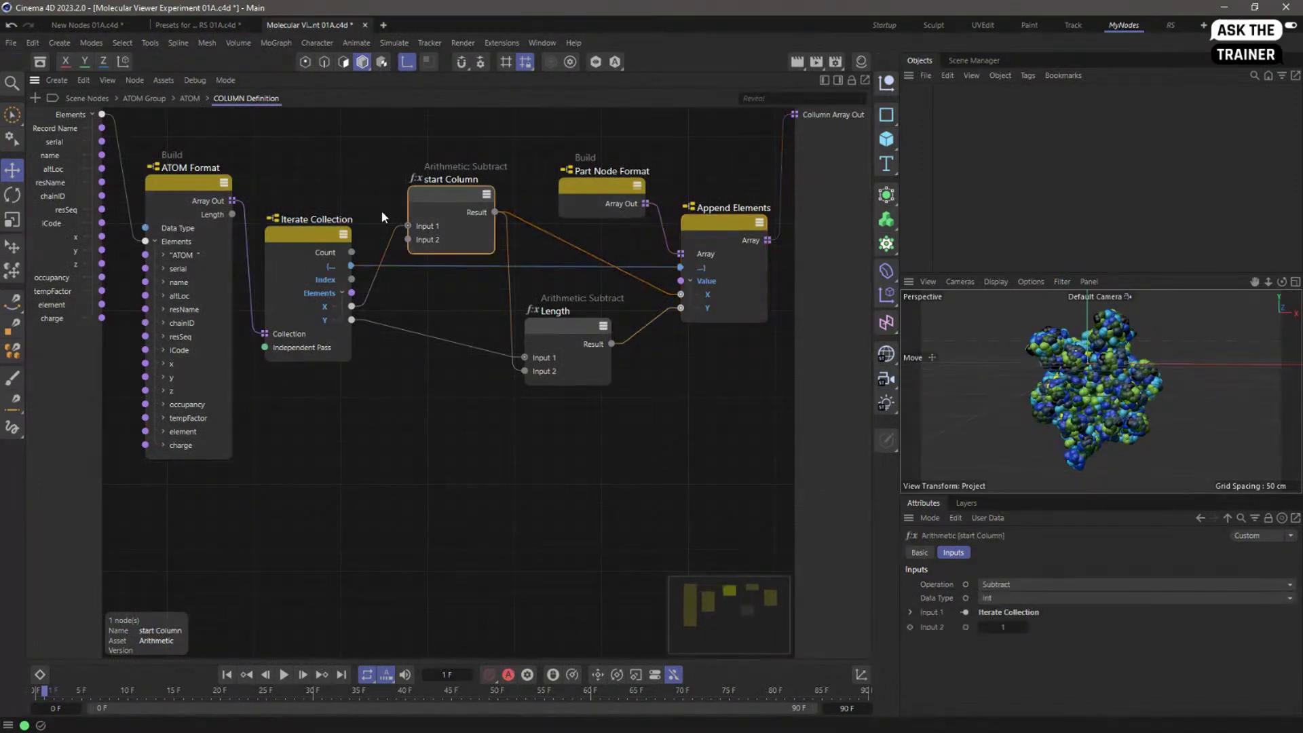
right_click(448, 202)
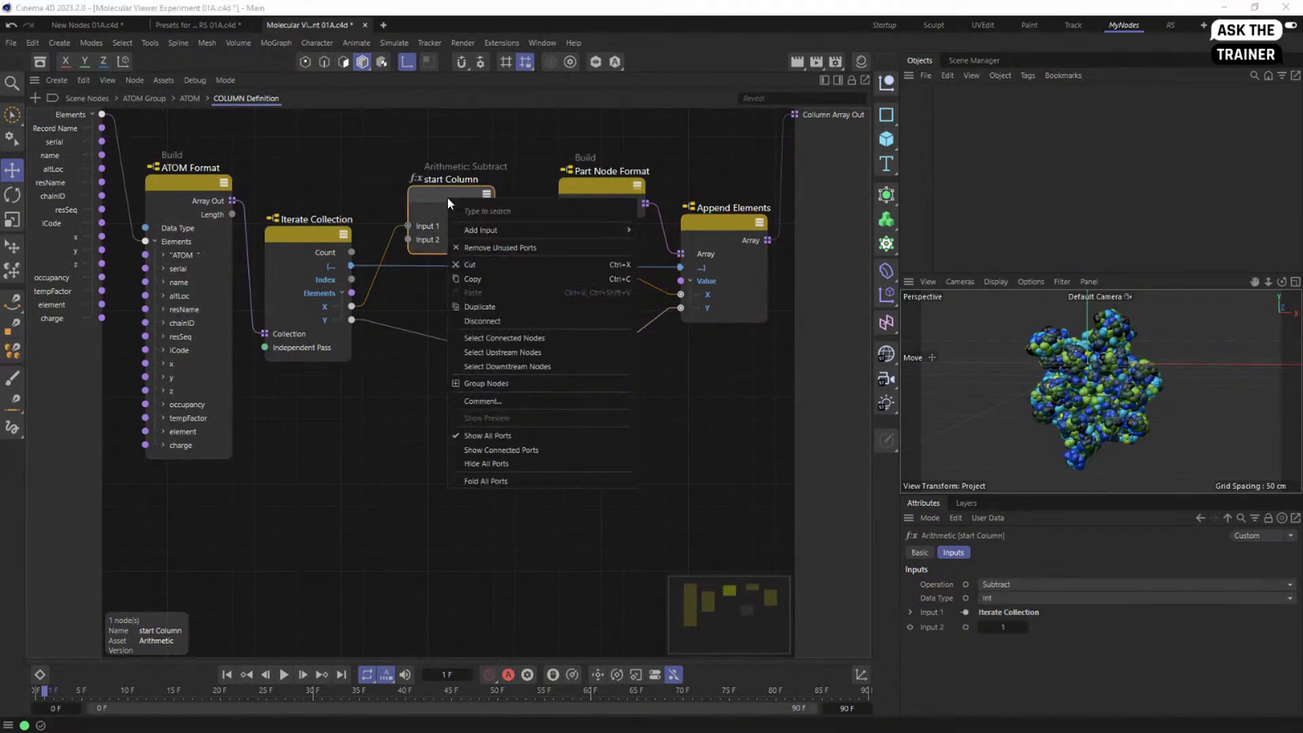
click(491, 338)
mouse_move(317, 243)
mouse_down()
mouse_move(332, 247)
mouse_move(315, 239)
mouse_up()
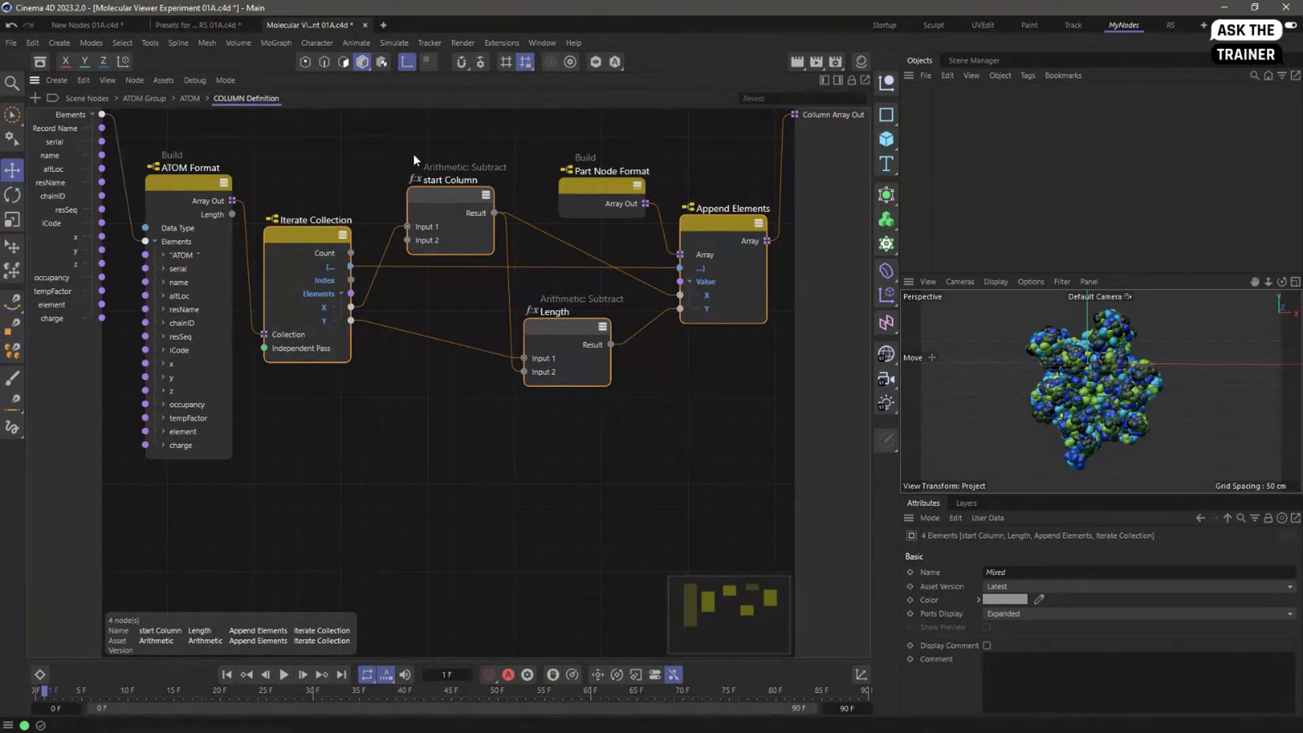
Step: Select the nodes upstream of the start Column node
click(458, 221)
right_click(451, 202)
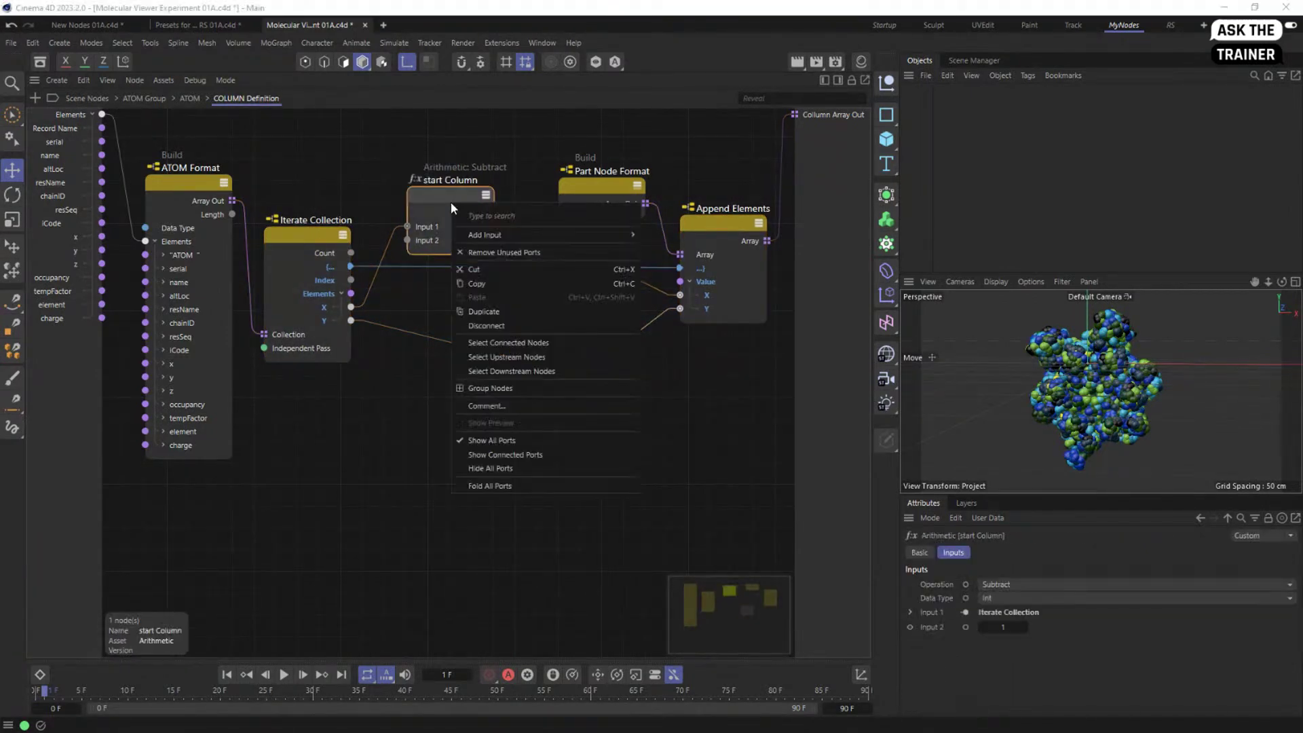
click(515, 358)
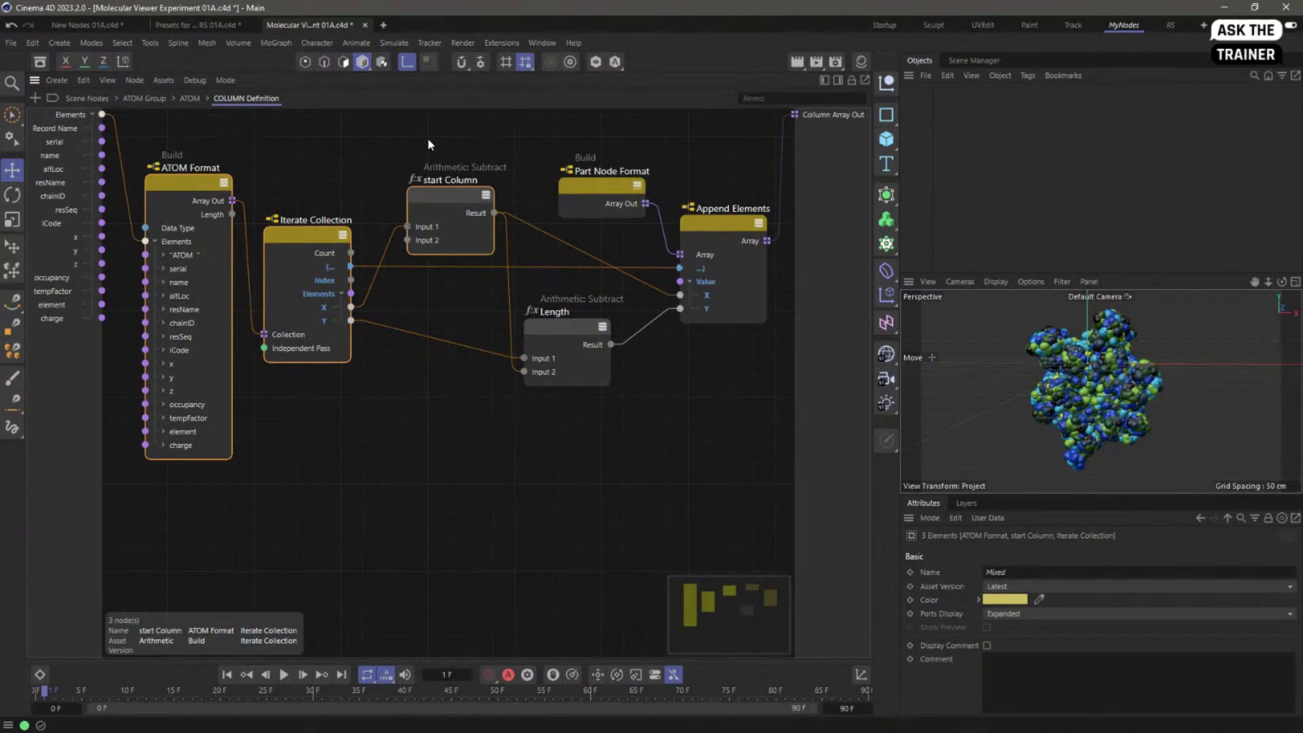
Step: Select the nodes downstream of the start Column node, and clear the selection
click(438, 194)
right_click(438, 197)
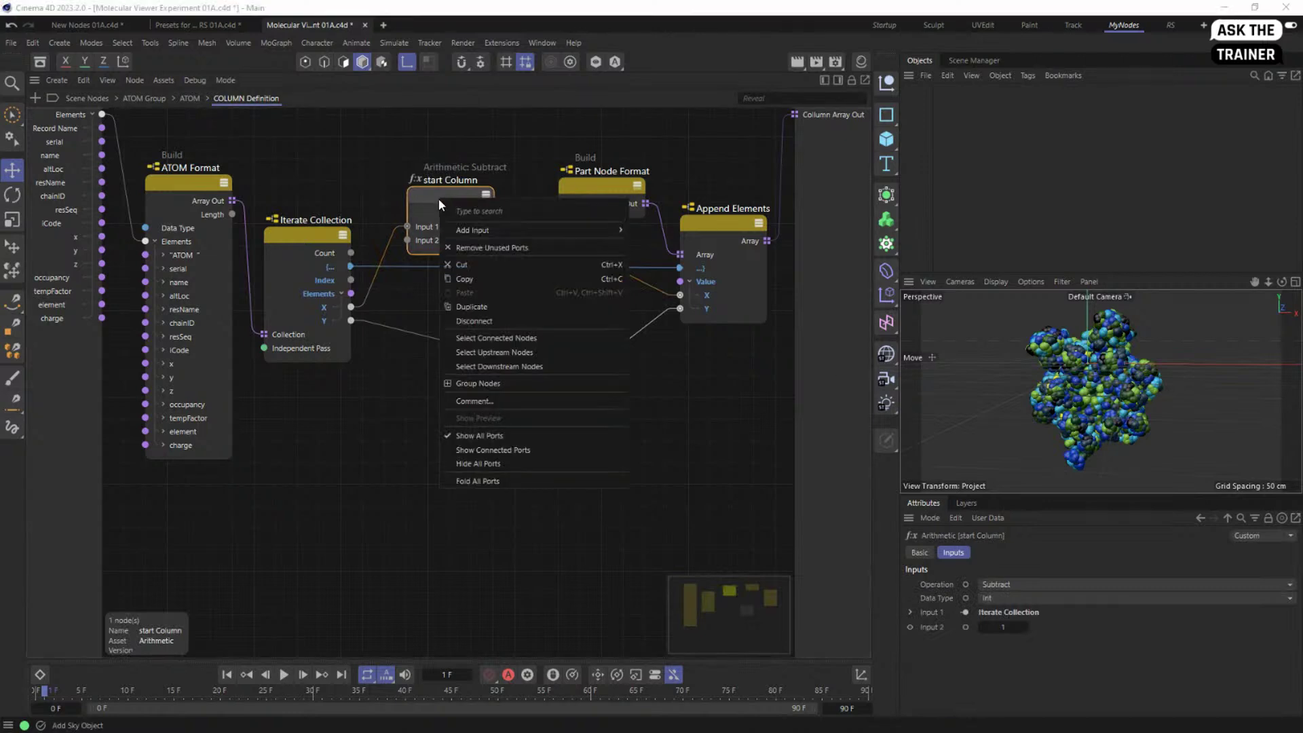
click(484, 367)
click(476, 407)
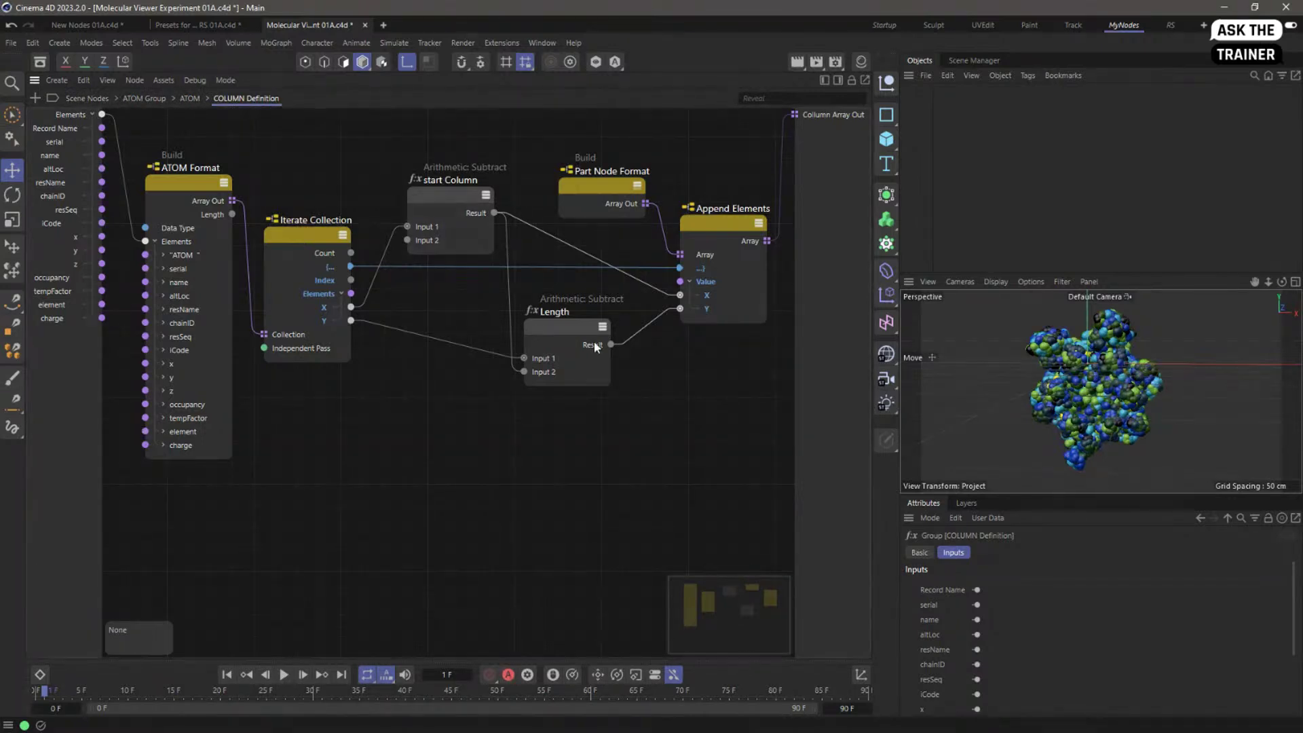
Step: Return to the top-level scene nodes, enter ATOM Group, and jump directly back to the COLUMN Definition level using the path
click(87, 98)
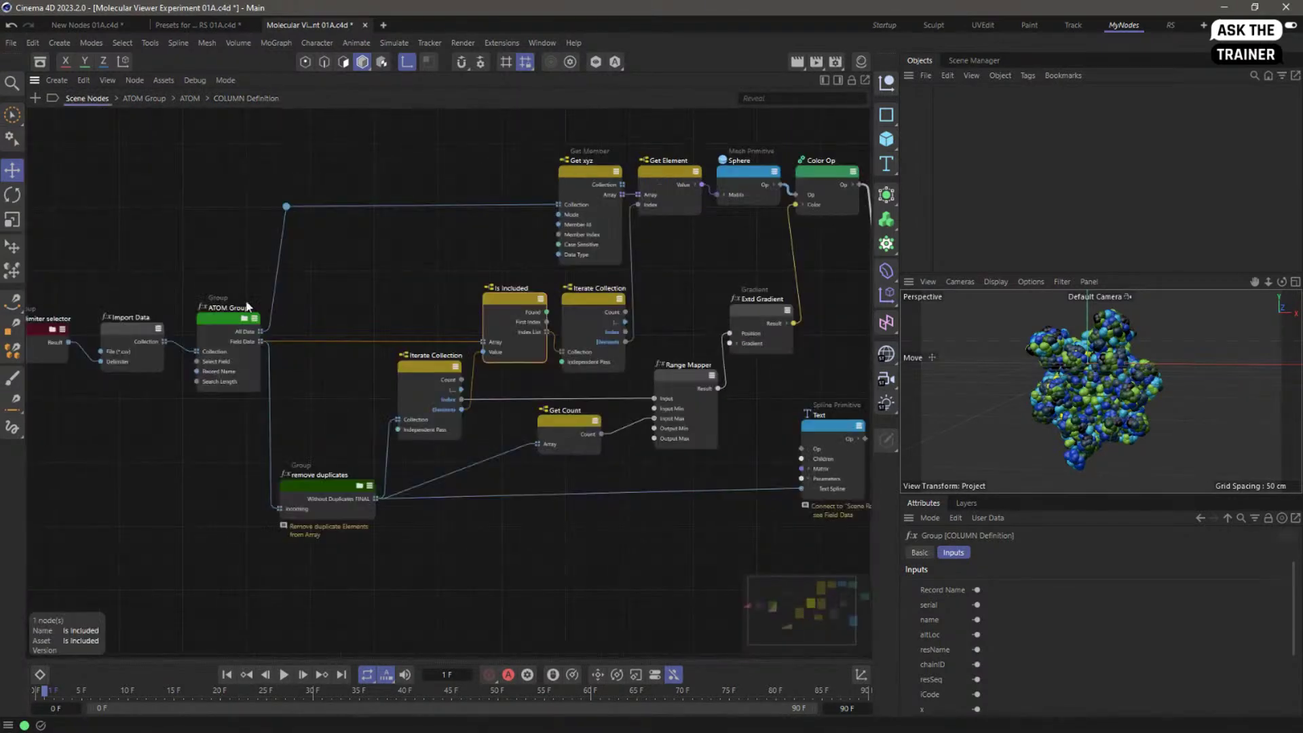
drag(139, 228, 244, 373)
double_click(224, 312)
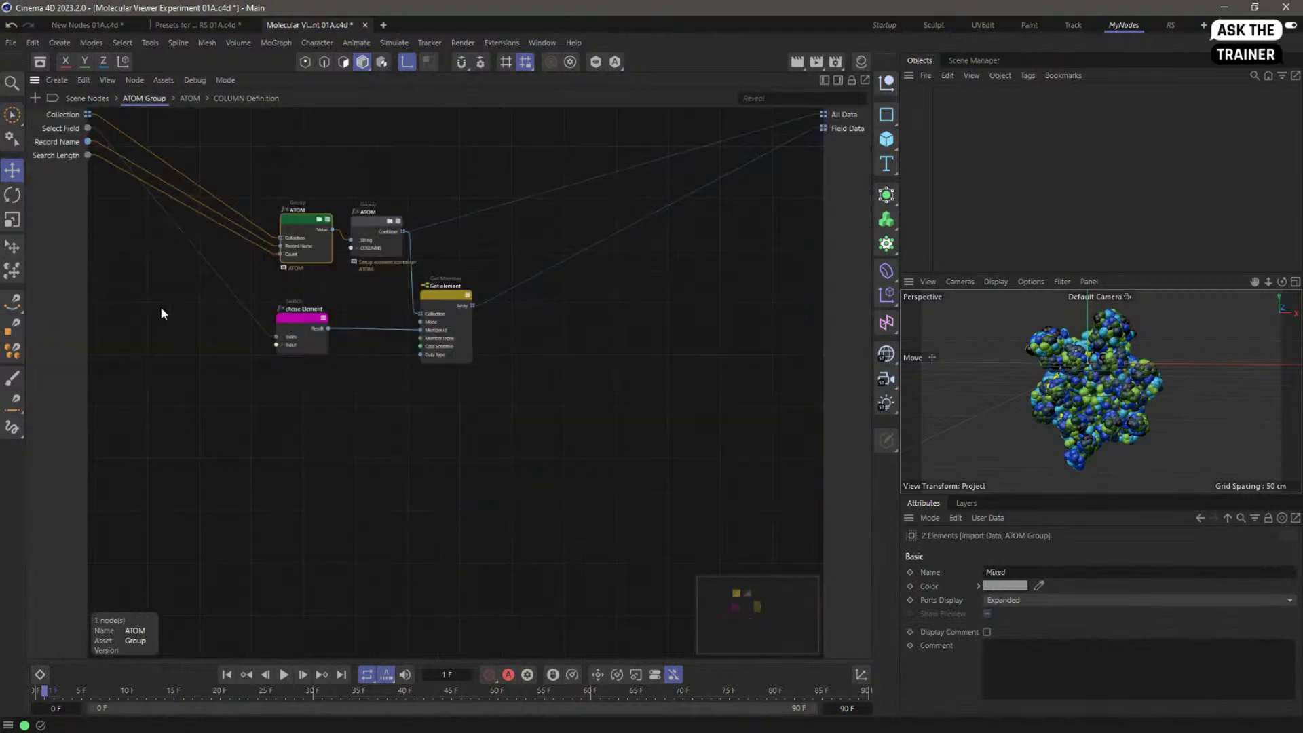
click(265, 99)
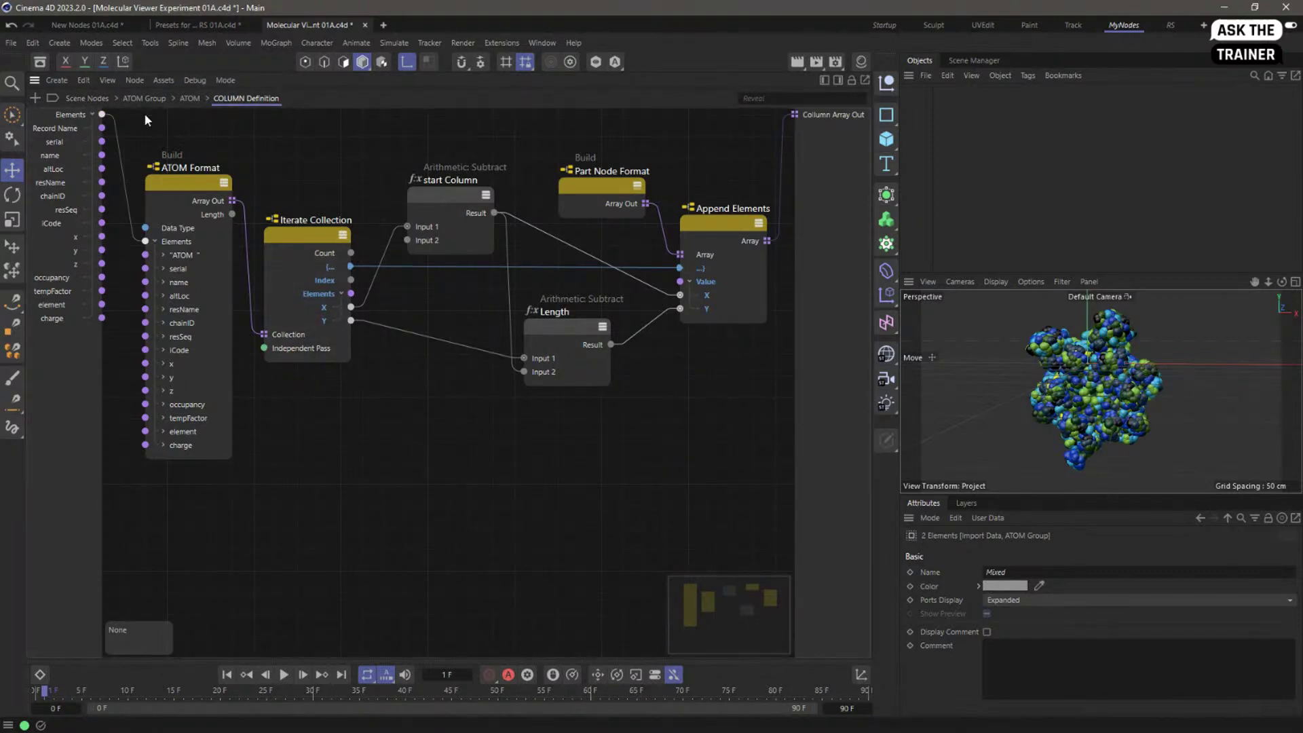
Step: Return to the top-level Scene Nodes, clear the selection, and enable the heat map on the nodes
click(92, 99)
click(246, 249)
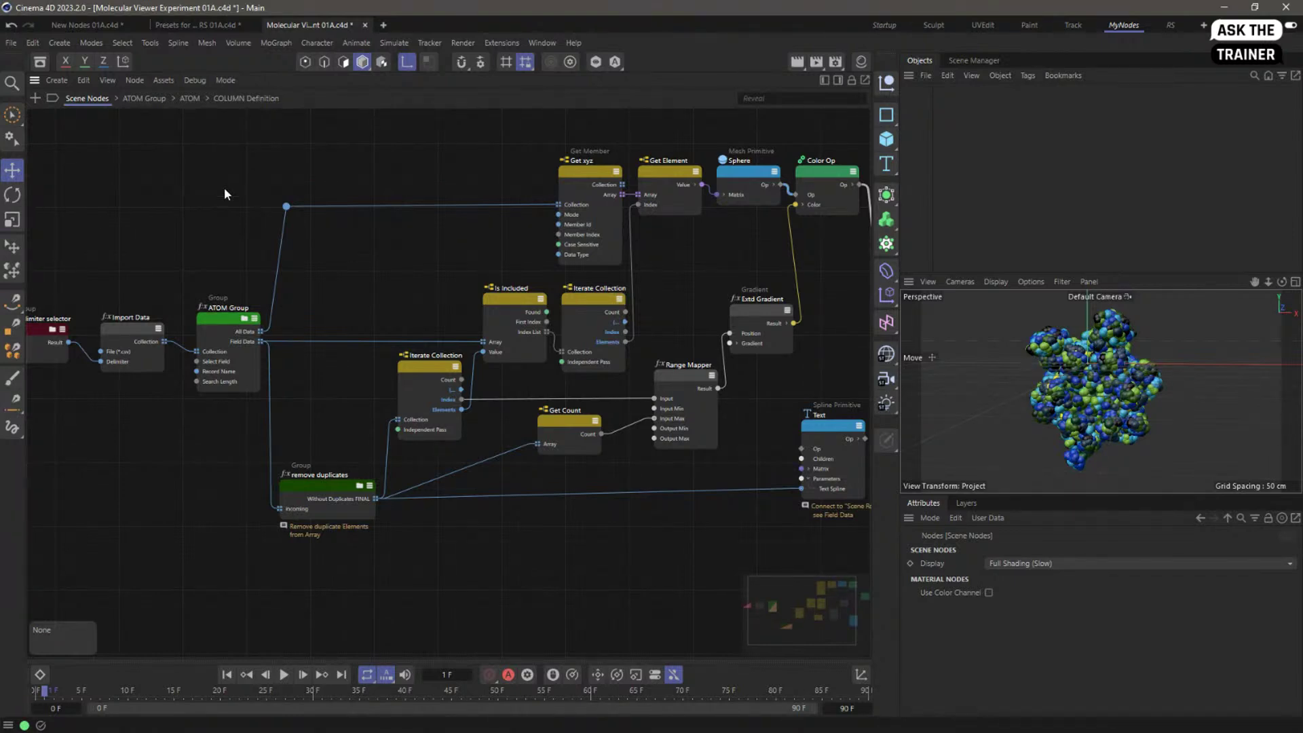
click(195, 80)
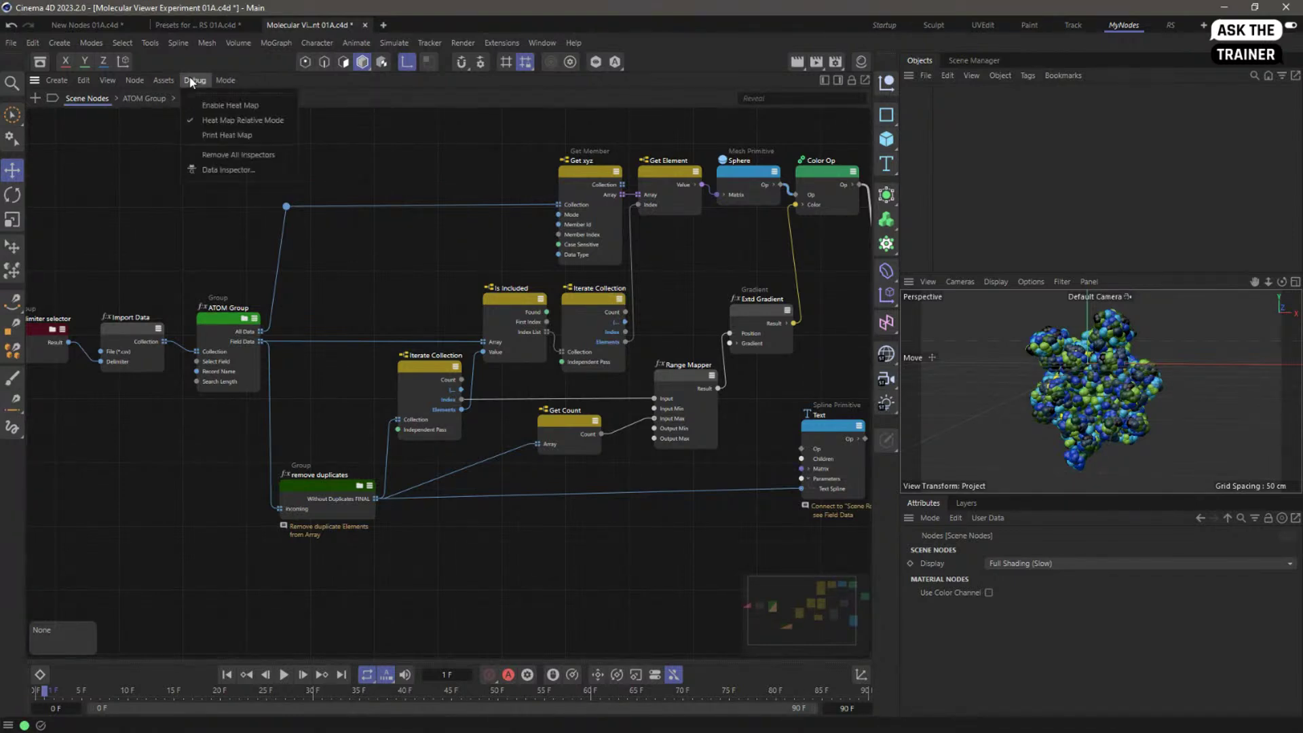
click(214, 109)
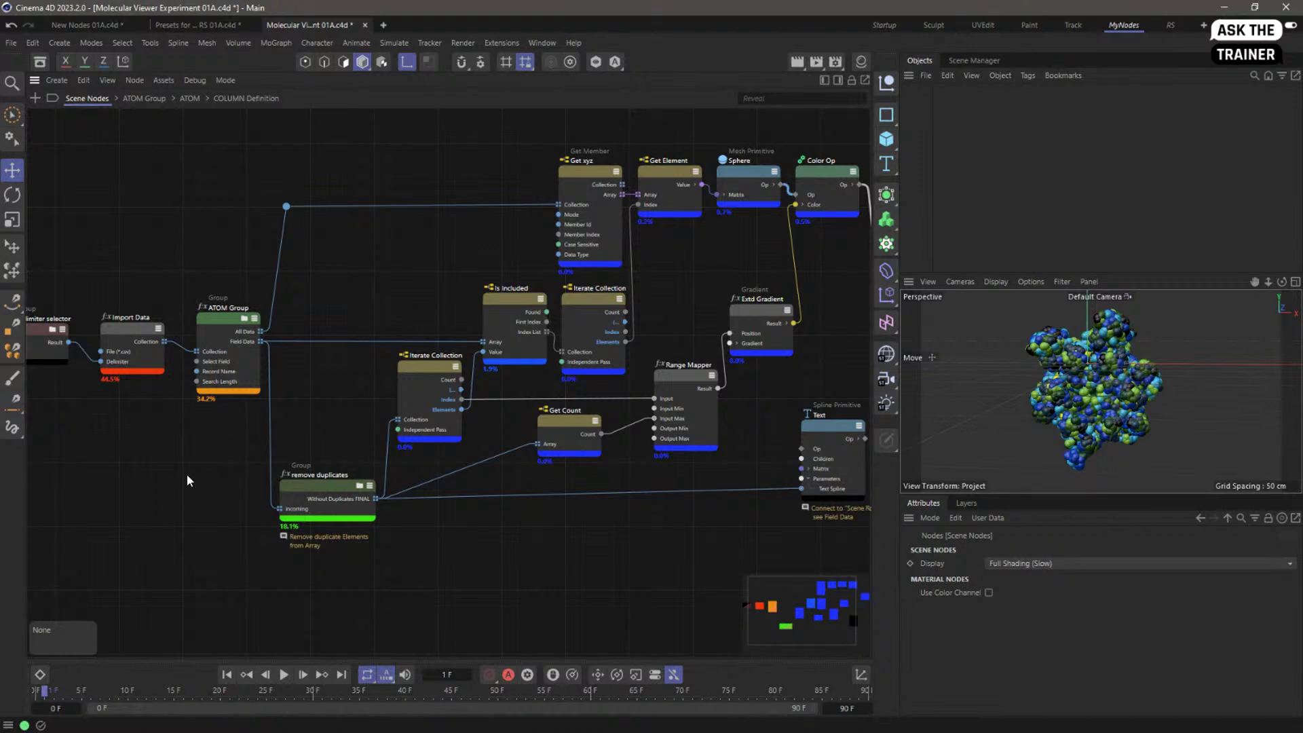
Step: Trace the heat map from Import Data through ATOM Group and its second ATOM group into the compose Vectors group
click(126, 348)
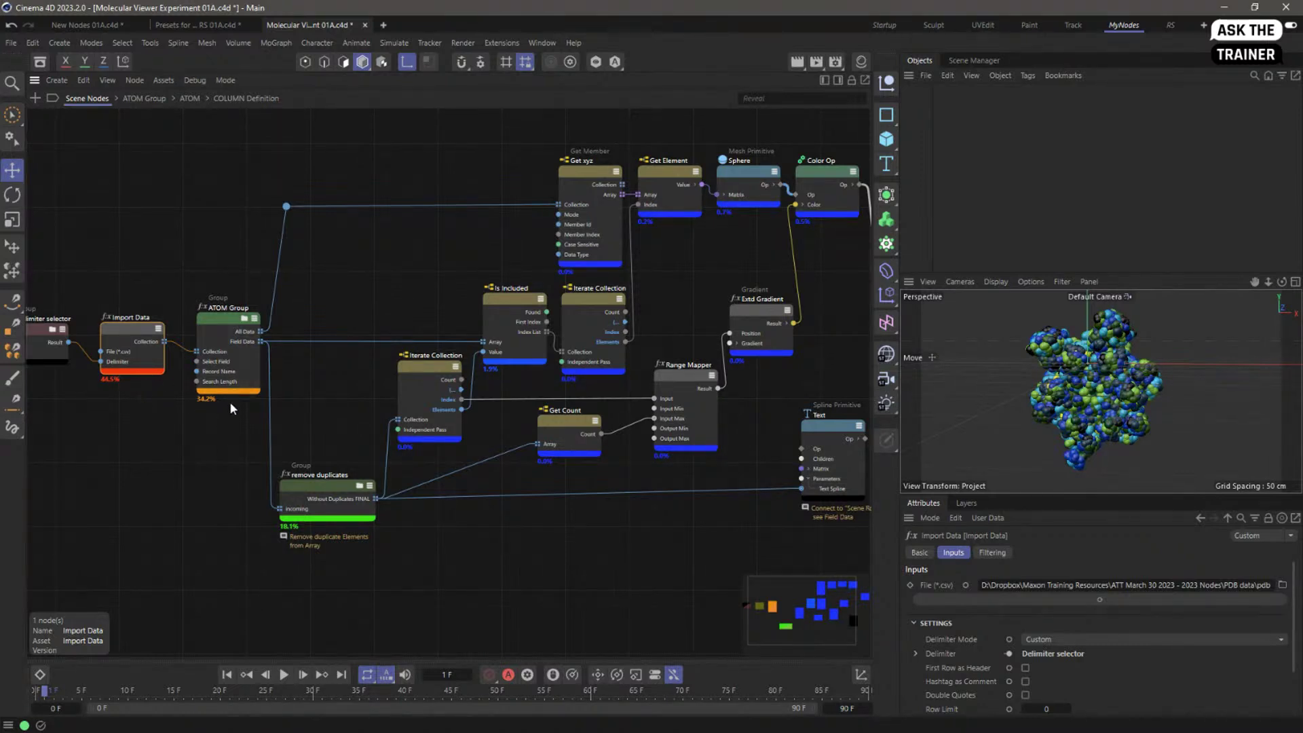
double_click(243, 320)
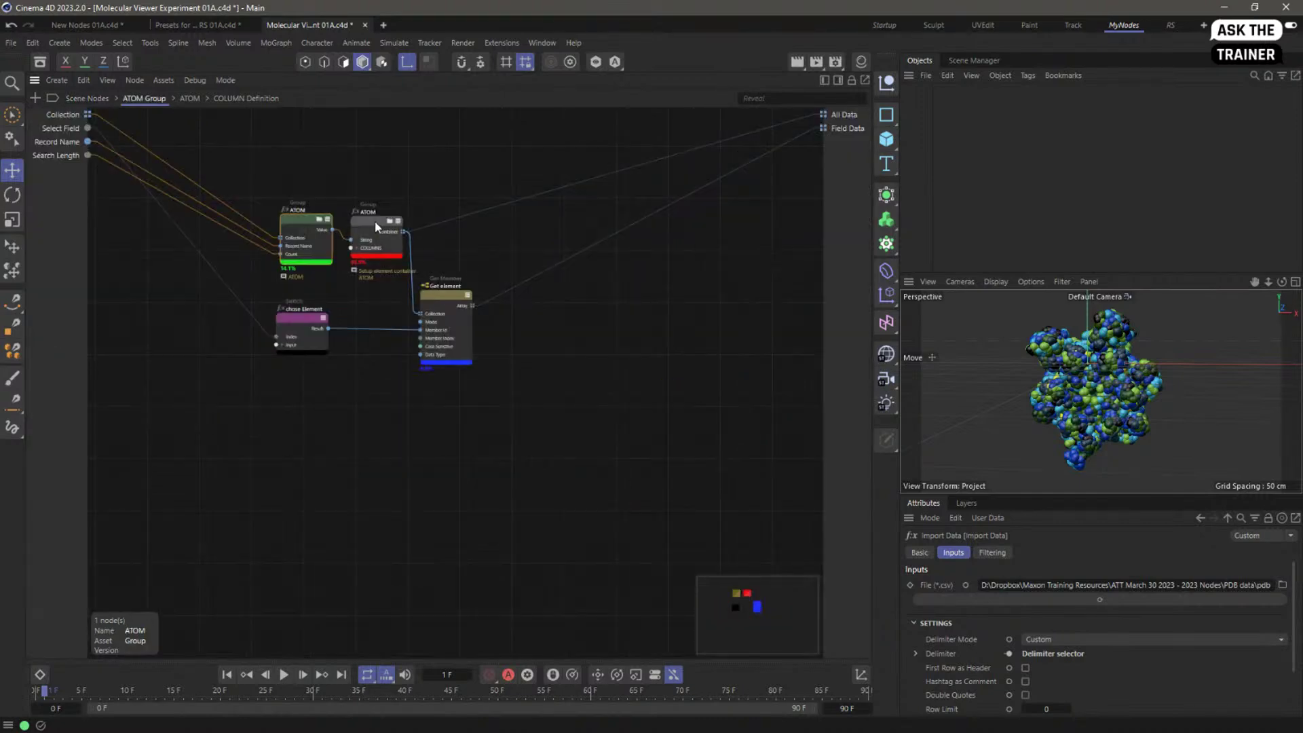
drag(387, 223, 410, 226)
double_click(414, 222)
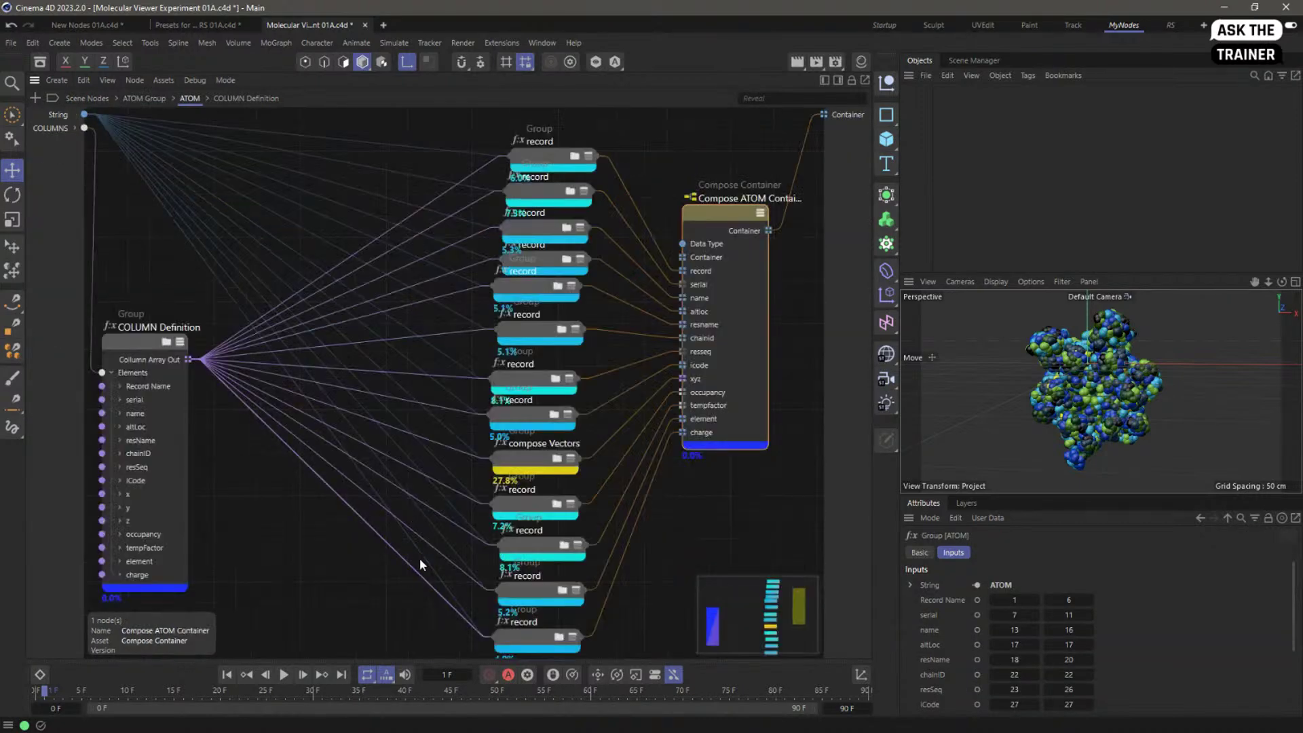
click(536, 462)
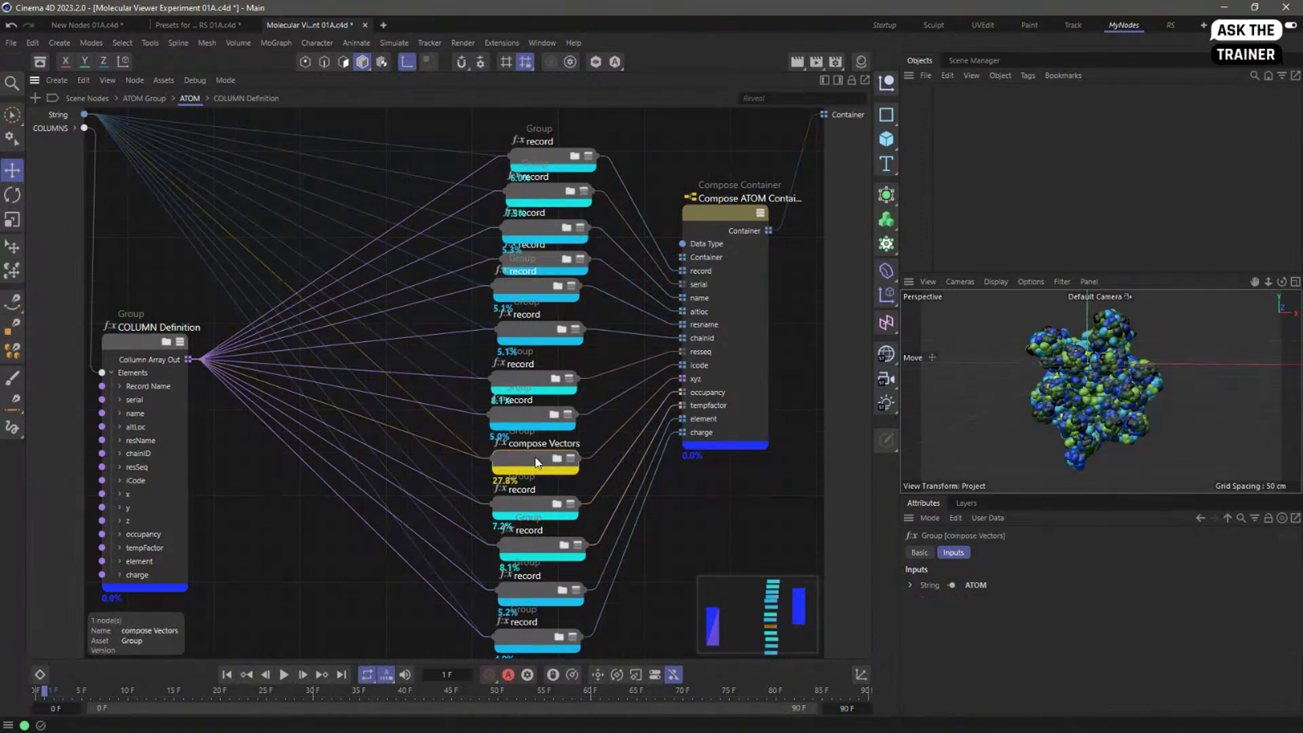
double_click(550, 464)
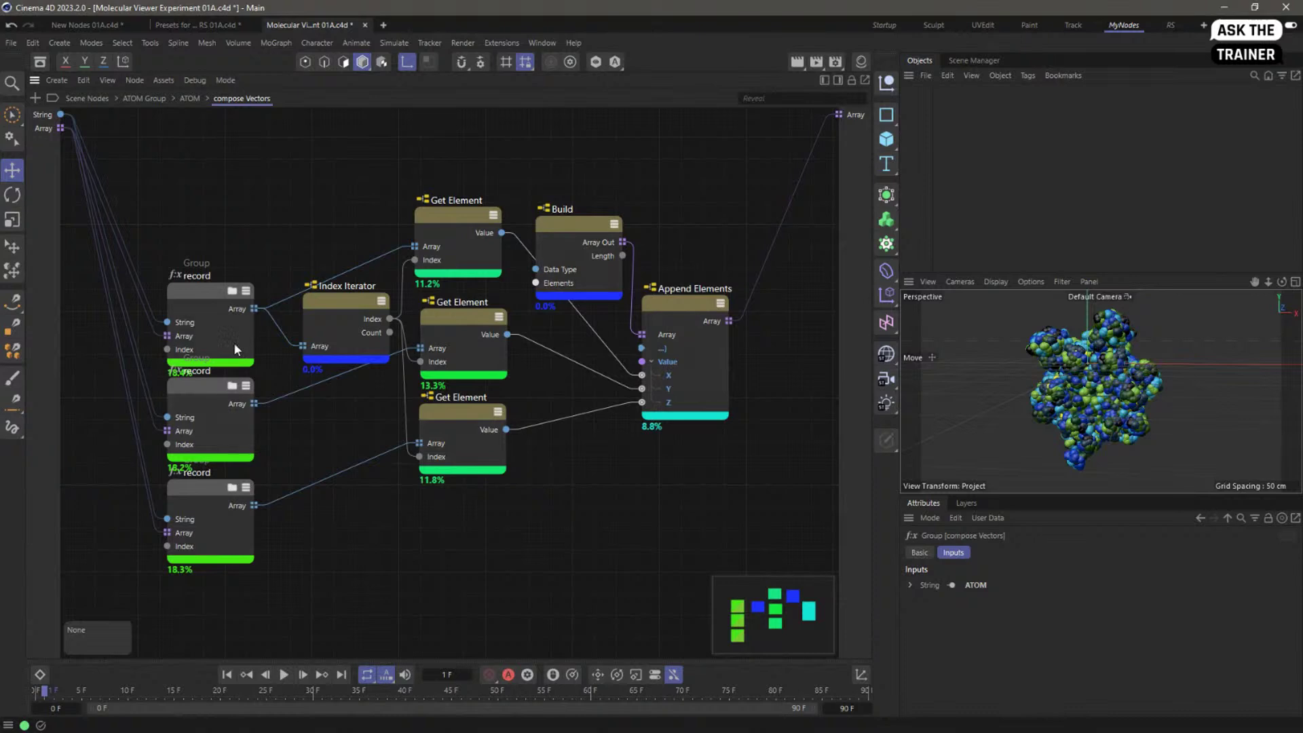
Step: Enter the uppermost record group inside compose Vectors and select its Append Elements node to inspect the heat map there
drag(222, 314, 215, 294)
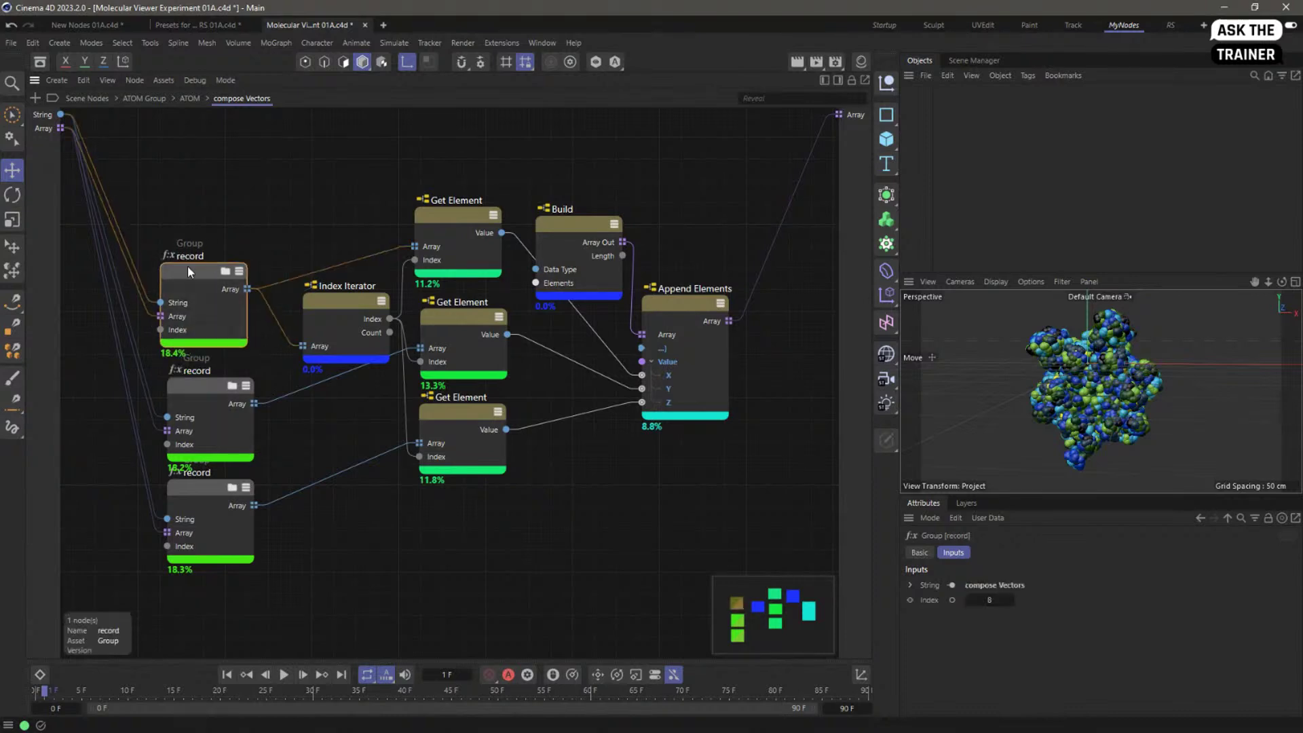
click(226, 271)
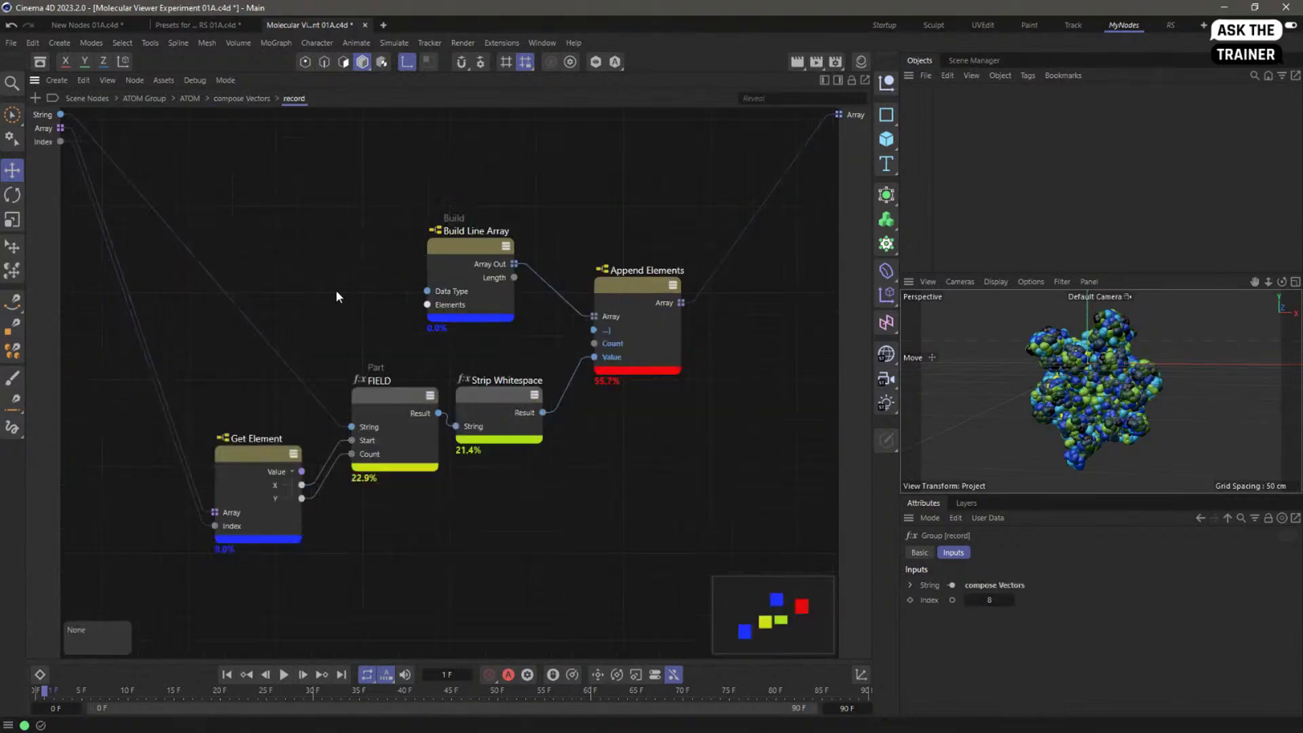
click(642, 287)
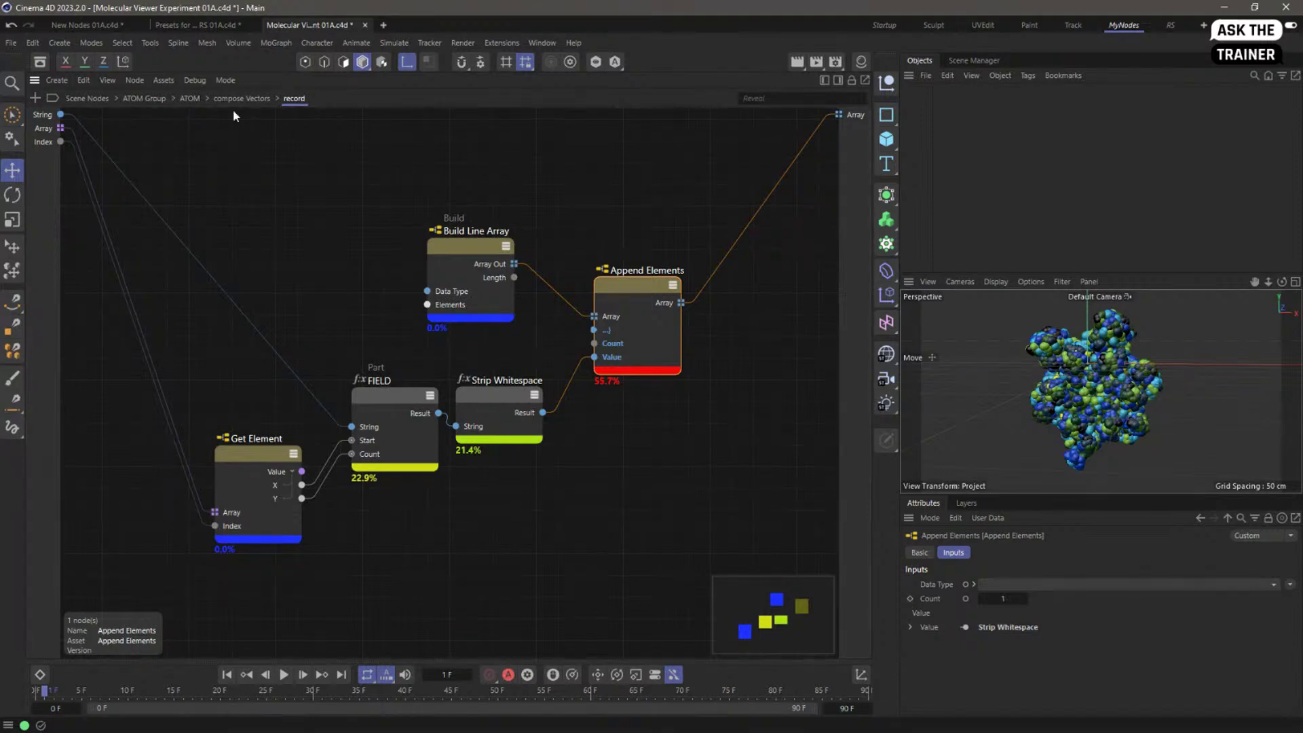
Step: Jump between Scene Nodes and compose Vectors using the path, return to the top level, and disable the heat map
click(96, 99)
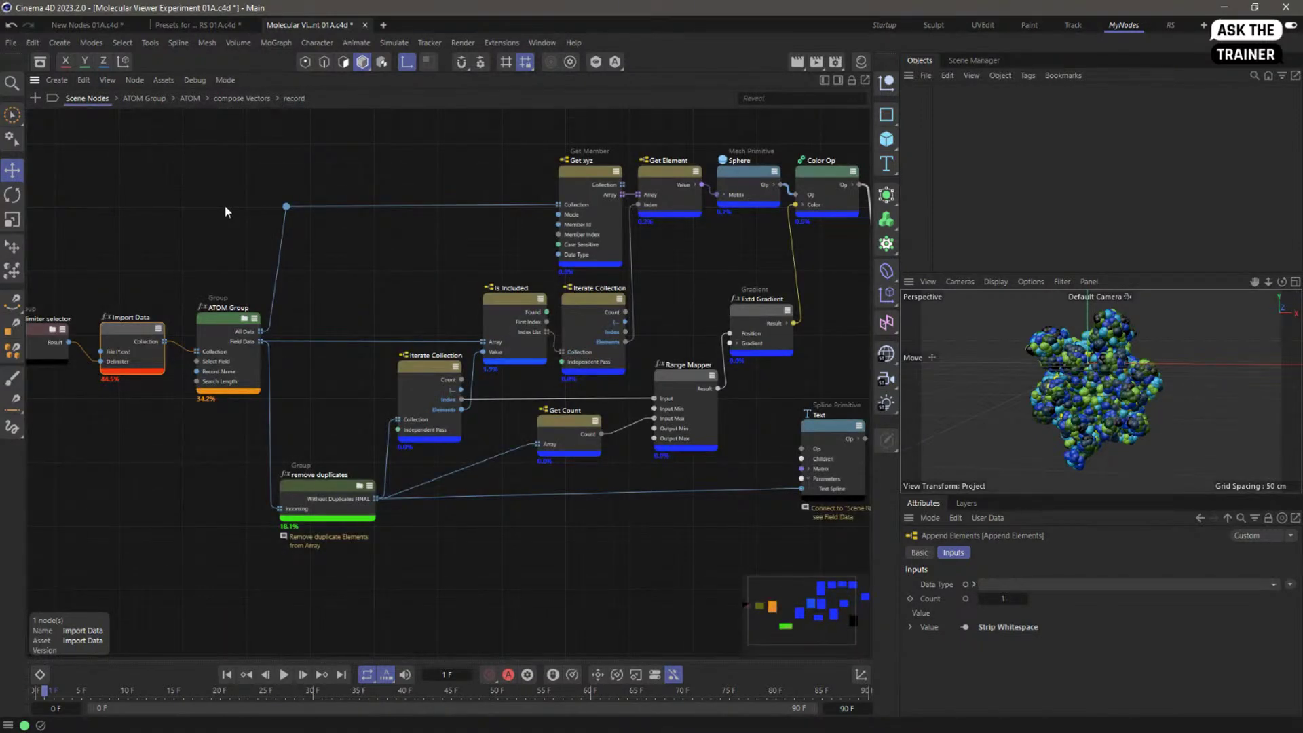
click(224, 99)
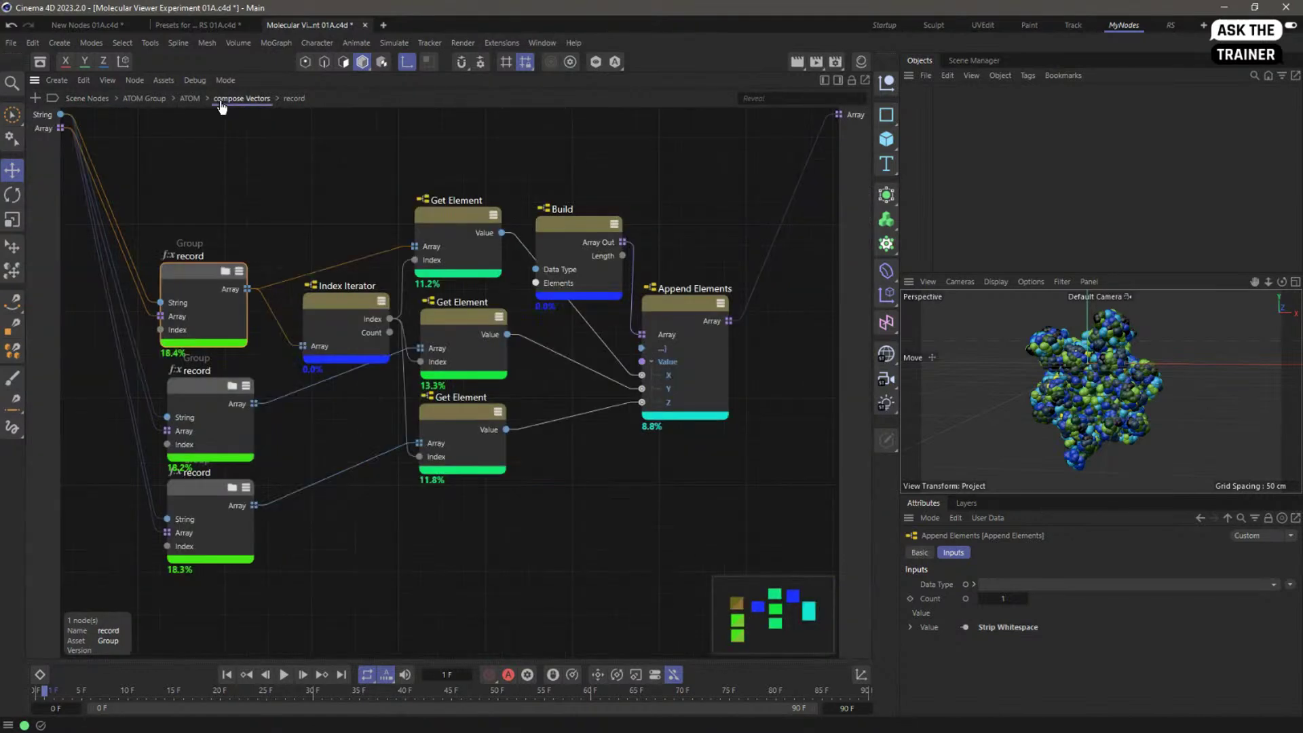
click(87, 98)
click(198, 81)
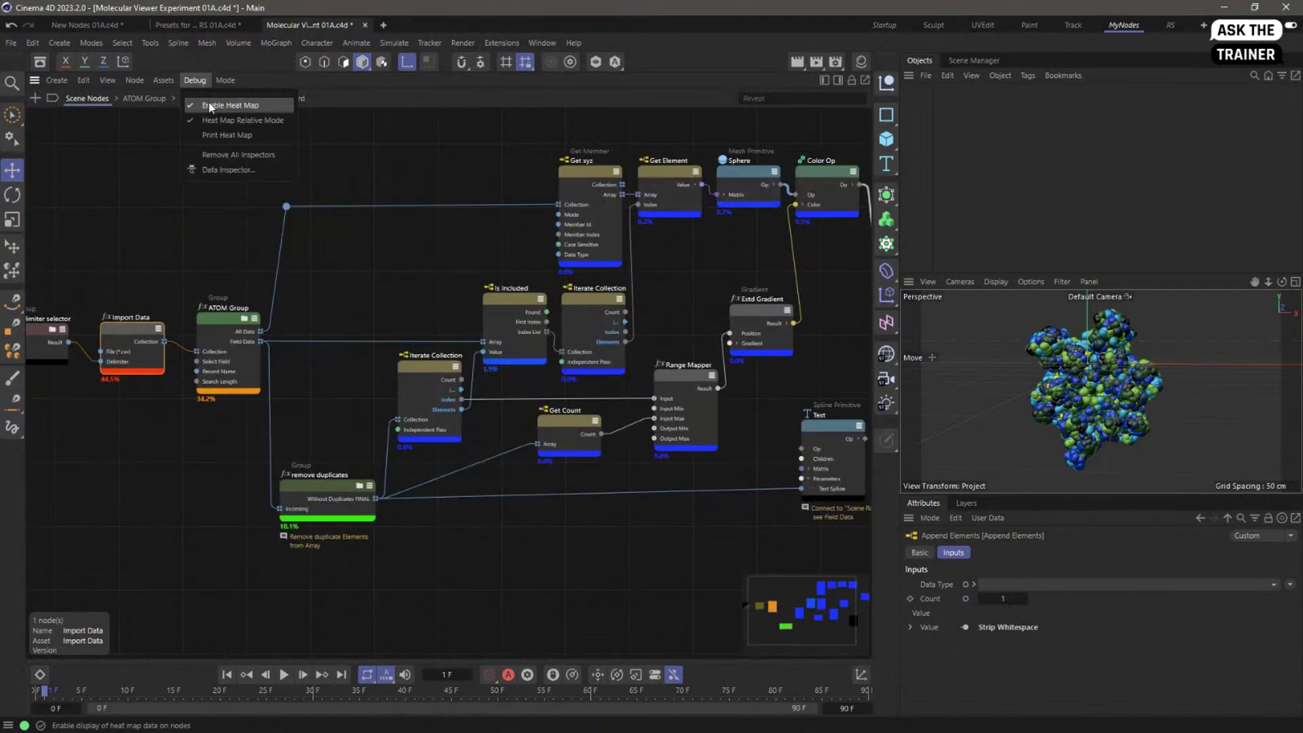
click(210, 105)
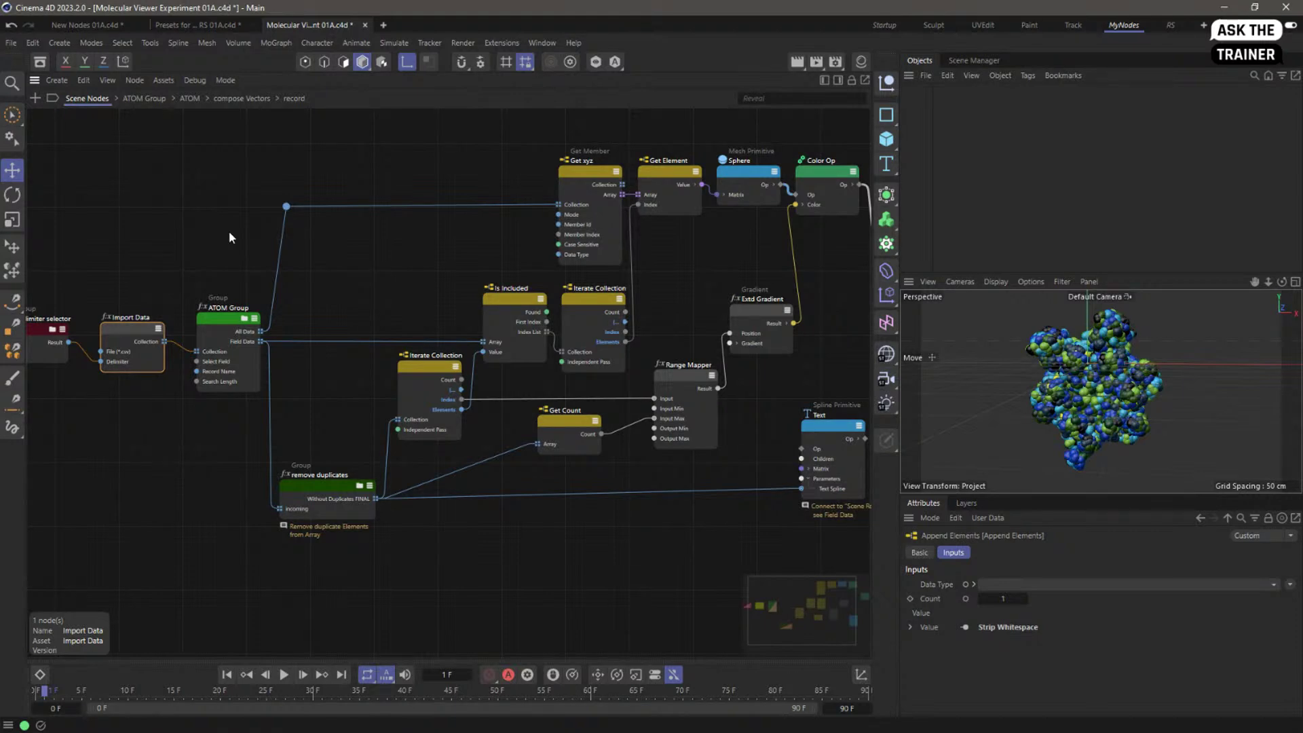
Step: Enable the heat map again and examine the load percentages across the top-level node graph, including Import Data
click(195, 79)
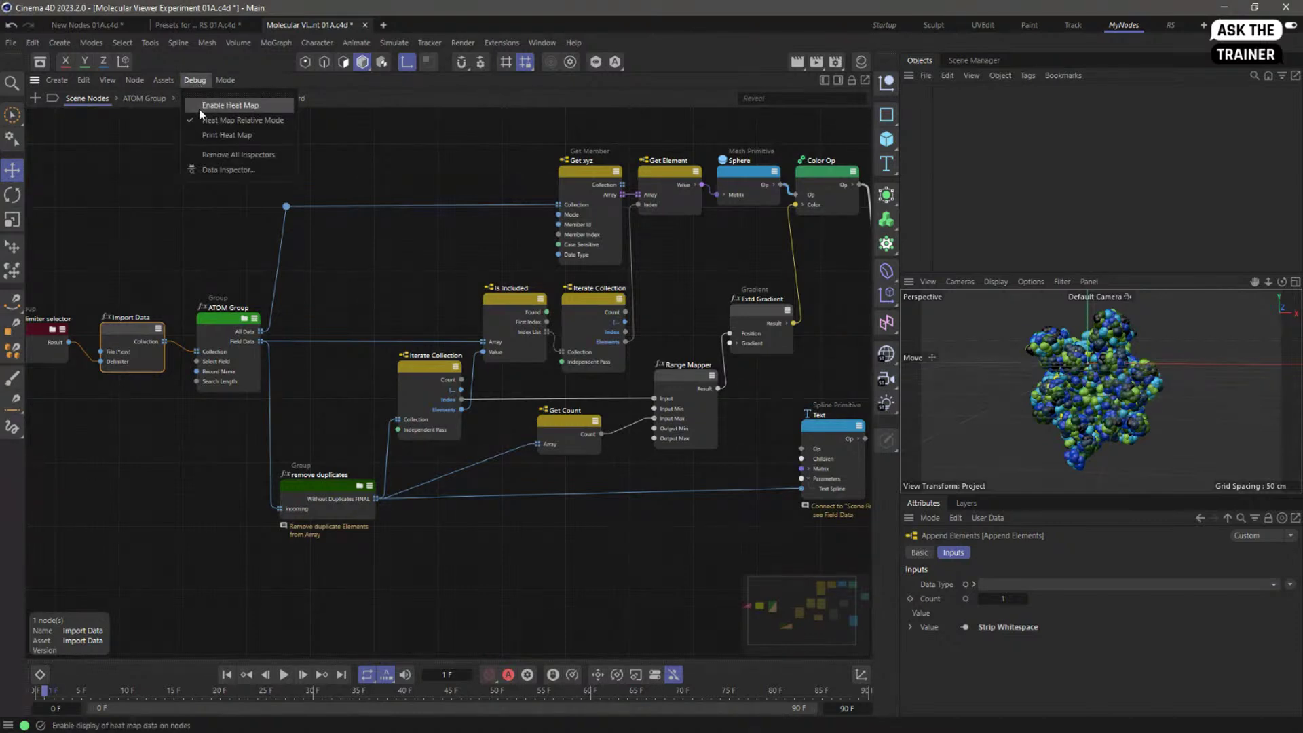
click(200, 108)
alt+right_drag(390, 314, 313, 345)
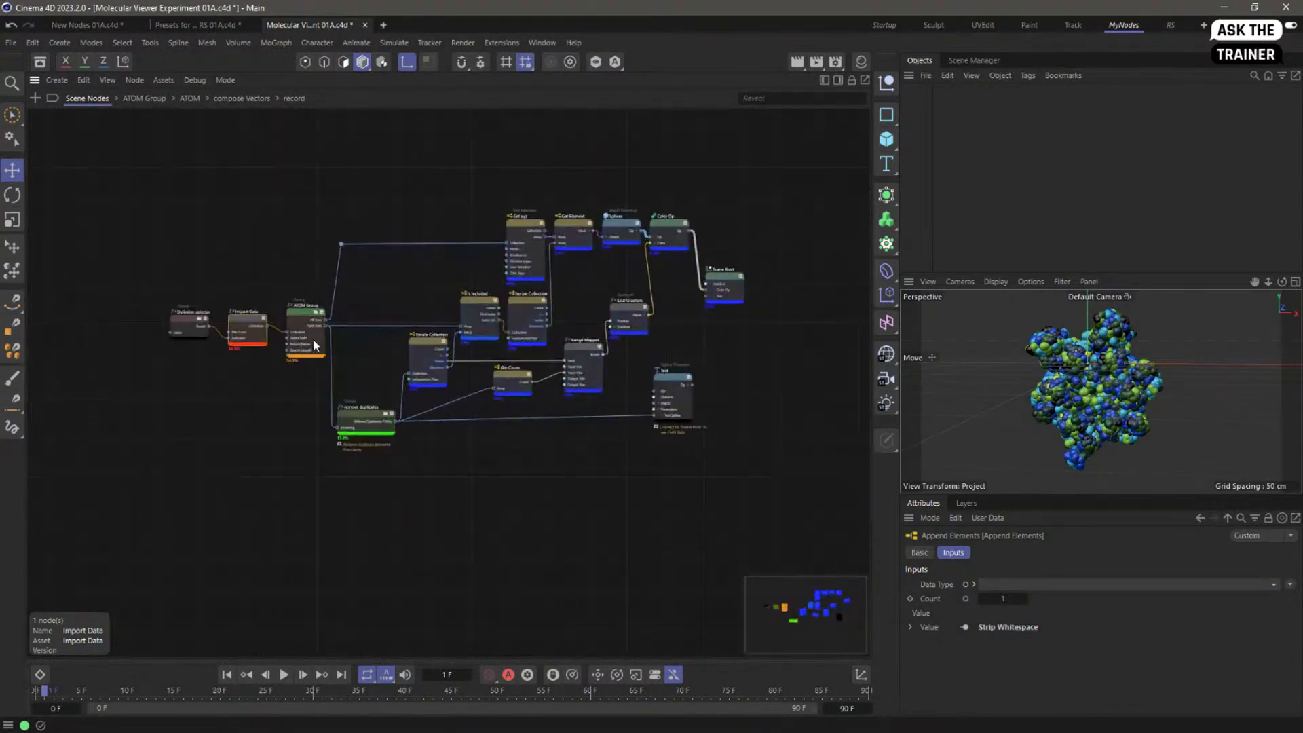
scroll(380, 360, down, 2)
alt+right_drag(515, 425, 592, 420)
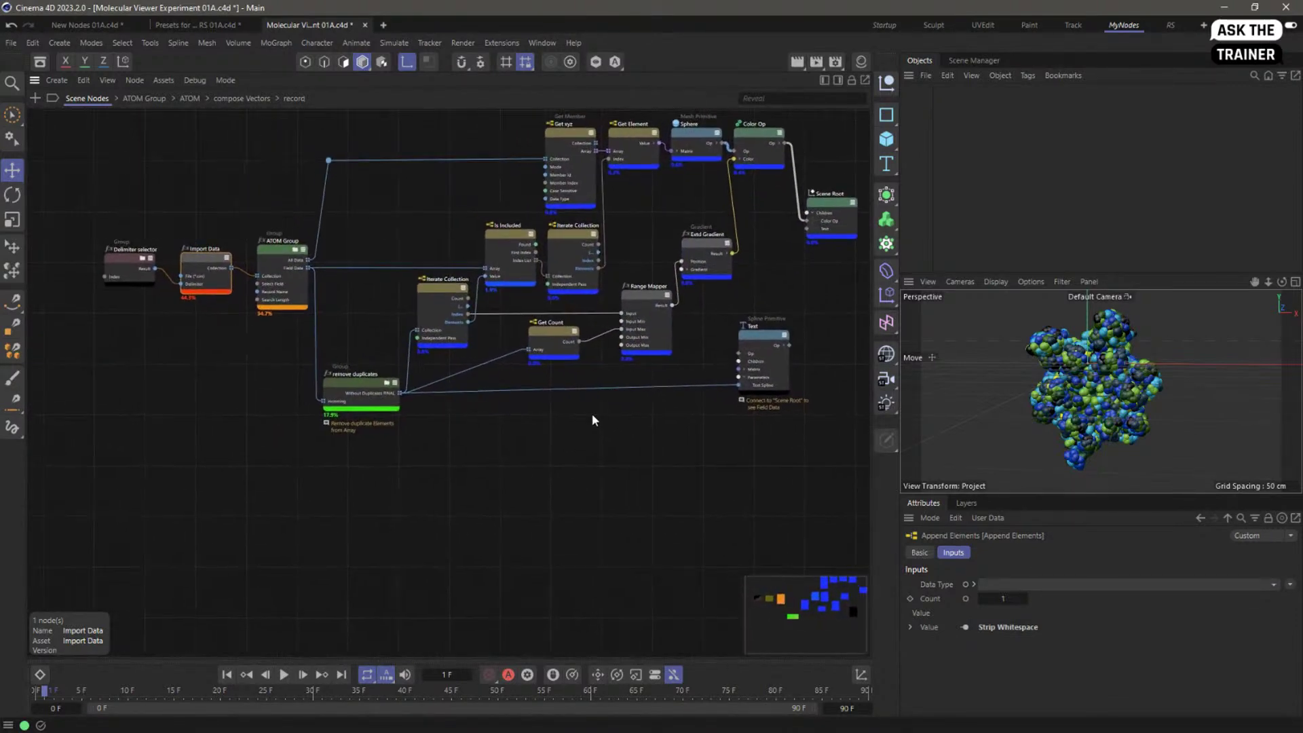
alt+middle_drag(586, 417, 579, 434)
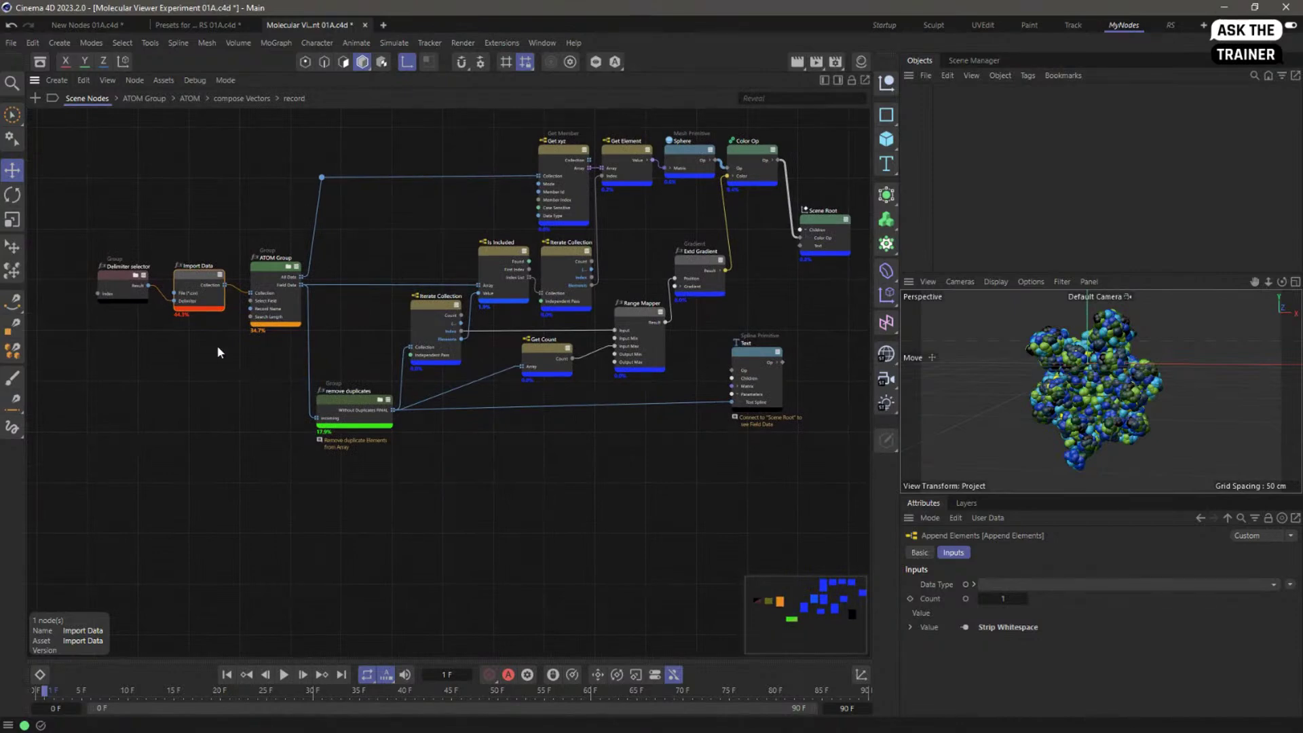
alt+right_drag(197, 313, 490, 315)
alt+middle_drag(252, 377, 391, 416)
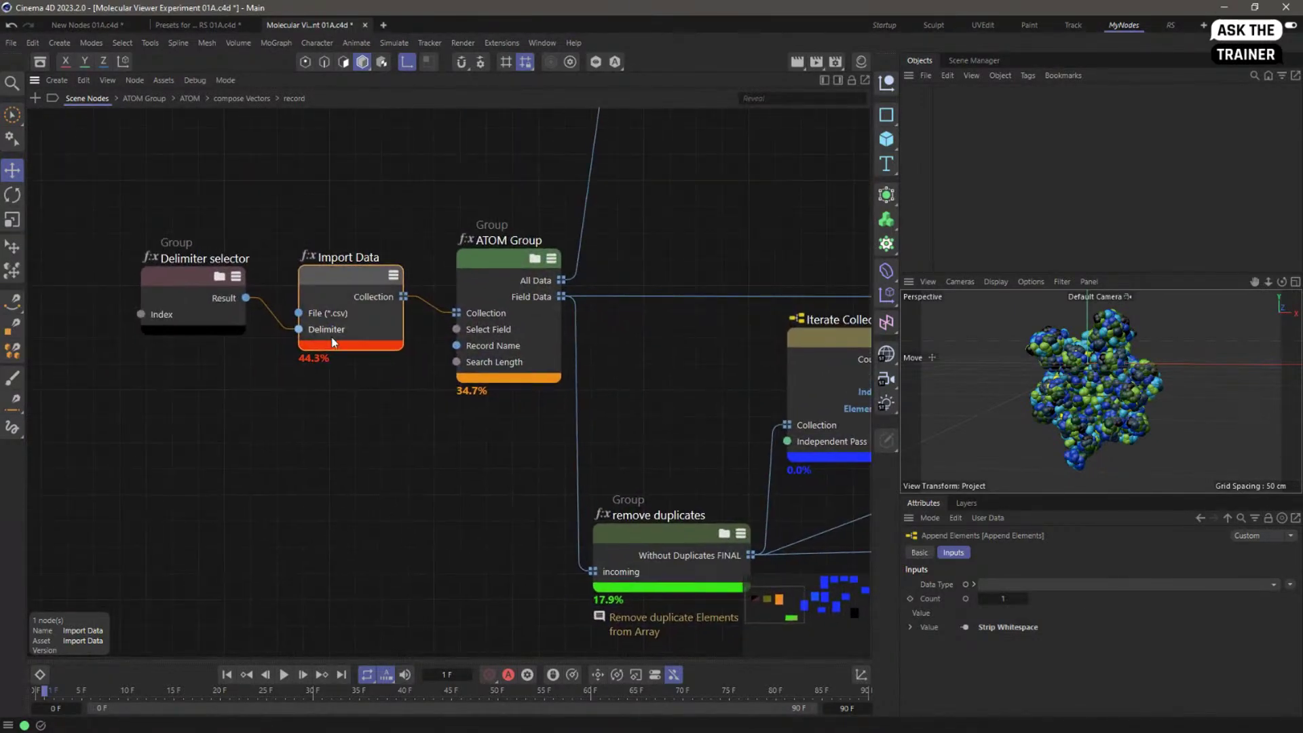
scroll(495, 342, down, 5)
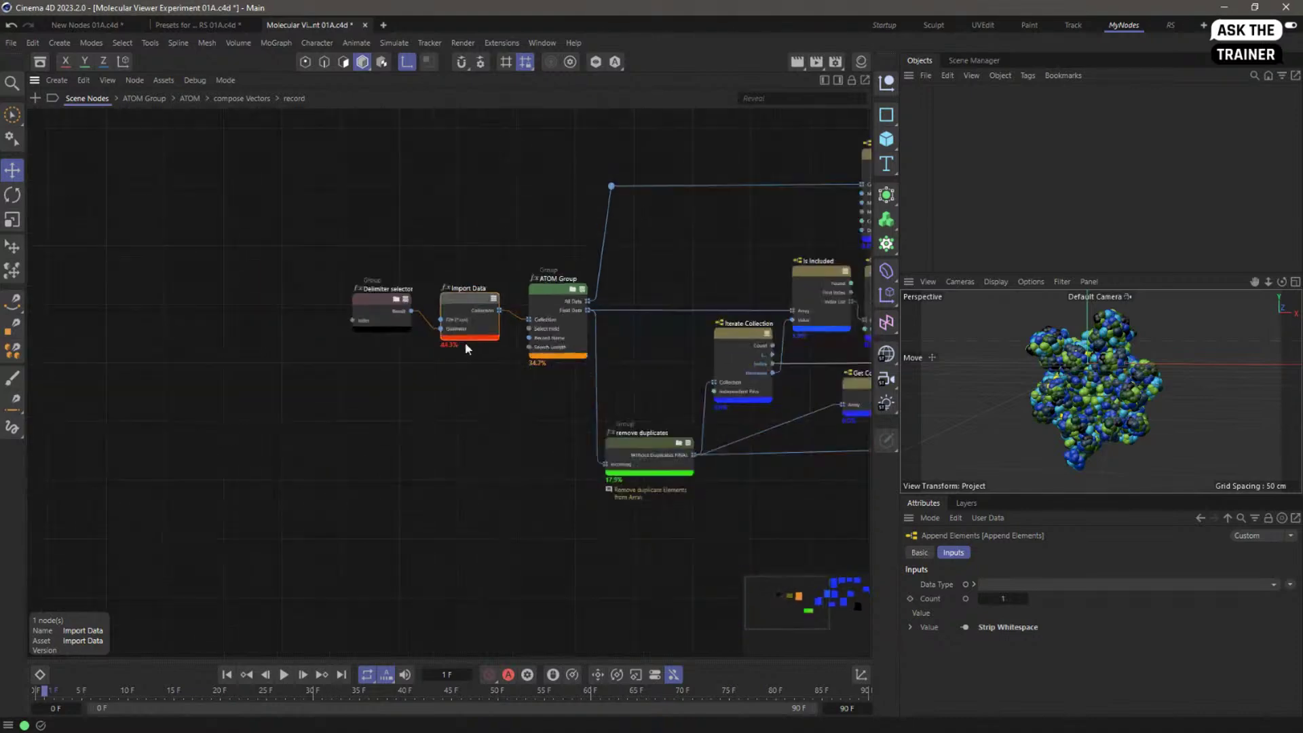
alt+middle_drag(604, 317, 311, 310)
alt+right_drag(333, 298, 467, 299)
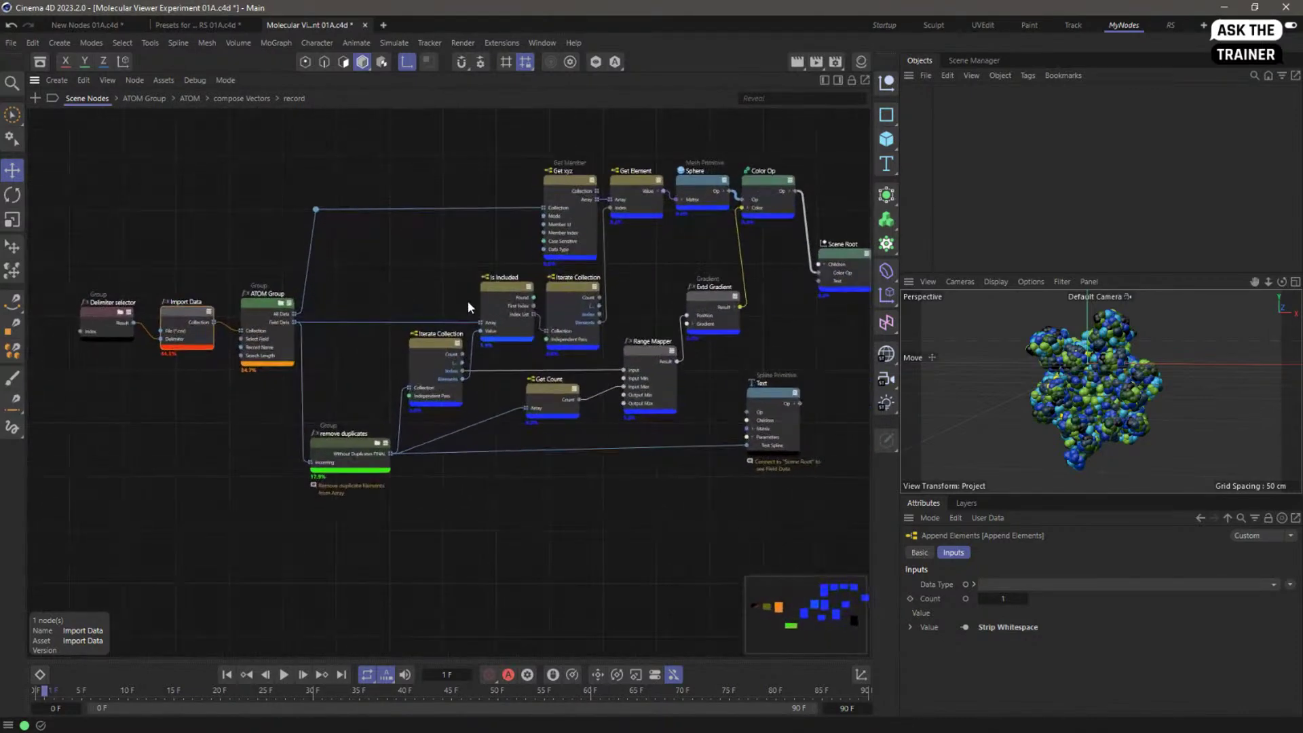
alt+middle_drag(461, 289, 459, 298)
Step: Revisit the compose Vectors level, return to Scene Nodes, disable the heat map, and clear the node selection
click(238, 99)
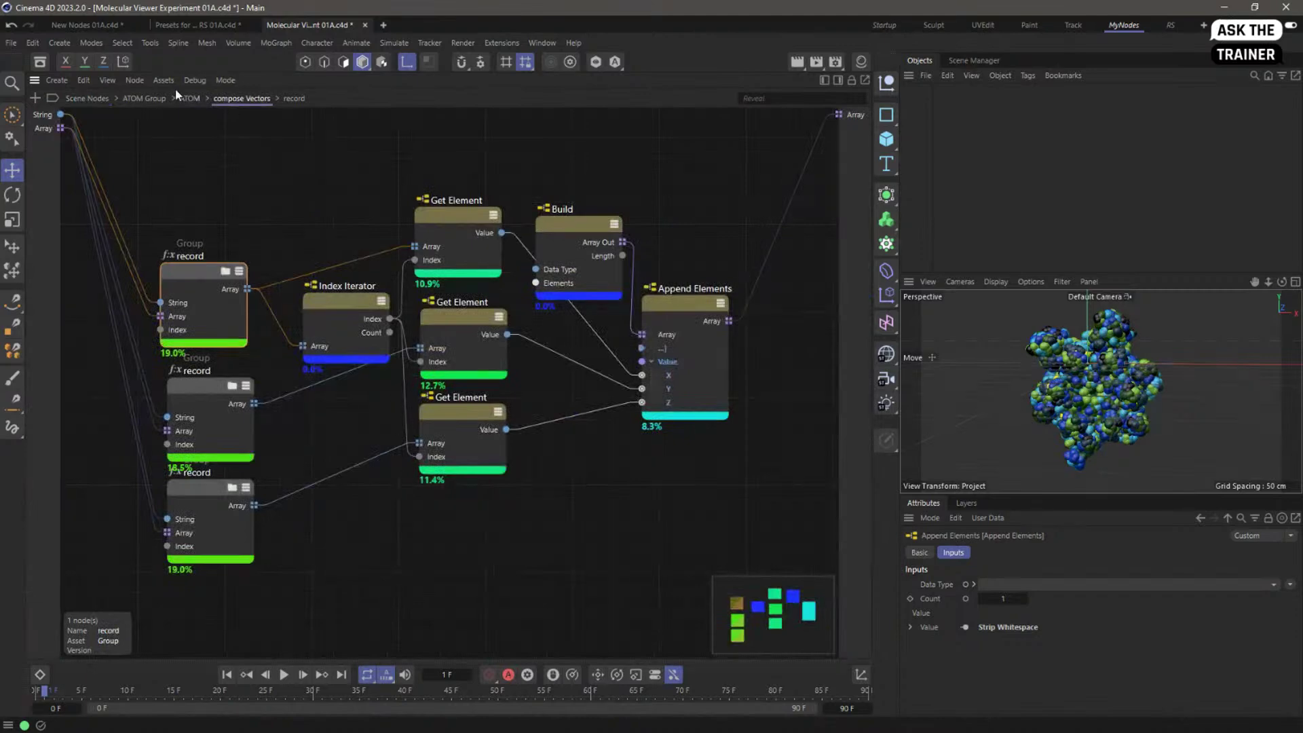
click(86, 98)
click(195, 80)
click(229, 105)
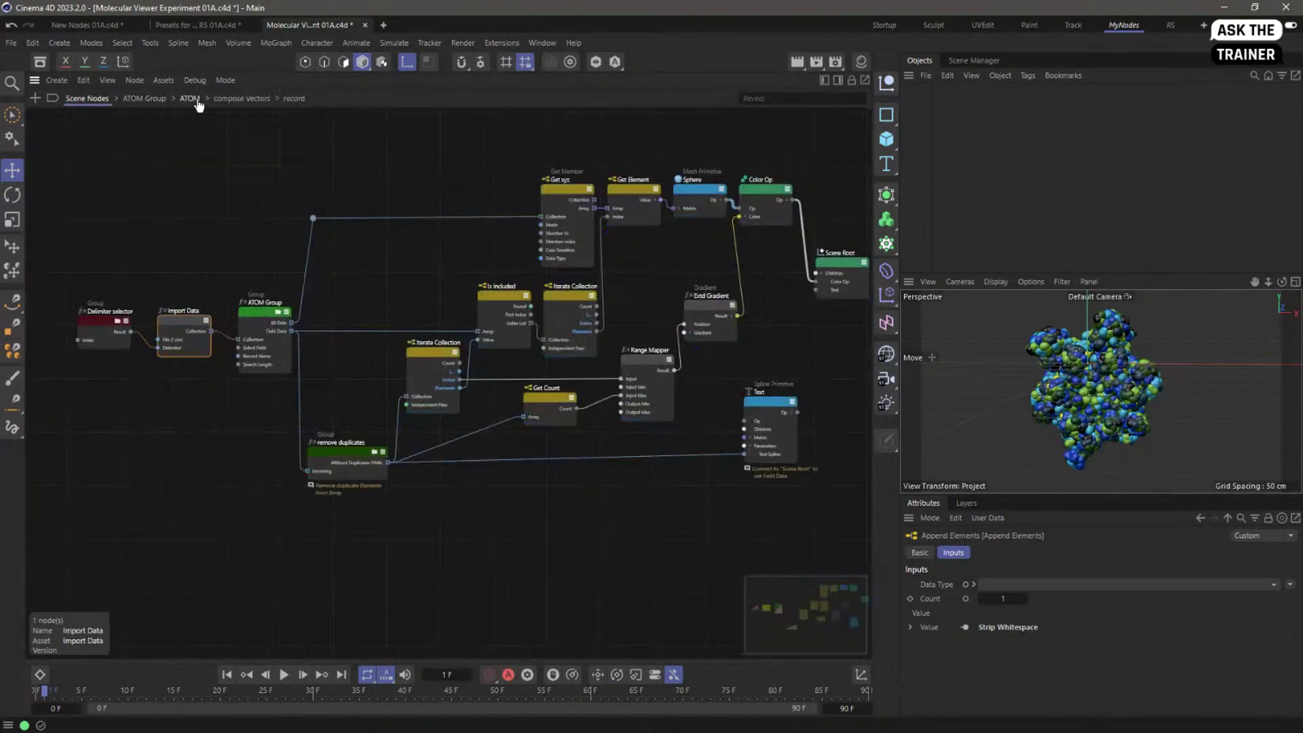
click(258, 214)
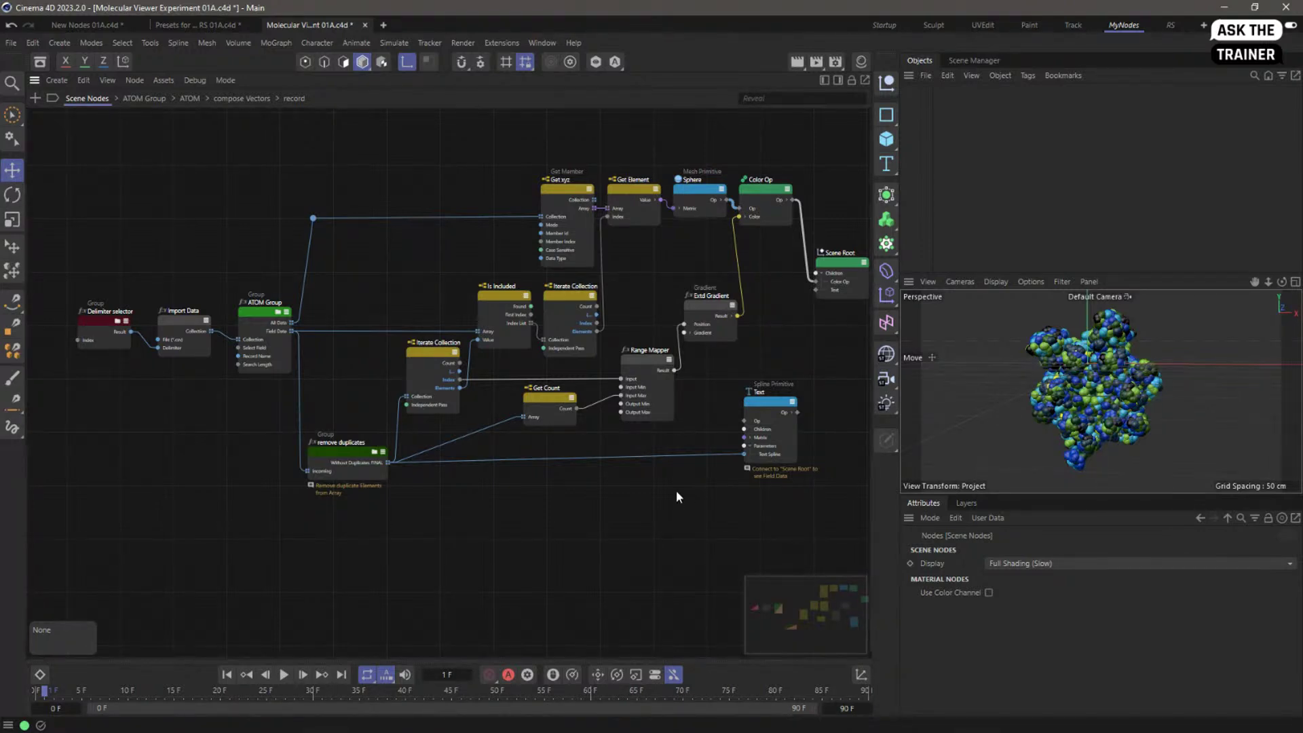
Step: Select the Scene Root node and enlarge the attributes area to show its Add Children and Remove Children controls
middle_drag(715, 403, 493, 436)
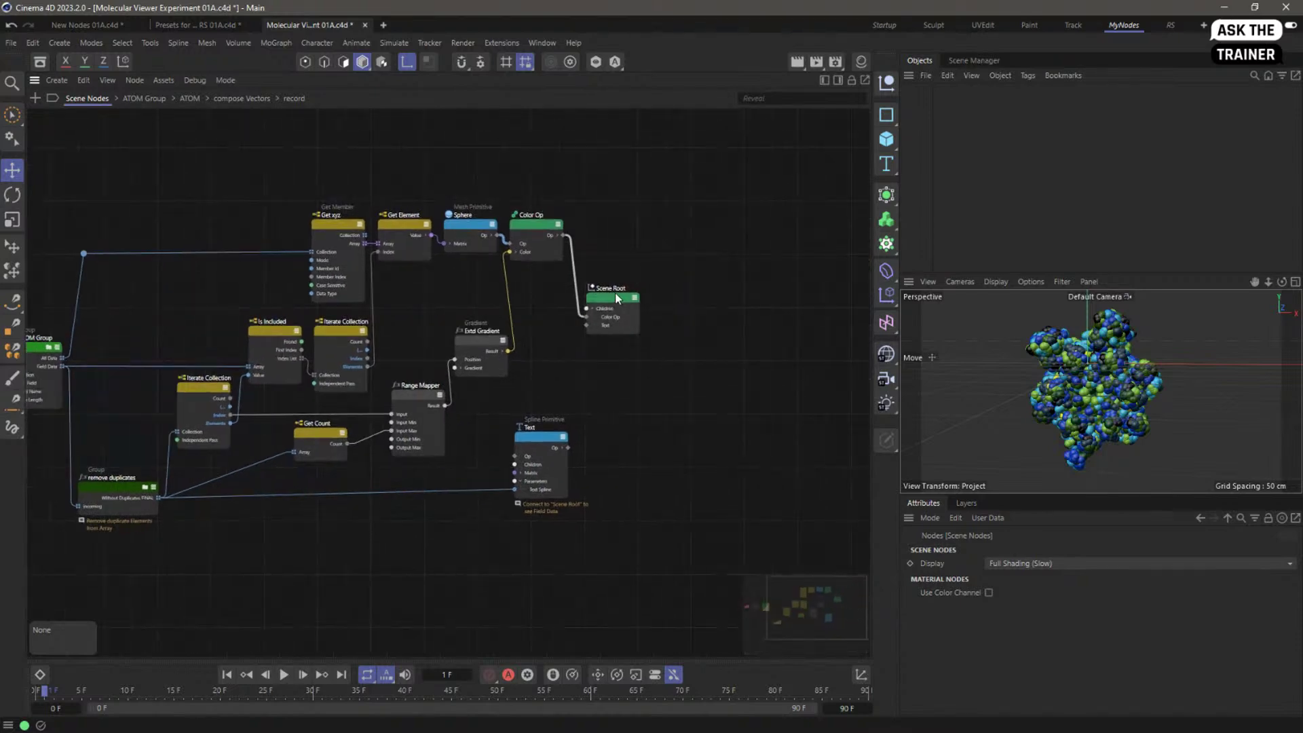
scroll(616, 297, up, 5)
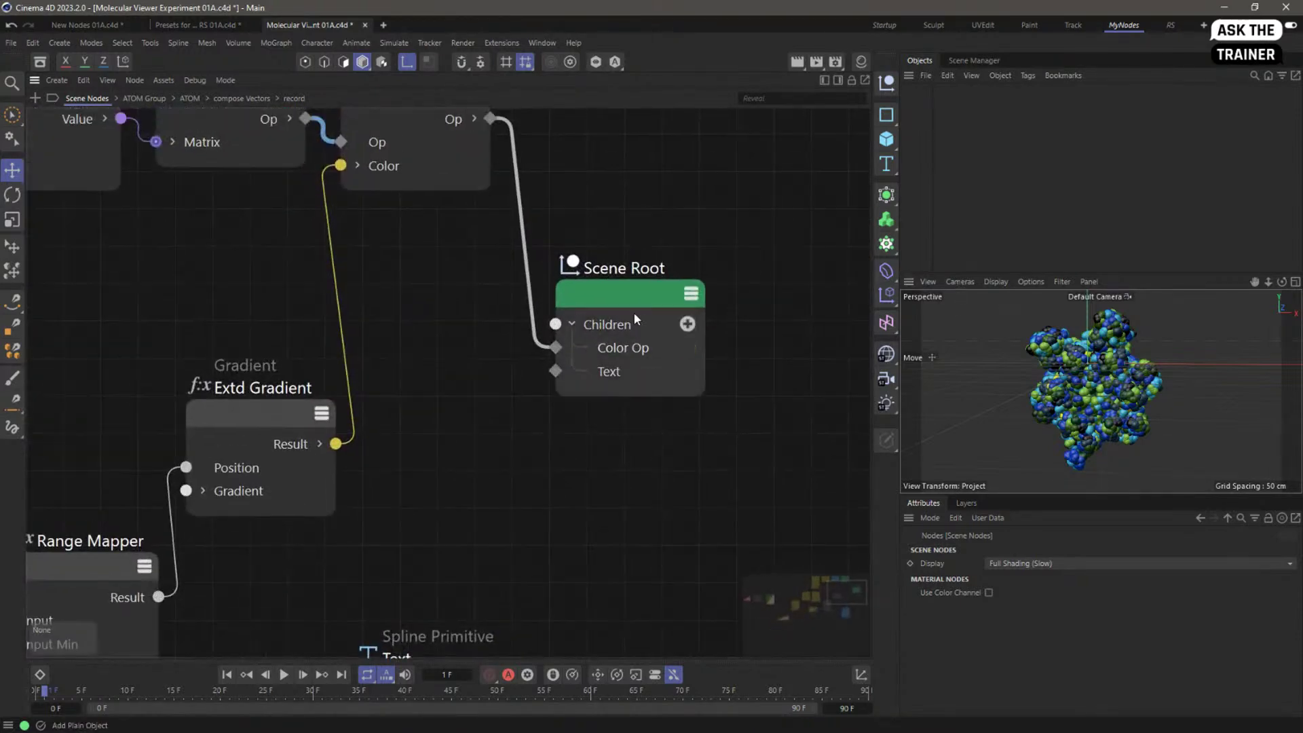
click(621, 296)
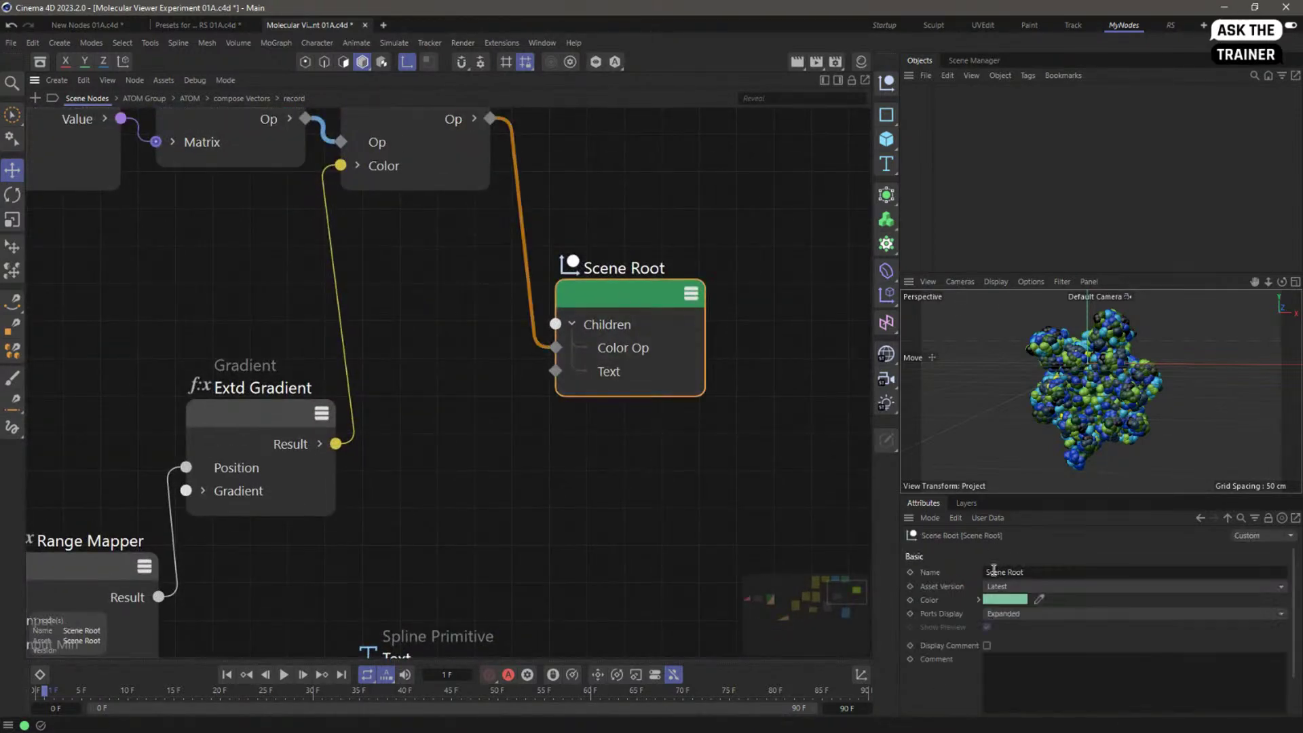
click(619, 433)
click(599, 390)
drag(1008, 495, 1009, 416)
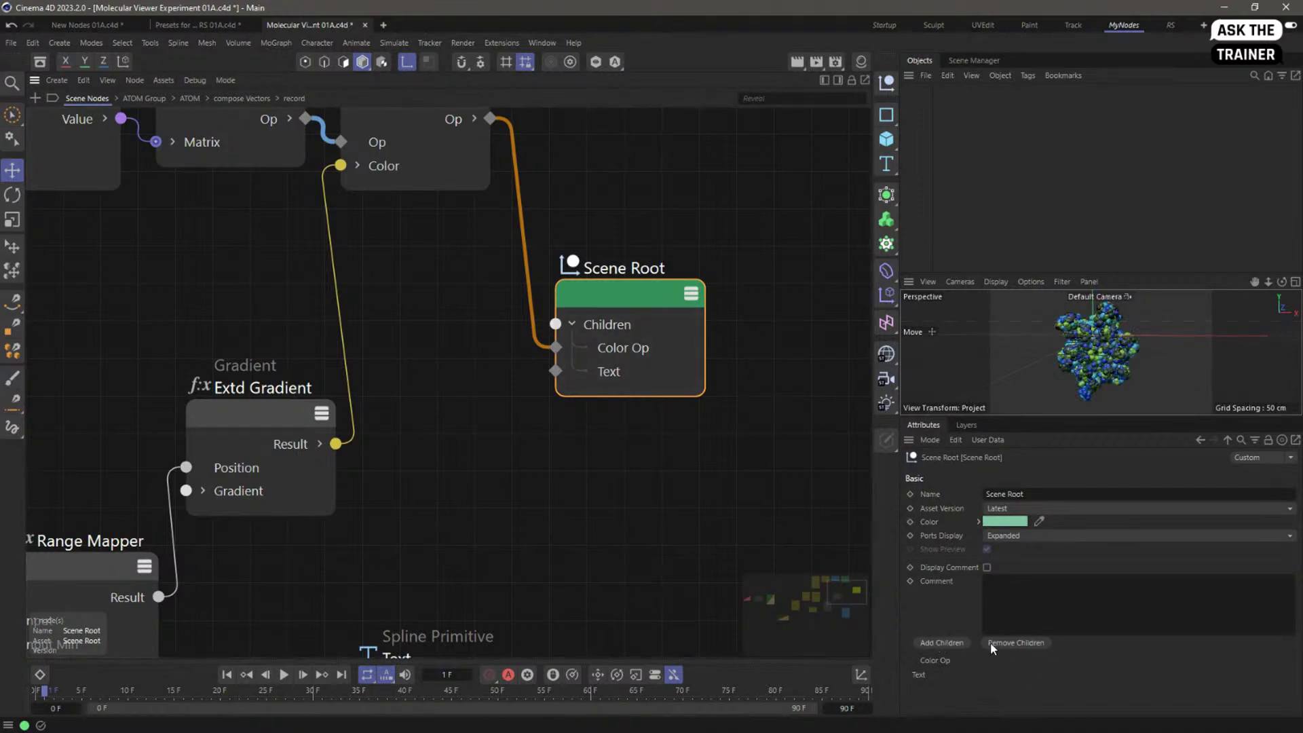
Step: Search the node assets for "build" and add a Build node to the graph
click(570, 509)
double_click(568, 495)
text(bu)
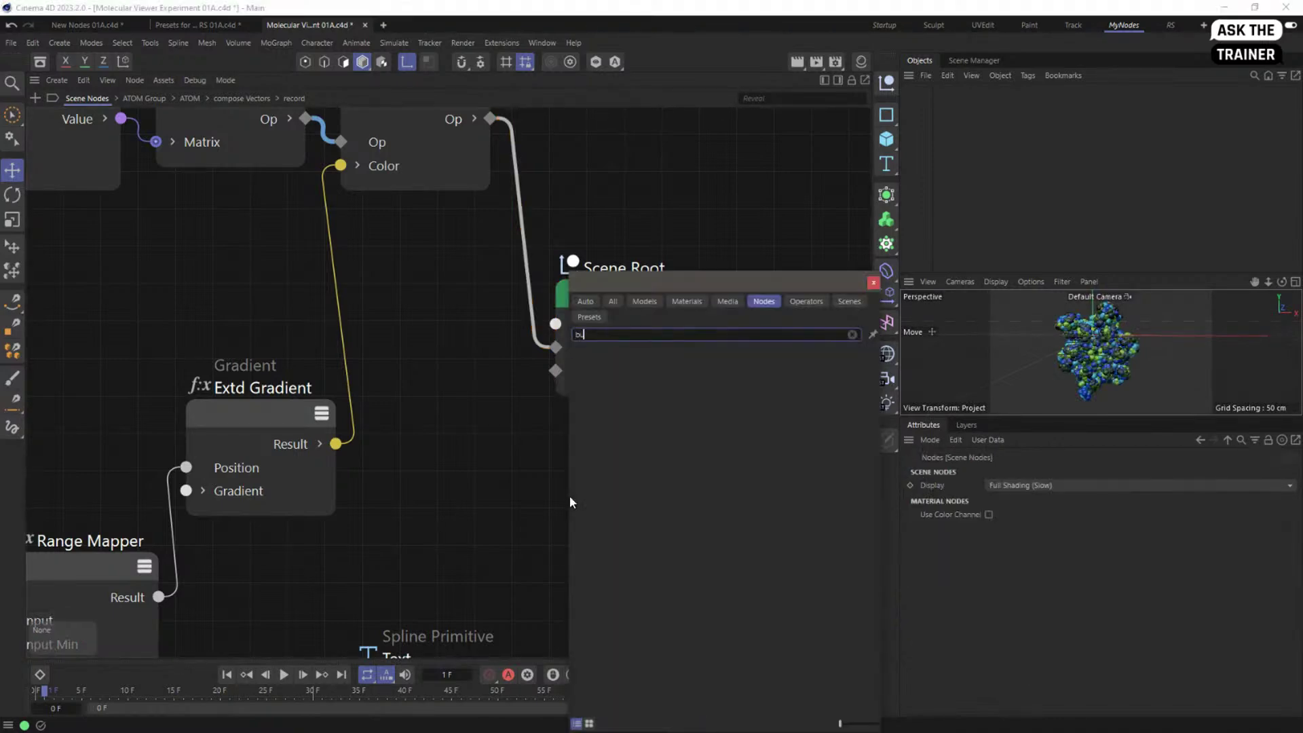
text(ild)
key(Down)
key(Down)
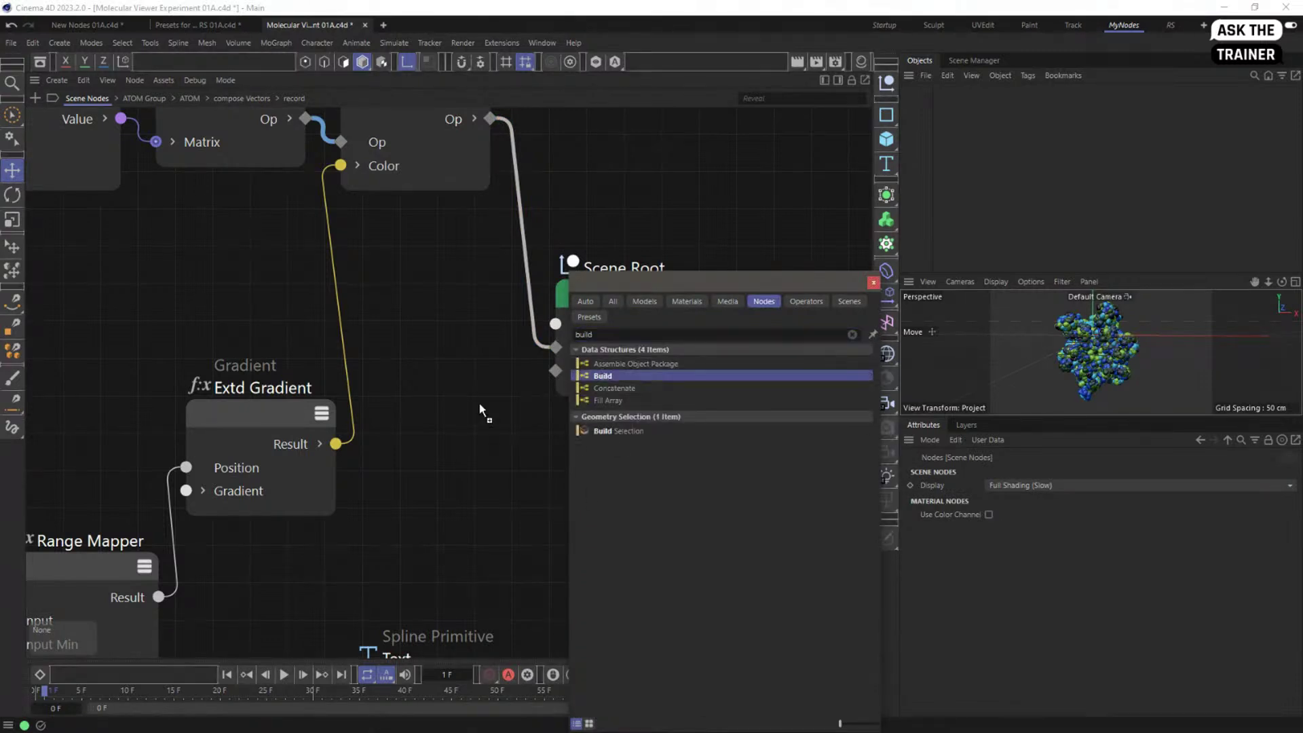
key(Return)
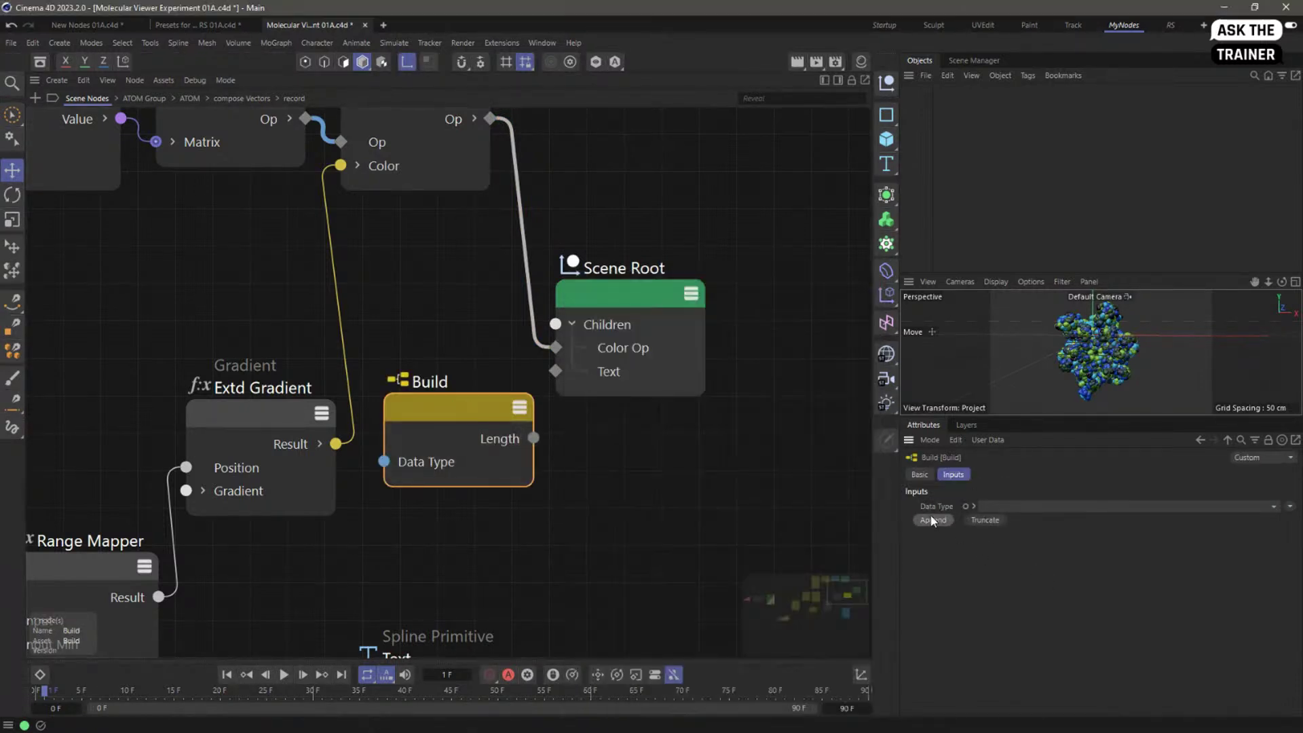
Step: Set the Build node's data type to Matrix
click(984, 520)
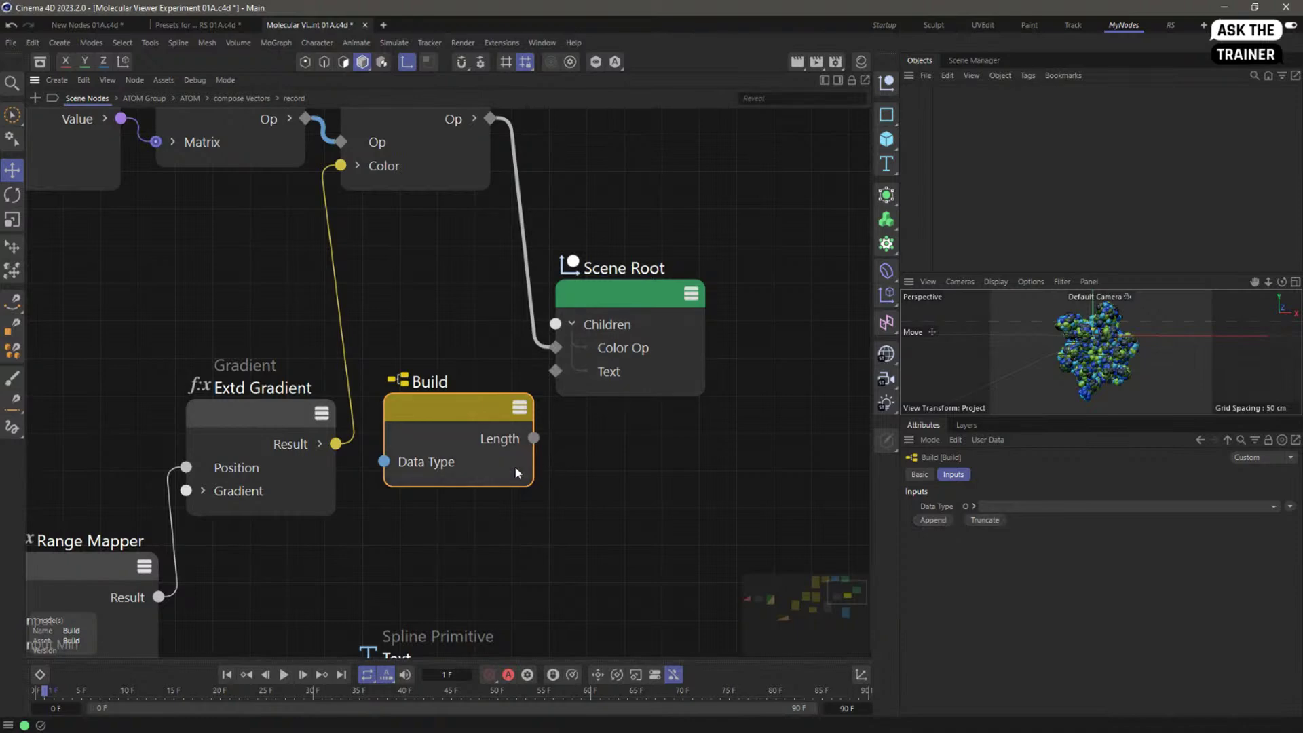
click(1023, 506)
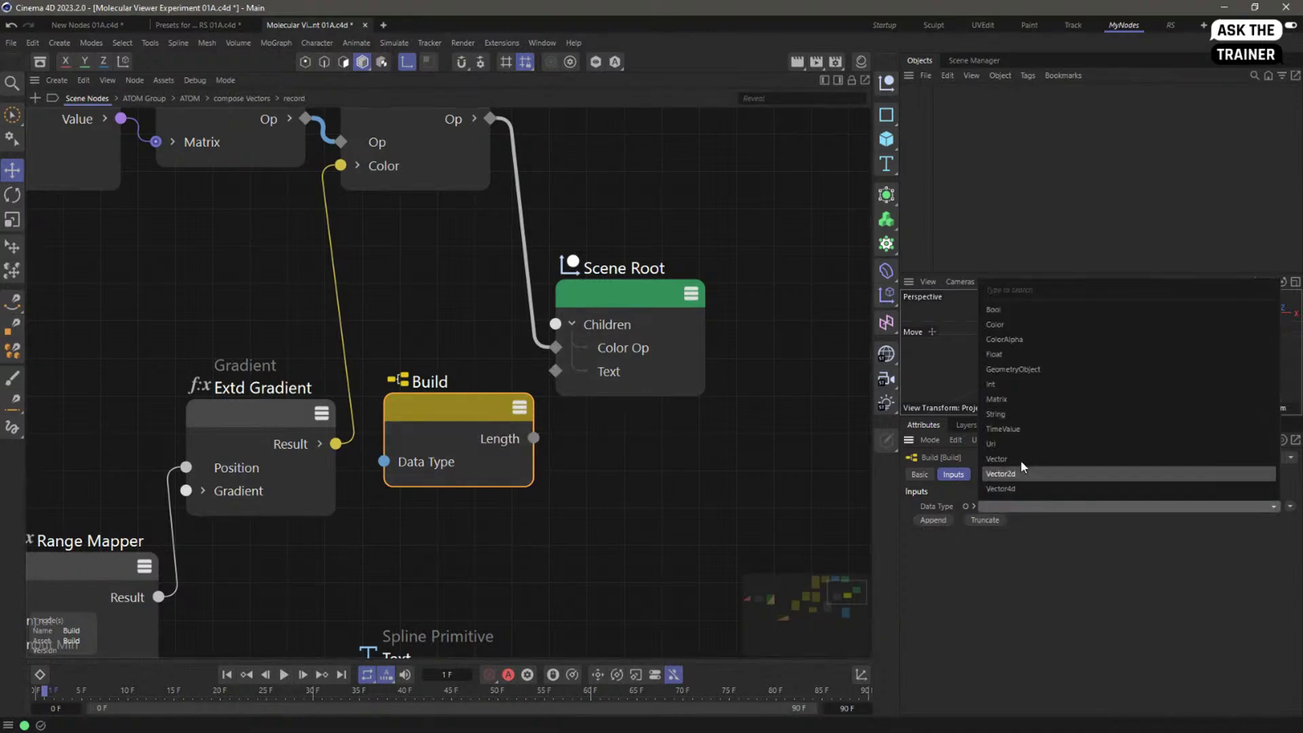
click(1014, 399)
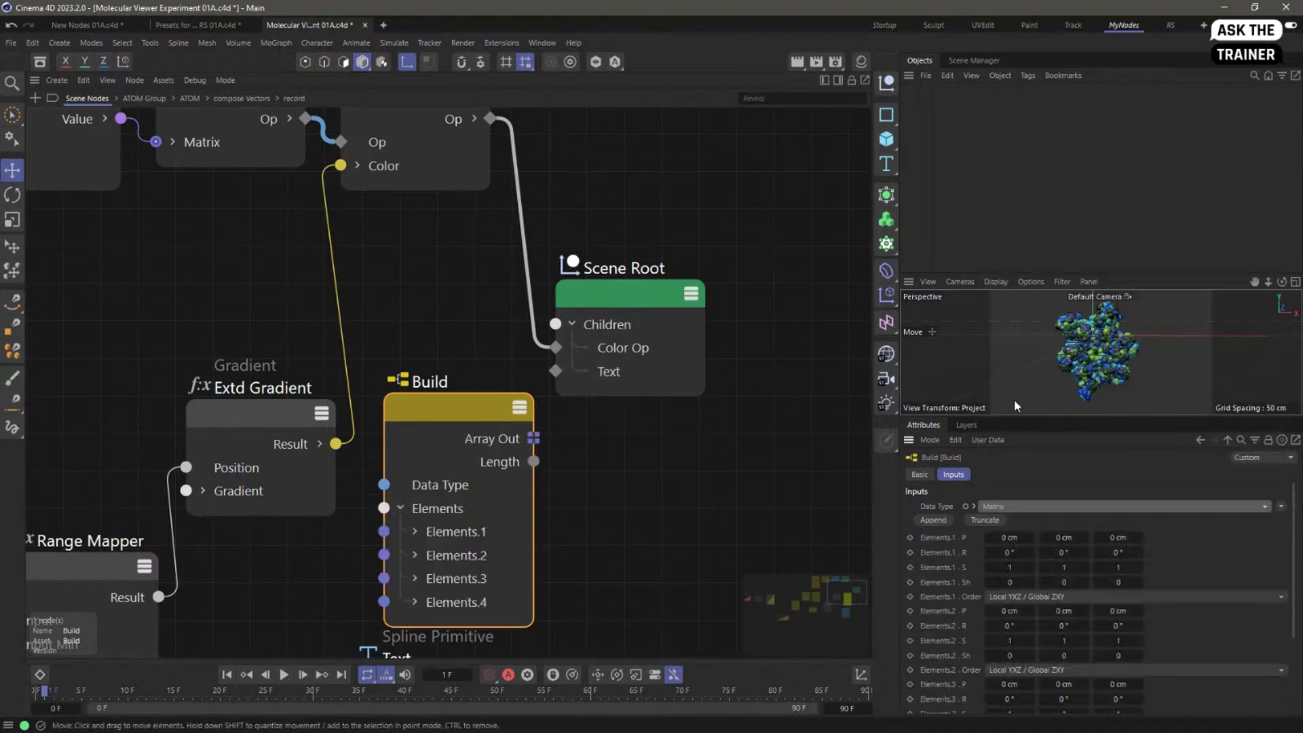
Step: Append element ports to the Build node and remove Elements.1, Elements.4, Elements.6 and Elements.7 individually
click(931, 519)
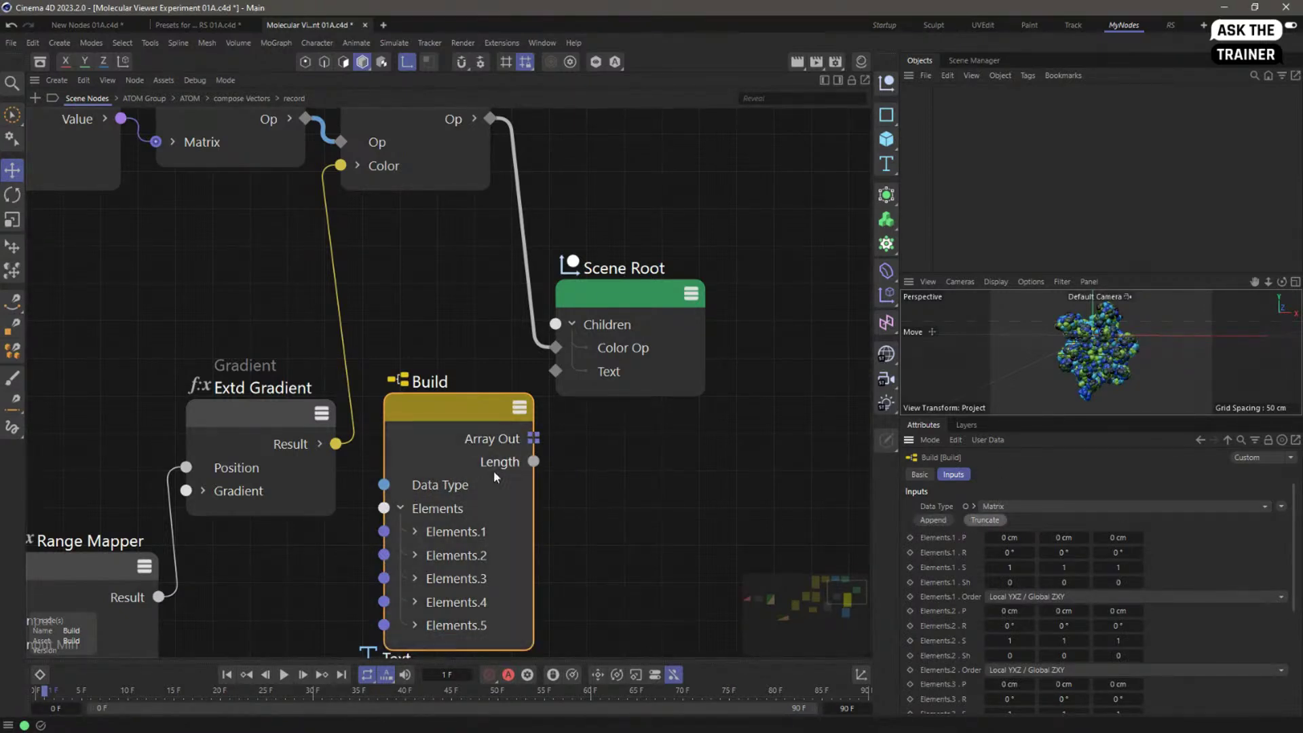
click(515, 509)
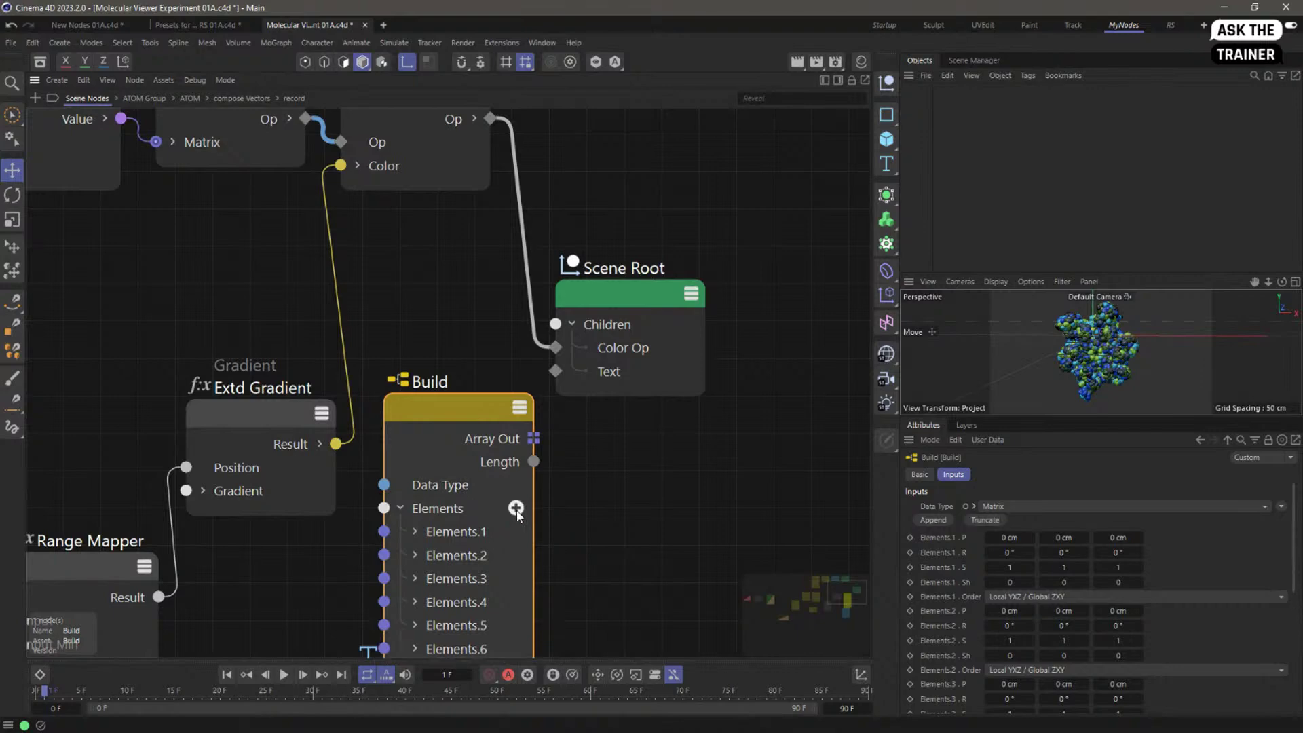
click(514, 532)
click(515, 578)
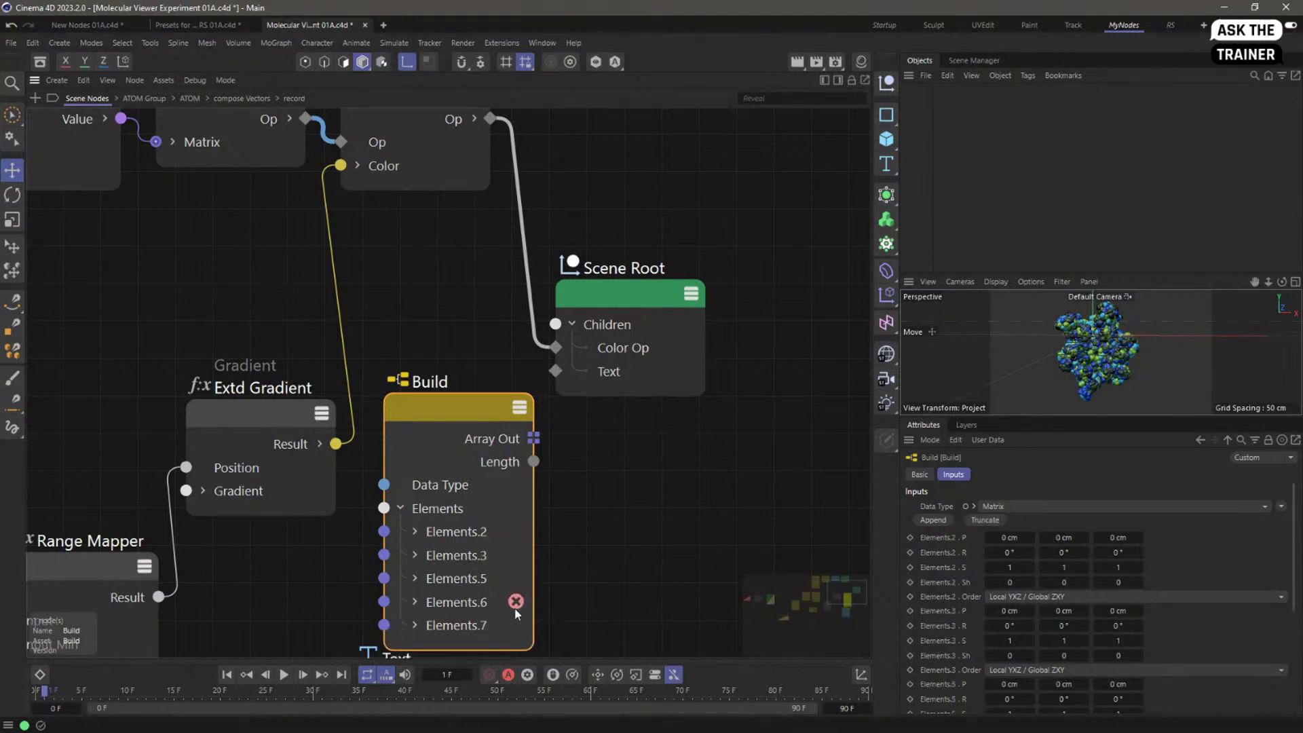
click(515, 602)
click(513, 603)
Step: Overlap the Build, Extd Gradient and Scene Root nodes, and remove the Elements.3 port from the partly covered Build node
drag(482, 419, 448, 405)
drag(272, 417, 357, 407)
drag(622, 302, 545, 399)
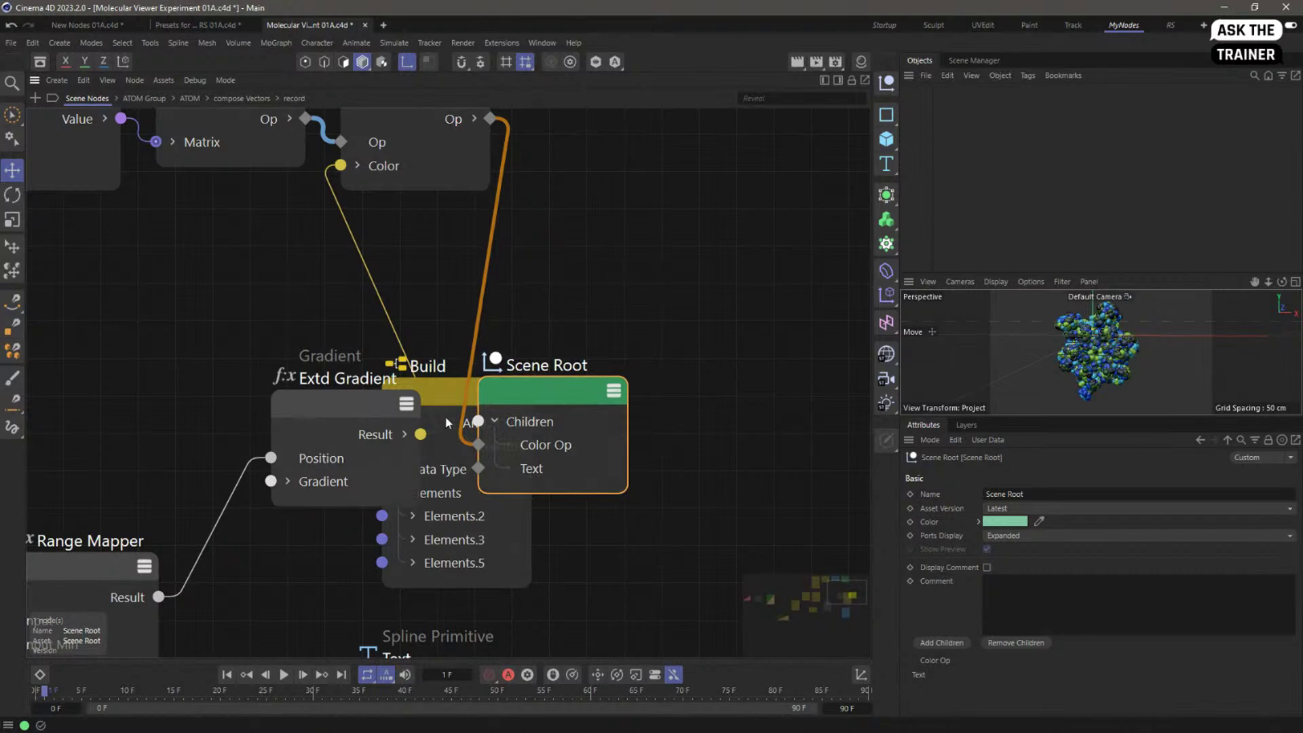
click(514, 540)
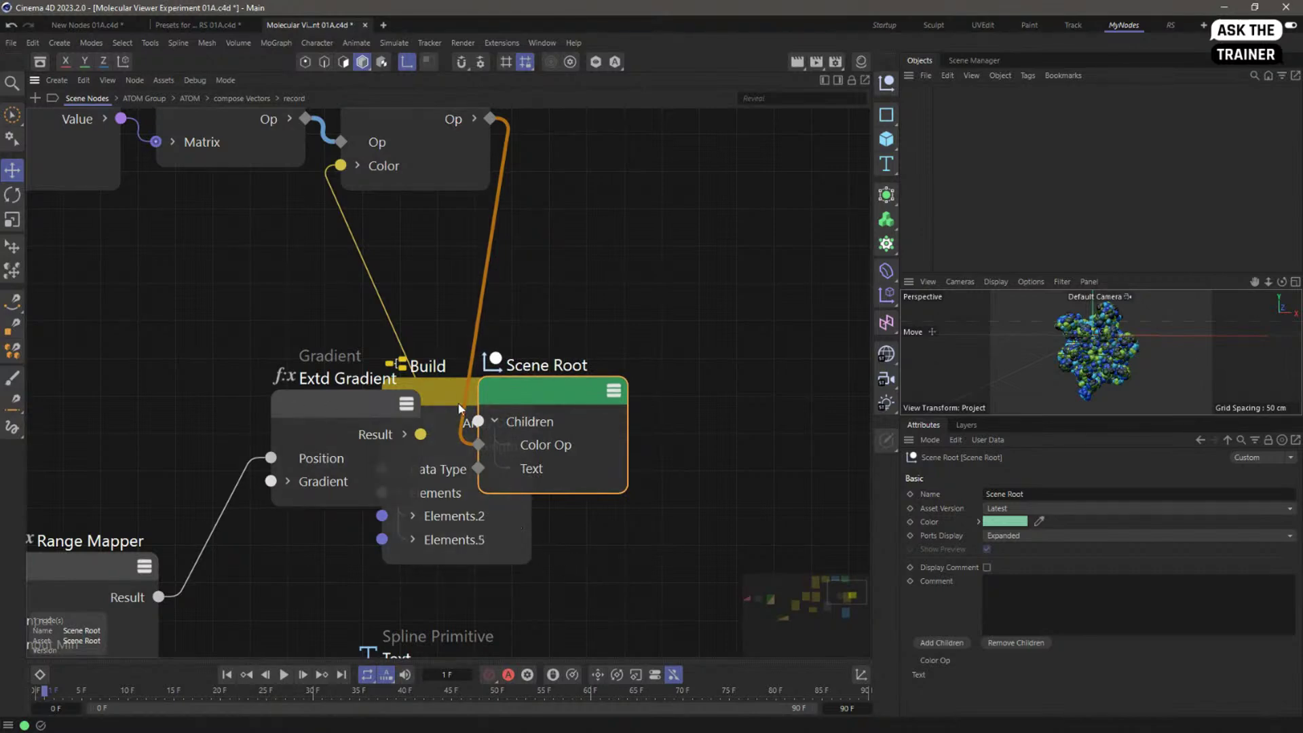
Step: Delete the Build node from the scene graph
click(439, 397)
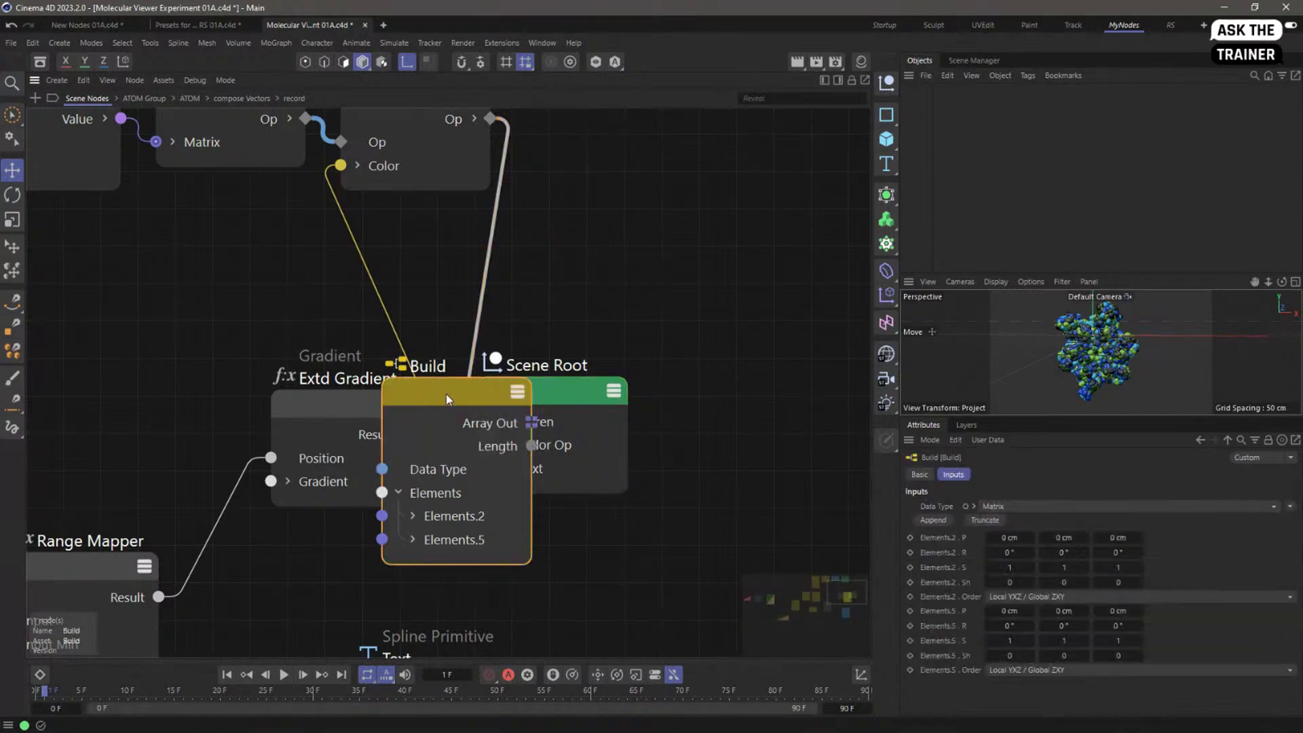
mouse_move(446, 551)
drag(464, 393, 607, 348)
key(Delete)
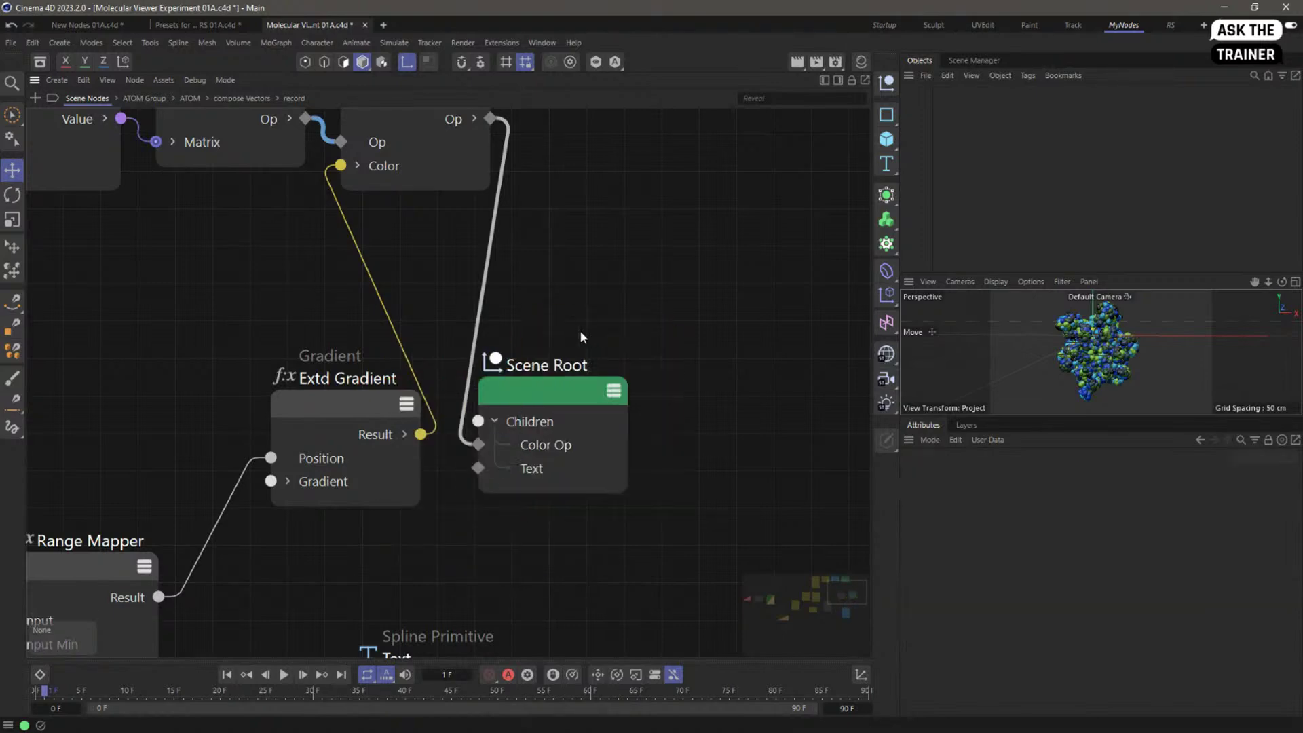
scroll(587, 361, down, 8)
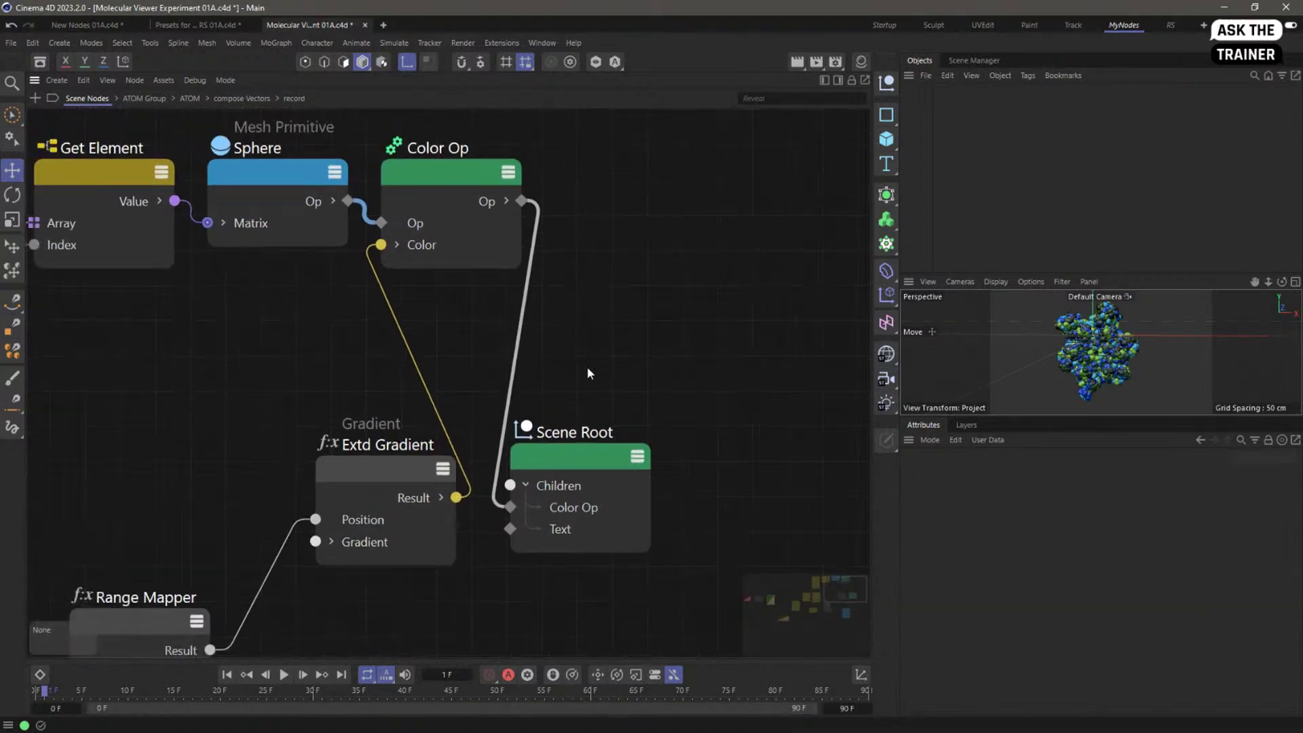
middle_drag(463, 387, 593, 340)
scroll(575, 333, down, 1)
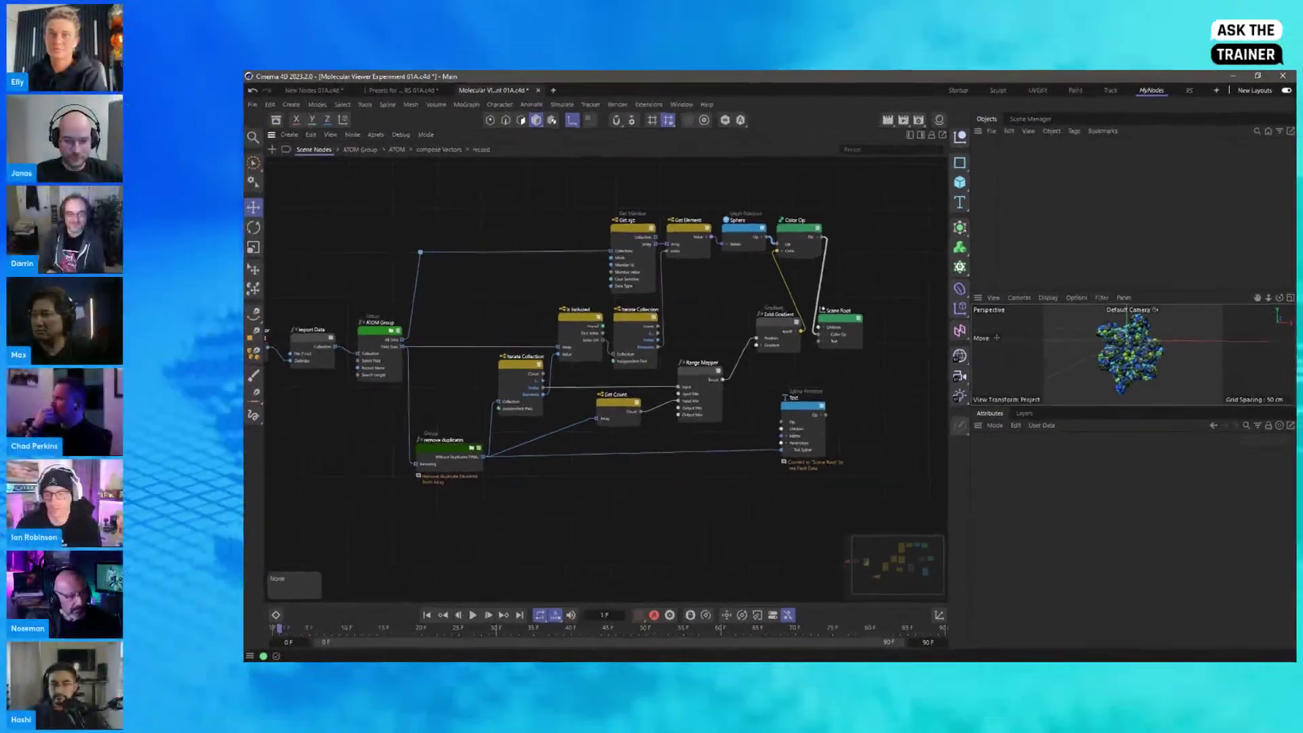
middle_drag(475, 280, 532, 283)
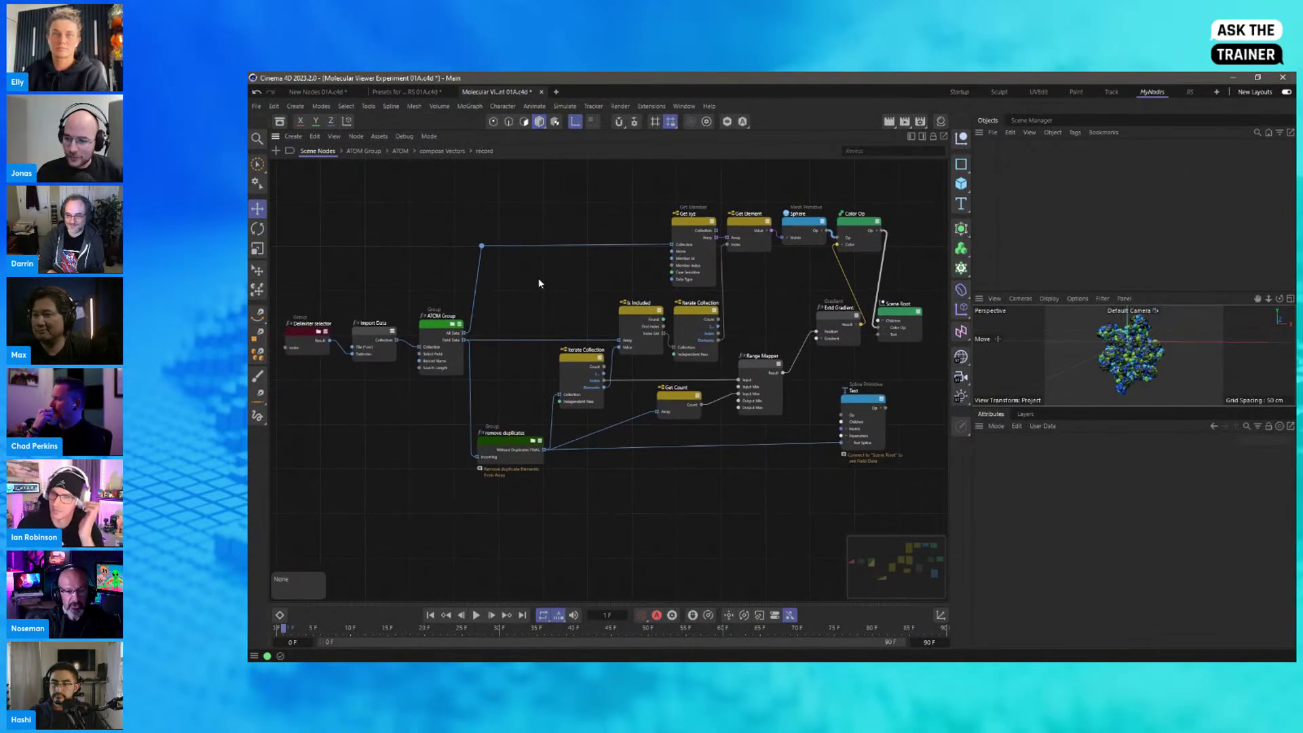
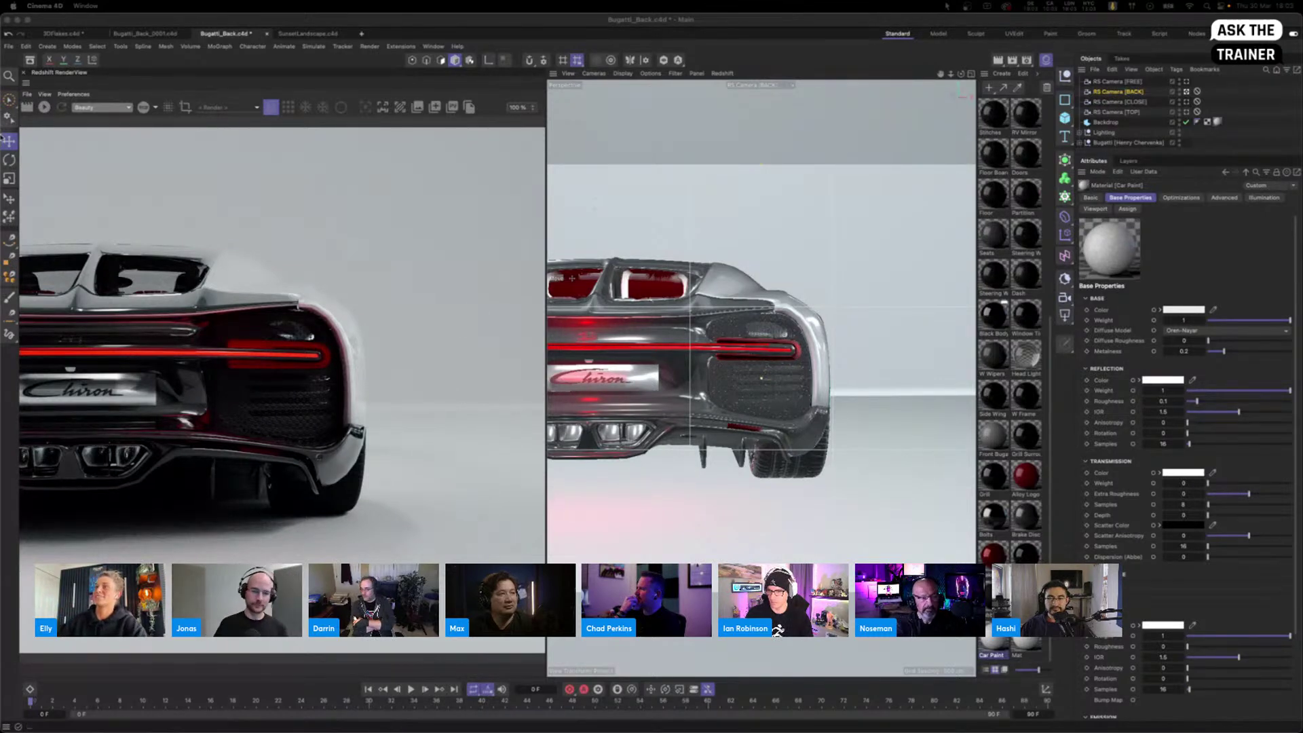
Step: Start the interactive Redshift render of the Bugatti scene and look through RS Camera [FREE]
click(44, 108)
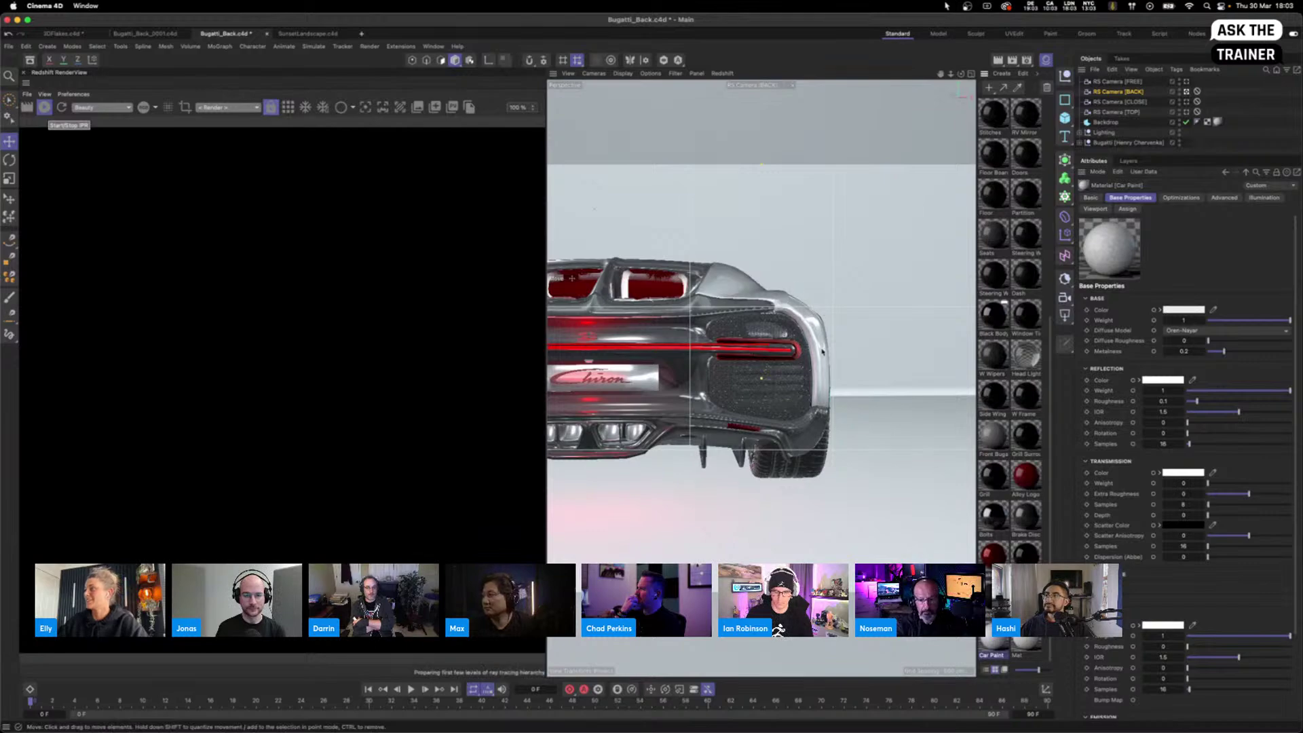
click(1186, 82)
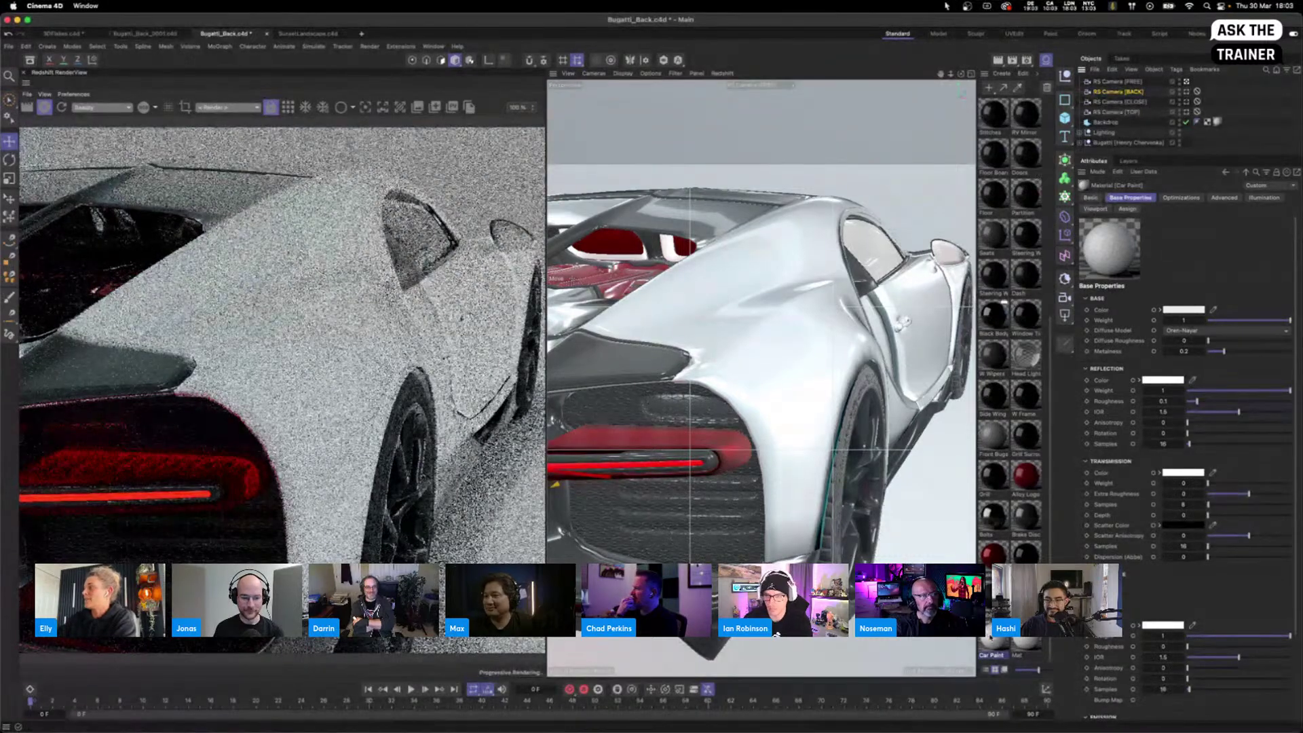
Step: Open the Car Paint material's node graph over the viewport and reposition its Flakes node
double_click(993, 638)
mouse_move(1007, 387)
mouse_down()
mouse_move(979, 376)
mouse_move(822, 156)
mouse_up()
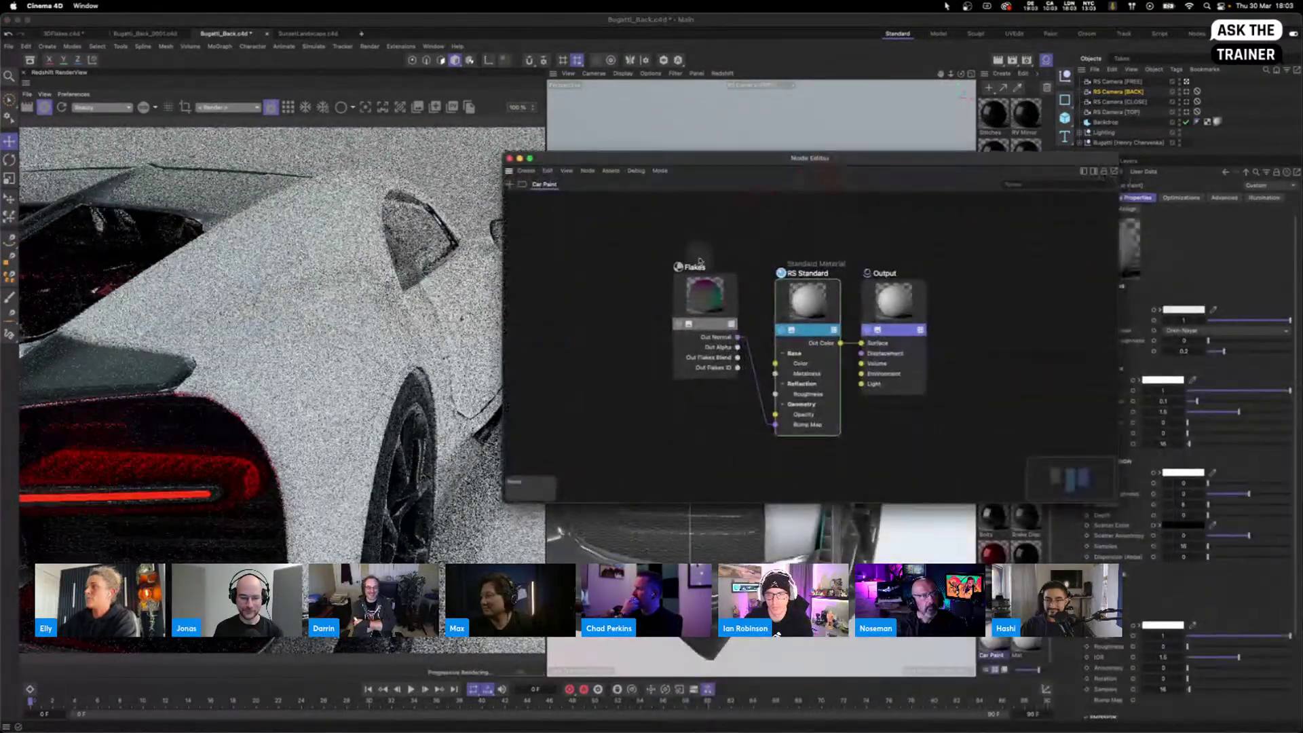
click(683, 278)
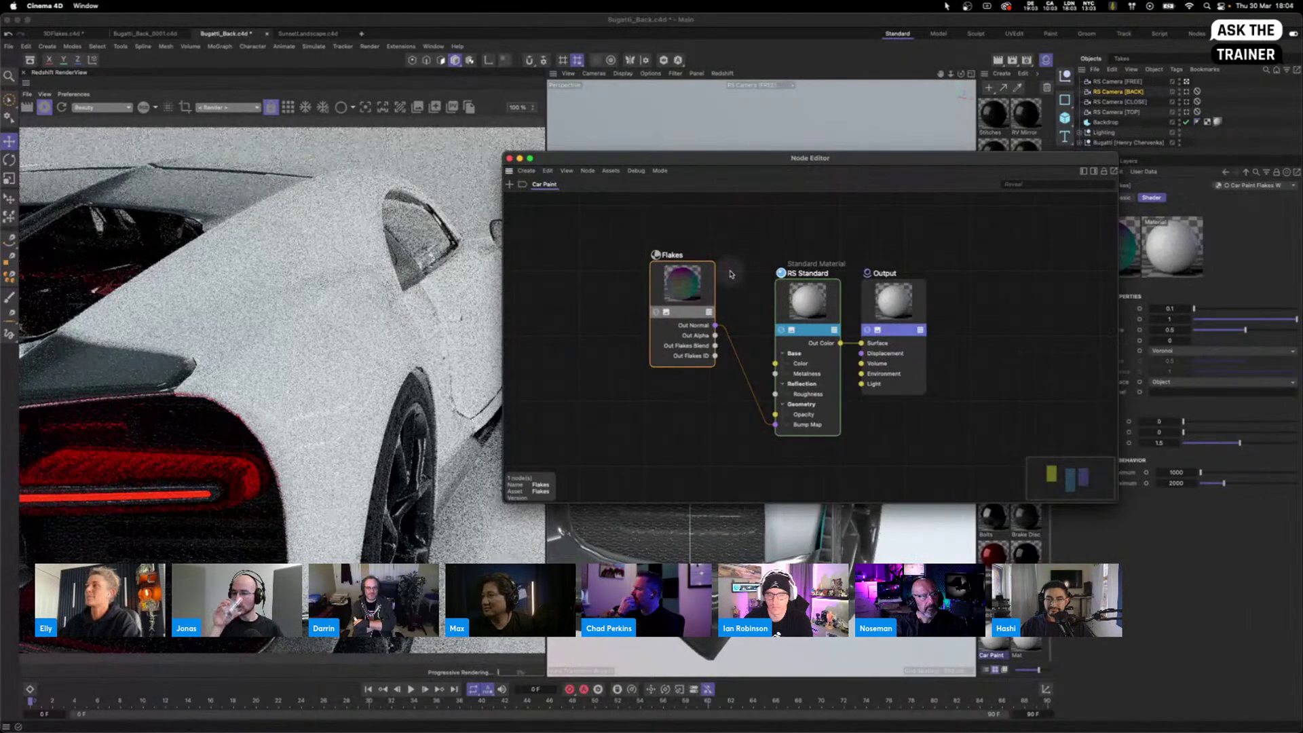
drag(683, 281, 656, 329)
Step: Darken the RS Standard base color to a 10% brightness value and reposition the Flakes node beside RS Standard
drag(809, 310, 805, 311)
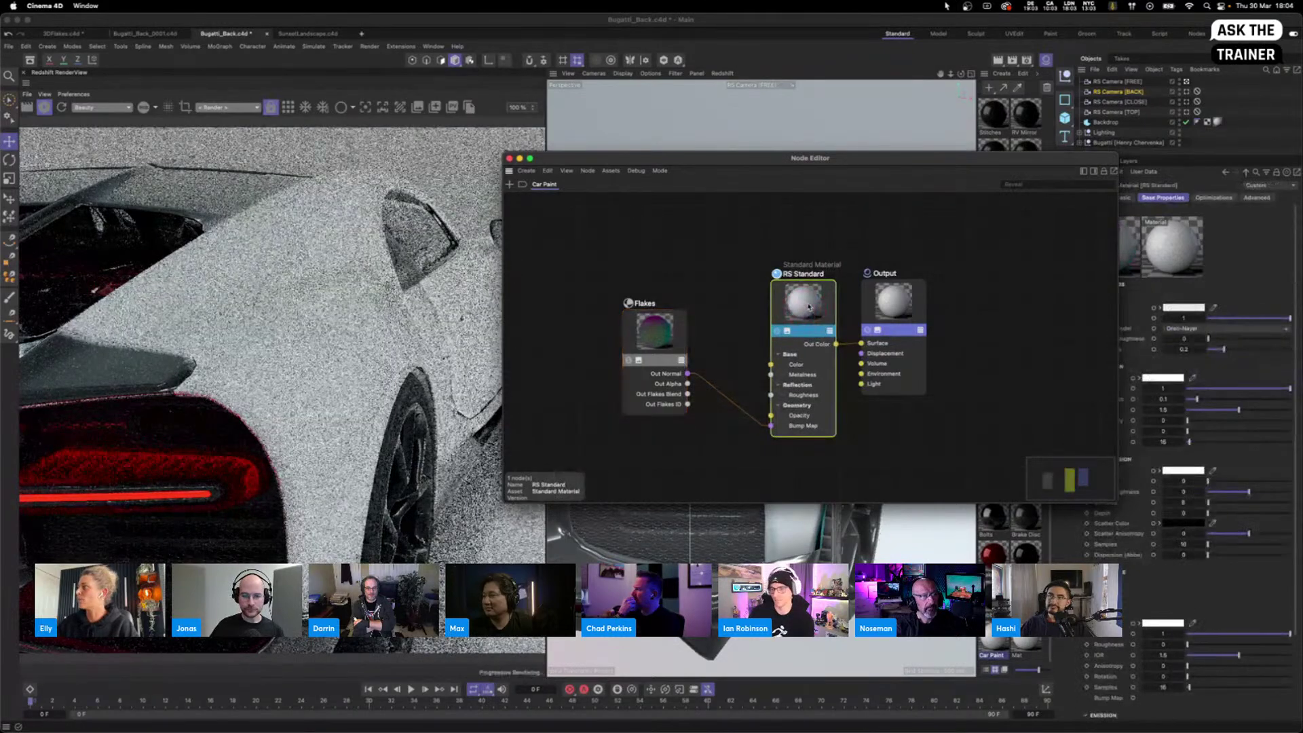
drag(899, 158, 835, 132)
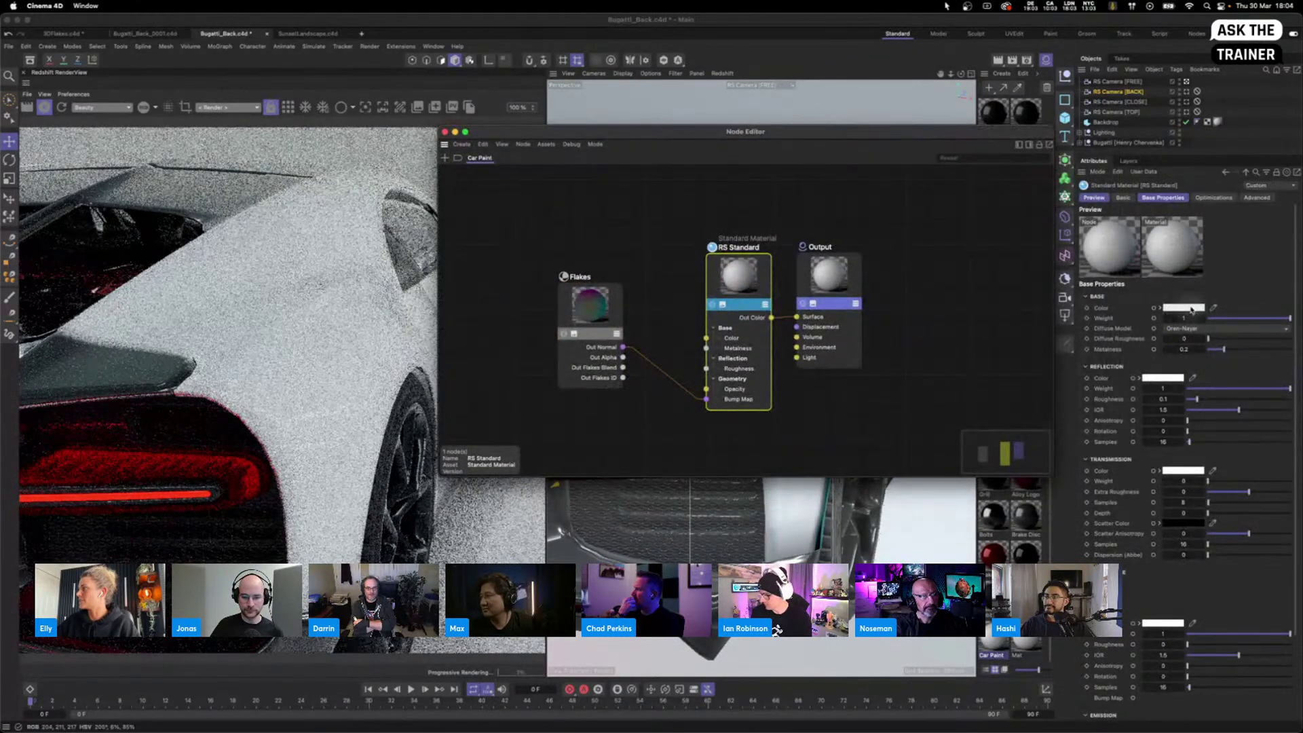
click(1187, 307)
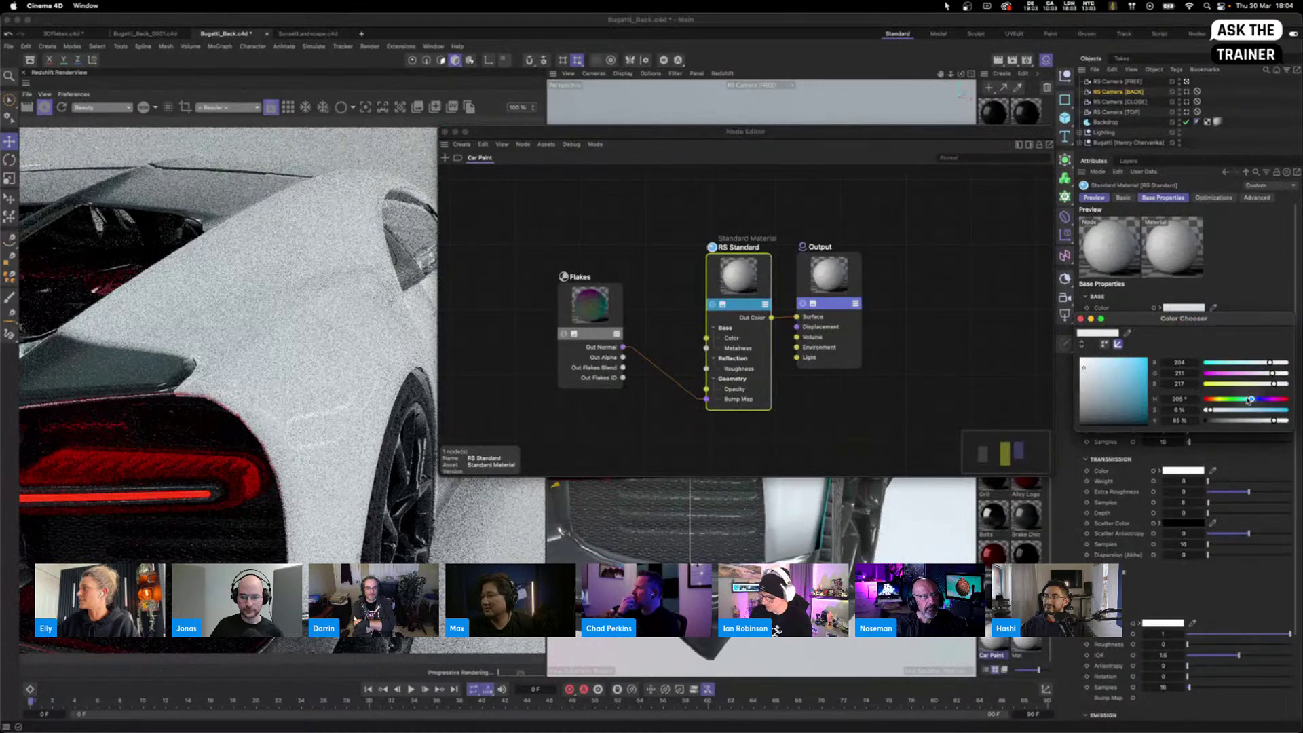
click(1218, 421)
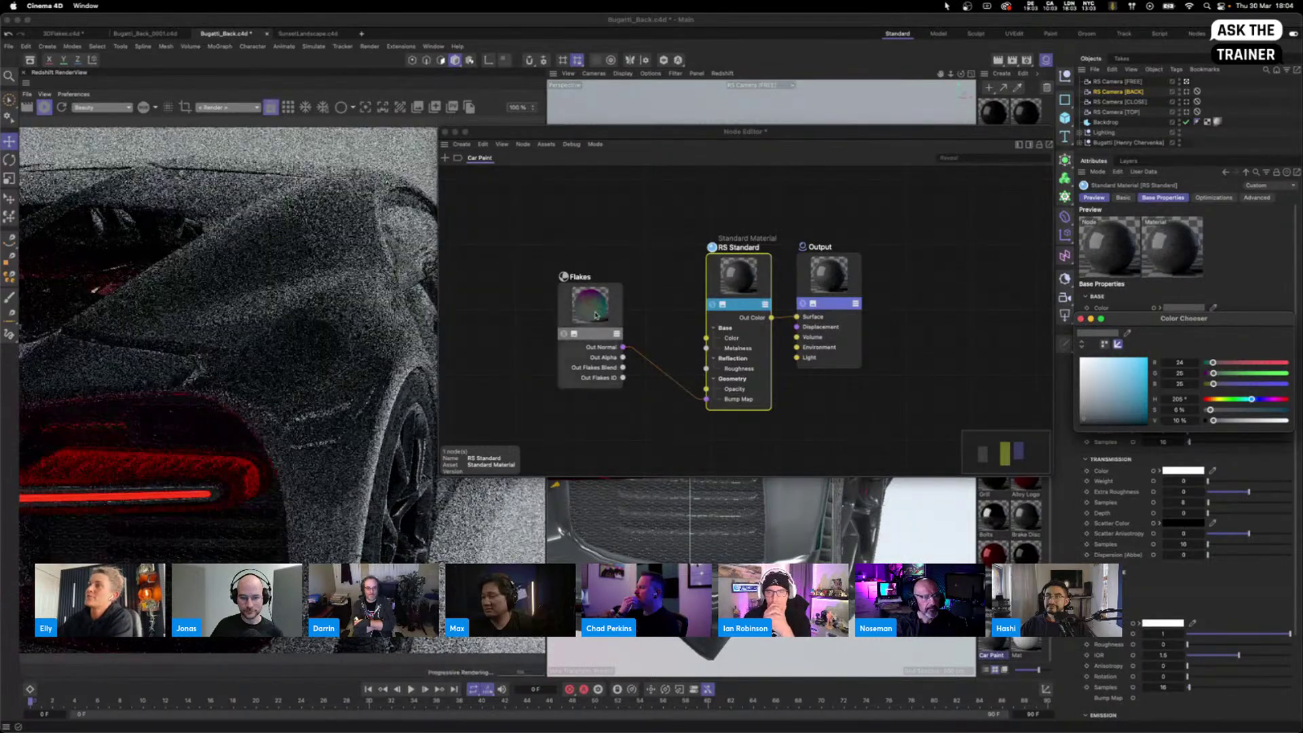
drag(595, 315, 576, 285)
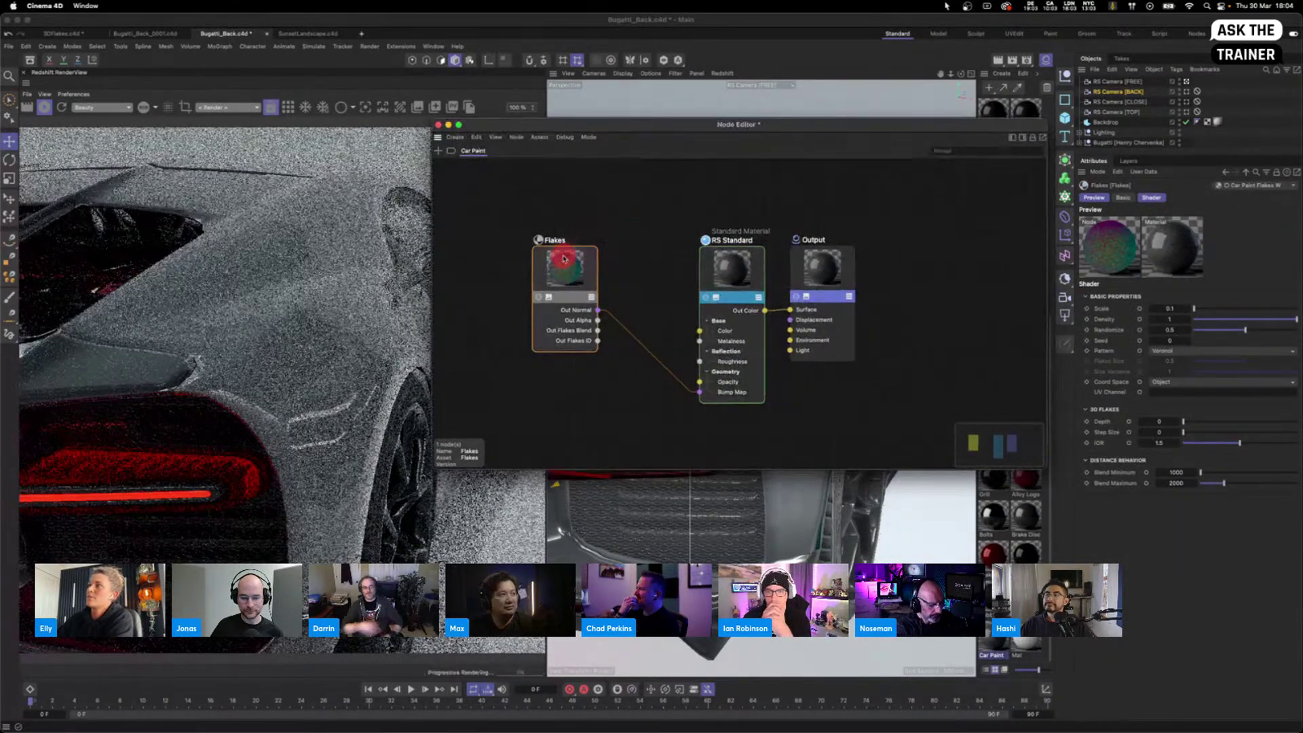
drag(549, 279, 601, 298)
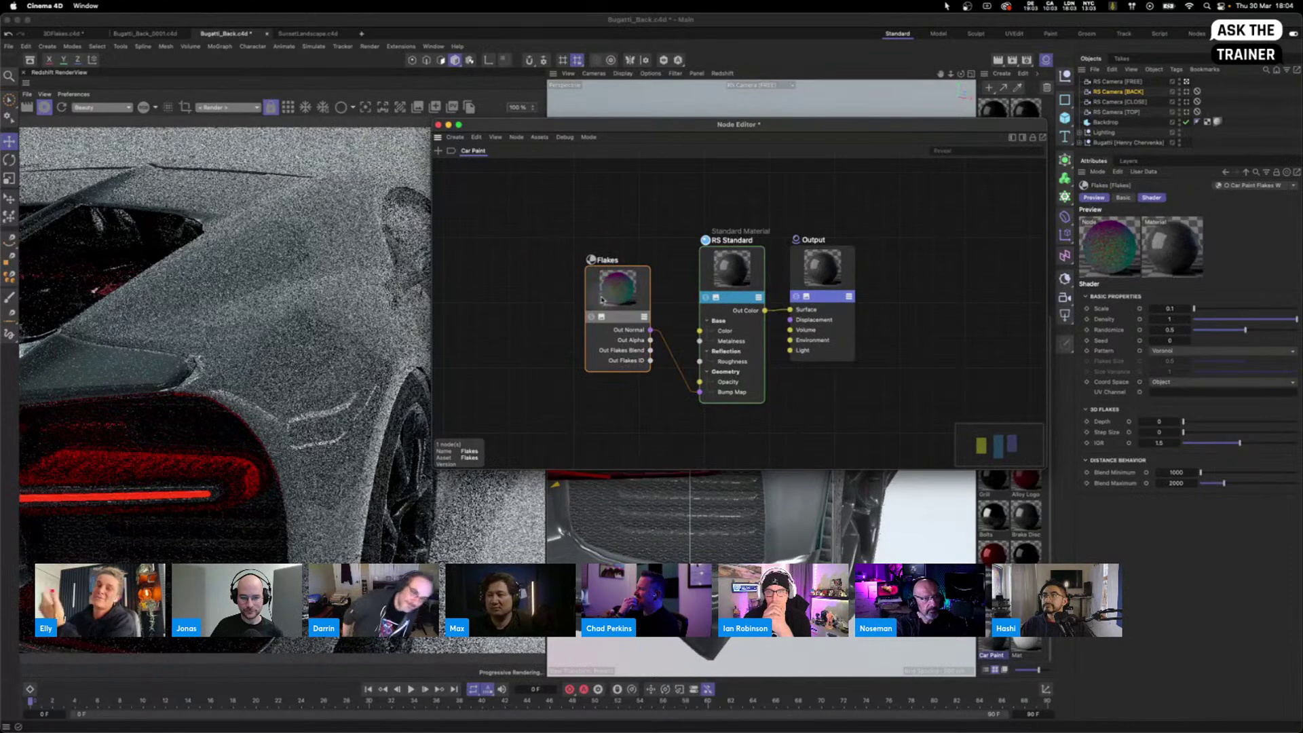
Step: Search for "flake" in the pop-up node finder and in the editor's asset list, and hide both again
double_click(500, 266)
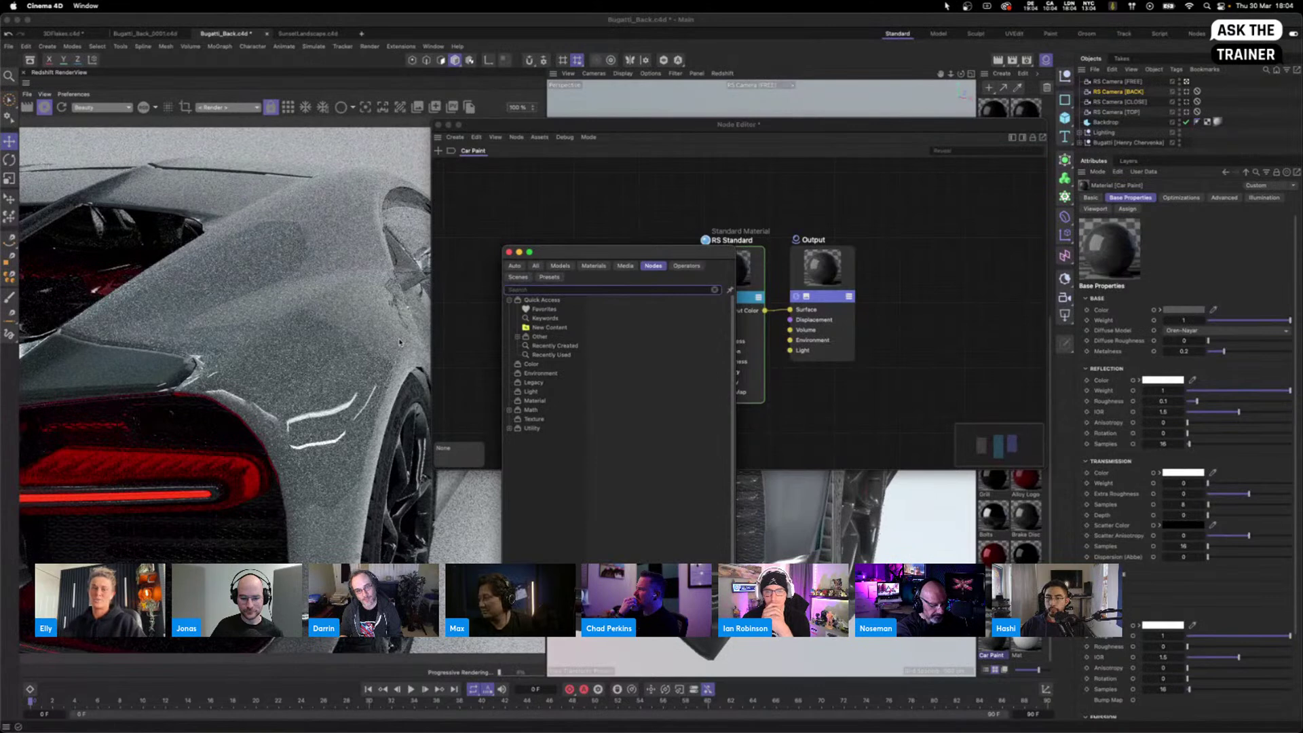
text(flake)
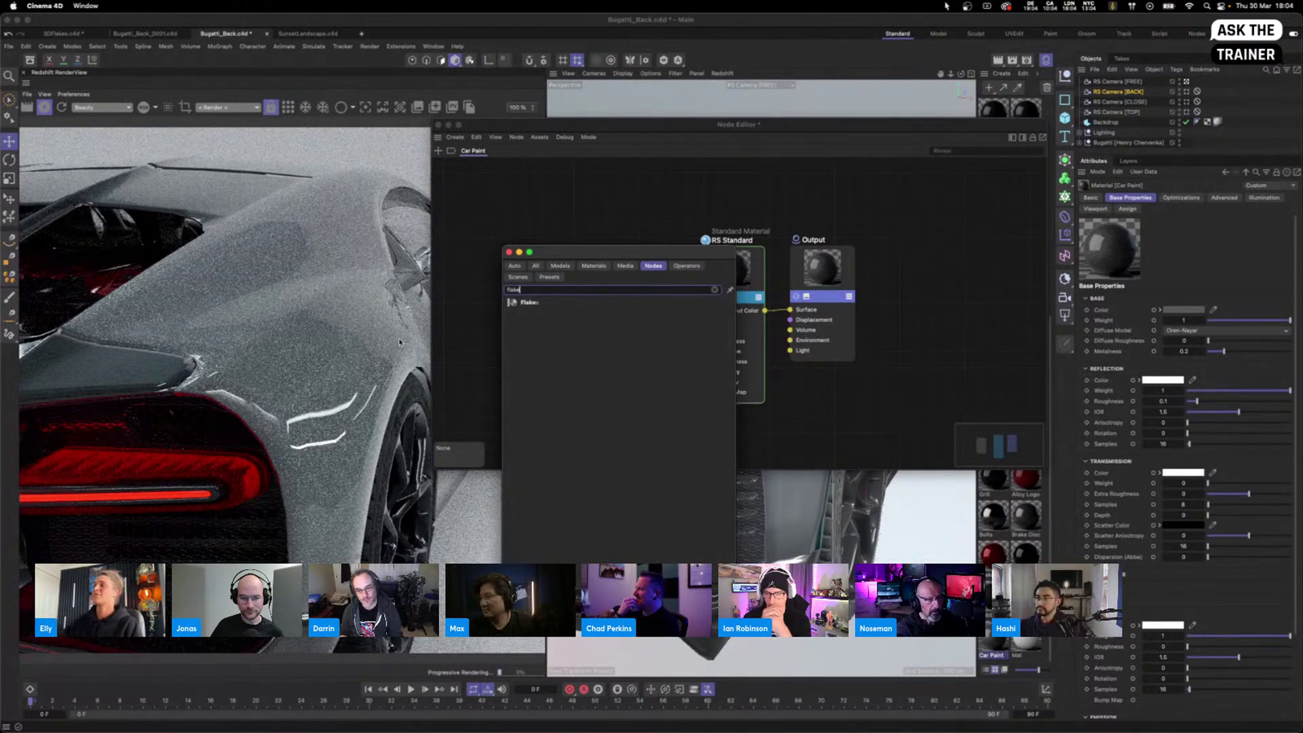
key(Return)
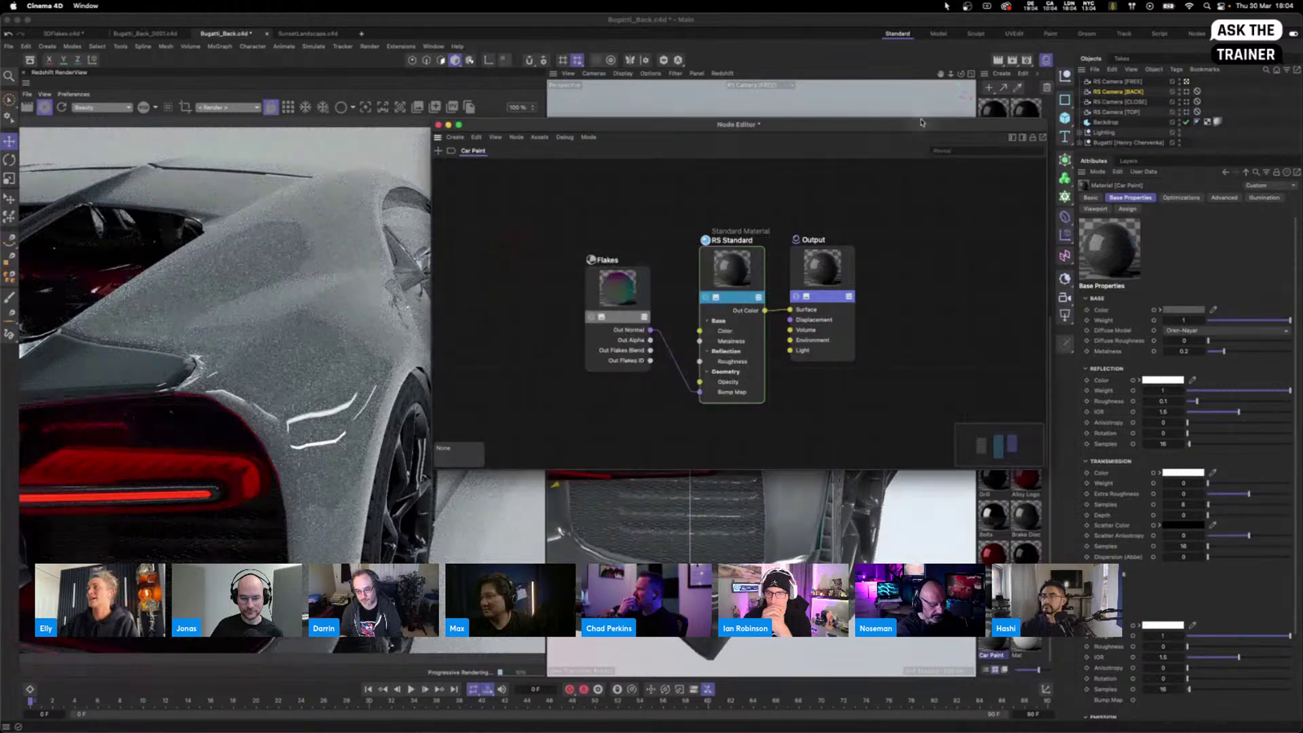
click(1012, 139)
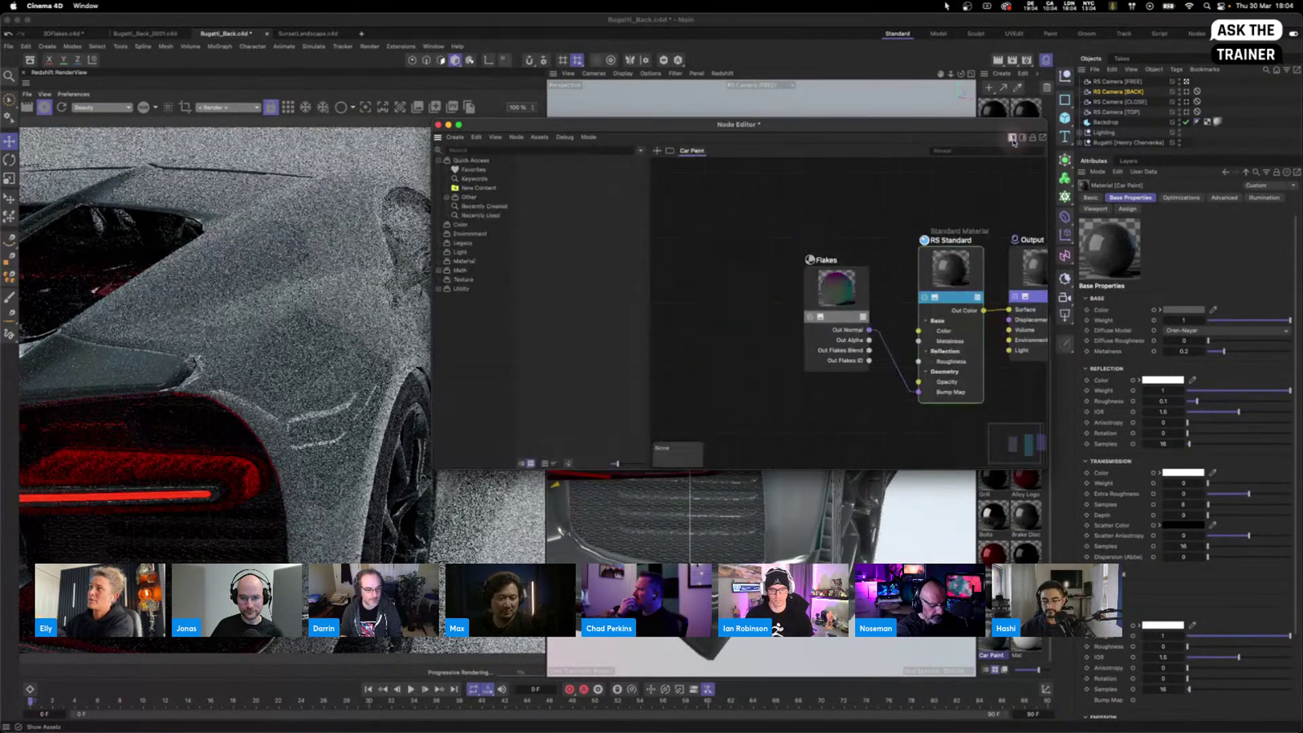
text(flake)
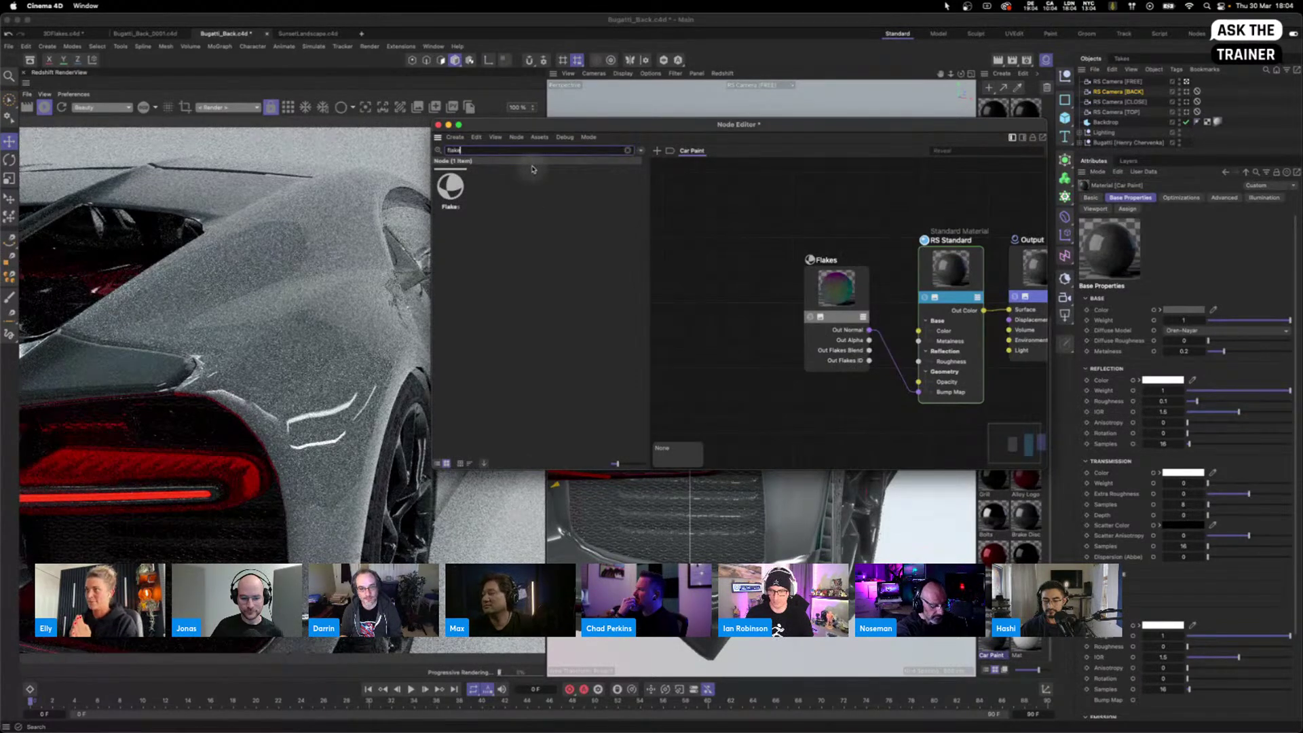
click(628, 150)
click(1013, 138)
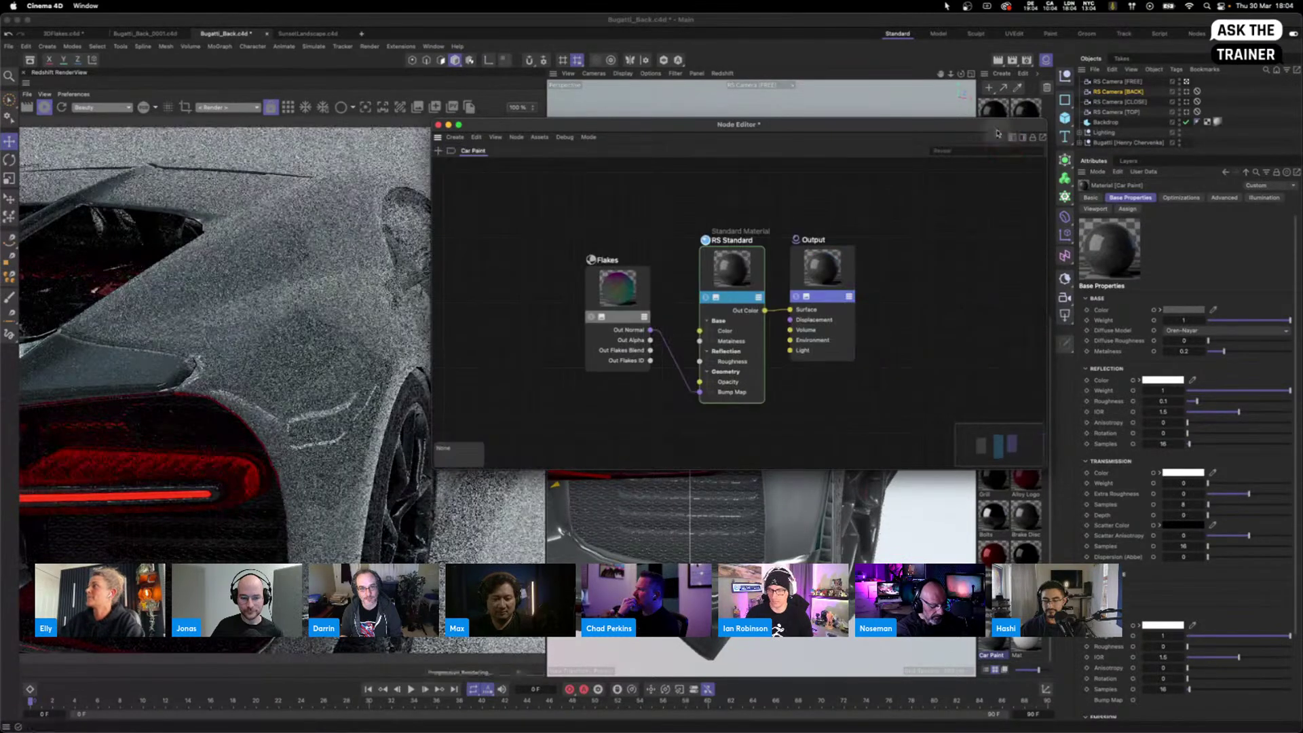
Step: Select and reposition the Flakes node, and set its Scale to 4.85
drag(582, 286, 555, 248)
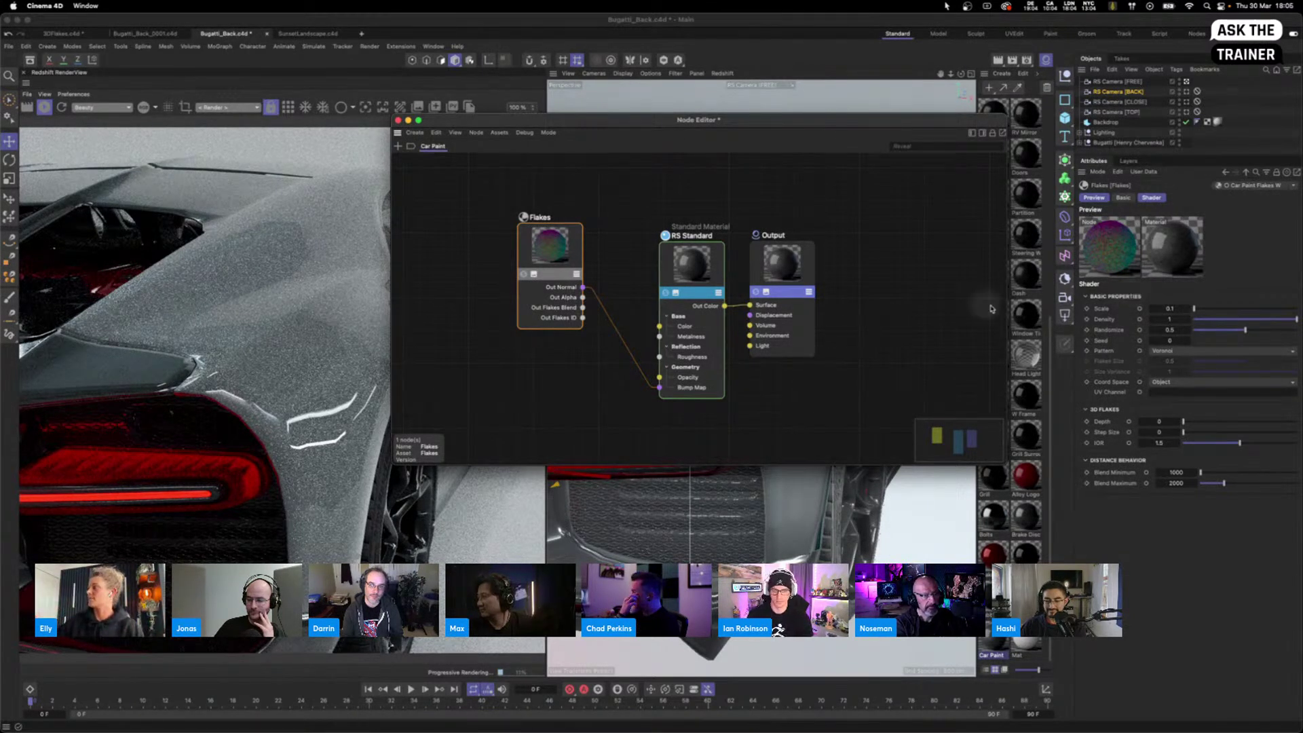
click(1243, 309)
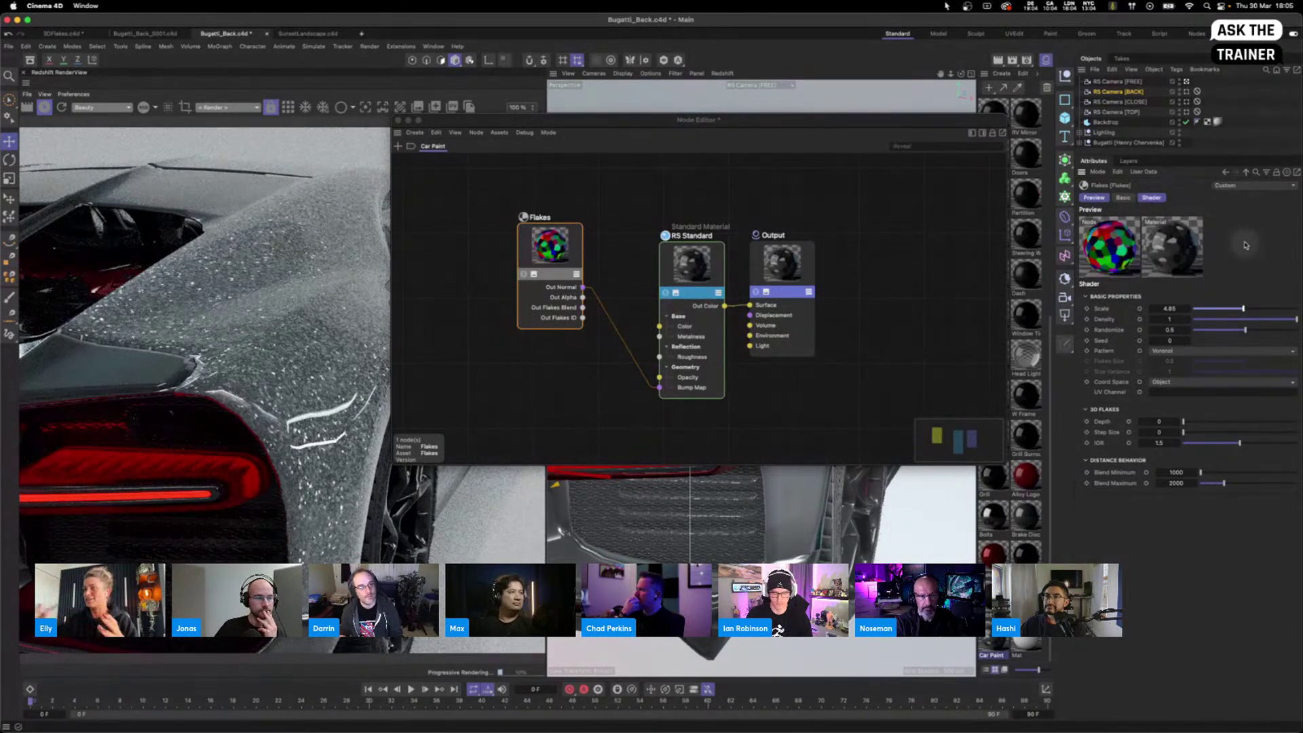
Step: Try the Dots pattern on the Flakes node, compare it with Voronoi, and return the pattern to Voronoi
click(1179, 350)
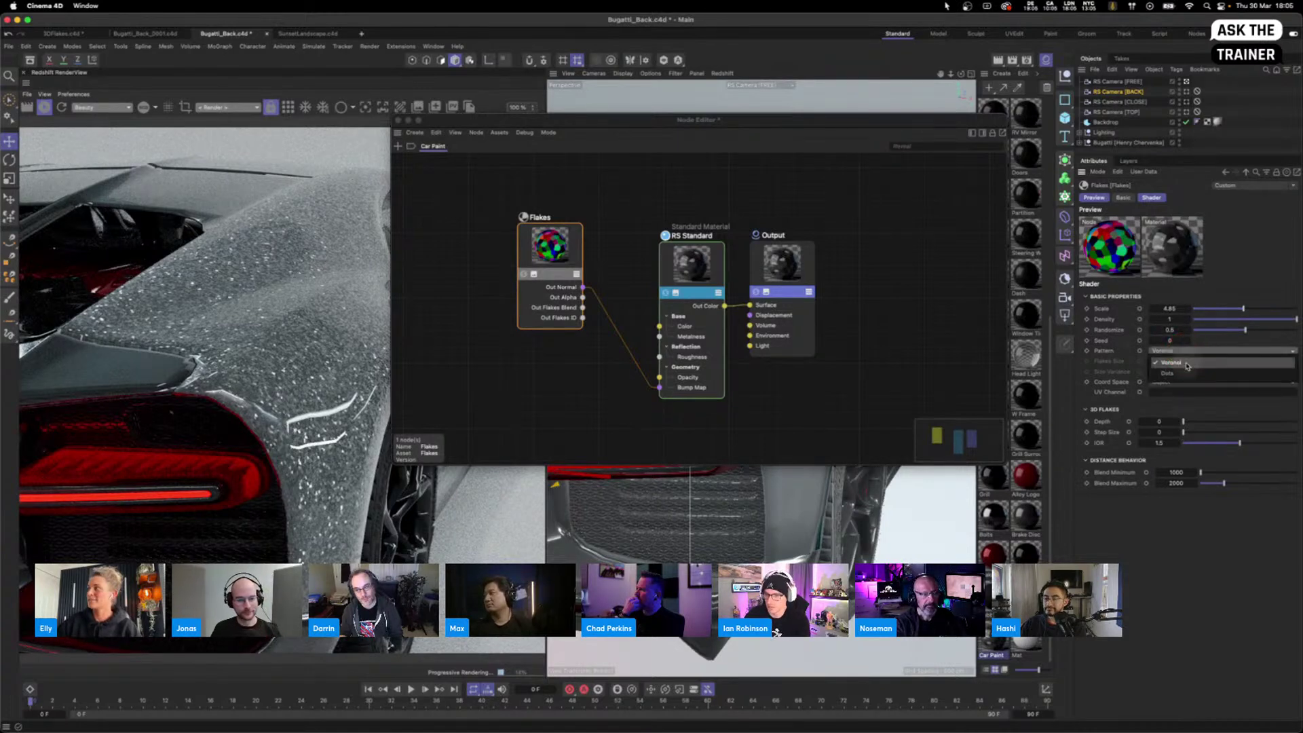
click(1161, 380)
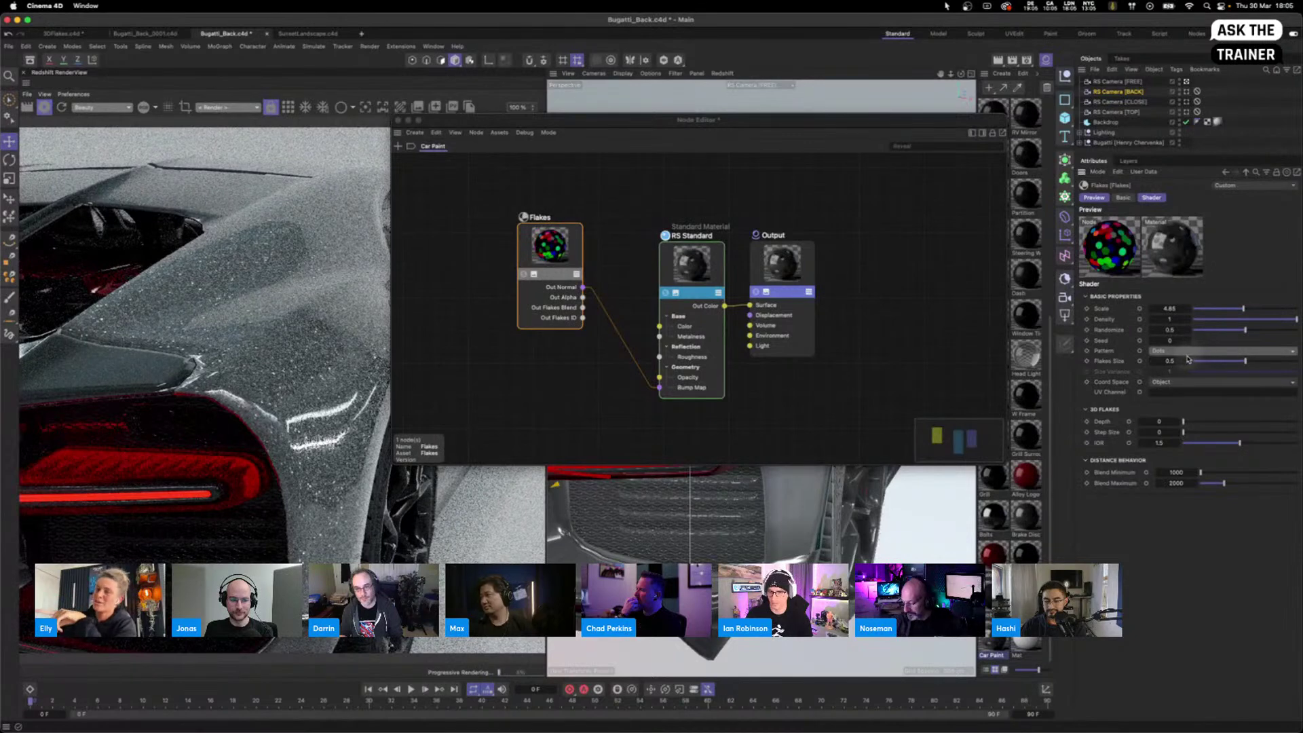
click(1182, 354)
click(1182, 361)
click(1184, 351)
click(1164, 353)
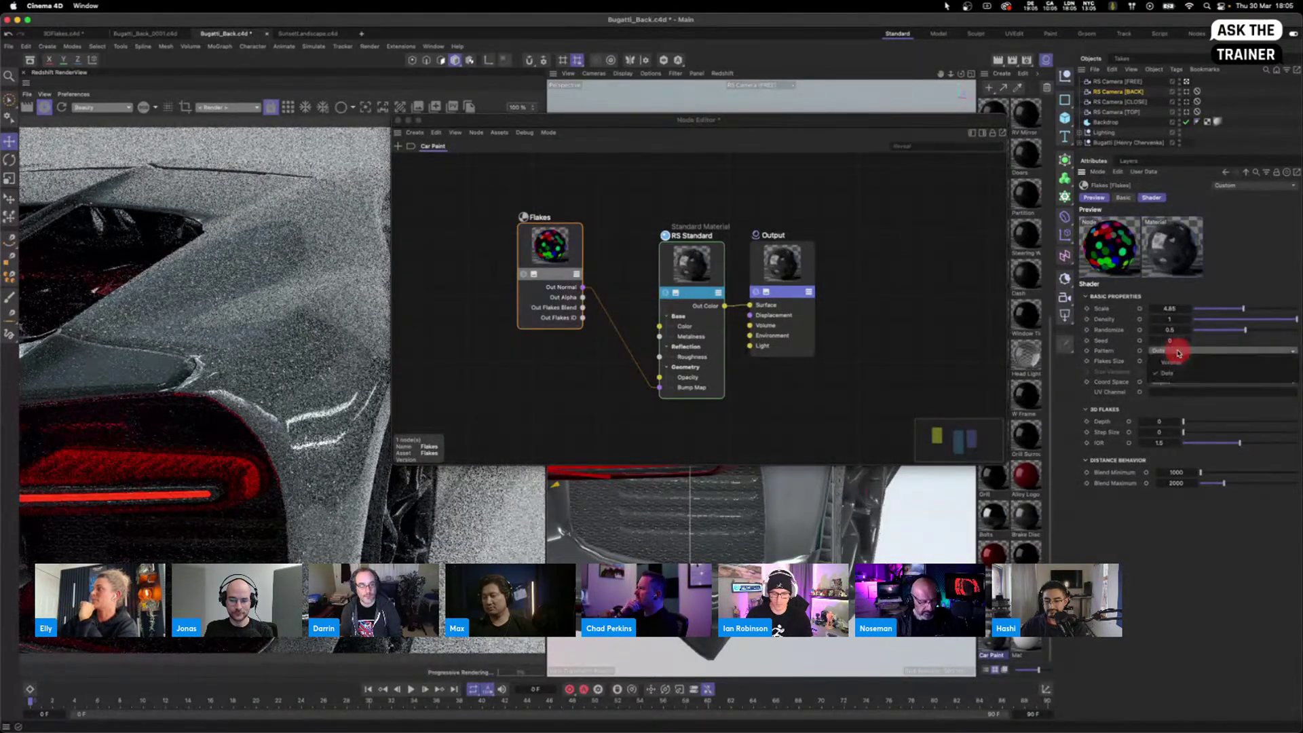
click(1179, 353)
click(1178, 365)
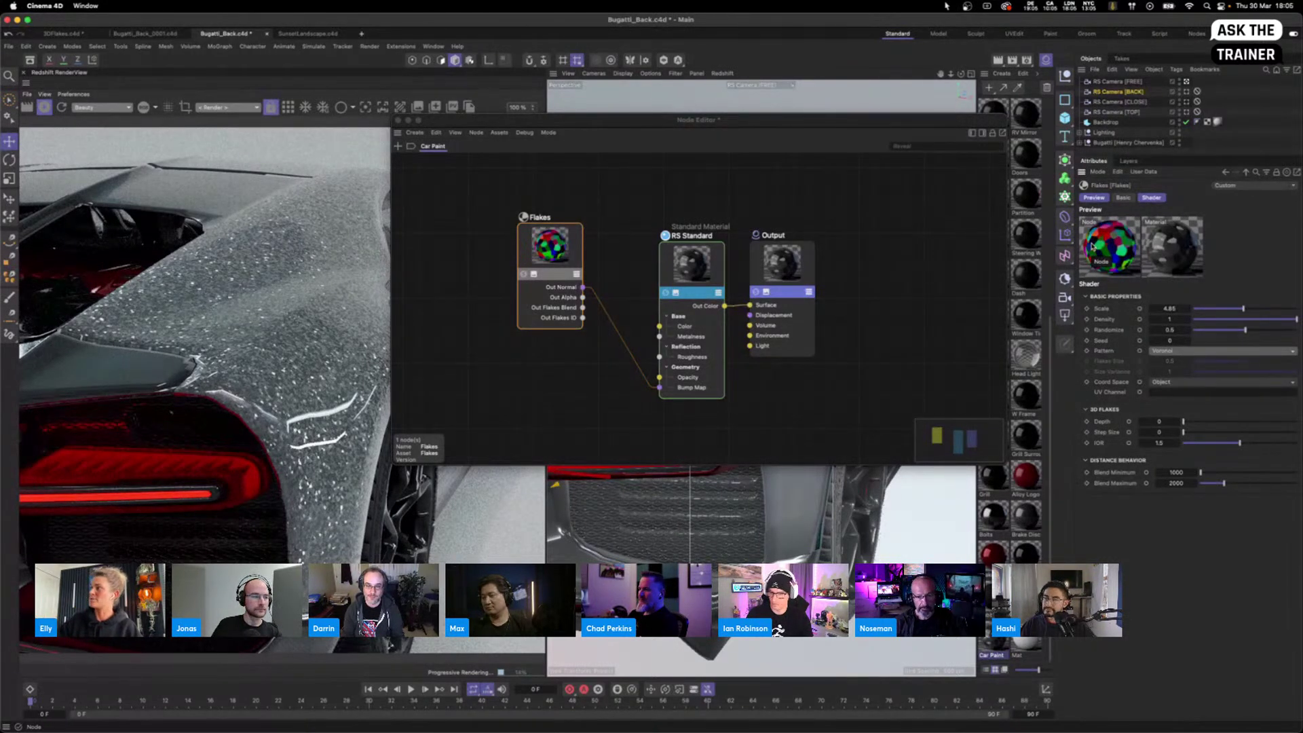
Step: Try a low Density on the Flakes node and set it to about 0.57
click(1220, 319)
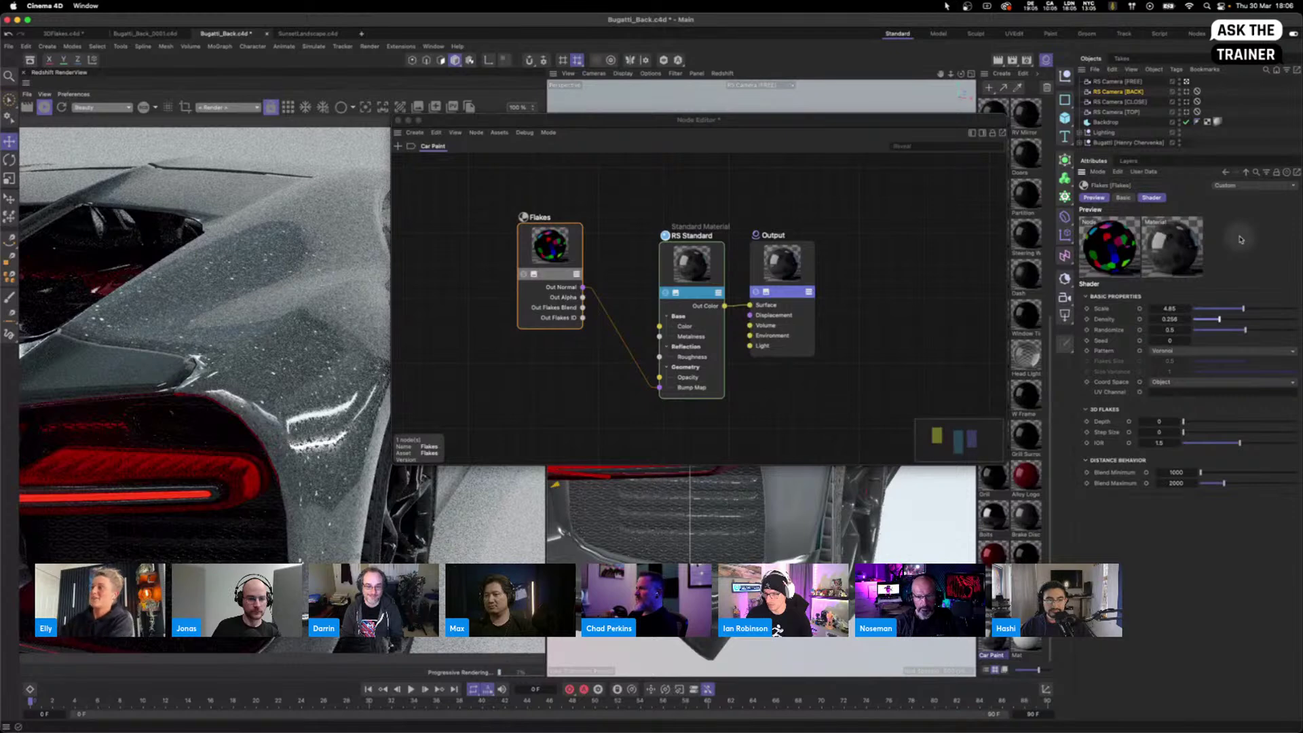
click(1252, 319)
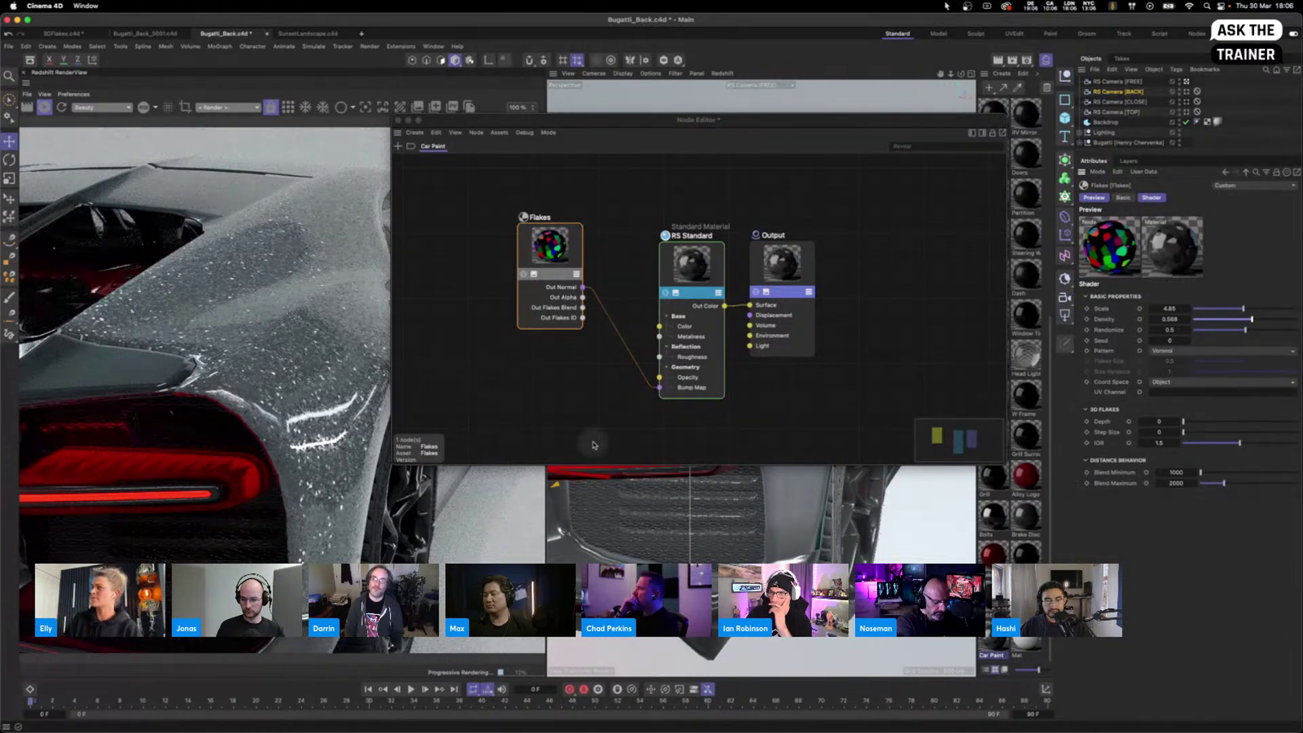
Step: Try a Randomize value of 0 on the Flakes node, and set Randomize to 1
click(1170, 329)
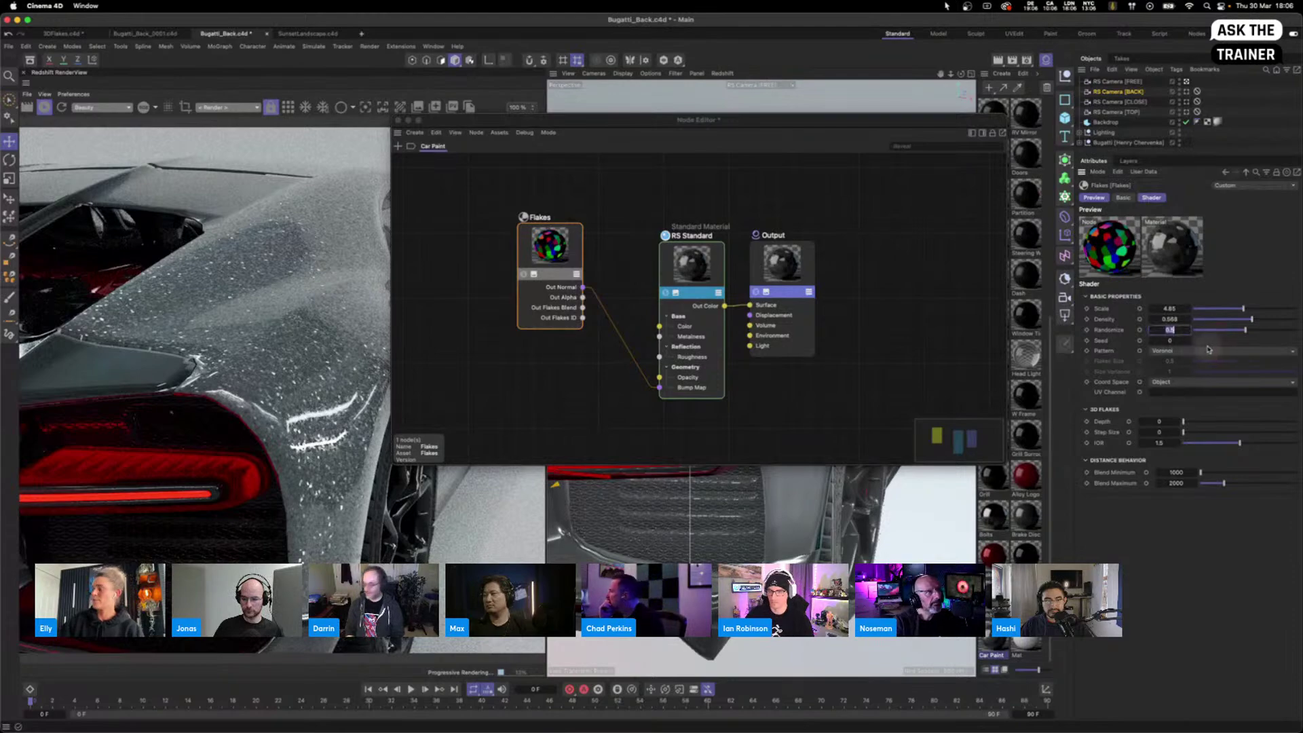
text(0)
key(Return)
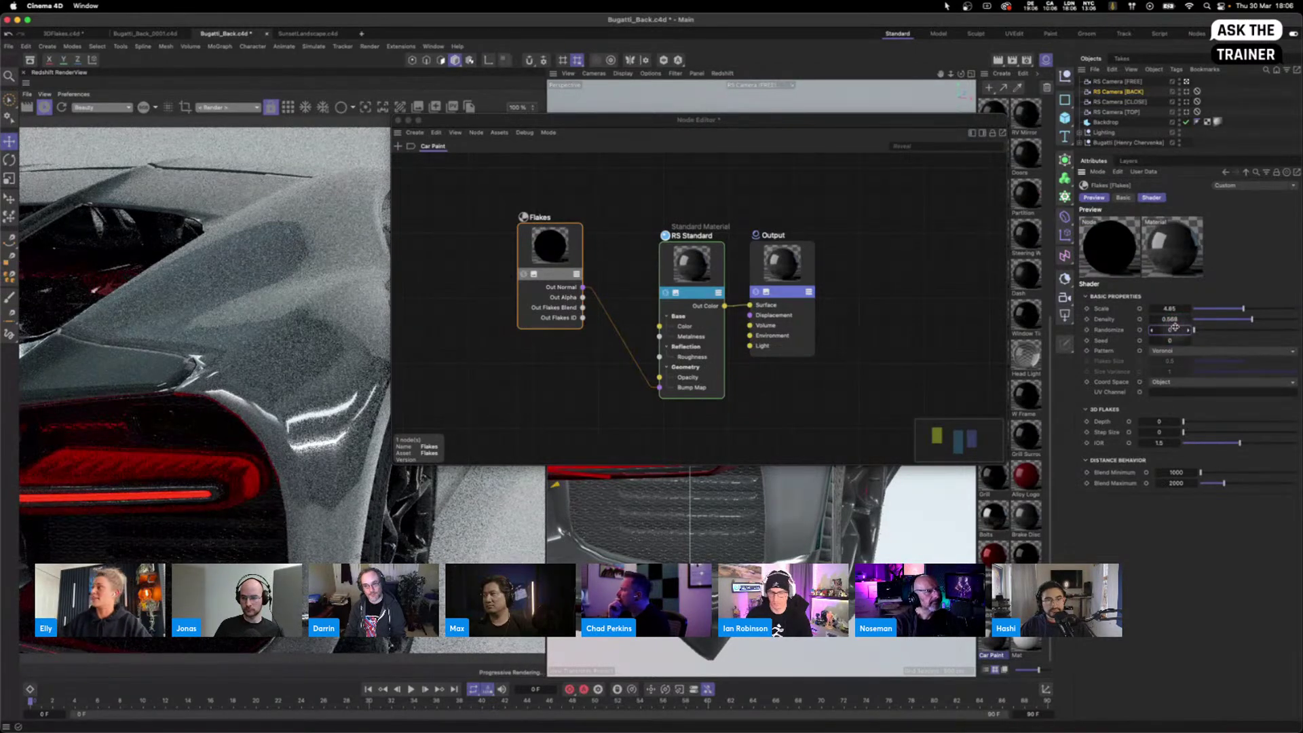
drag(1174, 327, 1187, 329)
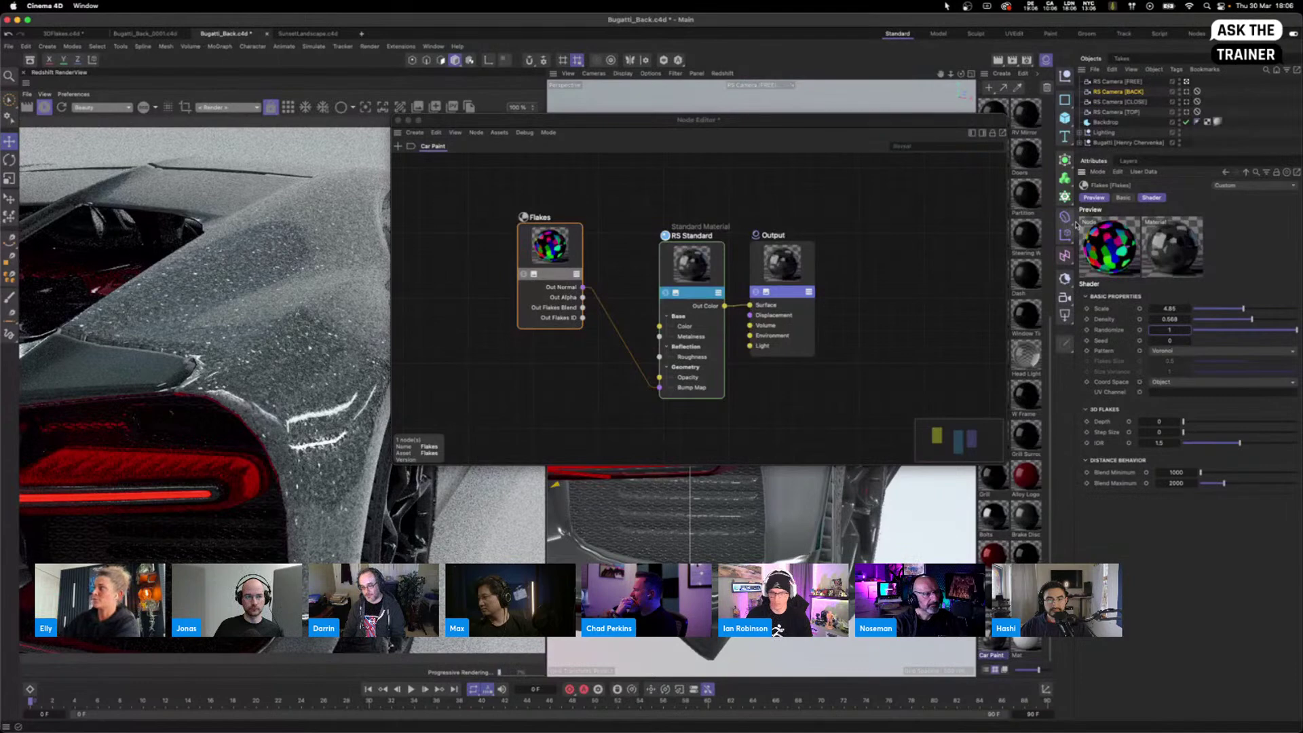
Step: Reposition the Flakes node and connect its Out Flakes ID to the RS Standard Color in place of the Out Normal to Bump Map link
drag(538, 248, 497, 256)
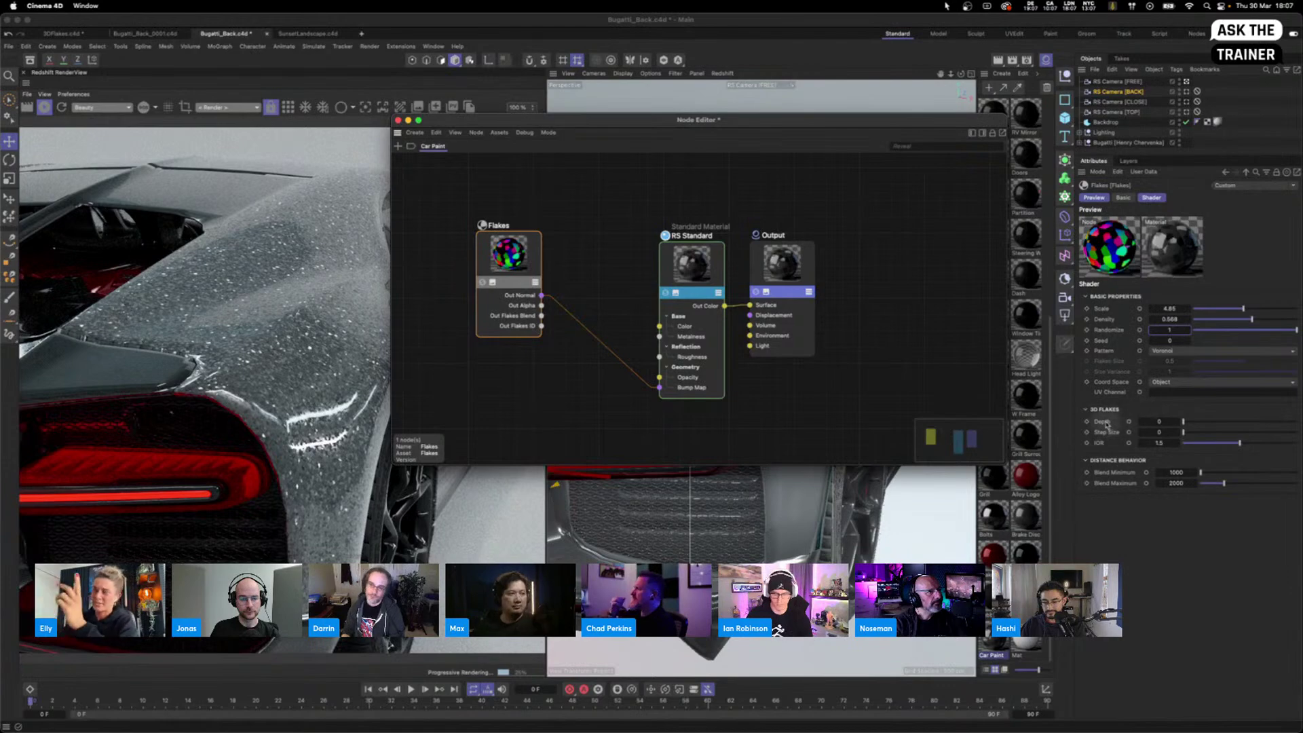
drag(528, 262, 497, 275)
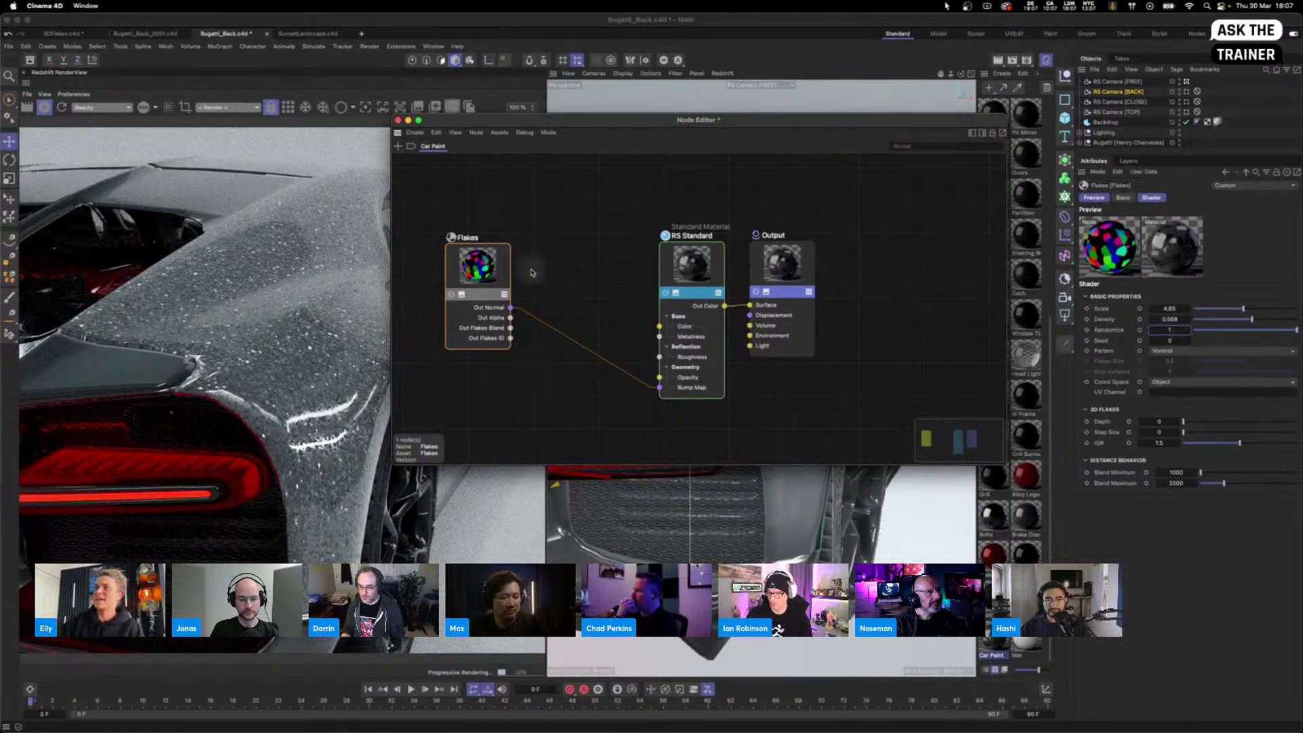
click(566, 339)
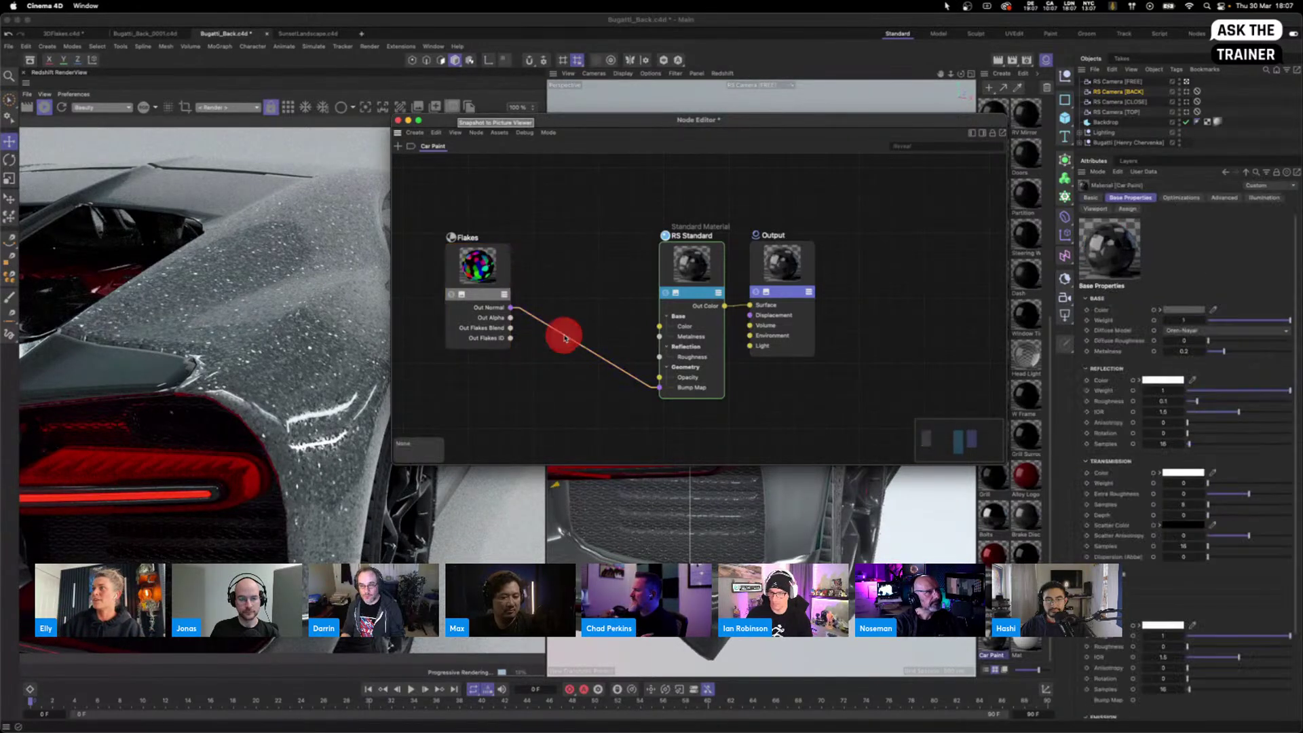
drag(511, 338, 658, 327)
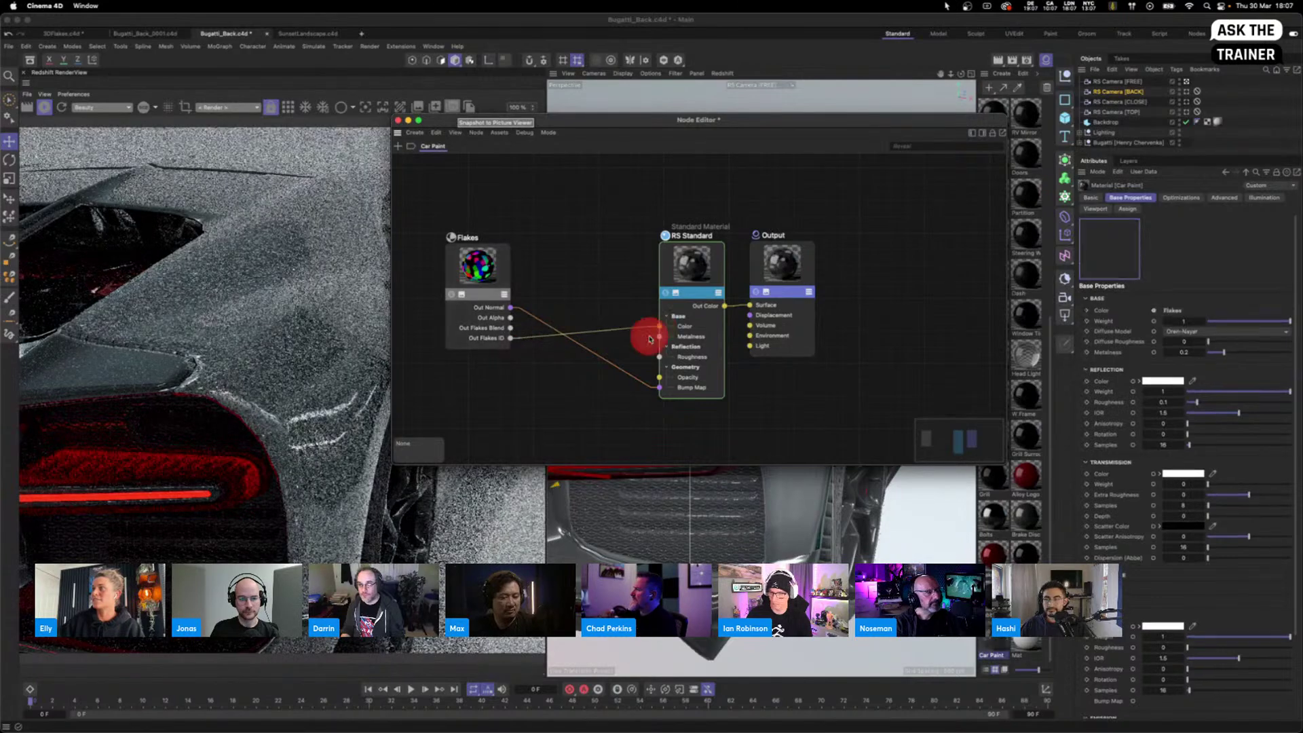
click(596, 351)
key(Delete)
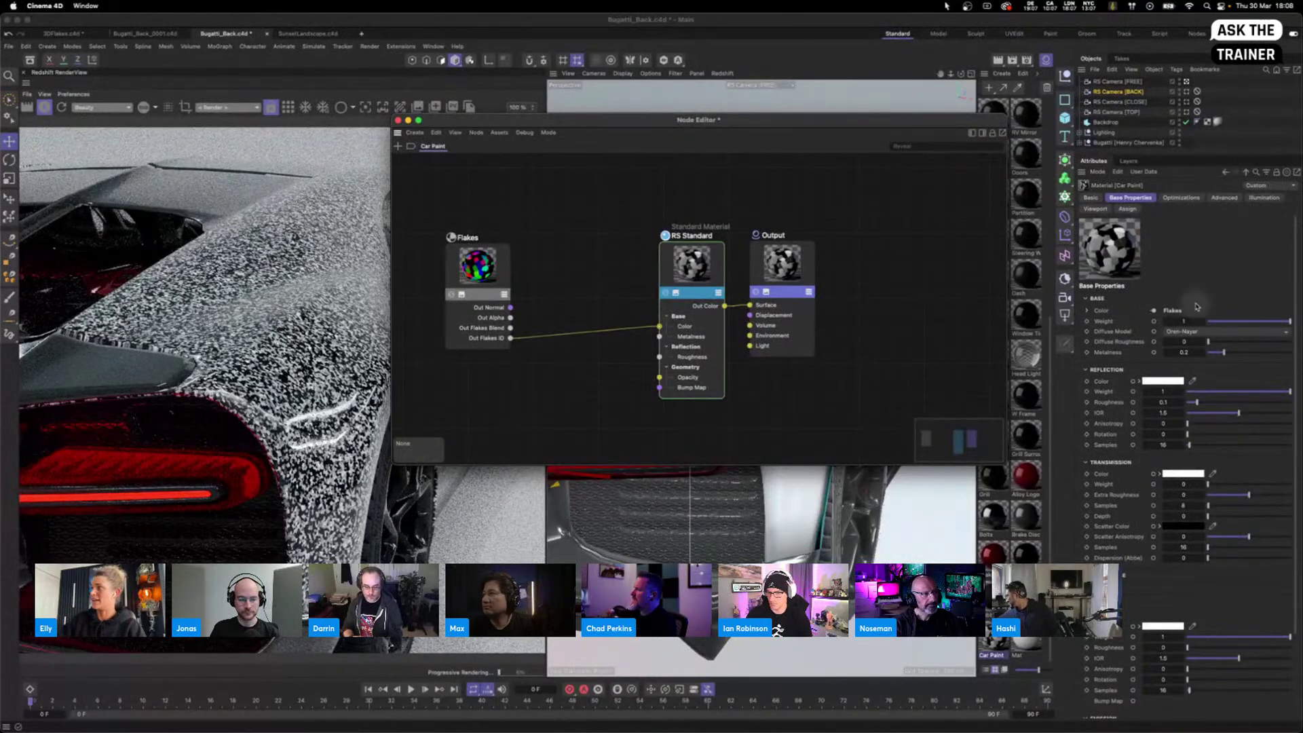
Step: Reduce the Flakes node's Scale for finer flakes, and close the node editor with the live render stopped
drag(479, 263, 519, 254)
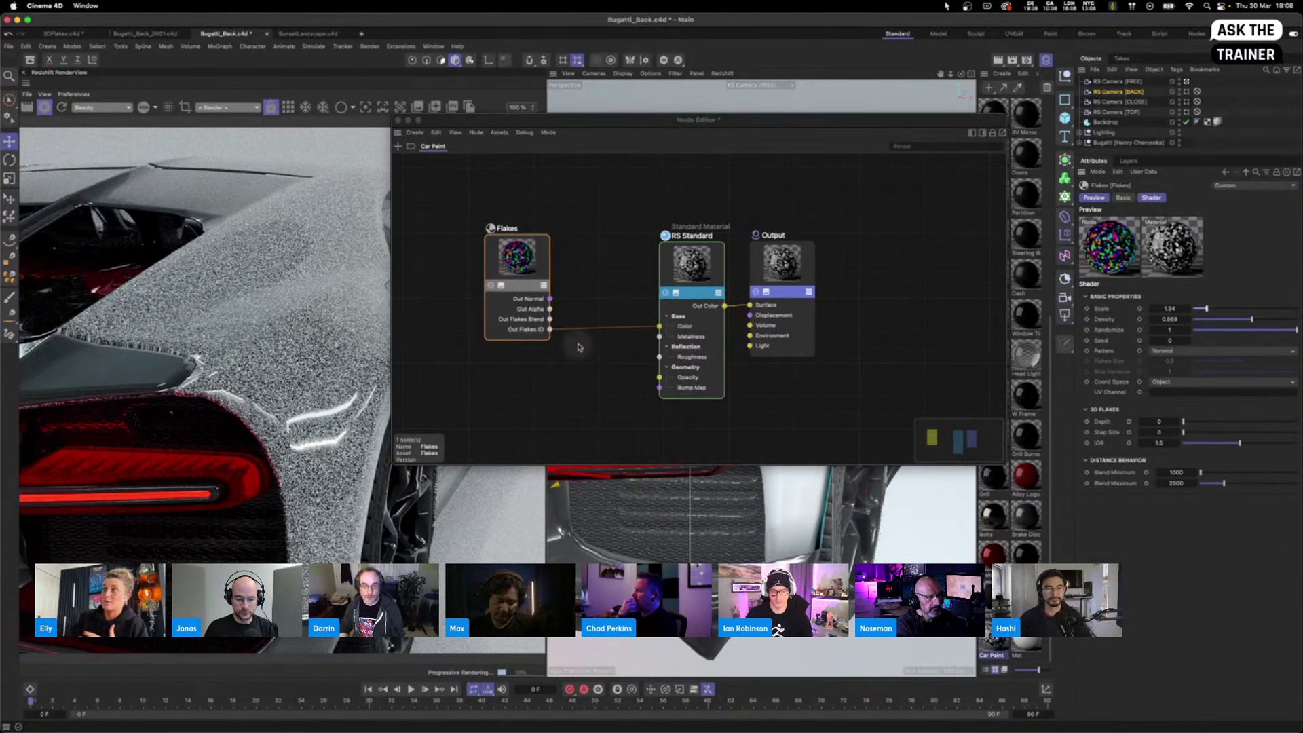
click(44, 107)
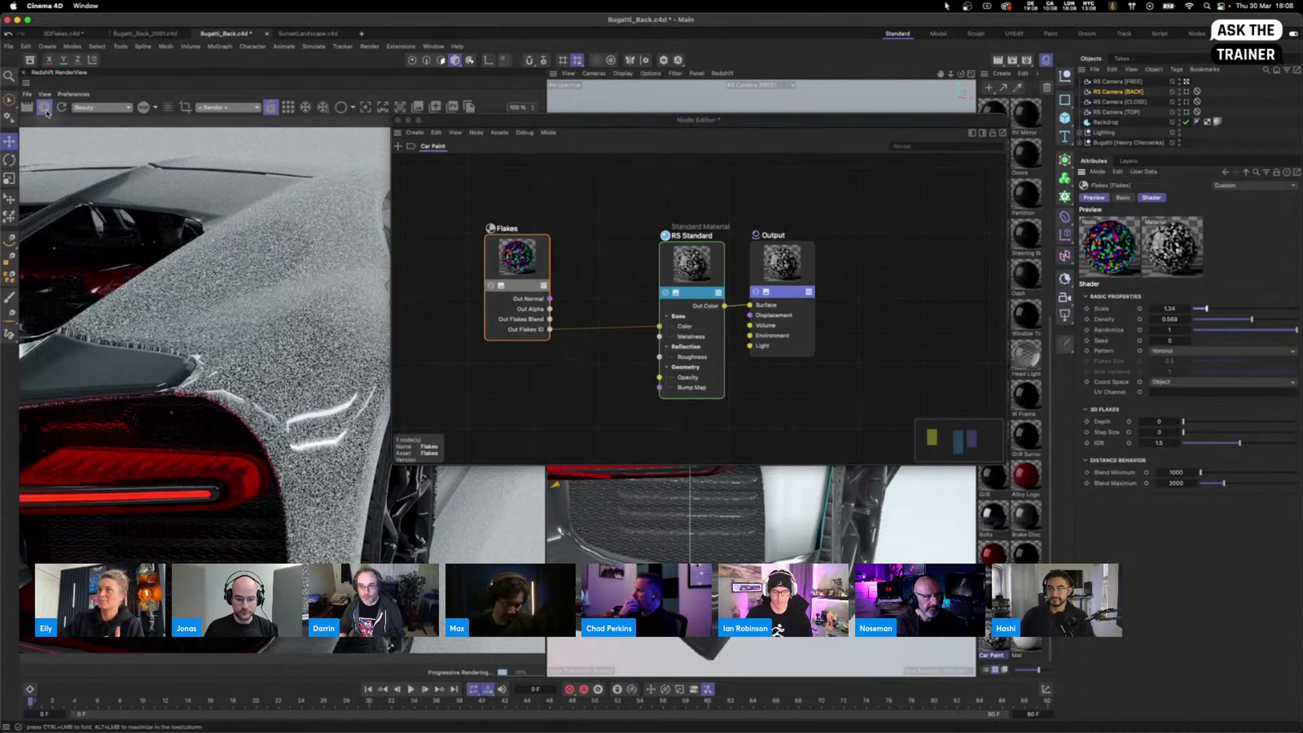
click(397, 120)
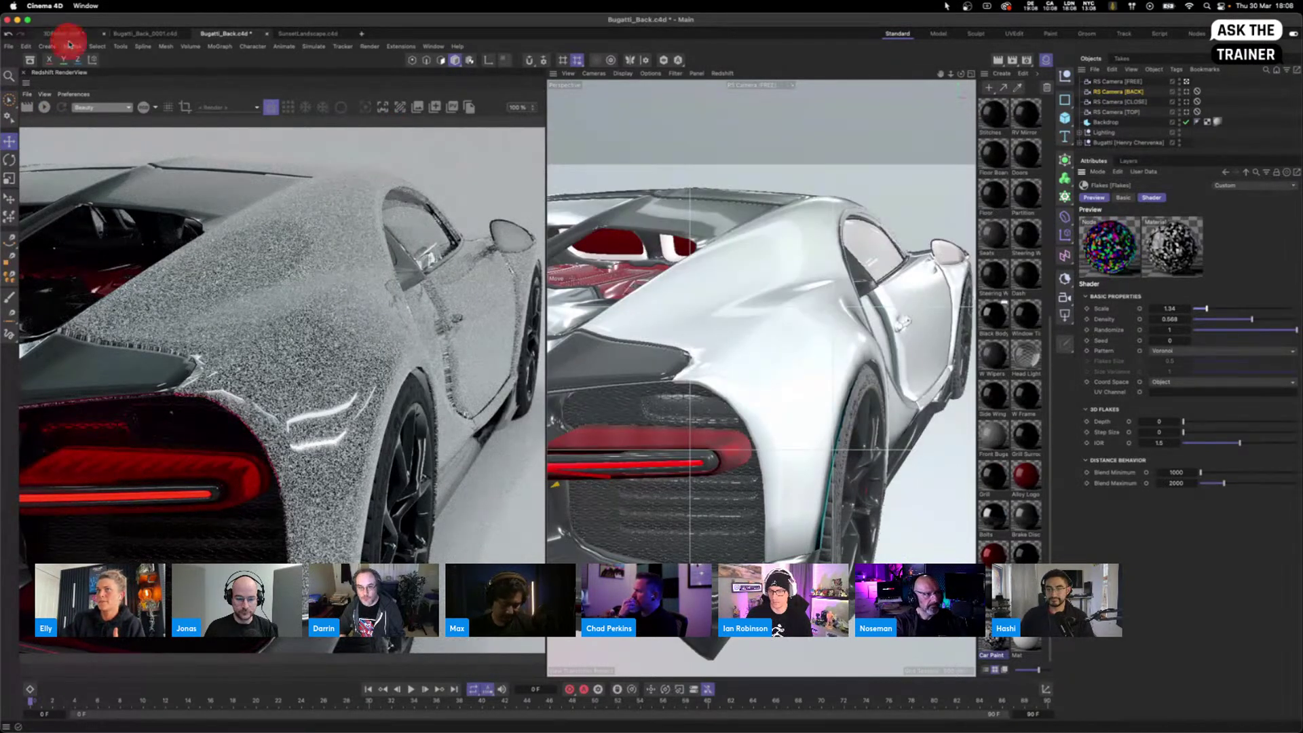
Step: Render the 3DFlakes.c4d sphere and examine the RS Standard and Flakes node settings of its Mat material
click(70, 34)
click(44, 107)
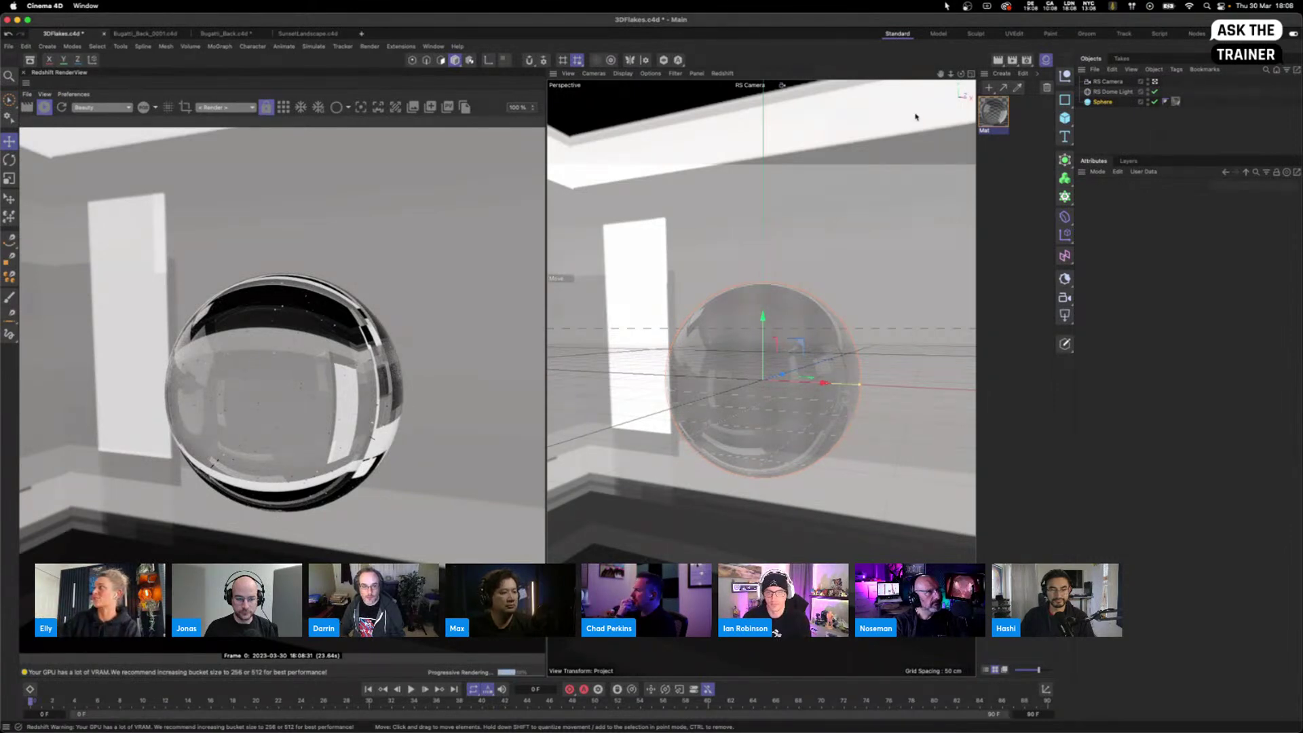
double_click(996, 120)
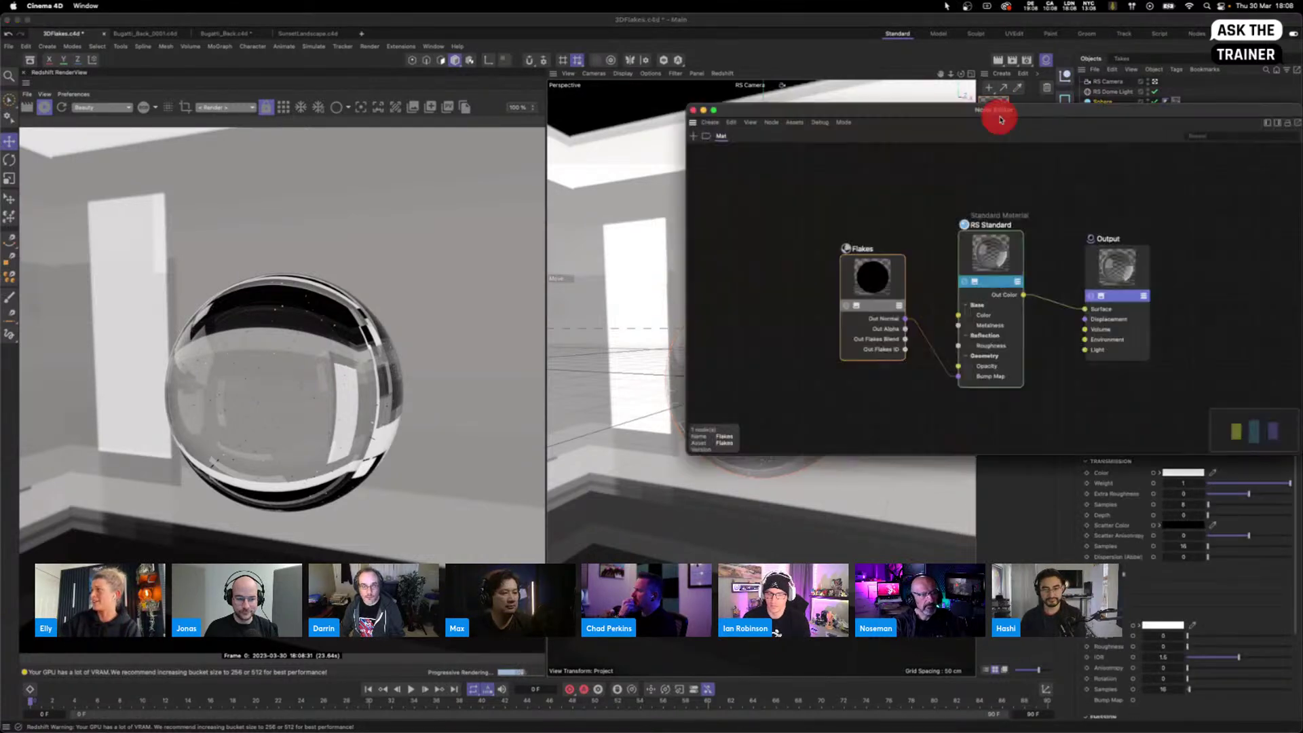
drag(997, 115, 693, 101)
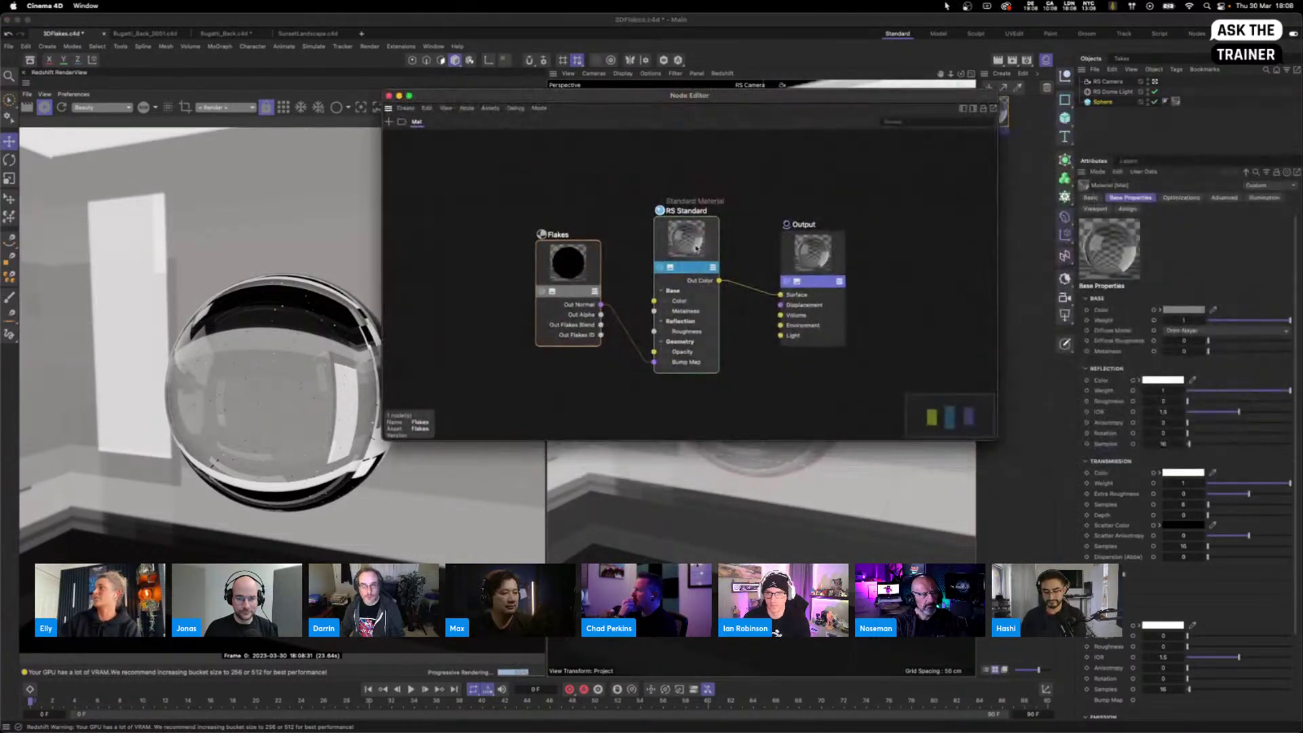
click(699, 248)
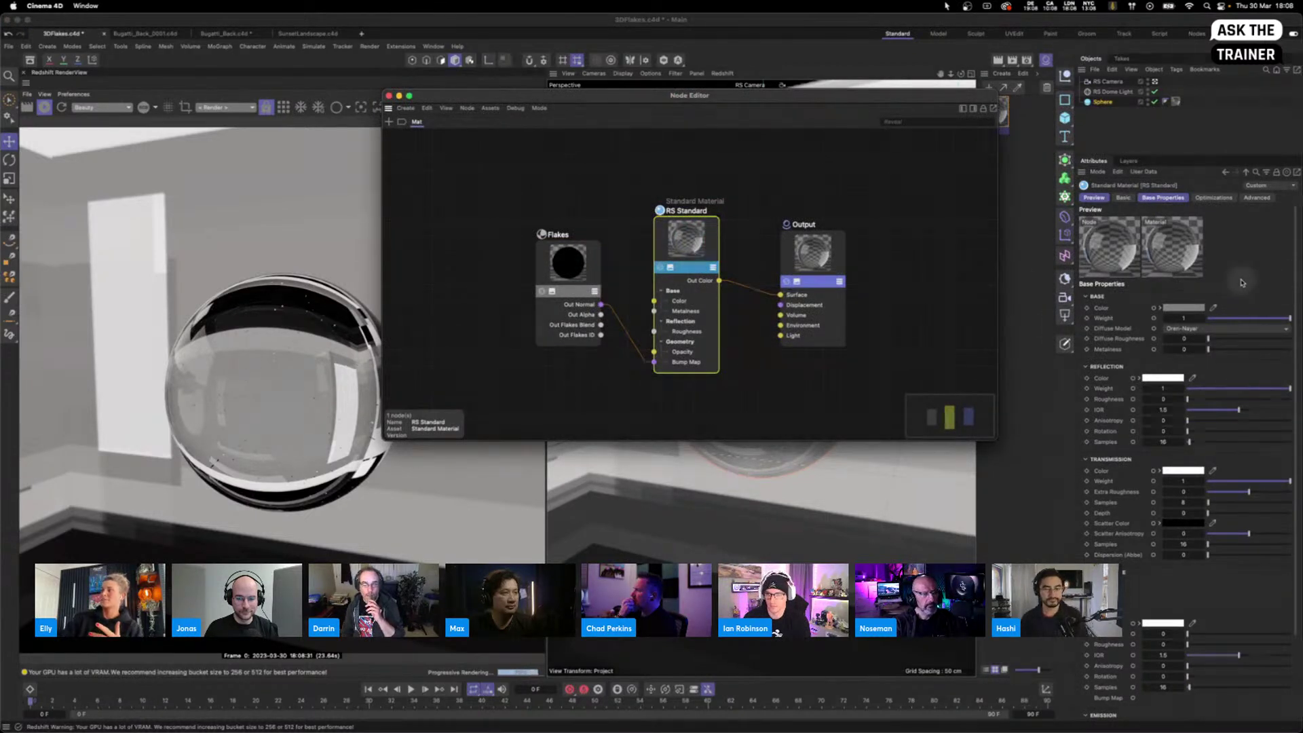
drag(539, 264, 498, 254)
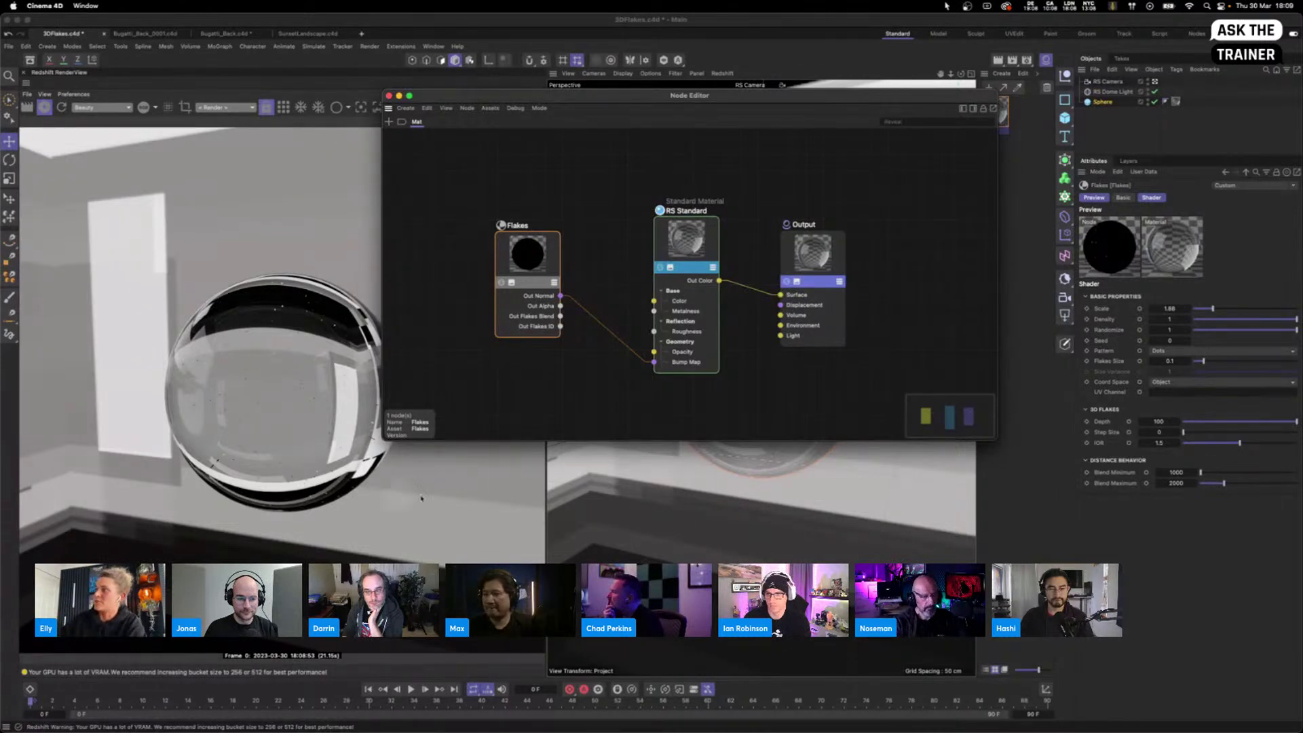
Step: Close the node editor, try rendering the Bugatti_Back_0001.c4d scene, and switch to the SunsetLandscape.c4d project
click(389, 97)
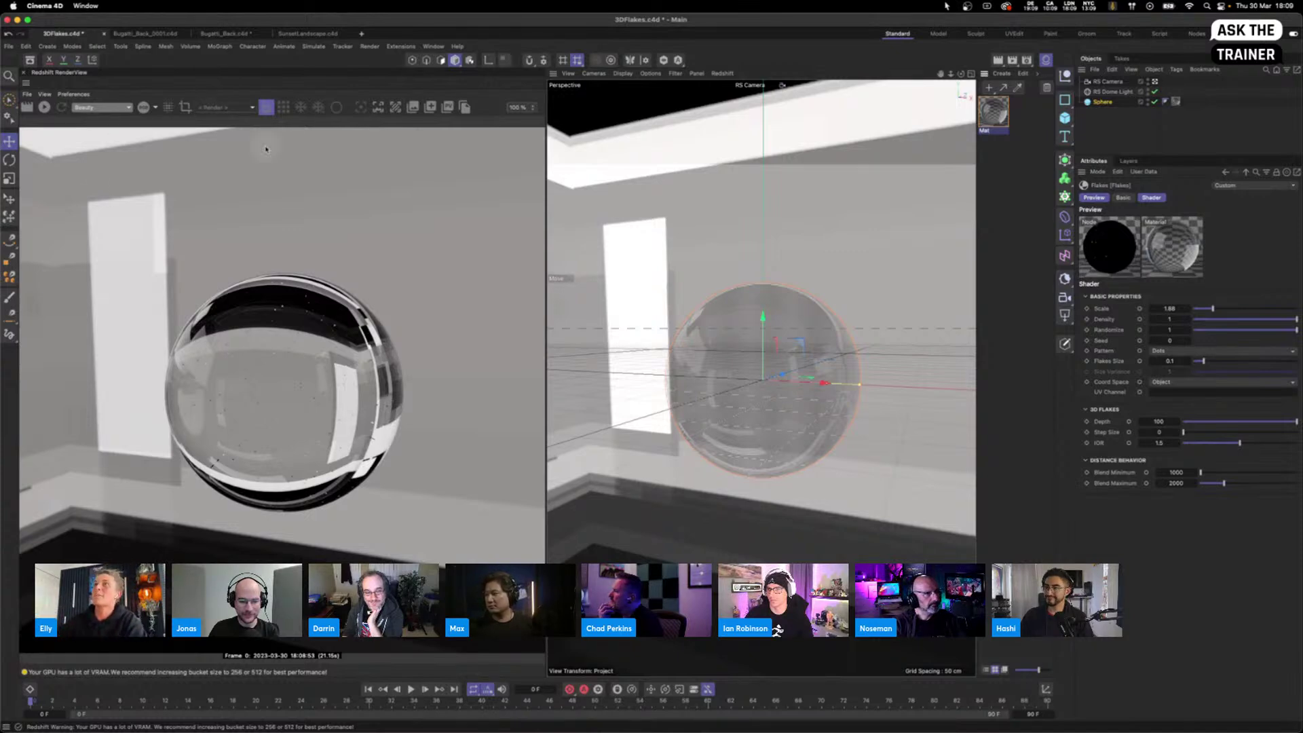
click(146, 34)
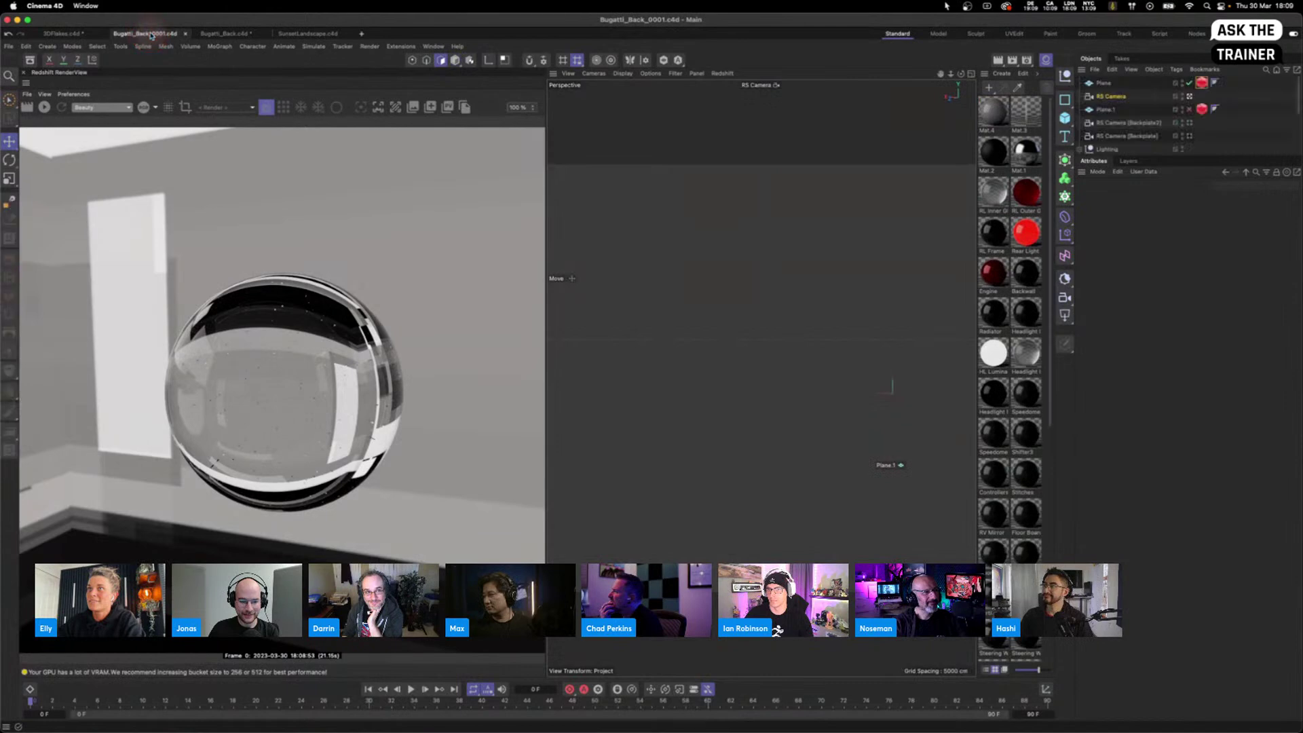
click(45, 107)
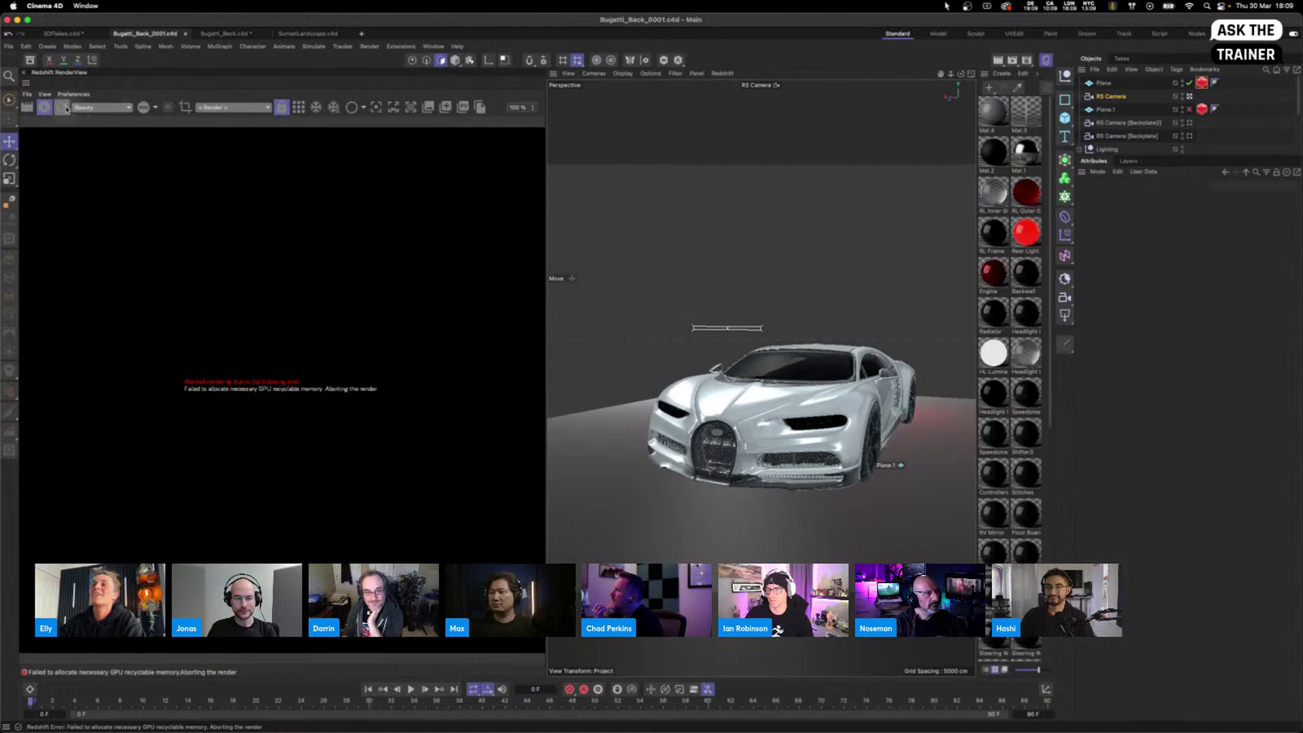
click(44, 106)
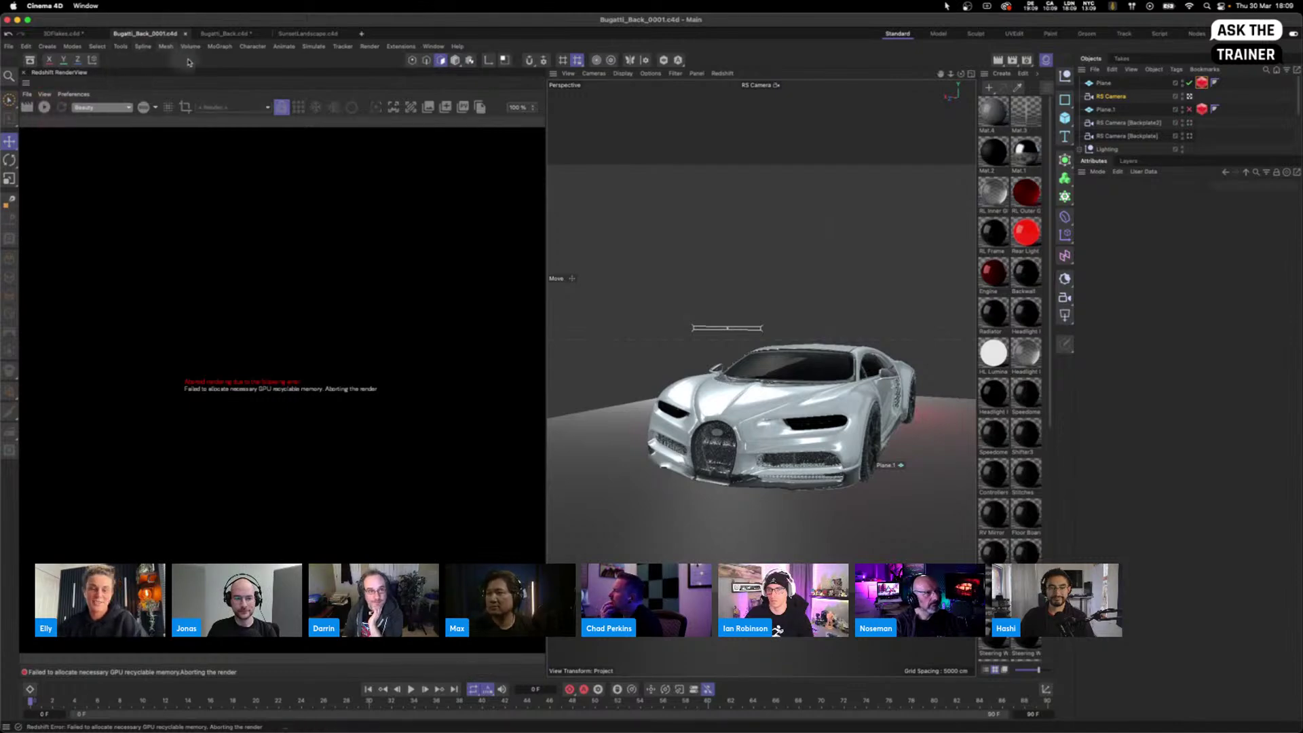
click(304, 35)
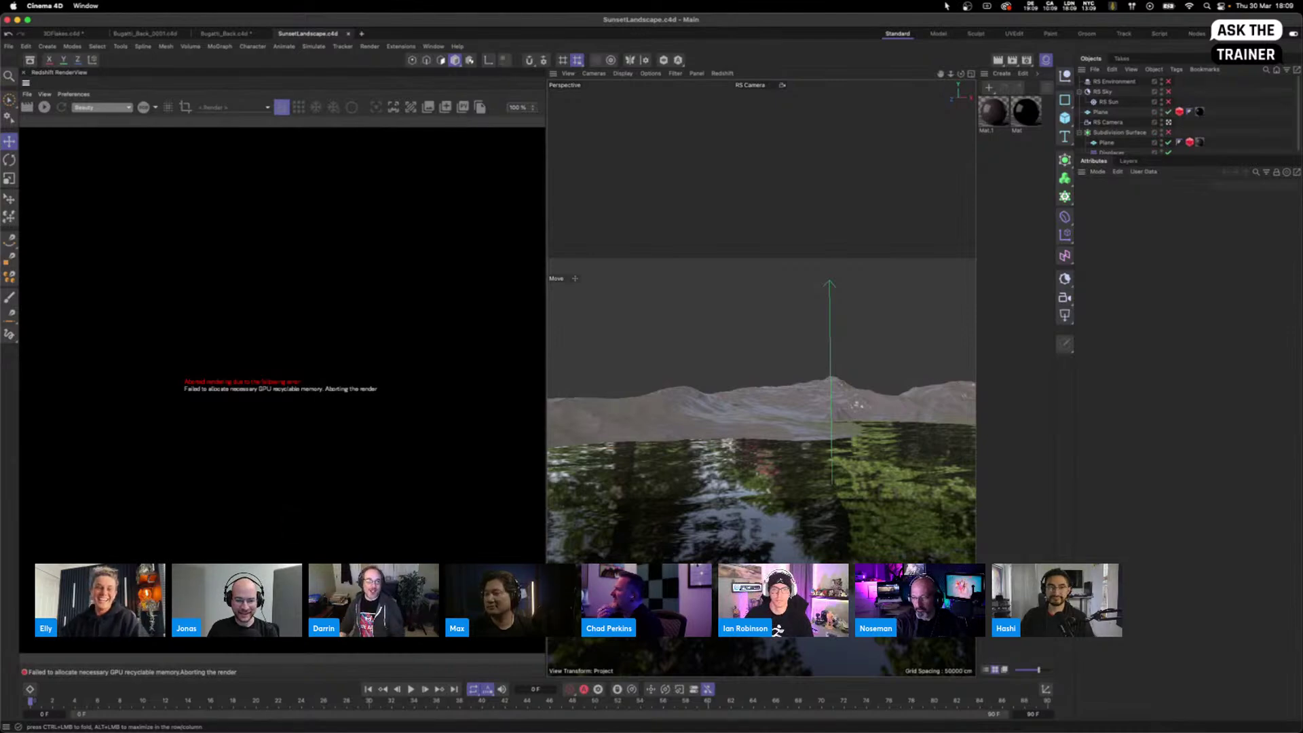
Step: Quit Cinema 4D and answer the save prompts for the Bugatti_Back.c4d and 3DFlakes.c4d projects
click(226, 34)
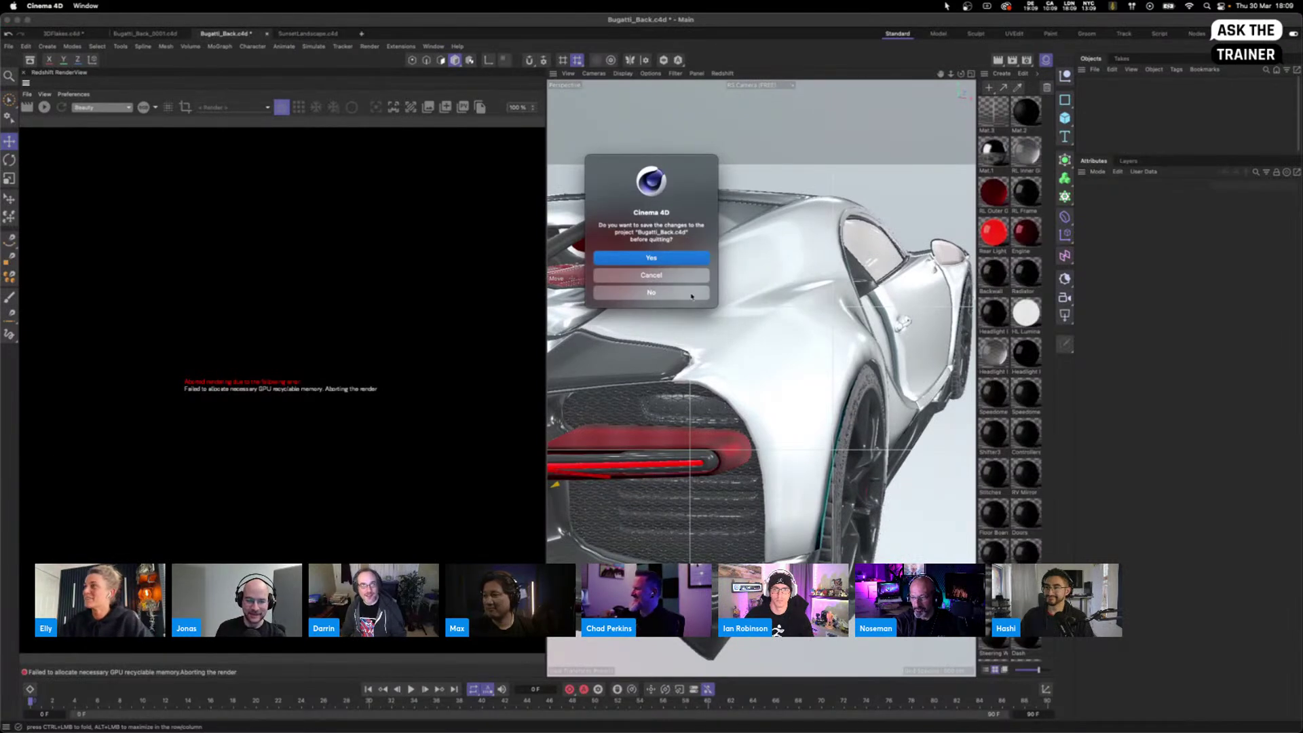
click(679, 262)
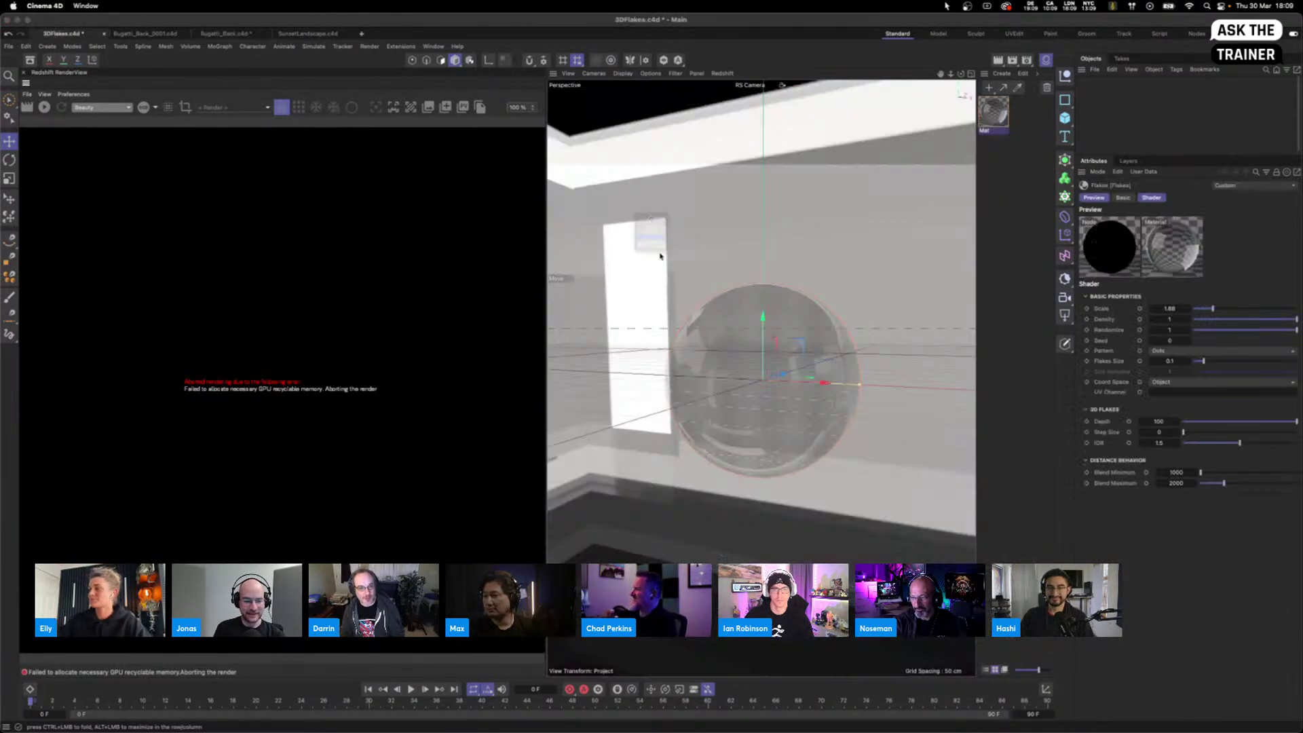
click(667, 290)
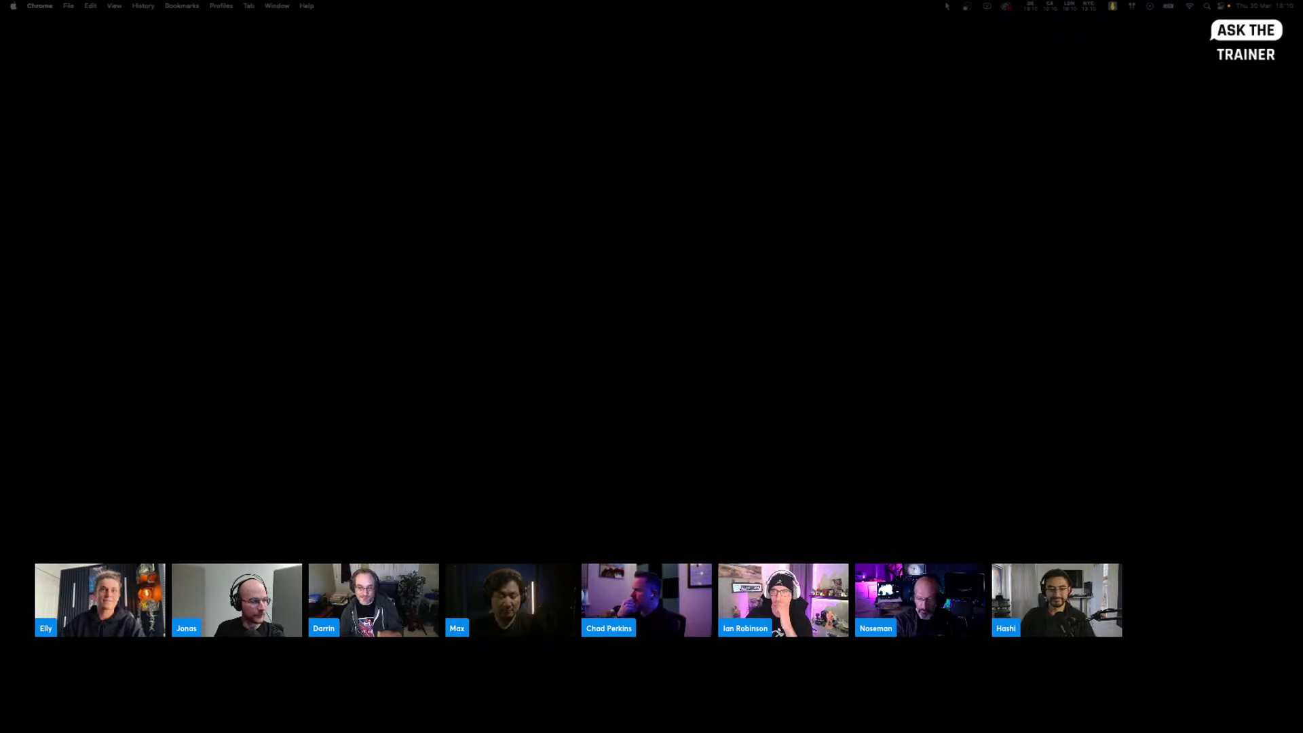
Step: Return to Cinema 4D with Bugatti_Back_0001.c4d and dock the Redshift RenderView beside the viewport with live rendering on
drag(0, 434, 271, 19)
drag(875, 560, 1300, 730)
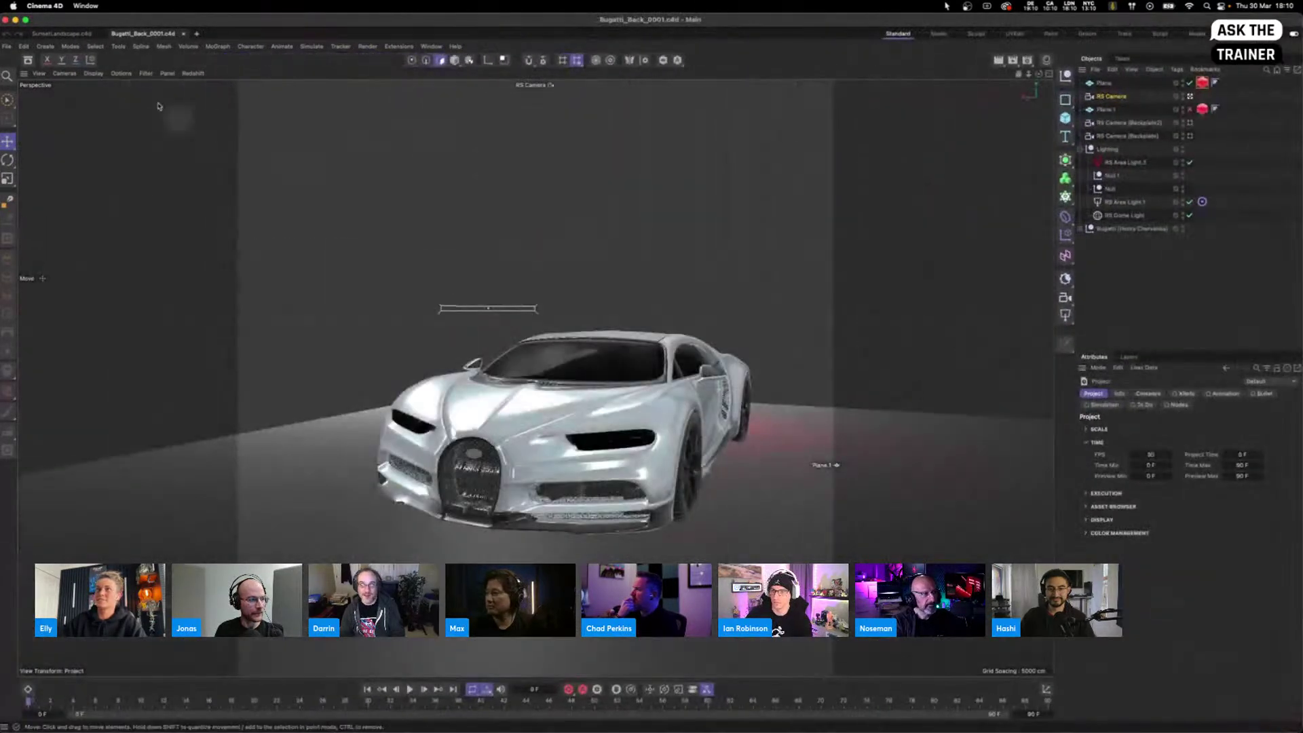
click(432, 47)
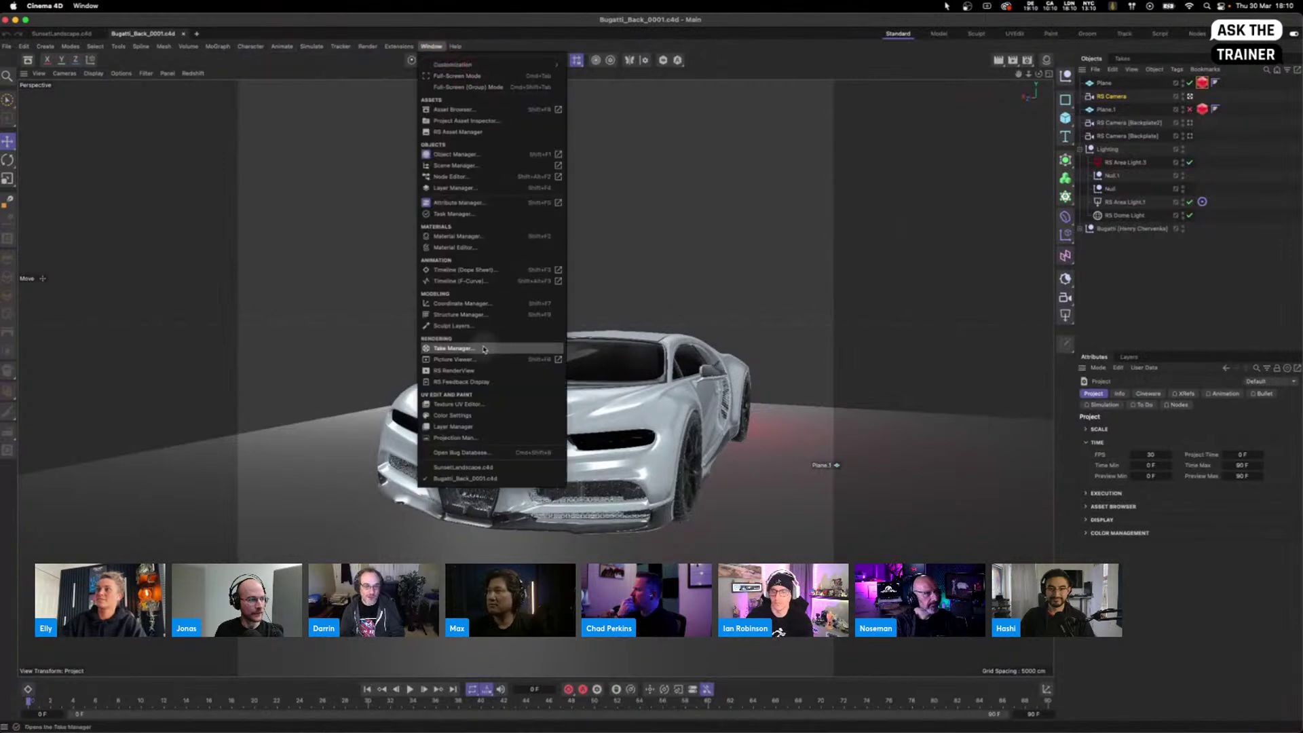
click(477, 370)
drag(483, 373, 142, 271)
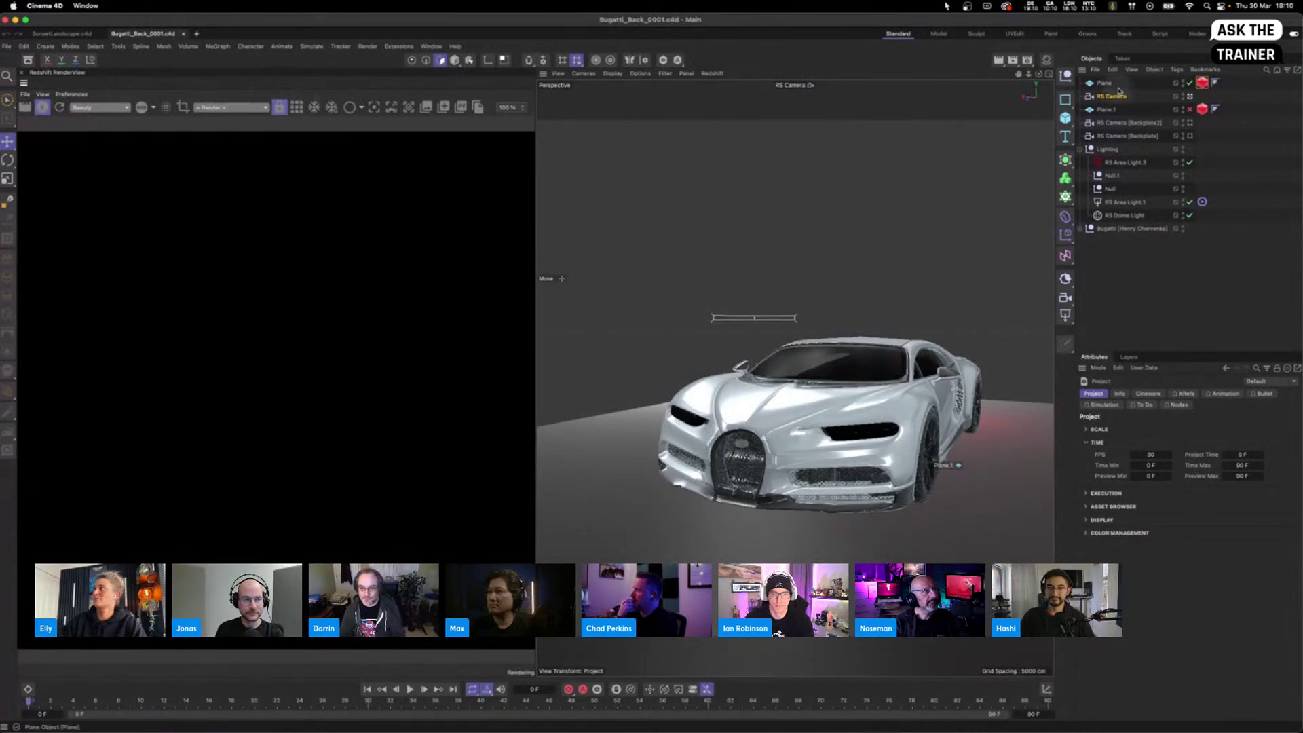
Step: Disable the Plane object and set the RS Camera's Background to Override
click(1190, 83)
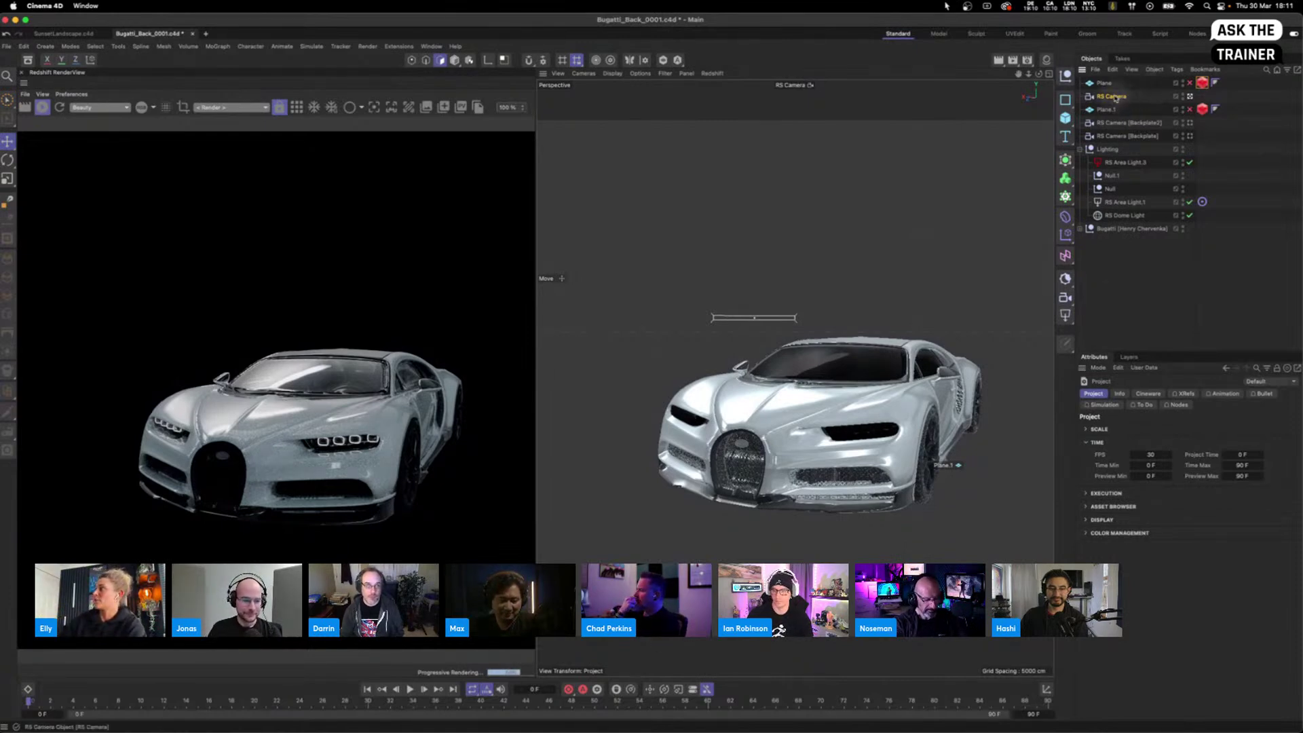
click(1124, 99)
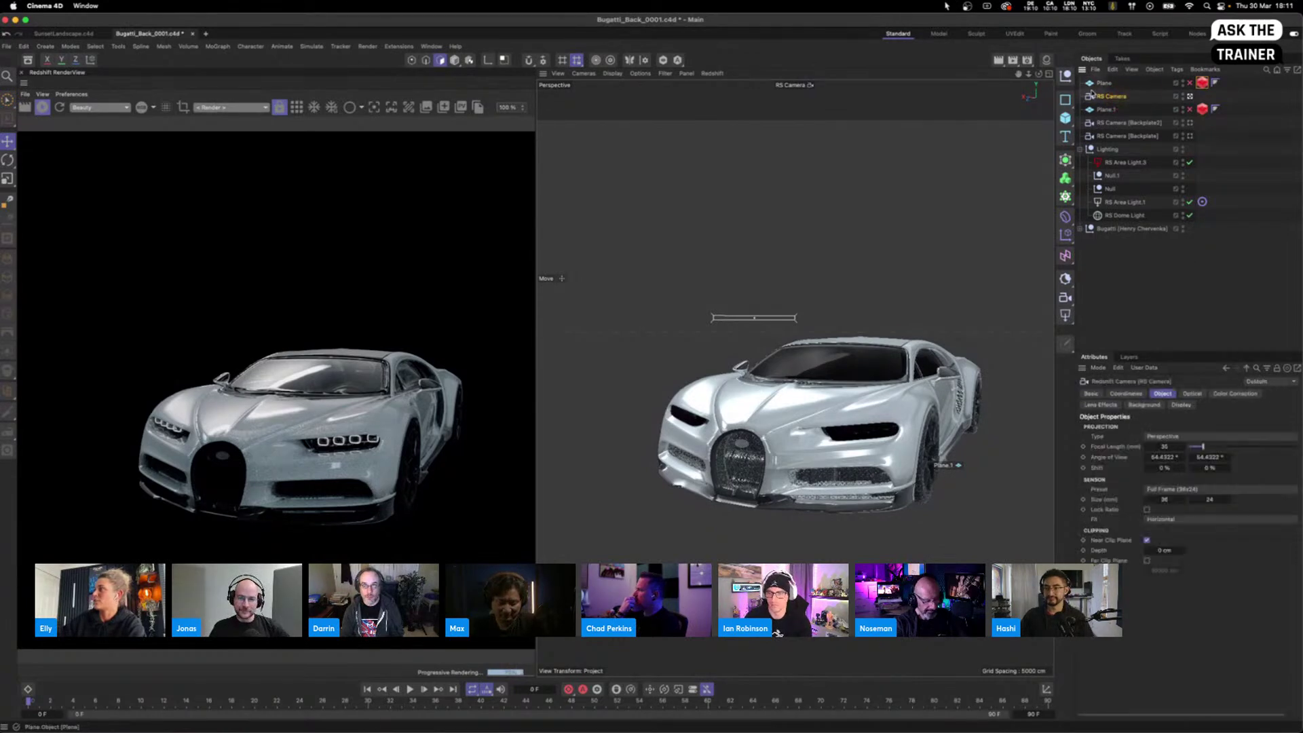
click(1192, 394)
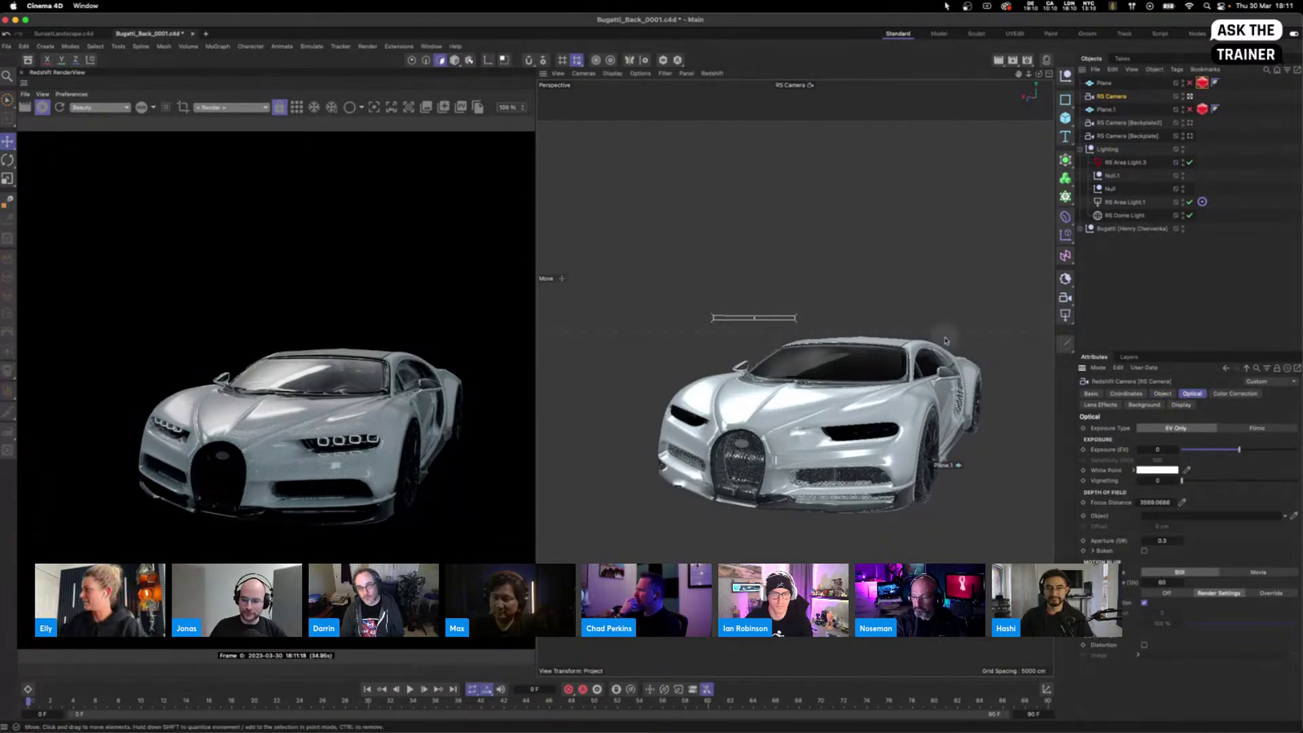
click(1145, 405)
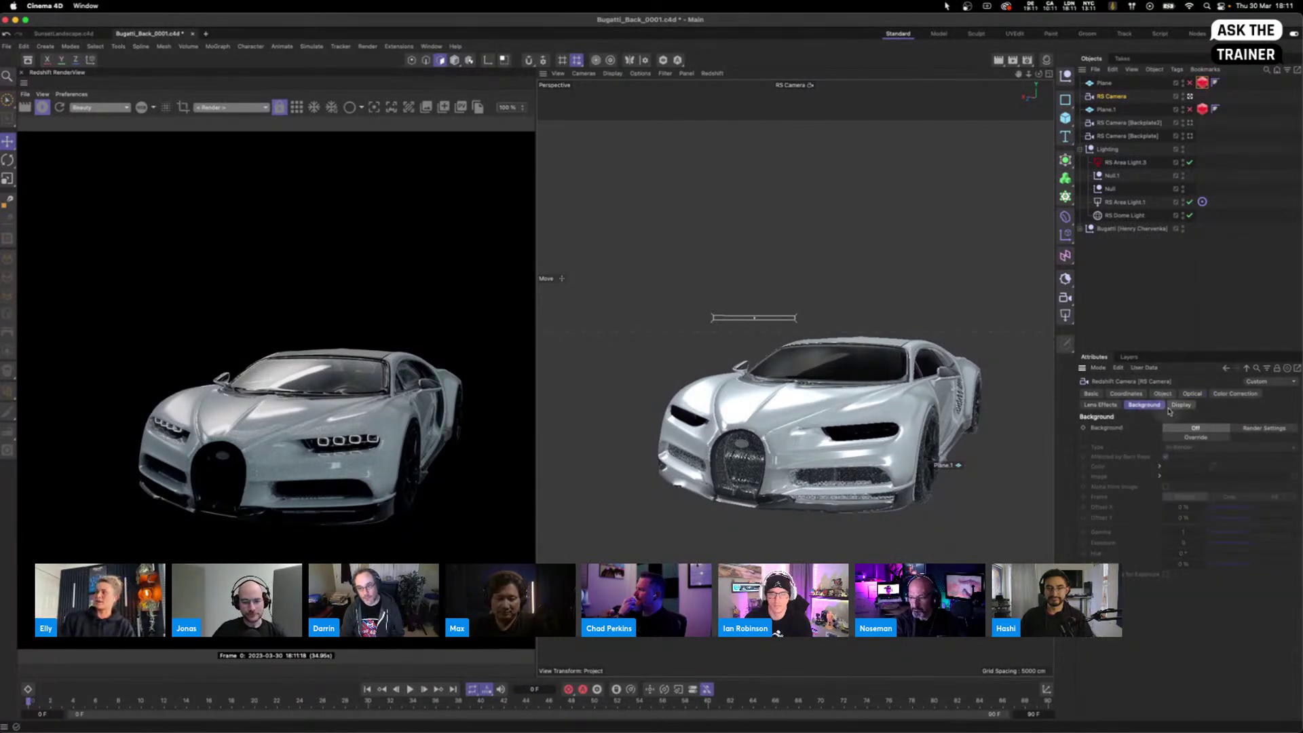
click(1201, 438)
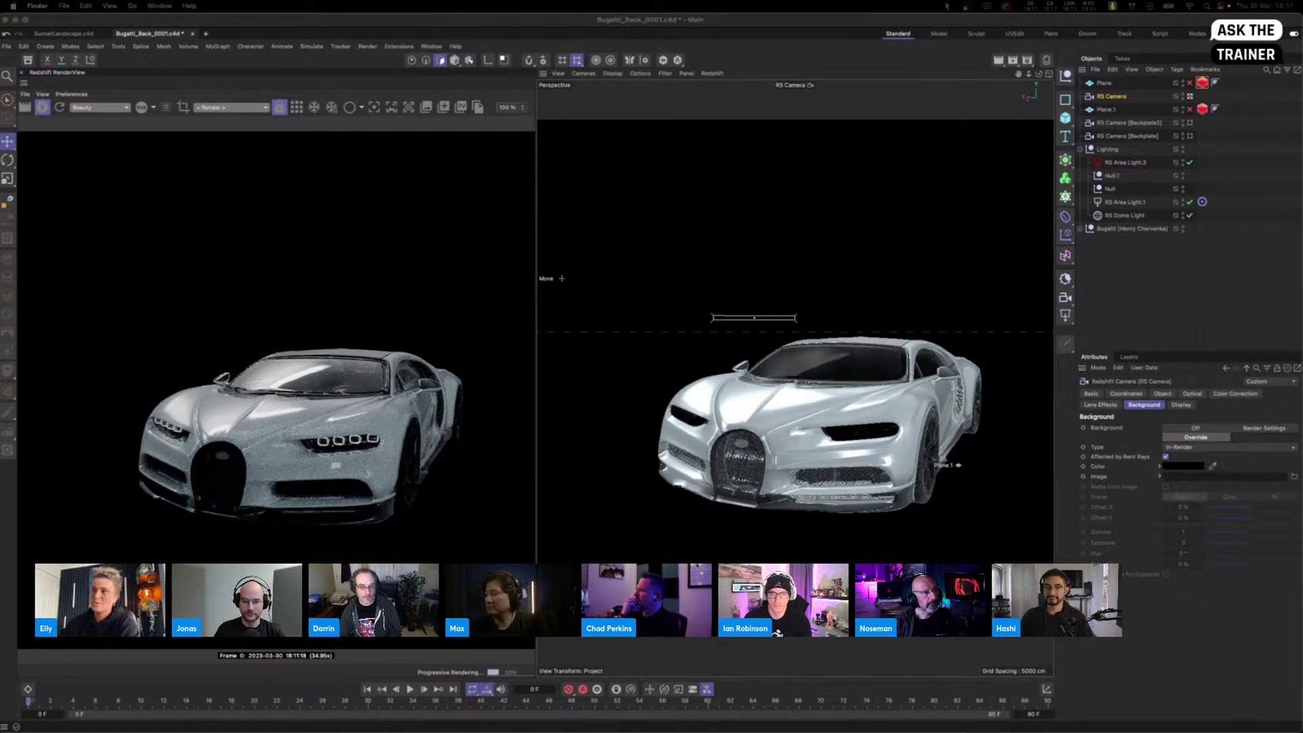
Step: View the parking garage photo in Preview and assign it as the RS Camera's background image
drag(0, 265, 419, 108)
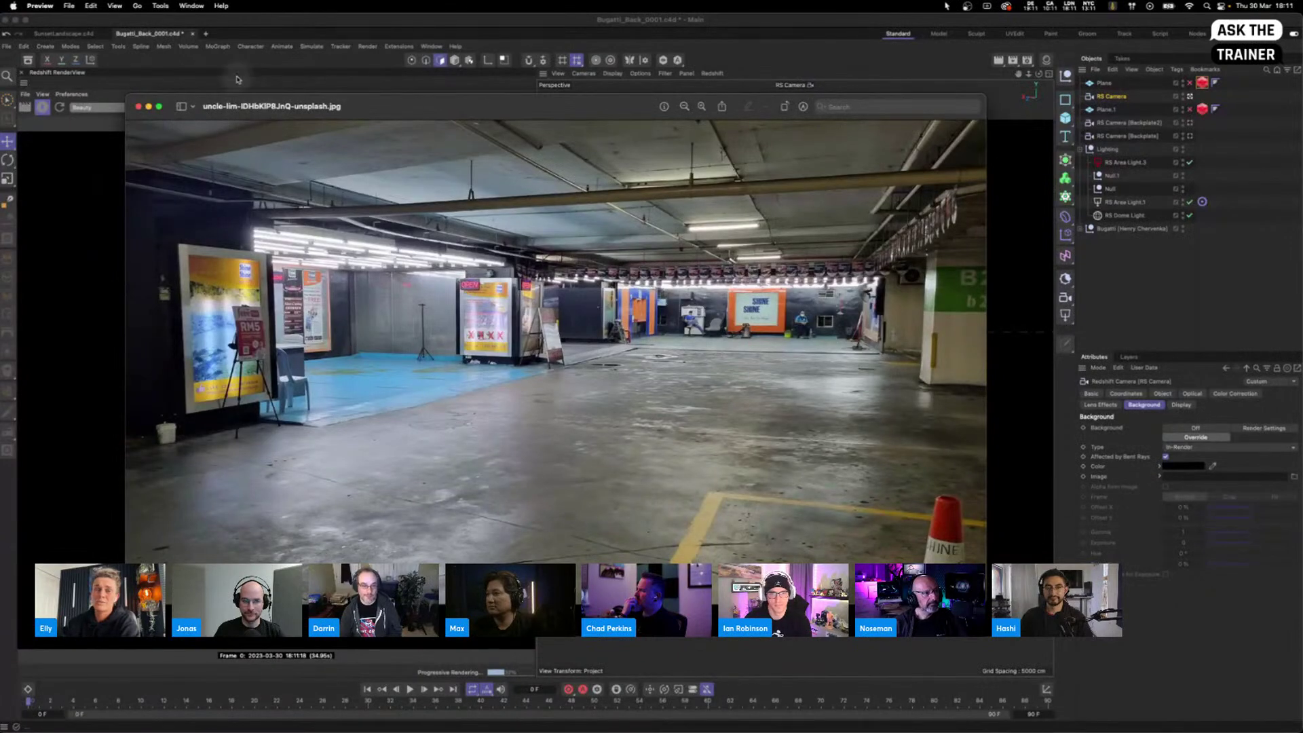
click(148, 107)
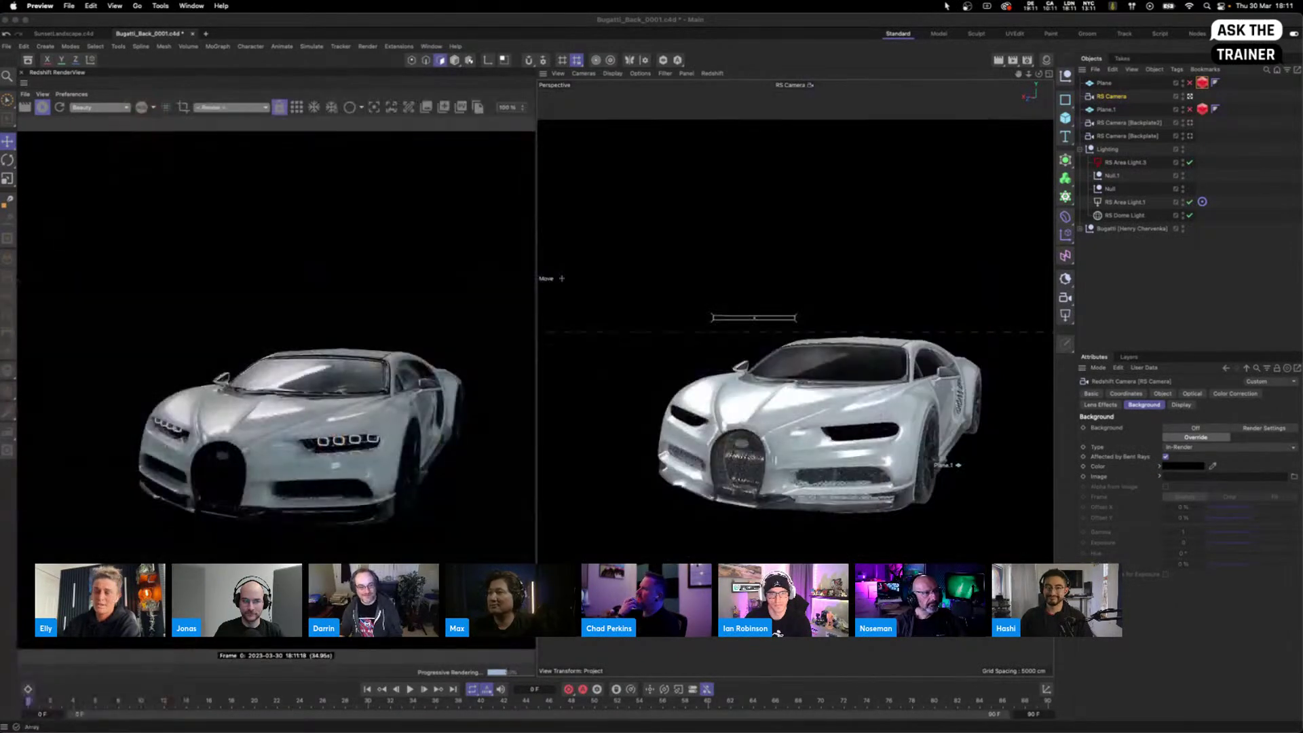
drag(0, 469, 1227, 479)
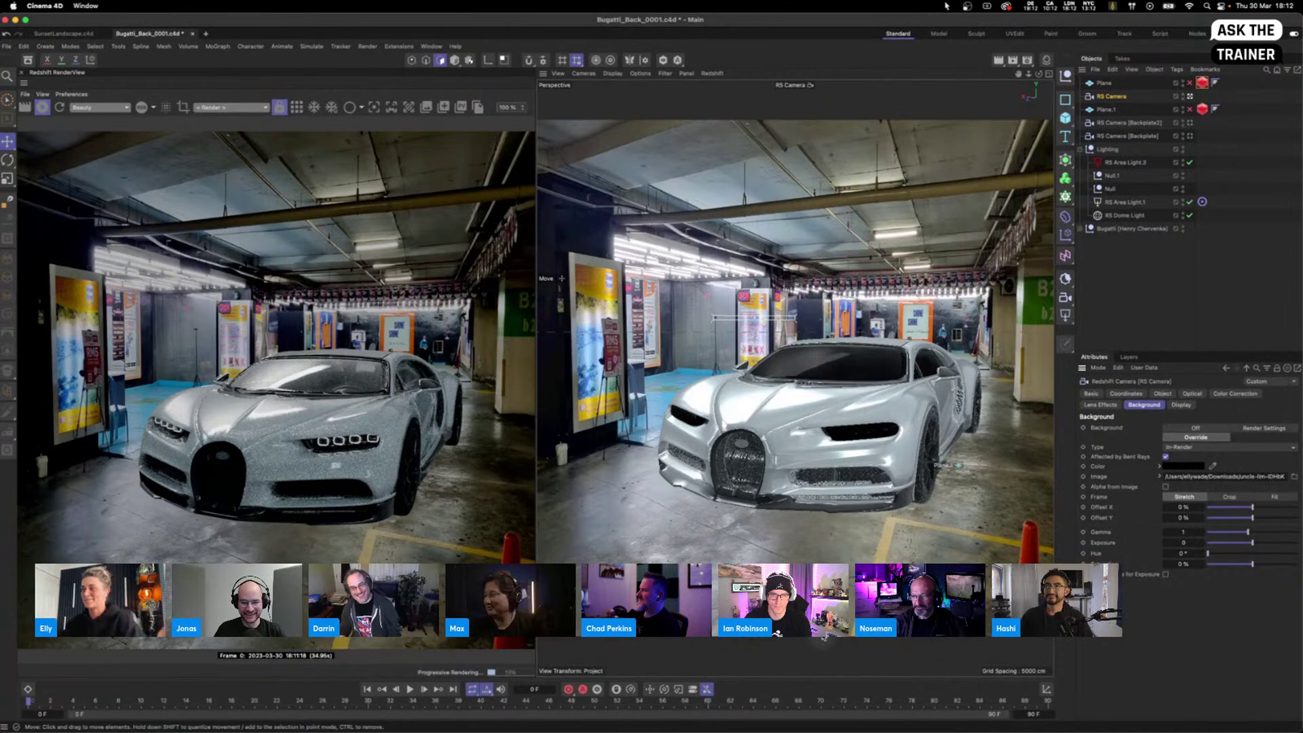
Step: Set the Frame mode of the RS Camera's background image to Crop
click(1232, 500)
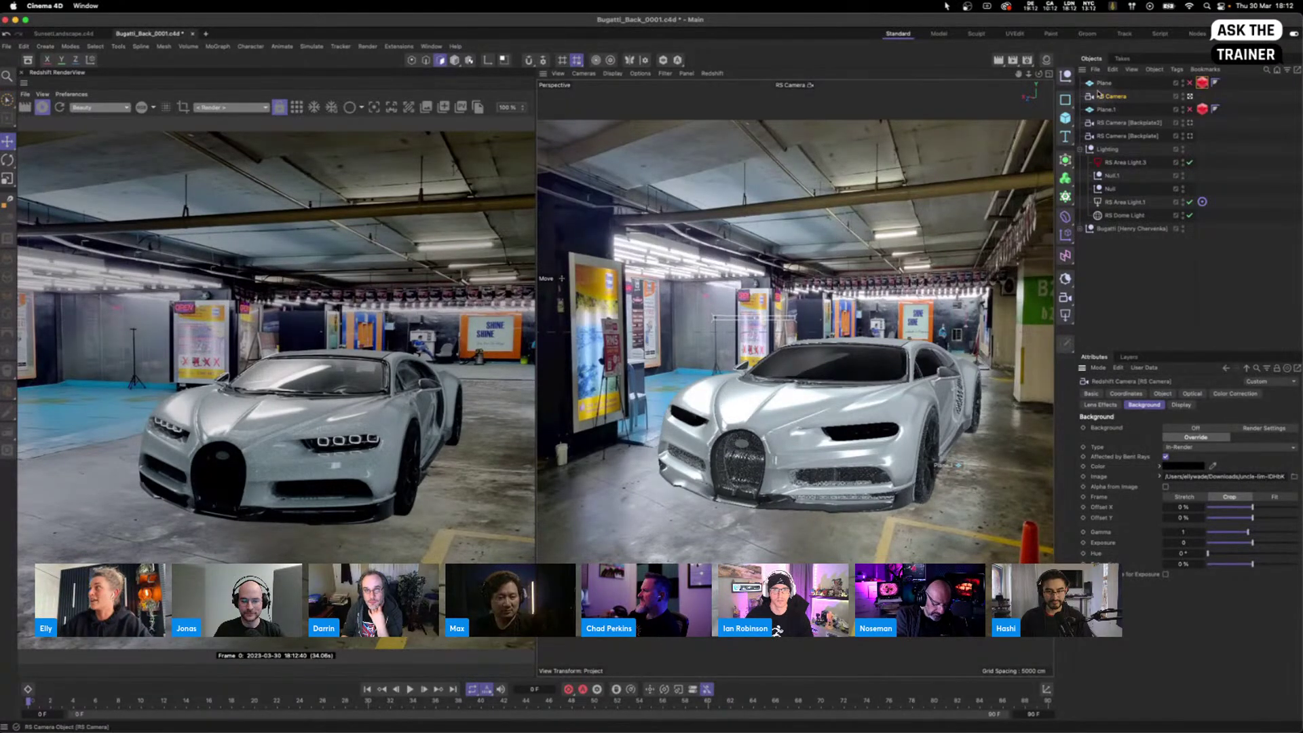
Step: Add a new Plane, scale it up well beyond the car and move it into place as the floor beneath it
click(1066, 118)
click(1113, 157)
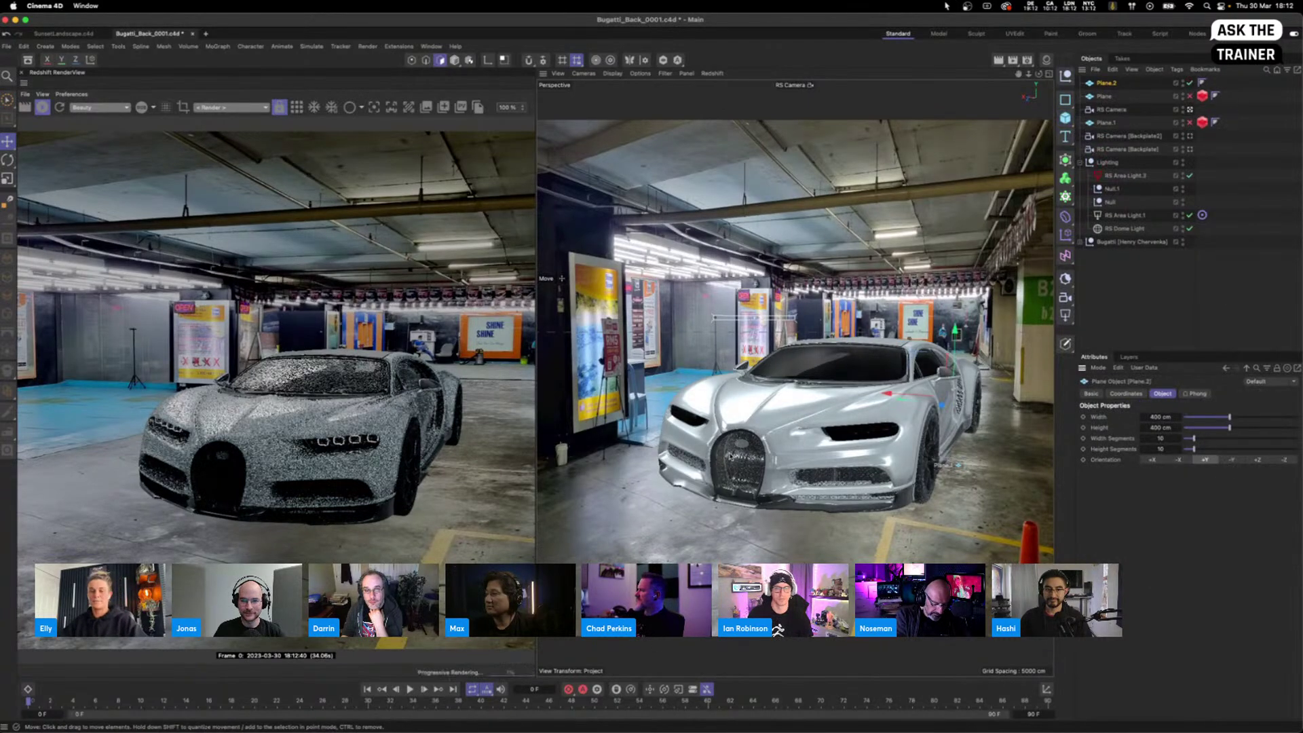
key(t)
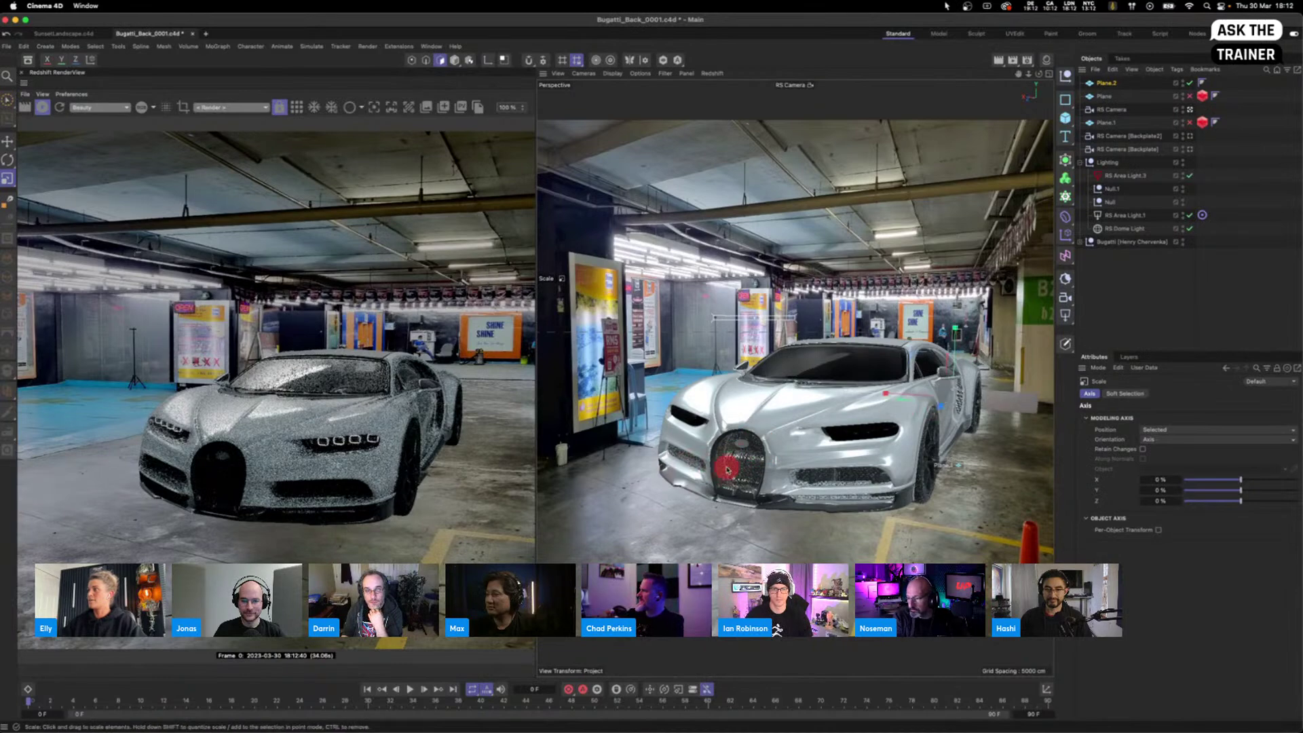
key(e)
drag(940, 406, 984, 403)
key(t)
key(e)
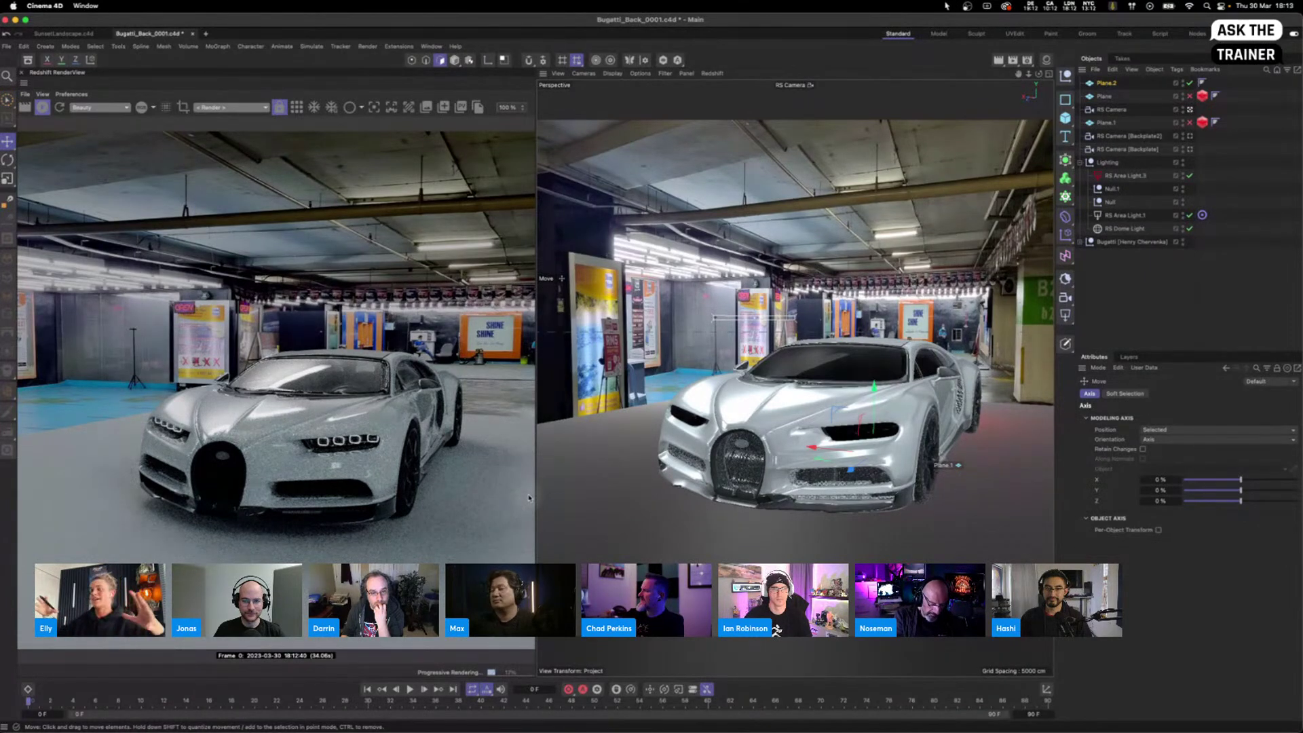
Step: Add a Redshift Object render tag to the new floor plane
right_click(1109, 84)
text(rs)
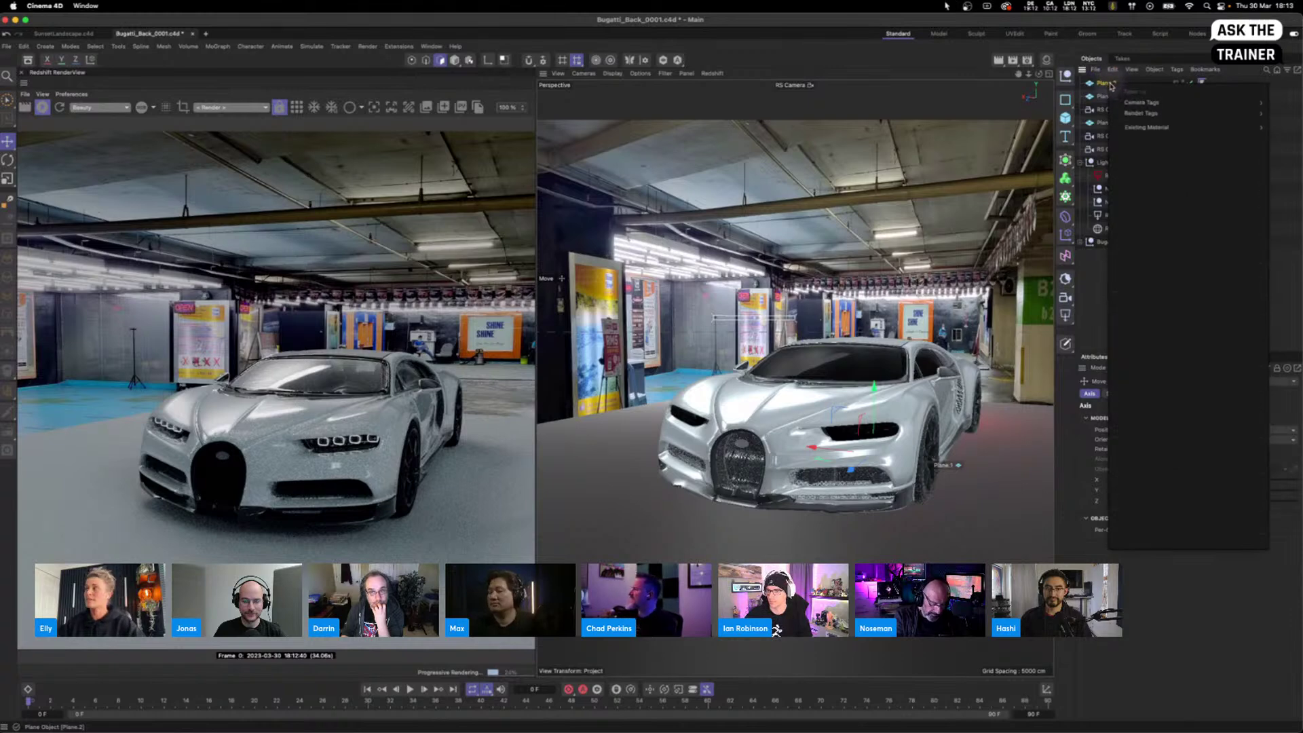
mouse_move(1151, 114)
click(1093, 114)
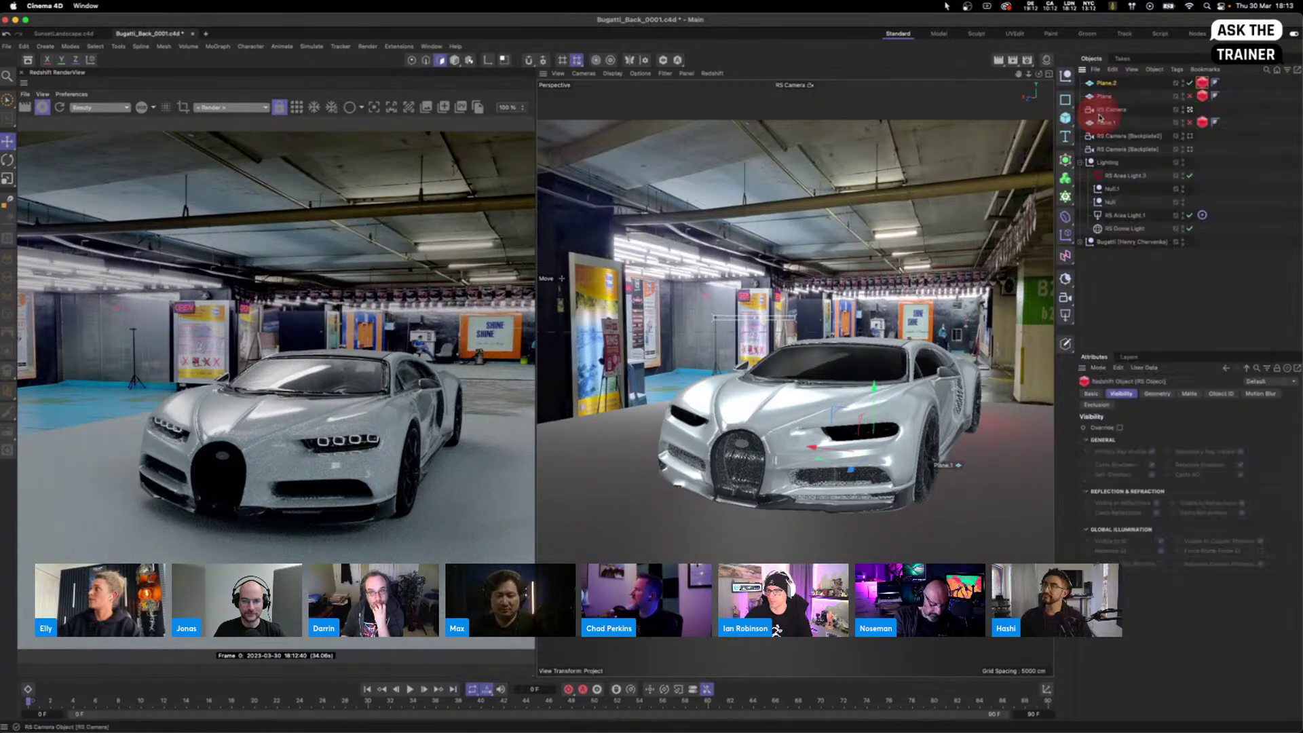
Step: Override the tag's Matte settings, enabling the matte, its Shadow and Apply to Secondary Rays
click(1189, 393)
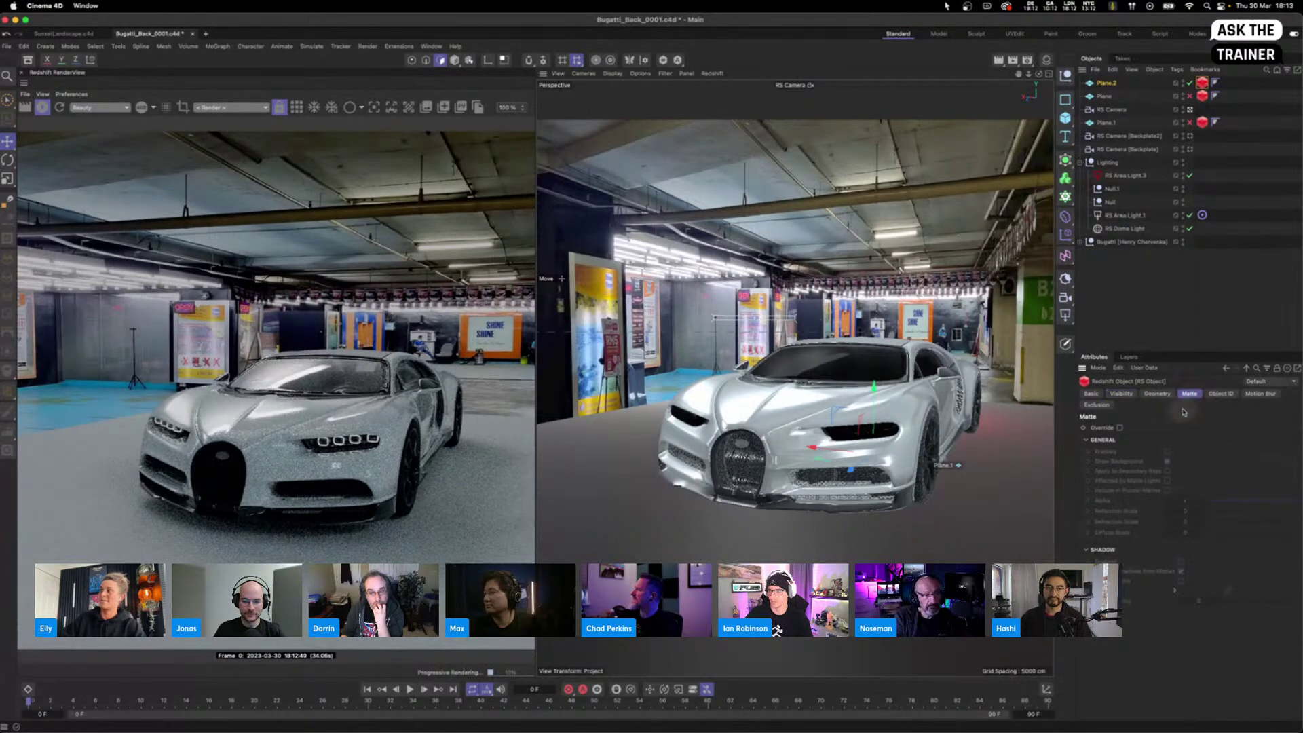
click(1120, 427)
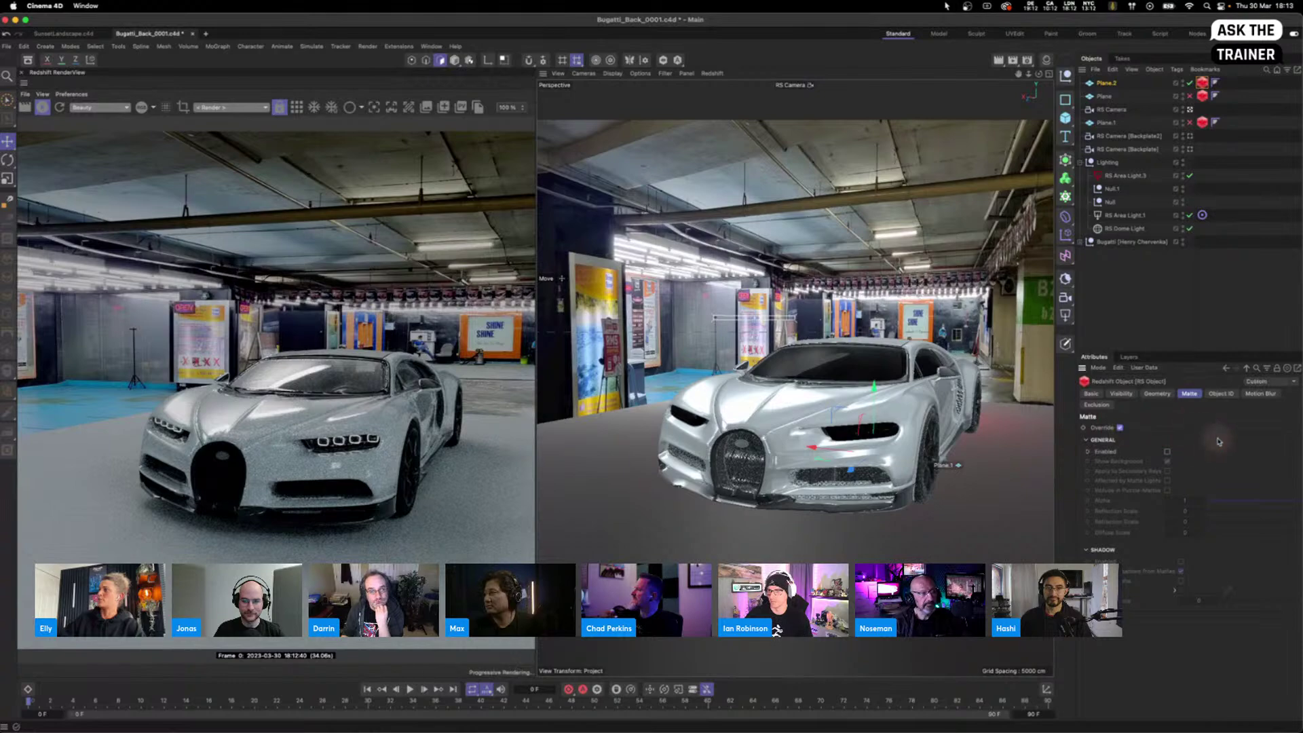
click(1167, 452)
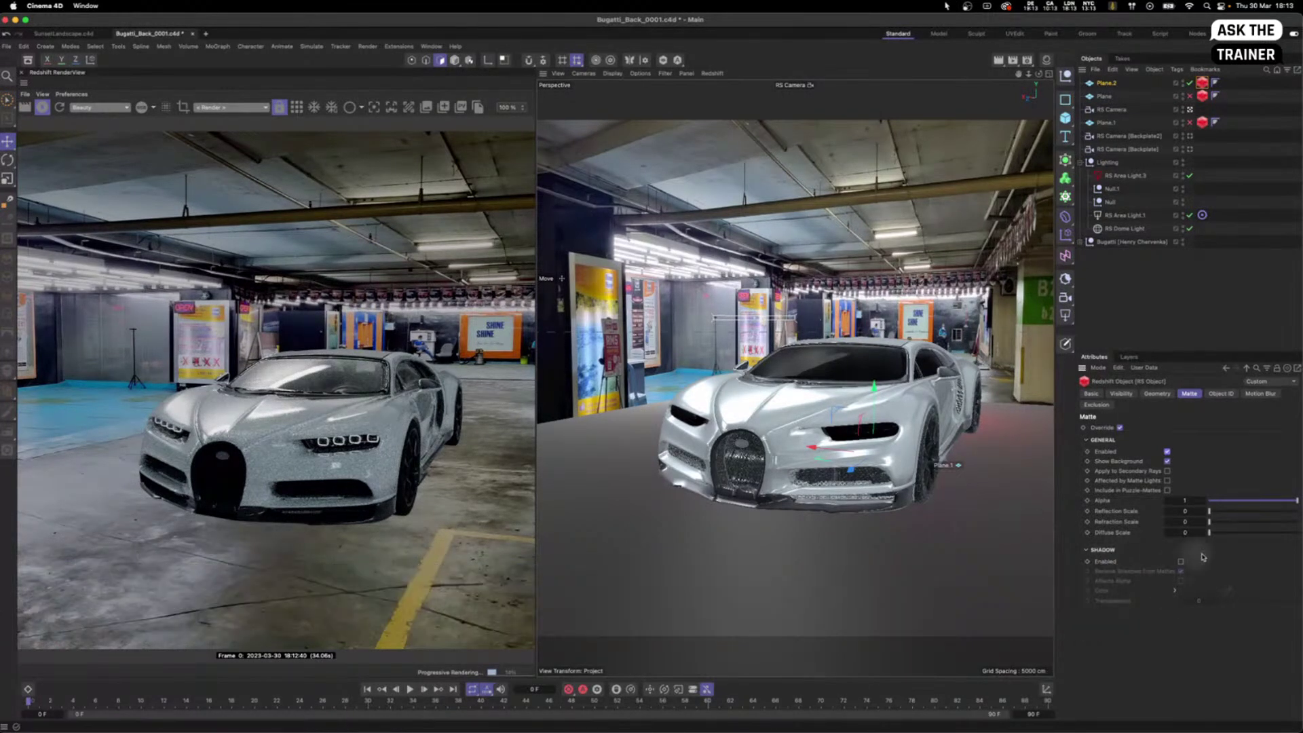
click(1181, 561)
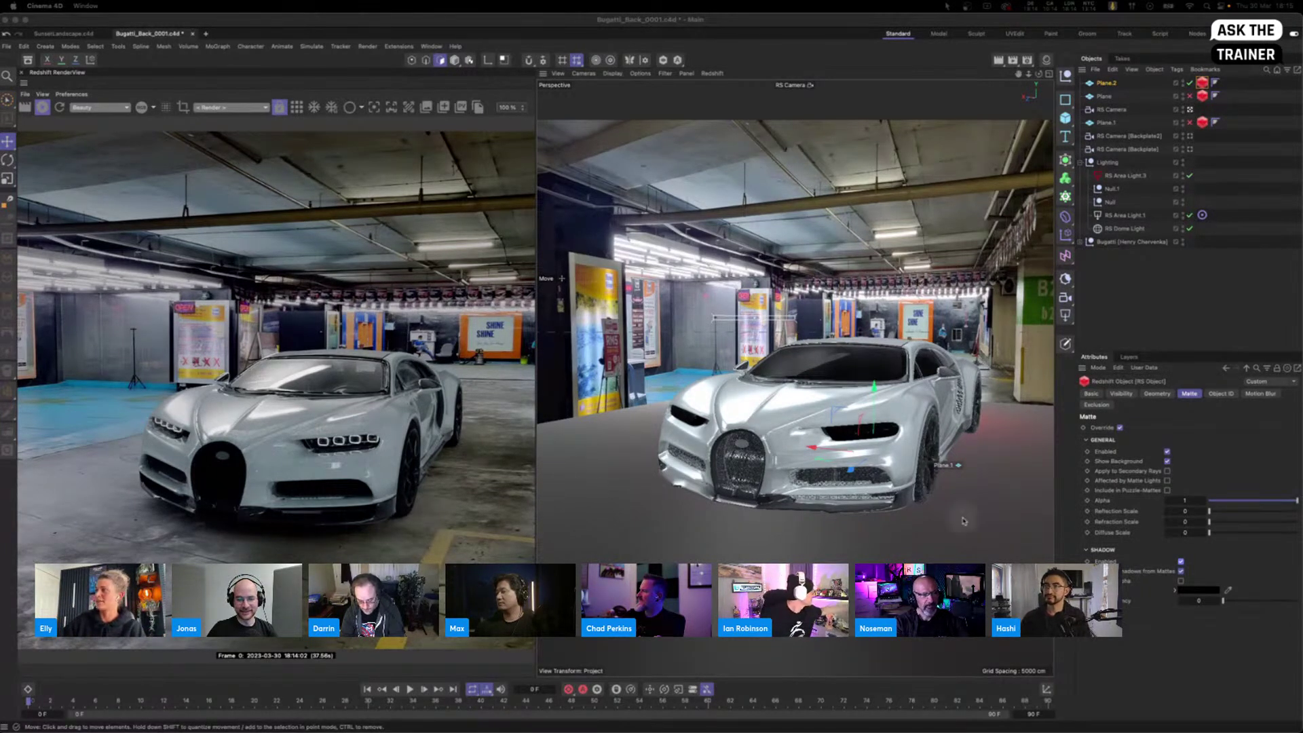
click(1167, 471)
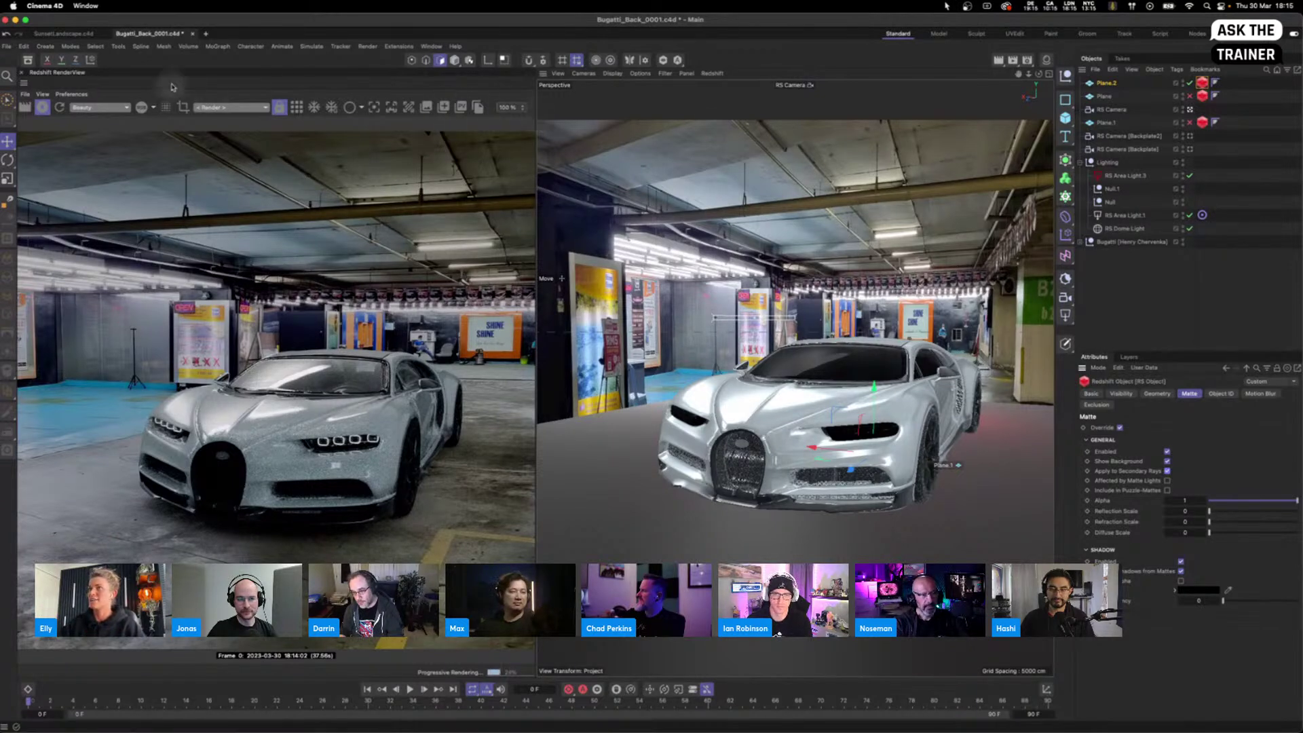
Step: Show the Redshift RenderView's post-effects settings and enable Bokeh in the RS Camera's depth of field
click(532, 107)
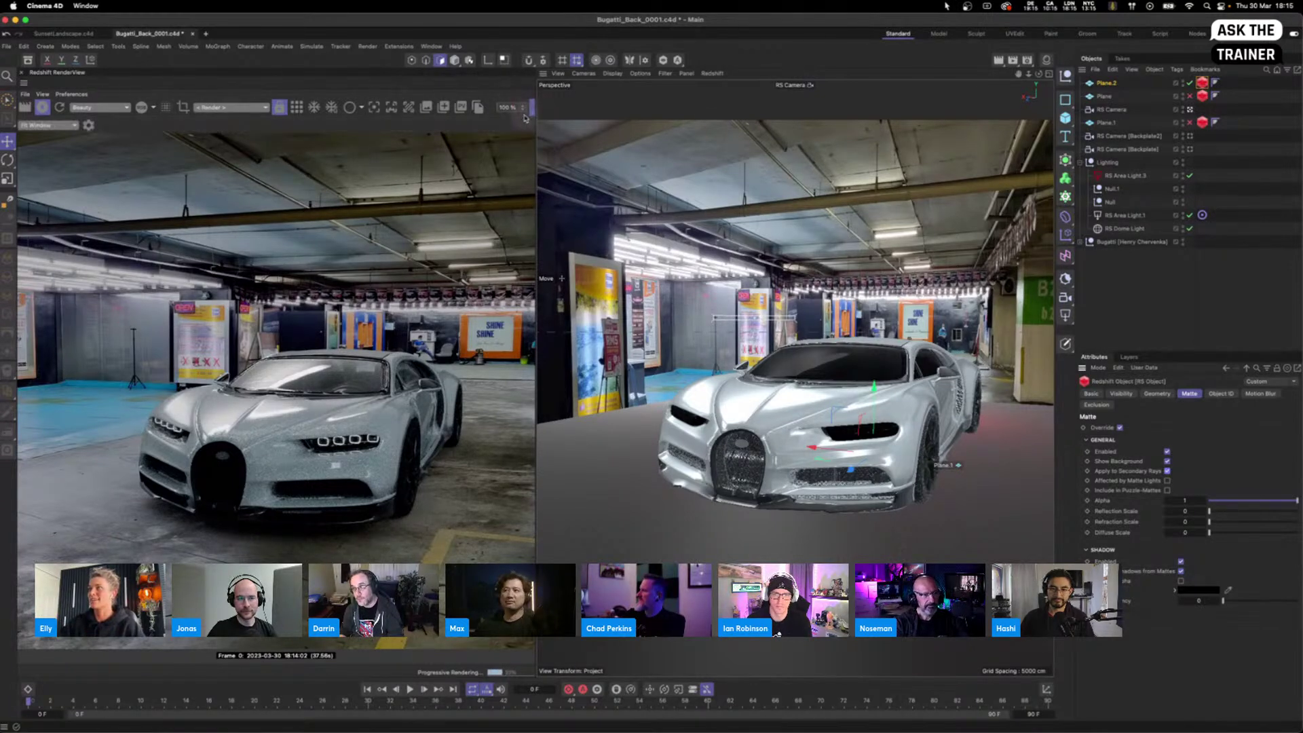
click(89, 125)
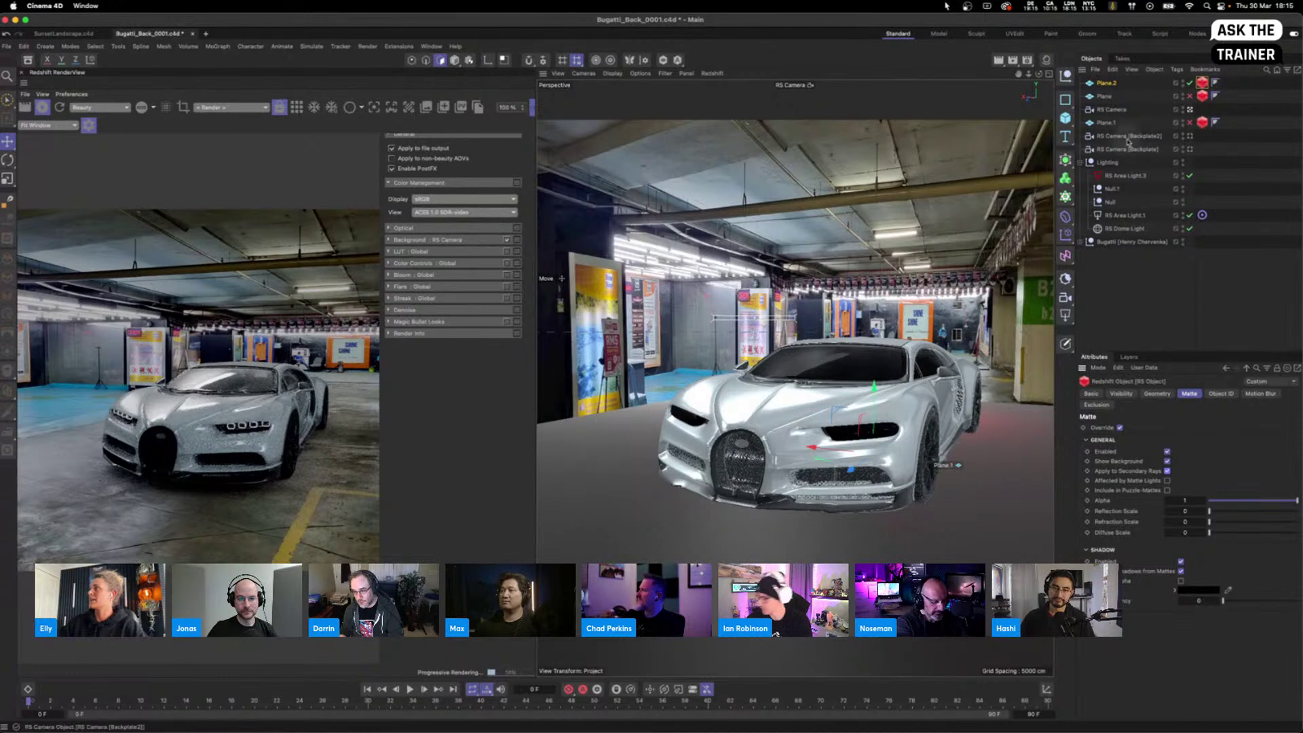
click(1112, 110)
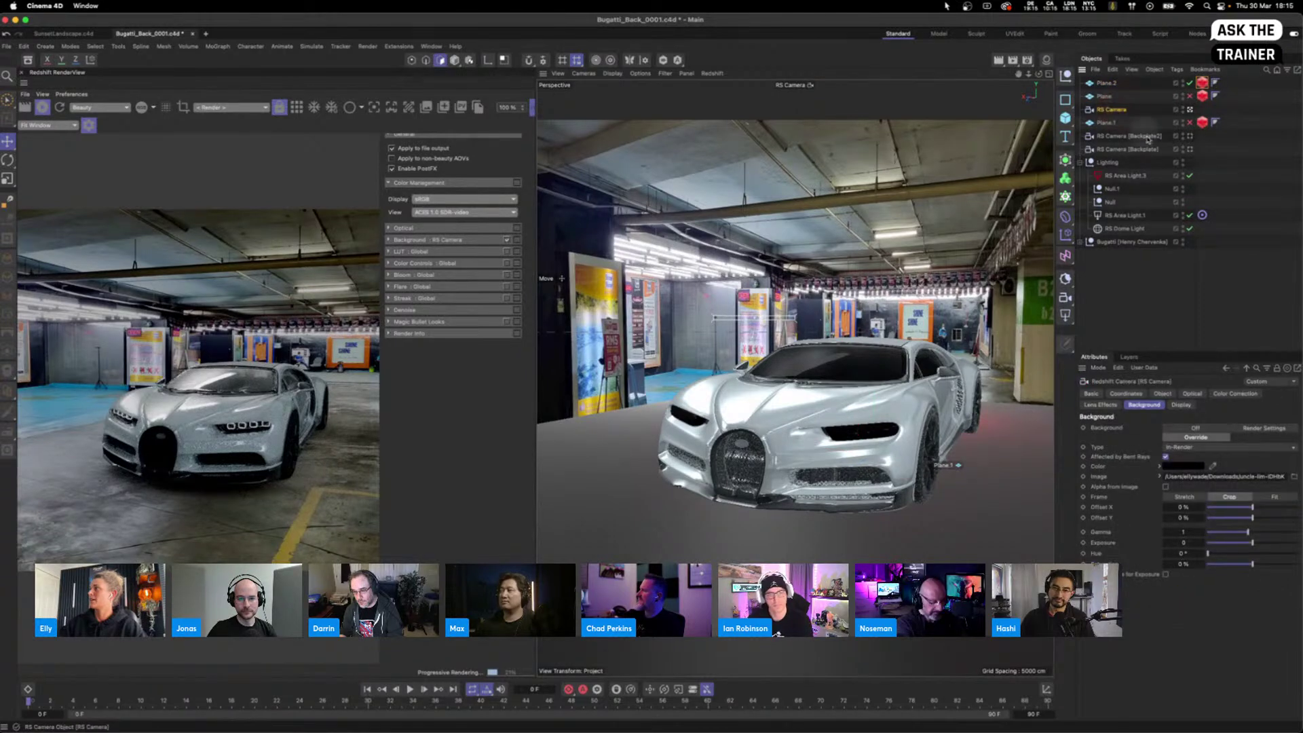
click(1162, 394)
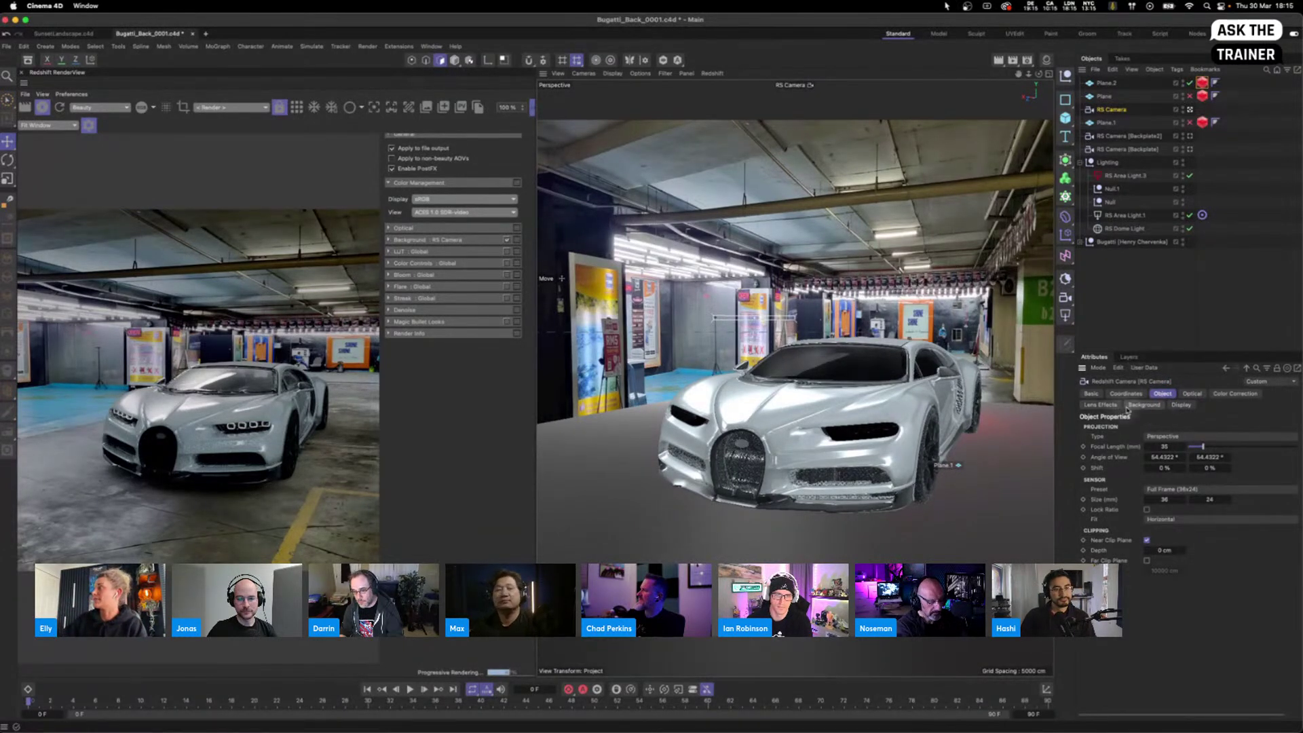
click(1192, 393)
click(1145, 550)
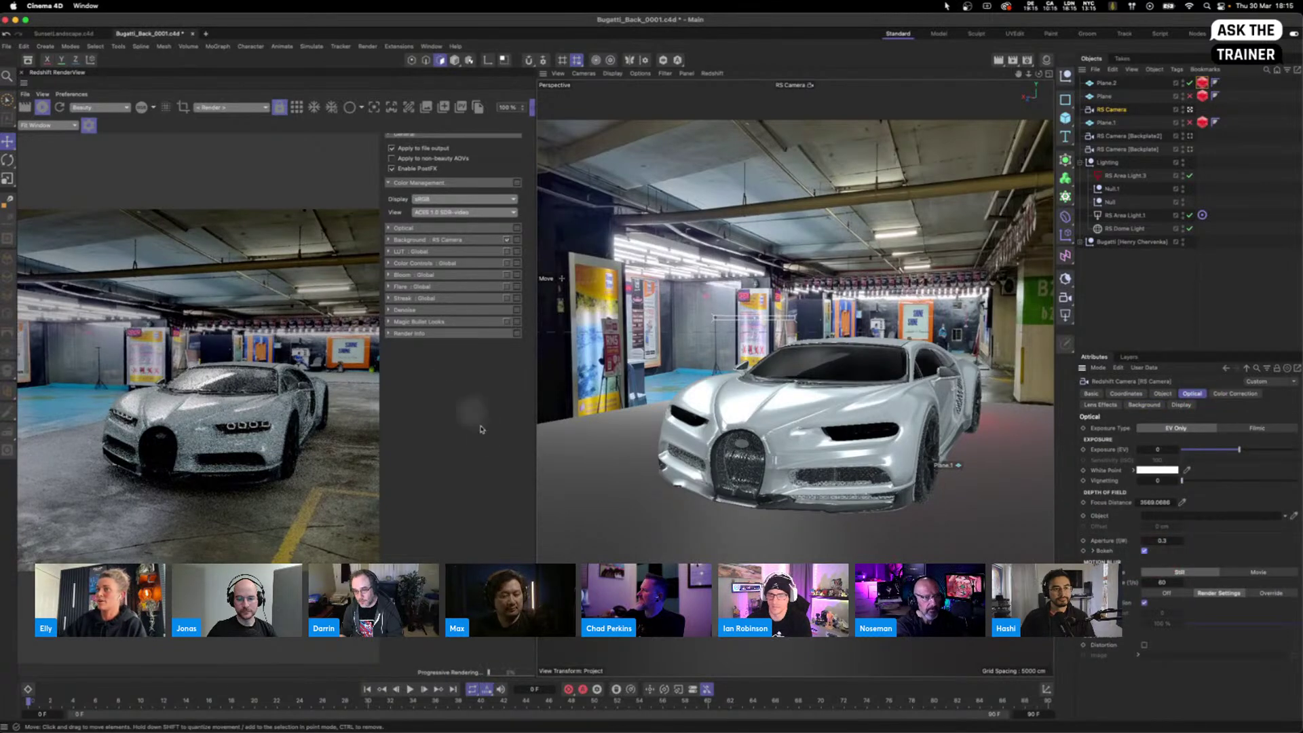
Step: Enable the LUT and Bloom post effects in the RenderView and adjust the Bloom Threshold
click(503, 254)
click(505, 253)
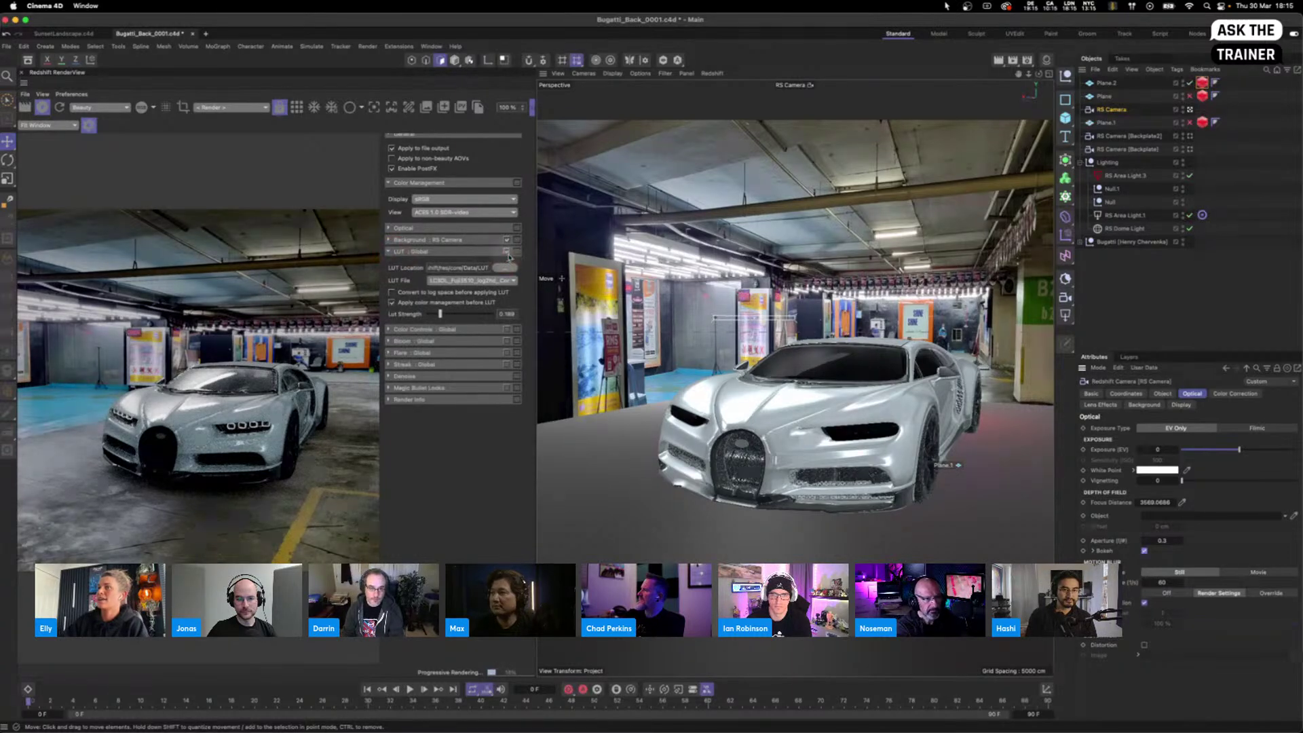
click(389, 343)
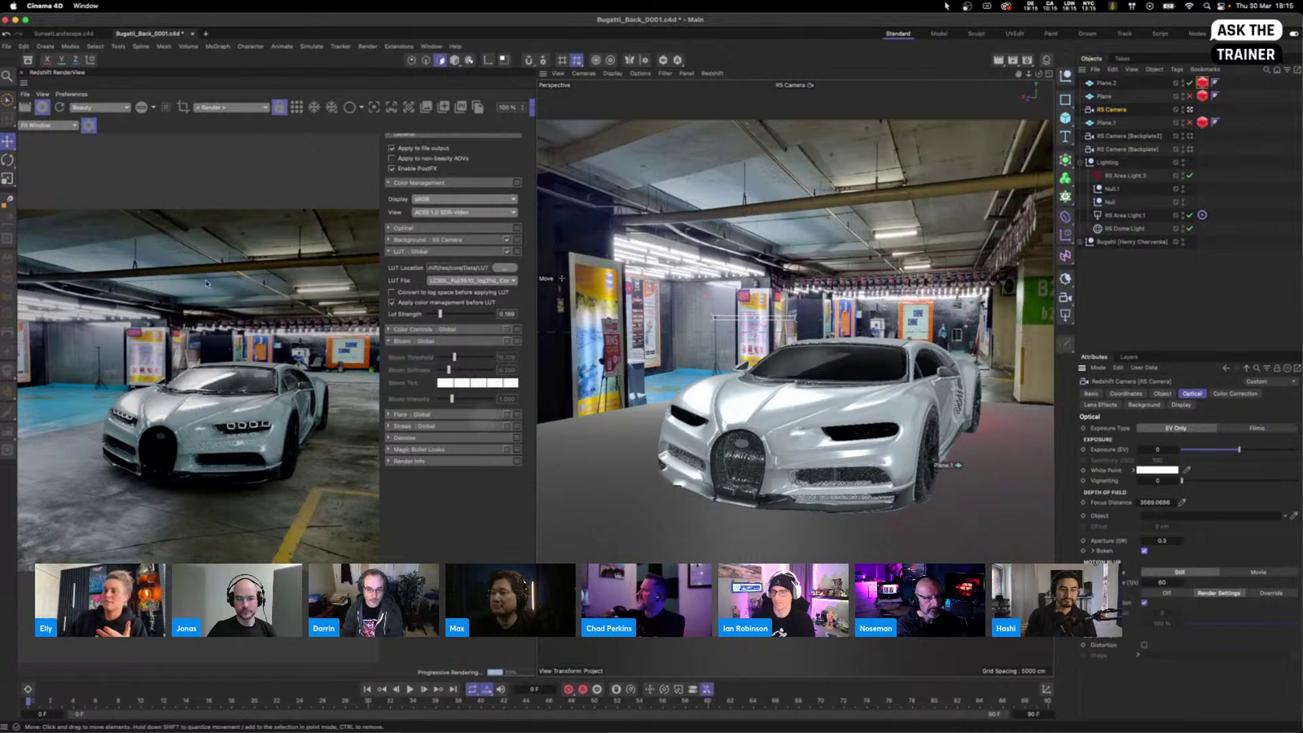
click(507, 340)
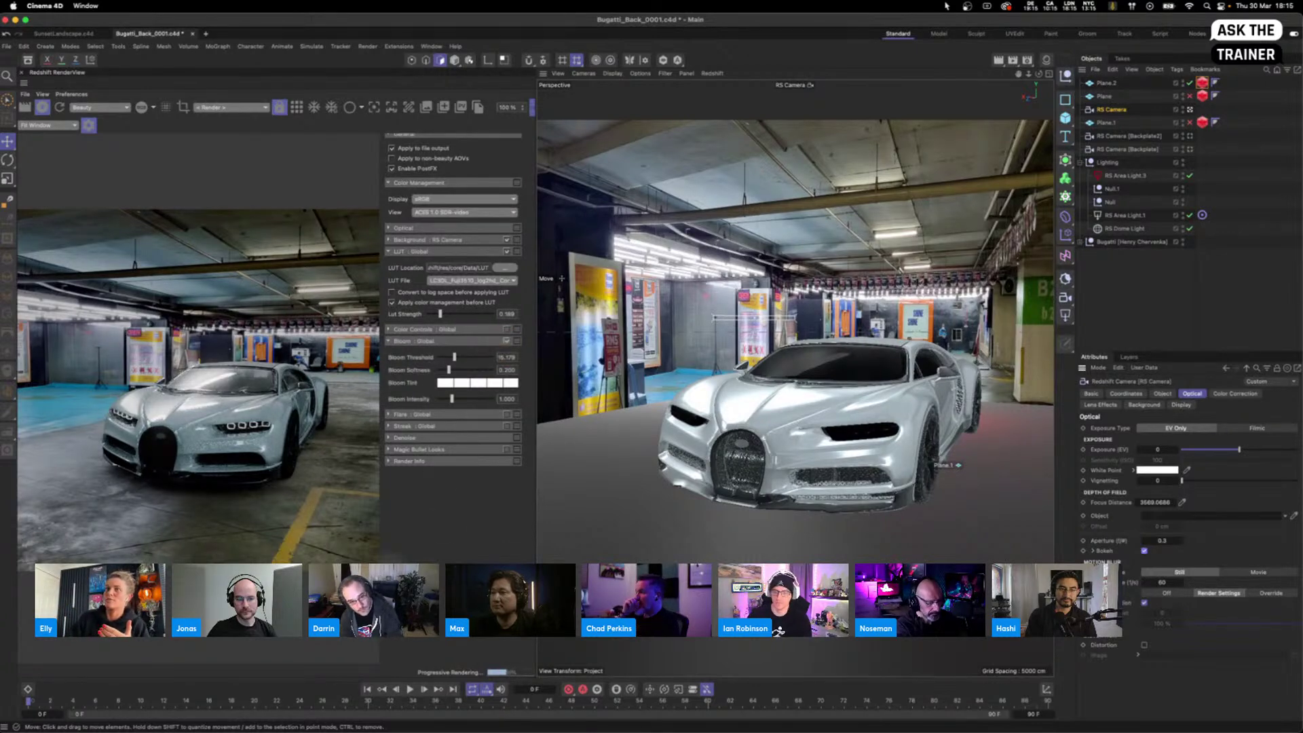
drag(456, 357, 462, 358)
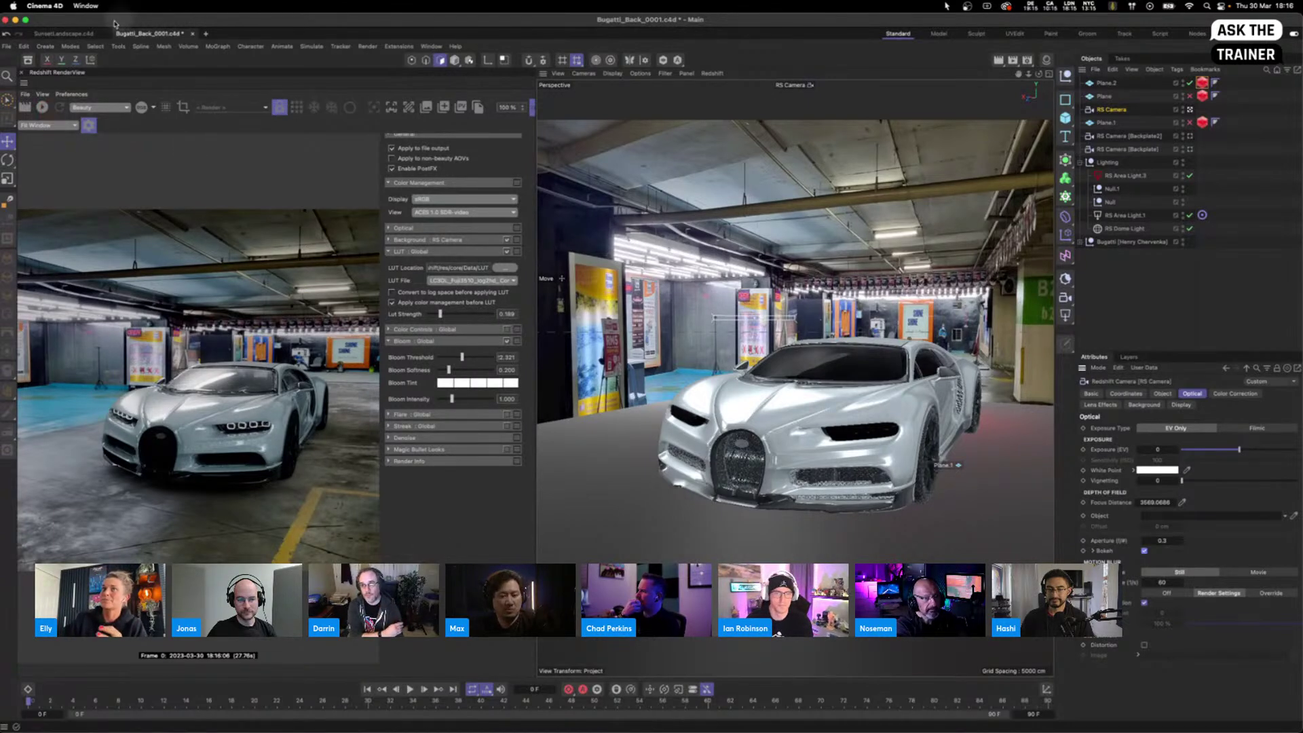
Step: Switch to the SunsetLandscape.c4d project, hide the RenderView settings, and add a Redshift sun and sky rig with live rendering on
click(75, 34)
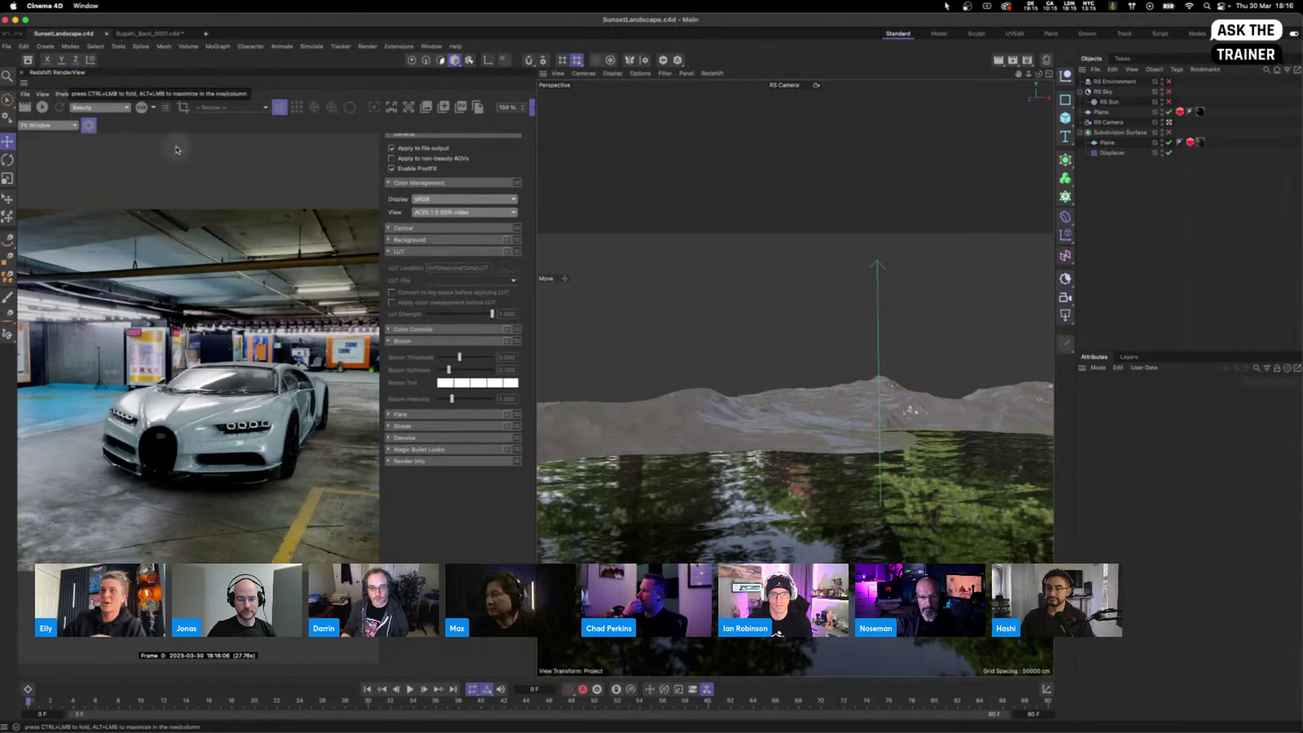
click(89, 126)
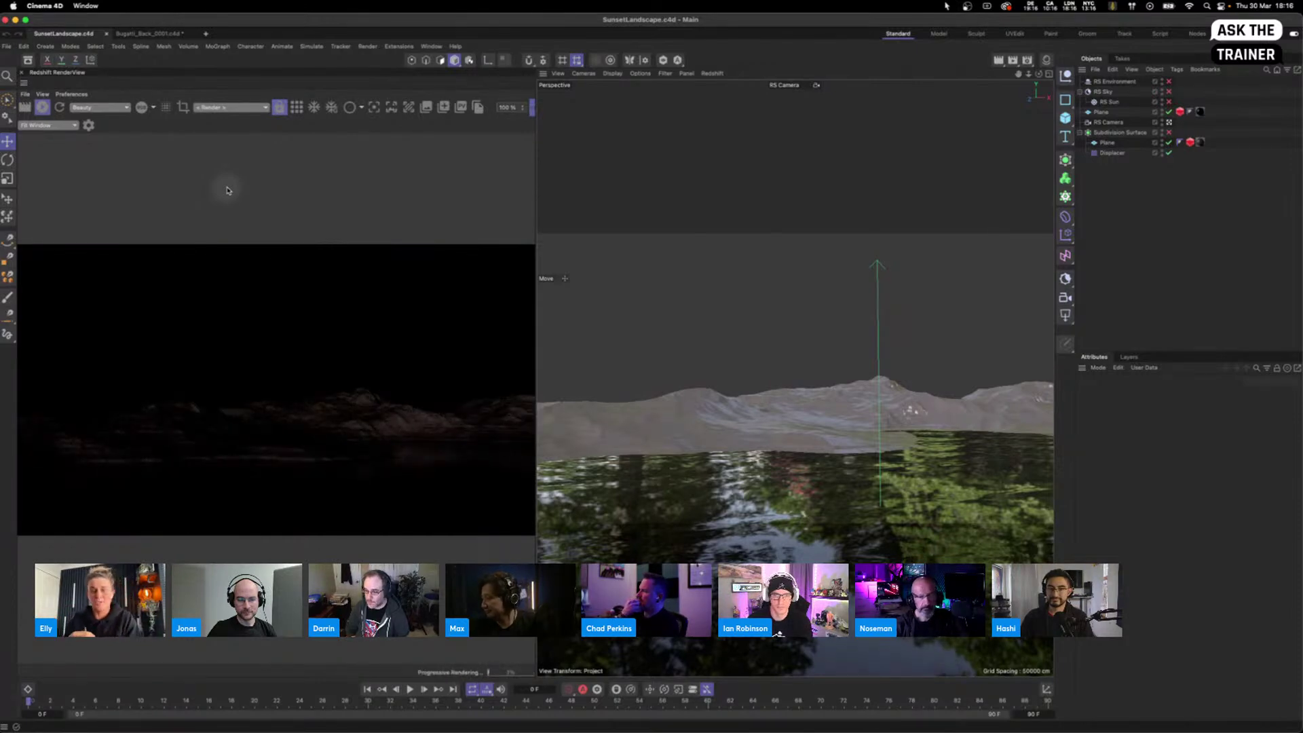
click(1066, 283)
click(1126, 293)
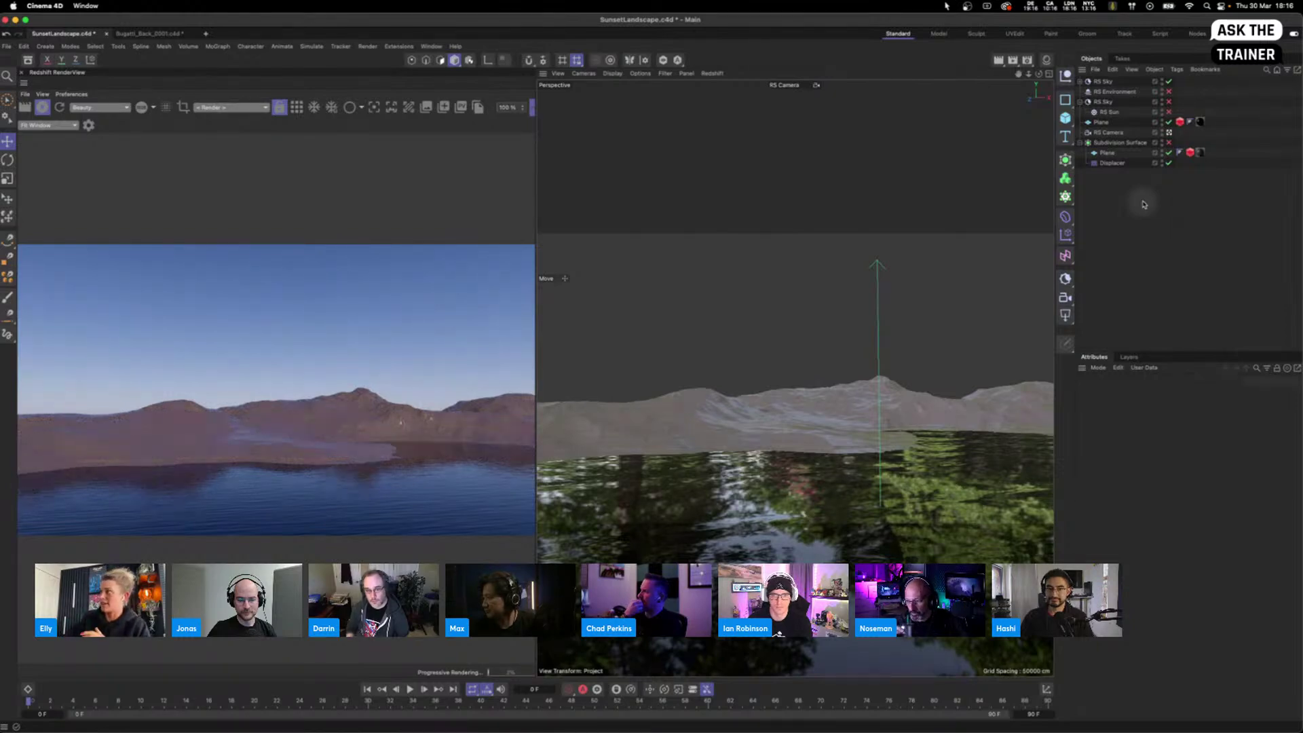
Step: Expand the new RS Sky and examine its Sky and Sun settings, including the model and atmosphere options
click(1082, 82)
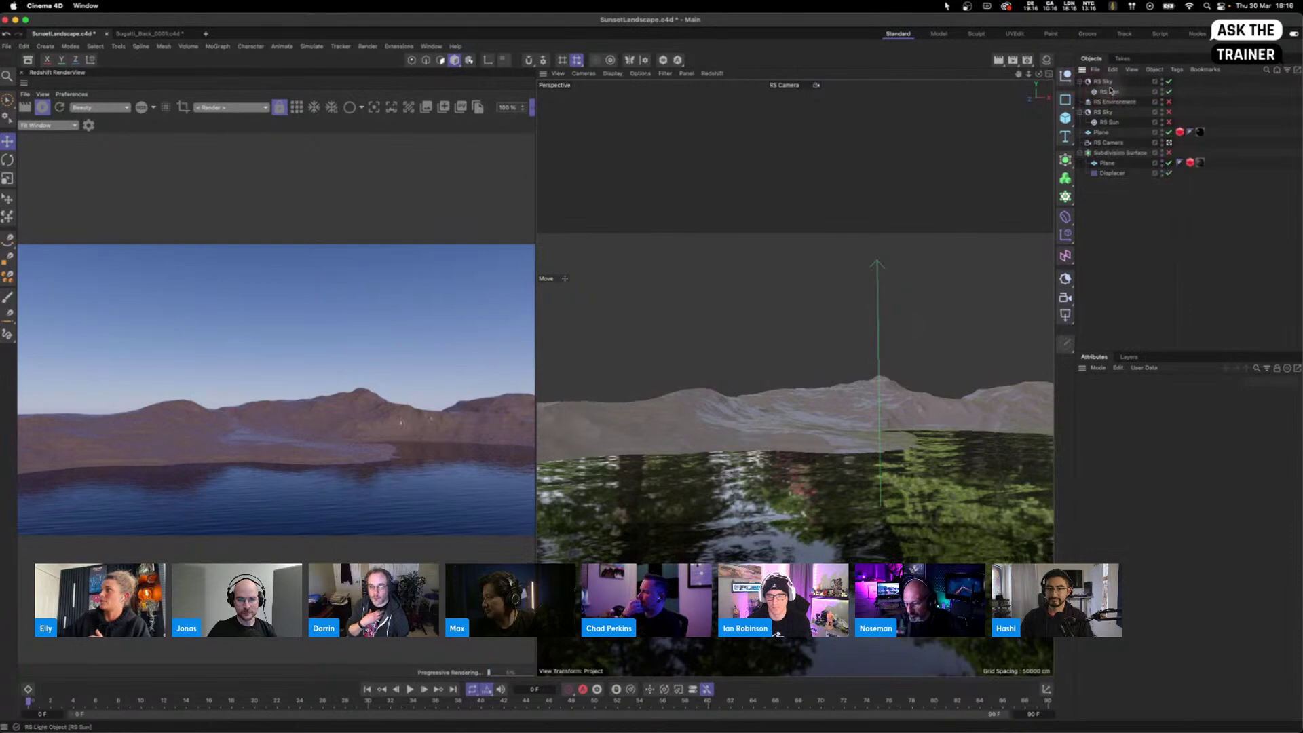
click(1104, 81)
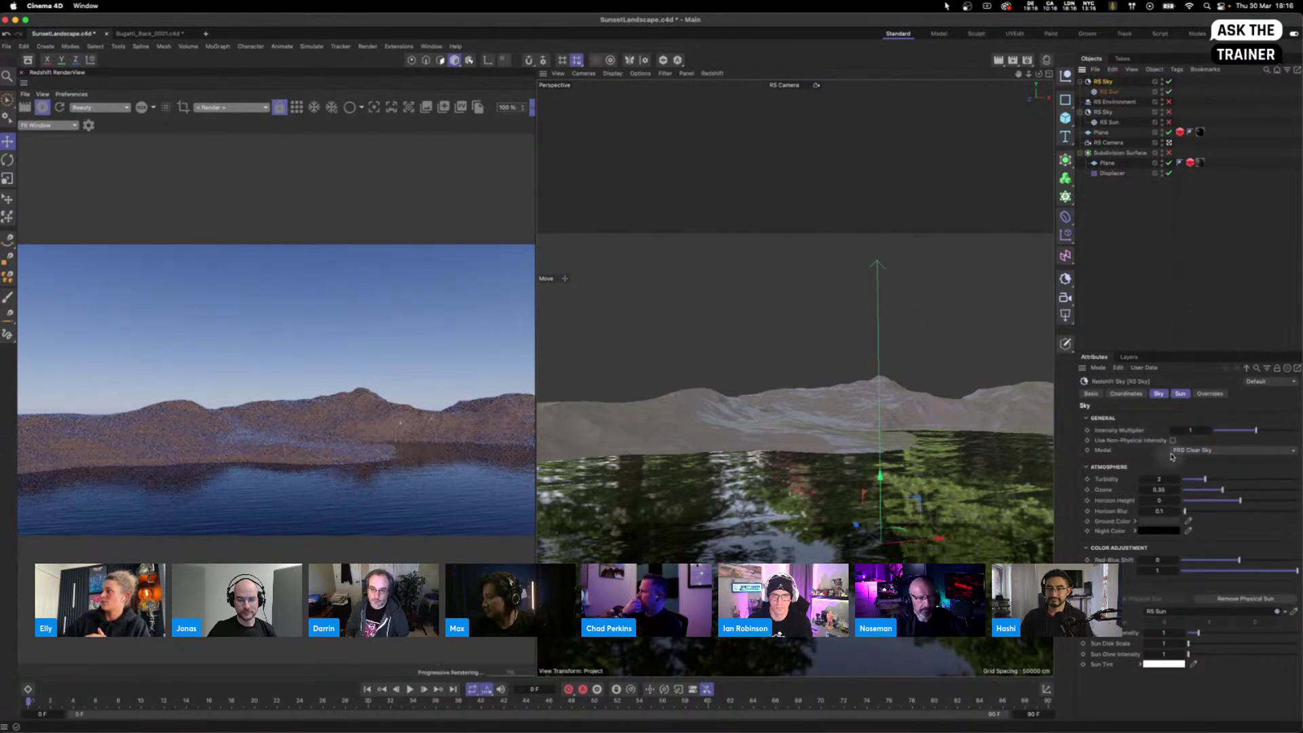
click(1157, 394)
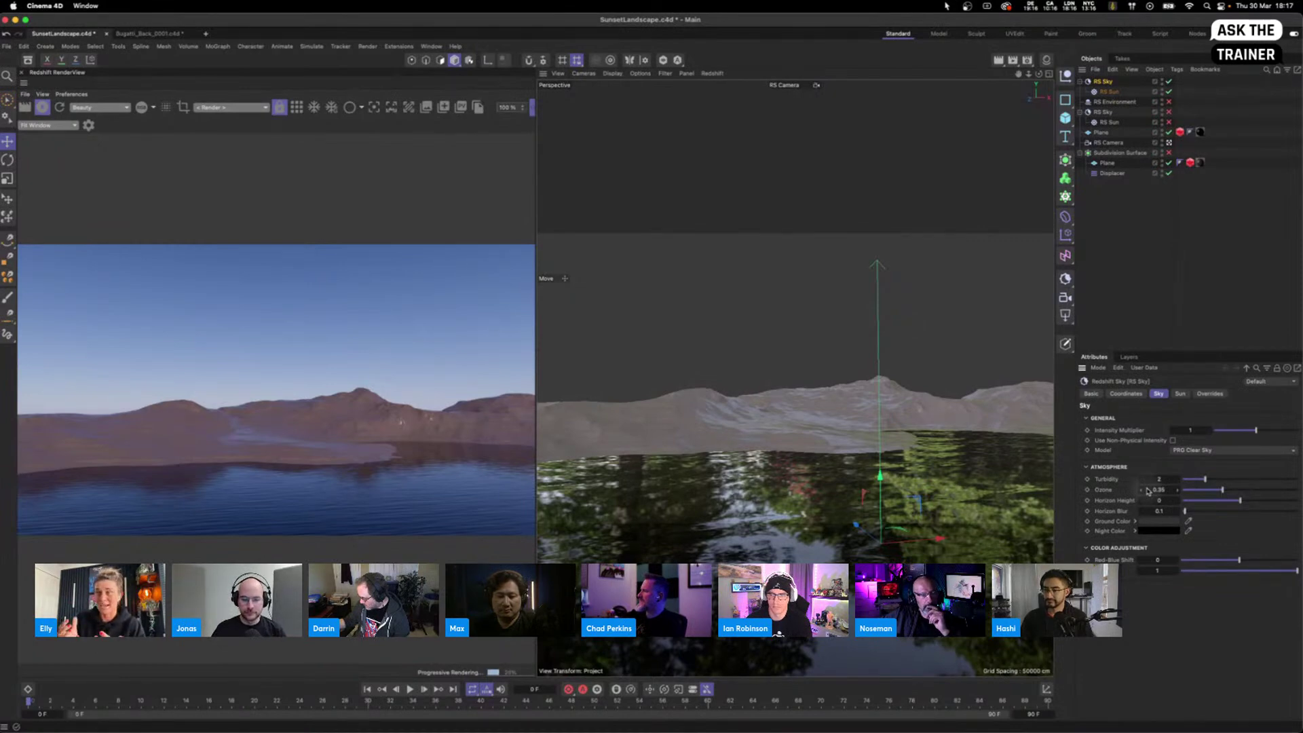
click(1181, 393)
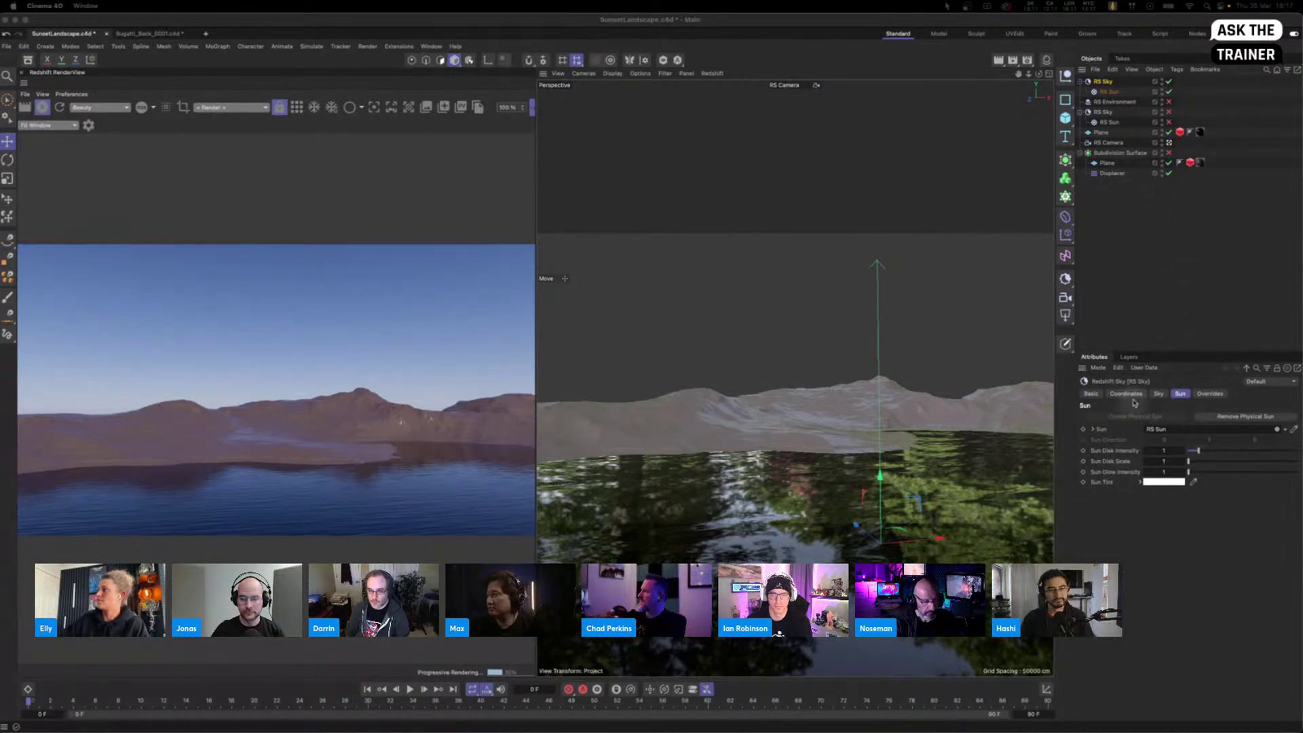
Step: Rotate the new RS Sun to a heading of 140° and a pitch of -2° for a sunset
click(1110, 92)
click(1125, 394)
click(1204, 430)
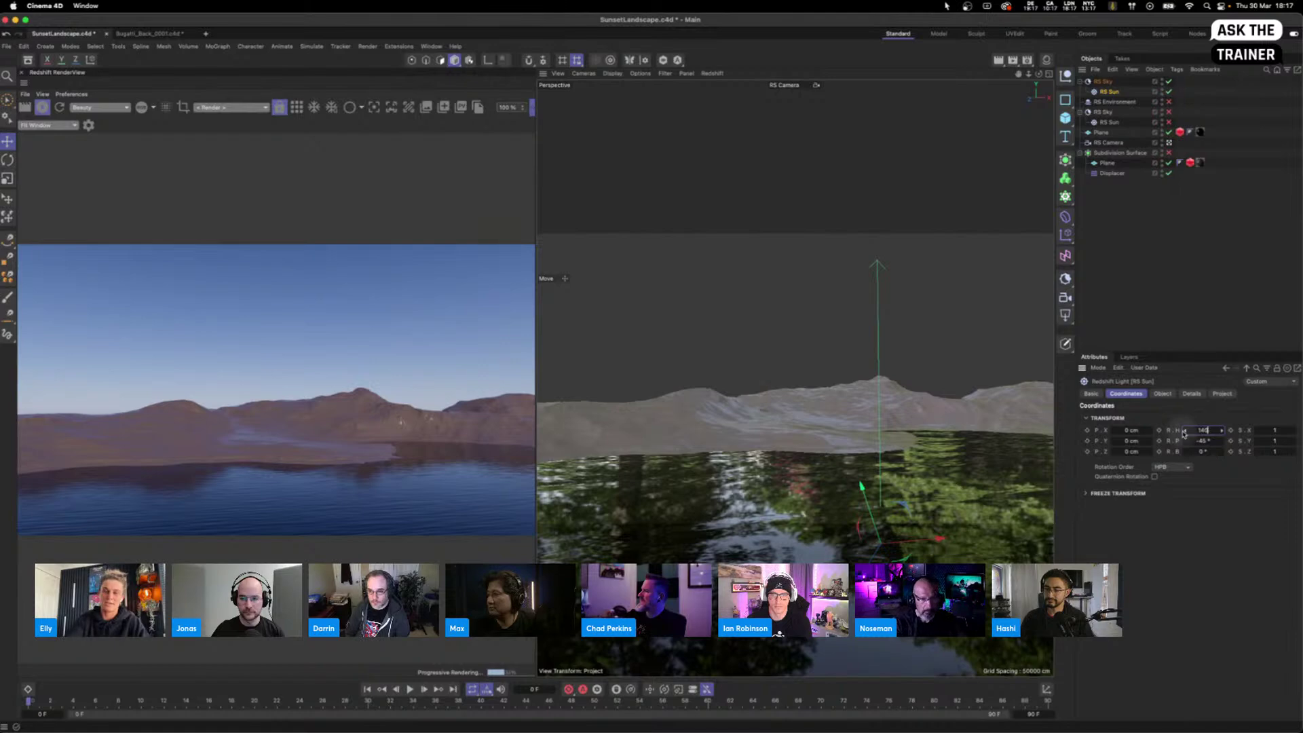
text(140)
key(Return)
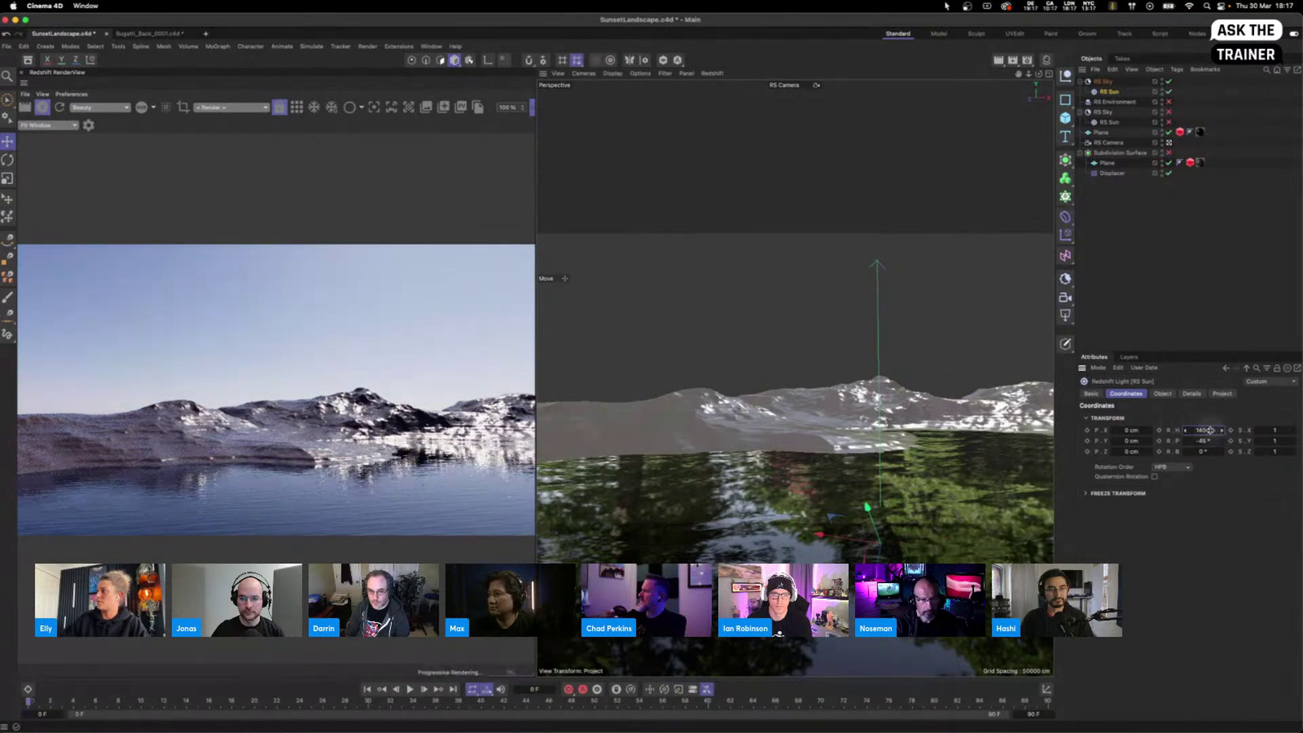
click(1204, 441)
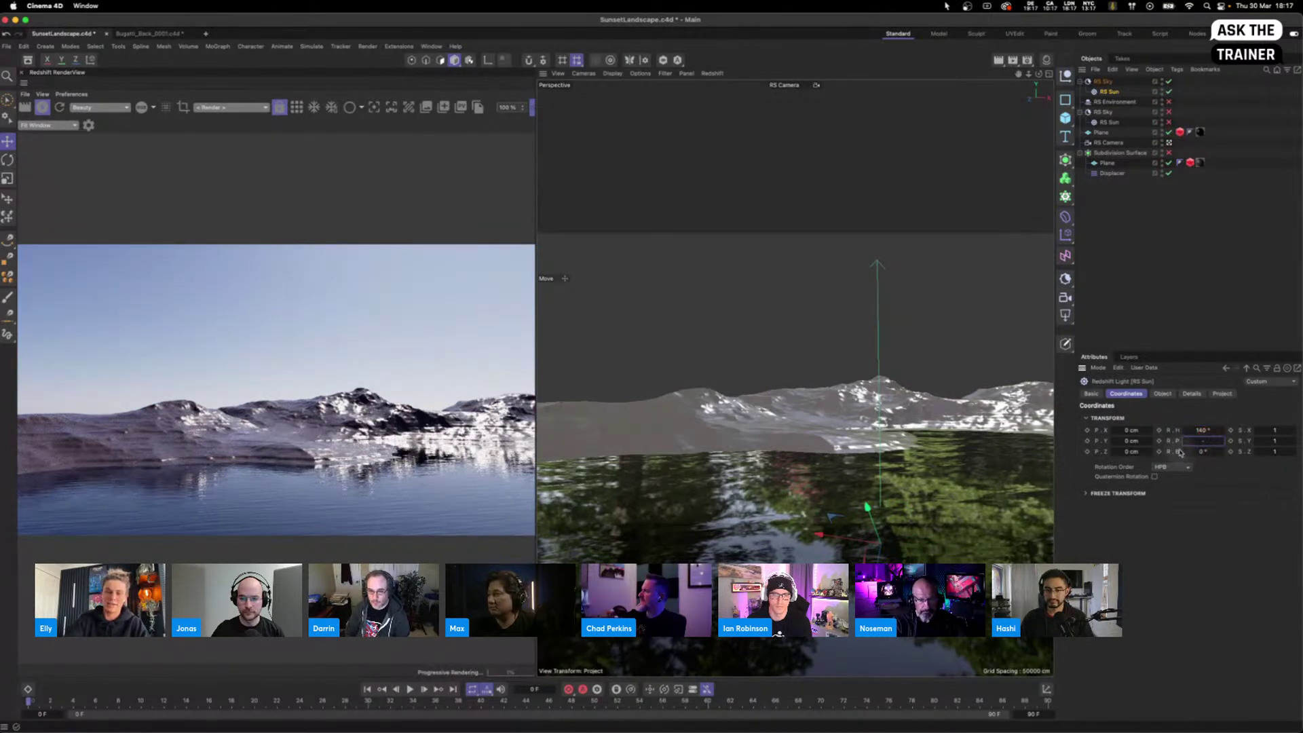
text(-2)
key(Return)
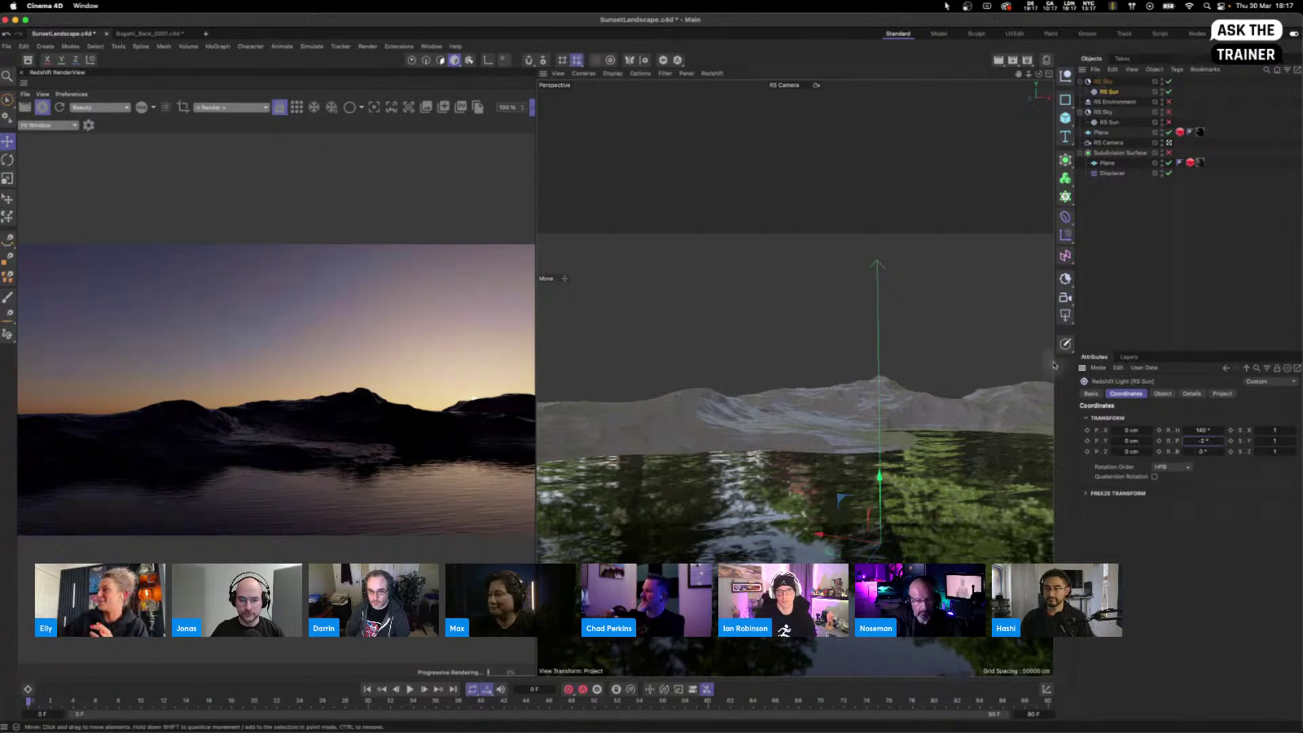
Step: Try the Hosek-Wilkie model on the upper RS Sky, and switch it back to PRG Clear Sky
click(1101, 81)
click(1157, 394)
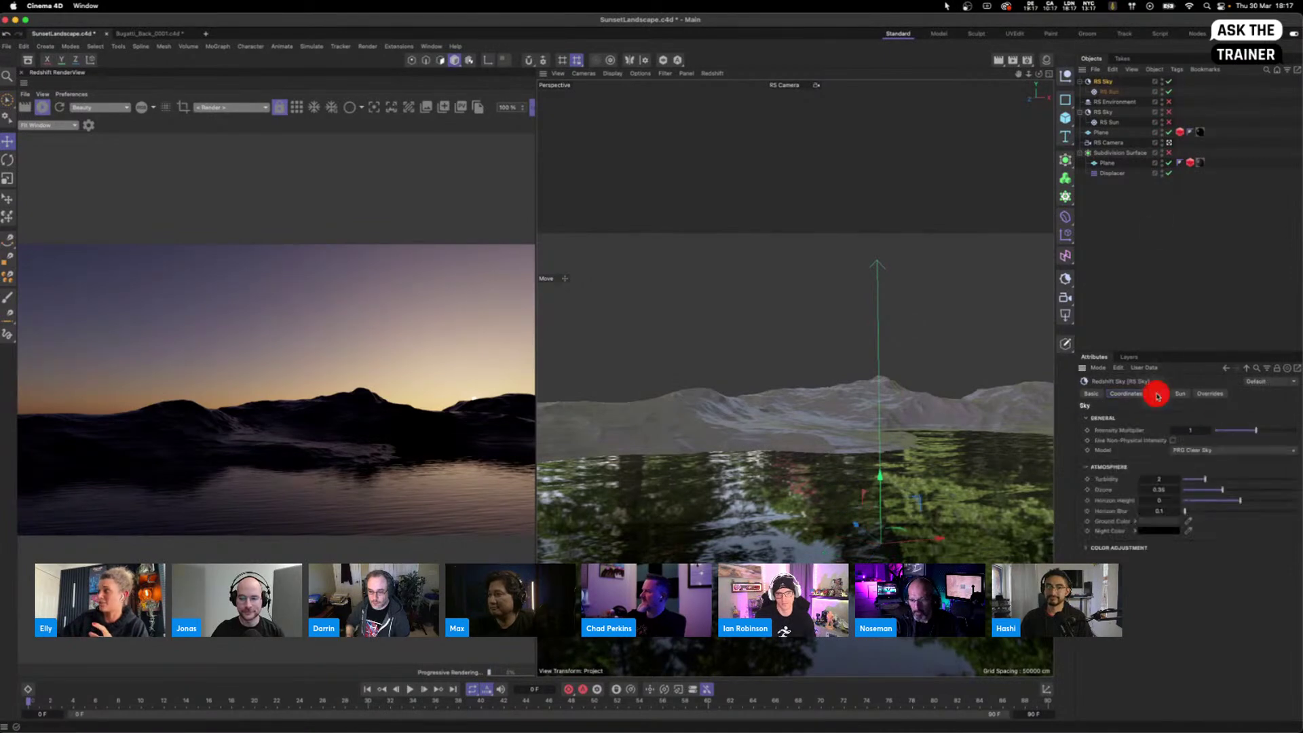
click(1203, 449)
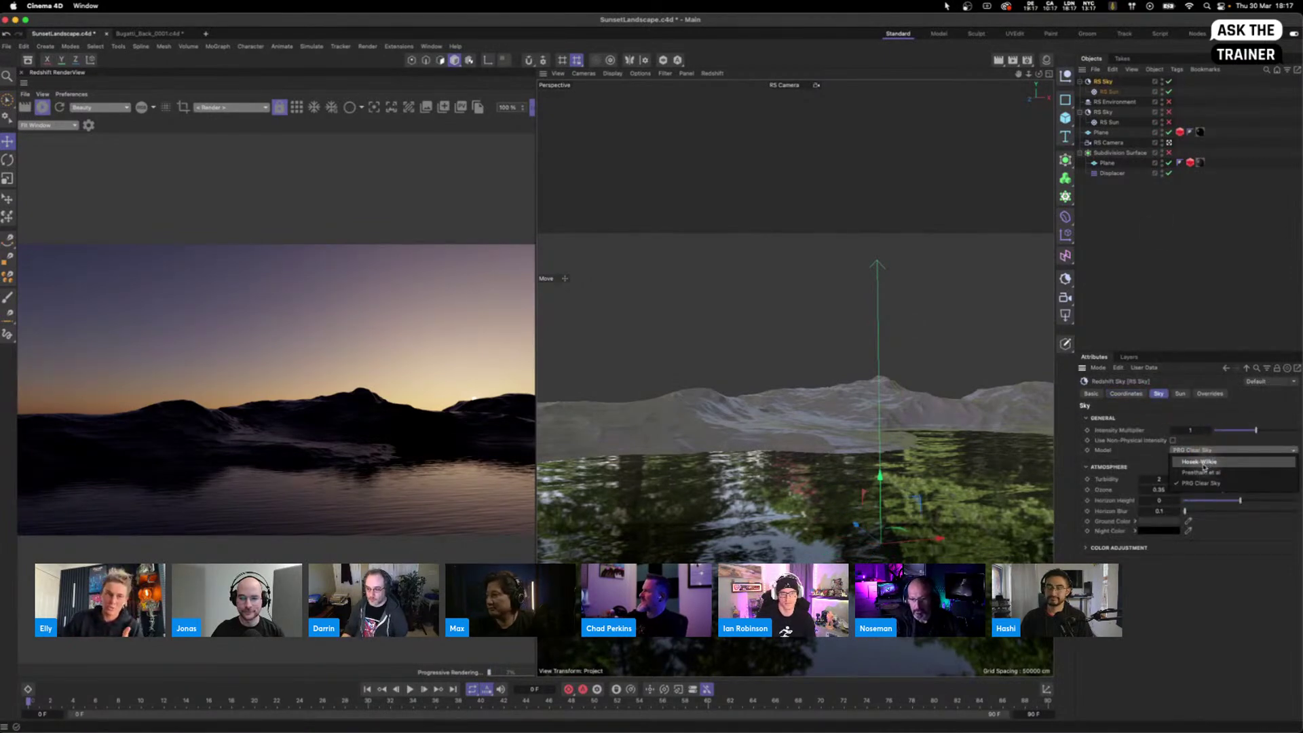
click(1205, 463)
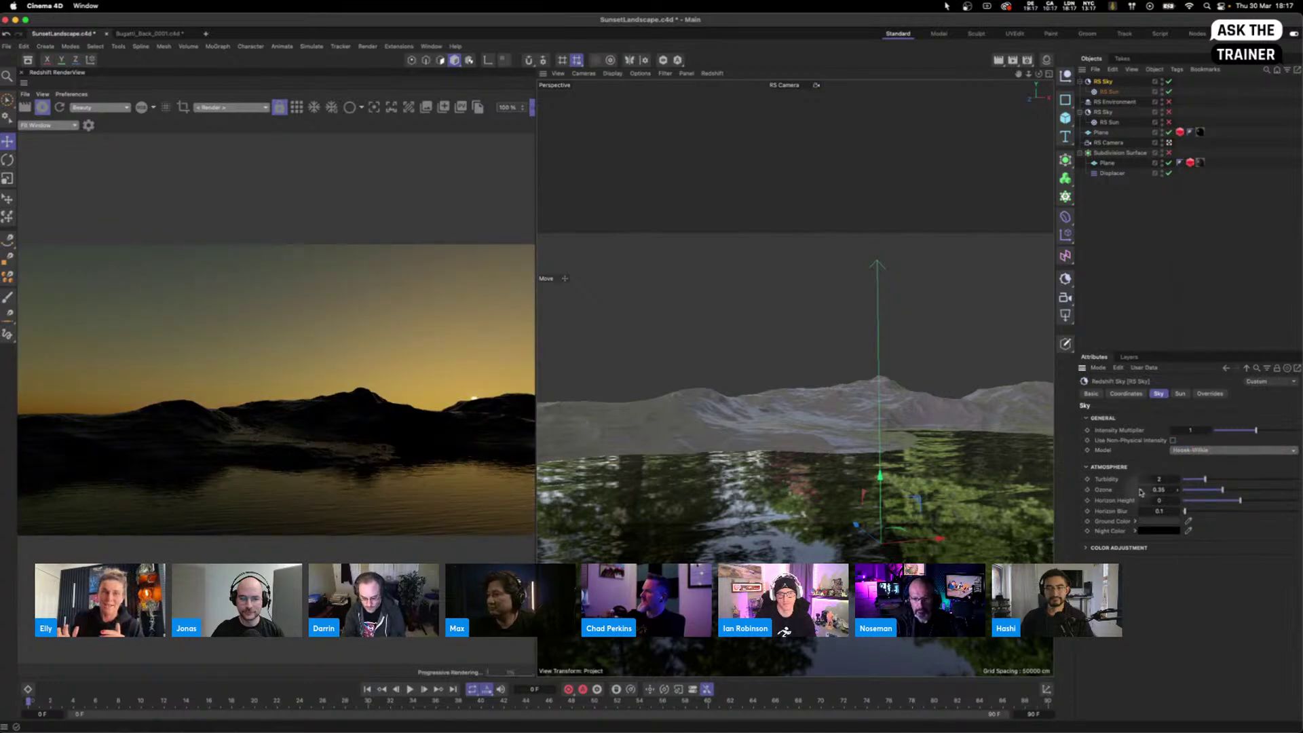
click(1166, 450)
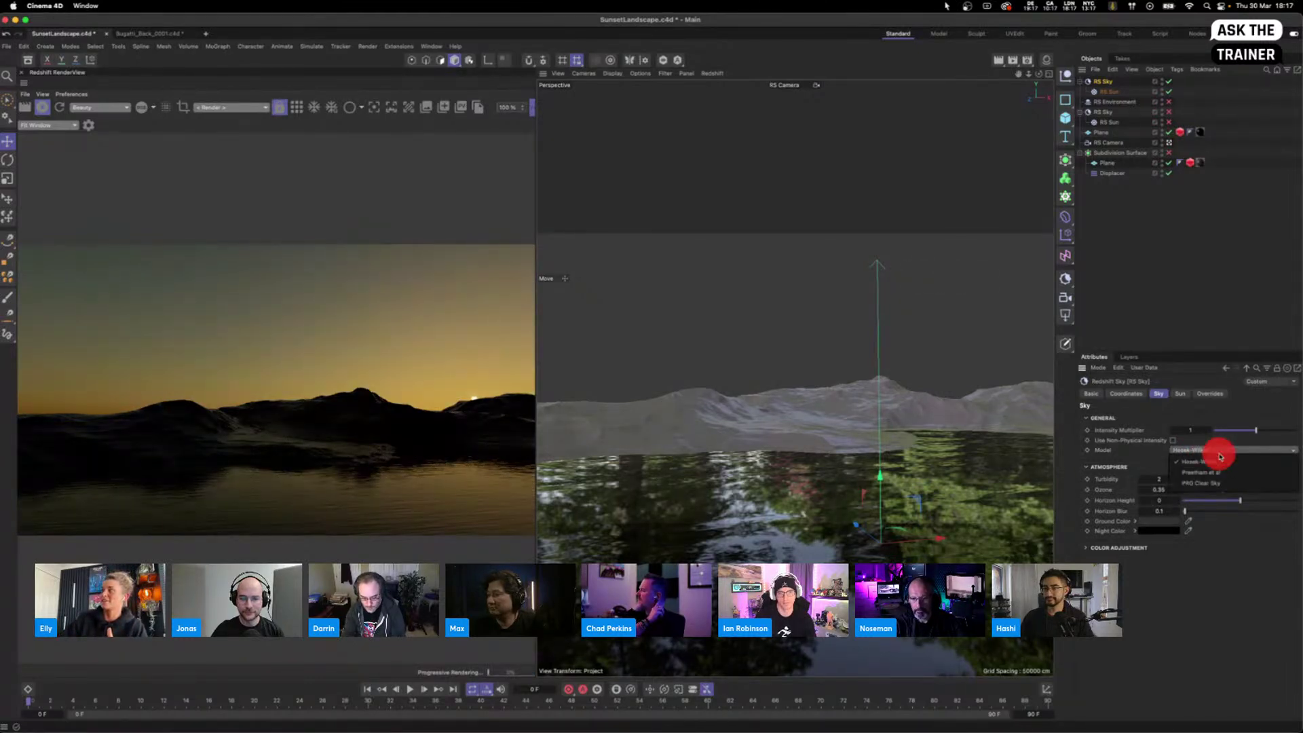
click(1198, 475)
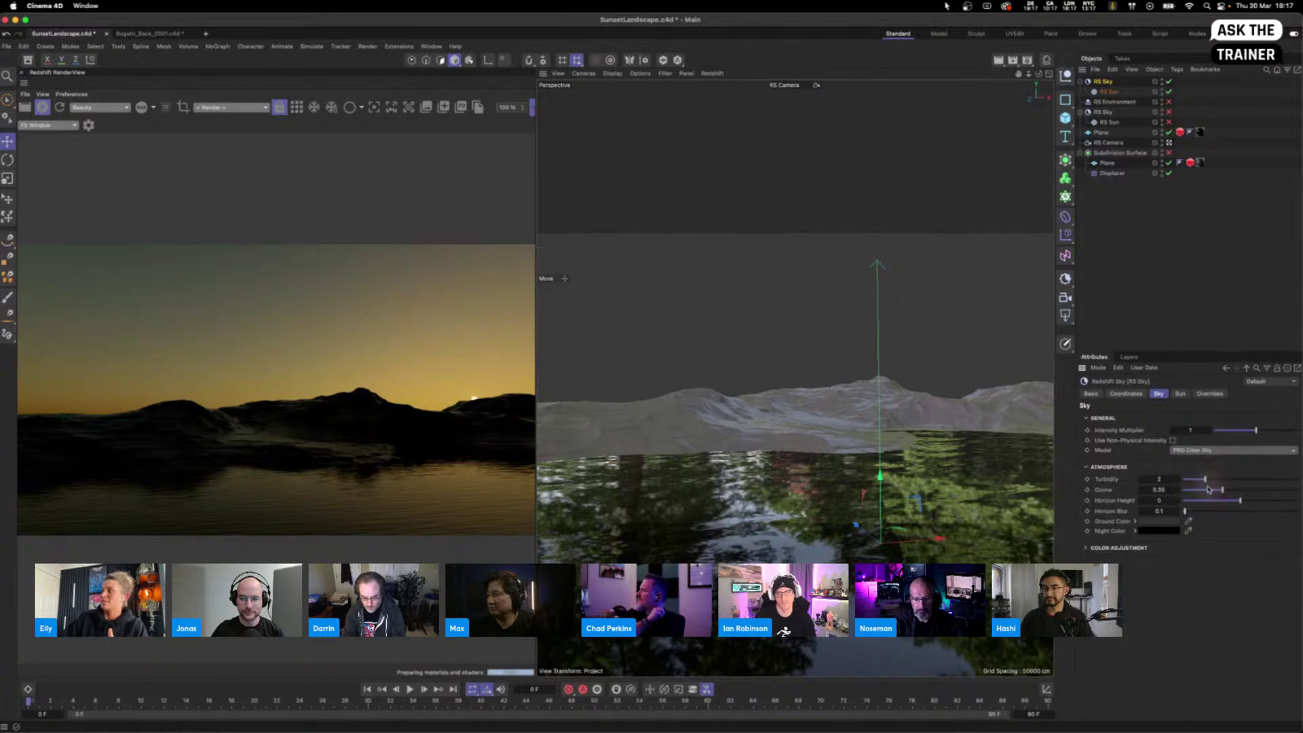
Step: Tint the RS Sky's sun pale pink using RGB 255, 221, 255
click(1180, 394)
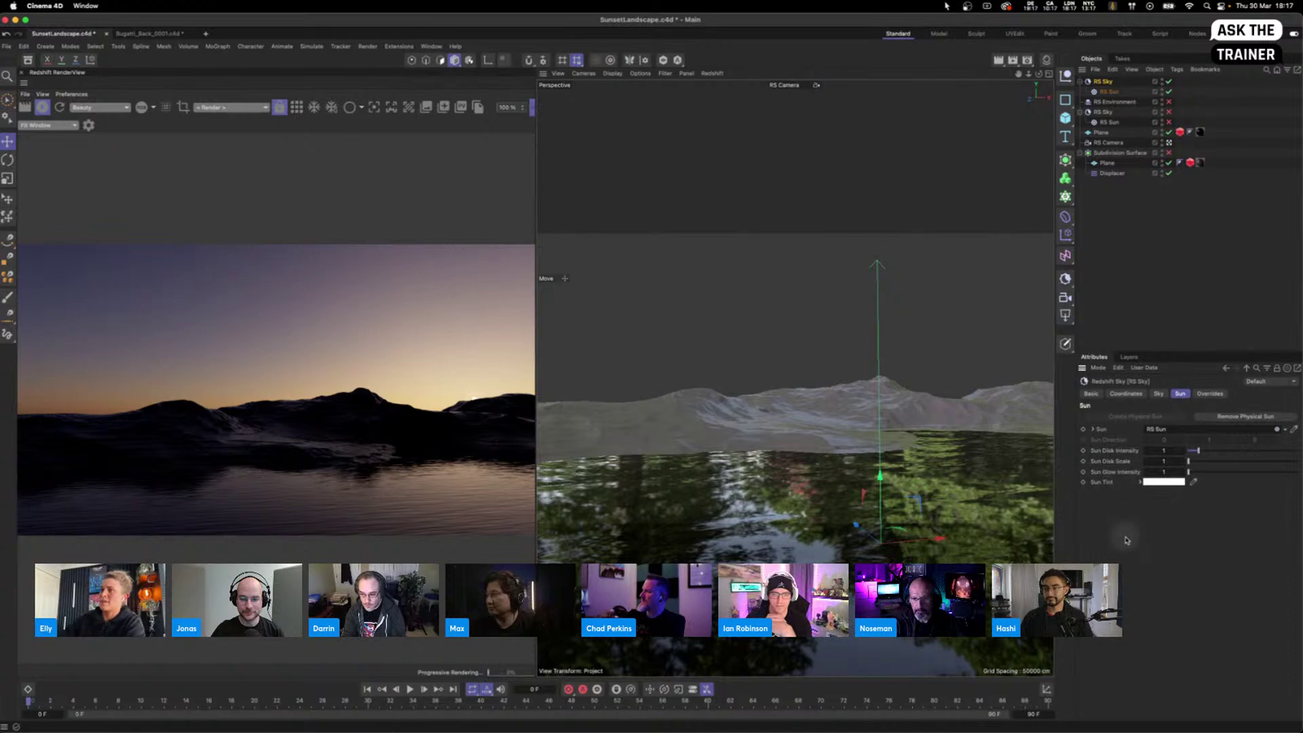
click(1162, 482)
drag(1258, 547, 1255, 547)
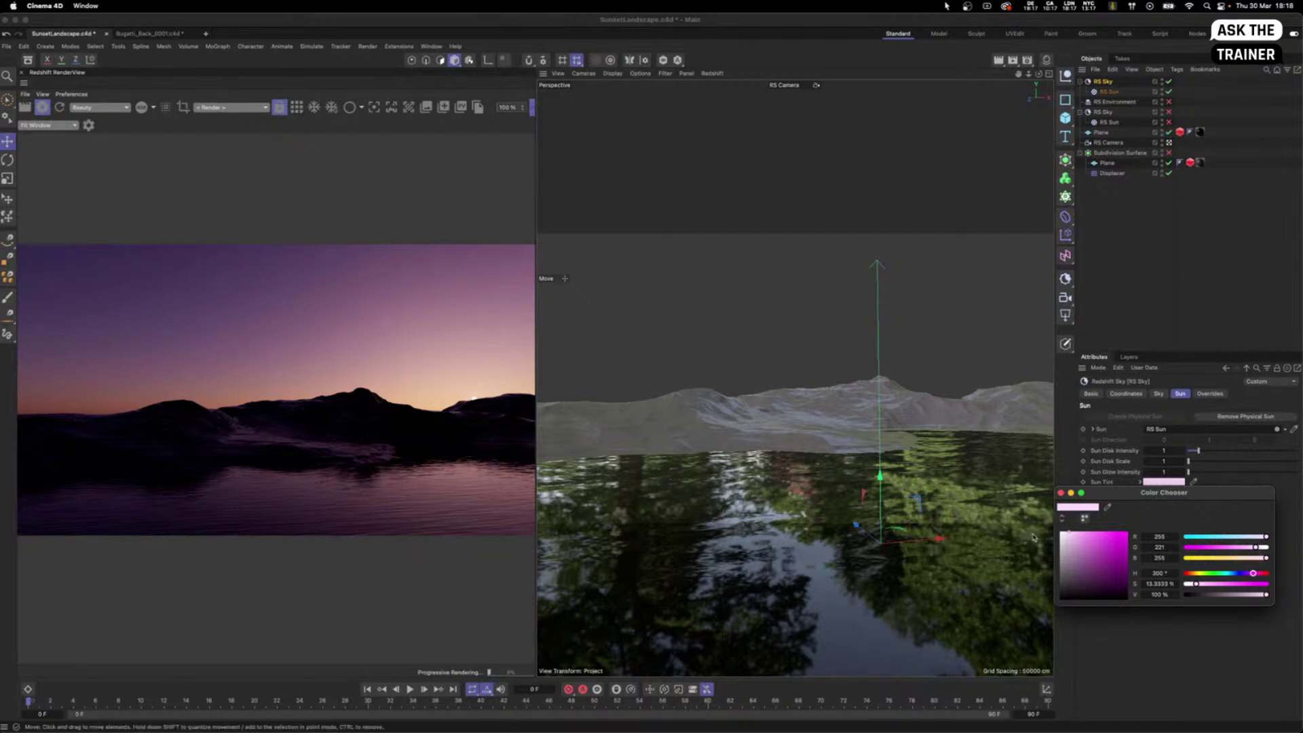
click(1061, 492)
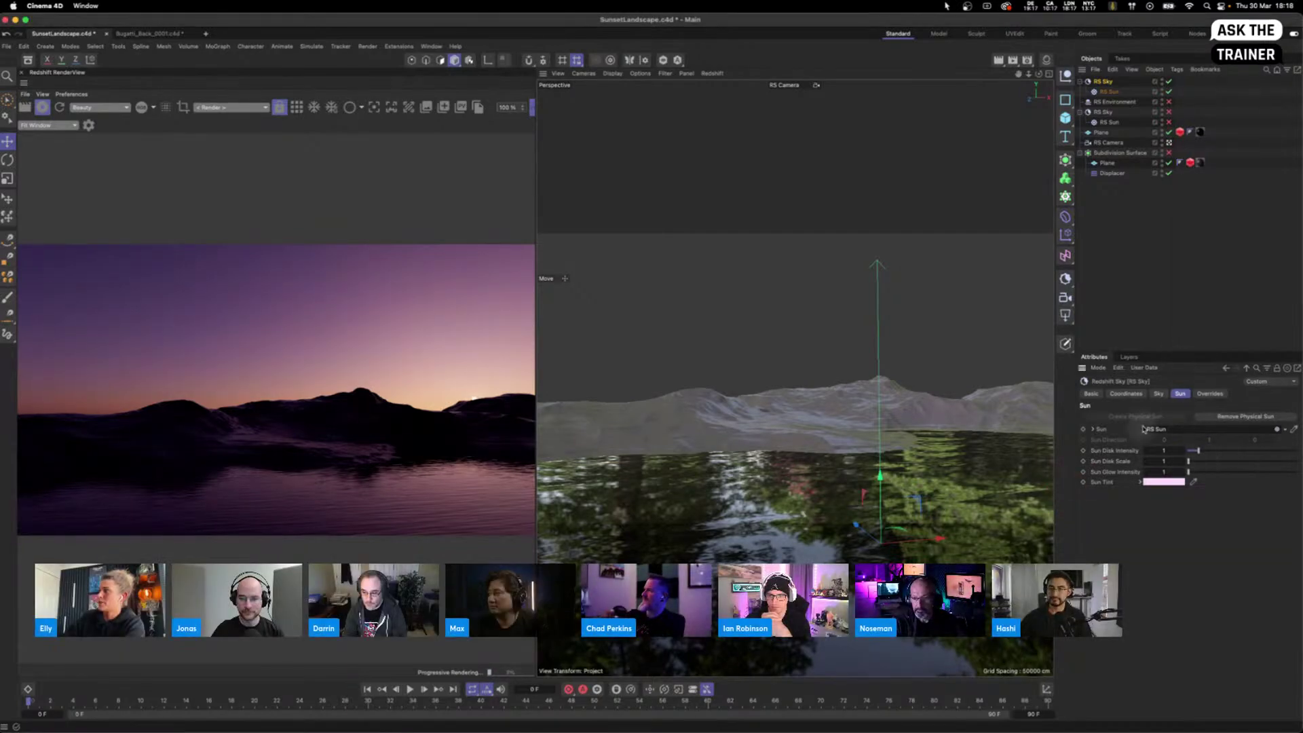
Step: Set the Sun Disk Intensity to about 3.4, the Sun Disk Scale to about 17.3 and the Sun Glow Intensity to about 4.4
drag(1201, 451, 1238, 452)
click(1225, 451)
click(1206, 462)
click(1202, 472)
click(1191, 472)
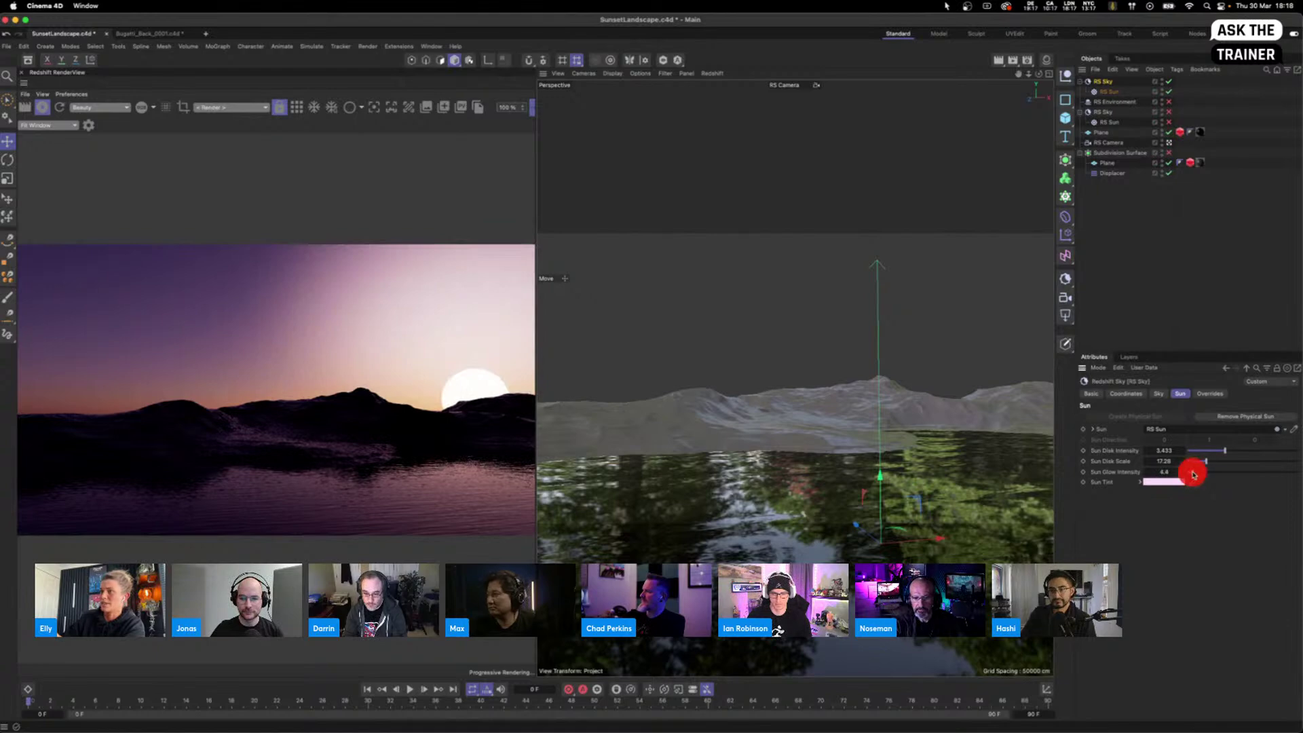
Step: Raise the RS Sky's Turbidity to about 8.96 and set its Night Color to a near-black grey of about 0.17% value
click(1158, 393)
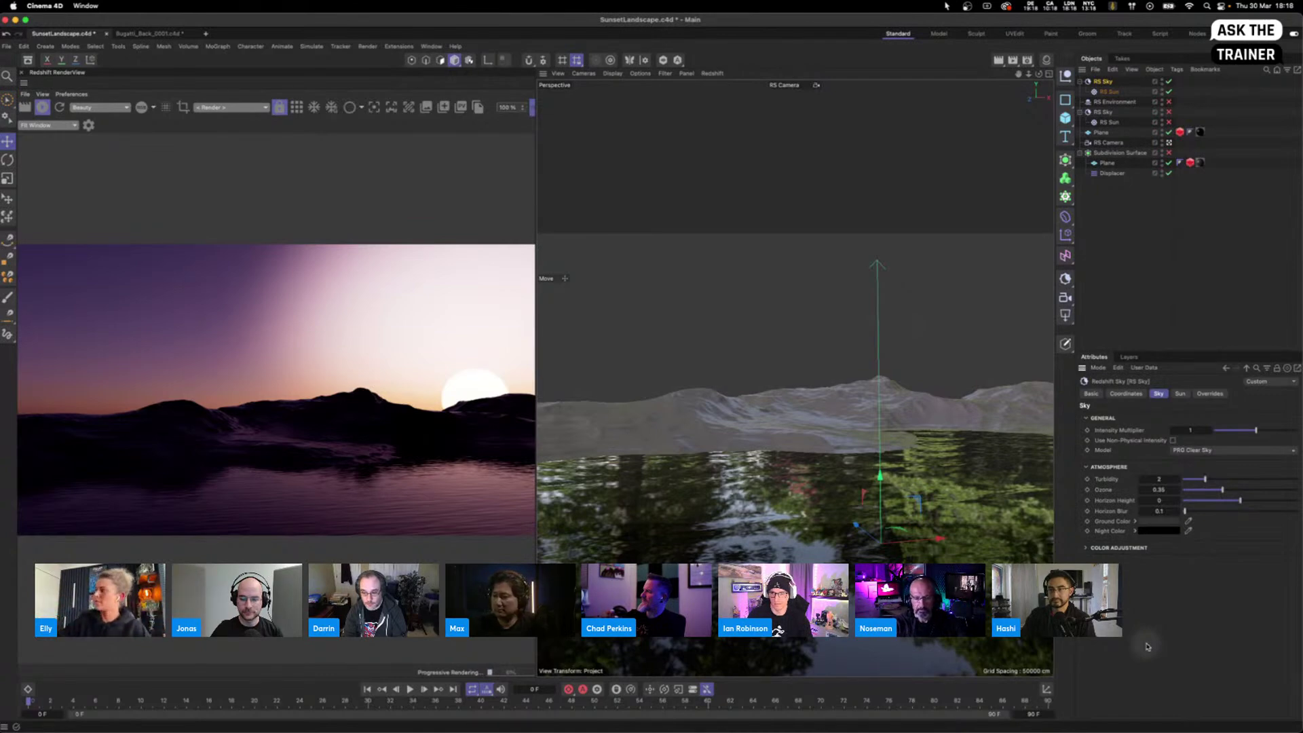
drag(1279, 482, 1288, 482)
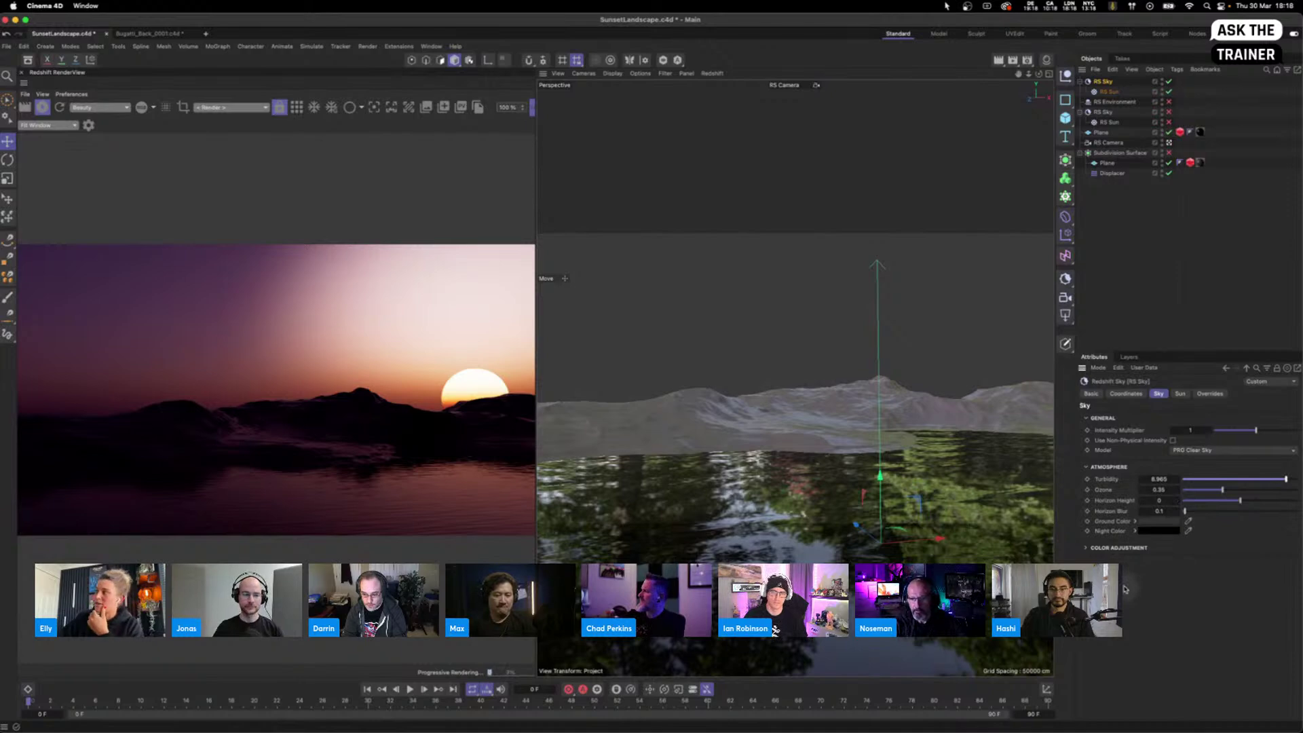
mouse_move(1153, 533)
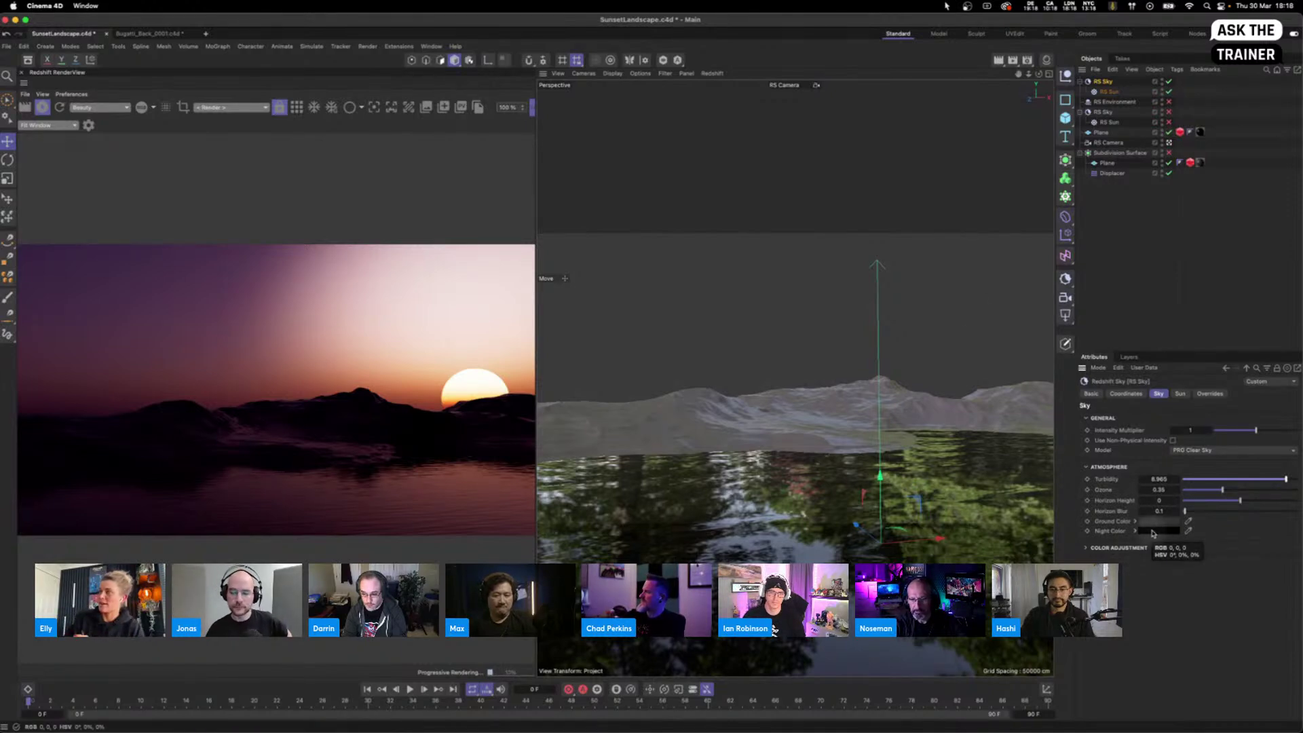
click(1153, 532)
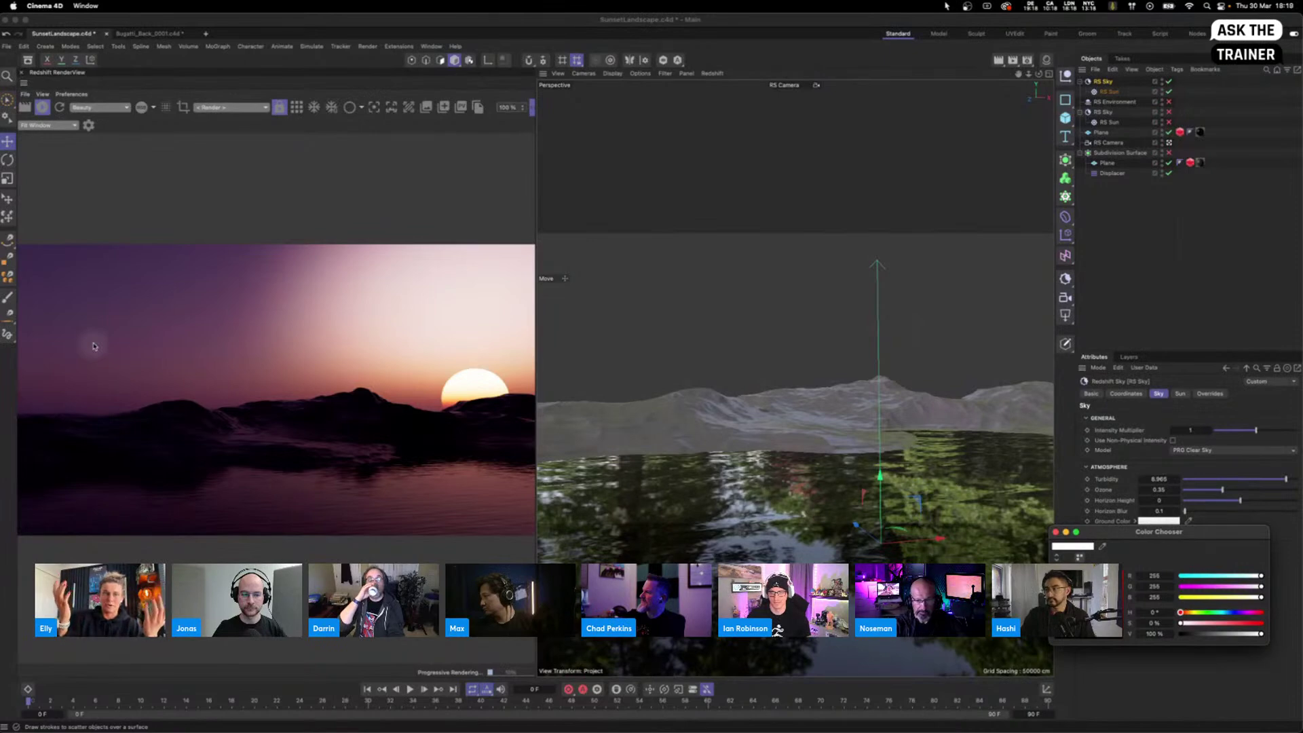
drag(1079, 602, 1045, 647)
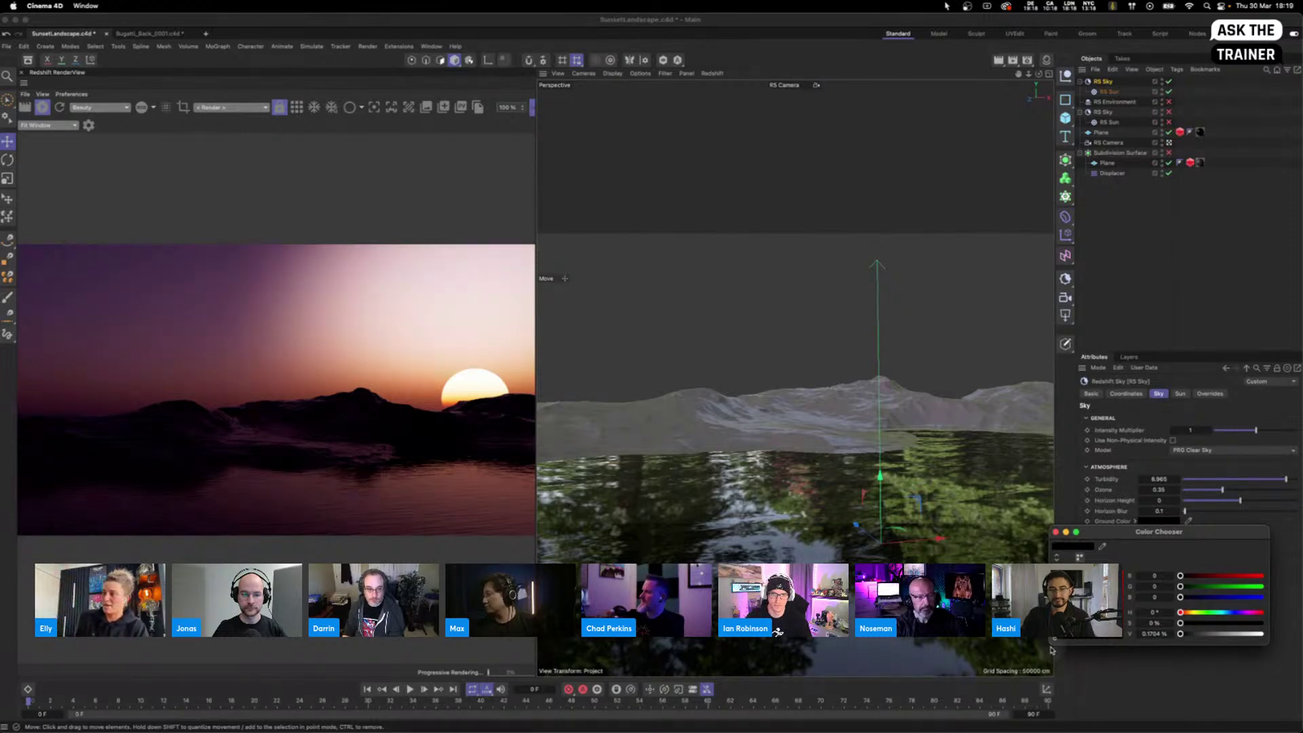
click(1057, 533)
click(1128, 253)
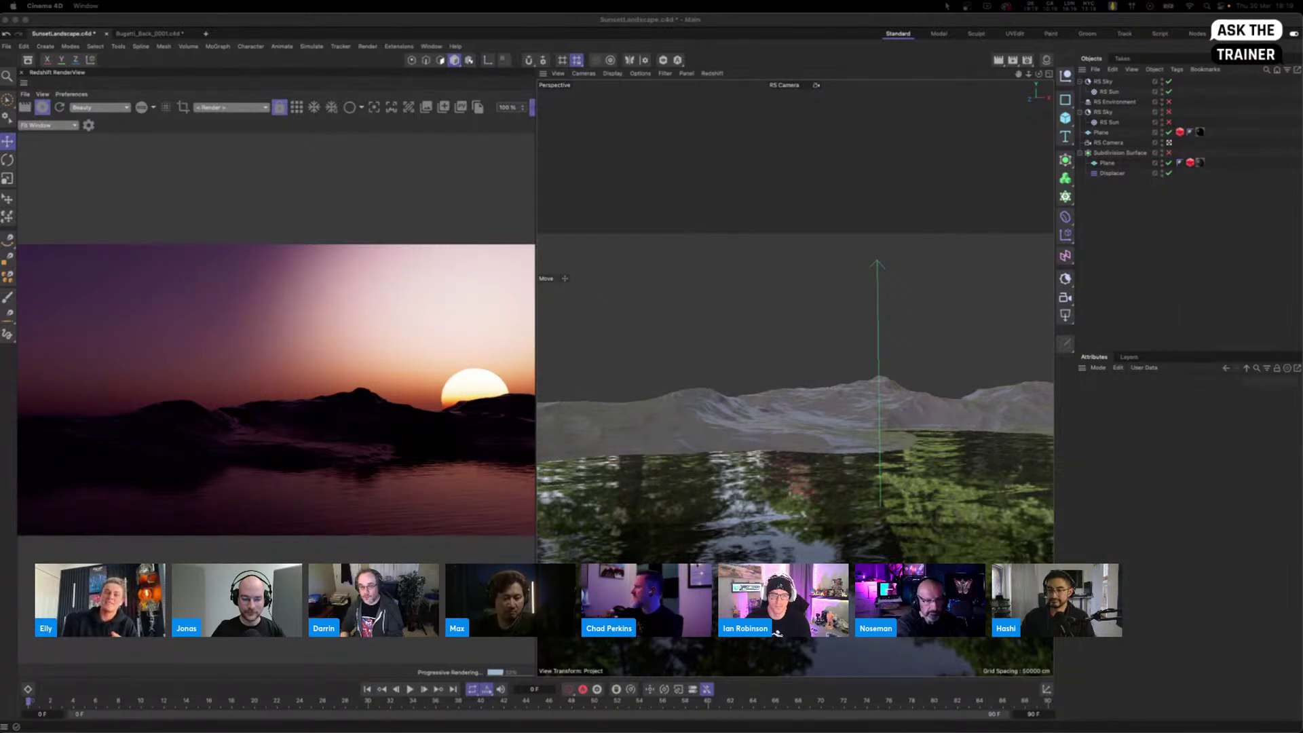
Step: Stop the live Redshift rendering and switch to the other open project, the Bugatti scene
click(41, 107)
click(146, 33)
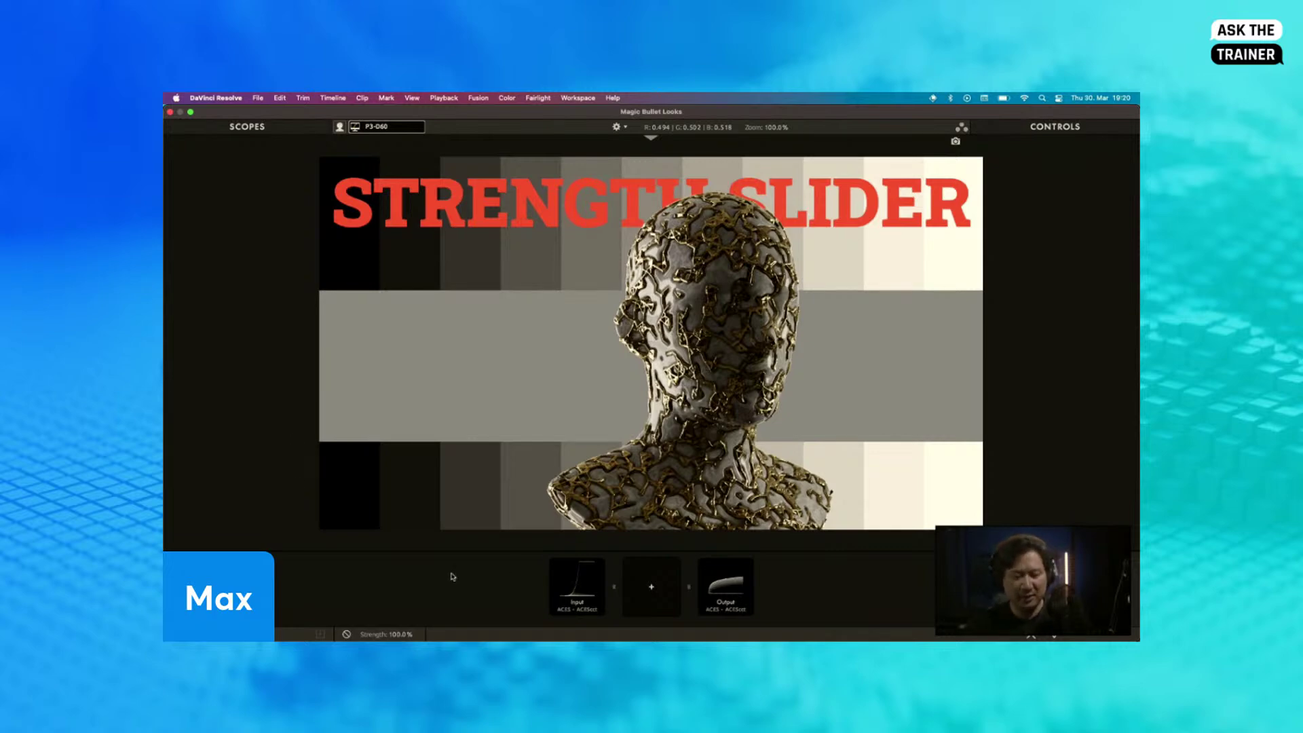
Step: In Magic Bullet Looks, add a Lens Distortion tool with a Distortion of -25% and apply the look to the clip
click(1127, 589)
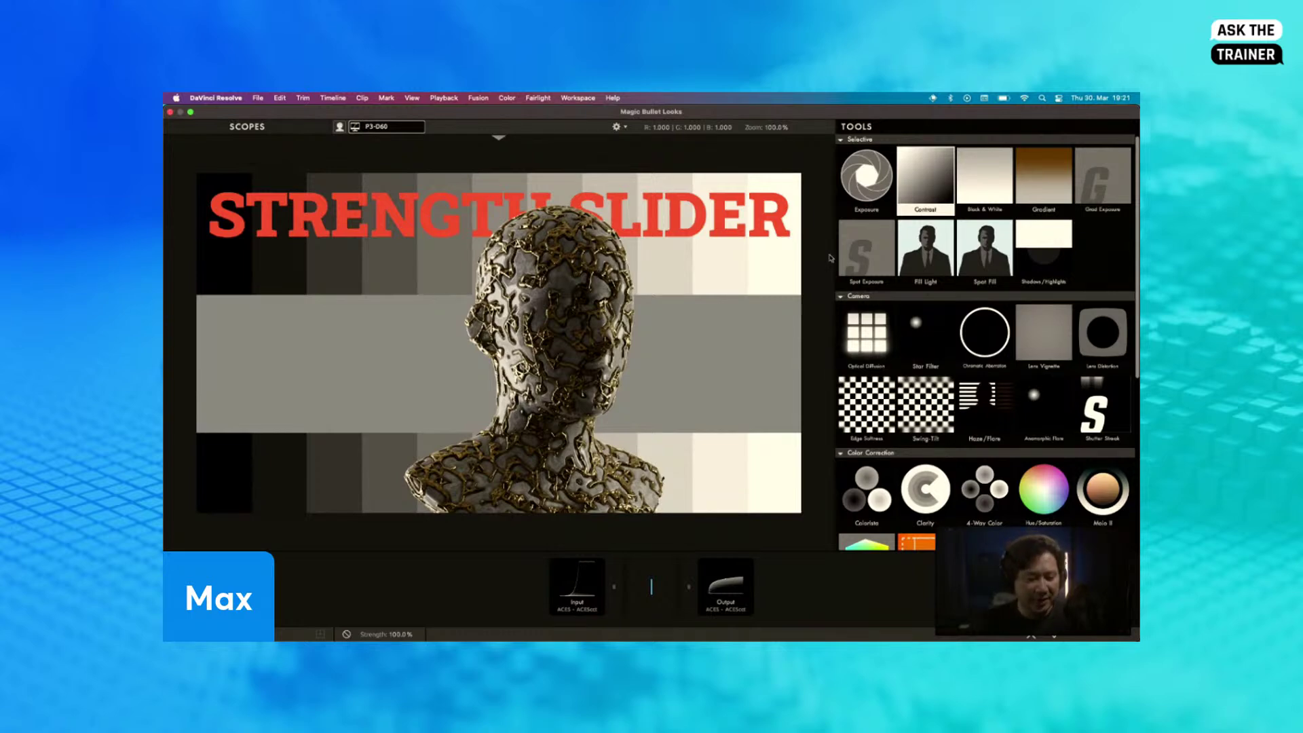
click(1079, 367)
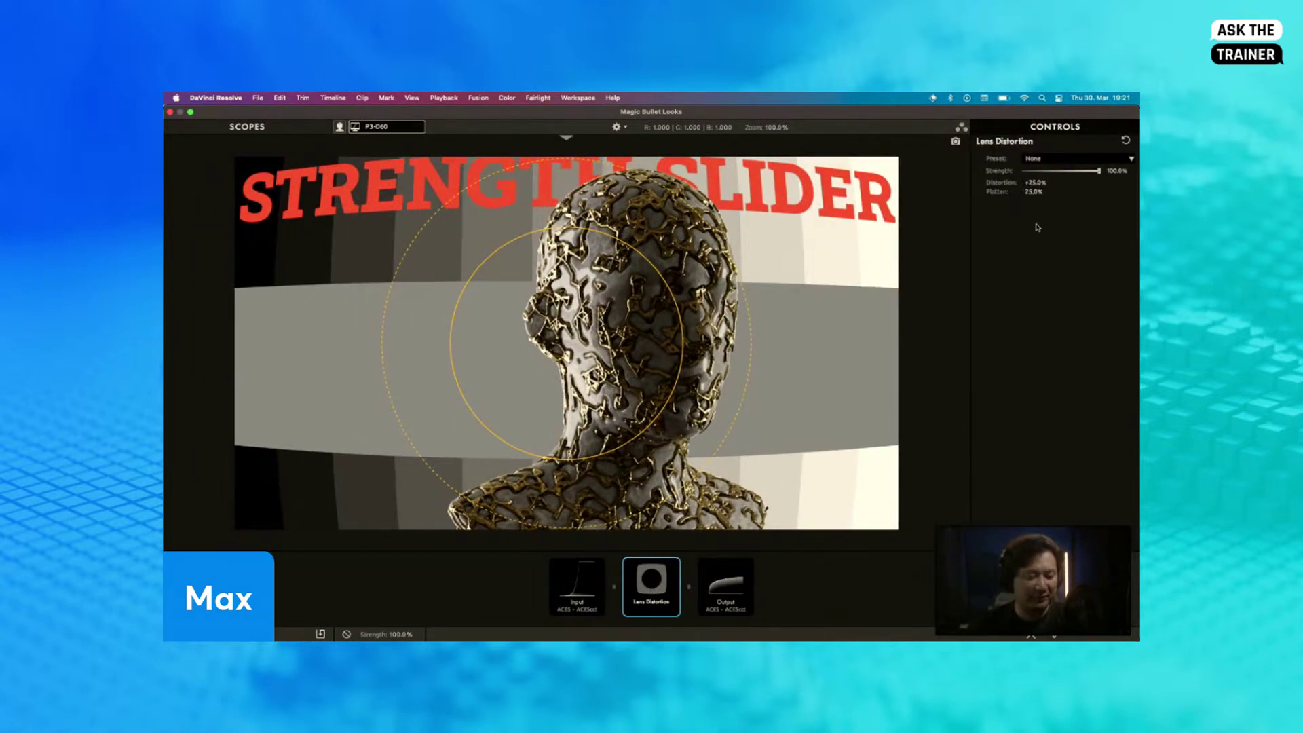
click(1035, 182)
drag(1034, 182, 1064, 185)
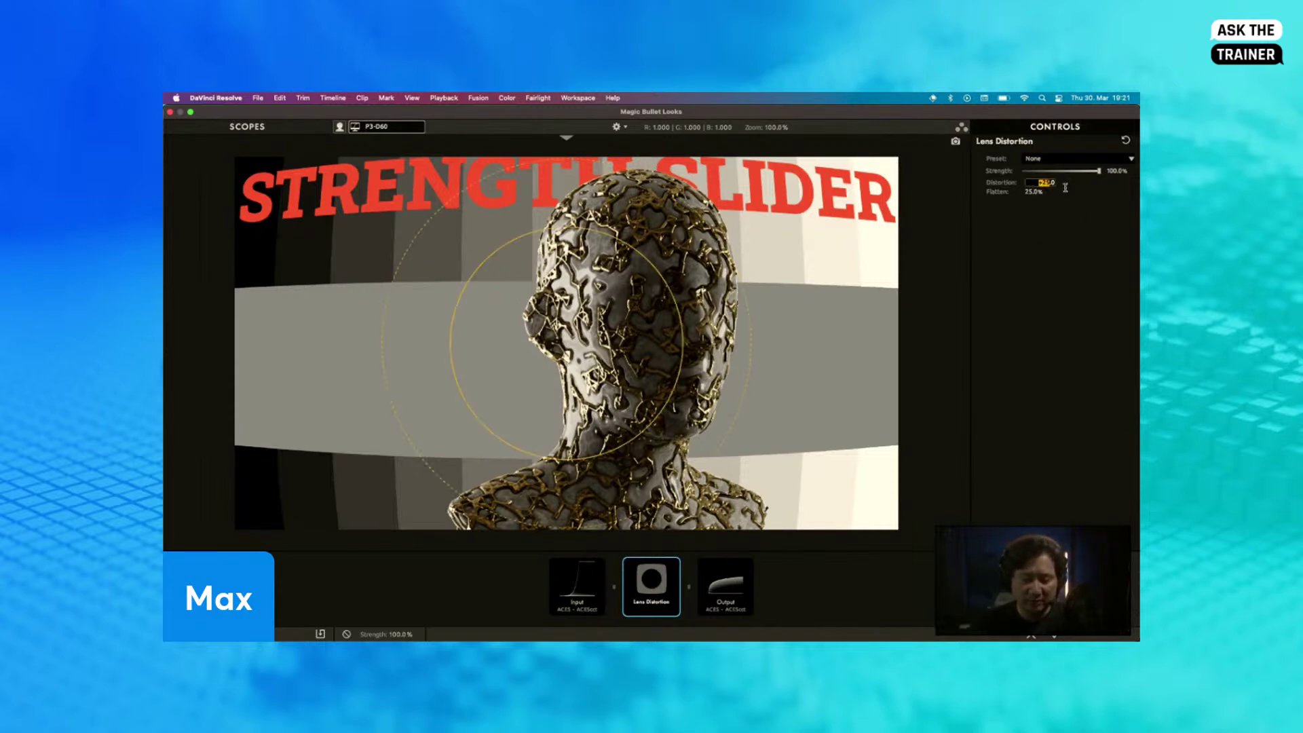
key(BackSpace)
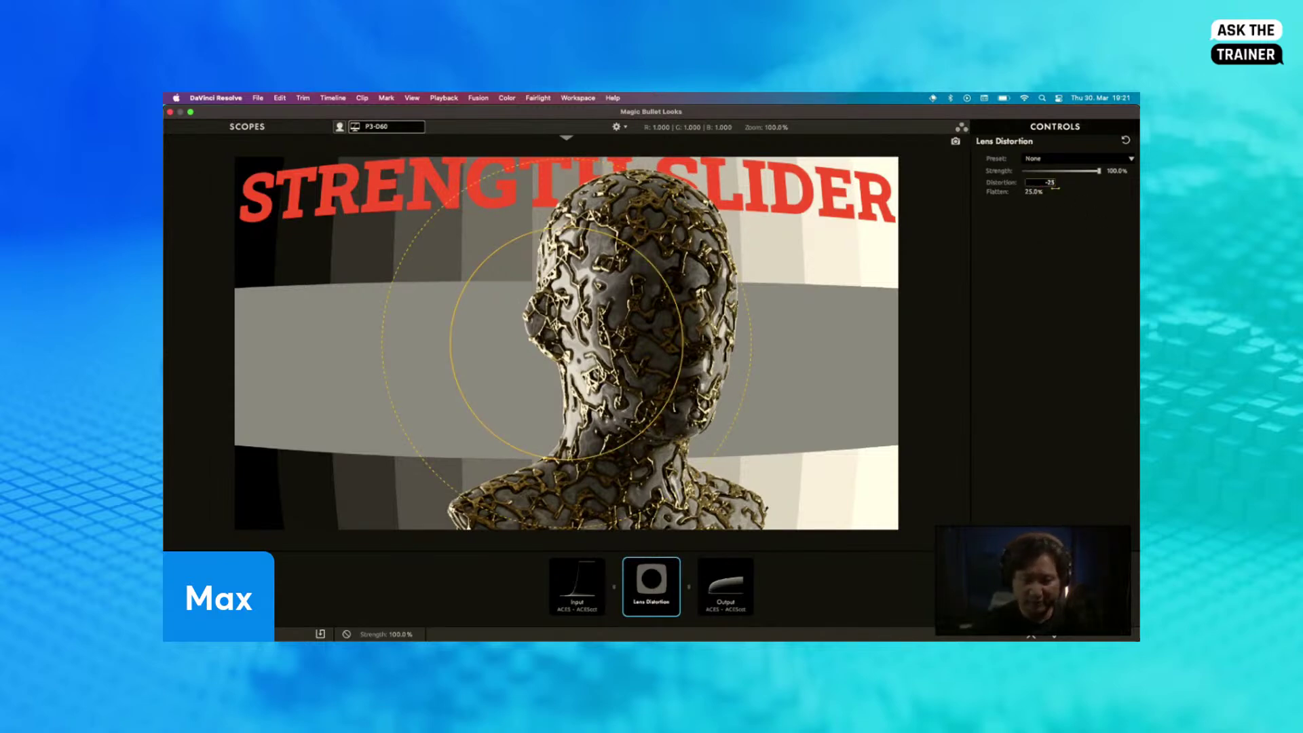
text(-25)
key(Return)
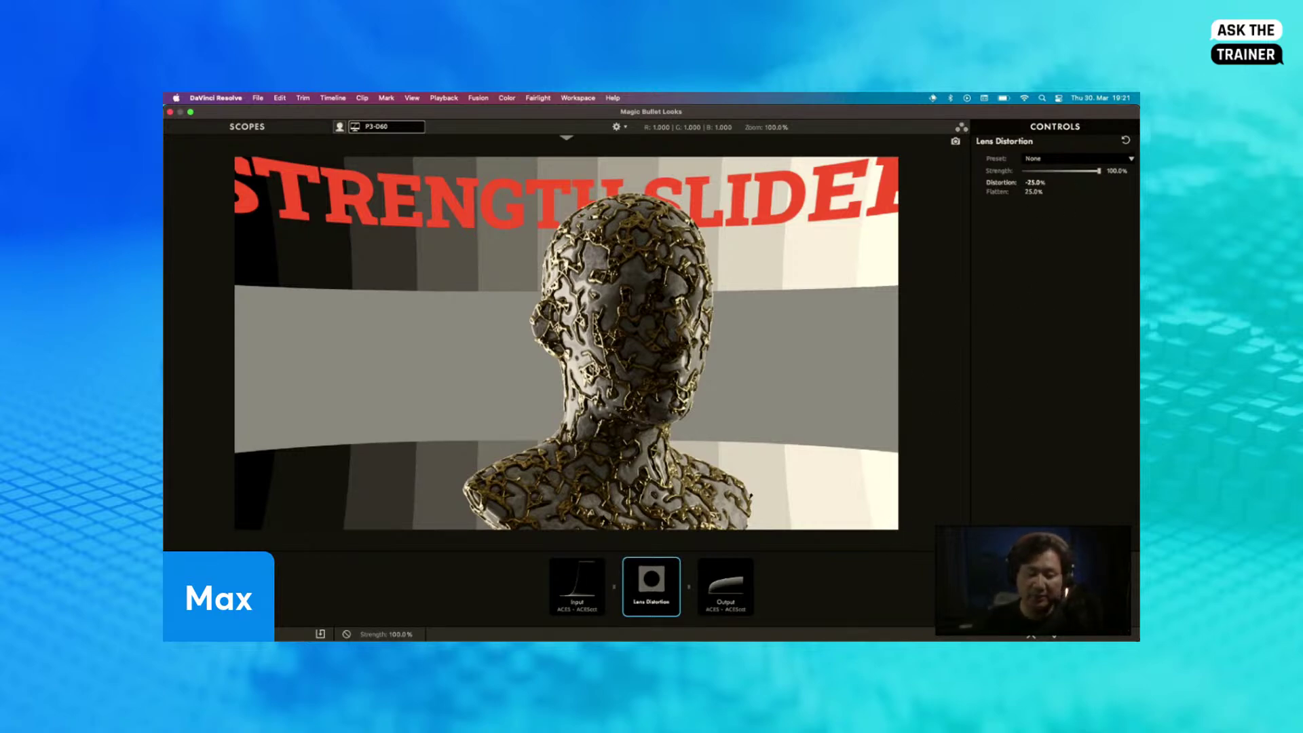
click(1055, 636)
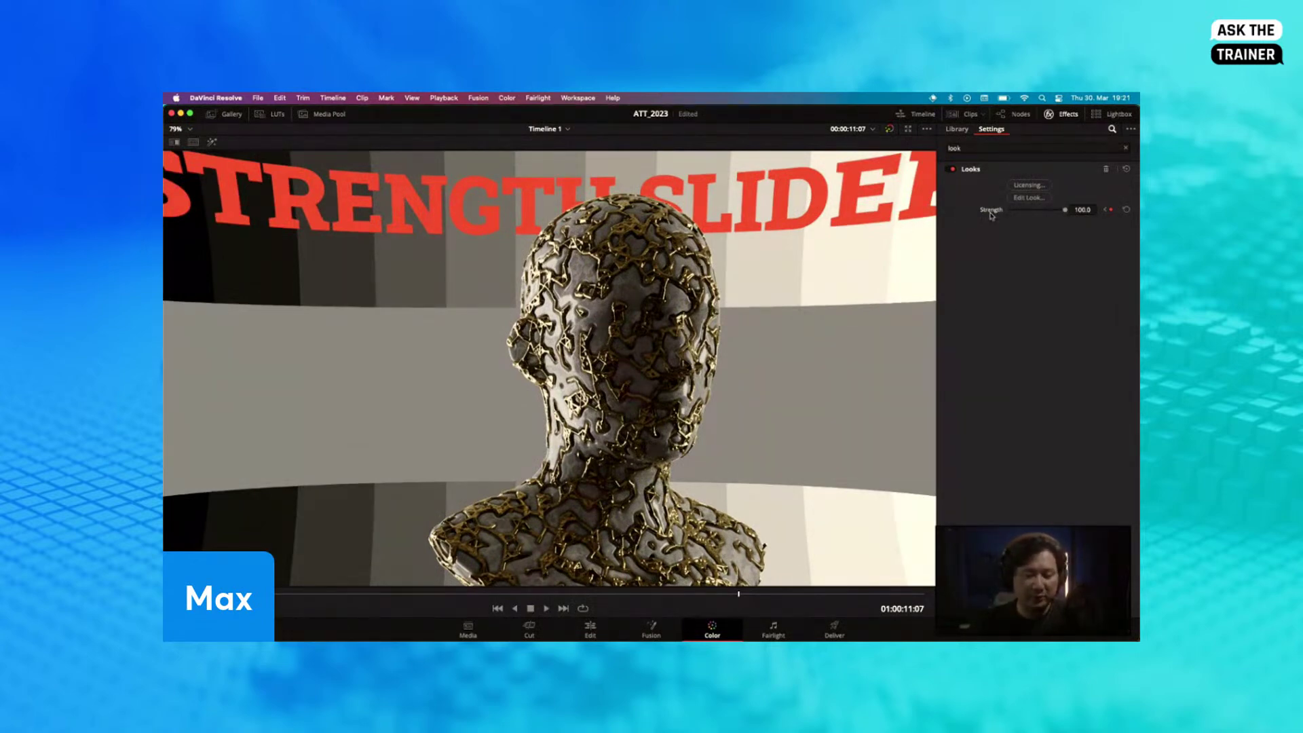
Step: Lower the Looks effect's Strength to 50 on the clip
drag(1064, 212, 1031, 214)
click(1072, 210)
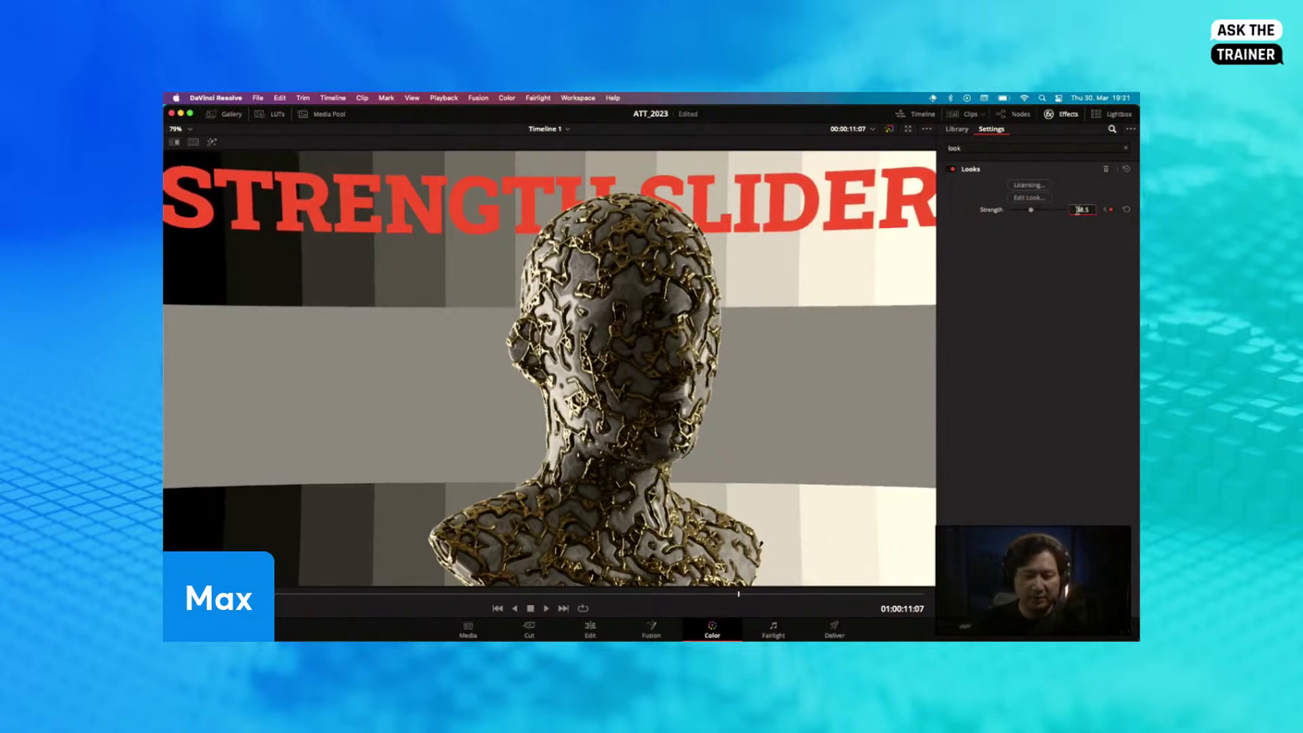
text(50)
key(Return)
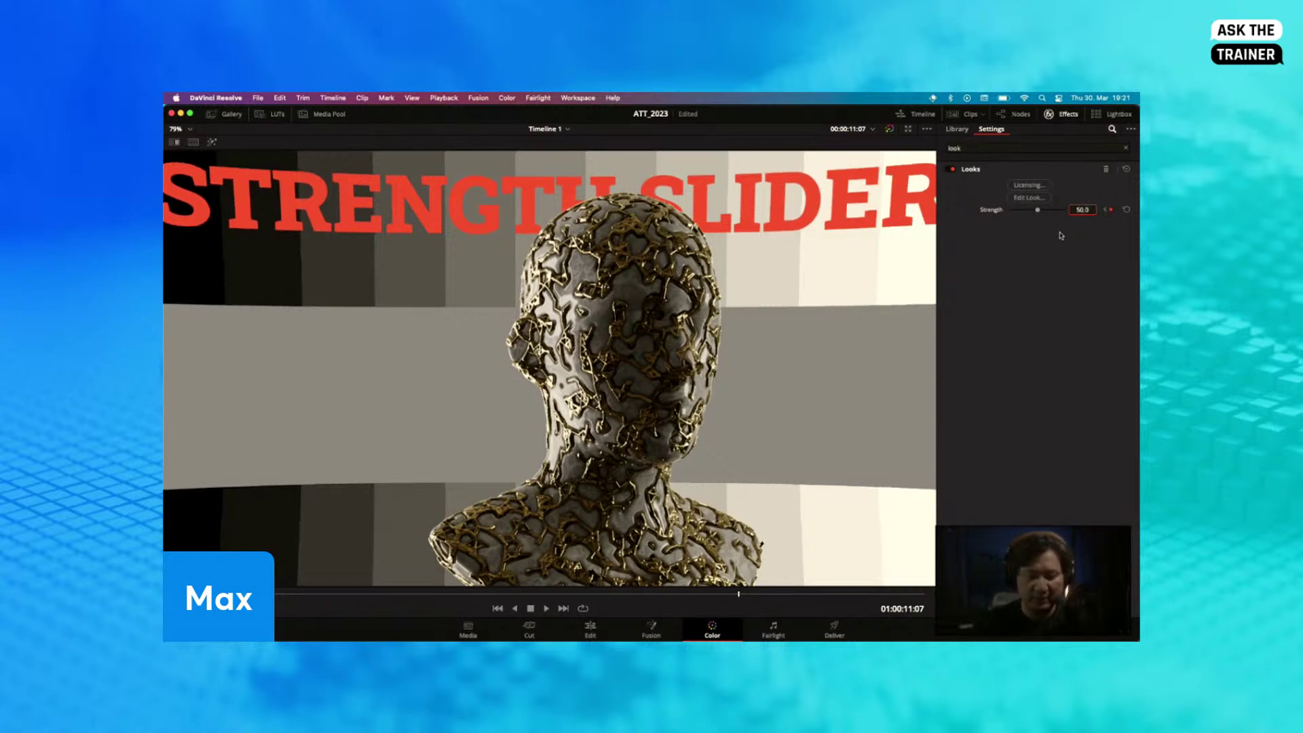
Step: Compare the frame side by side with the selected still images, and return the Looks effect's Strength to 100
click(192, 145)
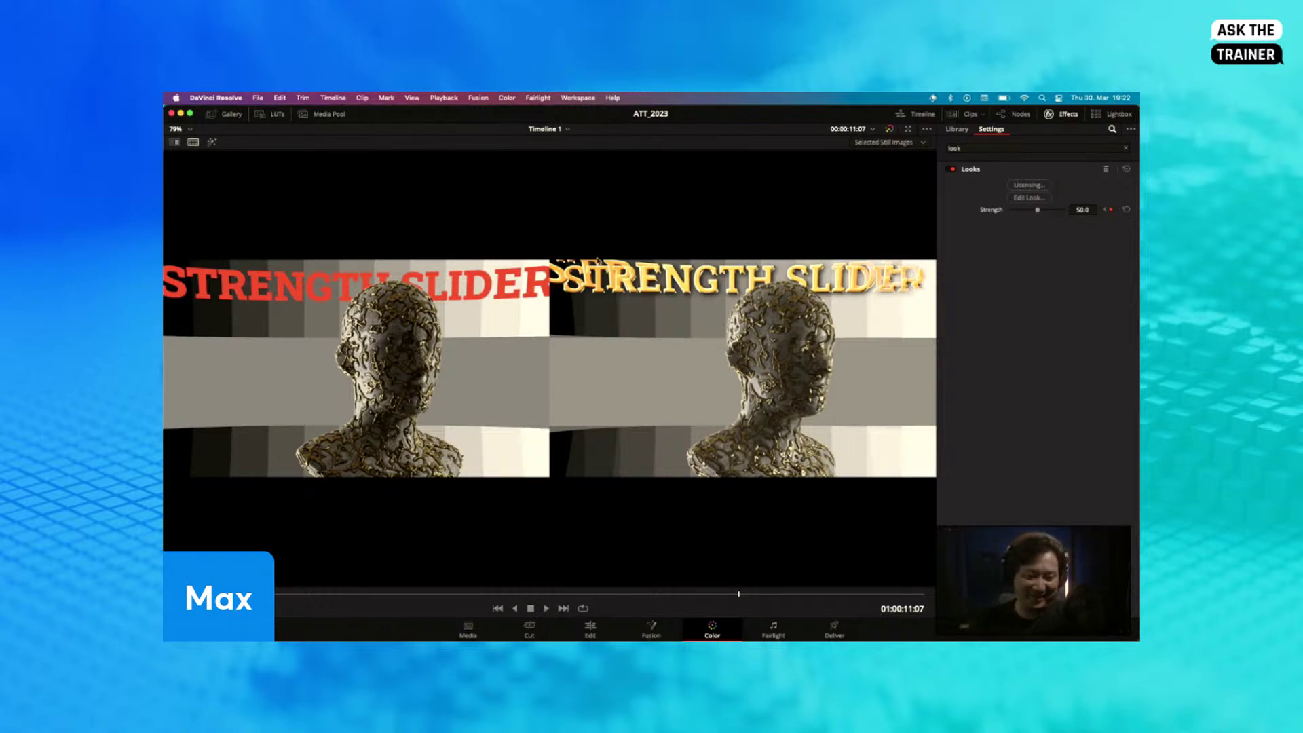
click(193, 143)
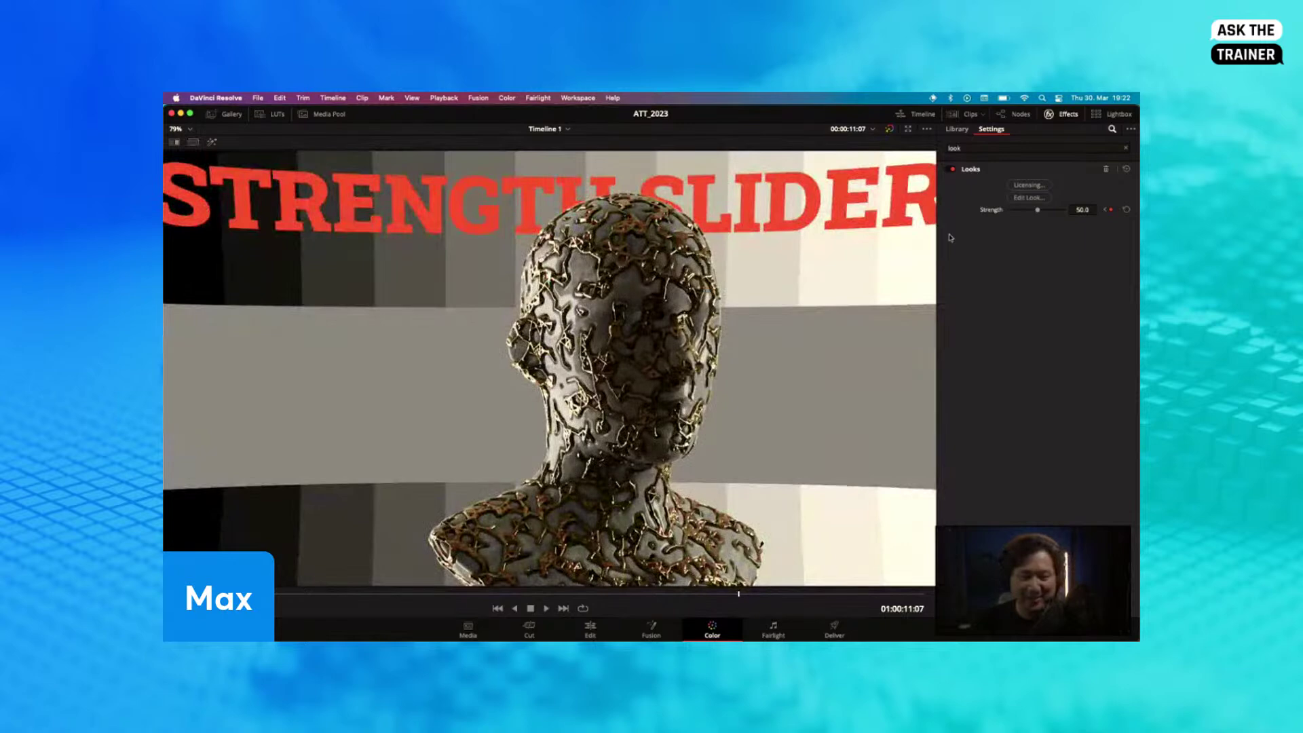
drag(1039, 211, 1077, 216)
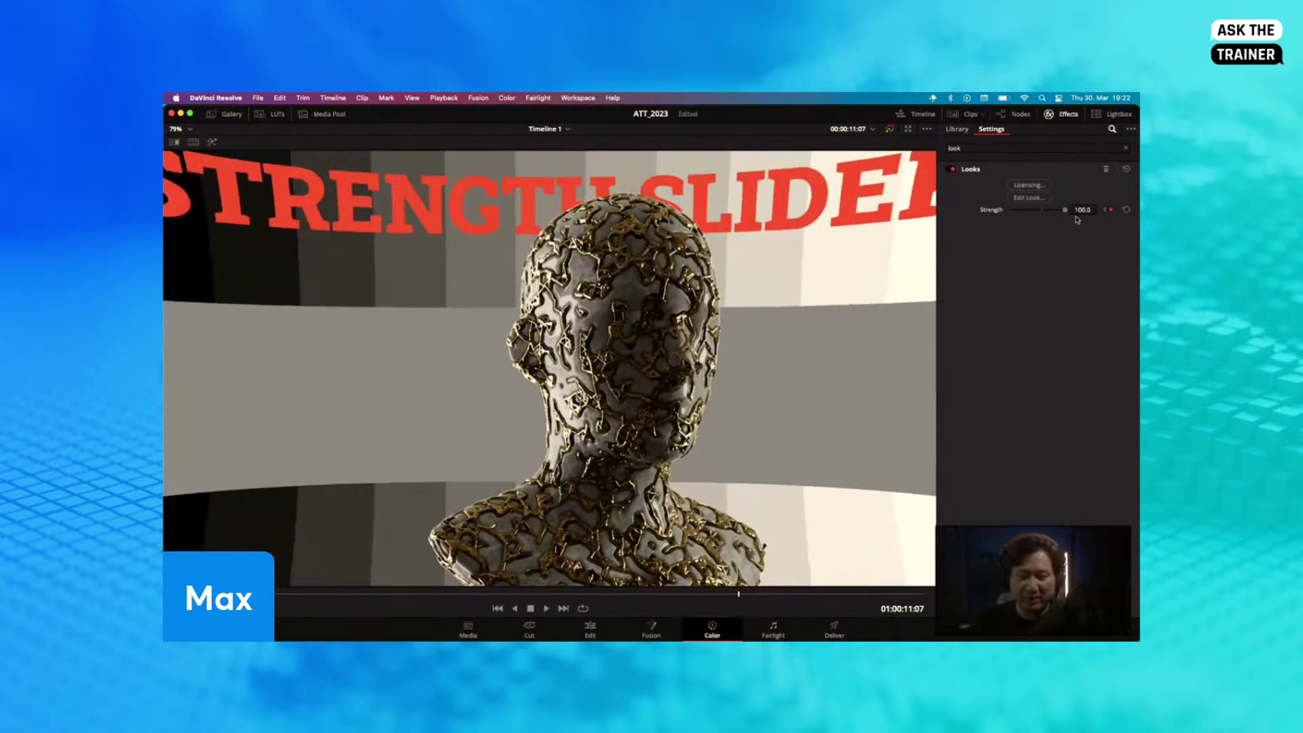
Step: Reopen the look for editing and replace its Lens Distortion tool with the custom FilmEmulation002 look
click(1027, 197)
drag(657, 585, 657, 618)
click(1089, 588)
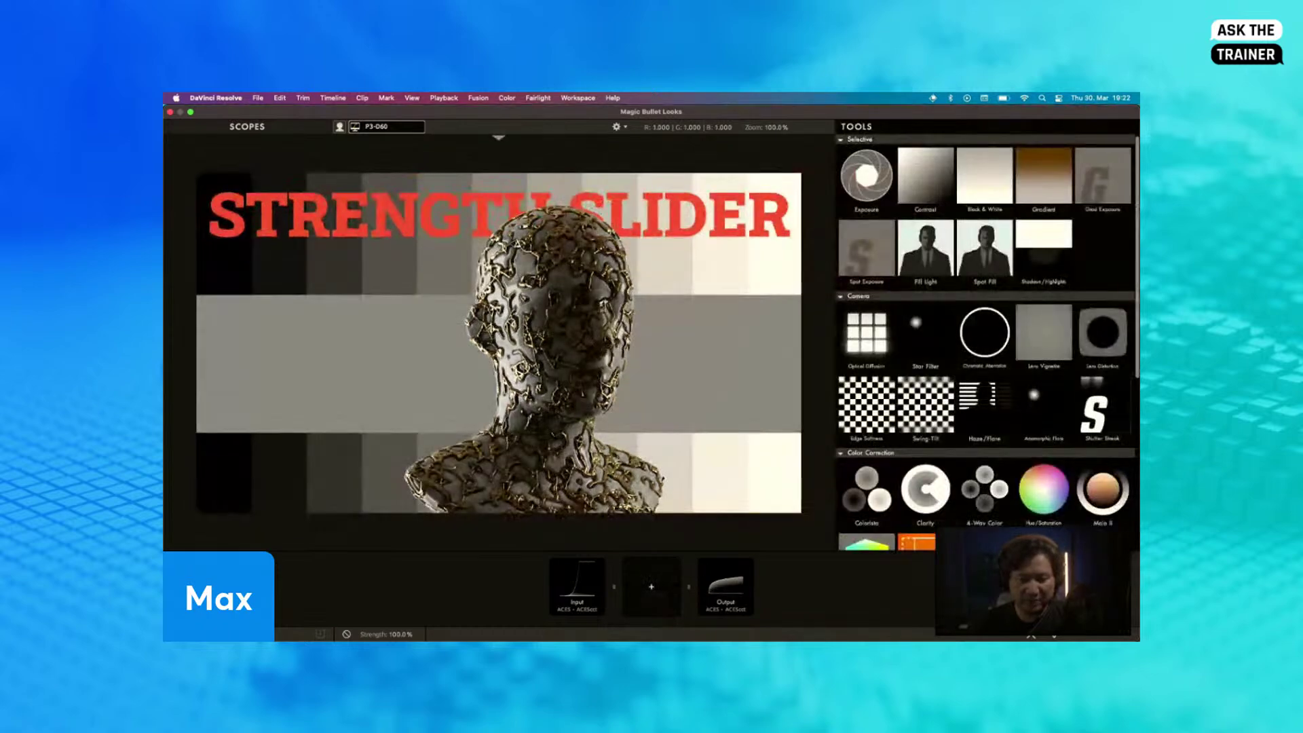
scroll(875, 245, down, 4)
scroll(885, 263, down, 4)
click(217, 587)
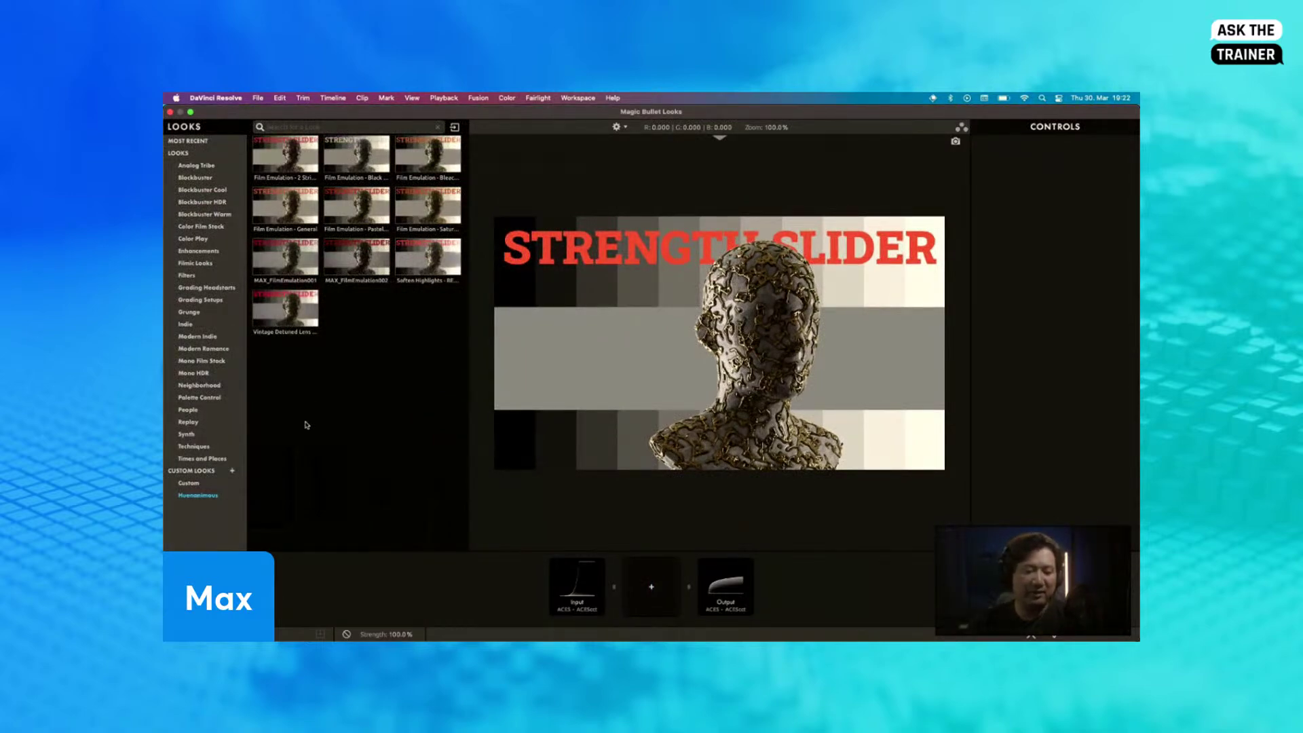
click(352, 267)
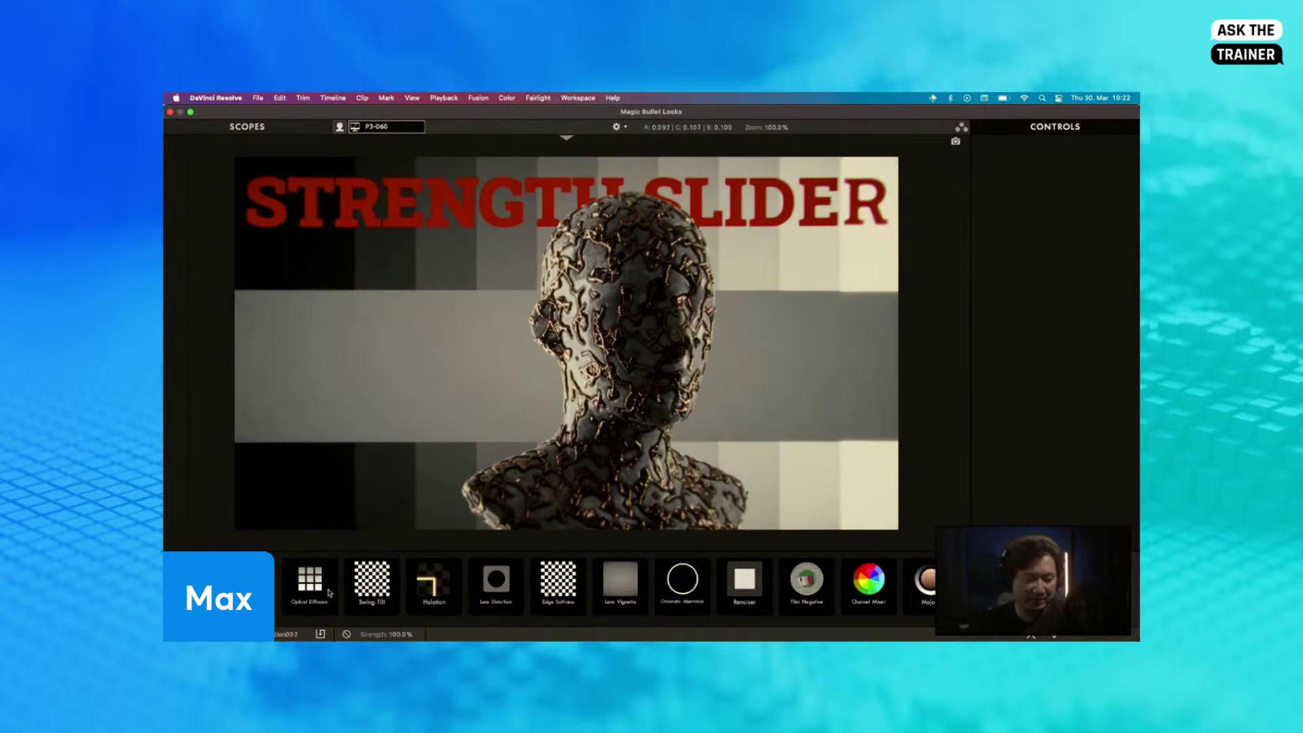
Step: Examine the settings of the look's Optical Diffusion, Swing-Tilt, Lens Vignette, Chromatic Aberration and Renoiser tools
click(302, 601)
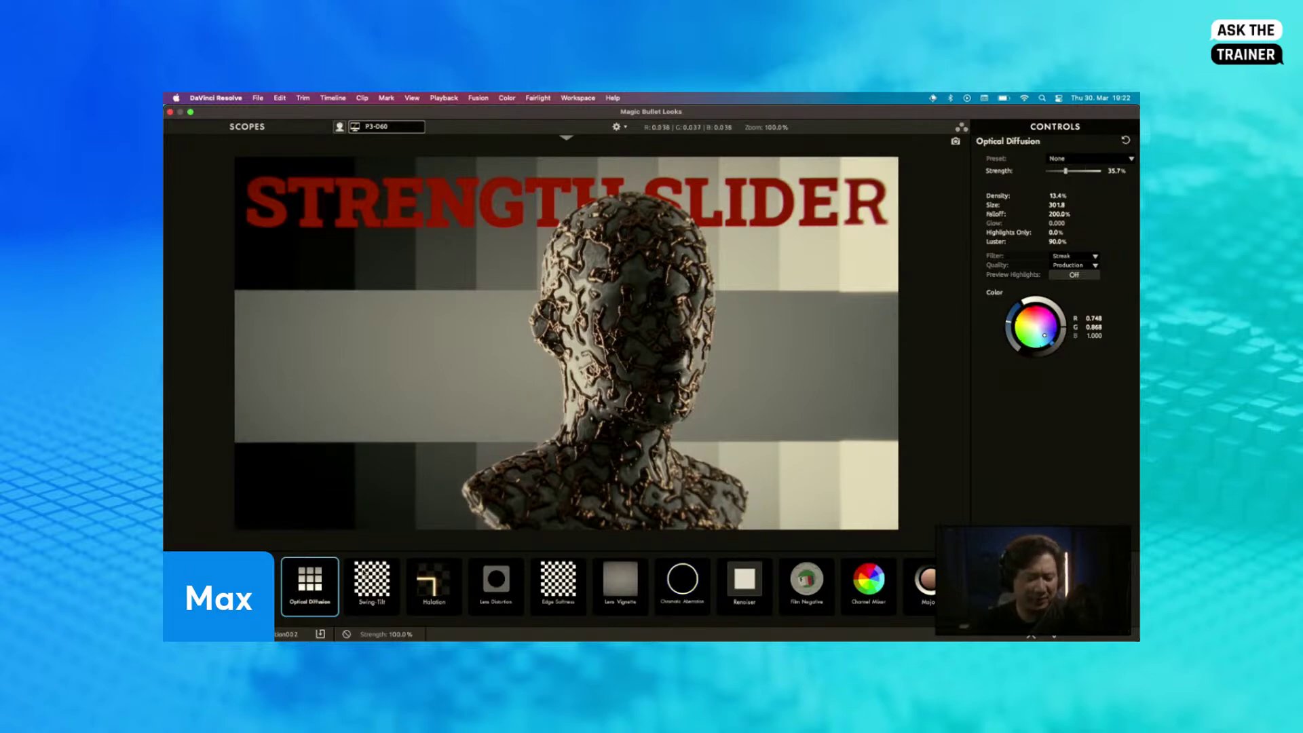
click(370, 577)
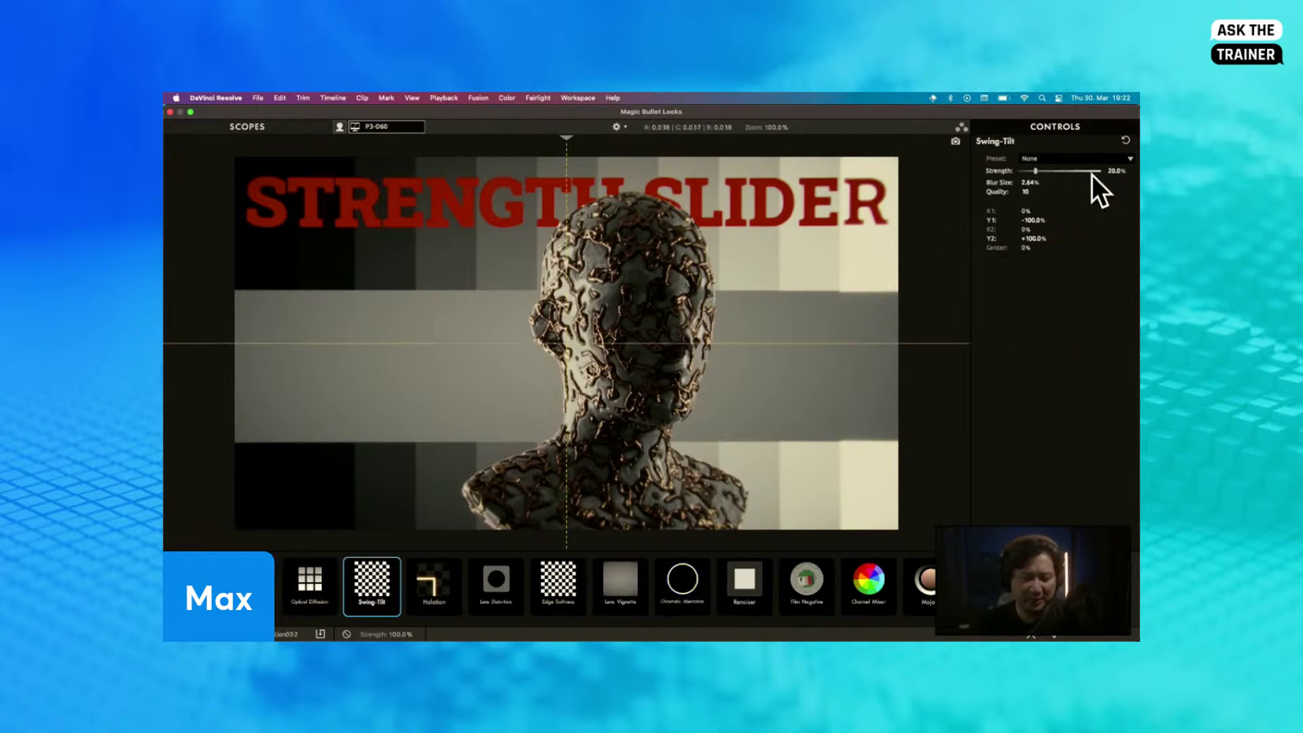
click(615, 594)
click(686, 586)
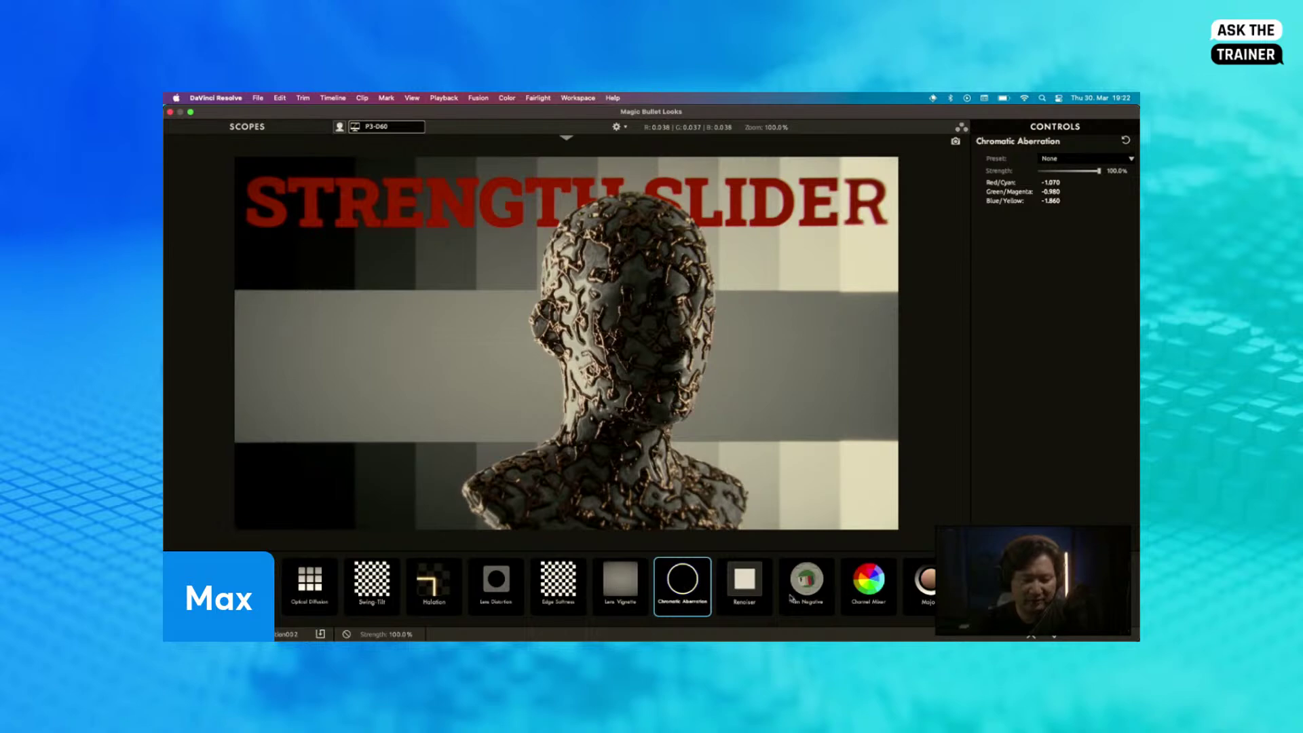
click(741, 593)
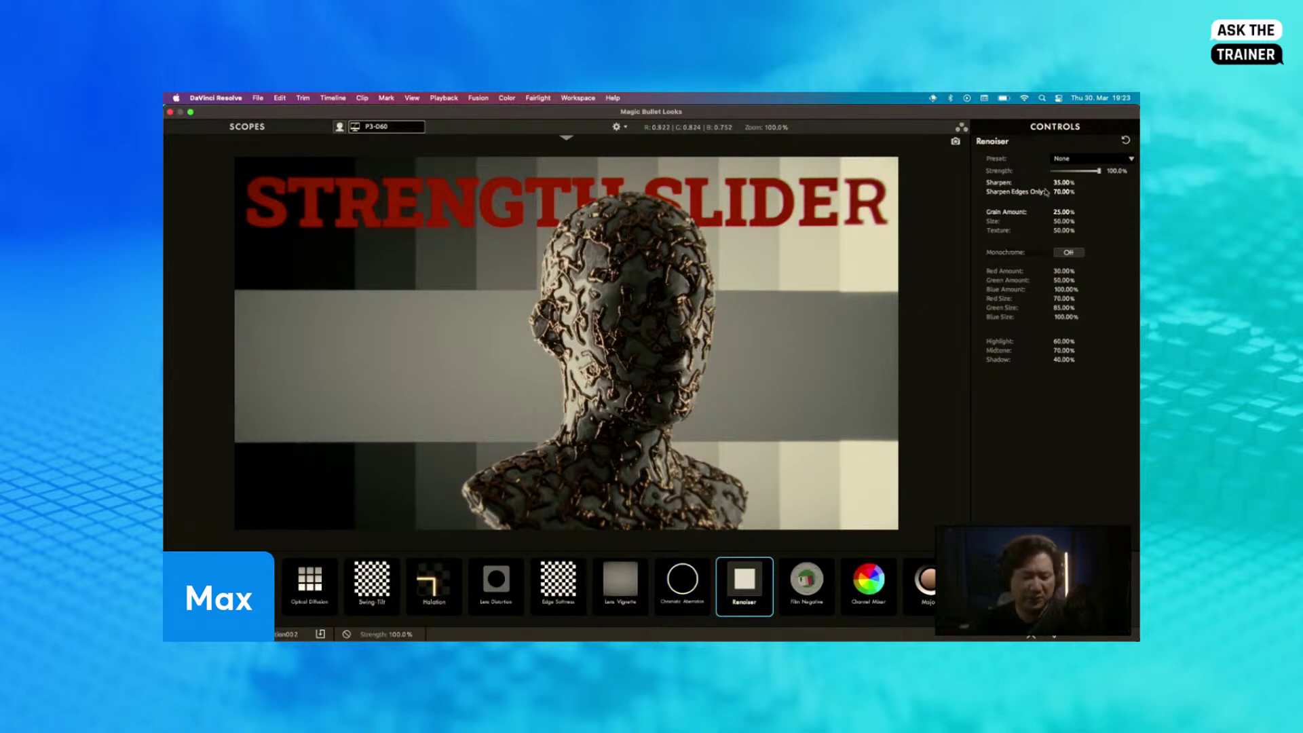
Step: Apply the film emulation look to the clip and lower the Looks effect's Strength to about 27.5
click(1056, 638)
drag(1065, 213, 1025, 219)
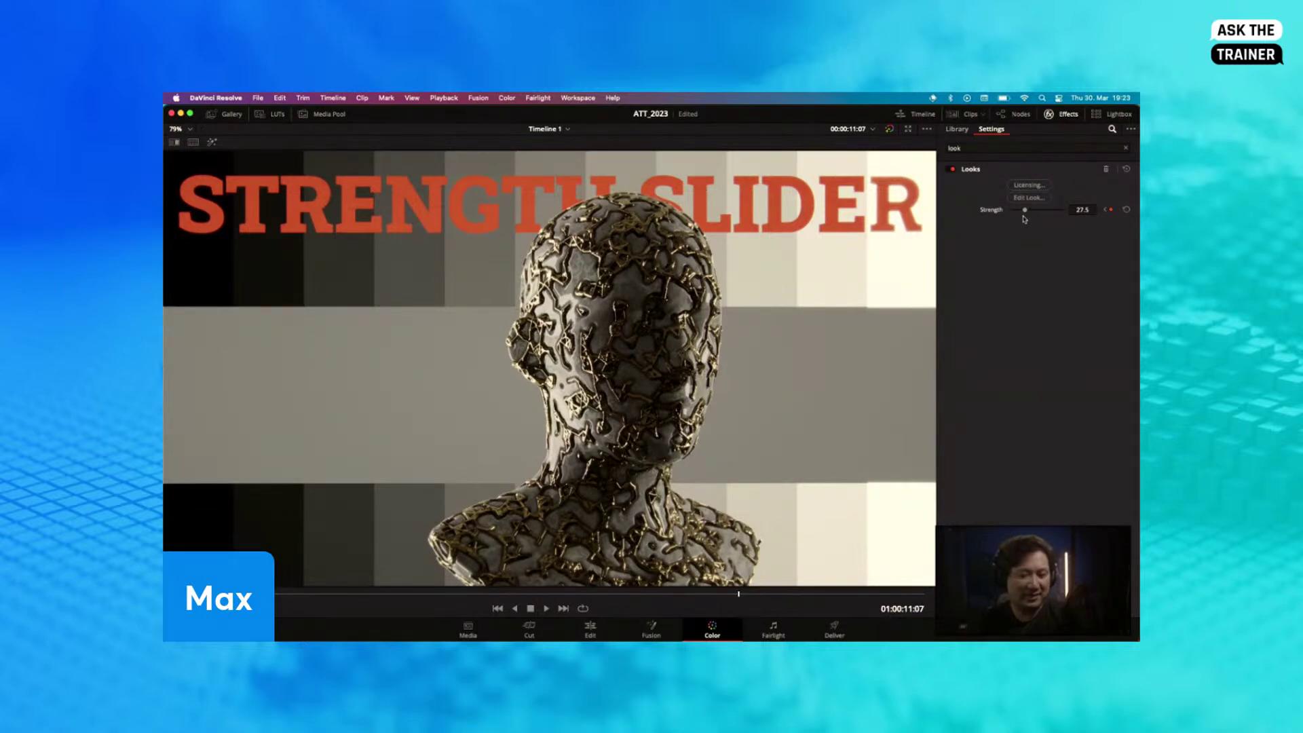
Step: Raise the Looks effect's Strength gradually to above about 35
mouse_move(1028, 212)
mouse_down()
mouse_move(1063, 212)
mouse_move(1029, 211)
mouse_up()
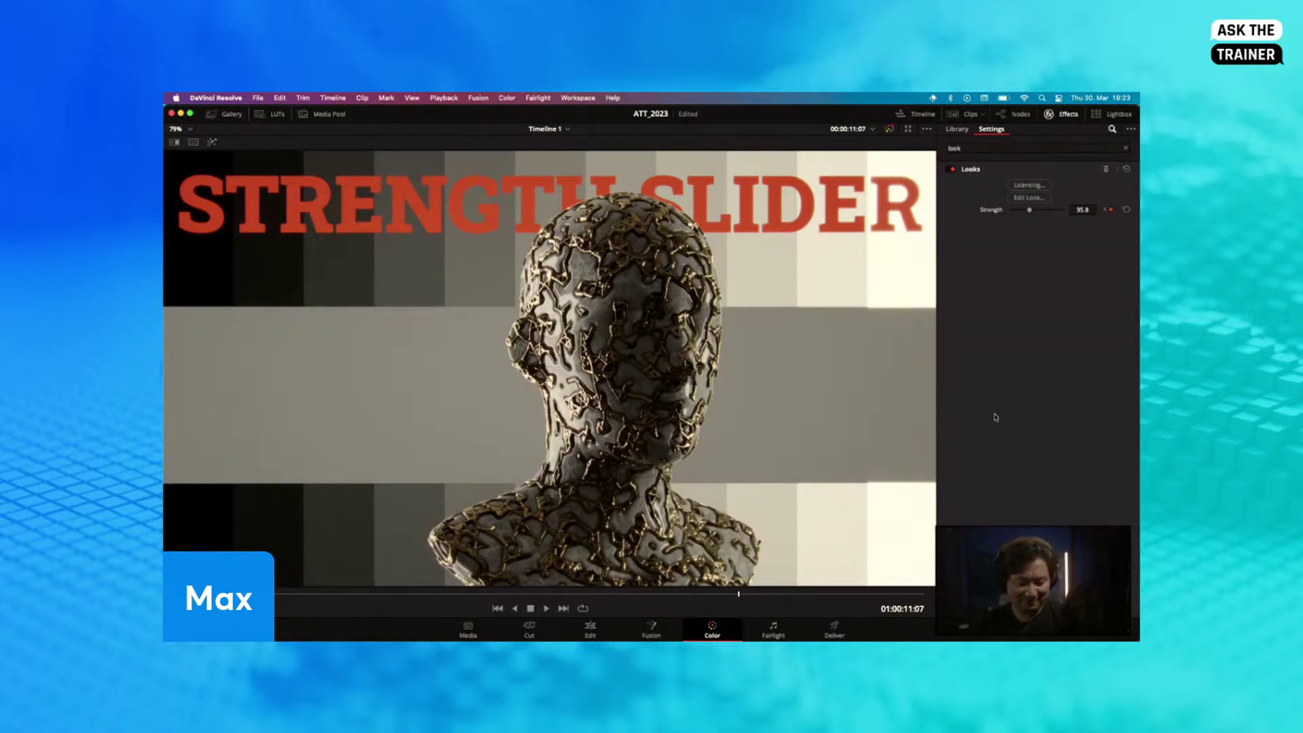
mouse_move(1029, 212)
mouse_down()
mouse_move(1055, 212)
mouse_move(1040, 212)
mouse_up()
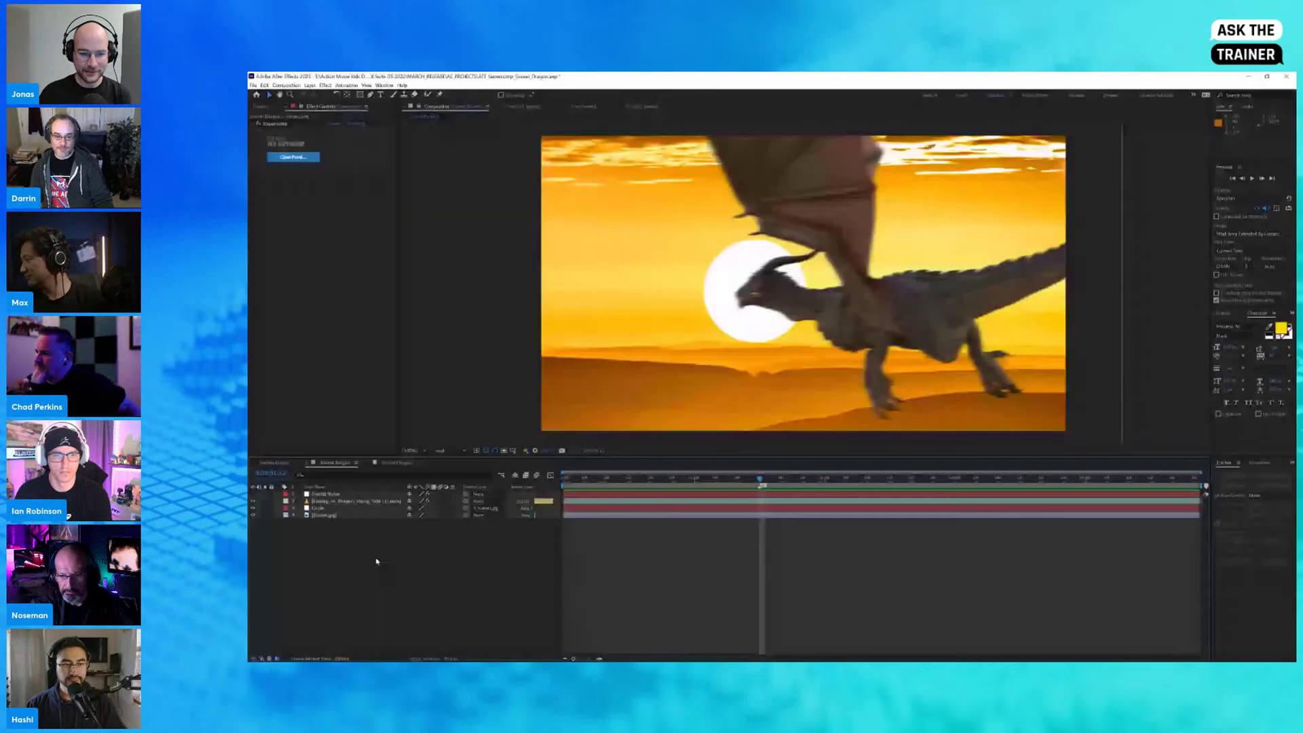
Step: Switch to After Effects and hide the dragon and circle layers to isolate the sunset image in the Sunset Dragon composition
click(254, 507)
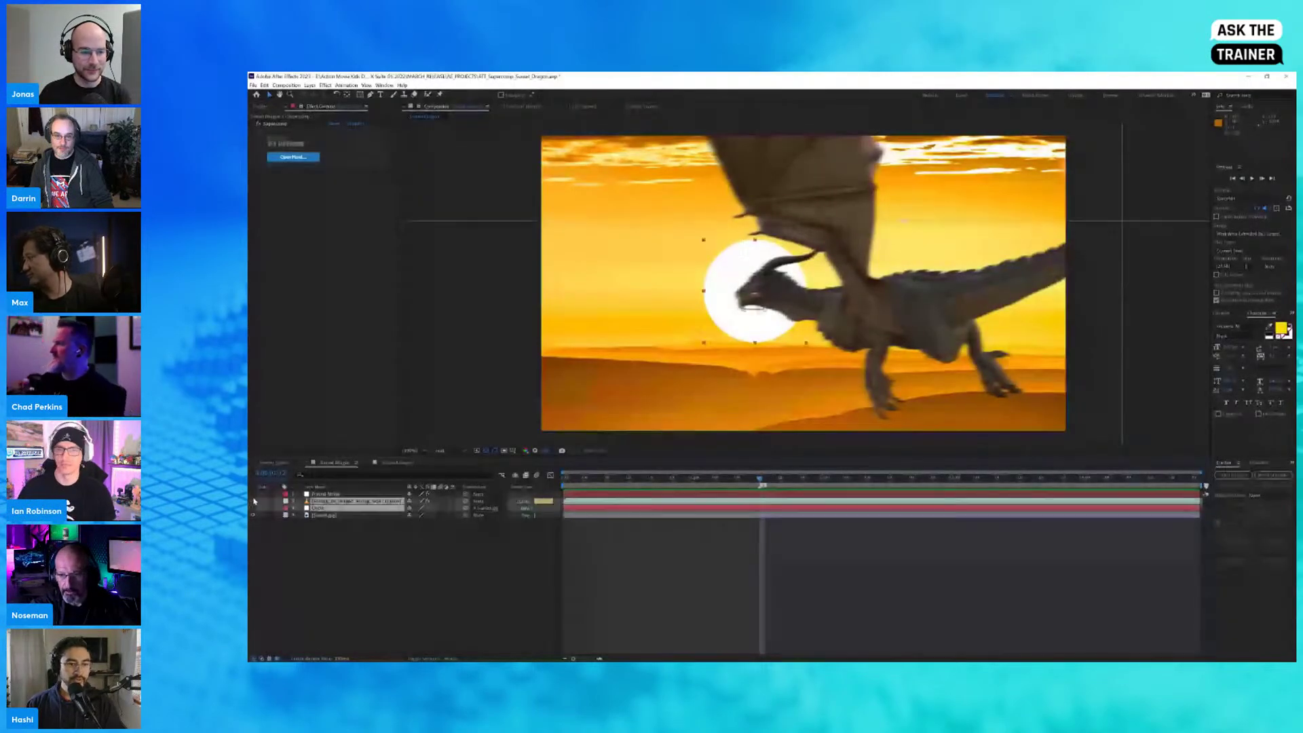
click(253, 508)
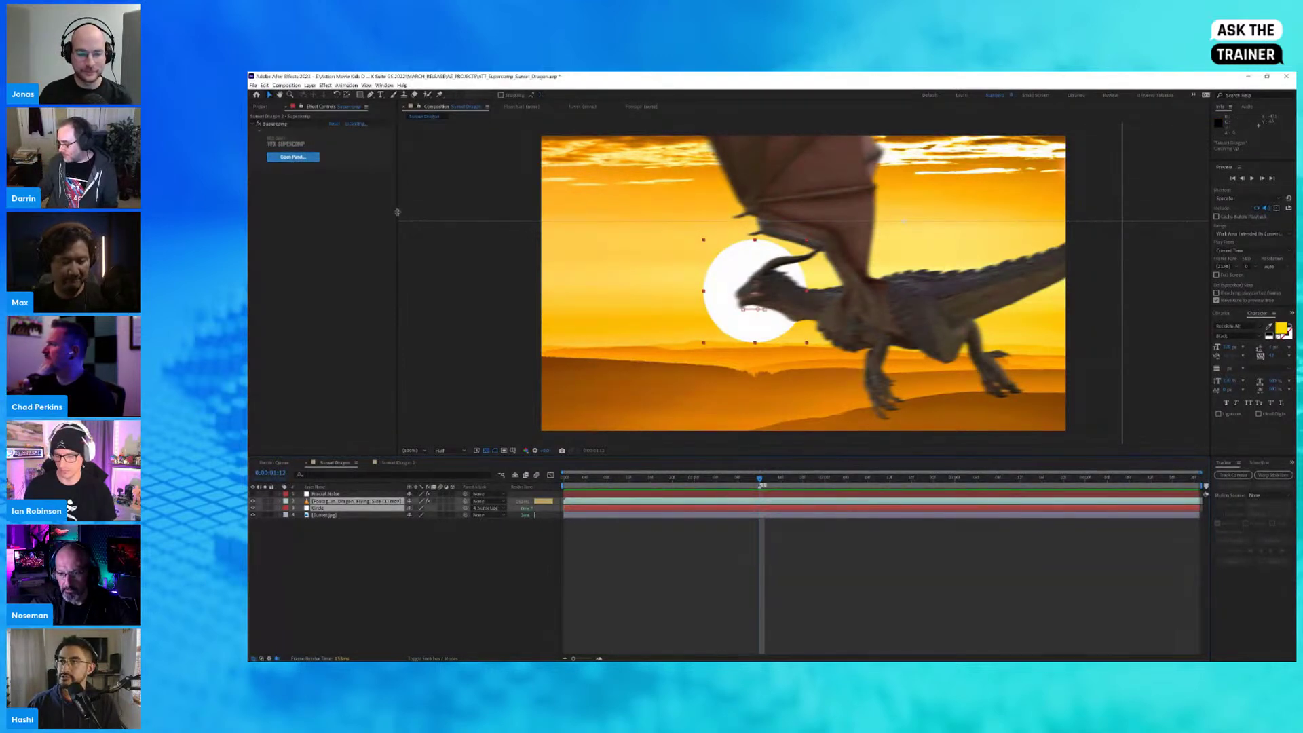
click(402, 629)
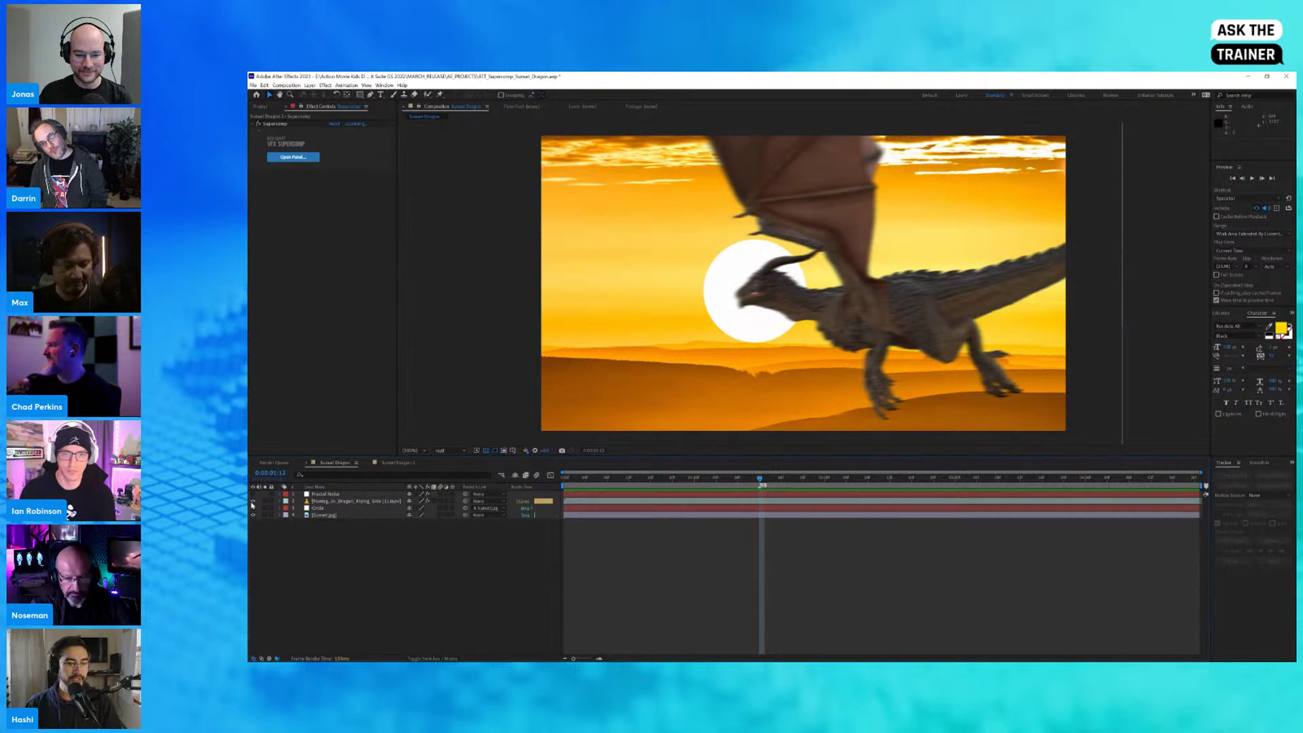
drag(254, 500, 254, 508)
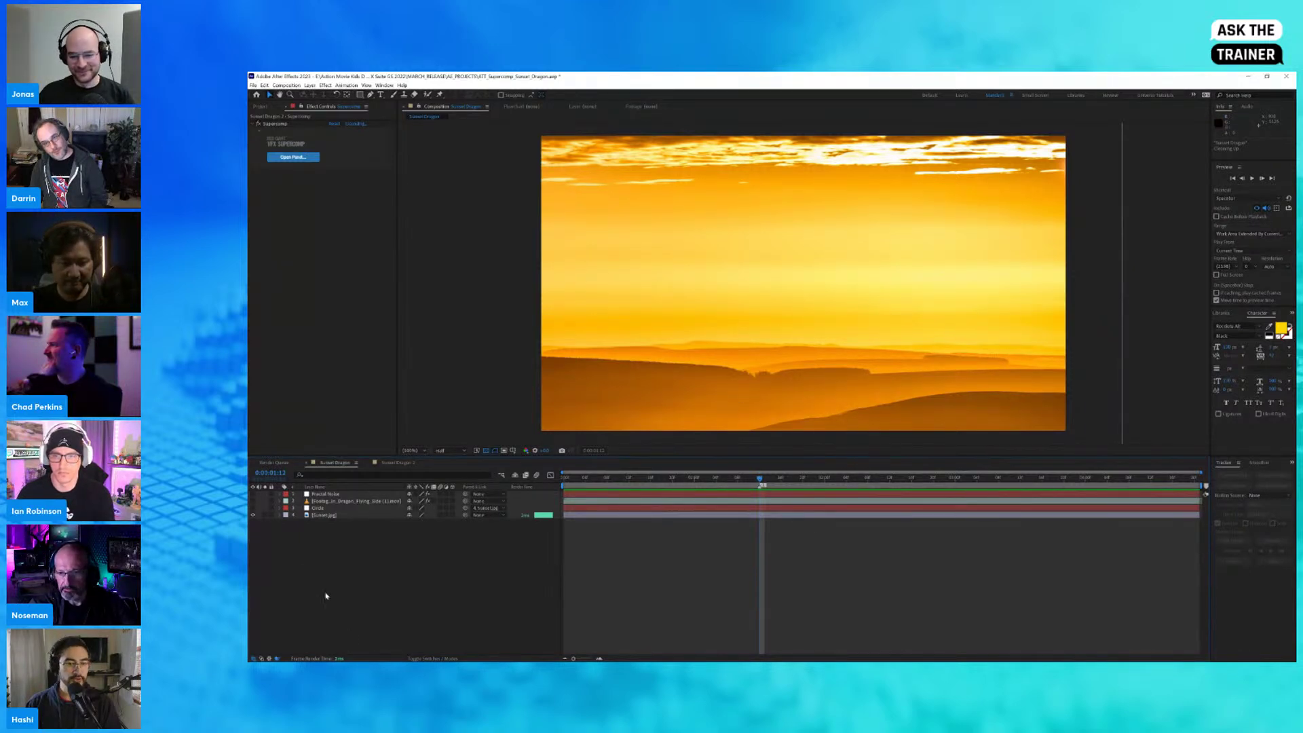
Step: Show the Circle layer over the sunset and reveal and select its mask
click(253, 507)
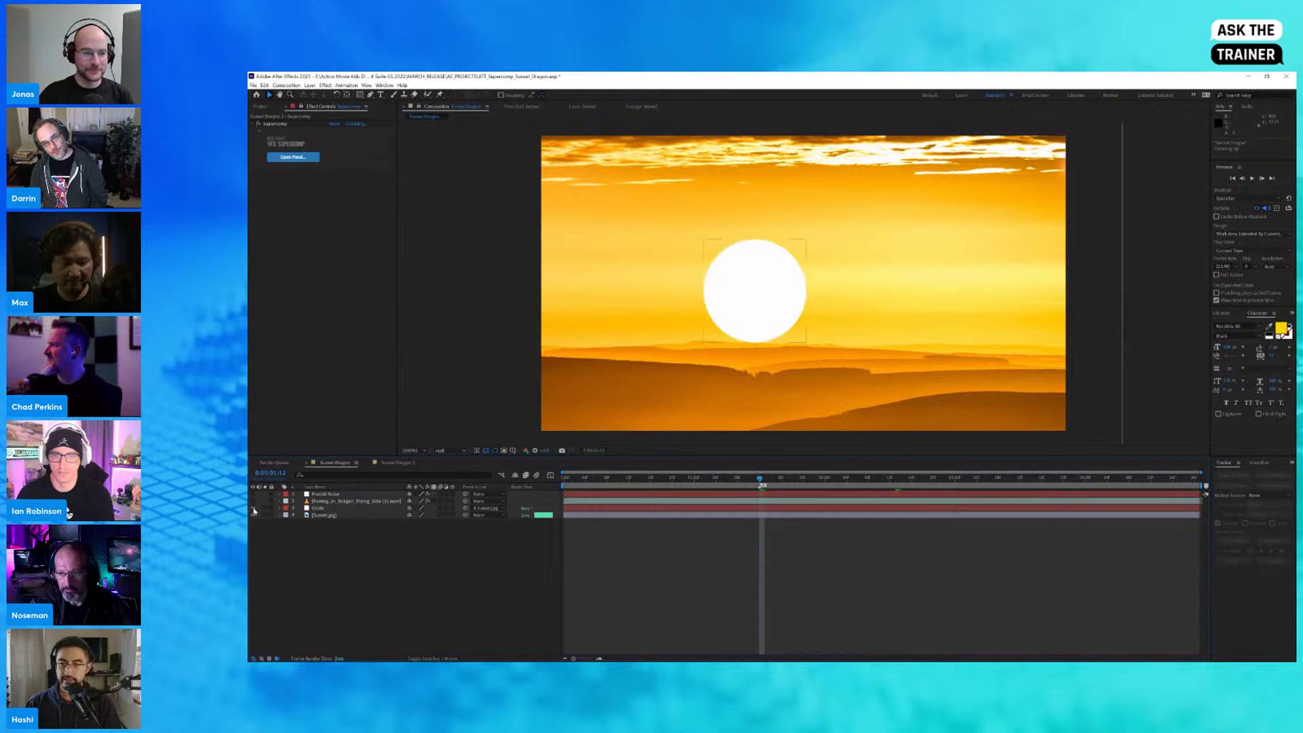
click(728, 299)
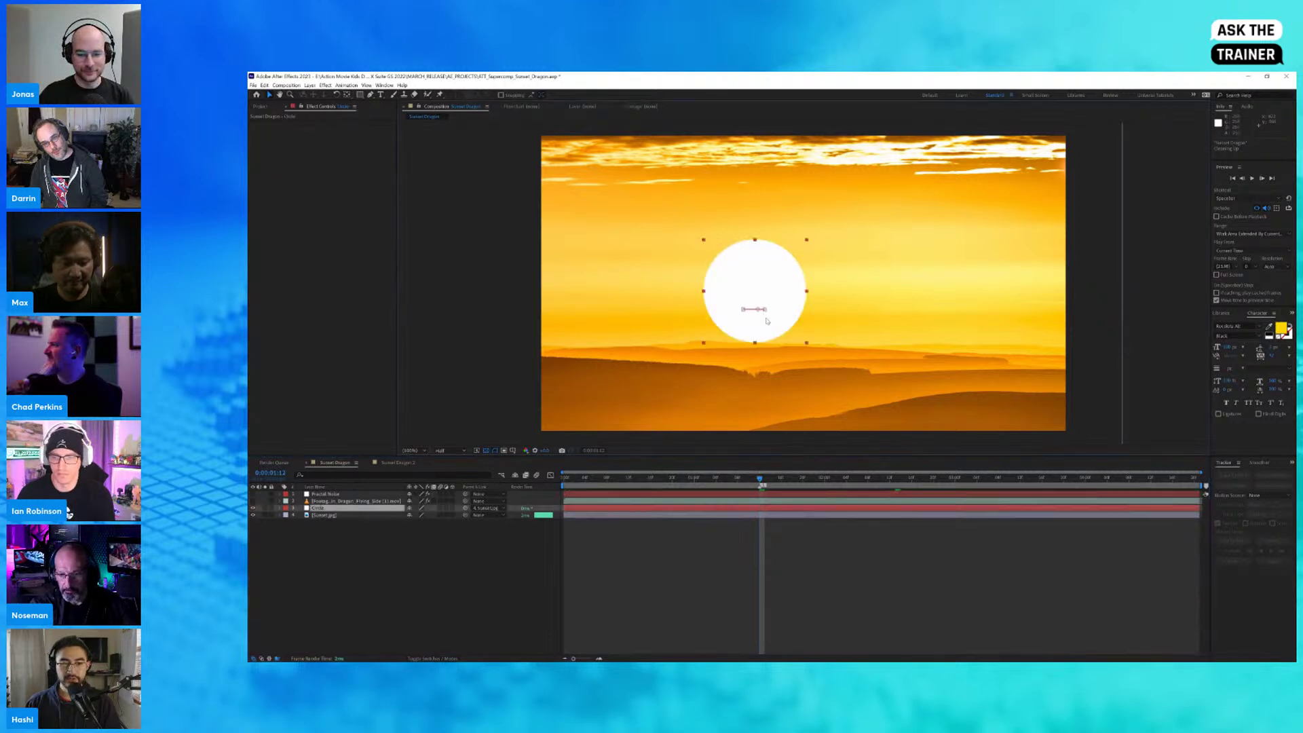
key(m)
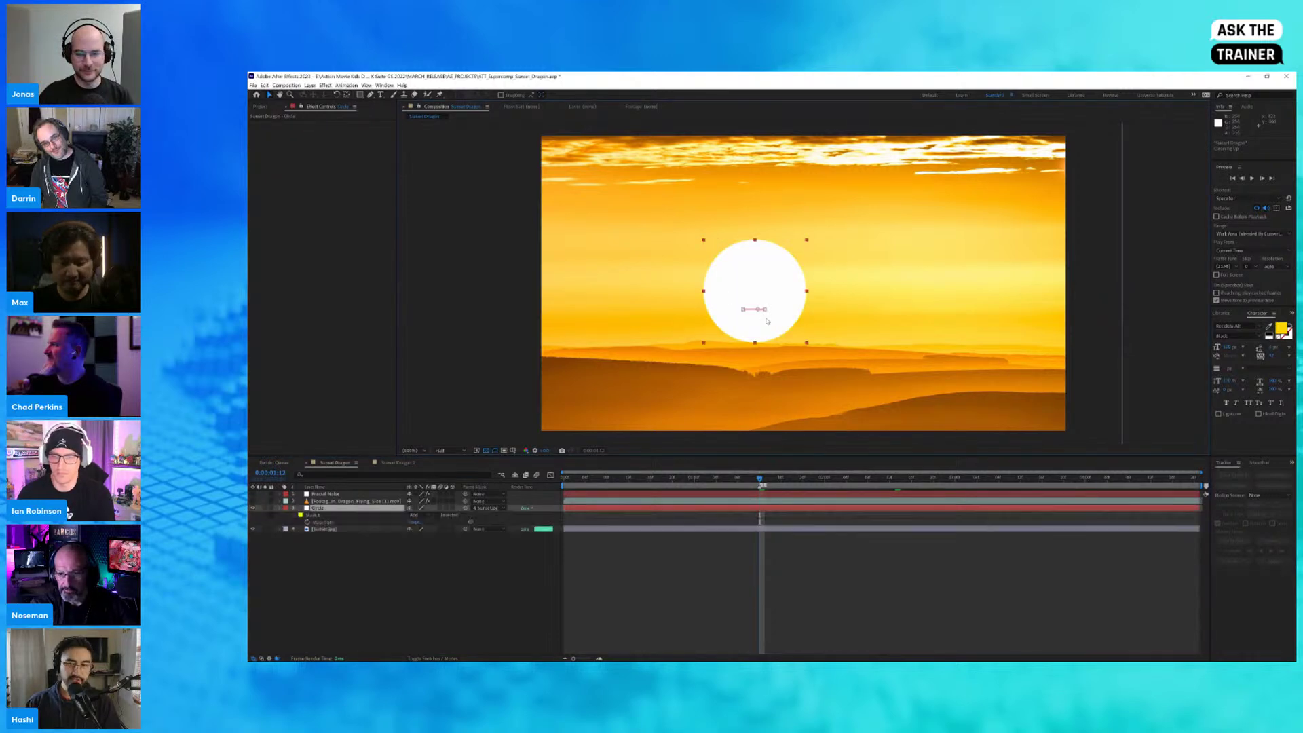
click(323, 517)
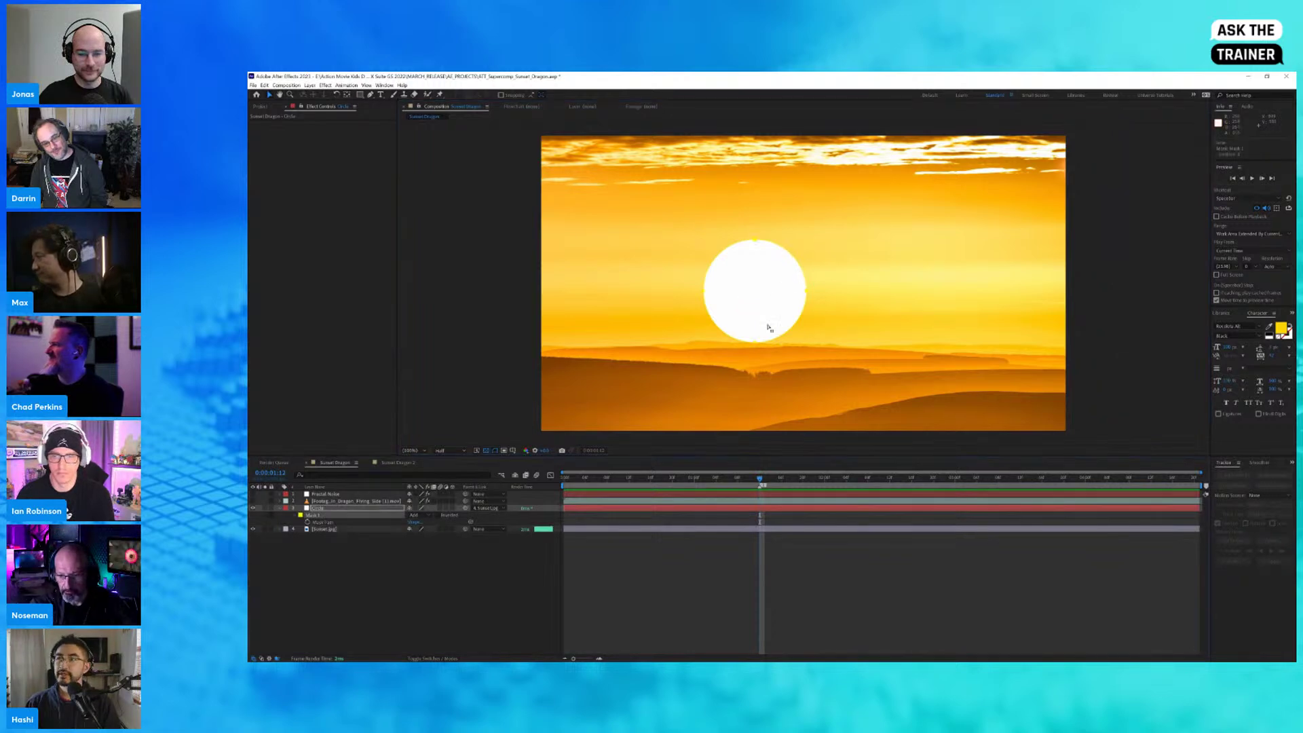
Step: Show the flying dragon layer again, check its blur effect, and scrub the timeline around 0:00:01:12
click(253, 501)
click(338, 503)
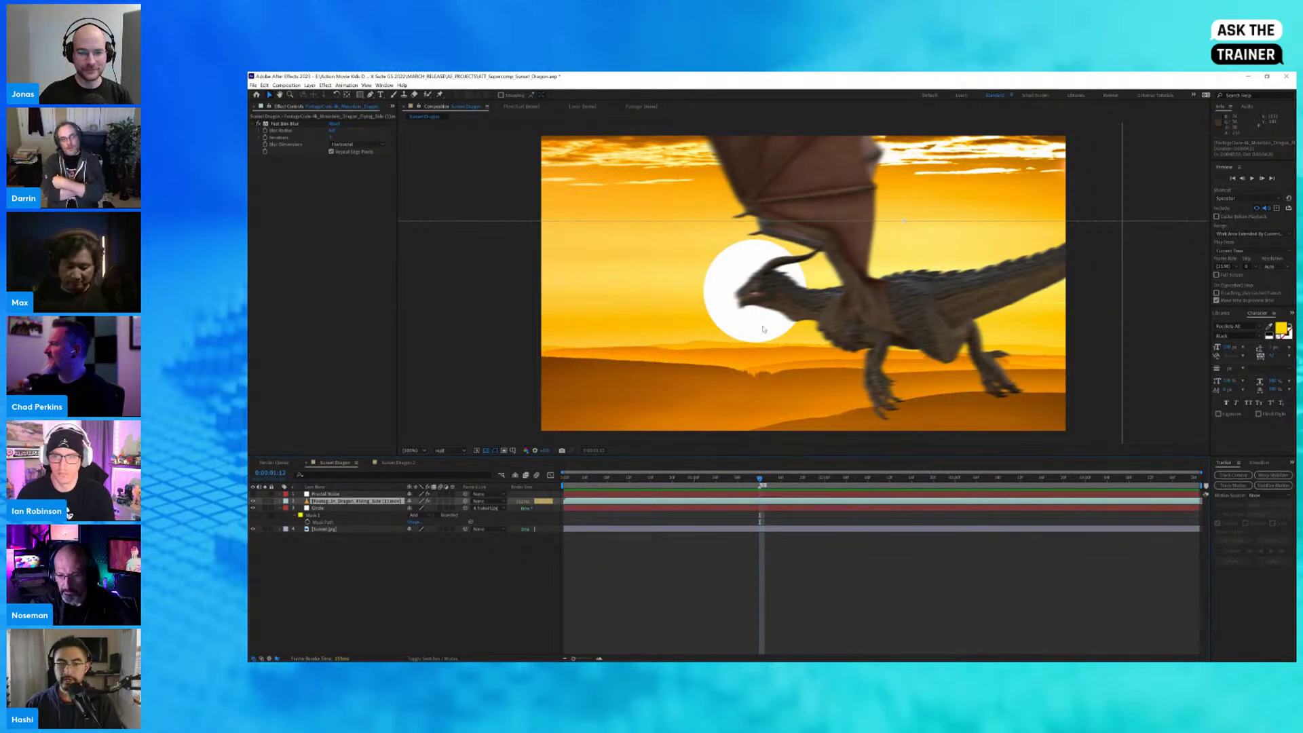
click(281, 508)
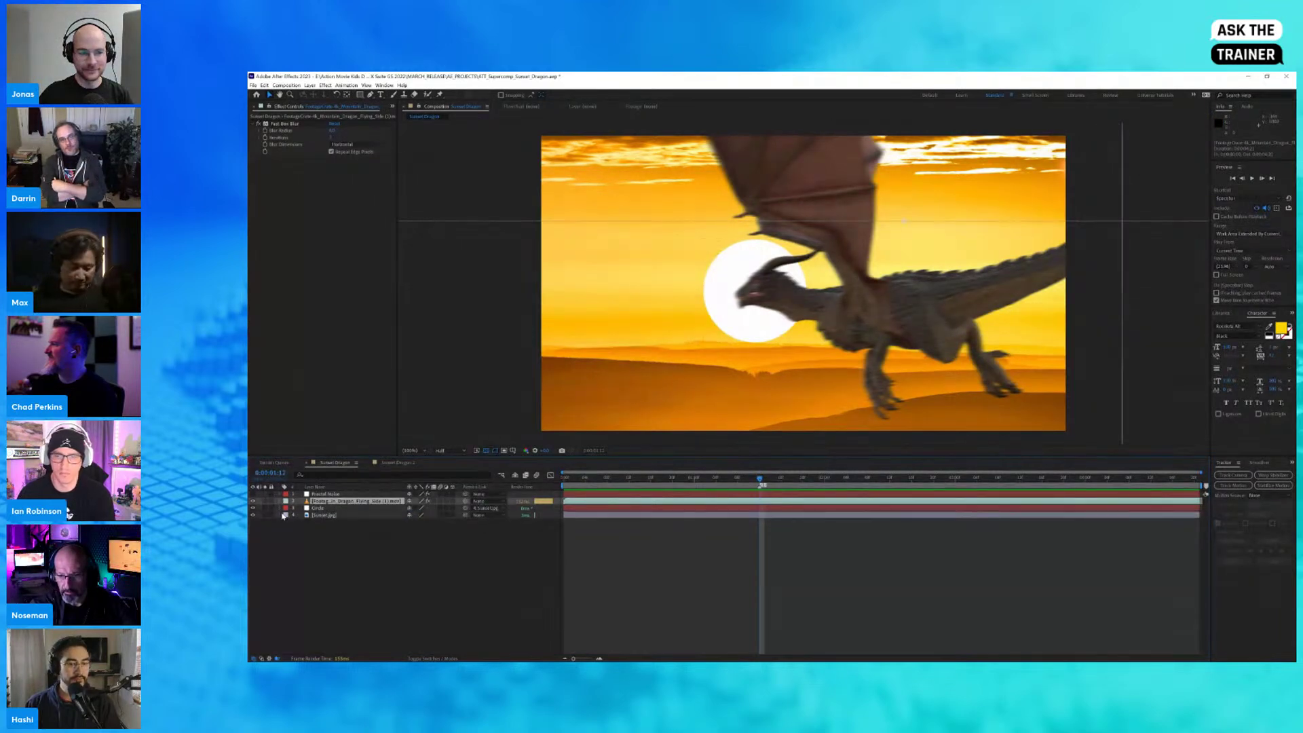
click(395, 519)
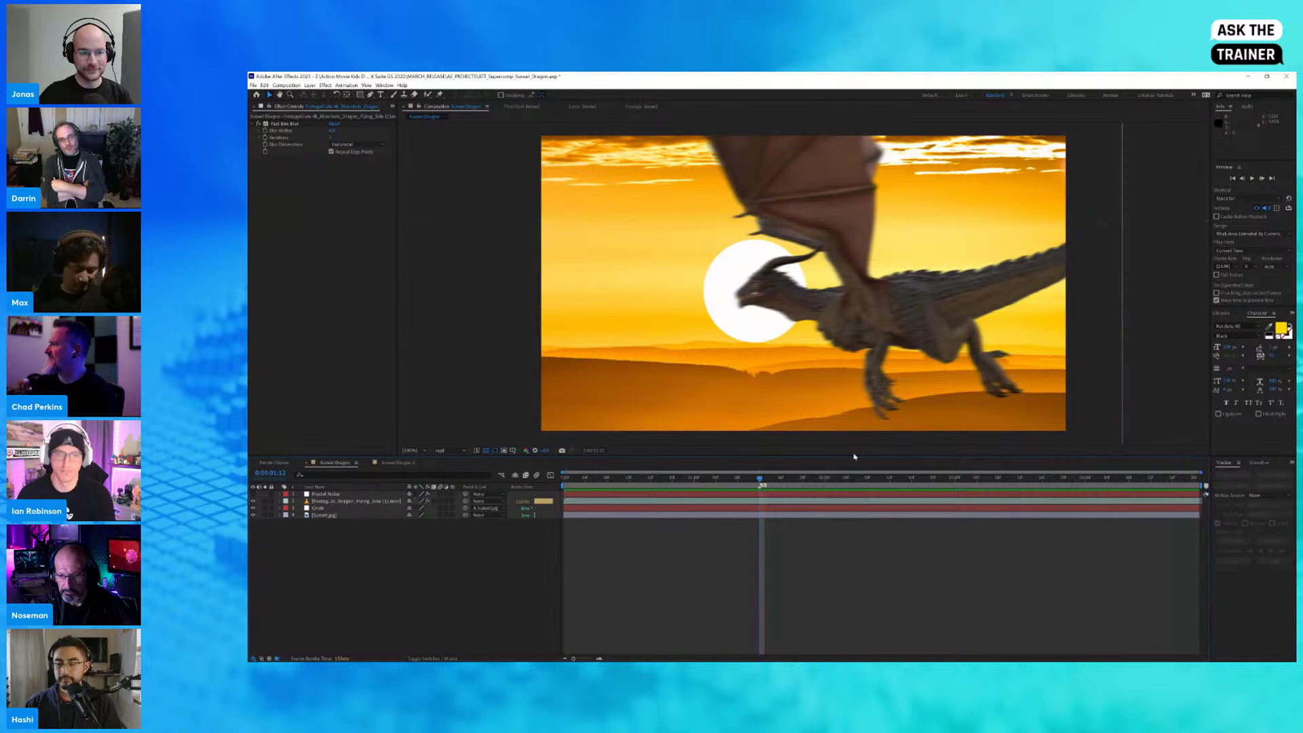
drag(753, 483, 754, 579)
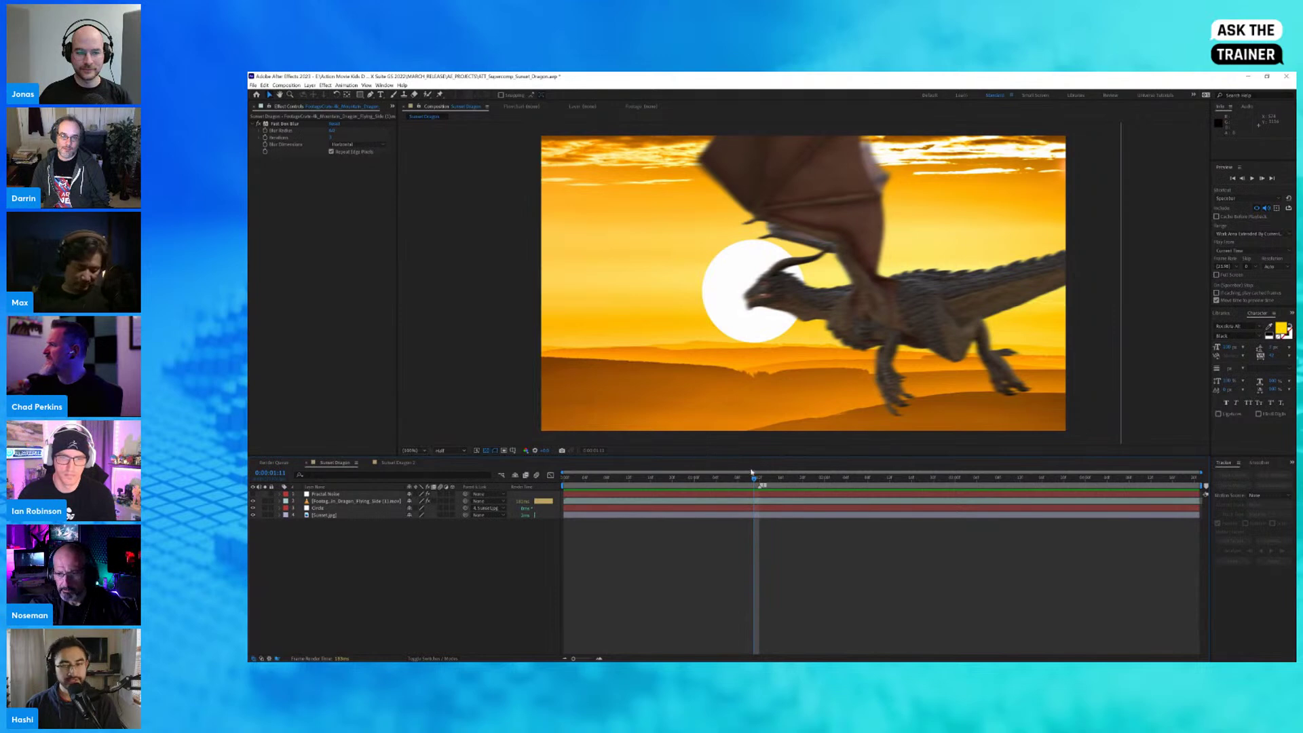
drag(756, 478, 760, 478)
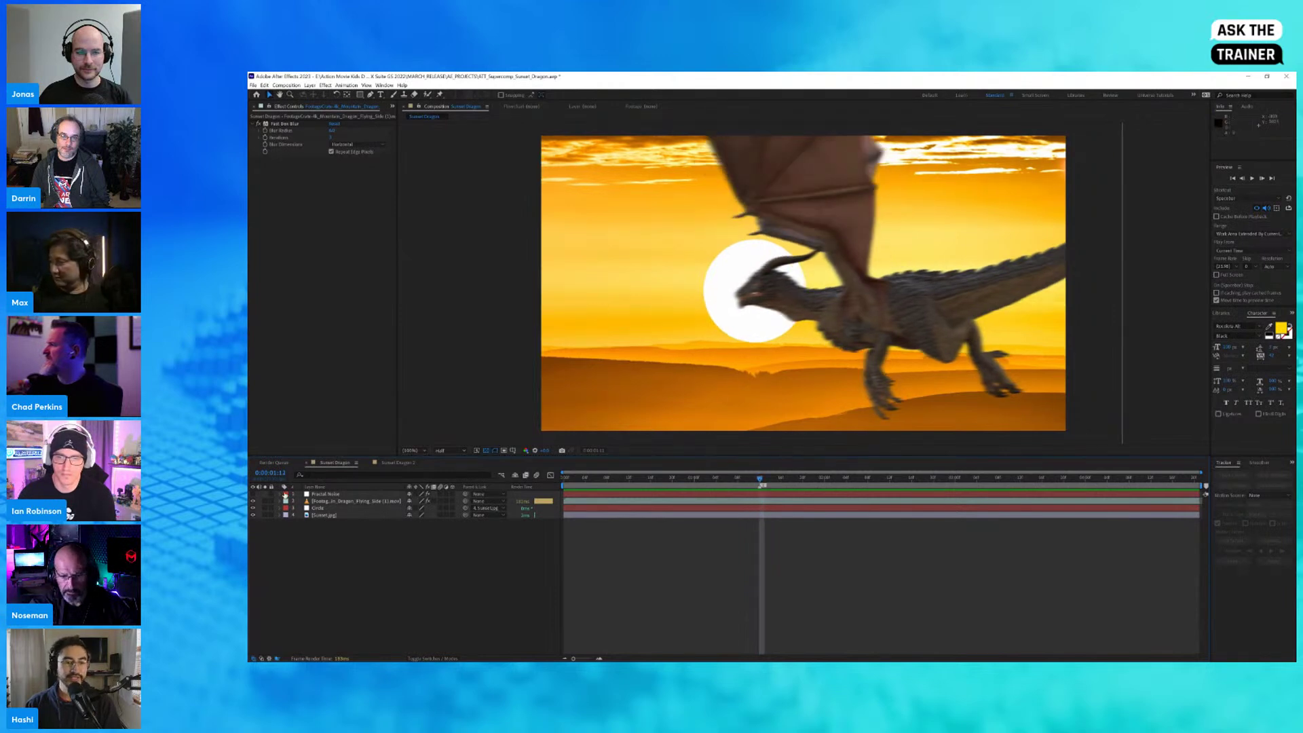
Step: Show the Fractal Noise layer, select it, and preview the animated noise
click(253, 494)
click(752, 217)
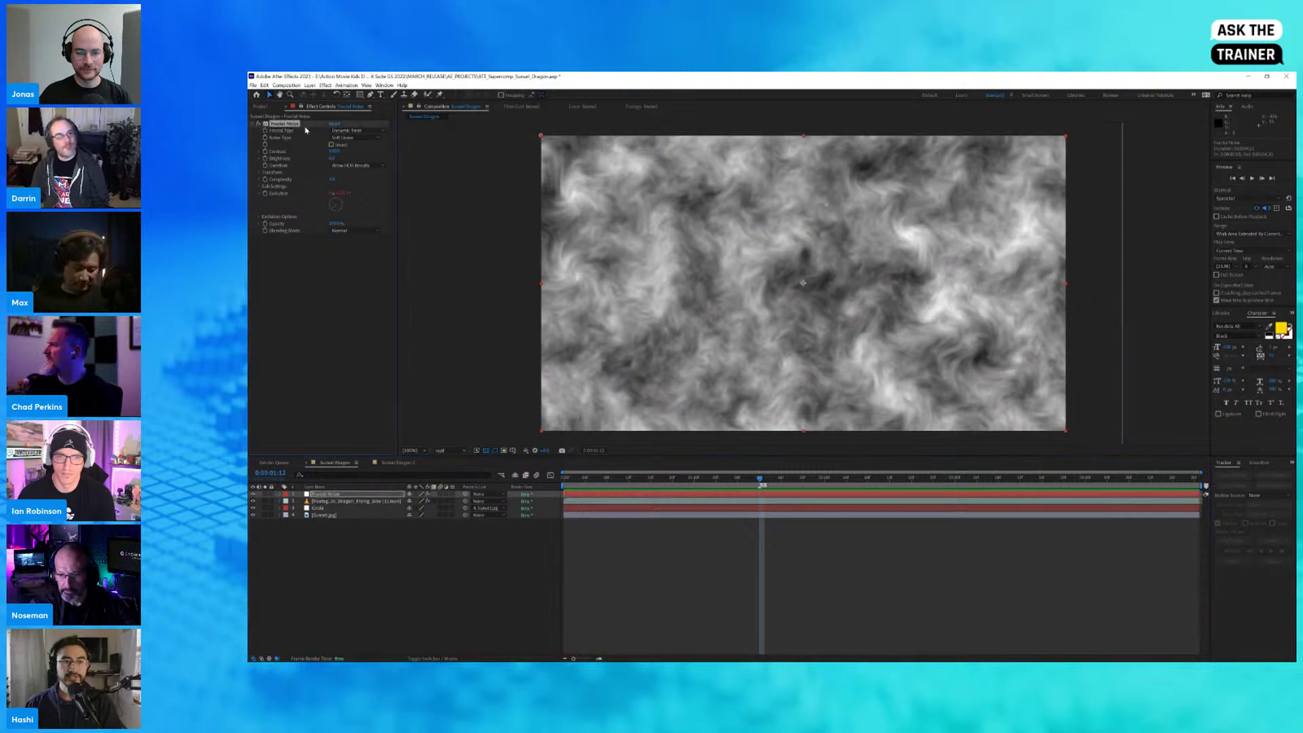
key(space)
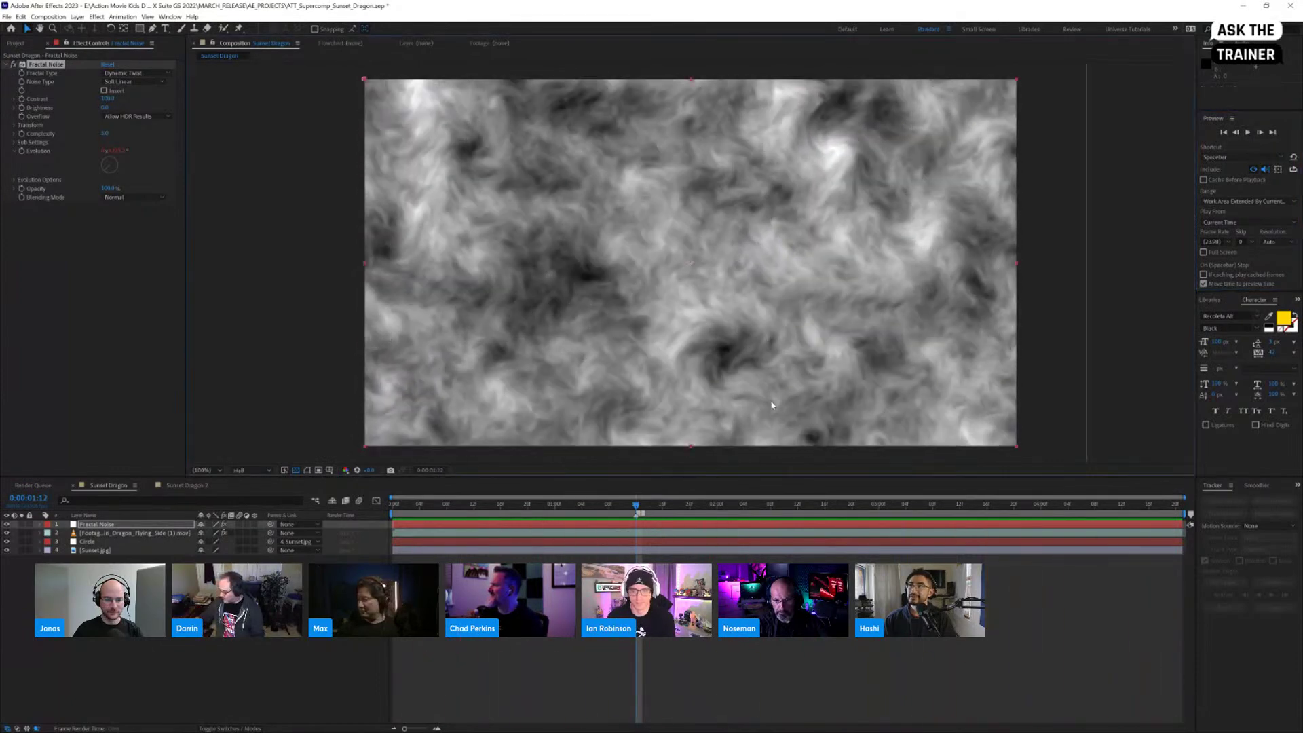
key(space)
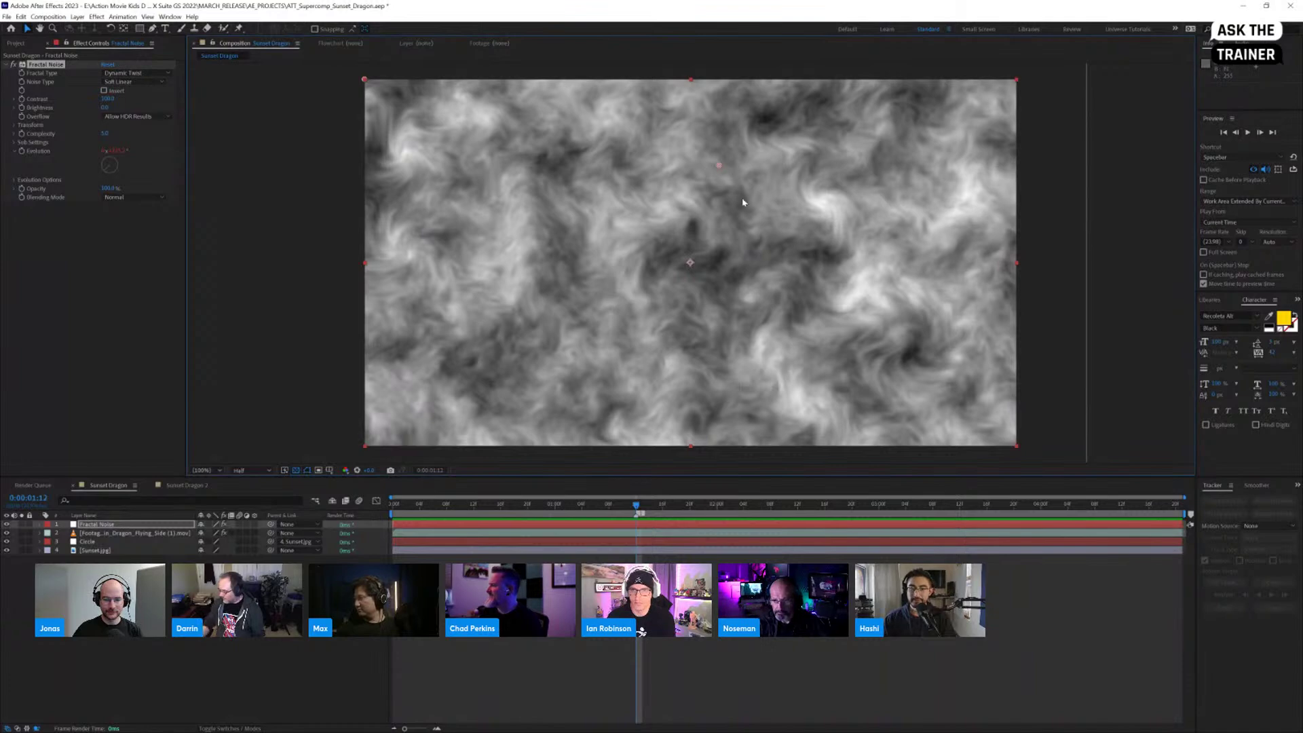
click(39, 66)
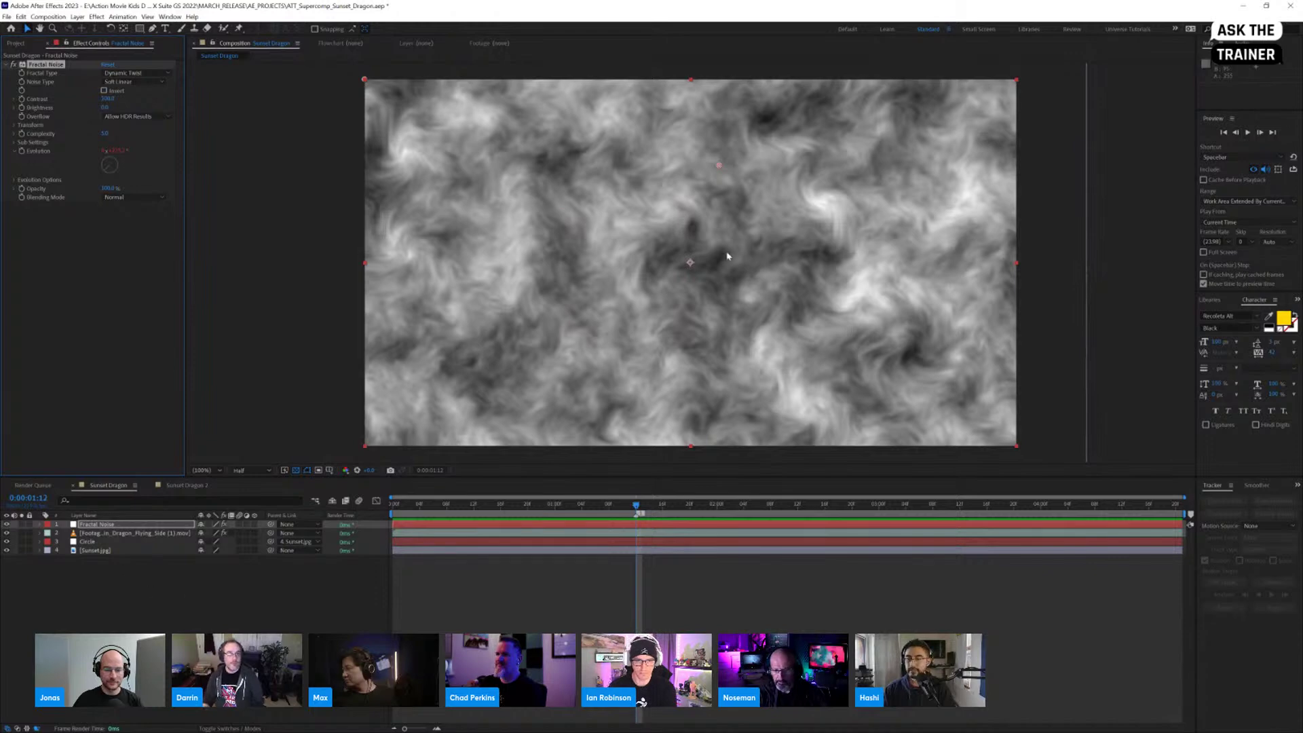
Step: Select all four layers in the Sunset Dragon composition and apply the Red Giant VFX Supercomp effect to them
drag(258, 616, 101, 521)
right_click(114, 533)
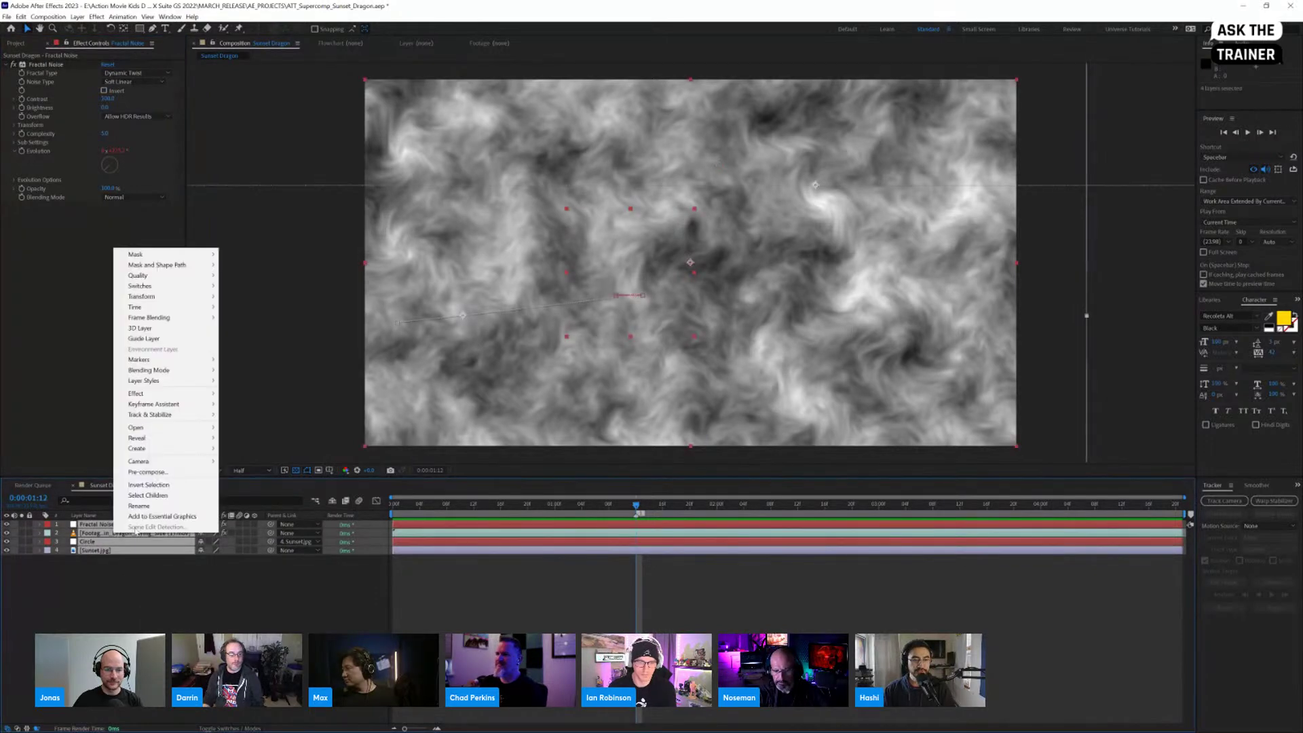
right_click(84, 528)
mouse_move(142, 388)
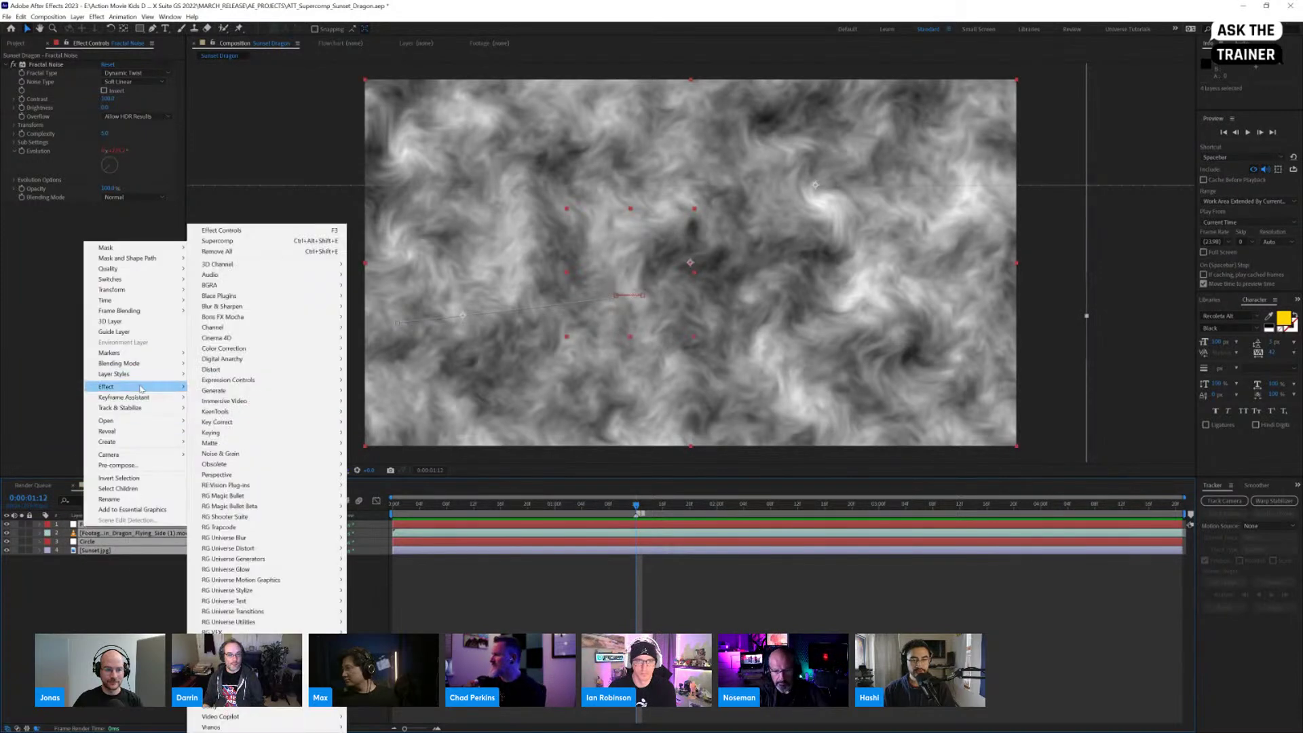
mouse_move(266, 631)
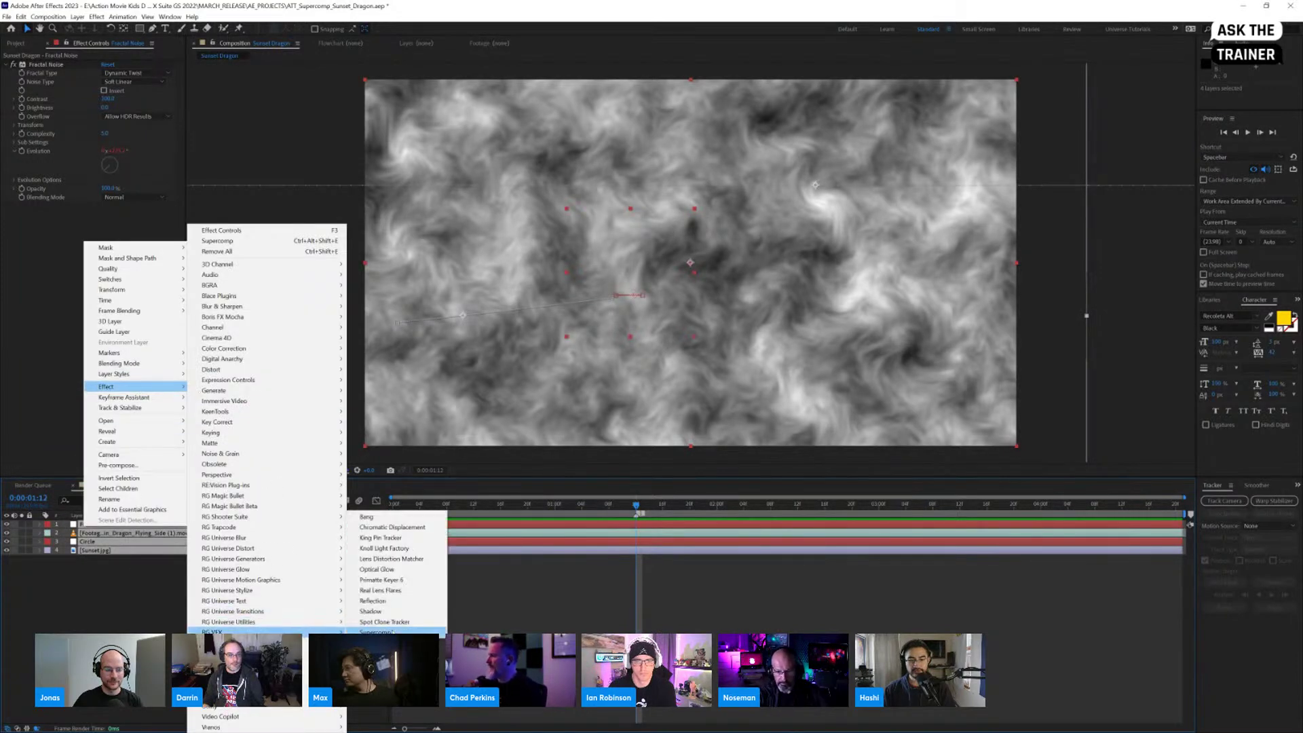
click(393, 634)
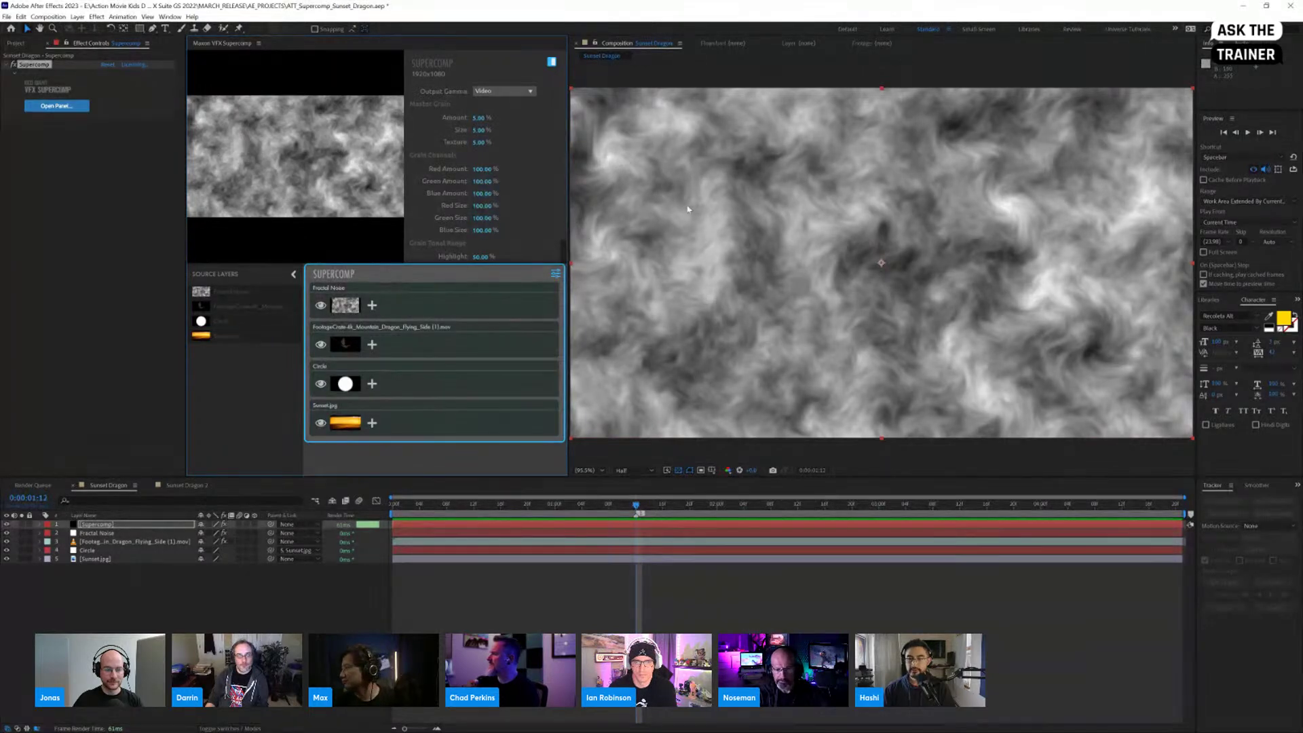
Step: Hide the Fractal Noise, dragon and Circle layers inside Supercomp and select the Sunset.jpg layer
click(320, 305)
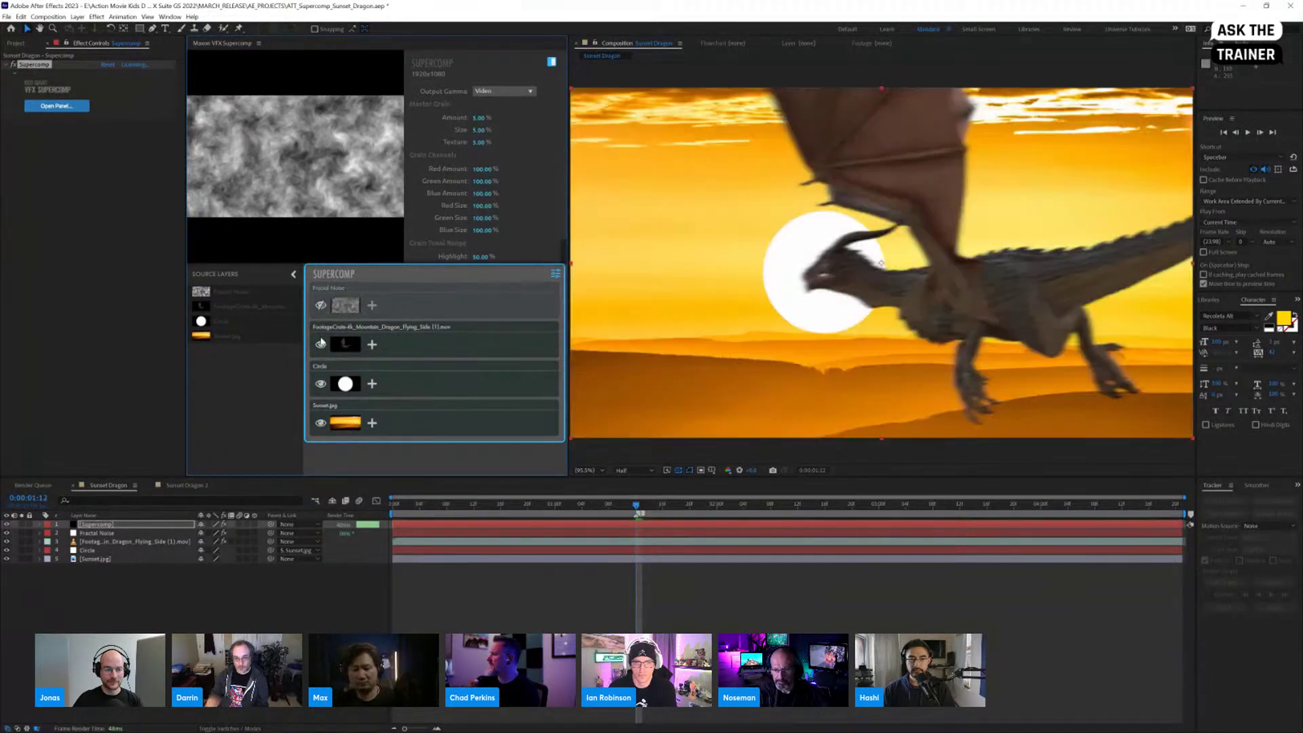
click(320, 344)
click(320, 383)
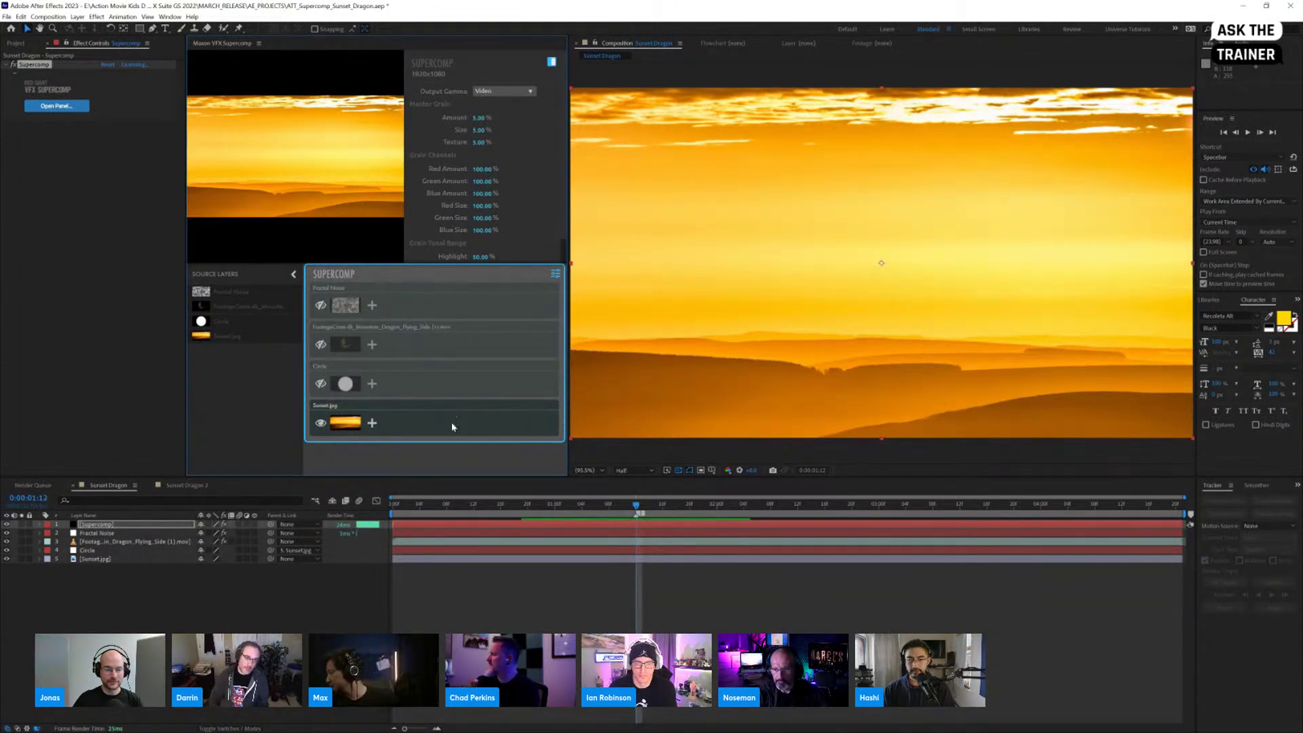
click(435, 424)
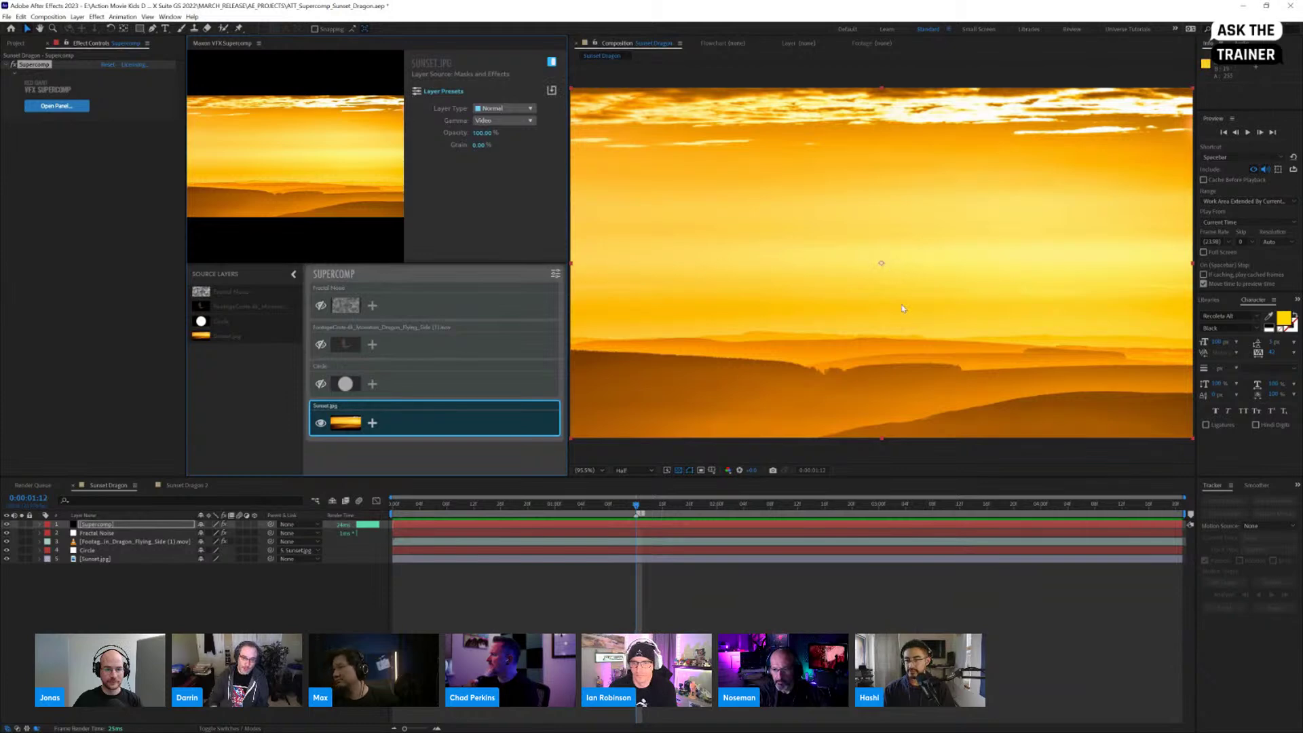
Step: Show the Circle layer in Supercomp and add an Optical Glow with the amount at about 4.8% and size about 167.7
click(321, 384)
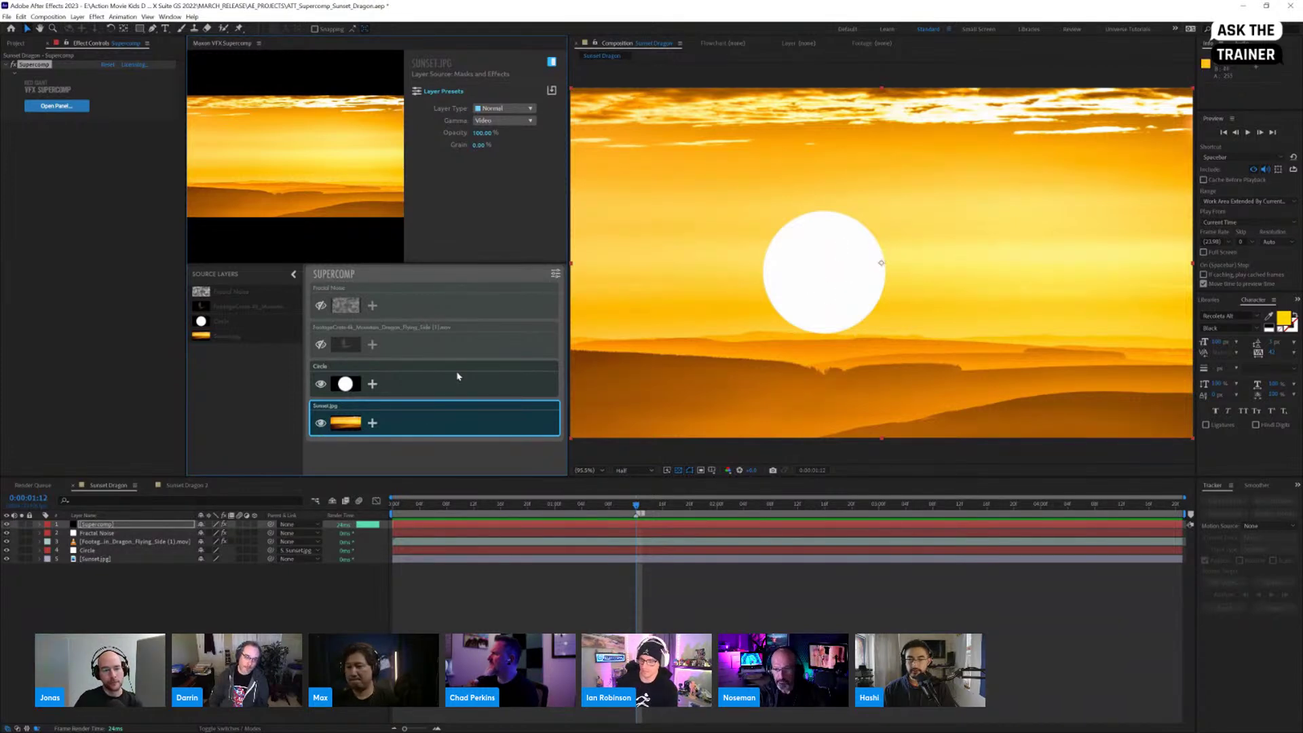
click(373, 385)
click(372, 387)
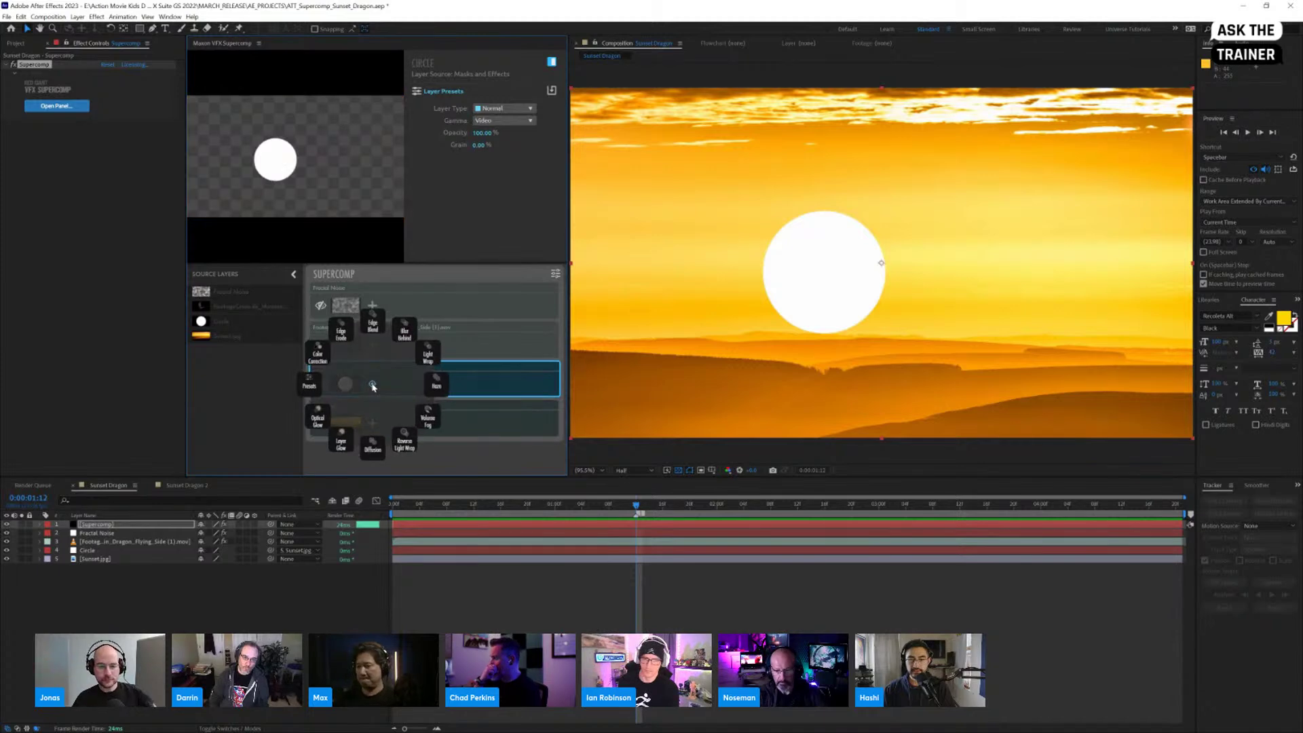
click(318, 415)
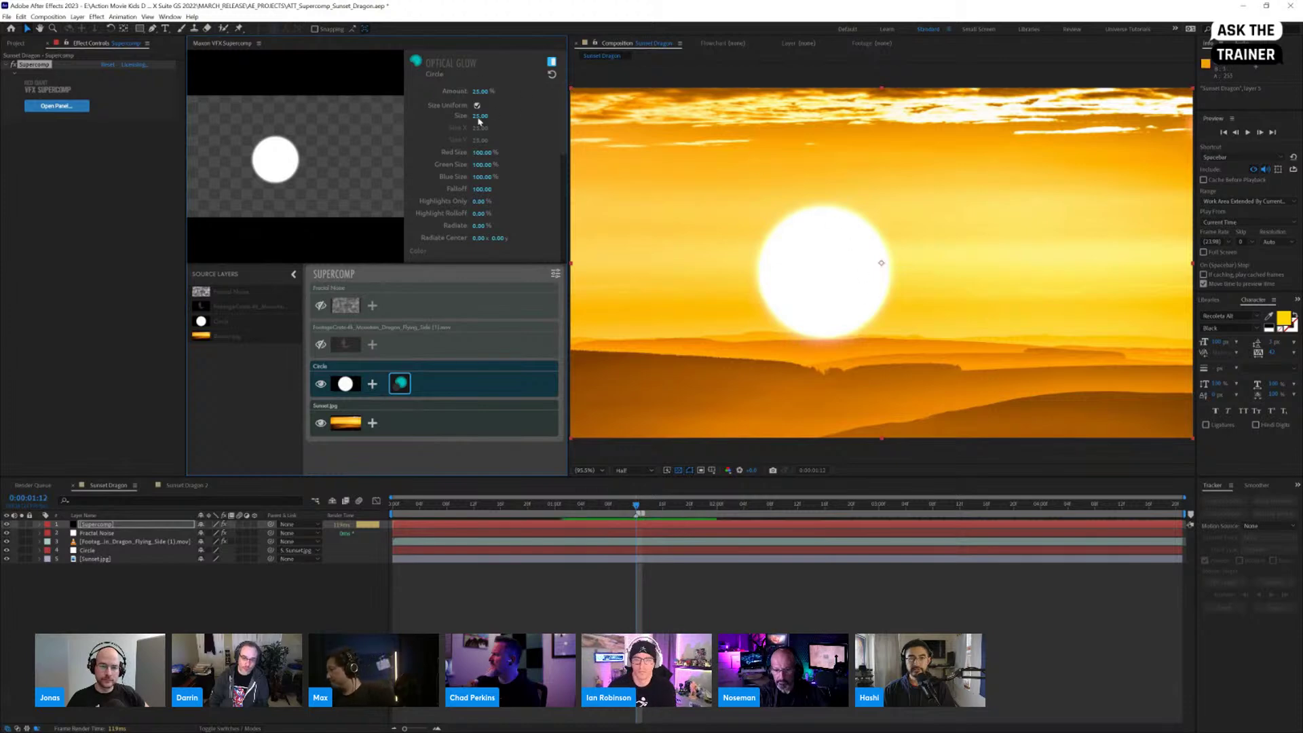
drag(479, 89, 516, 116)
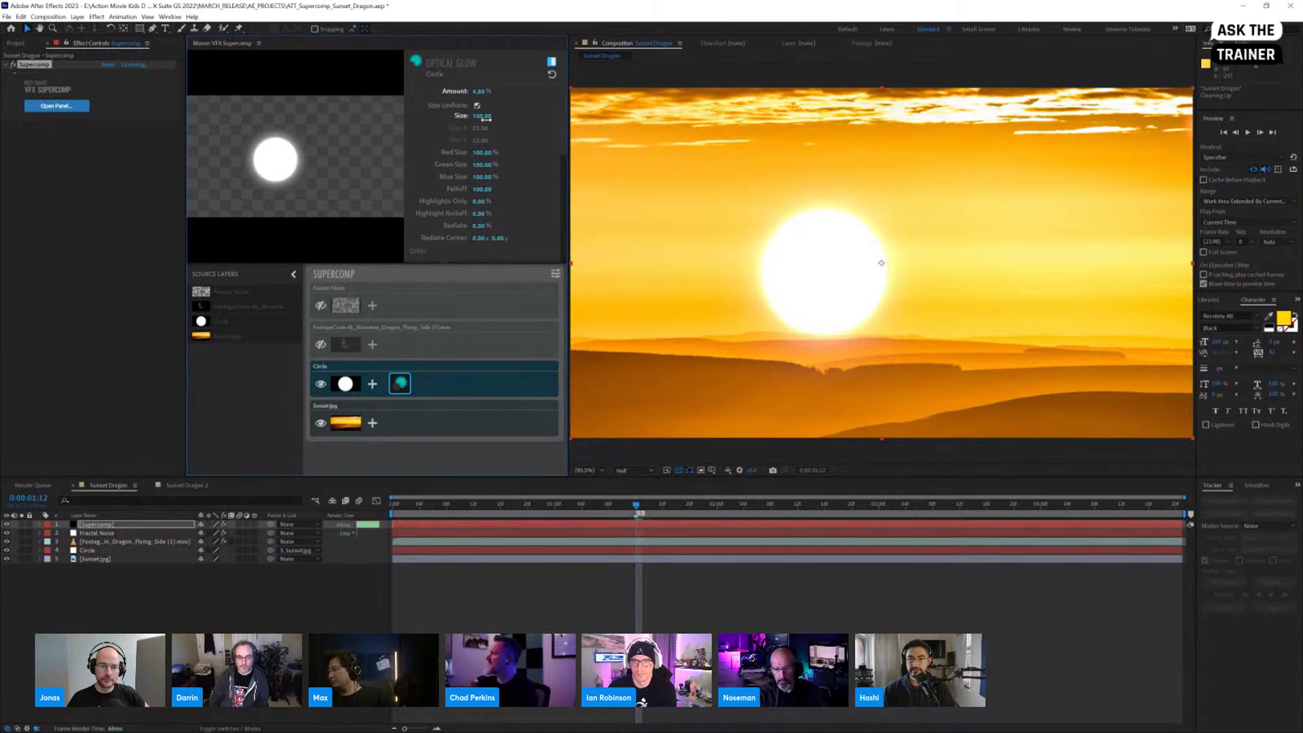
drag(530, 117, 498, 117)
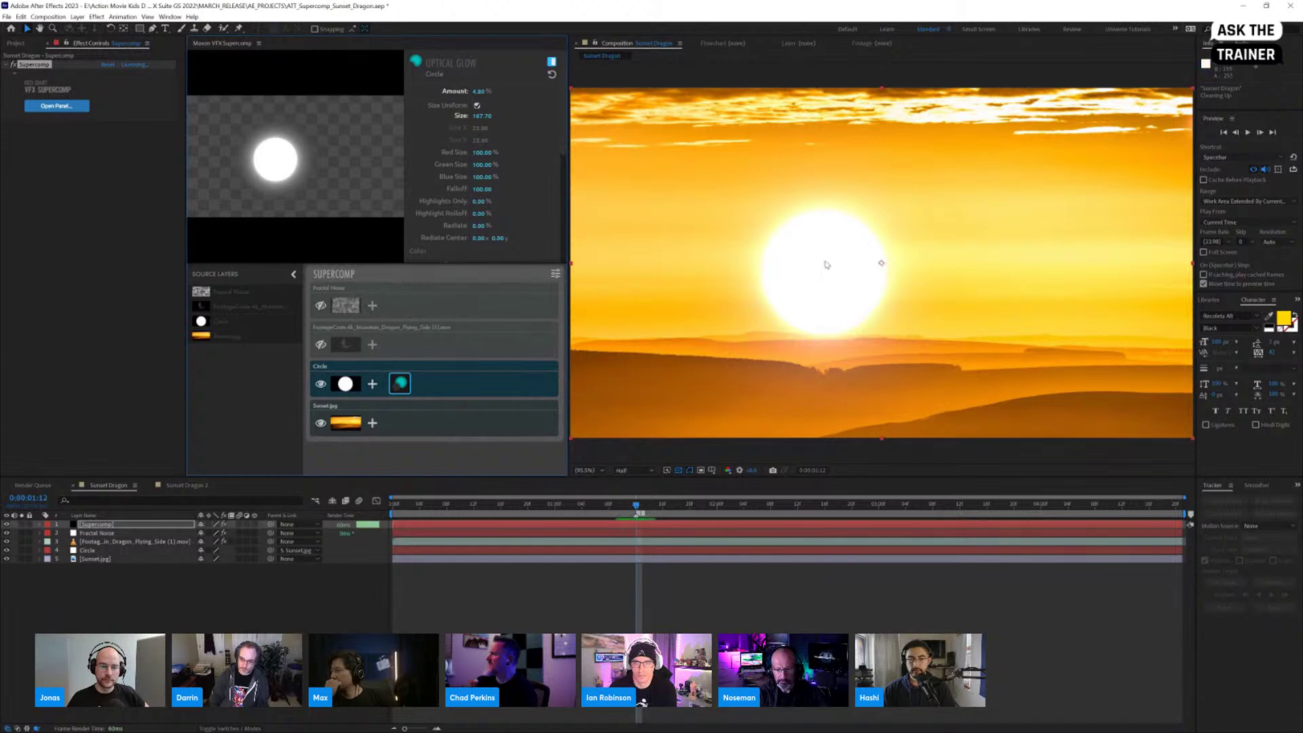
Step: Tint the Optical Glow's Colorize, Inner Tint and Outer Tint towards warm yellow-orange, and inspect the glow around the sun up close
scroll(559, 169, down, 6)
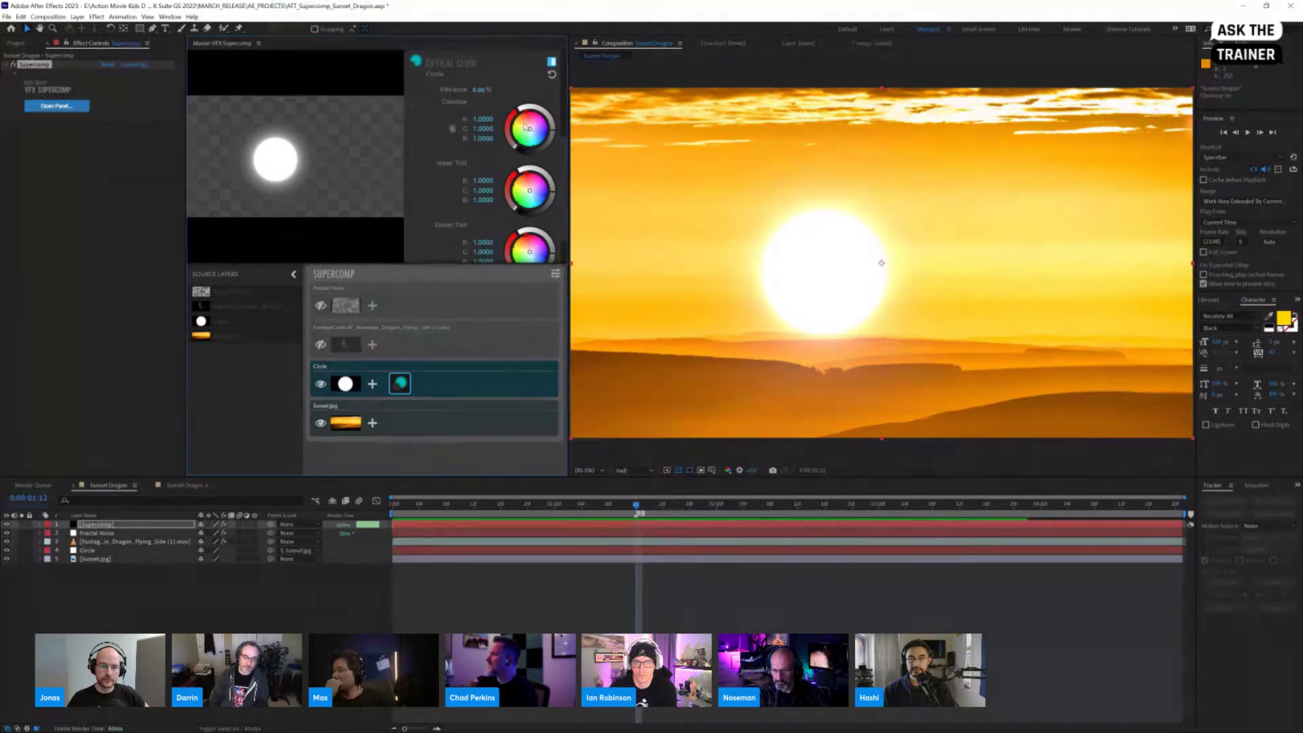
drag(526, 127, 523, 122)
click(525, 189)
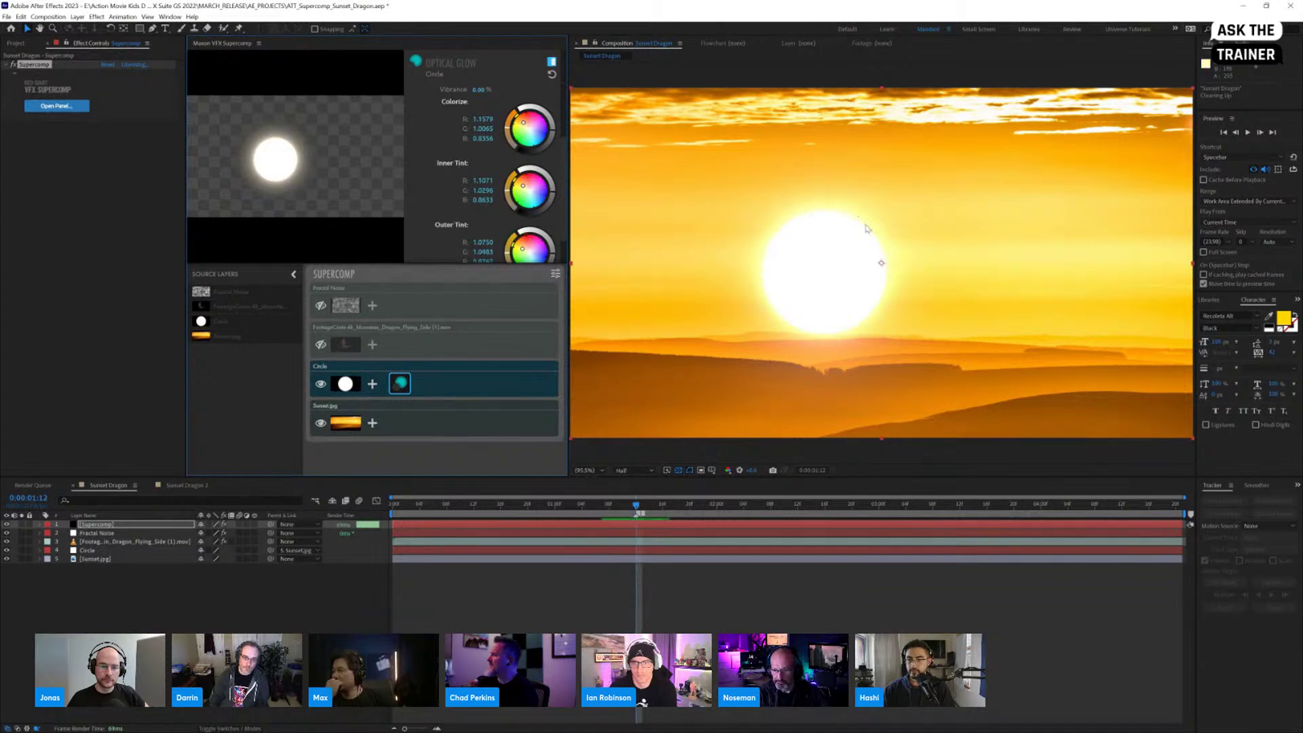
scroll(785, 247, up, 2)
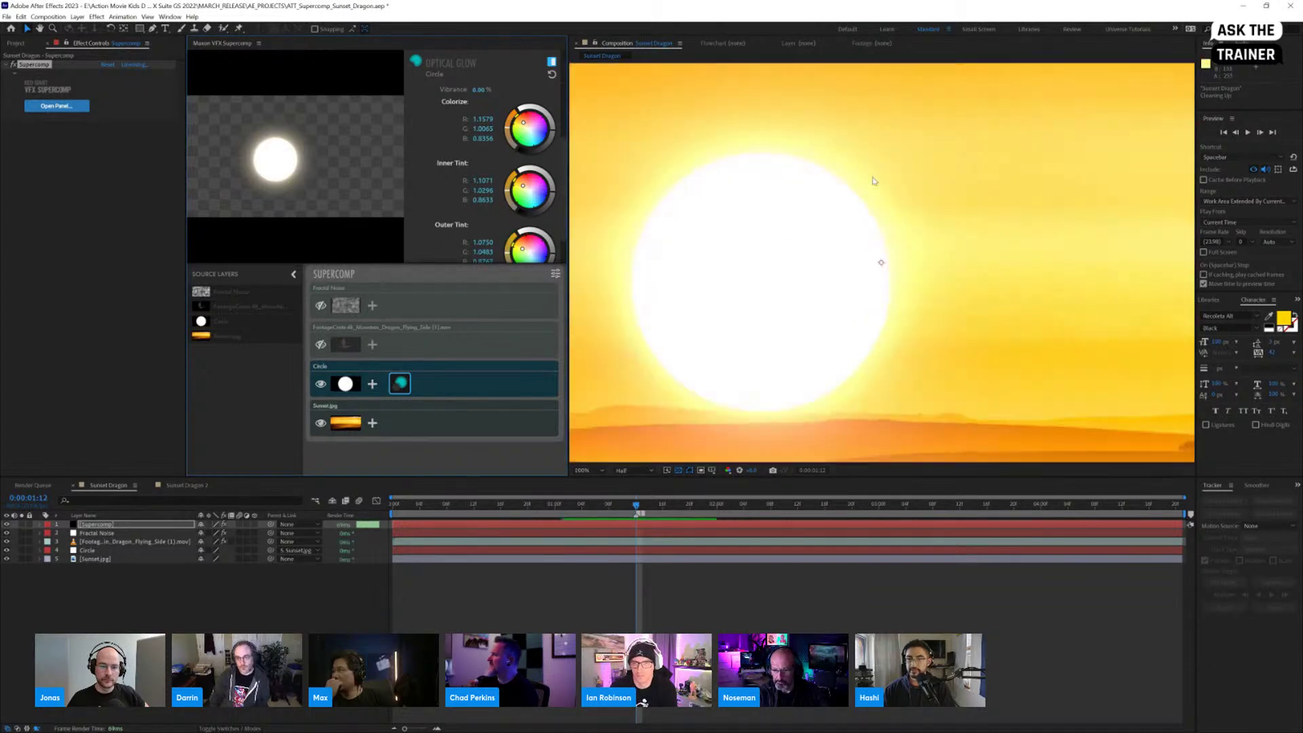
scroll(796, 190, down, 3)
scroll(821, 270, up, 2)
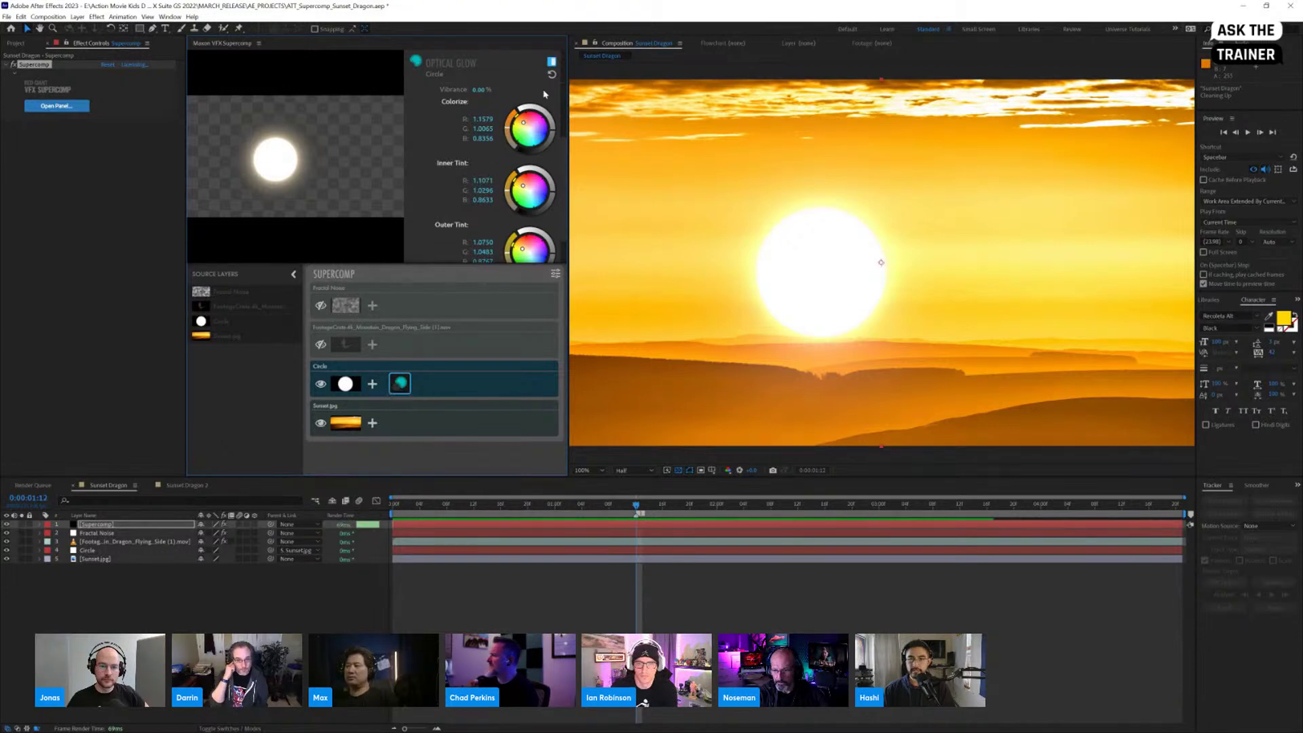
Step: Compare the Circle layer's Optical Glow on and off, and show the dragon footage layer in Supercomp
click(553, 67)
click(553, 67)
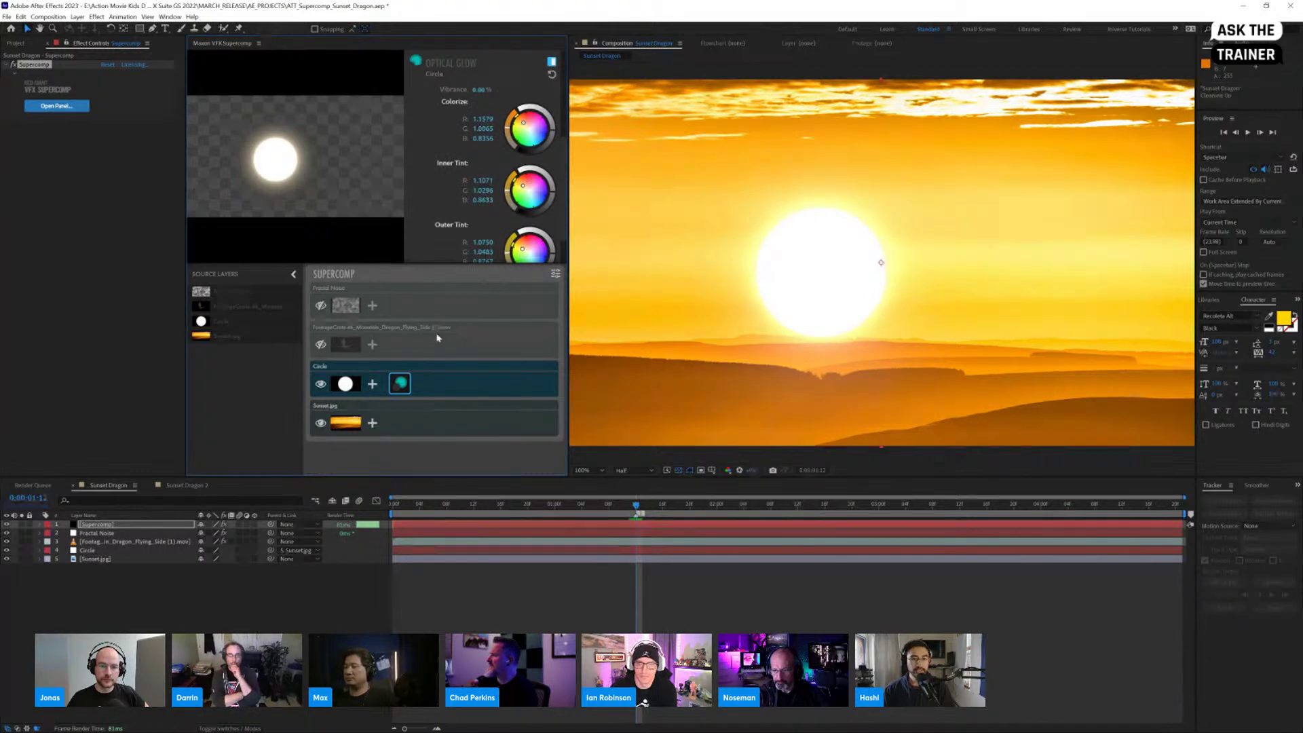
click(353, 345)
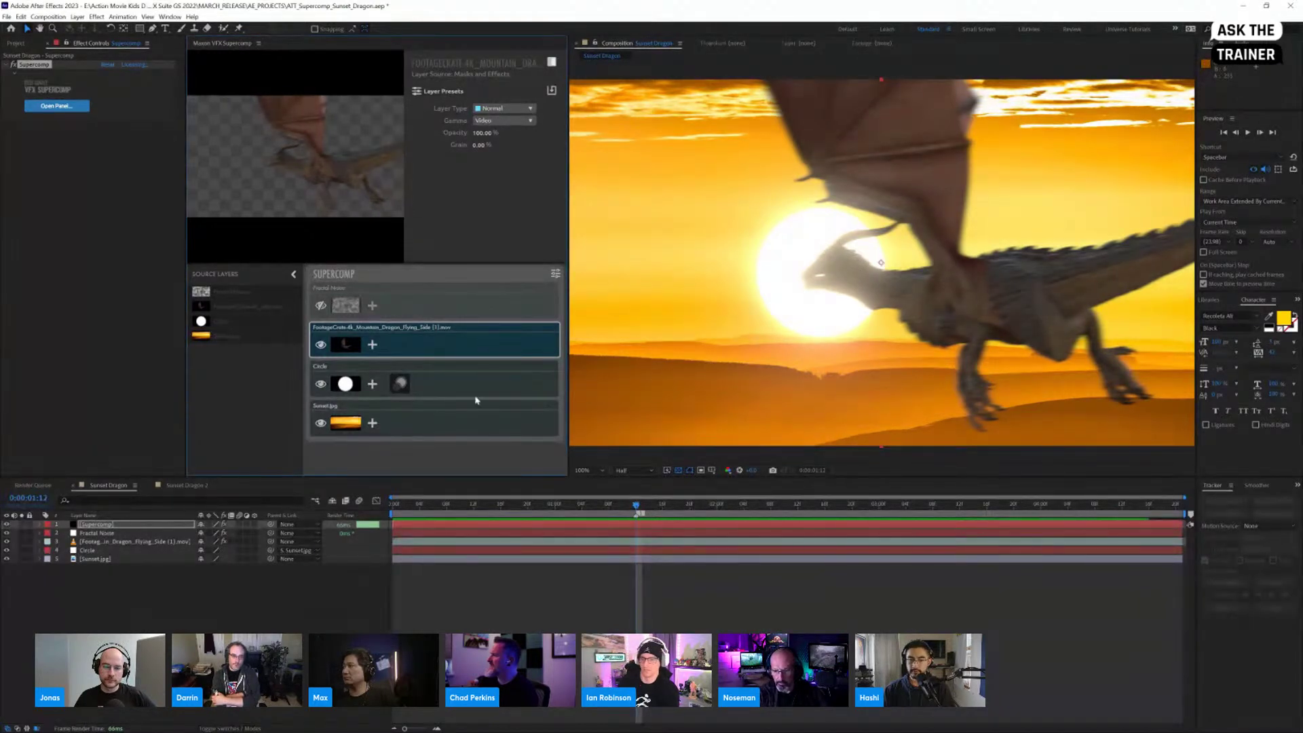
click(400, 378)
click(400, 383)
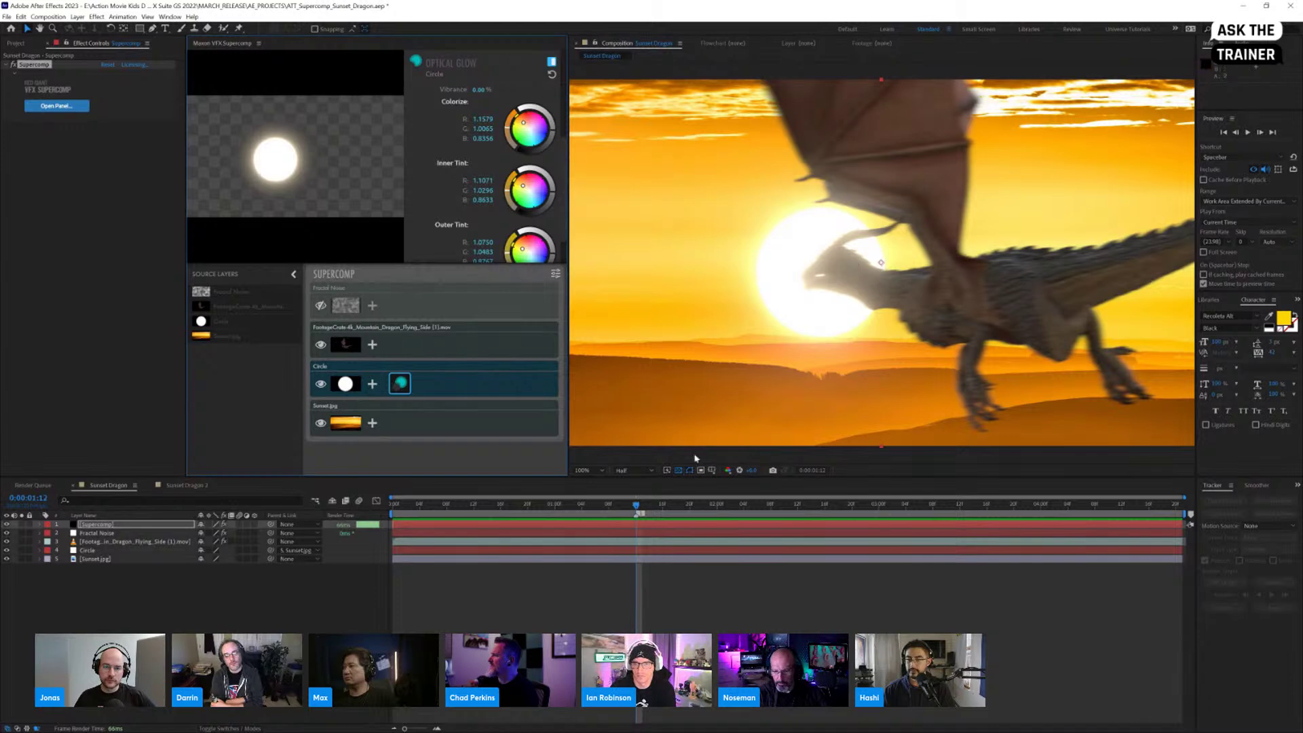
mouse_move(638, 506)
mouse_down()
mouse_move(850, 503)
mouse_move(611, 510)
mouse_move(662, 523)
mouse_move(636, 511)
mouse_up()
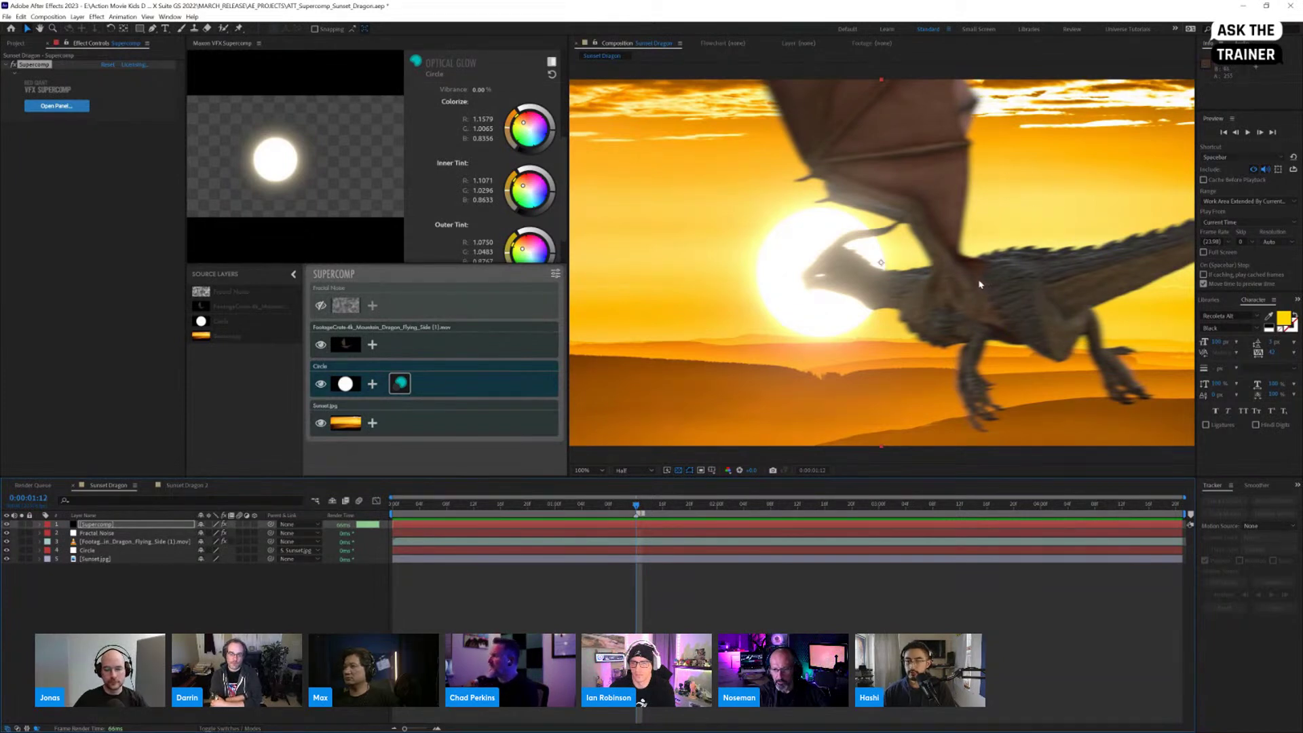
Step: Add a Color Correction effect to the dragon layer in Supercomp and match its colors to the background
click(408, 343)
drag(400, 383, 325, 318)
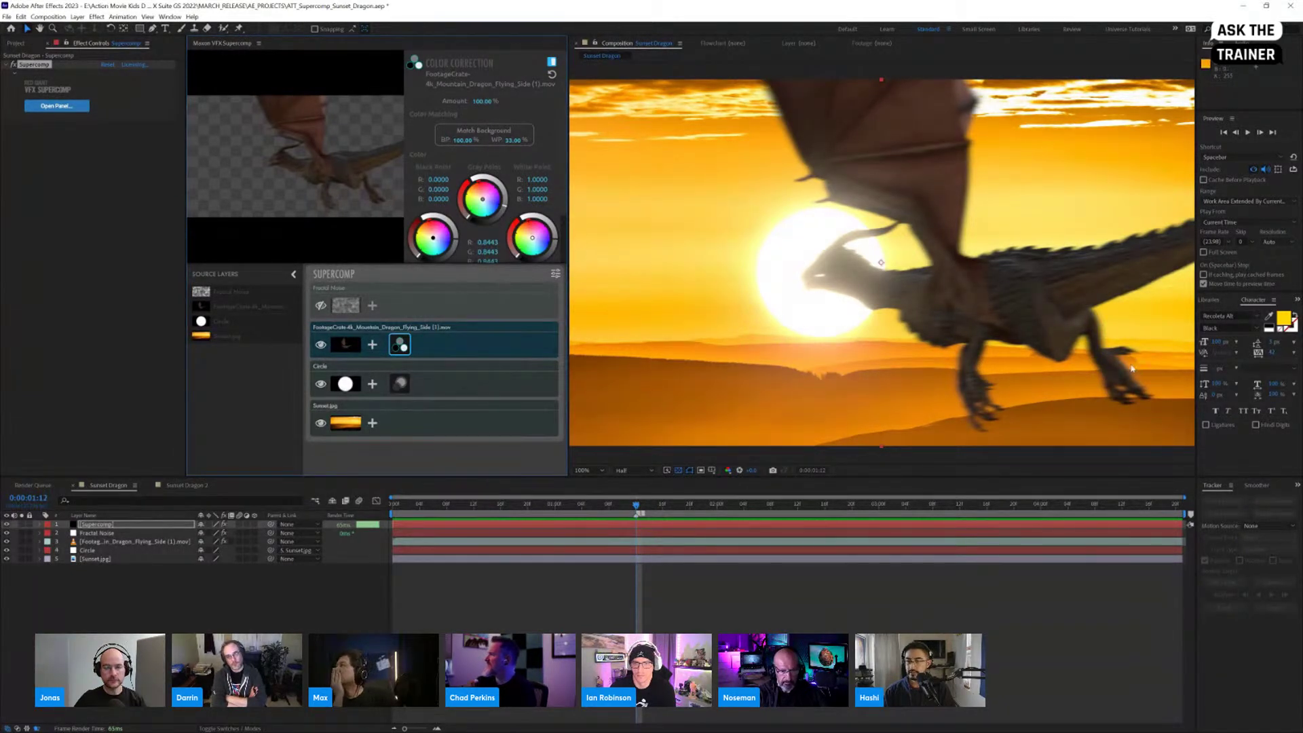
click(485, 131)
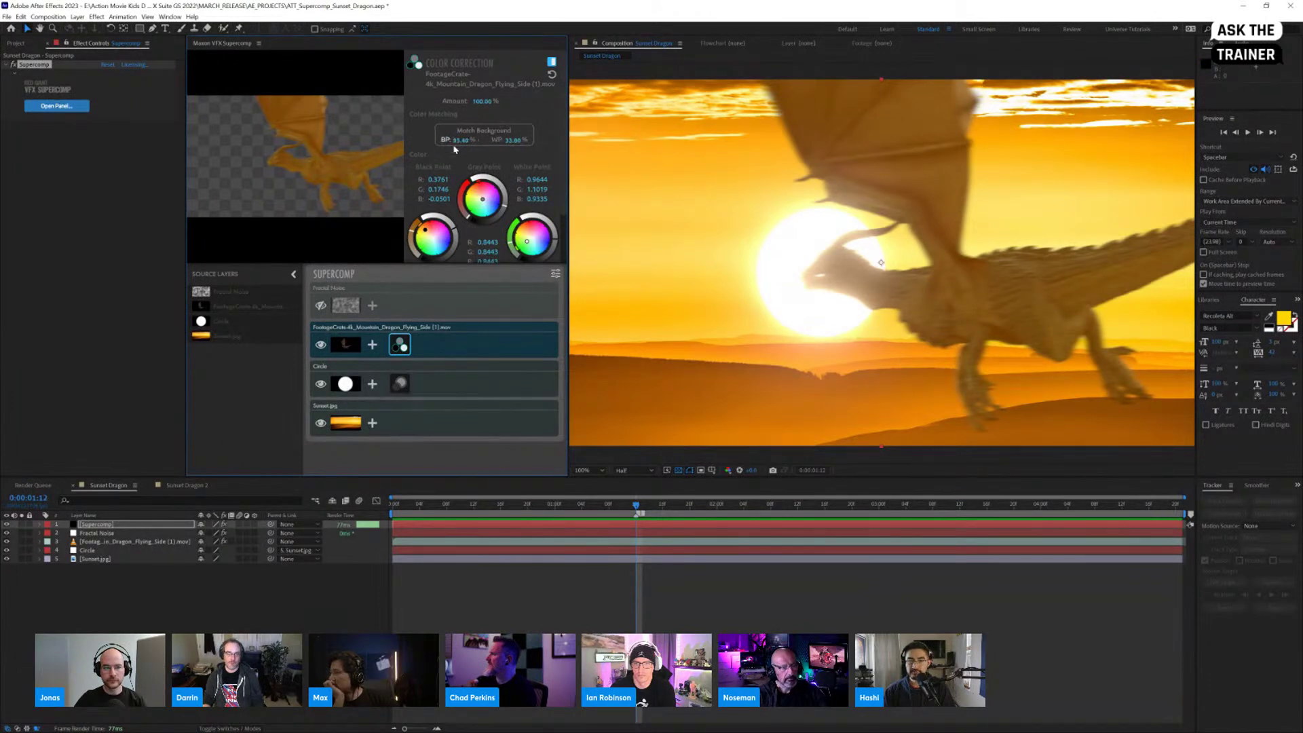
Step: Rematch the dragon to the background with black point matching at 20%, and lower its gray point to about 0.76 and its white point slightly
drag(462, 143, 469, 143)
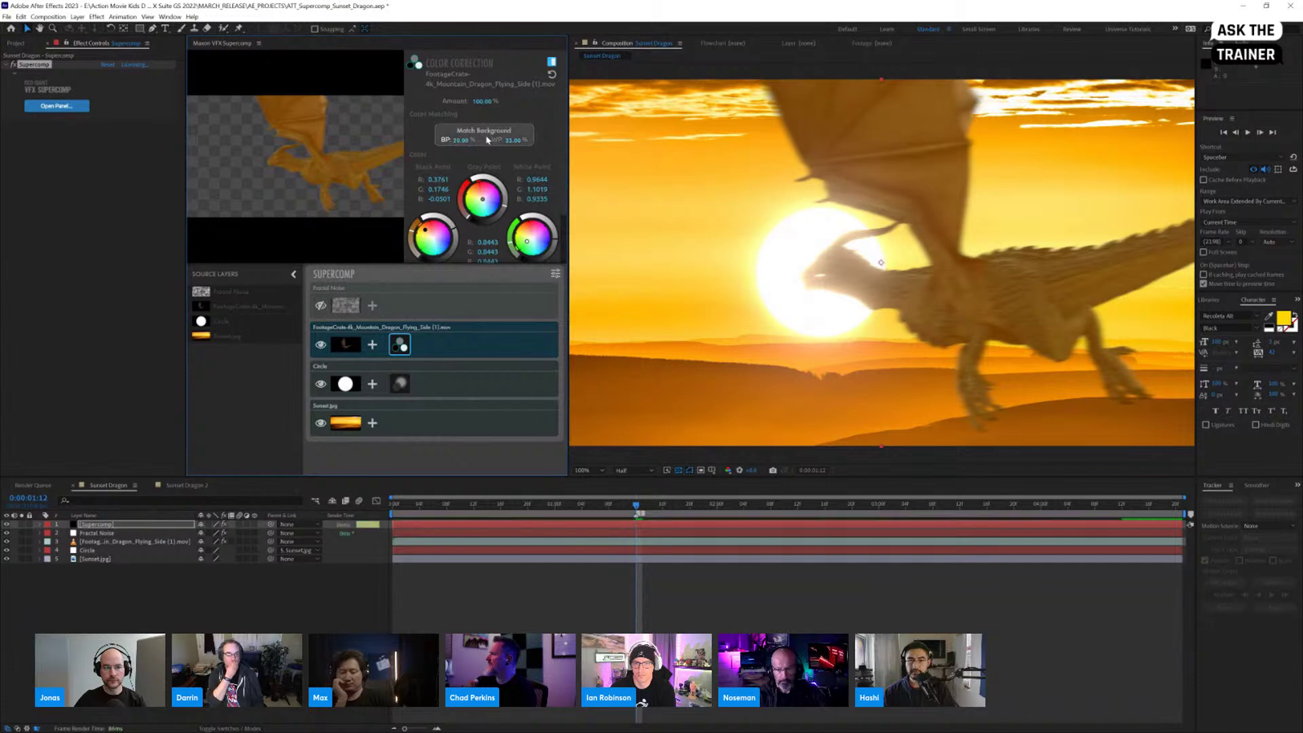
click(487, 135)
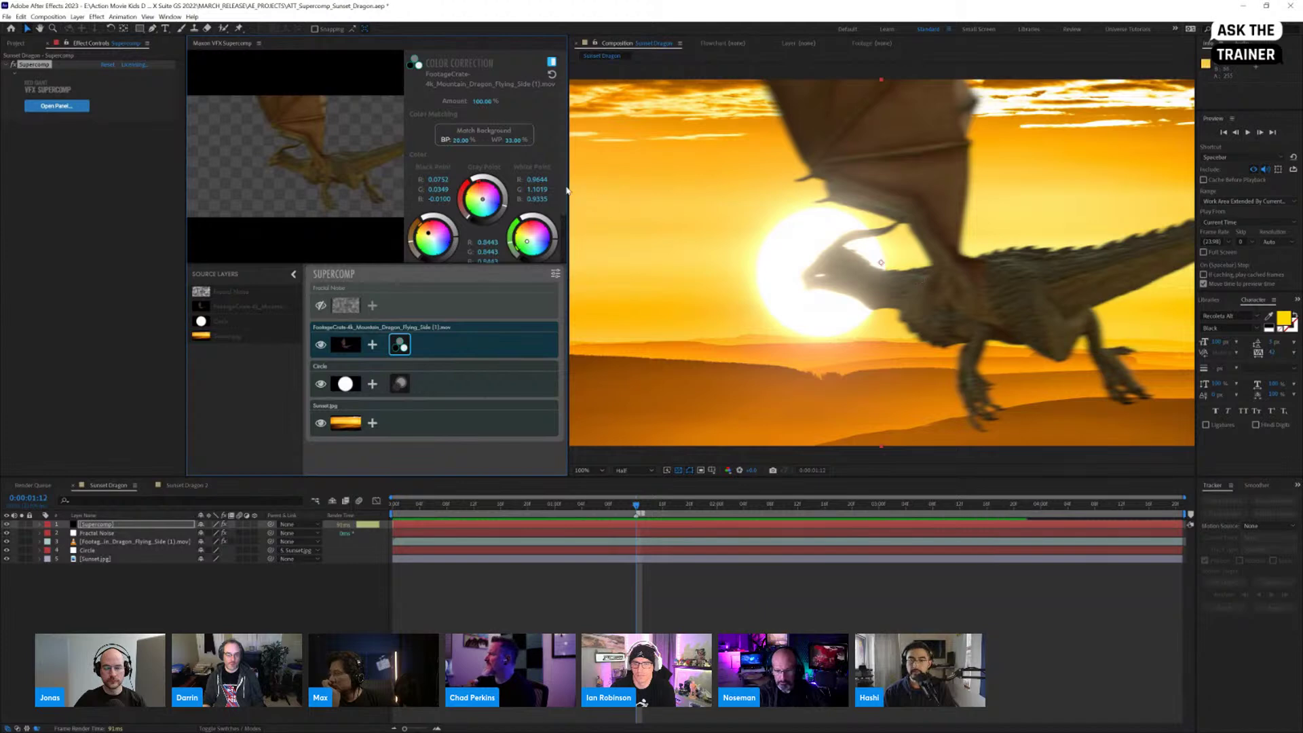
drag(559, 239, 557, 249)
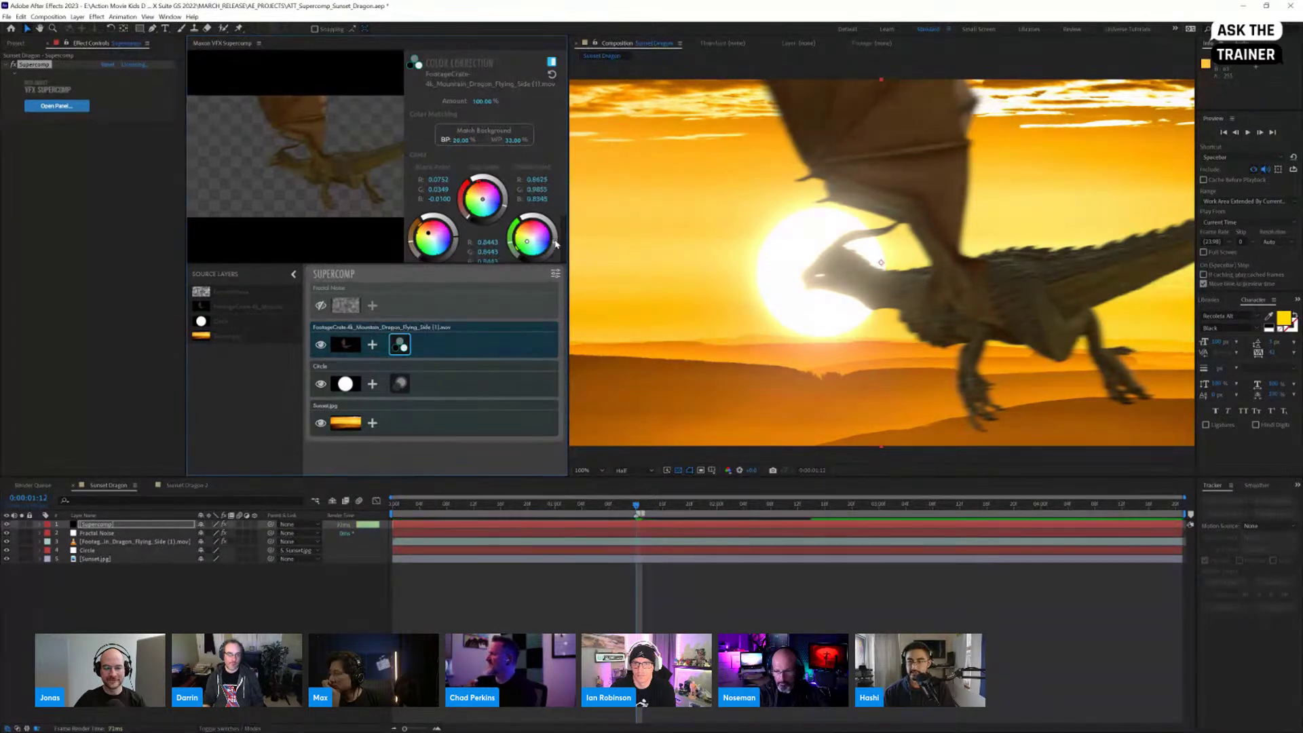
drag(505, 210, 505, 210)
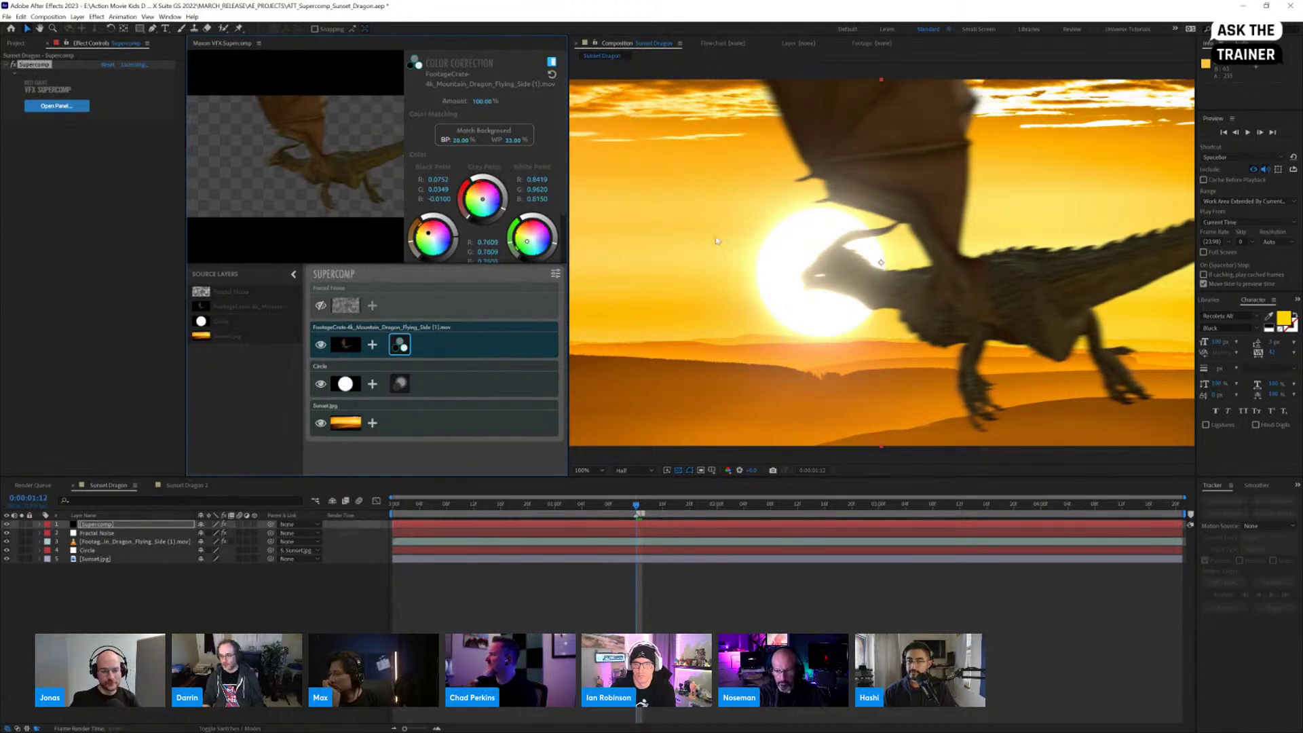
Step: Readjust the size of the Circle layer's Optical Glow, trying a tighter glow and widening it over the dragon
click(400, 384)
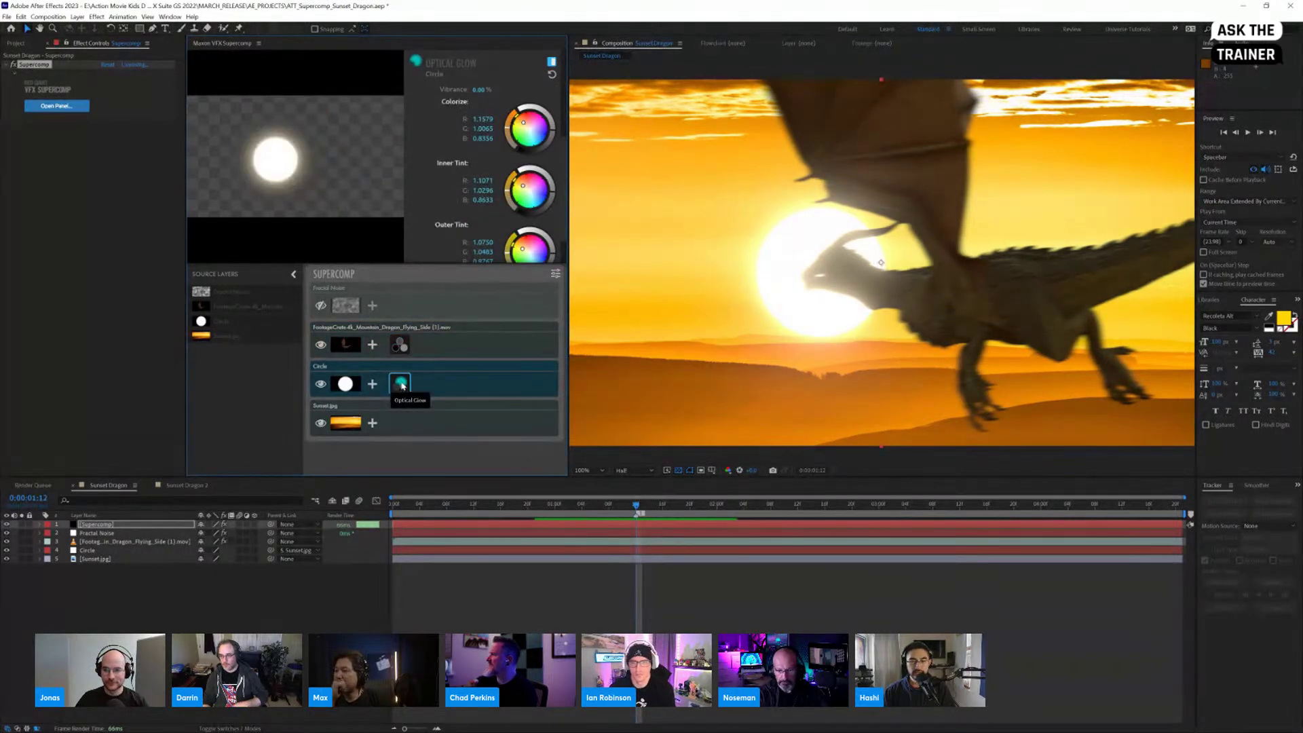
scroll(536, 129, up, 5)
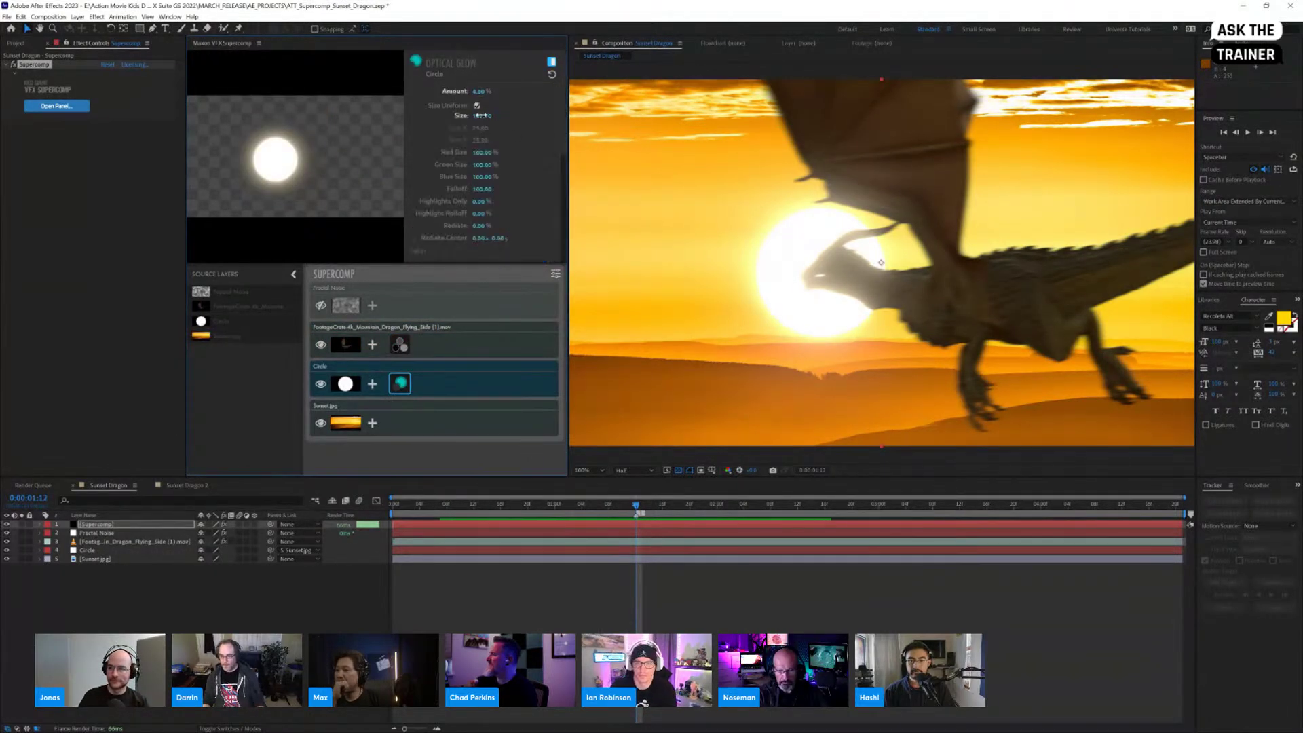
drag(476, 116, 462, 117)
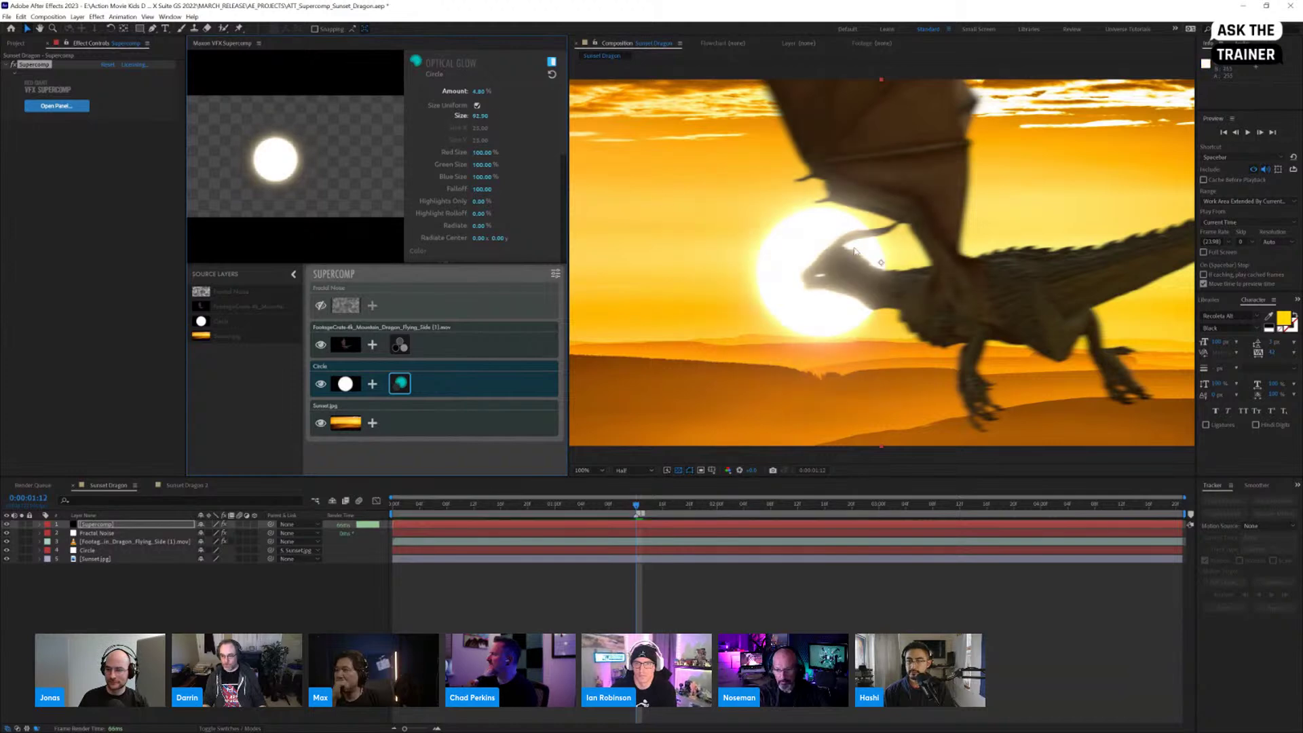
drag(480, 115, 482, 116)
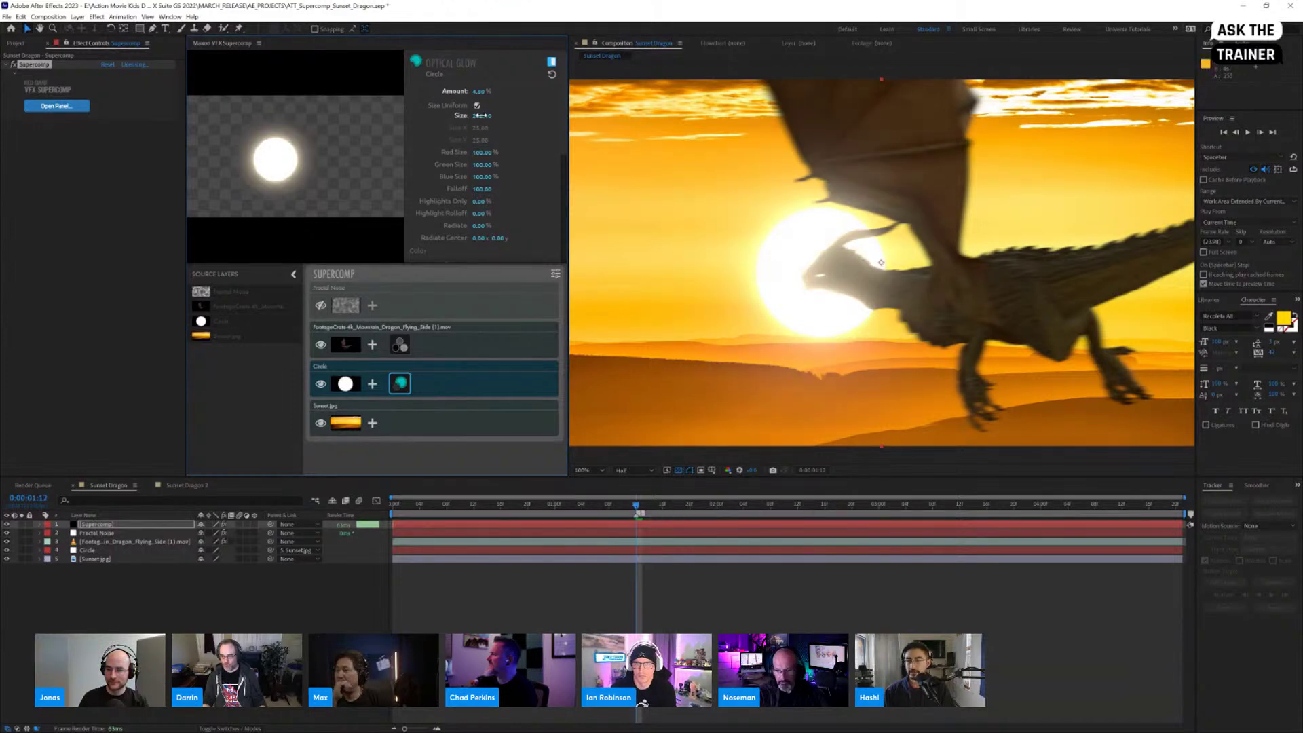
Step: Show the Fractal Noise layer in Supercomp and set its layer type to Adjustment
click(484, 347)
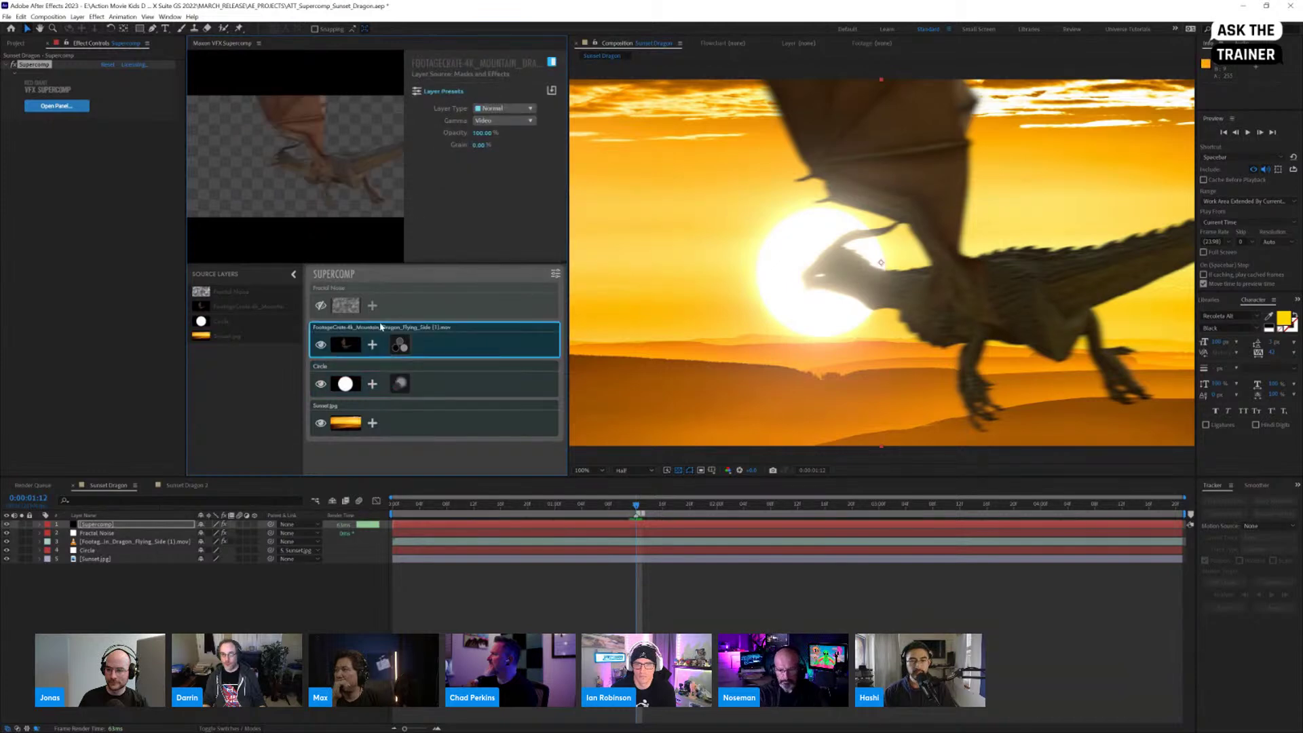
click(469, 310)
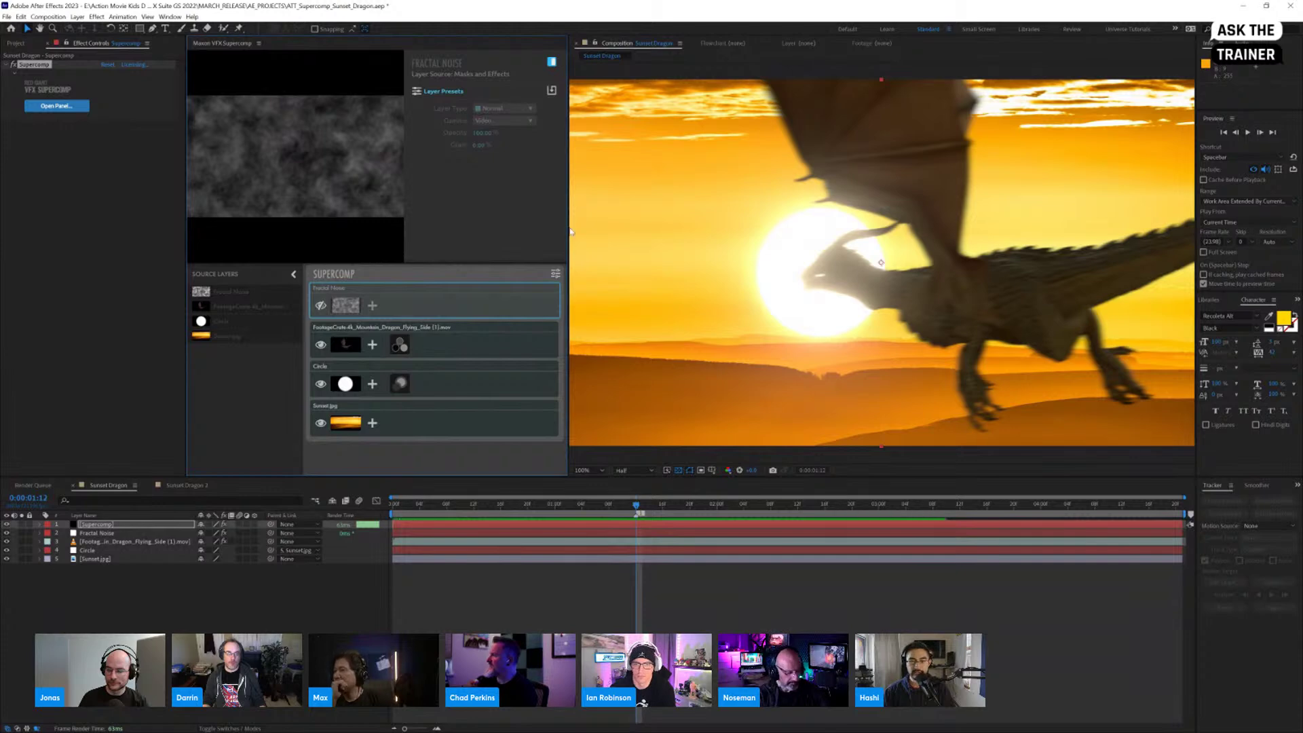
click(322, 305)
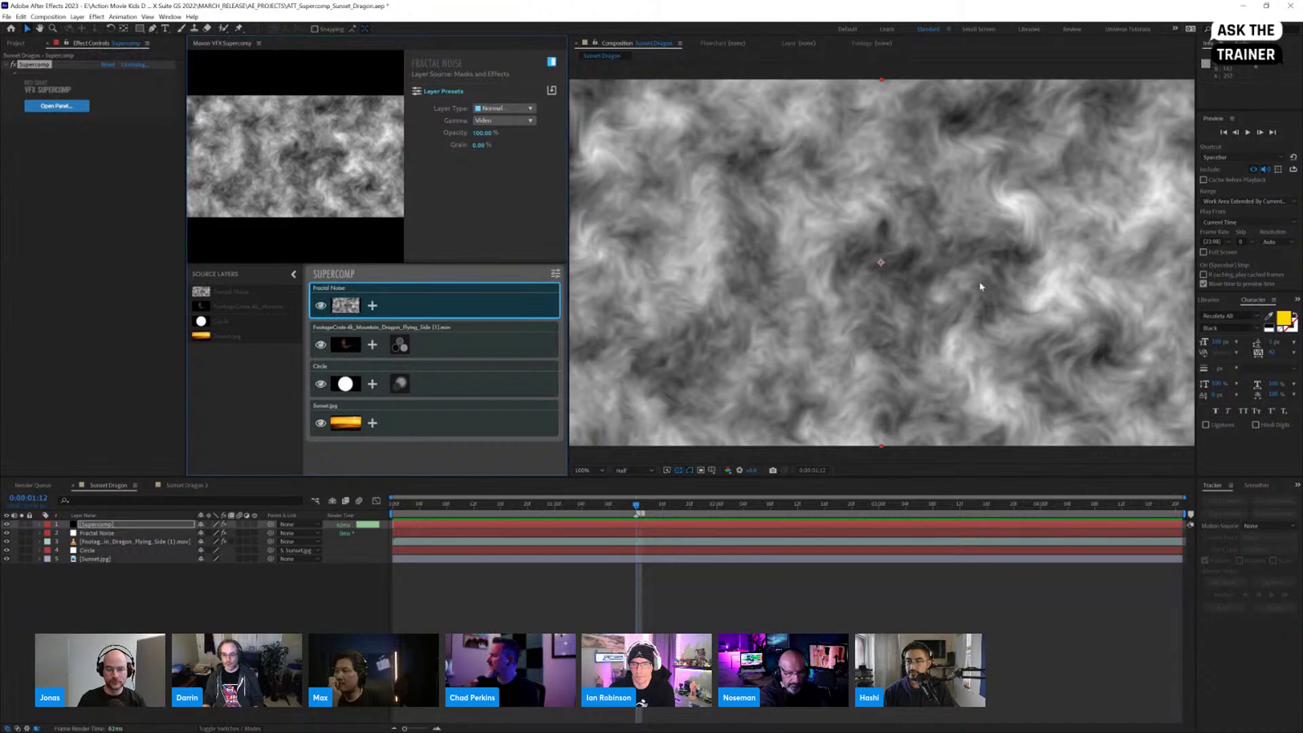
click(511, 110)
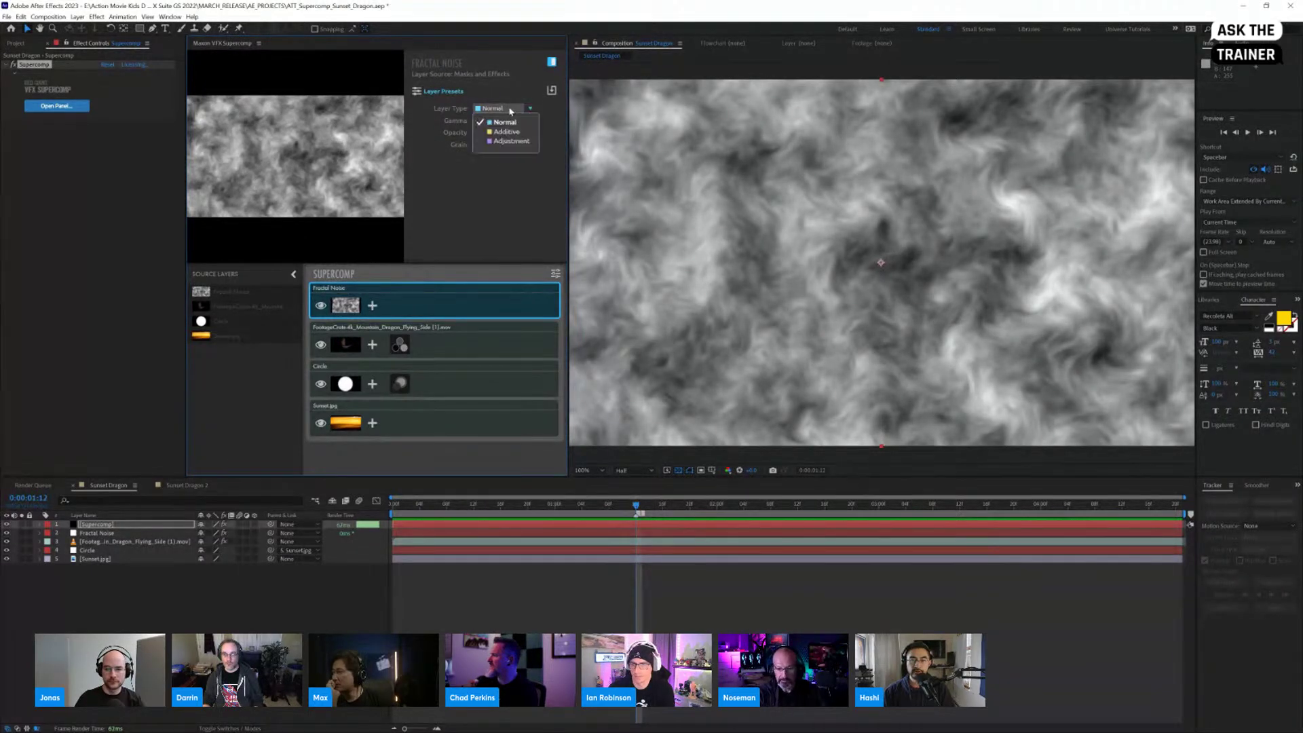
click(517, 141)
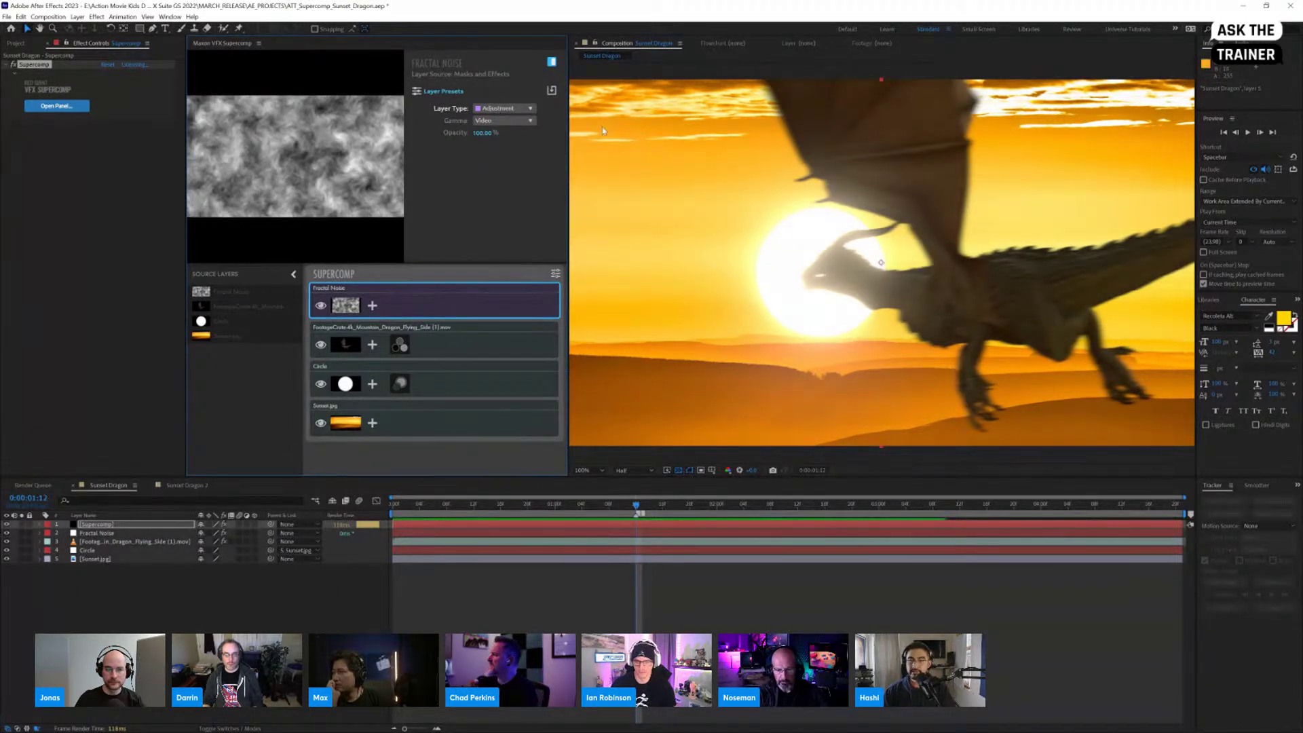
Step: Add a Color Correction effect to the Fractal Noise adjustment layer
click(372, 306)
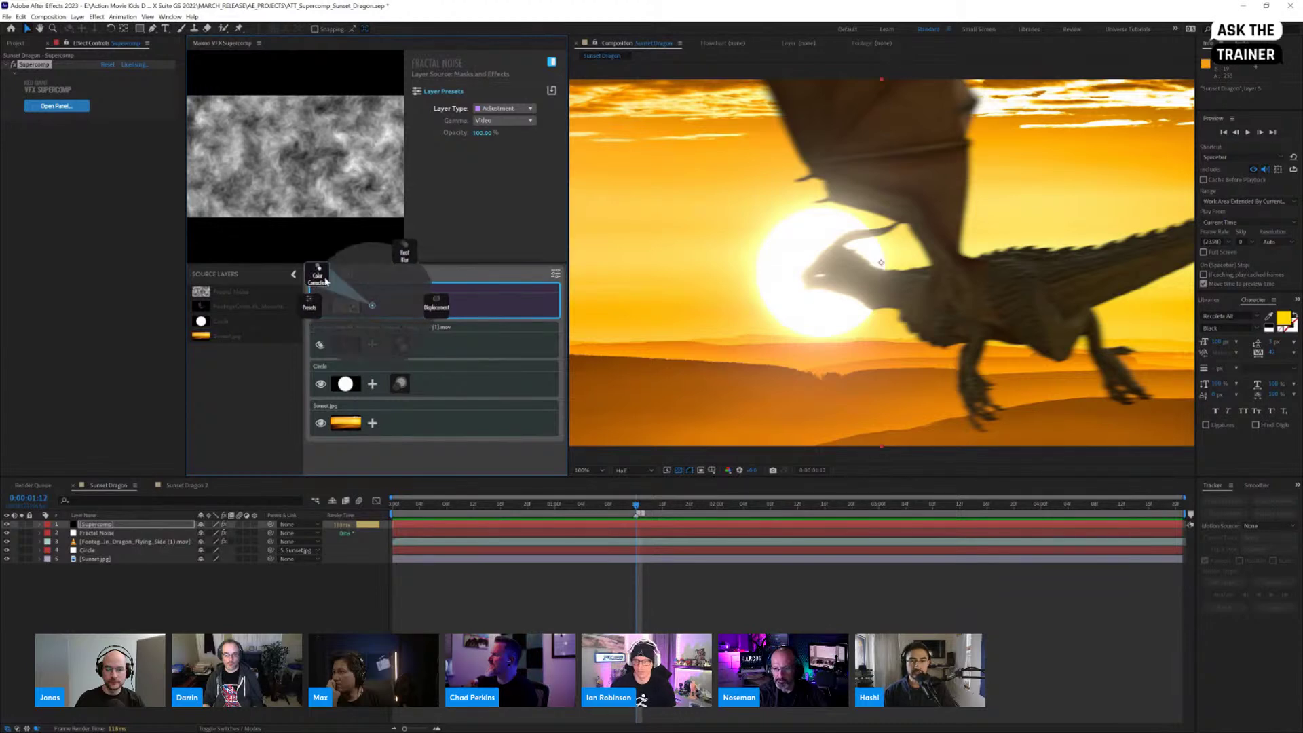
click(325, 280)
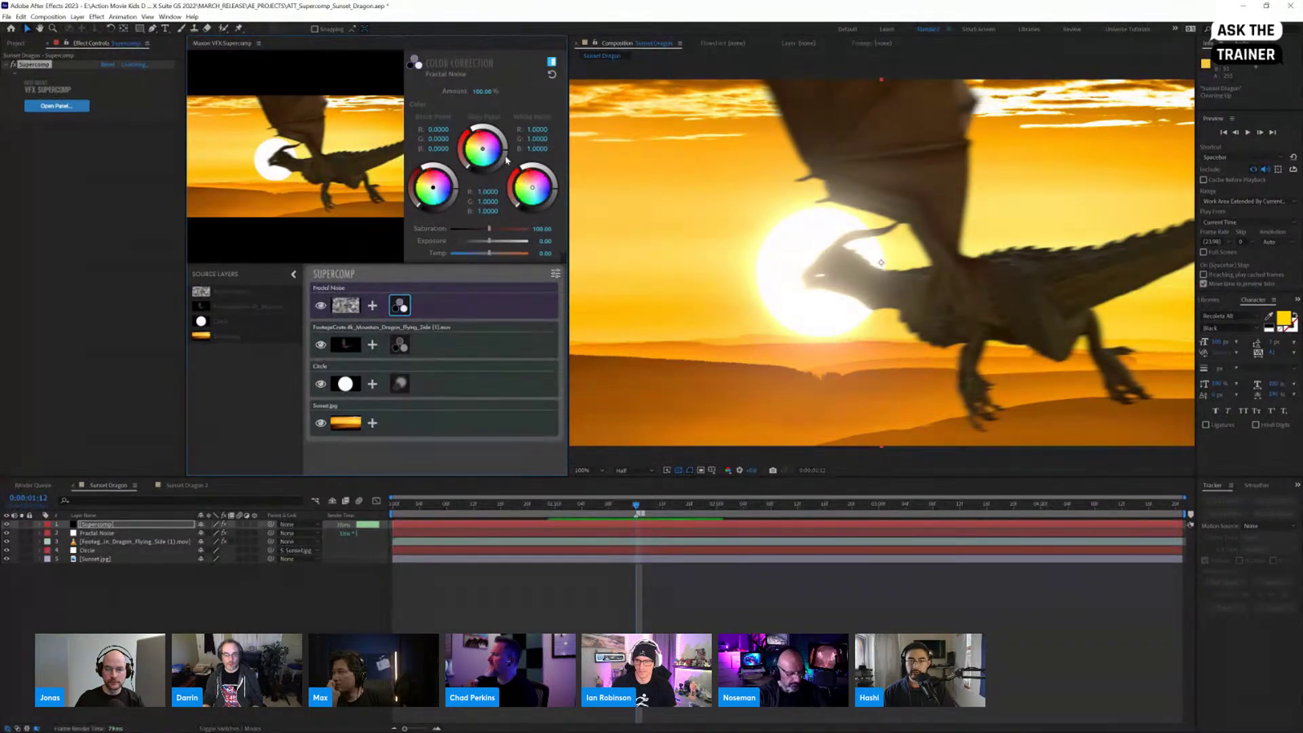
Step: Try darkening the whole composite with a gray point of about 0.71 and black point of about -0.39, and reset the Color Correction
drag(507, 155, 506, 173)
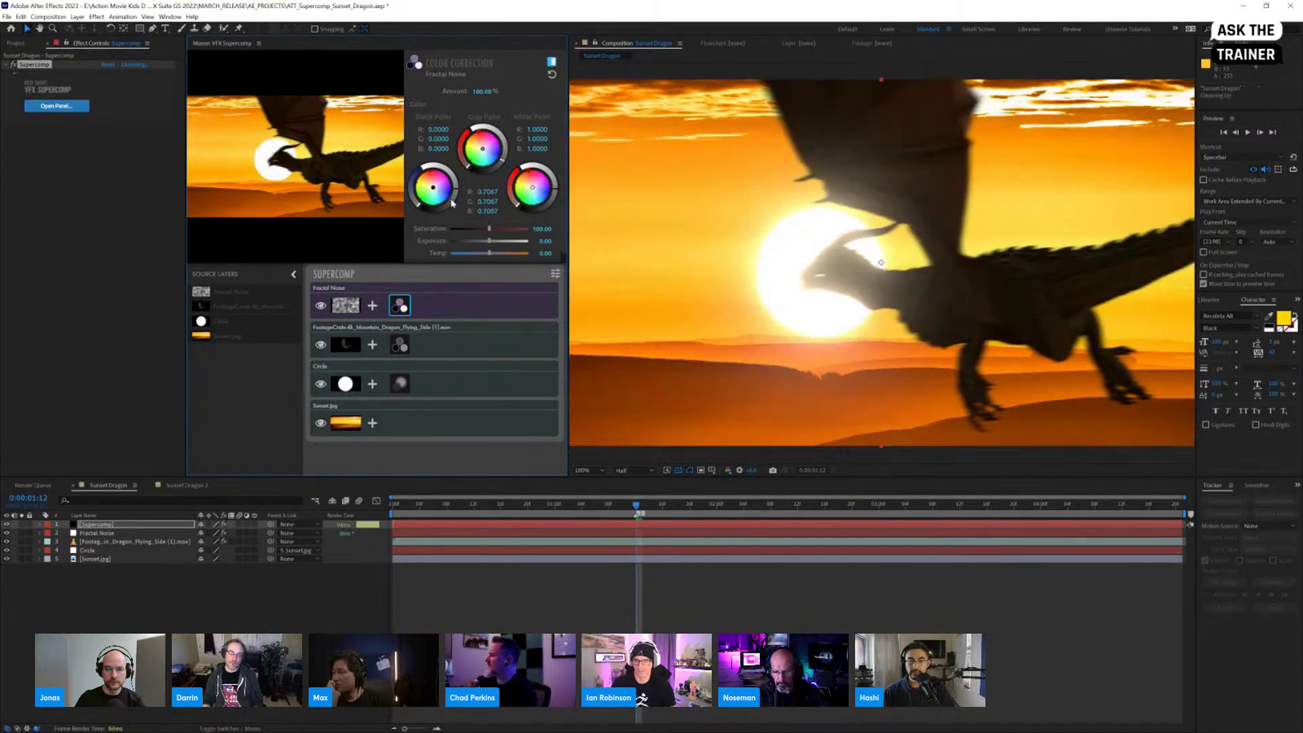
drag(456, 198, 449, 225)
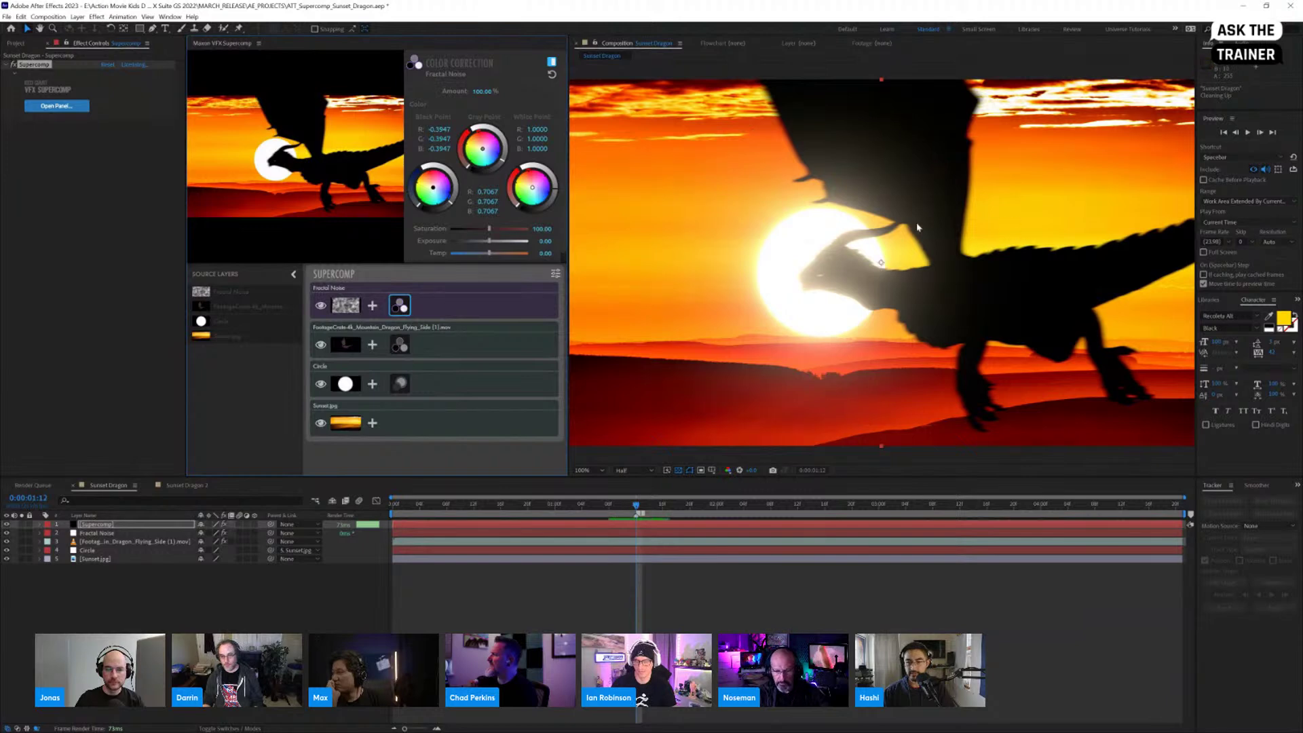
click(551, 74)
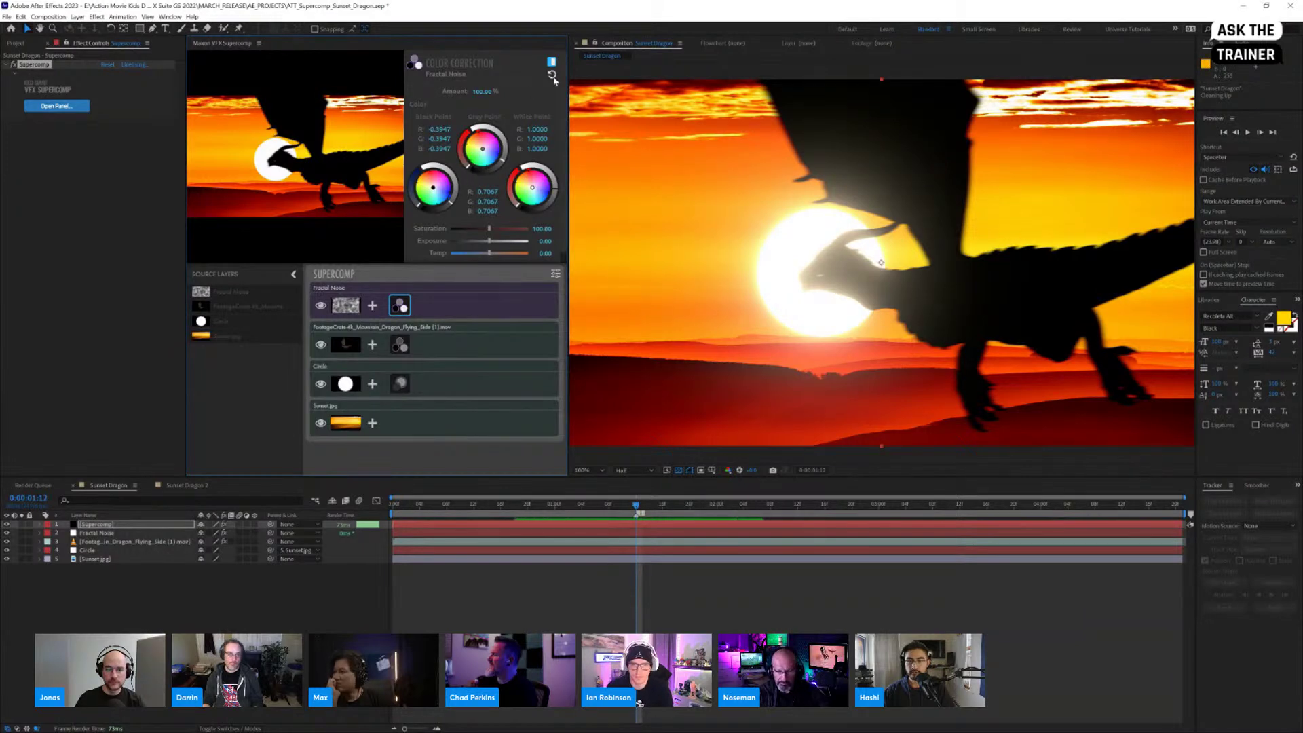
Step: Set the Fractal Noise layer's Color Correction white point to about 1.13 and gray point to about 0.85
drag(558, 188, 557, 186)
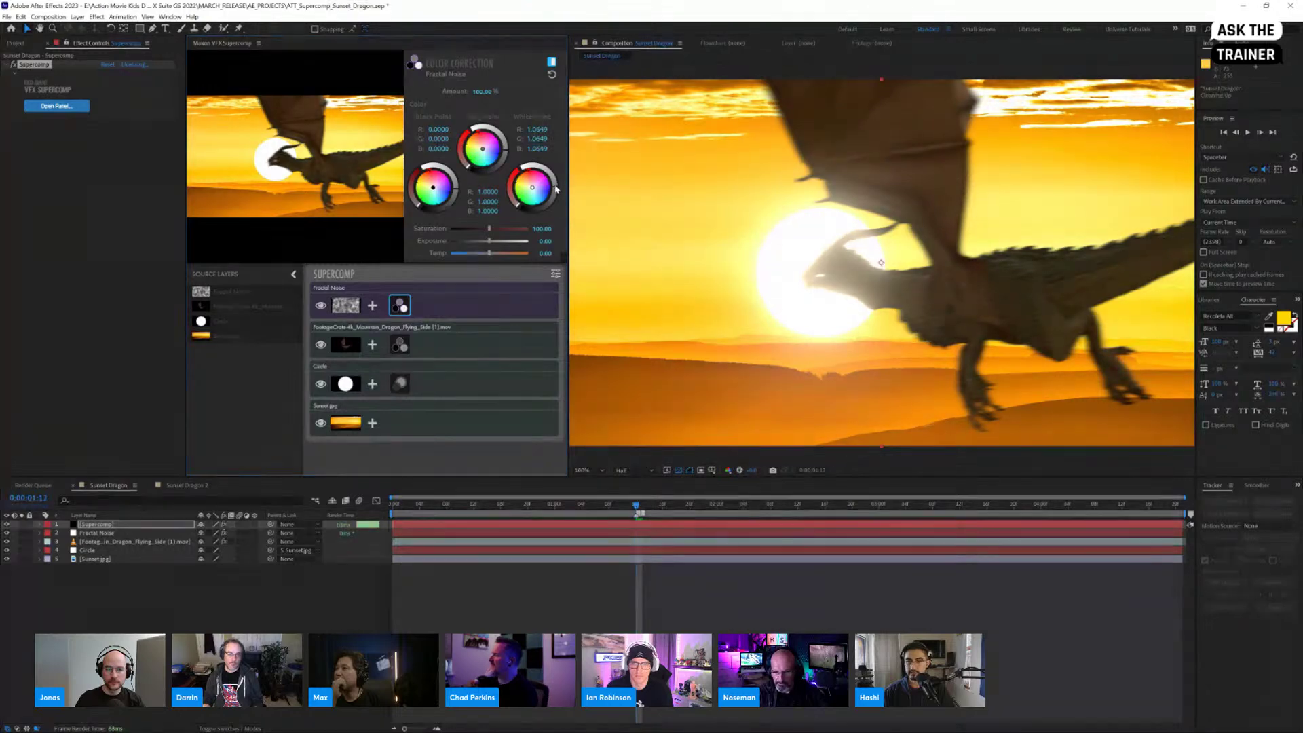
drag(558, 191, 505, 156)
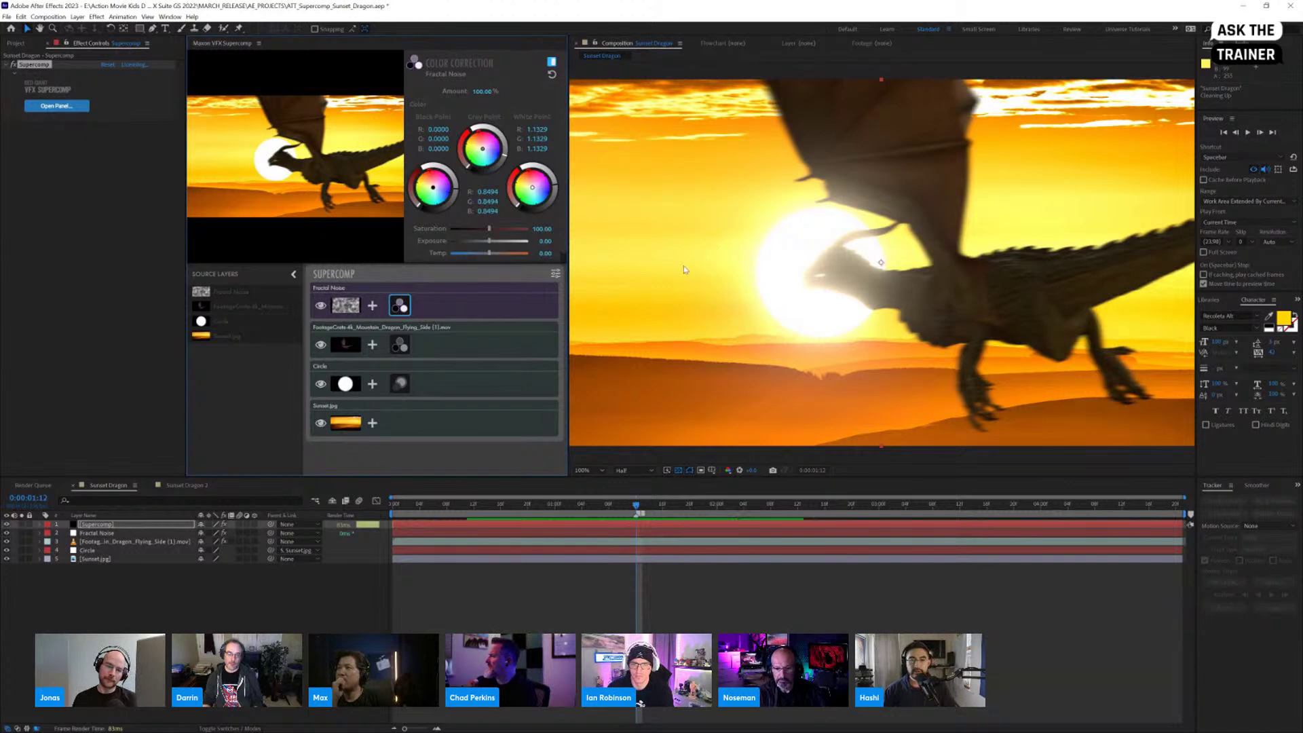
Step: Add a Heat Blur effect to the Fractal Noise adjustment layer, preview the composition, and increase the blur's displacement
click(374, 307)
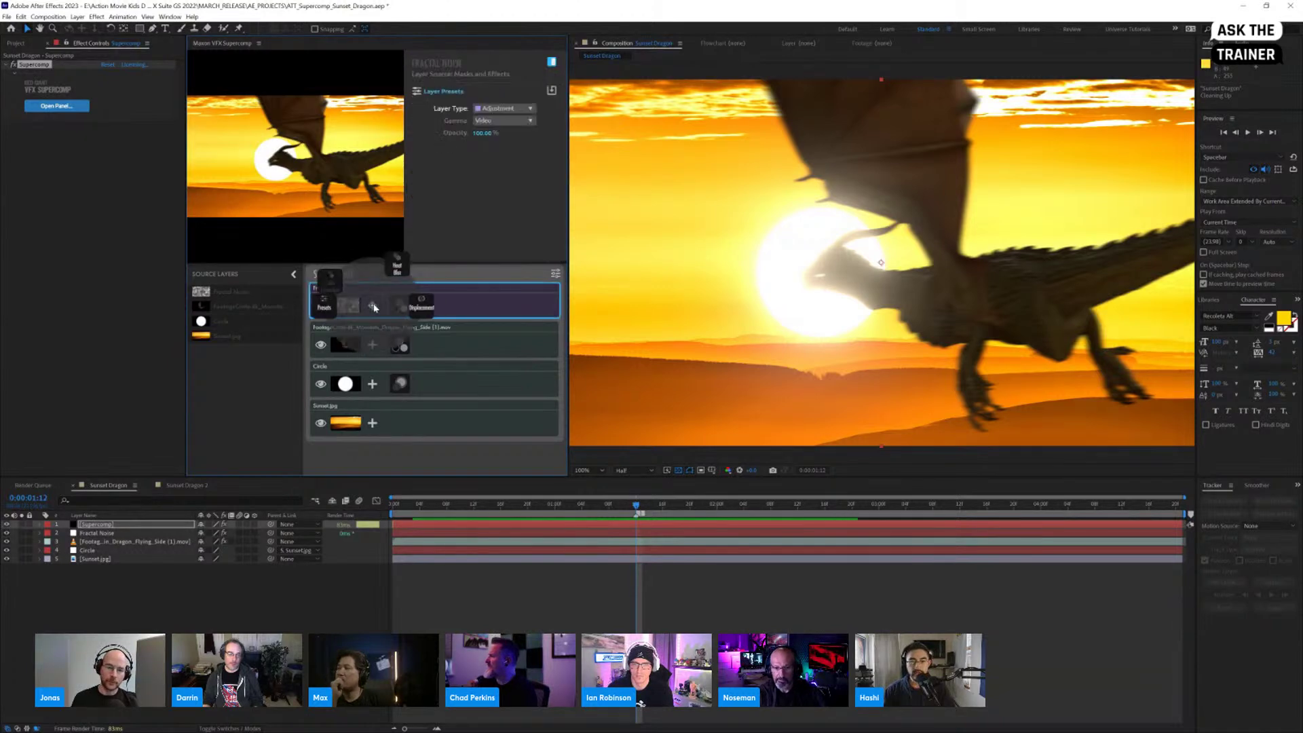
click(405, 252)
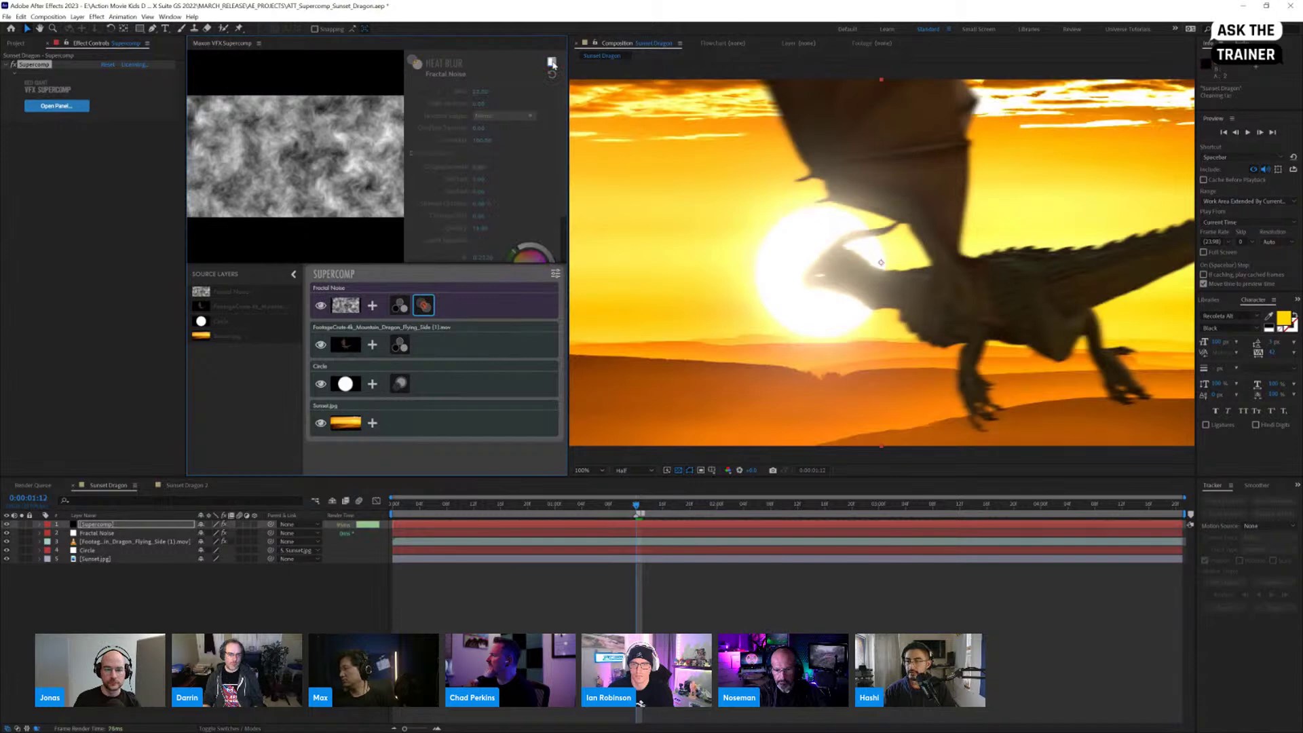
key(space)
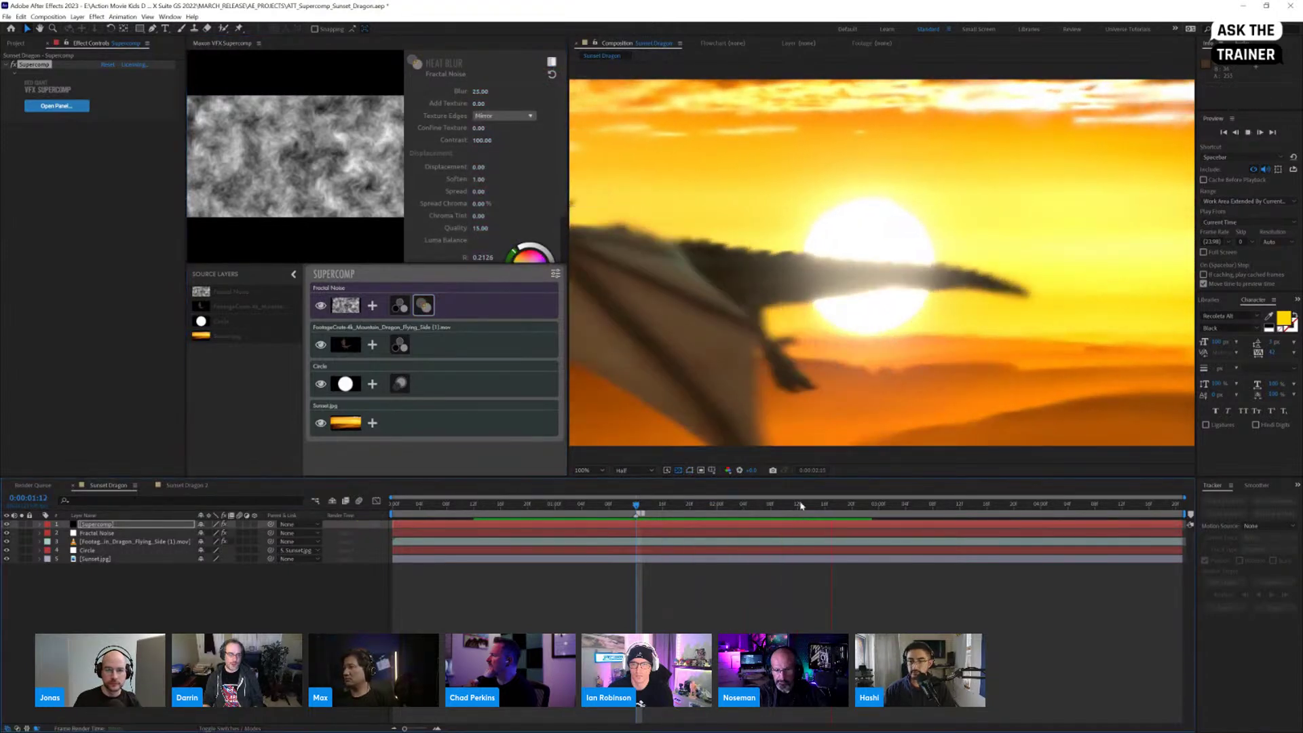
key(space)
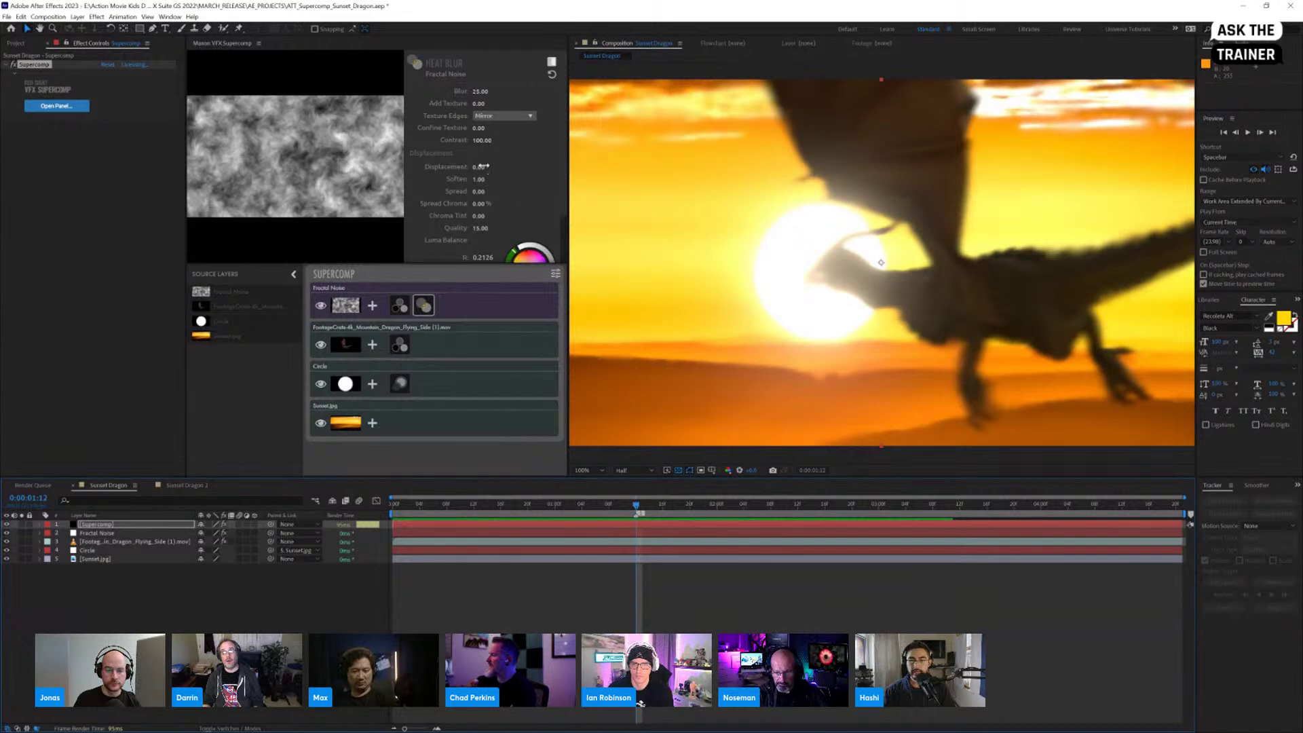
drag(478, 167, 532, 167)
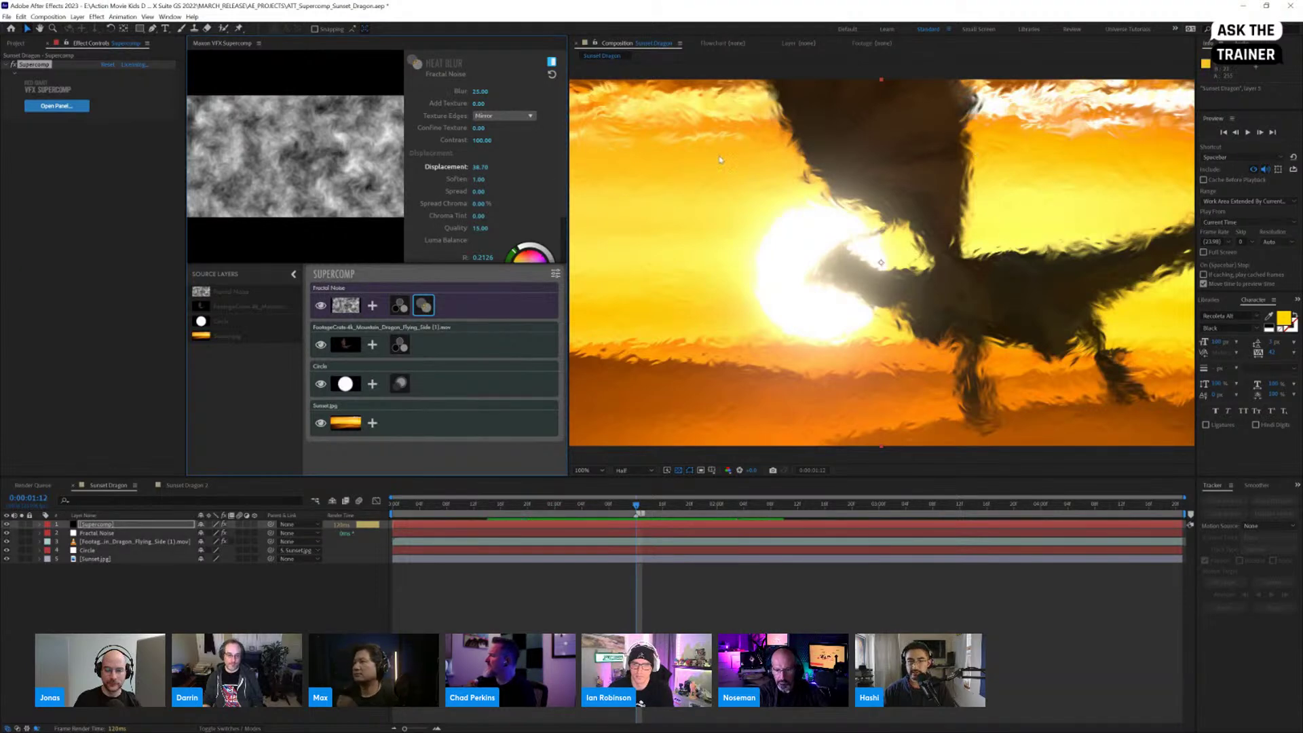
Step: Reset the Heat Blur effect on the Fractal Noise layer and slightly lower its Blur
mouse_move(476, 179)
mouse_down()
mouse_move(488, 183)
mouse_move(480, 167)
mouse_up()
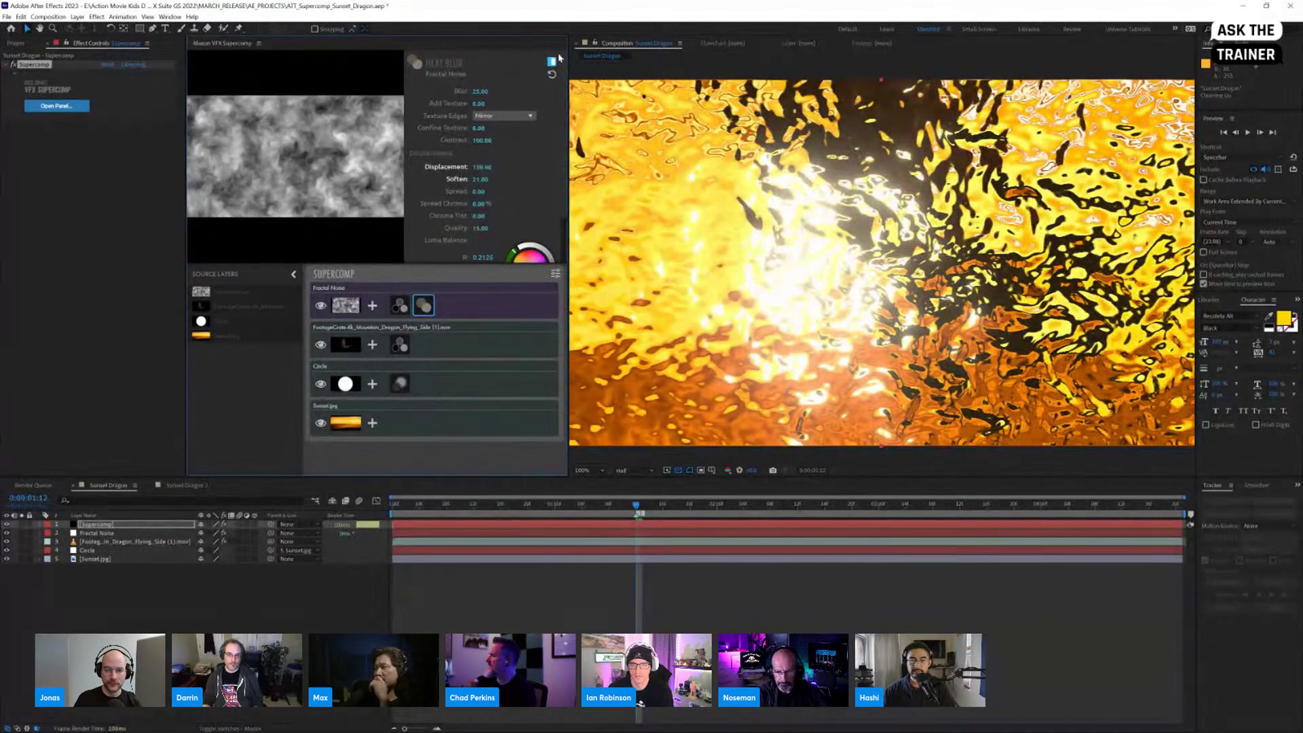
click(552, 74)
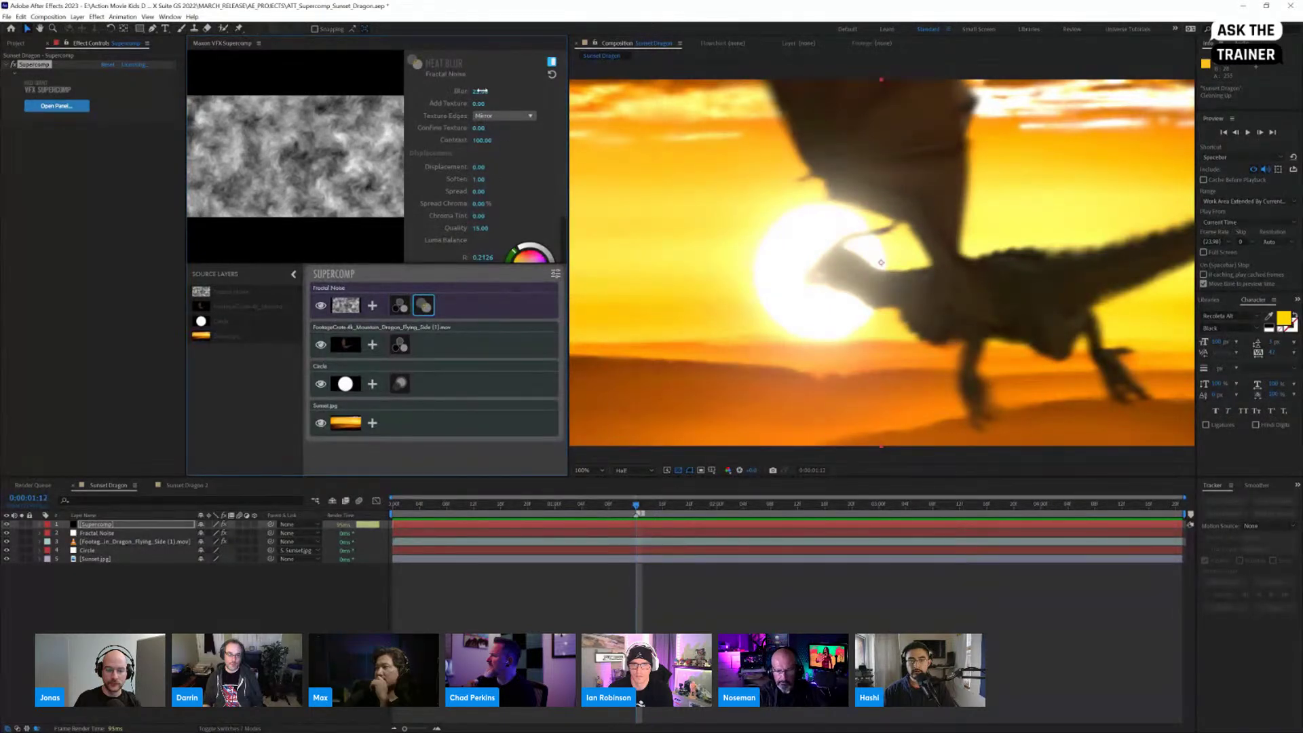
drag(480, 94, 476, 92)
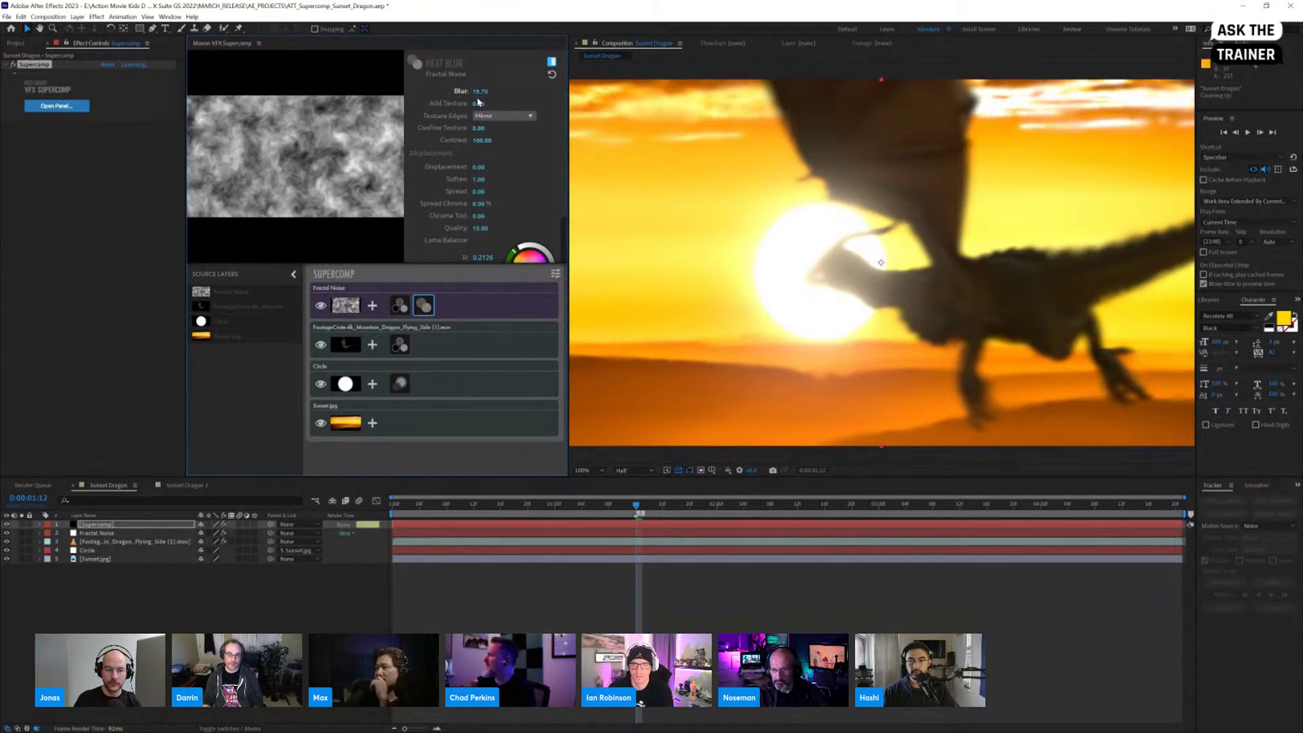
Step: Set the Heat Blur's Displacement to about 7.2, Soften to about 7.3, Spread to about 17.3 and Spread Chroma to 100%
drag(478, 167, 1018, 252)
key(period)
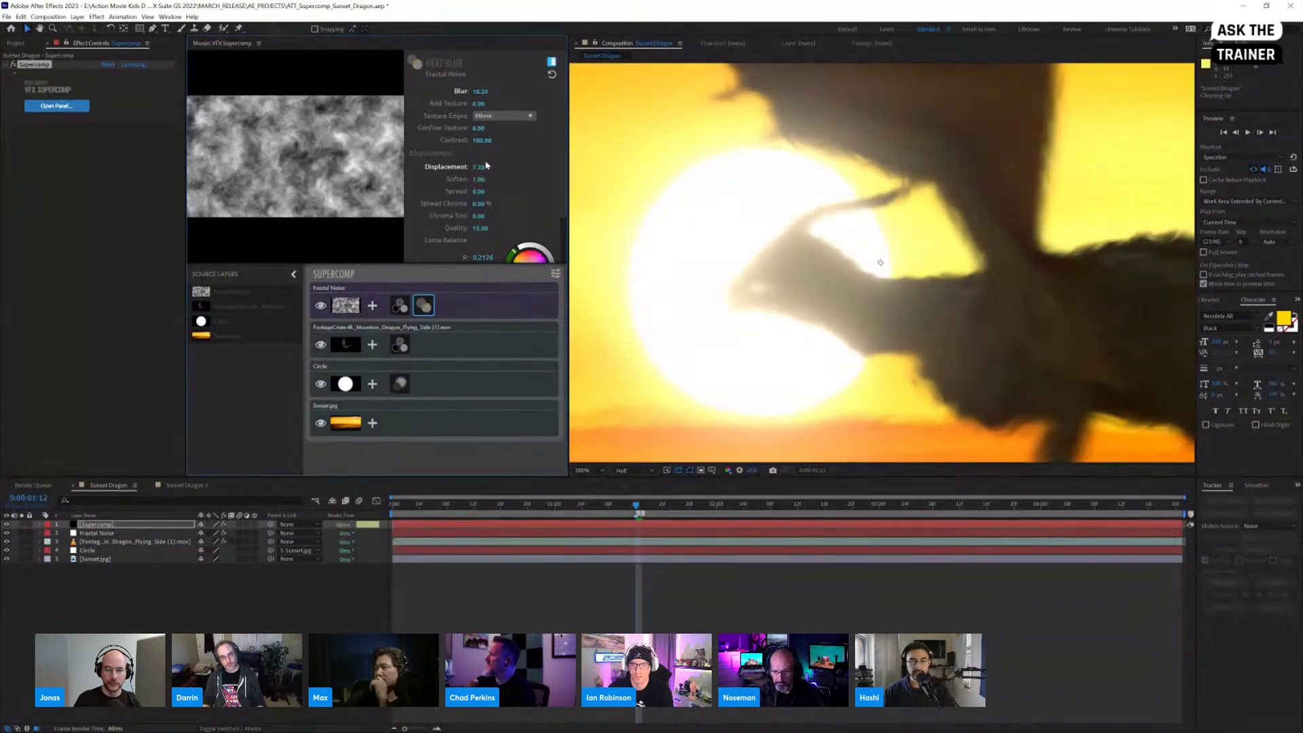
drag(487, 179, 477, 187)
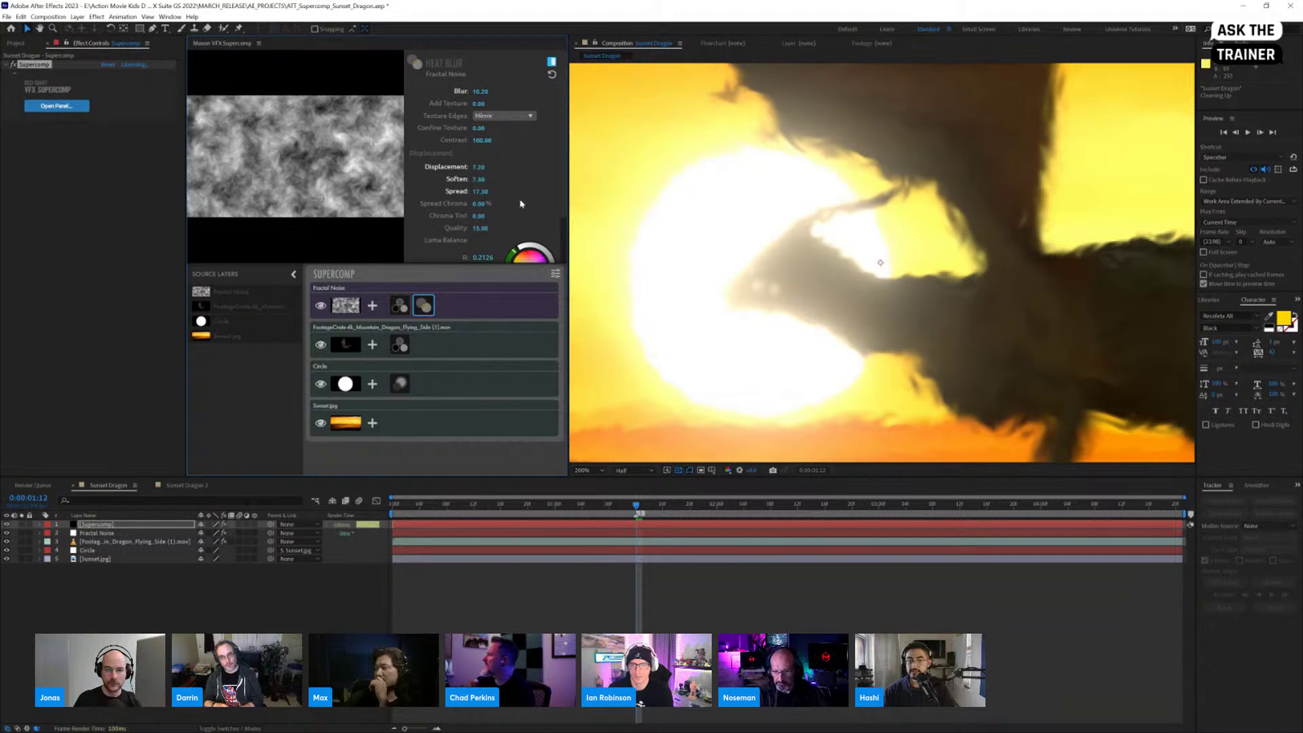
drag(487, 205, 571, 205)
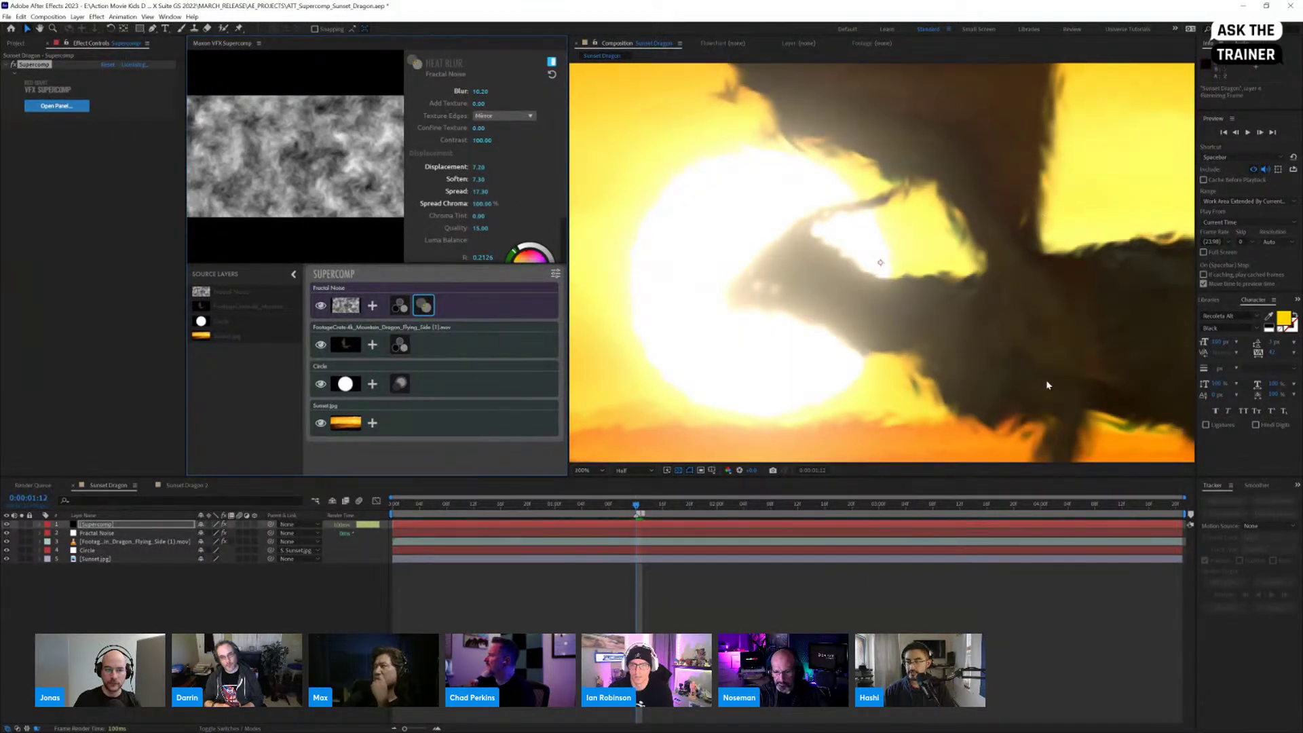
Step: Reduce the Heat Blur's Displacement to 2 and Soften to about 3.3, and preview the animation
scroll(1047, 380, up, 2)
middle_drag(1058, 364, 933, 156)
scroll(934, 155, down, 3)
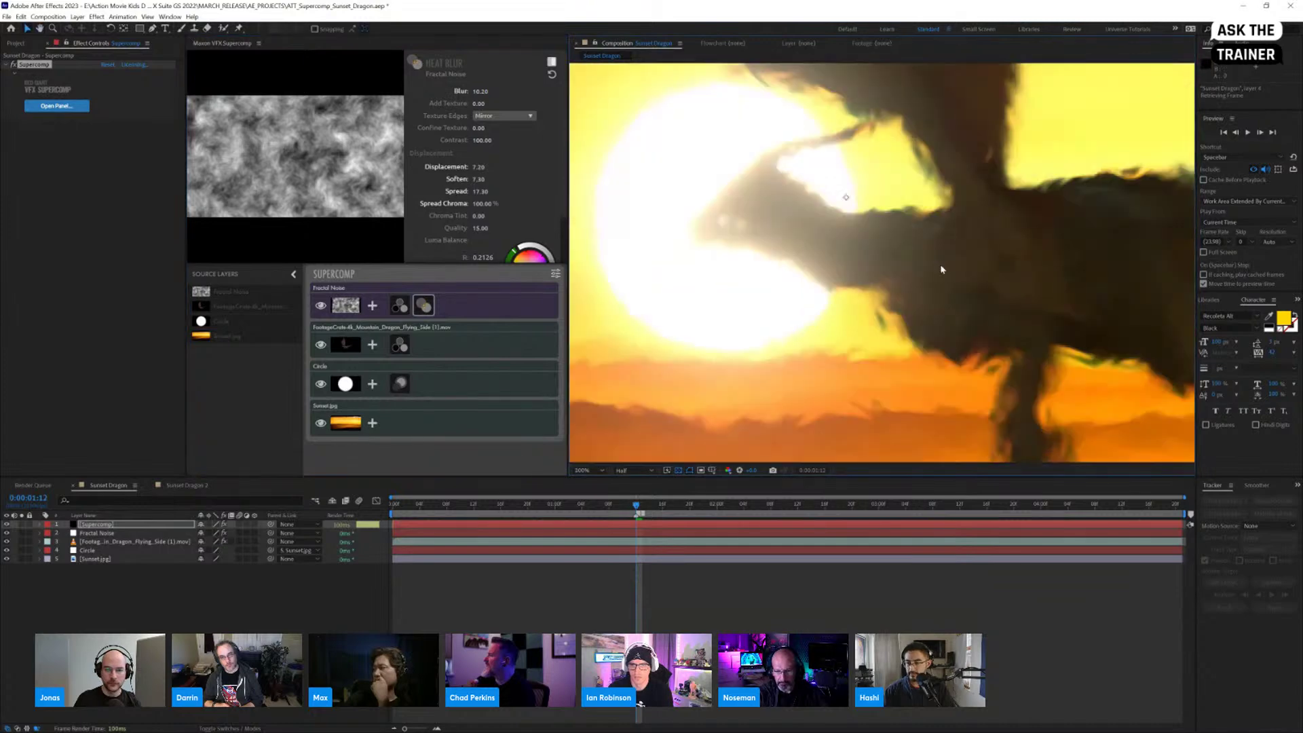
middle_drag(899, 221, 914, 262)
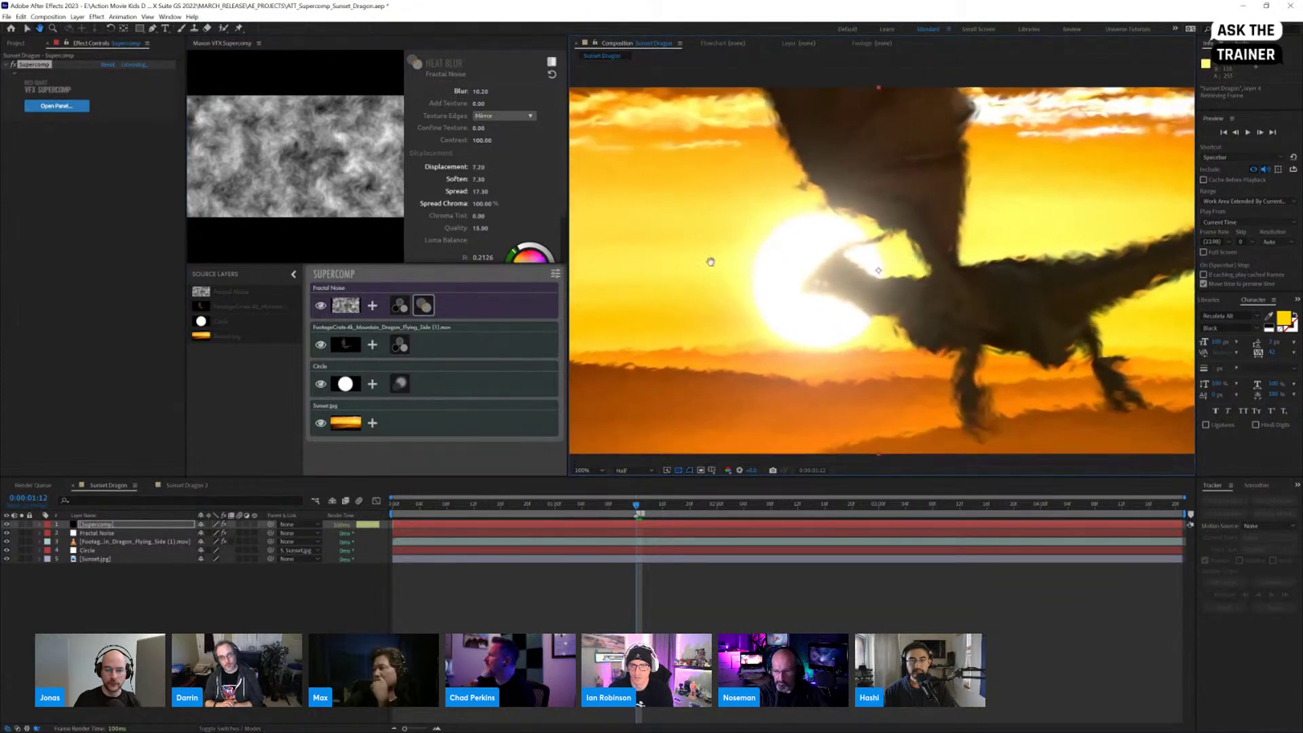
drag(481, 179, 480, 165)
click(478, 167)
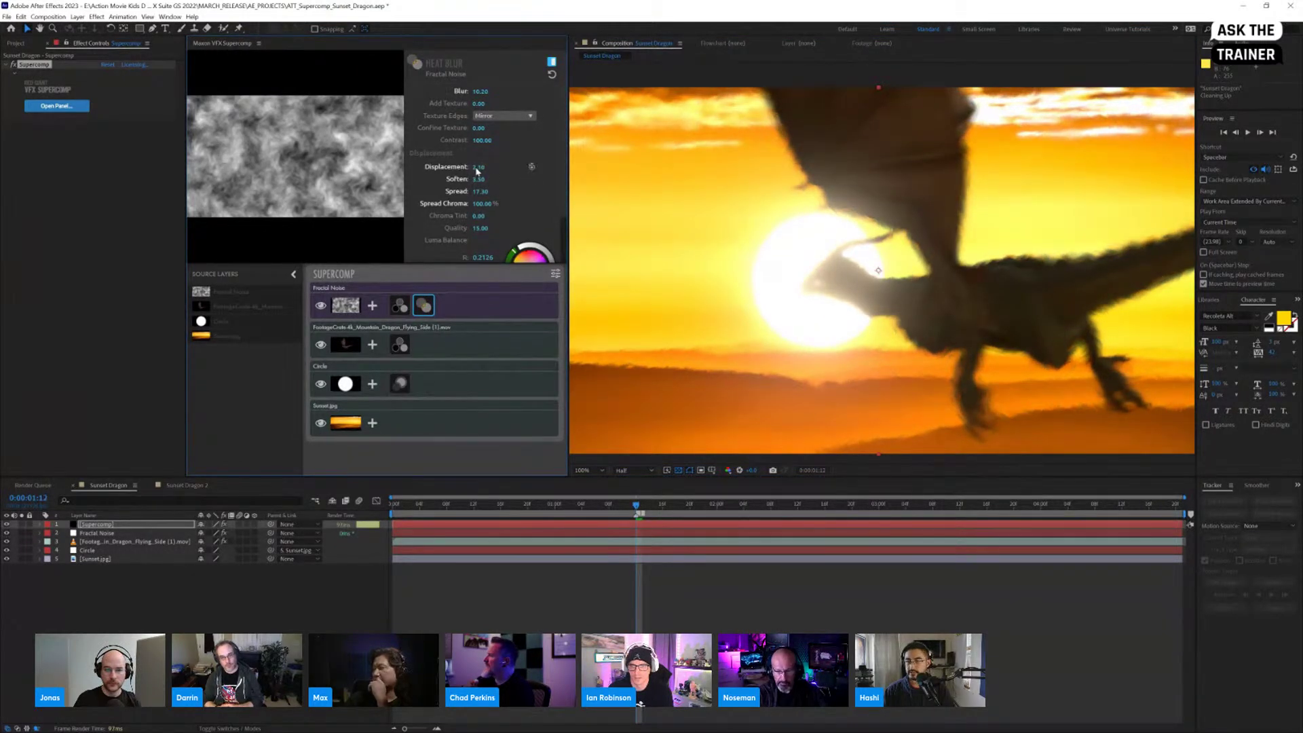
mouse_move(811, 346)
middle_down()
mouse_move(843, 327)
mouse_move(827, 343)
middle_up()
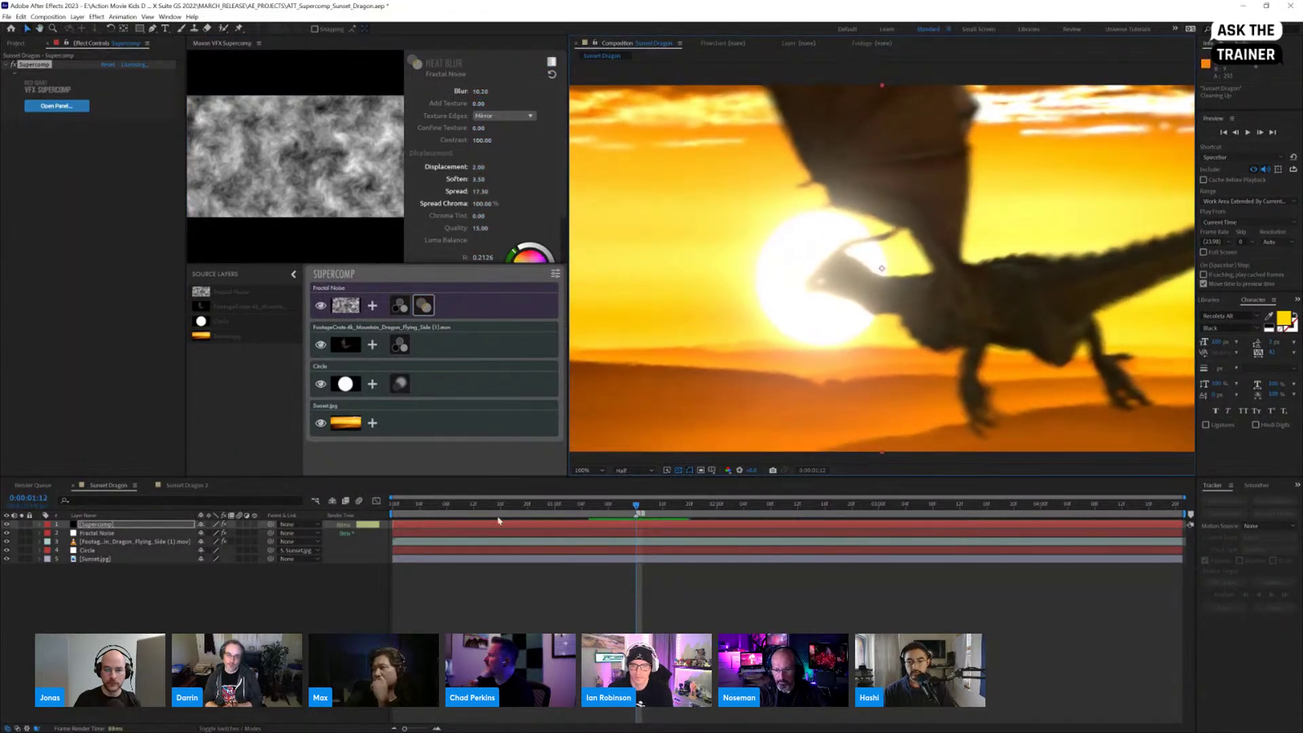
key(space)
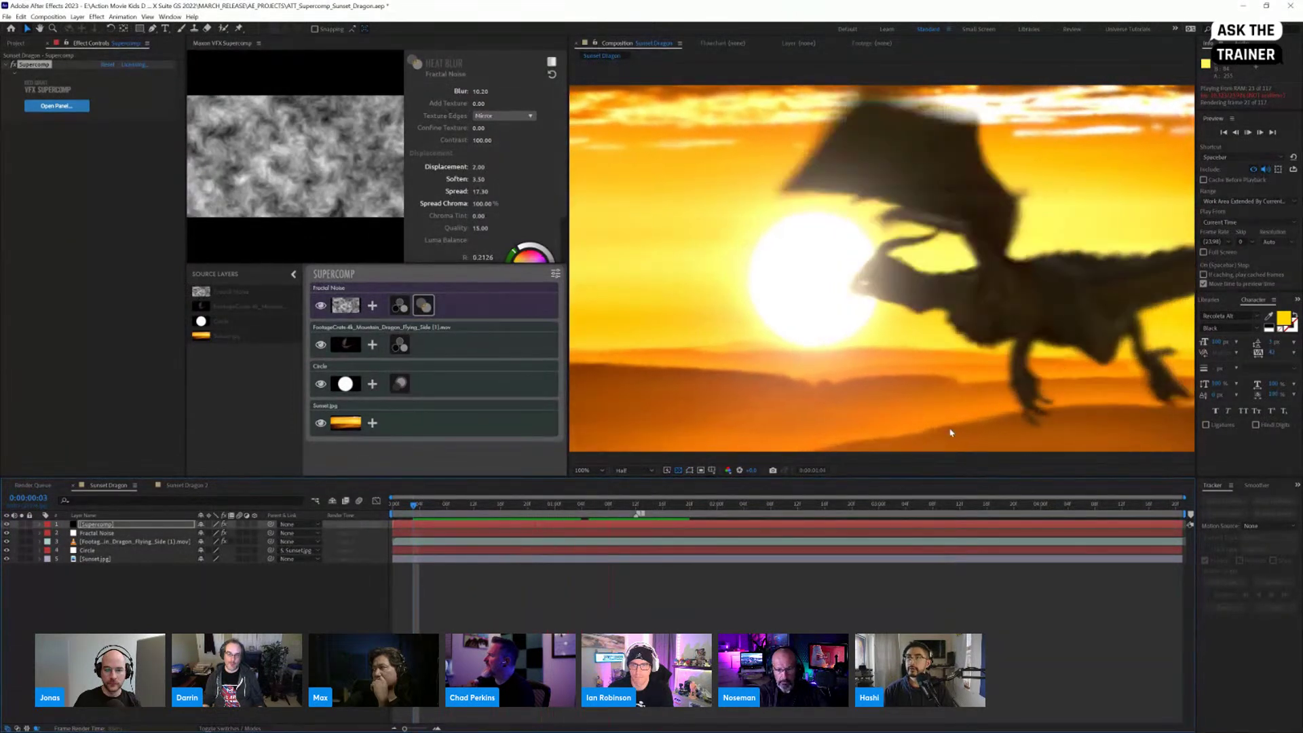
key(space)
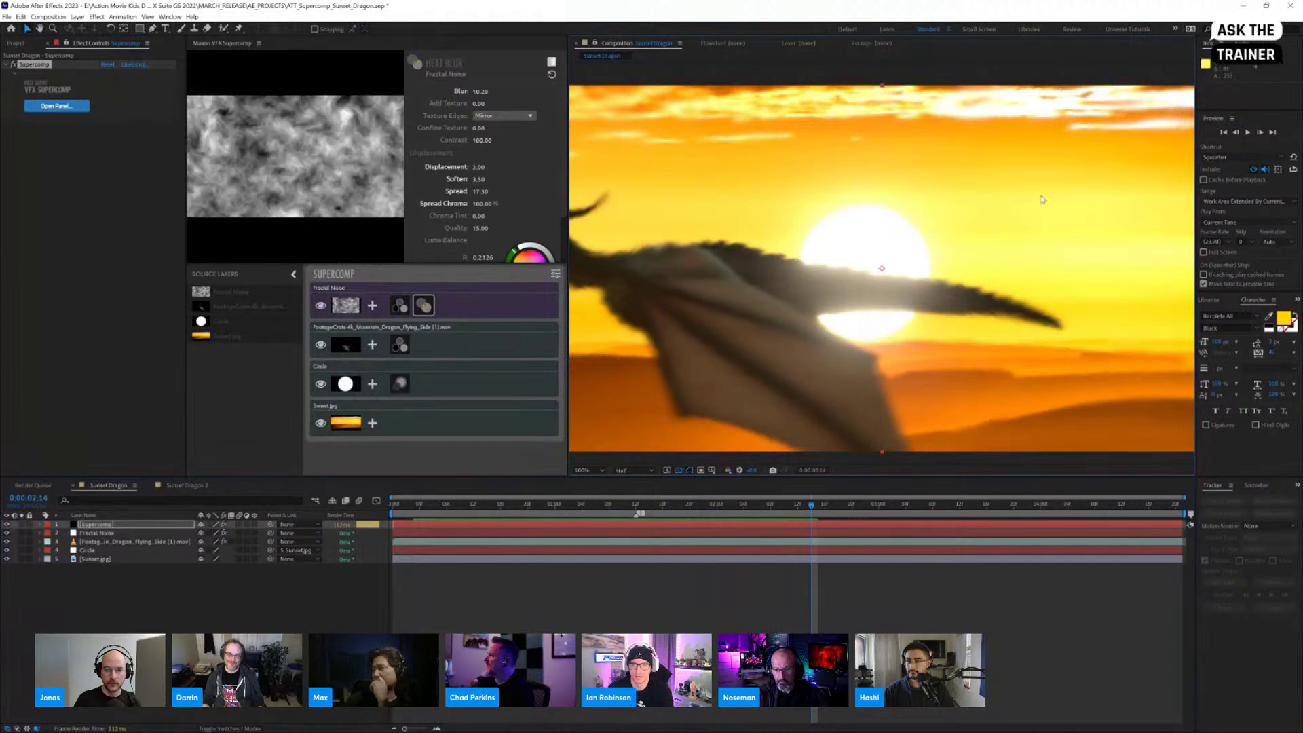
Step: Add an Optical Glow effect to the Sunset.jpg layer in Supercomp
click(430, 424)
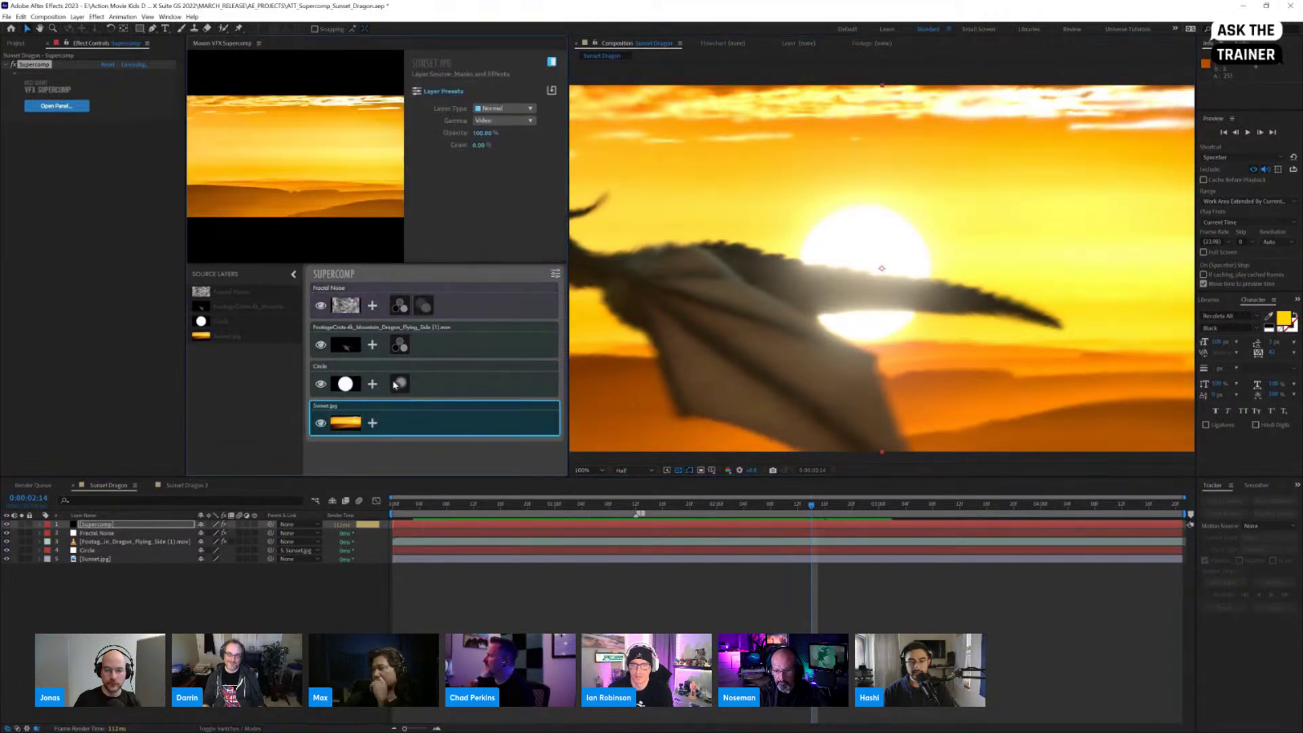
click(374, 424)
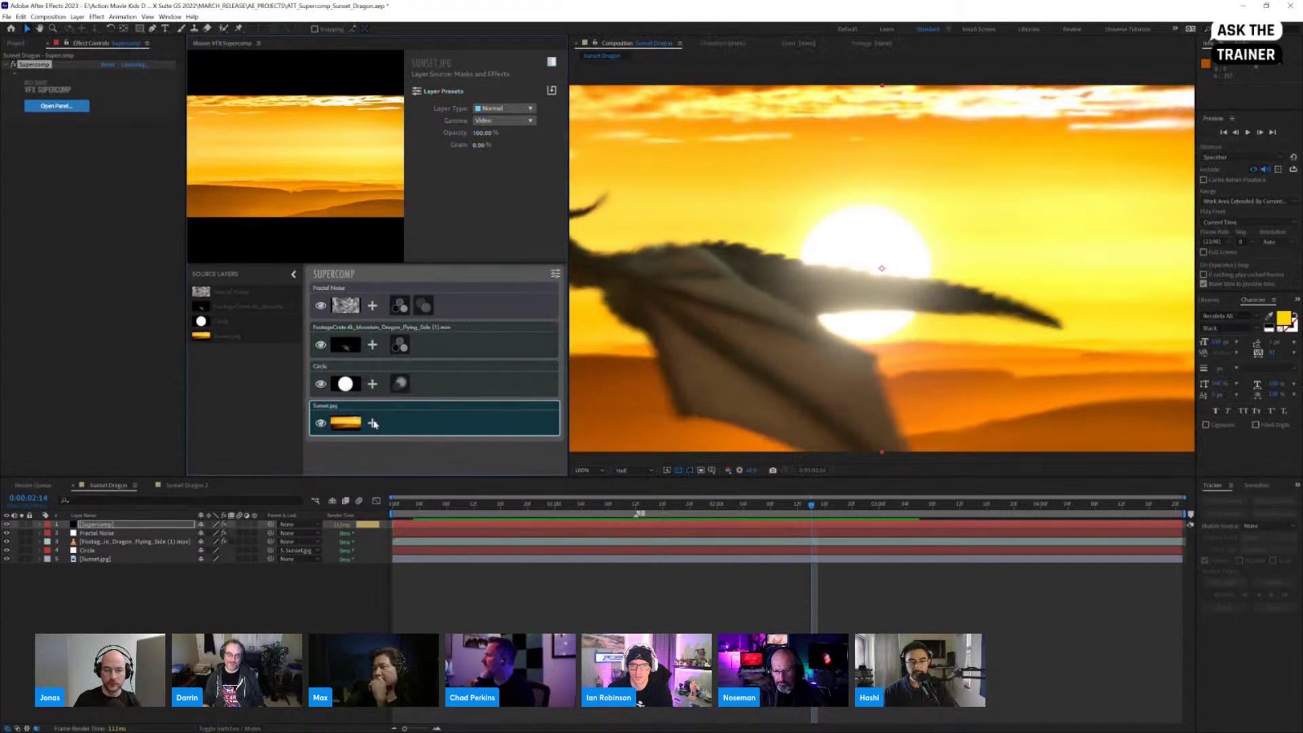
click(373, 424)
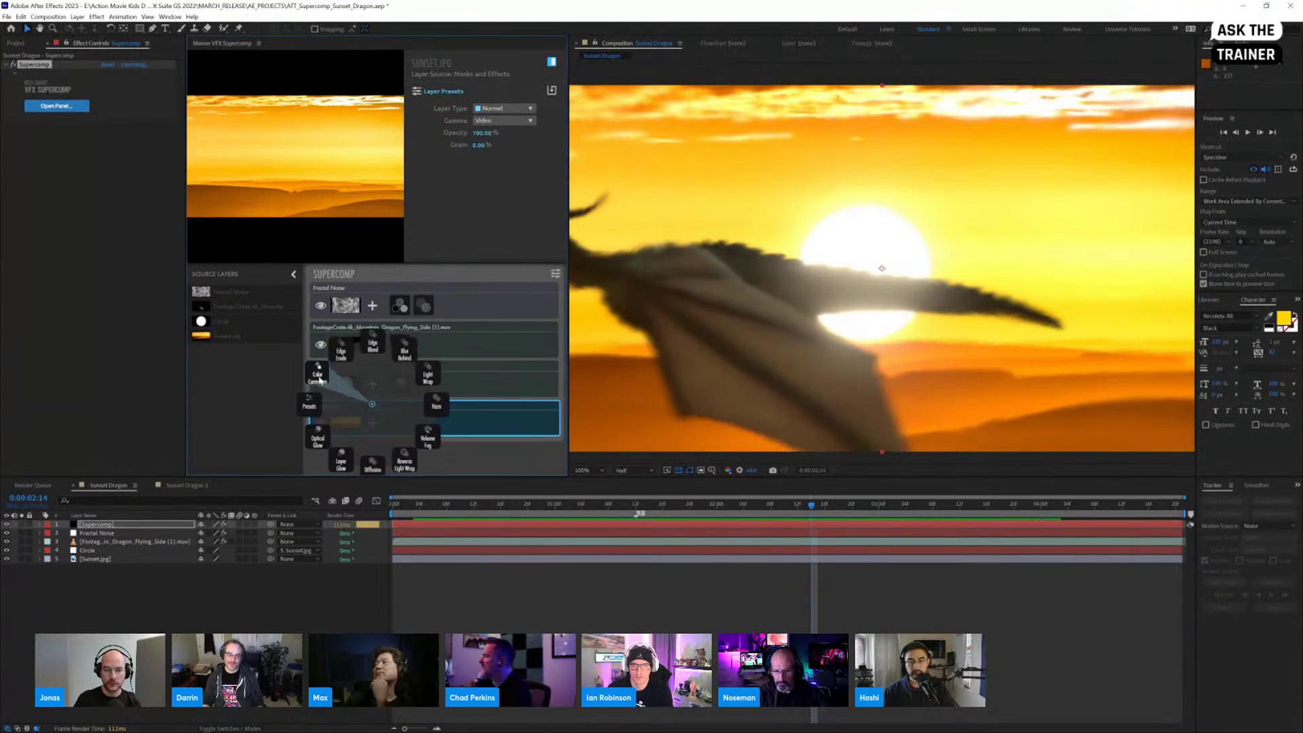
click(317, 439)
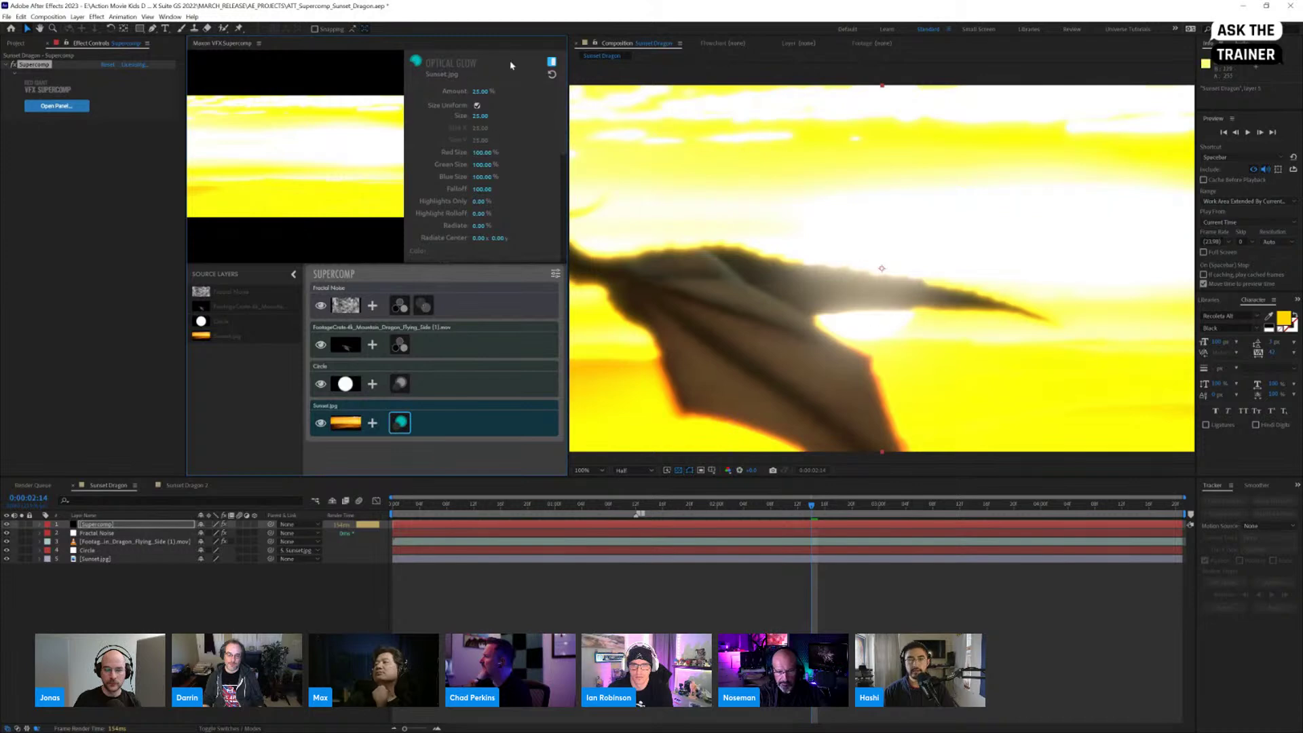
Step: Lower the Sunset.jpg Optical Glow's Amount to a subtle level and increase its Size to about 122
drag(479, 202, 478, 205)
mouse_move(477, 92)
mouse_down()
mouse_move(461, 101)
mouse_move(473, 97)
mouse_up()
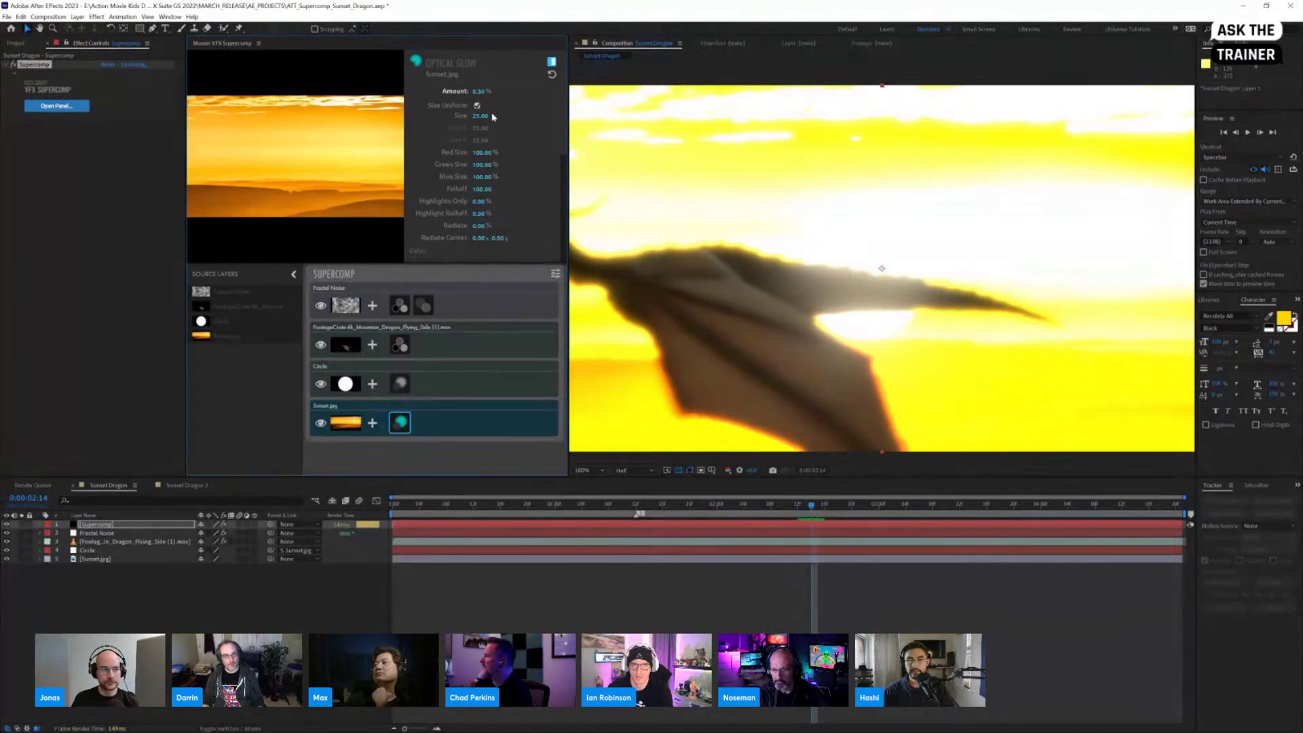
drag(485, 120, 502, 120)
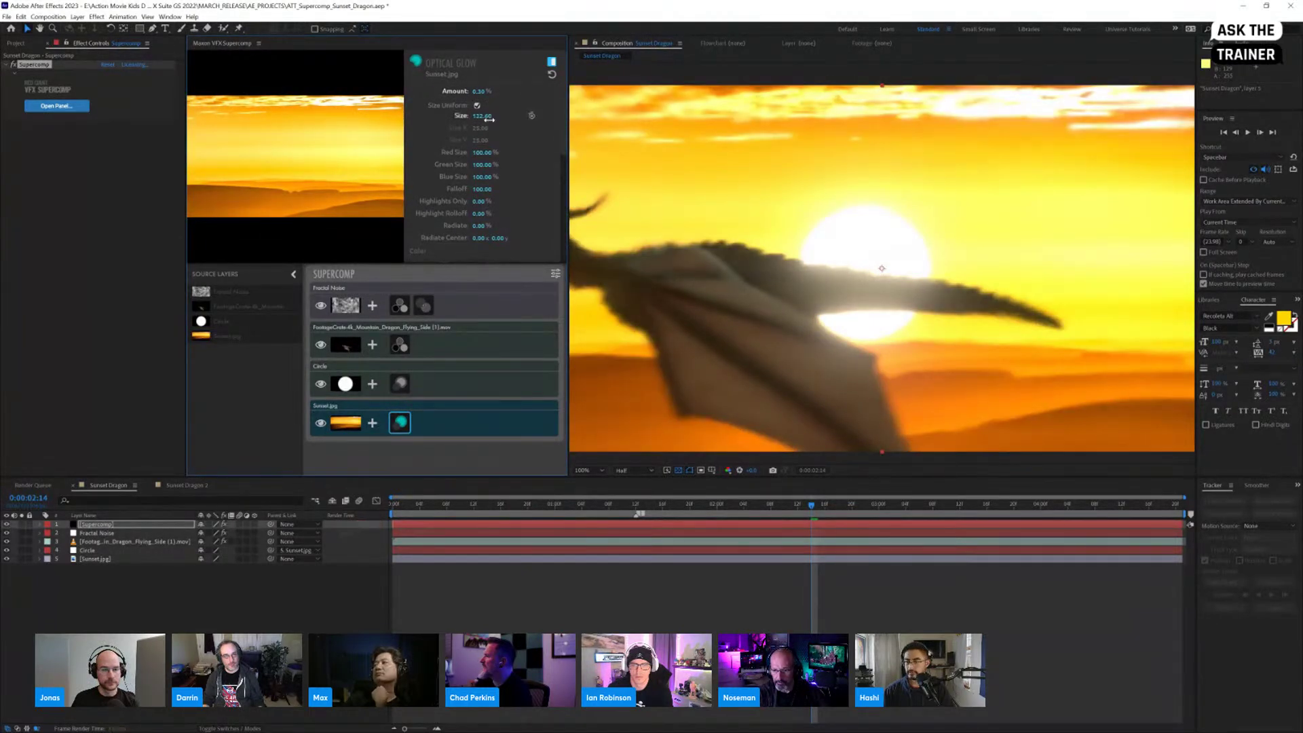
Step: Go to 0:00:02:07 and add a Light Wrap effect to the dragon footage layer in Supercomp
drag(778, 505, 765, 514)
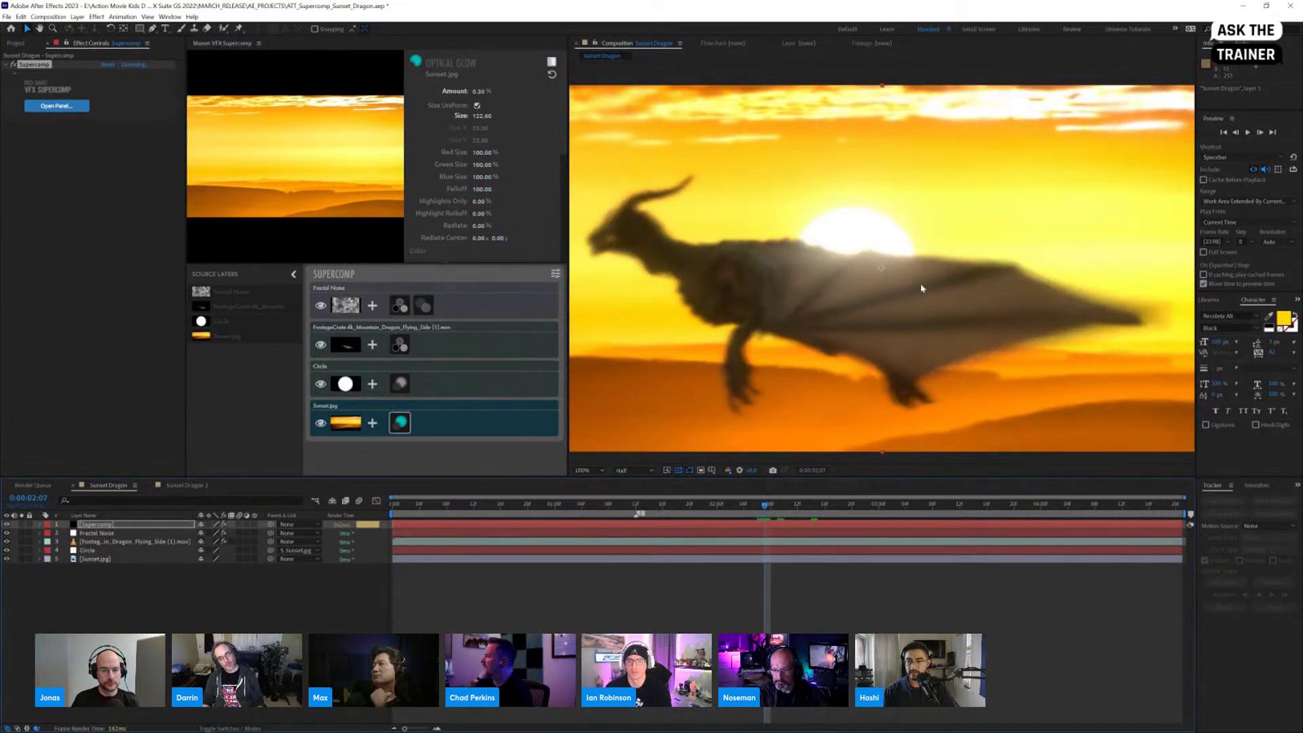
click(371, 345)
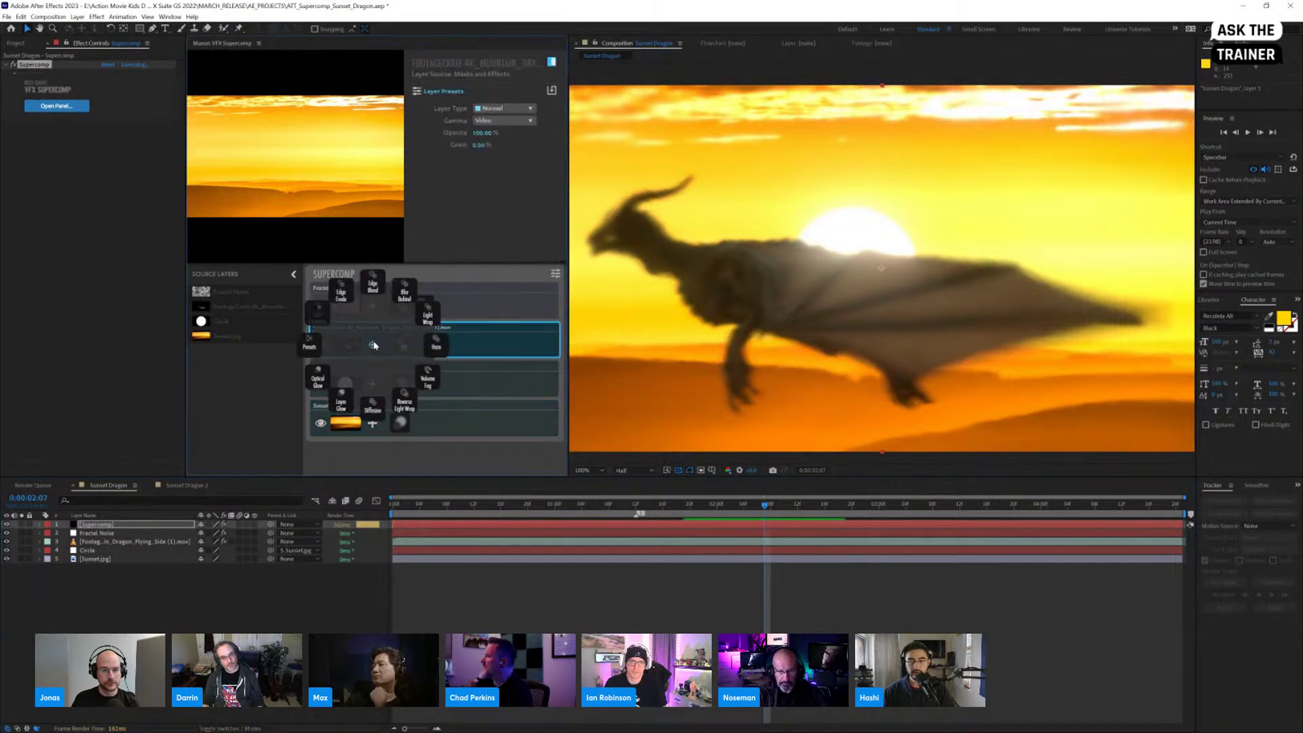
click(428, 314)
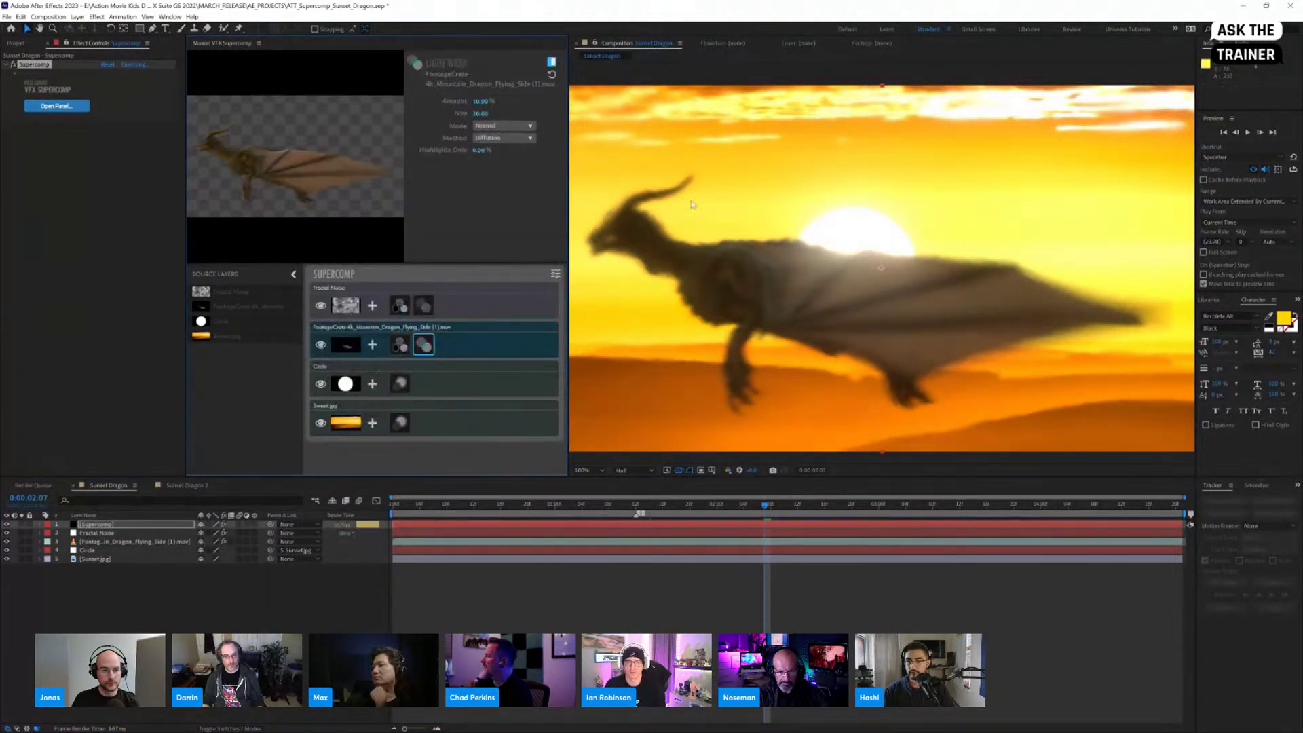
Step: Try the dragon's Light Wrap at 100% Amount and return the Amount to 10%
drag(481, 102, 487, 104)
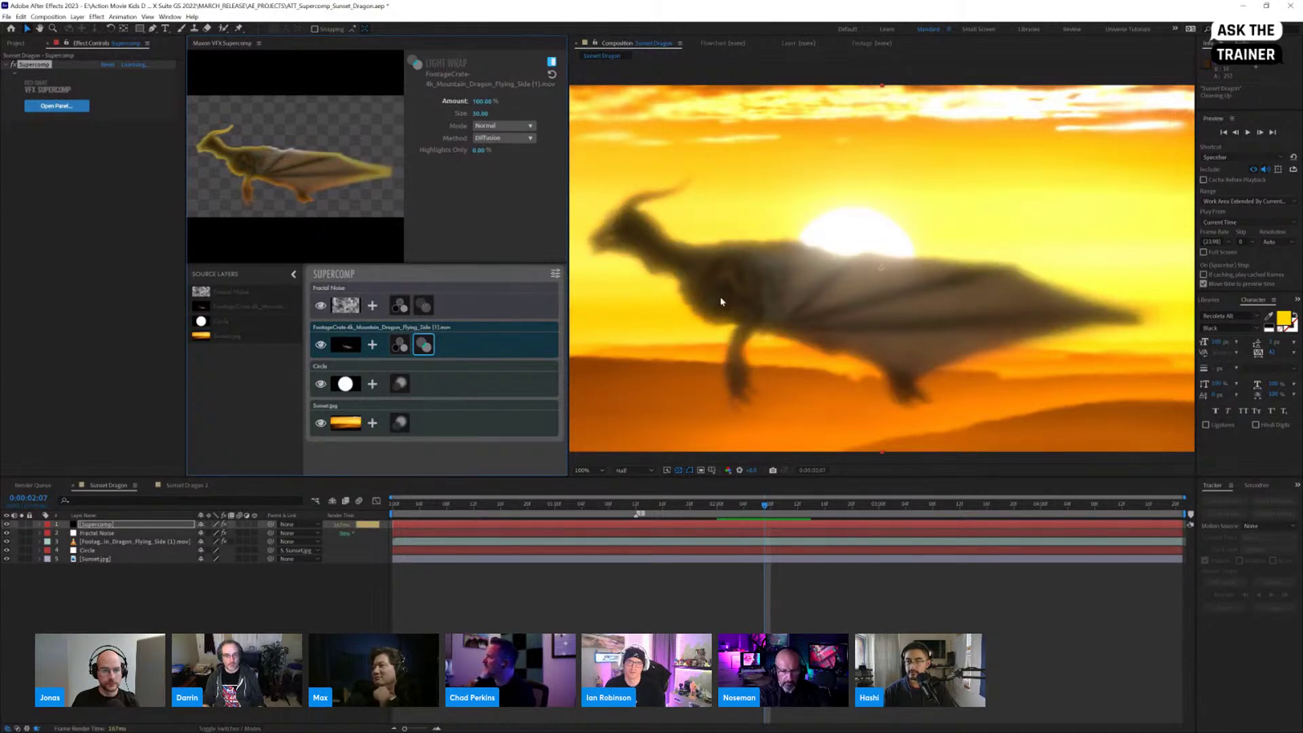
click(482, 101)
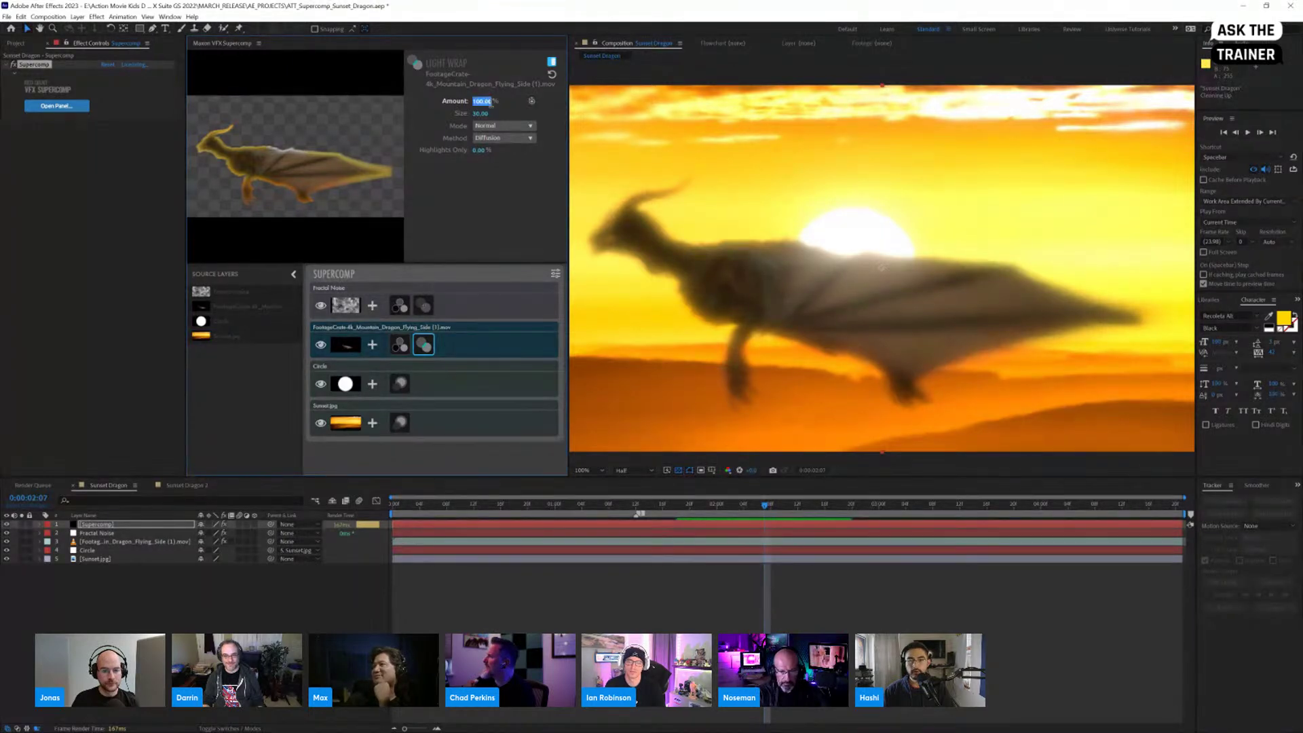
text(10)
key(Return)
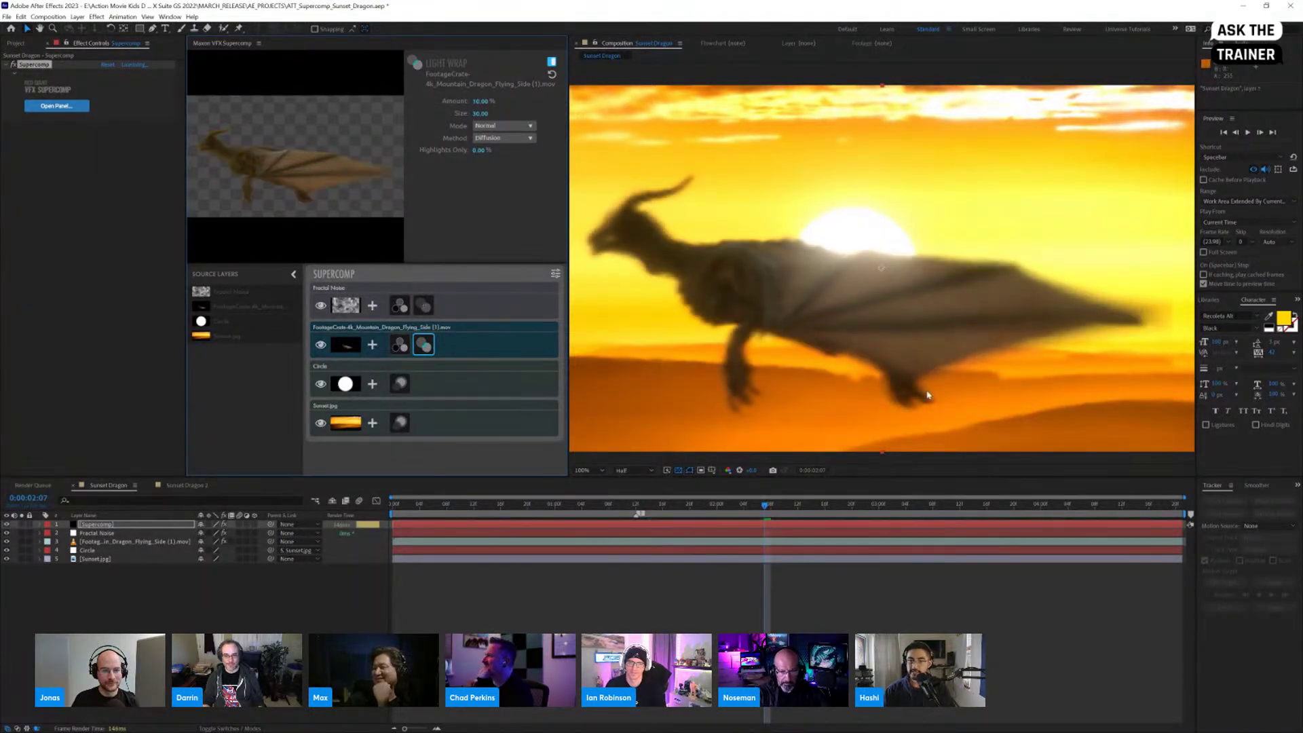
Step: Review the composite at 0:00:01:04, 0:00:02:07 and 0:00:01:15, and show the Fractal Noise layer's settings
drag(766, 504, 580, 527)
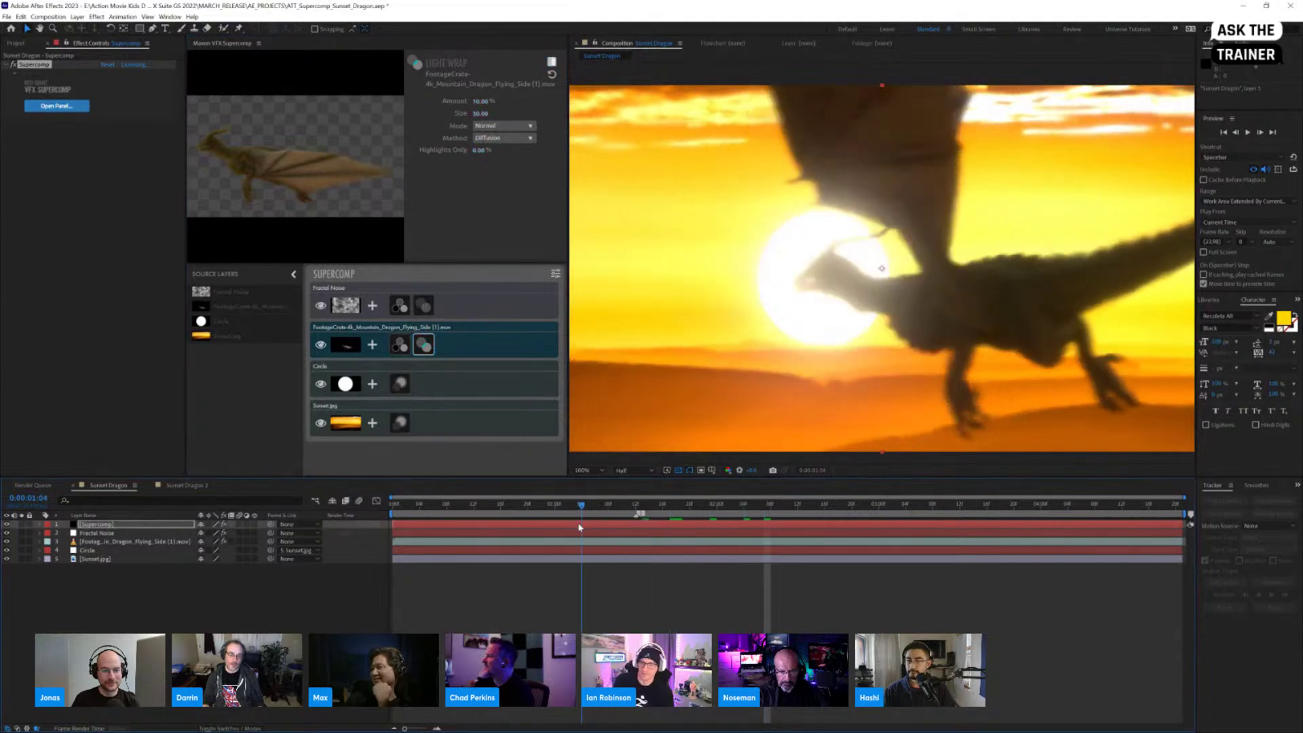
click(515, 314)
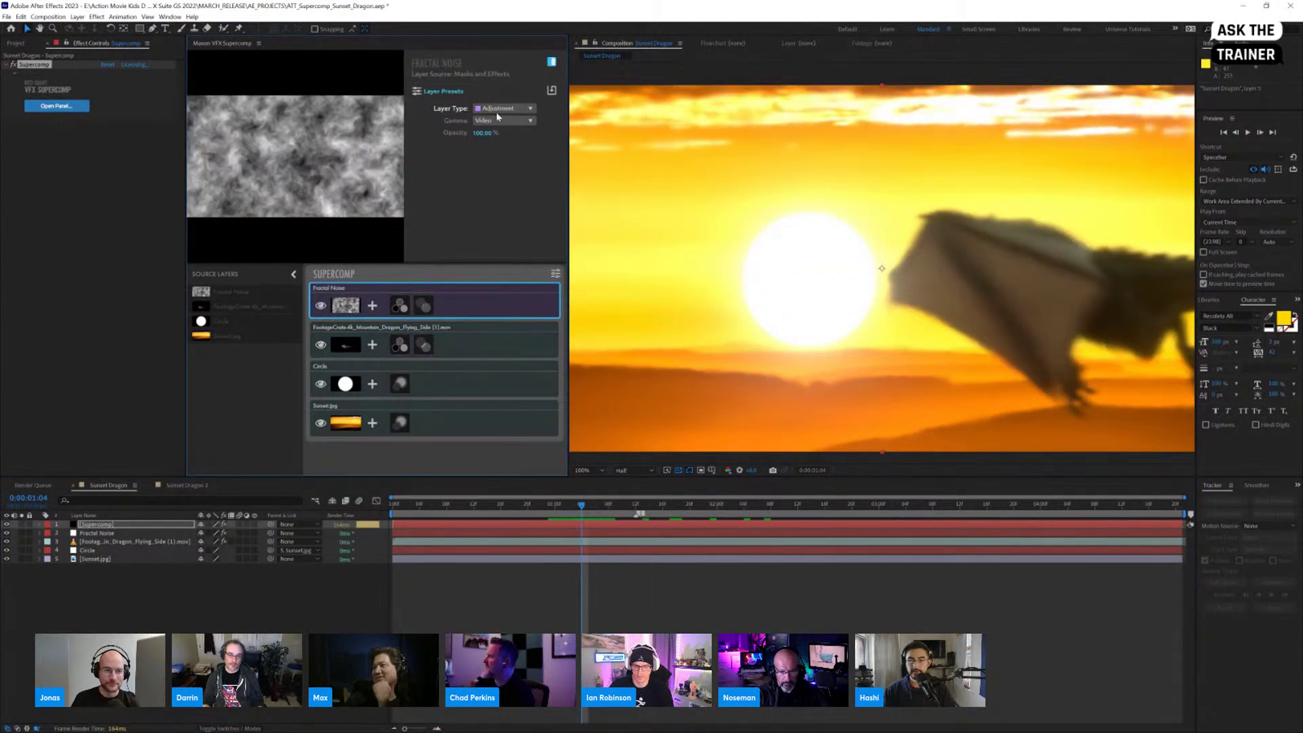
drag(670, 505, 766, 506)
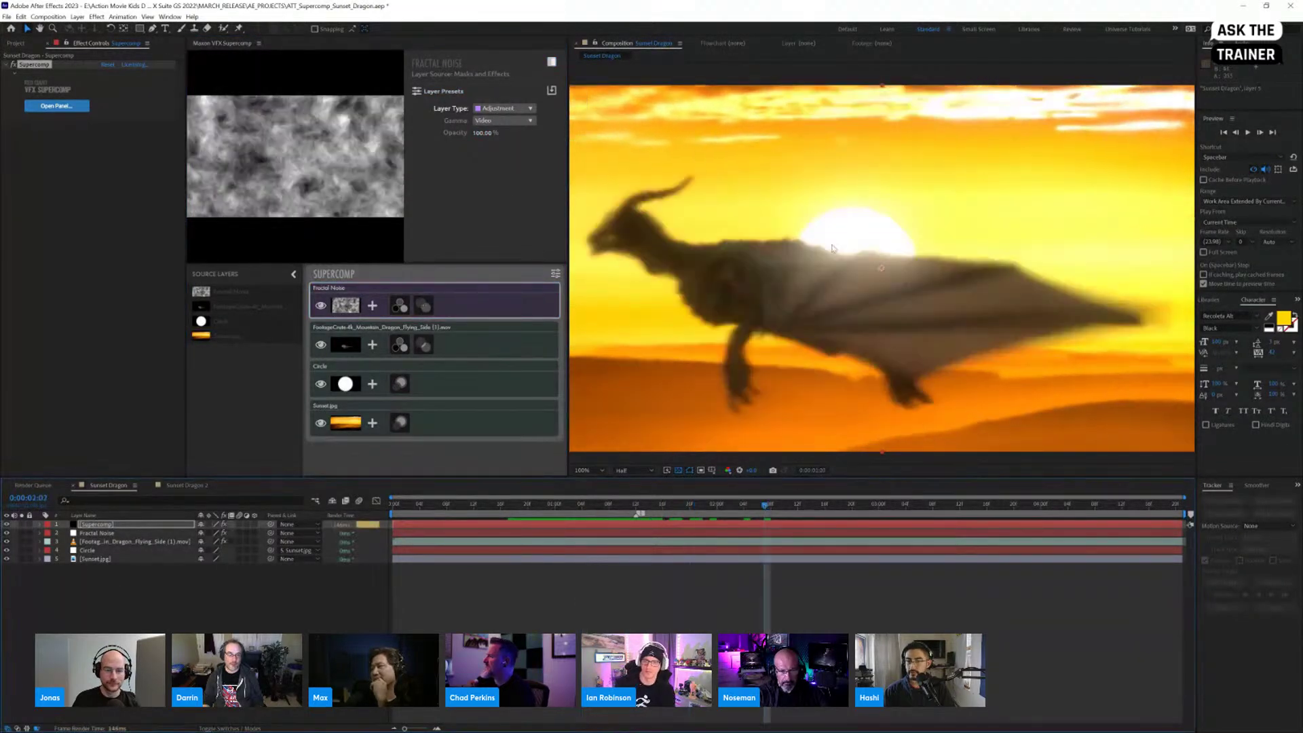
click(656, 506)
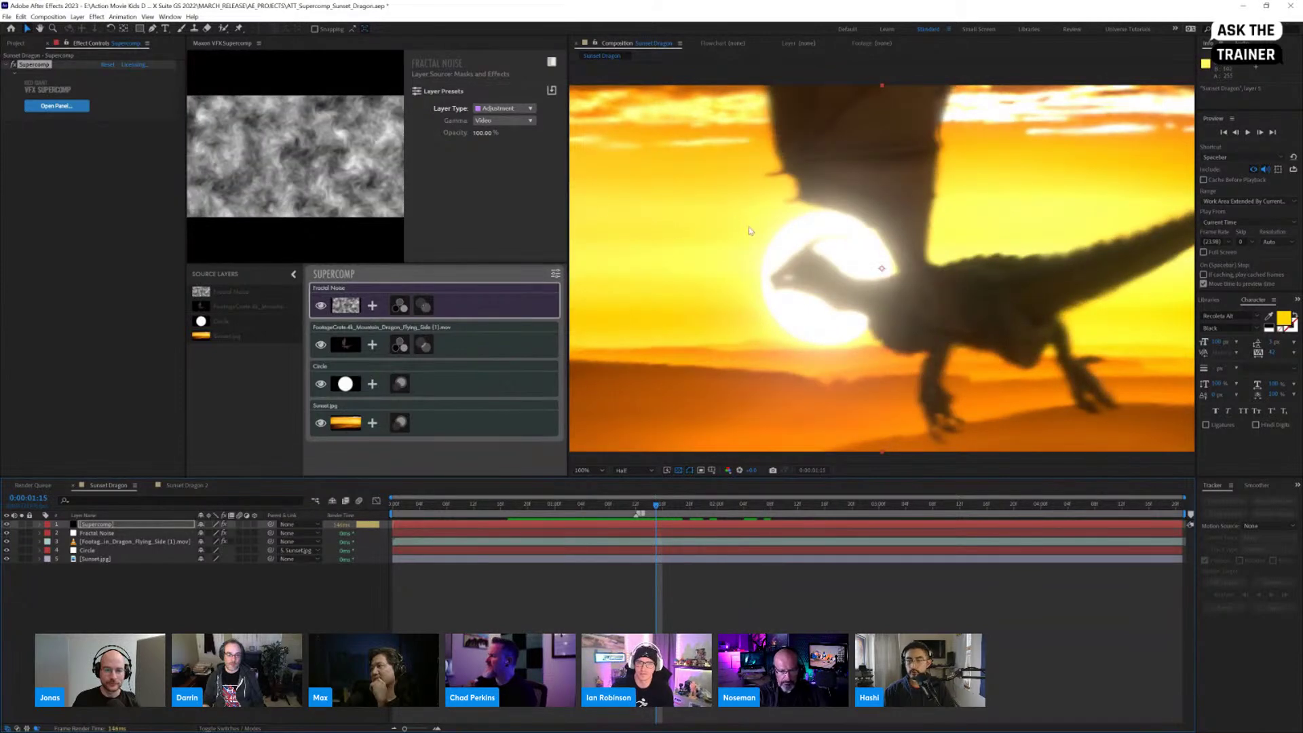
Step: Show the Fractal Noise layer's Color Correction settings, widen the composition viewer and go to 0:00:01:22
click(400, 306)
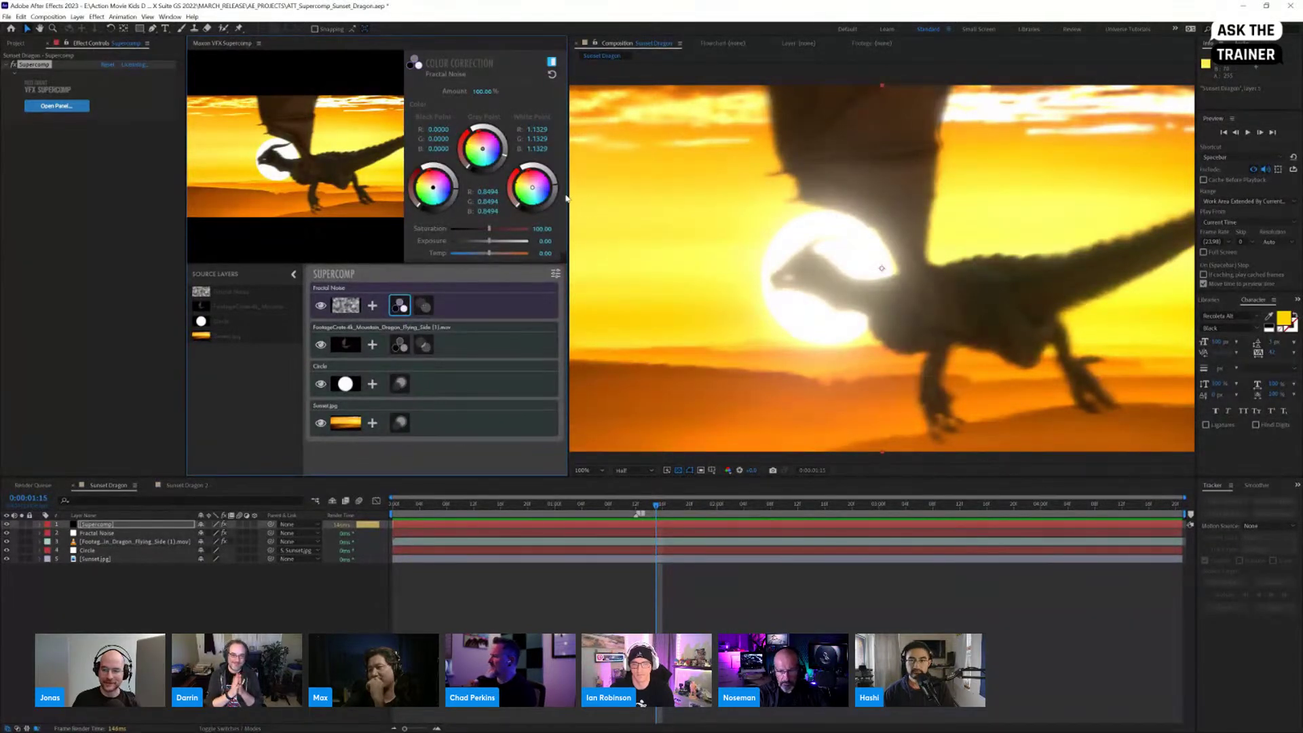
drag(568, 215, 496, 215)
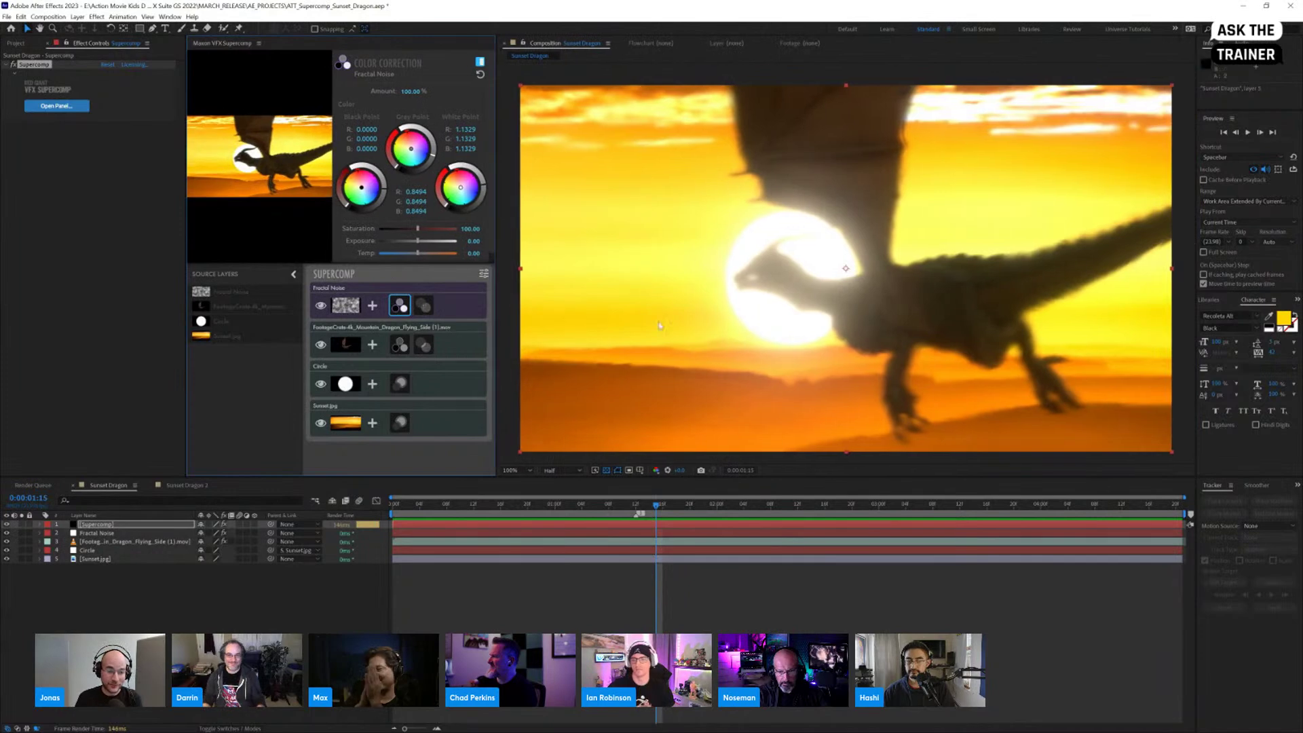
click(683, 513)
drag(684, 513, 702, 507)
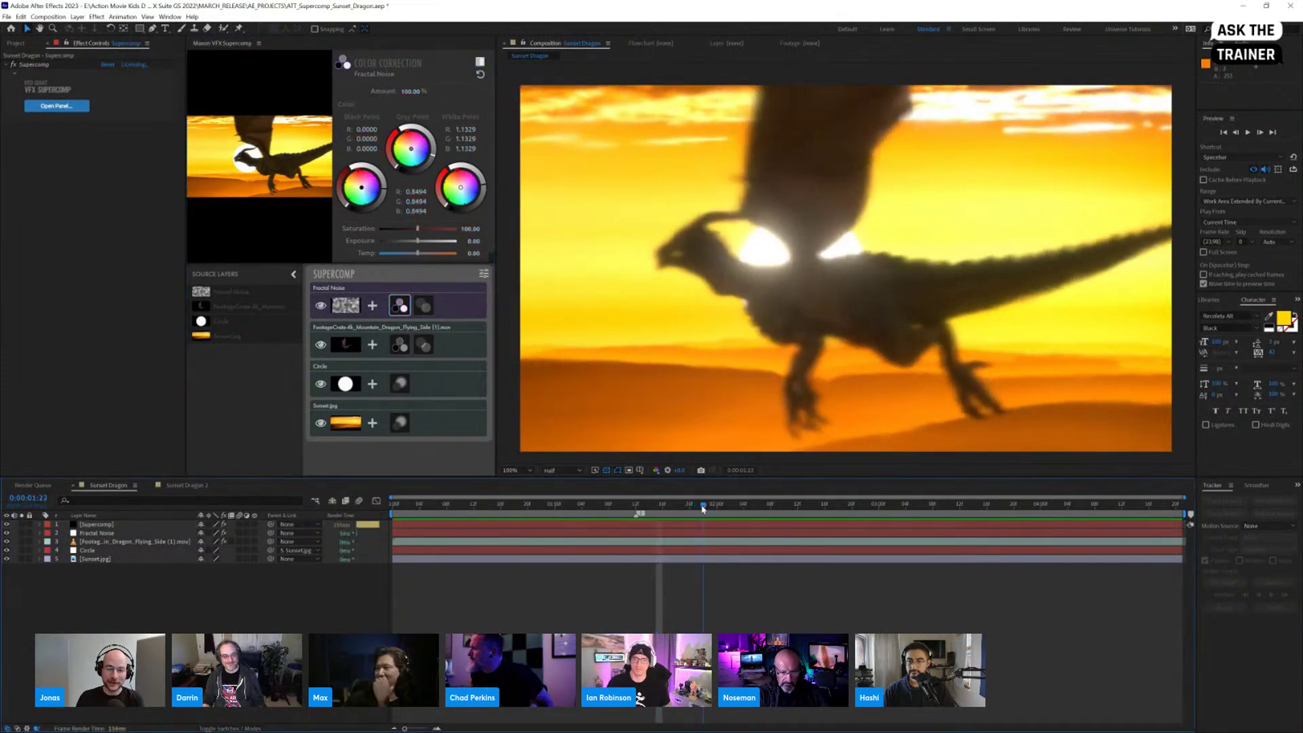
Step: Check the Fractal Noise layer's Color Correction and lower the Blur of its Heat Blur effect
click(402, 307)
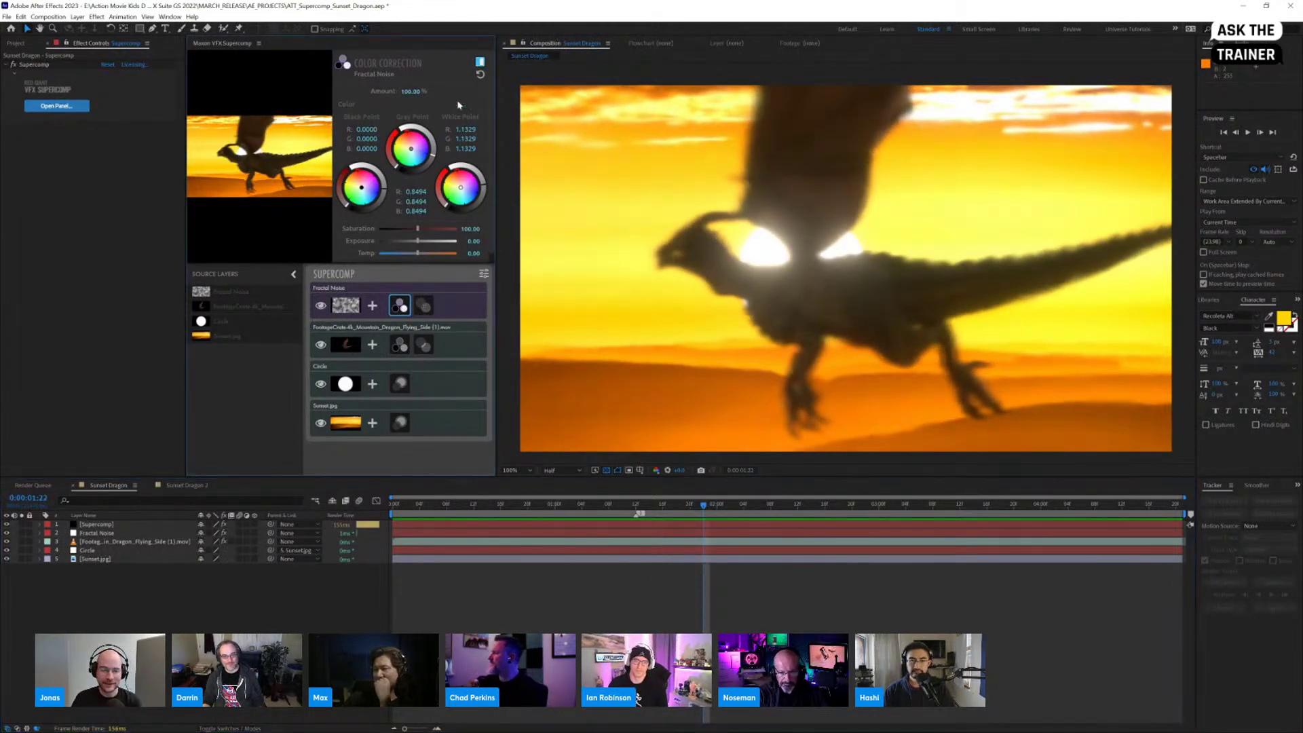
click(423, 306)
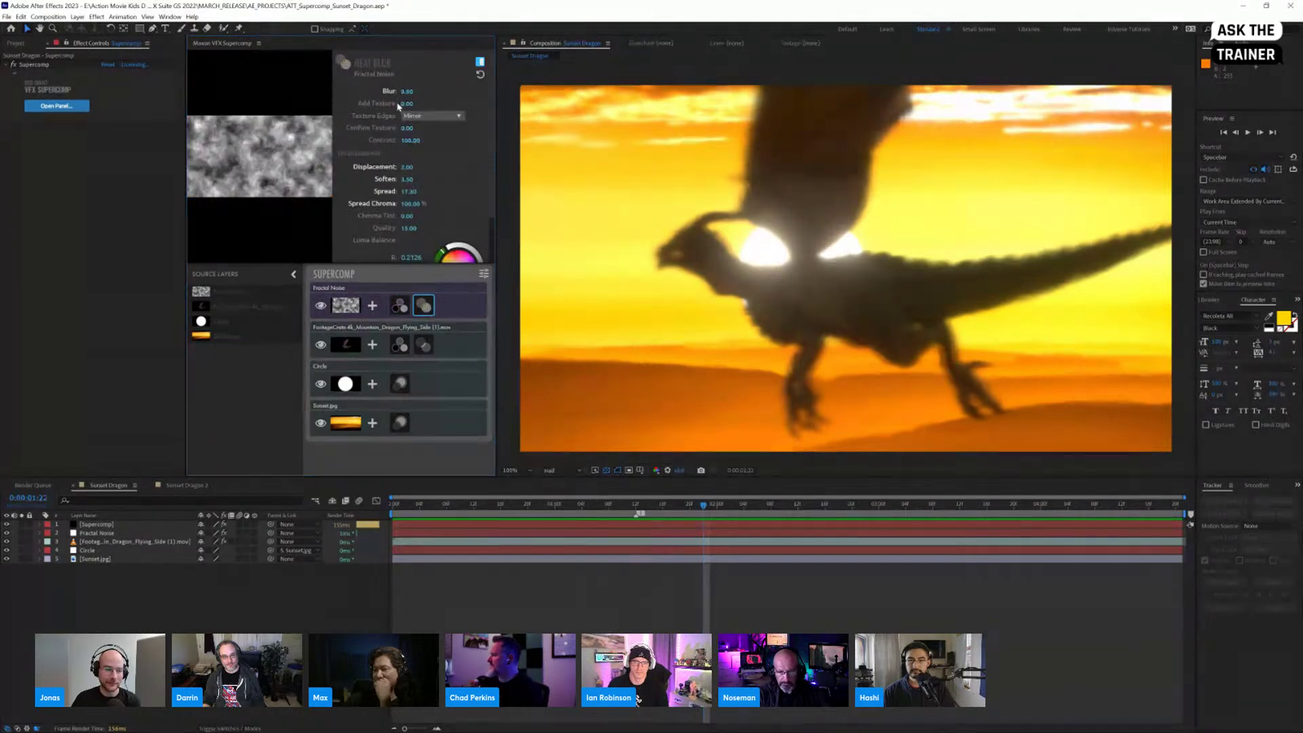
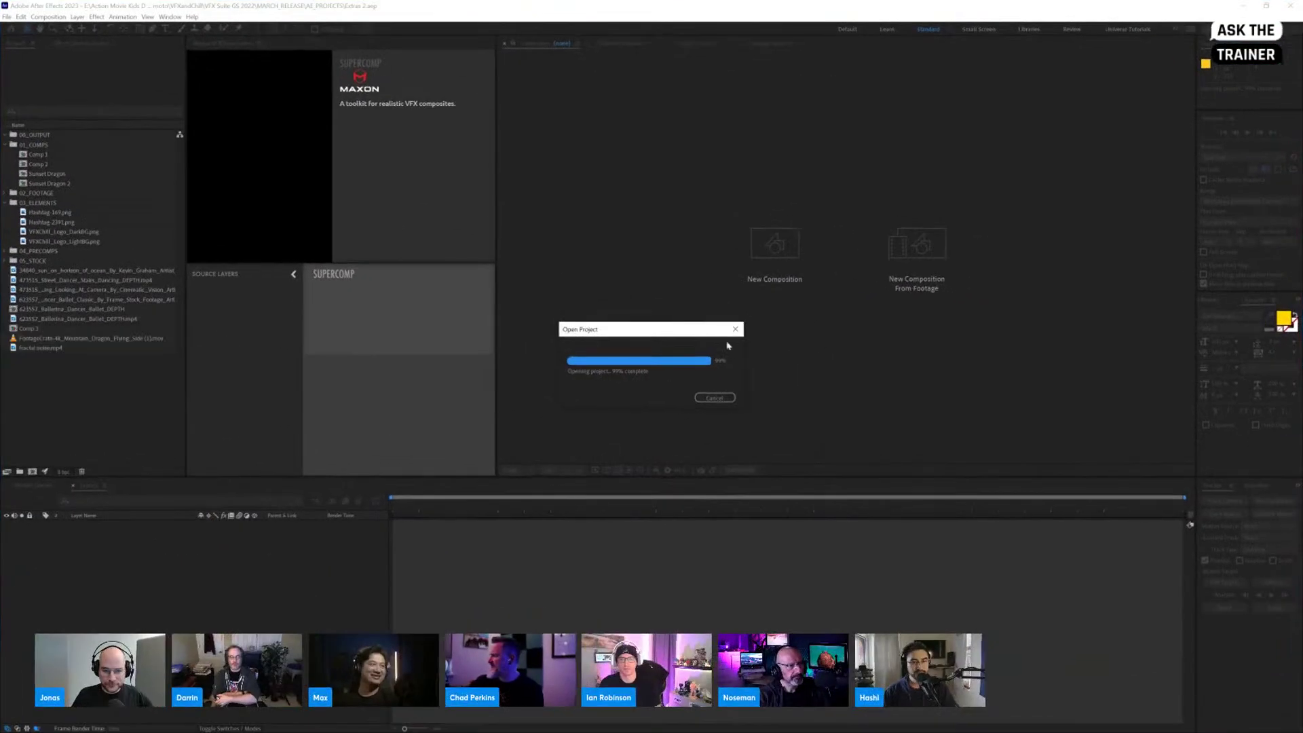
Step: Switch to the Colorful Umbrella composition in the Extras 2 project
click(163, 486)
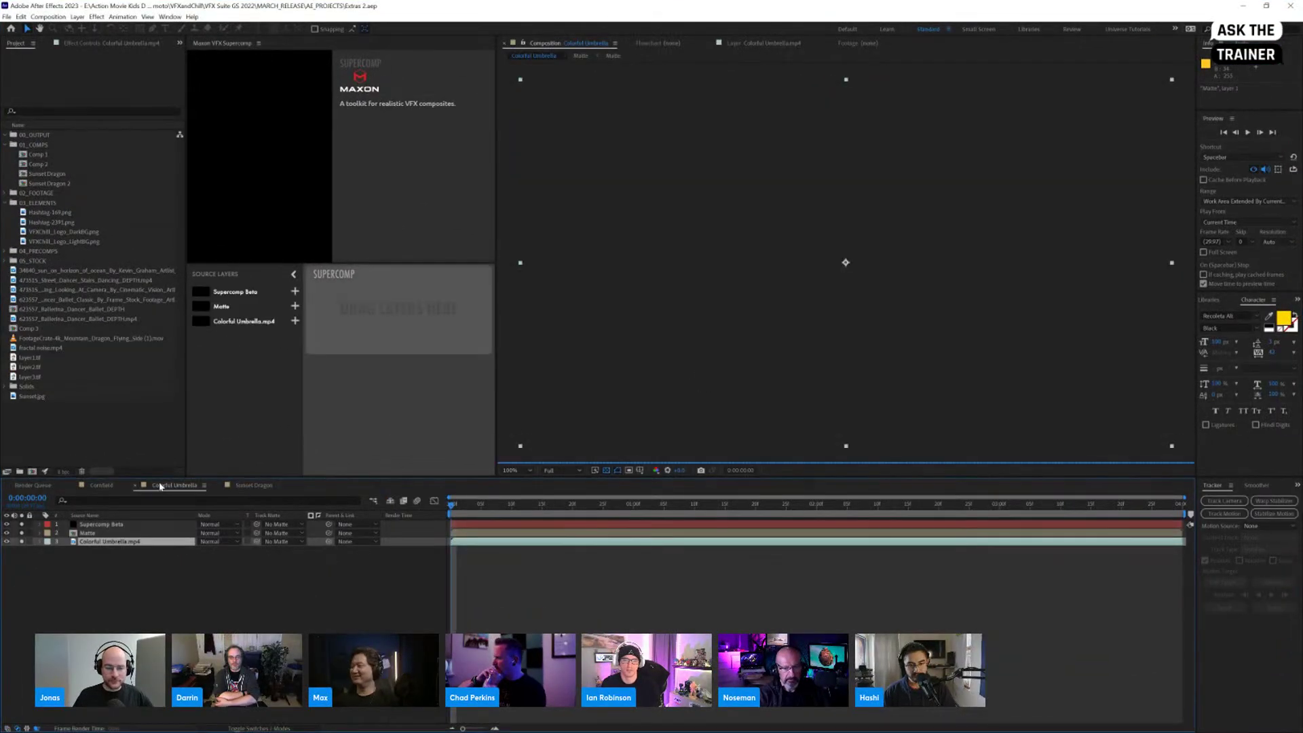
Step: Solo the Matte layer in Colorful Umbrella, check it at different frames, restore the full composite and select the Supercomp Beta layer
click(114, 524)
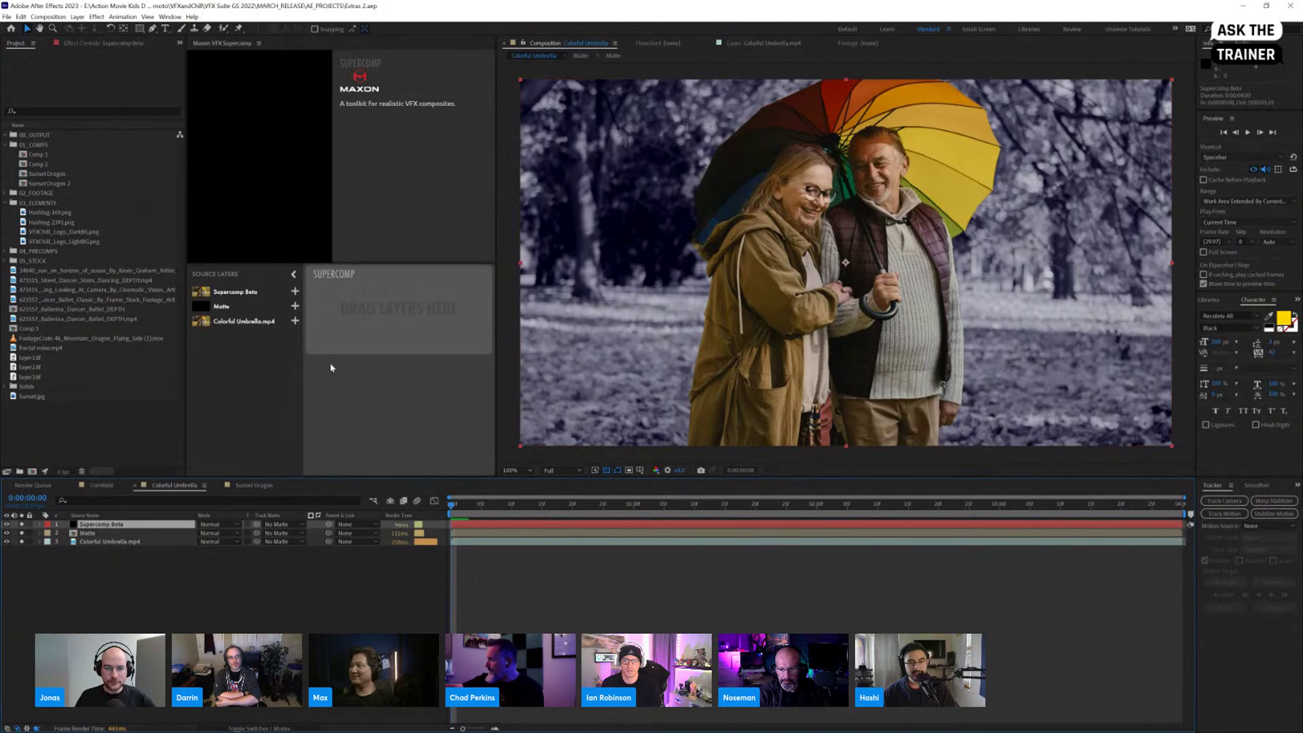
click(268, 291)
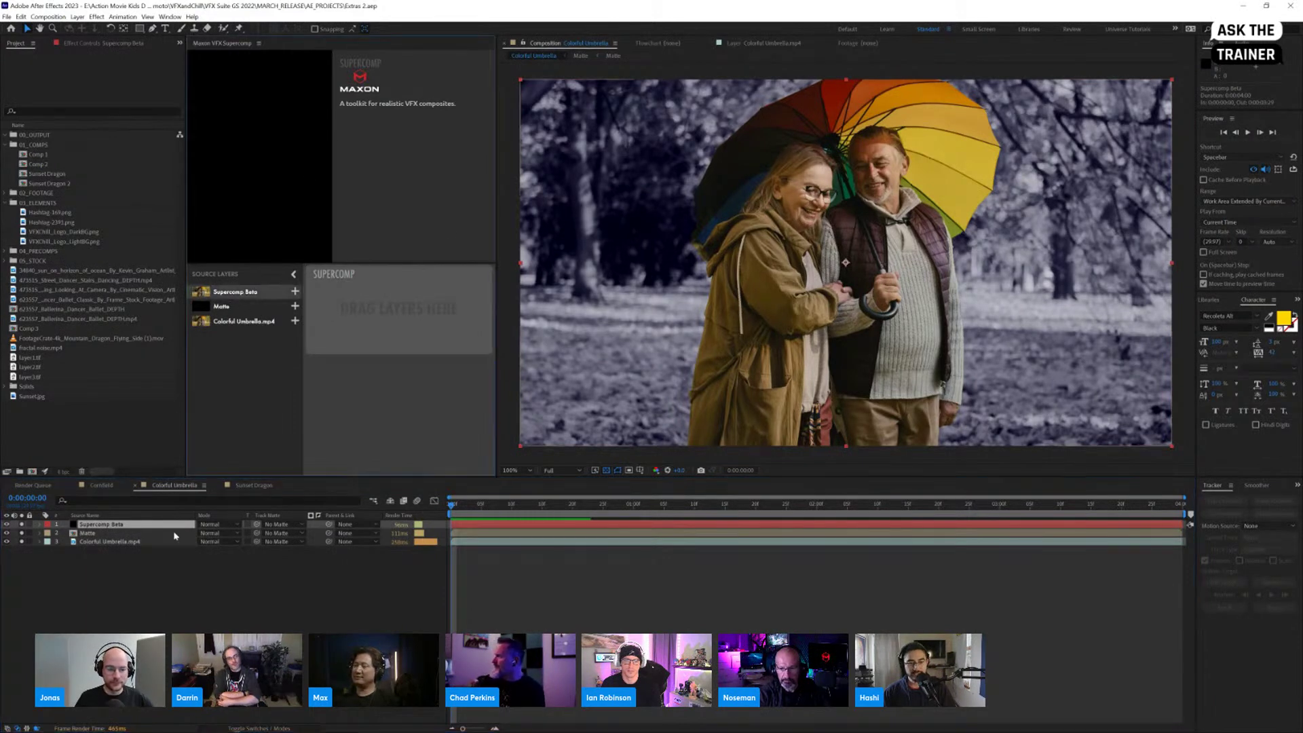
click(85, 533)
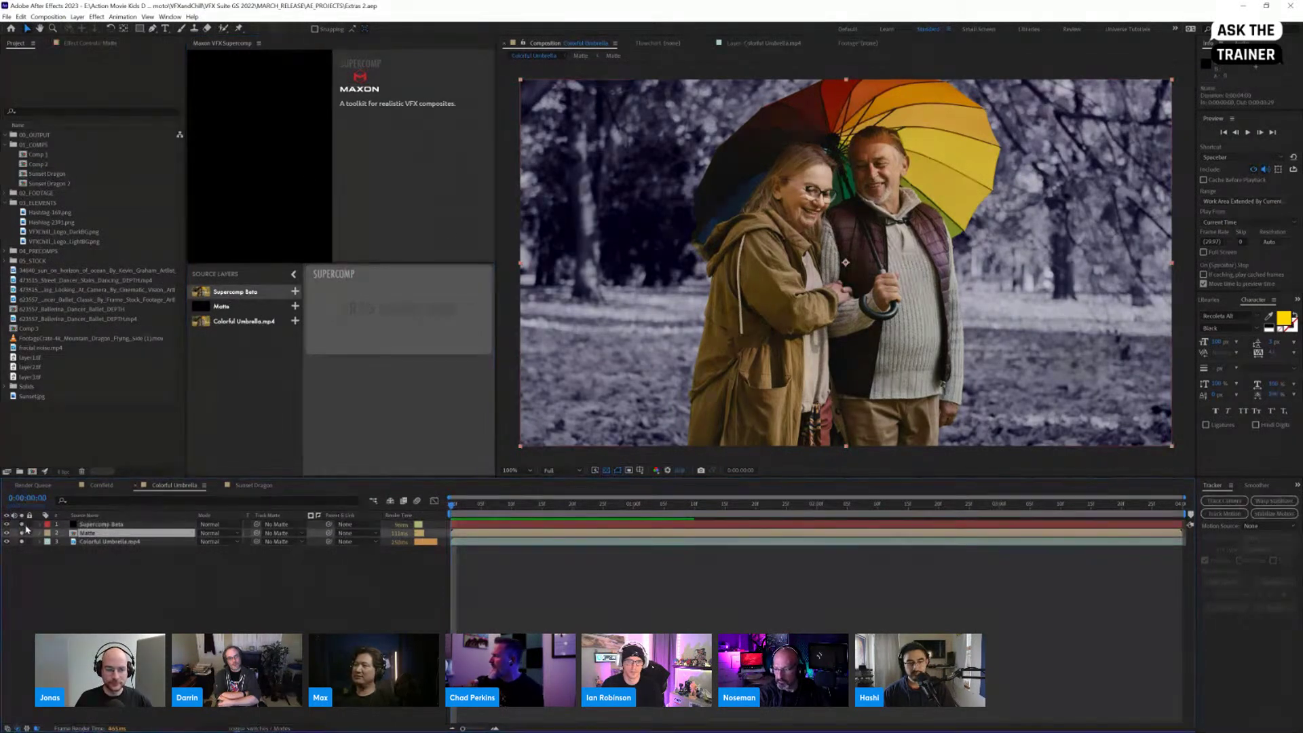
click(22, 533)
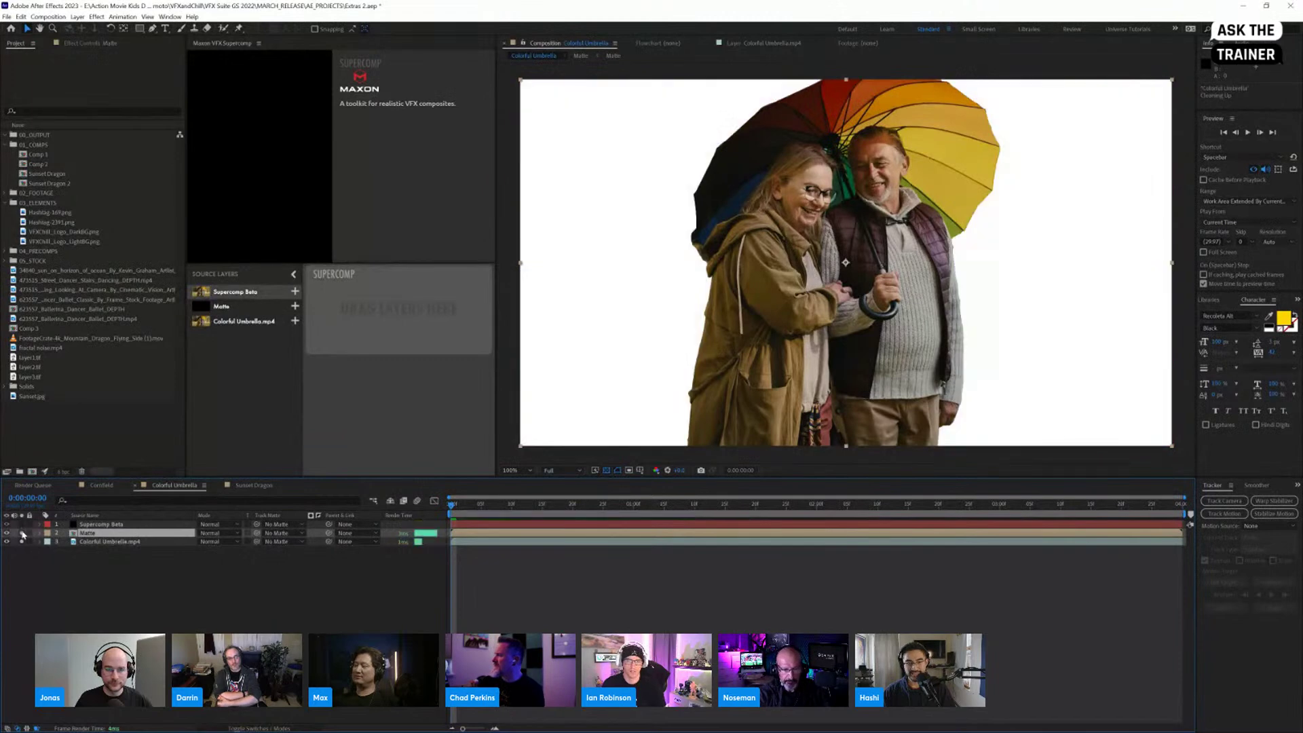
click(22, 534)
key(space)
drag(800, 525, 786, 541)
click(23, 532)
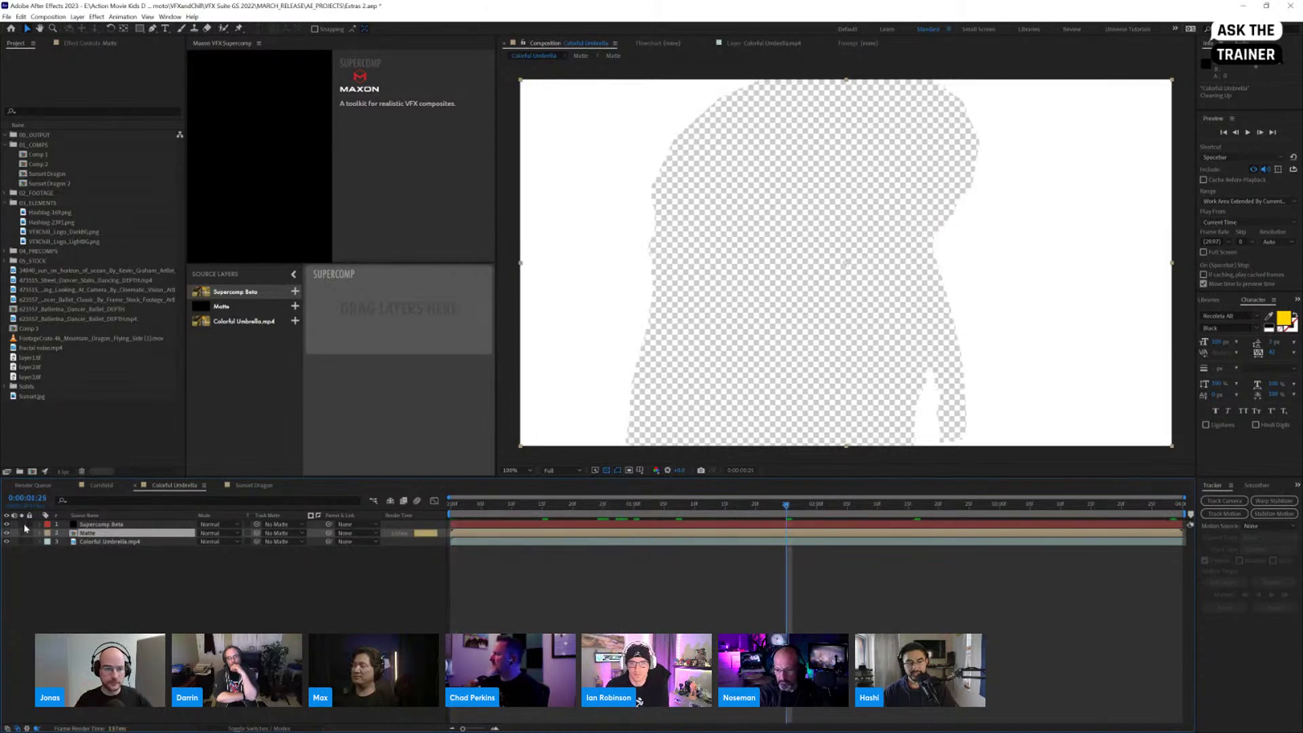
click(87, 524)
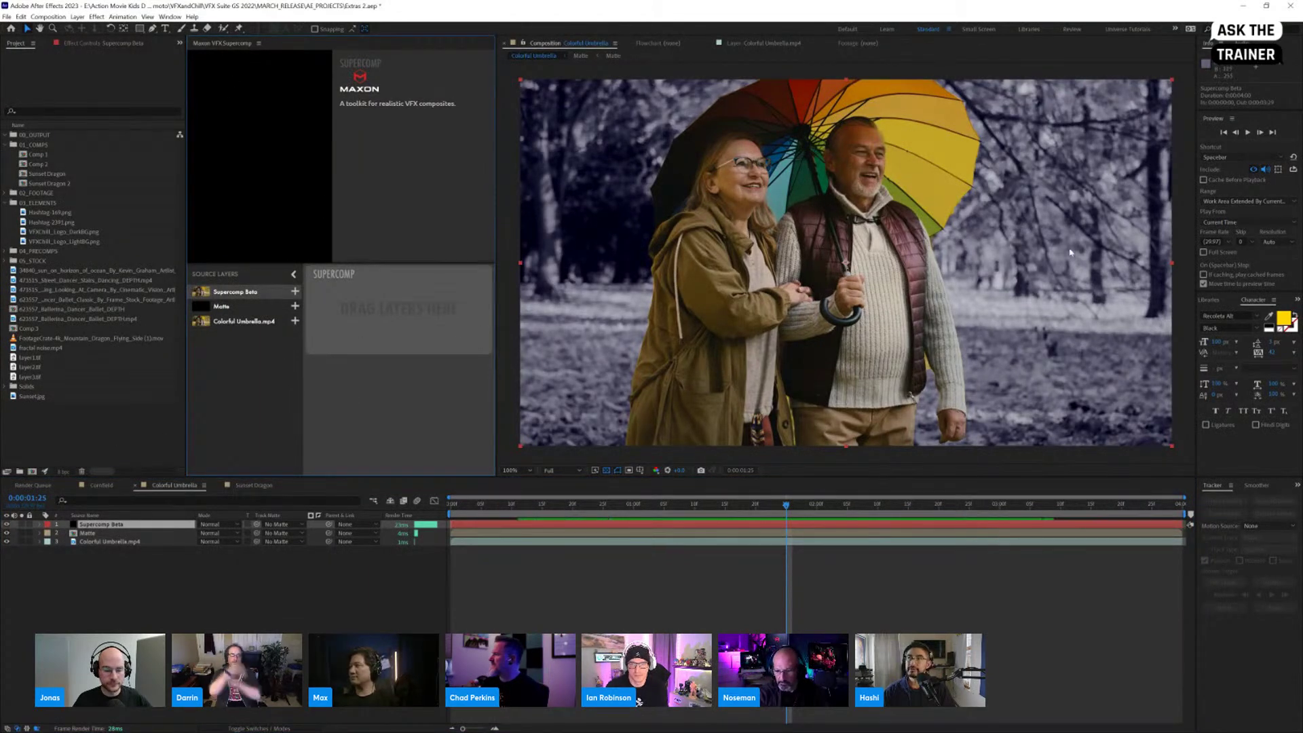
Step: Switch to the Cornfield composition, view soloed Black Solid 2's mask over the transparency grid, and solo Supercomp Beta too
click(100, 486)
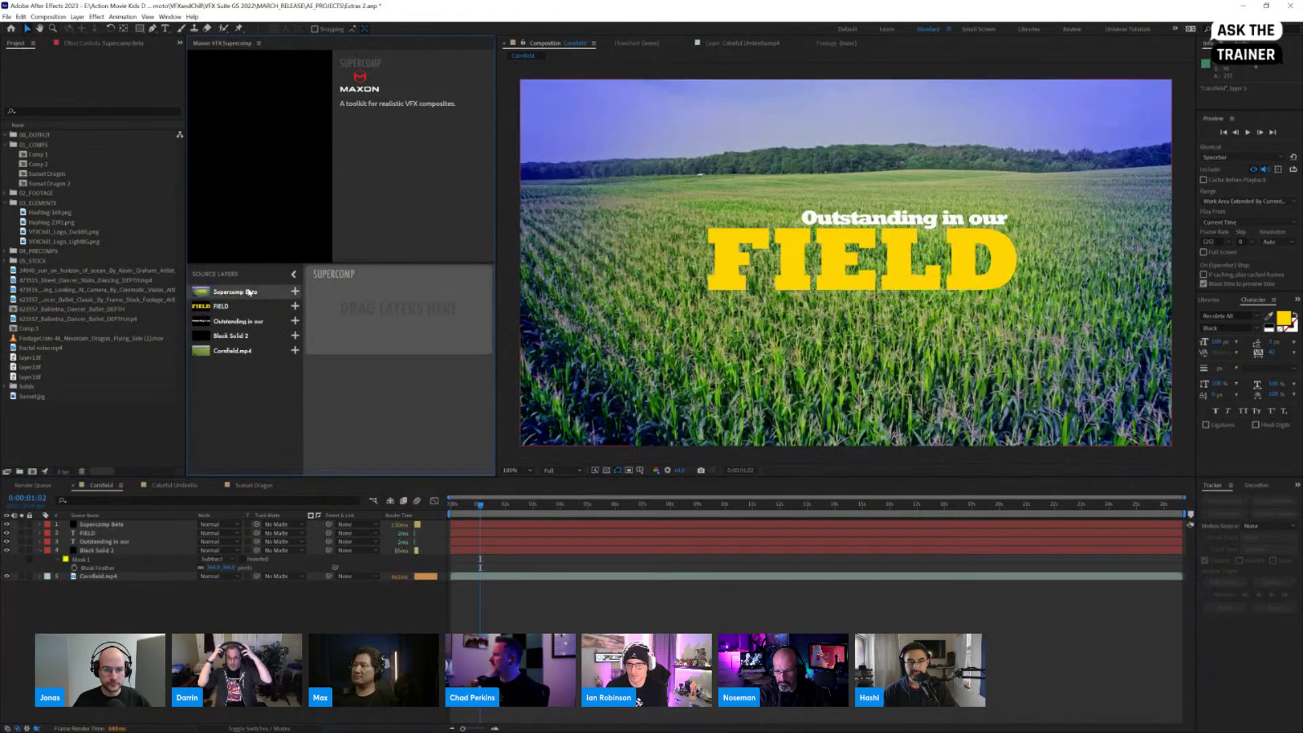
click(22, 550)
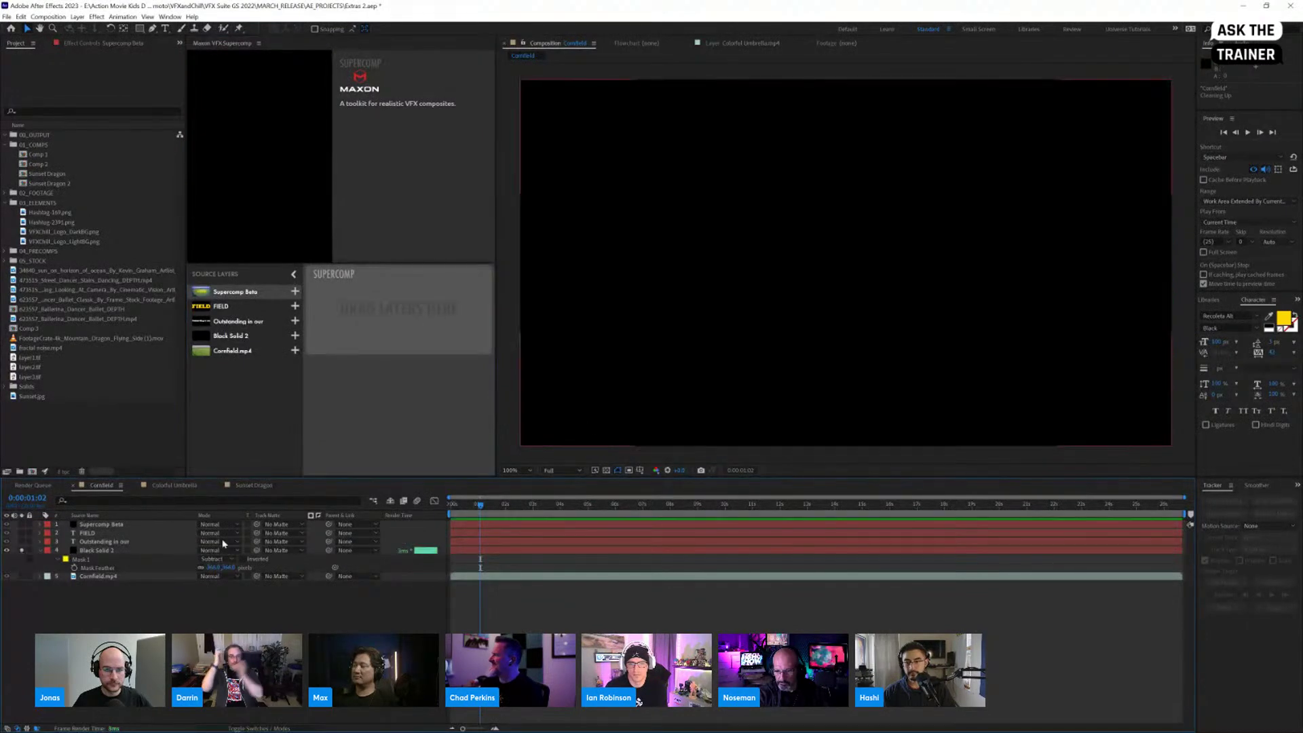
click(96, 560)
click(607, 471)
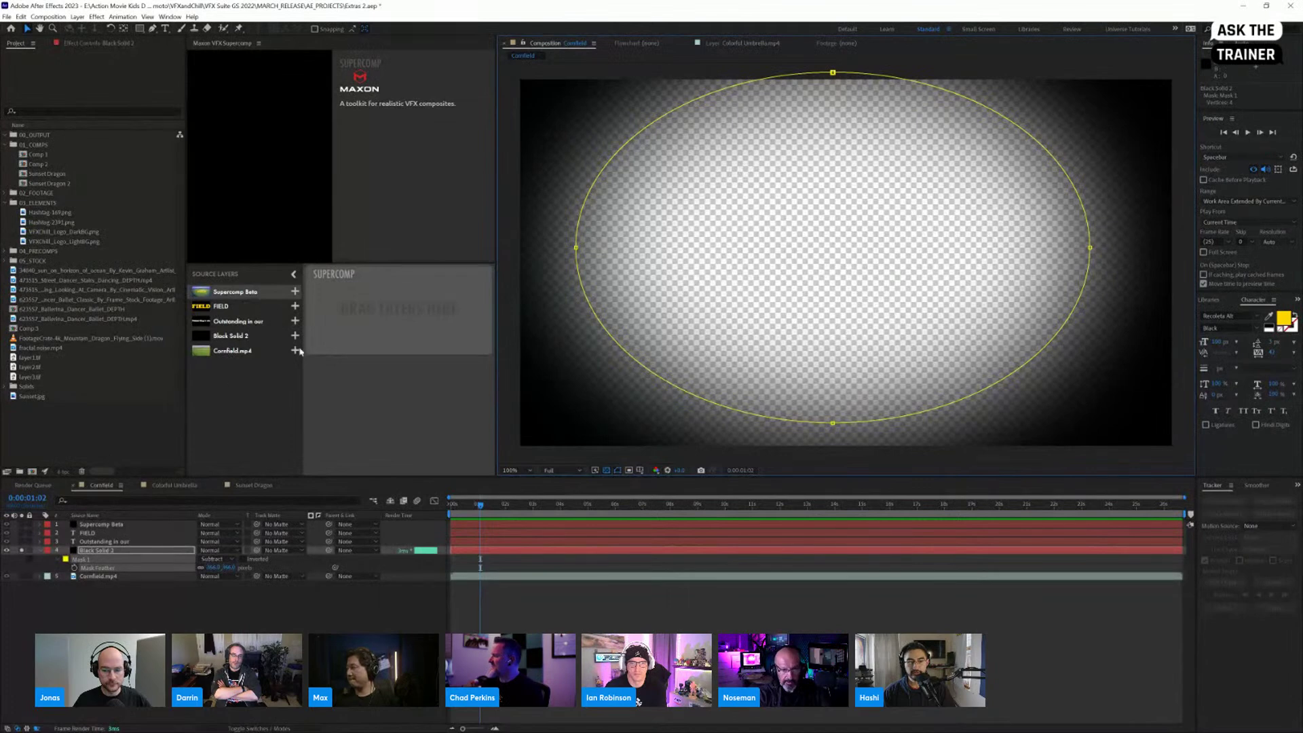
click(22, 524)
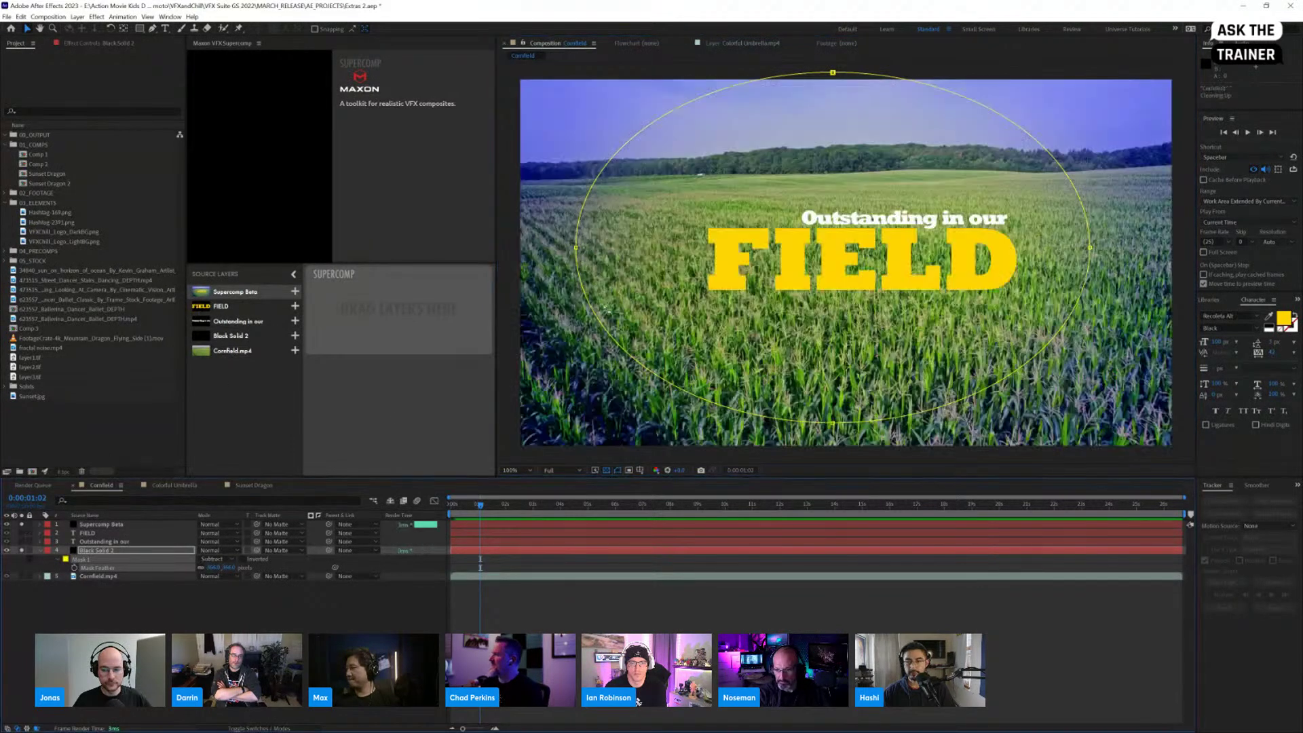
Step: Show the Supercomp Beta layer's effect controls and open its Supercomp panel
click(260, 295)
click(245, 337)
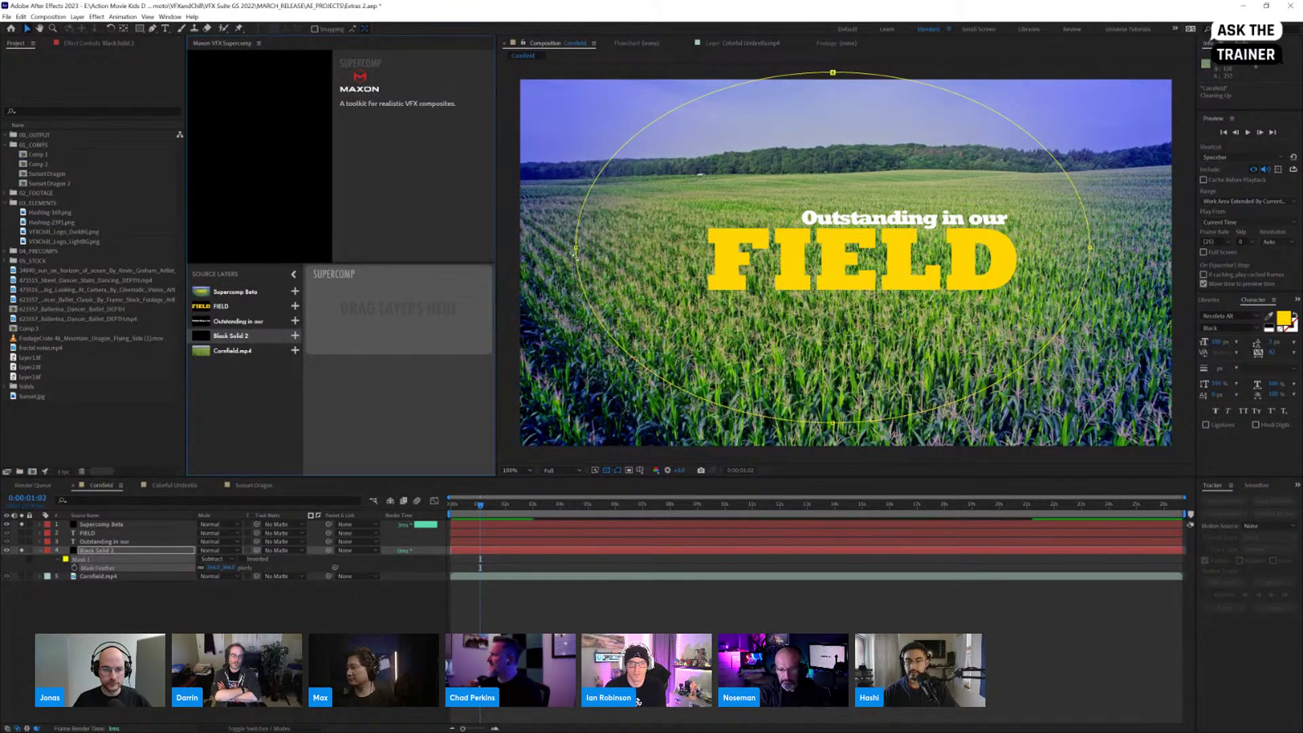
click(133, 551)
click(86, 43)
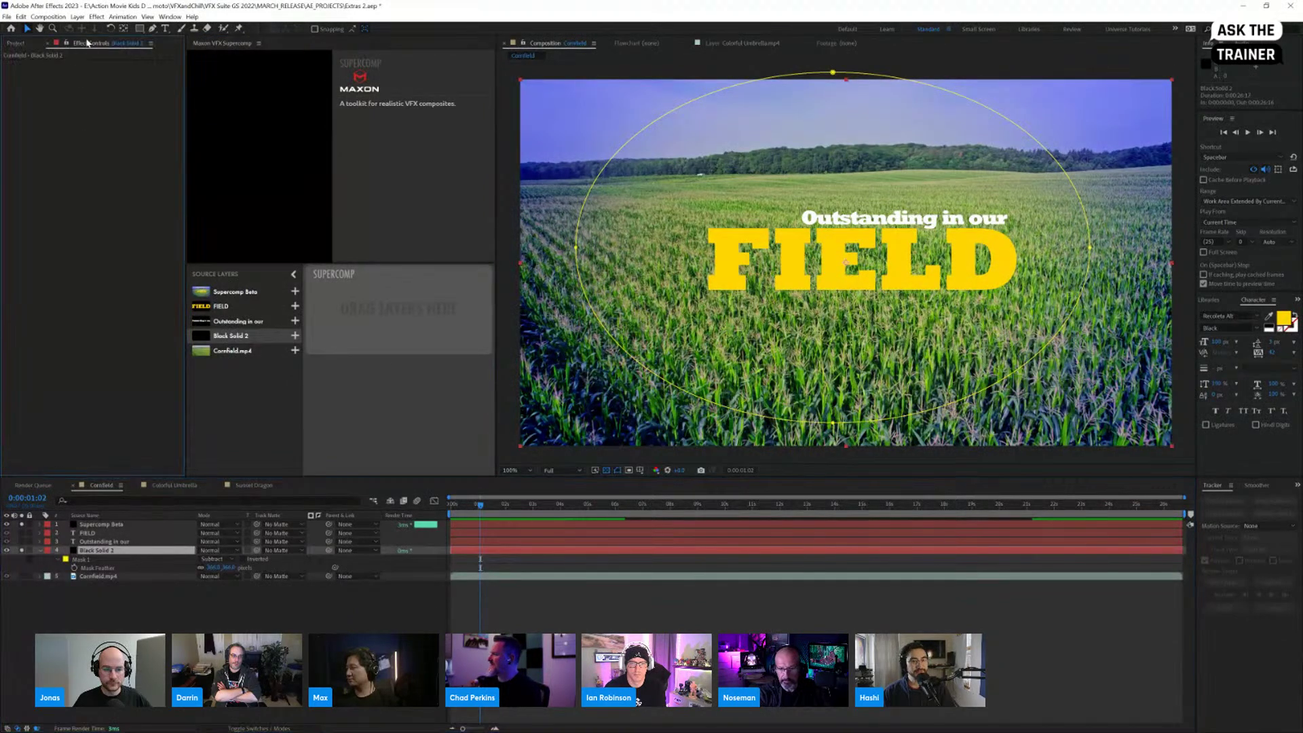
click(109, 524)
click(56, 105)
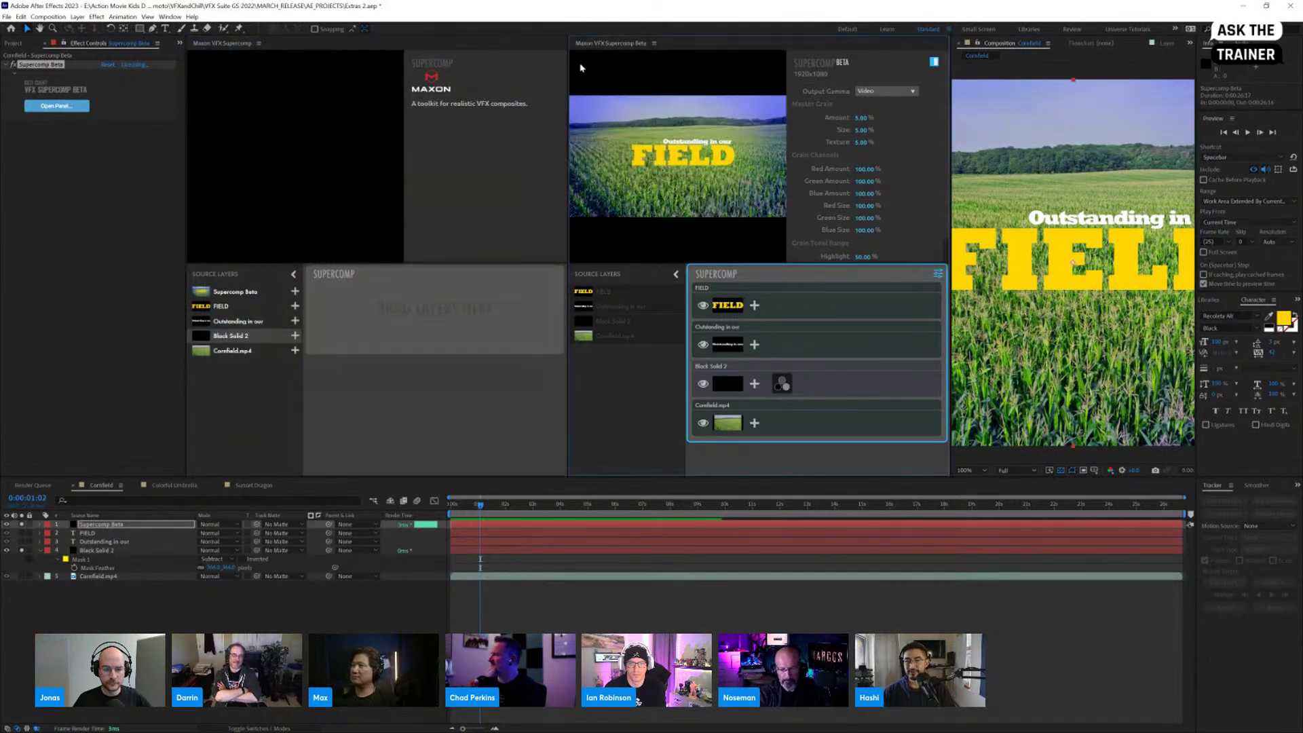
Step: Resize the Supercomp panel and examine Black Solid 2's layer type and Color Correction settings
drag(569, 192, 308, 214)
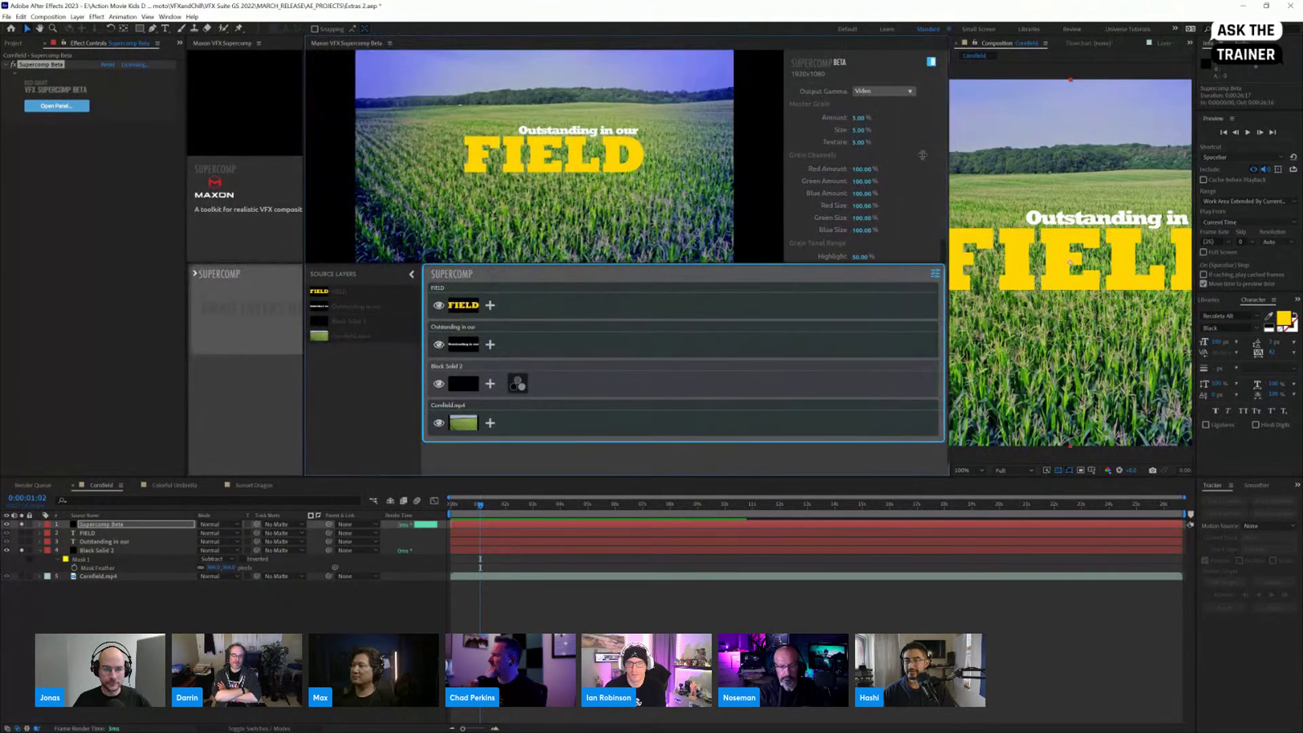
drag(944, 153, 668, 156)
click(499, 353)
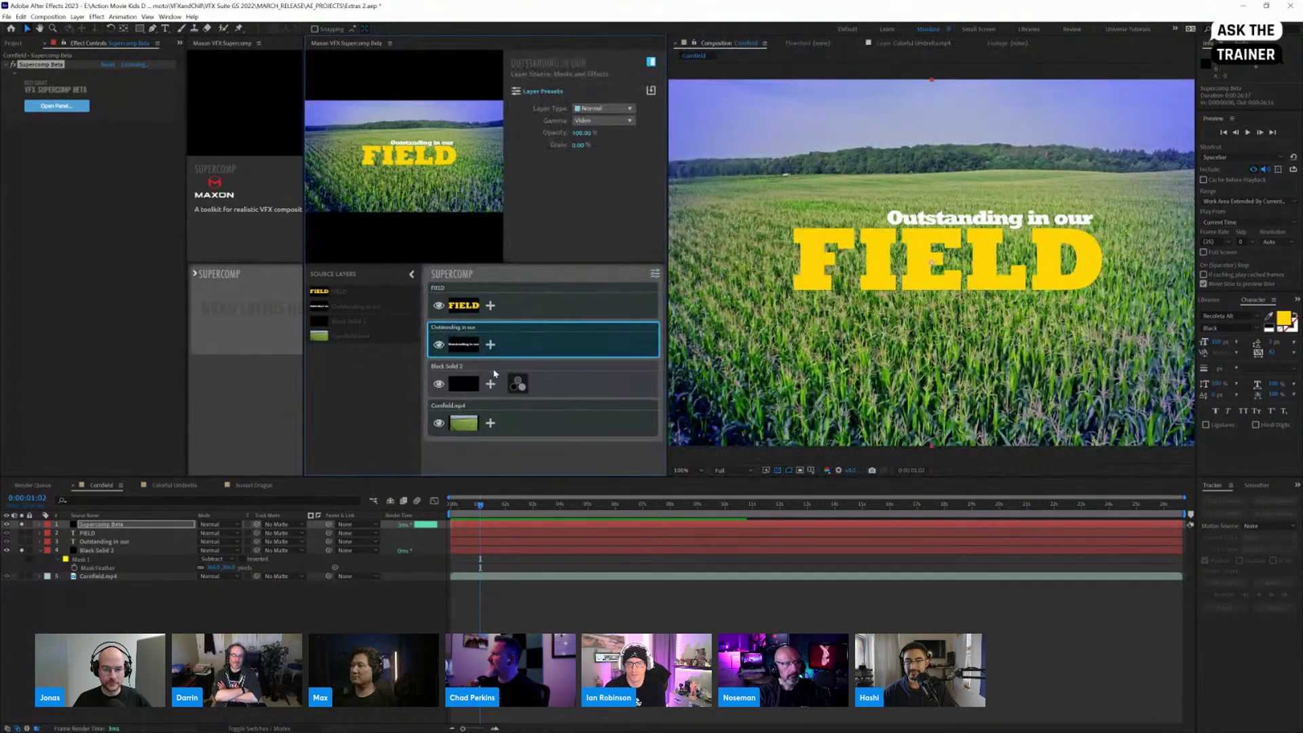
click(460, 384)
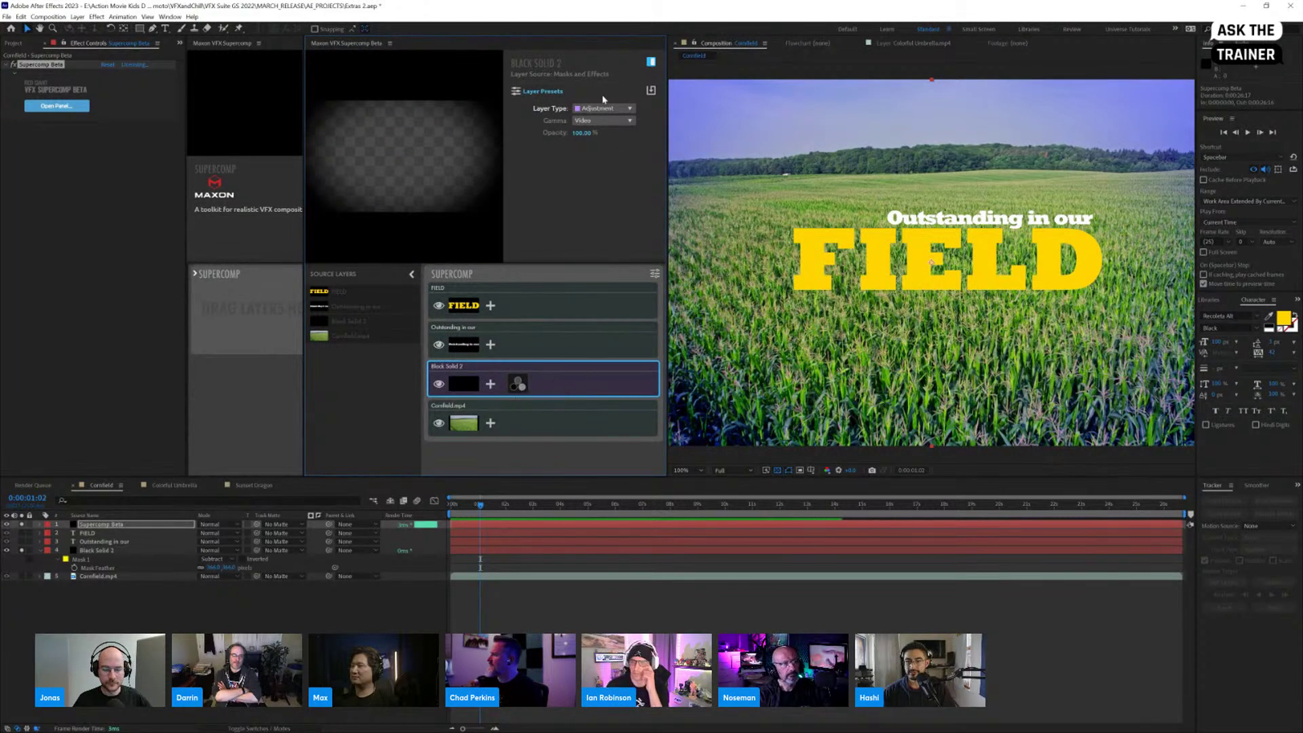
click(517, 384)
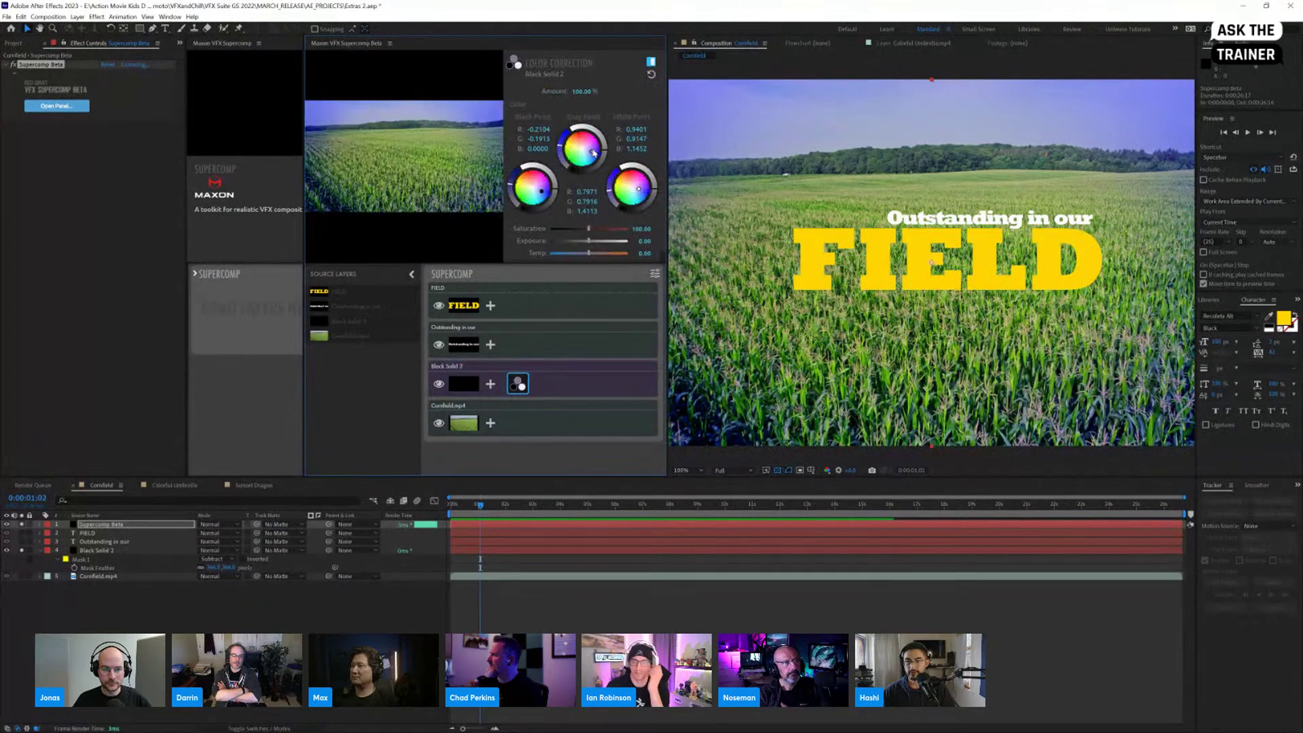
Step: Widen the composition viewer, return to the Colorful Umbrella composition and show the Matte layer's Color Correction
drag(665, 236, 495, 234)
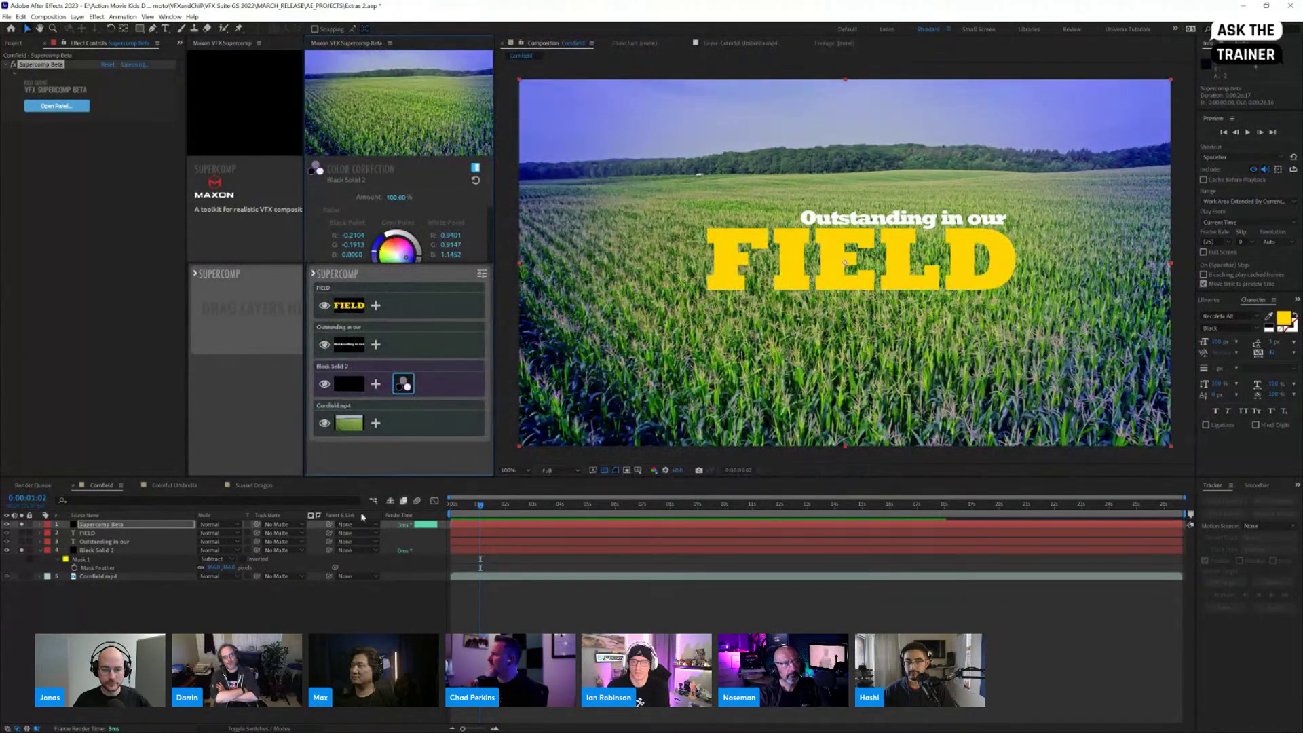
click(174, 485)
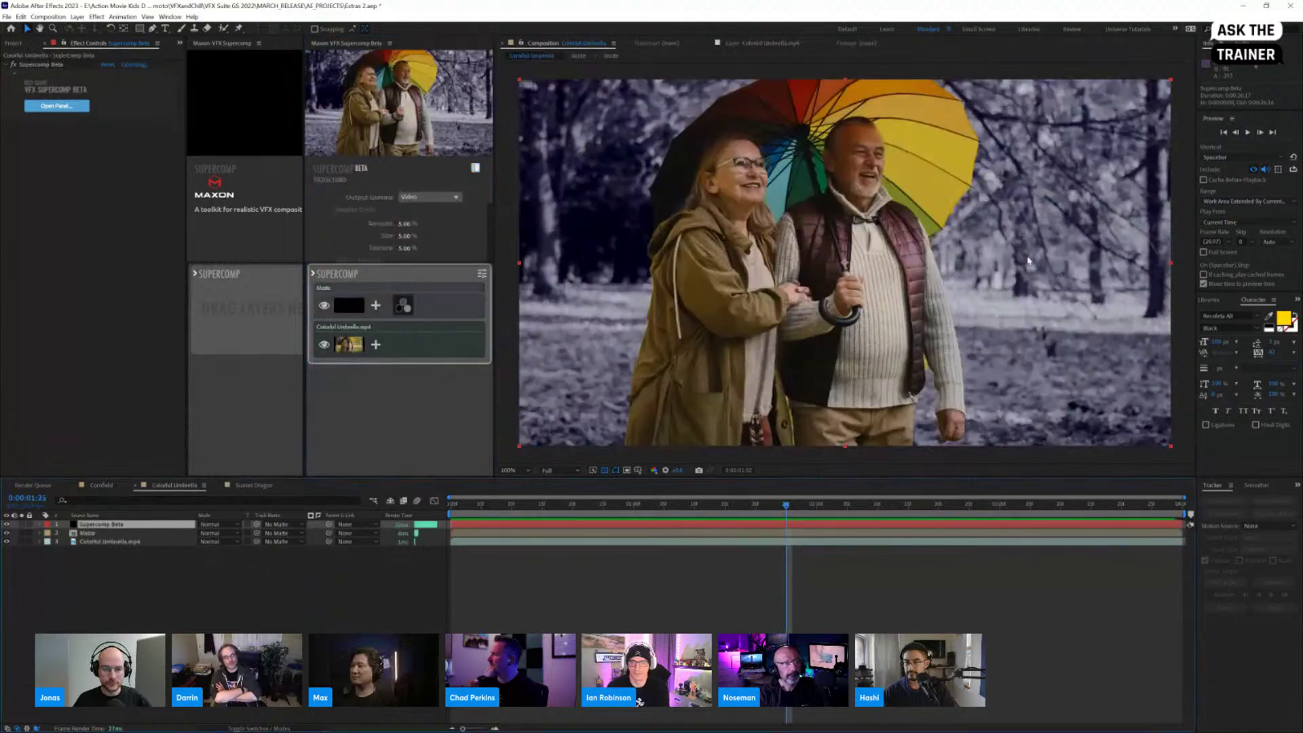
click(403, 306)
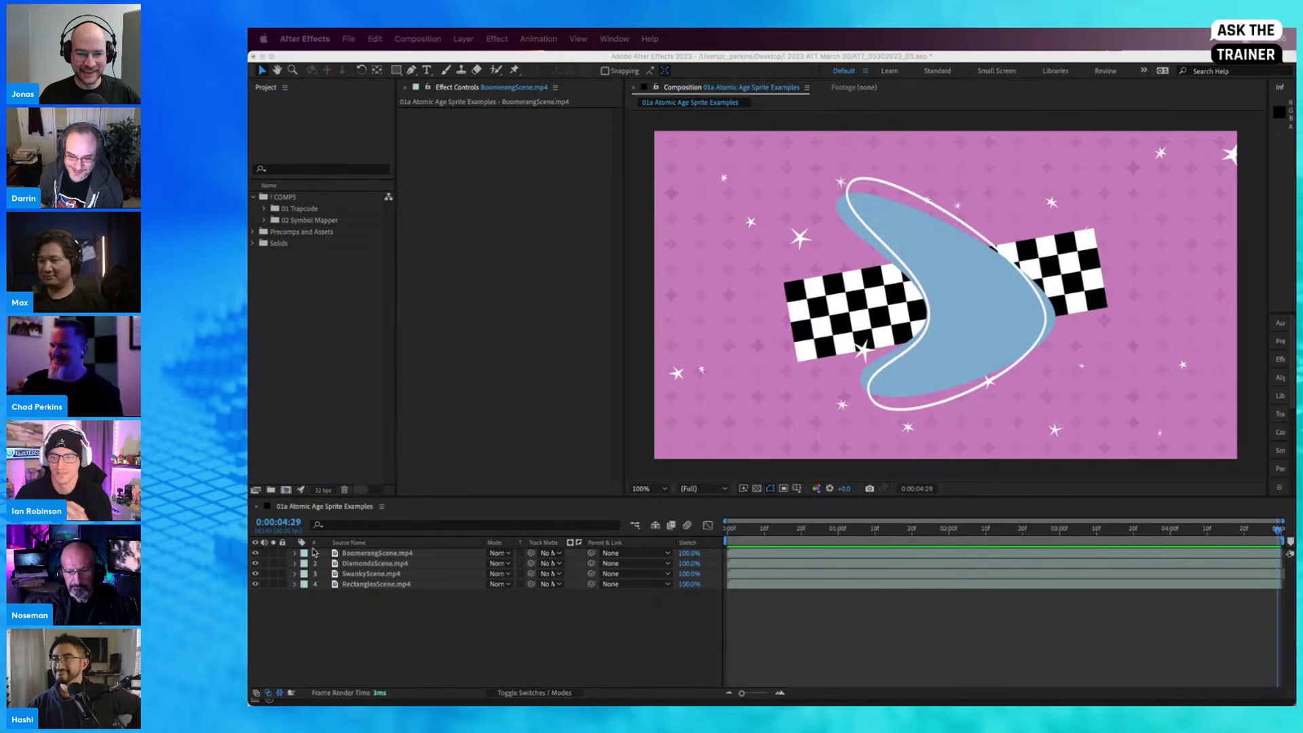
Step: Select the BoomerangScene.mp4 layer in 01a Atomic Age Sprite Examples and scrub its animation, stopping at 0:00:00:25
click(416, 552)
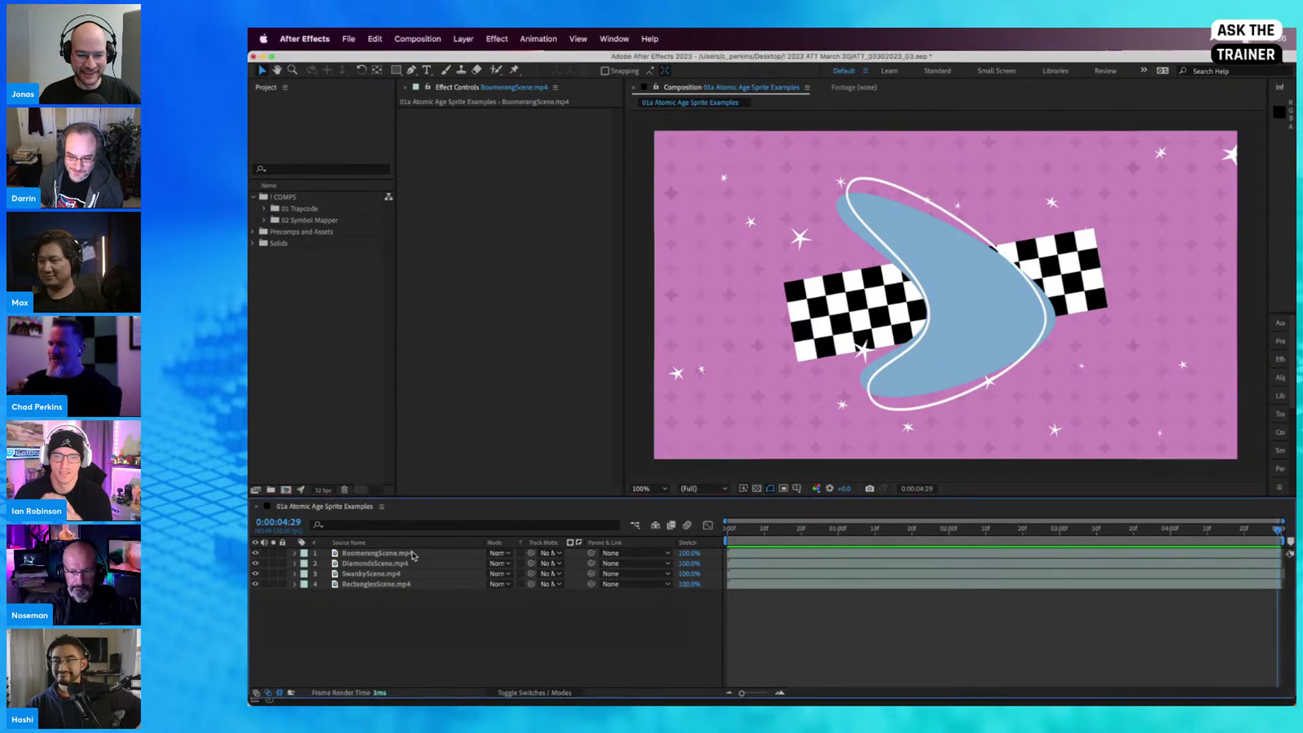
click(411, 554)
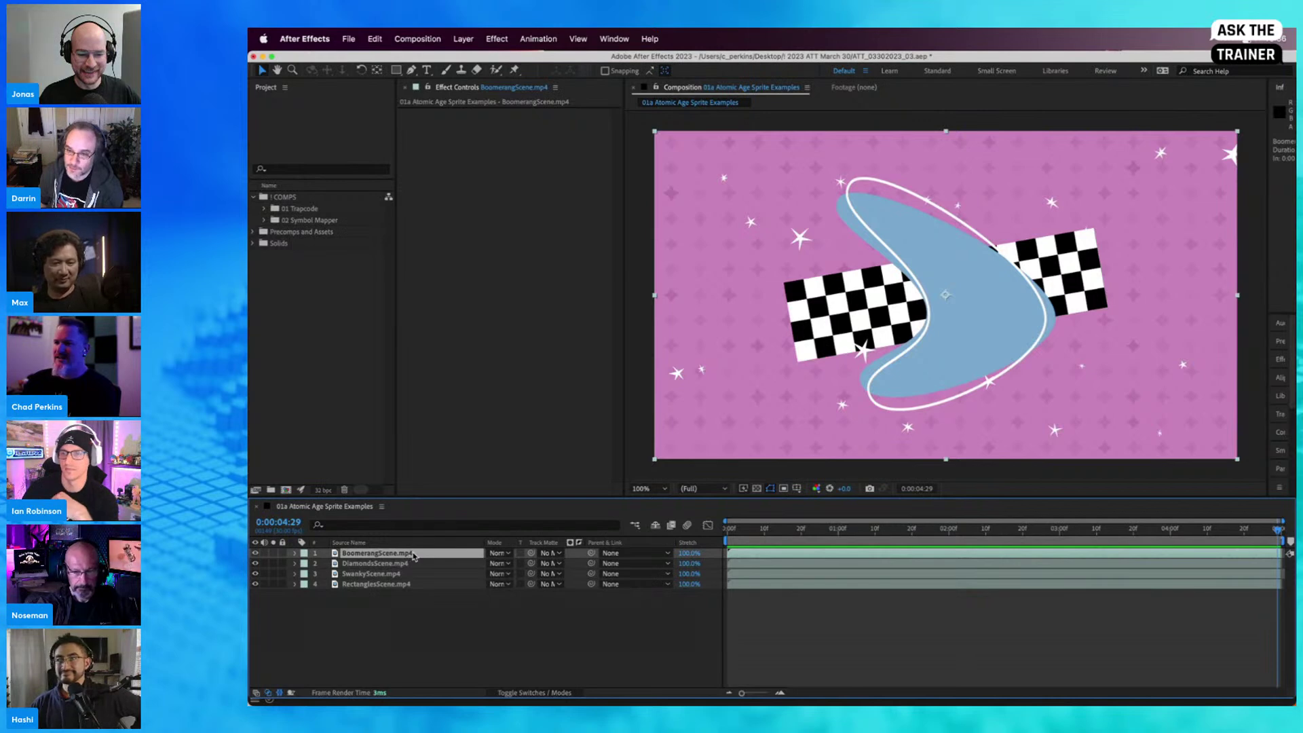
click(761, 531)
drag(761, 534, 837, 536)
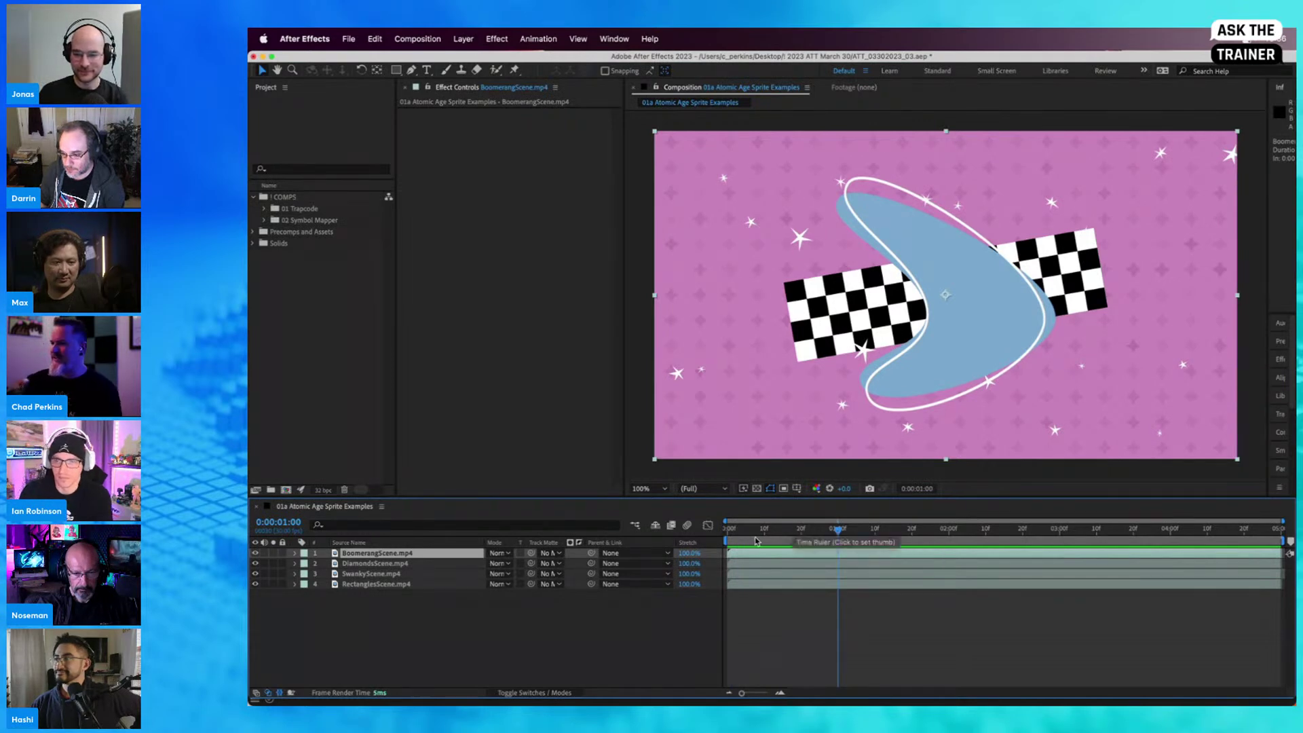
drag(735, 534, 820, 563)
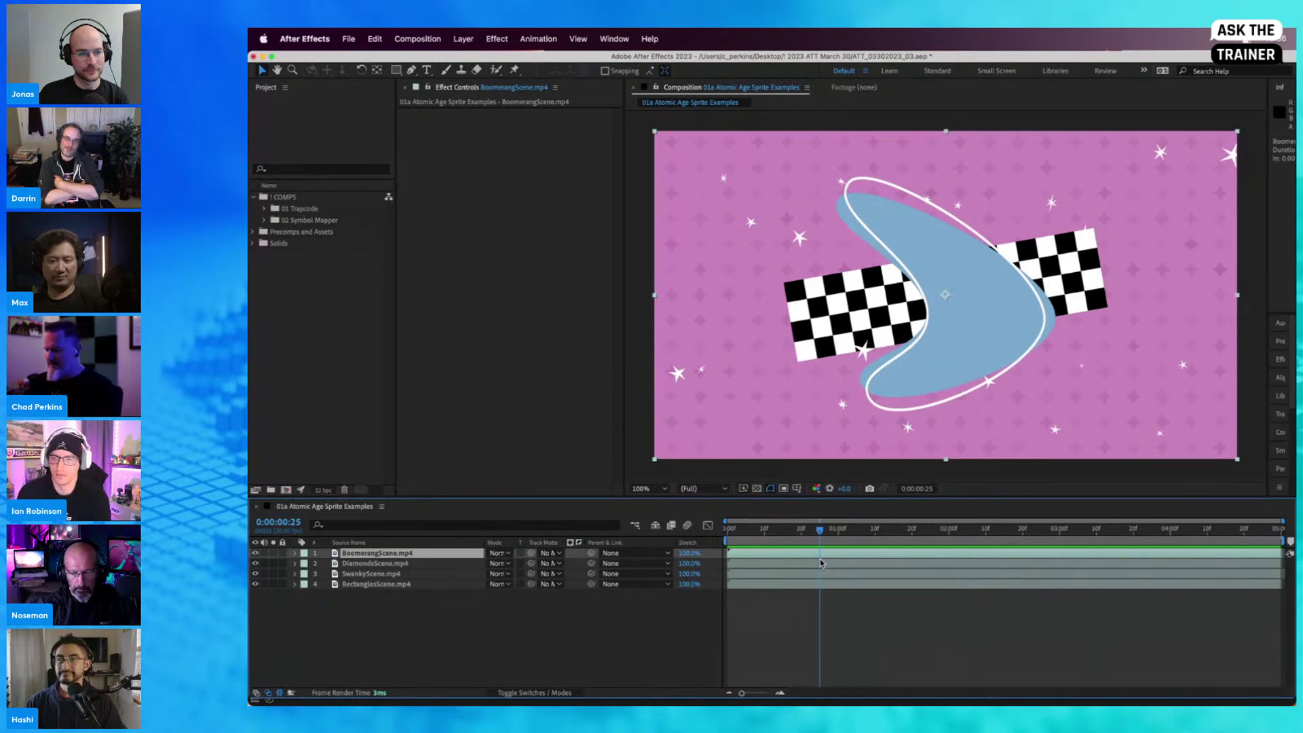
Step: Create a new solid named Particular and apply the Trapcode Particular effect to it
key(super+y)
text(Particular)
key(Return)
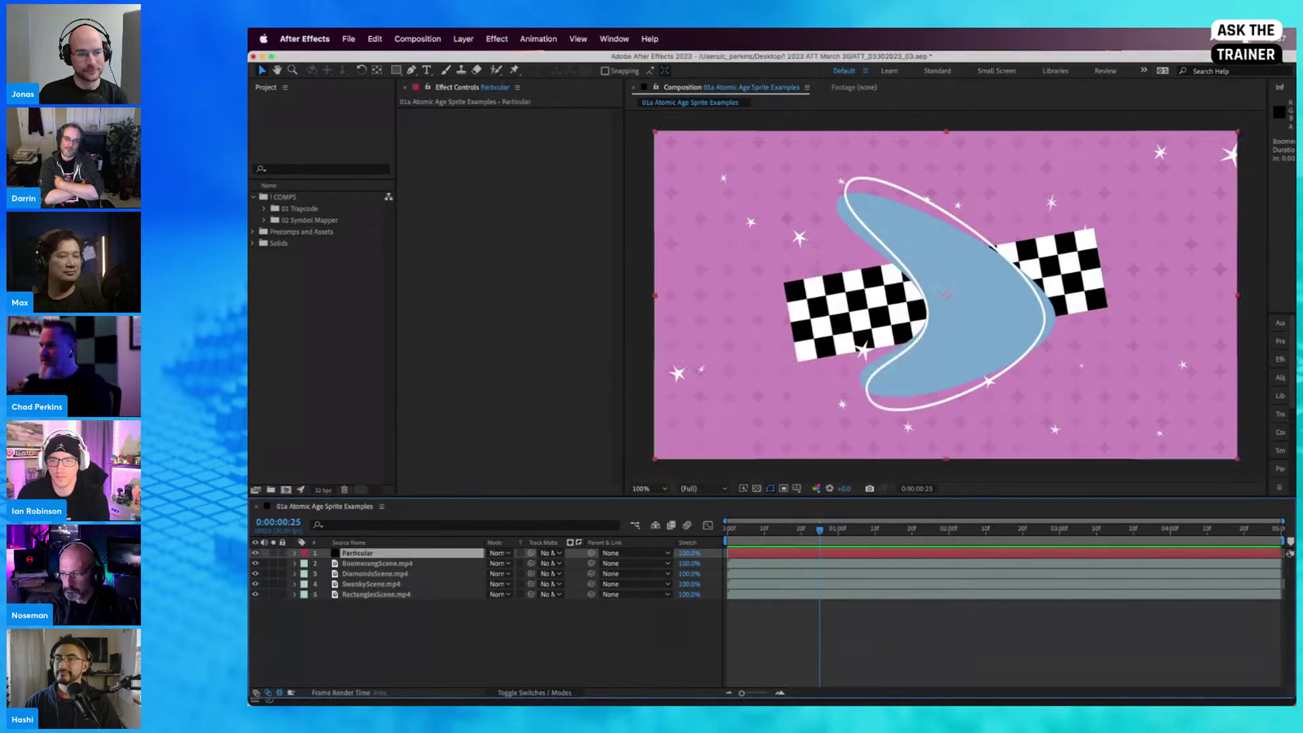
key(ctrl+space)
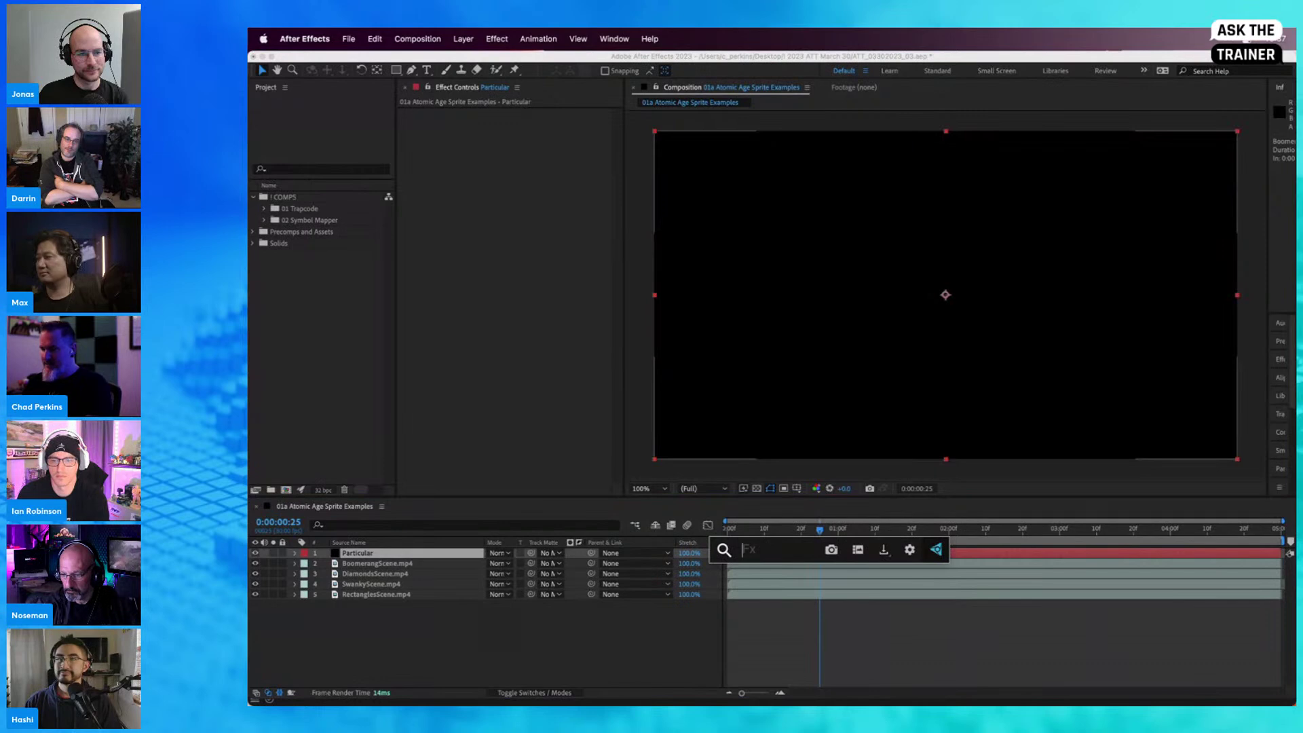
text(part)
key(Return)
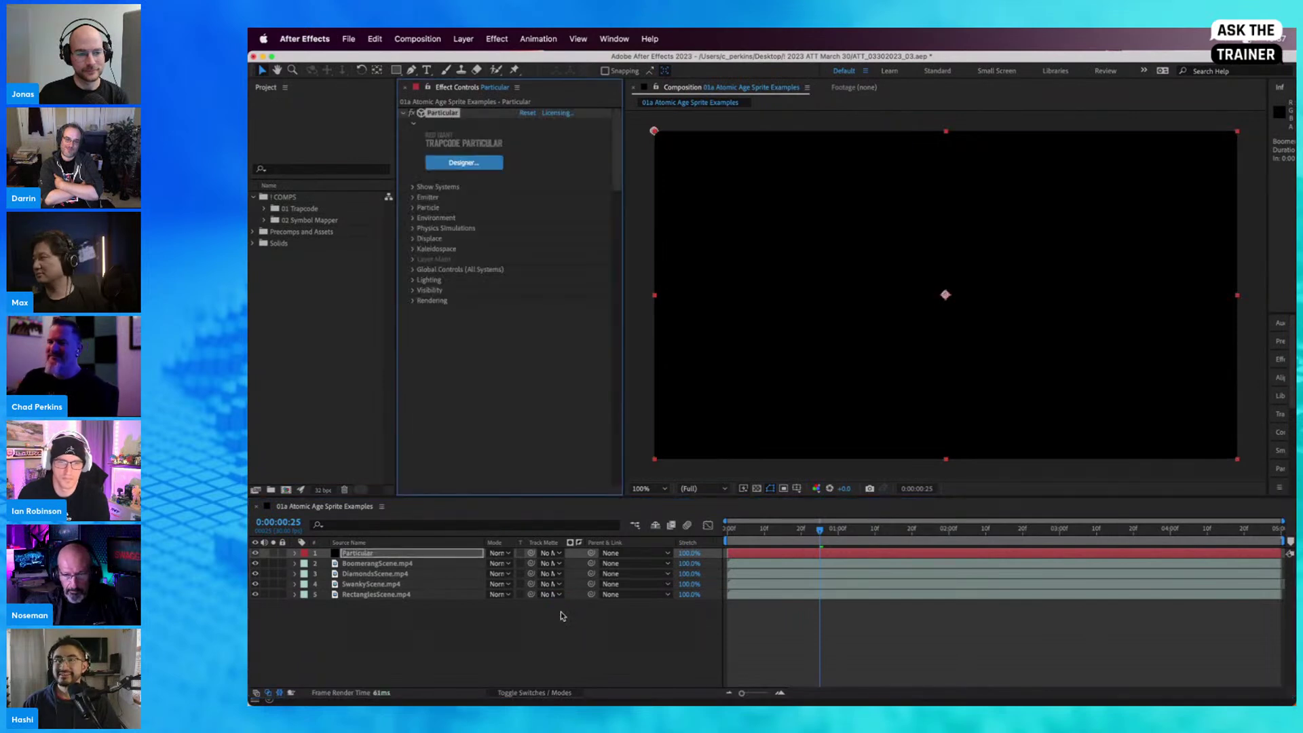
Step: Set the Particle Type of the Particular effect to Sprite
click(364, 554)
click(413, 208)
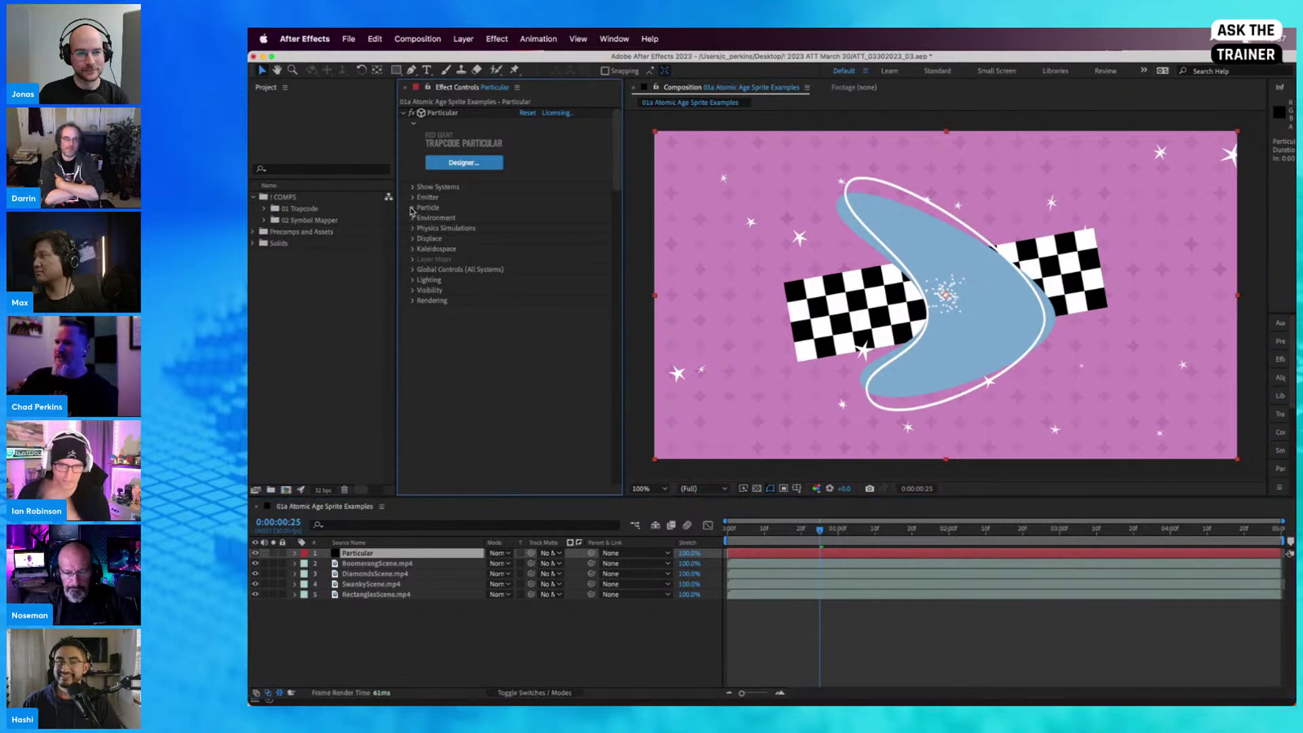
click(578, 239)
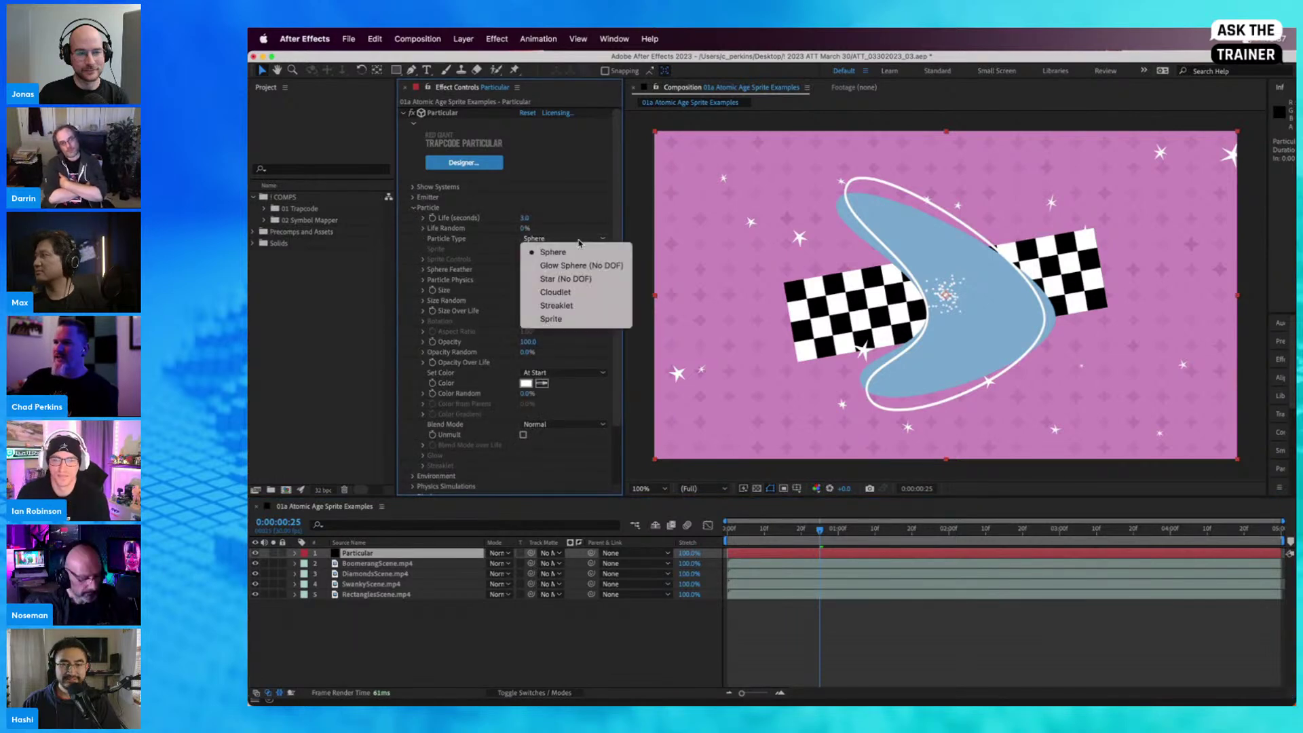
click(560, 318)
Step: Browse the Atomic Age sprites available for the Particular effect and close the sprite chooser without picking one
click(555, 250)
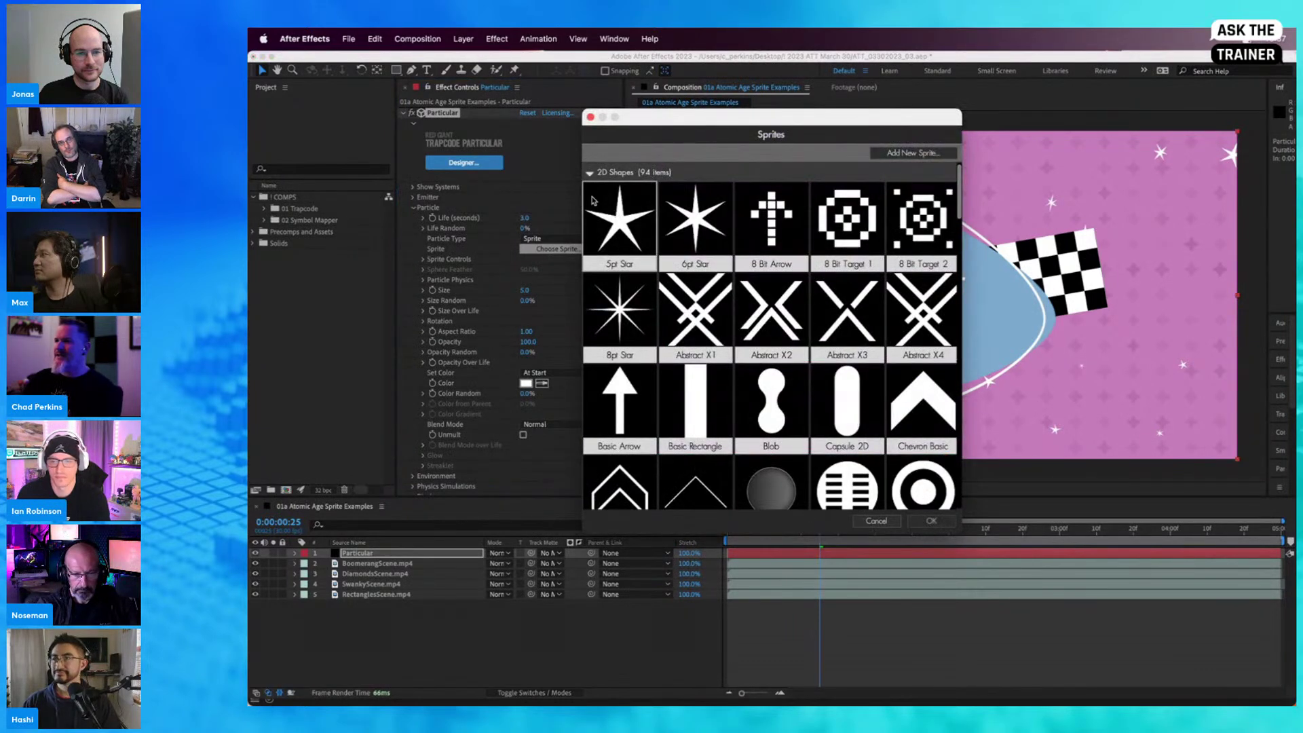
click(589, 173)
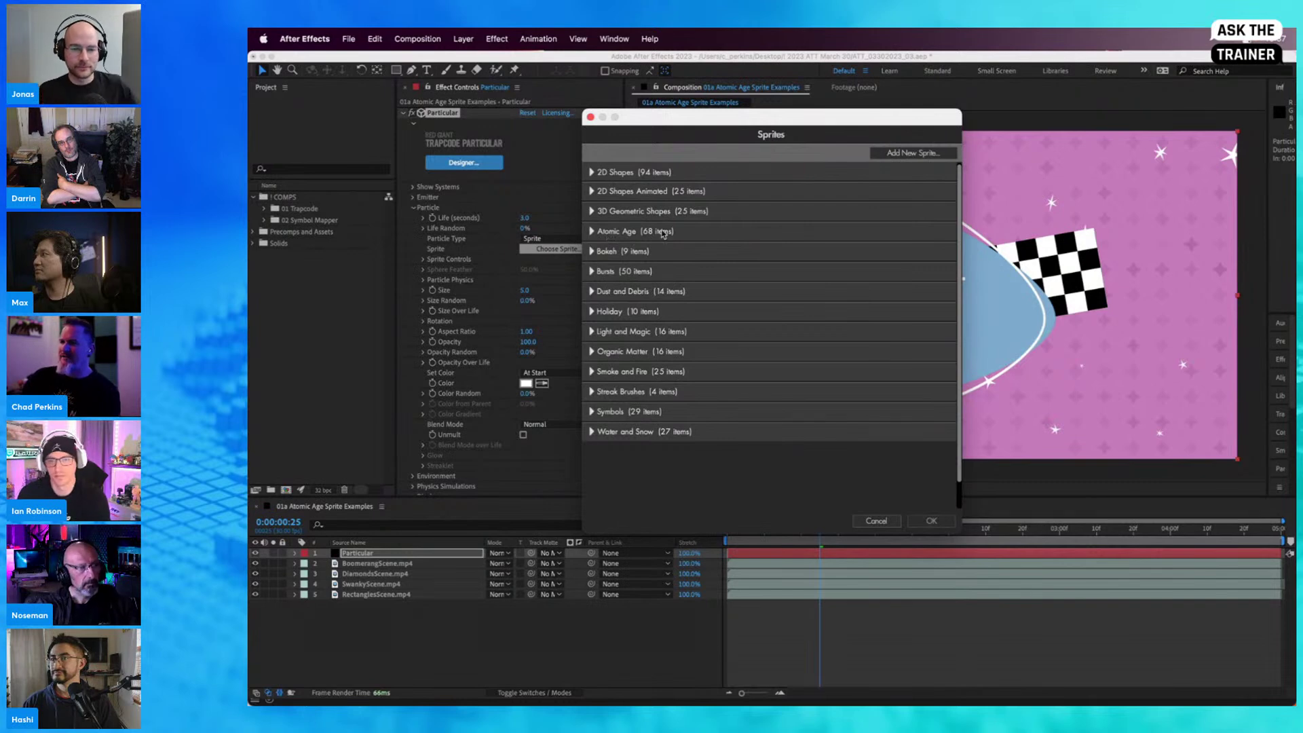
click(591, 232)
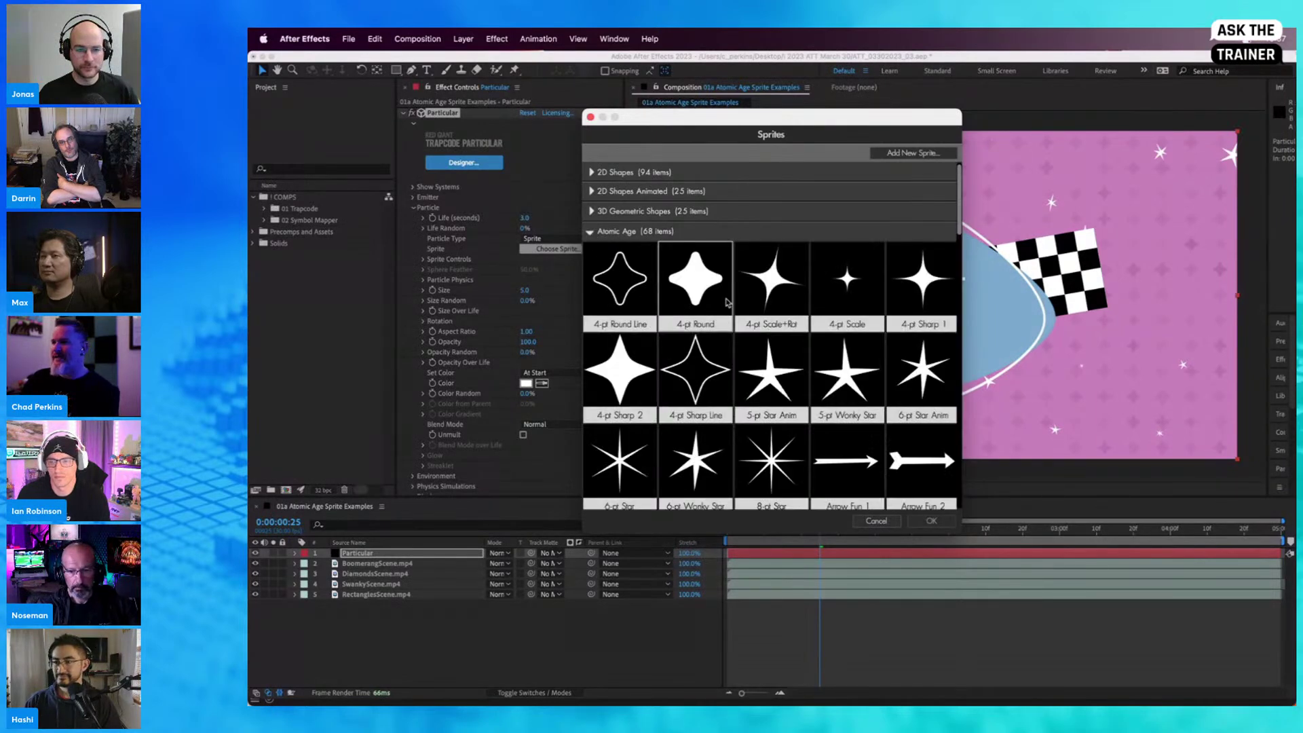
drag(958, 216, 964, 253)
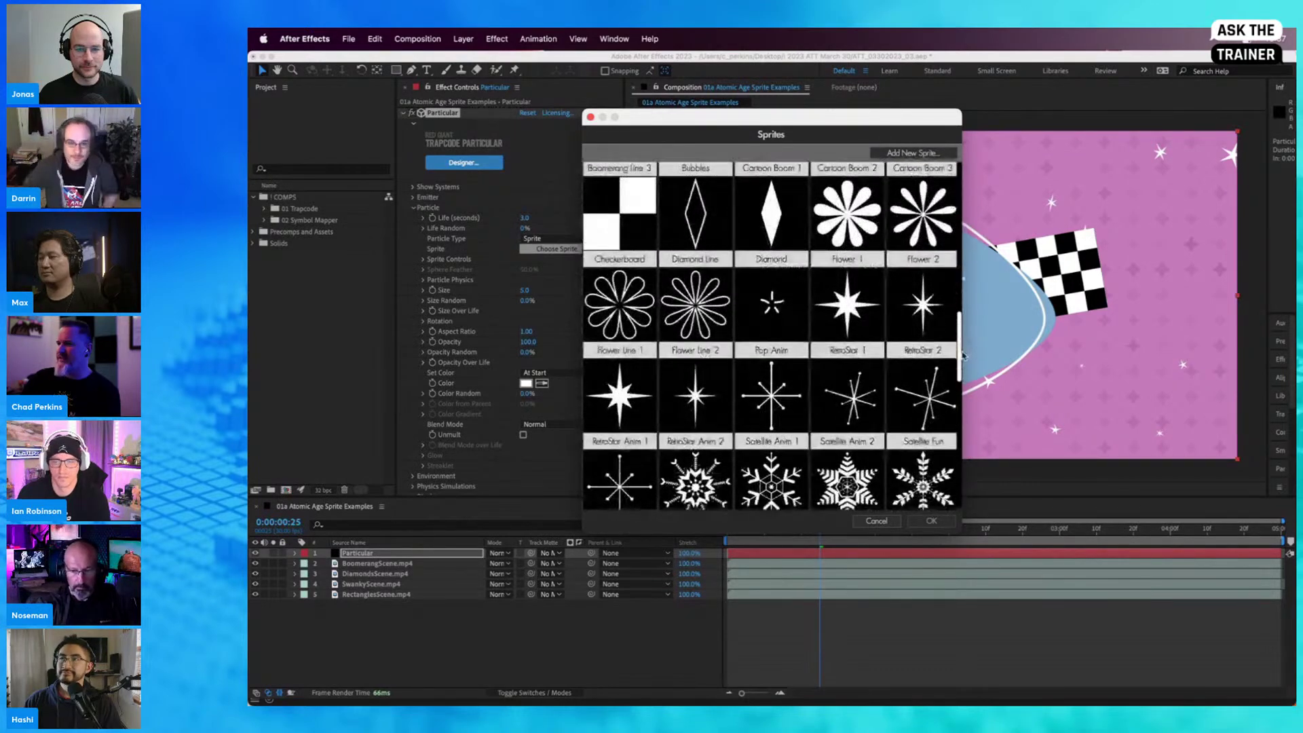
drag(959, 370, 970, 279)
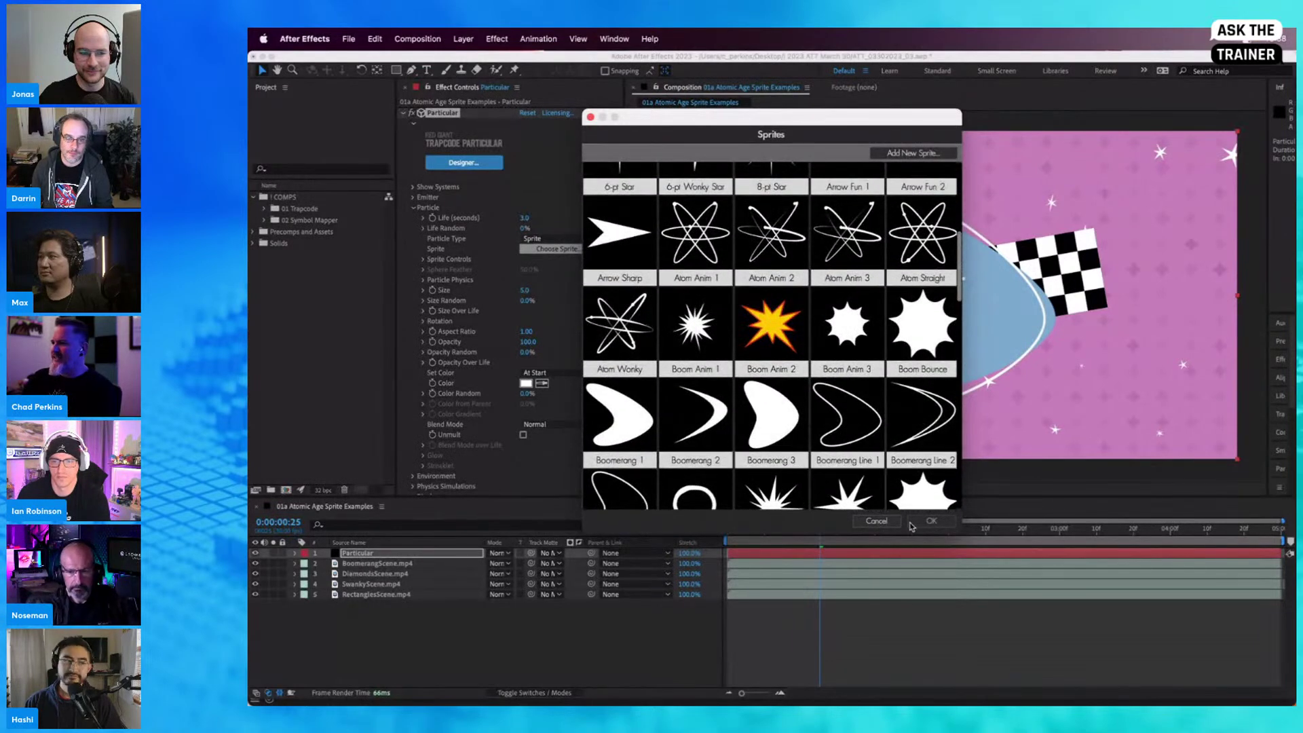
click(884, 522)
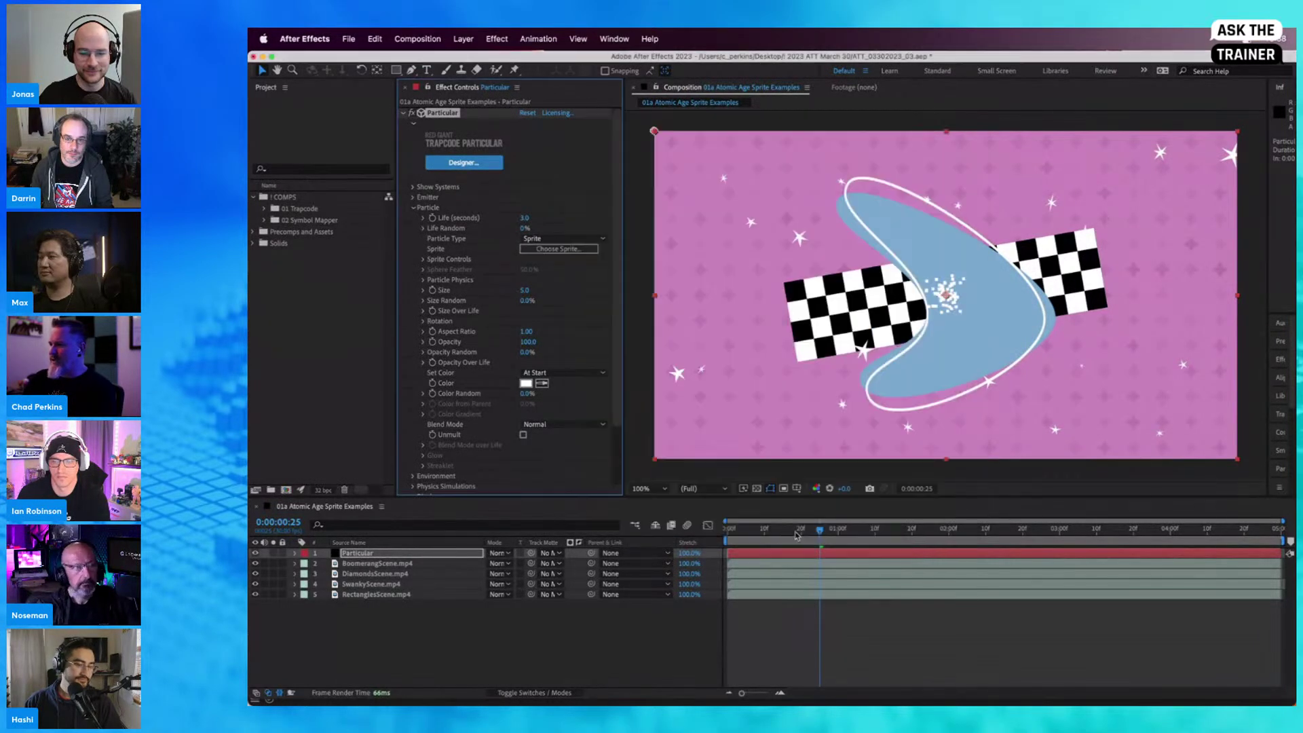
Step: Hide the Particular layer and preview the BoomerangScene.mp4 animation in 01a Atomic Age Sprite Examples
click(254, 554)
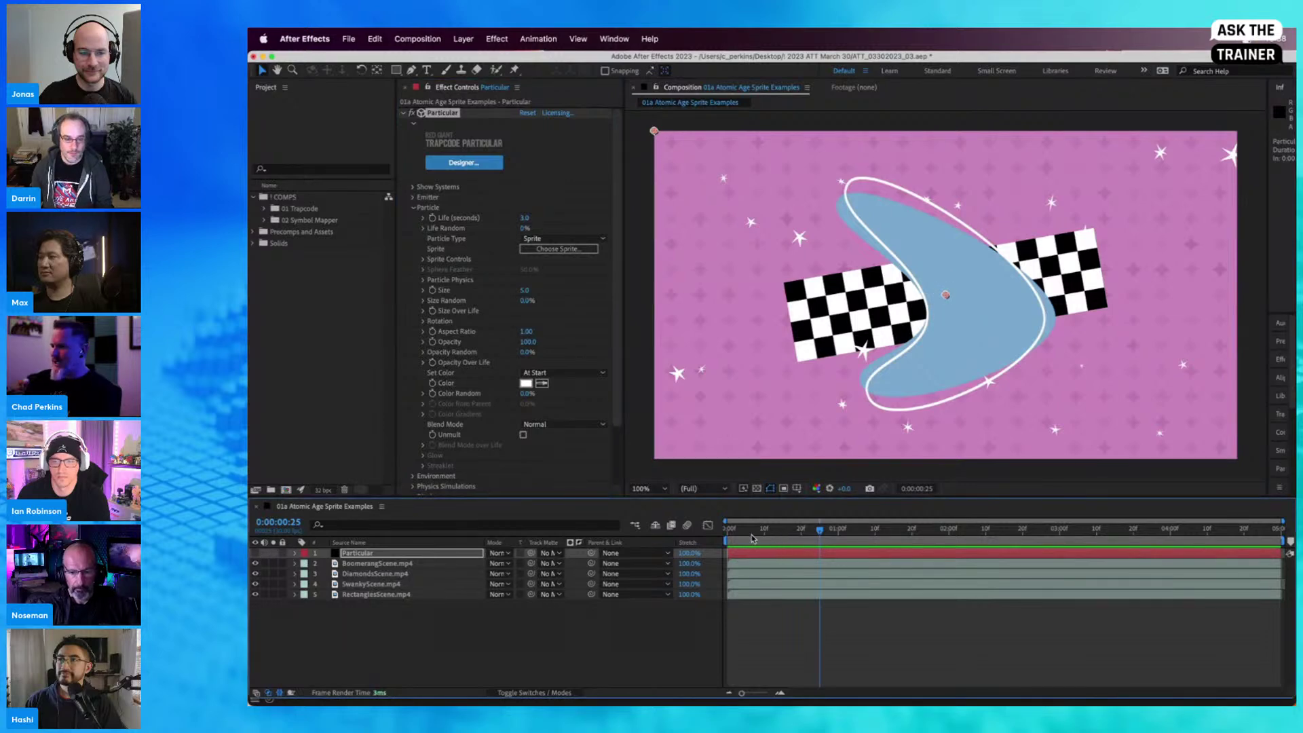
drag(820, 539, 889, 525)
key(space)
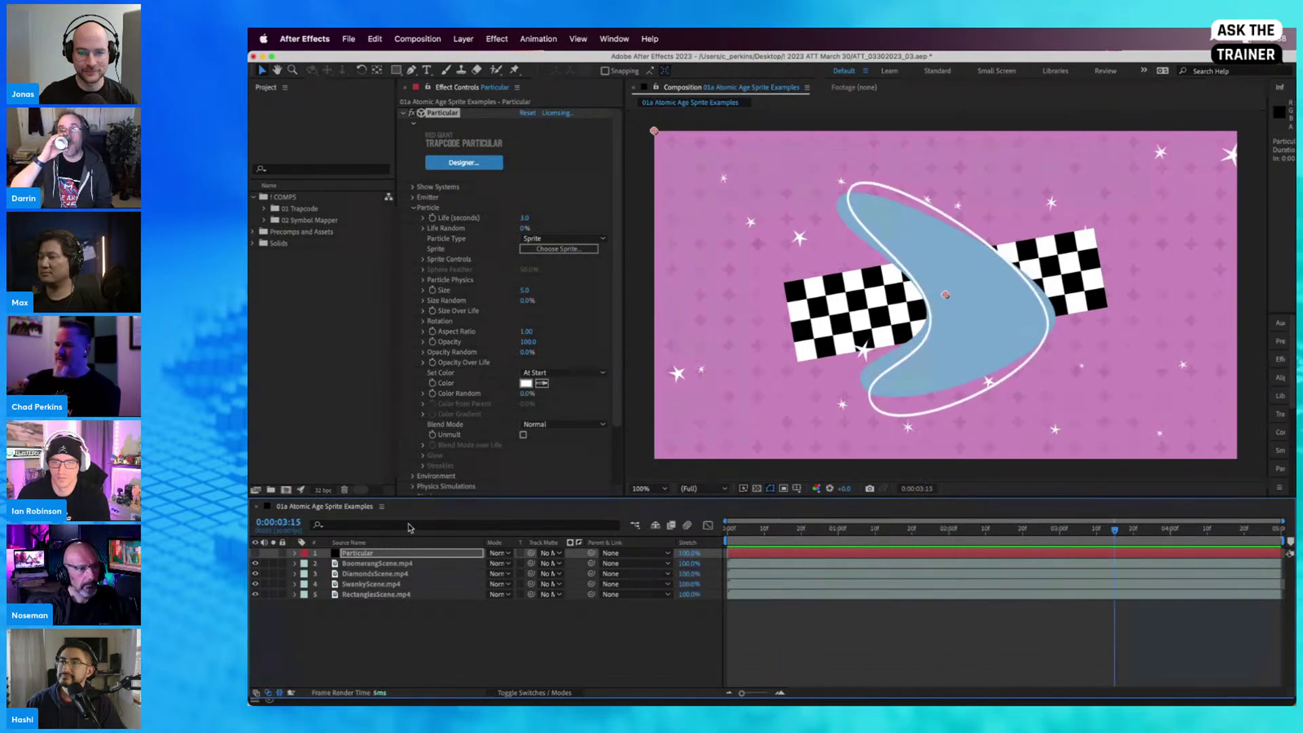
Step: Hide BoomerangScene.mp4 and DiamondsScene.mp4 in turn, scrubbing through each scene revealed underneath
click(256, 563)
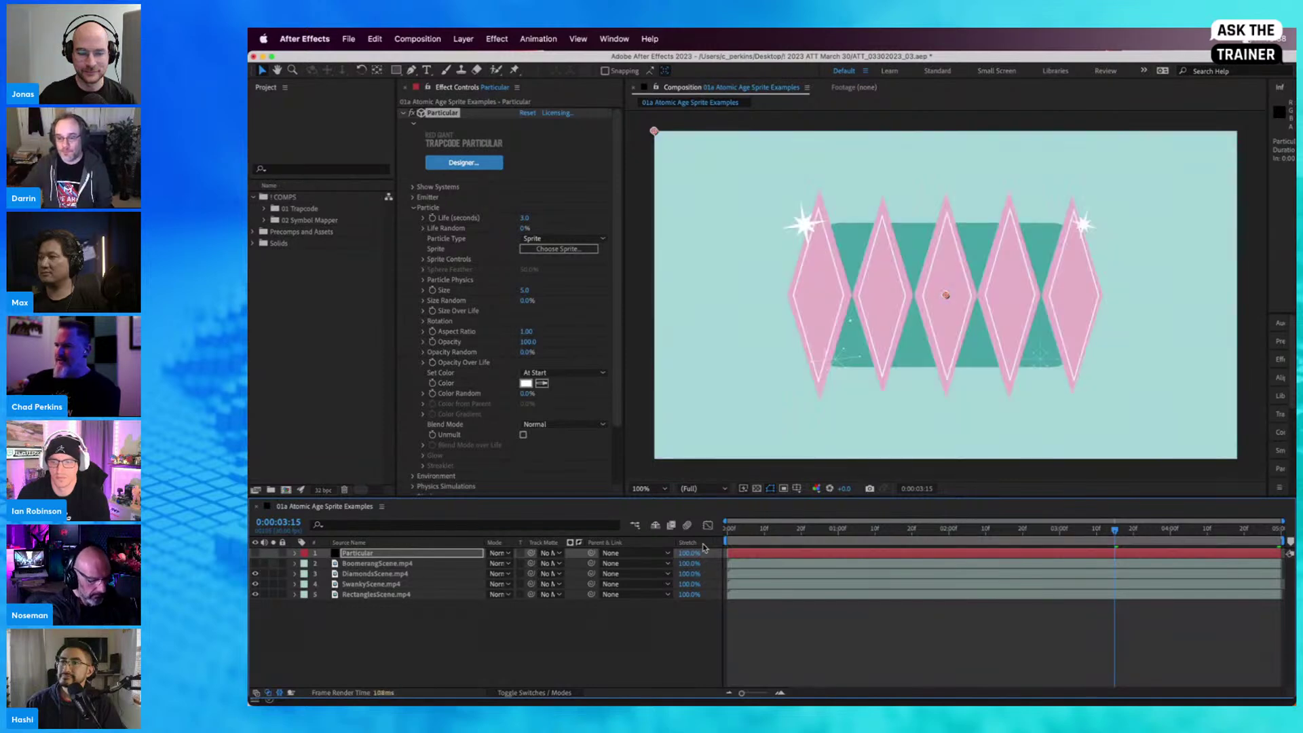
drag(760, 531, 580, 528)
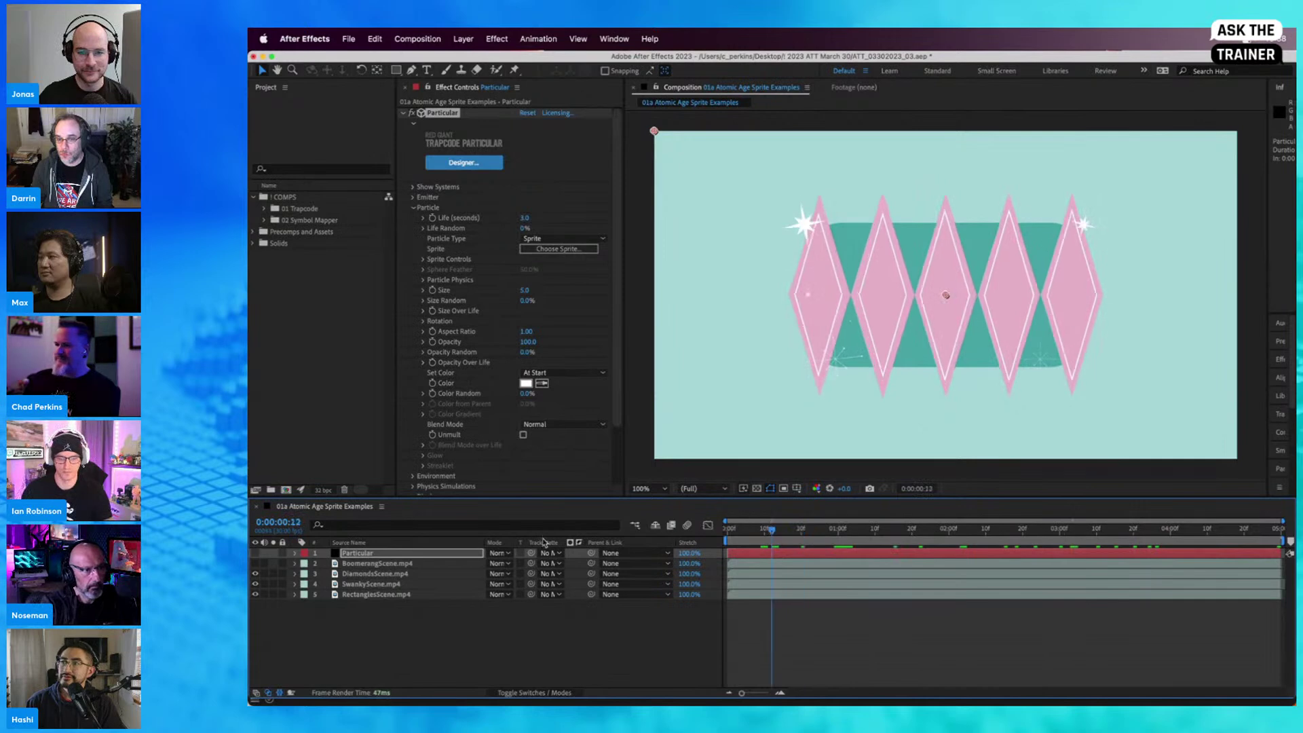
click(255, 573)
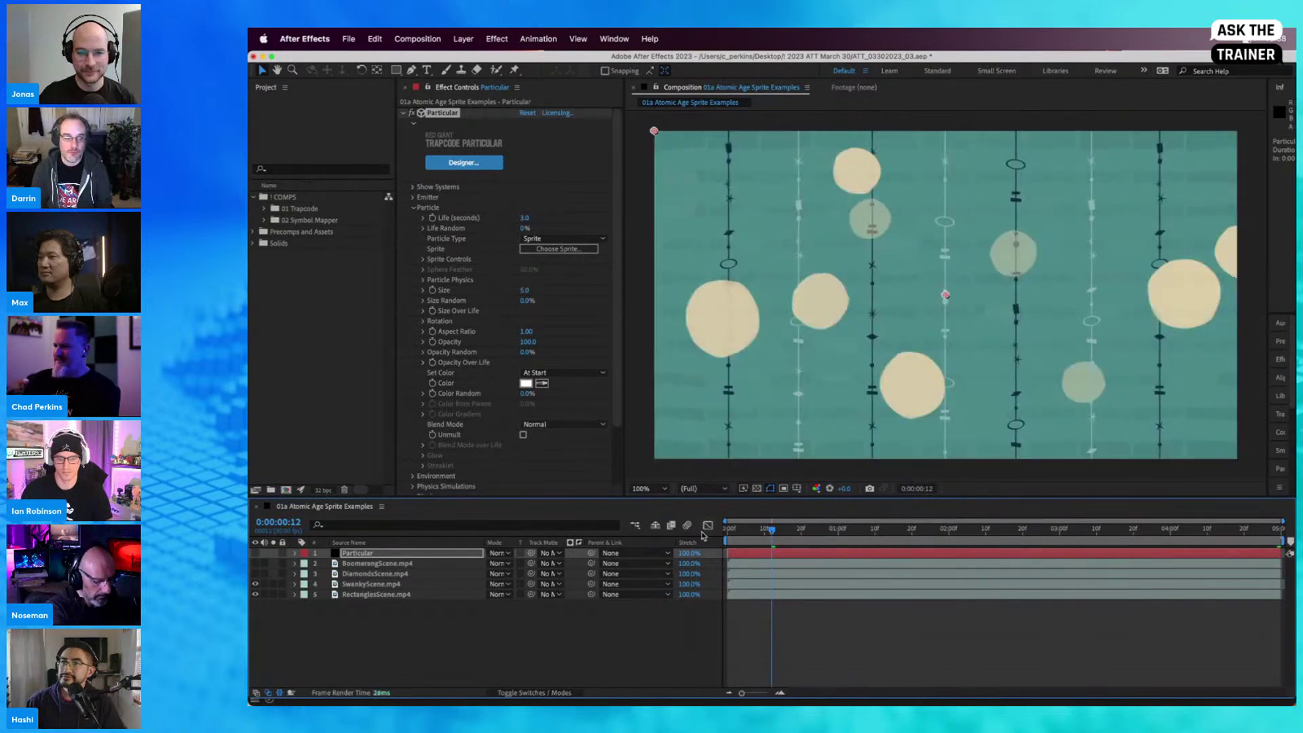
drag(749, 536, 799, 532)
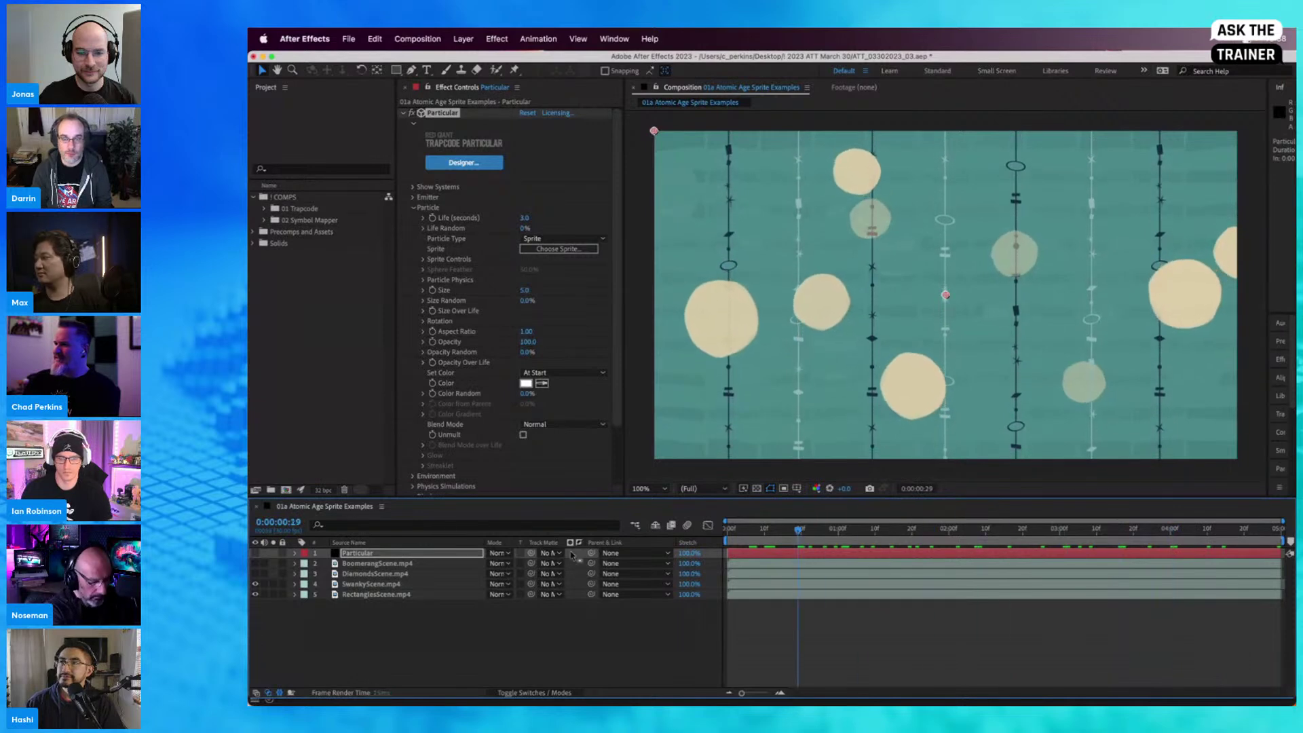
Step: Hide SwankyScene.mp4 and preview the jazz animation of RectanglesScene.mp4 several times
click(256, 583)
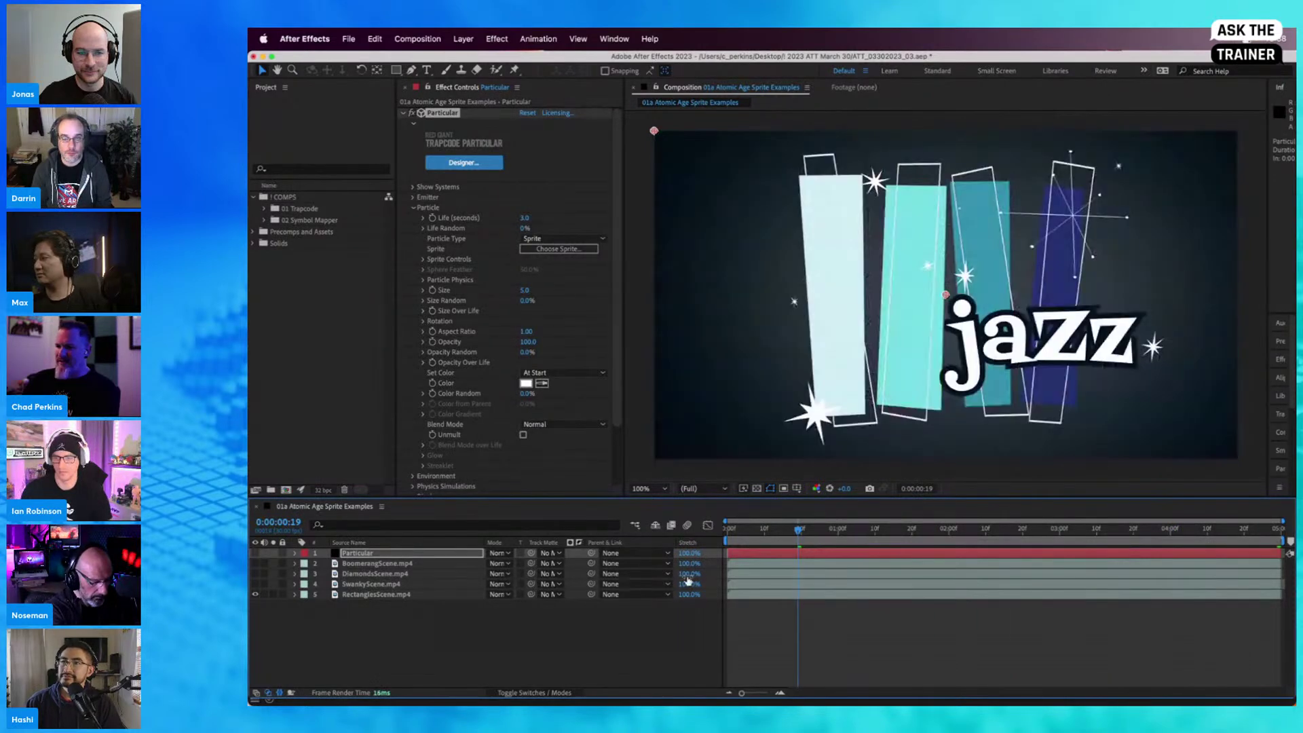
drag(730, 538, 1076, 533)
key(space)
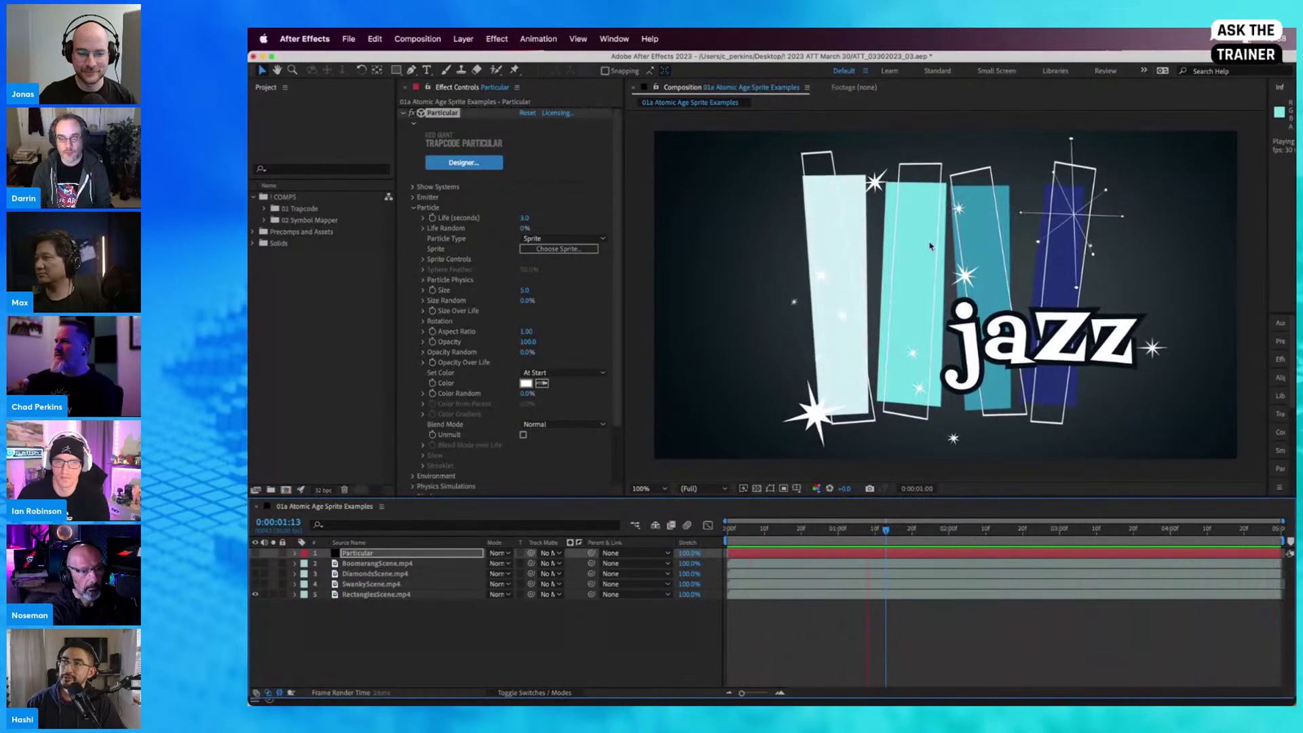
key(space)
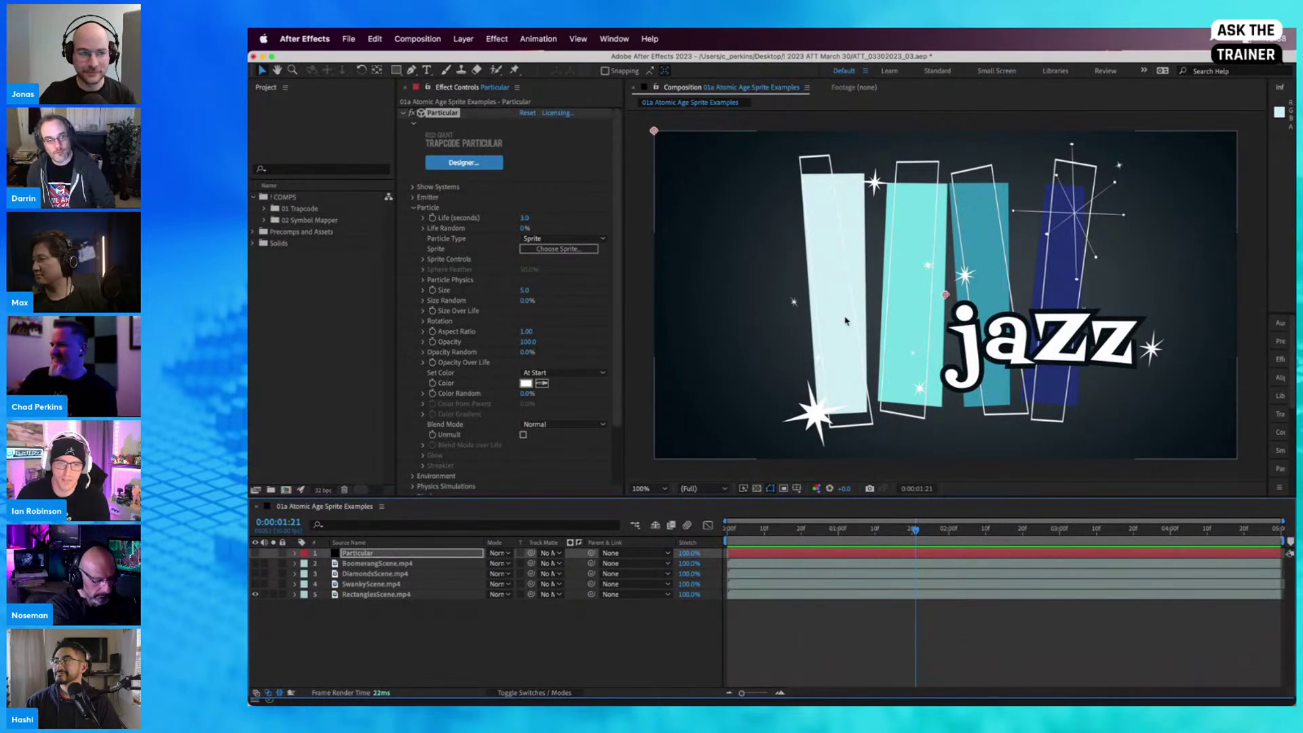
click(745, 529)
drag(746, 534, 969, 539)
key(space)
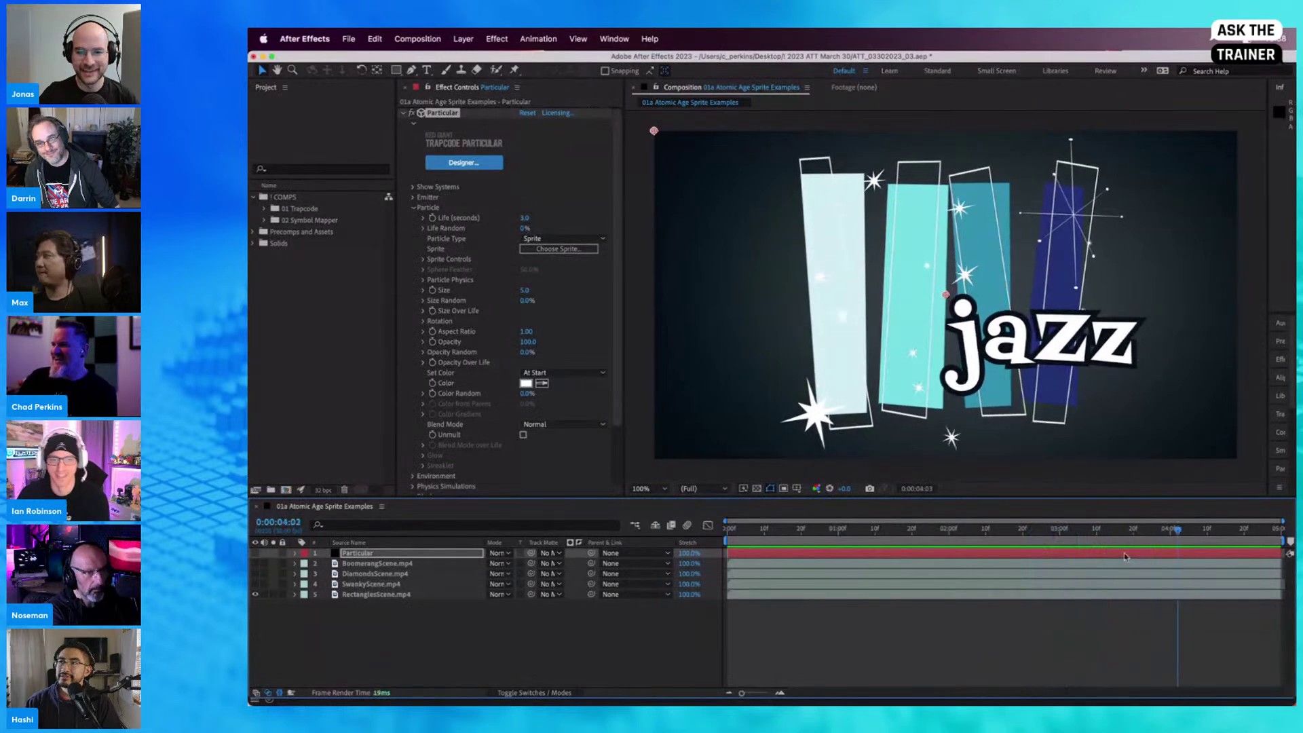
click(892, 542)
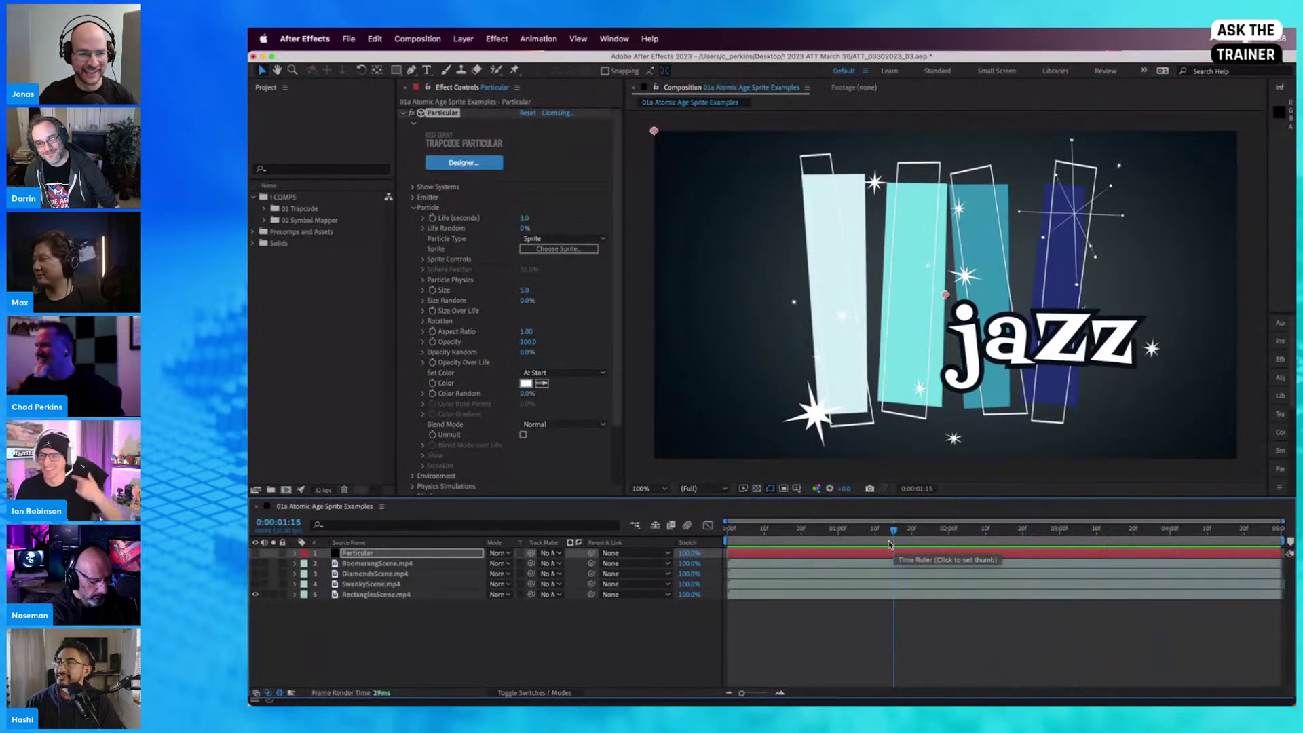
key(space)
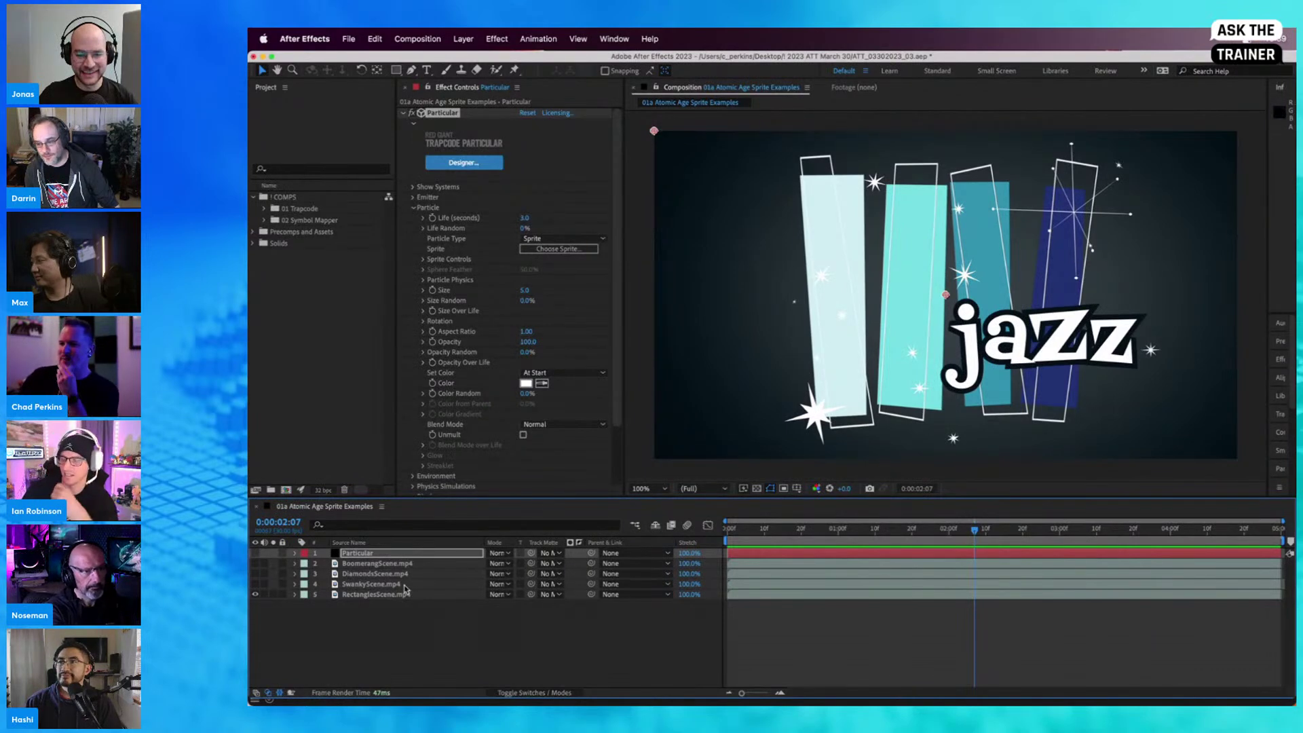
Step: Open the 01b carbonated bubble pop03 (FIZZ PRESET) composition from the 01 Trapcode folder
click(256, 207)
click(265, 209)
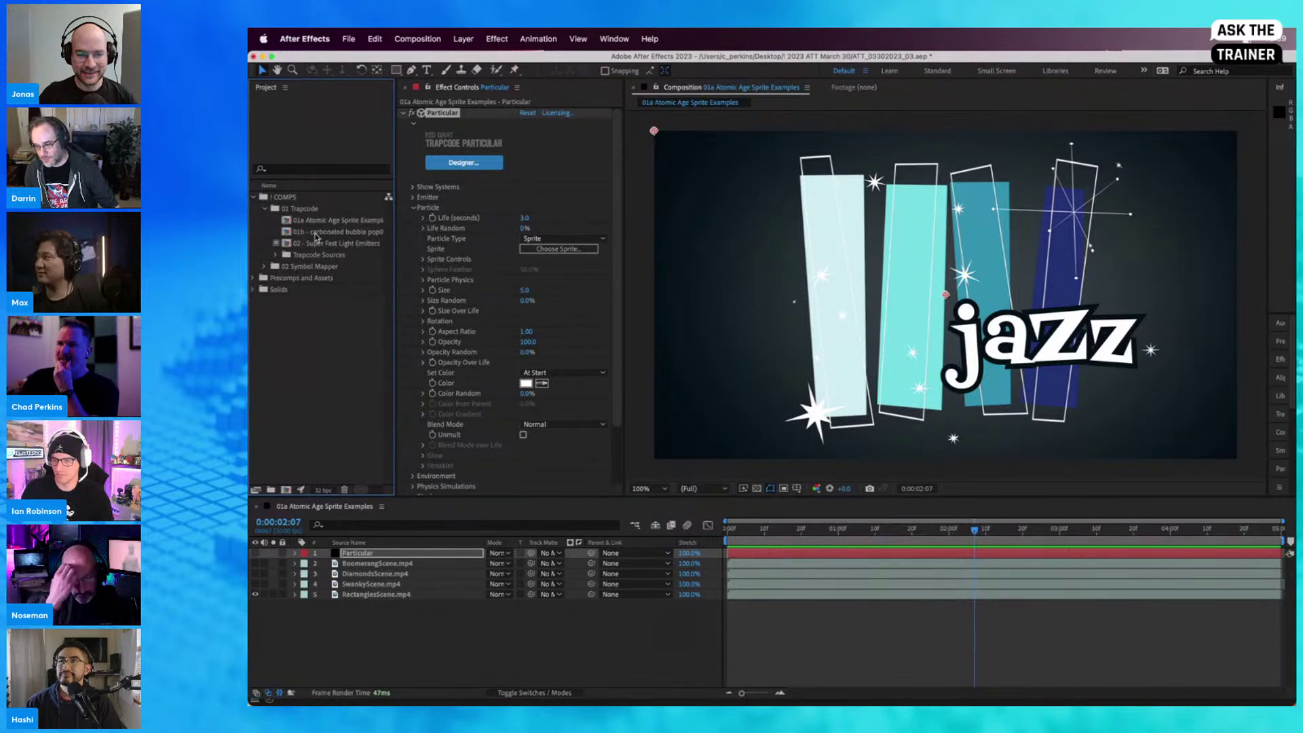
double_click(314, 233)
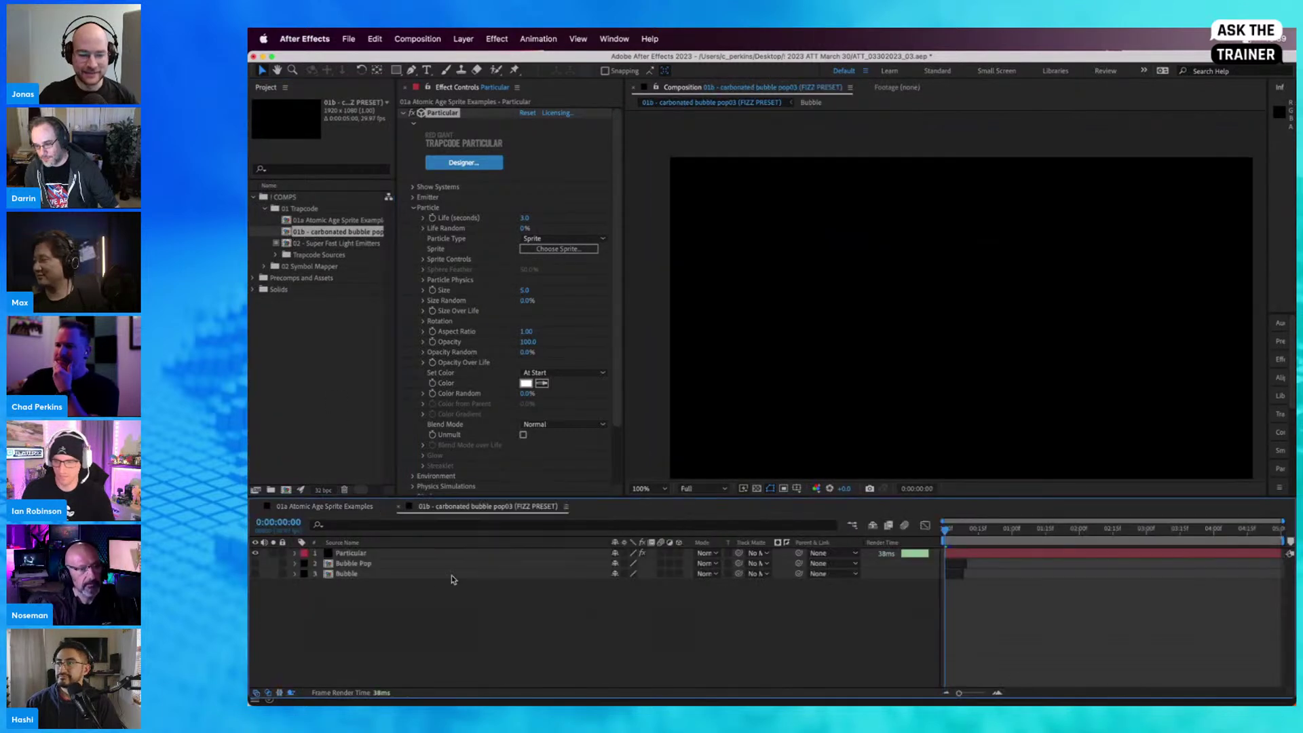
Step: Hide the Particular and Bubble Pop layers, show only the Bubble layer and scrub its first few frames
click(255, 553)
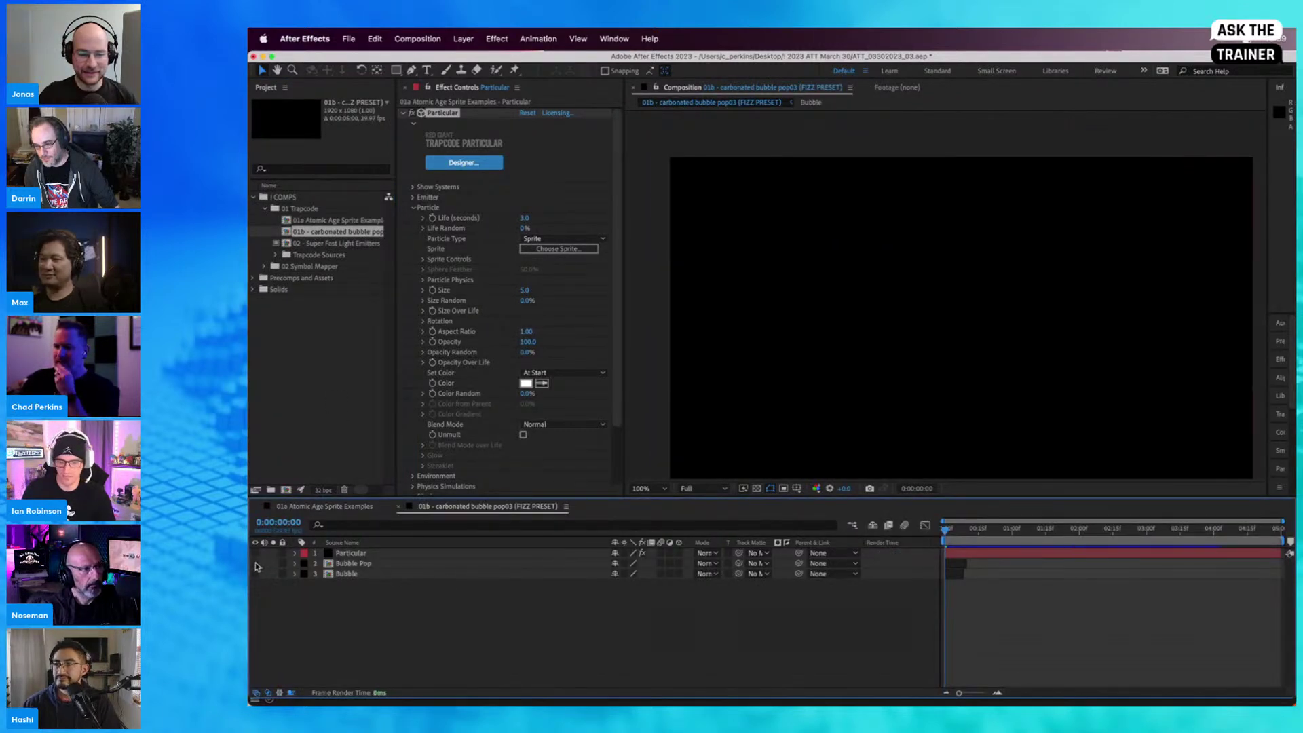
drag(255, 563, 256, 573)
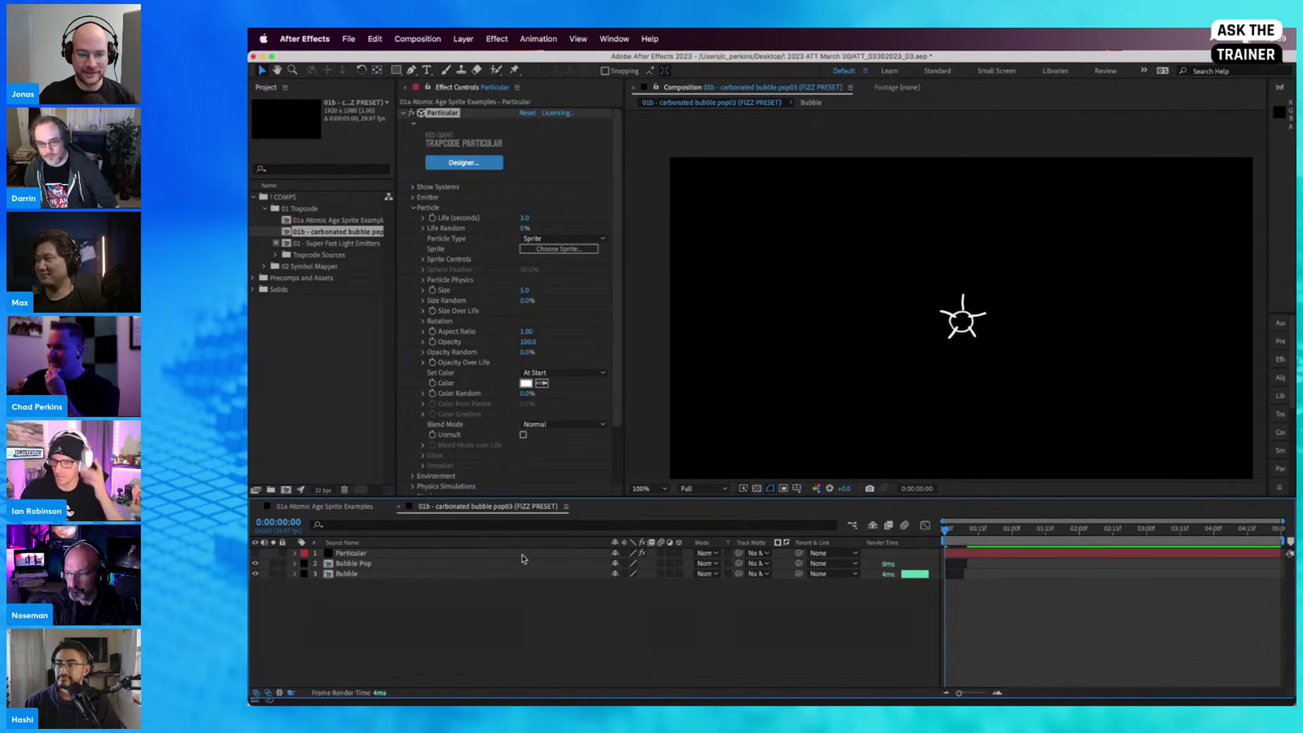
click(255, 563)
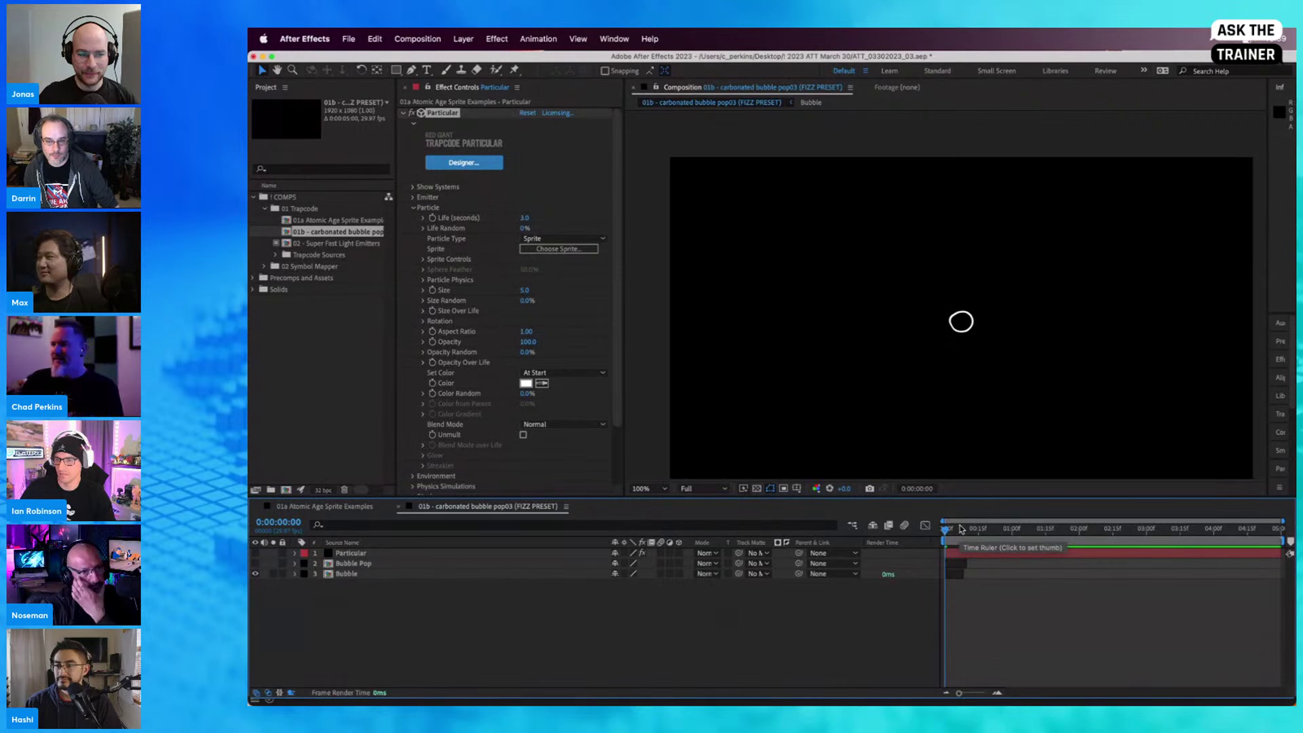
key(equal)
key(equal)
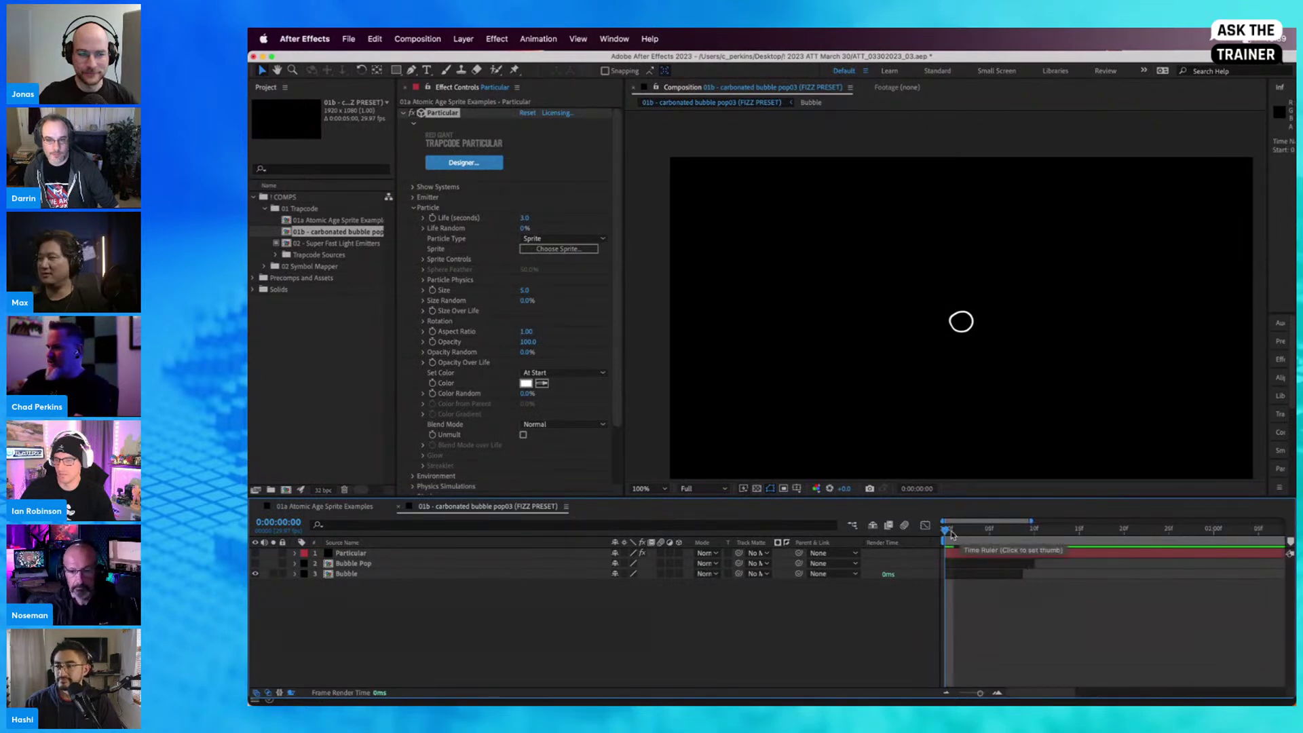
drag(952, 534, 975, 579)
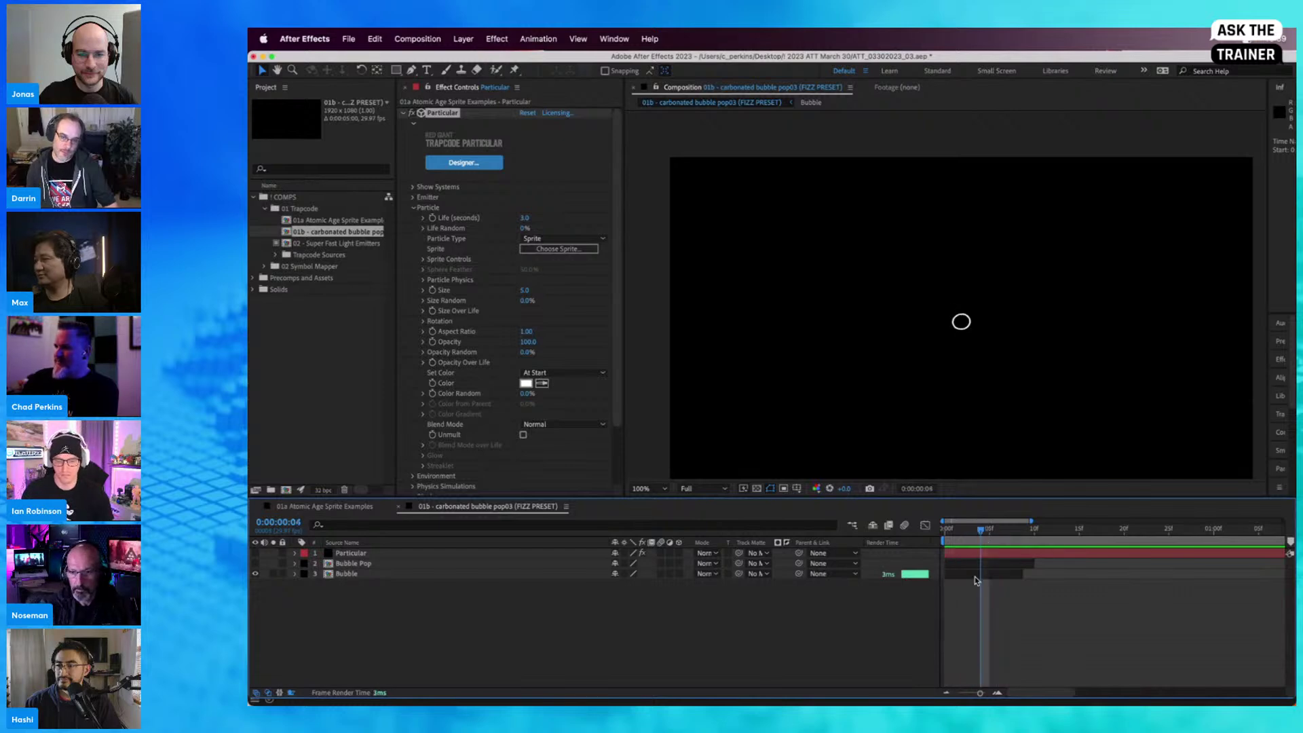
click(978, 576)
drag(963, 533, 989, 530)
Step: Show the Bubble Pop layer in place of Bubble and preview its burst animation
click(256, 564)
key(space)
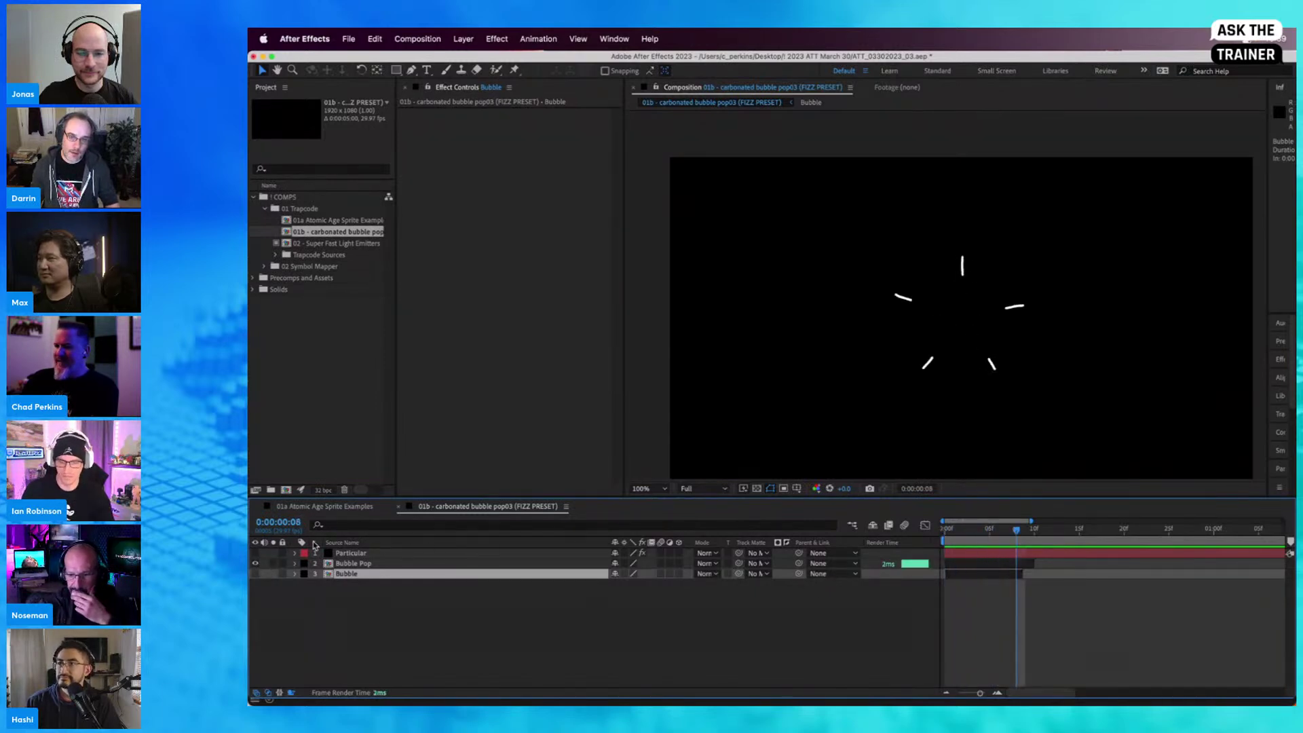
Step: Hide Bubble Pop, make the Particular layer visible again and preview its bubble particles along the timeline
click(256, 564)
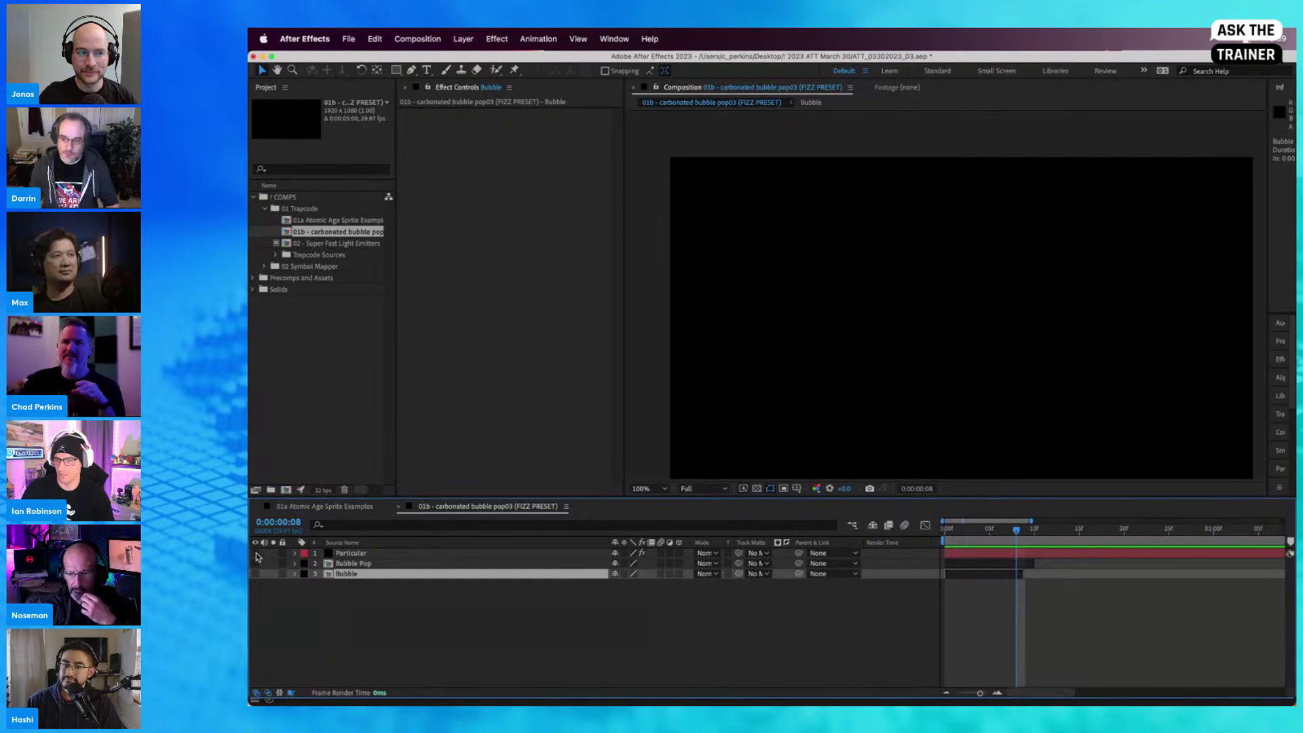
click(255, 553)
drag(968, 528, 1021, 528)
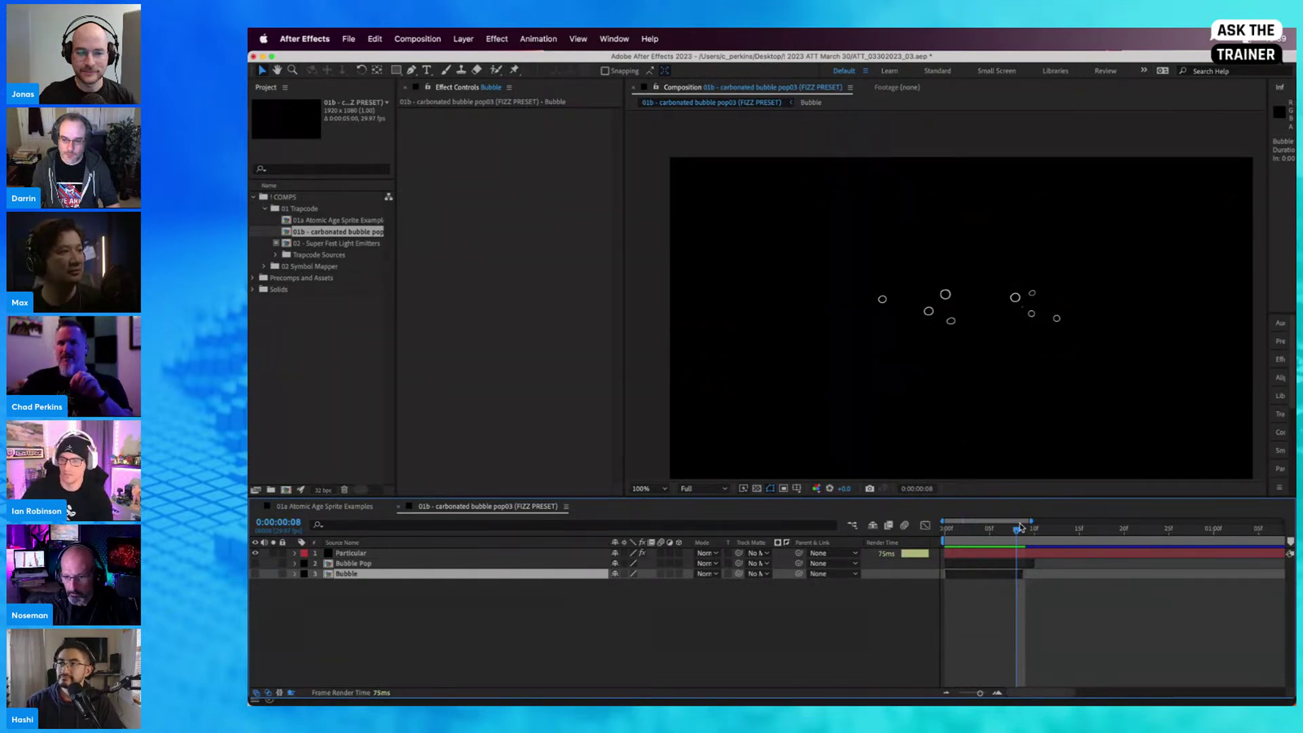
key(space)
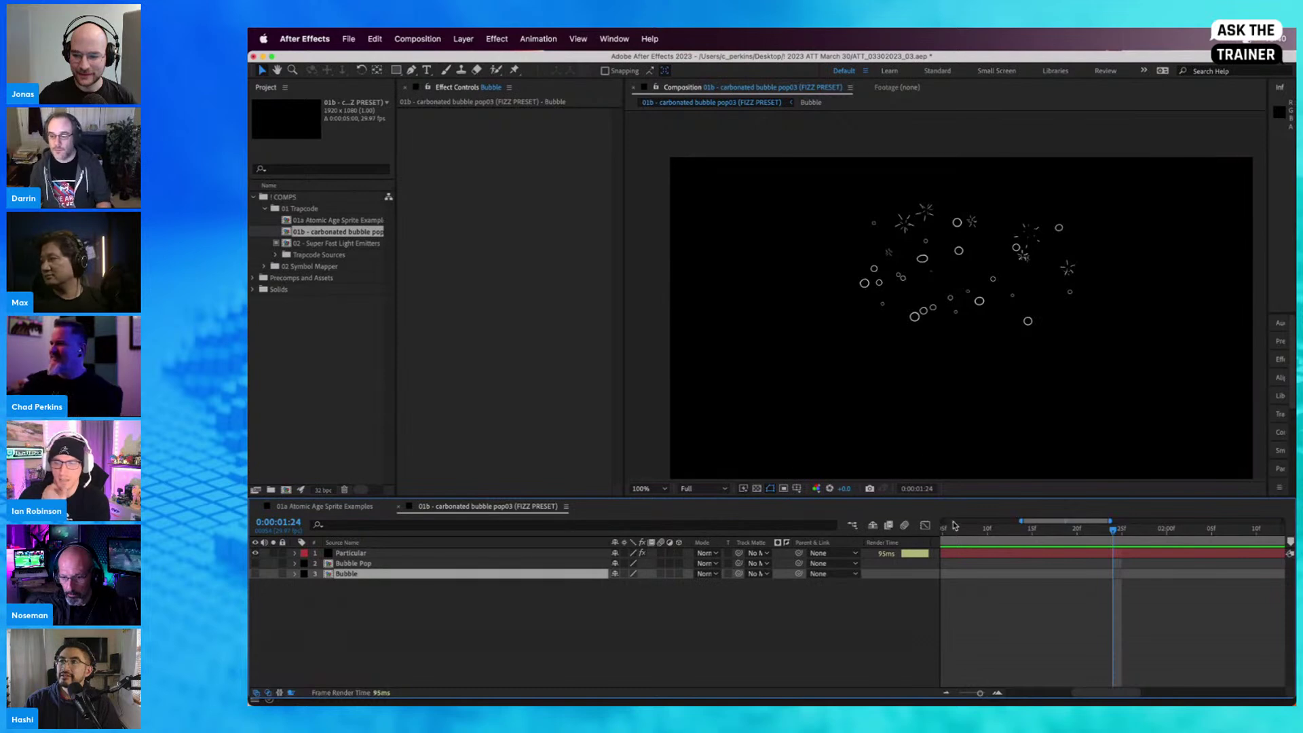
drag(957, 531, 1014, 532)
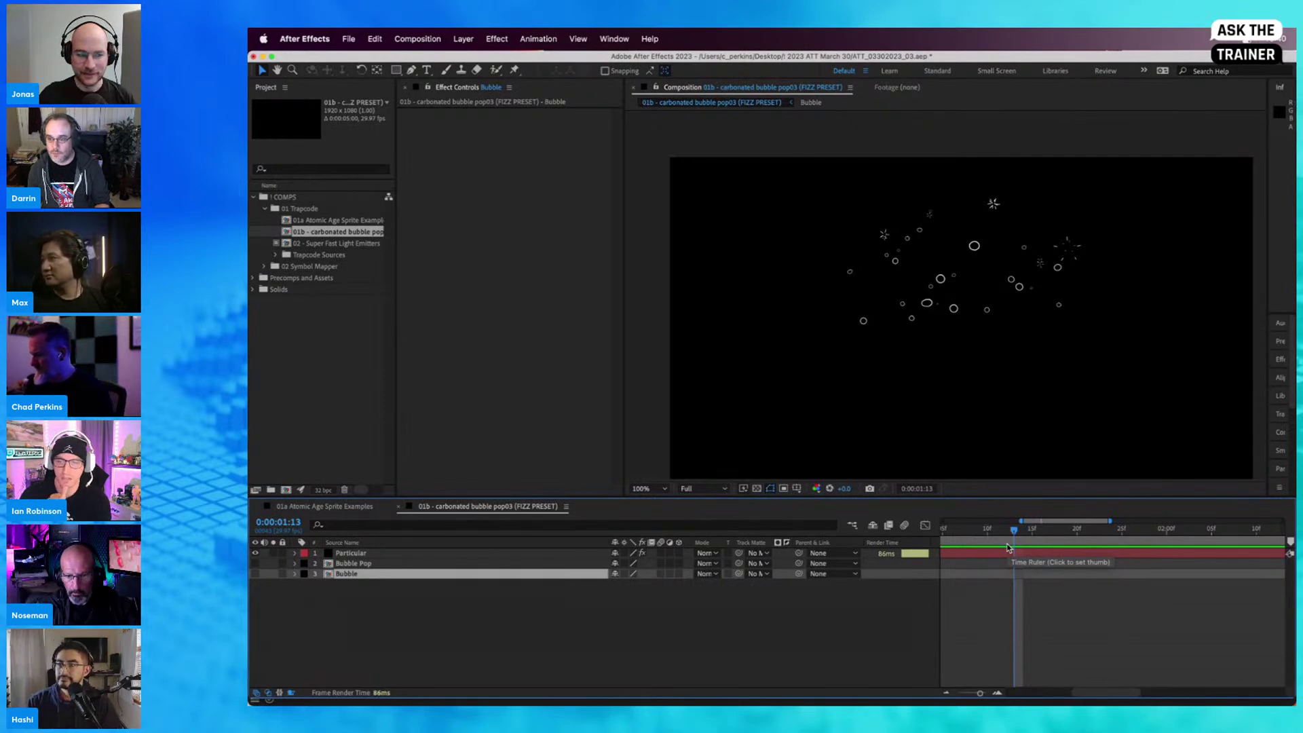
drag(999, 538, 965, 573)
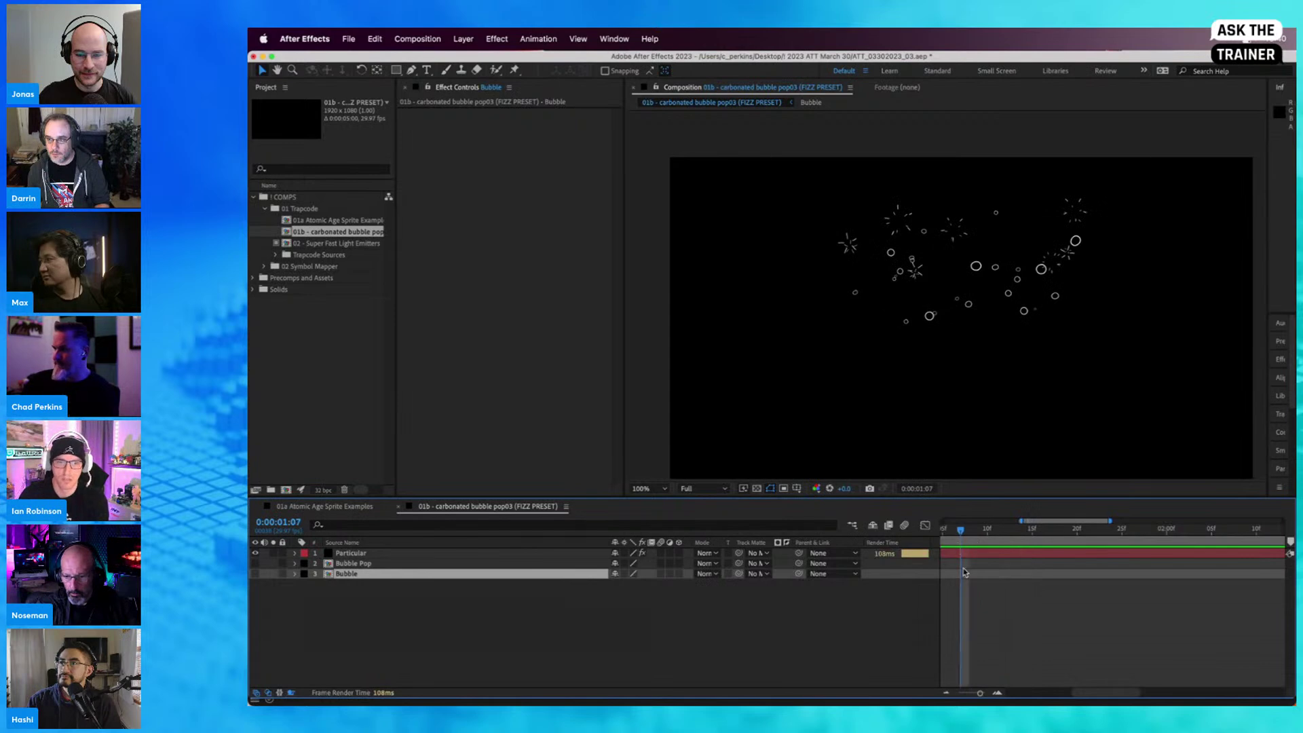
Step: Return to the 01b carbonated bubble composition after checking 01a, and play it from 0:00:00:00
click(327, 507)
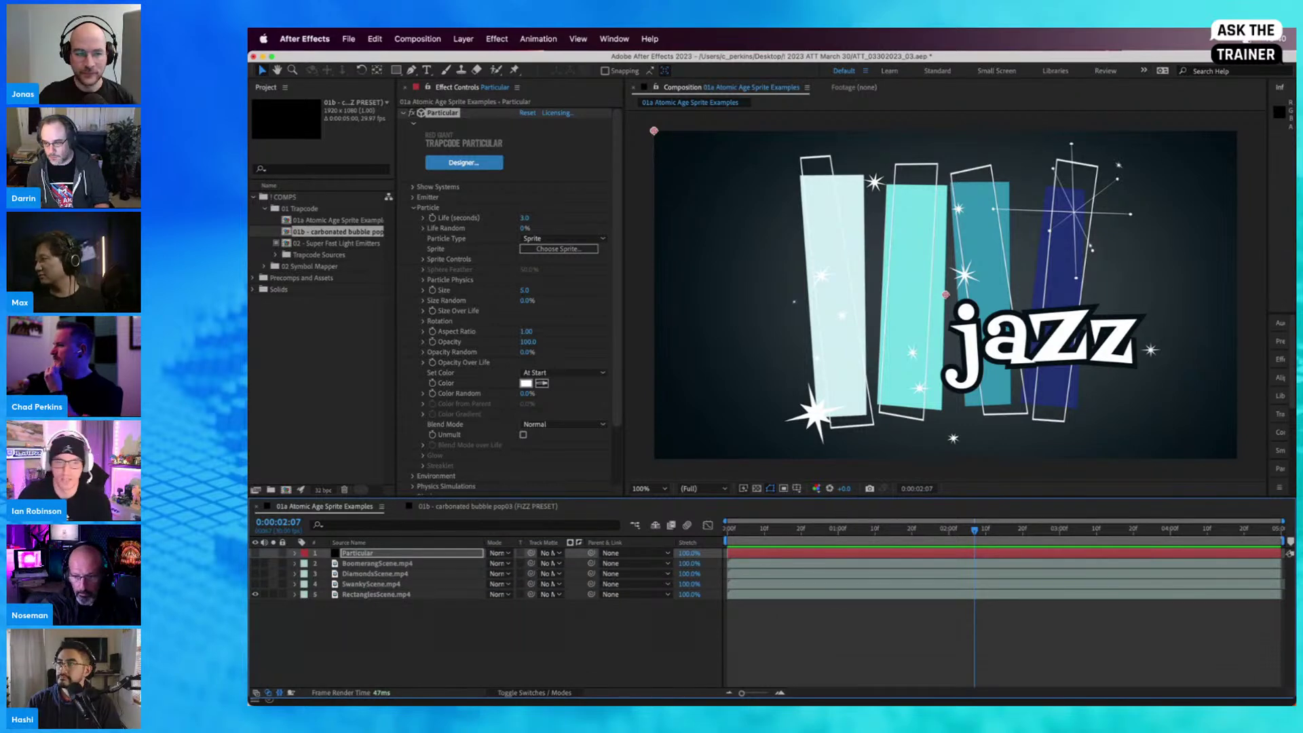
click(499, 508)
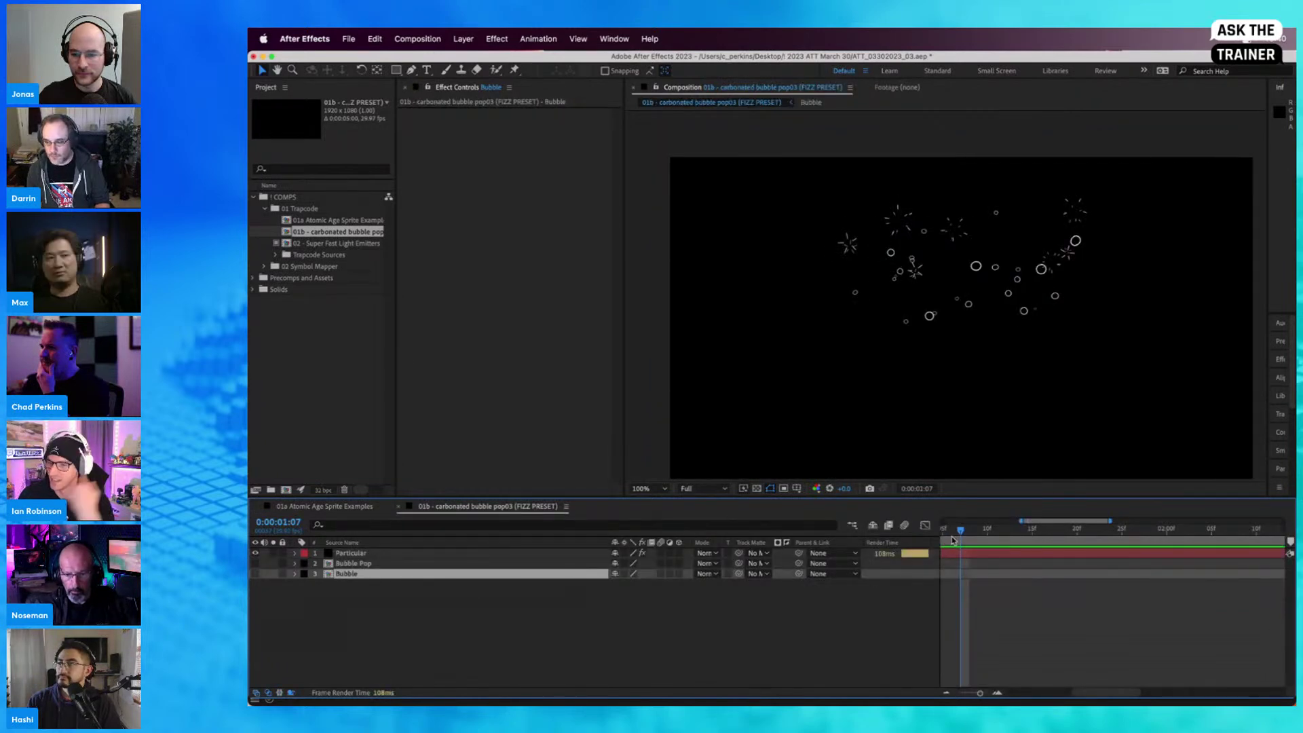
click(964, 621)
key(minus)
key(minus)
key(minus)
key(minus)
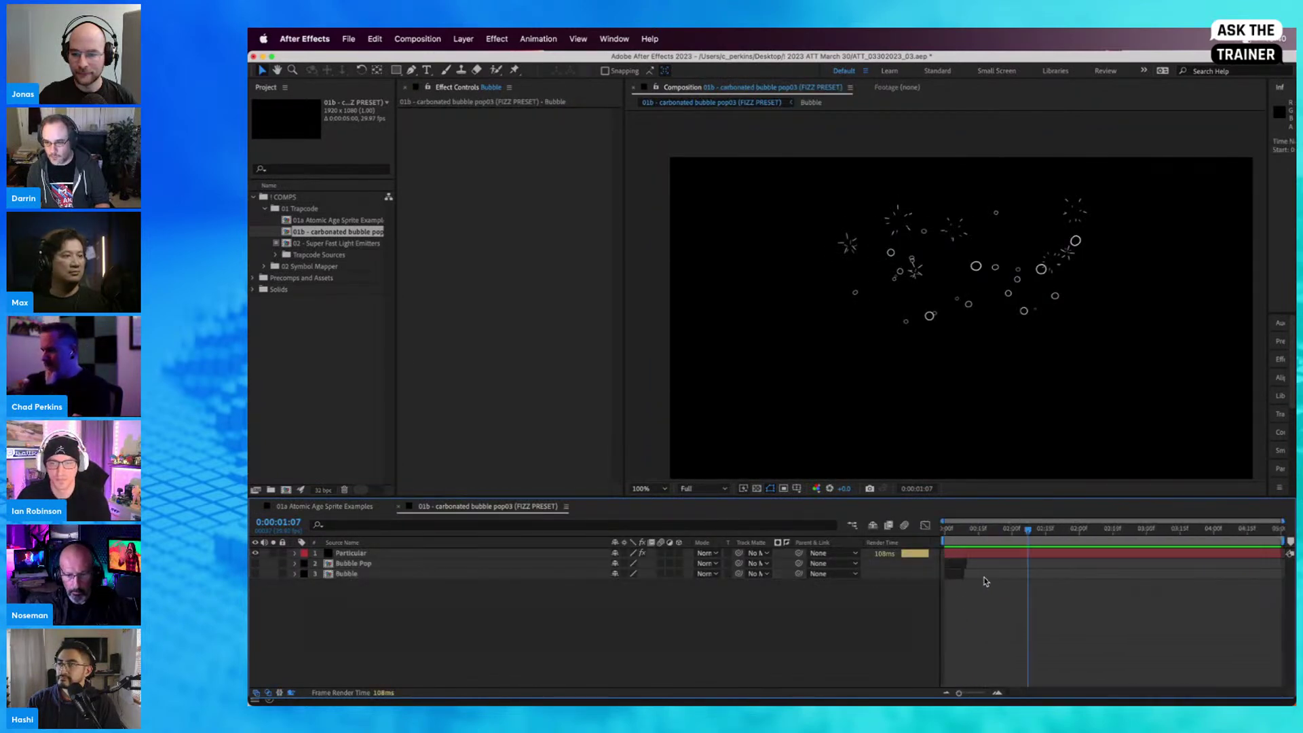
drag(965, 537, 937, 537)
key(space)
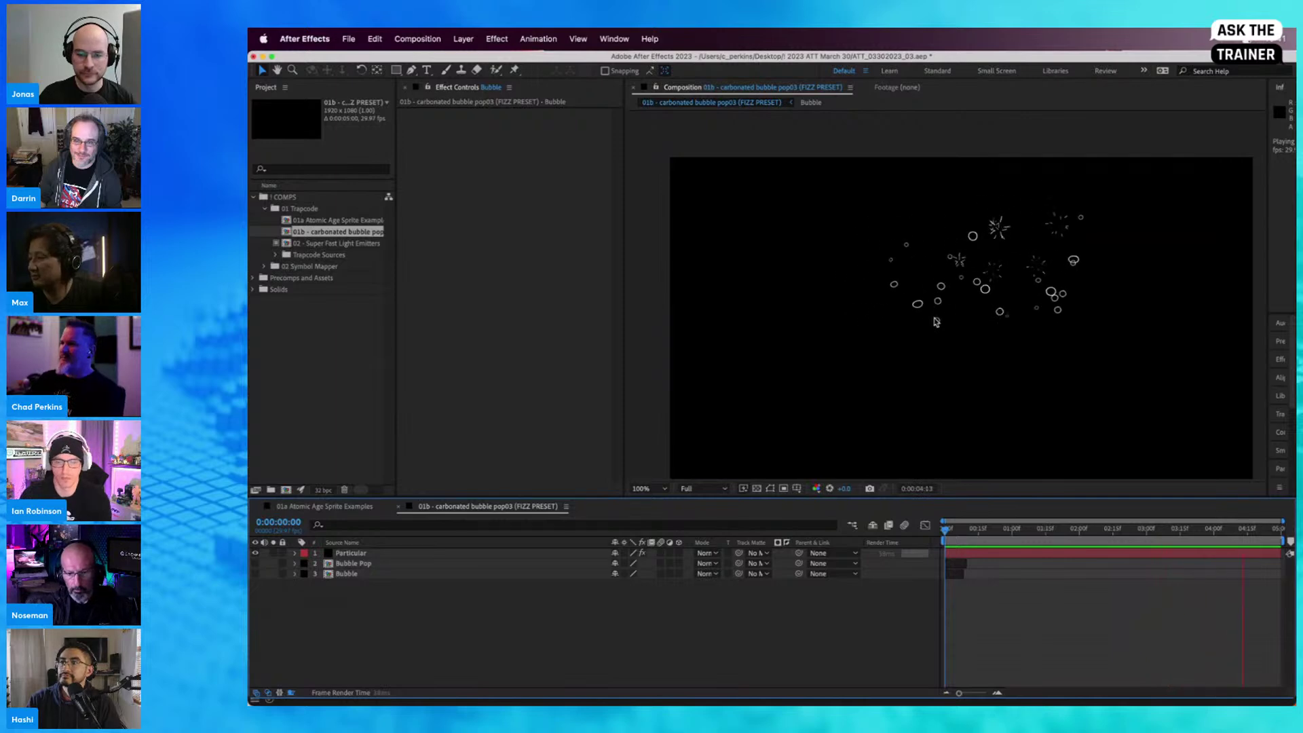
Step: Open the 02 - Super Fast Light Emitters composition, play it from the start, and collapse the 01 Trapcode folder
click(319, 506)
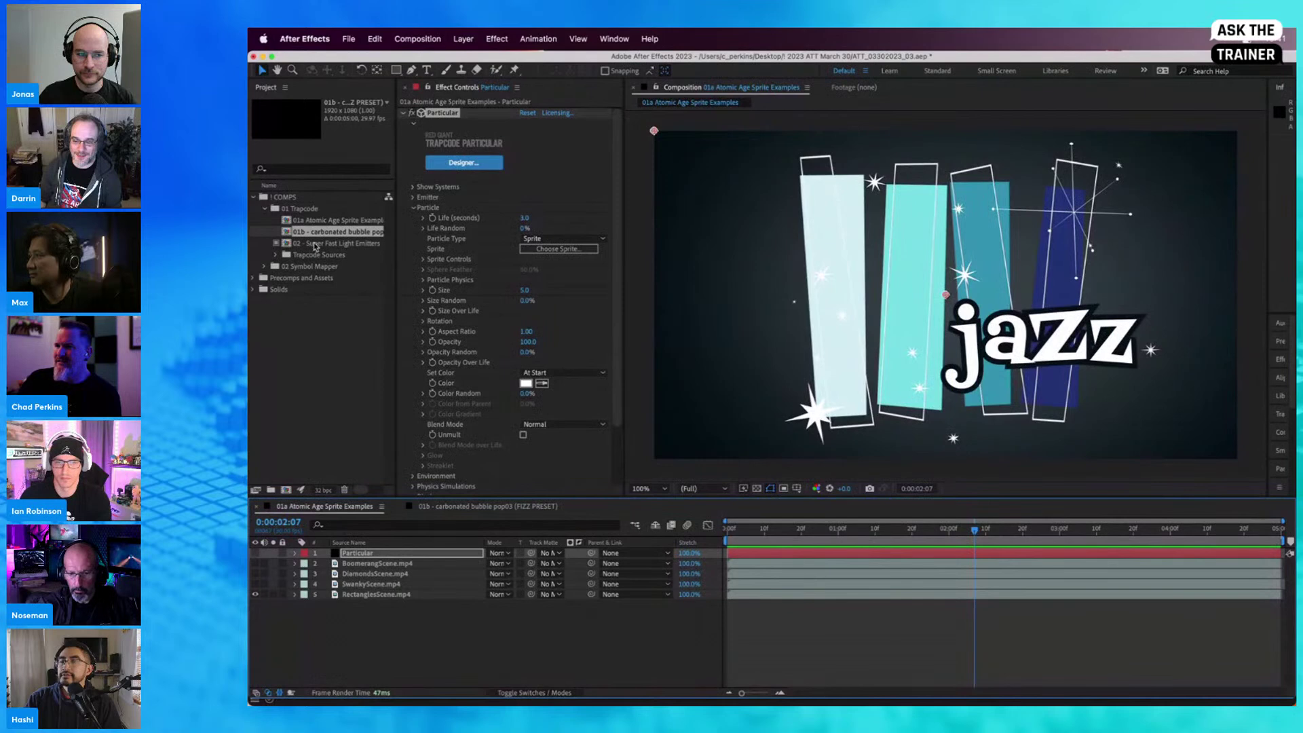
click(356, 244)
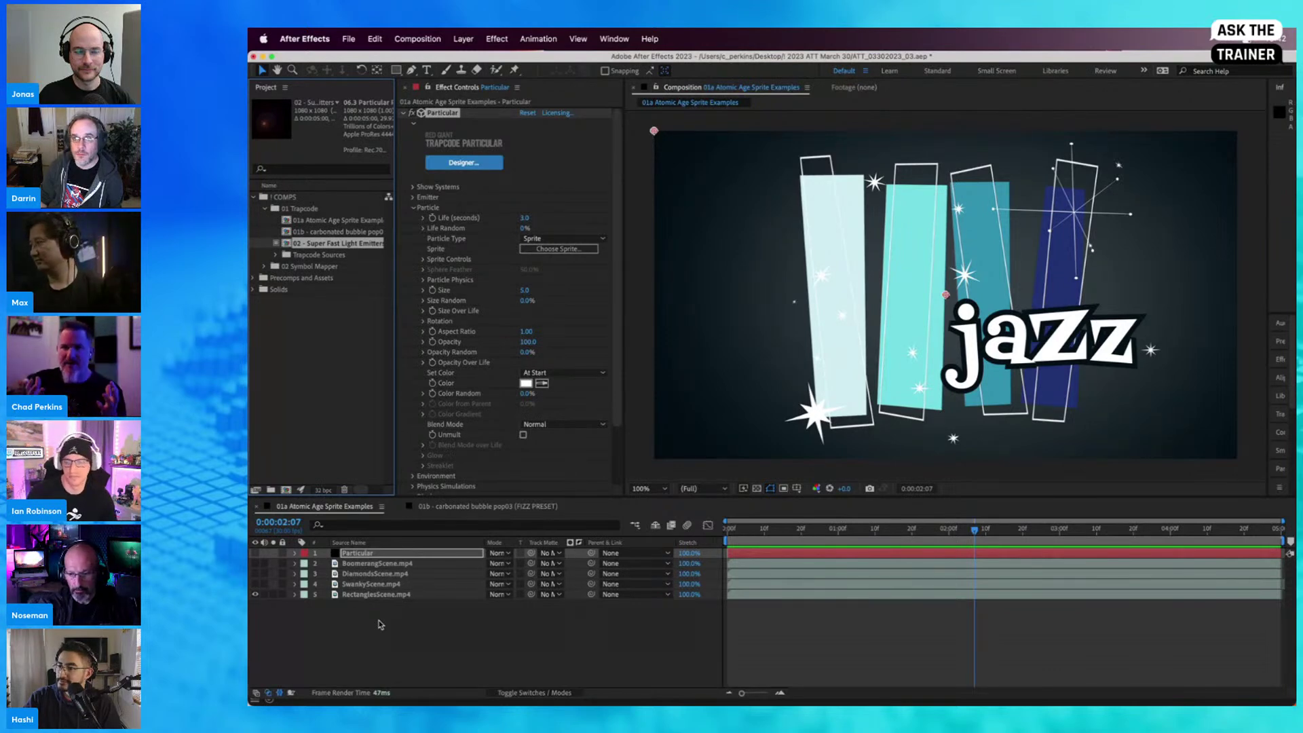
double_click(290, 245)
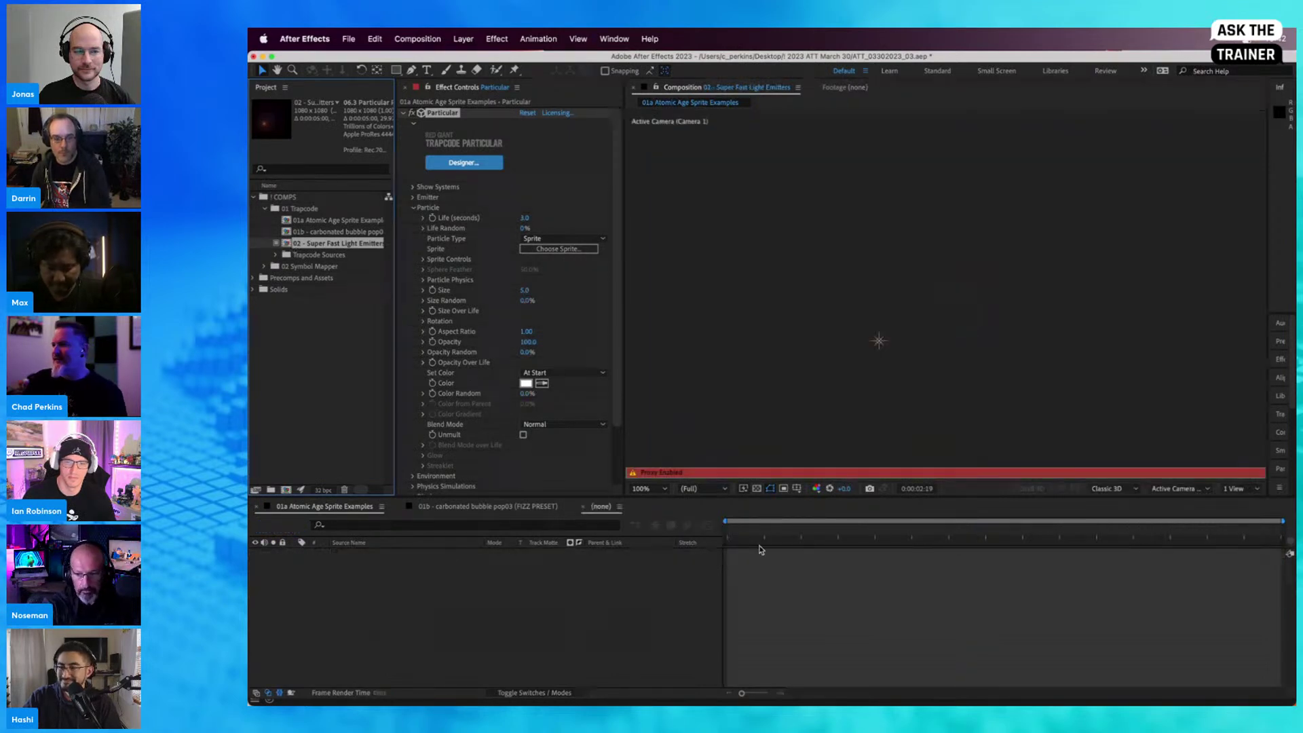
drag(806, 532, 777, 536)
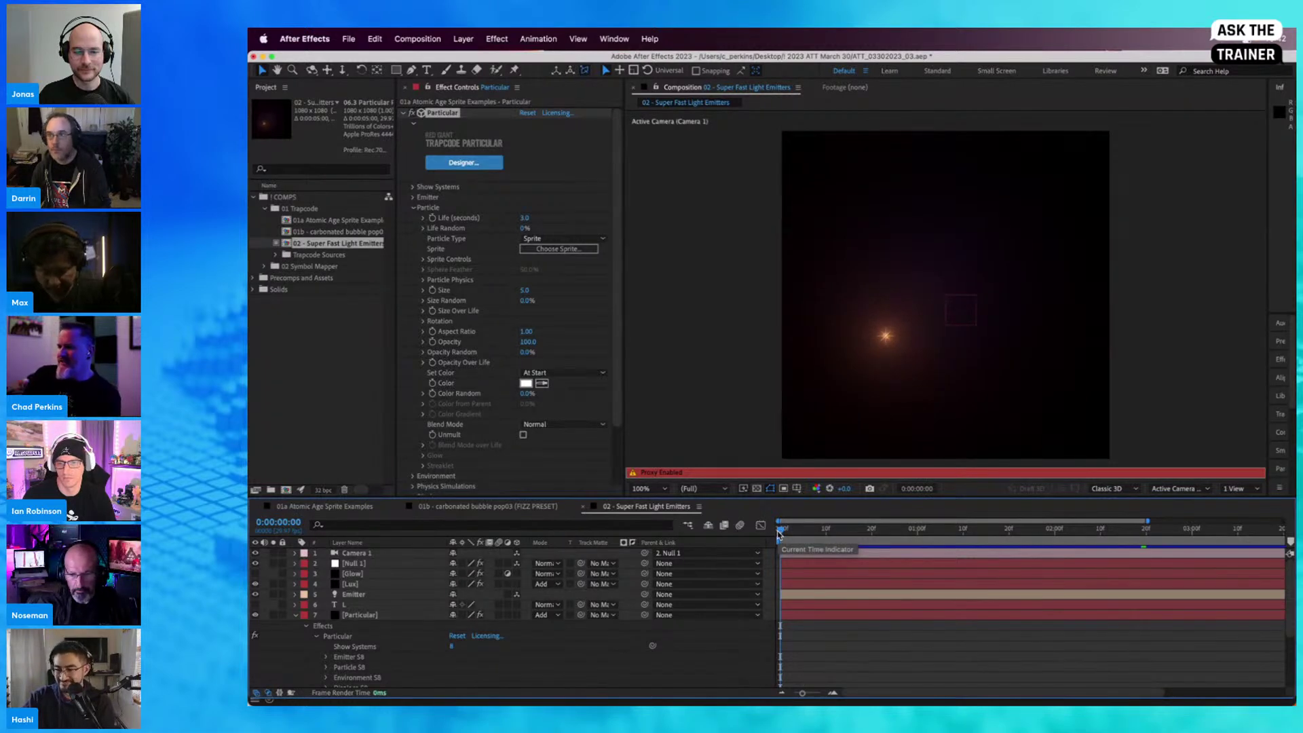
key(space)
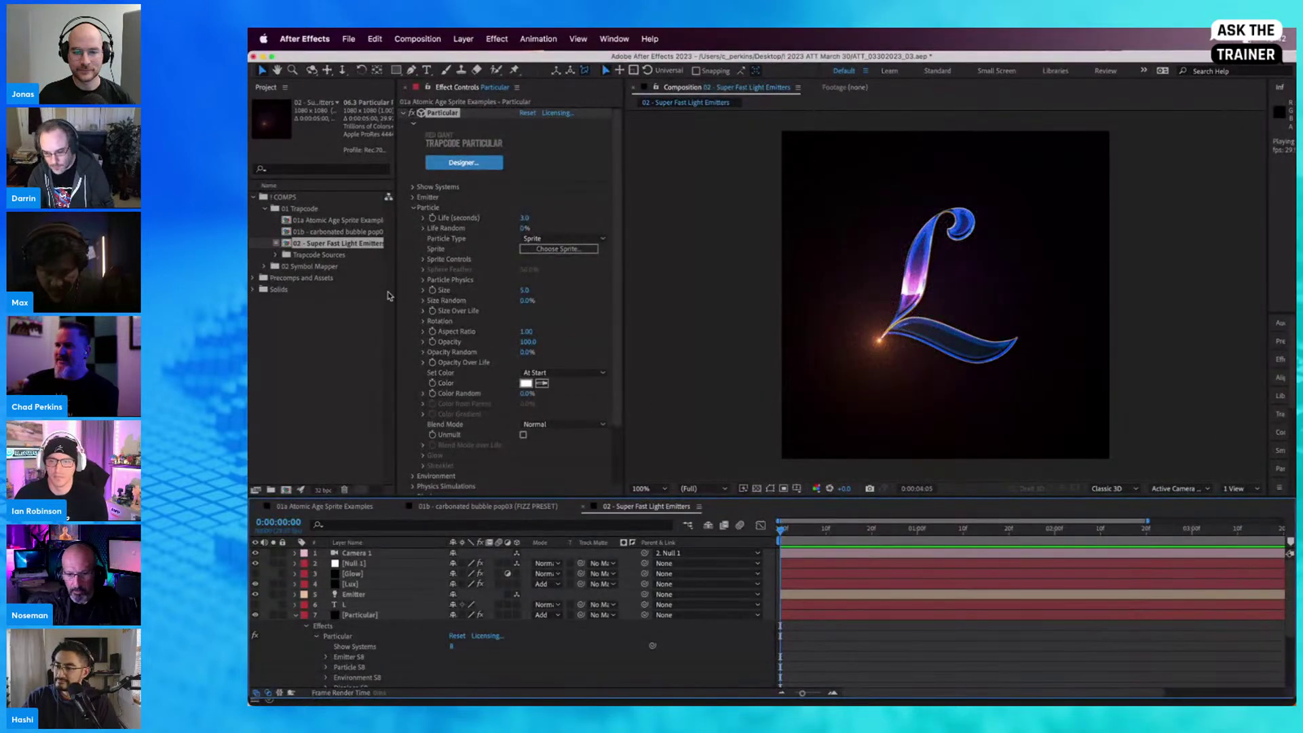
click(265, 209)
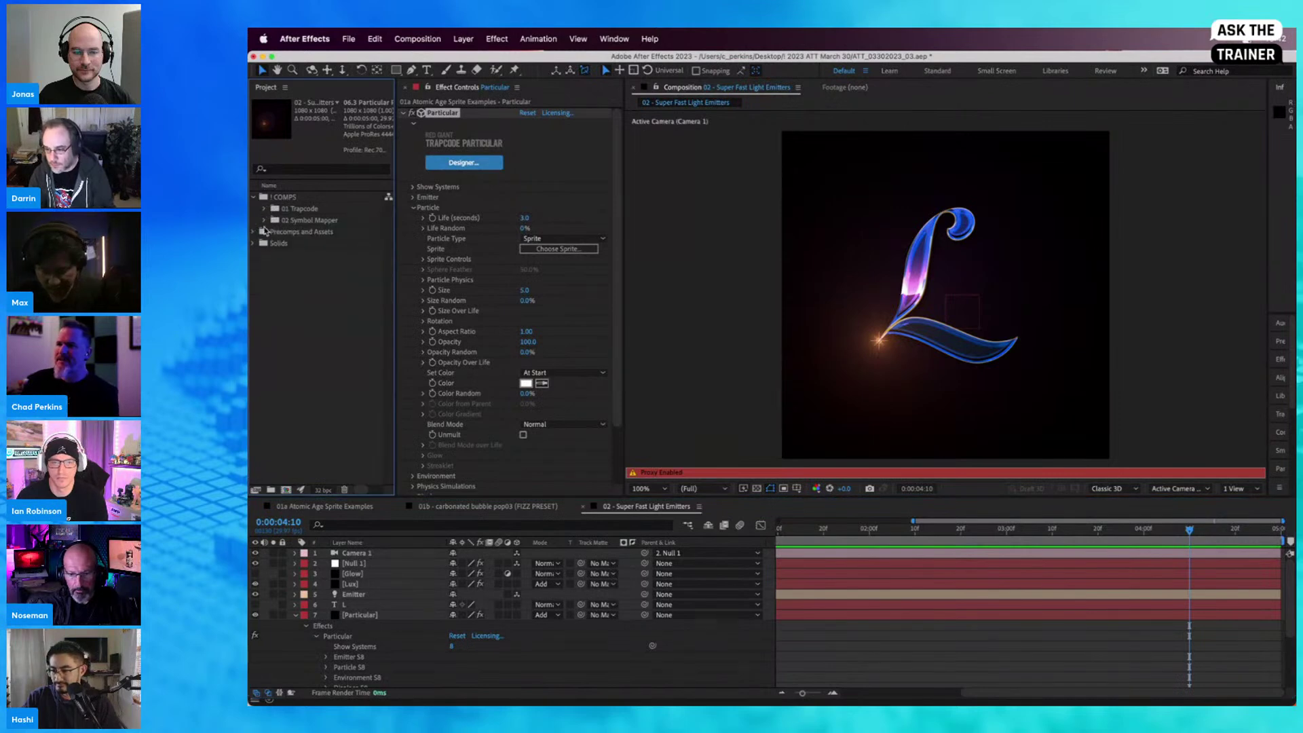
Step: Open the 01b_What is Symbol Mapper Doing?-FINAL composition from the 02 Symbol Mapper folder and select its Symbol Mapper layer
click(265, 221)
click(313, 221)
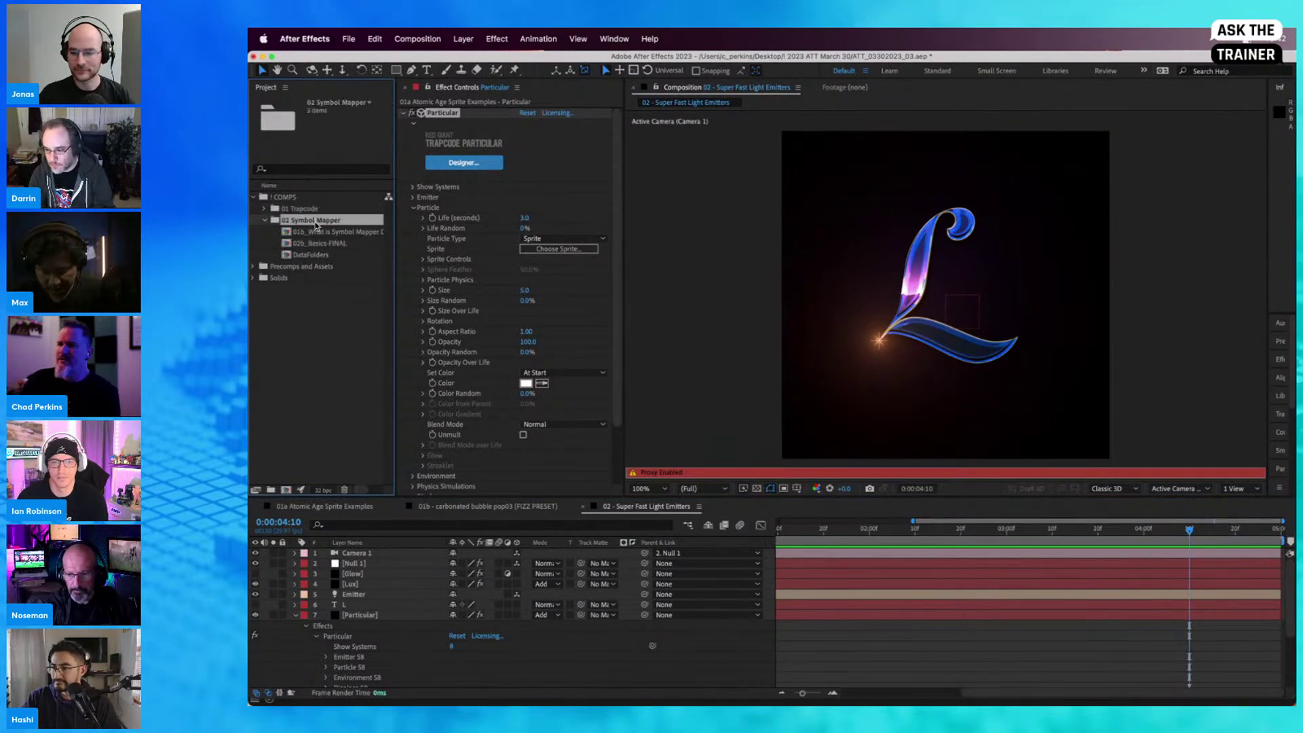
click(311, 234)
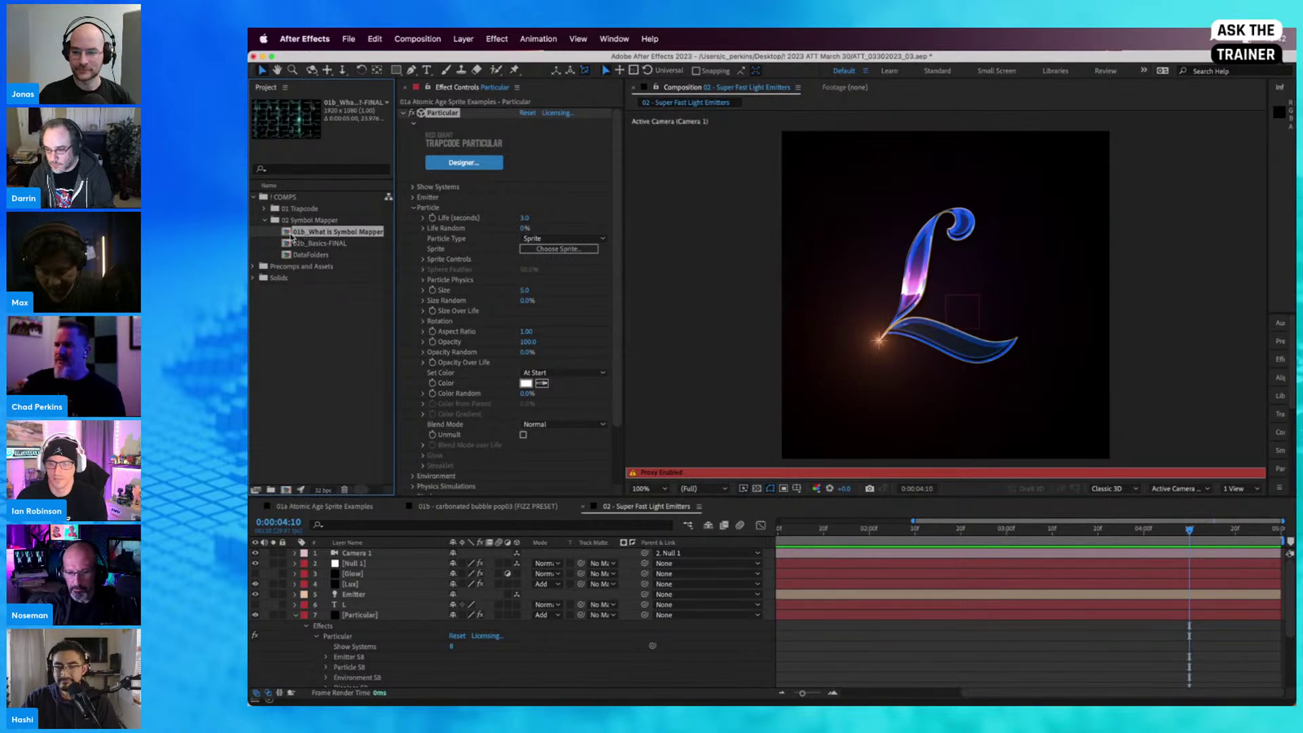
double_click(294, 235)
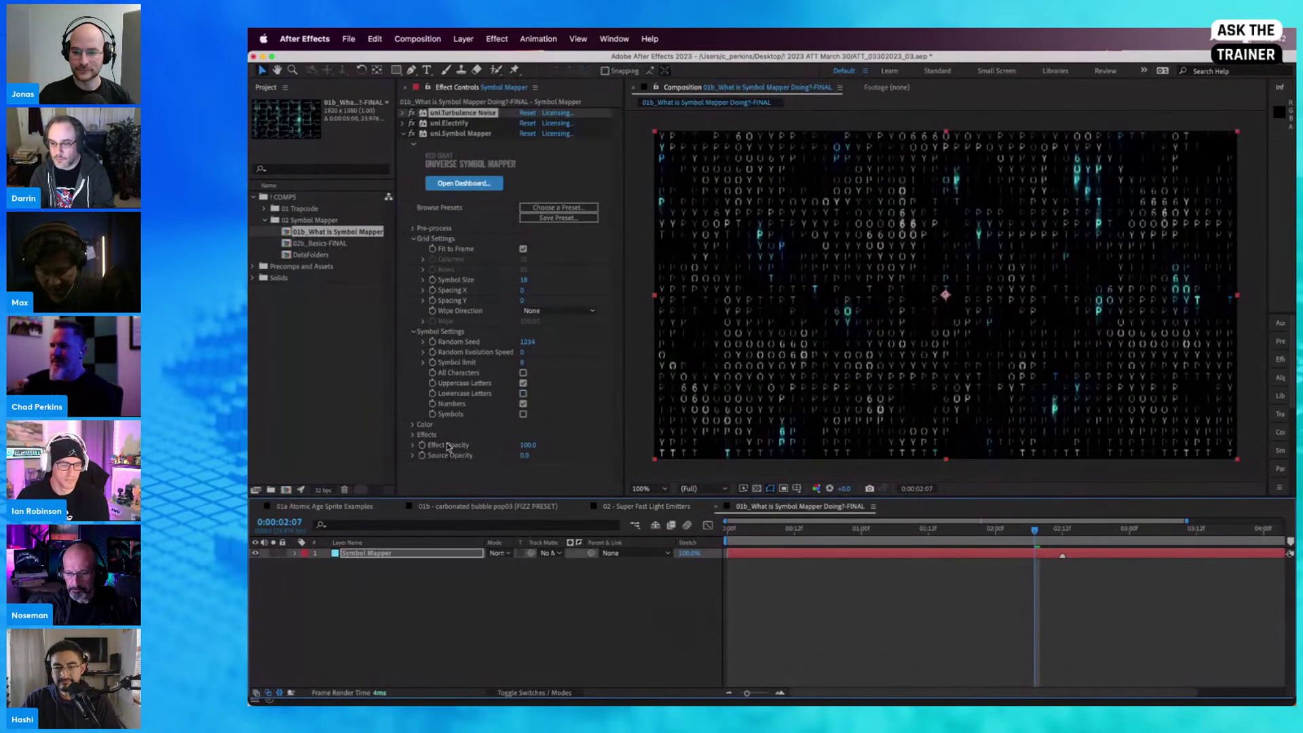
click(562, 592)
click(441, 553)
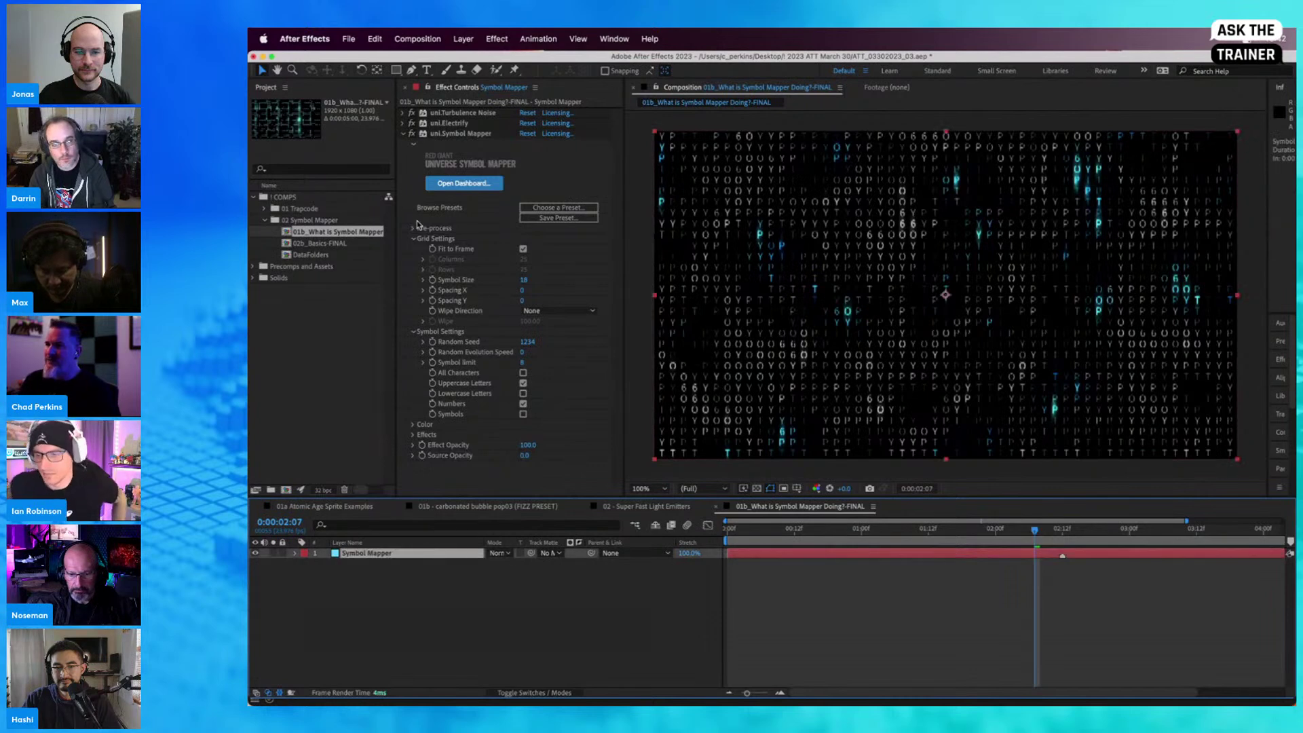
Step: Collapse the Symbol Mapper effect and disable it to check the source footage around 0:00:01:03, then enable it again
click(410, 135)
click(403, 134)
click(411, 133)
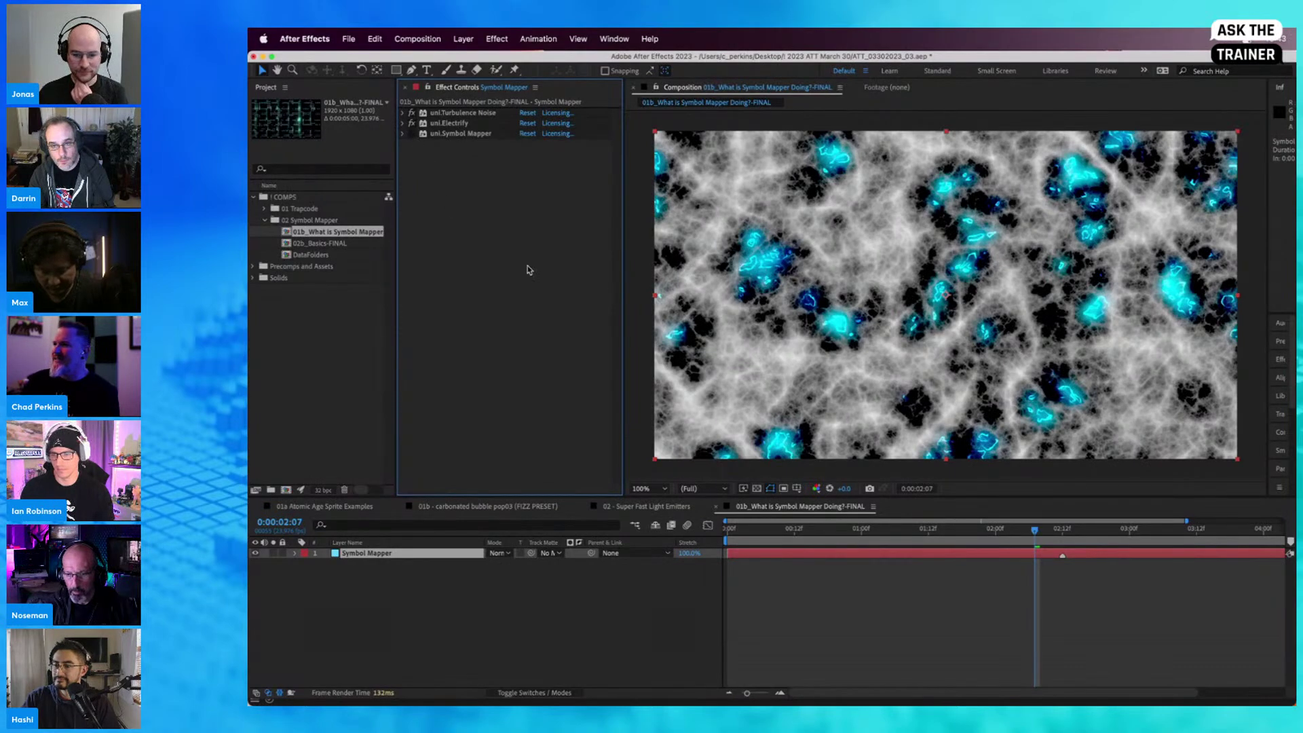
drag(773, 531, 879, 542)
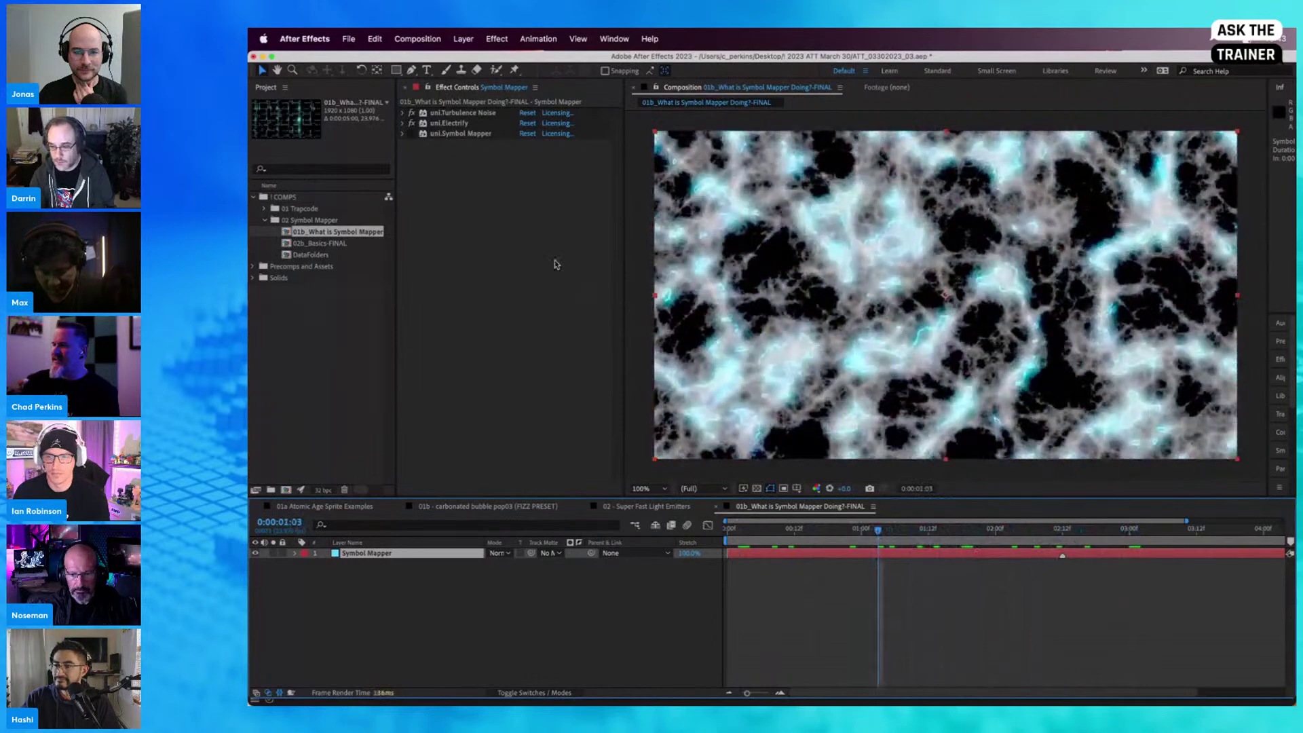
click(412, 133)
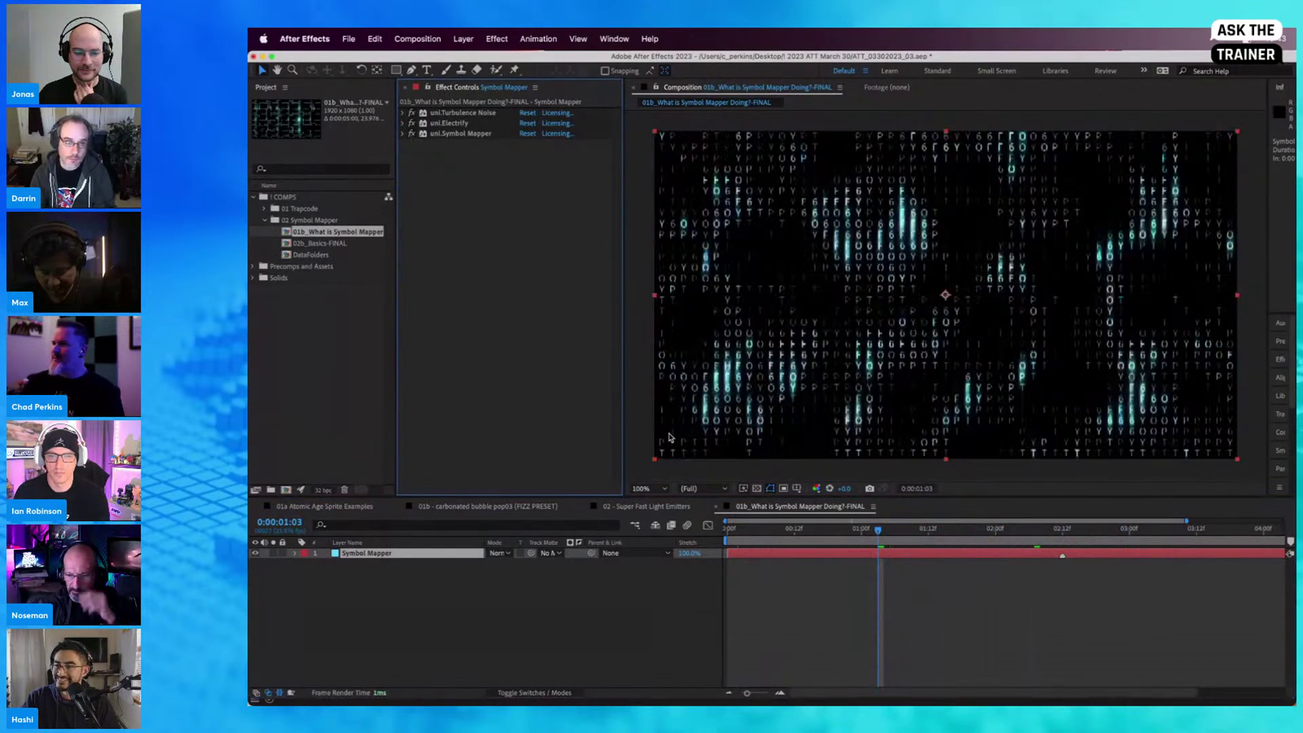
Step: Preview the Symbol Mapper animation from near the beginning of the composition
click(812, 531)
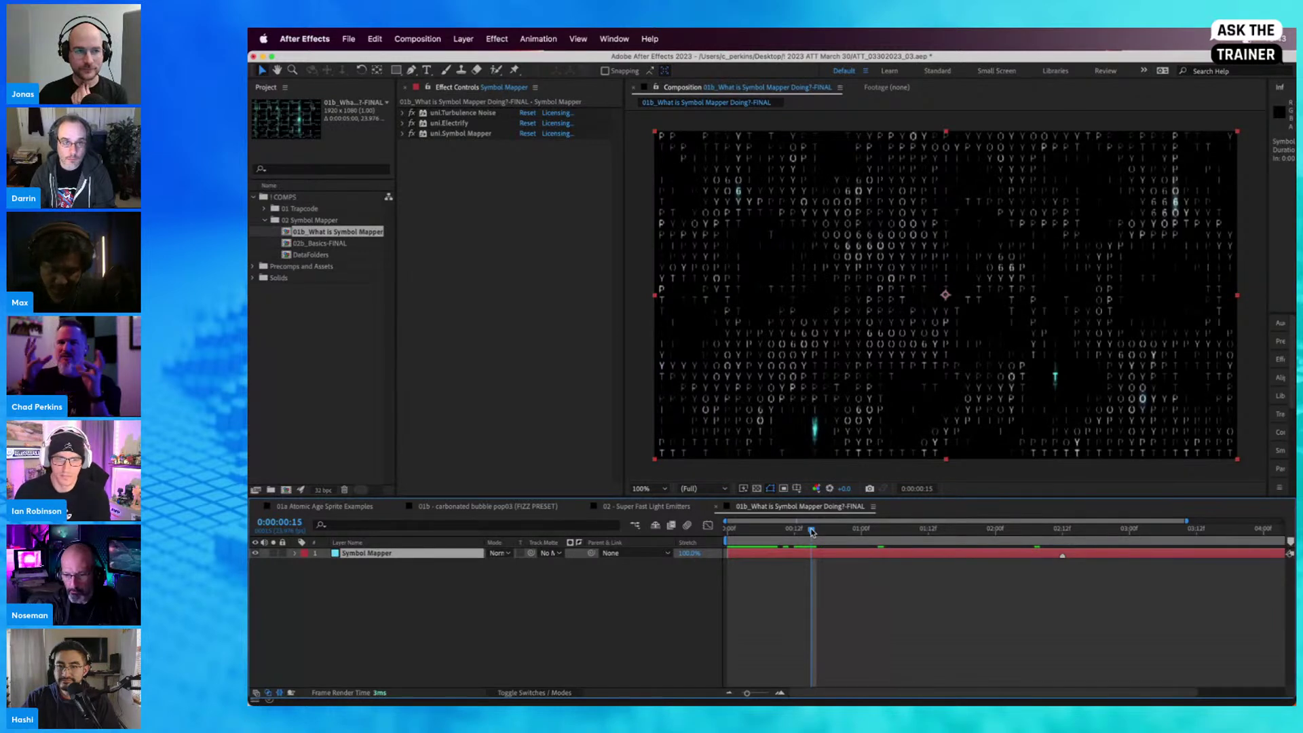
key(space)
key(space)
key(space)
drag(795, 553, 767, 546)
key(space)
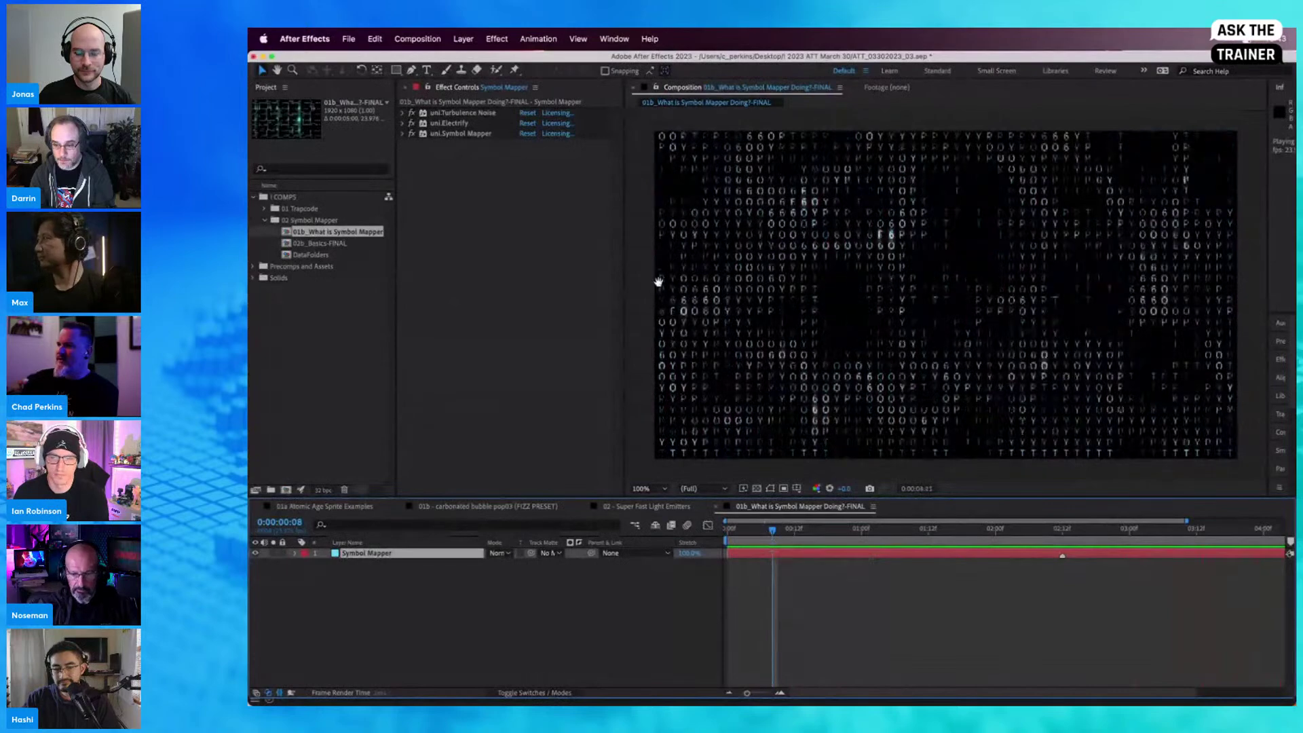
key(space)
Step: Compare the frame at 0:00:01:18 with Symbol Mapper off and on, and play the symbol animation
click(411, 133)
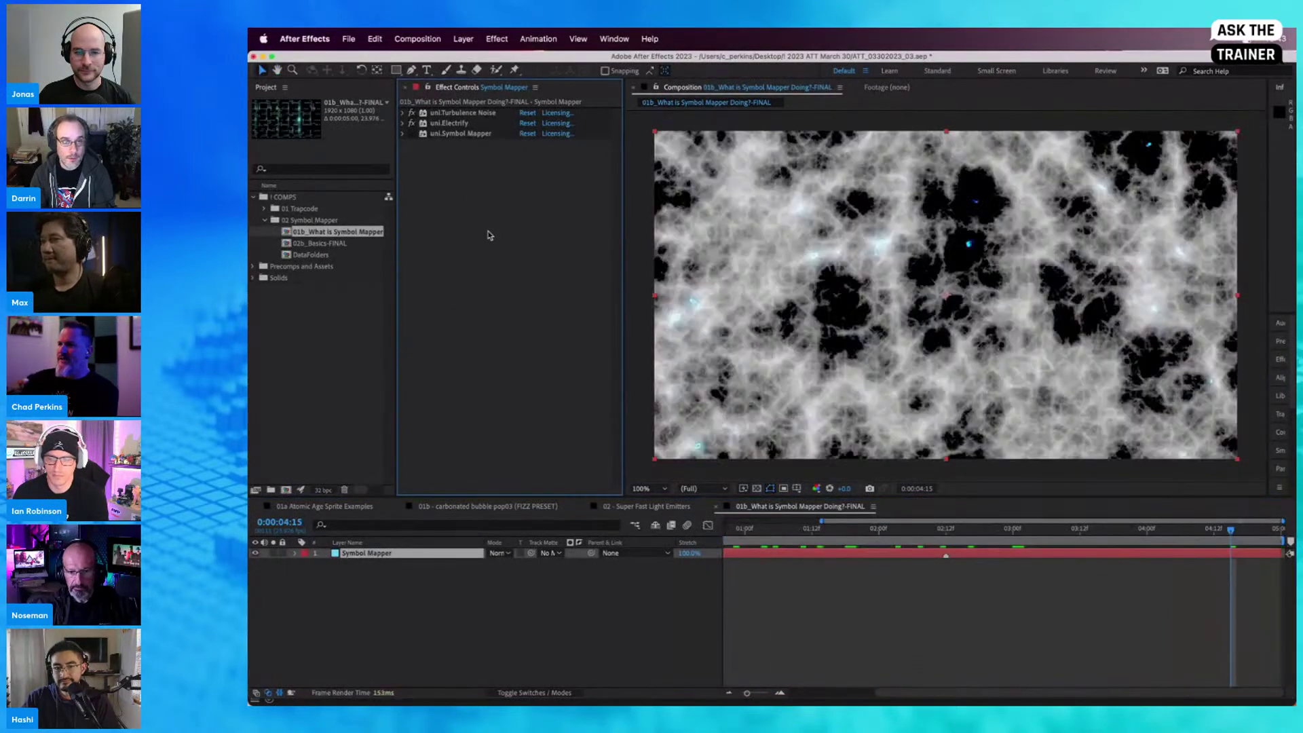
drag(774, 531, 849, 600)
click(848, 601)
key(minus)
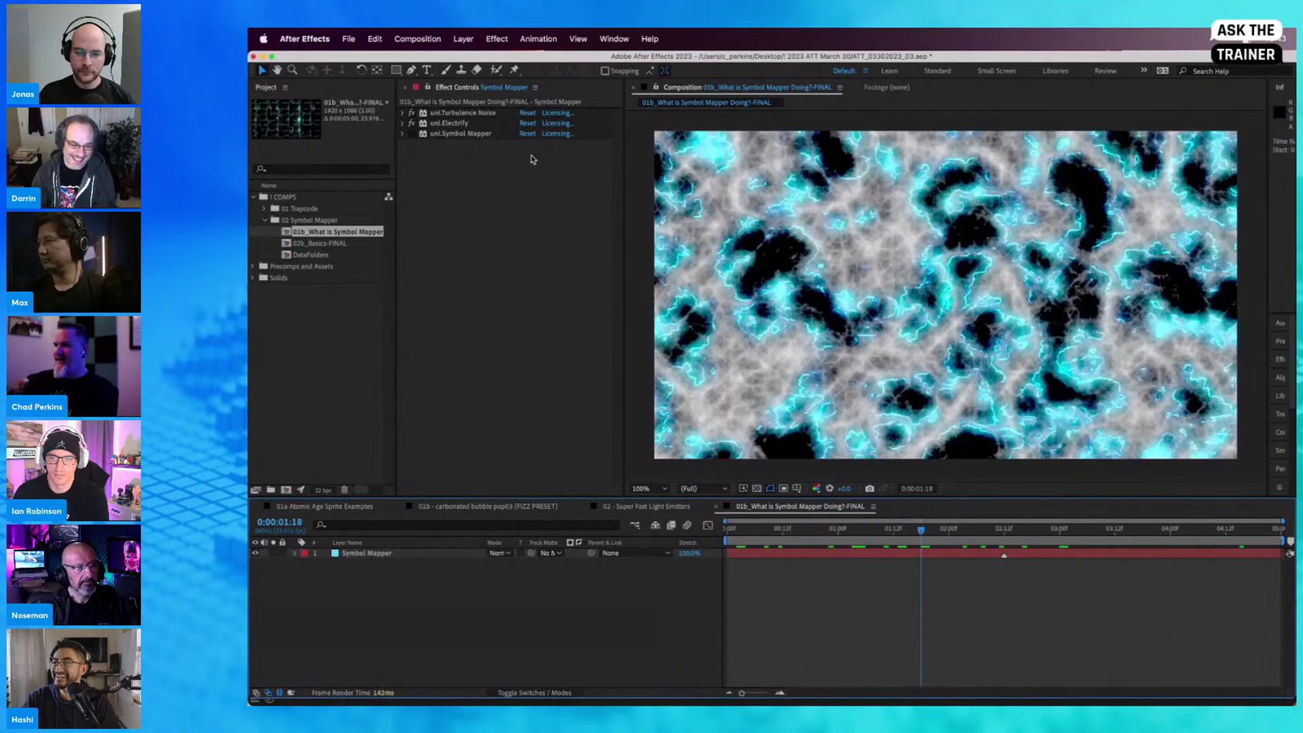
click(411, 133)
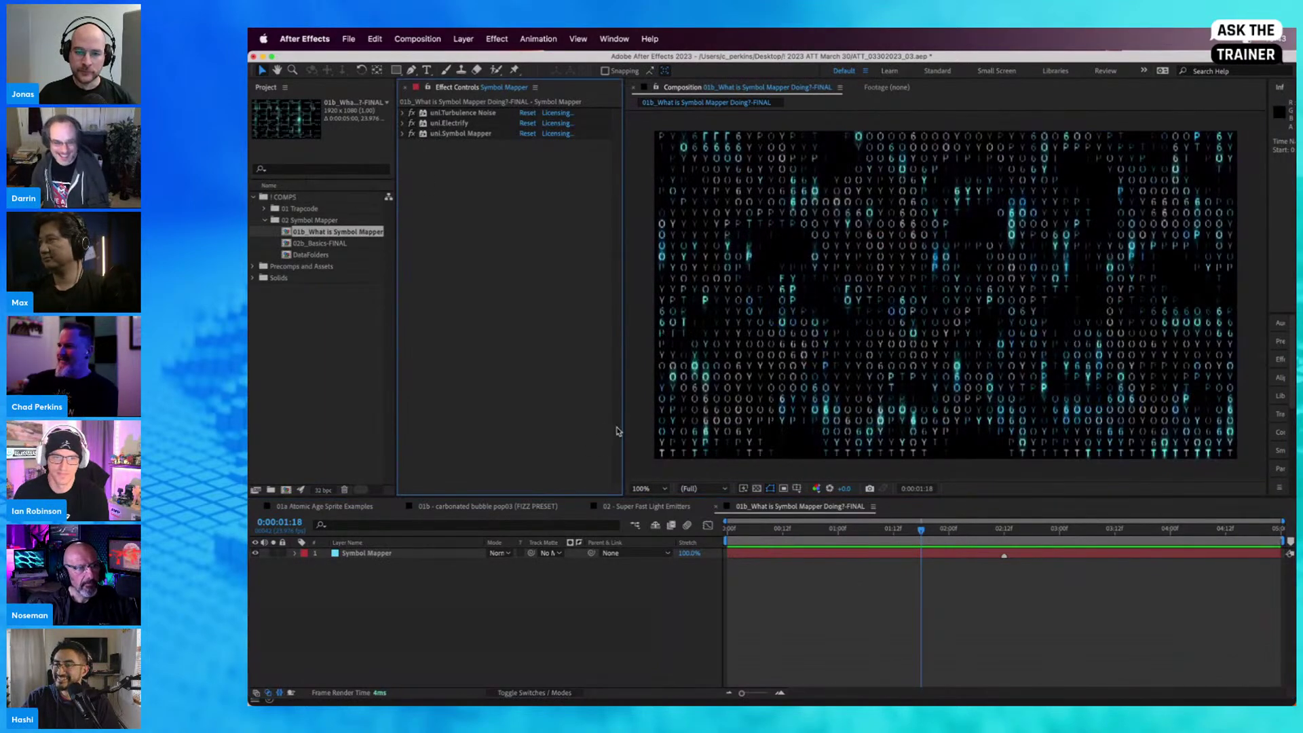
key(space)
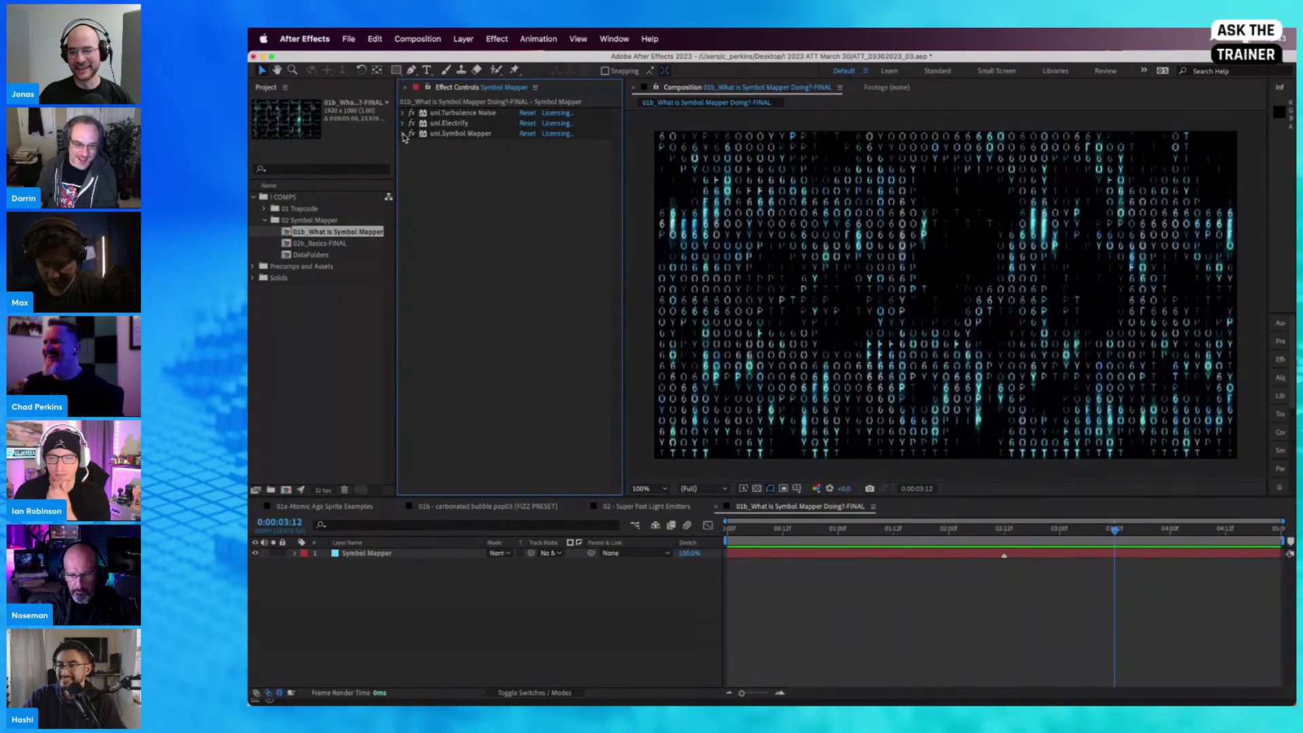
Step: Examine the individual symbols up close at 200% magnification at 0:00:01:23
scroll(741, 238, up, 2)
drag(864, 260, 918, 246)
scroll(838, 266, down, 2)
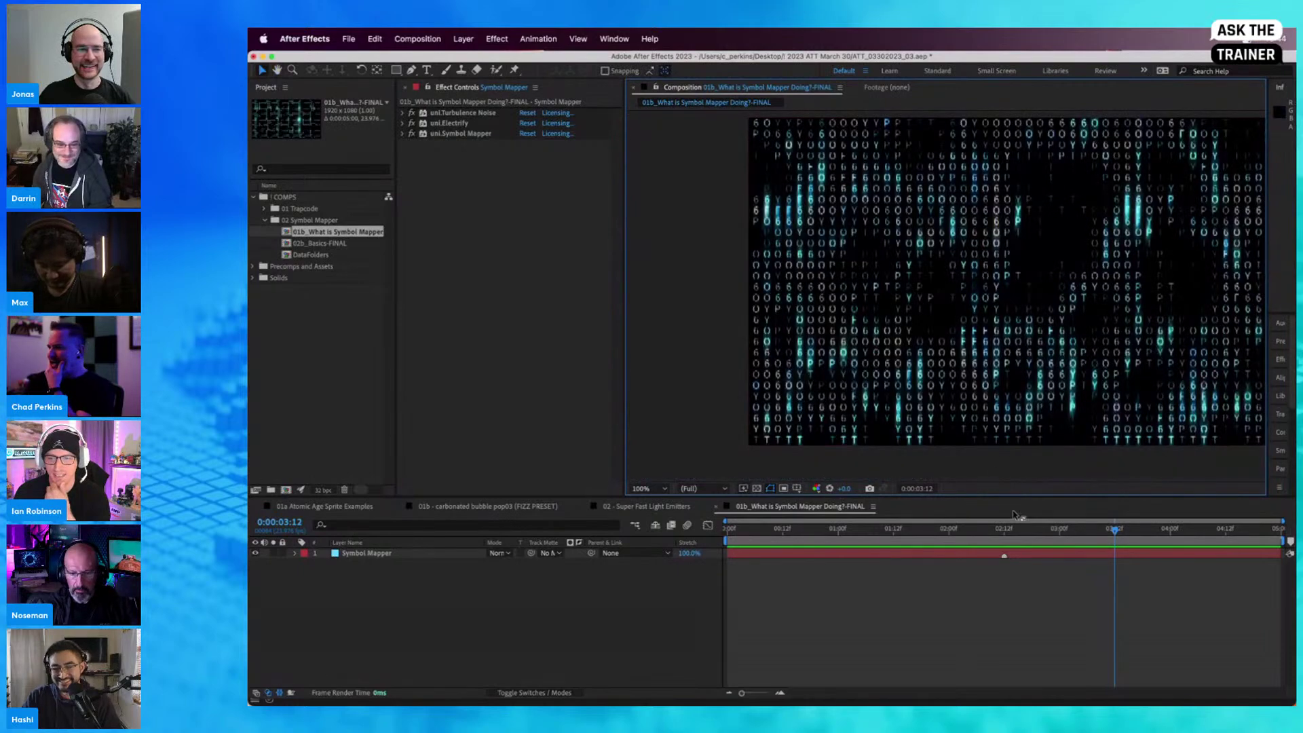
drag(1013, 531, 1003, 532)
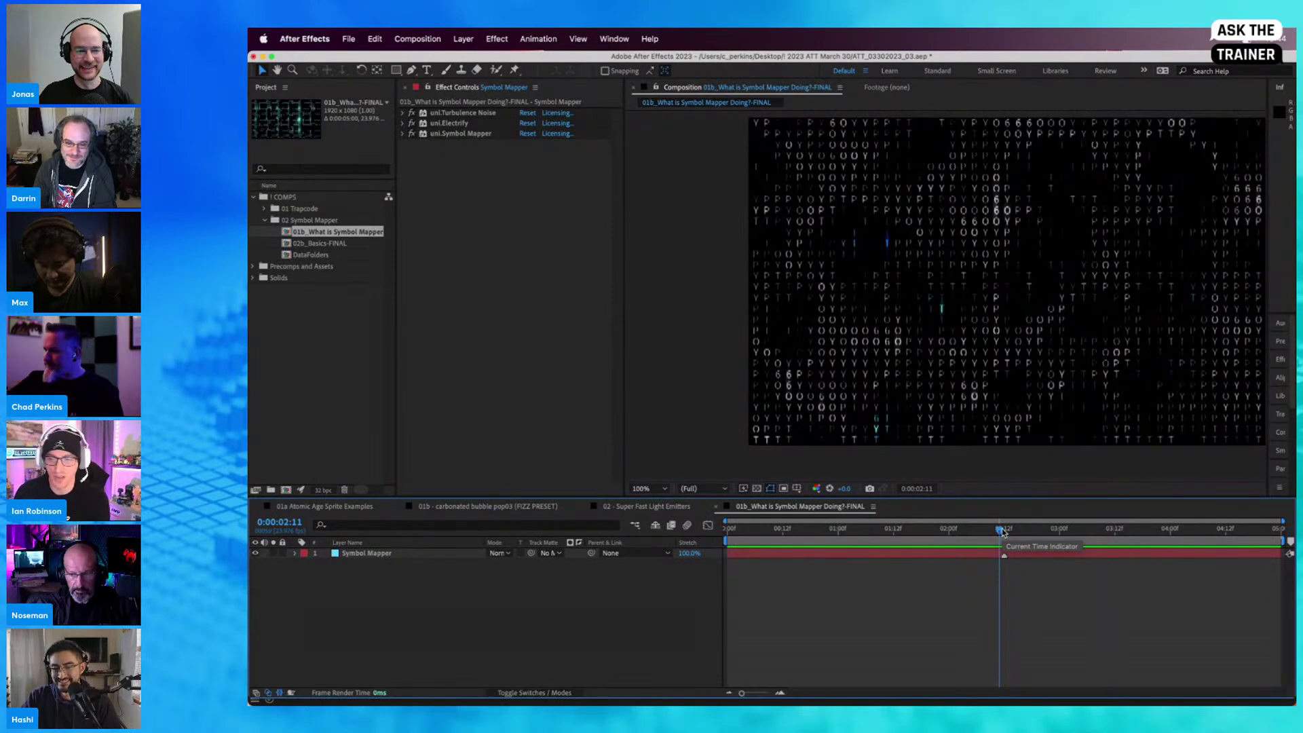
drag(1003, 532, 946, 538)
scroll(886, 282, up, 1)
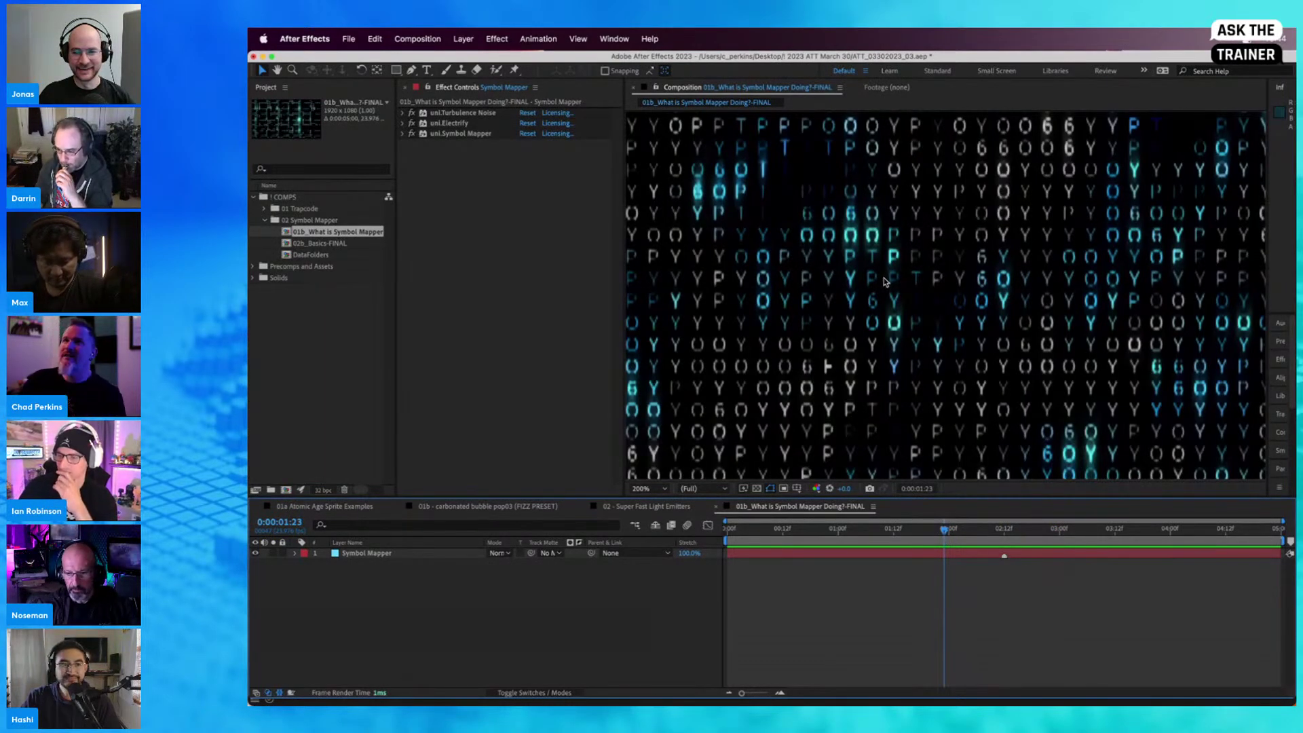
key(space)
drag(798, 223, 865, 300)
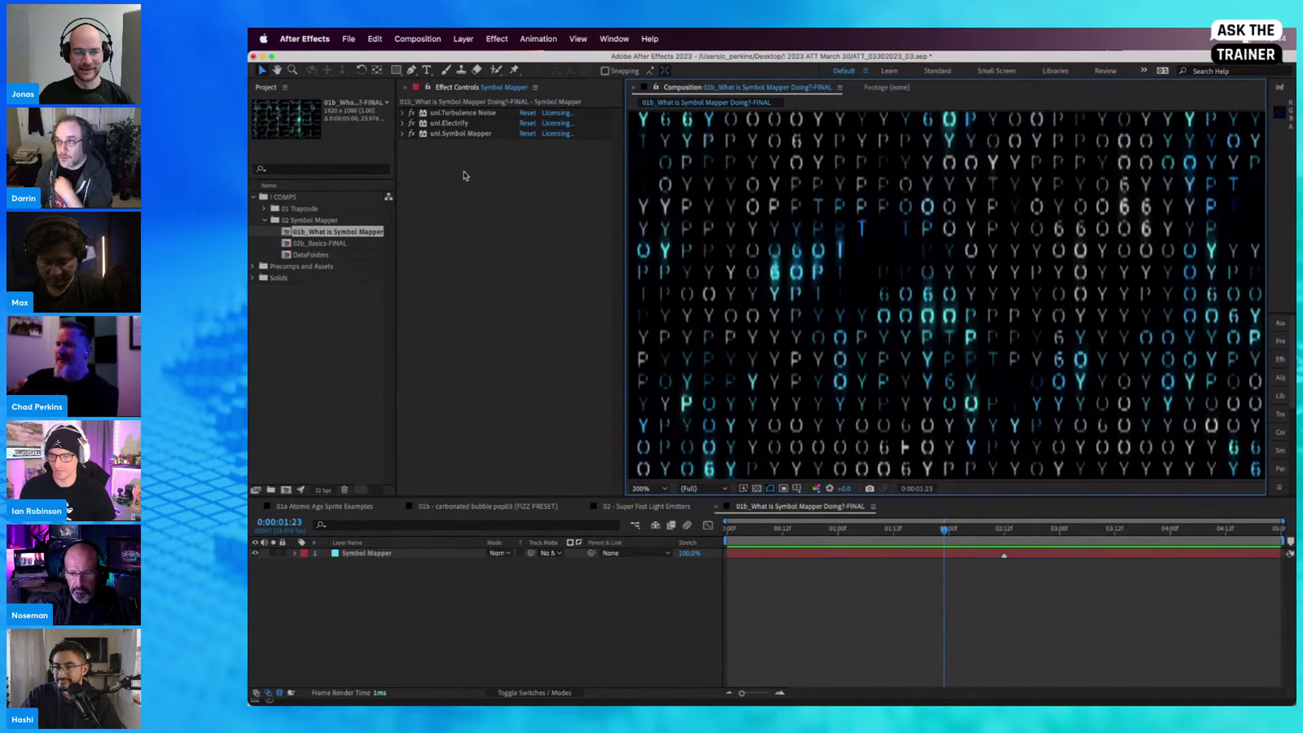
Step: Toggle the Symbol Mapper and Electrify effects to compare how Electrify colors the symbols, leaving both enabled
click(412, 133)
click(411, 123)
click(411, 123)
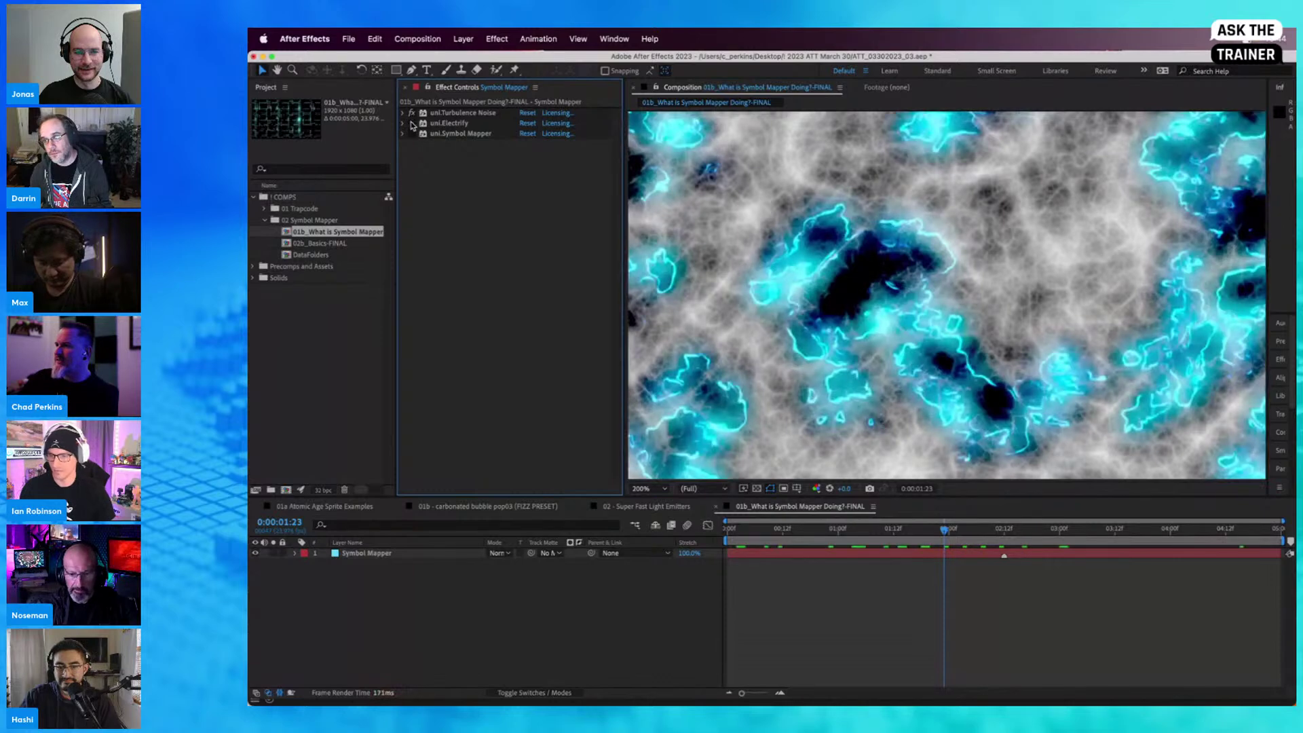
click(411, 124)
click(412, 134)
click(412, 124)
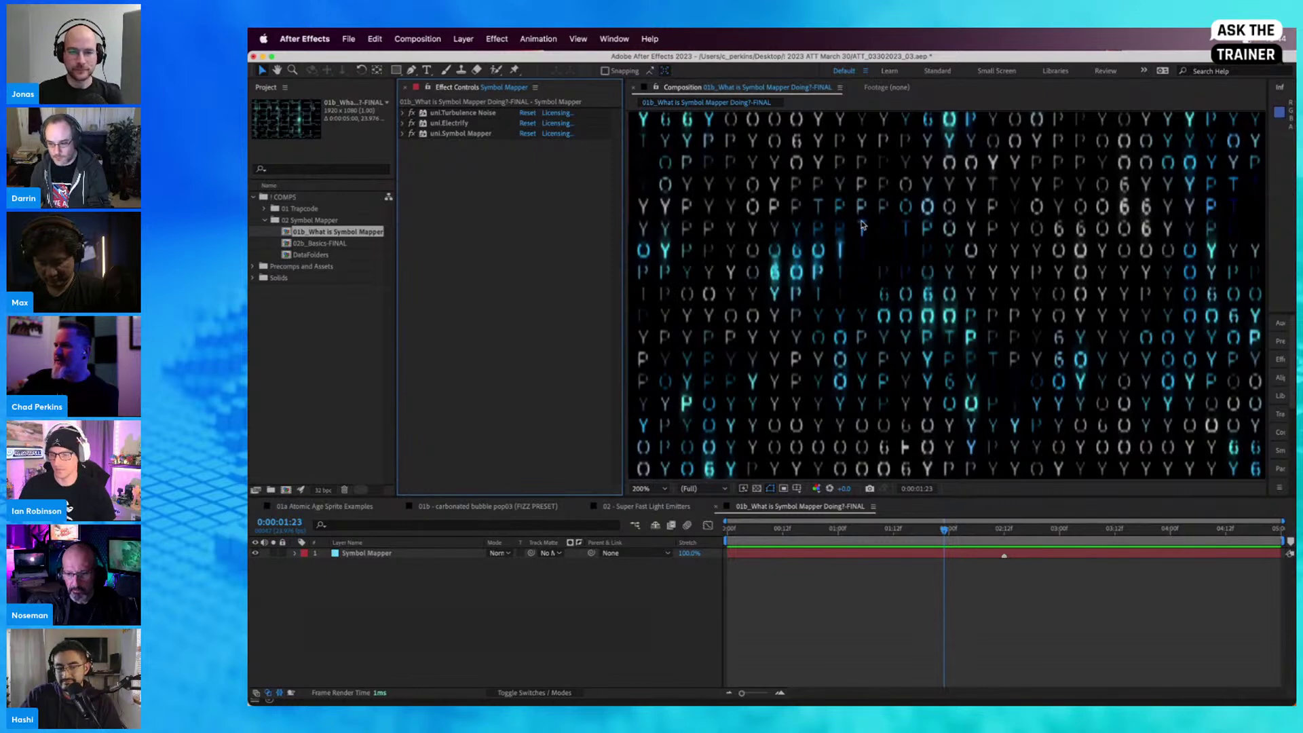
click(411, 124)
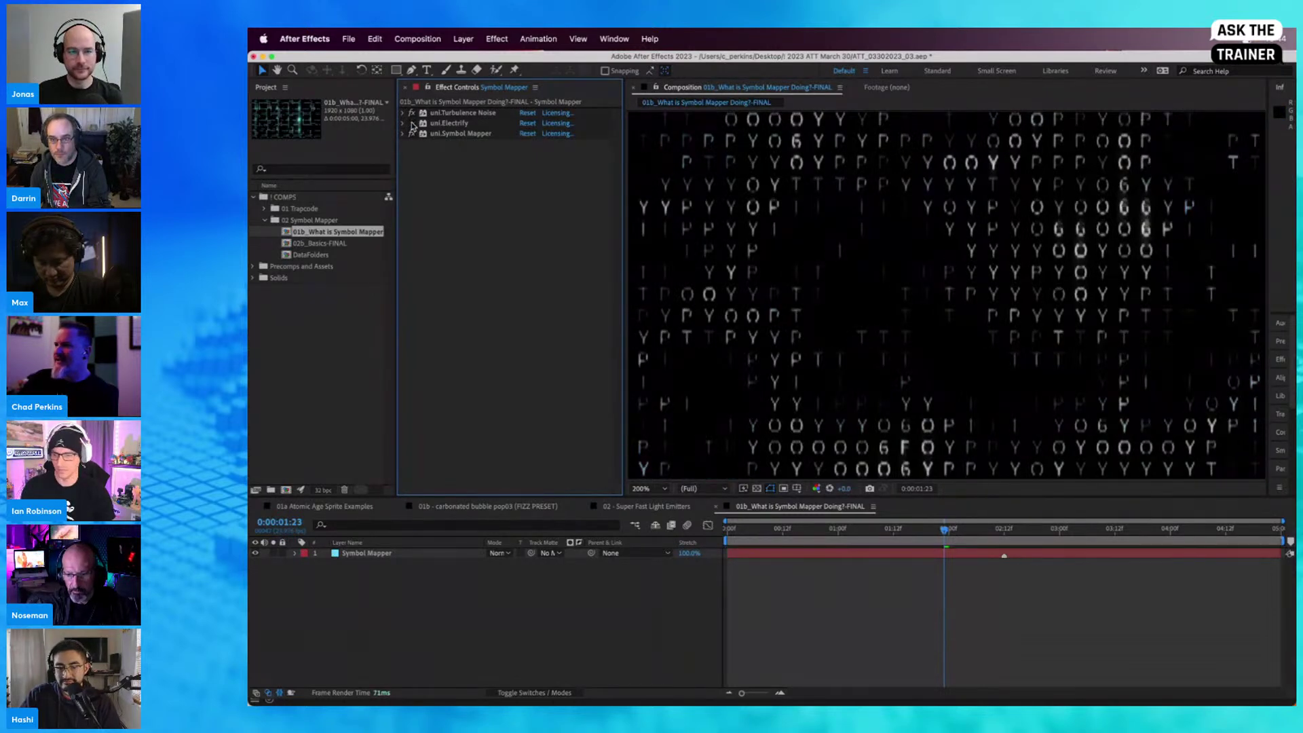
click(411, 123)
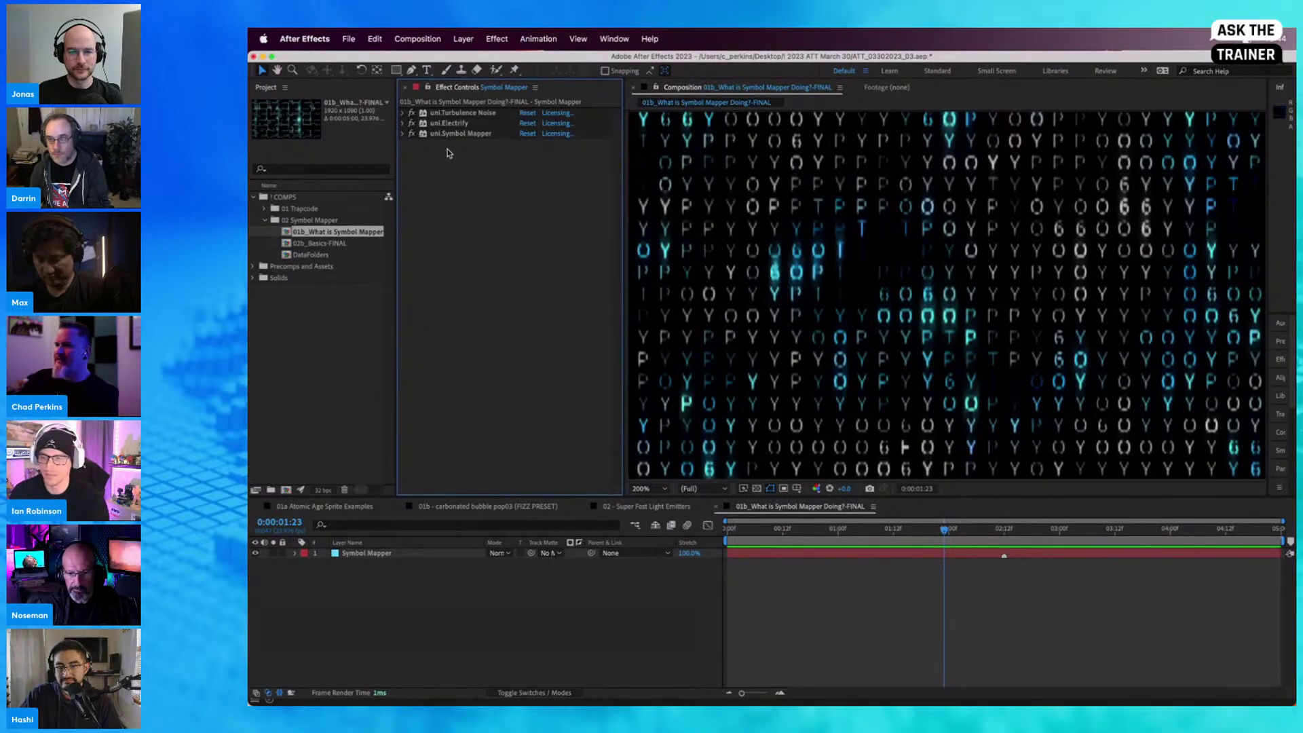
click(411, 123)
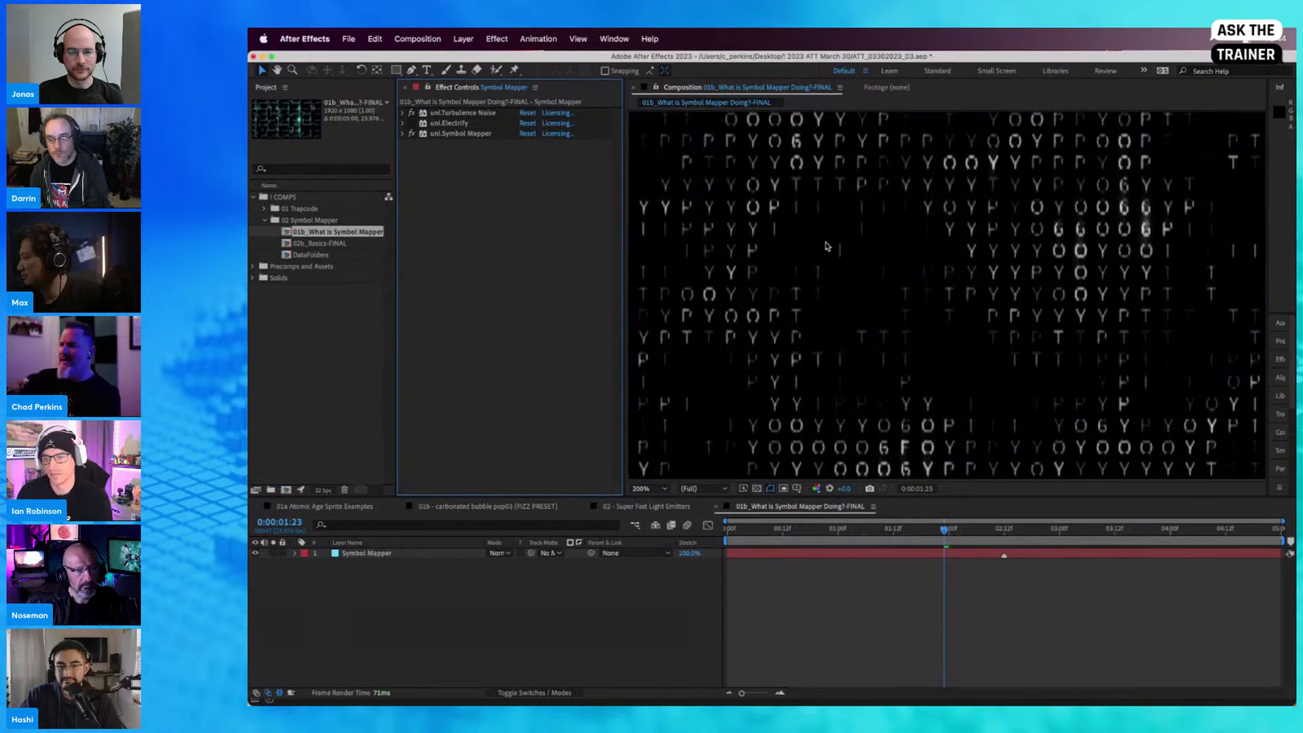
click(411, 124)
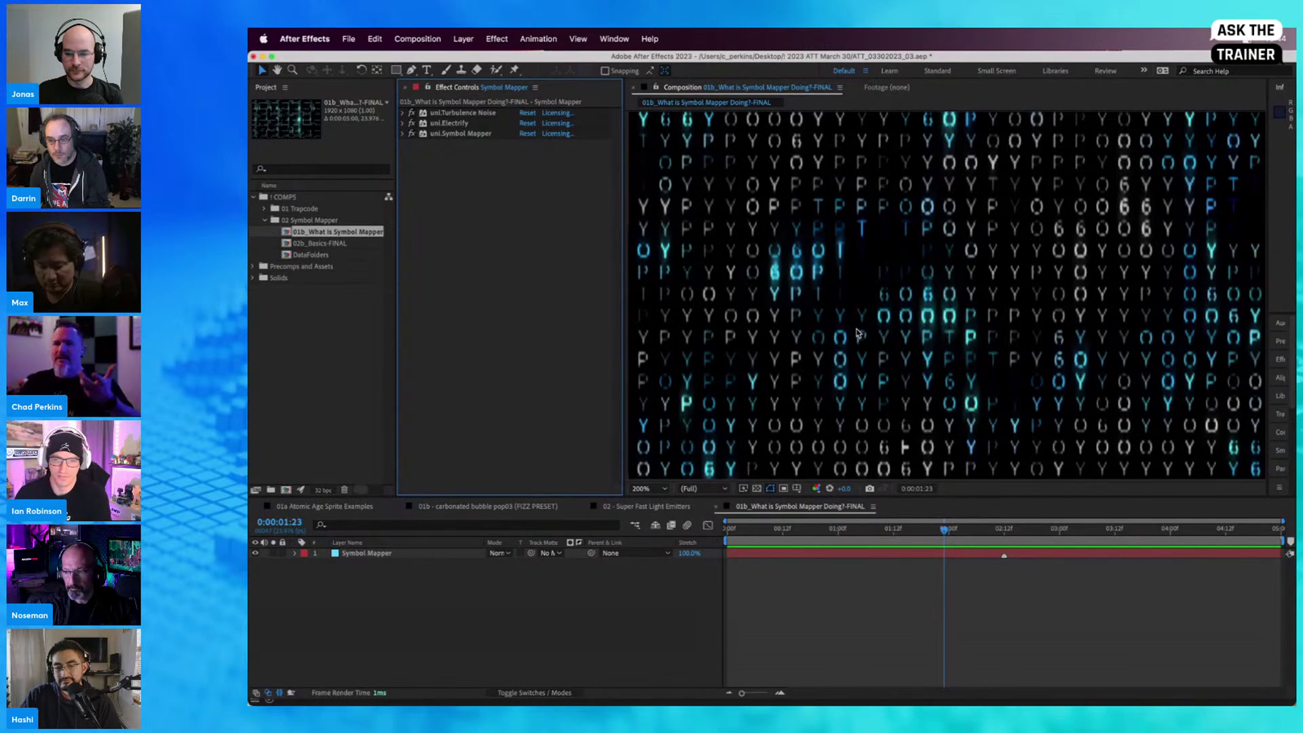
Step: Expand the Symbol Mapper settings, check its Pre-process options and return the composition view to 100%
click(404, 135)
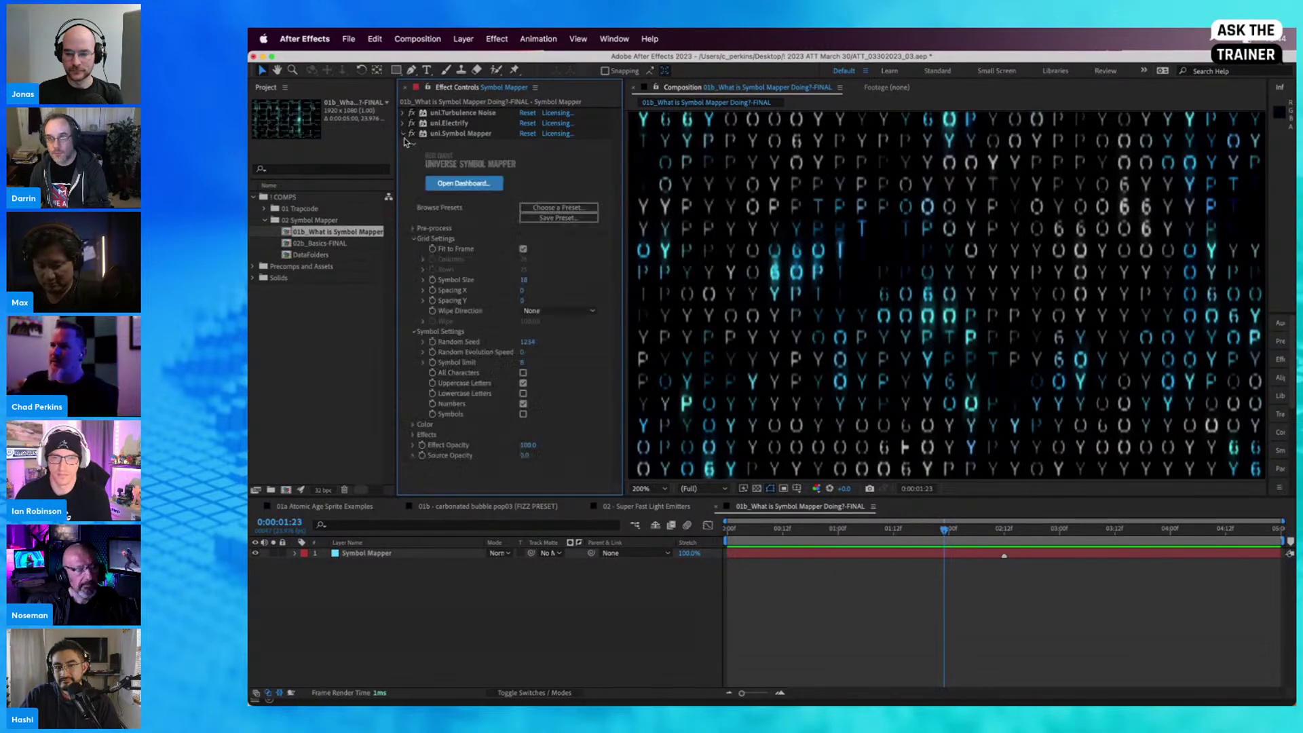
click(414, 228)
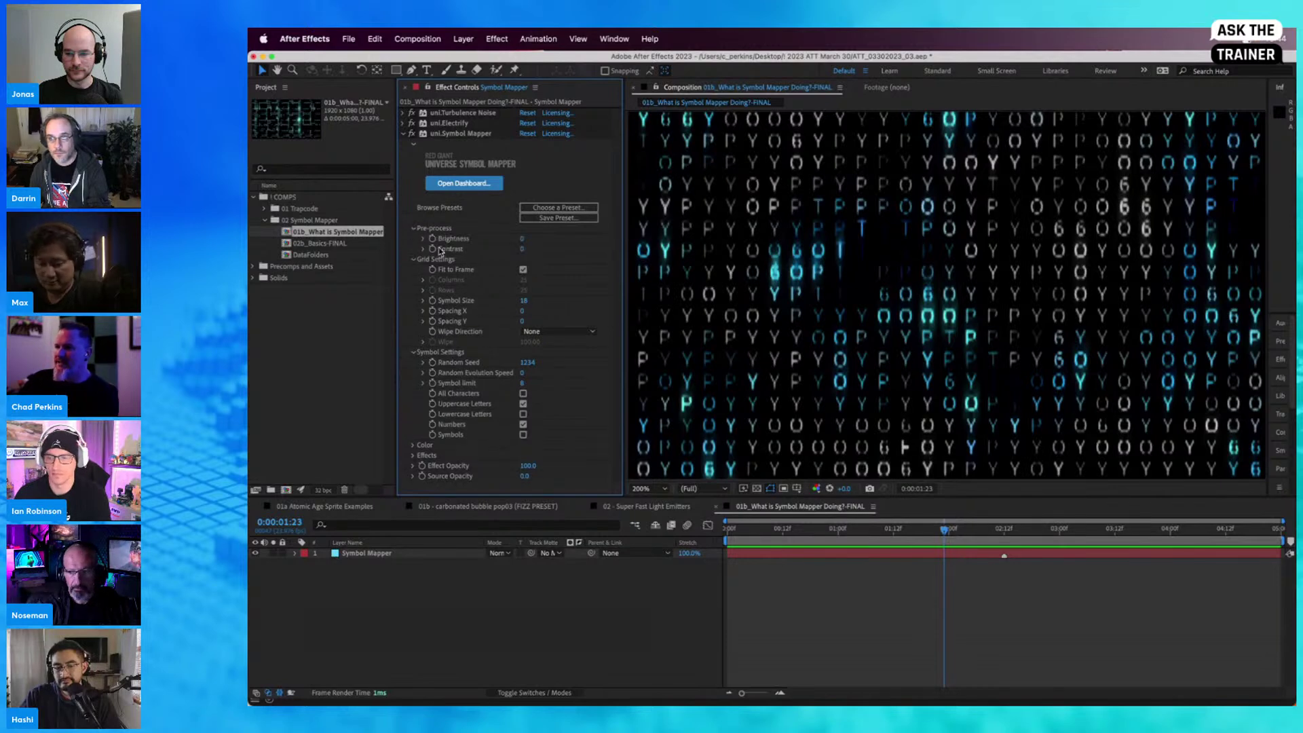
click(413, 228)
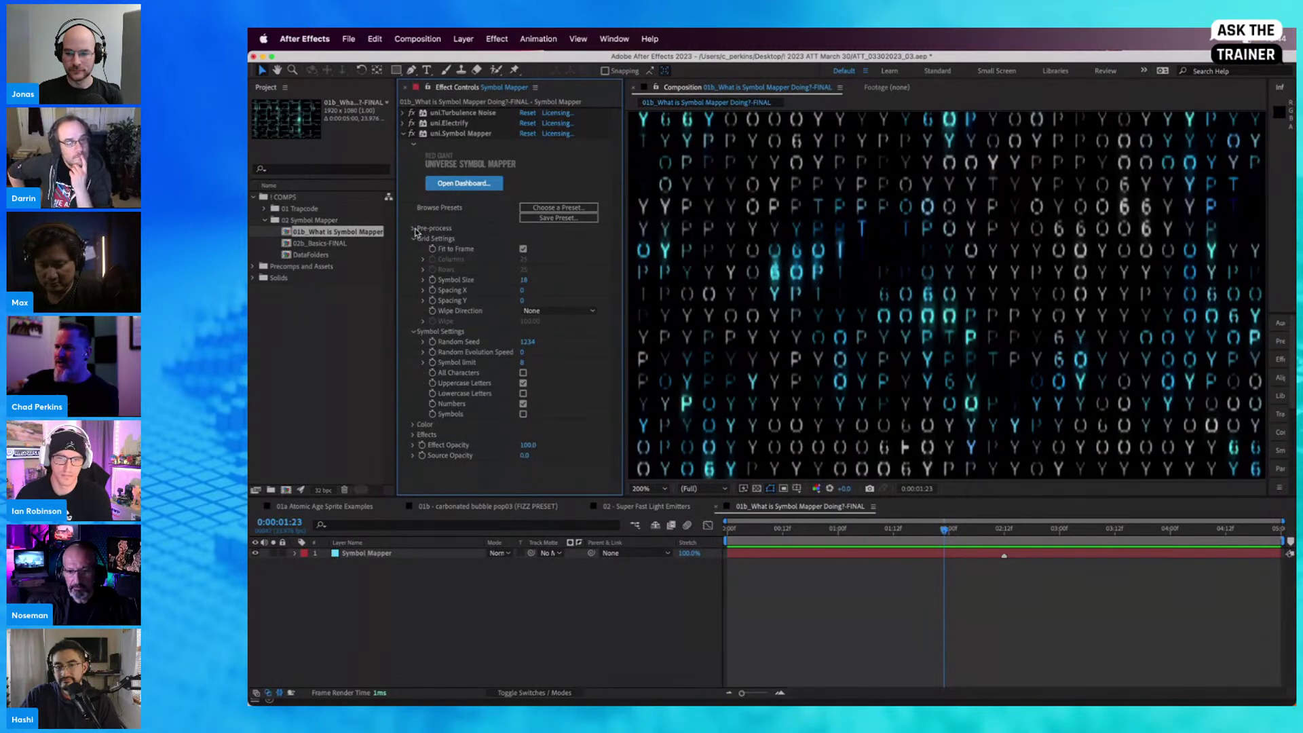
key(comma)
drag(838, 284, 666, 271)
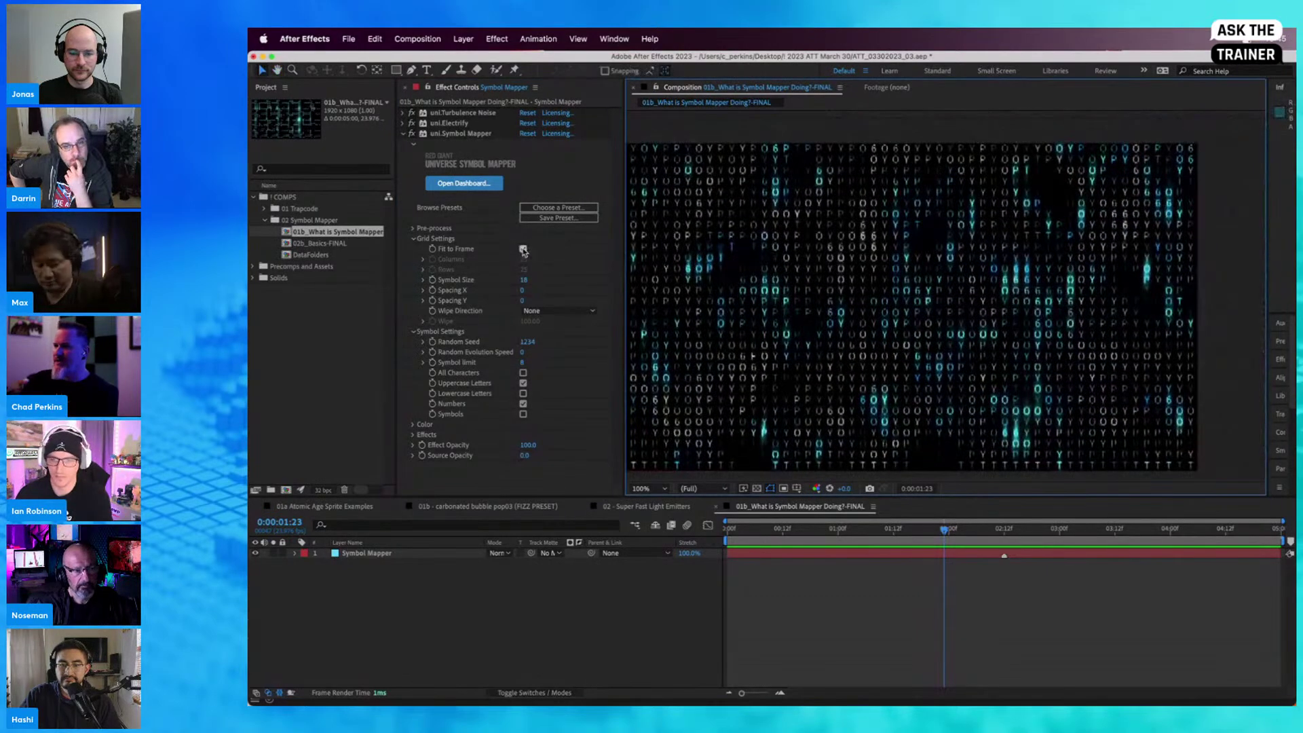
Step: Test Symbol Mapper's Fit to Frame option and set Symbol Size to 16, keeping the grid fitted to the frame
click(523, 250)
drag(525, 280, 517, 279)
drag(375, 271, 391, 271)
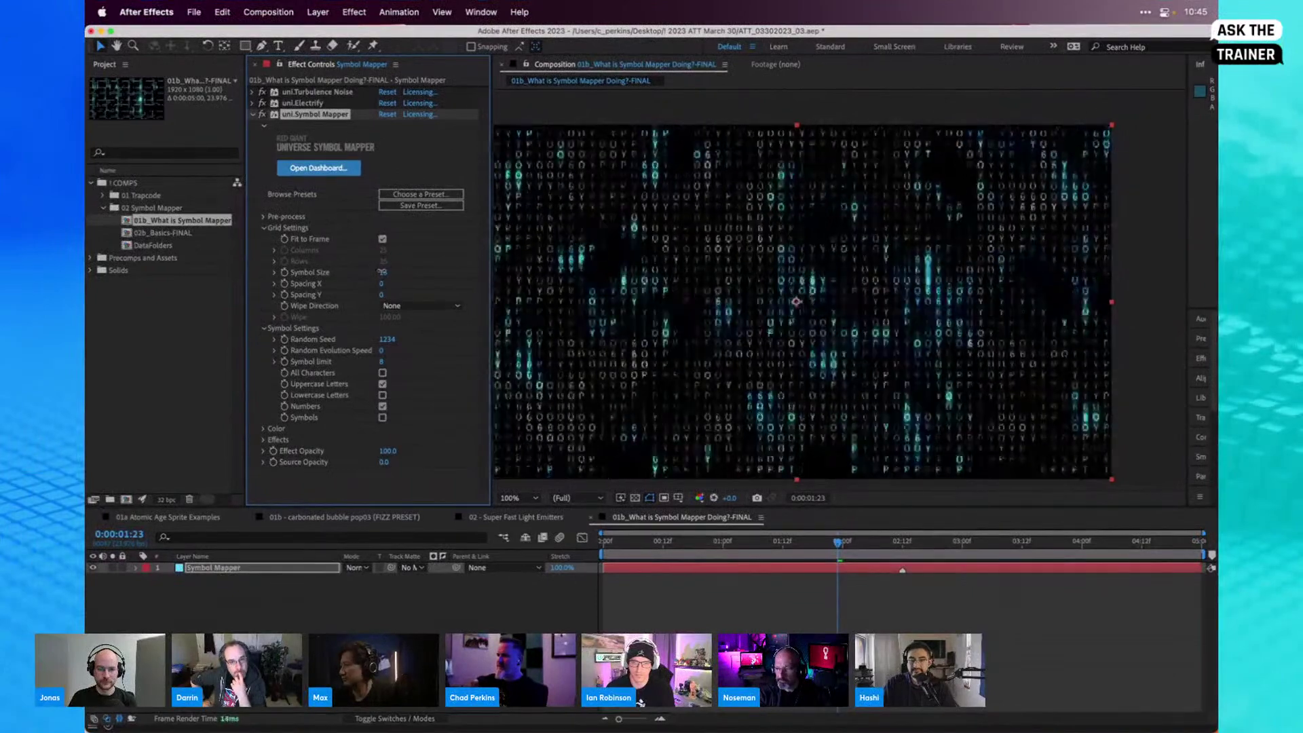
Step: Turn off Fit to Frame, set Columns to 28 and Symbol Size to 14, and turn Fit to Frame back on
click(383, 239)
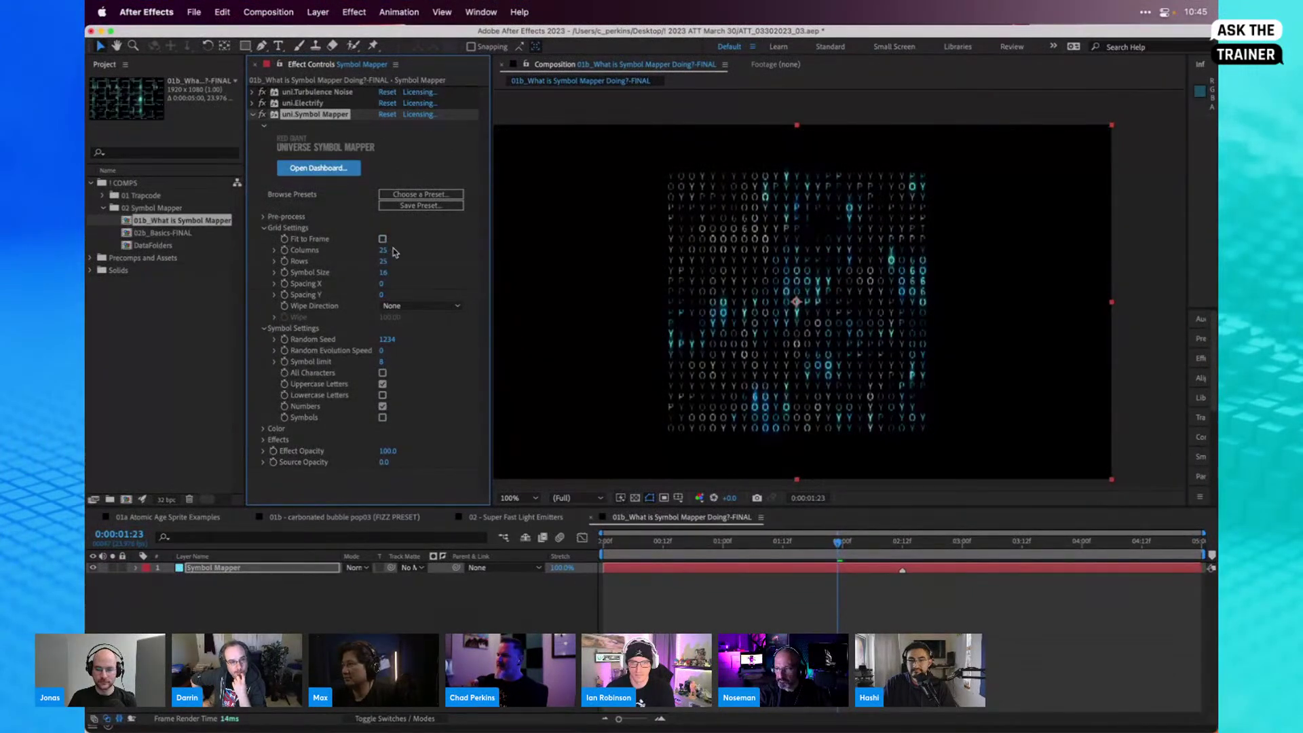
mouse_move(380, 251)
mouse_down()
mouse_move(428, 252)
mouse_move(380, 272)
mouse_up()
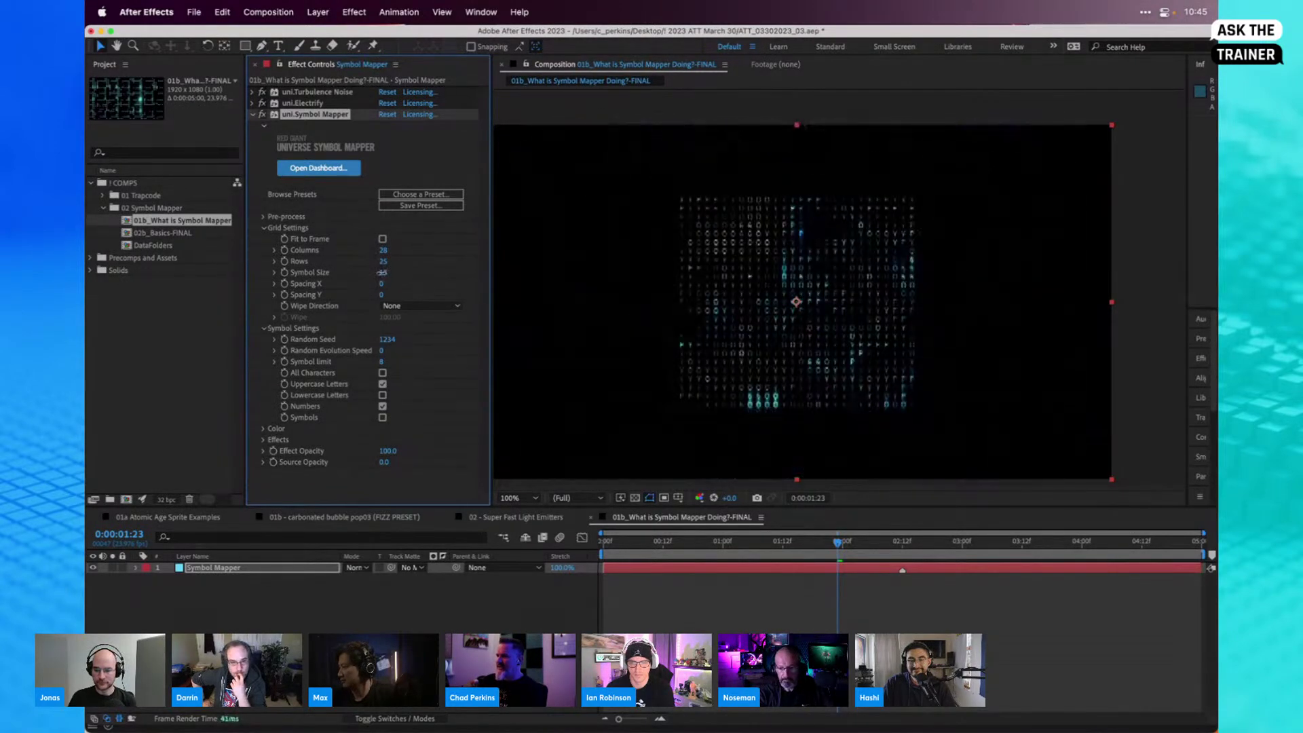
click(382, 239)
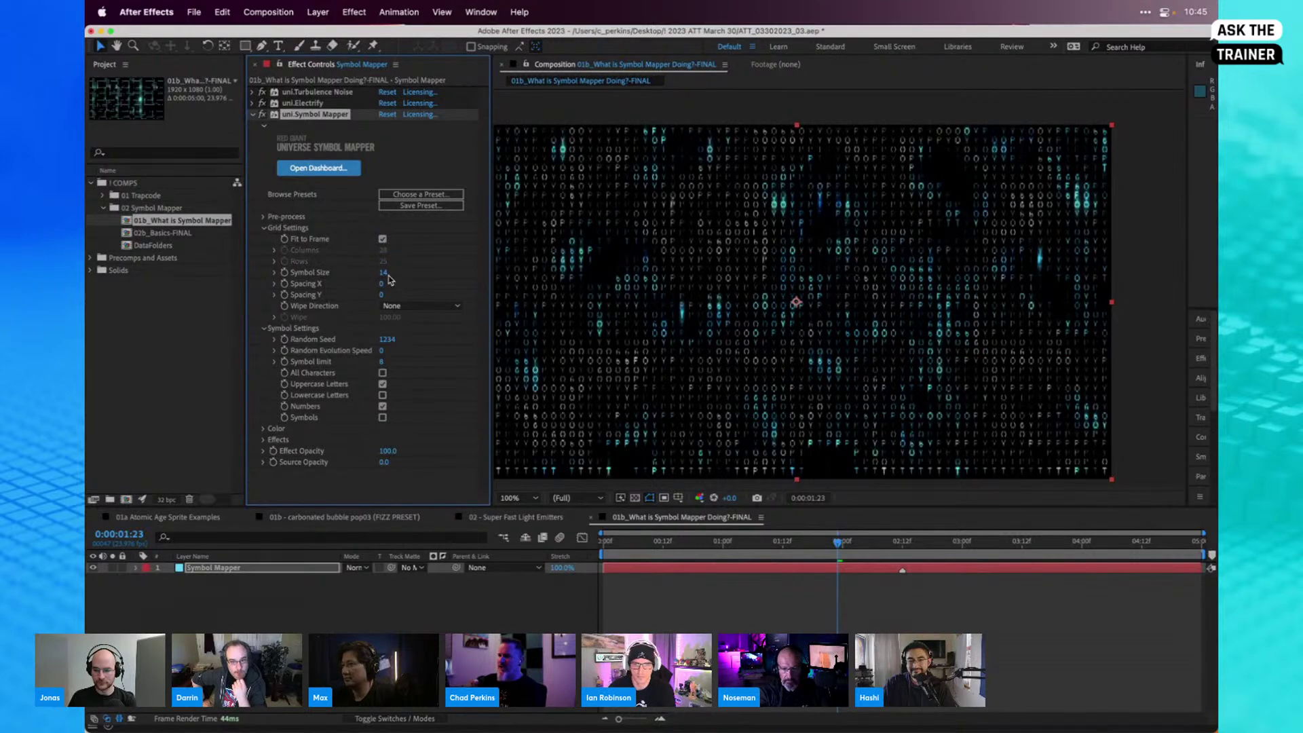
Step: Tighten the symbol grid with Spacing X at -260, Spacing Y at -140 and Symbol Size at 9
drag(383, 272, 422, 290)
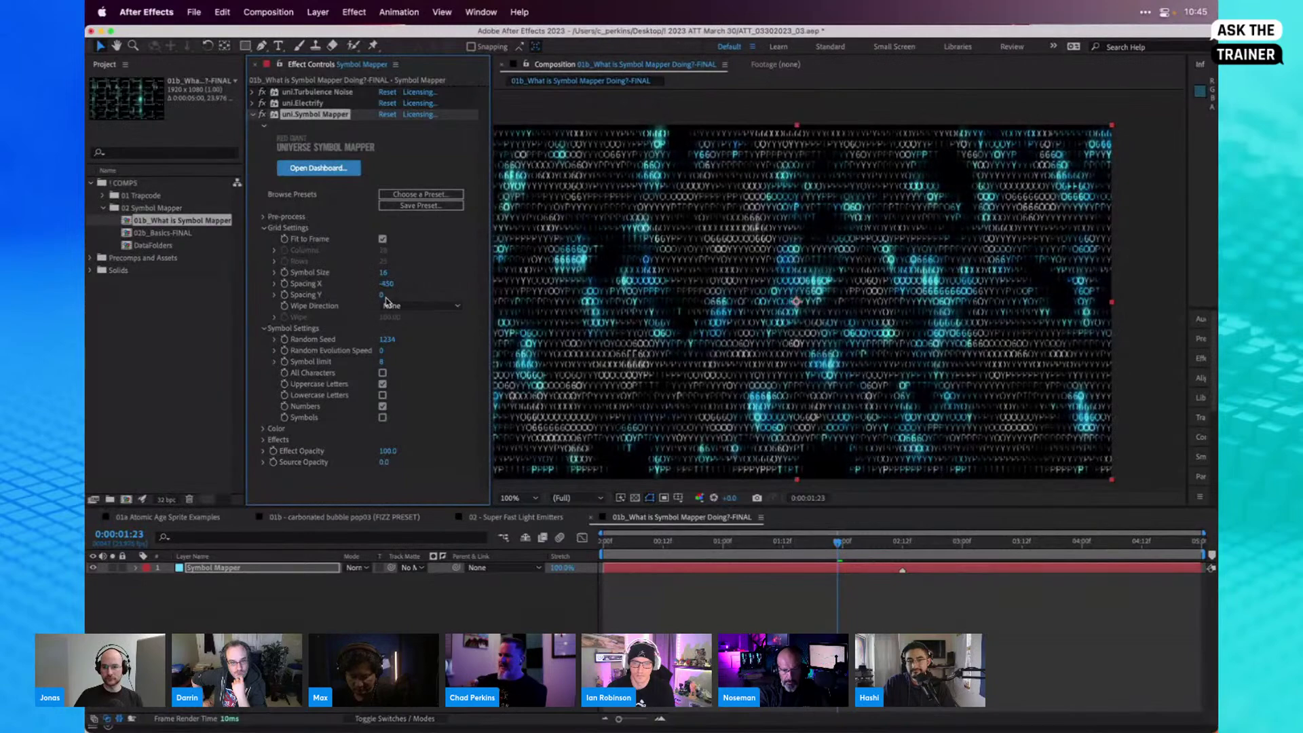
drag(370, 299, 370, 299)
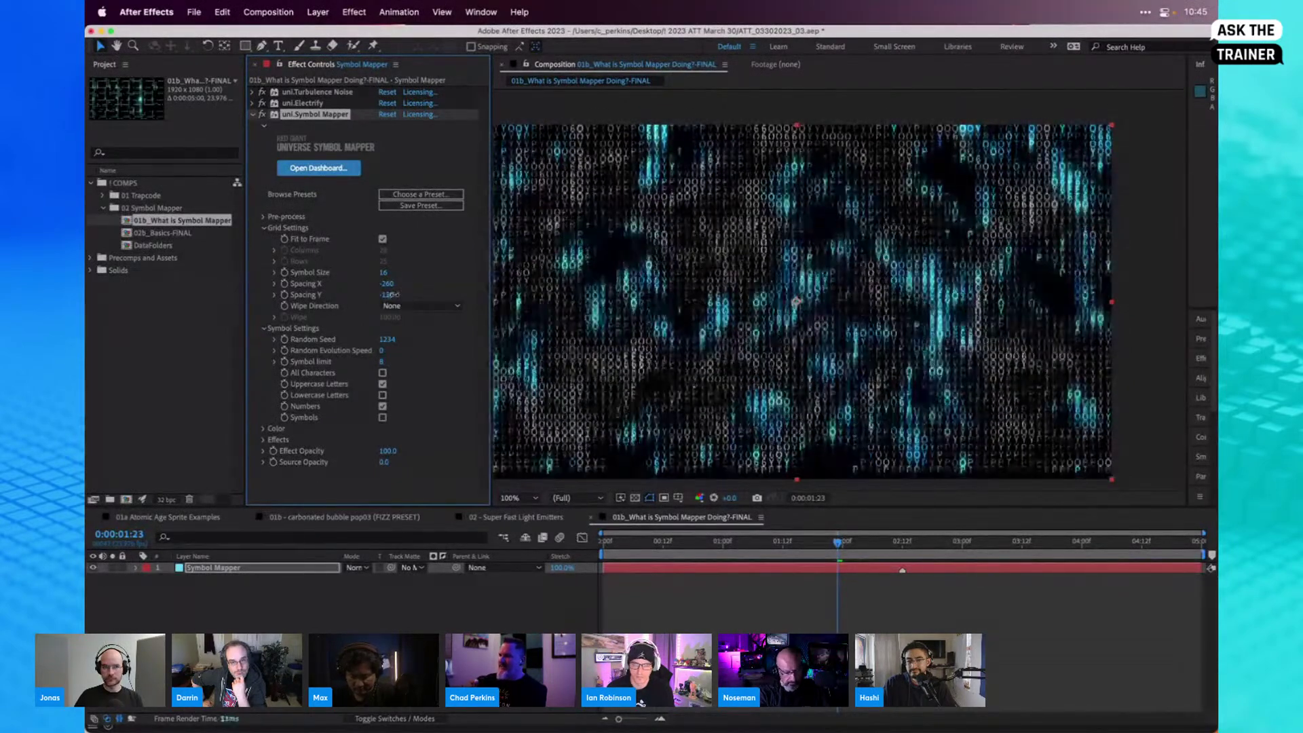
drag(391, 295, 378, 274)
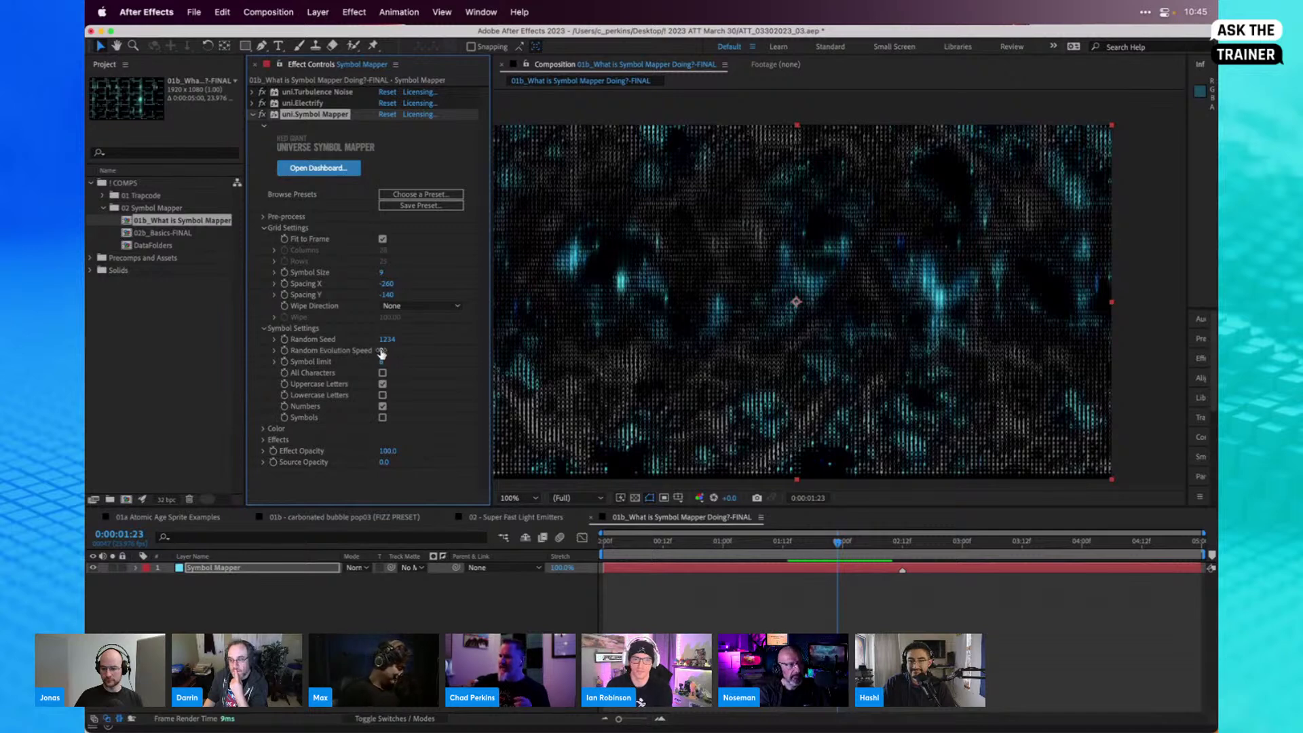
Step: Set Symbol Mapper's Random Seed to 0 and enable All Characters in the Symbol Settings
click(388, 340)
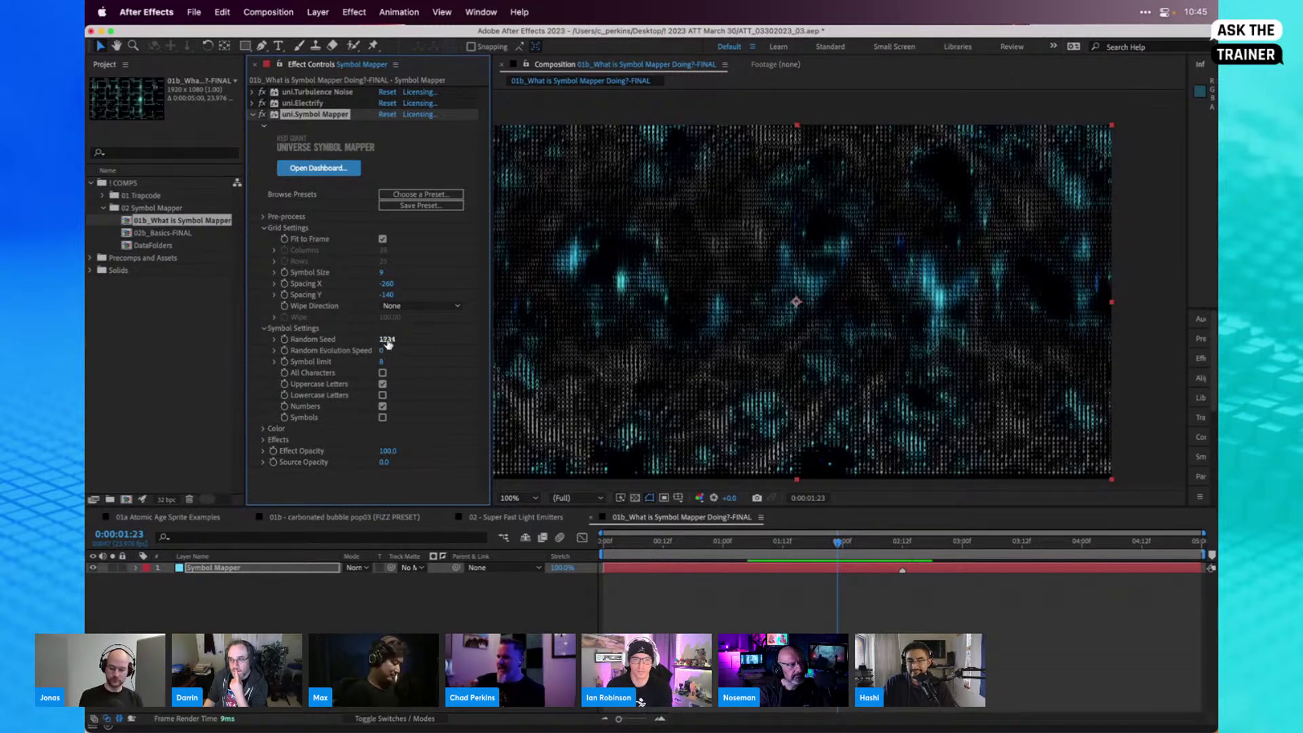
text(0)
key(Return)
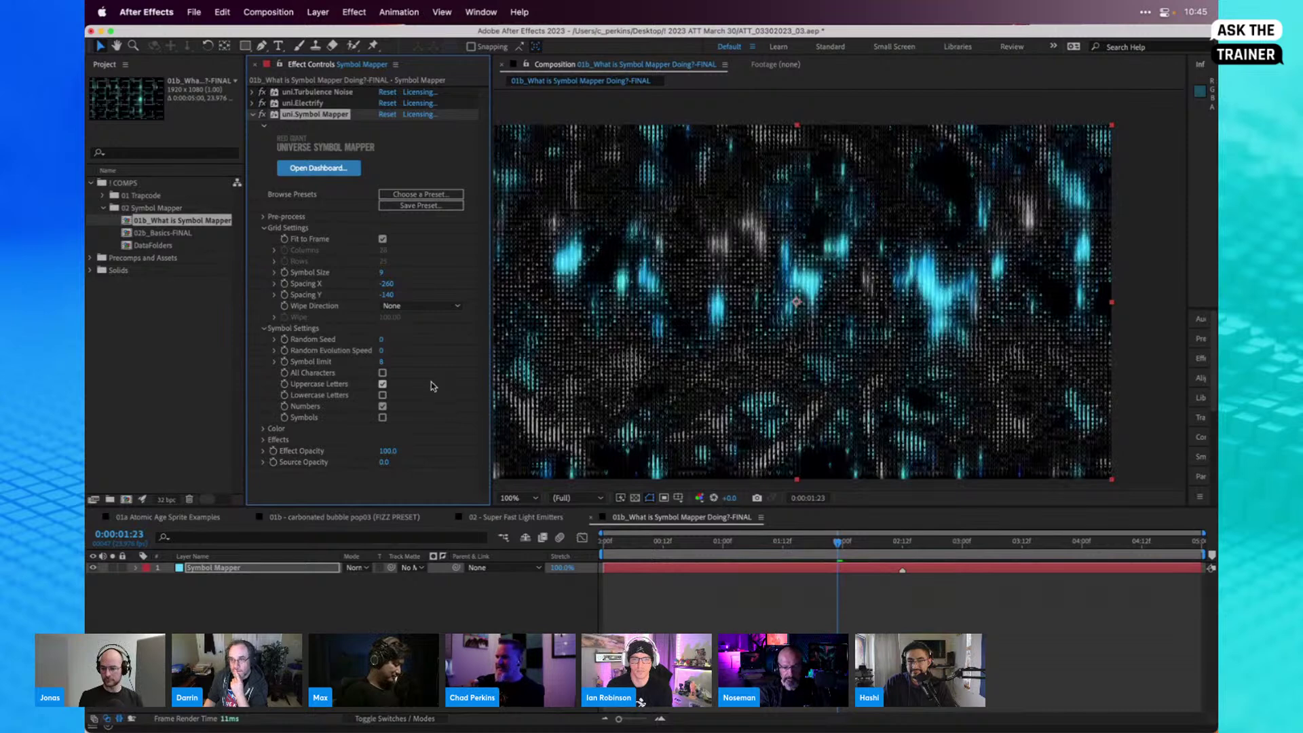
click(383, 373)
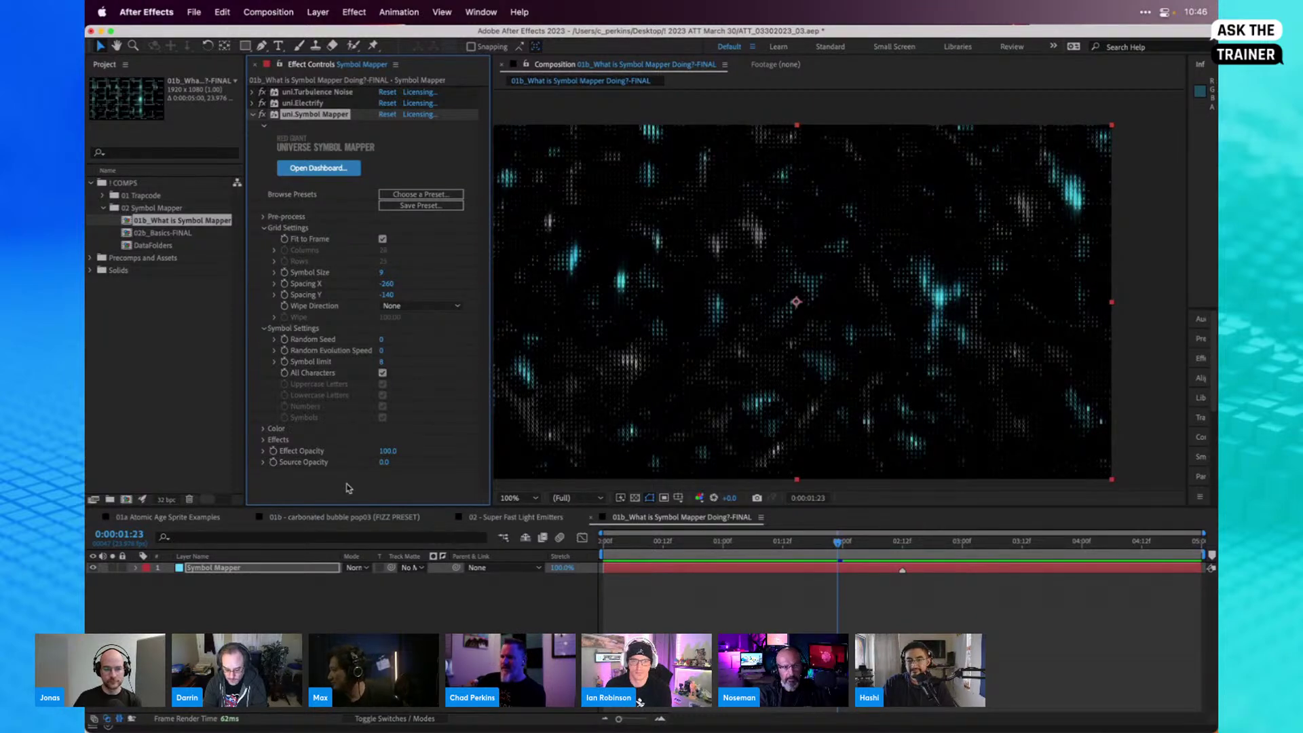
Step: Check Symbol Mapper's Color settings and its Scan Lines and Glow effect options
click(264, 429)
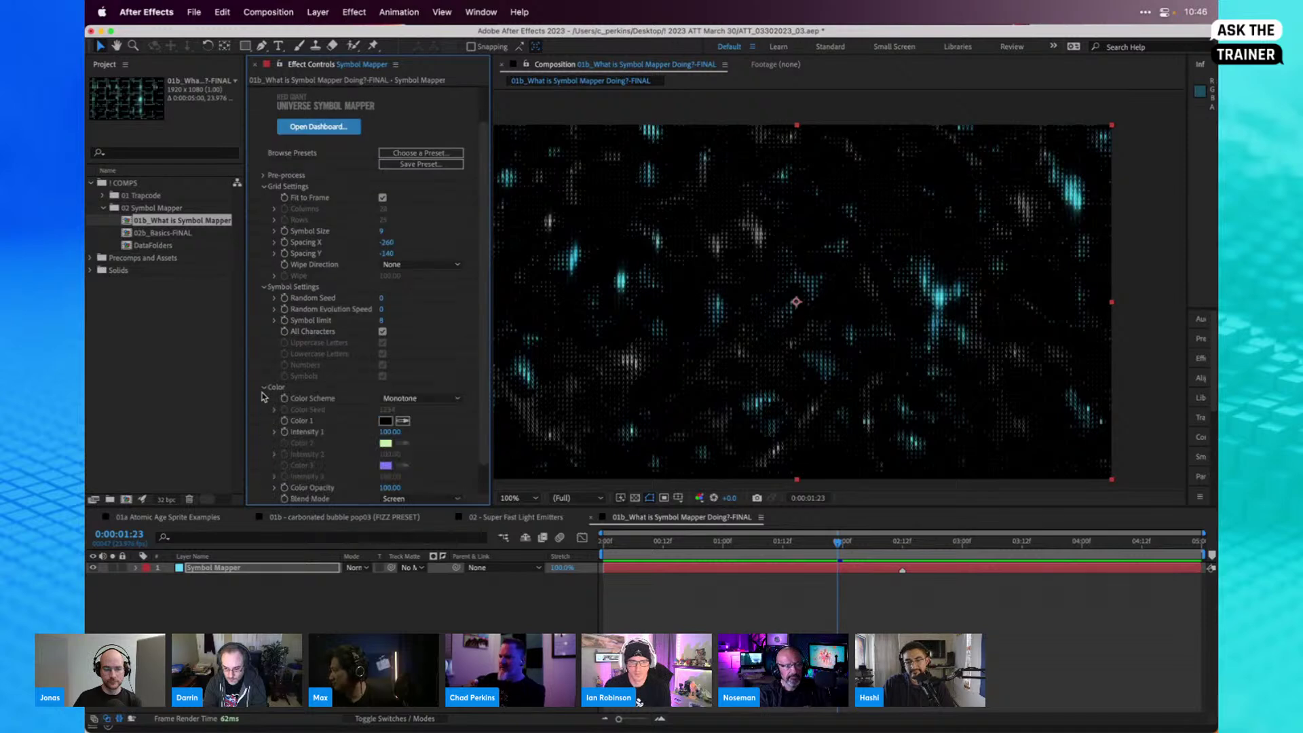
click(264, 387)
click(264, 440)
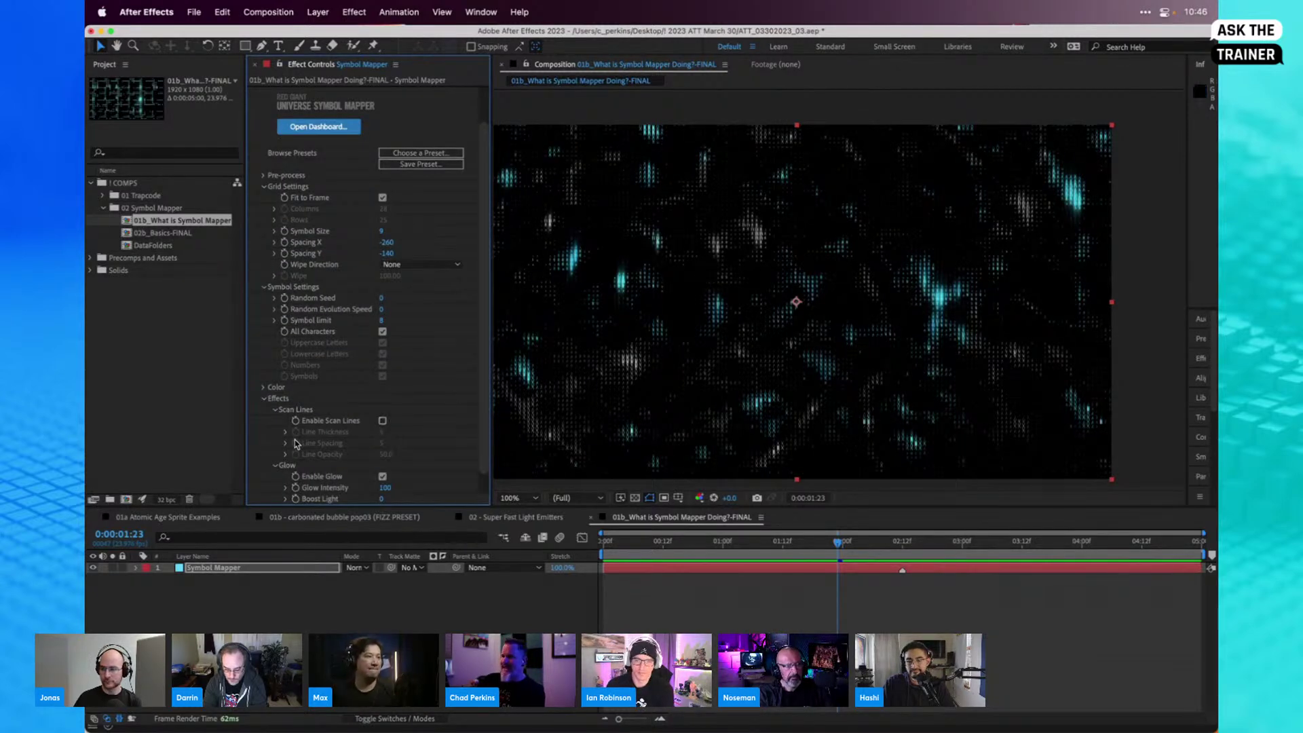
click(264, 399)
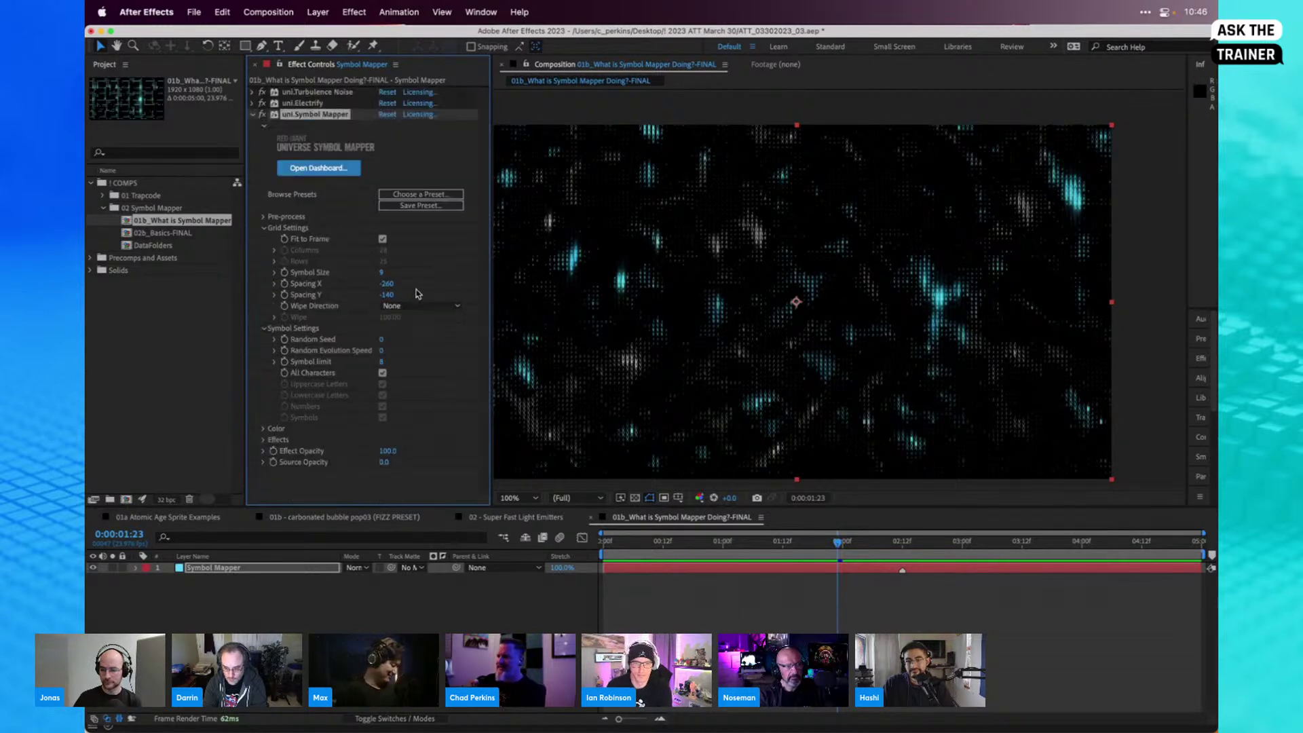
Step: Open the Red Giant Universe Dashboard and look through the Symbol Mapper presets in the Stylize category
click(481, 12)
mouse_move(590, 93)
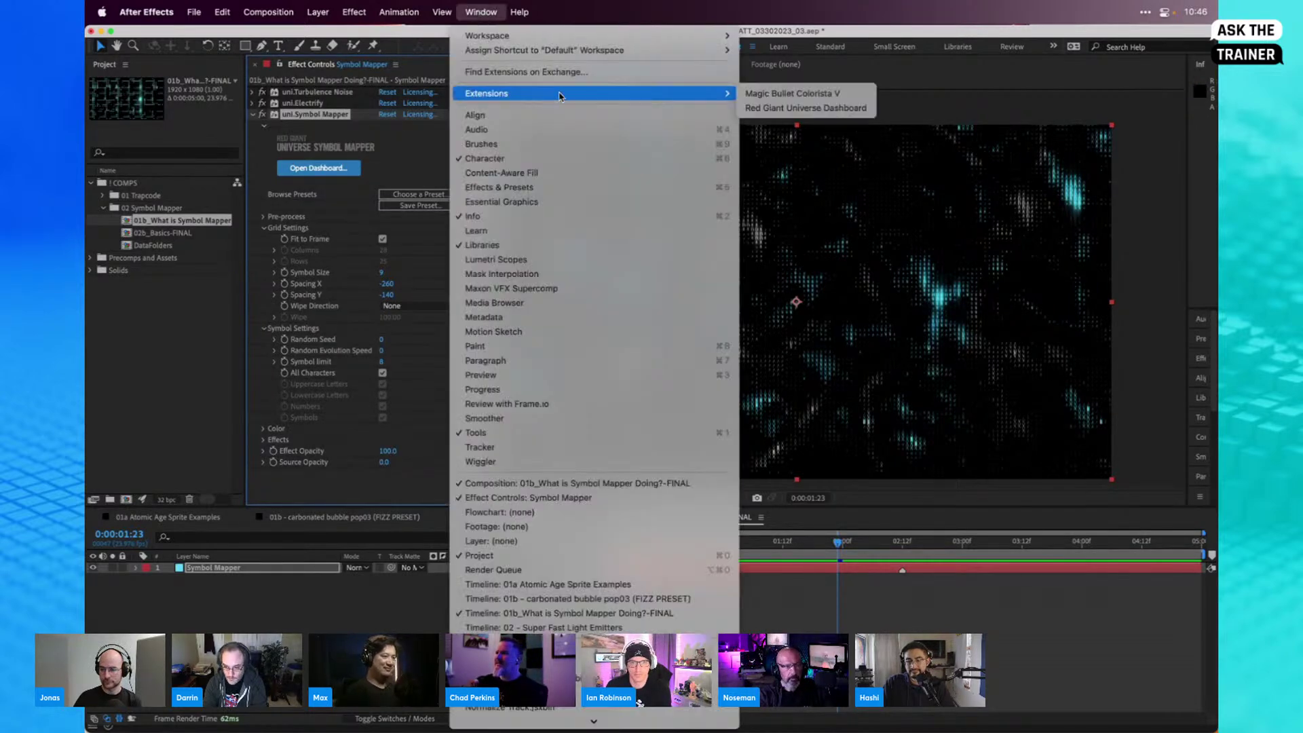
click(805, 109)
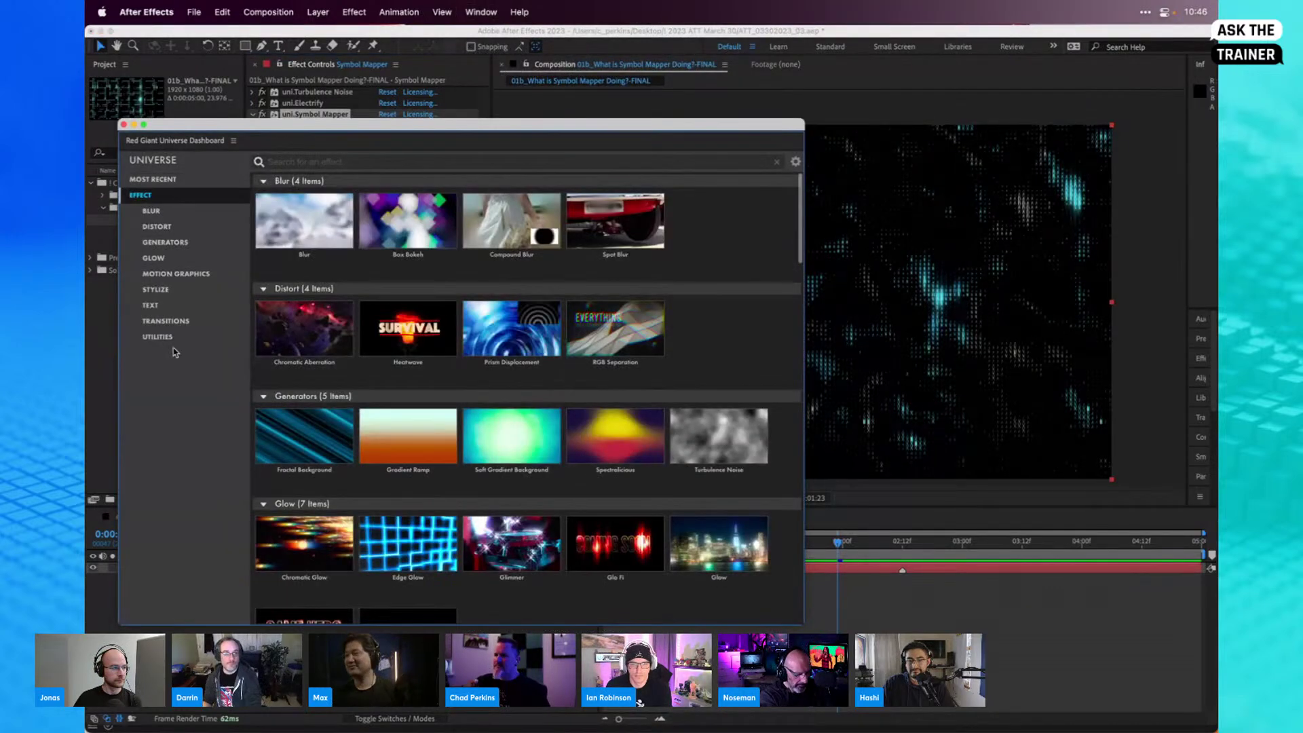
click(155, 289)
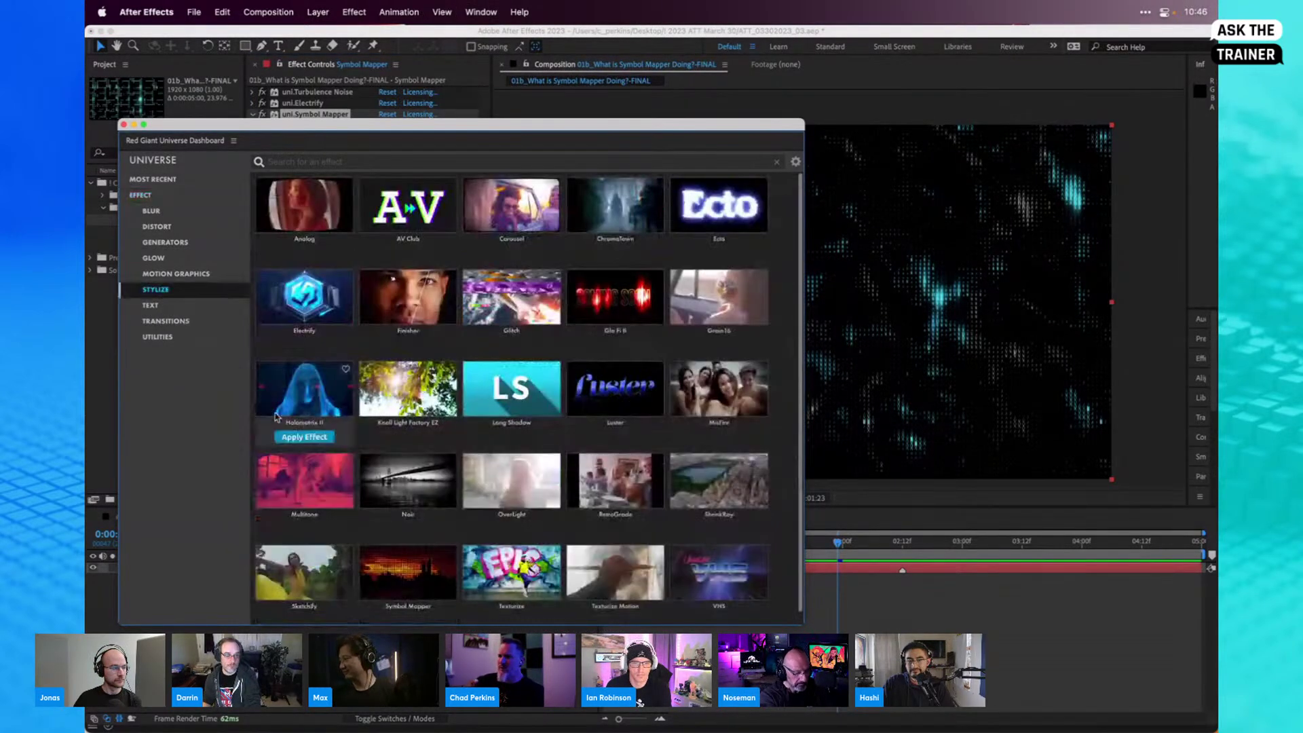
scroll(512, 497, down, 1)
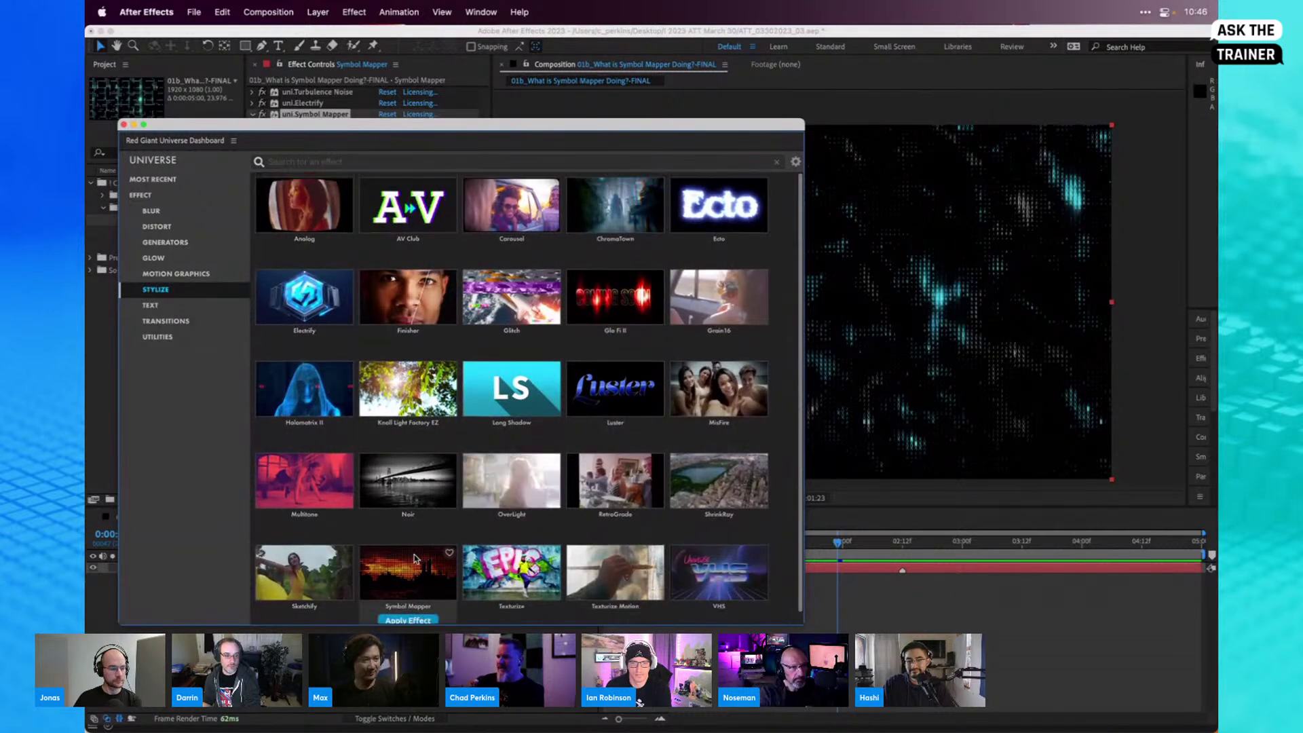
click(406, 577)
mouse_move(397, 417)
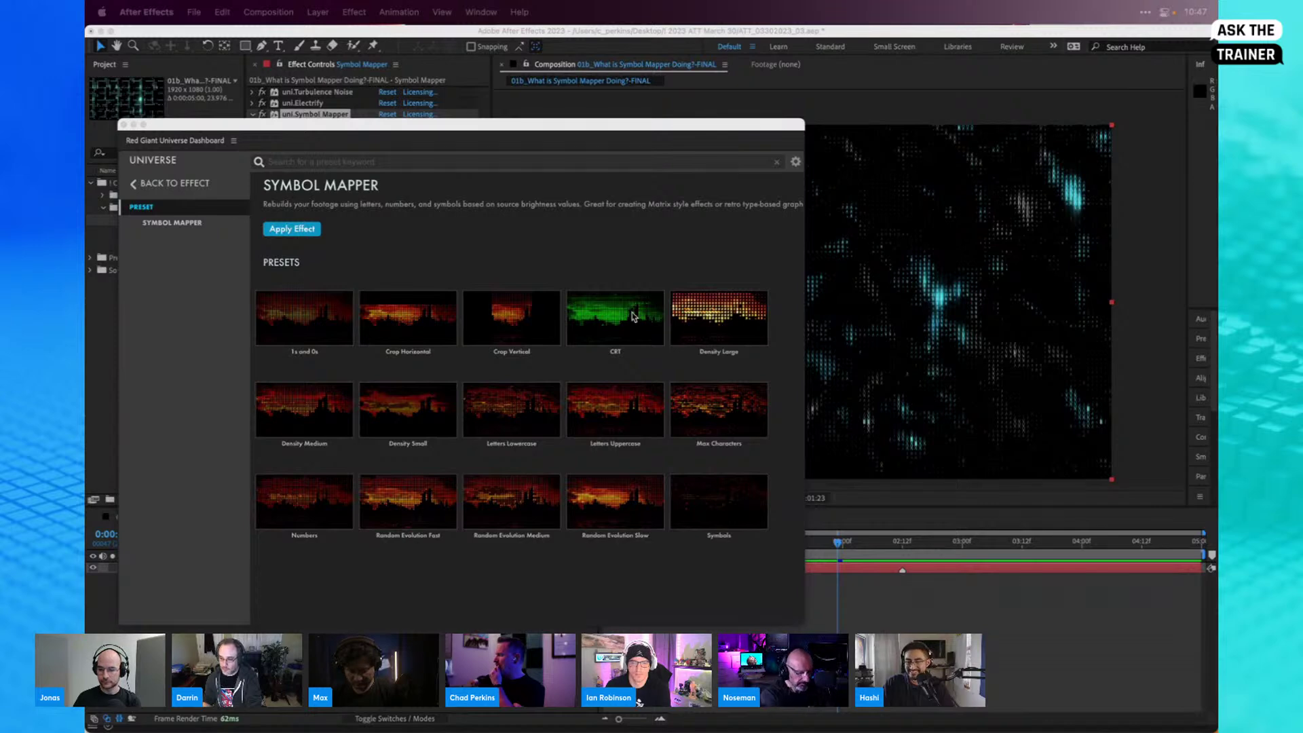
click(149, 186)
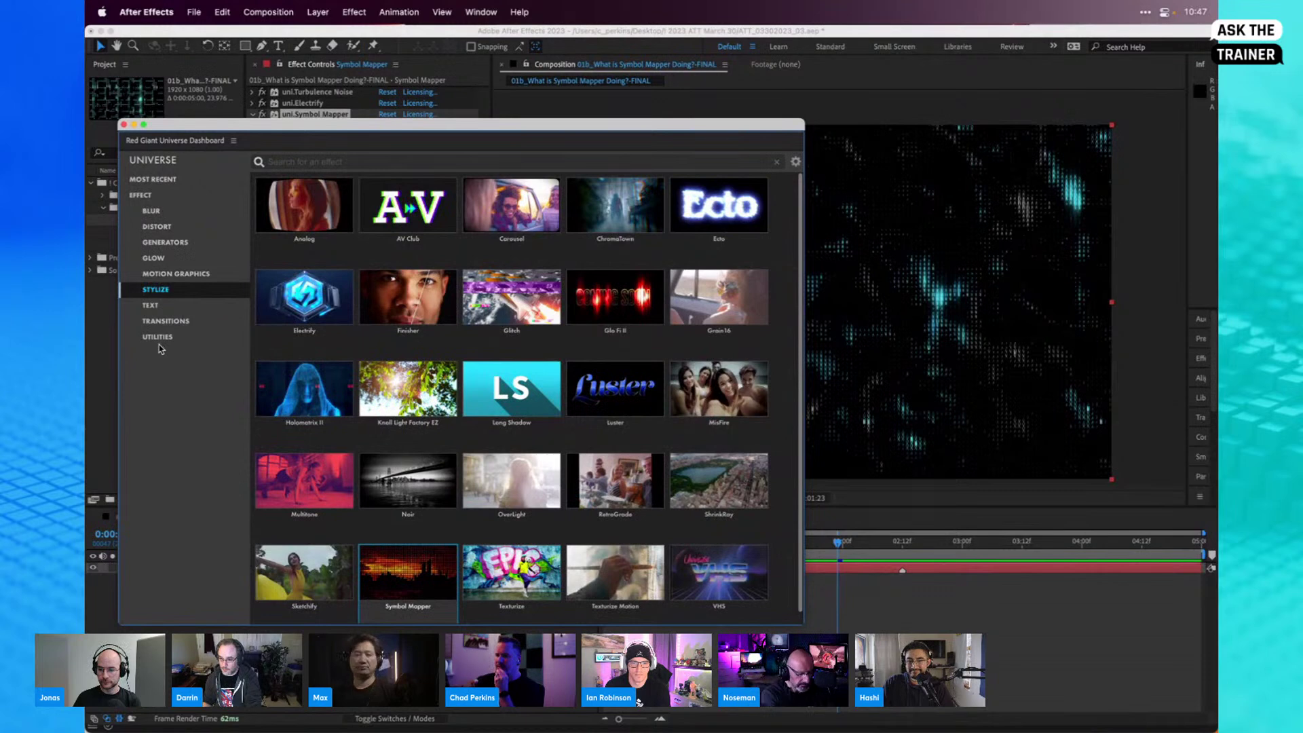
Step: Search the dashboard's effects for "ele" and then "sym", clearing the search each time
mouse_move(289, 191)
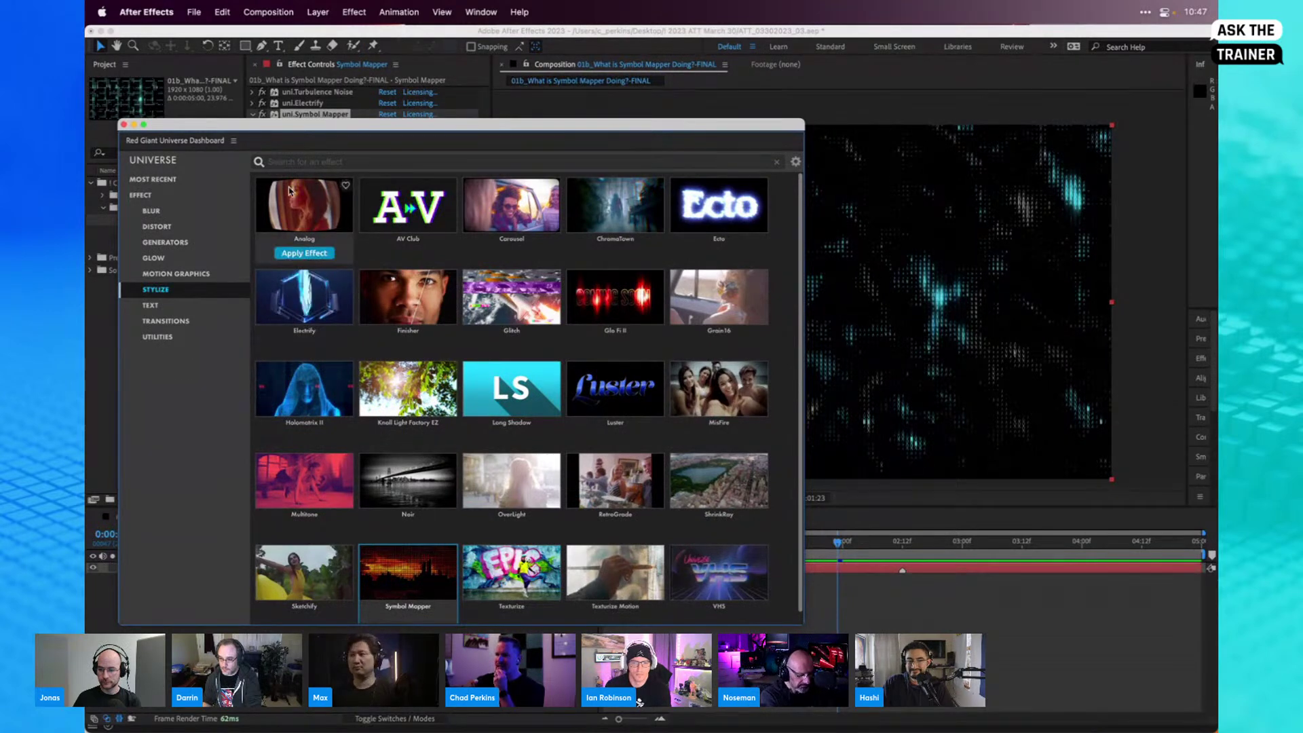
click(314, 162)
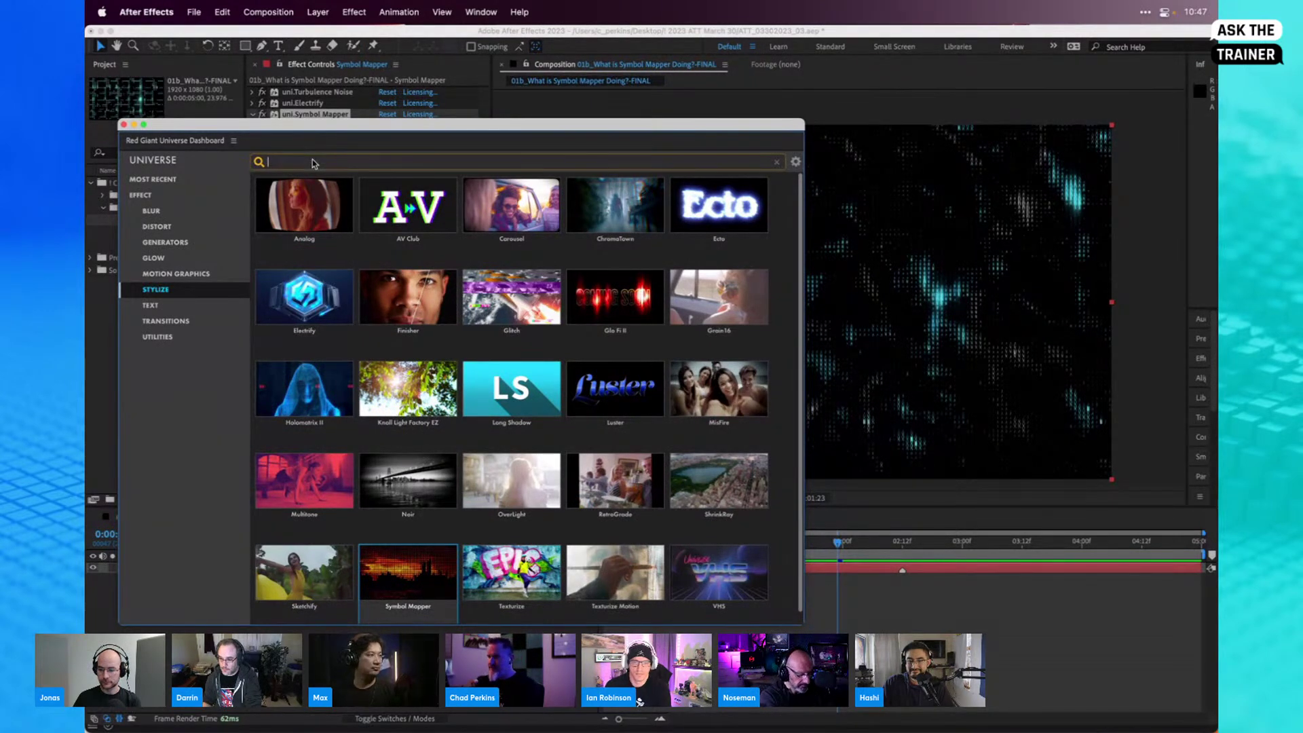
text(ele)
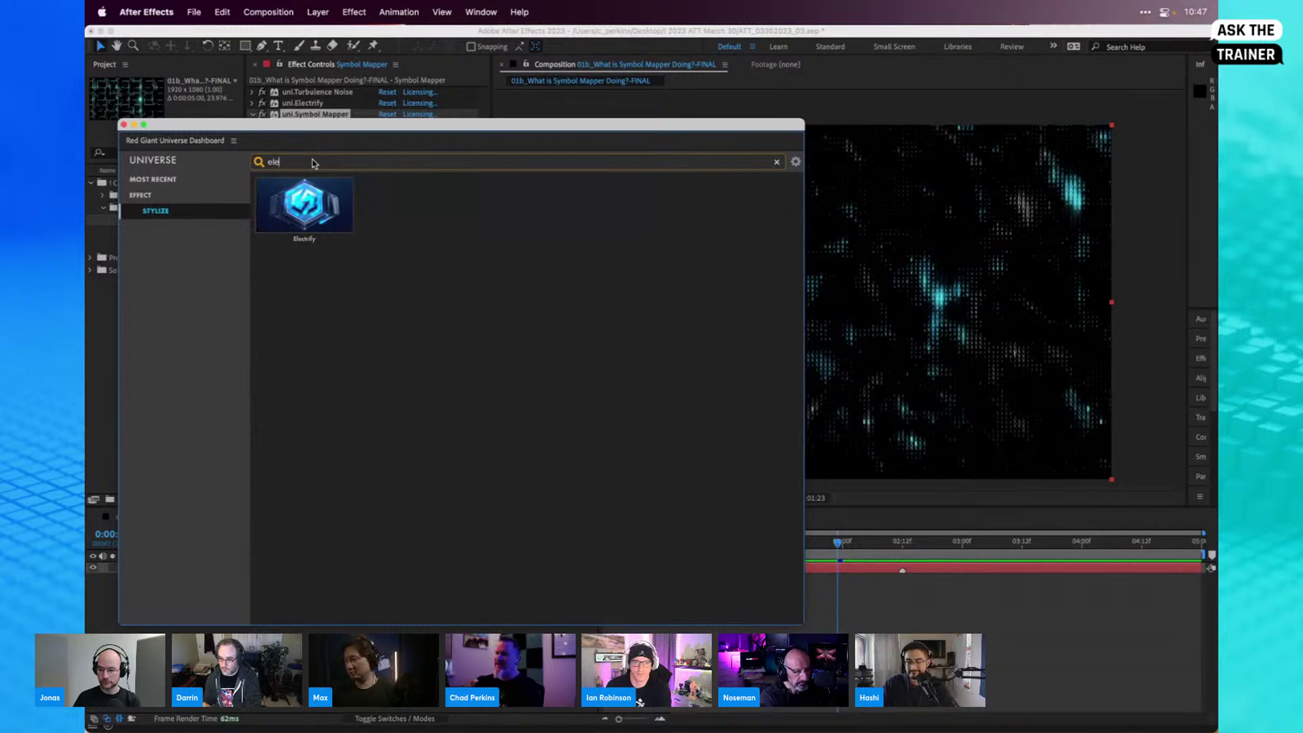
key(BackSpace)
key(BackSpace)
key(BackSpace)
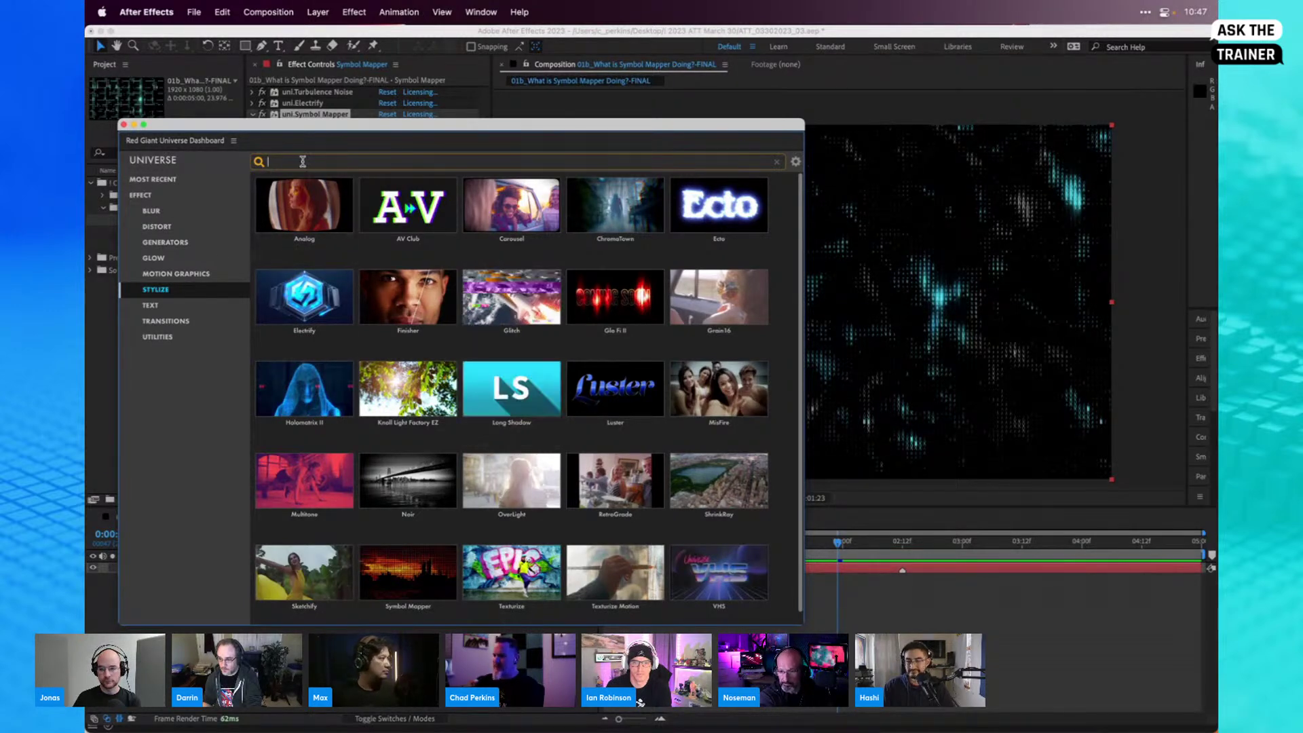
text(sym)
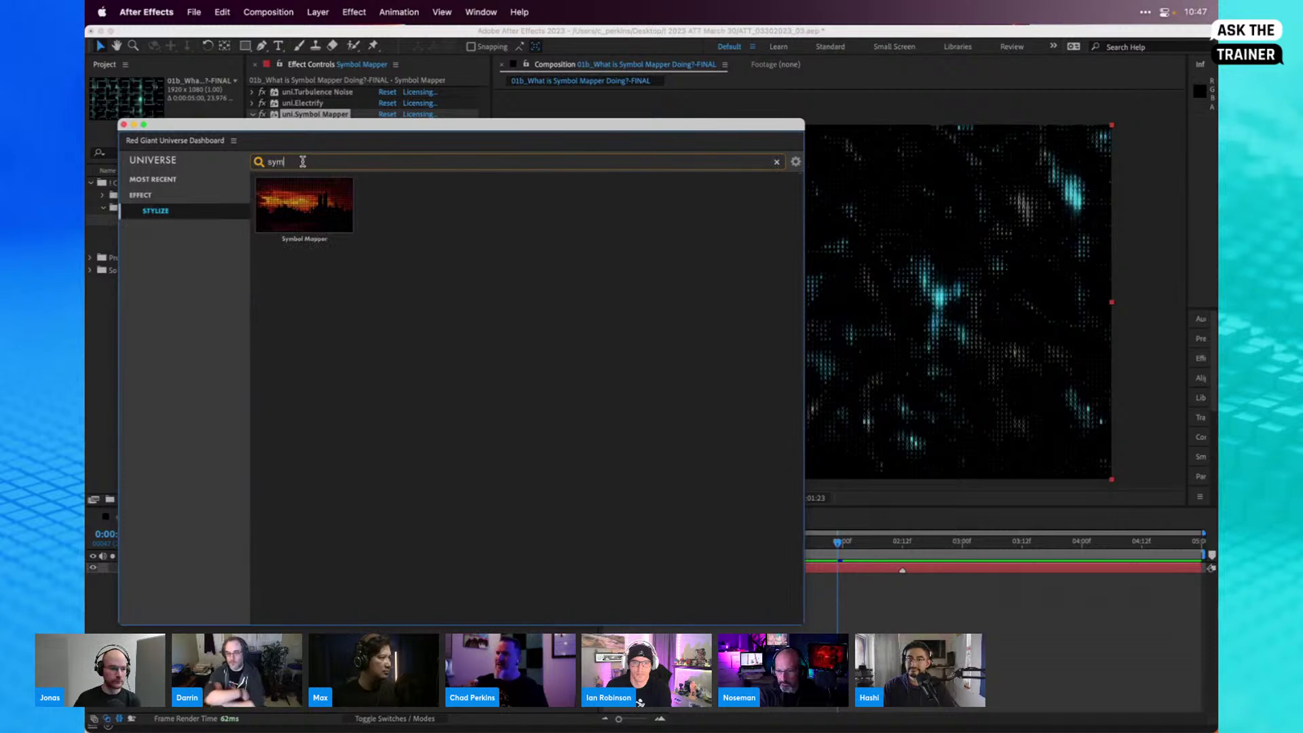
mouse_move(303, 202)
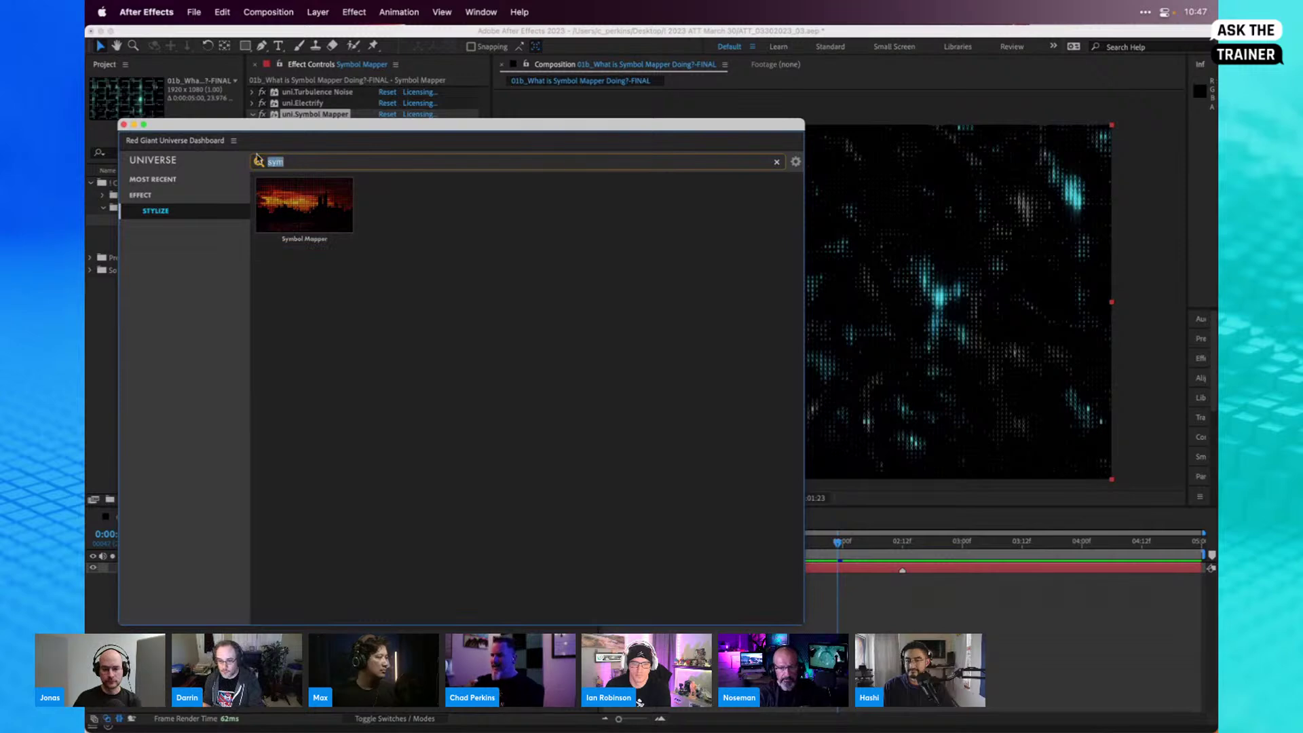
key(BackSpace)
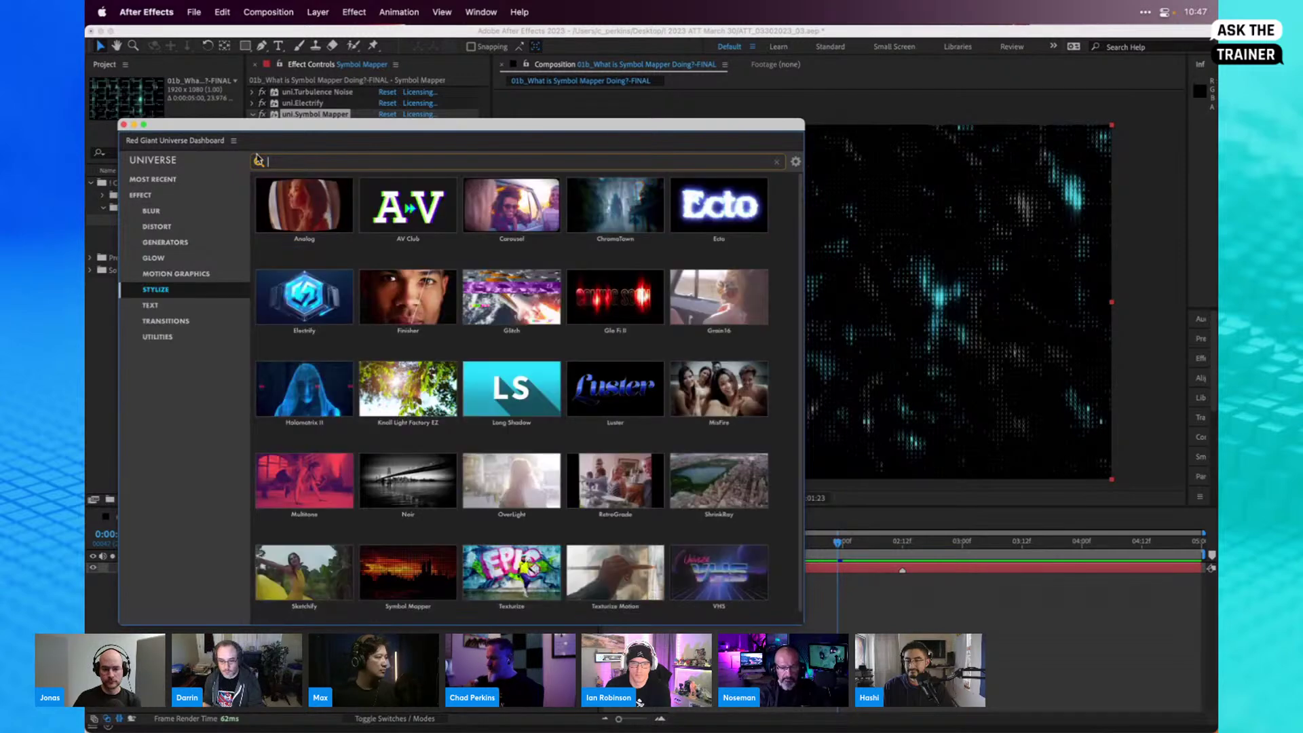
Step: View the Electrify presets, search them for "ligh" and clear the search
click(289, 286)
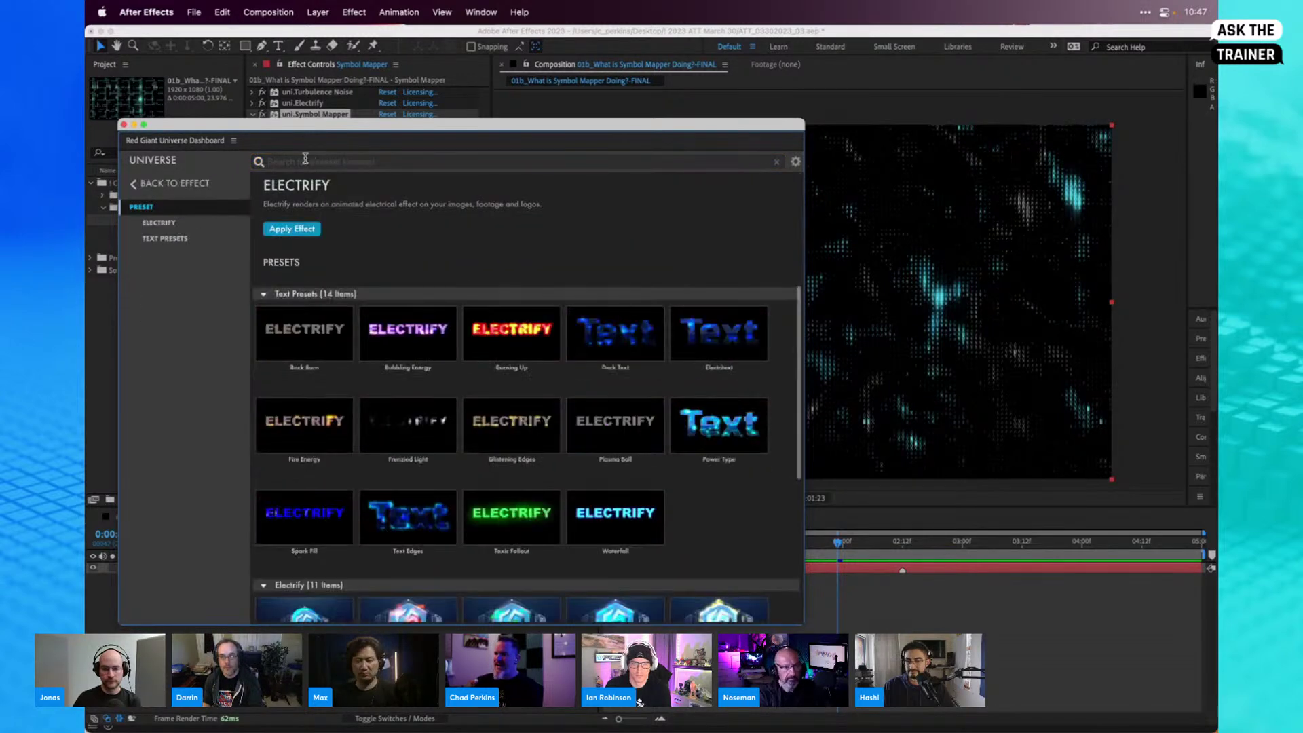
click(305, 161)
text(ligh)
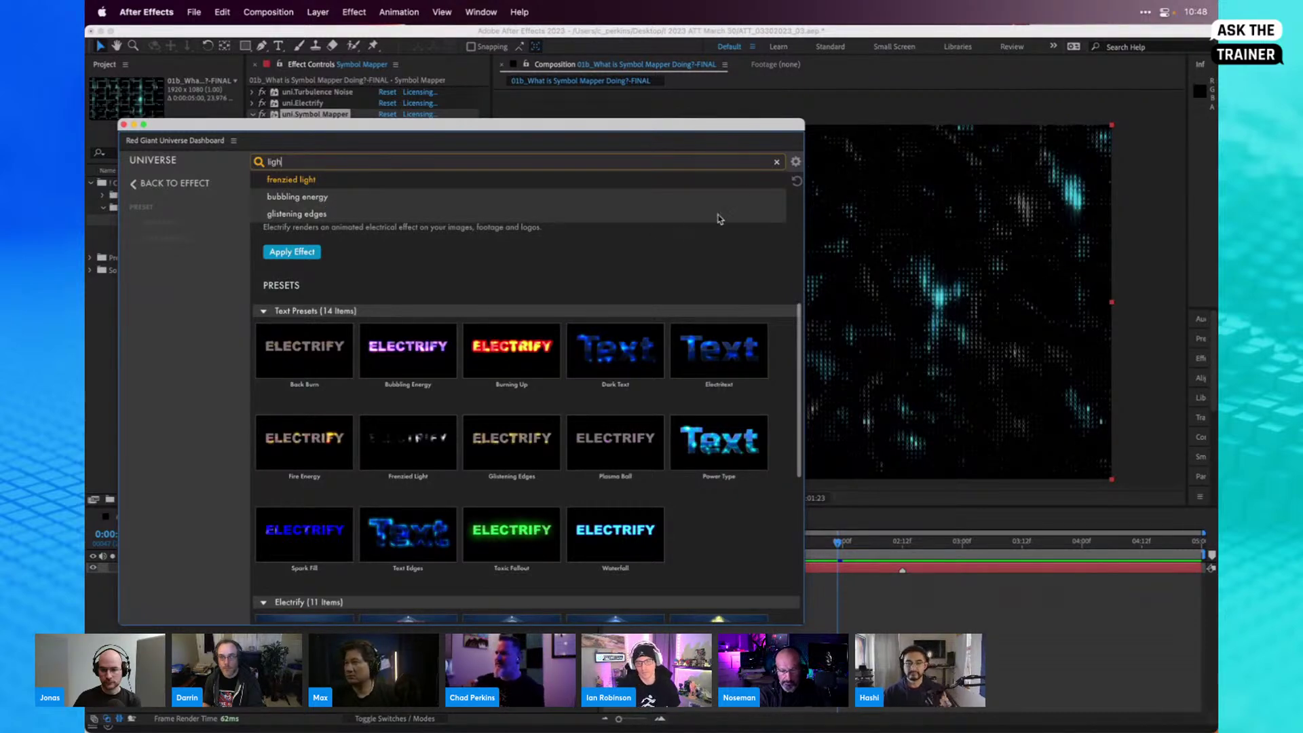
click(775, 162)
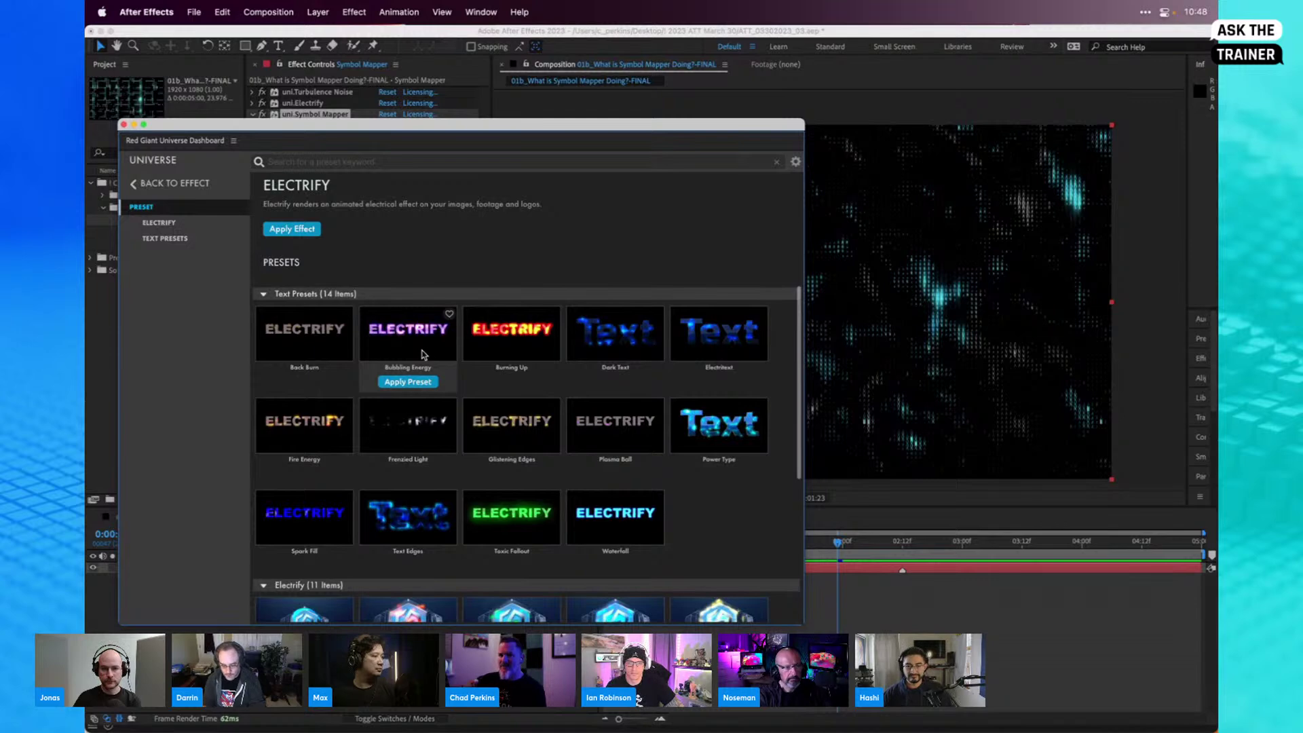
mouse_move(308, 353)
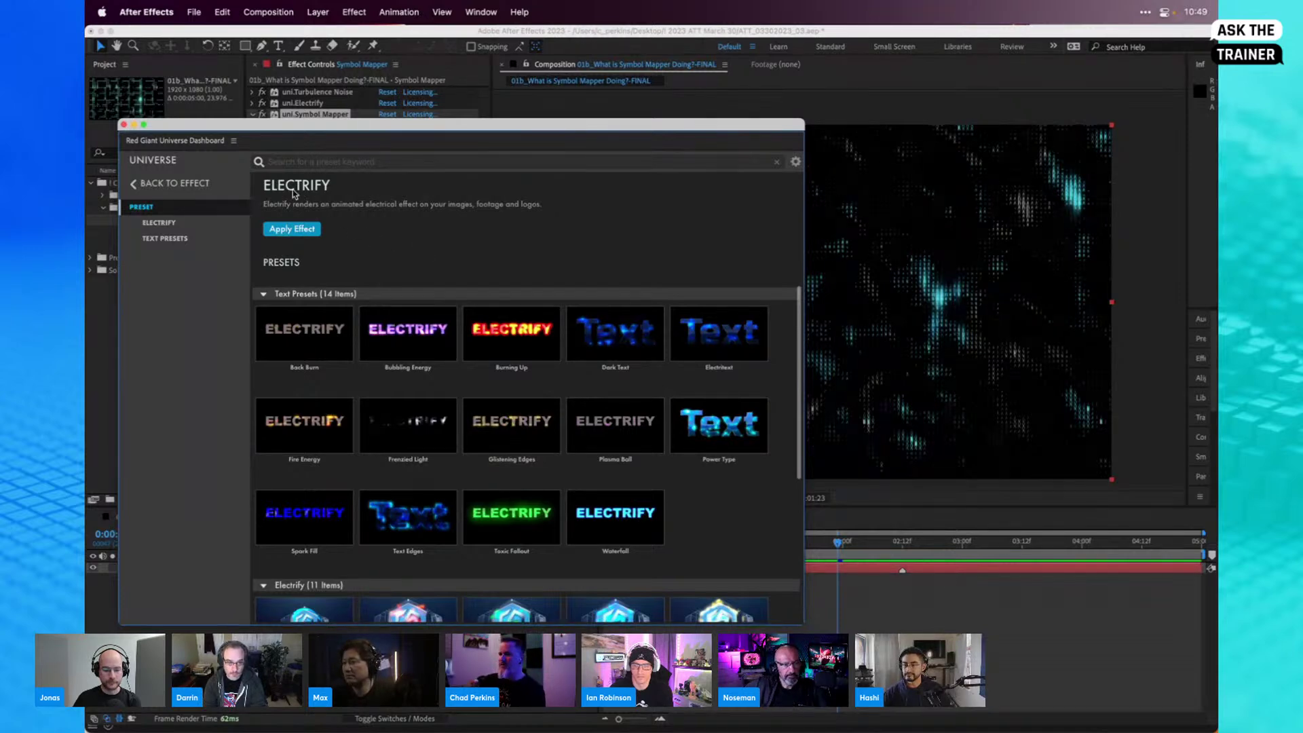
Step: Check the Long Shadow effect's presets and go back to the Stylize effects
click(182, 187)
click(400, 333)
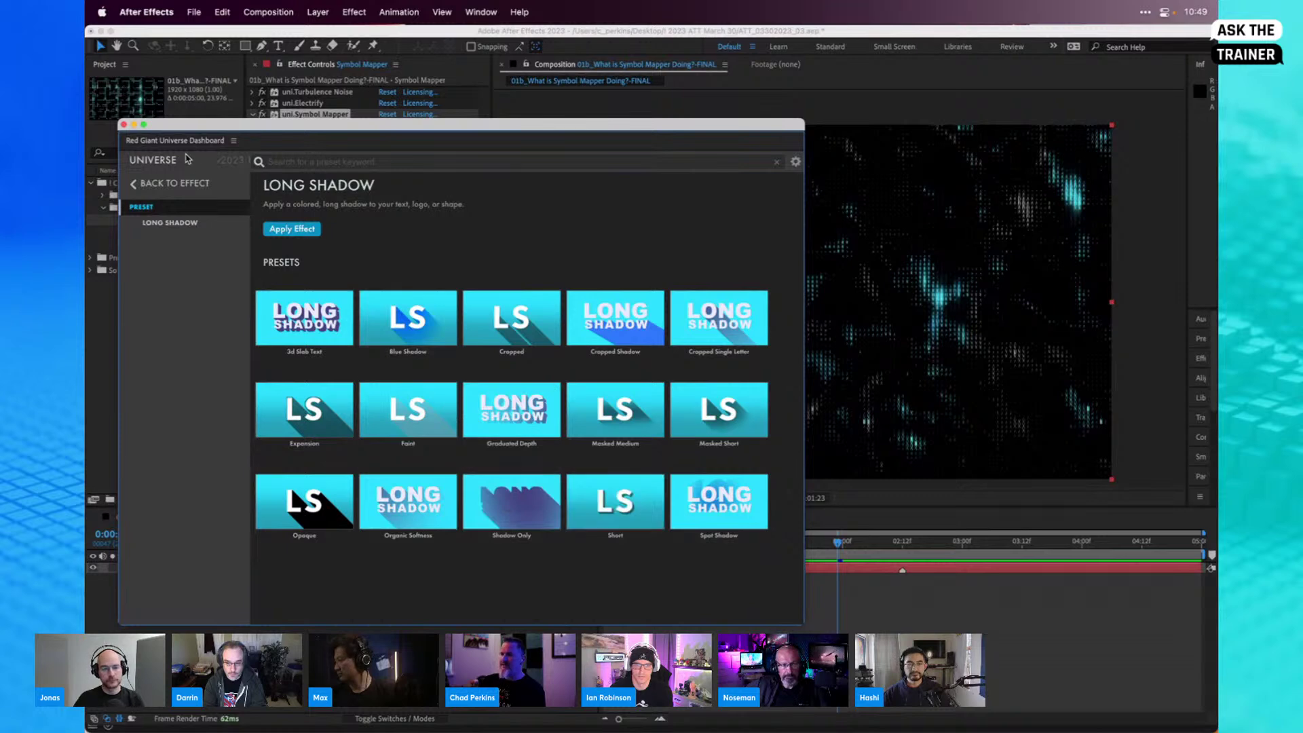
click(163, 181)
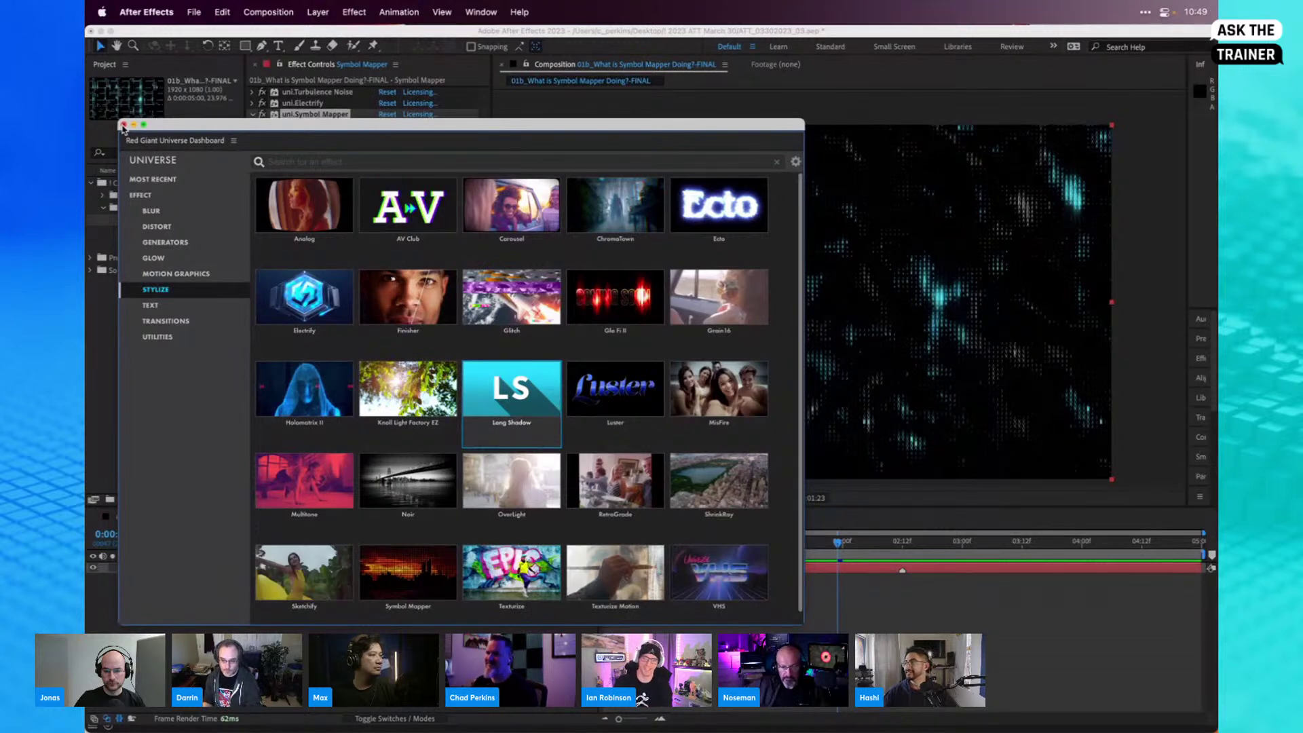
Step: Browse the dashboard's Text, Transitions, Stylize and Motion Graphics effect categories
click(156, 309)
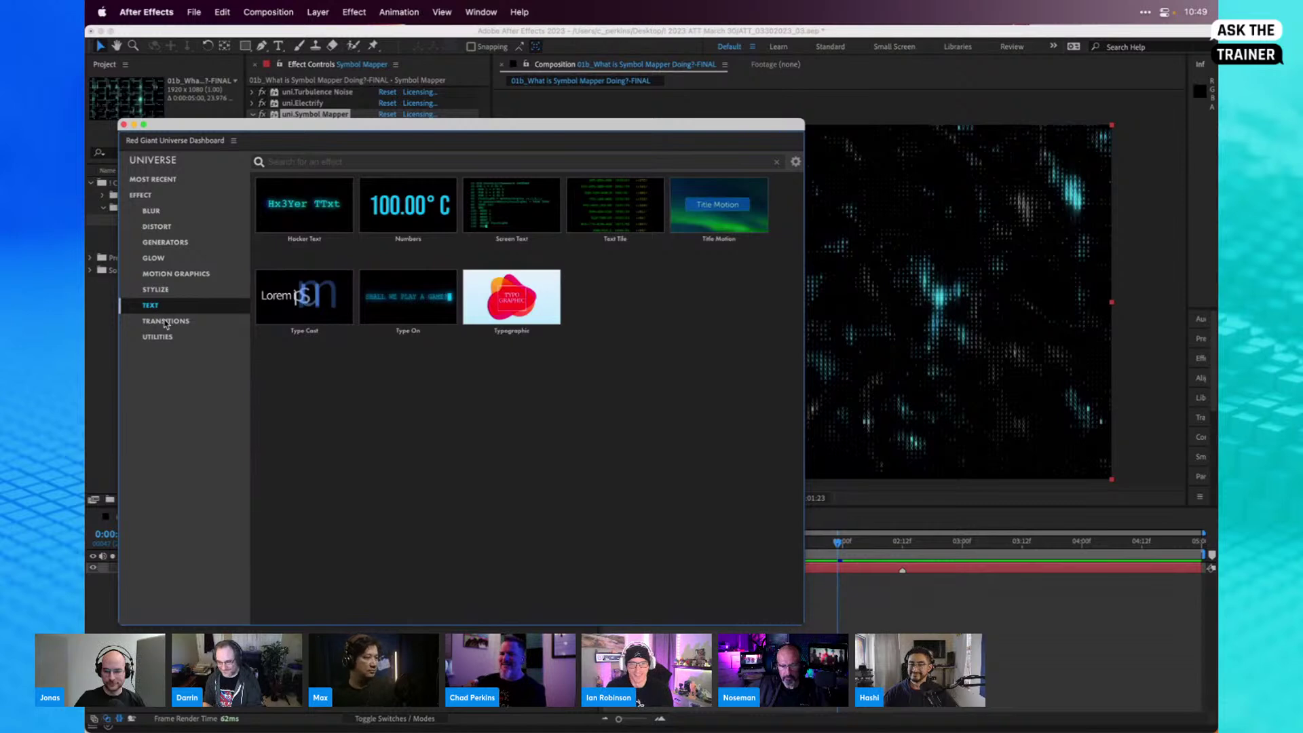
click(167, 324)
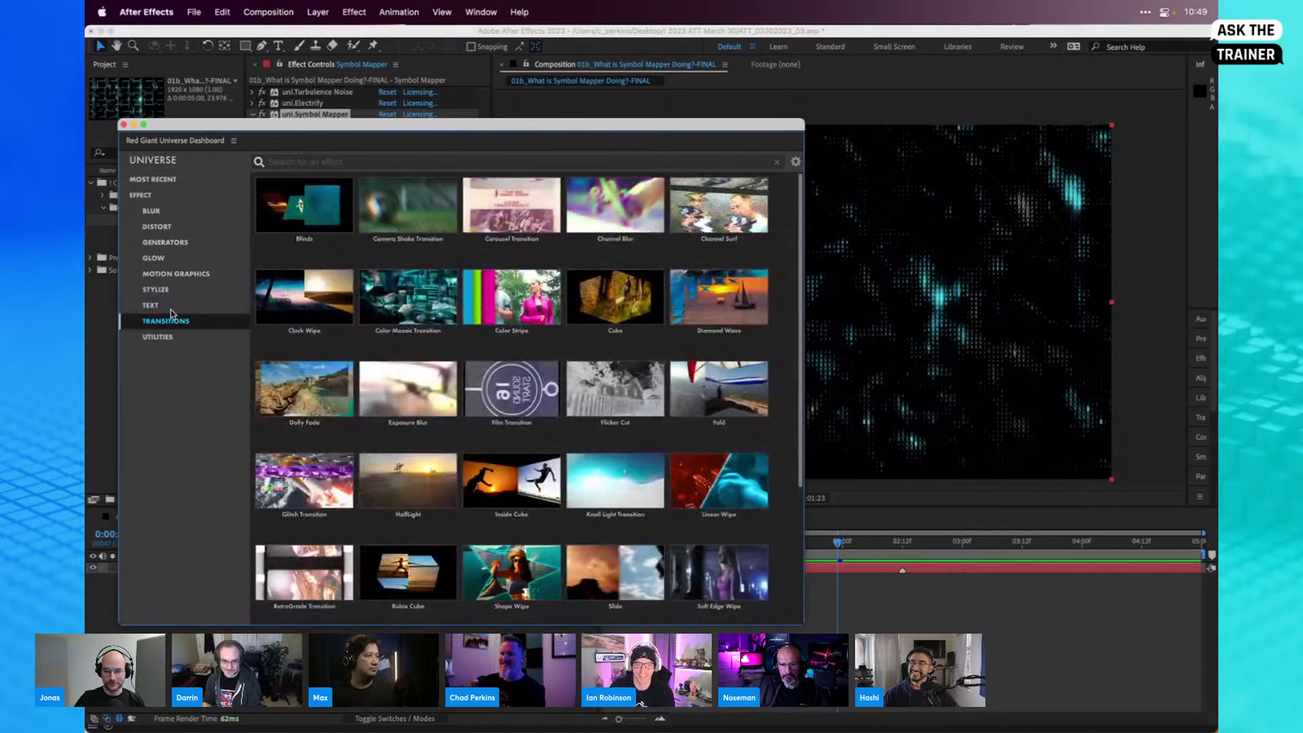
click(155, 305)
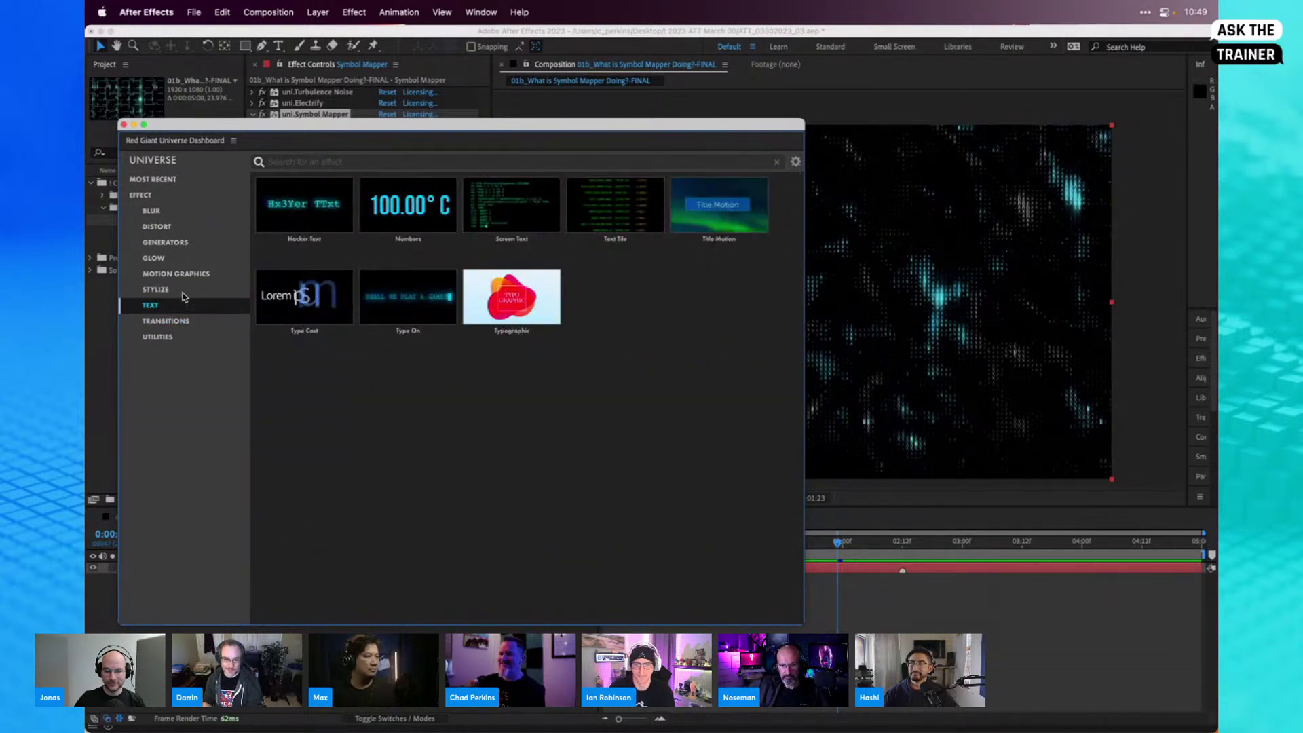
click(181, 290)
click(190, 275)
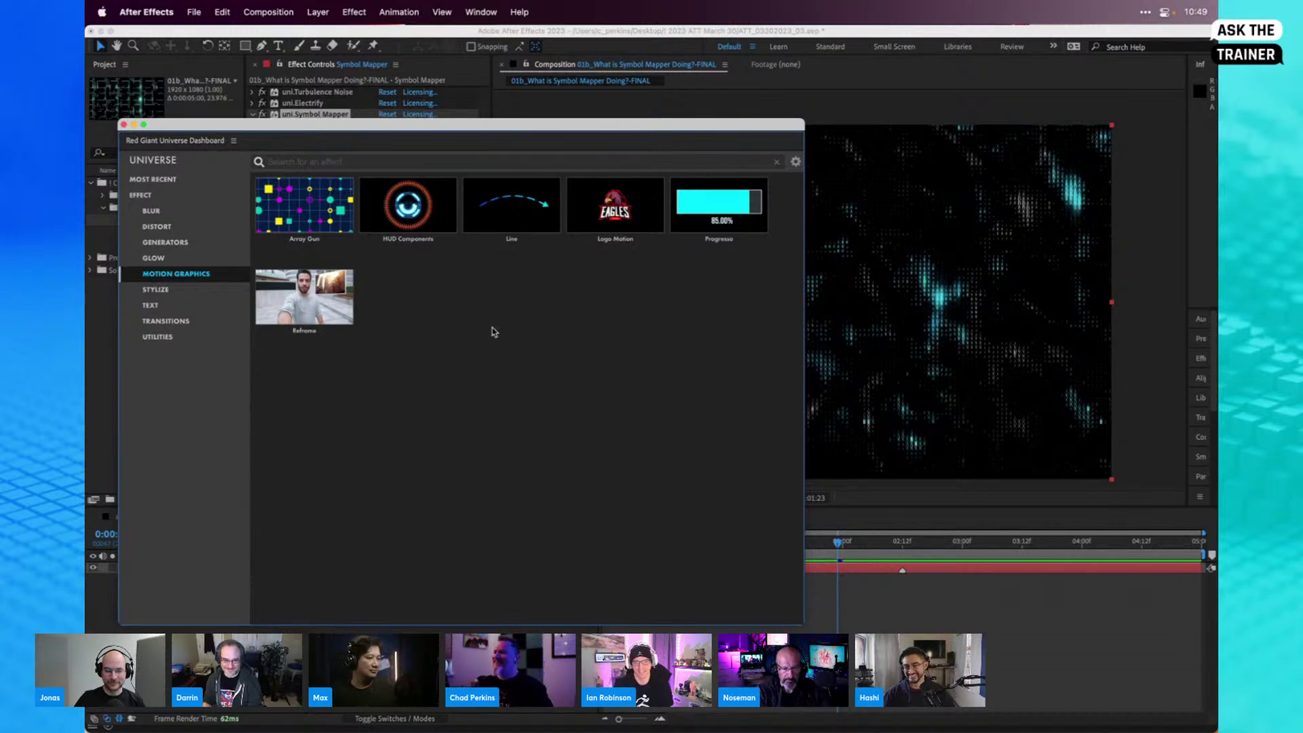
Step: Review the Line effect's presets, including the line styles, and close the Universe Dashboard
click(515, 200)
scroll(637, 454, down, 3)
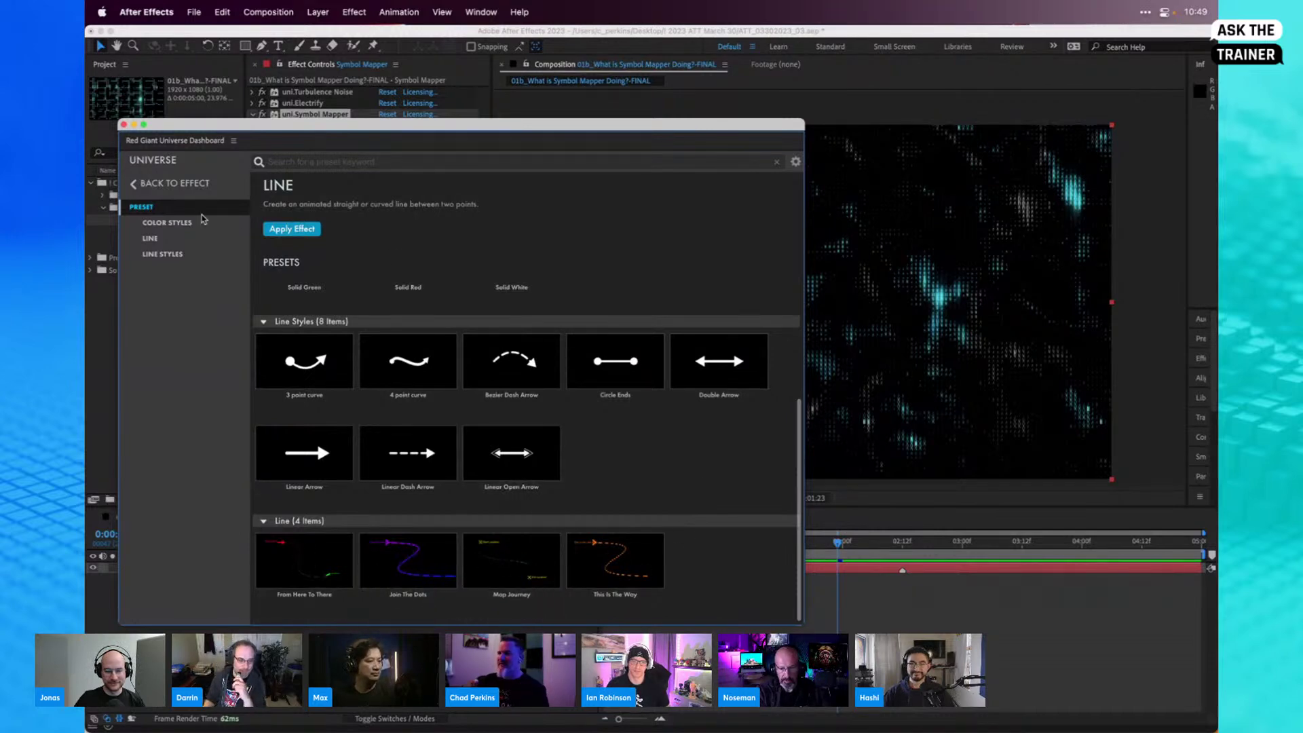
click(169, 185)
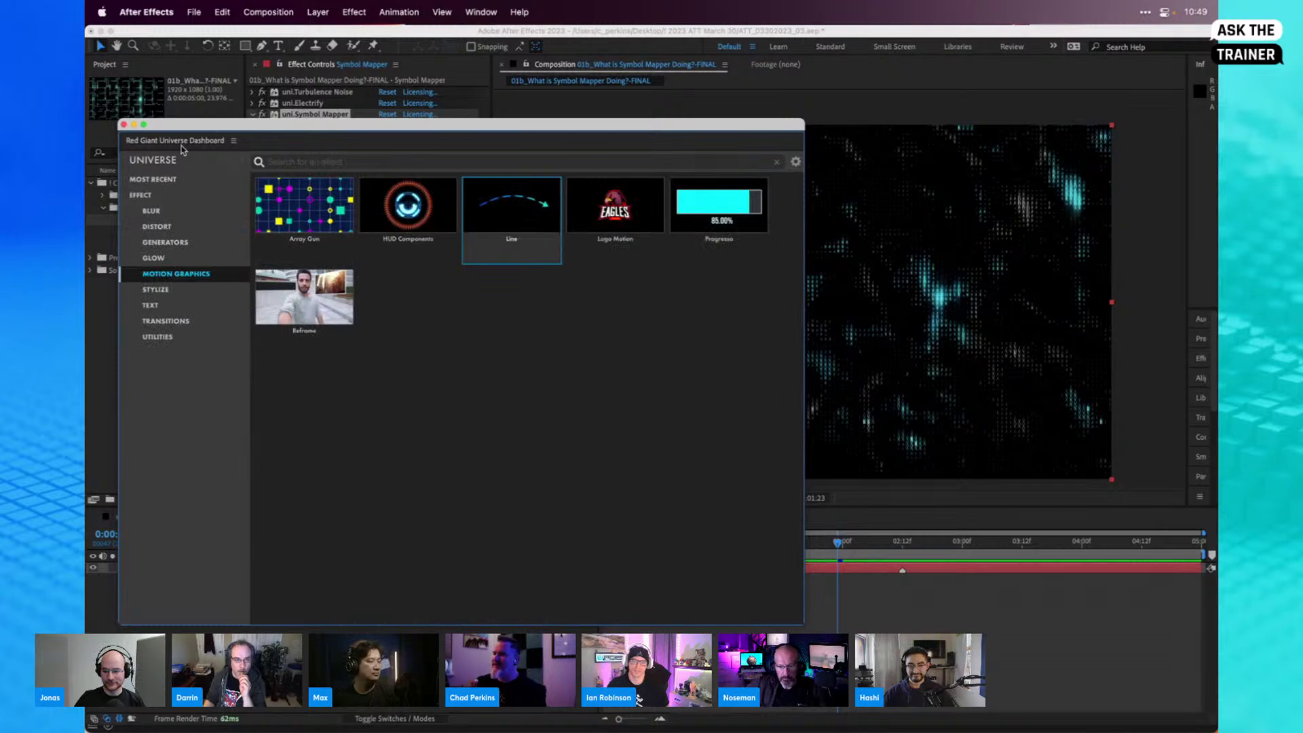
drag(160, 129, 274, 113)
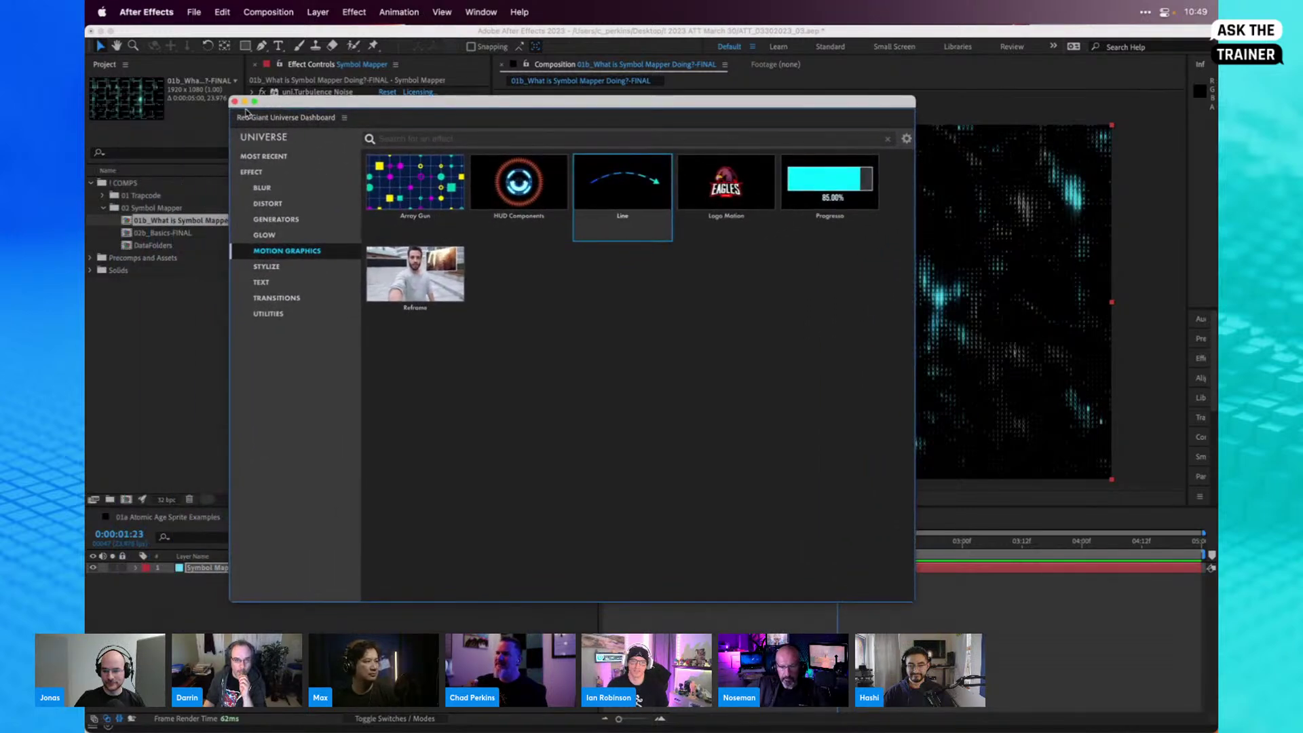
click(234, 102)
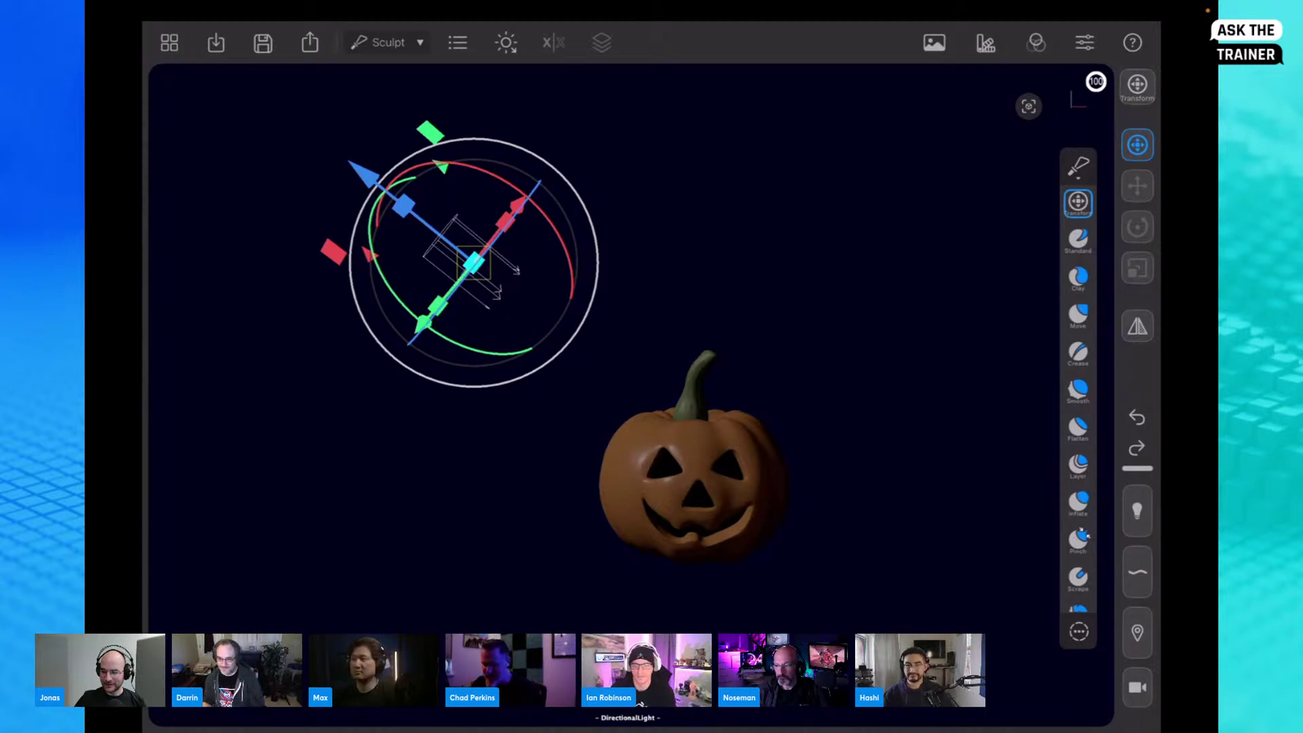
mouse_move(883, 305)
mouse_down()
mouse_move(885, 346)
mouse_move(882, 292)
mouse_move(841, 268)
mouse_move(903, 277)
mouse_move(926, 312)
mouse_move(903, 298)
mouse_move(920, 288)
mouse_move(899, 300)
mouse_up()
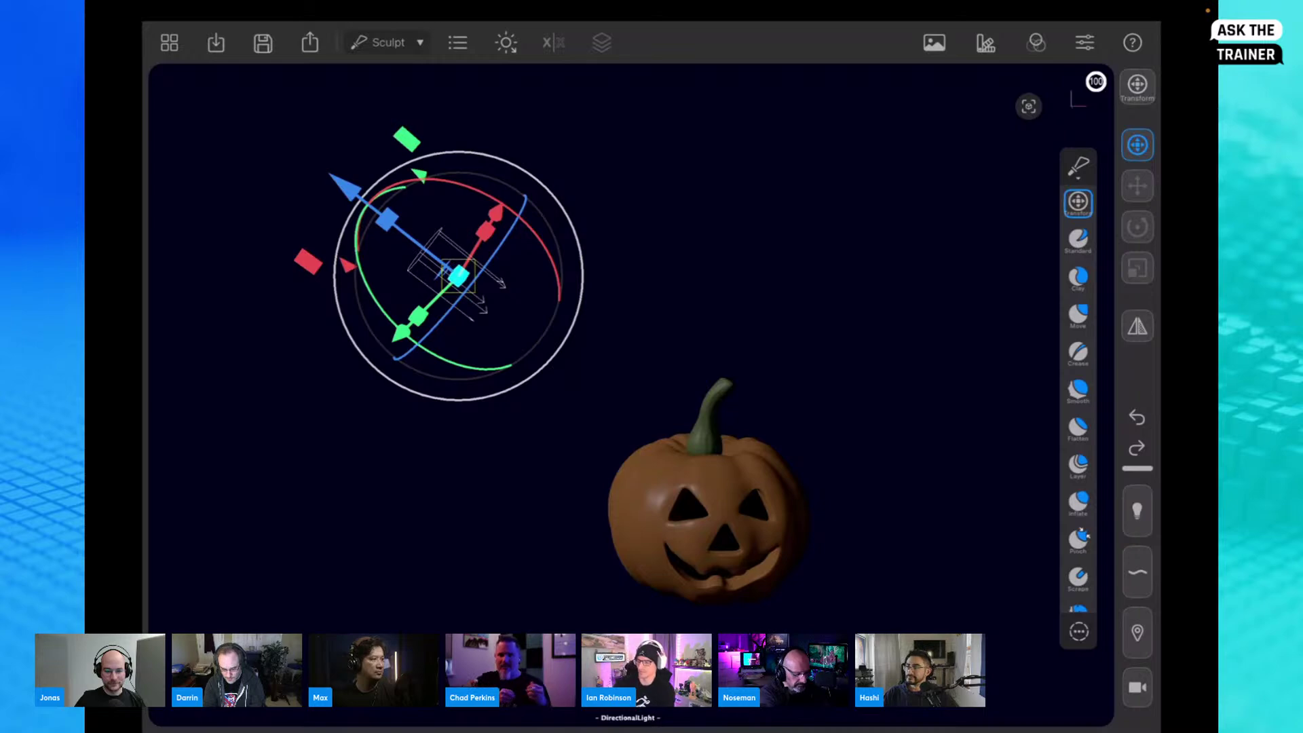
mouse_move(882, 305)
mouse_down()
mouse_move(814, 302)
mouse_move(872, 306)
mouse_move(886, 288)
mouse_move(877, 310)
mouse_move(897, 301)
mouse_move(881, 310)
mouse_up()
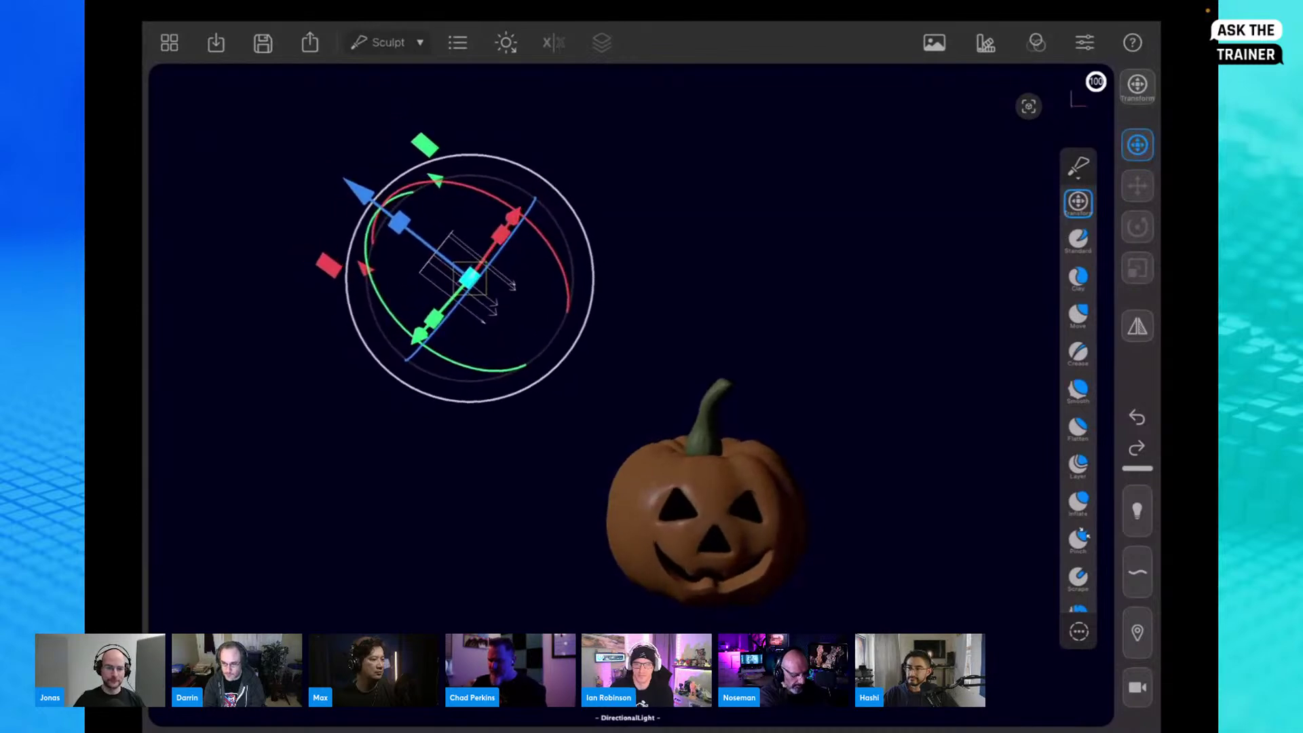
Step: Open the pumpkin scene's object list and look through the primitives and other options that can be added to the scene
click(457, 42)
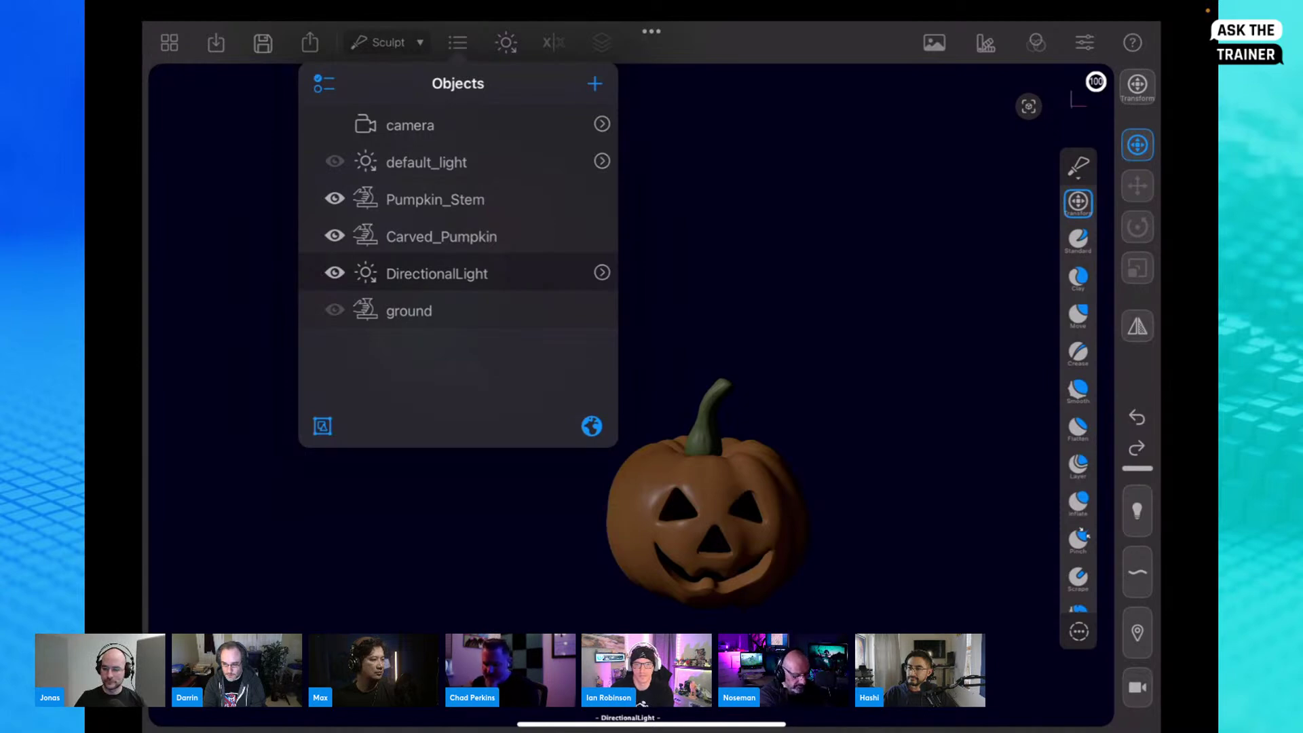
click(595, 83)
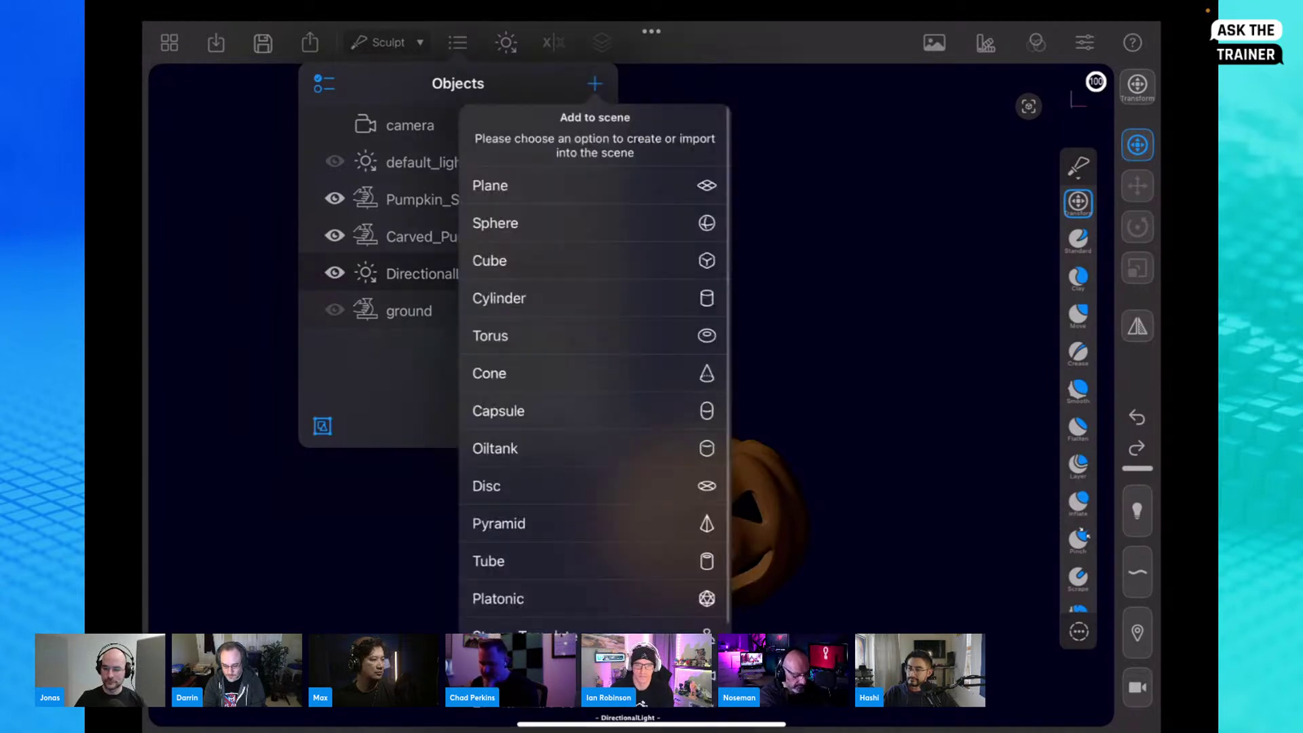
scroll(595, 374, down, 4)
scroll(595, 401, up, 1)
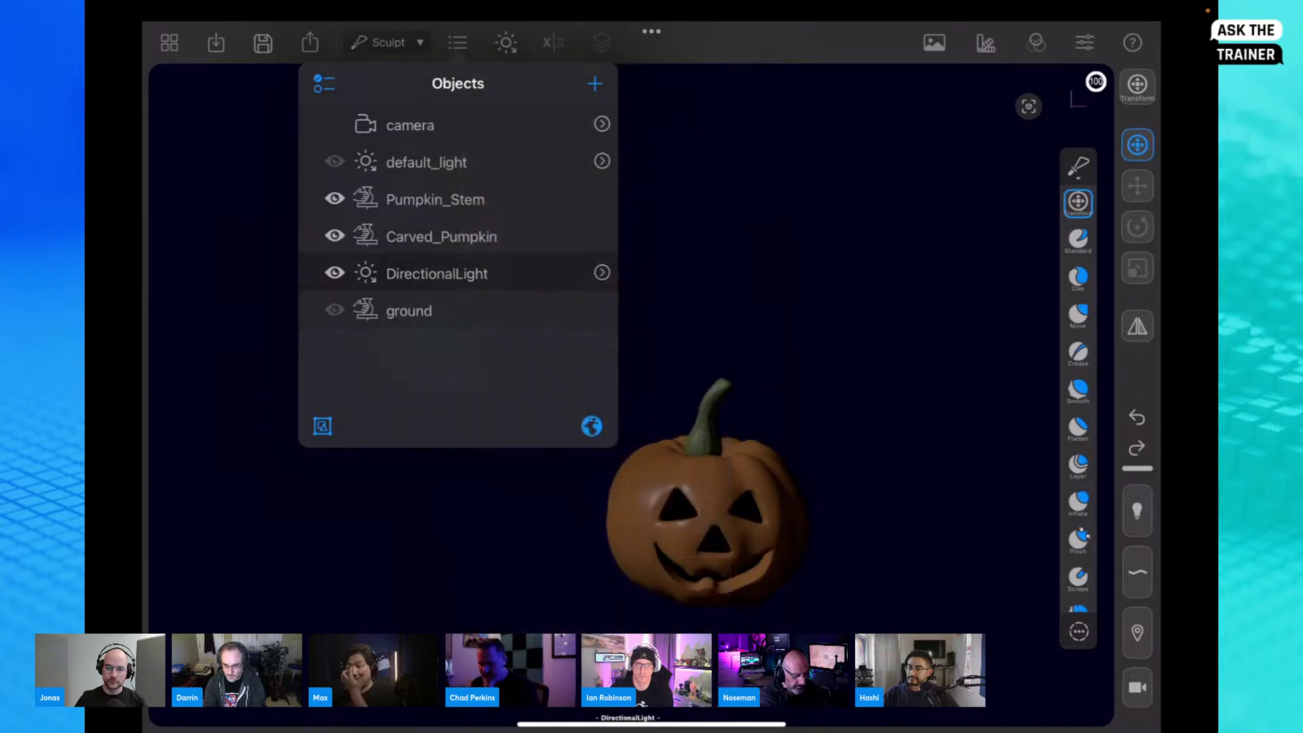
Step: Rotate the directional light so that its rays run almost level across the scene
drag(528, 217, 404, 189)
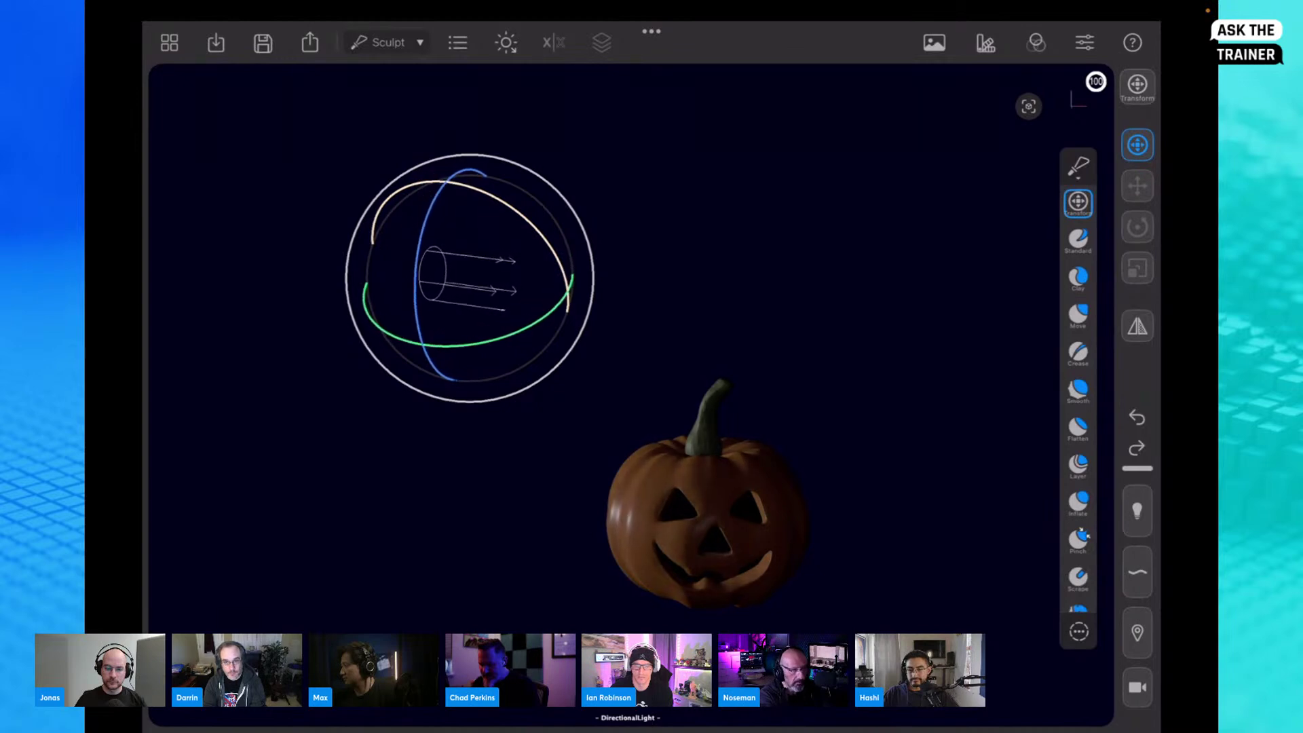
drag(848, 305, 906, 302)
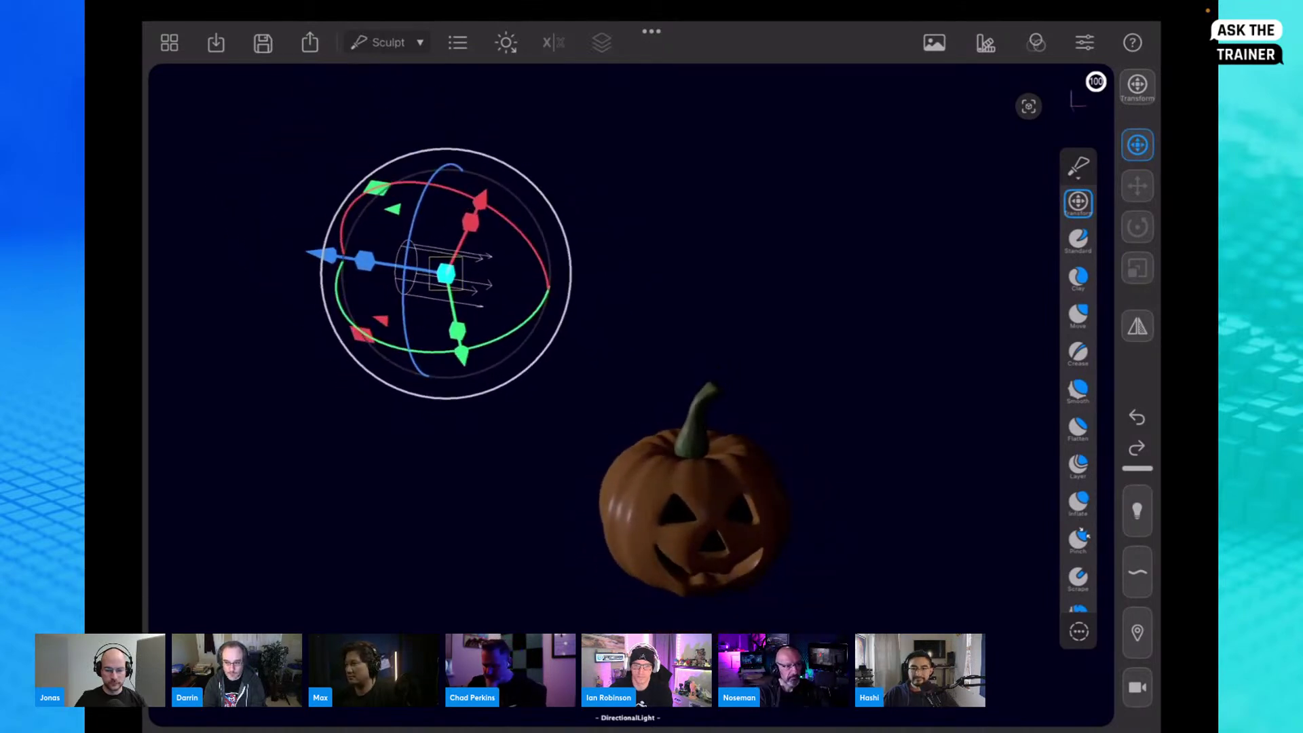
Step: Leave the pumpkin scene without saving and open MonsterColorChad from the subscriber files
click(169, 43)
click(651, 410)
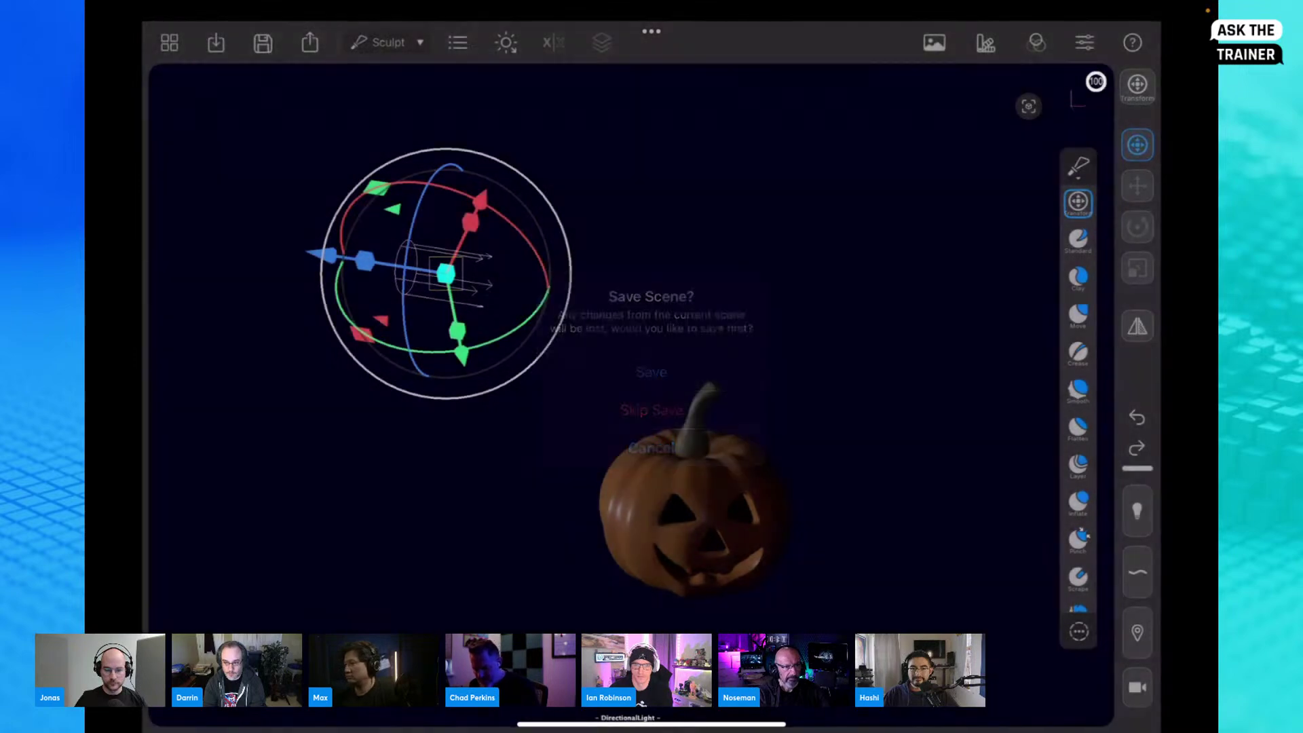
scroll(651, 410, down, 2)
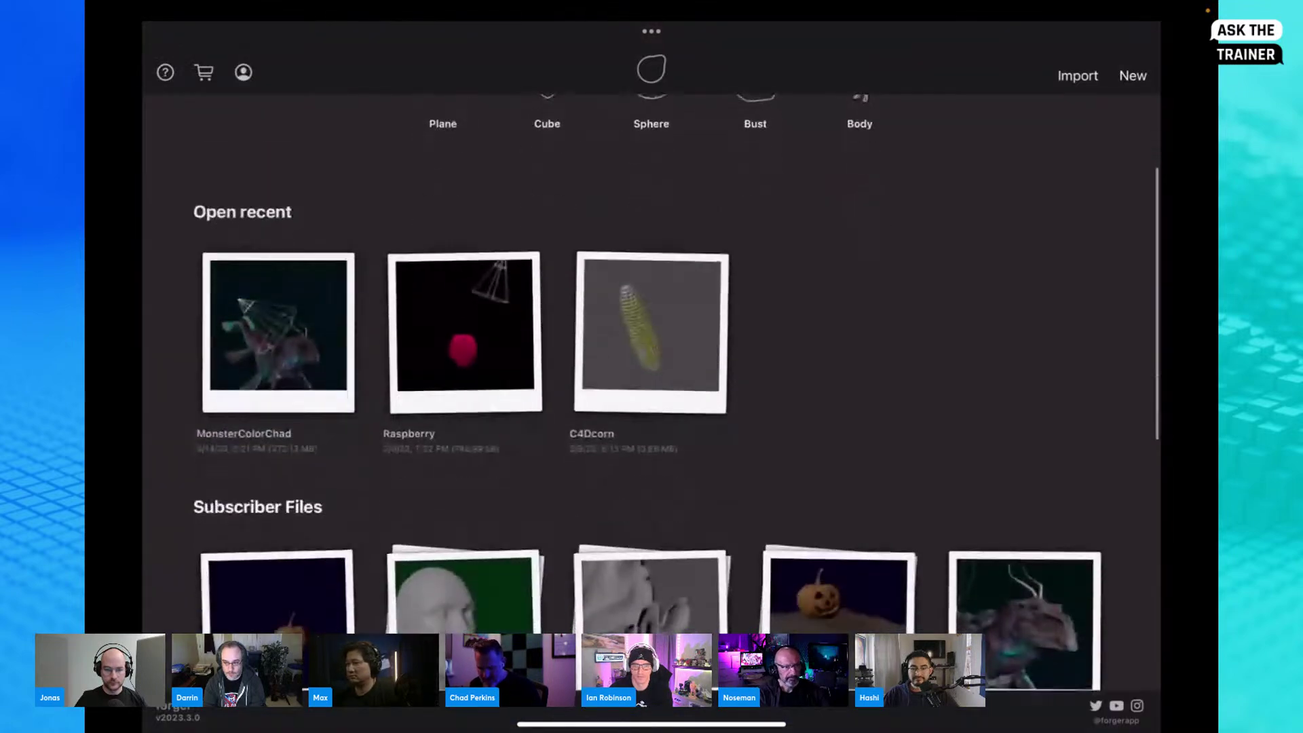
click(1008, 592)
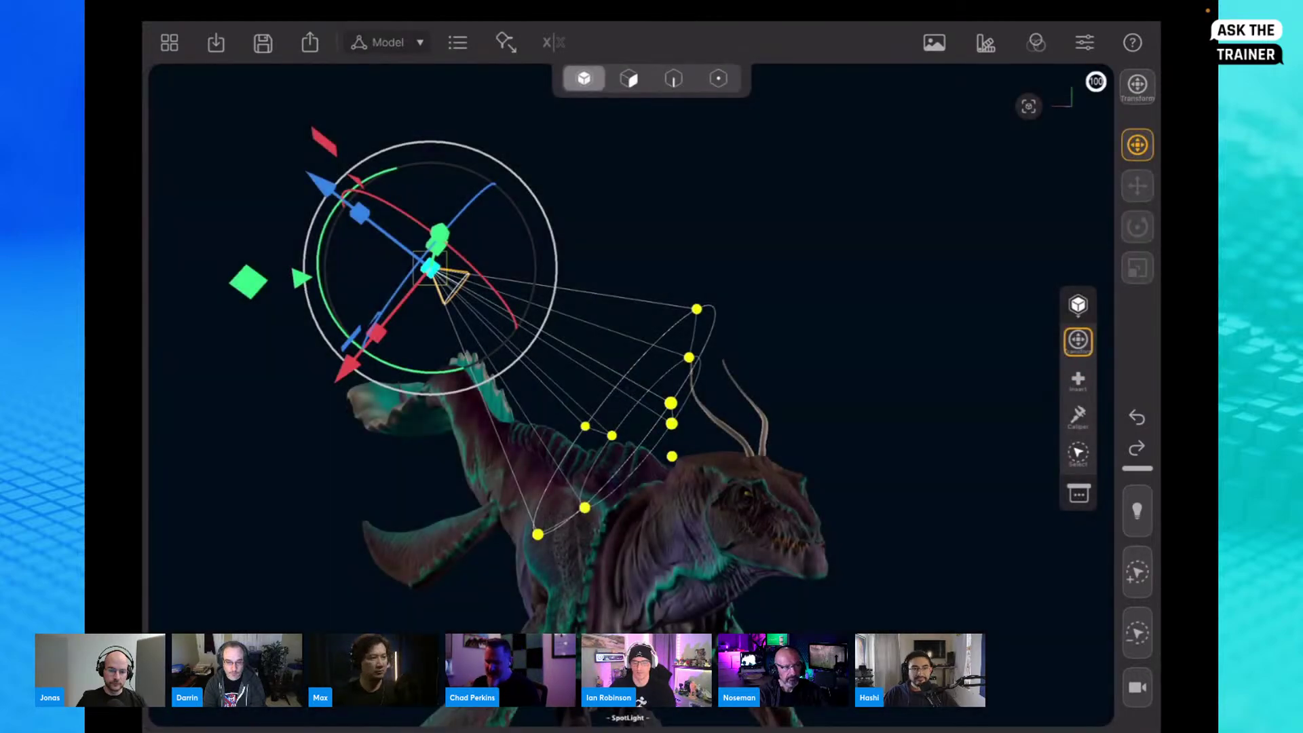
Step: Try out the grid and wireframe display on the monster scene, switching each one back off
drag(916, 420, 930, 366)
click(1036, 42)
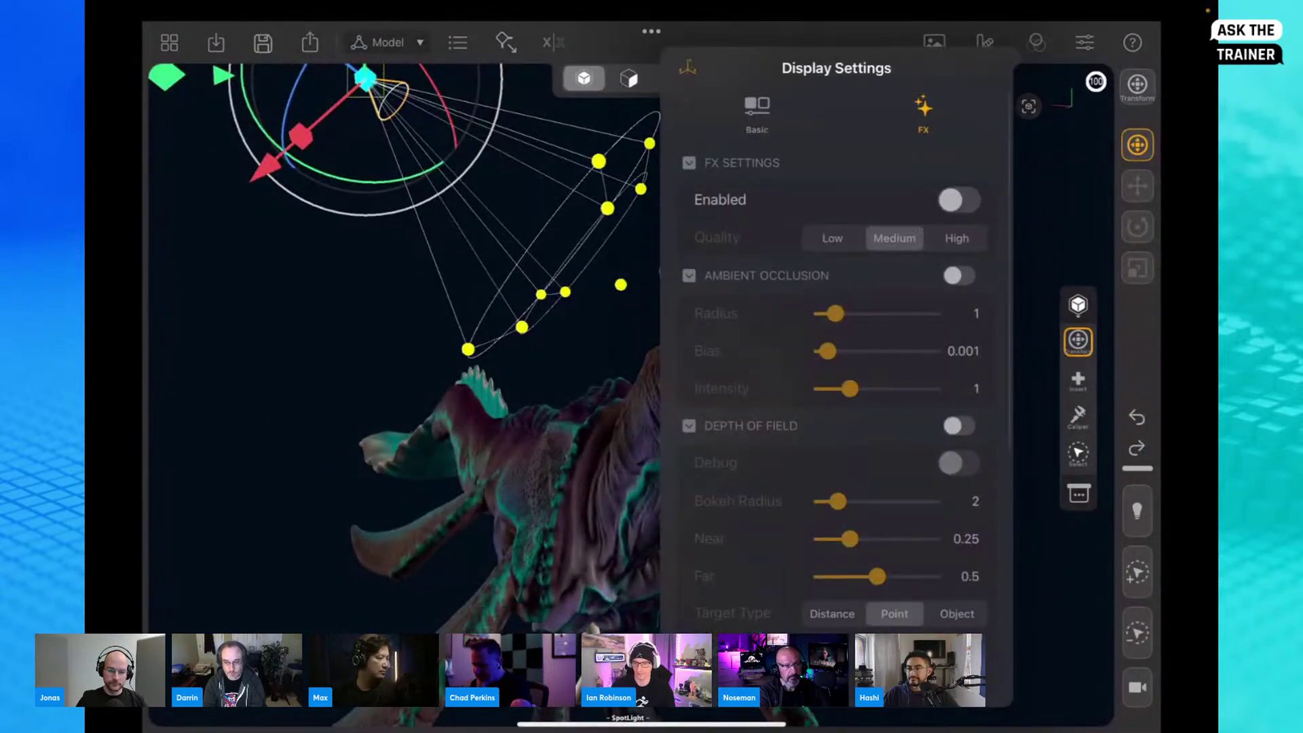
click(756, 112)
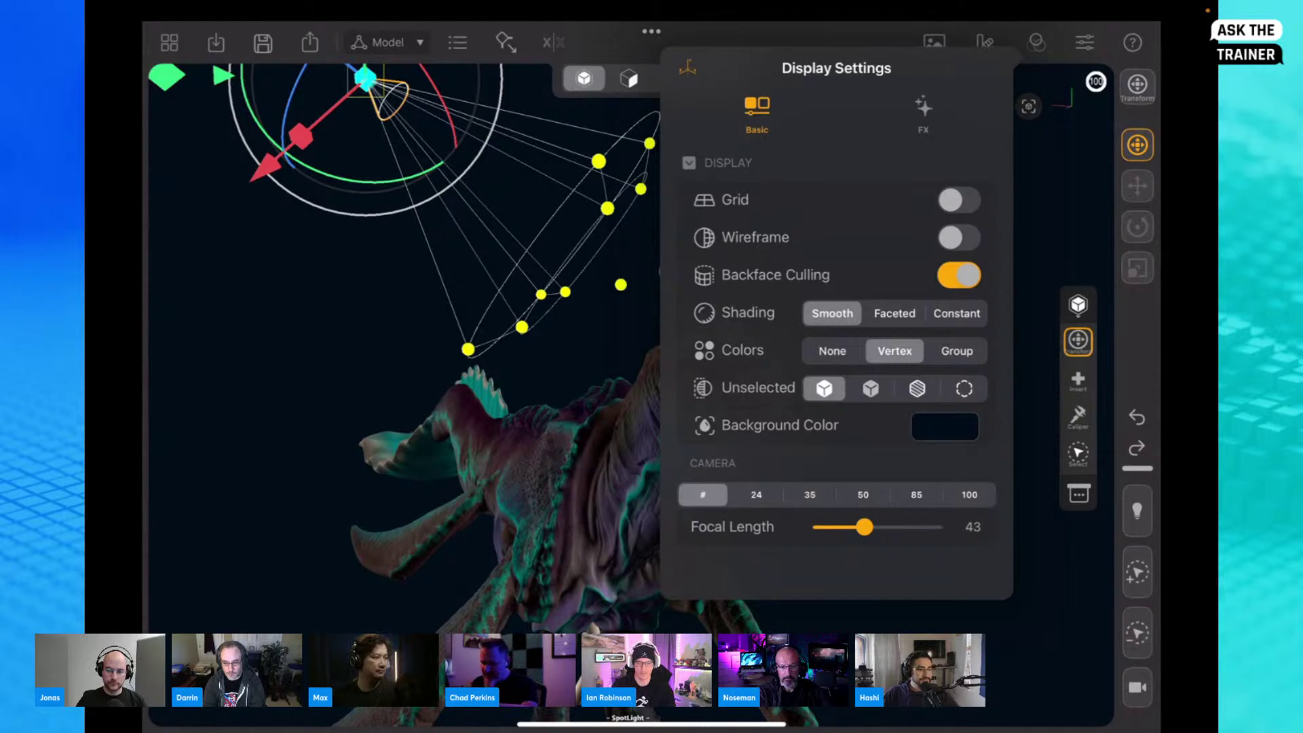
click(959, 200)
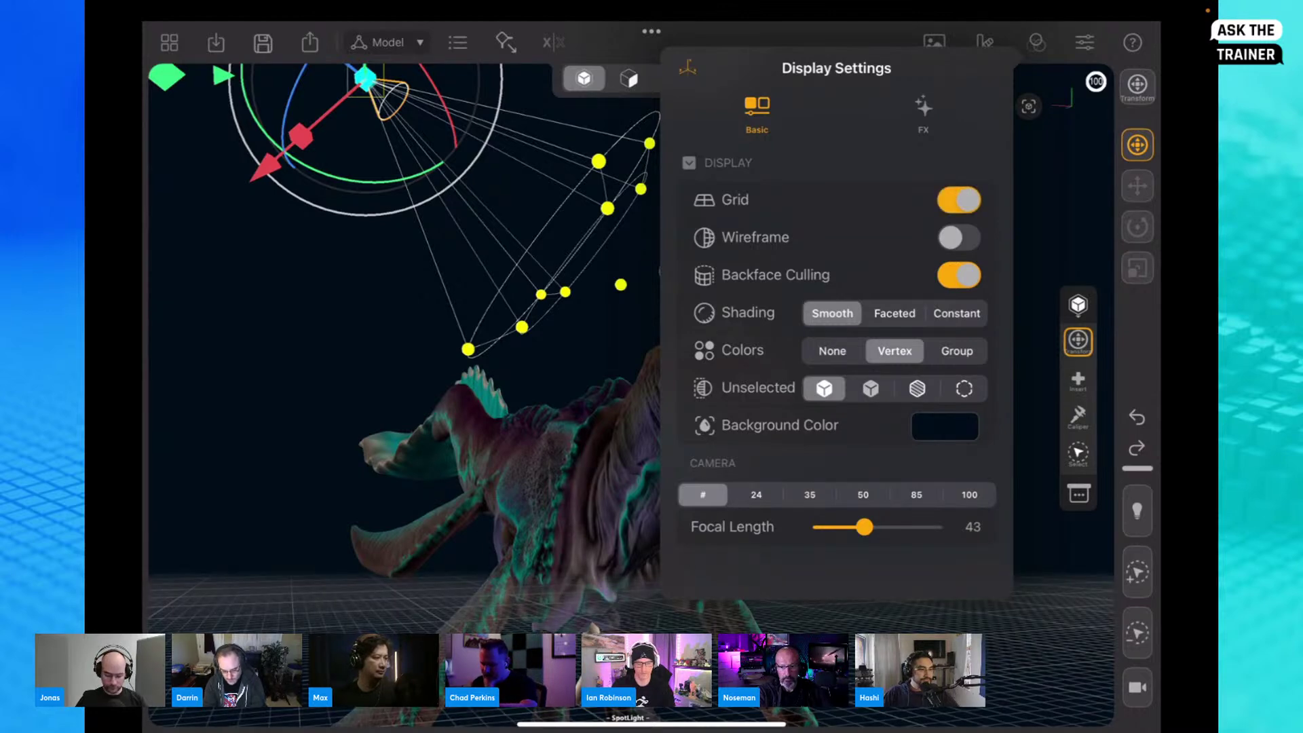
click(959, 199)
click(959, 237)
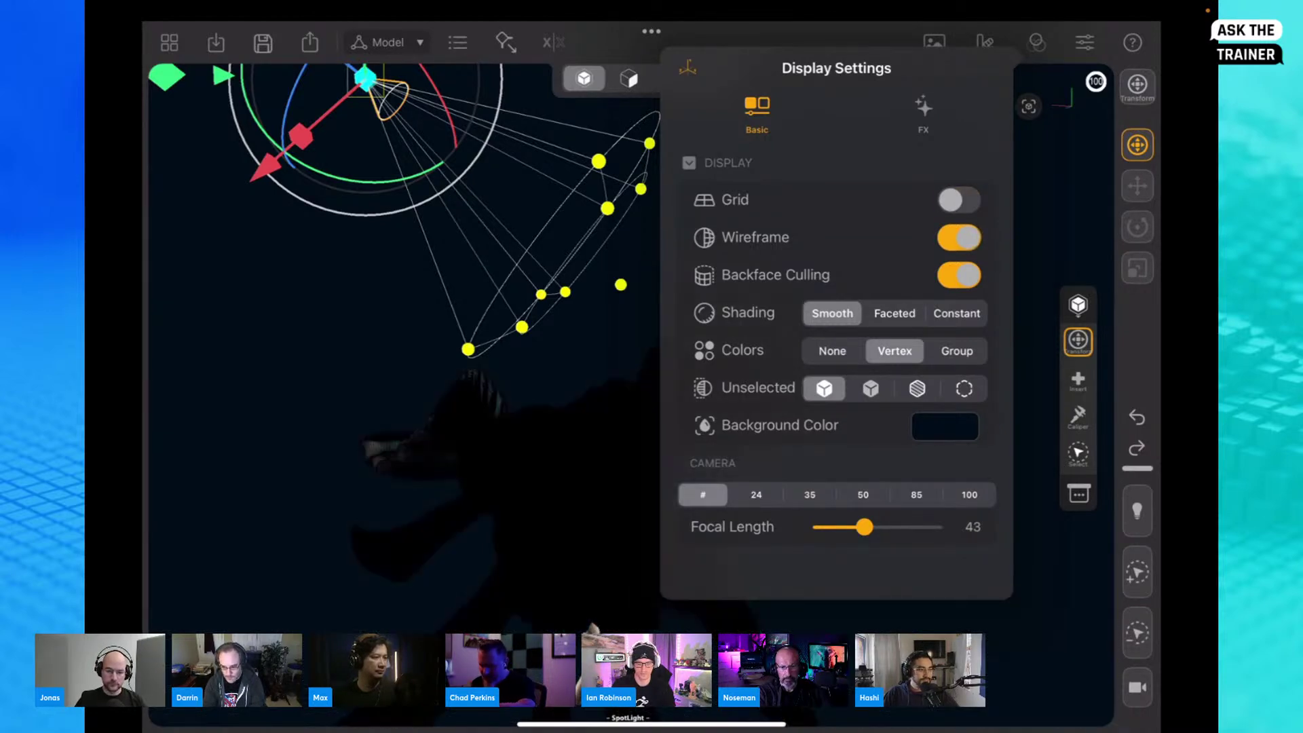
click(959, 237)
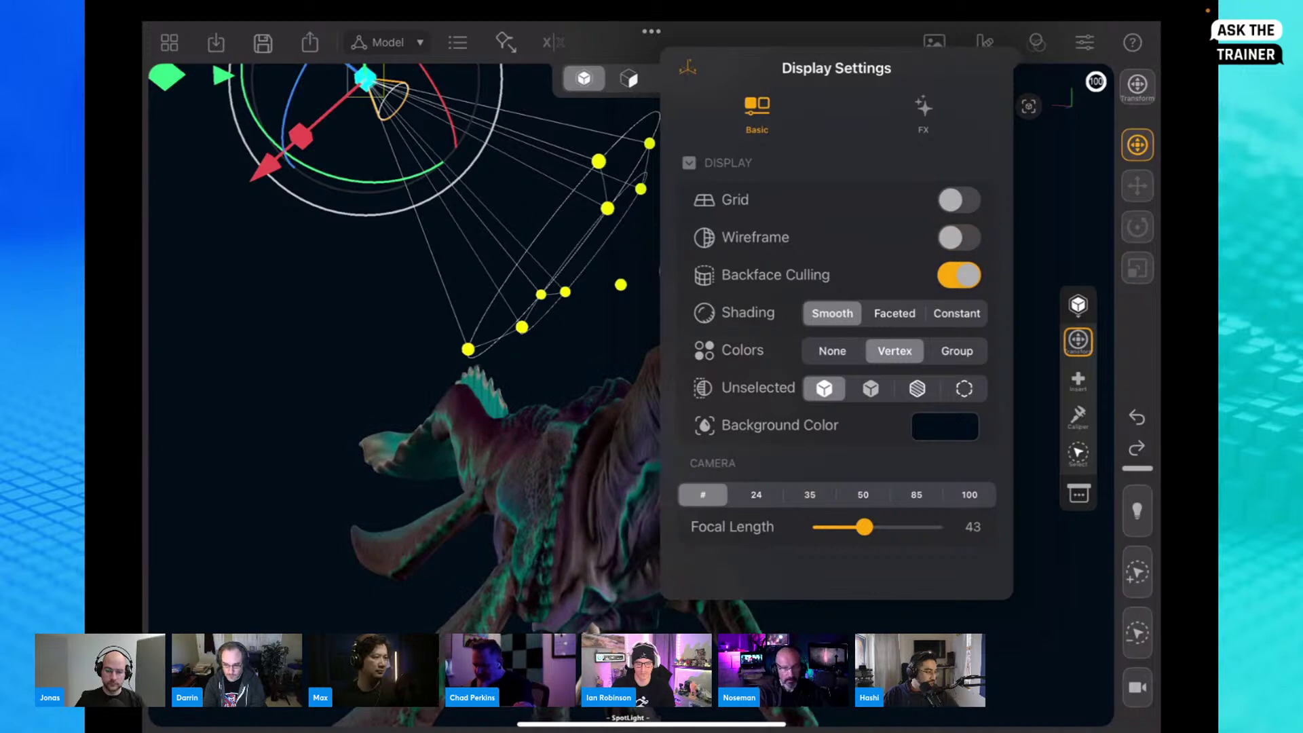
Step: Enable the FX display effects and turn on ambient occlusion, toggling it to compare the shading
click(923, 112)
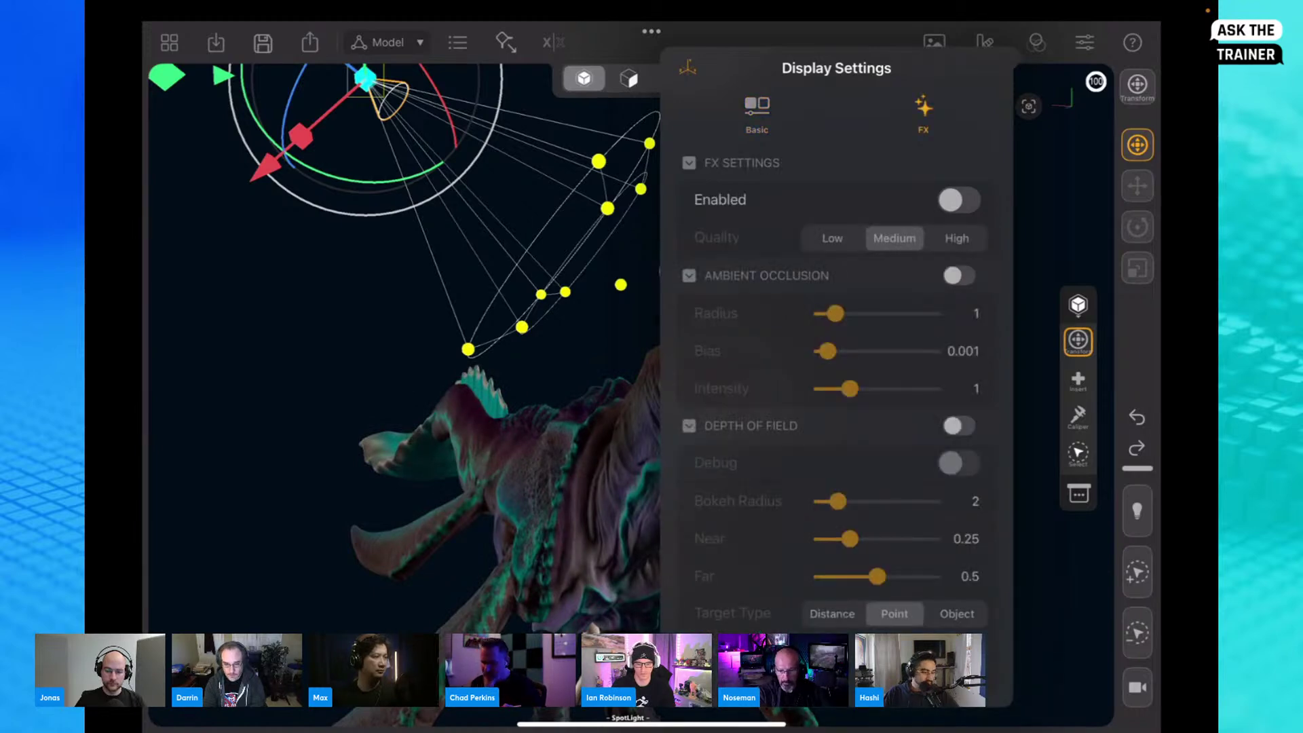
click(959, 200)
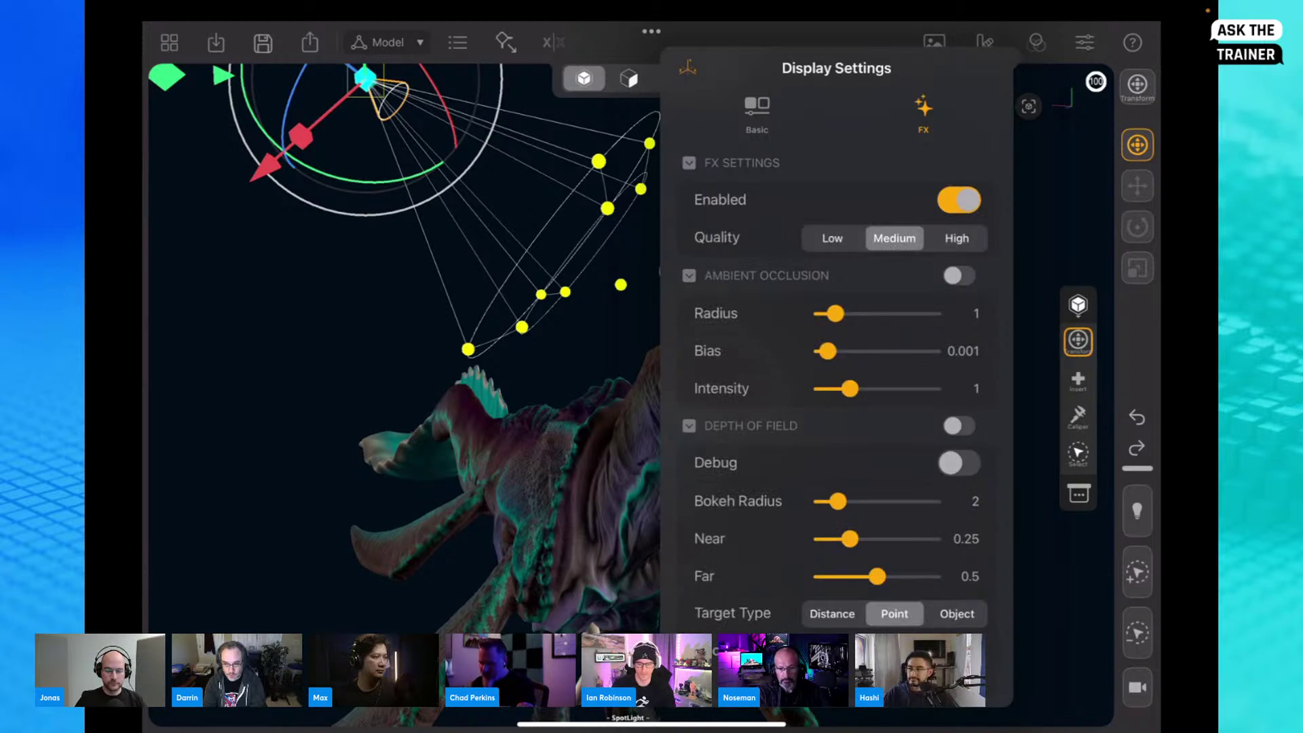
click(959, 276)
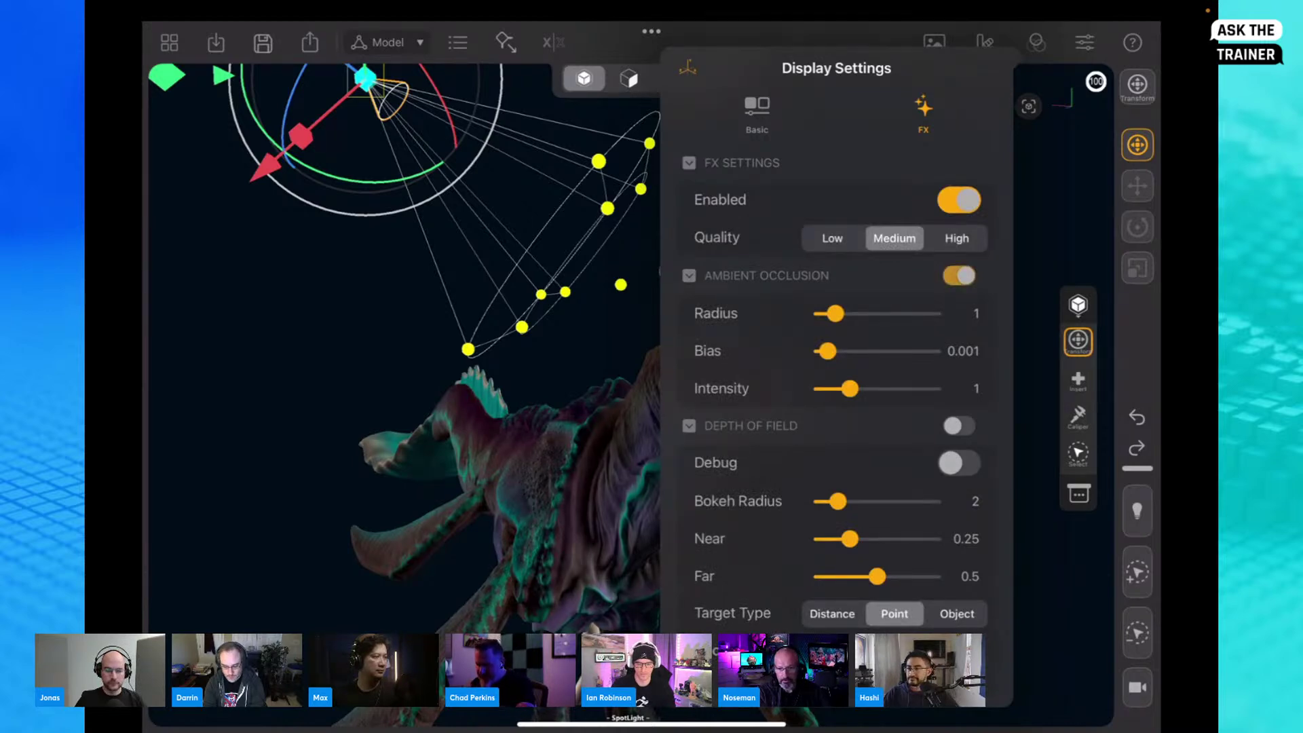
click(959, 275)
click(959, 275)
click(959, 275)
click(959, 276)
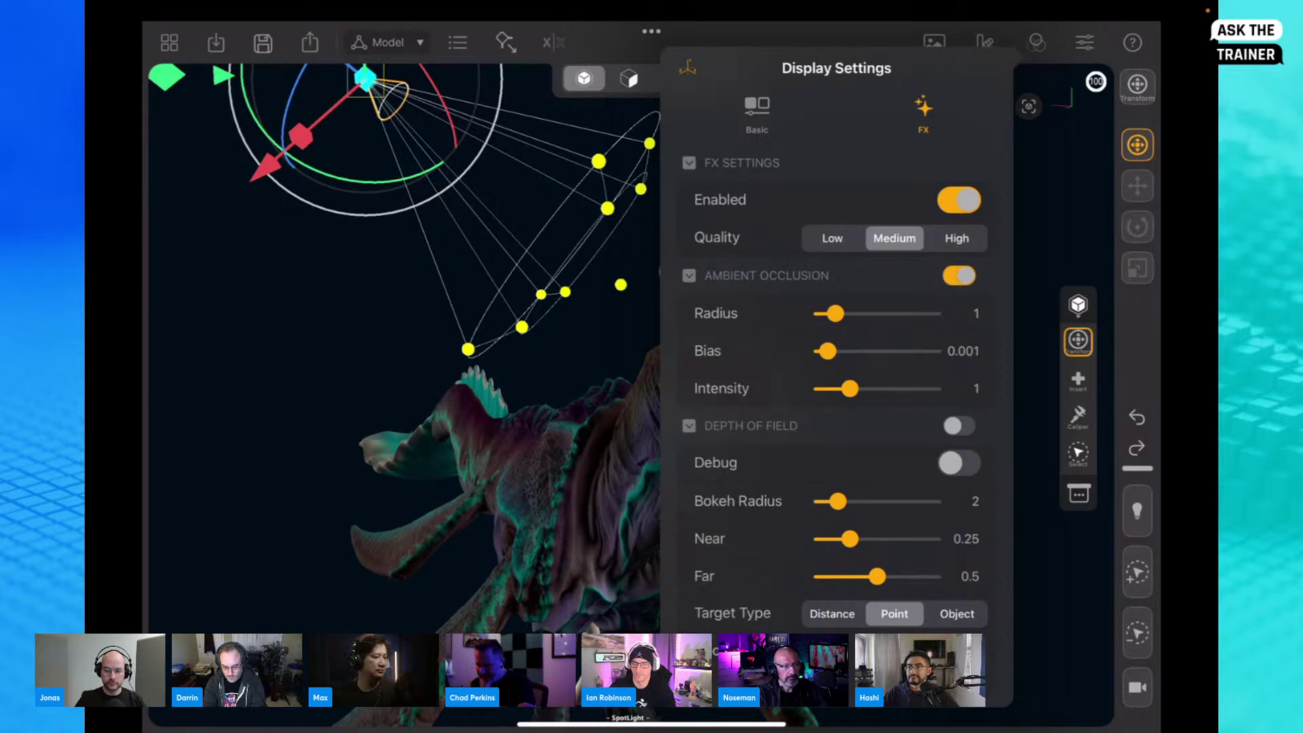
Step: Turn on depth of field, pick its focus point on the monster's chest, and check the blur from other angles
click(959, 425)
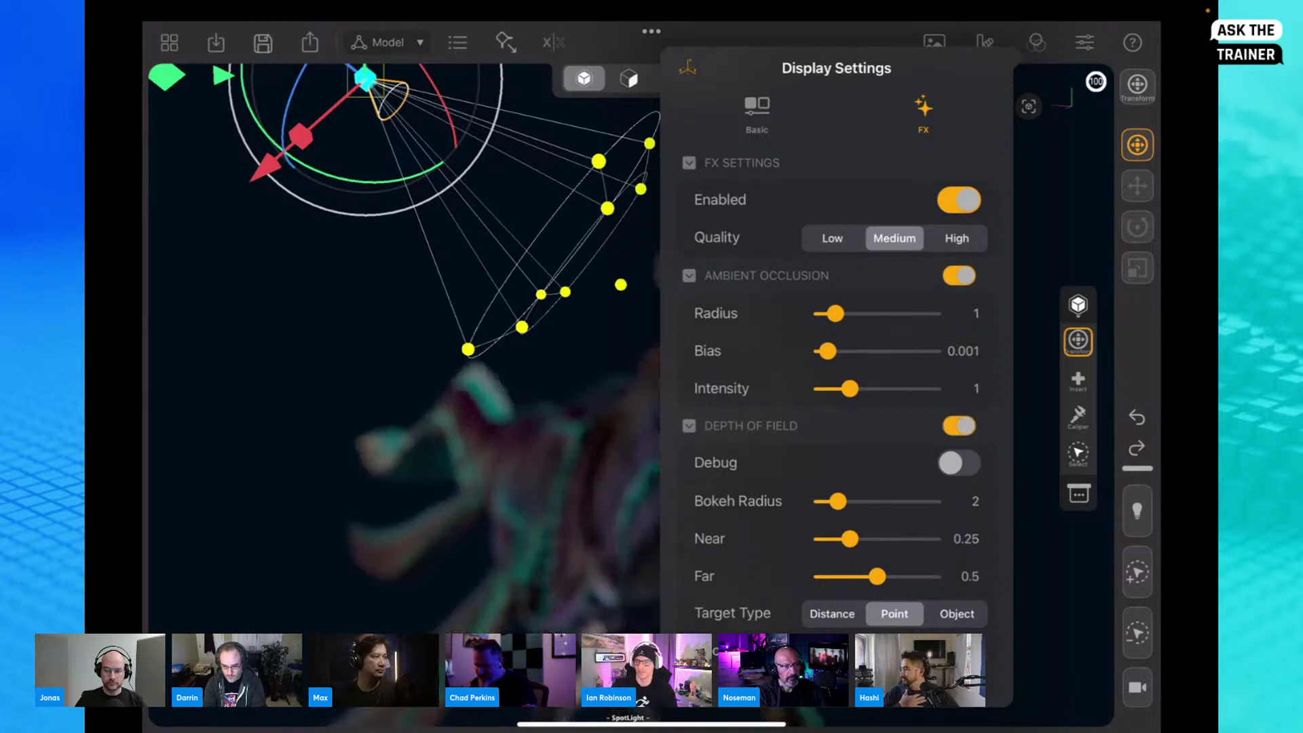
scroll(834, 380, down, 2)
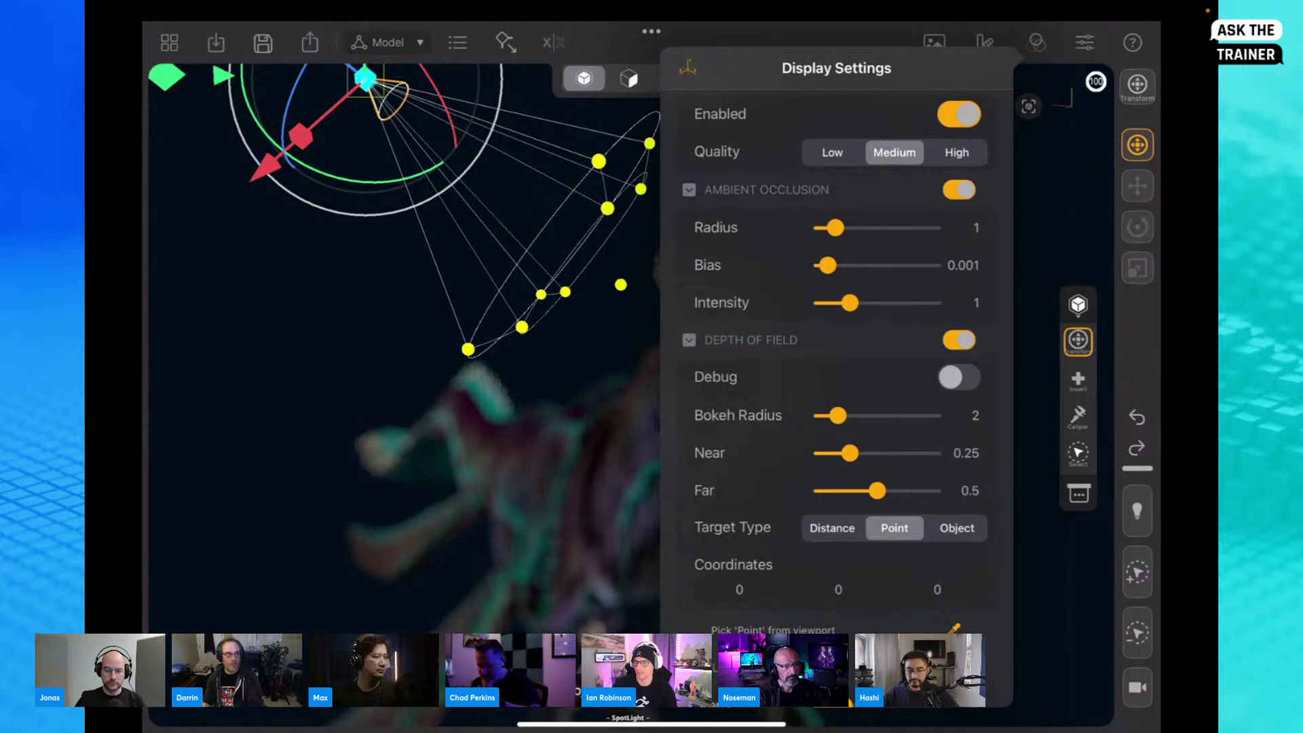
click(619, 500)
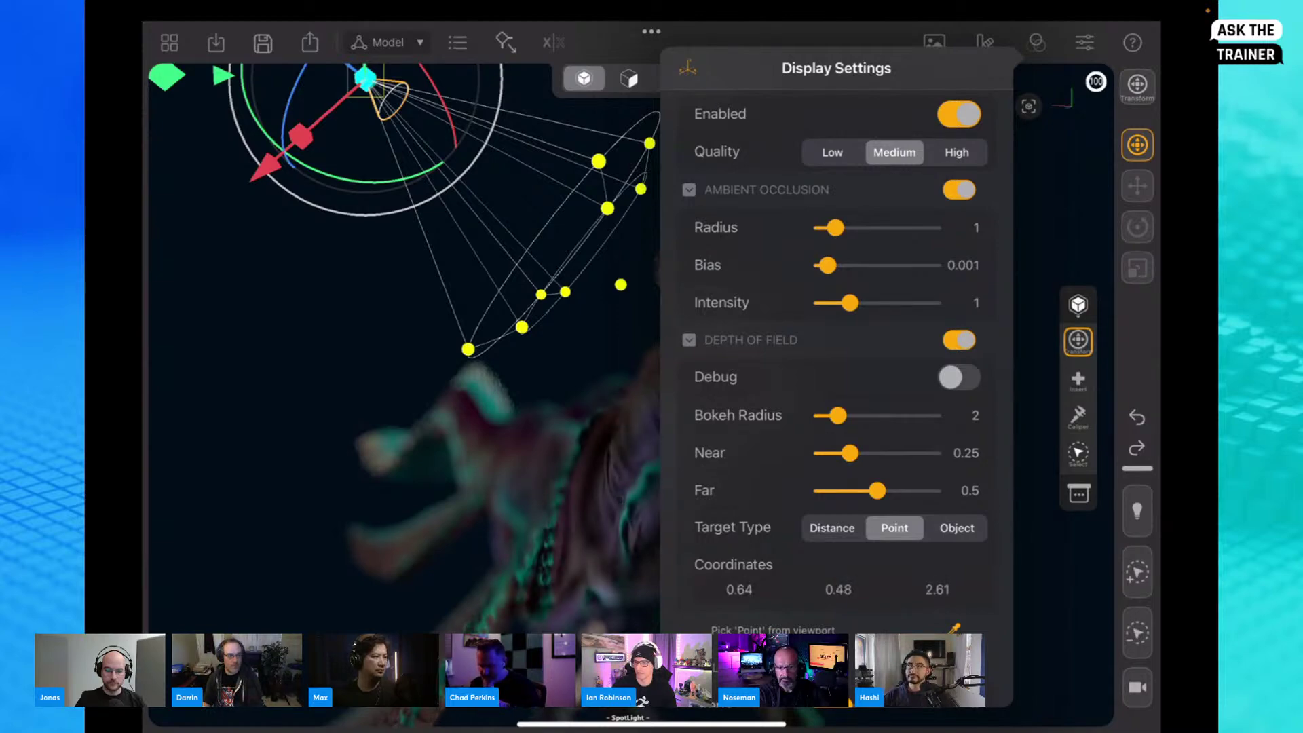
drag(577, 434, 678, 414)
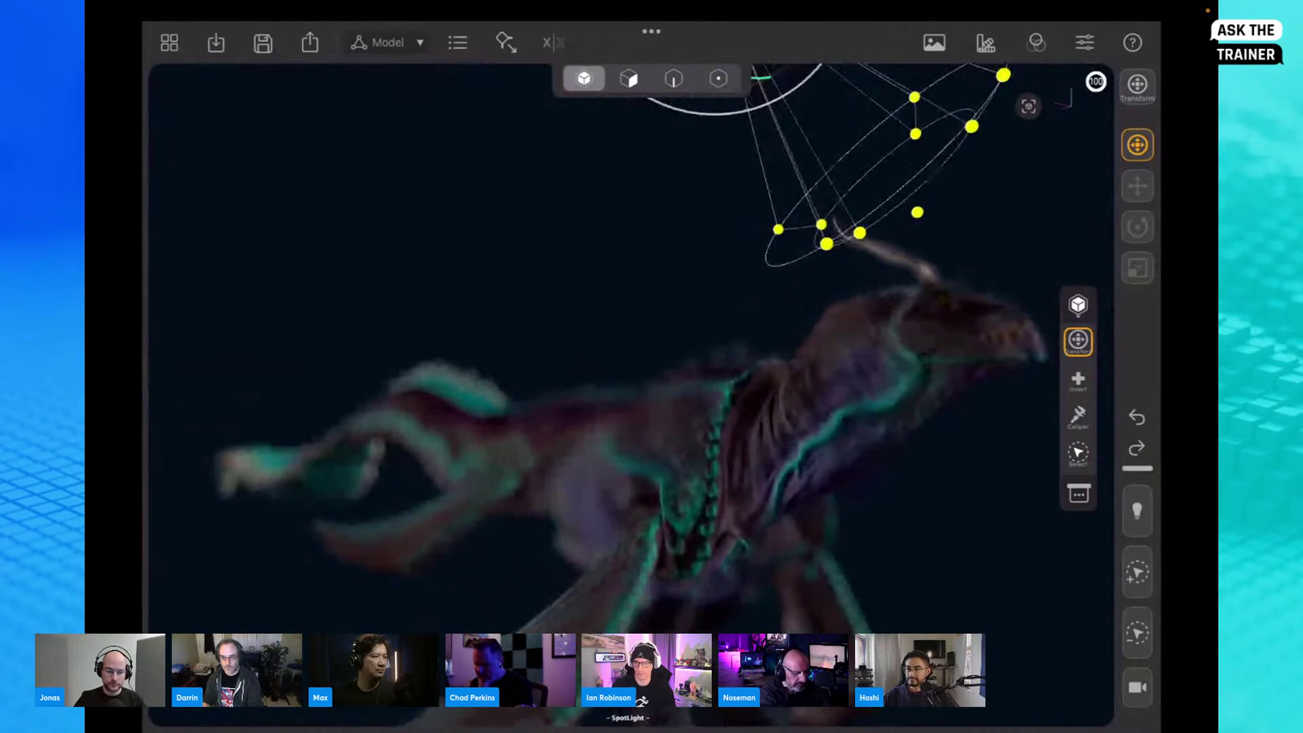
drag(679, 414, 597, 414)
Step: Turn on bloom and vignetting in the FX settings and check the effects on the monster
click(1036, 43)
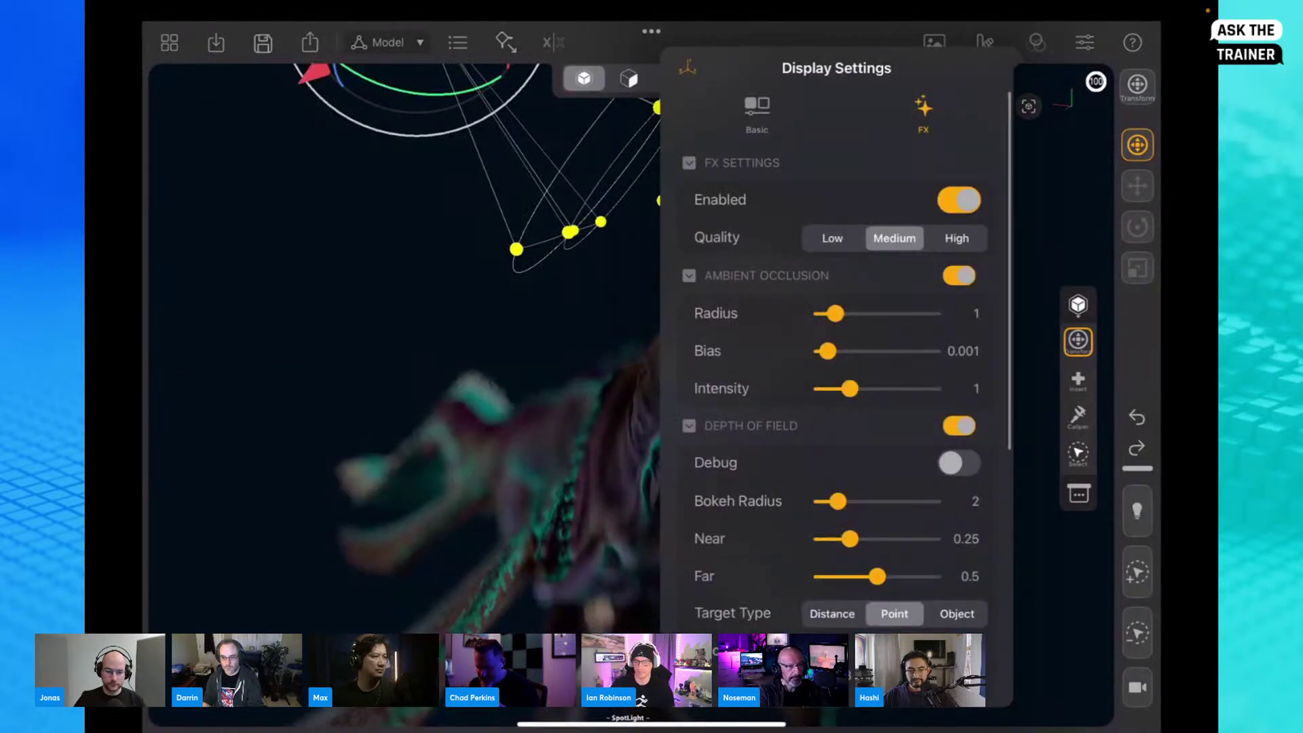
scroll(835, 373, down, 6)
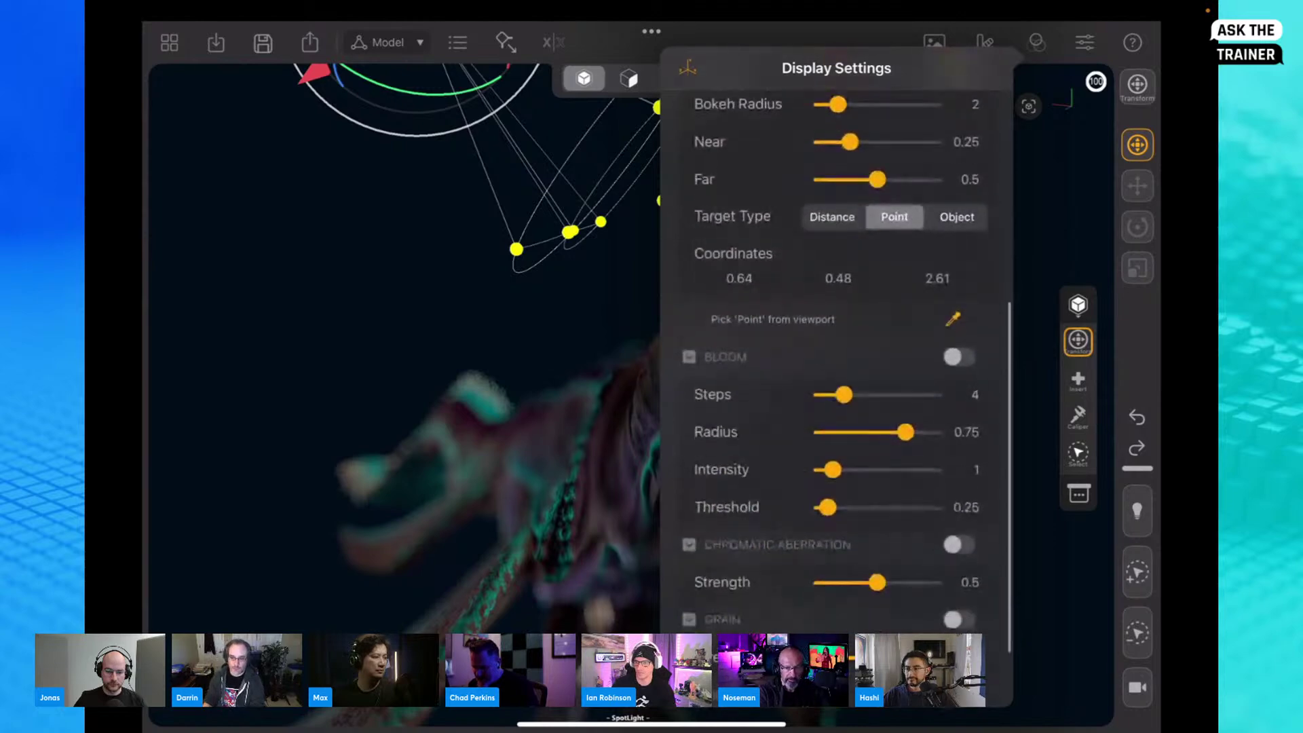
click(958, 356)
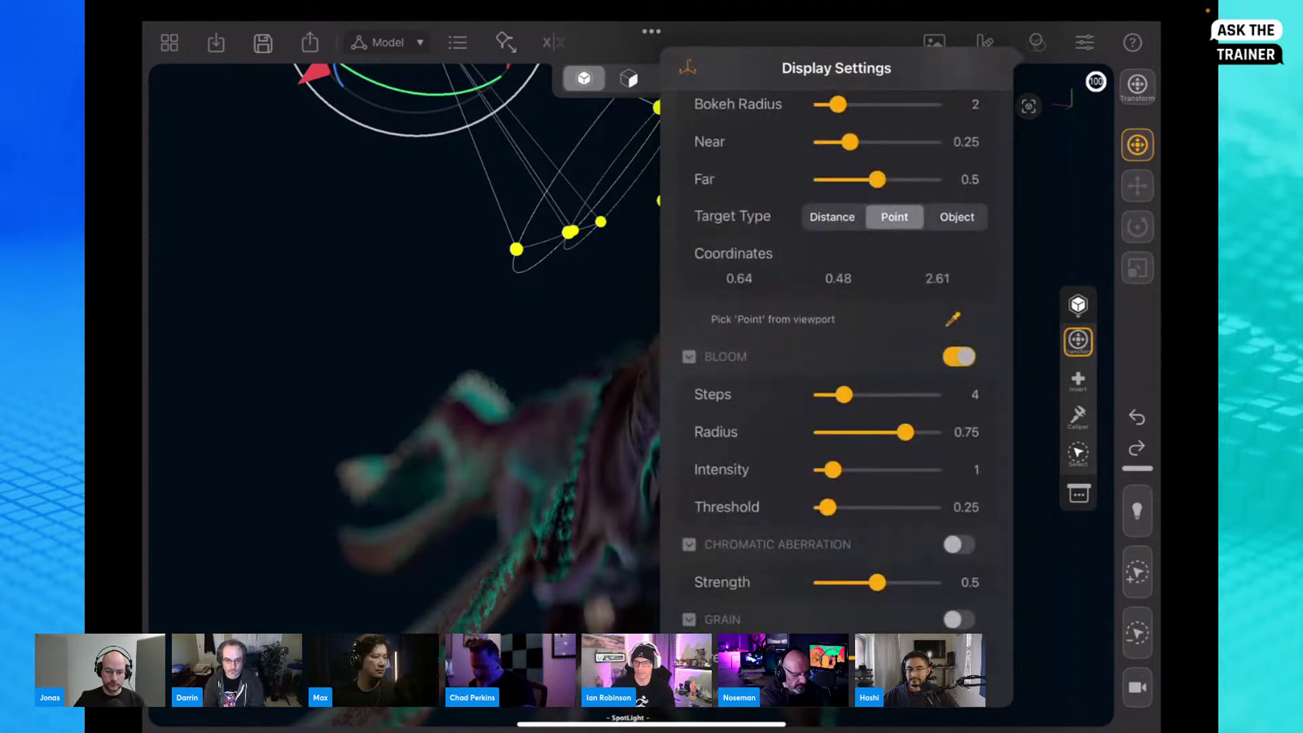
scroll(835, 373, down, 3)
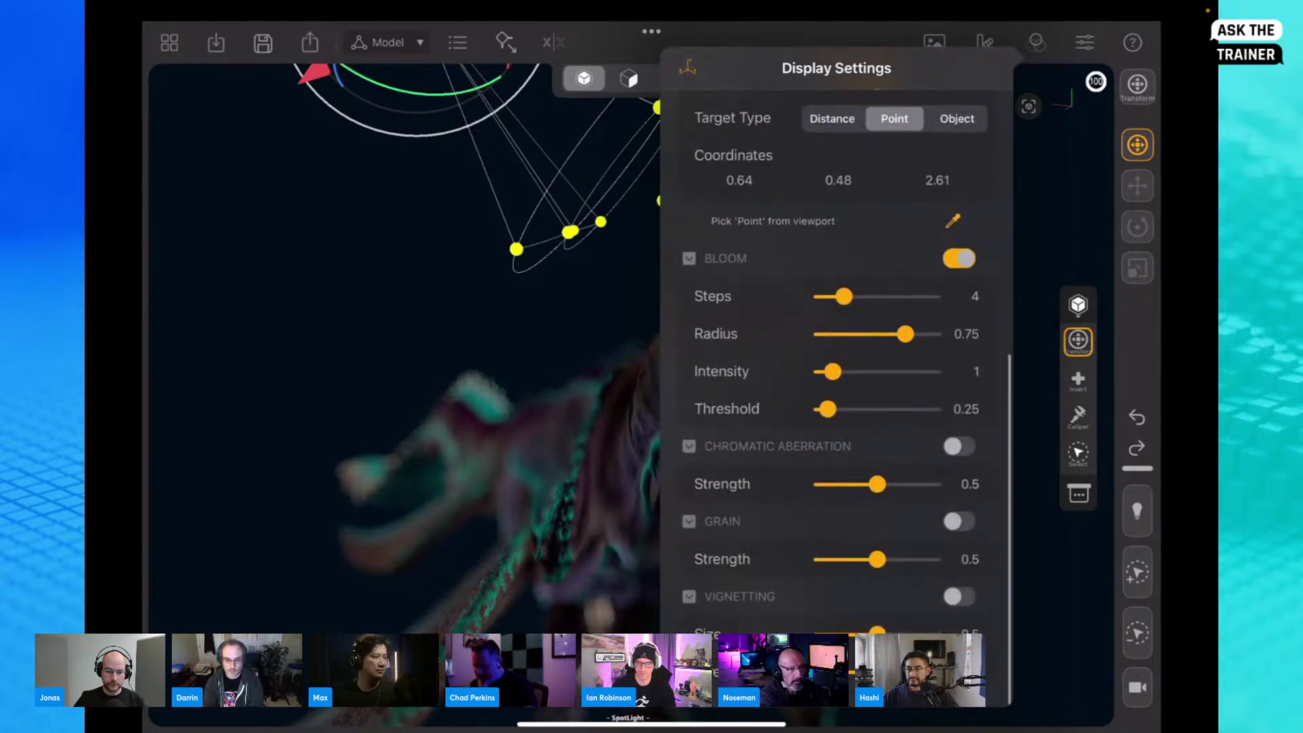
click(959, 596)
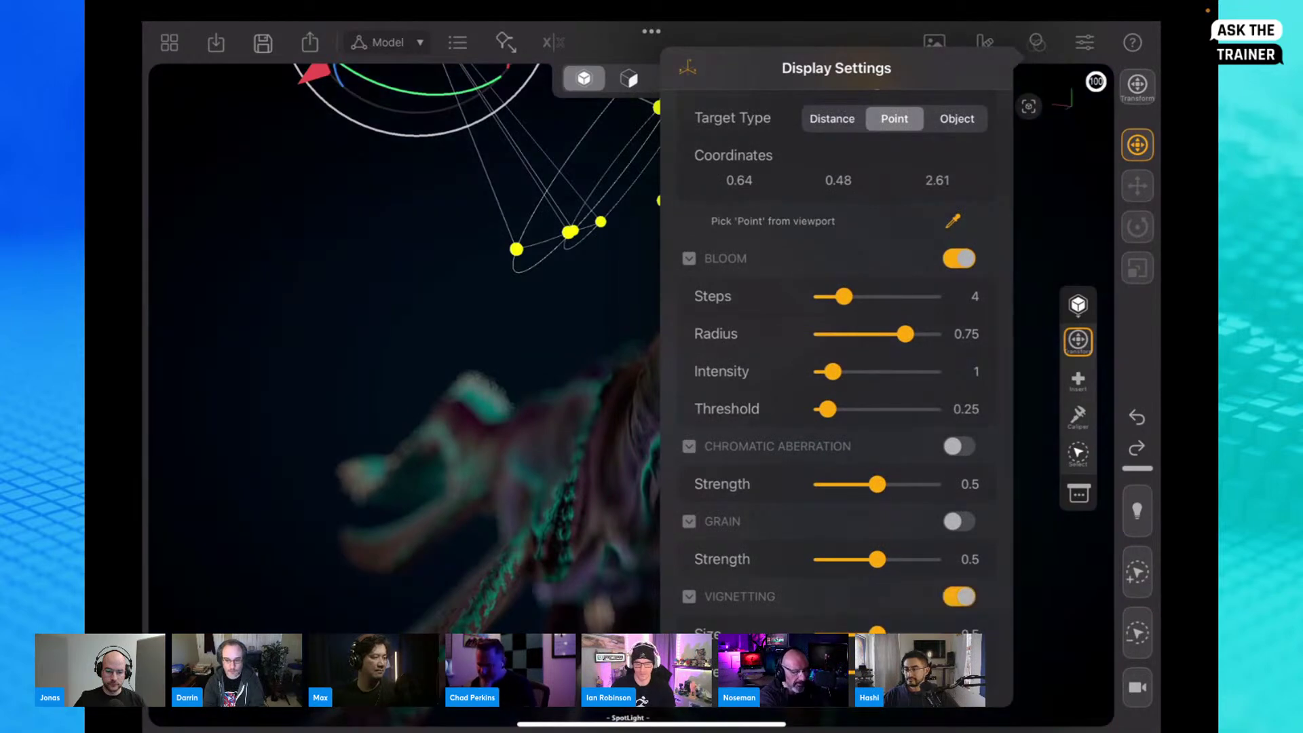
click(408, 326)
drag(678, 380, 713, 407)
drag(882, 407, 244, 380)
drag(475, 407, 557, 350)
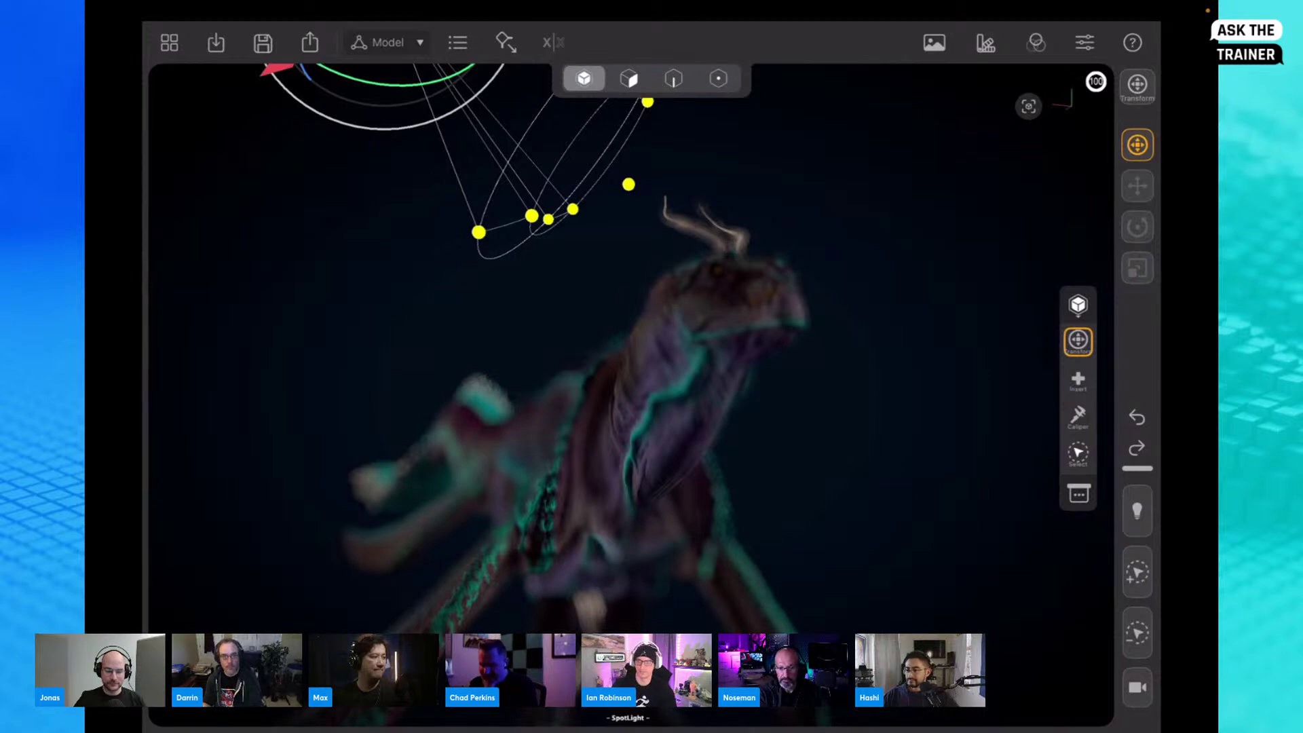
Step: Review the spotlight's settings from the object list, including exposure, cone angle, falloff angle and shadow casting
click(458, 43)
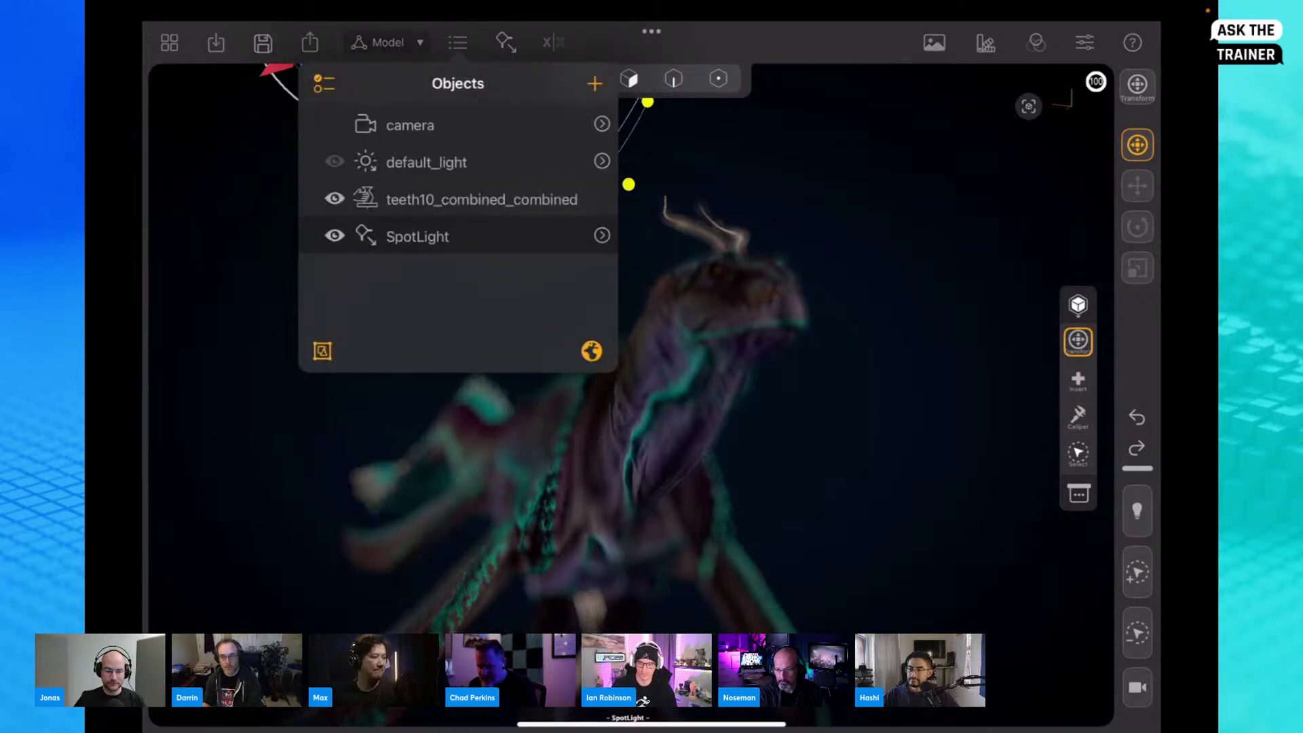
click(601, 235)
click(882, 339)
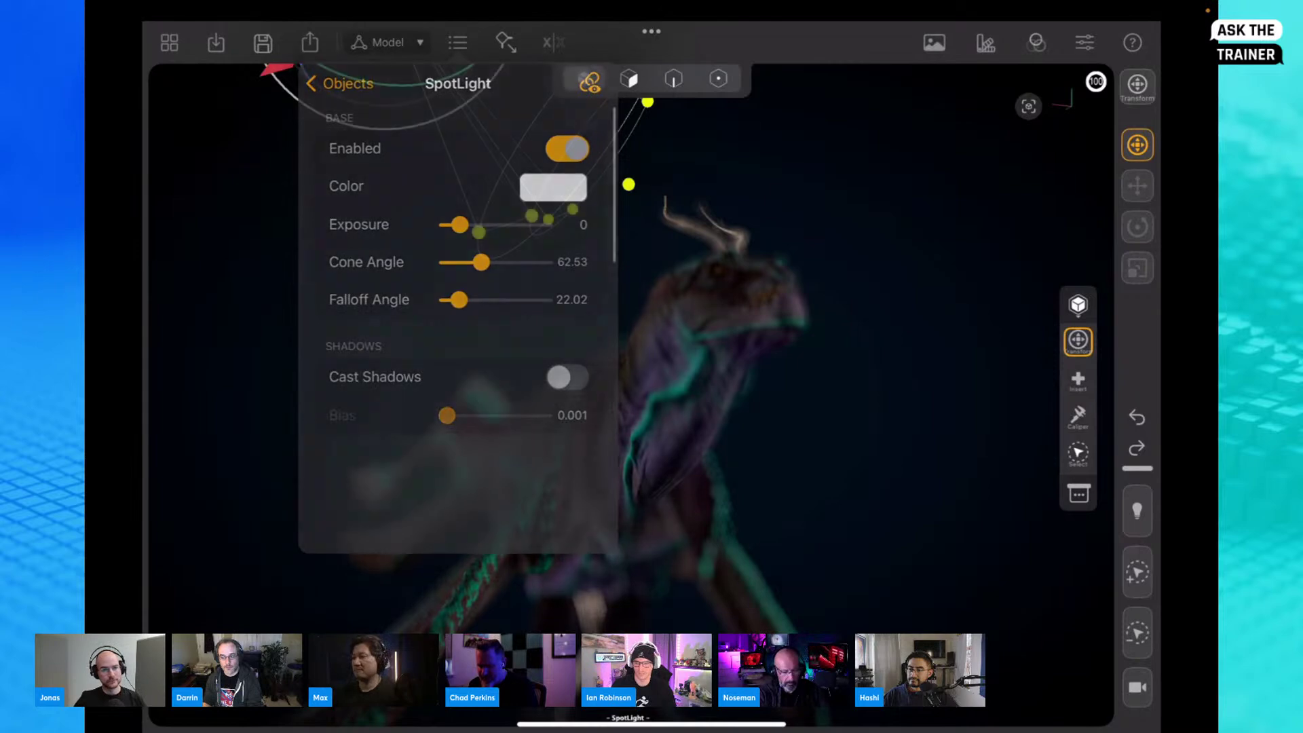
click(458, 42)
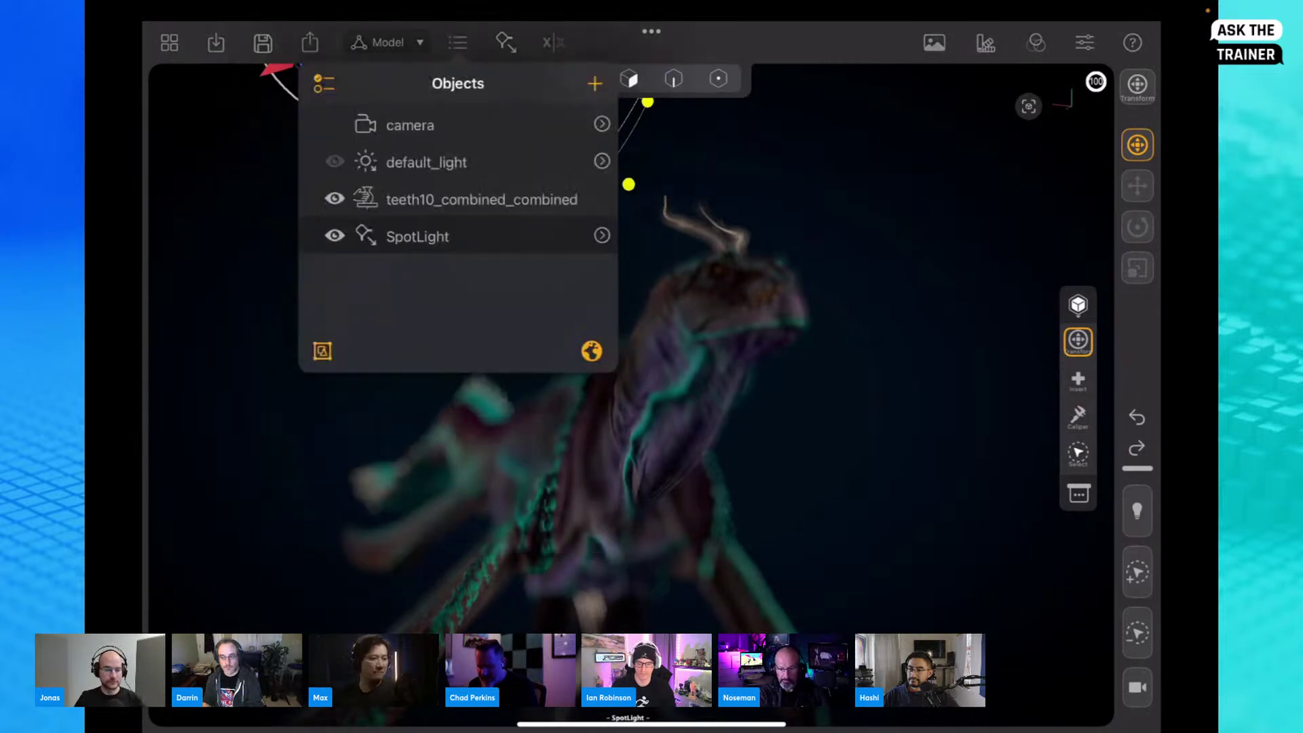
click(602, 236)
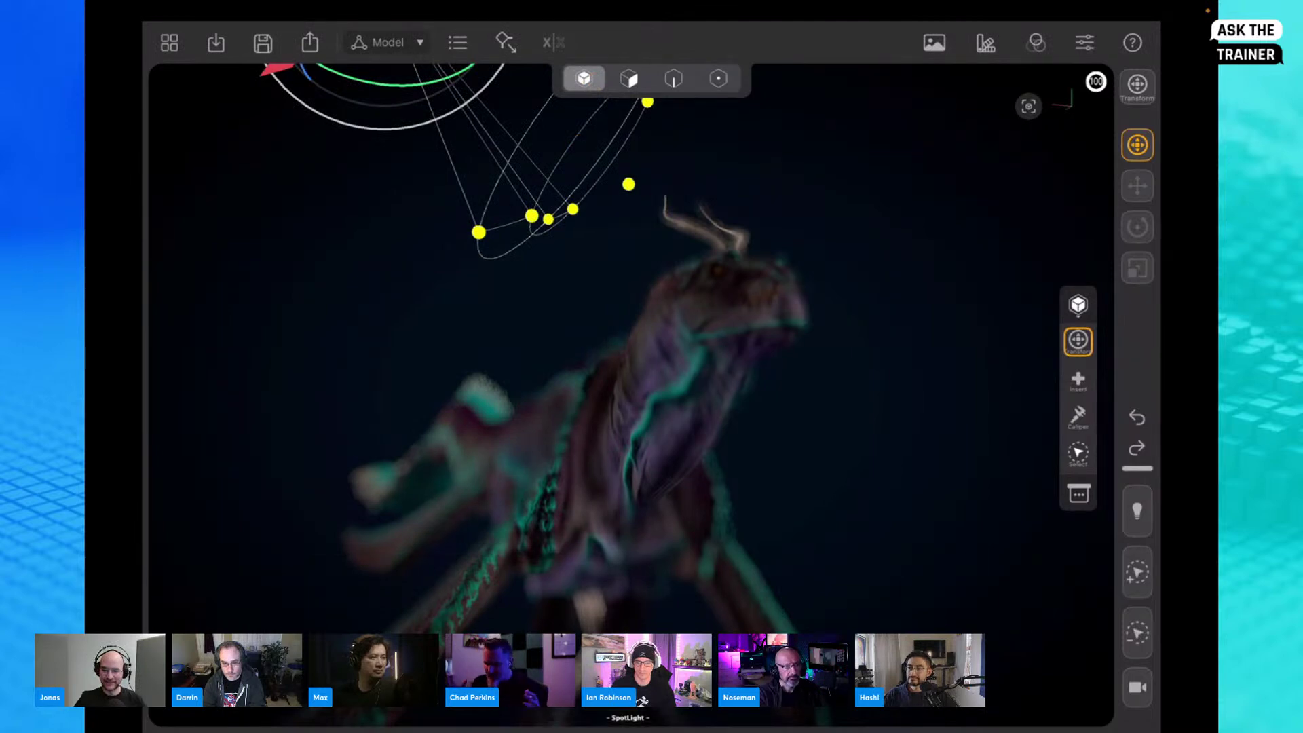
Step: Open the ZRemeshead1 version of the ZRemeshead subscriber scene and examine the head's wireframe mesh up close
click(169, 42)
scroll(651, 374, down, 1)
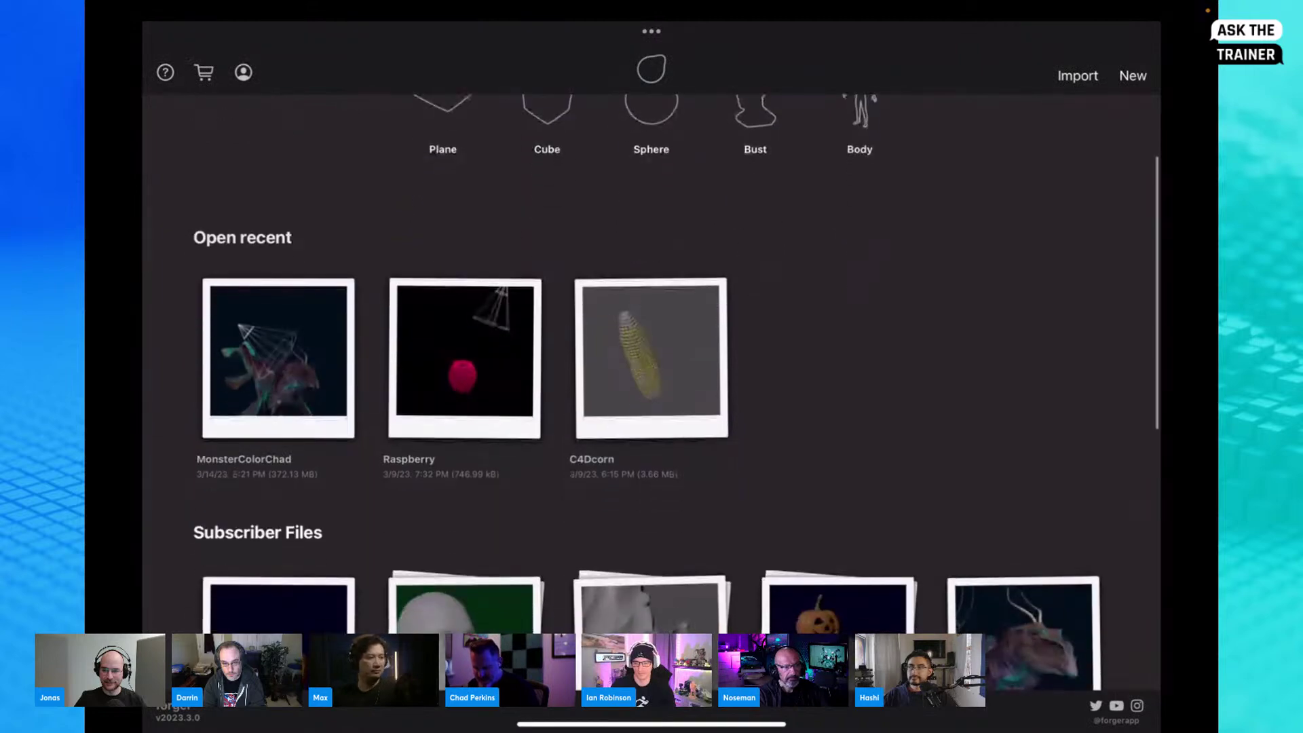
scroll(651, 373, down, 2)
click(465, 502)
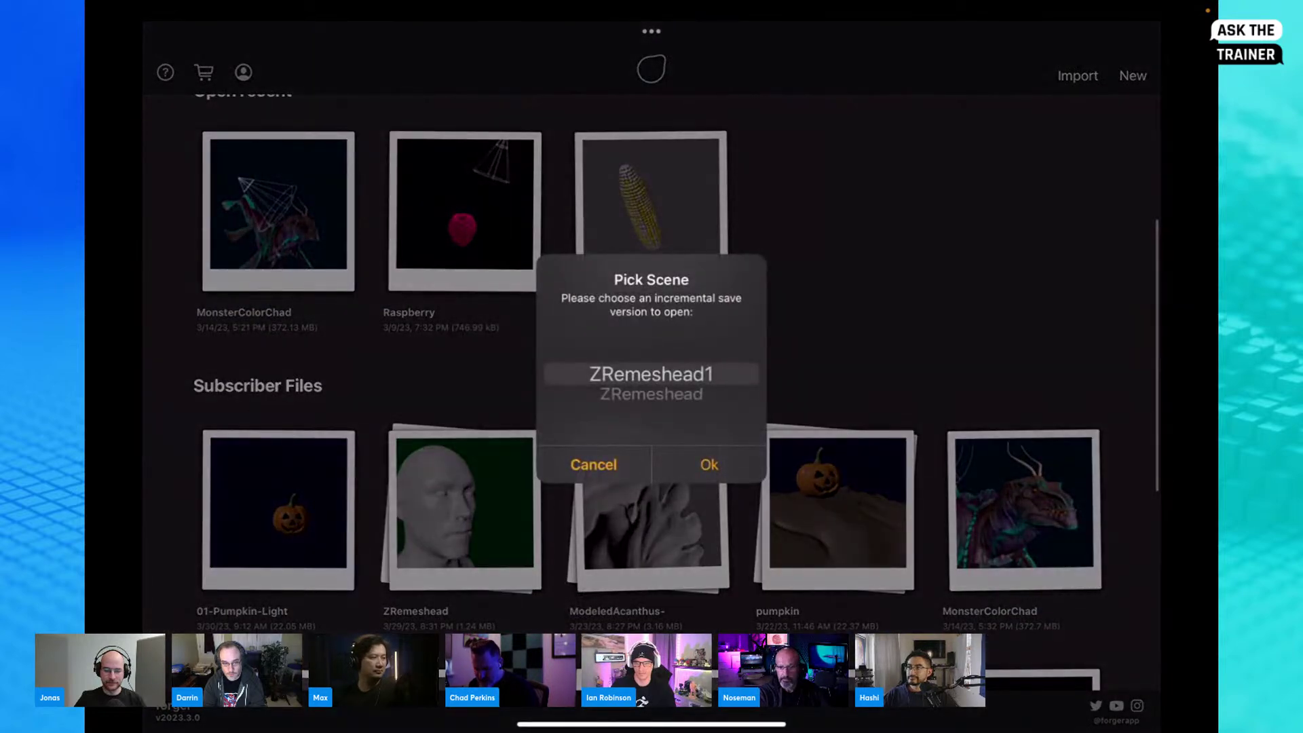
click(709, 464)
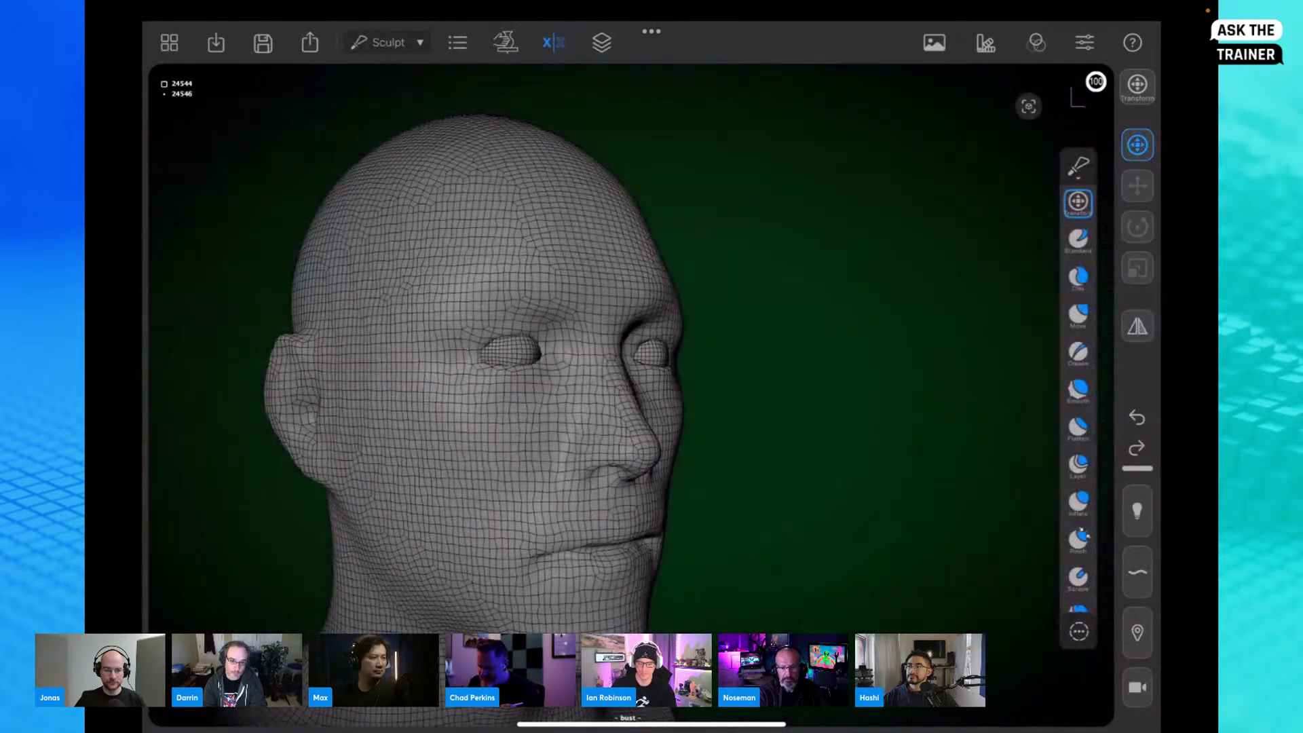
middle_drag(518, 349, 616, 369)
scroll(631, 393, down, 2)
scroll(631, 394, up, 3)
scroll(631, 394, down, 2)
scroll(631, 393, up, 2)
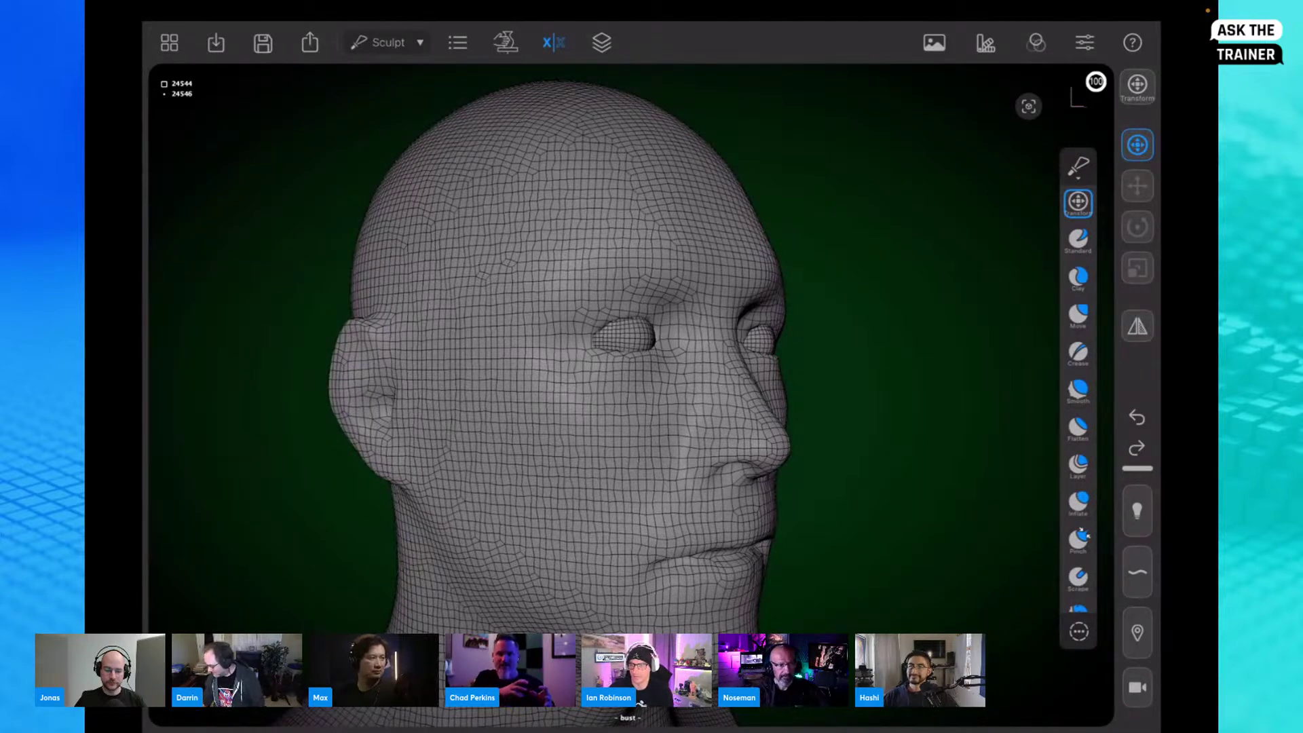
Step: Choose the ZRemesher tool for the bust and check the bust's geometry and remeshing settings
mouse_move(916, 380)
mouse_down()
mouse_move(814, 397)
mouse_move(889, 393)
mouse_up()
scroll(1079, 408, down, 4)
scroll(1078, 407, down, 2)
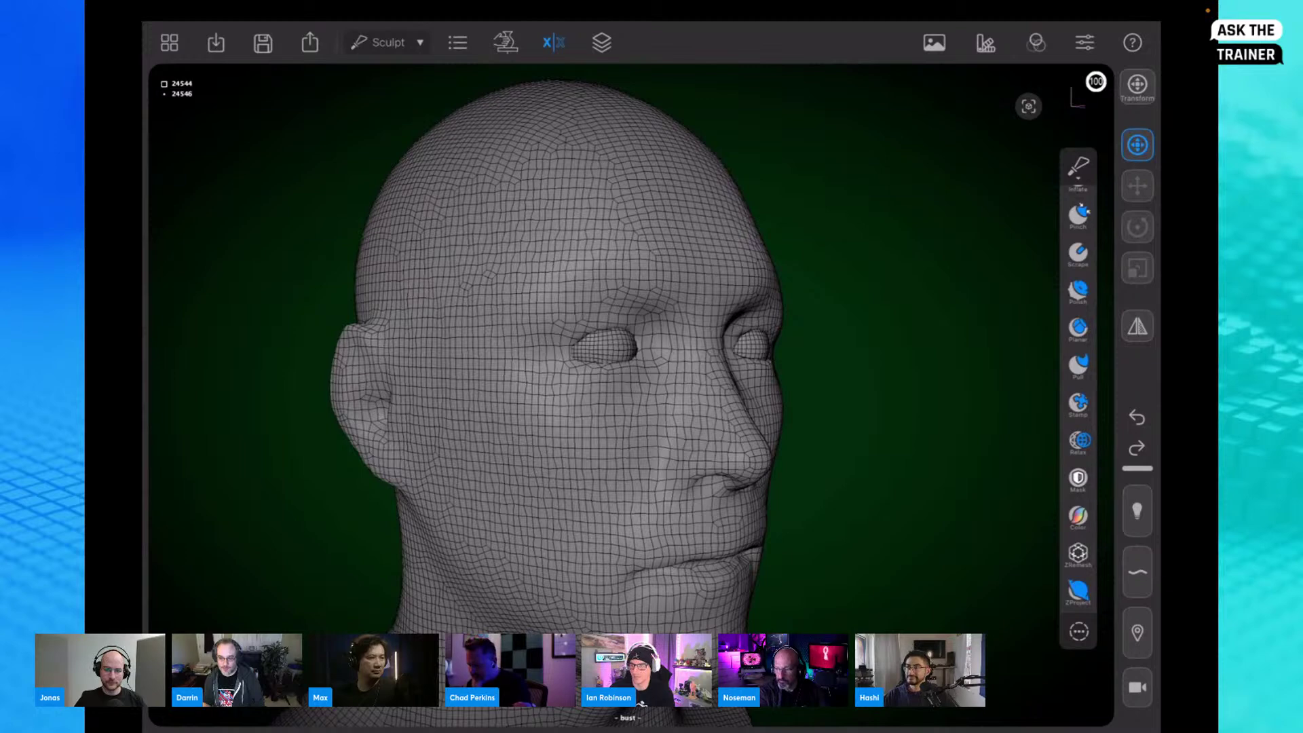
click(1078, 555)
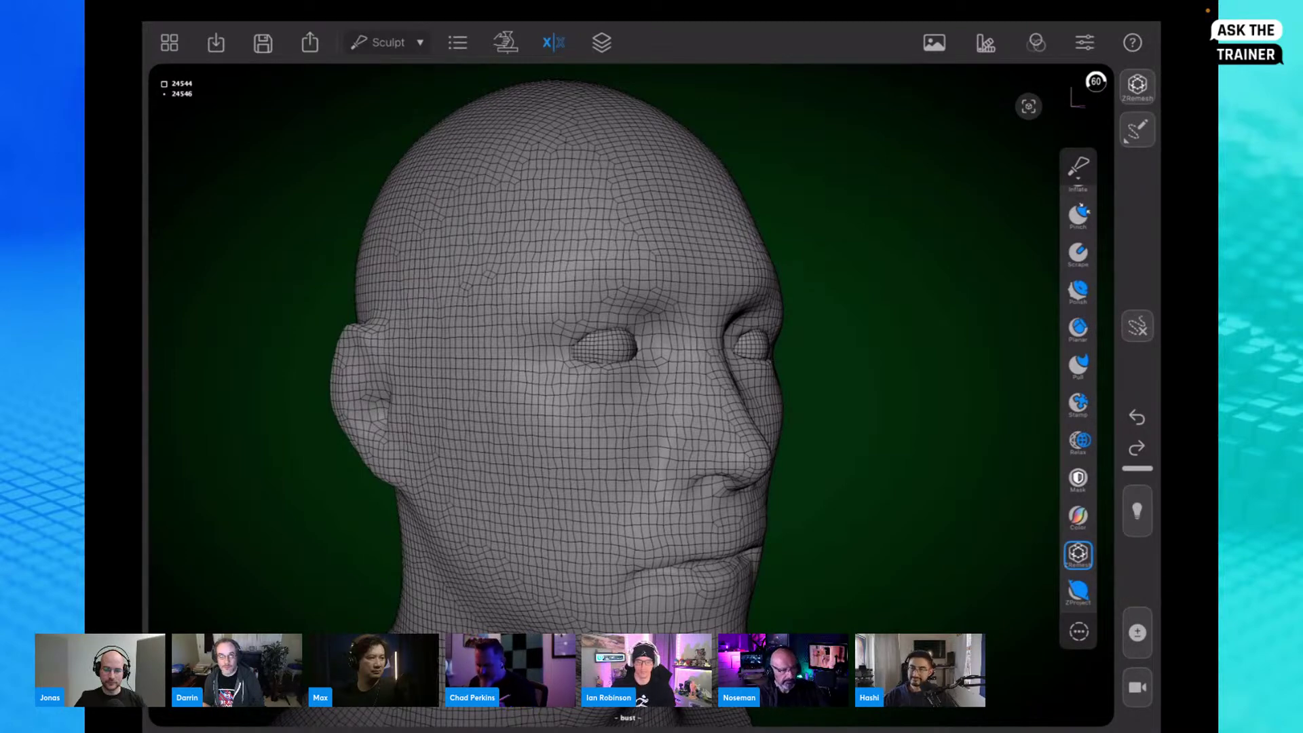
drag(917, 380, 842, 422)
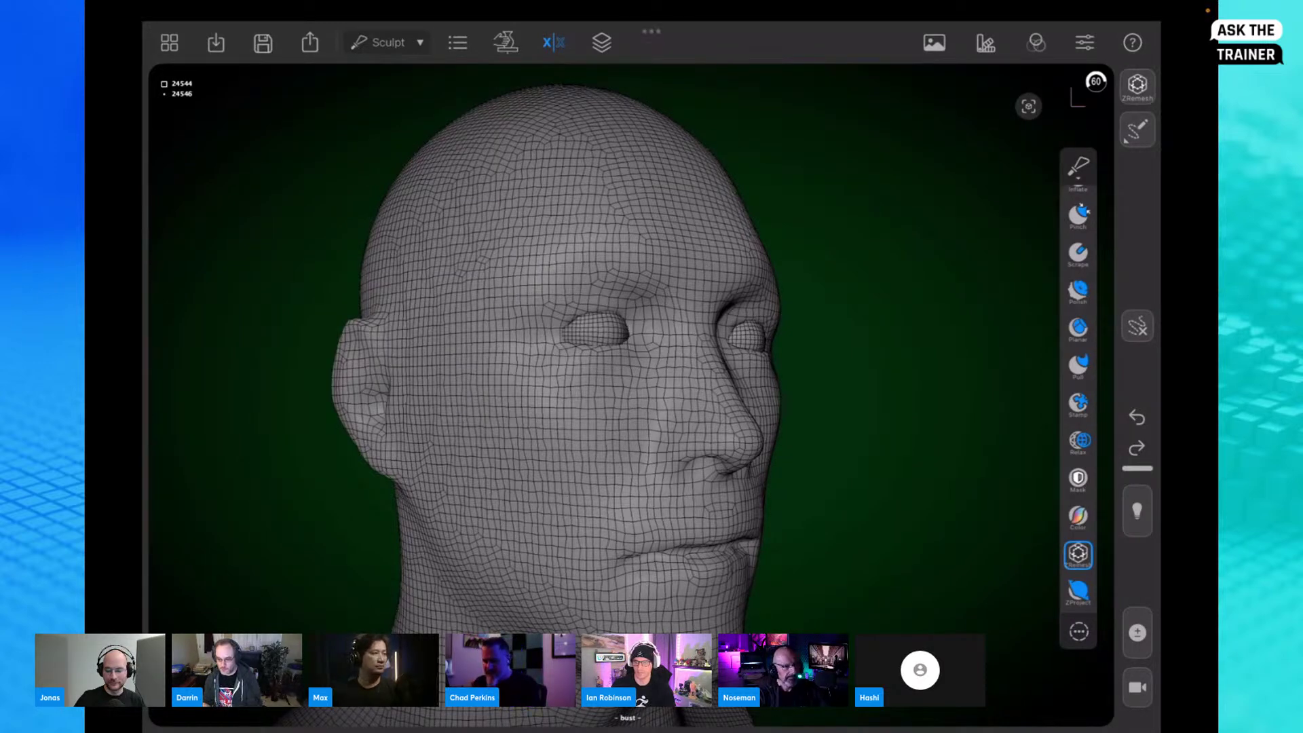
click(506, 43)
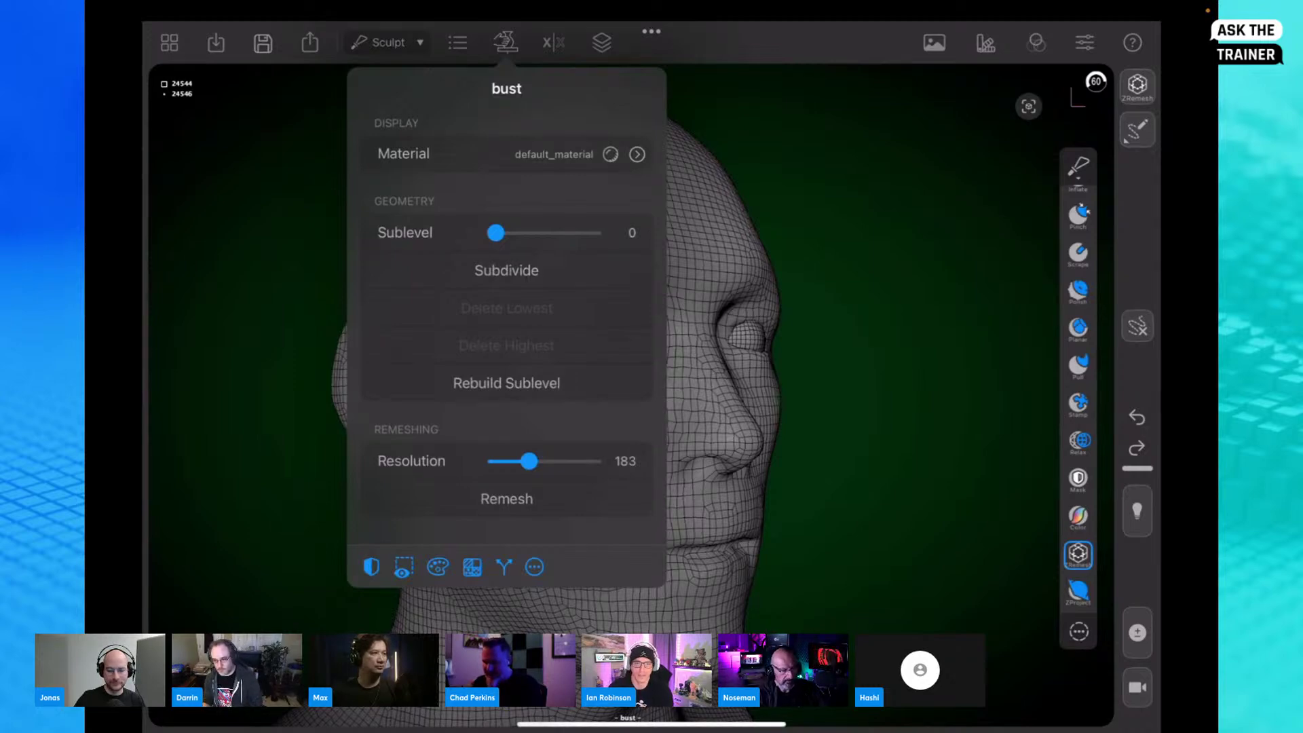
click(554, 42)
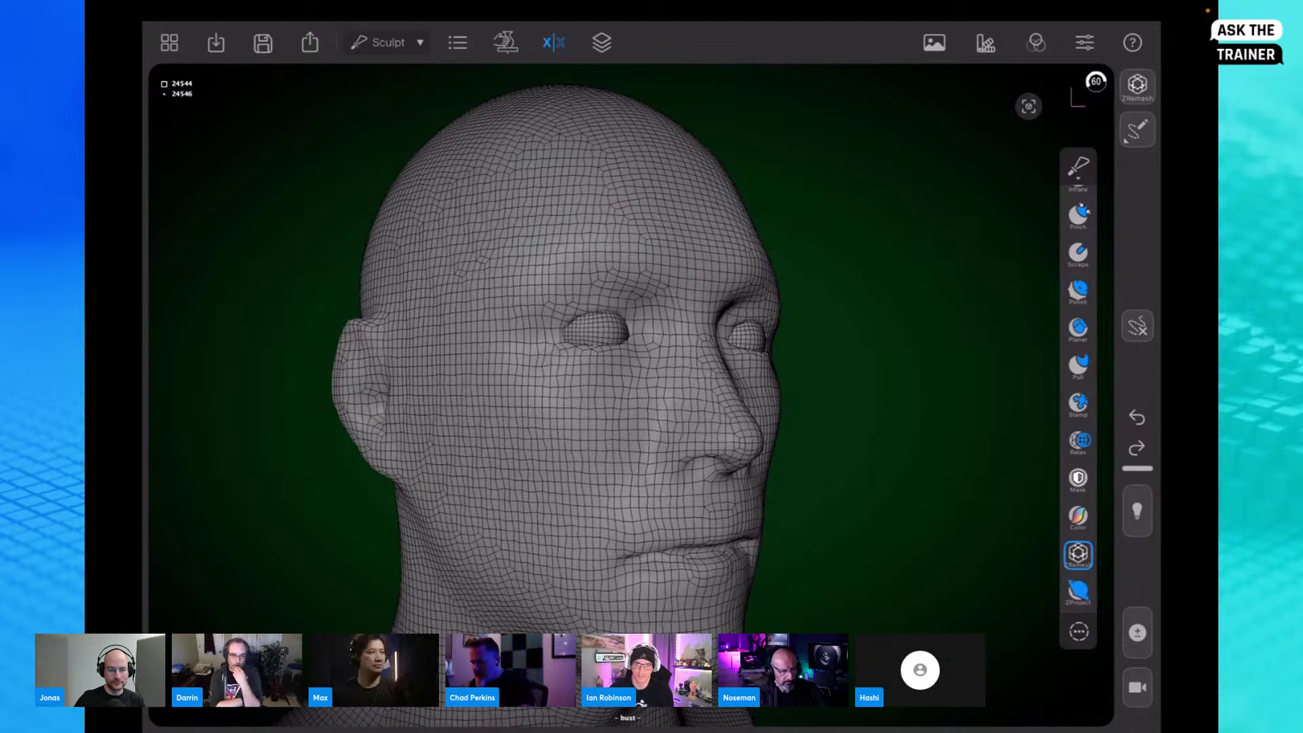
Step: Draw a closed ZRemesher guide loop around the bust's eye socket with symmetry on
click(1137, 130)
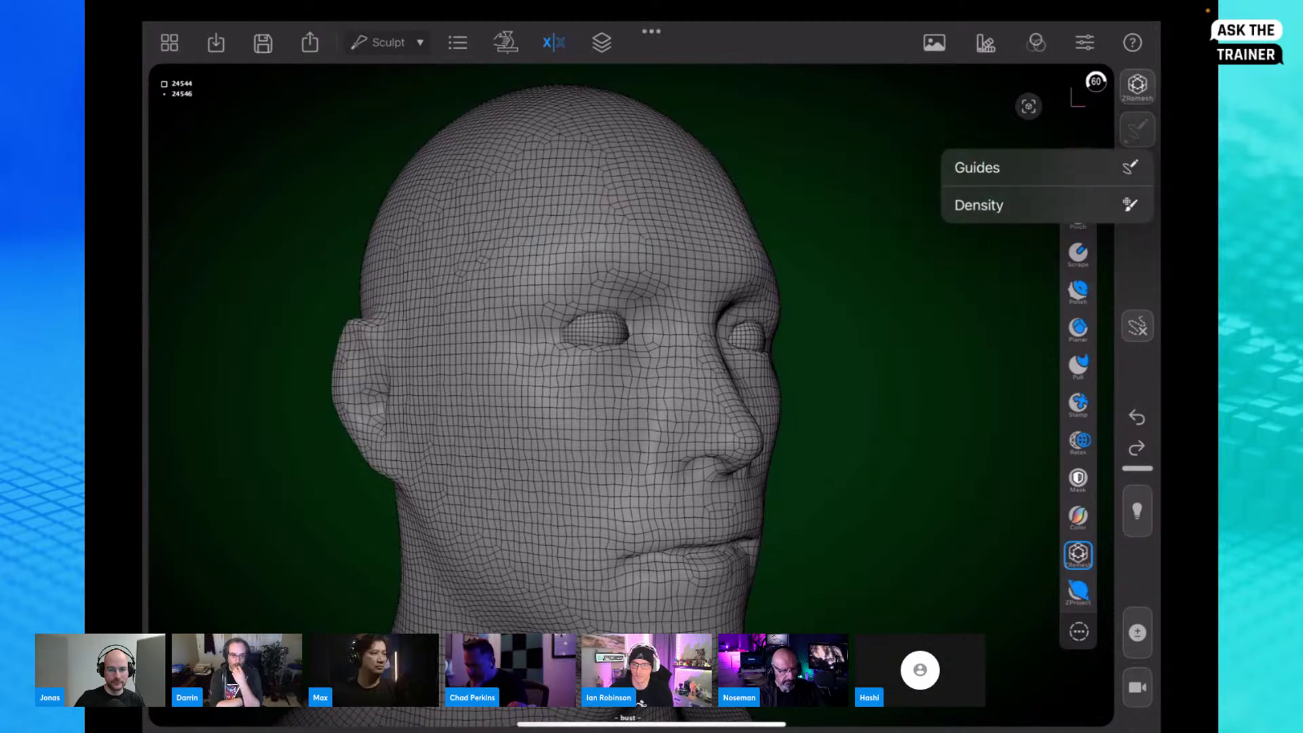
click(1137, 130)
mouse_move(621, 242)
mouse_down()
mouse_move(536, 261)
mouse_move(500, 339)
mouse_move(570, 393)
mouse_move(614, 388)
mouse_move(674, 337)
mouse_up()
drag(654, 259, 622, 252)
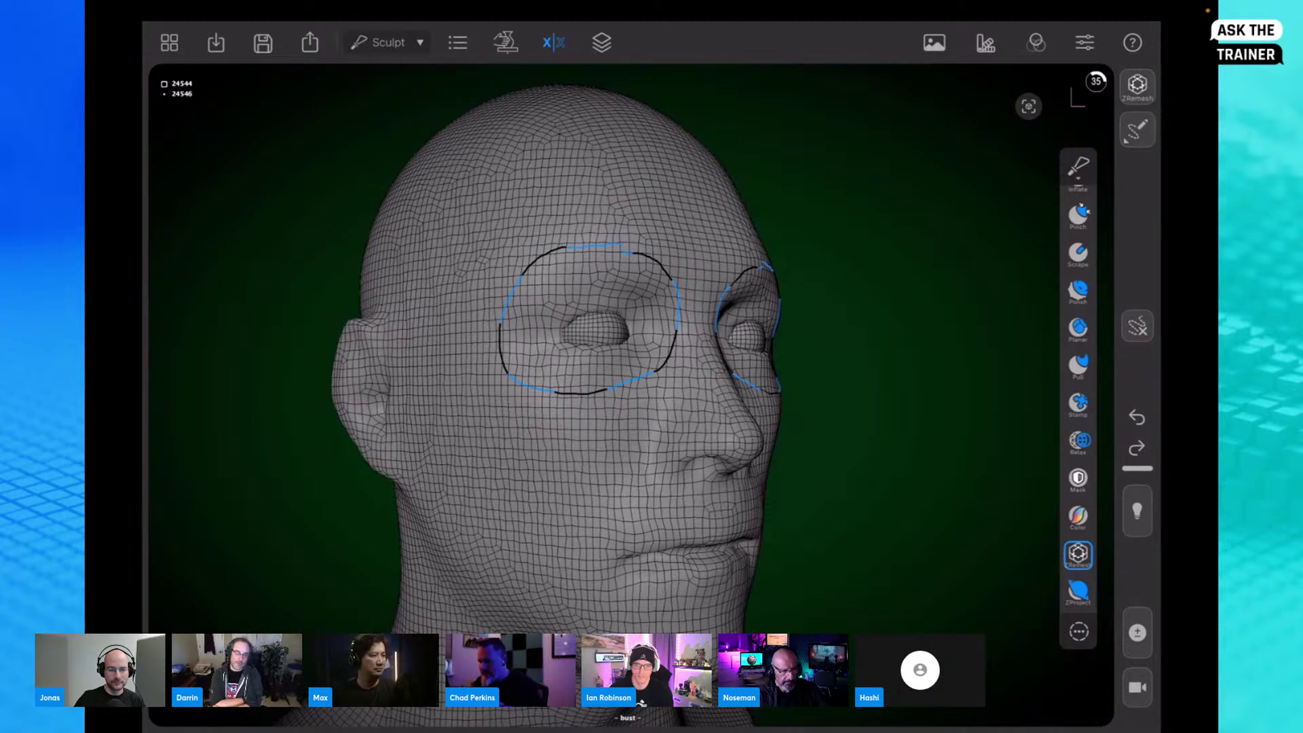
Step: Remesh the bust with ZRemesher using the drawn guides, skipping the scene save, and inspect the new edge flow
click(1137, 87)
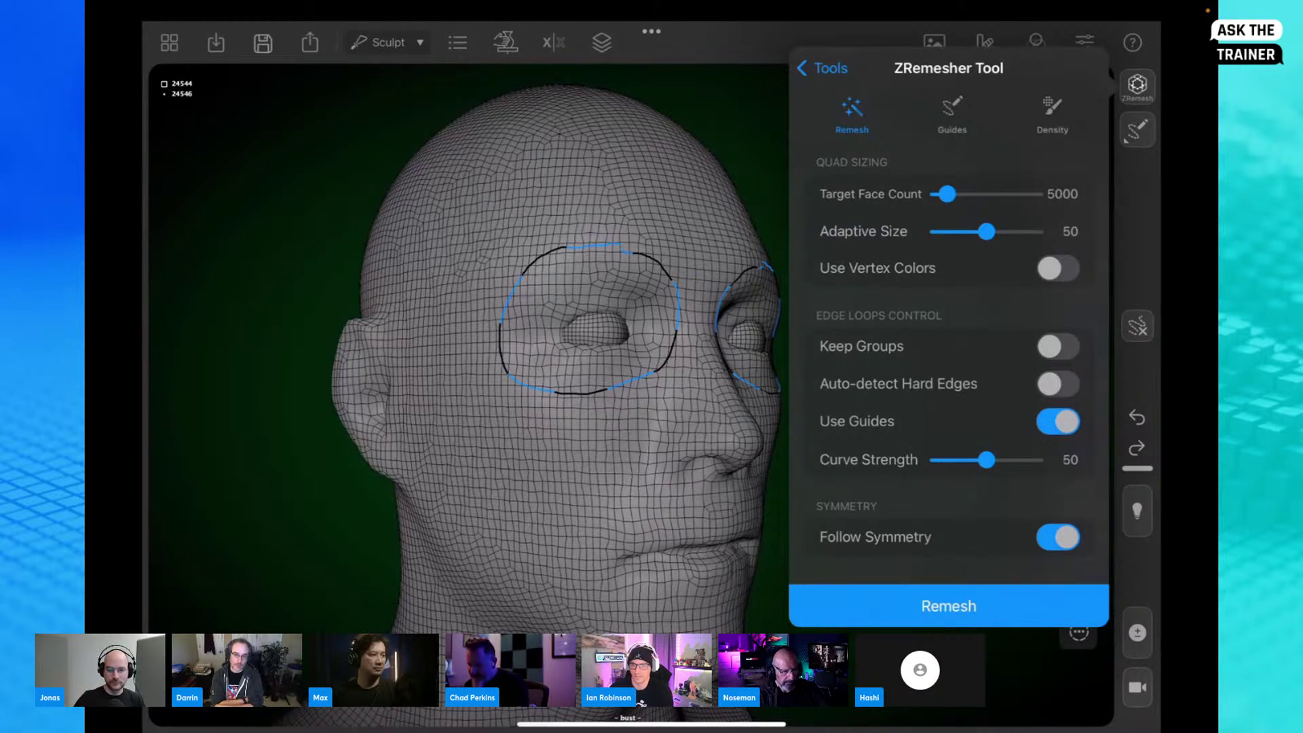
click(1053, 114)
click(952, 114)
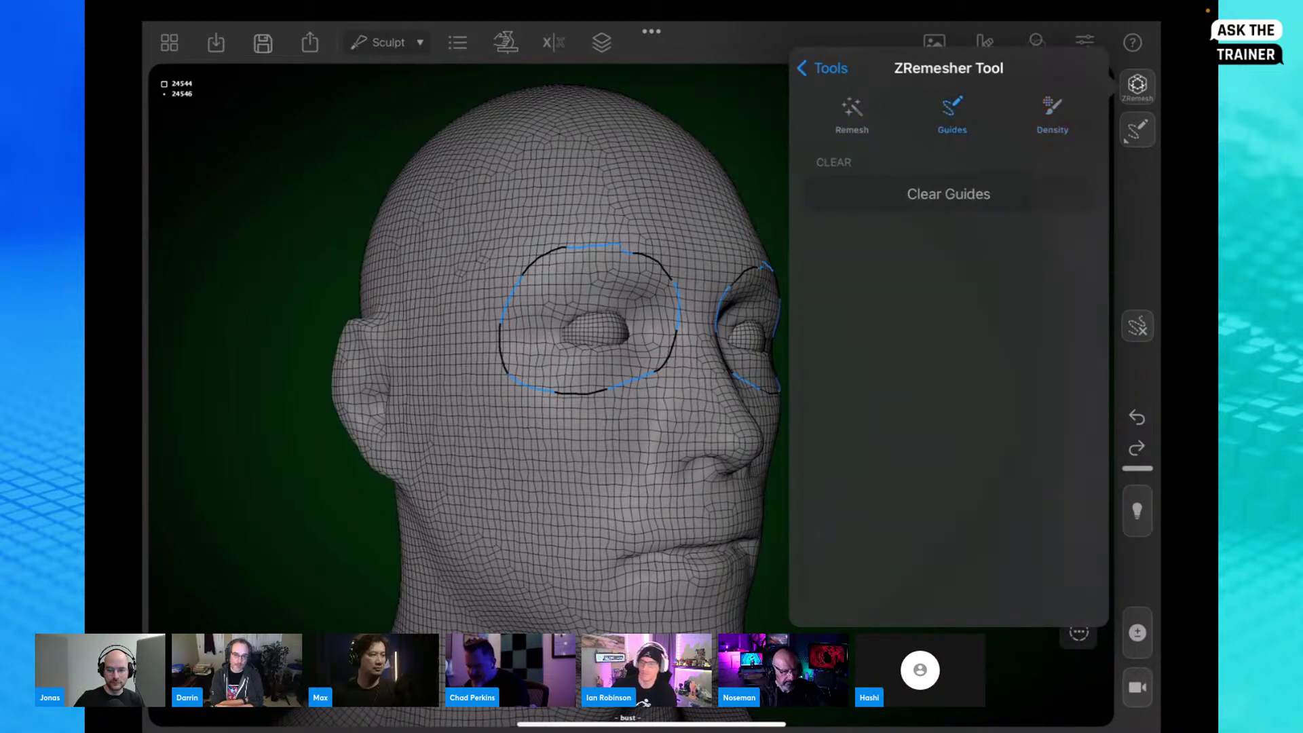
click(852, 114)
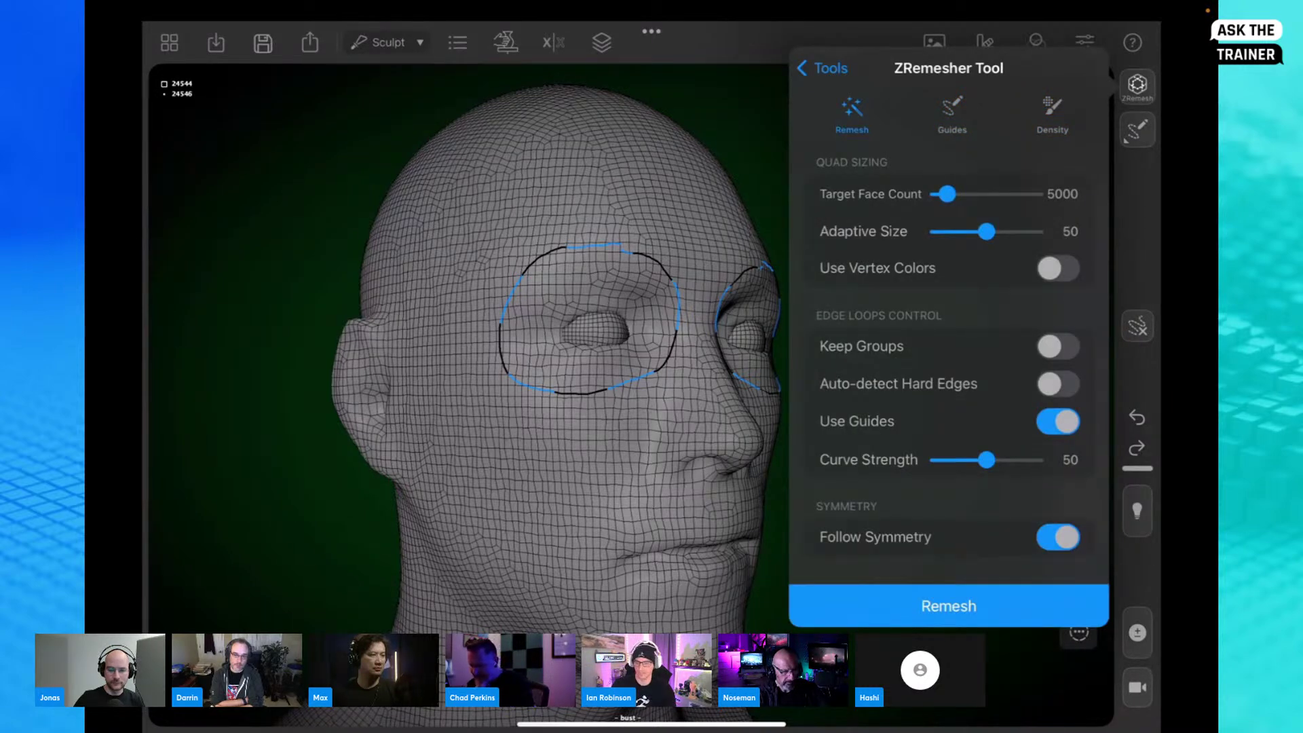
click(949, 606)
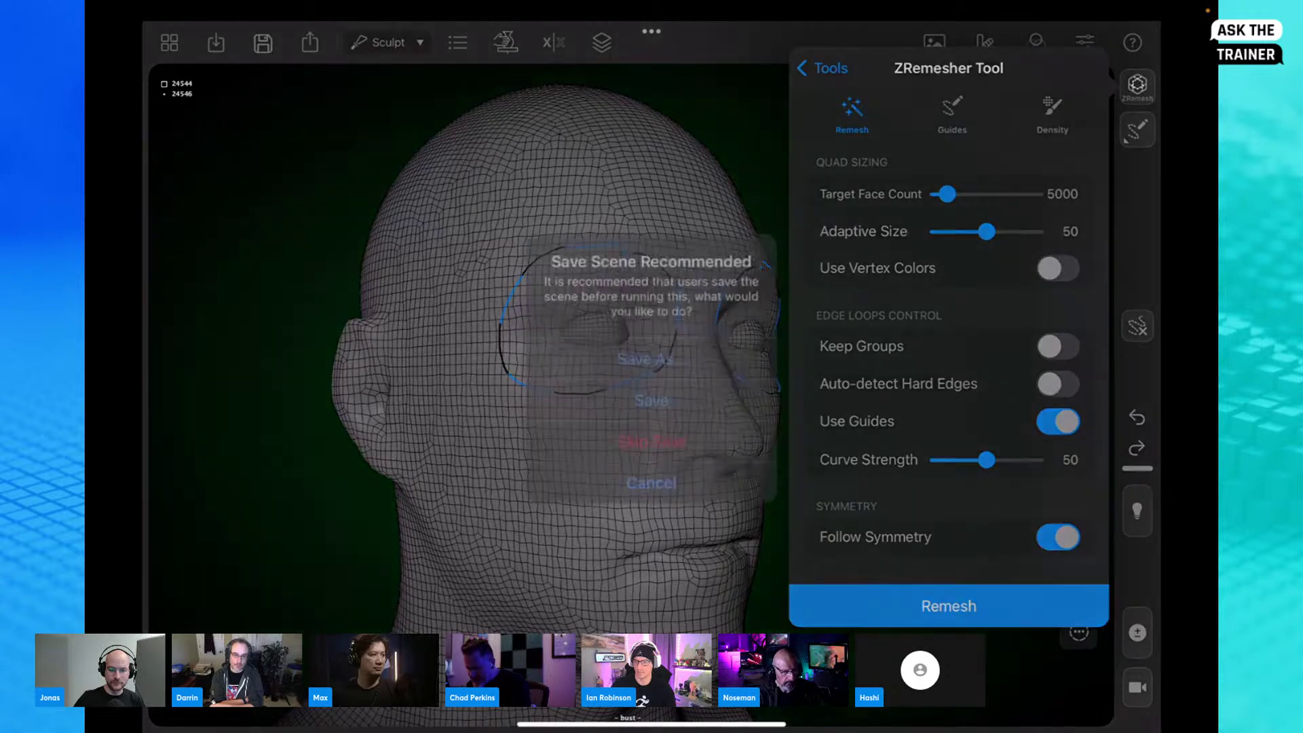
click(651, 435)
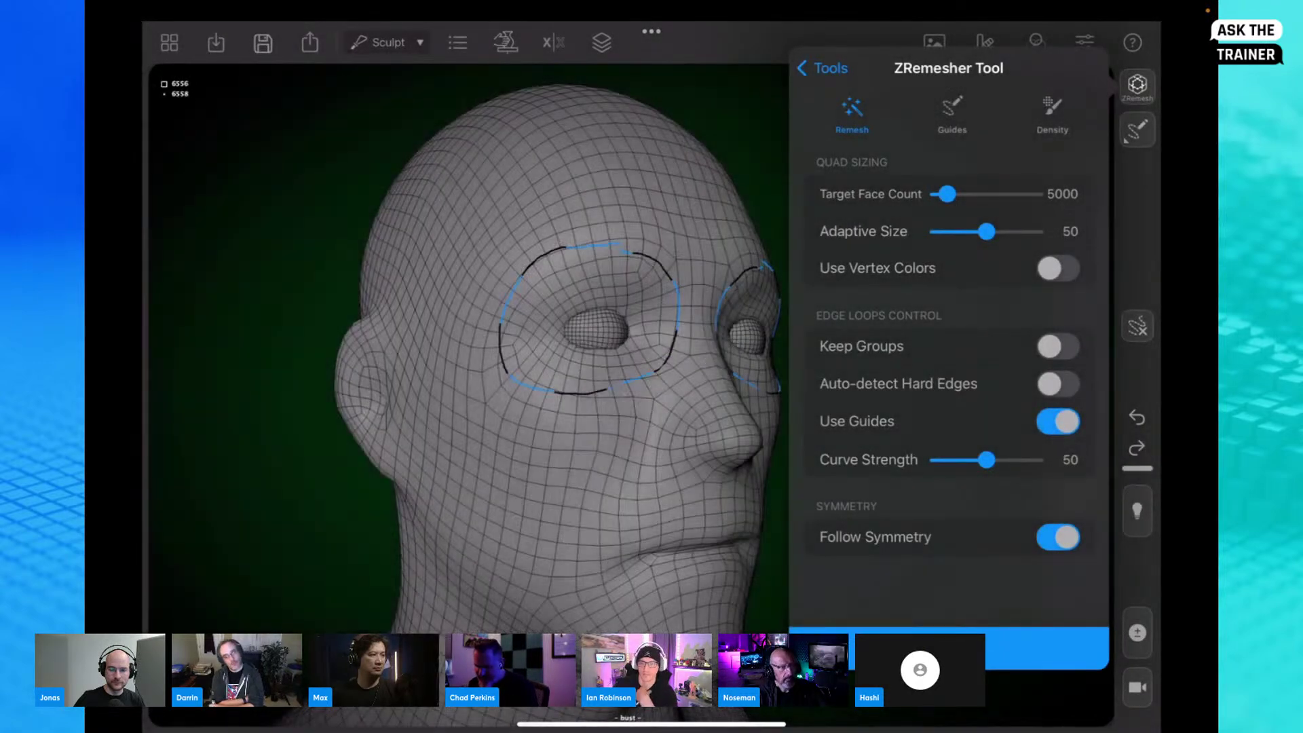
click(272, 340)
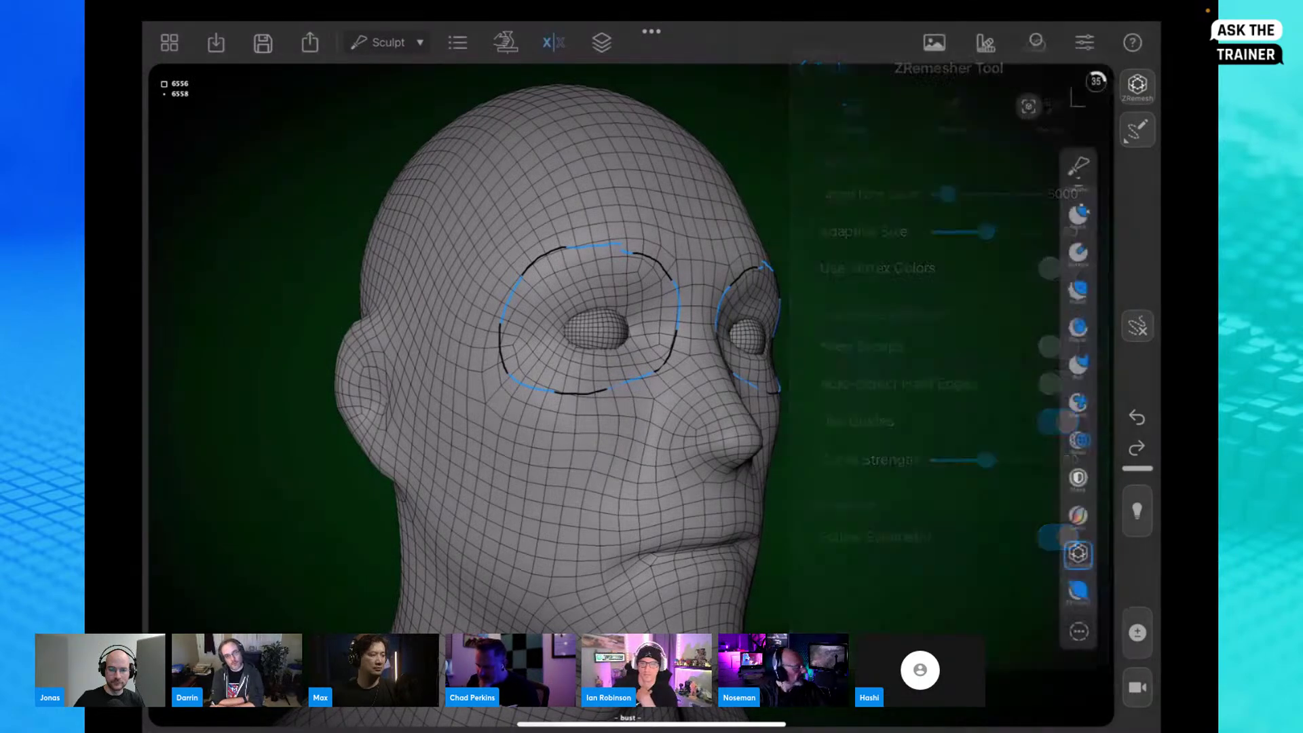
drag(916, 381, 874, 387)
scroll(645, 299, up, 4)
scroll(611, 367, down, 4)
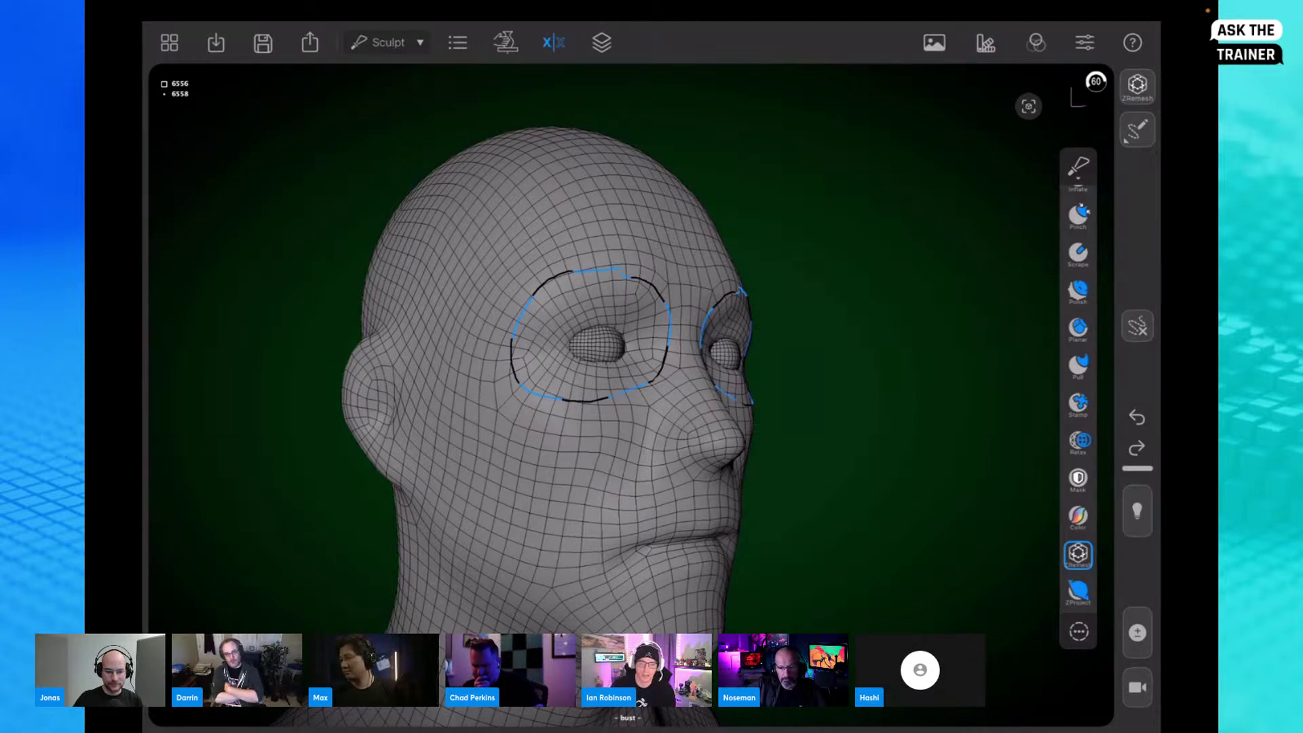
Step: Leave the bust scene without saving and open the recent MonsterColorChad scene, looking at the monster from a new angle
click(169, 43)
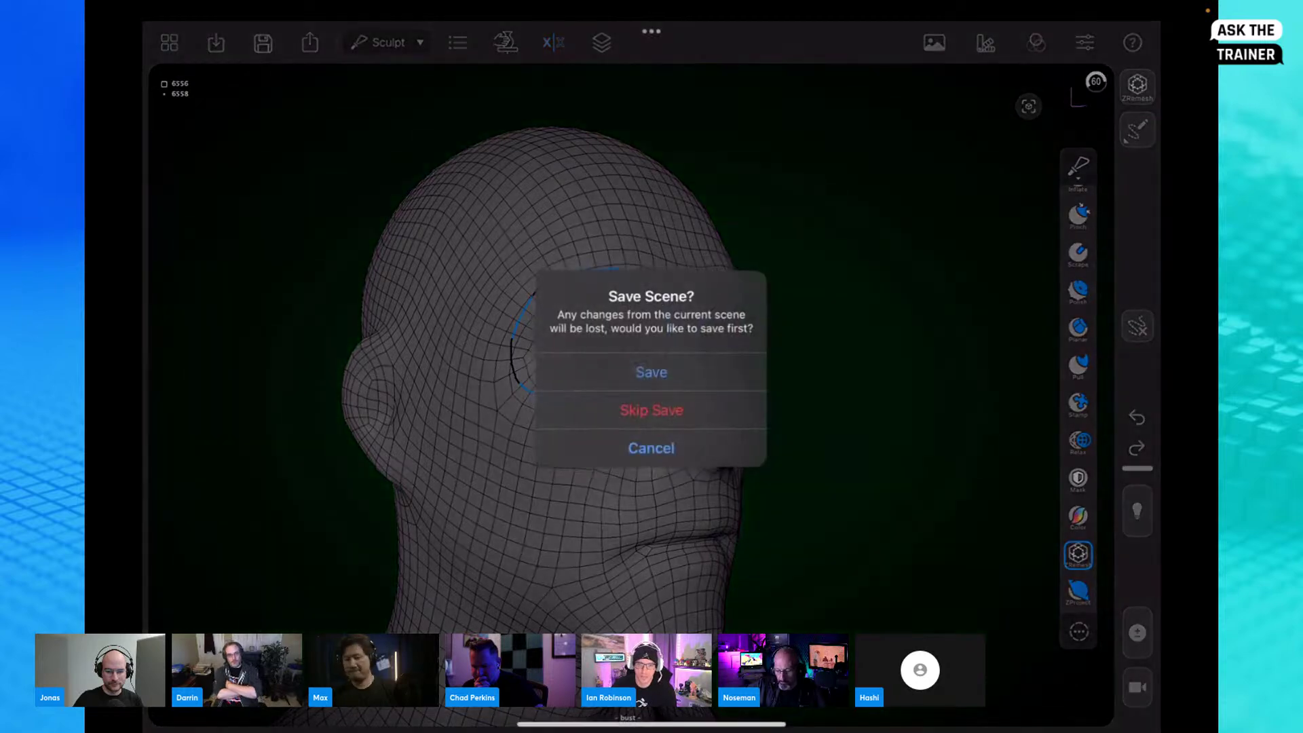
click(652, 410)
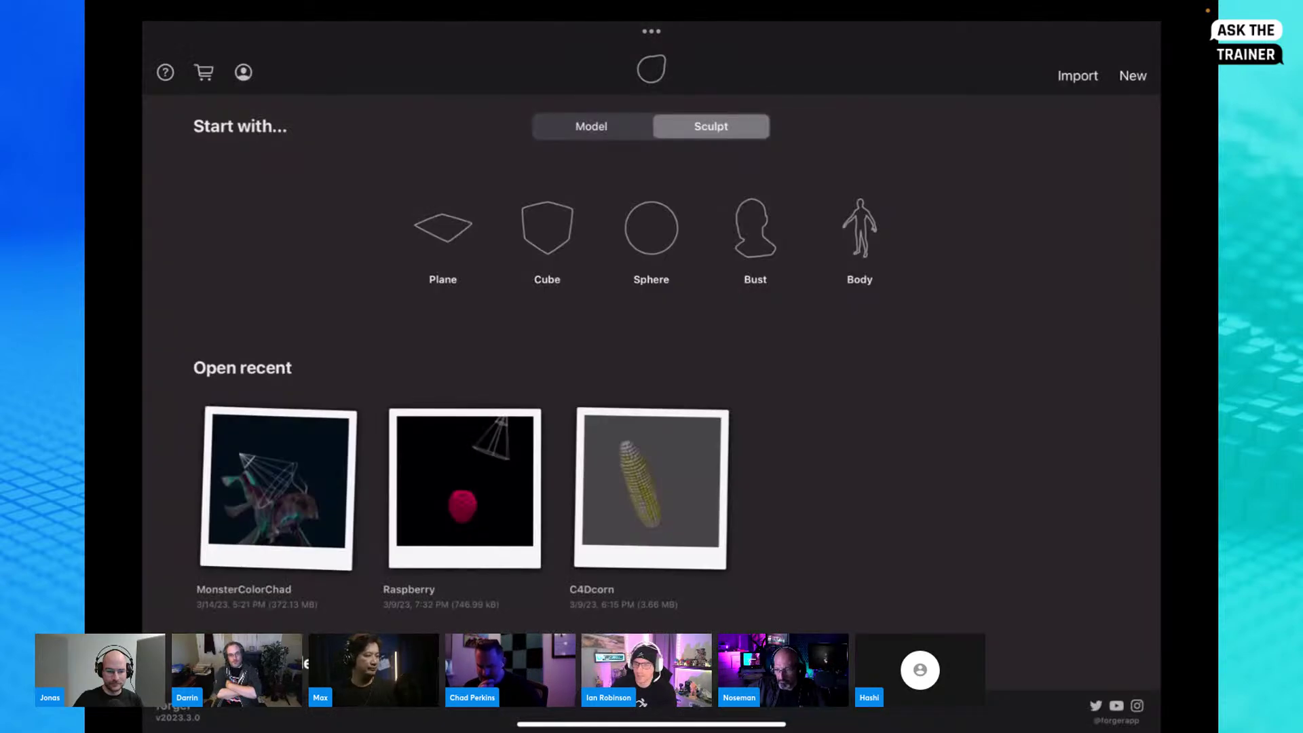
click(277, 488)
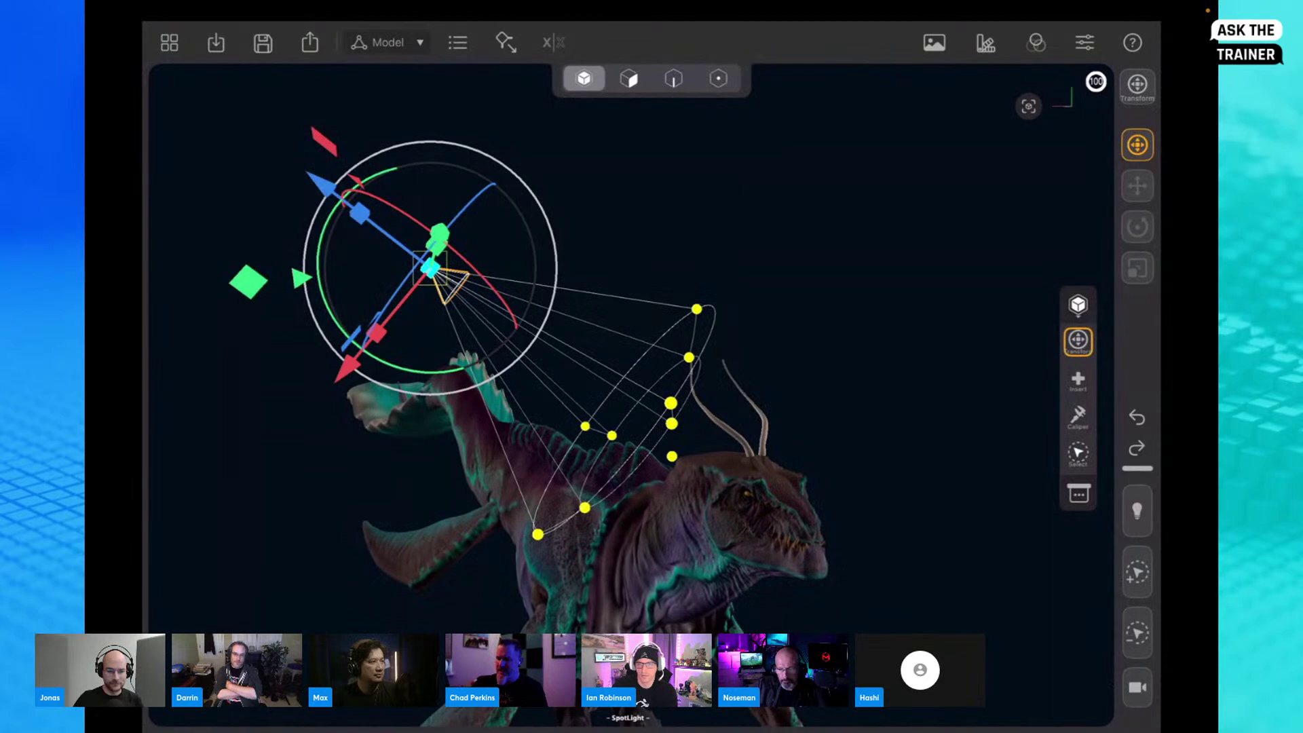
drag(631, 394, 665, 366)
scroll(631, 394, down, 4)
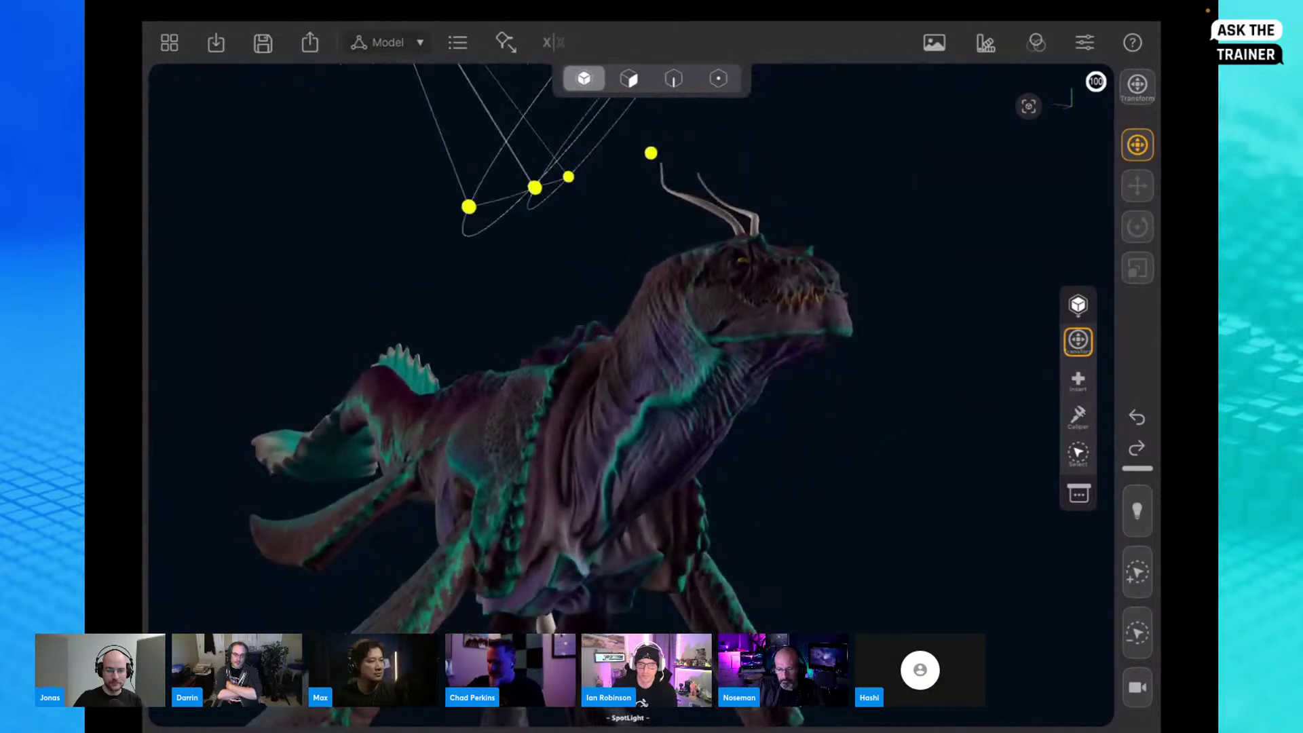
Step: Turn the wireframe display on and back off in the basic display settings to check the monster's mesh
click(985, 42)
click(1036, 43)
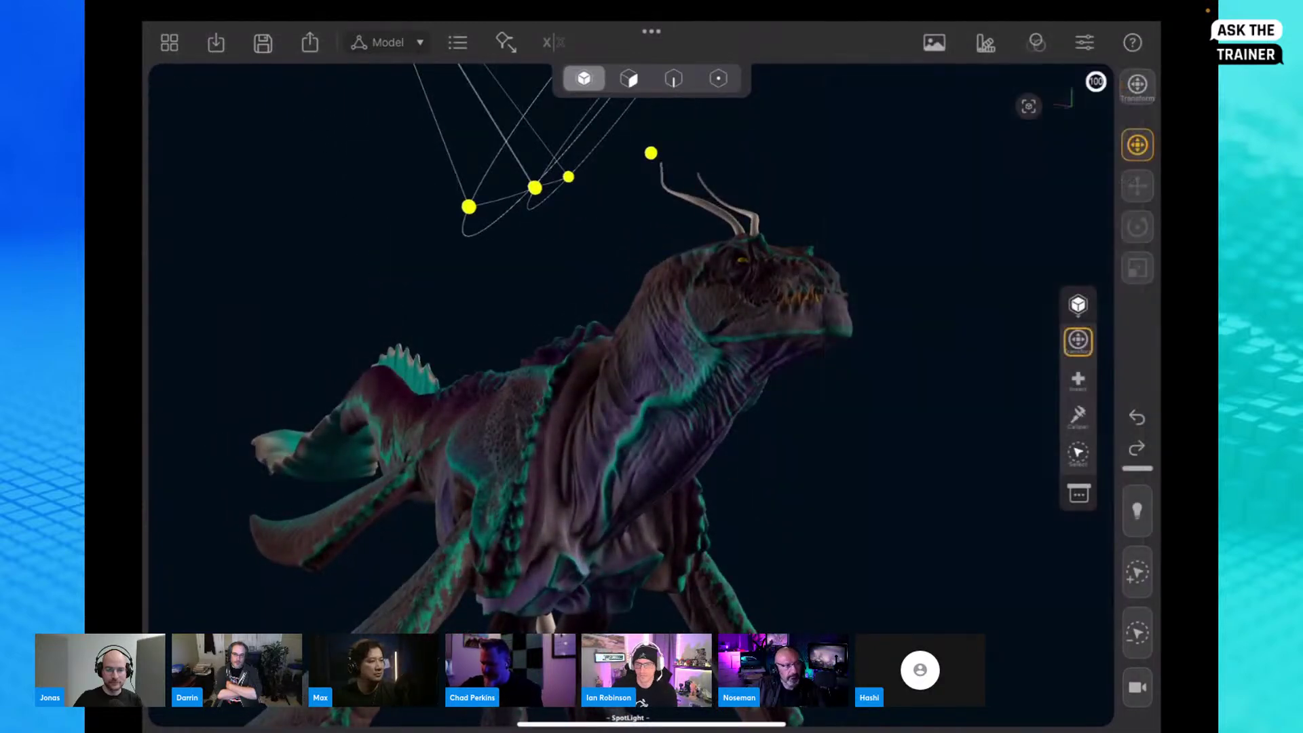
click(1037, 43)
click(434, 285)
drag(652, 366, 699, 333)
click(1036, 43)
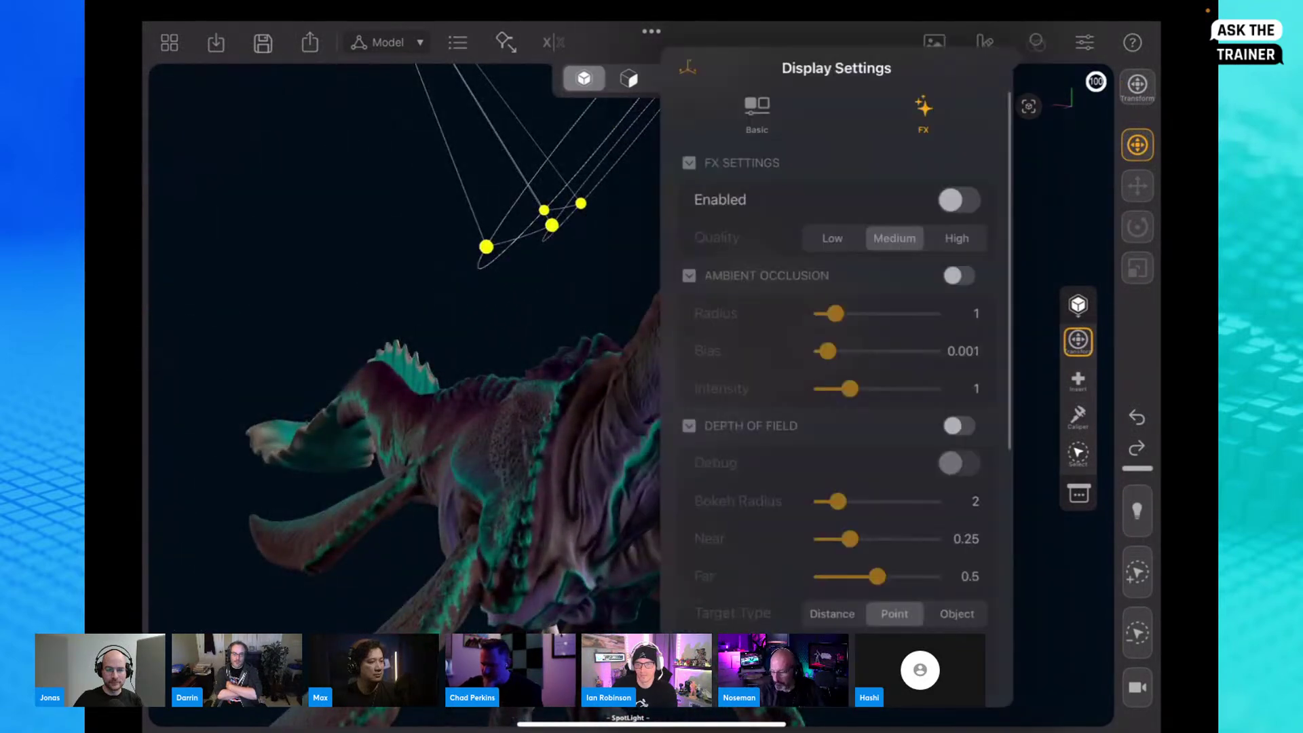
click(757, 112)
click(958, 237)
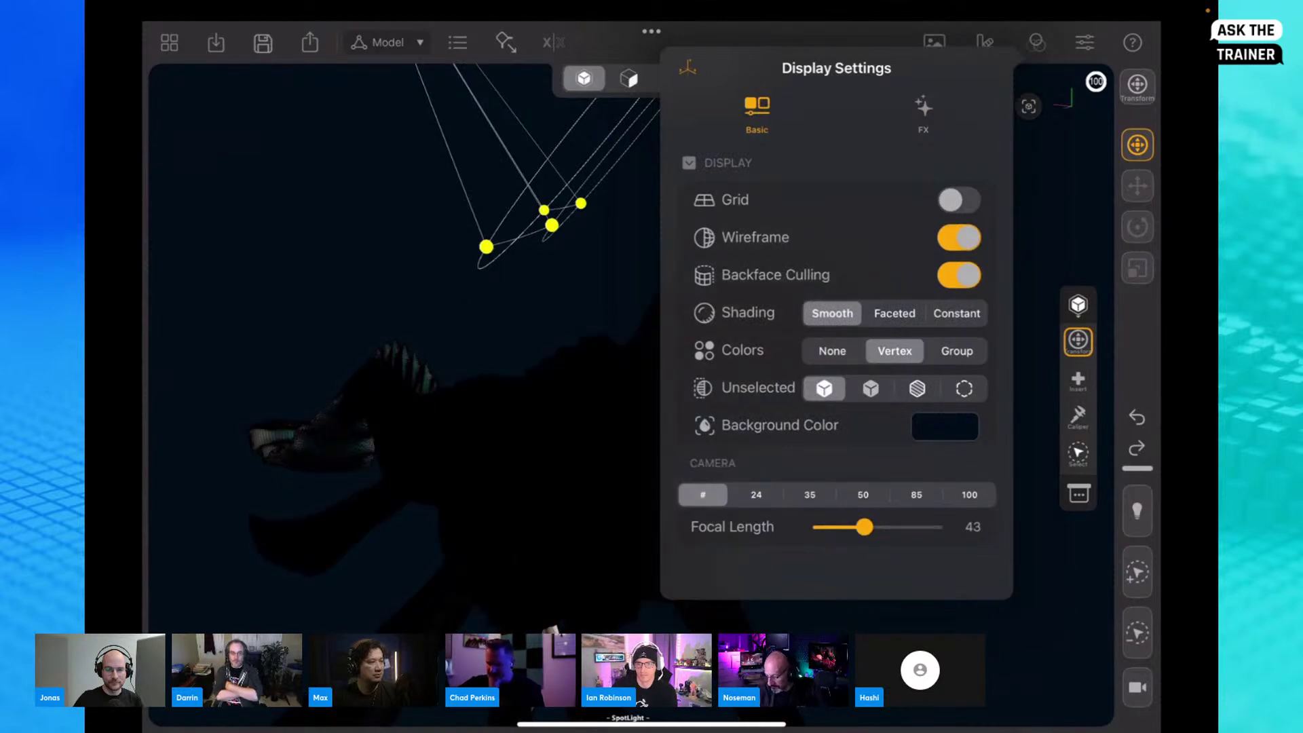
click(958, 238)
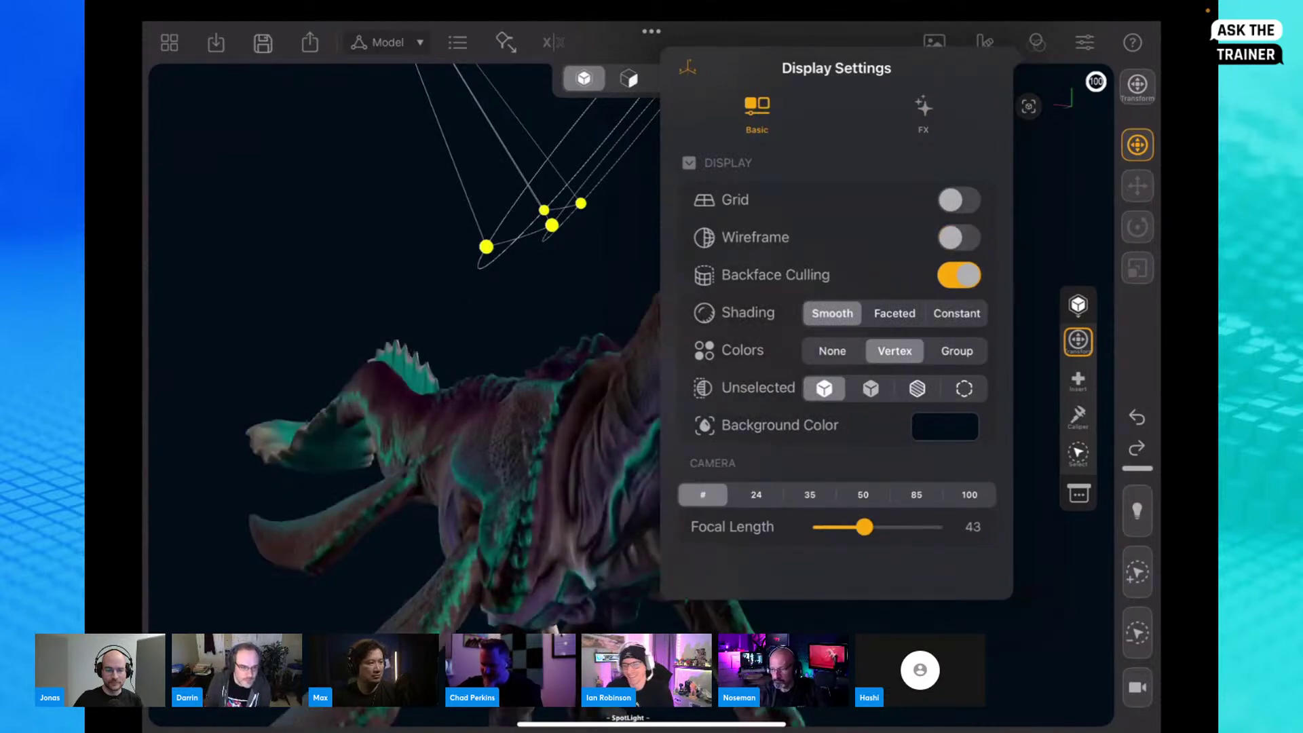
drag(515, 326, 285, 340)
drag(420, 339, 764, 397)
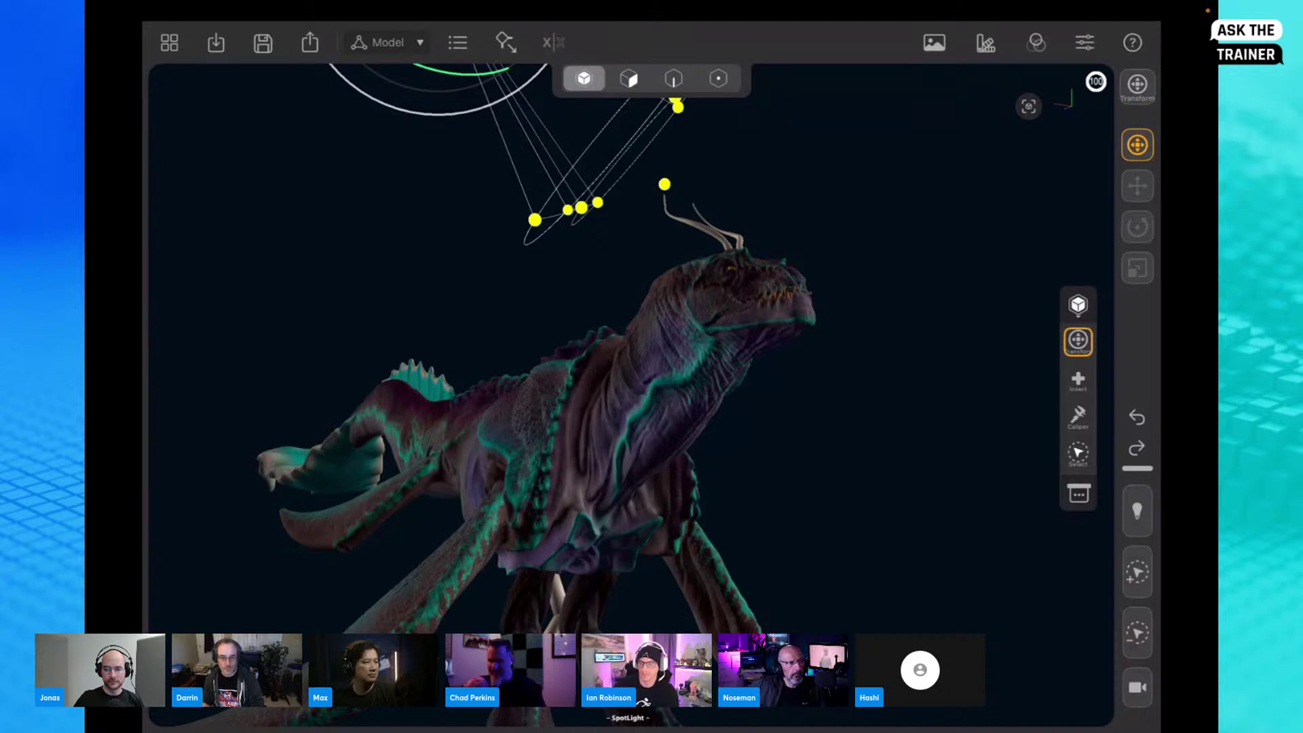
Step: Switch from Model to Sculpt mode and select the teeth10_combined_combined object
click(458, 42)
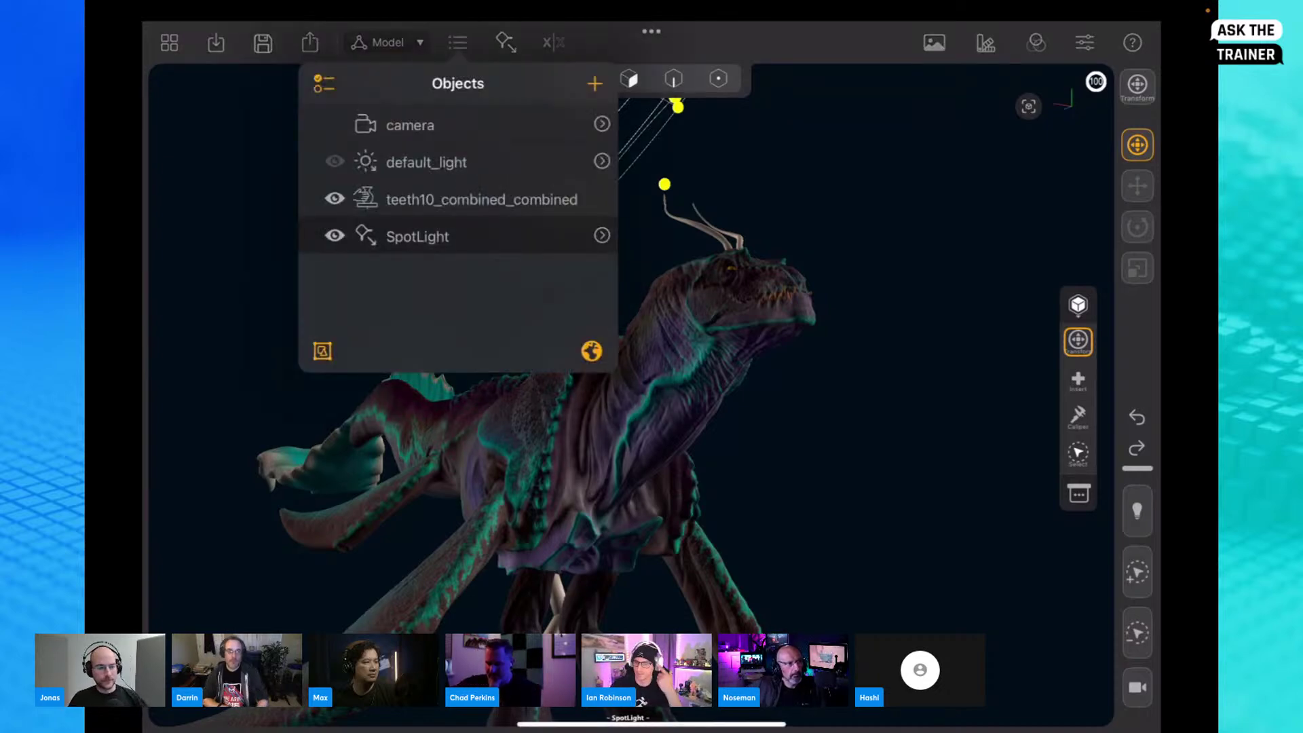
click(387, 43)
click(387, 43)
click(386, 43)
click(387, 43)
click(386, 90)
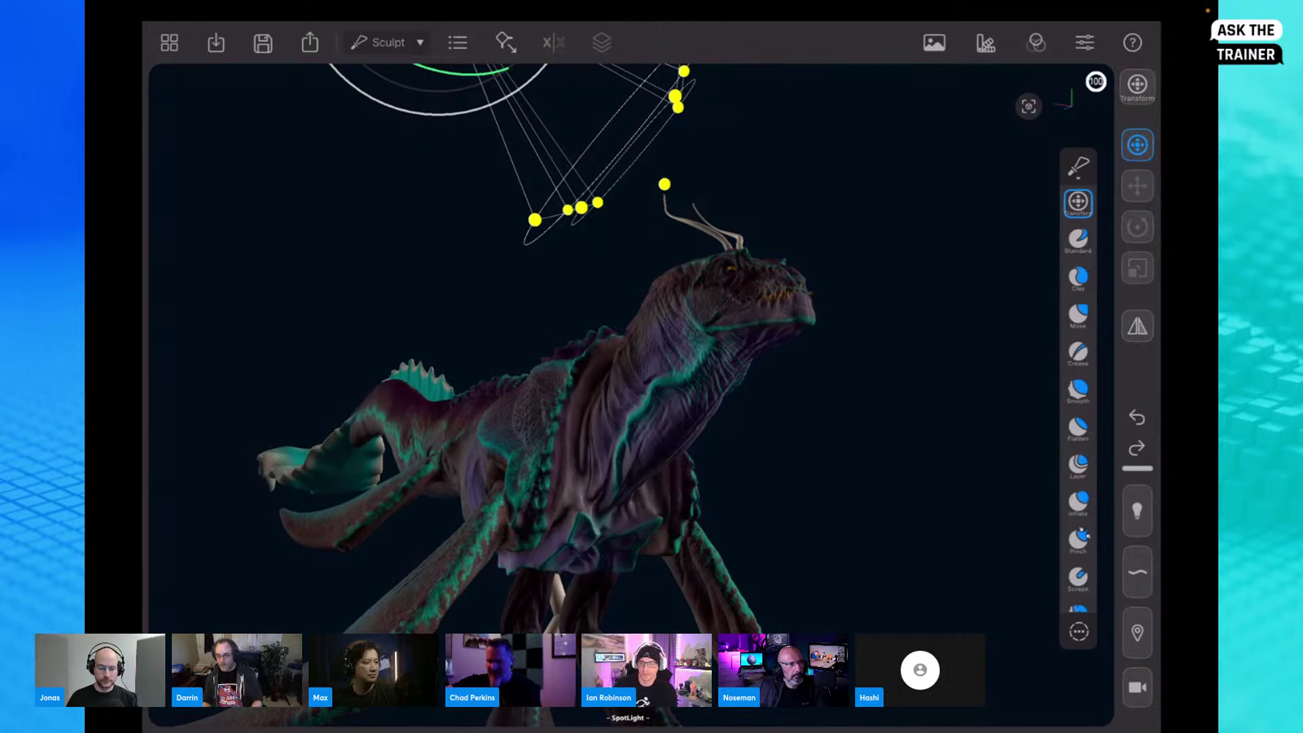
click(601, 42)
click(481, 200)
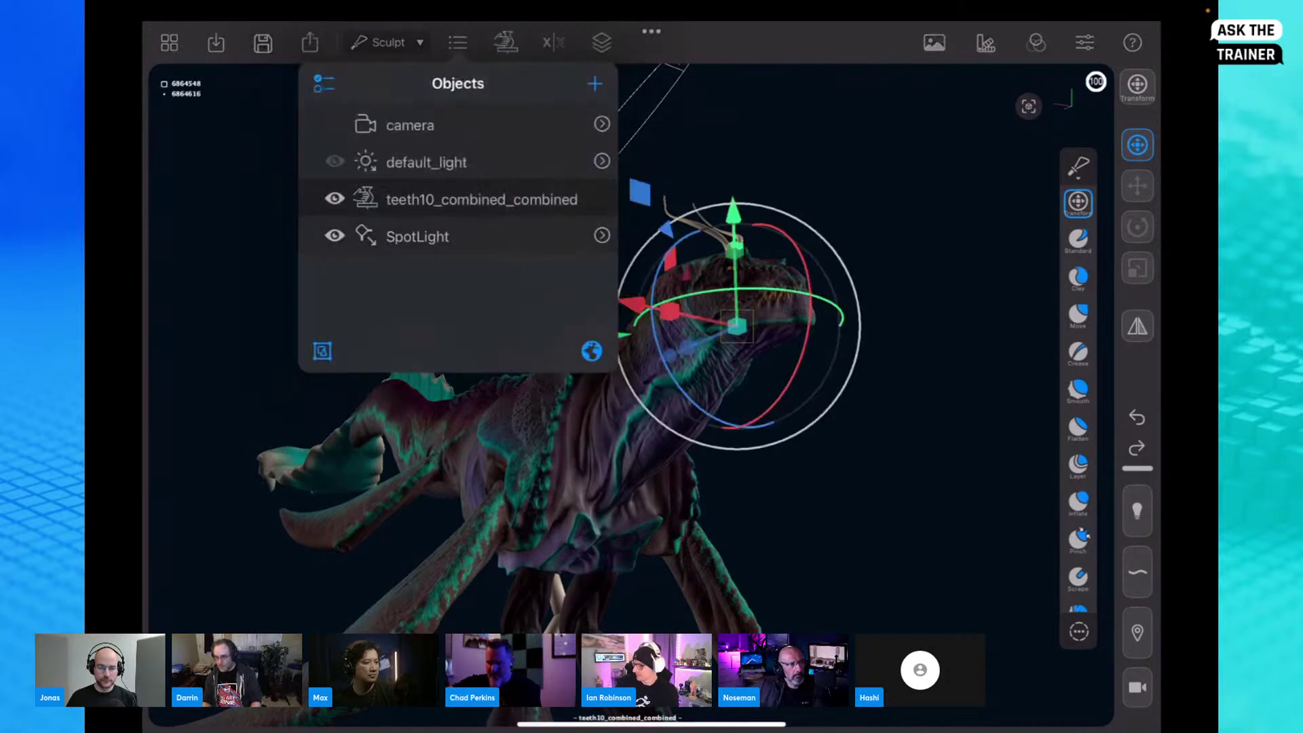
click(458, 43)
Step: Review the monster mesh's geometry and remeshing settings and the scene's export options, including Send to Cinema 4D
click(505, 42)
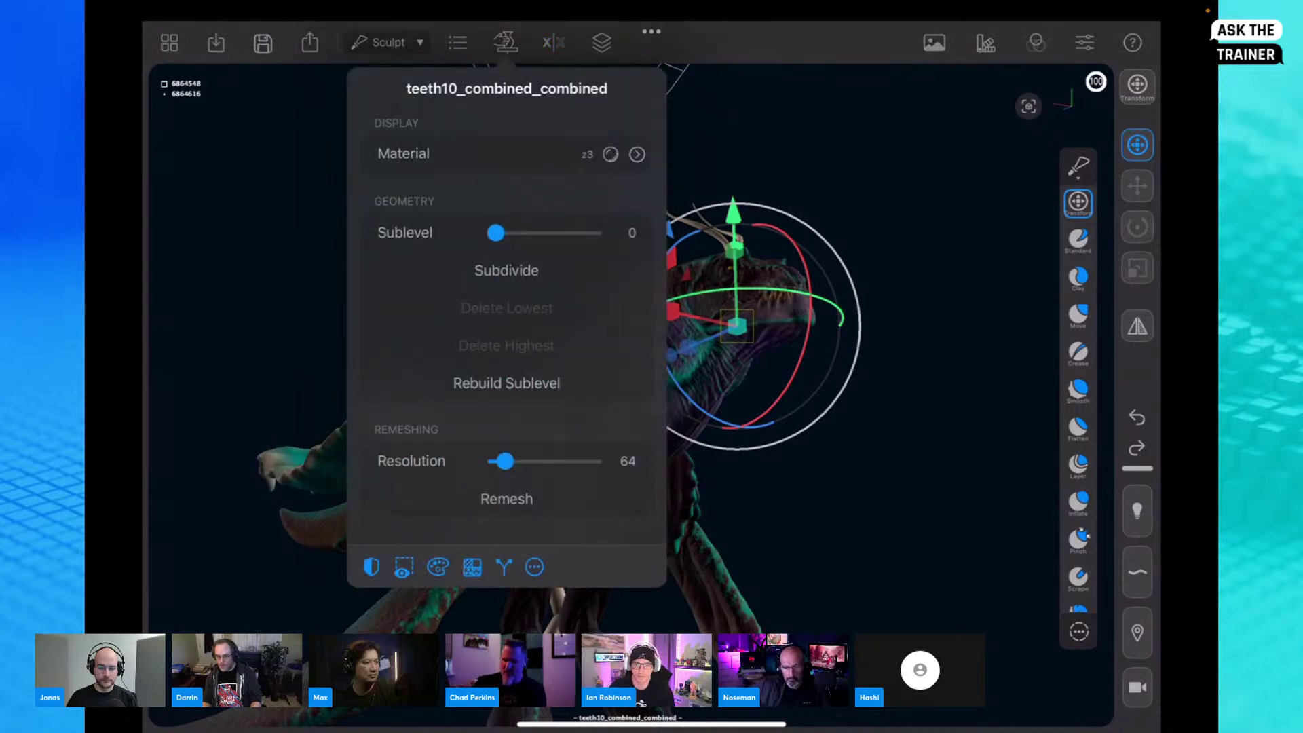
click(506, 42)
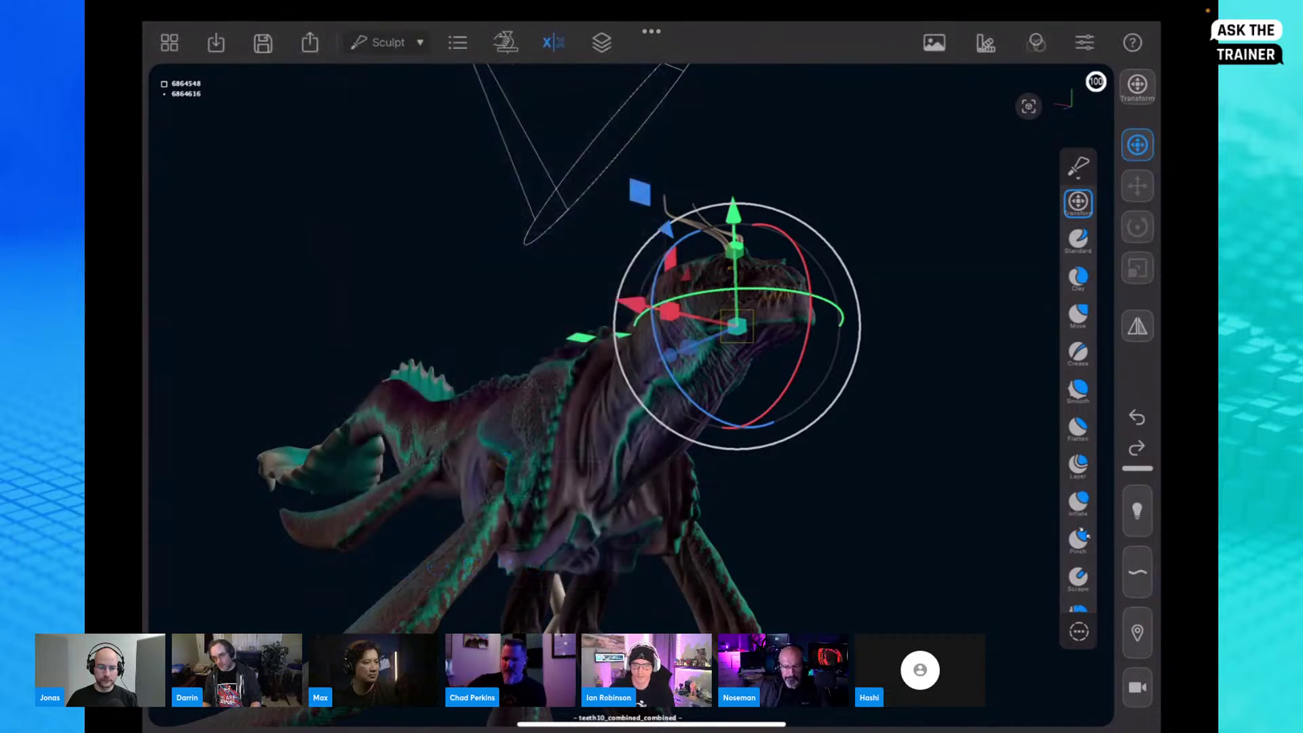
click(505, 42)
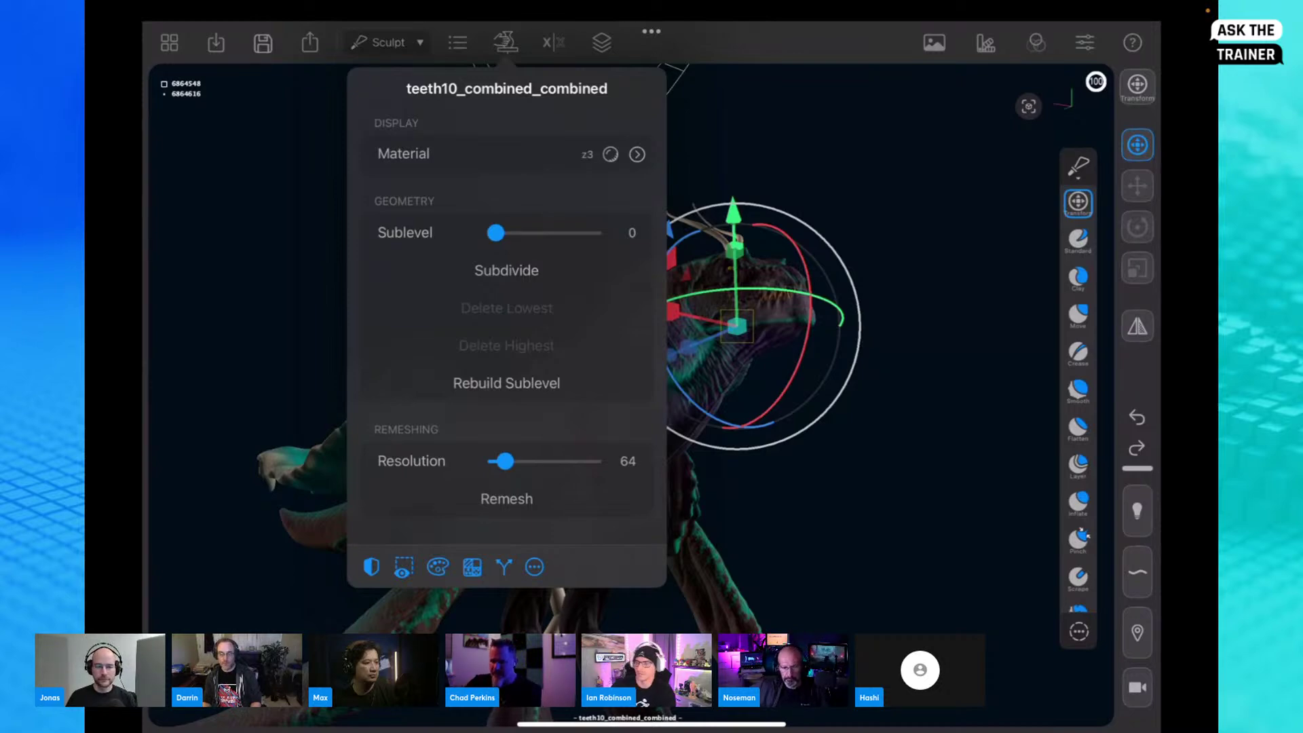
click(553, 42)
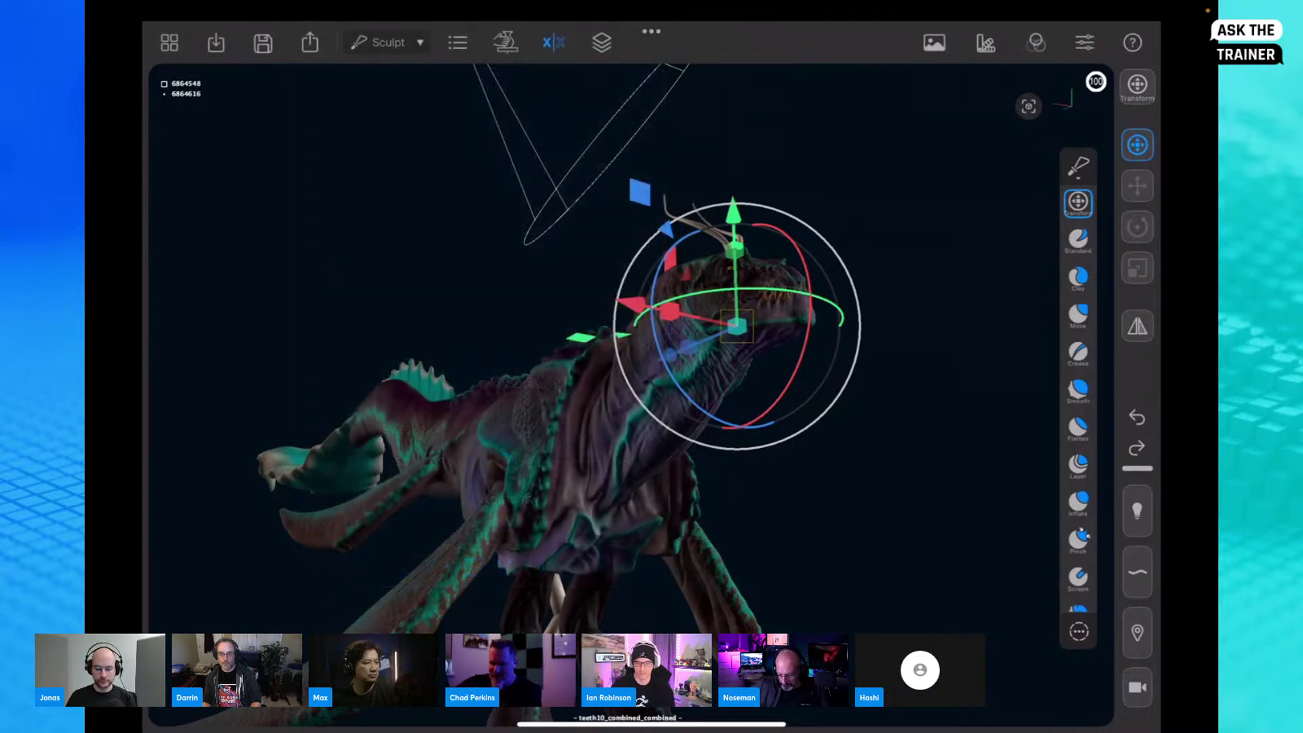
click(310, 42)
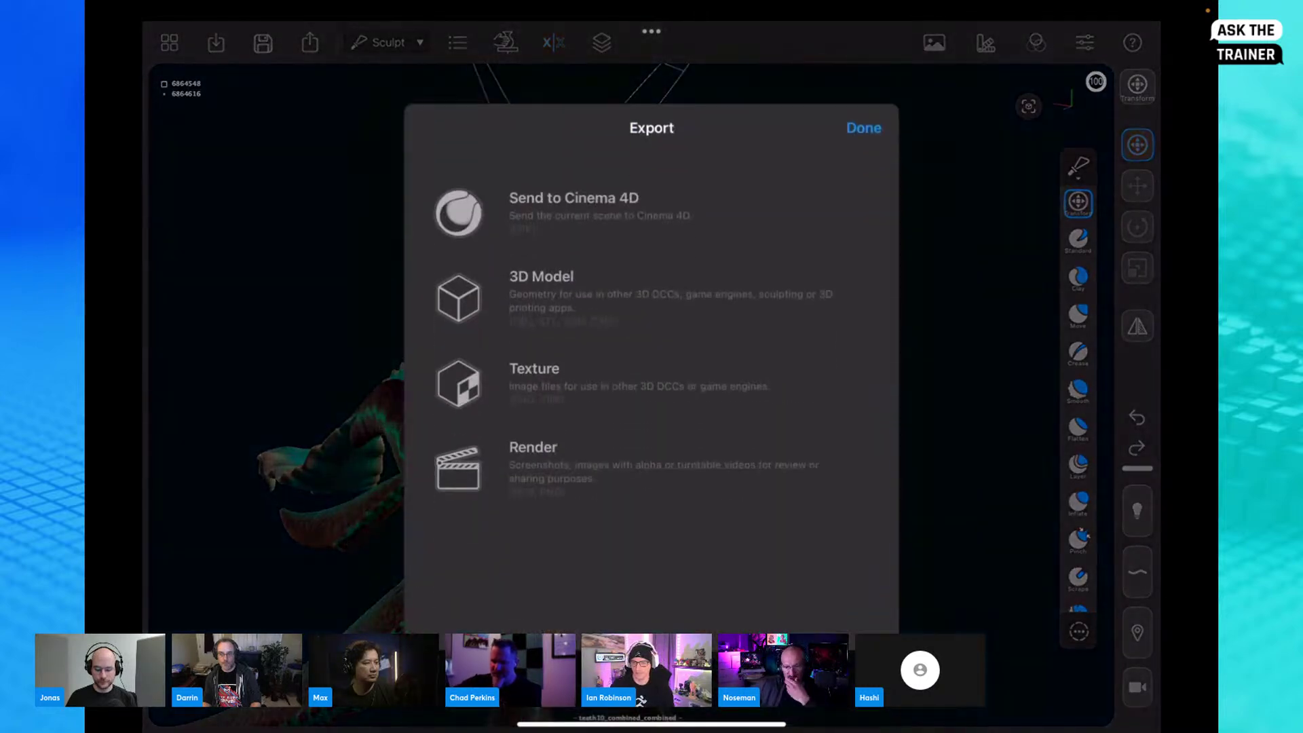
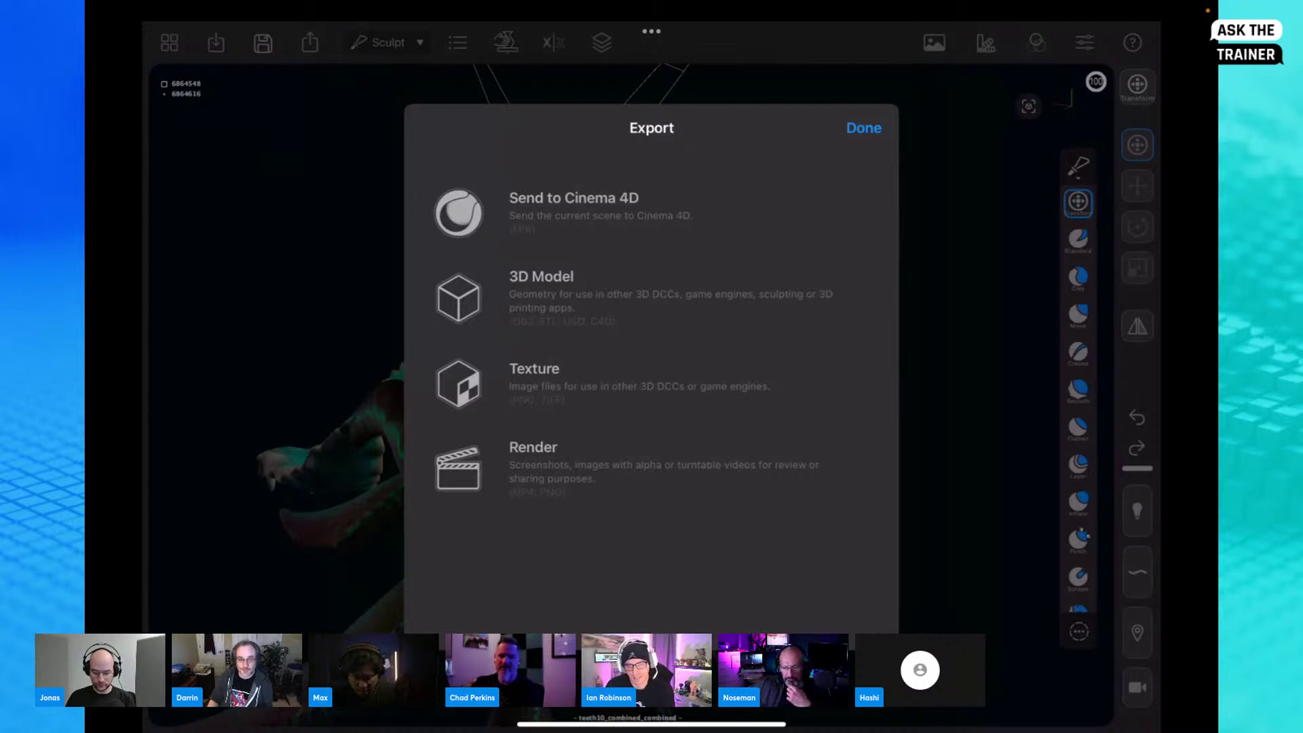
click(864, 128)
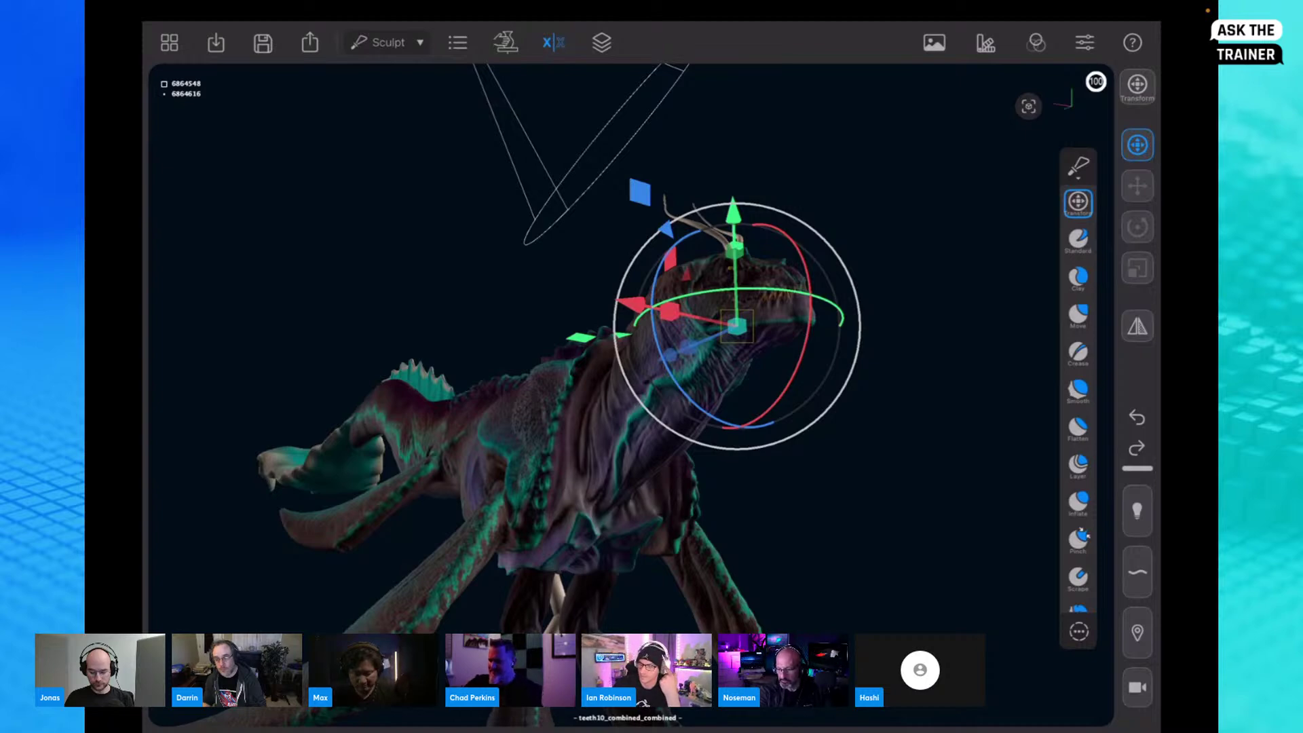
Step: Switch to ZBrush with the raptor model and set the brush's draw size to about 132
drag(1113, 24, 1099, 204)
click(543, 339)
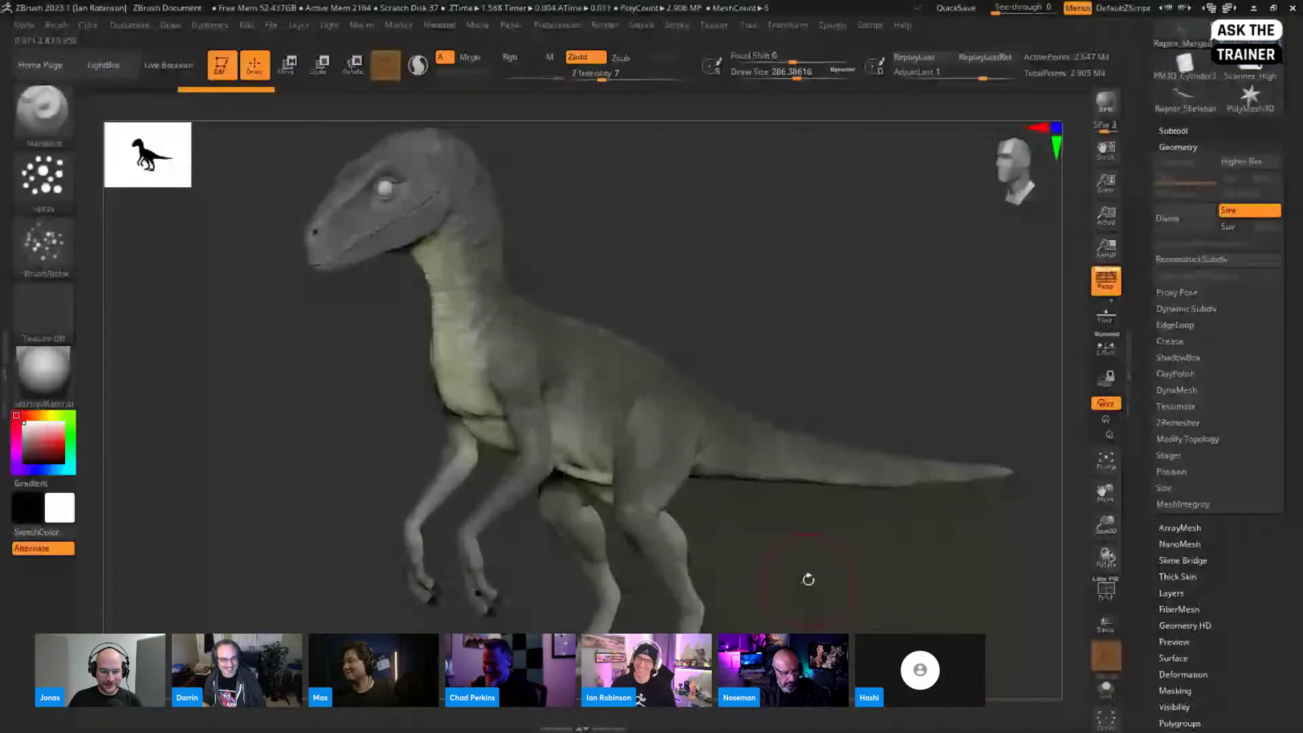
key(s)
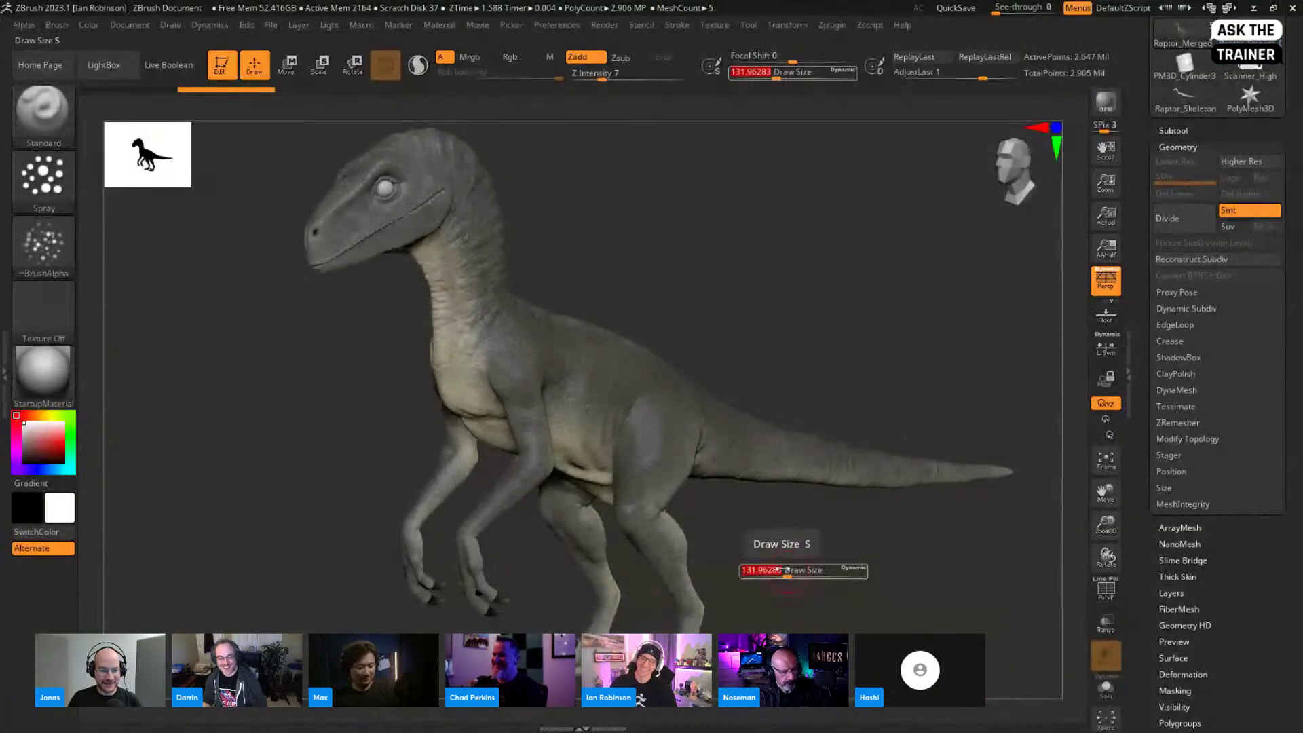
drag(842, 579, 834, 576)
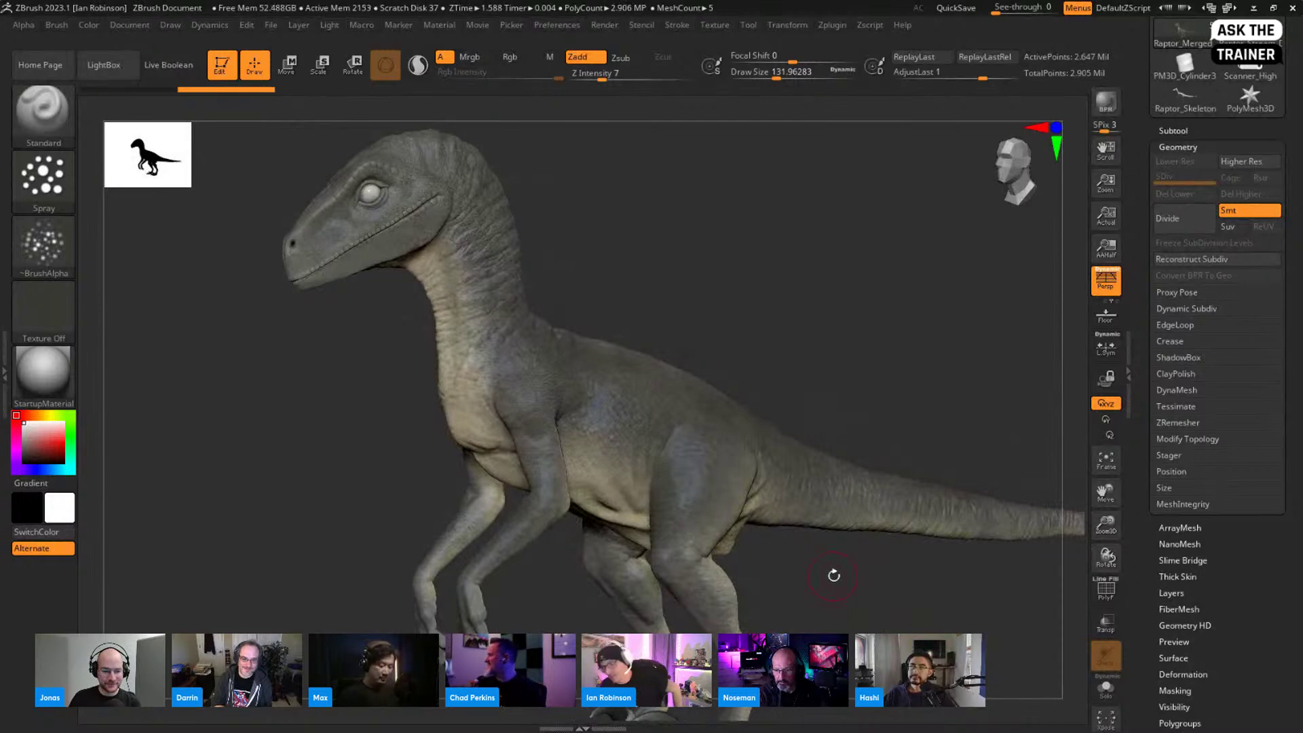
drag(833, 575, 832, 575)
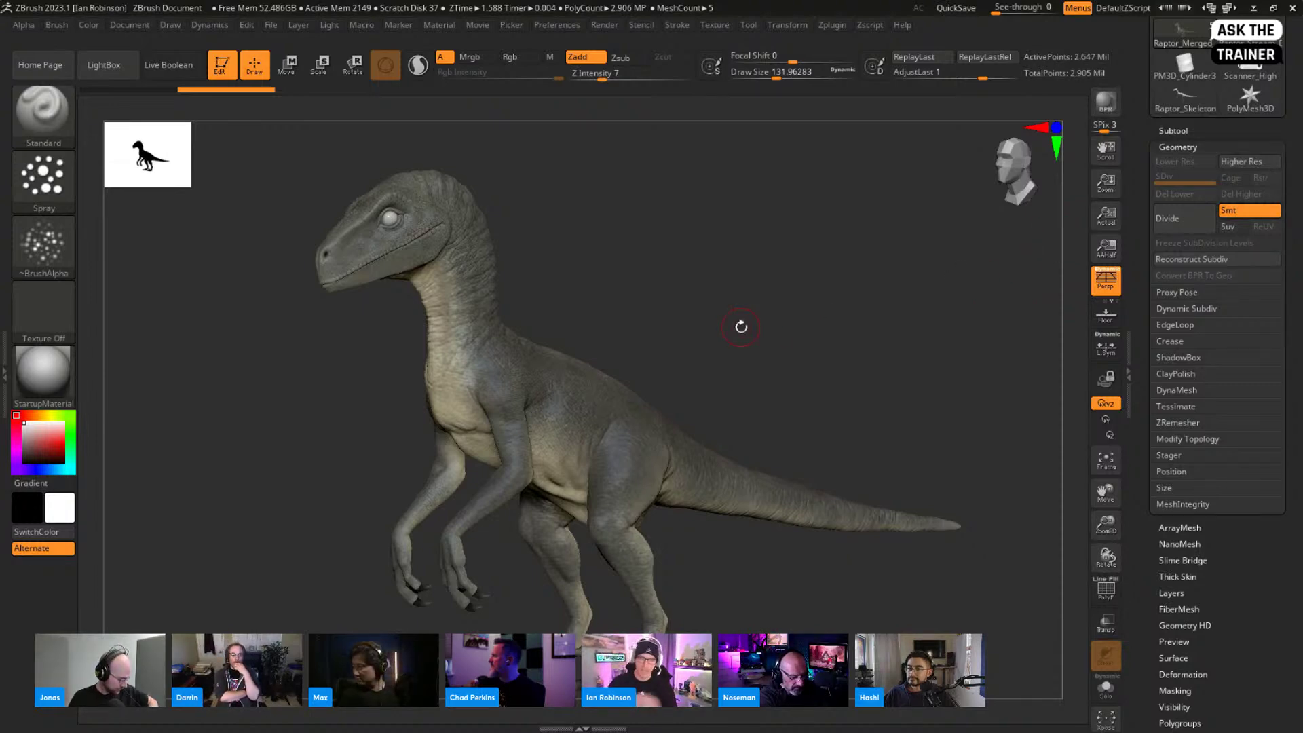
drag(861, 332, 843, 357)
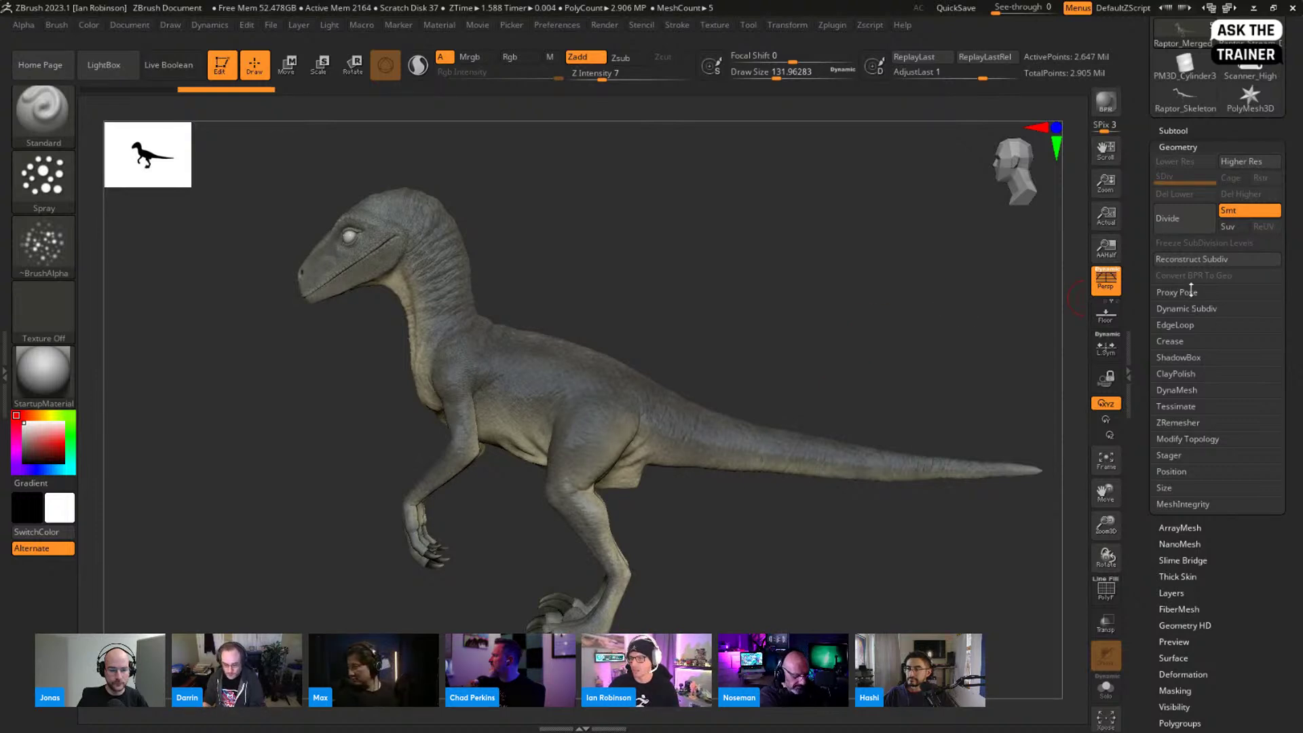
Step: Check the raptor's mesh density by turning the polyframe display on and back off
key(shift+f)
drag(748, 317, 794, 337)
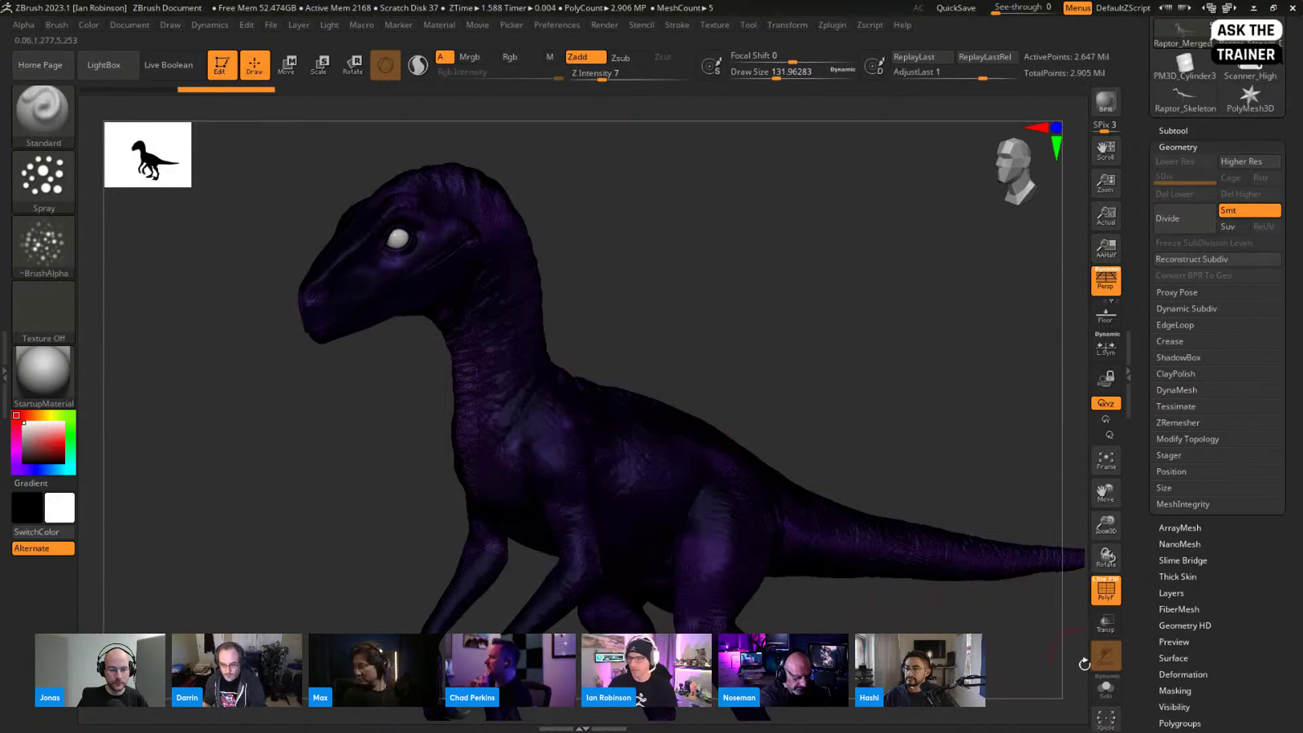
alt+drag(795, 359, 803, 369)
key(shift+f)
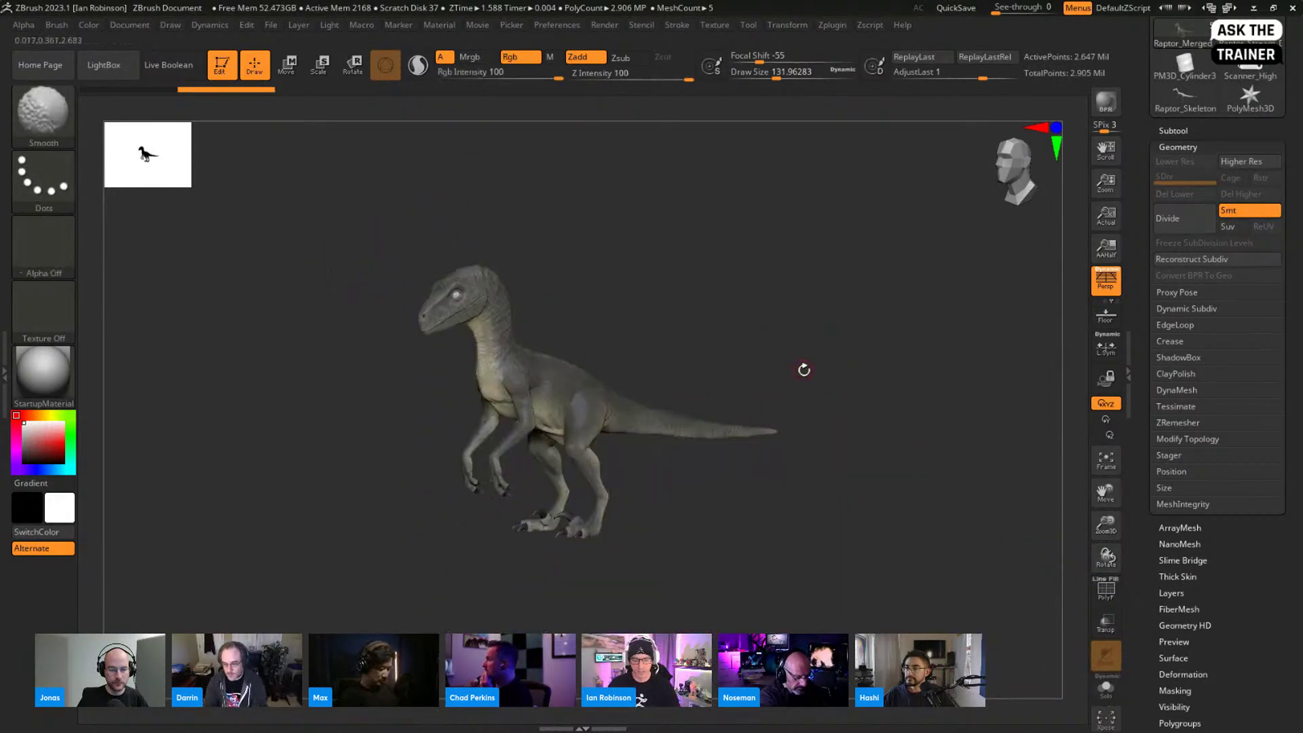
key(shift+x)
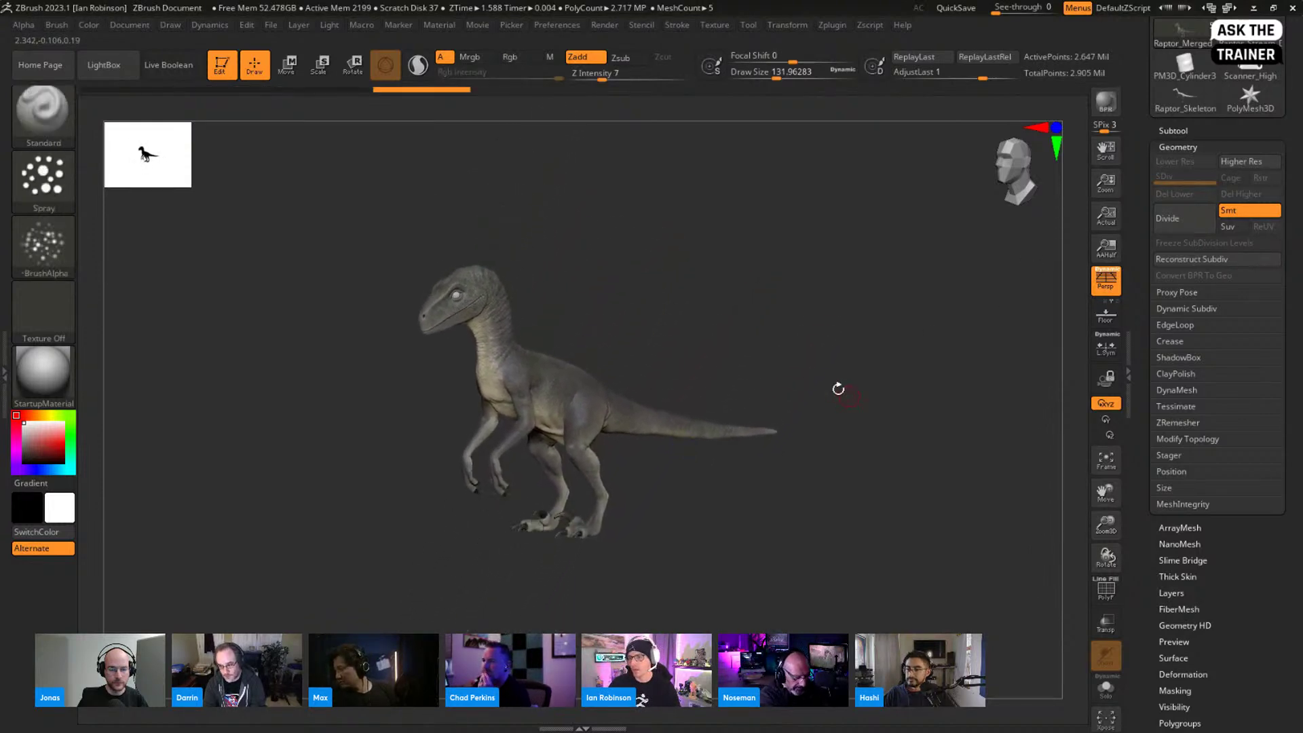
Step: Open the Proxy Pose settings, isolate the raptor's body with Solo and display its wireframe
click(1177, 293)
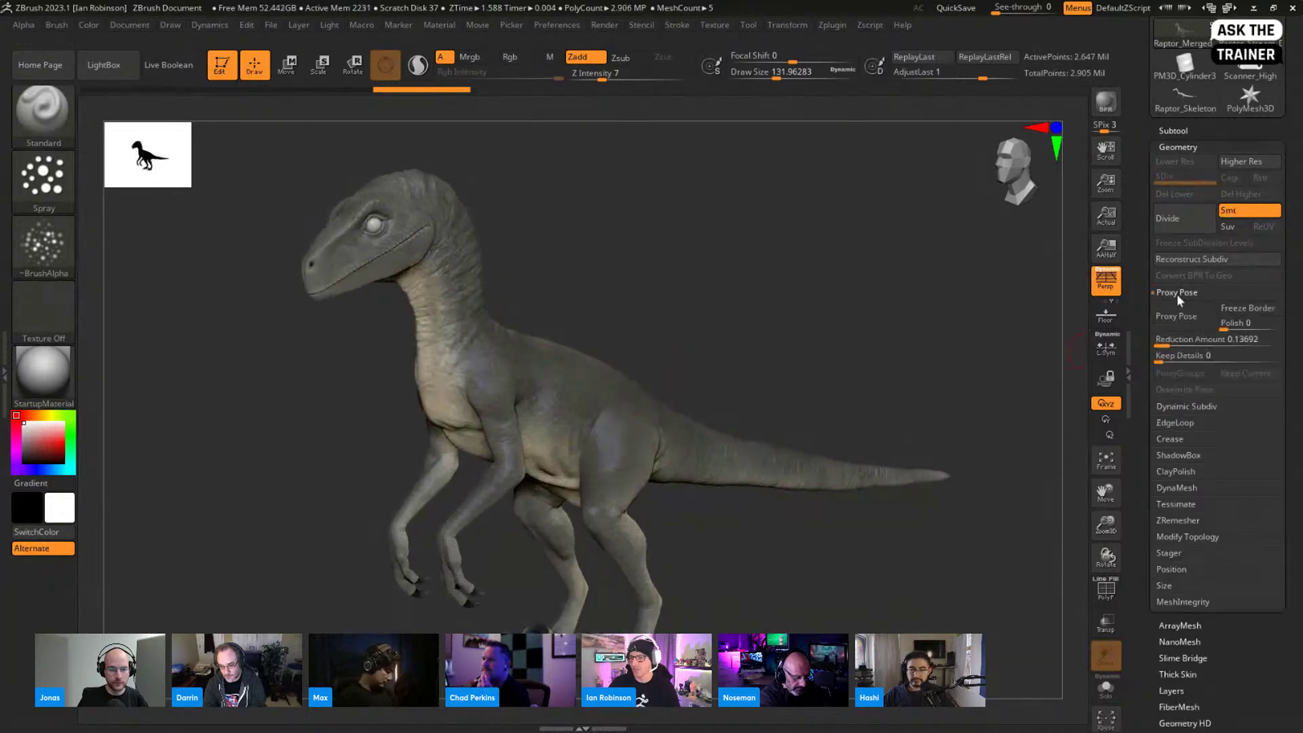
click(1106, 685)
key(shift+f)
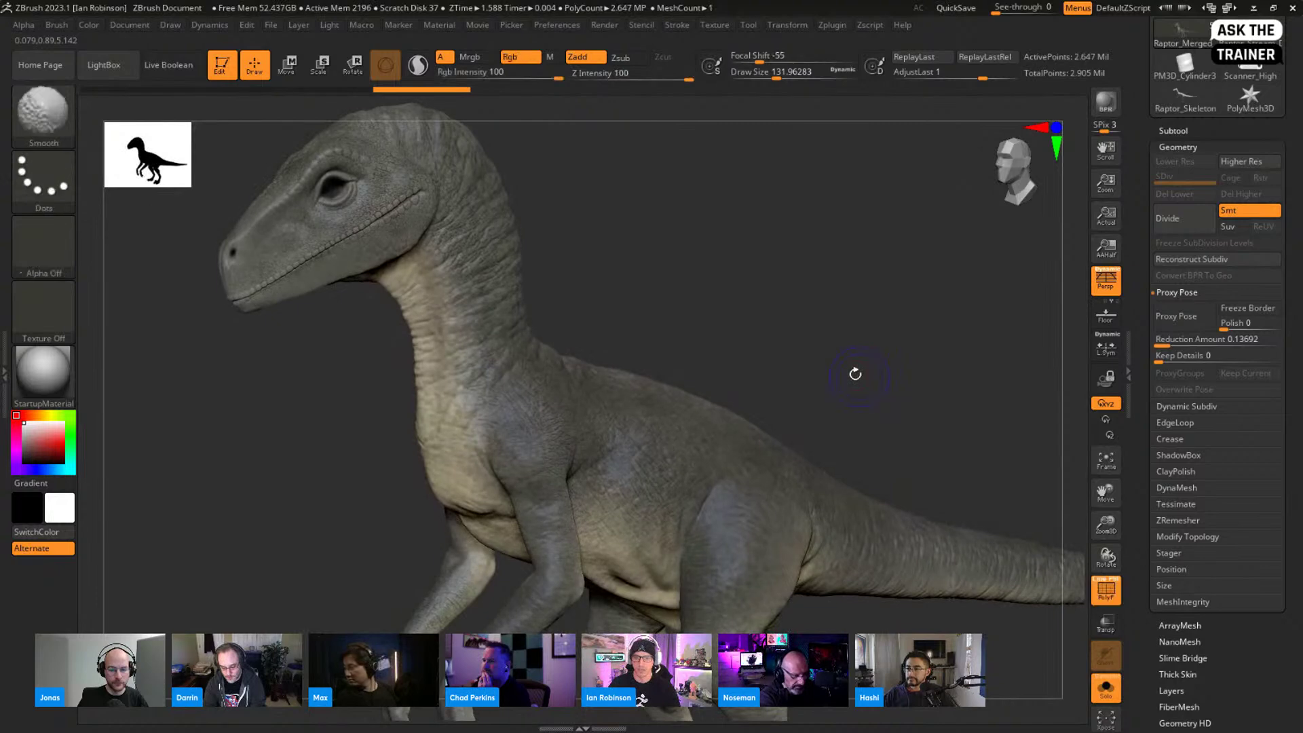
key(shift+f)
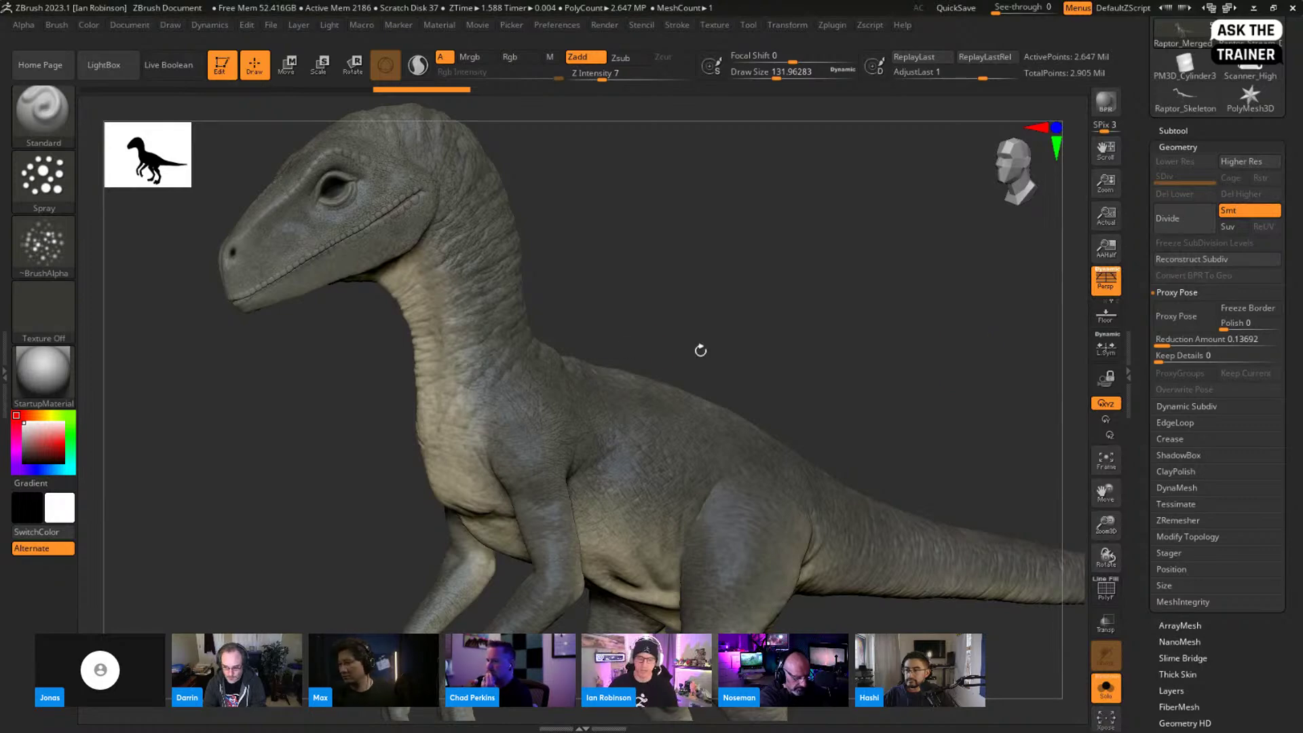
key(shift+f)
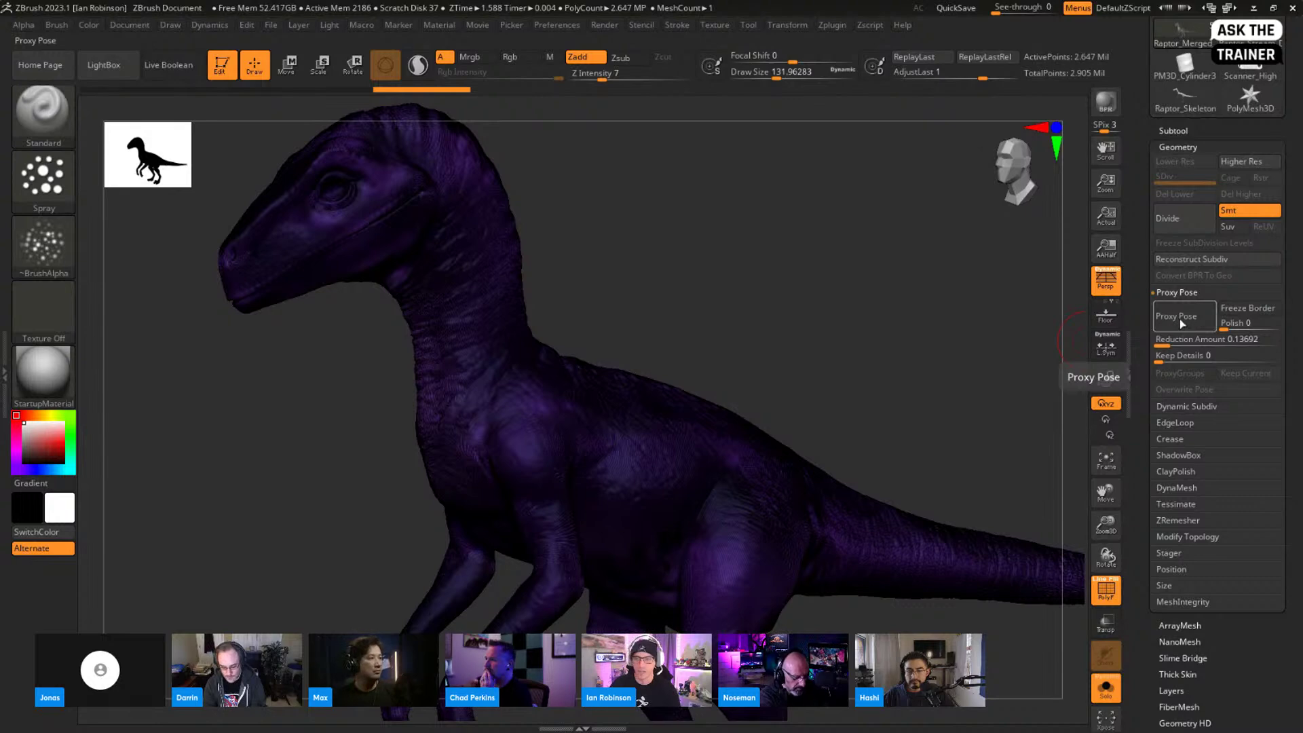
Step: Set Keep Details to 10 in the Proxy Pose settings
click(1186, 339)
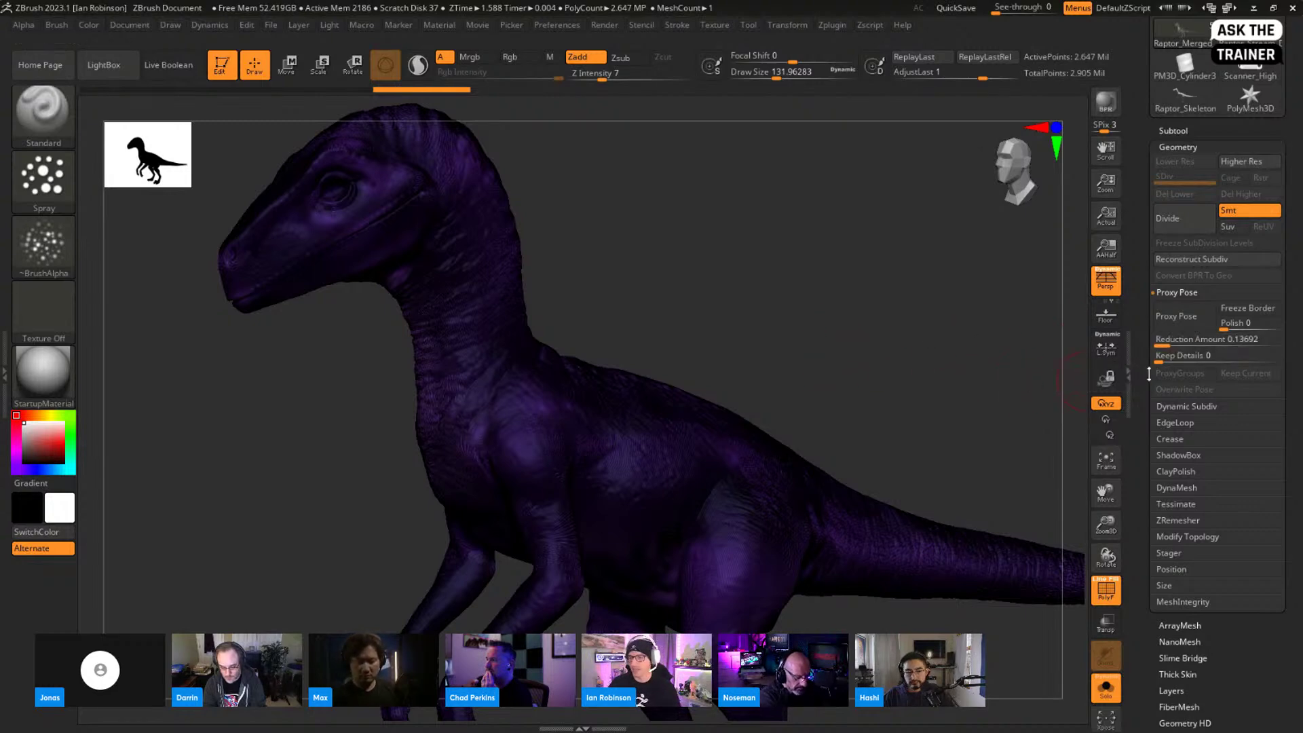
click(1172, 358)
text(9)
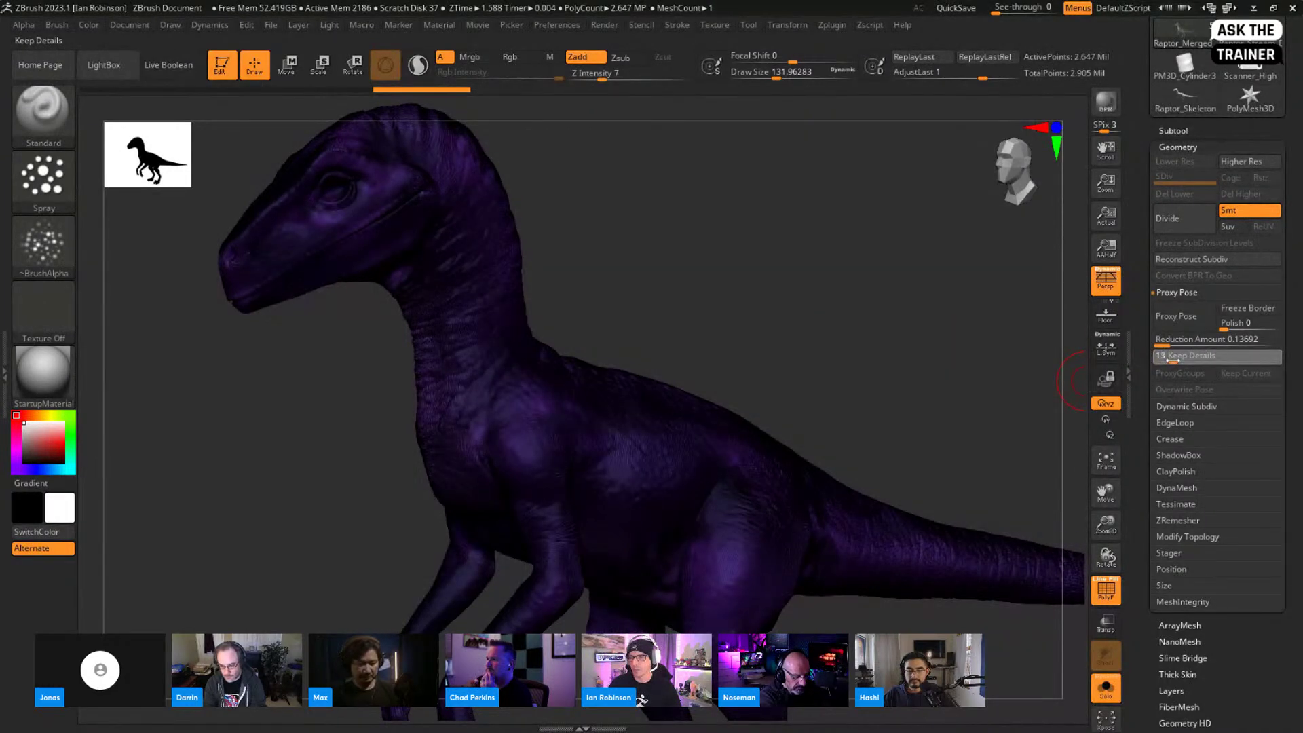
key(Return)
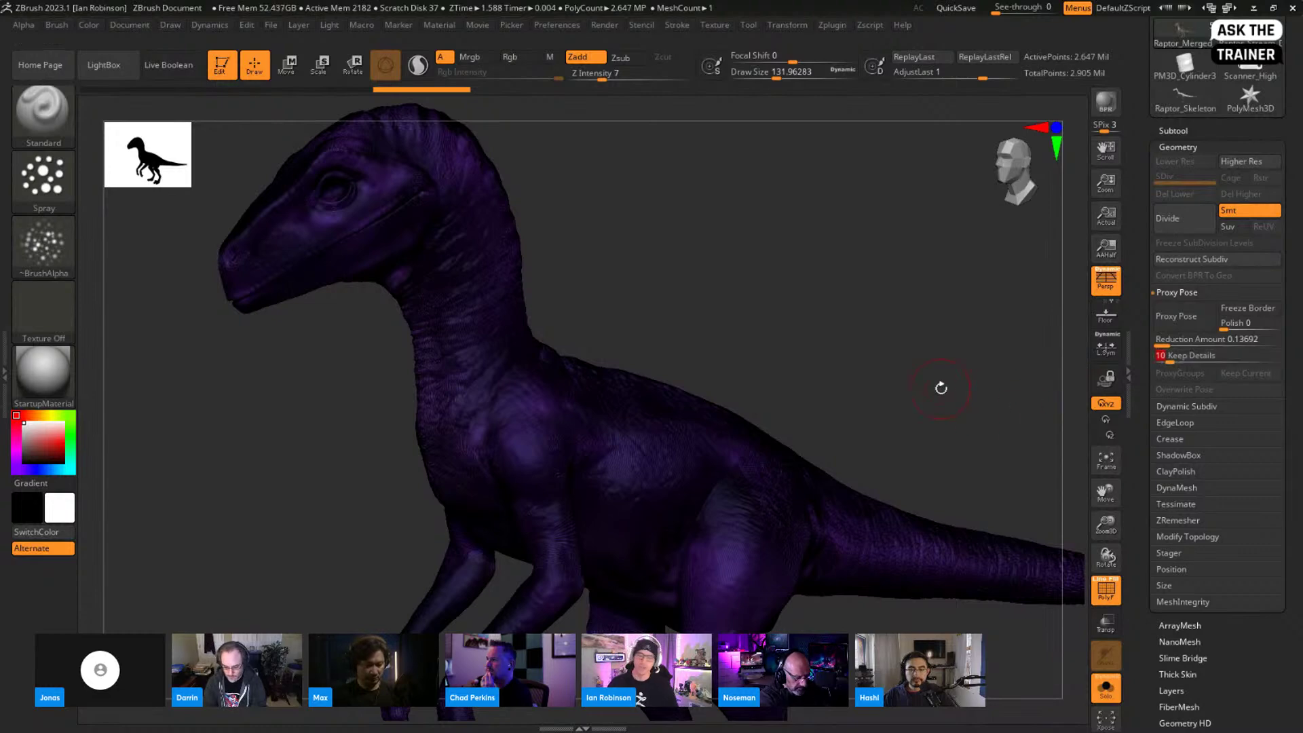
Step: Preview a Proxy Pose Reduction Amount of about 0.179 and check the raptor's active point count
click(1201, 341)
drag(1165, 343, 1172, 344)
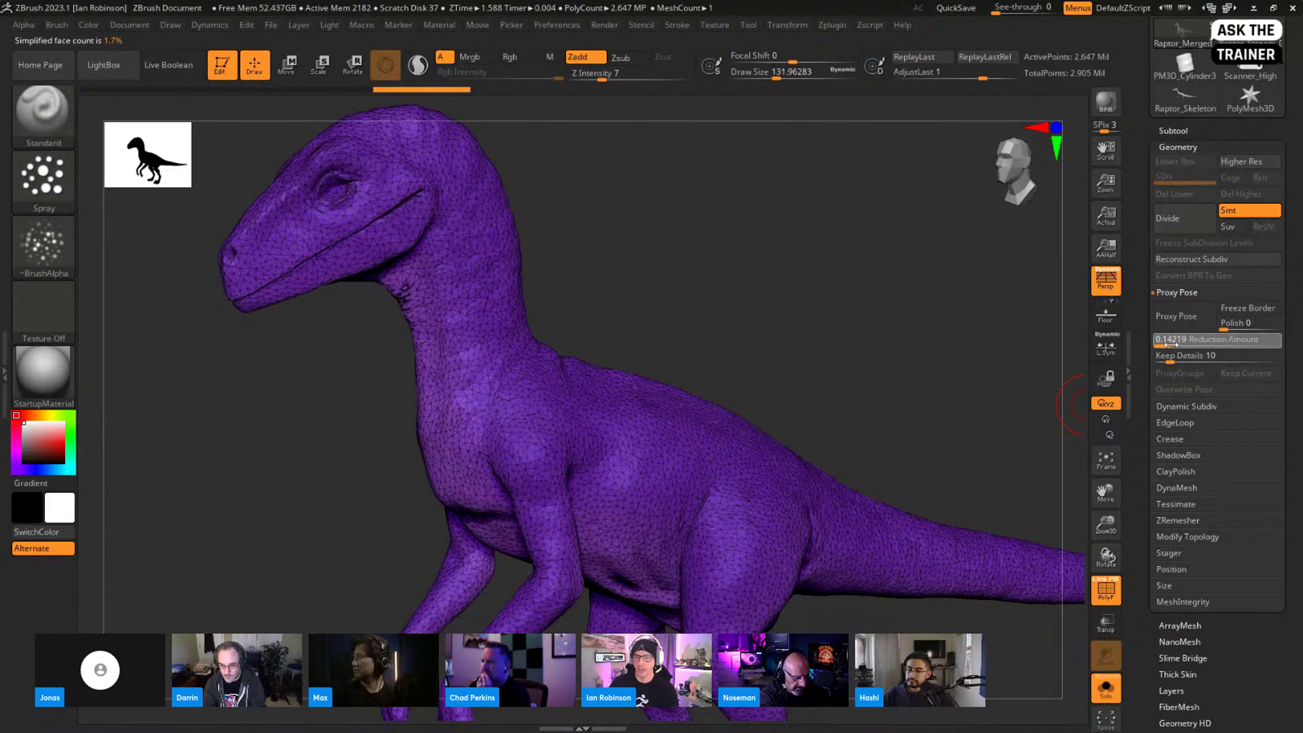
drag(1172, 345, 1174, 345)
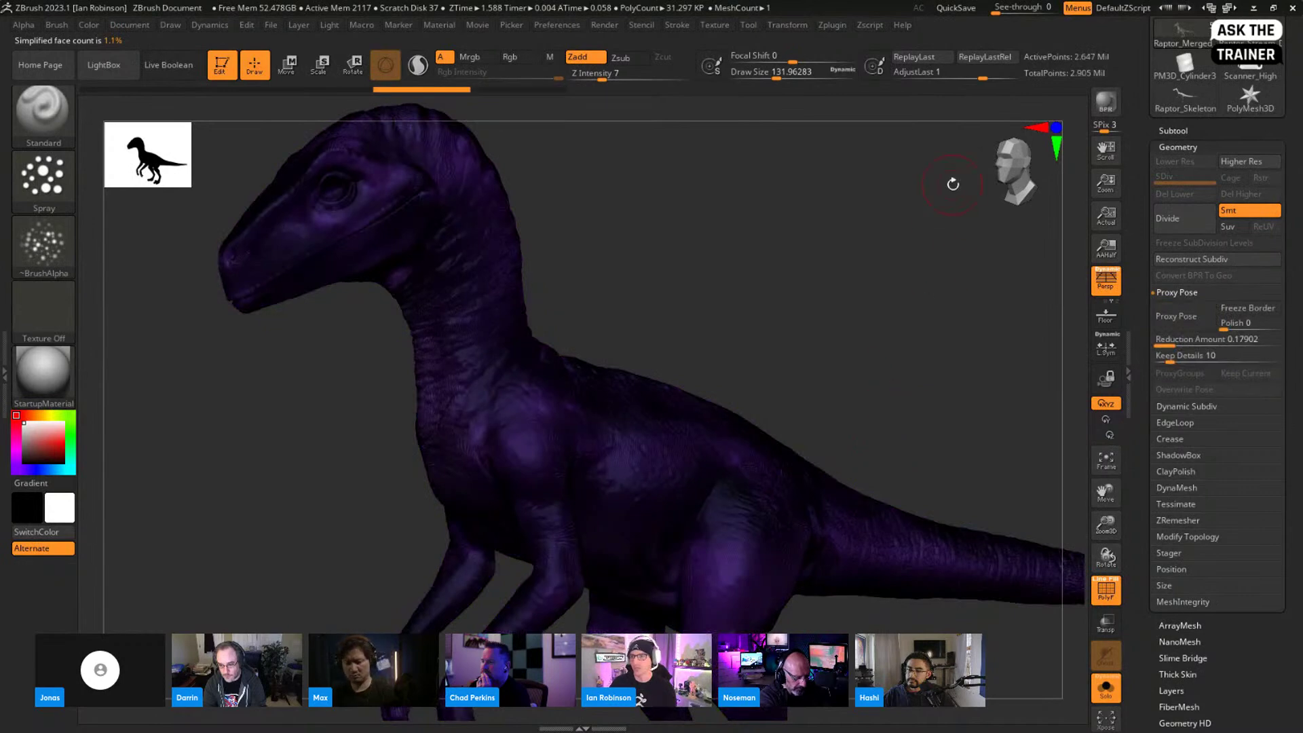
key(z)
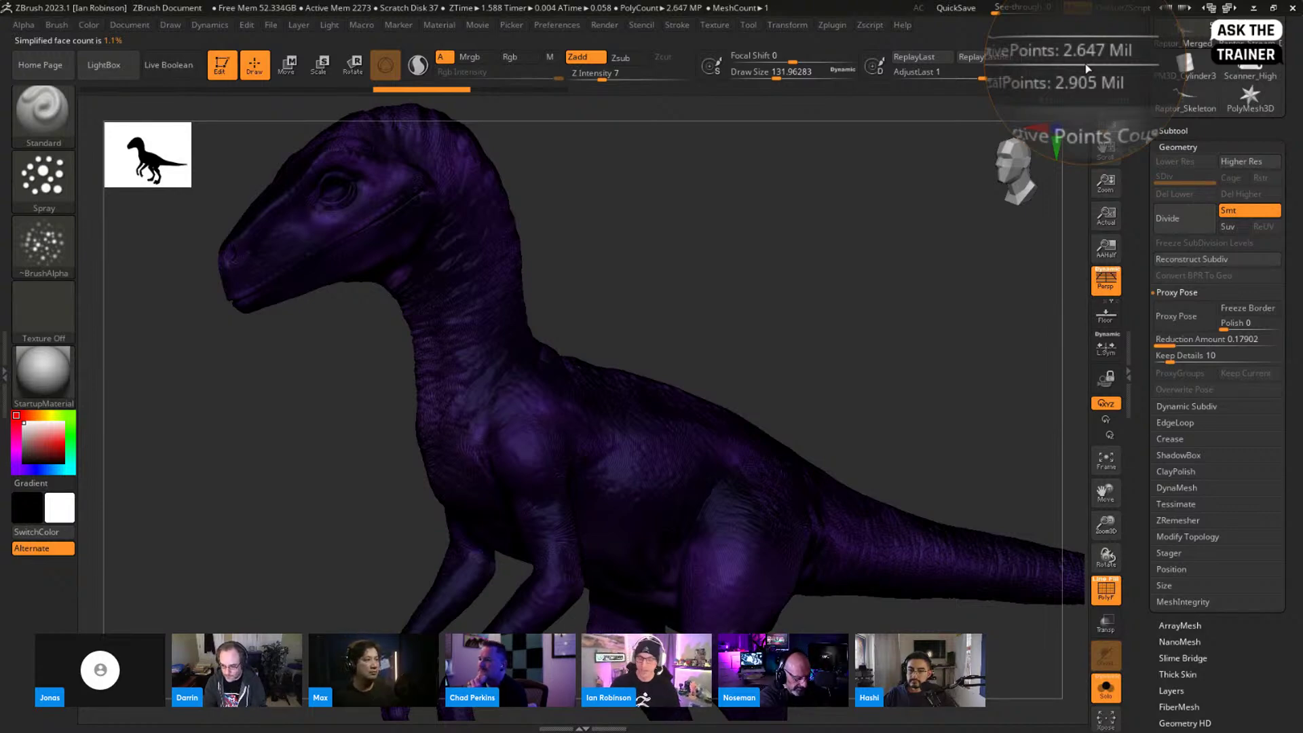
key(shift)
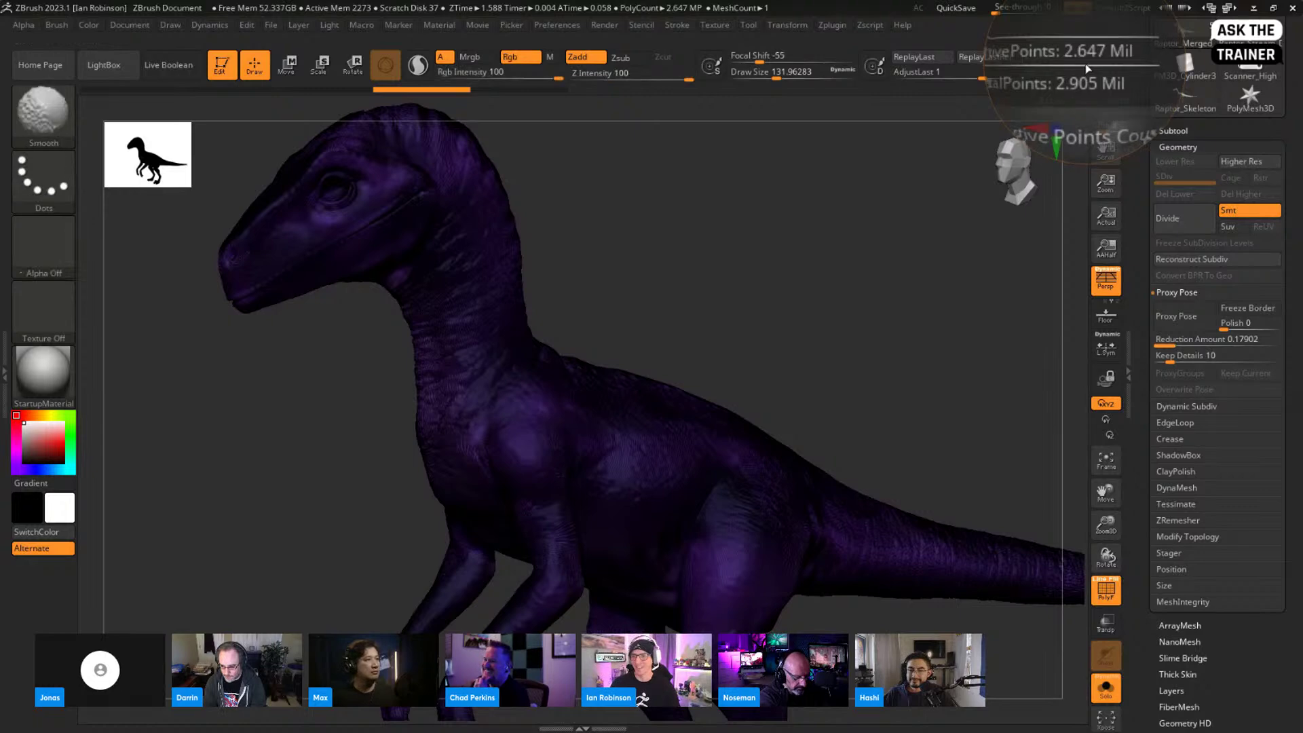
key(shift+z)
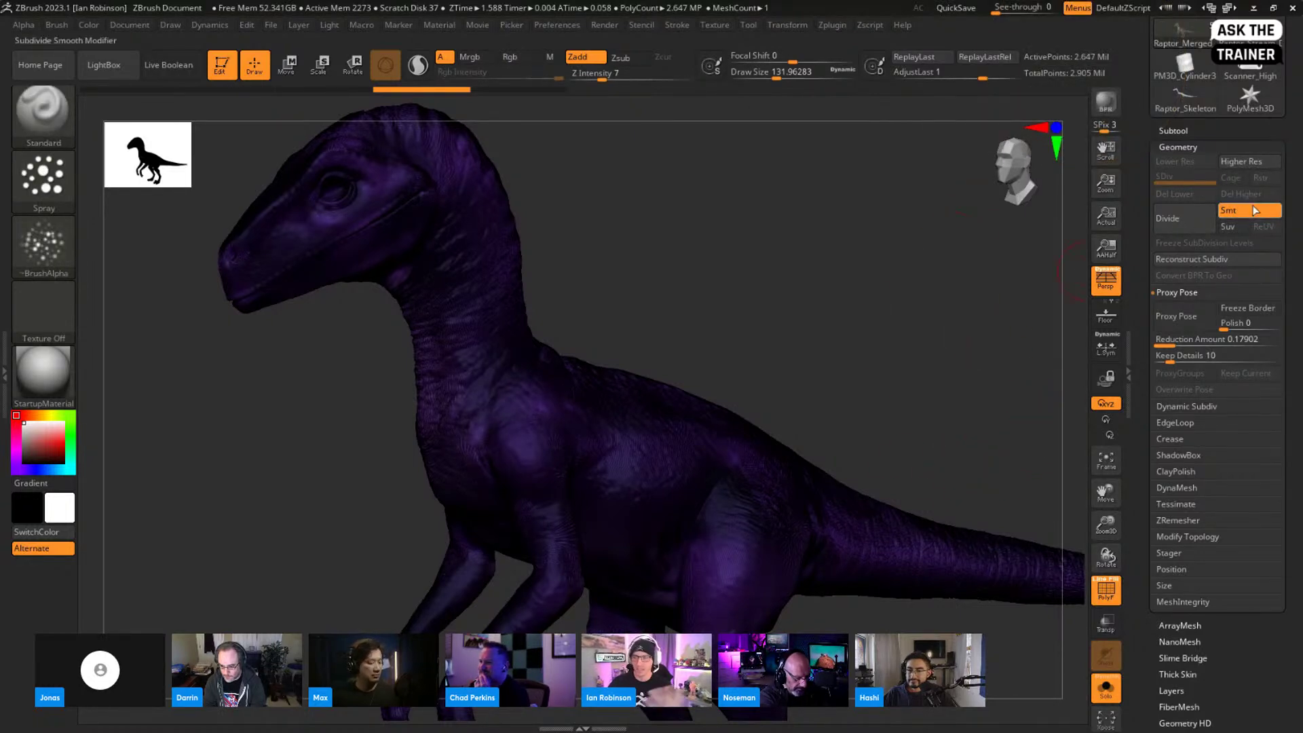
Step: Set the Reduction Amount to about 0.1685 and activate Proxy Pose on the raptor's body
click(1179, 340)
drag(1180, 344, 1182, 344)
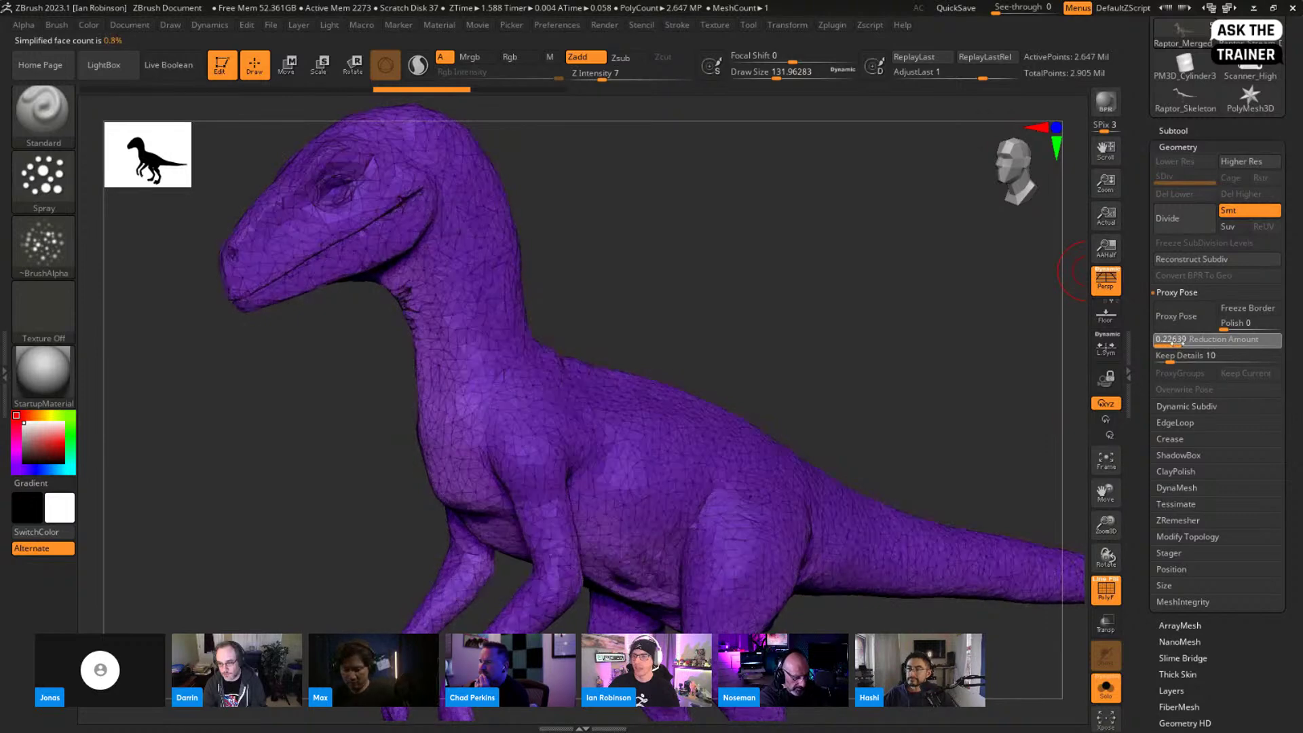
click(1182, 317)
Step: Examine the proxy mesh together with its simplified face count and active point count
key(shift)
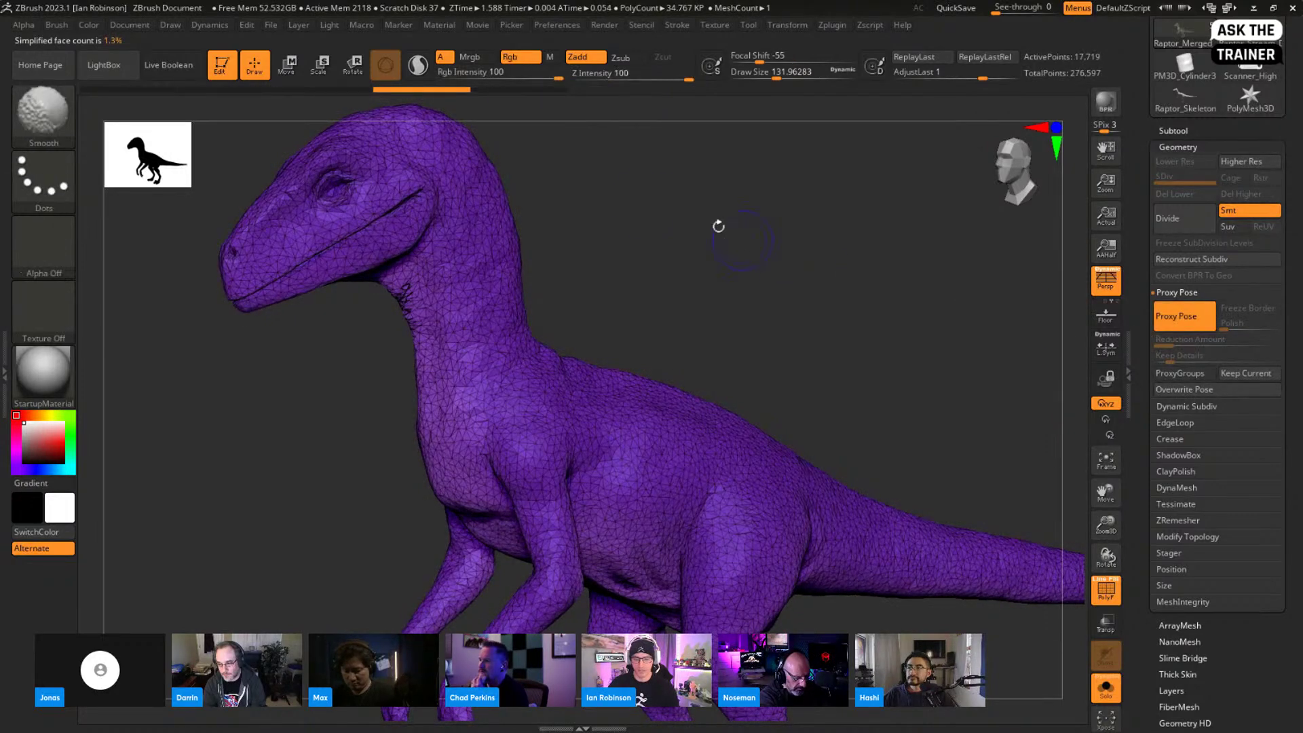
key(z)
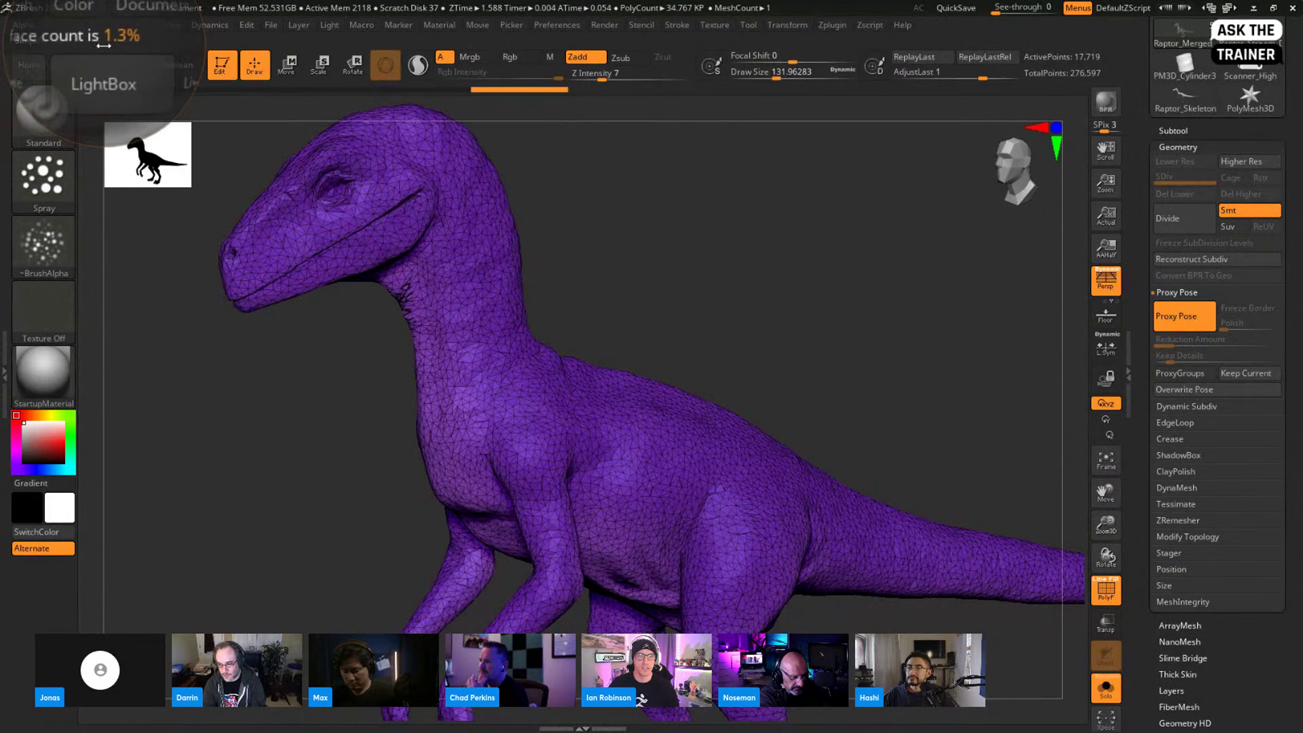
key(shift)
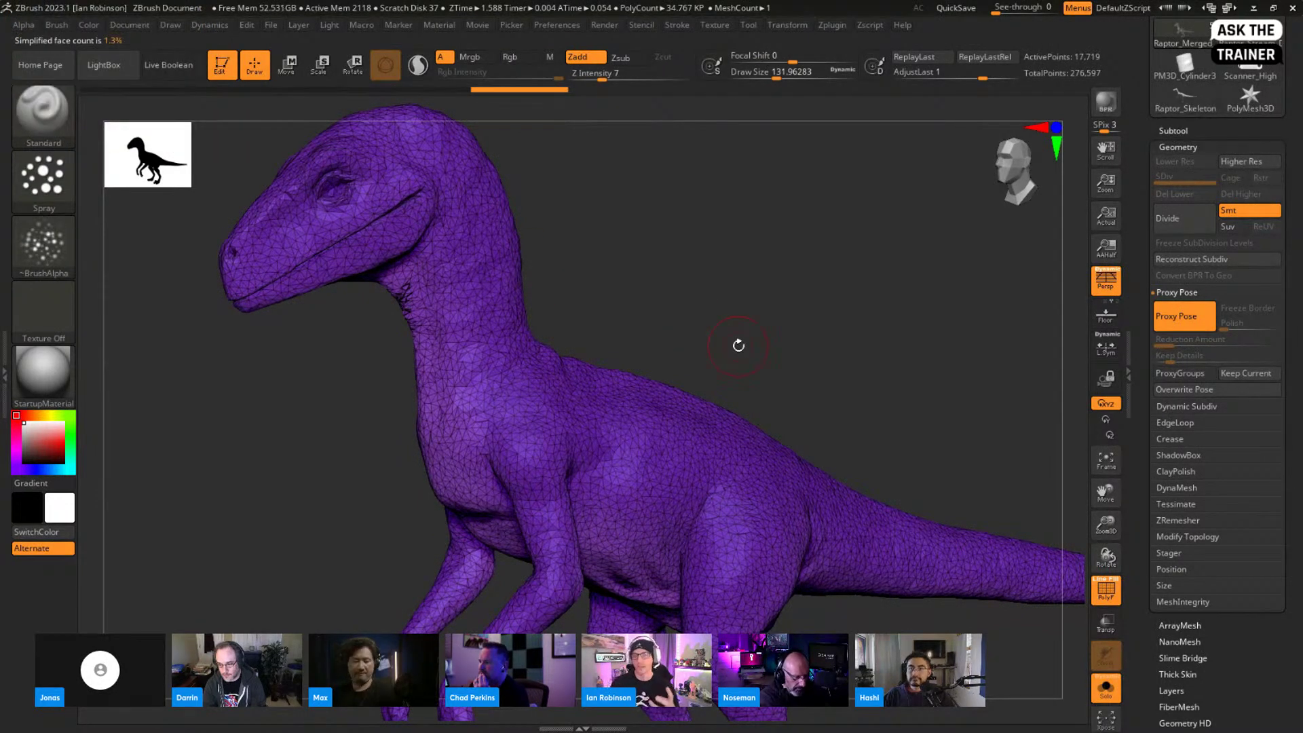
alt+drag(719, 347, 707, 323)
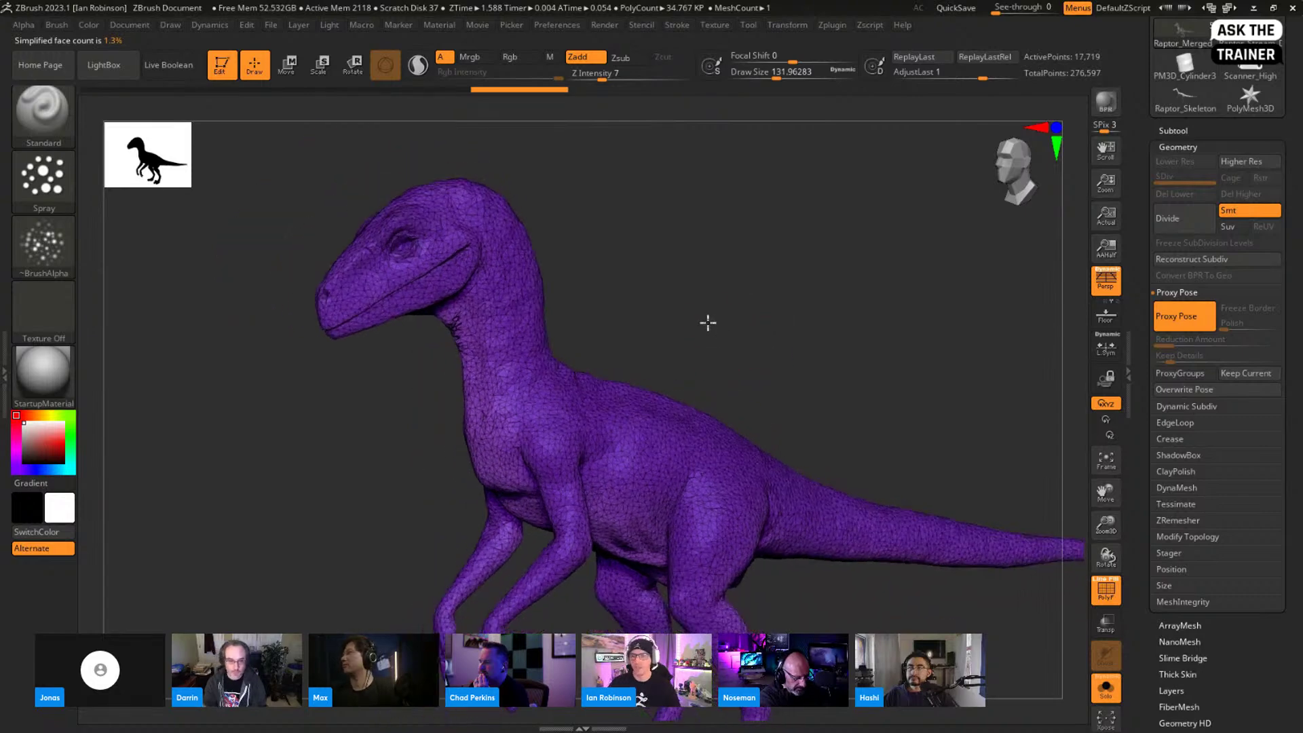
key(shift+z)
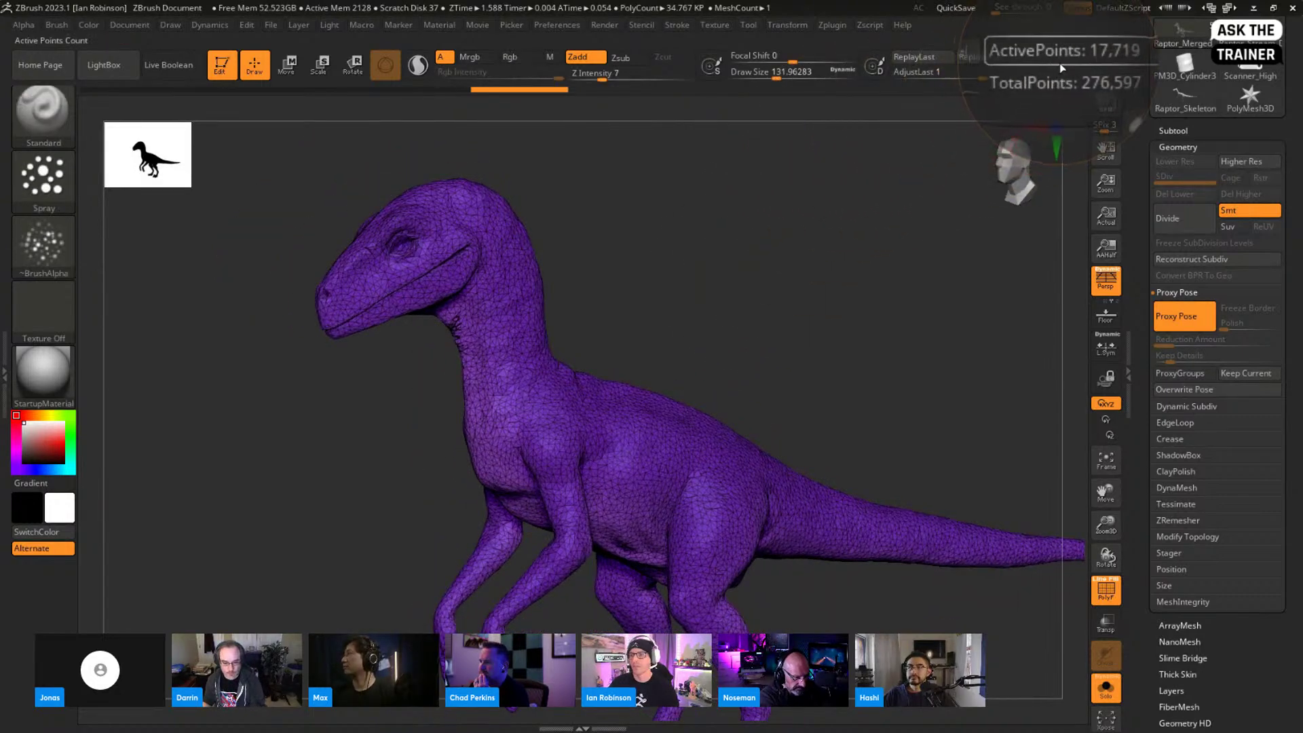
key(shift+z)
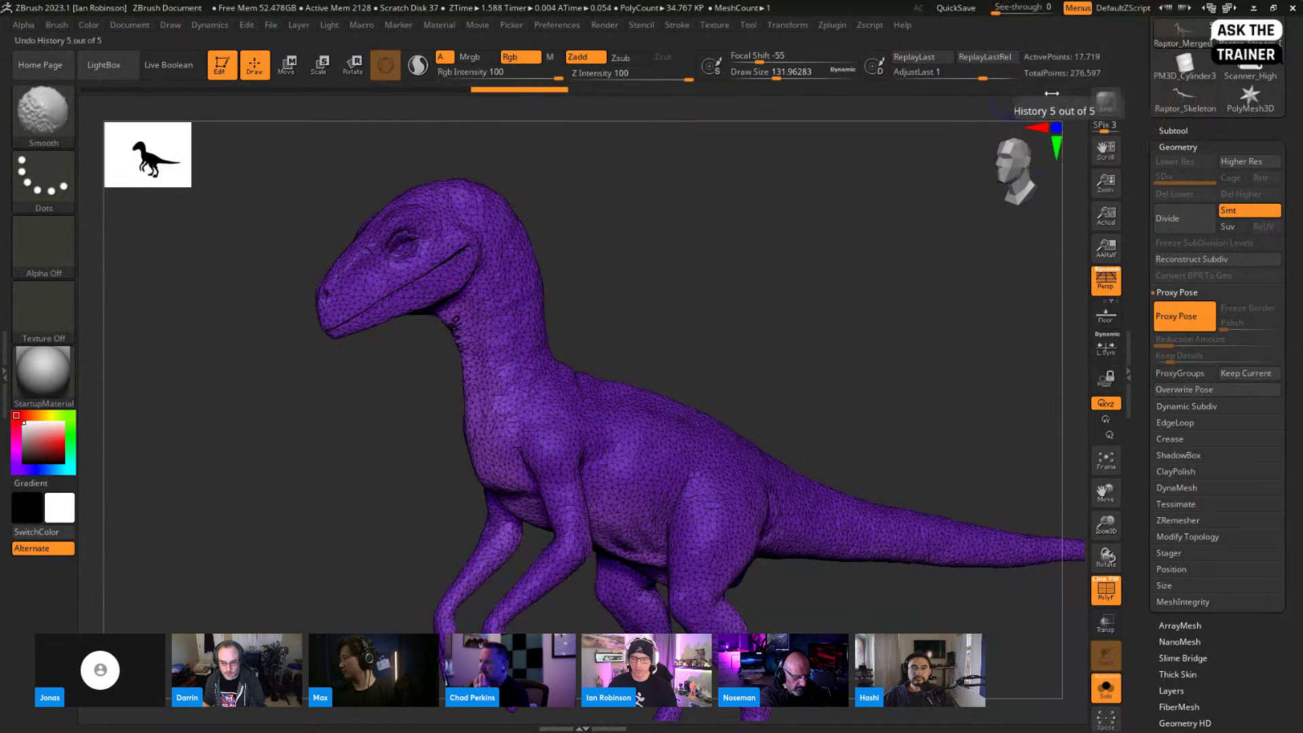
Step: Mask the raptor's body, leaving the head and neck unmasked, and place the transform gizmo at the base of the neck
mouse_move(631, 327)
mouse_down()
mouse_move(440, 434)
mouse_move(638, 264)
mouse_move(592, 200)
mouse_move(431, 136)
mouse_move(643, 198)
mouse_move(644, 211)
mouse_up()
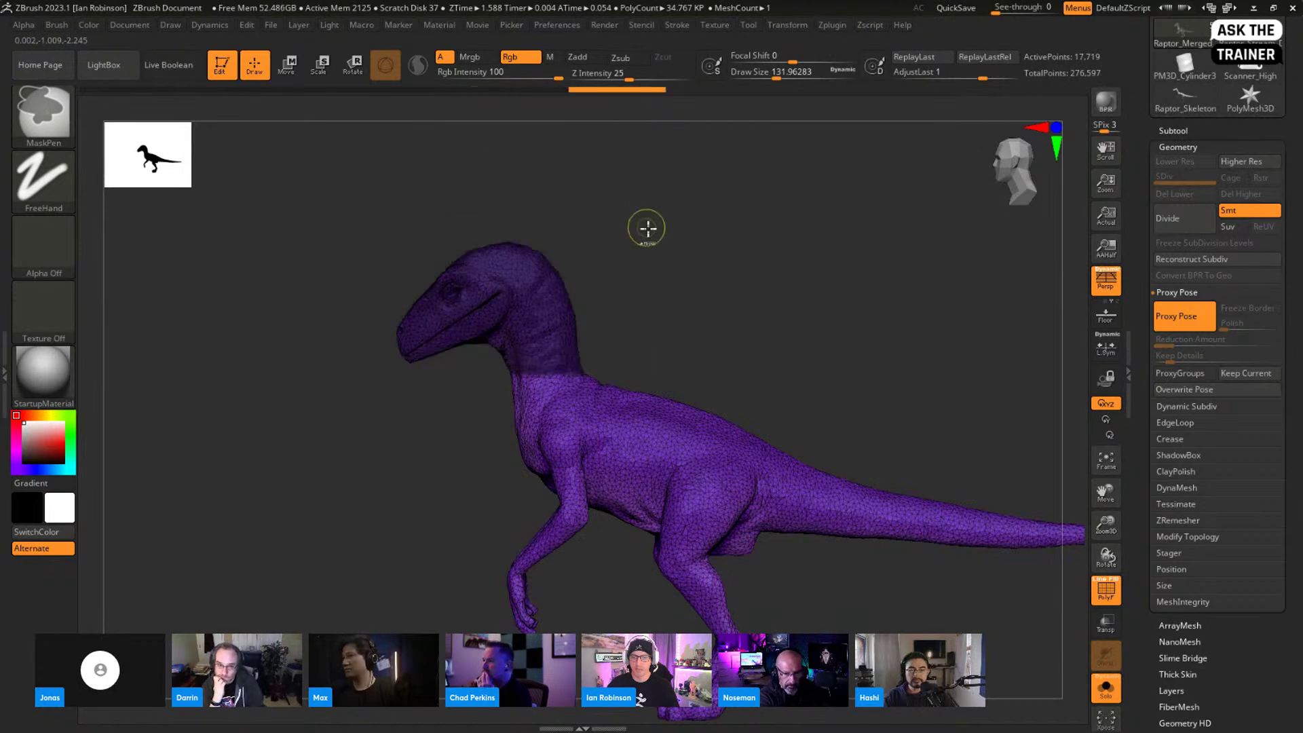
key(w)
click(561, 364)
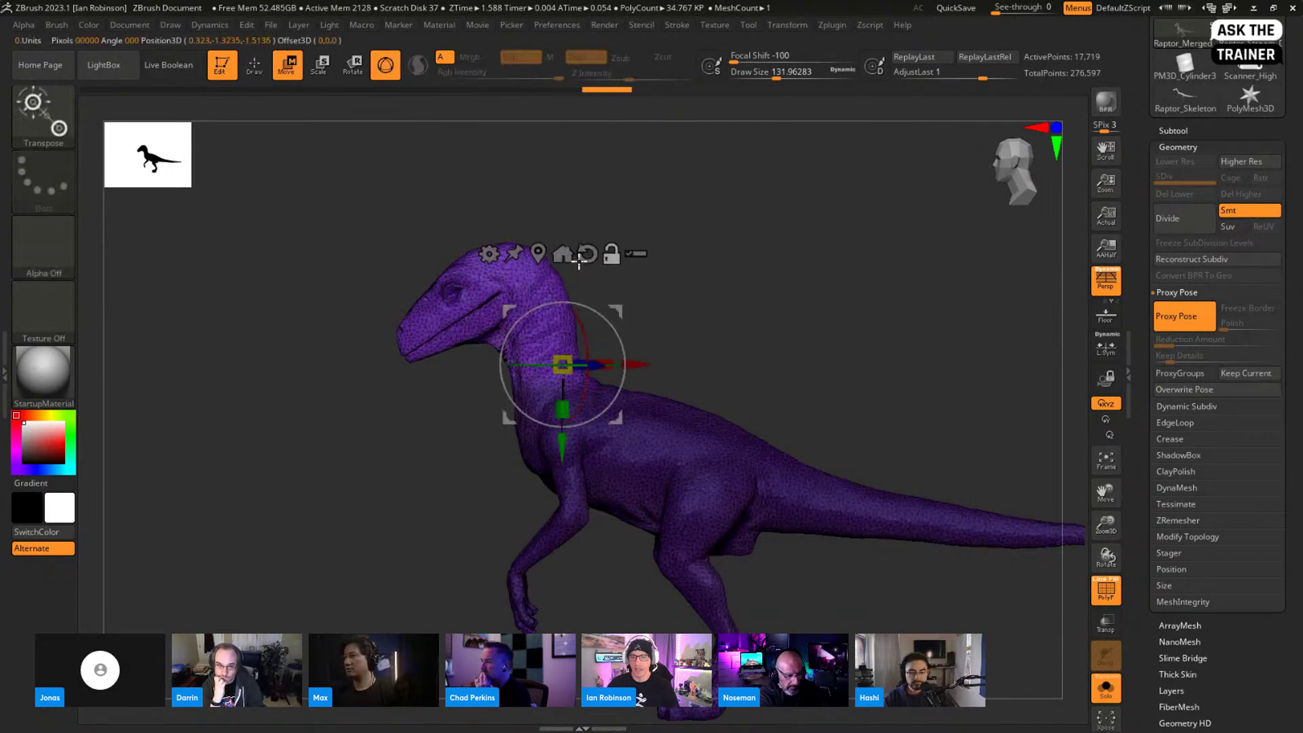
Step: Turn the raptor's head and neck sideways, and switch off Proxy Pose to transfer the pose to the full-resolution body
shift+drag(690, 336, 760, 339)
alt+drag(468, 364, 427, 364)
drag(557, 365, 536, 386)
mouse_move(693, 384)
mouse_down()
mouse_move(674, 381)
mouse_move(701, 346)
mouse_move(823, 404)
mouse_up()
key(q)
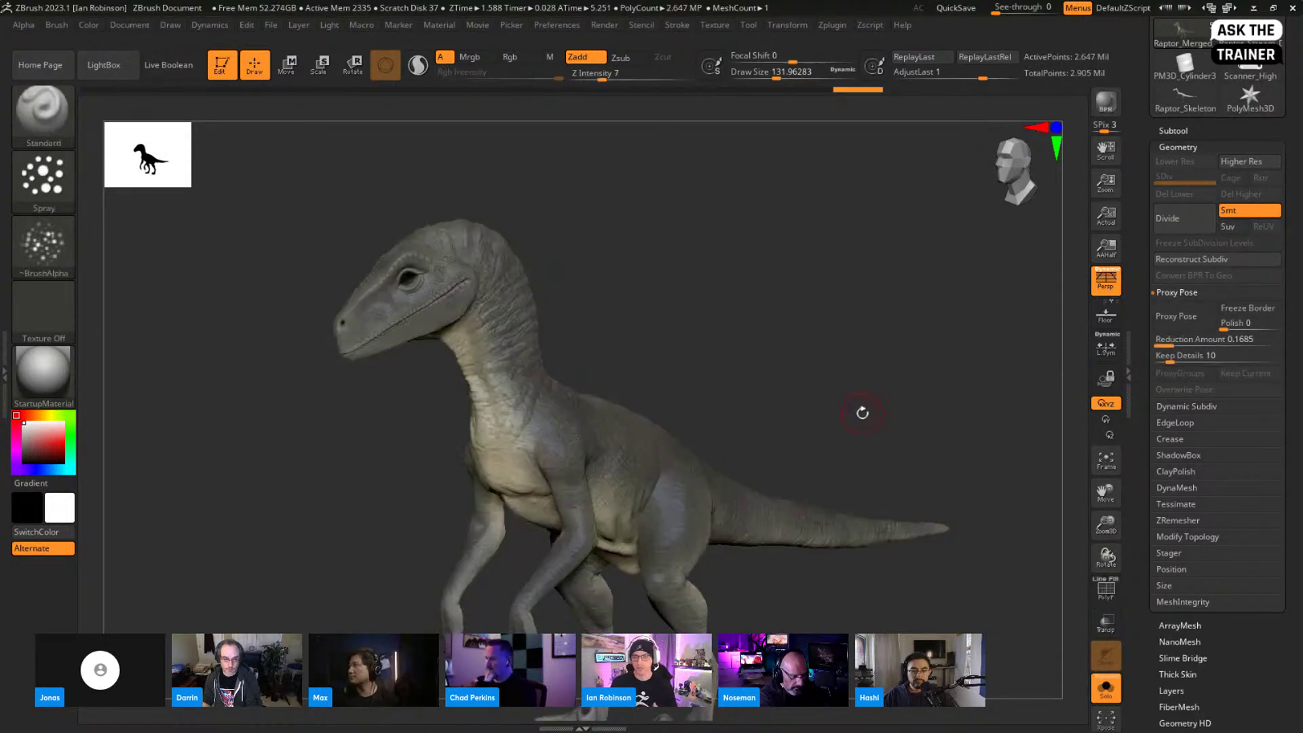
drag(750, 321, 809, 444)
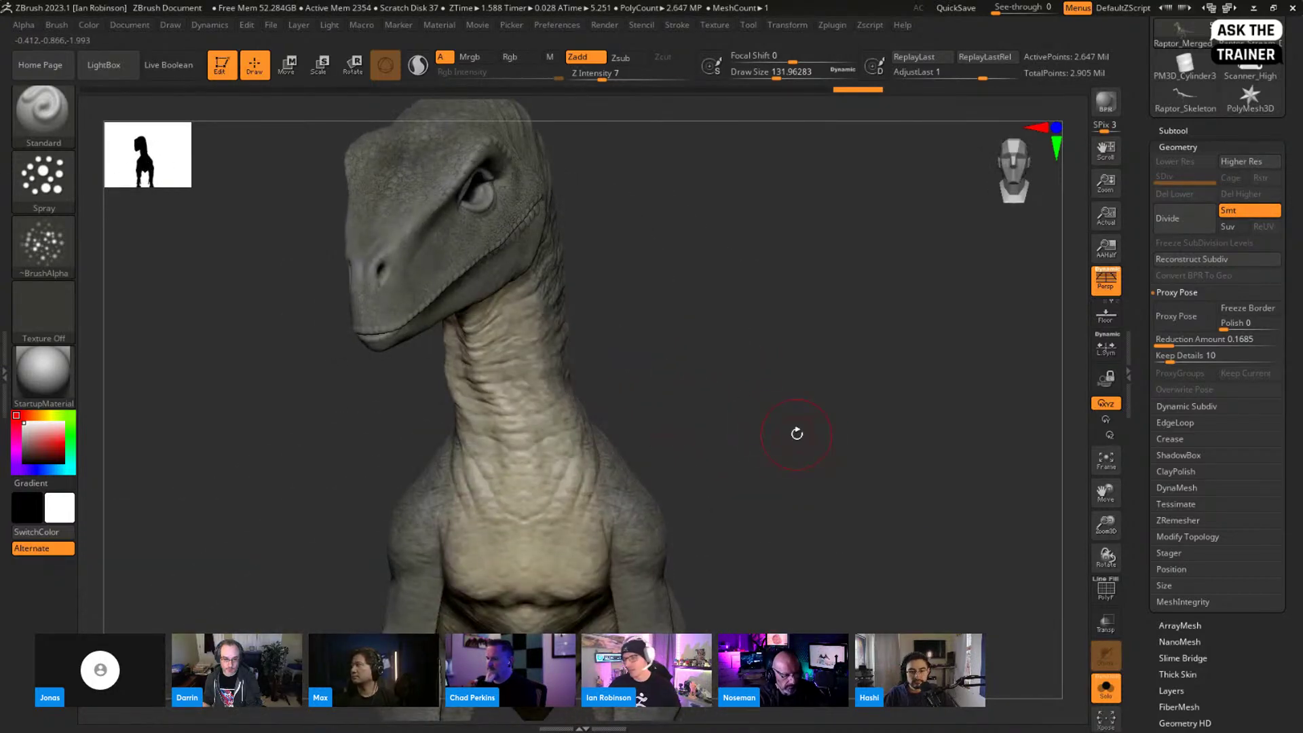
Step: Undo the transferred pose back to the unposed proxy mesh and clear the mask
key(ctrl)
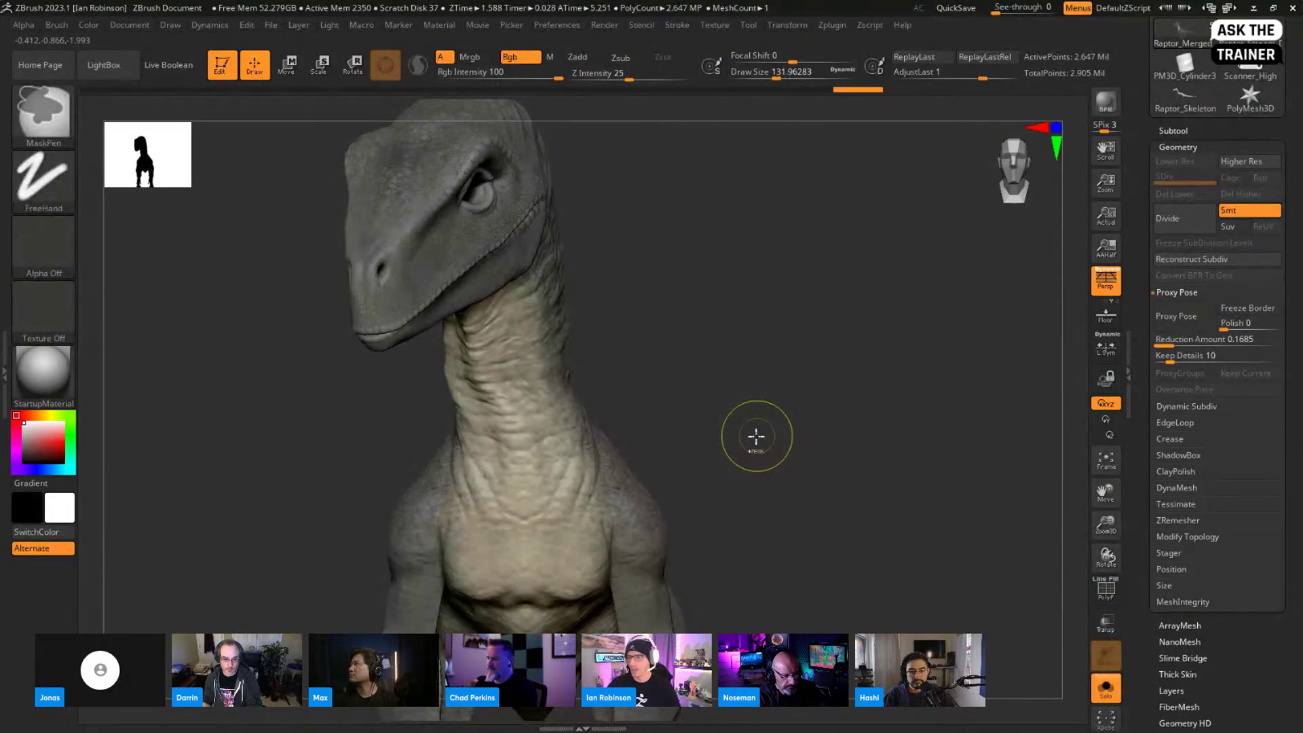
key(ctrl+z)
key(ctrl+z)
key(ctrl+z)
mouse_move(737, 404)
ctrl+mouse_down()
mouse_move(814, 486)
mouse_move(780, 439)
ctrl+mouse_up()
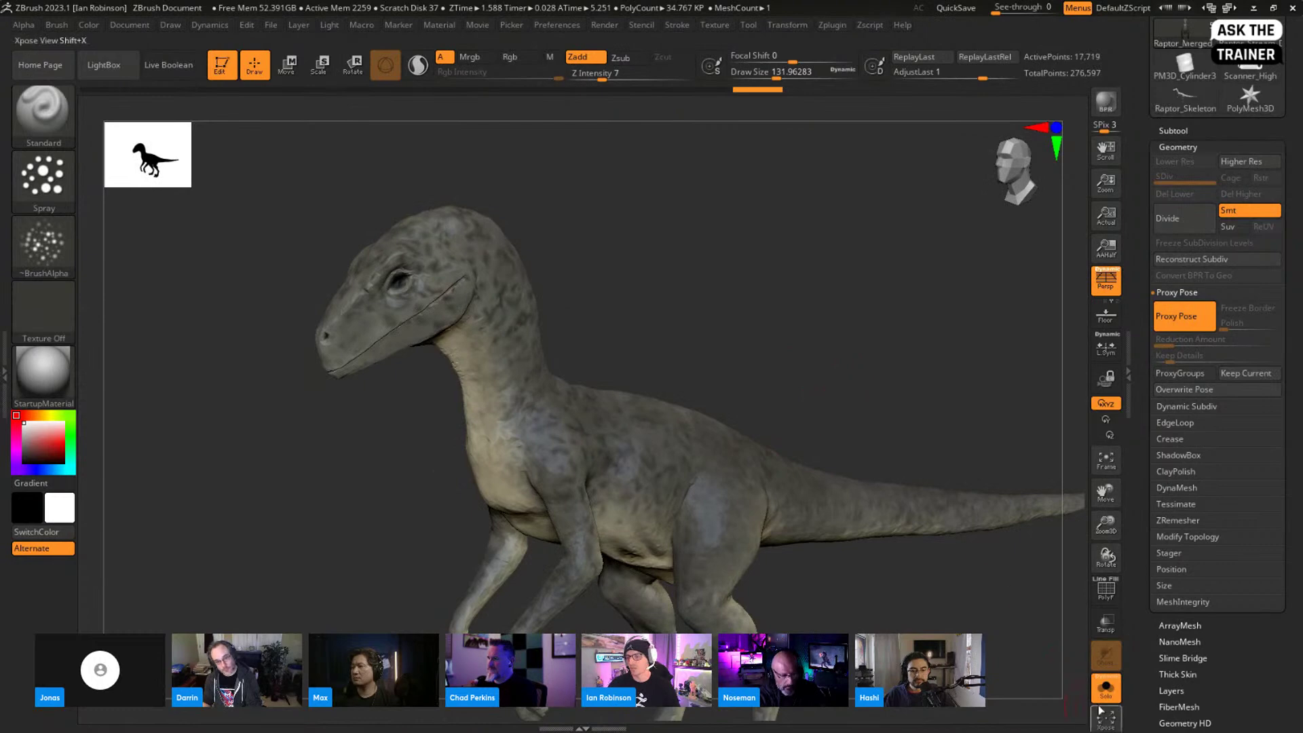
Step: Turn off Solo to show all raptor parts, undo back to the masked body and display the wireframe
click(1106, 717)
key(ctrl)
ctrl+click(770, 388)
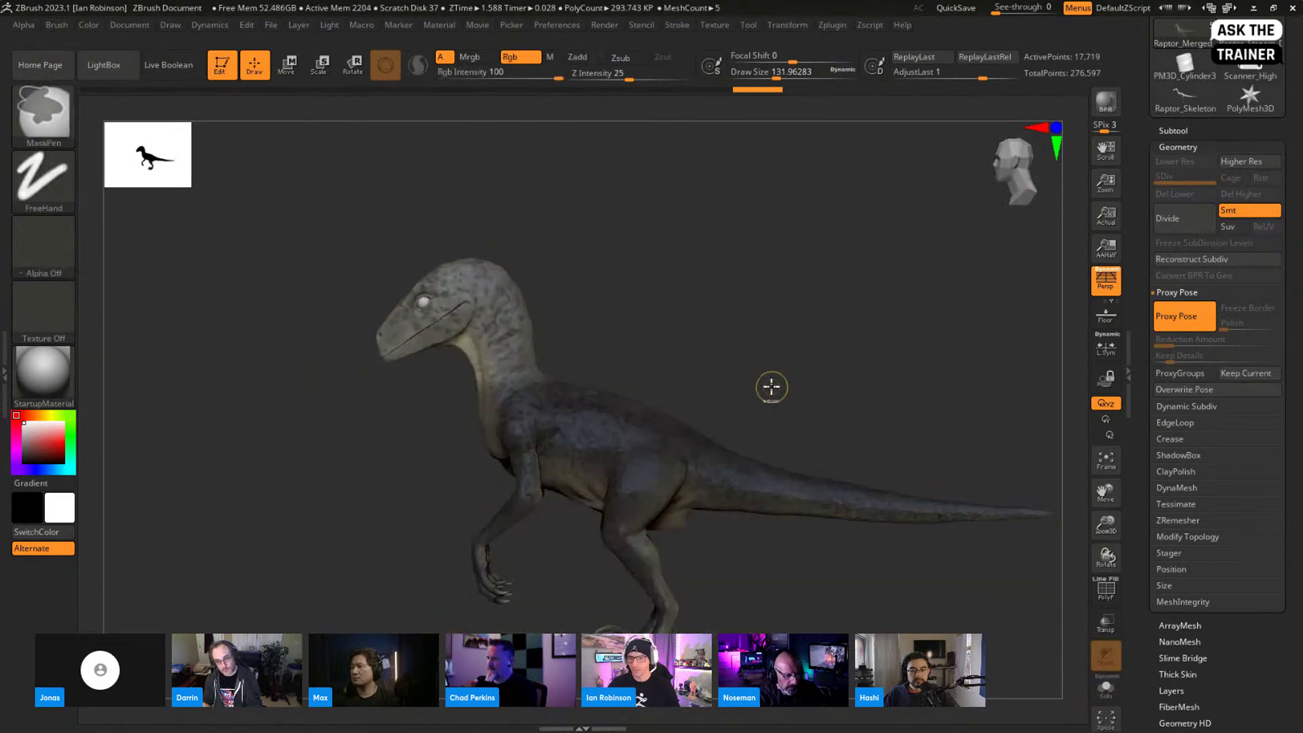
key(ctrl+z)
mouse_move(748, 335)
alt+mouse_down()
mouse_move(779, 374)
mouse_move(647, 356)
alt+mouse_up()
key(shift+f)
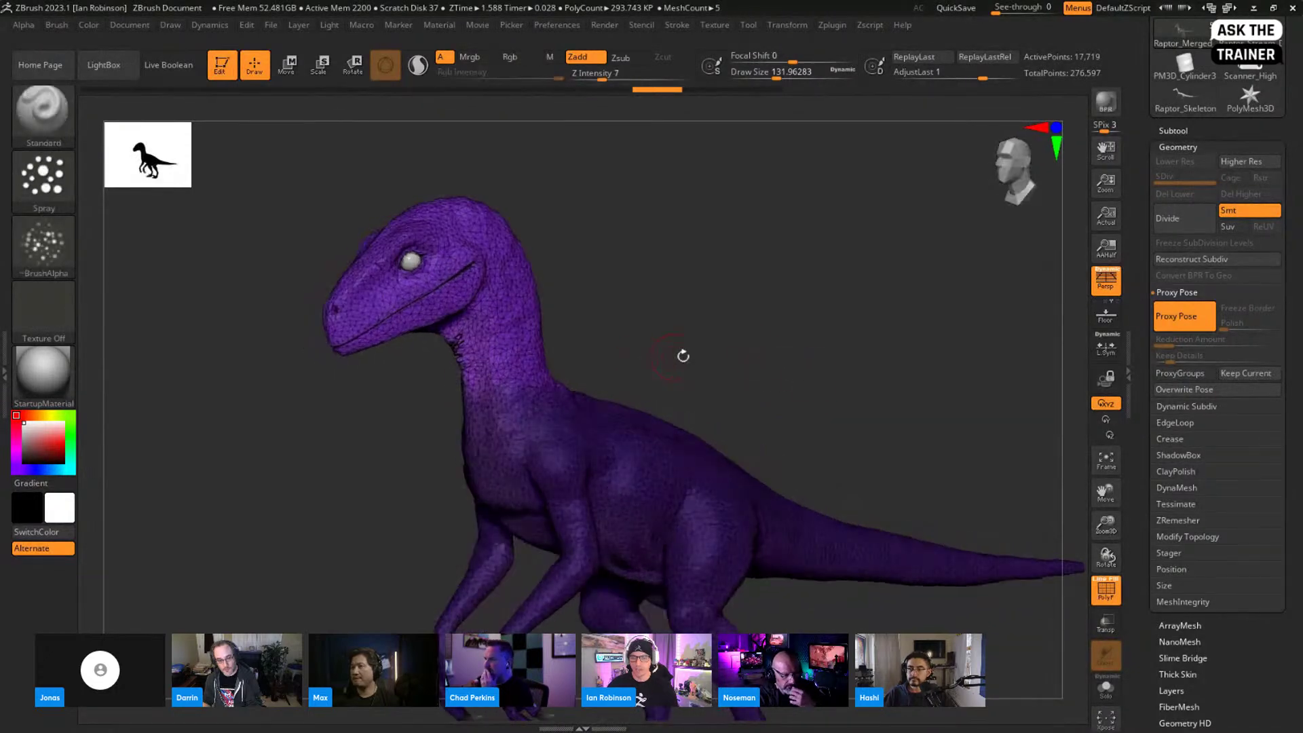
Step: Clear the mask on the raptor's body and create a combined low-resolution posing mesh with Transpose Master's TPoseMesh
ctrl+click(823, 369)
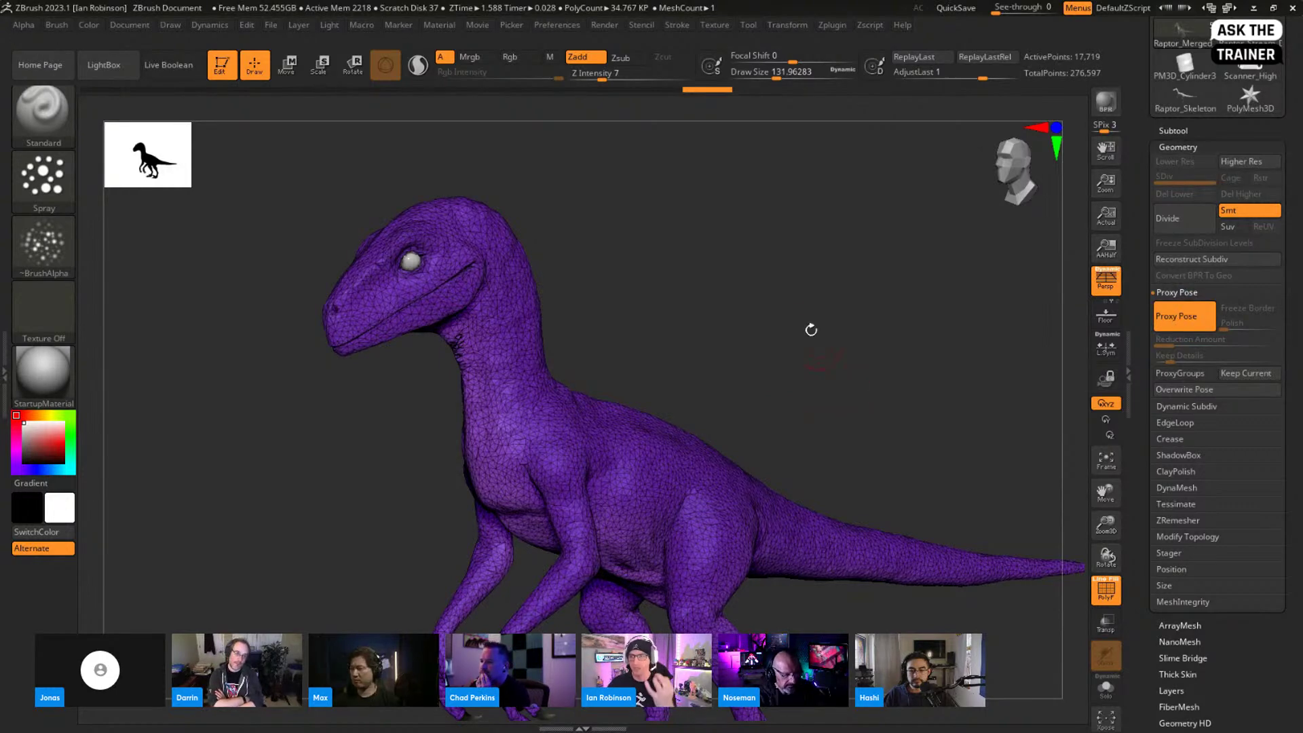
click(831, 25)
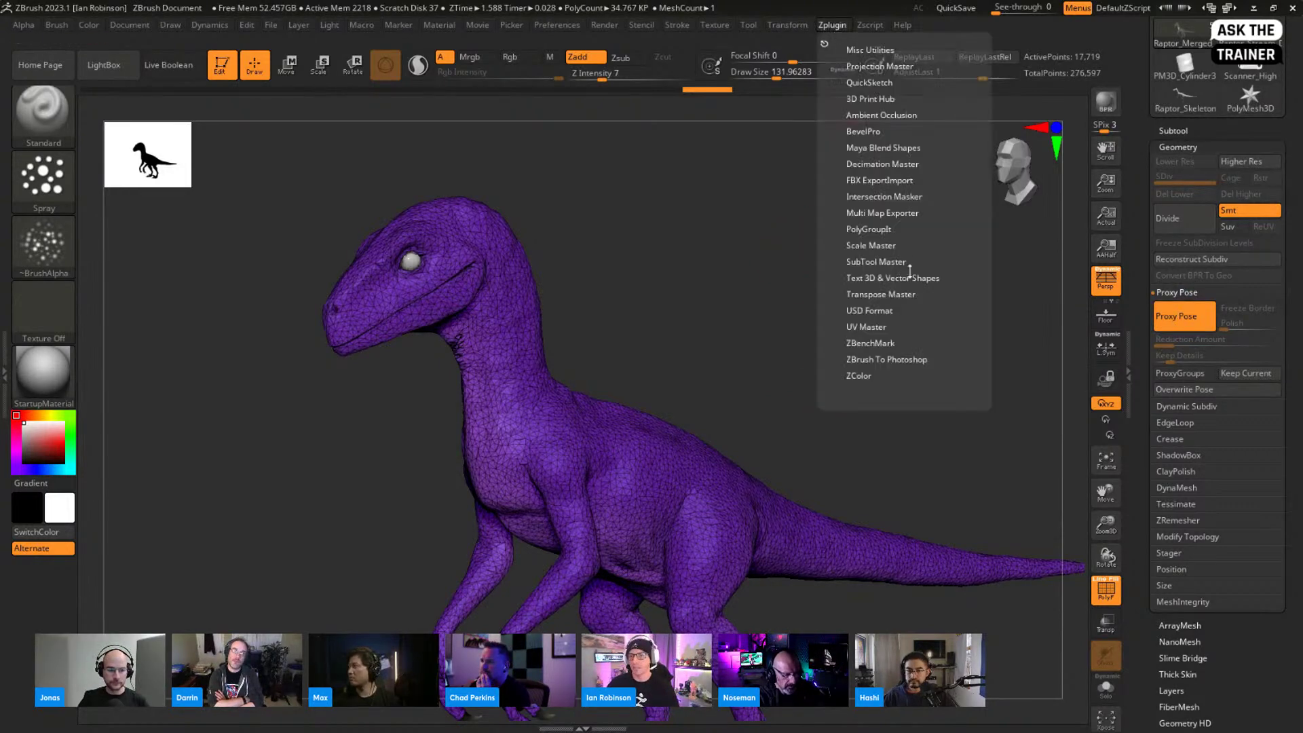
click(880, 294)
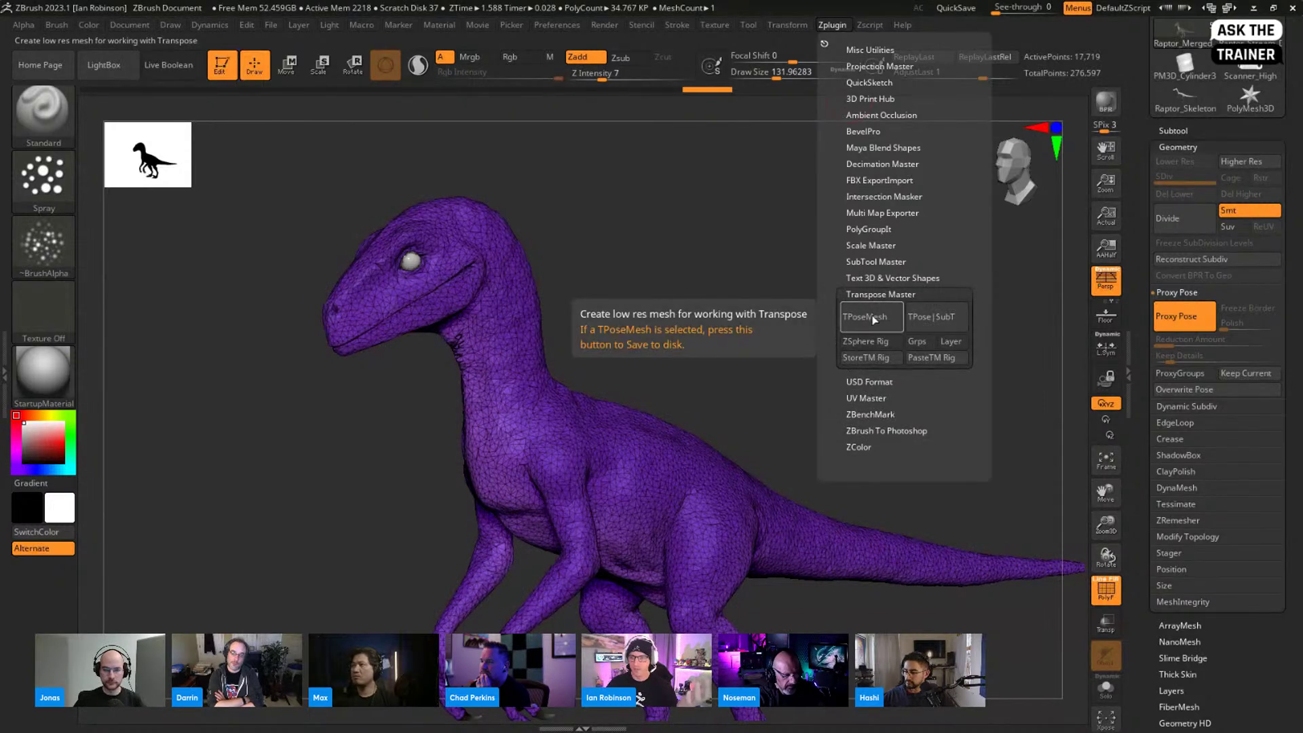
click(872, 311)
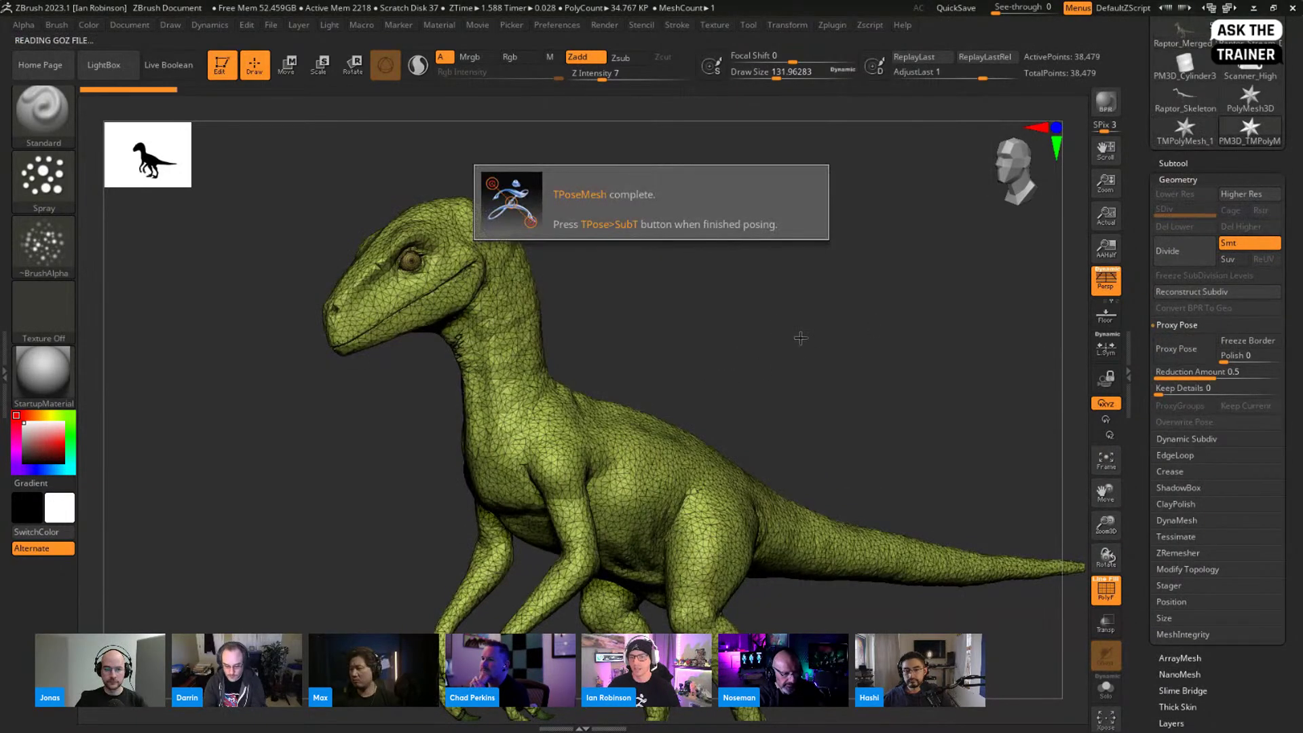
Step: Lasso-mask the combined raptor mesh so that only the head and neck stay unmasked, with a softened mask edge
ctrl+right_drag(767, 360, 804, 315)
ctrl+right_drag(483, 378, 694, 432)
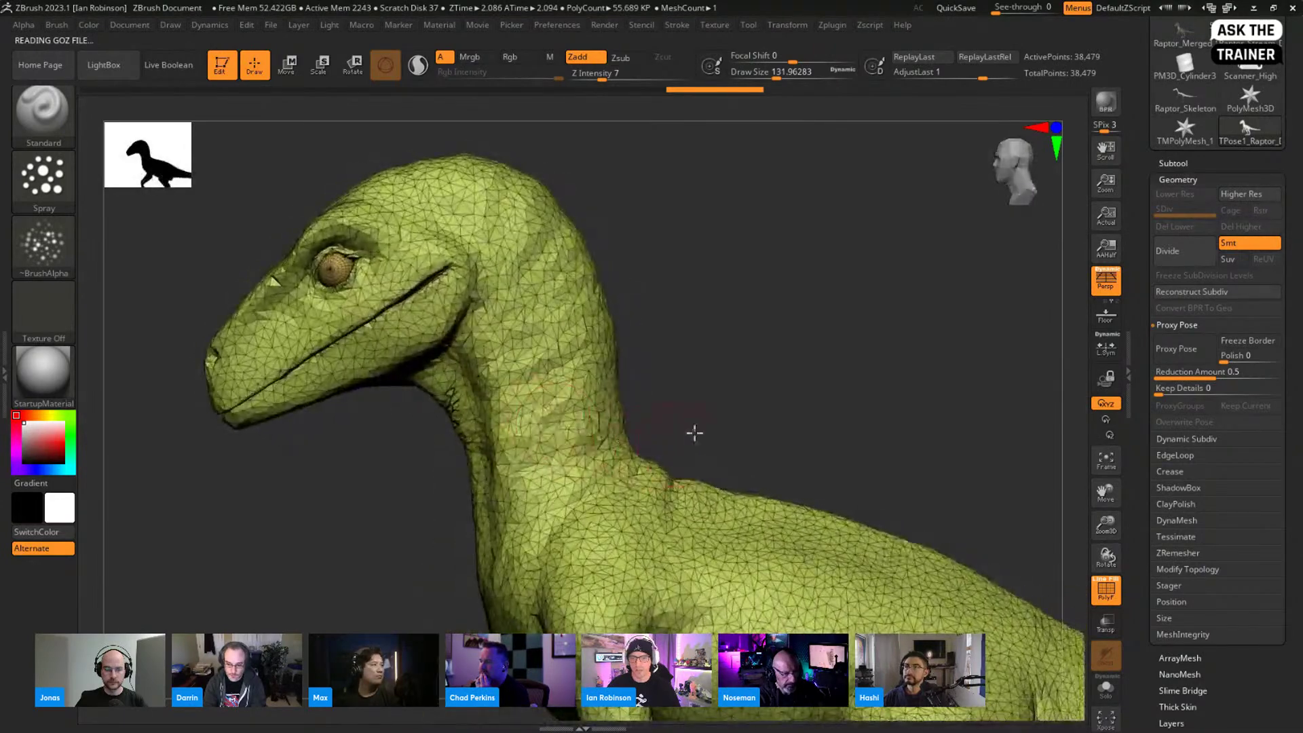
key(f)
key(w)
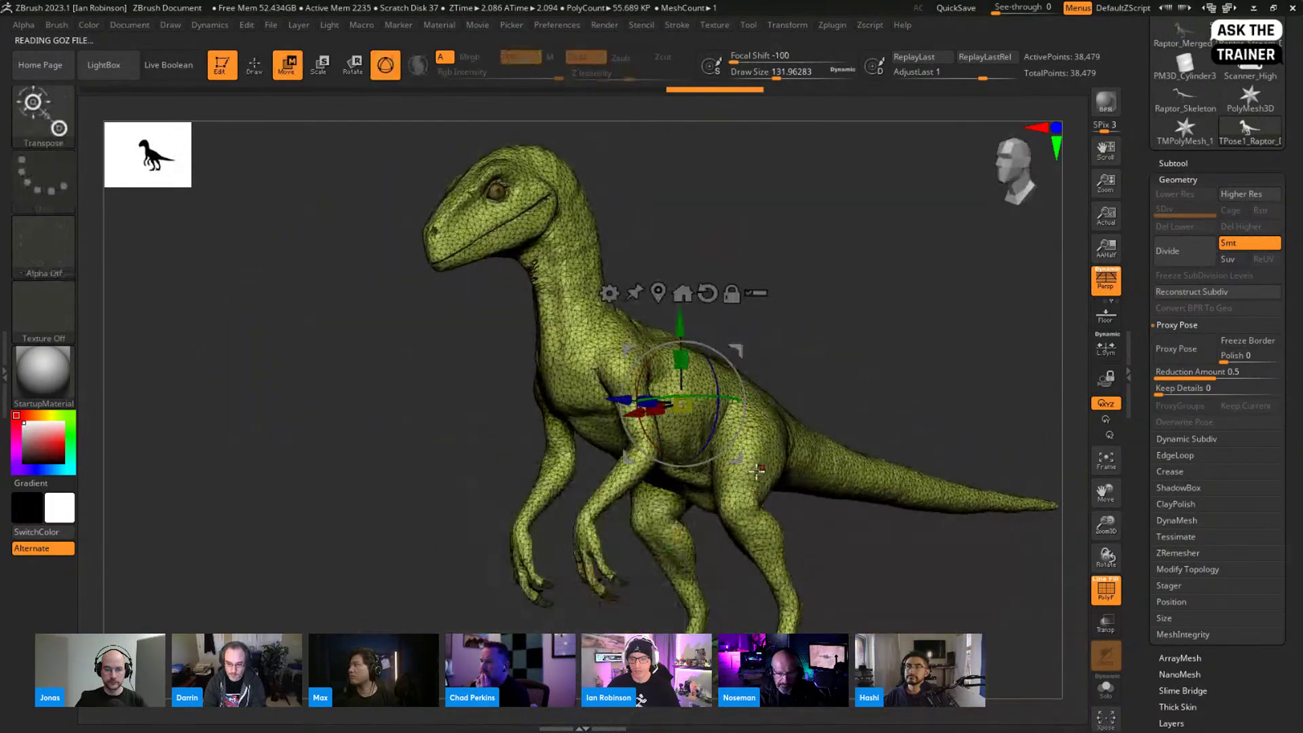
key(q)
right_drag(764, 363, 715, 360)
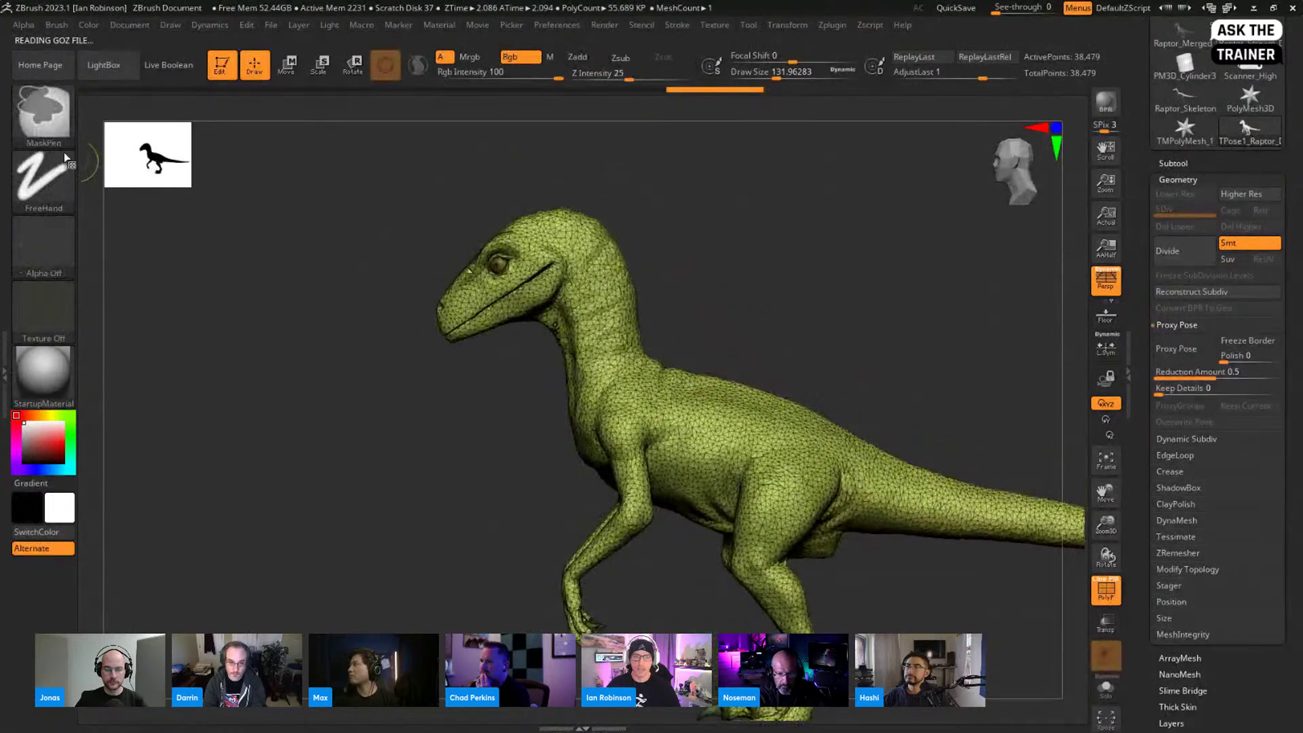
key(b)
key(m)
key(l)
mouse_move(549, 378)
ctrl+mouse_down()
mouse_move(703, 178)
mouse_move(743, 274)
ctrl+mouse_up()
ctrl+click(693, 306)
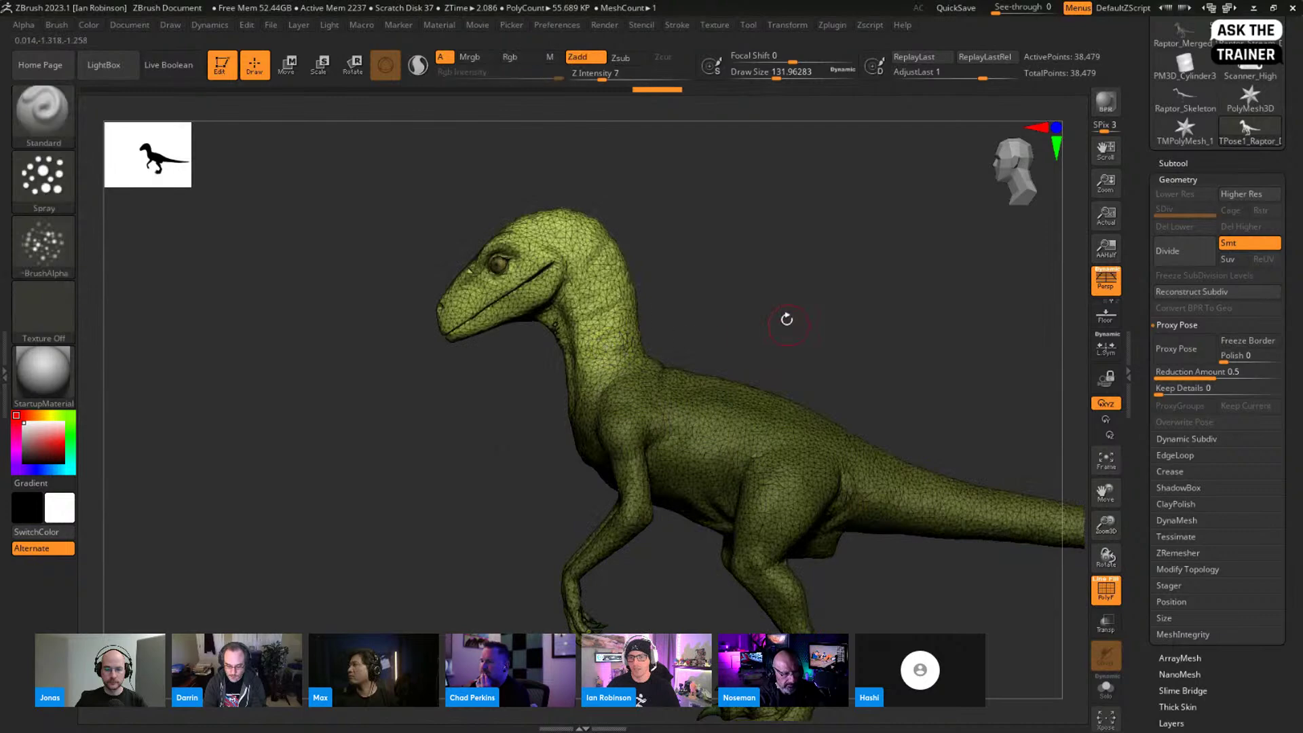
Step: Turn the raptor's unmasked head and neck sideways with the transform gizmo
key(w)
drag(611, 384, 695, 427)
drag(640, 358, 582, 356)
Step: Mask the whole raptor except its tail and soften the mask edge at the tail base
key(q)
mouse_move(780, 366)
alt+mouse_down()
mouse_move(720, 268)
mouse_move(739, 245)
mouse_move(817, 247)
mouse_move(666, 285)
mouse_move(663, 346)
alt+mouse_up()
mouse_move(509, 322)
ctrl+mouse_down()
mouse_move(875, 541)
mouse_move(450, 552)
mouse_move(455, 515)
ctrl+mouse_up()
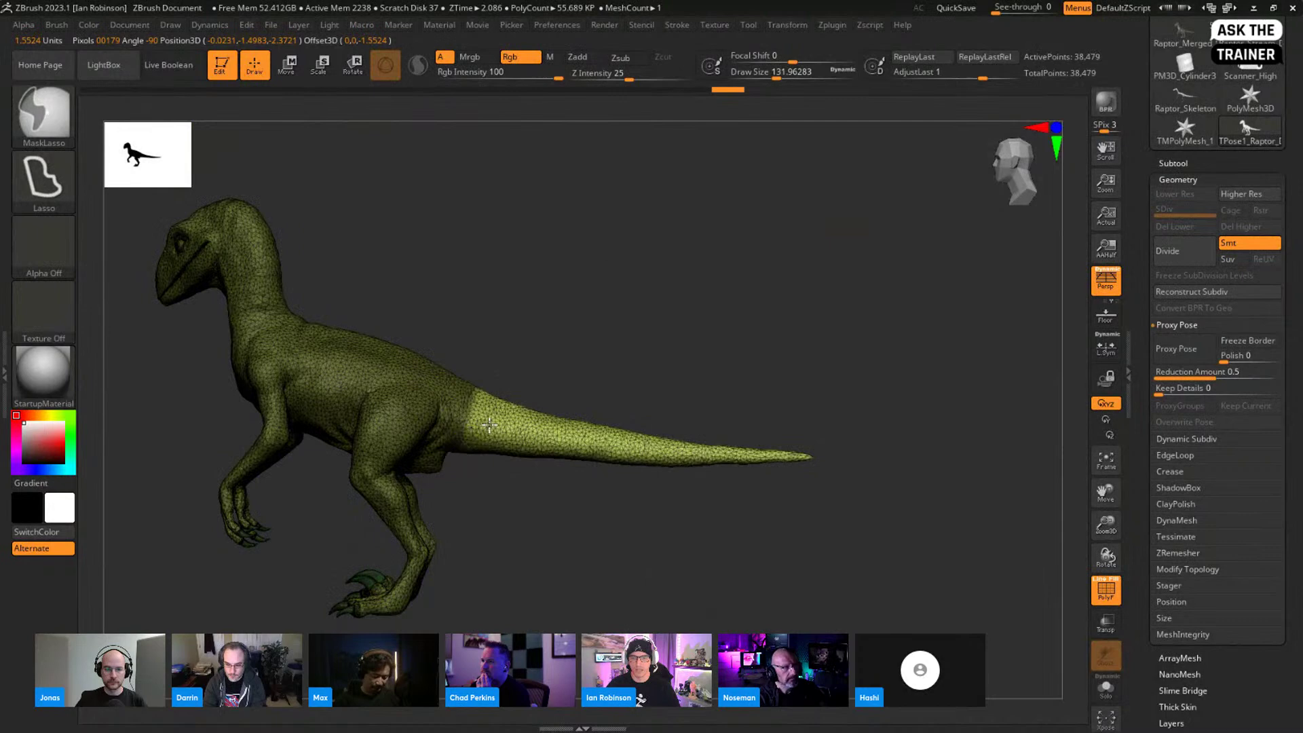
ctrl+click(512, 407)
ctrl+click(539, 371)
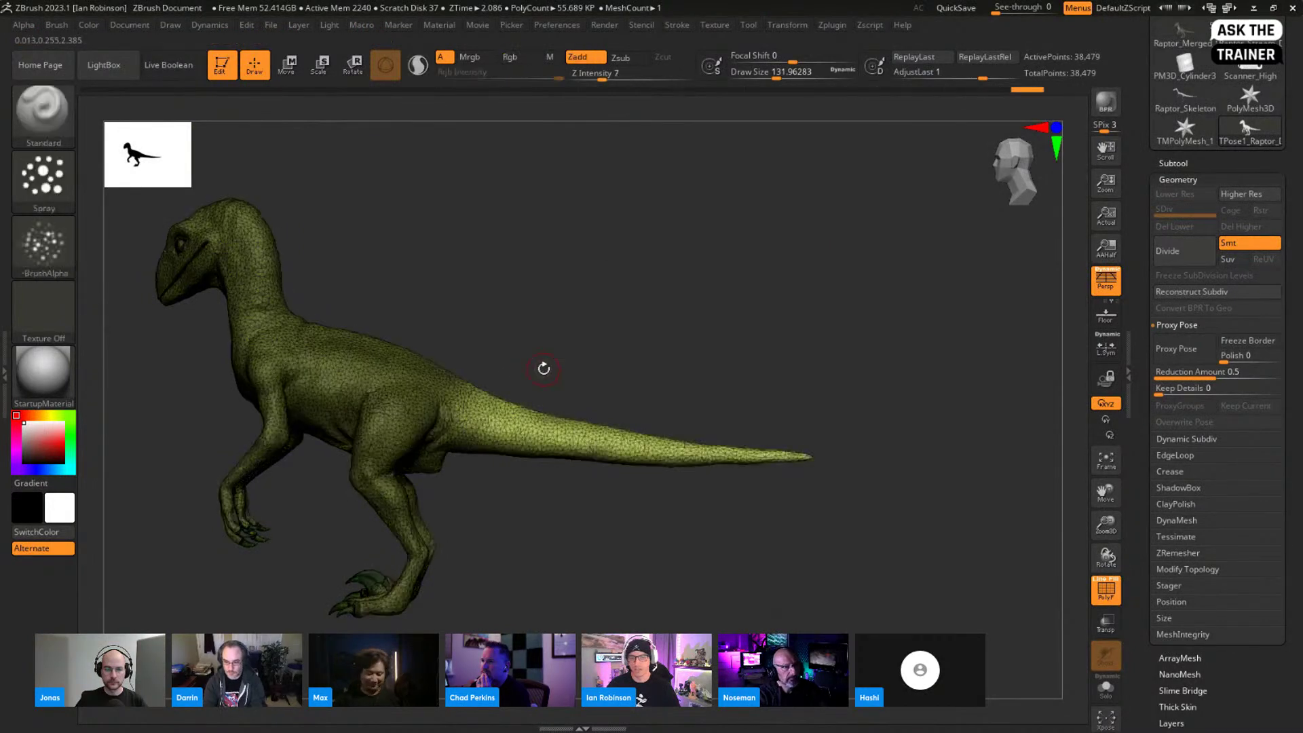
Step: From above the raptor, lay a Transpose line along the tail from its base to its tip
alt+drag(544, 369, 589, 413)
key(w)
alt+click(463, 433)
alt+click(486, 323)
drag(558, 361, 511, 322)
drag(623, 350, 701, 335)
key(y)
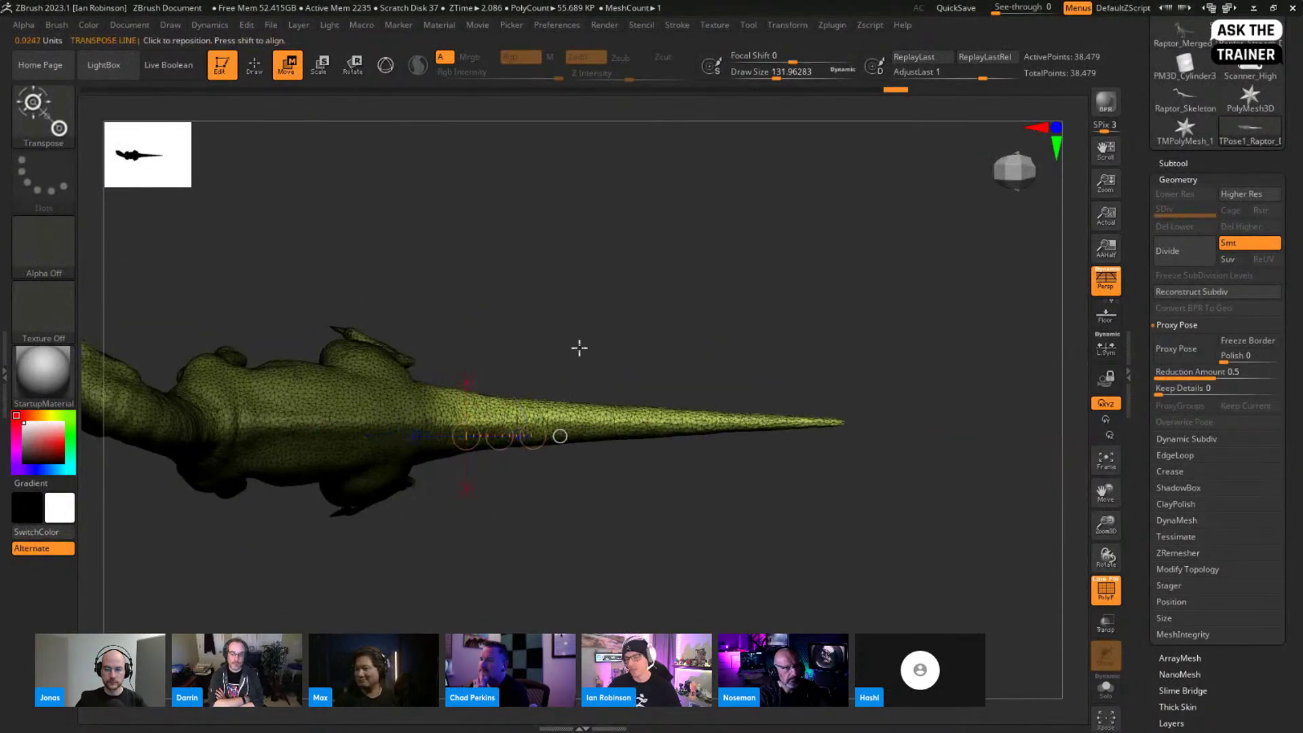
drag(427, 407, 728, 406)
drag(241, 417, 256, 340)
drag(443, 420, 833, 420)
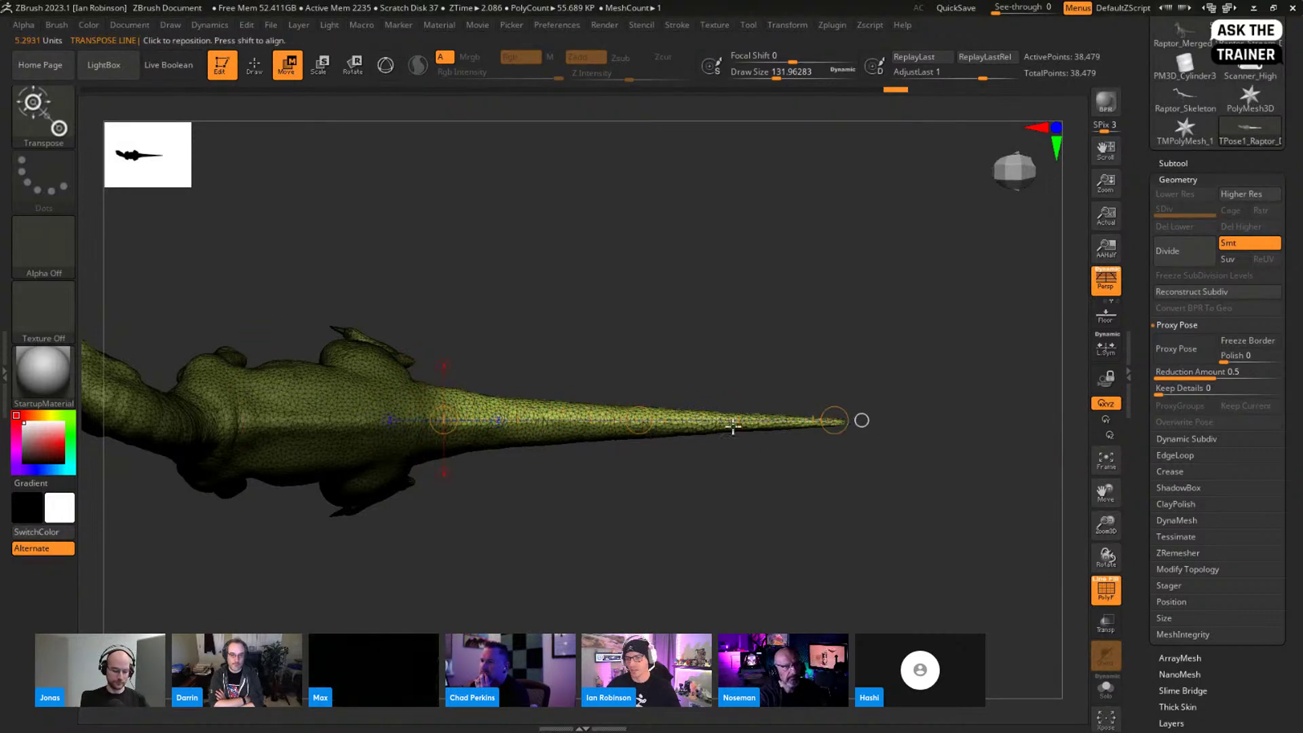
Step: Bend the tail into a curve with the Transpose line's middle point and rotate the tail sideways around its base
drag(639, 420, 678, 450)
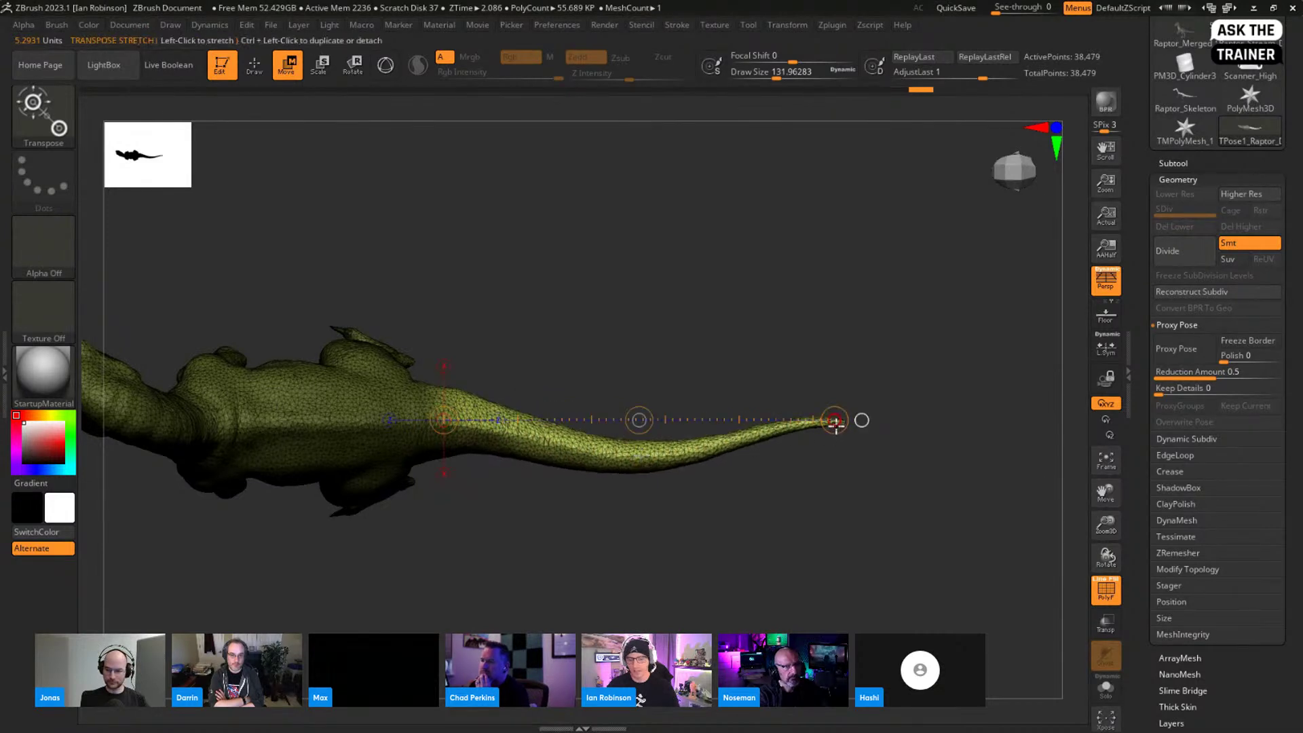
key(r)
drag(835, 421, 771, 301)
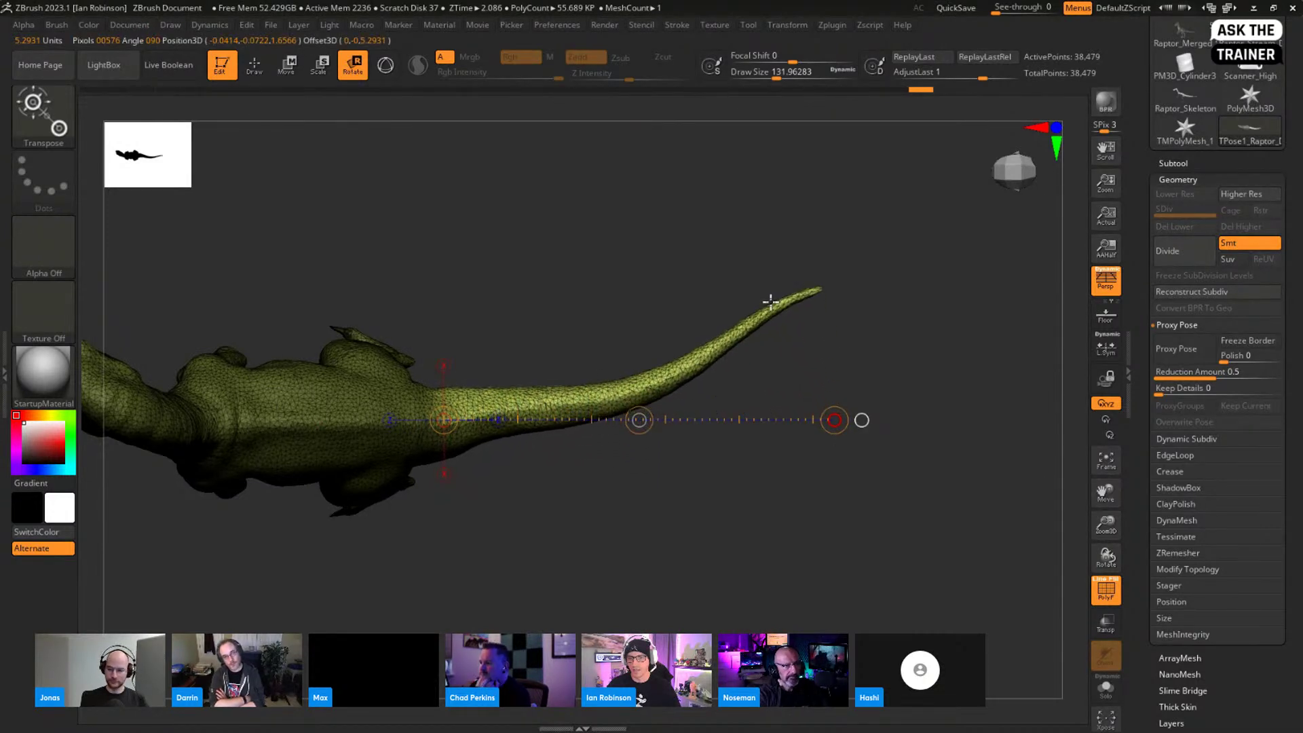
Step: Mask the raptor's hips, hind legs and tail with a soft transition, leaving the front of the body unmasked
key(q)
mouse_move(724, 523)
mouse_down()
mouse_move(713, 340)
mouse_move(756, 378)
mouse_move(768, 343)
mouse_move(788, 346)
mouse_move(776, 343)
mouse_move(704, 459)
mouse_move(815, 503)
mouse_move(690, 523)
mouse_up()
key(ctrl)
mouse_move(464, 267)
ctrl+mouse_down()
mouse_move(410, 607)
mouse_move(491, 596)
mouse_move(473, 372)
ctrl+mouse_up()
drag(506, 278, 631, 375)
key(w)
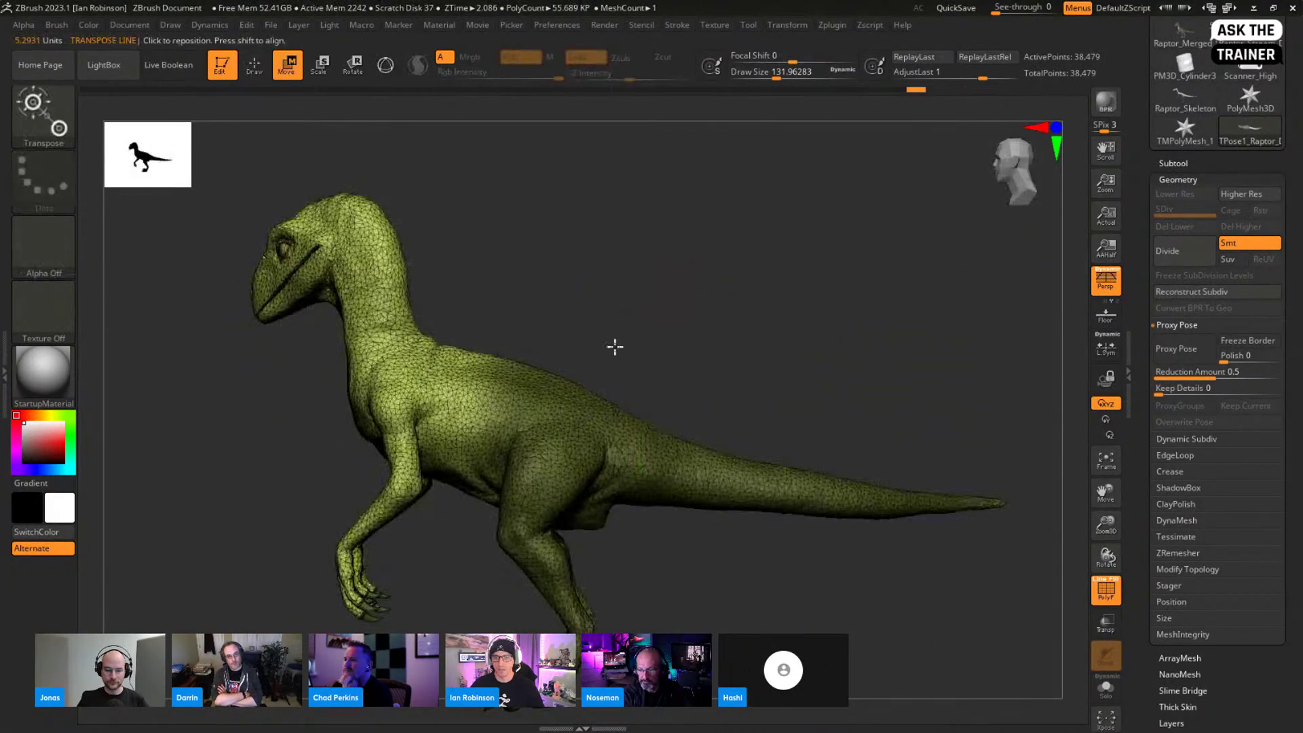
Step: Pose the raptor's unmasked front half with the transform gizmo at the chest, and clear the mask
key(y)
click(364, 384)
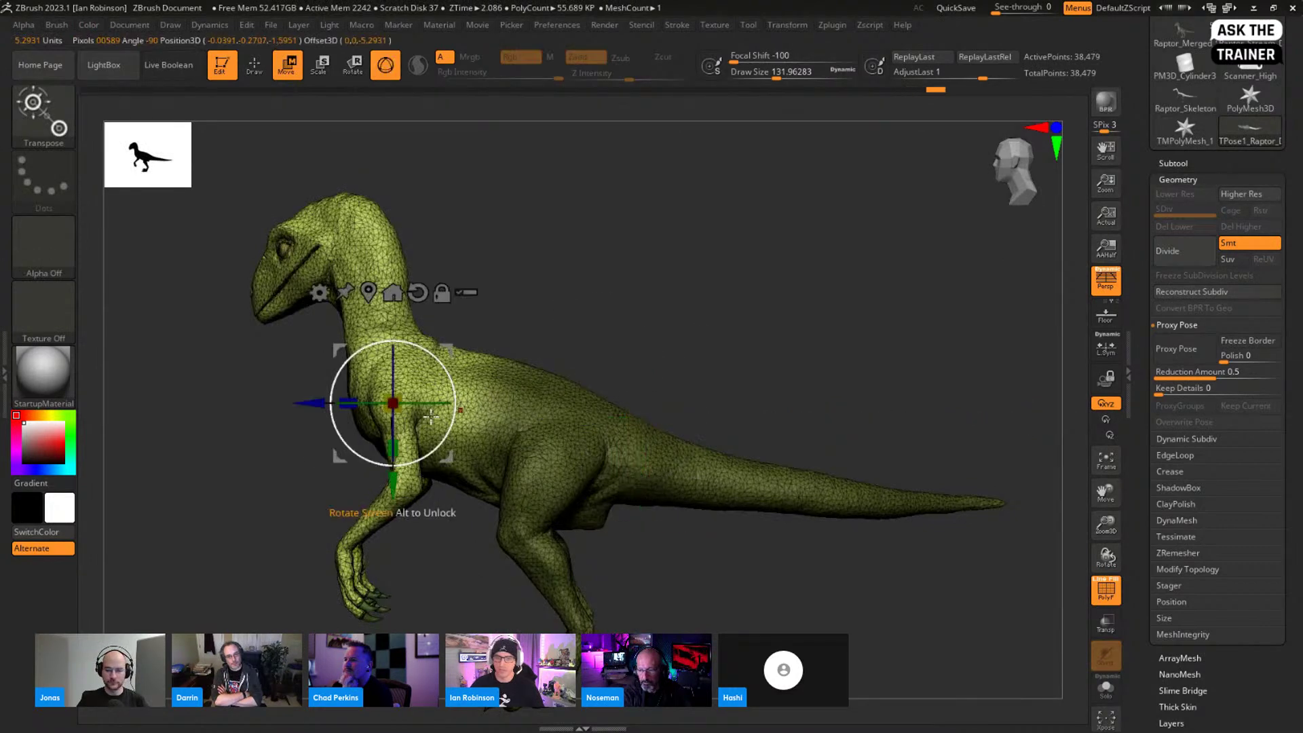
mouse_move(559, 386)
mouse_down()
mouse_move(728, 330)
mouse_move(686, 364)
mouse_move(762, 369)
mouse_move(853, 451)
mouse_up()
key(q)
key(w)
drag(562, 401, 739, 411)
key(q)
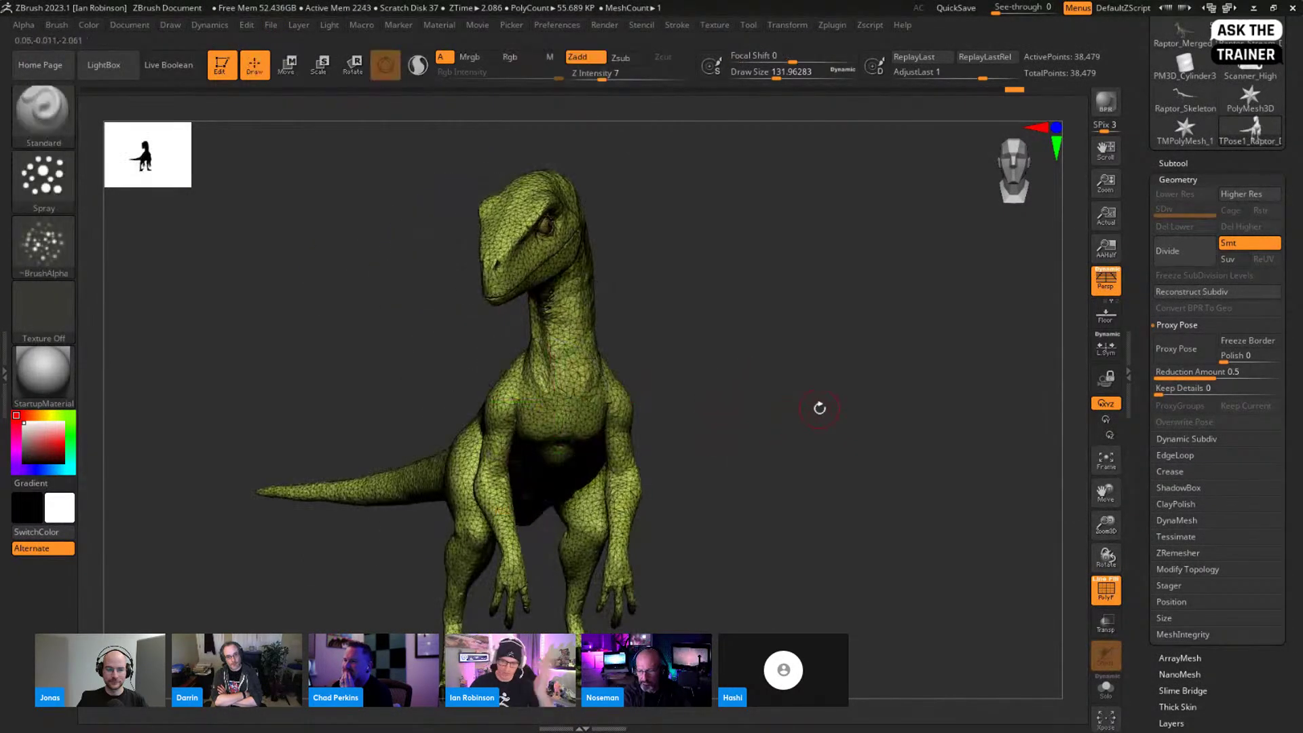
Step: Transfer the pose to all the raptor's subtools with Transpose Master's TPose|SubT
click(835, 25)
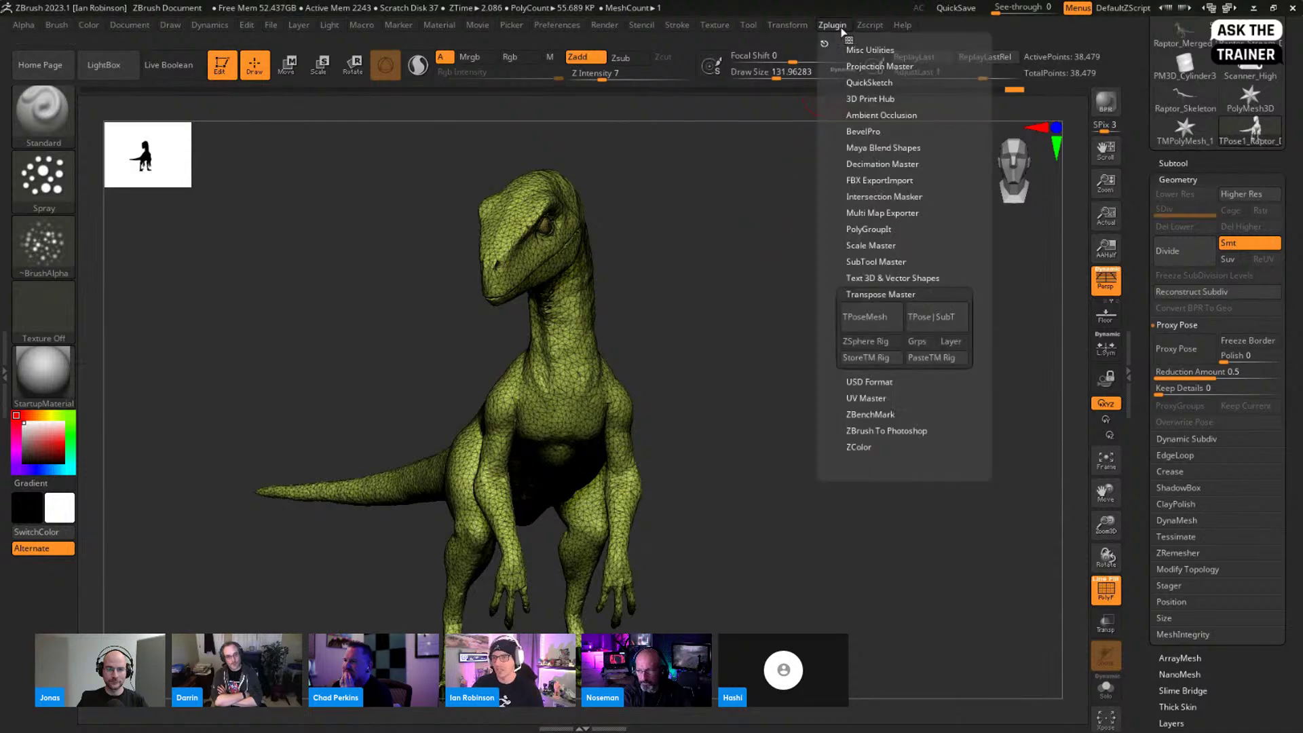
click(928, 323)
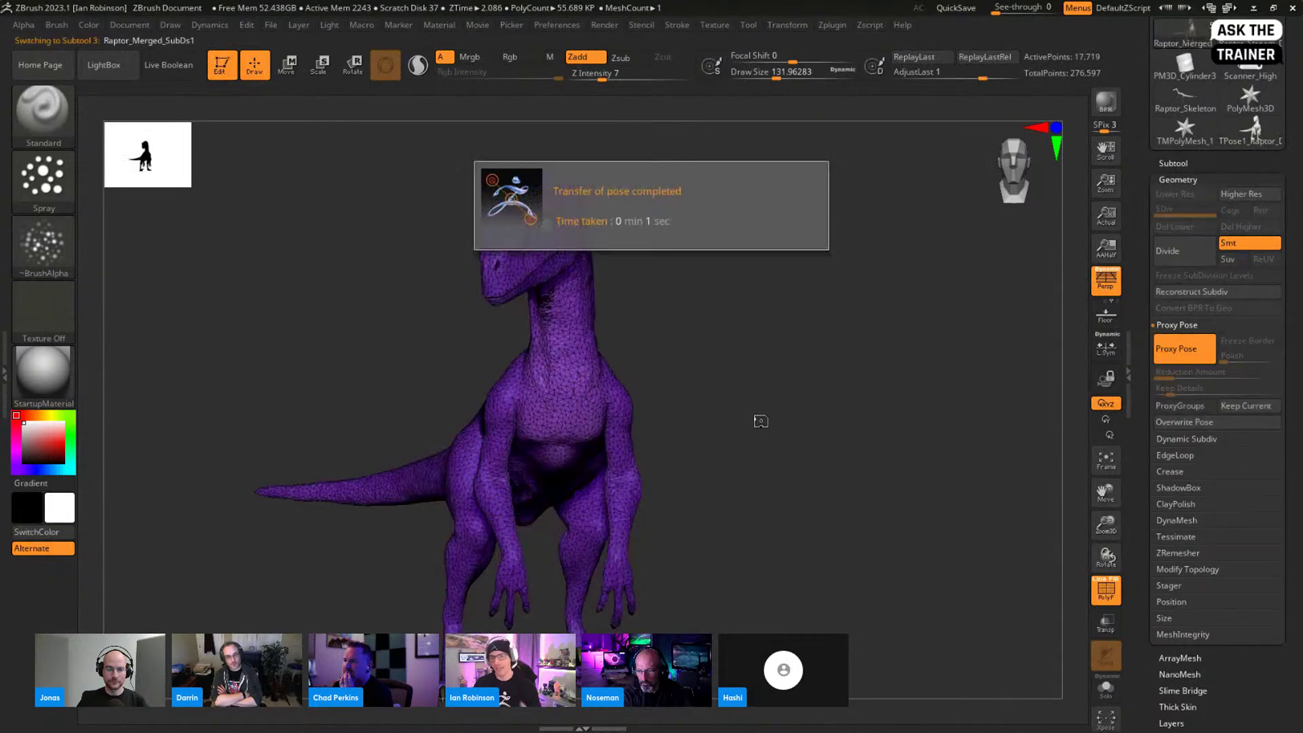
drag(799, 425, 992, 430)
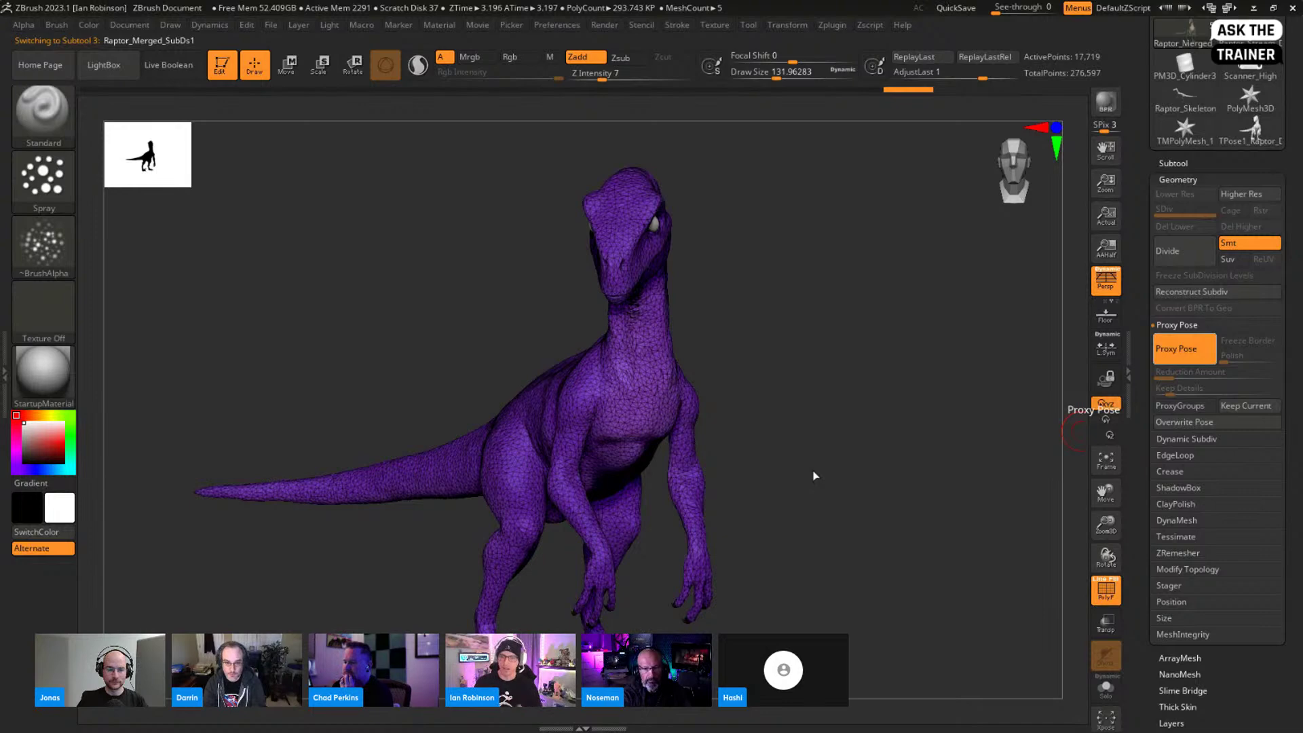
Step: Switch off Proxy Pose to restore the full-resolution body, and view the posed raptor without its wireframe
key(shift+f)
drag(814, 469, 760, 397)
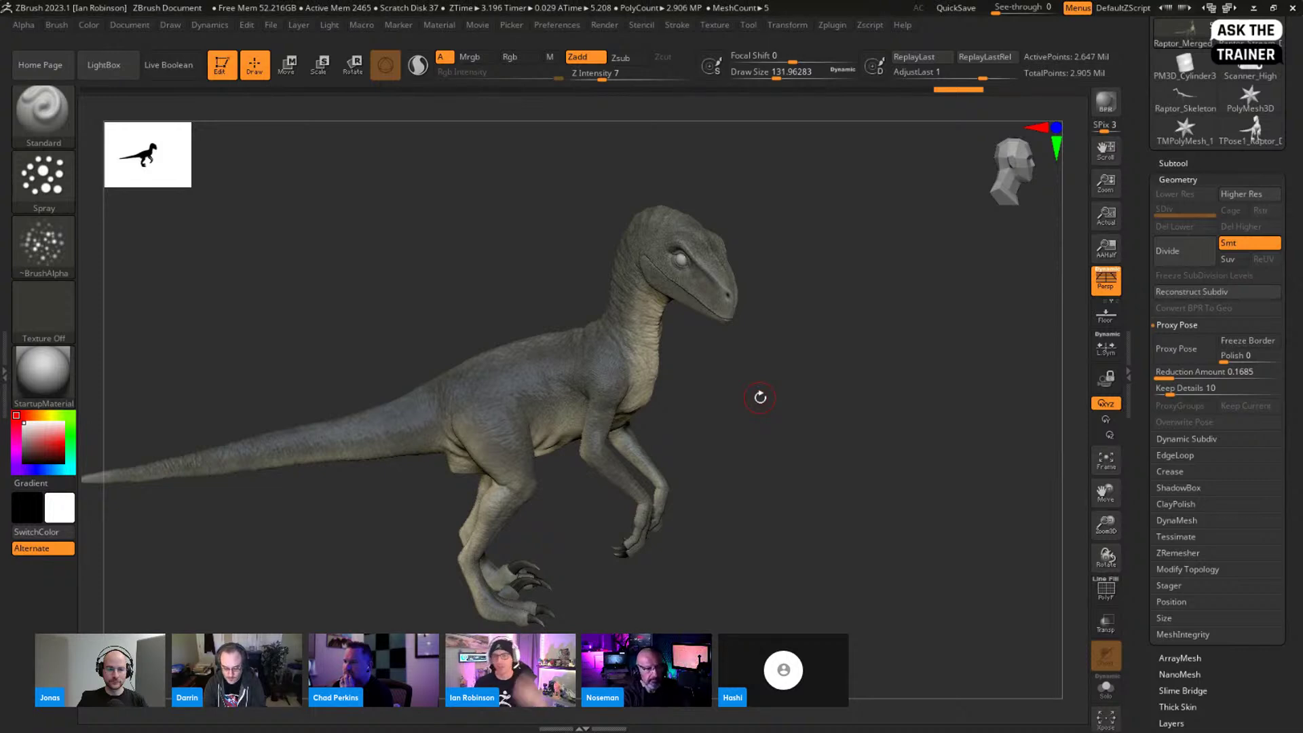
drag(760, 397, 690, 392)
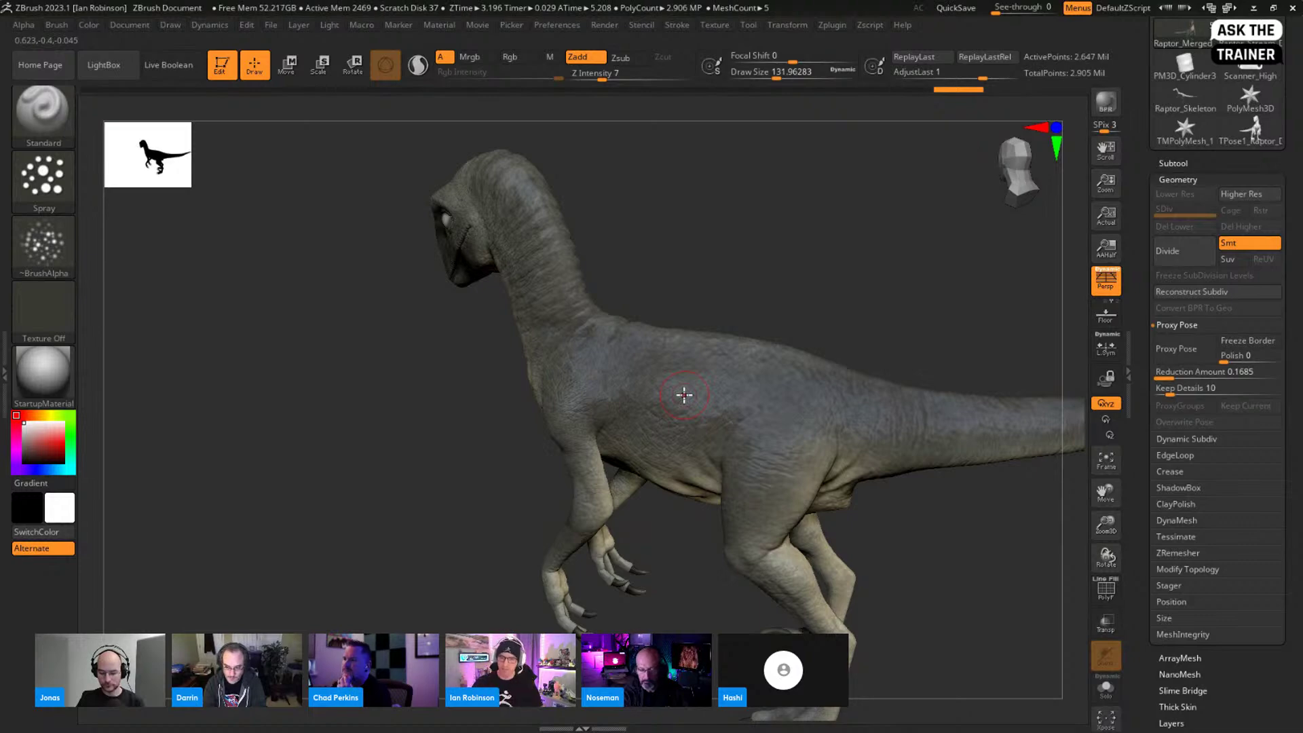
drag(689, 464, 610, 443)
key(shift+f)
key(shift+f)
drag(672, 483, 760, 439)
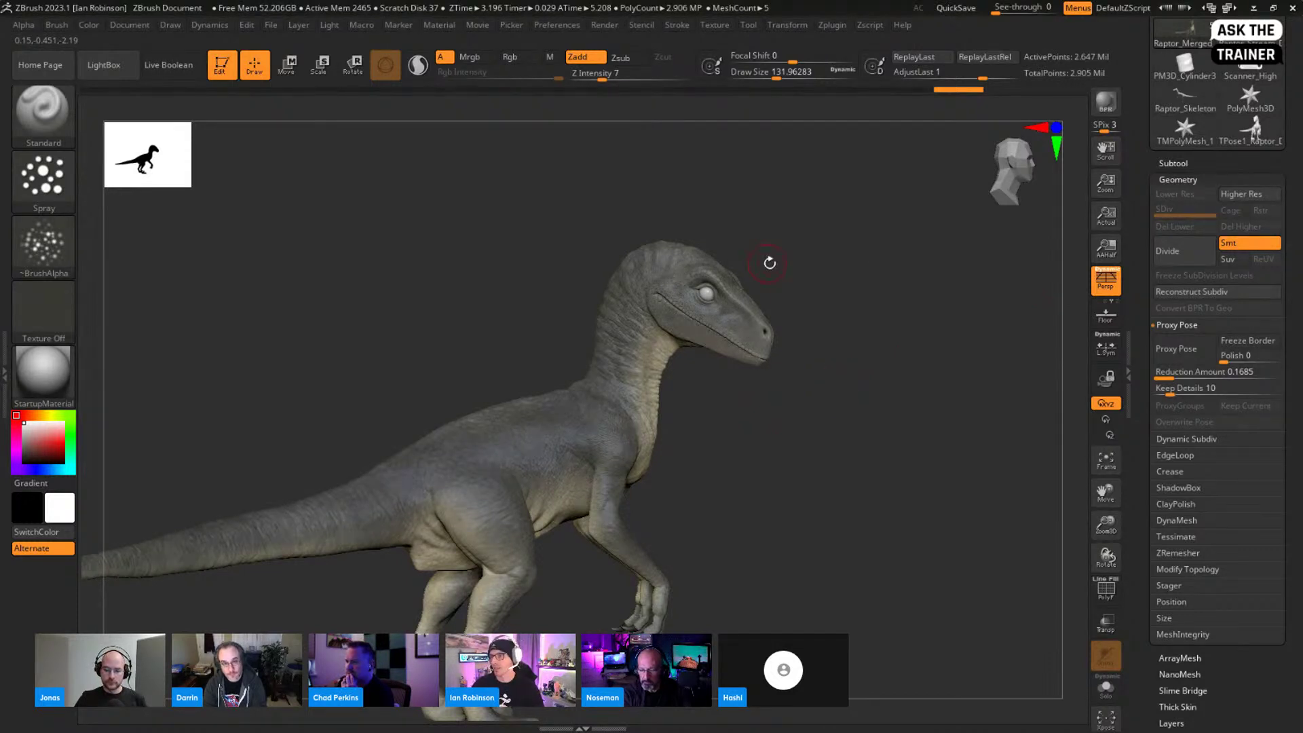
Step: Look at another raptor tool's dense mesh with the wireframe displayed, and return to the posed merged raptor
click(1247, 35)
mouse_move(889, 389)
mouse_down()
mouse_move(765, 358)
mouse_move(846, 328)
mouse_up()
key(shift+f)
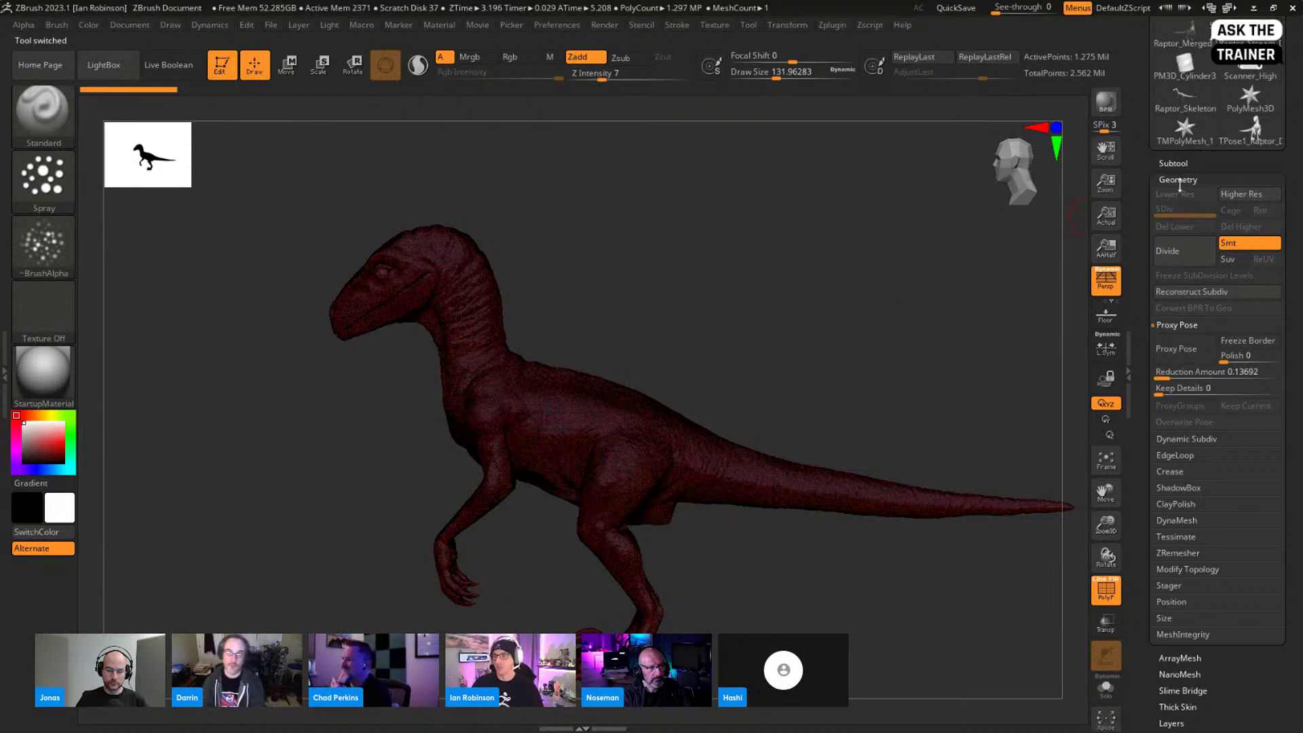
click(1184, 33)
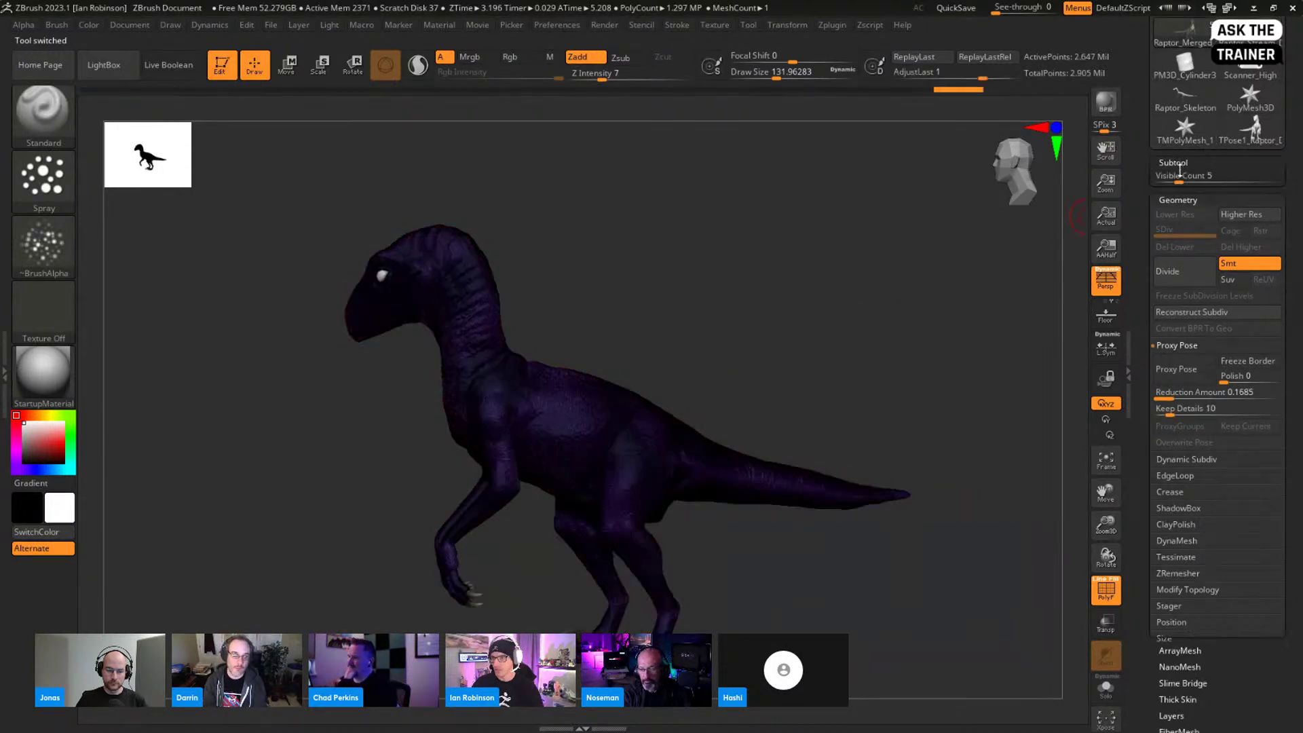
Step: Load the tool Raptor_Stream_Merged_SubDs.ztl from the Raptor_Tpose folder inside Downloads > 2023_1_Release_Files
click(1174, 162)
scroll(1265, 190, up, 3)
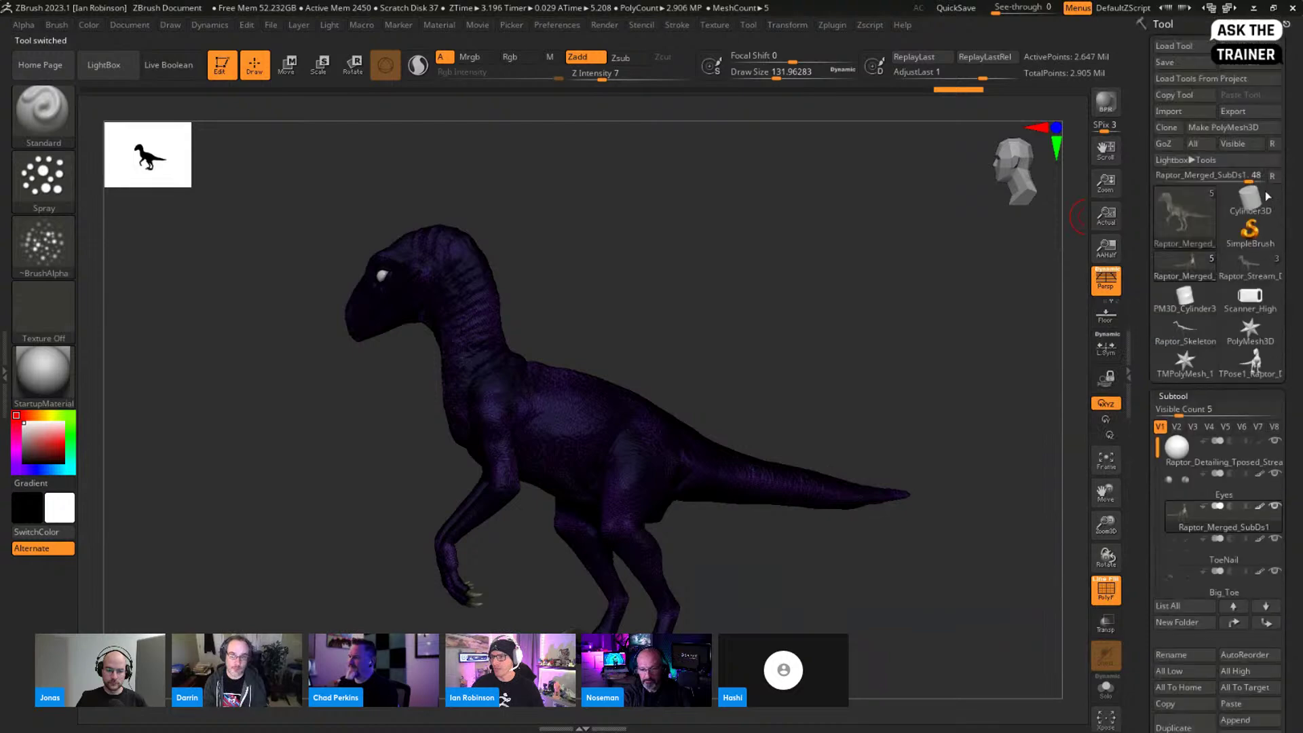
click(1179, 51)
click(734, 433)
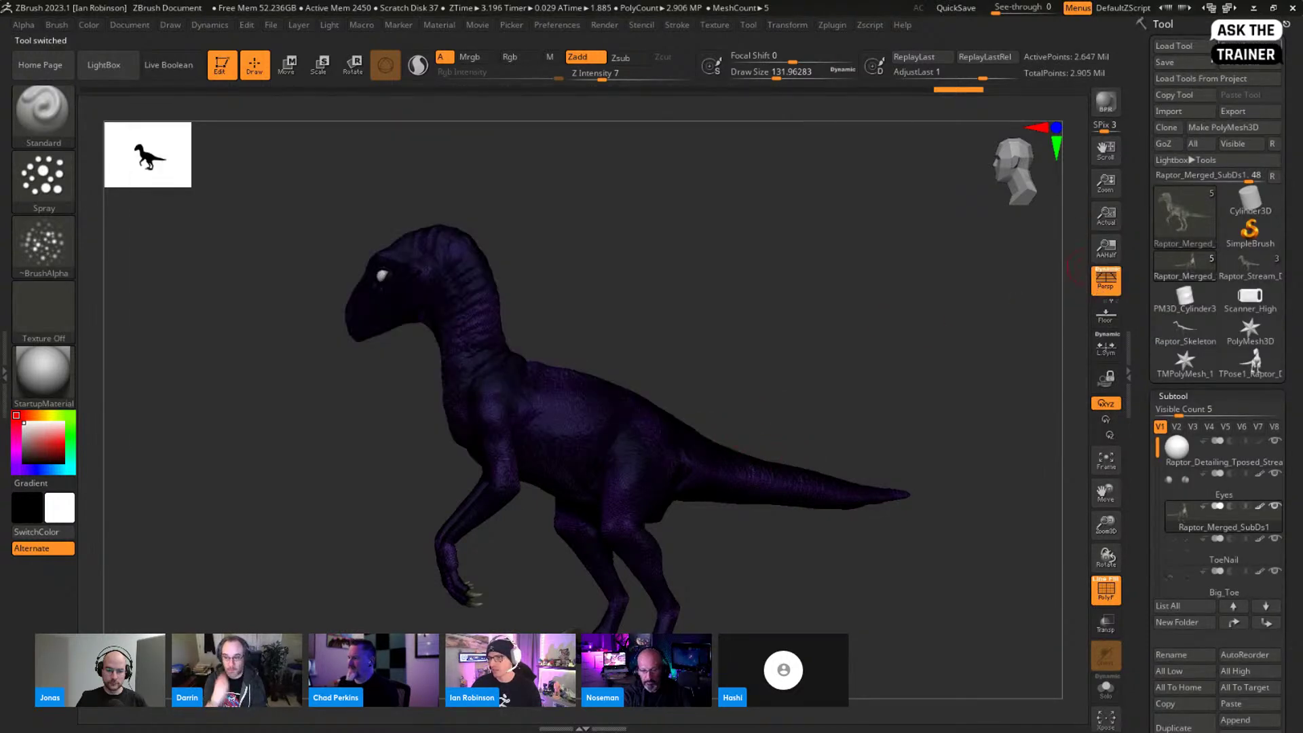
click(1190, 47)
scroll(197, 285, up, 3)
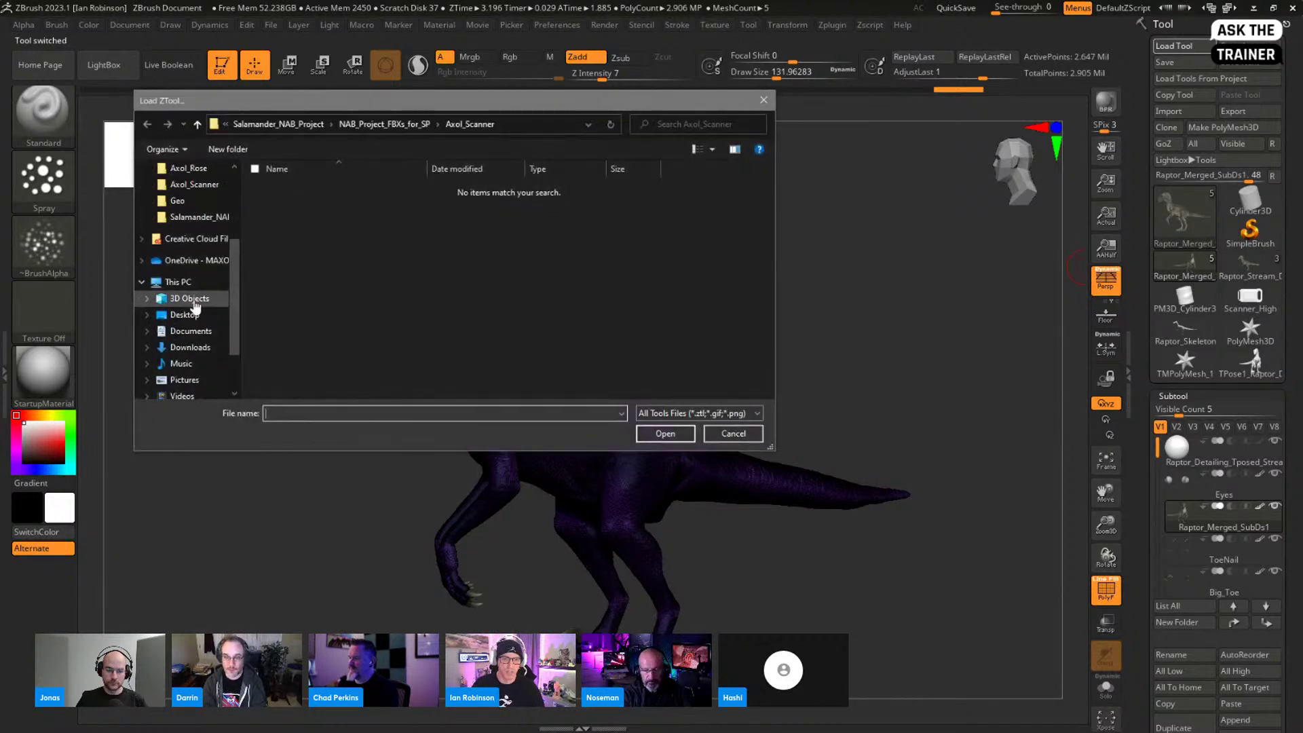
click(200, 330)
click(190, 346)
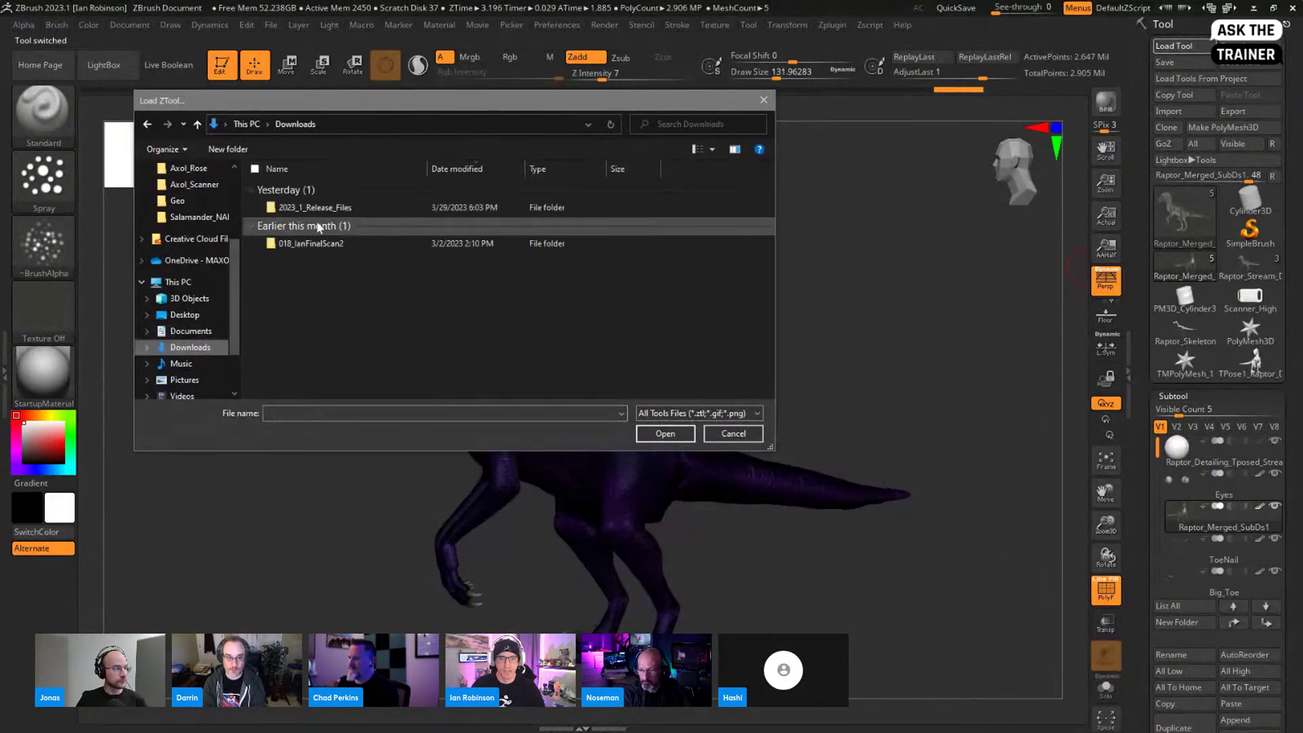
double_click(319, 206)
double_click(326, 202)
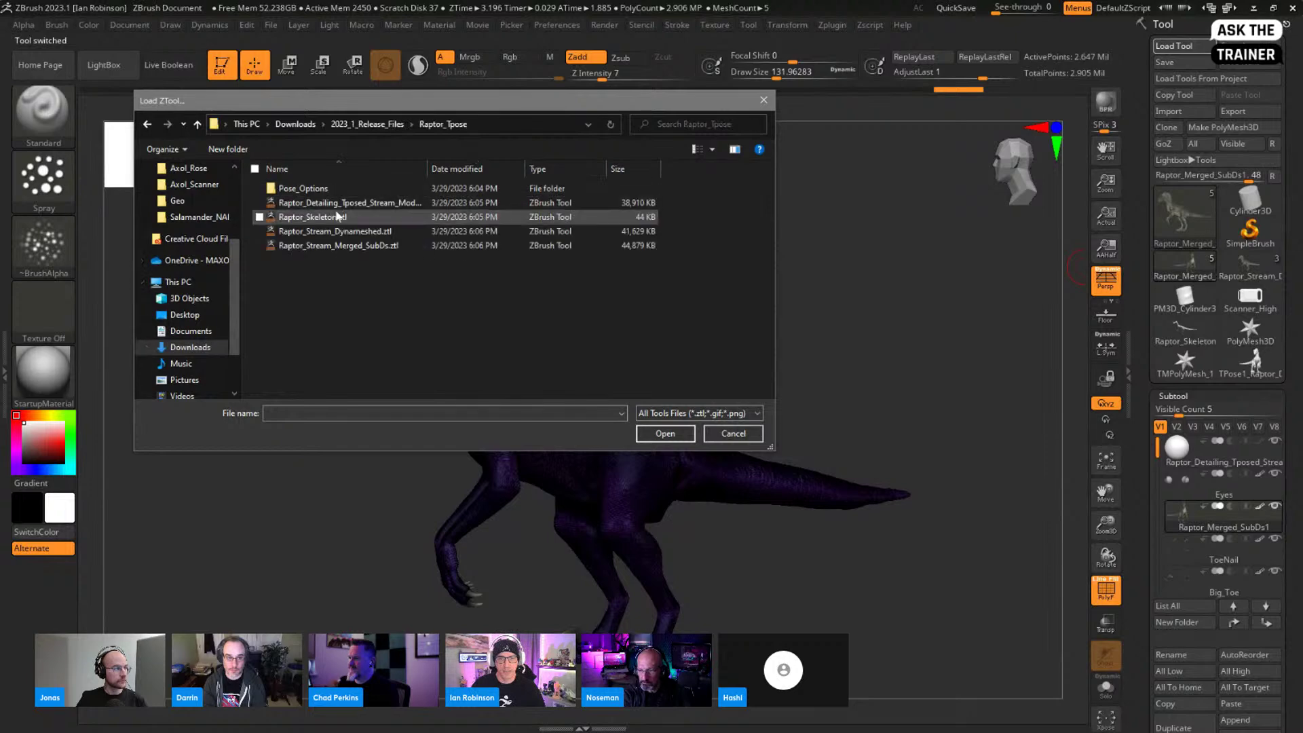
click(350, 247)
click(672, 435)
Step: Display the wireframe of the loaded raptor and show its geometry and subdivision settings
mouse_move(764, 316)
ctrl+right_down()
mouse_move(789, 362)
mouse_move(759, 381)
mouse_move(846, 352)
ctrl+right_up()
key(shift+f)
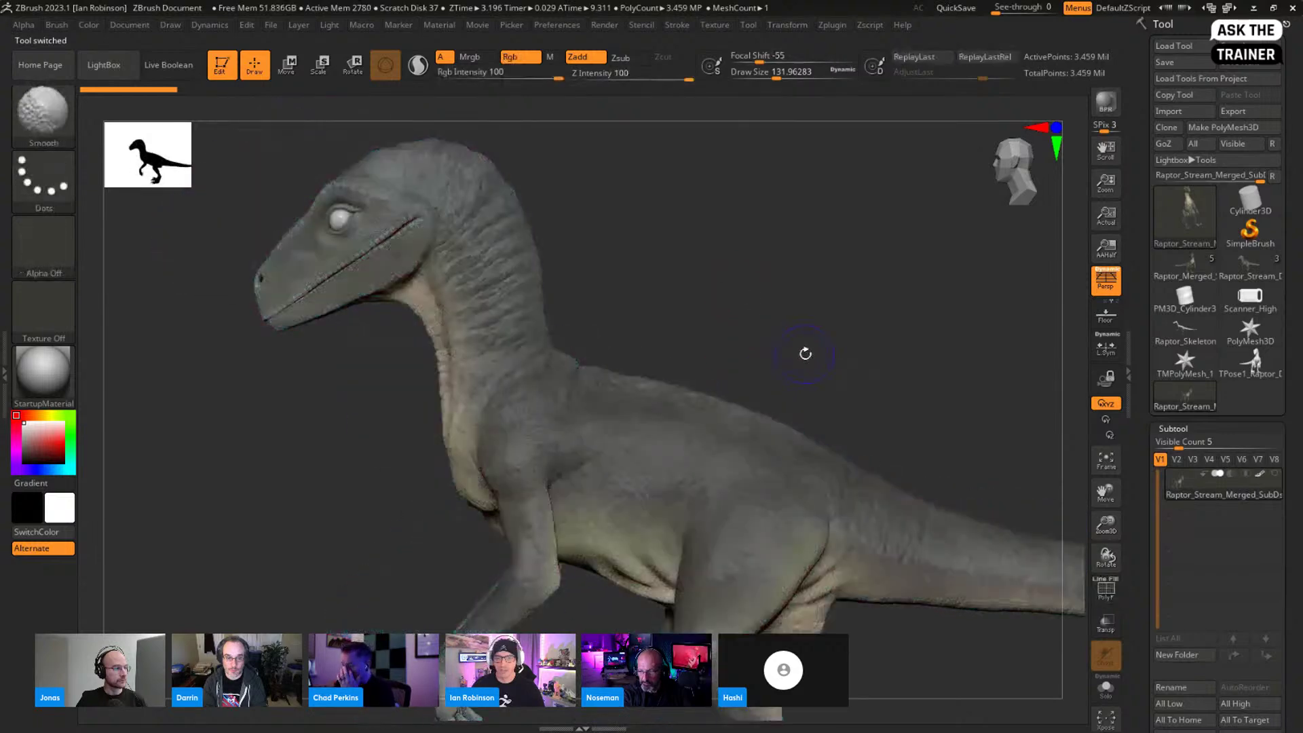
key(shift+f)
click(1192, 429)
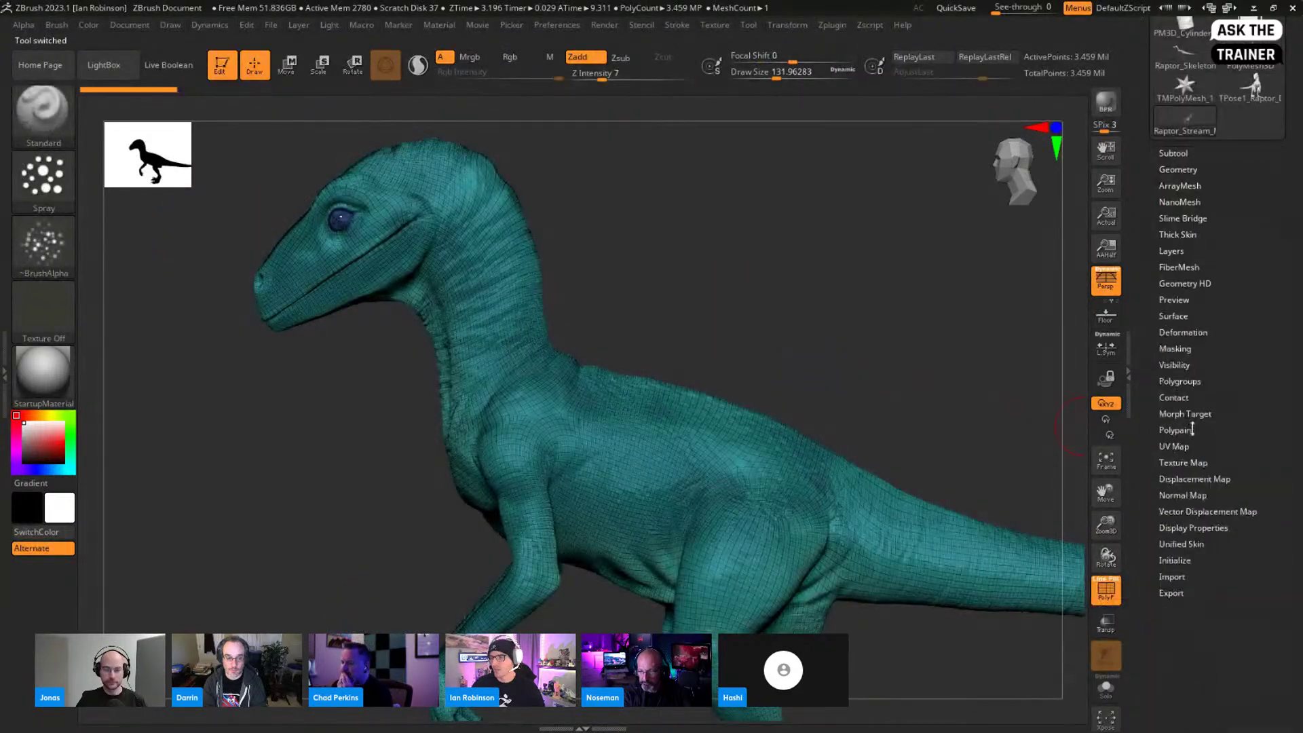
click(1184, 170)
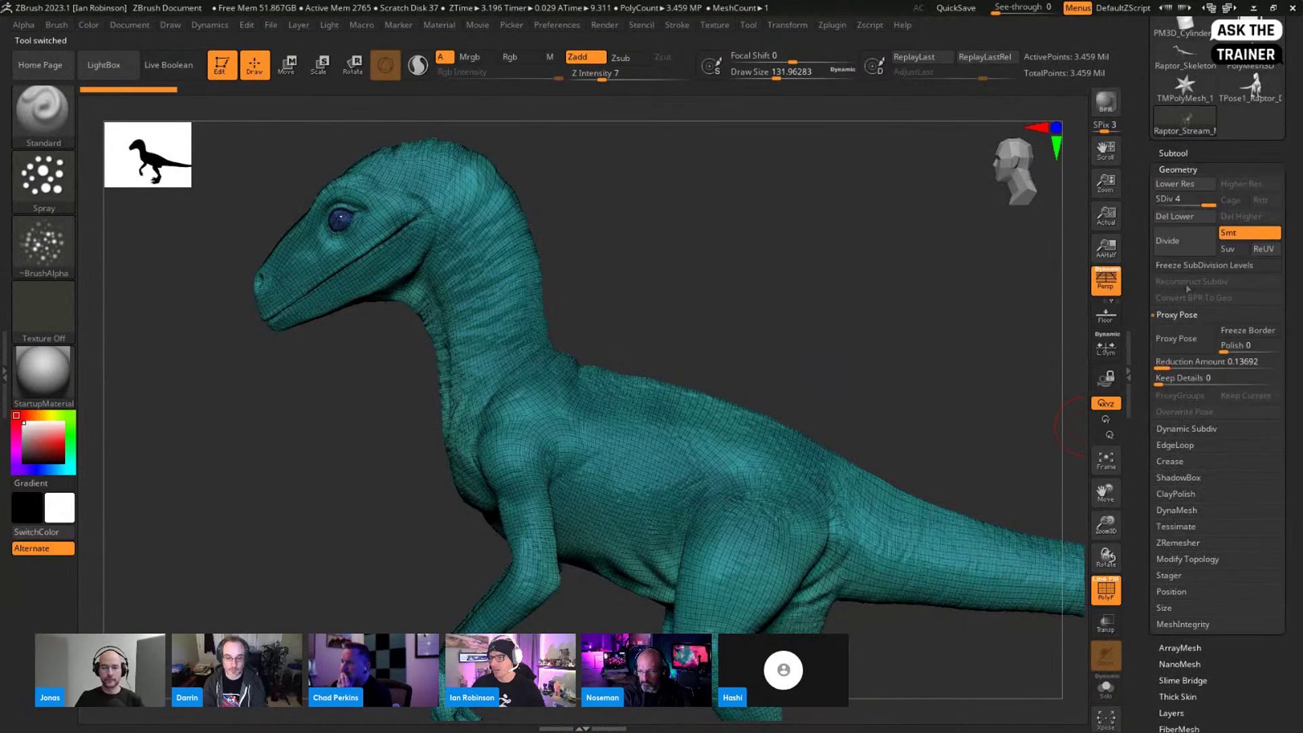
Step: Adjust the Proxy Pose reduction settings and simplify the loaded subdivision raptor into a proxy mesh
key(shift)
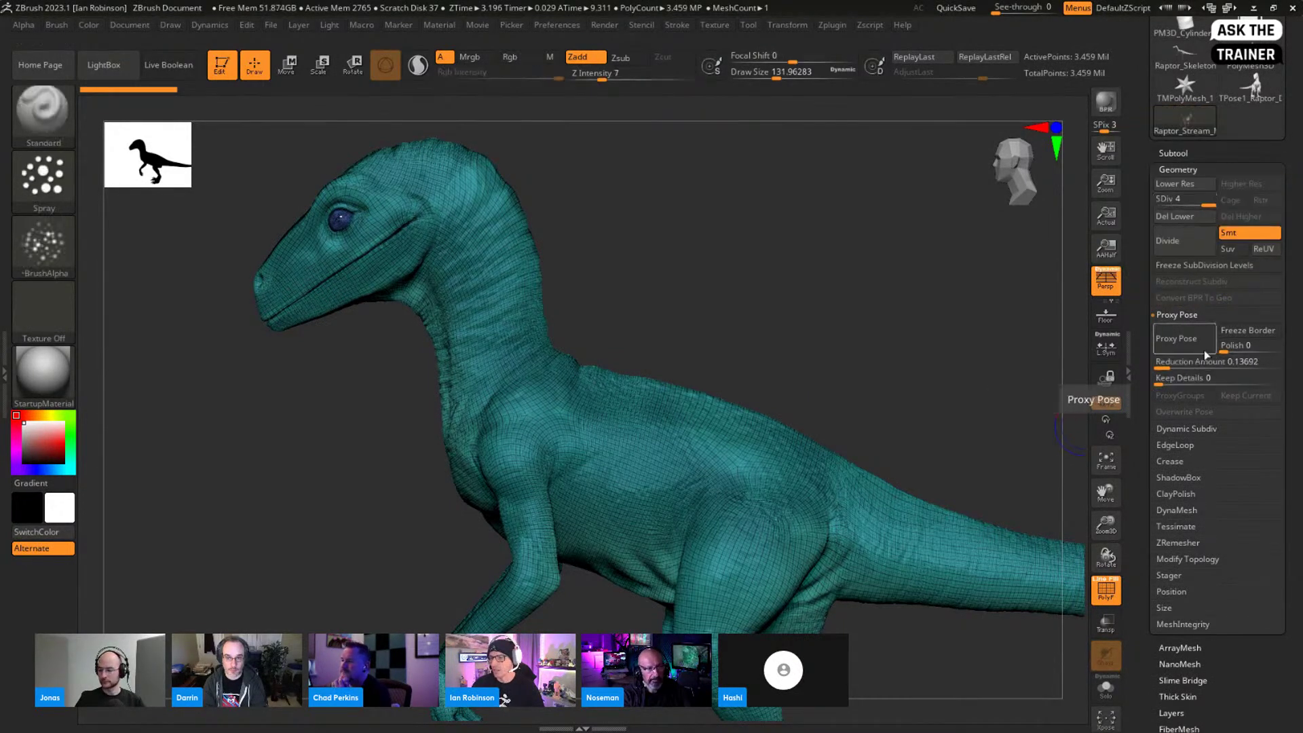
drag(842, 341, 989, 410)
drag(1165, 384, 1186, 367)
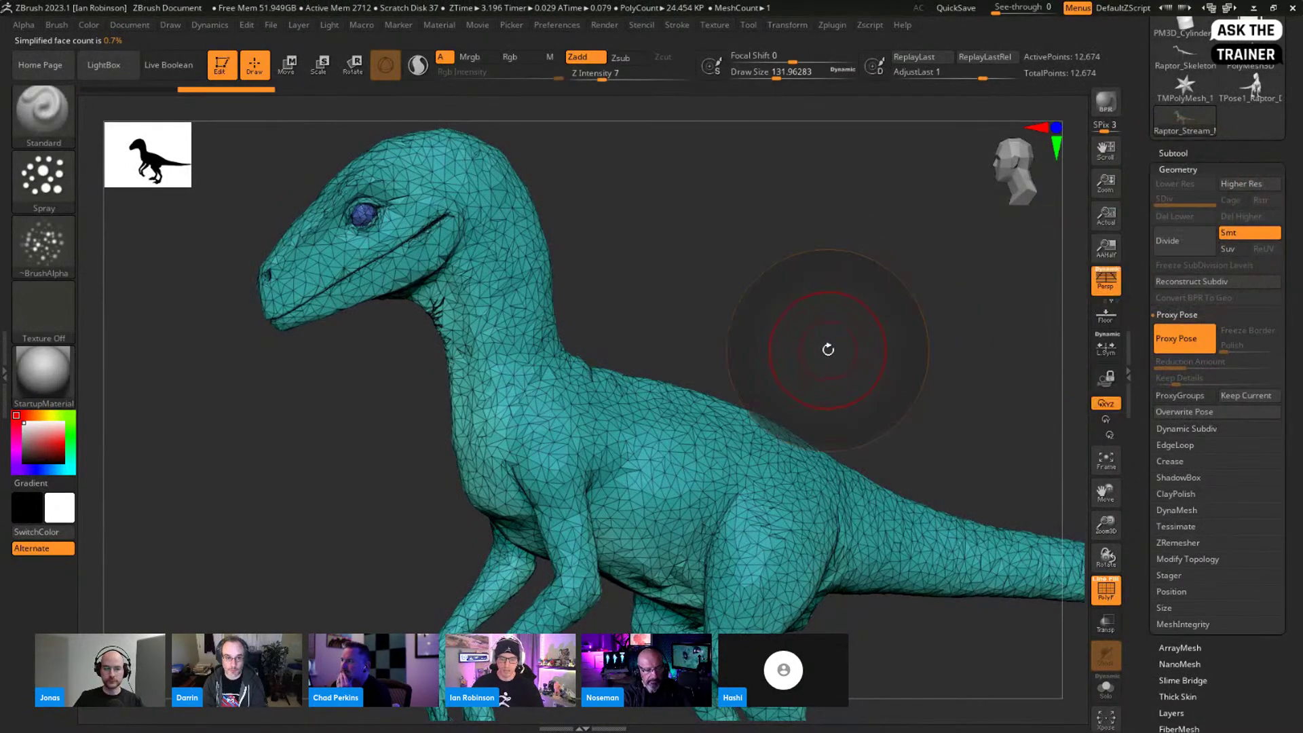
Step: Mask the proxy raptor's body, move its head and neck slightly backward, and clear the mask
mouse_move(758, 358)
mouse_down()
mouse_move(762, 326)
mouse_move(475, 466)
mouse_move(480, 169)
mouse_move(808, 350)
mouse_up()
ctrl+click(733, 364)
key(w)
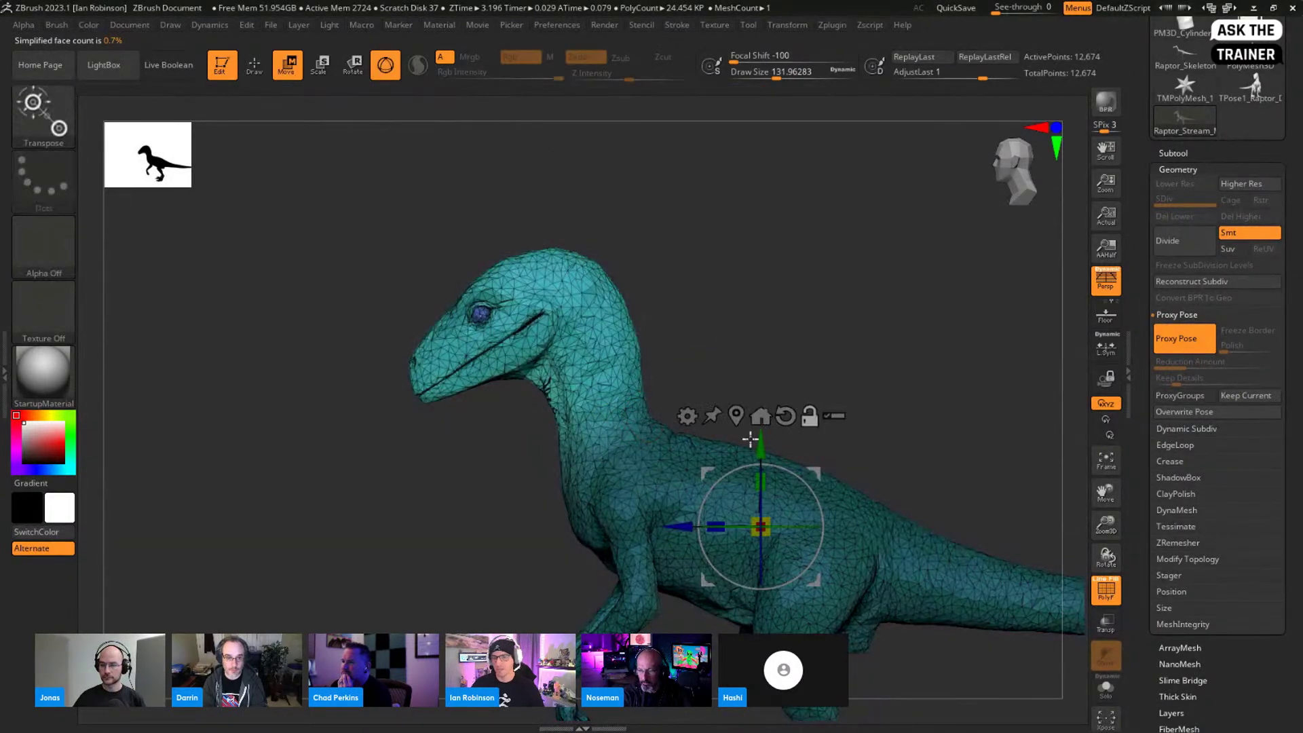
alt+drag(813, 469, 664, 357)
drag(608, 415, 643, 416)
key(q)
ctrl+drag(739, 361, 787, 380)
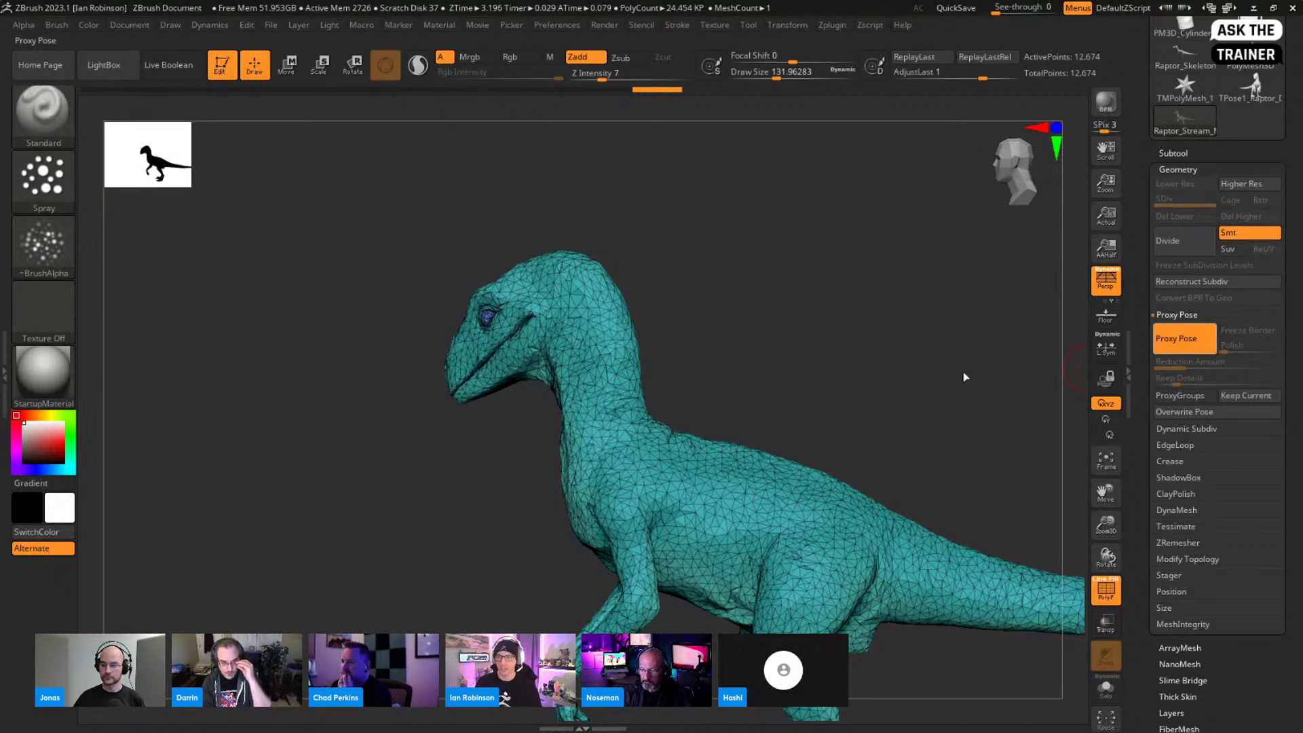
Step: Turn off Proxy Pose to restore the posed raptor's detailed subdivision mesh and look at it from several sides
mouse_move(961, 371)
mouse_down()
mouse_move(817, 329)
mouse_move(826, 320)
mouse_move(780, 288)
mouse_move(730, 353)
mouse_move(785, 393)
mouse_up()
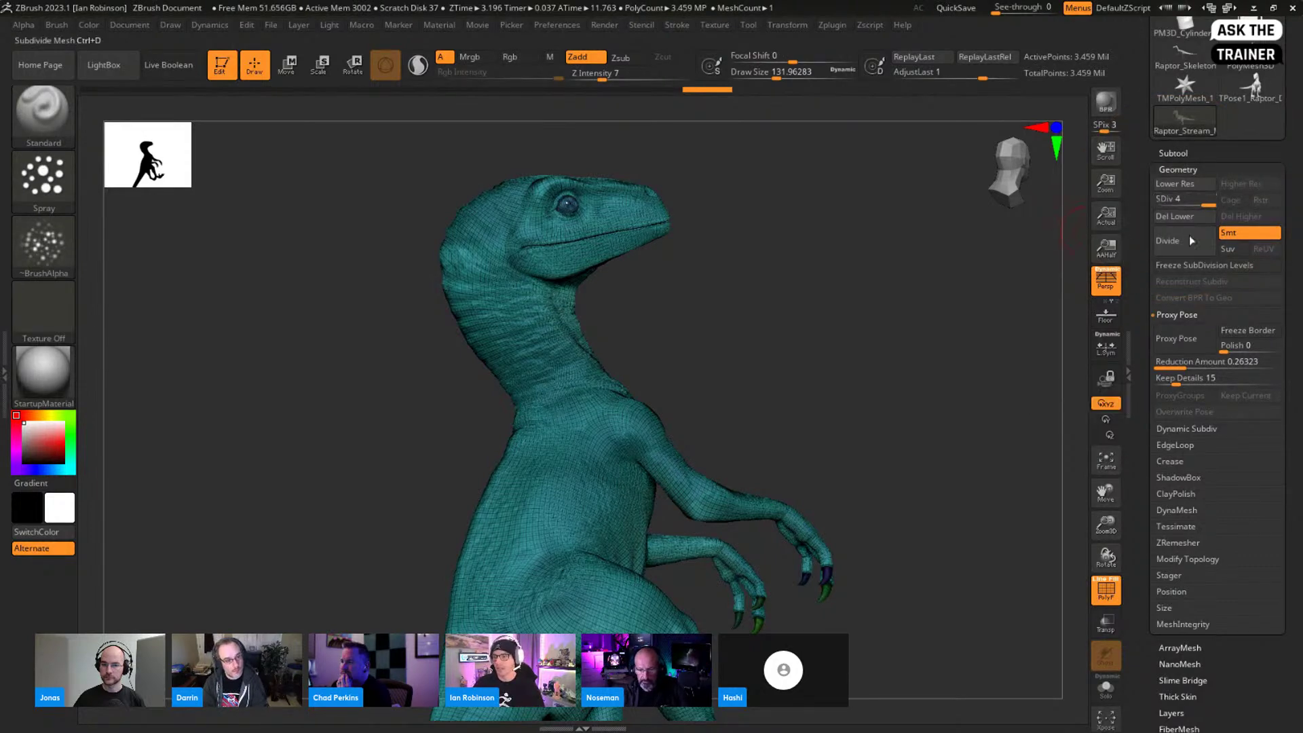
mouse_move(919, 322)
mouse_down()
mouse_move(869, 331)
mouse_move(1024, 285)
mouse_up()
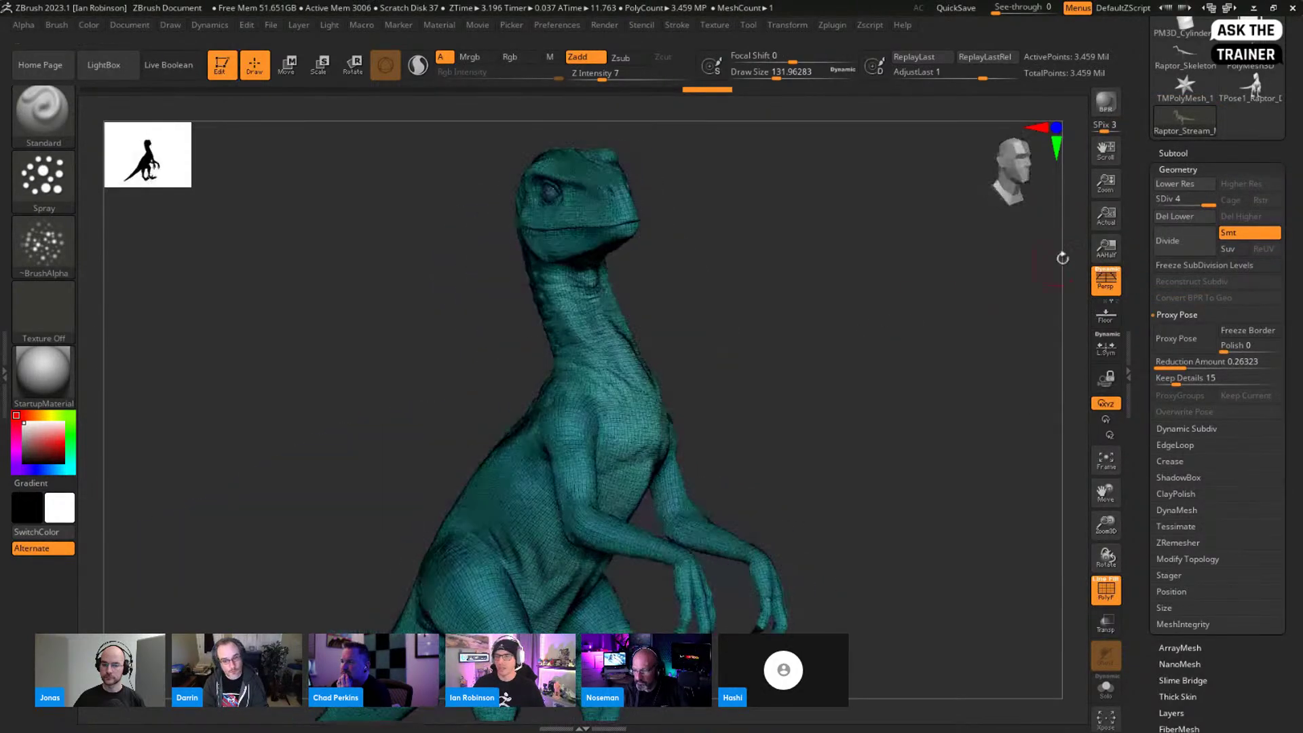
key(shift)
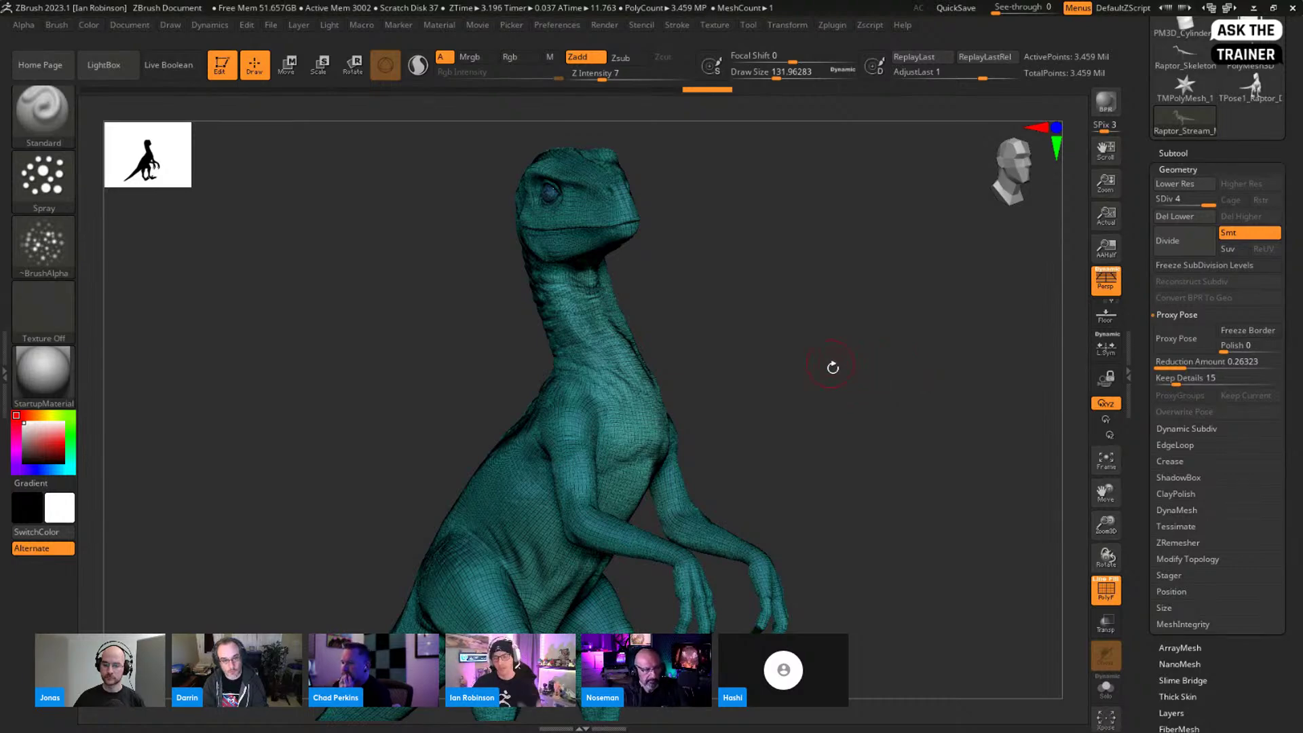
drag(801, 387, 830, 387)
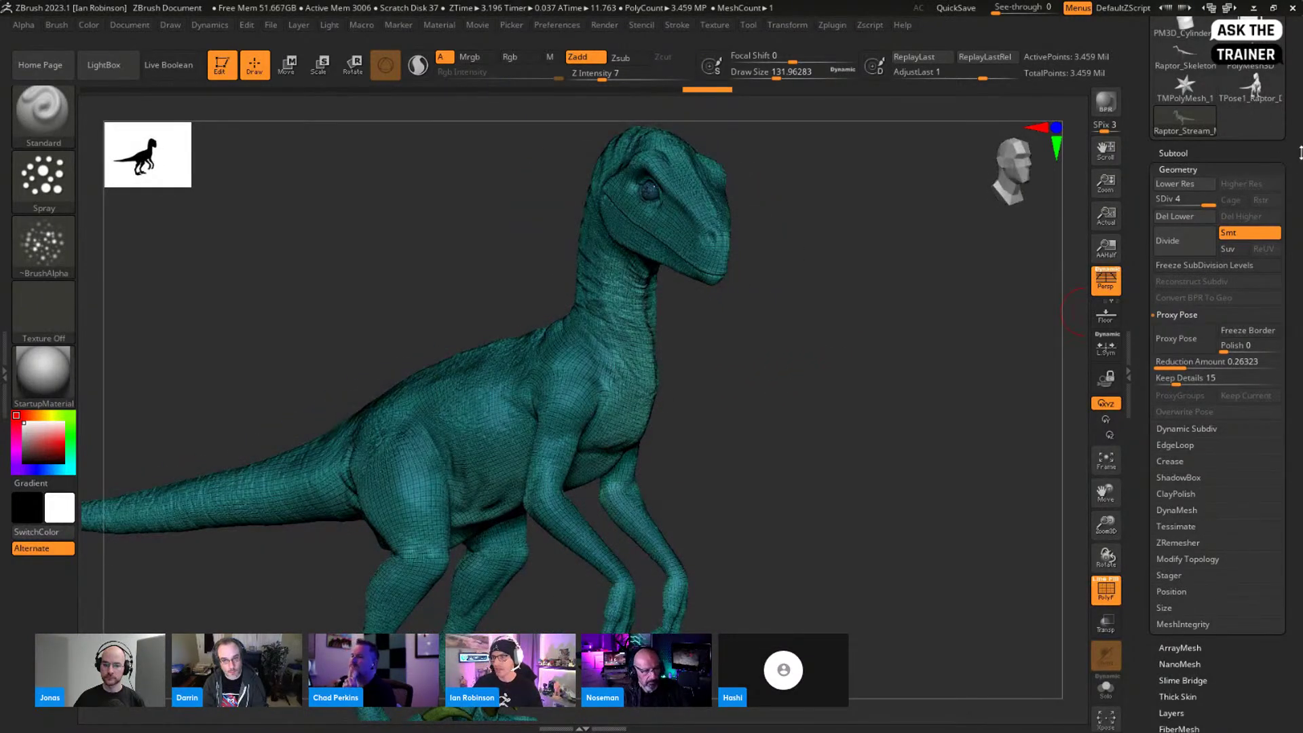
Step: Switch to the Raptor_Stream_Dynameshed tool and view the whole textured raptor
drag(1300, 153, 1300, 218)
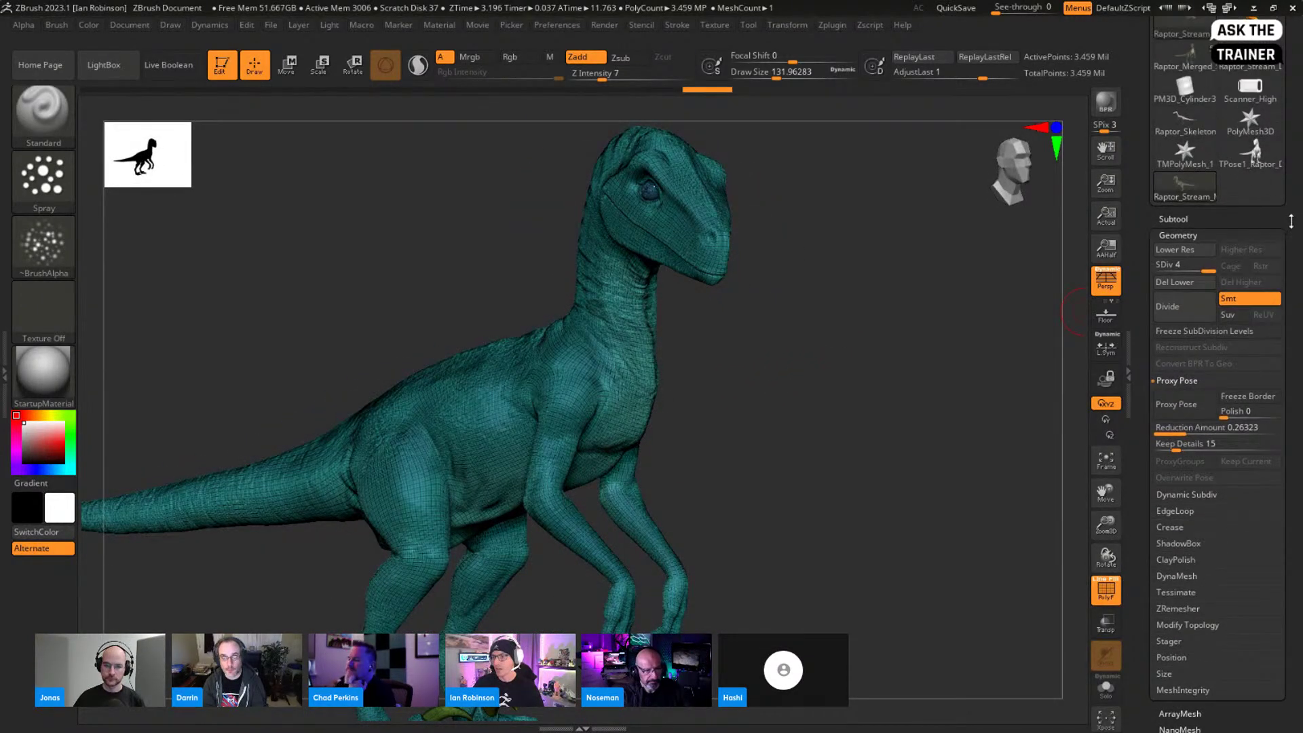
click(1251, 70)
drag(801, 394, 765, 362)
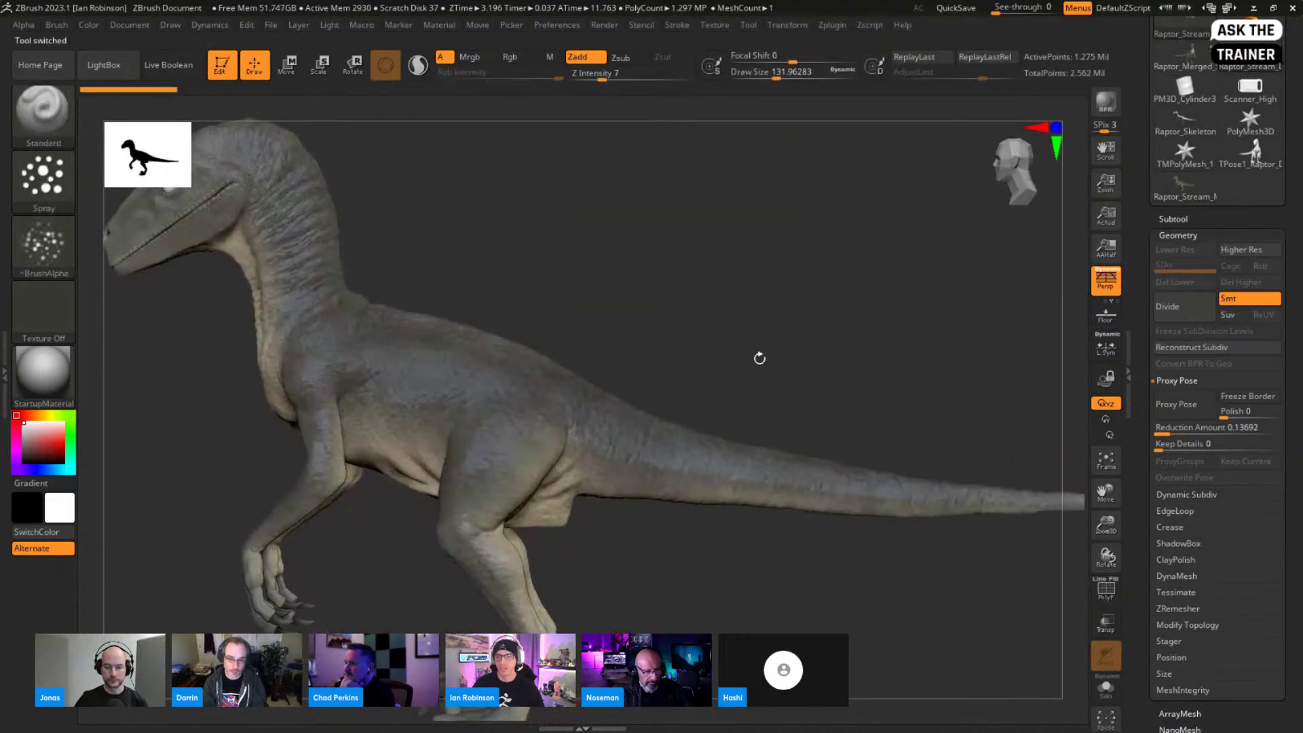
key(f)
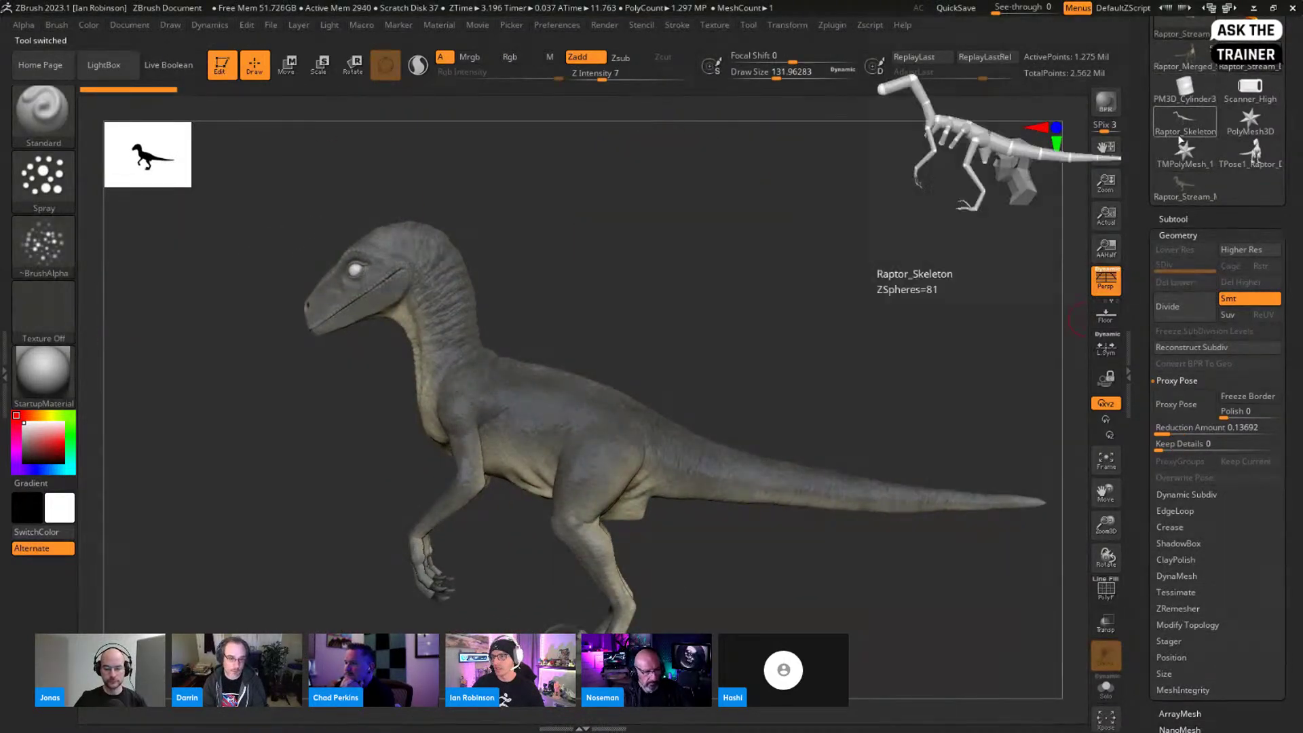
Step: Switch to the Raptor_Skeleton ZSphere tool and turn off perspective
click(1179, 126)
scroll(843, 319, up, 5)
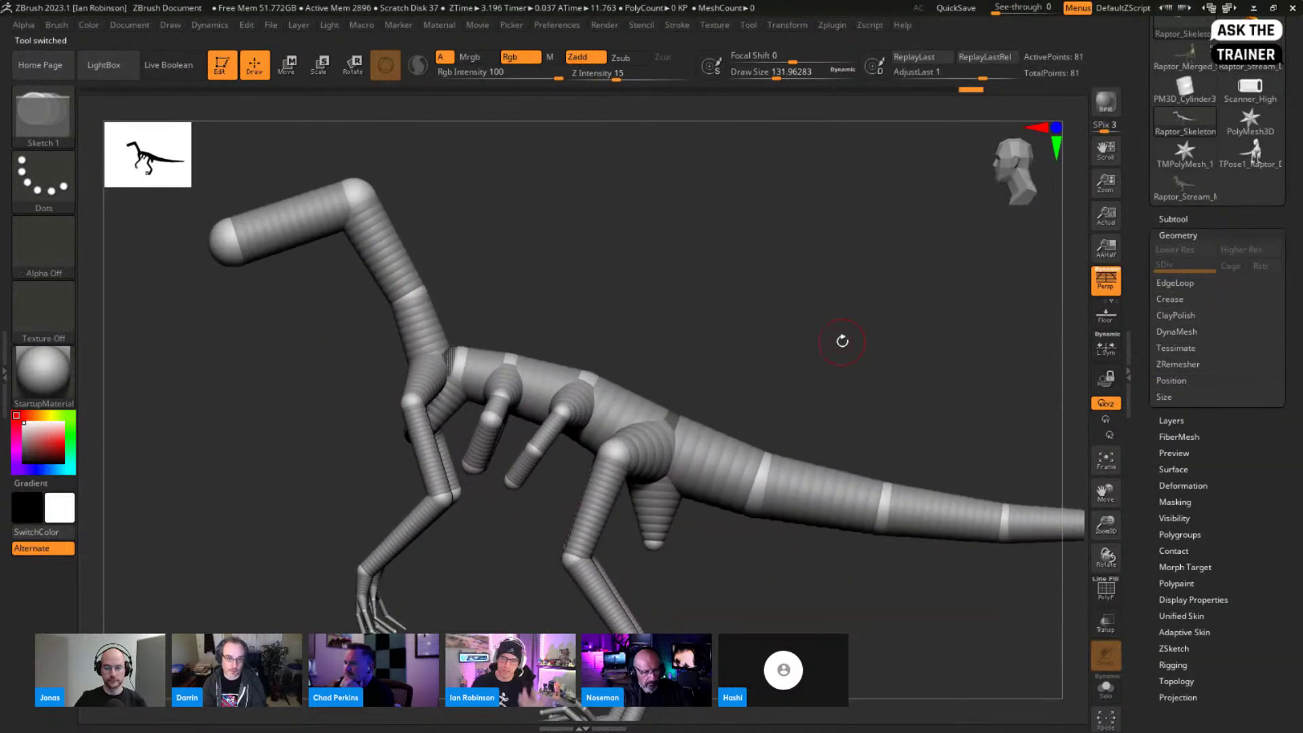
key(p)
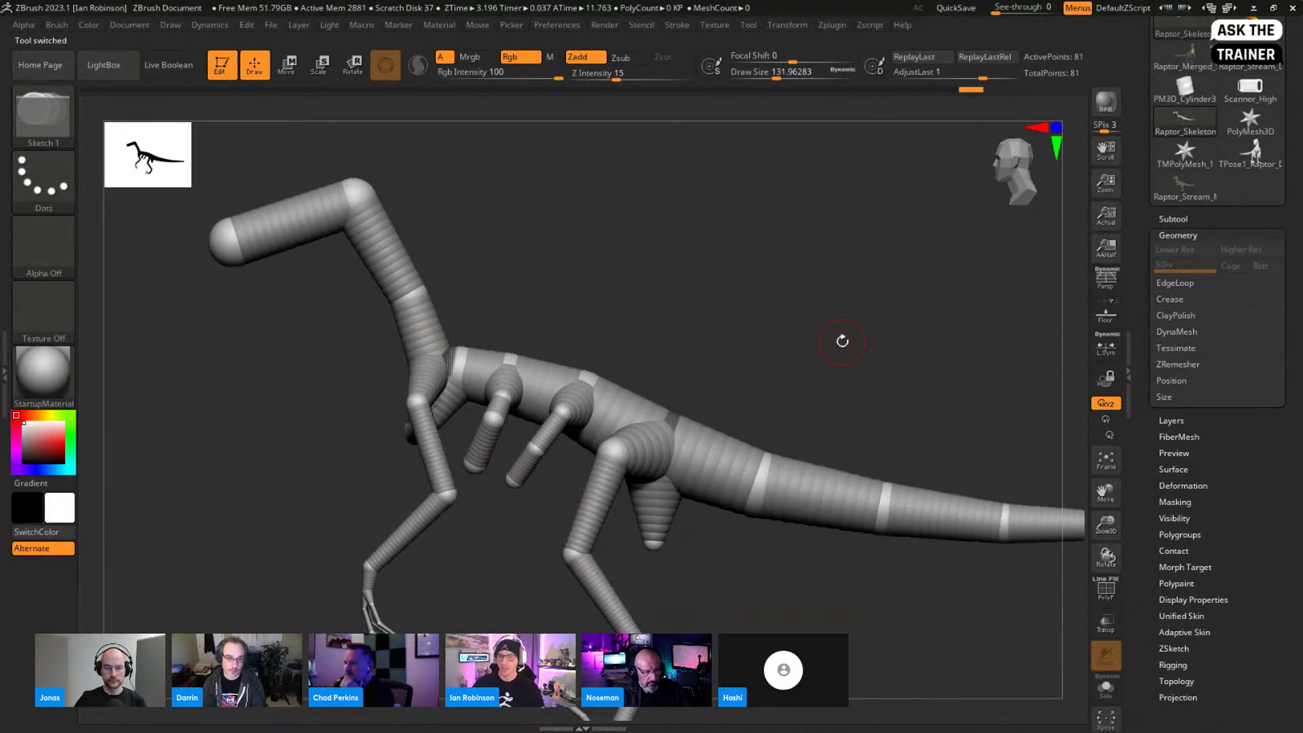
drag(829, 353, 792, 355)
Step: Return to the dynameshed raptor tool and duplicate its Raptor_Stream_Dynameshed subtool
click(1163, 198)
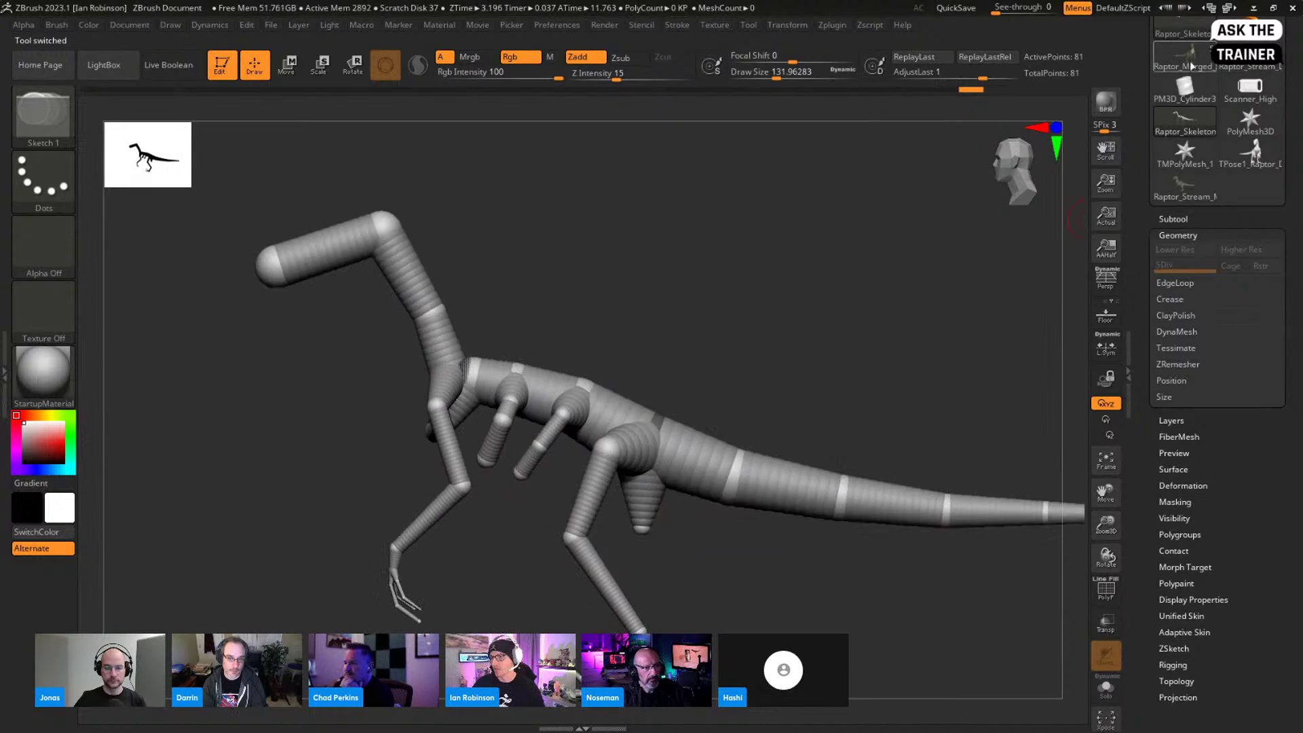
click(1174, 219)
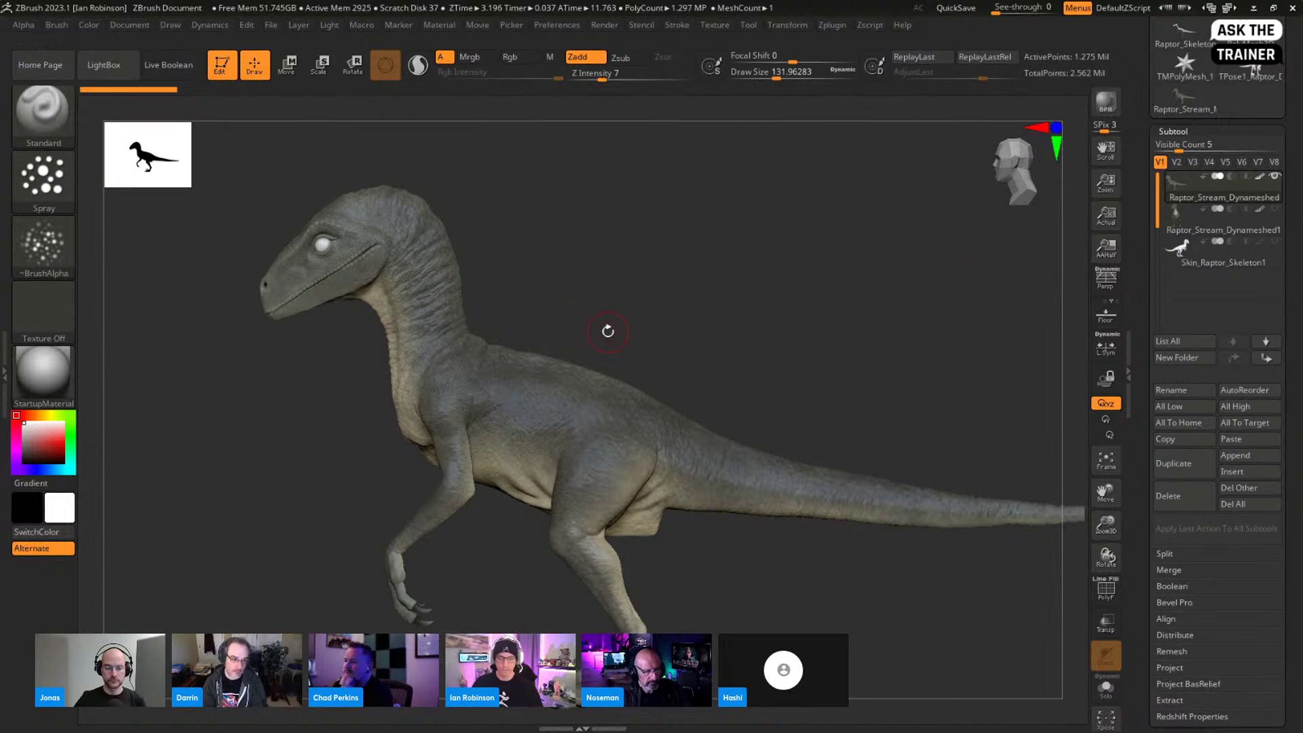
key(ctrl+shift)
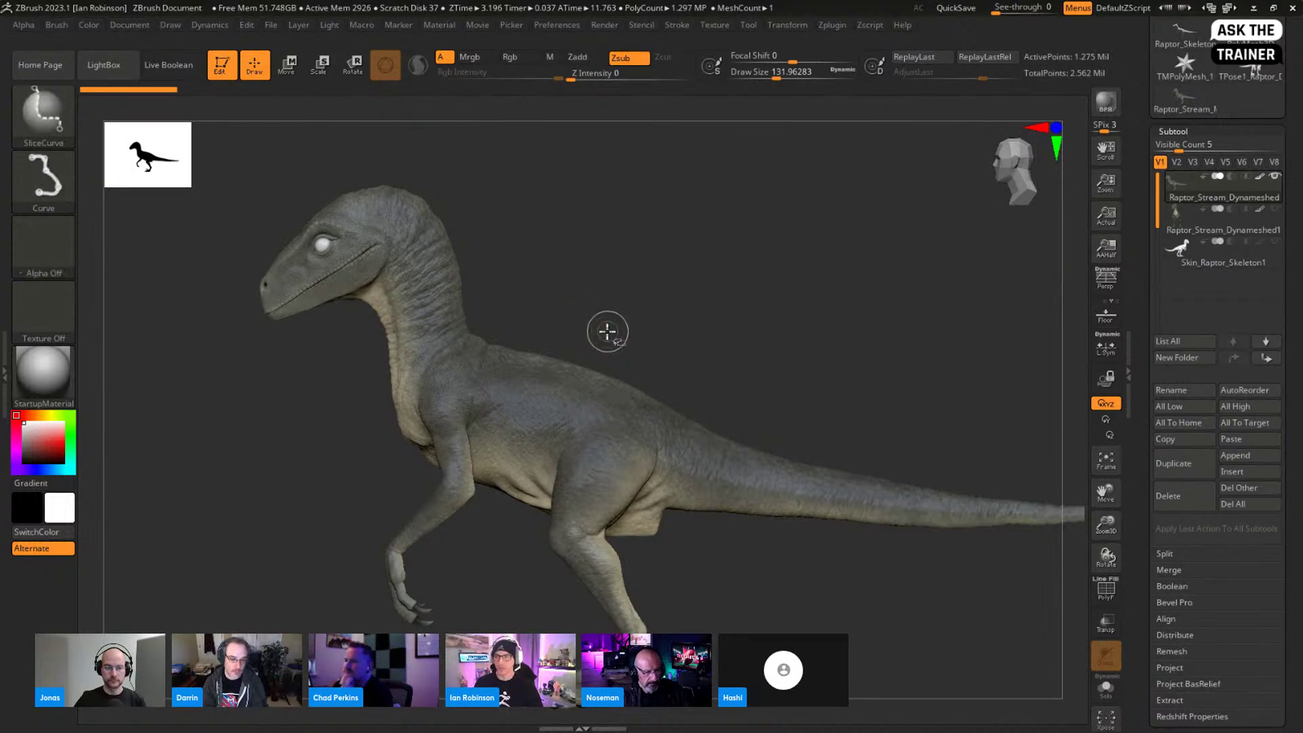
key(ctrl+shift+d)
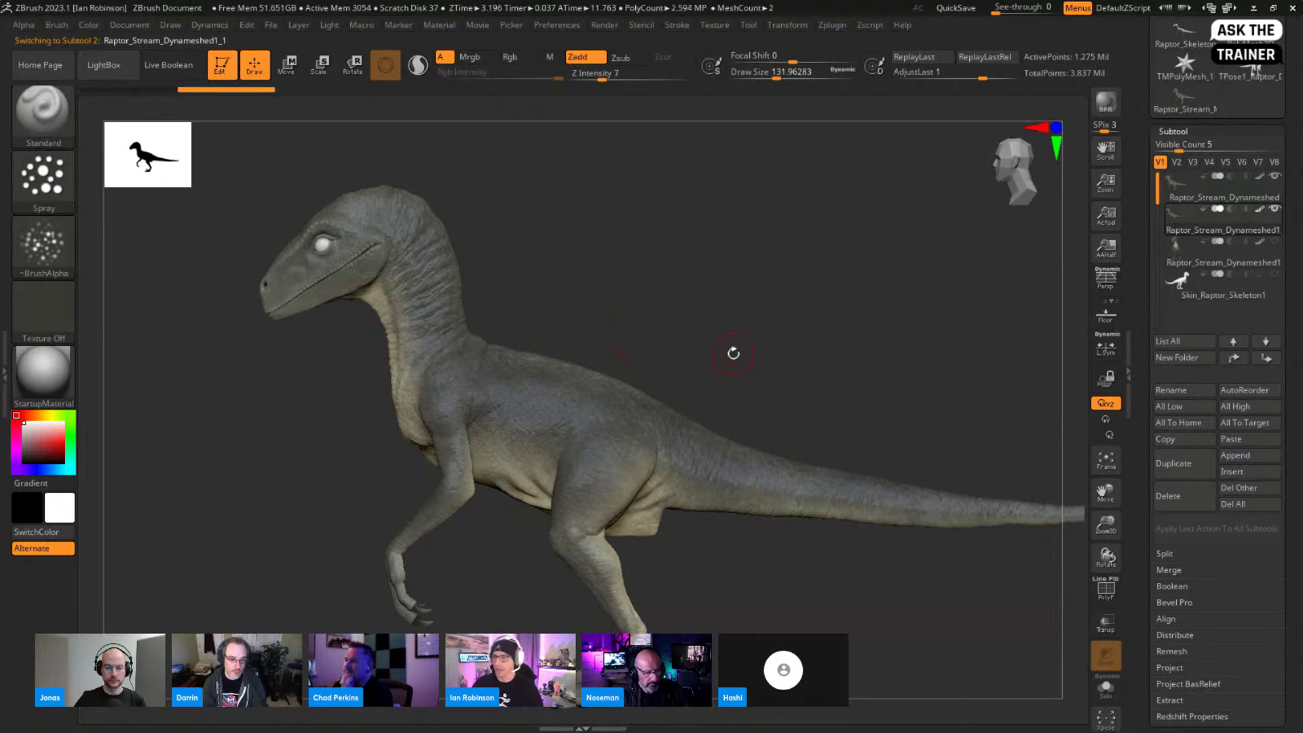
Step: Set the duplicate's Proxy Pose Keep Details to 11, raise the Reduction Amount and simplify it into a proxy mesh
click(1184, 129)
click(1185, 130)
click(1177, 145)
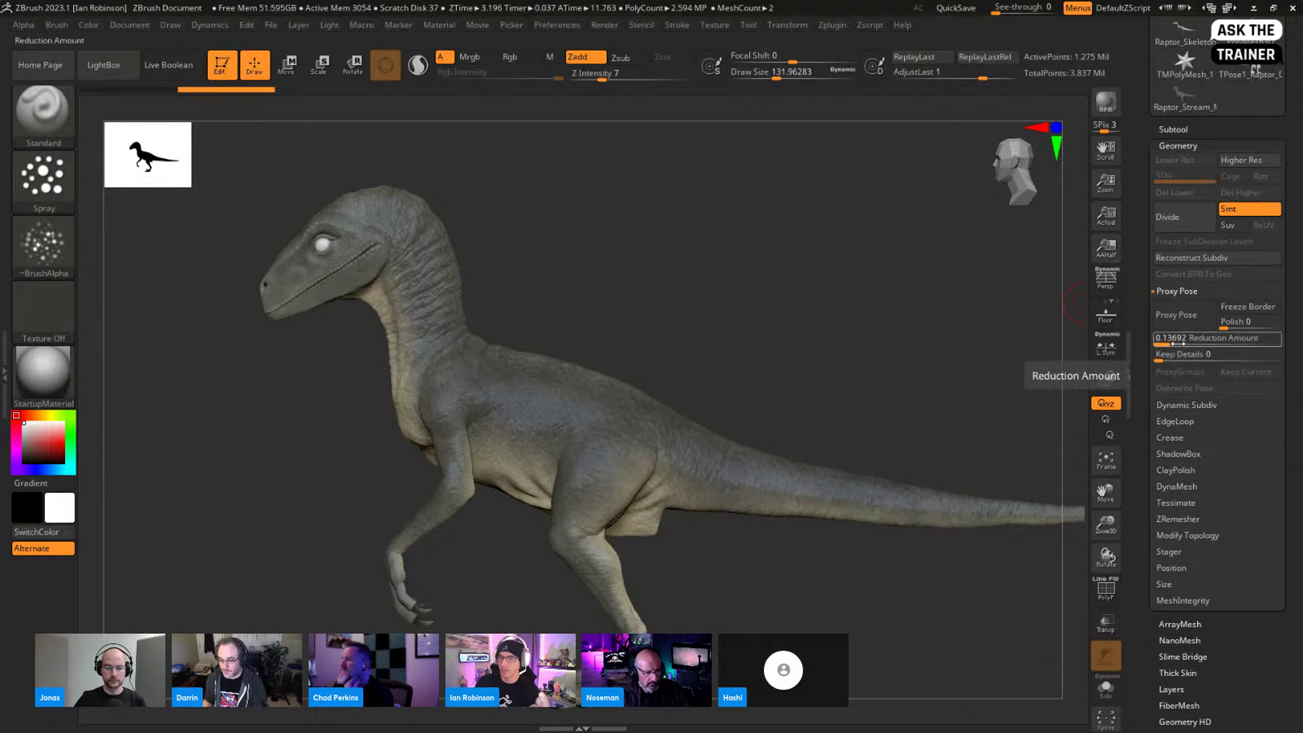
drag(1164, 355, 1171, 354)
click(1172, 342)
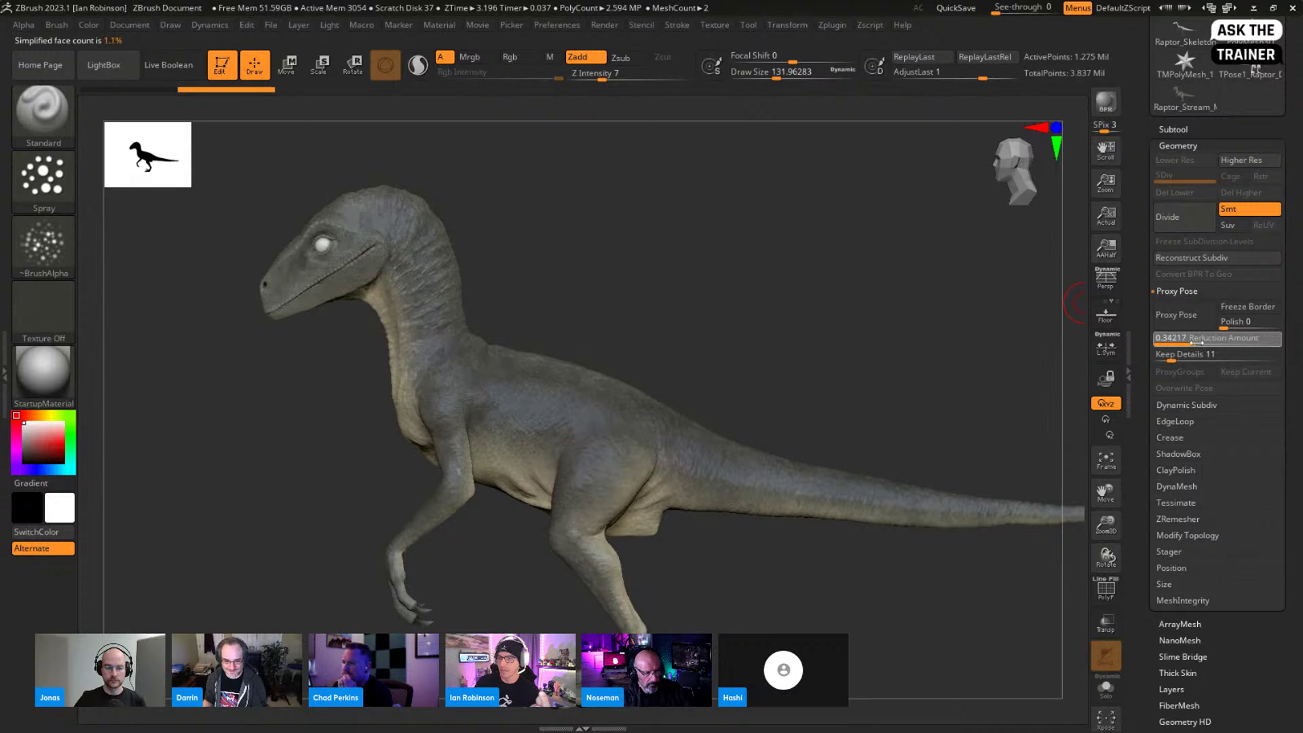
click(1176, 314)
Step: Isolate the duplicated raptor with Solo and display its wireframe
click(1106, 687)
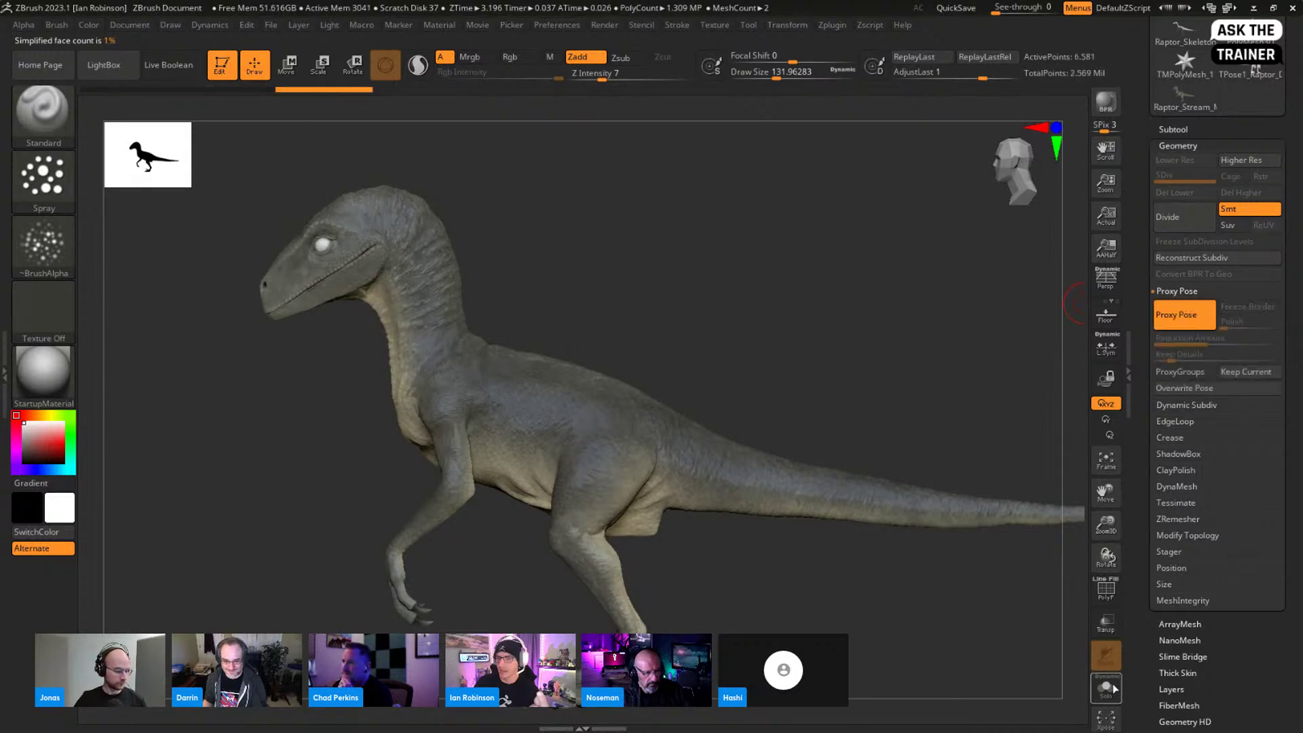
key(shift+f)
alt+drag(832, 381, 791, 319)
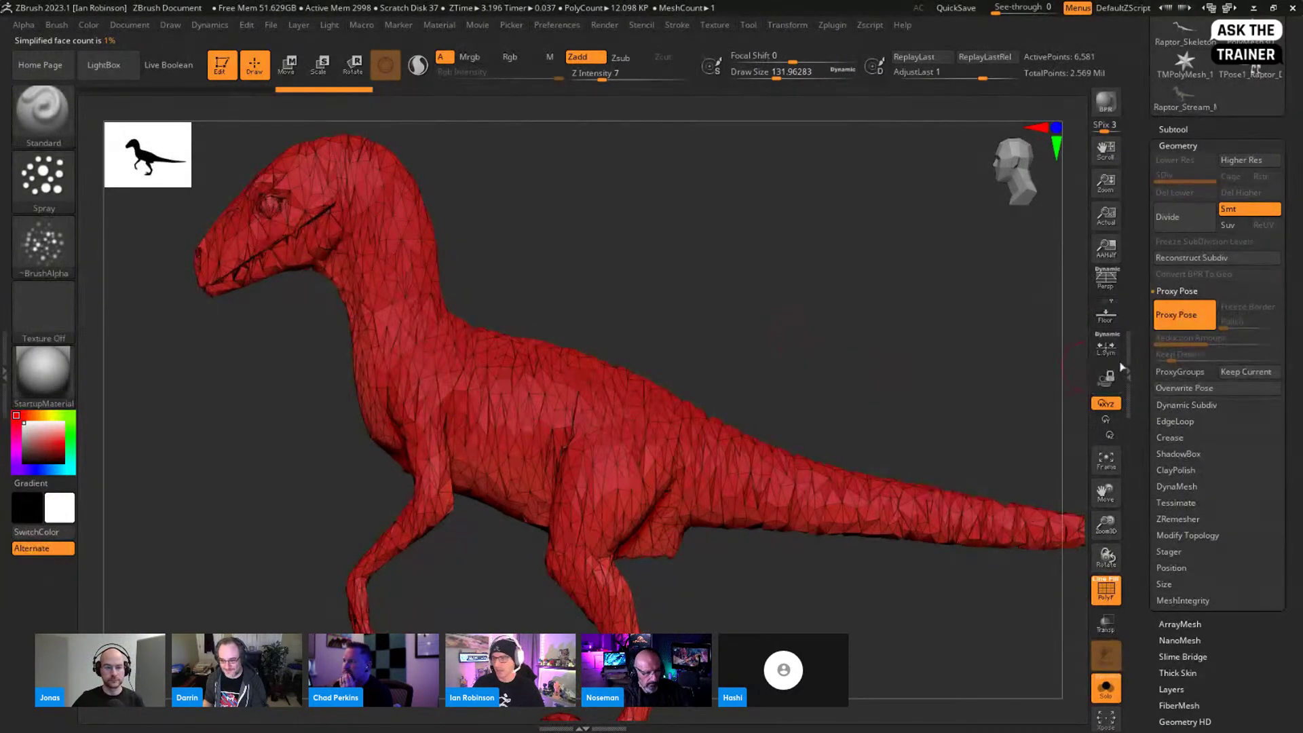
Step: Lower the Proxy Pose Reduction Amount to about 0.2 and regenerate the duplicate's proxy mesh
click(1219, 389)
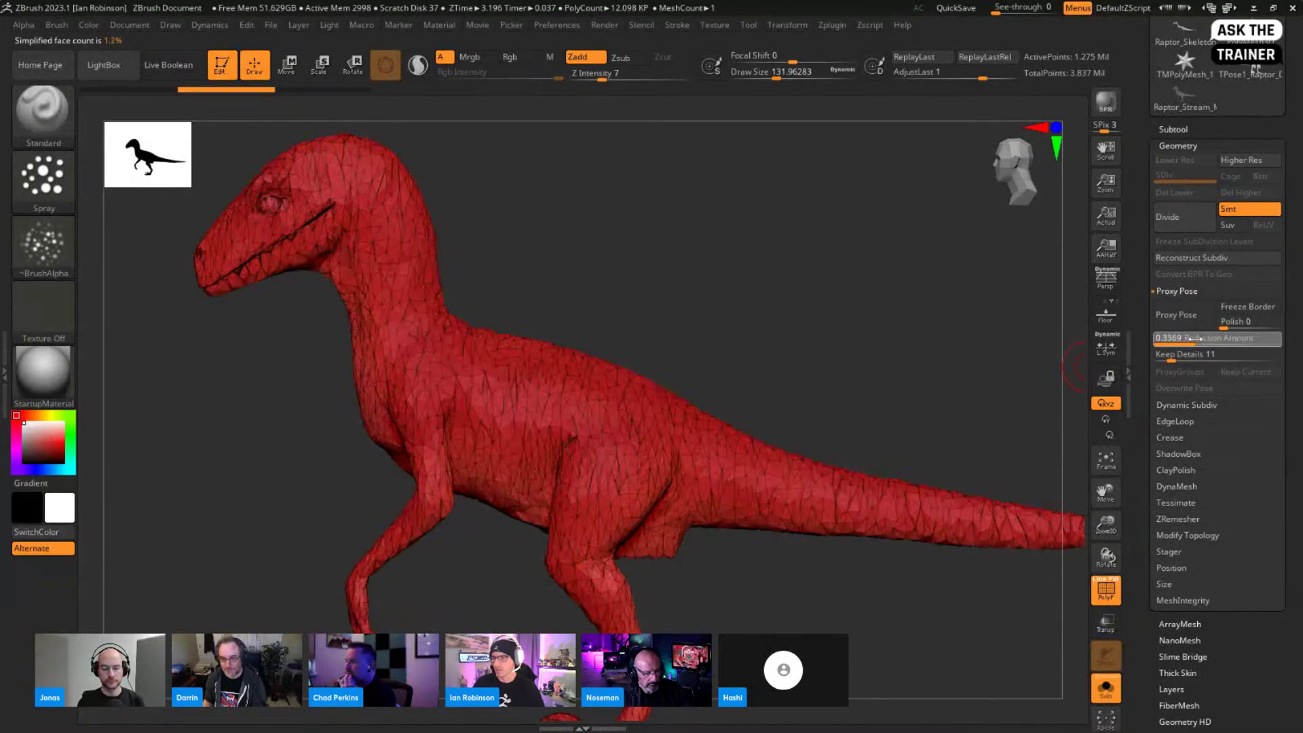
drag(1184, 338, 1176, 337)
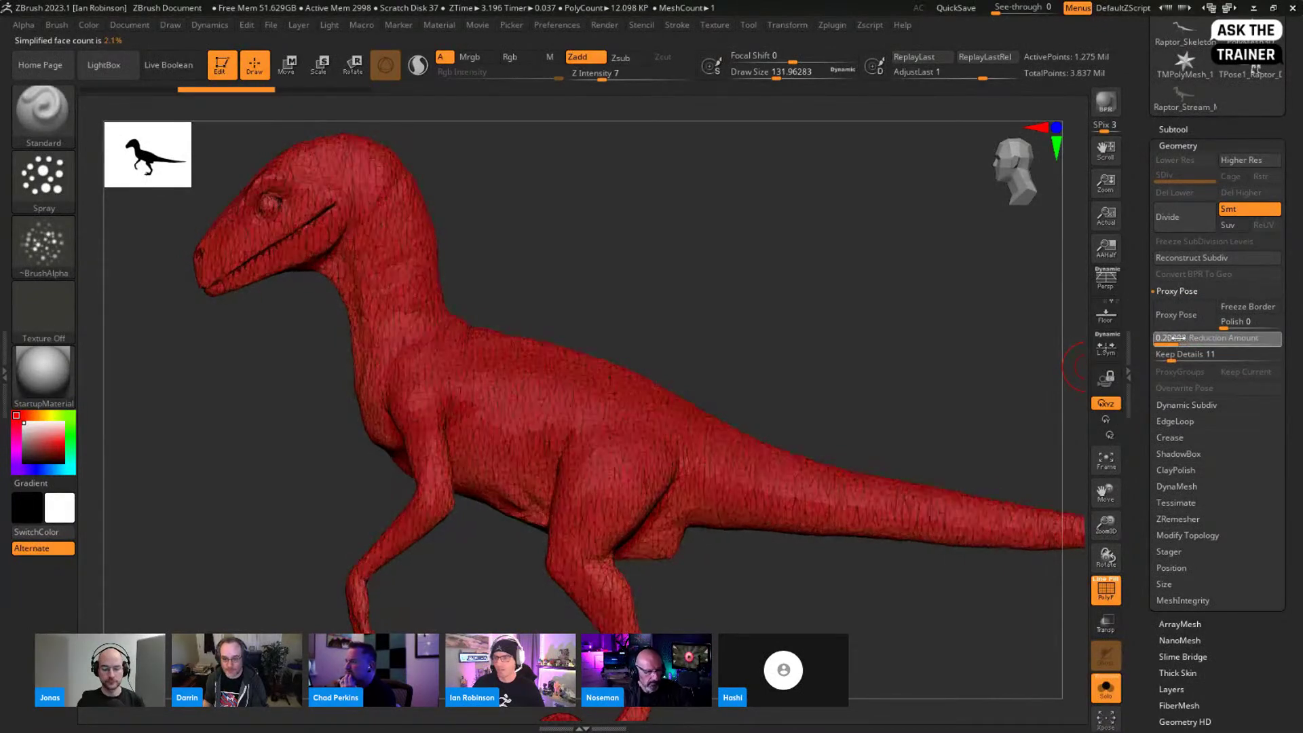
click(1180, 316)
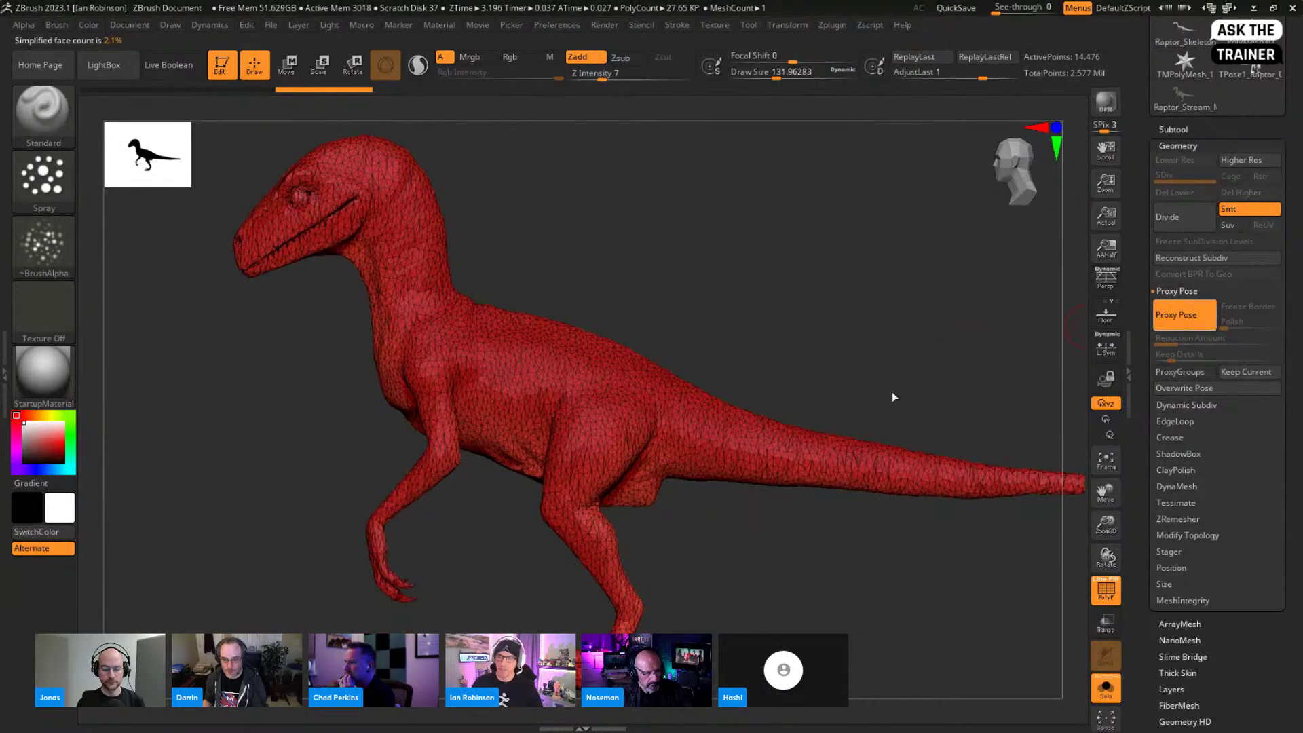
key(ctrl+z)
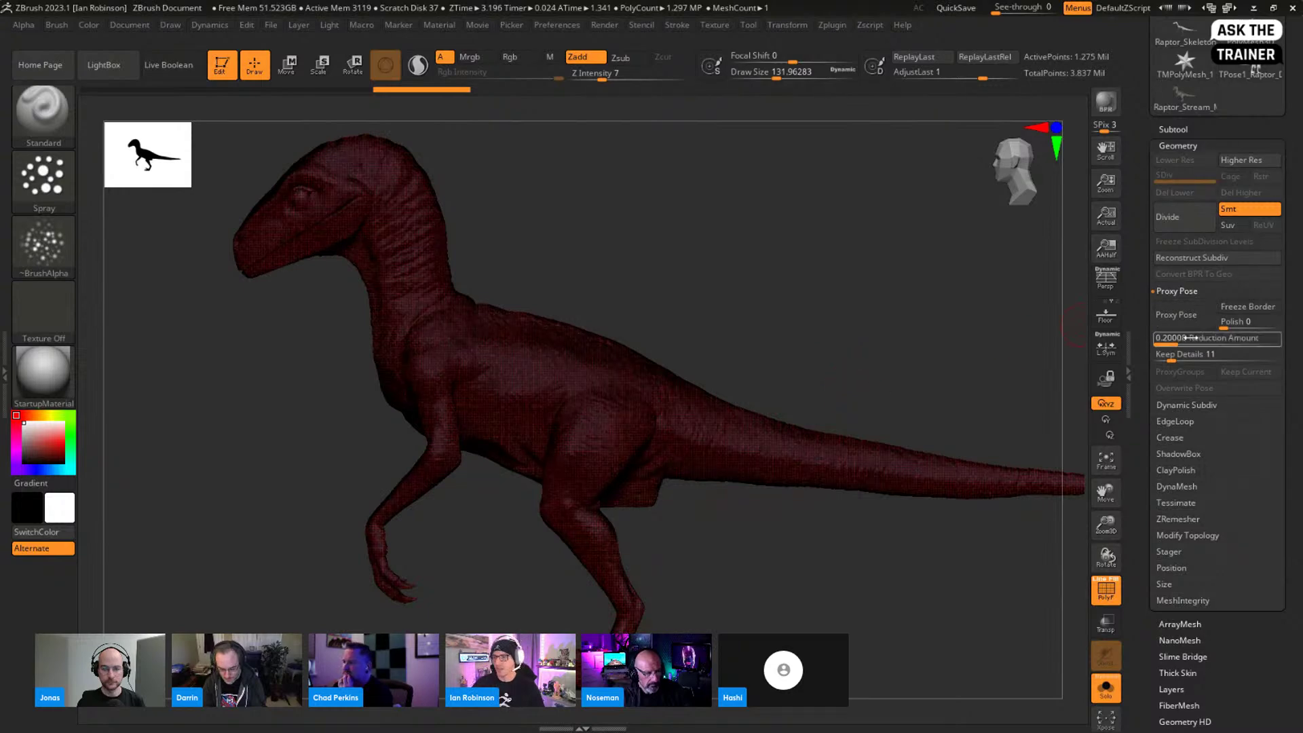
click(1180, 316)
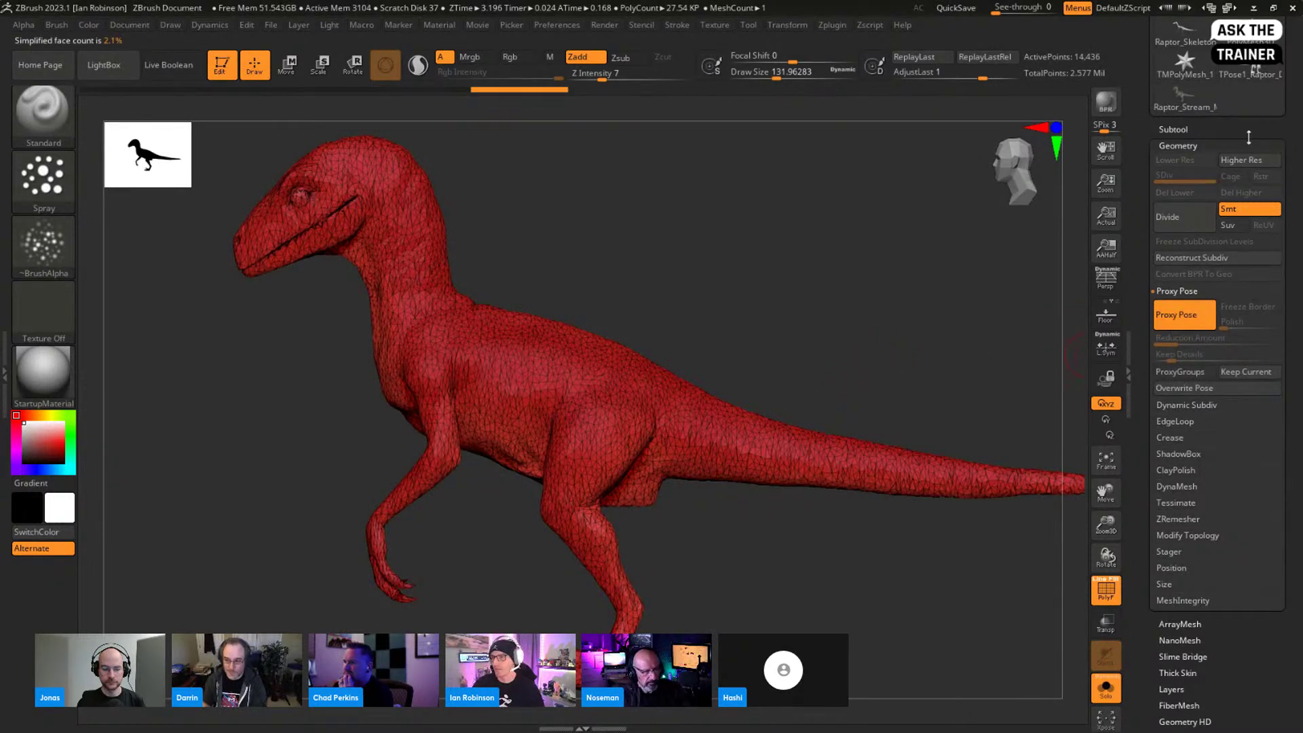
Step: Check the raptor's subtool list and switch to the Raptor_Skeleton ZSphere tool
drag(774, 375, 737, 359)
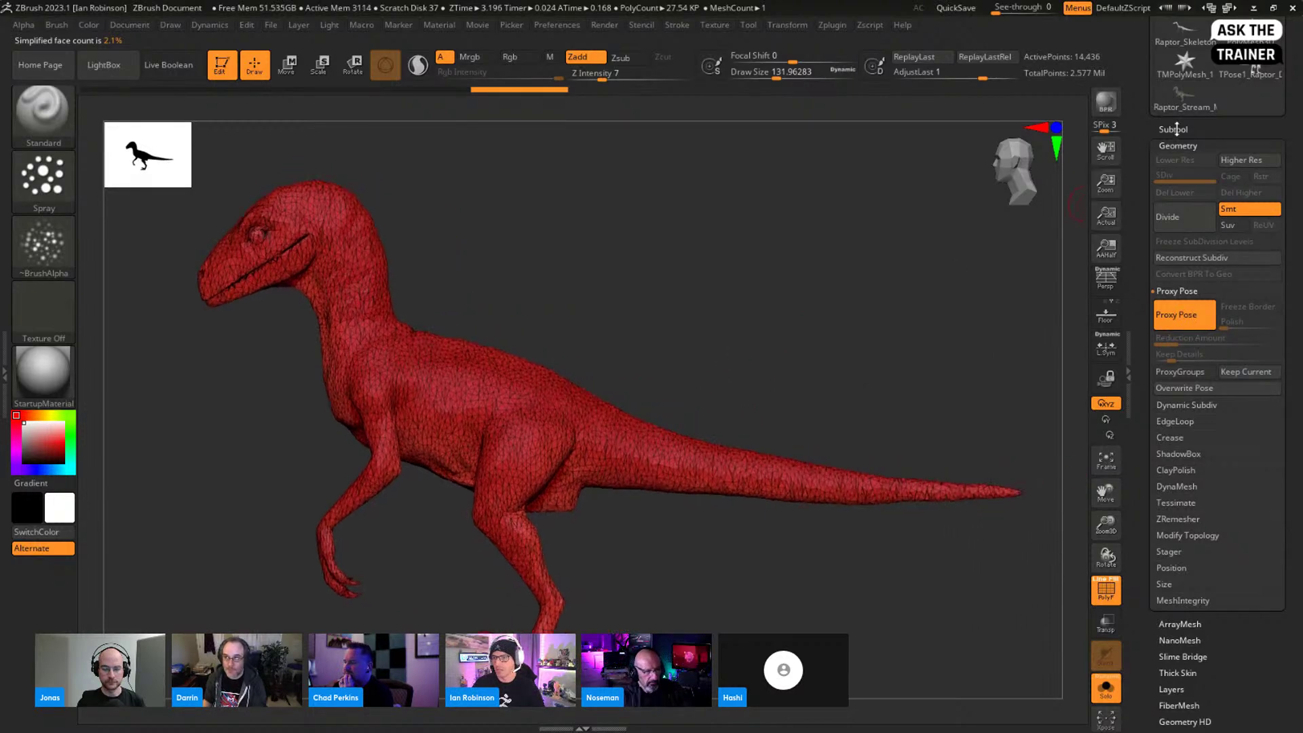
click(1174, 129)
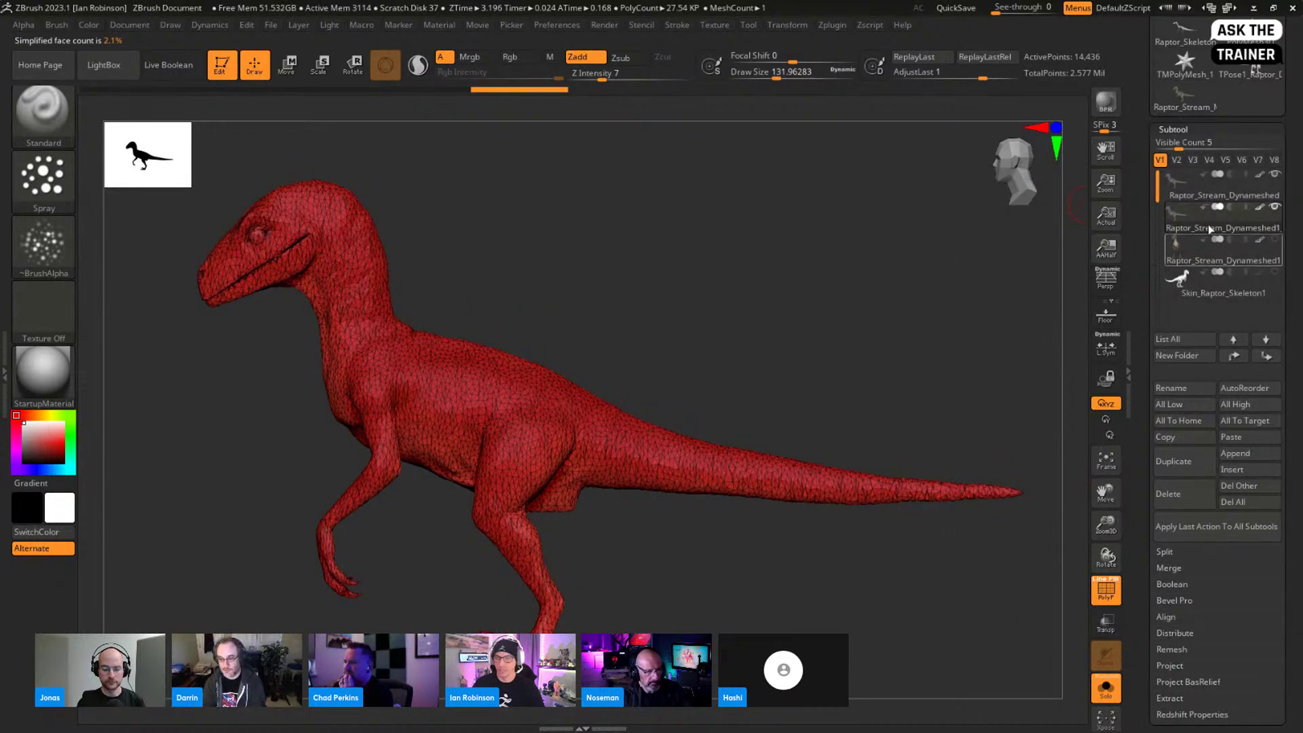
drag(1291, 156, 1290, 210)
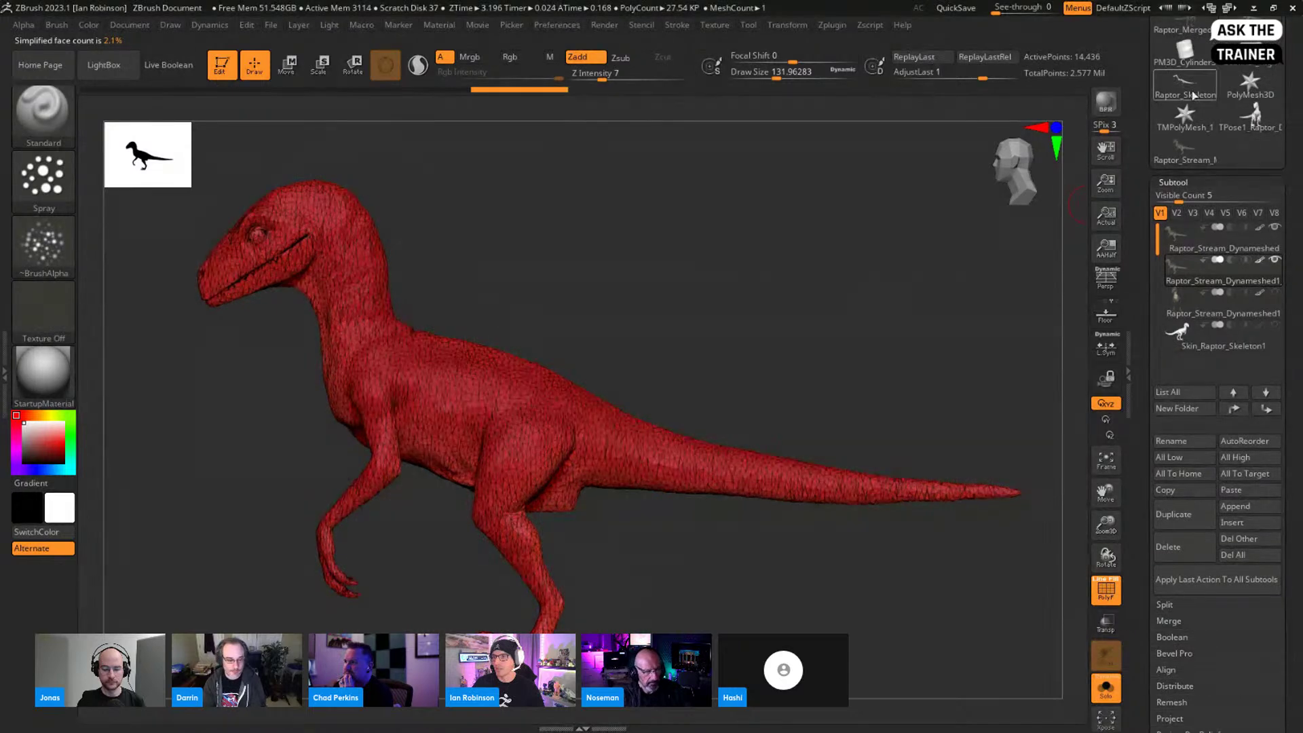
click(1167, 87)
scroll(1260, 502, down, 10)
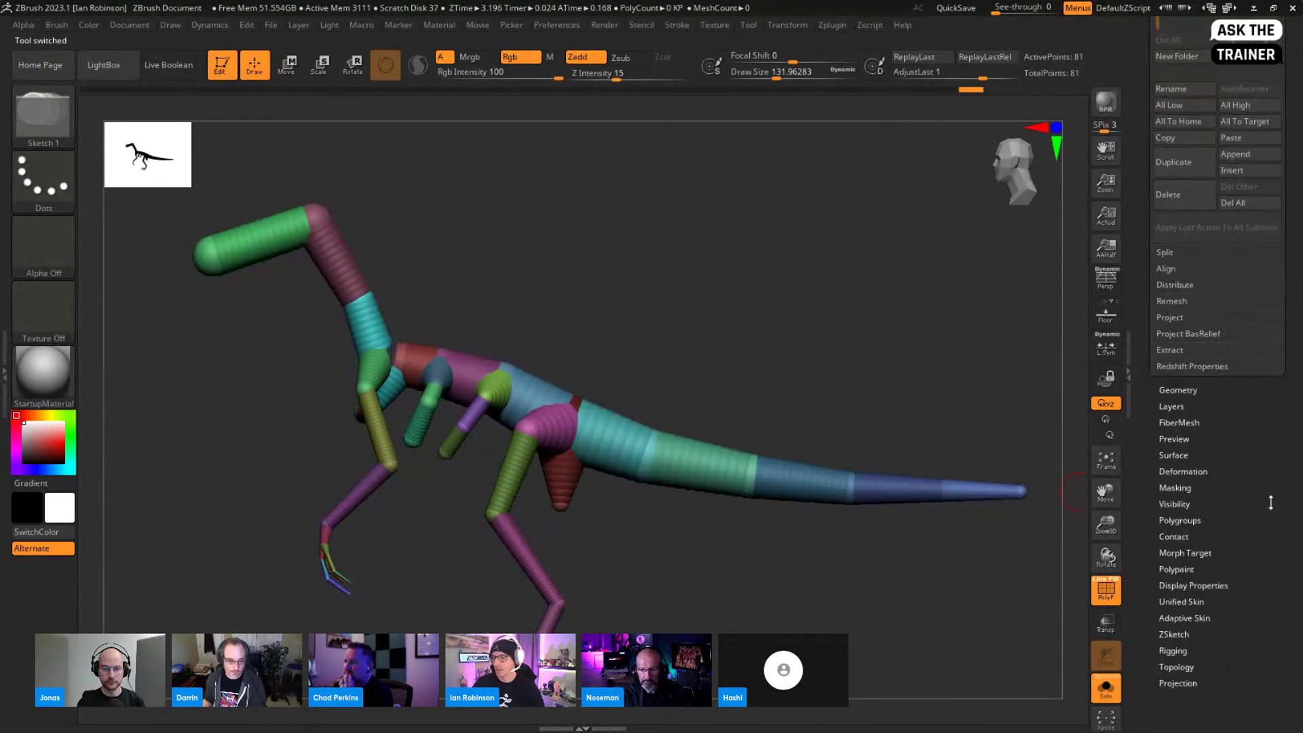
click(1189, 289)
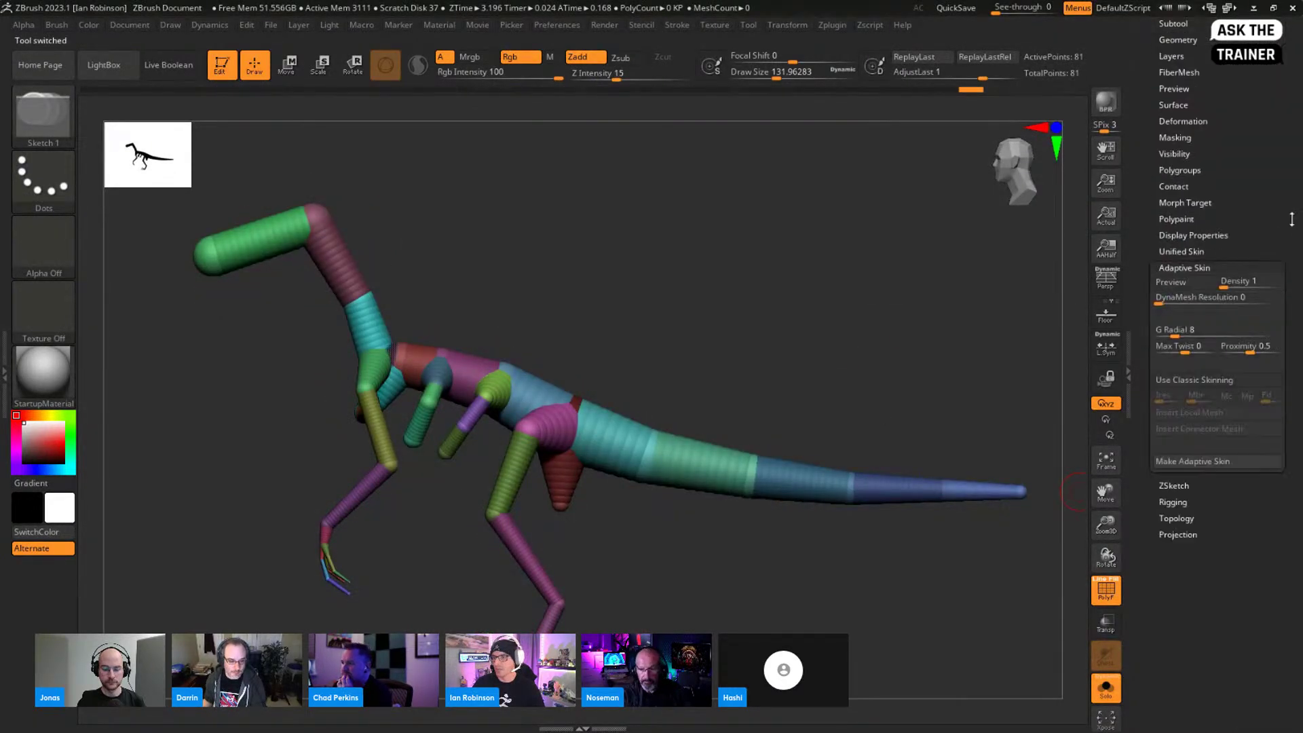
scroll(1292, 234, down, 1)
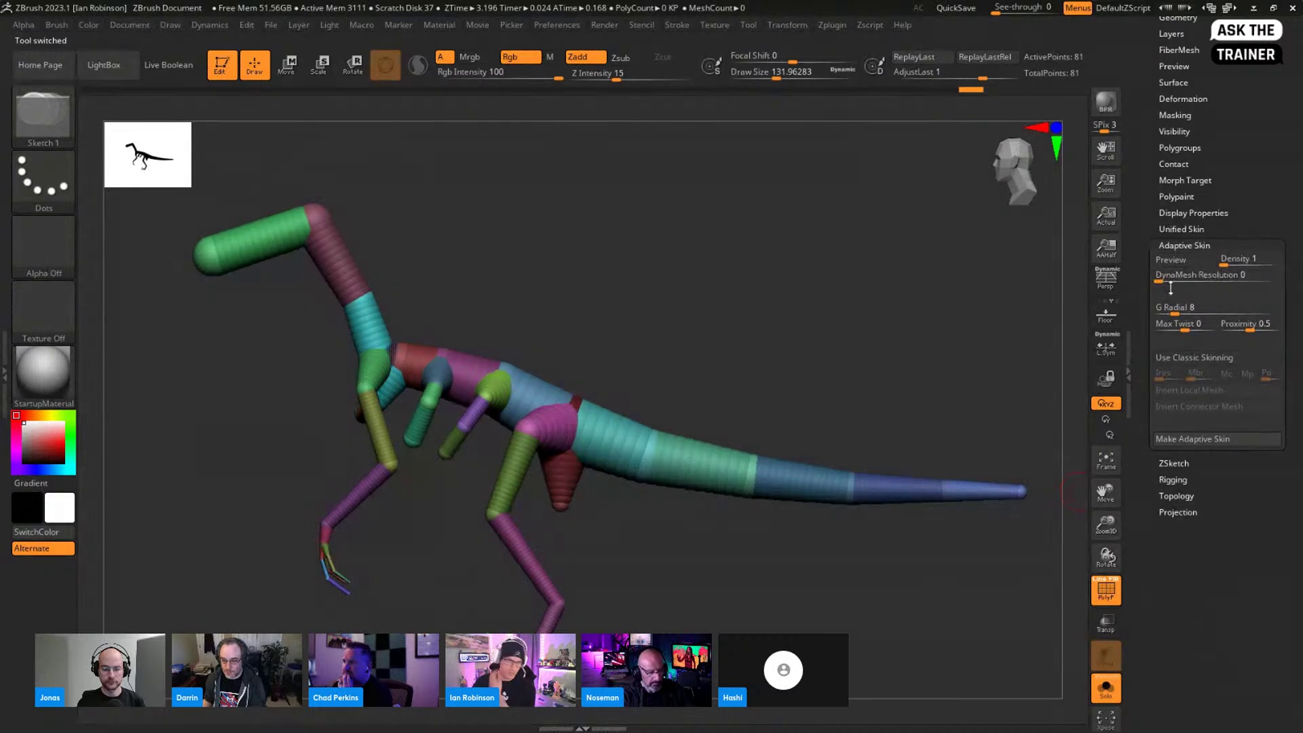
click(1185, 245)
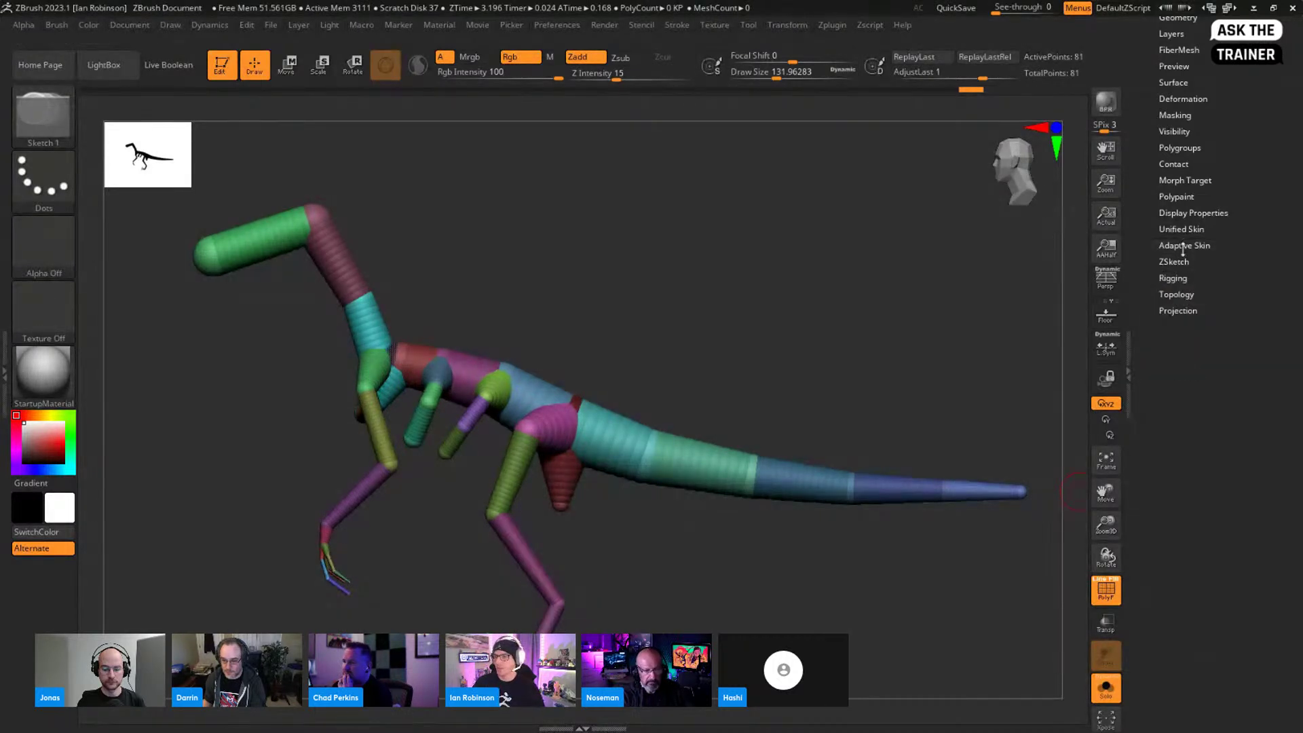
Step: Choose Raptor_Stream_Dynameshed1_1 as the rigging mesh and bind it to the ZSphere skeleton
click(1183, 277)
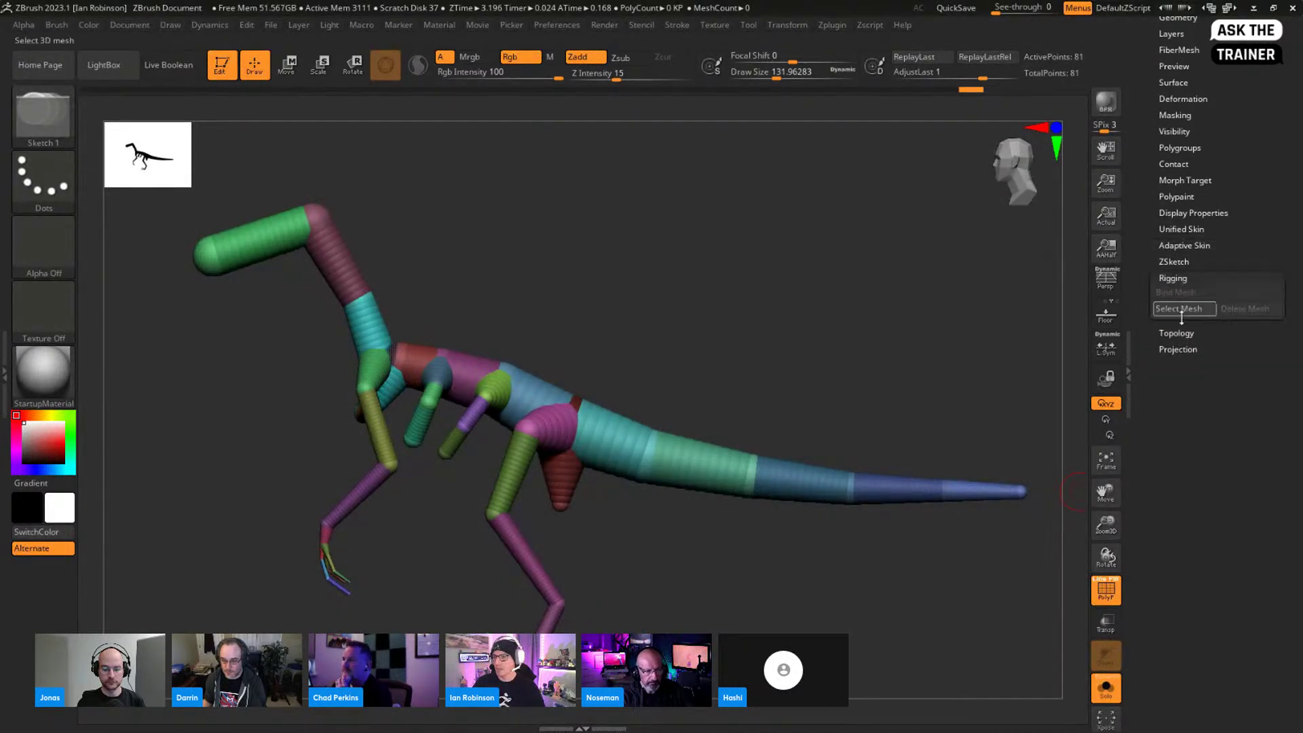
click(1181, 309)
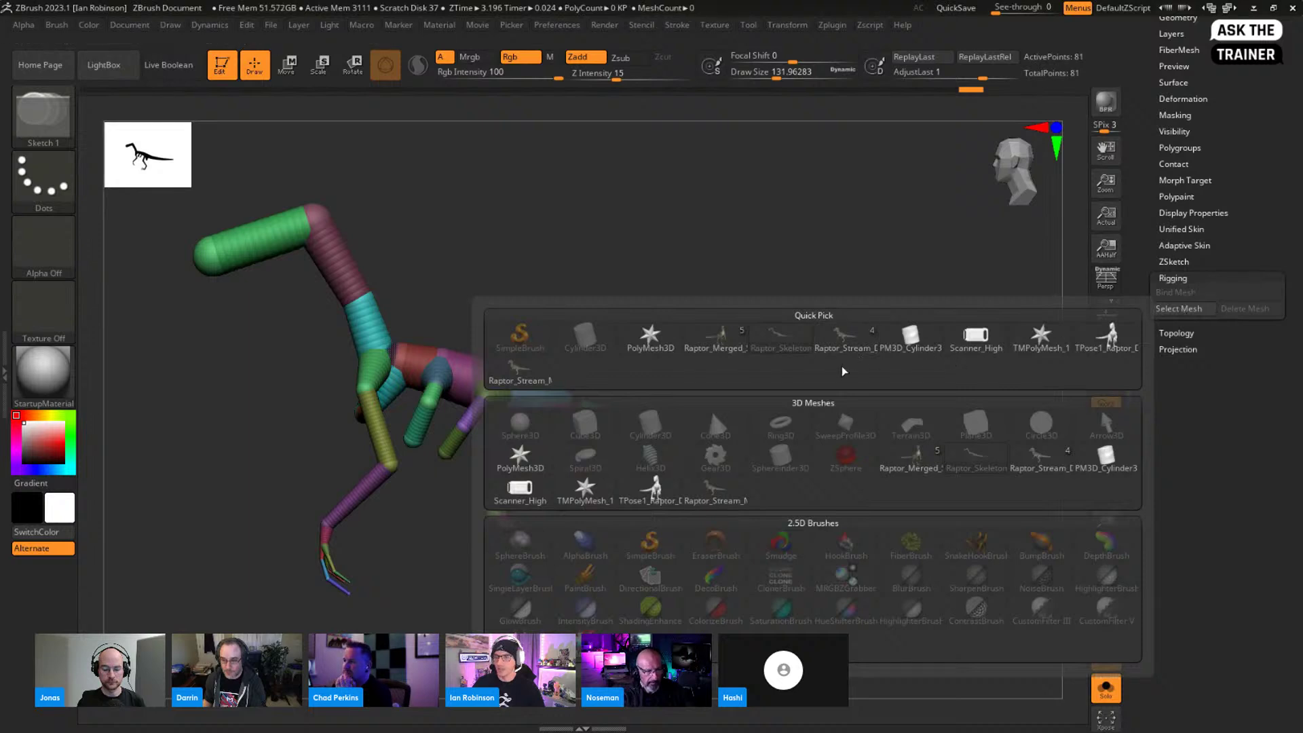
mouse_move(844, 350)
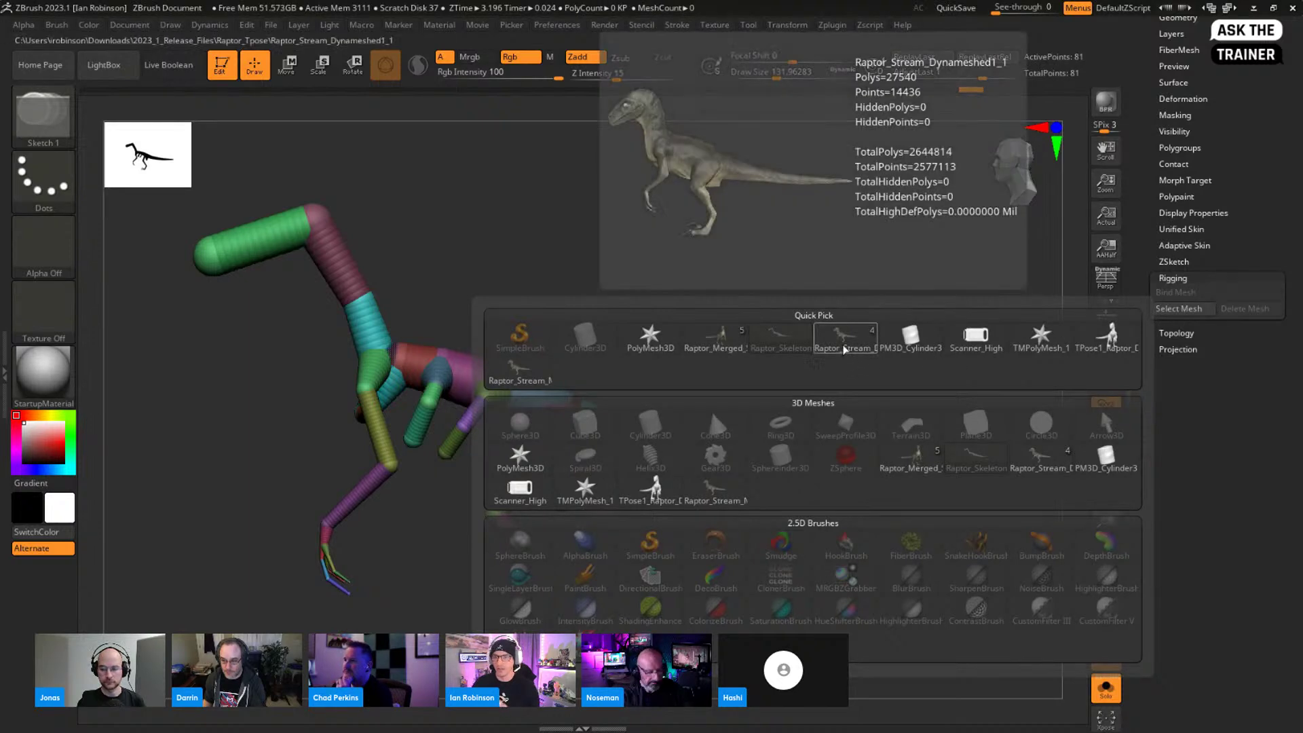
mouse_move(518, 384)
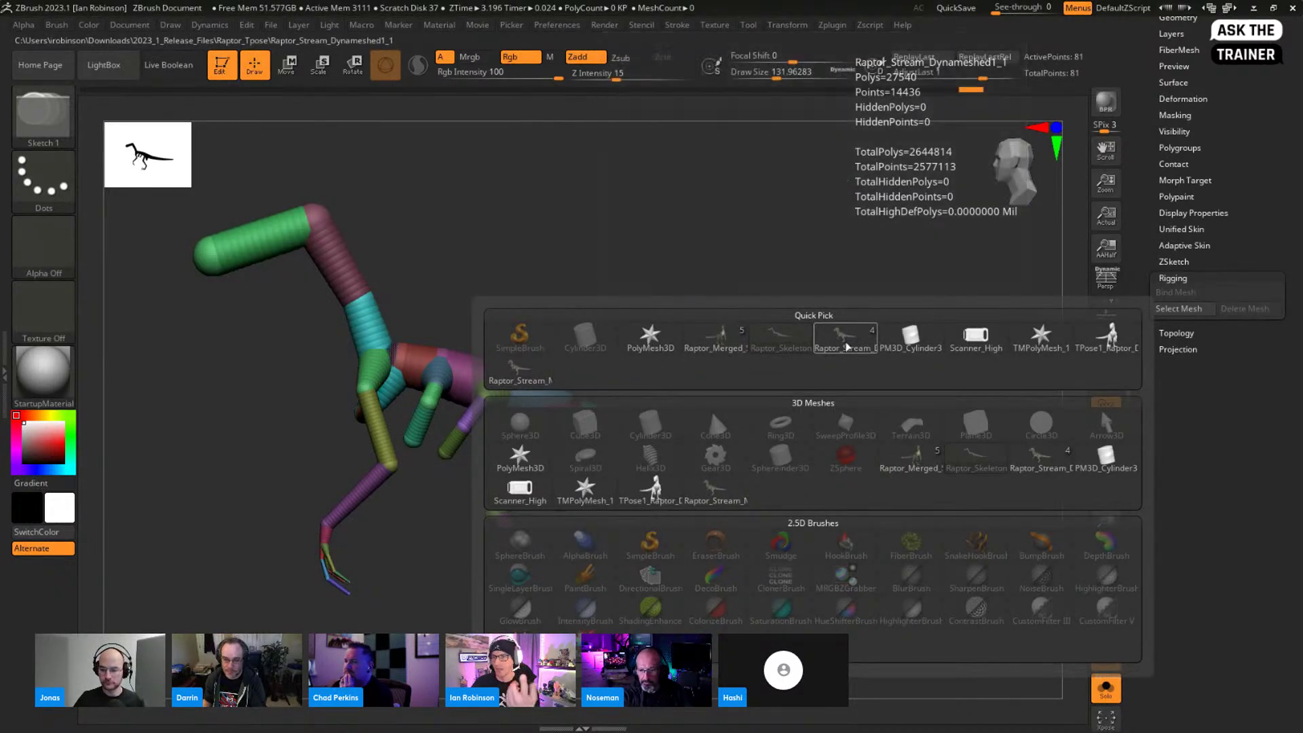
click(845, 347)
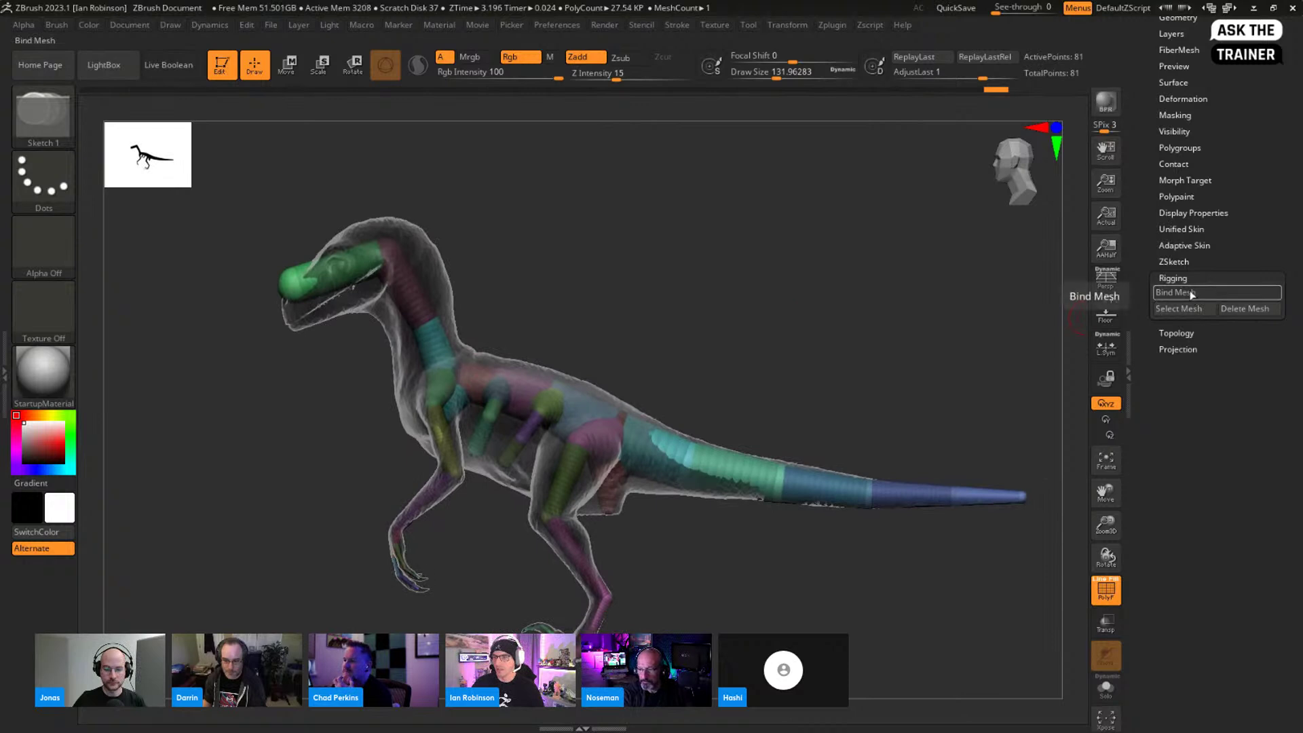
click(1176, 292)
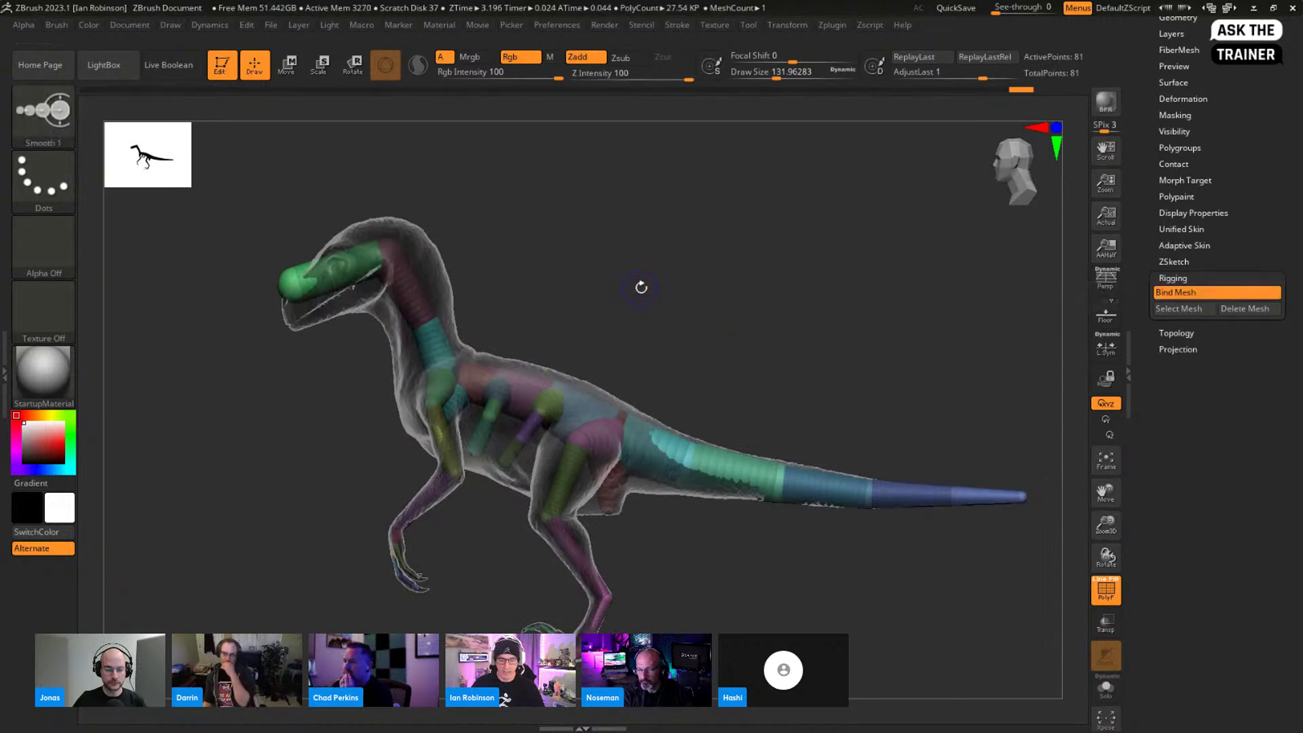
Step: Turn off the polyframe display and move the rig's elbow joints to bend and raise the raptor's forelimbs
key(shift+f)
ctrl+right_drag(634, 291, 635, 328)
key(w)
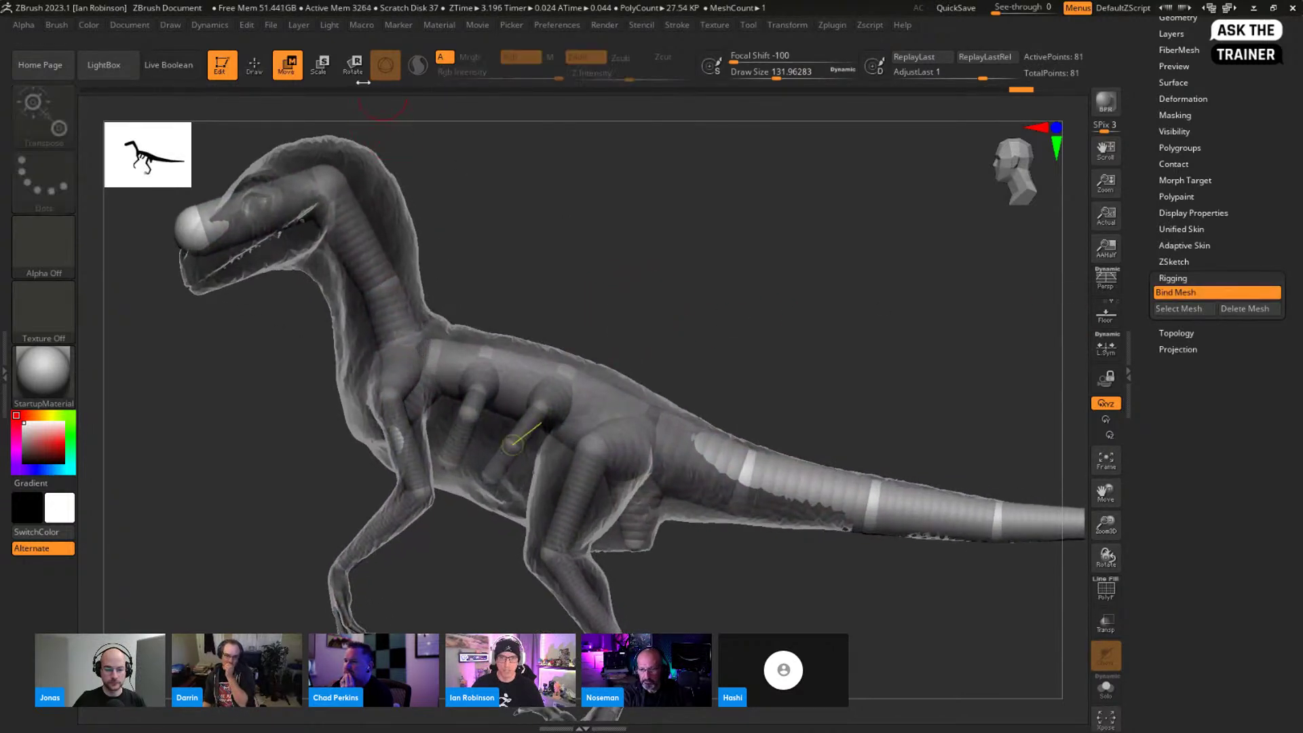
drag(542, 319, 547, 341)
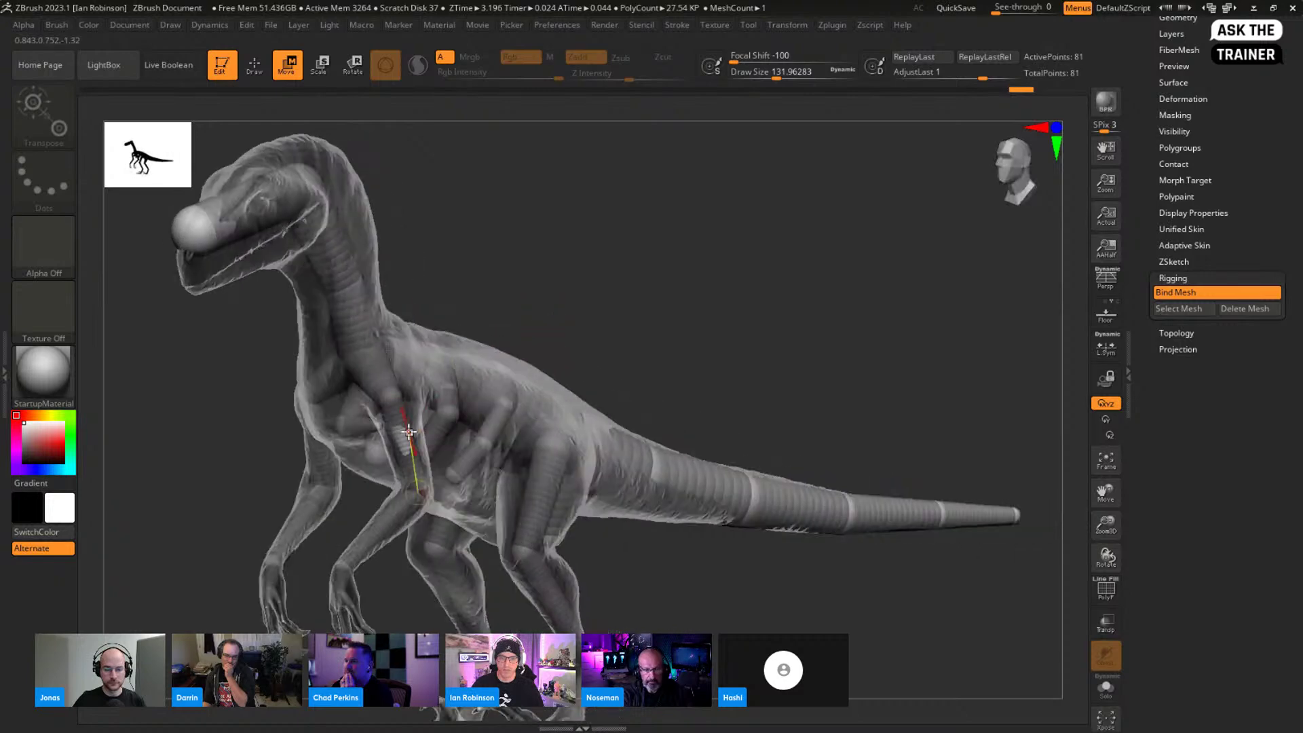
drag(631, 319, 382, 443)
alt+drag(351, 298, 448, 356)
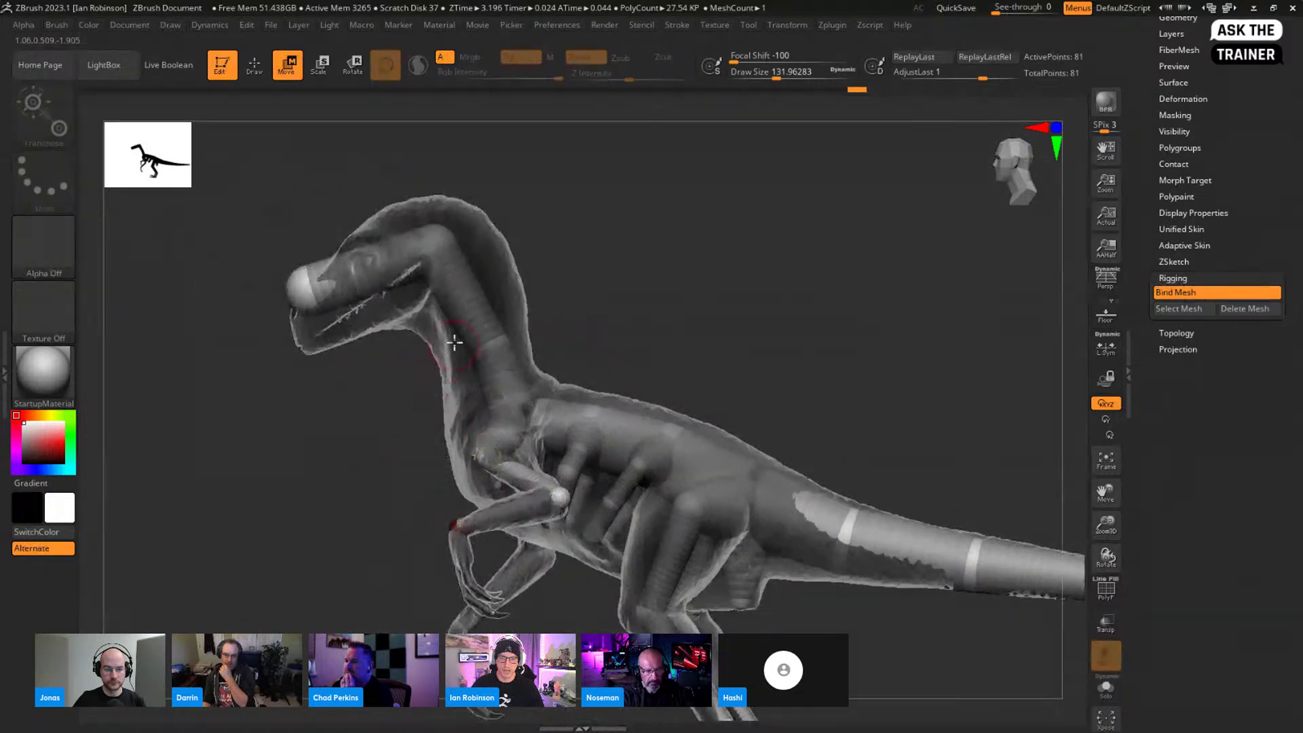
Step: Move and rotate the rig's neck and head bones to lift the raptor's head and turn it sideways
drag(479, 313, 503, 305)
key(r)
drag(666, 326, 419, 346)
drag(680, 346, 649, 366)
drag(481, 301, 512, 299)
drag(672, 339, 977, 264)
Step: Rotate the rear tail bones so the end of the raptor's tail curves upward
drag(404, 501, 511, 477)
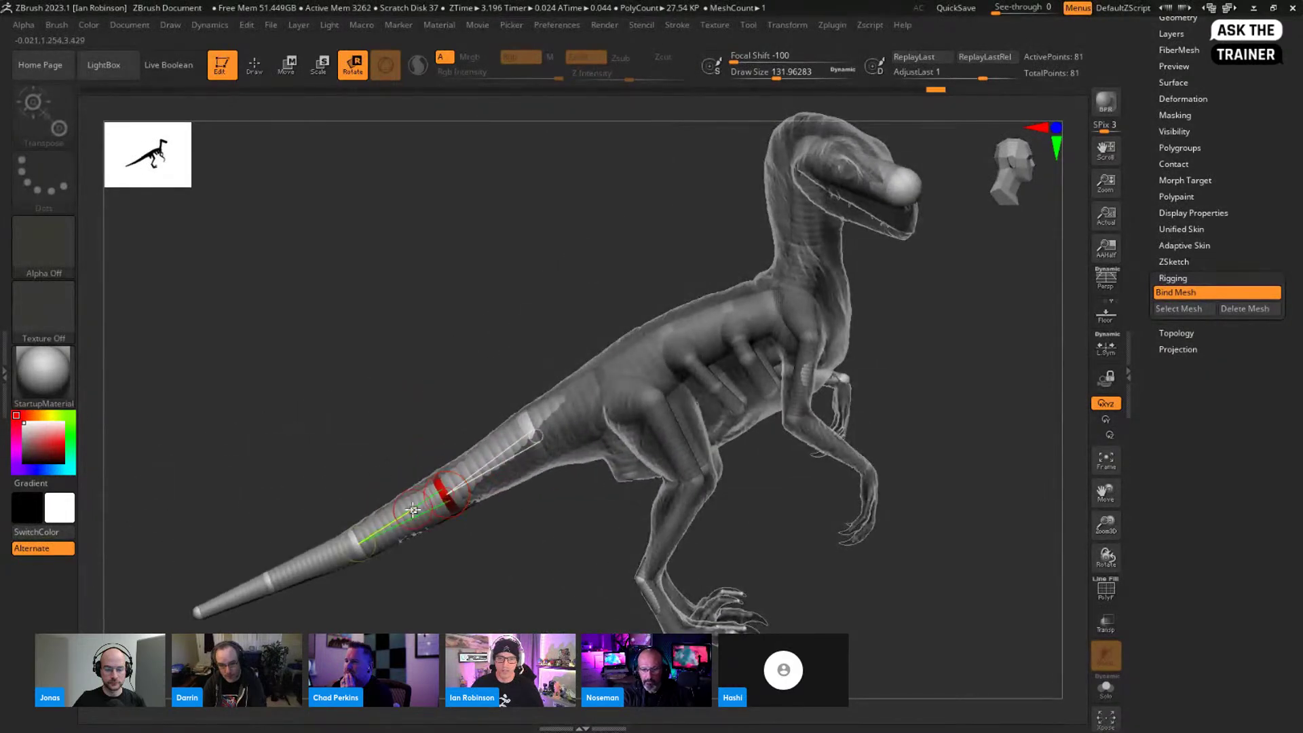
drag(375, 525, 264, 523)
right_drag(568, 420, 705, 411)
right_drag(689, 366, 706, 421)
Step: Move the near hind leg's knee and foot joints forward, undoing the unwanted moves
key(w)
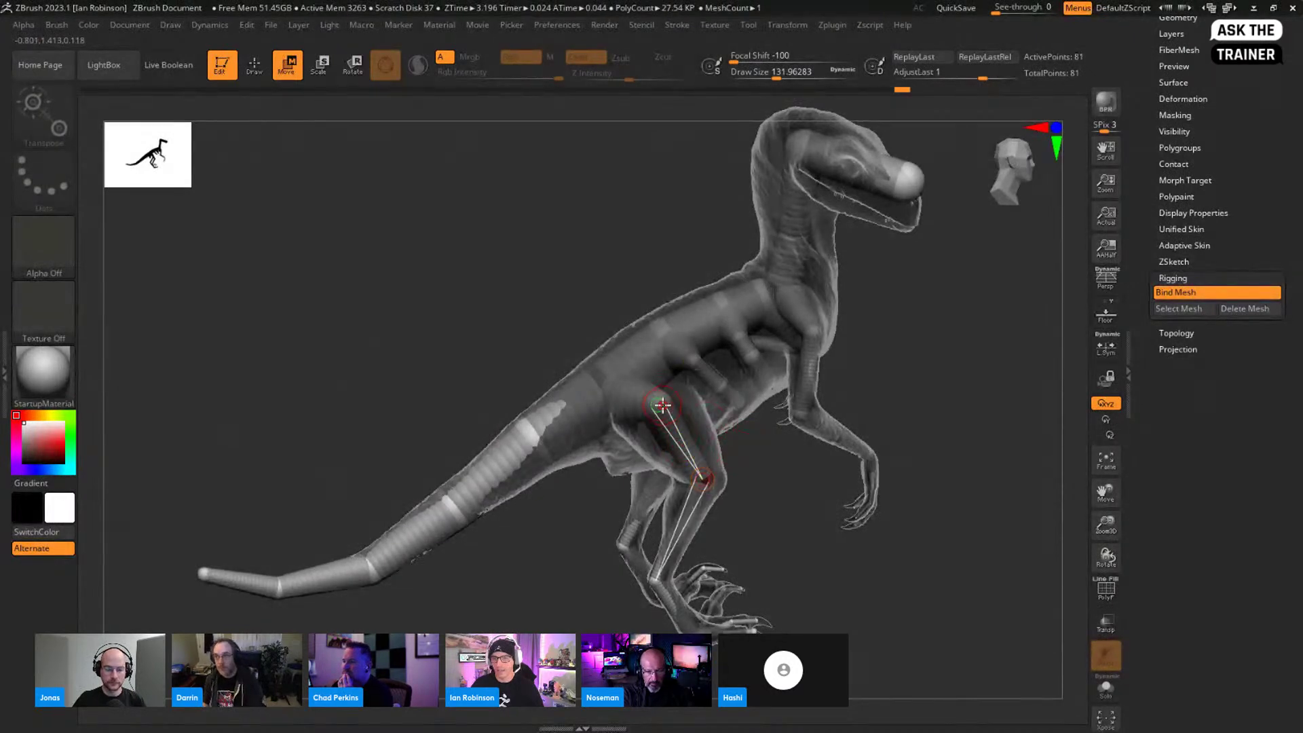
mouse_move(718, 478)
mouse_down()
mouse_move(776, 465)
mouse_move(791, 538)
mouse_move(509, 526)
mouse_move(933, 424)
mouse_move(615, 512)
mouse_move(712, 519)
mouse_move(843, 455)
mouse_up()
key(ctrl+z)
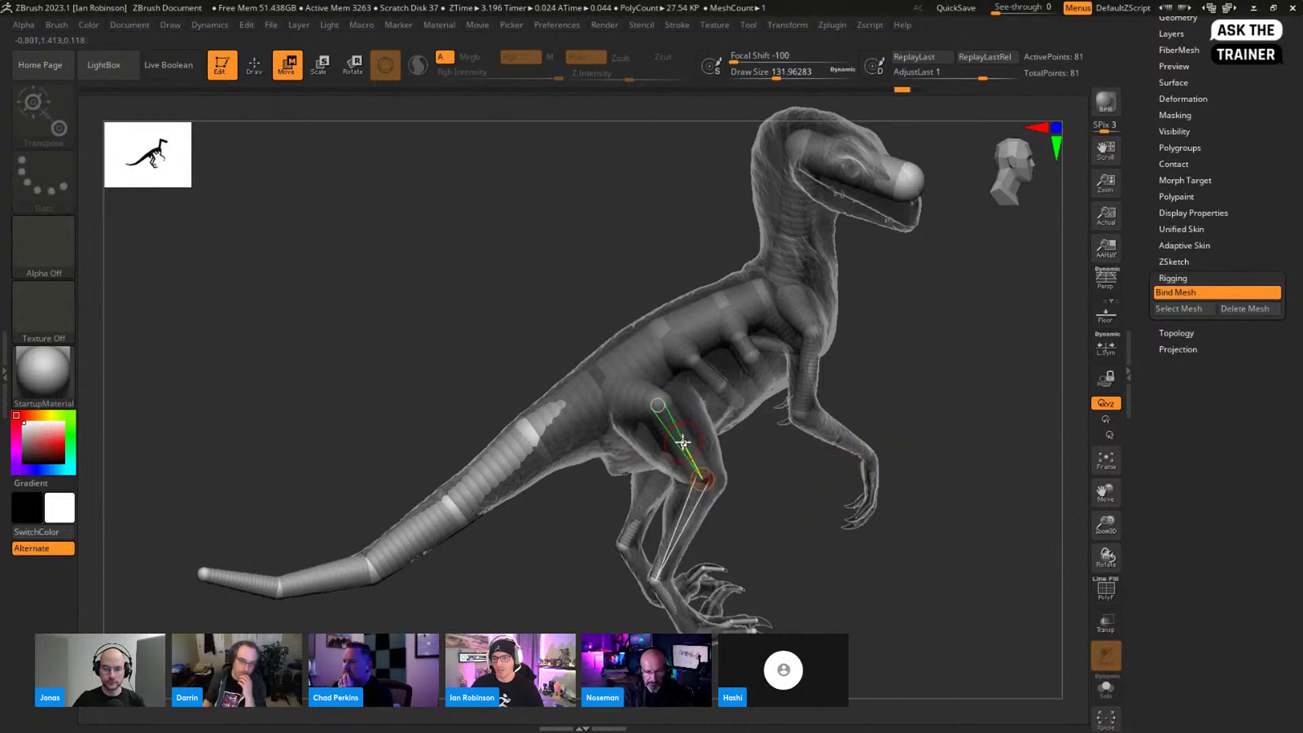
drag(711, 418, 741, 427)
mouse_move(774, 474)
mouse_down()
mouse_move(824, 469)
mouse_move(703, 447)
mouse_move(788, 454)
mouse_up()
key(ctrl+z)
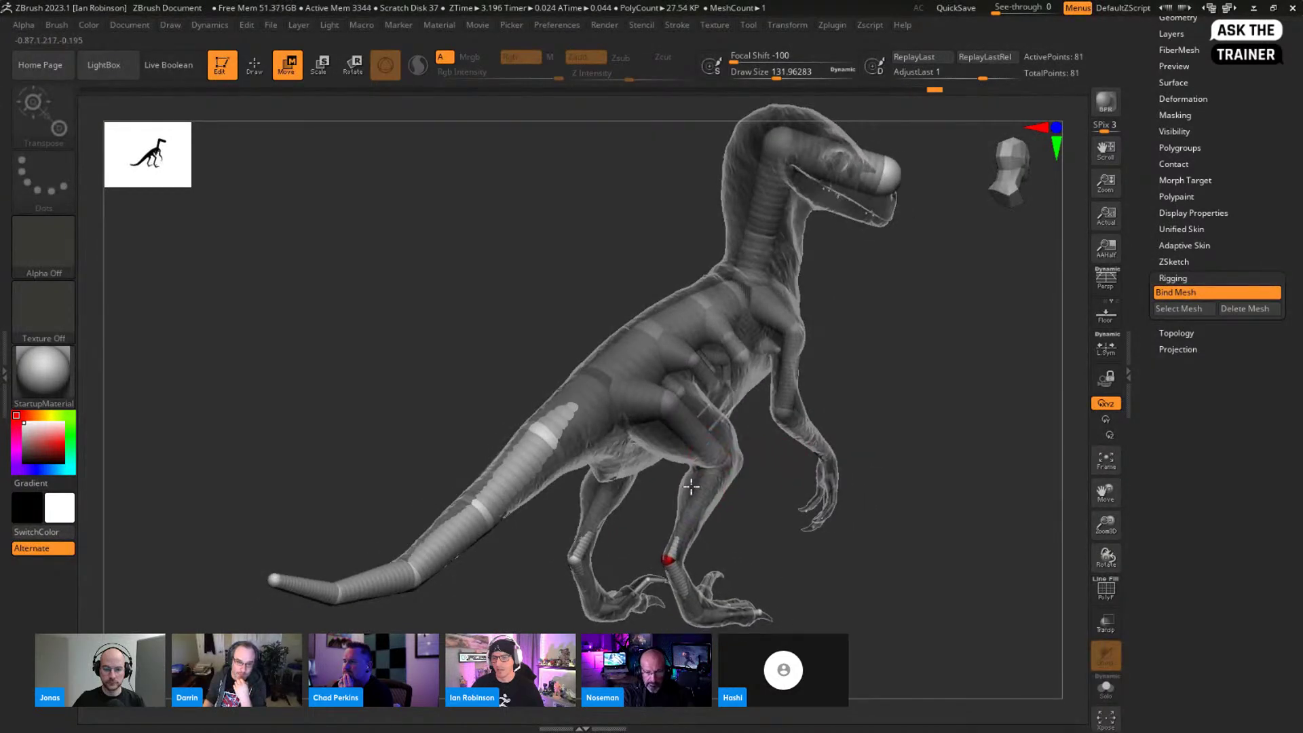
mouse_move(743, 547)
mouse_down()
mouse_move(684, 566)
mouse_move(718, 537)
mouse_up()
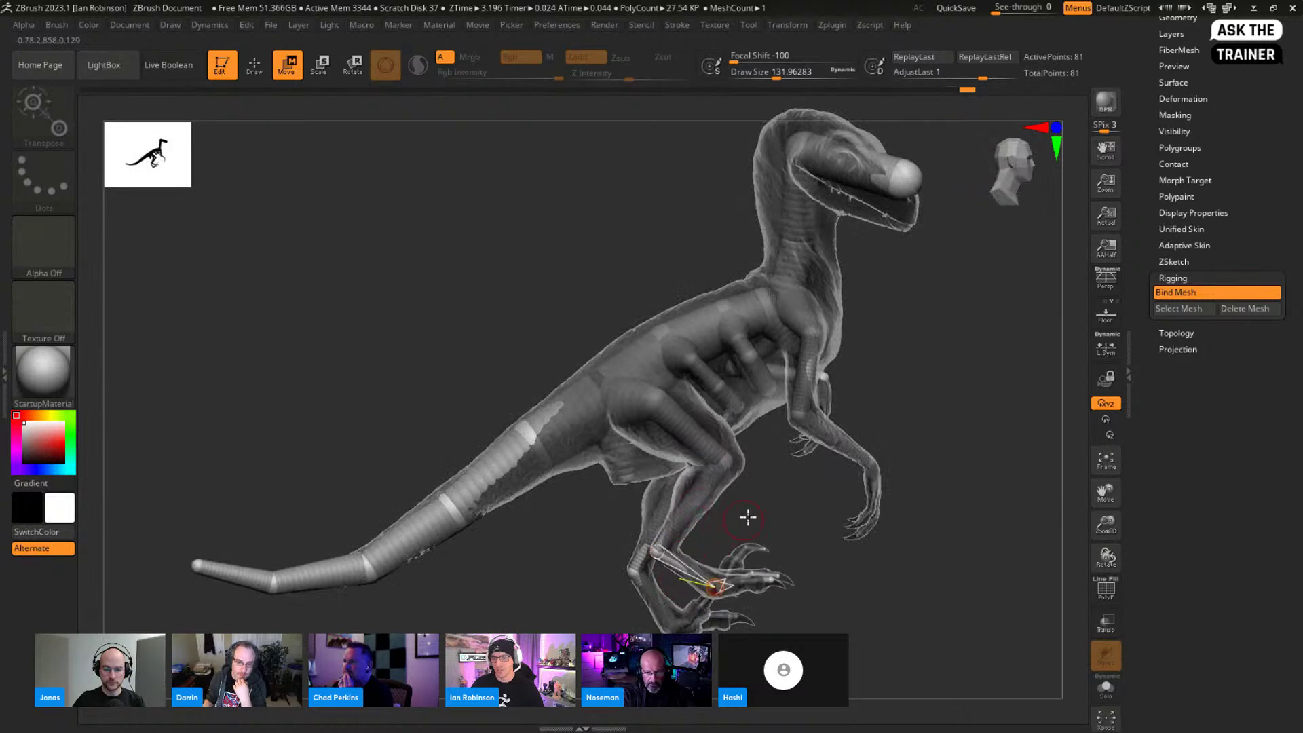
drag(847, 442, 813, 402)
Step: Preview the posed raptor skin from several angles and make an adaptive skin mesh from it
right_drag(812, 401, 768, 405)
right_drag(853, 407, 771, 475)
alt+right_drag(900, 361, 906, 327)
right_drag(576, 348, 797, 341)
key(a)
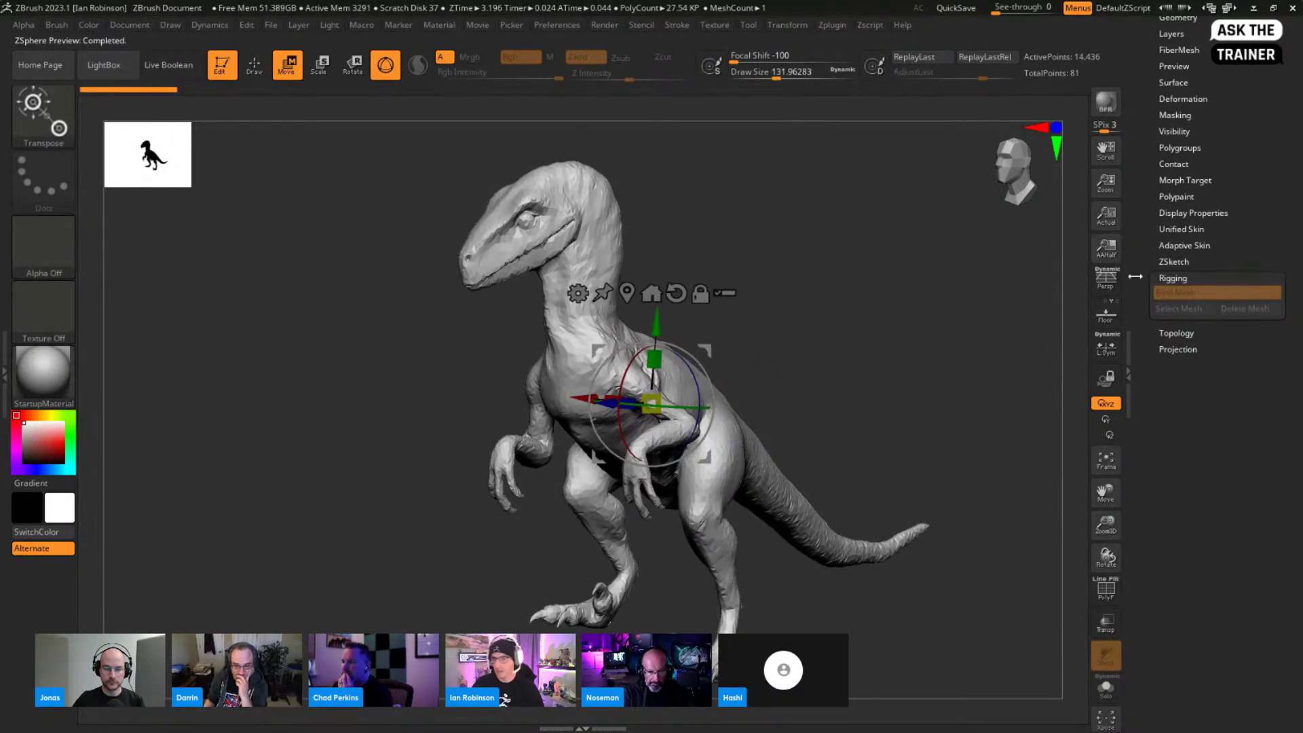
scroll(1223, 238, up, 5)
click(1196, 413)
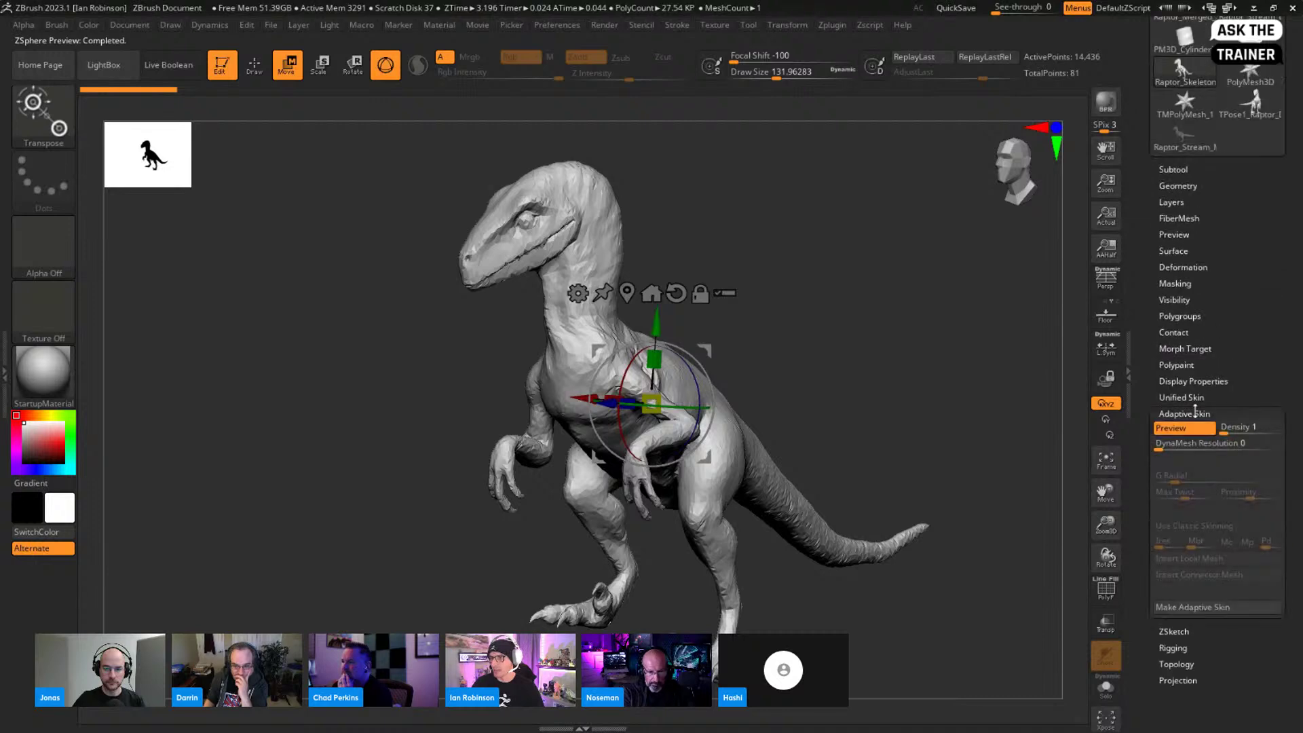
click(1188, 607)
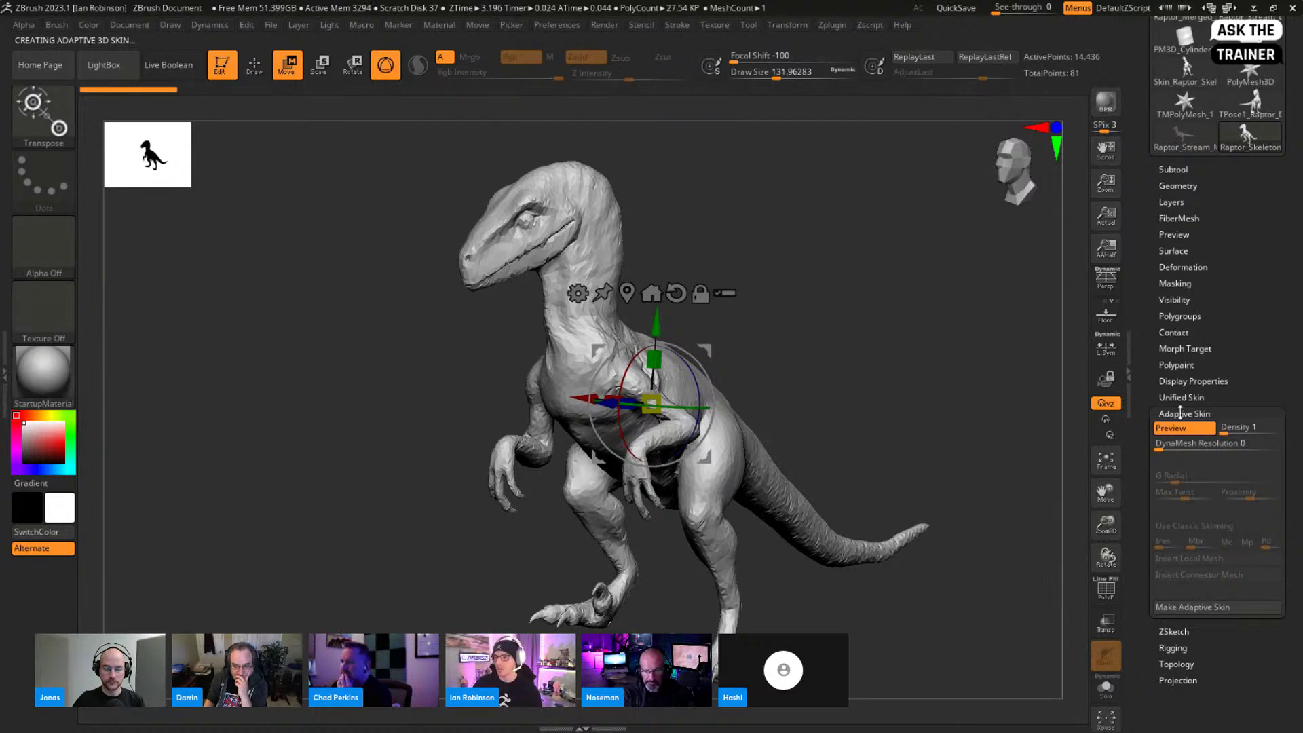
Step: Return to the ZSphere rig view and turn off Bind Mesh for the raptor skeleton
click(1181, 414)
click(1180, 446)
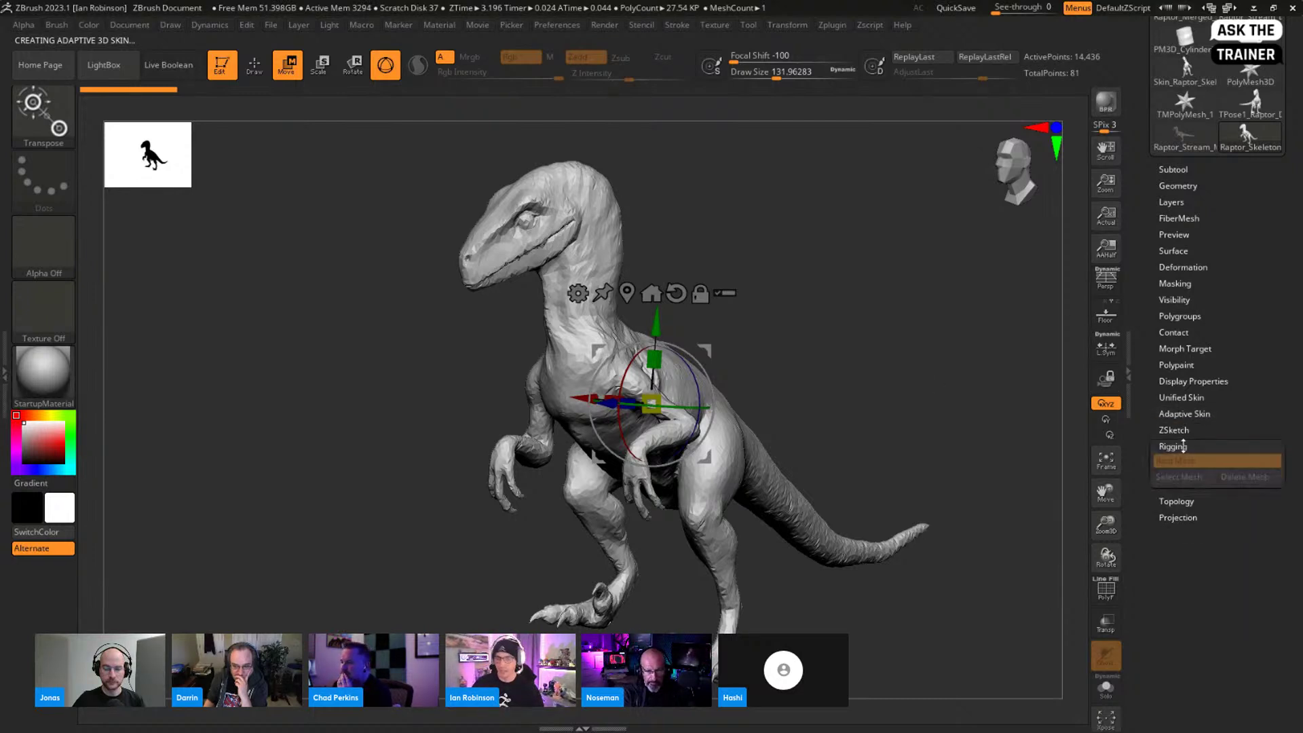
drag(813, 405, 830, 373)
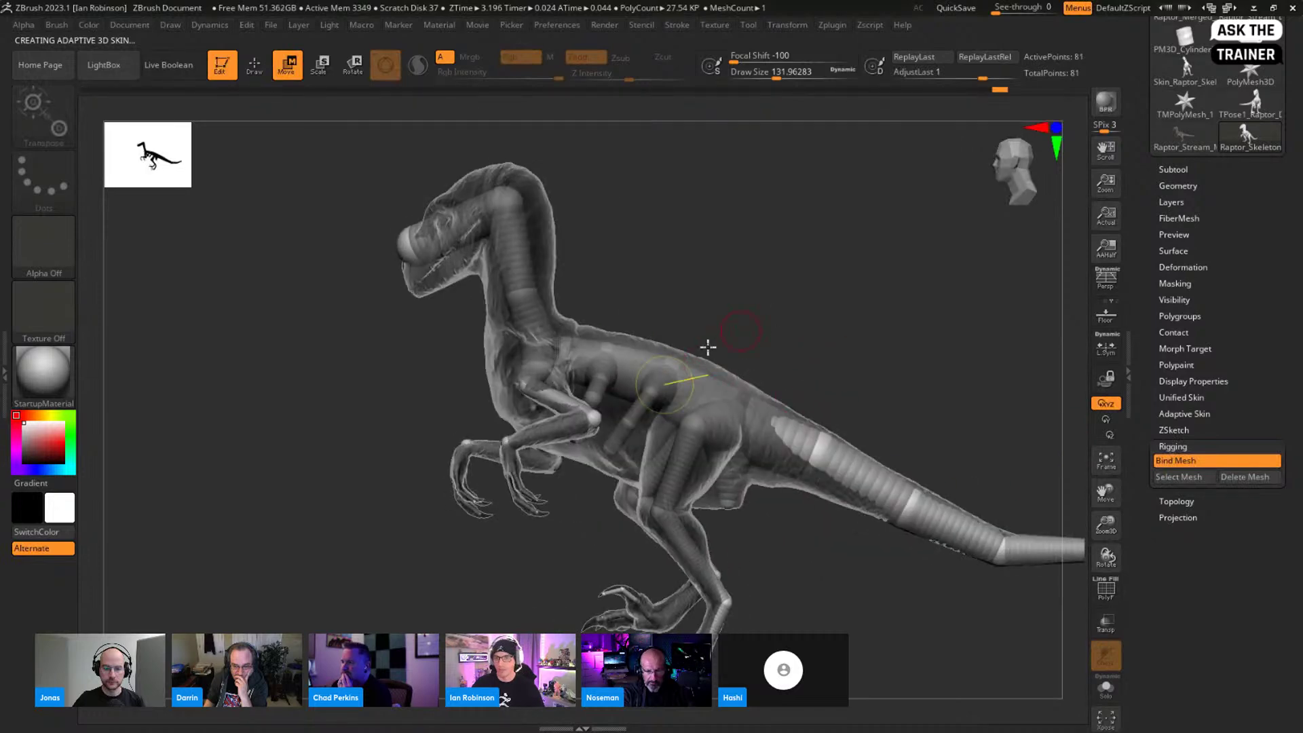
click(1184, 461)
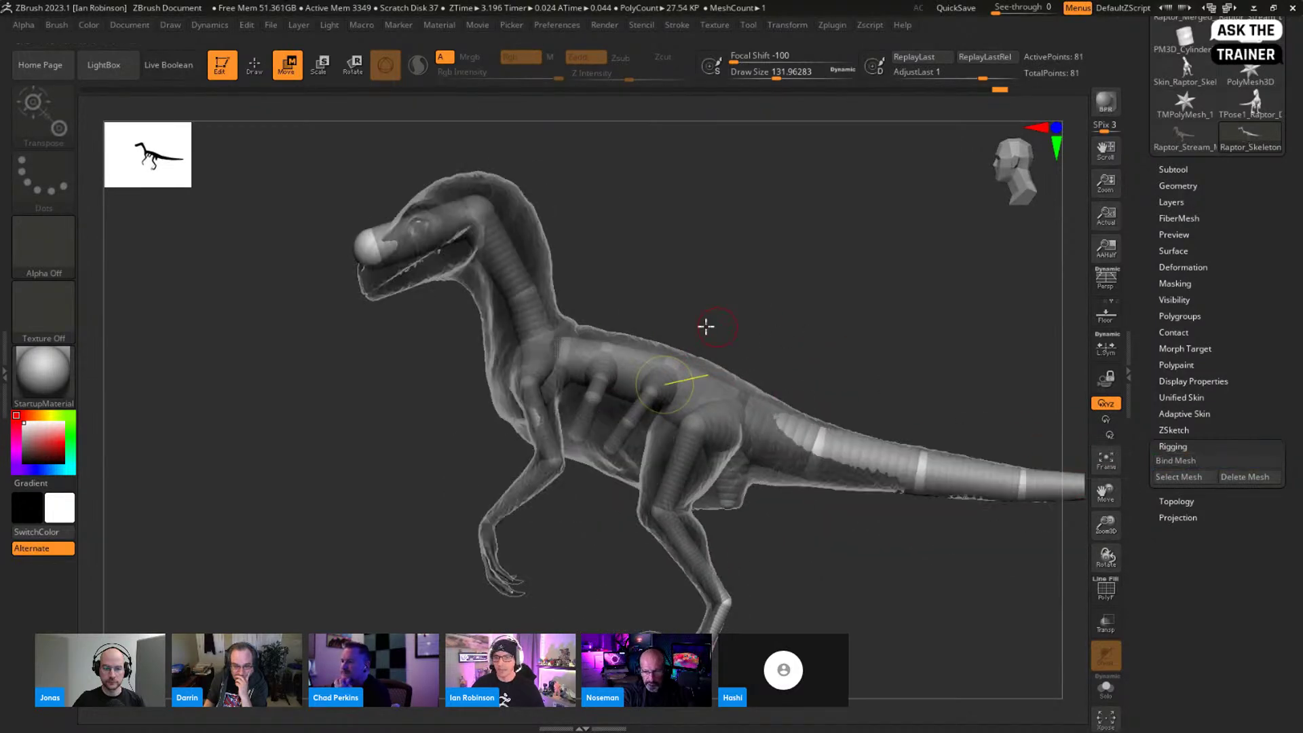
Step: Switch to the Skin_Raptor_Skeleton tool, view its pose from the front and open its subtool list
alt+drag(686, 305, 586, 324)
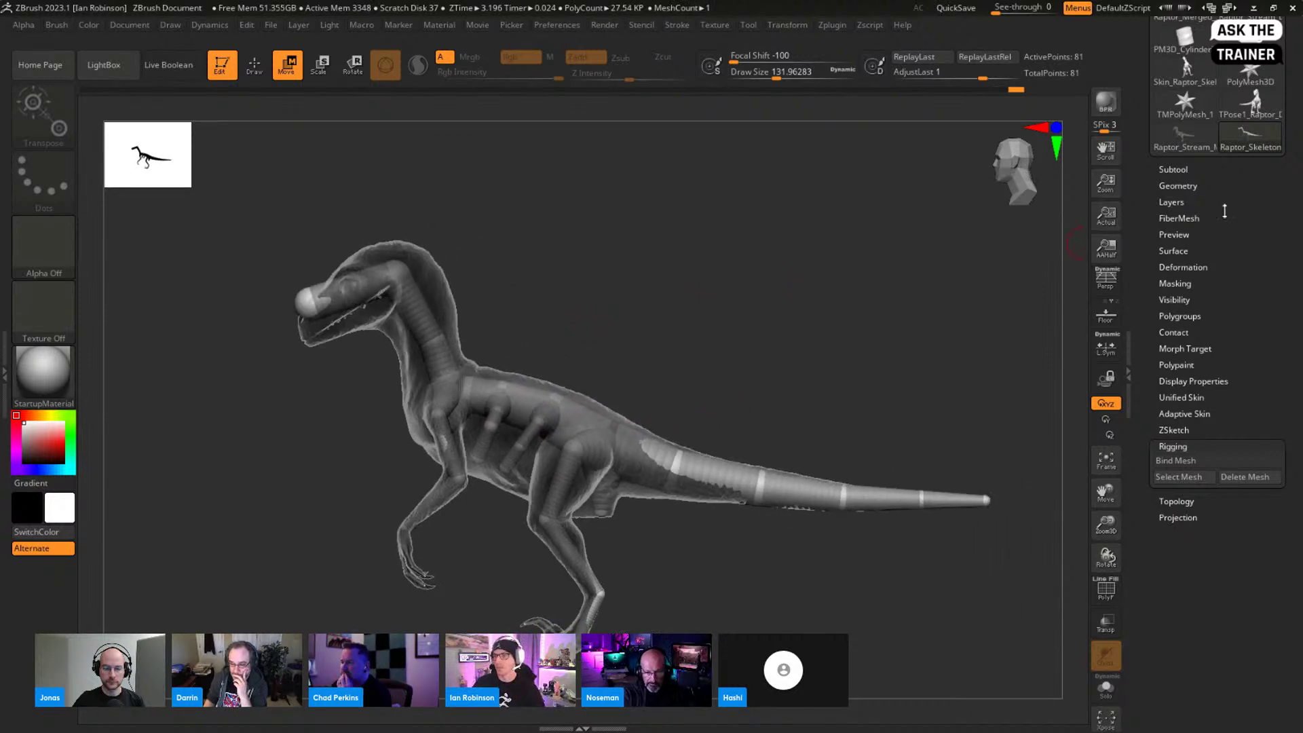
drag(1276, 181, 1278, 239)
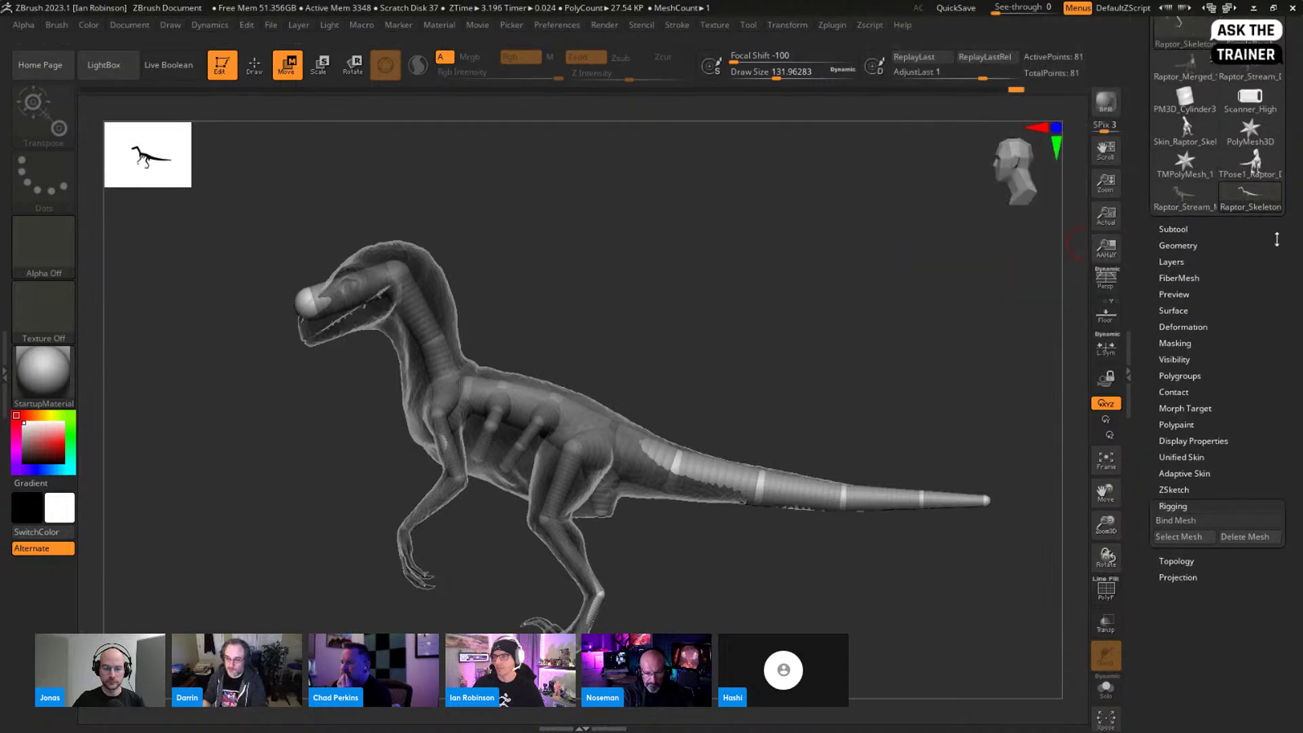
click(1189, 127)
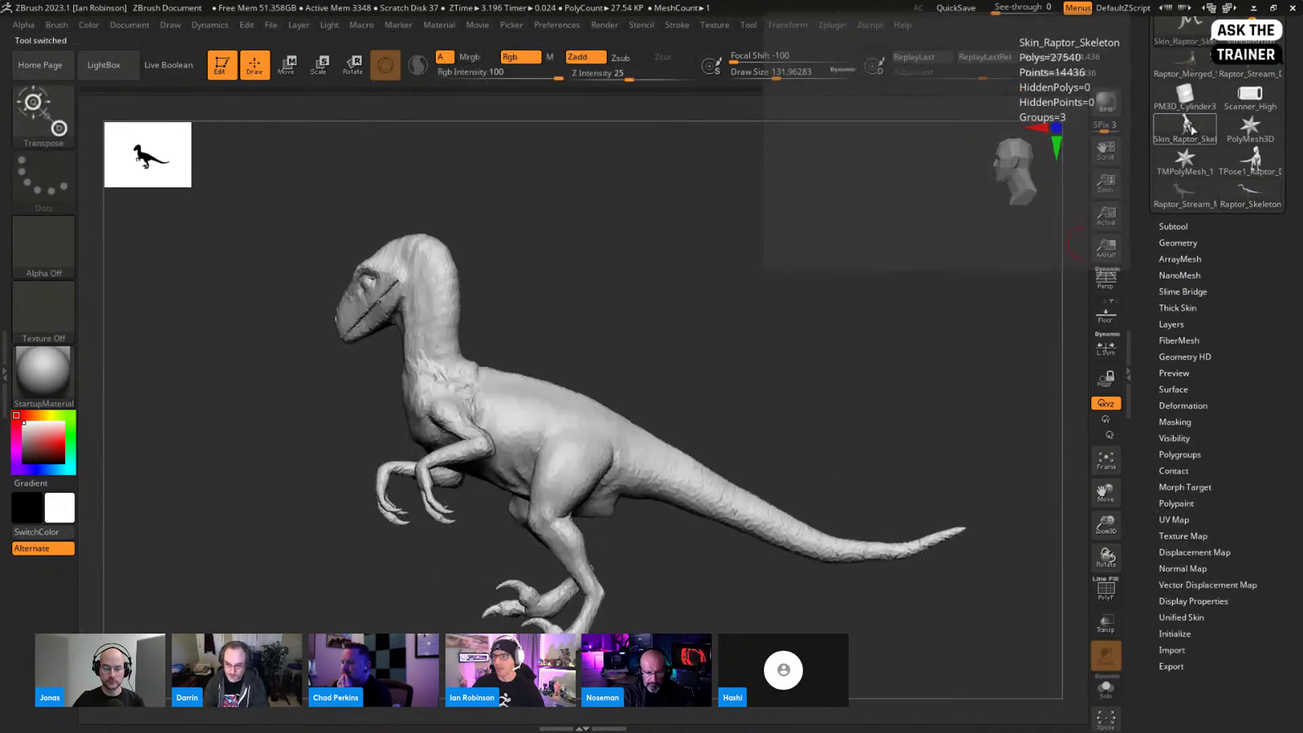
drag(706, 347, 777, 361)
click(1181, 242)
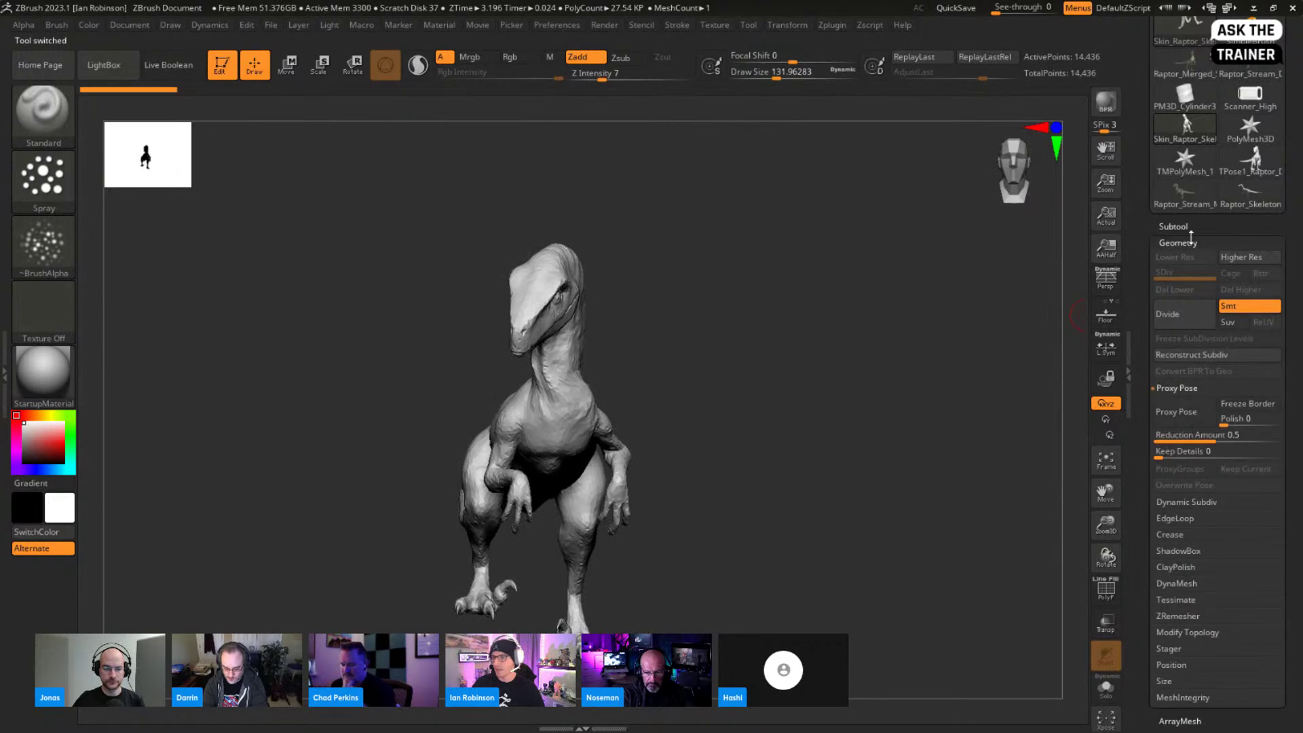
click(1182, 226)
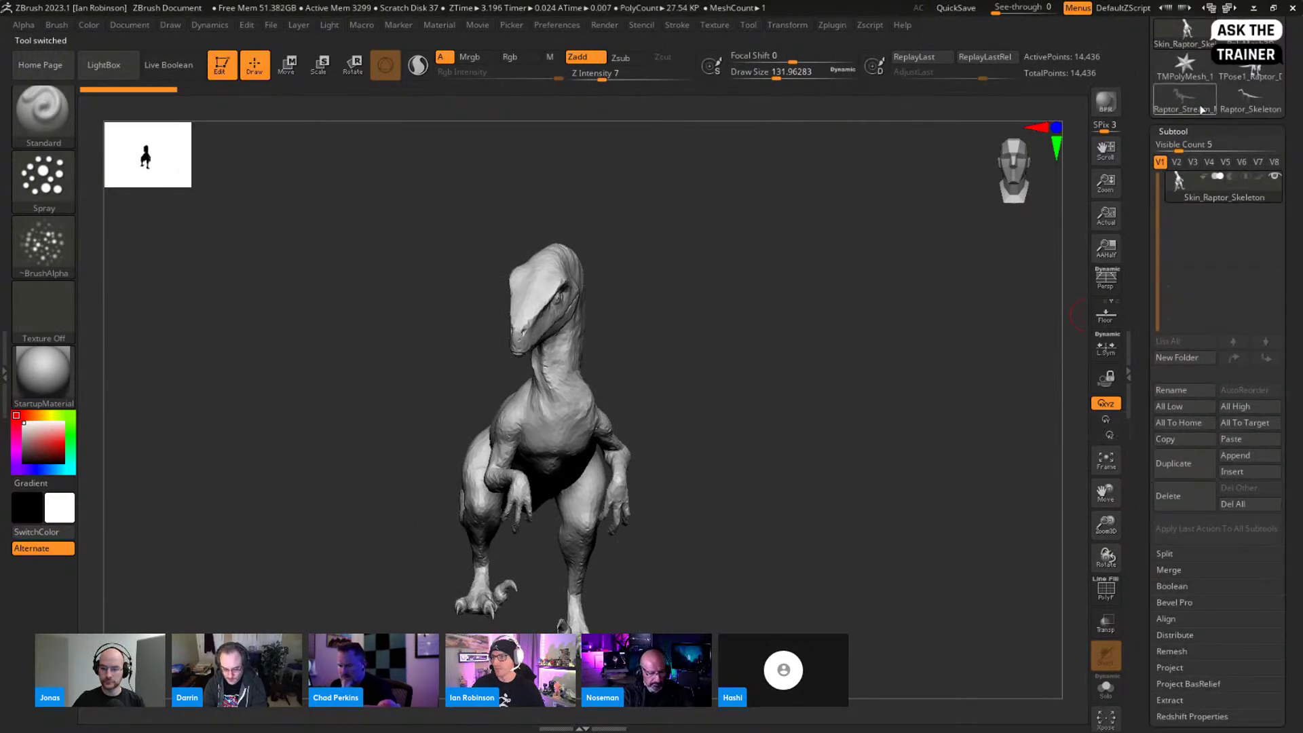
drag(1294, 94, 1301, 180)
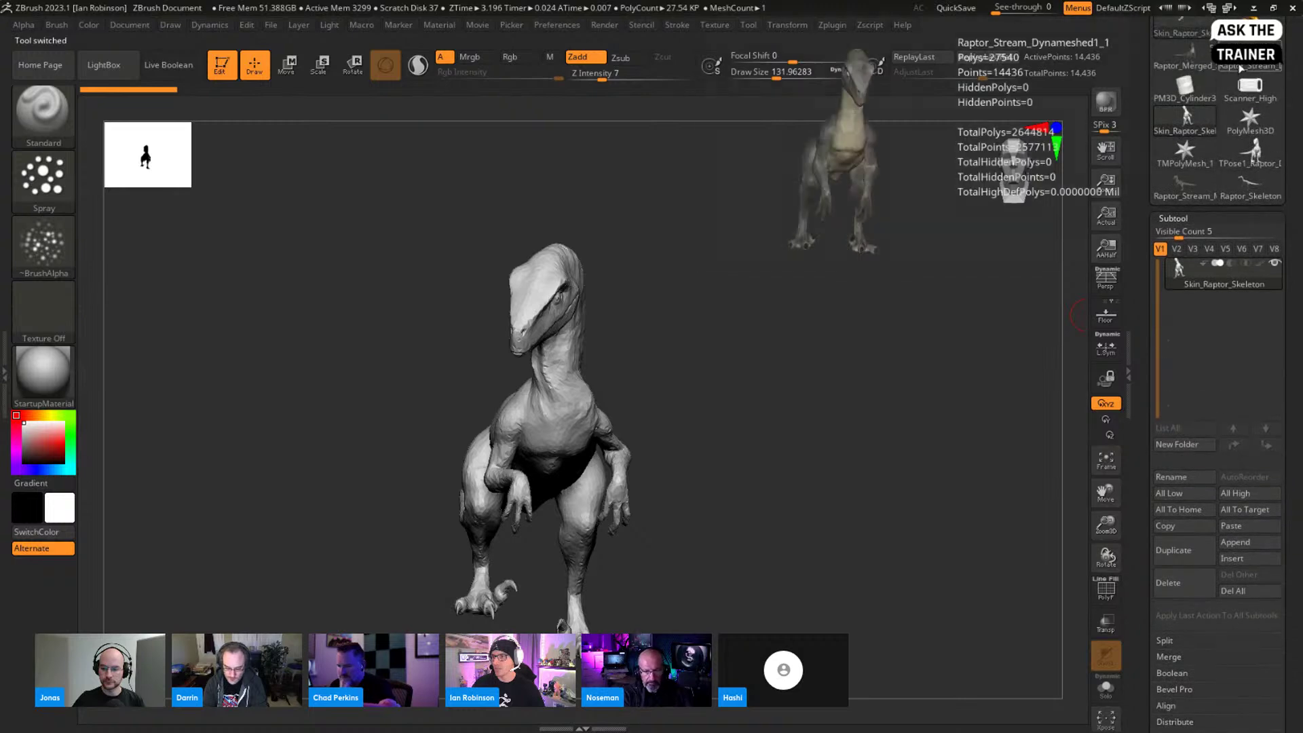
Step: Look through the merged SubD and dynameshed raptor tools and examine their subtool lists
click(1178, 197)
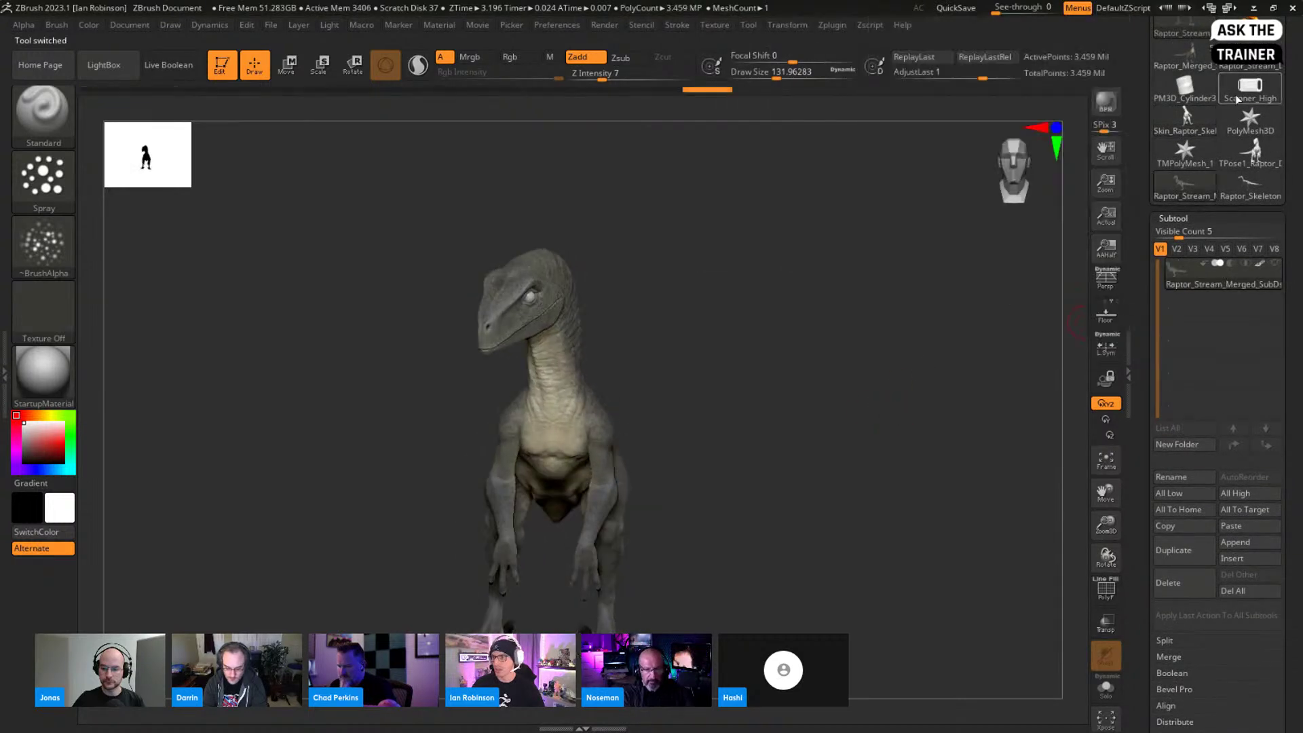
click(1188, 65)
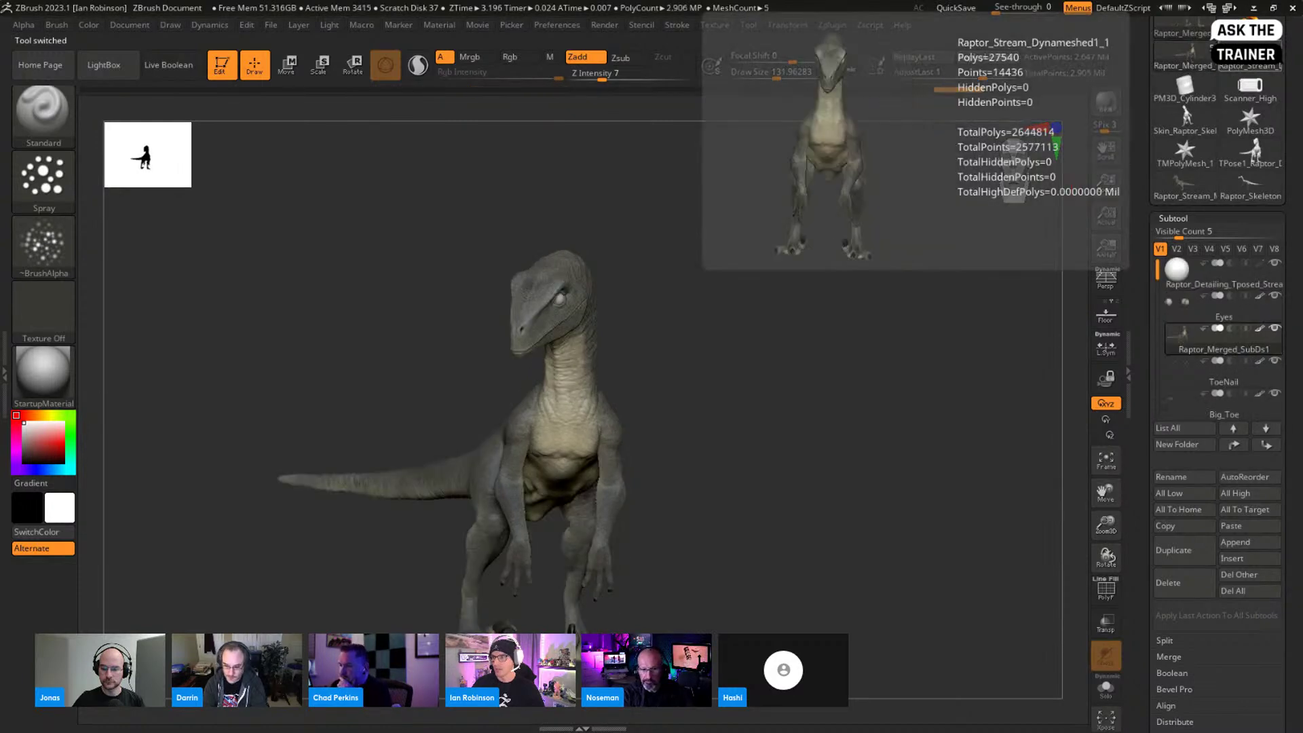
click(1214, 65)
mouse_move(1200, 320)
drag(1010, 408, 685, 397)
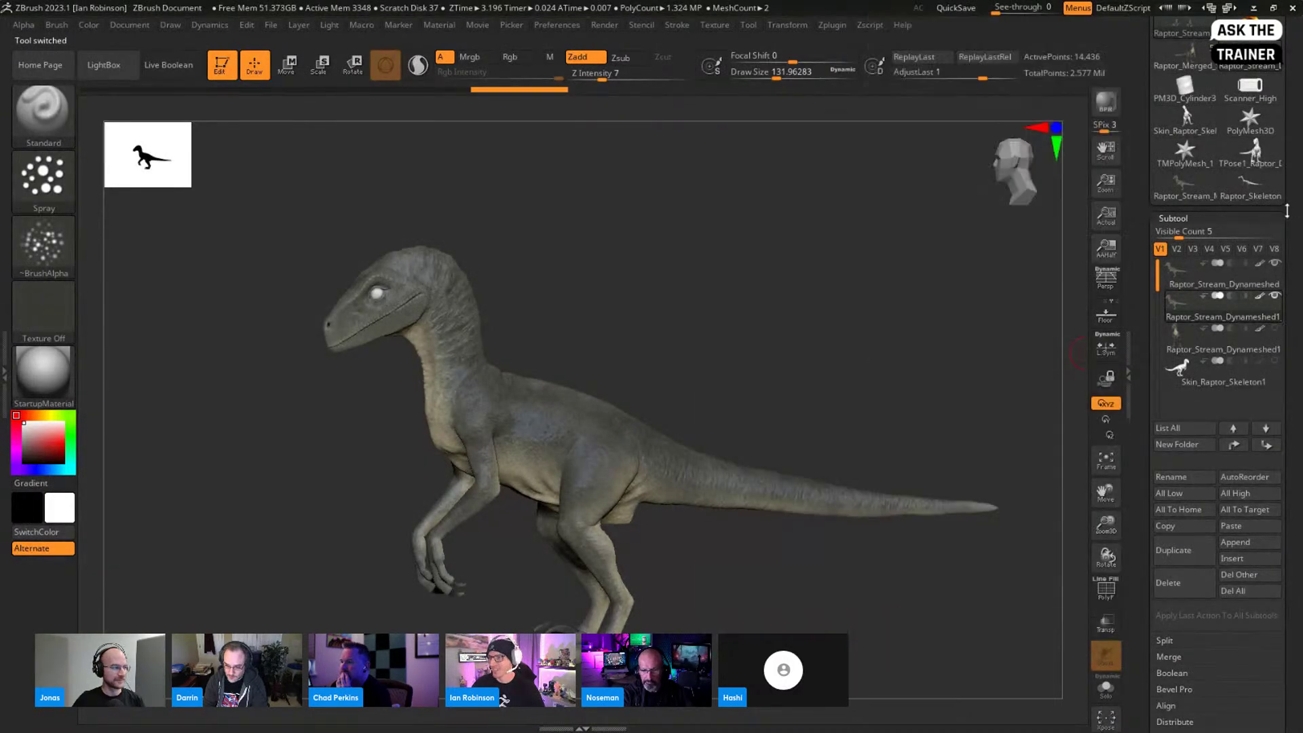
scroll(1286, 211, up, 2)
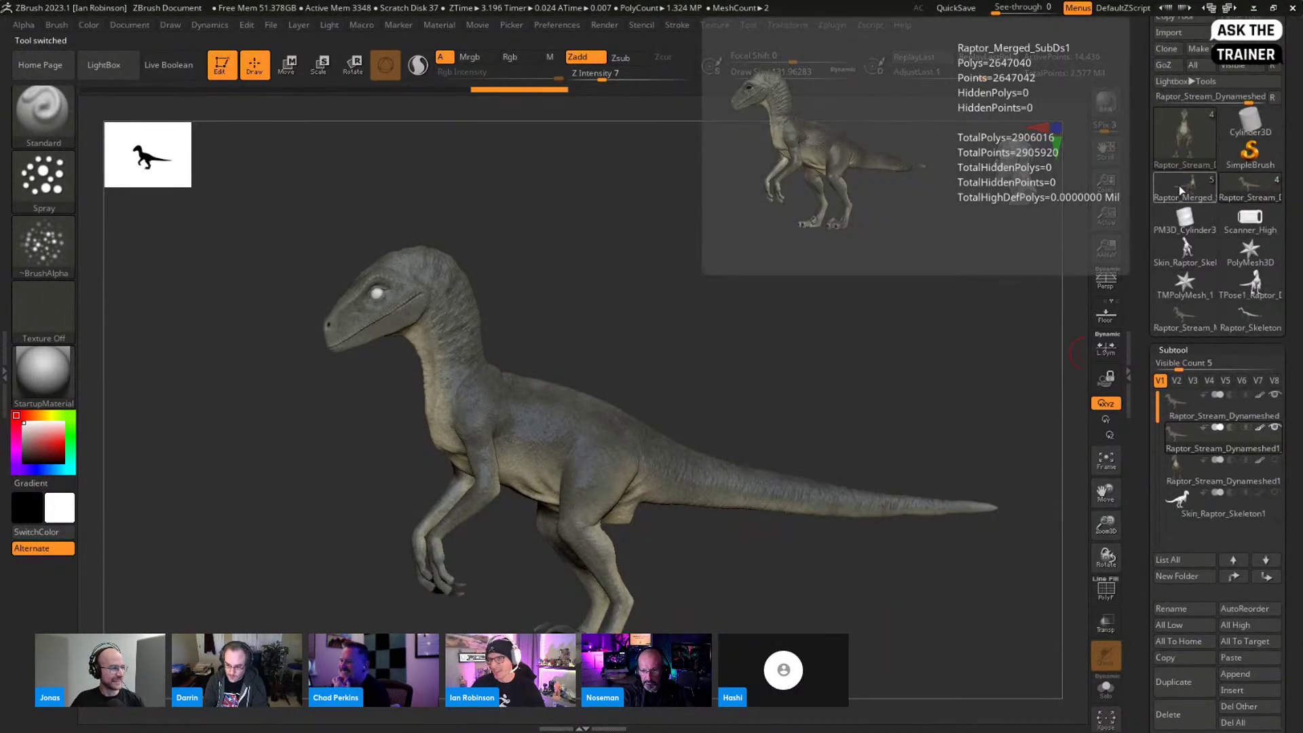
click(1179, 185)
Step: Paste the posed skin as a subtool of the Raptor_Stream_Dynameshed1_1 tool and isolate it with Solo
mouse_move(1260, 285)
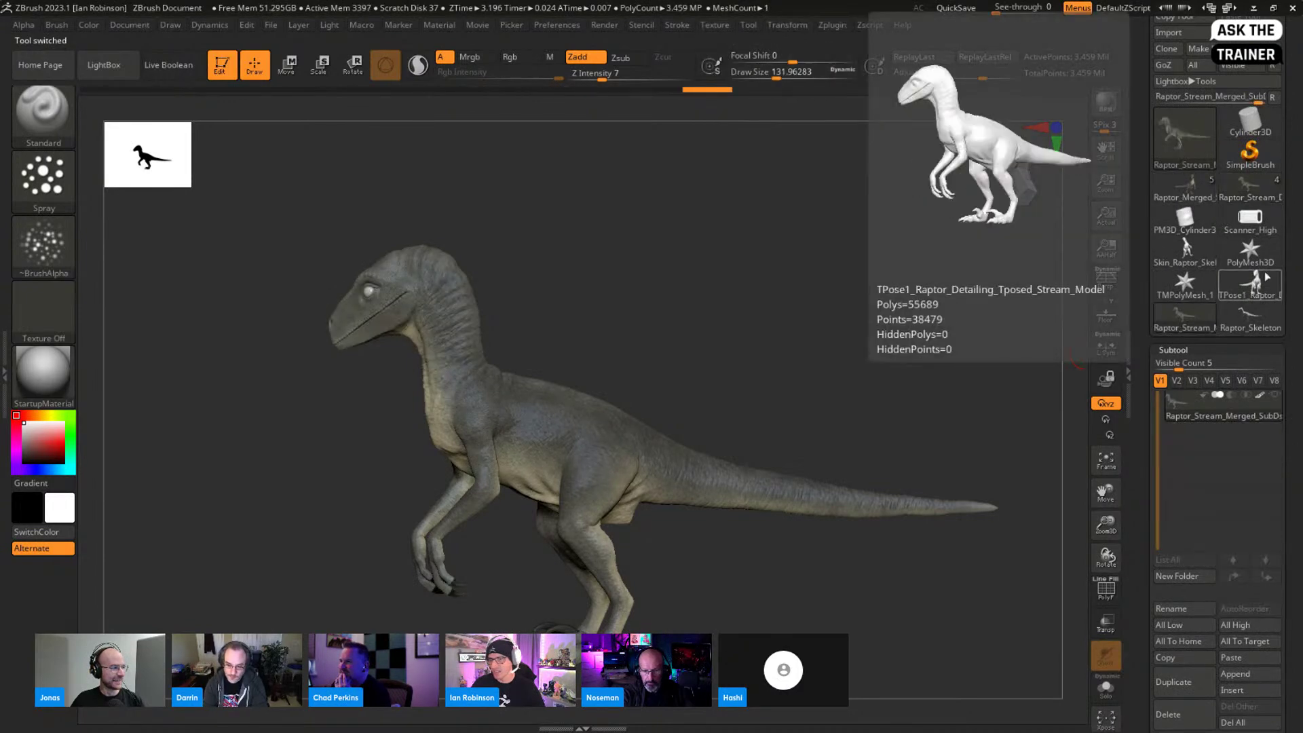
click(1253, 188)
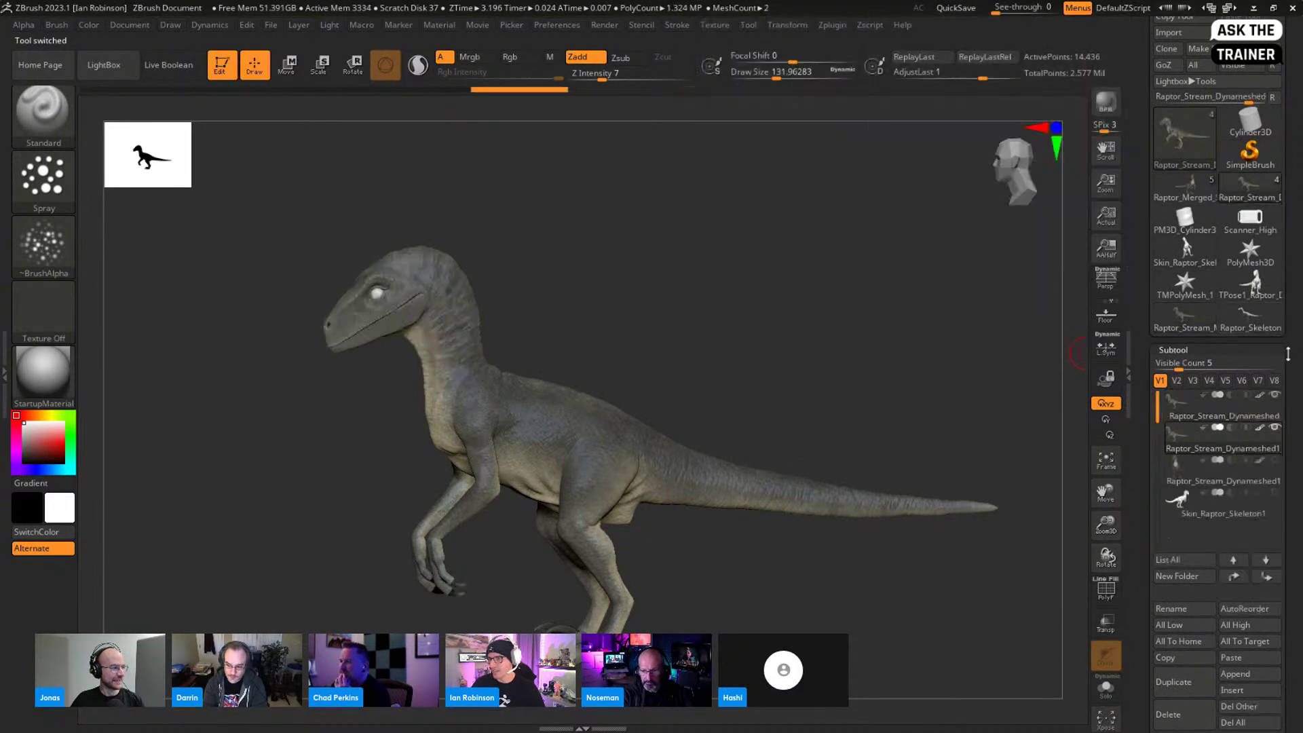
click(1249, 658)
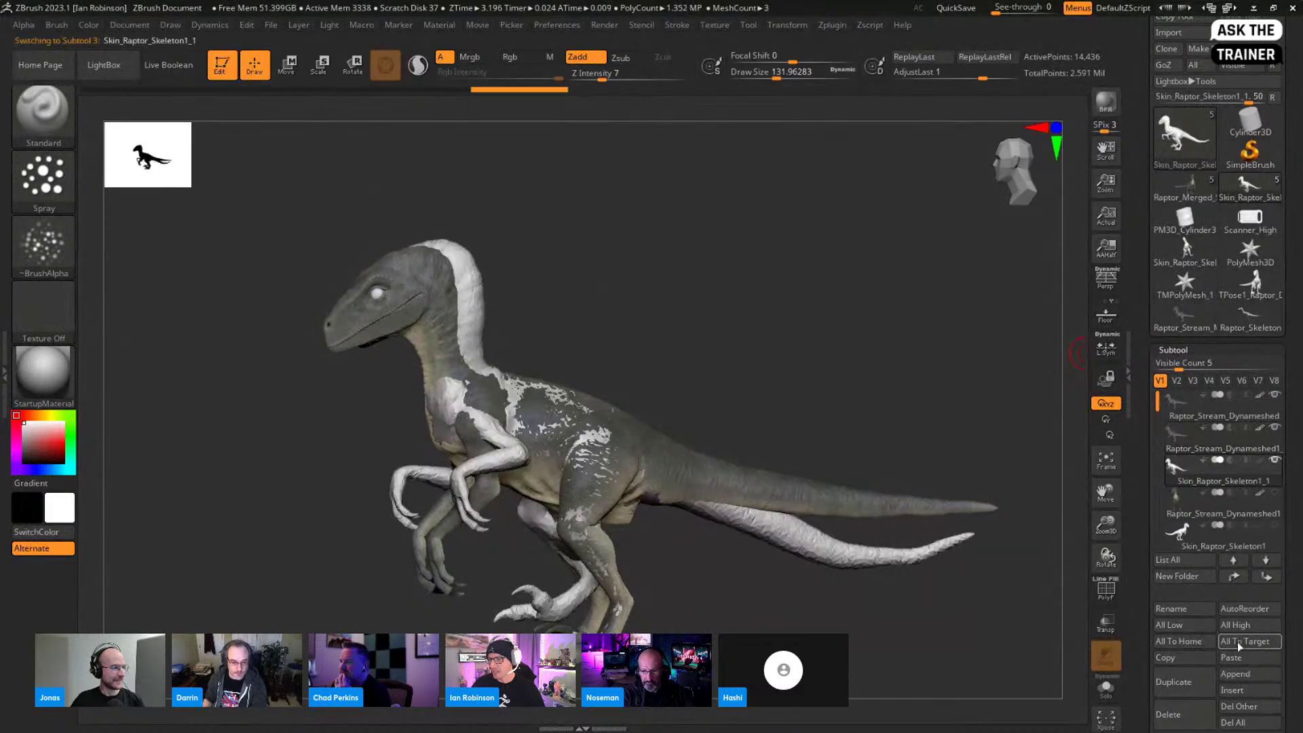
click(1107, 688)
click(1199, 432)
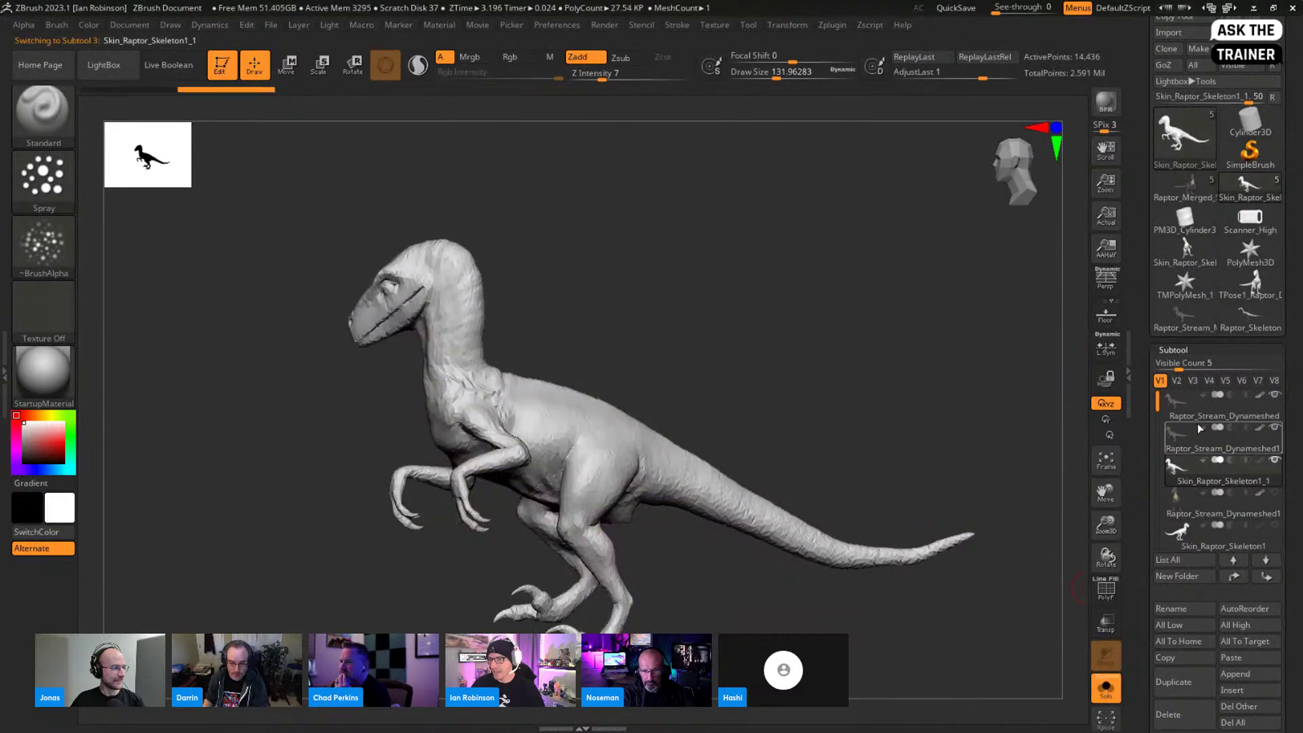
Step: Select the Raptor_Stream_Dynameshed1_1 subtool and display its Geometry settings for Proxy Pose
click(1184, 445)
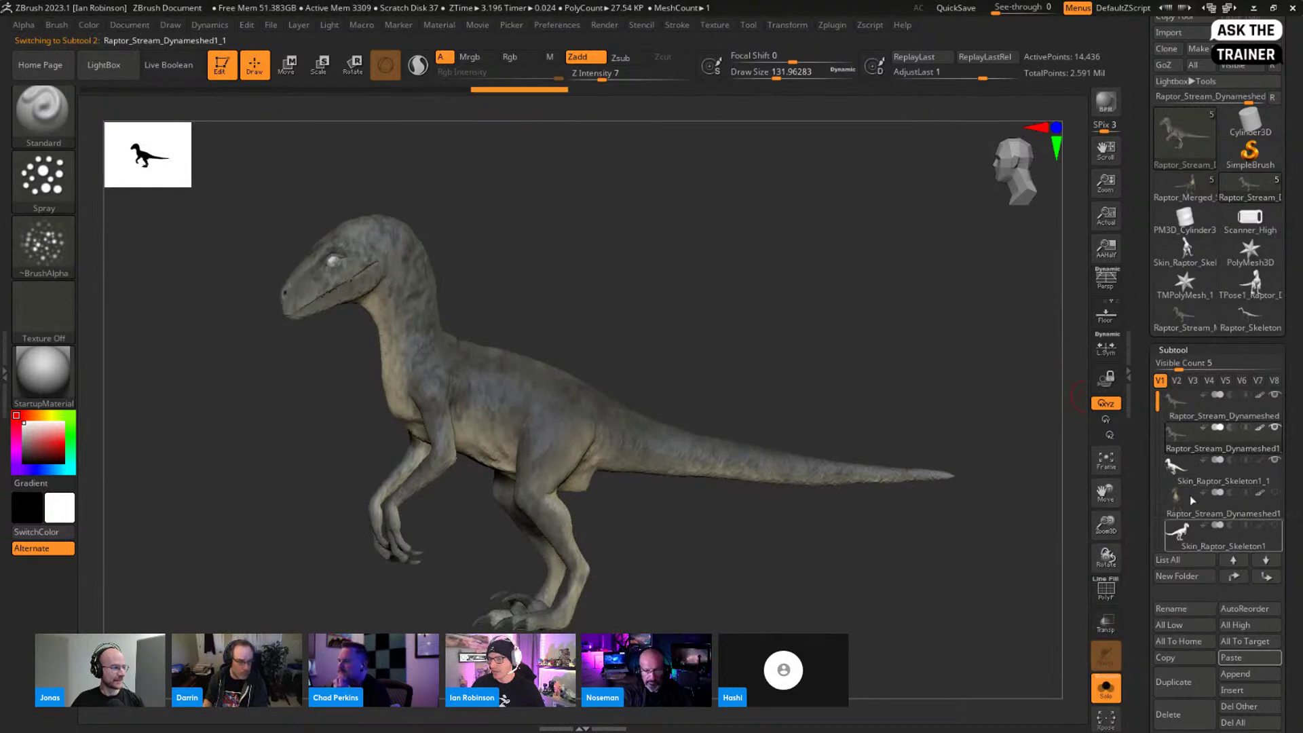
click(1173, 351)
click(1176, 167)
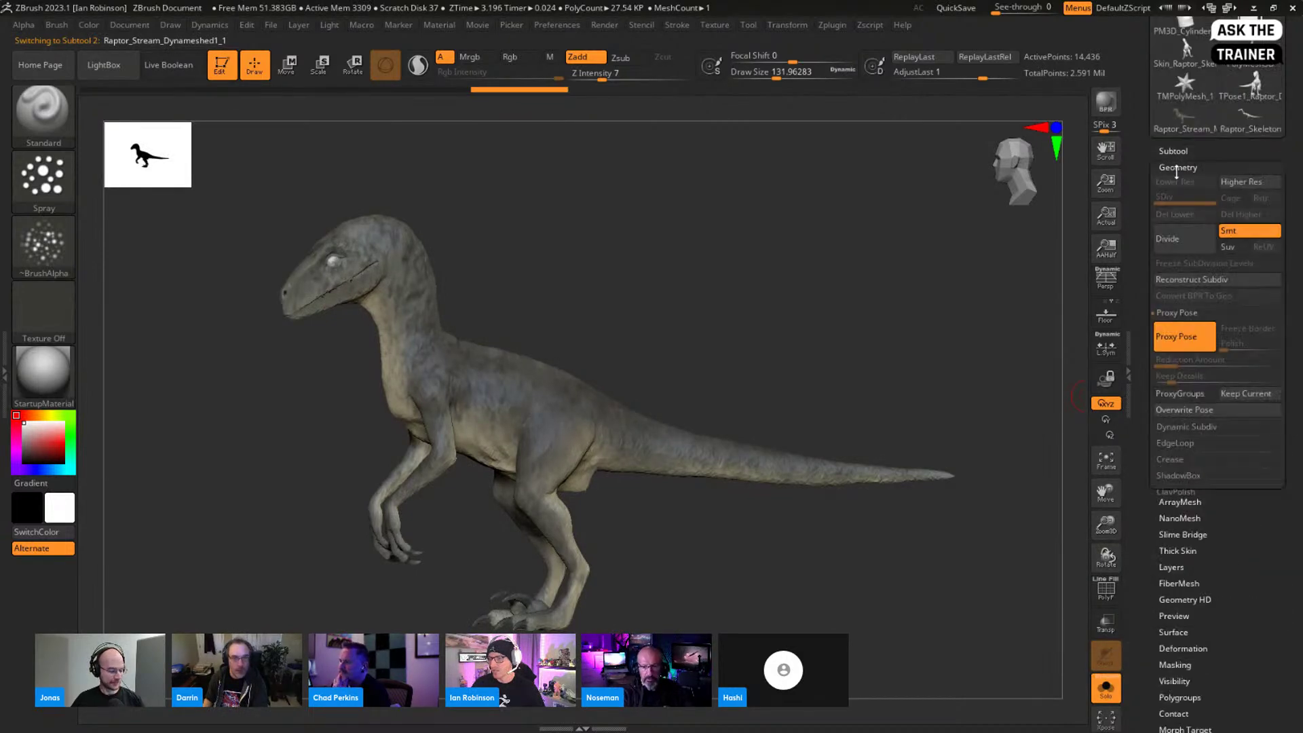
Step: Overwrite the raptor's pose with the one from Skin_Raptor_Skeleton1_1 and turn Proxy Pose off to restore the detailed mesh
key(n)
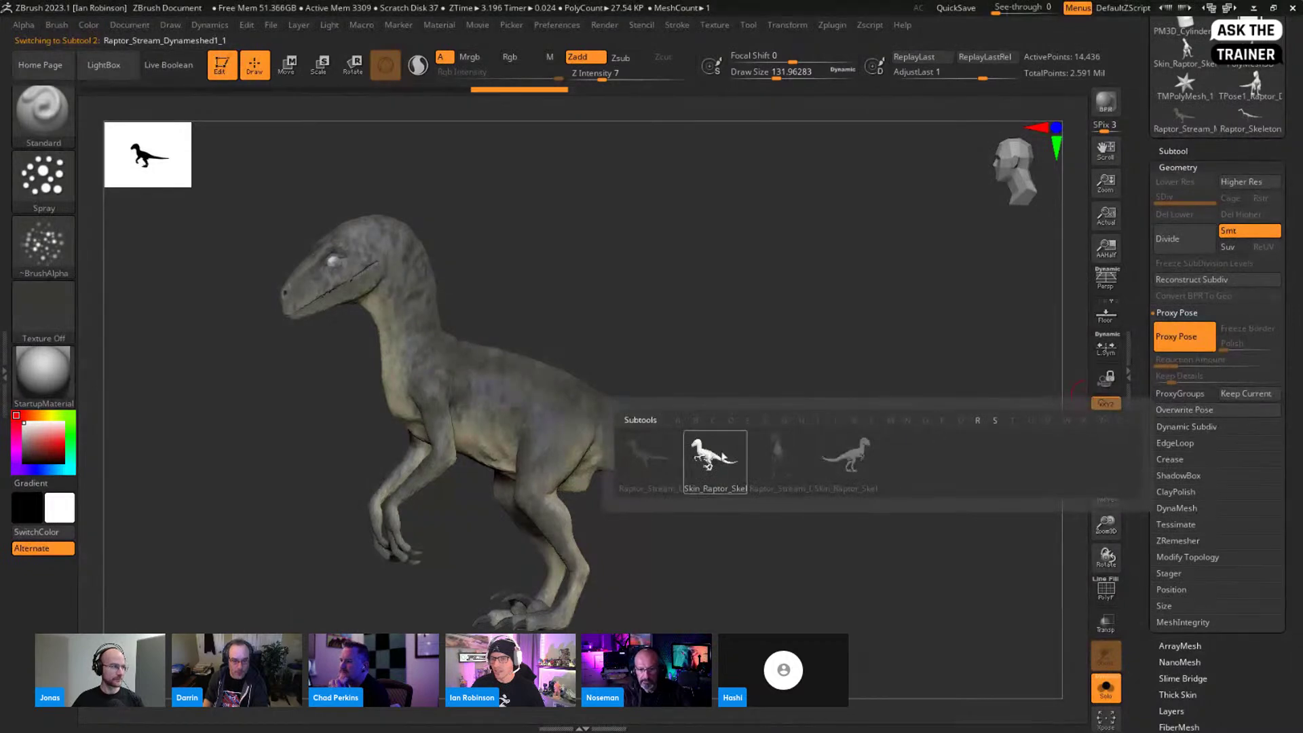
mouse_move(701, 459)
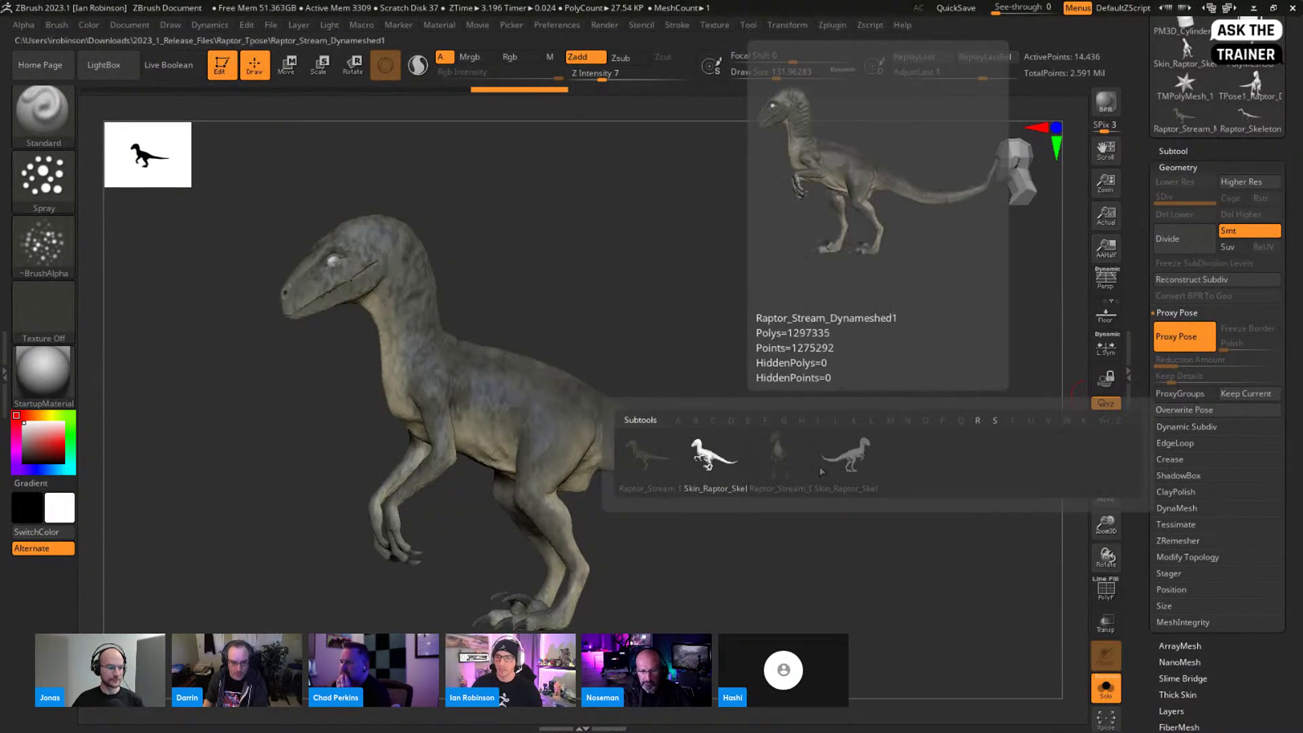
mouse_move(824, 477)
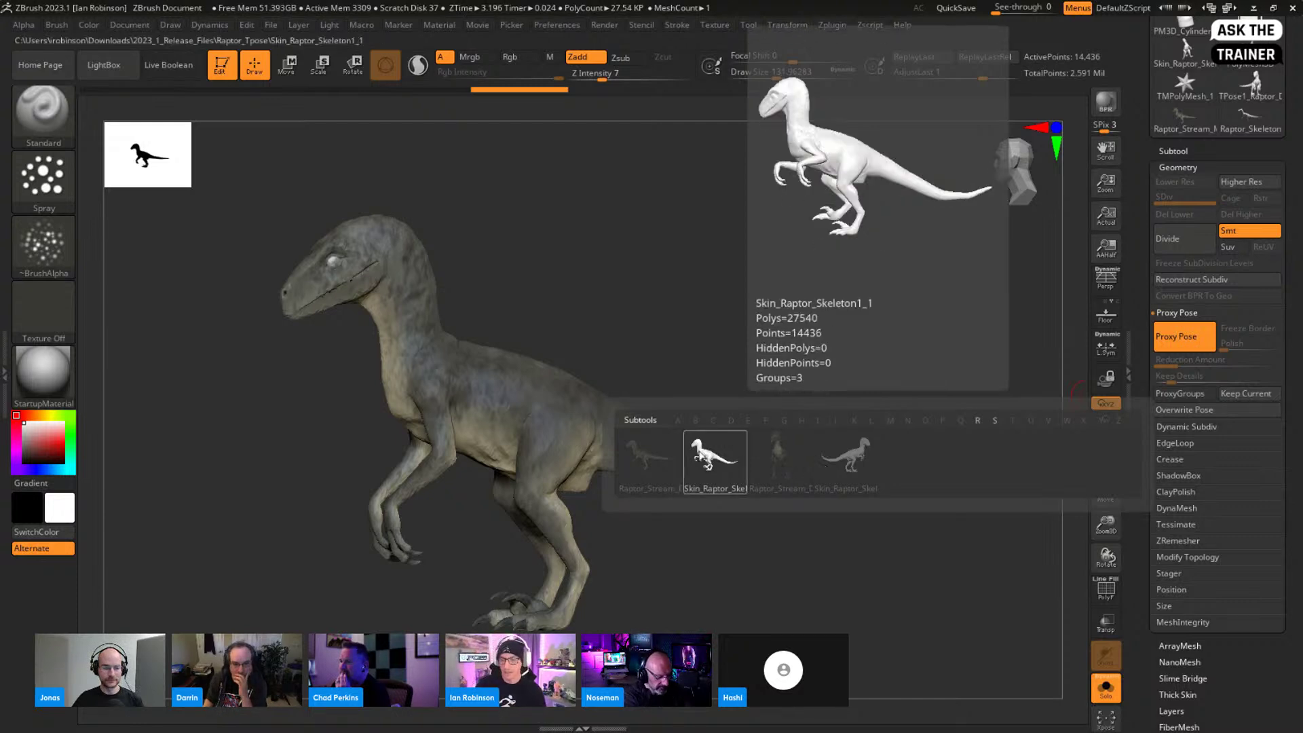
click(711, 461)
drag(708, 391, 625, 425)
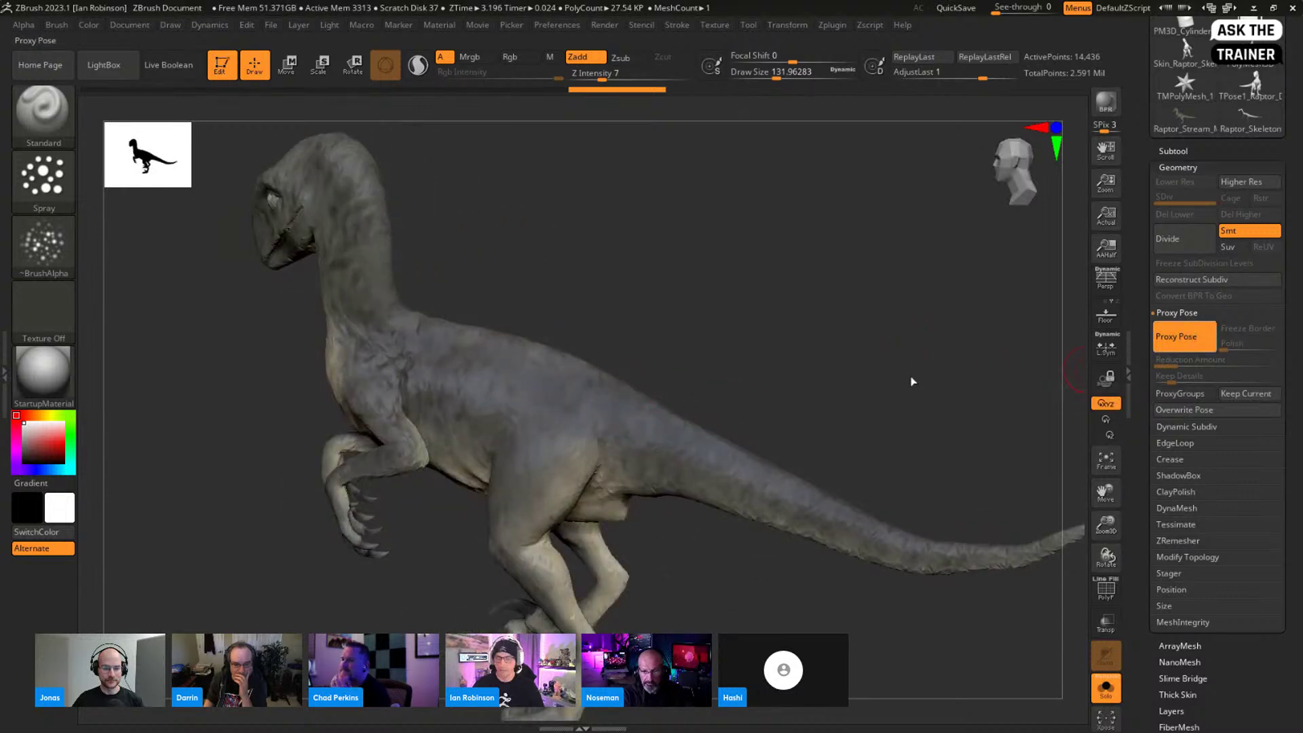
drag(910, 373, 858, 413)
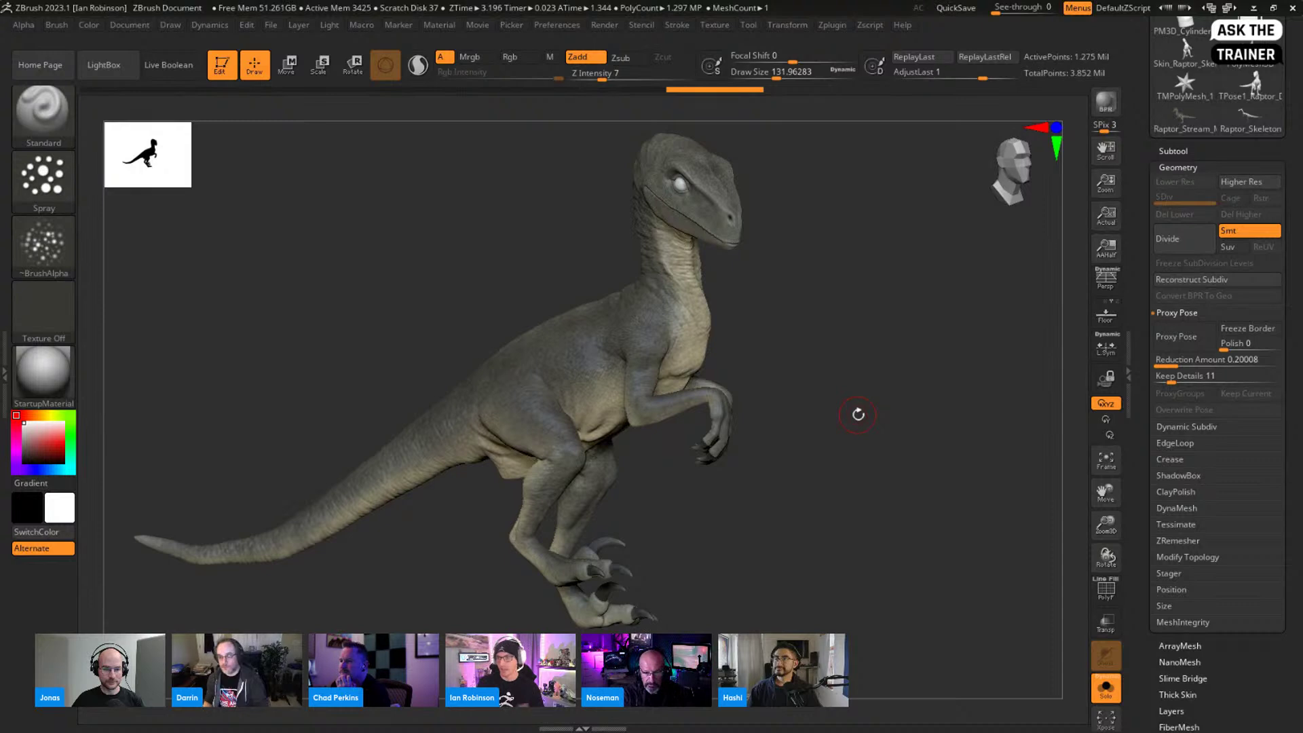
Step: Switch to the Scanner_High model, face its screen side straight on, and set the draw size to about 31
scroll(1244, 272, up, 5)
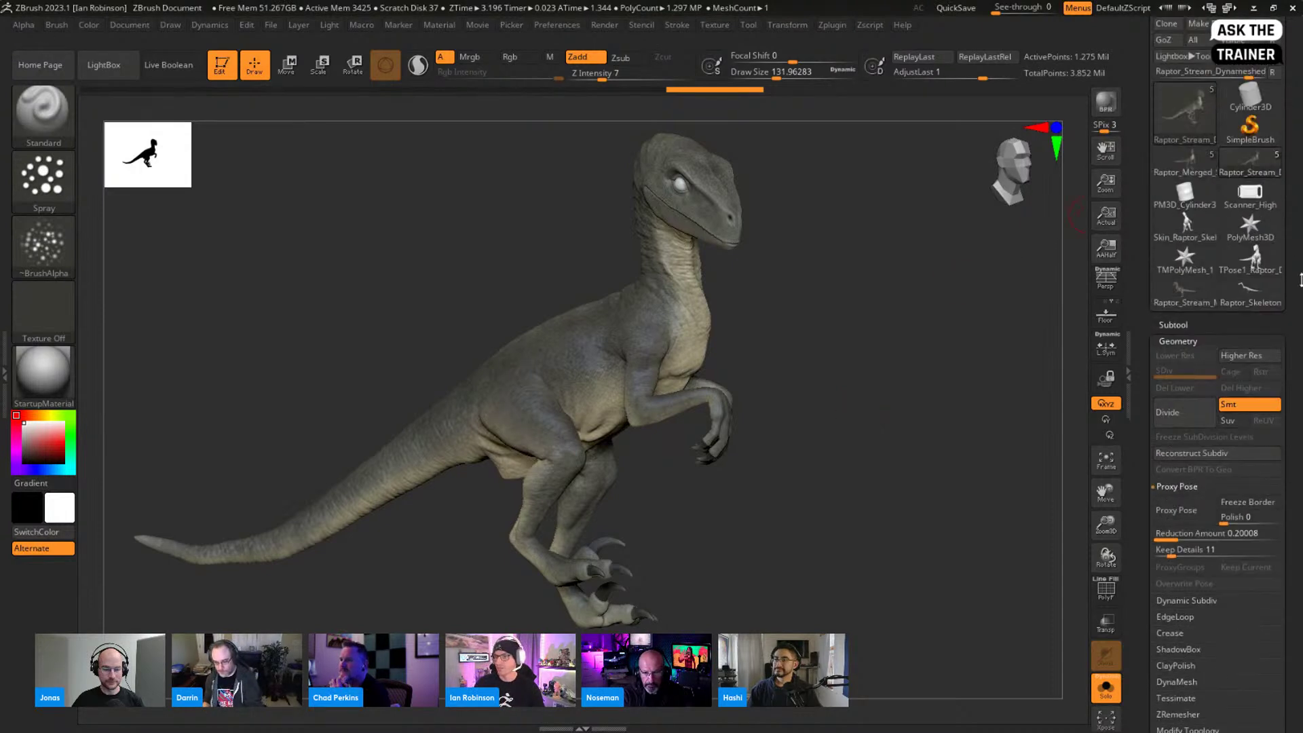
click(1244, 207)
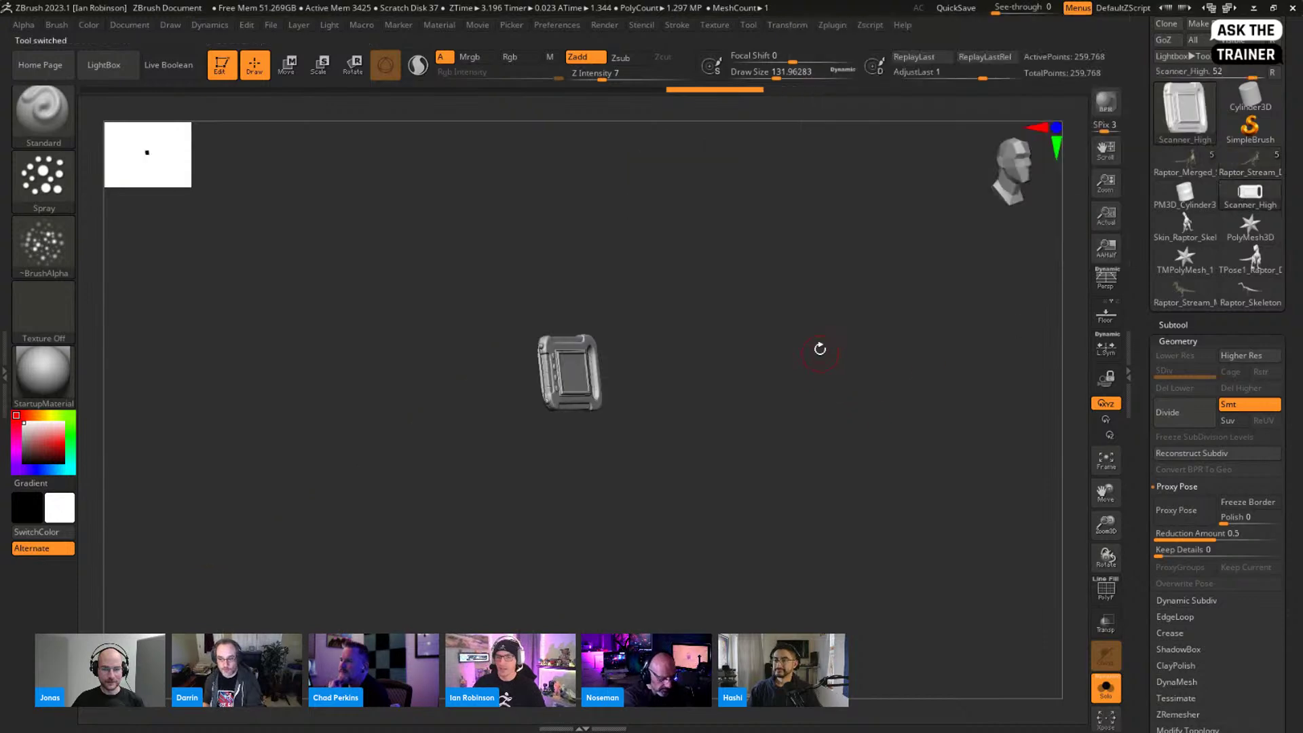
alt+drag(834, 335, 880, 404)
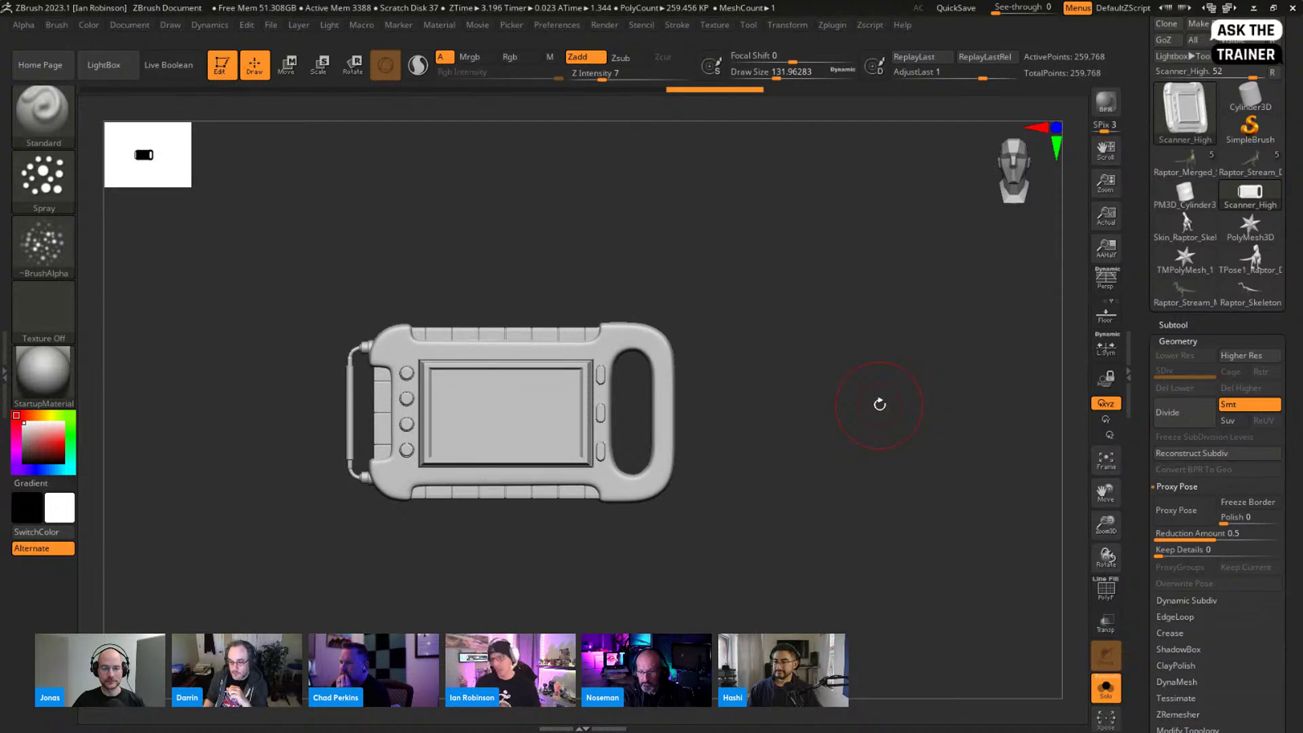
alt+drag(867, 388, 914, 416)
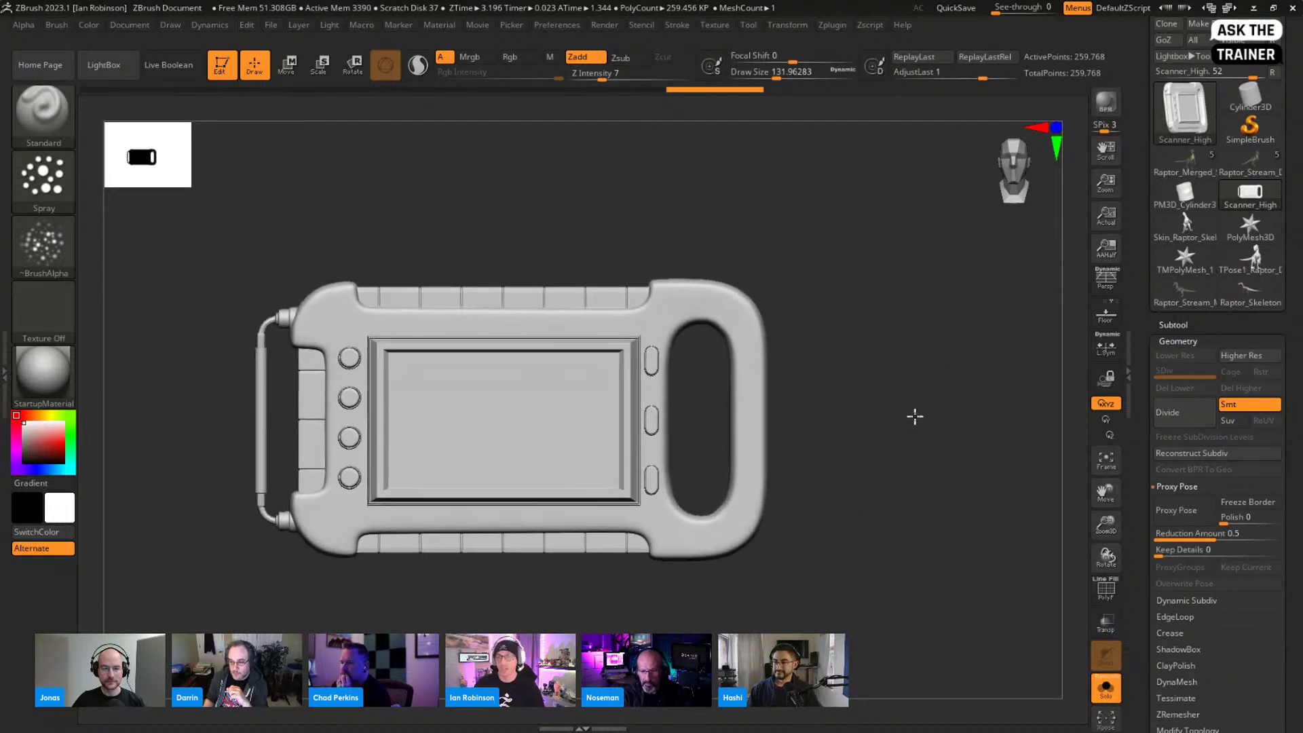
key(shift+f)
key(shift+f)
alt+drag(907, 399, 901, 367)
key(s)
click(883, 367)
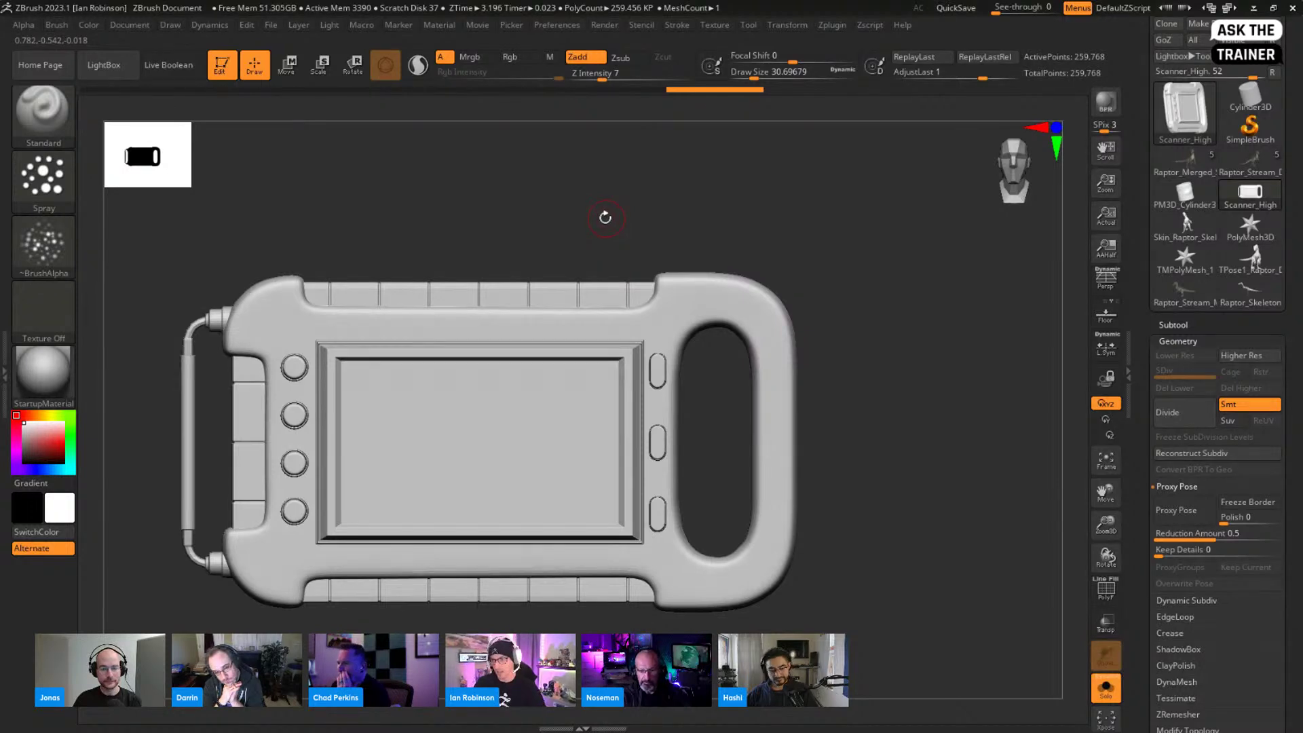
alt+drag(728, 212, 766, 202)
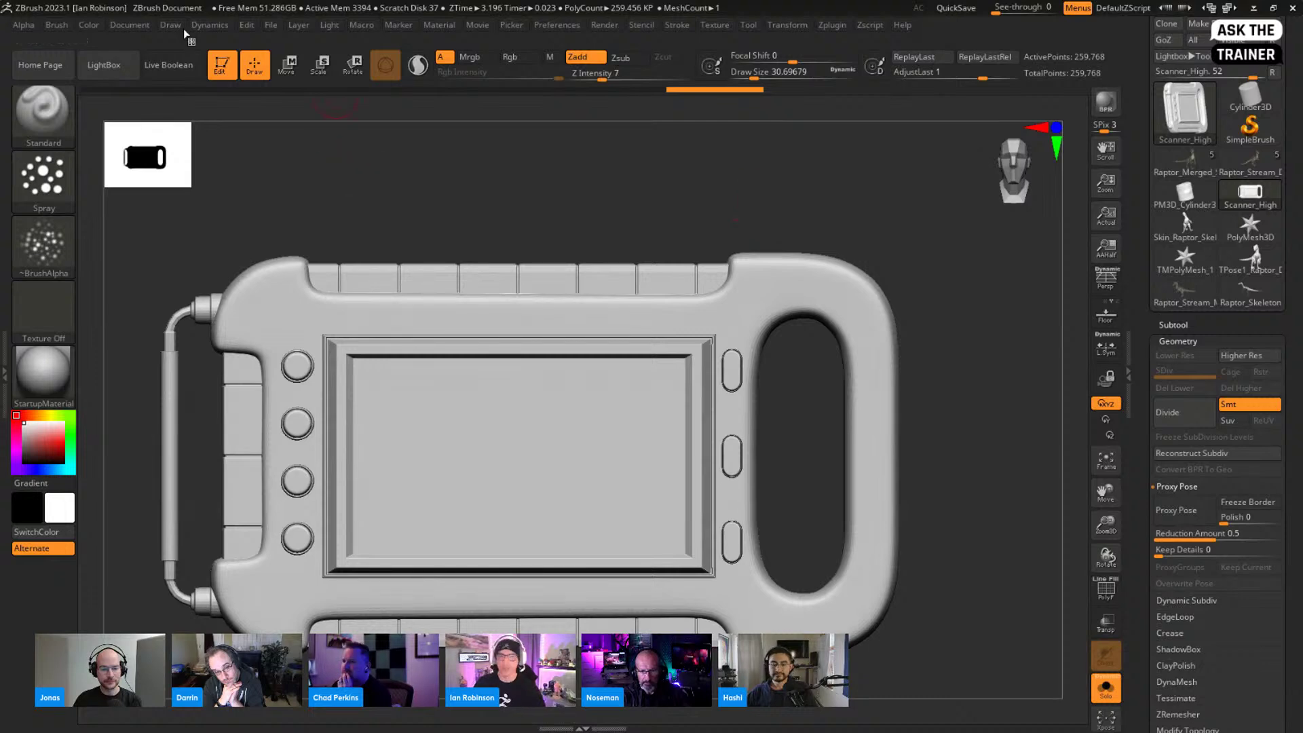
Step: Dock the Document palette alongside the Tool palette and bring its Drop3D option into view
click(139, 28)
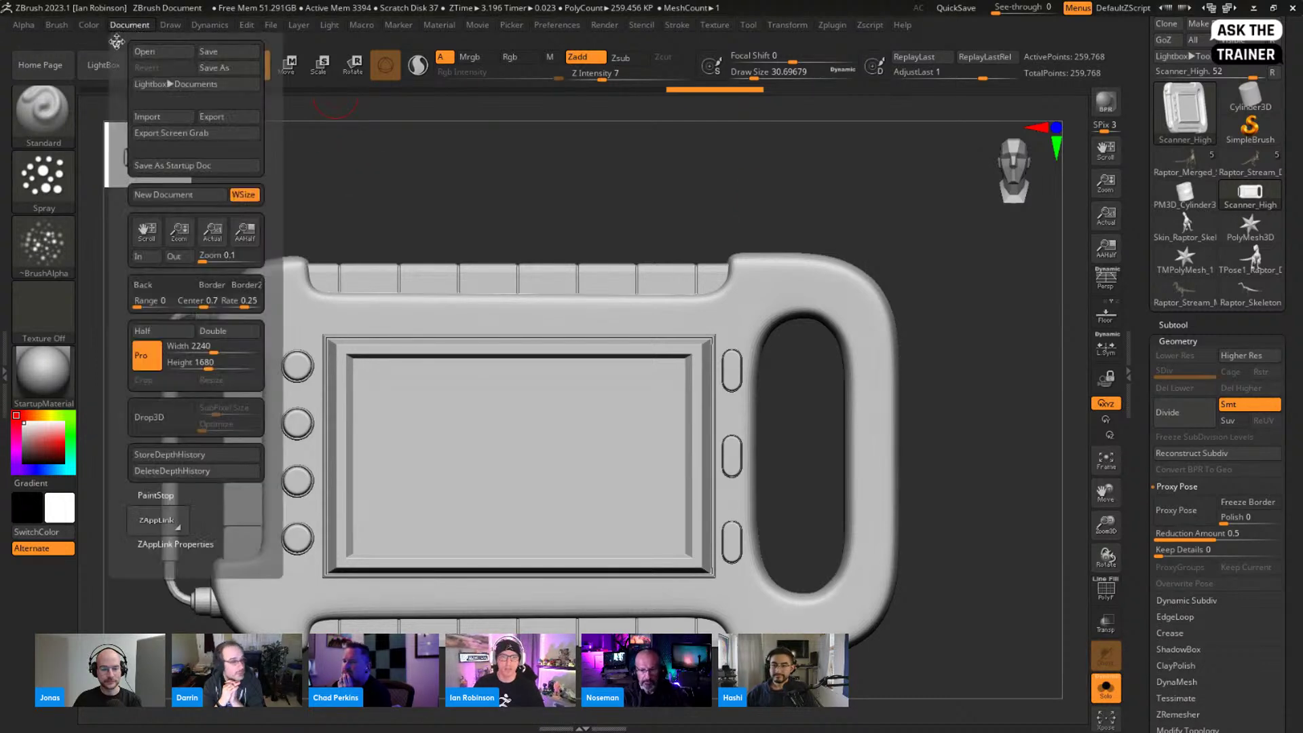
click(116, 41)
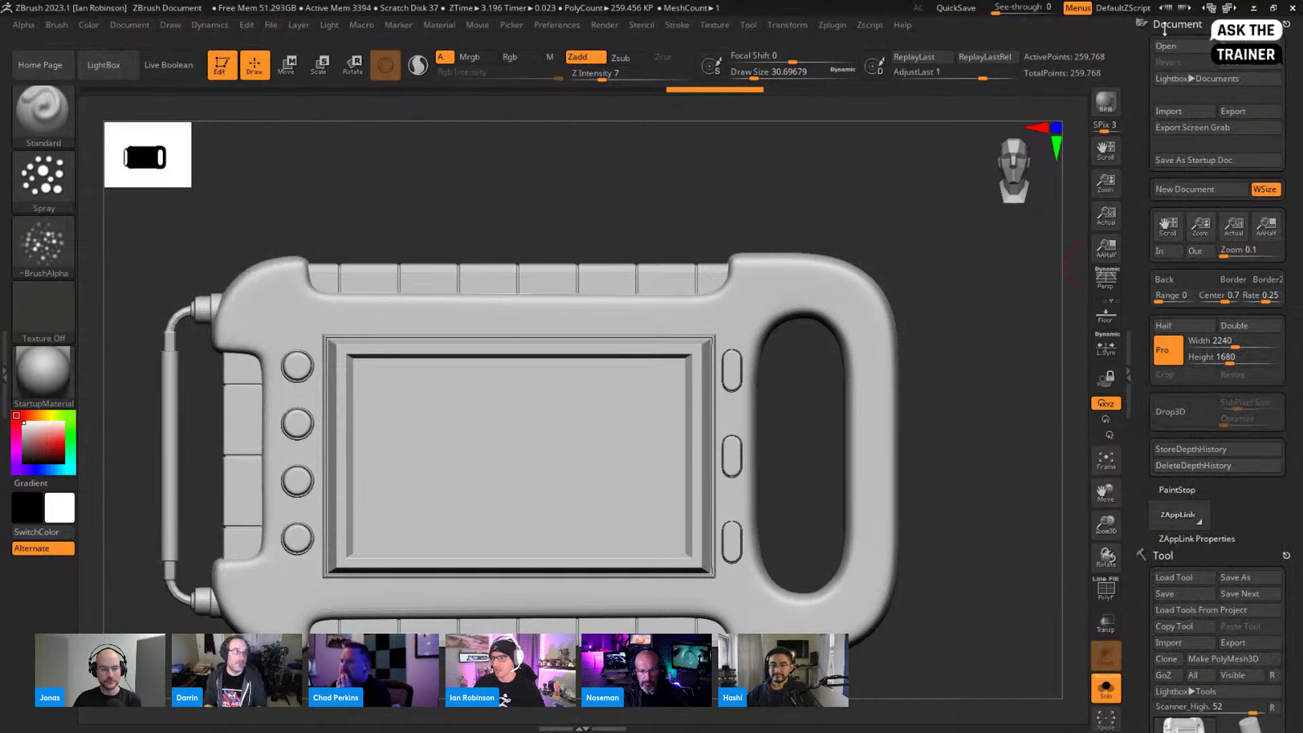
drag(1288, 112, 1288, 54)
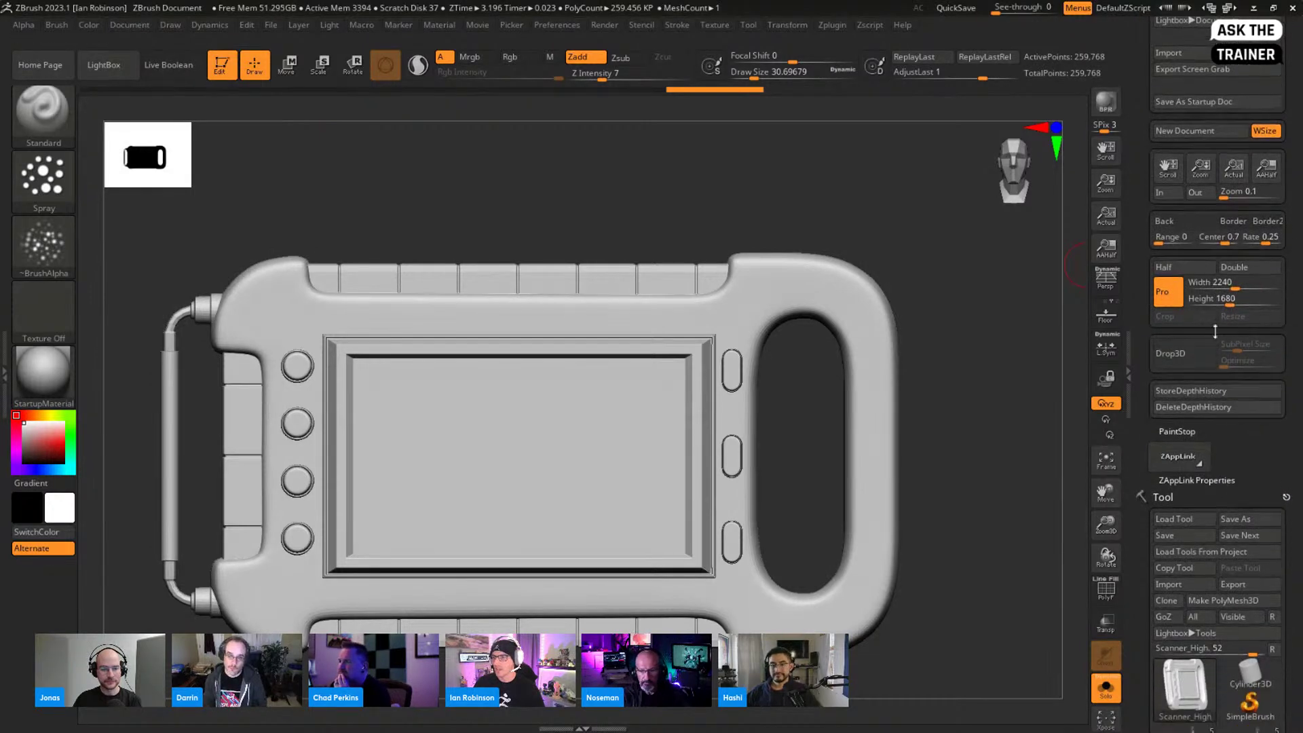
key(shift)
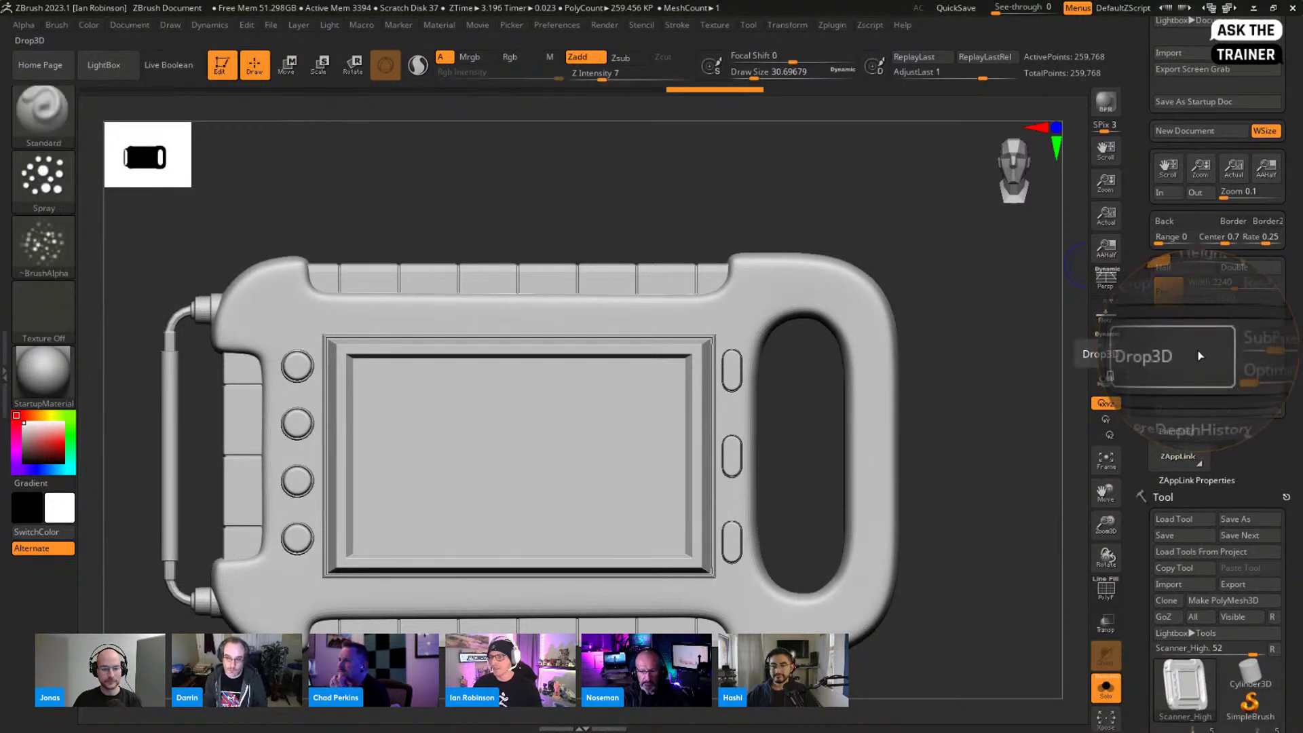
key(shift)
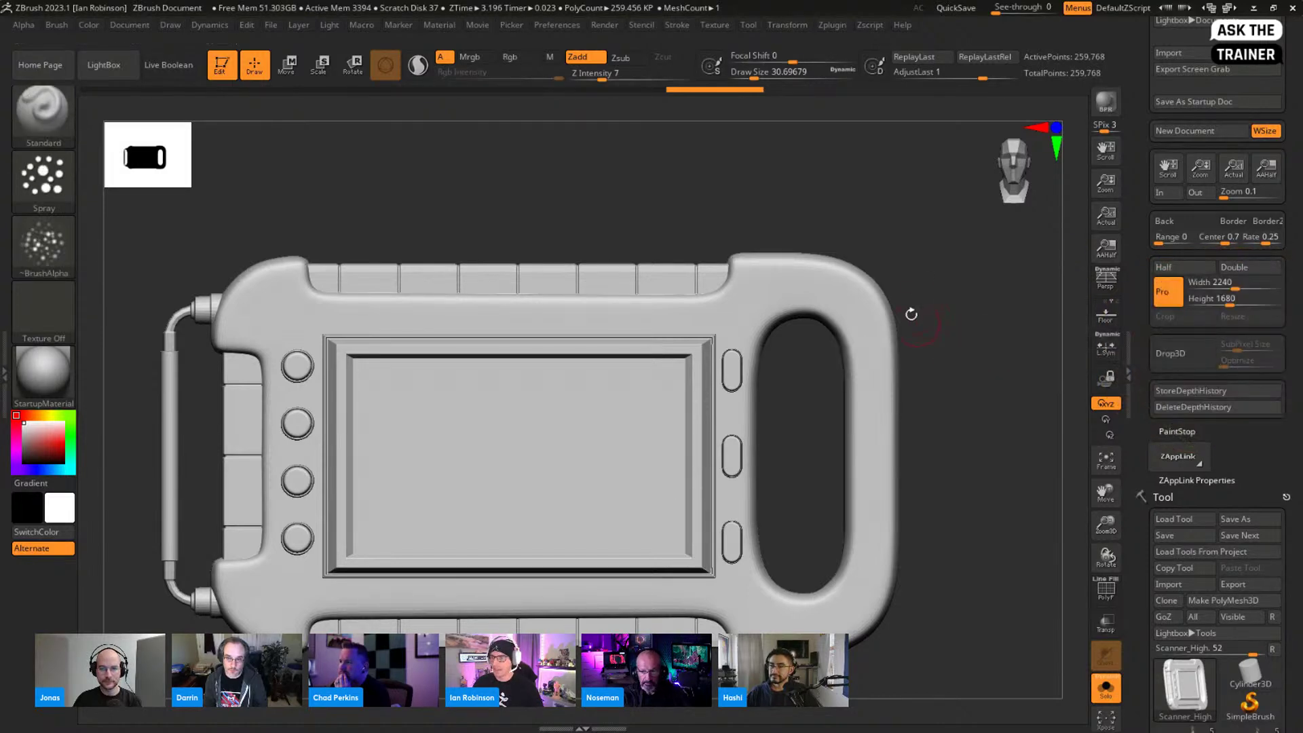
Step: Set the draw size to about 18 and drop the scanner to the 2.5D canvas from its back view with Drop3D
drag(948, 255, 632, 333)
key(f)
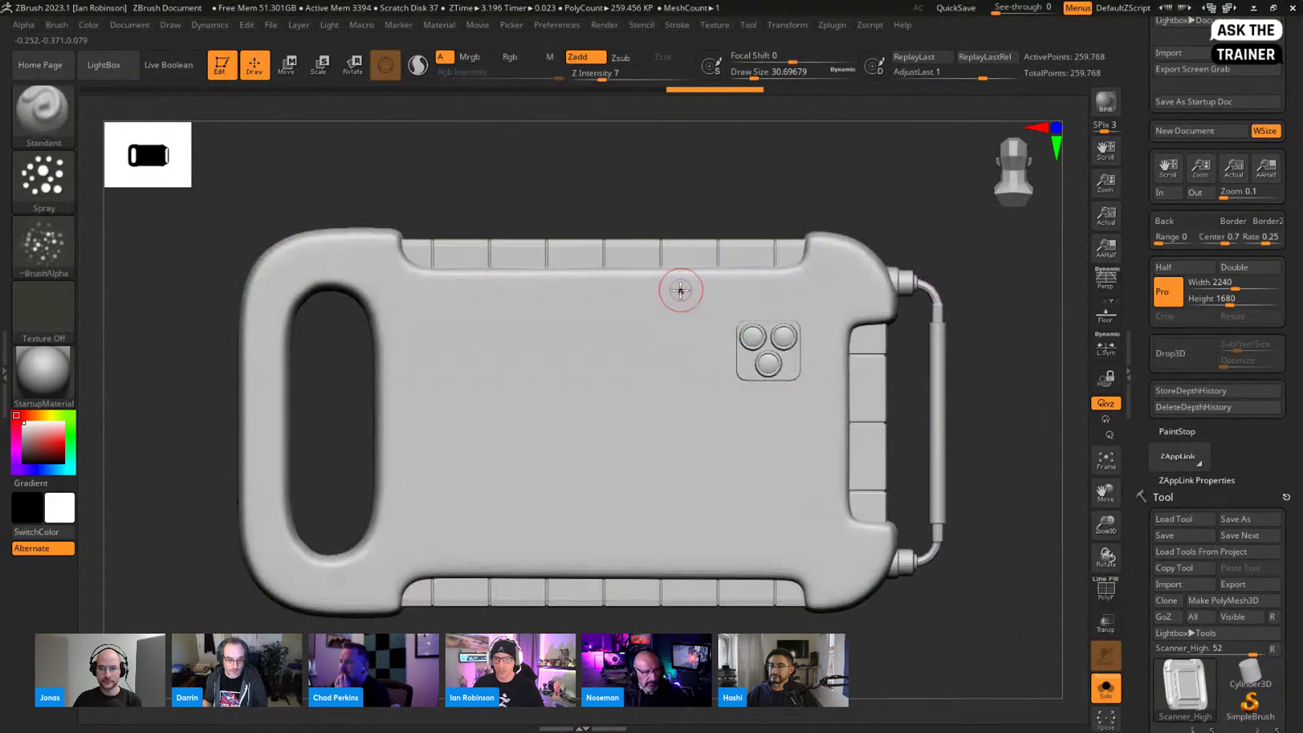
key(s)
click(679, 285)
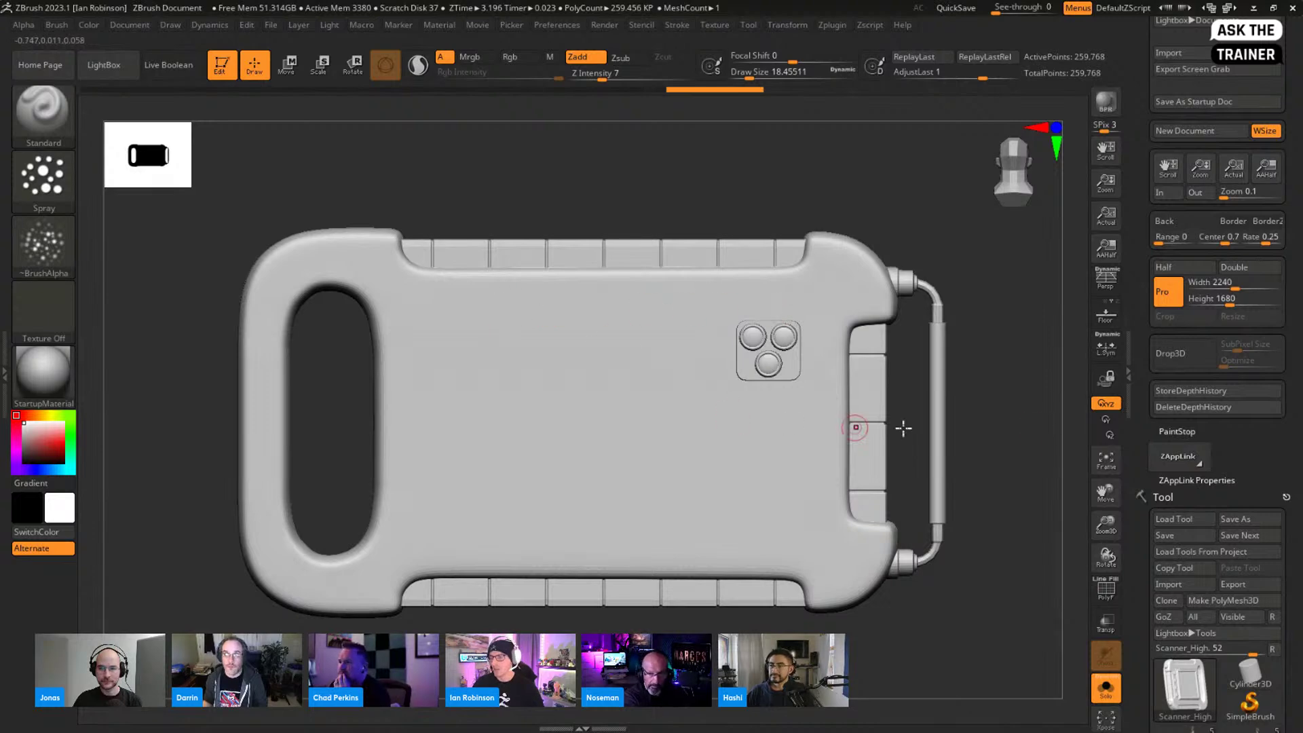
click(1175, 353)
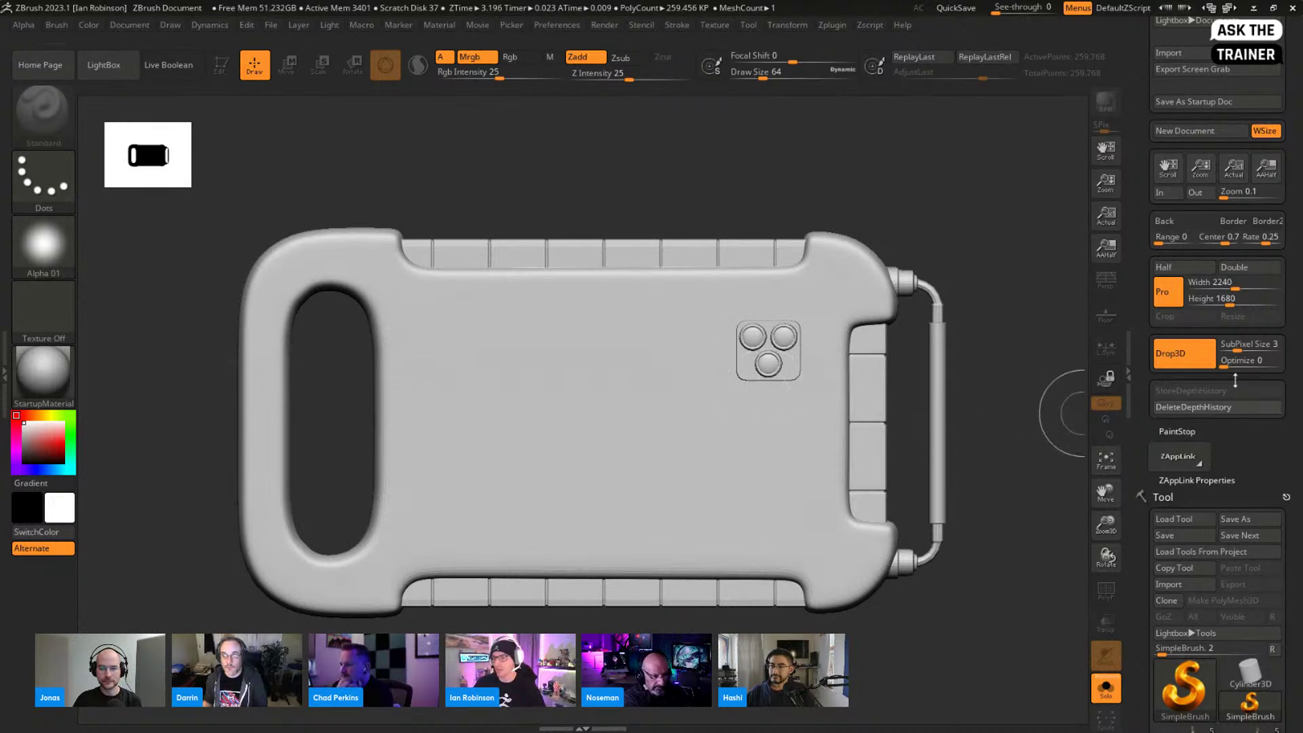
Step: Choose SingleLayerBrush from the 2.5D brushes and set its draw size to about 16
drag(1286, 438, 1268, 236)
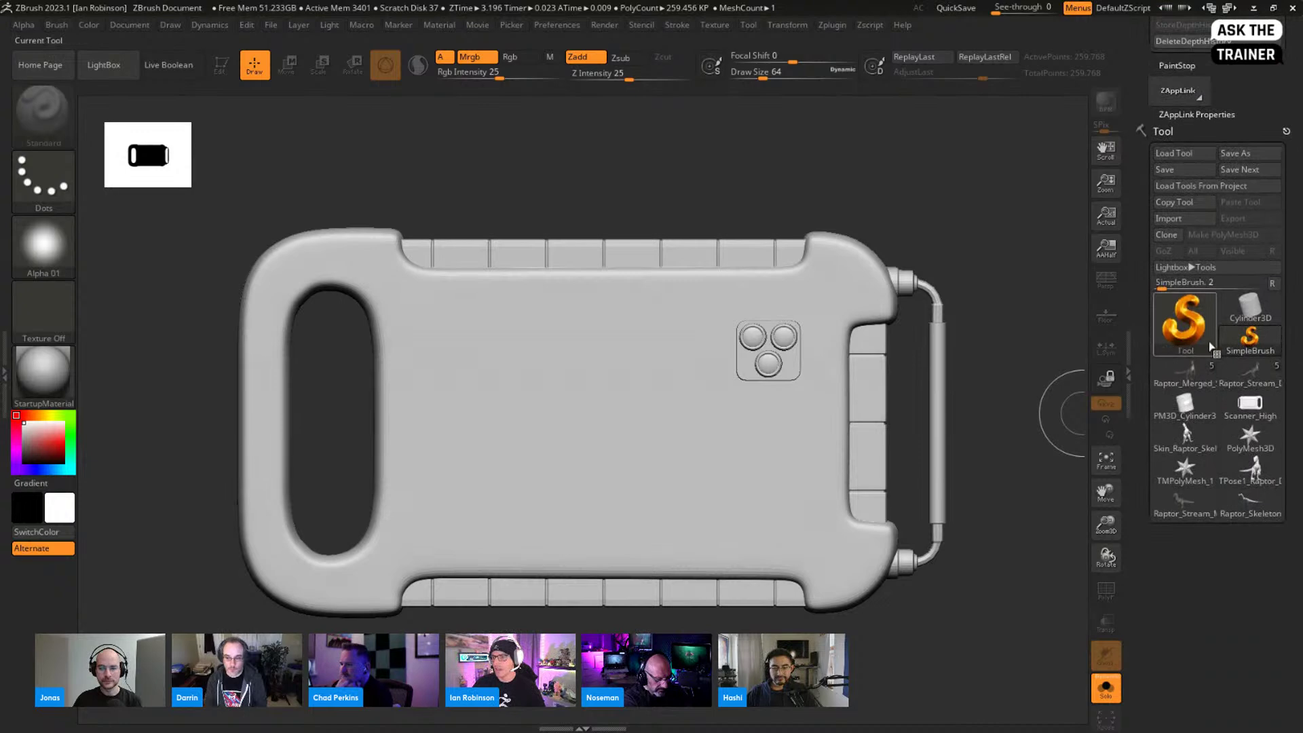
mouse_move(1189, 329)
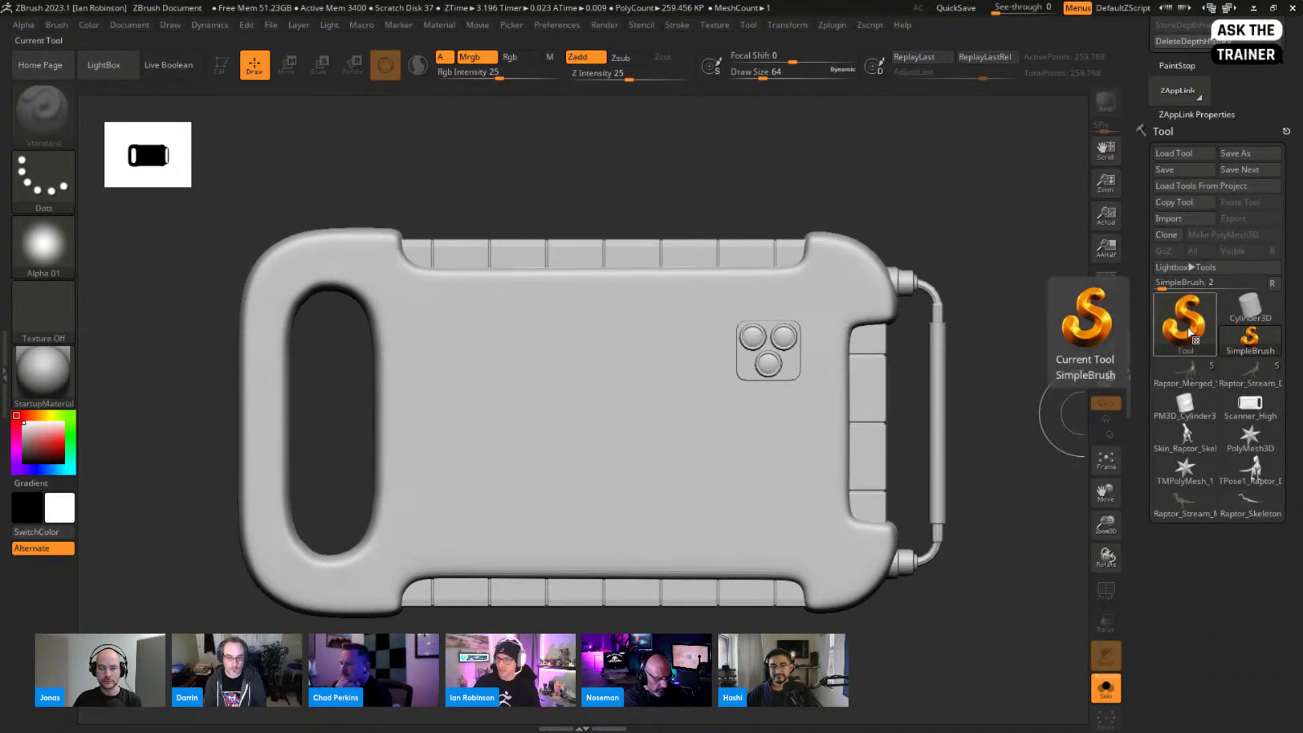
click(1188, 327)
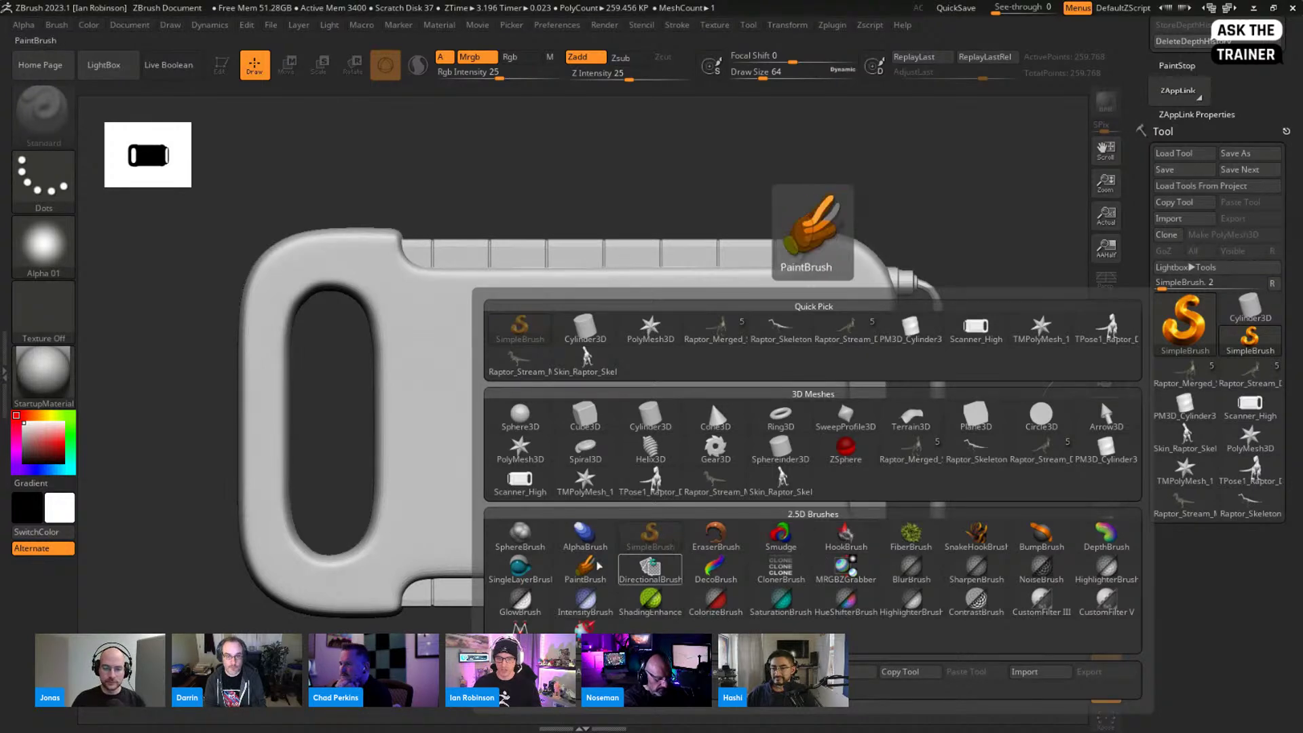
click(519, 569)
key(s)
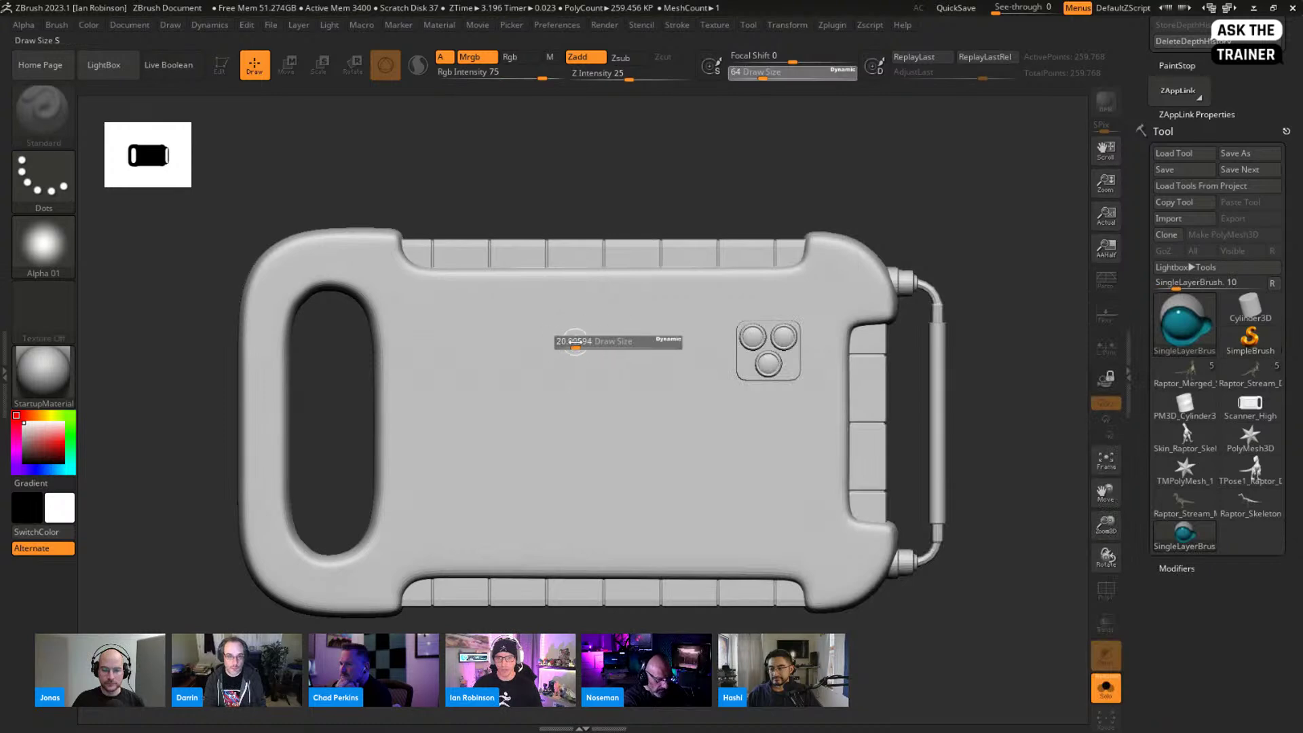
drag(574, 342, 567, 342)
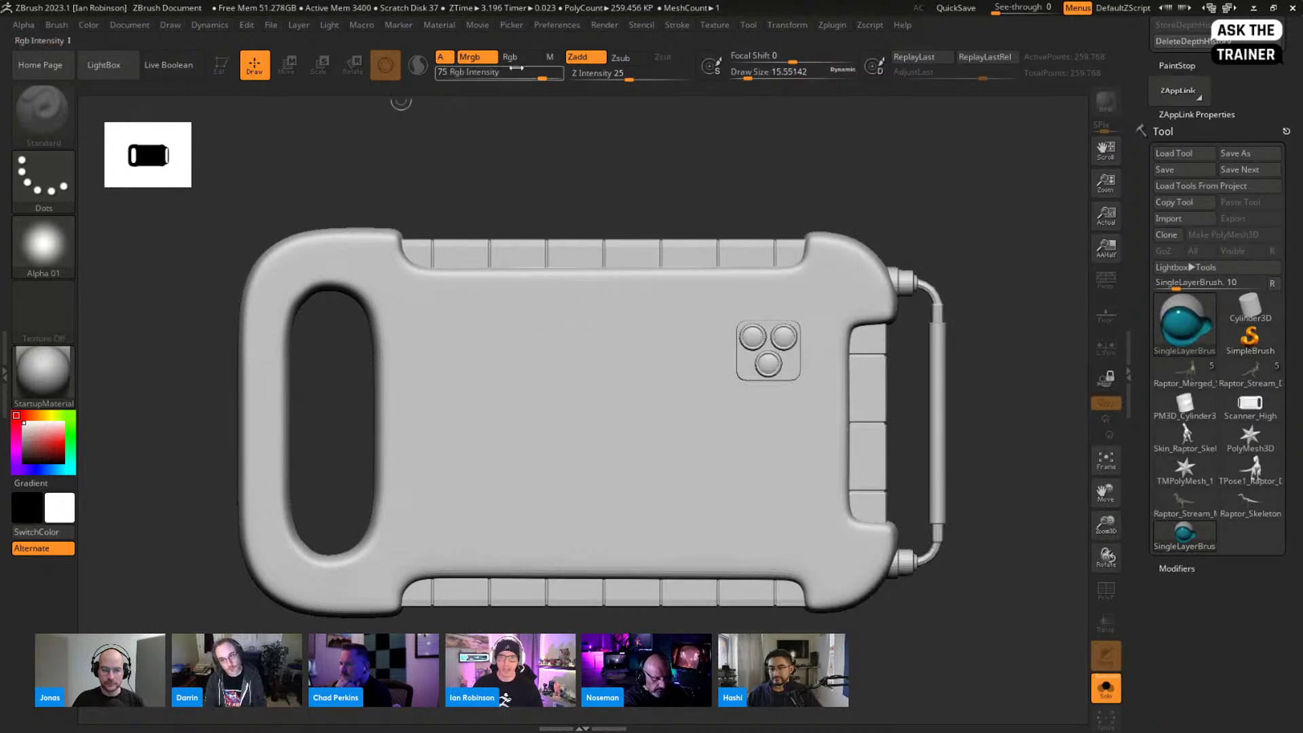
Step: Turn off Mrgb, enable Zsub, assign Alpha 06 to the brush, and set the draw size to about 11
click(485, 60)
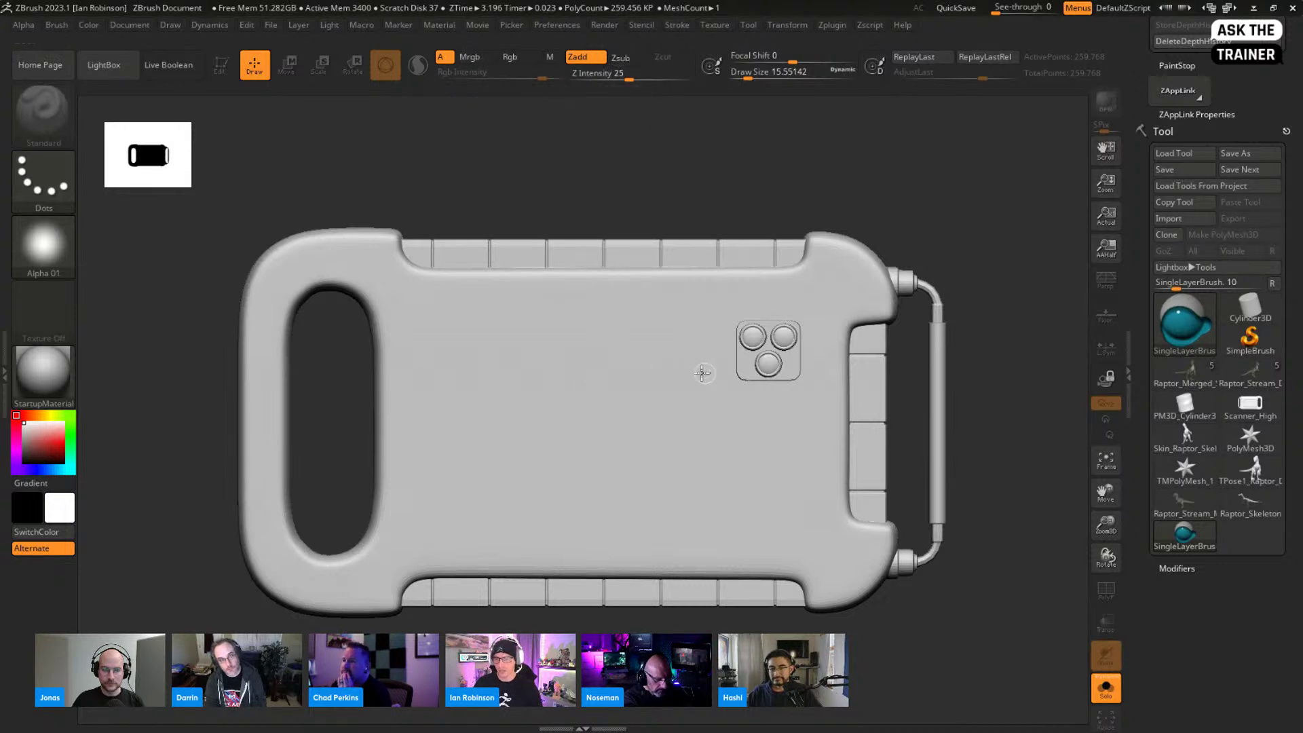
click(621, 58)
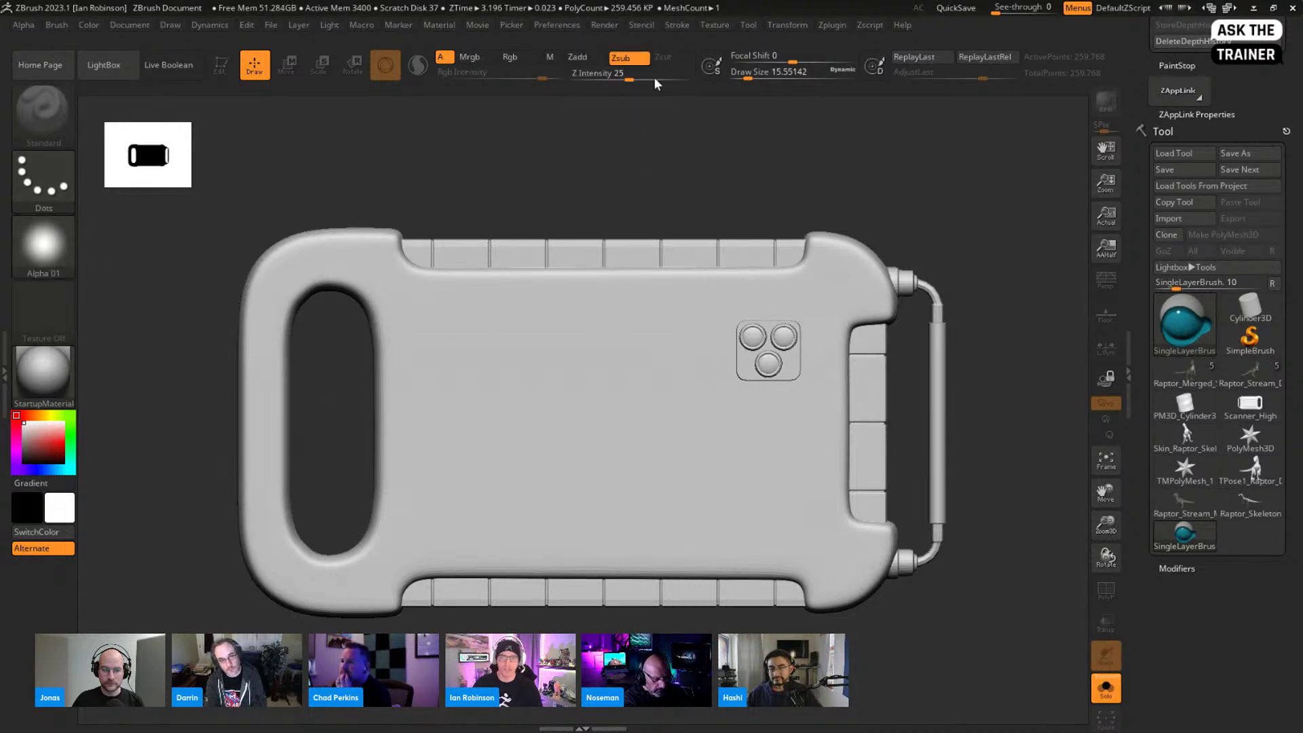
click(44, 249)
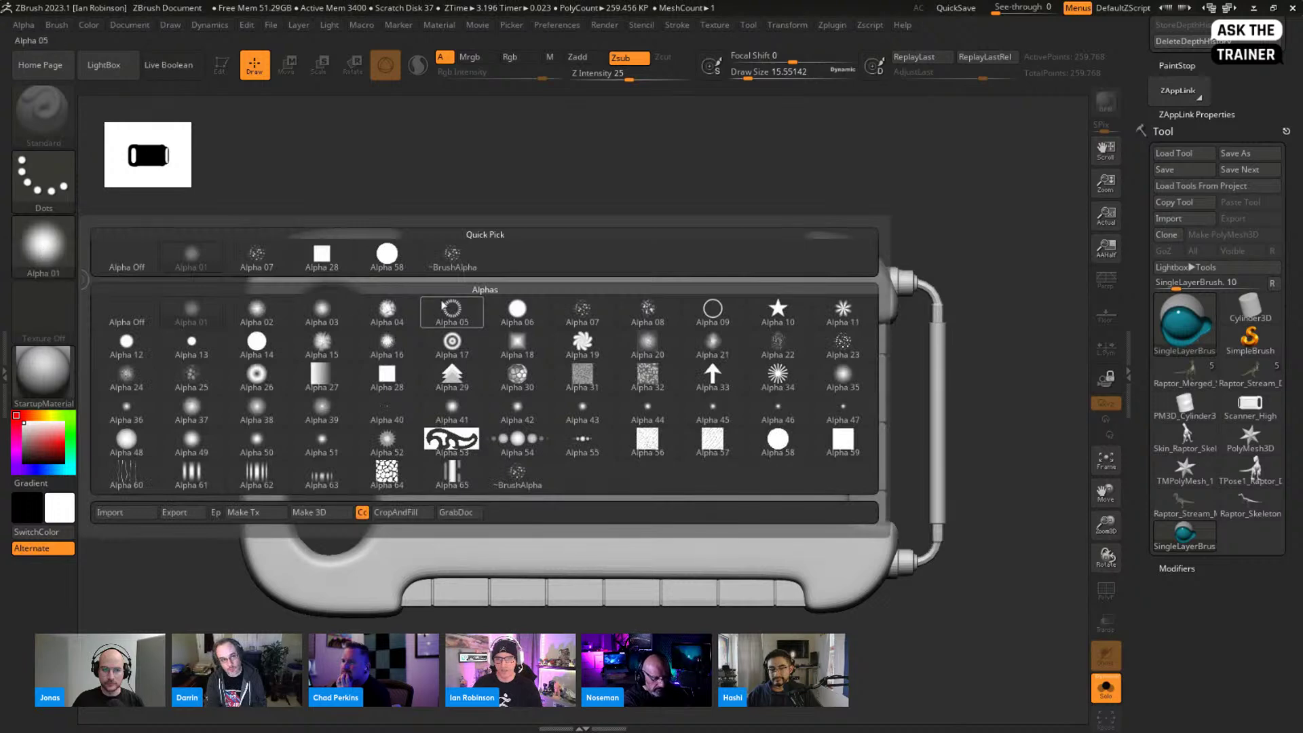
click(517, 309)
key(s)
click(503, 337)
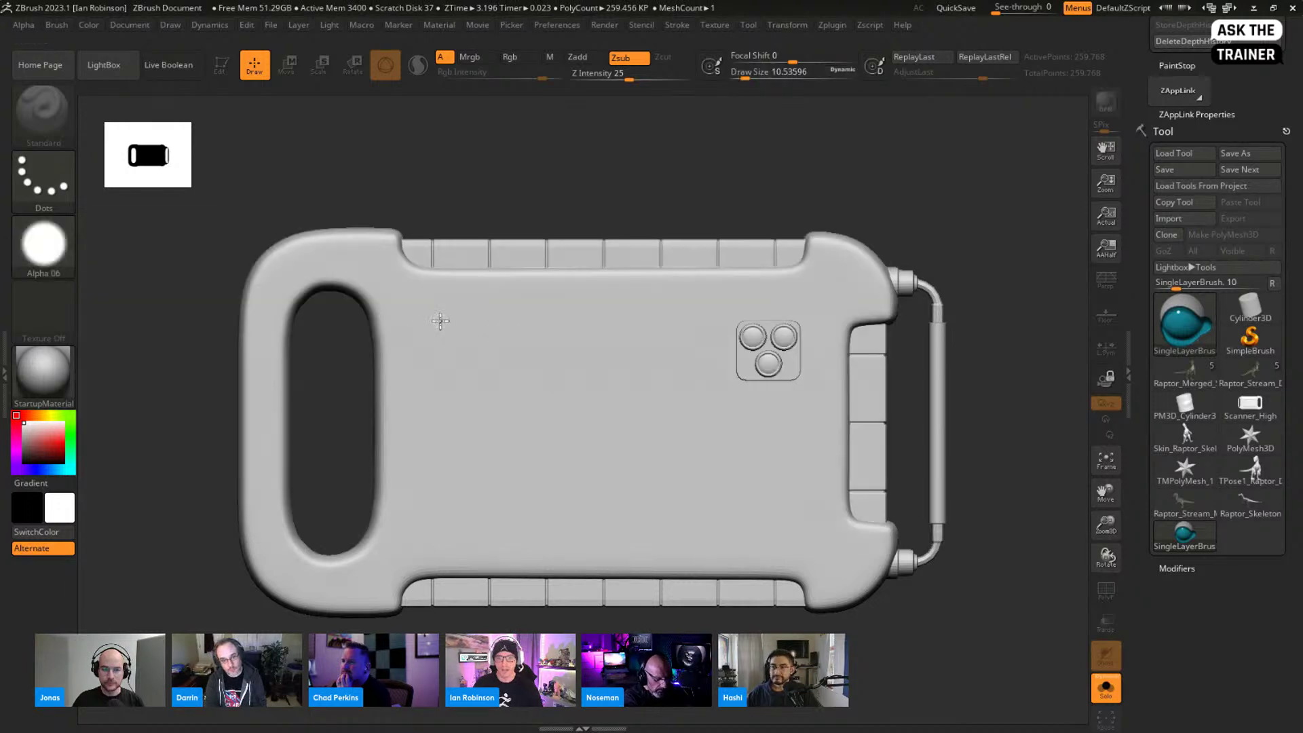
Step: Try engraving horizontal grooves across the scanner's back beside the camera cluster, and undo the strokes
key(ctrl)
drag(416, 325, 665, 326)
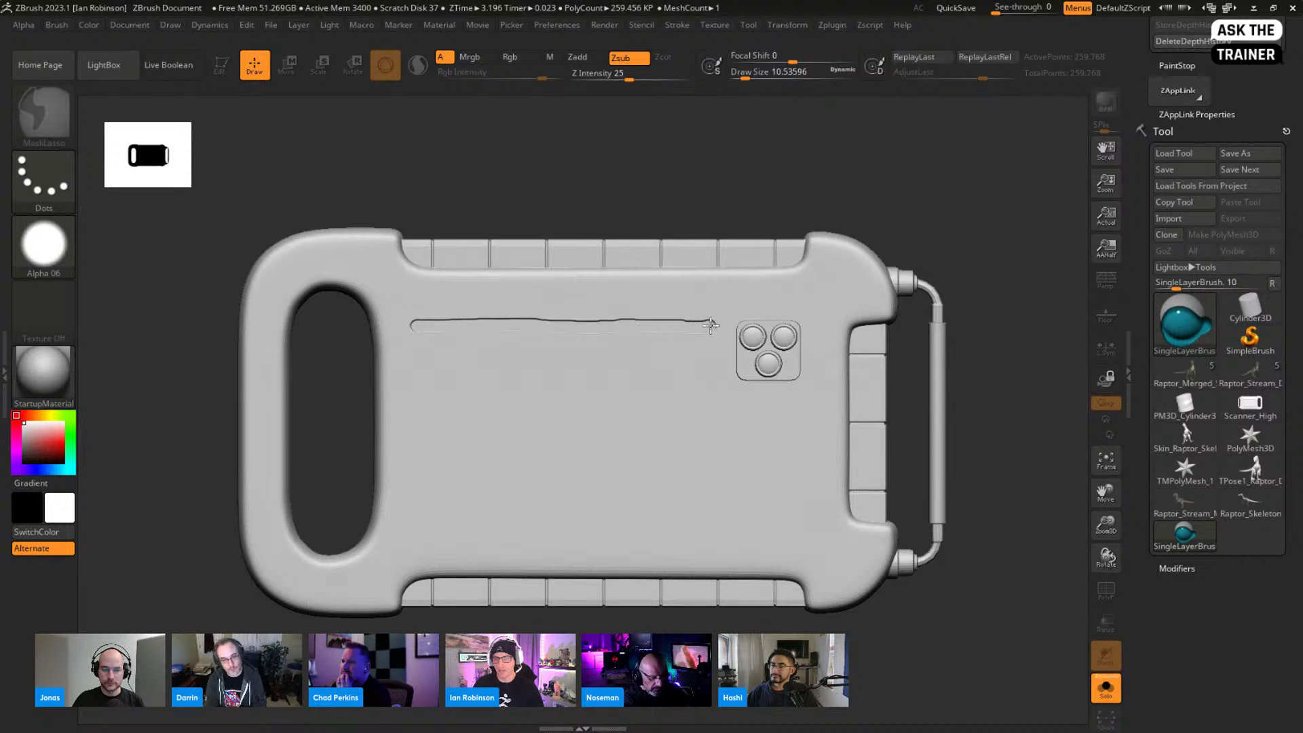
key(ctrl+z)
drag(411, 326, 712, 327)
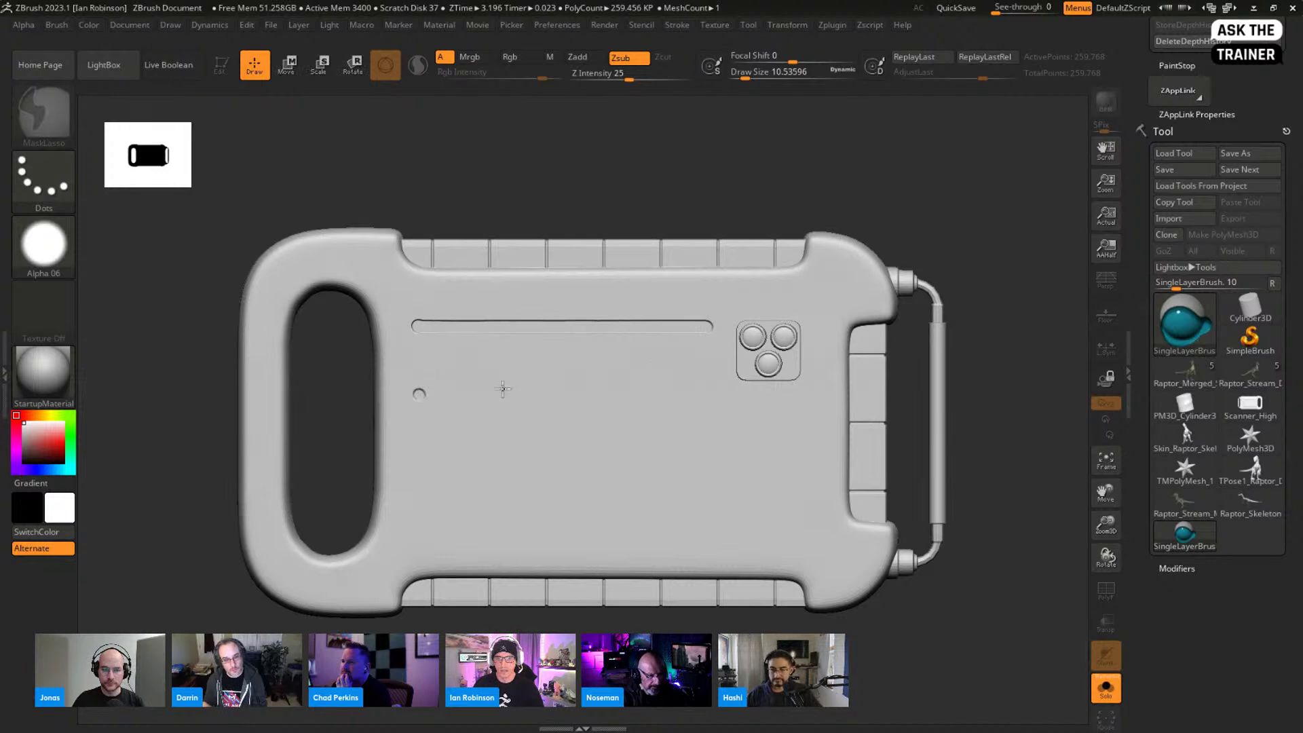
key(ctrl+z)
key(ctrl+z)
Step: Try one more straight groove along the upper back, and convert the canvas back to an editable 3D mesh with Drop3D
drag(434, 333, 713, 334)
key(w)
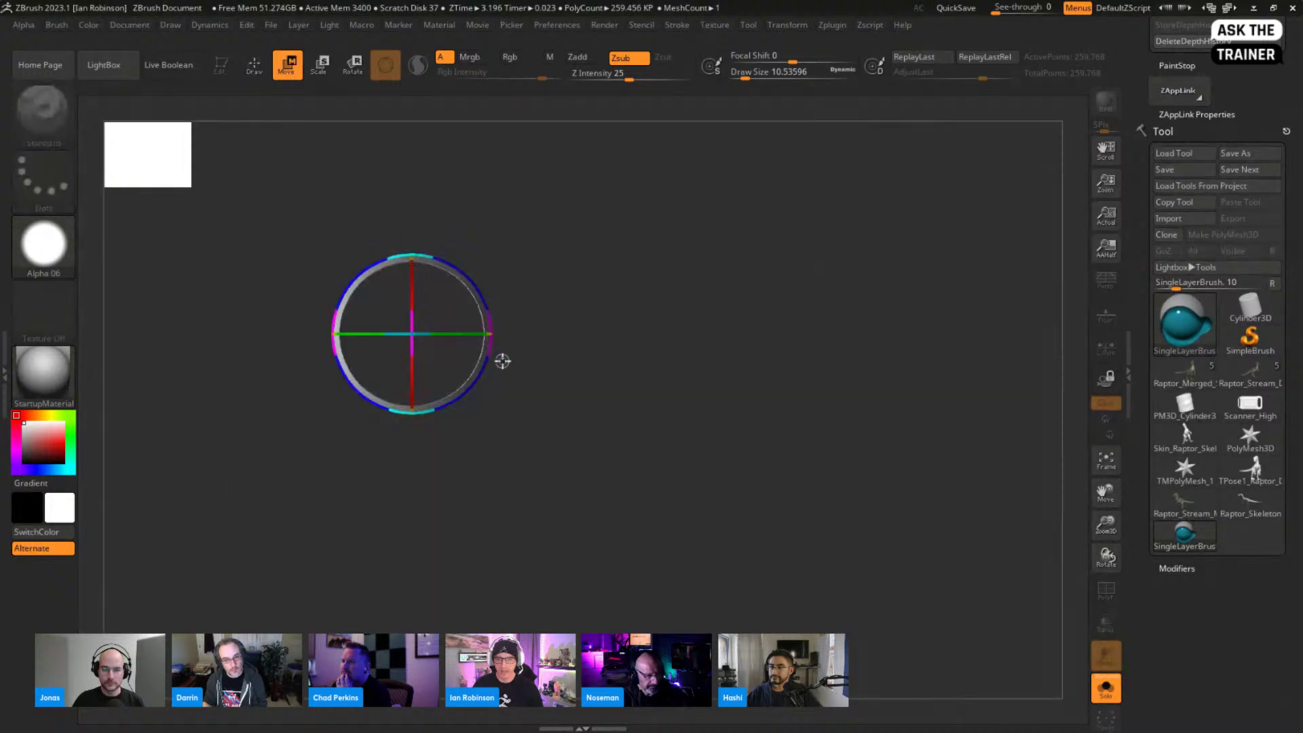
key(q)
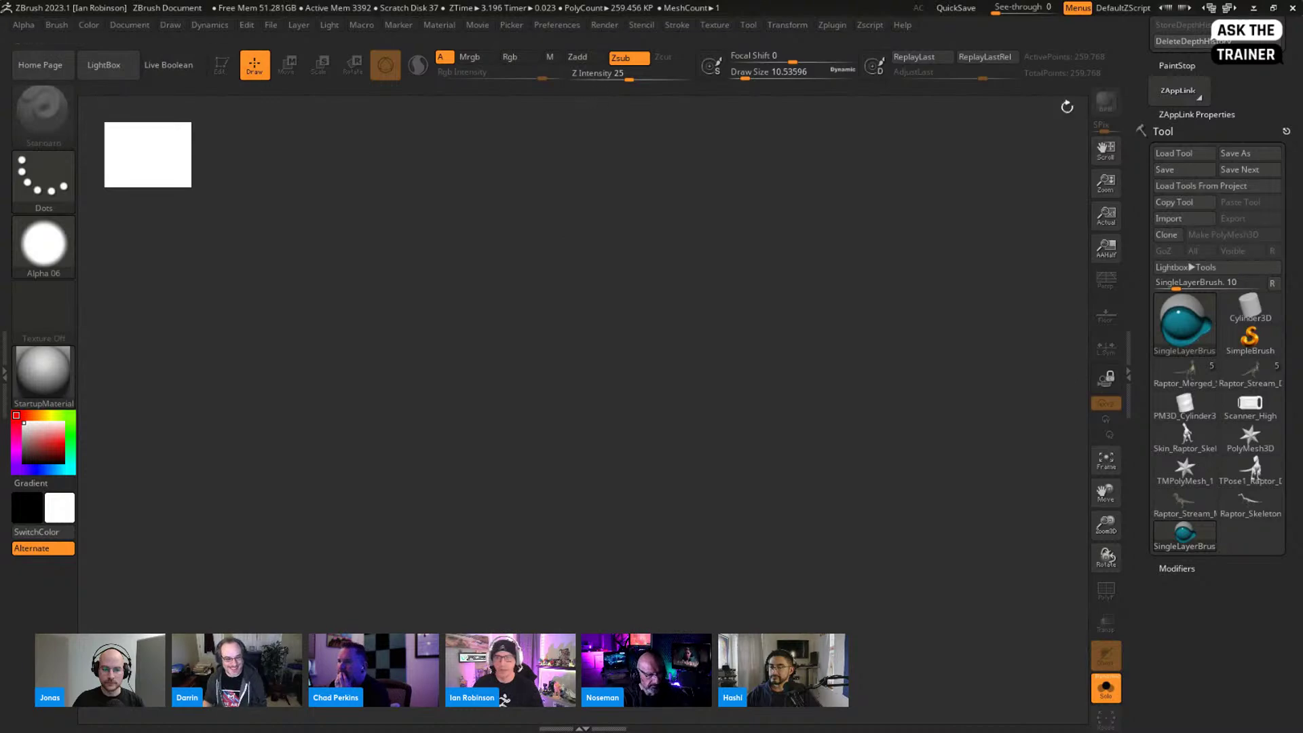
scroll(1219, 304, up, 5)
click(1186, 329)
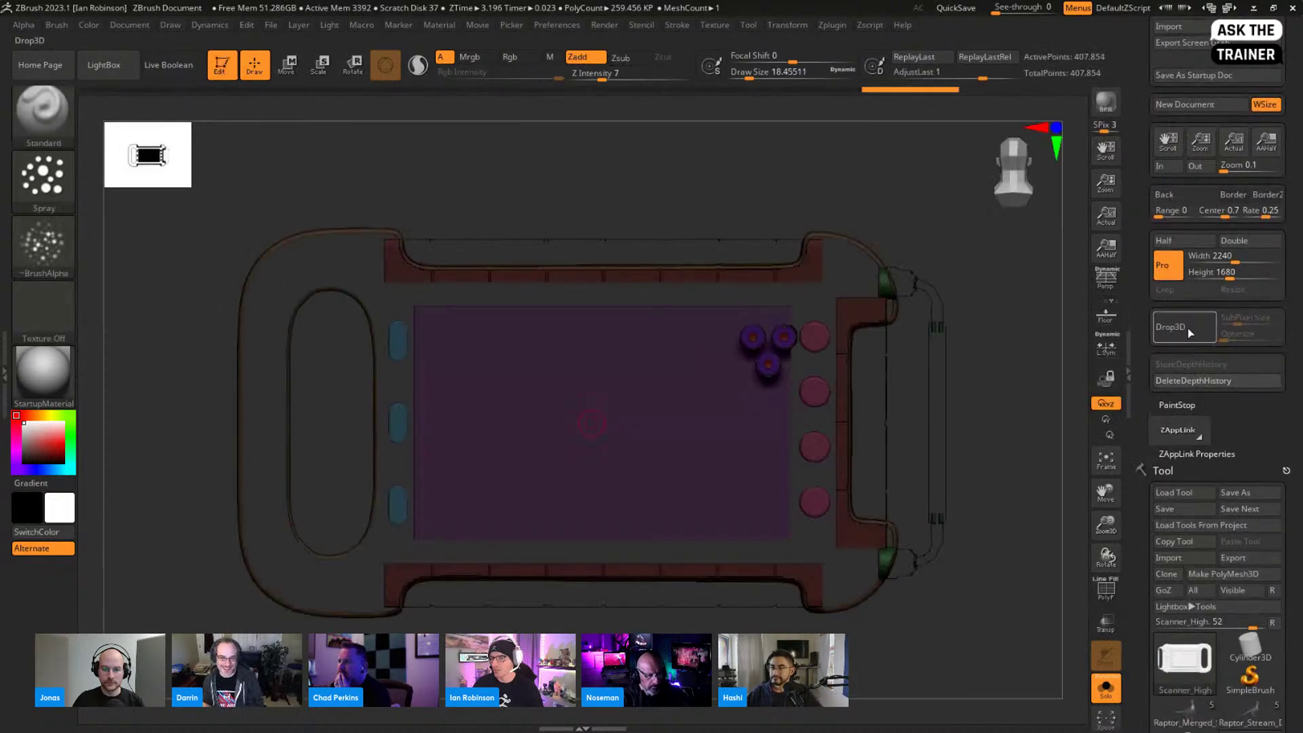
Step: Frame the scanner's back squarely and drop it onto the 2.5D canvas with Drop3D
mouse_move(983, 372)
mouse_down()
mouse_move(970, 316)
mouse_move(982, 268)
mouse_move(910, 267)
mouse_move(1021, 351)
mouse_move(1076, 341)
mouse_up()
click(1184, 327)
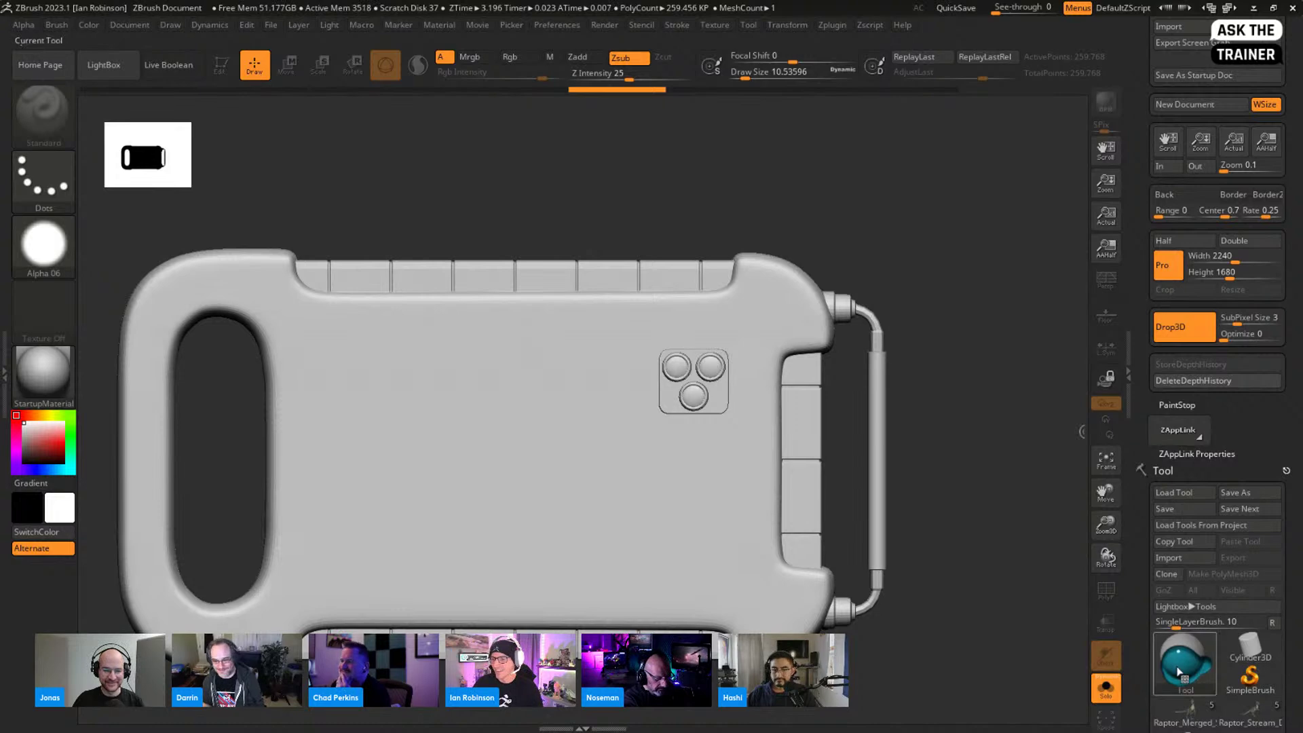
scroll(1201, 658, down, 3)
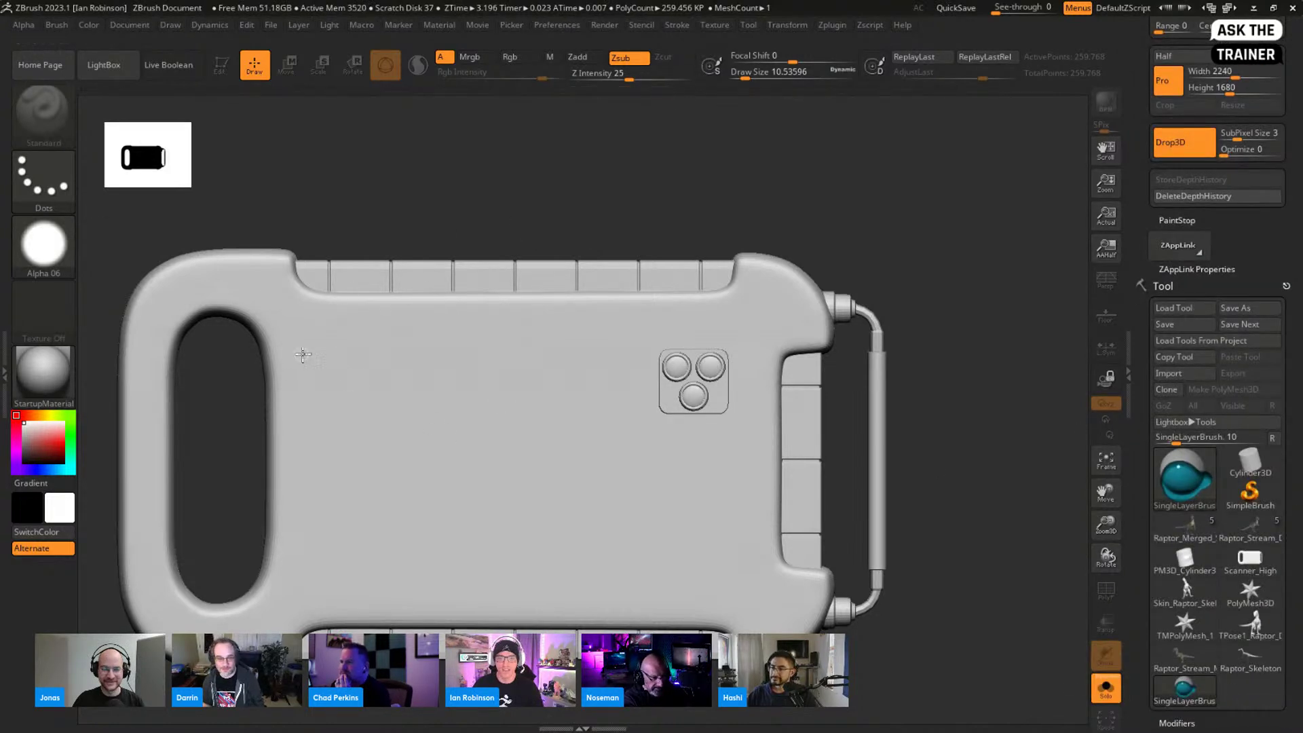
Step: Try engraving freehand grooves across the scanner's upper back and down beside the camera cluster, and undo the strokes
drag(372, 352, 434, 351)
key(ctrl+z)
mouse_move(311, 352)
mouse_down()
mouse_move(619, 351)
mouse_move(572, 449)
mouse_up()
key(ctrl+z)
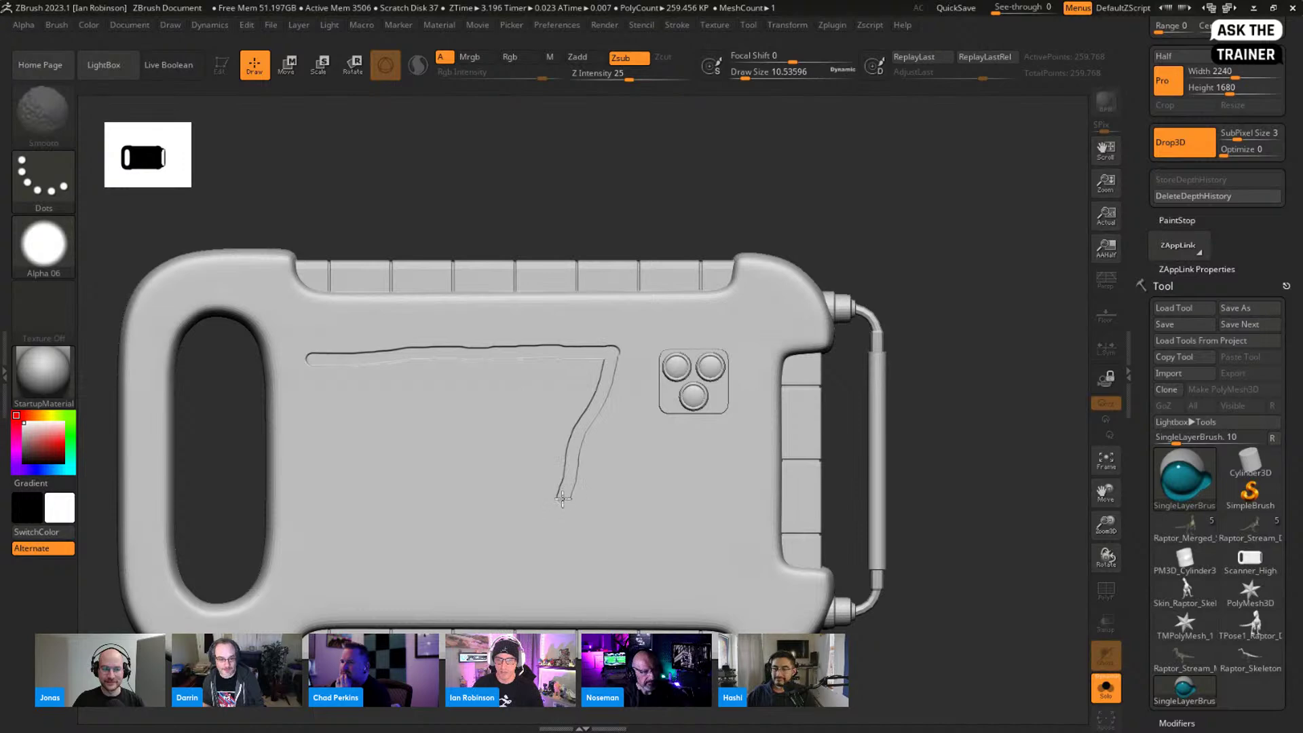
key(ctrl+z)
key(ctrl+z)
Step: Engrave one horizontal groove across the upper back, lower Drop3D's SubPixel Size, and convert the canvas back to a 3D mesh
shift+drag(324, 366, 599, 368)
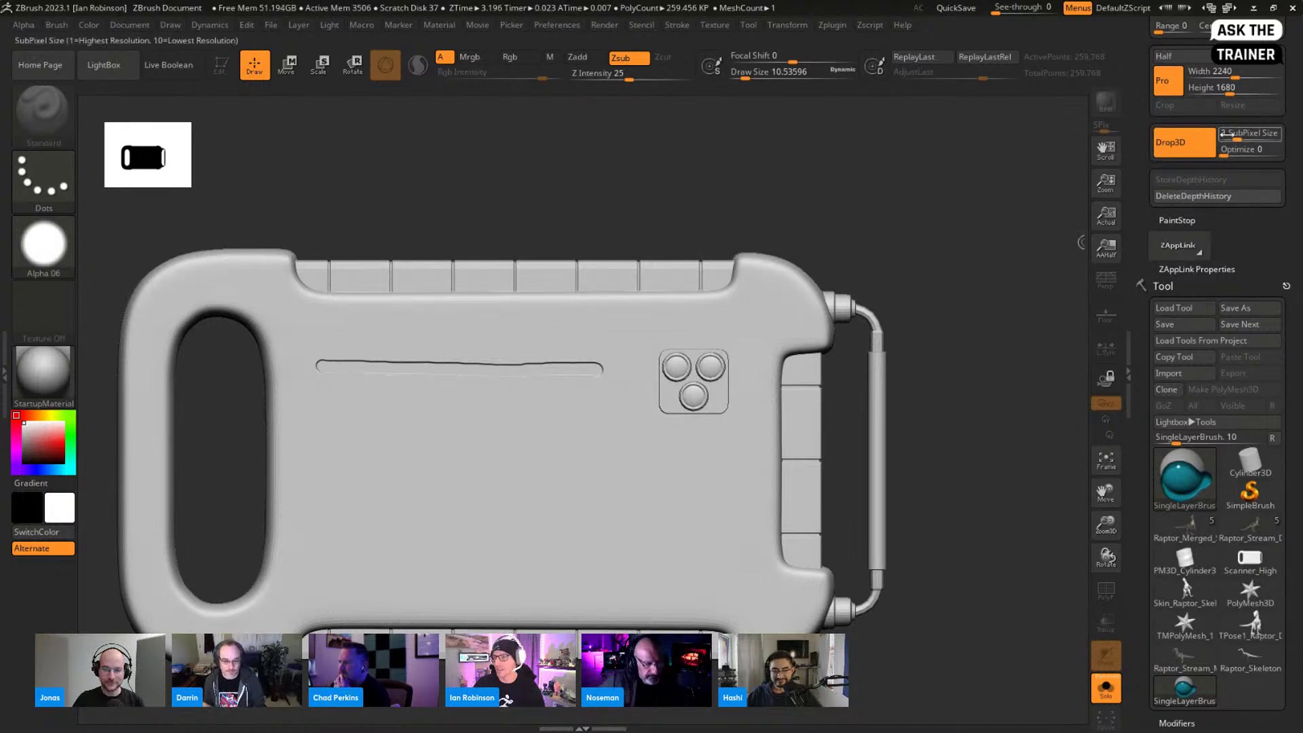
drag(1229, 133, 1229, 135)
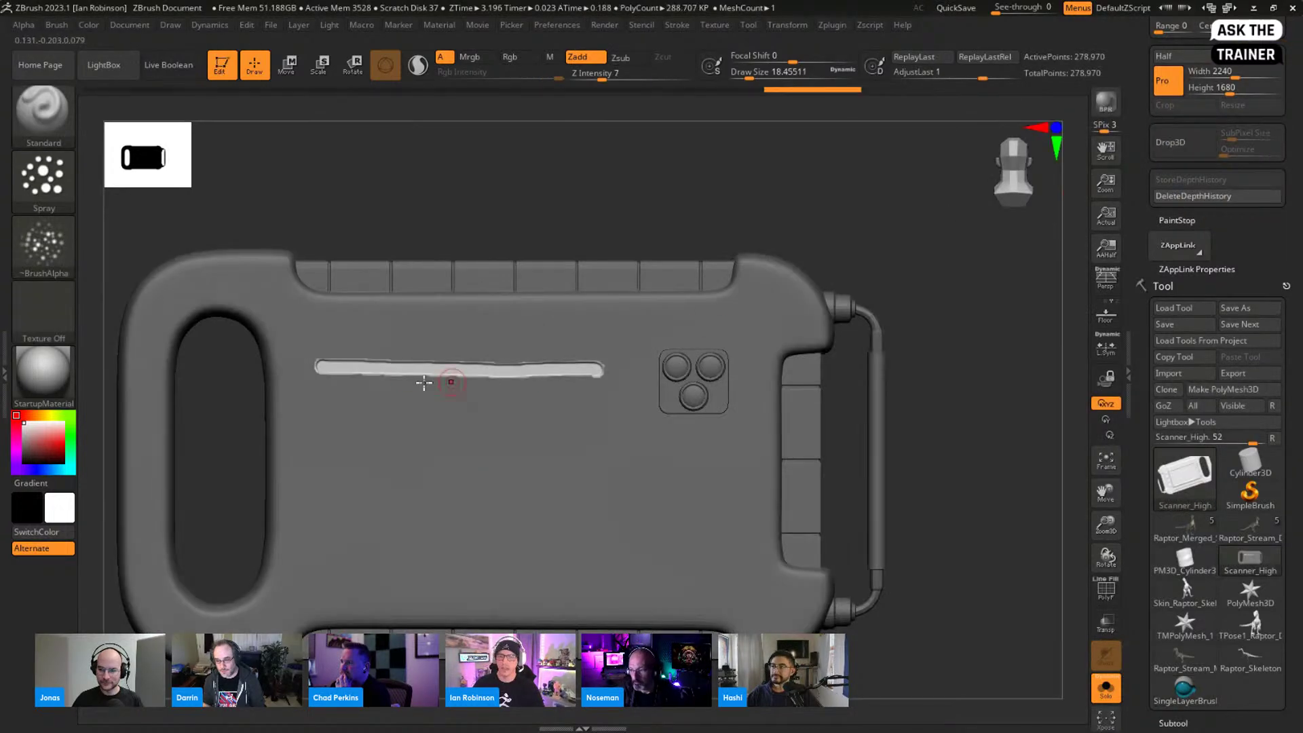
Step: Examine the groove's mesh density up close with PolyFrame on, and inspect the scanner's back from several angles with it off
drag(503, 221, 532, 331)
ctrl+right_drag(532, 331, 567, 444)
key(shift+f)
ctrl+right_drag(535, 387, 790, 380)
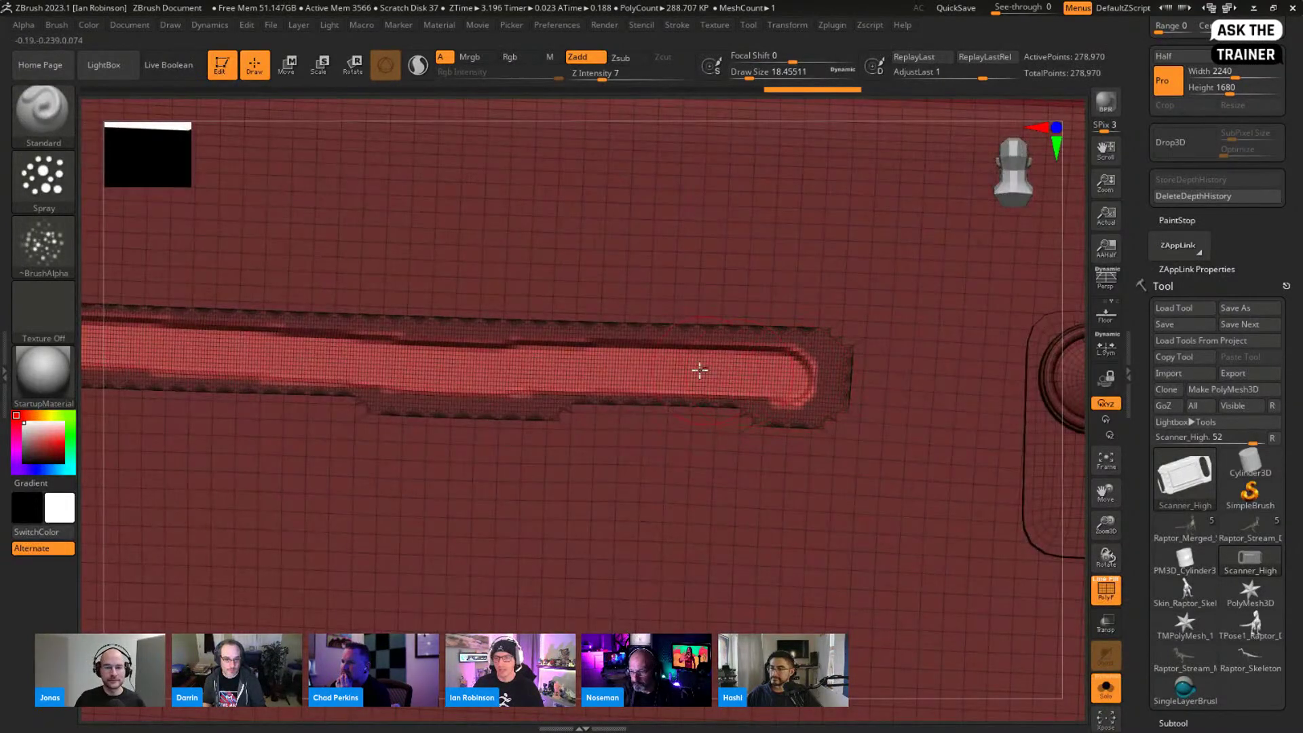
right_drag(554, 361, 586, 376)
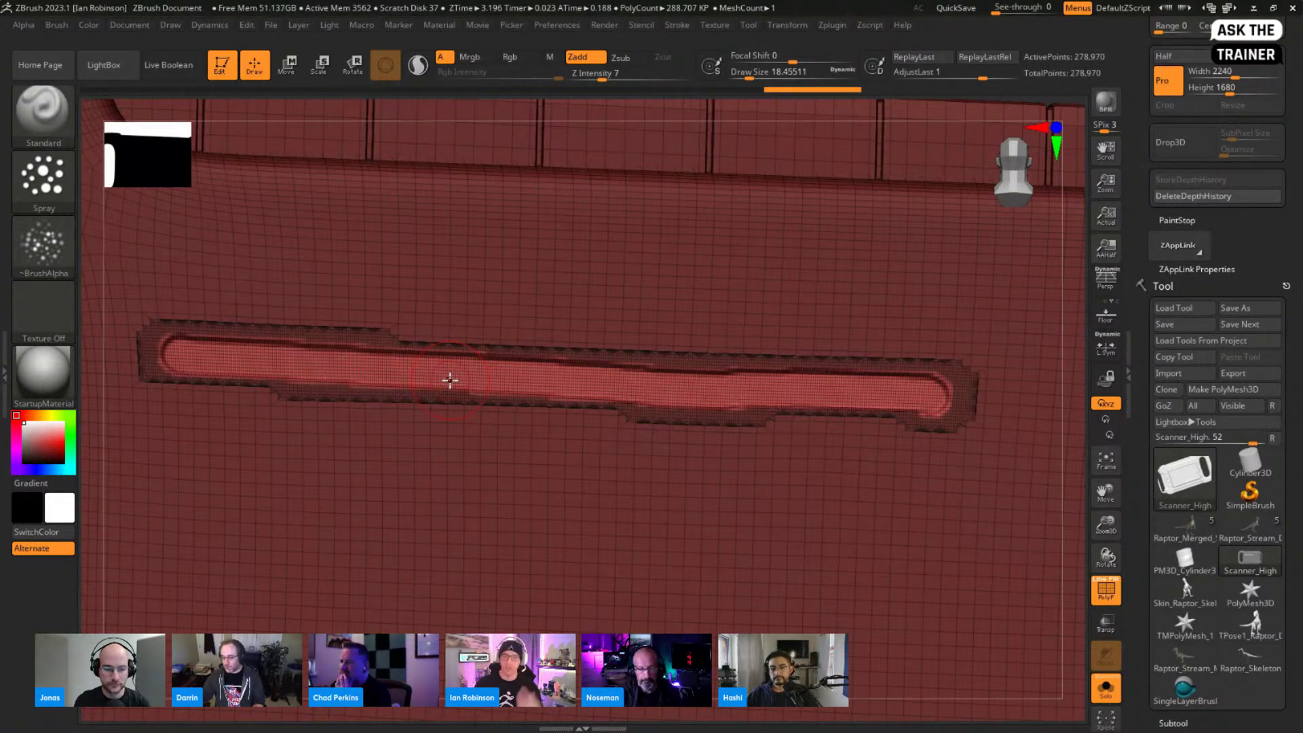
scroll(539, 395, down, 5)
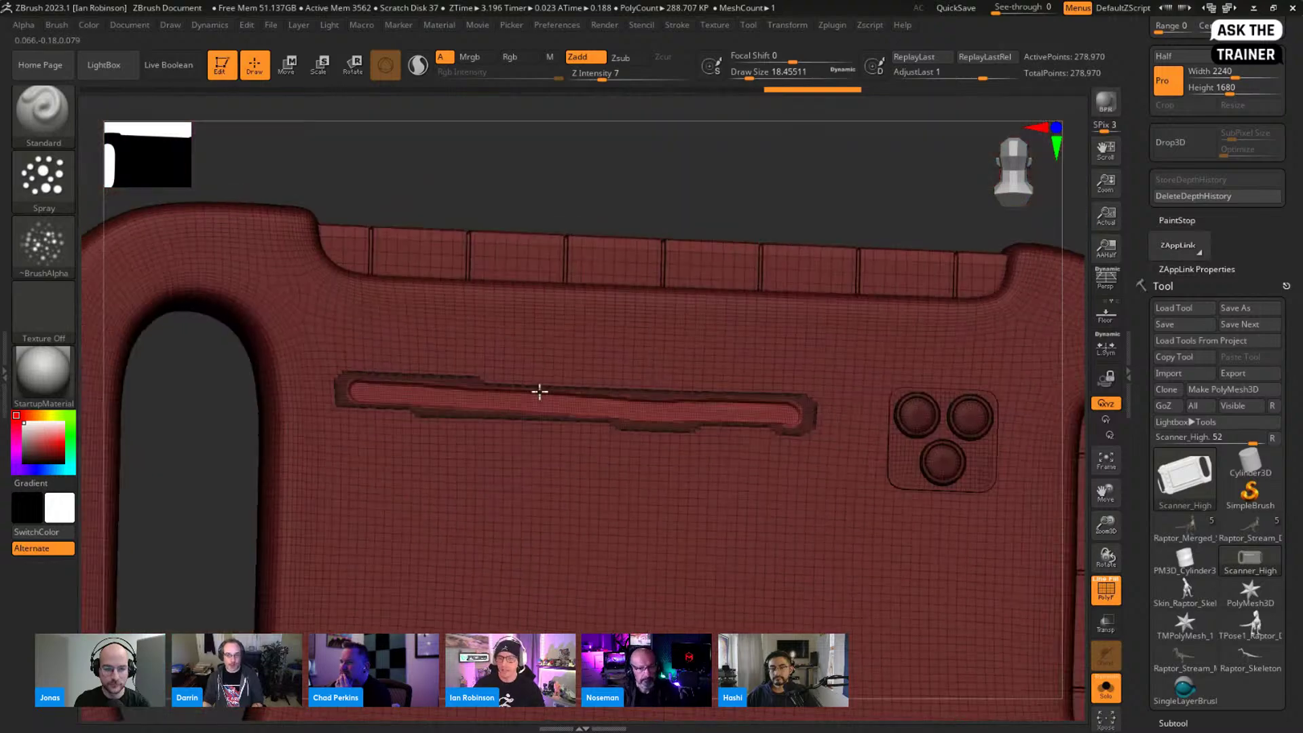
right_drag(571, 408, 660, 195)
key(shift+f)
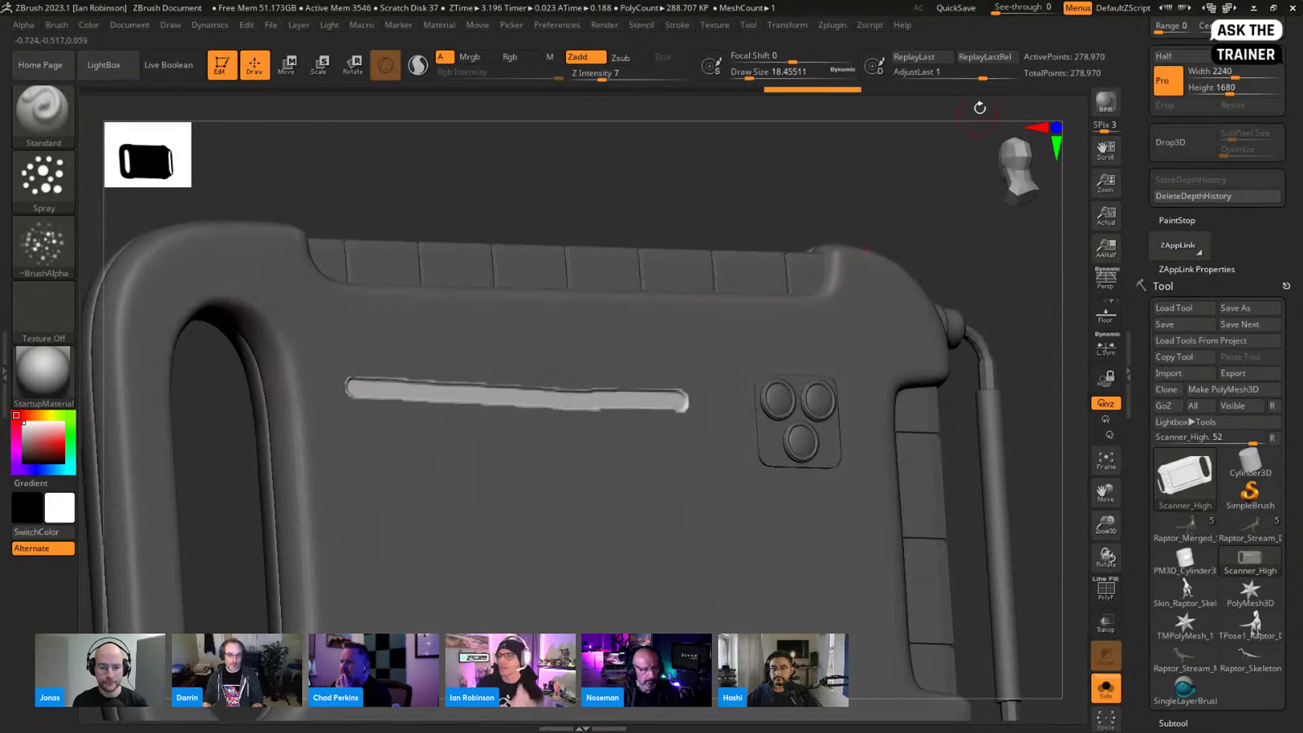
mouse_move(977, 72)
mouse_down()
mouse_move(920, 72)
mouse_move(1005, 84)
mouse_move(882, 82)
mouse_move(984, 81)
mouse_up()
drag(680, 209, 780, 211)
drag(1287, 225, 1273, 136)
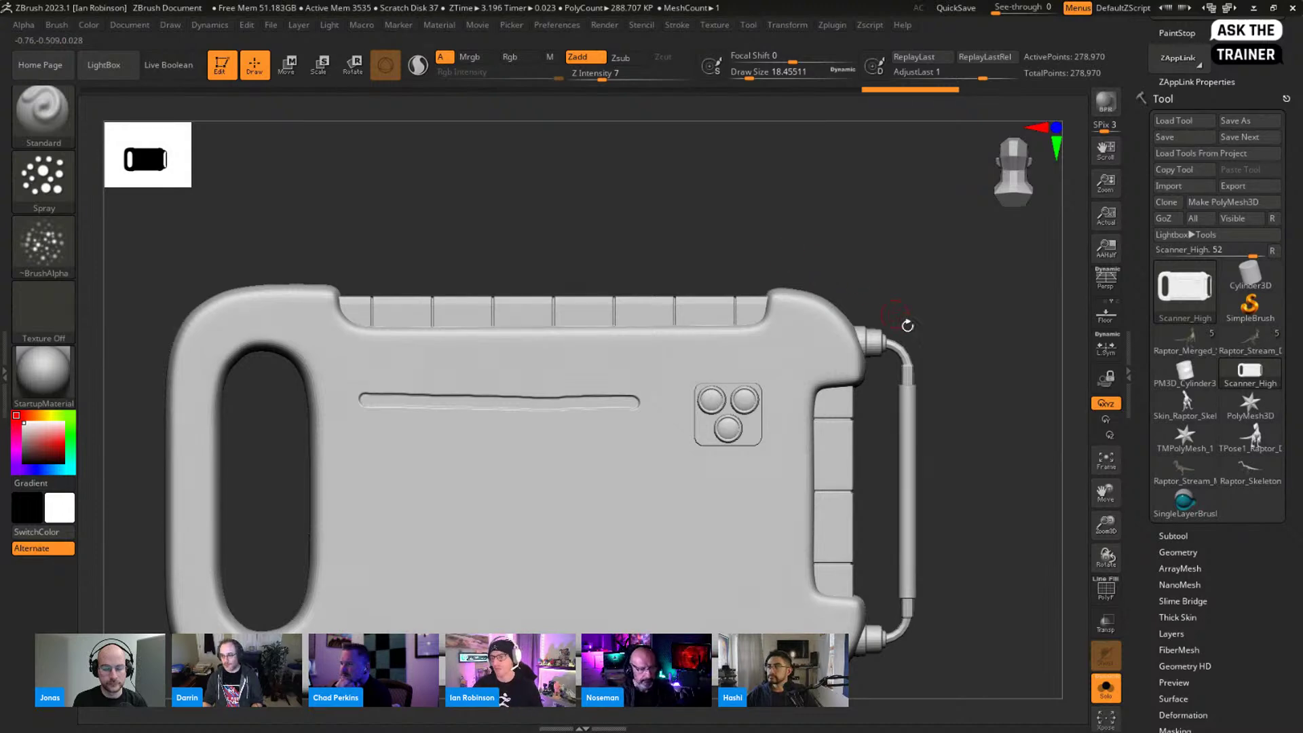
Step: Choose the IMM MachineParts insert brush and select its Nut02 mesh
key(b)
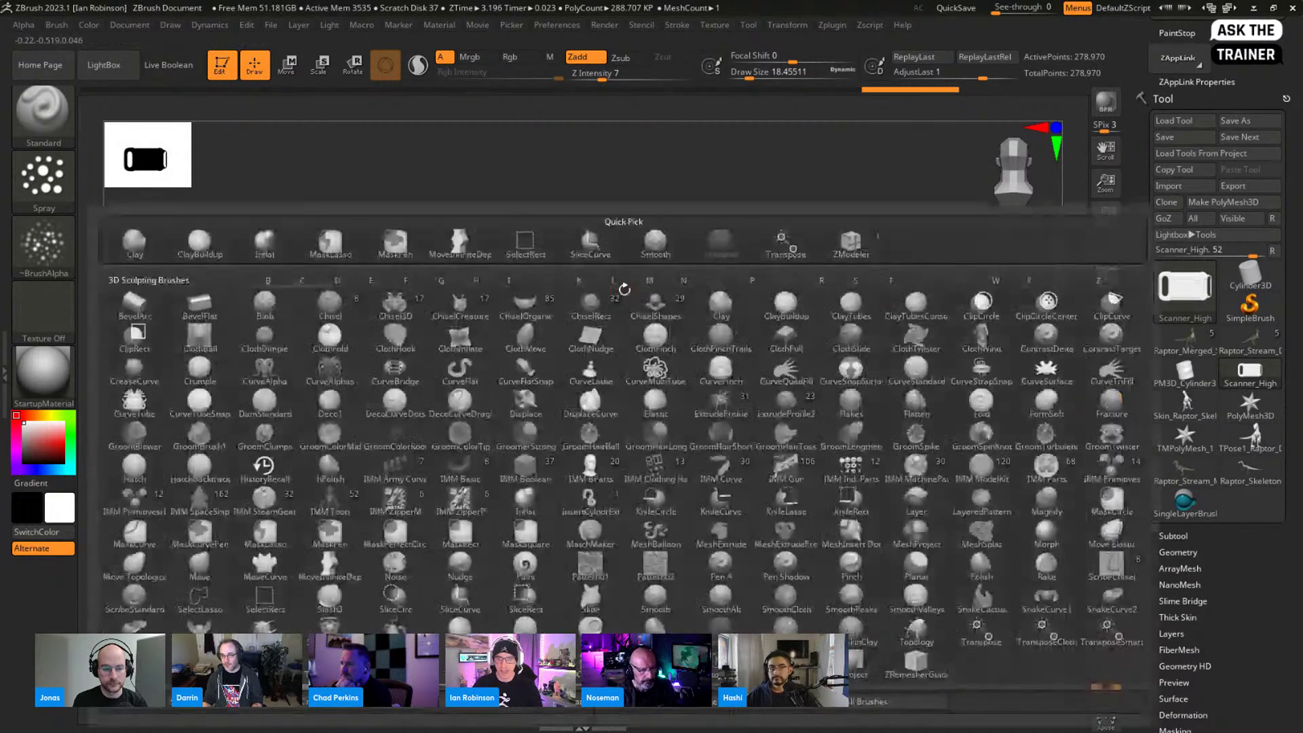
key(i)
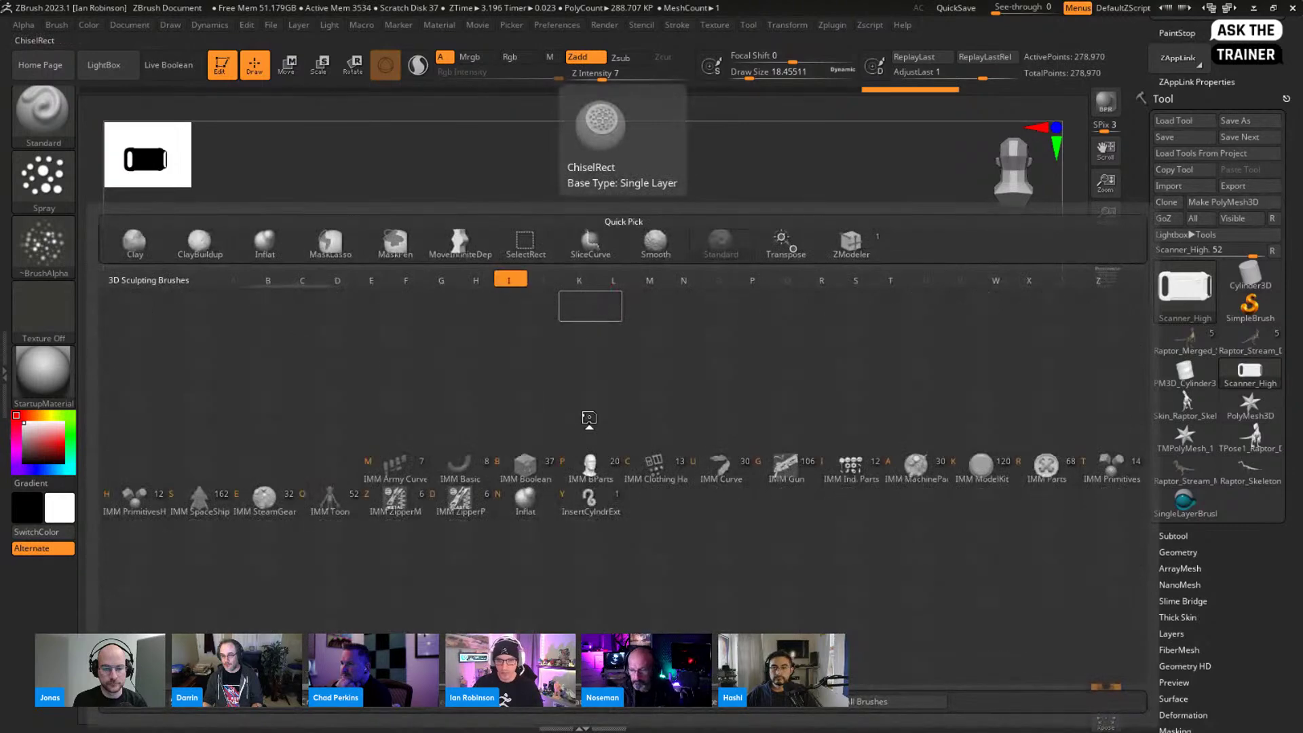
click(981, 467)
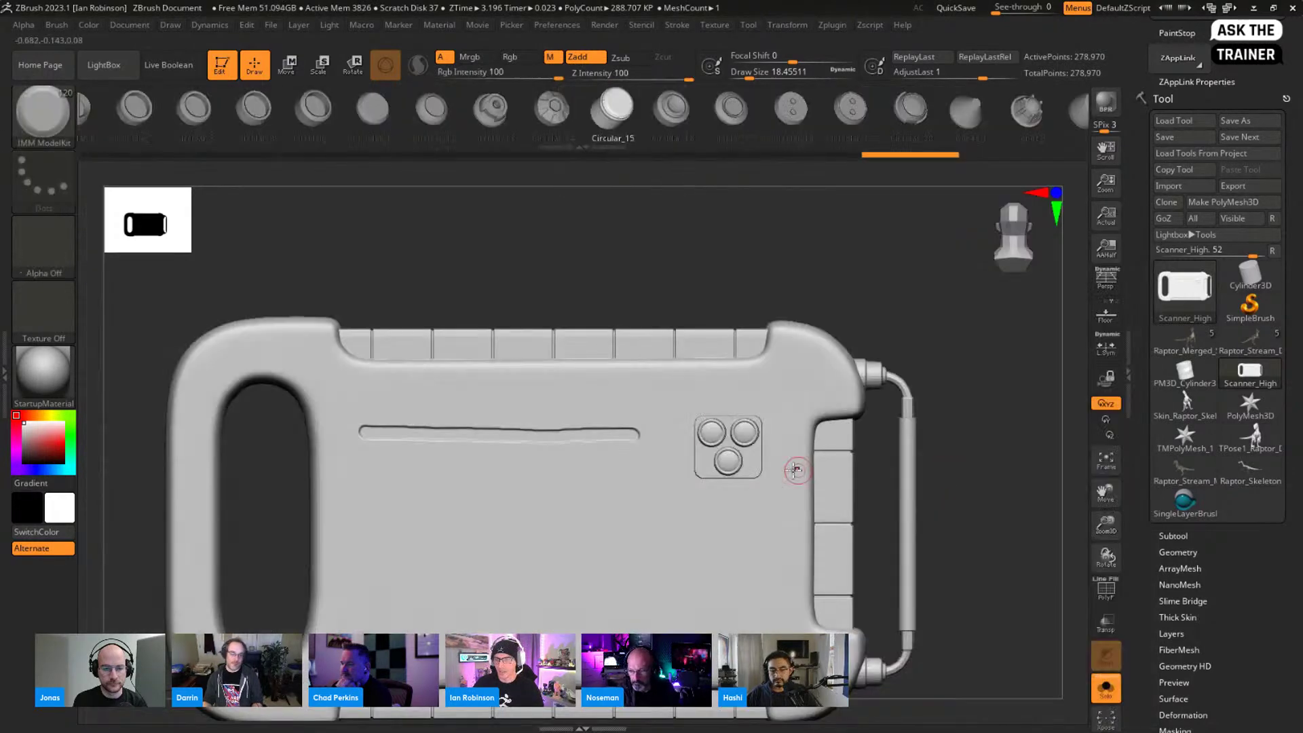
key(b)
key(i)
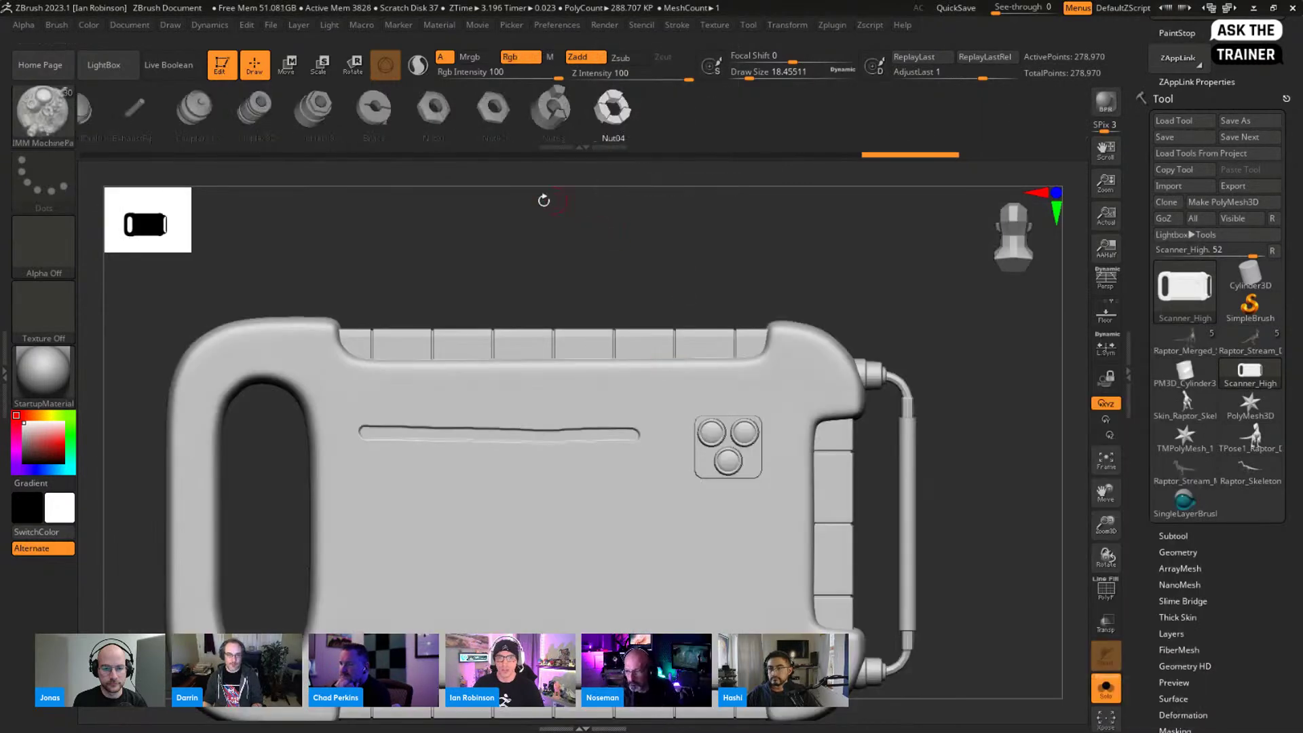
click(504, 119)
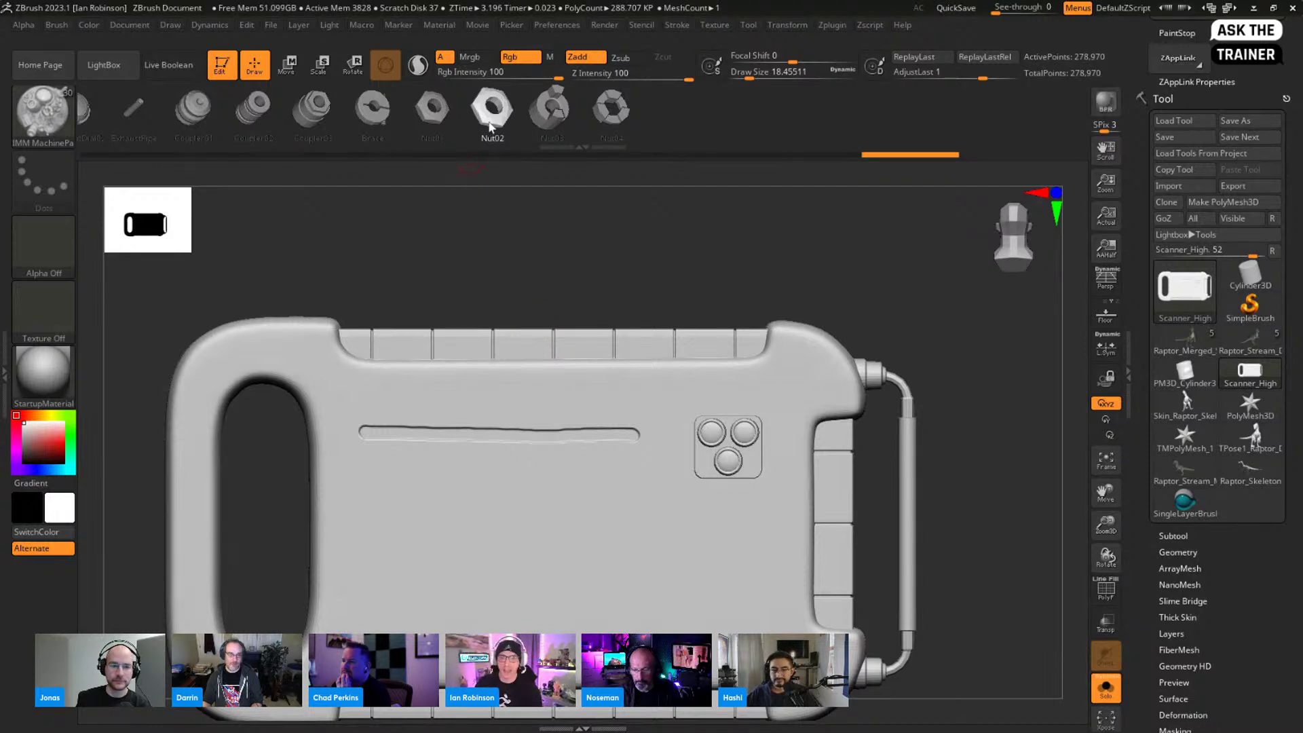
click(493, 129)
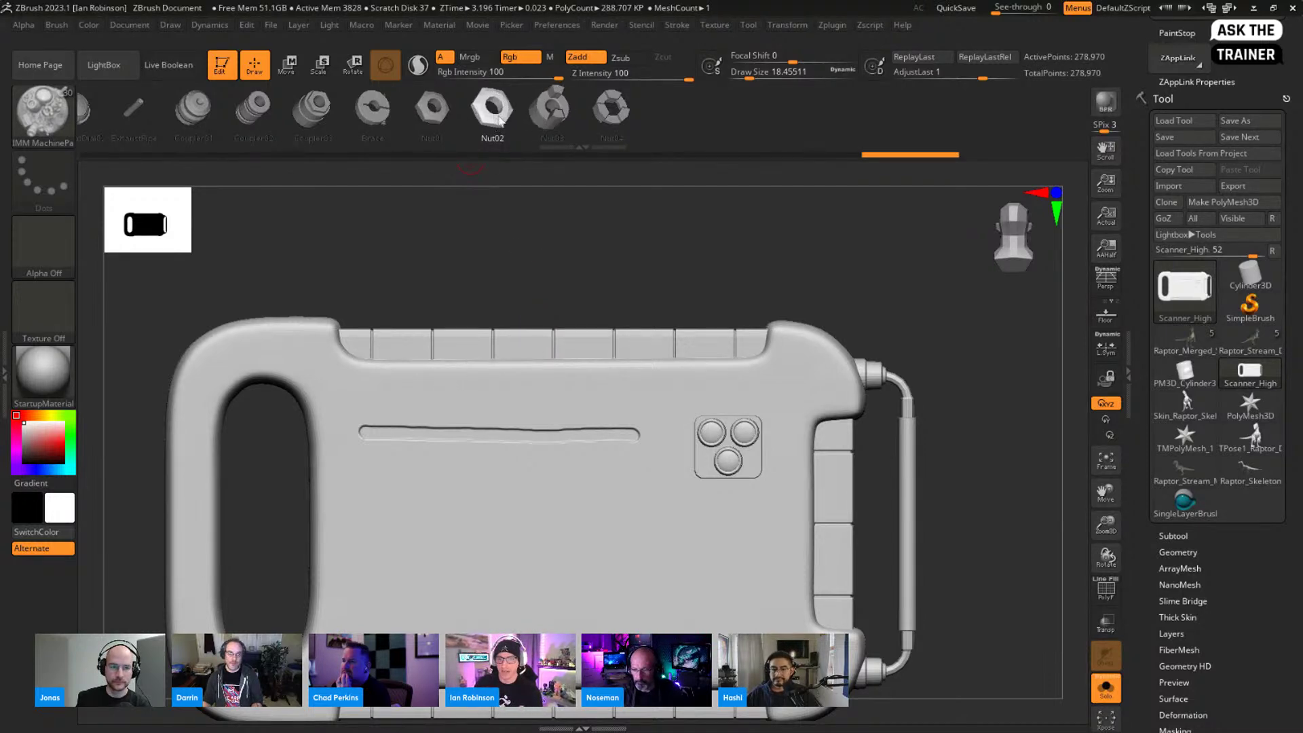
Step: Try inserting several large Nut02 meshes across the scanner's back, and undo insertions
drag(372, 462, 560, 512)
drag(562, 502, 743, 550)
drag(734, 538, 782, 580)
key(ctrl+z)
key(ctrl+z)
key(ctrl+z)
key(ctrl+z)
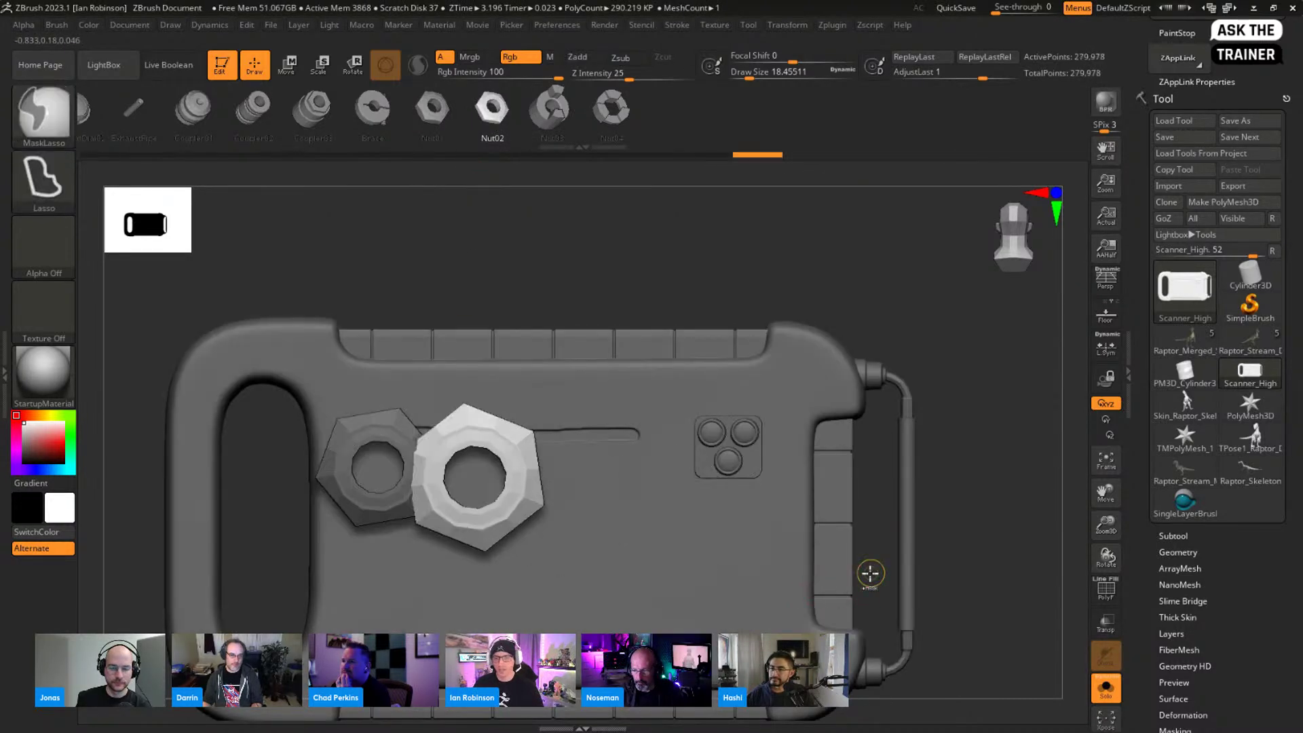
Step: Try shifting the inserted nut in depth with the move gizmo, undo it, and return to Draw mode
key(w)
right_drag(500, 450, 415, 487)
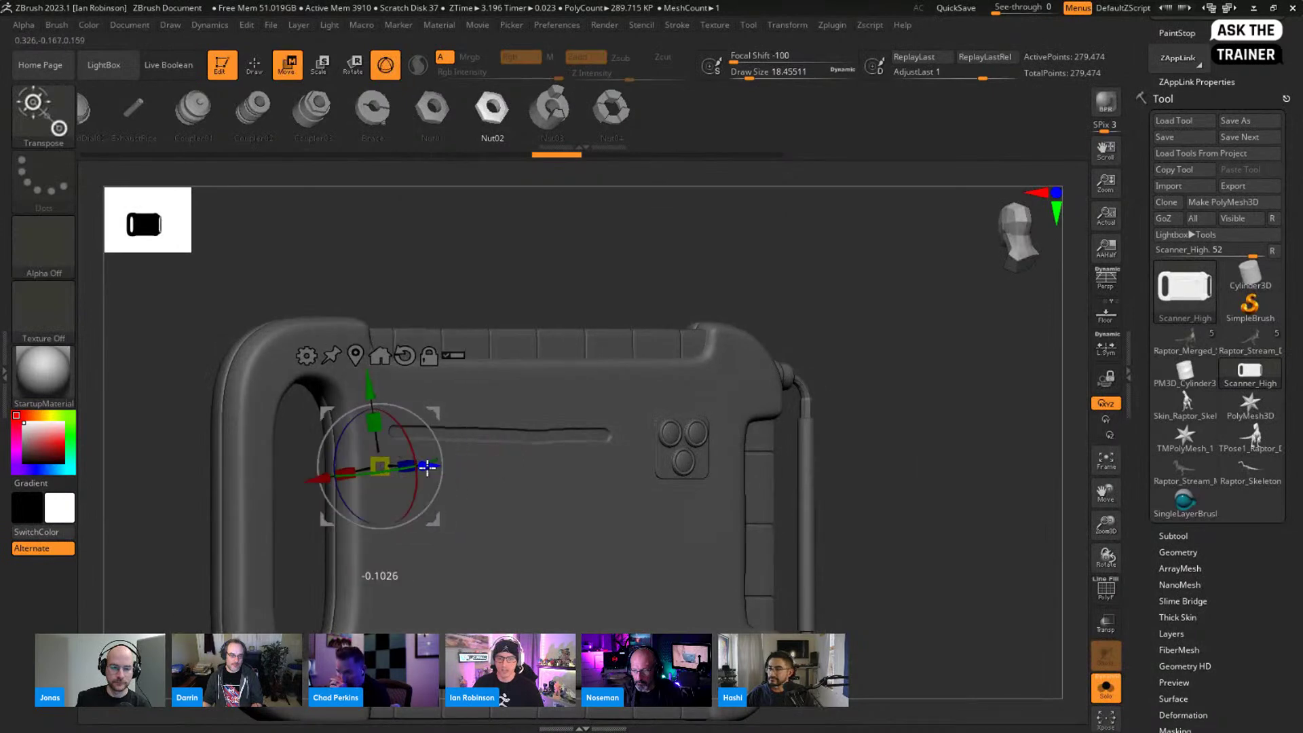
key(ctrl+z)
key(q)
drag(905, 440, 880, 433)
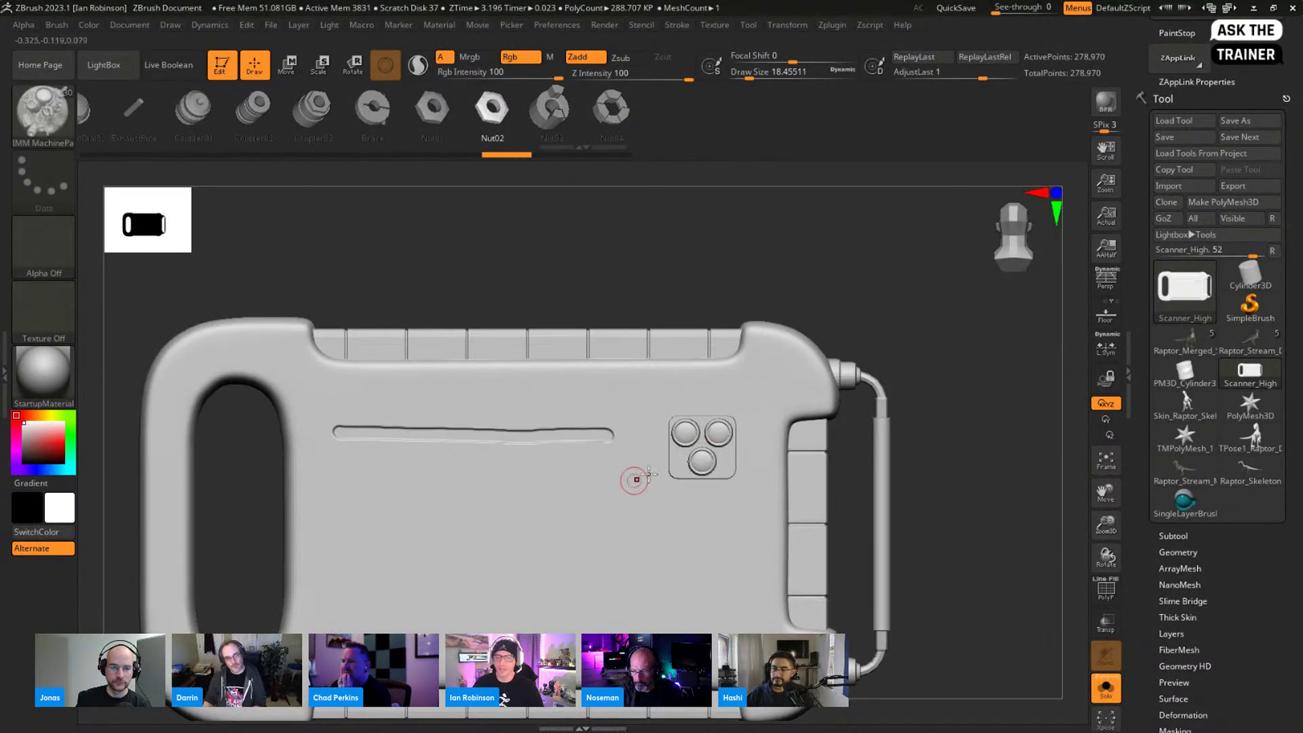
Step: Undo the engraved groove on the scanner's back and reframe the model
key(ctrl+z)
mouse_move(653, 234)
alt+right_down()
mouse_move(680, 230)
mouse_move(712, 189)
alt+right_up()
mouse_move(651, 408)
alt+right_down()
mouse_move(597, 466)
mouse_move(634, 417)
alt+right_up()
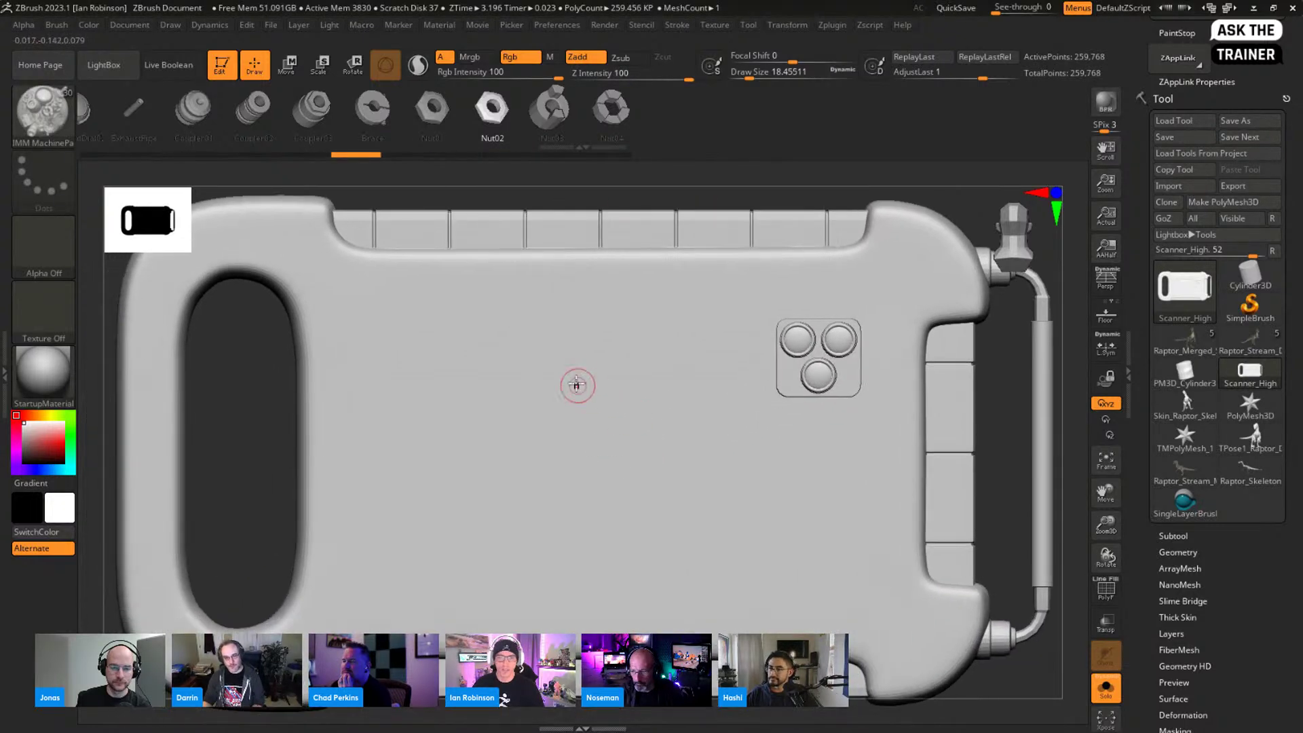
Step: Convert the Nut02 insert mesh into a separate tool with To Mesh, and switch back to the Scanner_High tool
click(60, 25)
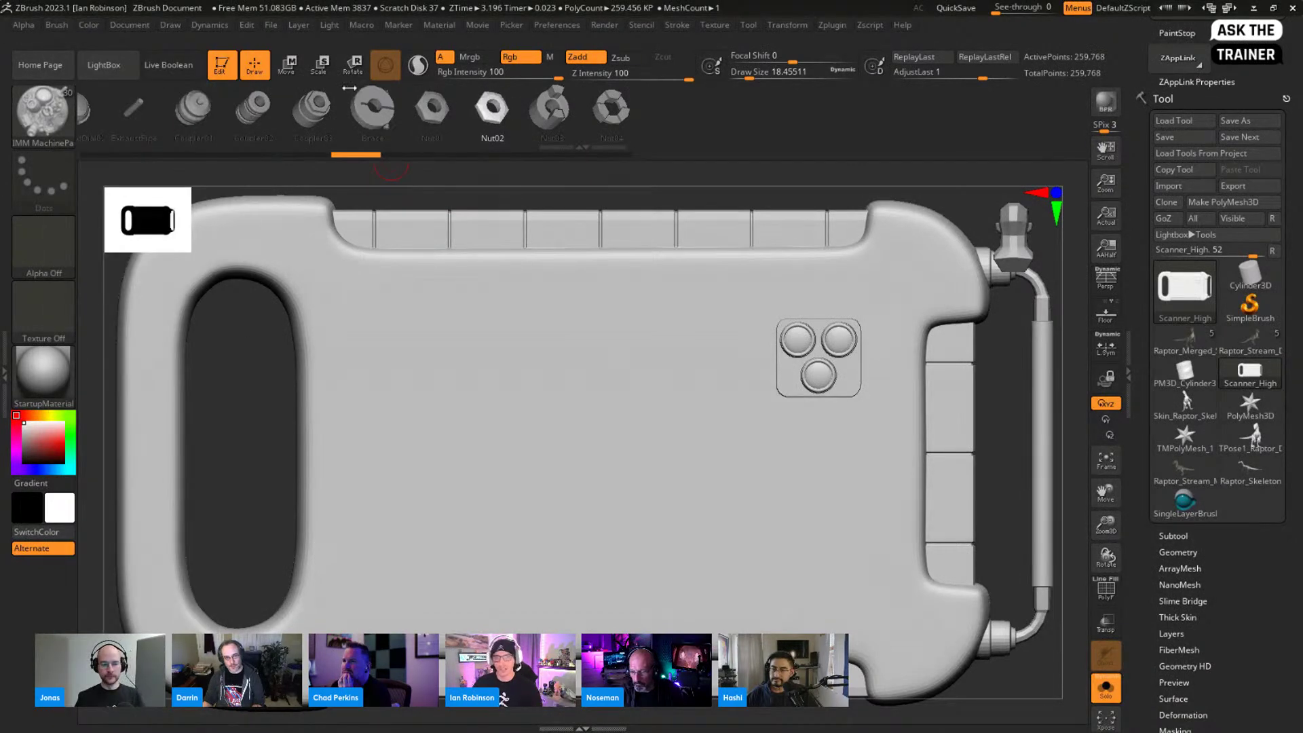
click(57, 25)
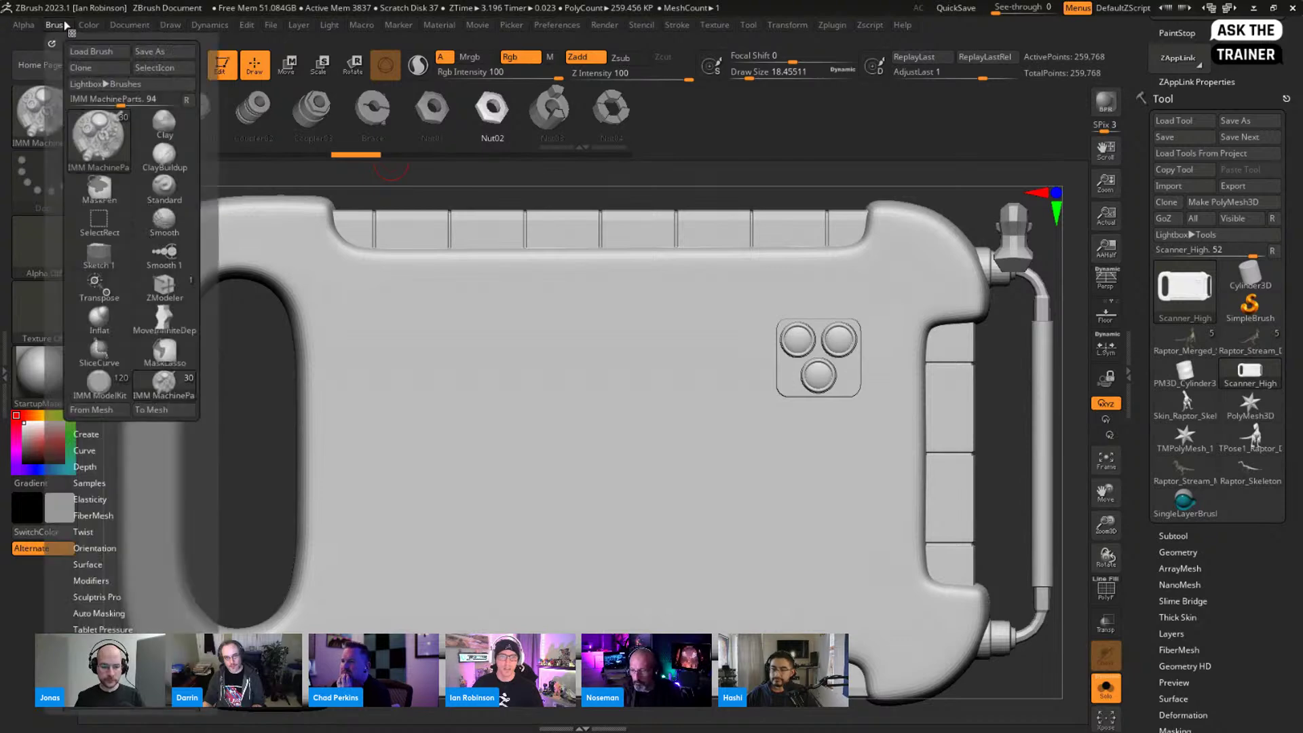
click(165, 410)
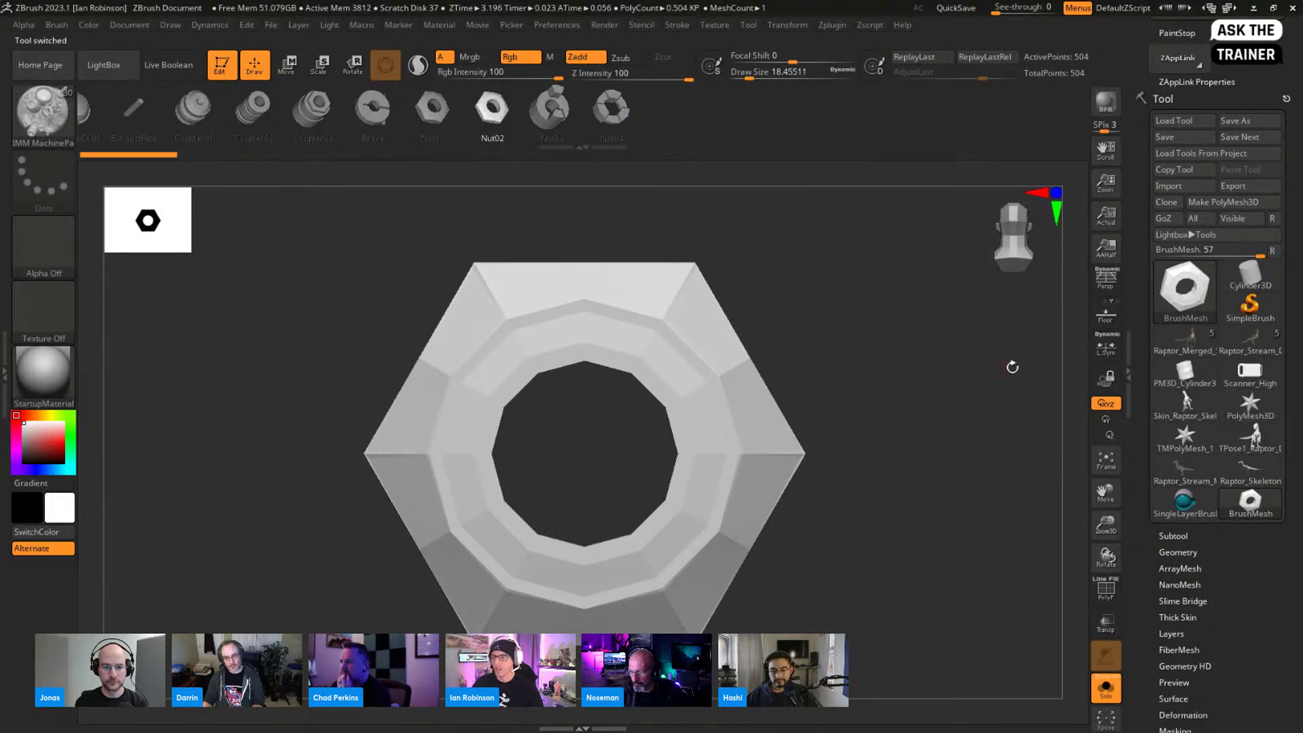
click(1245, 376)
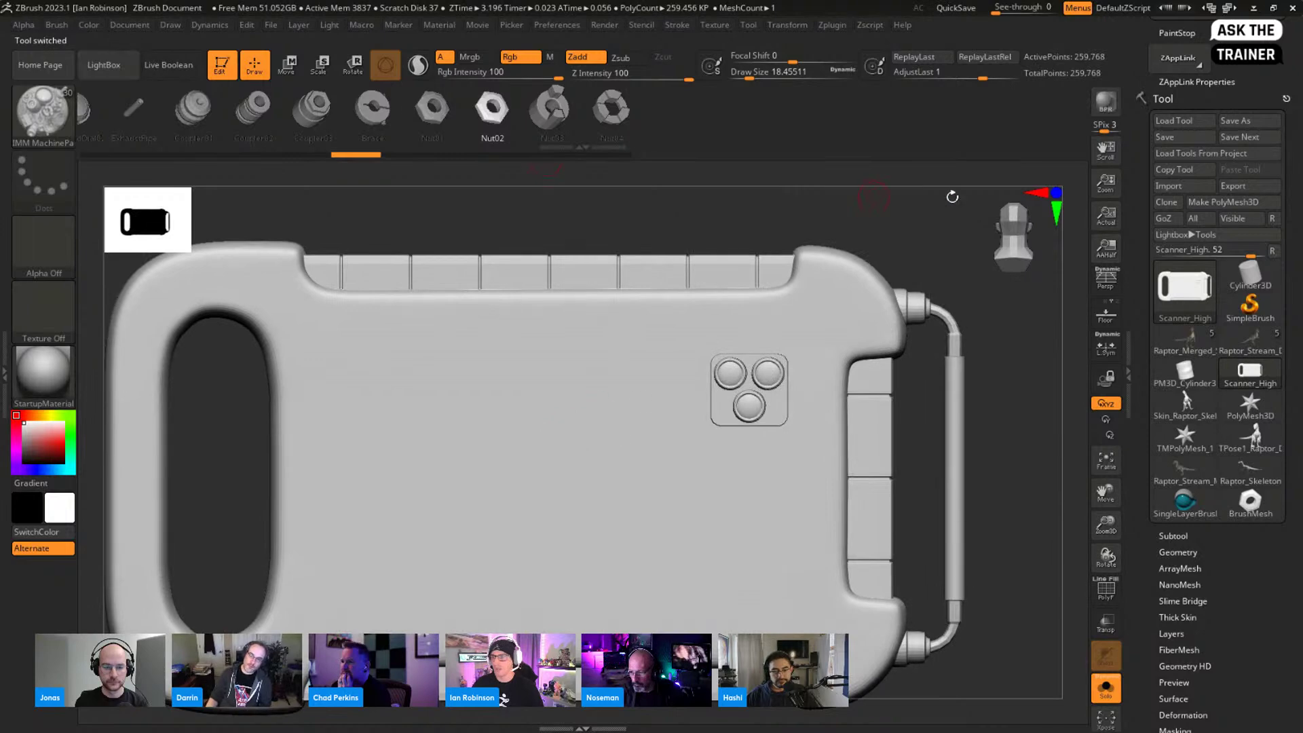
Step: Drop the scanner onto the 2.5D canvas with Drop3D, select the BrushMesh nut tool, and set its stroke to Radial
click(130, 25)
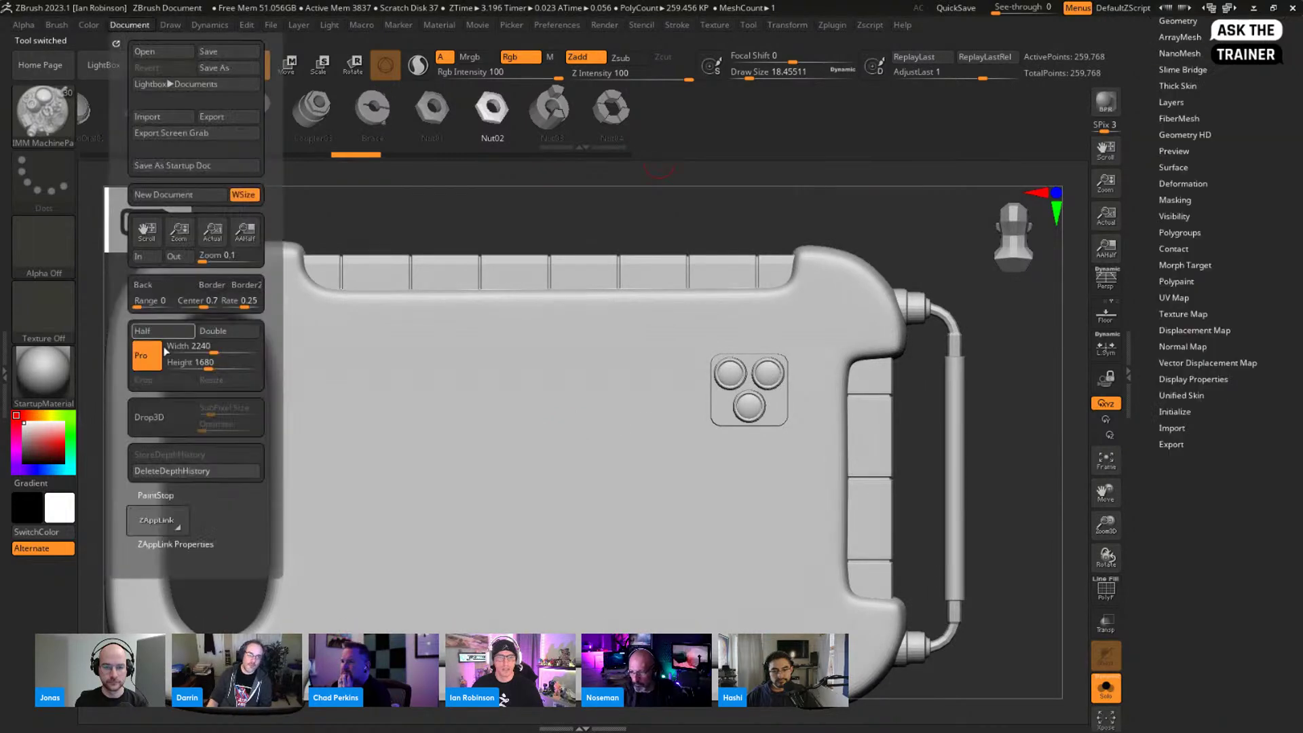
click(169, 414)
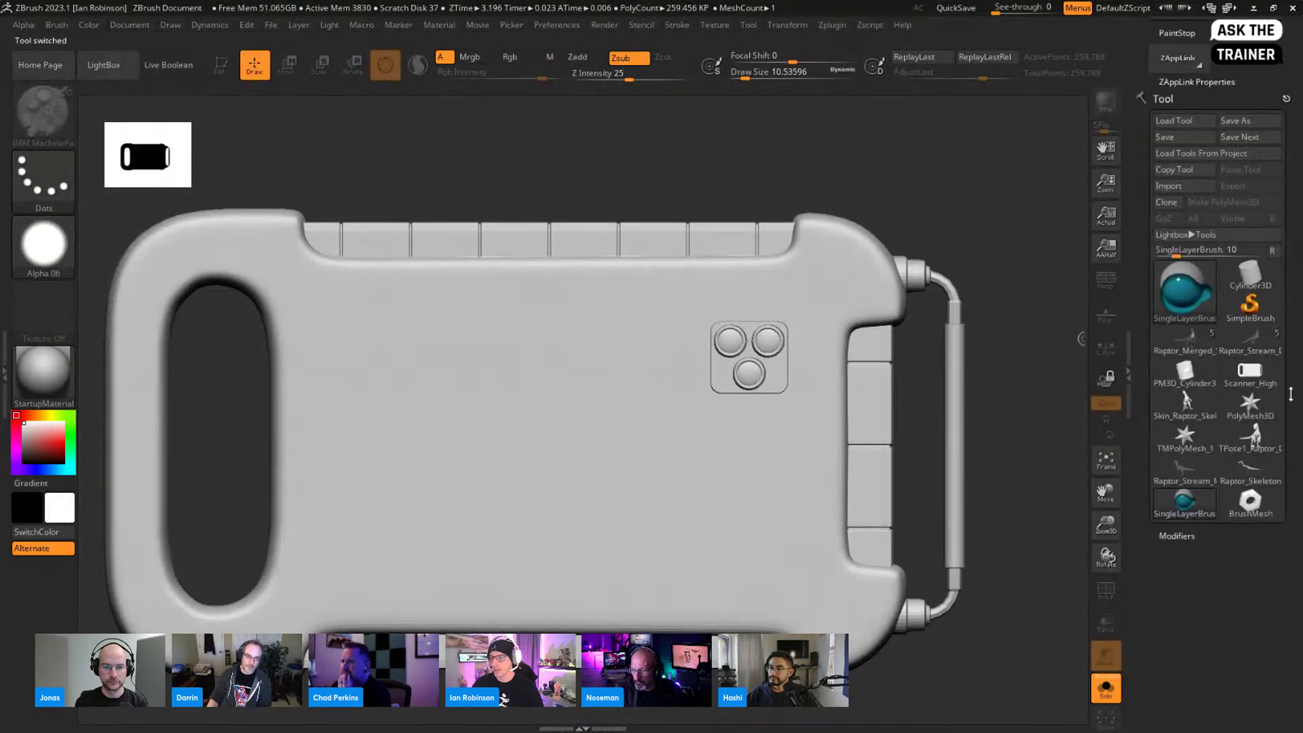
click(1251, 502)
click(27, 189)
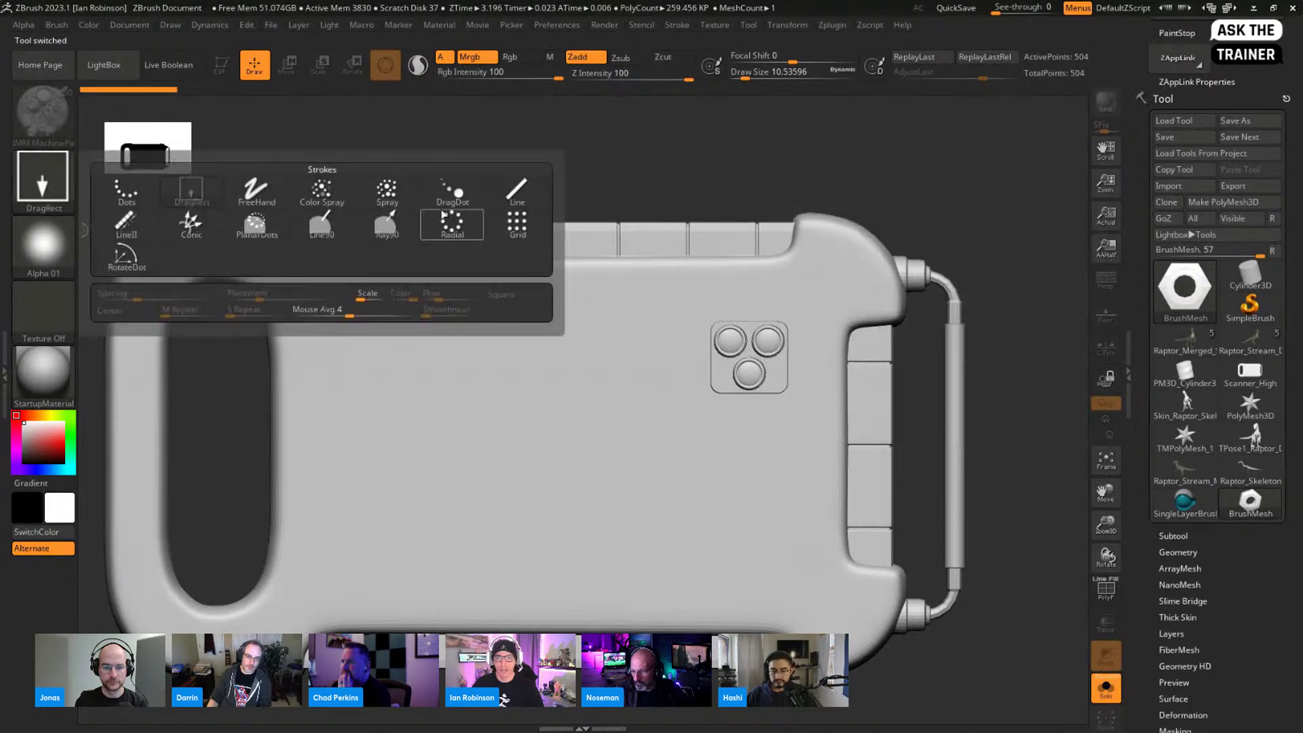
click(451, 193)
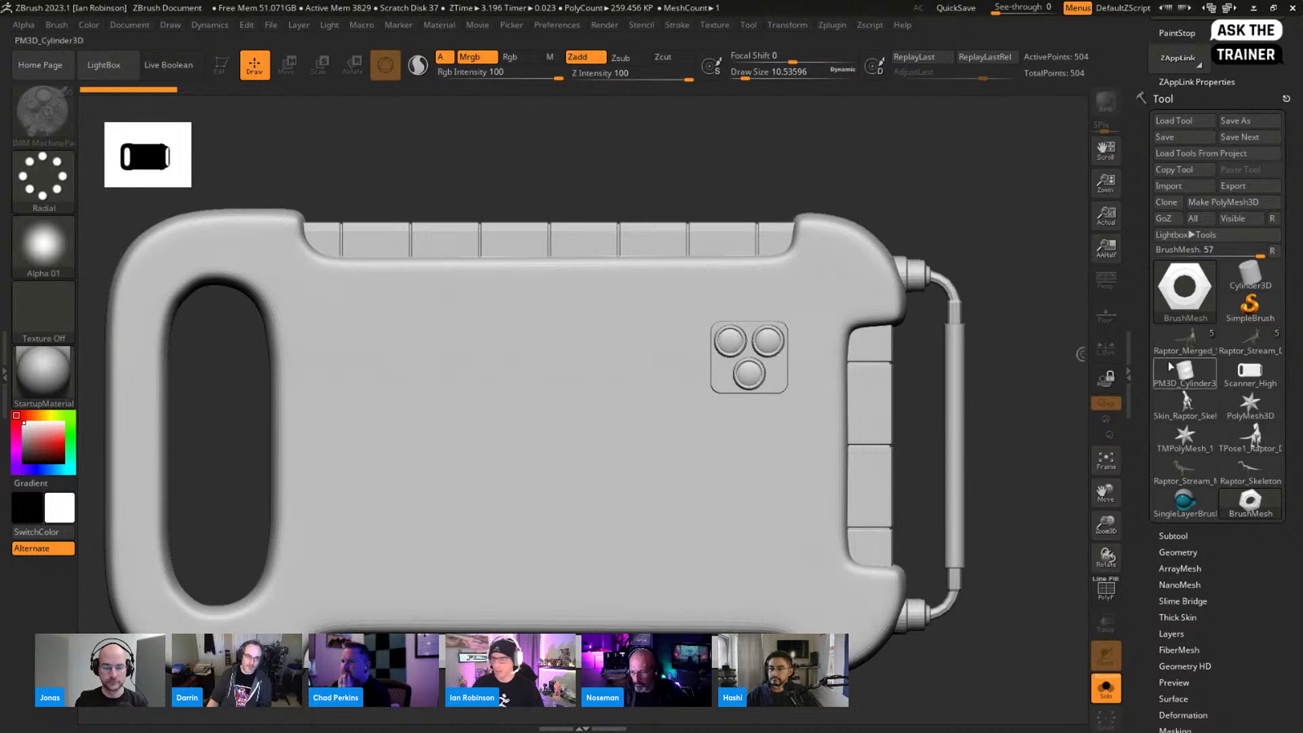
Step: Convert the canvas back to 3D with Drop3D, choose the Standard brush, and turn its alpha off
scroll(1226, 156, up, 3)
click(1184, 157)
key(b)
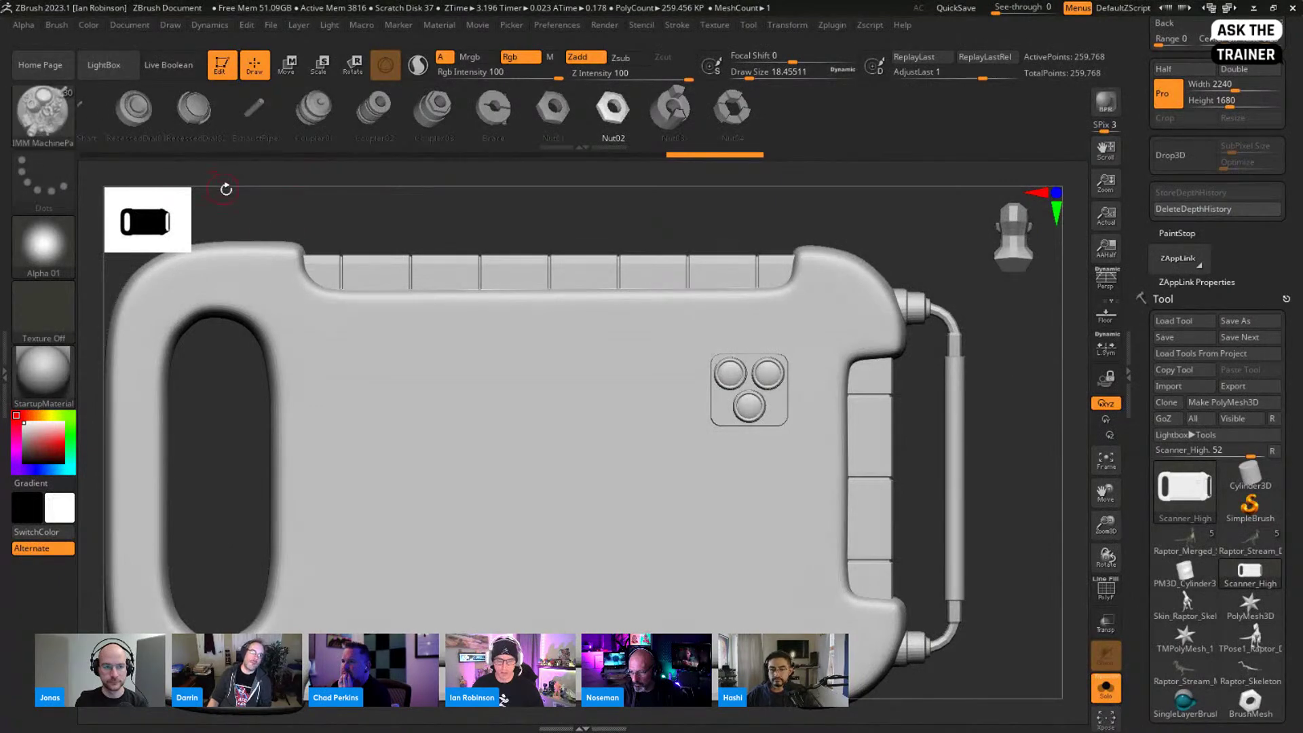
key(b)
key(s)
key(t)
click(68, 264)
click(109, 275)
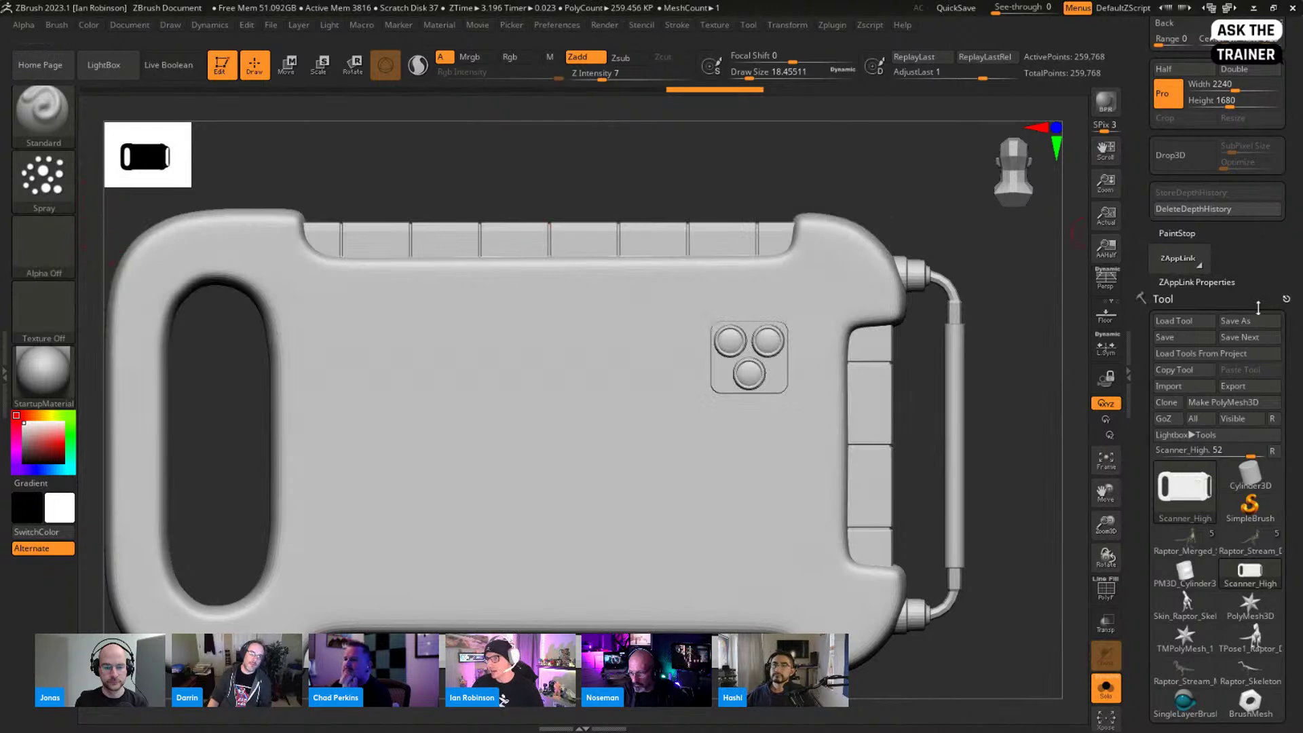
Step: Drop the scanner onto the 2.5D canvas again and draw a radial ring of BrushMesh nuts at the middle of its back
click(1191, 153)
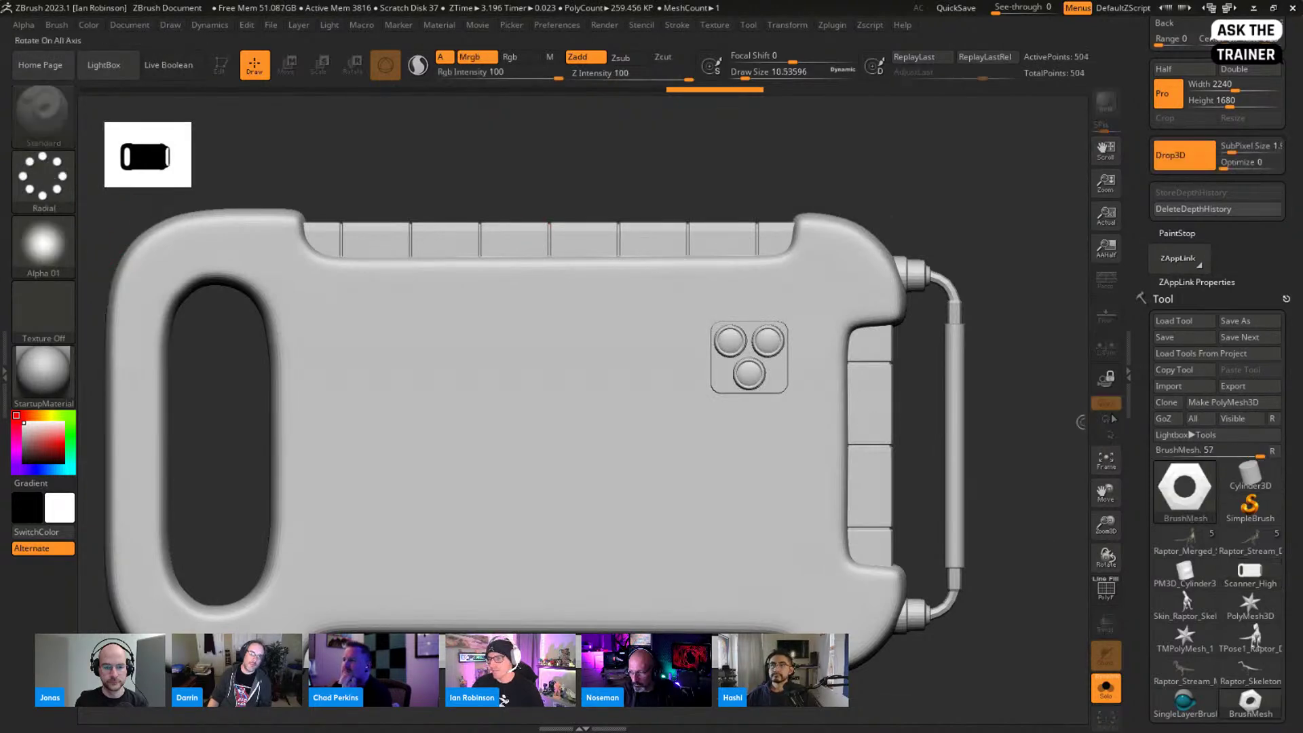
click(1250, 702)
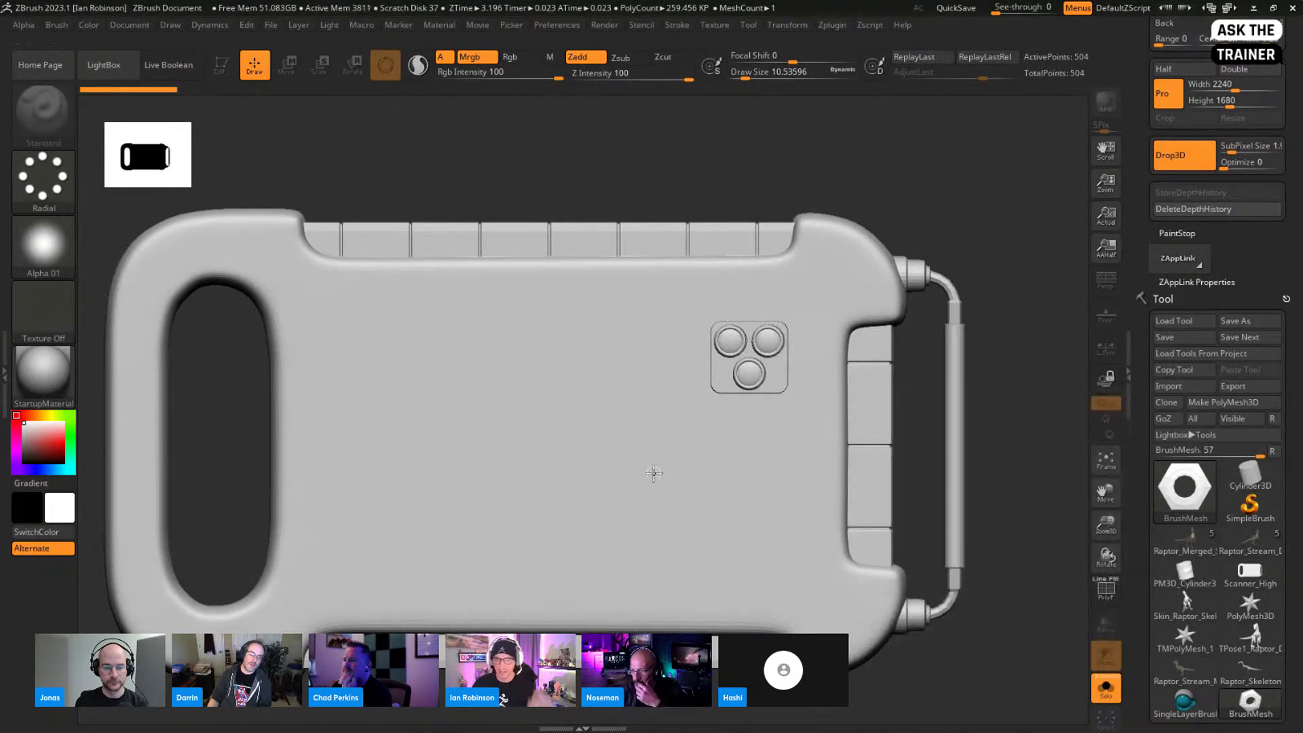
mouse_move(528, 424)
mouse_down()
mouse_move(547, 527)
mouse_move(529, 540)
mouse_up()
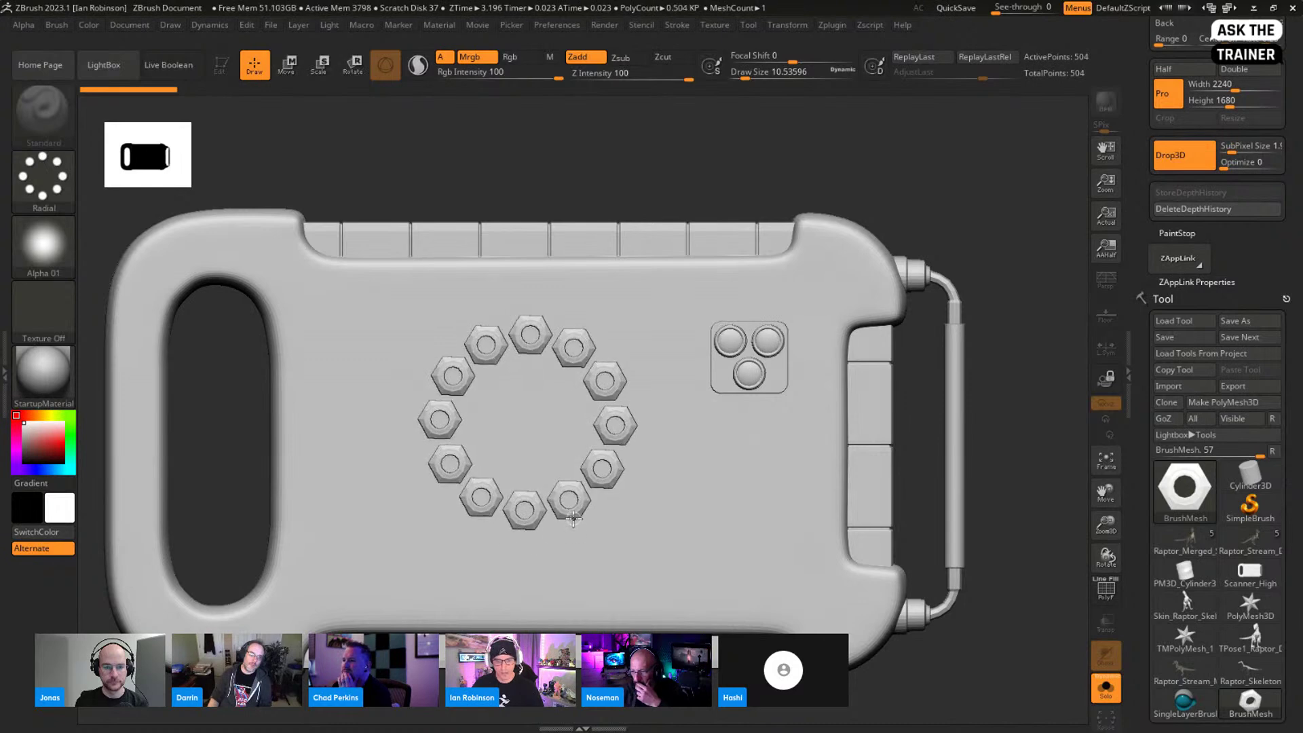
Step: Move the ring of nuts up the scanner's back, closer to the oval handle opening
key(w)
drag(567, 360, 481, 344)
key(e)
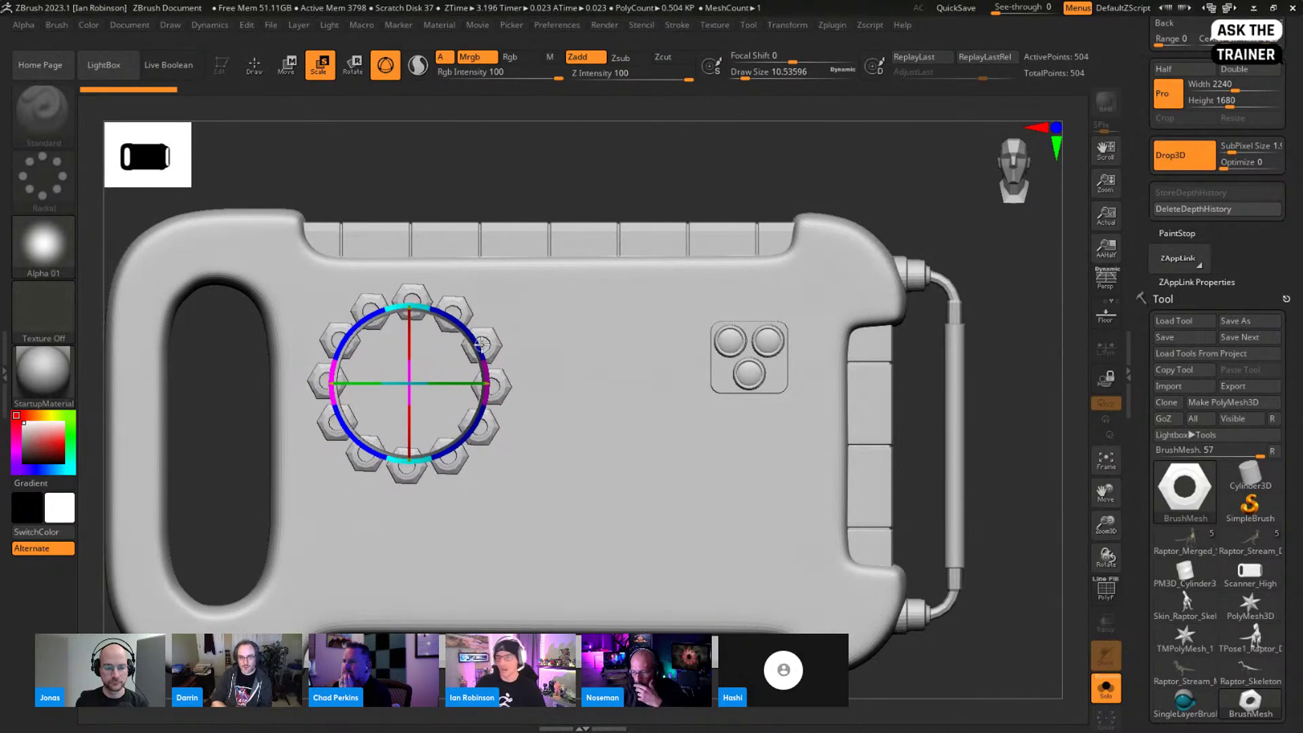
key(w)
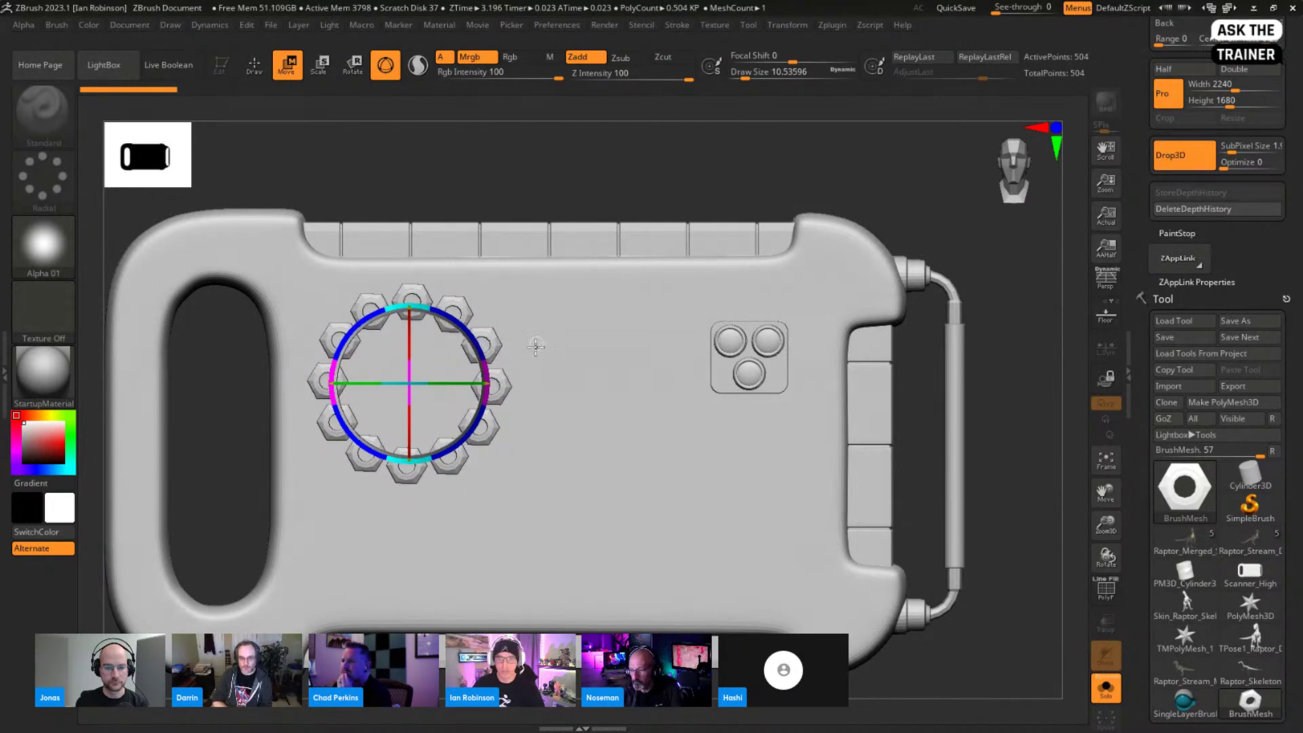
Step: Undo and redo the ring of nuts on the scanner's back to compare the surface with and without it
key(ctrl+z)
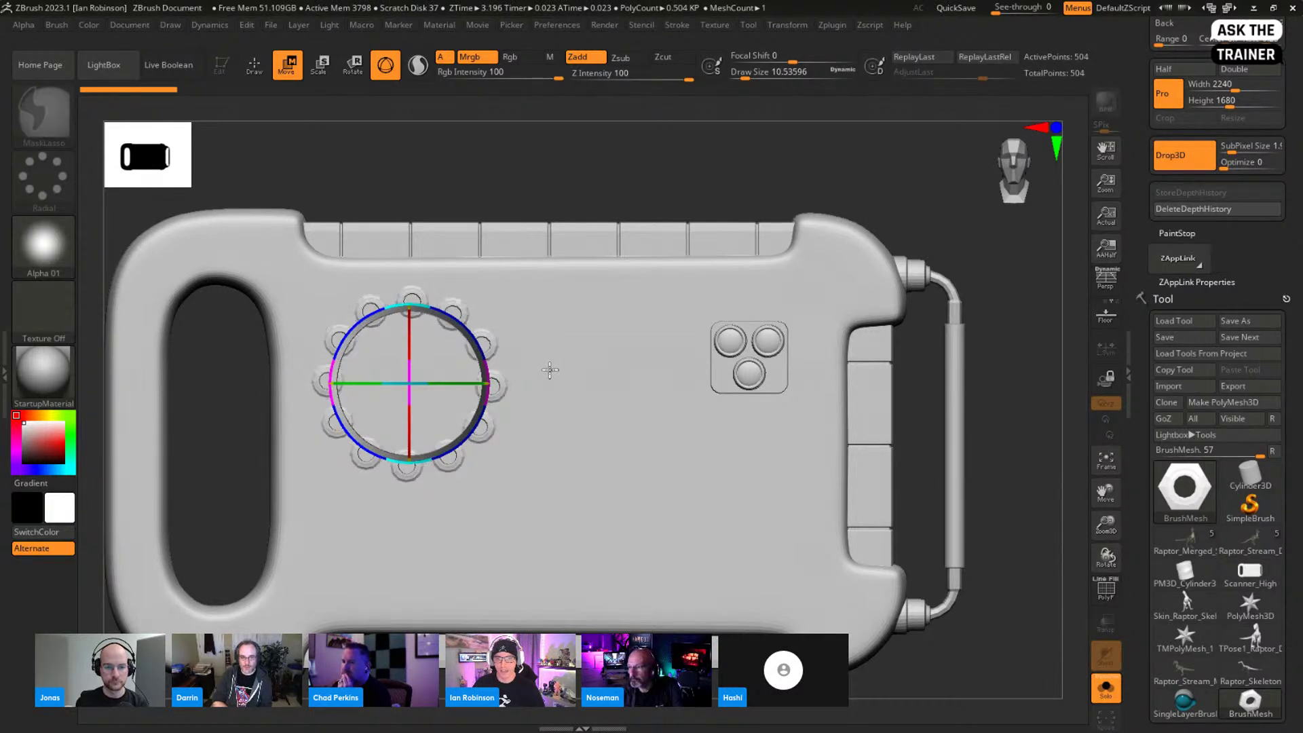
key(ctrl+shift+z)
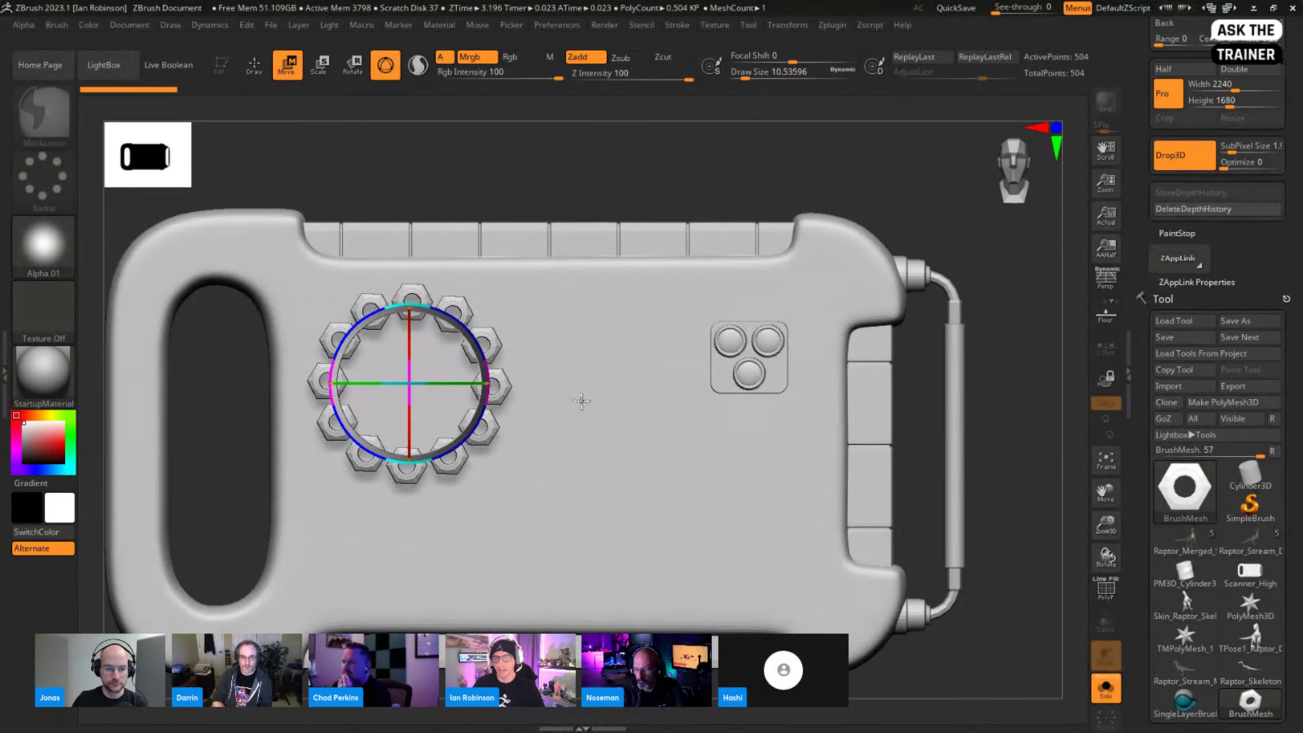
key(ctrl+z)
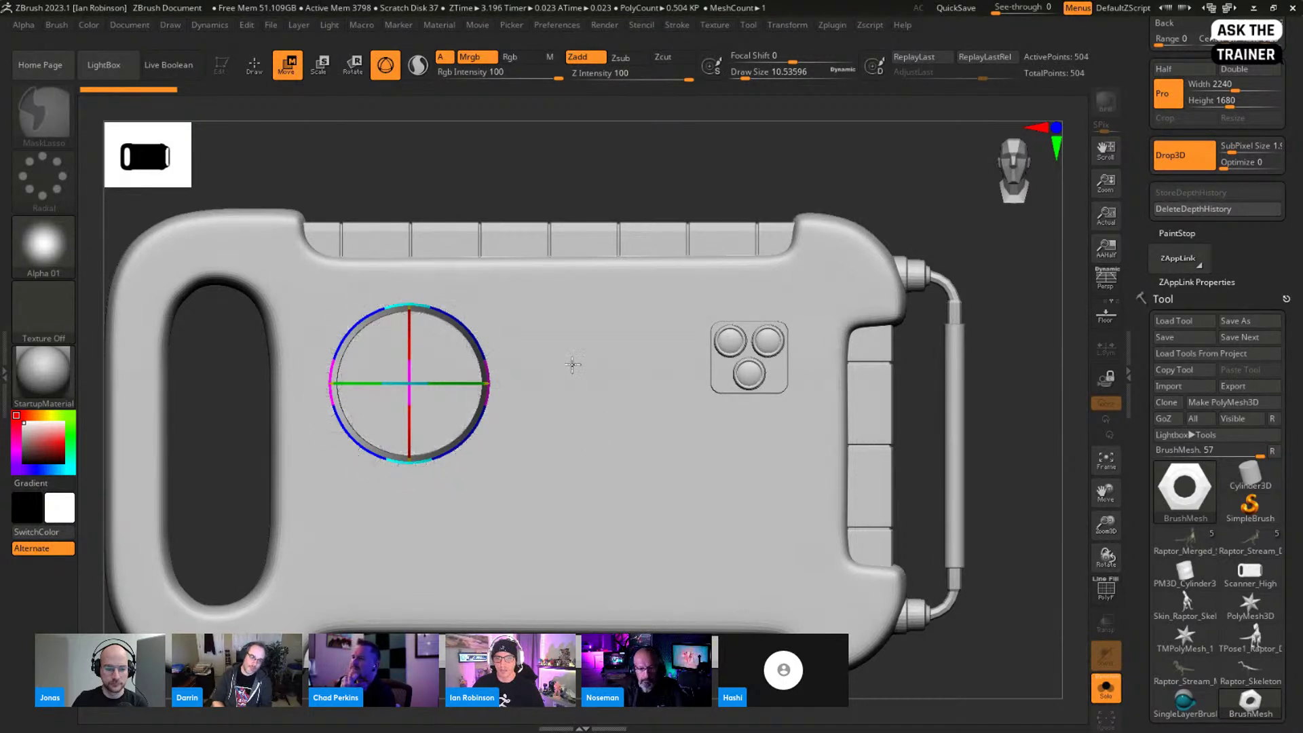
key(ctrl+shift+z)
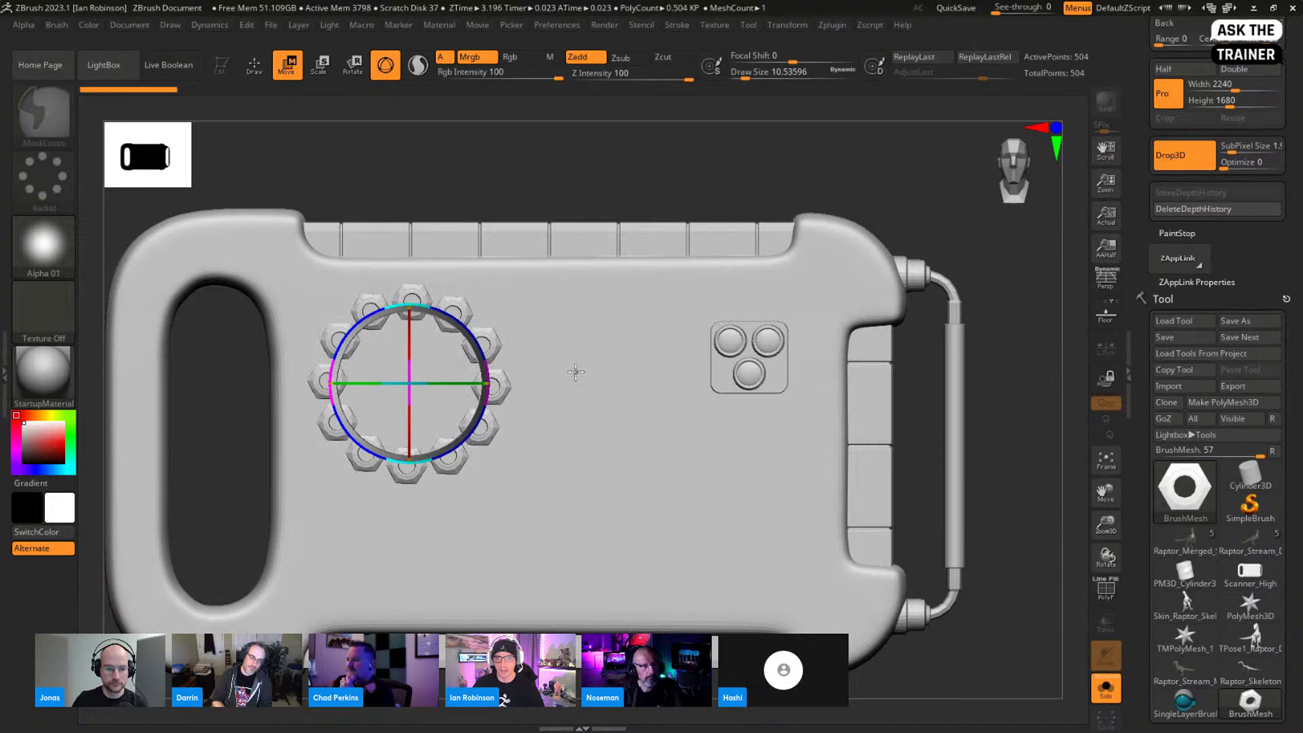
Step: Return to Draw mode, set the Drop3D SubPixel Size to 1, and convert the scanner canvas back to 3D
key(q)
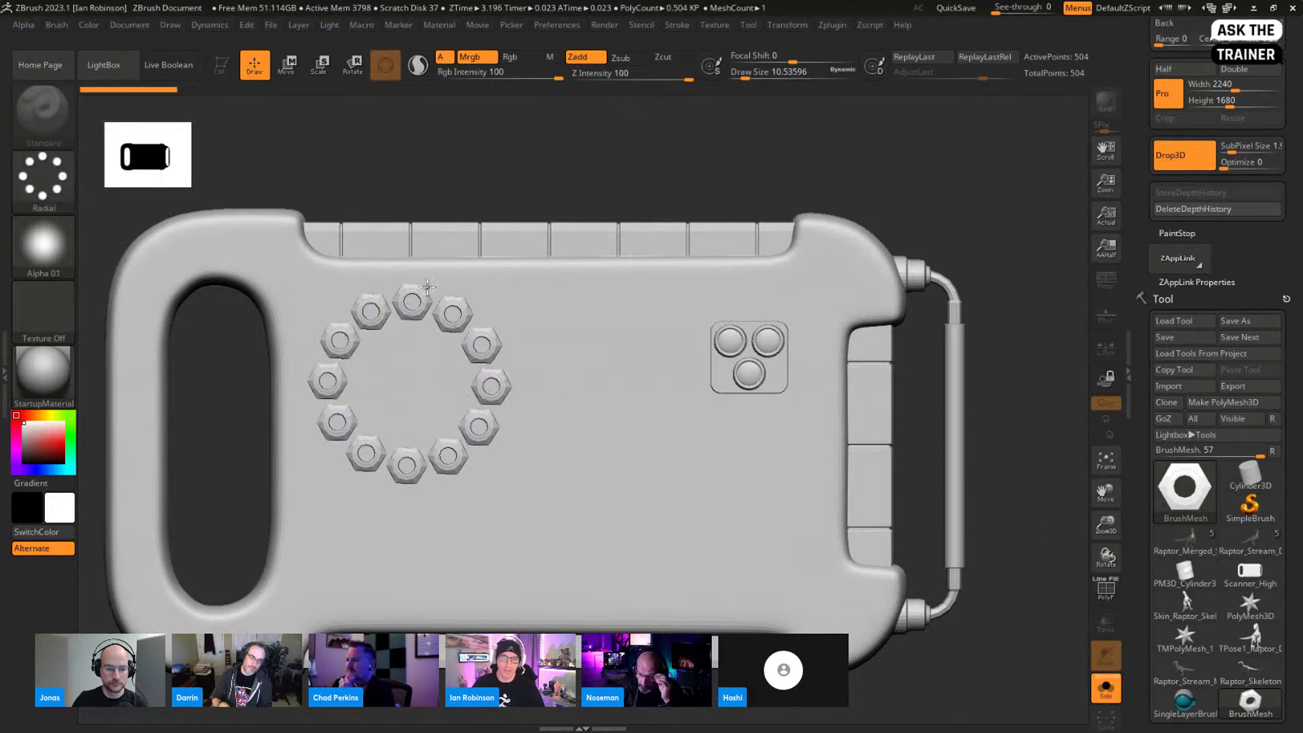
click(1243, 145)
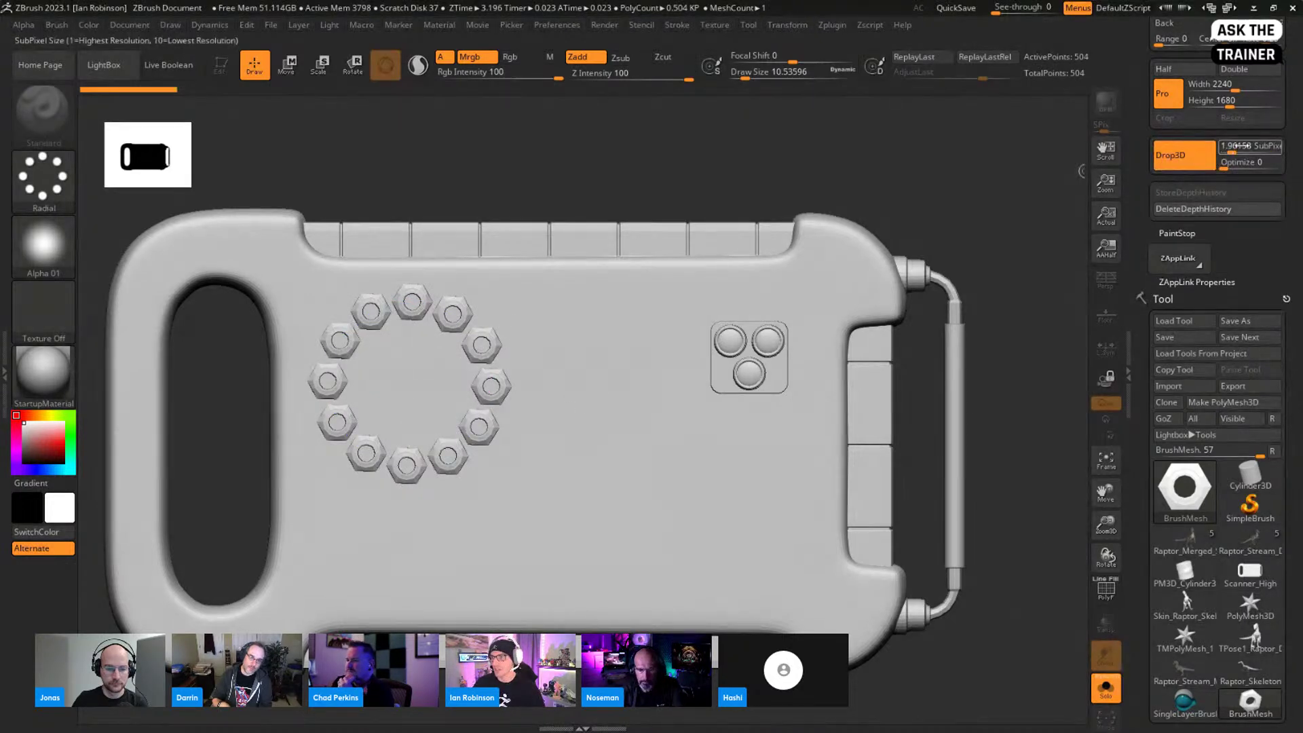
drag(1230, 151, 1233, 151)
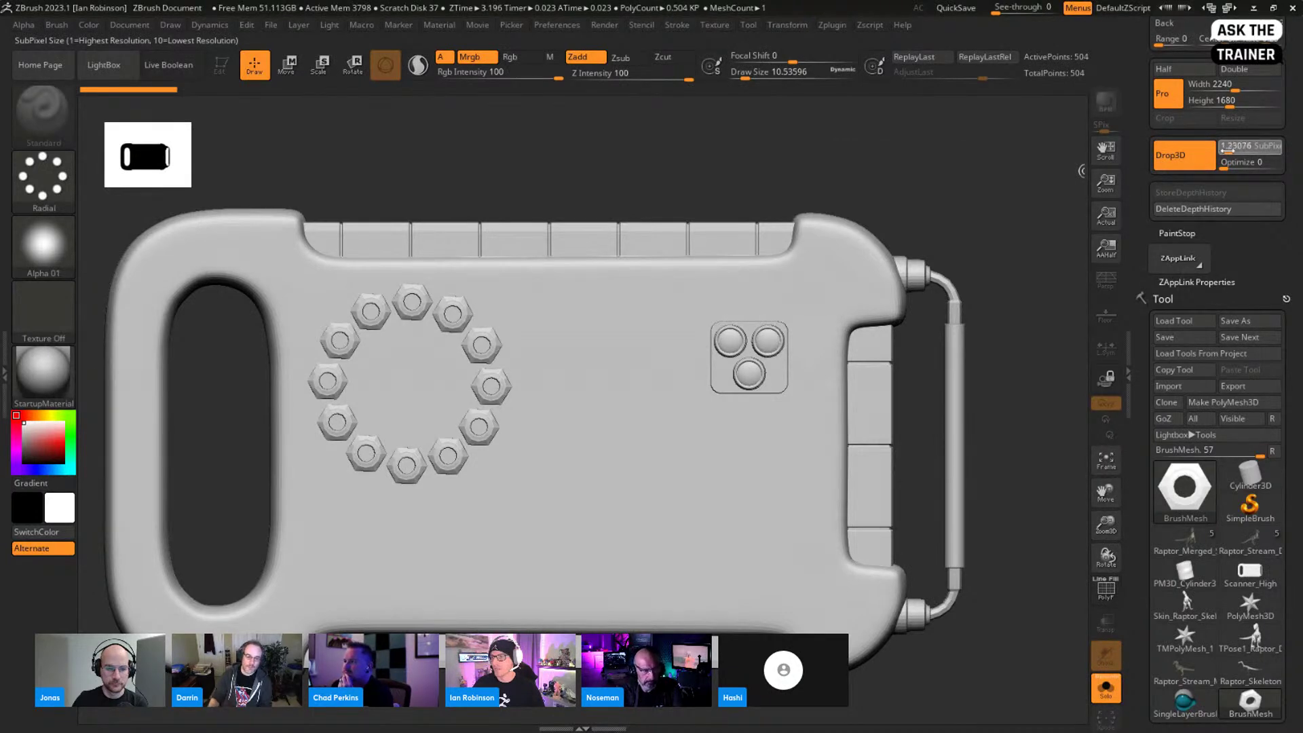
click(1227, 150)
text(1)
key(Return)
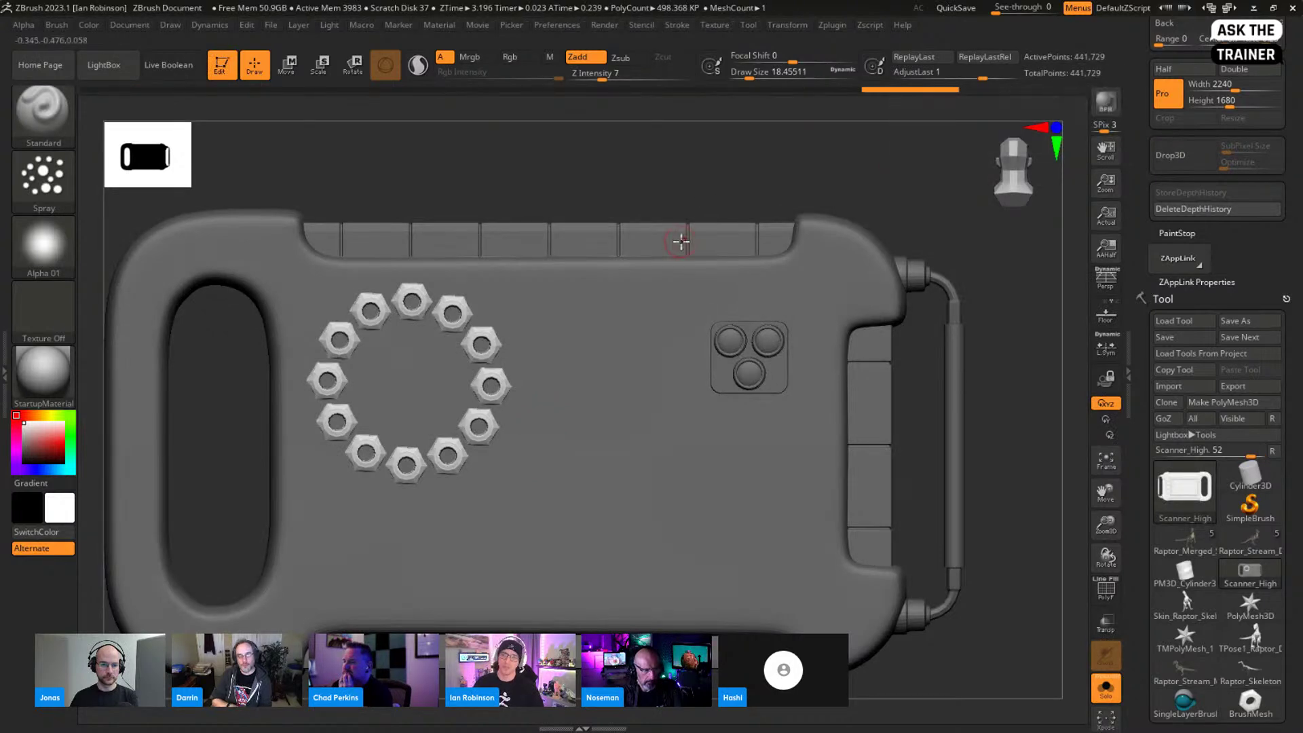
Step: Examine the polygon density around the ring of nuts up close with the wireframe shown, and hide the wireframe
drag(465, 201, 546, 426)
key(shift+f)
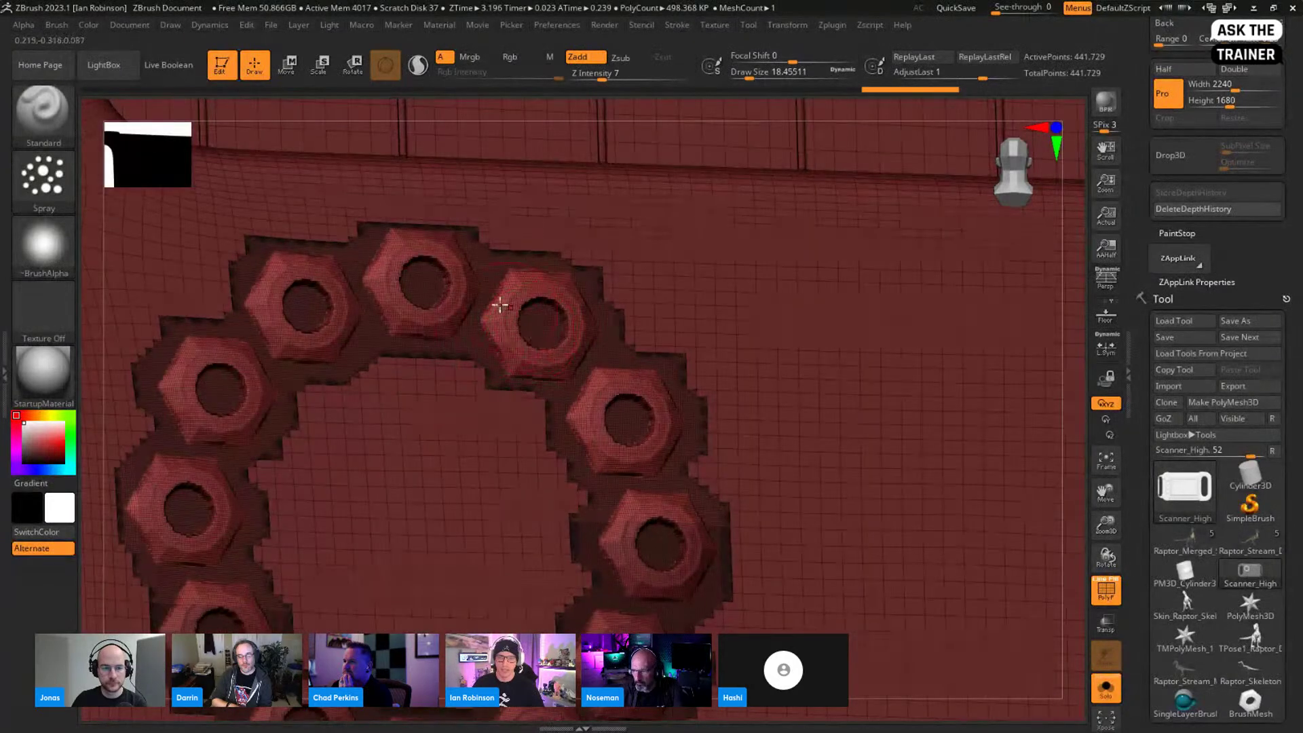
alt+drag(355, 429, 381, 398)
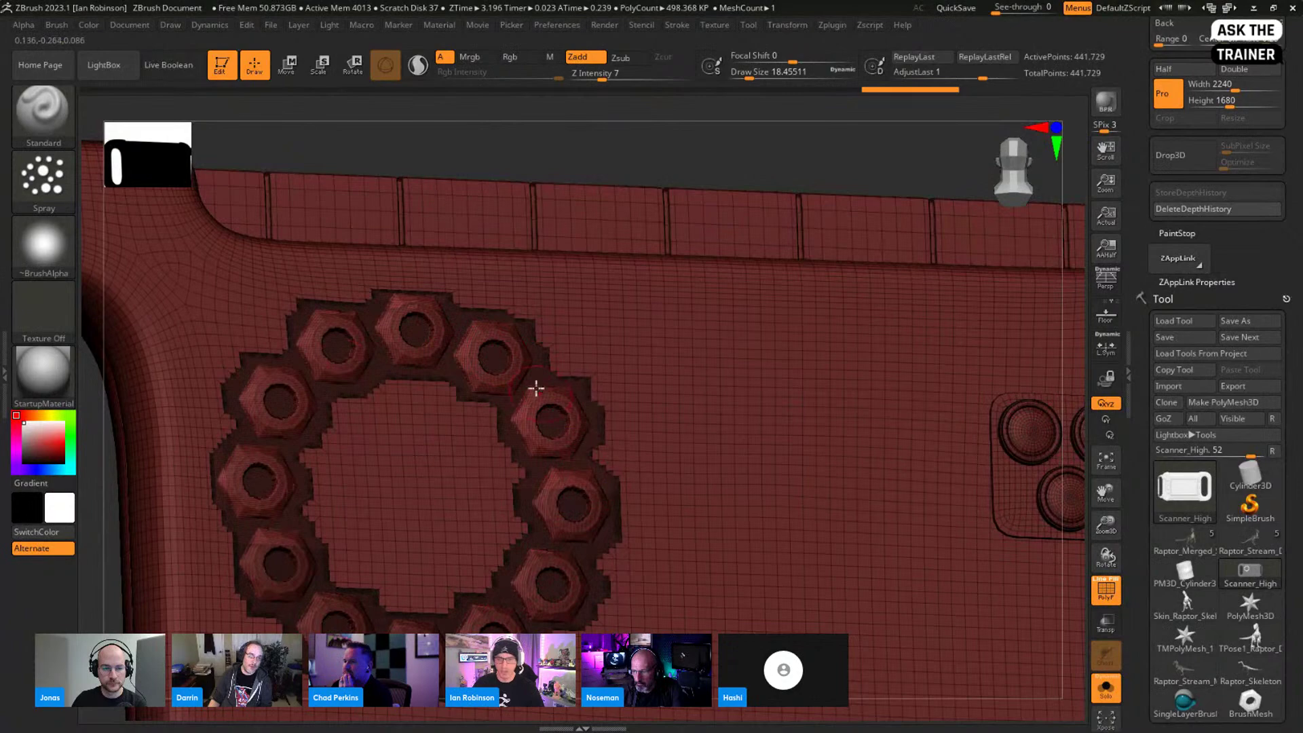
alt+drag(575, 461, 721, 326)
key(shift+f)
key(shift+f)
key(shift+f)
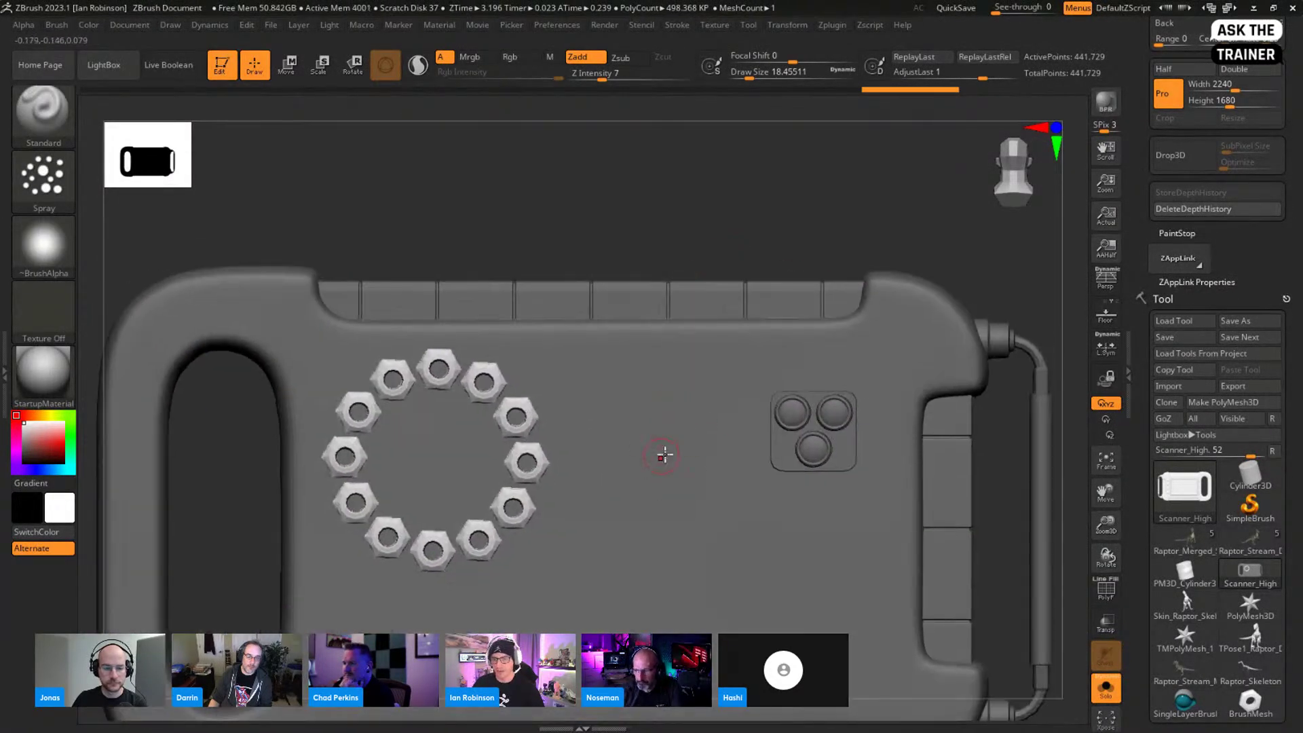
Step: Raise AdjustLast to about 3.6 to exaggerate the ring of nuts, and view the scanner at an angle and straight on
mouse_move(978, 74)
mouse_down()
mouse_move(923, 76)
mouse_move(1028, 77)
mouse_up()
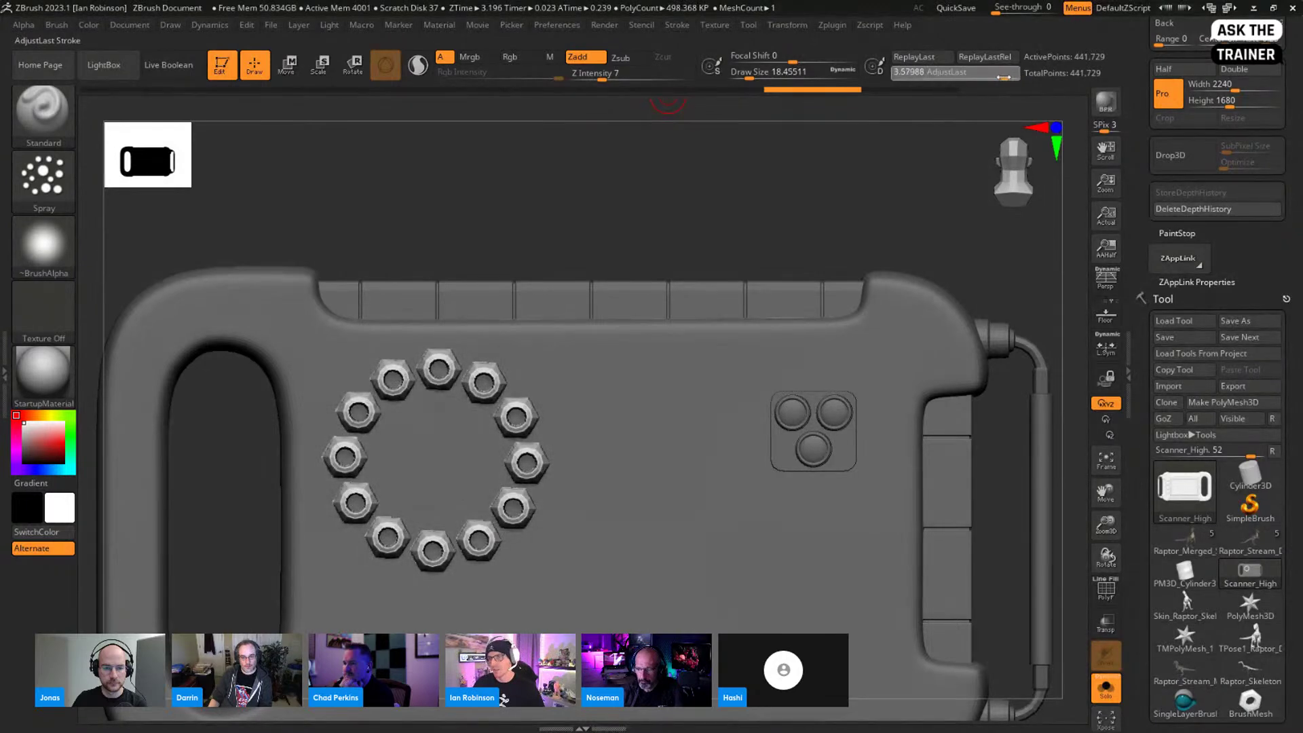
drag(803, 215, 756, 267)
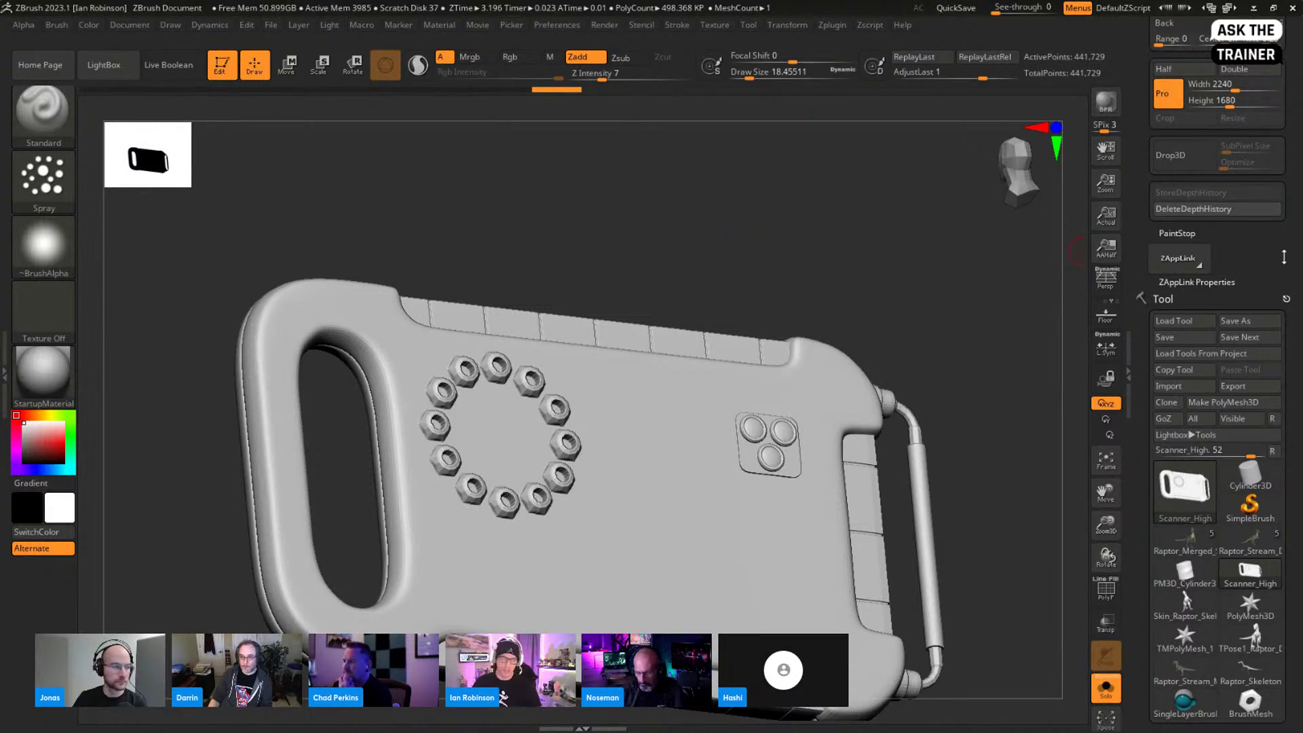
drag(837, 271, 775, 242)
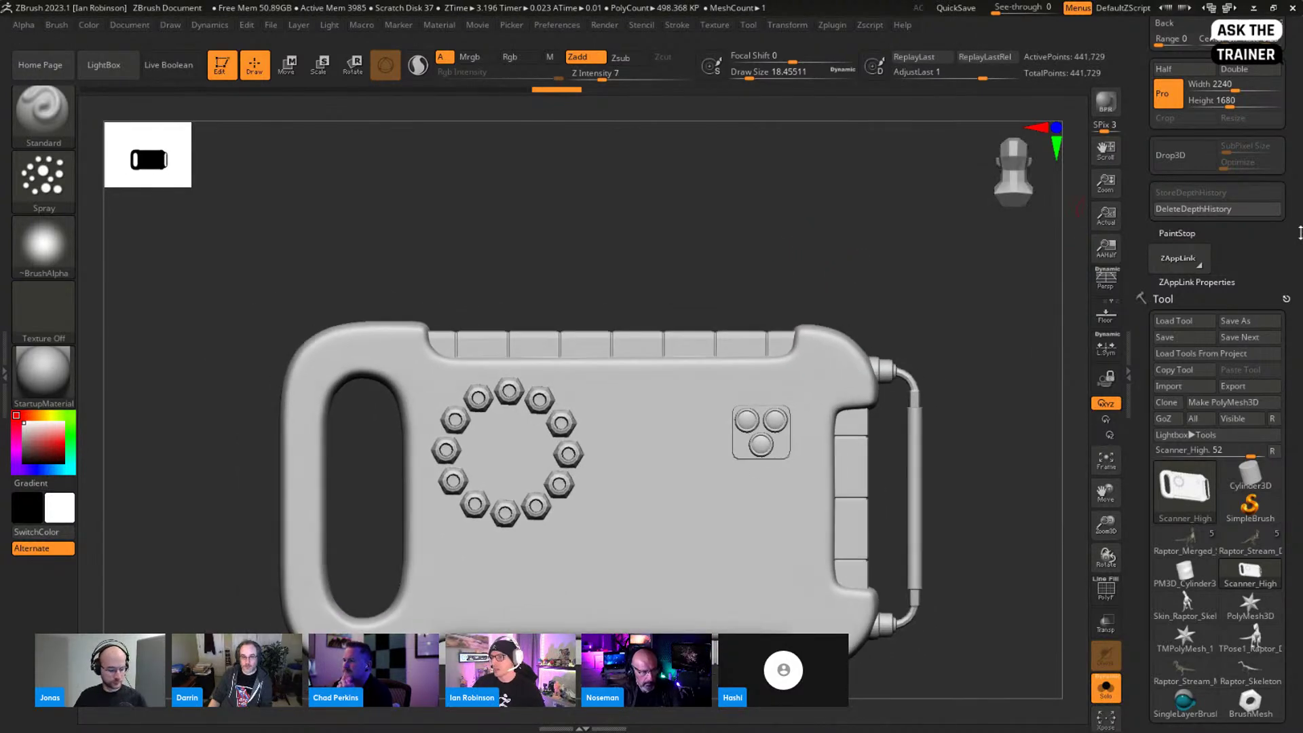
Step: Switch to the Raptor_Stream_Dynameshed tool and turn the raptor to show its side
scroll(1296, 168, up, 5)
scroll(1296, 169, up, 2)
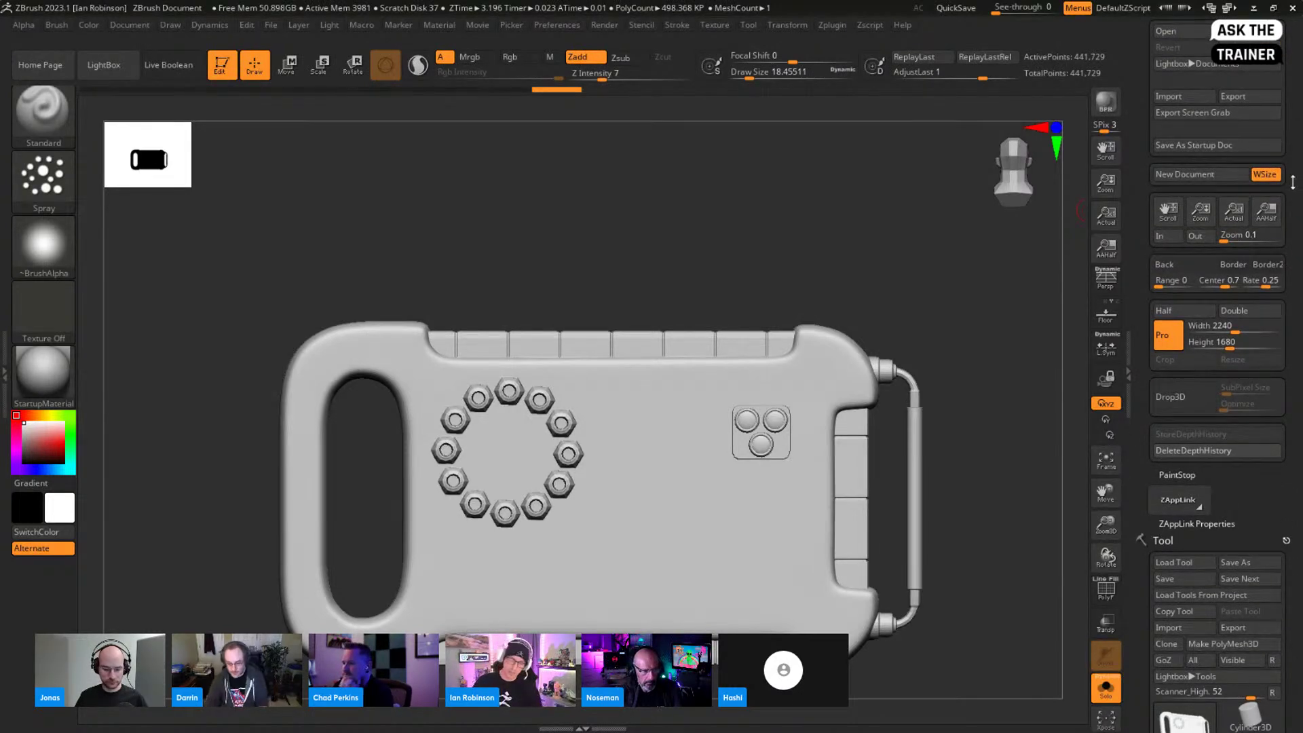
scroll(1293, 181, up, 1)
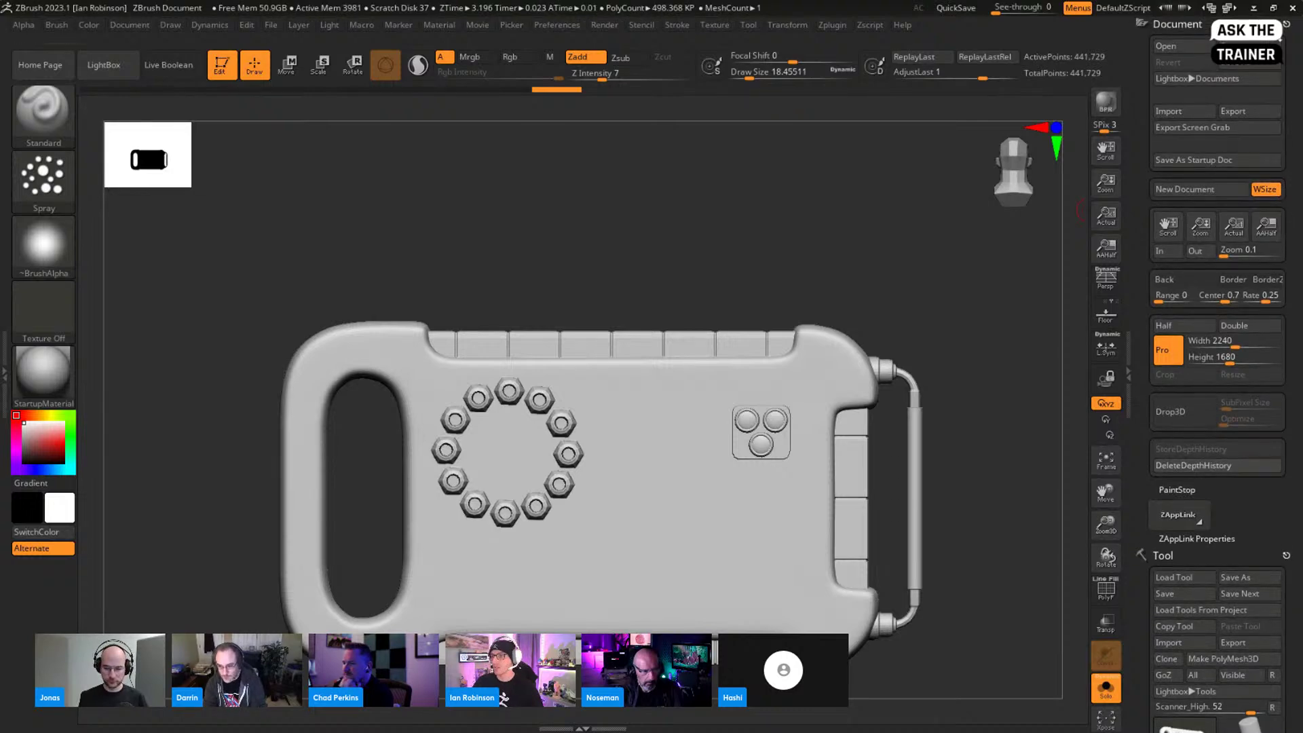
click(1286, 25)
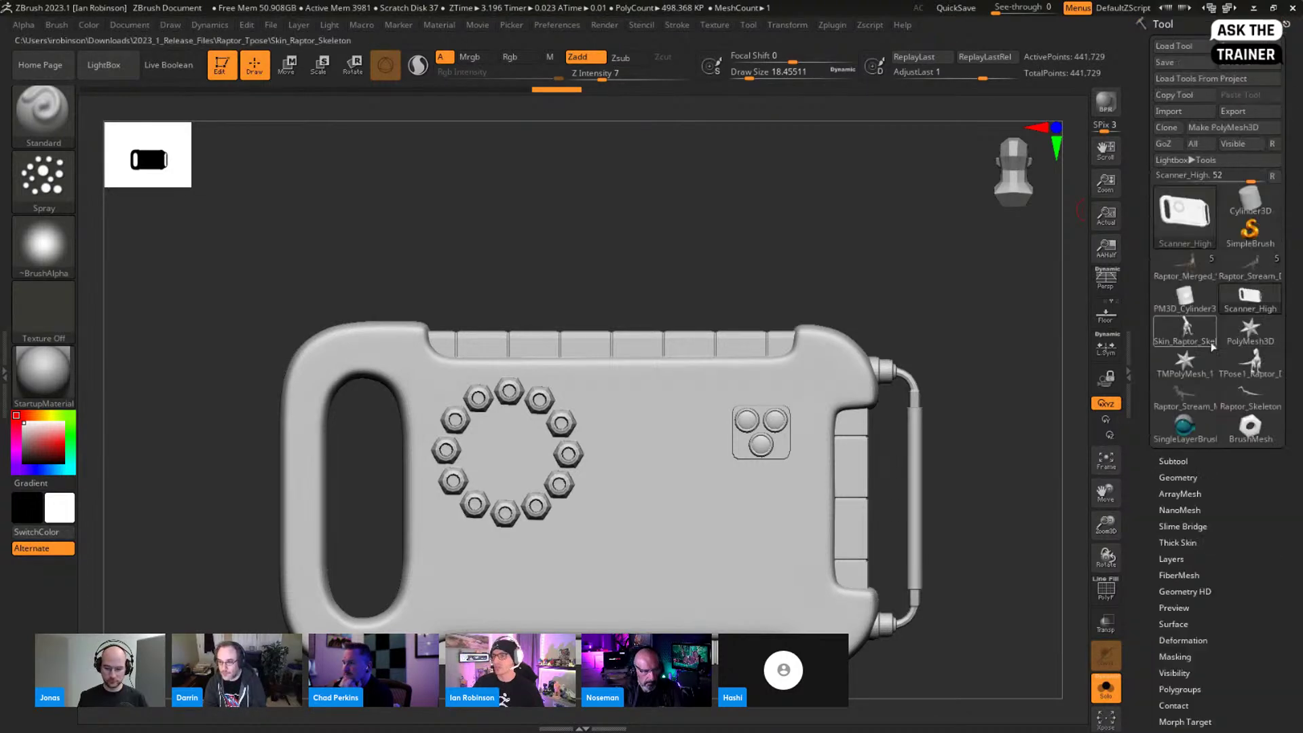
click(1252, 272)
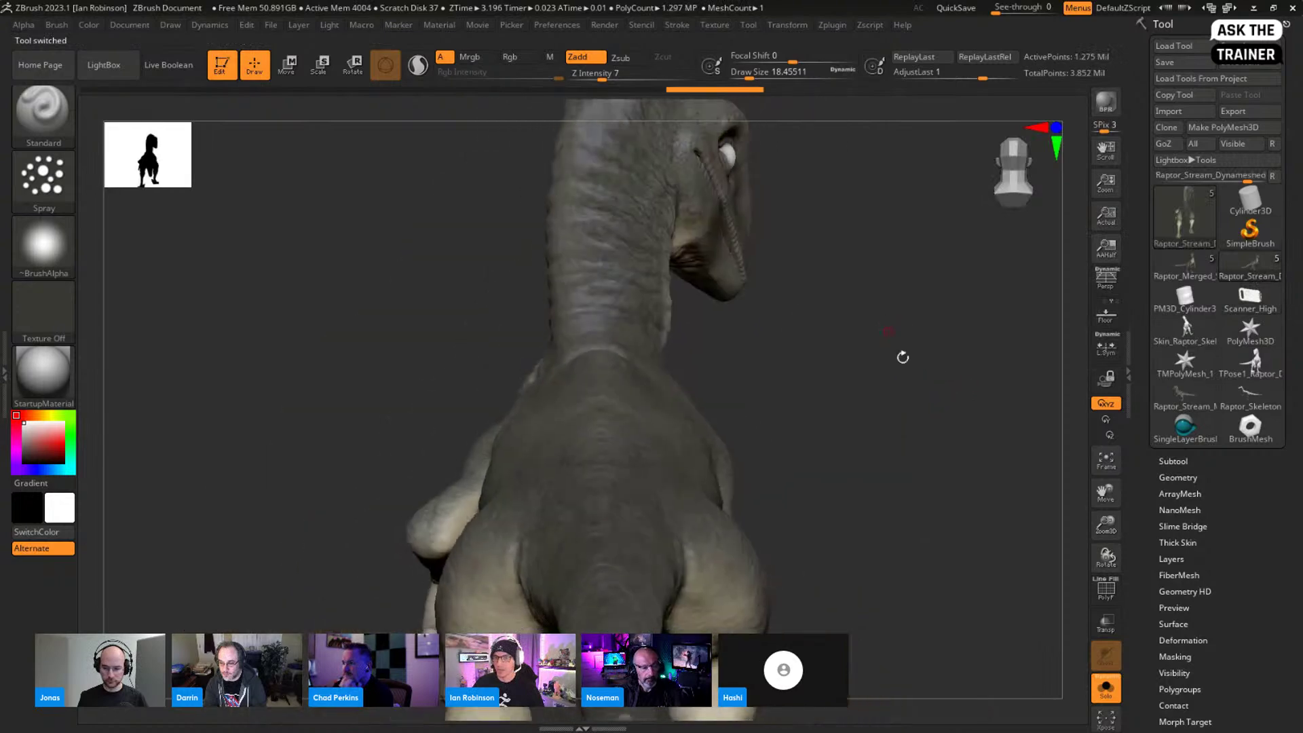
drag(896, 415, 903, 361)
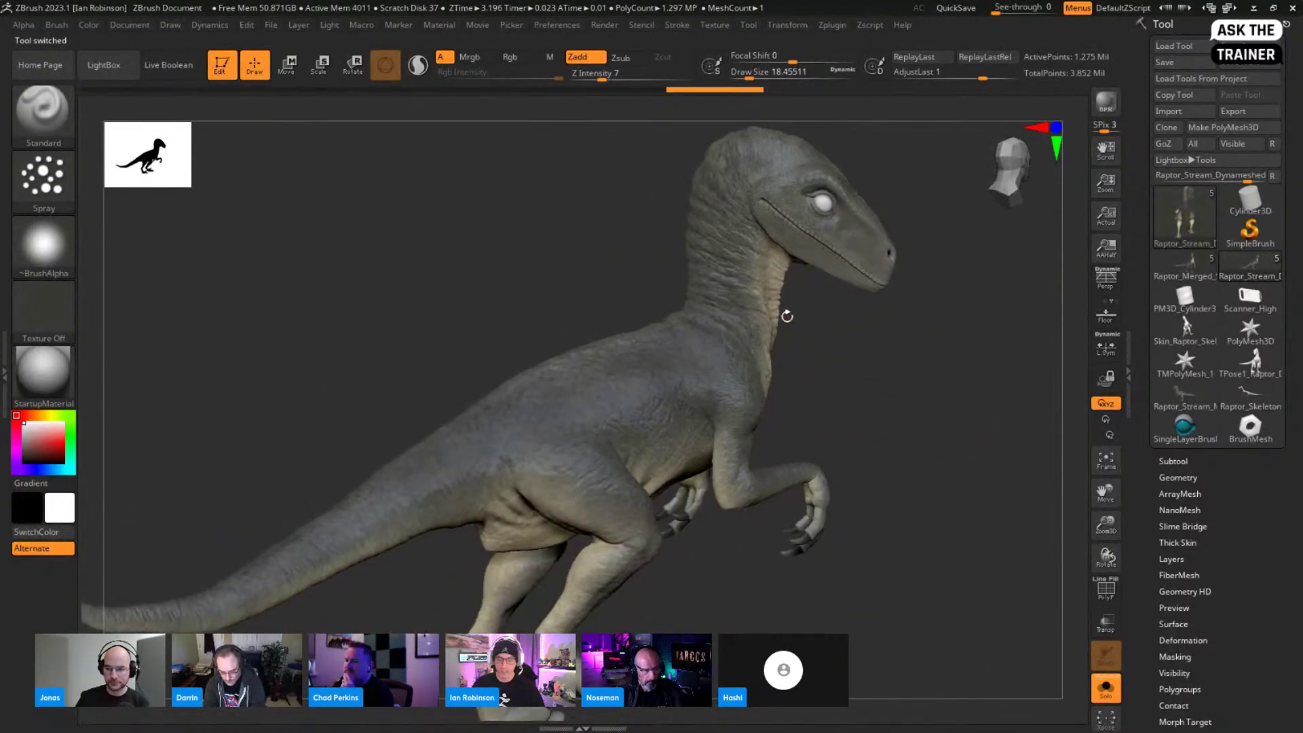
Step: Select Alpha 52 and make a stencil from it over the raptor
click(638, 25)
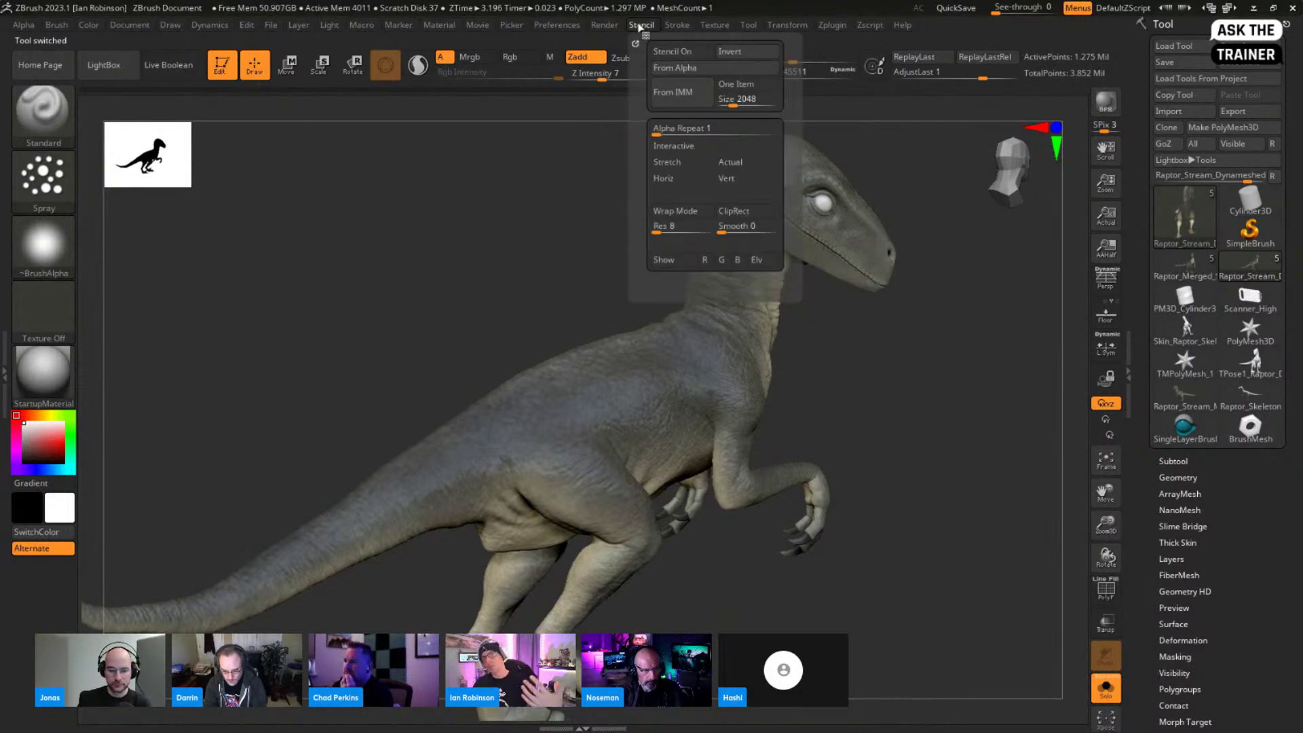
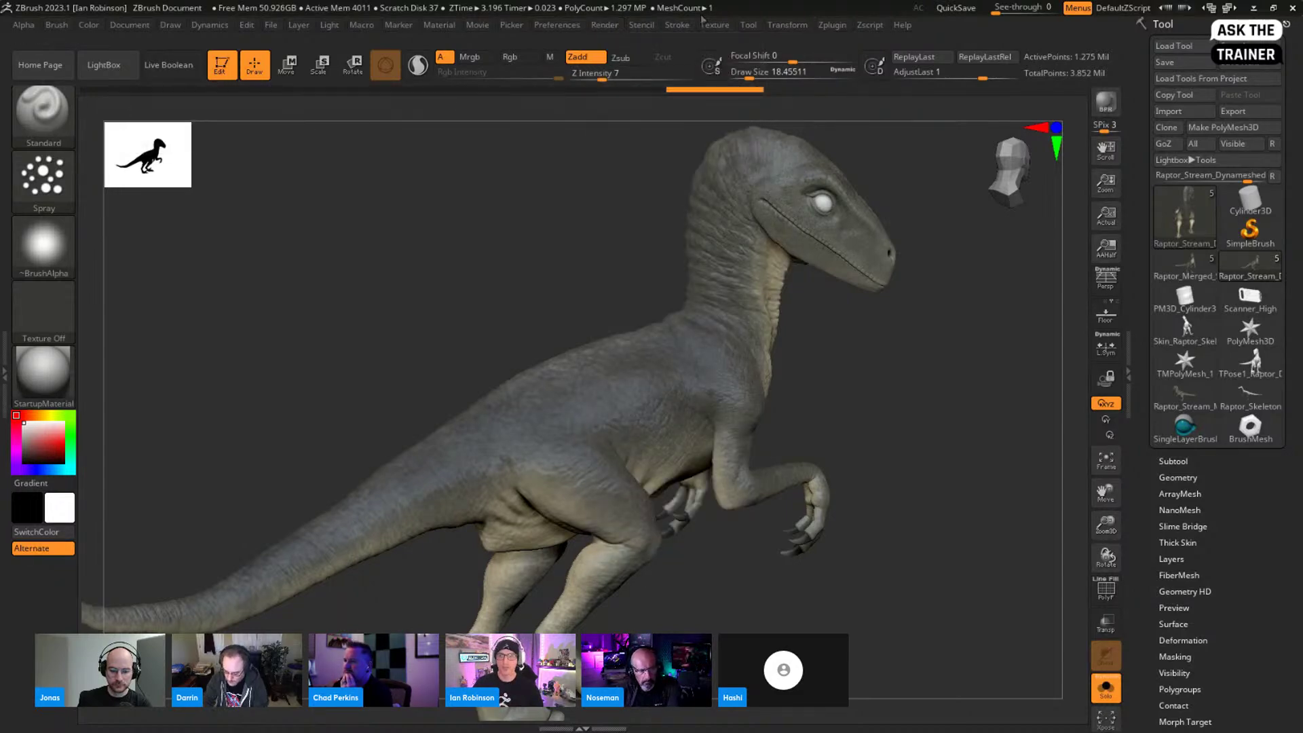
mouse_move(642, 28)
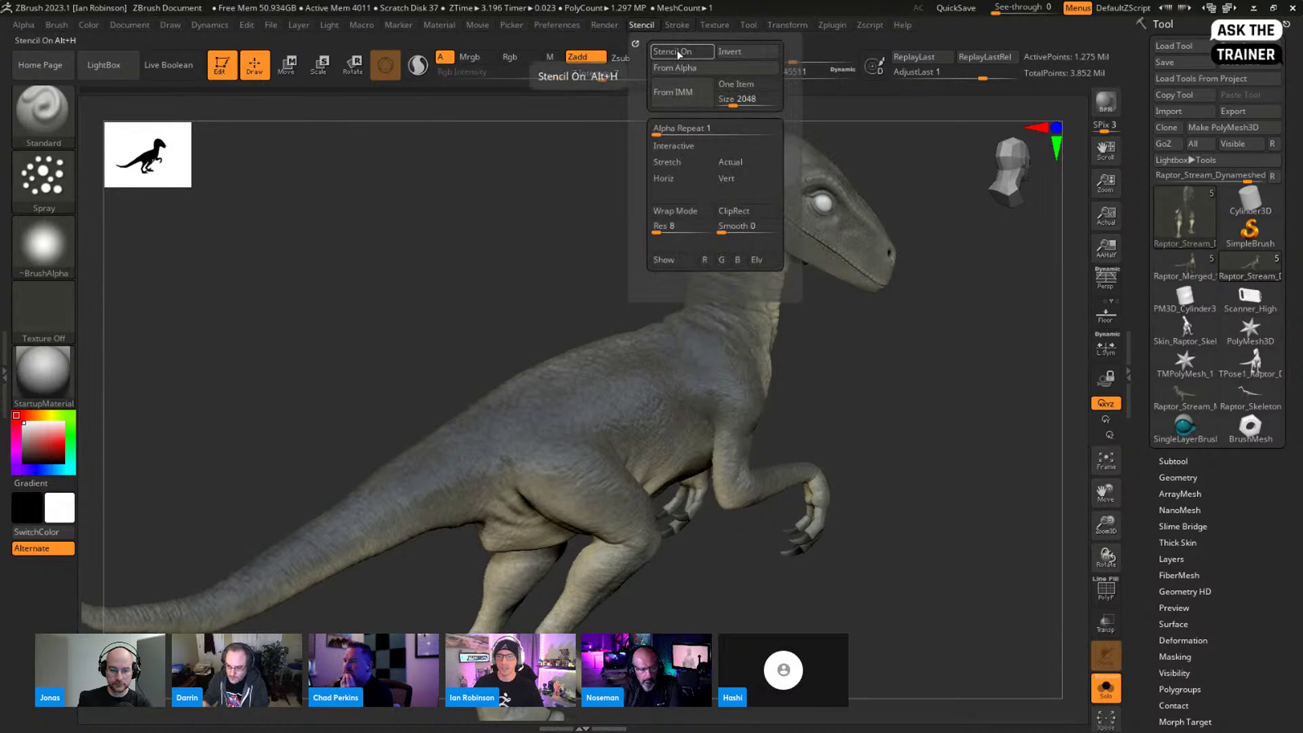
click(52, 250)
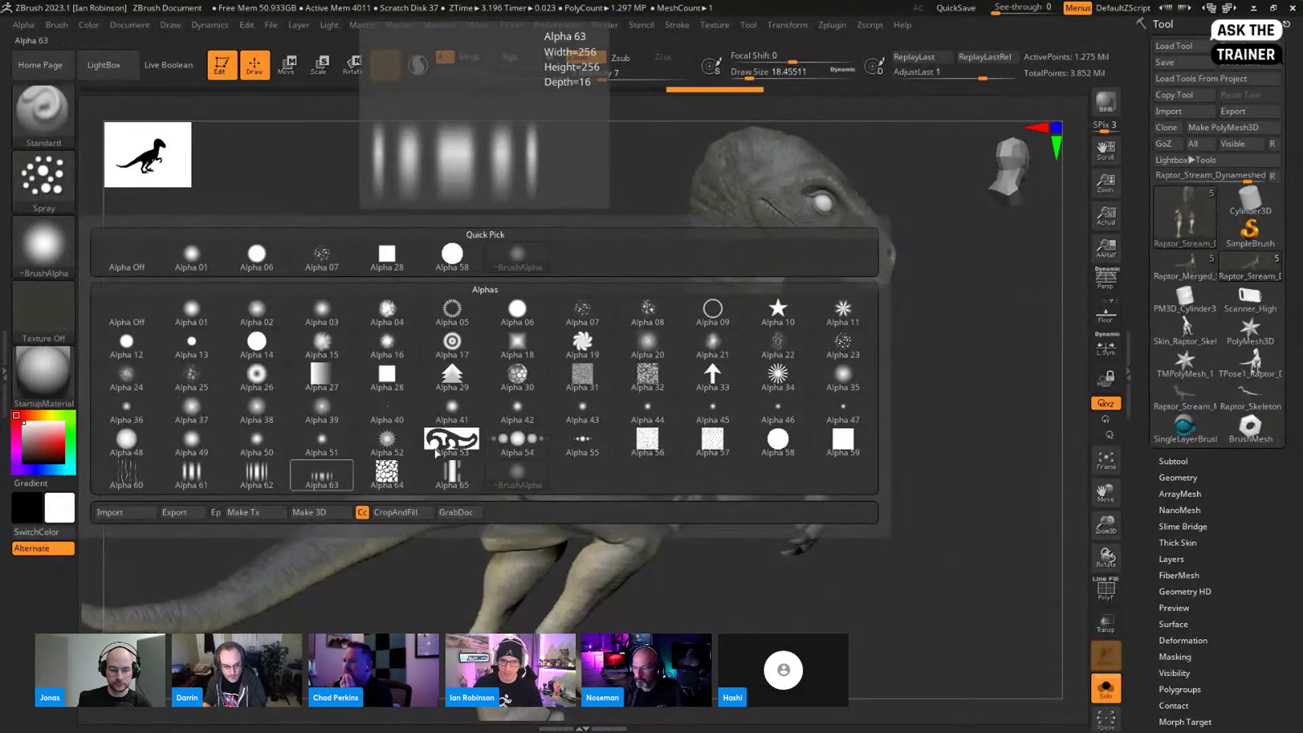
click(396, 437)
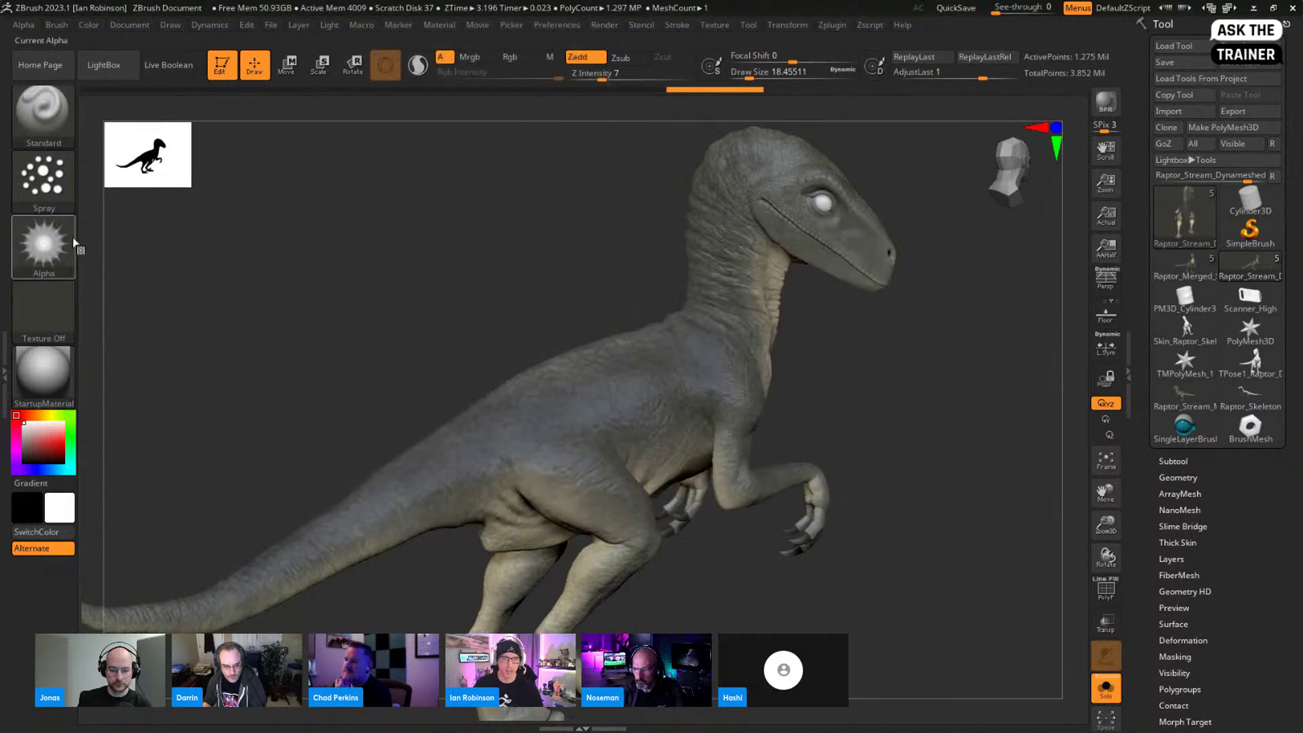
click(30, 28)
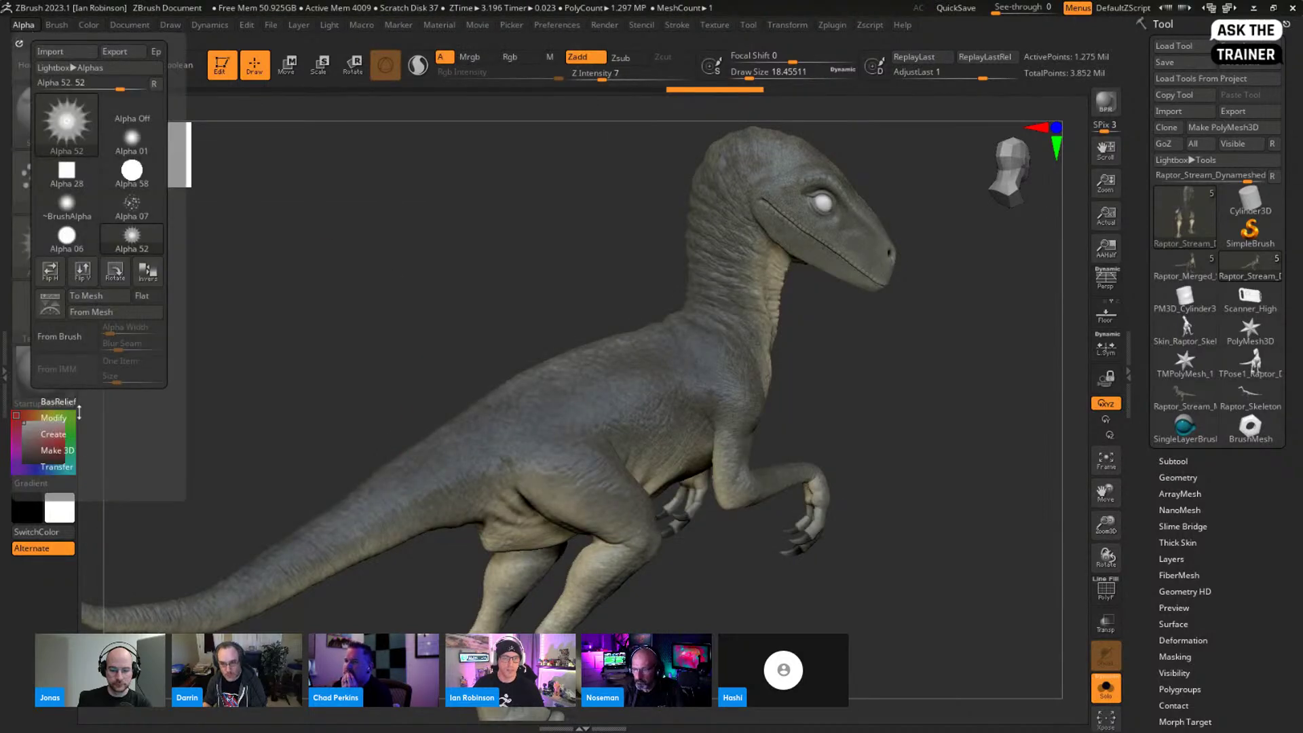
click(76, 466)
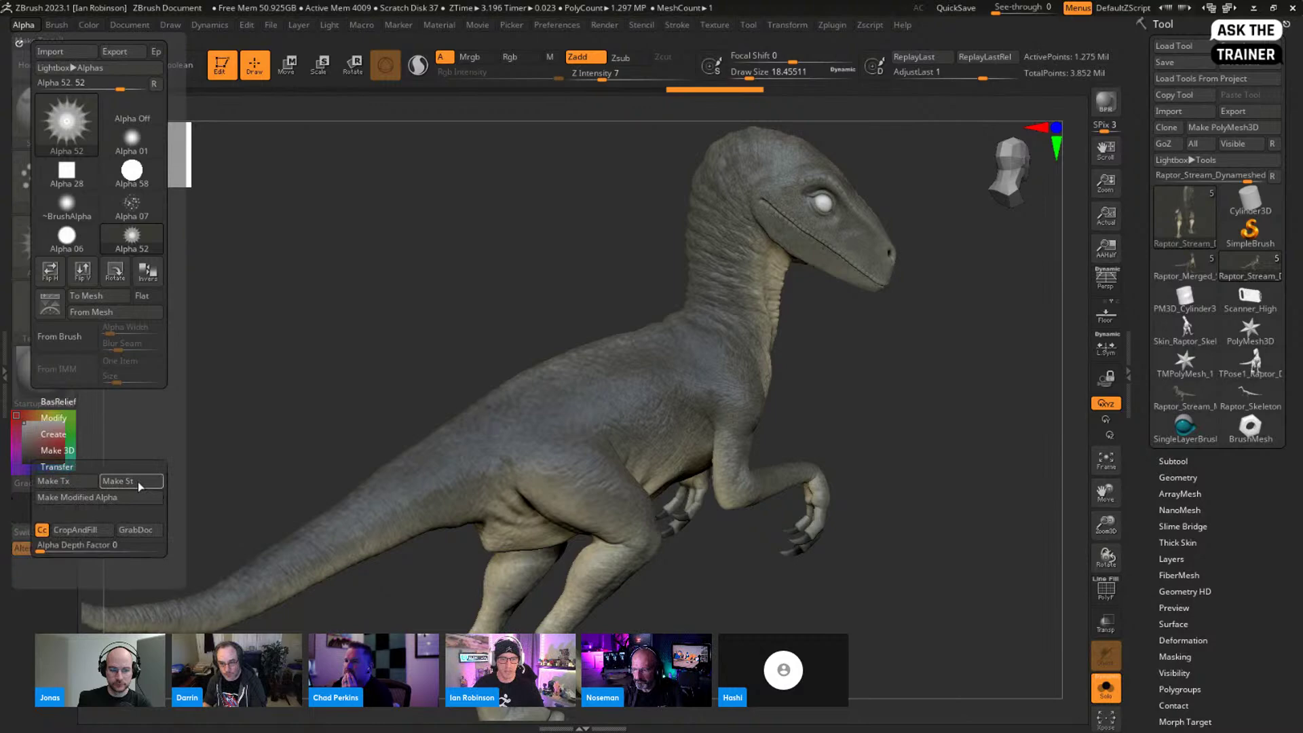
click(139, 486)
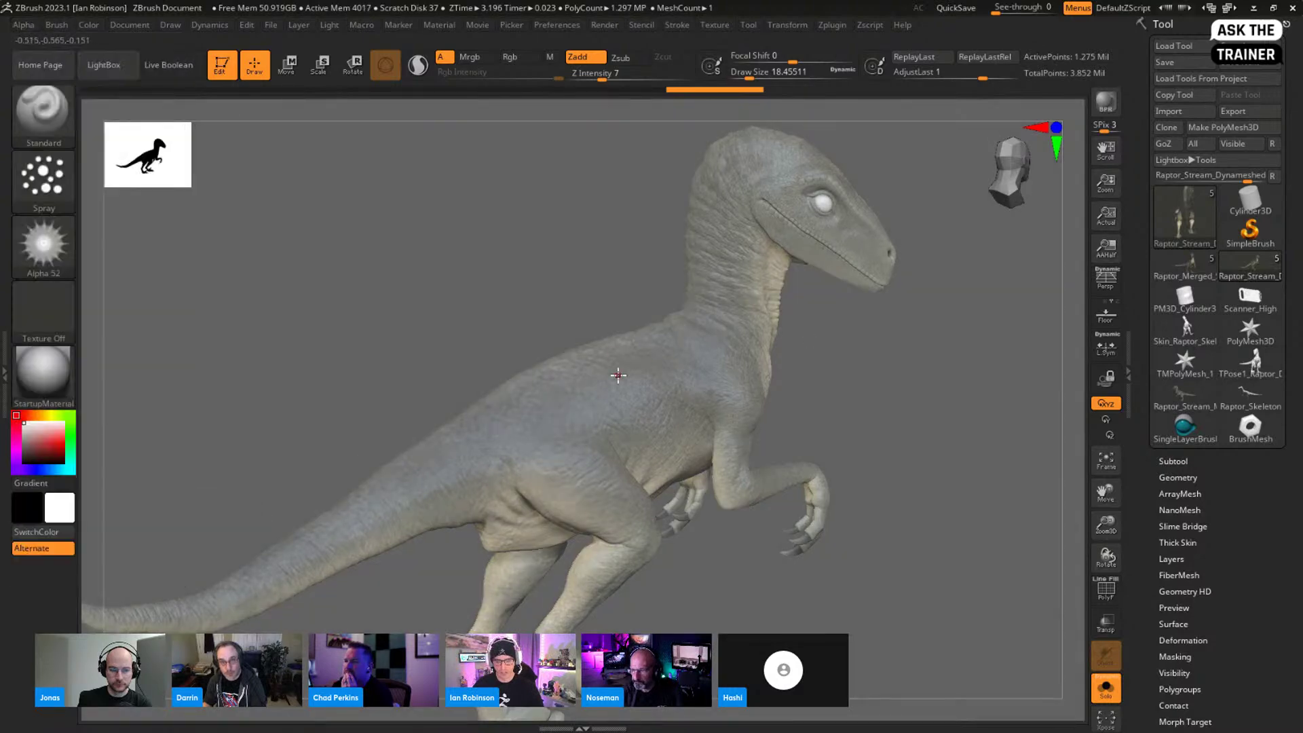
Step: Move the starburst stencil onto the raptor's flank and scale it to cover the area above the hind leg
key(space)
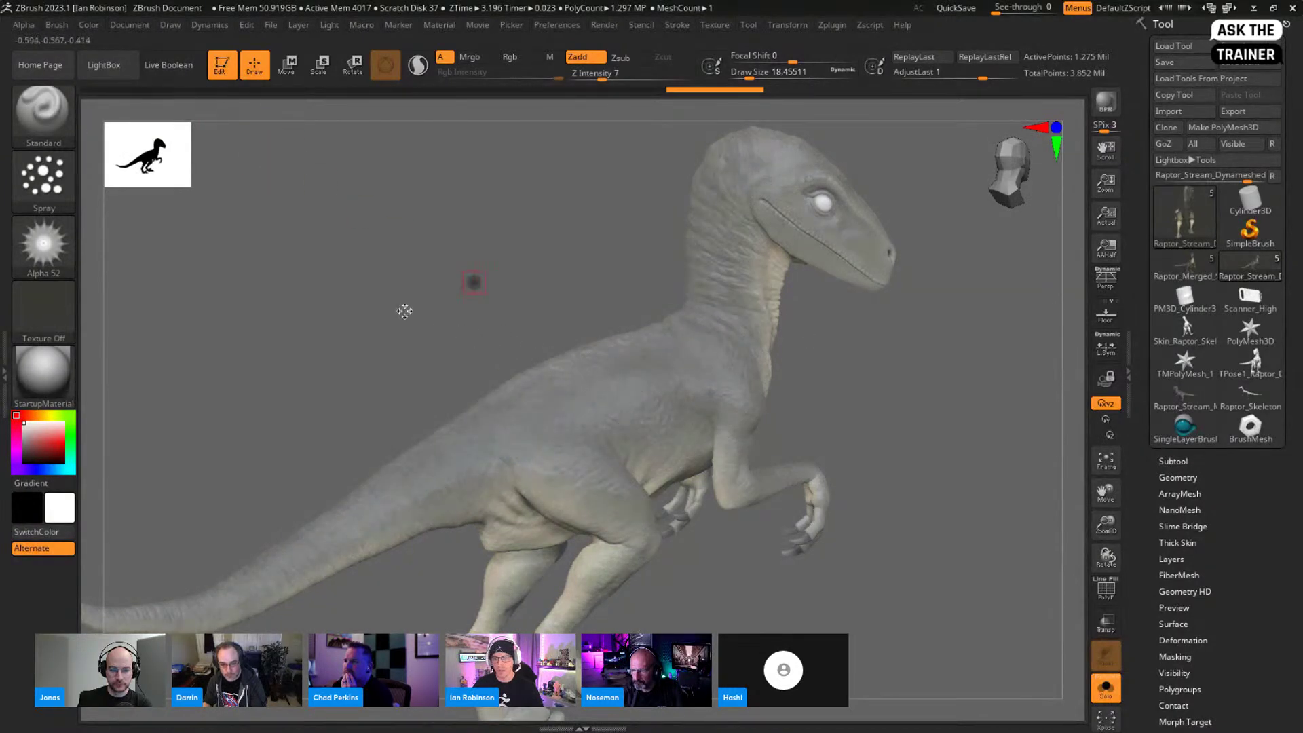
key(space)
mouse_move(405, 239)
mouse_down()
mouse_move(577, 332)
mouse_move(417, 244)
mouse_up()
key(space)
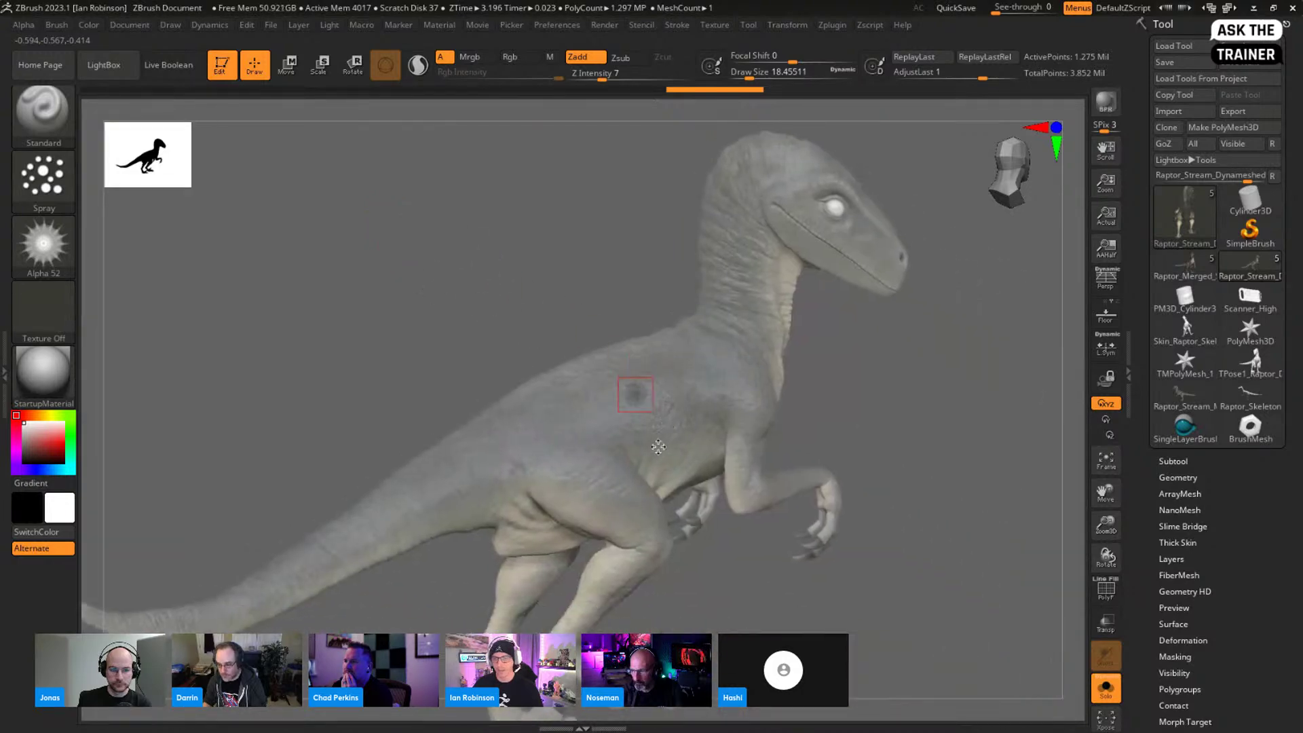
key(space)
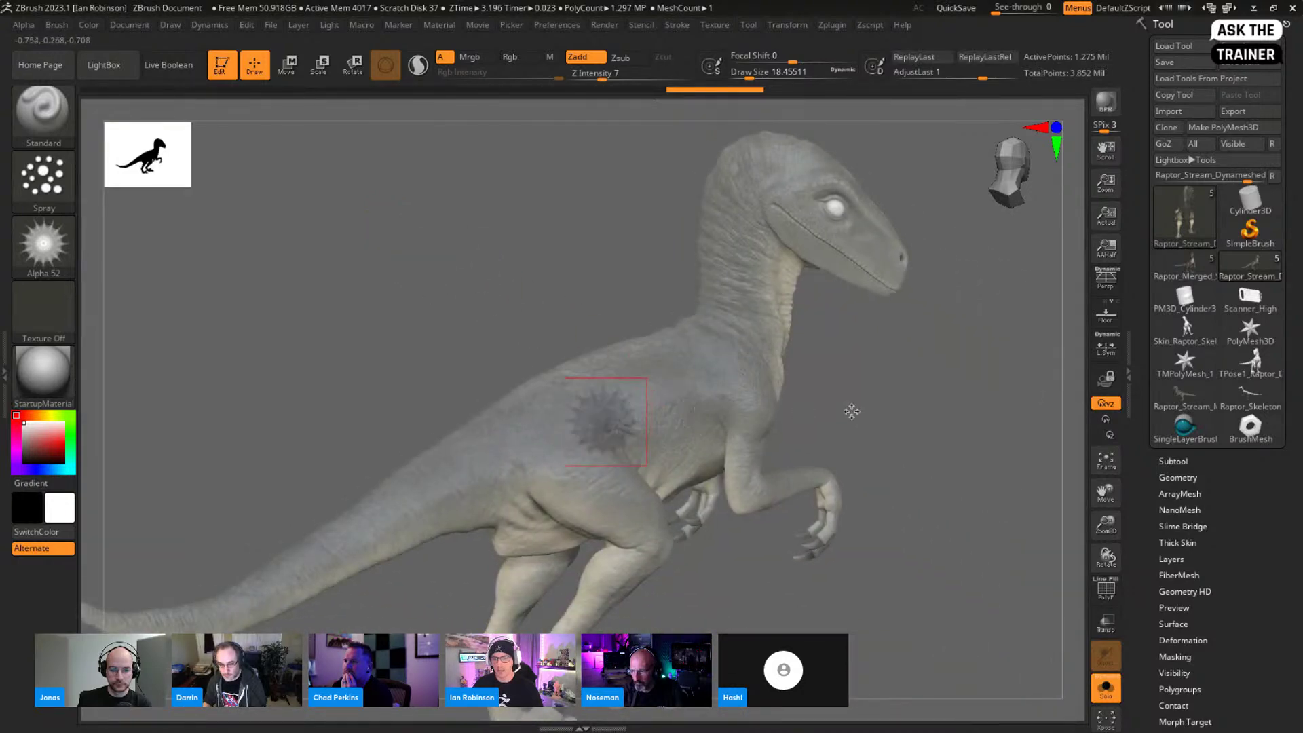
drag(840, 412, 975, 398)
drag(665, 407, 711, 402)
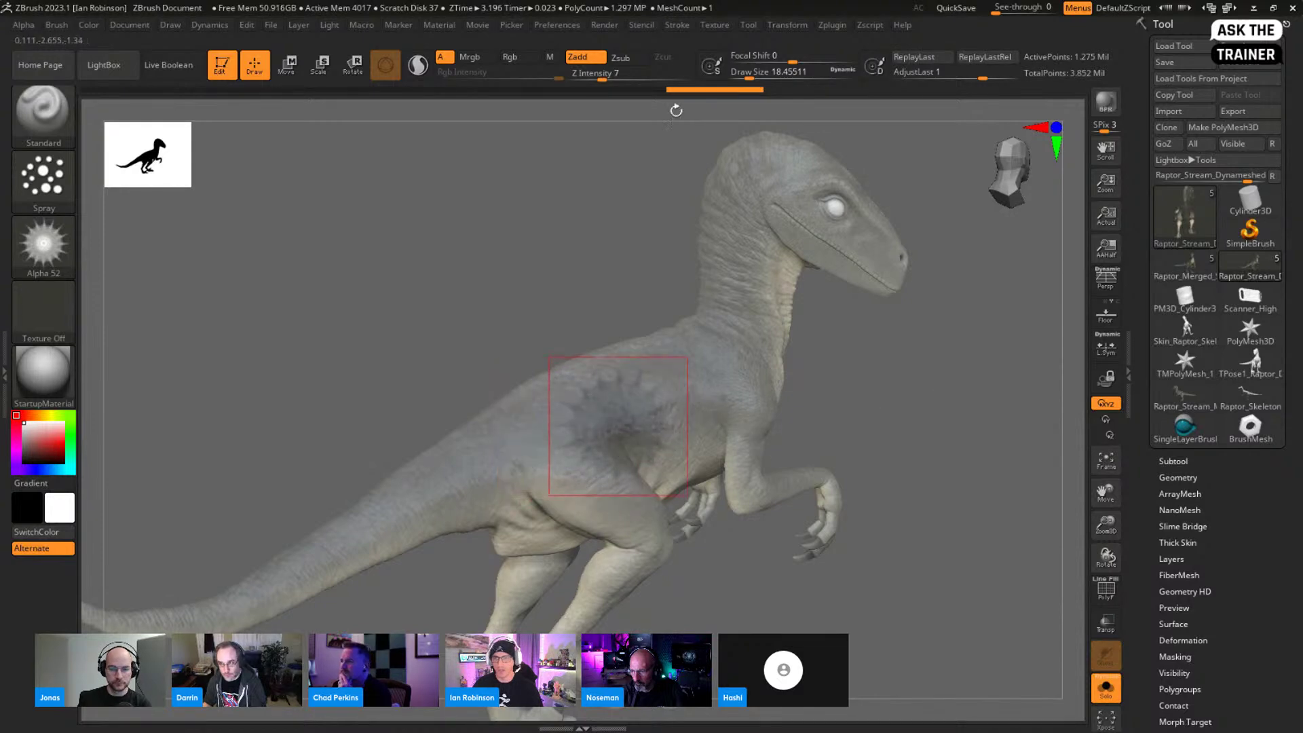
Step: Set the stencil's Alpha Repeat to 5 and shift the stencil slightly forward along the raptor's flank
click(641, 25)
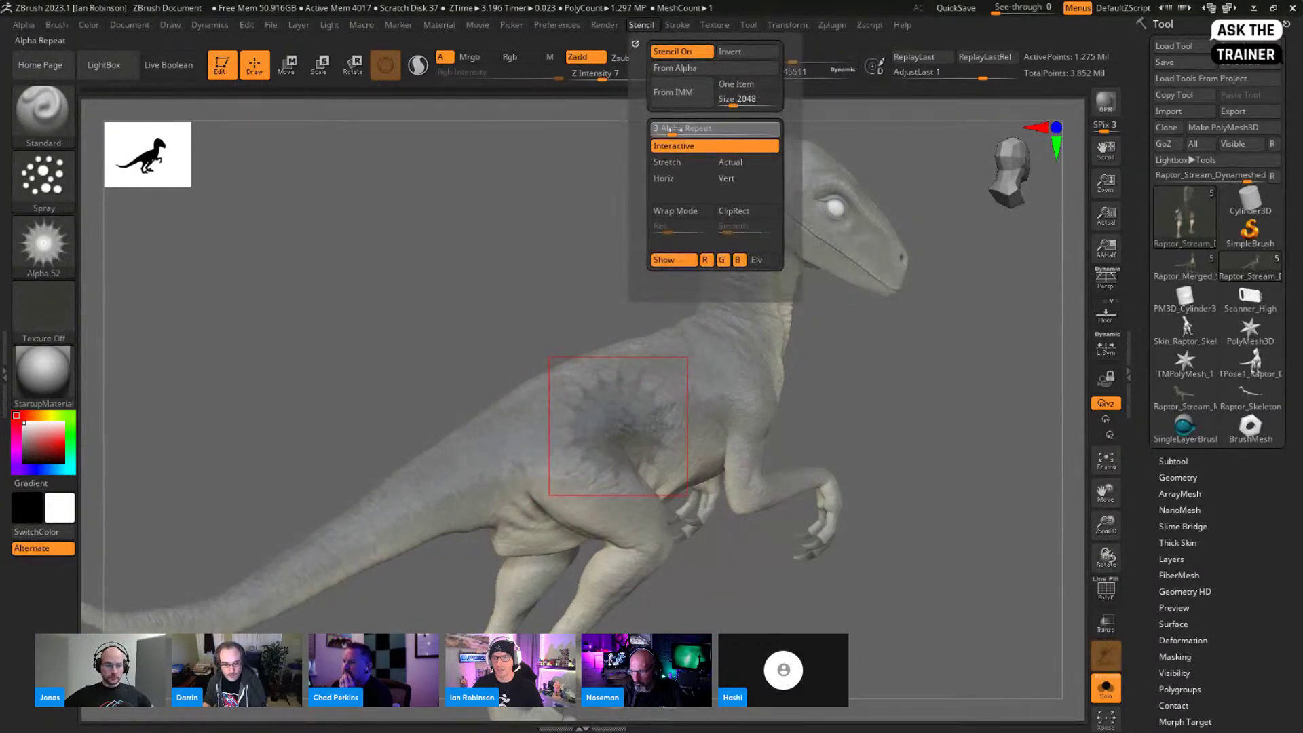
drag(672, 128, 686, 129)
key(space)
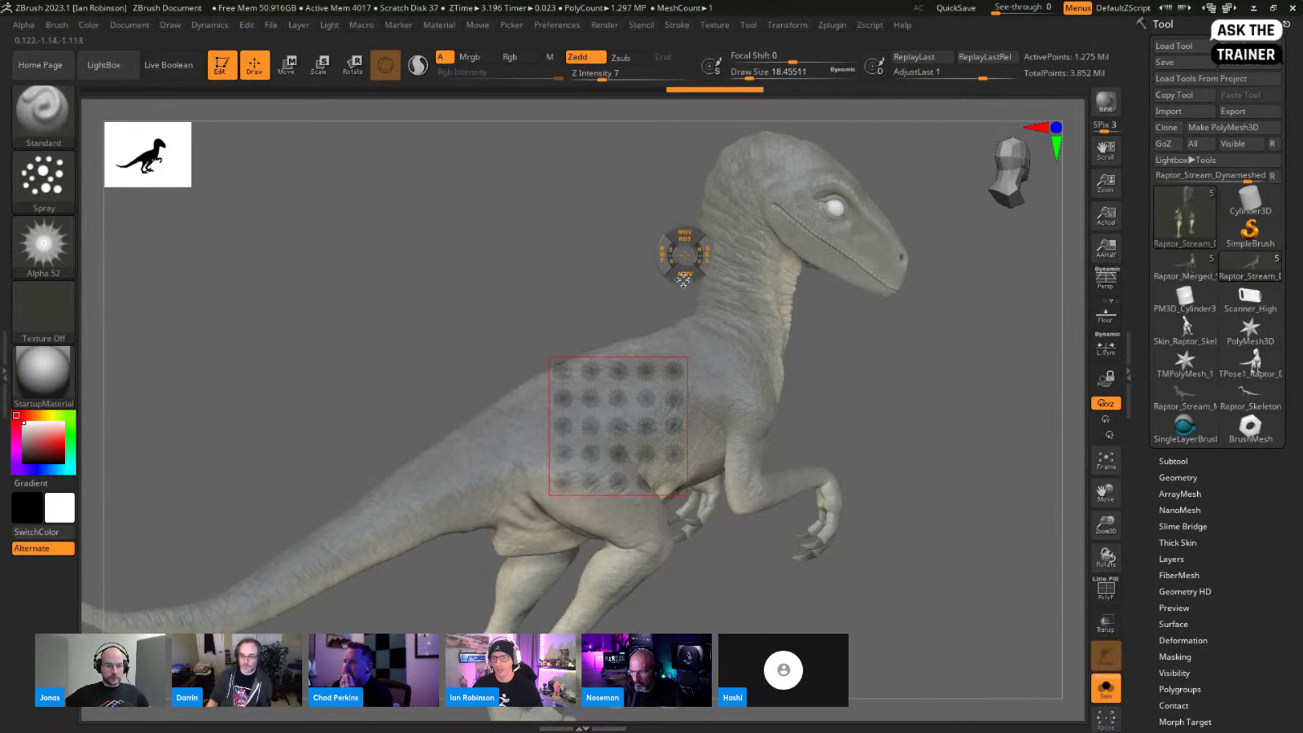
drag(684, 280, 703, 274)
key(space)
Step: Turn on Wrap Mode so the stencil follows the raptor's surface
click(604, 25)
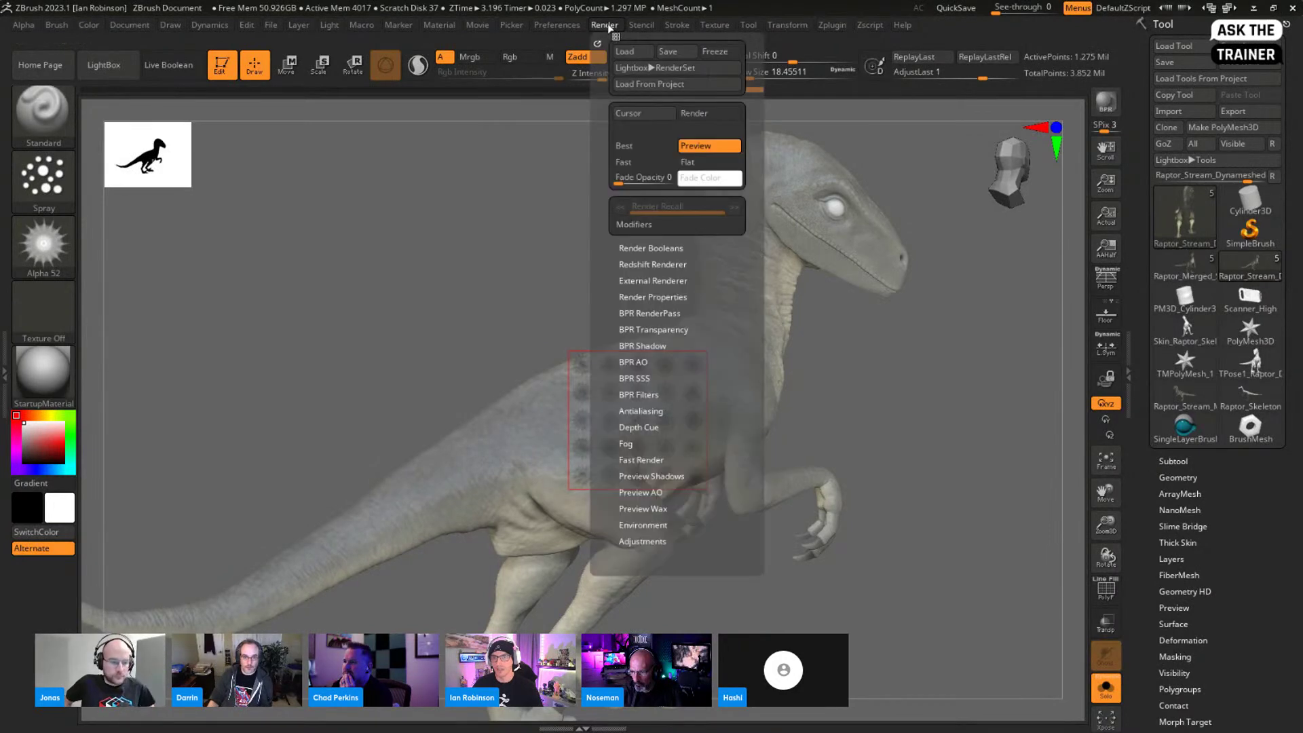
mouse_move(639, 26)
click(694, 209)
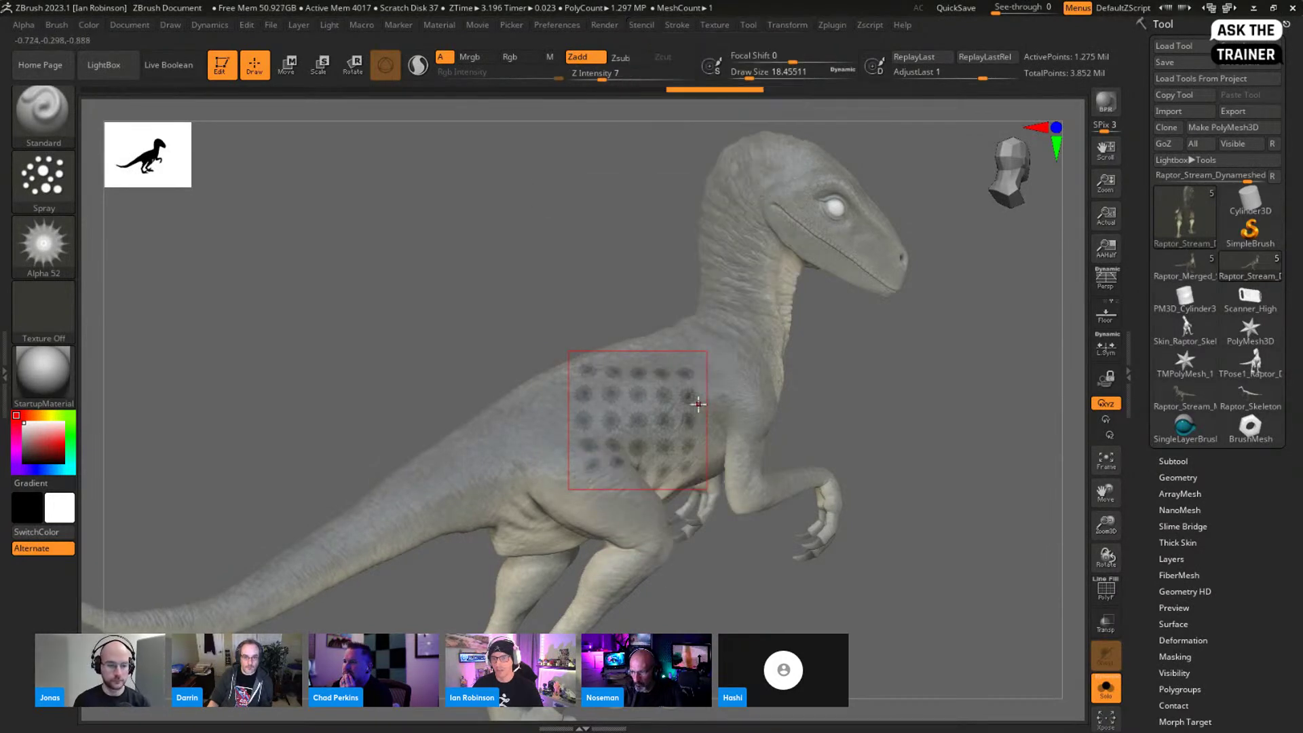
Step: Enlarge the starburst stencil and position it over the raptor's torso, from the hip to the base of the neck
key(space)
drag(667, 471, 845, 441)
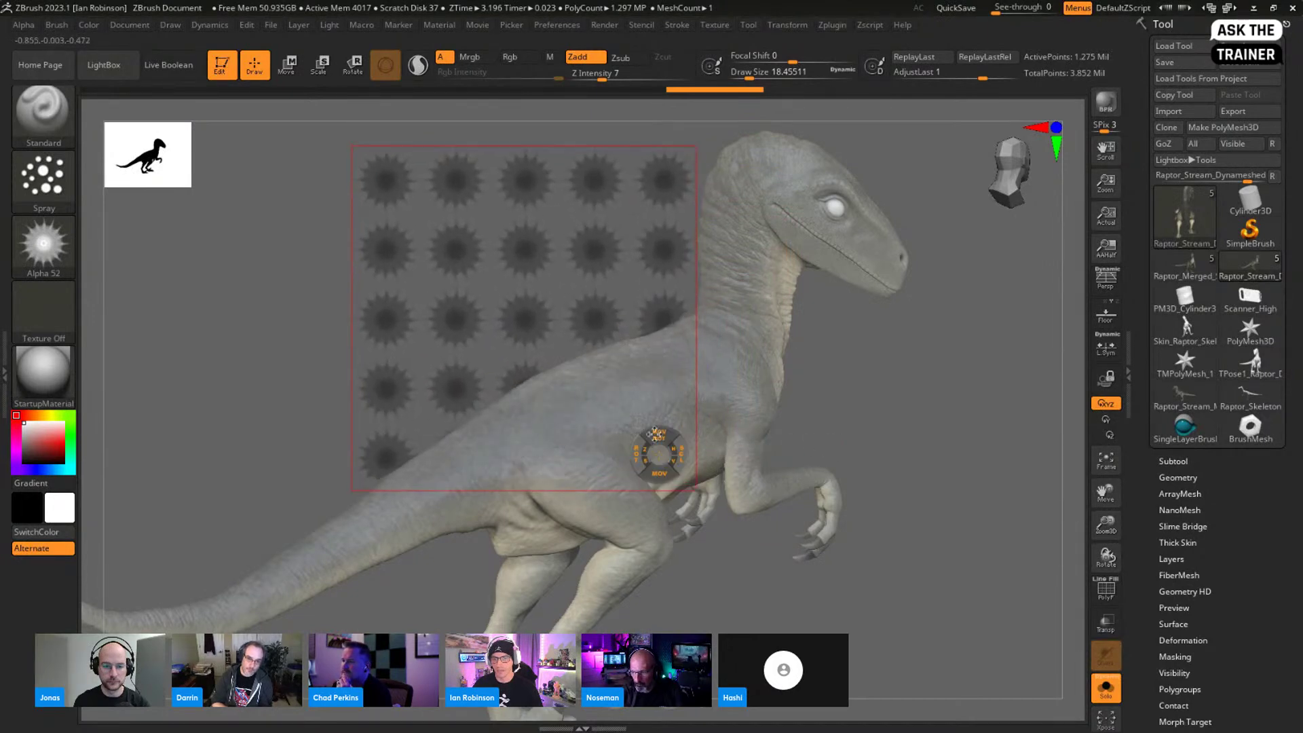
drag(654, 482, 750, 596)
drag(665, 484, 700, 490)
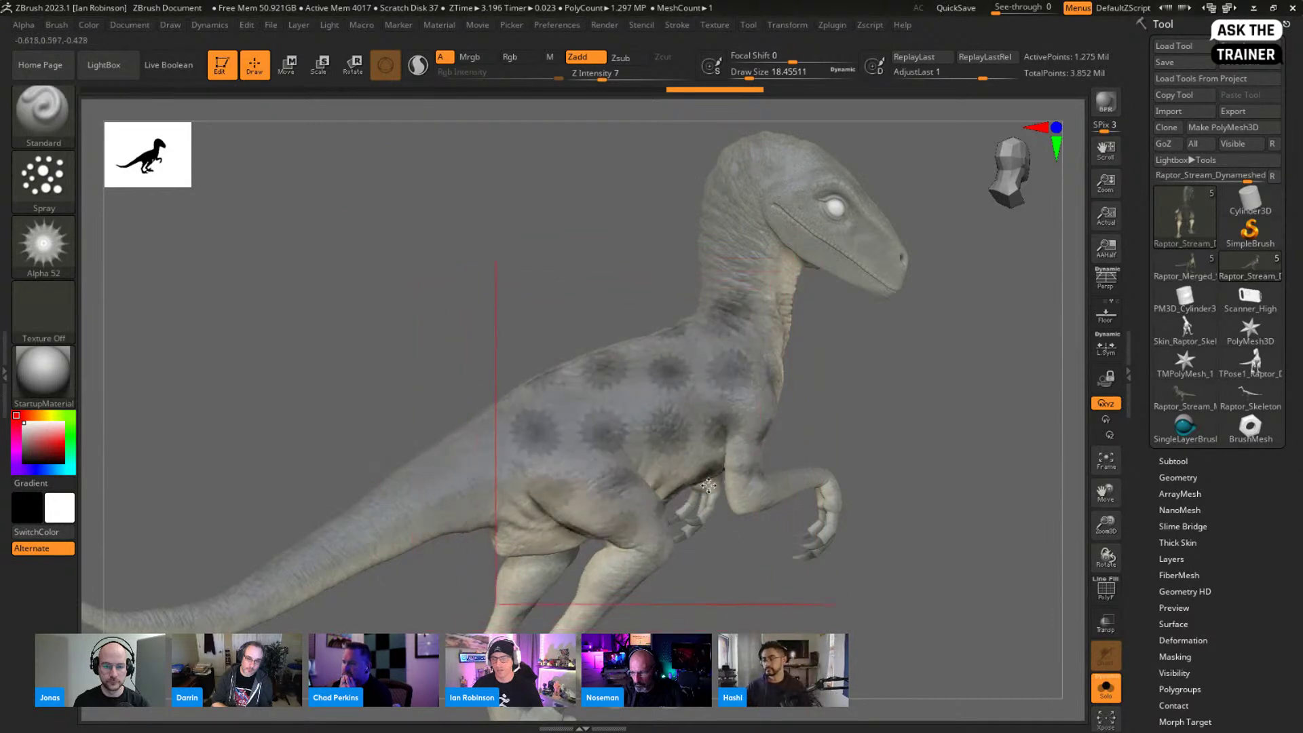
Step: Switch to the Paint brush and set its Draw Size to about 286
key(b)
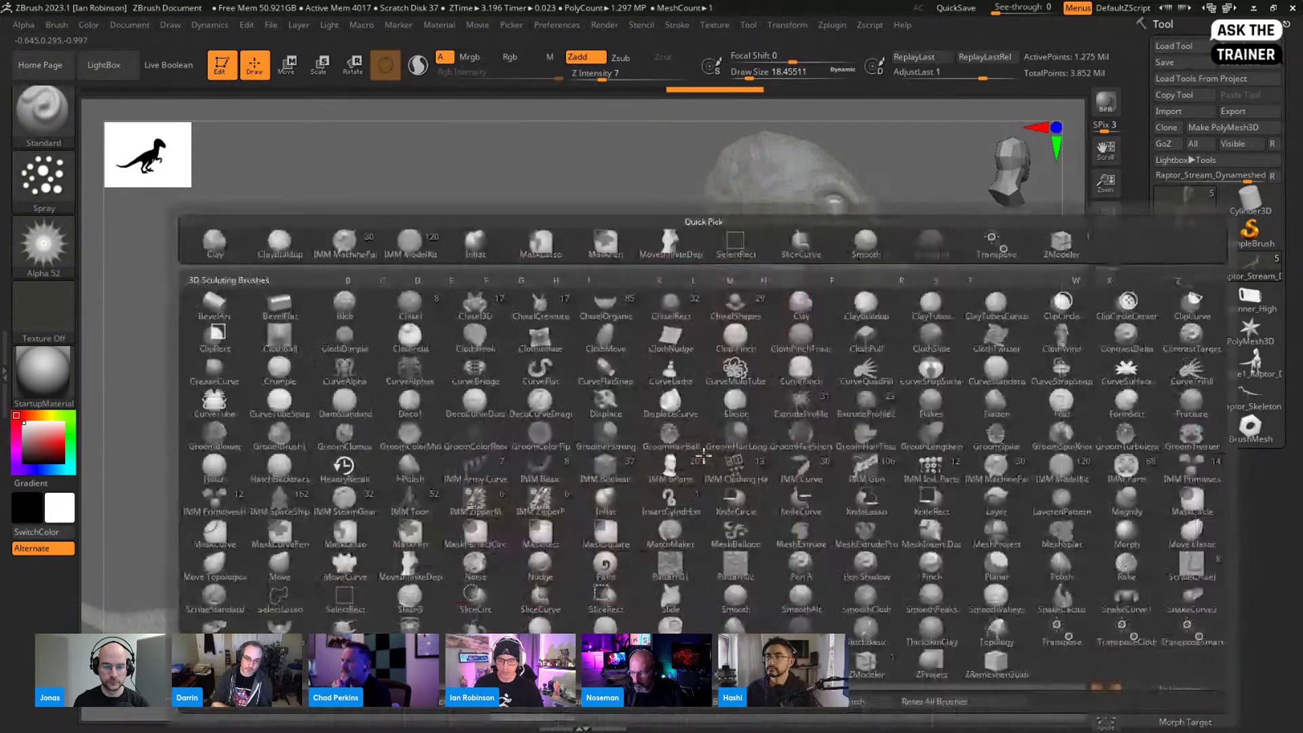
key(p)
key(a)
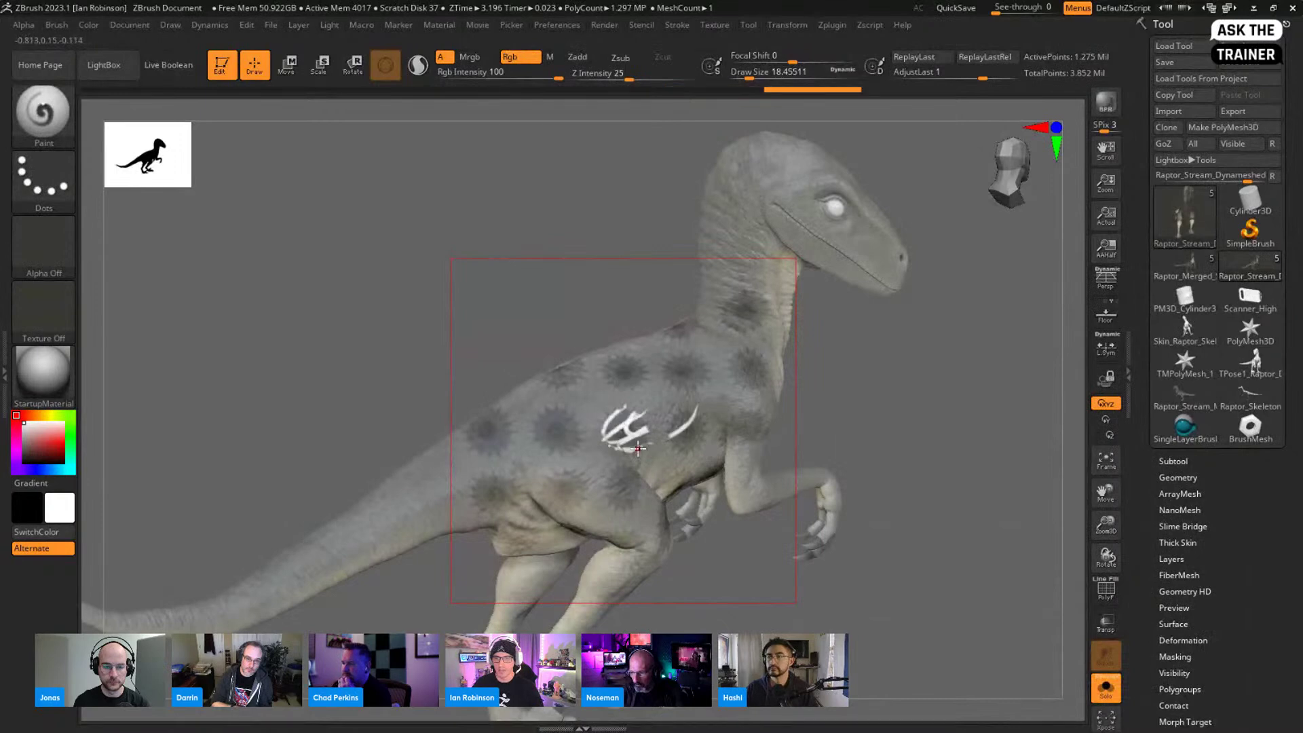
key(s)
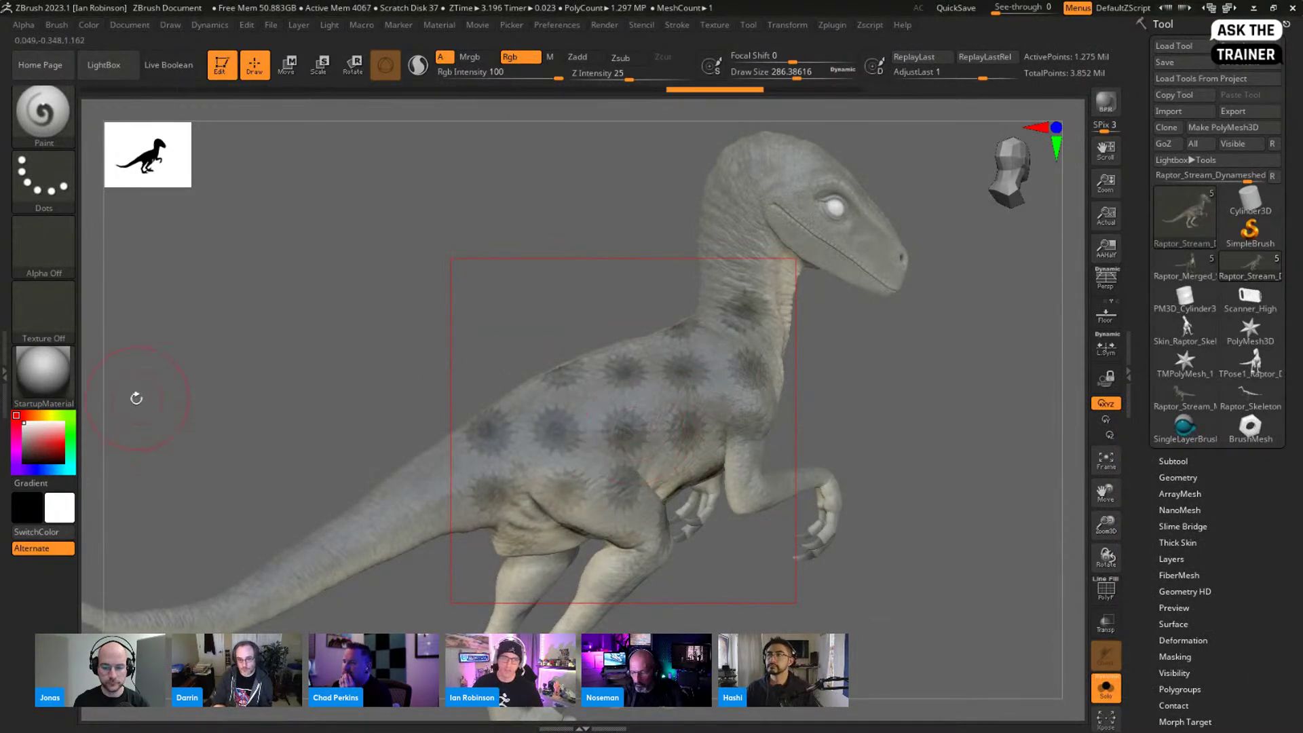
Step: Invert the starburst stencil, test white paint through it over the raptor's torso, and undo the stroke
click(603, 25)
mouse_move(641, 25)
click(747, 52)
mouse_move(626, 412)
mouse_down()
mouse_move(484, 436)
mouse_move(678, 407)
mouse_move(740, 352)
mouse_move(743, 251)
mouse_up()
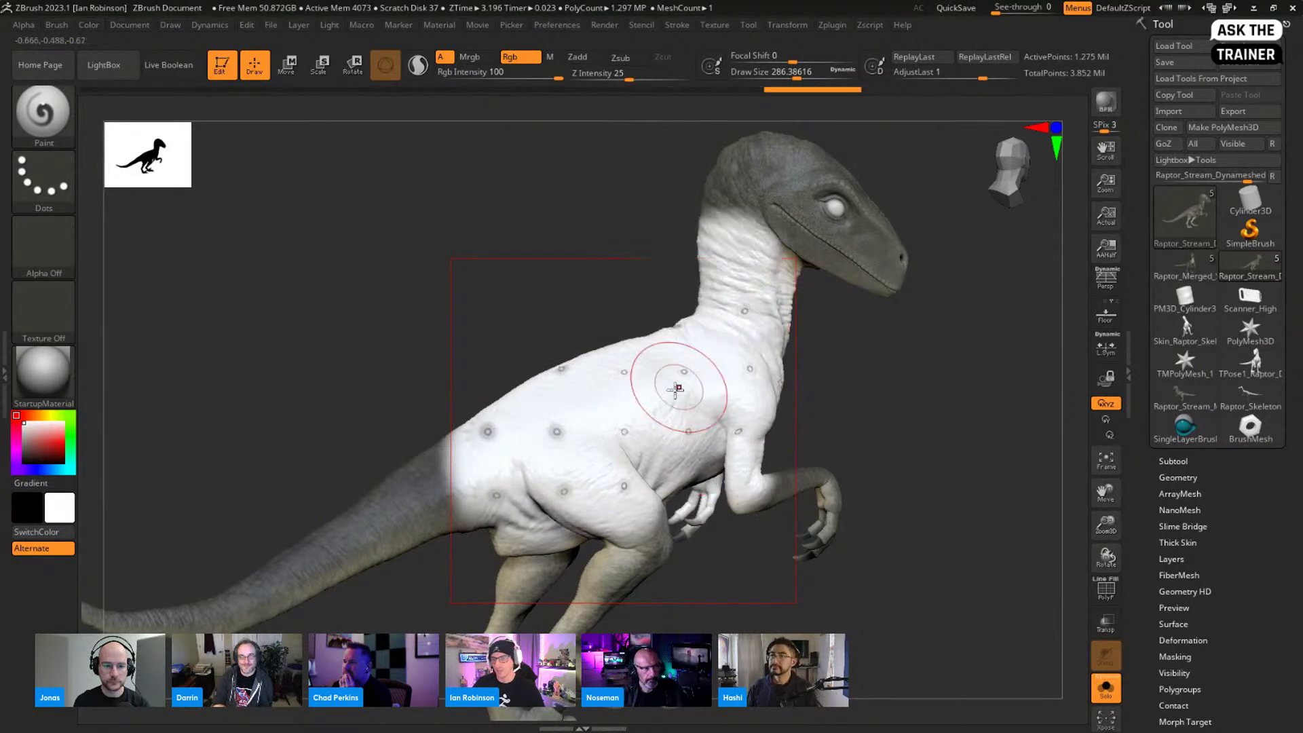
key(ctrl+z)
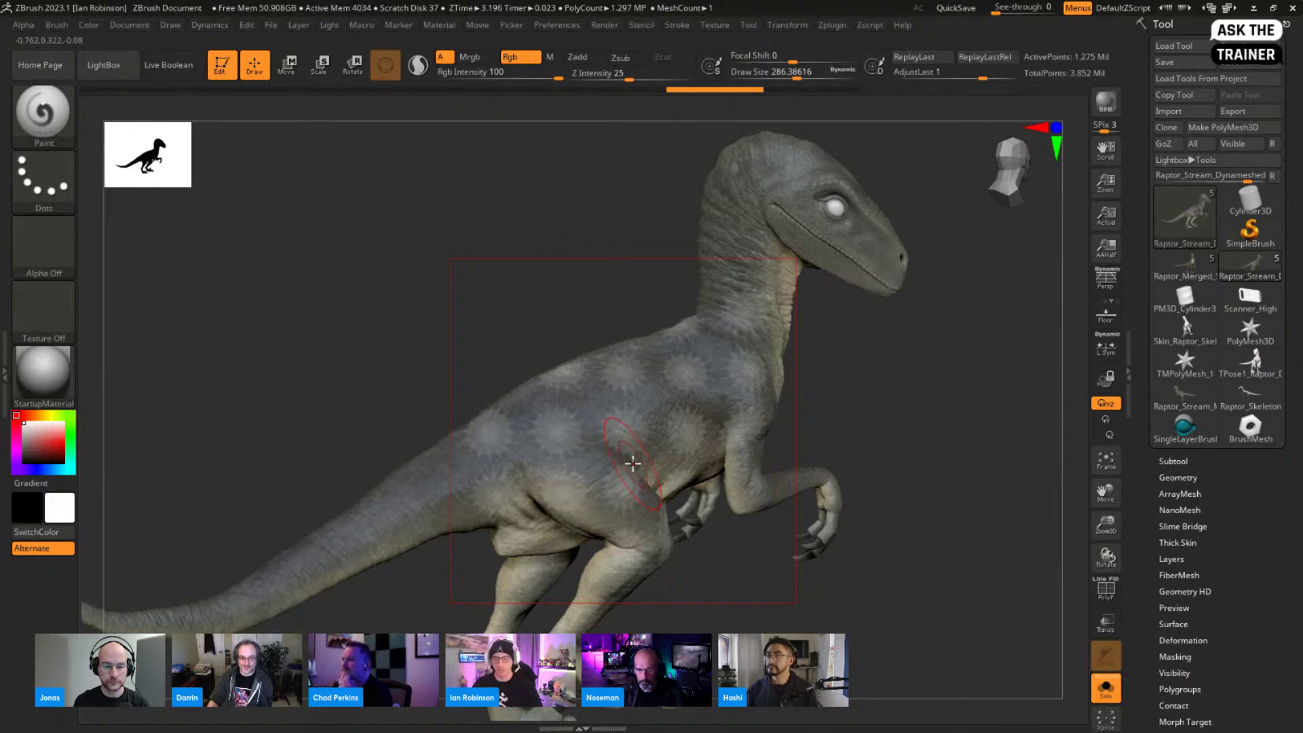
Step: Turn off the starburst stencil and create a new stencil over the raptor from Alpha 64
key(space)
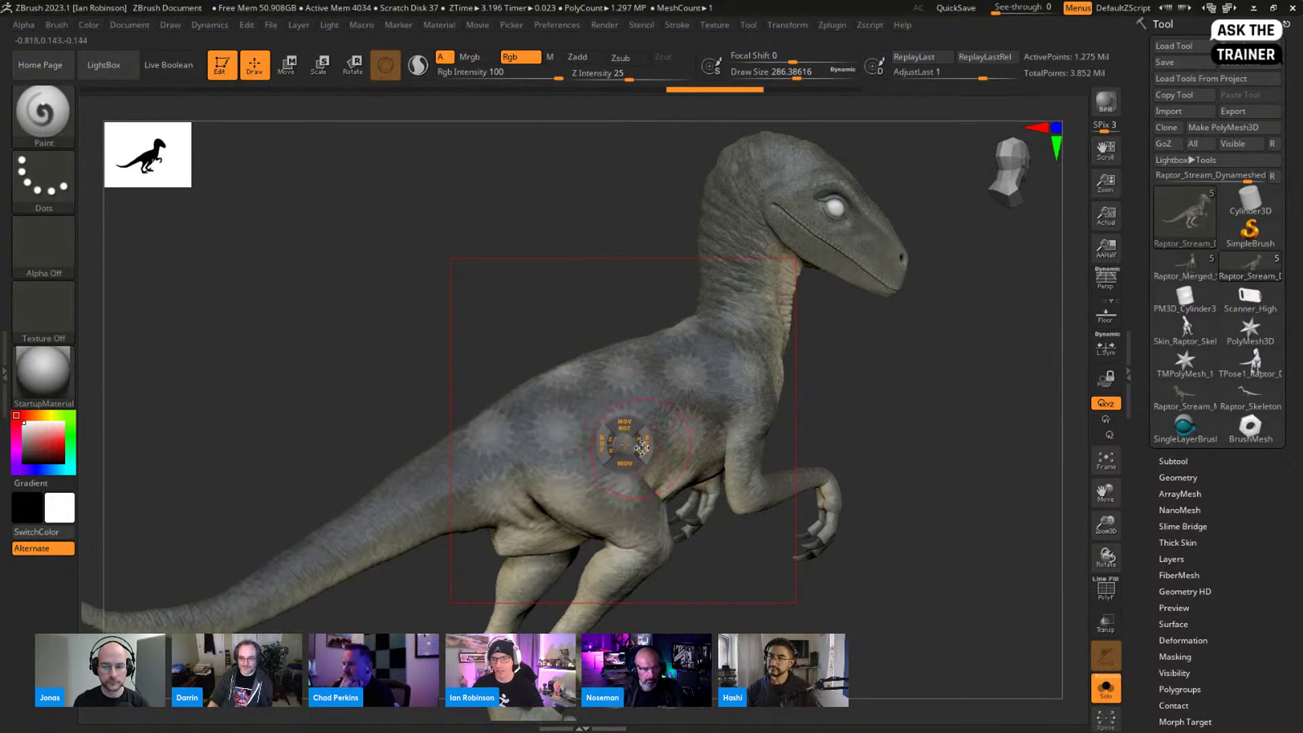
click(642, 26)
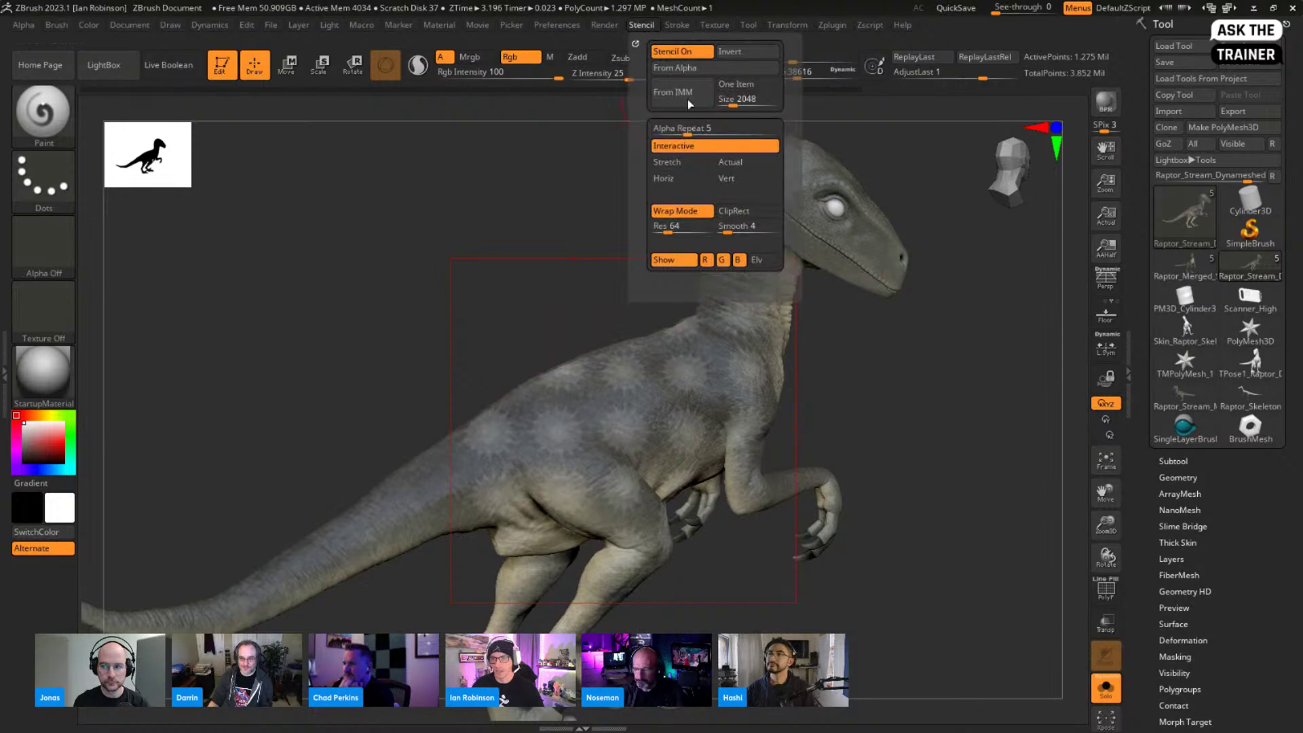
click(48, 247)
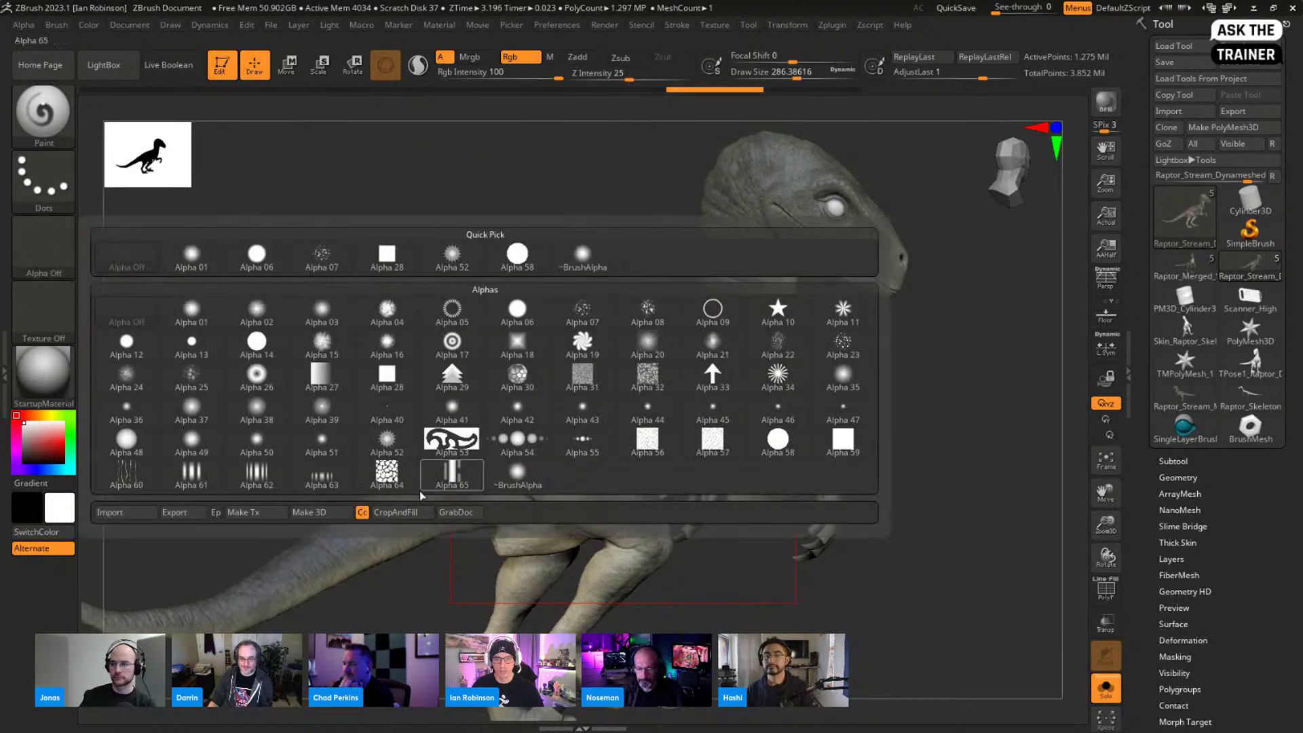
click(387, 472)
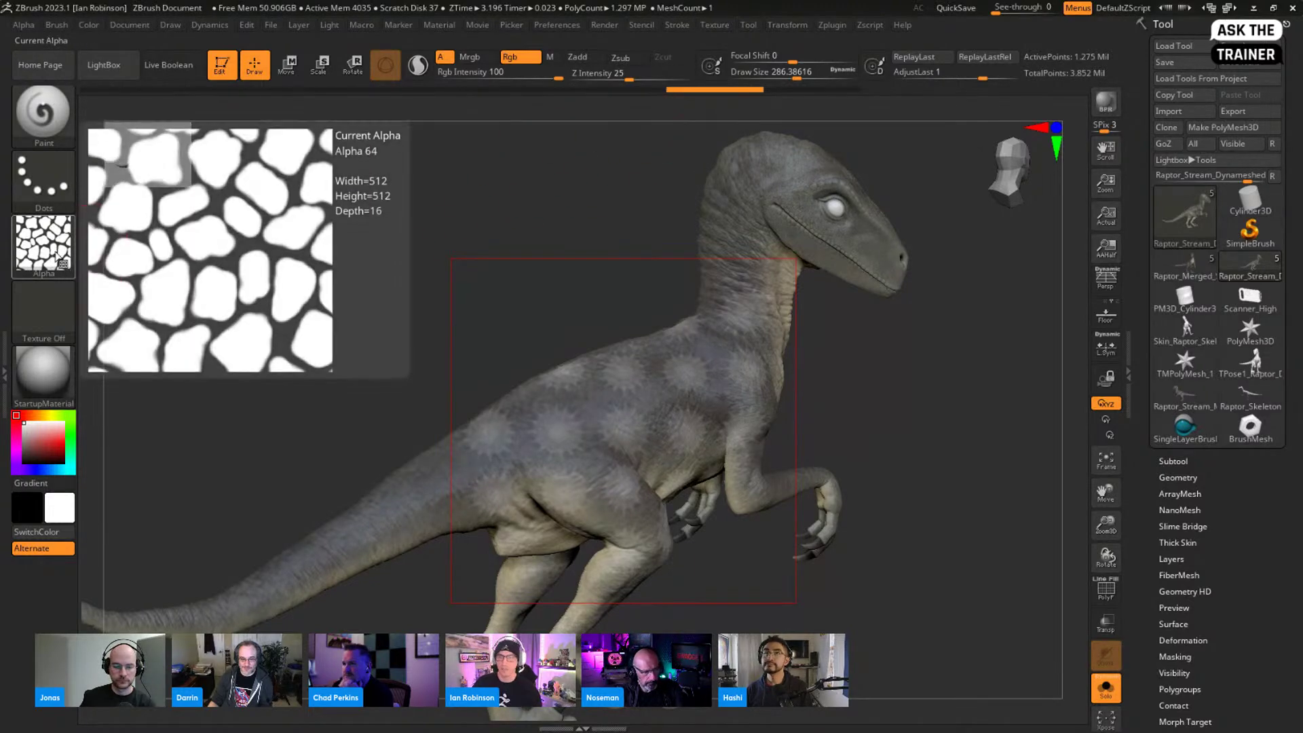
click(651, 26)
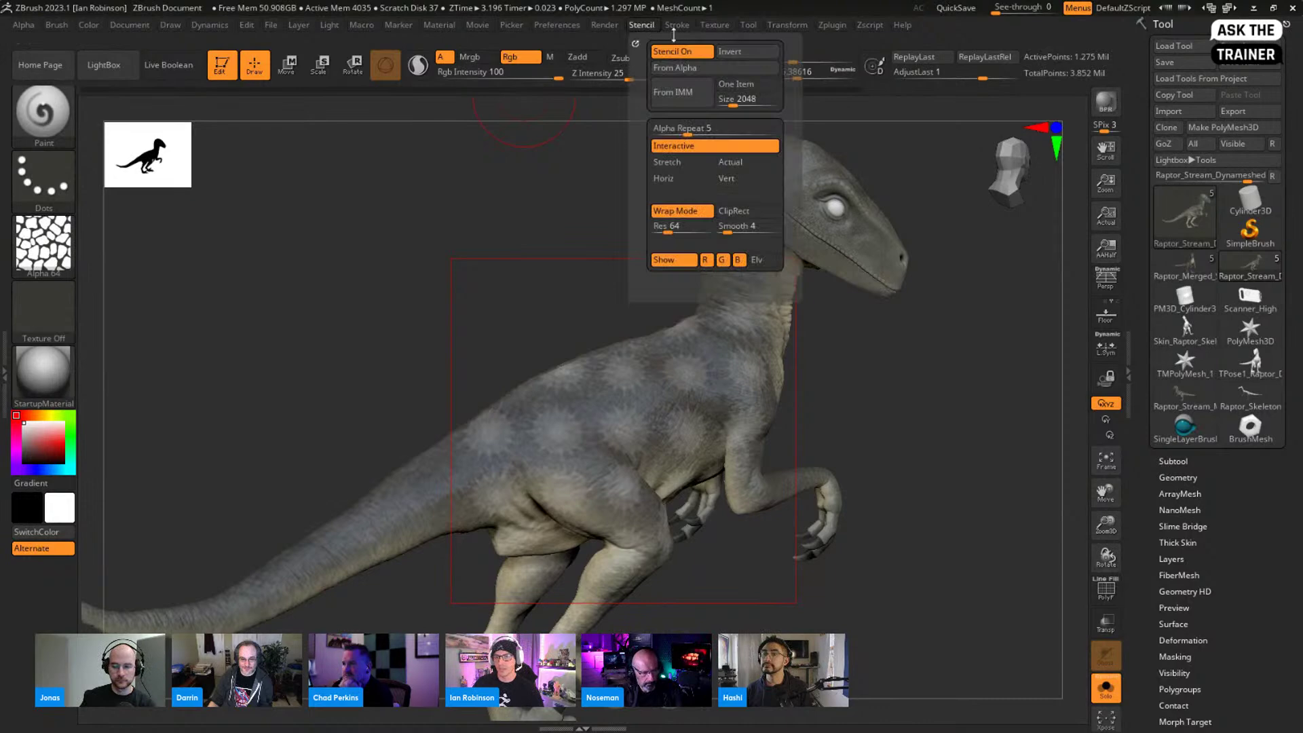
click(679, 59)
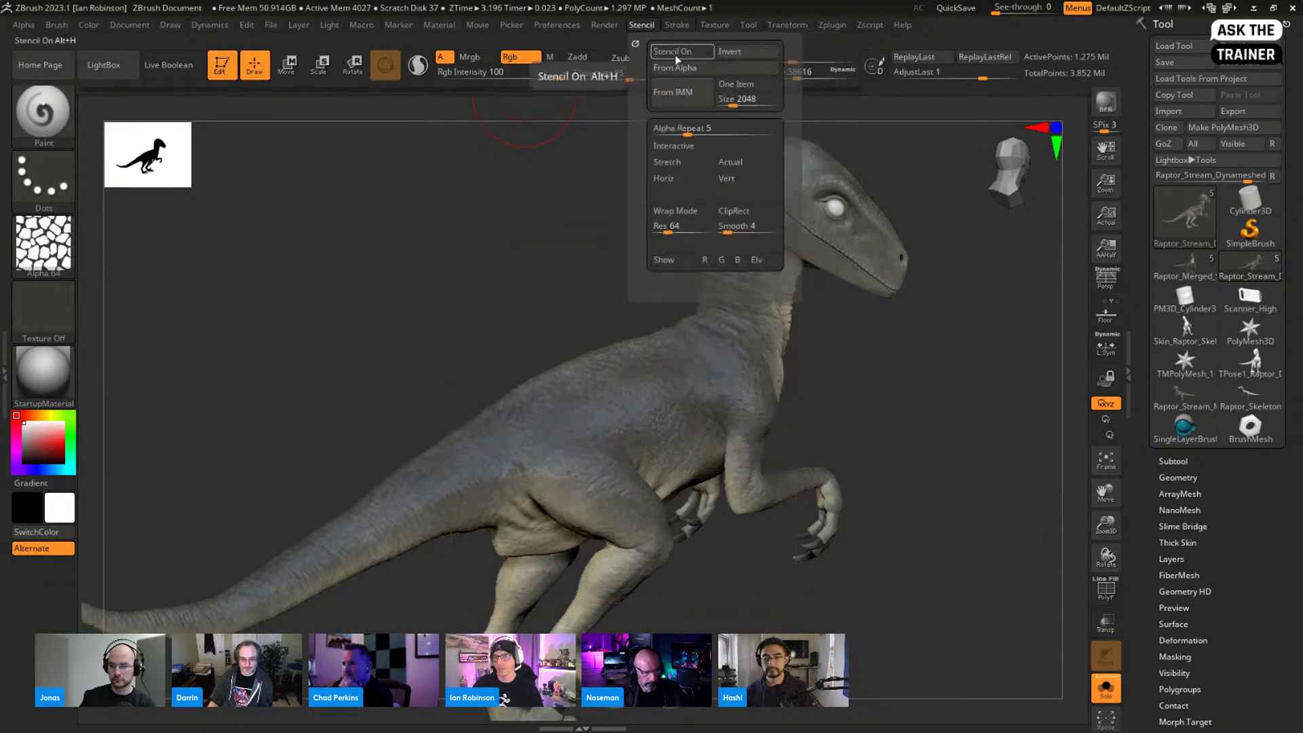
click(692, 71)
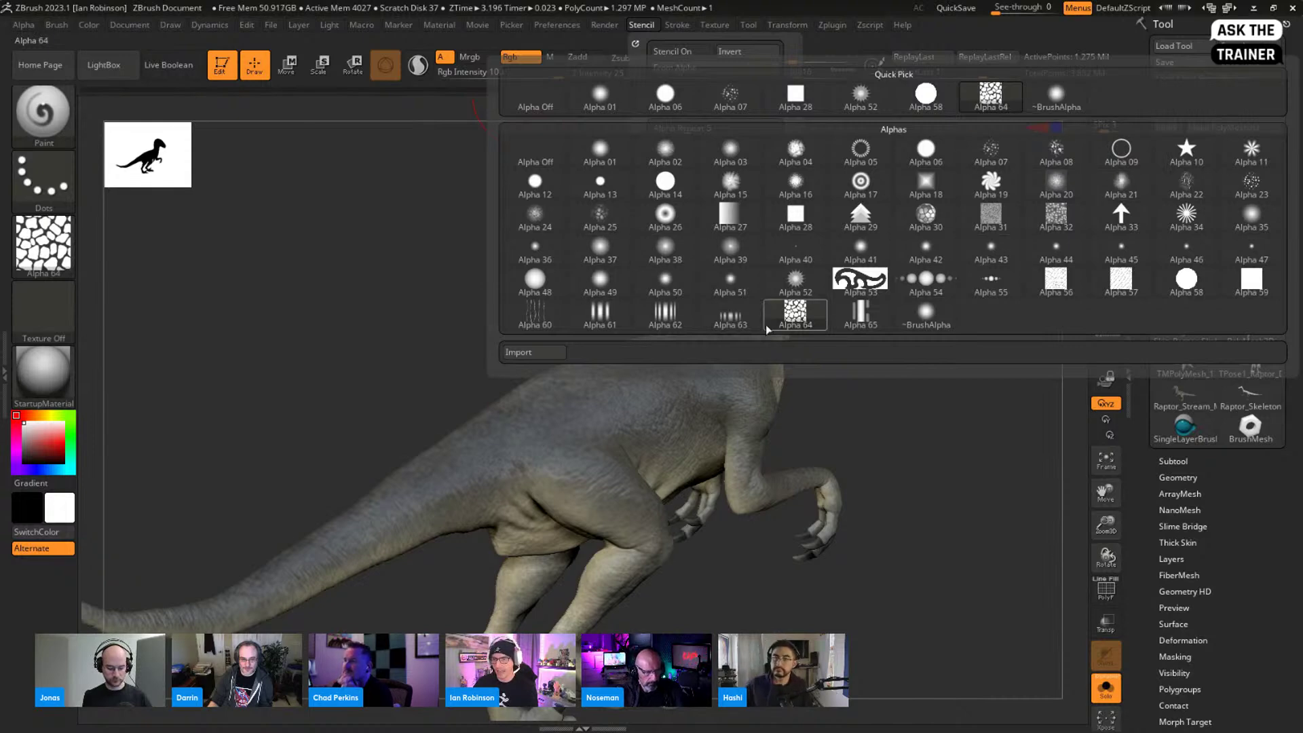
click(801, 319)
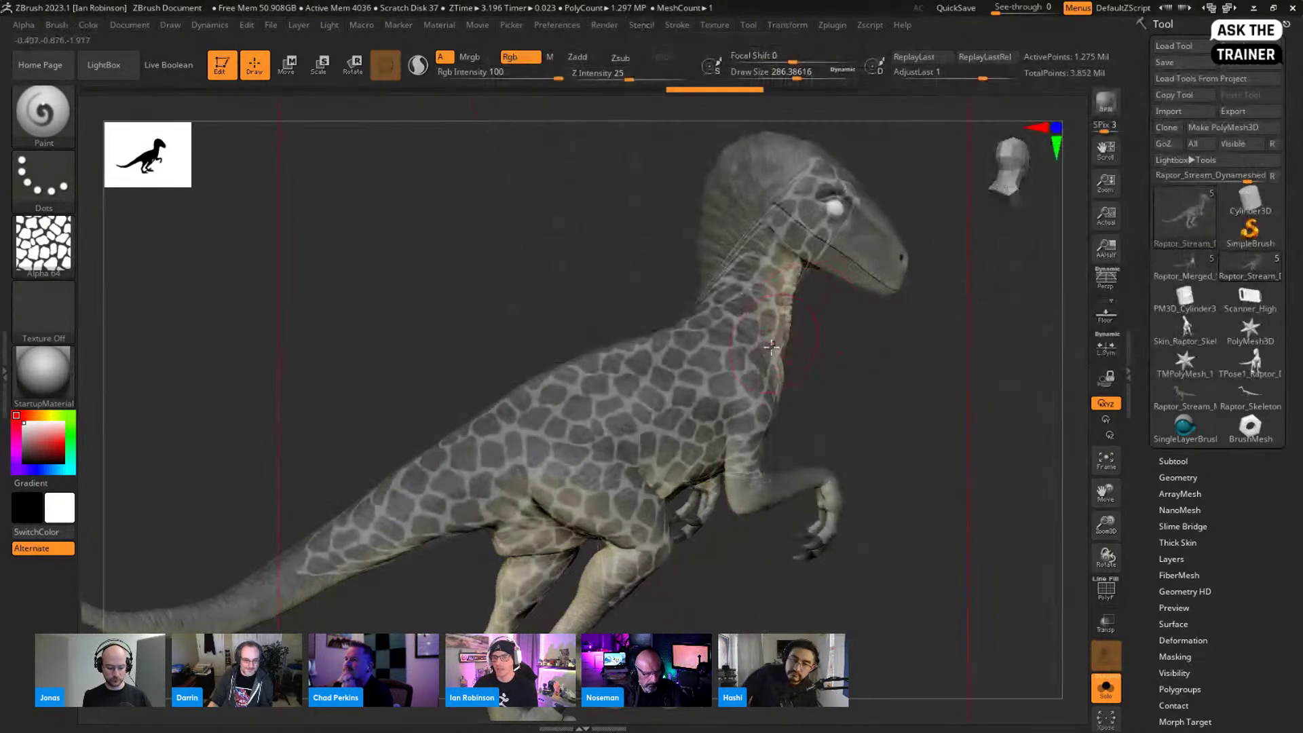
Step: Set the Alpha 64 stencil's Alpha Repeat to 4 and toggle Wrap Mode off and on to refit it
click(643, 25)
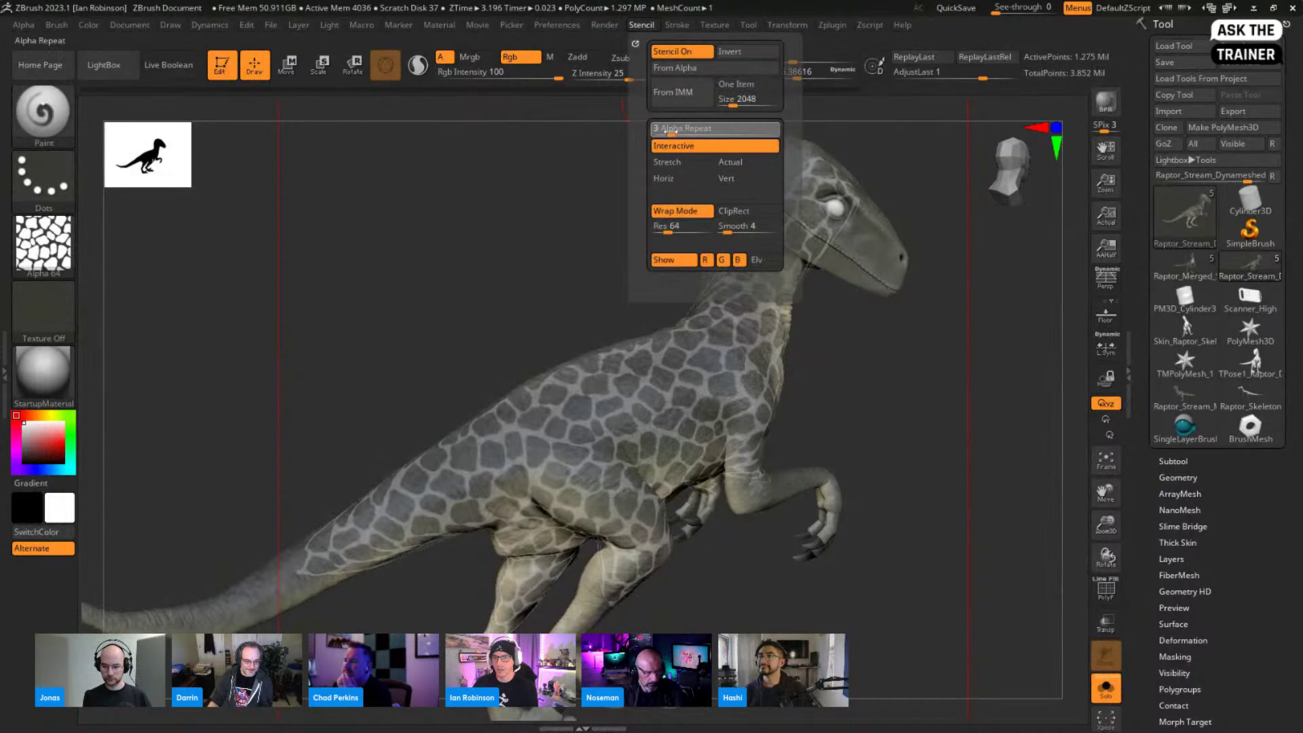
drag(686, 135, 679, 135)
click(682, 211)
click(682, 212)
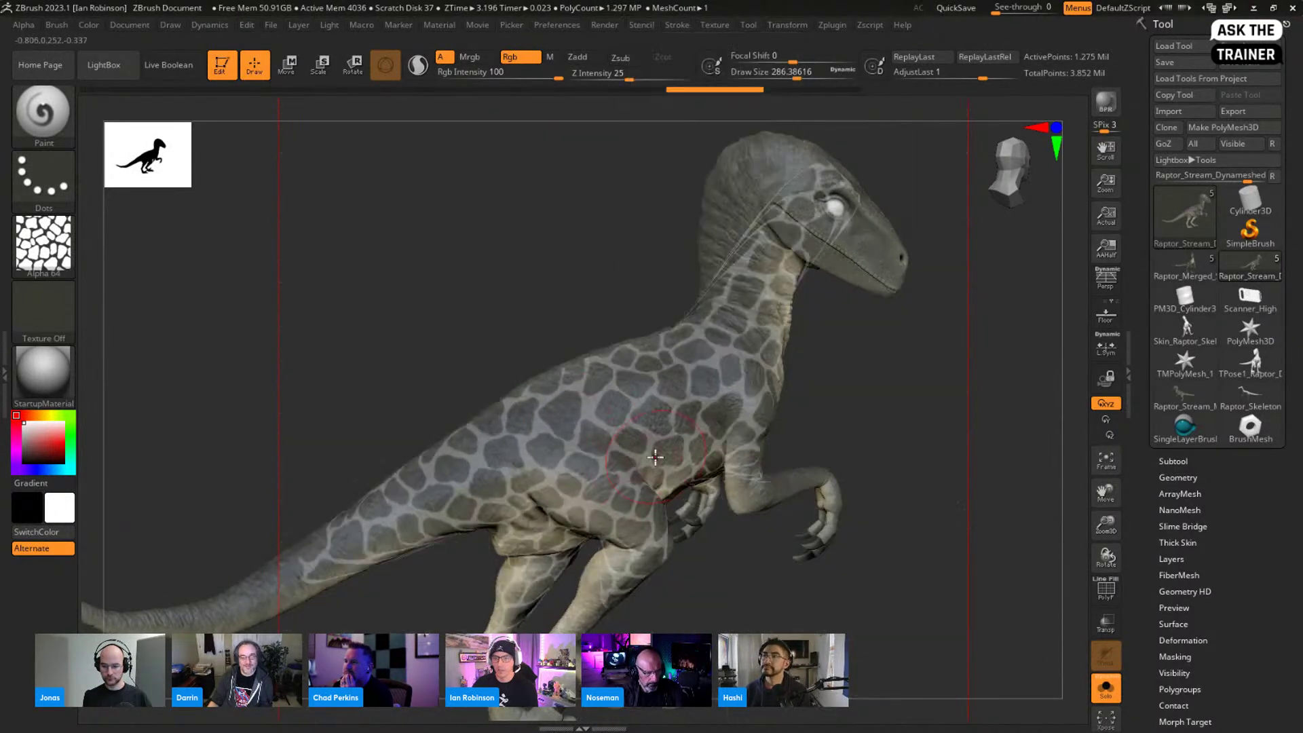
Step: Shift the cell-pattern stencil toward the raptor's tail, test white paint through it on the flank, and undo the stroke
key(space)
drag(664, 445, 503, 500)
drag(591, 428, 686, 405)
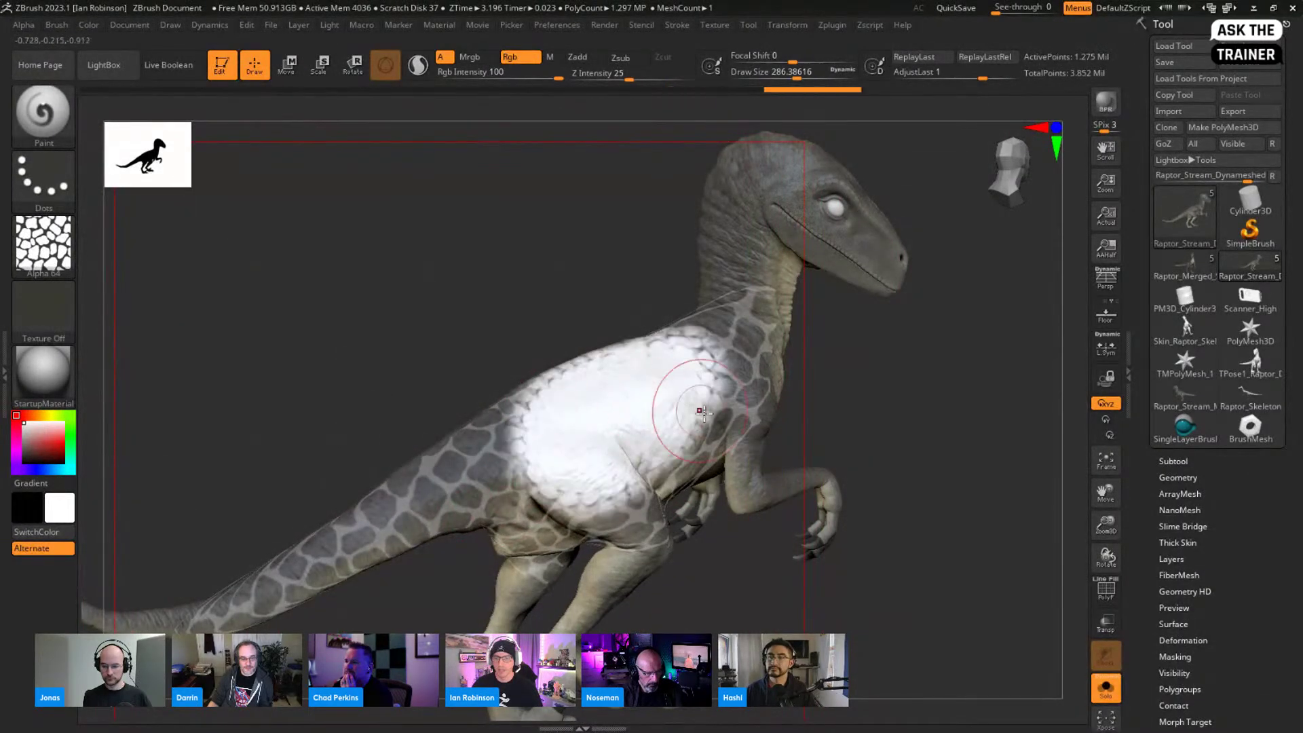
key(ctrl+z)
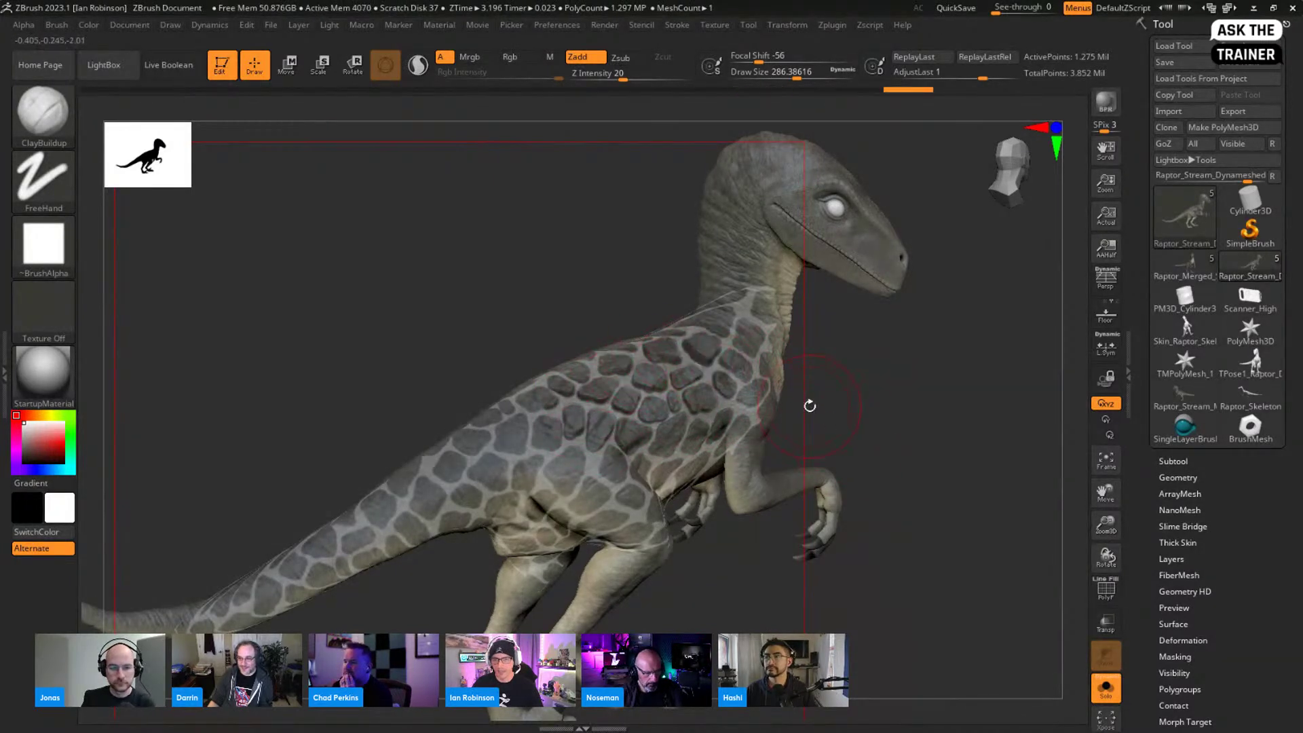
Step: Turn off the stencil to inspect the sculpted scales on the flank, and reduce the ClayBuildup Draw Size to about 154
click(641, 24)
click(672, 51)
ctrl+right_drag(875, 401, 876, 434)
right_drag(730, 343, 582, 405)
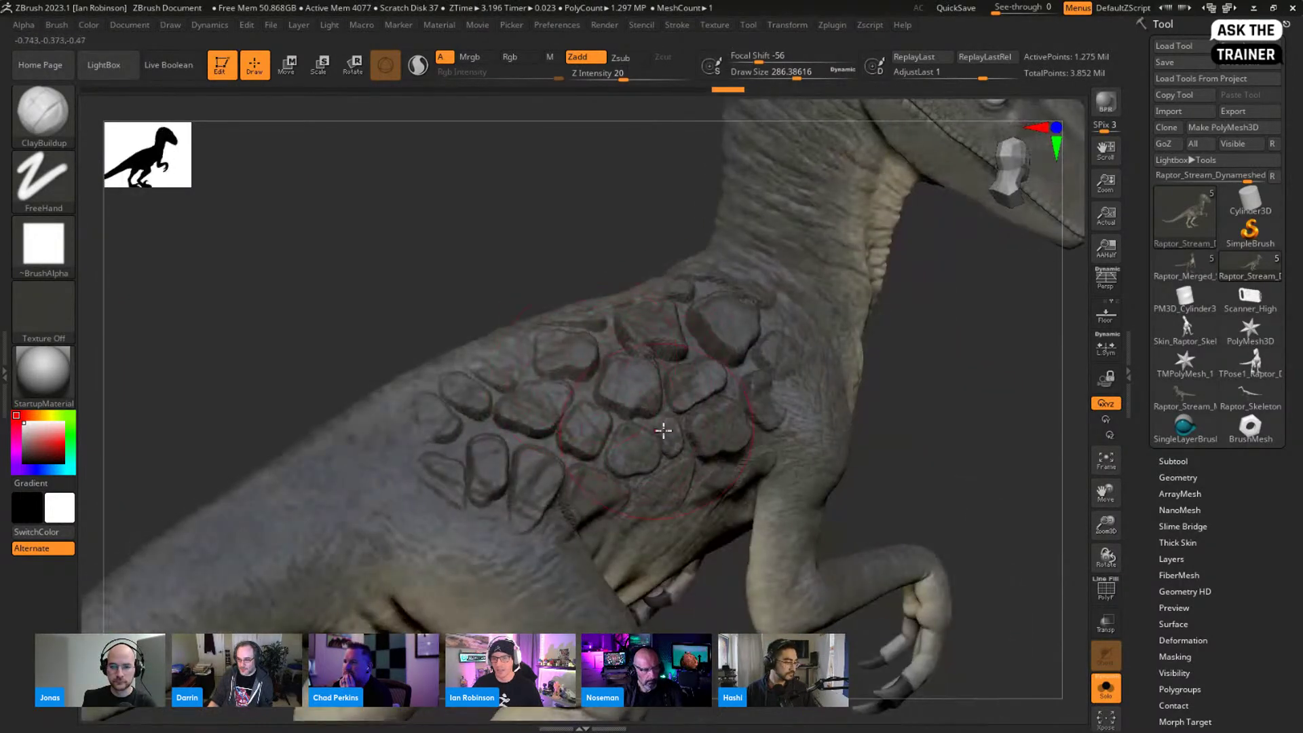
mouse_move(990, 414)
right_down()
mouse_move(989, 387)
mouse_move(921, 380)
right_up()
key(s)
drag(921, 379, 882, 379)
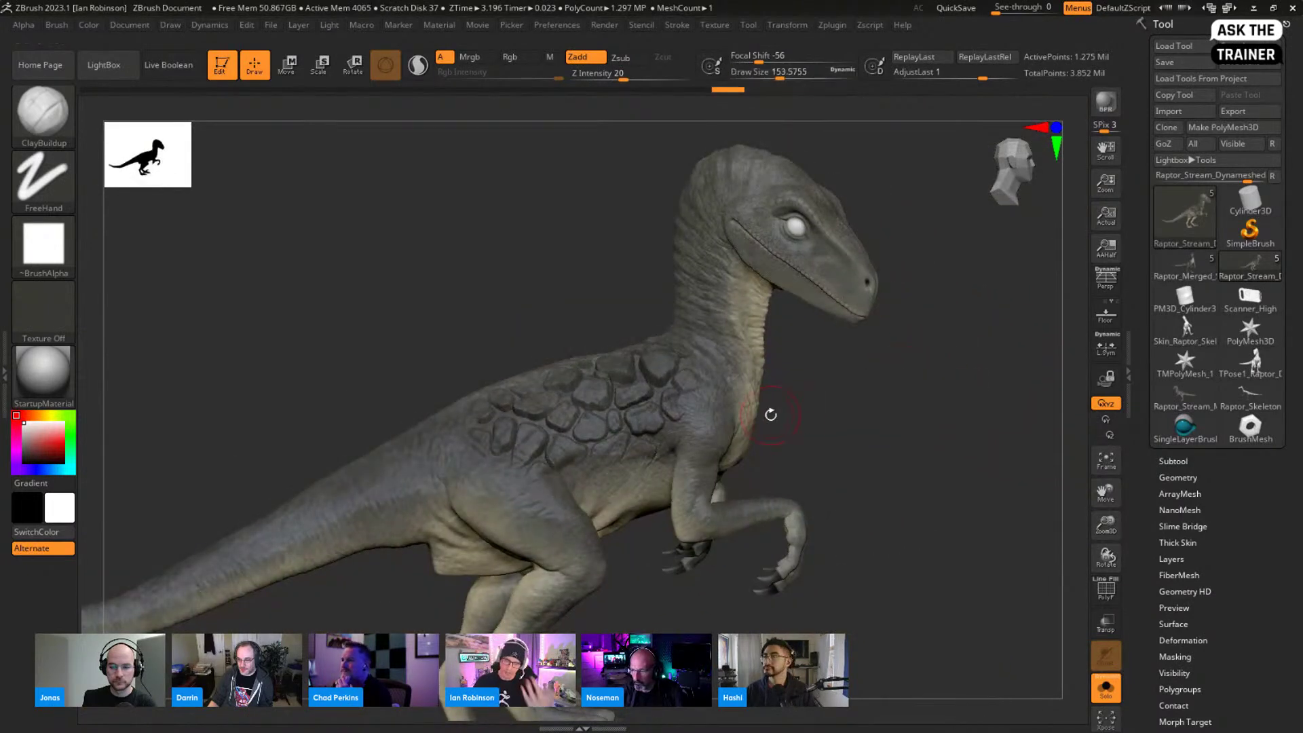
right_drag(821, 442, 852, 445)
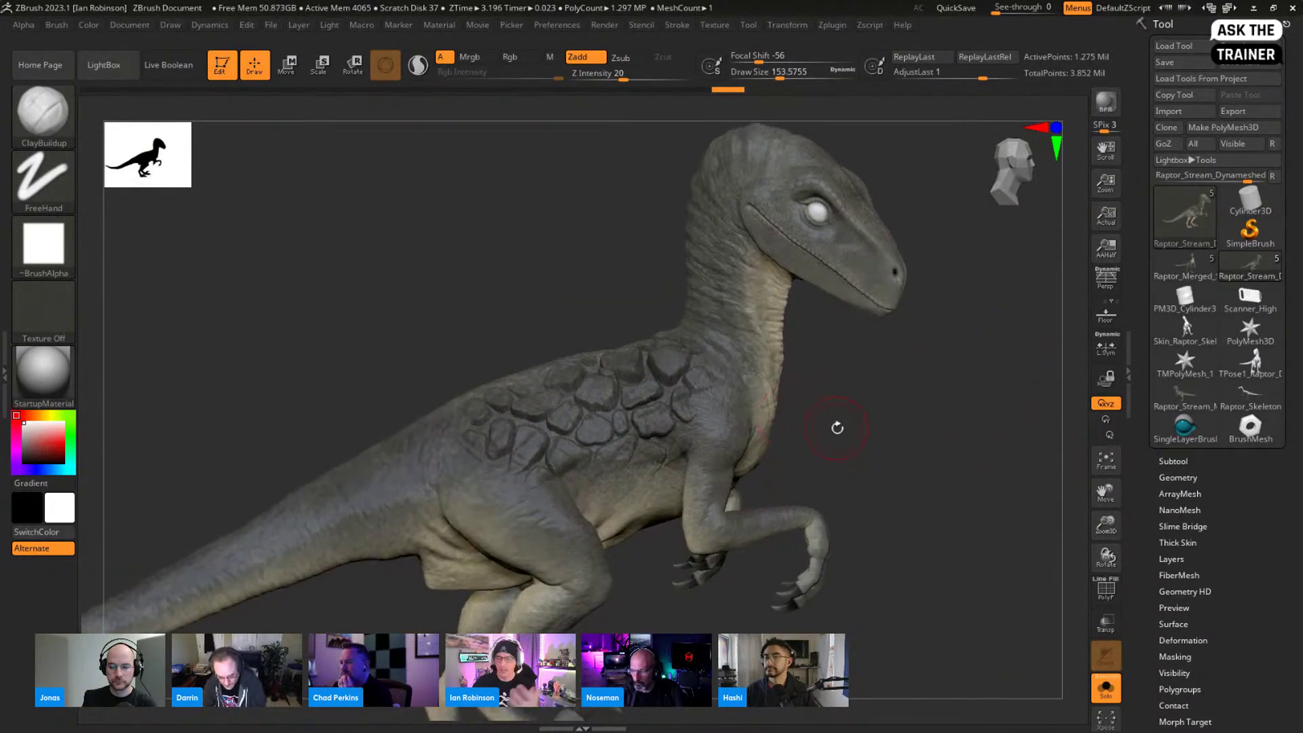
Step: Undo all the scale strokes sculpted on the raptor's flank
key(ctrl)
key(ctrl+z)
key(ctrl+z)
key(ctrl+z)
key(ctrl+z)
key(ctrl+z)
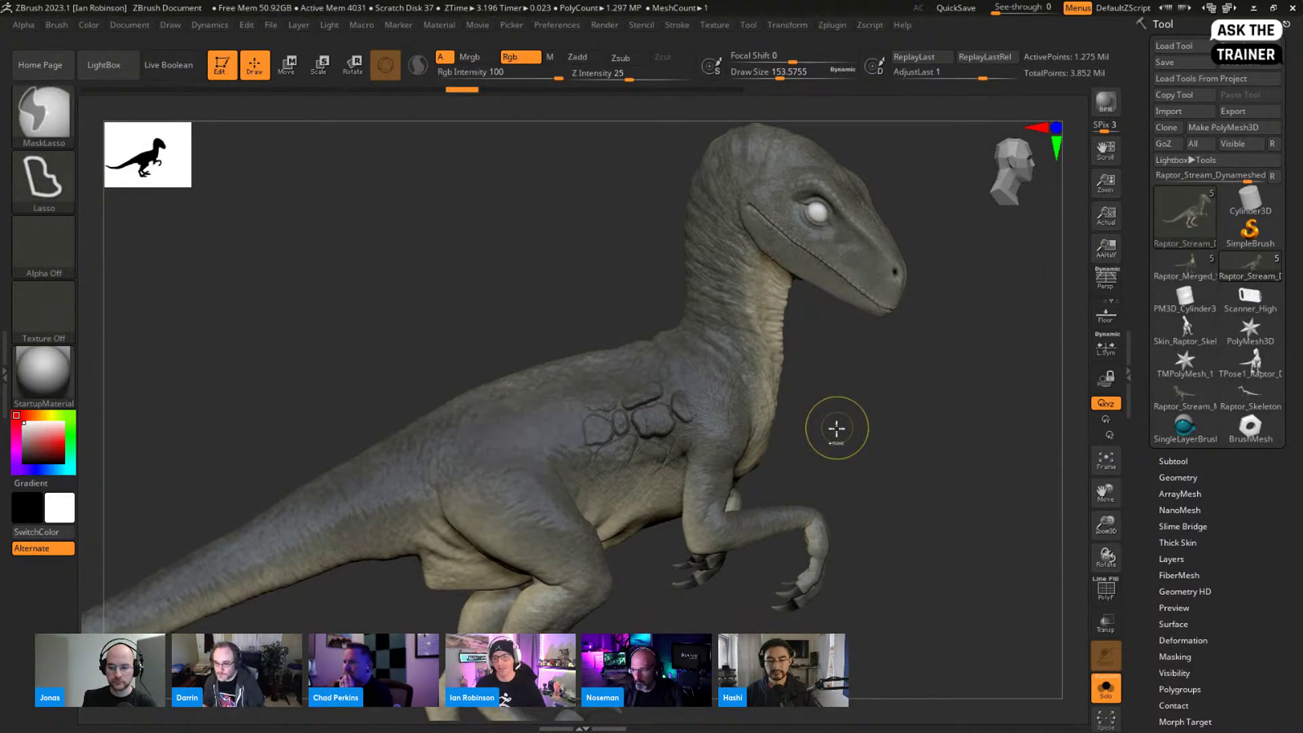
key(ctrl+z)
key(ctrl+z)
Step: Create a stencil from the IMM BParts brush over the raptor
mouse_move(890, 413)
mouse_down()
mouse_move(901, 361)
mouse_move(872, 370)
mouse_move(889, 357)
mouse_up()
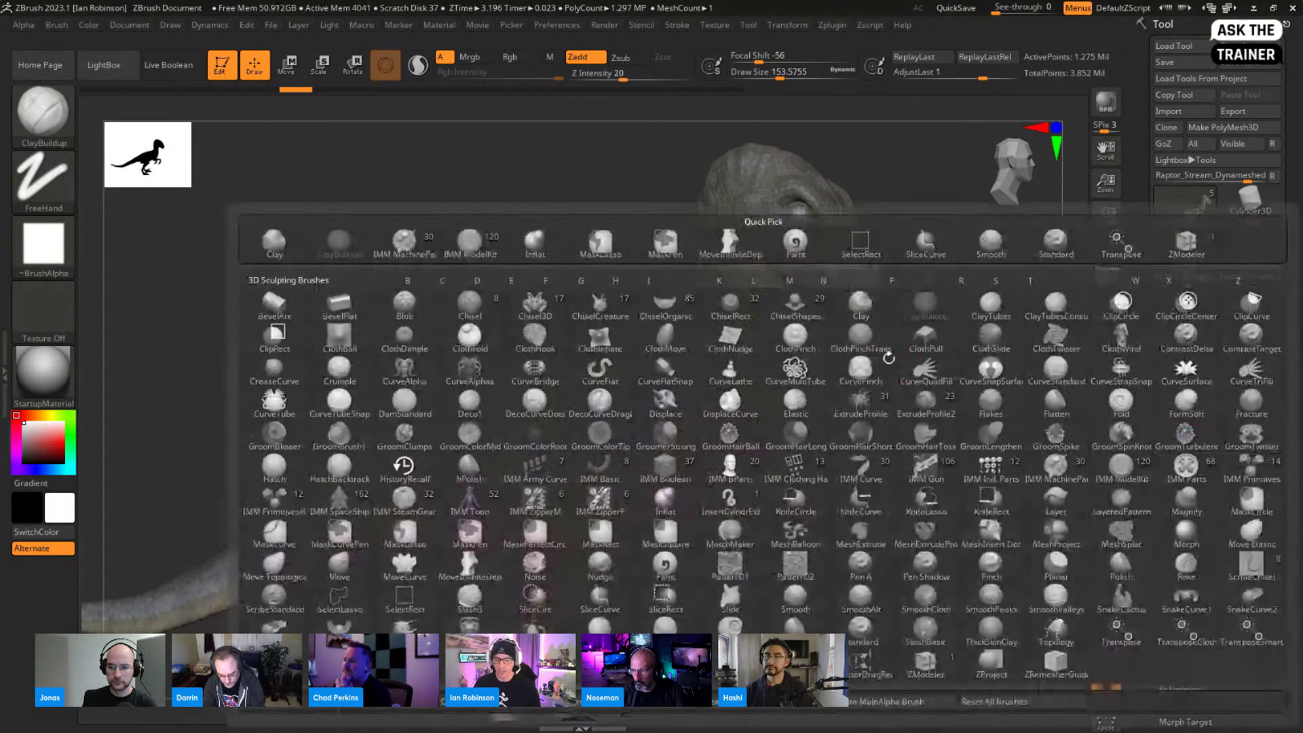
key(i)
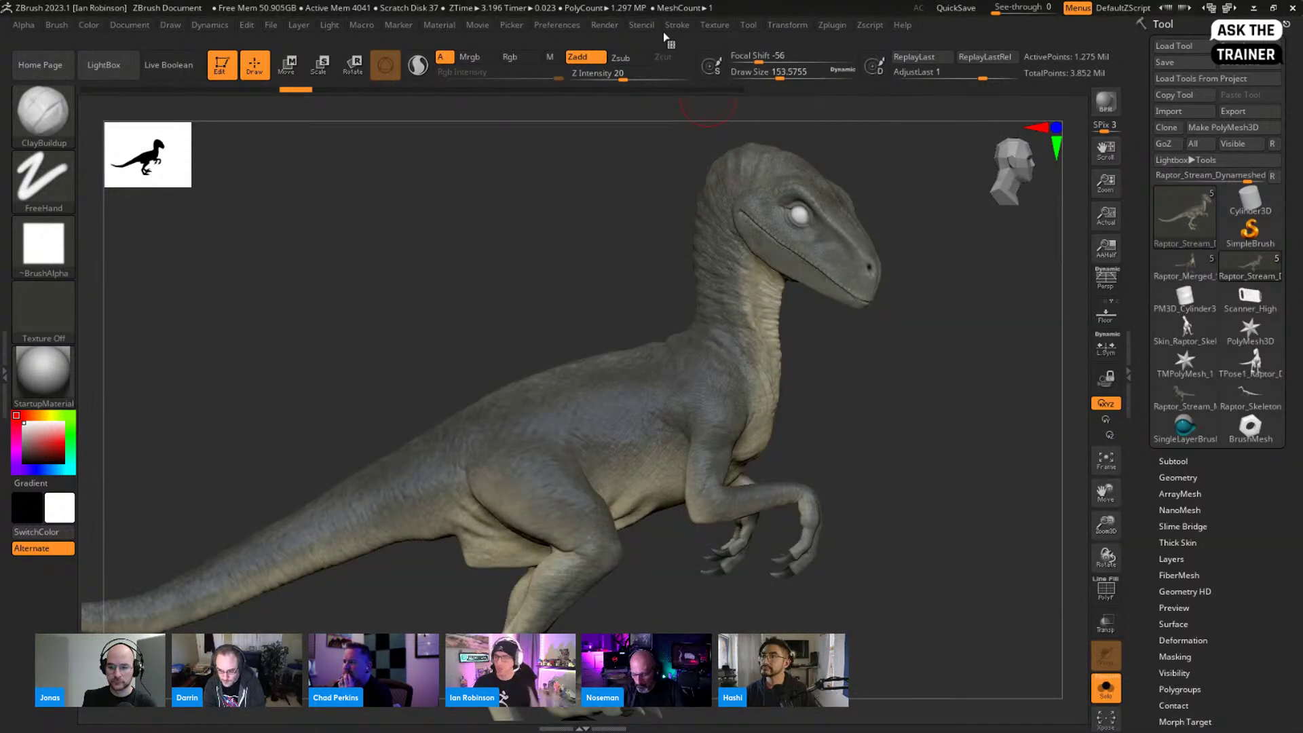
click(650, 28)
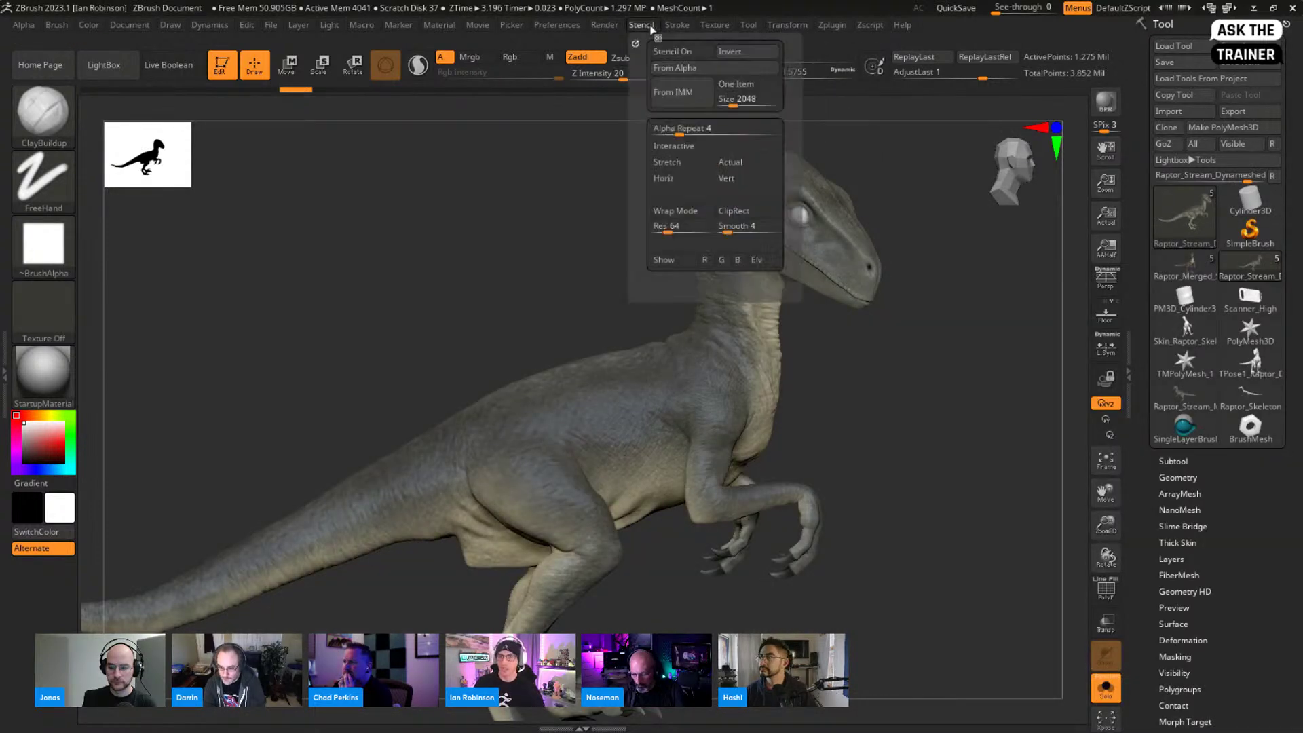
click(679, 94)
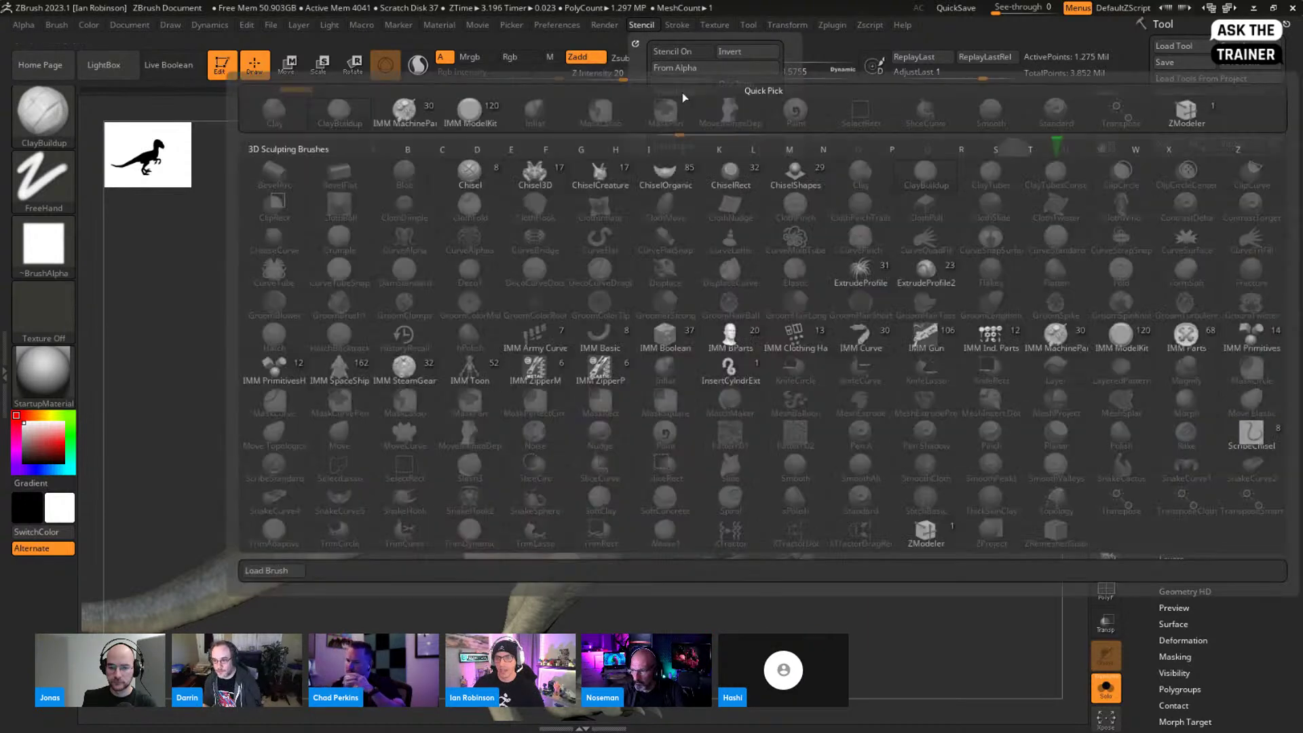
click(720, 349)
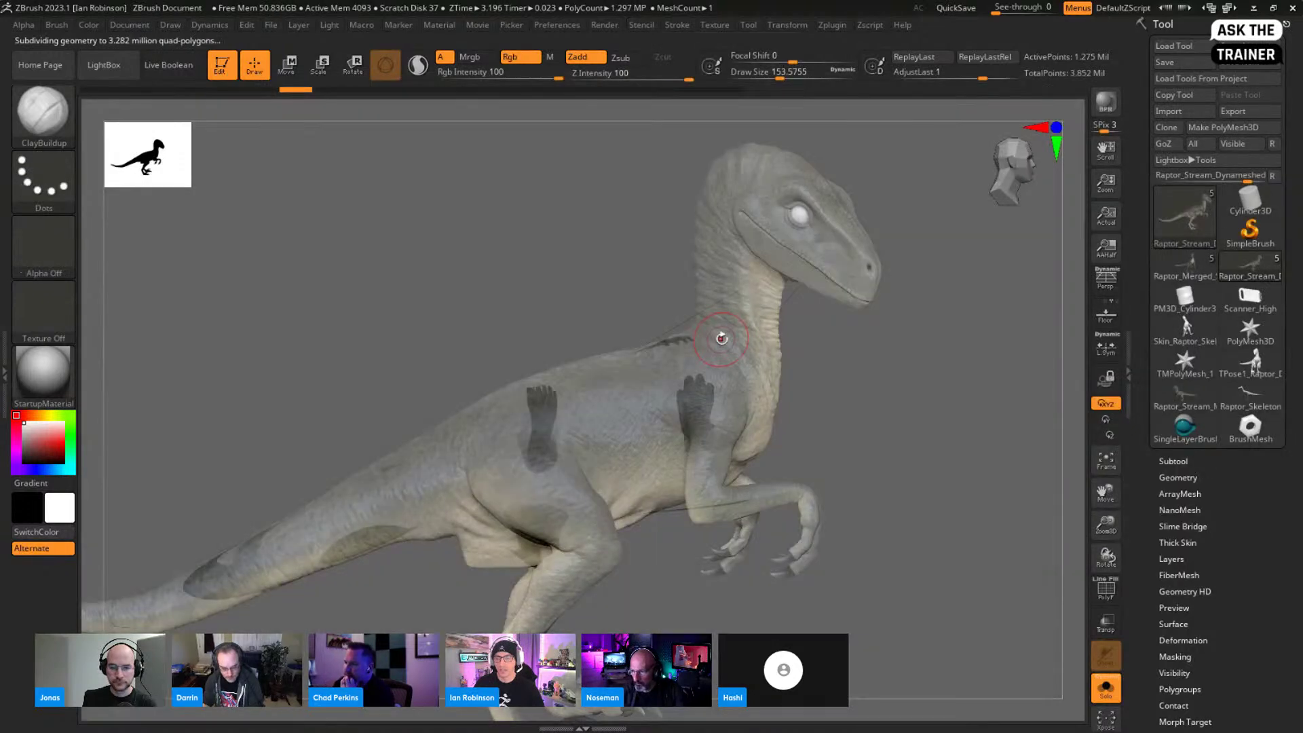
Step: Turn off Wrap Mode, set Alpha Repeat to 1, and shrink the body-parts stencil into the area above the raptor's back and tail
click(641, 24)
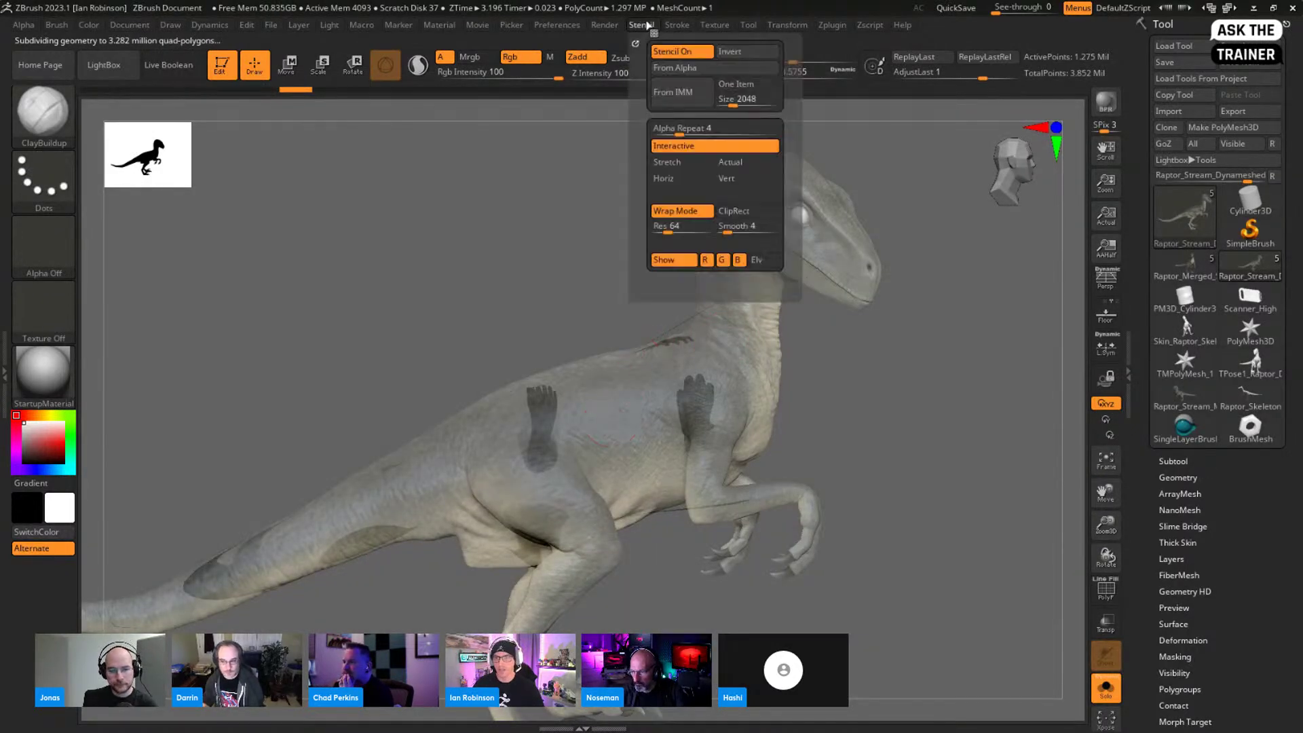
click(710, 211)
drag(679, 131, 653, 131)
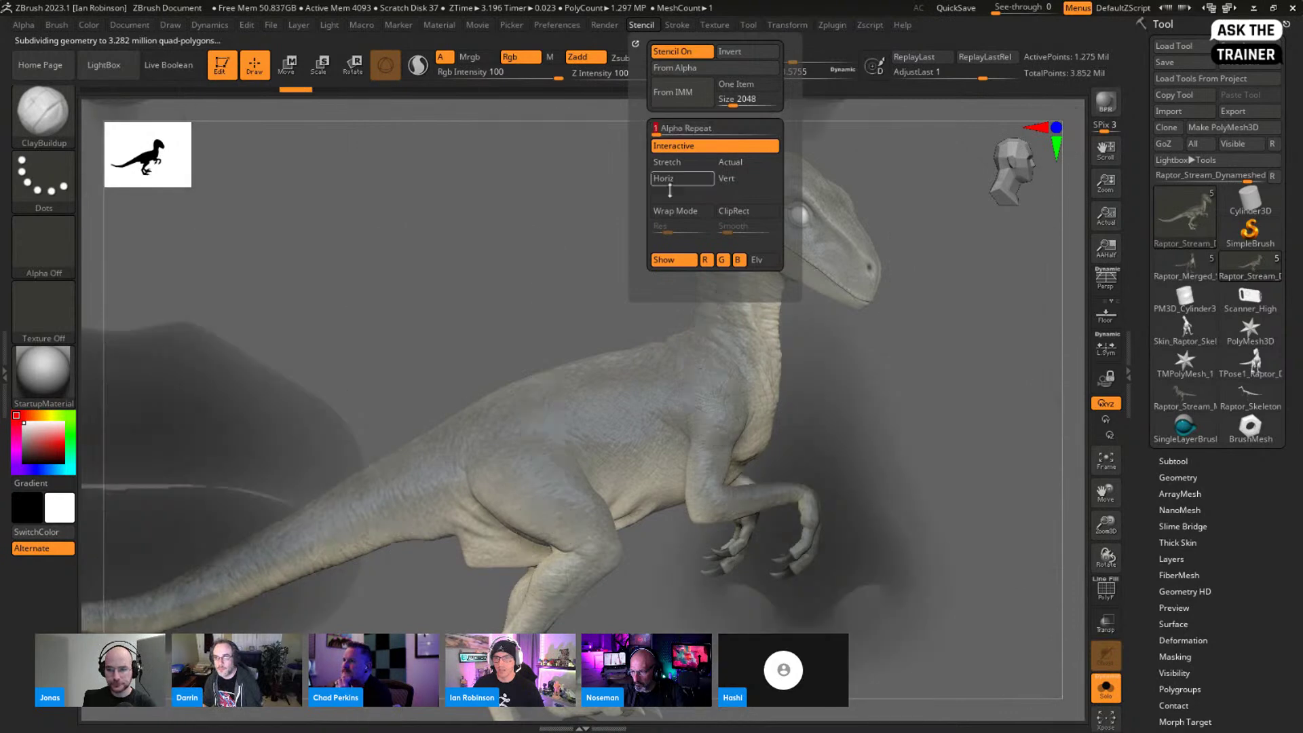
key(space)
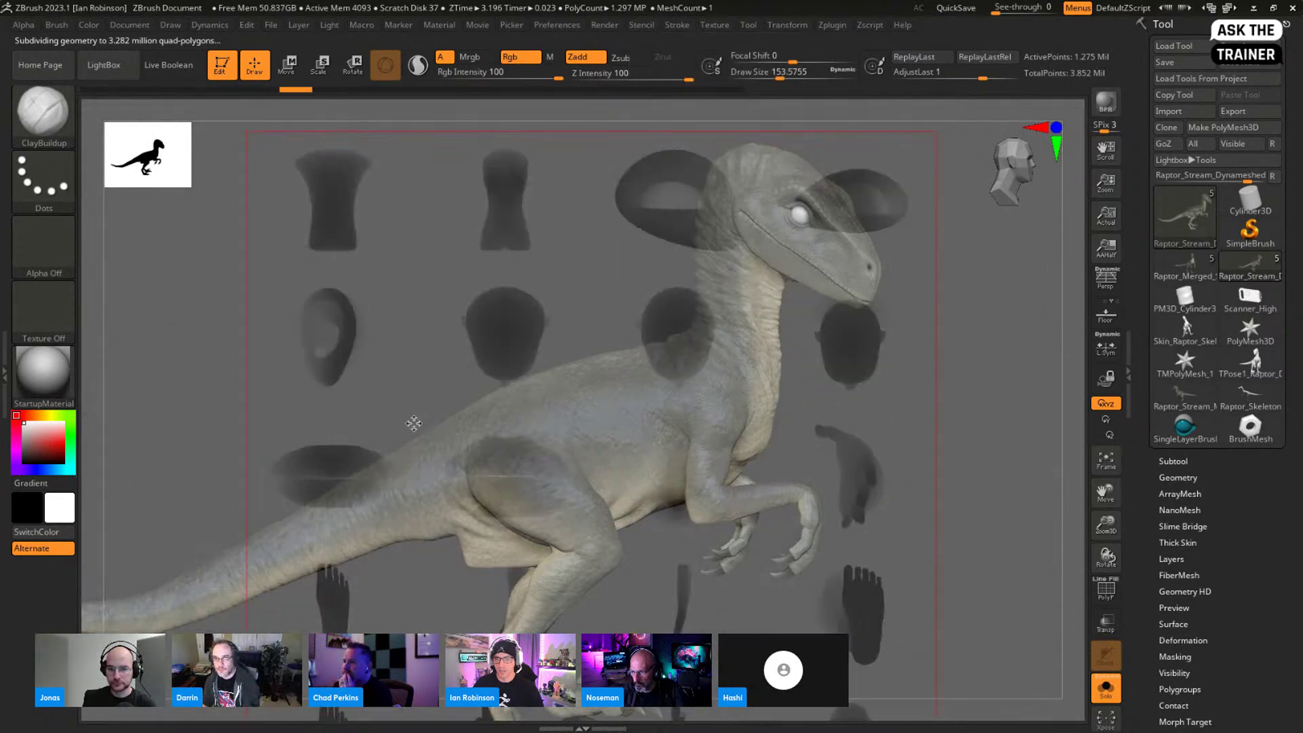
drag(655, 468, 397, 217)
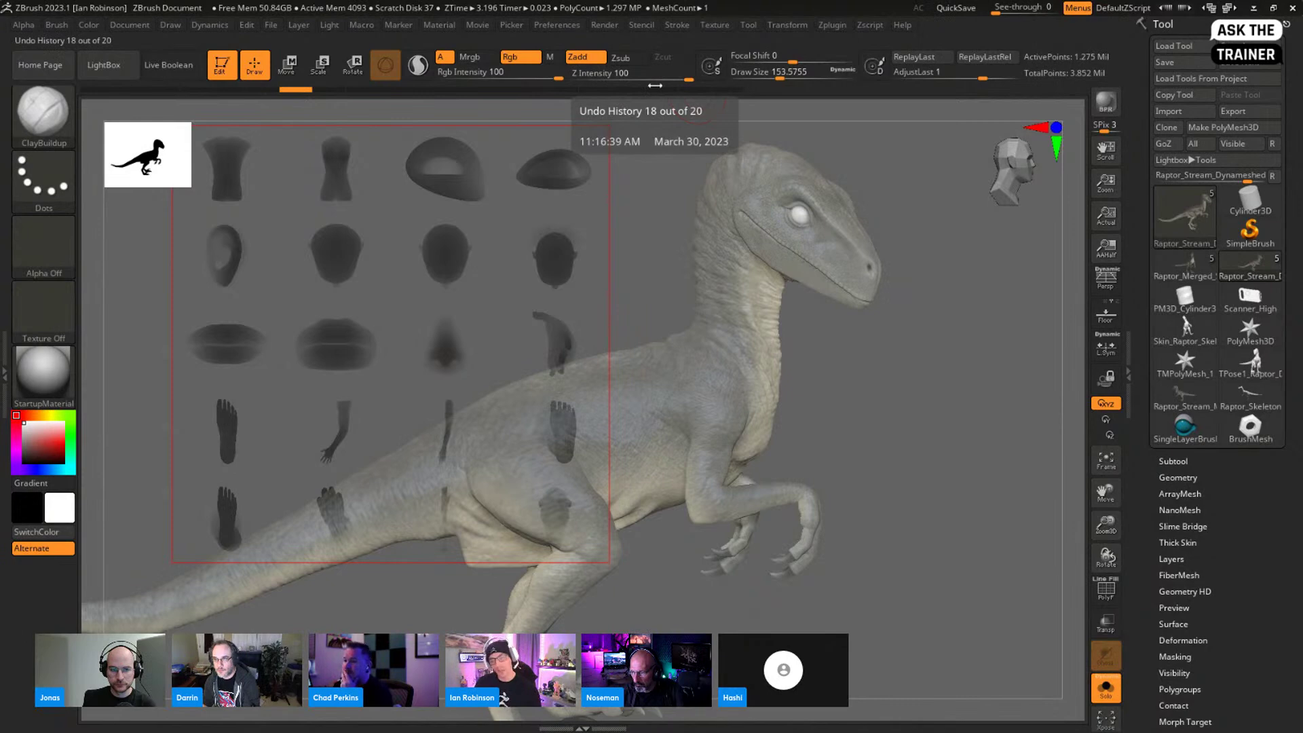
Step: Select the IMM SpaceShip brush and browse through its insert meshes
key(b)
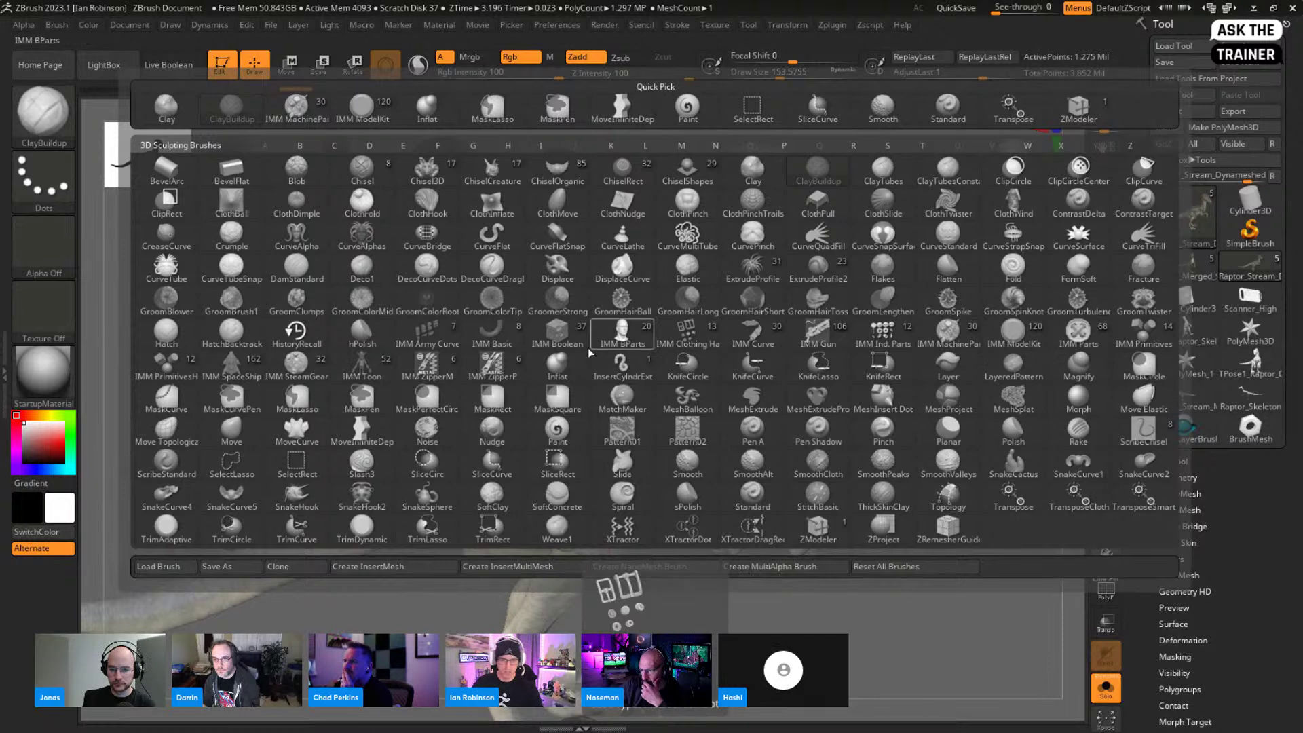
click(229, 376)
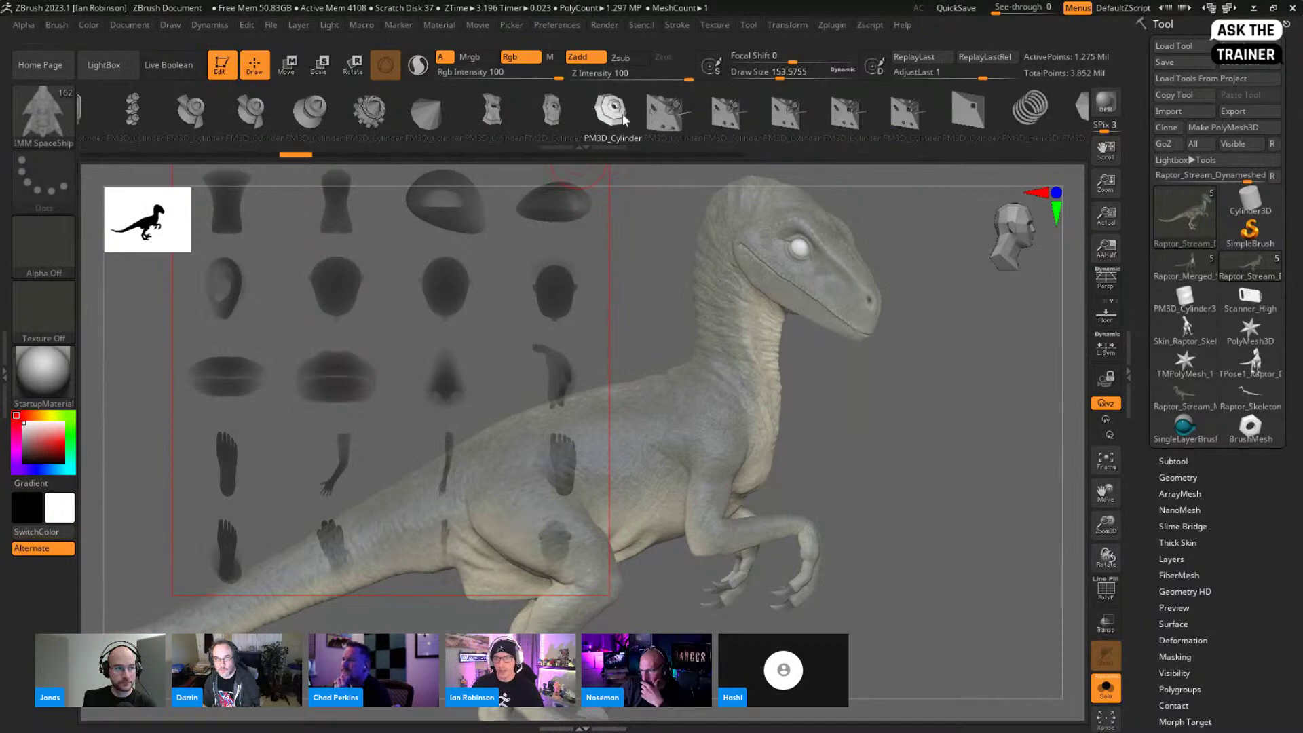
drag(925, 115, 391, 141)
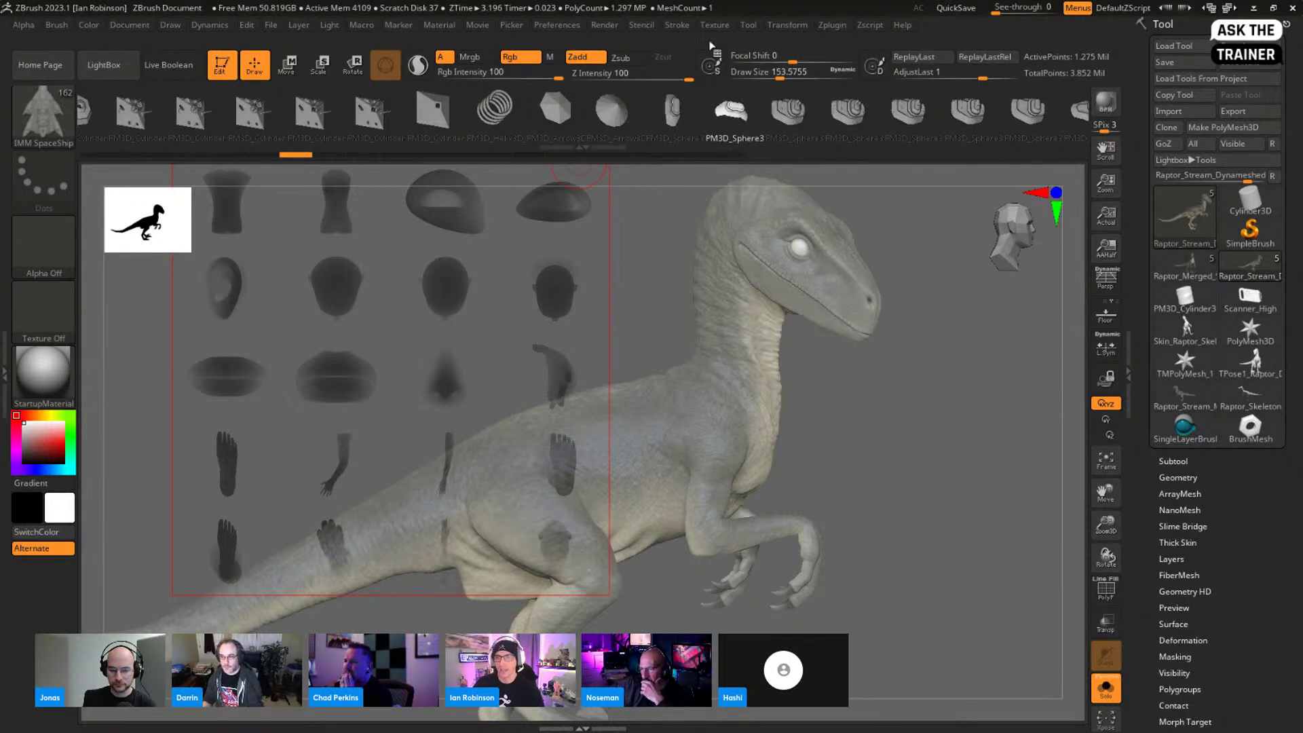
Step: Enable One Item and create a stencil from the currently selected IMM SpaceShip mesh only
click(644, 25)
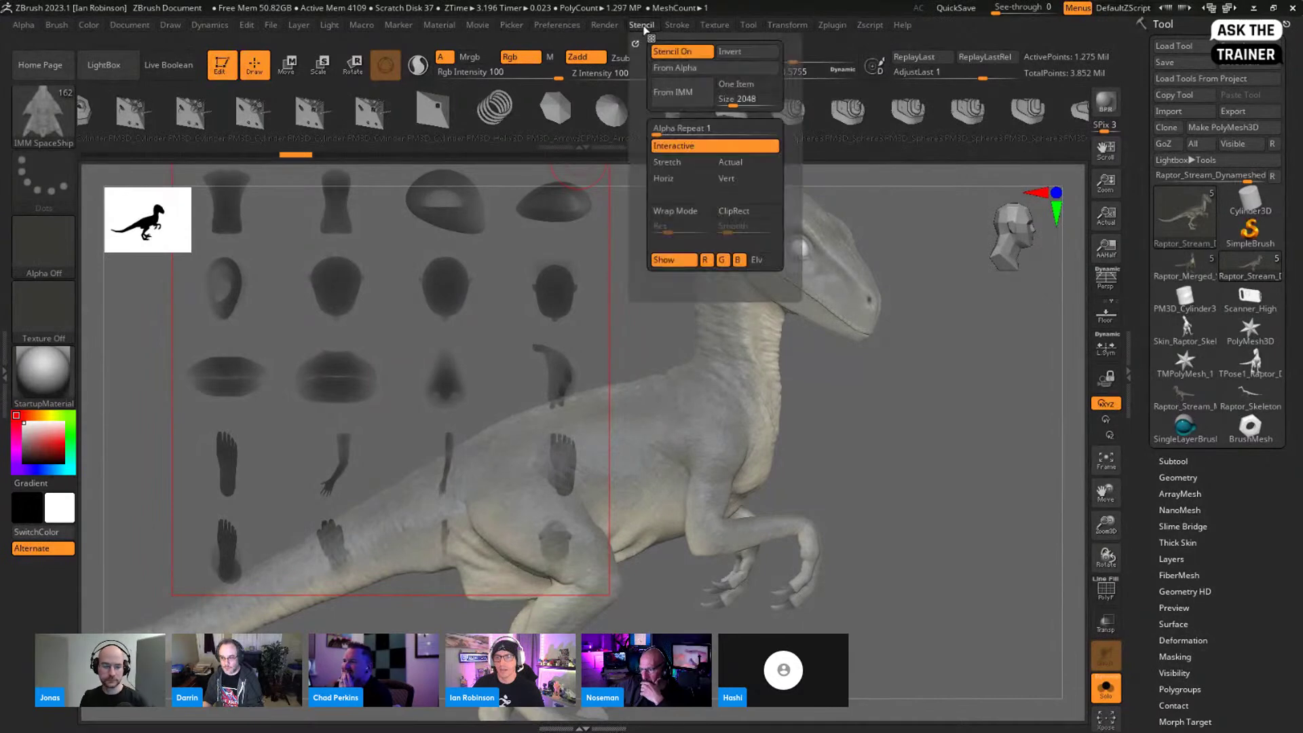
click(746, 84)
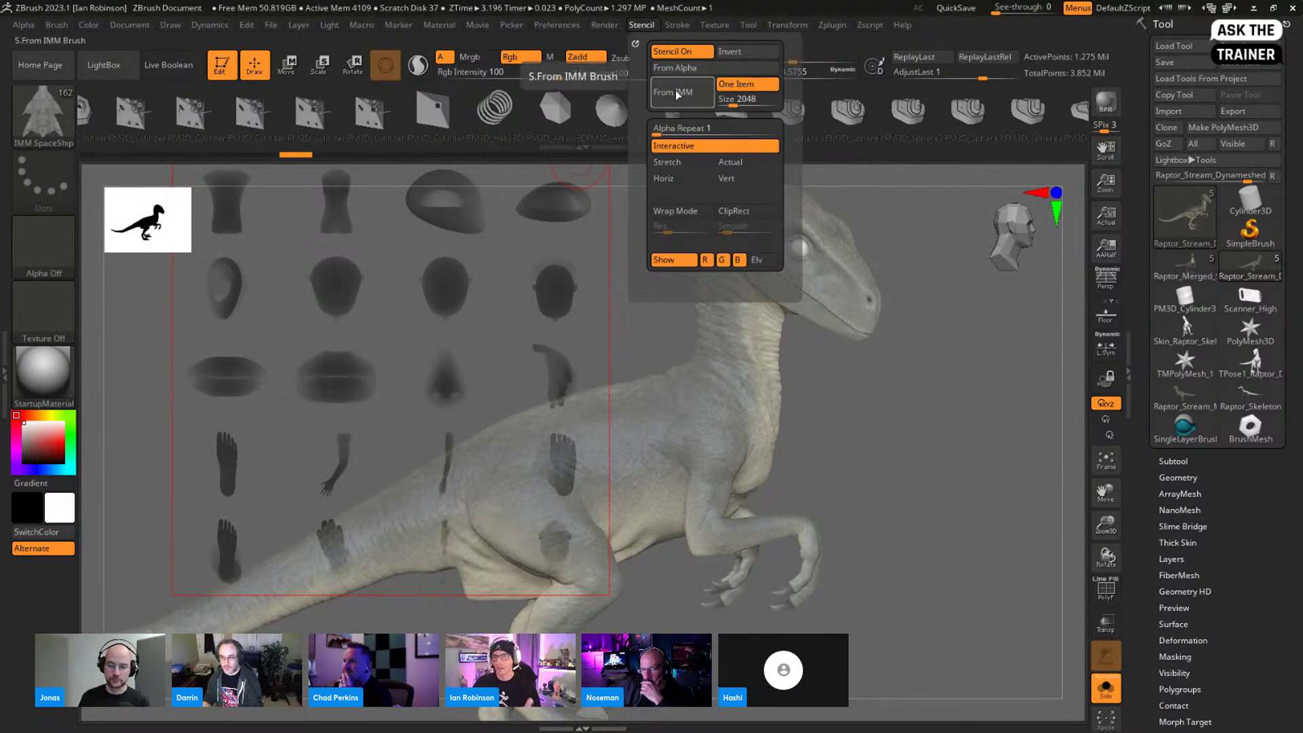
key(b)
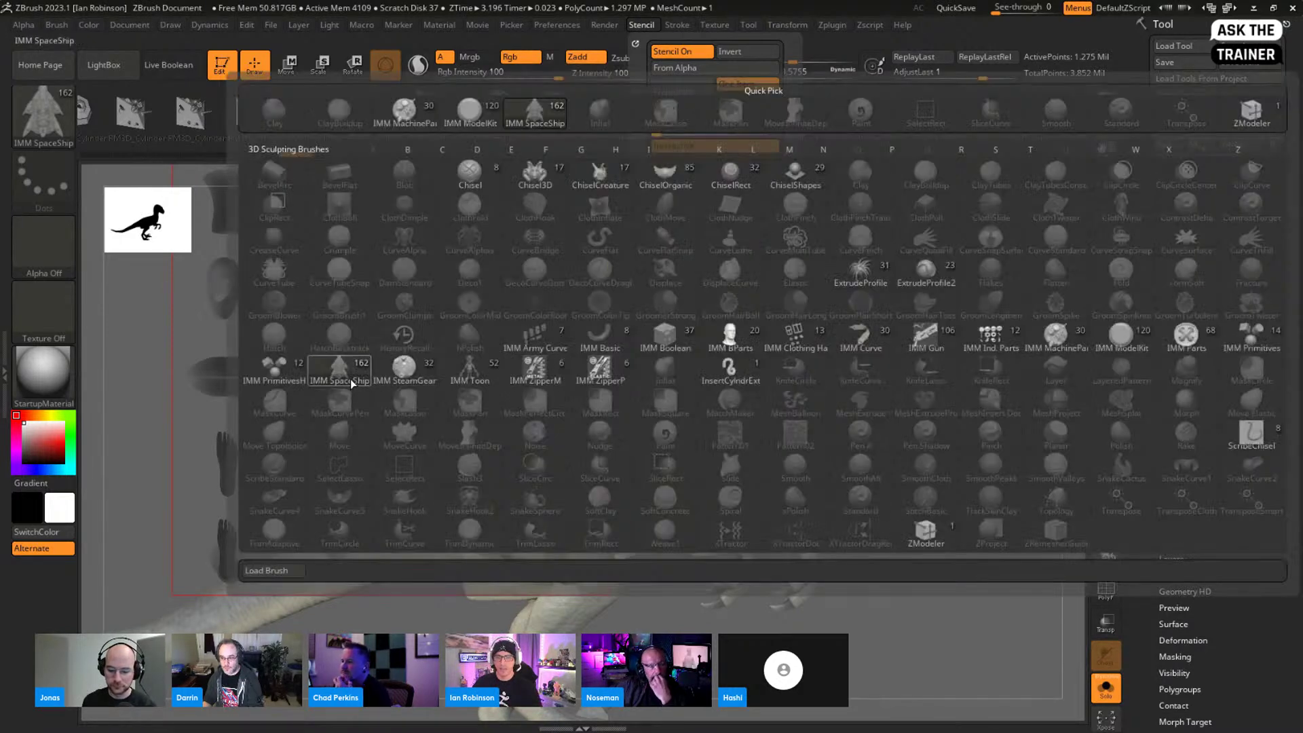
mouse_move(348, 381)
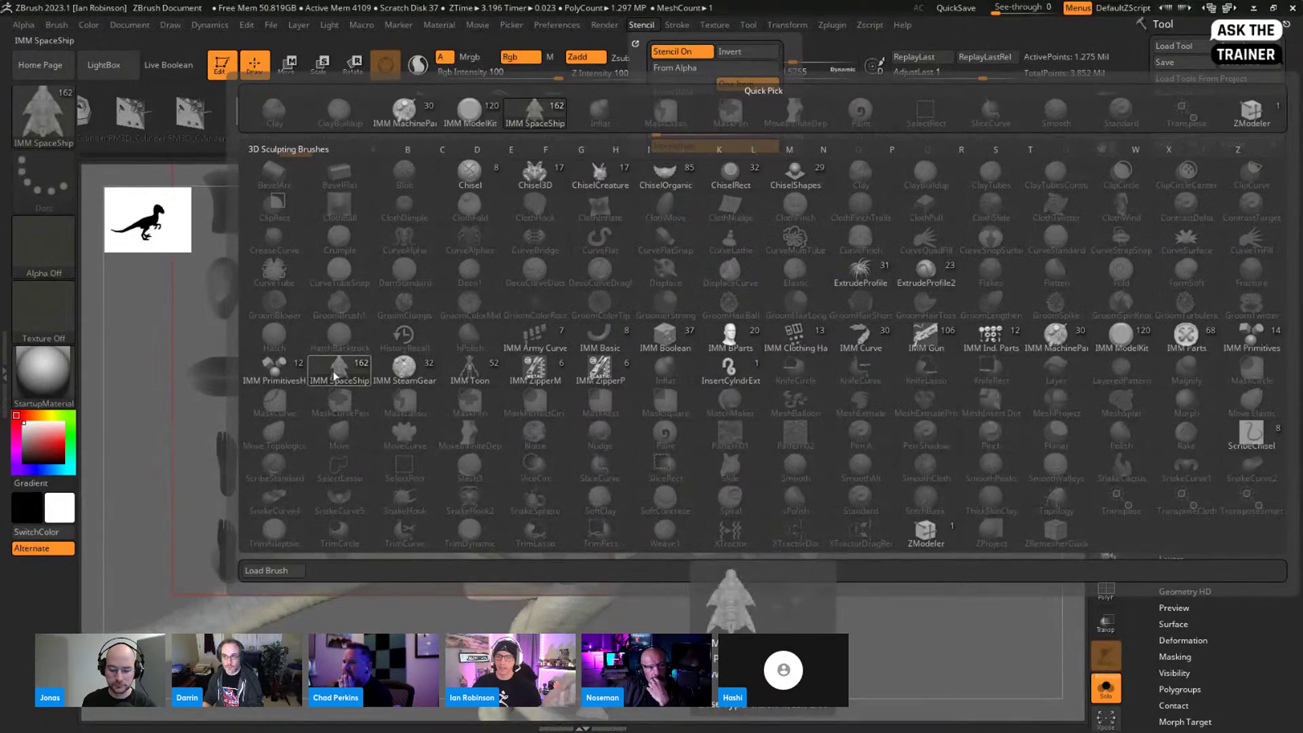
click(335, 374)
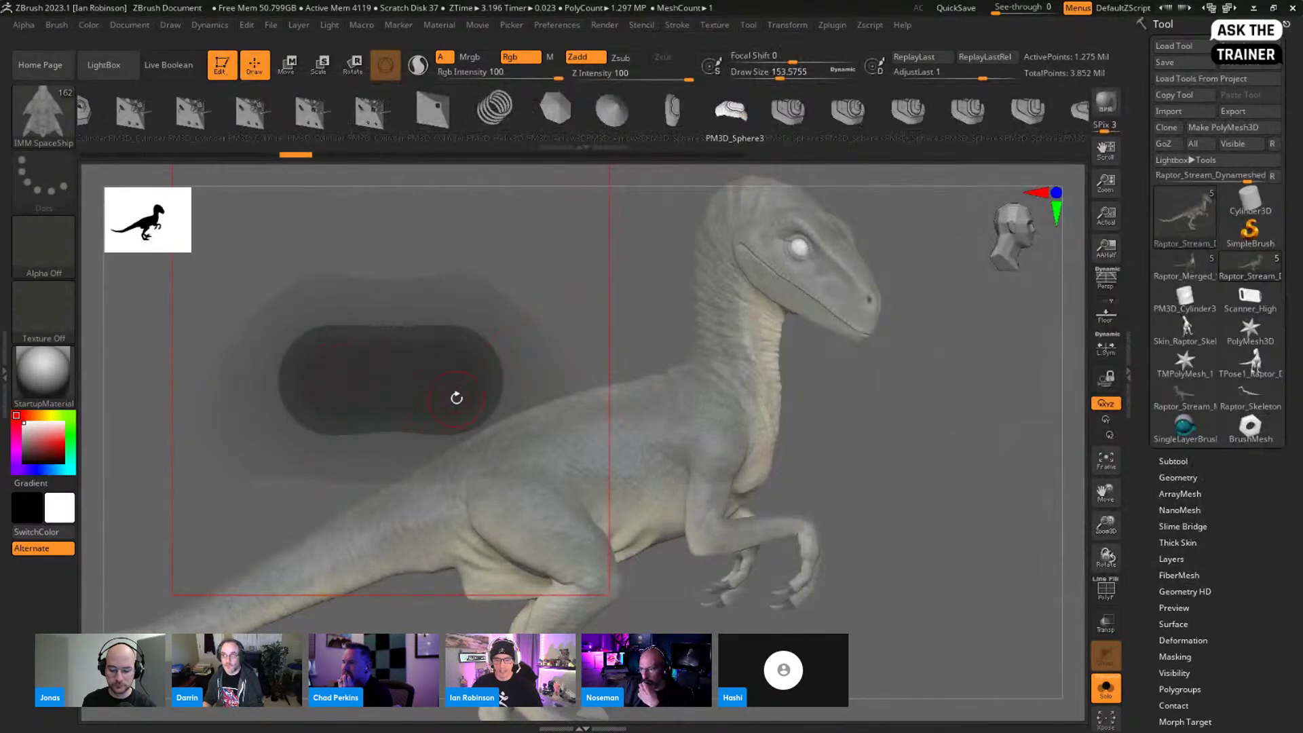
Step: Switch to the Paint brush and move the single-item stencil over the raptor's flank
key(b)
key(p)
key(a)
key(space)
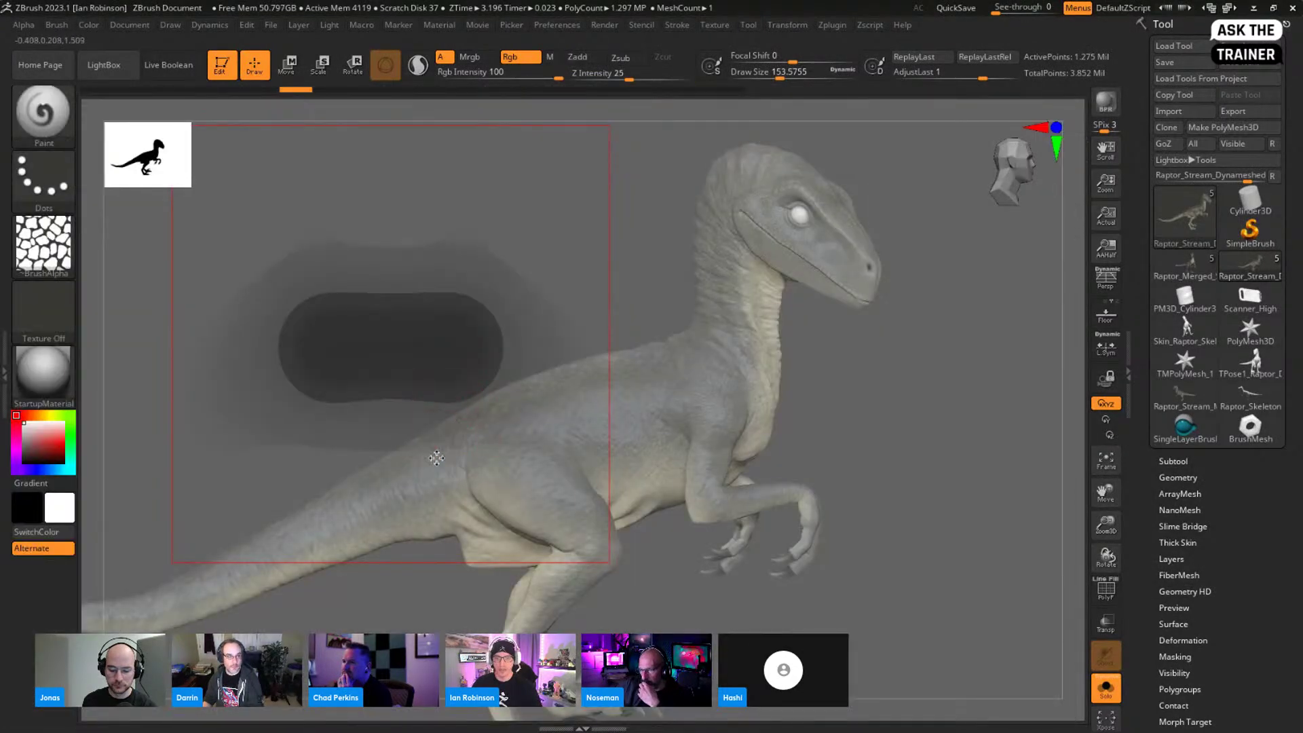
drag(436, 458, 650, 523)
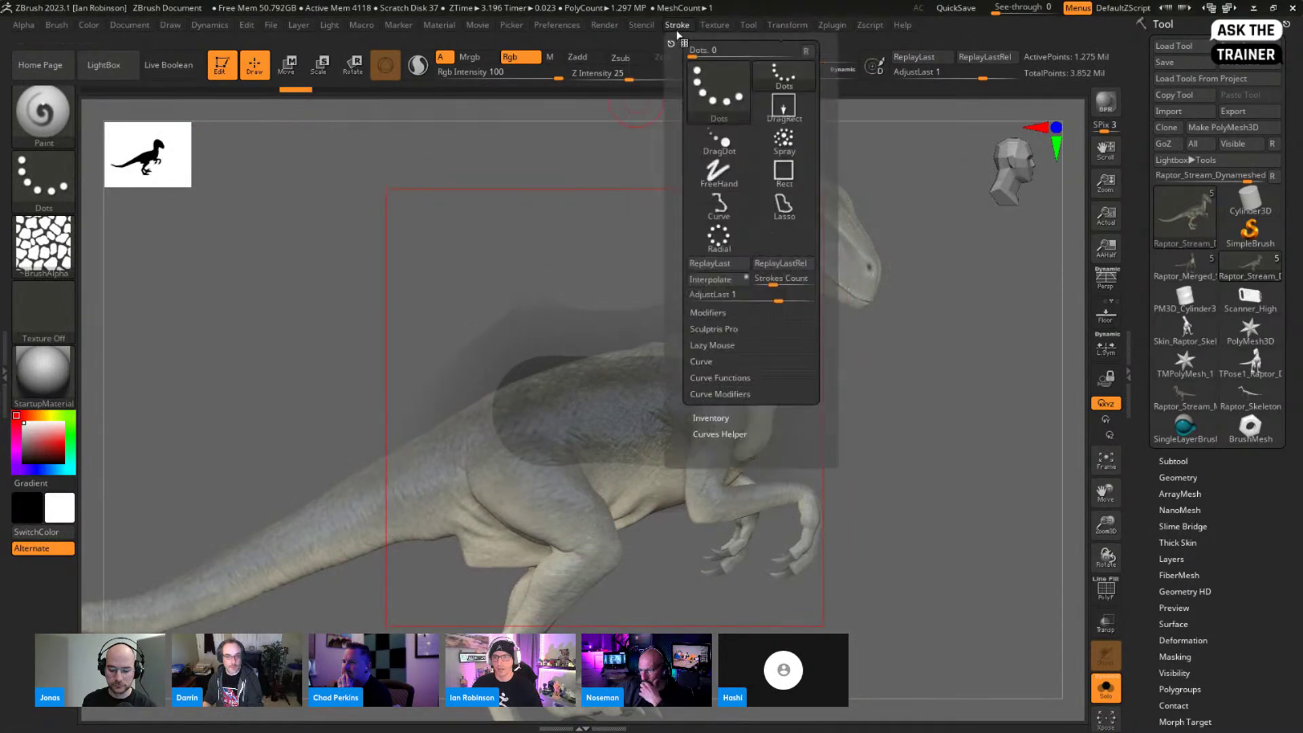
Step: Turn on Wrap Mode with Res 135, set Alpha Repeat to 2, and reposition the tiled stencil lower on the raptor's body
mouse_move(632, 28)
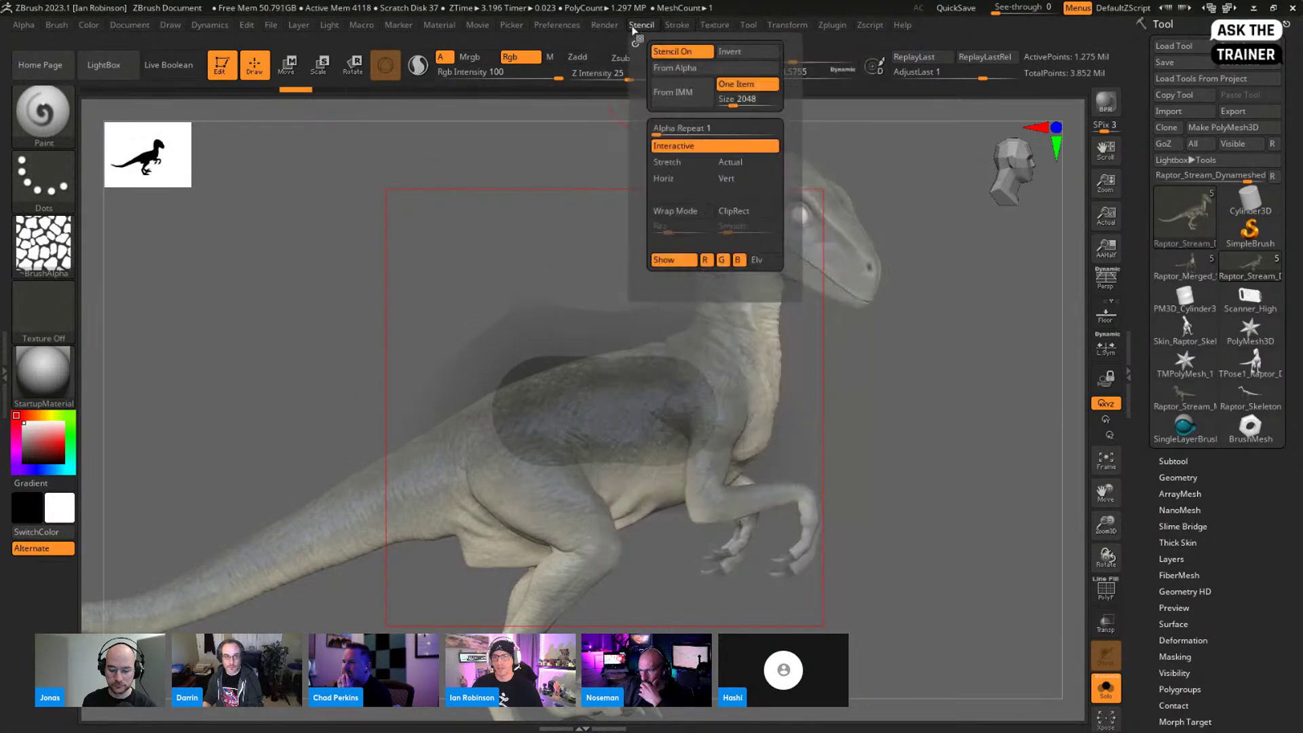
click(675, 210)
drag(669, 231, 687, 231)
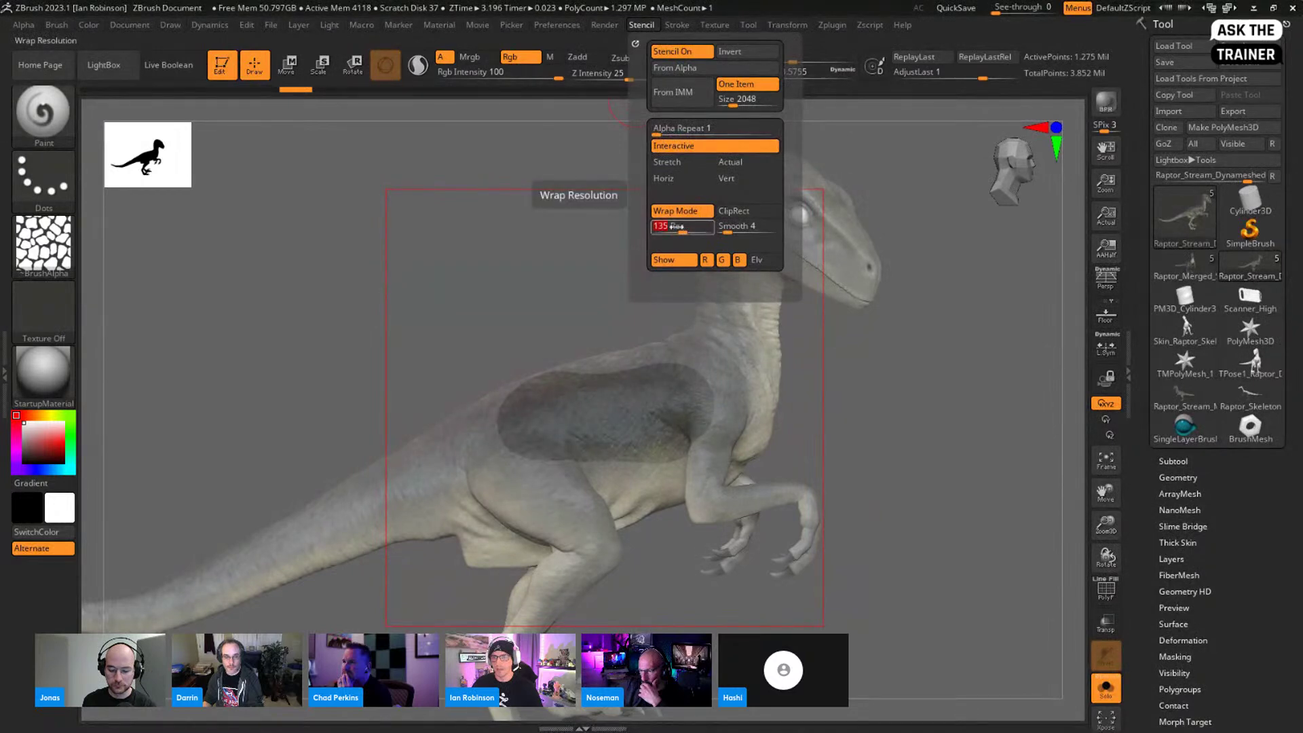
mouse_move(658, 131)
mouse_down()
mouse_move(671, 133)
mouse_move(659, 132)
mouse_up()
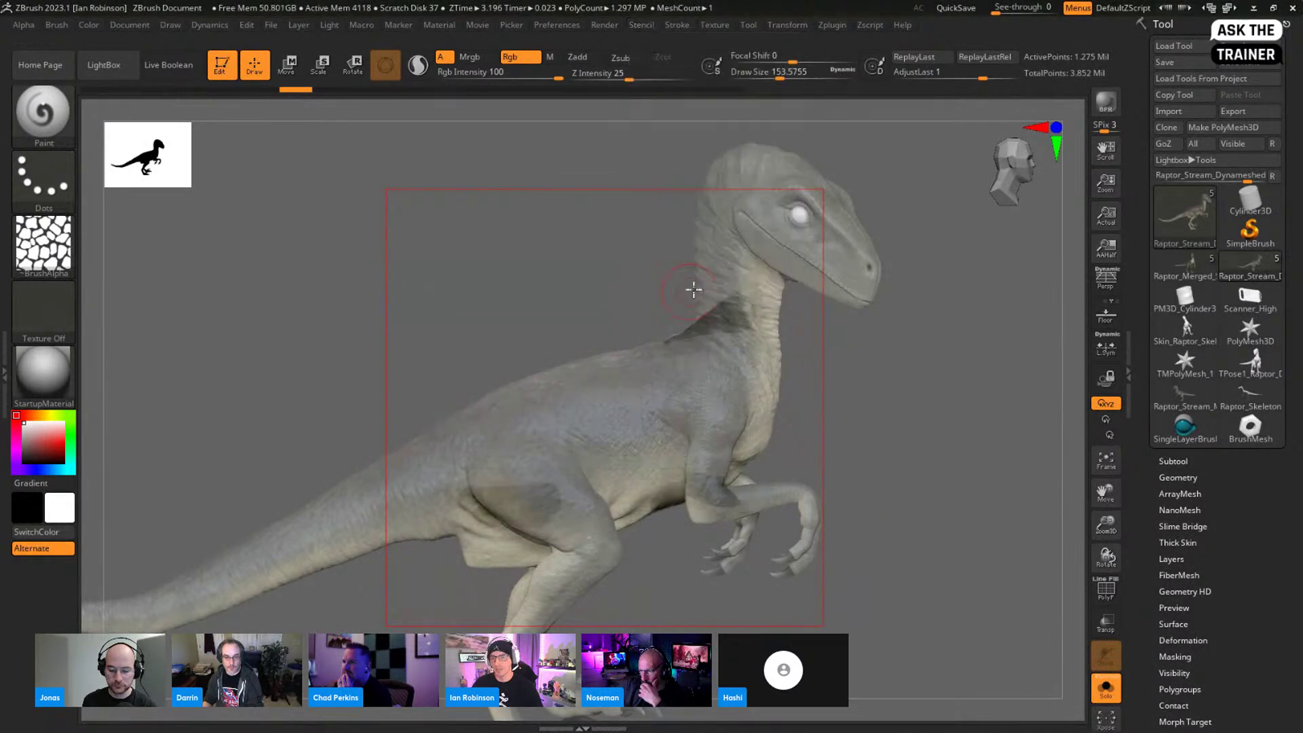
key(space)
drag(645, 469, 605, 573)
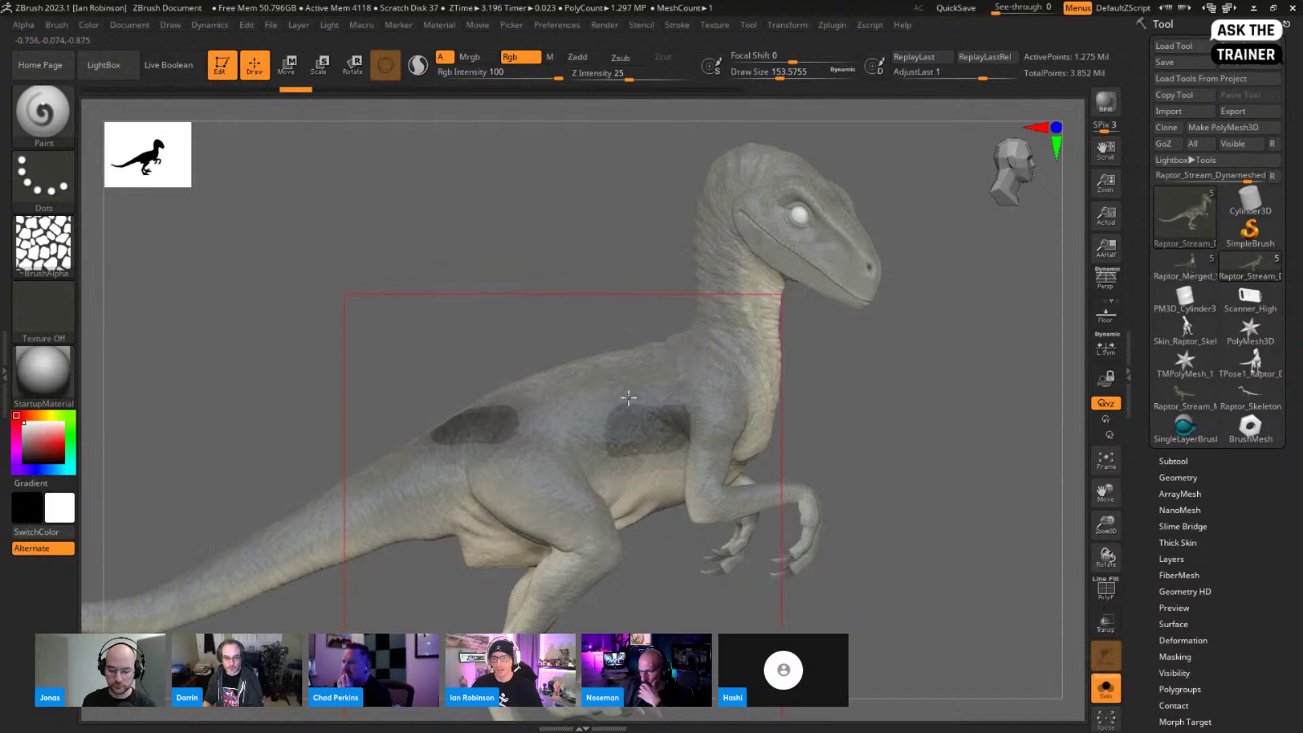
Step: Try a Paint stroke through the stencil on the flank, enlarge the Draw Size to about 299, and undo the stroke
mouse_move(629, 406)
mouse_down()
mouse_move(632, 418)
mouse_move(678, 422)
mouse_up()
key(s)
key(ctrl+z)
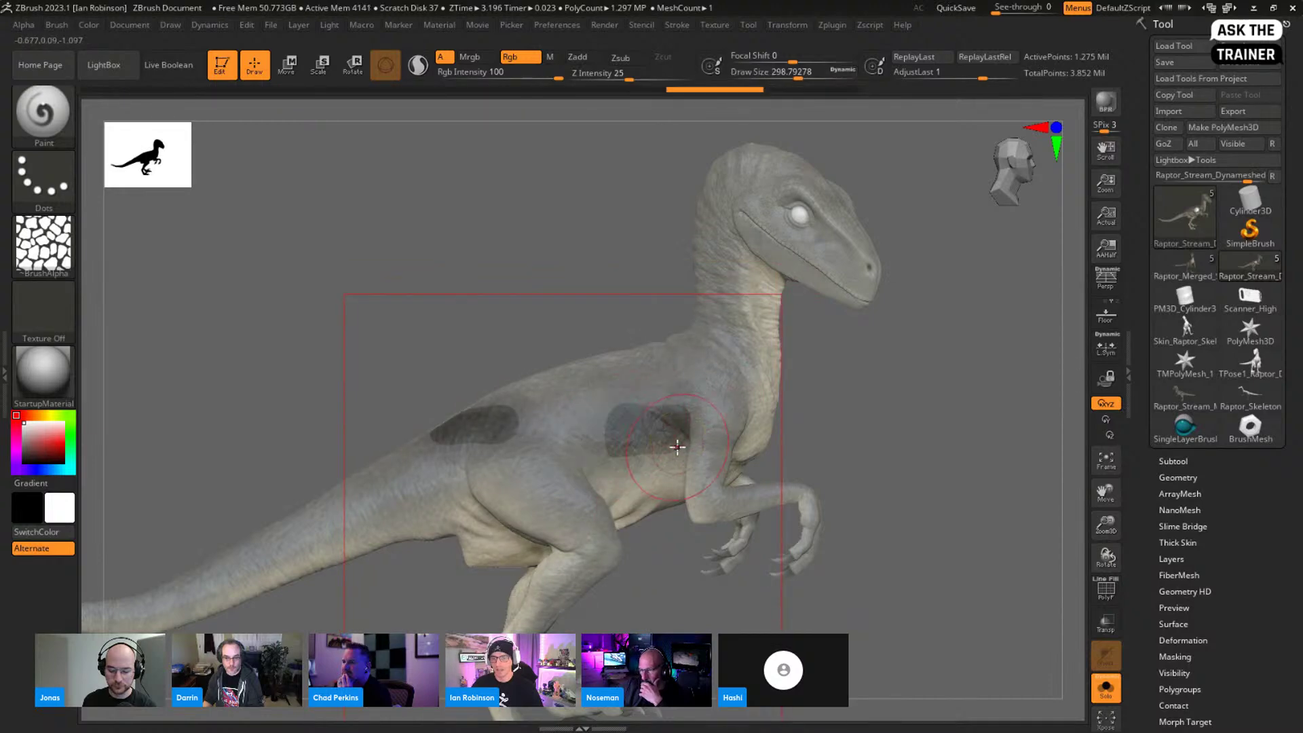
Step: Try sculpting the stencil shape onto the flank with the ClayBuildup brush, and undo the sculpting
key(b)
key(c)
key(b)
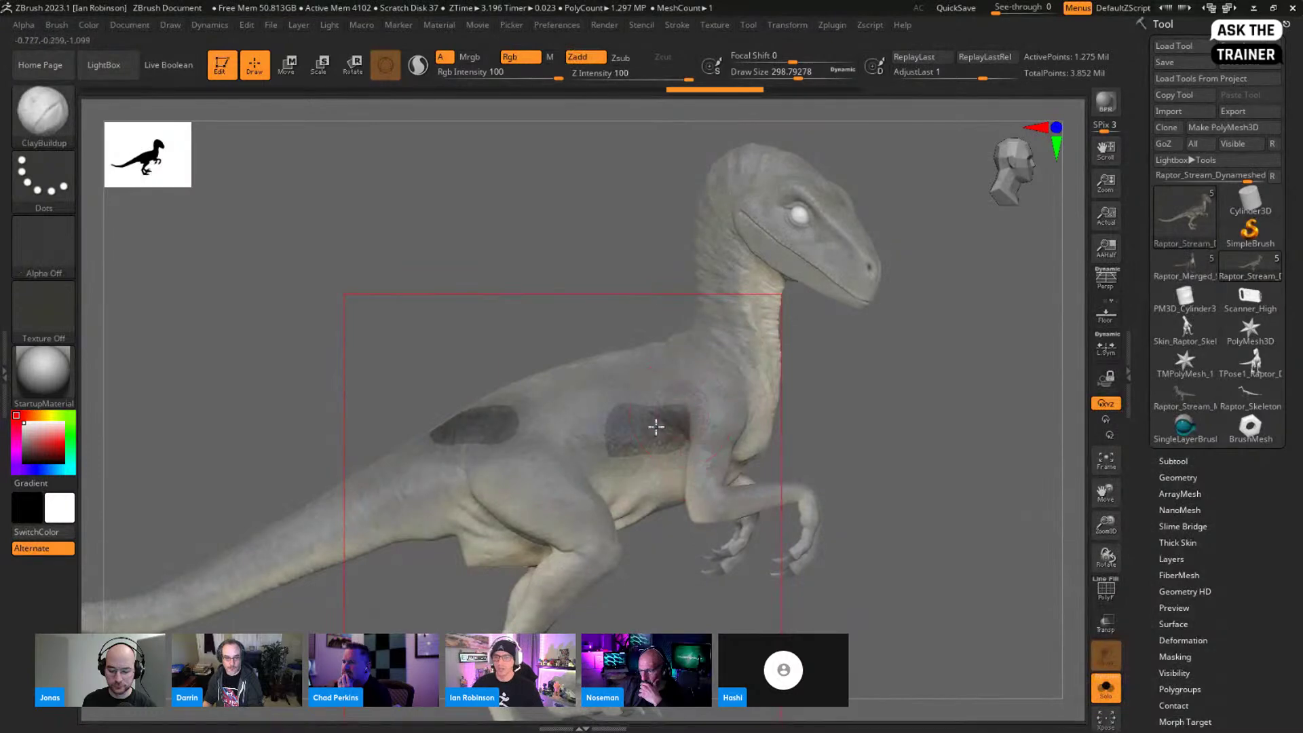
drag(681, 427, 663, 436)
mouse_move(902, 438)
mouse_down()
mouse_move(872, 460)
mouse_move(854, 444)
mouse_up()
key(ctrl+z)
drag(924, 466, 898, 354)
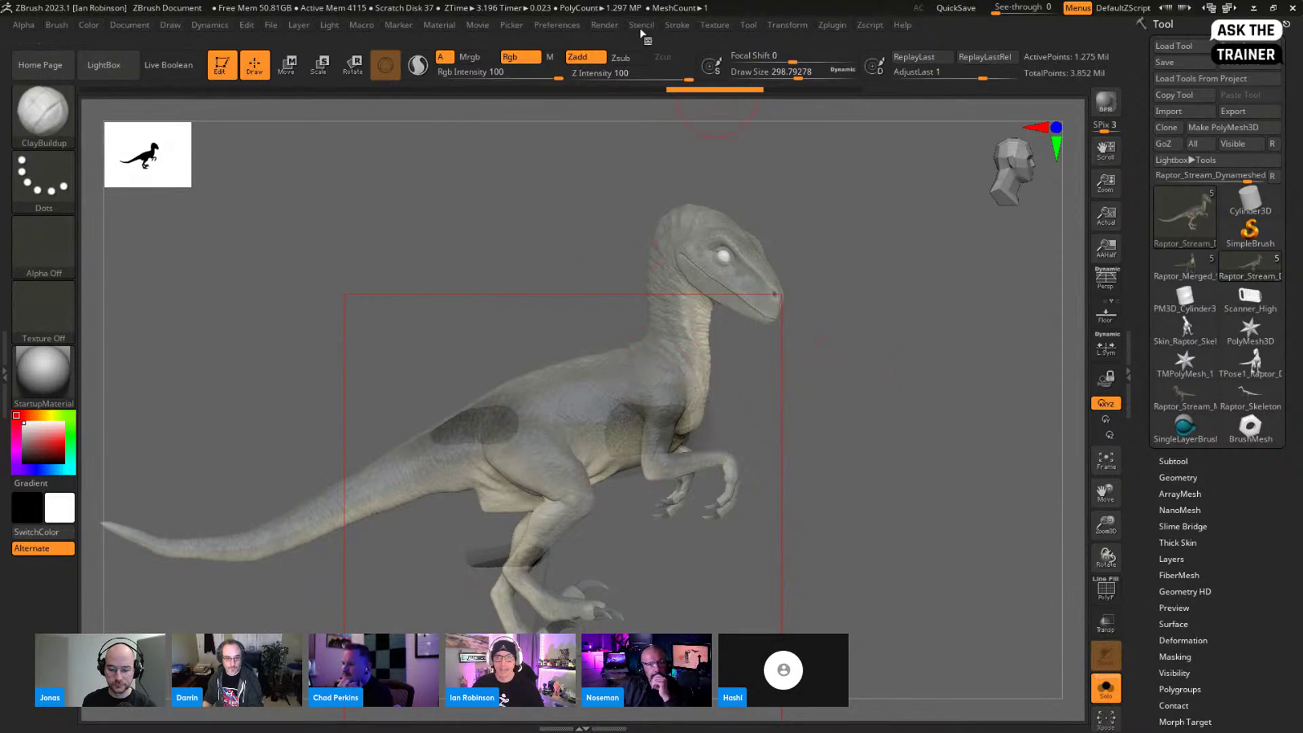
Step: Switch to the Restream chat to read the latest viewer messages, and return to ZBrush
click(642, 27)
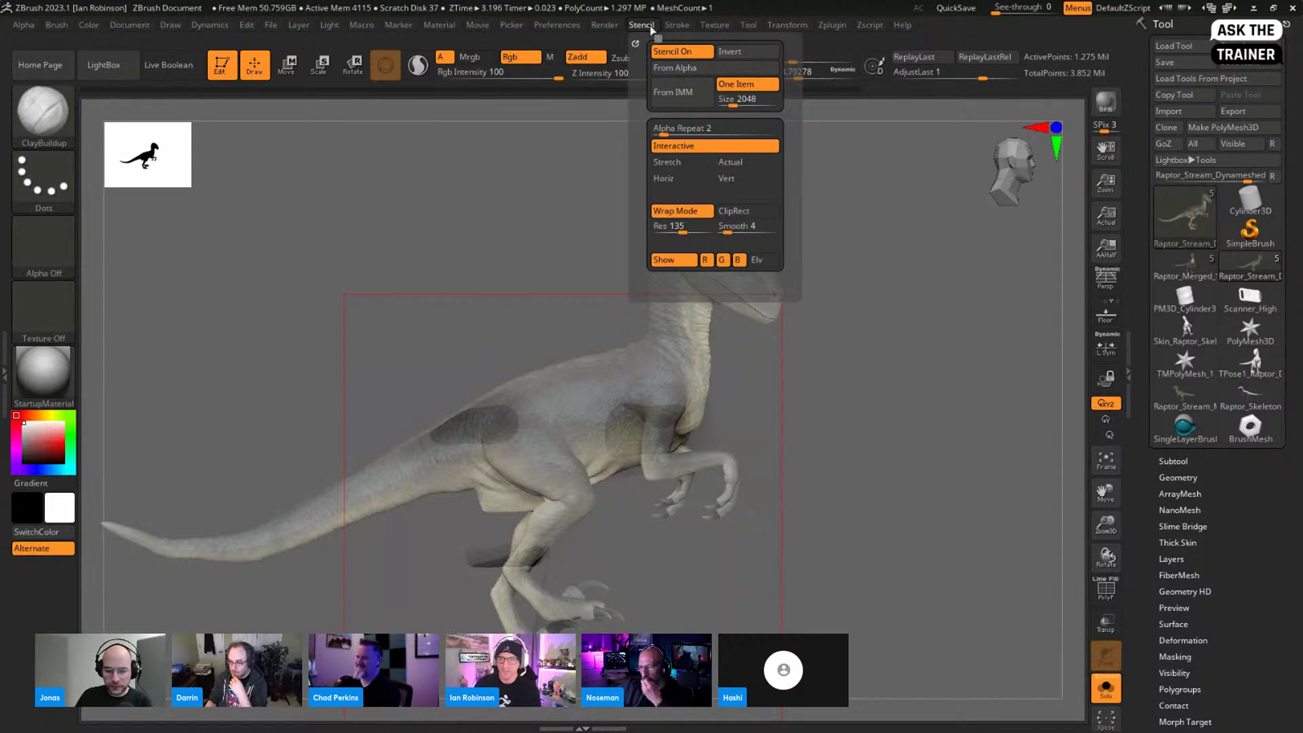
key(alt+Tab)
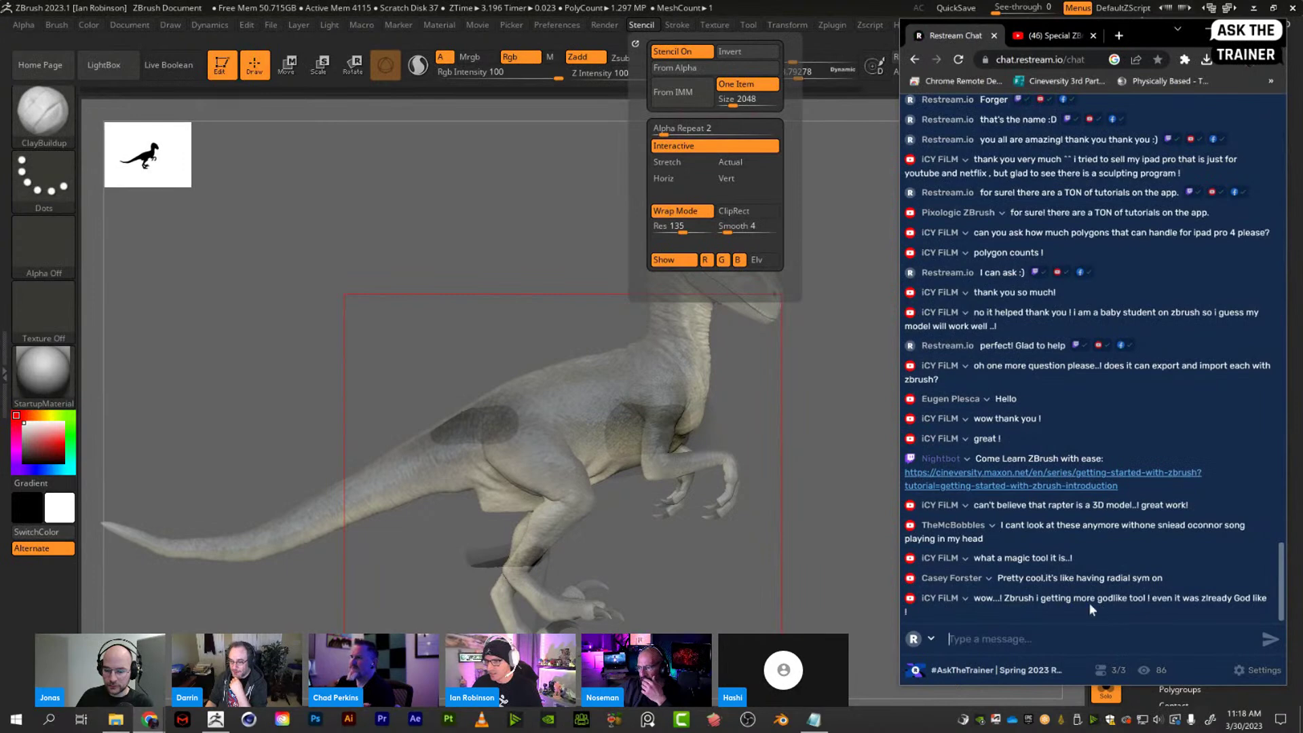
click(858, 361)
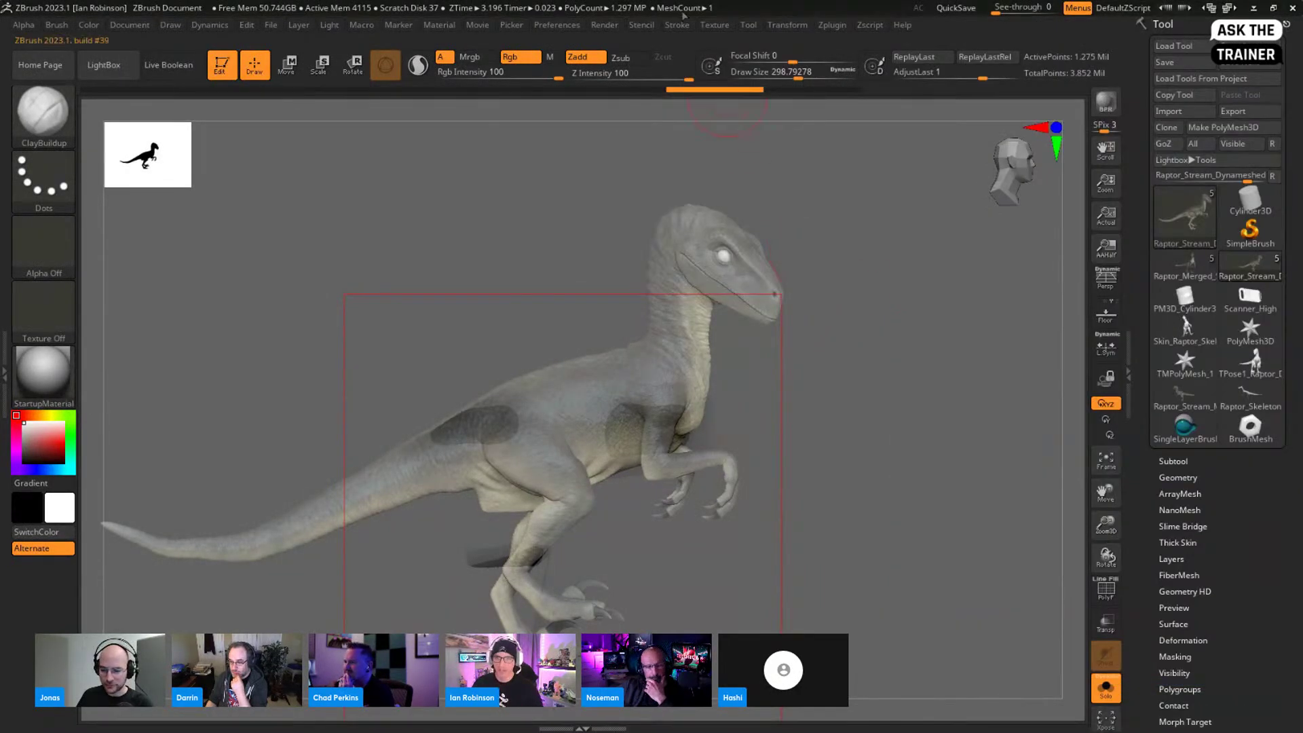
Step: Reset the stencil's Alpha Repeat to 1, turn off Wrap Mode, and switch the stencil off
click(684, 25)
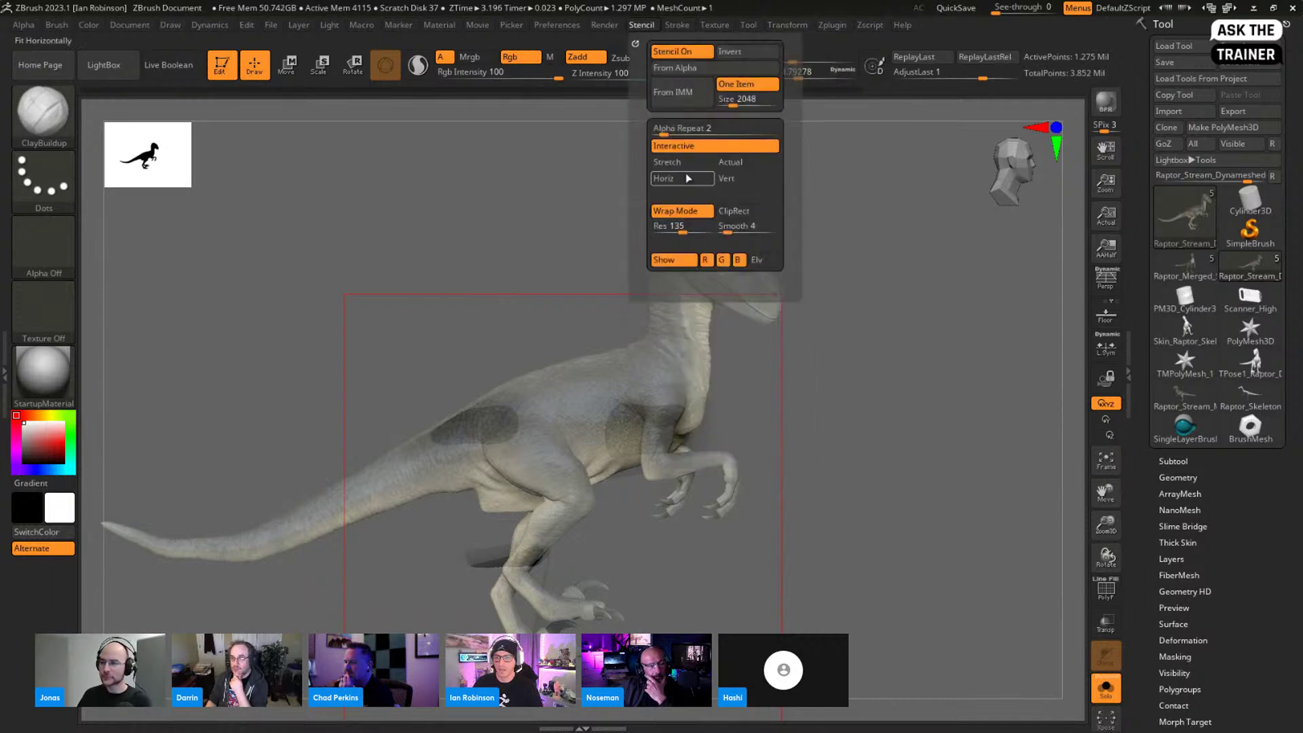
drag(672, 130, 658, 130)
click(682, 211)
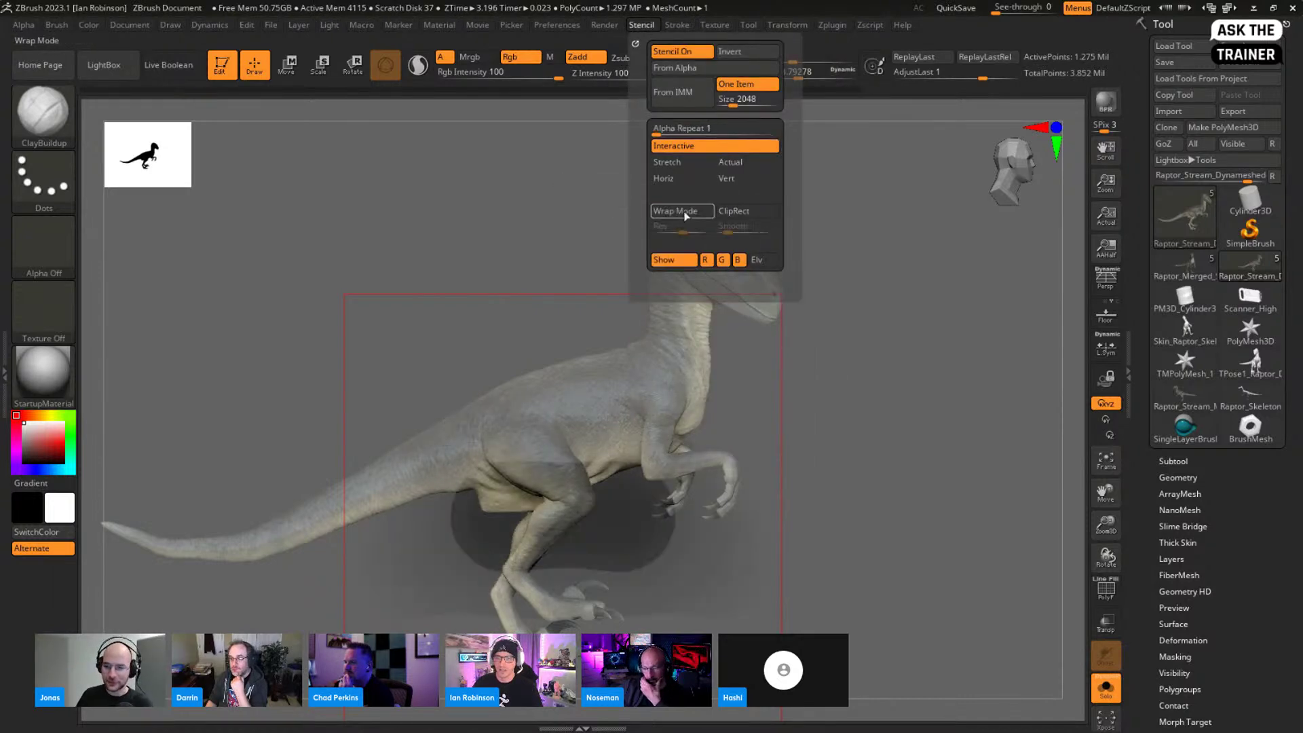
click(682, 51)
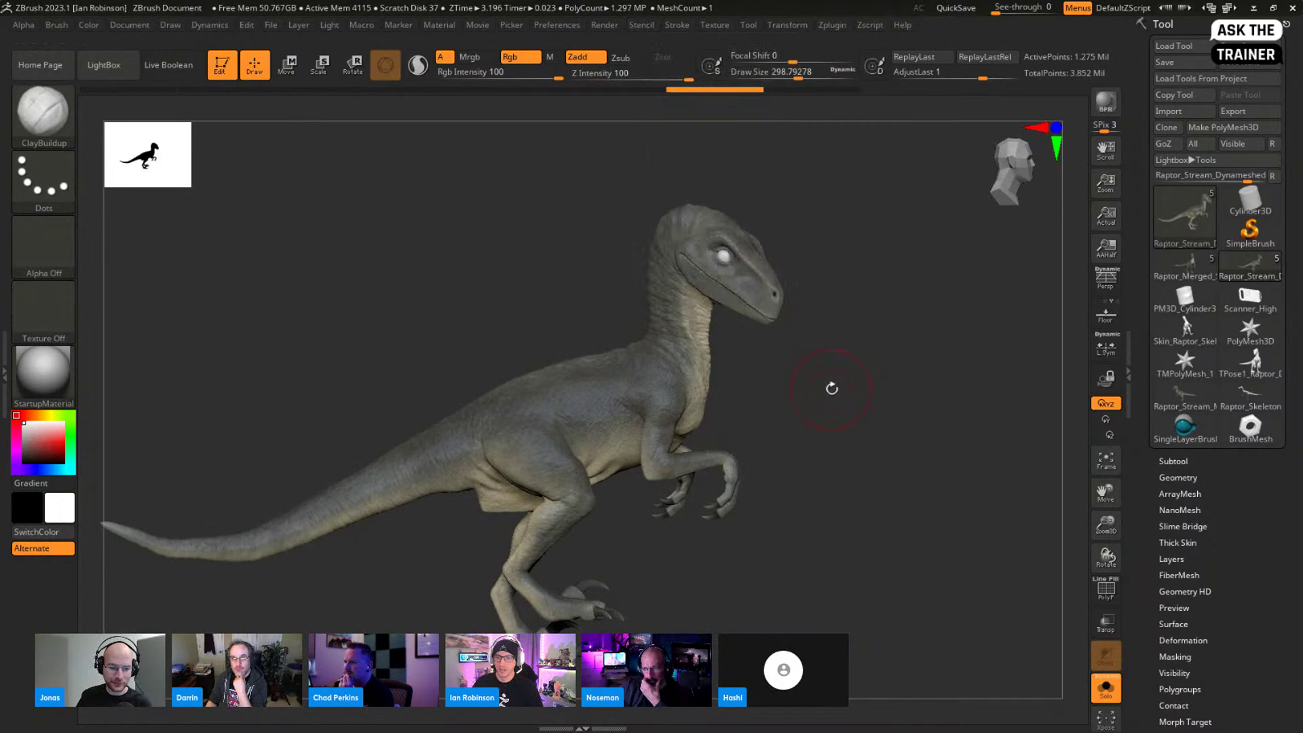
drag(831, 386, 763, 378)
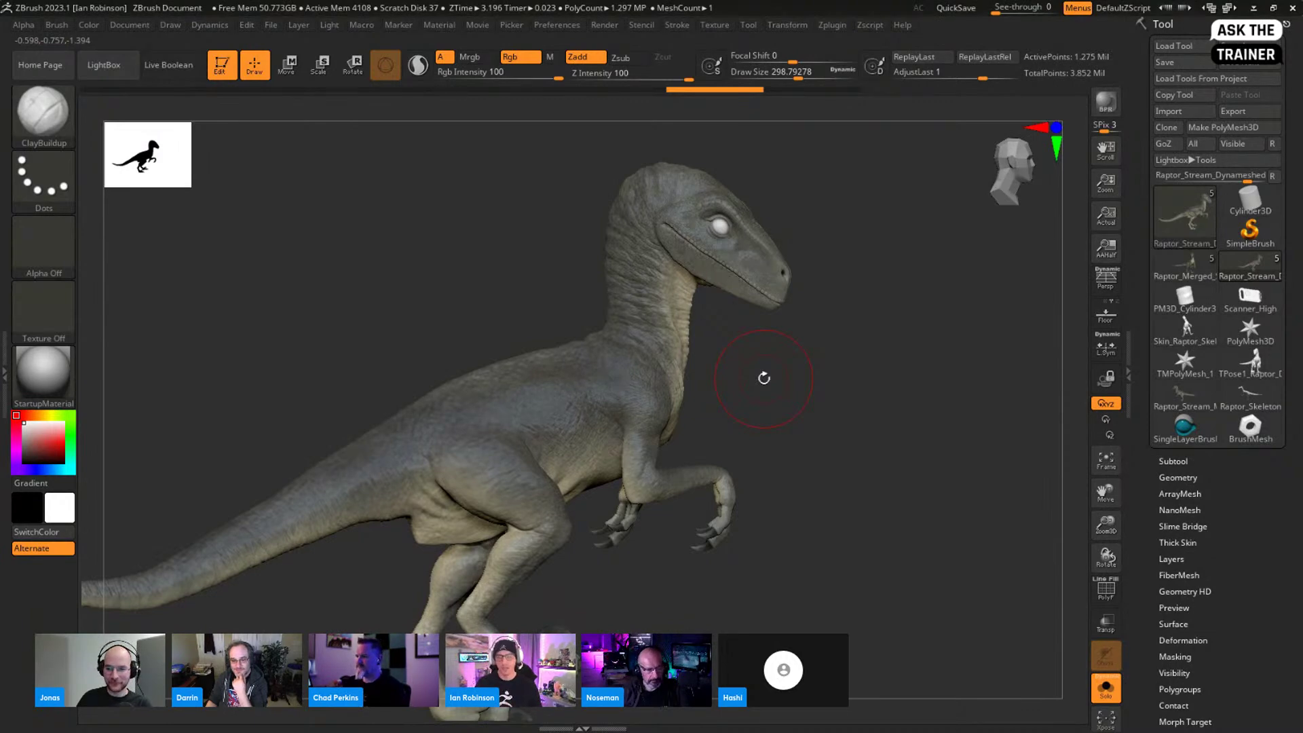
Step: Switch to the Chrome window and open youtube.com in a new tab
key(alt+Tab)
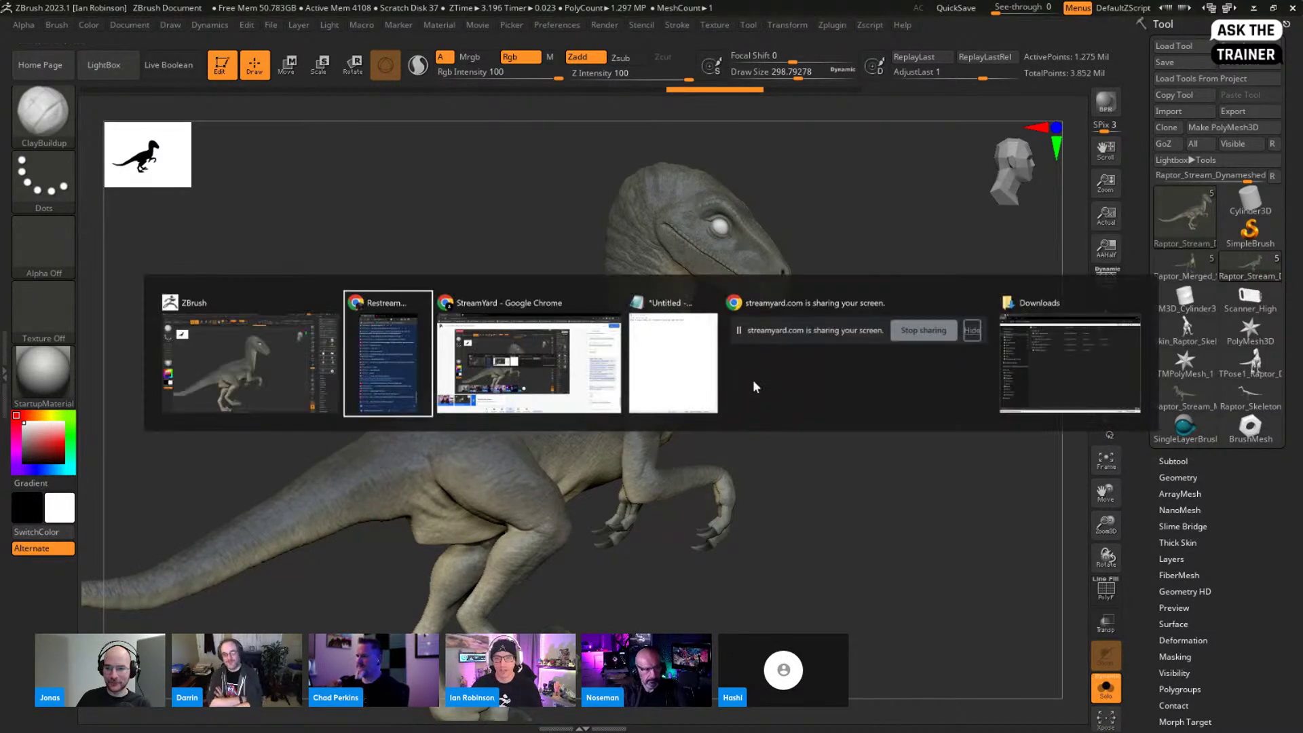
key(alt+Tab)
click(245, 12)
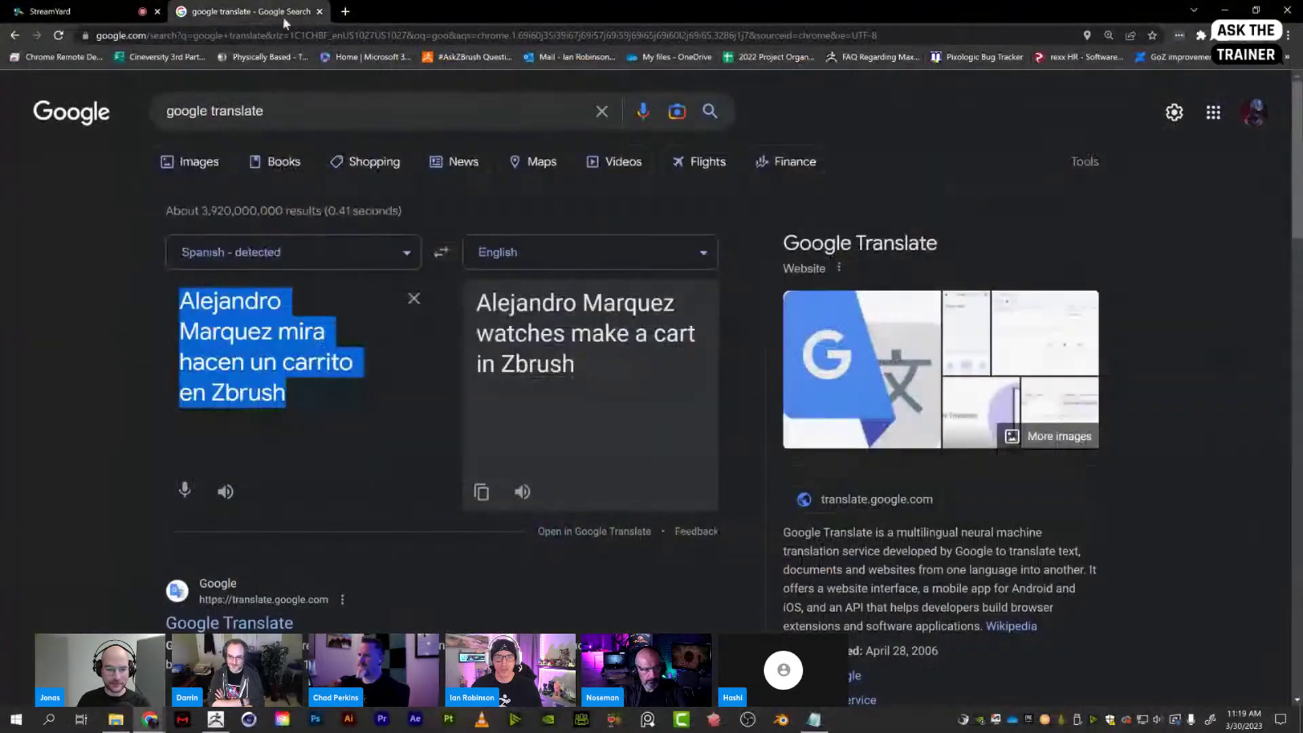
click(345, 12)
text(youtube.com)
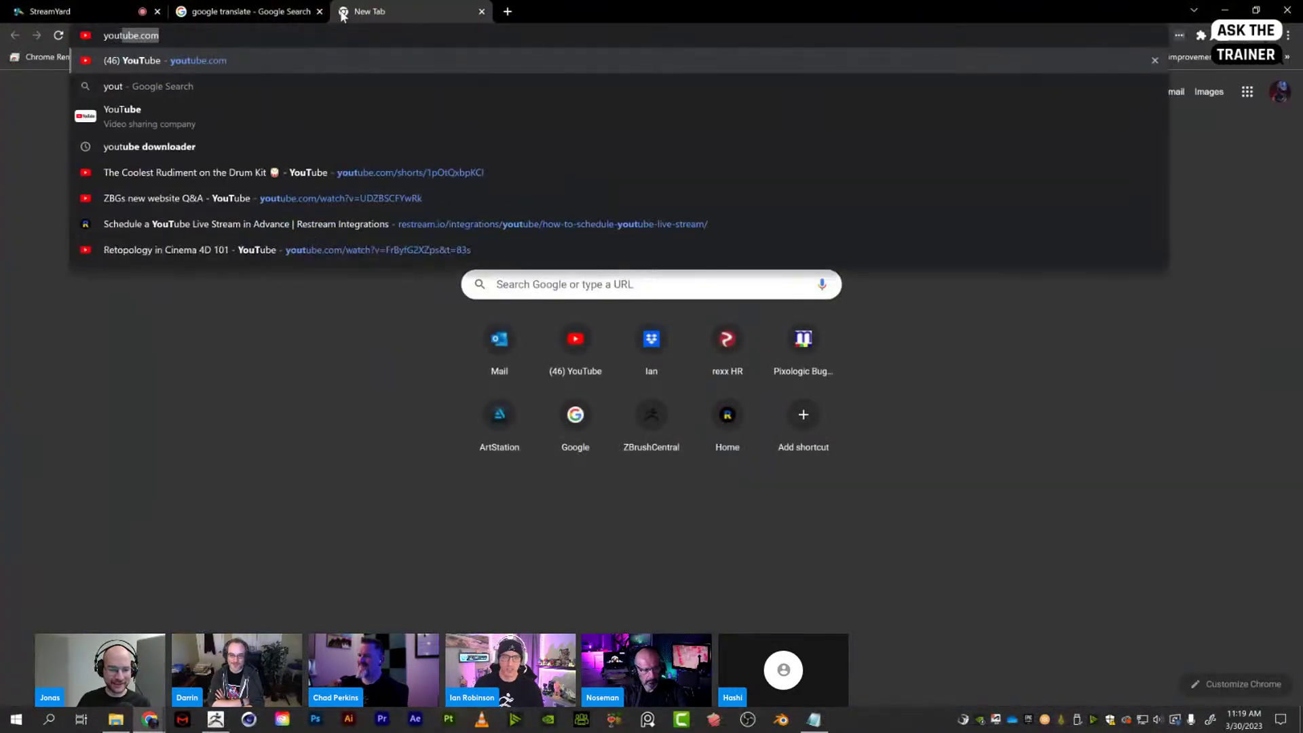
key(Return)
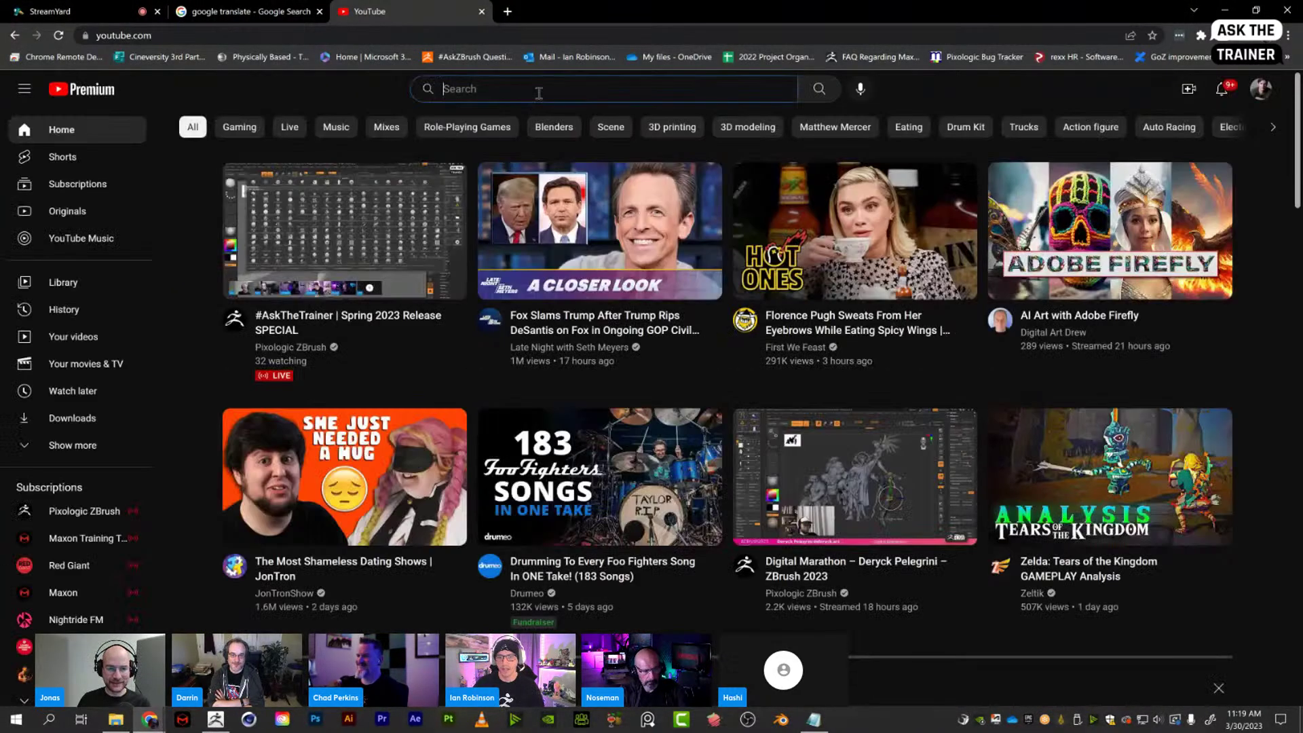
Step: Search YouTube for "pixologic" and open the Pixologic ZBrush channel
text(pix)
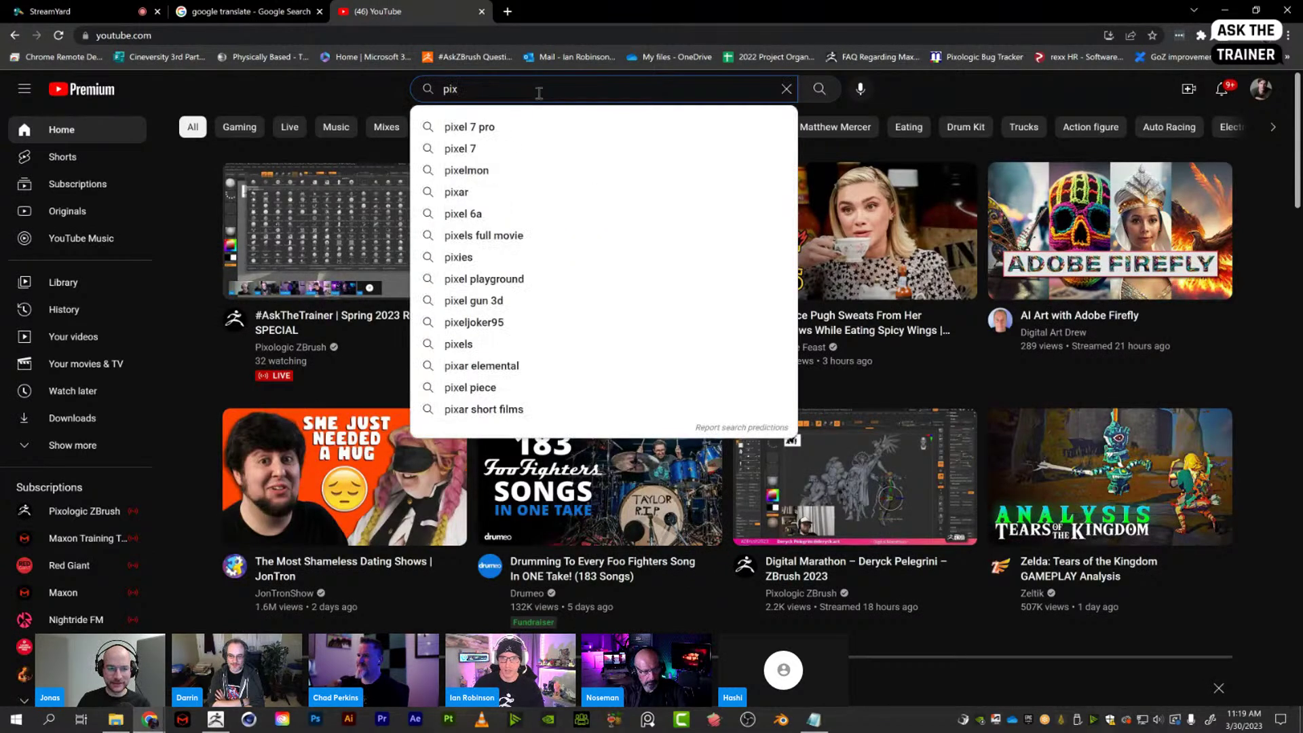
text(ologic)
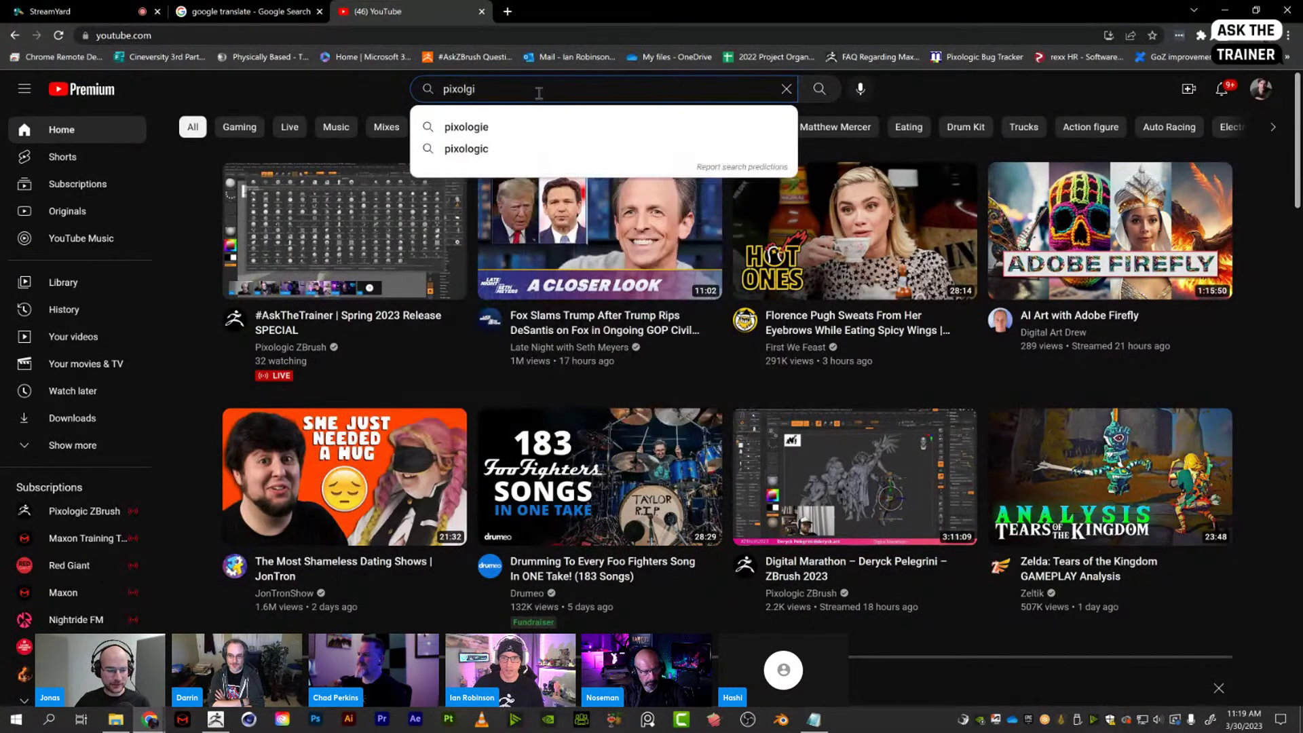
key(Return)
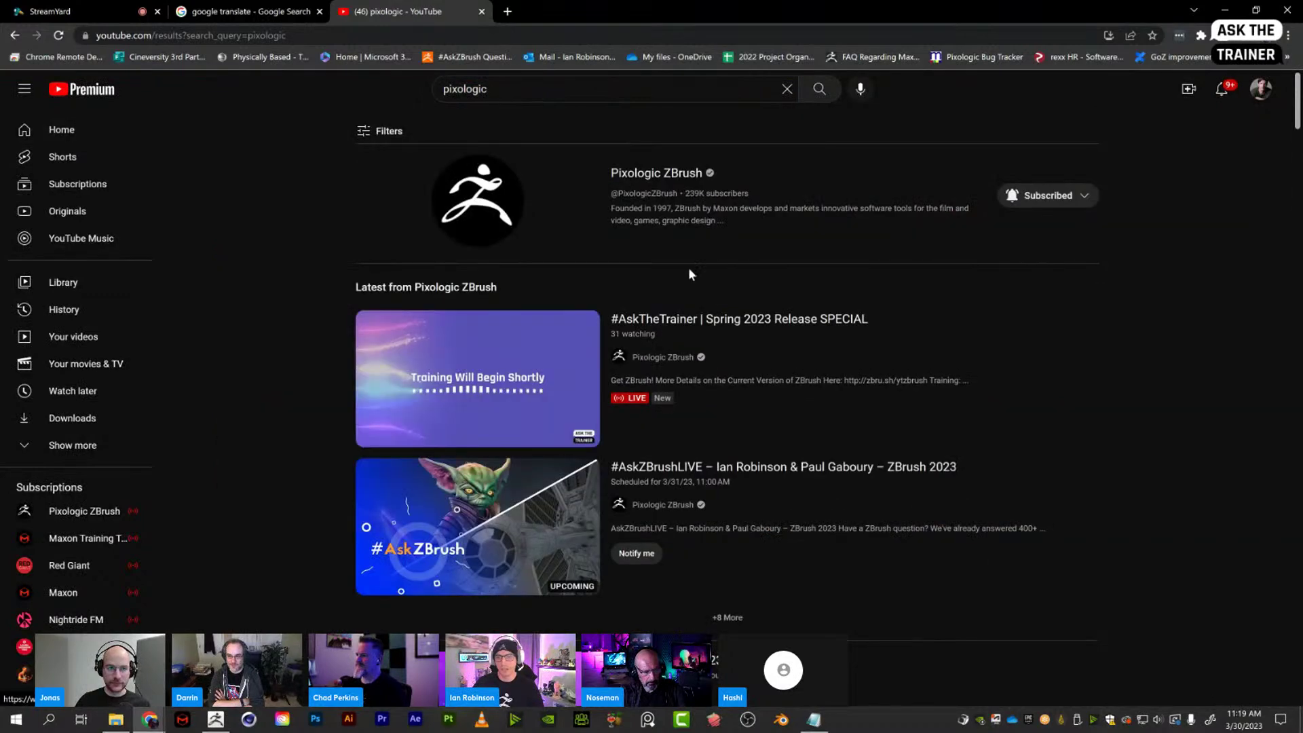
click(670, 178)
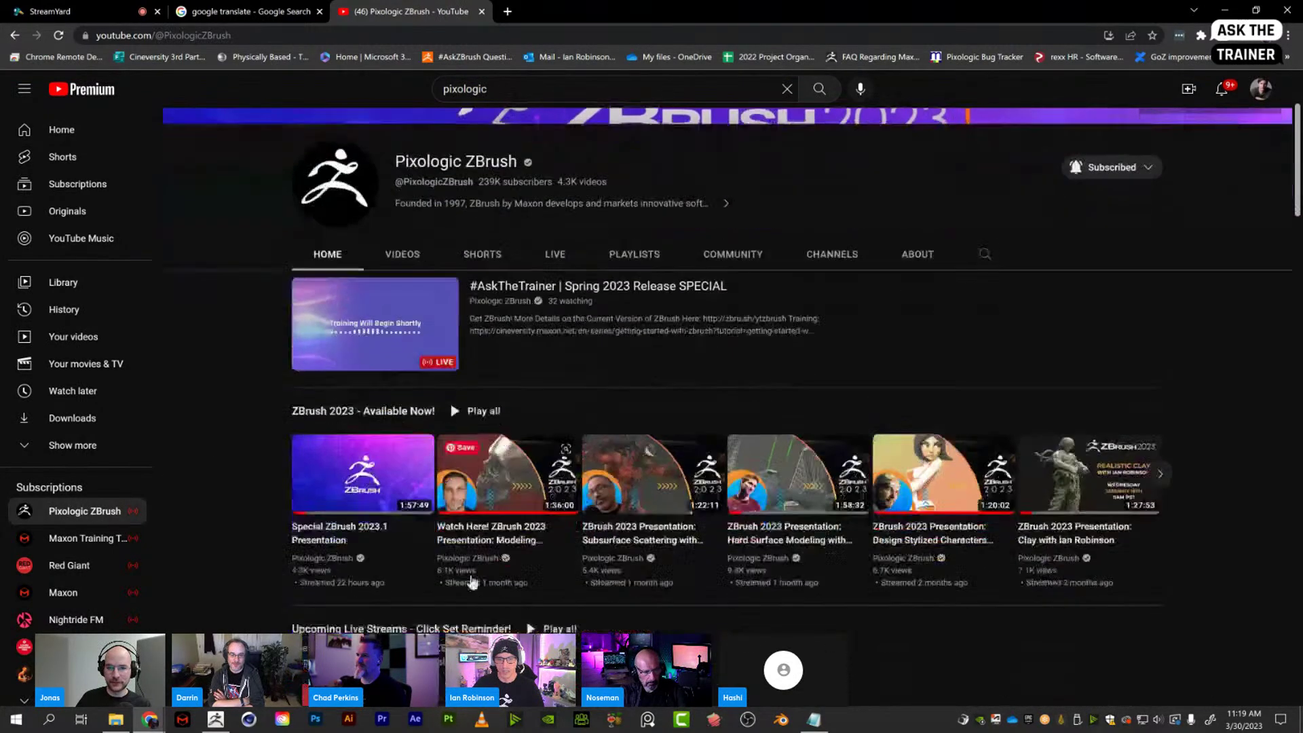
Step: Copy the share link of the Special ZBrush 2023.1 Presentation video
scroll(471, 582, down, 1)
click(426, 499)
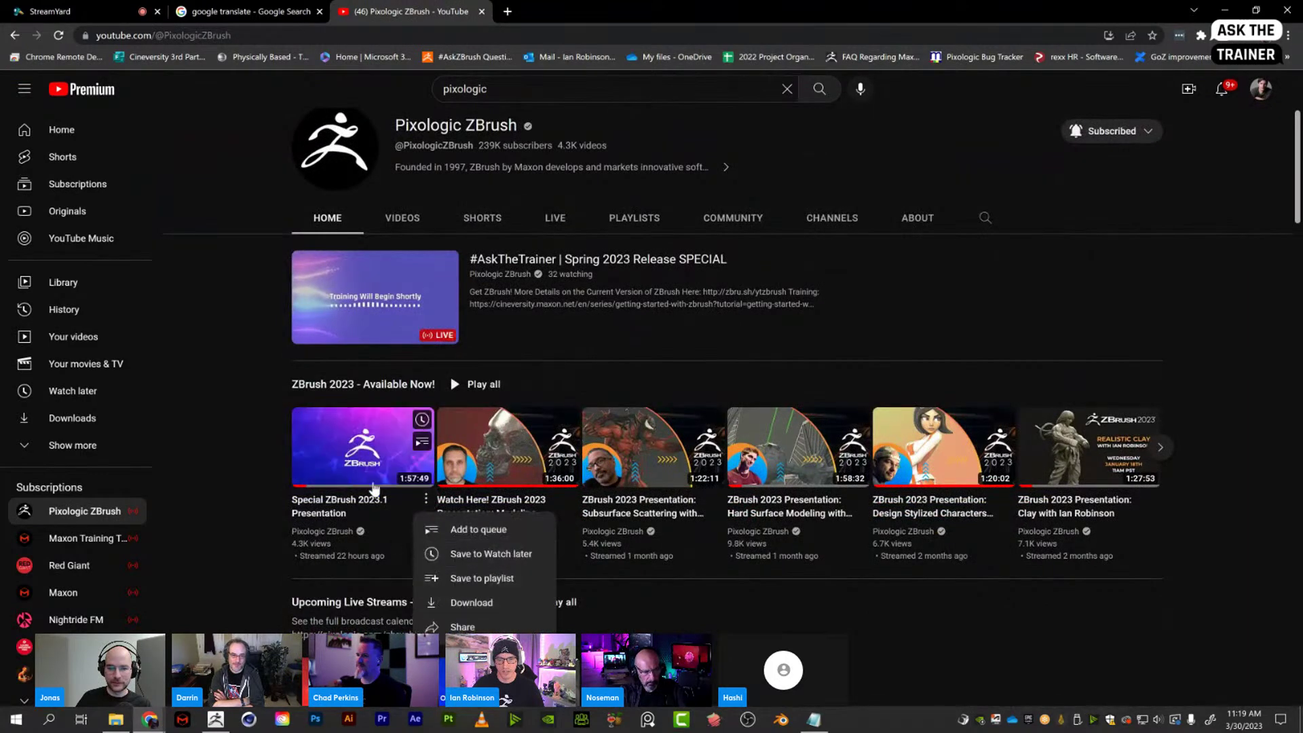
click(458, 626)
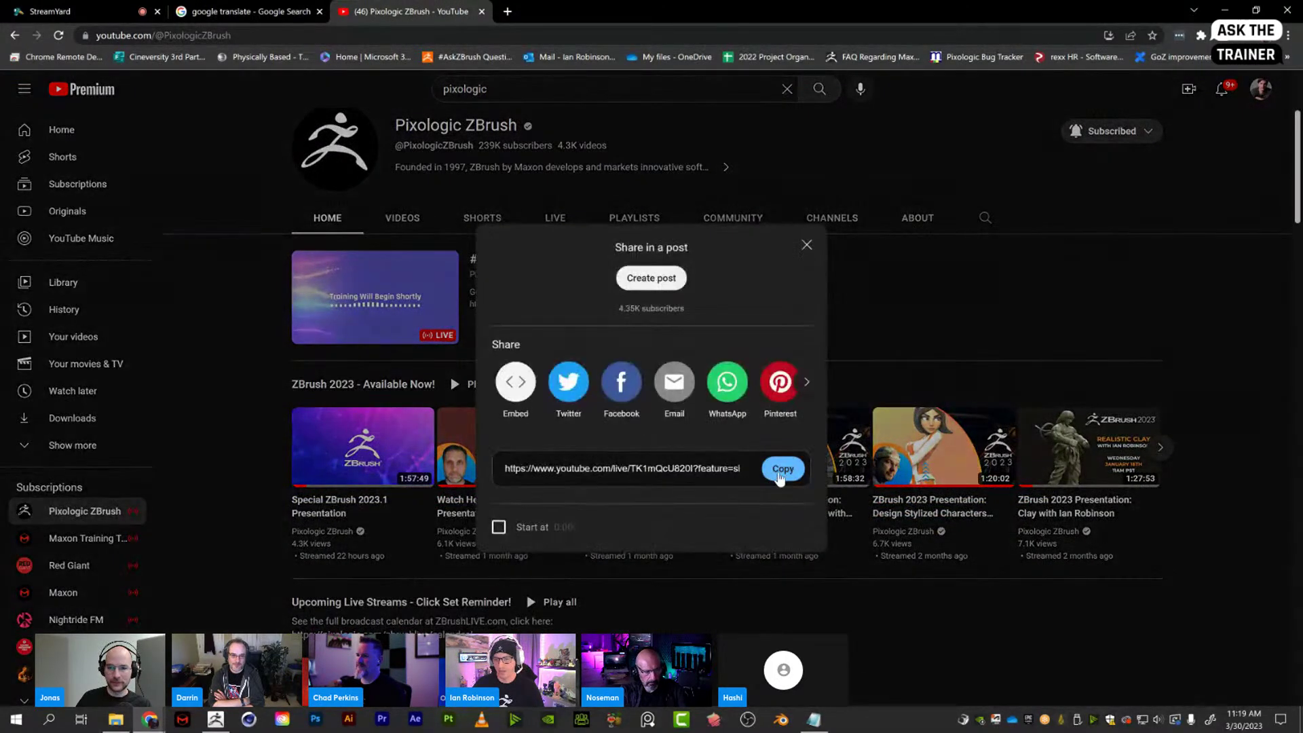
click(780, 469)
Step: Switch to the Restream chat and post the copied video link as a message
key(alt+Tab)
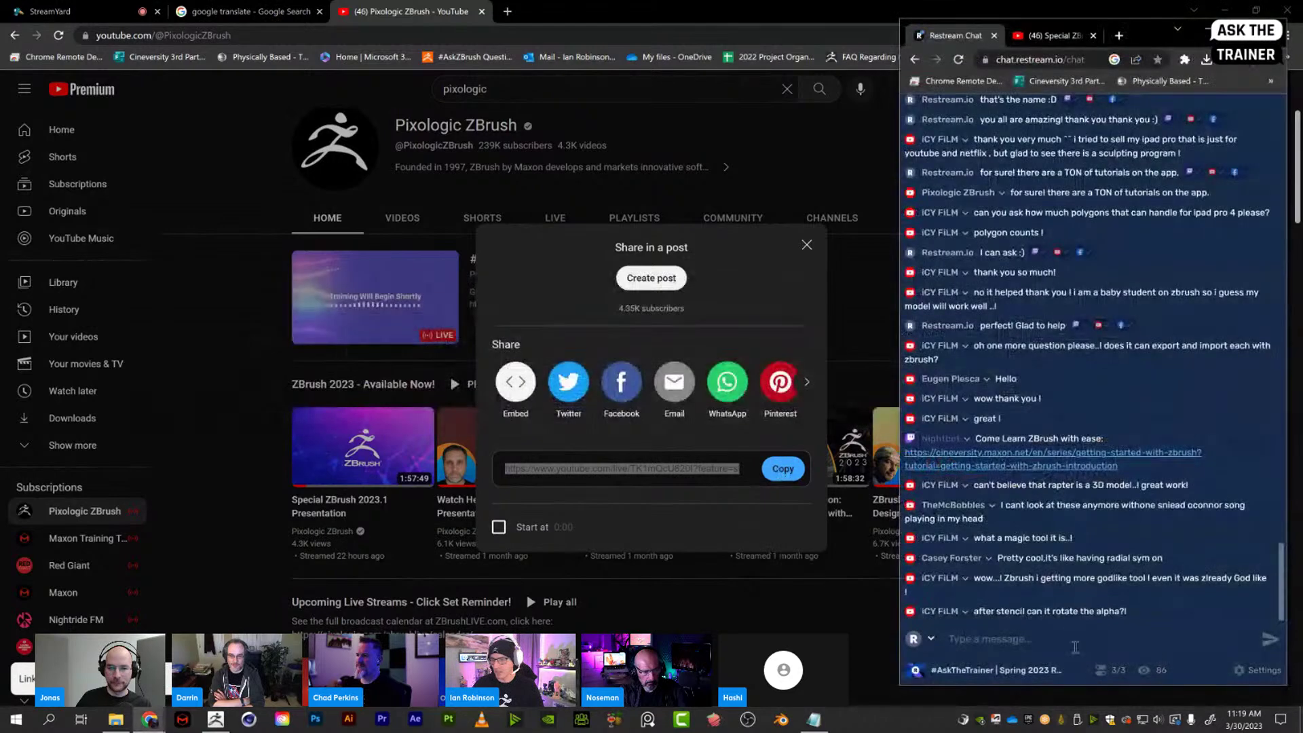
click(1081, 639)
key(ctrl+v)
key(Return)
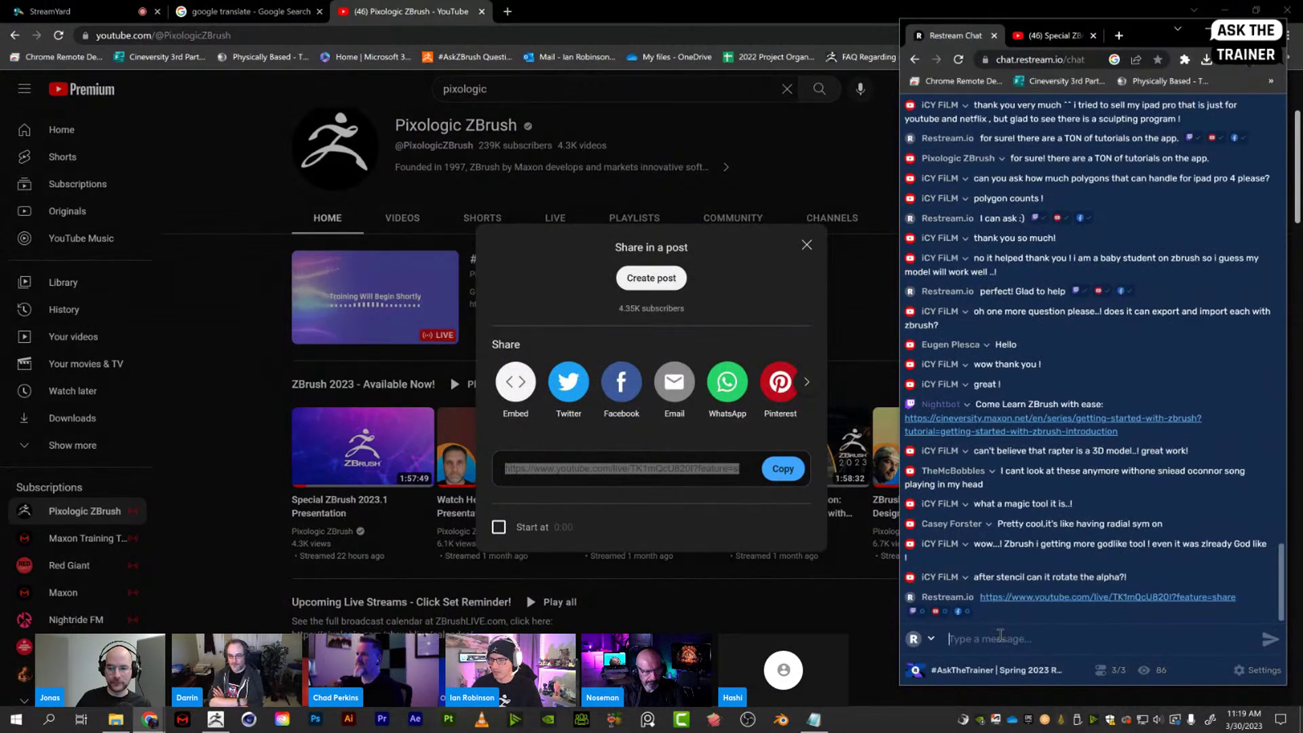
Step: Switch to ZBrush and create a stencil from the scroll-shaped Alpha 53
key(alt+Tab)
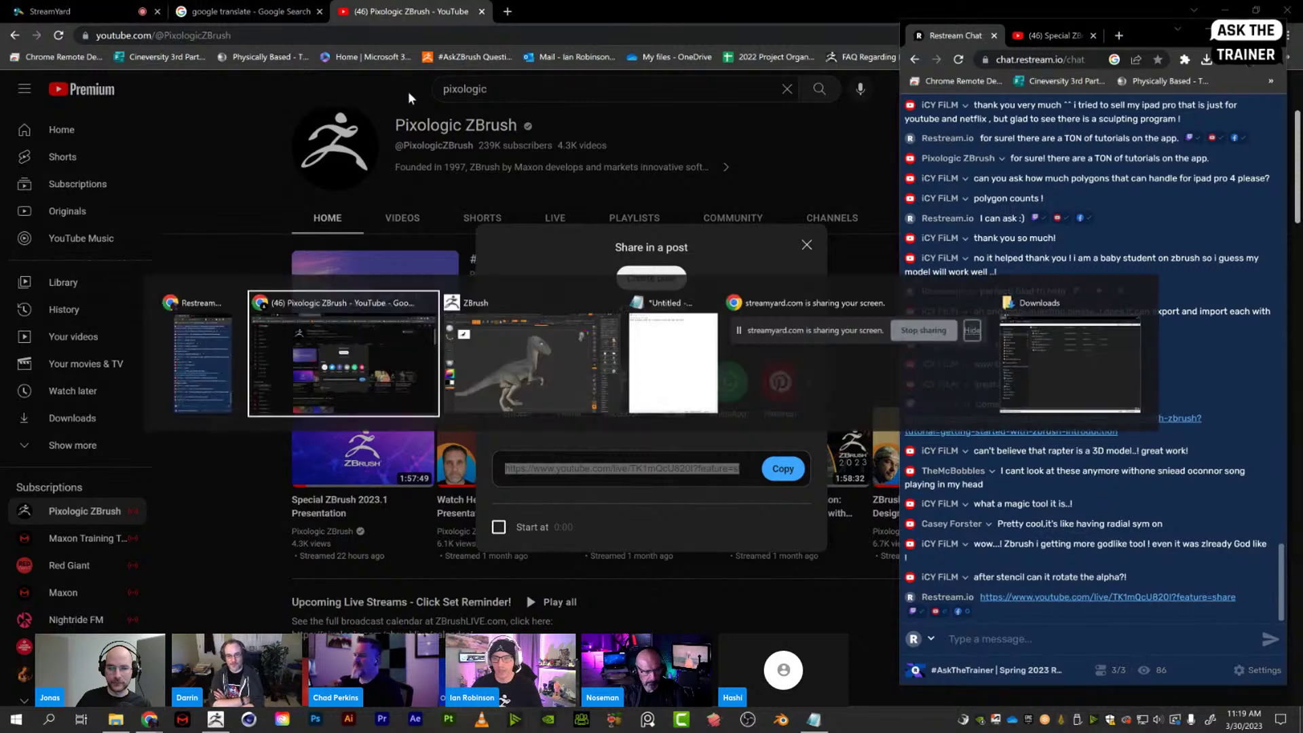
click(641, 24)
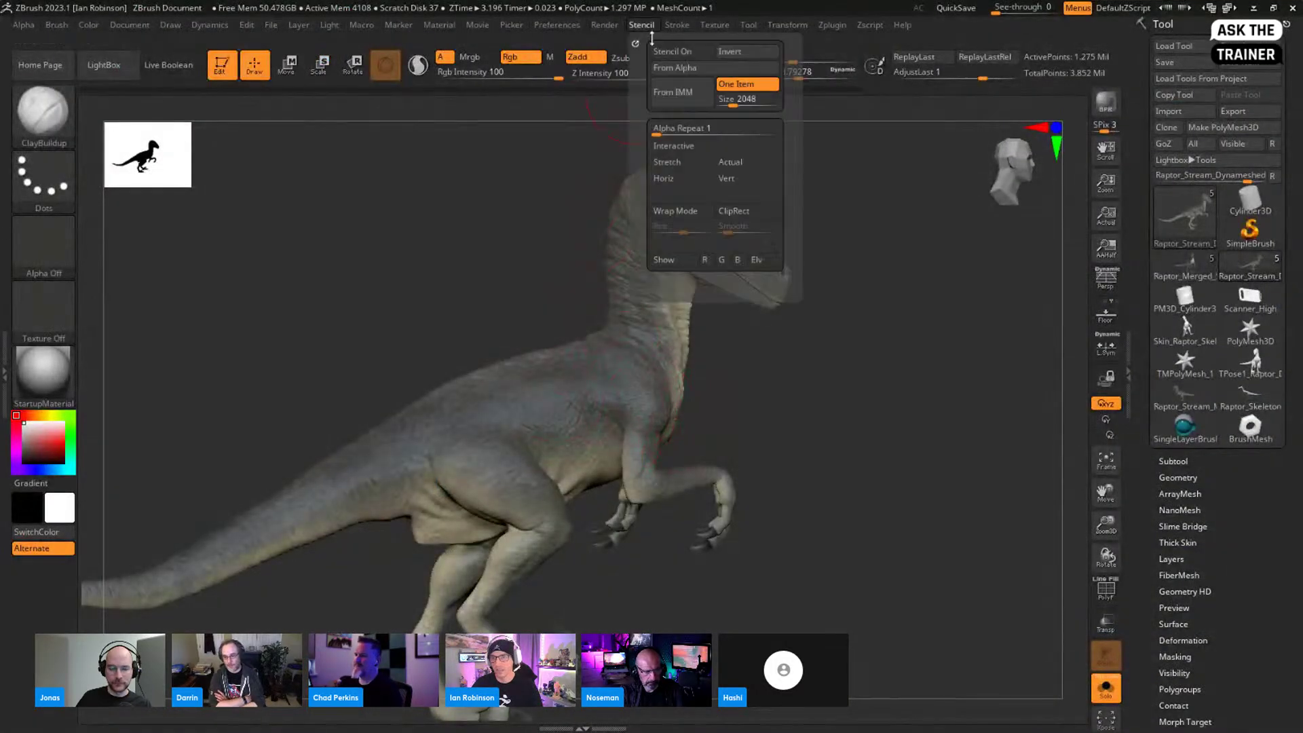
click(674, 54)
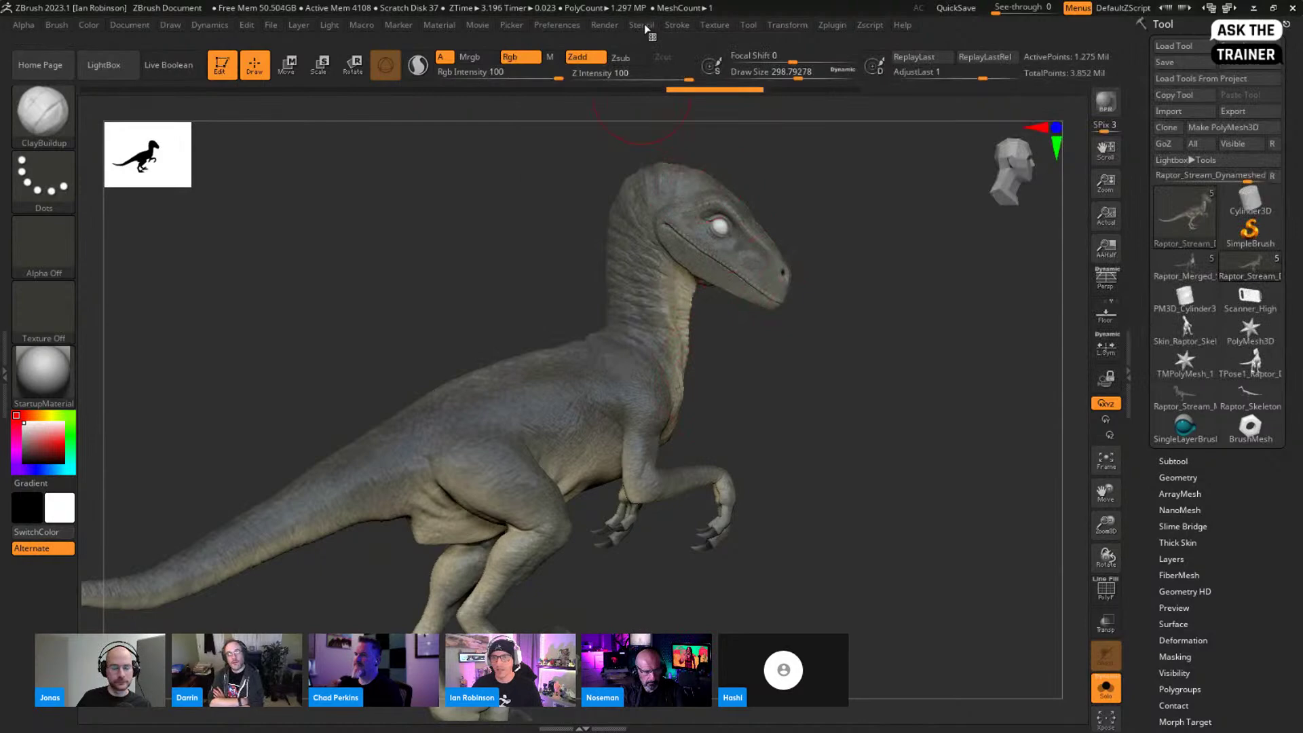
click(645, 25)
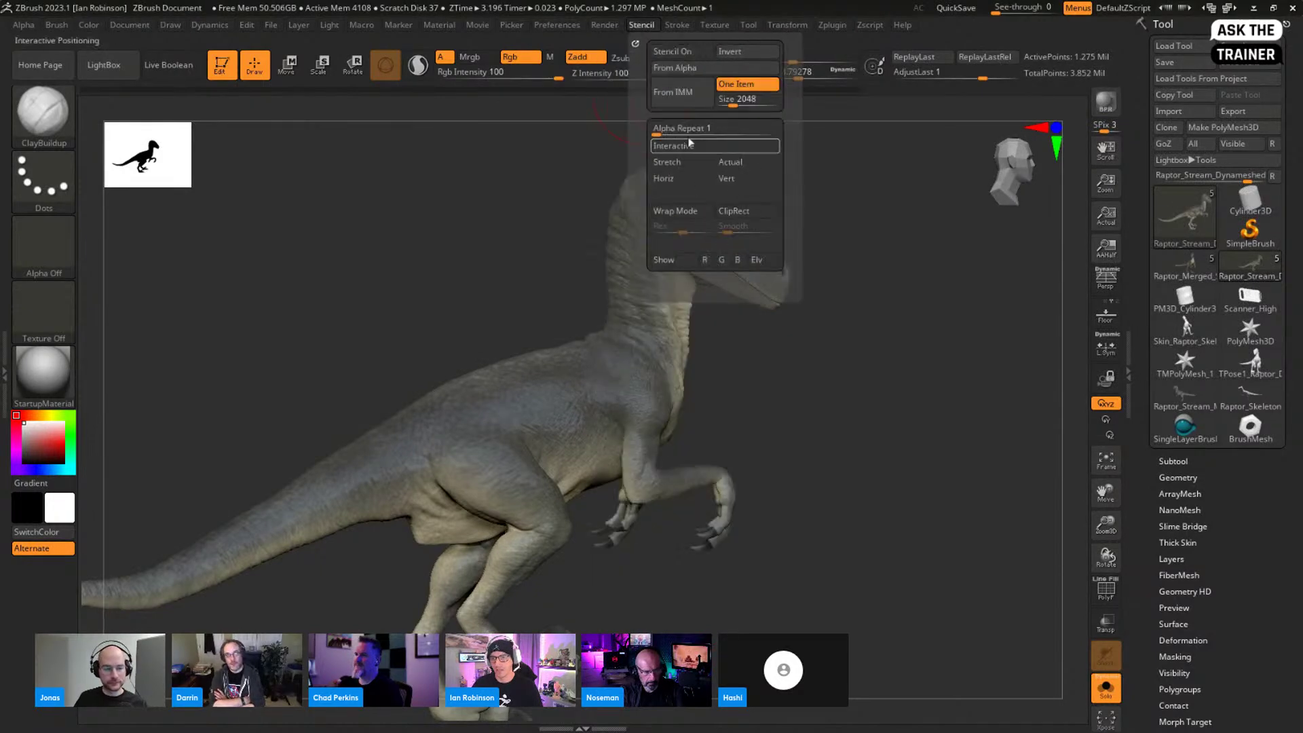
click(678, 67)
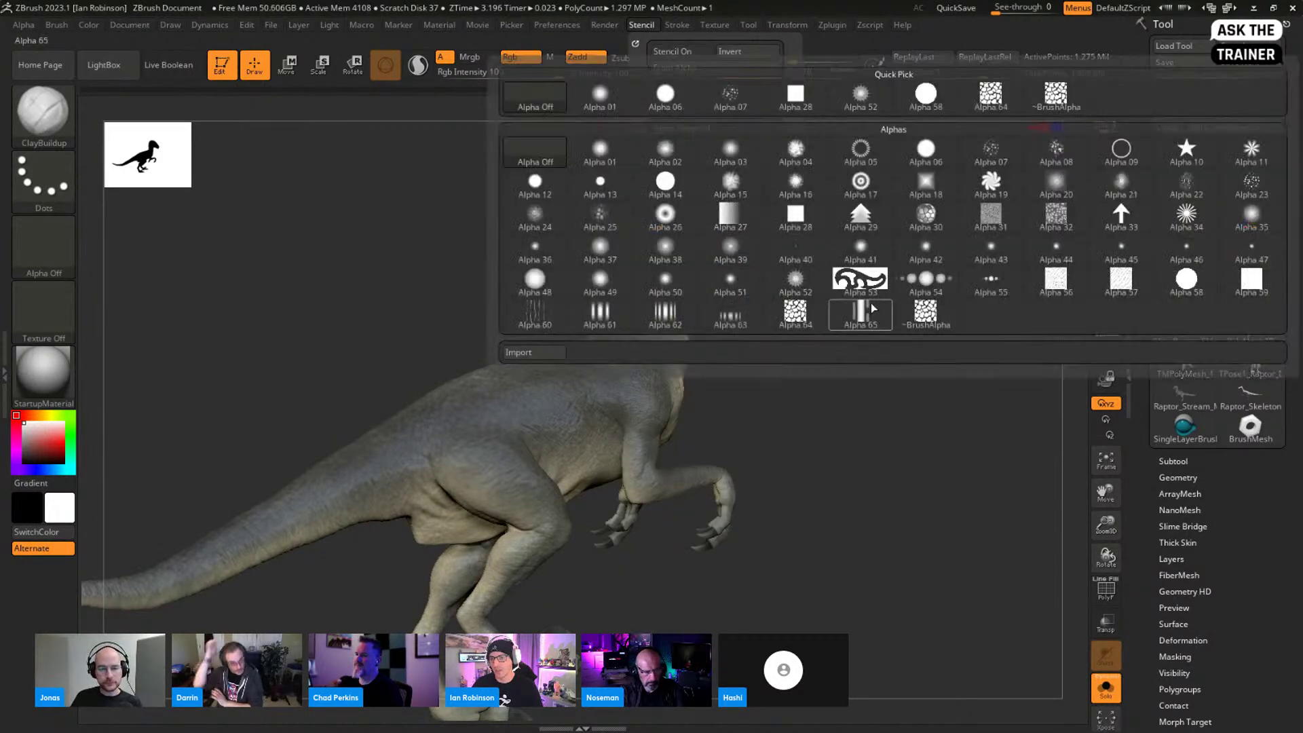
click(862, 280)
key(space)
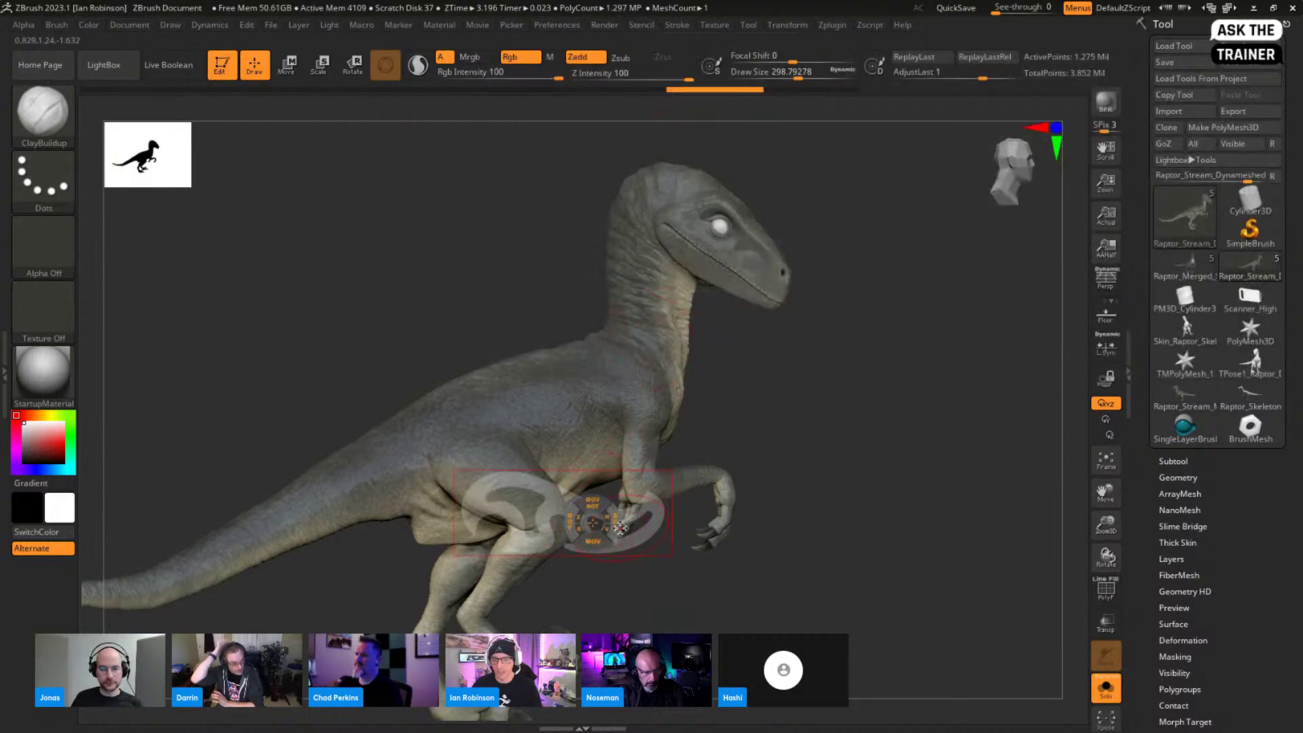
Step: Resize the scroll stencil and move it over the raptor's torso
drag(618, 529, 568, 440)
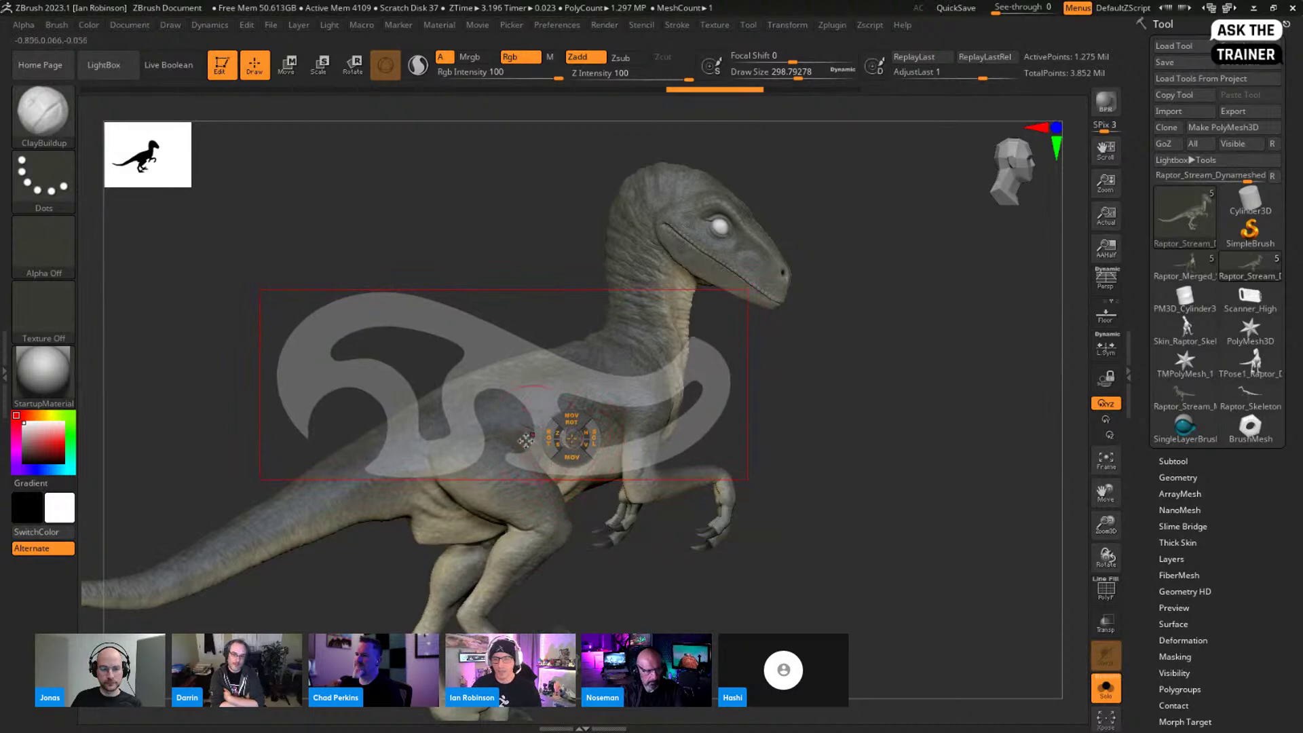
drag(575, 438, 515, 394)
mouse_move(549, 440)
mouse_down()
mouse_move(585, 434)
mouse_move(555, 439)
mouse_move(615, 454)
mouse_move(559, 436)
mouse_up()
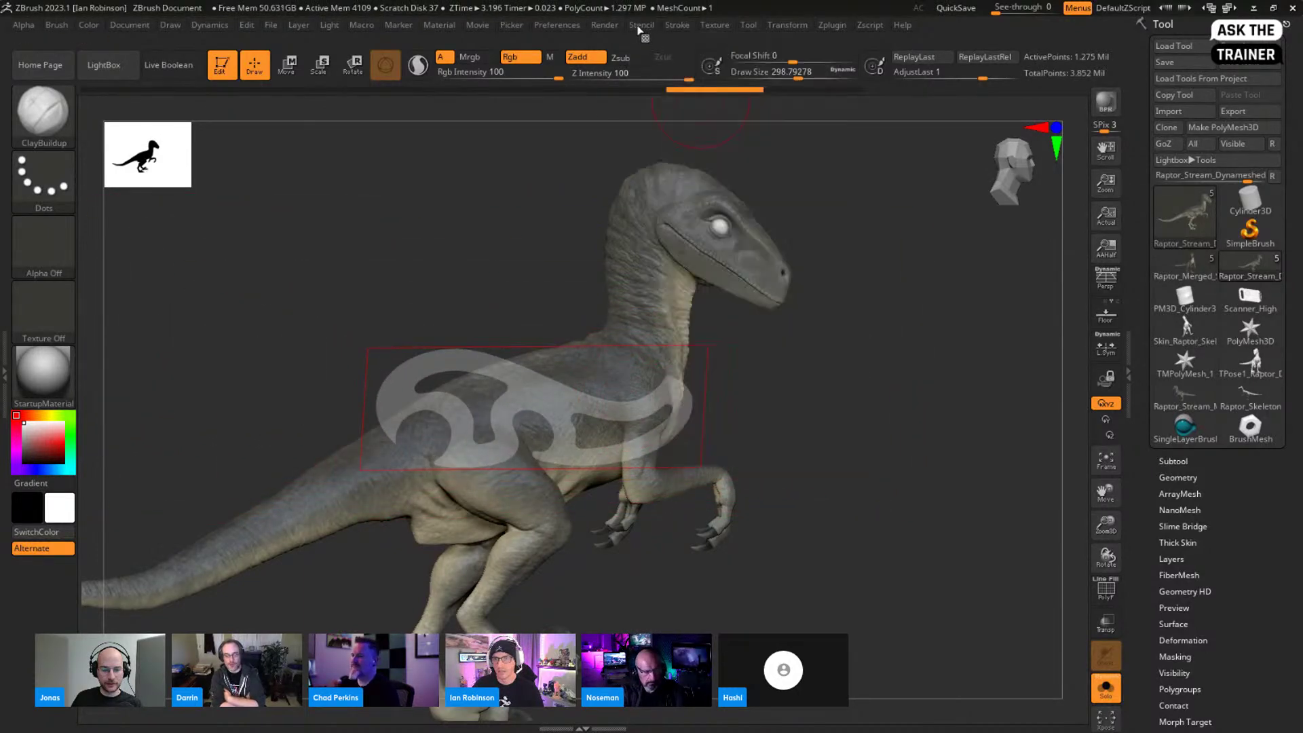
Step: Rotate and scale the stencil so it follows the slope of the raptor's body from hip to chest
key(space)
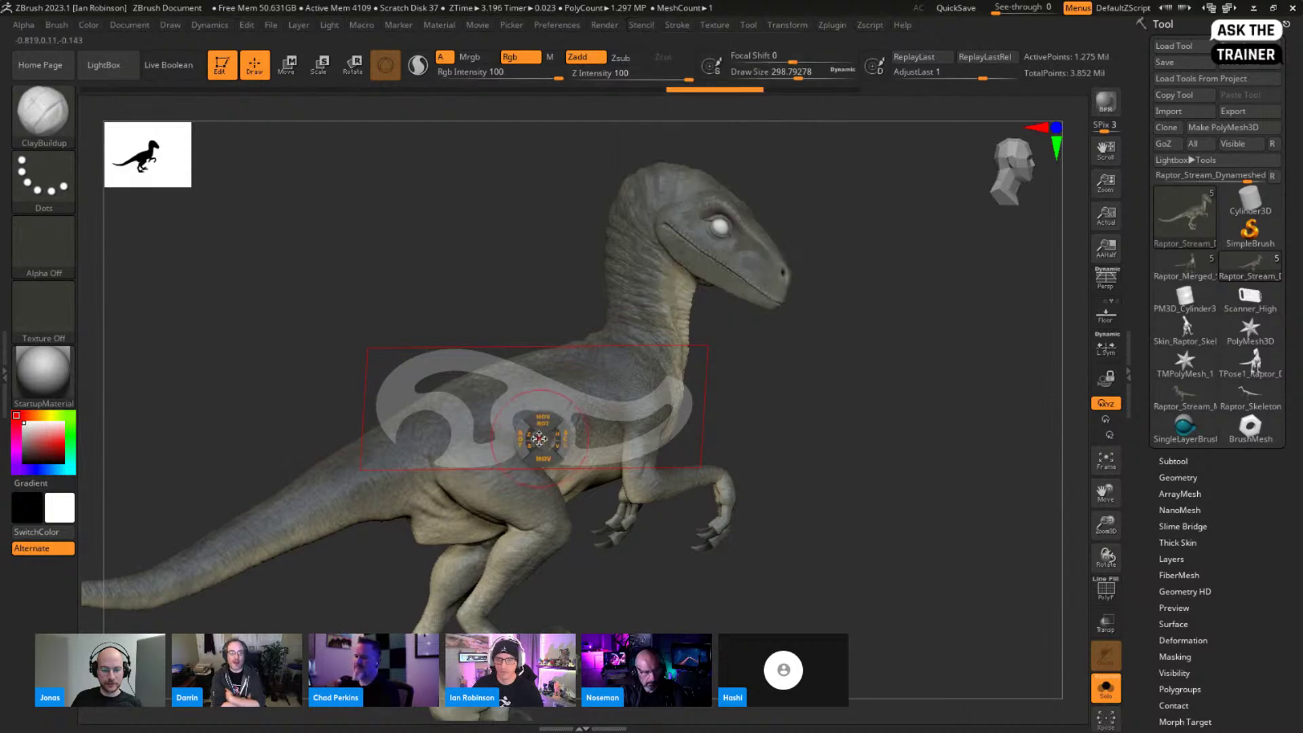
drag(570, 478, 534, 426)
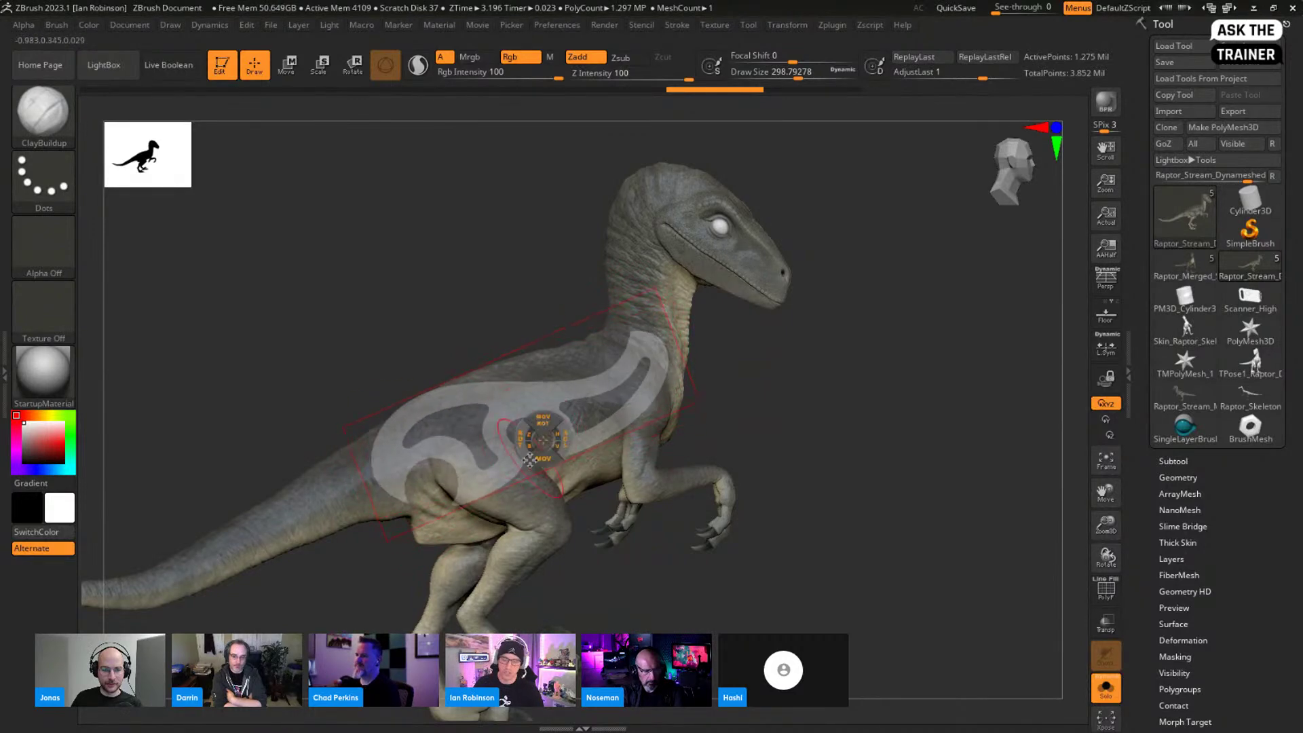
mouse_move(522, 449)
mouse_down()
mouse_move(500, 463)
mouse_move(516, 457)
mouse_move(519, 469)
mouse_up()
key(space)
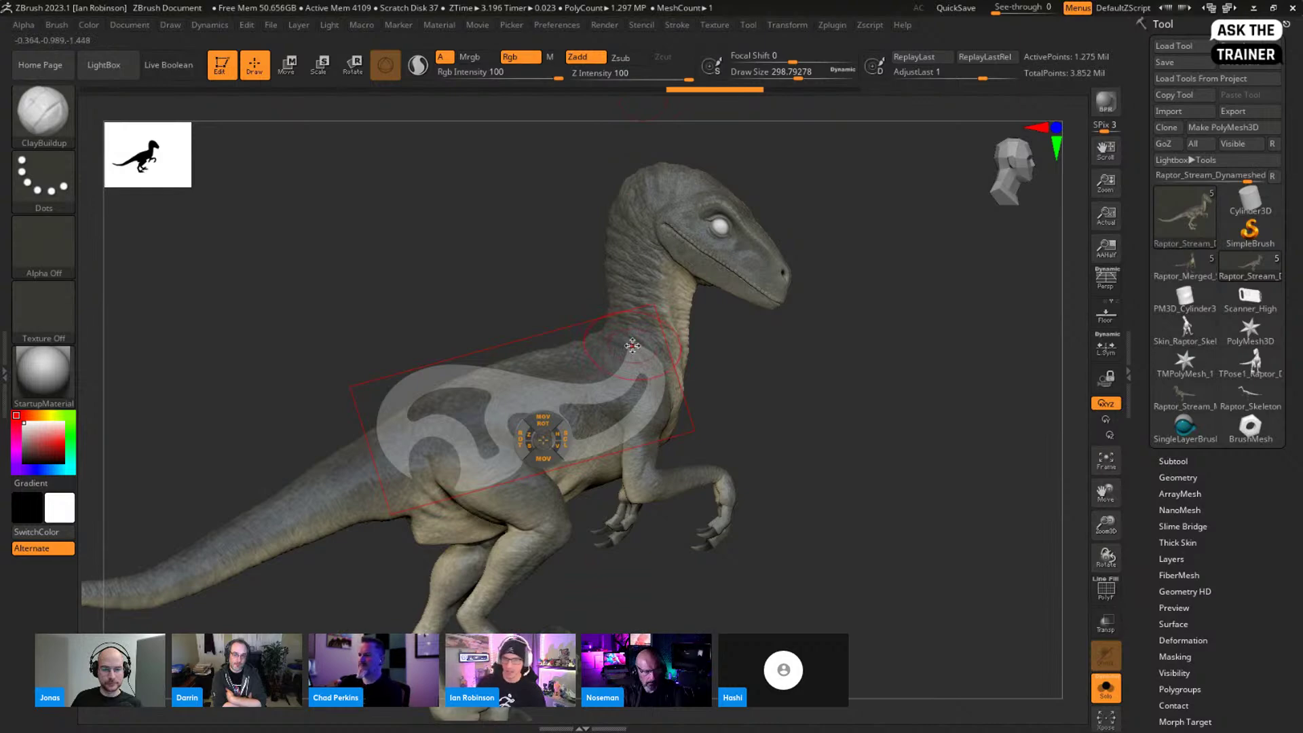
drag(561, 440, 512, 417)
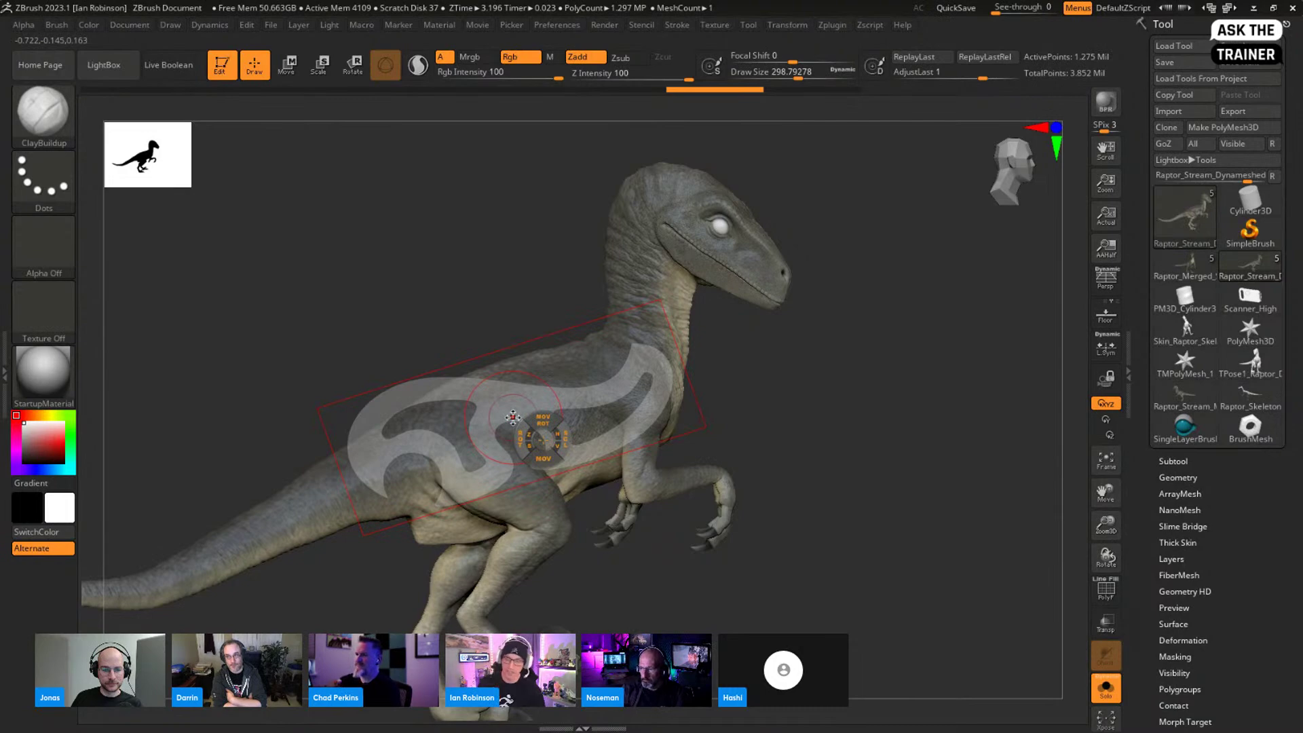
drag(545, 460, 525, 440)
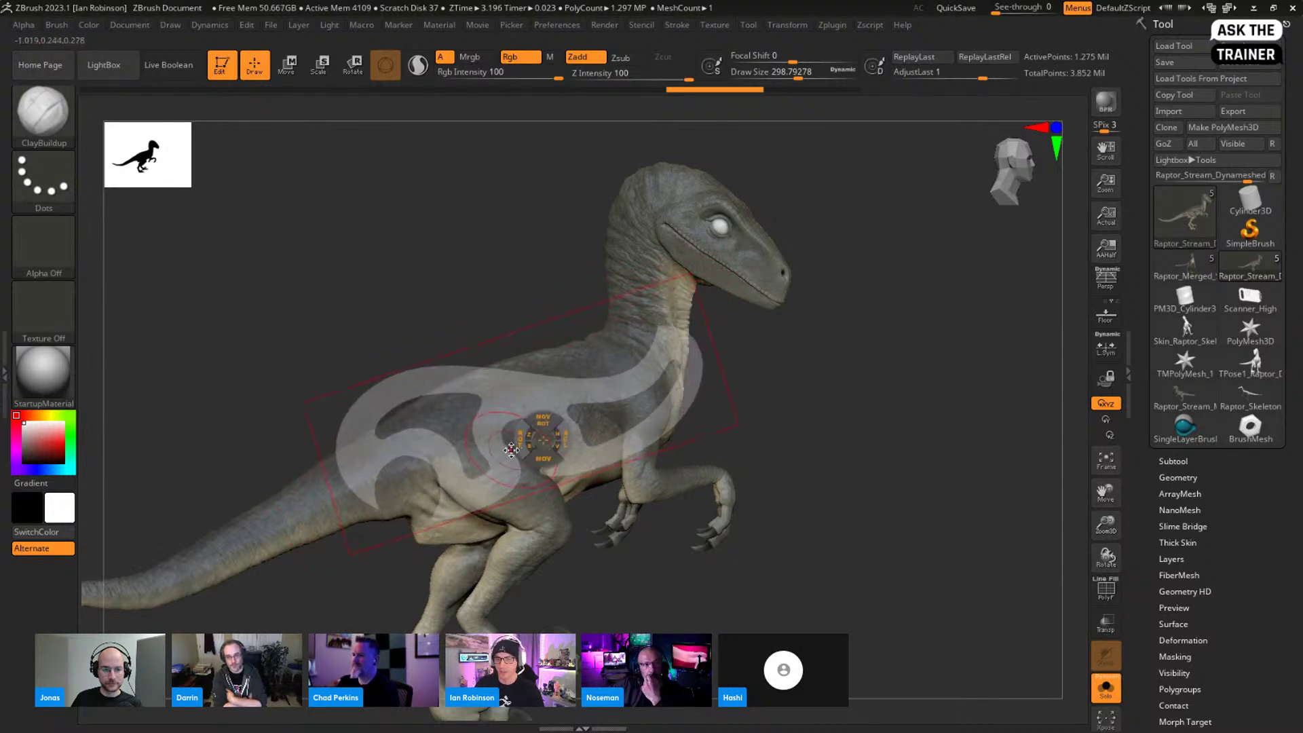
Step: Turn on the stencil's Wrap Mode and replace its pattern with the cellular ~BrushAlpha, enlarging it over the torso
click(642, 26)
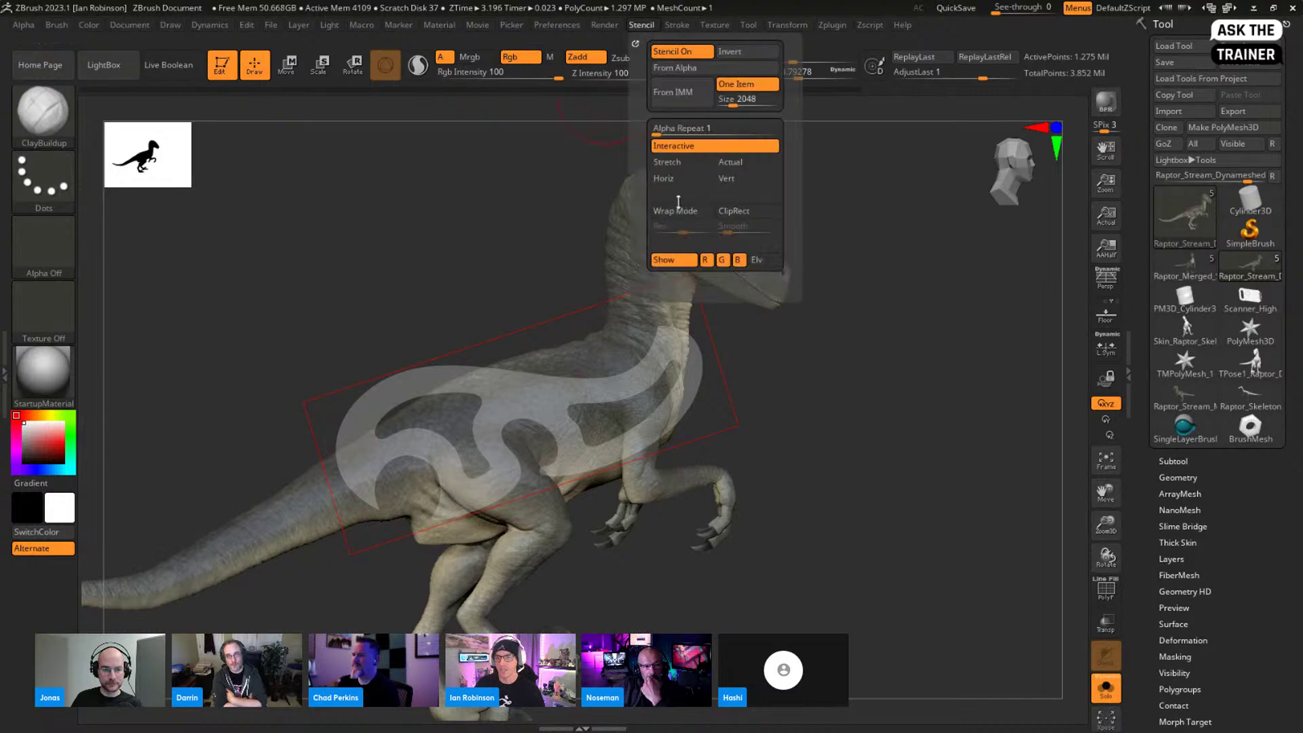
click(682, 211)
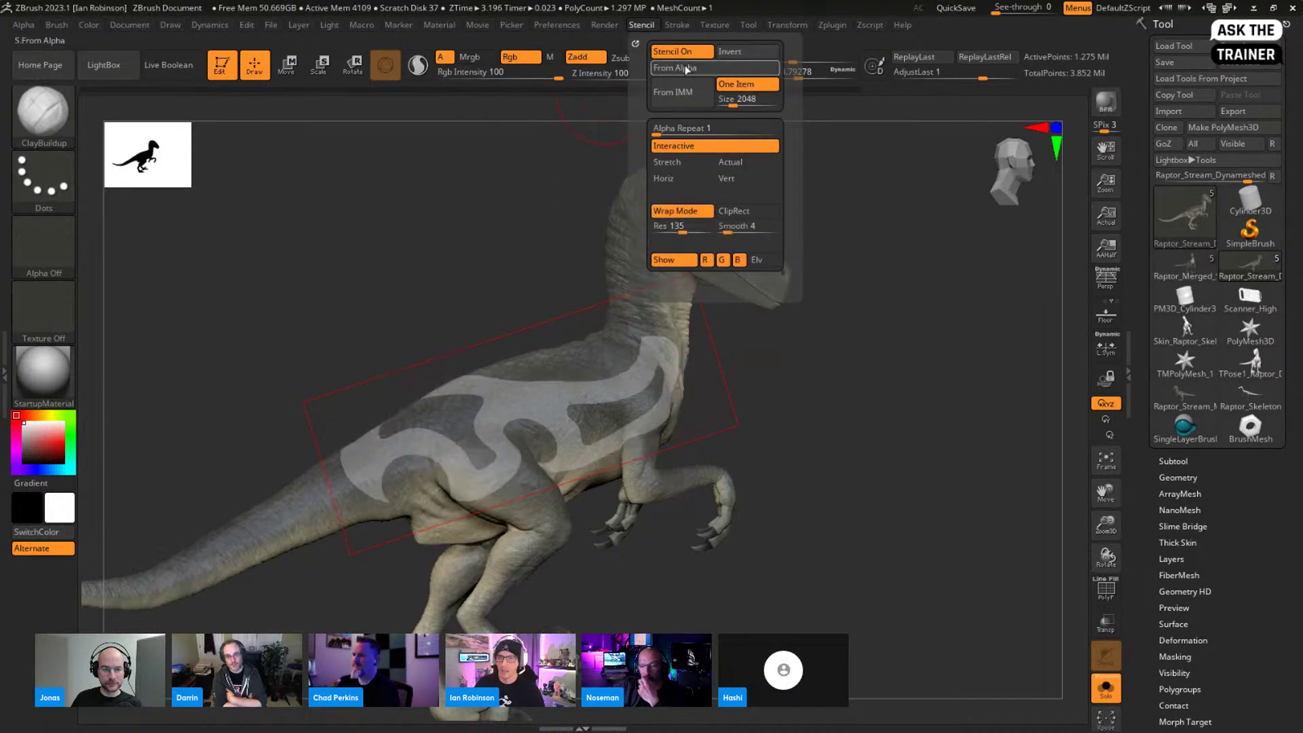
click(675, 68)
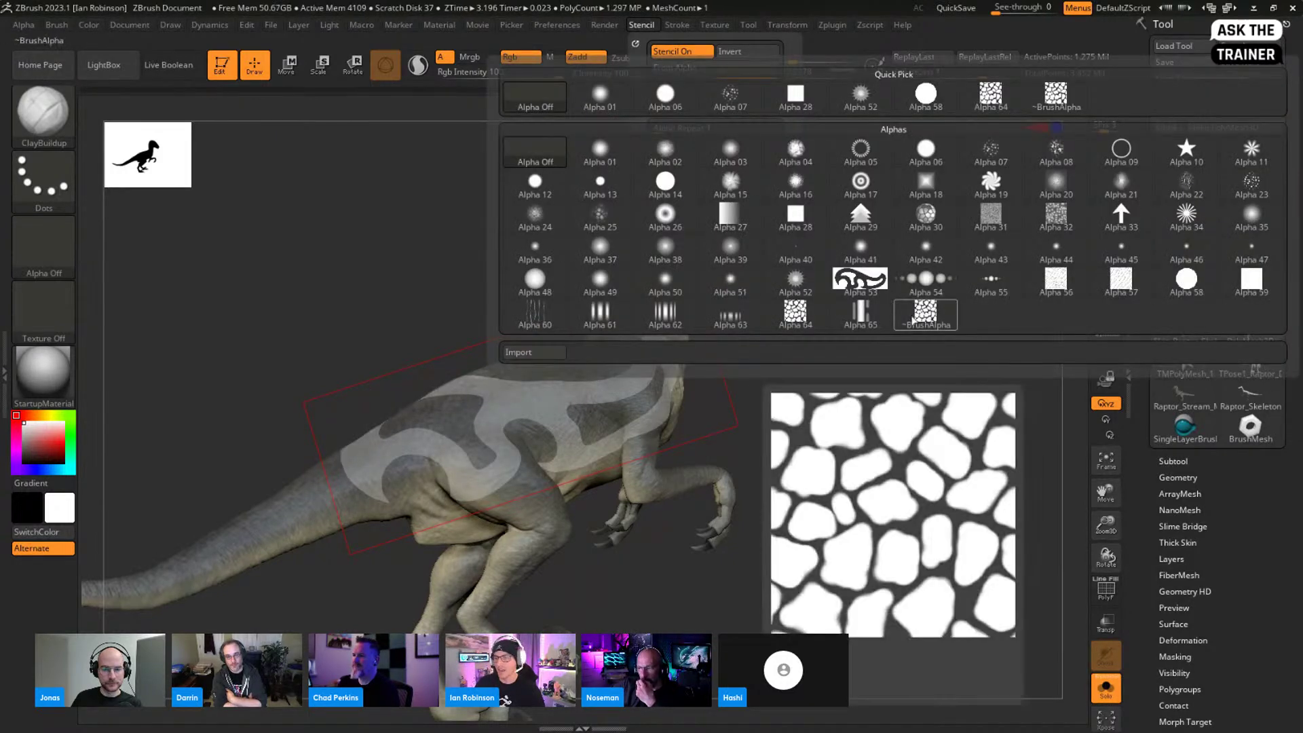
click(925, 314)
key(space)
drag(562, 432, 603, 431)
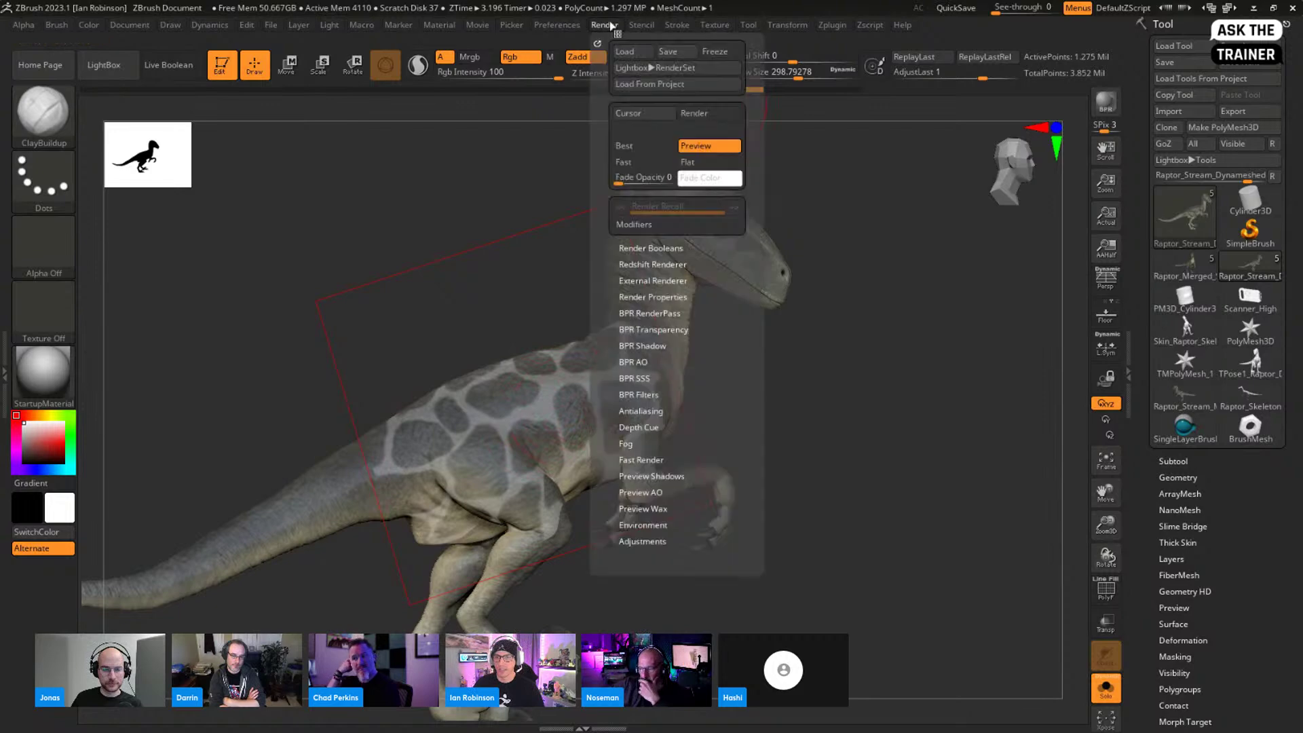
Step: Set the stencil's Alpha Repeat to 4 and enlarge it so the cells cover the raptor's body and tail
mouse_move(637, 29)
drag(659, 133, 680, 134)
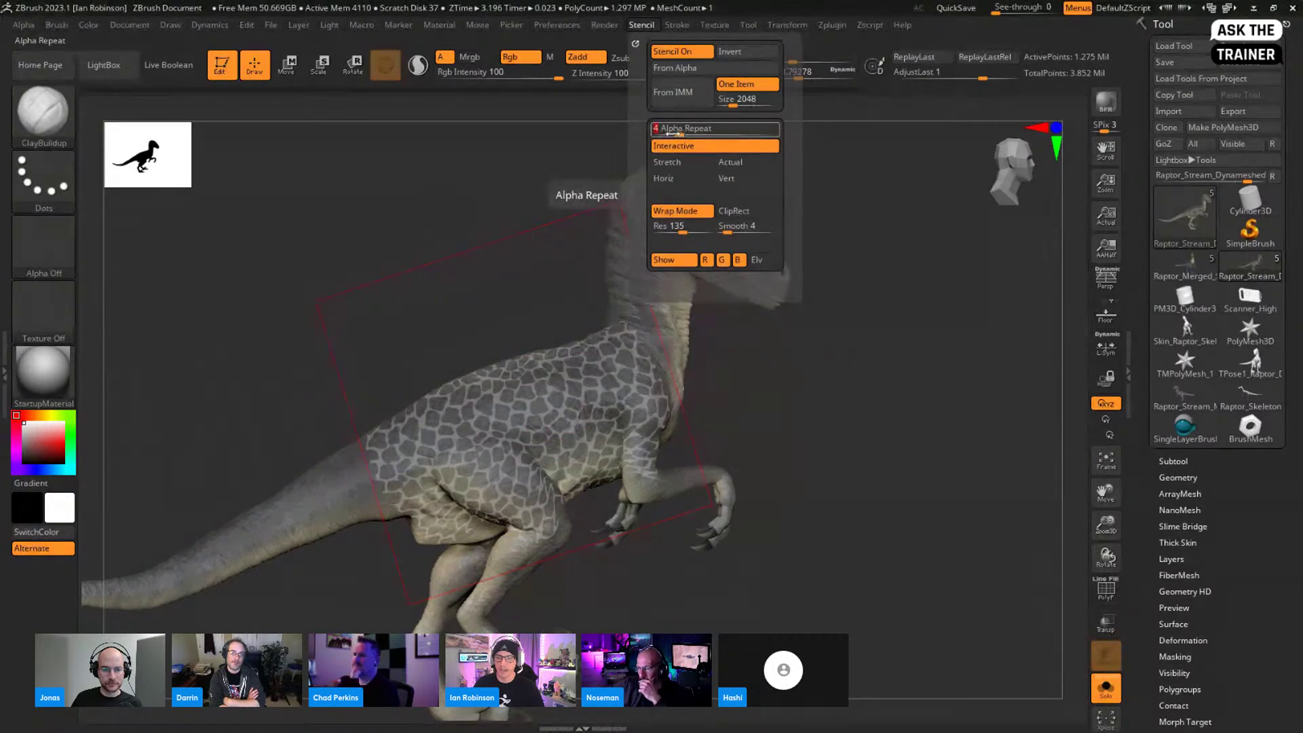
key(space)
drag(566, 465, 395, 382)
drag(555, 470, 396, 676)
drag(481, 441, 480, 433)
key(ctrl+z)
key(space)
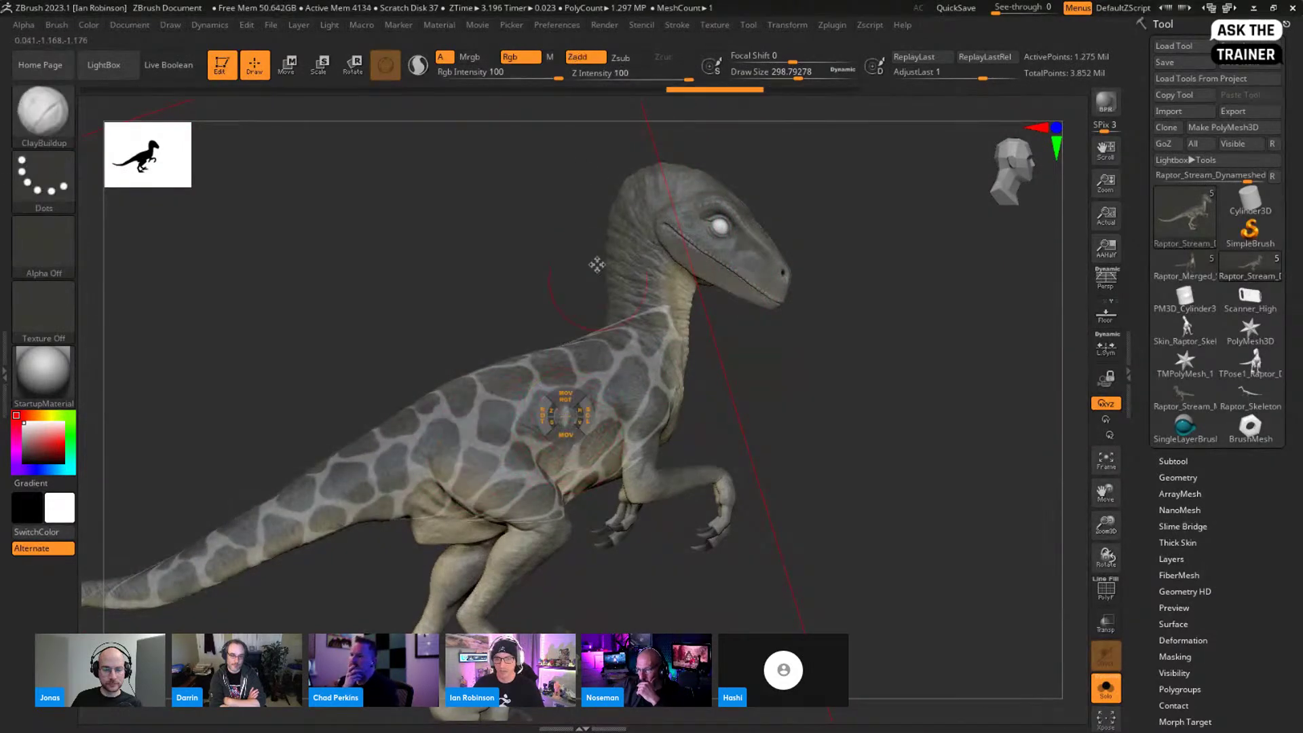
Step: Set the ClayBuildup brush's Rgb Intensity to 3 and Z Intensity to 17
click(604, 74)
click(461, 74)
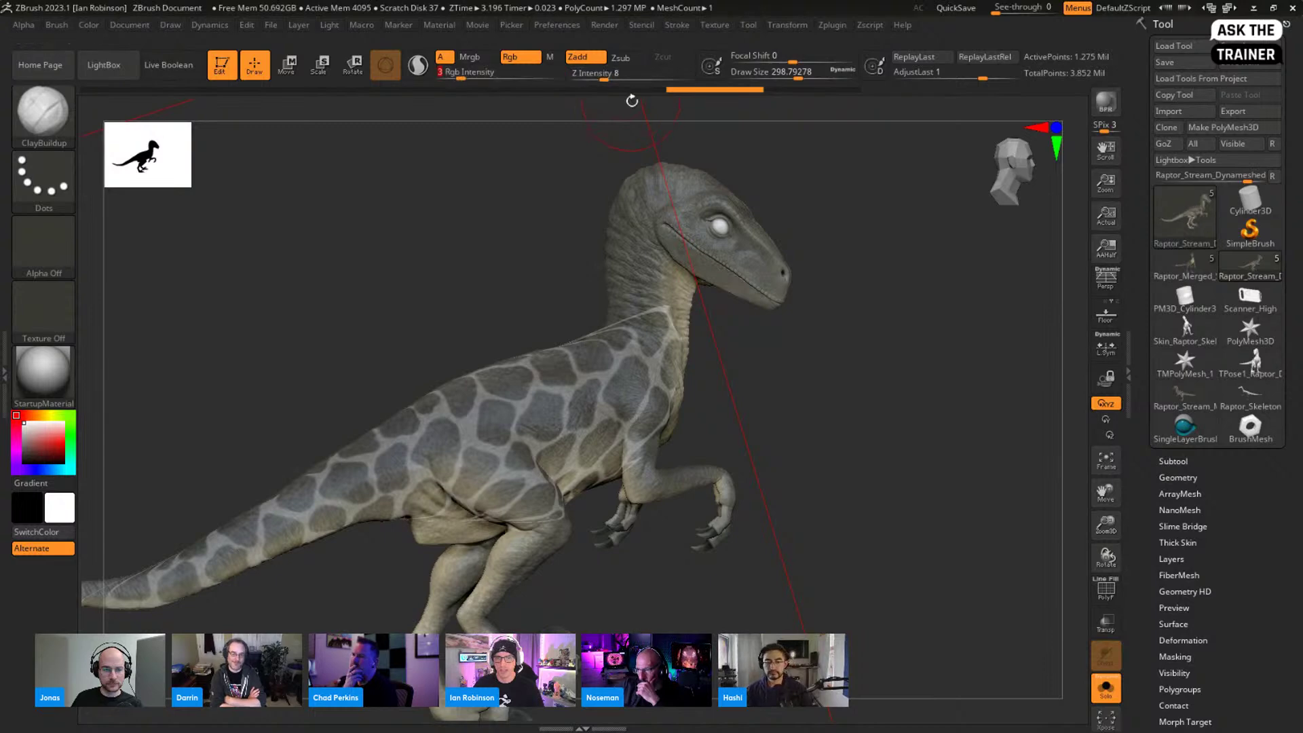
click(619, 74)
Step: Sculpt raised scales through the stencil on the raptor's shoulder and along its upper back
drag(551, 431, 540, 427)
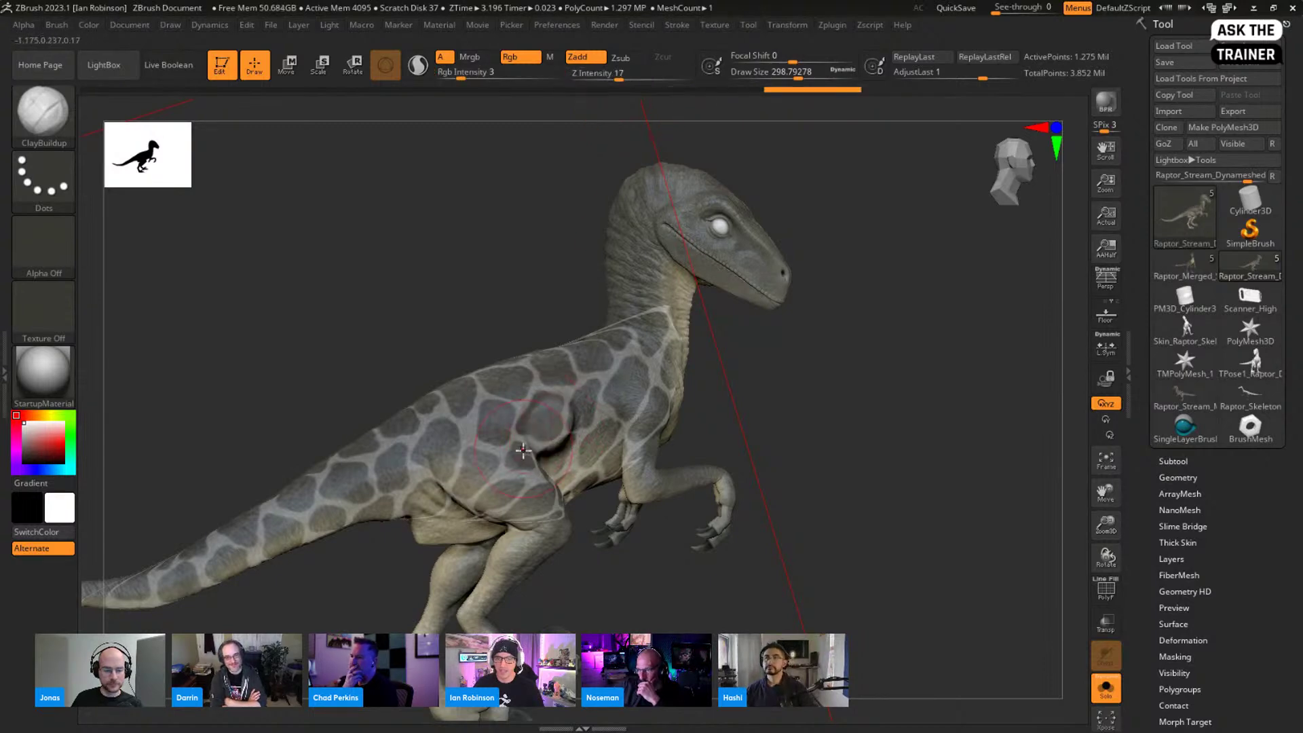
key(ctrl+z)
drag(613, 401, 641, 391)
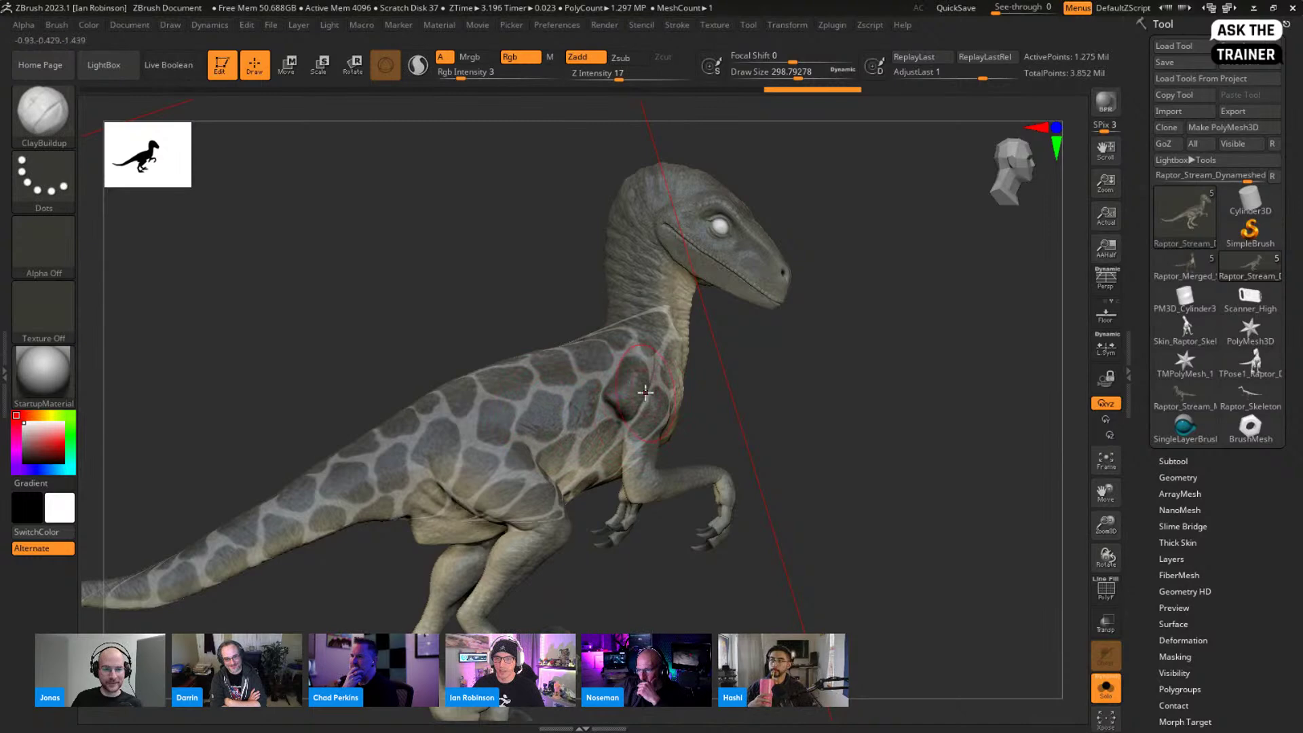
mouse_move(587, 353)
mouse_down()
mouse_move(543, 355)
mouse_move(532, 370)
mouse_up()
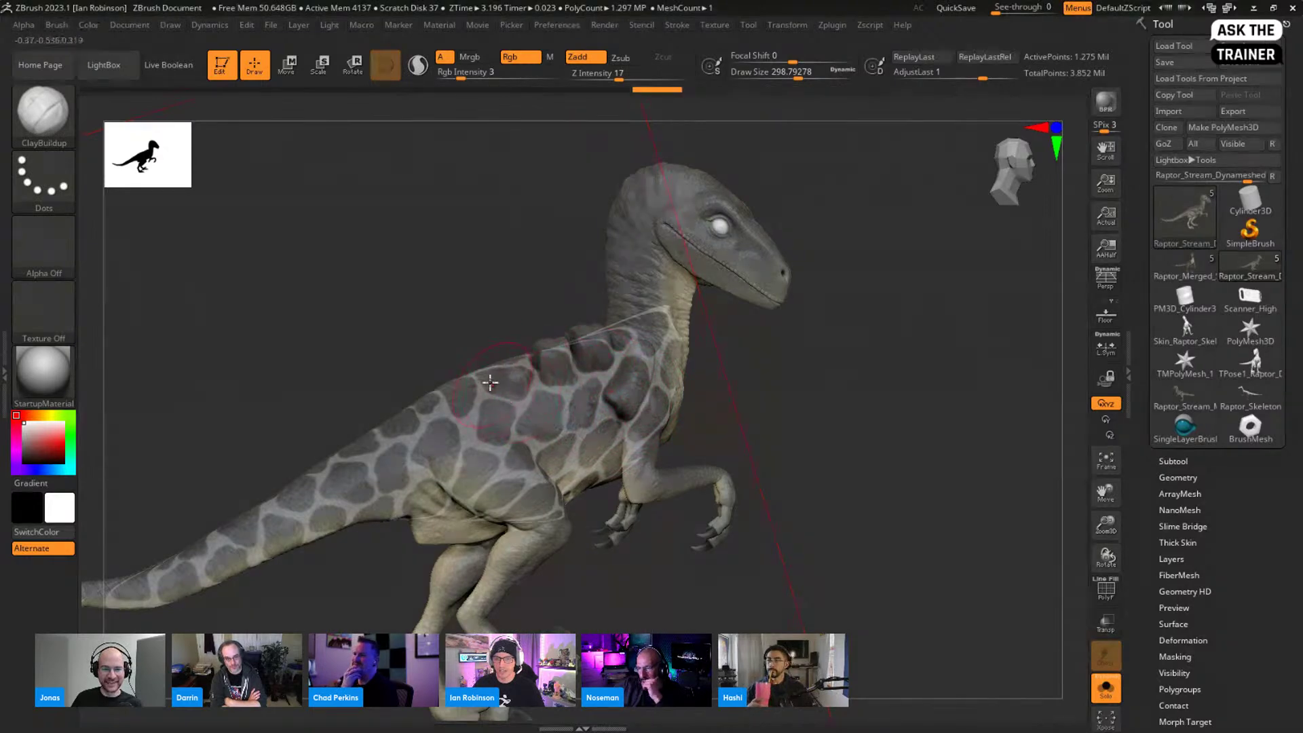
Step: Try the wrapped stencil from other angles, repositioning it over the raptor's side, and undo the sculpted scales
drag(451, 360, 572, 518)
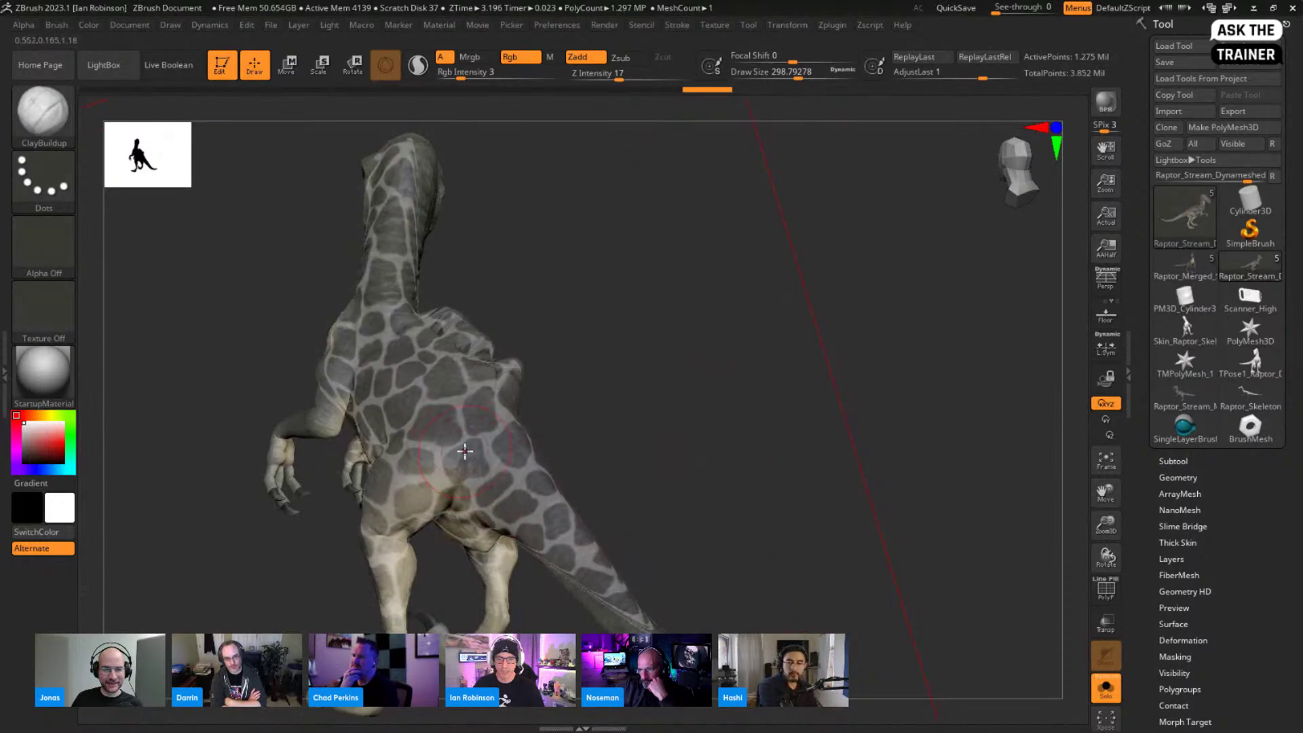
mouse_move(564, 468)
mouse_down()
mouse_move(579, 456)
mouse_move(602, 471)
mouse_up()
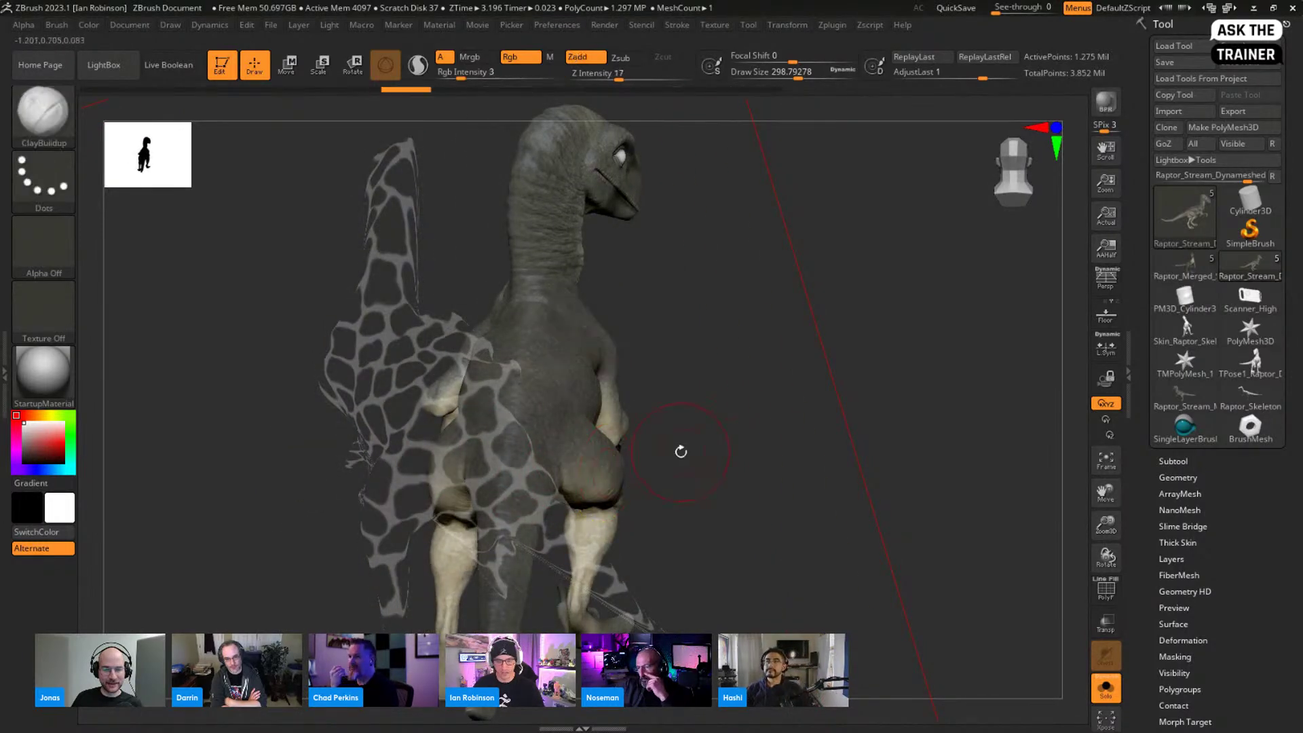
drag(709, 395, 645, 404)
key(space)
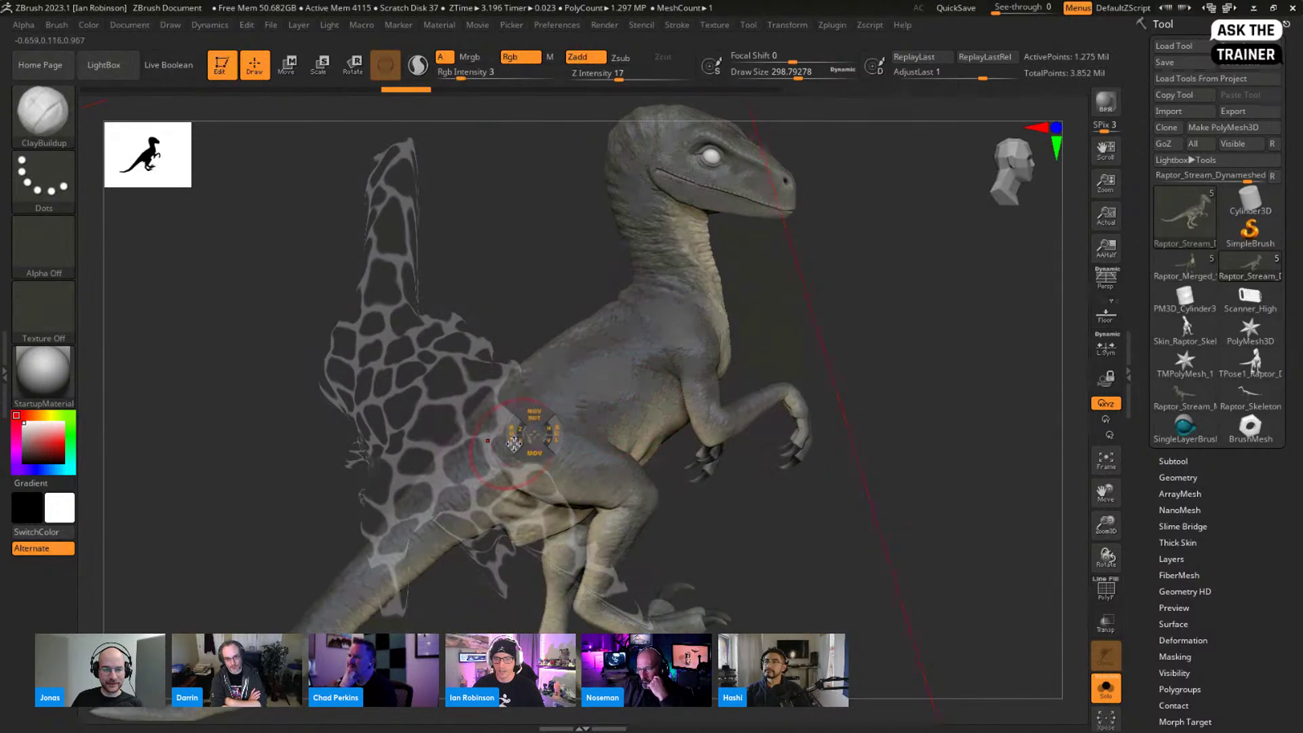
mouse_move(532, 454)
mouse_down()
mouse_move(582, 428)
mouse_move(450, 500)
mouse_move(483, 600)
mouse_move(598, 593)
mouse_up()
drag(814, 540, 689, 508)
key(ctrl)
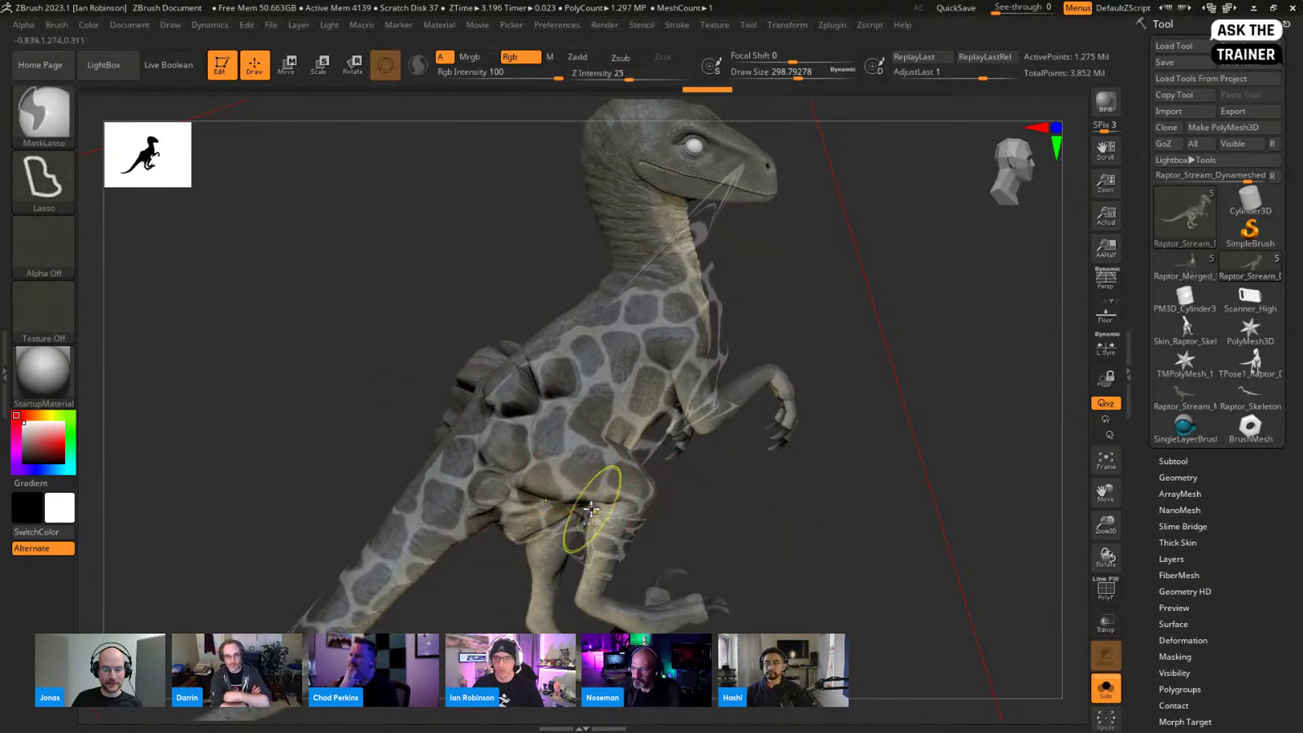
key(ctrl+z)
key(ctrl+z)
Step: Test moving the stencil around the raptor's lower body once more and turn the stencil off
key(space)
drag(542, 500, 483, 503)
drag(669, 538, 715, 482)
key(space)
drag(581, 519, 562, 495)
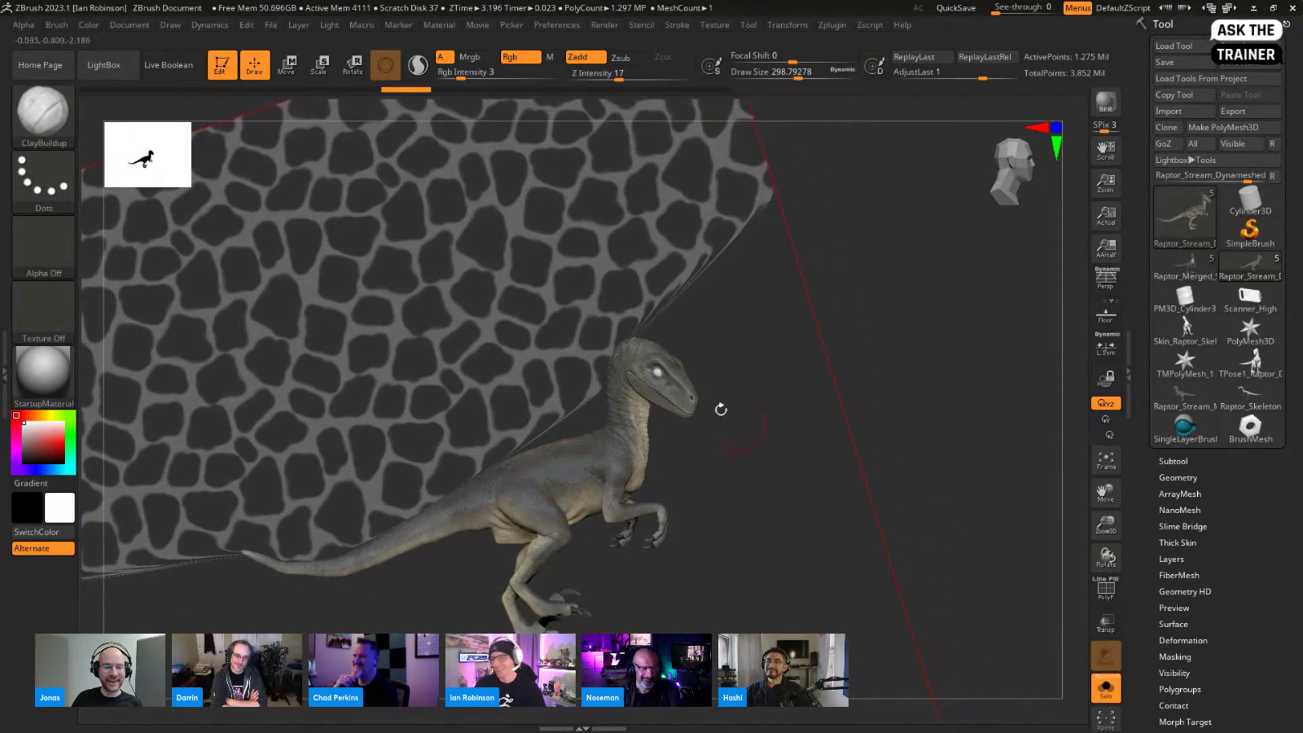
click(641, 26)
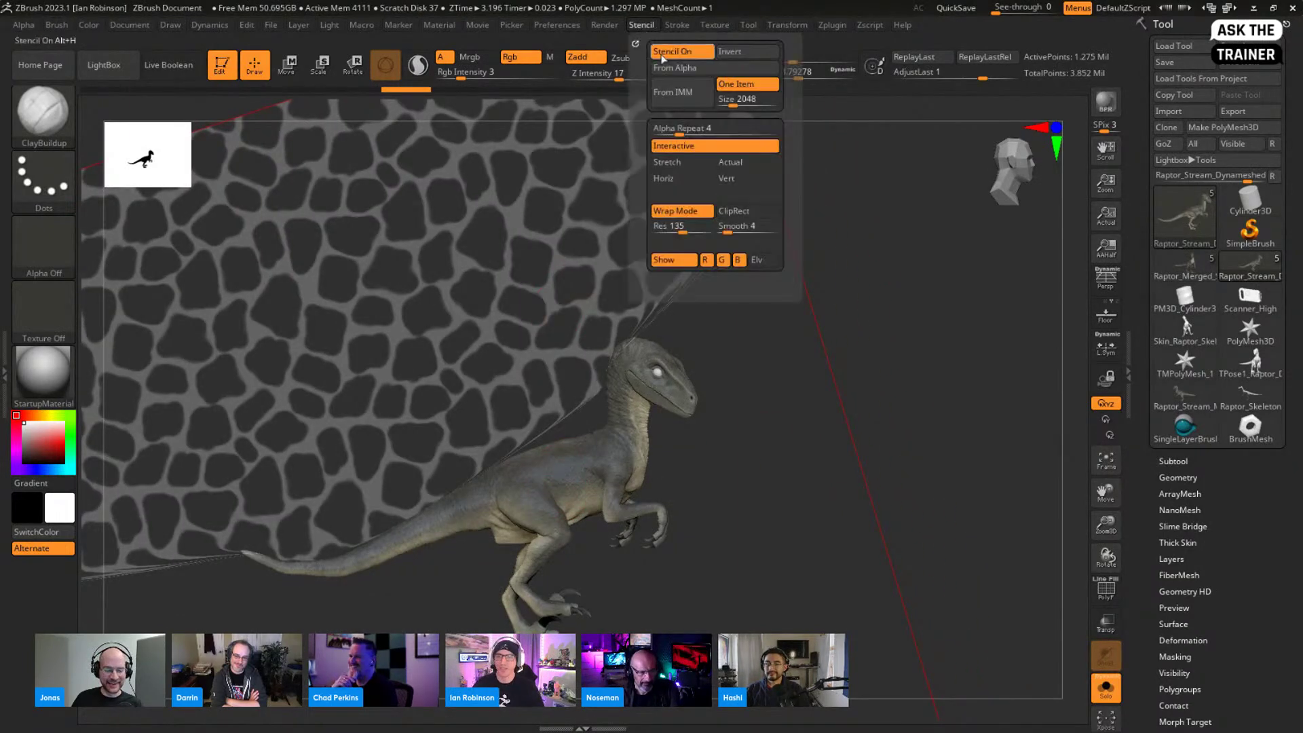
click(666, 55)
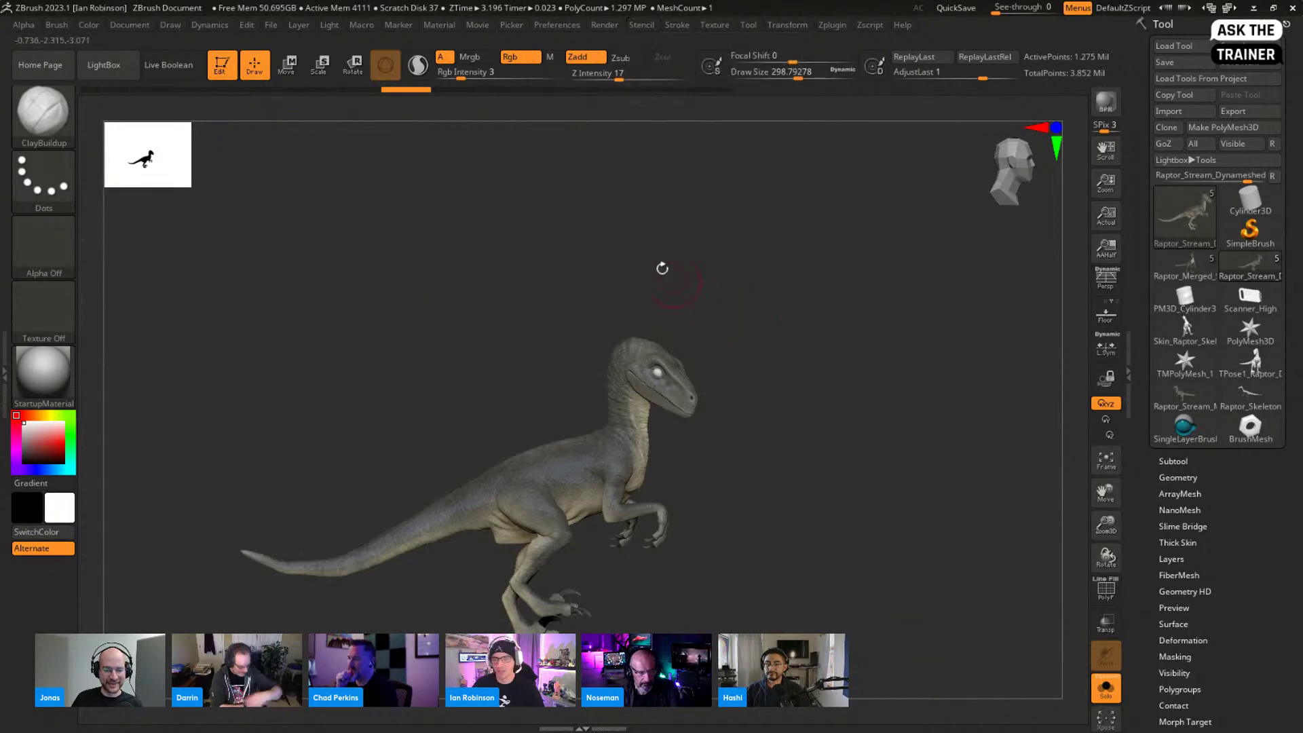
Step: Check the Restream chat for new viewer messages and return to ZBrush
key(alt+Tab)
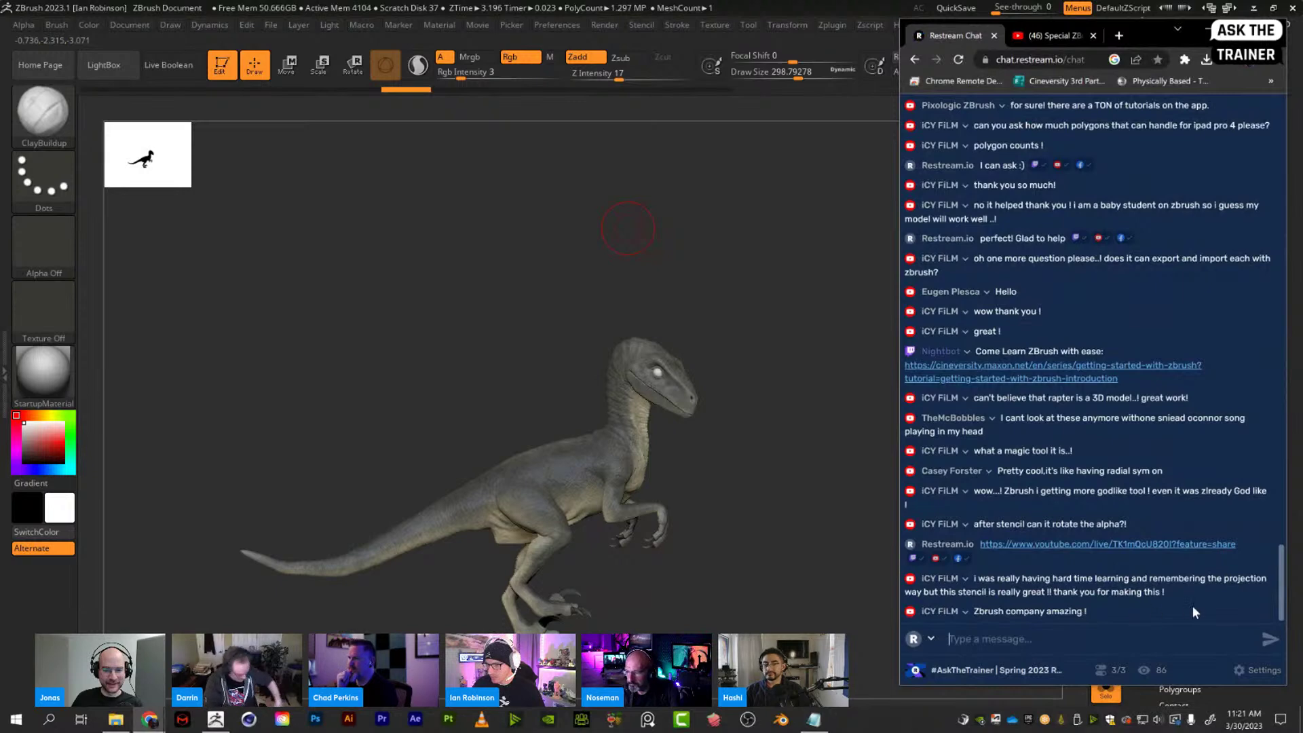
key(alt+Tab)
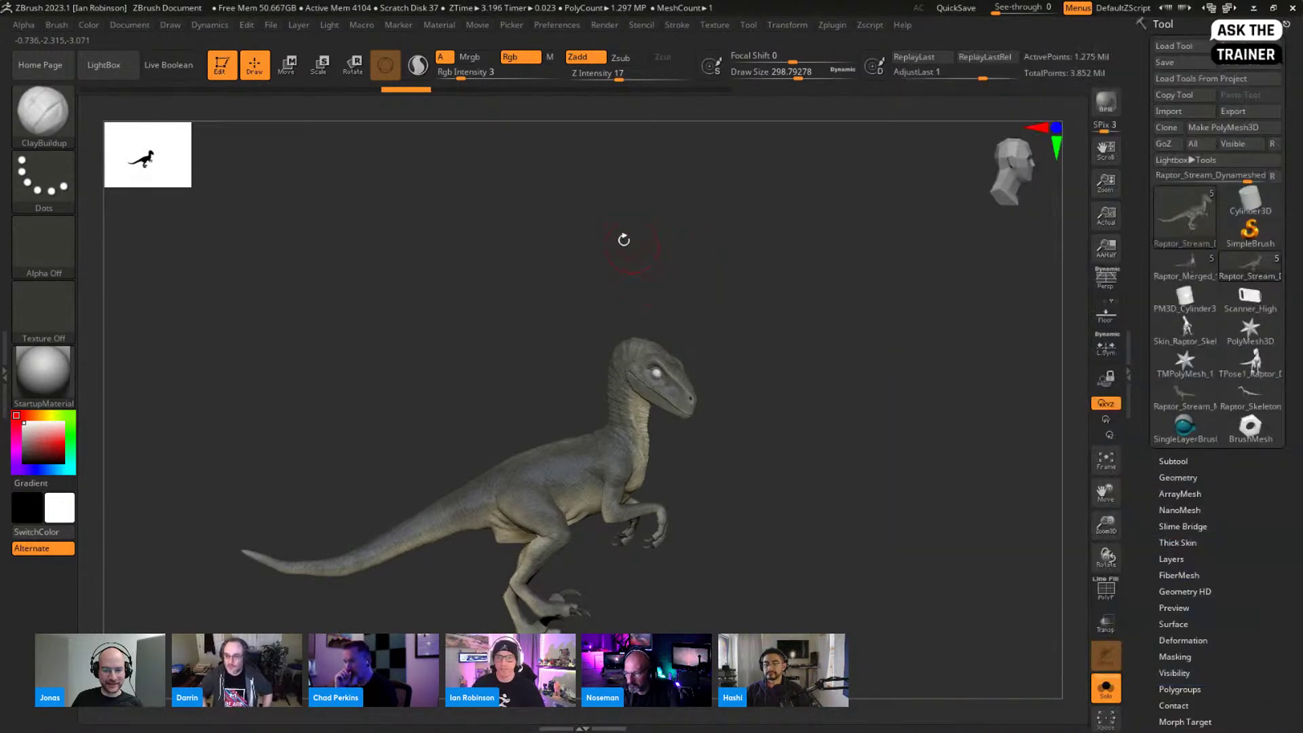
Step: Display the light settings beside the raptor and turn off the first light
drag(637, 225, 850, 342)
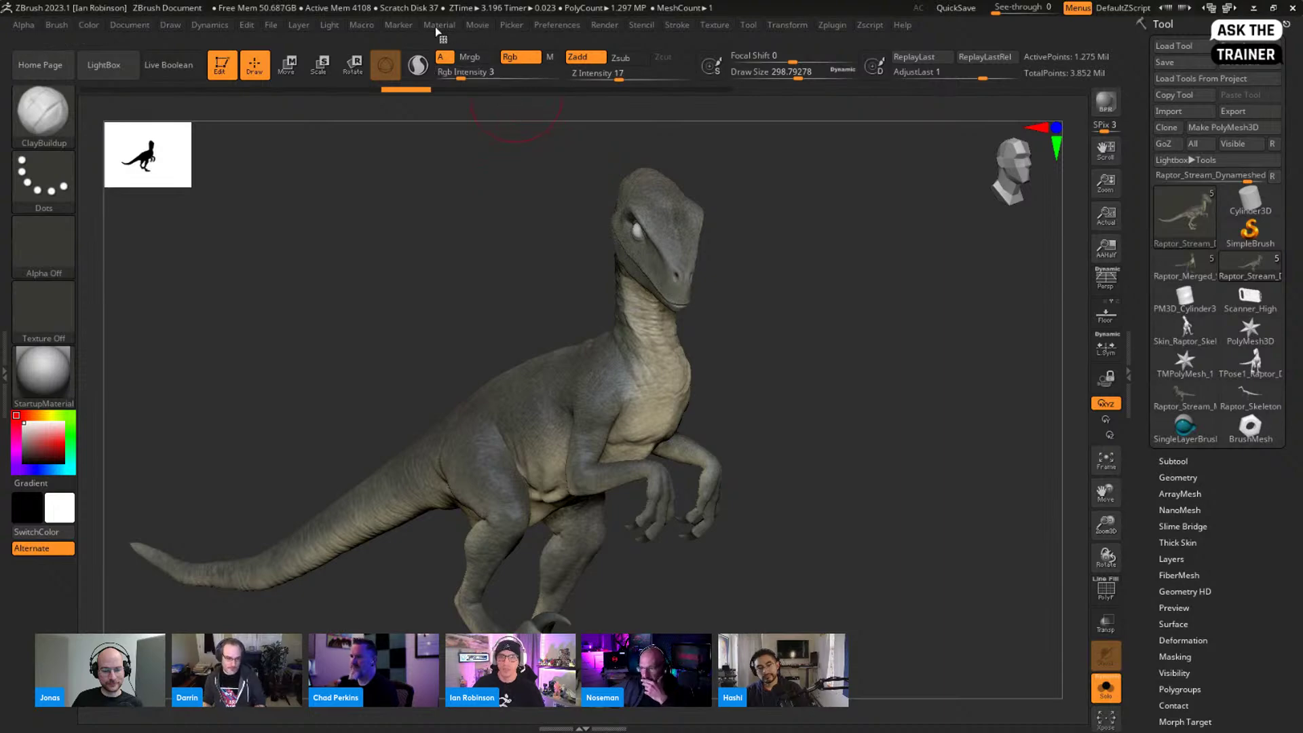
click(334, 27)
click(325, 35)
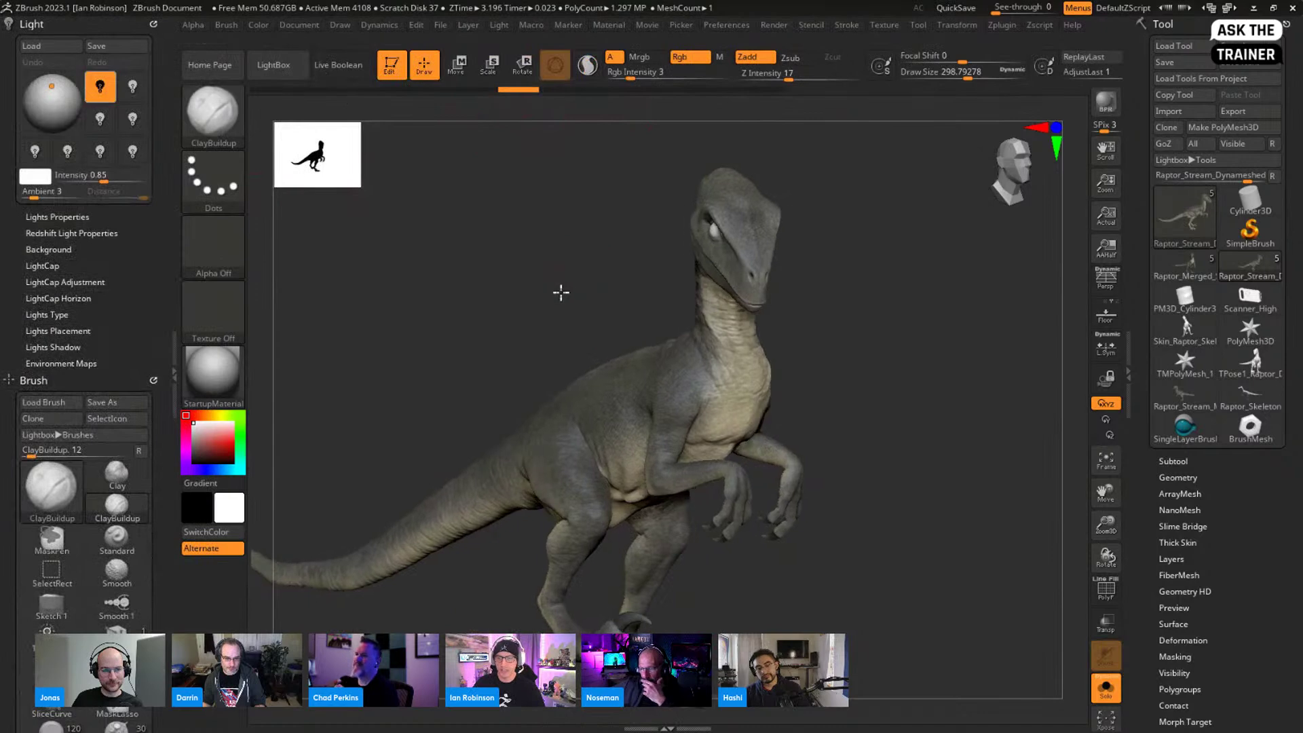
drag(562, 293, 541, 290)
click(97, 90)
Step: Turn on the second light, aim it from the raptor's upper left, and raise its intensity to about 2.49
click(141, 83)
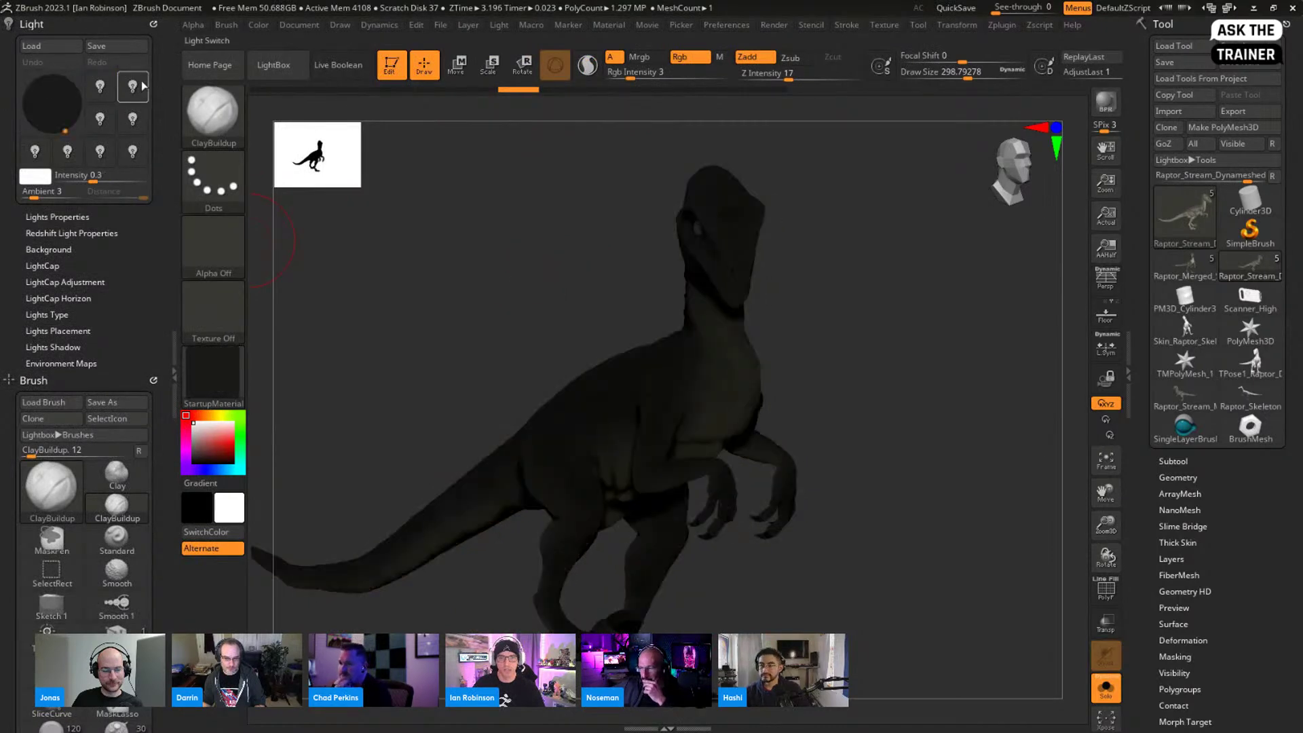
click(141, 83)
drag(66, 127, 40, 97)
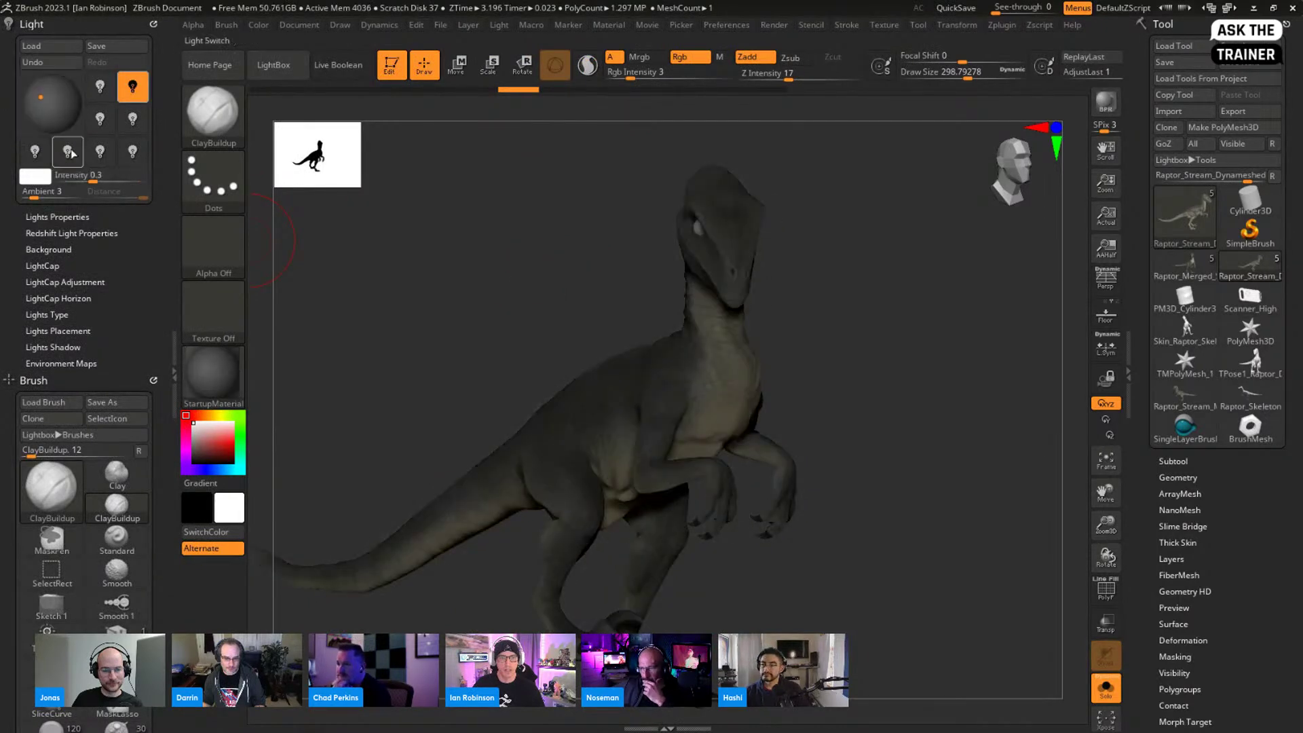
click(40, 97)
drag(95, 178, 119, 178)
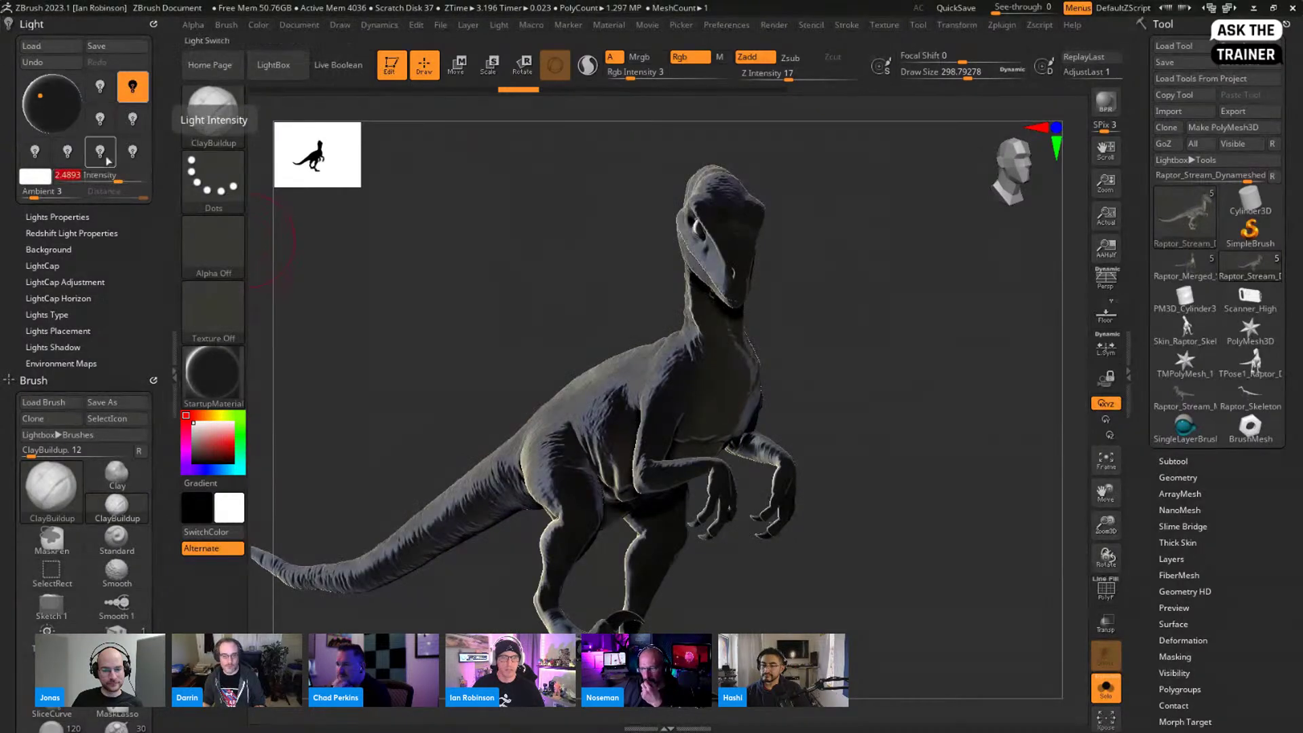
Step: Turn the first light back on and try shifting its direction slightly toward the upper right
click(95, 92)
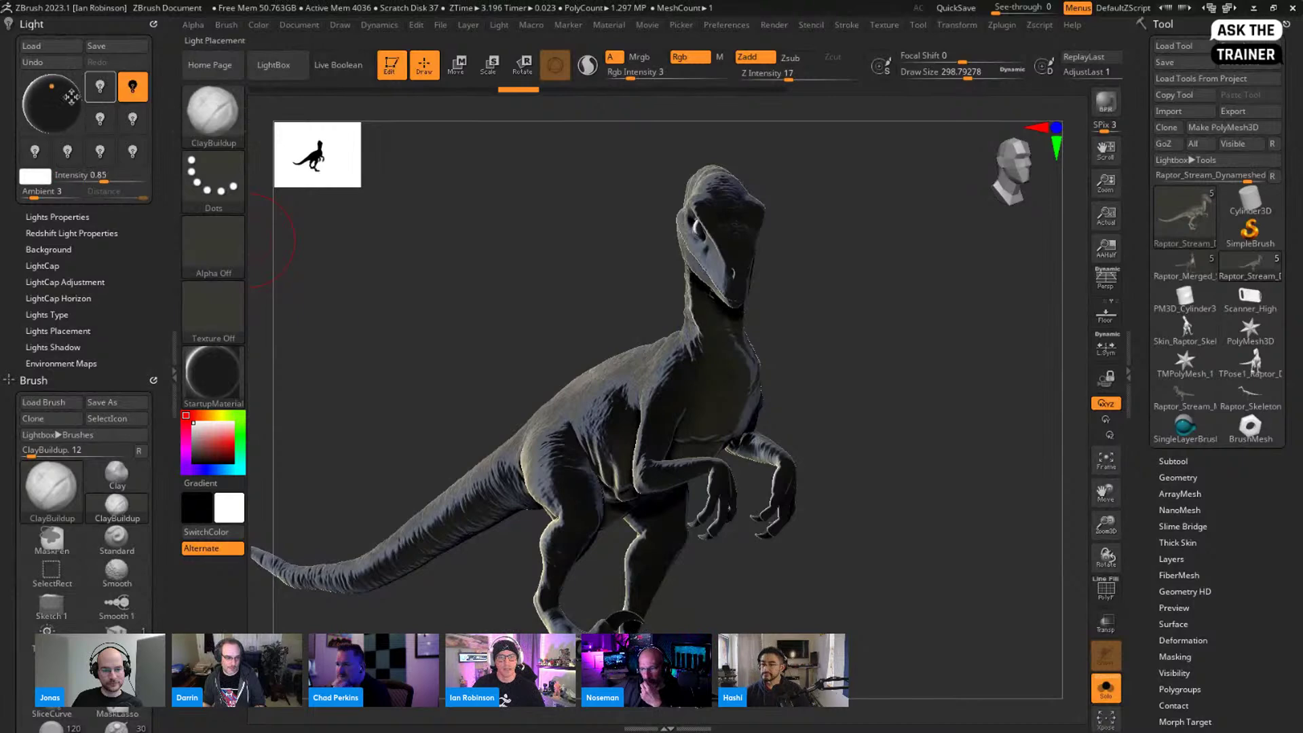
click(92, 95)
drag(54, 97, 62, 89)
alt+drag(861, 349, 810, 327)
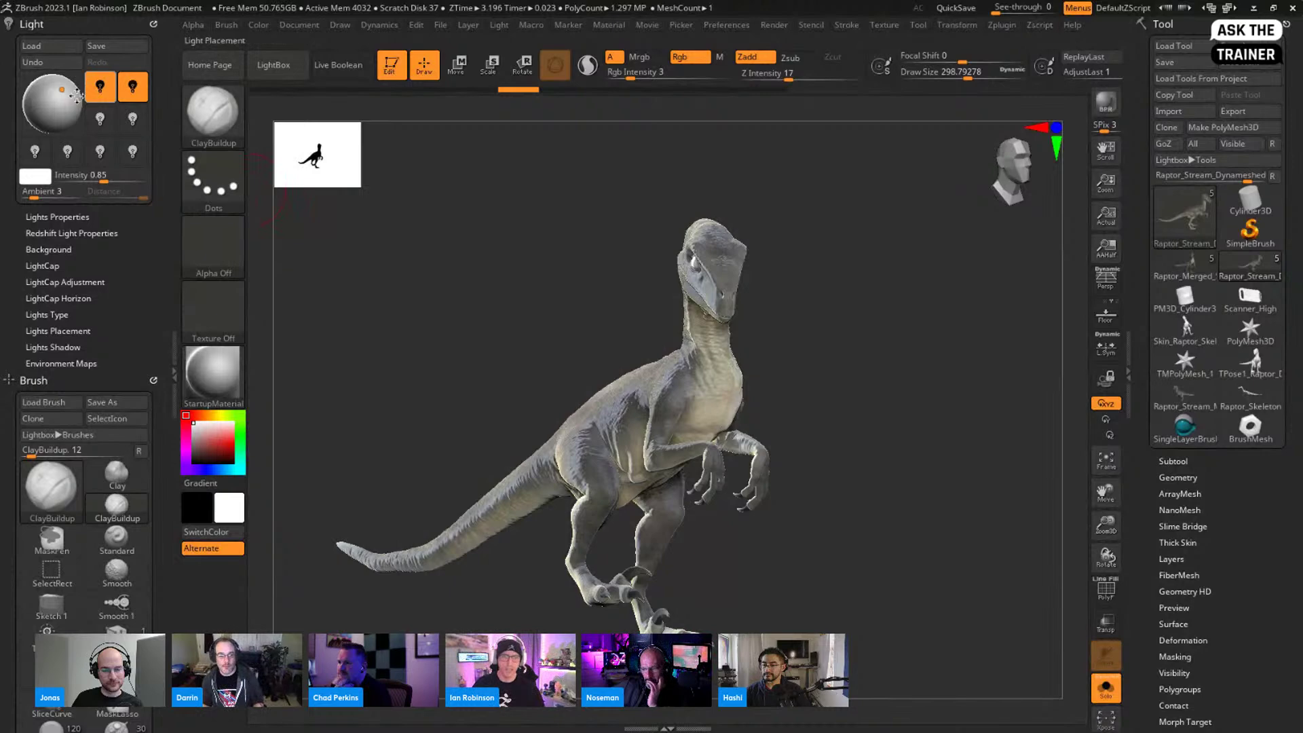
mouse_move(62, 89)
mouse_down()
mouse_move(44, 106)
mouse_move(58, 102)
mouse_up()
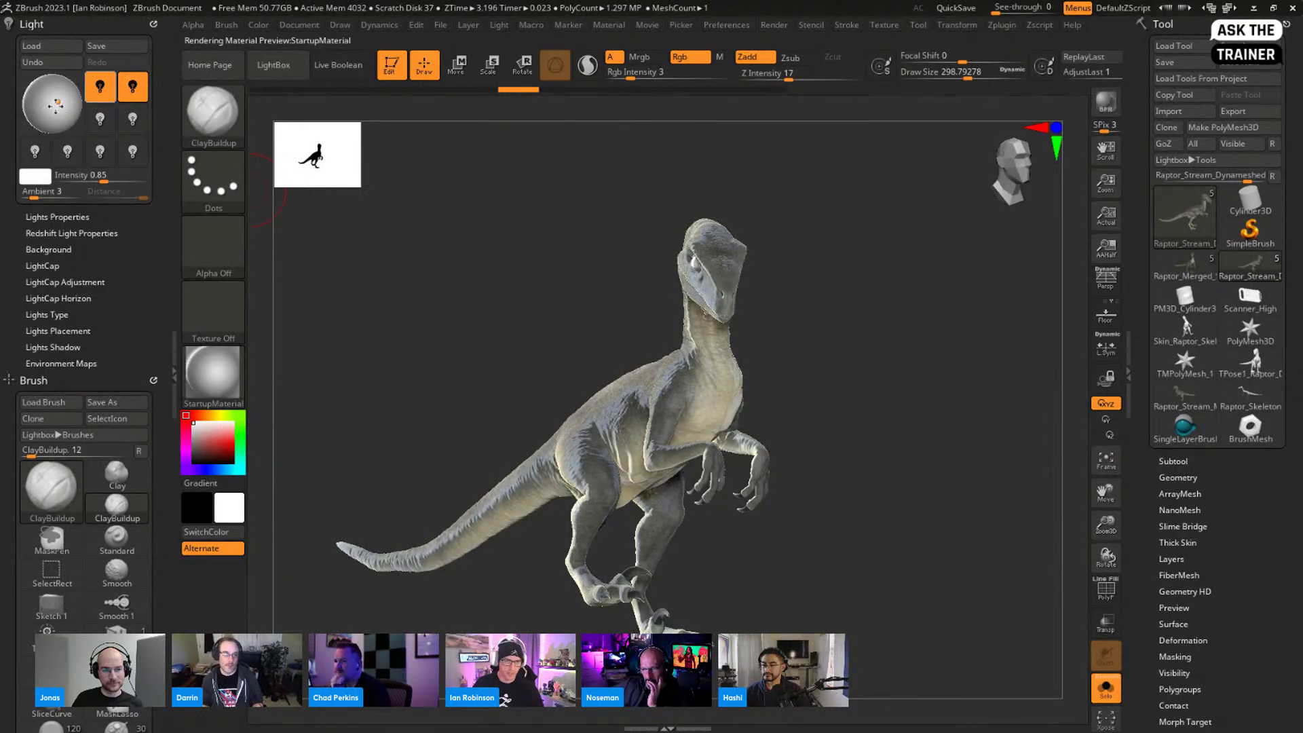
Step: Step backward and forward repeatedly through the undo and redo history of the light changes
click(54, 63)
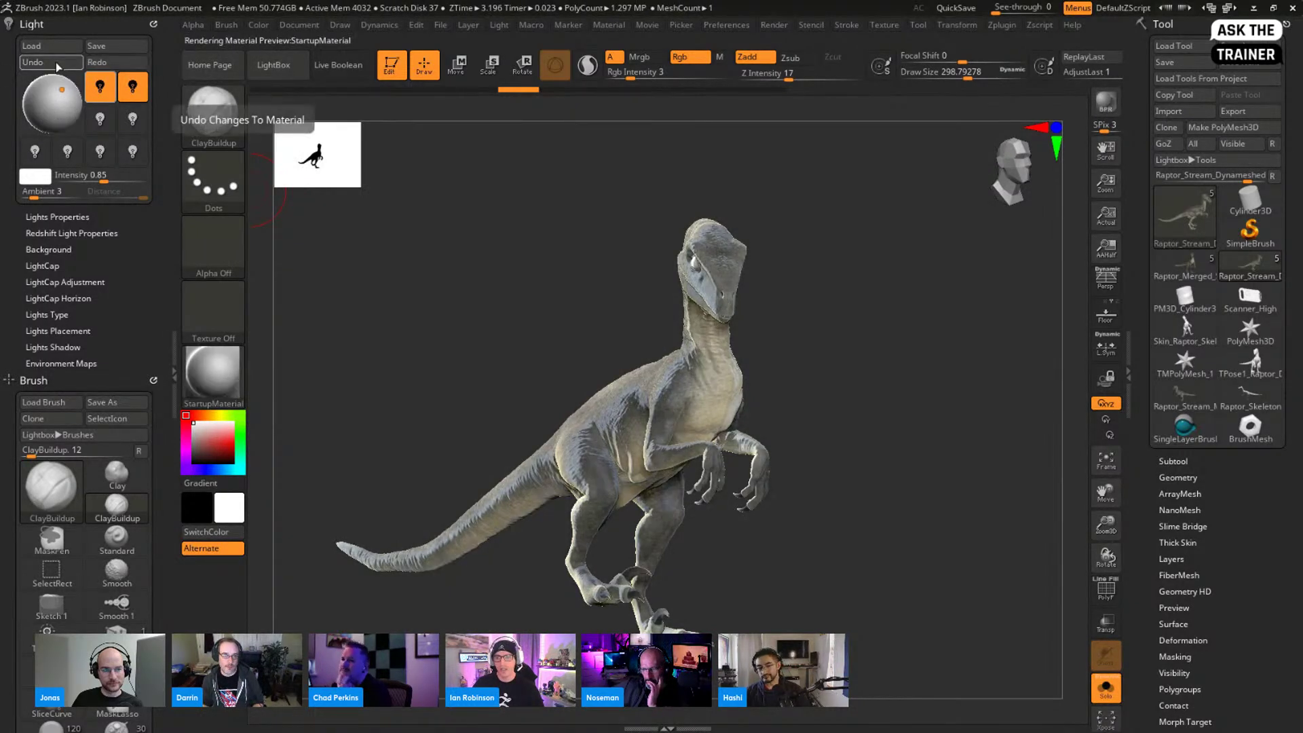
click(57, 68)
click(57, 68)
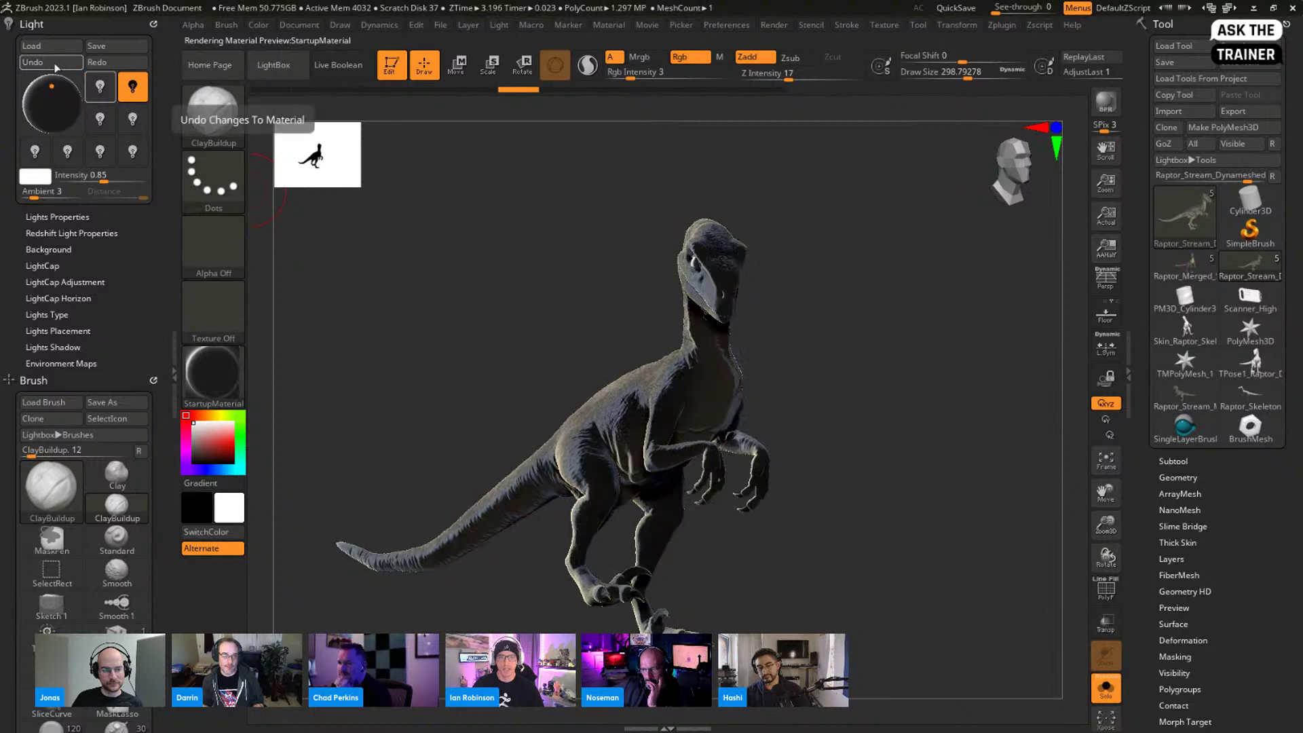
click(90, 63)
click(64, 63)
click(94, 63)
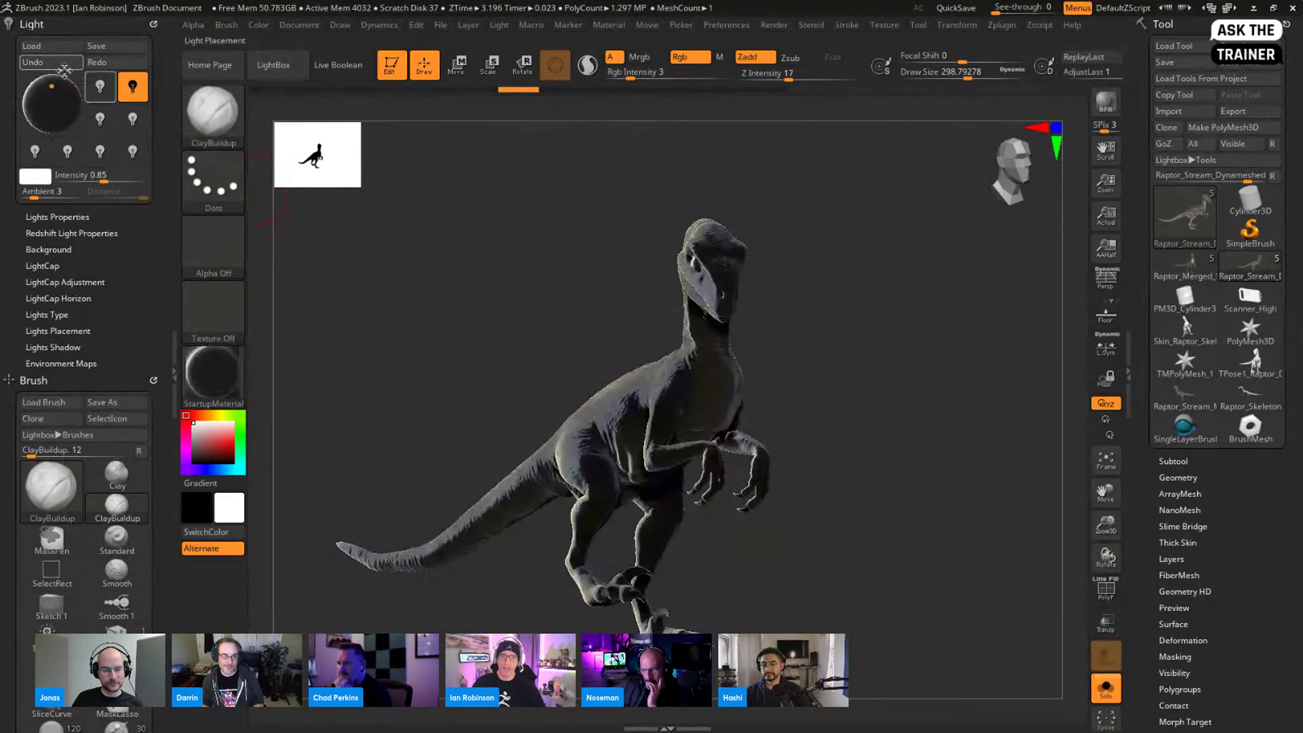
click(68, 65)
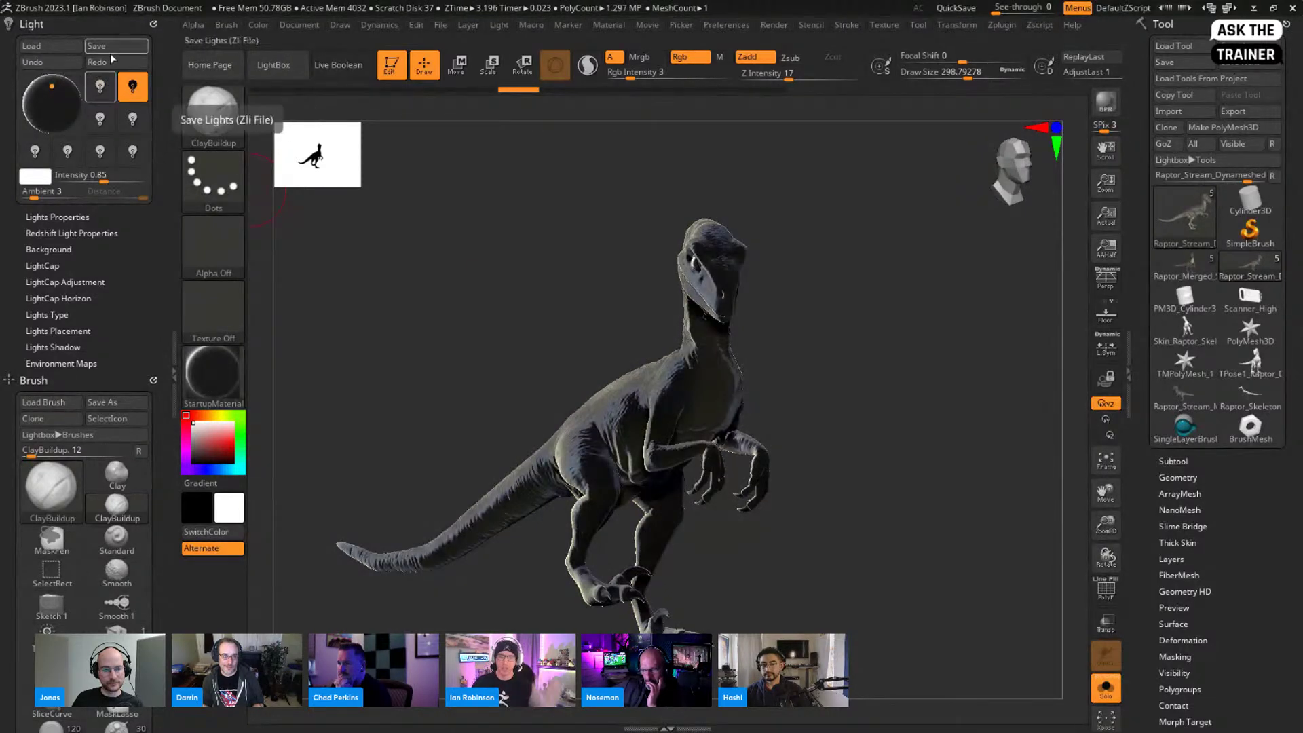
click(97, 62)
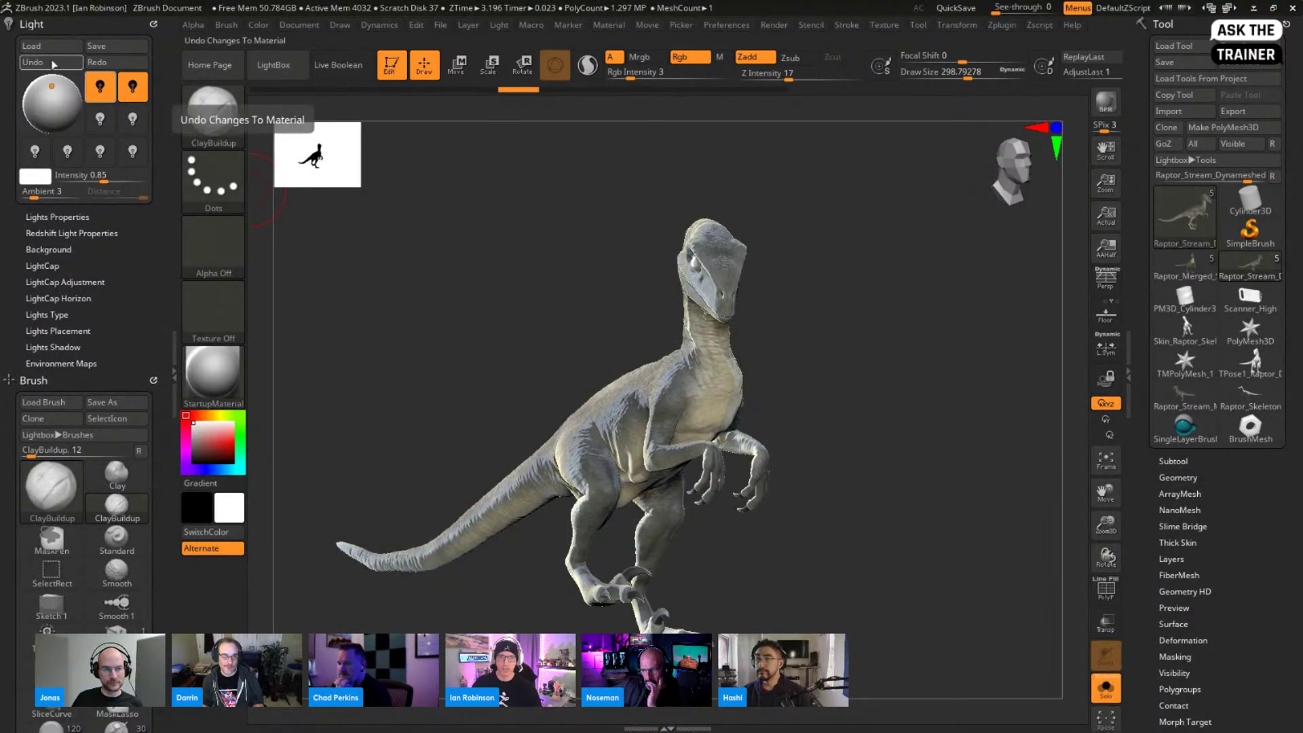
click(54, 63)
click(97, 62)
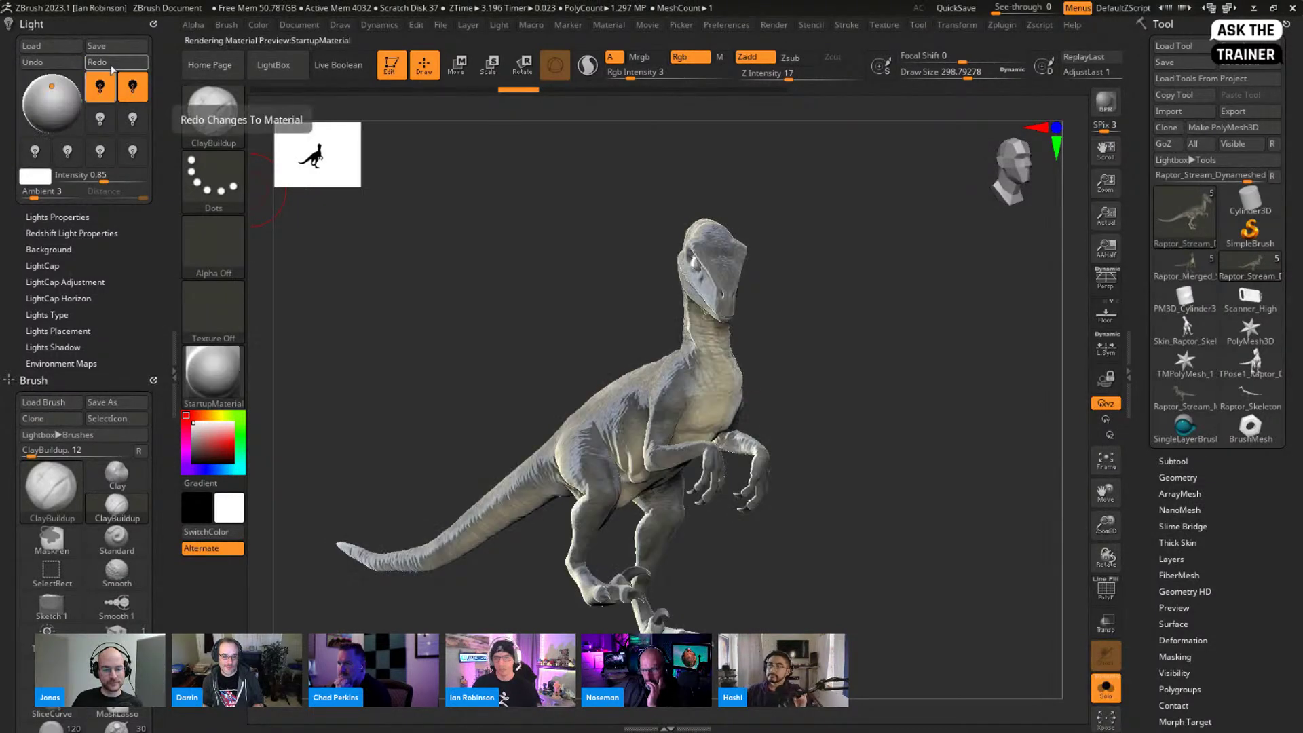
click(47, 63)
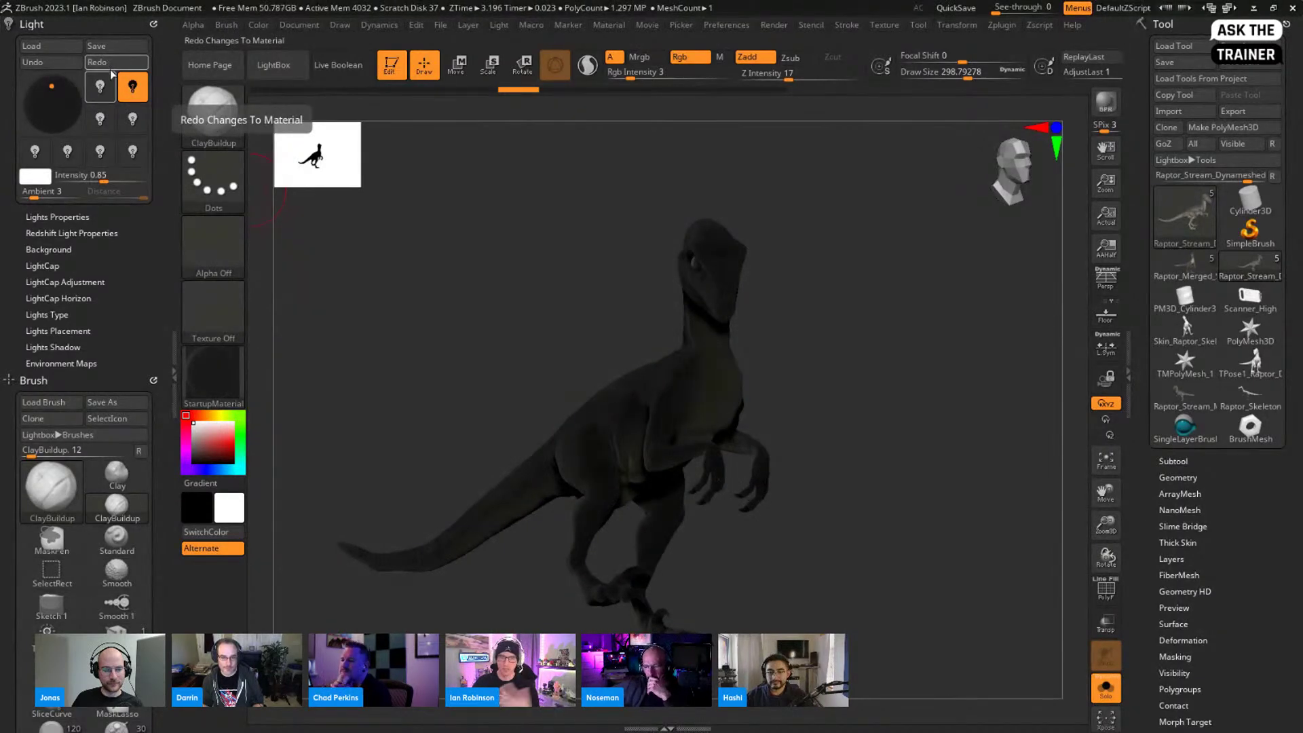
Step: Set the second light's intensity to about 2.72, undo the change and redo it
drag(105, 178, 109, 174)
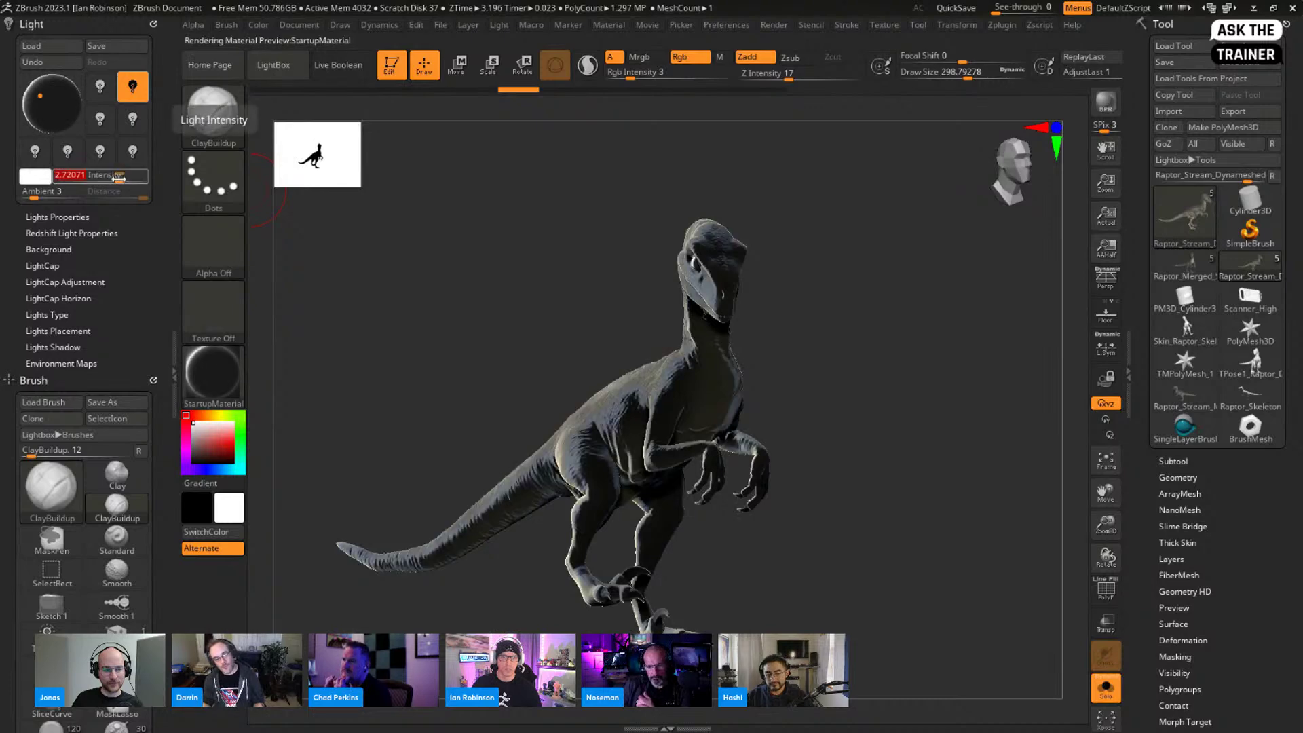
click(50, 62)
click(97, 66)
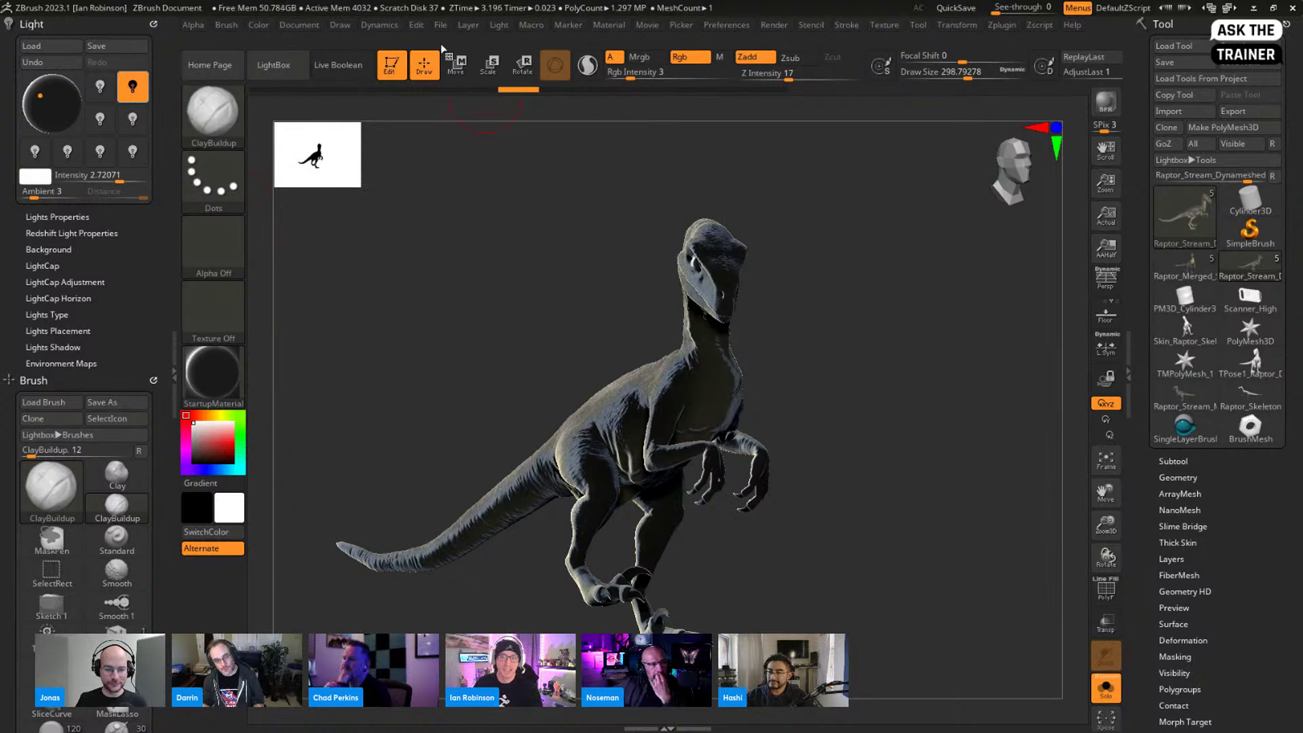
Step: Display the material settings alongside the light settings and expand the StartupMaterial modifiers
click(618, 26)
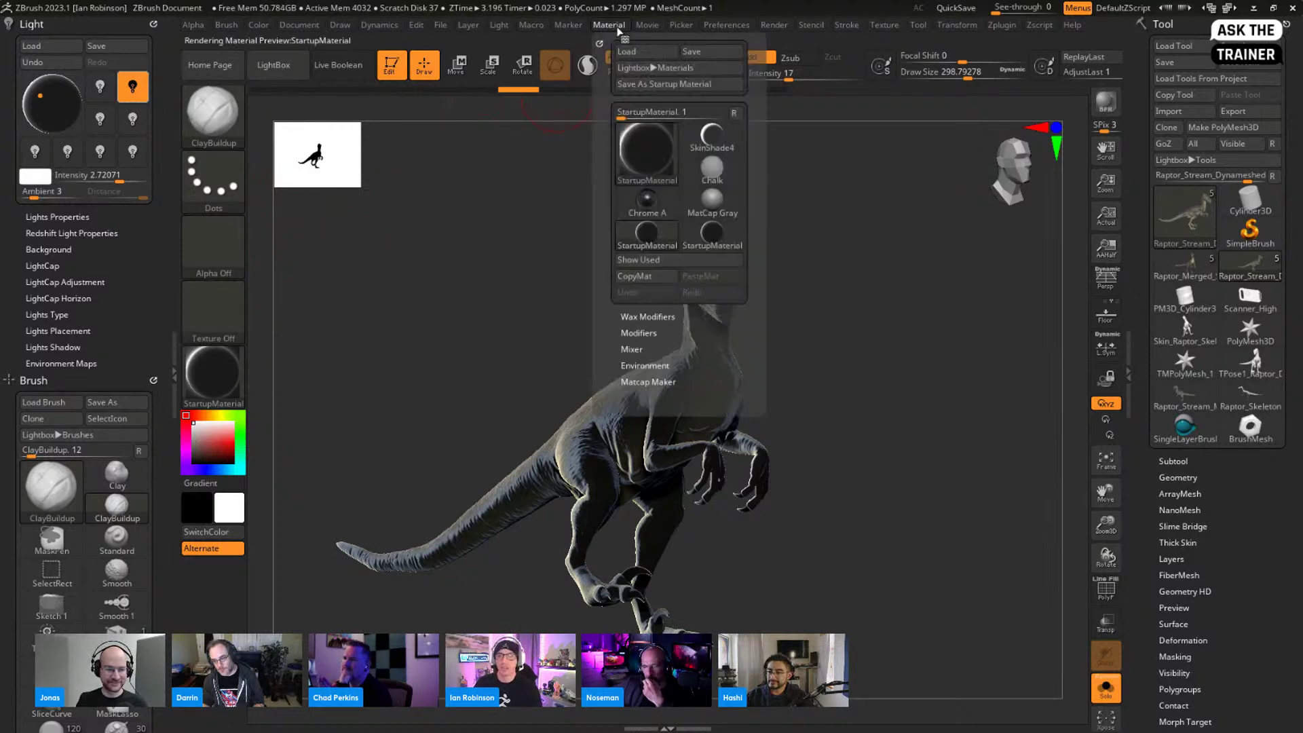
click(599, 43)
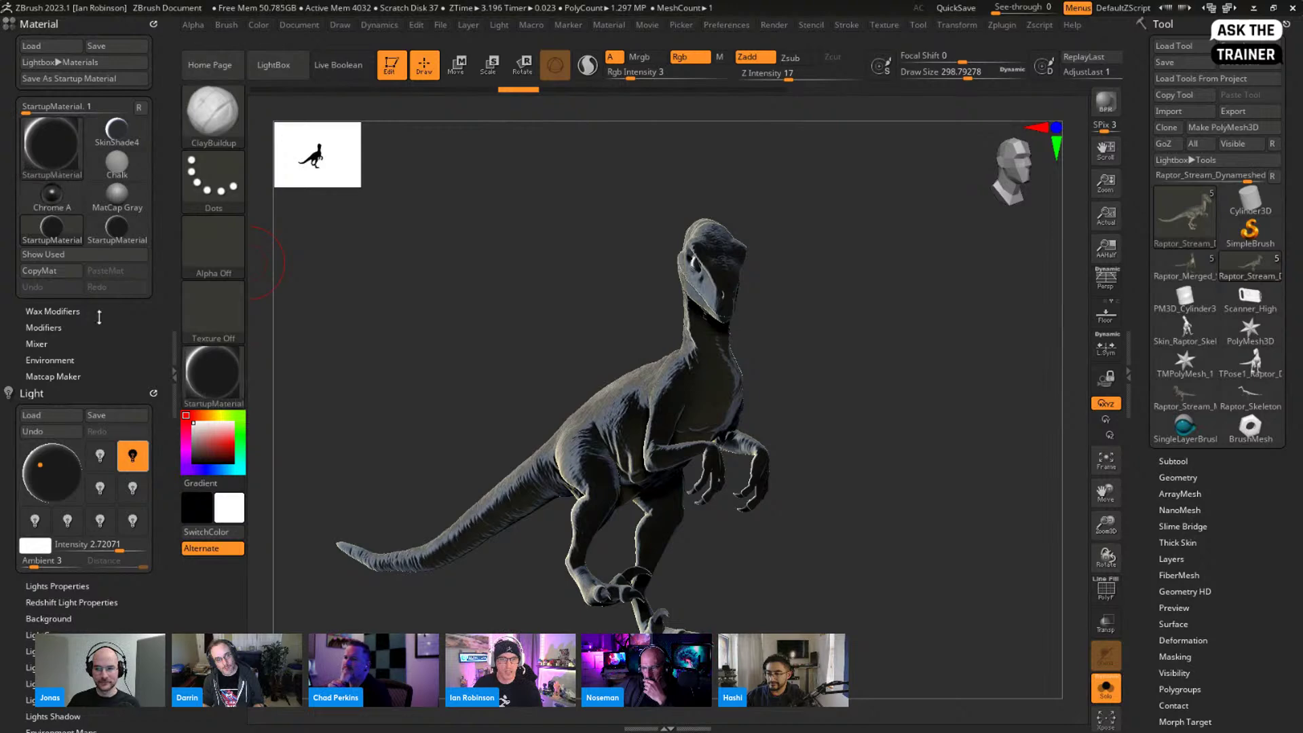
click(73, 327)
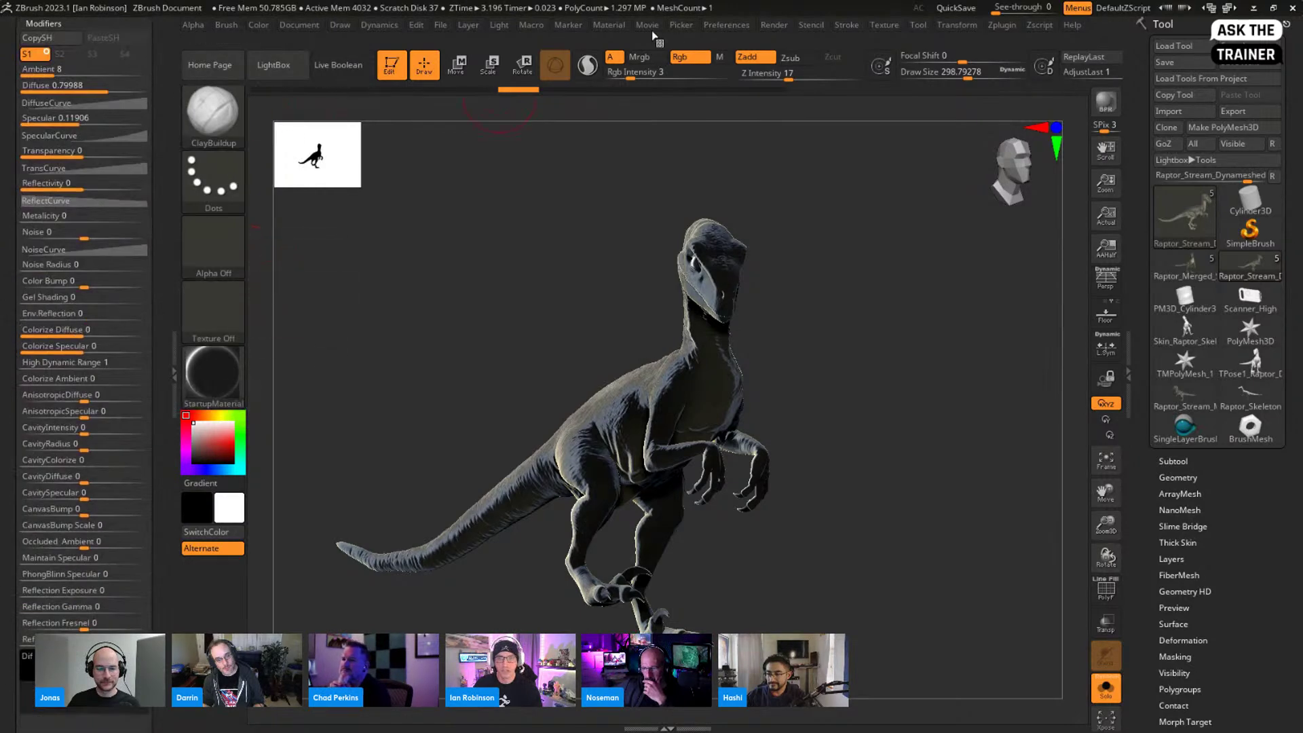
Step: Undo the last light intensity change and turn the first light on
click(500, 25)
click(547, 68)
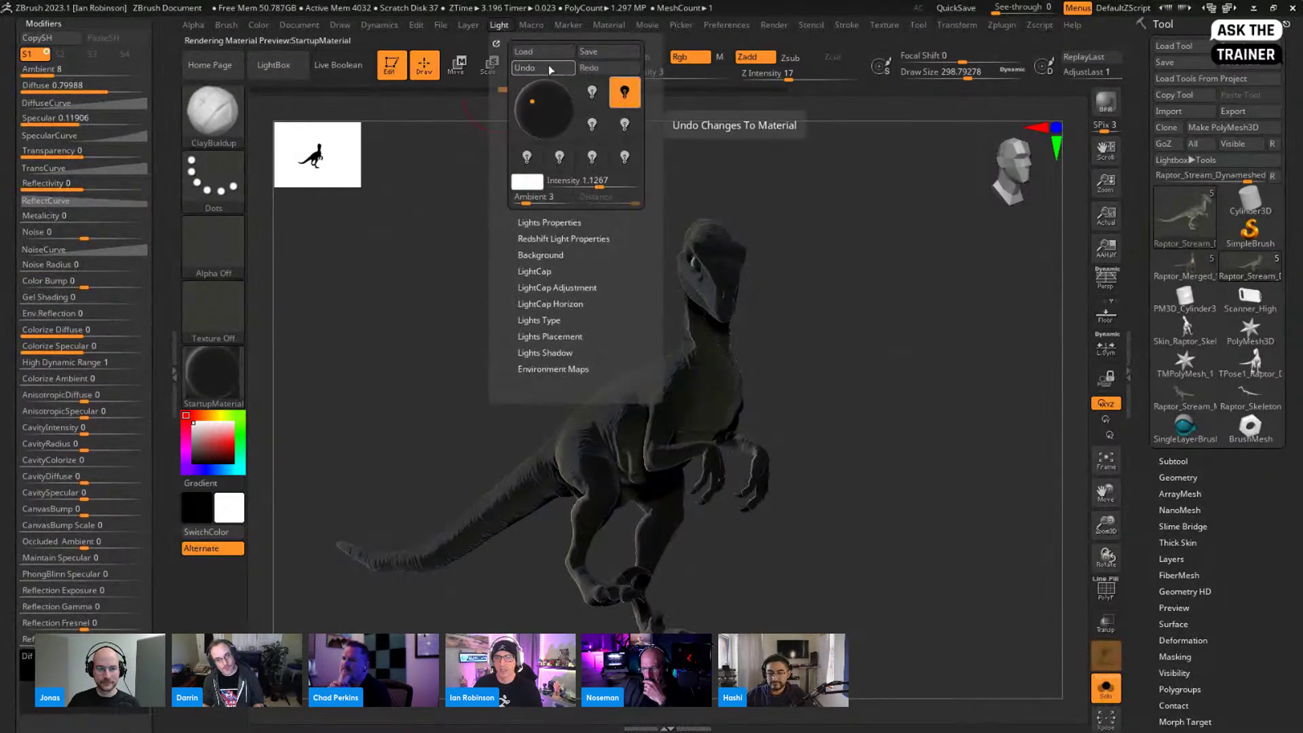
click(593, 91)
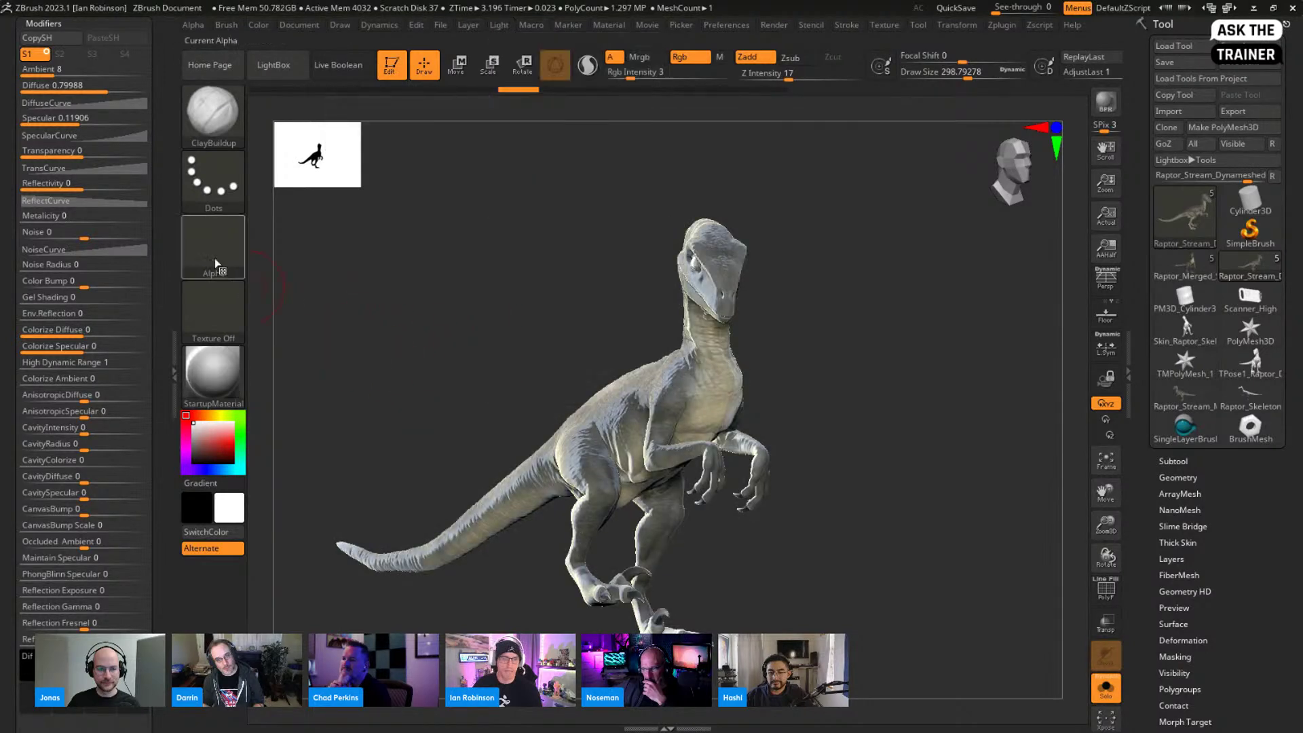
Step: Set StartupMaterial's specular to 0.00053, transparency to -29 and diffuse to about 1.0357, and hide the raptor's polypaint
drag(169, 215, 167, 283)
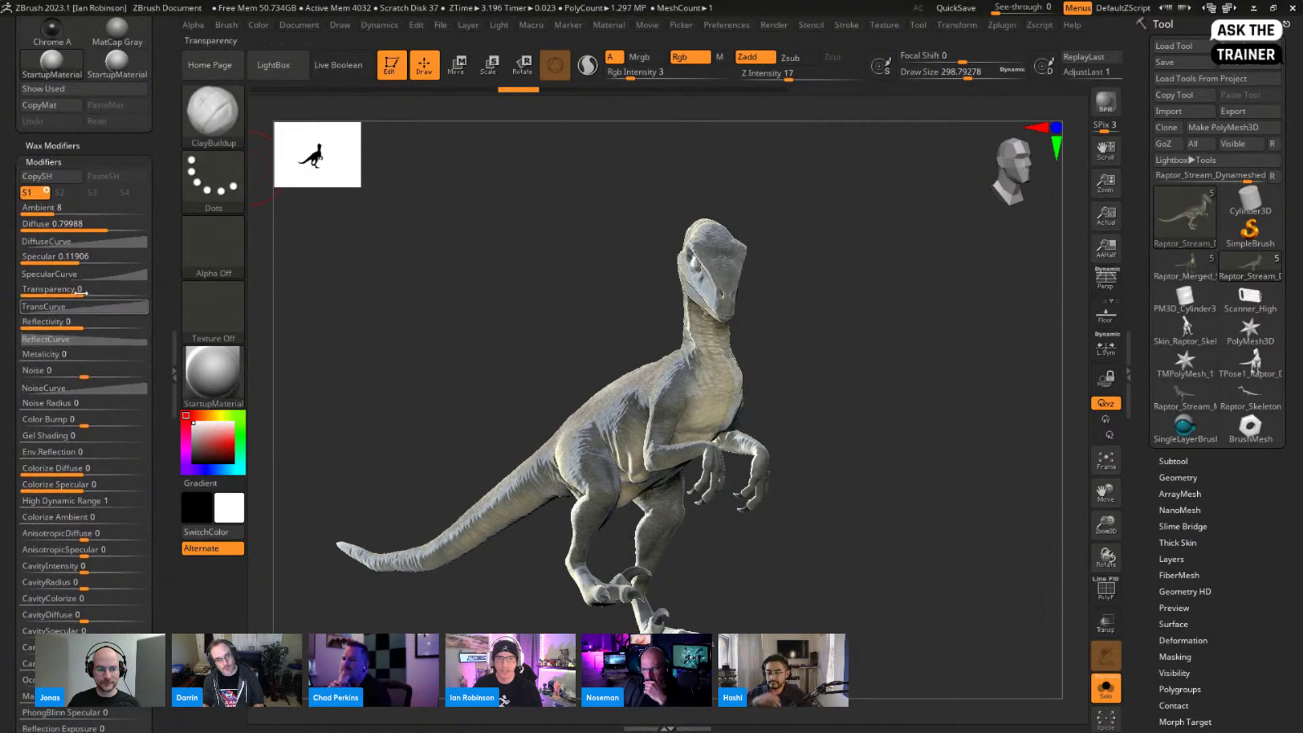
click(75, 258)
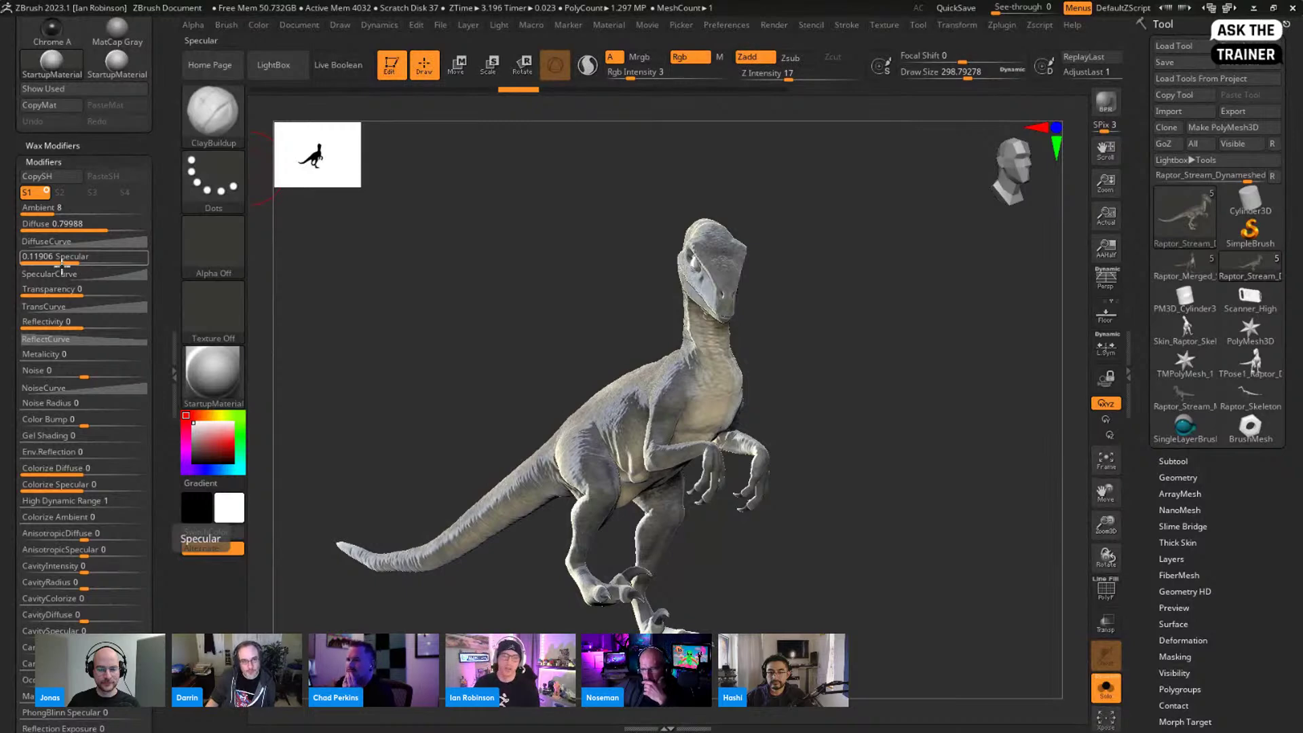
drag(75, 260, 48, 291)
drag(91, 226, 112, 226)
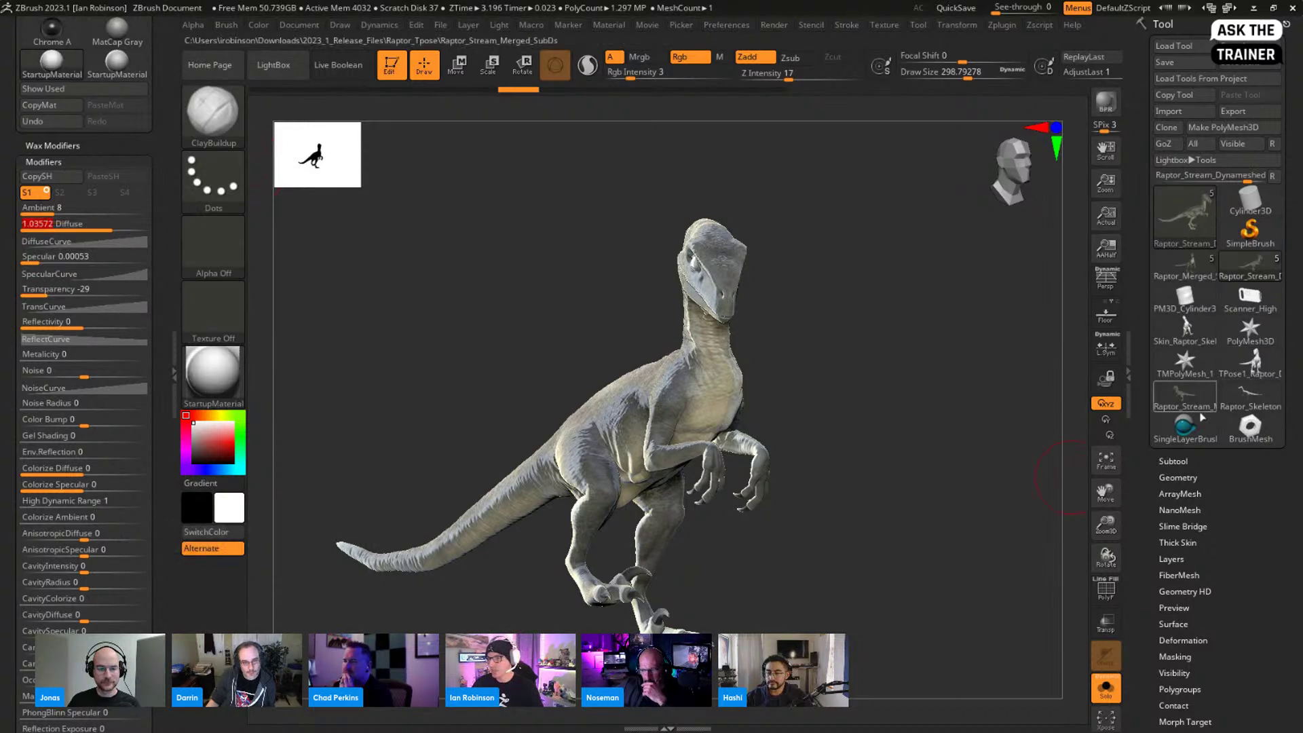
click(1174, 461)
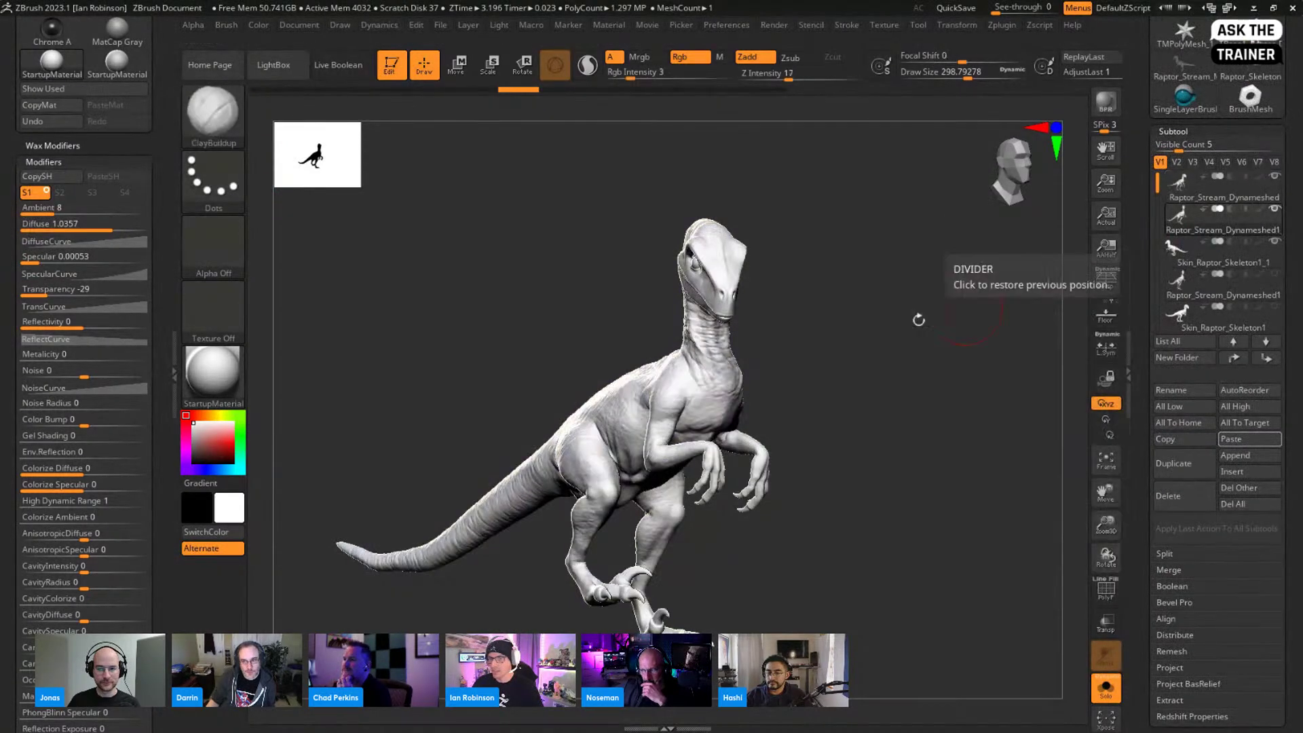
Step: Try the material modifiers at ambient 20, diffuse 0.05654, noise radius 137, color bump -11.29441 and anisotropic diffuse 0.17649, and expand the noise curve
drag(105, 226, 72, 219)
drag(68, 208, 76, 208)
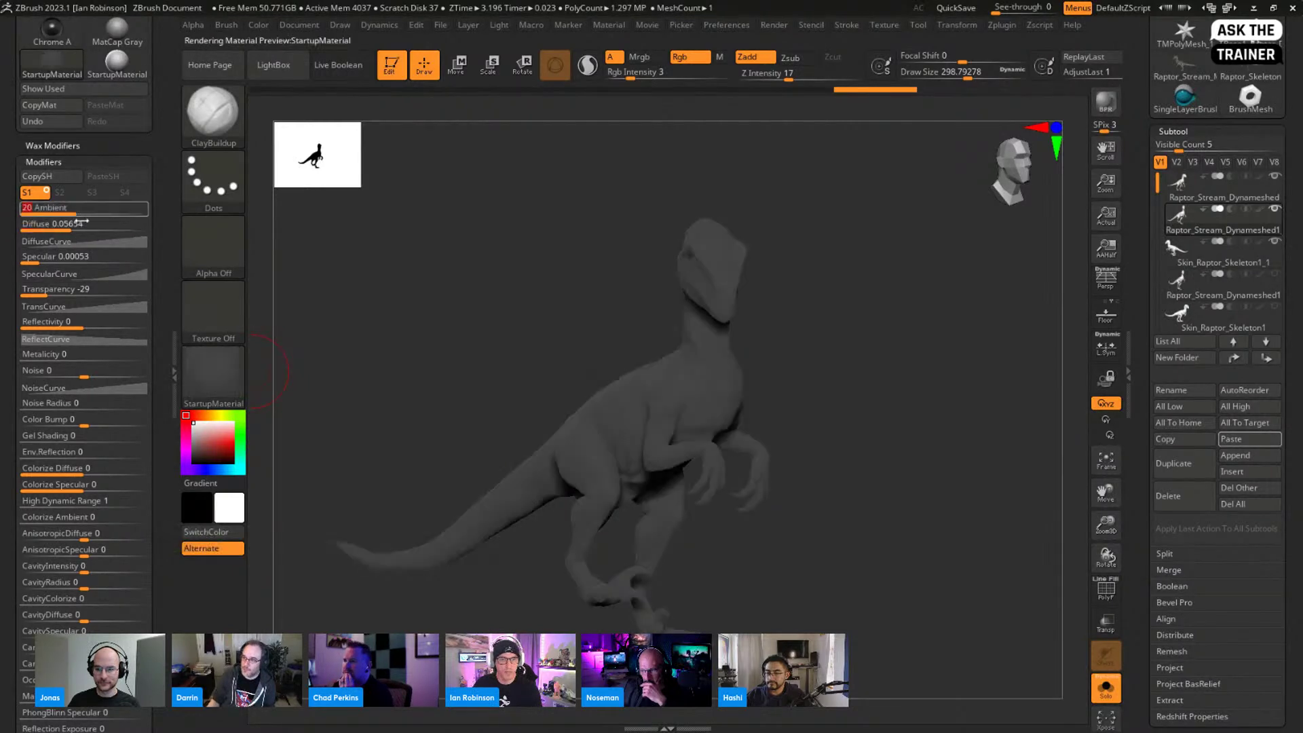
drag(82, 420, 61, 420)
drag(75, 468, 110, 490)
drag(85, 533, 108, 534)
mouse_move(75, 420)
mouse_down()
mouse_move(48, 420)
mouse_move(87, 403)
mouse_up()
click(62, 385)
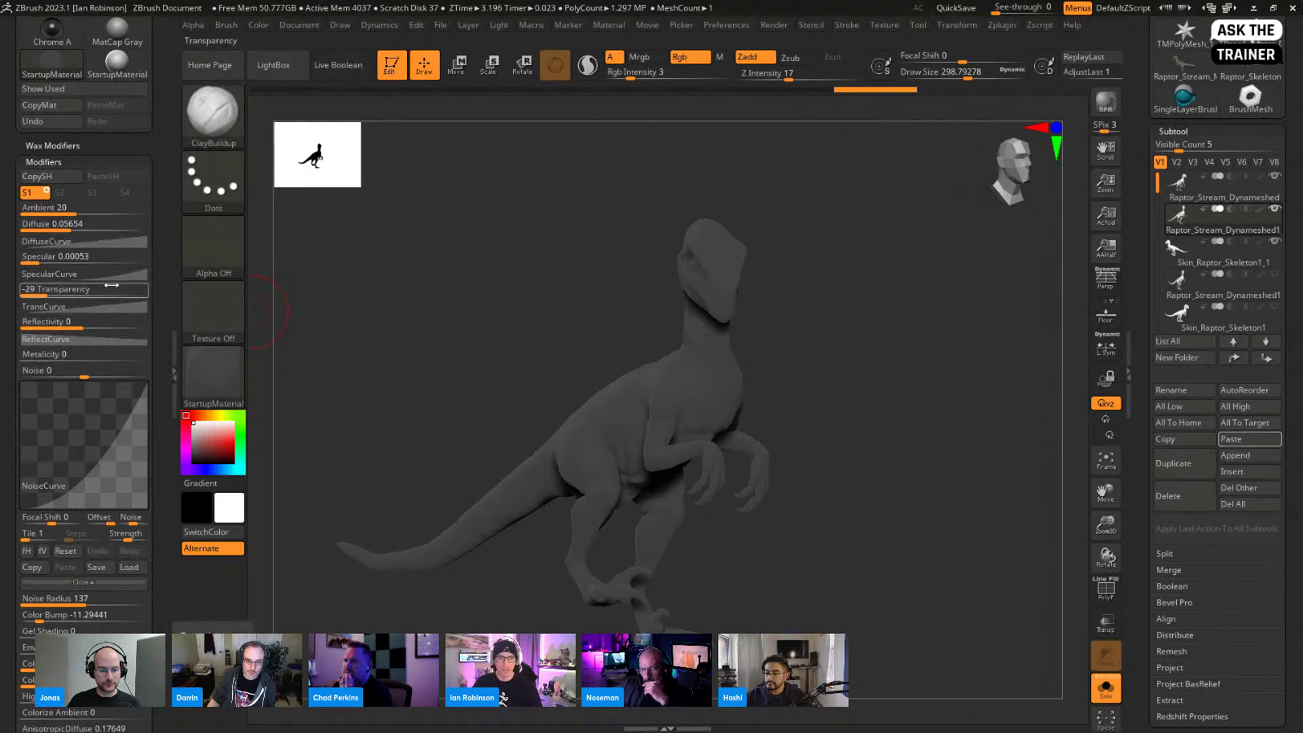
Step: Undo the experimental material modifier changes, testing undo and redo until diffuse is back at 1.0357
click(55, 121)
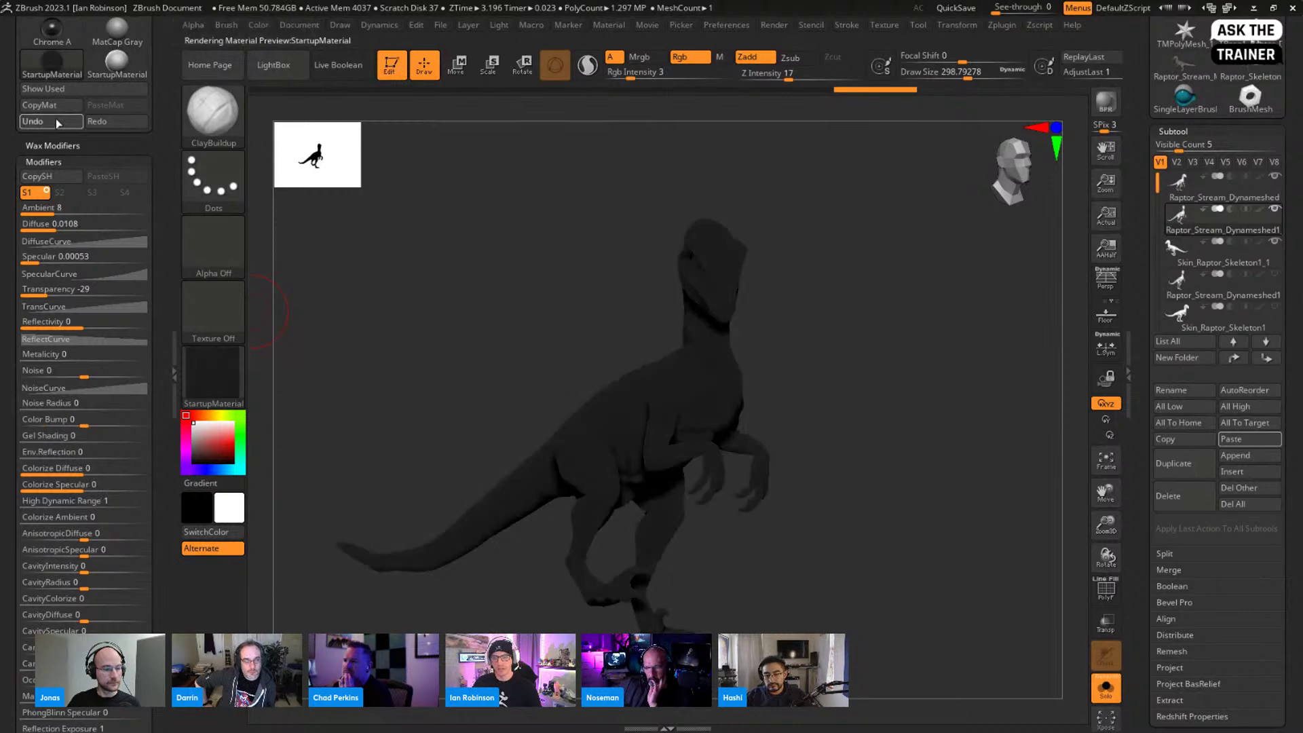
click(56, 120)
click(117, 125)
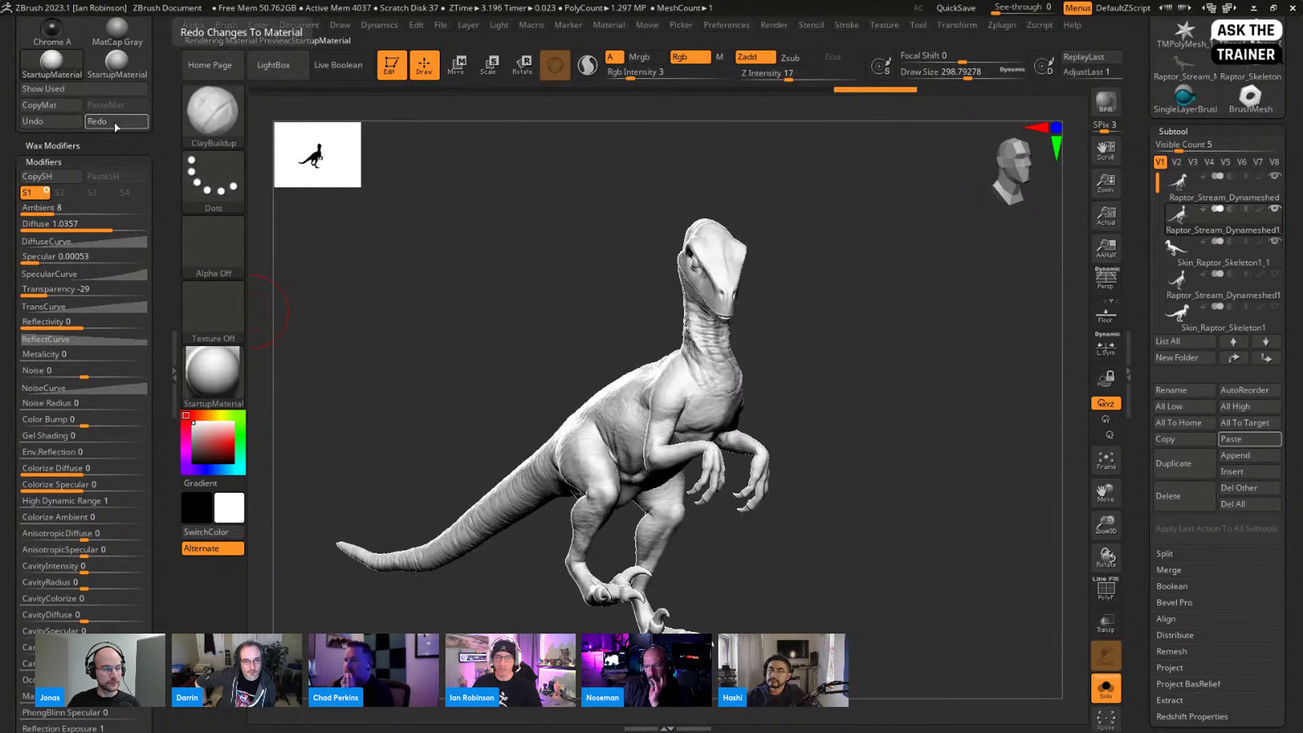
click(47, 121)
click(106, 123)
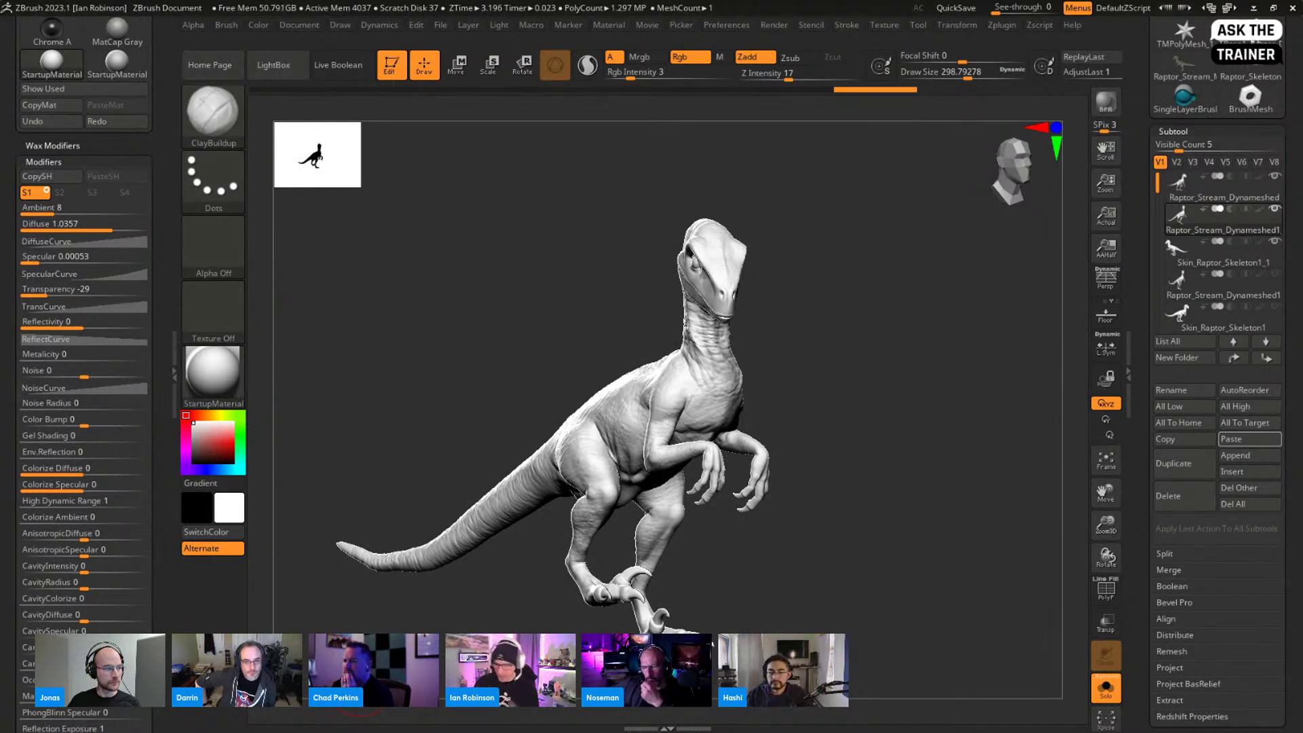
Step: Collapse the material modifiers, return to the light settings and inspect the lit raptor from the front
drag(165, 477, 164, 637)
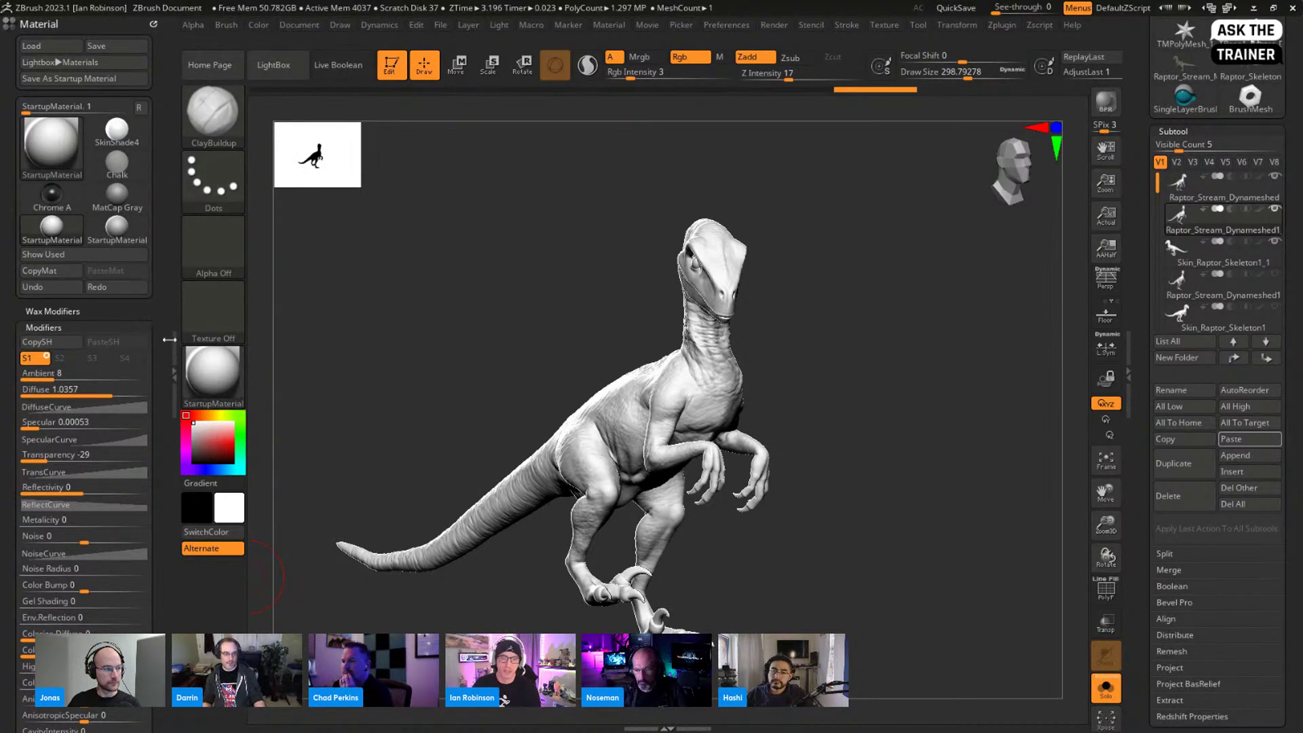
click(57, 327)
mouse_move(873, 297)
mouse_down()
mouse_move(844, 308)
mouse_move(866, 305)
mouse_up()
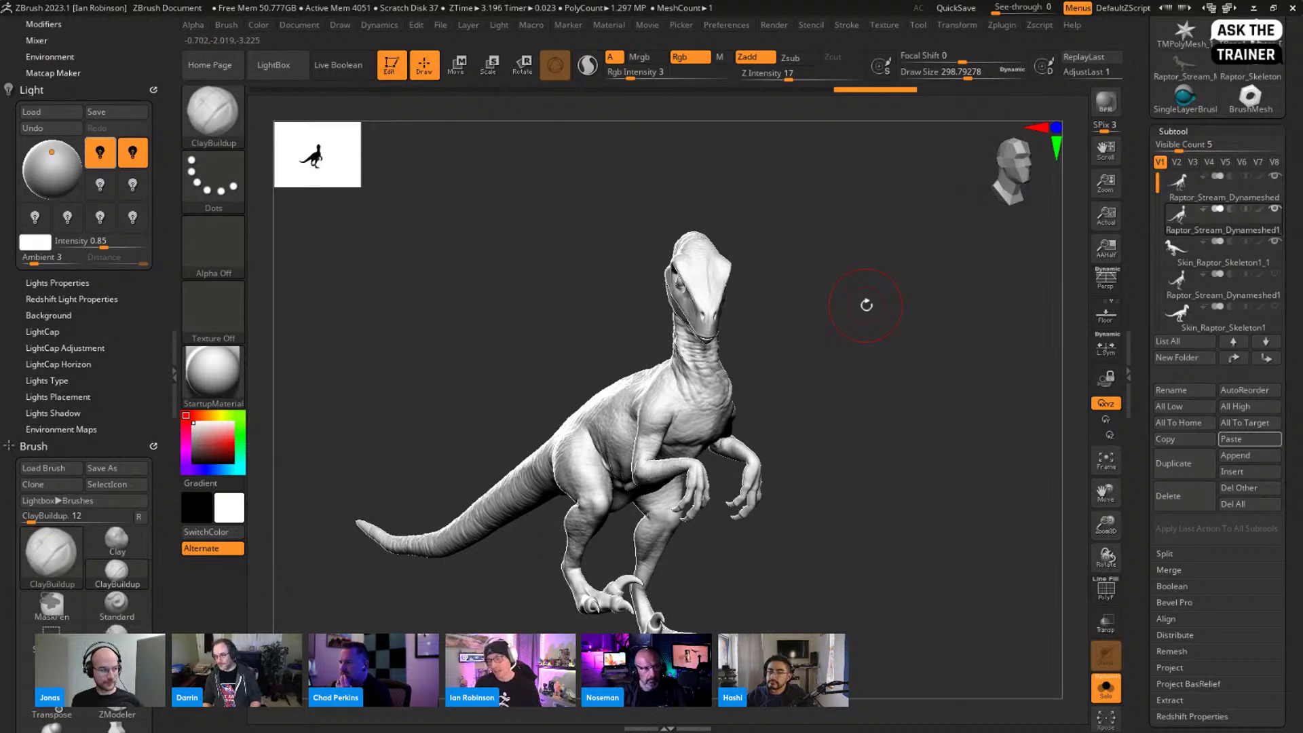
drag(848, 339, 851, 386)
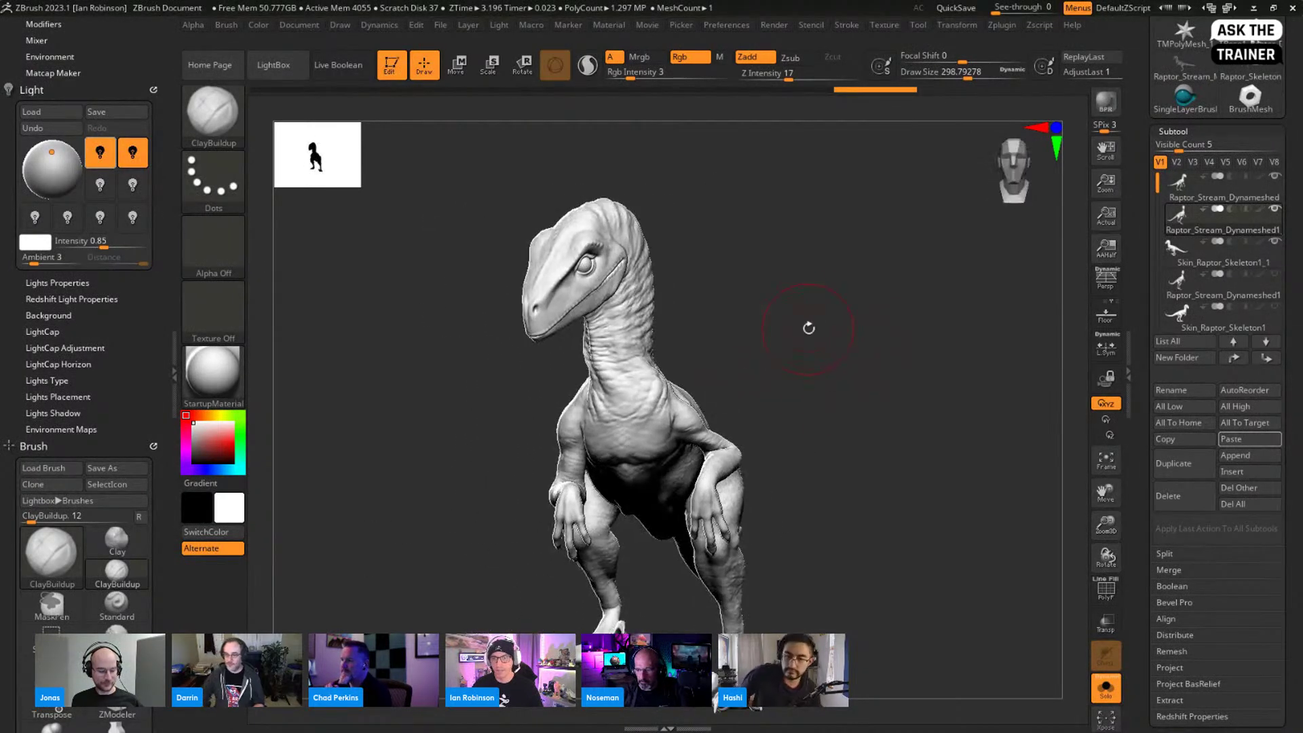
Step: Expand the Scale Master plugin to show its scene scale and subtool resizing options
click(1001, 25)
click(1047, 293)
click(1038, 245)
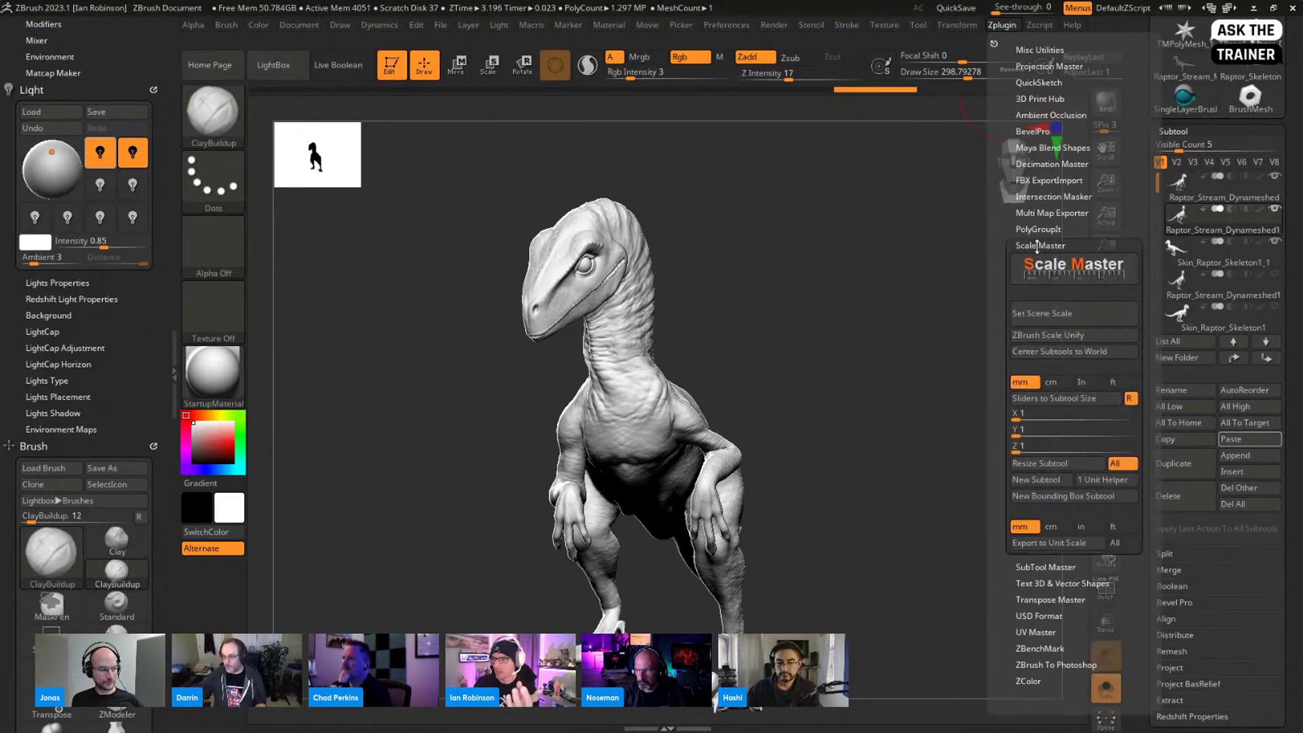
Step: Set the raptor's scene scale with Scale Master and review its X, Y and Z size sliders
click(1042, 313)
click(505, 217)
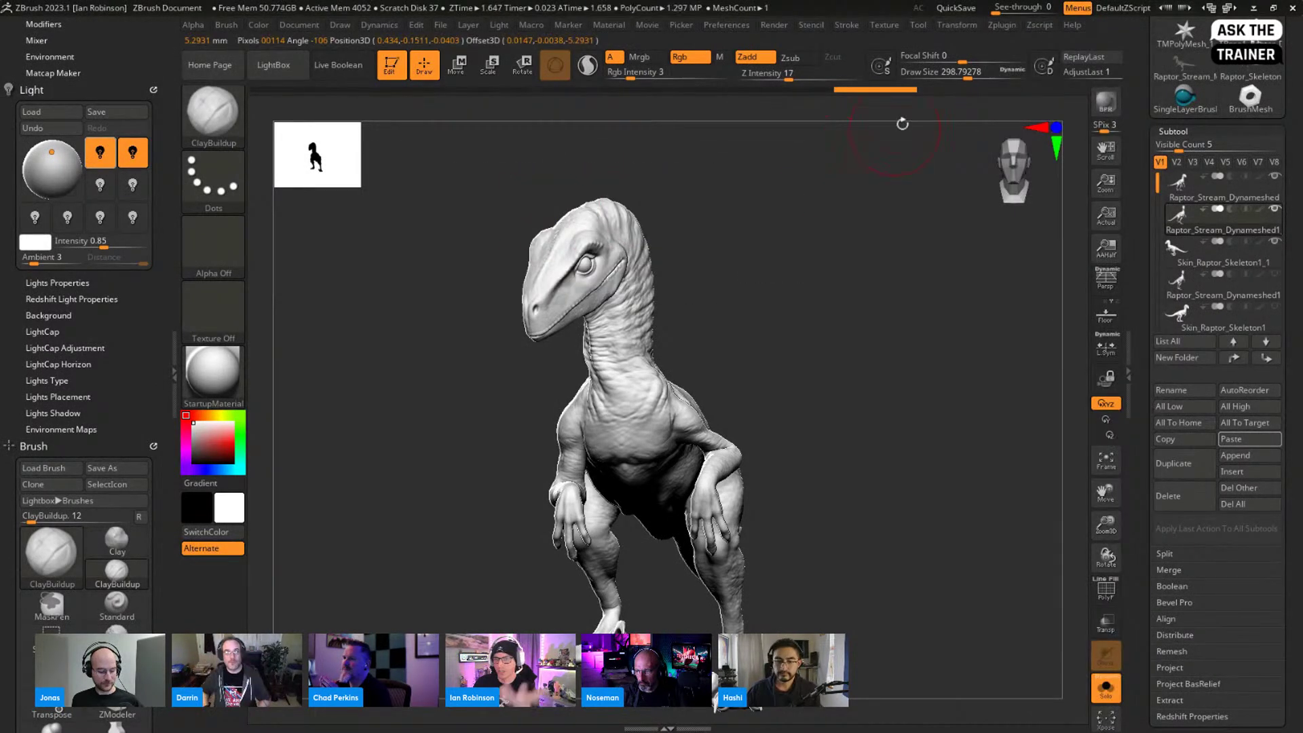
click(945, 25)
click(1003, 26)
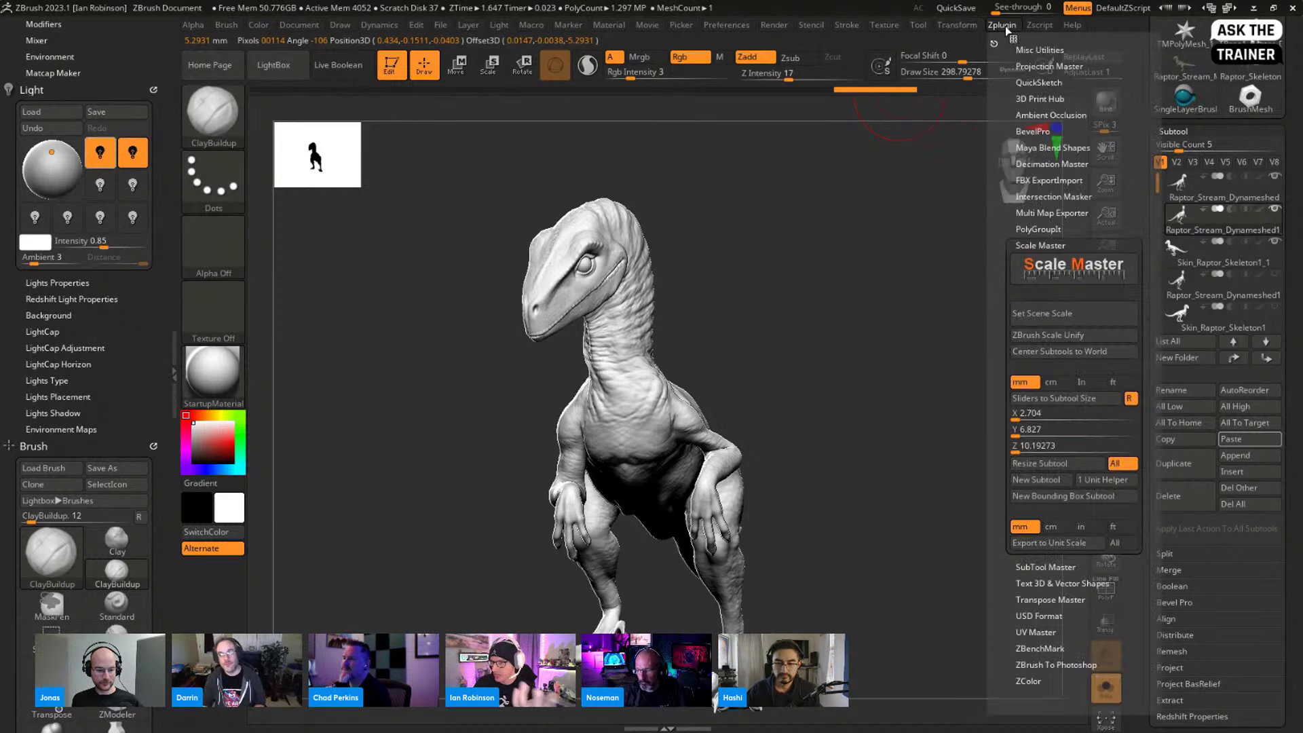
click(1030, 431)
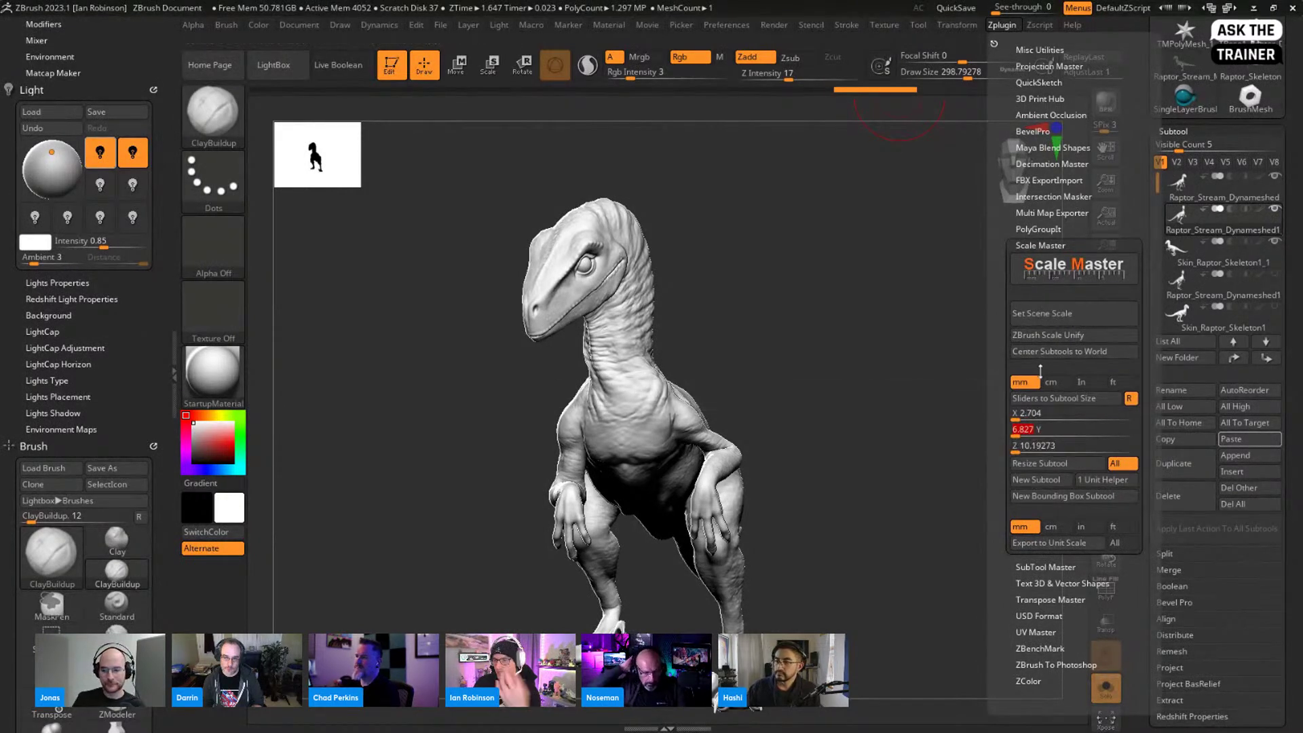
click(726, 24)
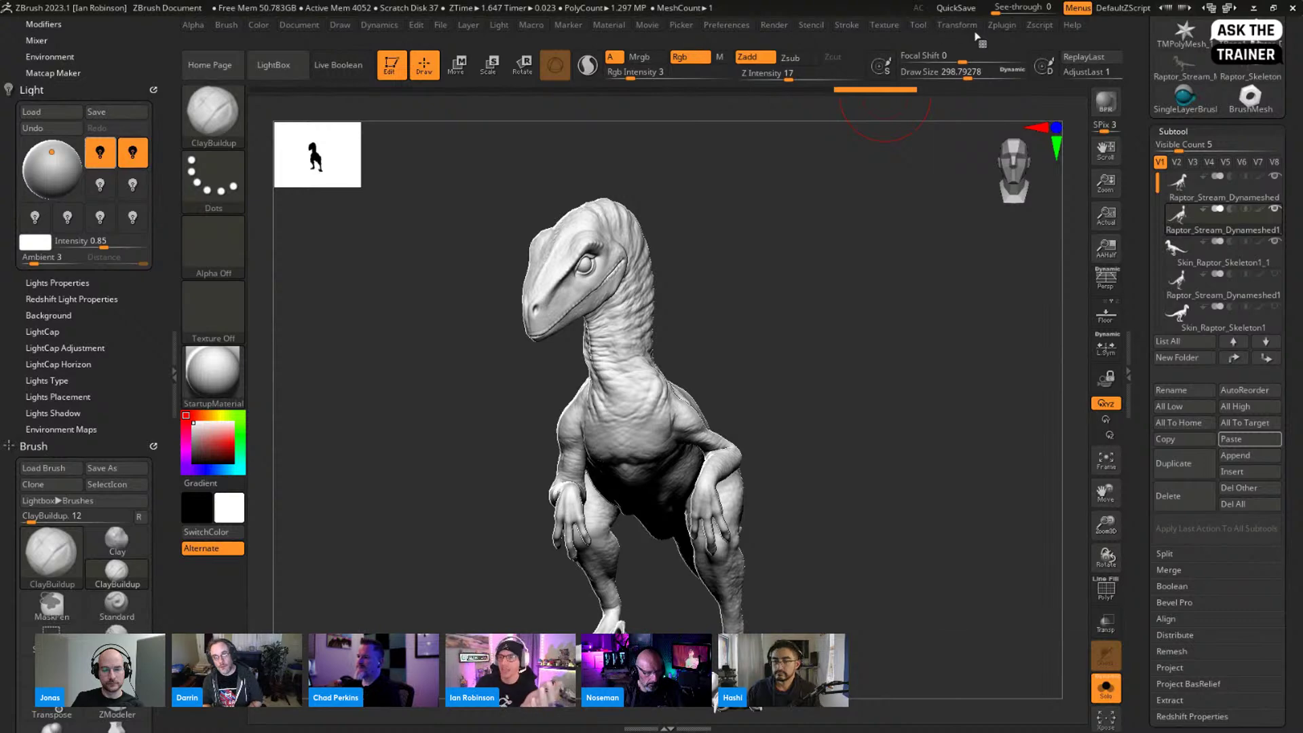
click(1000, 25)
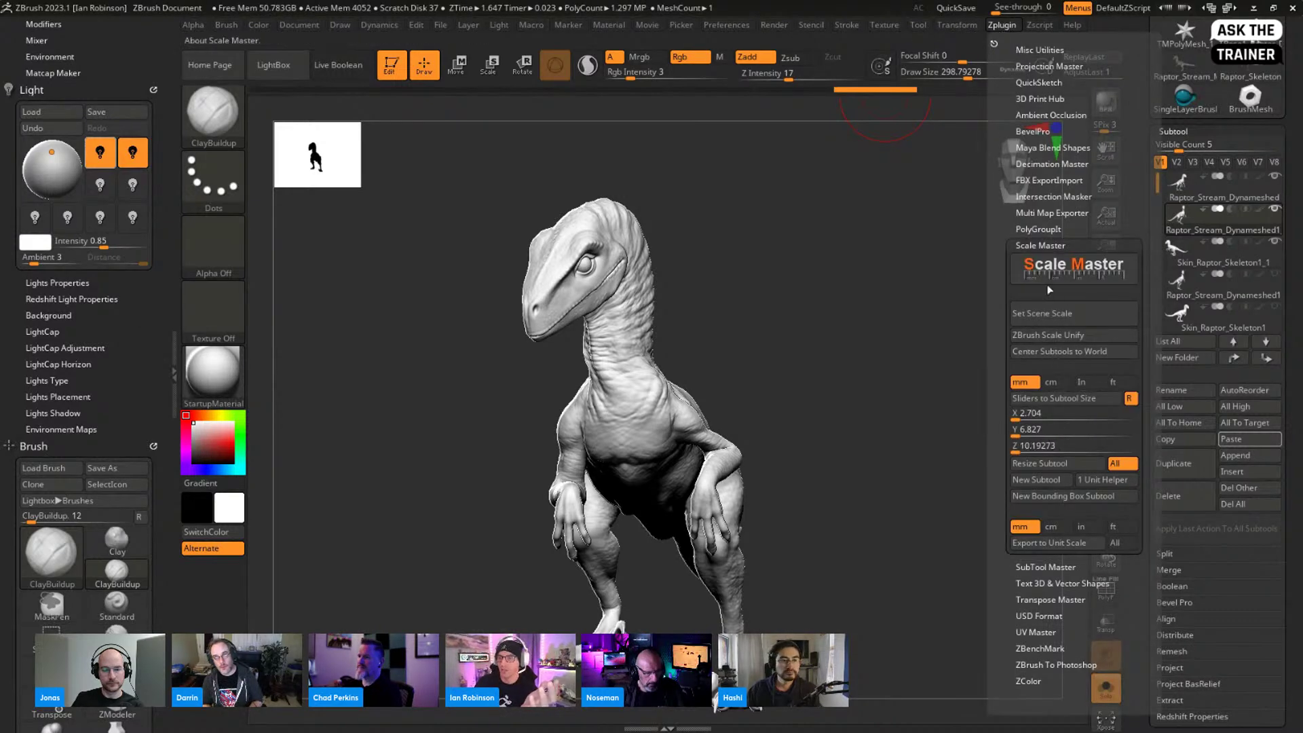
click(1036, 445)
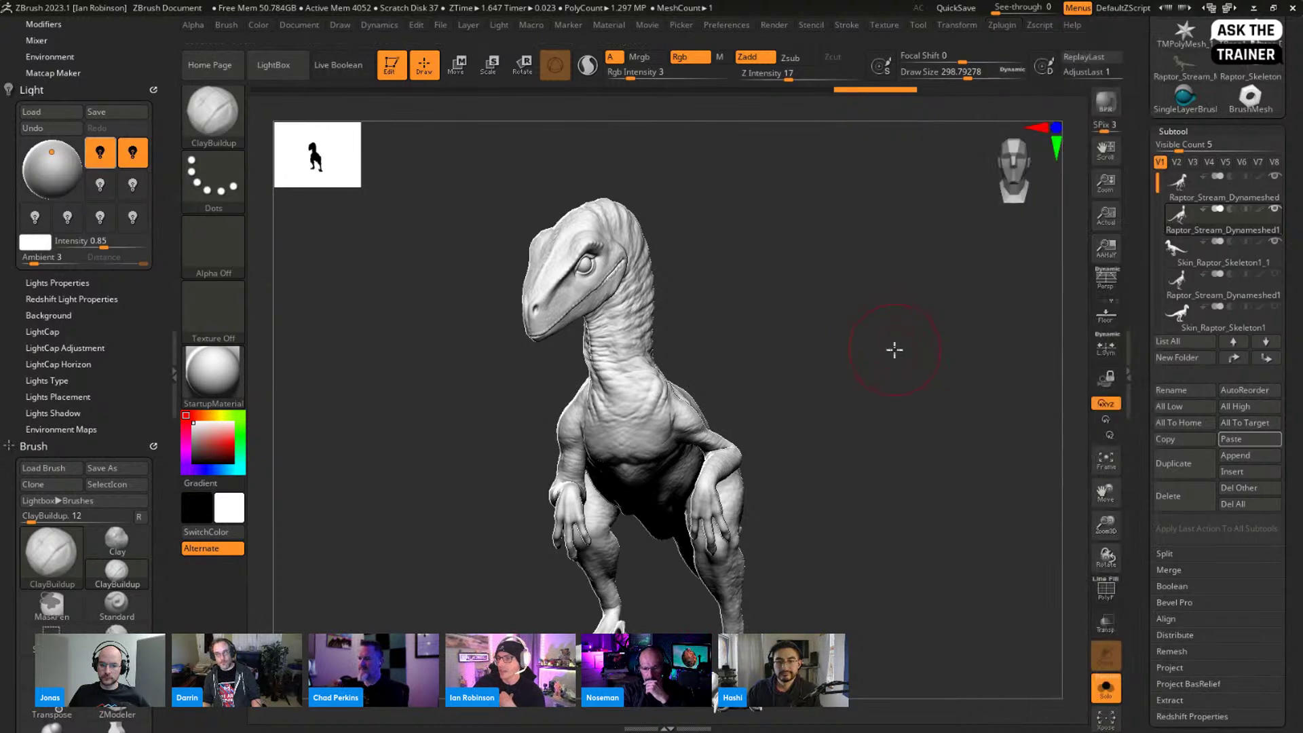
Step: Switch to the PM3D_Cylinder3D tool, display its polyframe and collapse the left tray to enlarge the workspace
drag(895, 349, 864, 345)
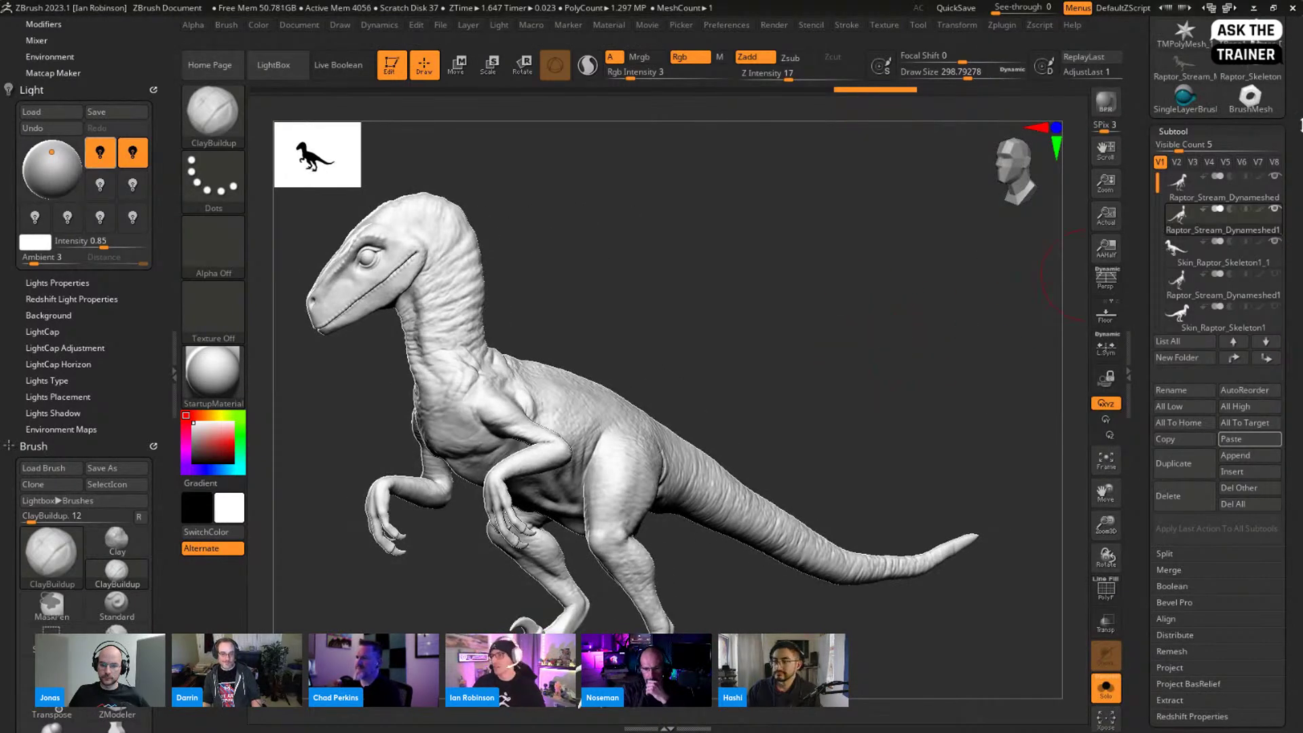
scroll(1300, 124, up, 5)
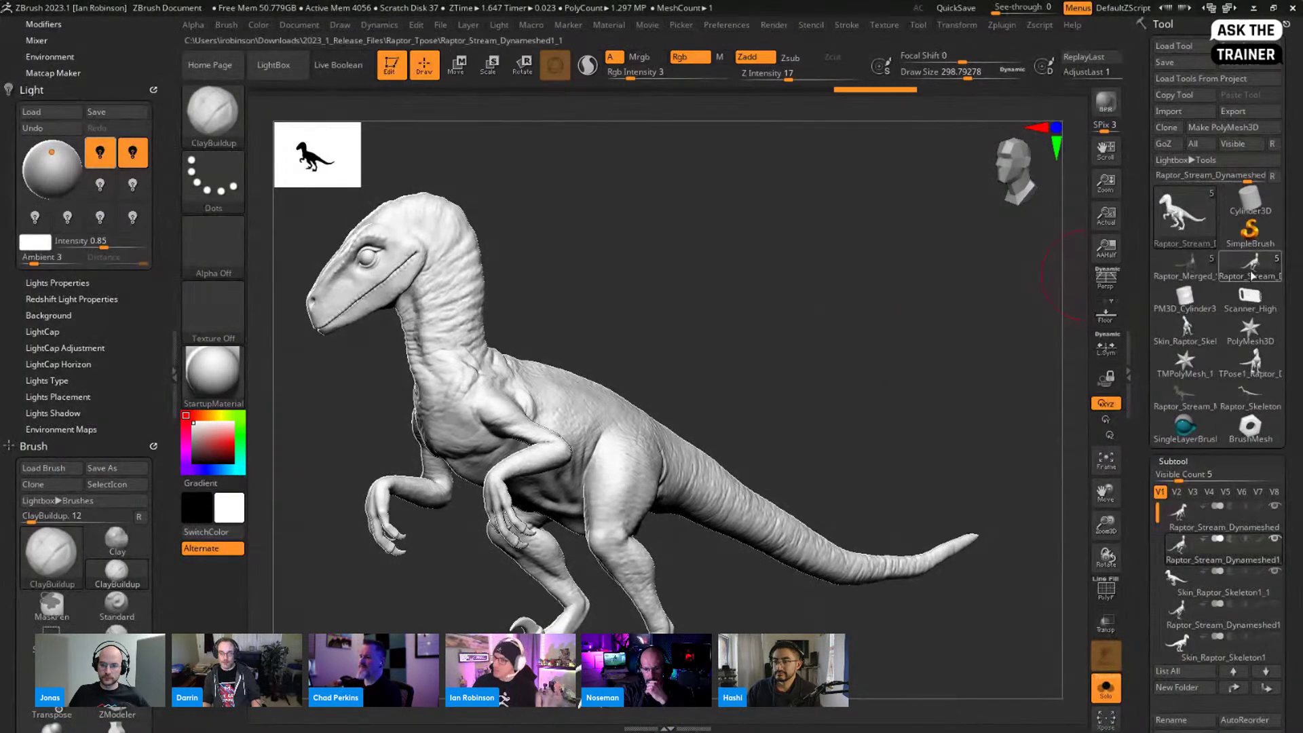
click(1185, 296)
mouse_move(791, 387)
mouse_down()
mouse_move(916, 355)
mouse_move(899, 405)
mouse_move(829, 391)
mouse_up()
key(shift+f)
key(s)
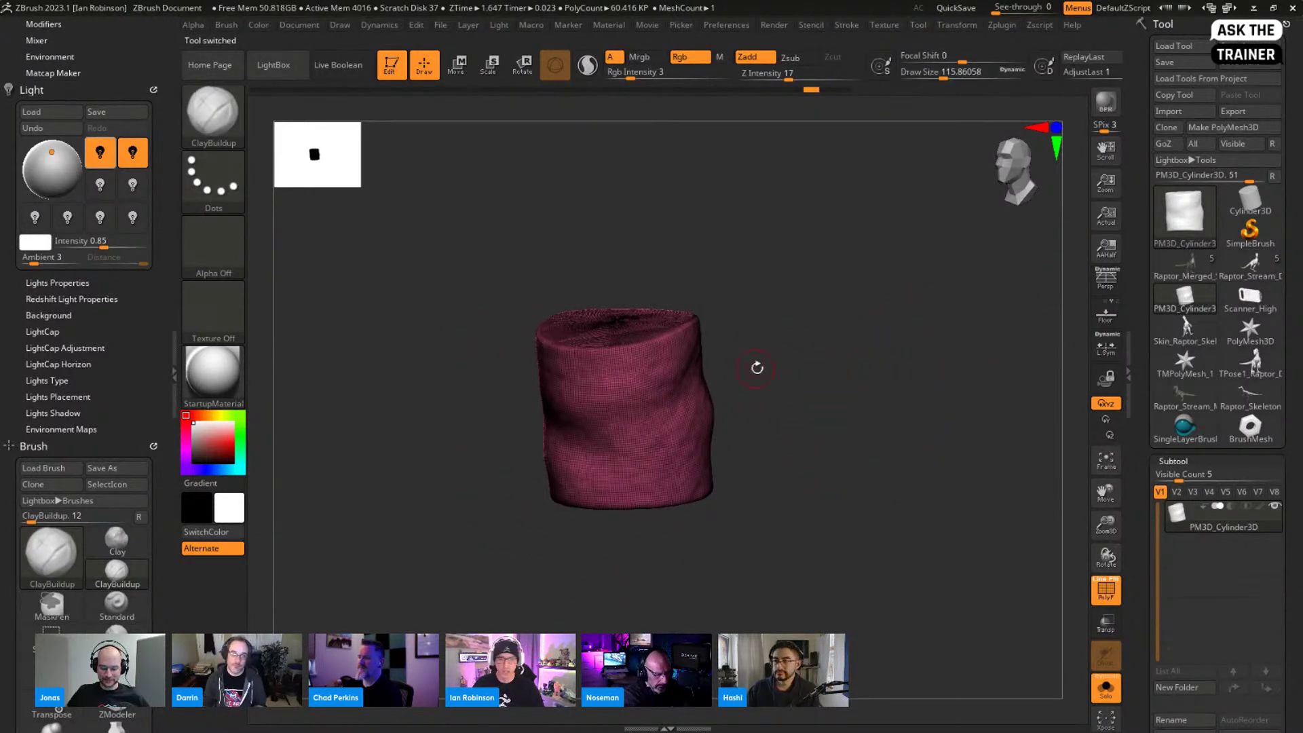
click(174, 371)
drag(991, 401, 561, 421)
drag(746, 439, 878, 436)
drag(889, 387, 616, 336)
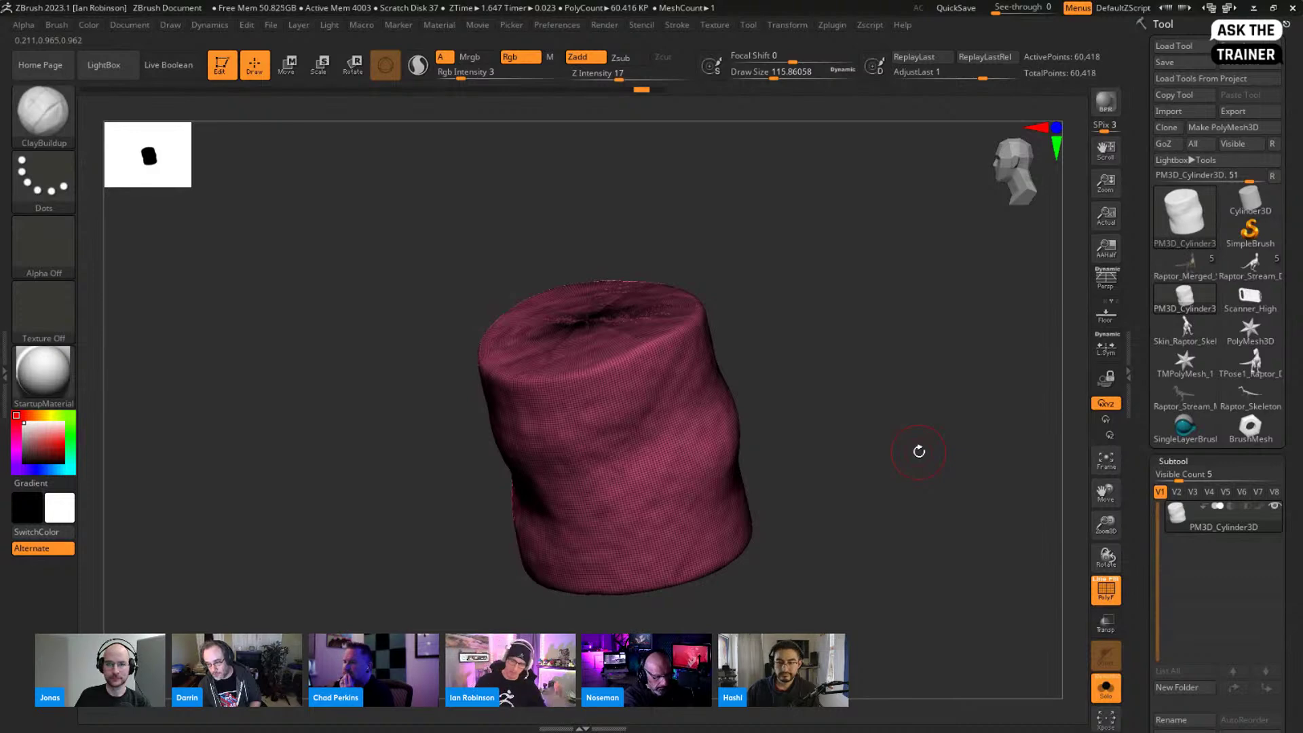
Step: Duplicate the PM3D_Cylinder3D subtool and make the copy active
drag(796, 445, 851, 453)
mouse_move(1294, 433)
mouse_down()
mouse_move(1283, 335)
mouse_move(1282, 421)
mouse_up()
scroll(1200, 331, down, 5)
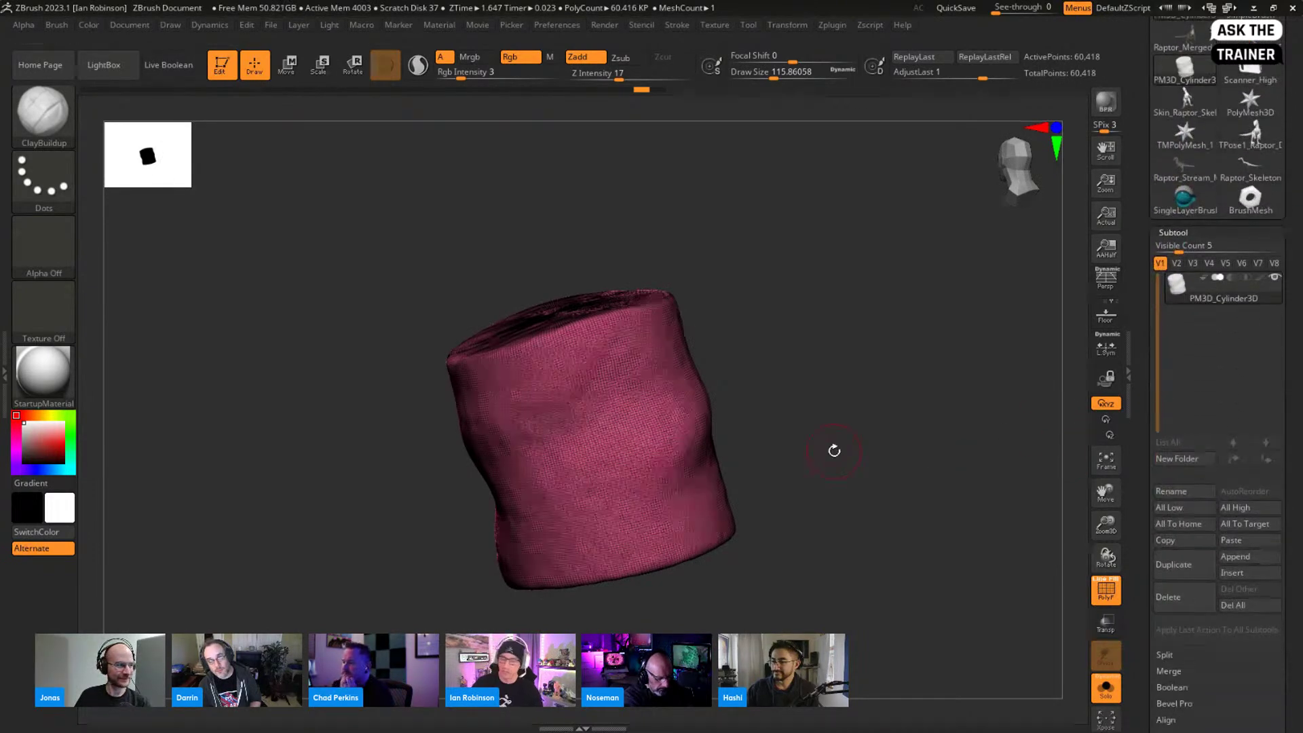
drag(820, 390, 835, 411)
key(ctrl+shift+d)
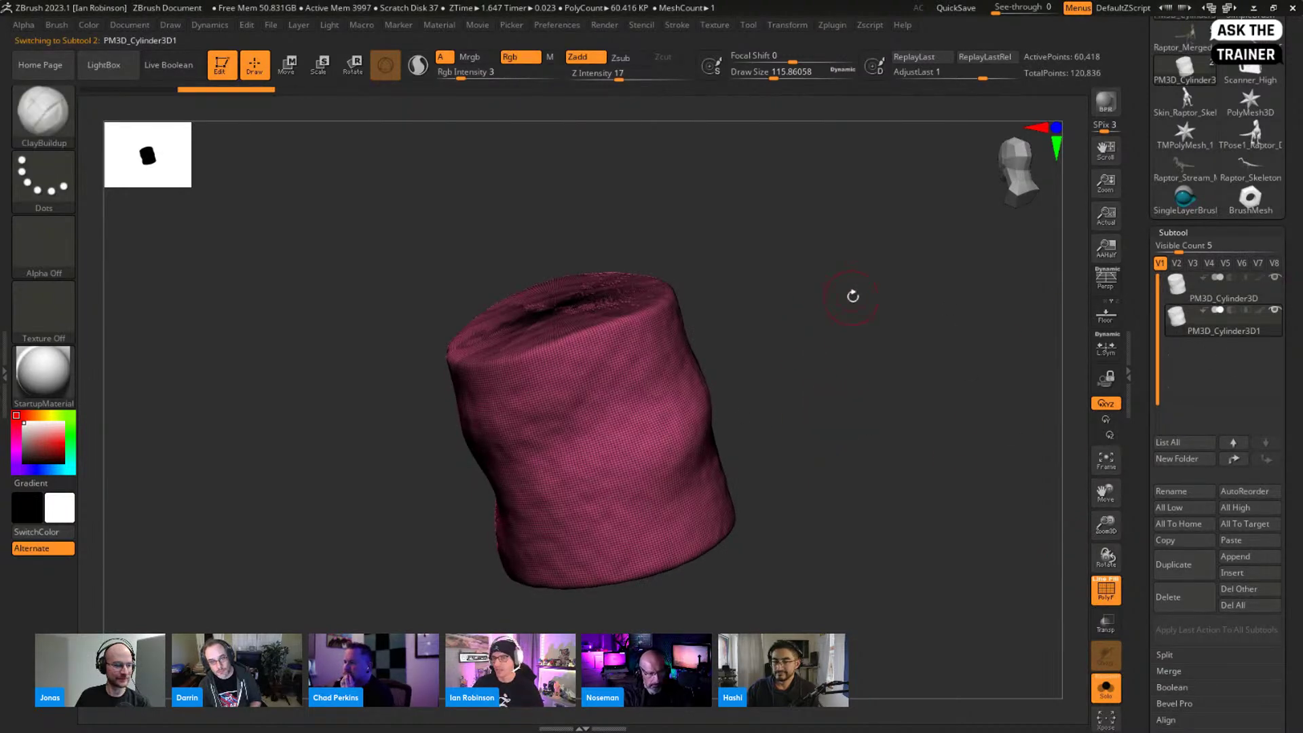
scroll(1292, 358, down, 1)
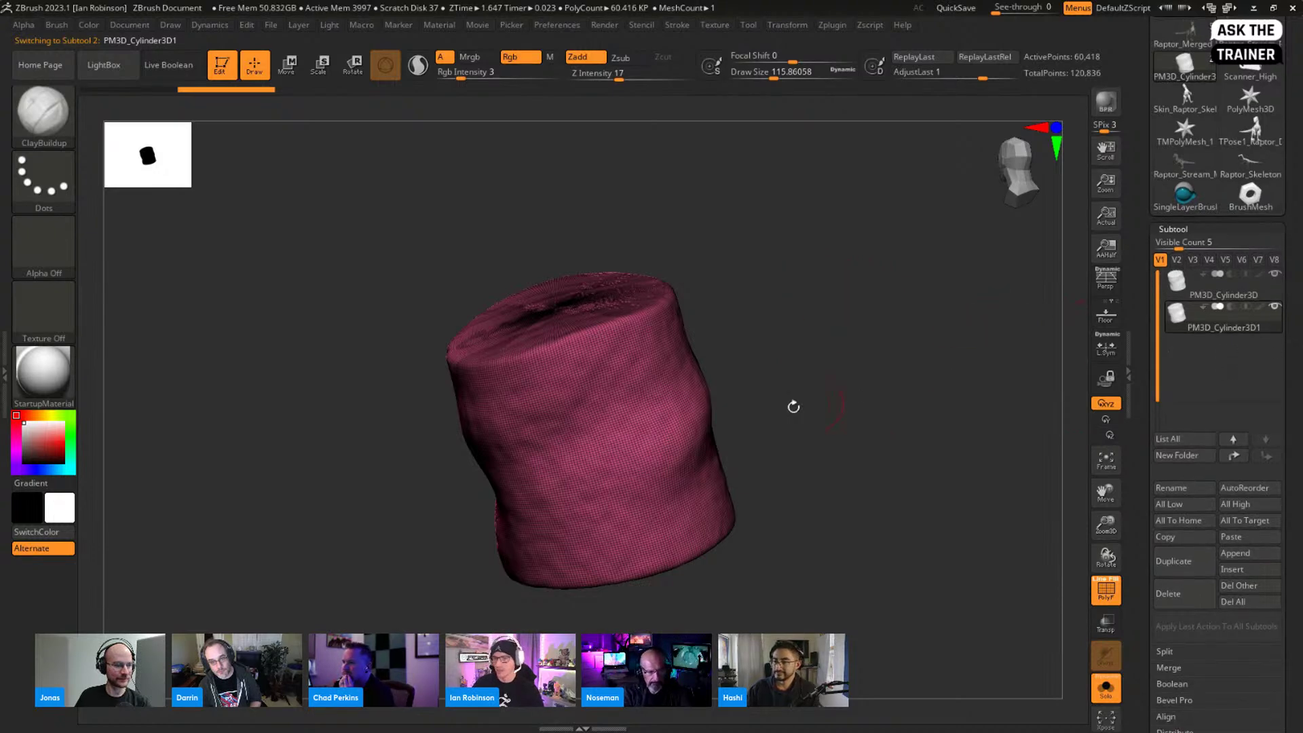
Step: Slice the duplicated cylinder lengthwise through its middle into two polygroups with the SliceCurve brush
drag(852, 393, 784, 377)
drag(821, 491, 851, 449)
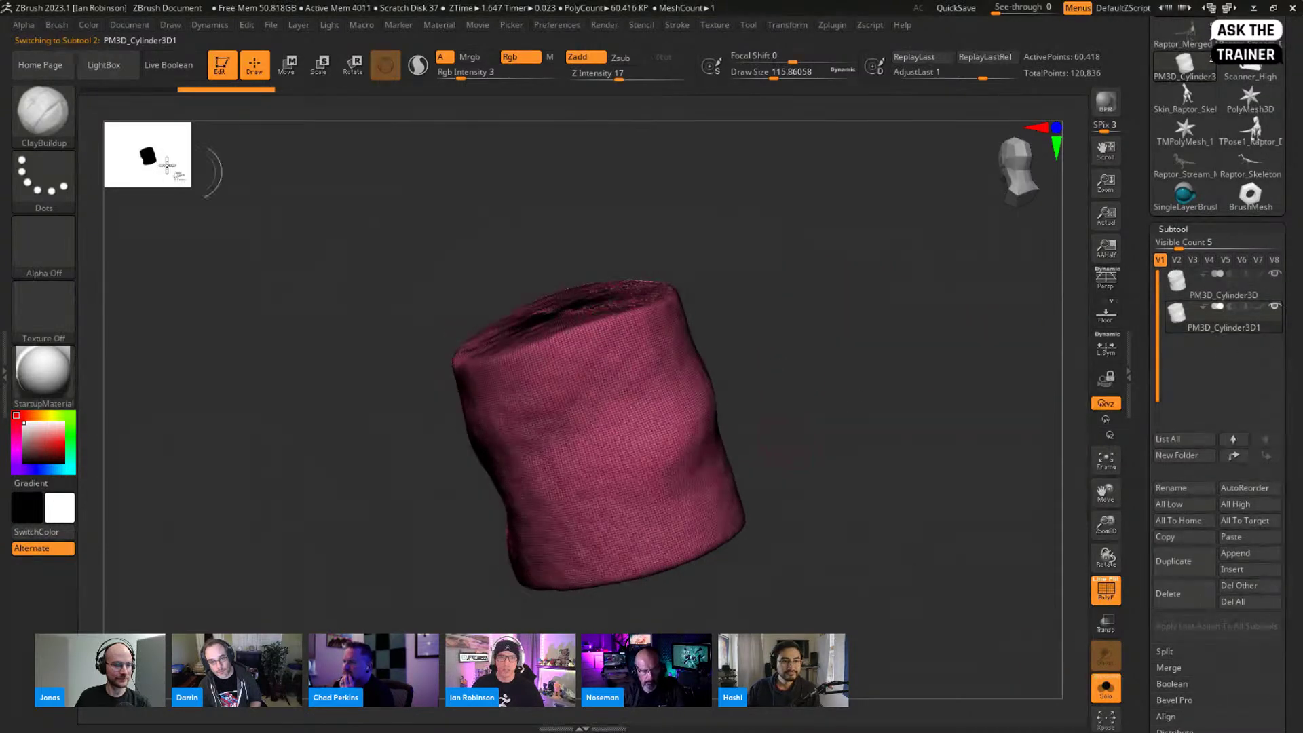
ctrl+shift+click(58, 129)
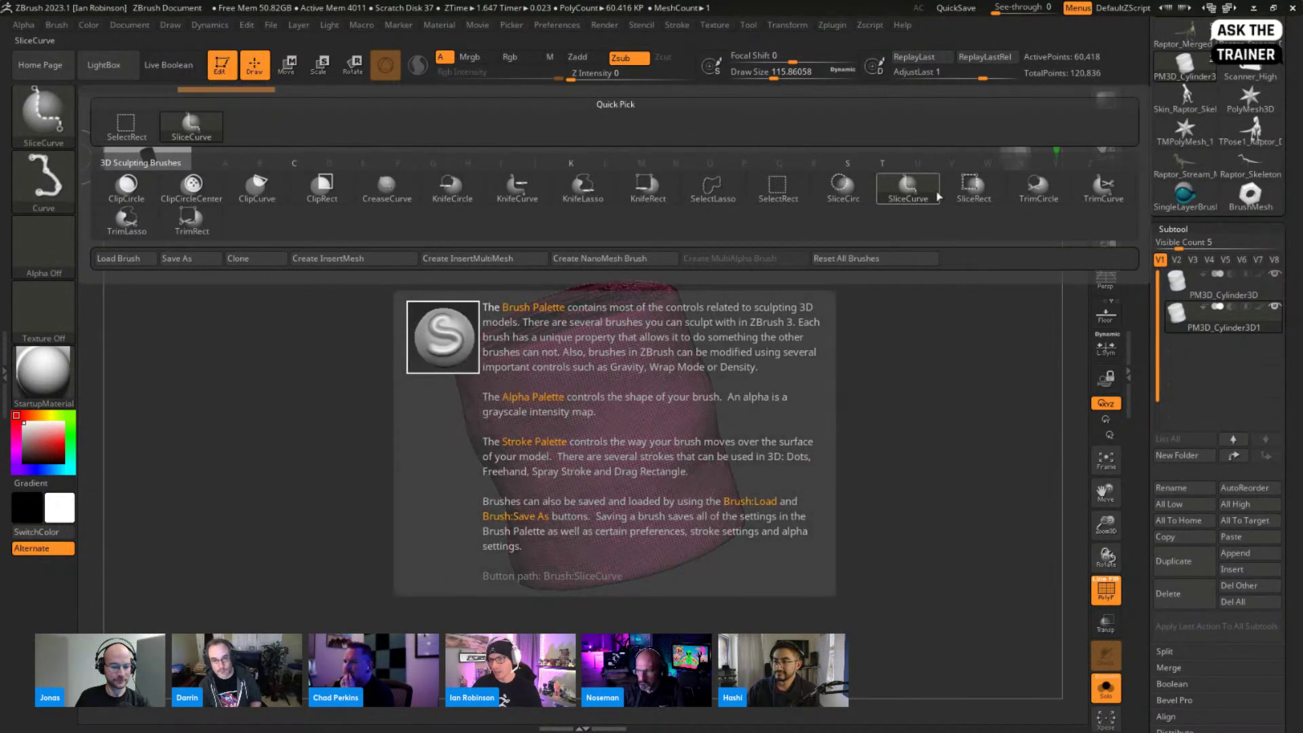
click(932, 197)
mouse_move(541, 205)
ctrl+shift+mouse_down()
mouse_move(692, 685)
mouse_move(721, 710)
ctrl+shift+mouse_up()
drag(840, 451, 813, 449)
drag(874, 384, 832, 350)
drag(837, 433, 674, 427)
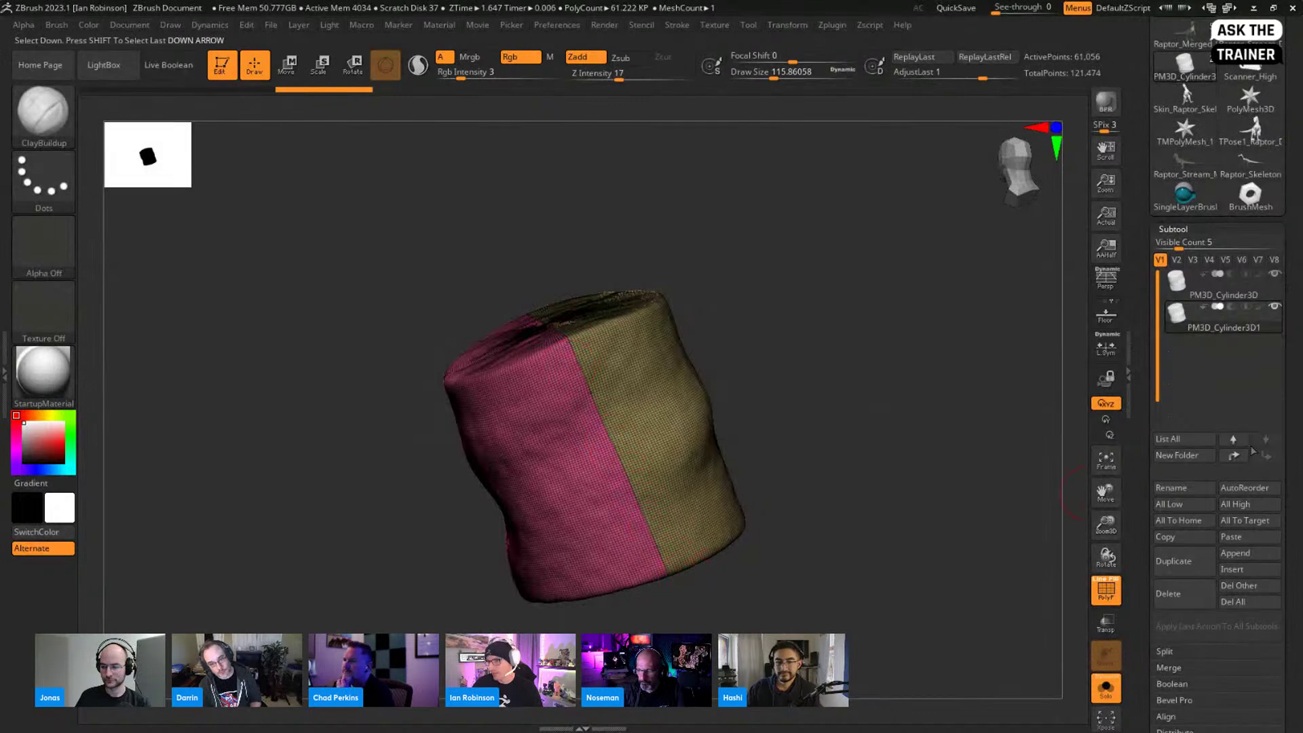
Step: Expand the ZRemesher settings in the sliced cylinder's Geometry options
scroll(1282, 365, down, 5)
drag(785, 338, 802, 351)
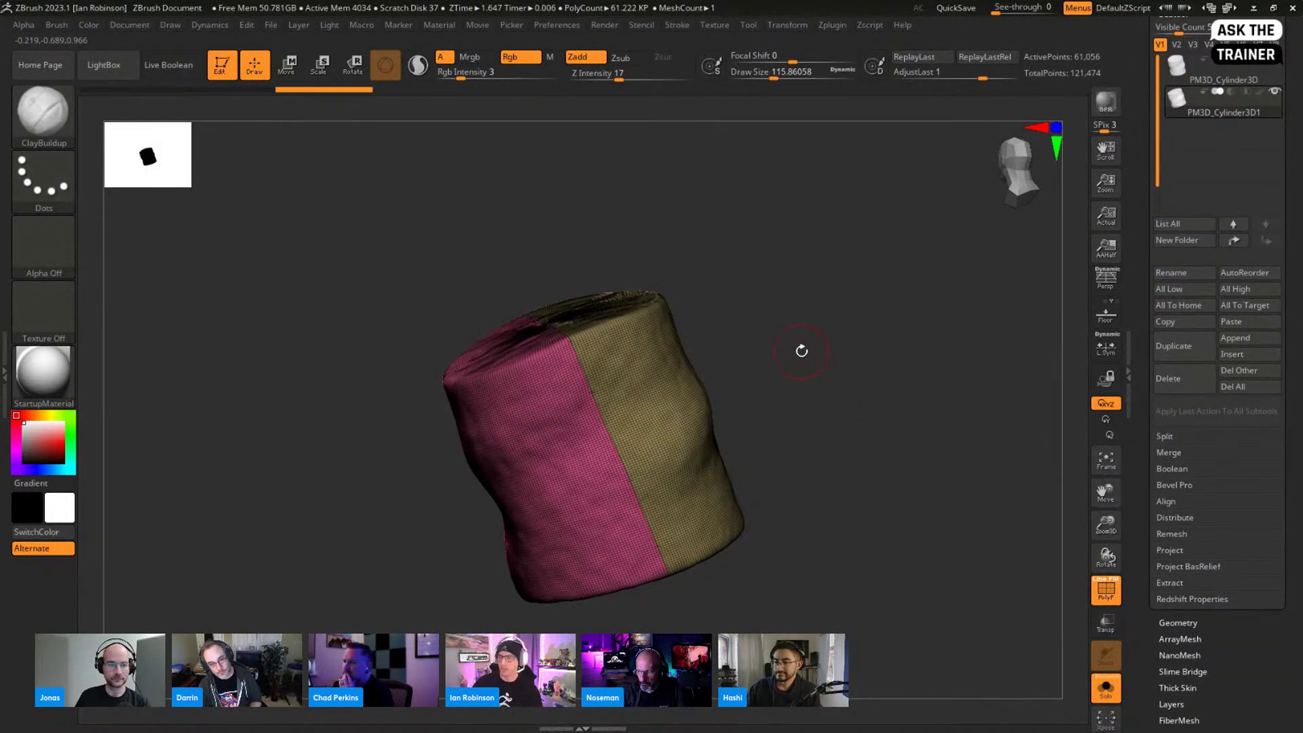
drag(962, 479, 765, 421)
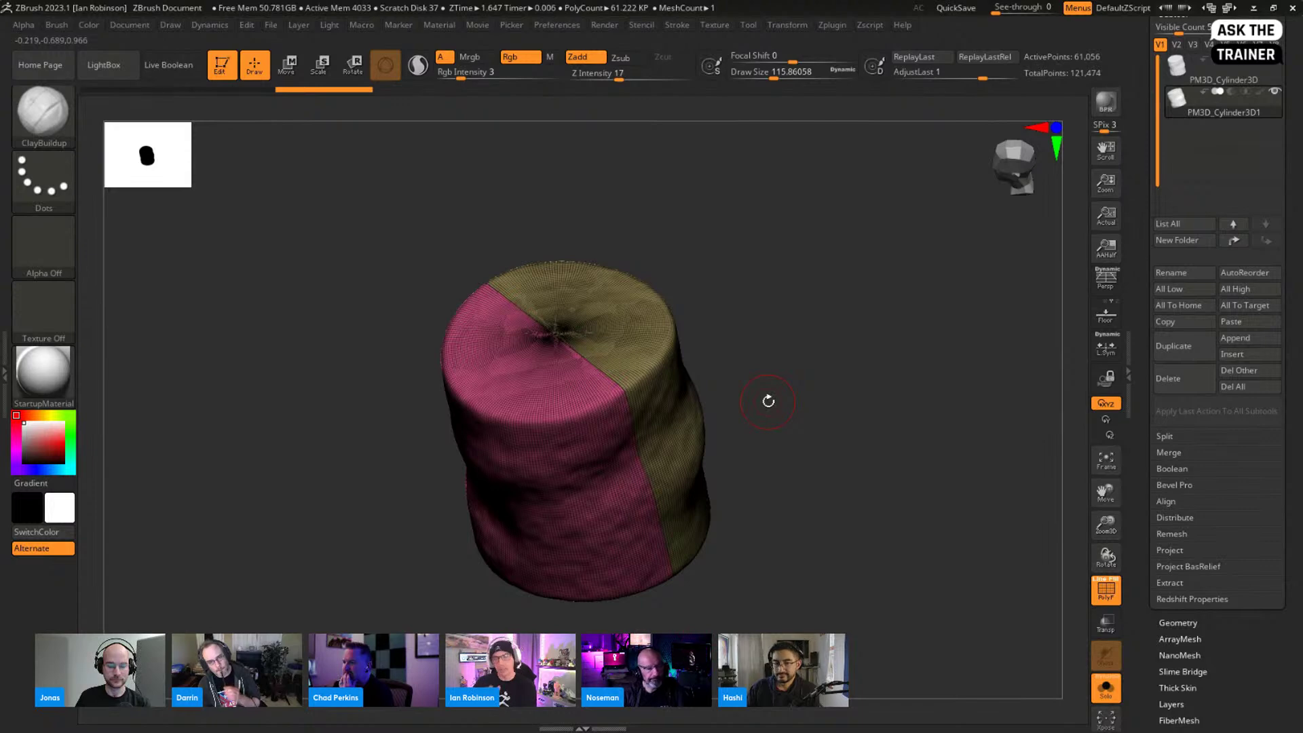
drag(892, 369, 1061, 442)
scroll(1301, 339, down, 3)
scroll(1301, 340, down, 2)
click(1177, 375)
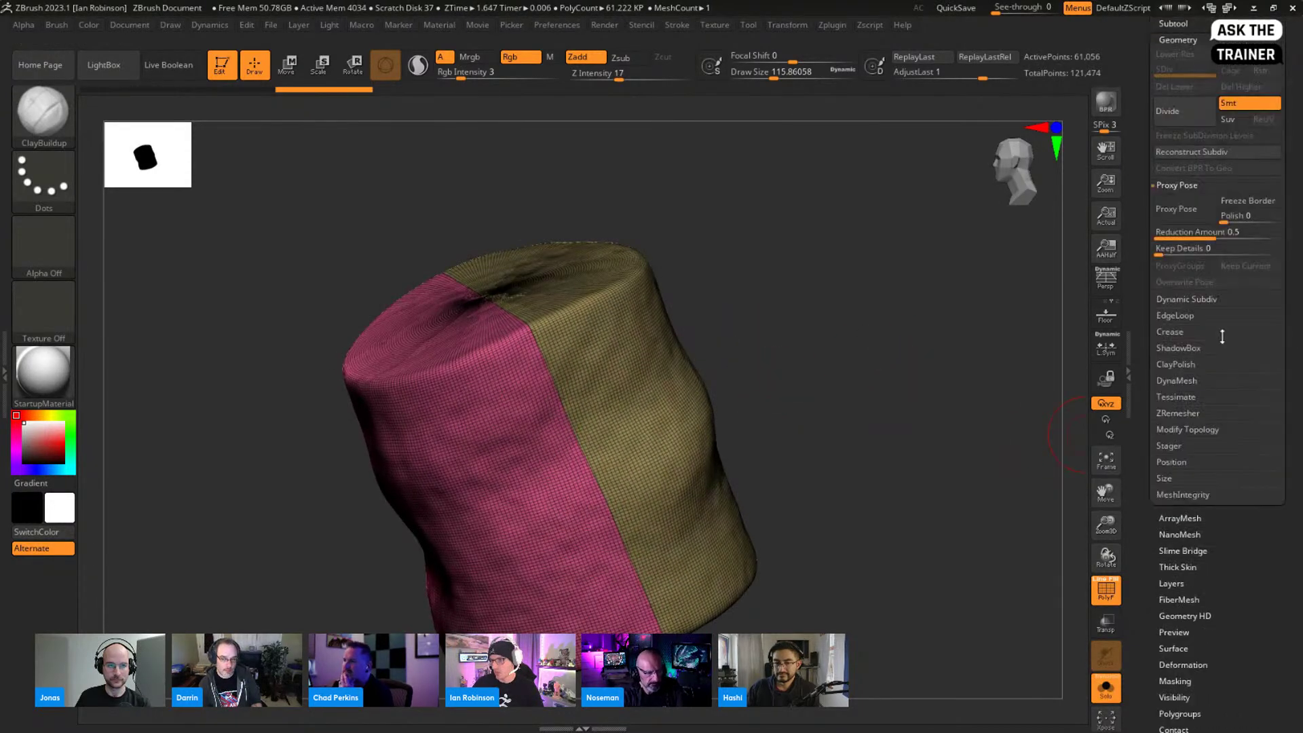
click(1180, 414)
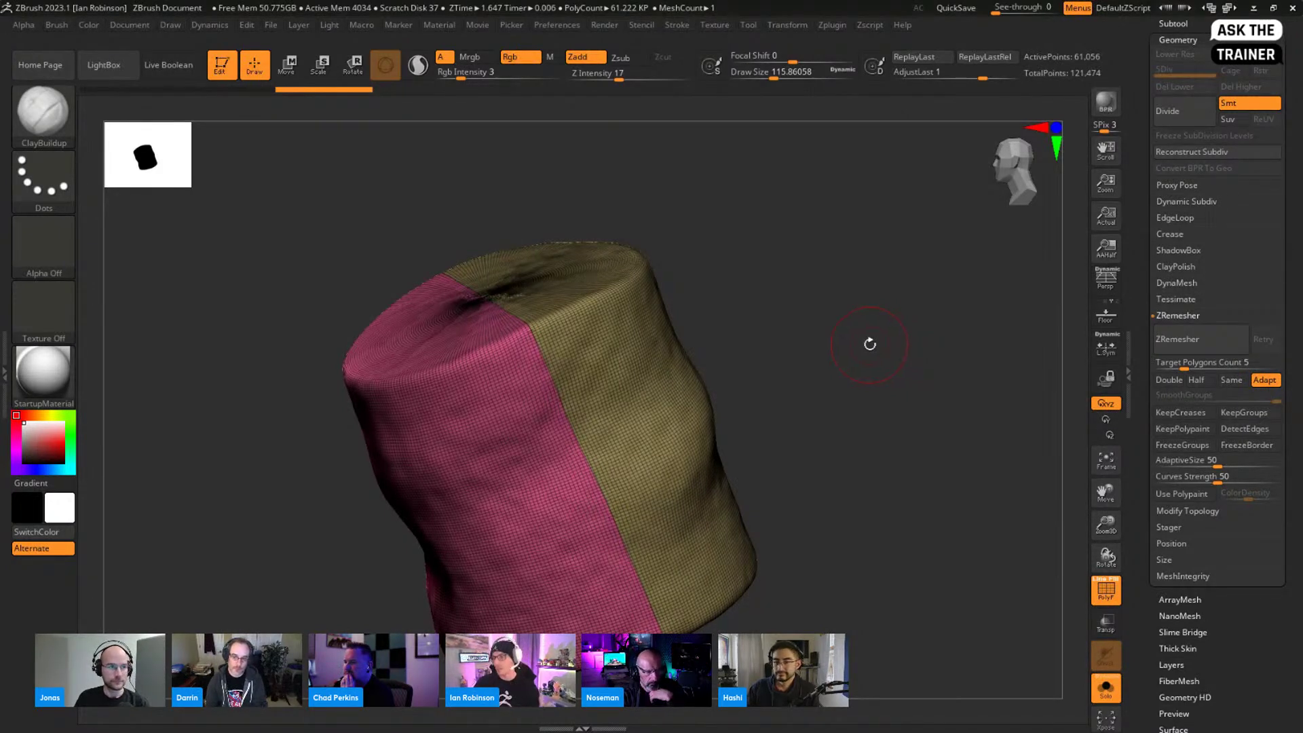
Step: Enable KeepGroups for ZRemesher, briefly toggling the Half, KeepCreases, KeepPolypaint, DetectEdges, FreezeGroups and FreezeBorder options on and off
click(1244, 412)
click(1180, 412)
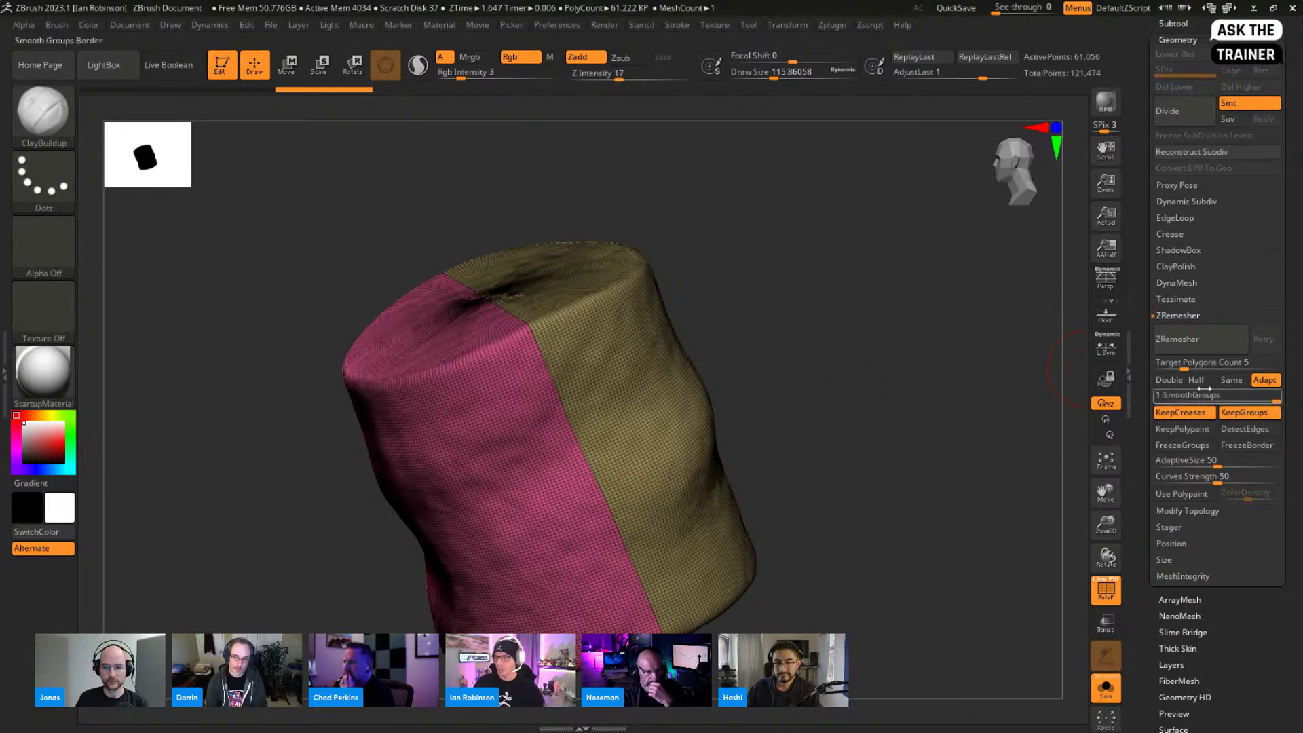
click(1197, 379)
click(1182, 444)
click(1244, 428)
click(1182, 428)
click(1183, 445)
click(1247, 444)
click(1248, 428)
click(1182, 428)
click(1180, 412)
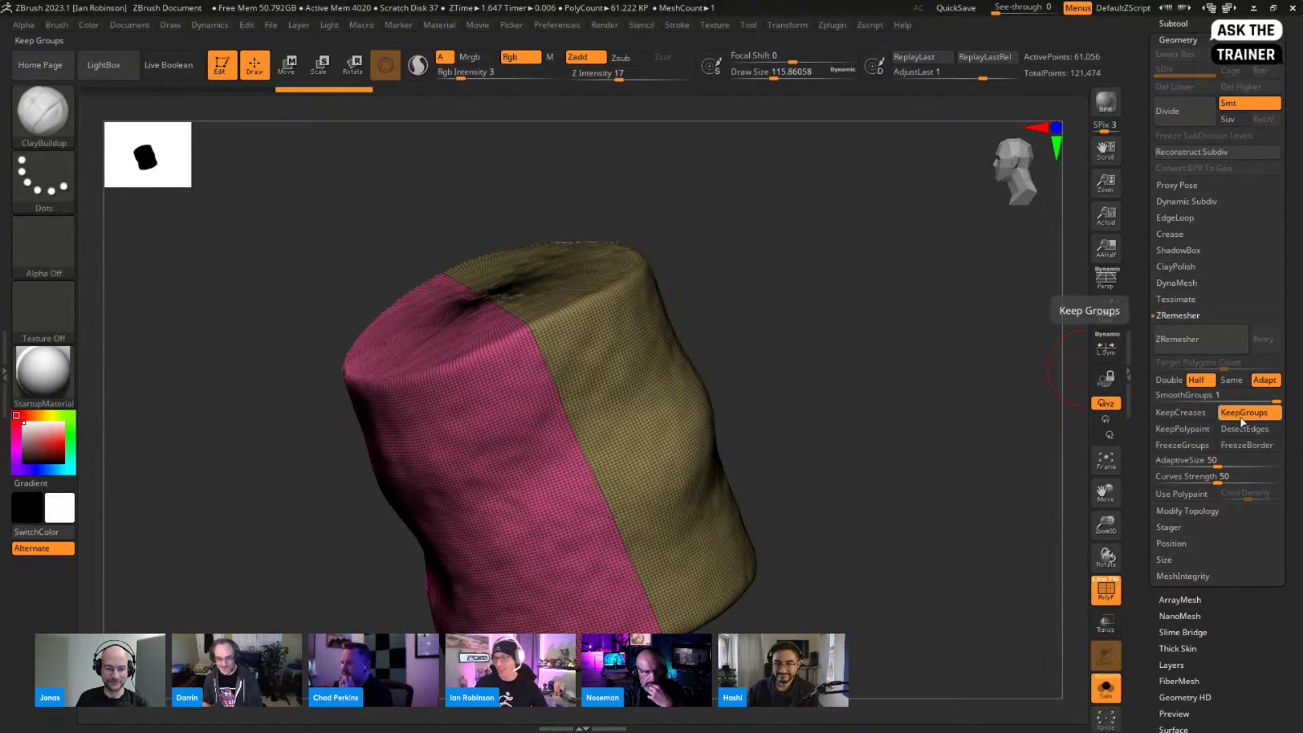
click(1197, 380)
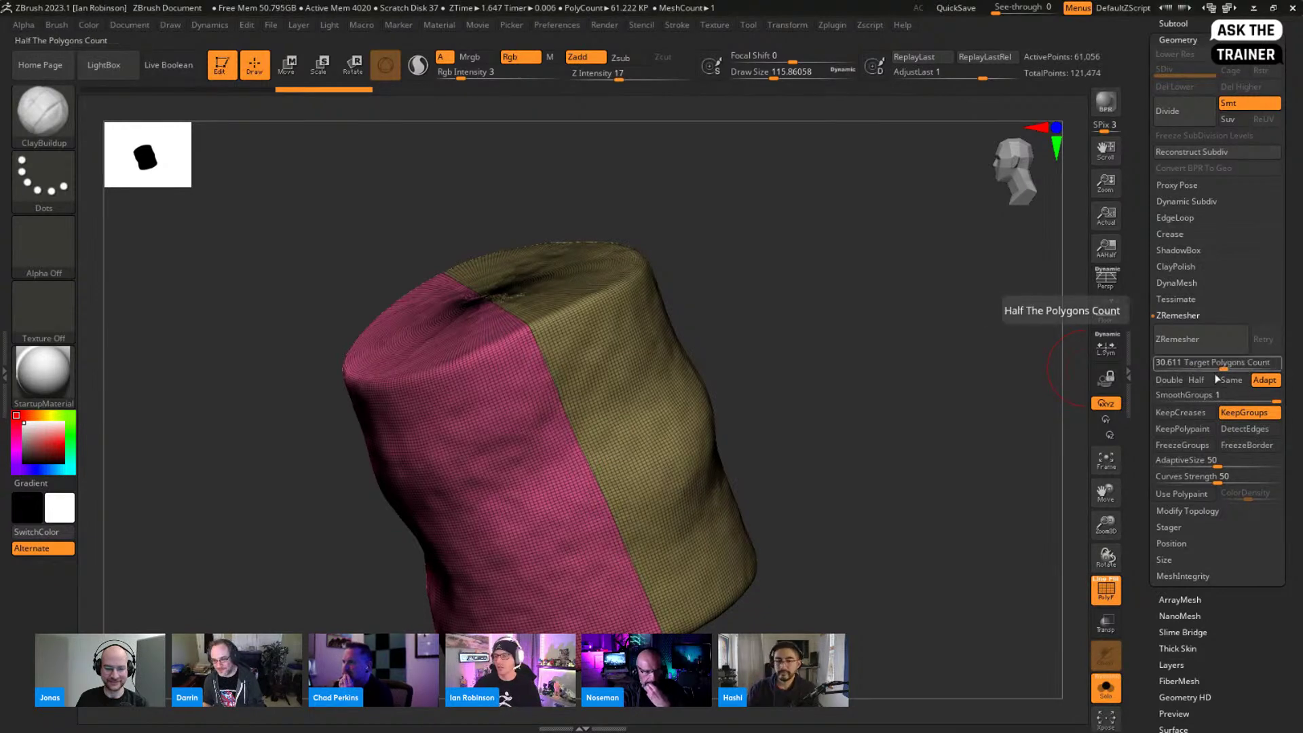
Step: Set ZRemesher's SmoothGroups to 0, AdaptiveSize to 0 and Target Polygons Count to 10, also trying counts of 5 and 20
drag(1249, 395, 1140, 403)
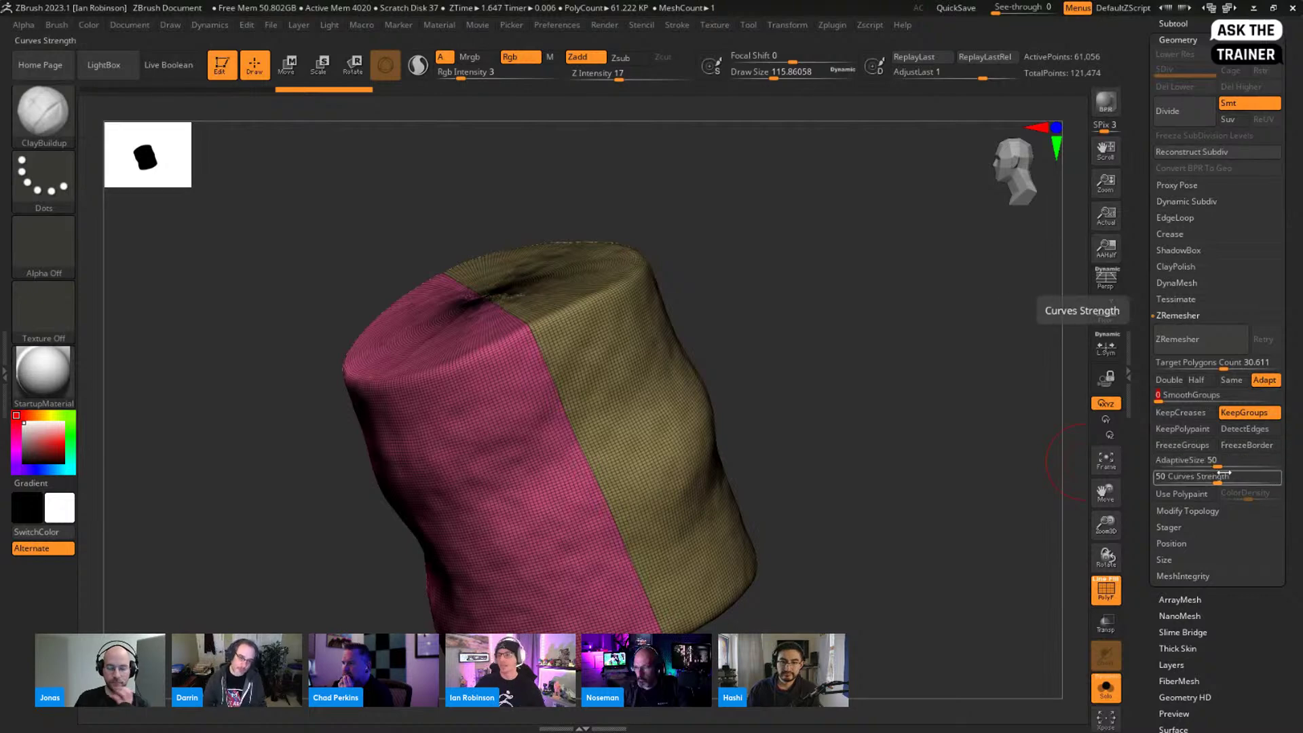
drag(1216, 465, 872, 501)
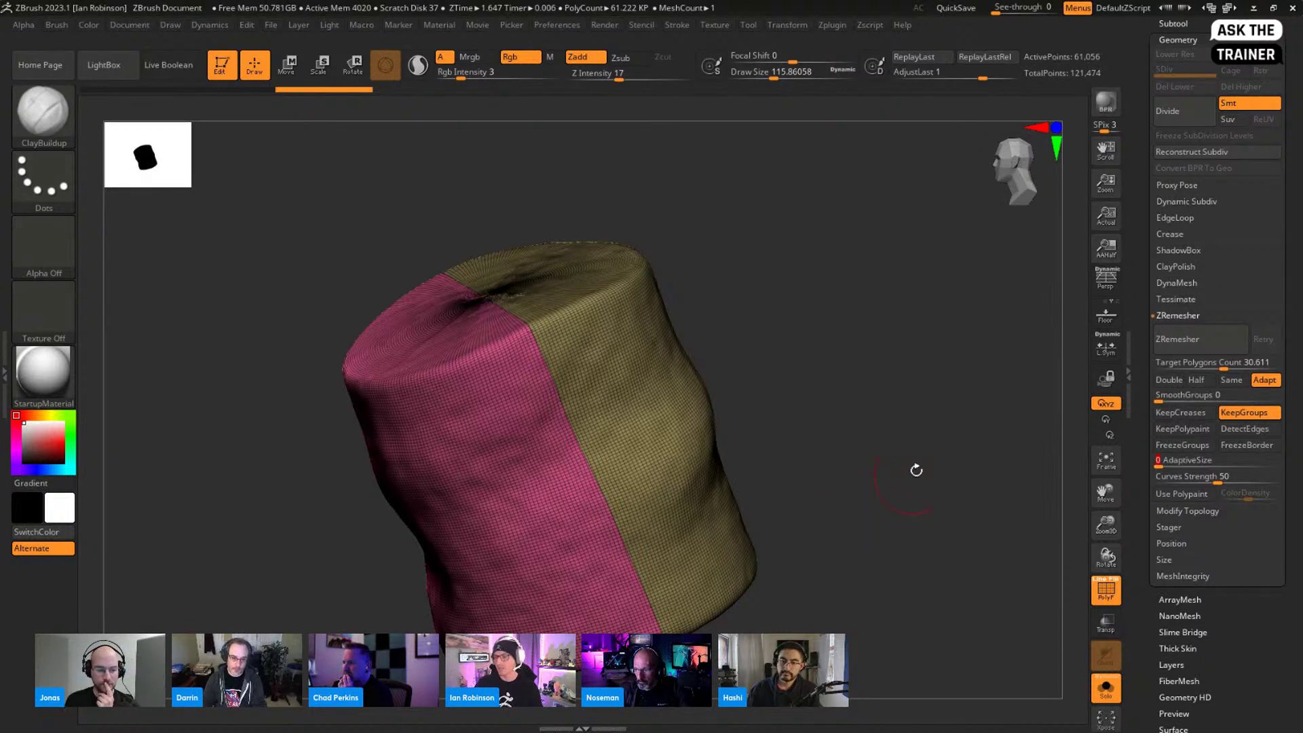
click(1225, 367)
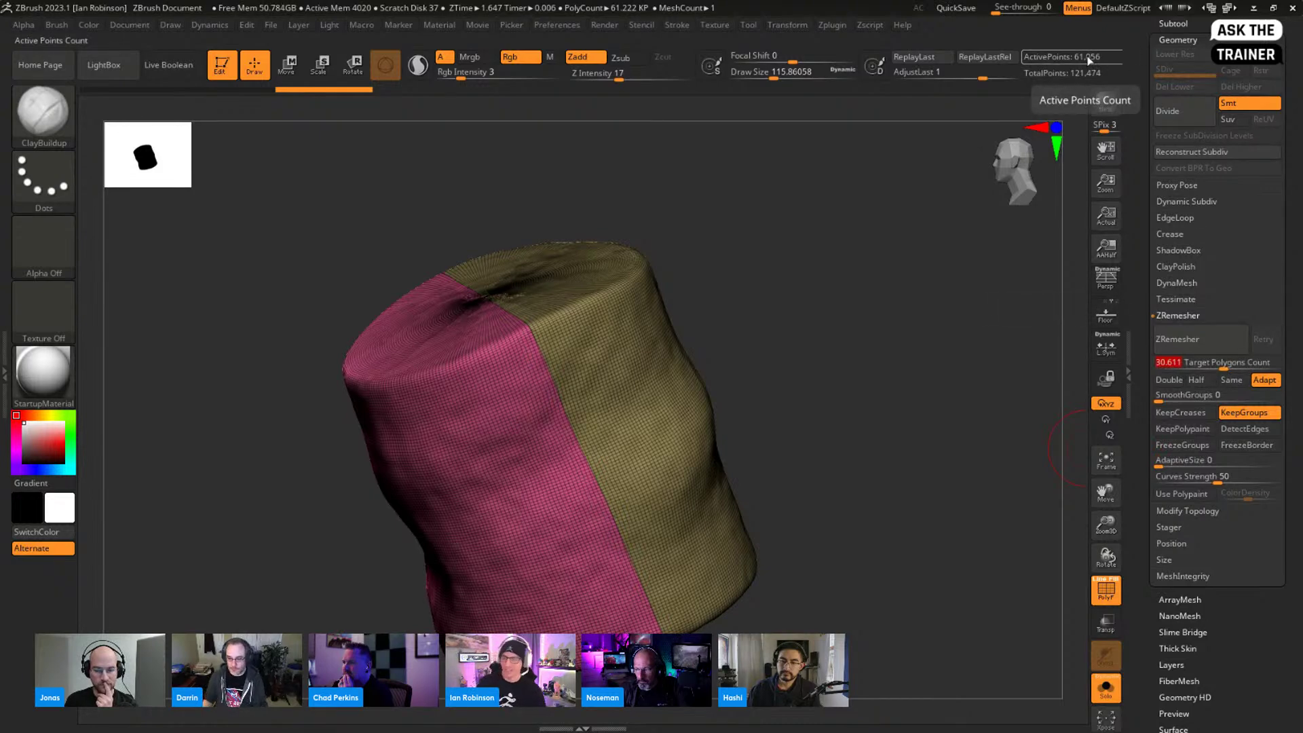
text(5)
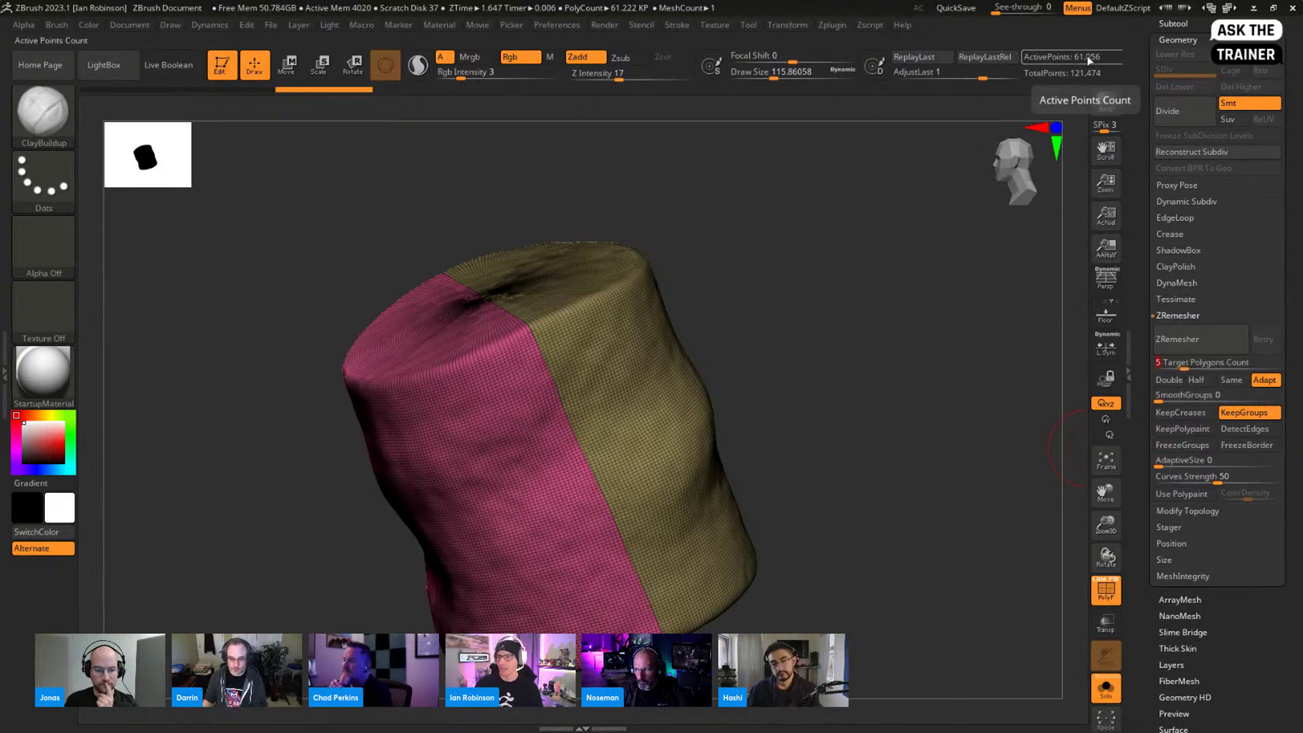
text(10)
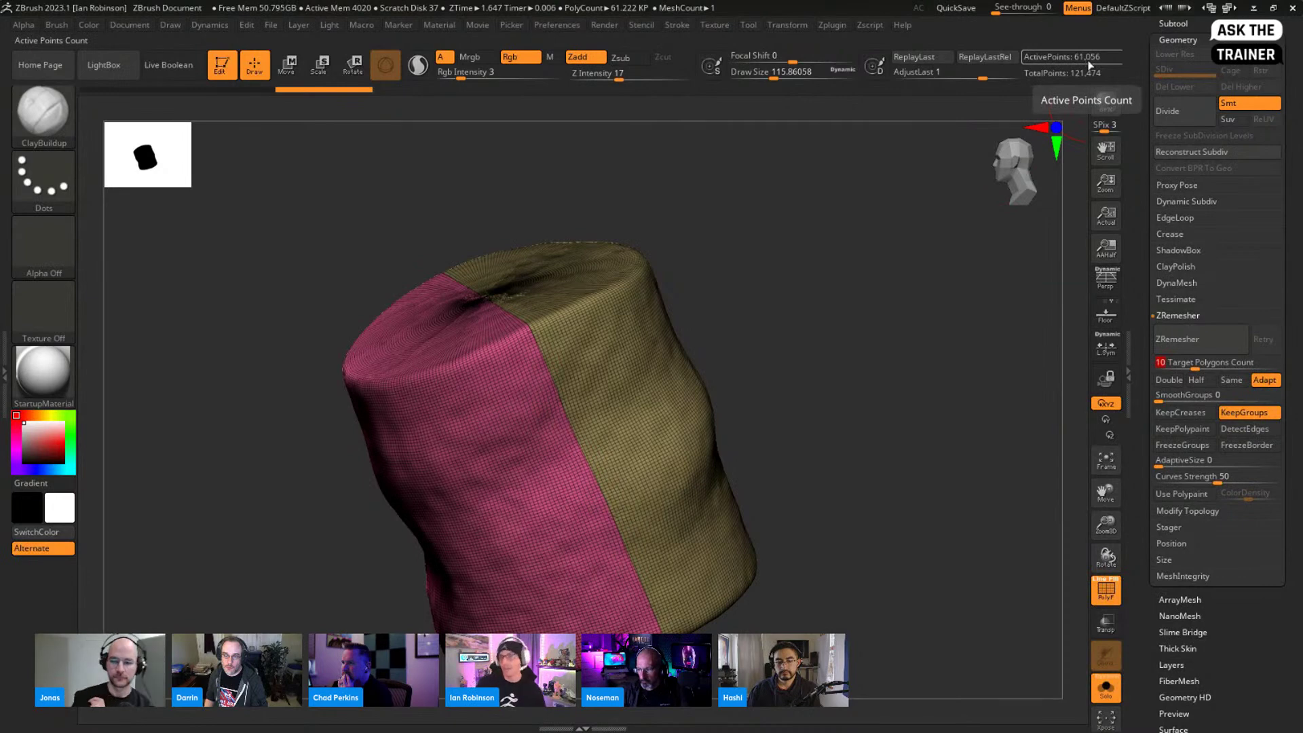
text(20)
text(10)
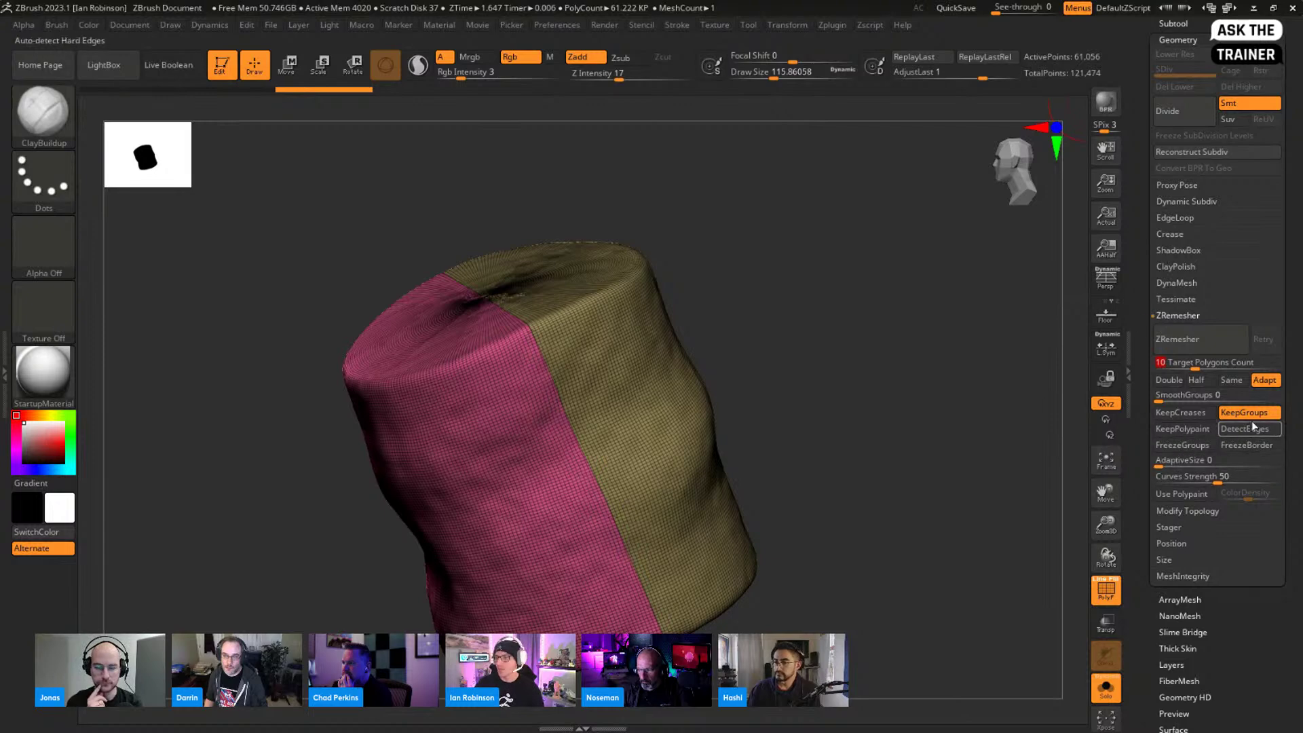
Step: Run ZRemesher on the sliced cylinder and inspect the topology of its top cap
click(1198, 338)
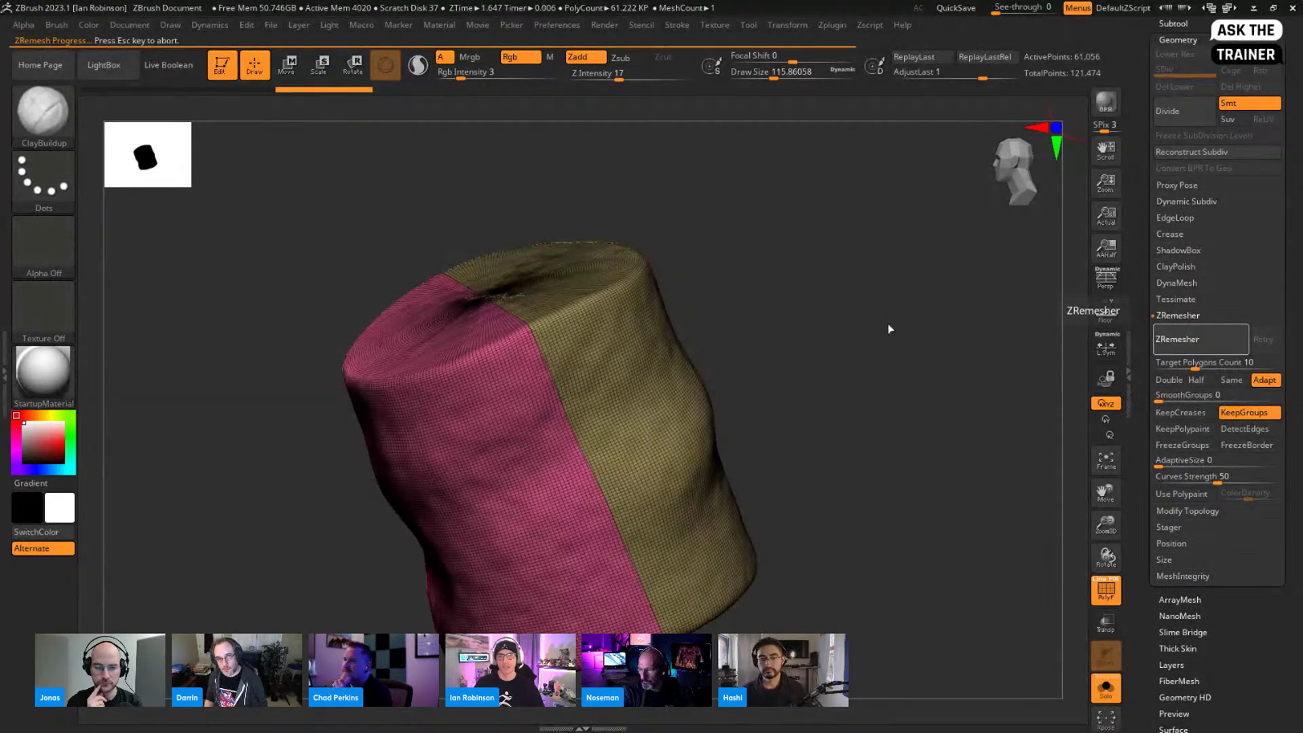
drag(881, 339, 832, 397)
drag(704, 309, 706, 346)
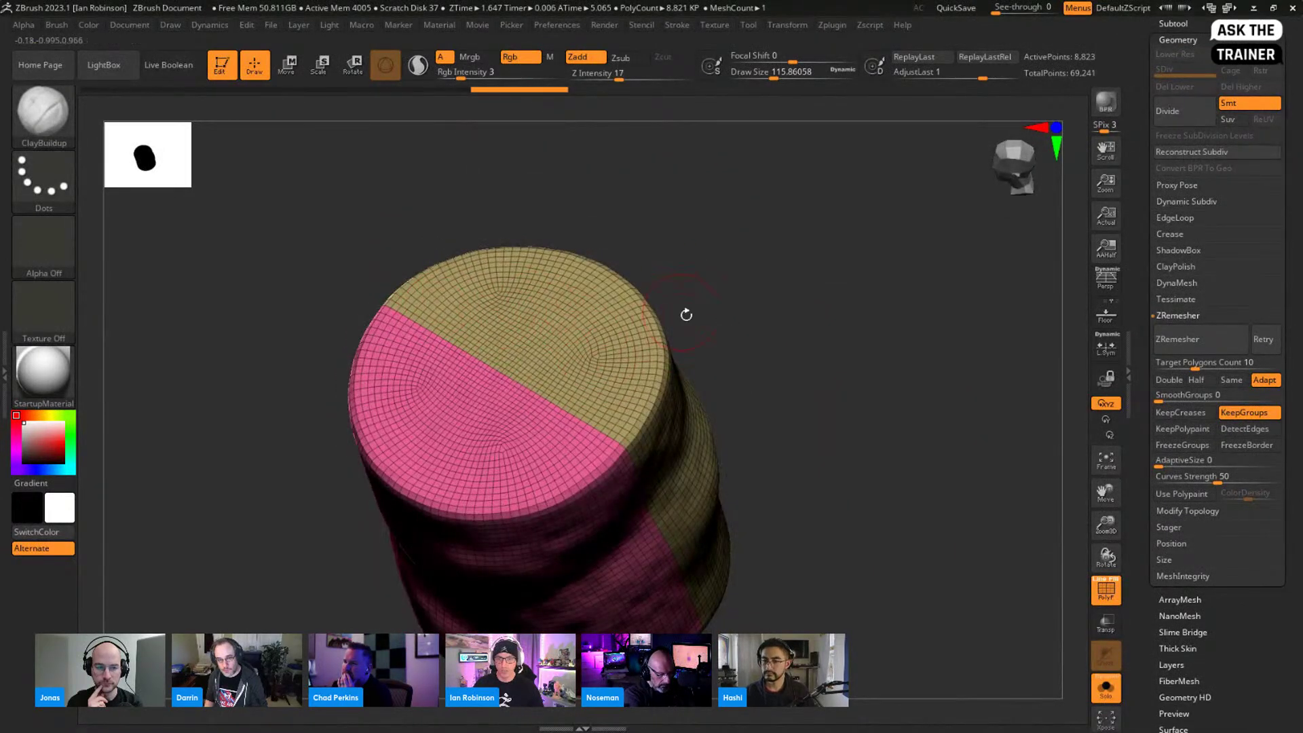
Step: Draw curved guides with the ZRemesherGuides brush on both polygroup halves of the cylinder's top and bottom caps
key(b)
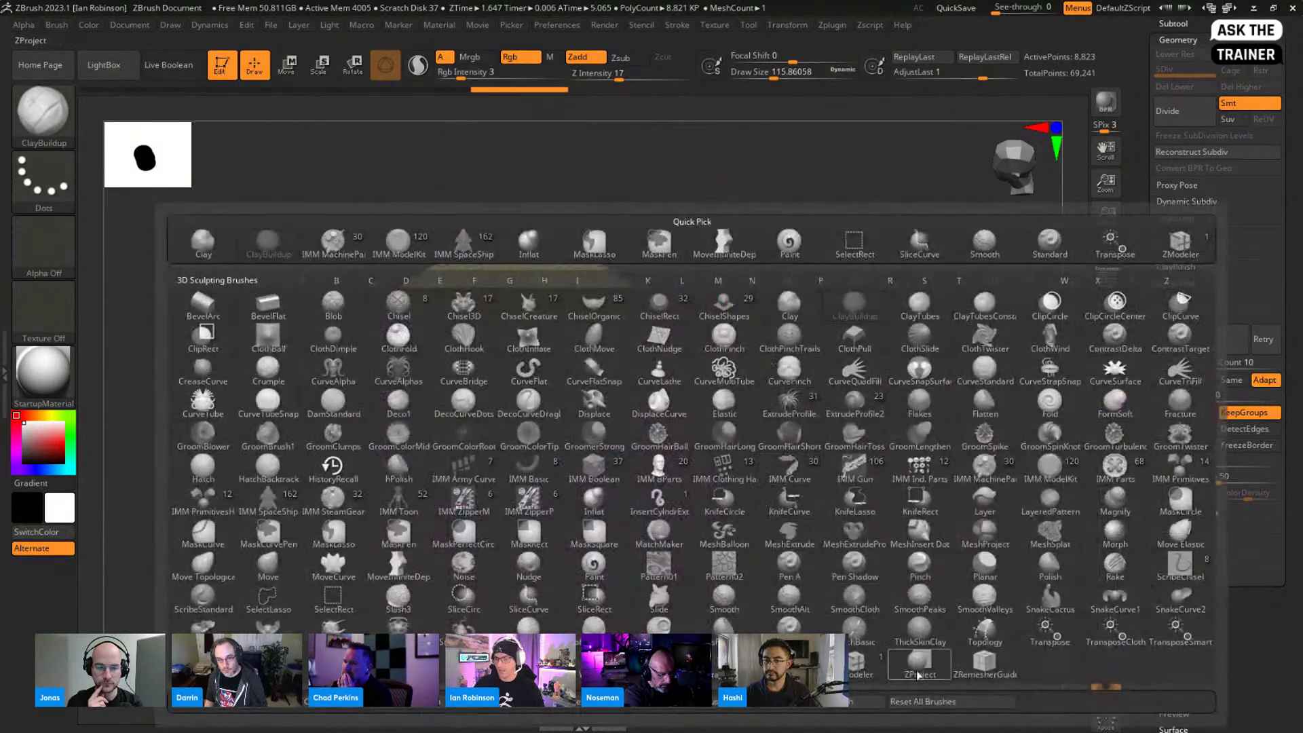
click(984, 669)
drag(453, 307, 493, 296)
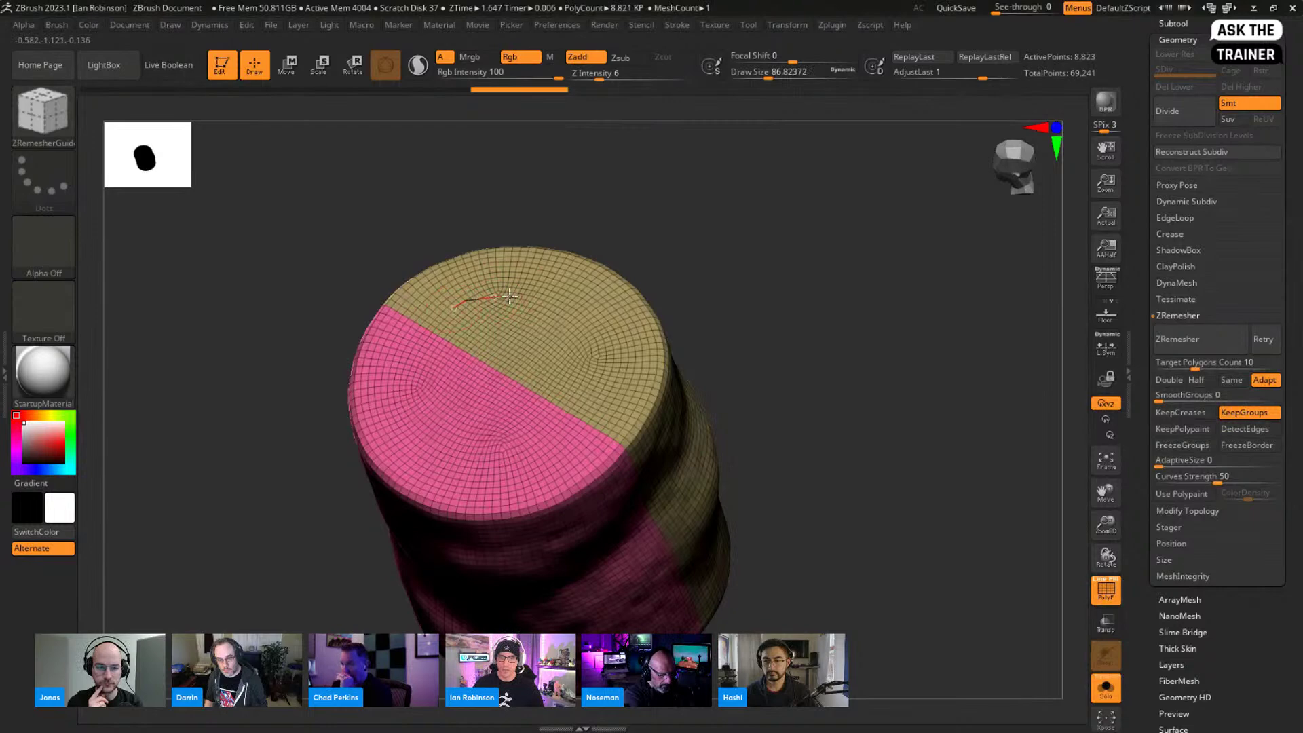
drag(616, 353, 619, 384)
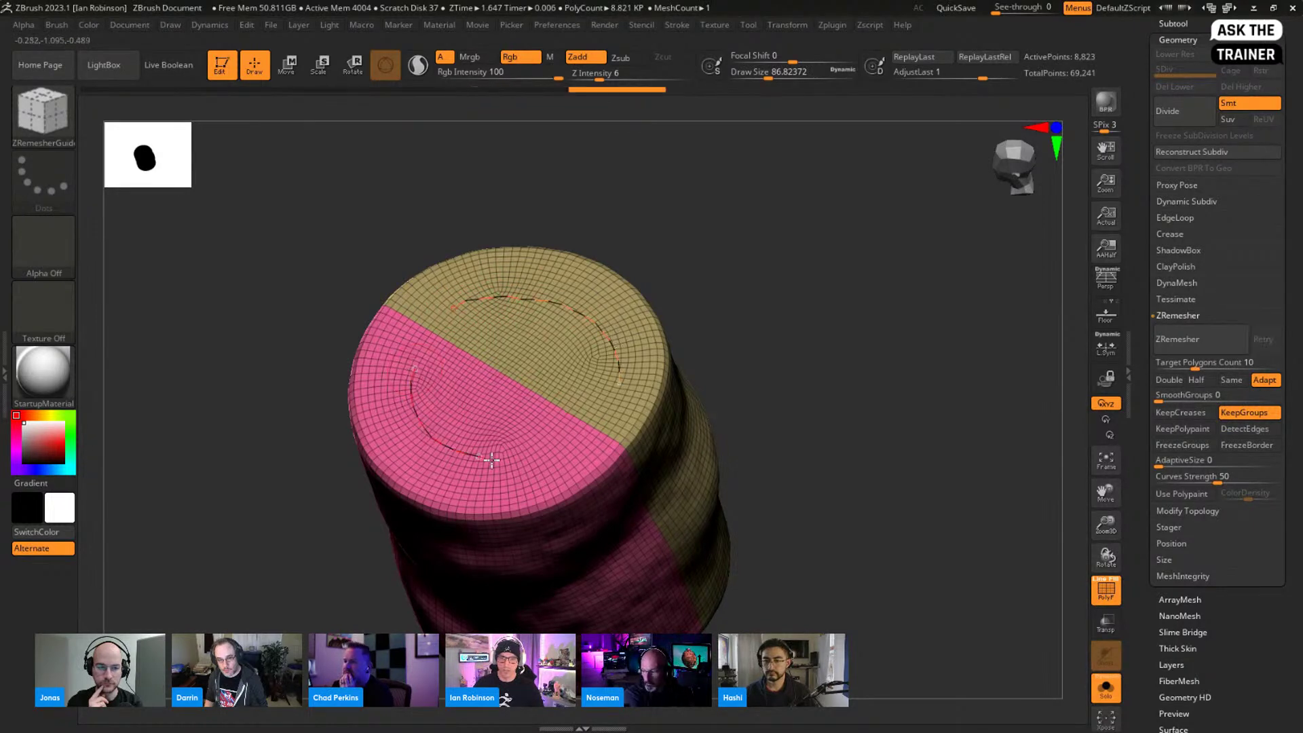
drag(837, 529, 504, 280)
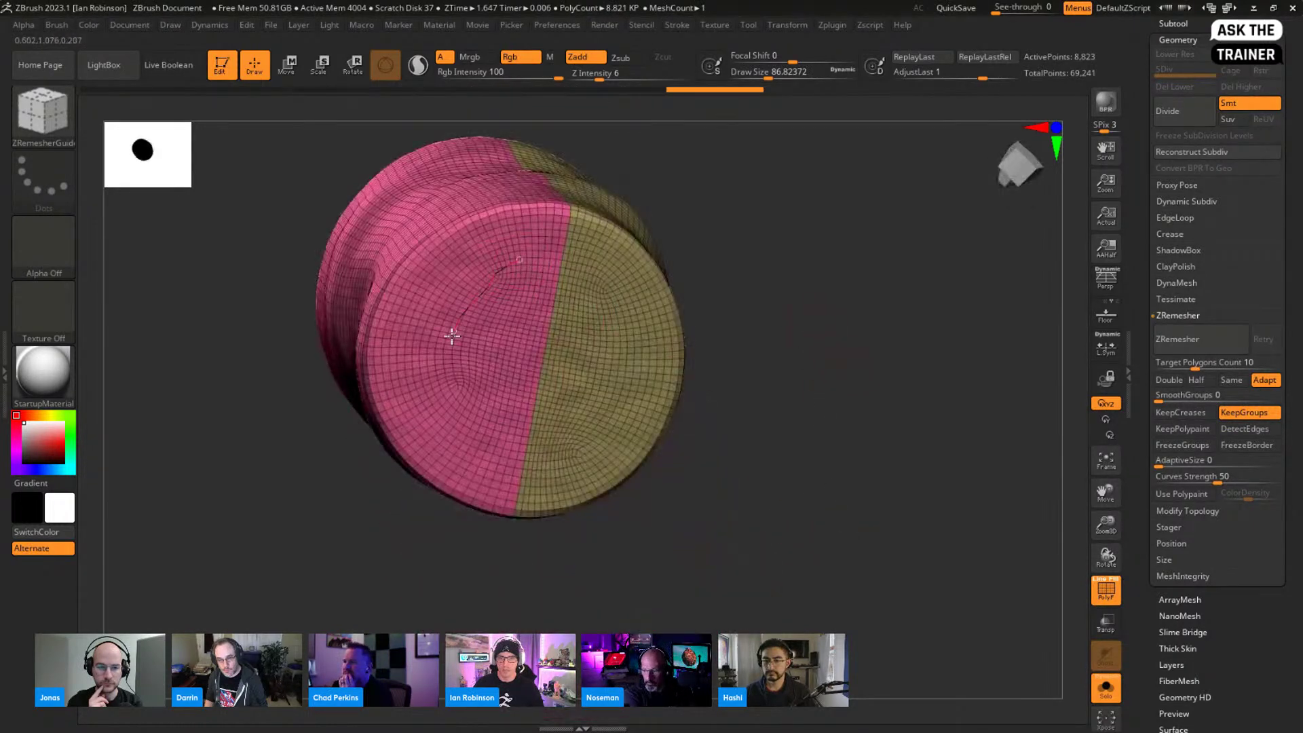
drag(457, 323, 550, 395)
drag(627, 301, 606, 399)
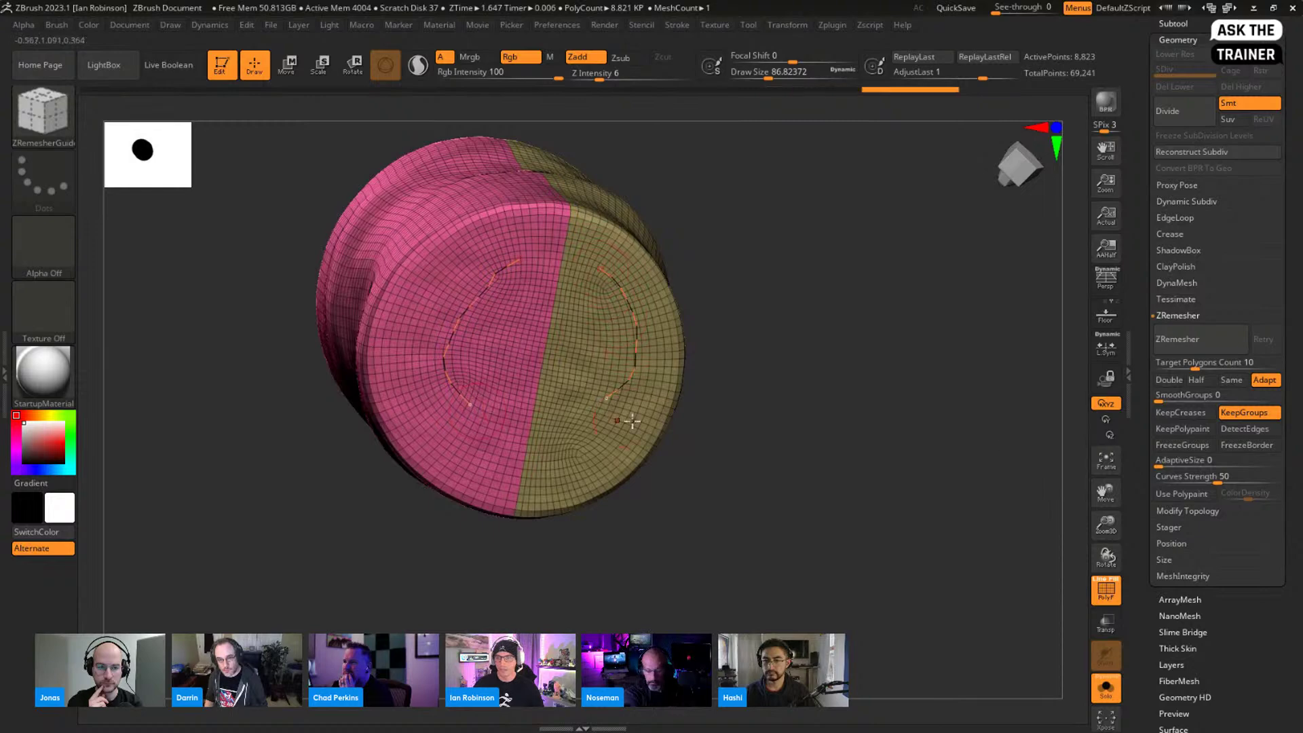
Step: Enable Half for ZRemesher and remesh the guided cylinder three times, checking the topology of its caps and sides
click(1199, 380)
click(1200, 339)
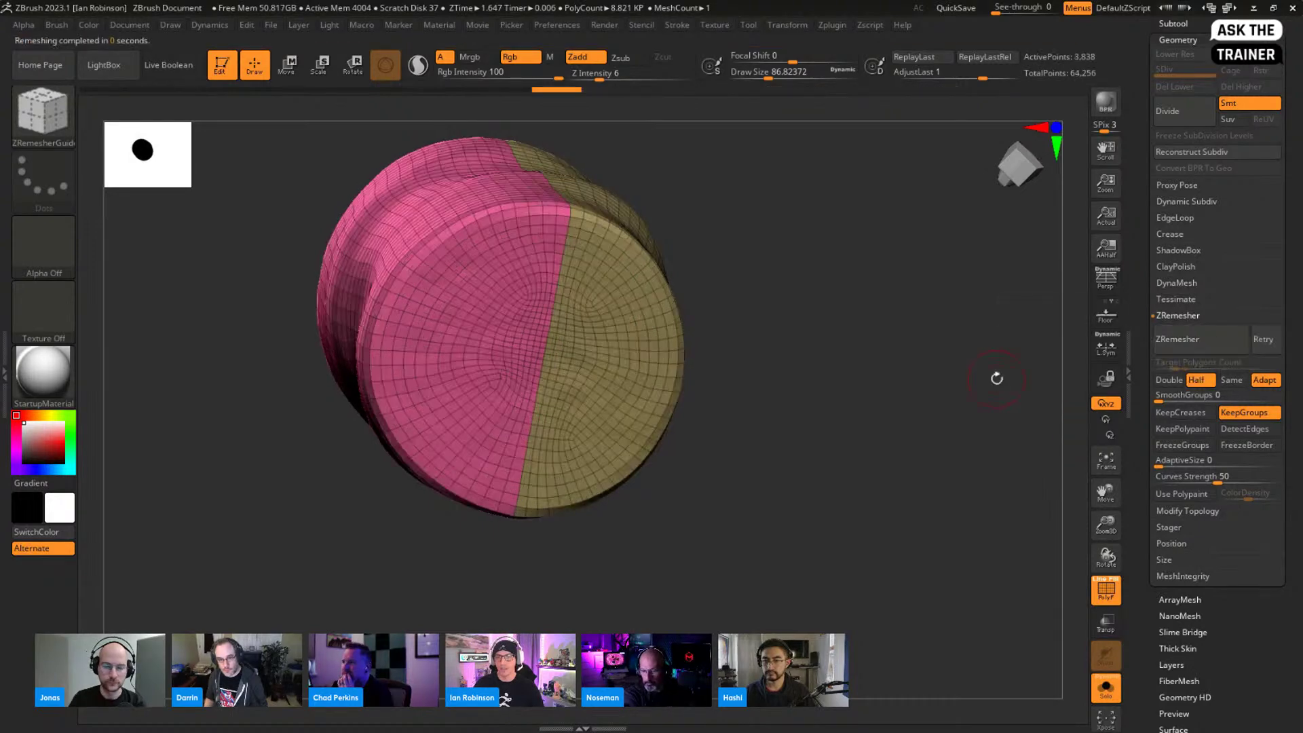
drag(893, 445, 698, 318)
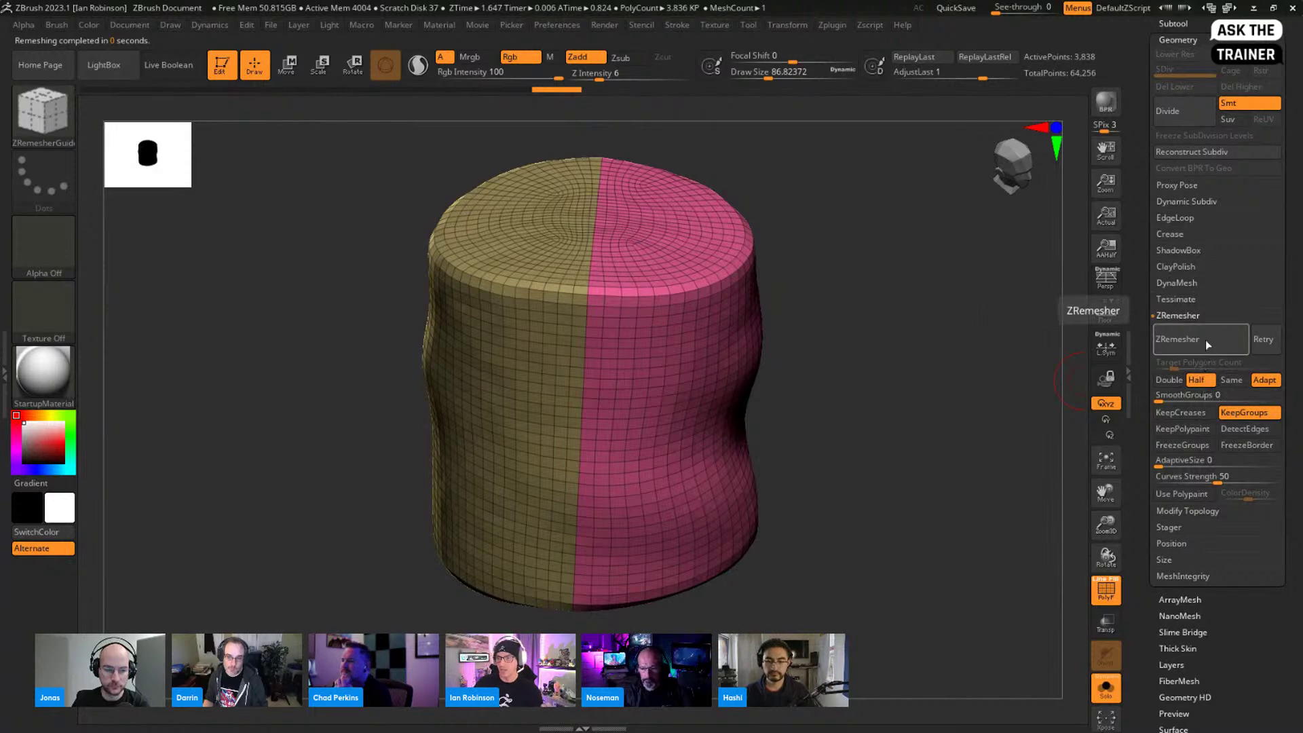
click(1261, 342)
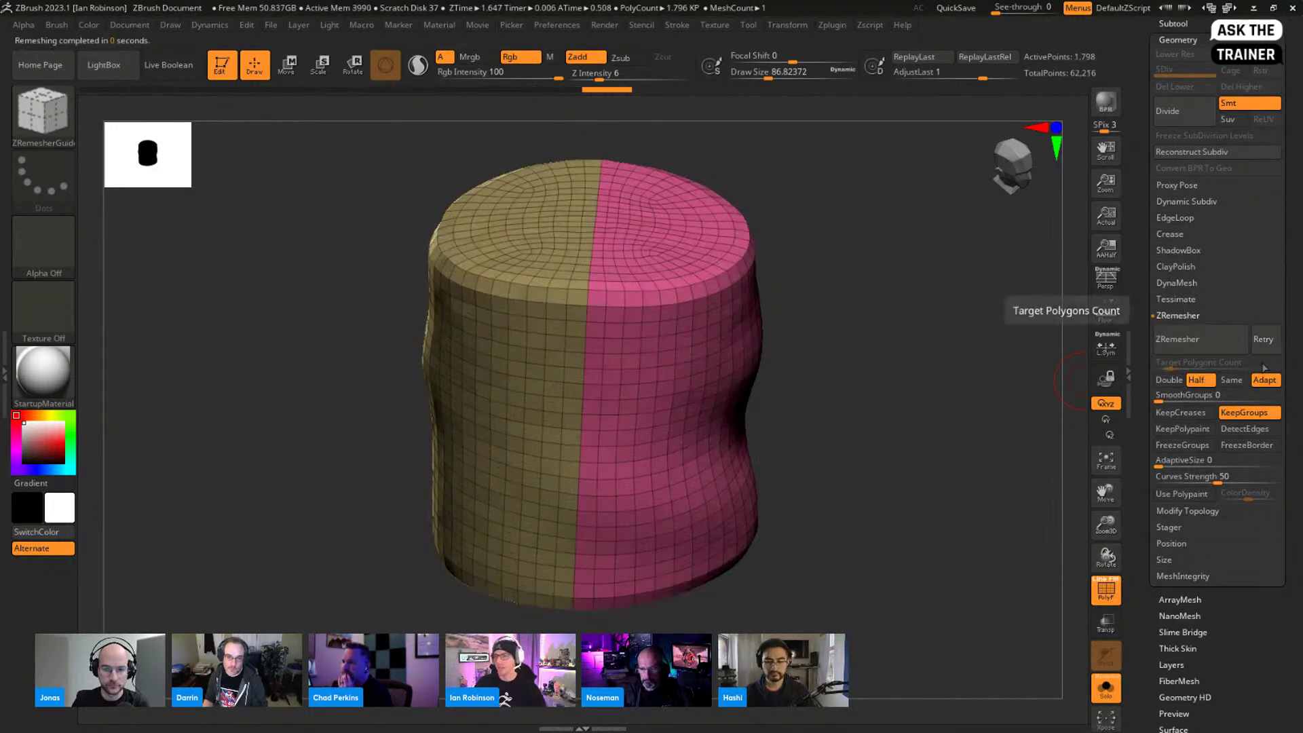
drag(1023, 390, 925, 434)
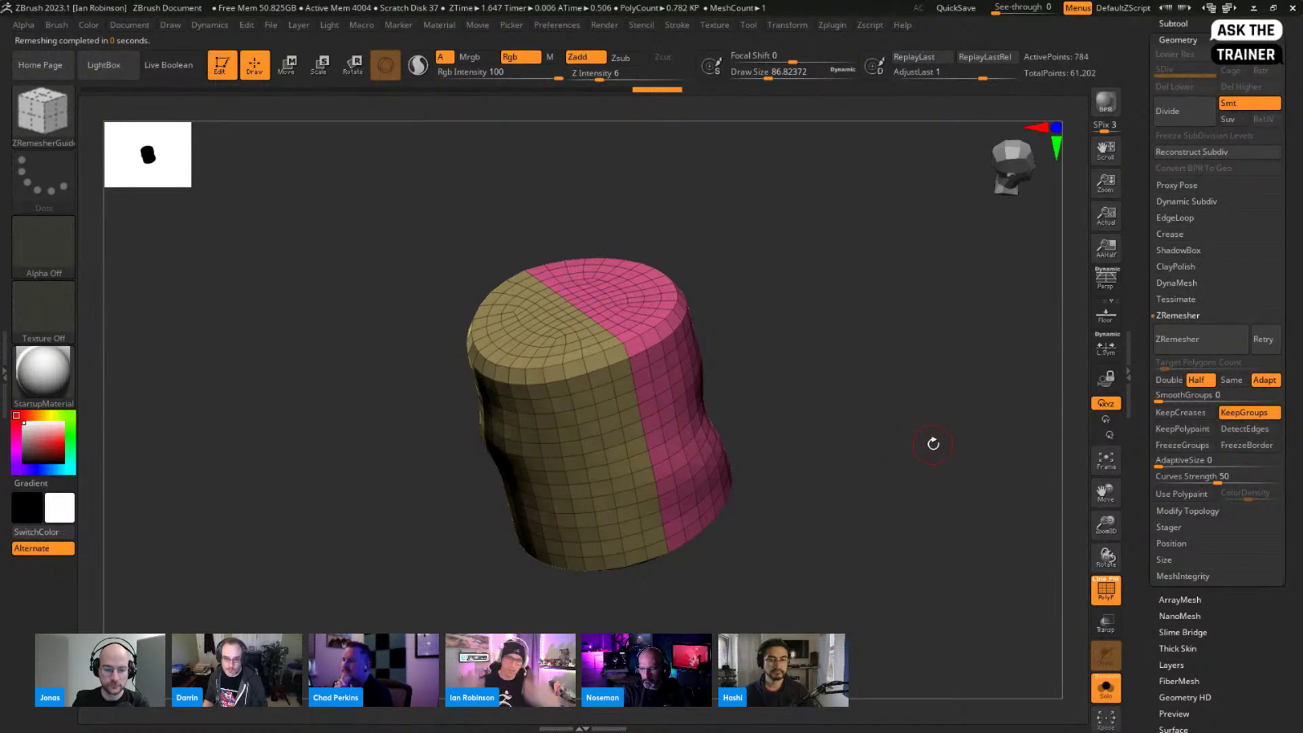
alt+drag(808, 335, 708, 423)
drag(831, 491, 840, 449)
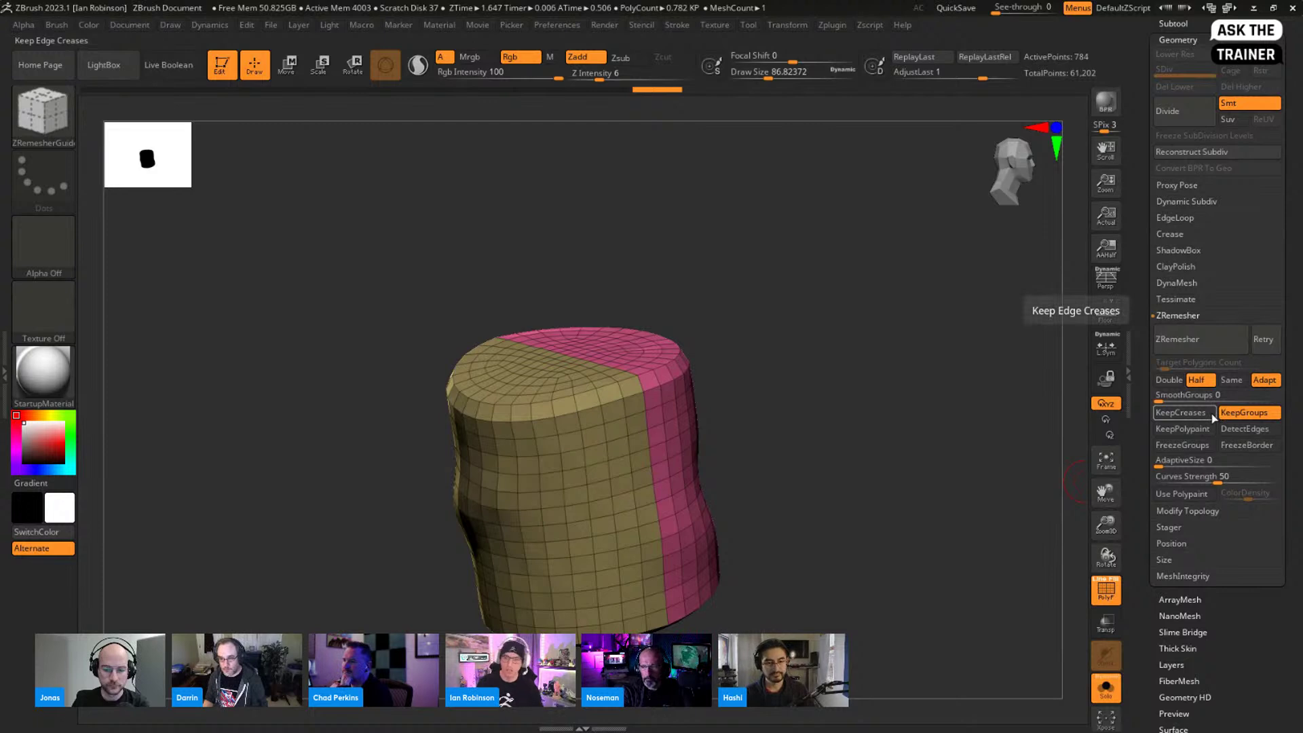
Step: Subdivide the remeshed cylinder twice and project the original subtool's detail onto it with ProjectAll
key(ctrl+d)
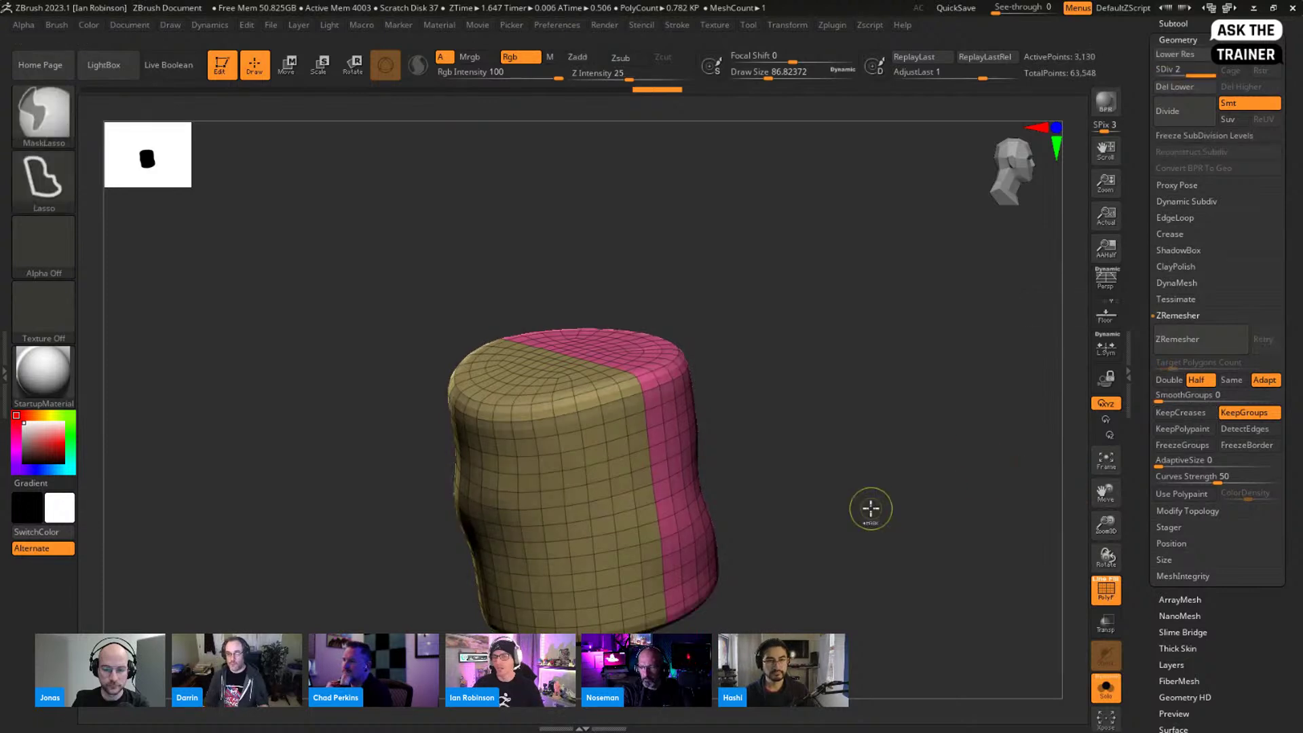
key(ctrl+shift)
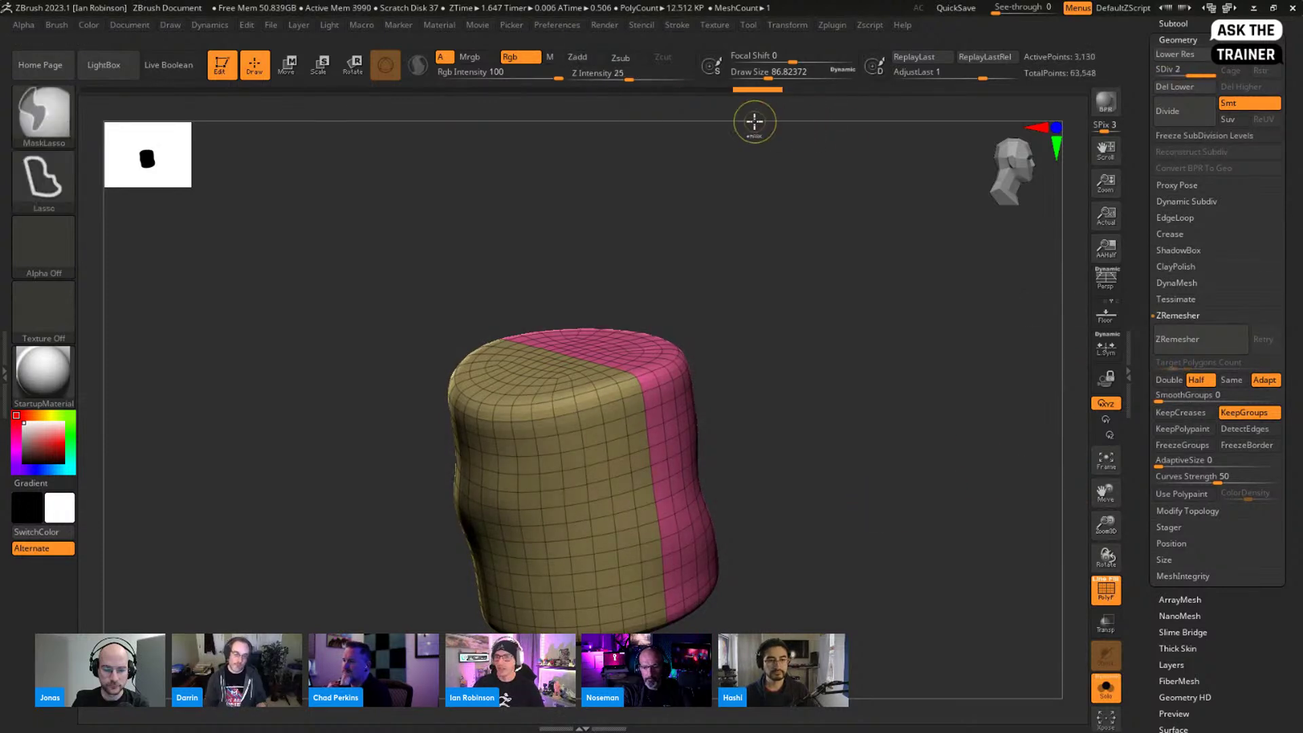
key(ctrl+shift)
click(1177, 39)
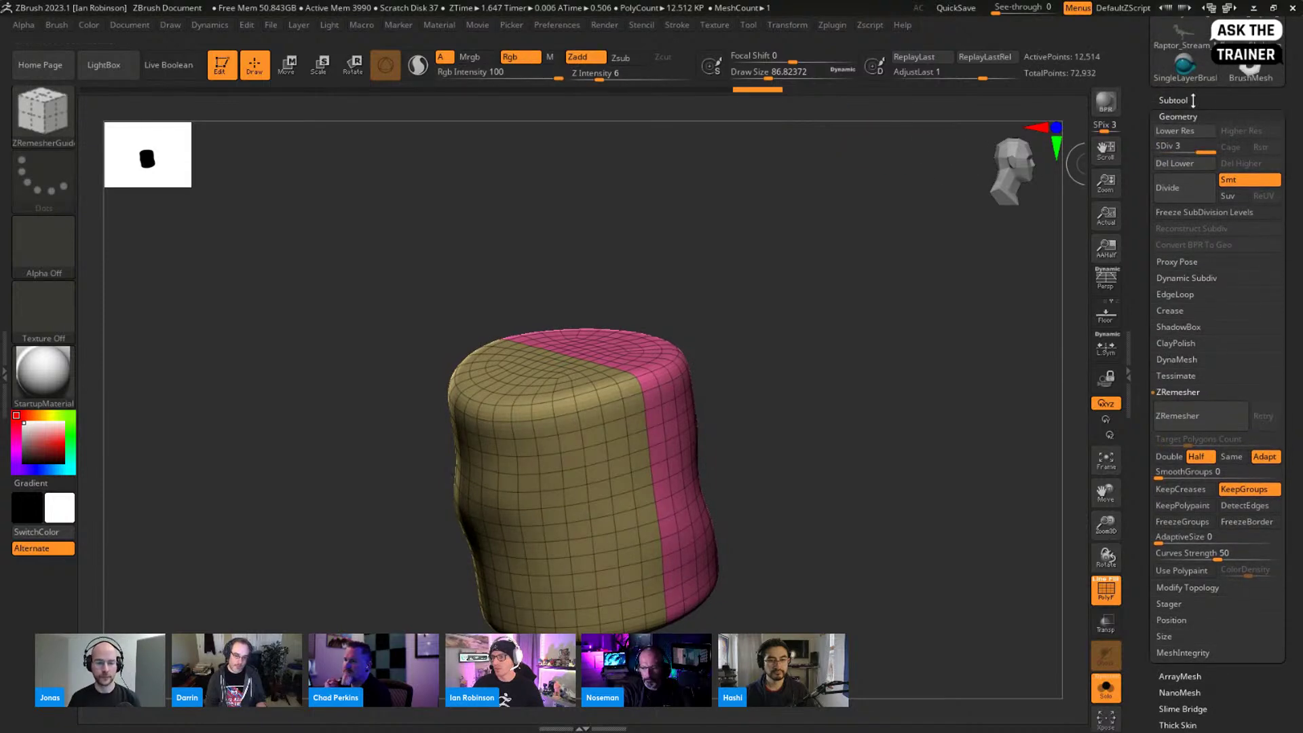
click(1173, 101)
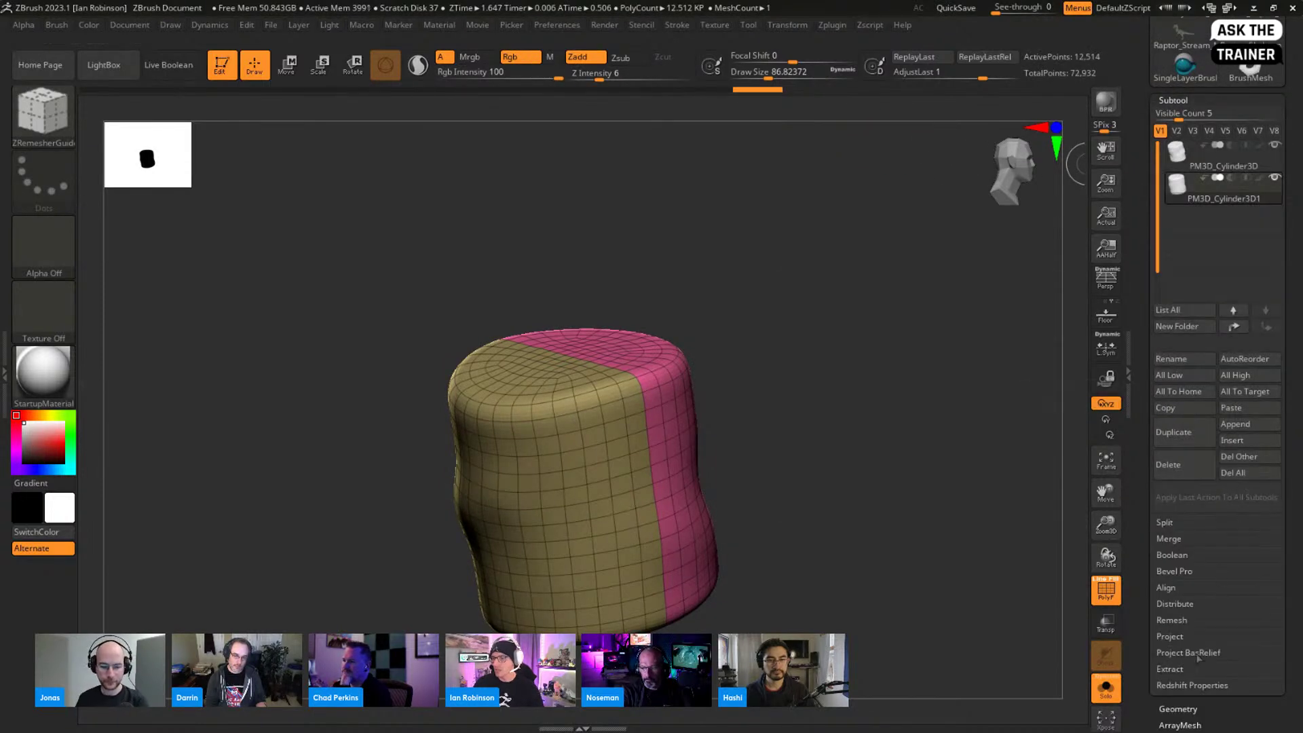
click(1169, 636)
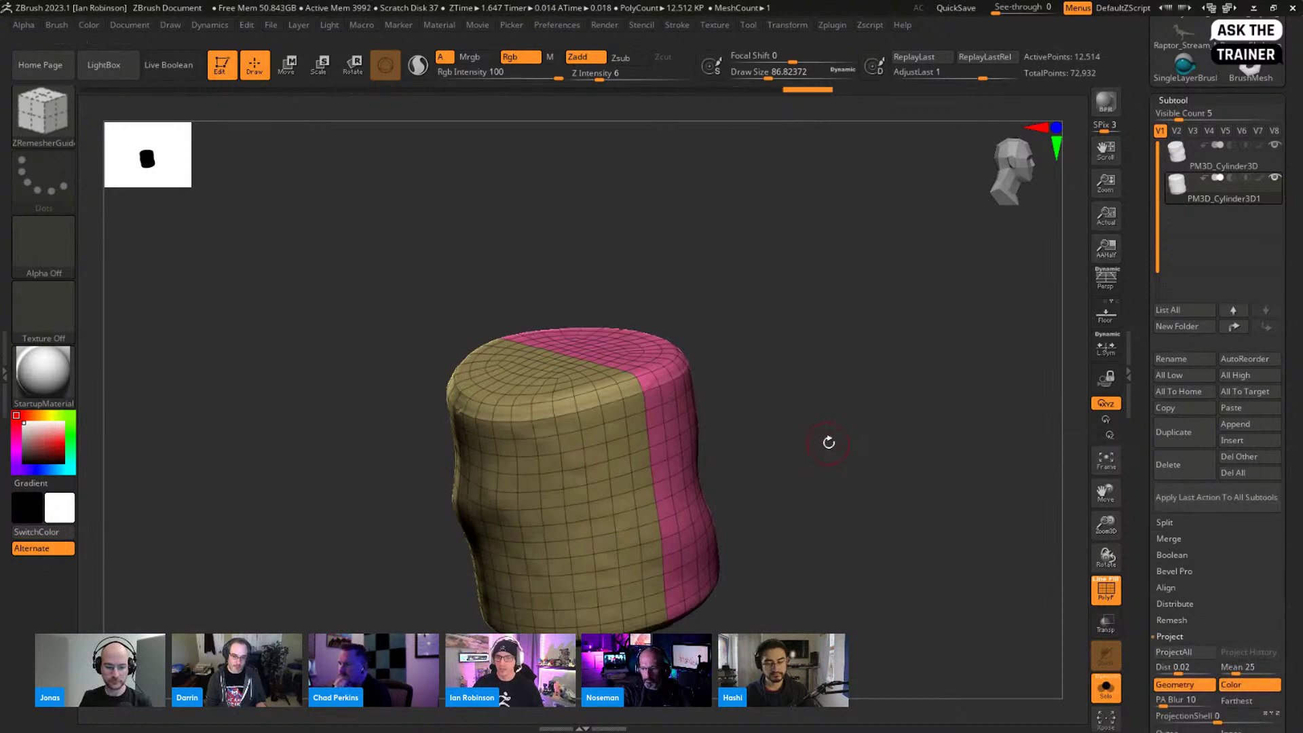
Step: Hide the polyframe and inspect the projected detail around the cylinder's top rim
key(shift+f)
drag(815, 416, 975, 405)
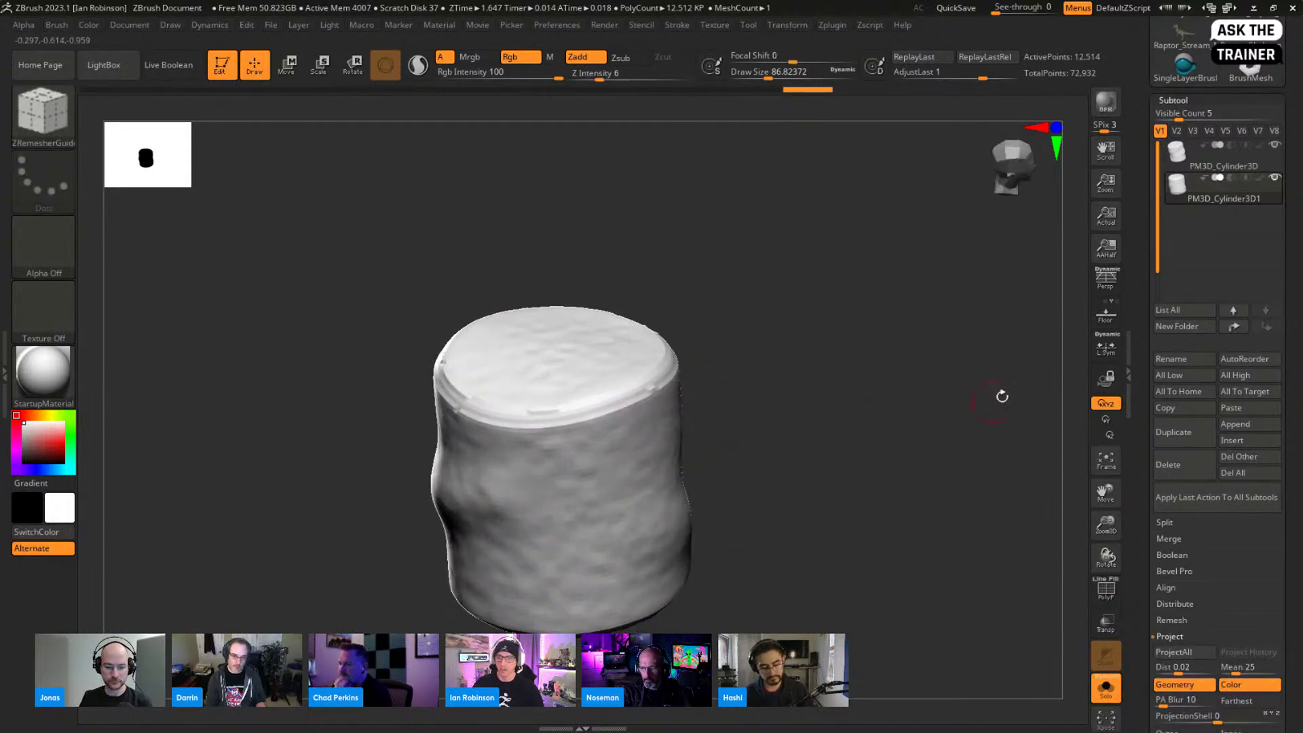
key(shift+d)
key(shift+d)
Step: Step back to the detailed pre-remesh cylinder, mark undo history state 4 as projection source, and return to the latest state
key(ctrl+z)
key(ctrl+z)
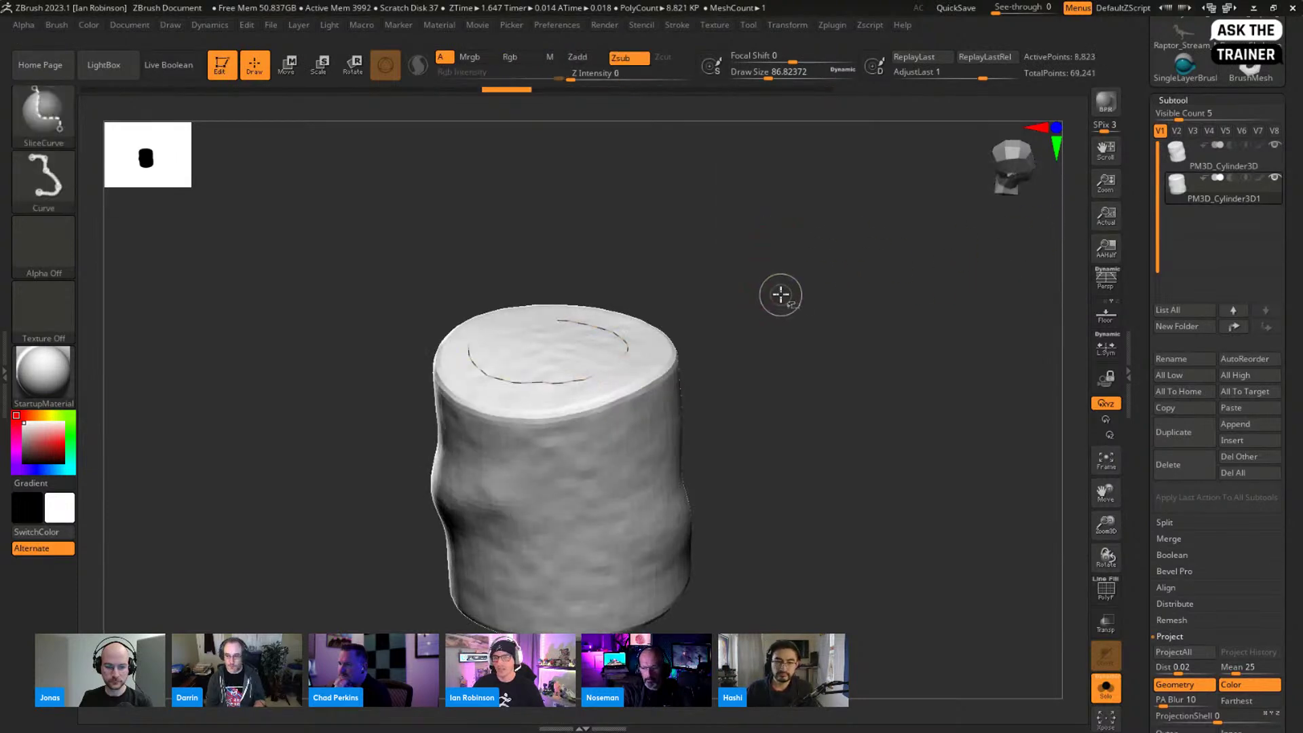
key(ctrl+z)
key(ctrl+z)
key(ctrl+z)
key(ctrl+z)
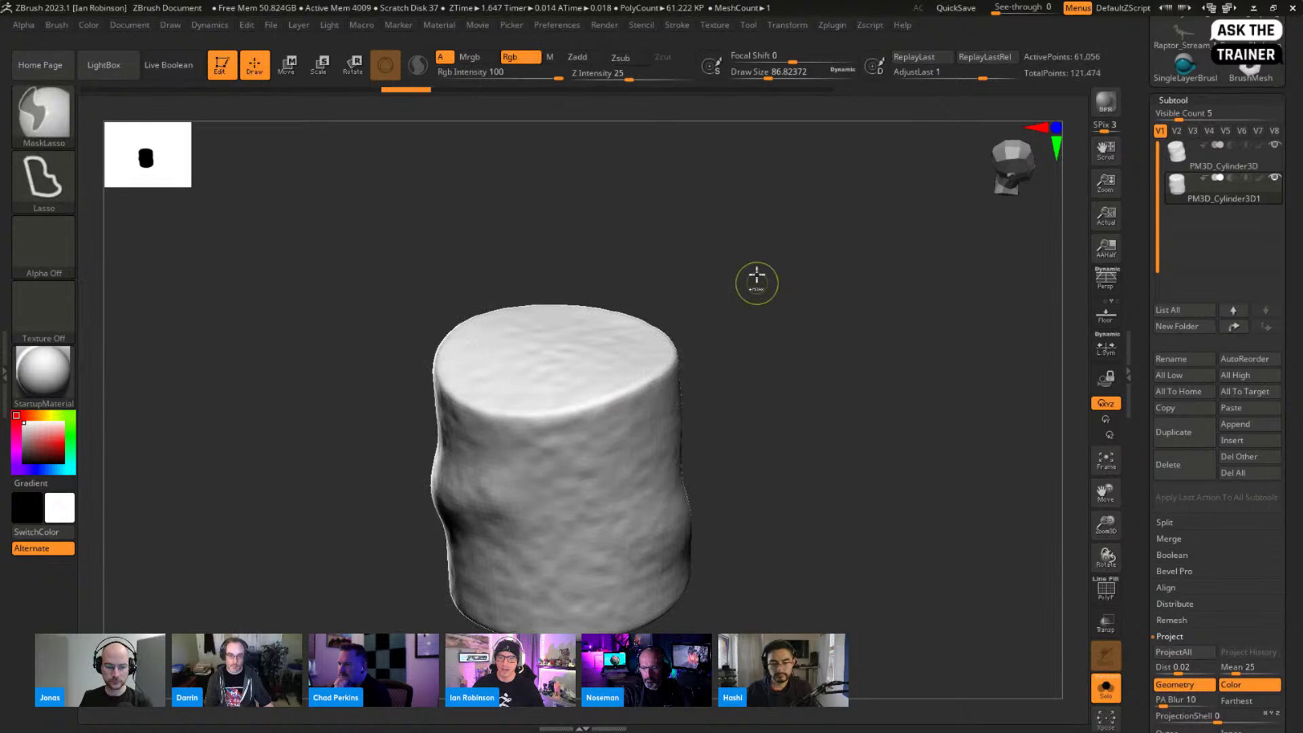
ctrl+click(260, 90)
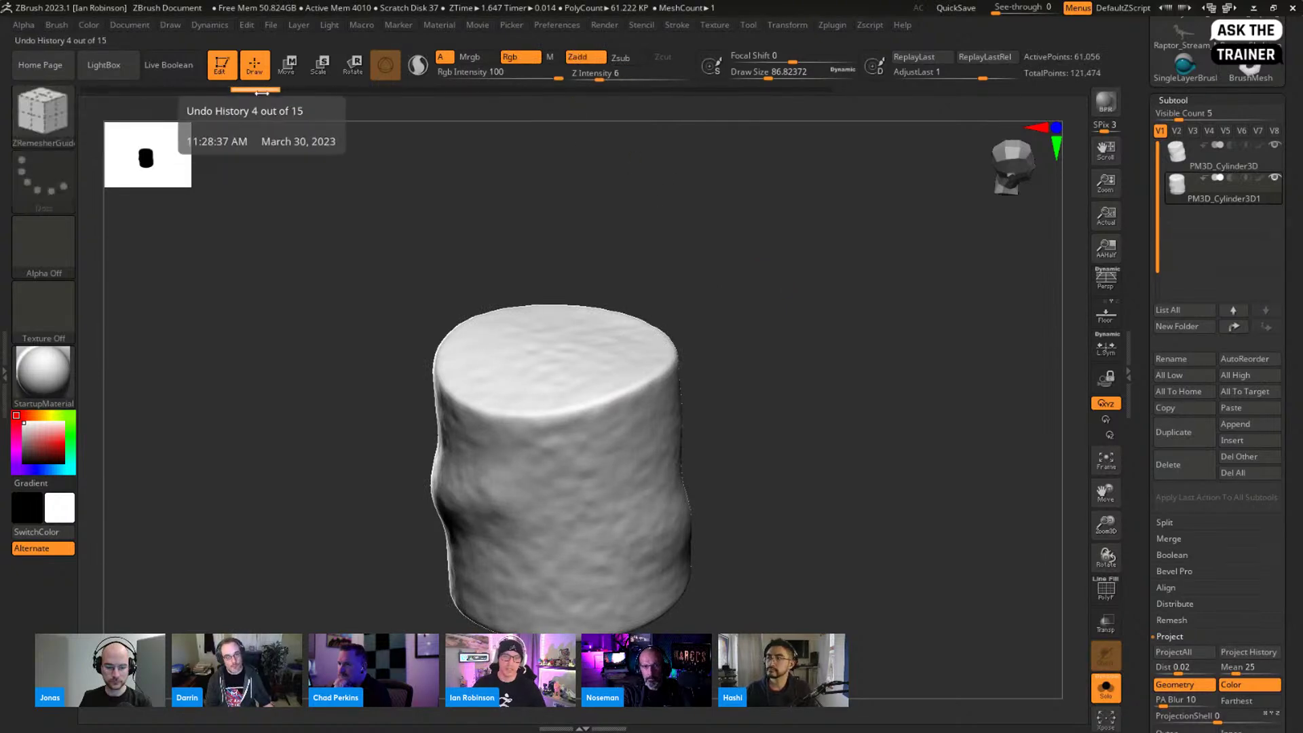
drag(242, 85, 818, 87)
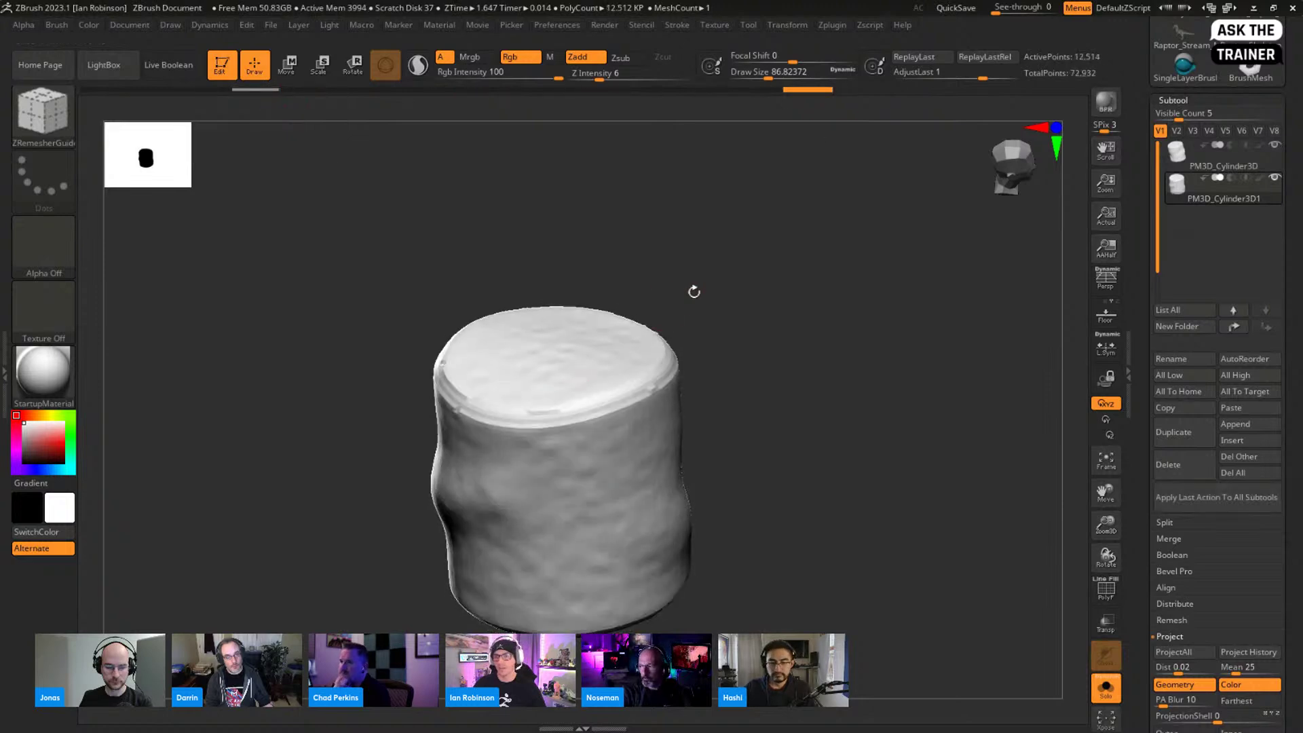
Step: Subdivide the cylinder once more, project the marked undo history state onto it, and inspect the top rim
drag(828, 362, 817, 346)
key(ctrl+d)
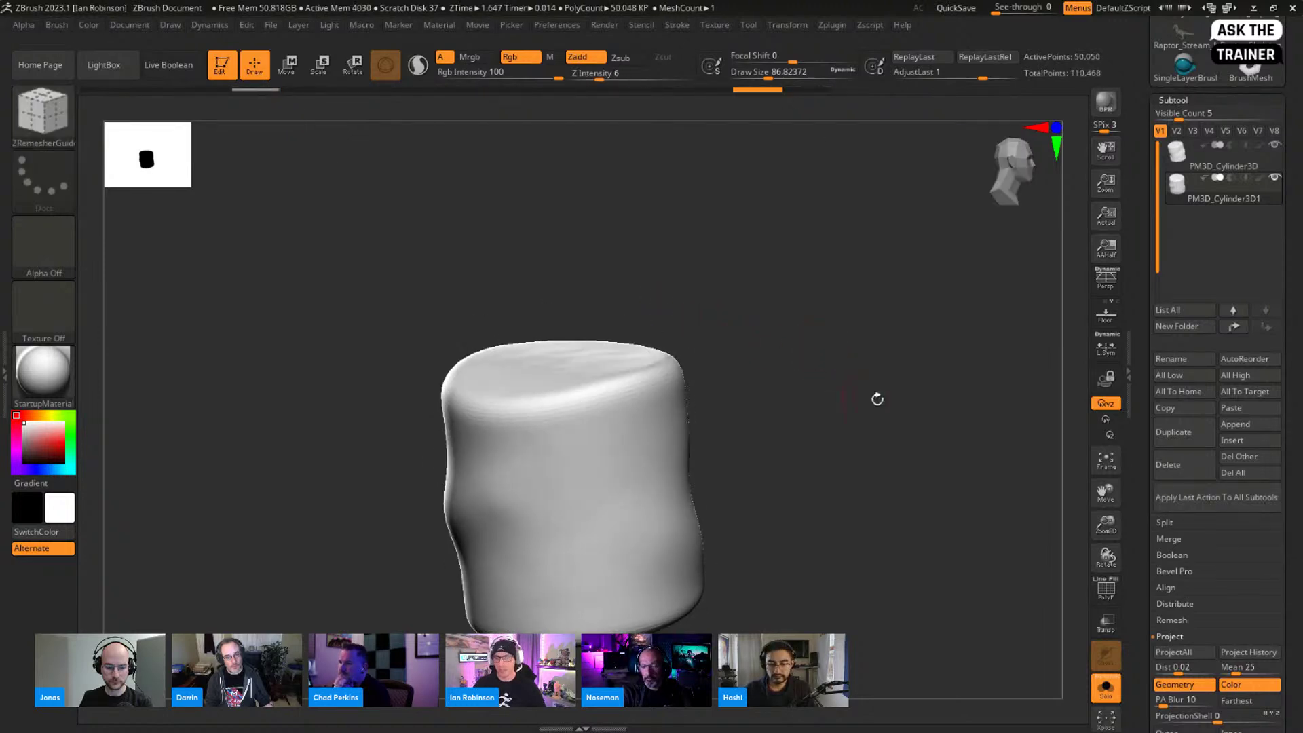
drag(1295, 417, 1286, 282)
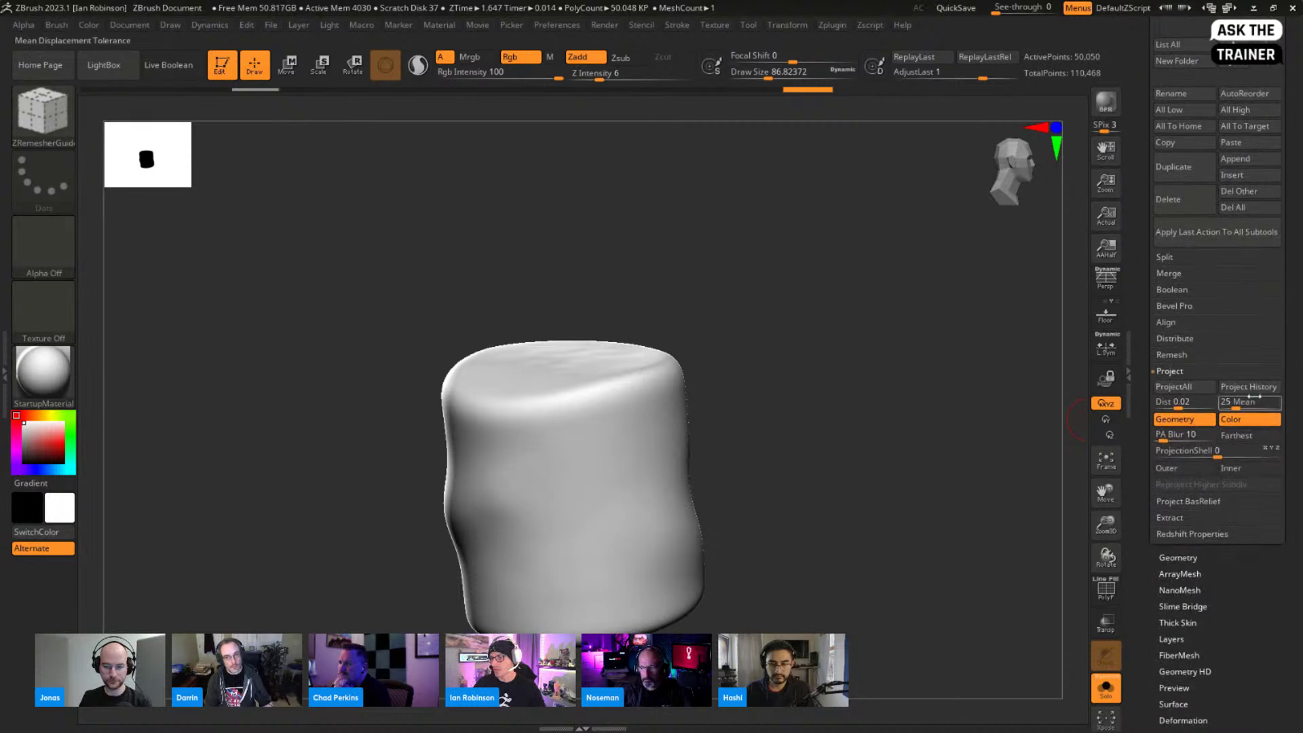
click(1248, 386)
drag(871, 433, 612, 422)
mouse_move(720, 372)
mouse_down()
mouse_move(817, 357)
mouse_move(765, 379)
mouse_move(739, 421)
mouse_up()
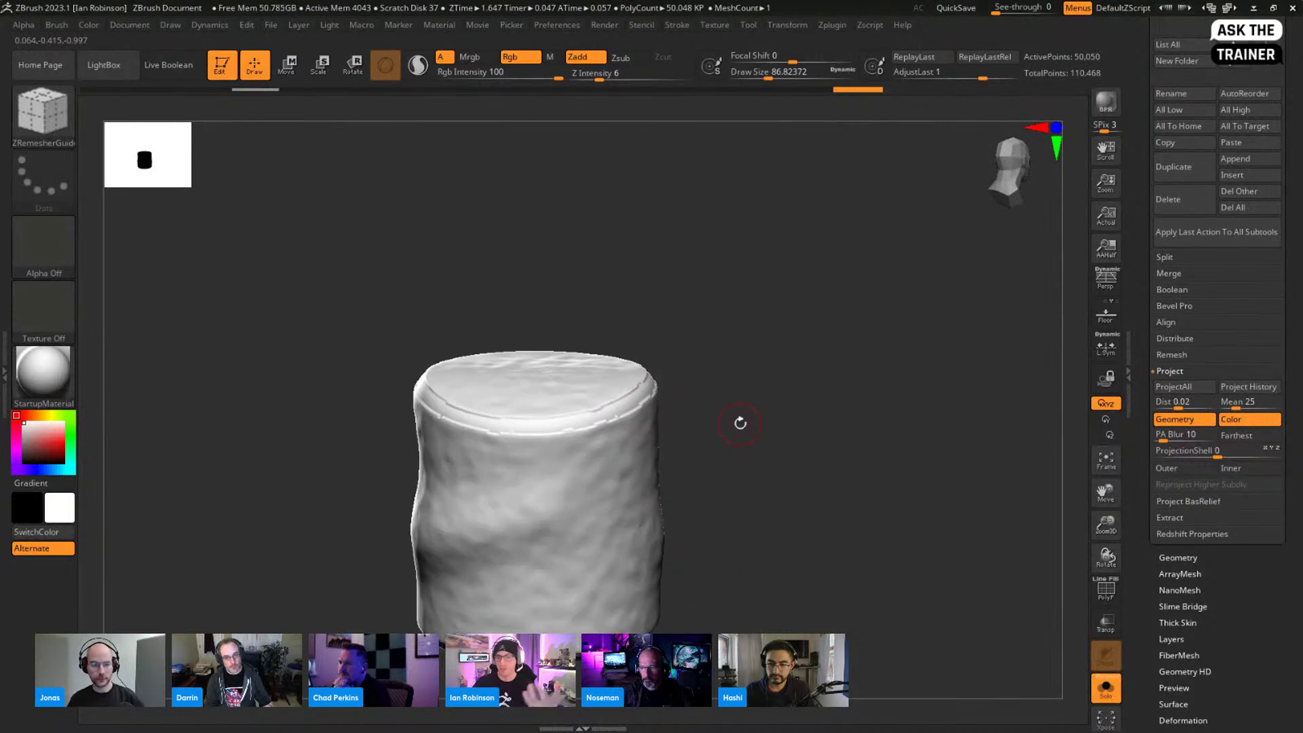
drag(789, 380, 727, 387)
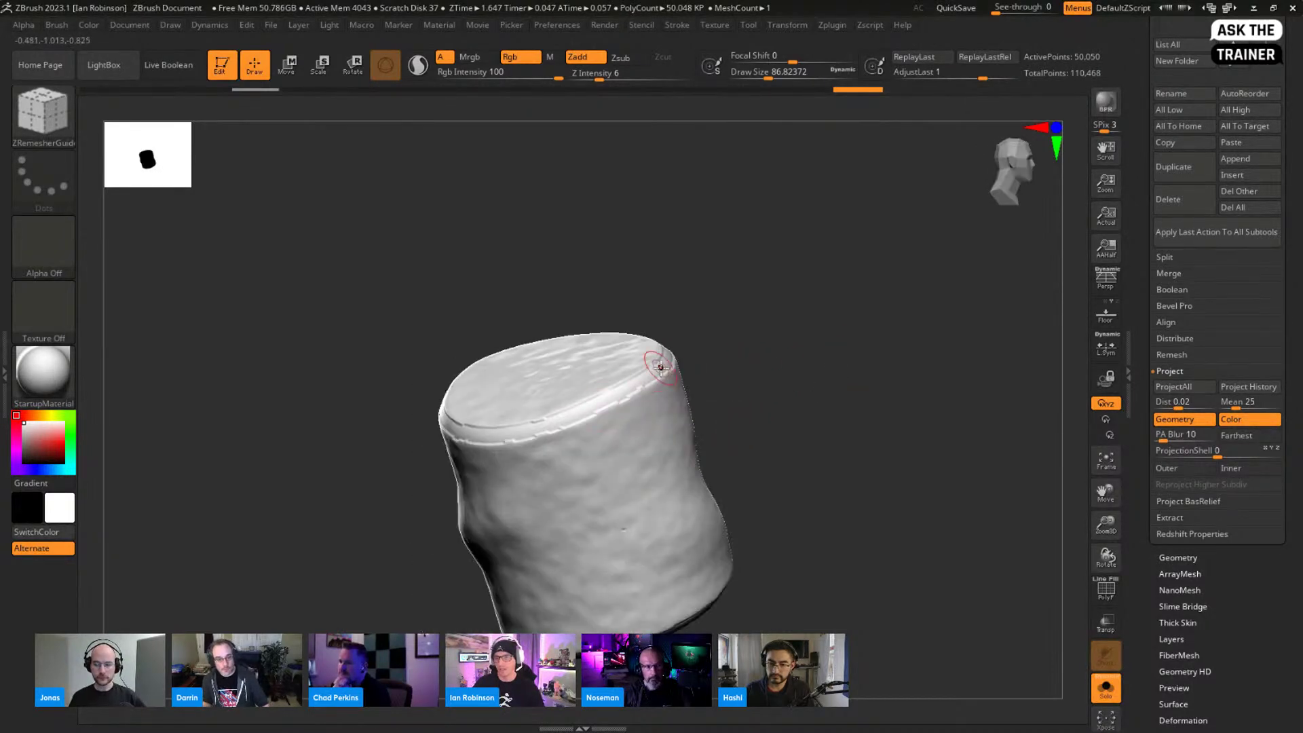
Step: Undo the history projection, the subdivisions and the third ZRemesher run, and show the polyframe on the cylinder
key(ctrl+z)
key(ctrl+z)
key(ctrl+z)
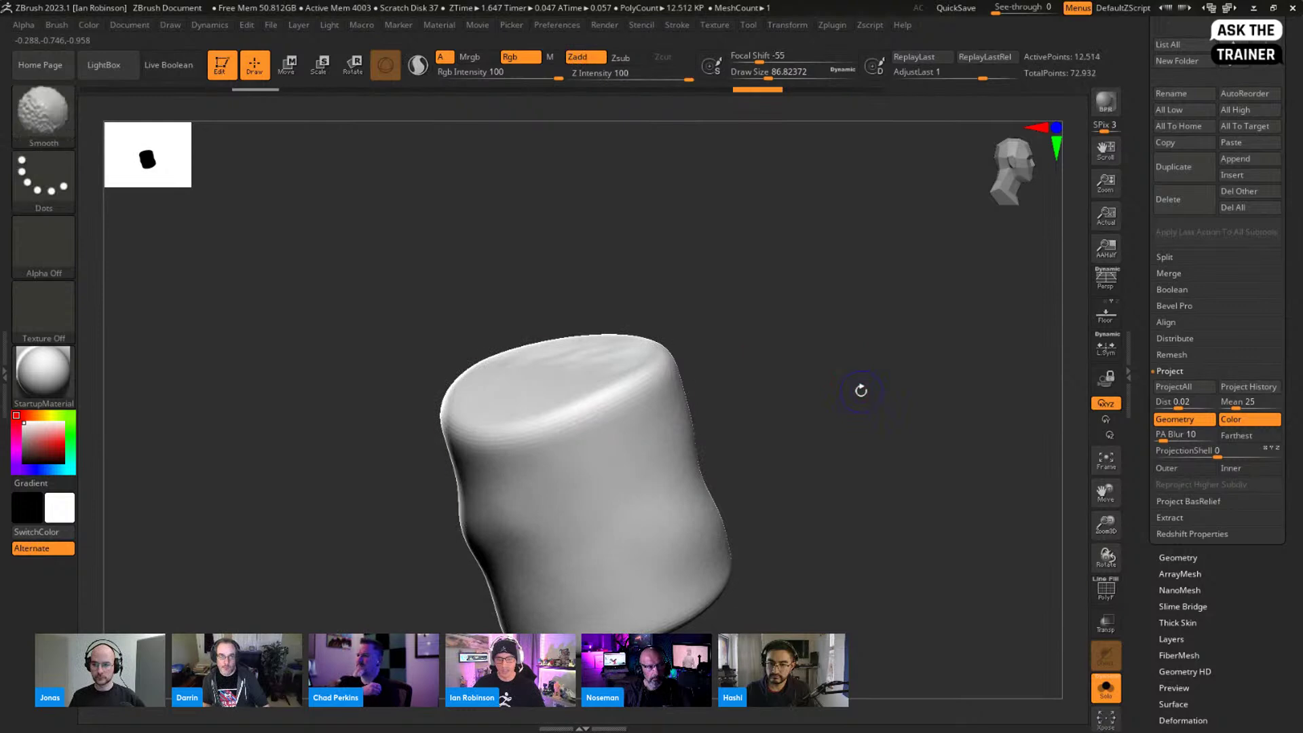
key(shift+f)
drag(753, 350, 763, 361)
drag(756, 359, 716, 386)
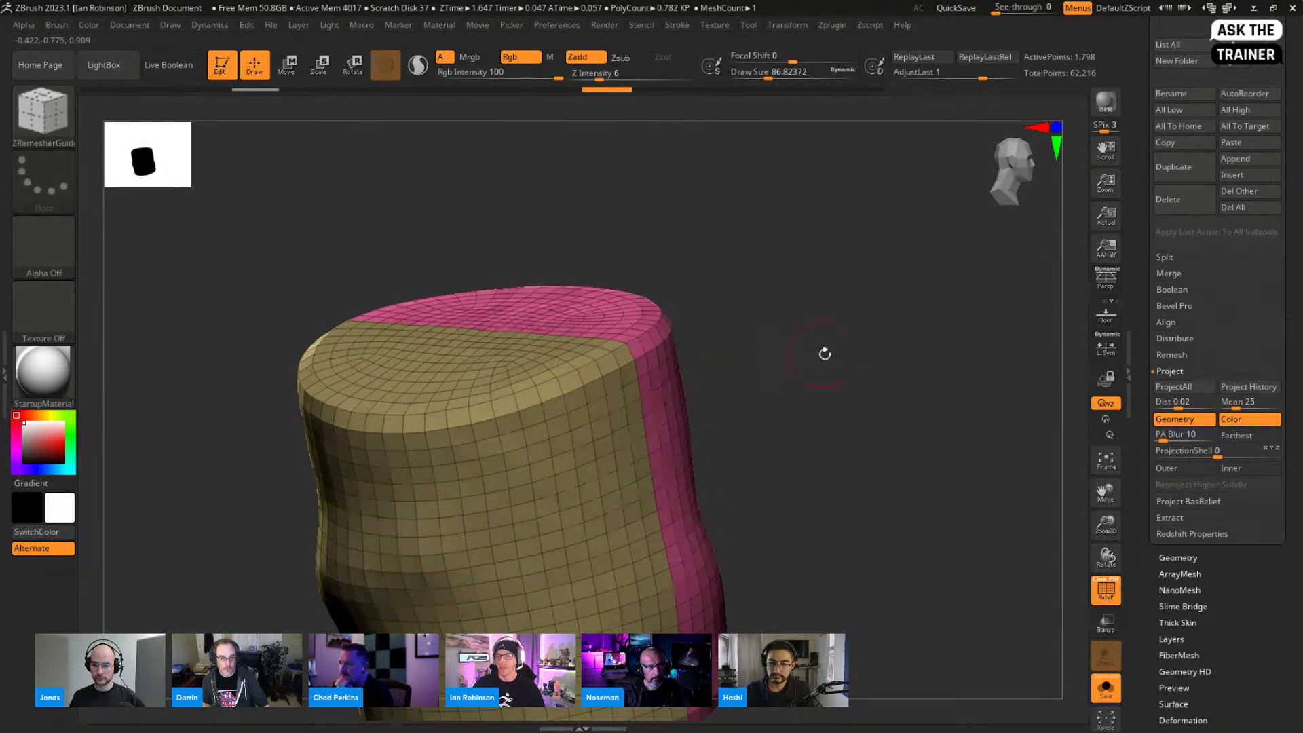
Step: Project the marked history onto the base mesh, subdivide it twice with the polyframe hidden, and run Project History again
click(1269, 388)
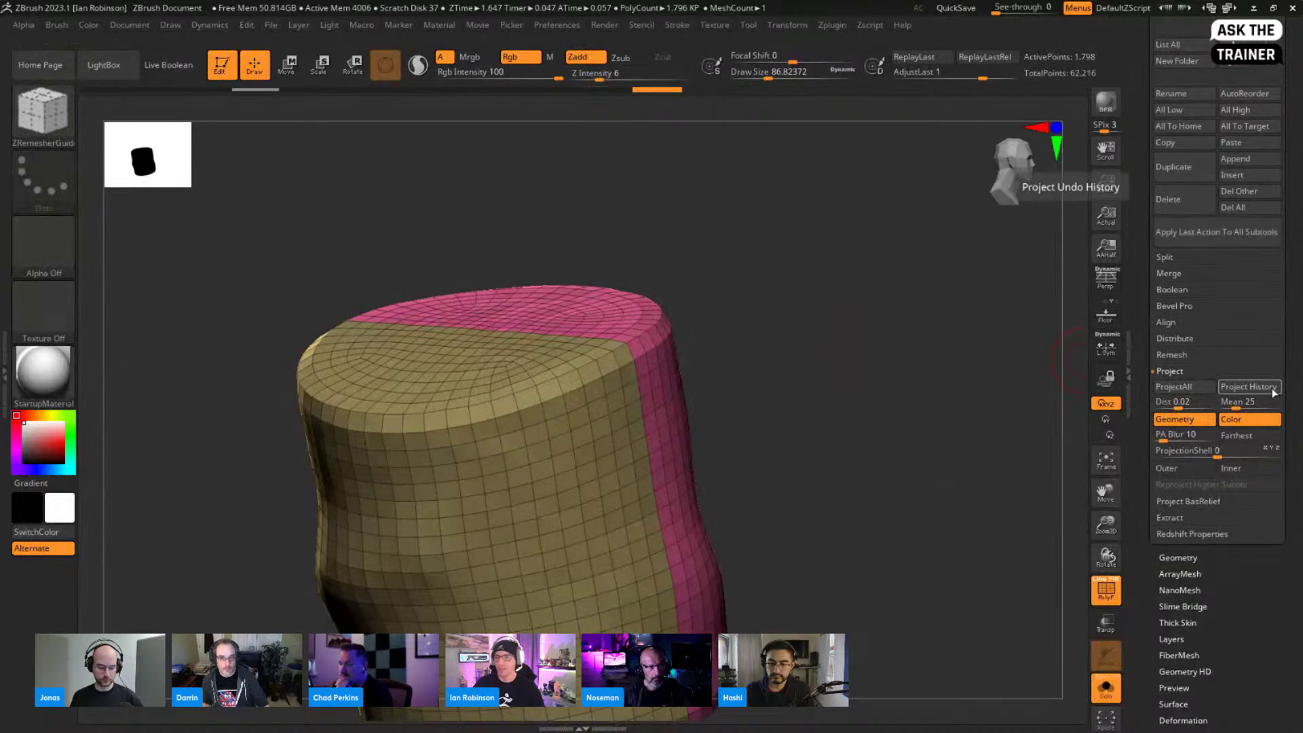
click(1269, 389)
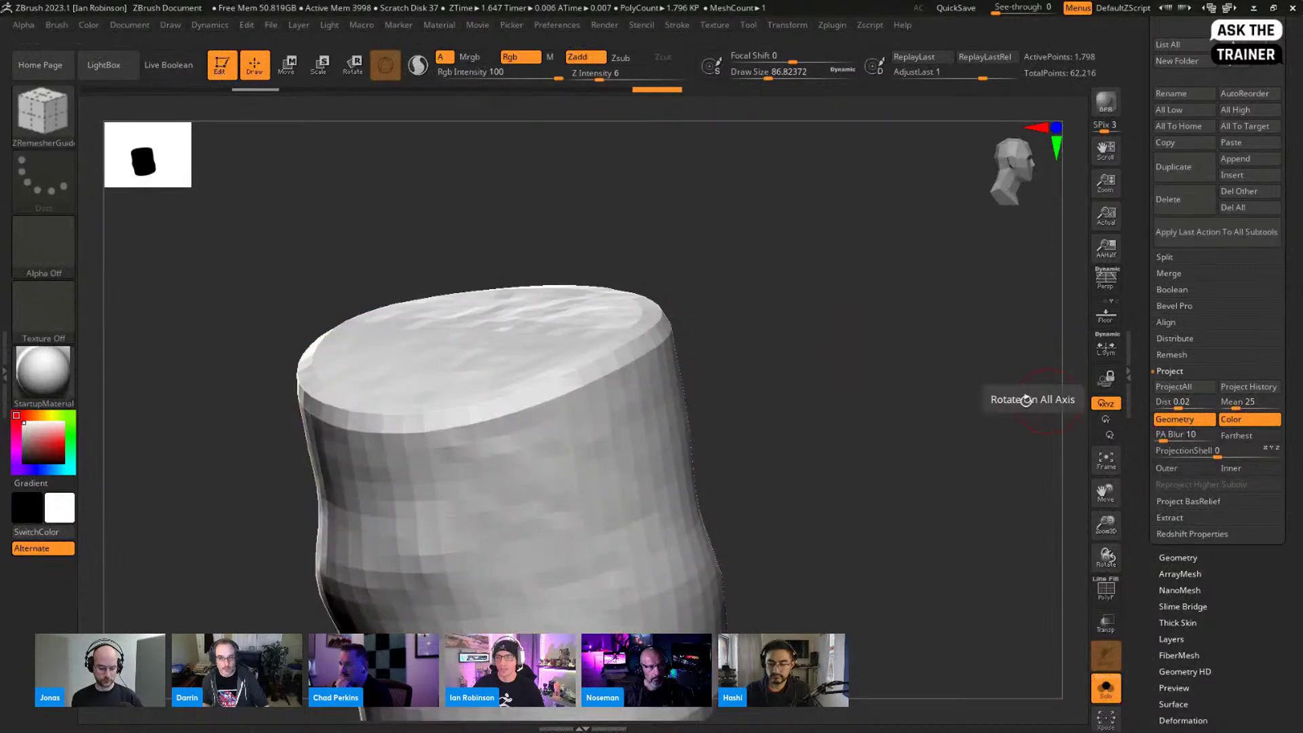
key(ctrl+d)
click(1260, 388)
alt+drag(820, 425, 814, 400)
drag(815, 401, 860, 362)
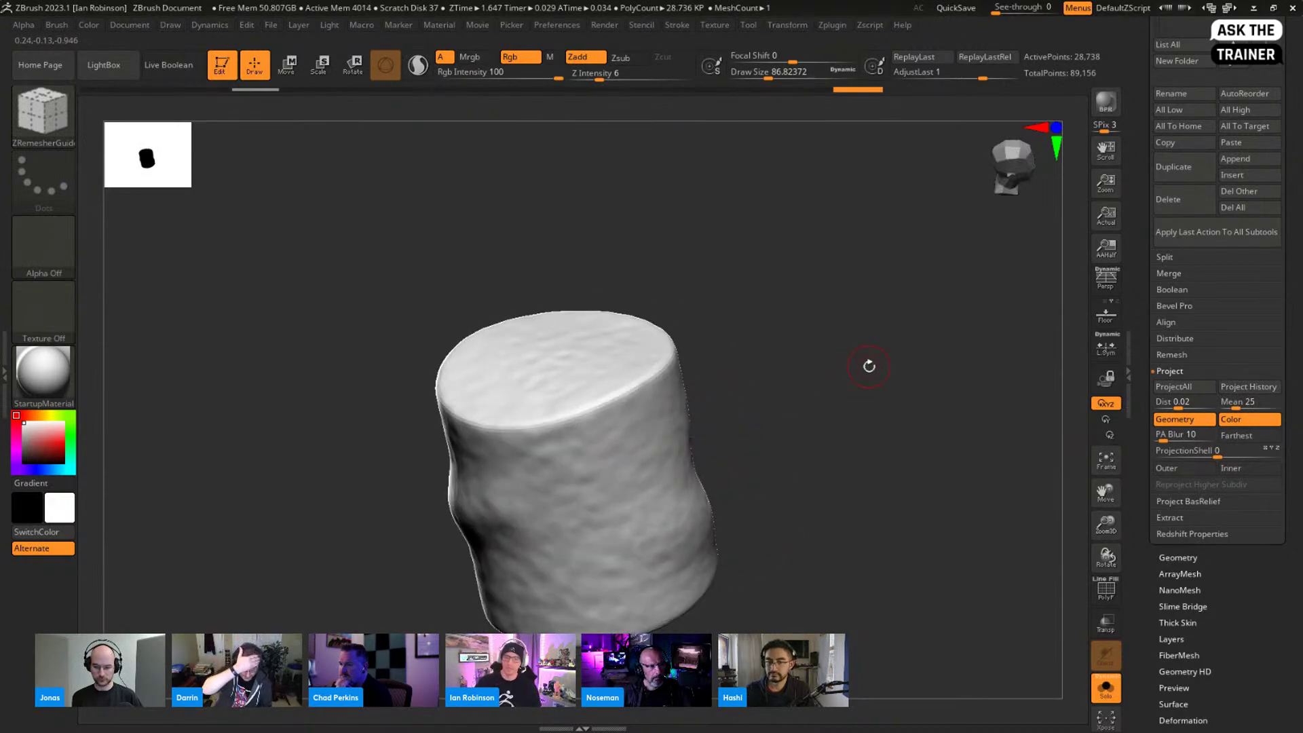
drag(802, 381, 813, 467)
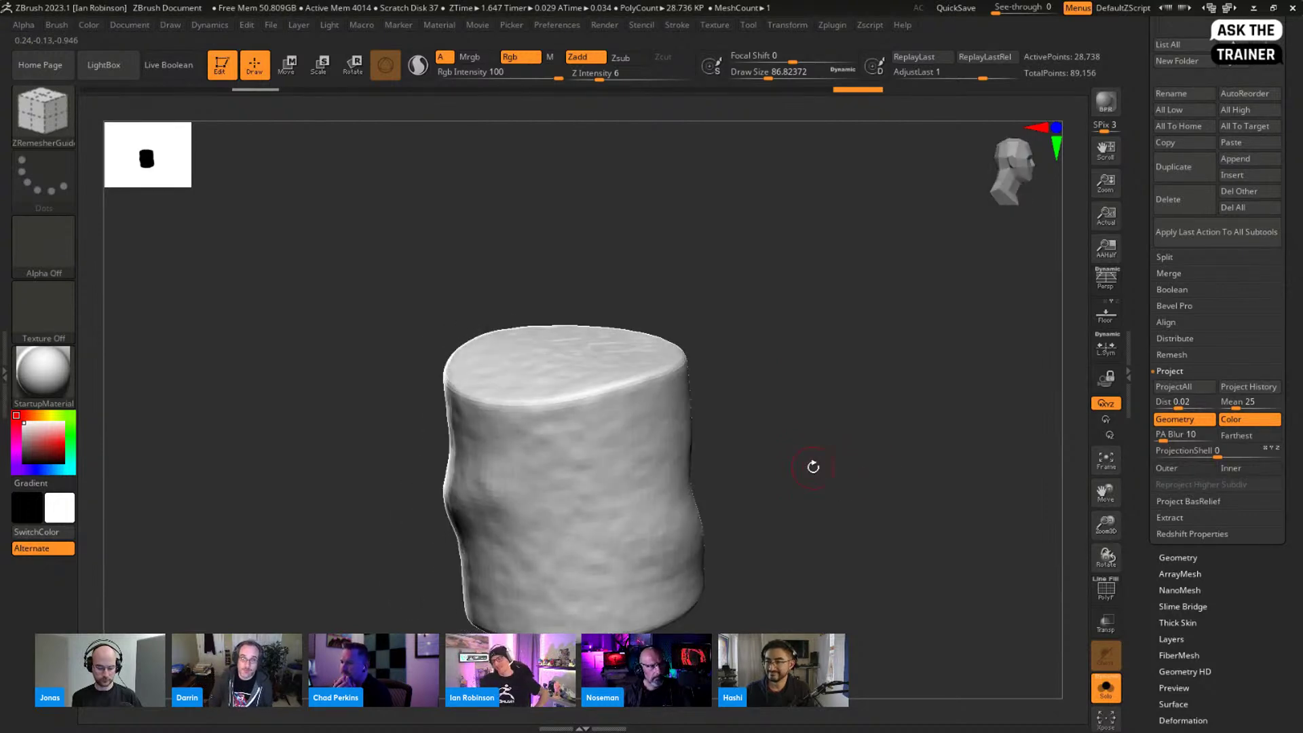
drag(823, 467, 838, 407)
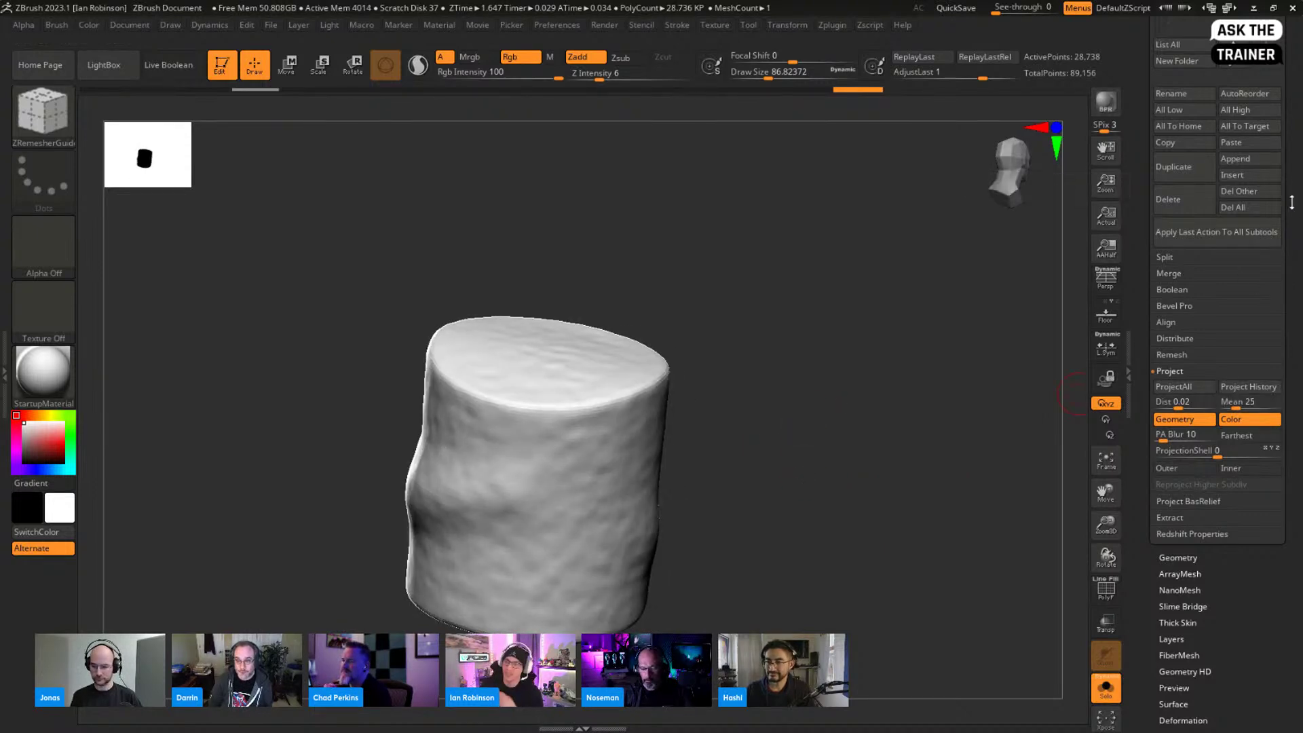
scroll(1245, 276, up, 5)
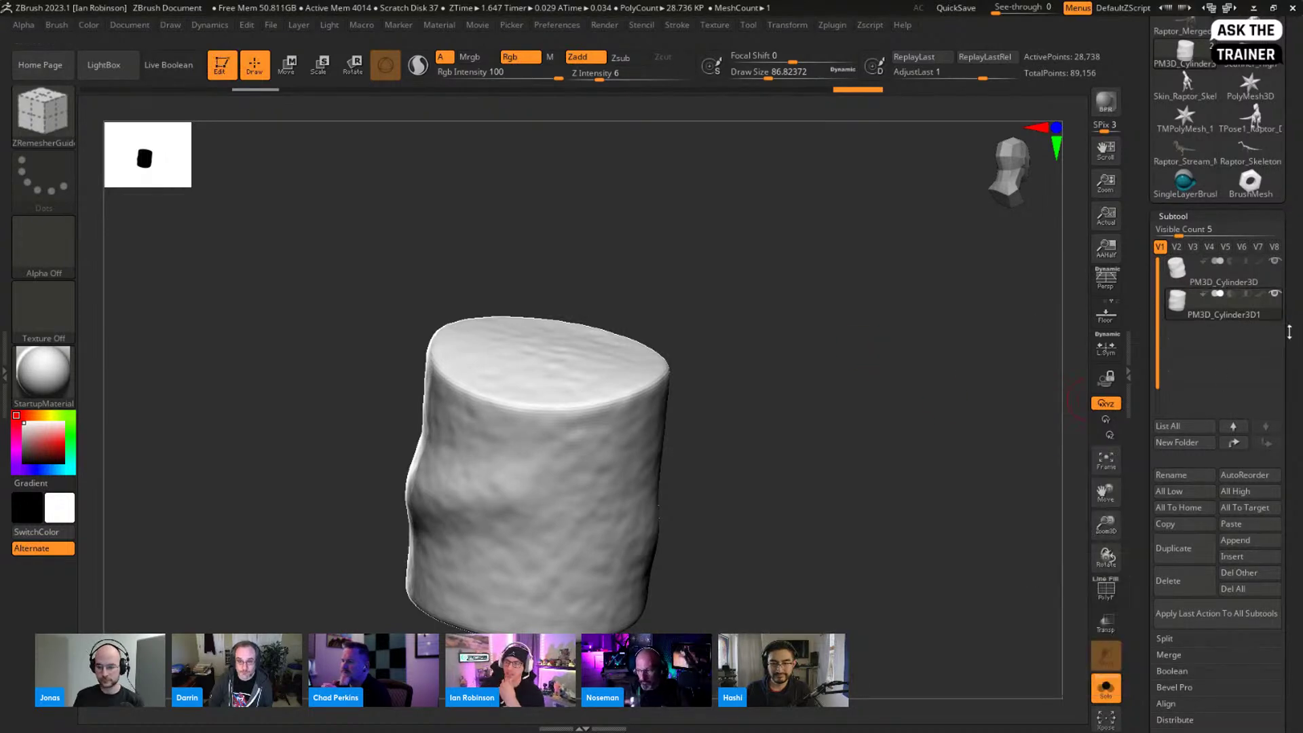
scroll(1246, 285, down, 1)
scroll(1290, 328, up, 3)
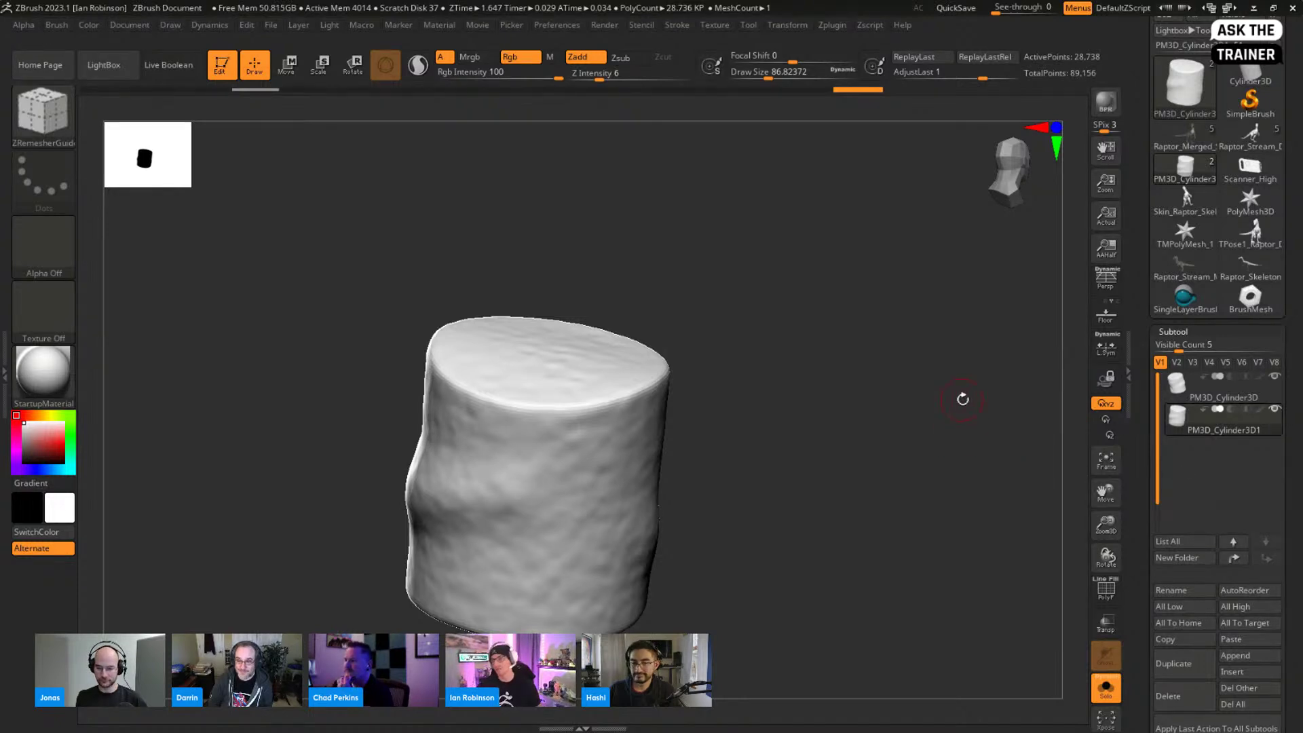
scroll(1222, 421, down, 2)
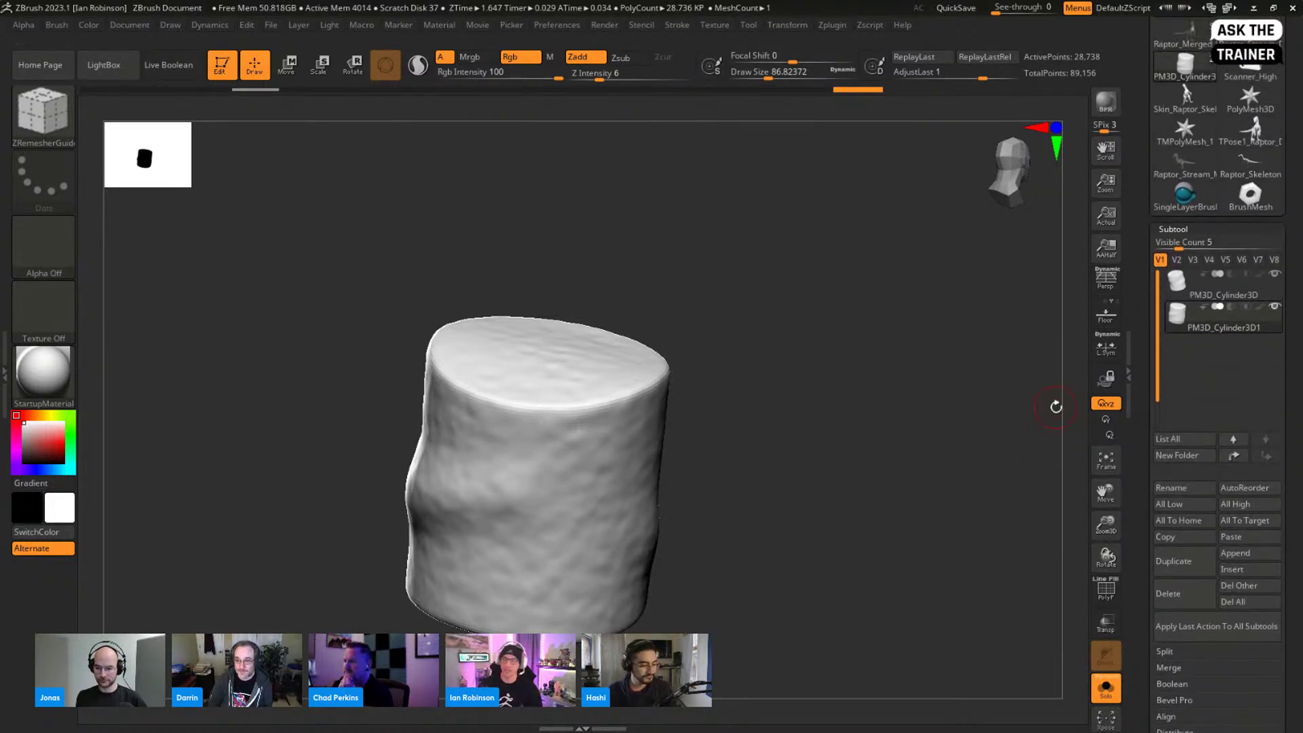
drag(794, 435, 770, 425)
Step: Switch to the Restream chat in the browser to read the viewers' messages
key(alt+Tab)
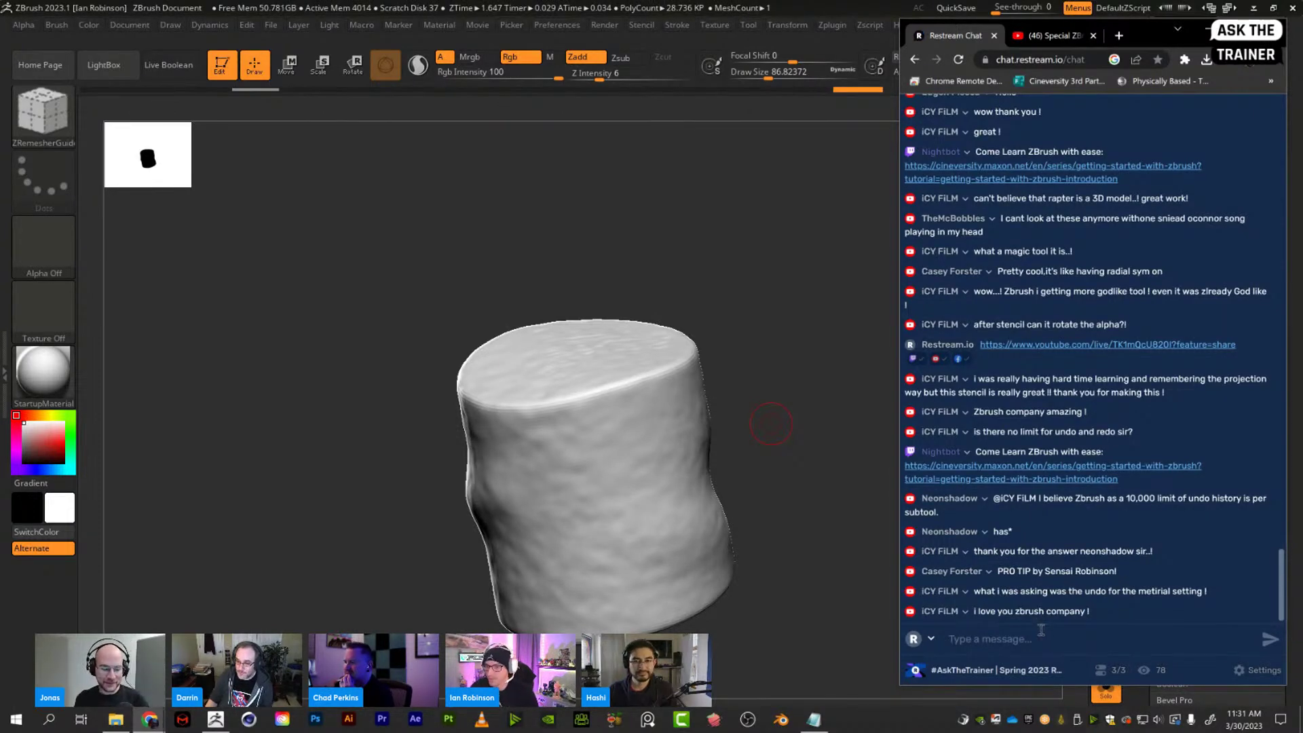
Step: Return to ZBrush, switch to the Raptor_Stream_Merged_SubDs tool to view the raptor, and switch back to the cylinder tool
click(779, 278)
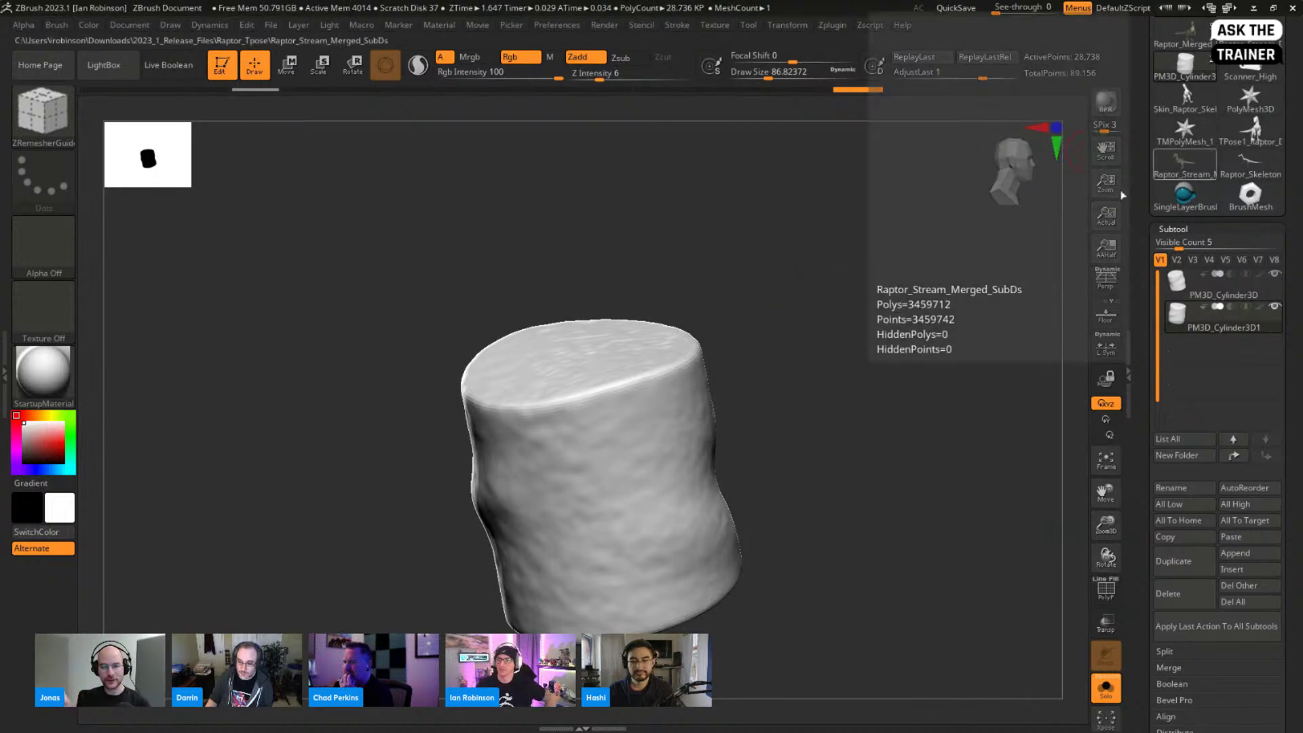
click(1181, 166)
drag(997, 383, 897, 369)
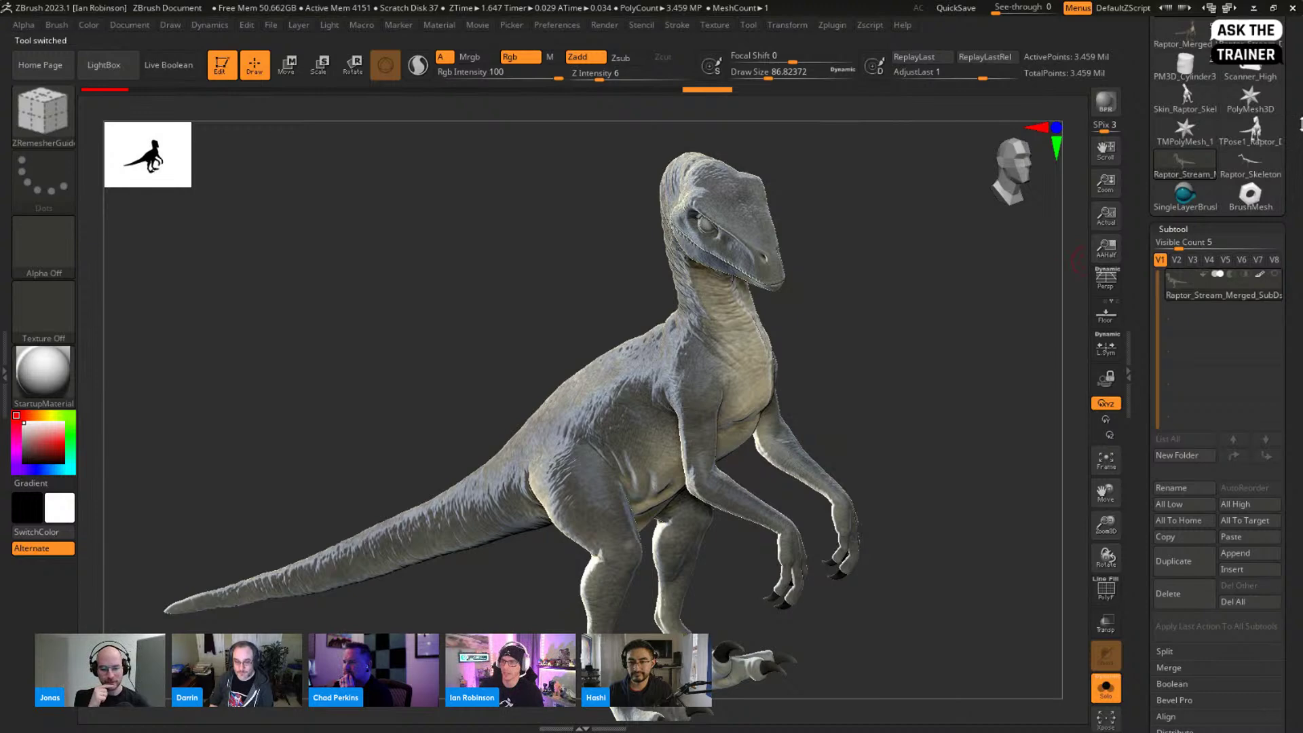
click(1207, 73)
Step: Show the polyframe on the cylinder's top cap and set the brush draw size to about 39
drag(835, 373, 875, 597)
key(shift+f)
mouse_move(995, 402)
alt+mouse_down()
mouse_move(835, 300)
mouse_move(819, 299)
mouse_move(820, 320)
mouse_move(605, 244)
mouse_move(691, 291)
mouse_move(546, 475)
mouse_move(532, 226)
mouse_move(551, 219)
alt+mouse_up()
key(s)
ctrl+right_drag(587, 227, 657, 285)
key(ctrl+z)
Step: Try a closed ZRemesher guide loop around the cylinder's top cap, and undo it
mouse_move(510, 222)
mouse_down()
mouse_move(633, 227)
mouse_move(789, 618)
mouse_move(442, 686)
mouse_move(379, 364)
mouse_up()
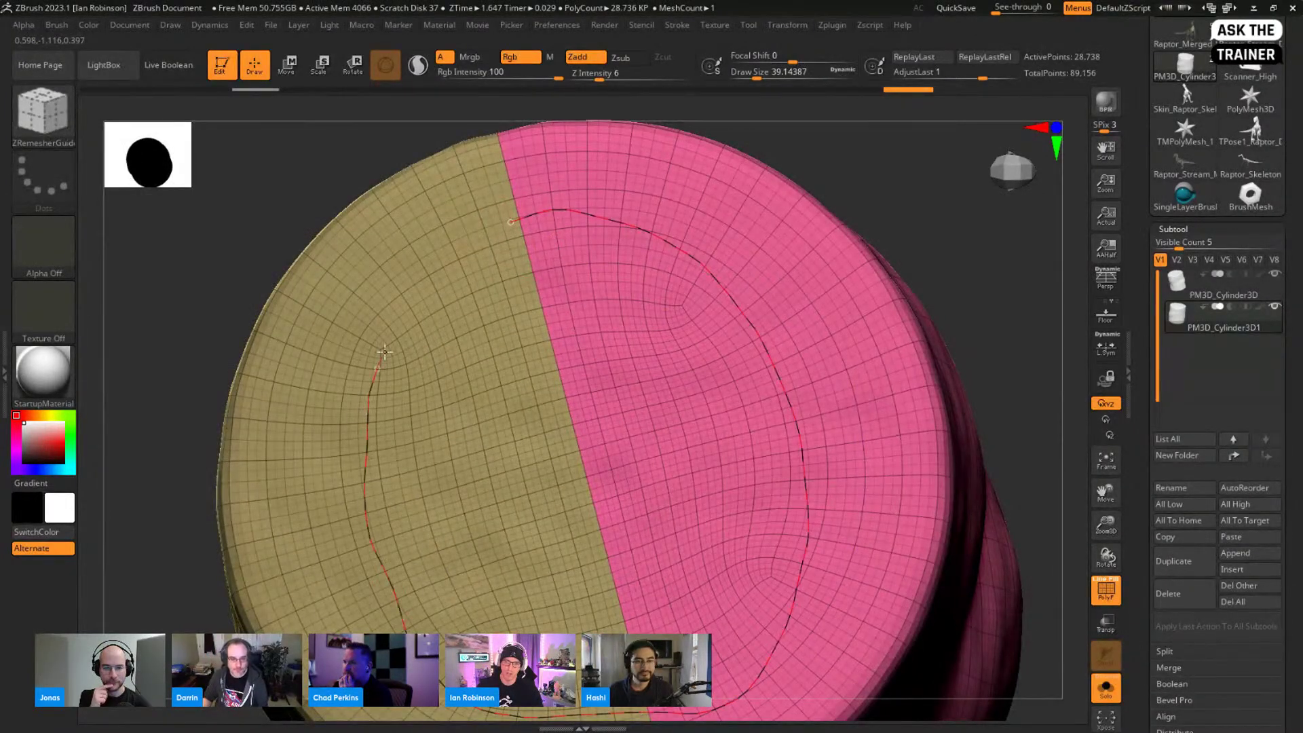
ctrl+right_drag(612, 360, 587, 330)
ctrl+right_drag(527, 252, 564, 302)
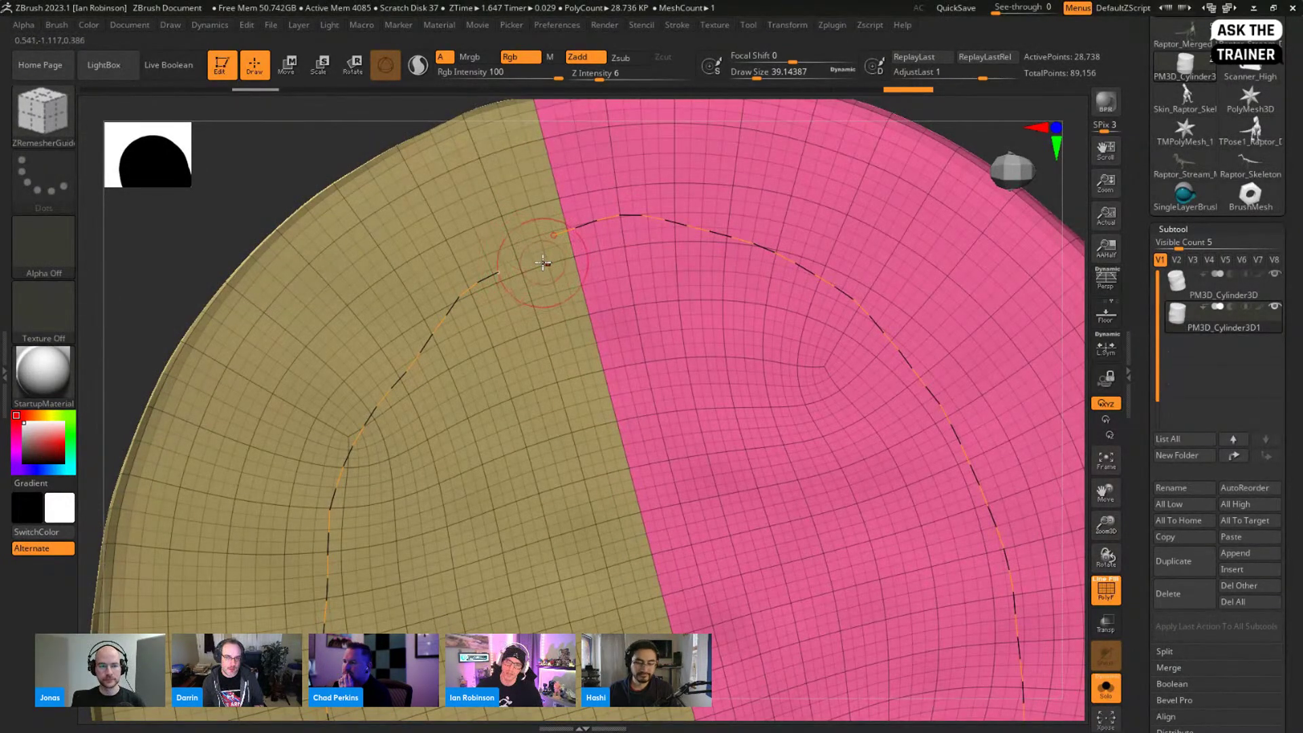
mouse_move(530, 245)
ctrl+right_down()
mouse_move(618, 314)
mouse_move(526, 248)
ctrl+right_up()
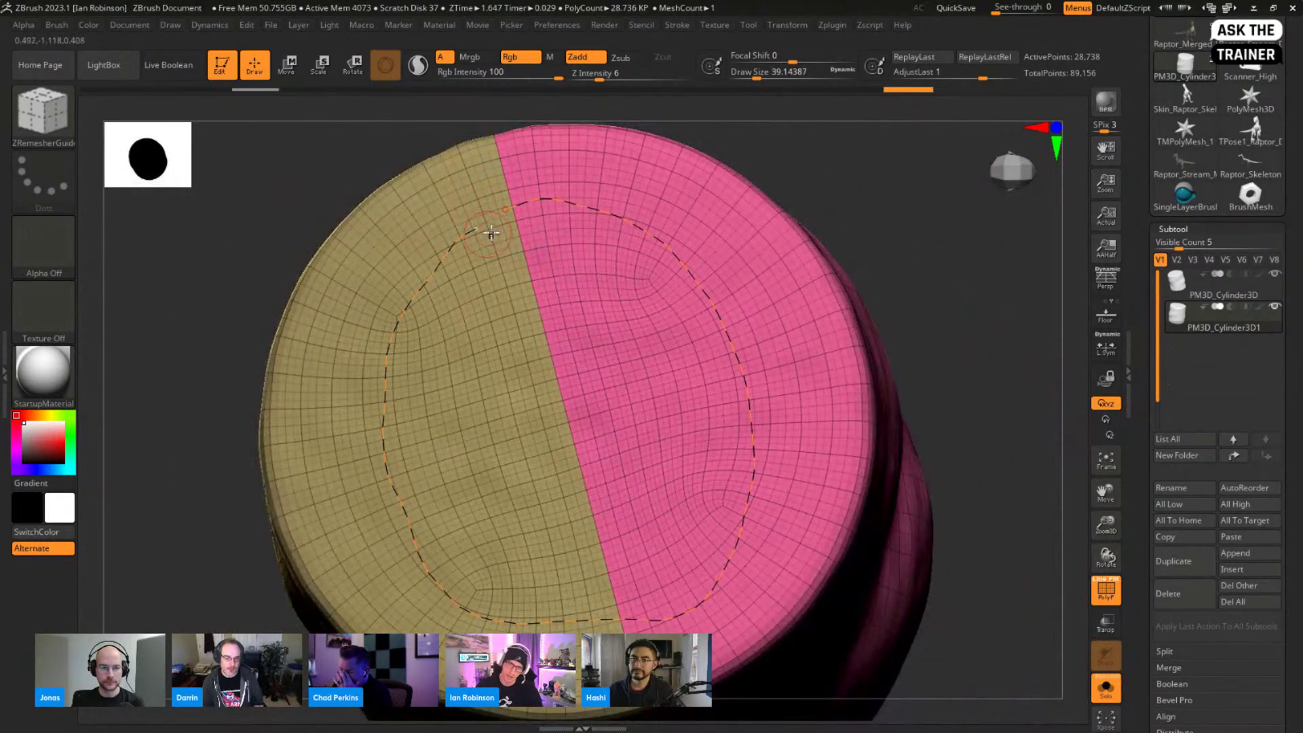
key(ctrl+z)
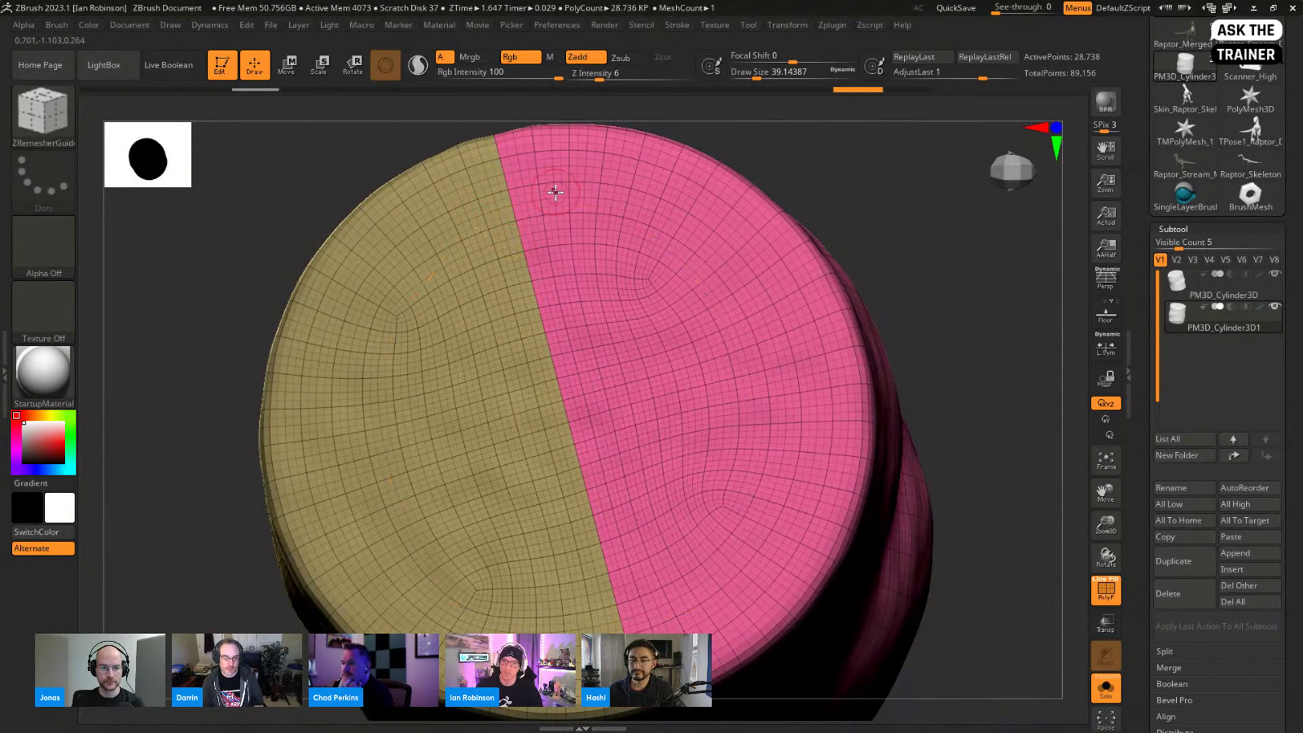
Step: Try separate curved ZRemesher guides on the pink and olive polygroup halves of the top cap, and undo them
drag(744, 318, 778, 462)
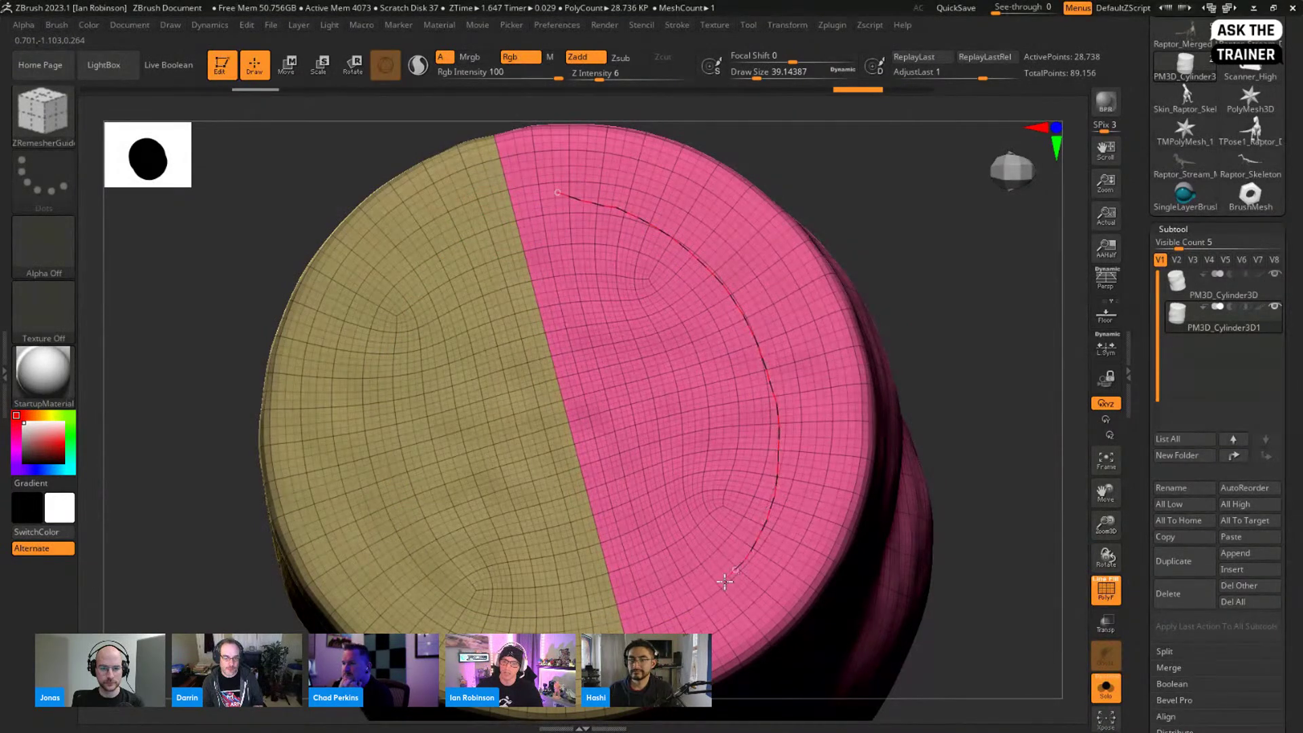
drag(686, 615, 688, 614)
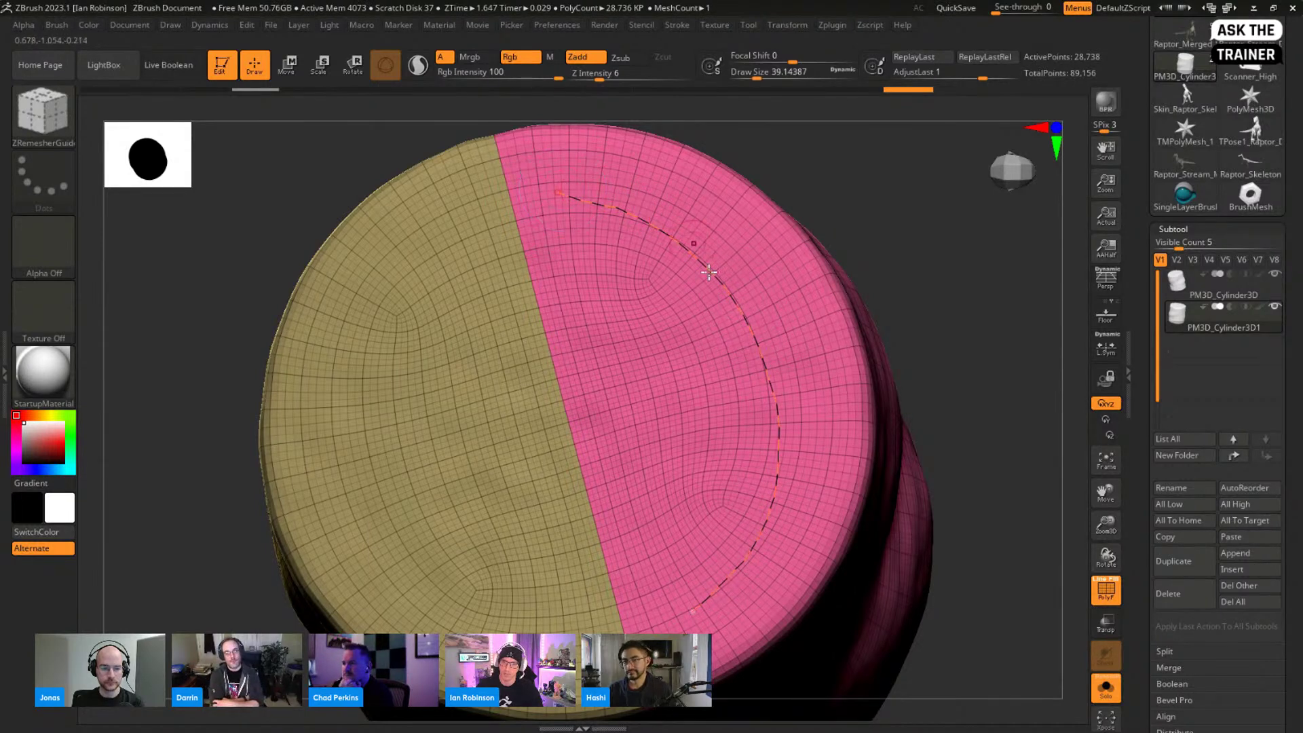
alt+drag(964, 354, 951, 299)
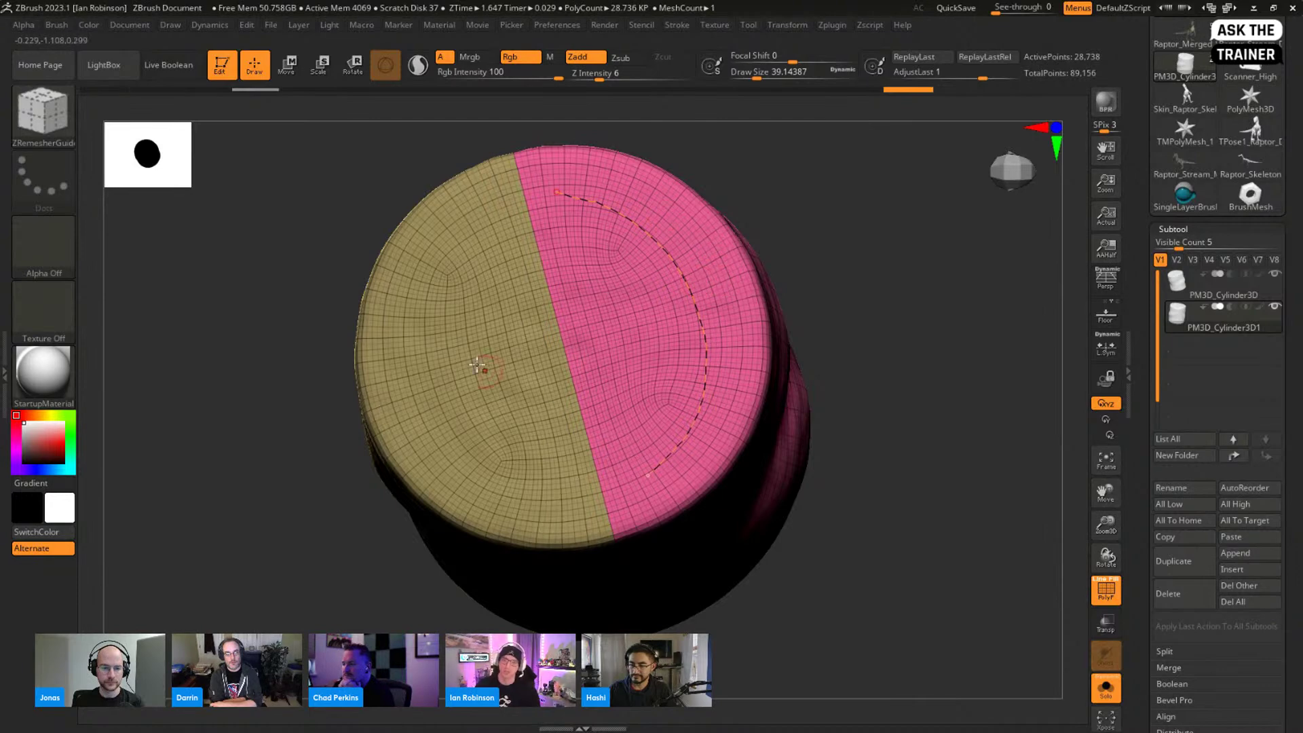
mouse_move(504, 503)
mouse_down()
mouse_move(457, 458)
mouse_move(440, 285)
mouse_move(467, 257)
mouse_up()
key(ctrl+z)
mouse_move(834, 438)
mouse_down()
mouse_move(904, 346)
mouse_move(890, 418)
mouse_move(899, 326)
mouse_up()
key(ctrl+z)
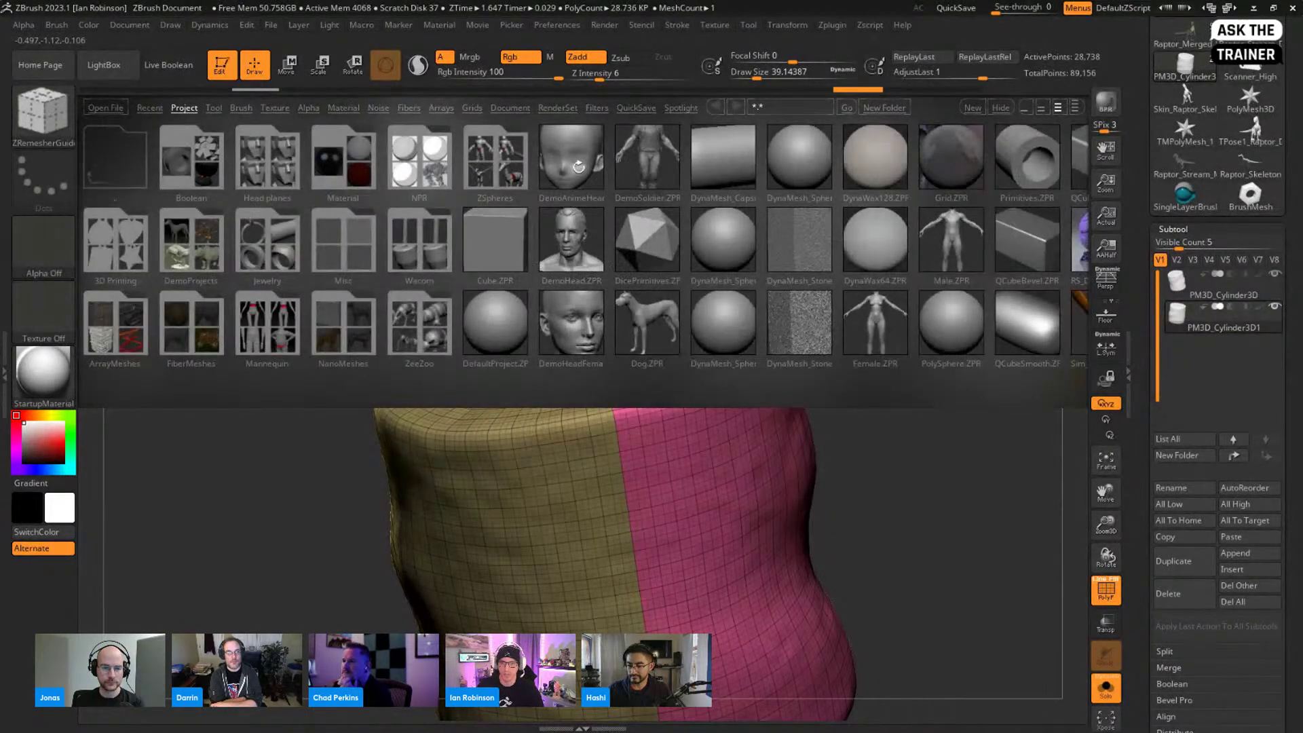
Step: Open the DemoAnimeHead.ZPR project
double_click(578, 166)
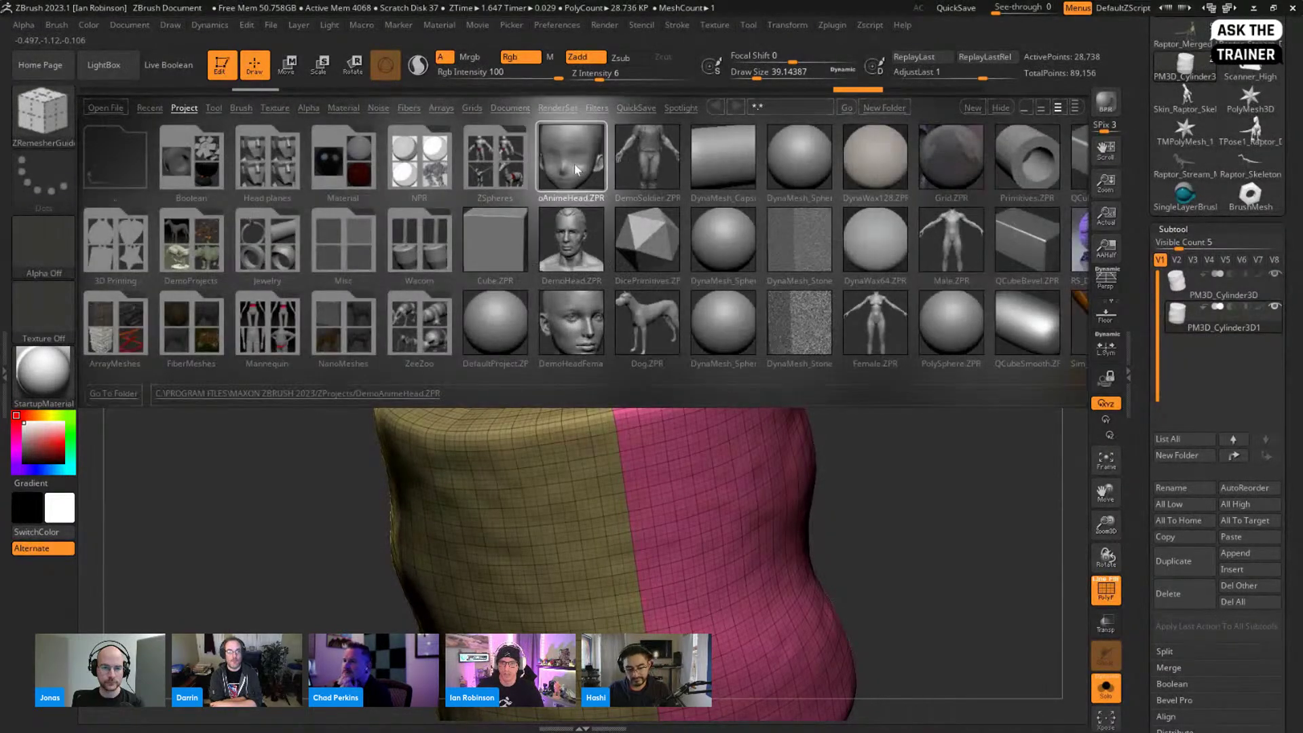
click(699, 408)
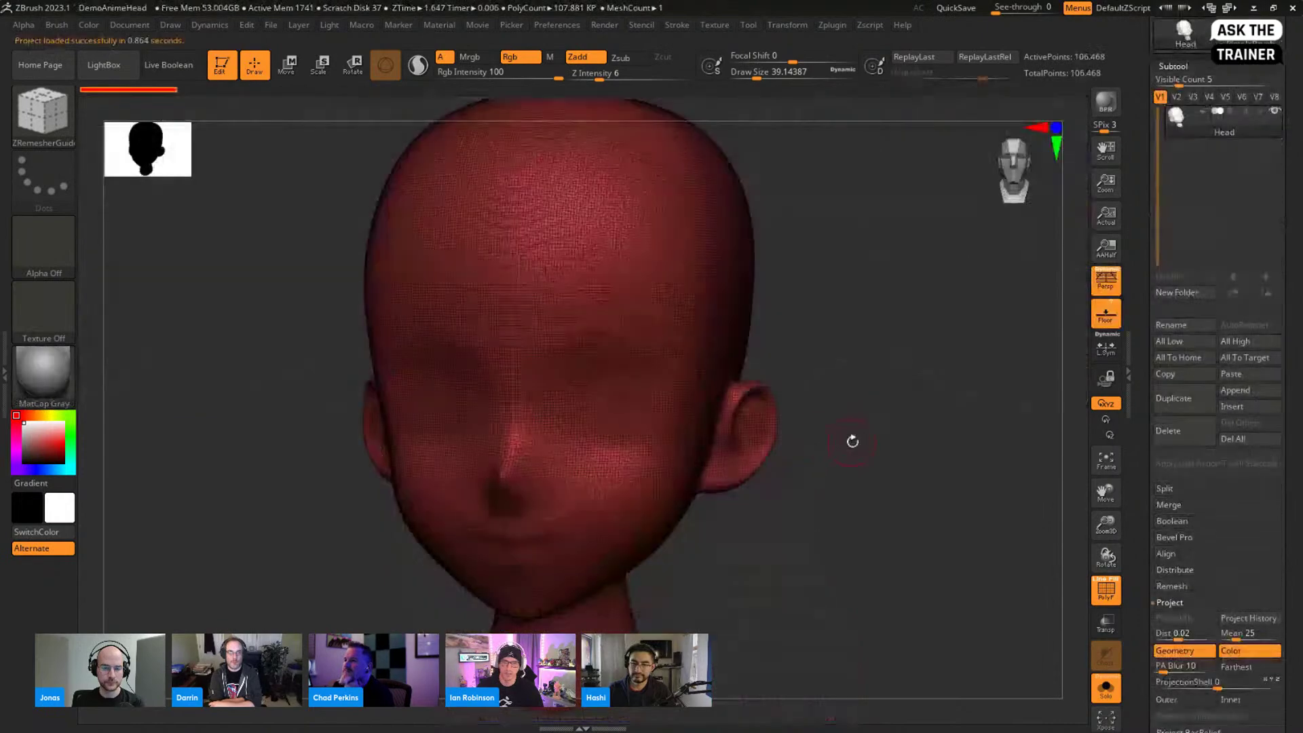
drag(950, 425, 483, 314)
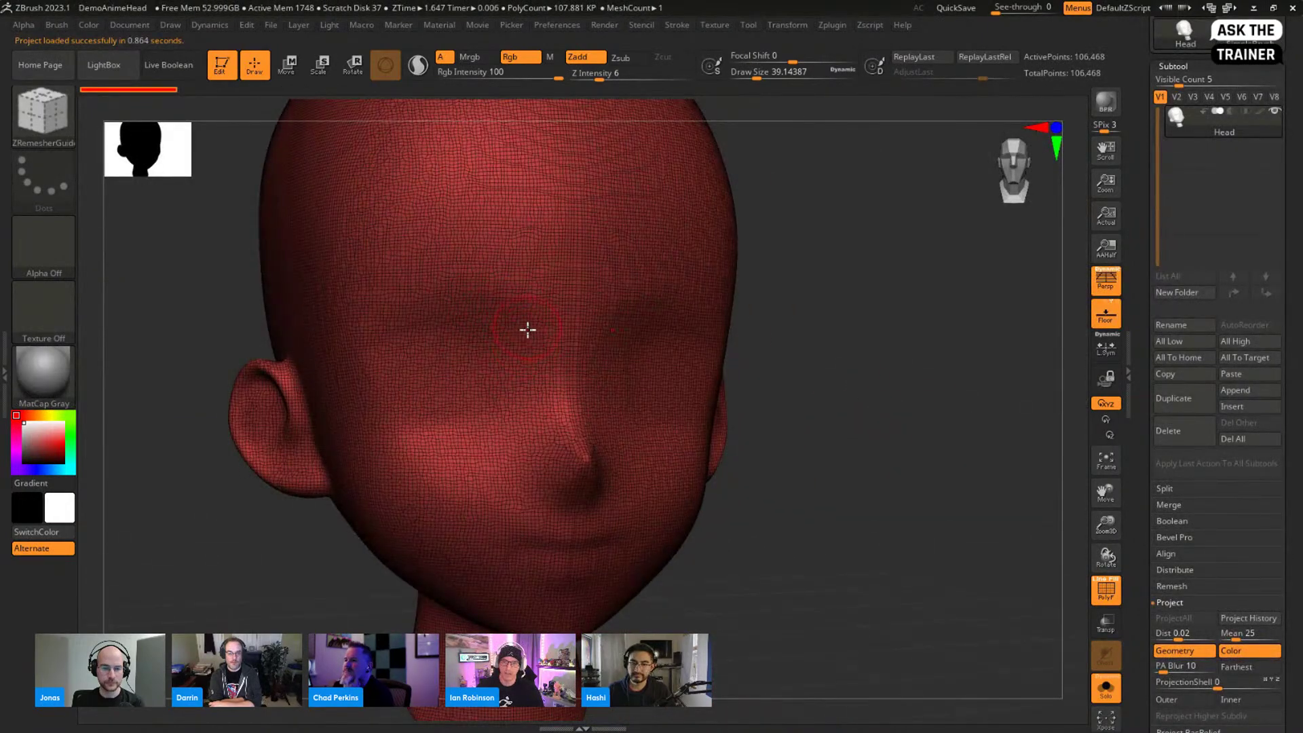
Step: Try a ZRemesher guide arc above the head's eye socket, and undo it
drag(414, 284, 375, 321)
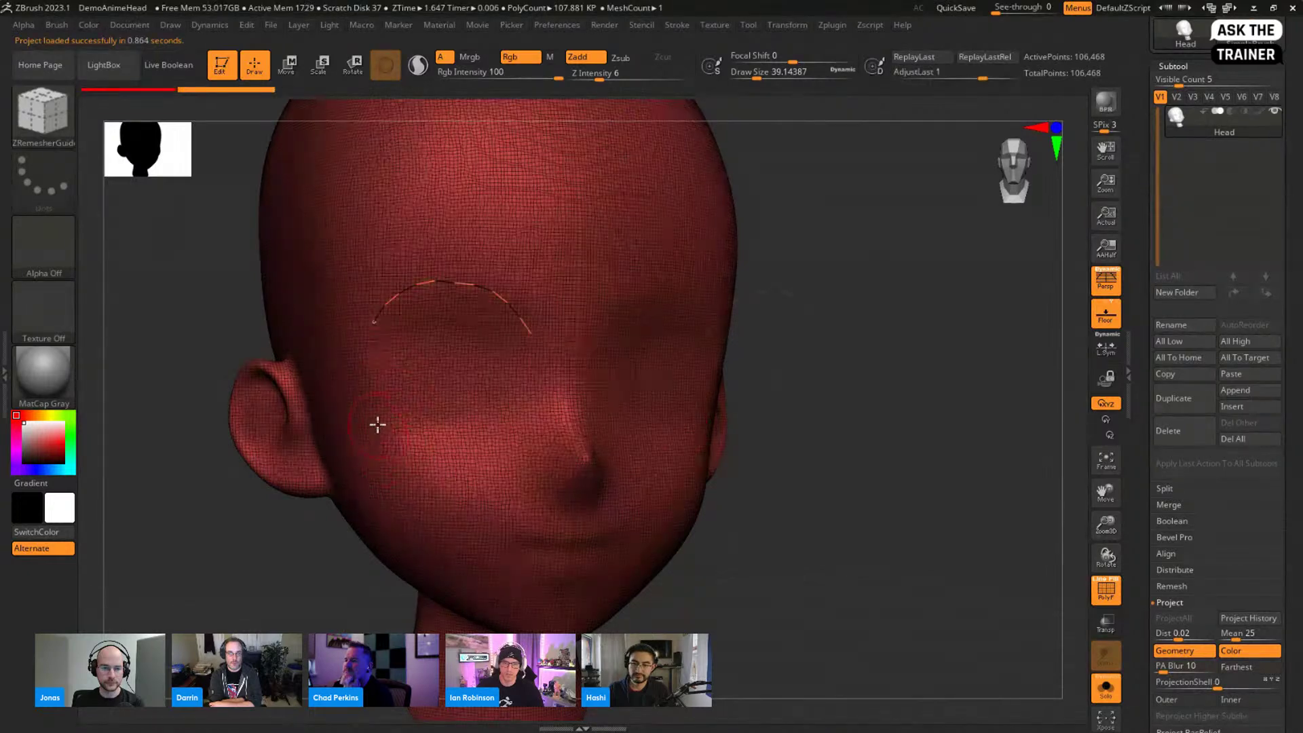
drag(859, 545, 847, 550)
key(ctrl+z)
key(ctrl+z)
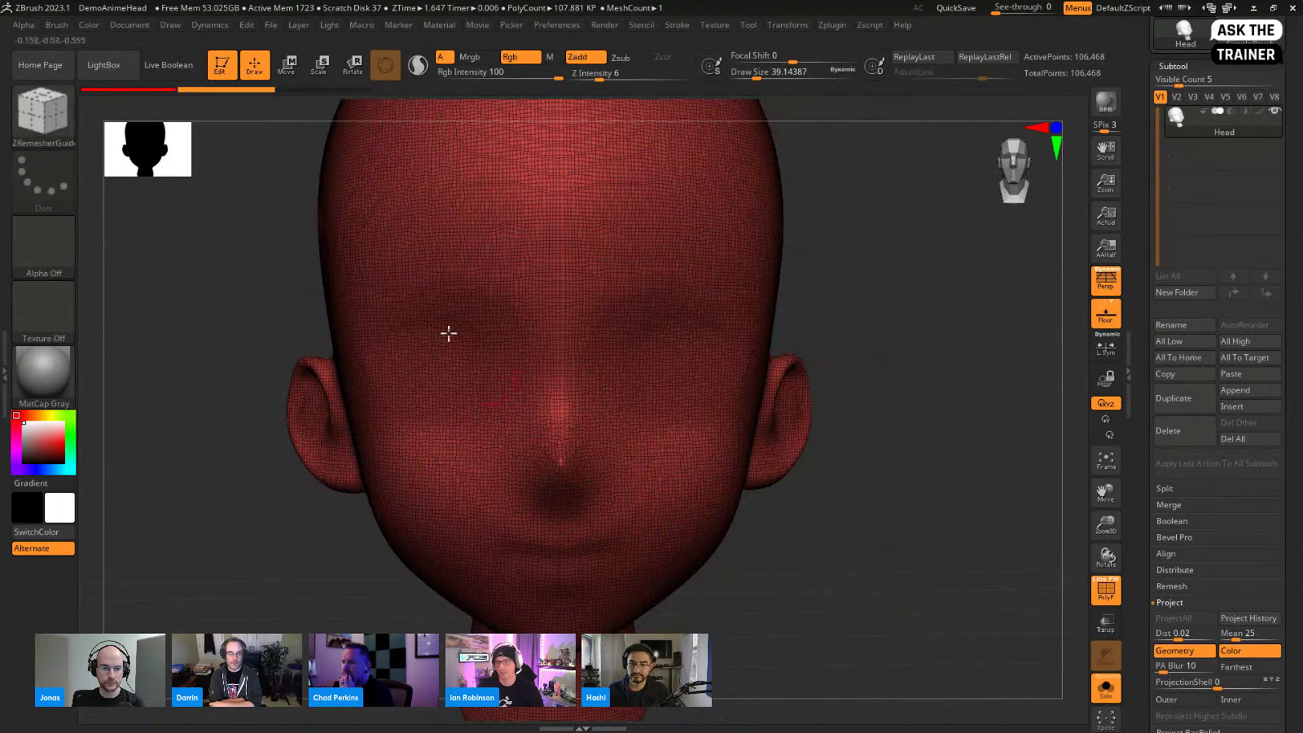
Step: Draw ZRemesher guide arcs above and below the head's eye socket
mouse_move(218, 314)
mouse_down()
mouse_move(518, 328)
mouse_move(489, 299)
mouse_move(391, 332)
mouse_up()
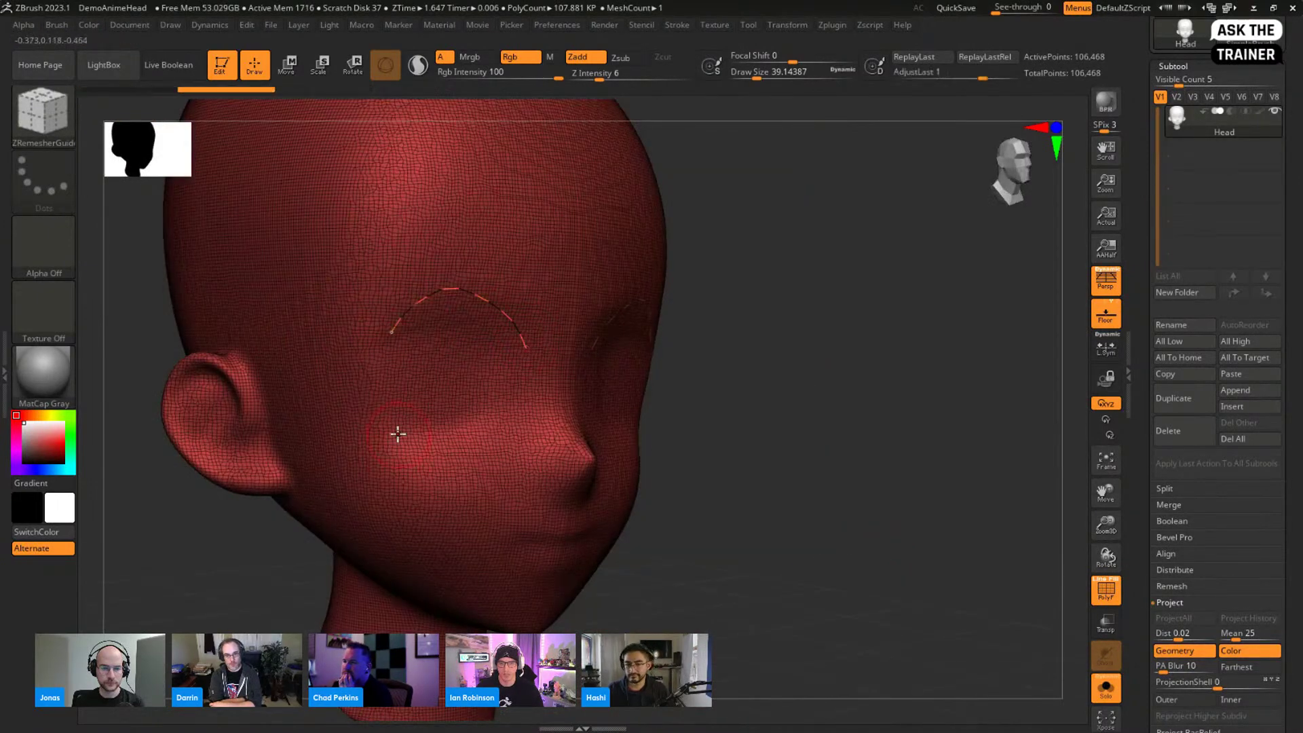
drag(498, 439, 528, 407)
mouse_move(747, 517)
mouse_down()
mouse_move(764, 527)
mouse_move(663, 408)
mouse_move(504, 332)
mouse_up()
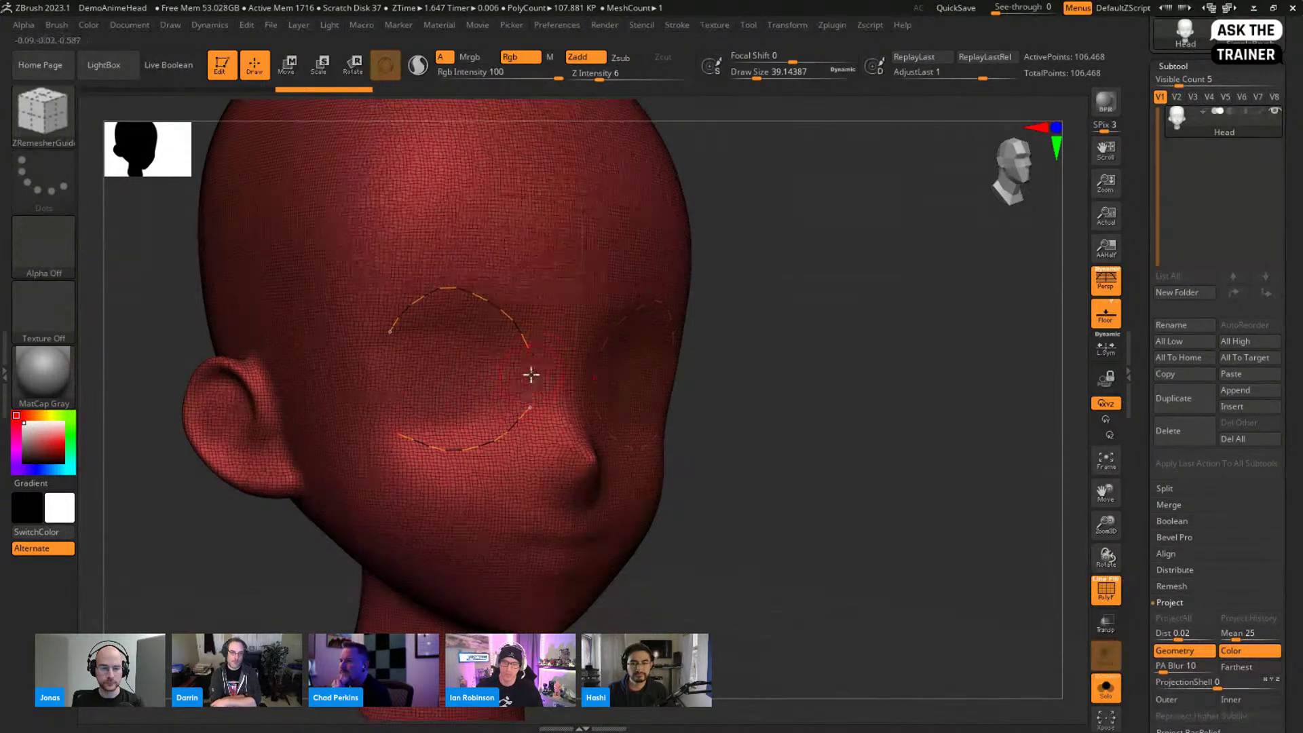
Step: Add ZRemesher guide arcs above and below the ear
right_drag(430, 273, 438, 321)
mouse_move(489, 302)
mouse_down()
mouse_move(450, 282)
mouse_move(351, 316)
mouse_up()
drag(369, 474, 479, 511)
Step: Open the ZRemesher settings and set the target polygon count to 30
right_drag(780, 535, 1012, 570)
drag(1295, 601, 1291, 344)
click(1192, 527)
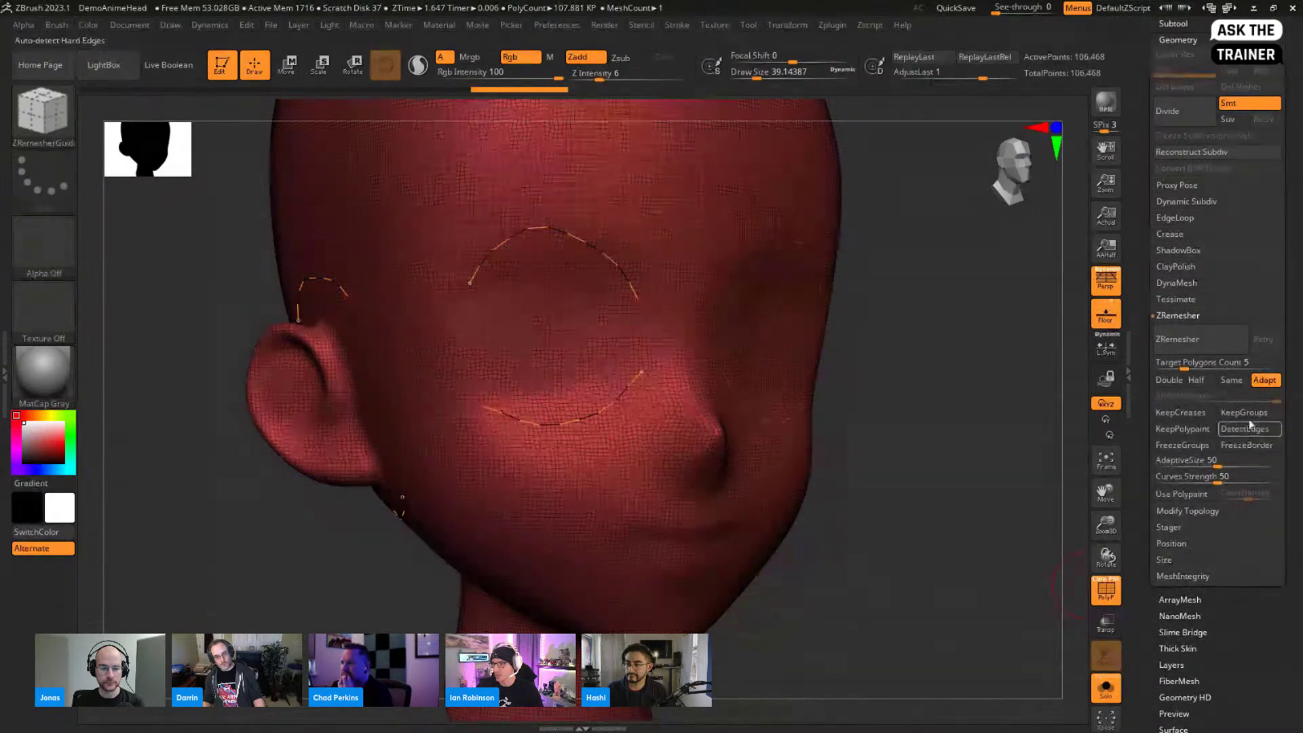
click(1211, 364)
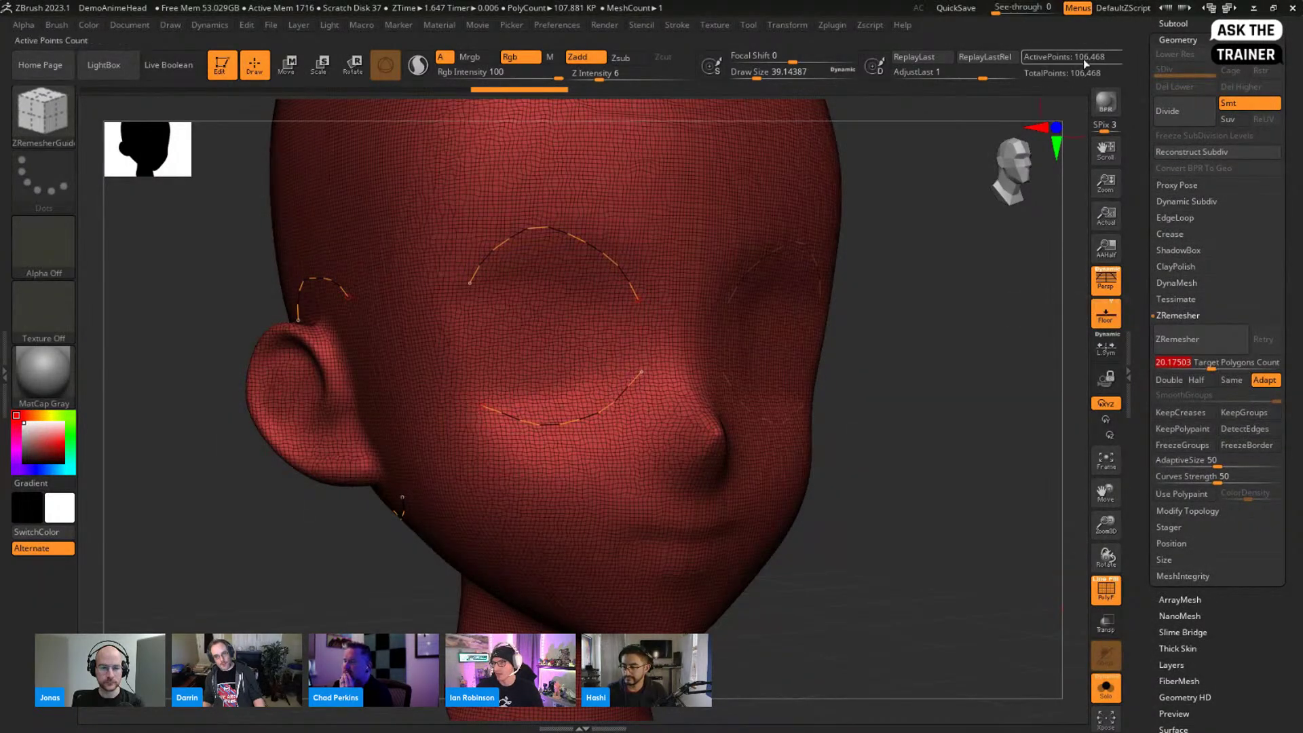
text(2)
text(0)
key(Return)
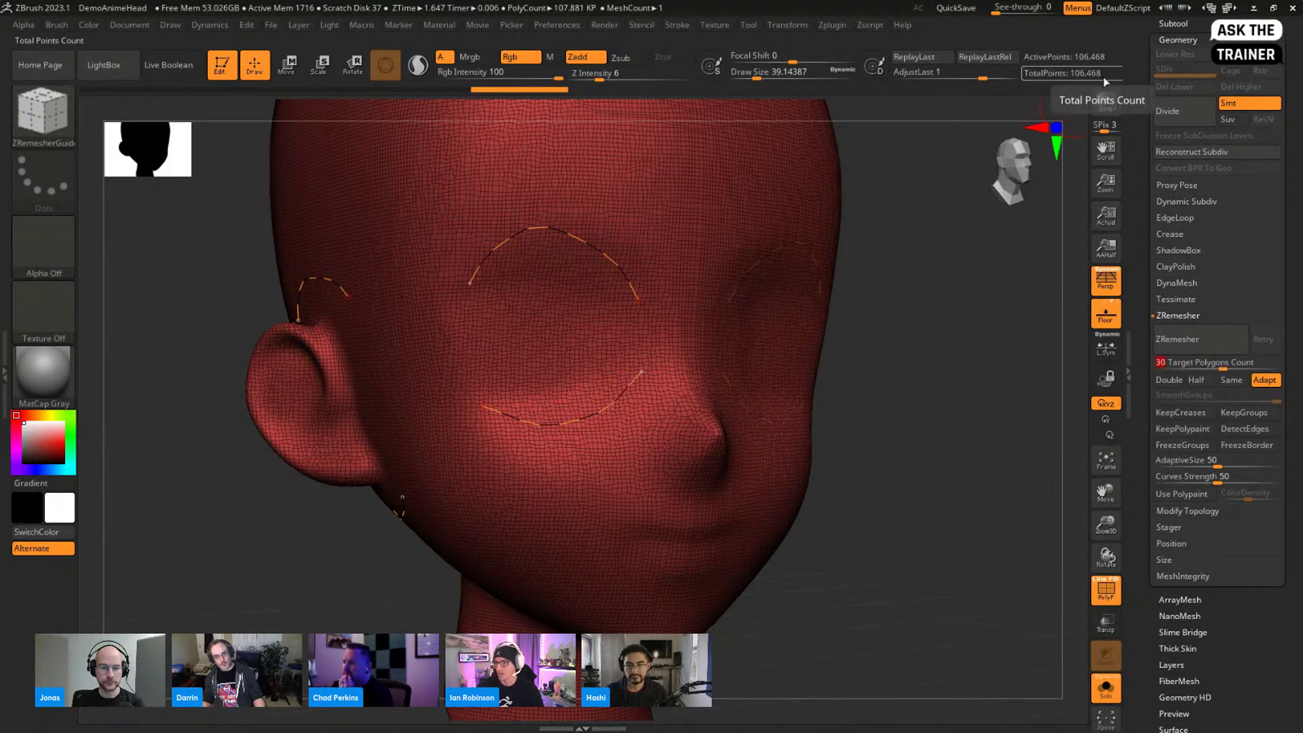
Step: Enable KeepGroups with SmoothGroups and AdaptiveSize at 0, and run ZRemesher on the head
click(1244, 412)
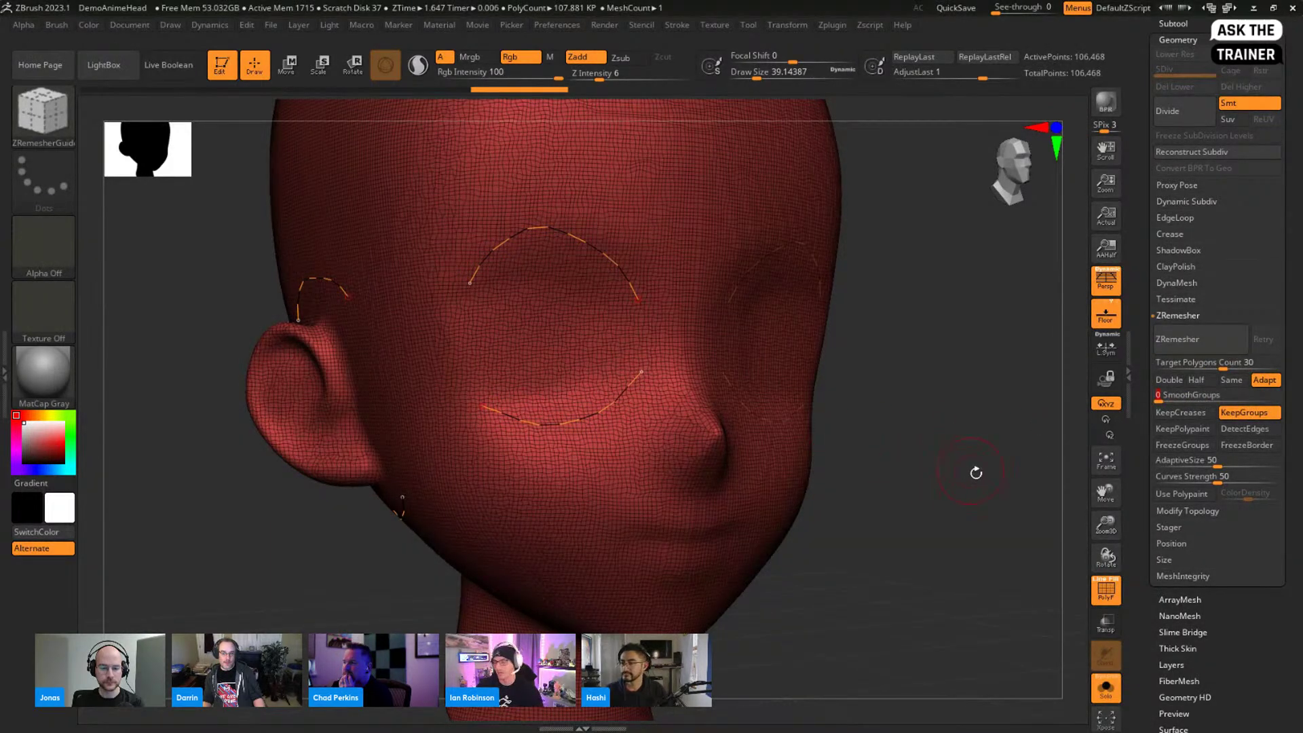
drag(1200, 463, 1153, 459)
click(1200, 341)
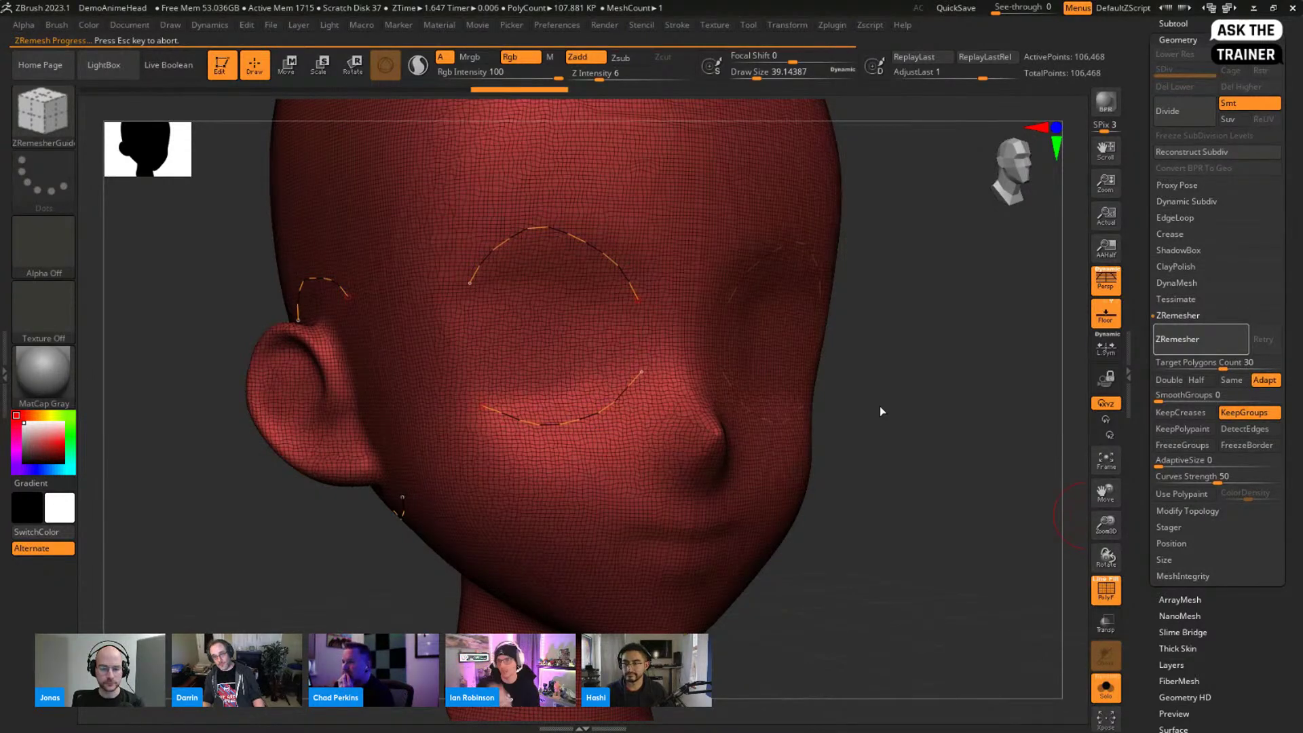
Step: Adjust the guide brush's stroke curve settings and reduce its draw size to about 23
drag(868, 371, 593, 270)
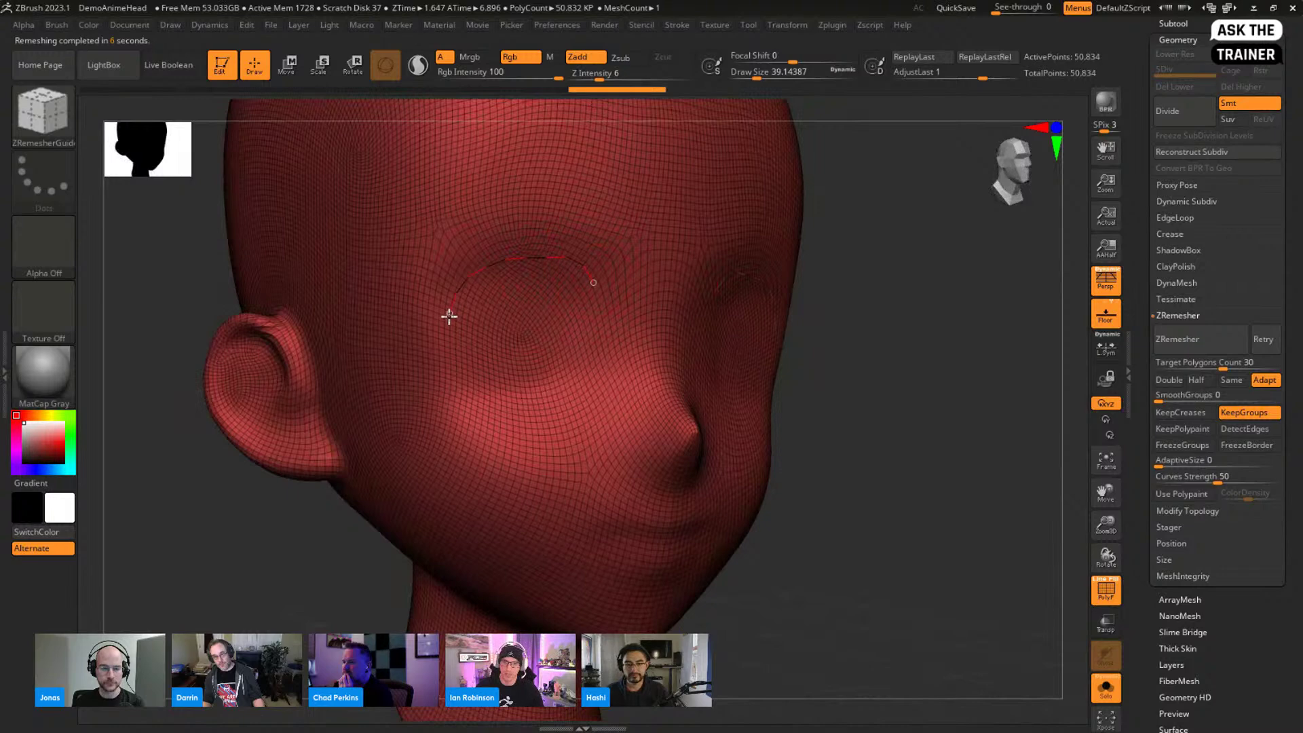
click(677, 25)
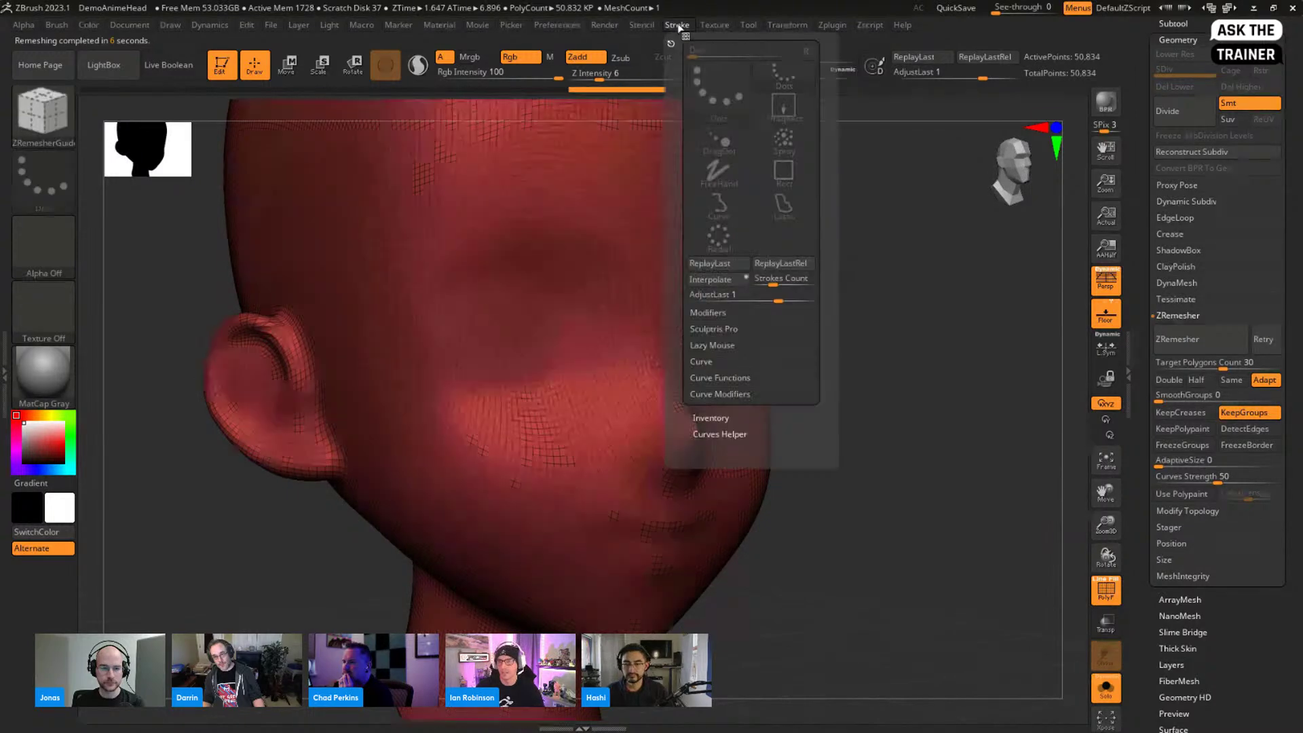
click(712, 345)
click(717, 360)
drag(701, 399, 708, 399)
key(s)
Step: Draw new guide arcs above and below the eye socket and run ZRemesher with the target count of 30
mouse_move(632, 303)
mouse_down()
mouse_move(529, 238)
mouse_move(454, 262)
mouse_move(430, 314)
mouse_move(434, 369)
mouse_move(509, 441)
mouse_up()
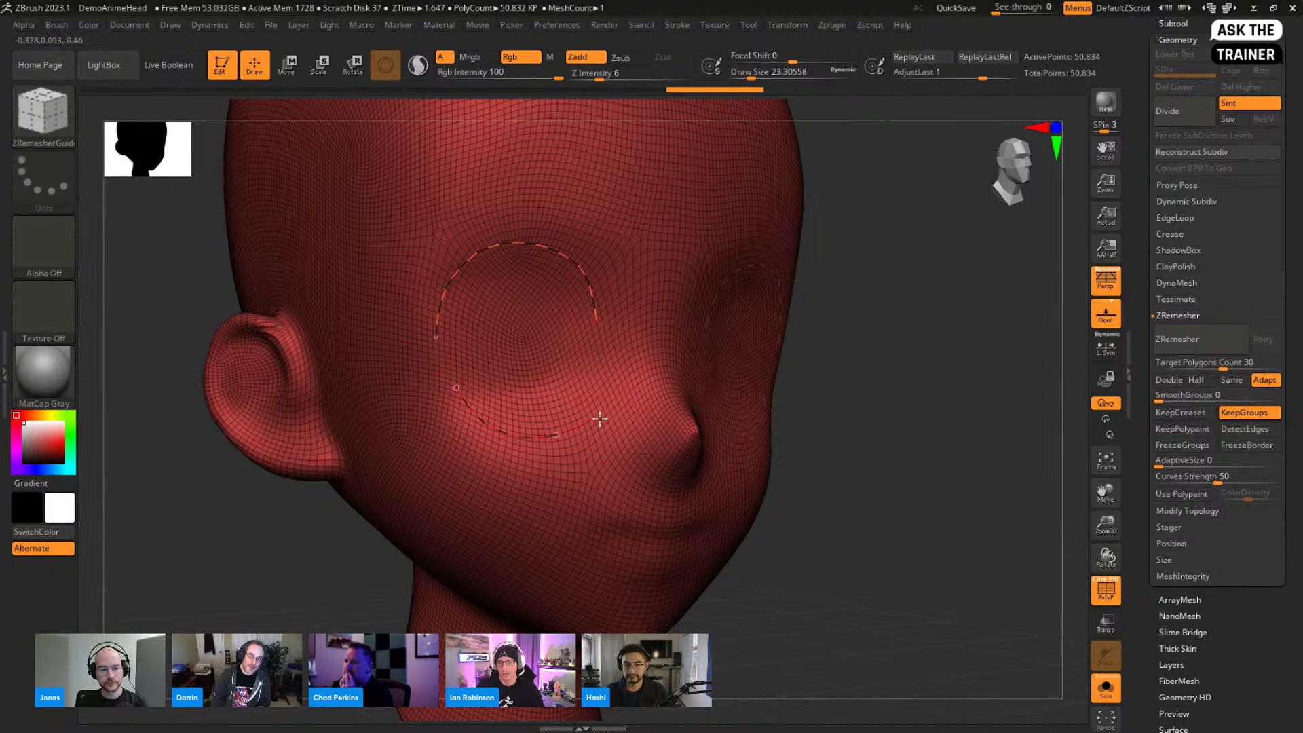
drag(618, 356, 621, 359)
click(1177, 339)
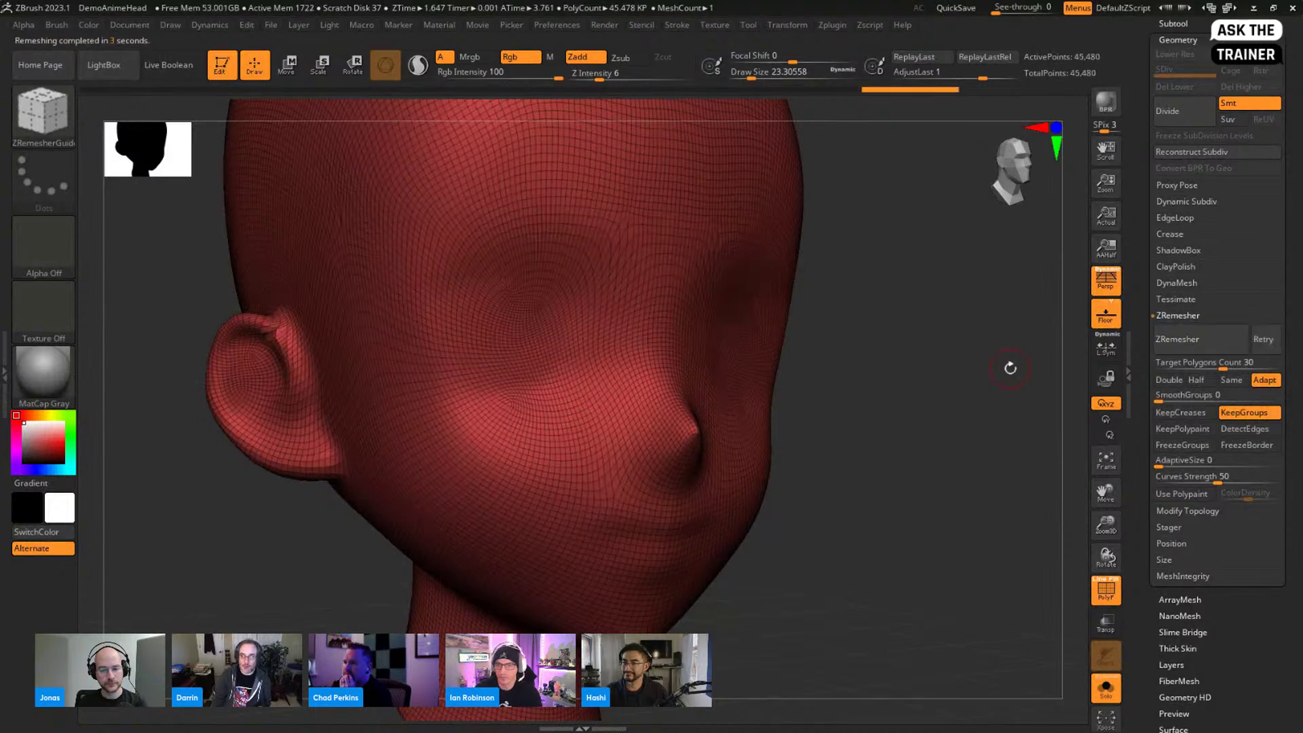
Step: Undo the last remesh, switch the polygon target to Half, and run ZRemesher on the head
key(ctrl+z)
click(1196, 379)
click(1200, 338)
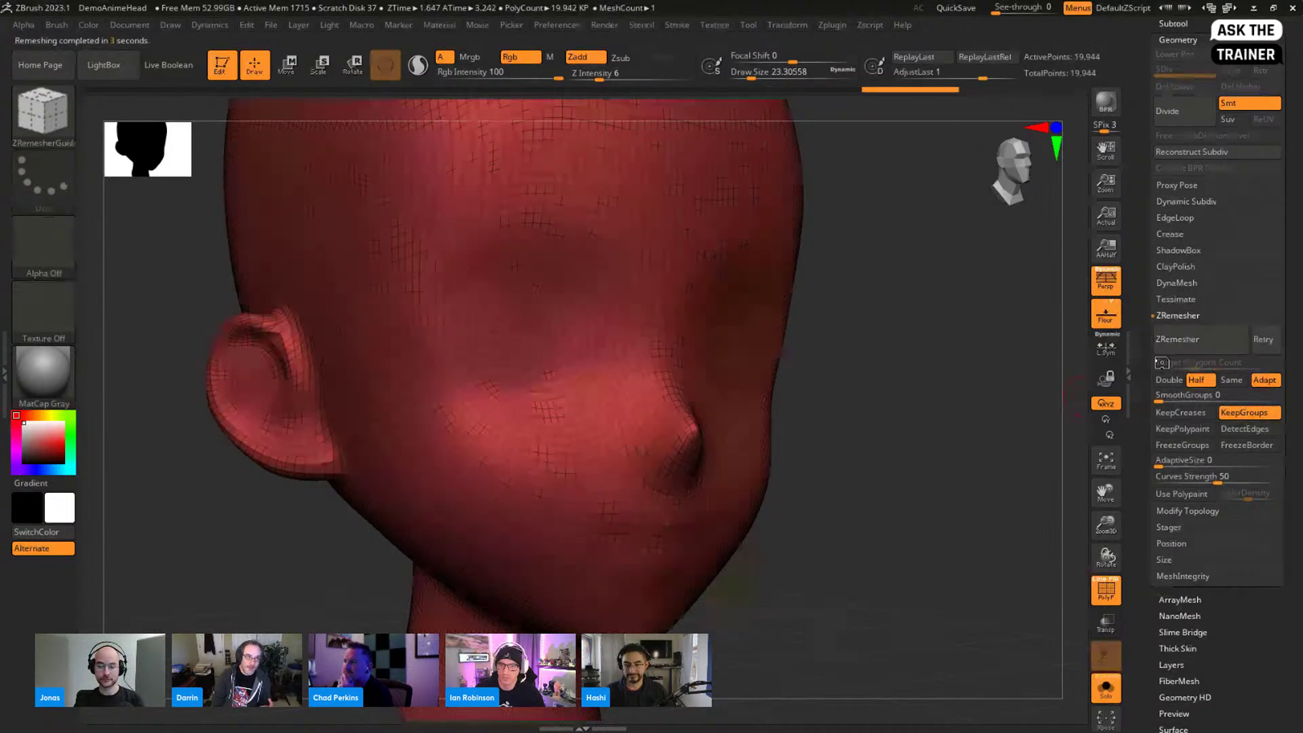
Step: Try a closed circular ZRemesher guide around the eye socket of the half-density head, and undo it
mouse_move(596, 320)
mouse_down()
mouse_move(597, 270)
mouse_move(495, 224)
mouse_up()
drag(431, 325, 442, 338)
key(ctrl+z)
mouse_move(550, 405)
mouse_down()
mouse_move(437, 366)
mouse_move(457, 254)
mouse_up()
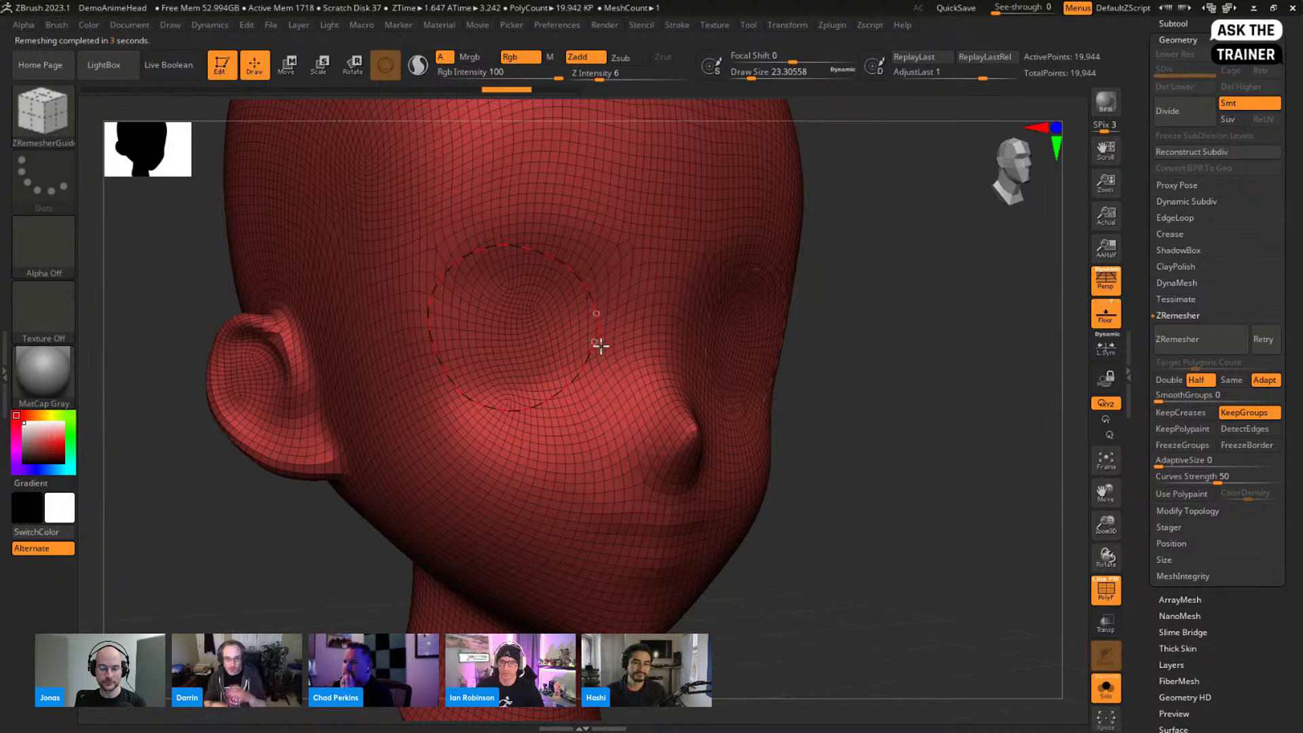
click(1218, 475)
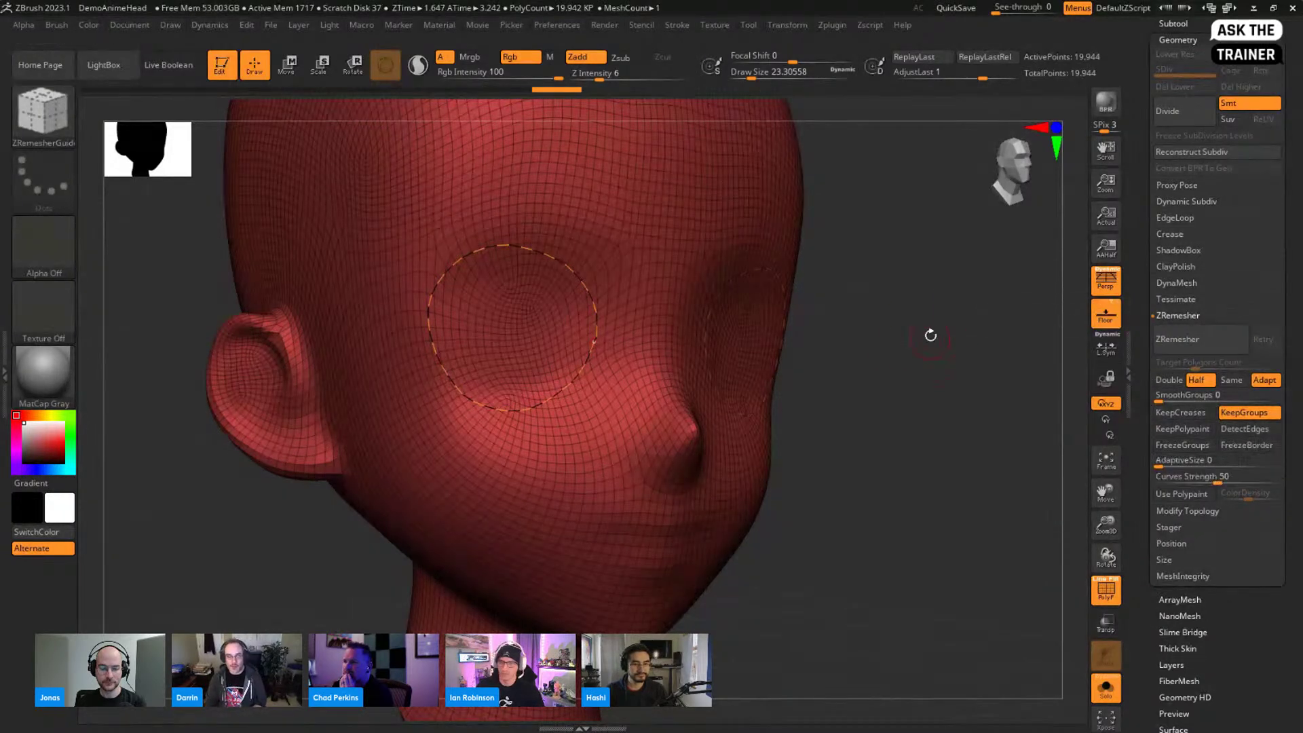
drag(852, 337, 848, 340)
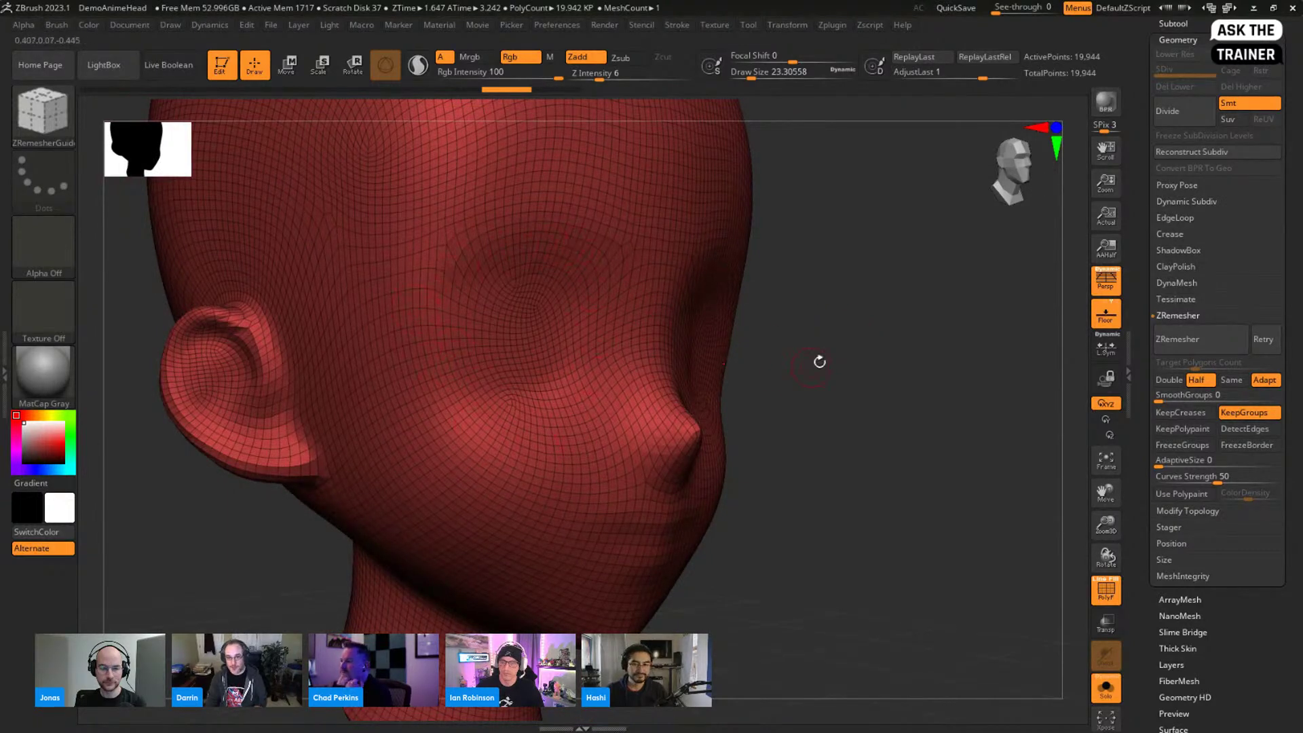
Step: Switch the ZRemesher polygon target to Same and undo the half-density remesh, returning to the eye socket's two guide arcs
drag(800, 369, 896, 344)
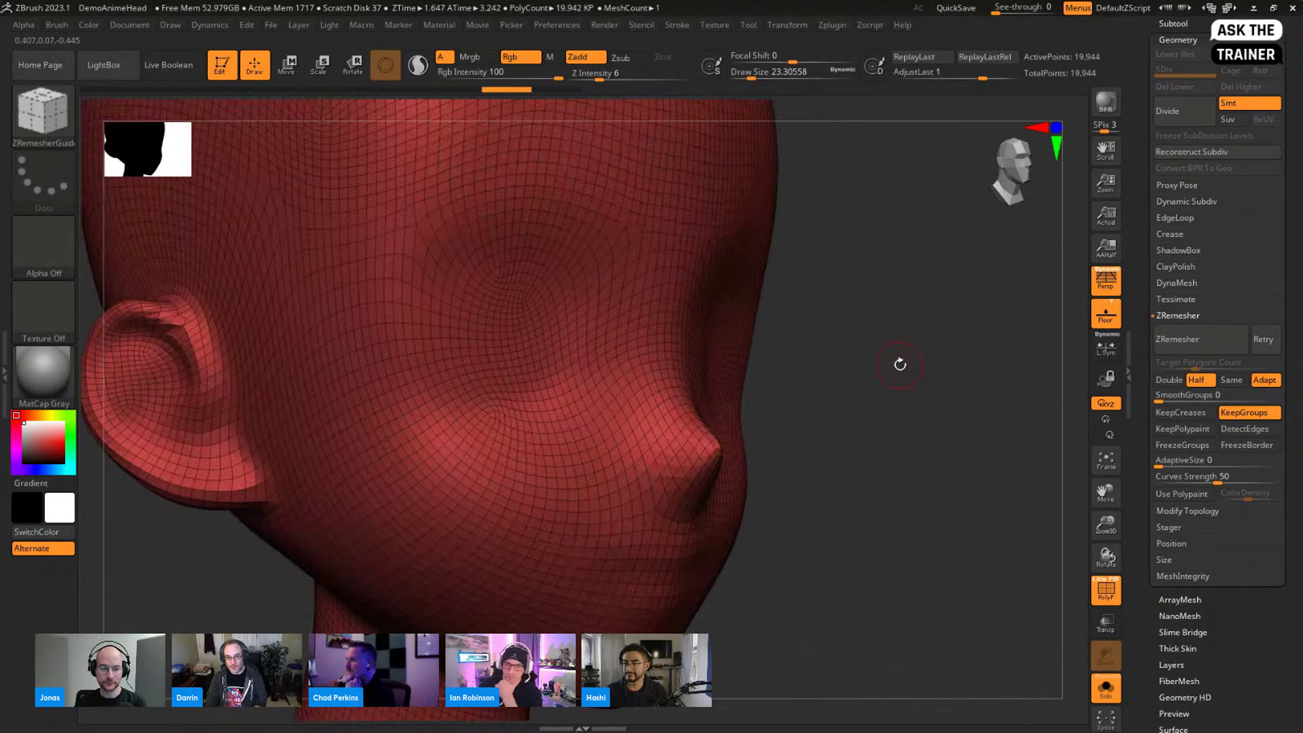
key(space)
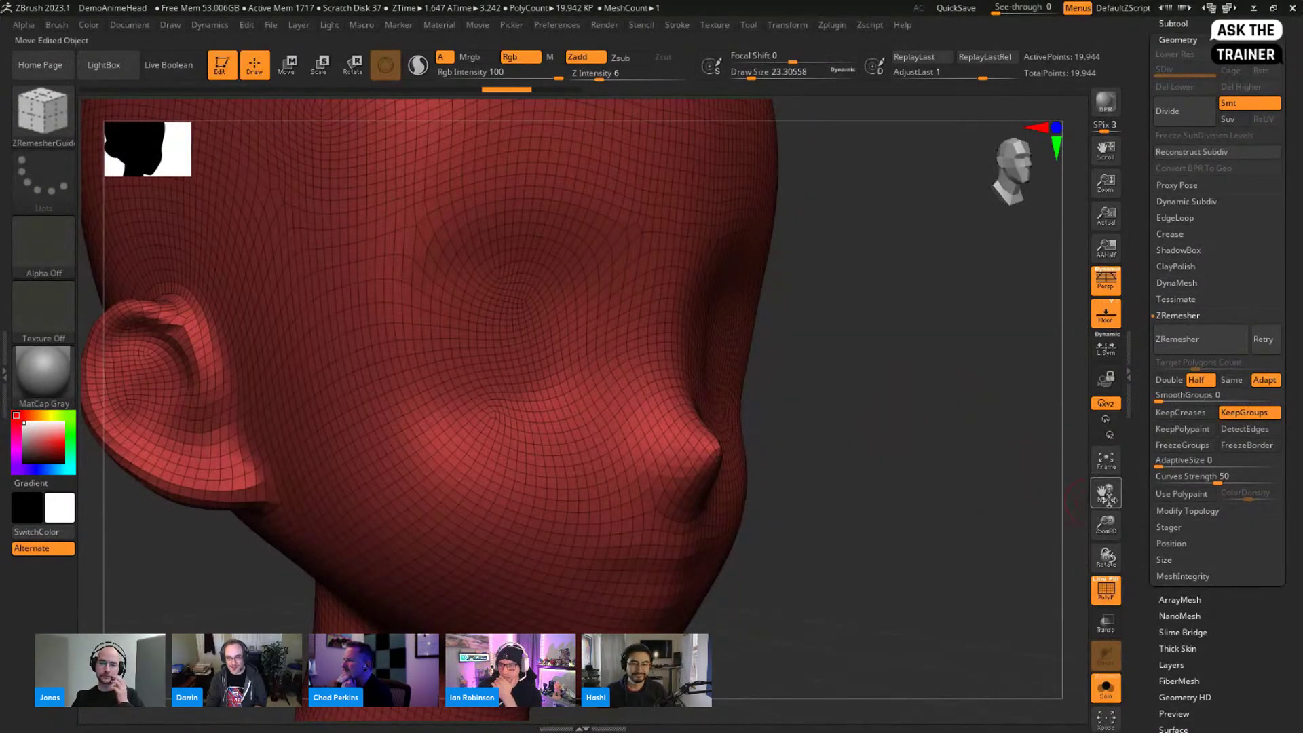
click(1231, 380)
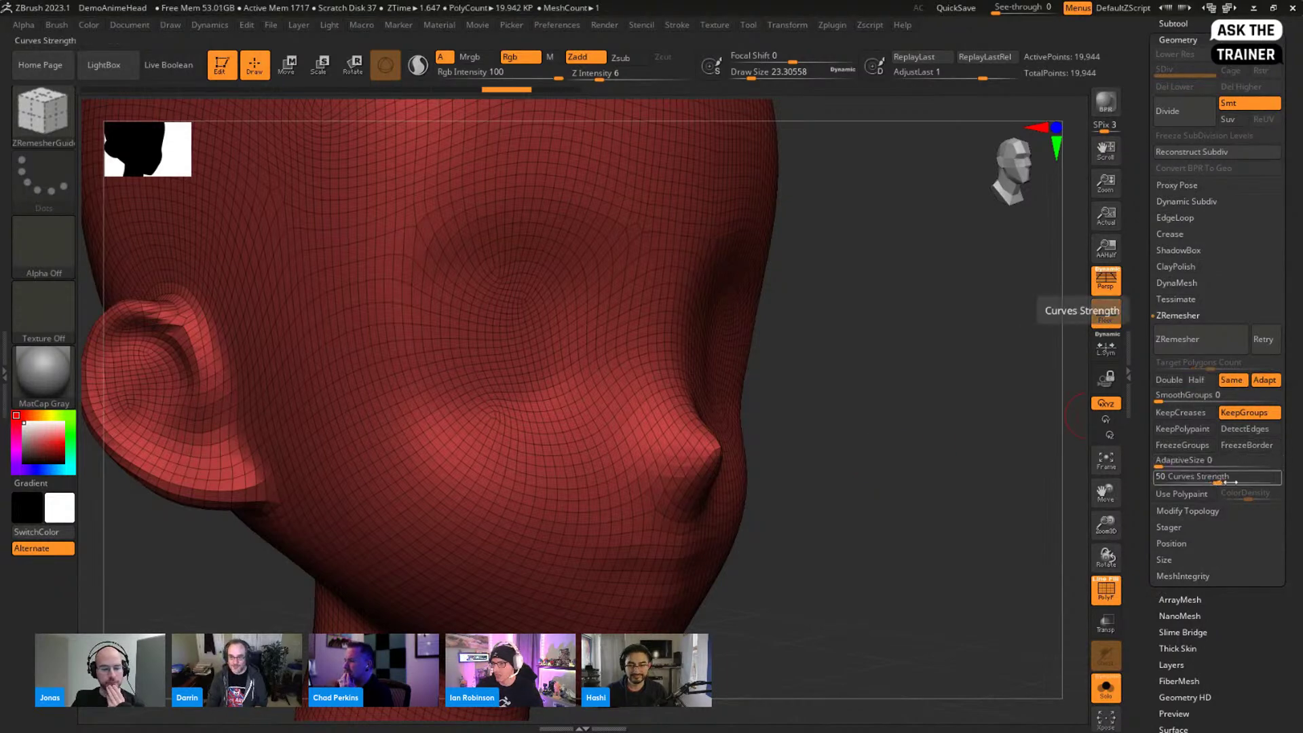
drag(929, 469, 857, 400)
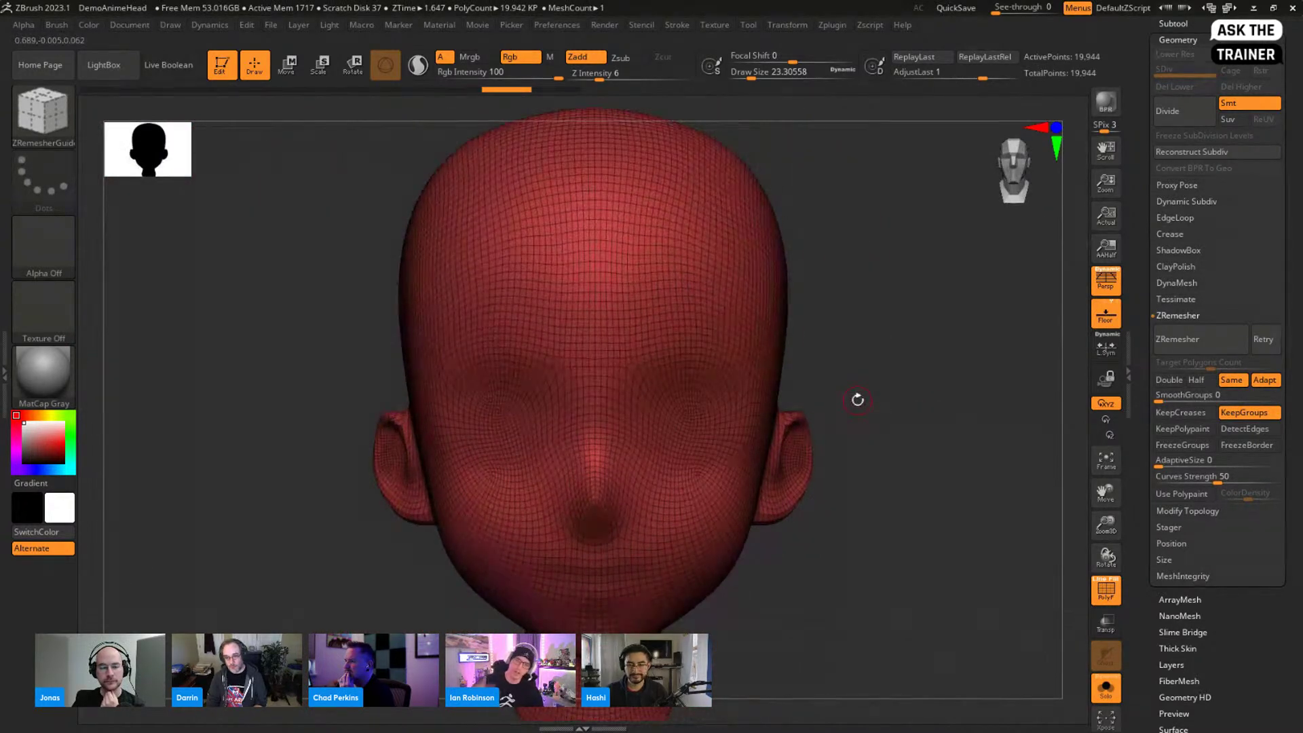
alt+drag(949, 347, 1260, 536)
right_drag(511, 384, 536, 392)
key(ctrl+z)
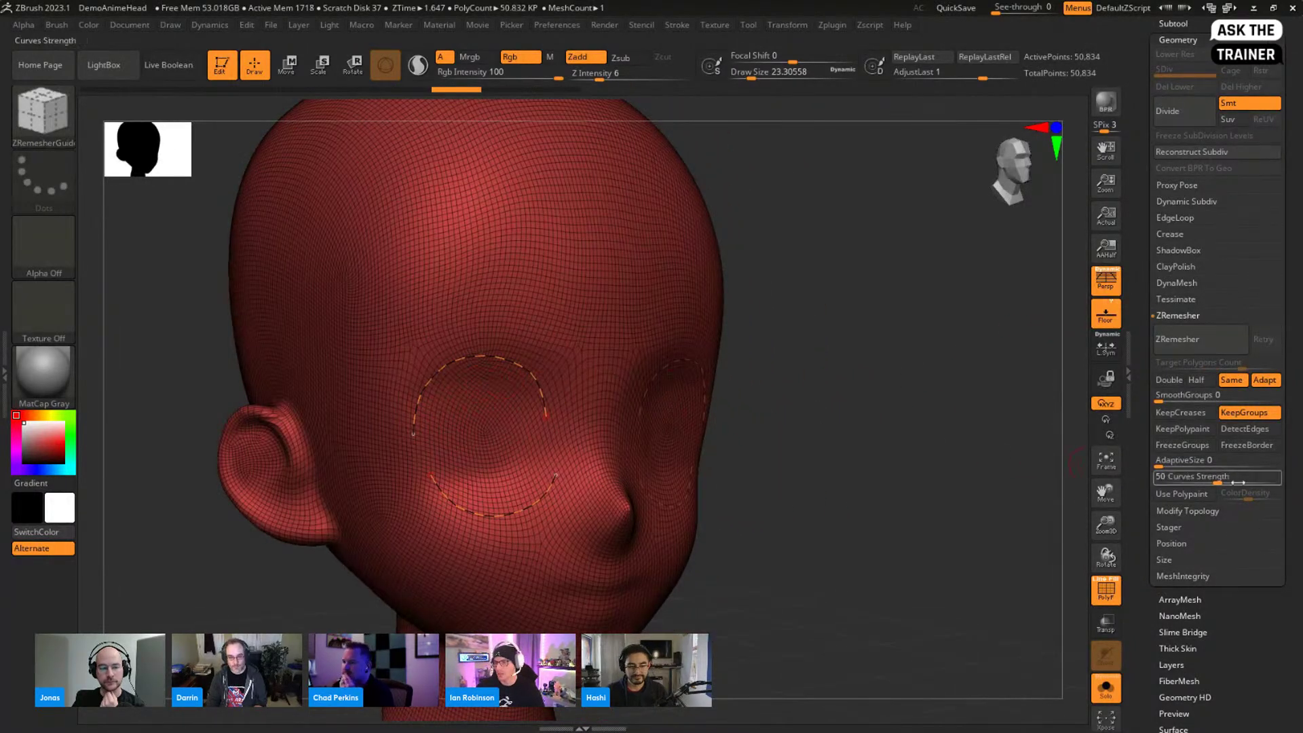
Step: Set the ZRemesher Curves Strength to 87 and remesh the head with the eye socket's two guide arcs
drag(1225, 479, 1260, 482)
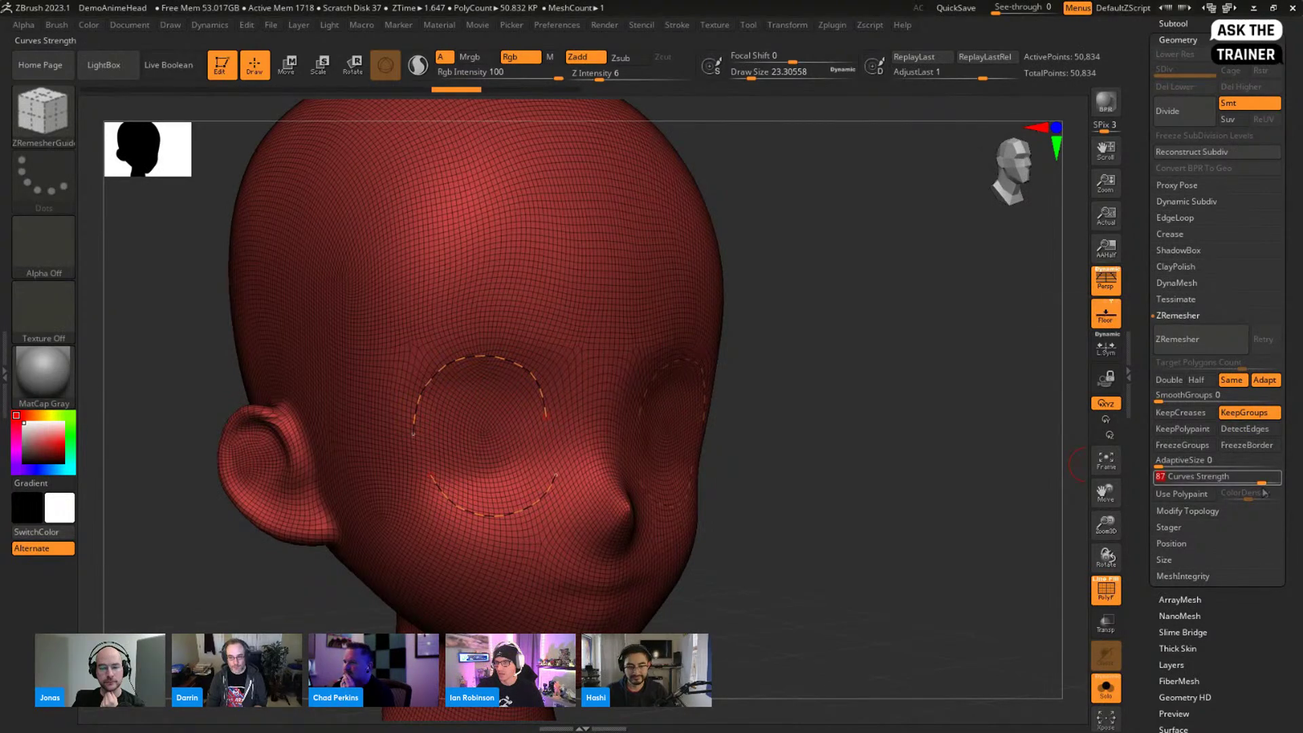
click(1198, 346)
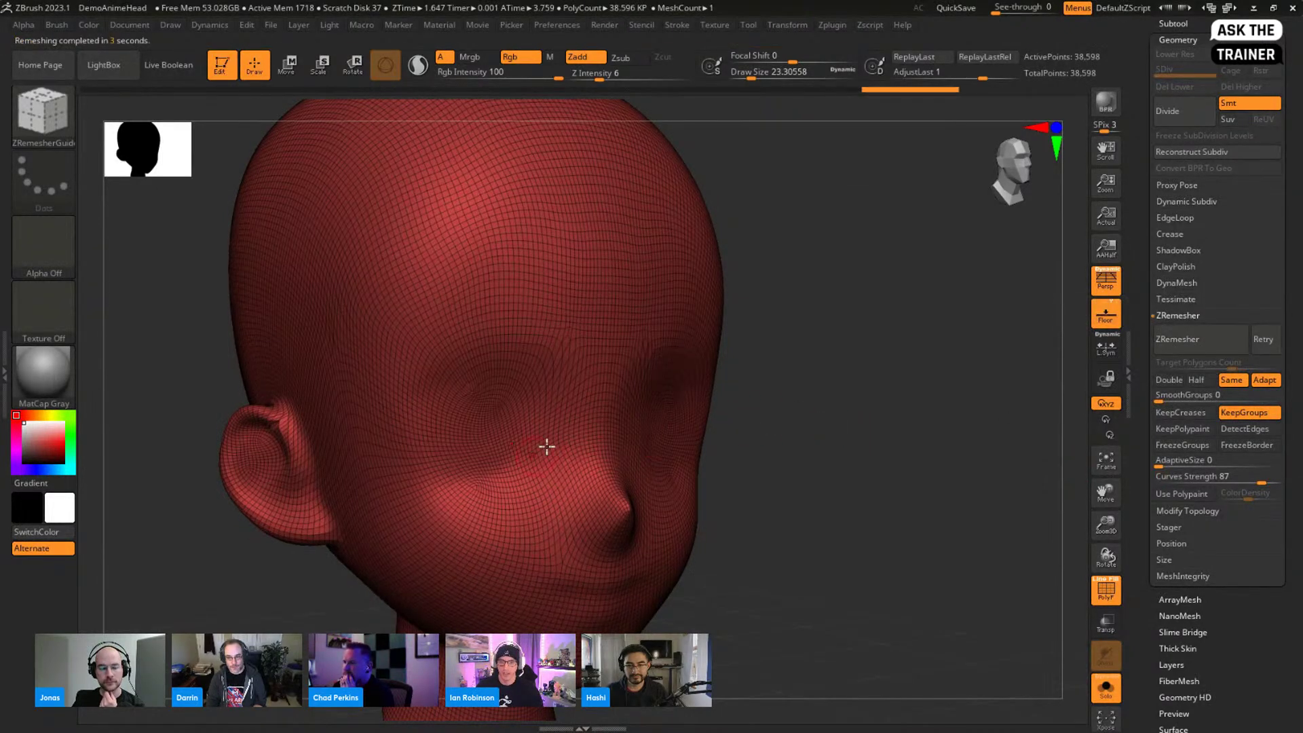
Step: Switch the polygon target to Half, draw one arch-shaped guide over the eye socket, and run ZRemesher on the head
click(1210, 380)
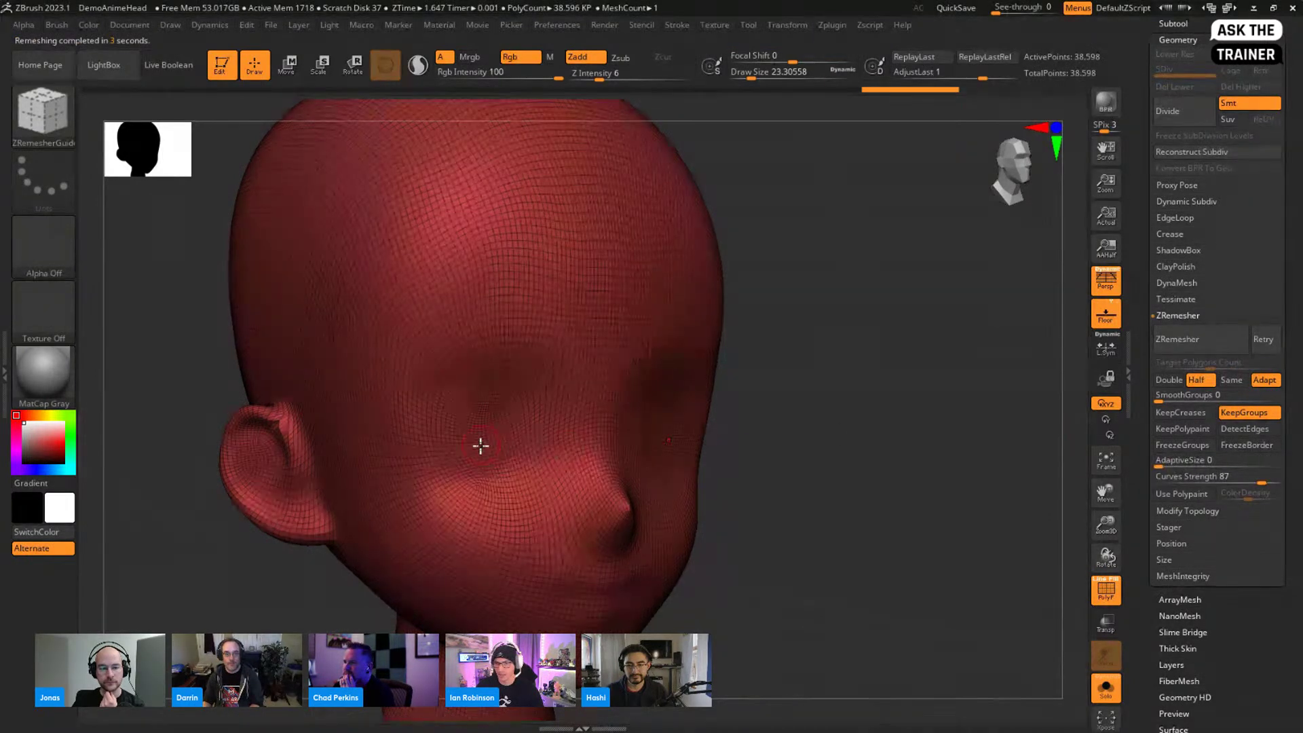
mouse_move(452, 344)
mouse_down()
mouse_move(562, 347)
mouse_move(587, 376)
mouse_up()
drag(556, 478, 554, 480)
click(1200, 339)
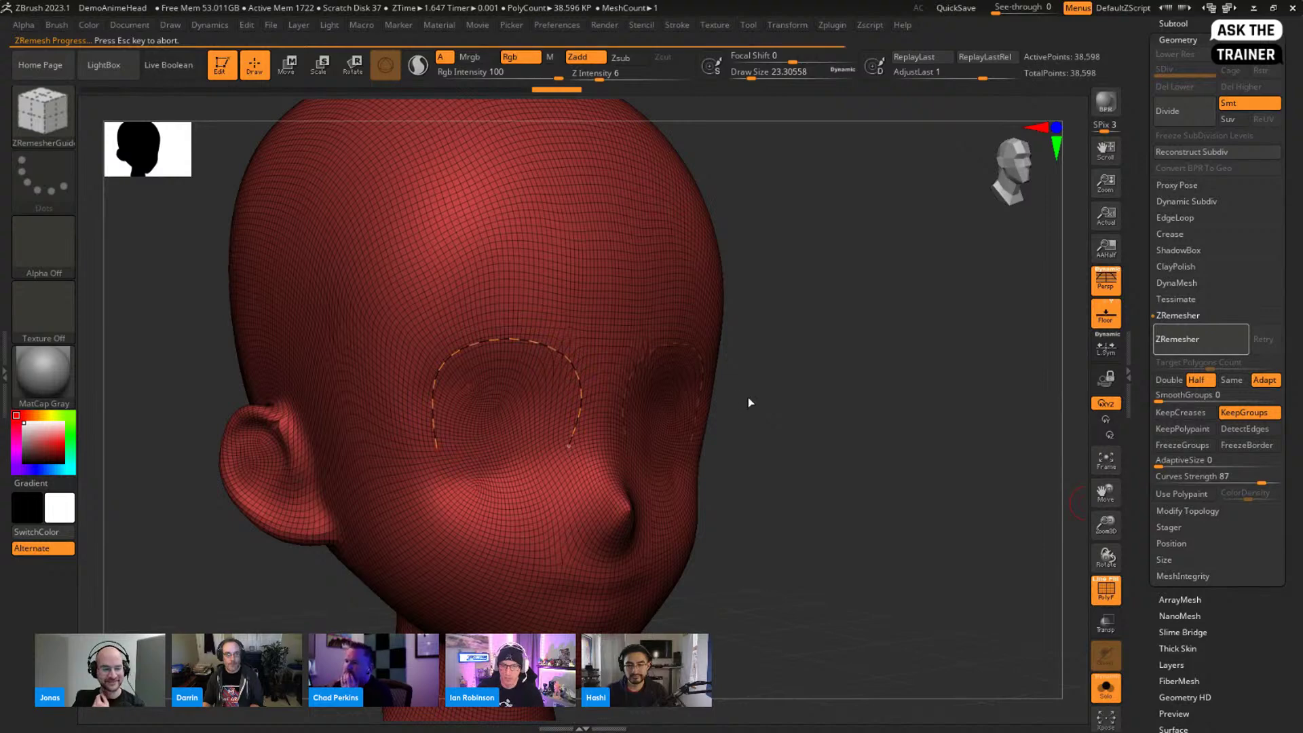
alt+drag(769, 393, 762, 434)
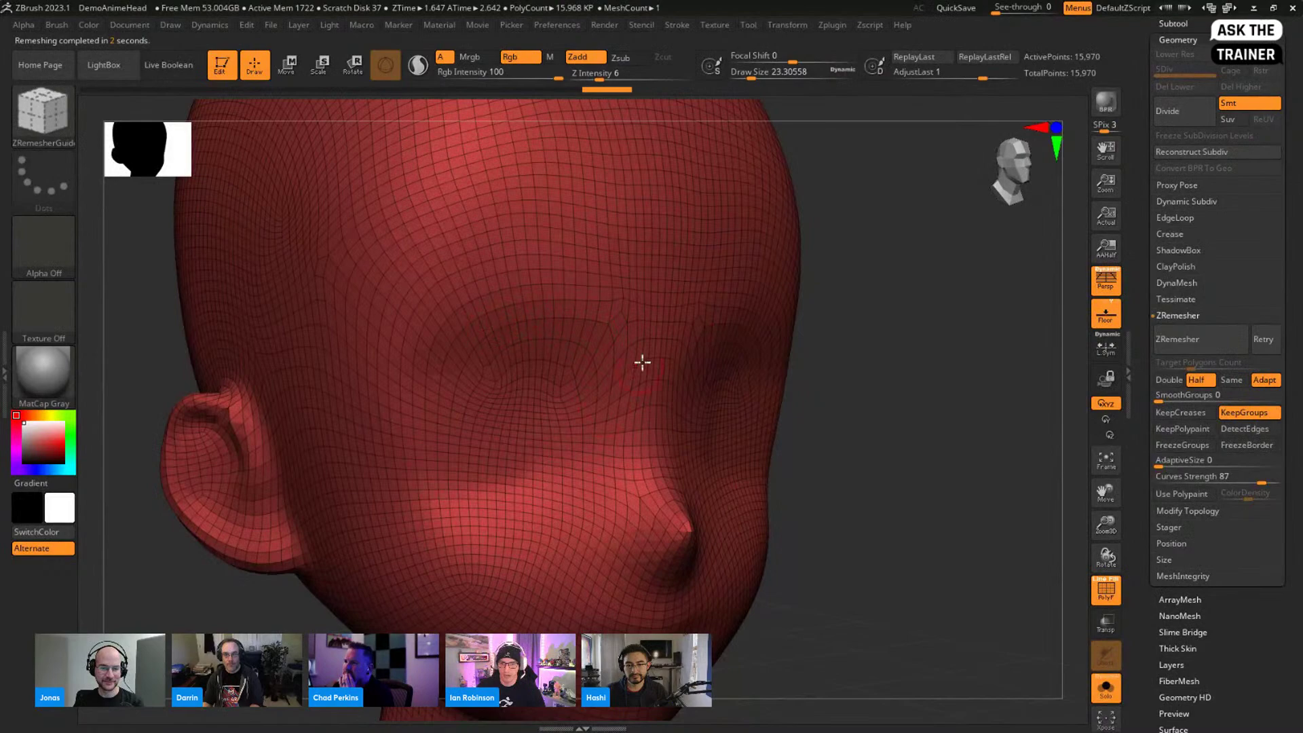
right_drag(618, 324, 596, 330)
right_drag(692, 402, 780, 429)
Step: Undo the half-density remesh and its arch guide, and draw a lower and an upper guide arc that nearly enclose the eye socket
key(ctrl+z)
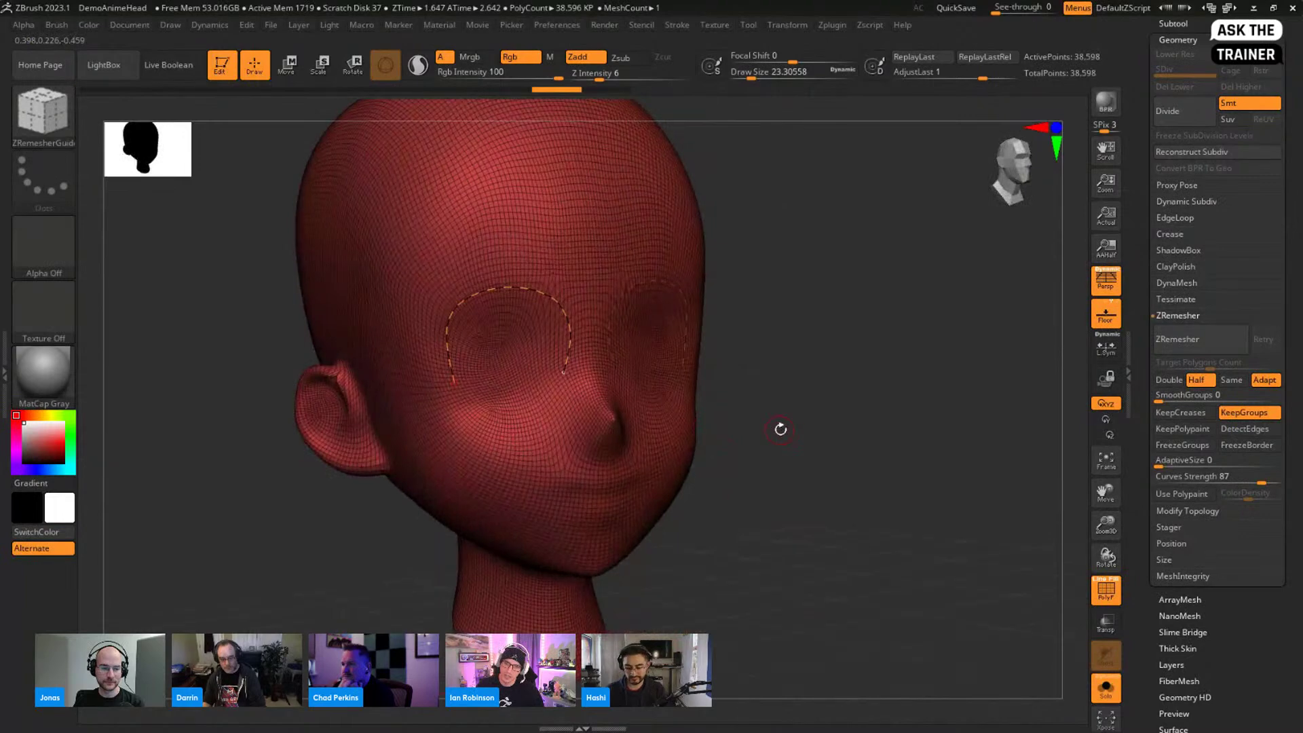
key(ctrl+z)
ctrl+right_drag(469, 360, 489, 412)
mouse_move(418, 420)
mouse_down()
mouse_move(507, 474)
mouse_move(590, 428)
mouse_up()
drag(593, 376, 591, 373)
key(ctrl+z)
mouse_move(527, 235)
mouse_down()
mouse_move(430, 302)
mouse_move(477, 360)
mouse_move(590, 416)
mouse_move(588, 337)
mouse_up()
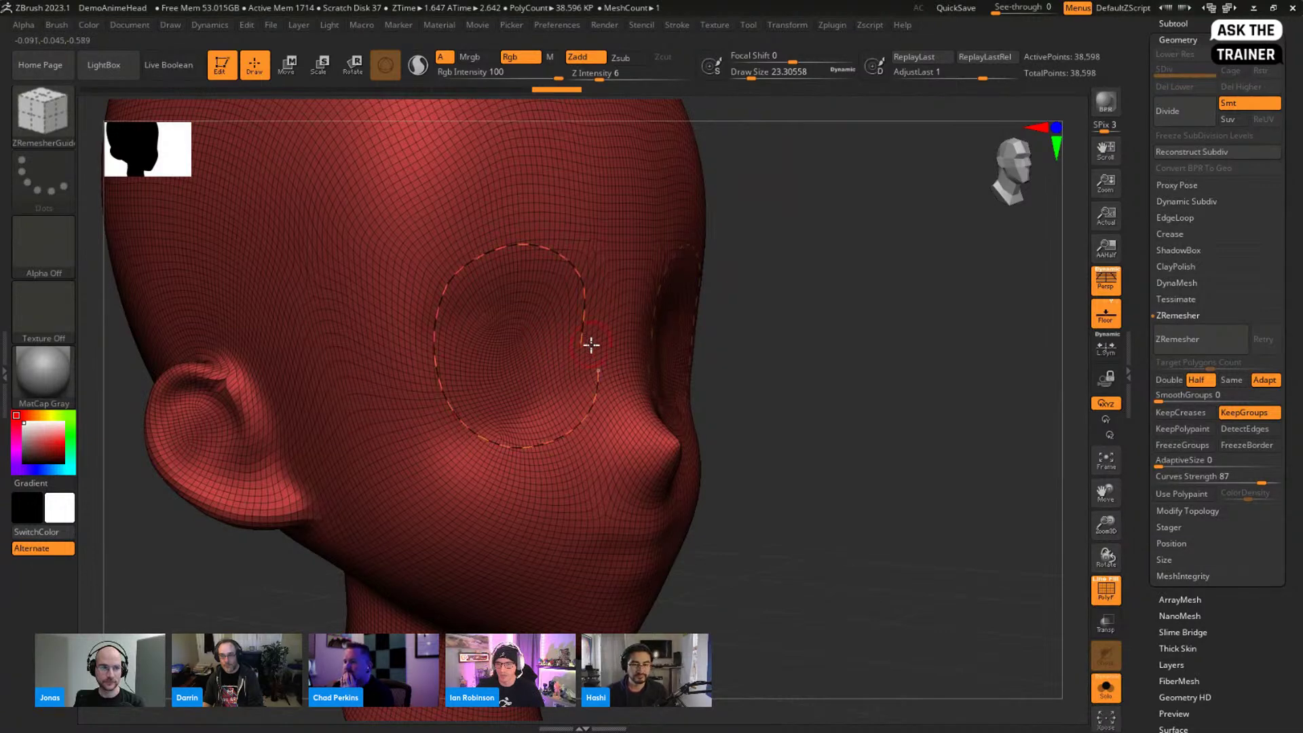
Step: Try a half-density ZRemesher pass with the two new eye socket arcs, inspect the edge flow, and undo the remesh
click(1220, 341)
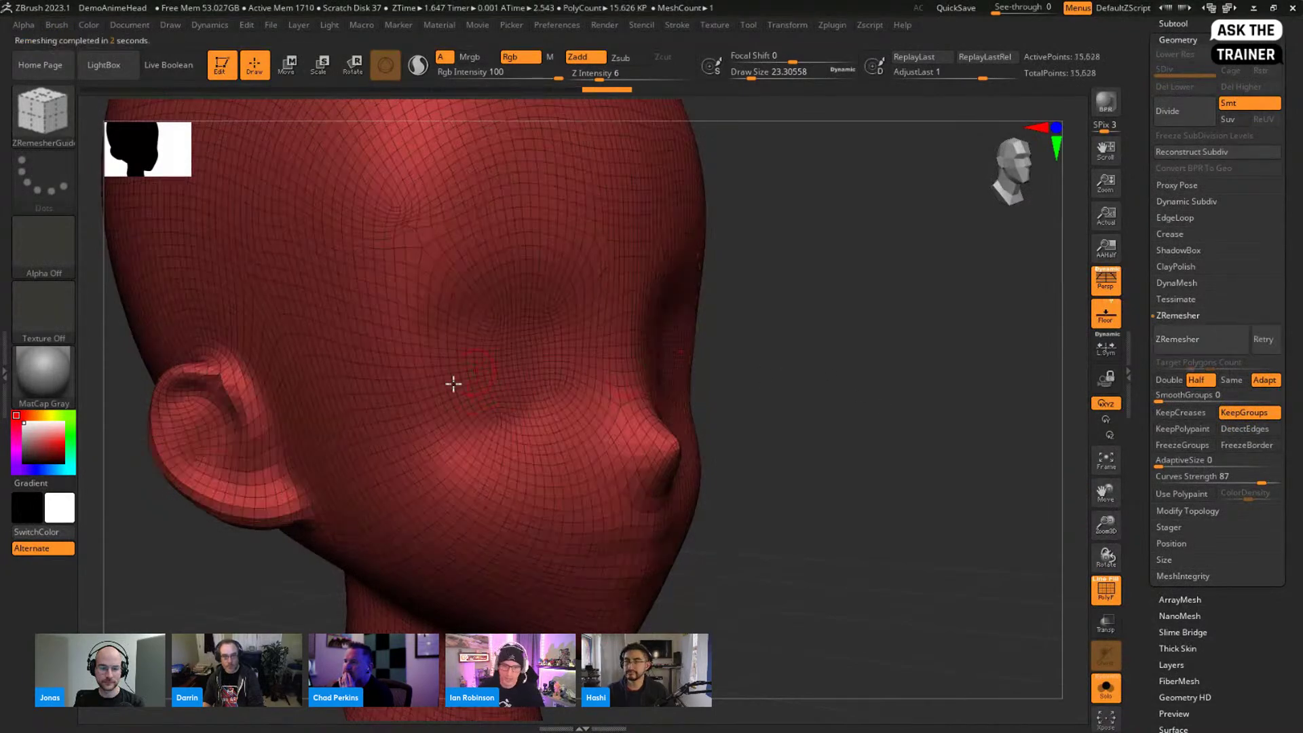
drag(796, 414, 433, 258)
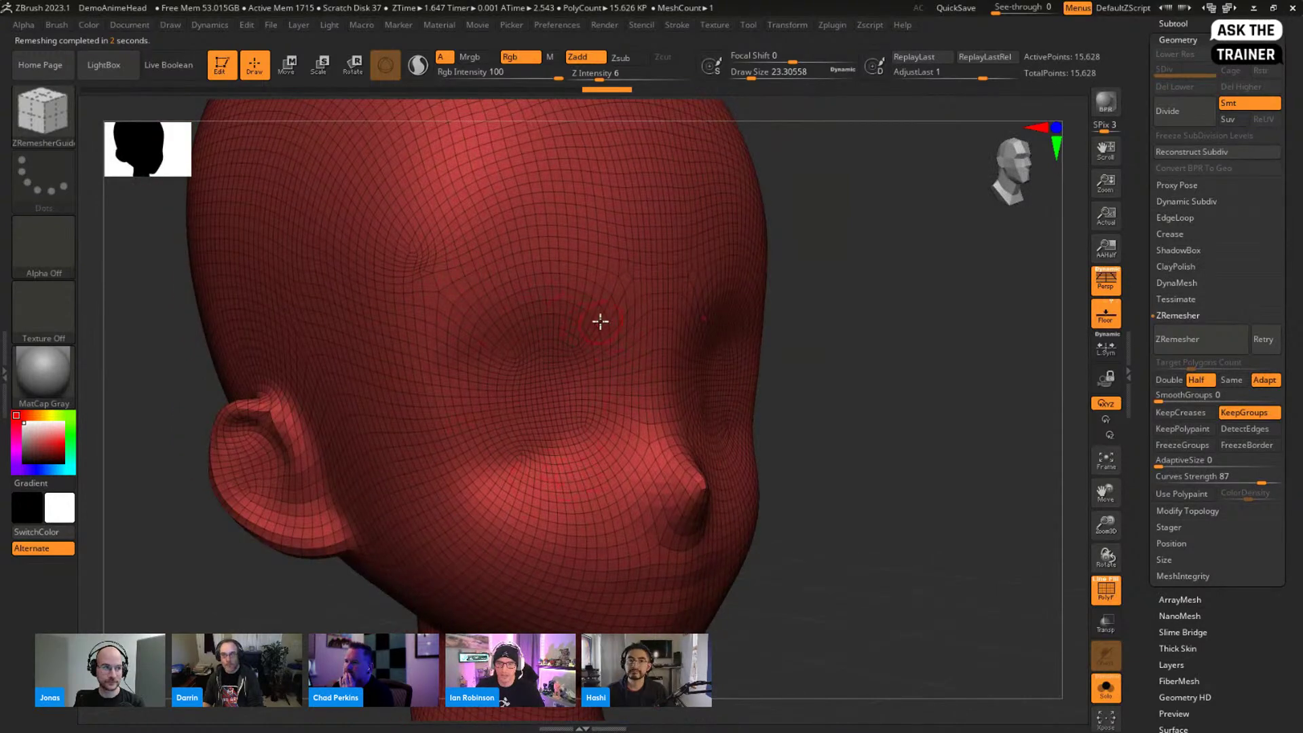
right_drag(418, 264, 640, 344)
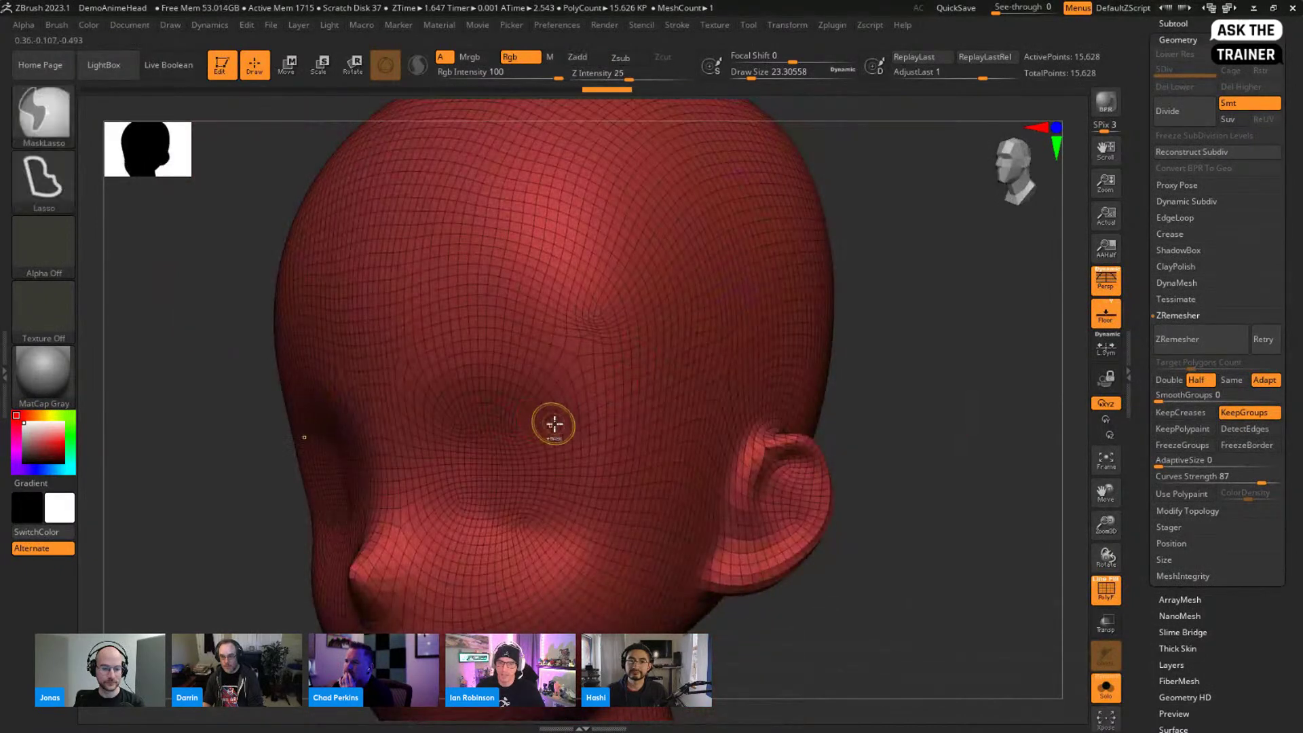
key(ctrl+z)
Step: Add a short guide across the temple above the ear and run ZRemesher on the head at the Half target
right_drag(592, 413, 676, 360)
drag(177, 268, 329, 303)
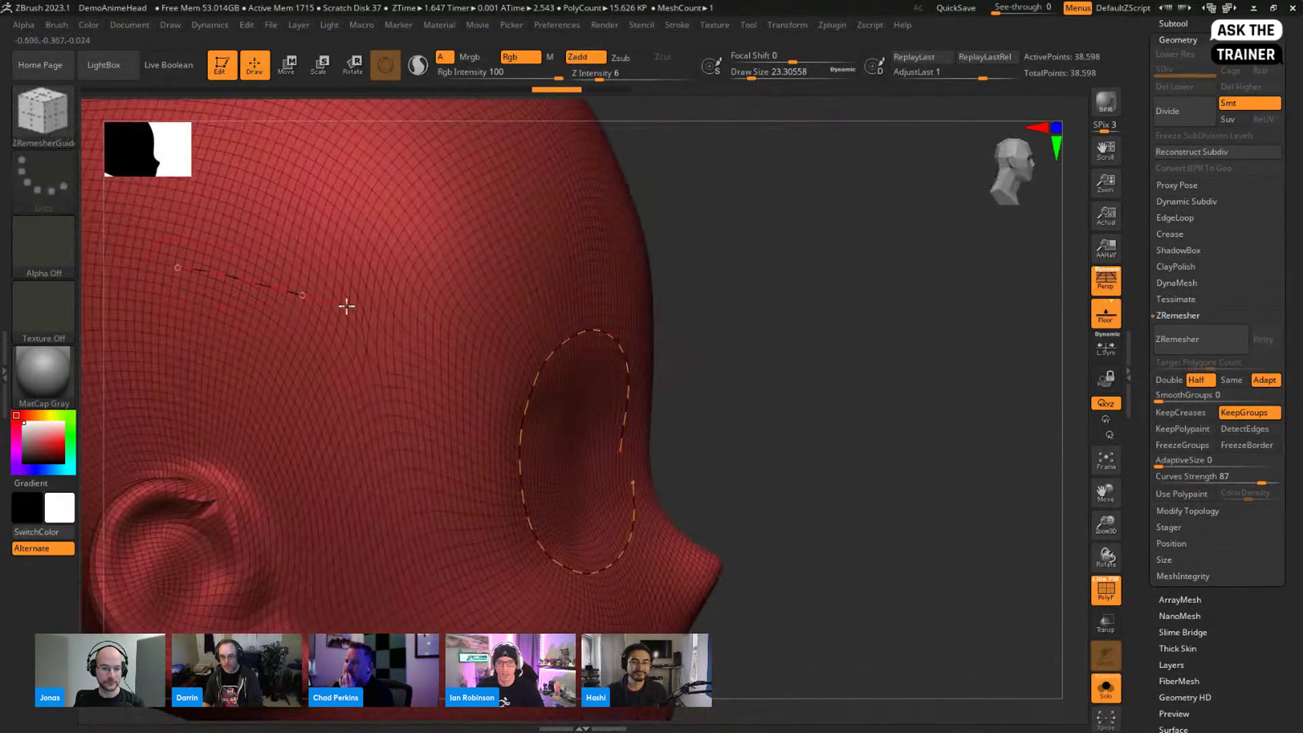
right_drag(840, 369, 910, 381)
click(1200, 339)
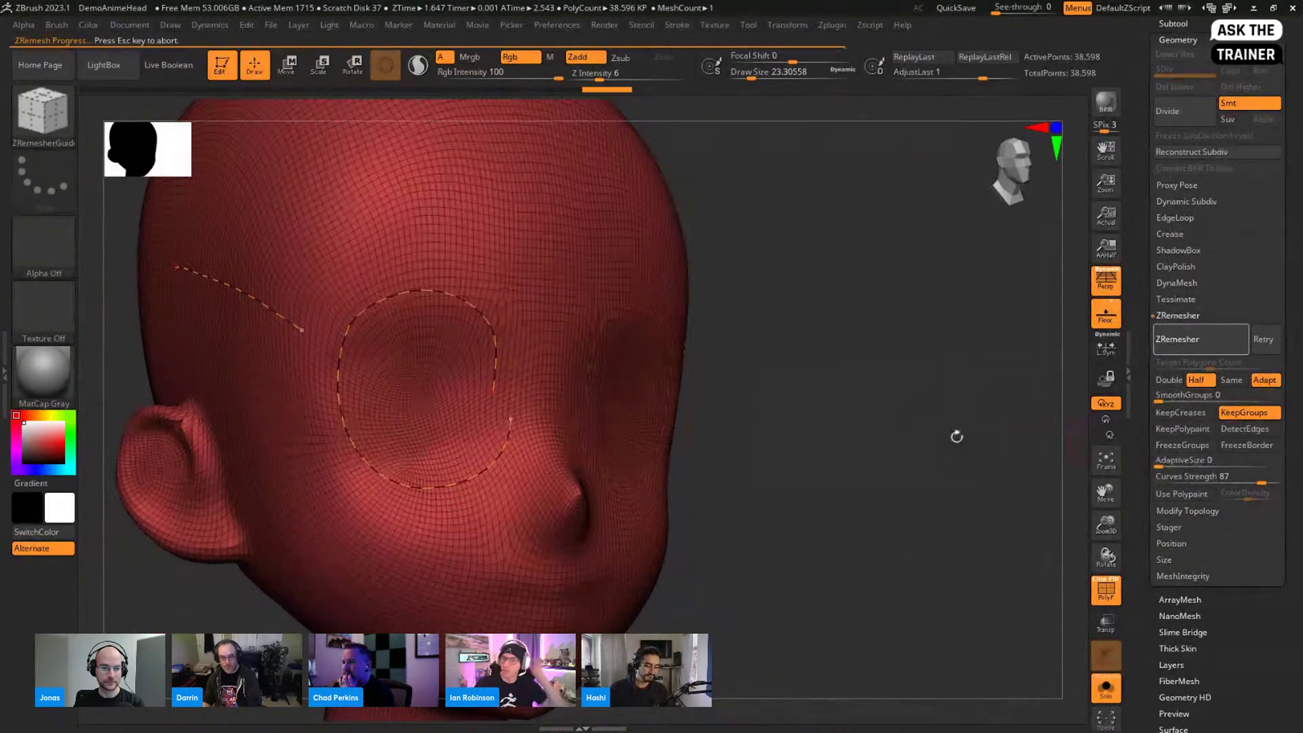
right_drag(738, 485, 318, 345)
right_drag(457, 366, 722, 421)
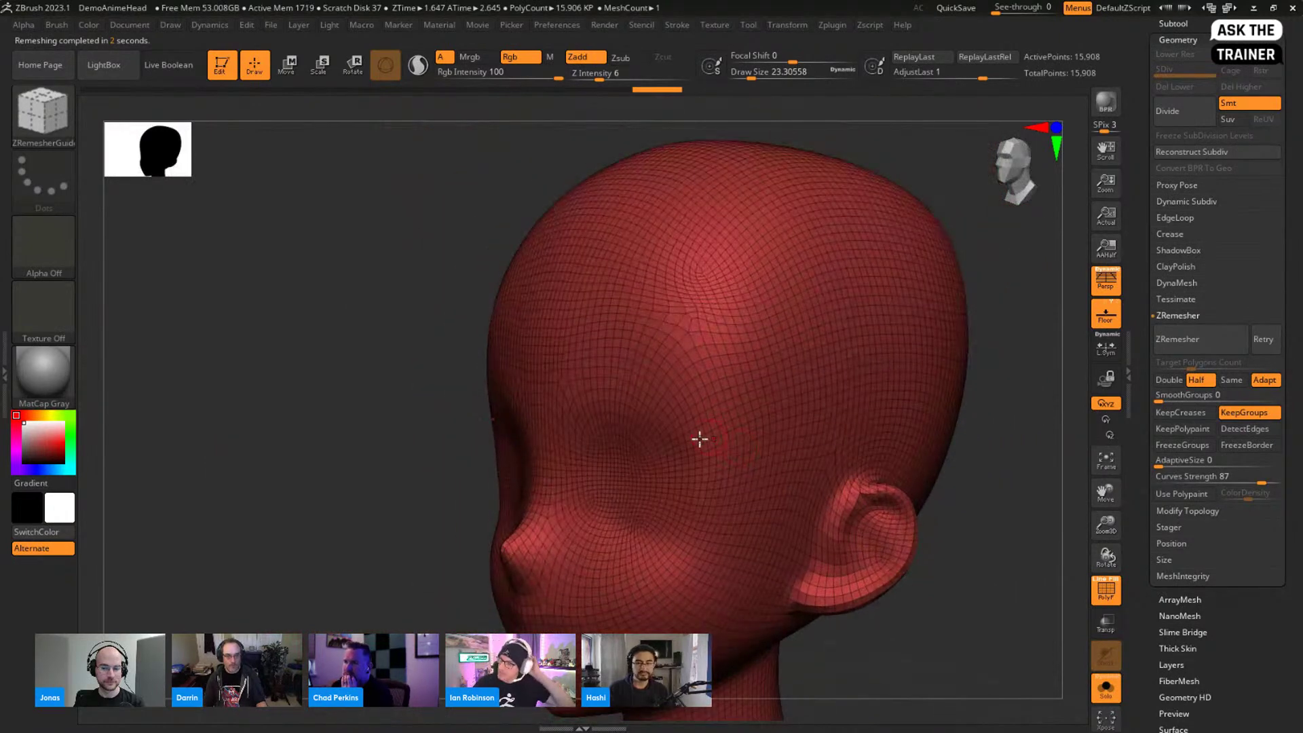
right_drag(686, 442, 877, 456)
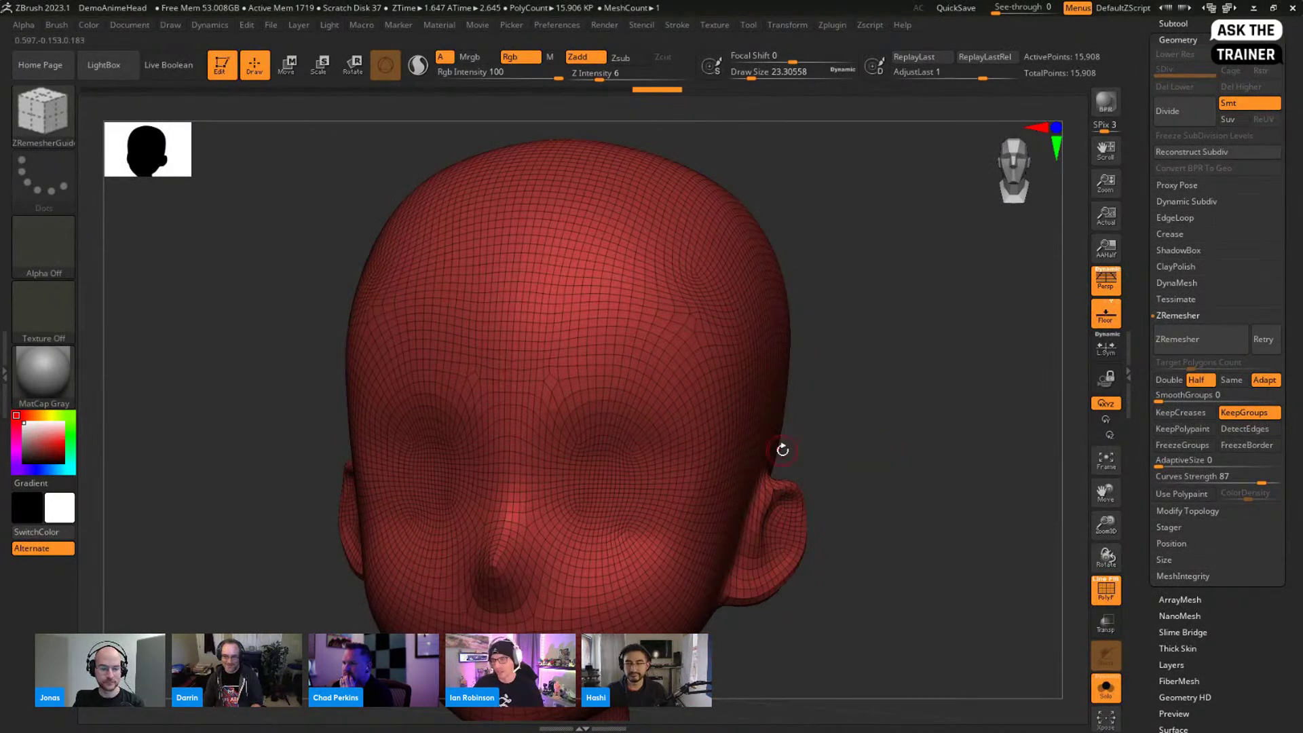
drag(893, 490, 864, 412)
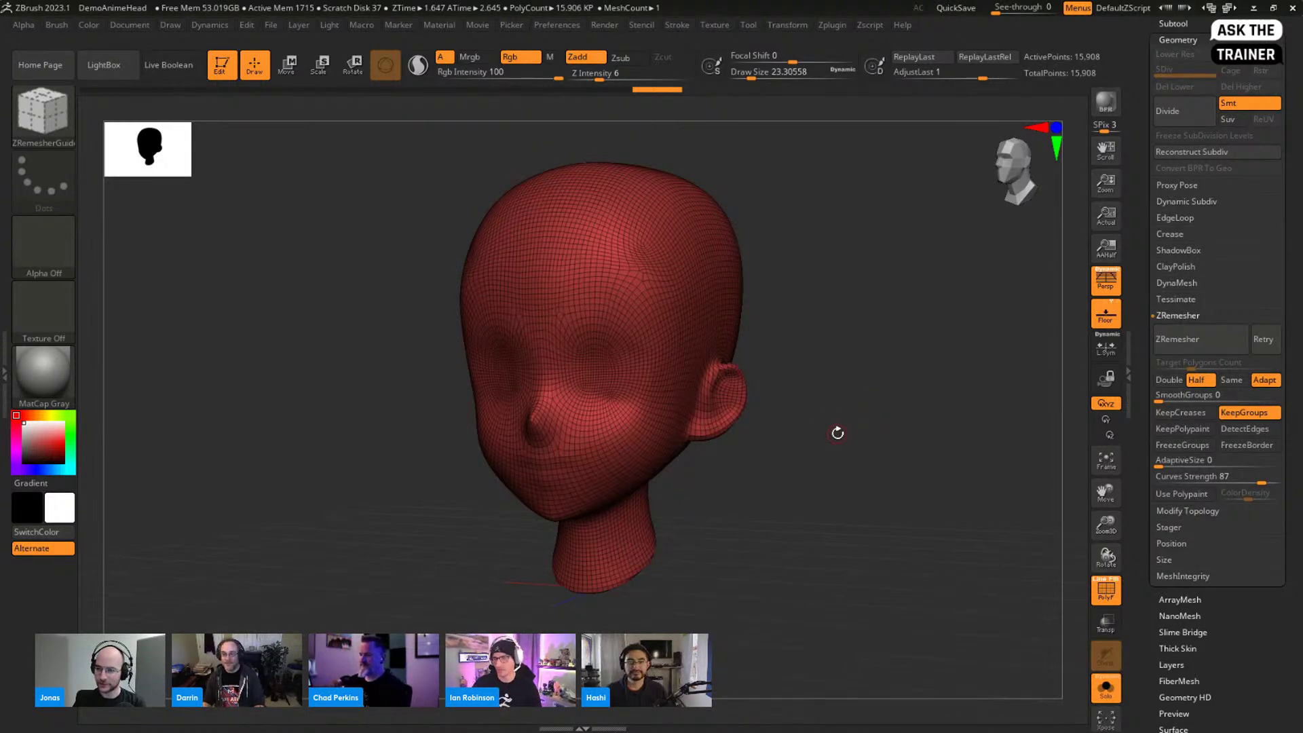
Step: Check the Restream chat in the browser for viewer questions and return to ZBrush
key(alt+Tab)
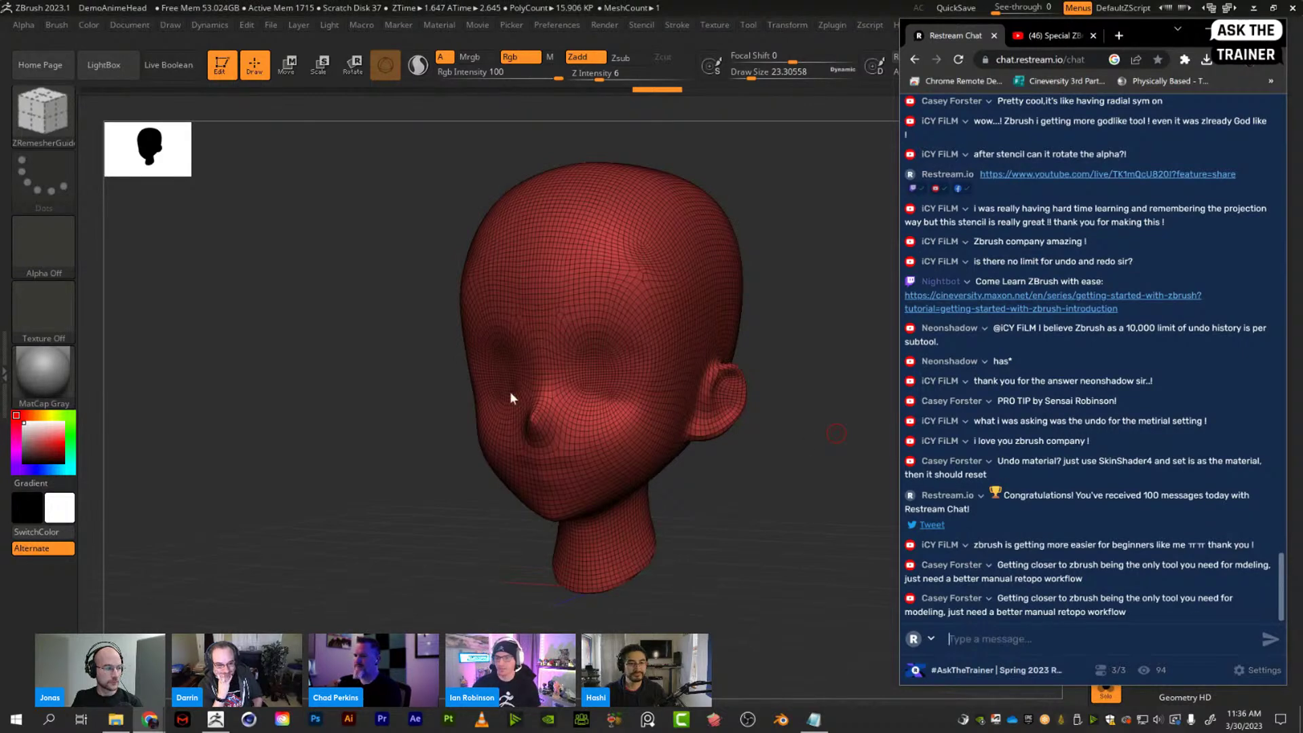
click(810, 418)
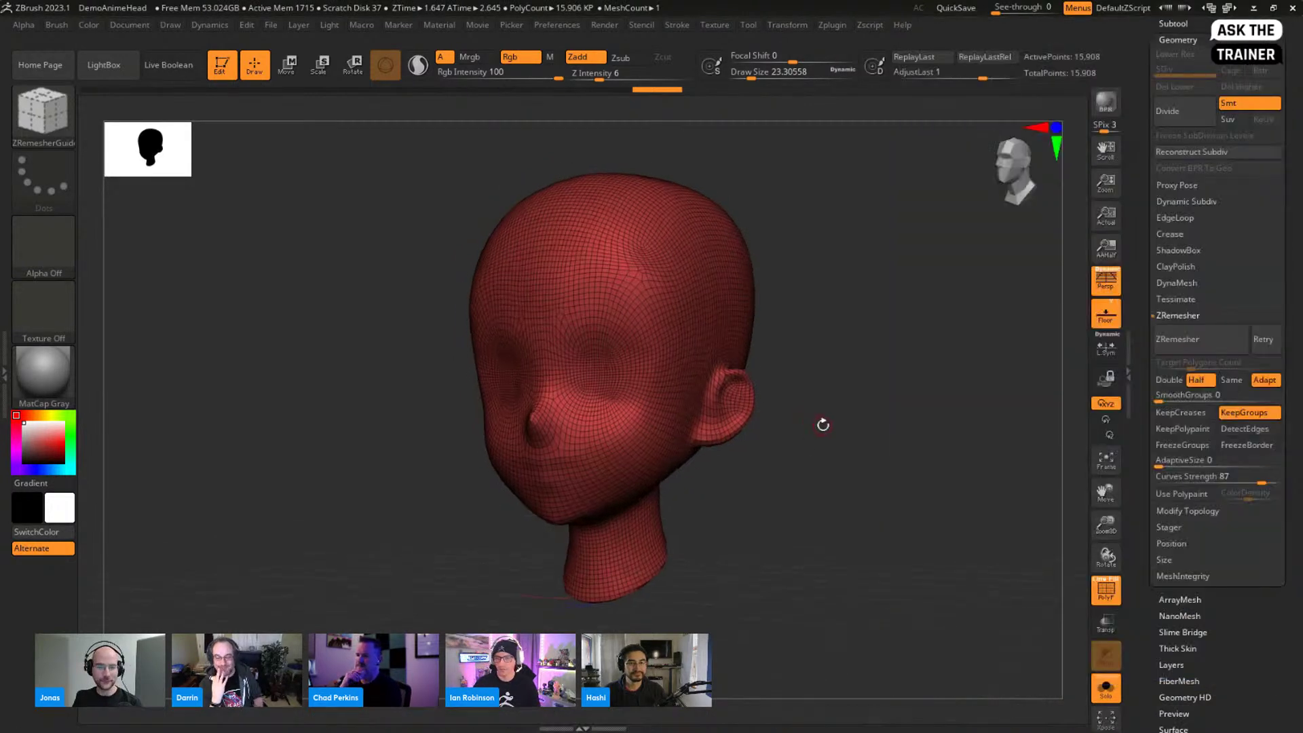
Step: Switch to the browser and browse the Maxon Training Team YouTube channel's upcoming livestreams, videos and Redshift rows
key(alt+Tab)
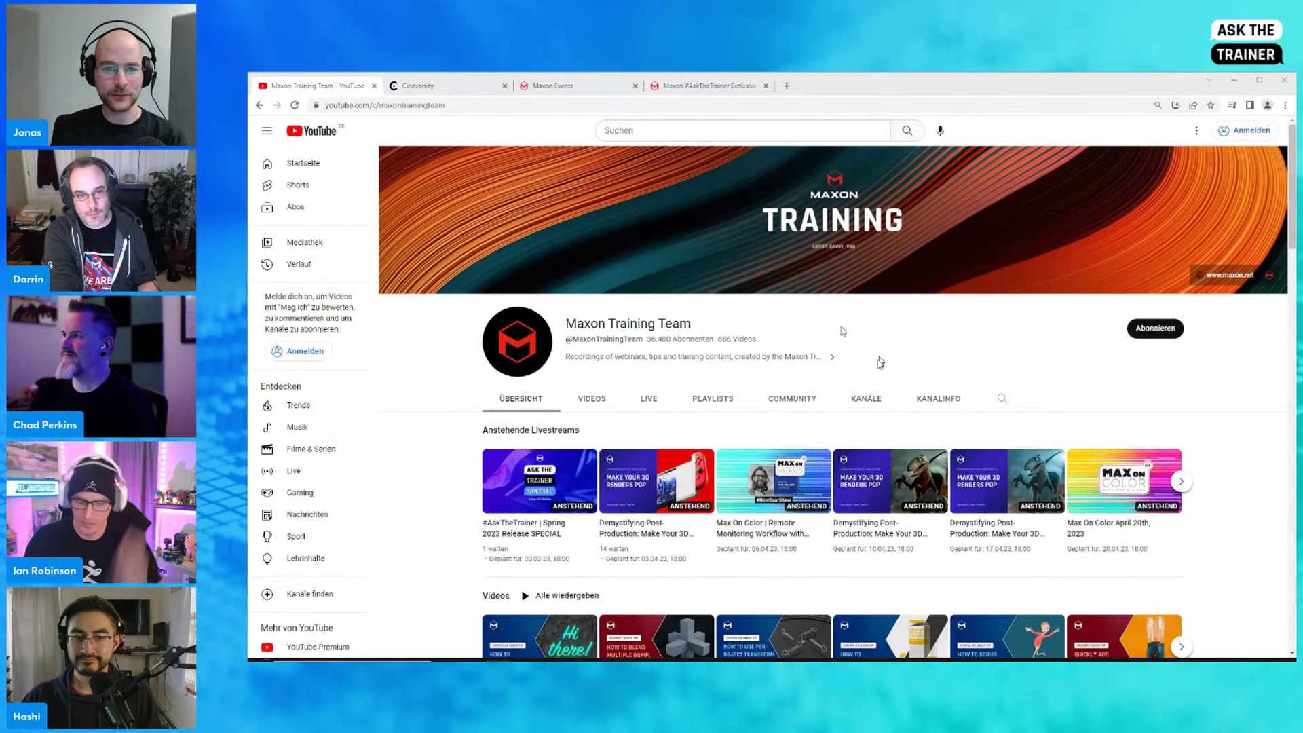
scroll(705, 199, down, 1)
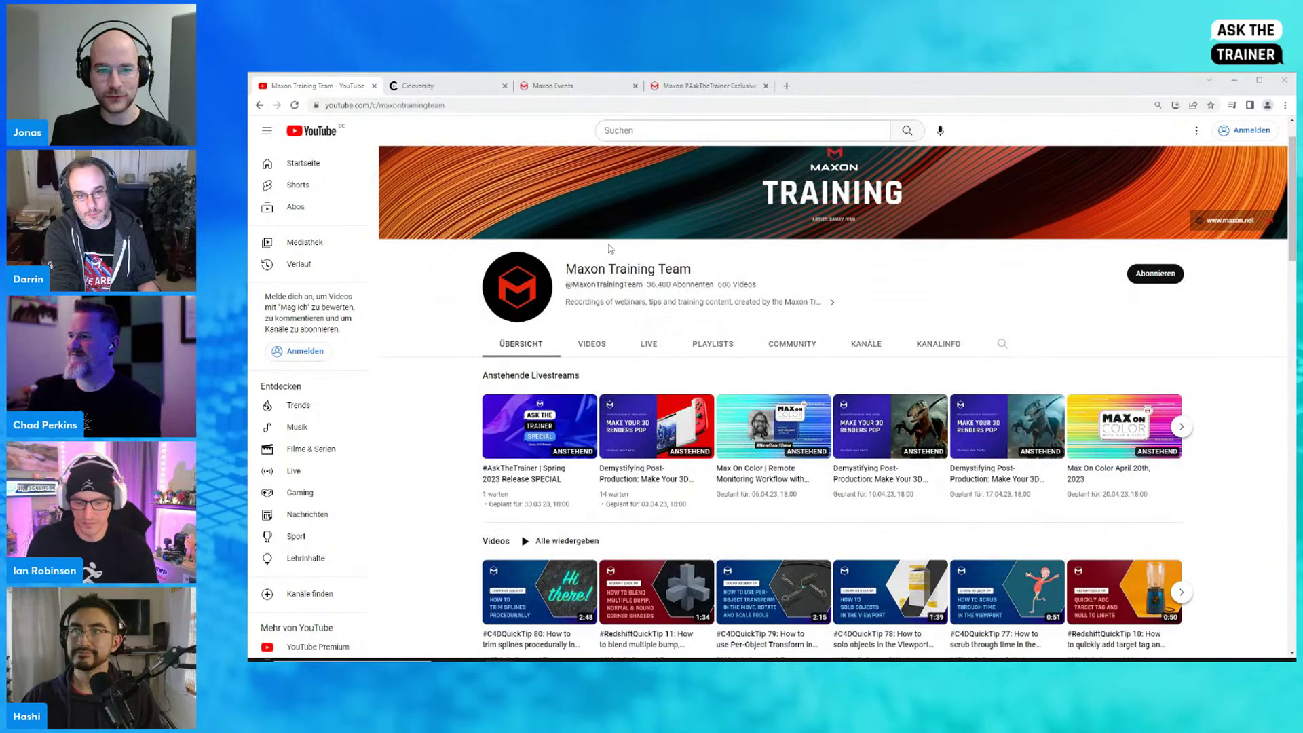
scroll(862, 363, down, 4)
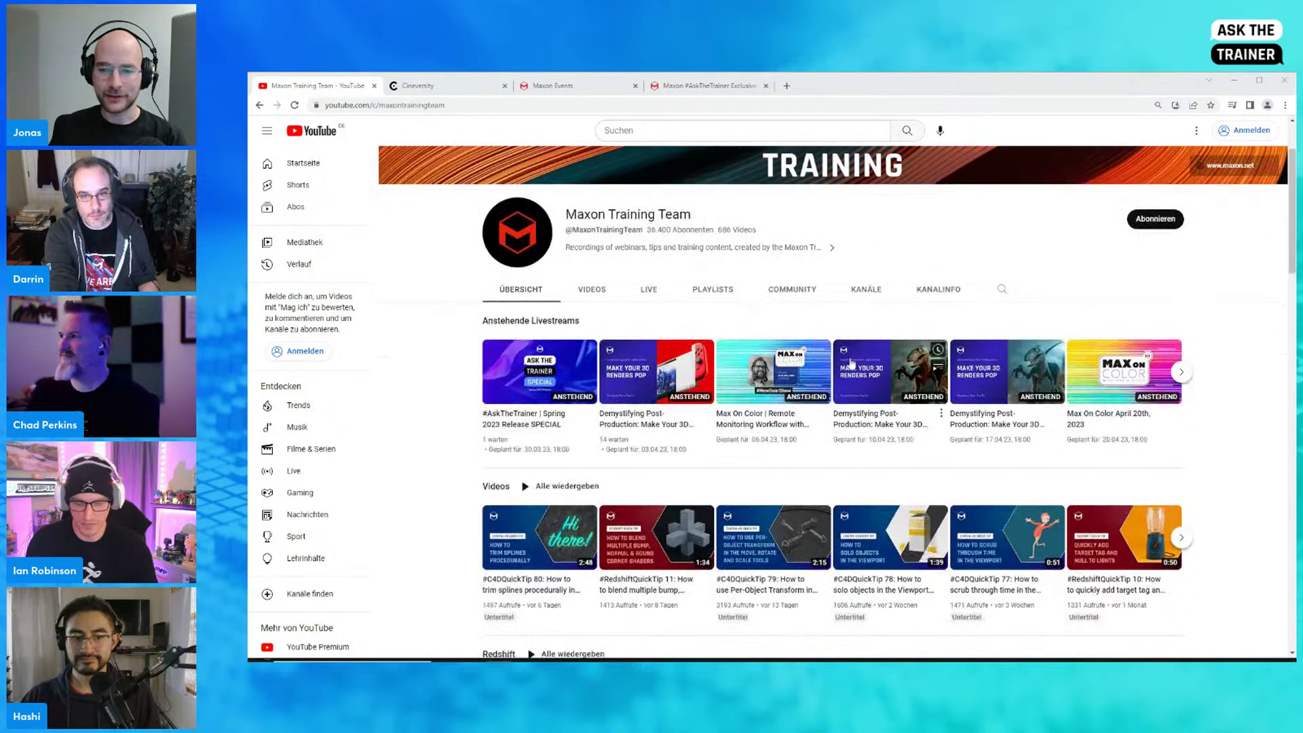
scroll(736, 387, up, 4)
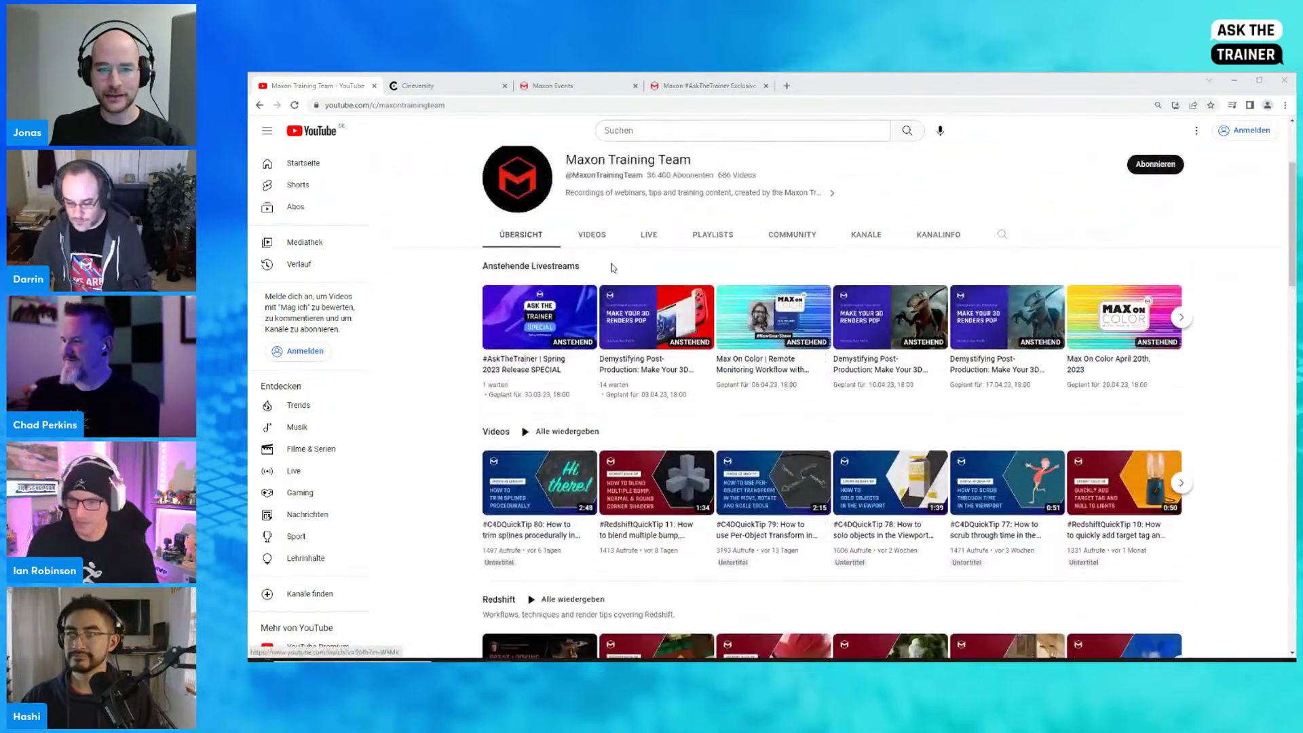
scroll(811, 418, down, 6)
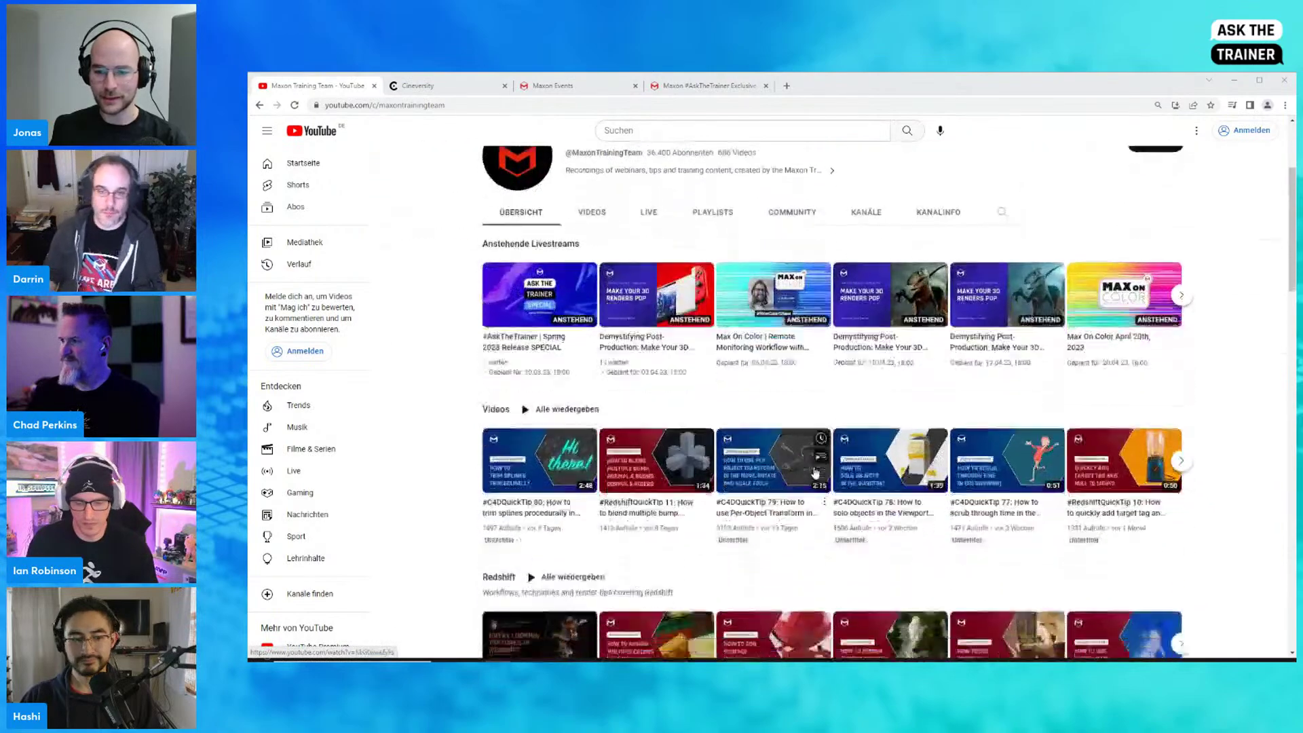
scroll(813, 479, down, 3)
scroll(765, 323, up, 6)
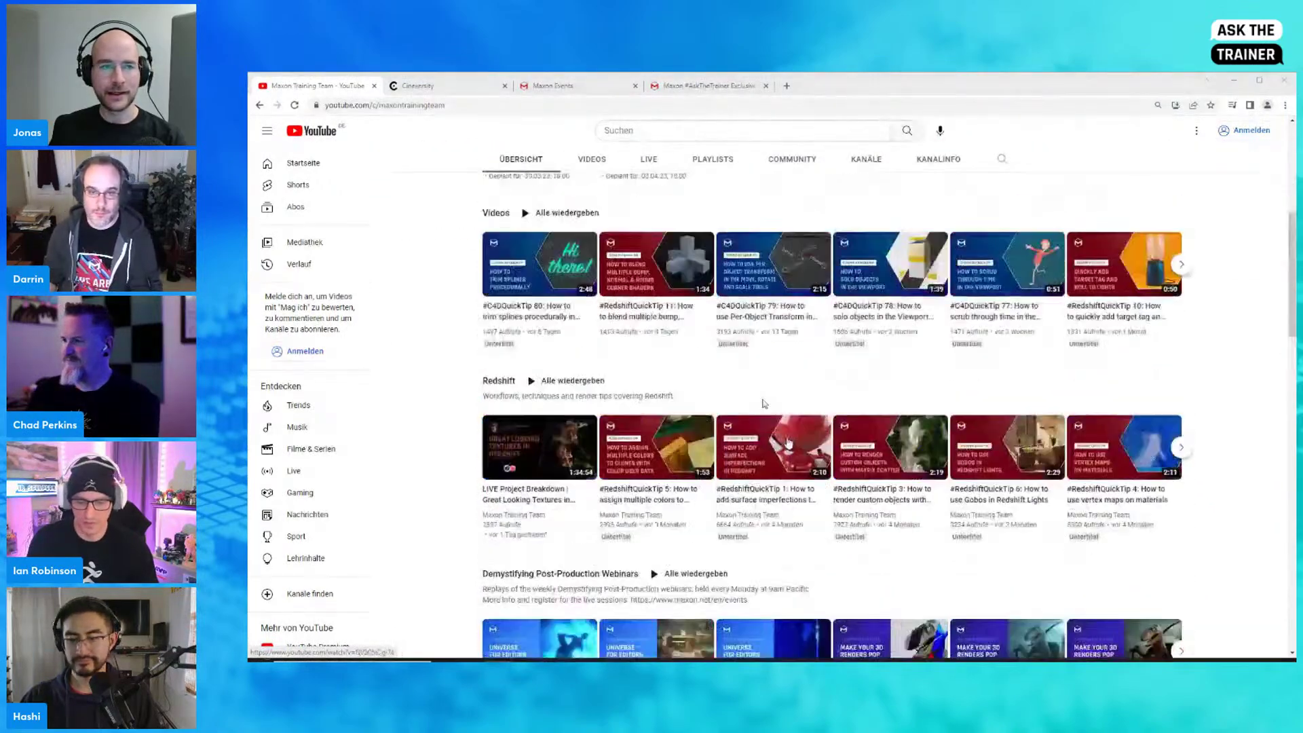
Step: Open the Cineversity page and look through the Getting Started series carousel in both directions
click(416, 88)
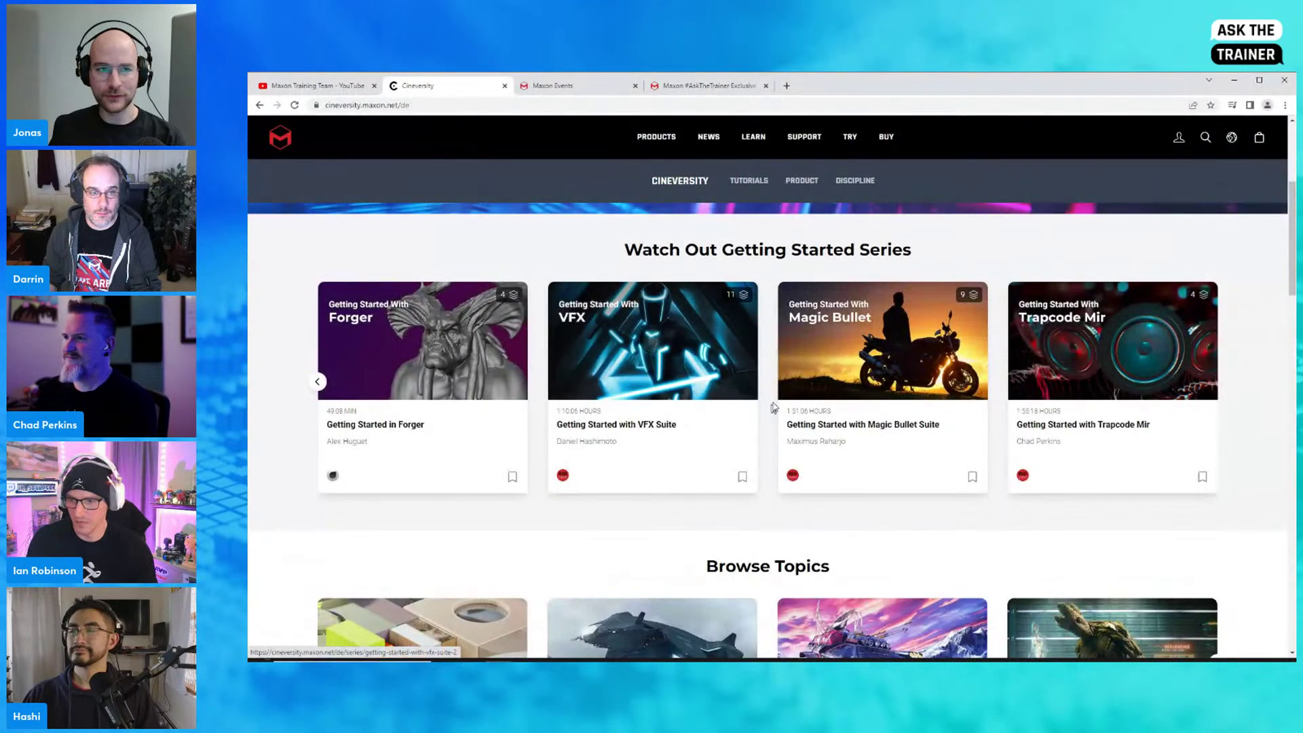
scroll(769, 404, up, 2)
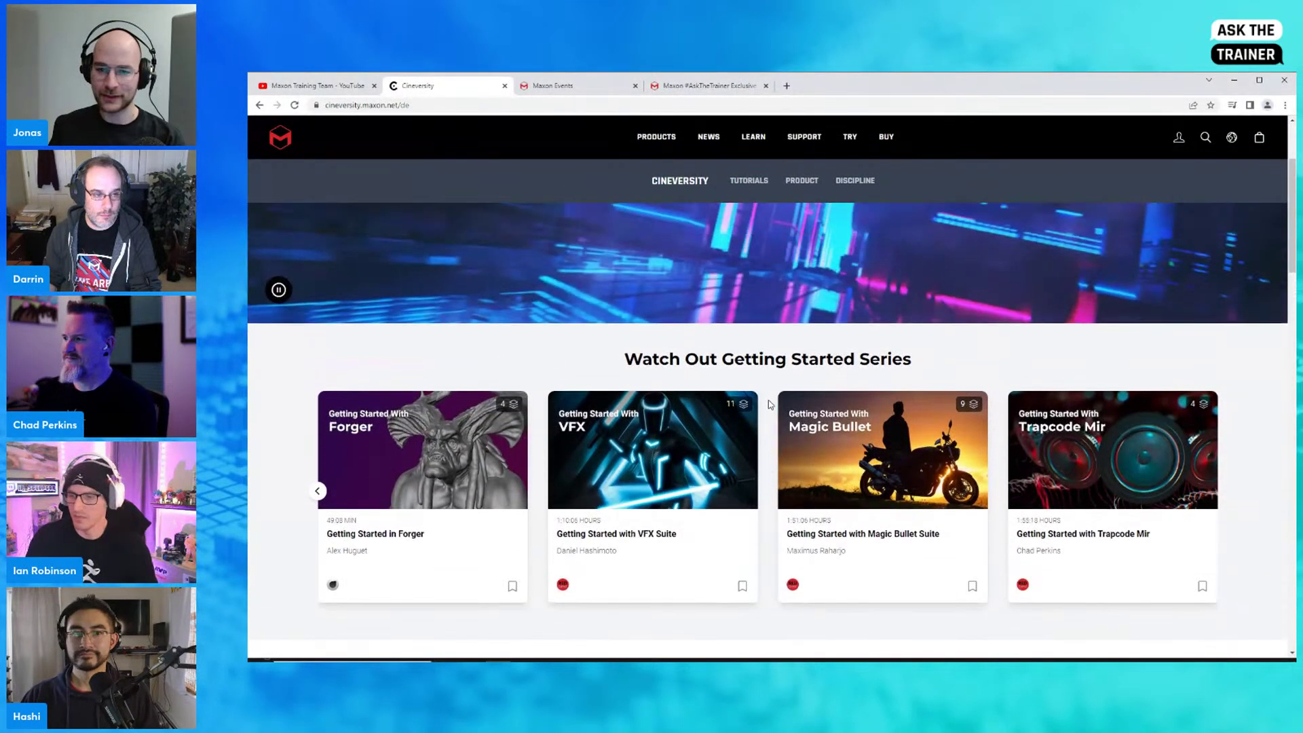
scroll(768, 437, up, 1)
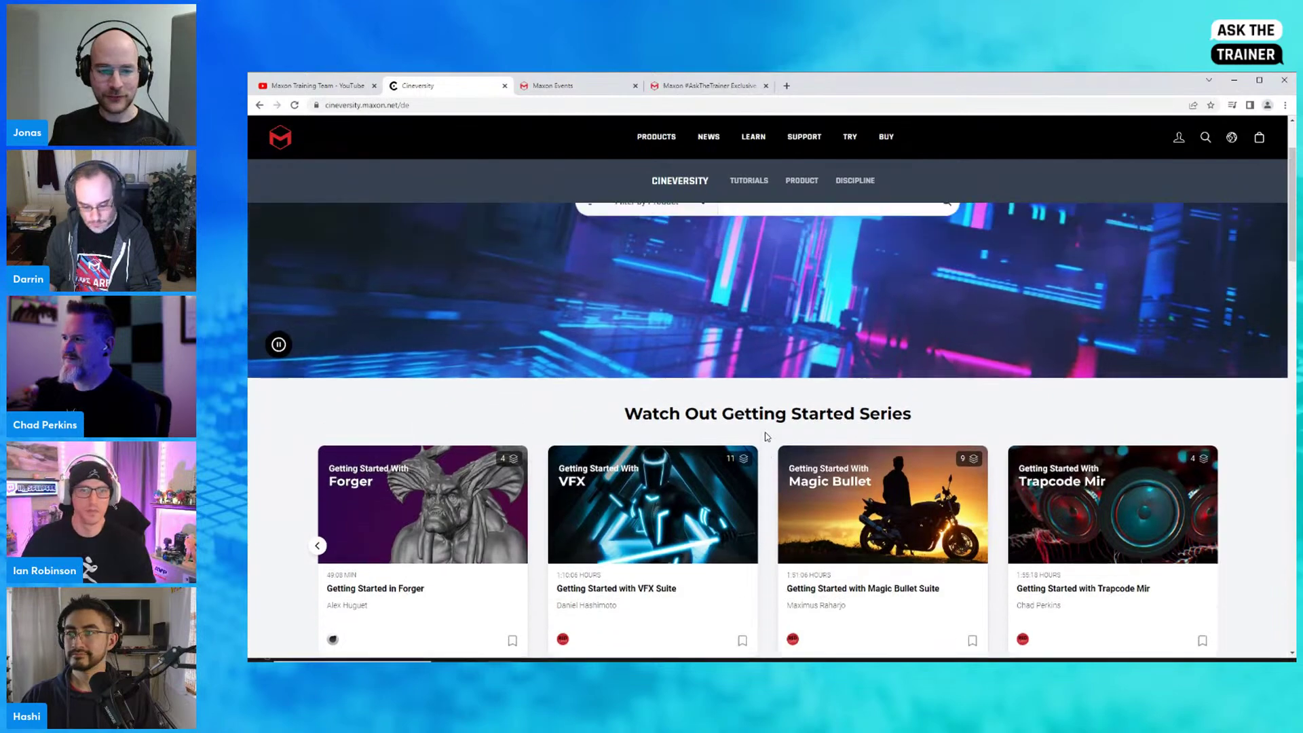
scroll(768, 437, down, 1)
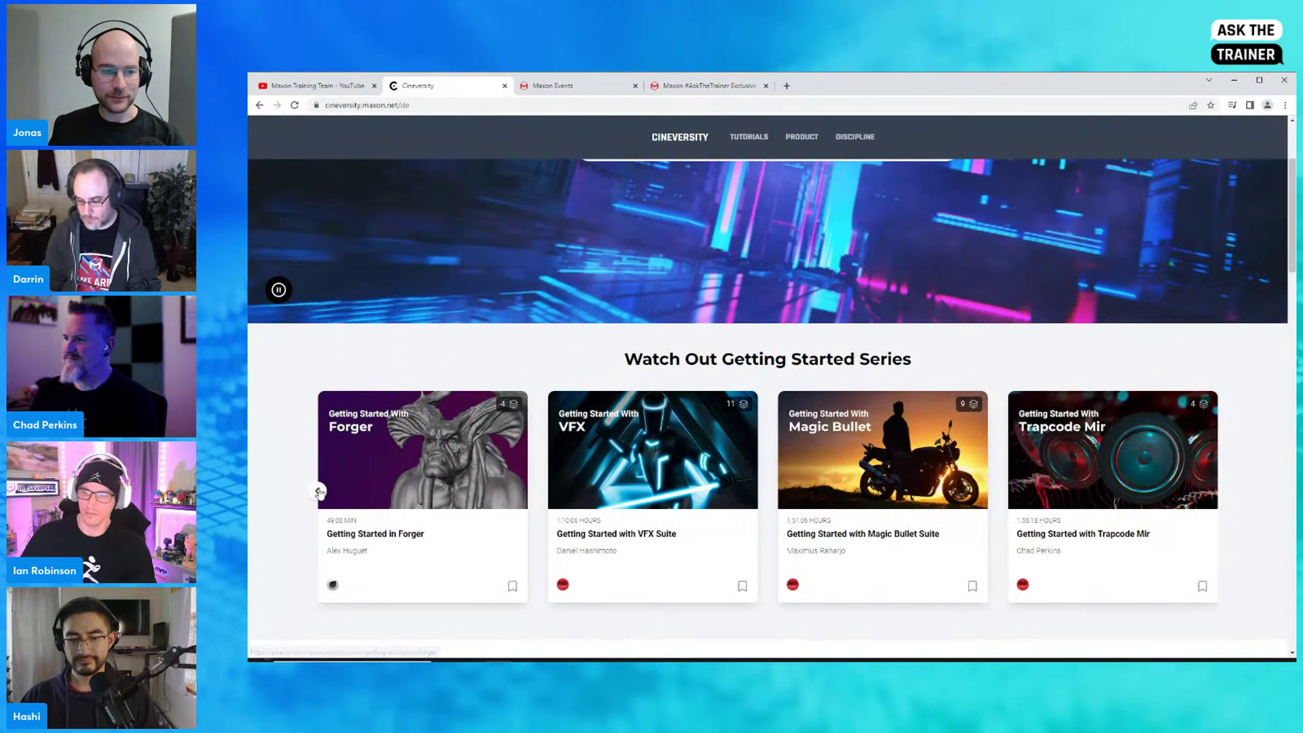
click(318, 491)
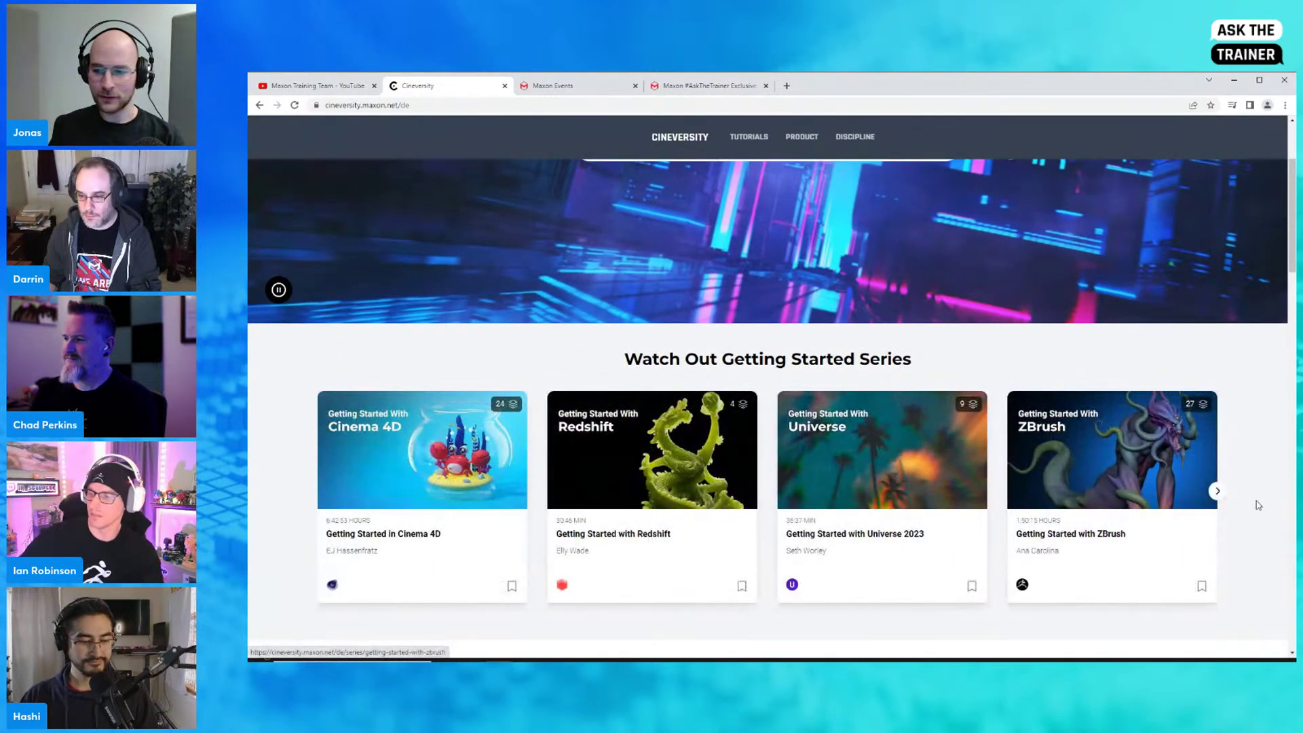
click(1218, 493)
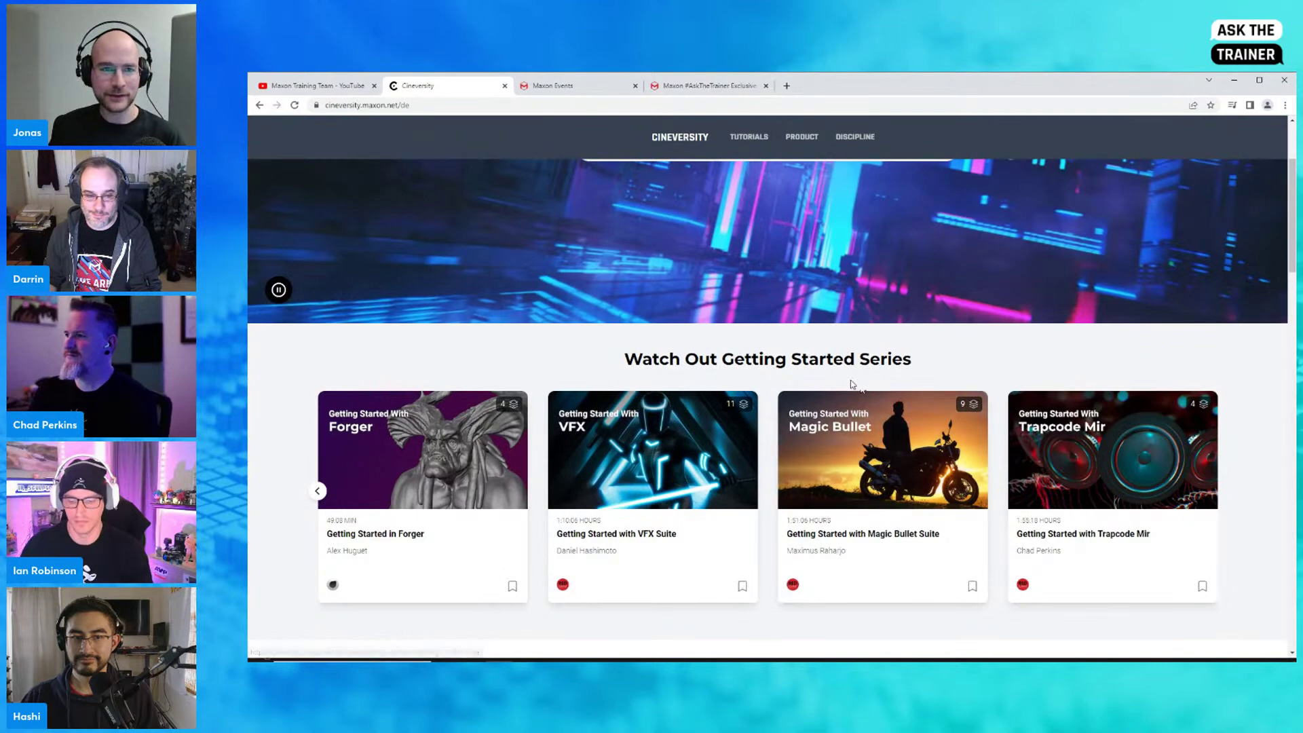
Step: Open the Maxon Events page and look through the upcoming event cards
click(563, 86)
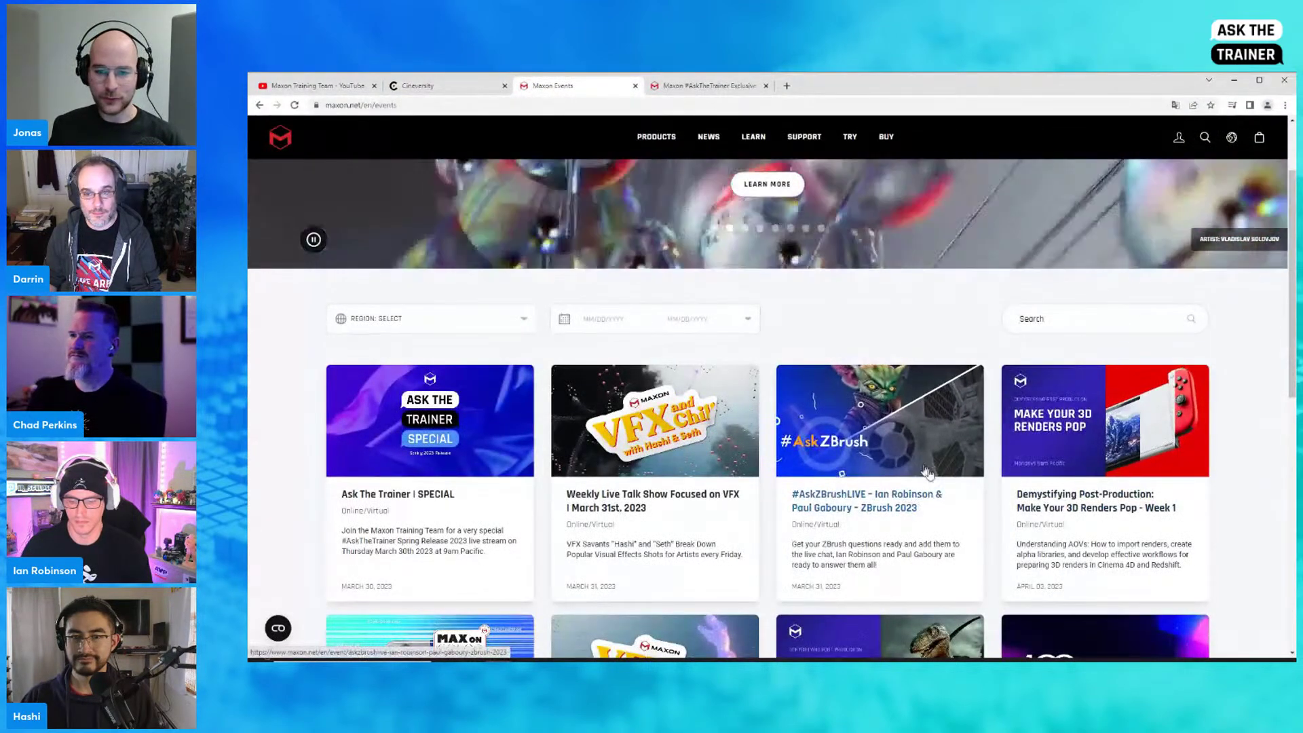
scroll(957, 447, down, 2)
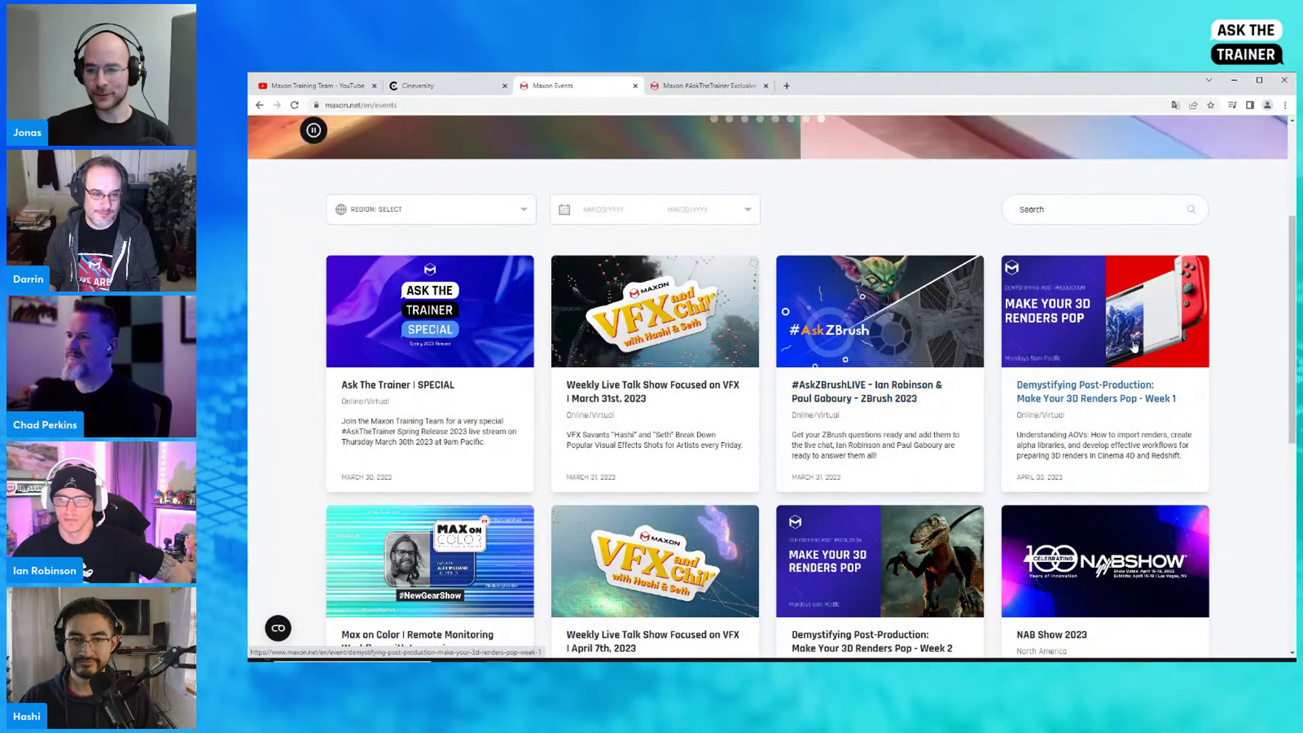
scroll(1169, 403, down, 1)
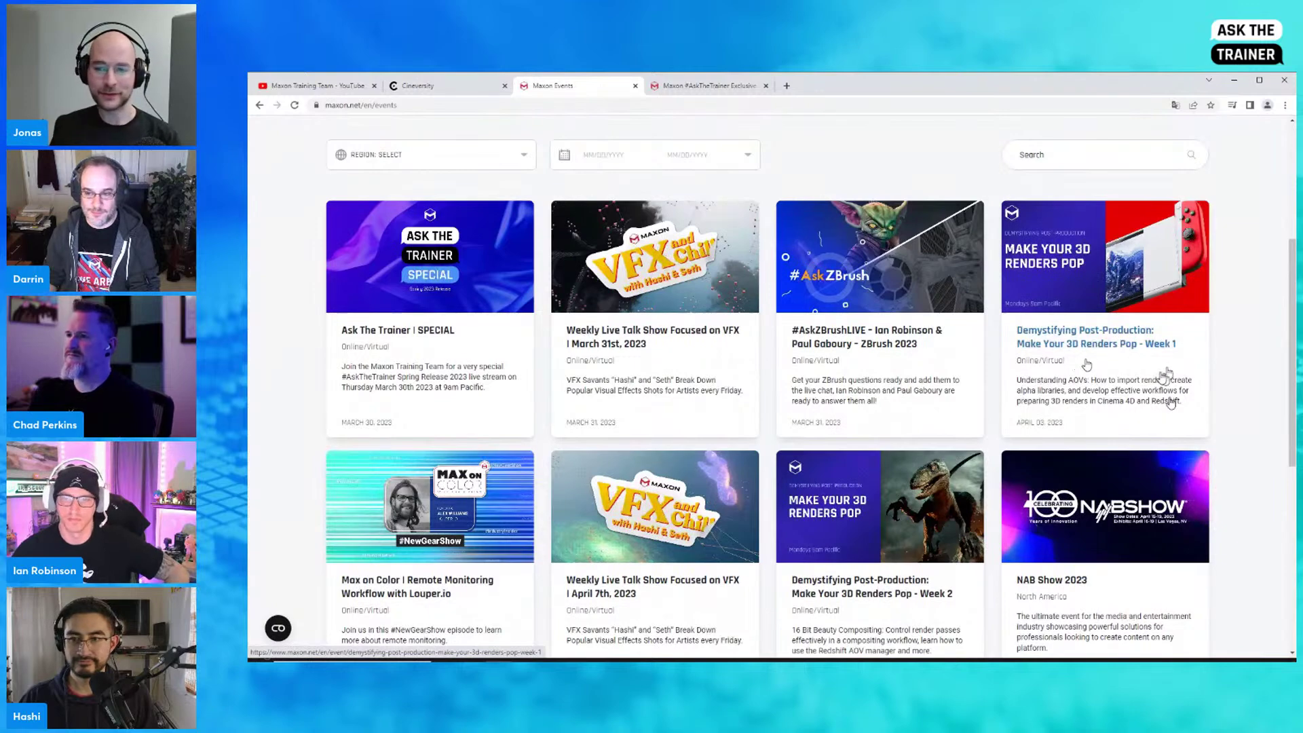
scroll(875, 373, down, 2)
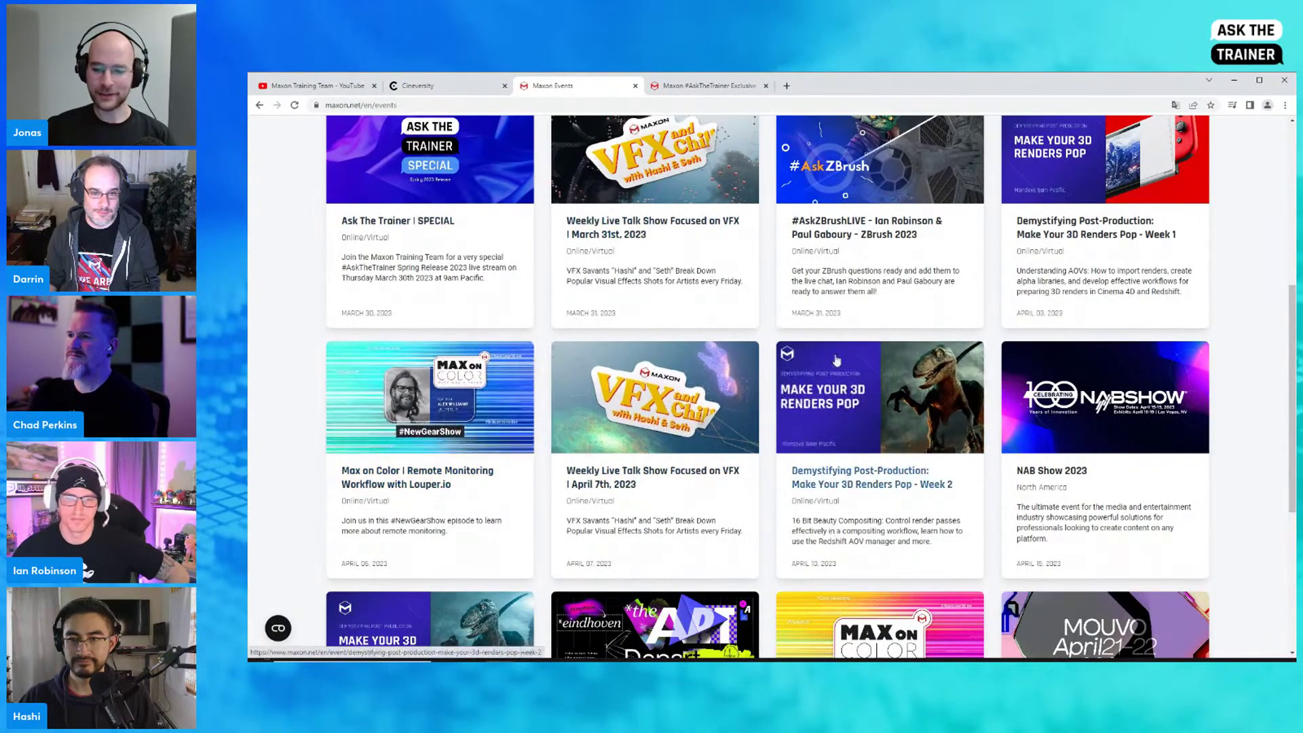
Step: Show the Maxon #AskTheTrainer Exclusive Wear store page and move the StreamYard window out of its way
click(691, 86)
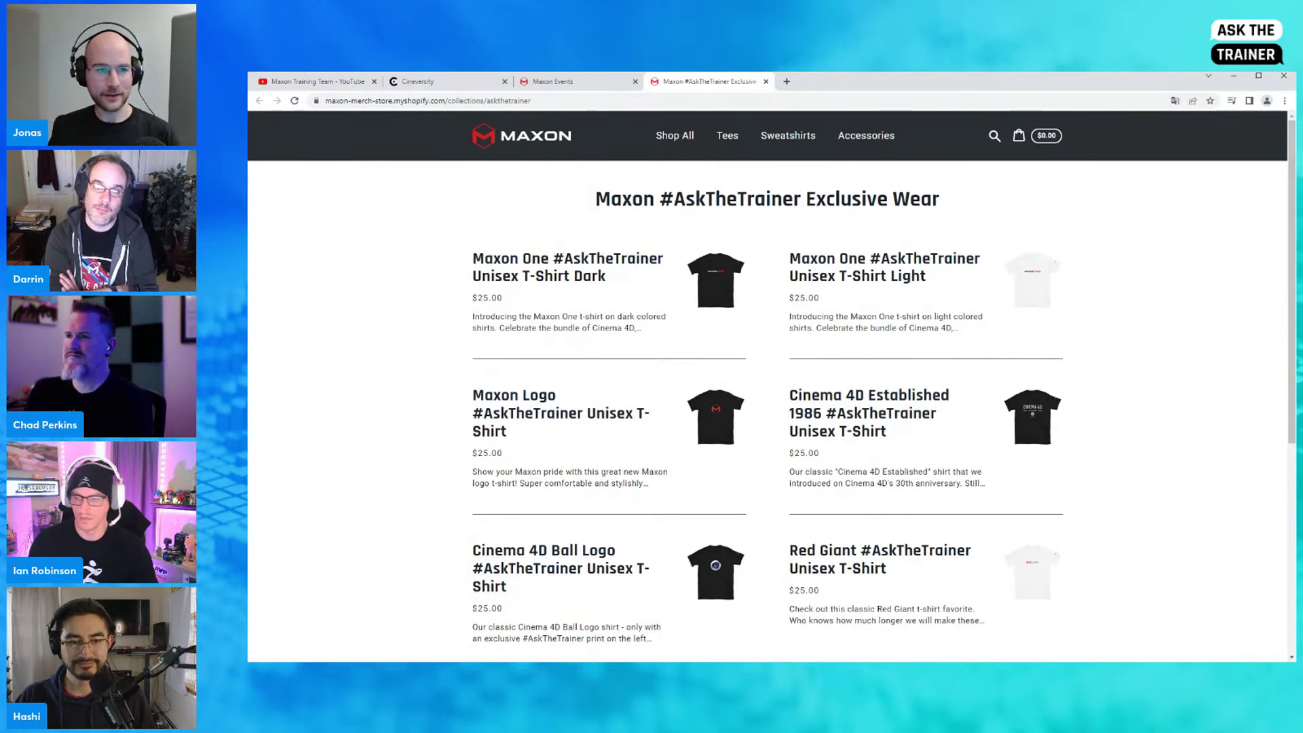
key(alt+Tab)
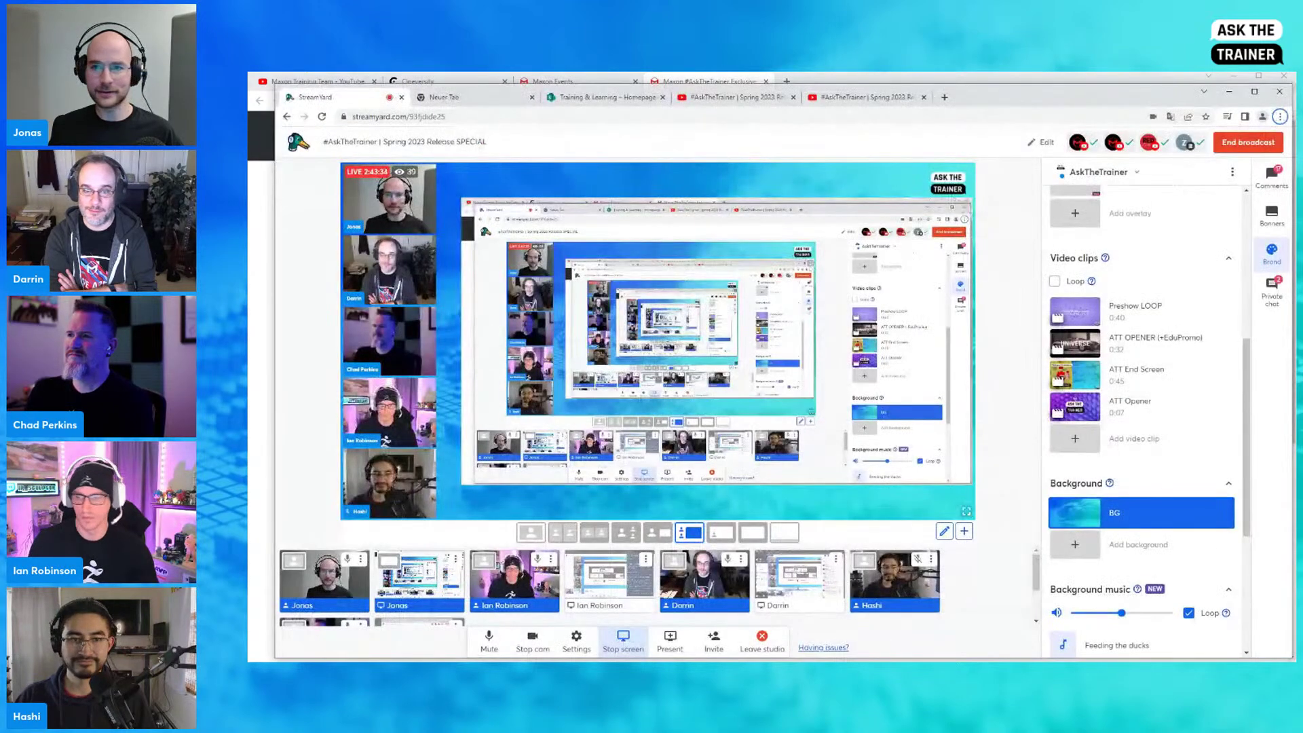
drag(1041, 99, 249, 73)
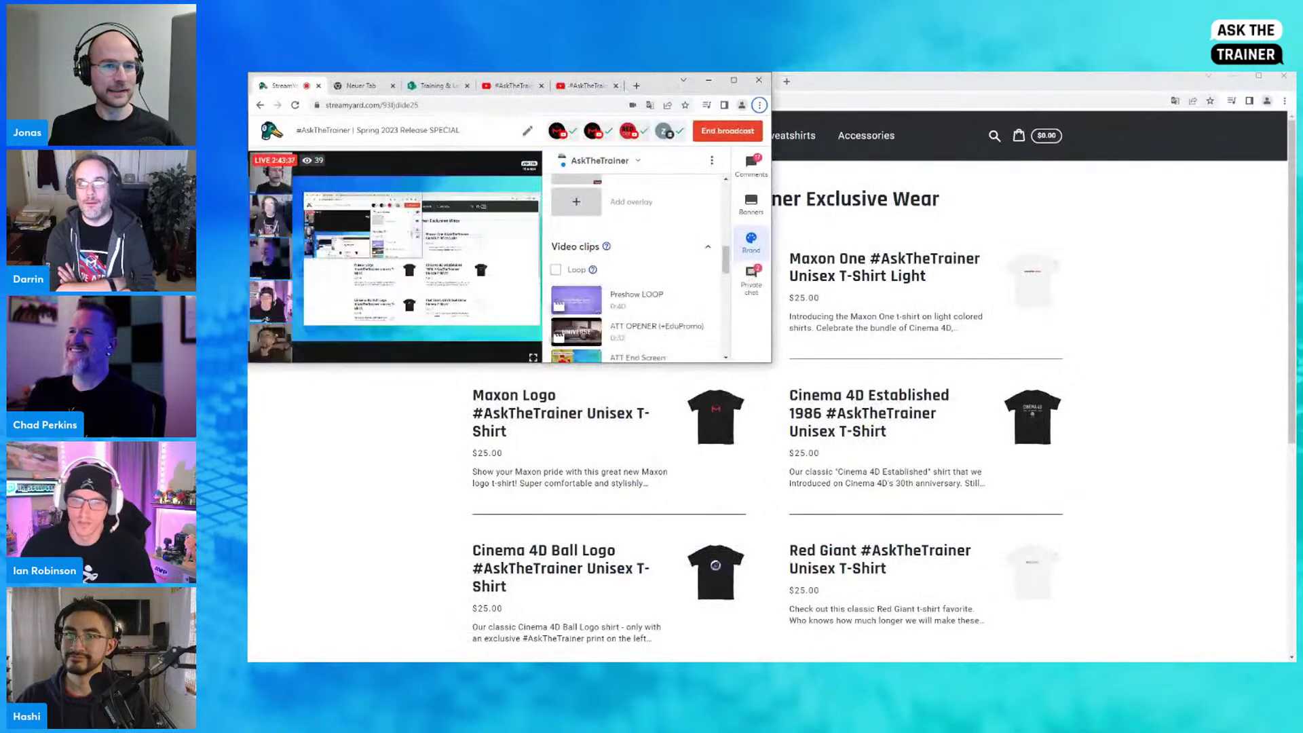
drag(658, 82, 249, 125)
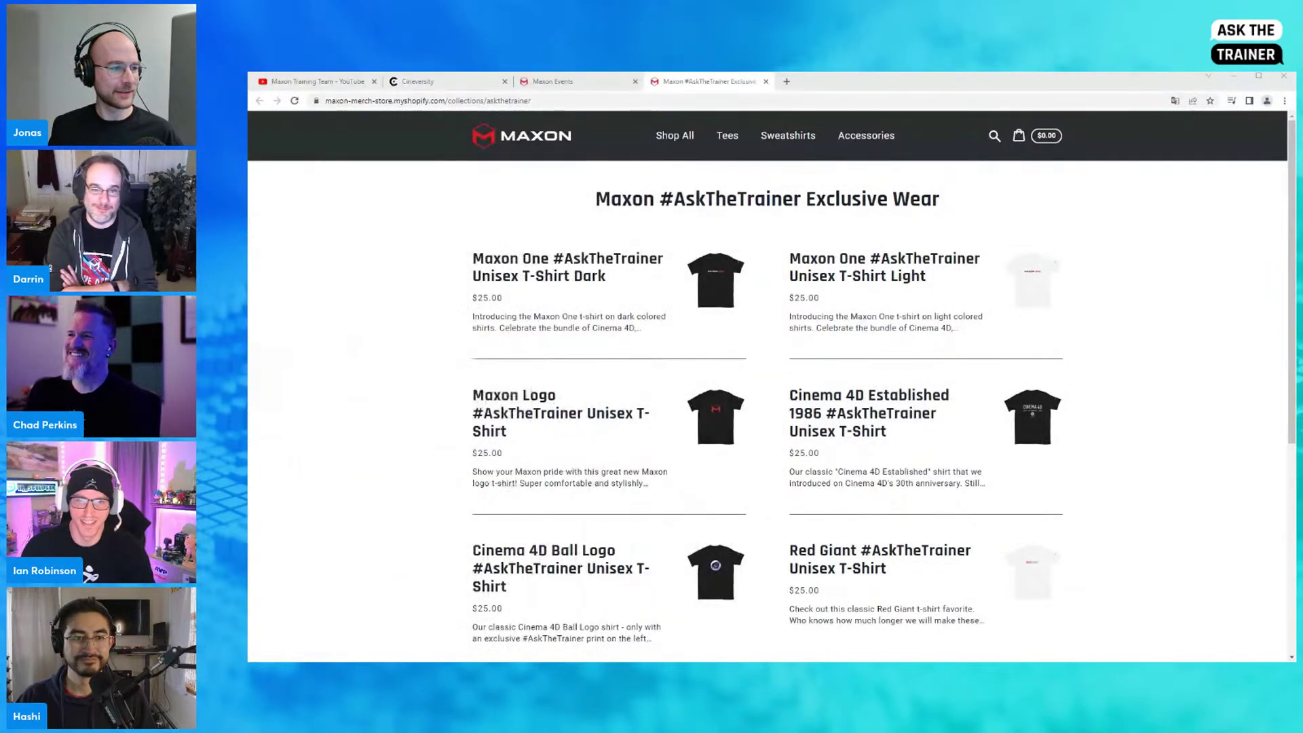